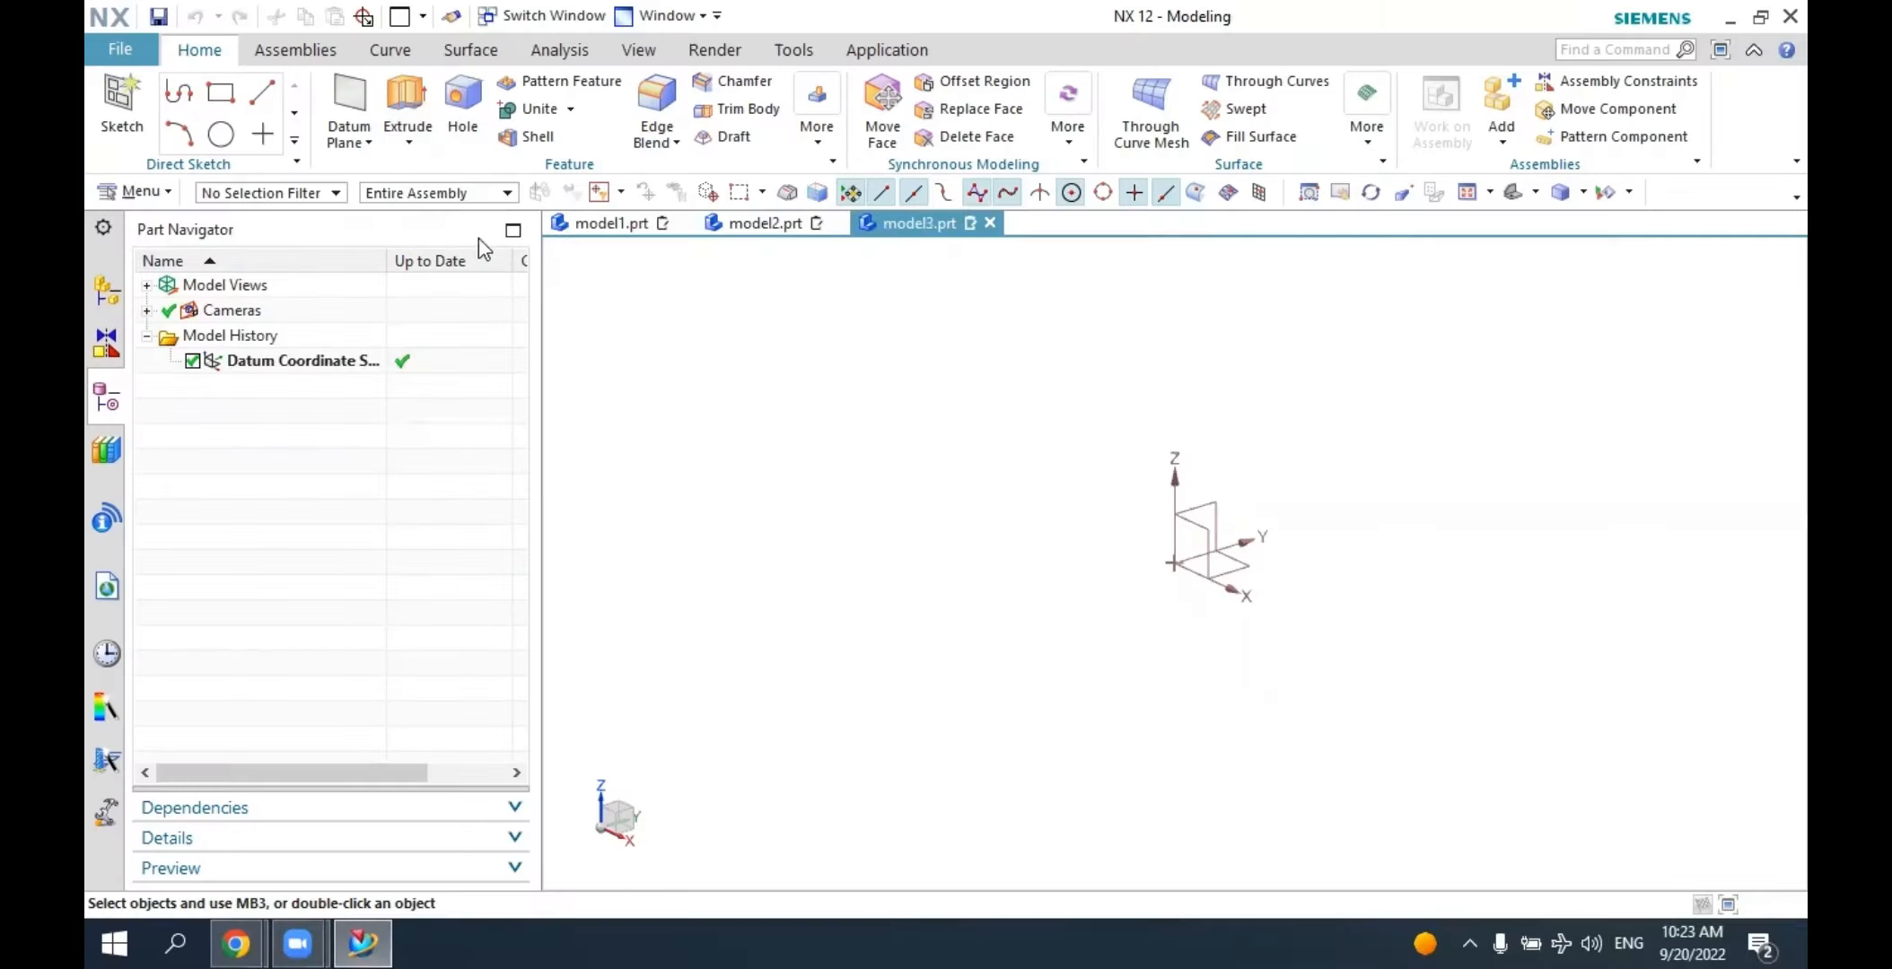
Create a sketch on the datum XY plane and draw a circle about 86 mm in diameter centred on the origin.
{"action": "left_click", "coordinate": [133, 85]}
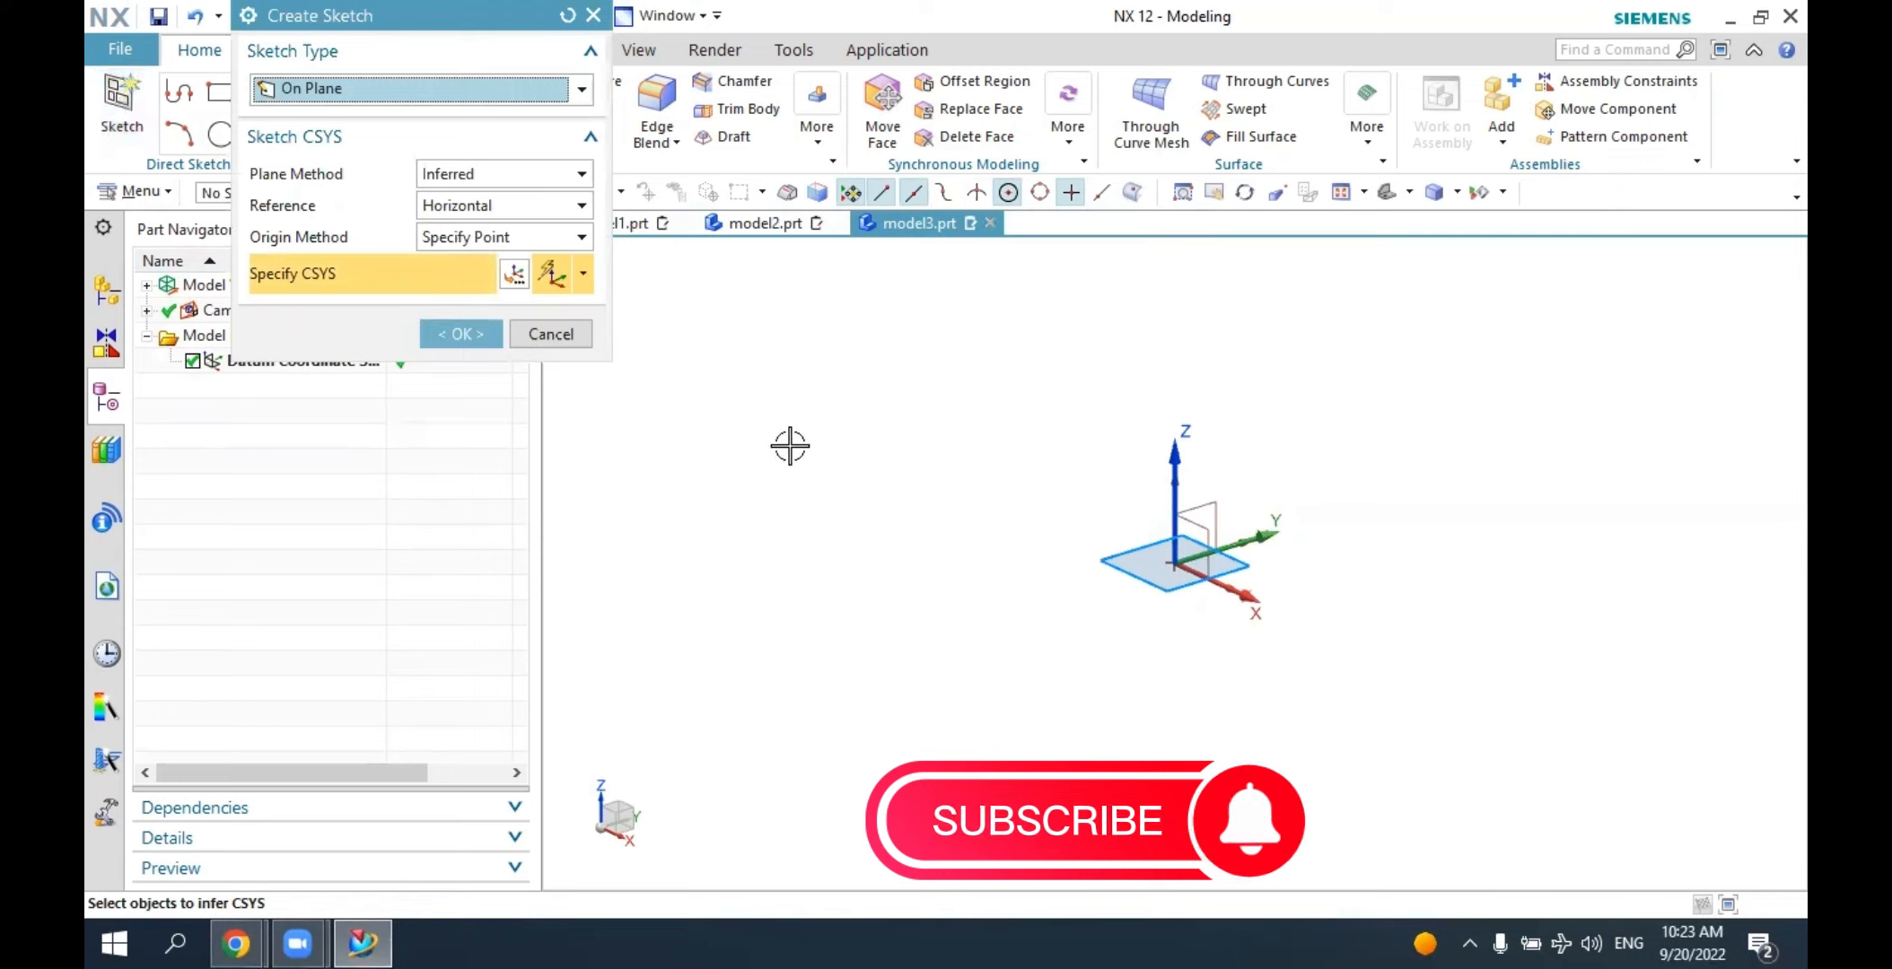
{"action": "left_click", "coordinate": [1236, 568]}
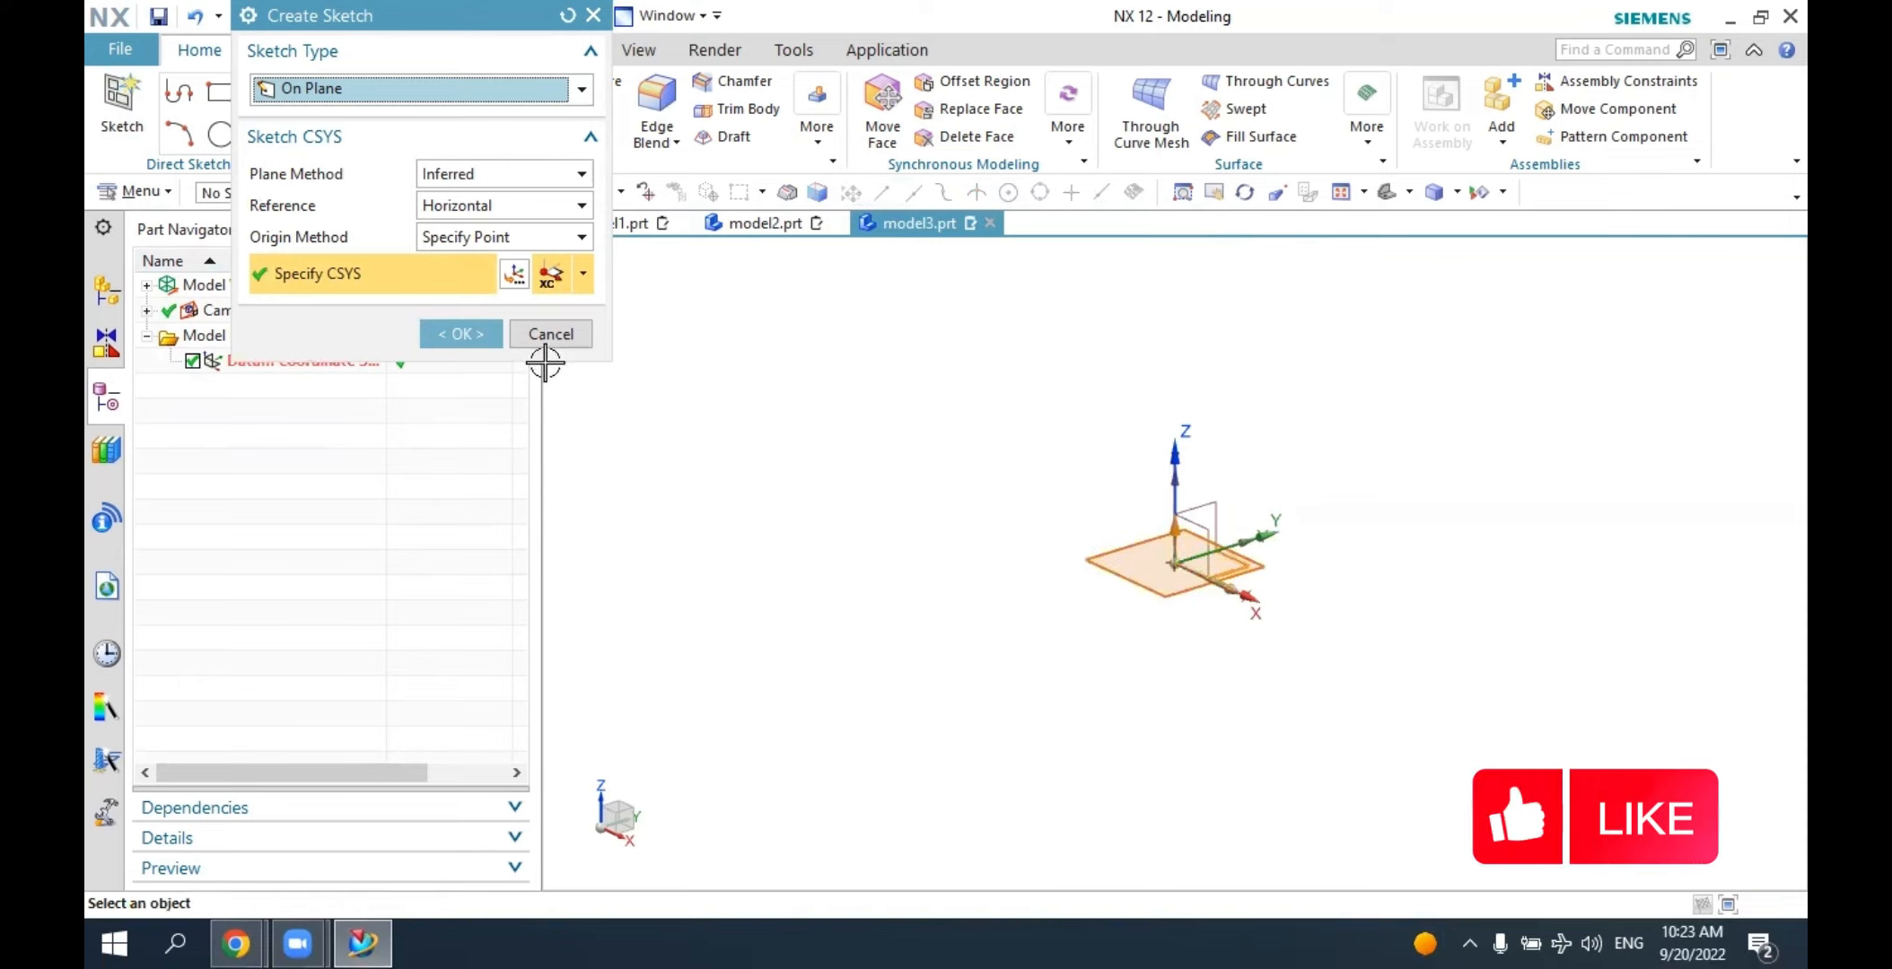
{"action": "left_click", "coordinate": [494, 335]}
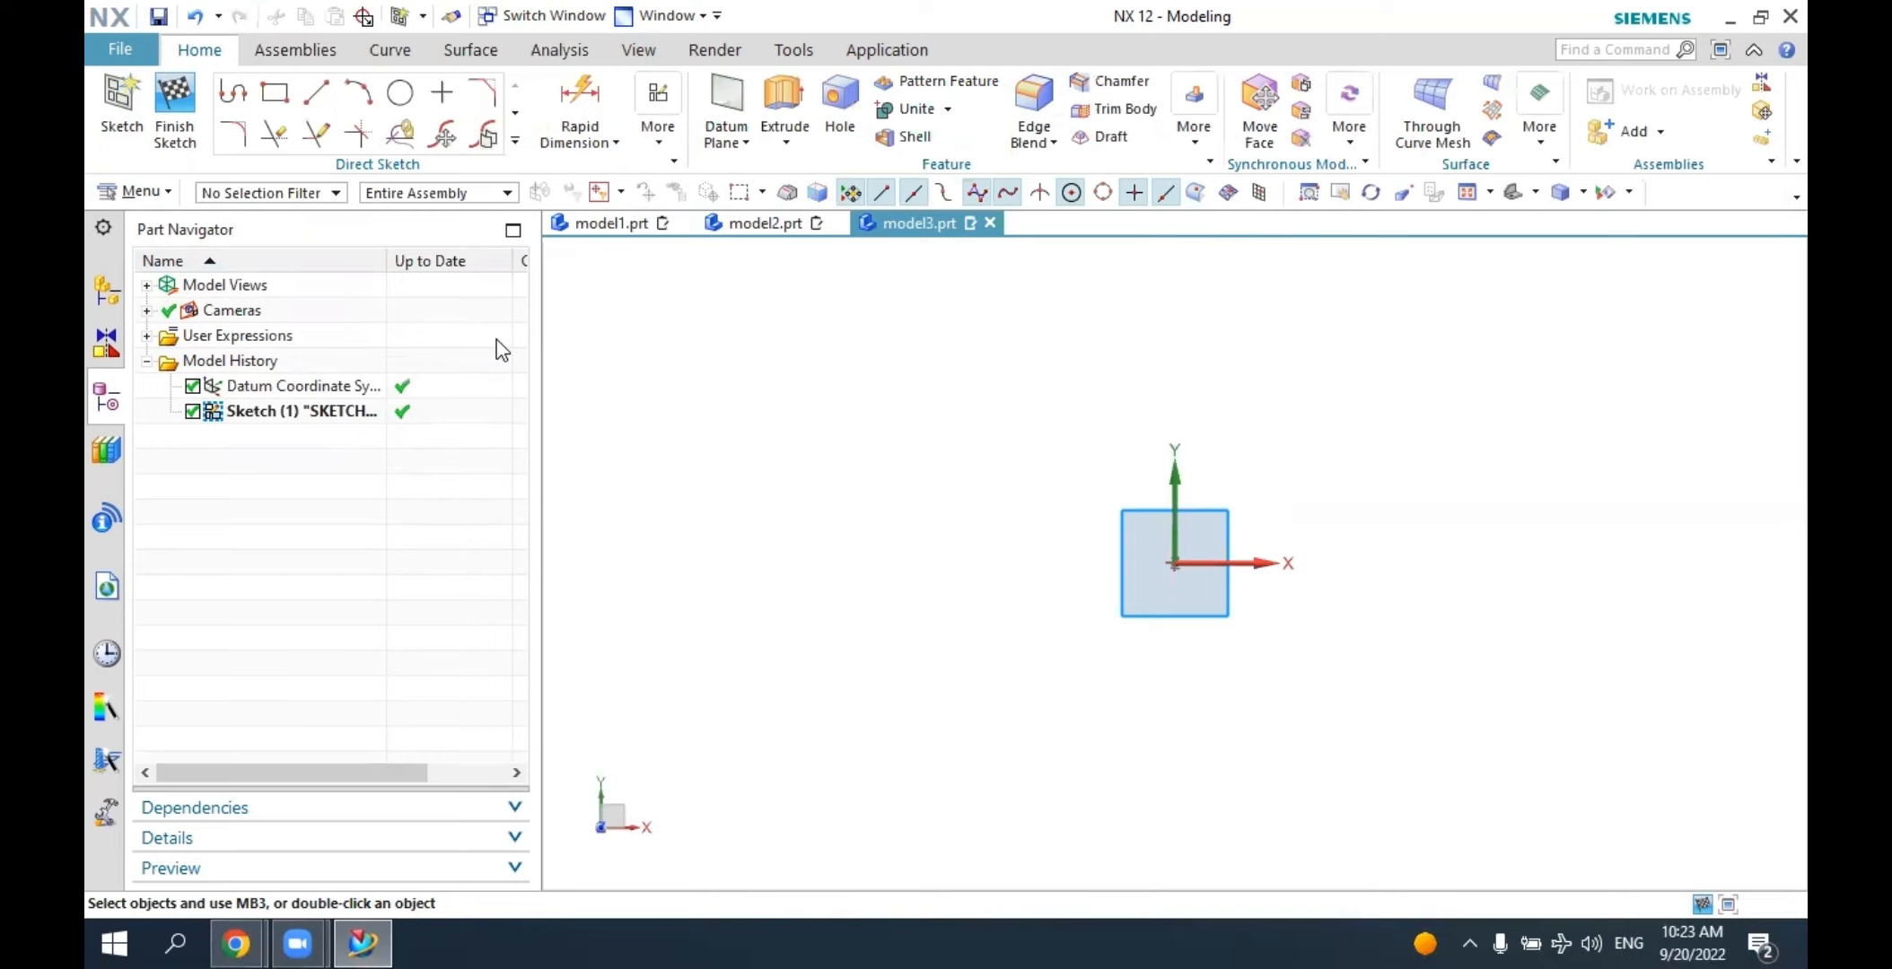
{"action": "left_click", "coordinate": [395, 94]}
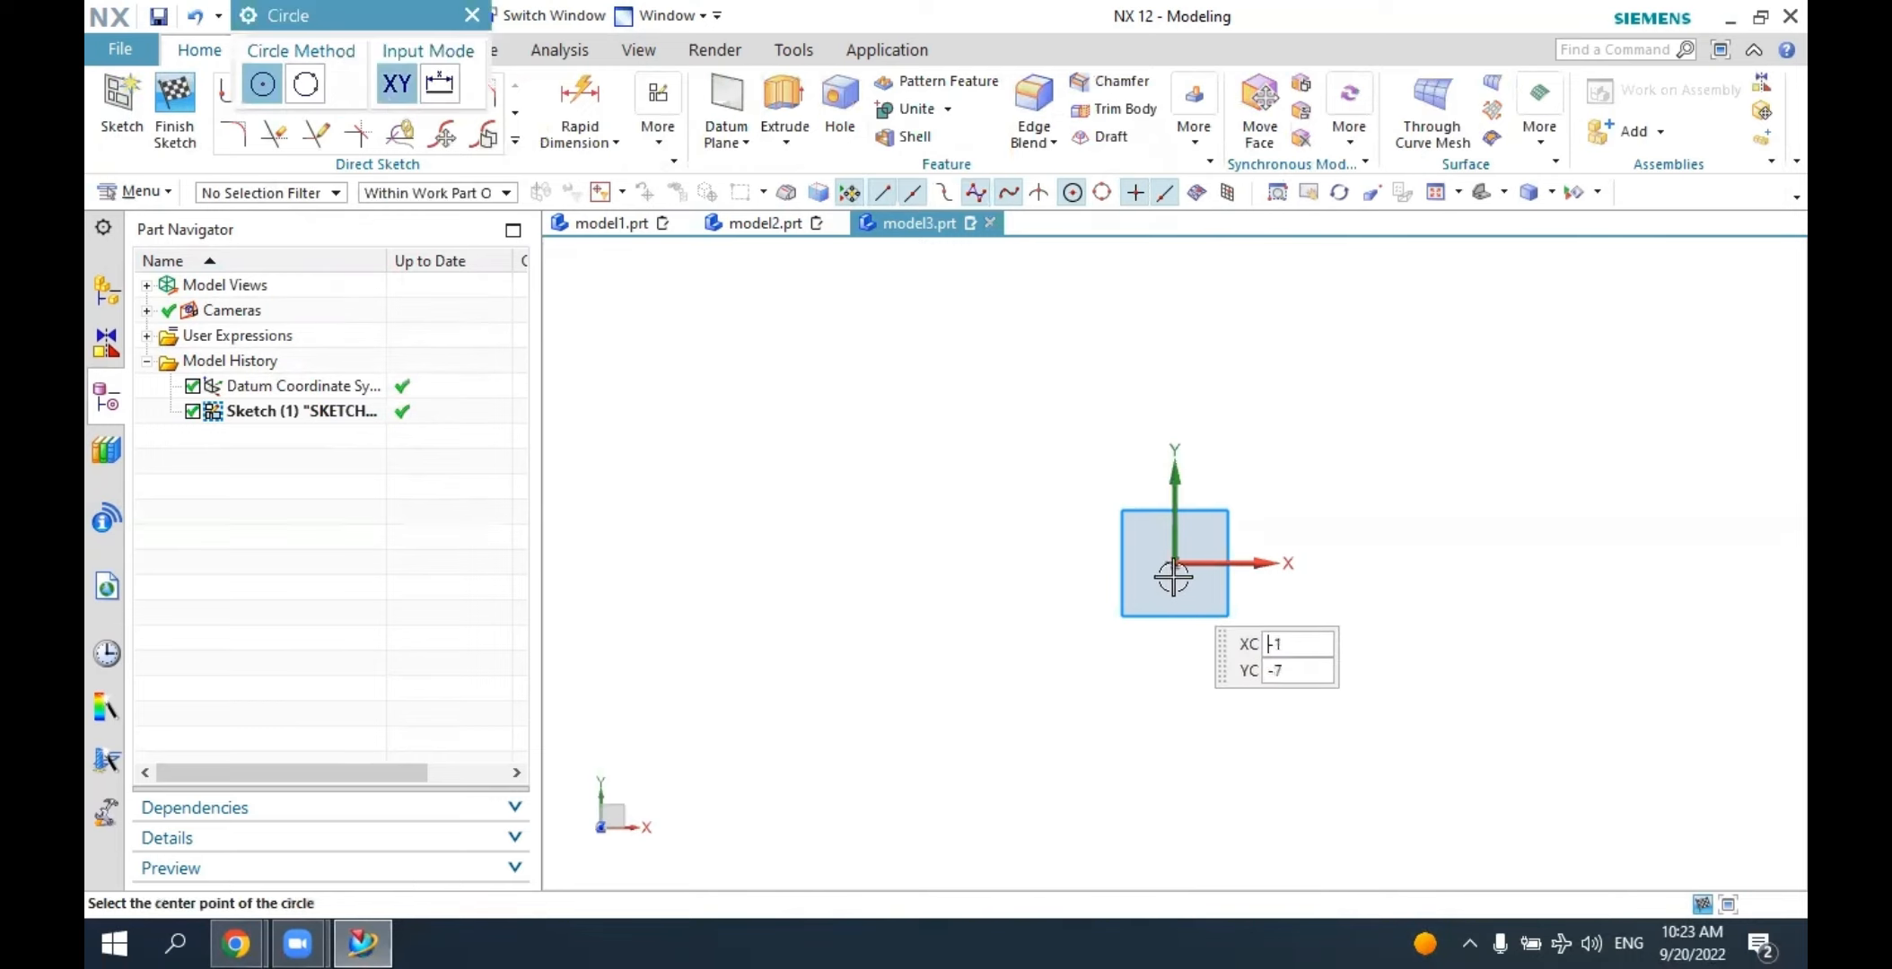
{"action": "left_click", "coordinate": [1173, 564]}
{"action": "left_click", "coordinate": [1261, 474]}
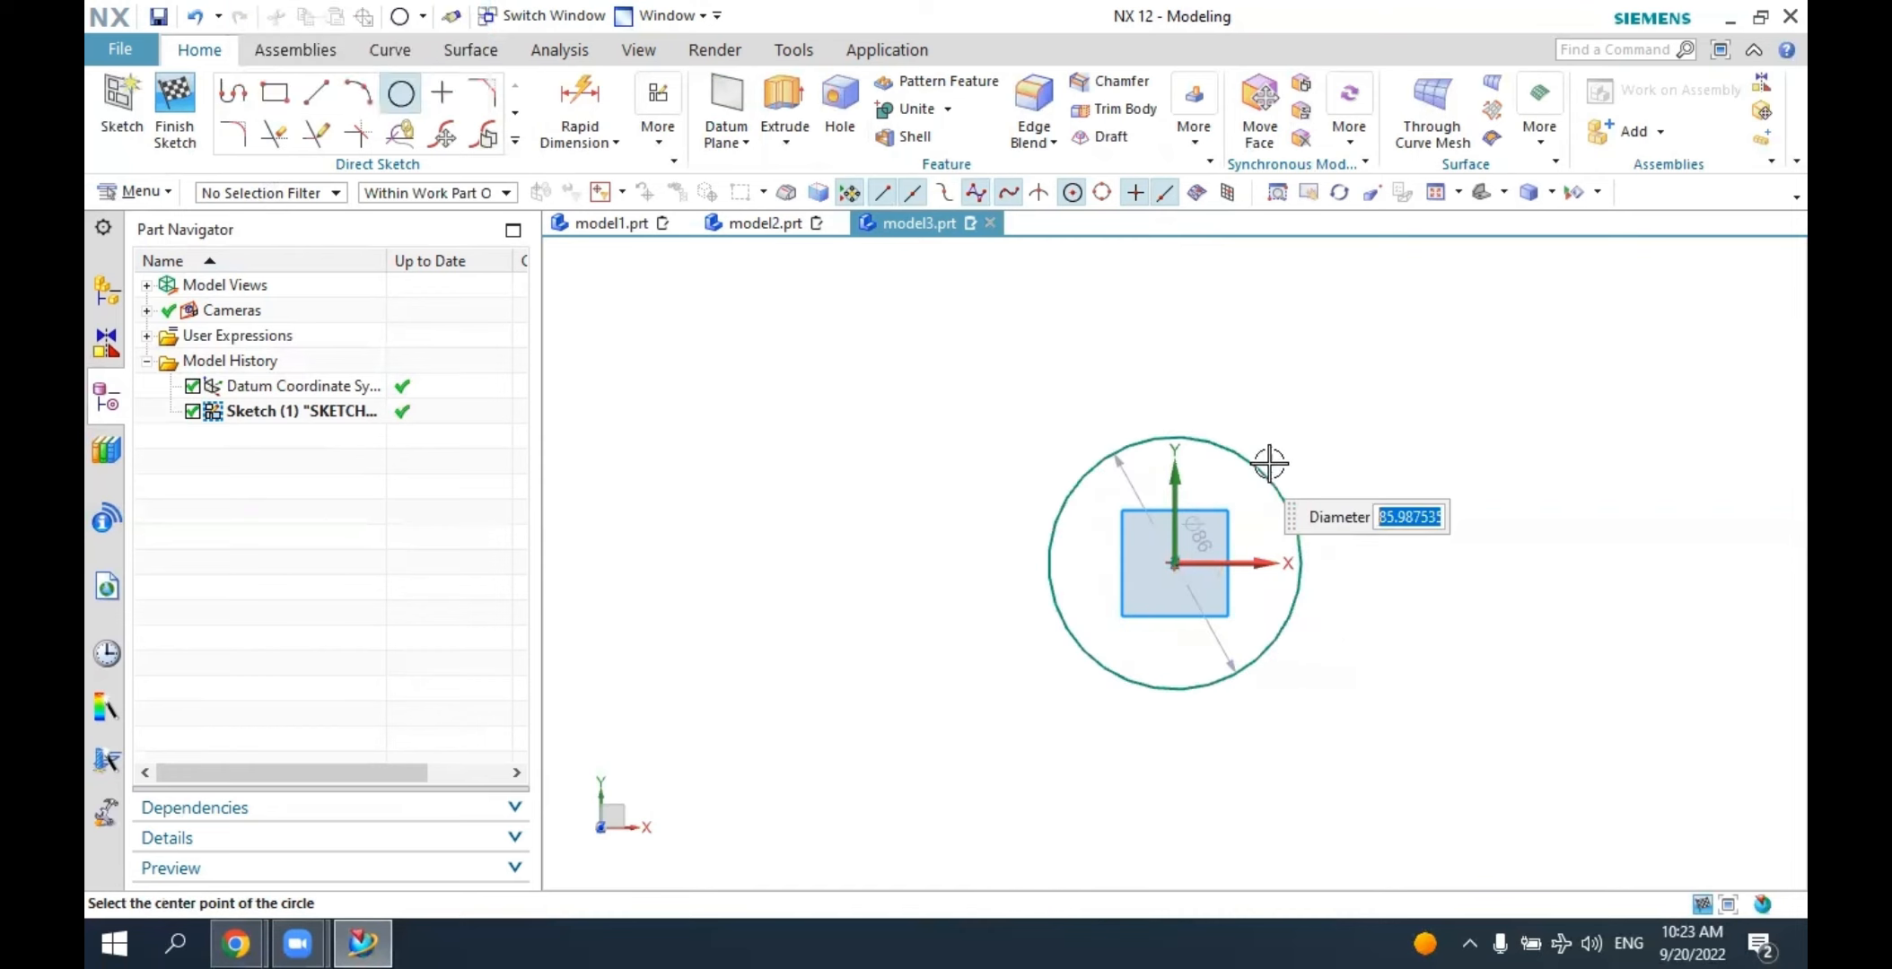
{"action": "left_click", "coordinate": [473, 20]}
Dimension the circle's diameter as 40 mm and finish the sketch.
{"action": "key", "text": "d"}
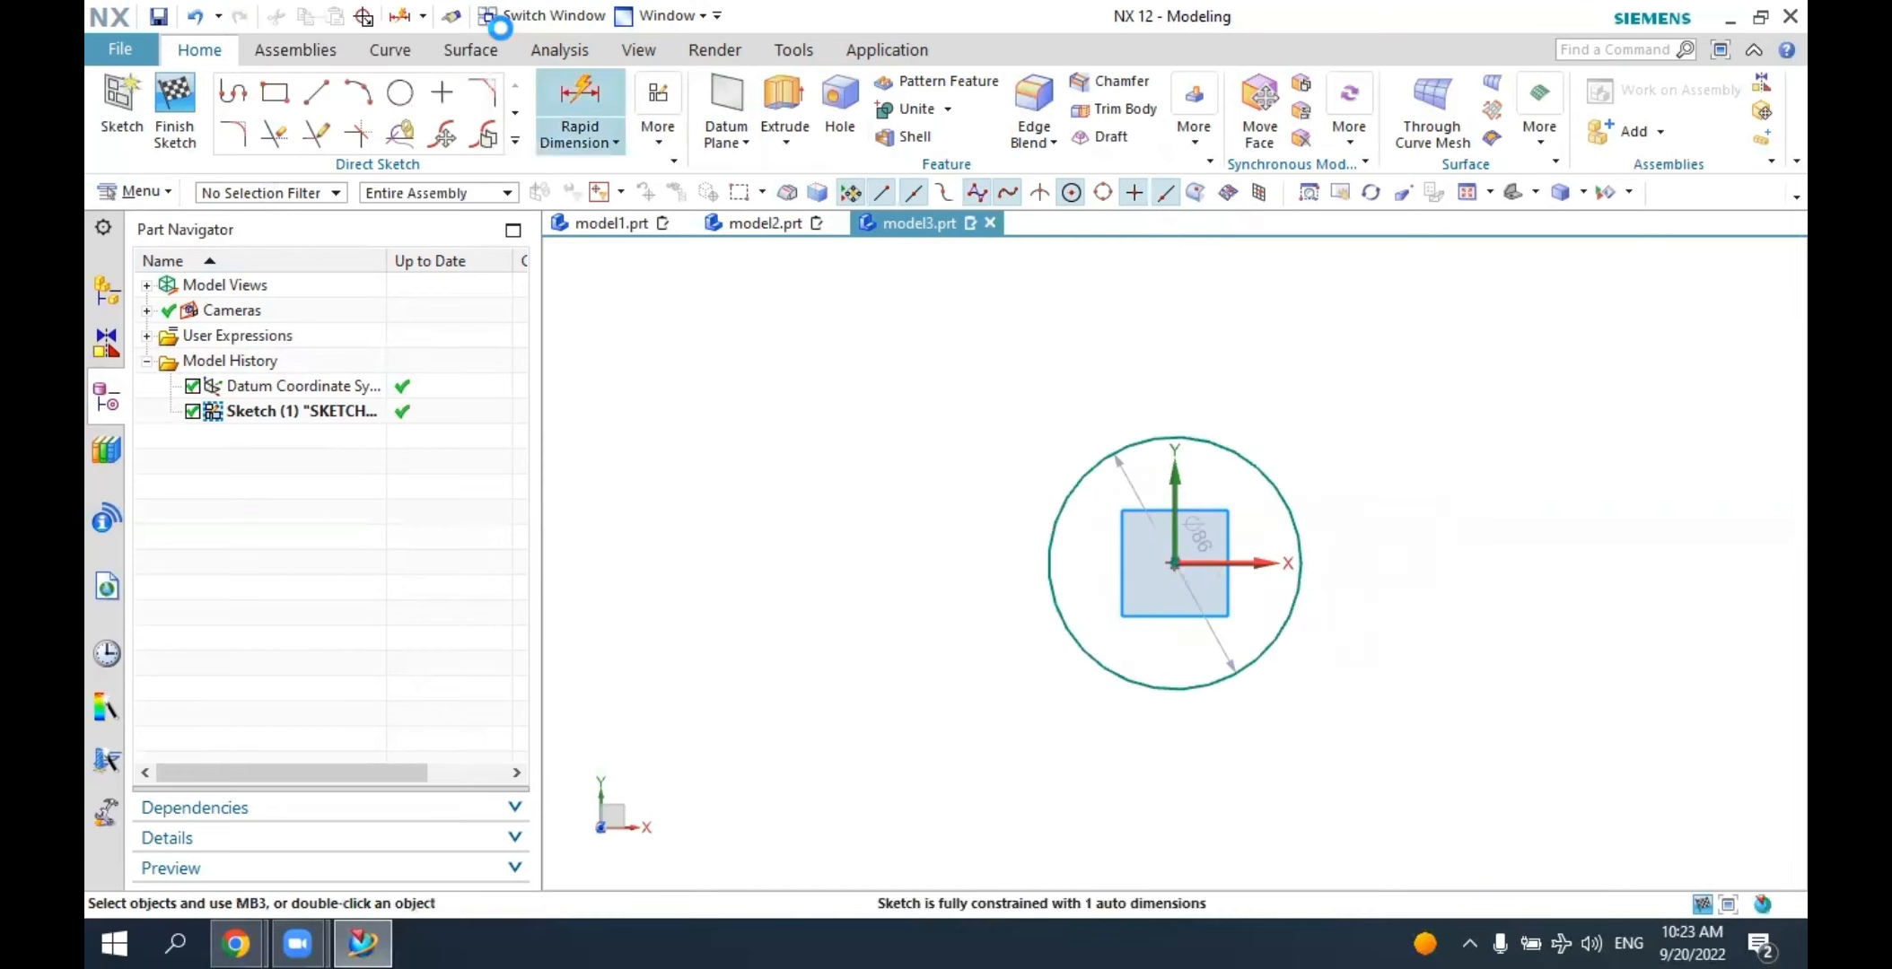
{"action": "left_click", "coordinate": [1062, 506]}
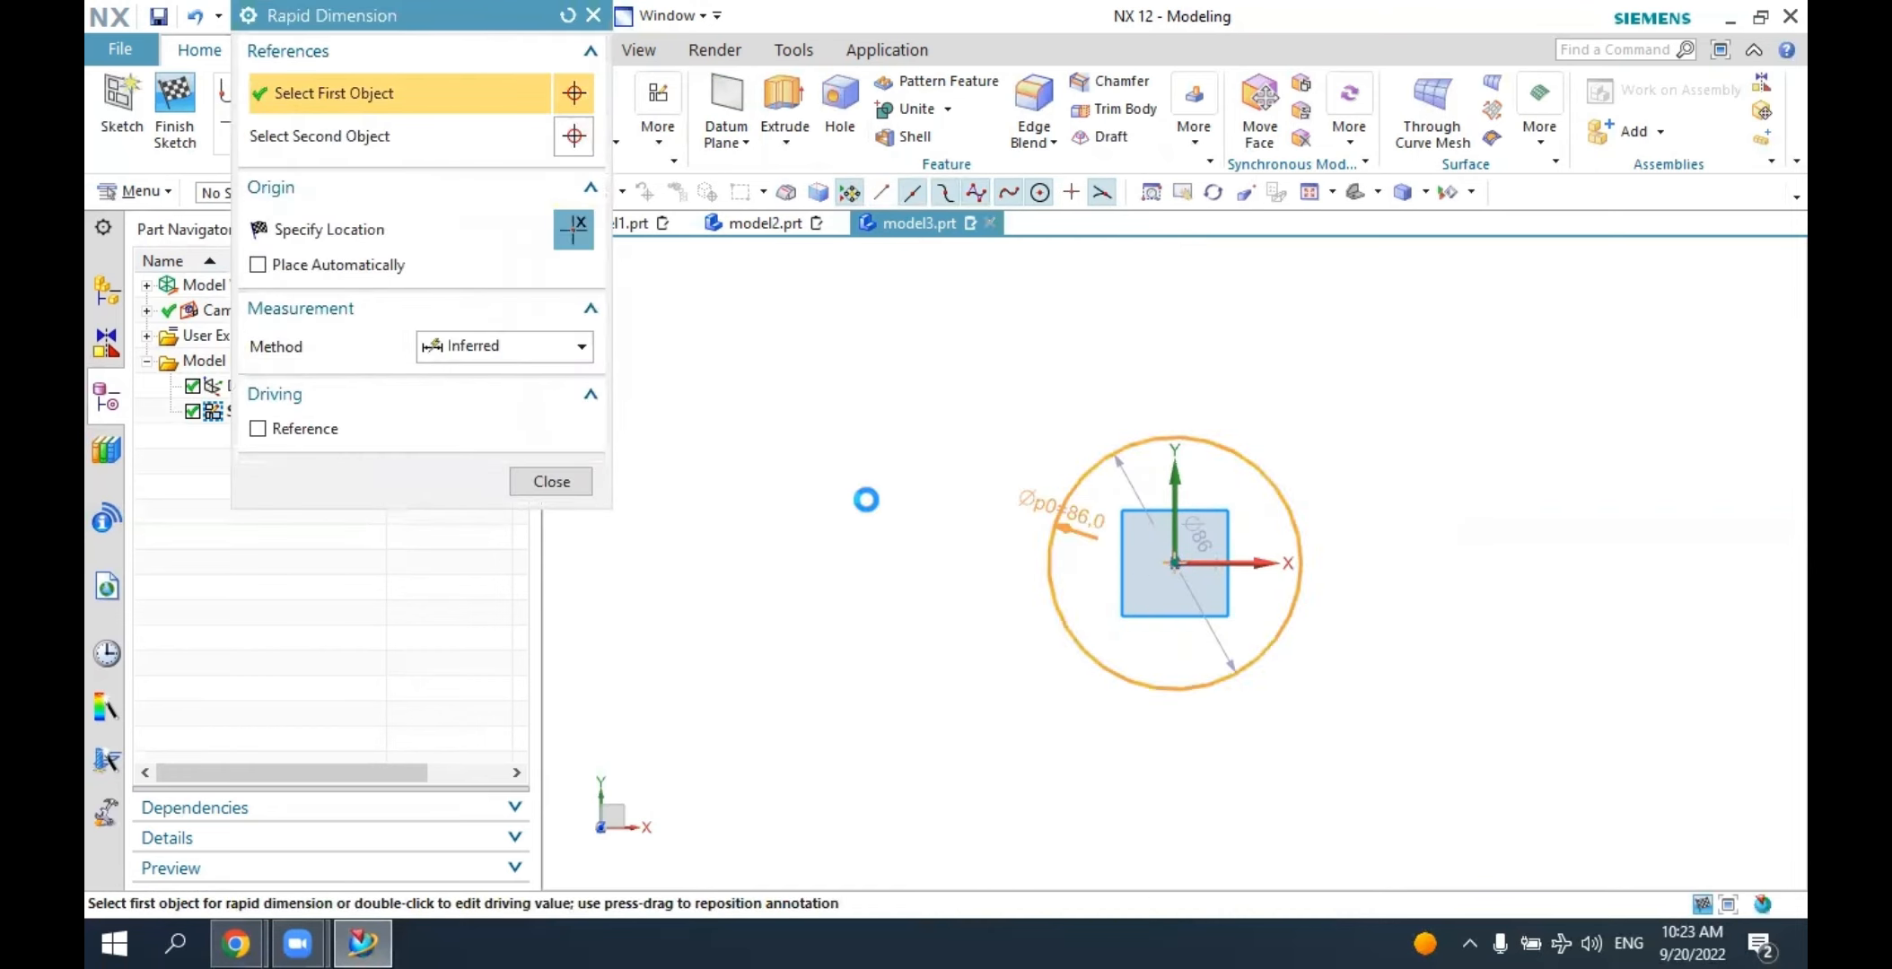
{"action": "left_click", "coordinate": [845, 499]}
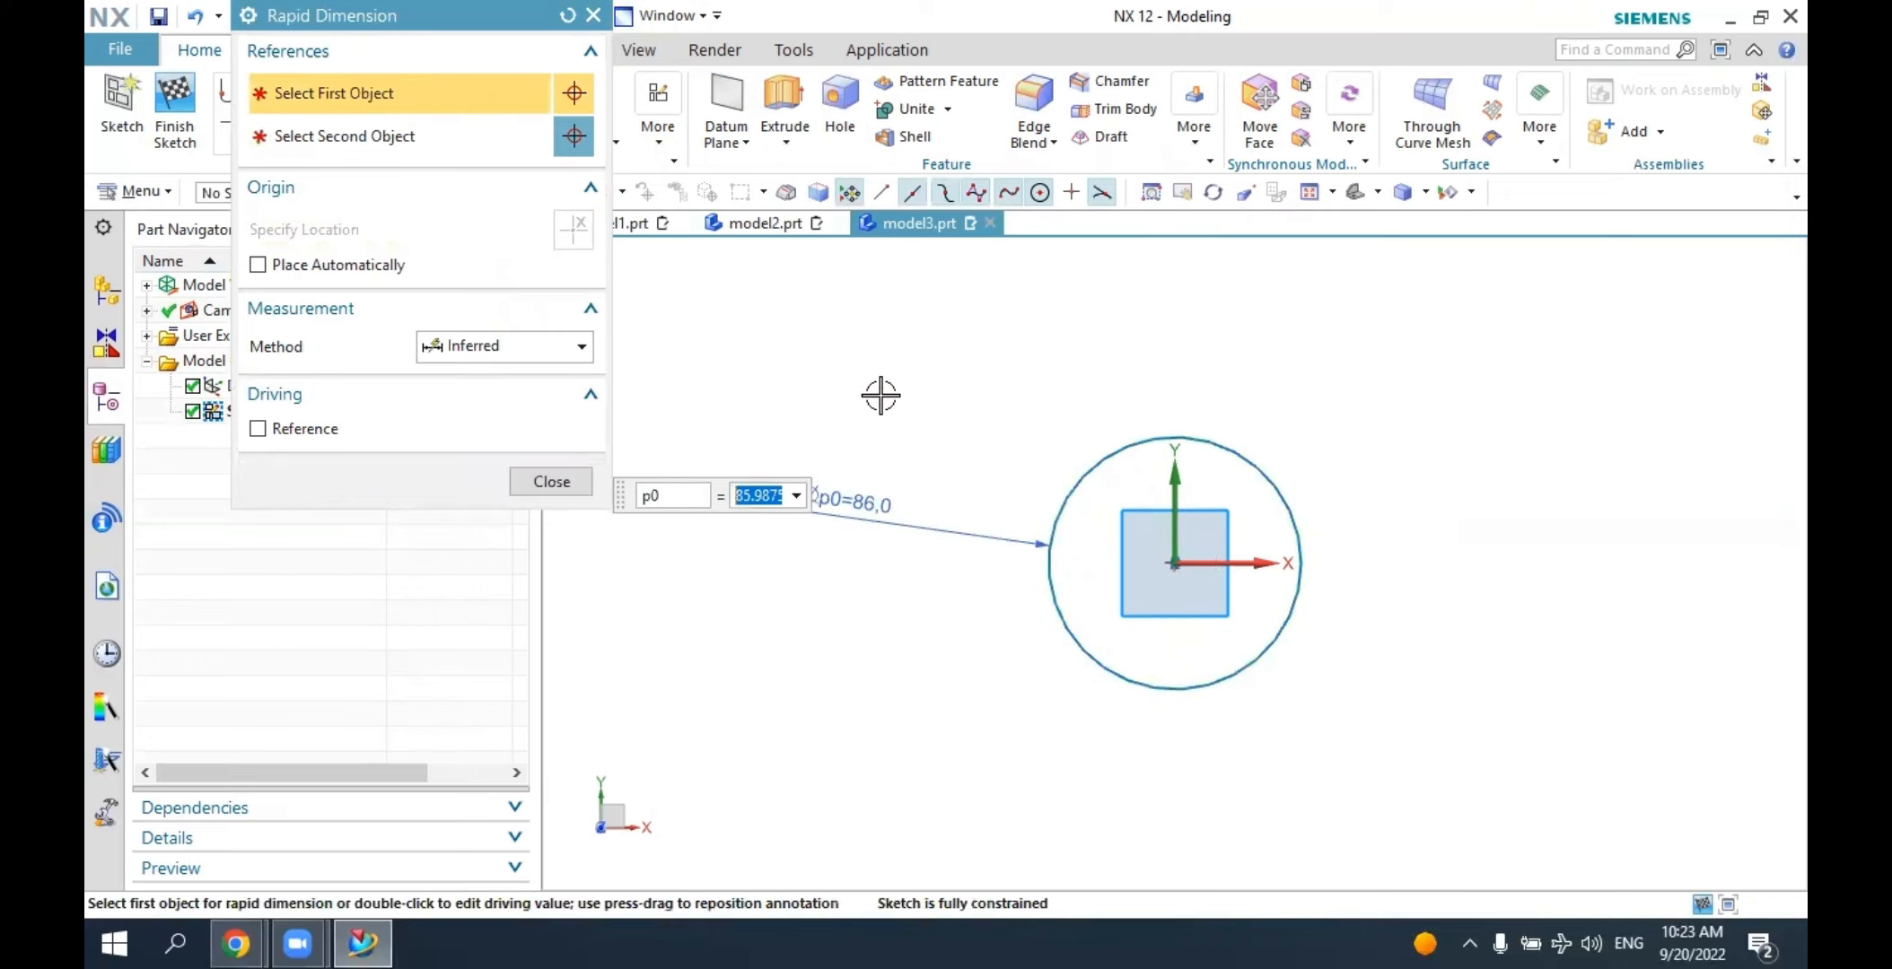
{"action": "type", "text": "40"}
{"action": "key", "text": "Return"}
{"action": "left_click", "coordinate": [551, 482]}
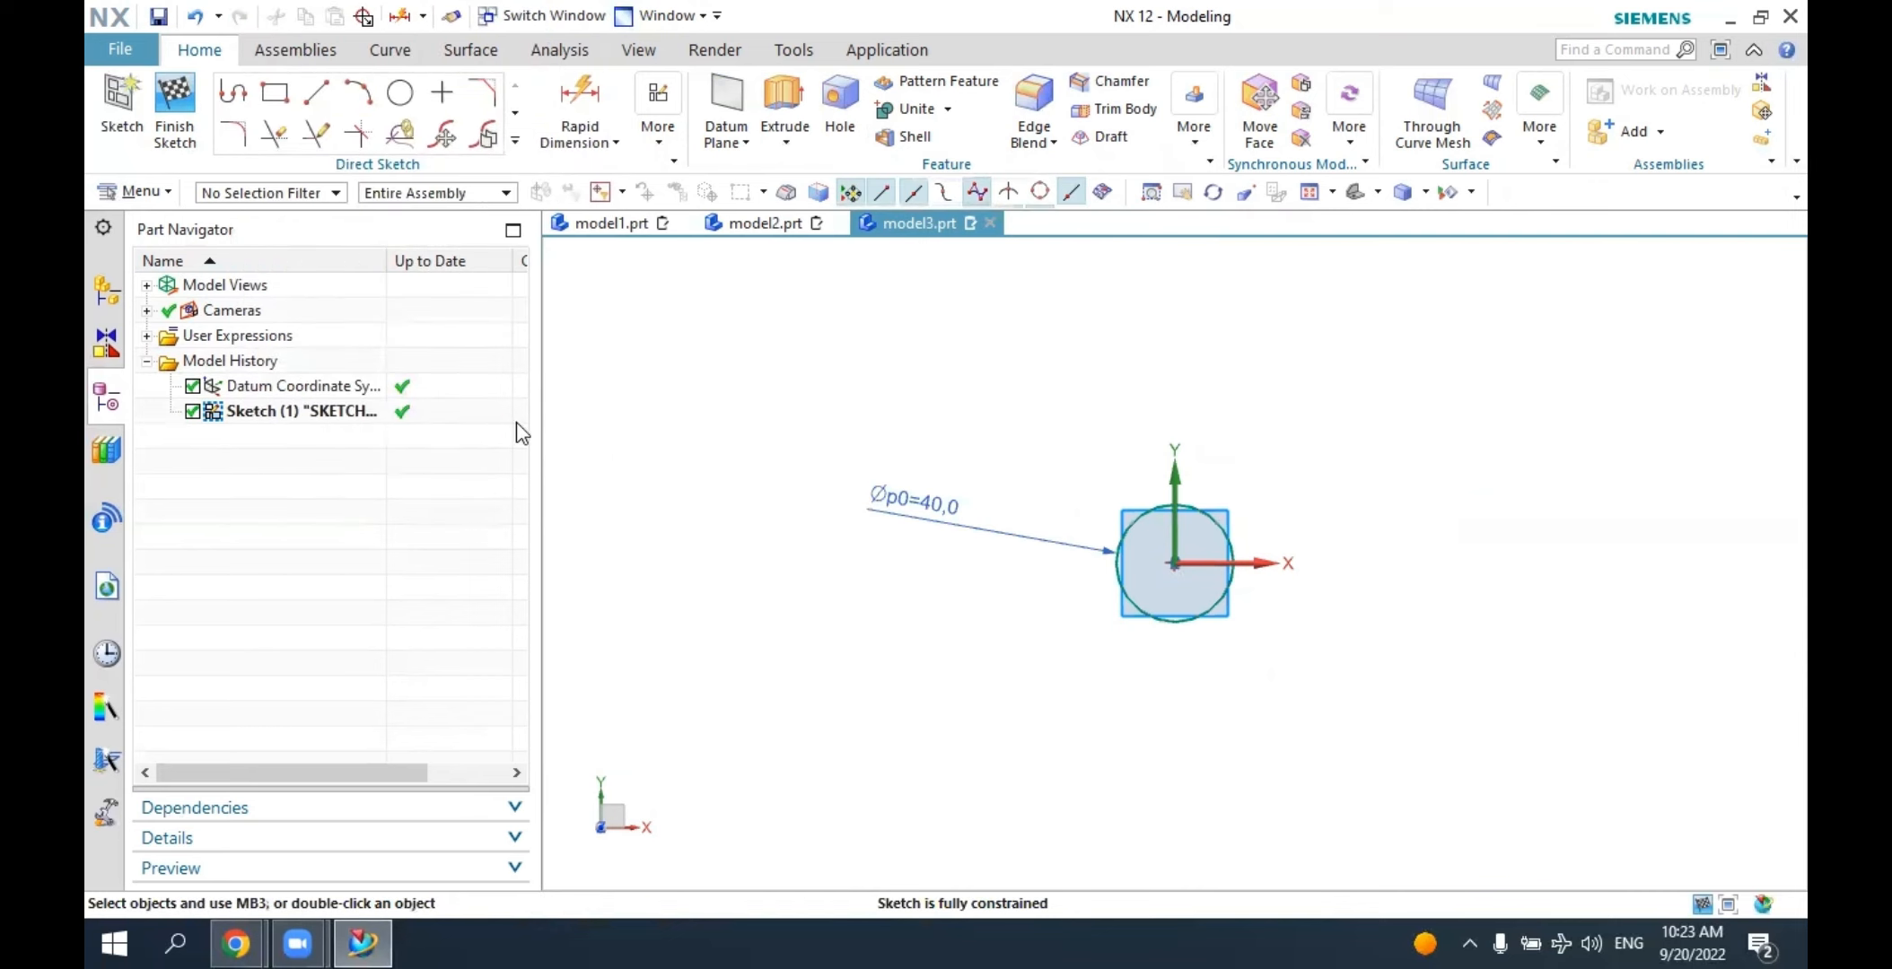
{"action": "left_click", "coordinate": [170, 100]}
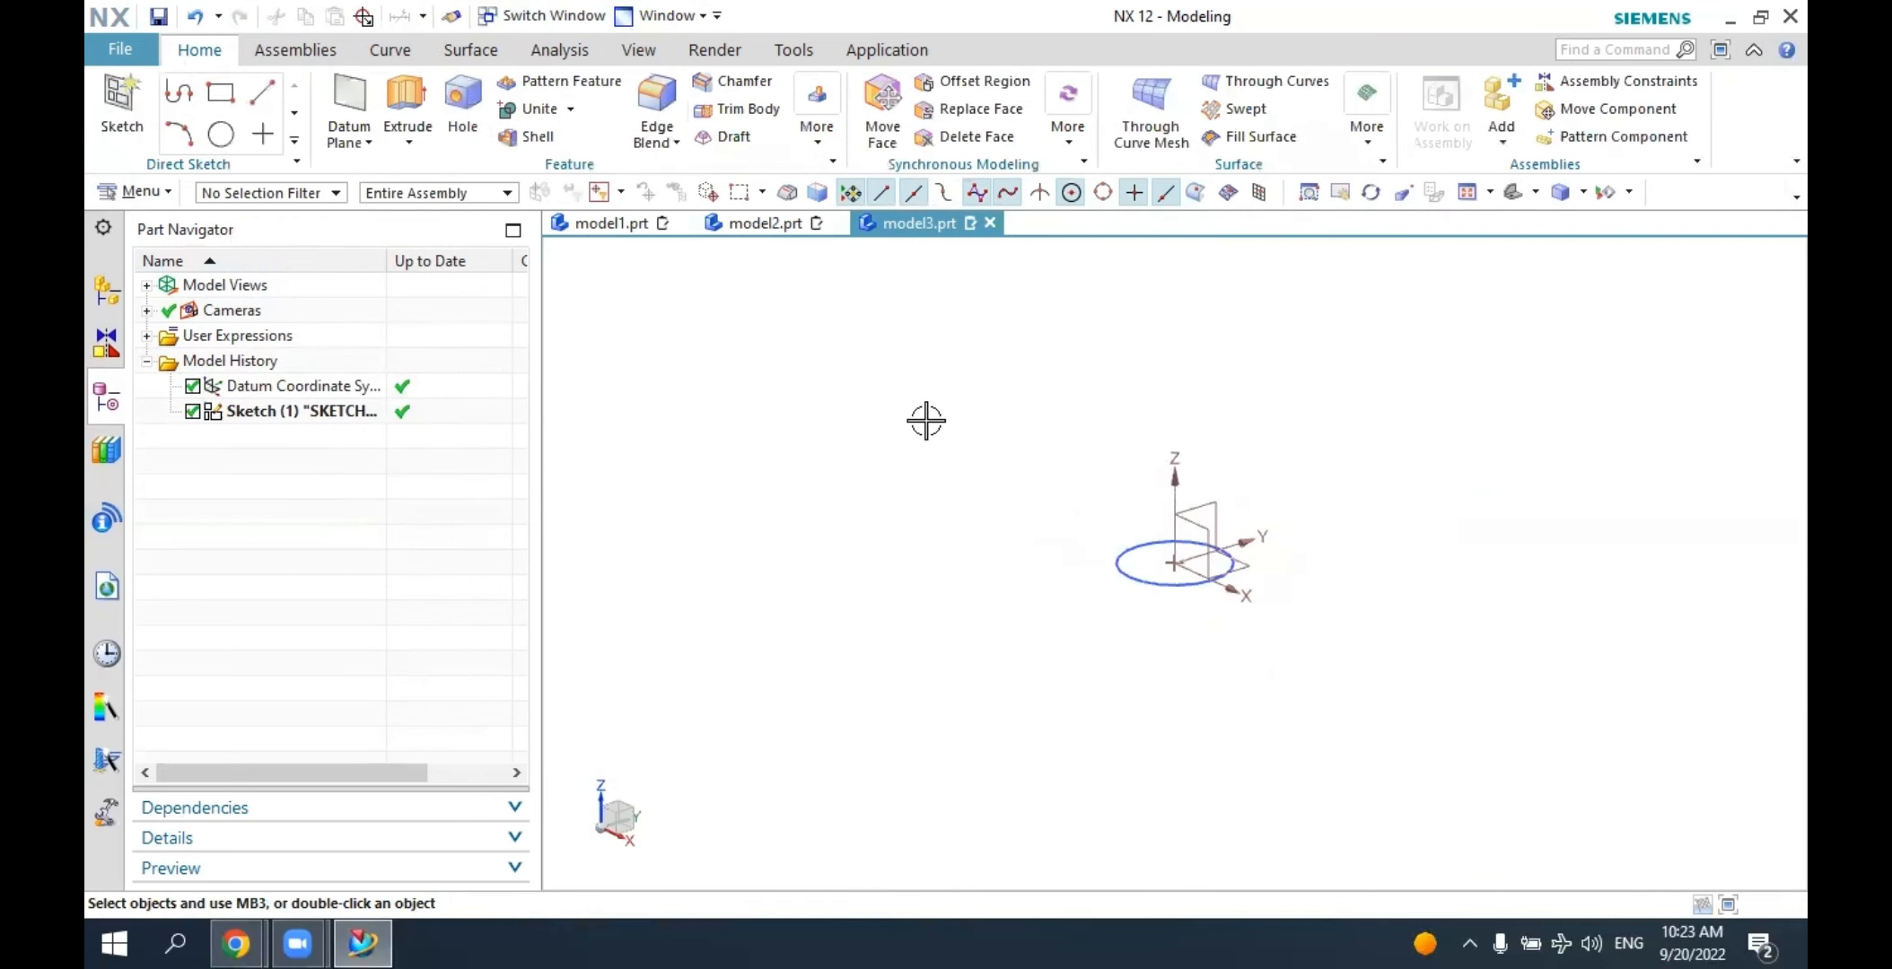
Extrude the circle along Z from 0 to an end distance of 115-10-25 mm as a new body.
{"action": "left_click", "coordinate": [408, 106]}
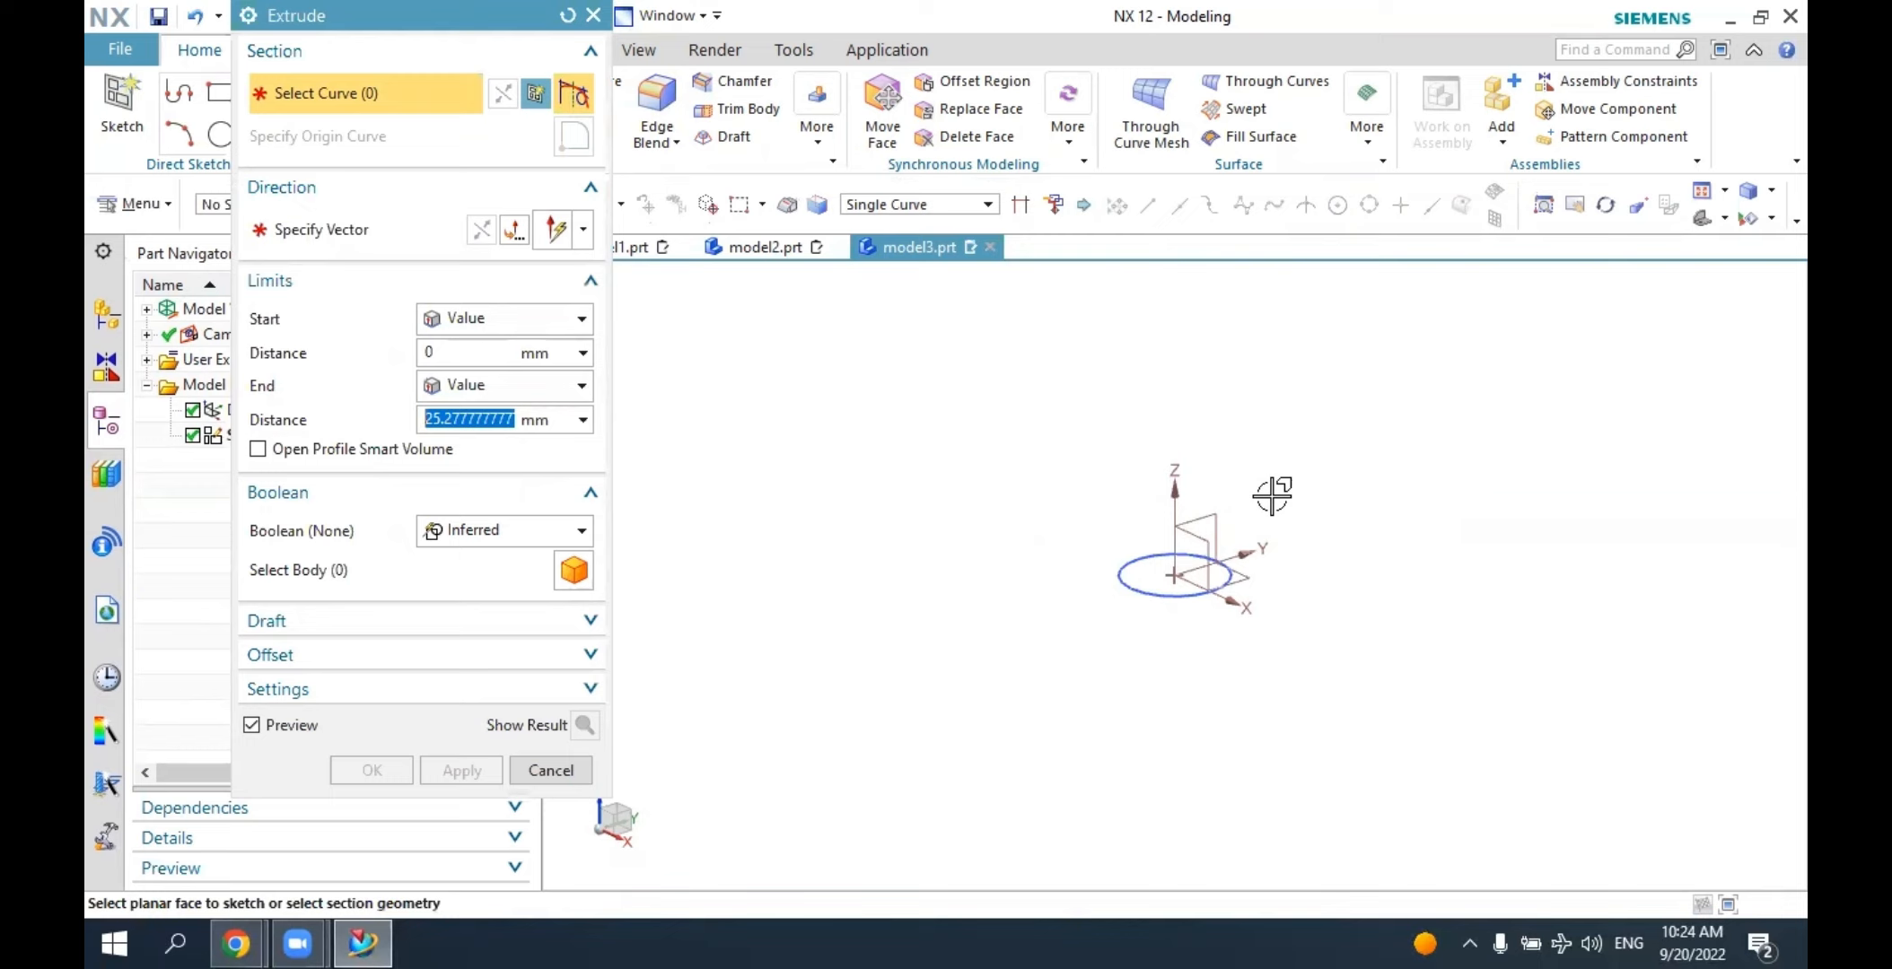
{"action": "left_click", "coordinate": [1154, 588]}
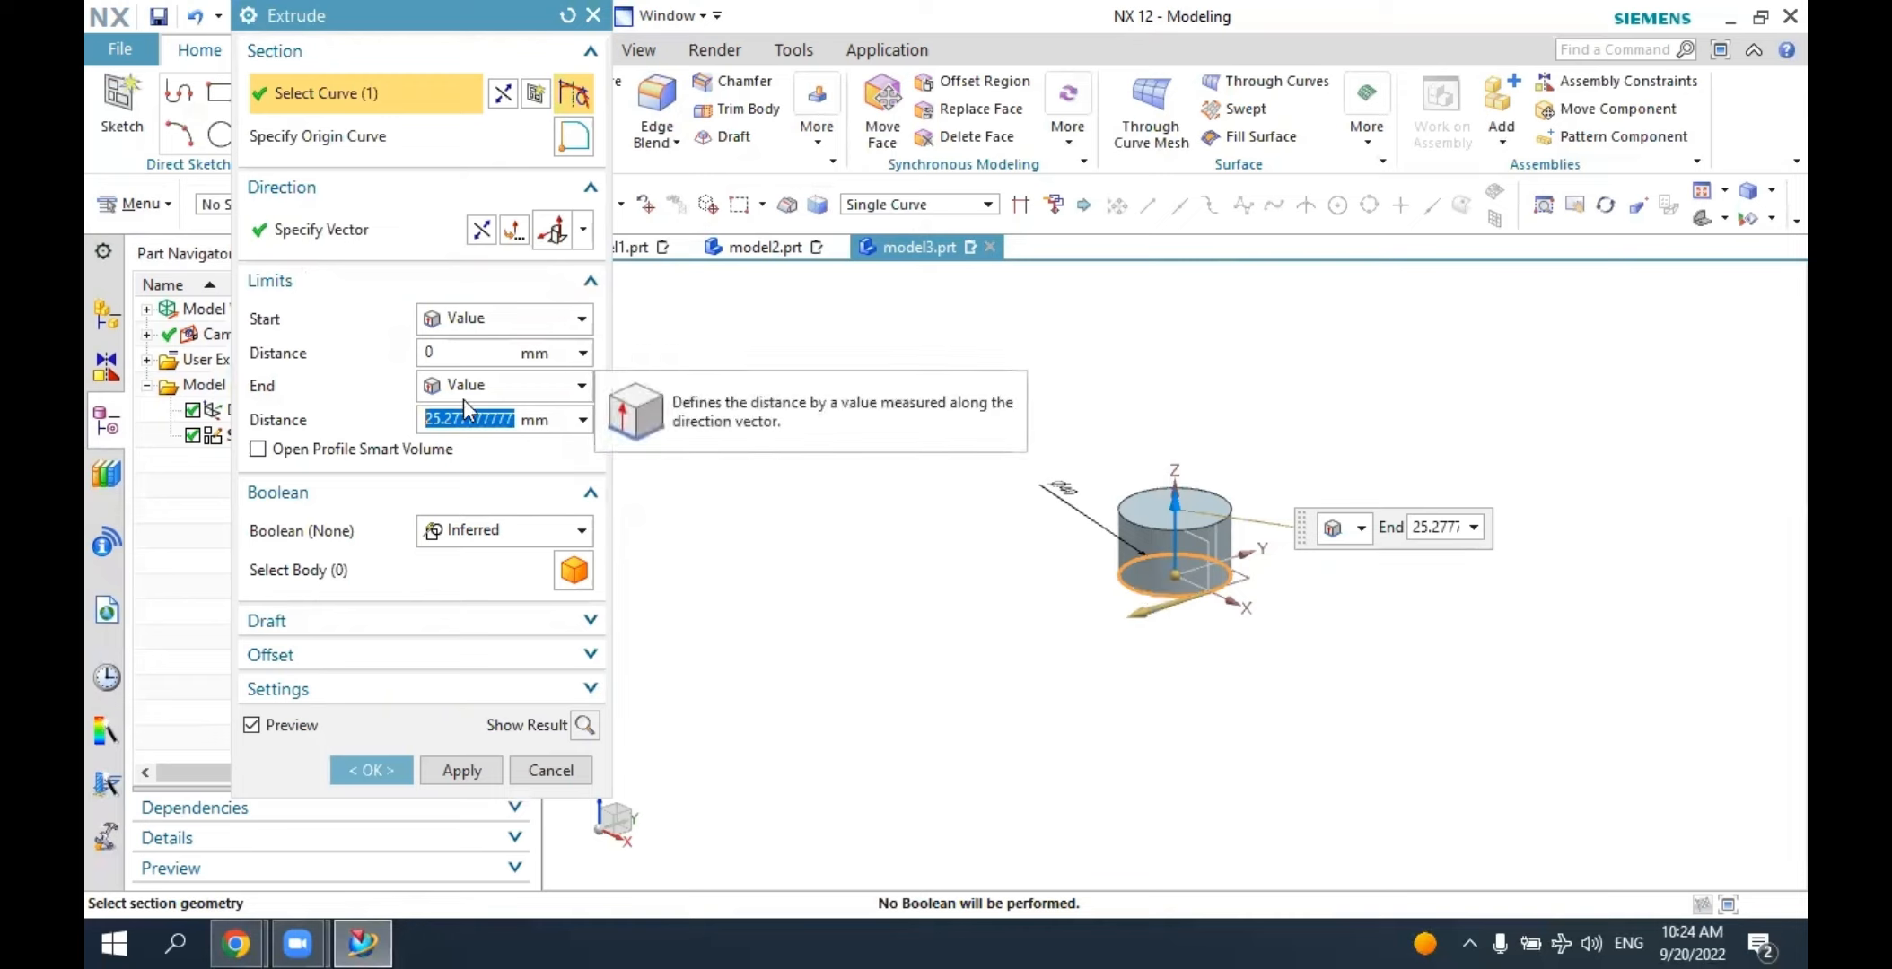
{"action": "type", "text": "115"}
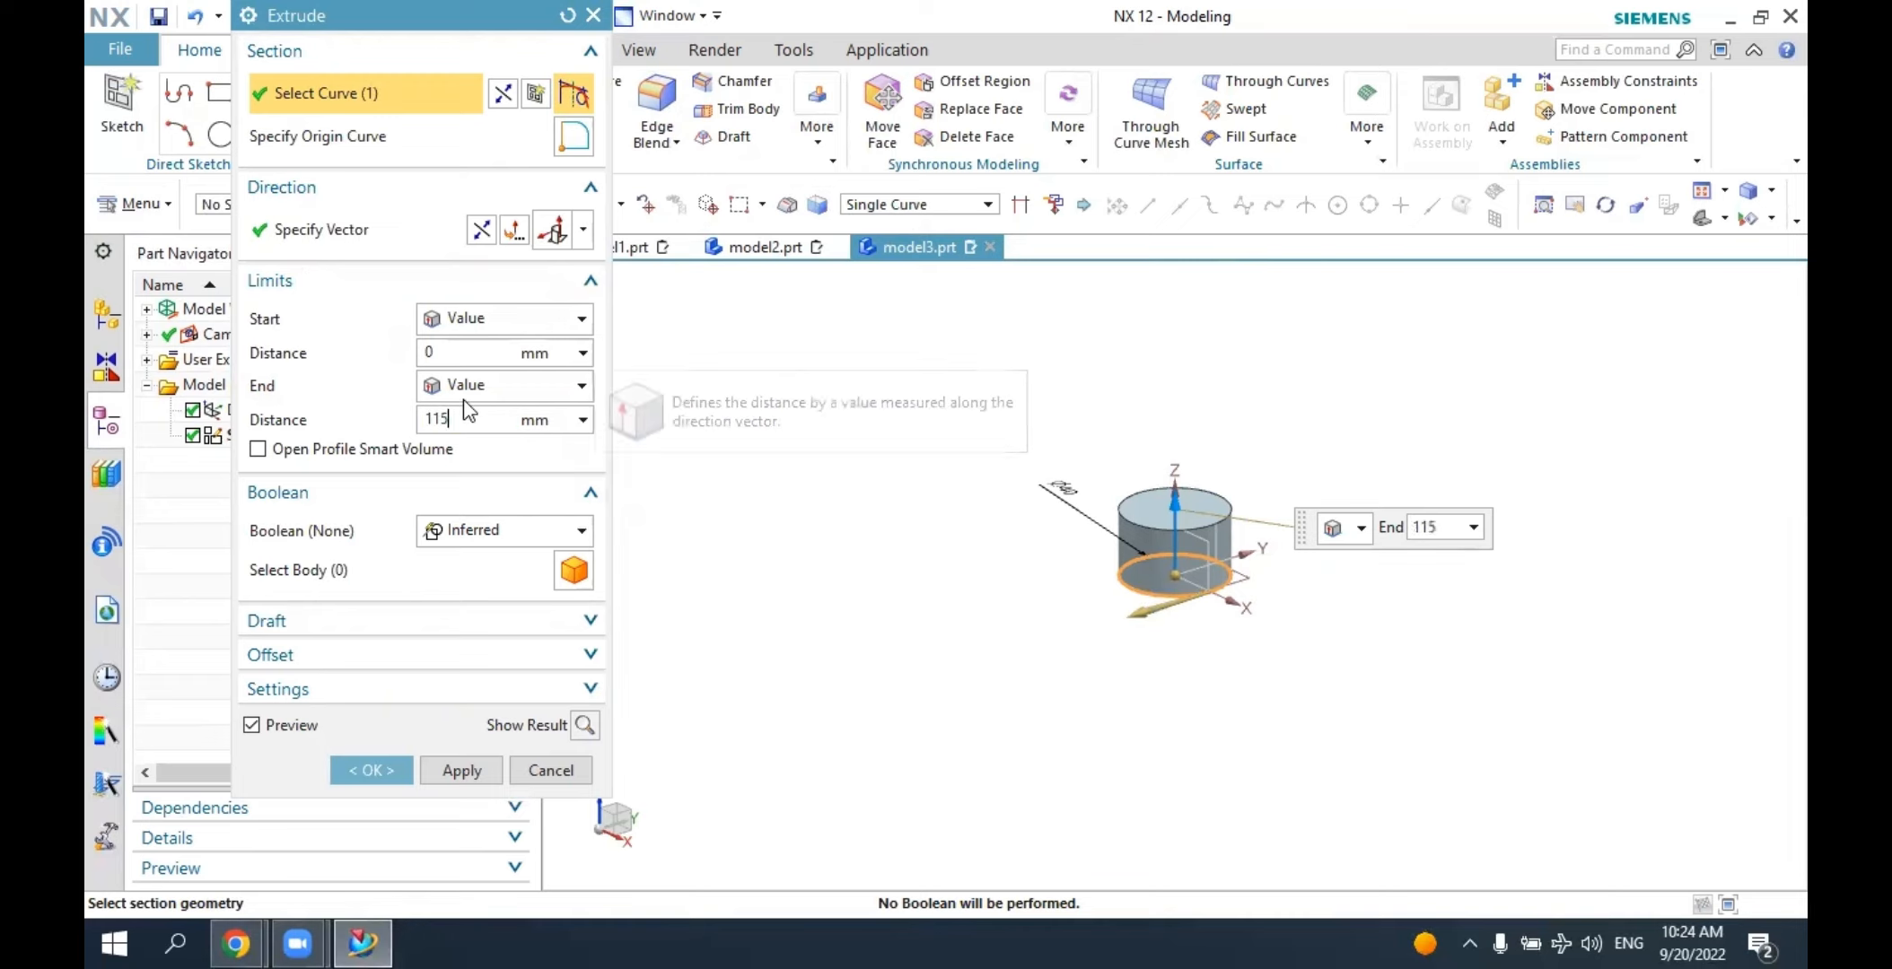
{"action": "type", "text": "-"}
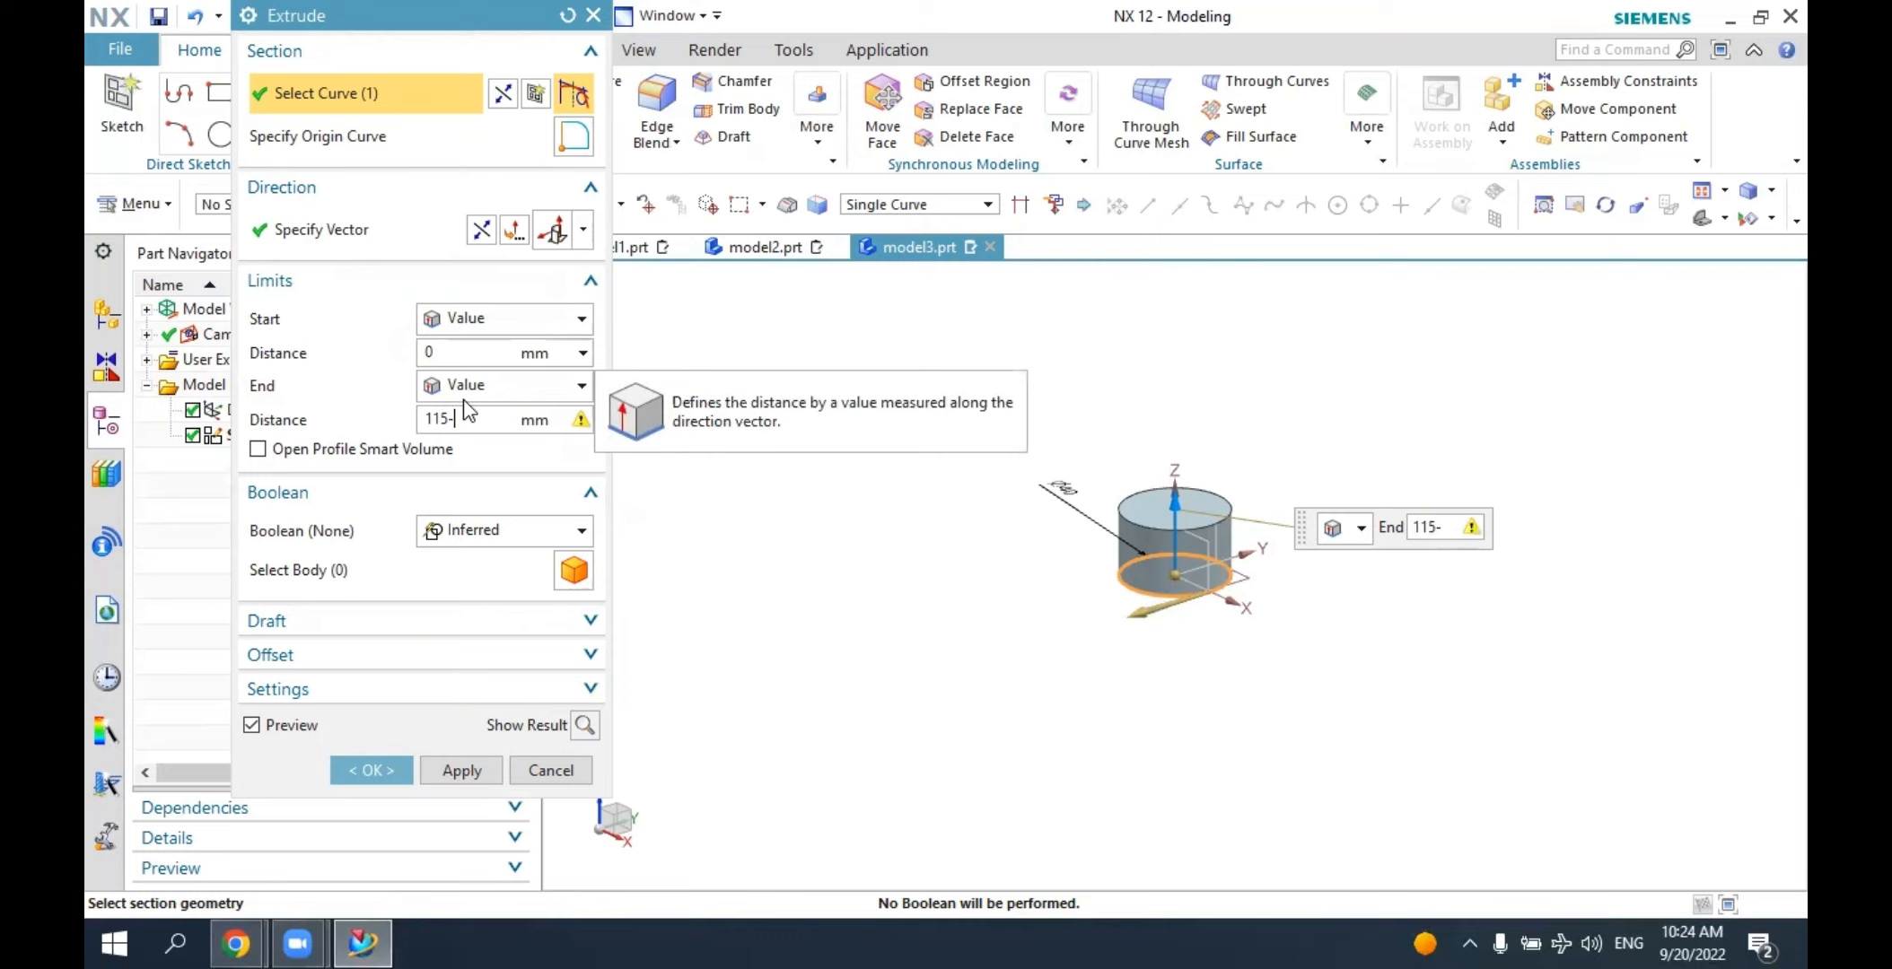
{"action": "type", "text": "10-25"}
{"action": "key", "text": "Return"}
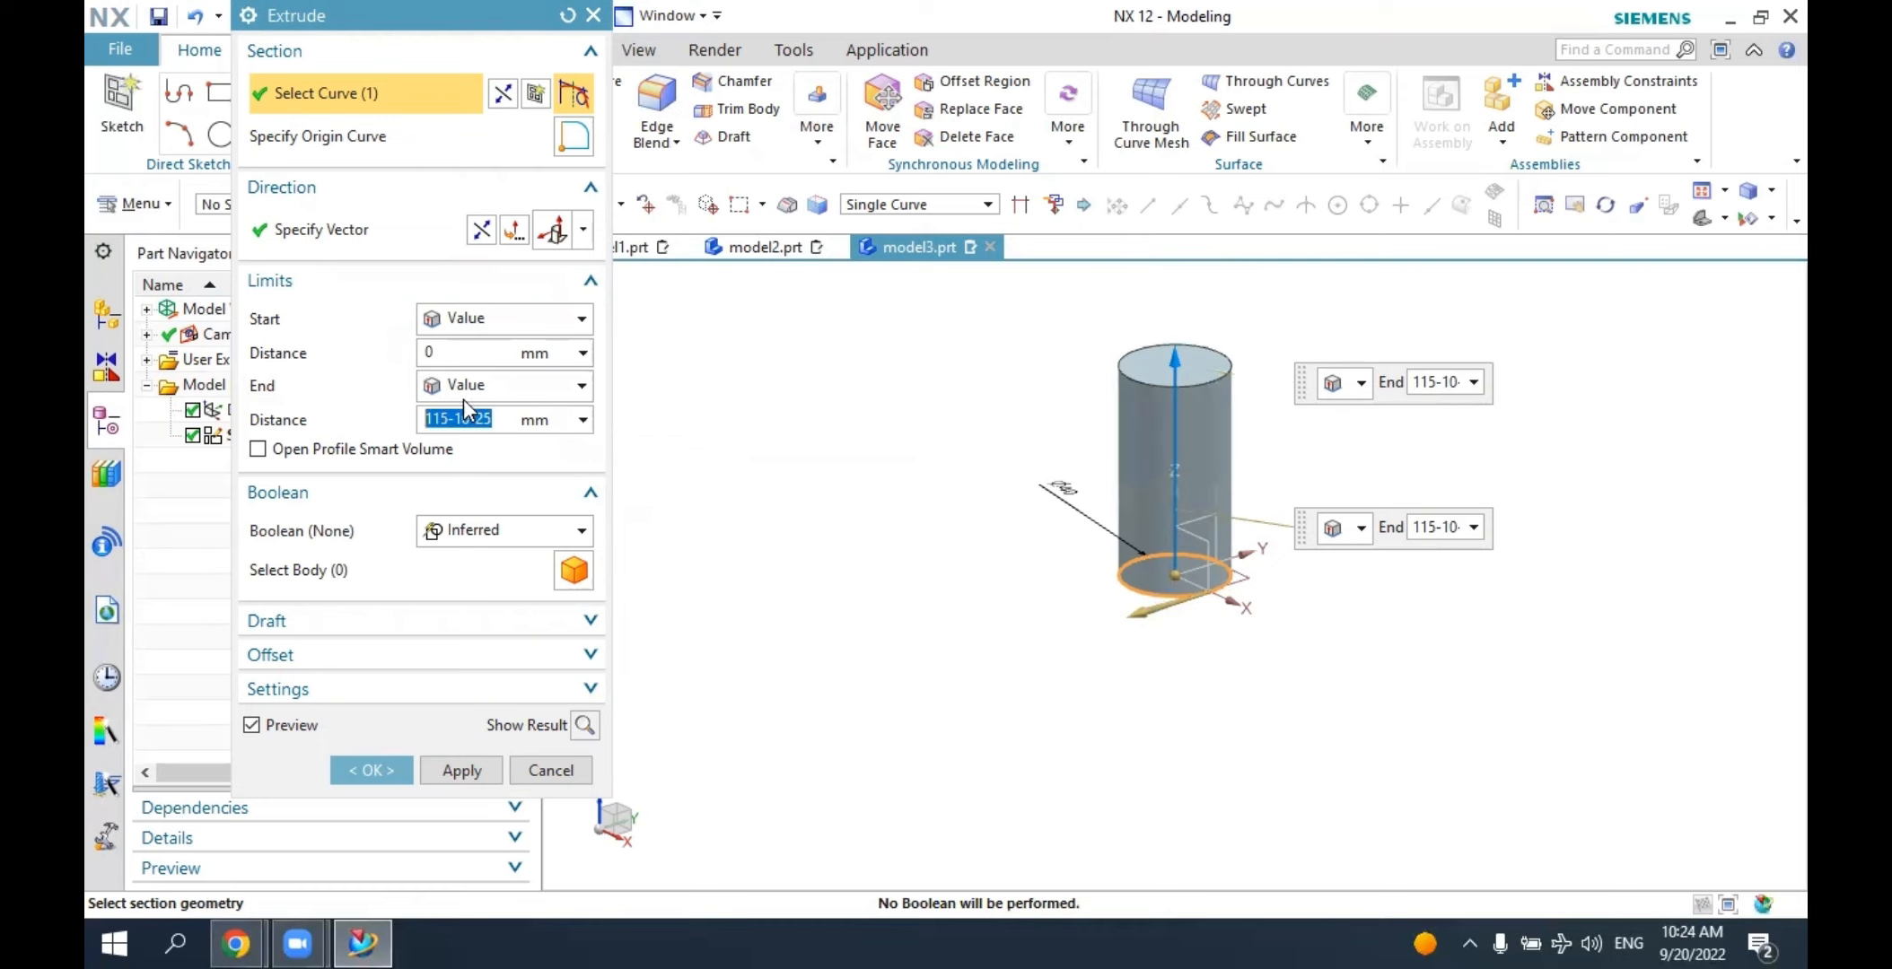
{"action": "left_click", "coordinate": [371, 770]}
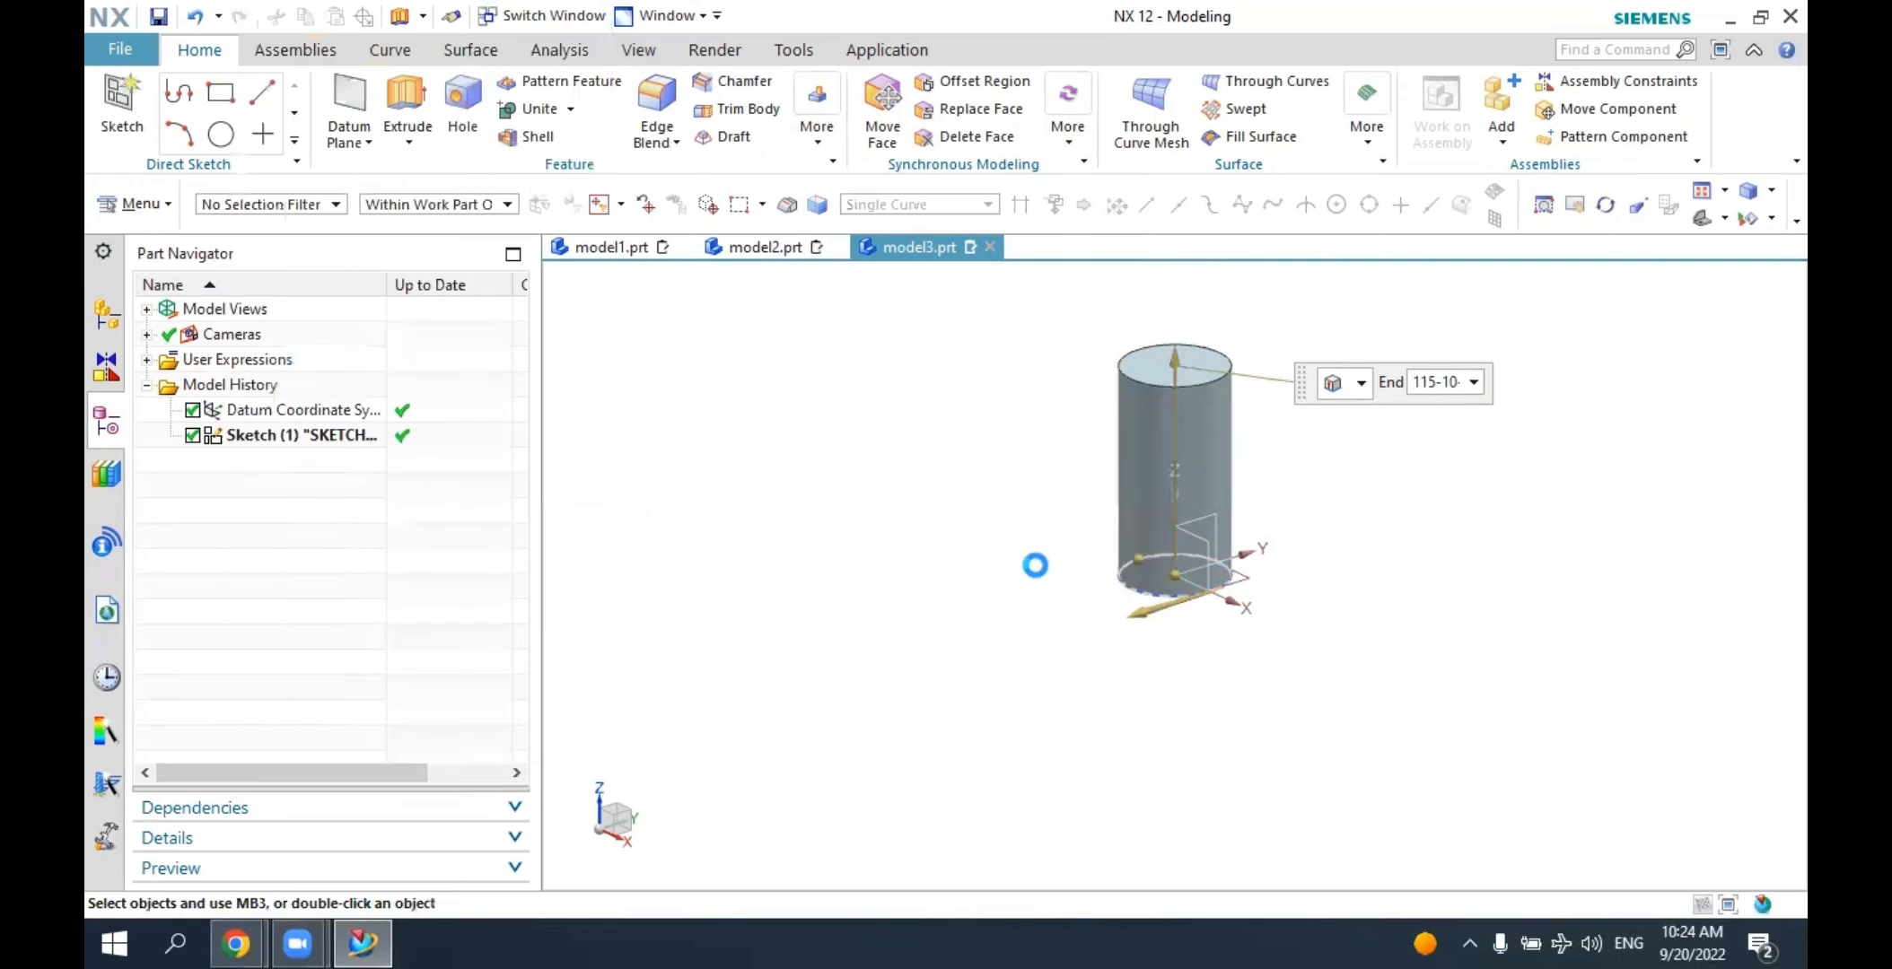
Reopen the cylinder's extrude feature to check its end distance expression, and close it without changes.
{"action": "double_click", "coordinate": [299, 446]}
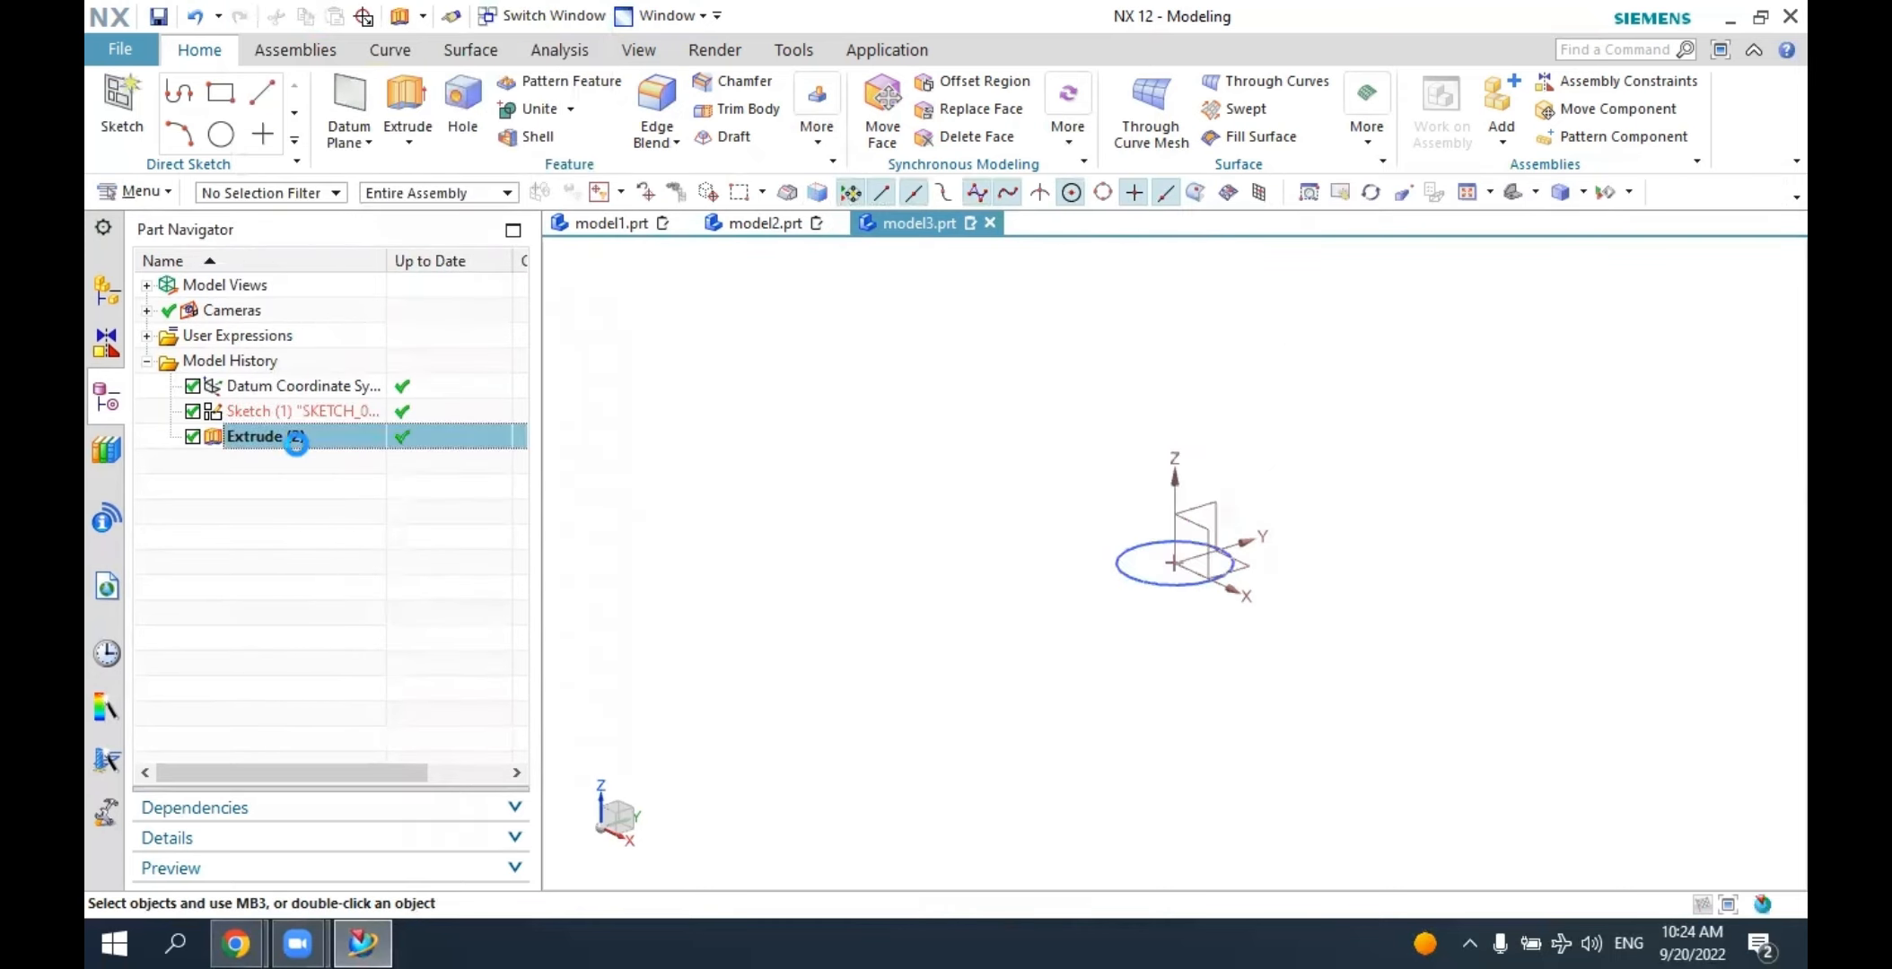
{"action": "left_click", "coordinate": [514, 414]}
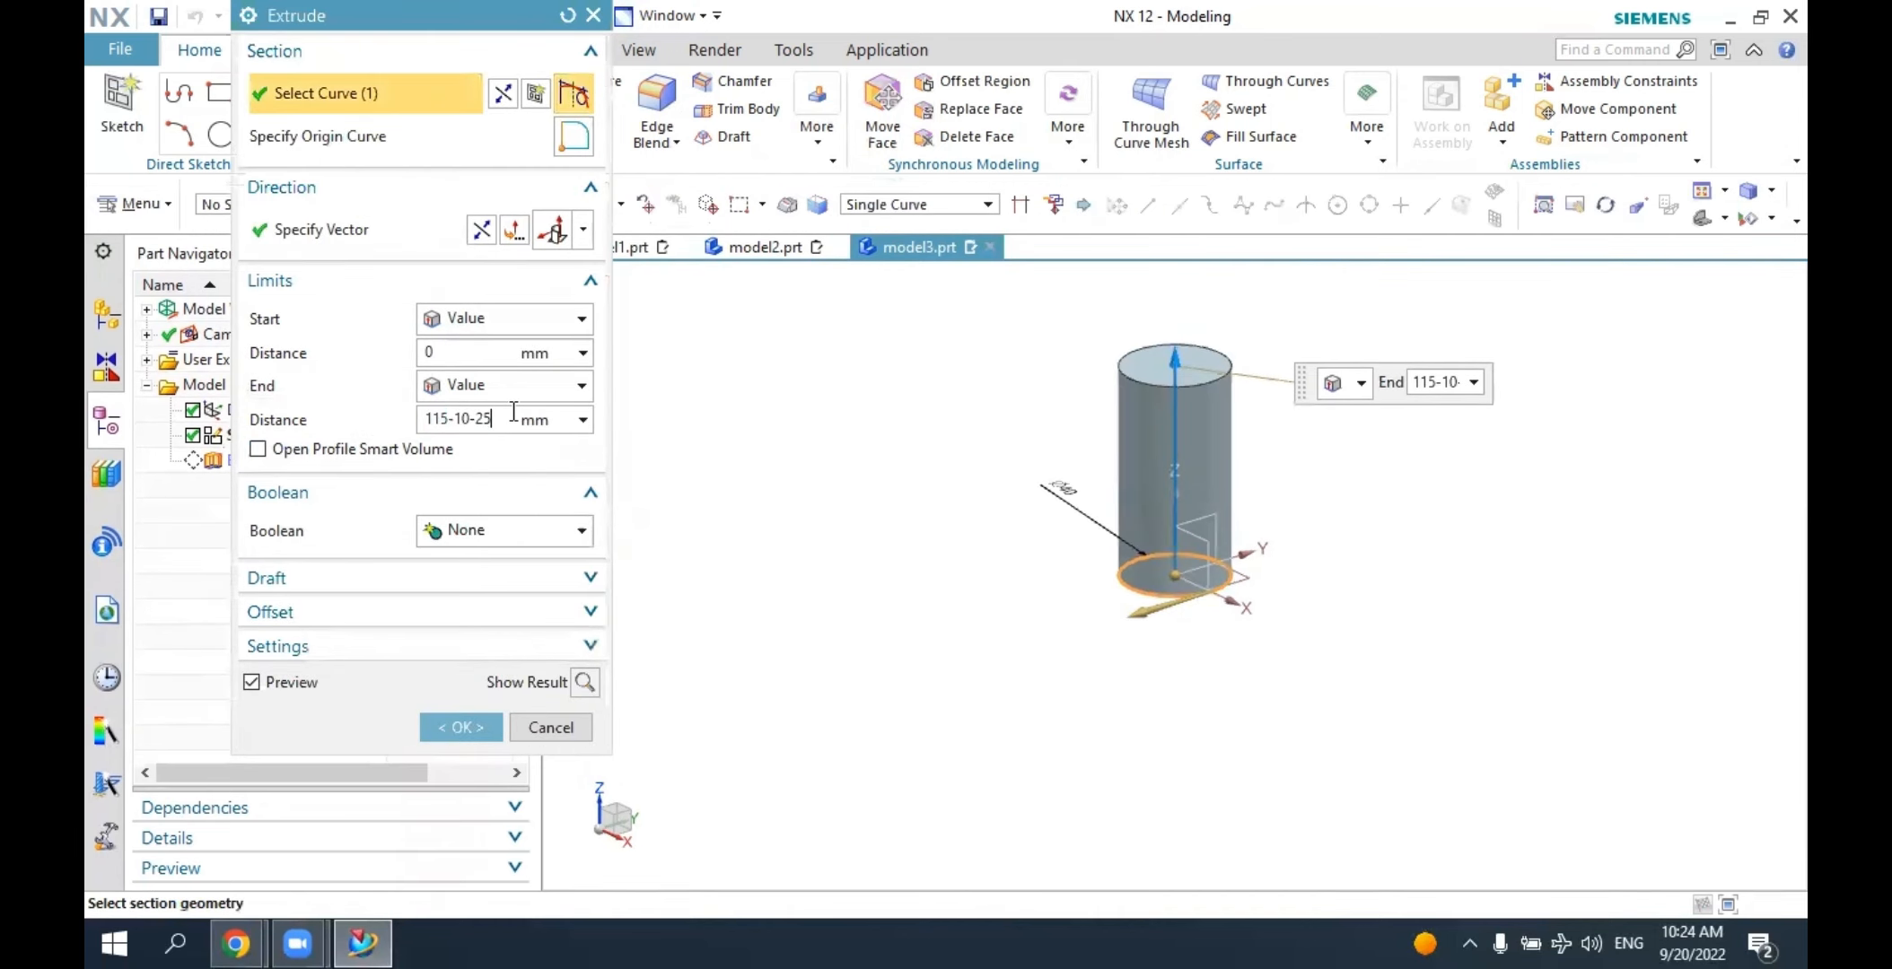
{"action": "left_click", "coordinate": [486, 733]}
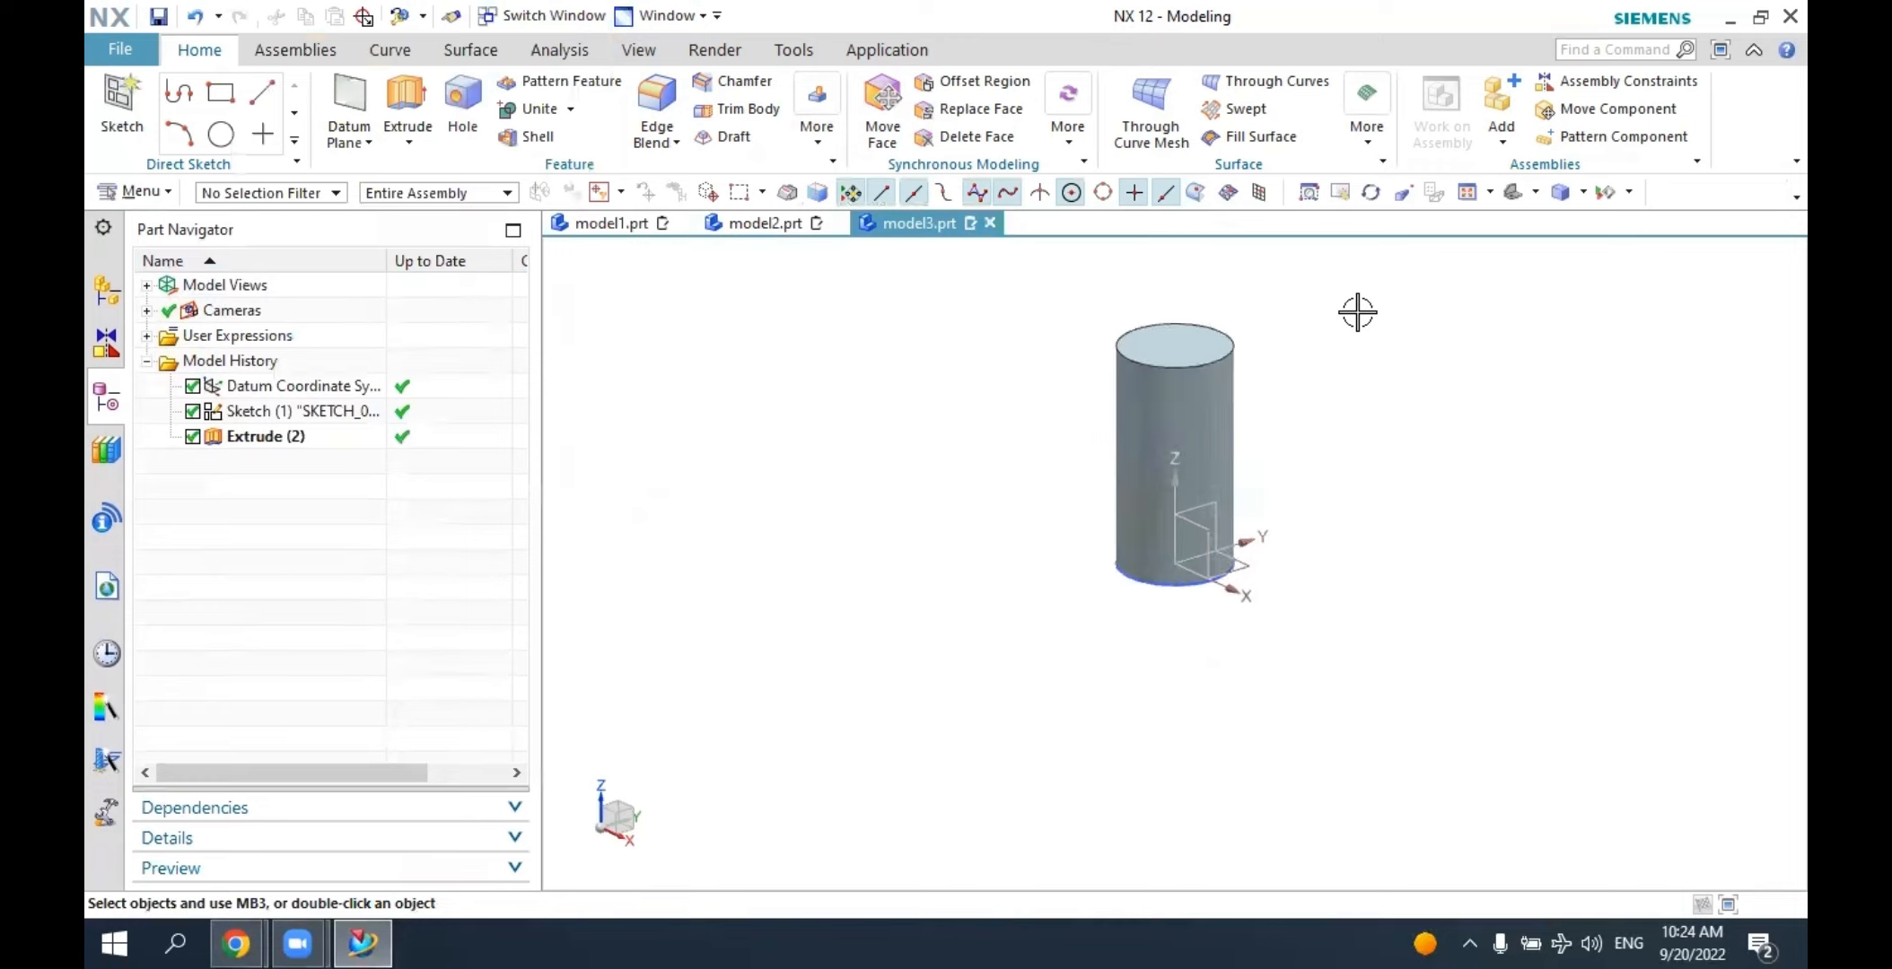
Create a sketch on the cylinder's top face and draw a concentric circle about 32 mm in diameter.
{"action": "left_click", "coordinate": [126, 94]}
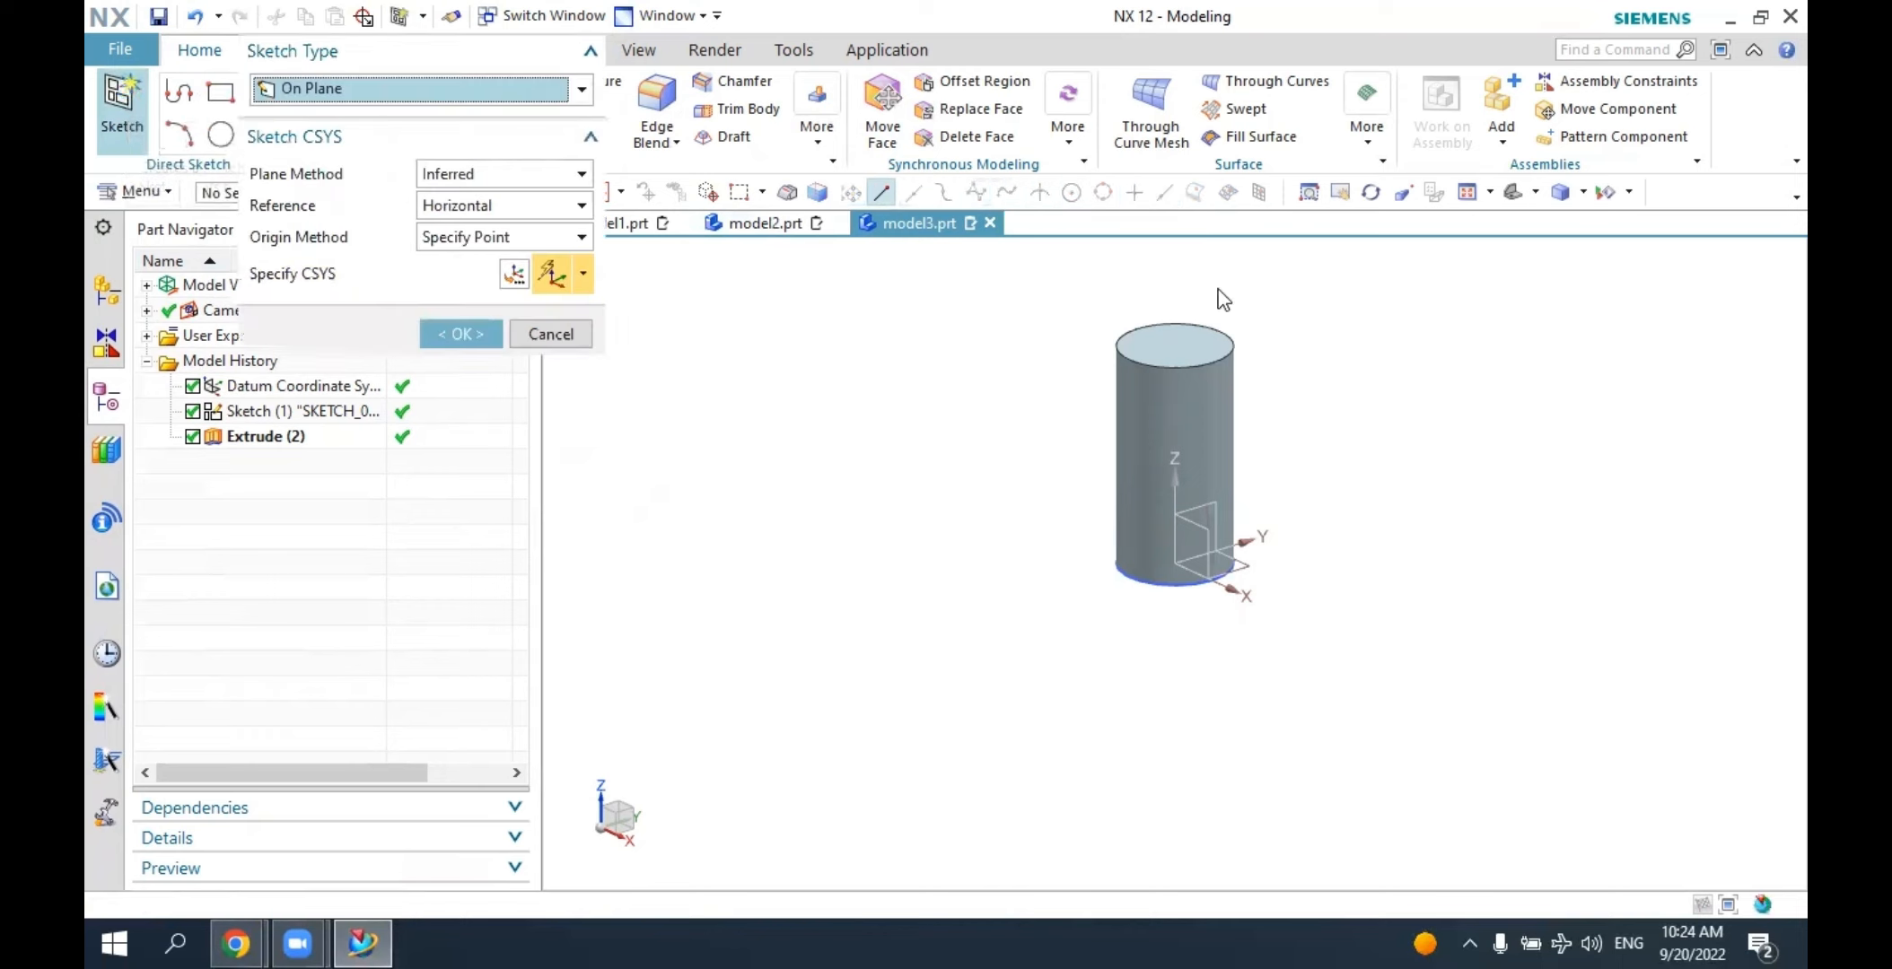
{"action": "left_click", "coordinate": [1157, 363]}
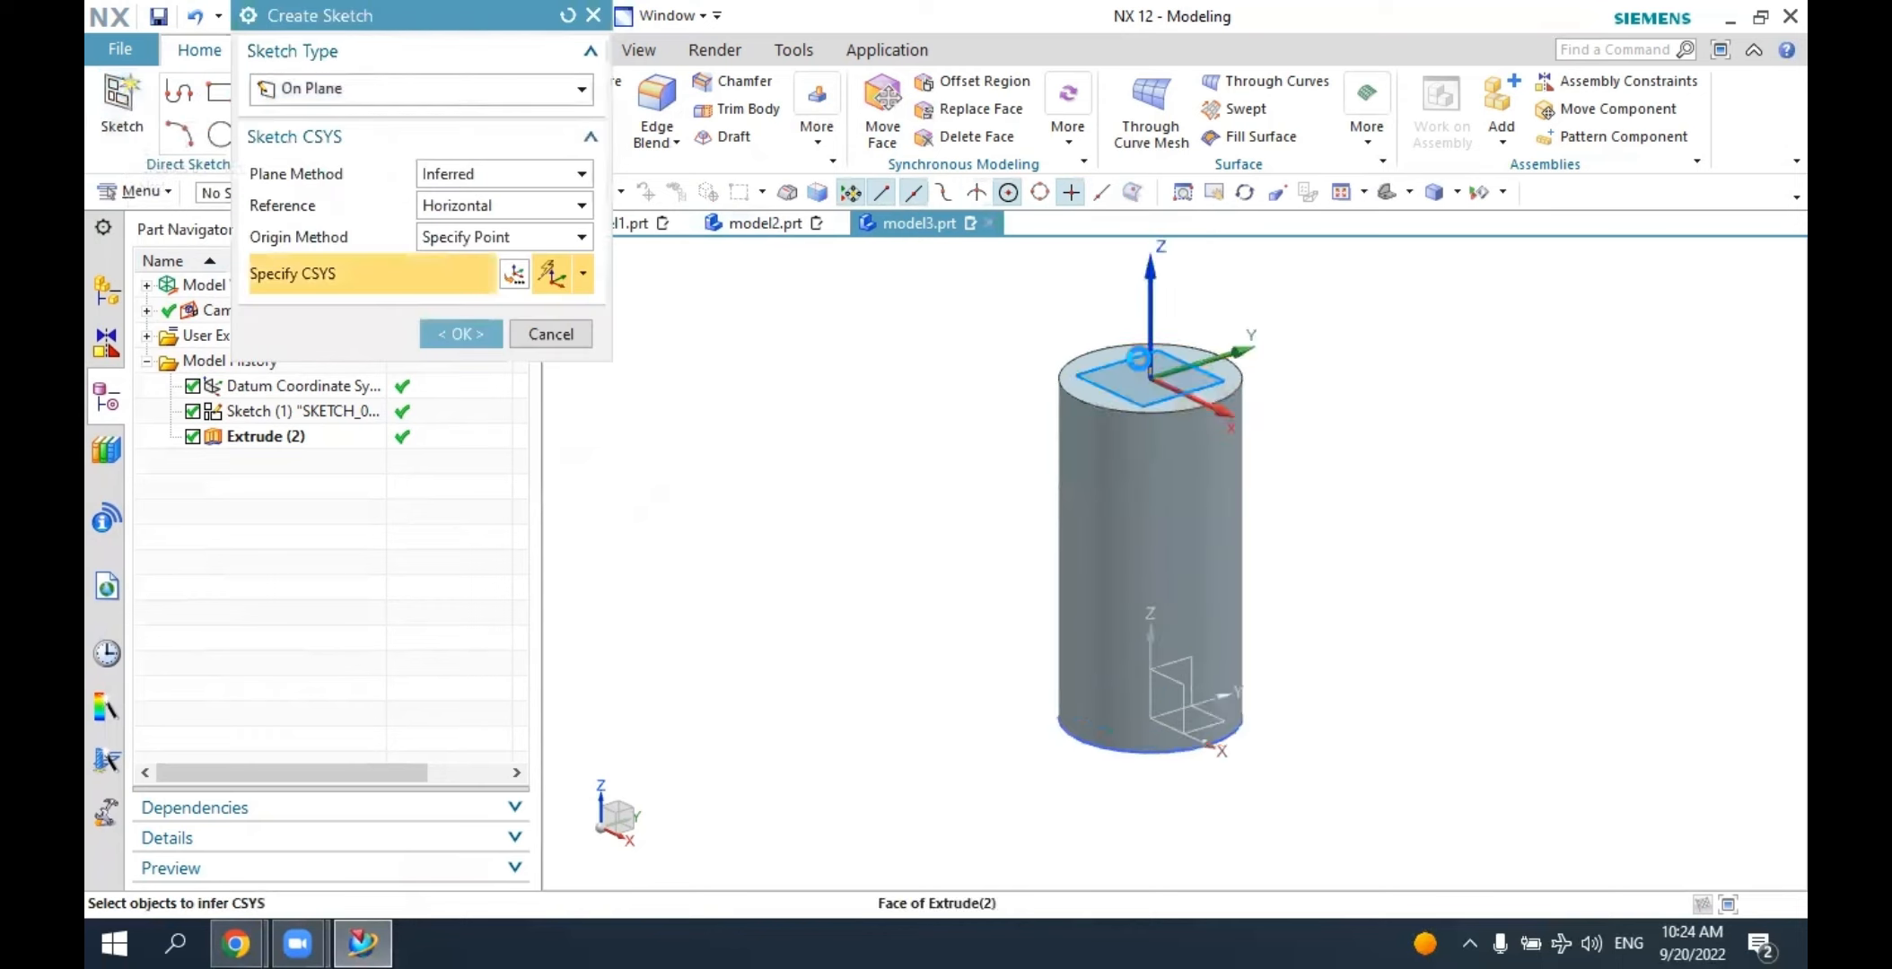
{"action": "left_click", "coordinate": [468, 336]}
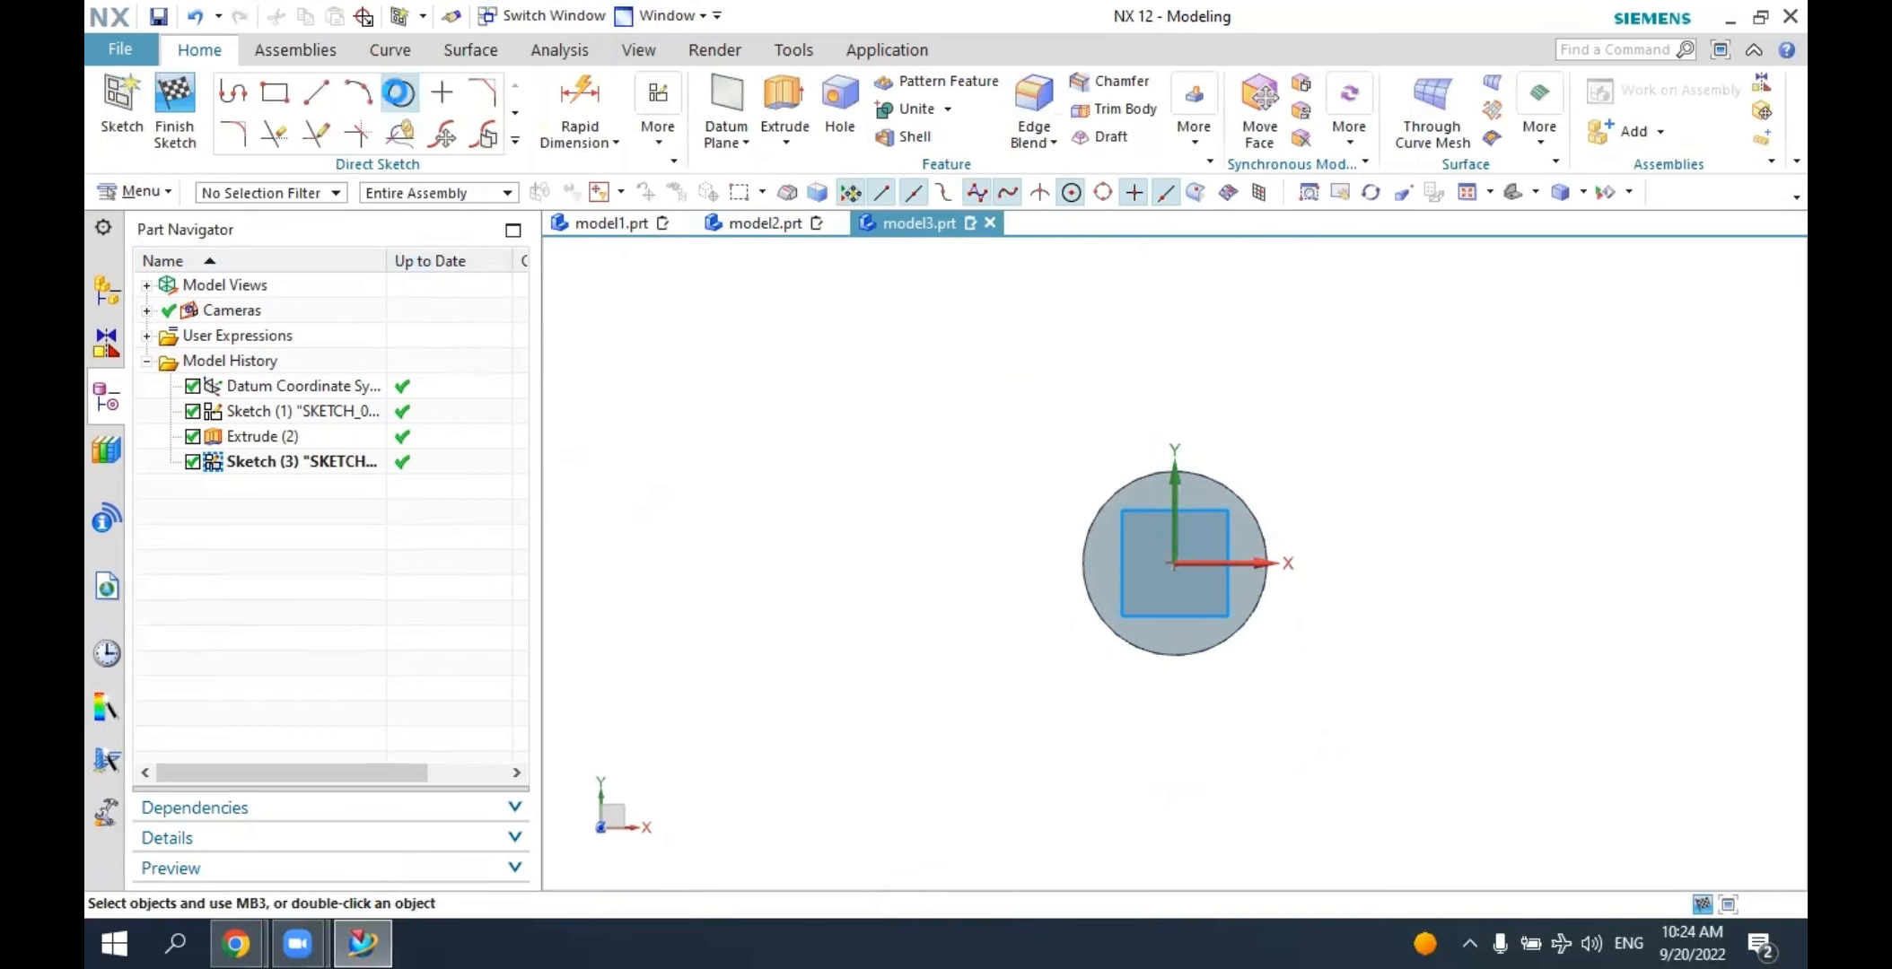
{"action": "left_click", "coordinate": [400, 93]}
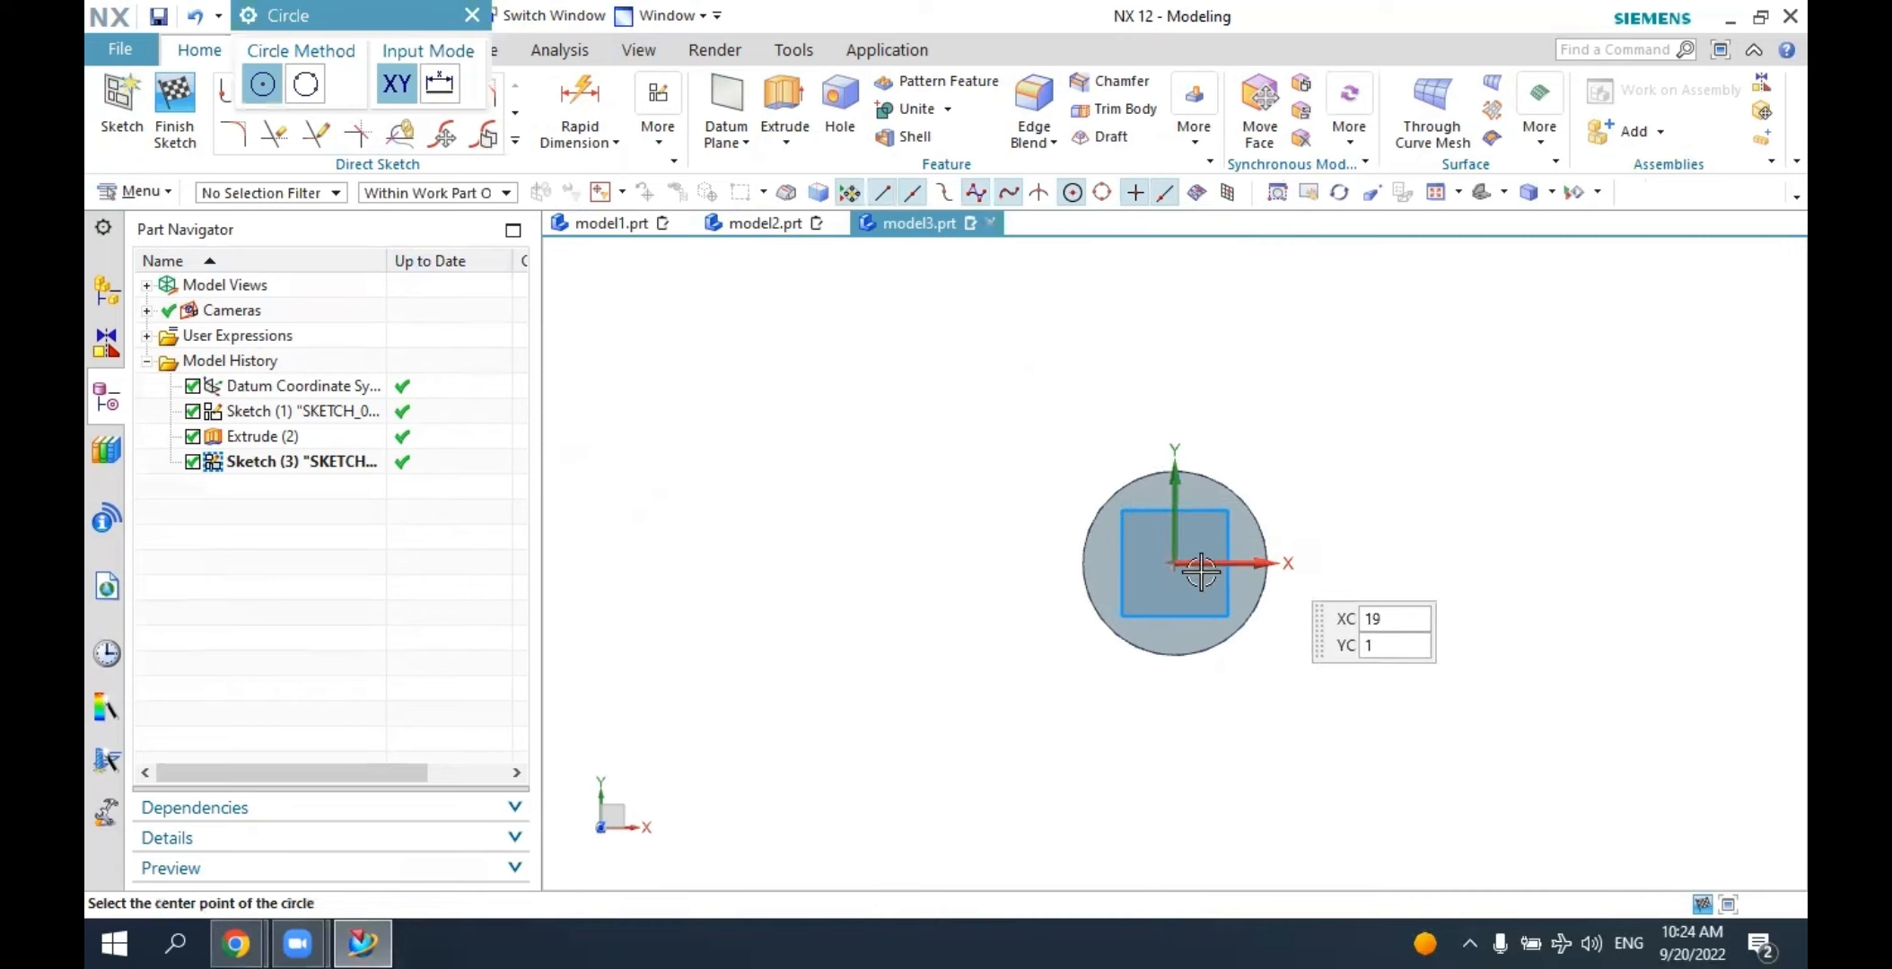
{"action": "left_click", "coordinate": [1201, 529]}
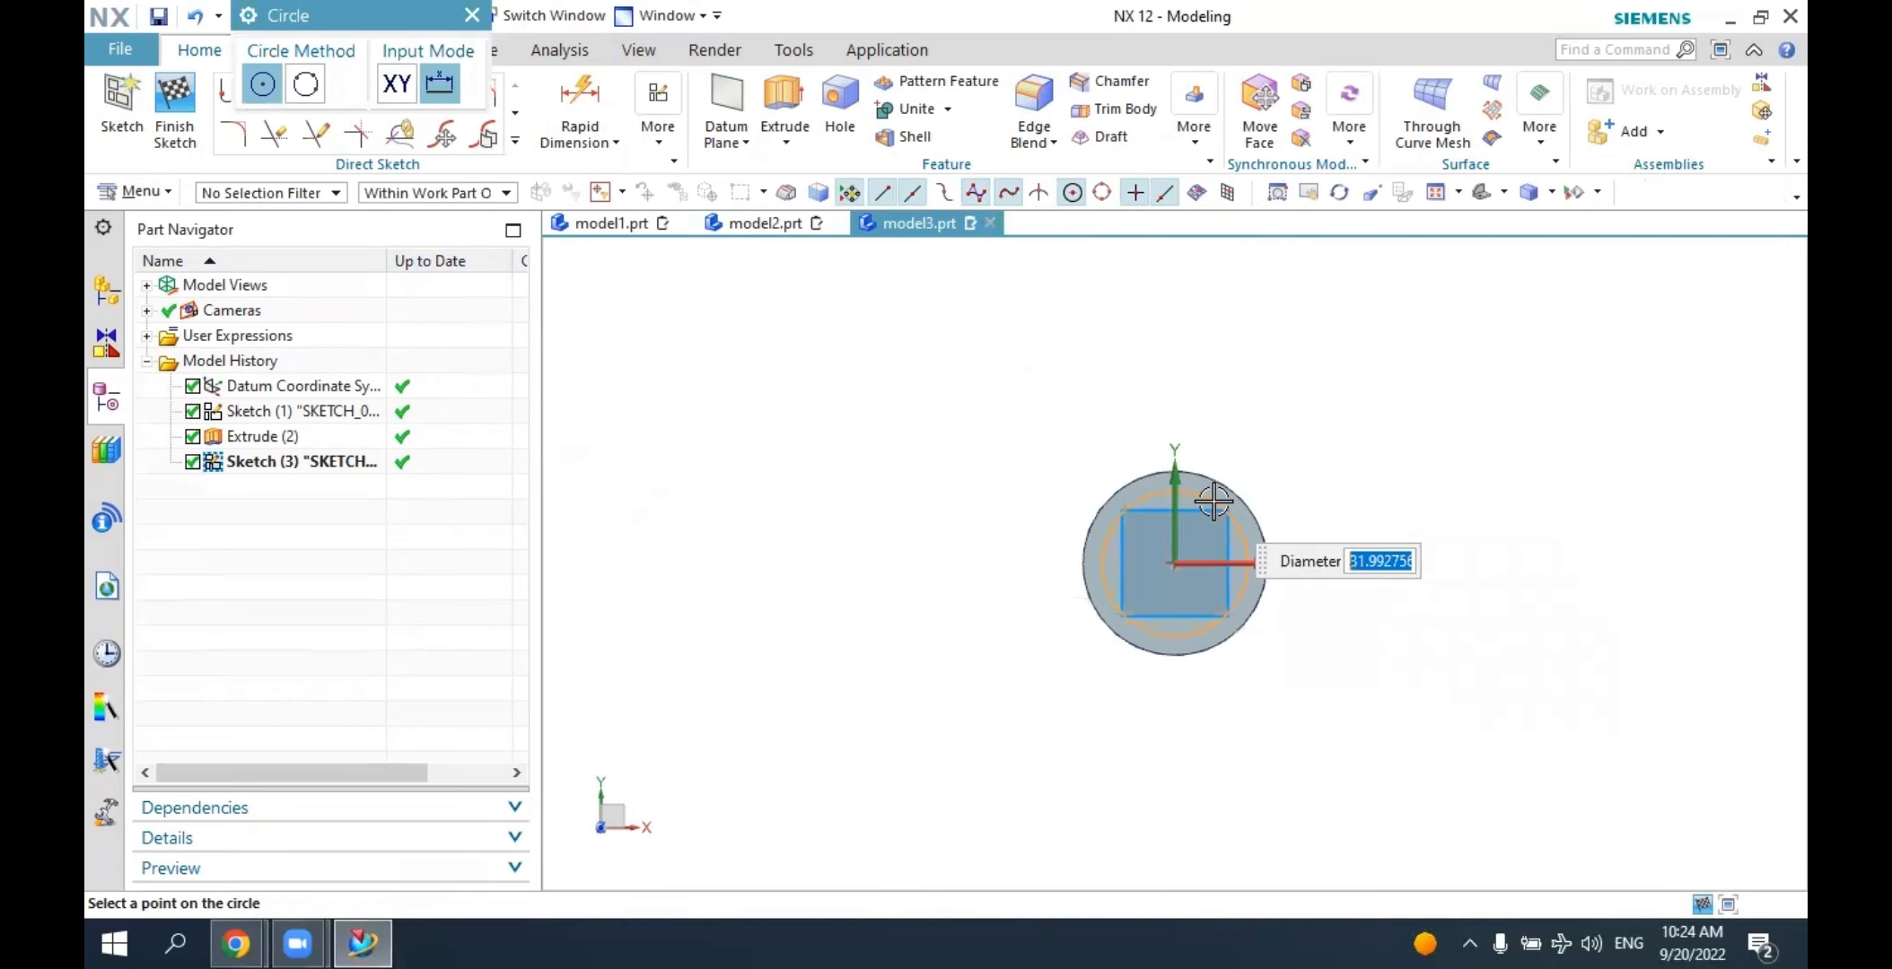
{"action": "left_click", "coordinate": [1213, 501]}
{"action": "key", "text": "Escape"}
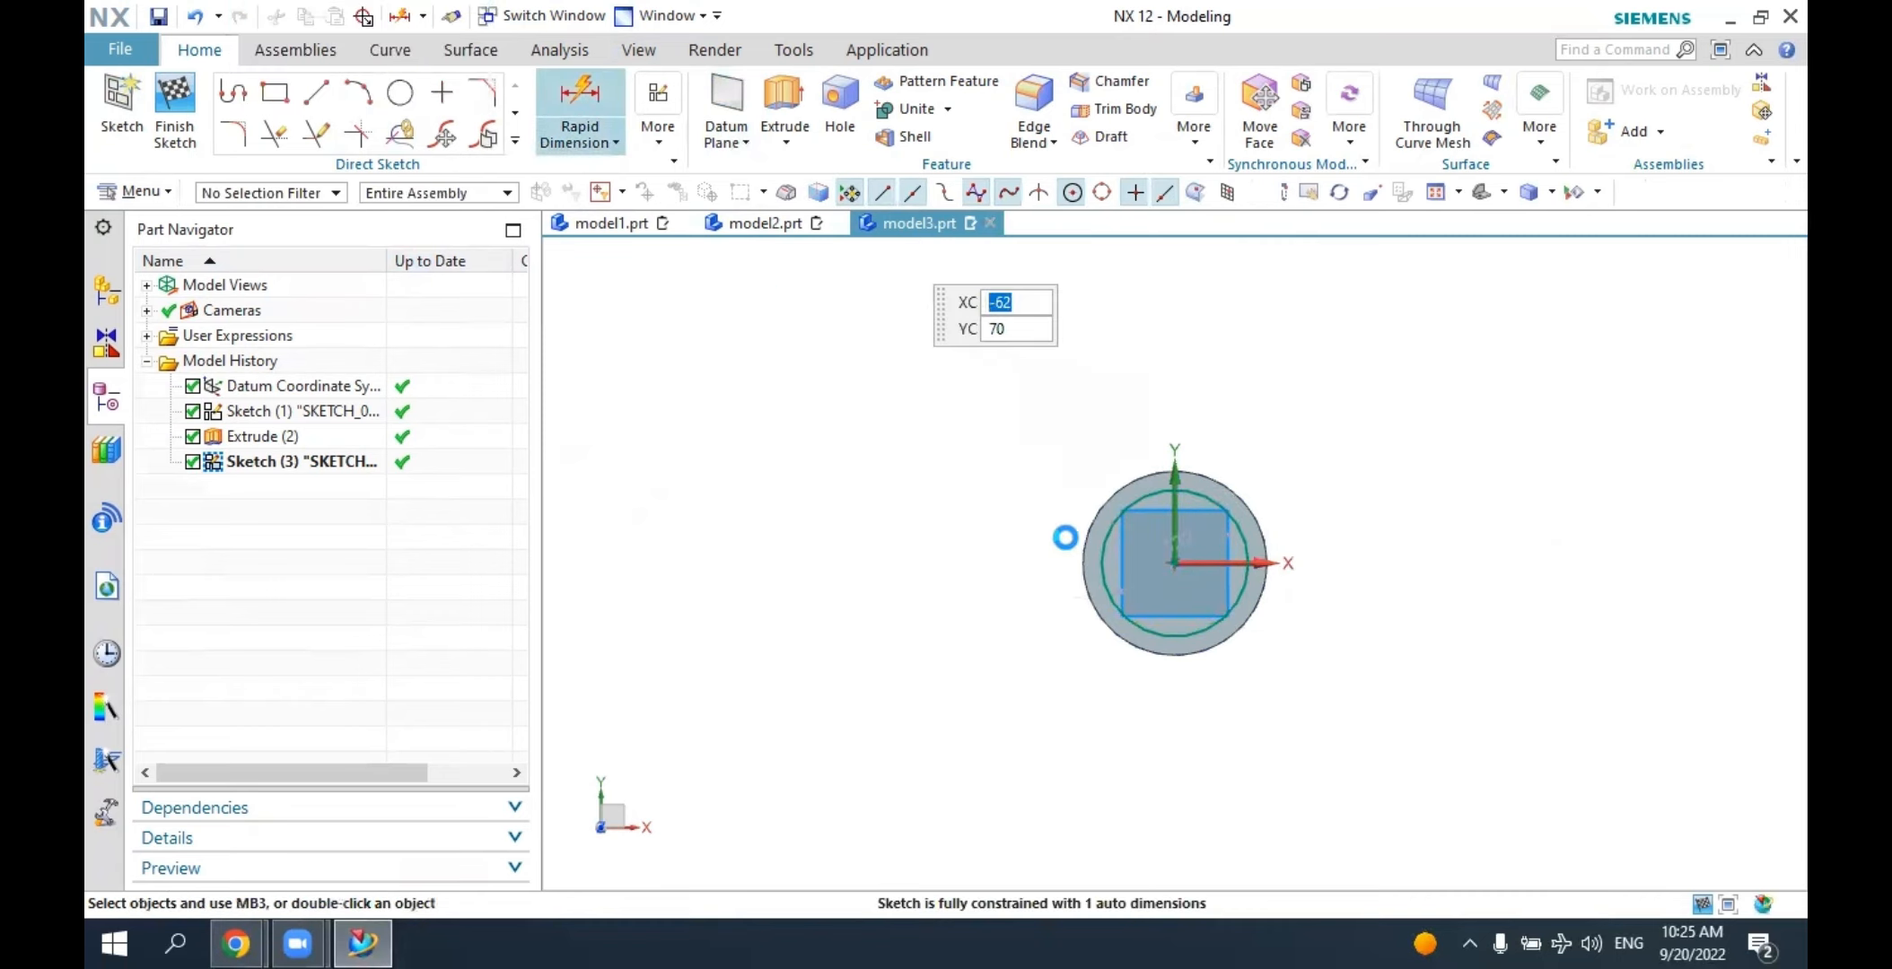
Dimension the top-face circle's diameter as 30 mm and finish the sketch.
{"action": "key", "text": "d"}
{"action": "left_click", "coordinate": [1102, 561]}
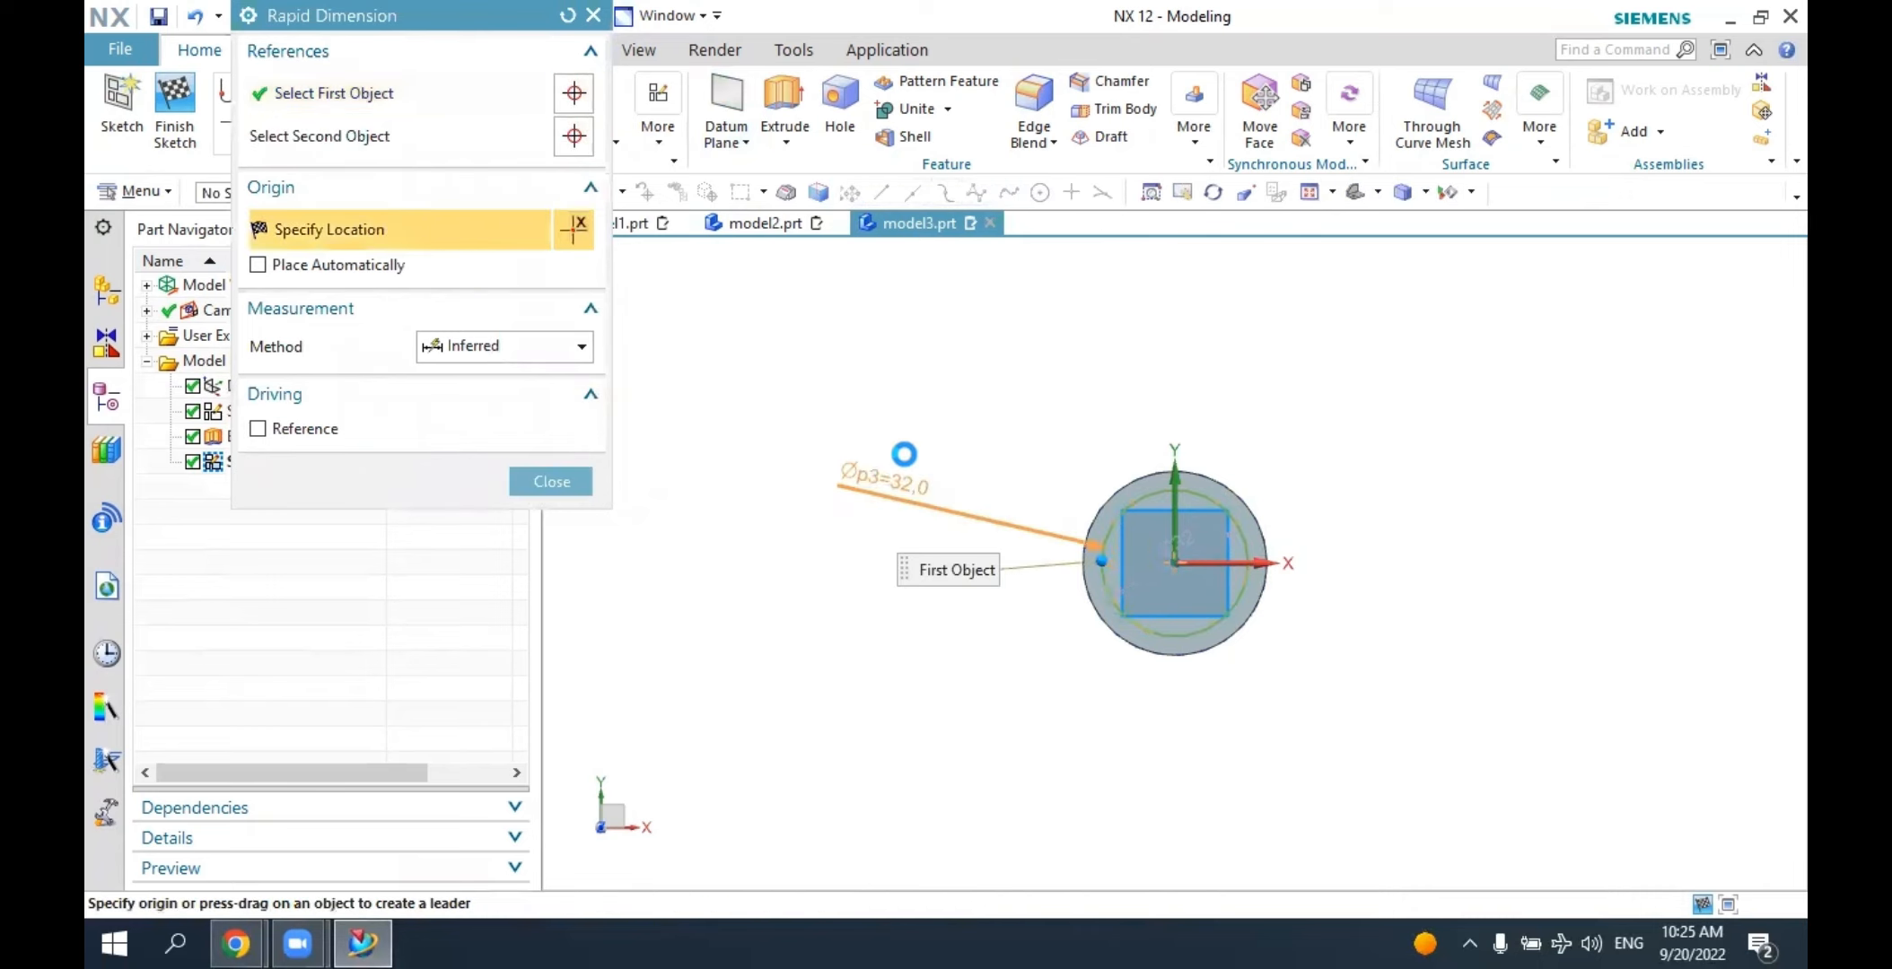
{"action": "left_click", "coordinate": [903, 454]}
{"action": "type", "text": "3"}
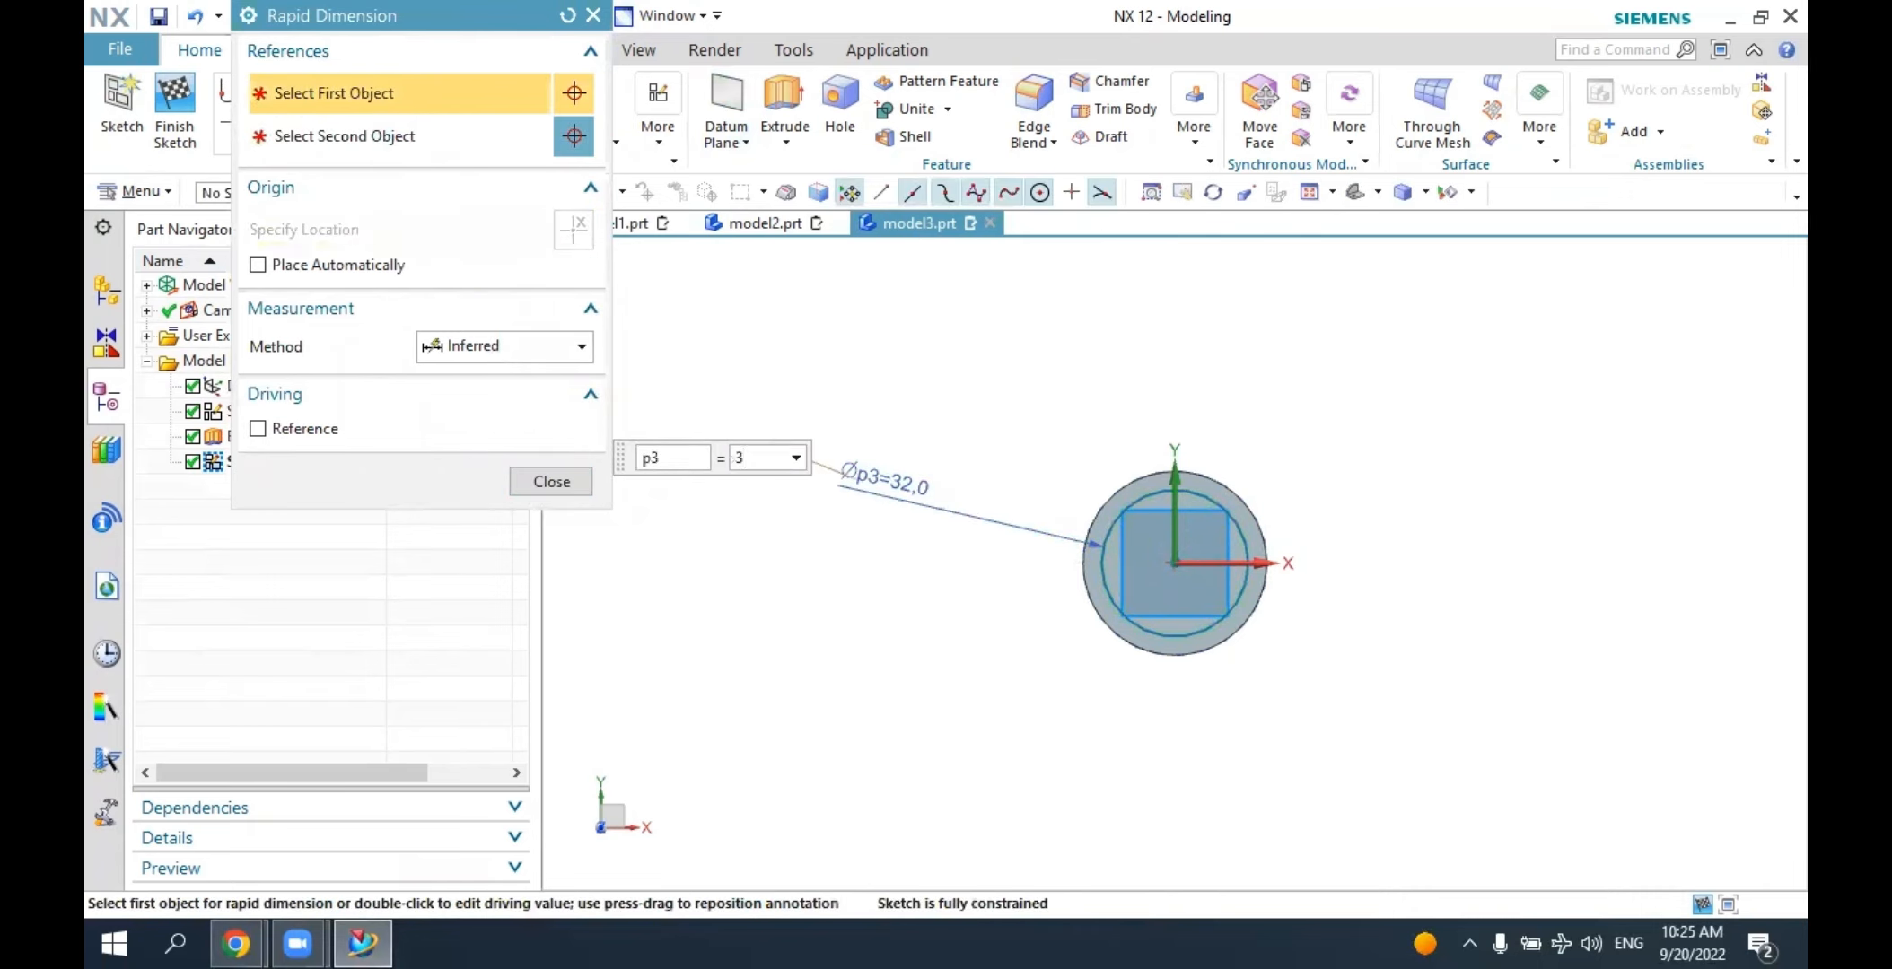
{"action": "type", "text": "0"}
{"action": "key", "text": "Return"}
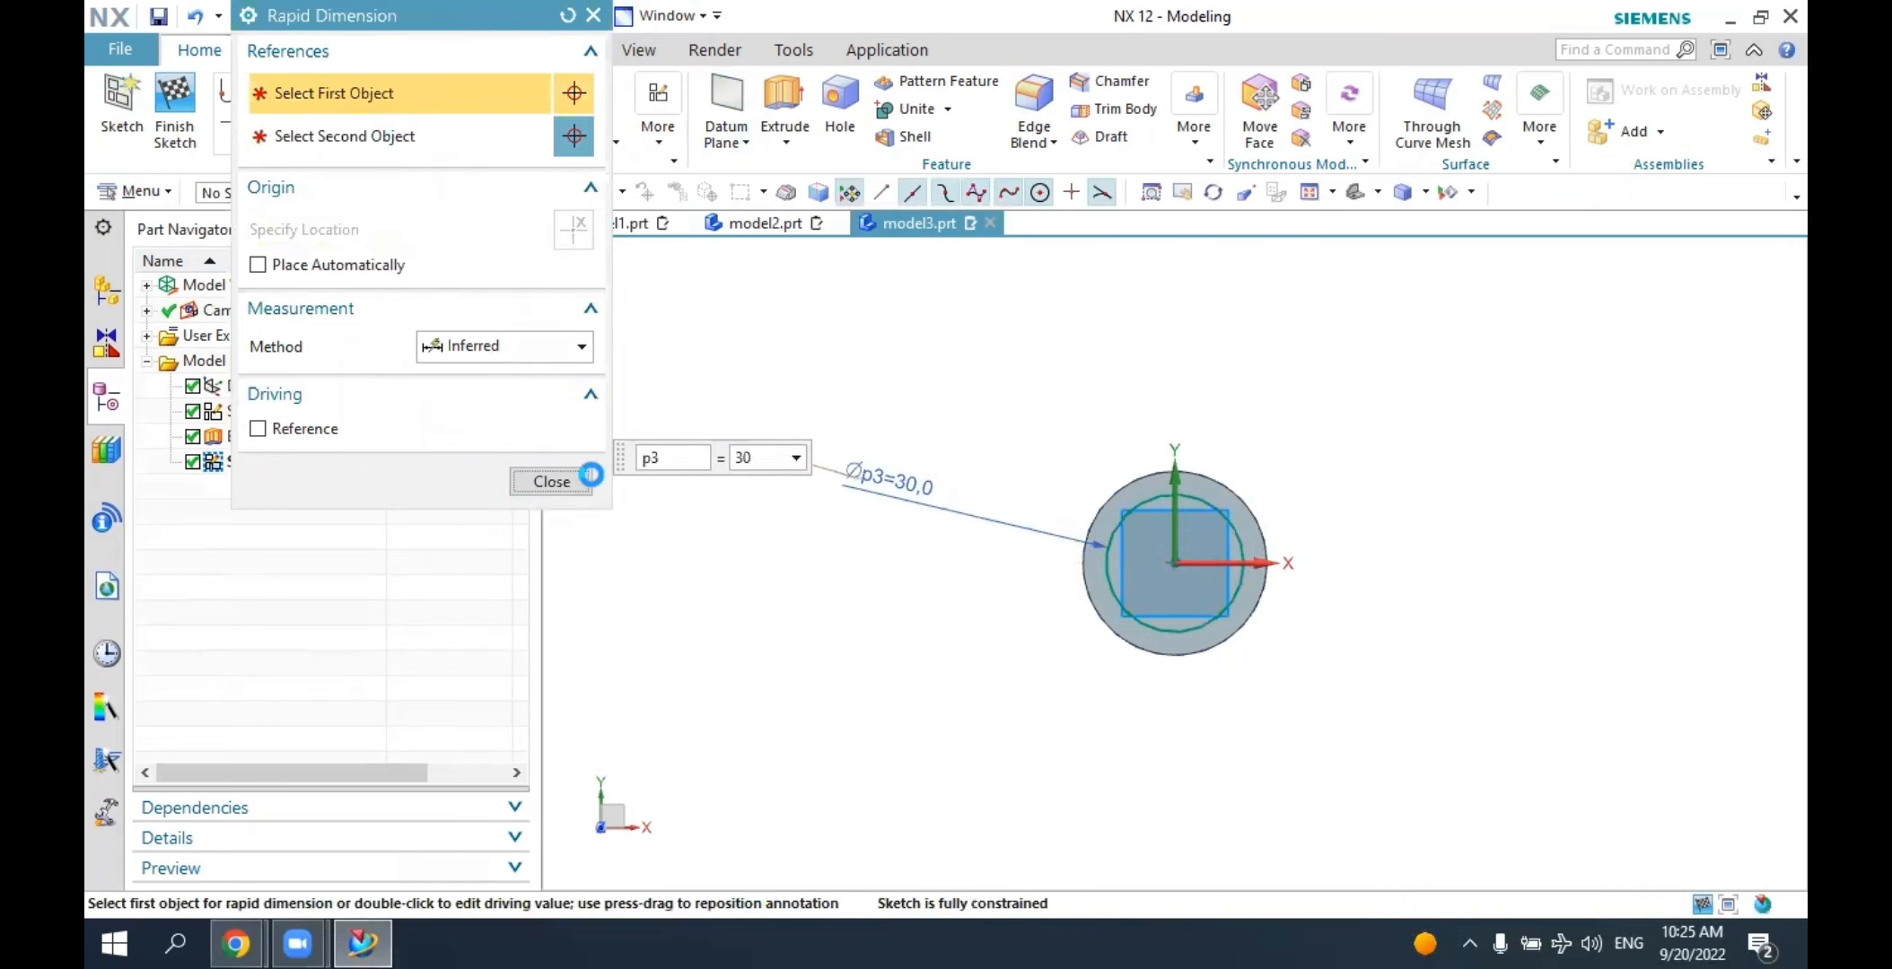
{"action": "left_click", "coordinate": [564, 481]}
{"action": "left_click", "coordinate": [176, 125]}
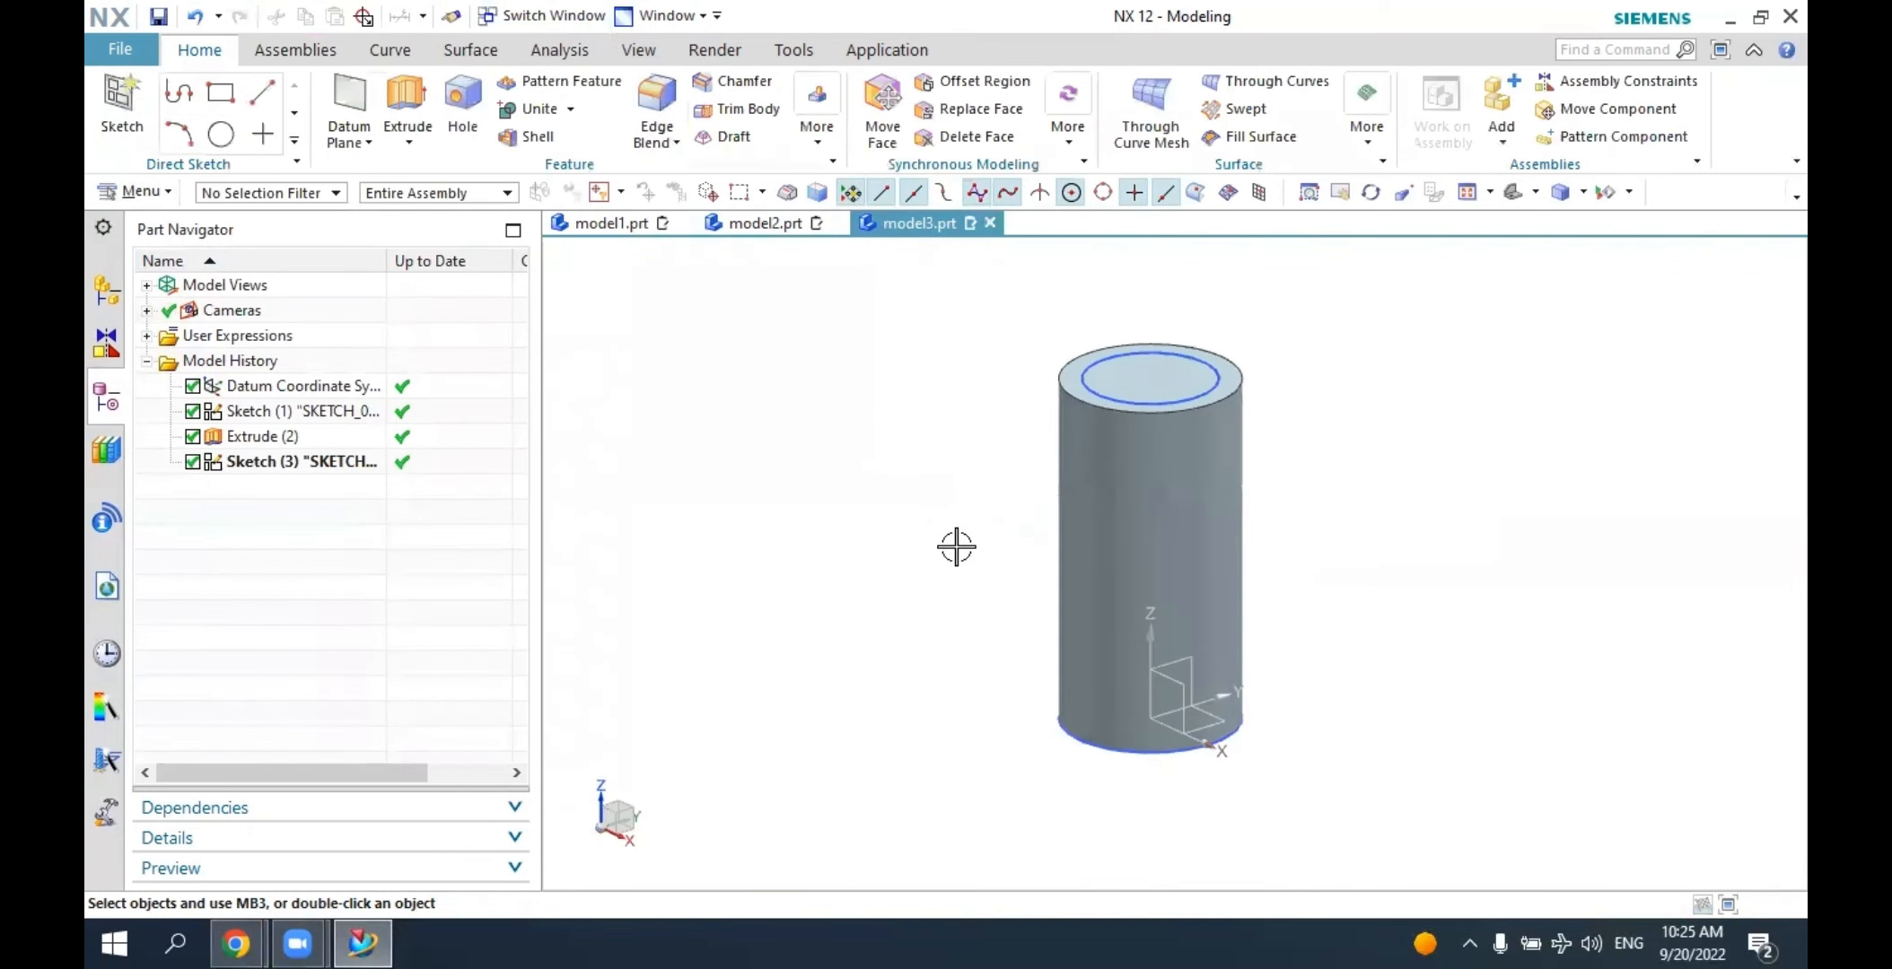
Extrude the 30 mm circle on the cylinder's top face from 0 to 25 mm, uniting it with the cylinder.
{"action": "scroll", "coordinate": [1216, 312], "scroll_direction": "up", "scroll_amount": 2}
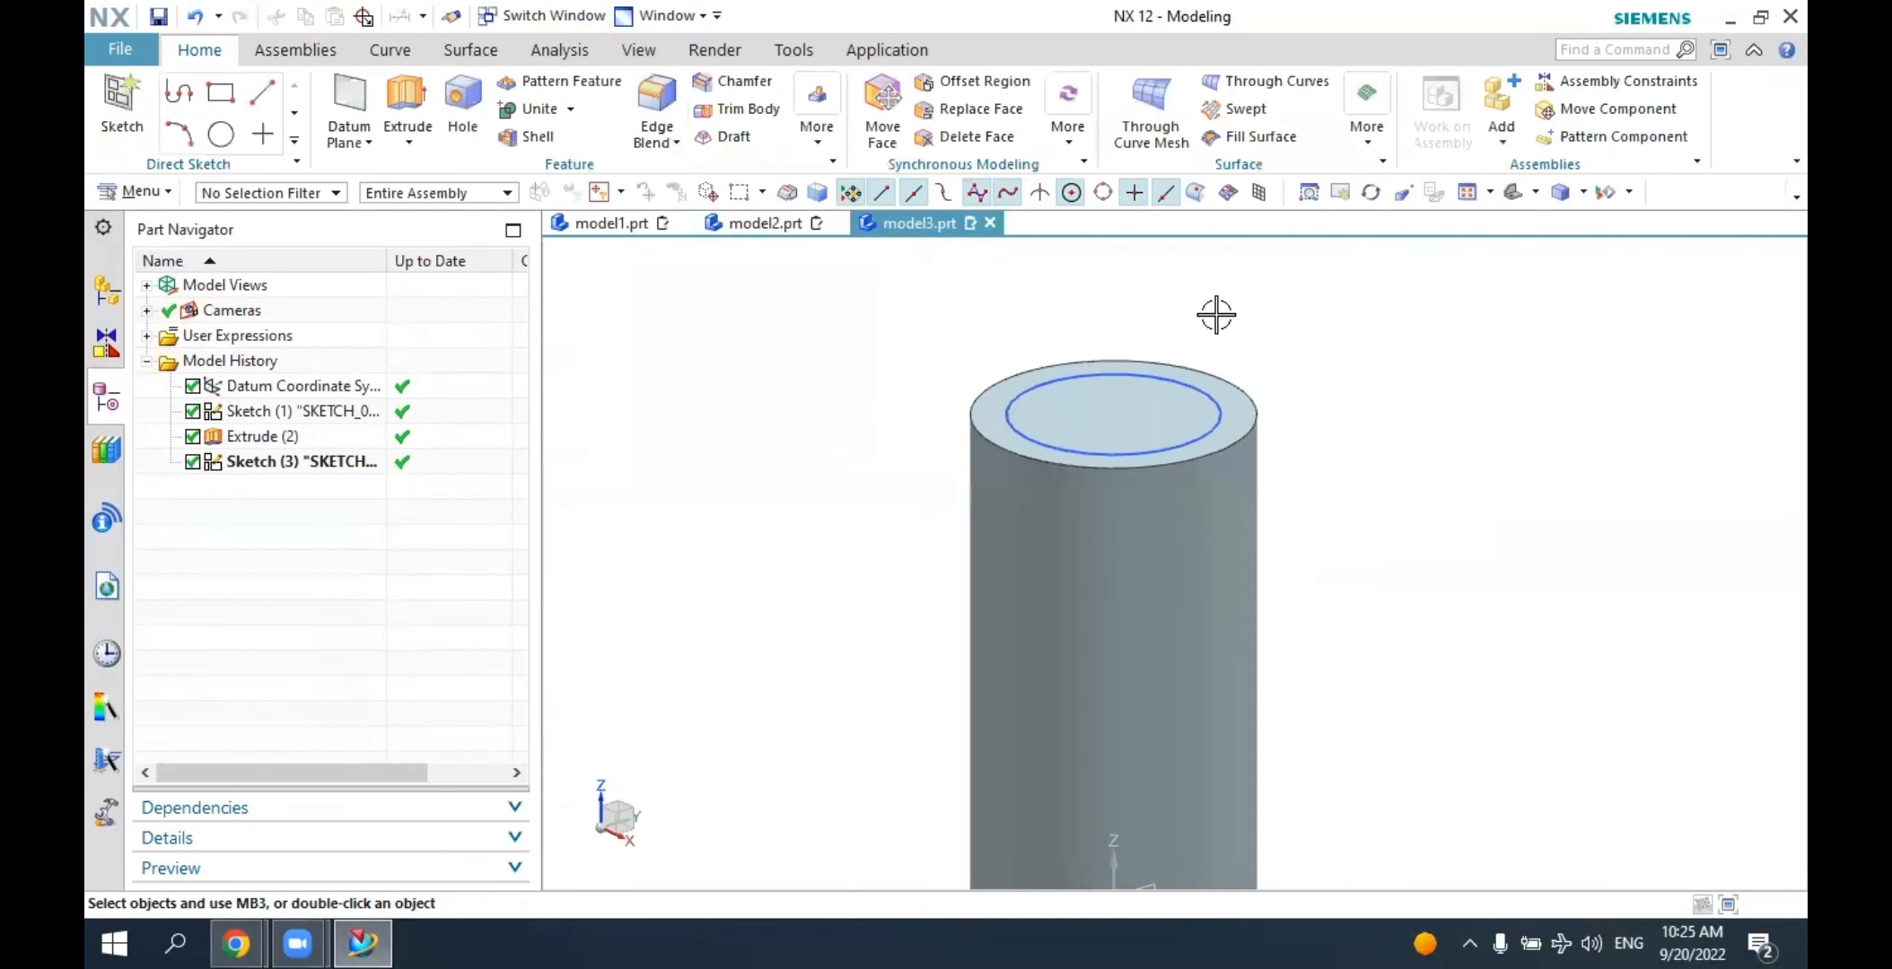
{"action": "left_click", "coordinate": [406, 103]}
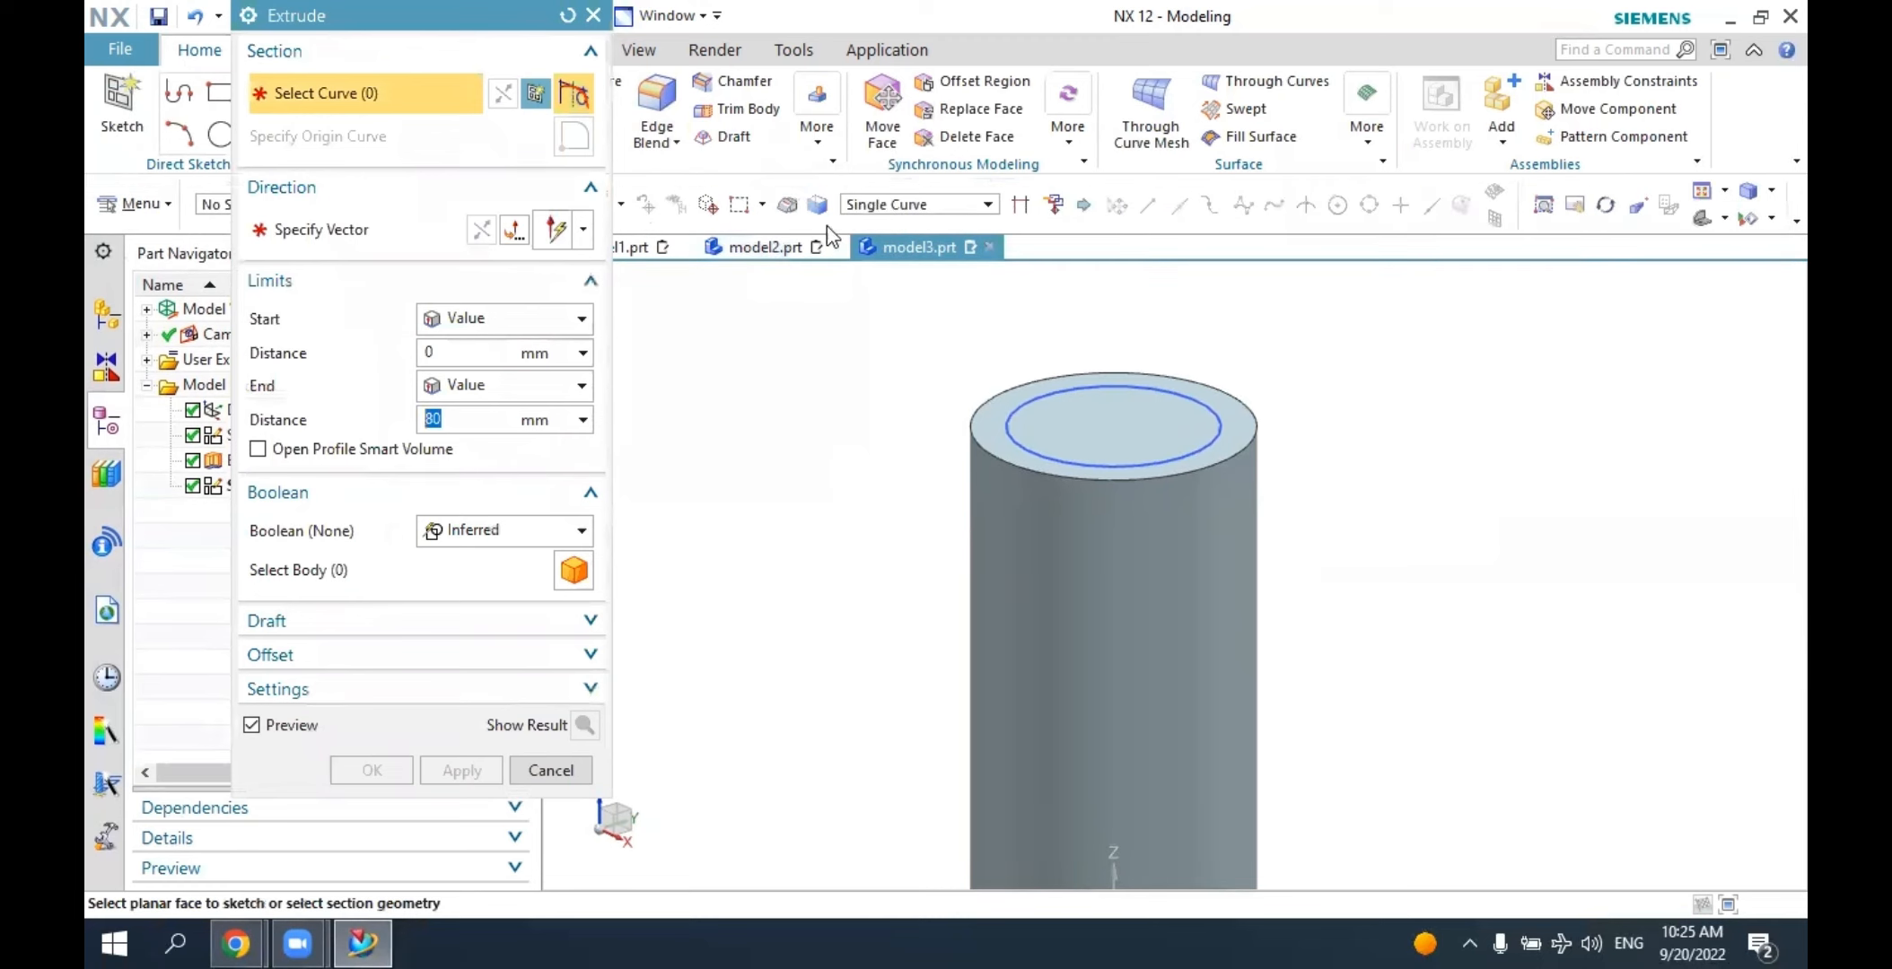
{"action": "left_click", "coordinate": [872, 206]}
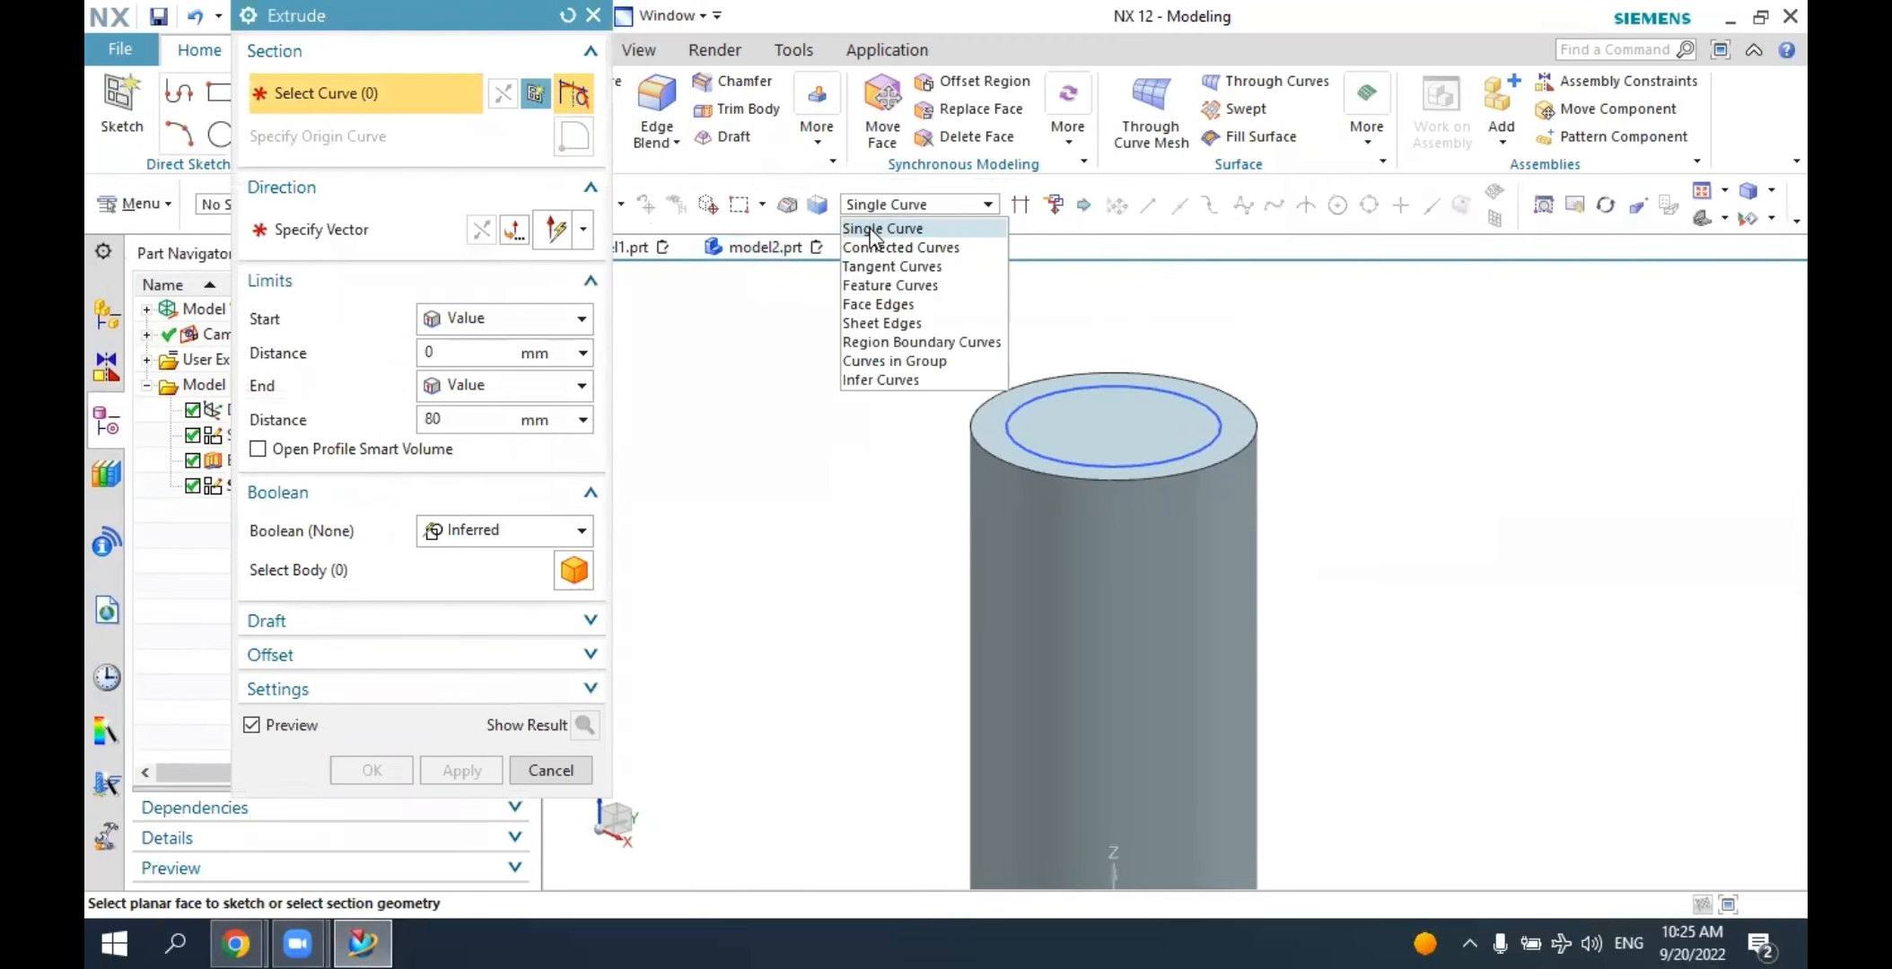
{"action": "left_click", "coordinate": [872, 230]}
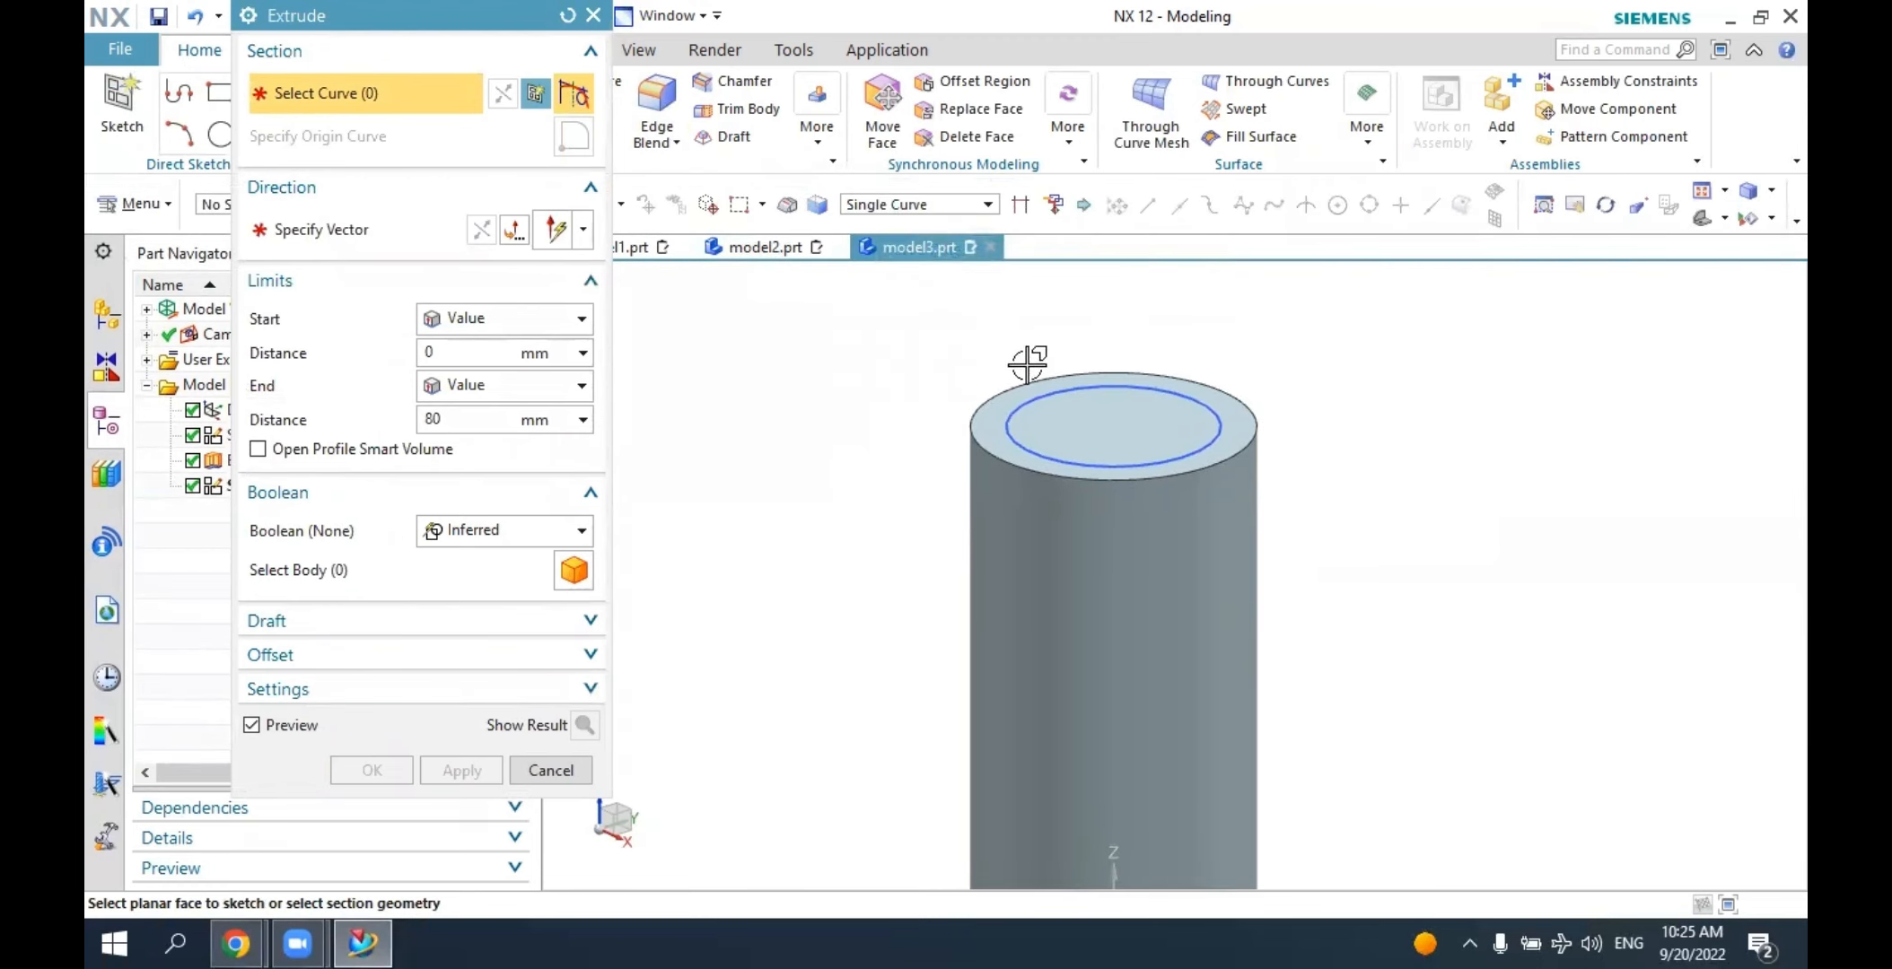
{"action": "left_click", "coordinate": [1018, 408]}
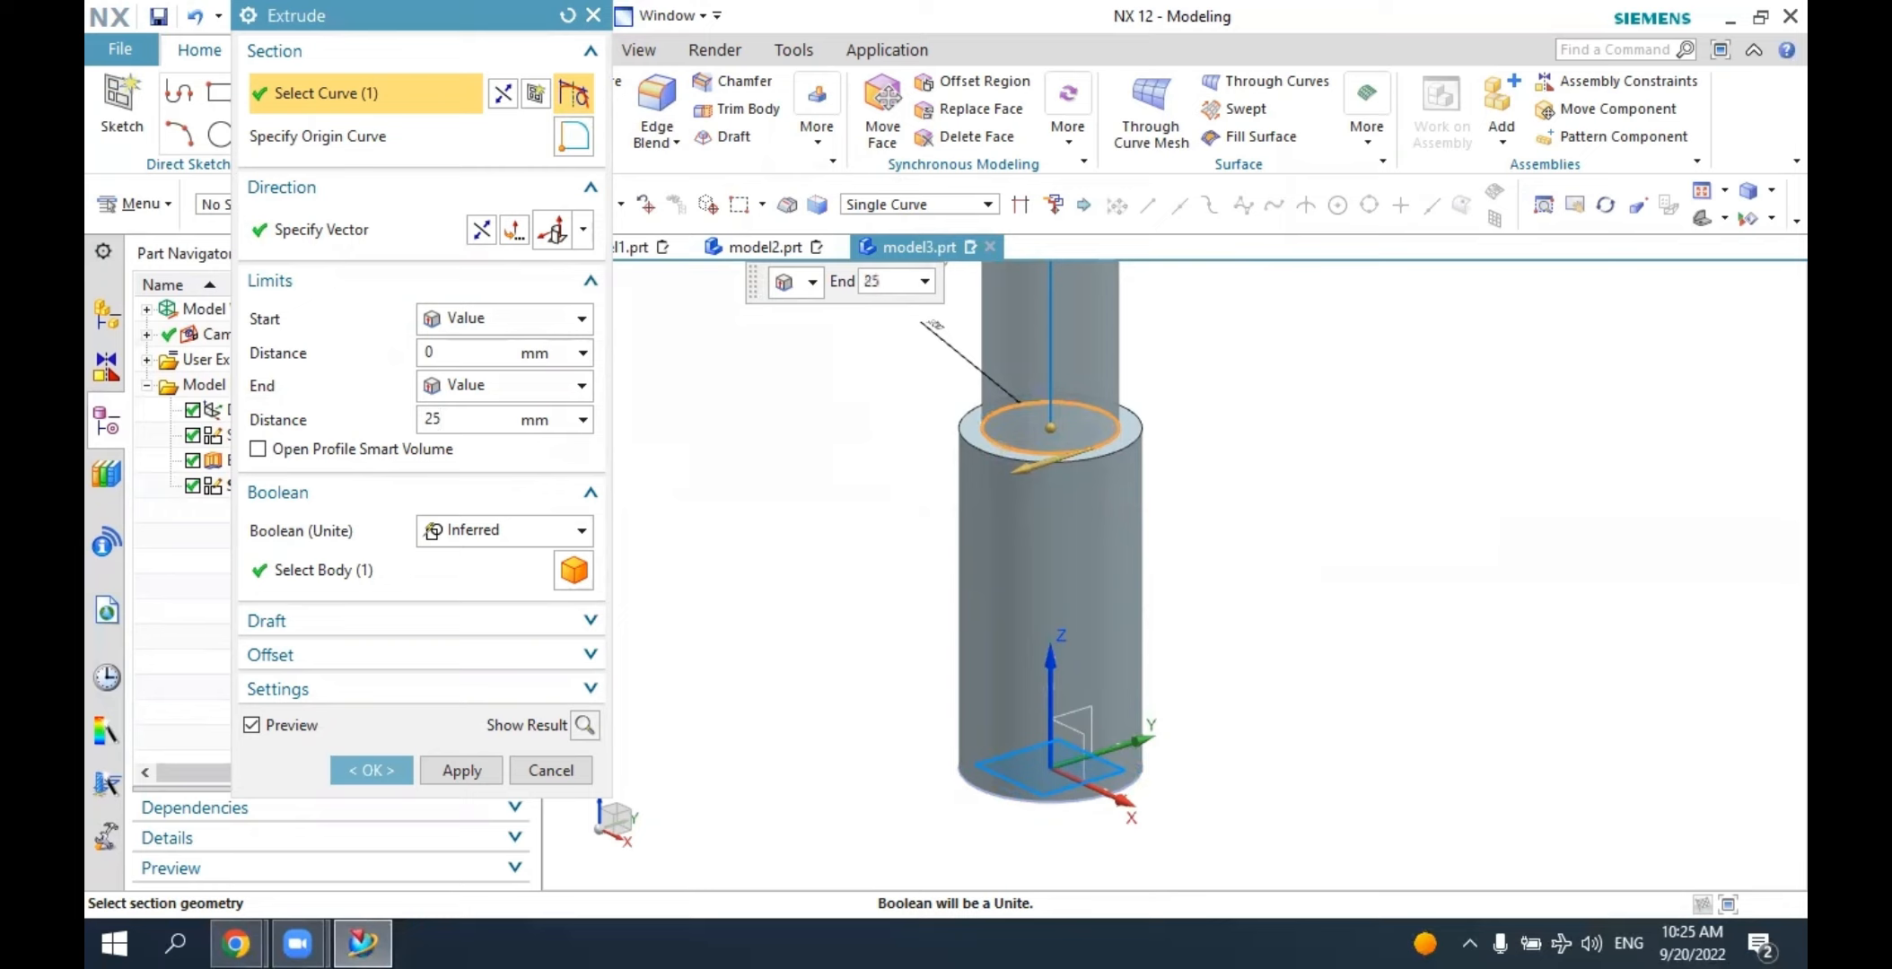
{"action": "key", "text": "Return"}
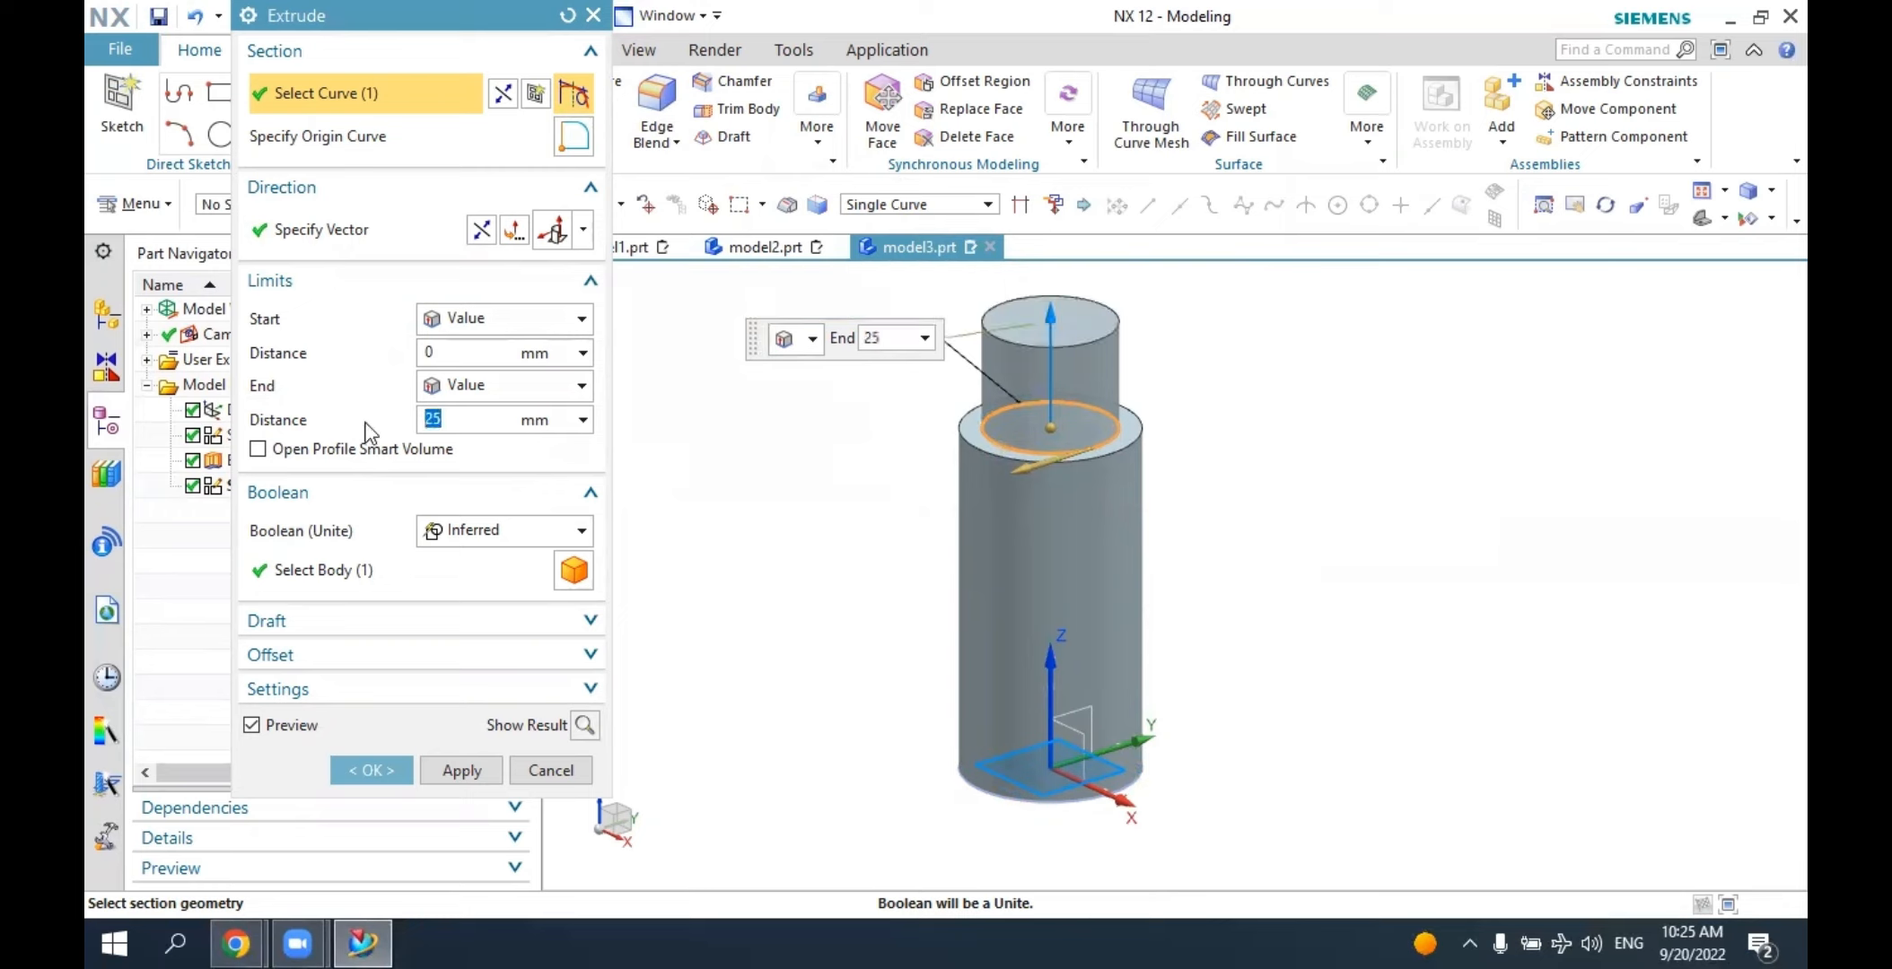
{"action": "left_click", "coordinate": [478, 538]}
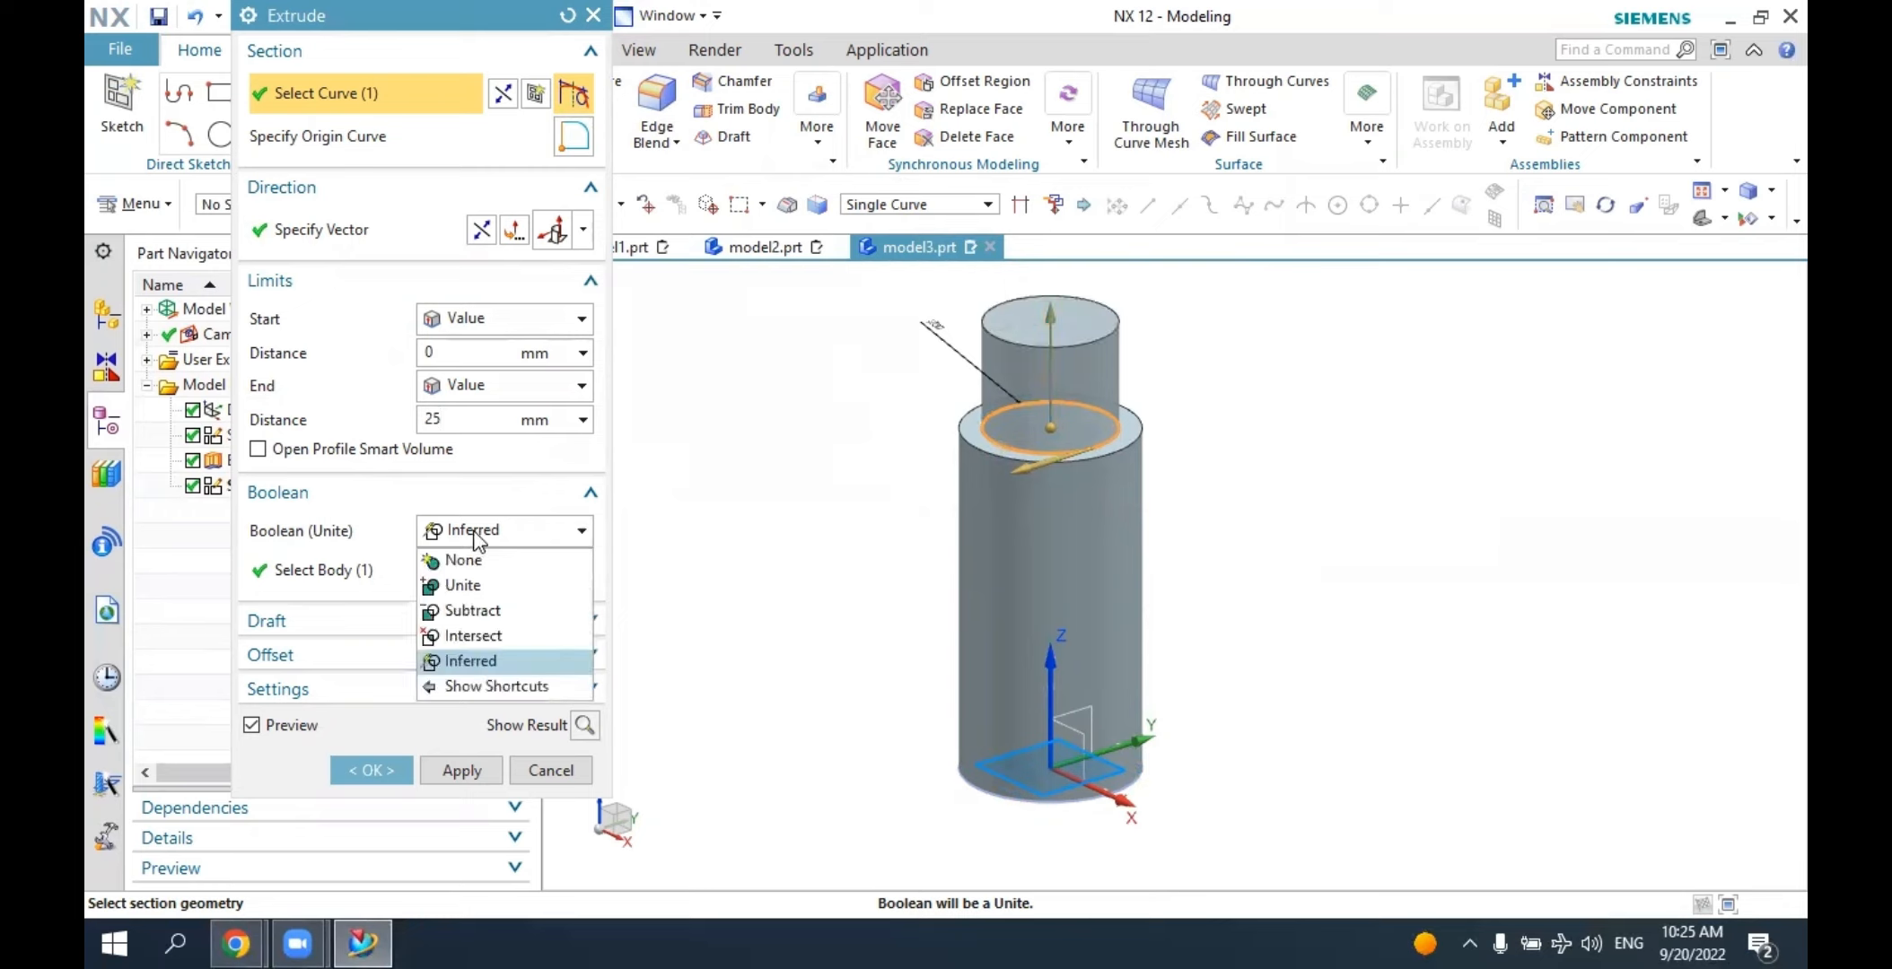
{"action": "left_click", "coordinate": [465, 584]}
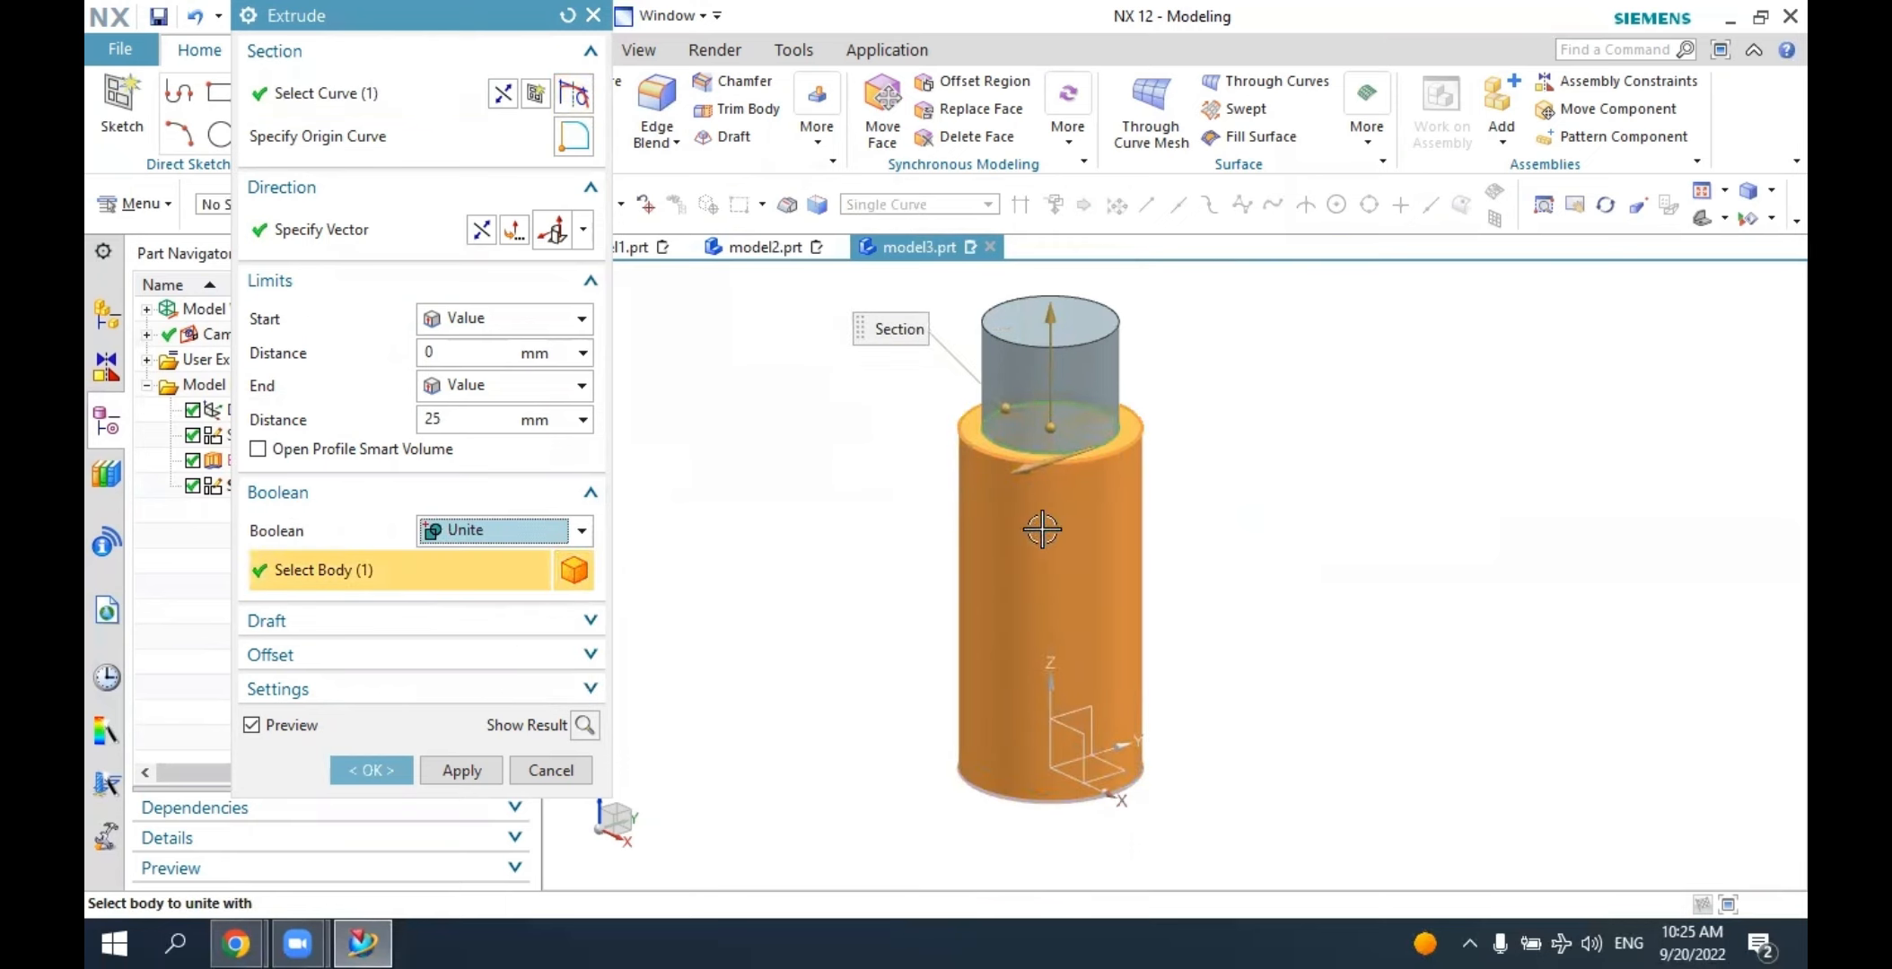
{"action": "left_click", "coordinate": [404, 770]}
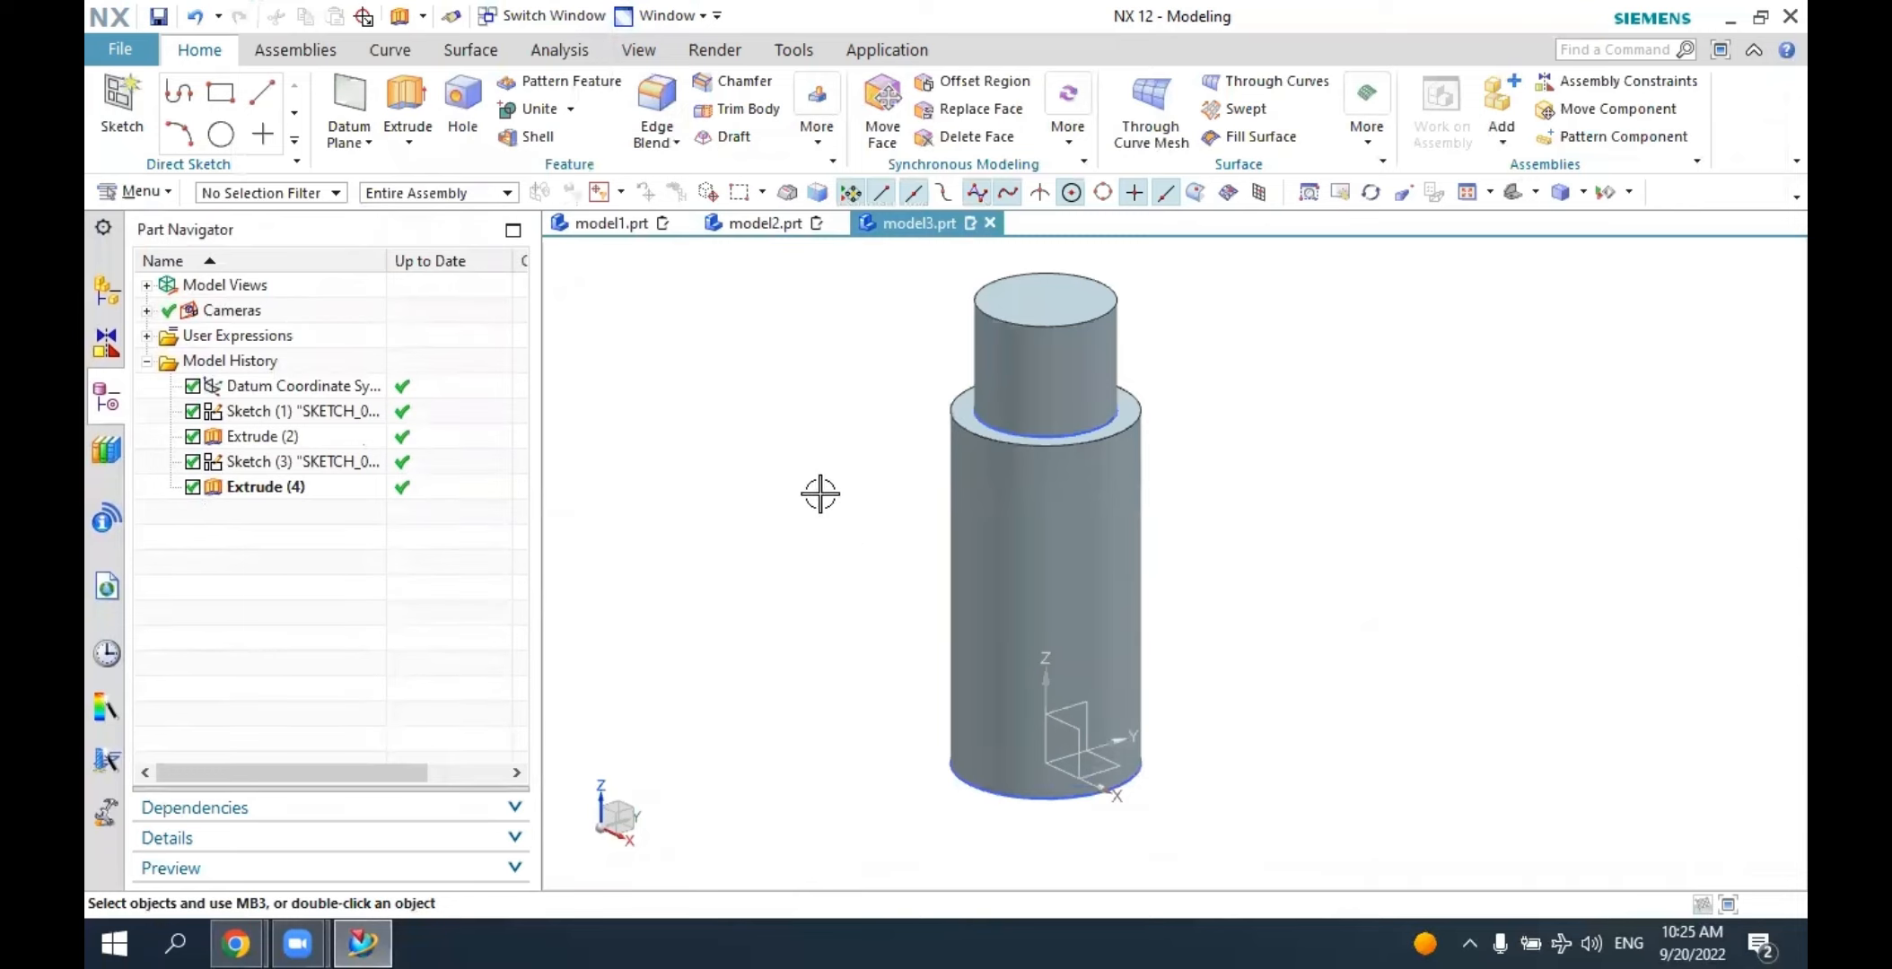
{"action": "left_click", "coordinate": [119, 103]}
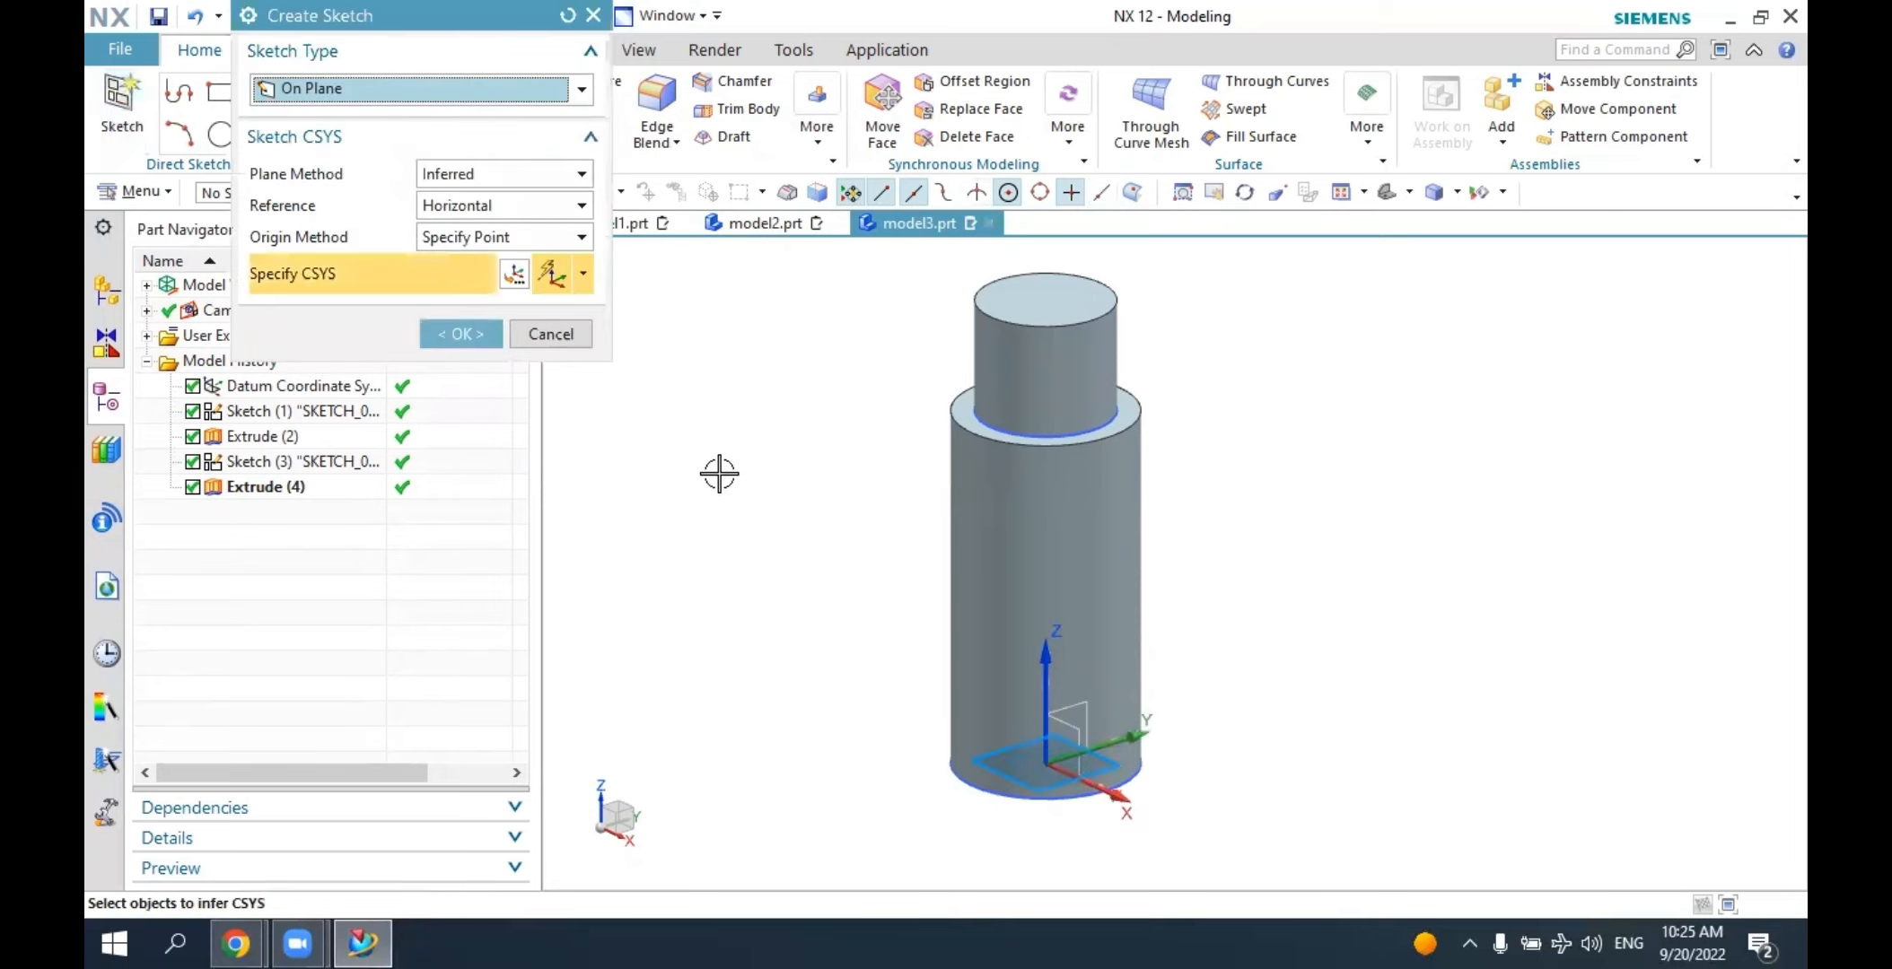
{"action": "middle_click_drag", "start_coordinate": [798, 527], "coordinate": [830, 475]}
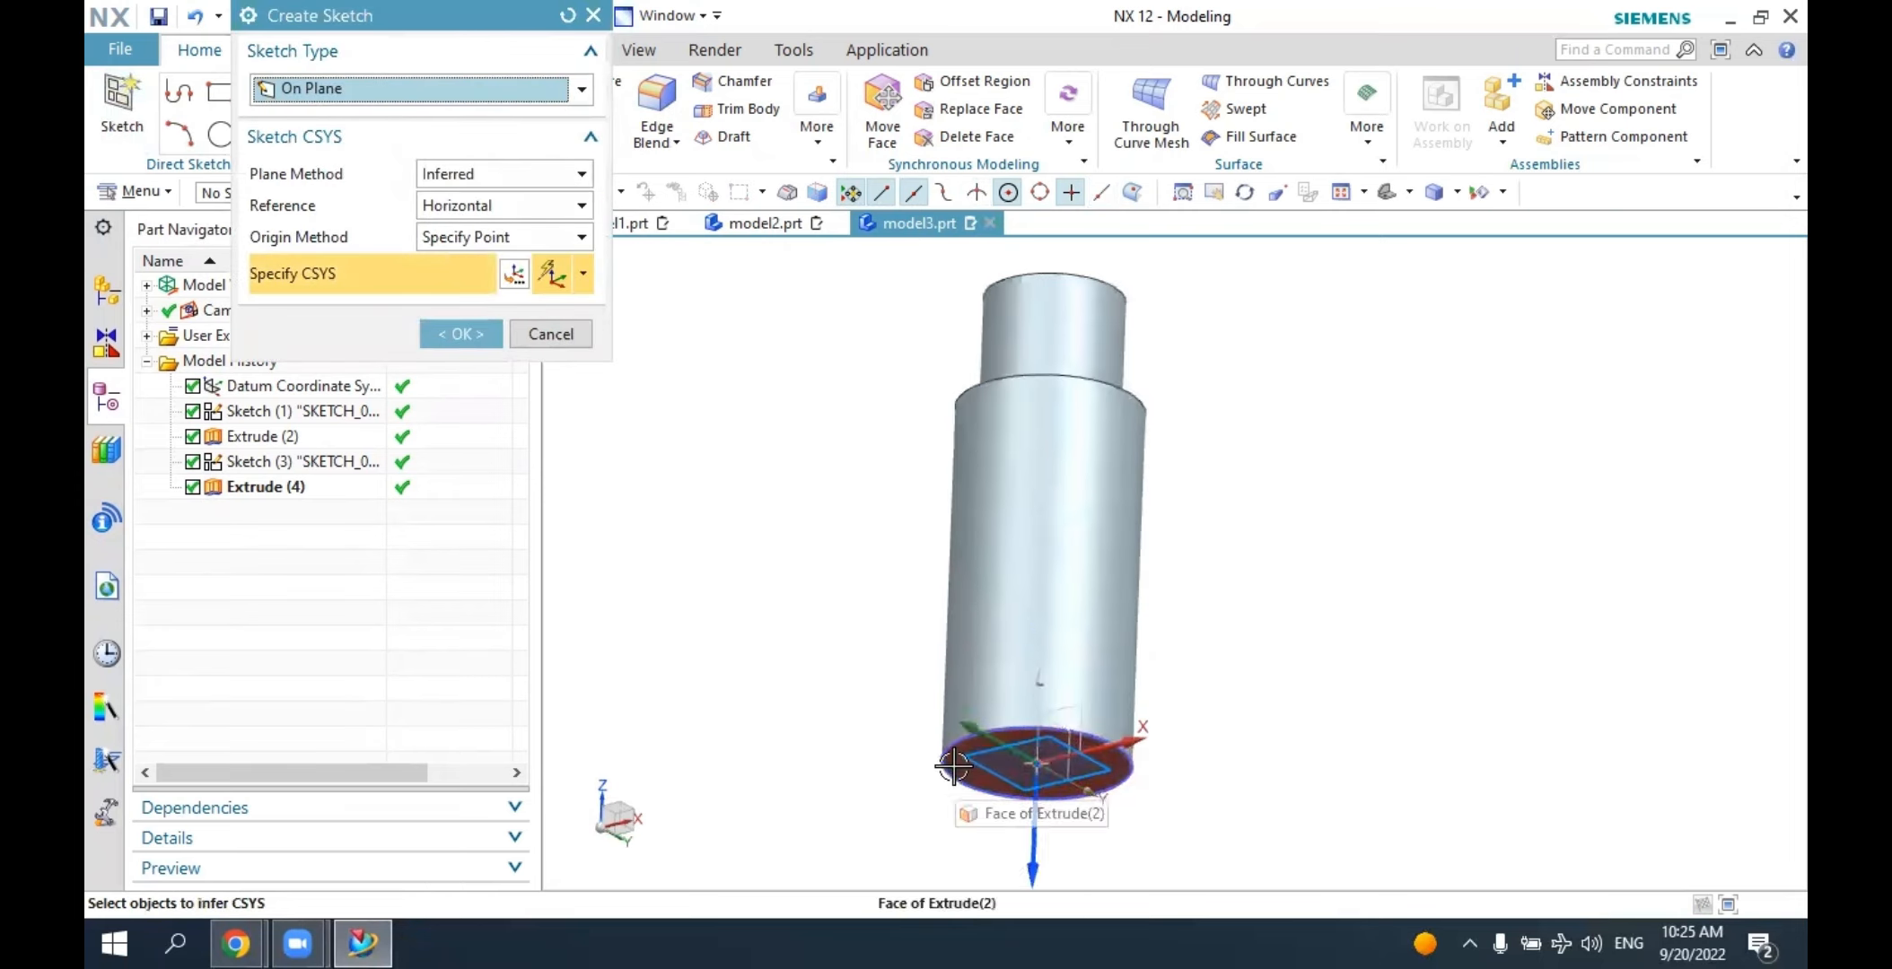
{"action": "left_click", "coordinate": [935, 761]}
{"action": "left_click", "coordinate": [482, 335]}
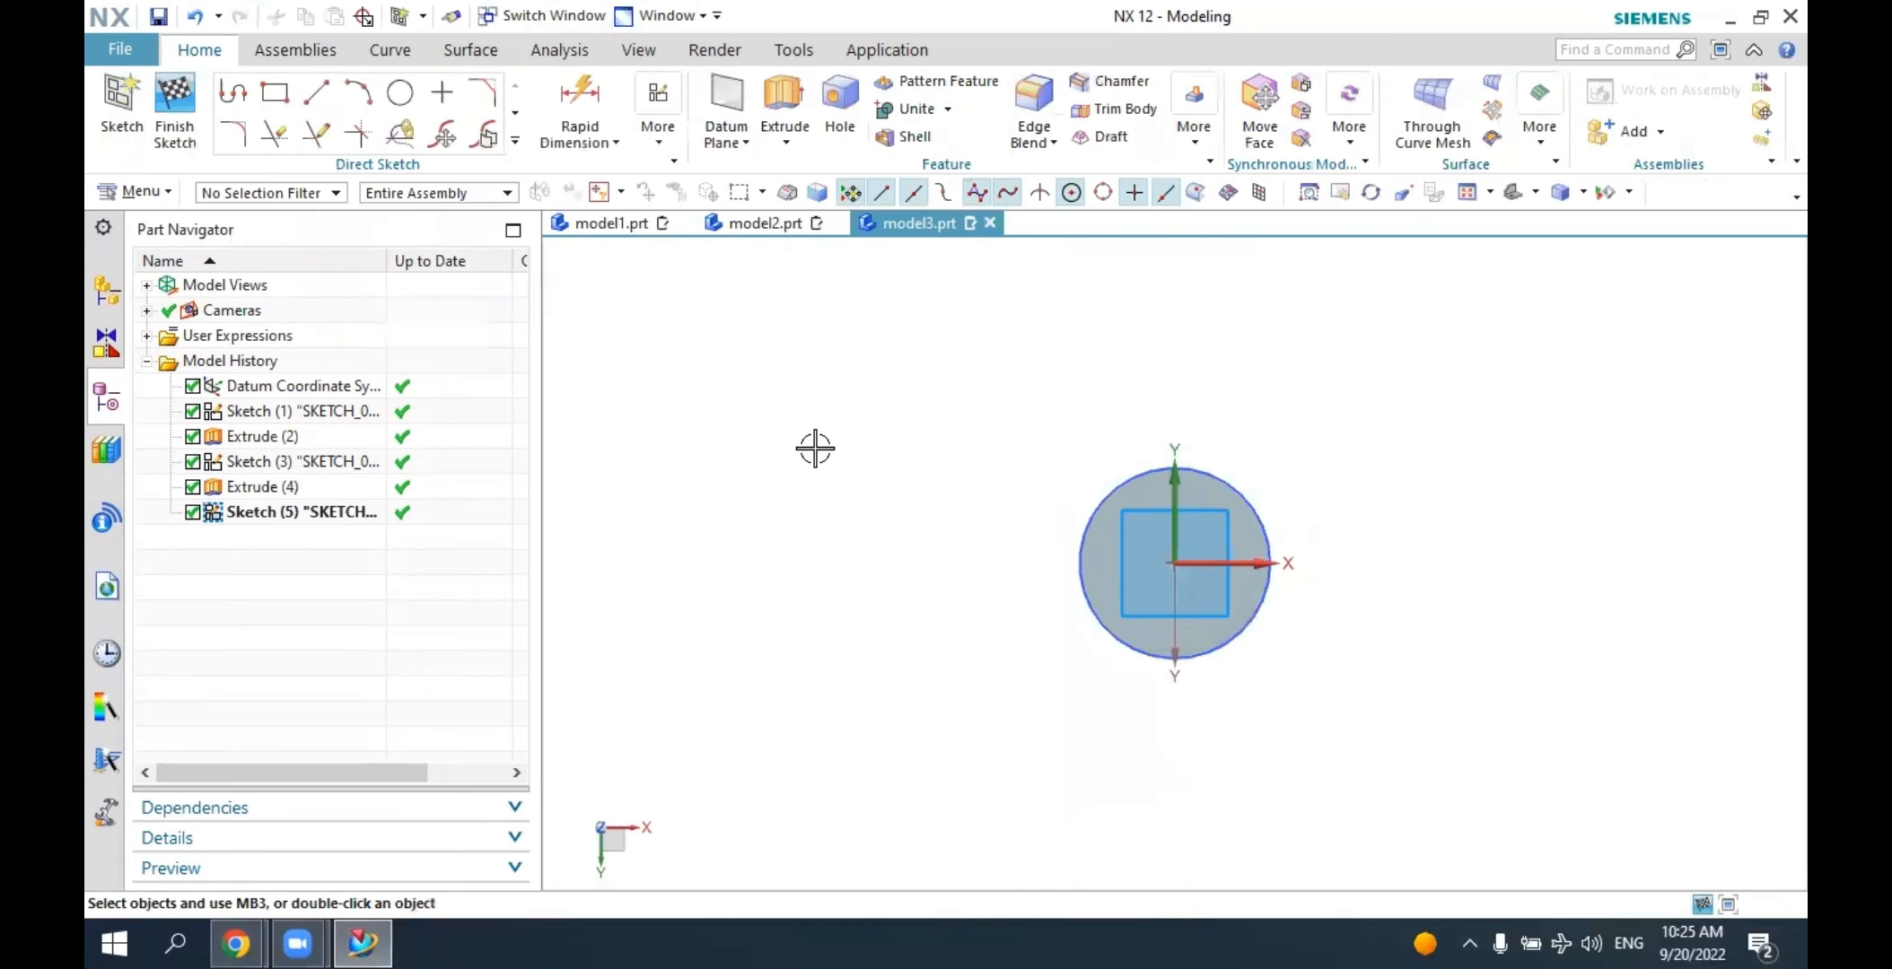
{"action": "left_click", "coordinate": [175, 113]}
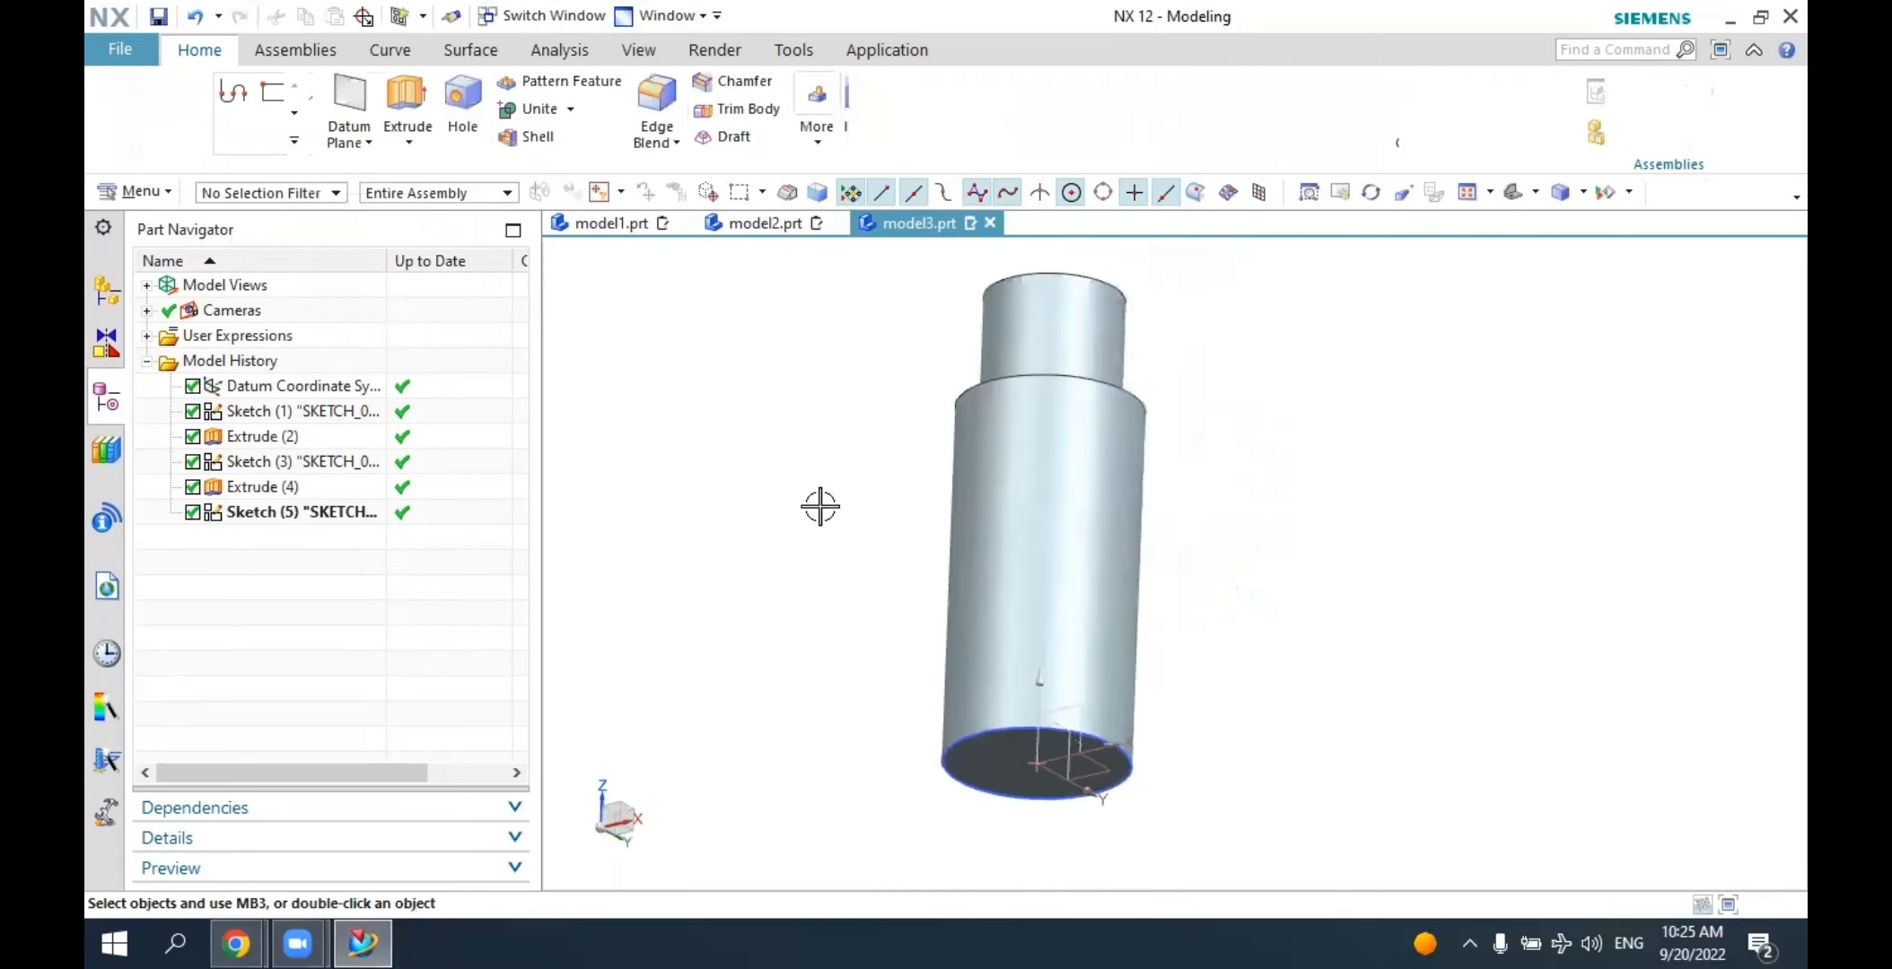
{"action": "middle_click_drag", "start_coordinate": [1178, 464], "coordinate": [1146, 539]}
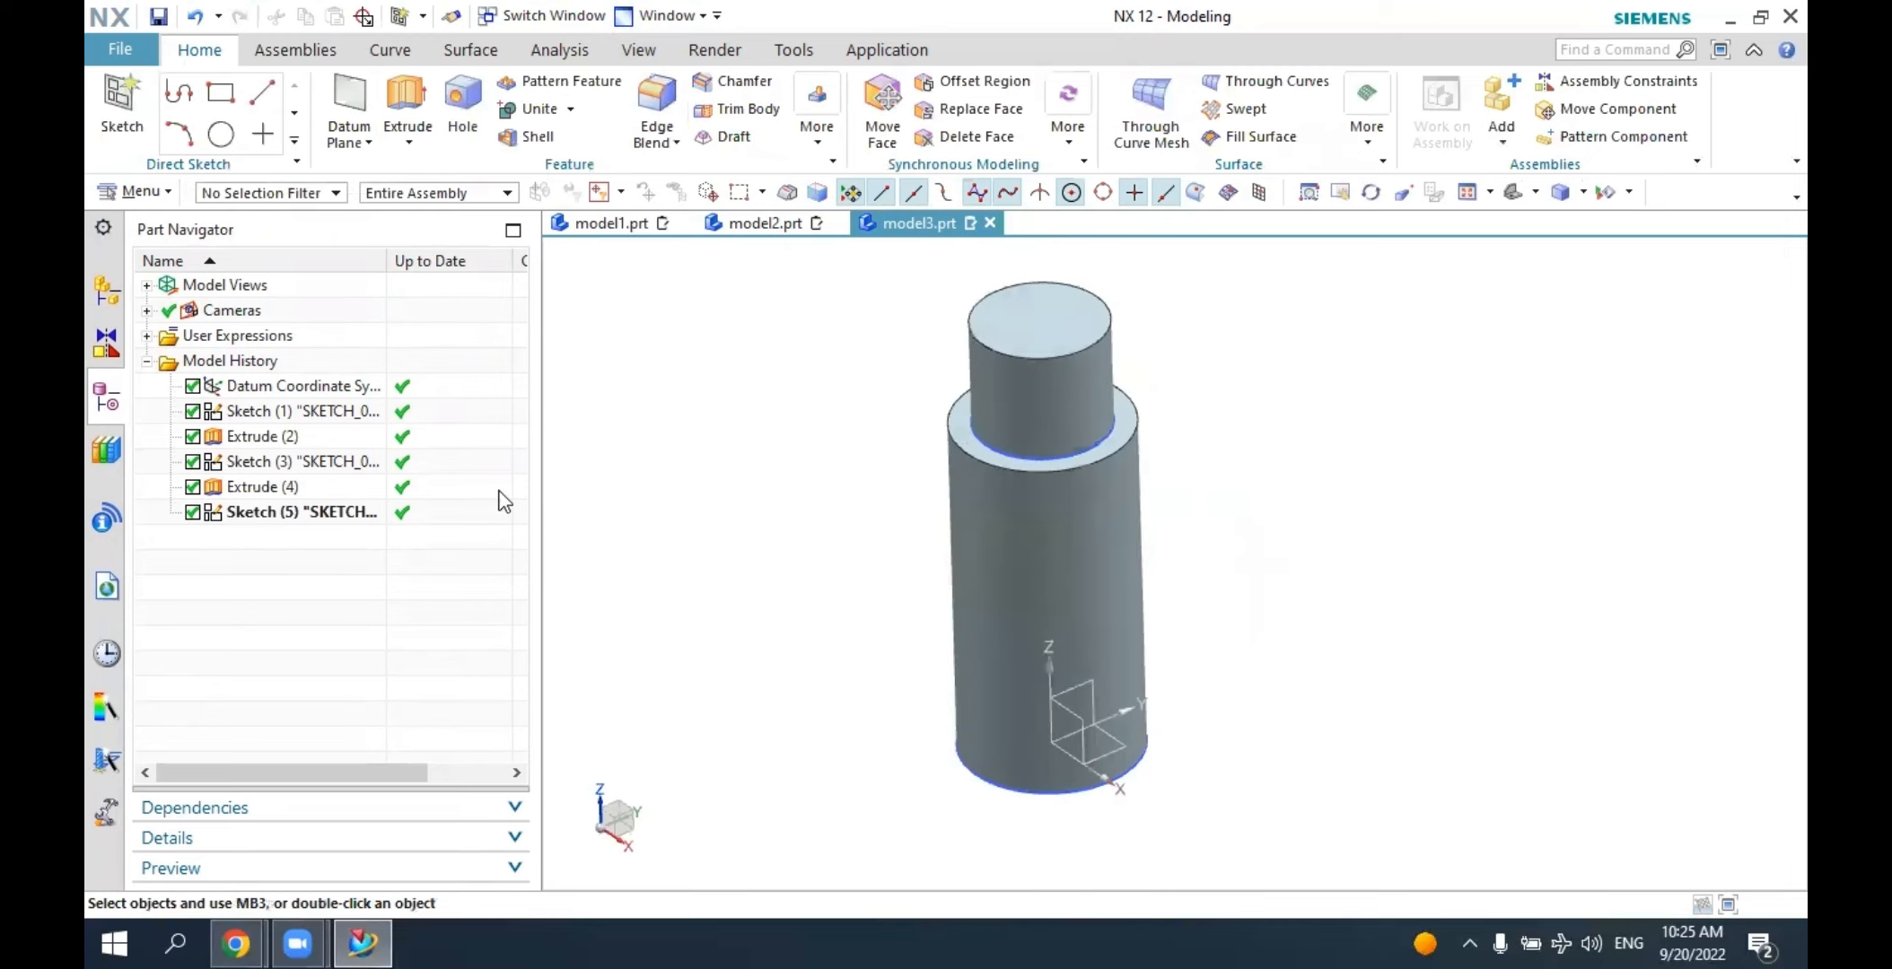
{"action": "right_click", "coordinate": [370, 509]}
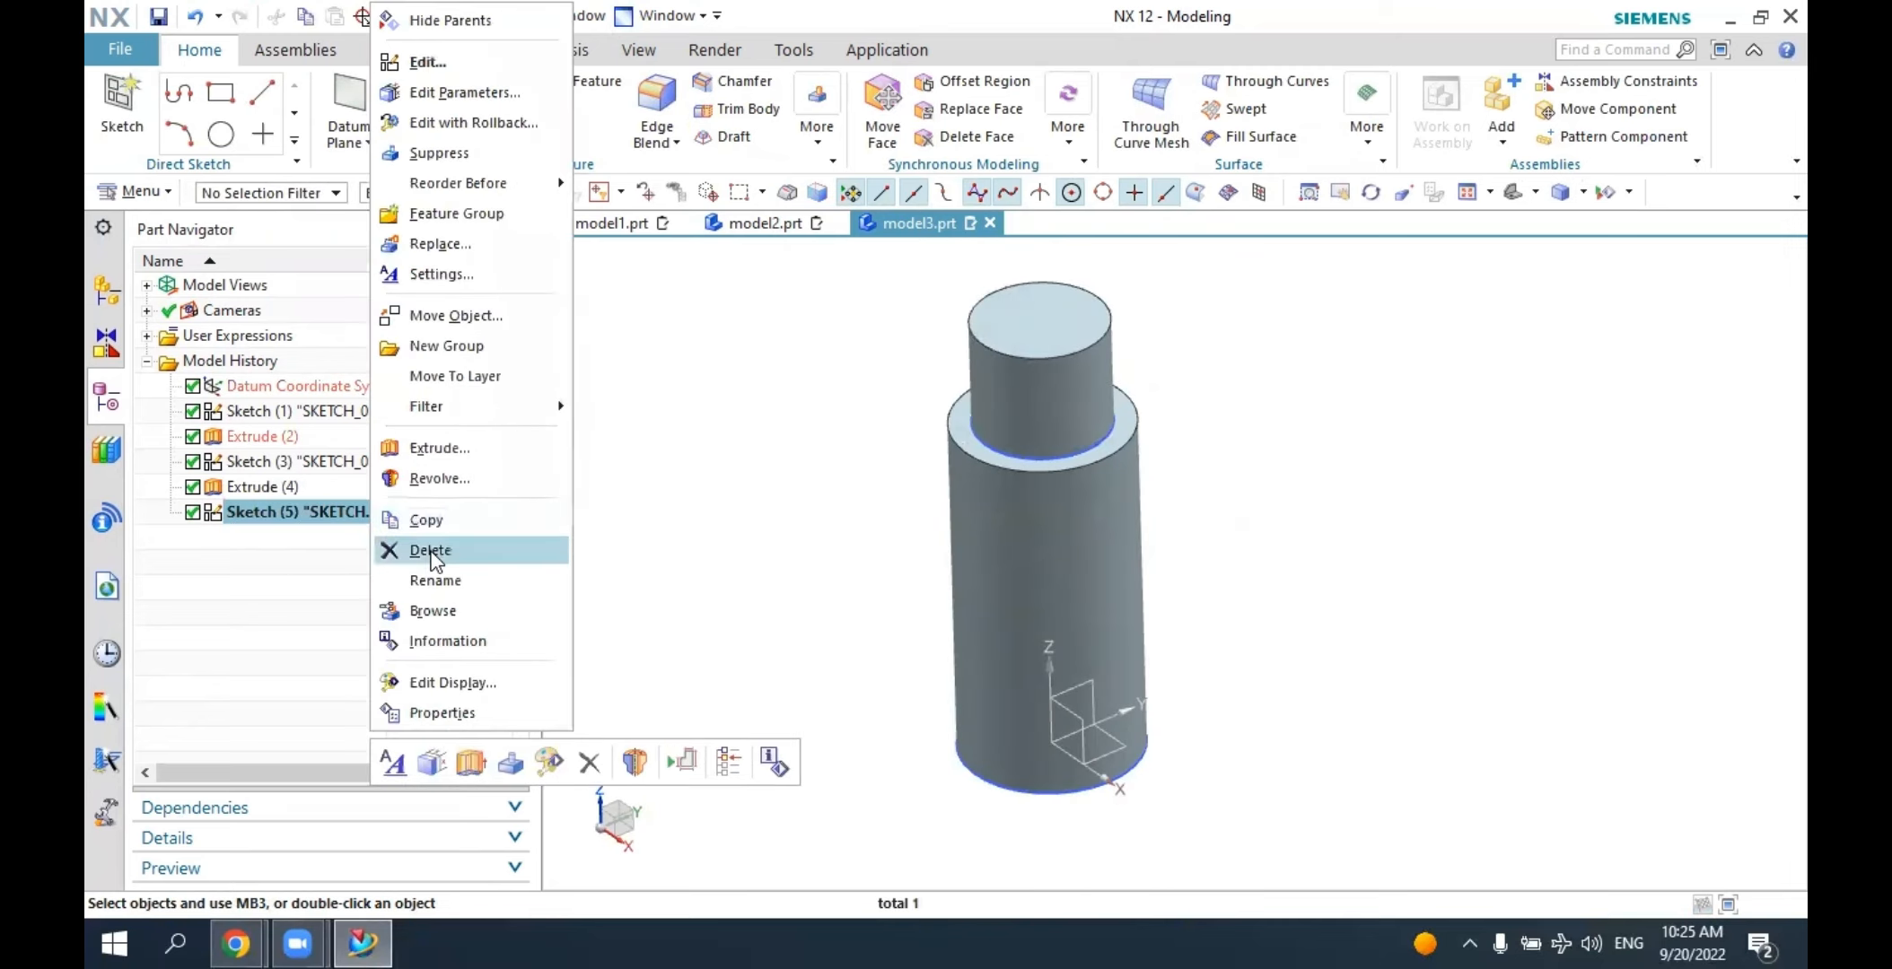
{"action": "left_click", "coordinate": [432, 551]}
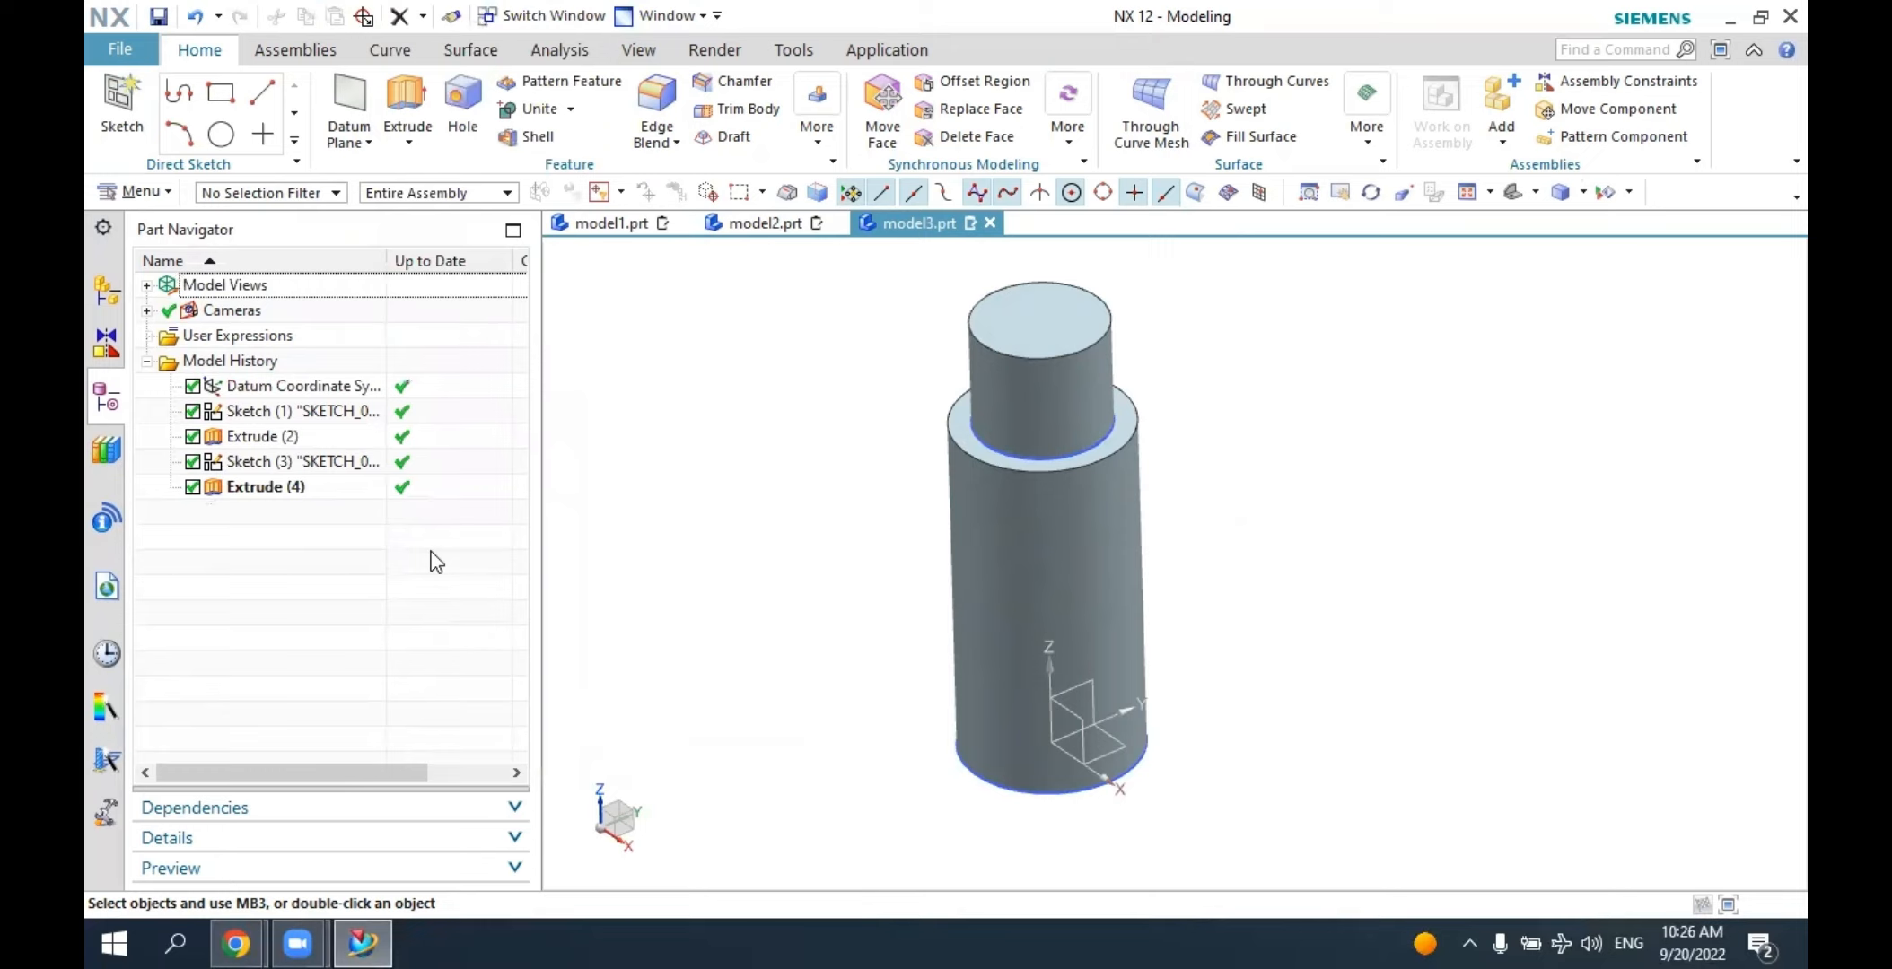
Create a sketch on the large cylinder's bottom face with the inferred orientation and finish it without drawing anything.
{"action": "left_click", "coordinate": [121, 103]}
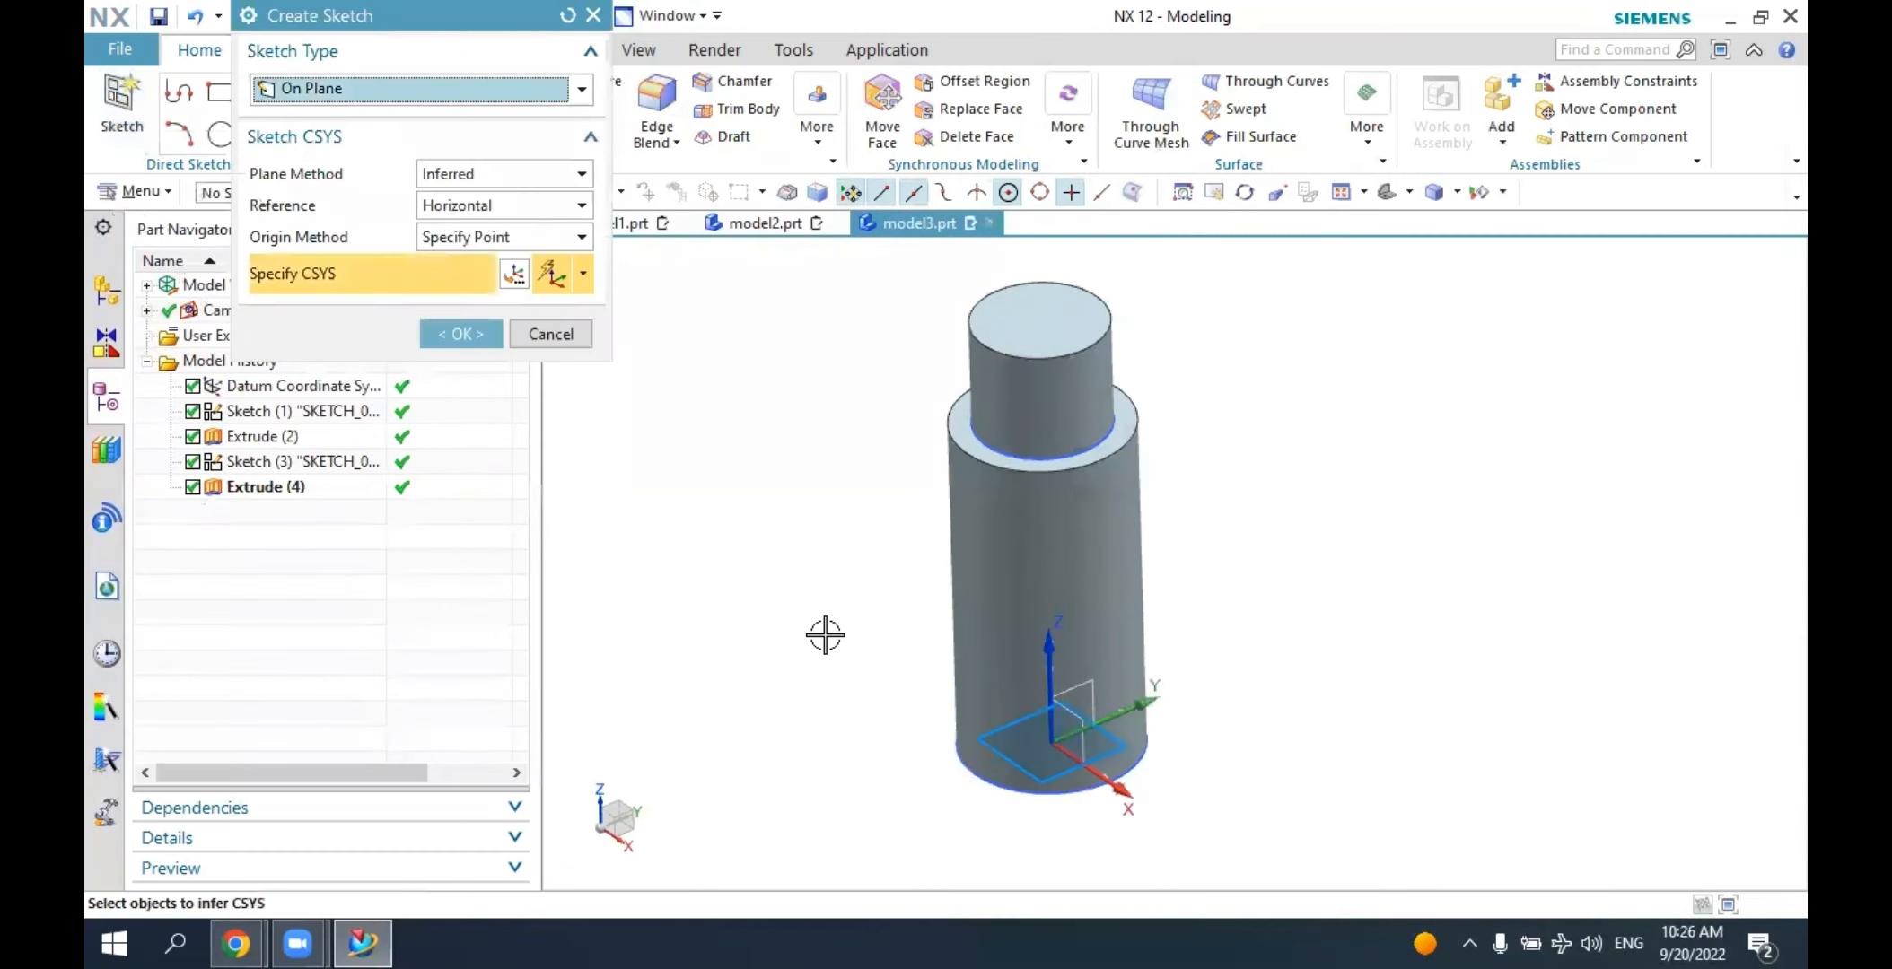
{"action": "mouse_move", "coordinate": [830, 629]}
{"action": "middle_mouse_down"}
{"action": "mouse_move", "coordinate": [862, 531]}
{"action": "mouse_move", "coordinate": [911, 643]}
{"action": "middle_mouse_up"}
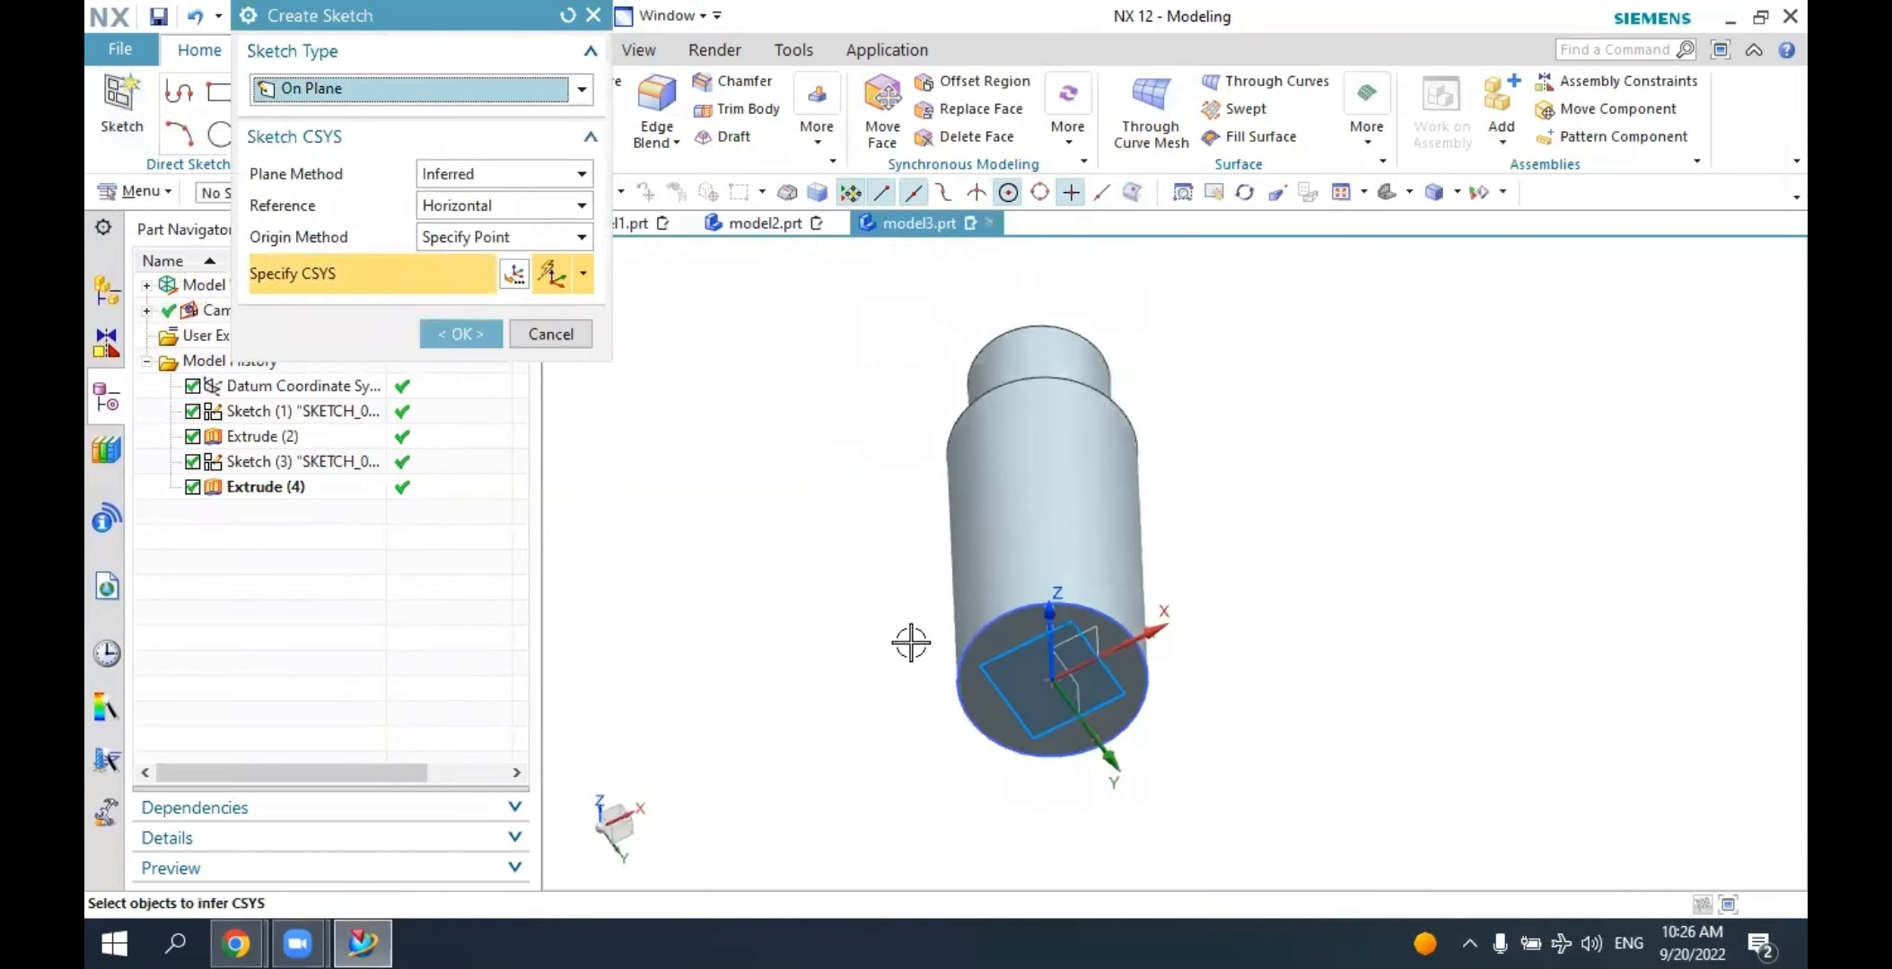
{"action": "left_click", "coordinate": [987, 679]}
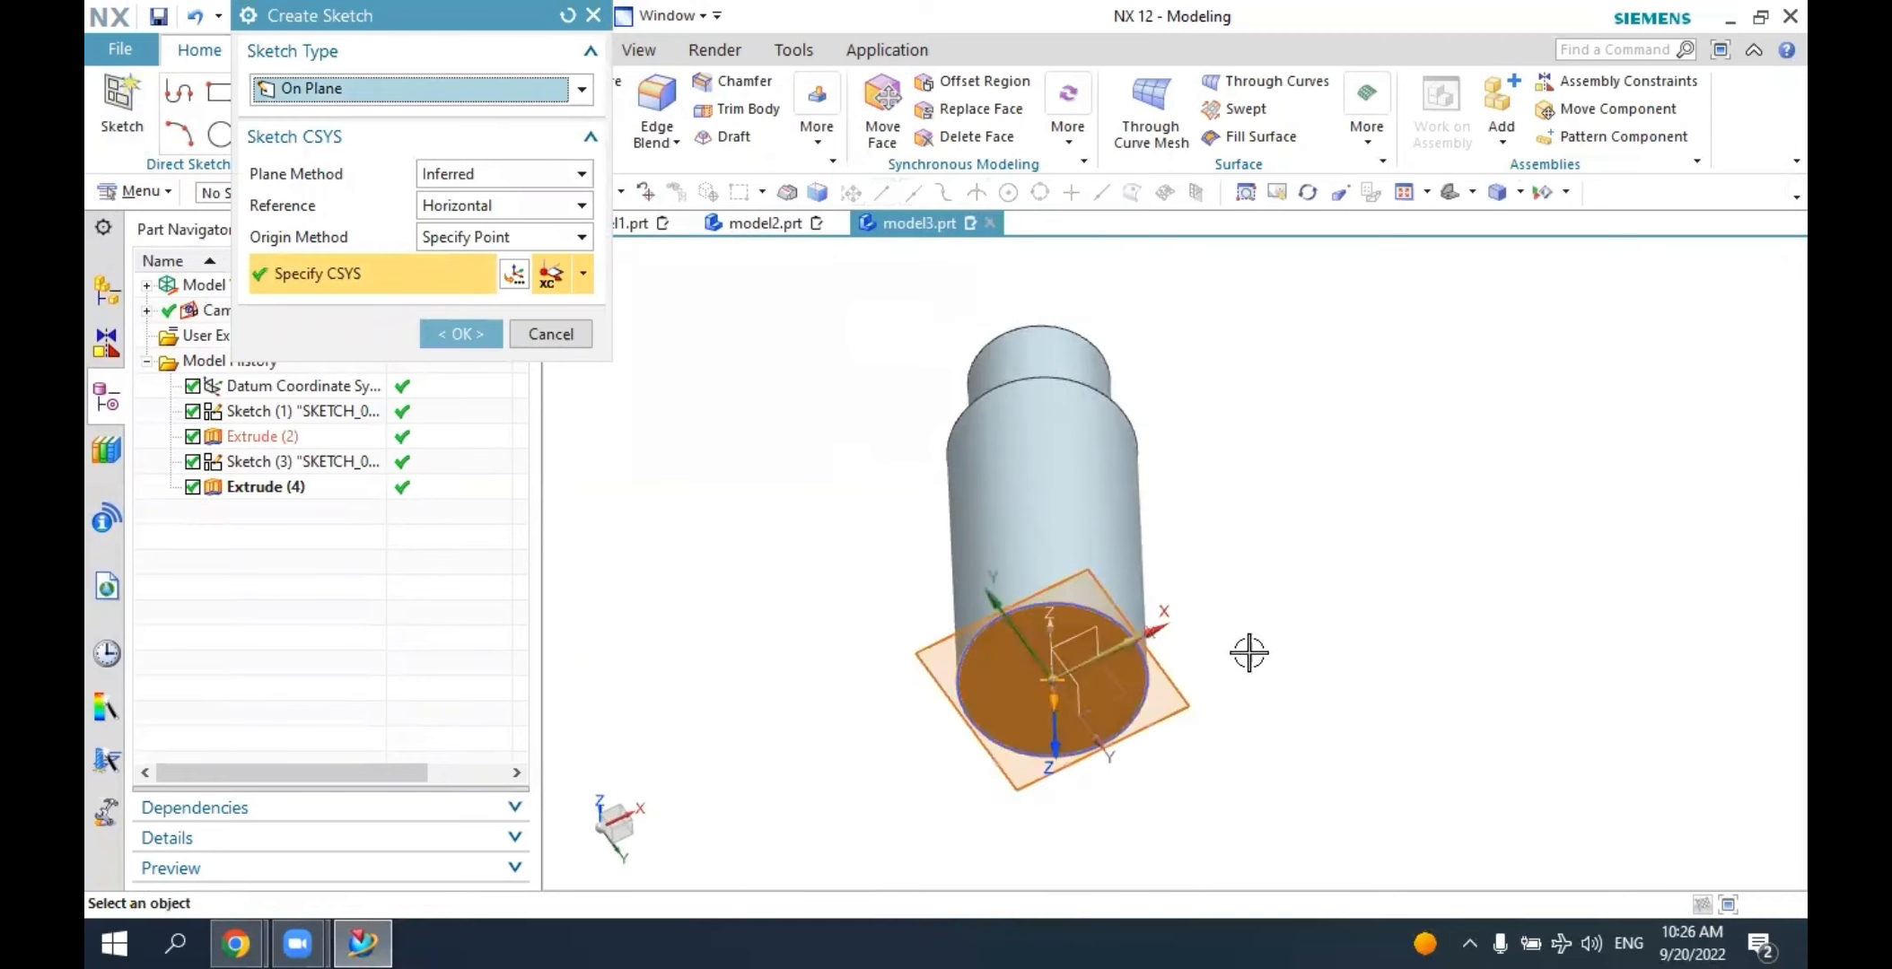
{"action": "middle_click_drag", "start_coordinate": [1249, 652], "coordinate": [1144, 637]}
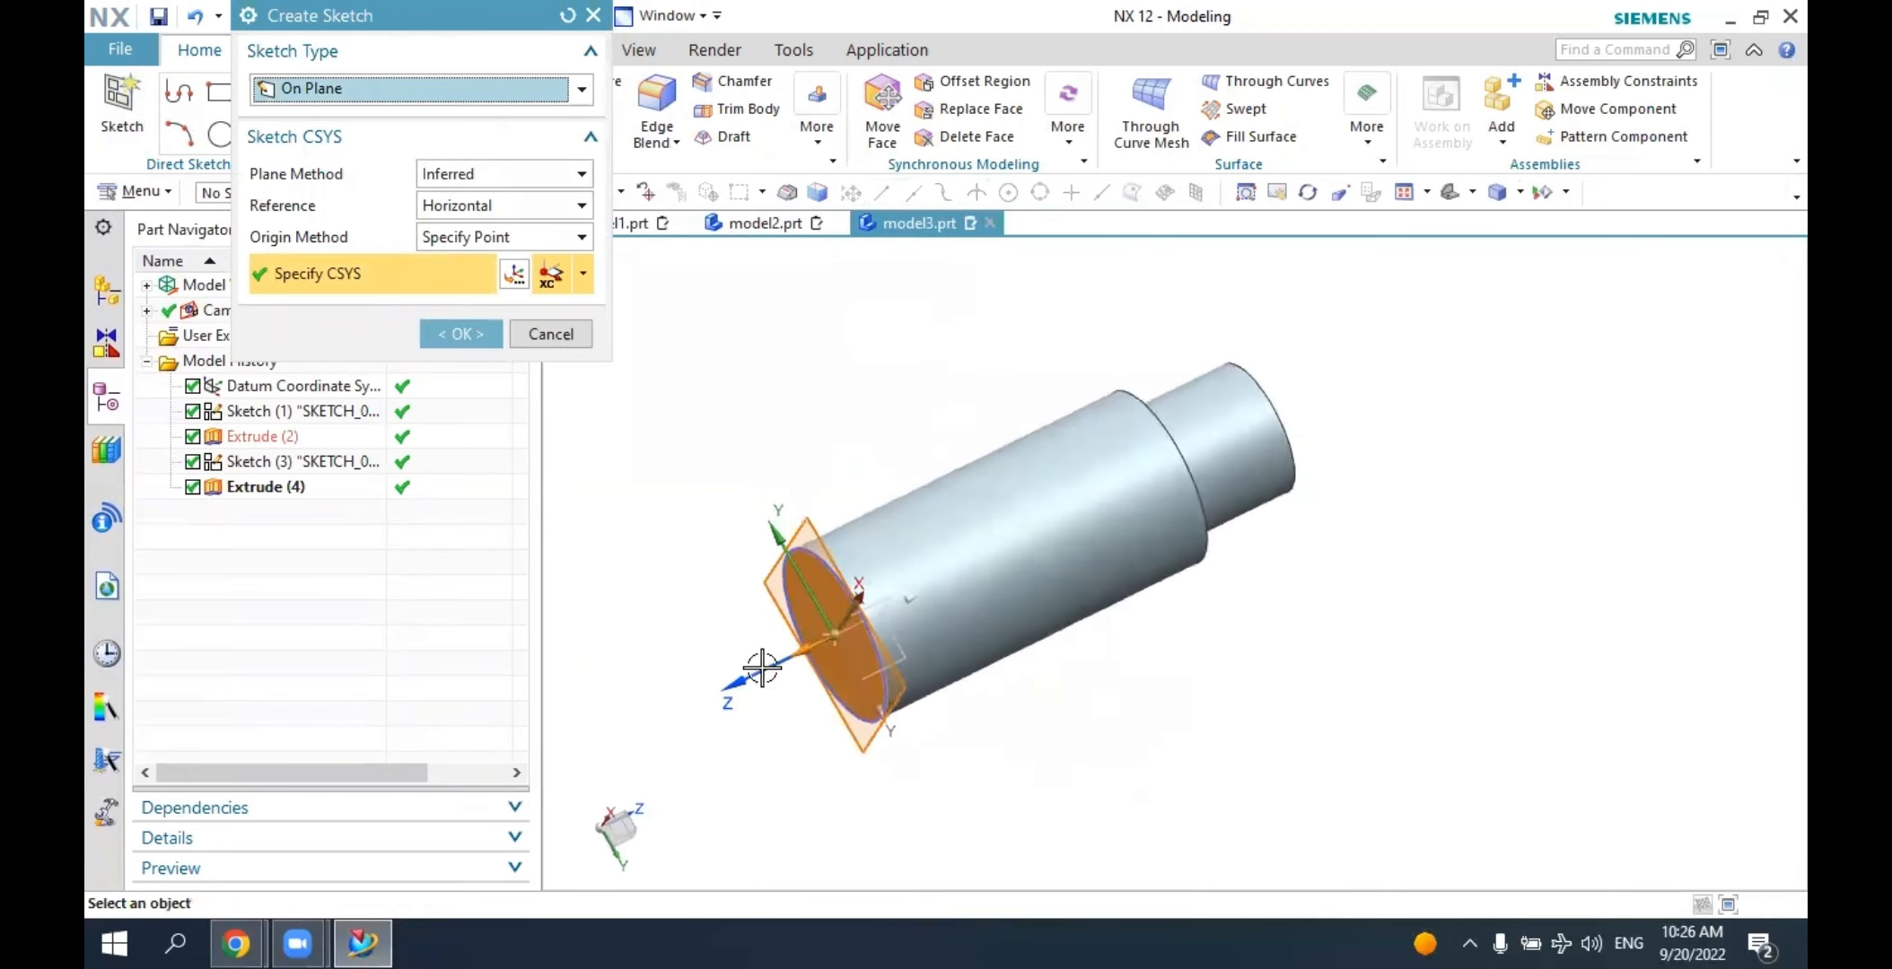
{"action": "mouse_move", "coordinate": [1001, 667]}
{"action": "middle_mouse_down"}
{"action": "mouse_move", "coordinate": [1077, 688]}
{"action": "mouse_move", "coordinate": [963, 645]}
{"action": "middle_mouse_up"}
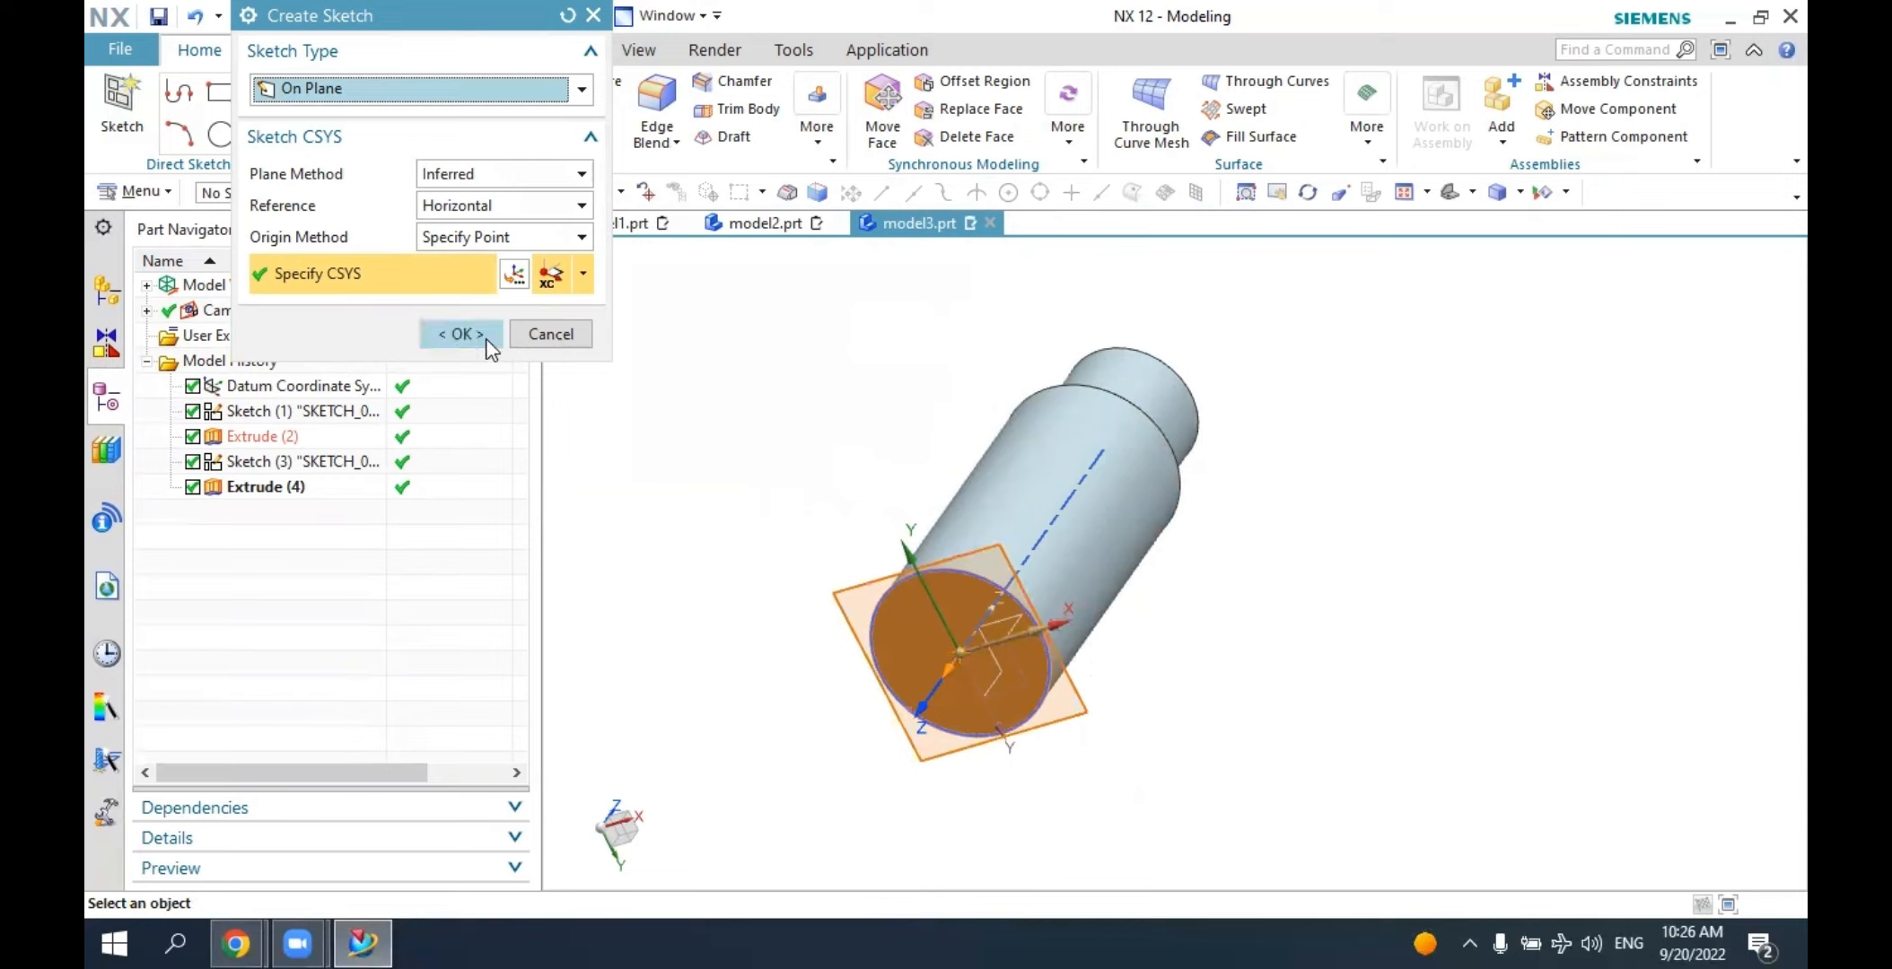
{"action": "left_click", "coordinate": [460, 334]}
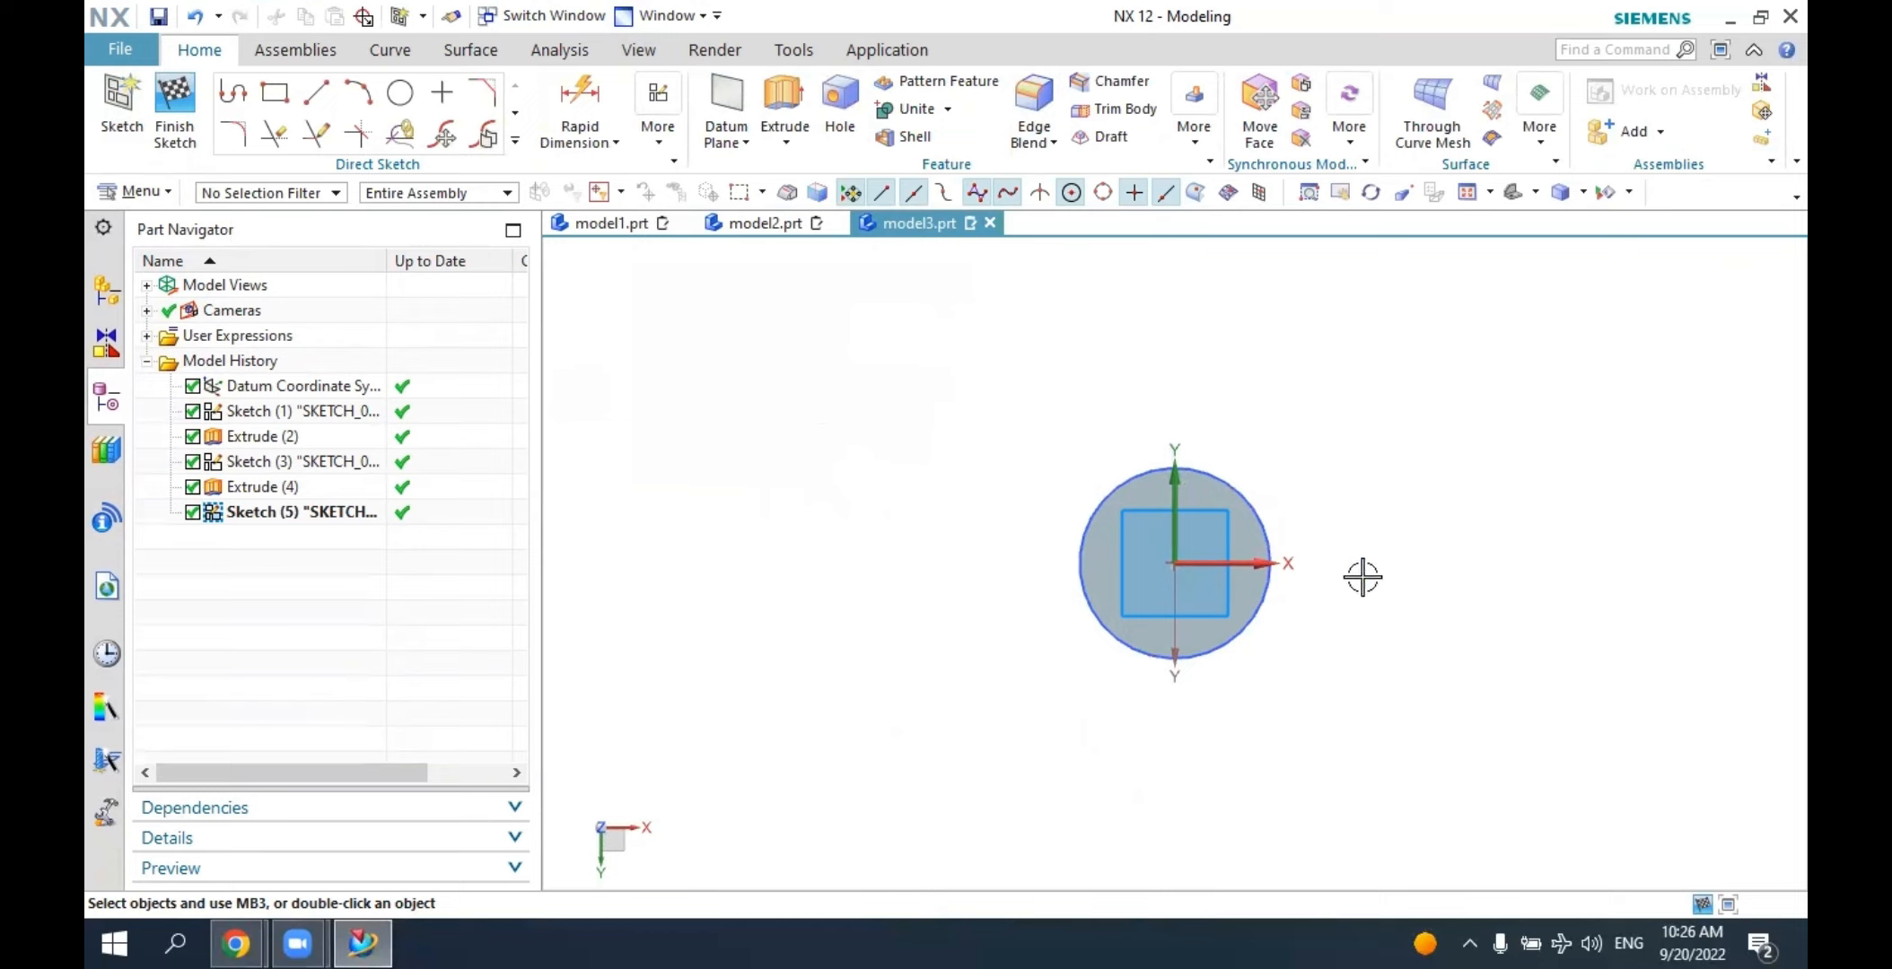
{"action": "left_click", "coordinate": [174, 115]}
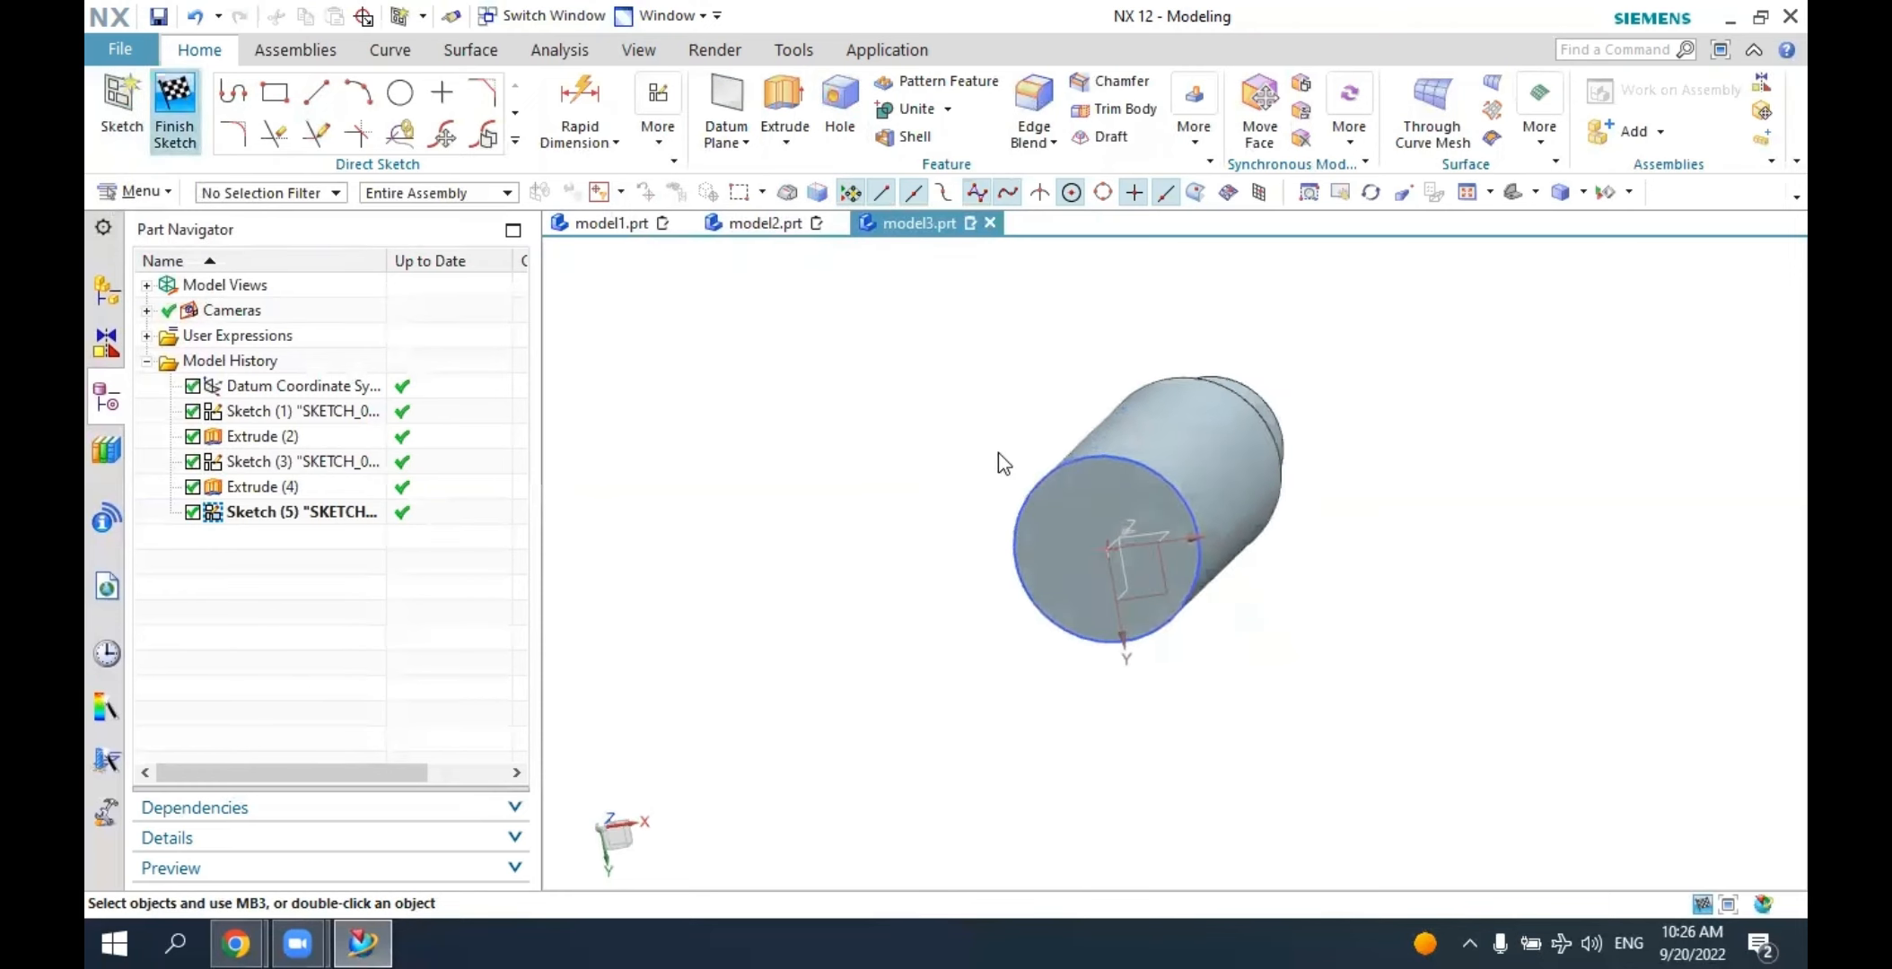
{"action": "middle_click_drag", "start_coordinate": [998, 453], "coordinate": [946, 443]}
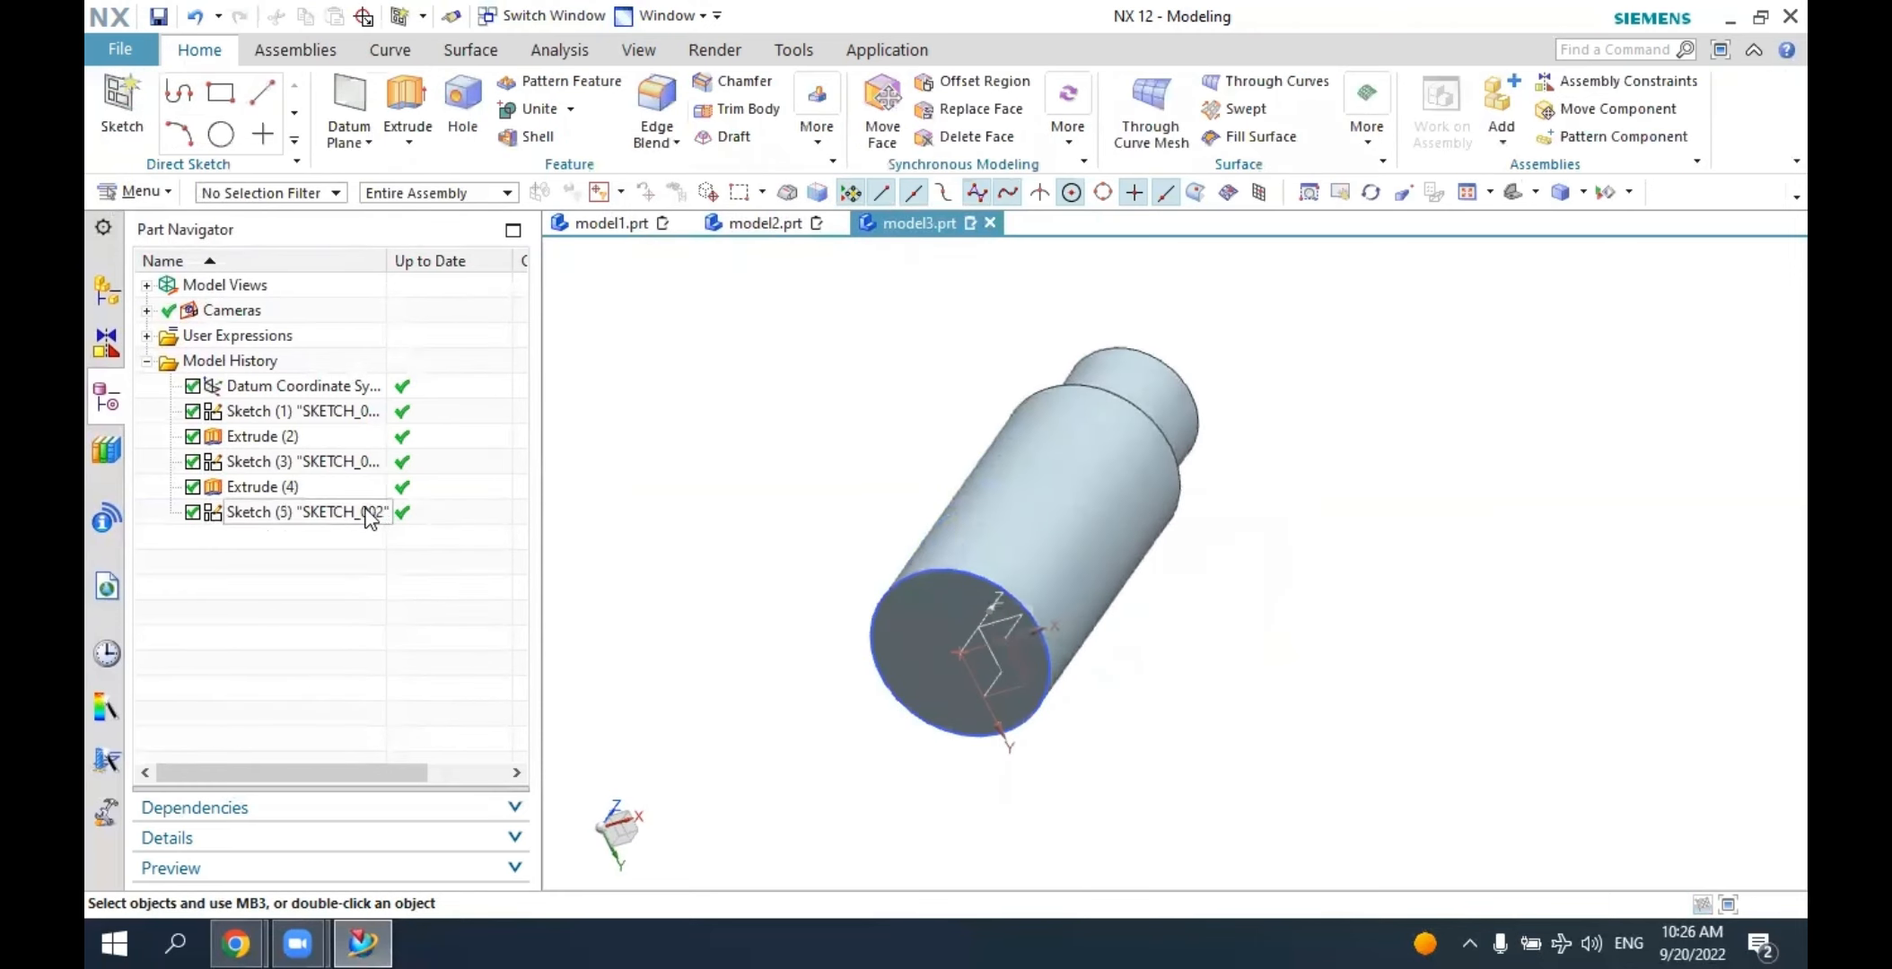
Create another sketch on the cylinder's bottom face, reversing both its plane normal and its X-axis direction in the CSYS definition.
{"action": "left_click", "coordinate": [122, 100]}
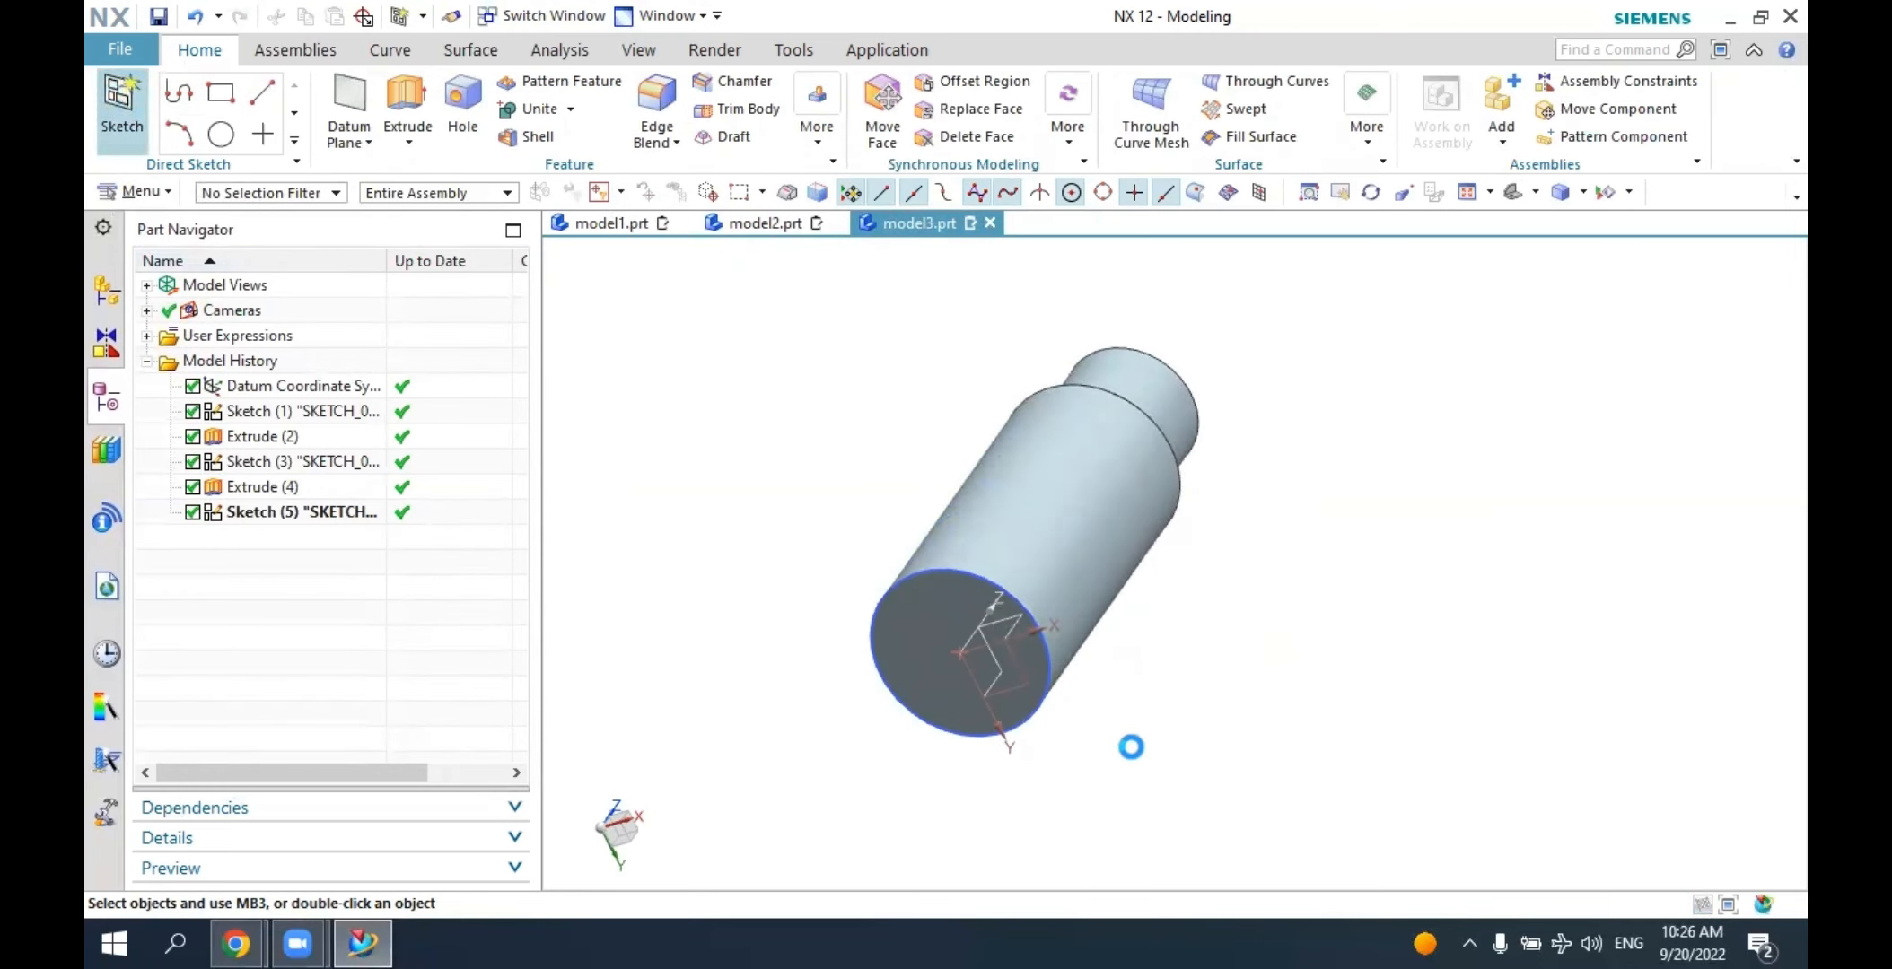
{"action": "left_click", "coordinate": [908, 619]}
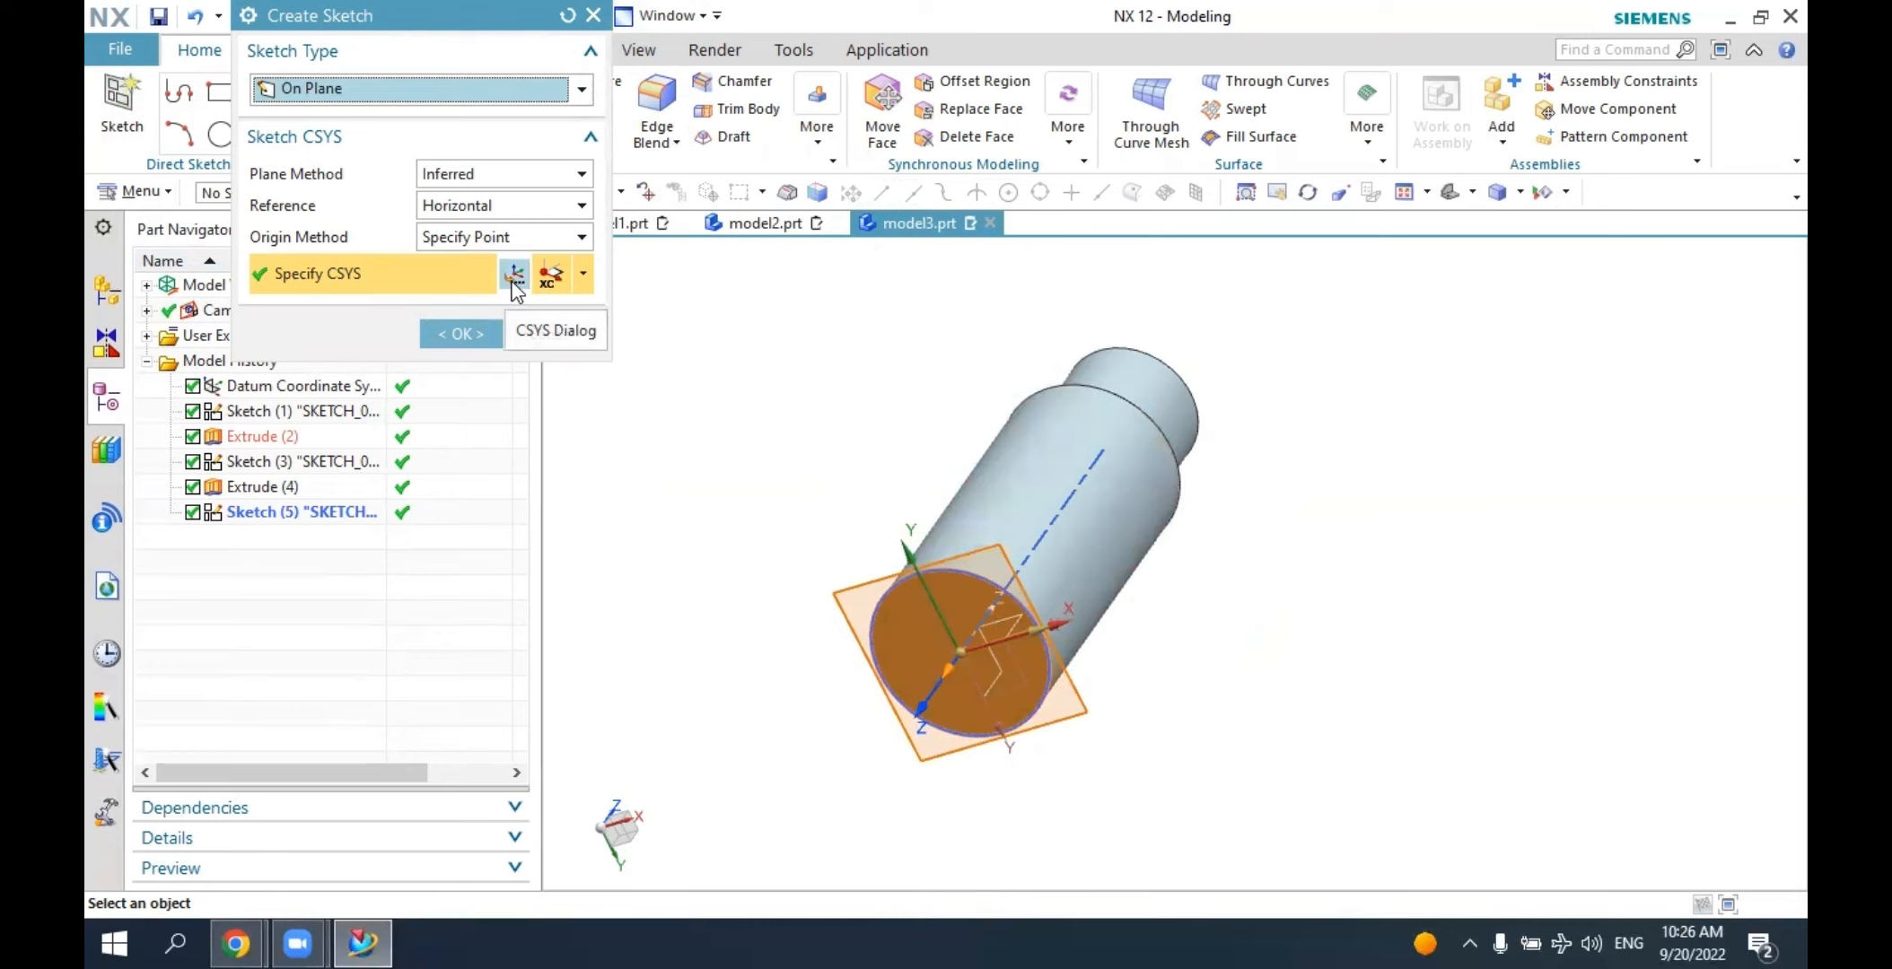
{"action": "left_click", "coordinate": [515, 274]}
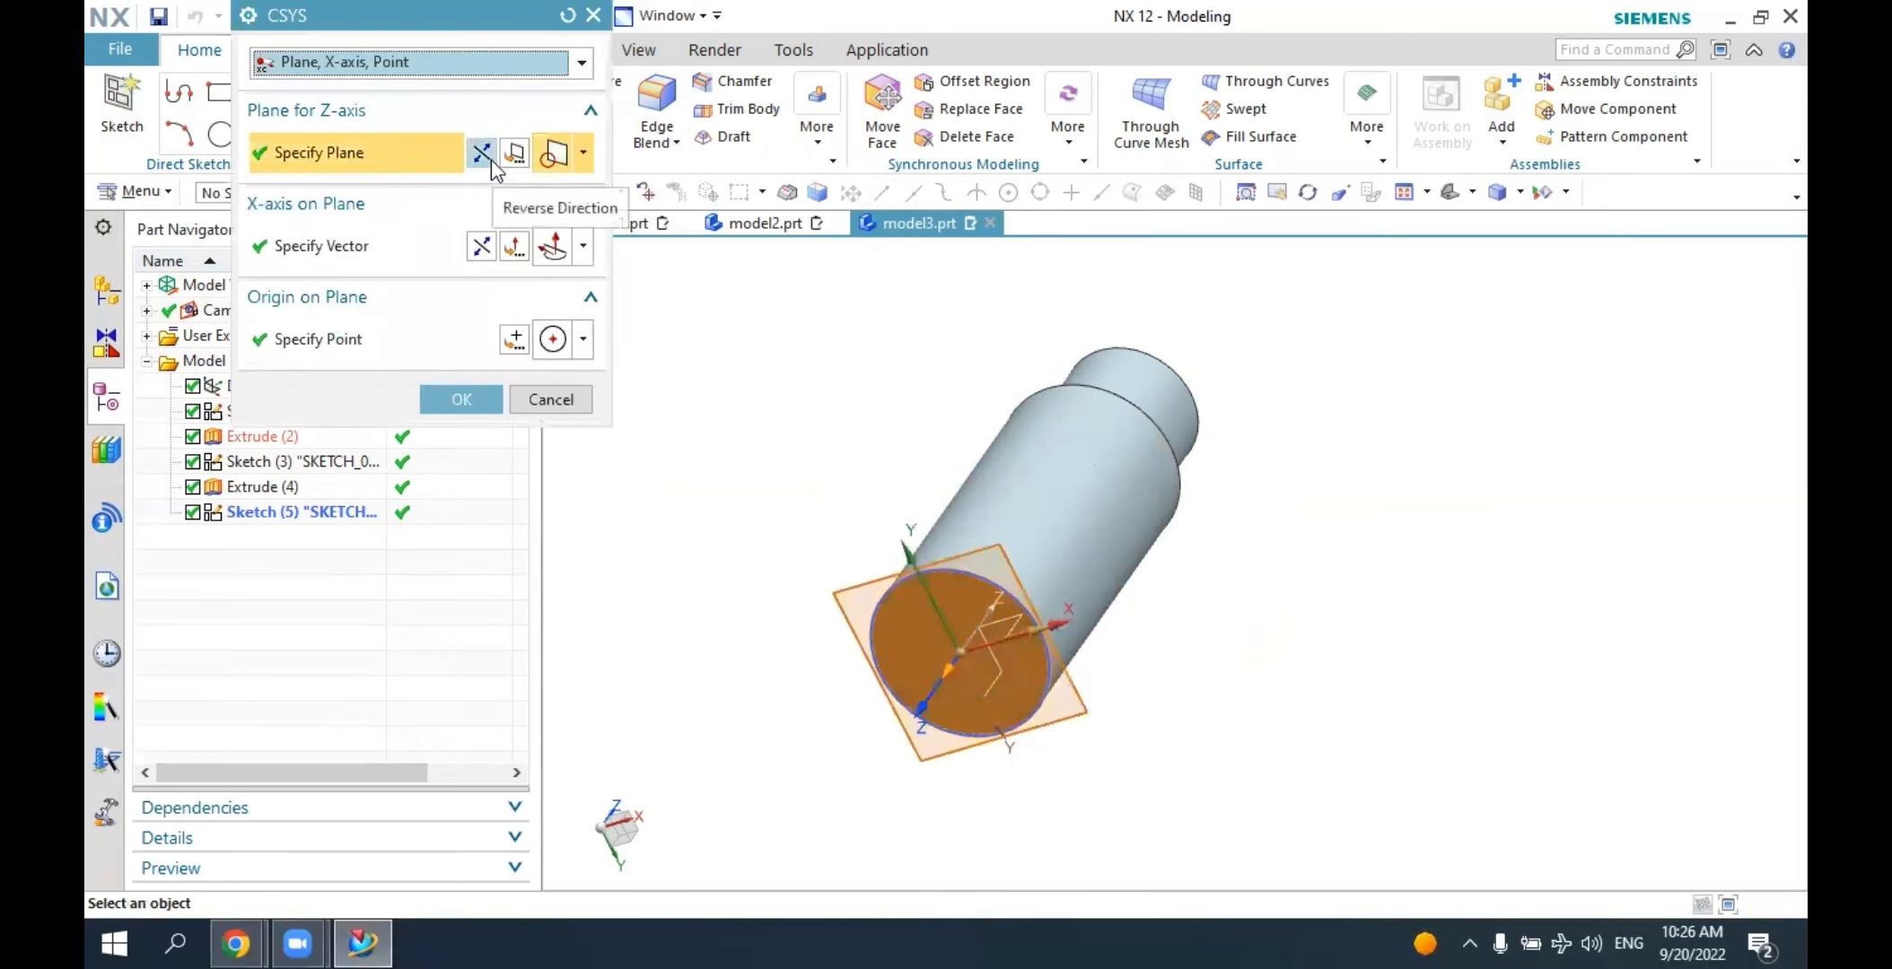
{"action": "left_click", "coordinate": [483, 154]}
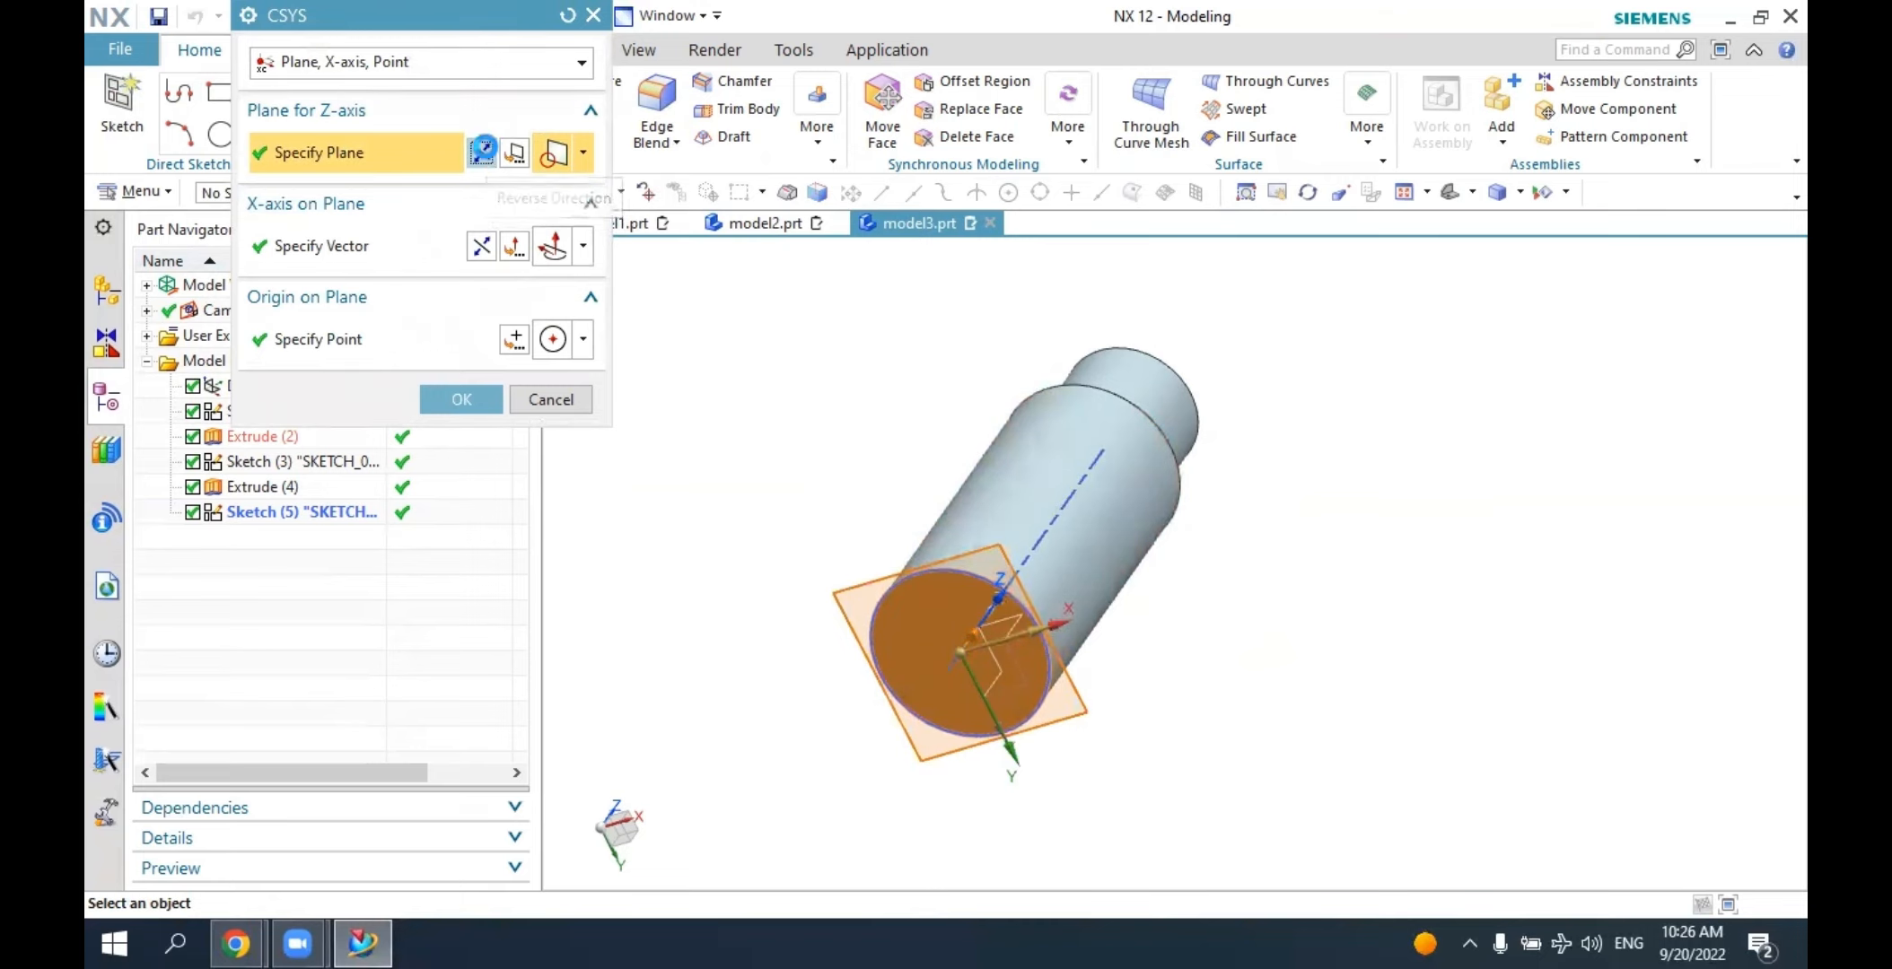
{"action": "left_click", "coordinate": [483, 152]}
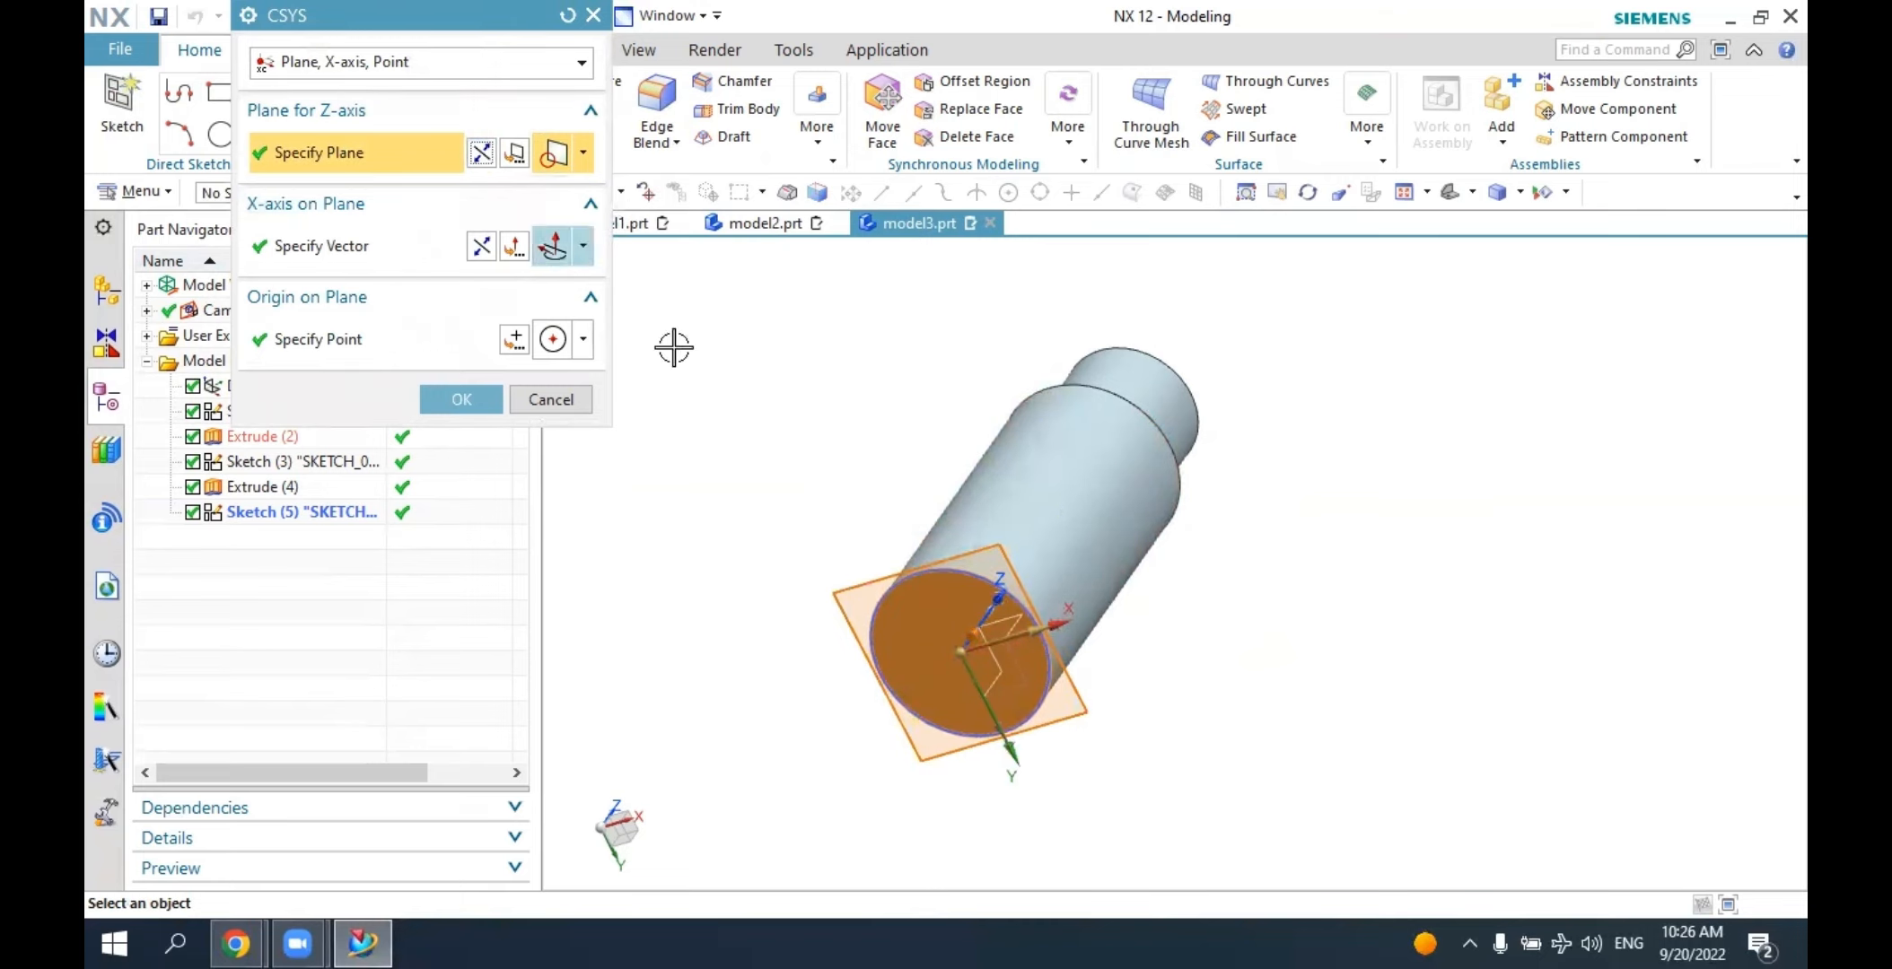
{"action": "left_click", "coordinate": [480, 246]}
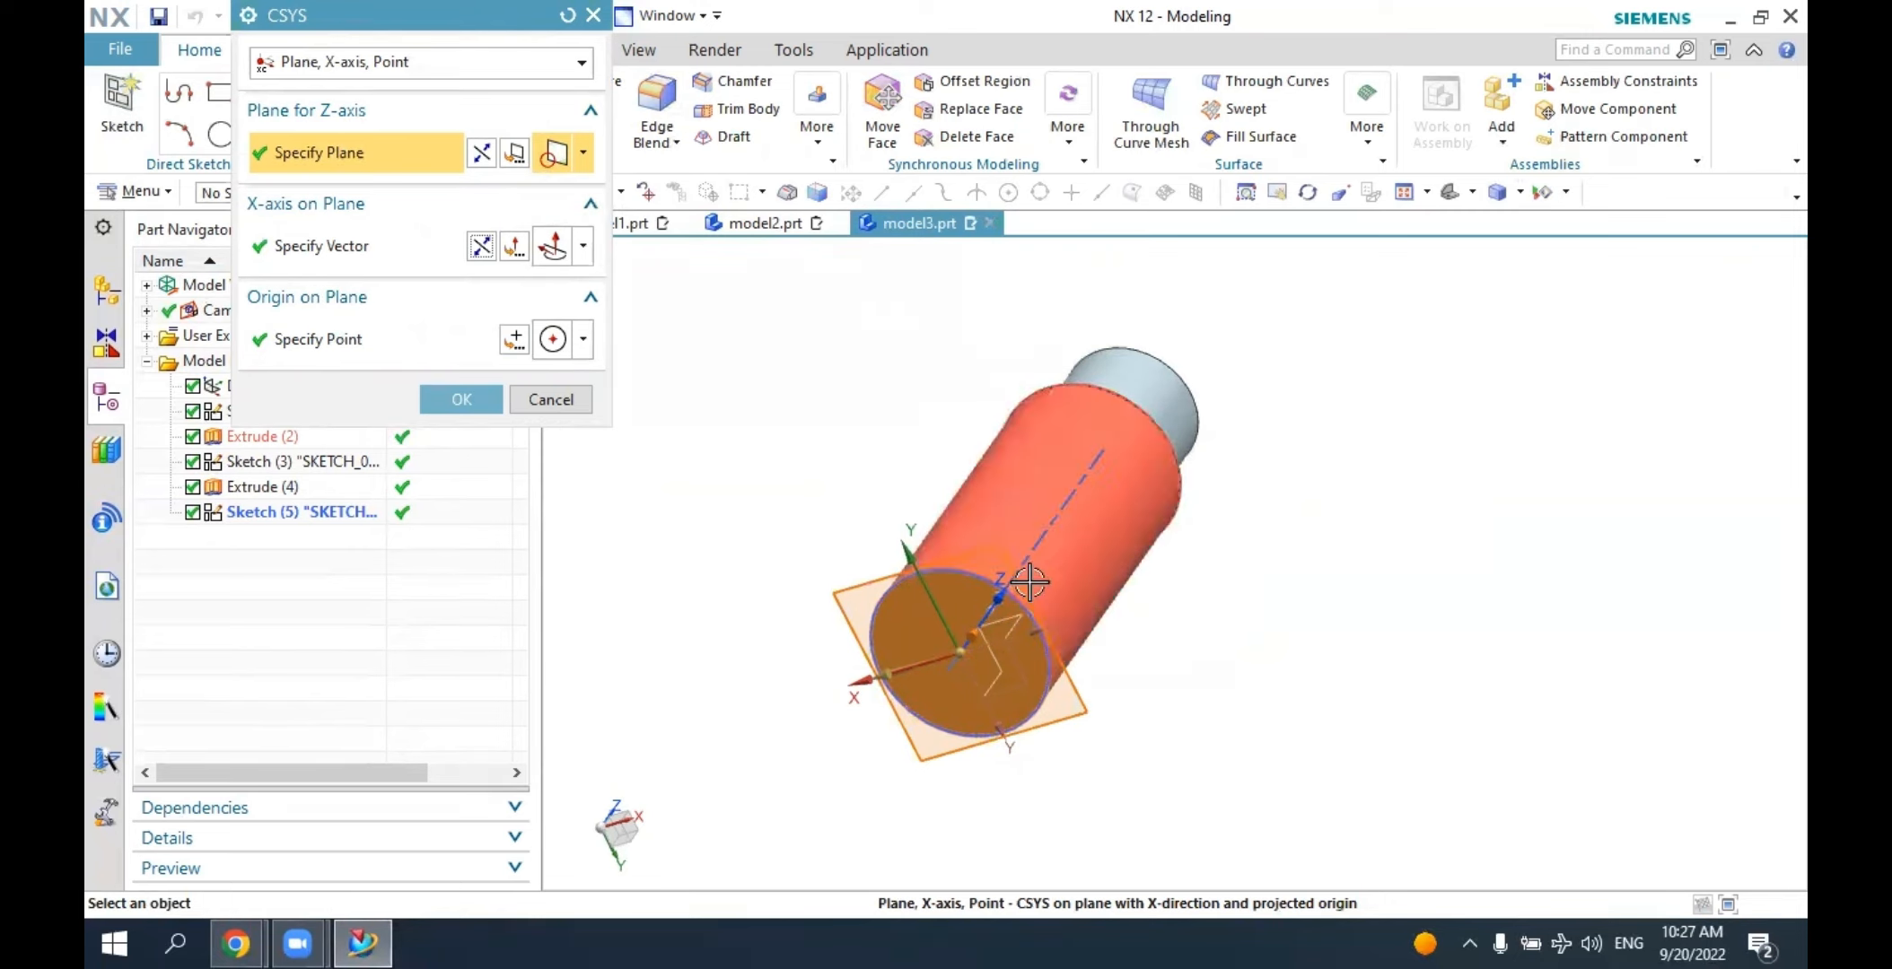
{"action": "left_click", "coordinate": [476, 400]}
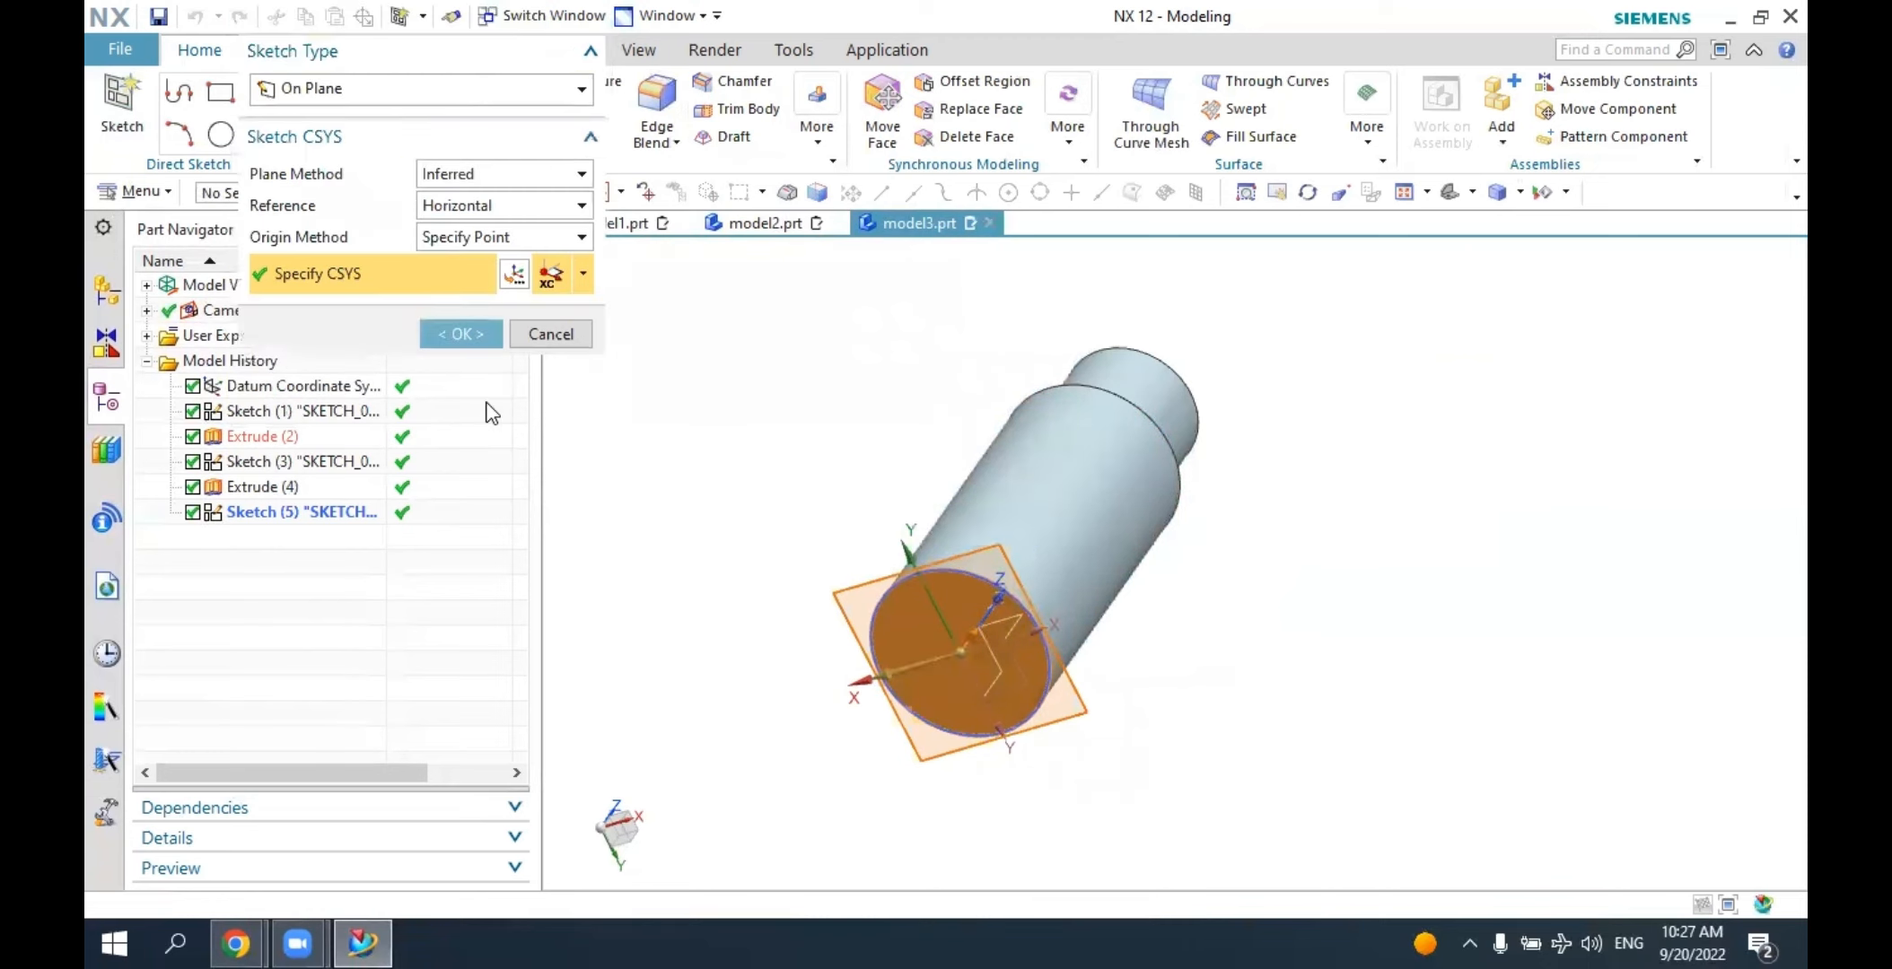
{"action": "left_click", "coordinate": [497, 342]}
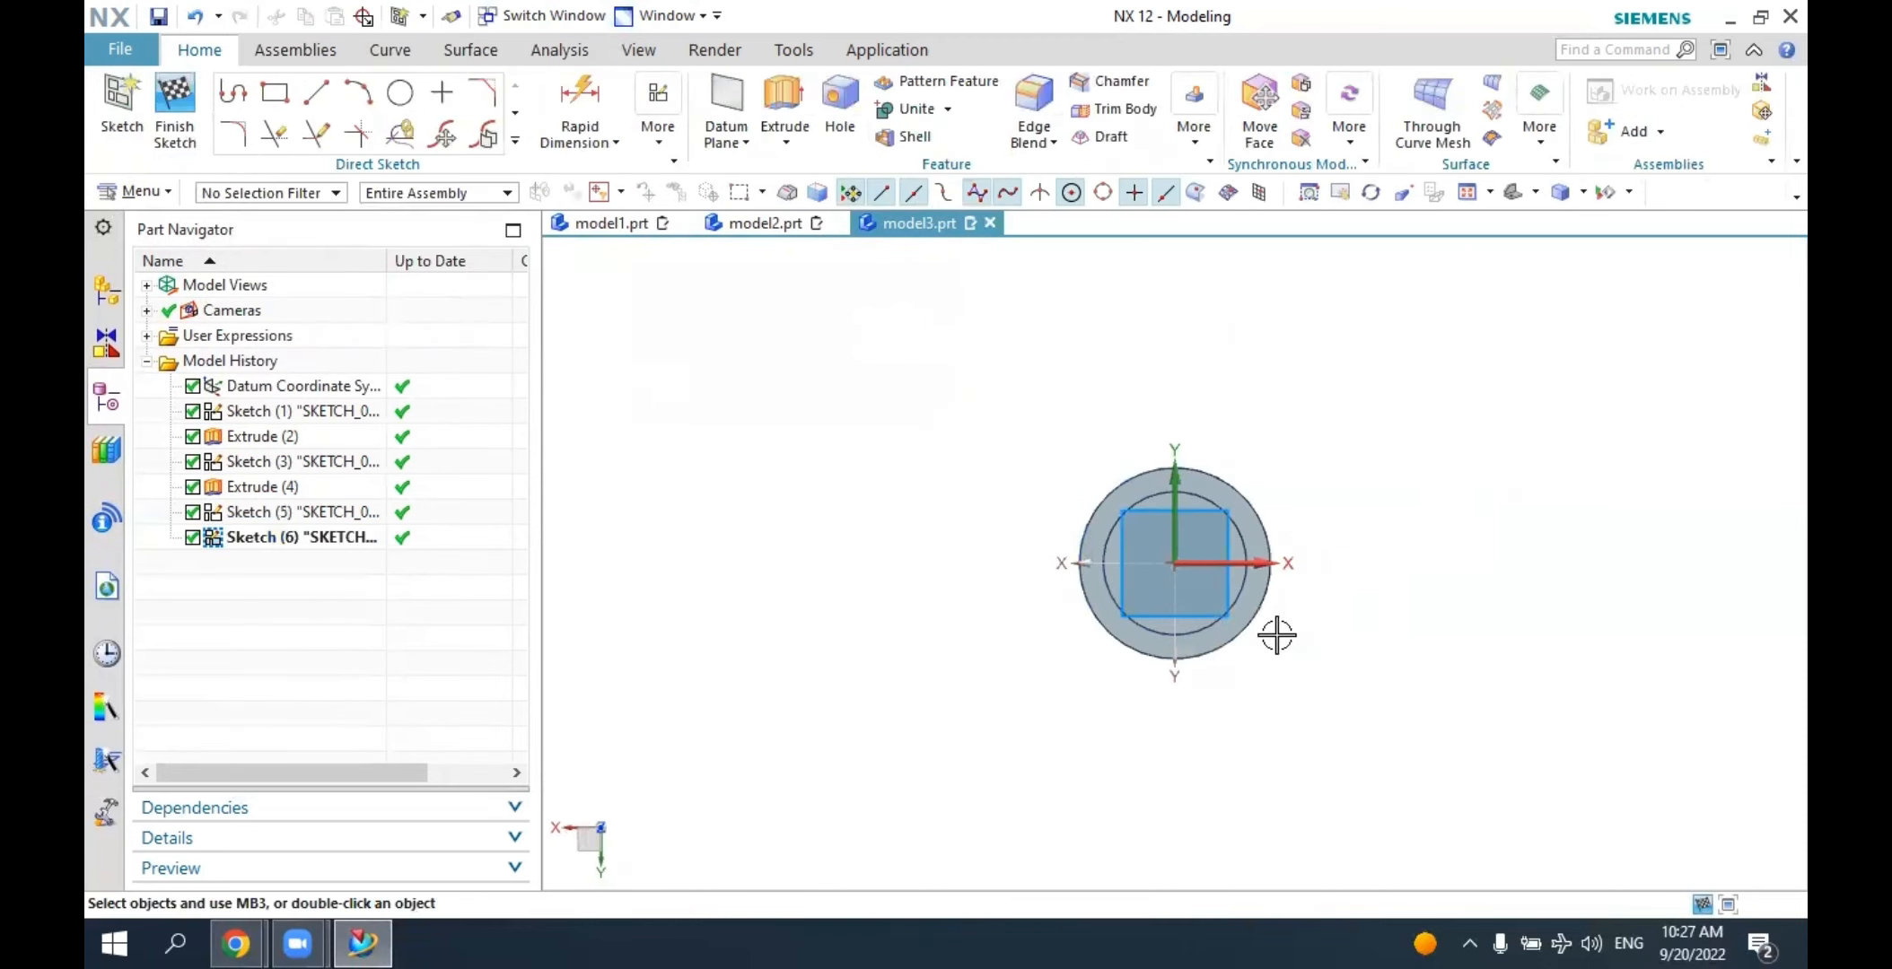
Check the reversed sketch's orientation on the bottom face, finish the sketch, and reopen it for editing.
{"action": "mouse_move", "coordinate": [1277, 634]}
{"action": "middle_mouse_down"}
{"action": "mouse_move", "coordinate": [1360, 644]}
{"action": "mouse_move", "coordinate": [1351, 588]}
{"action": "mouse_move", "coordinate": [1321, 684]}
{"action": "mouse_move", "coordinate": [1365, 709]}
{"action": "middle_mouse_up"}
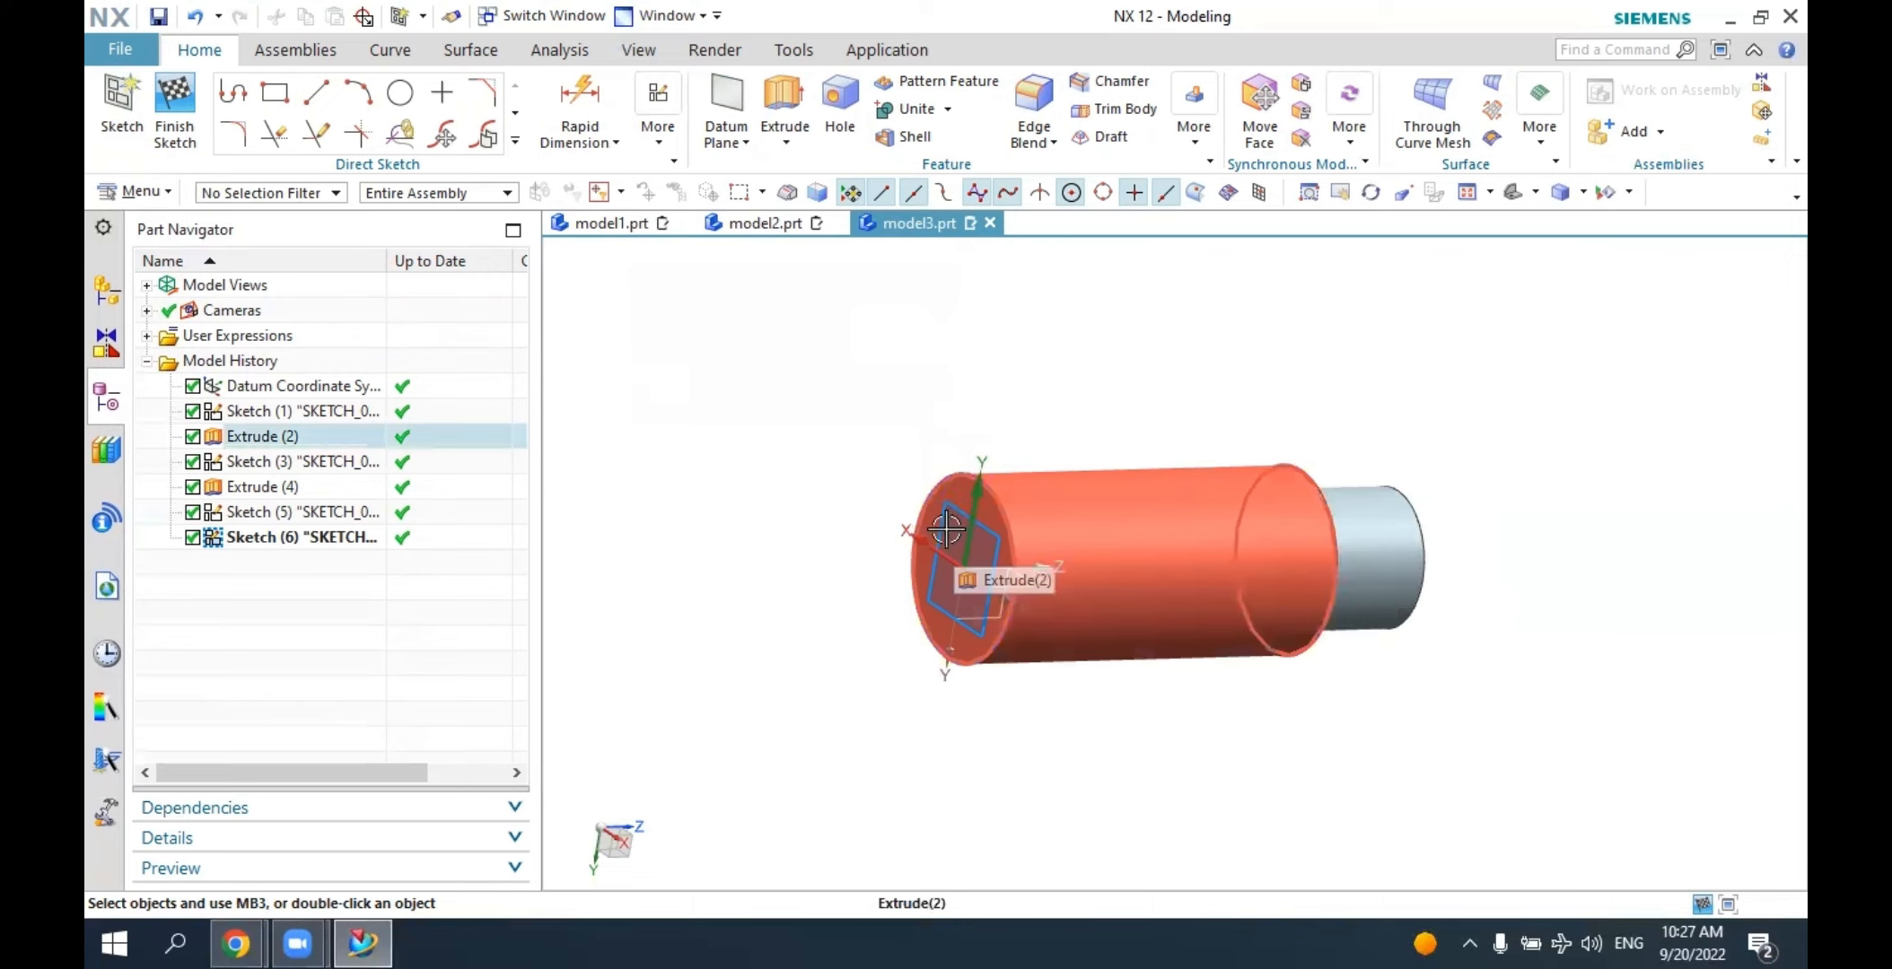
{"action": "left_click", "coordinate": [161, 111]}
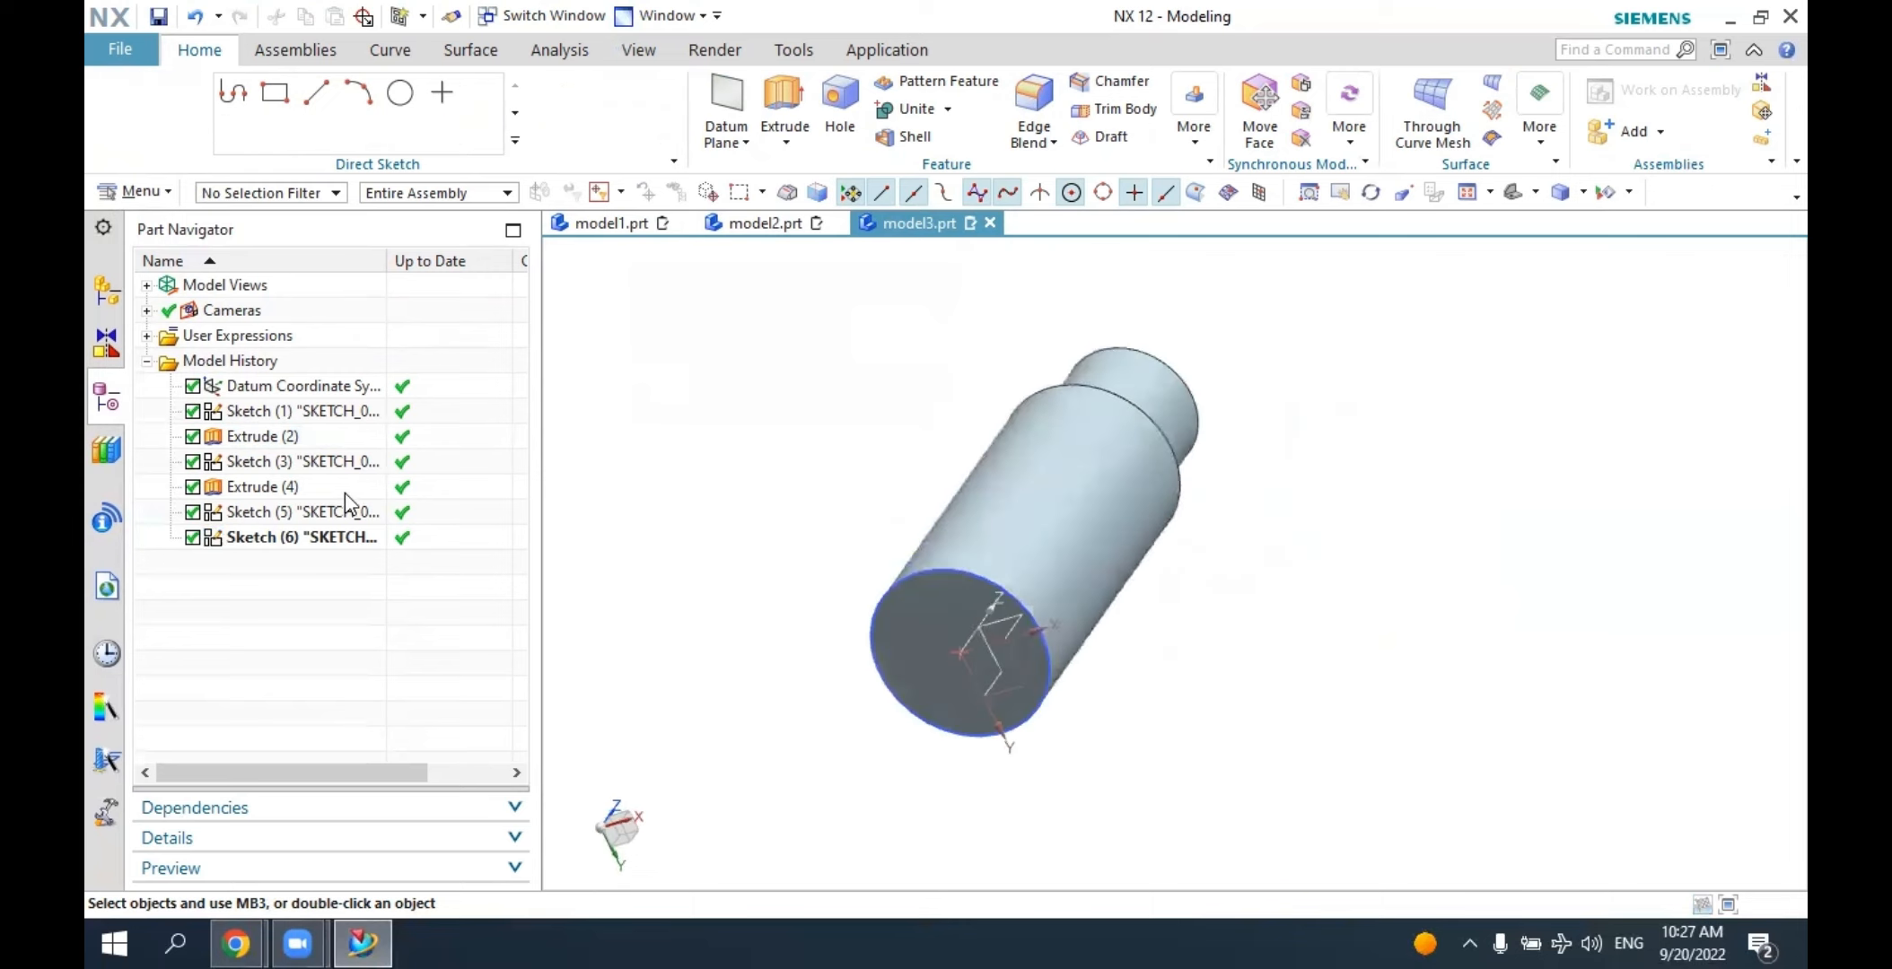
{"action": "double_click", "coordinate": [297, 538]}
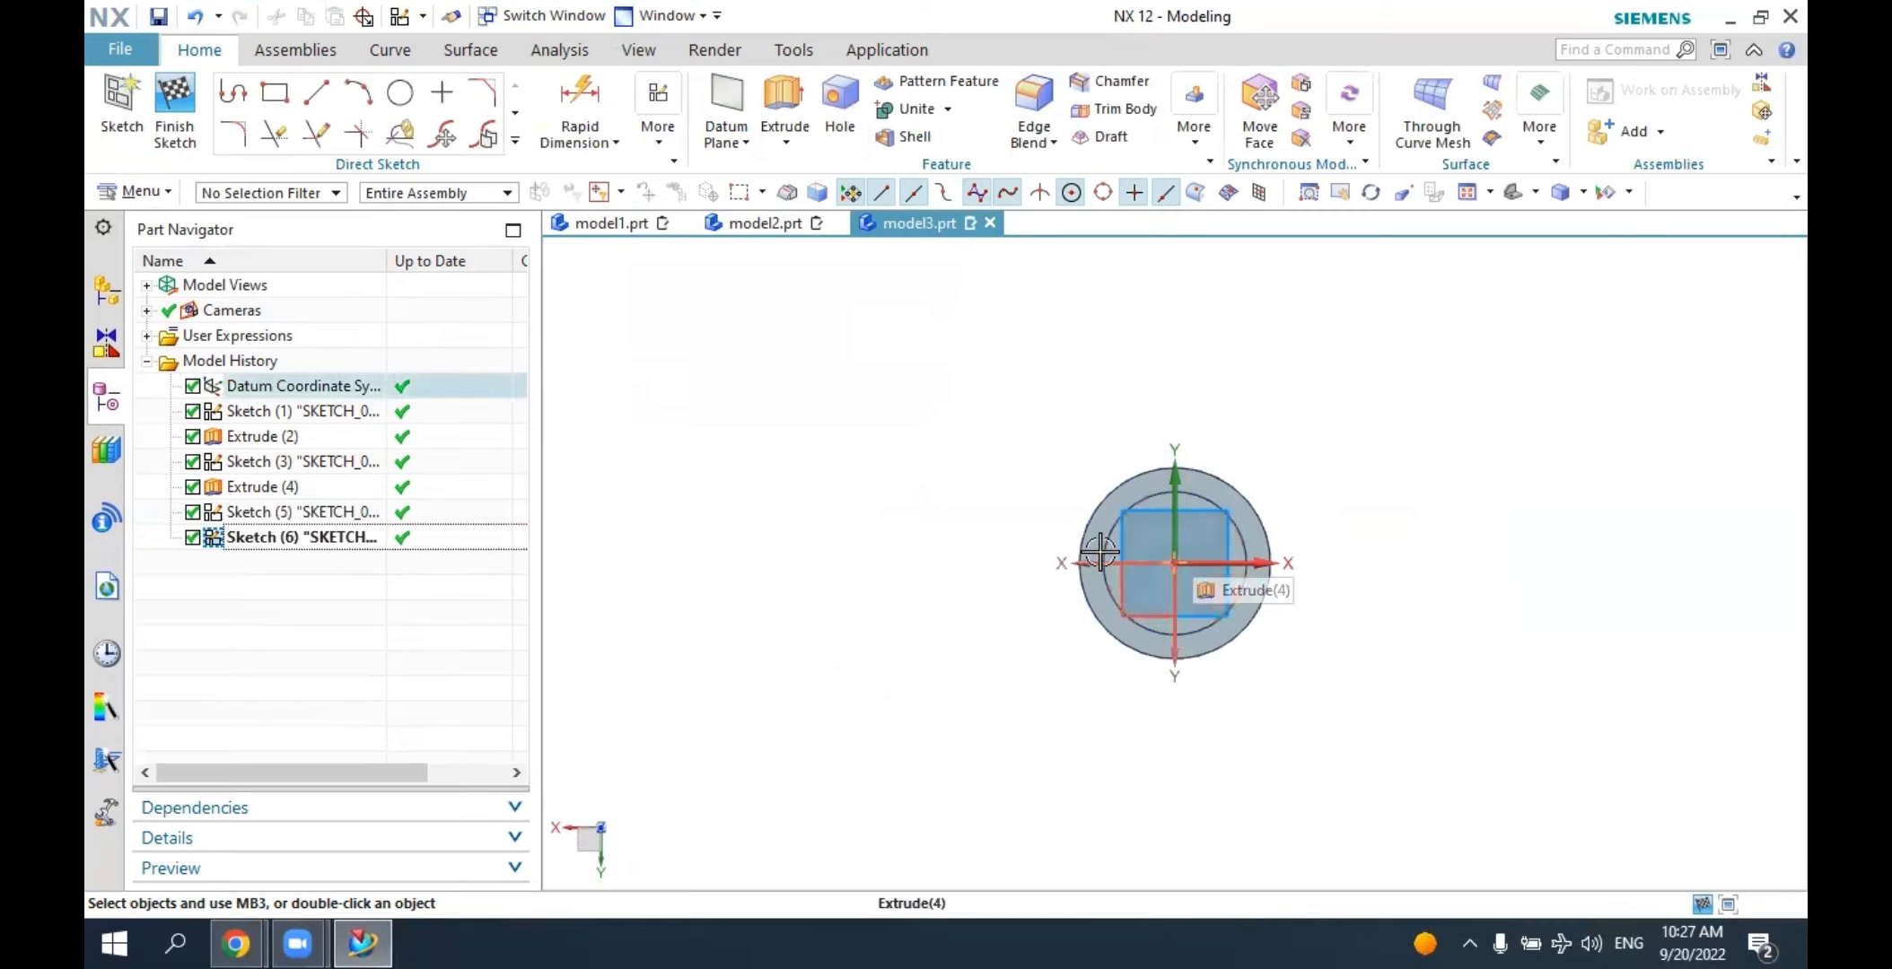
Compare the orientations of the two bottom-face sketches by opening and finishing each one in turn.
{"action": "left_click", "coordinate": [169, 103]}
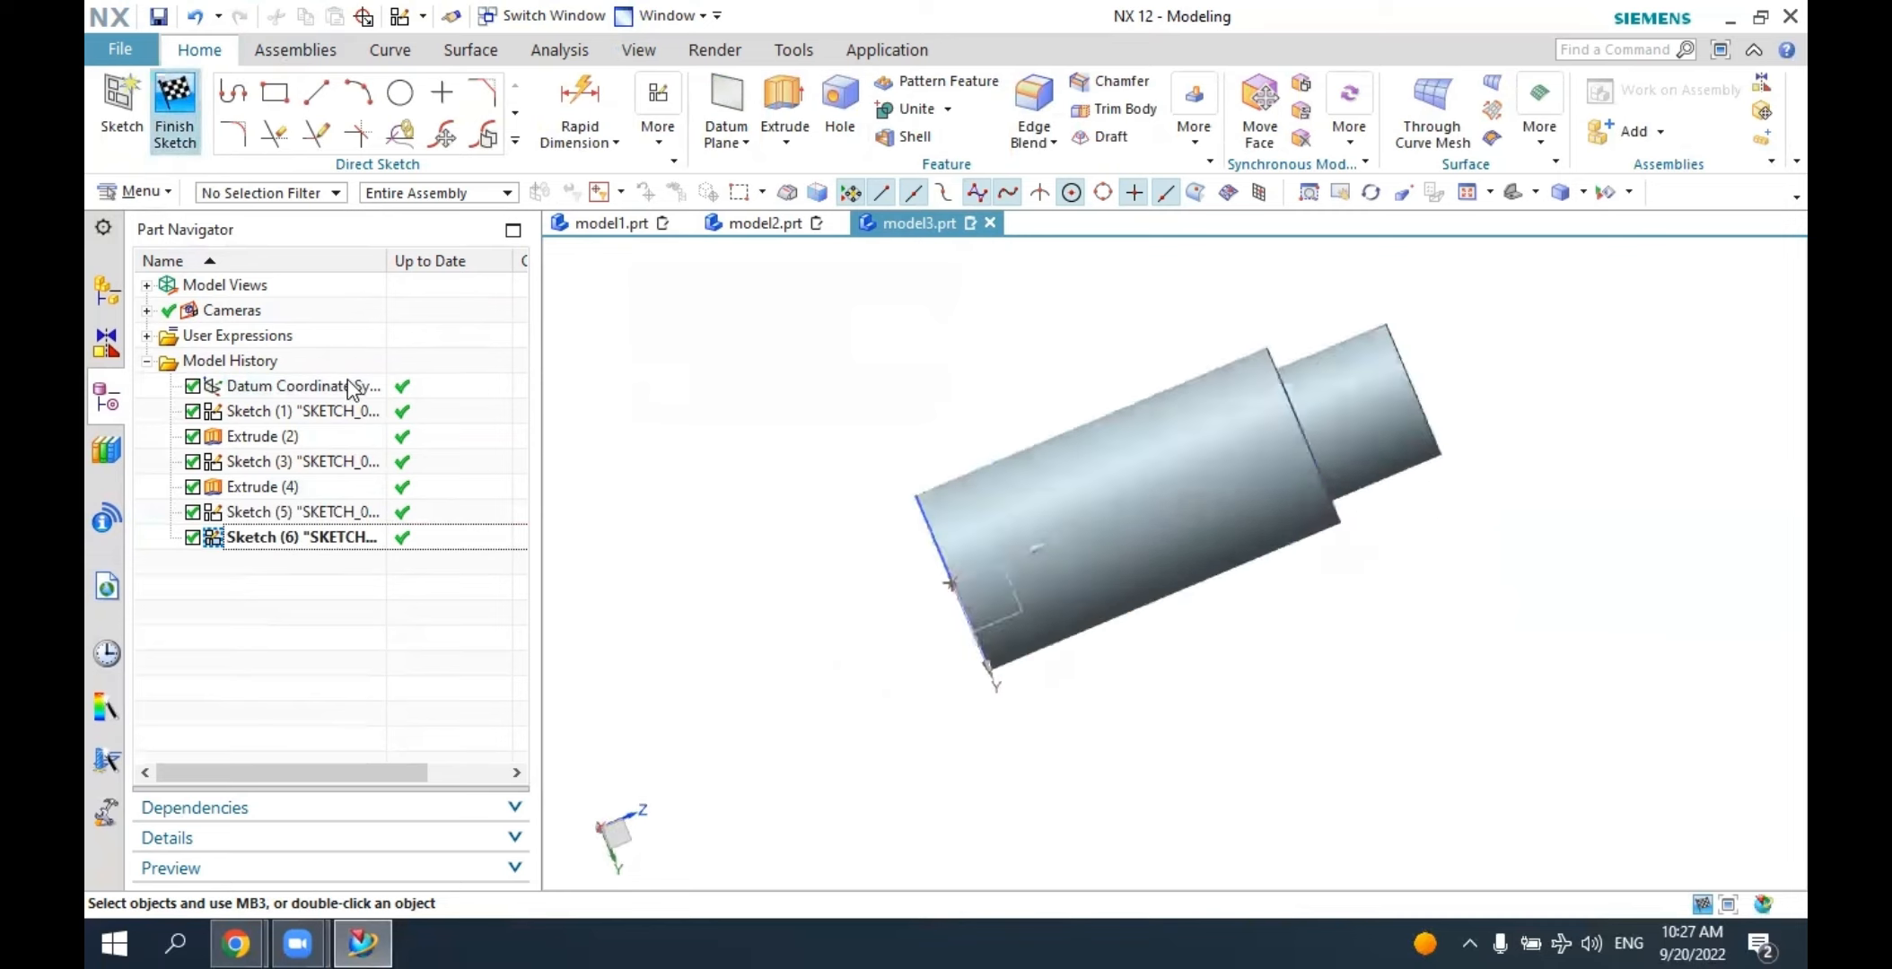
{"action": "double_click", "coordinate": [305, 519]}
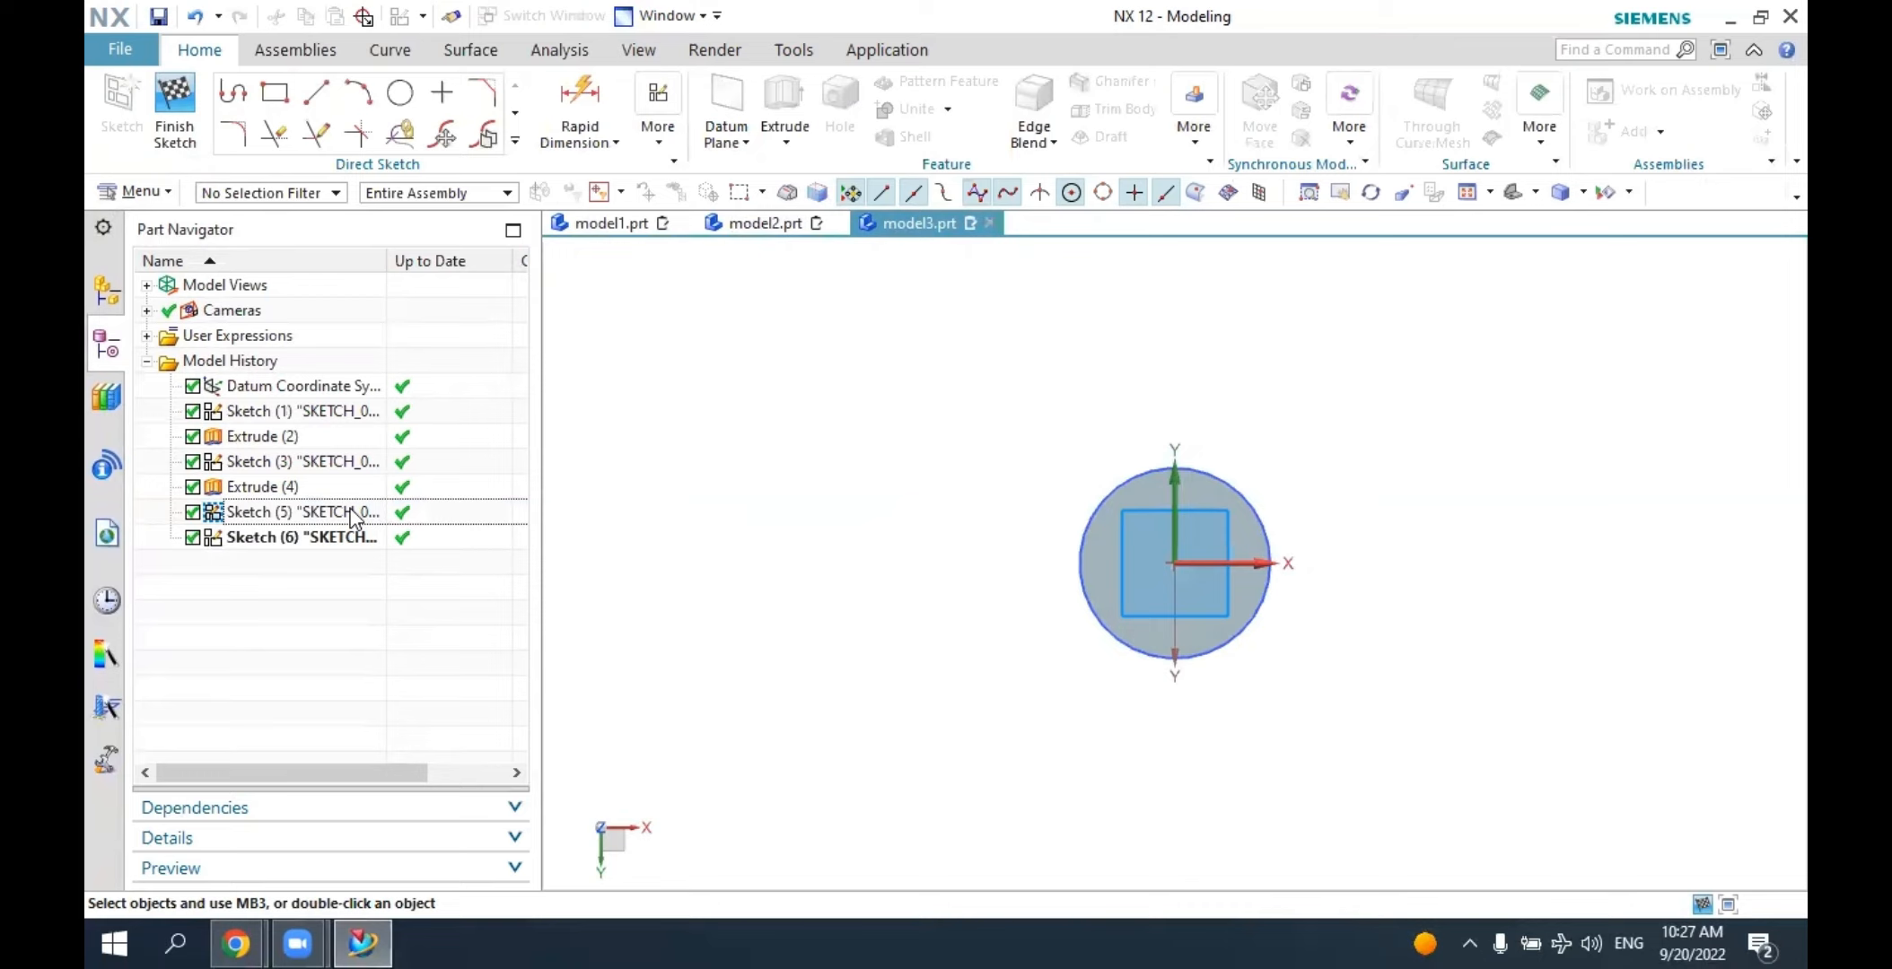
{"action": "left_click", "coordinate": [174, 112]}
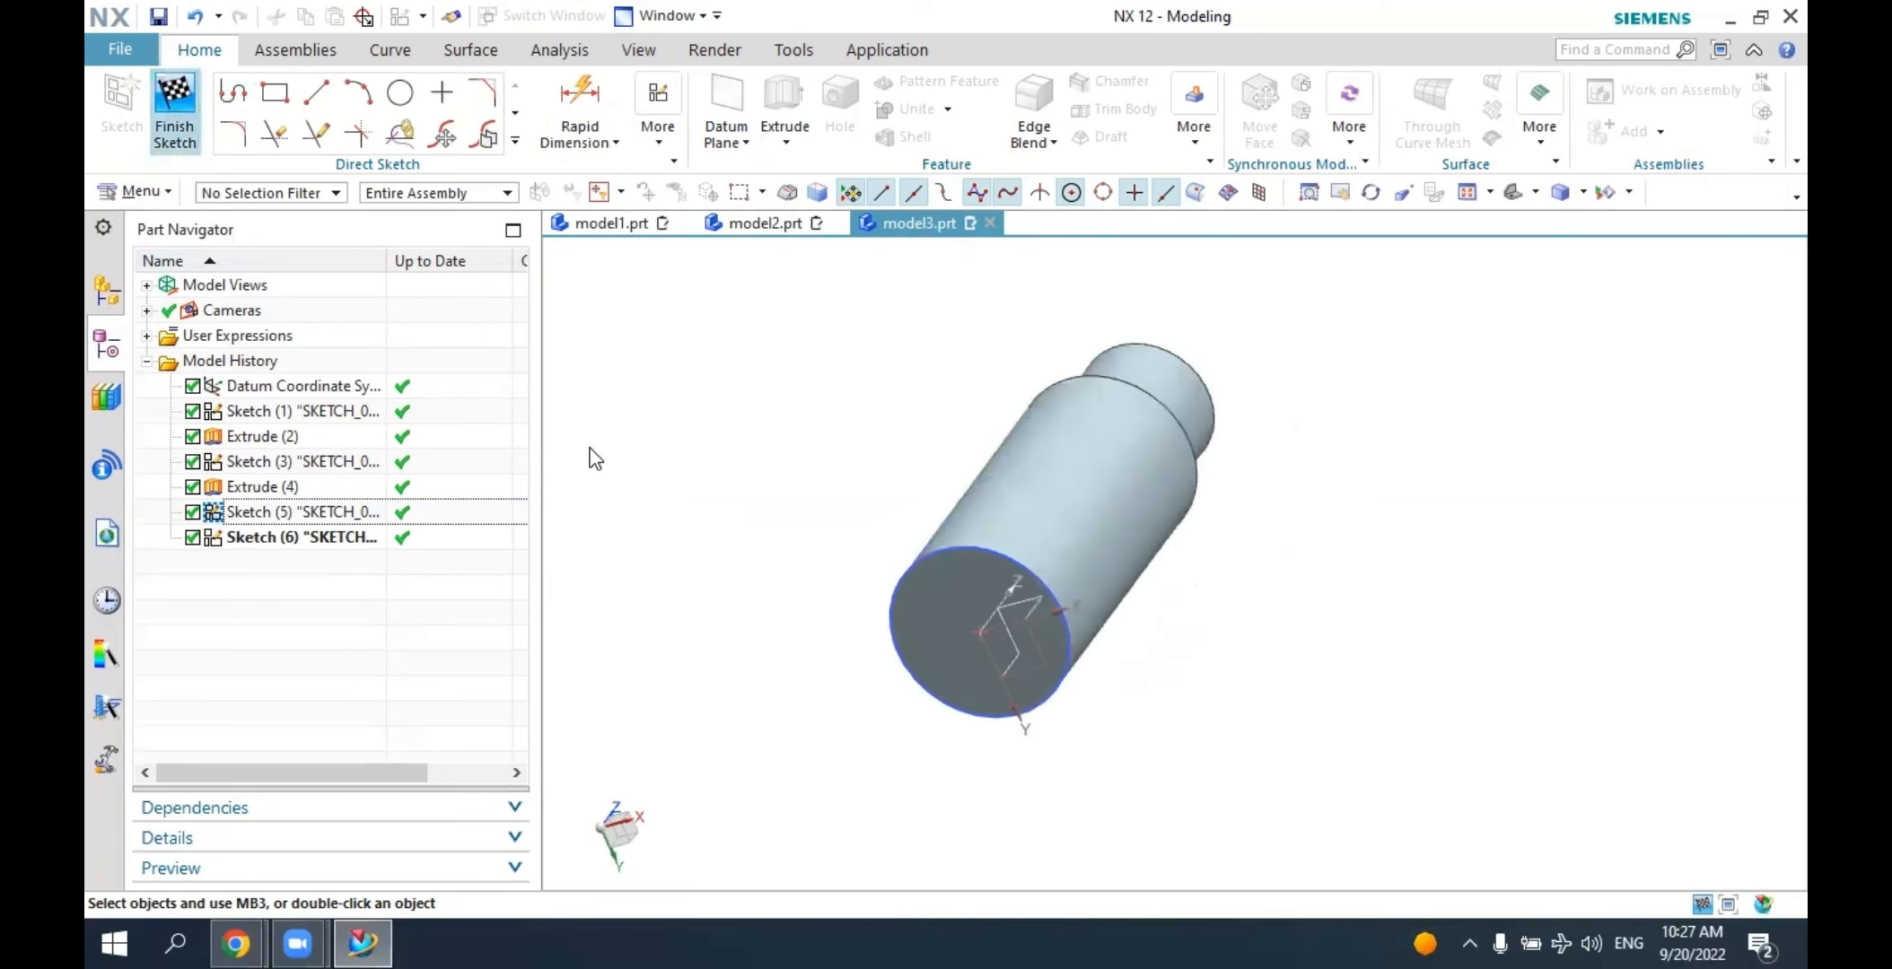
{"action": "middle_click_drag", "start_coordinate": [586, 456], "coordinate": [900, 619]}
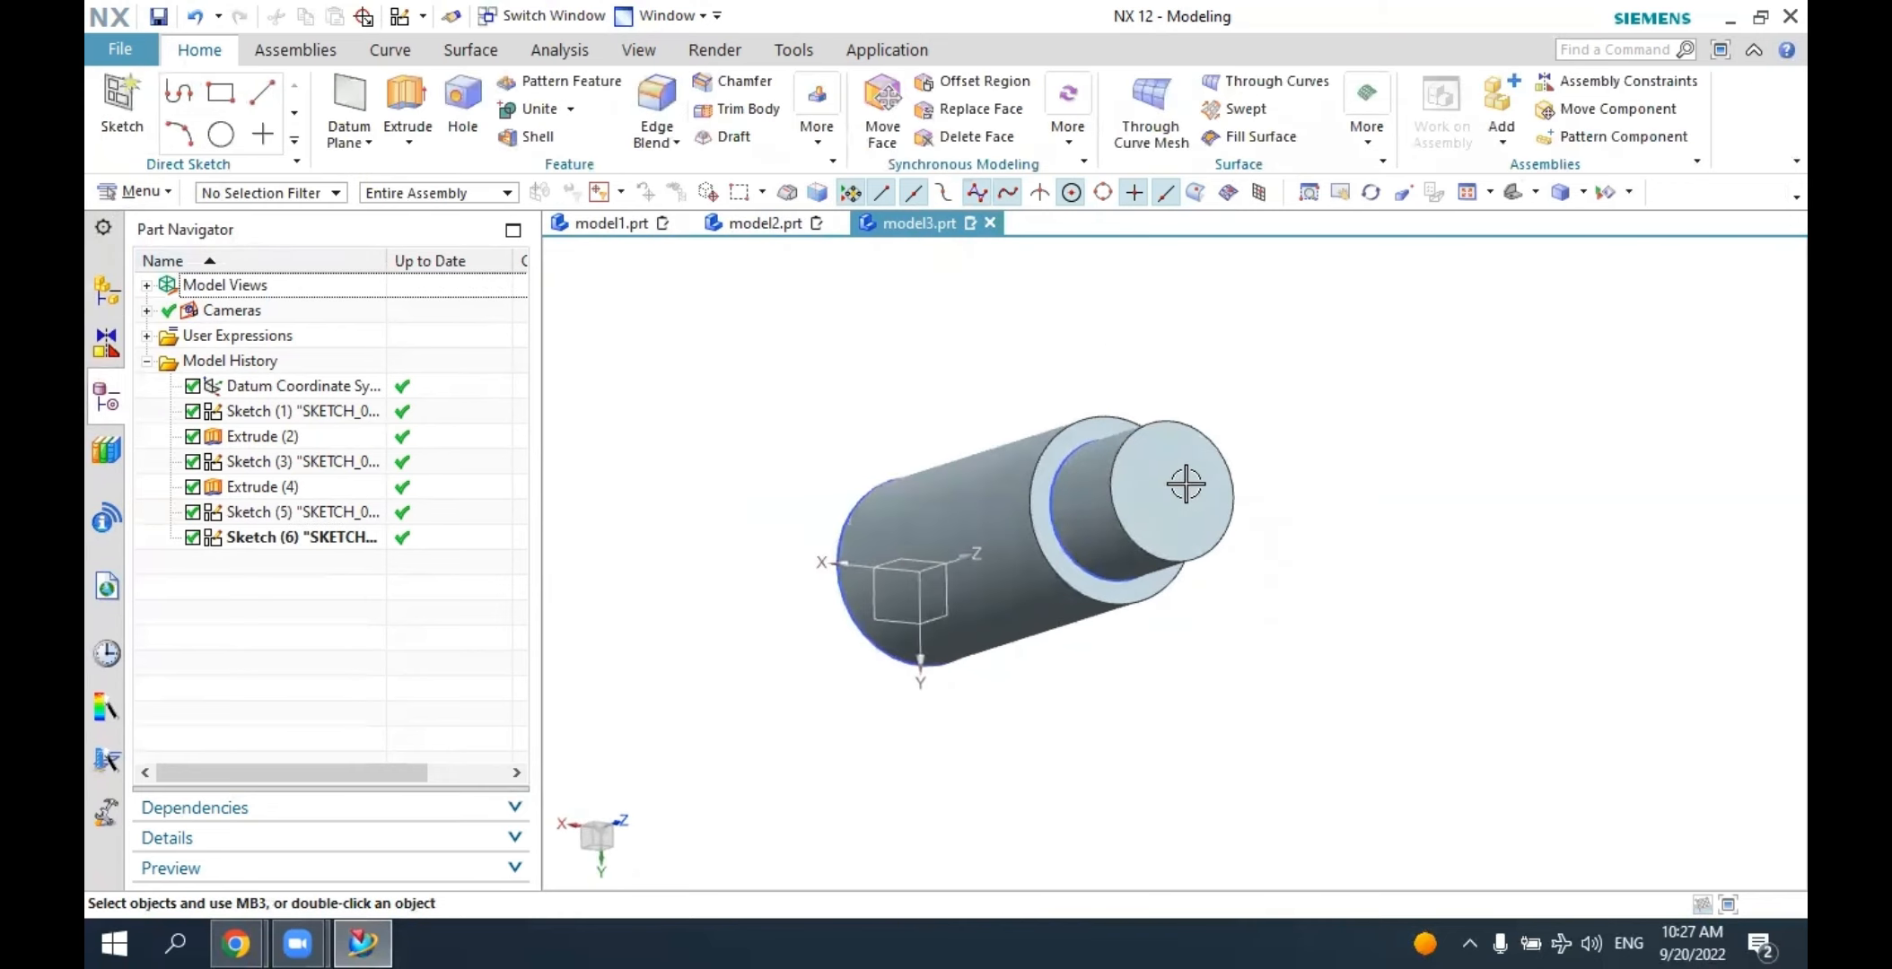
{"action": "left_click", "coordinate": [1152, 479]}
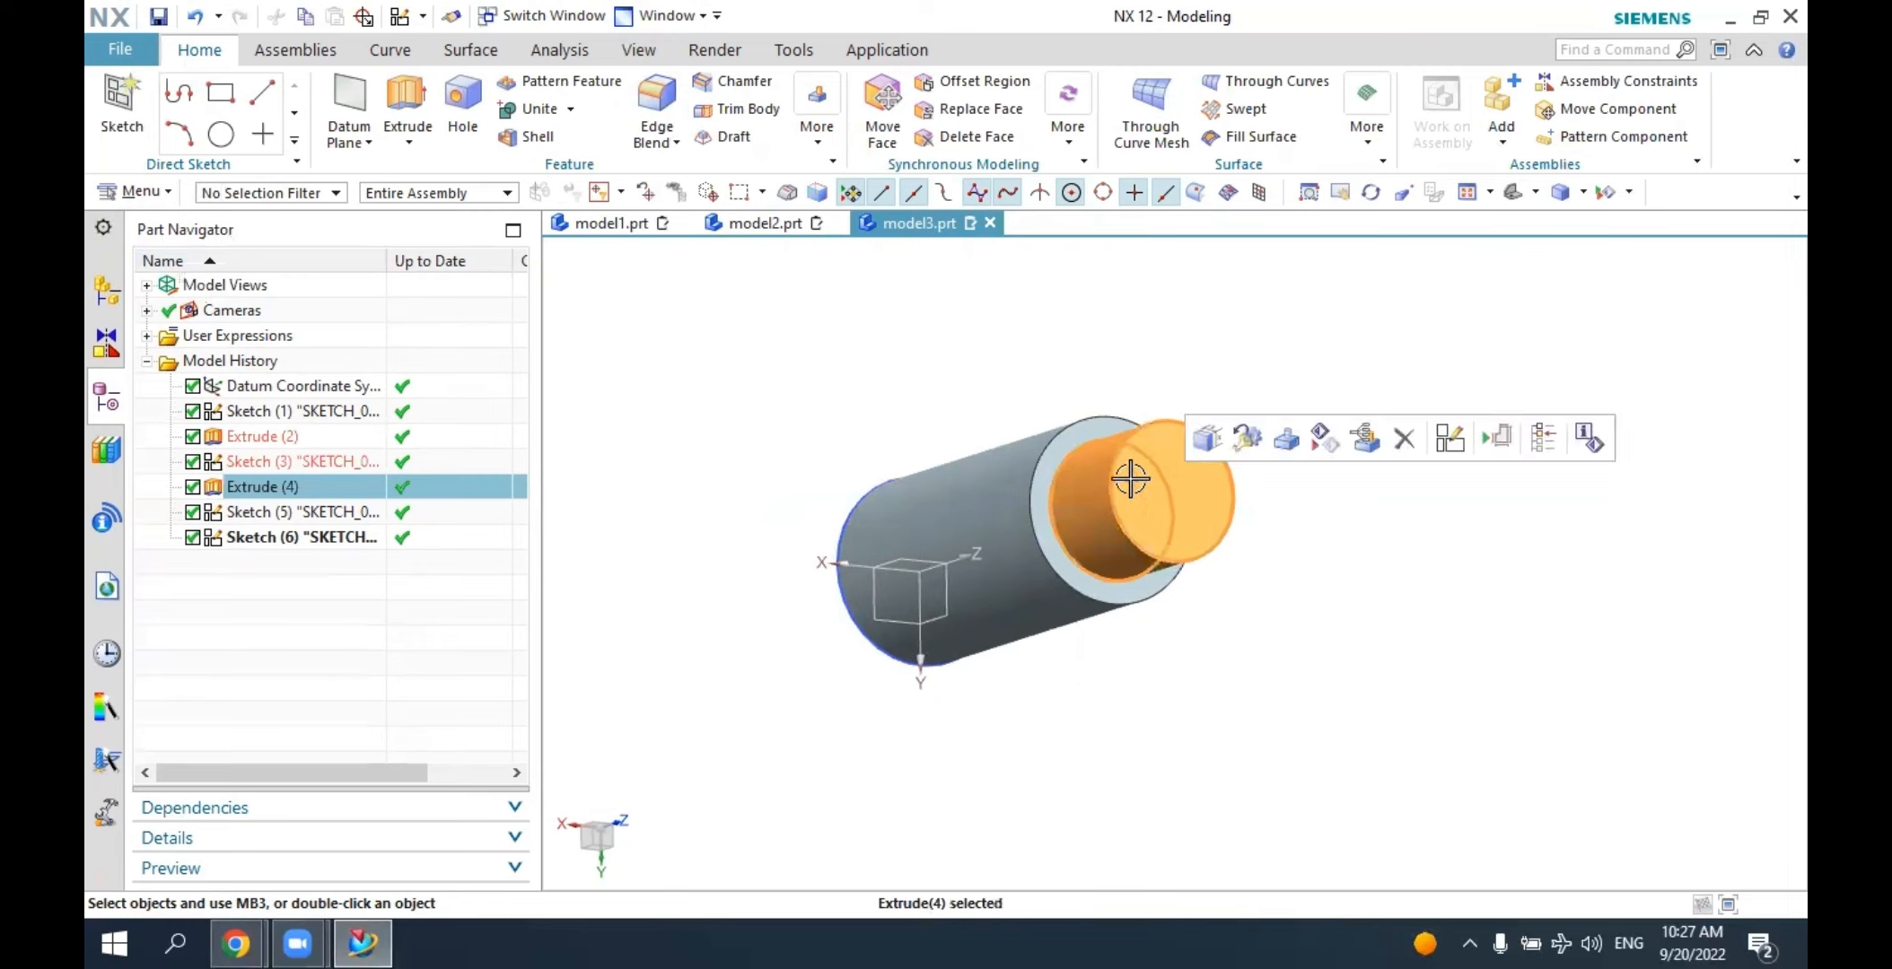
{"action": "left_click", "coordinate": [347, 536]}
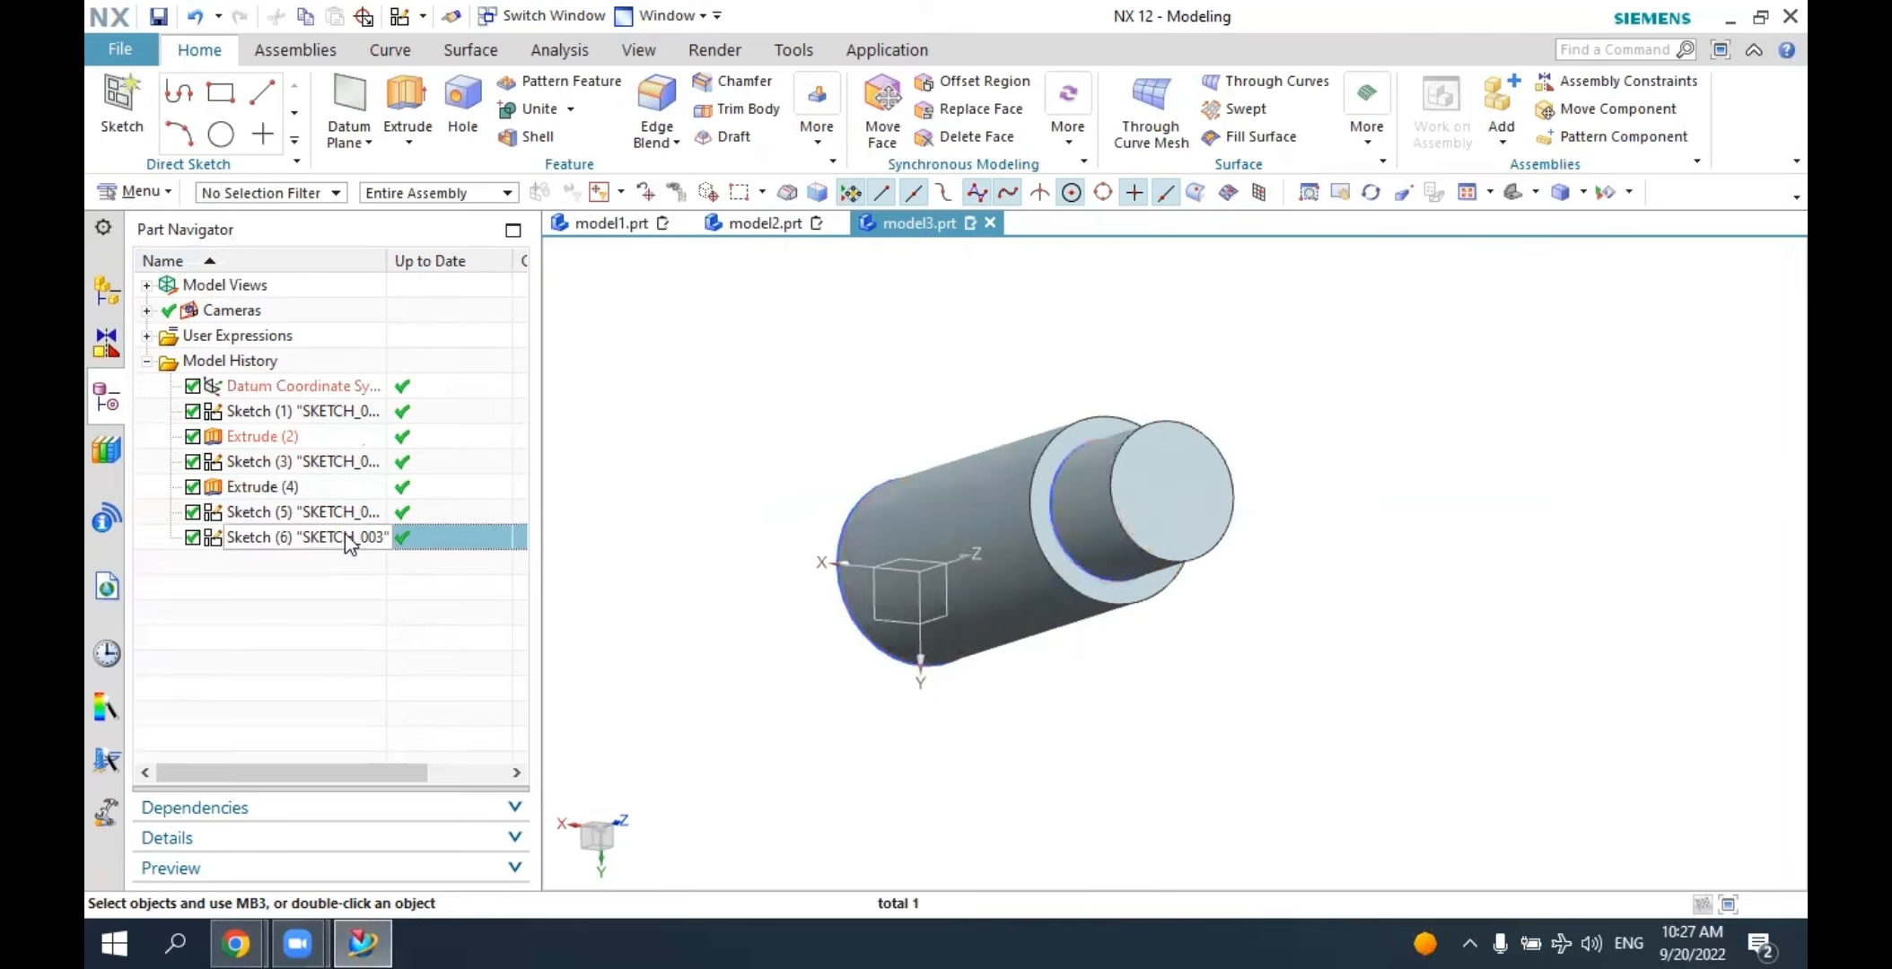
{"action": "double_click", "coordinate": [346, 537]}
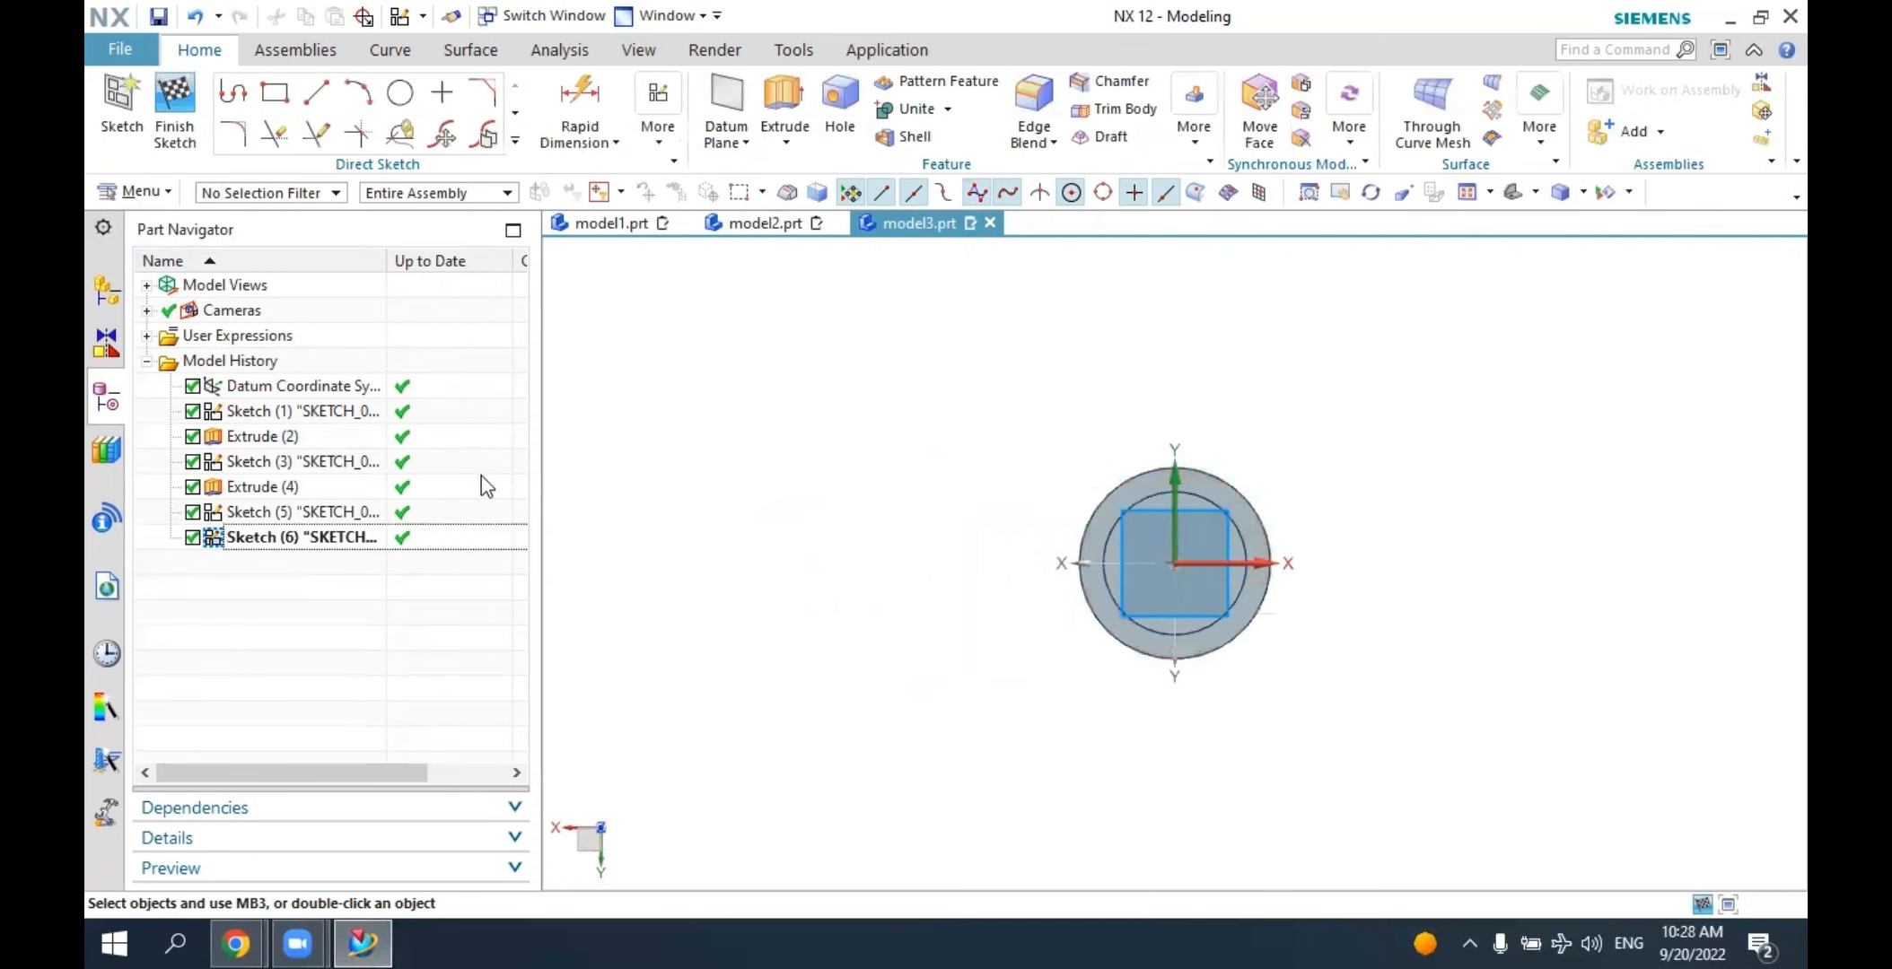
{"action": "left_click", "coordinate": [174, 106]}
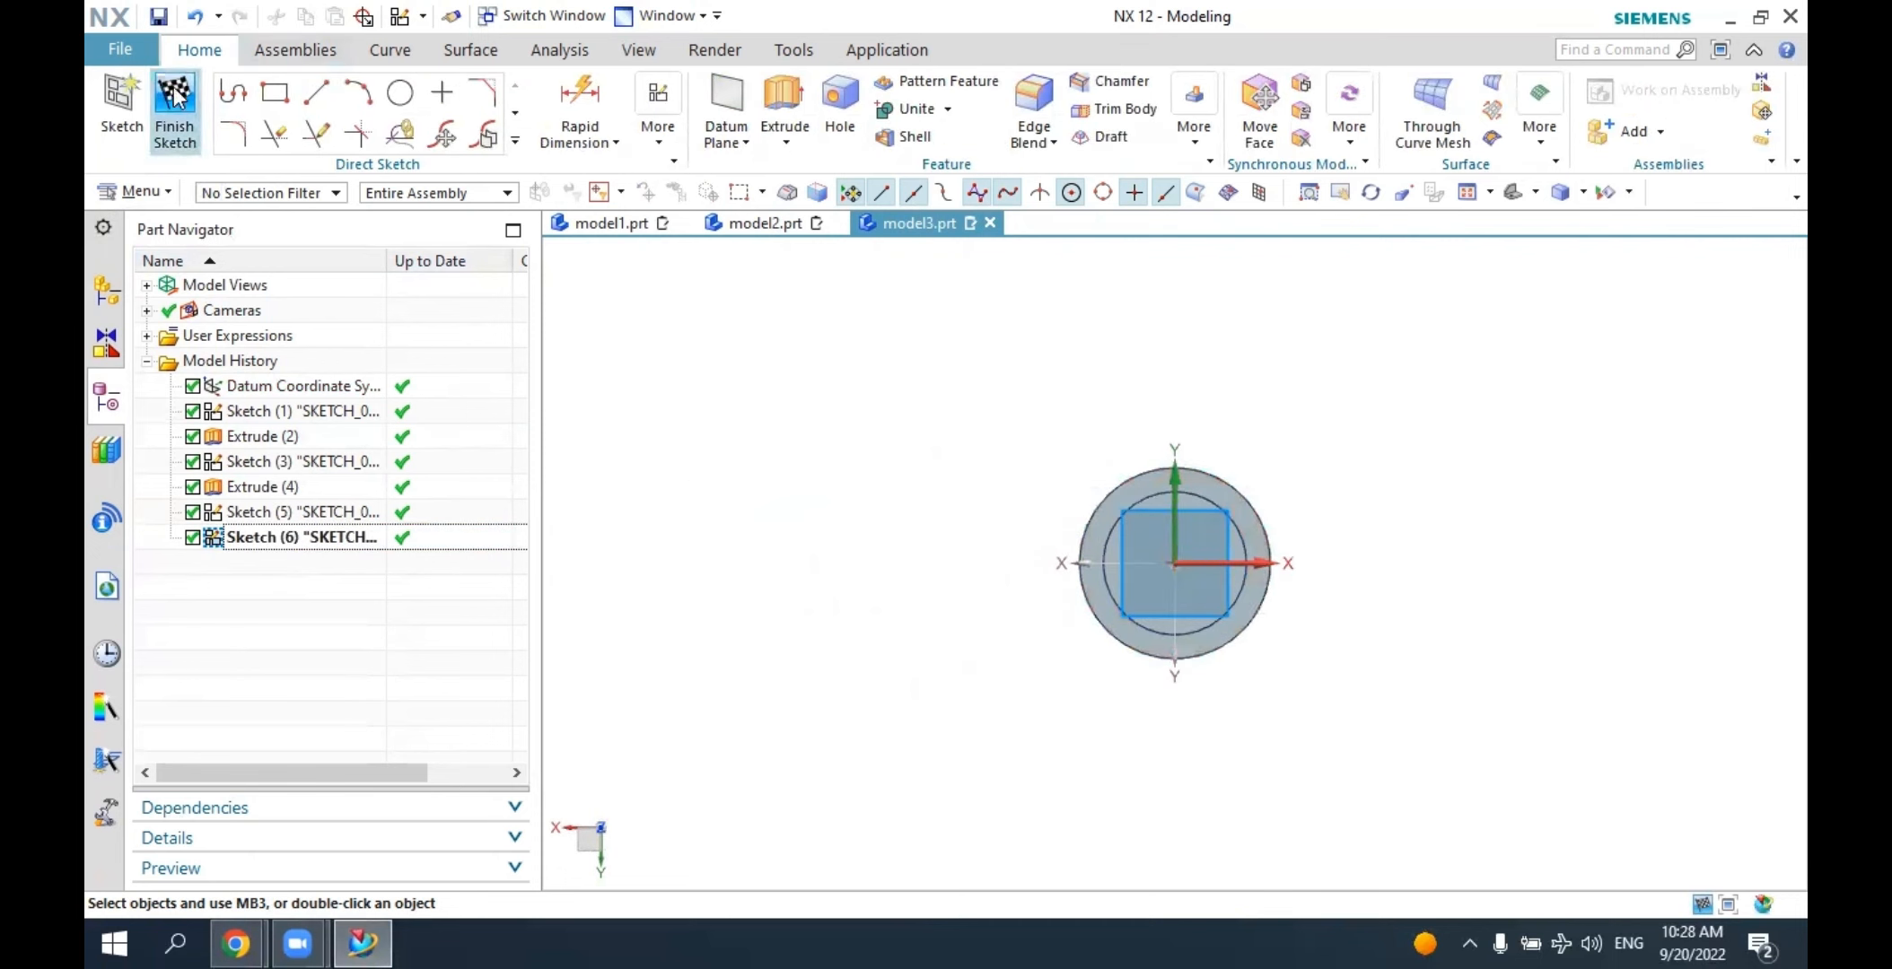
Delete the last sketch, which has the reversed orientation, from the model history.
{"action": "left_click", "coordinate": [377, 541]}
{"action": "right_click", "coordinate": [377, 541]}
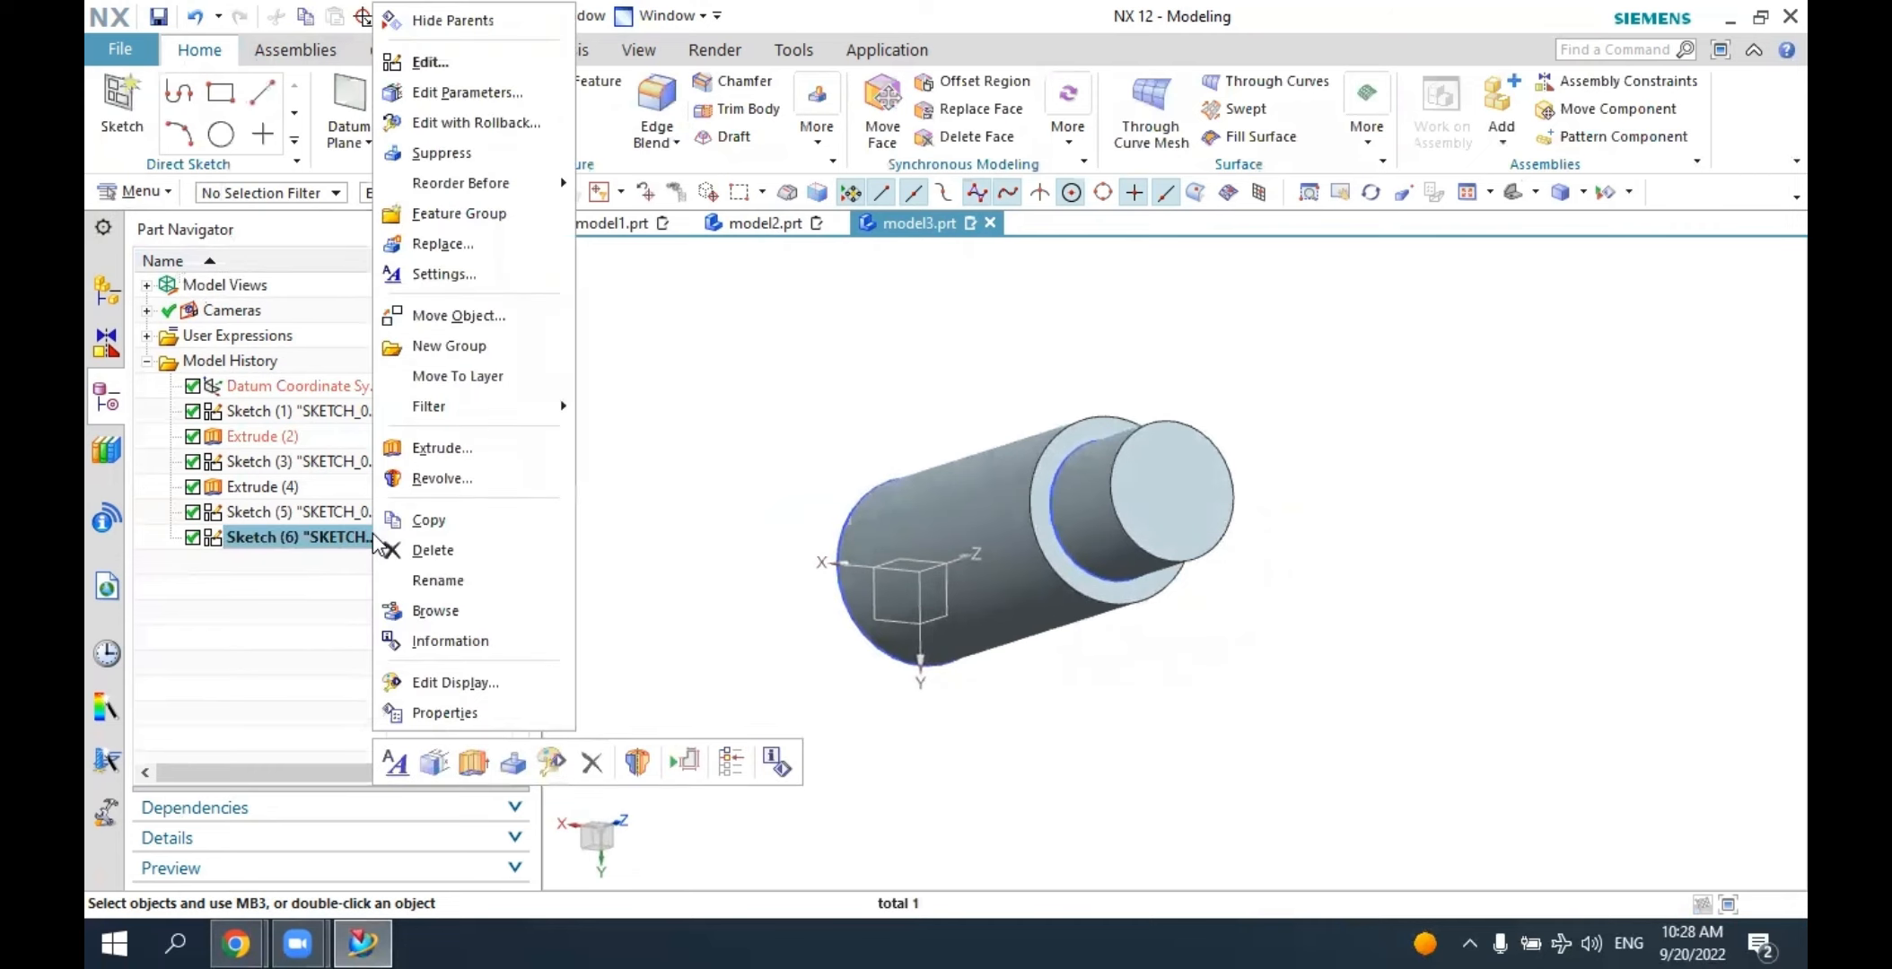
{"action": "left_click", "coordinate": [421, 551]}
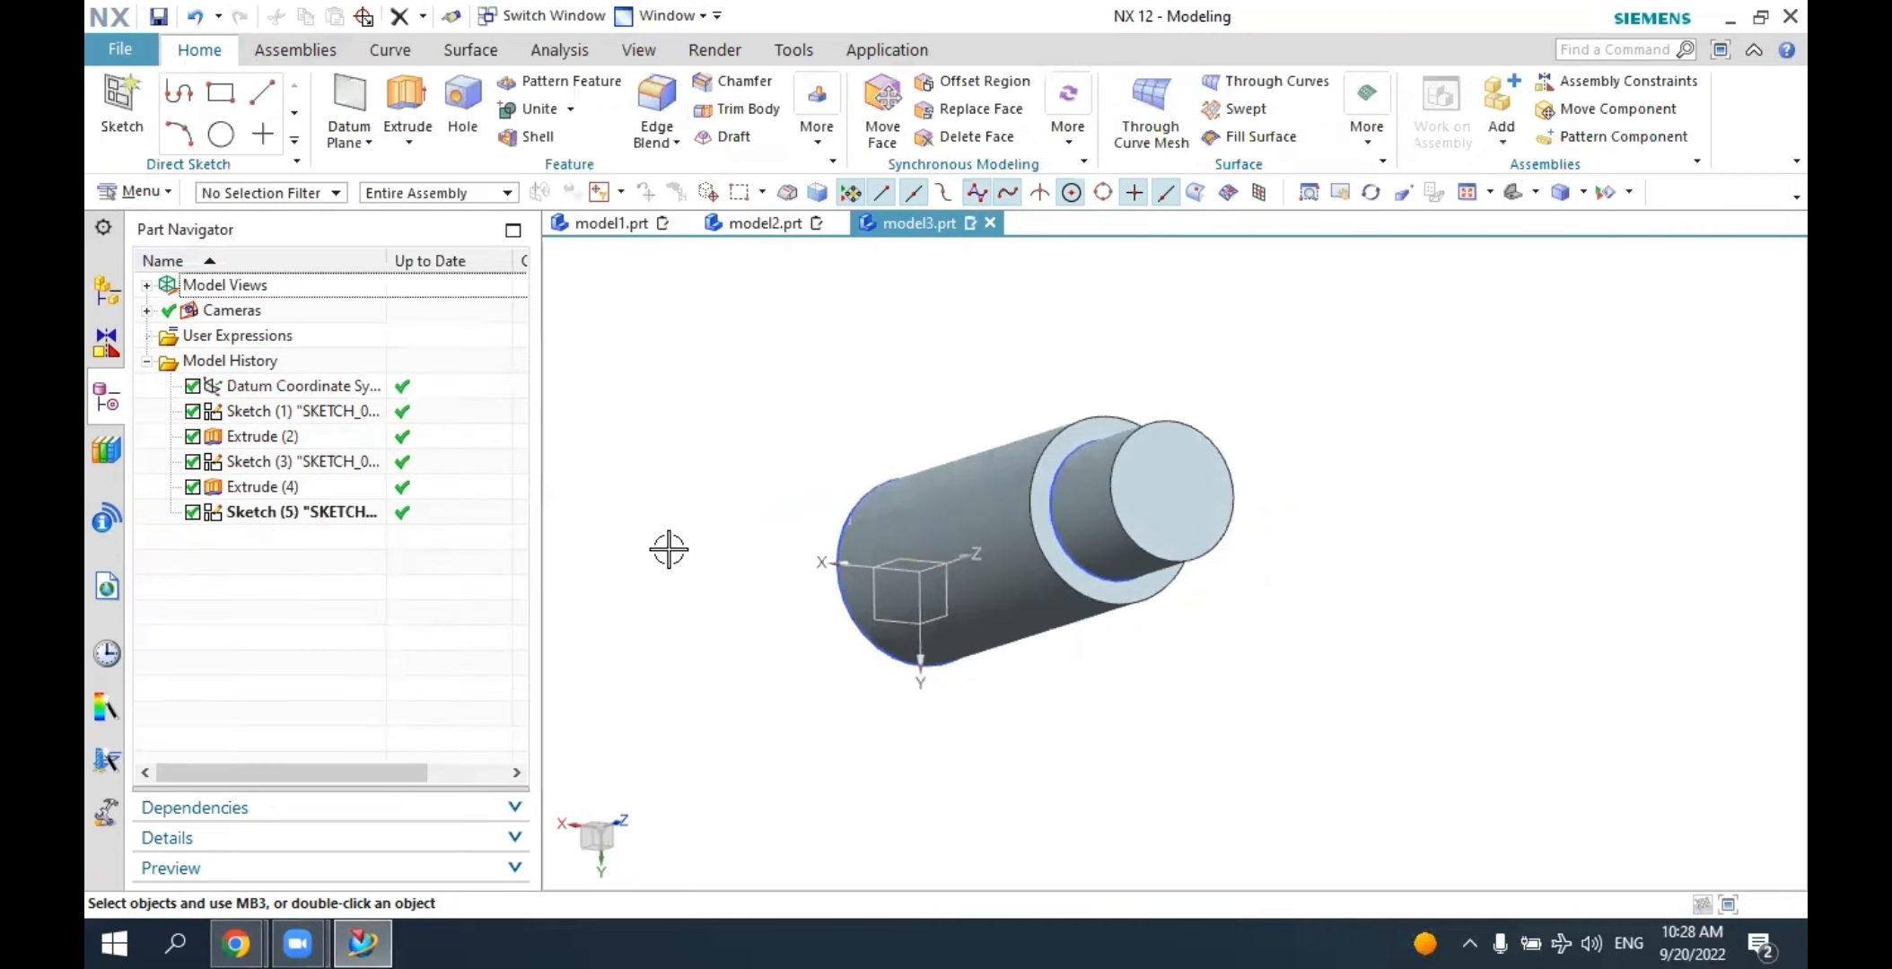
Reopen the remaining bottom-face sketch and draw a circle about 91 mm in diameter centred on its origin.
{"action": "middle_click_drag", "start_coordinate": [668, 548], "coordinate": [412, 526]}
{"action": "left_click", "coordinate": [362, 513]}
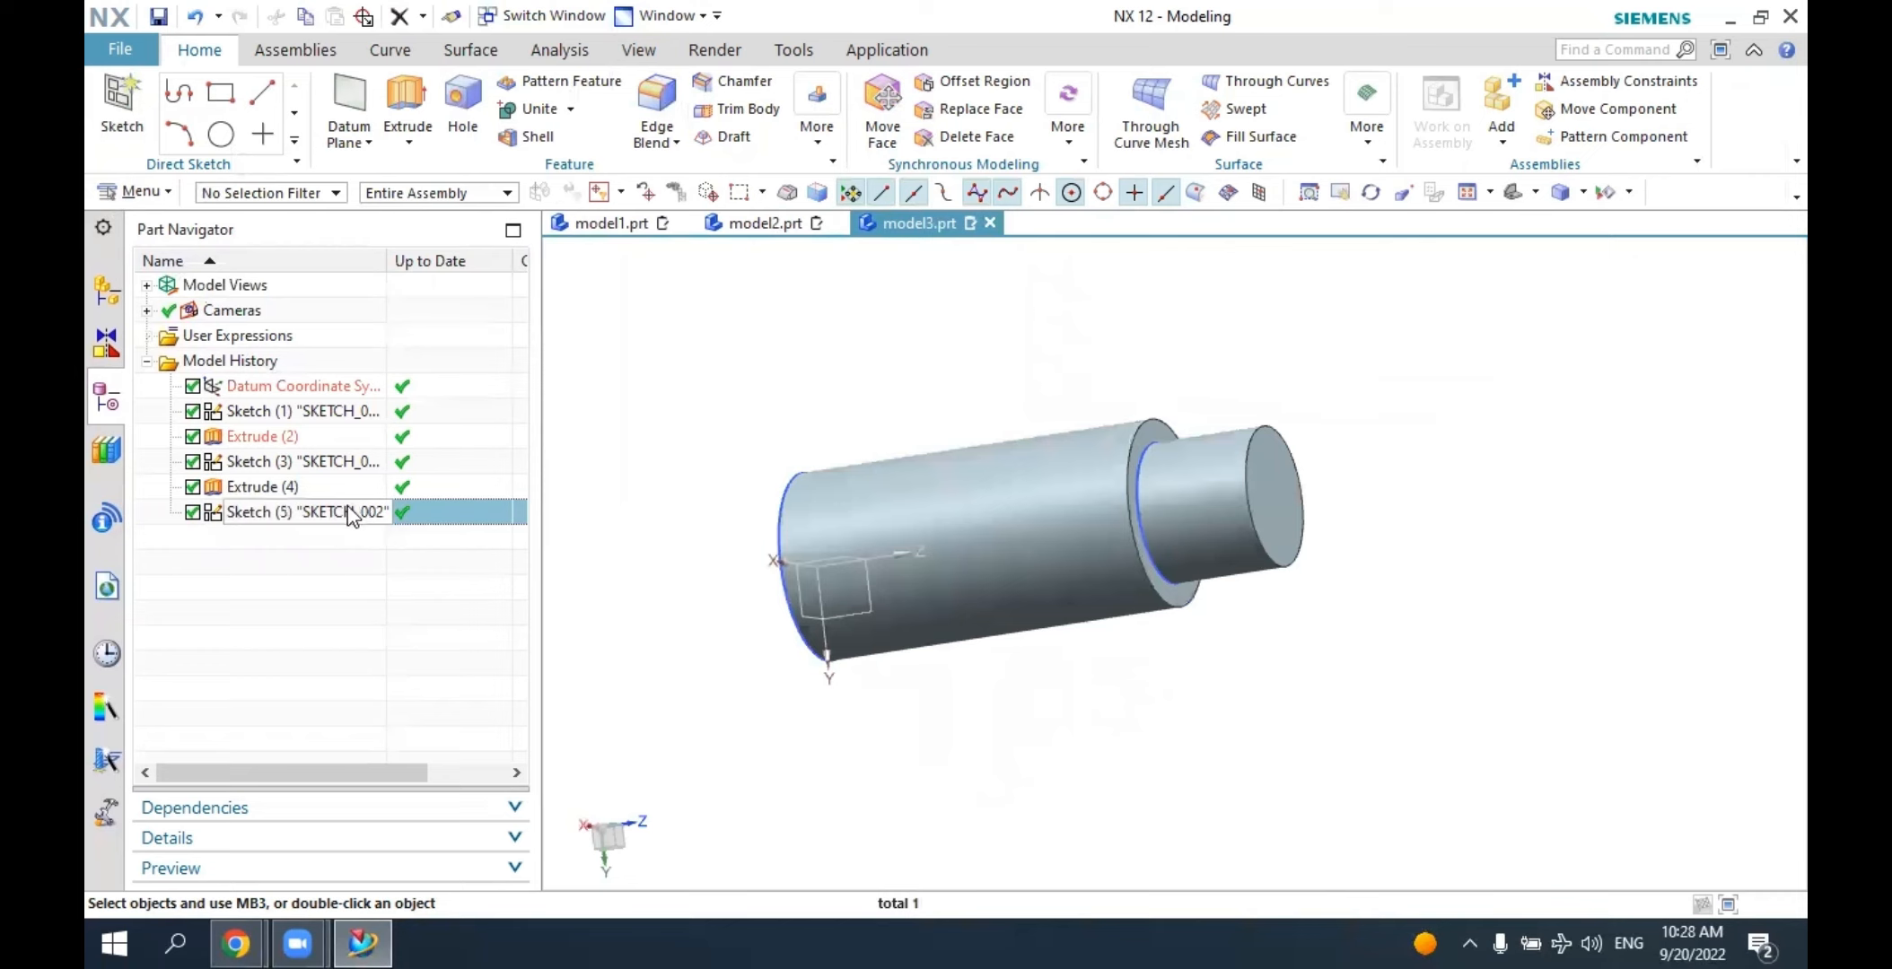
{"action": "double_click", "coordinate": [350, 514]}
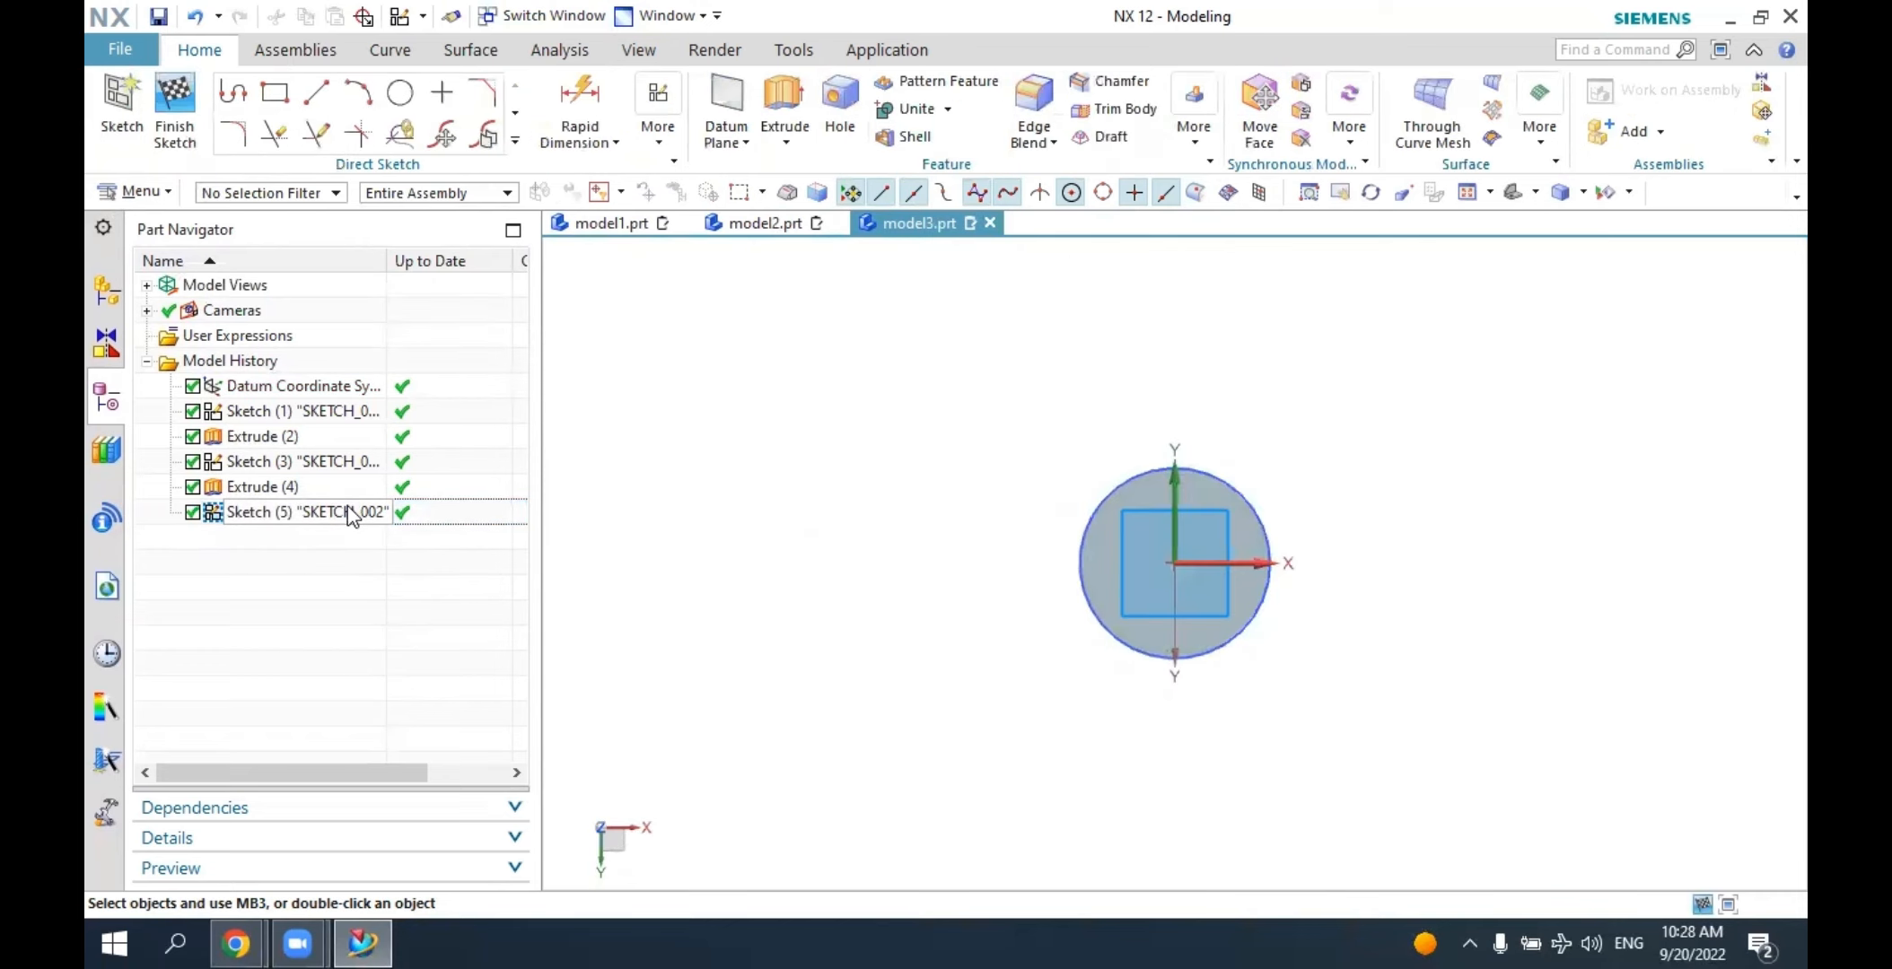
{"action": "left_click", "coordinate": [400, 92]}
{"action": "left_click", "coordinate": [1174, 563]}
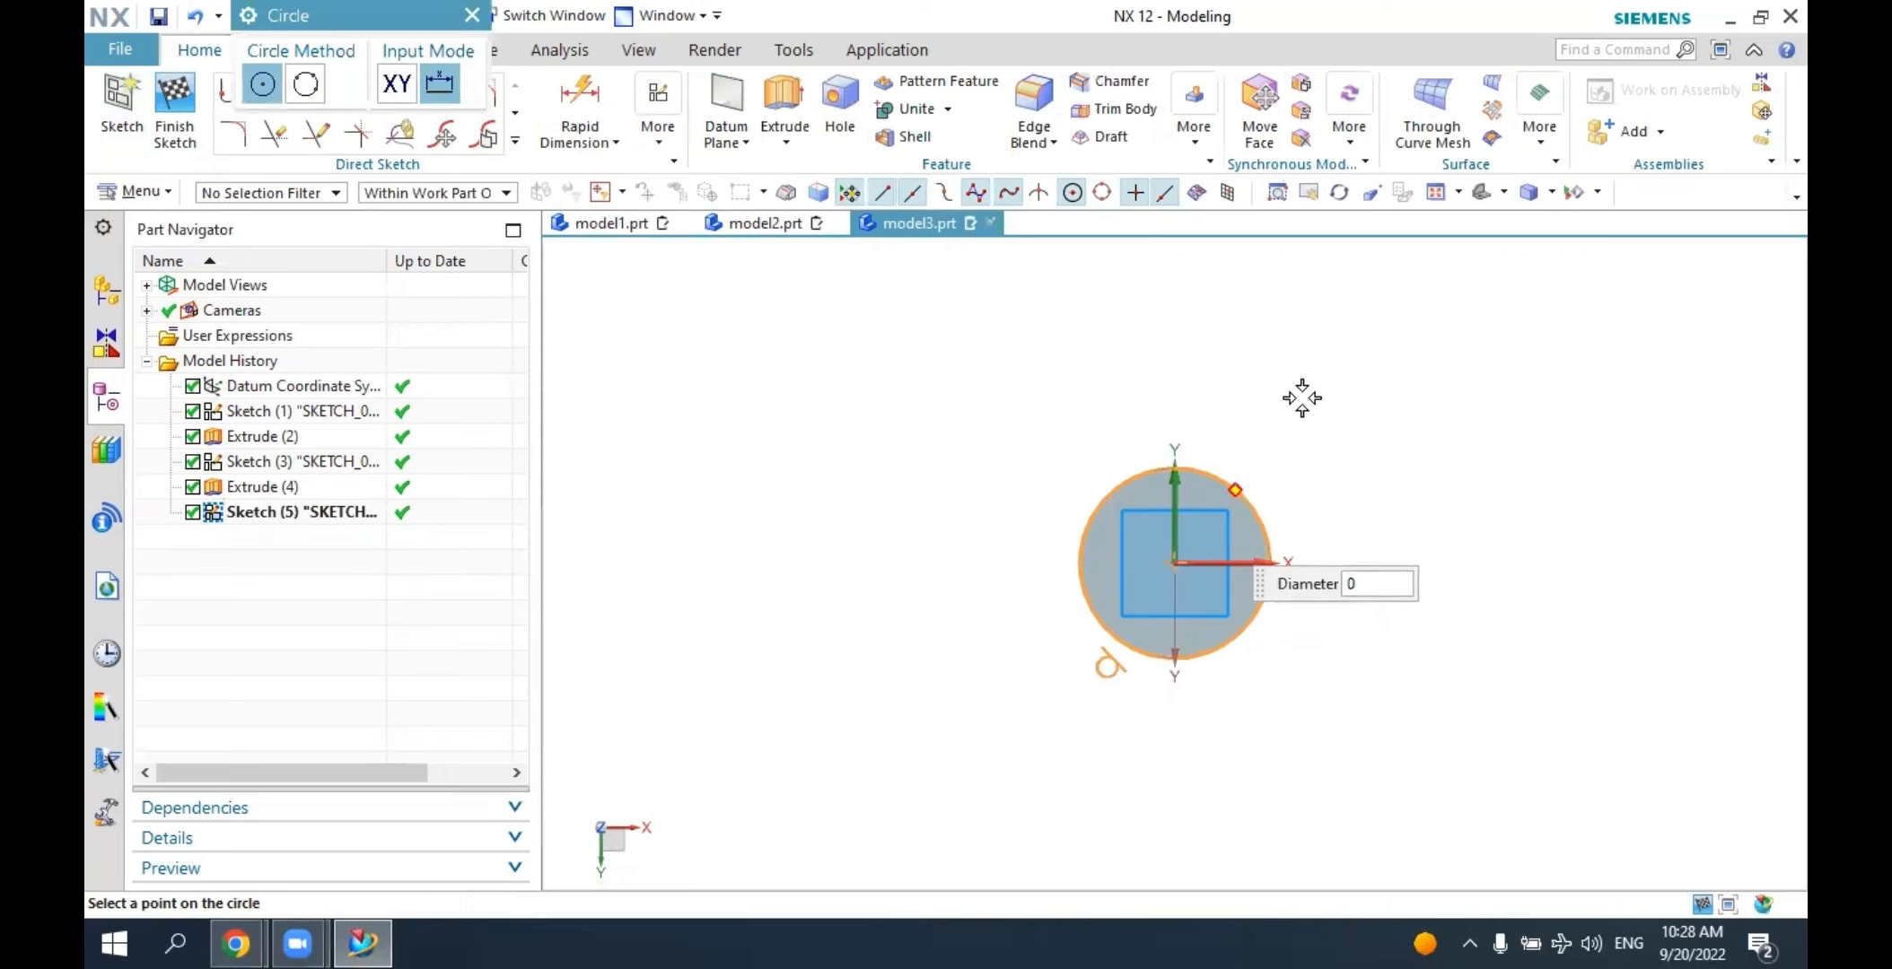
{"action": "left_click", "coordinate": [1301, 384]}
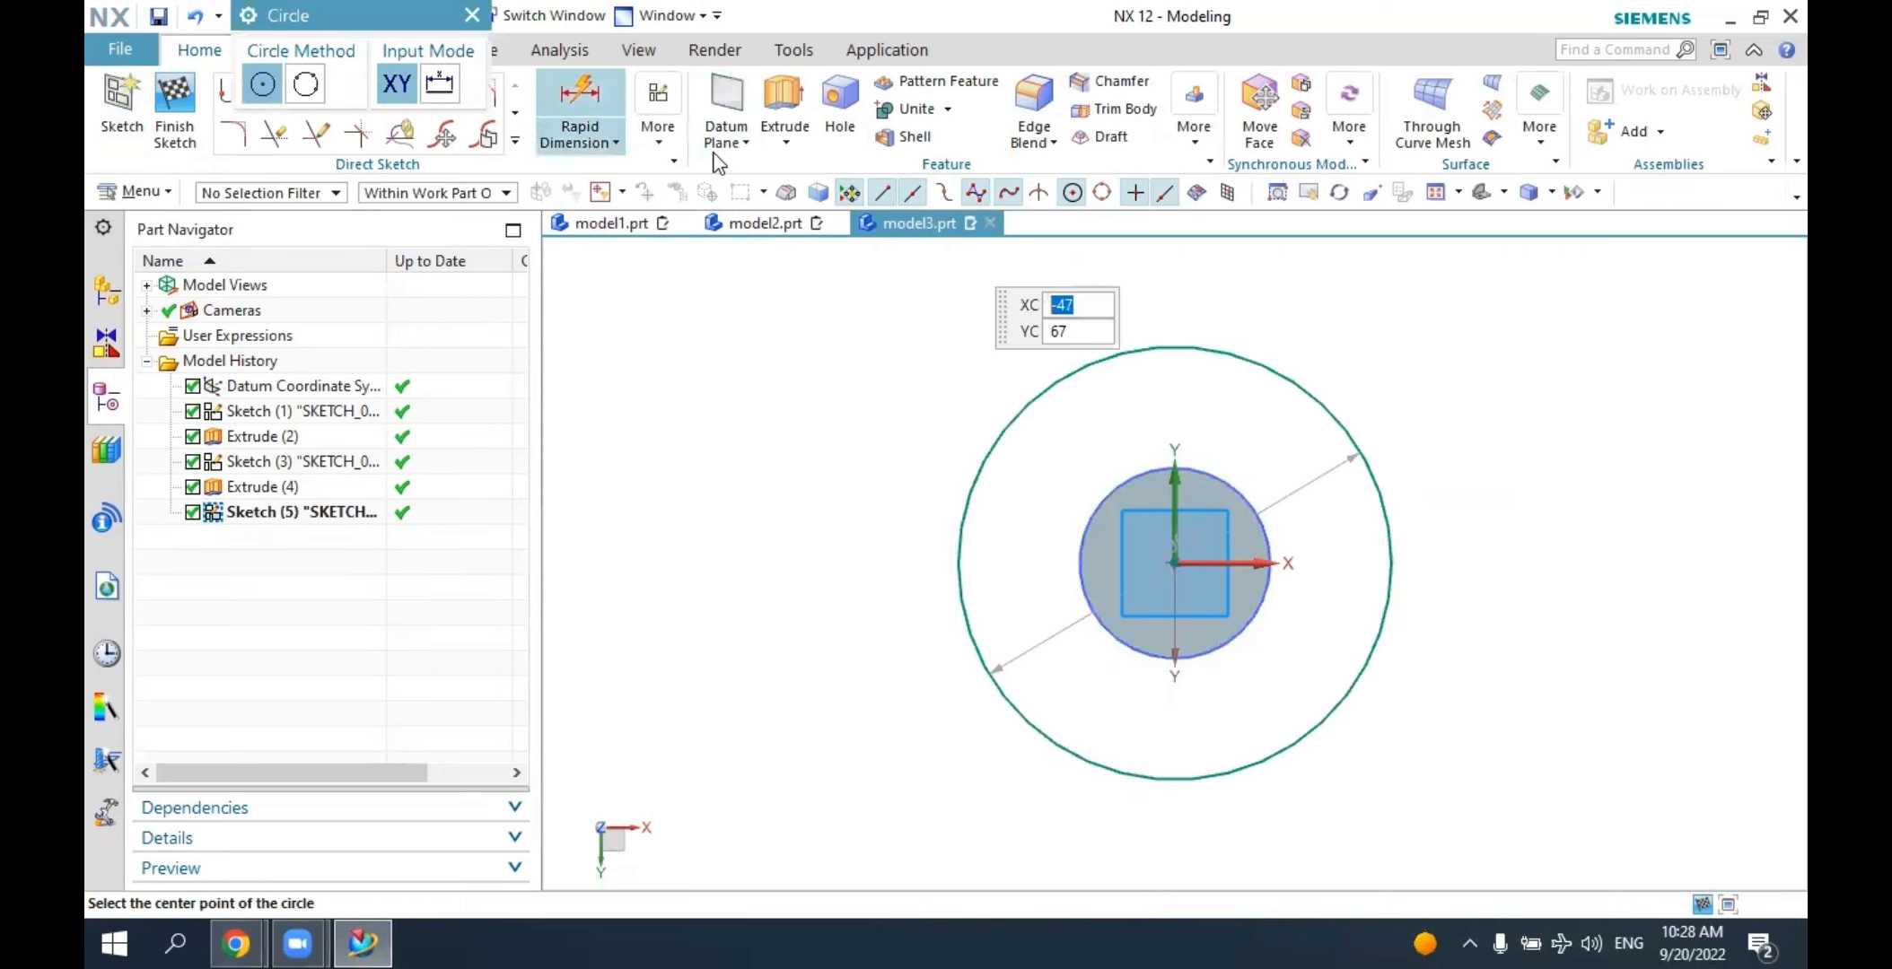
{"action": "key", "text": "Escape"}
Dimension the large circle's diameter as 70 mm and convert the circle to reference geometry.
{"action": "key", "text": "d"}
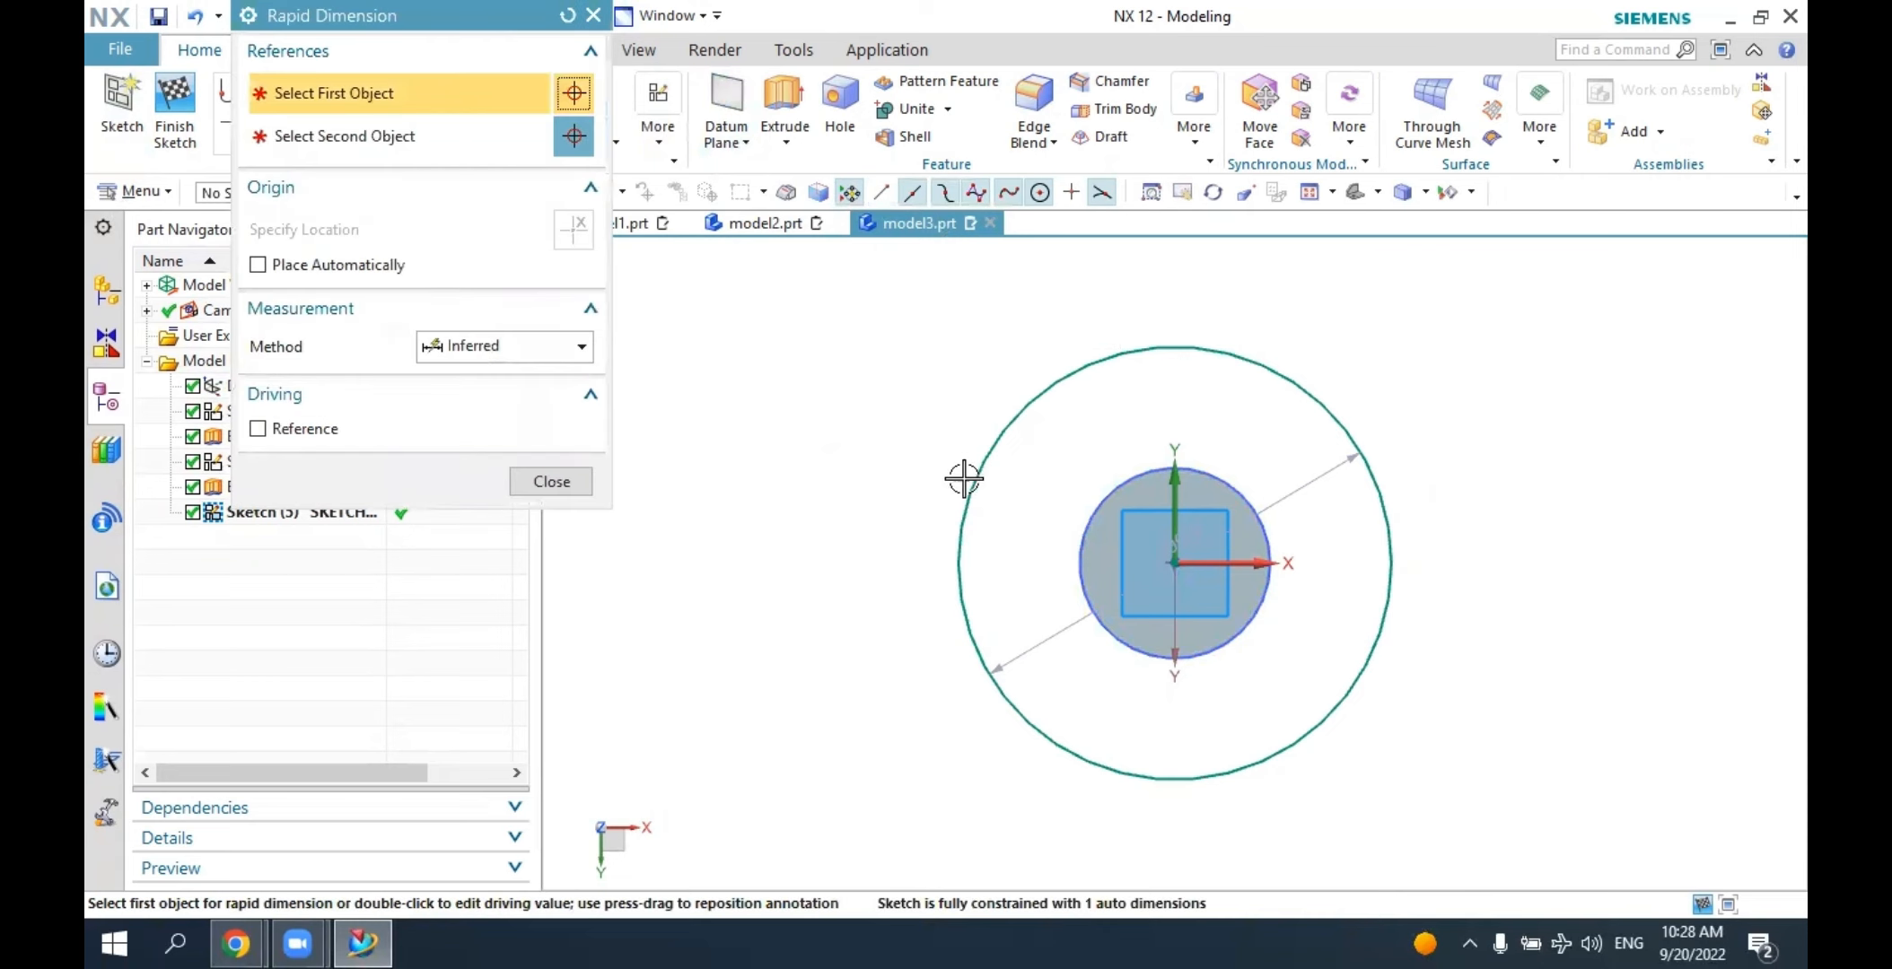
{"action": "left_click", "coordinate": [963, 476]}
{"action": "left_click", "coordinate": [773, 496]}
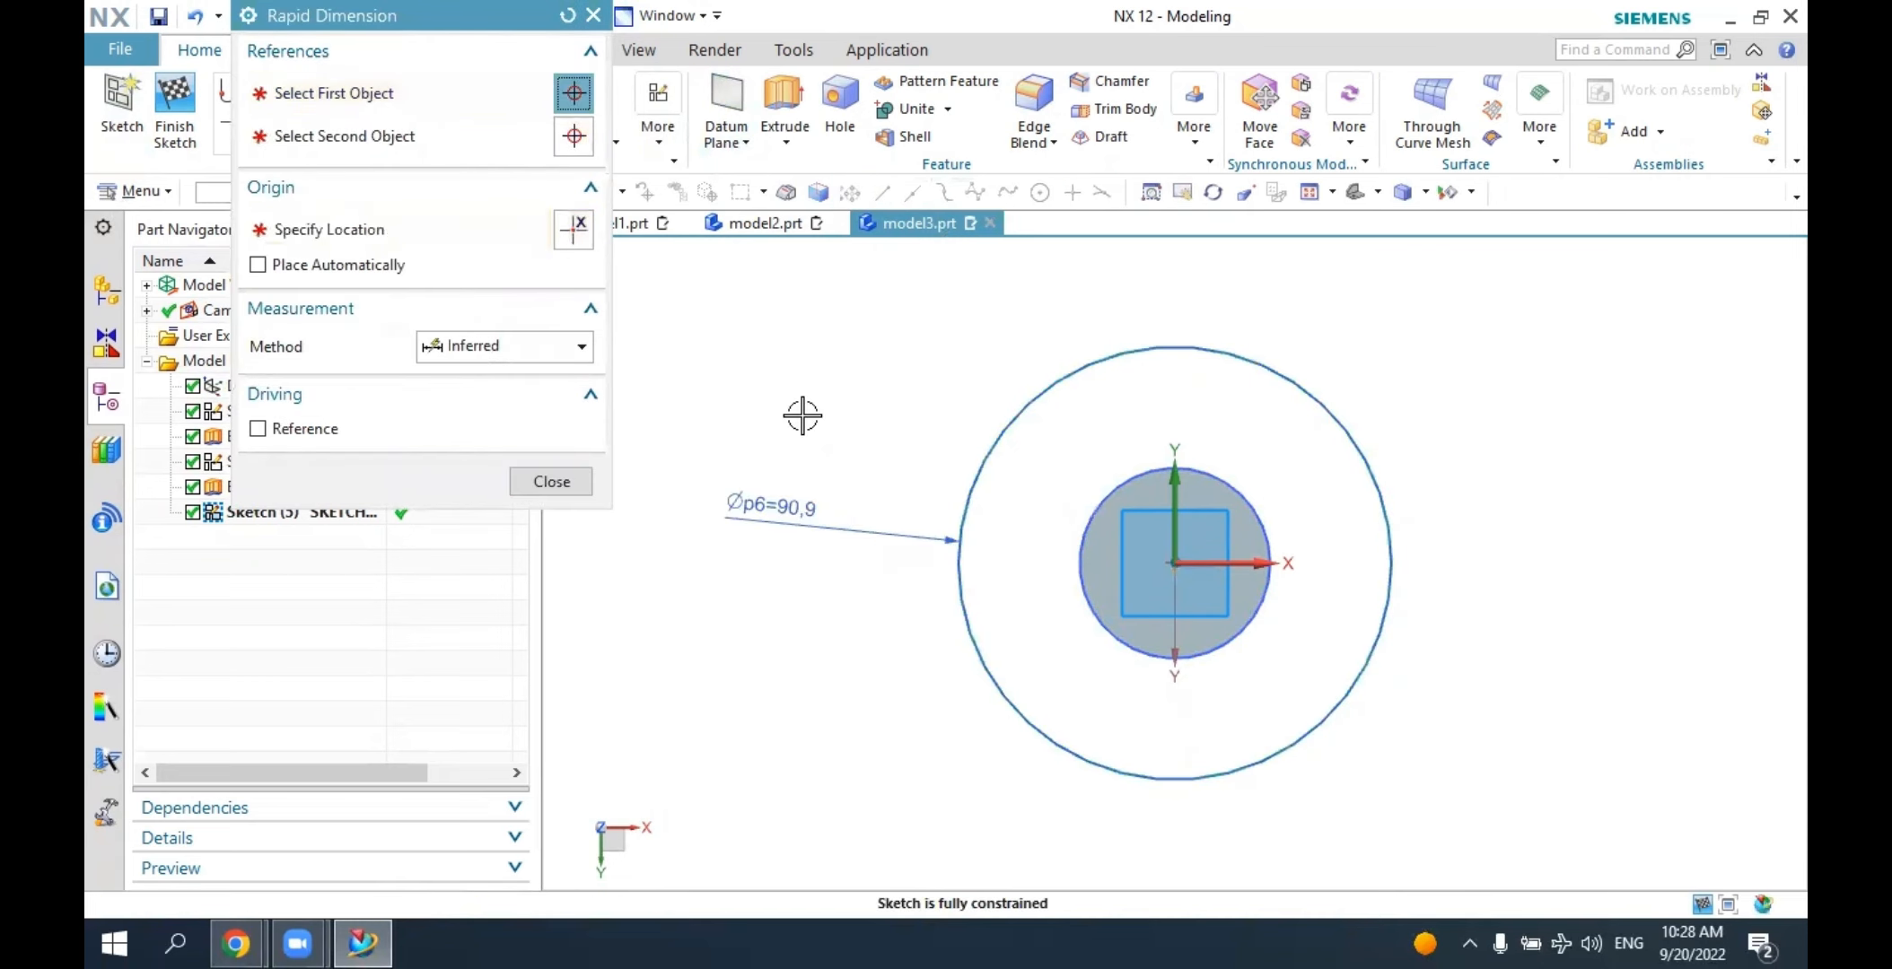
{"action": "type", "text": "70"}
{"action": "key", "text": "Return"}
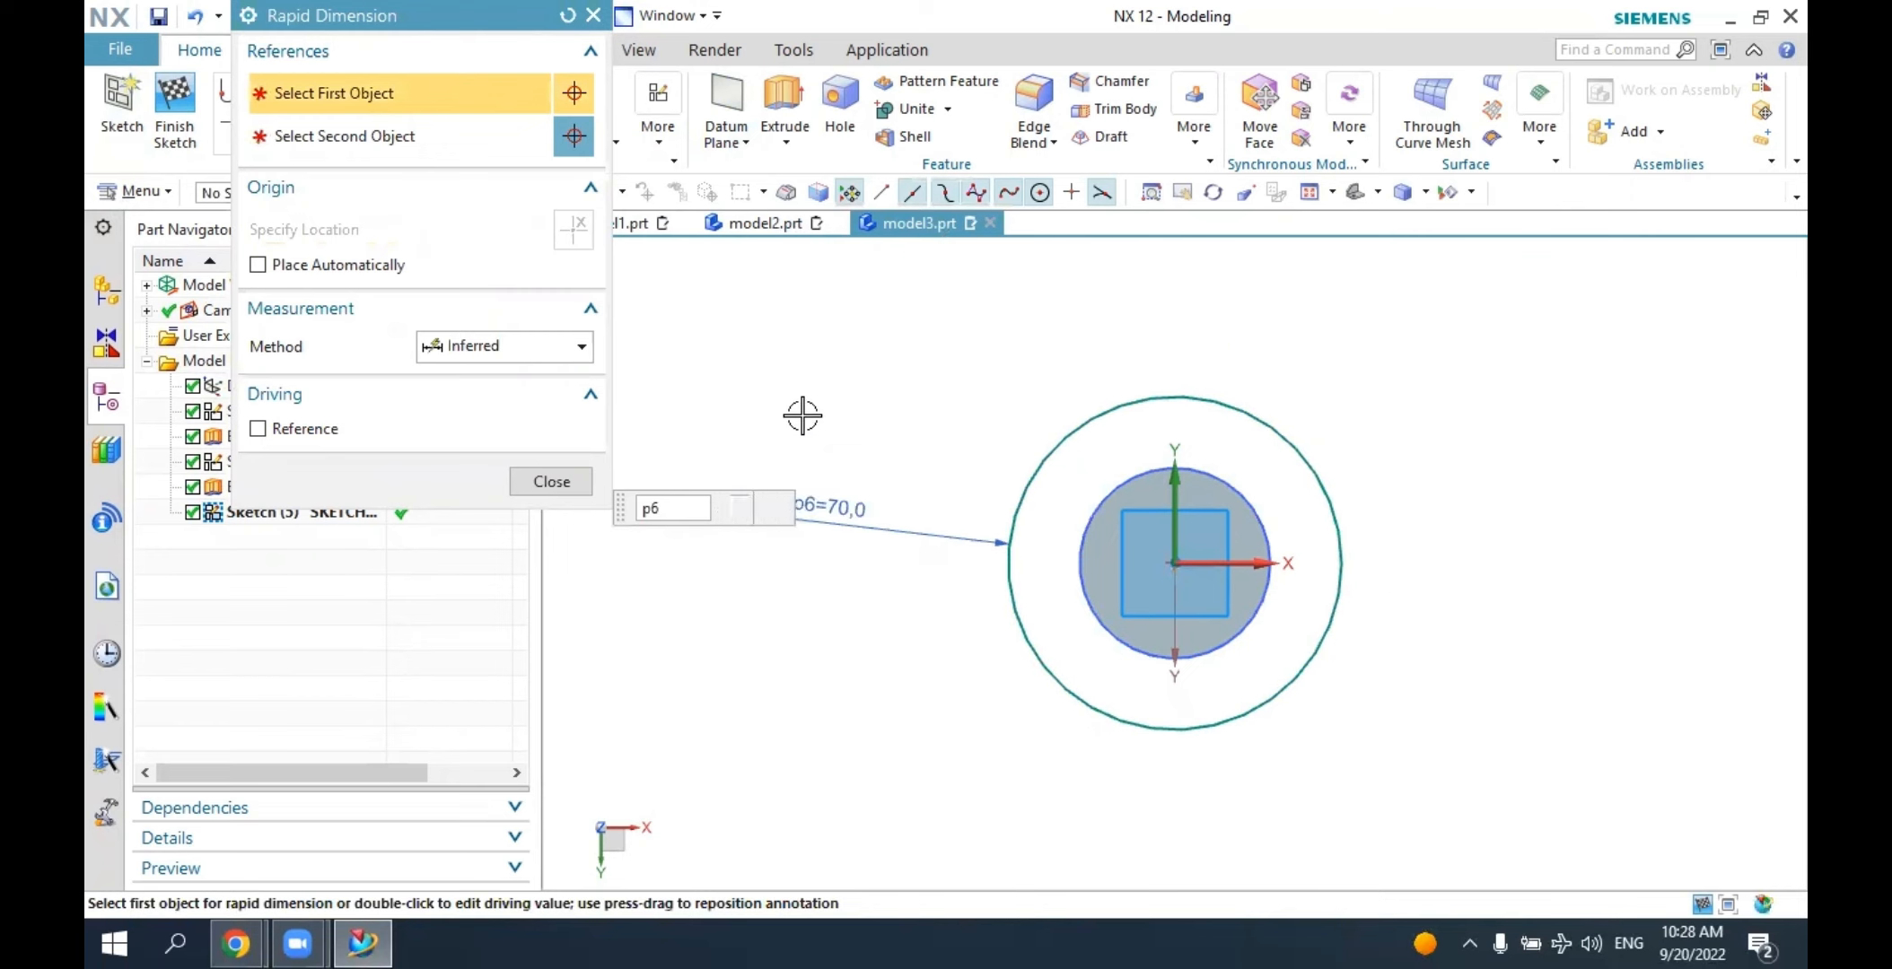
{"action": "key", "text": "Escape"}
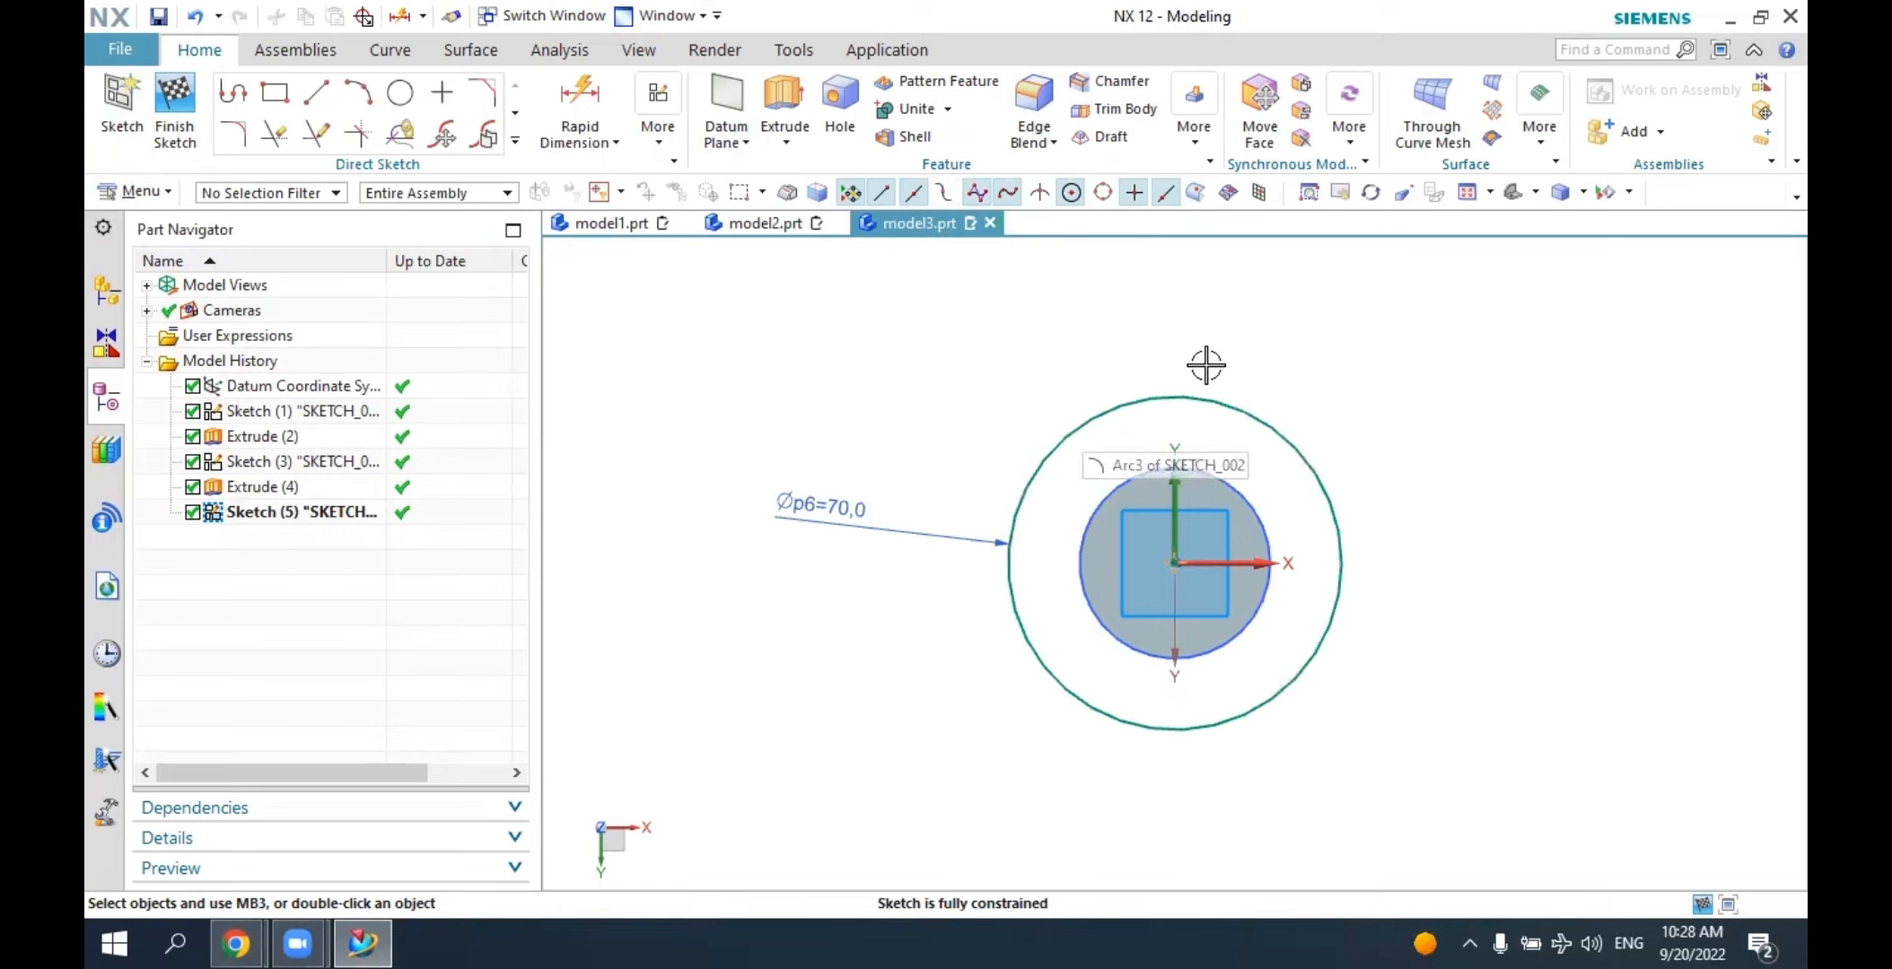
{"action": "left_click", "coordinate": [1157, 392]}
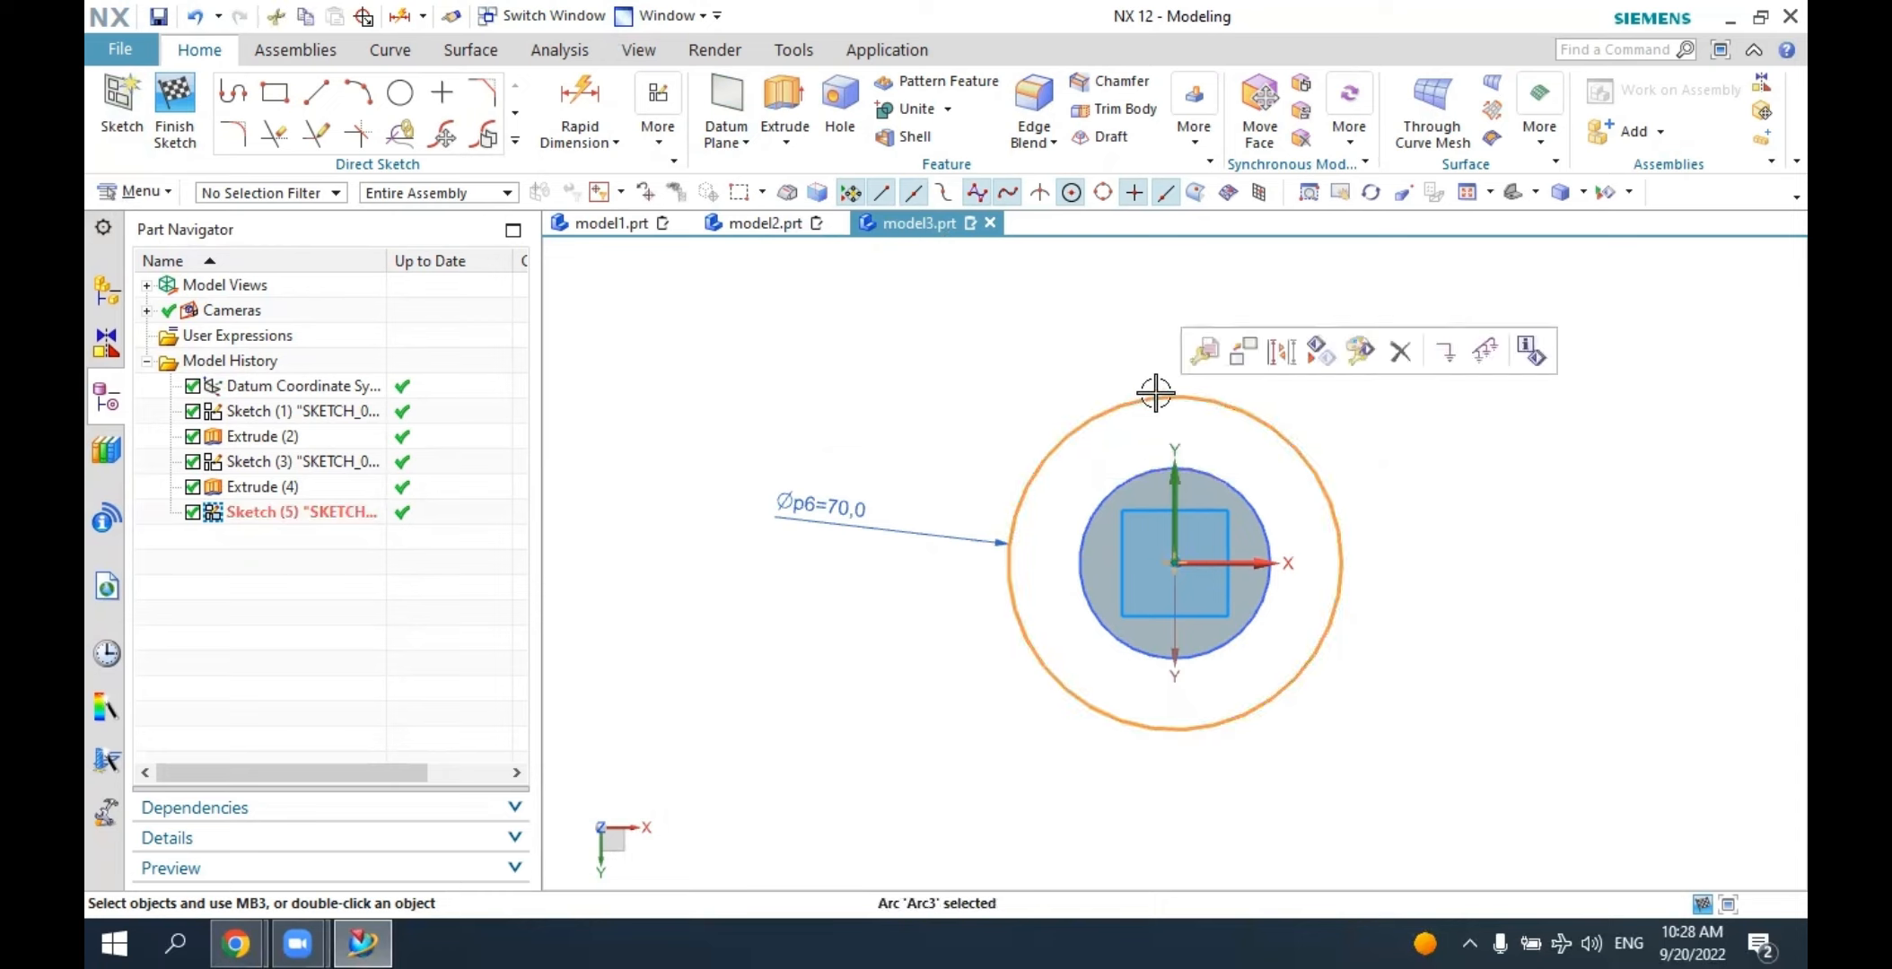
{"action": "left_click", "coordinate": [1280, 352]}
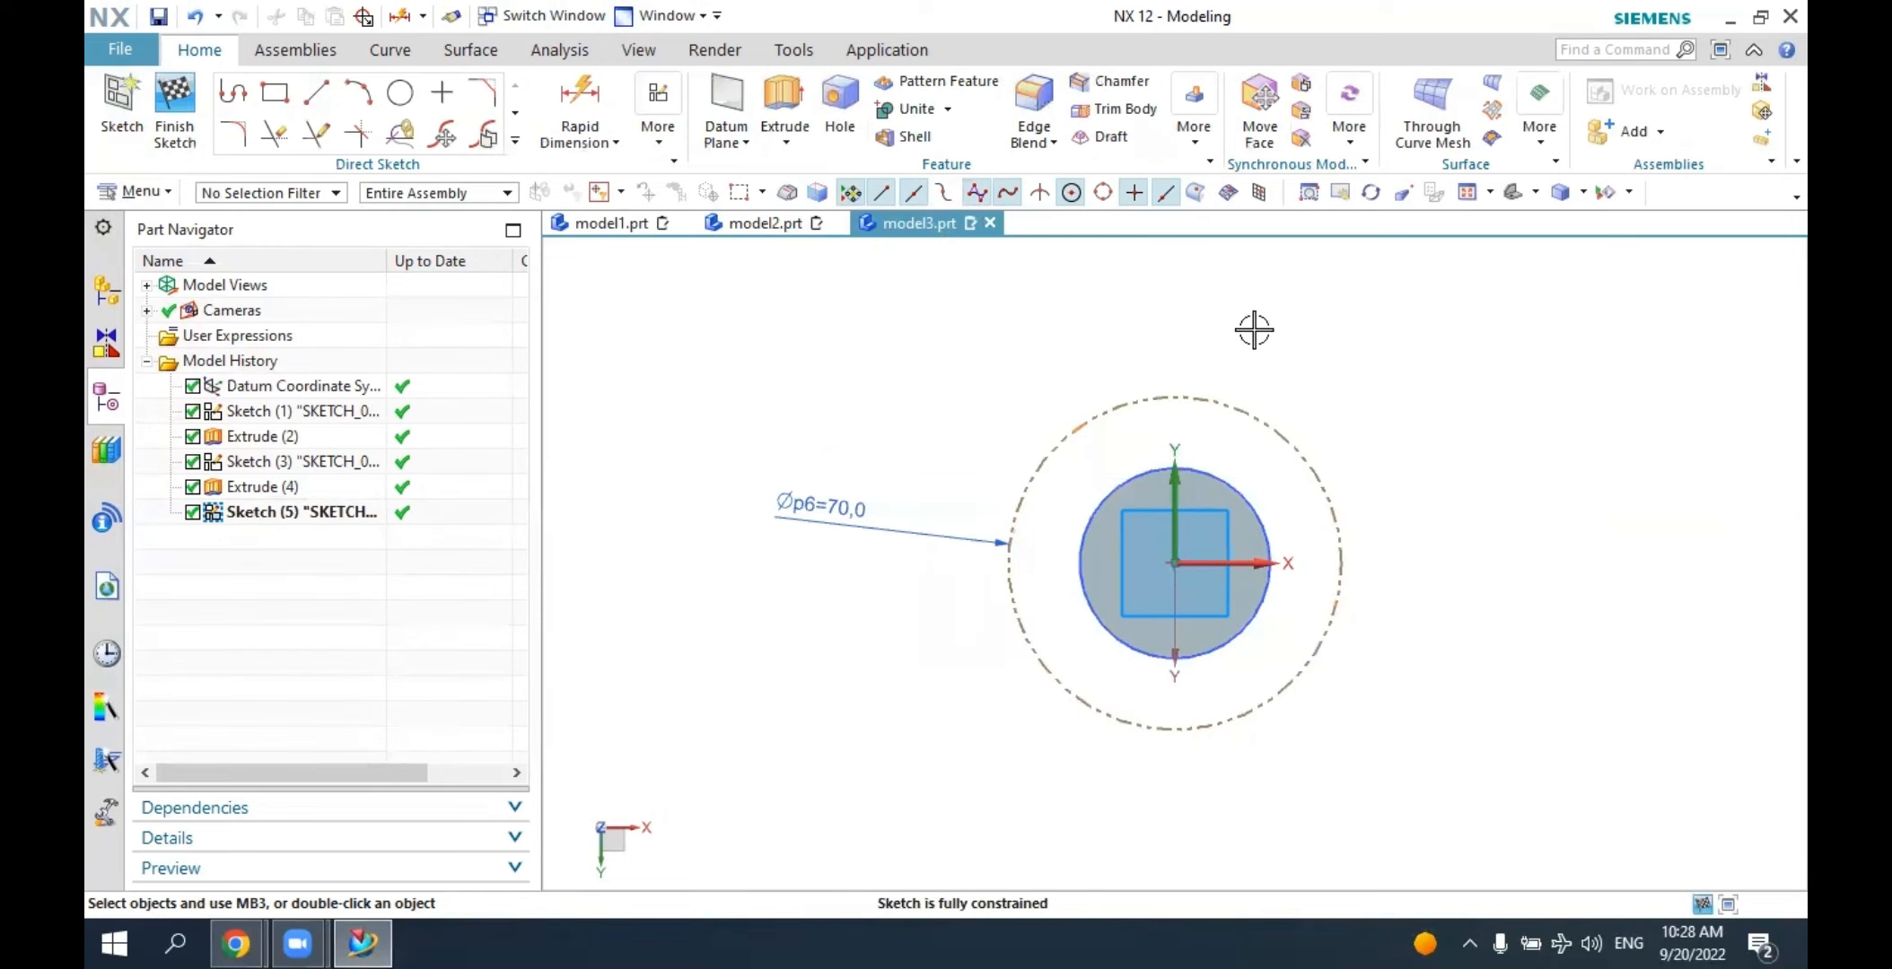
Sketch a small circle about 19 mm in diameter outside the reference circle, on its negative X side.
{"action": "left_click", "coordinate": [401, 92]}
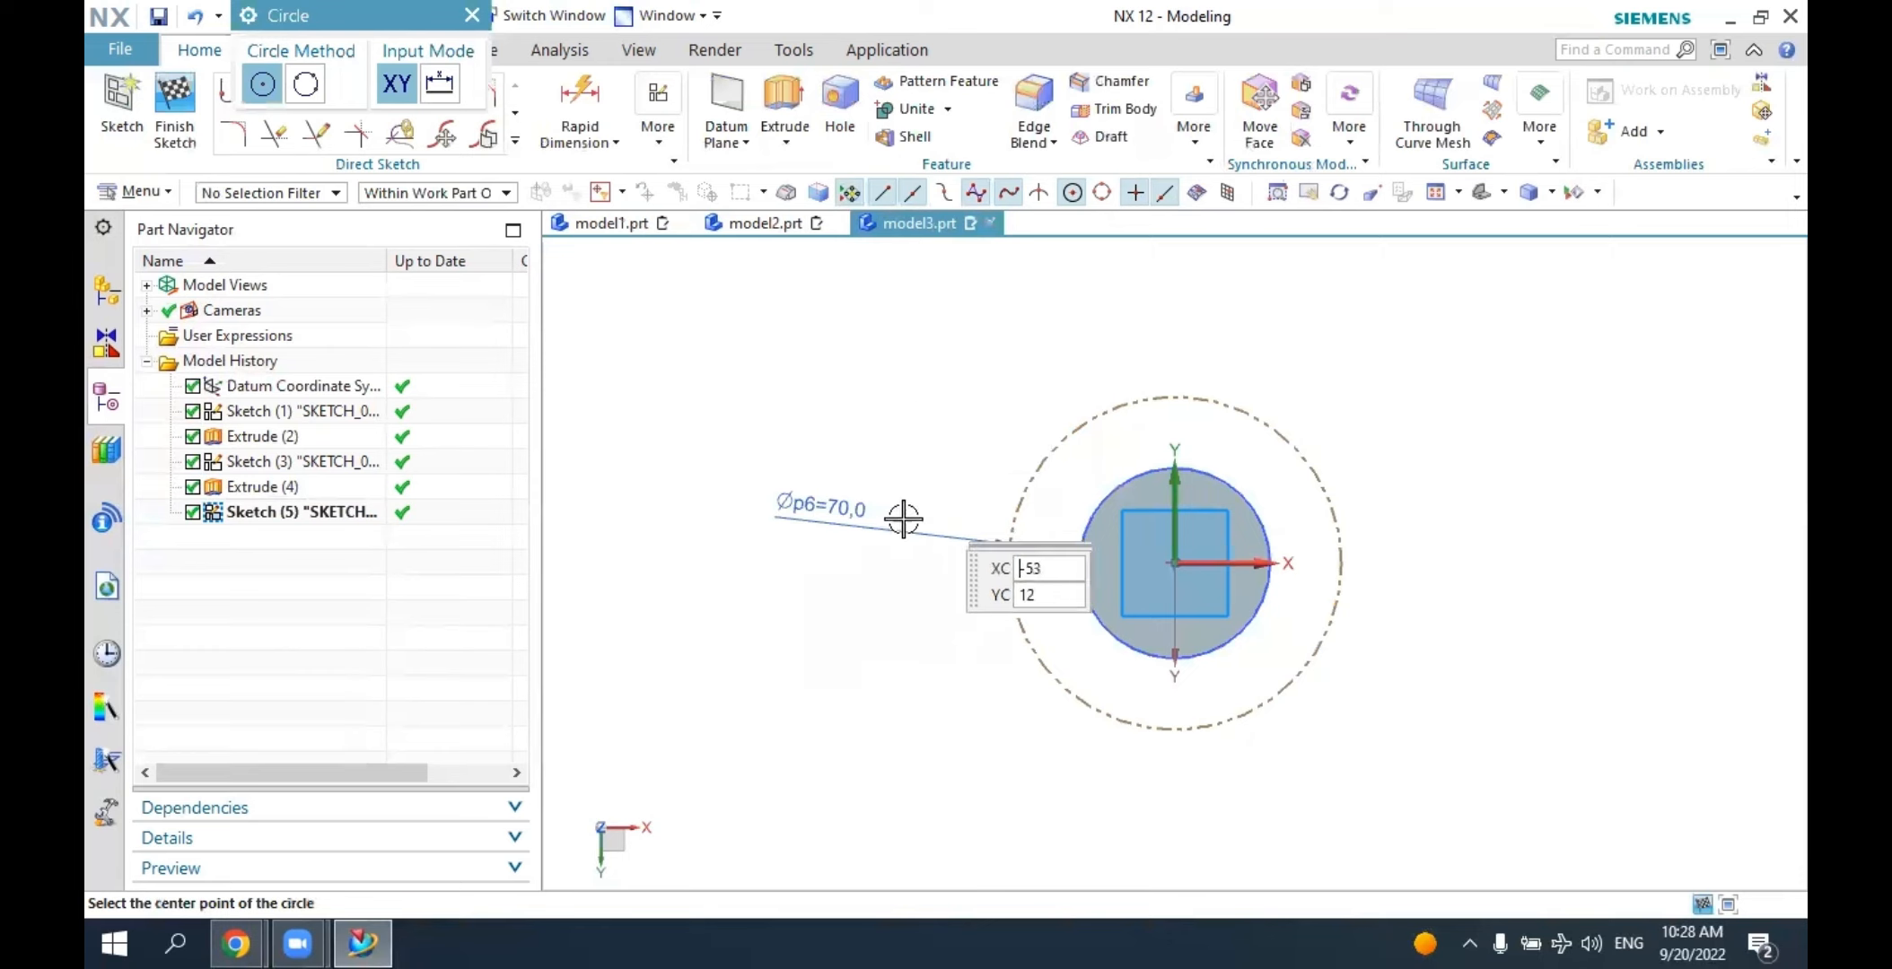
{"action": "left_click", "coordinate": [860, 553]}
{"action": "left_click", "coordinate": [878, 513]}
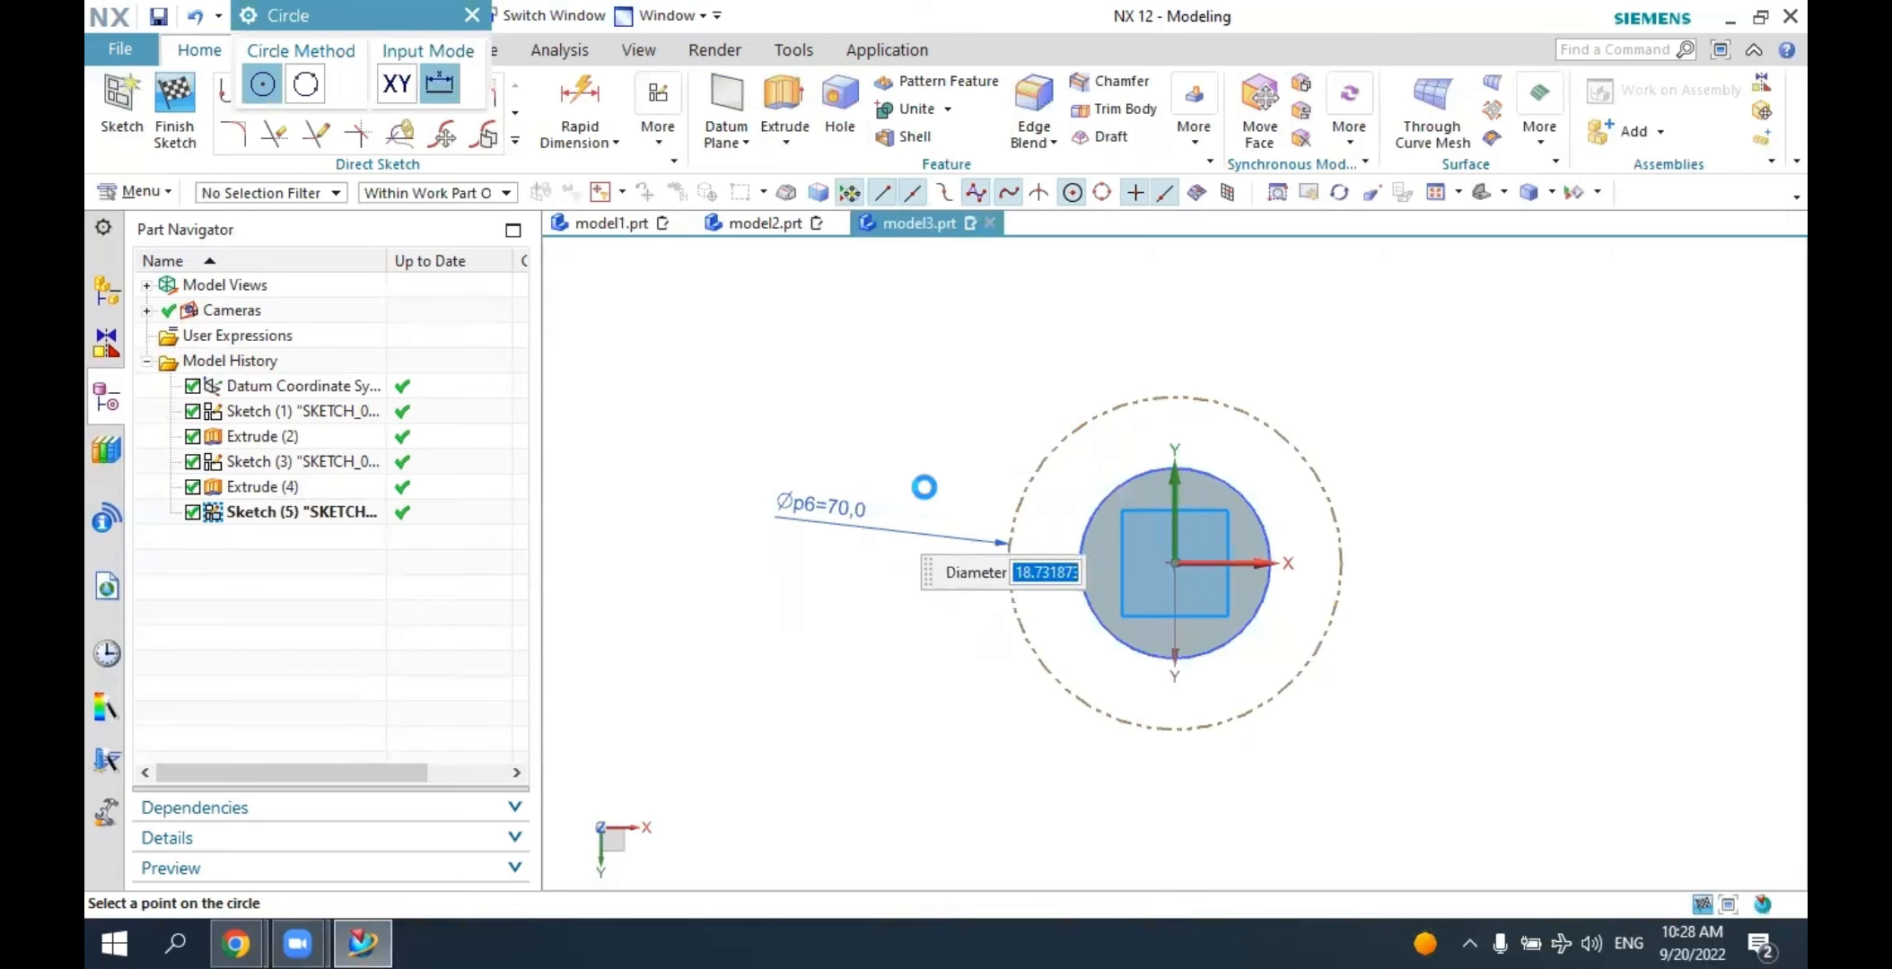
Move the small circle's diameter dimension clear of the geometry and set it to 20 mm.
{"action": "left_click_drag", "start_coordinate": [826, 574], "coordinate": [749, 713]}
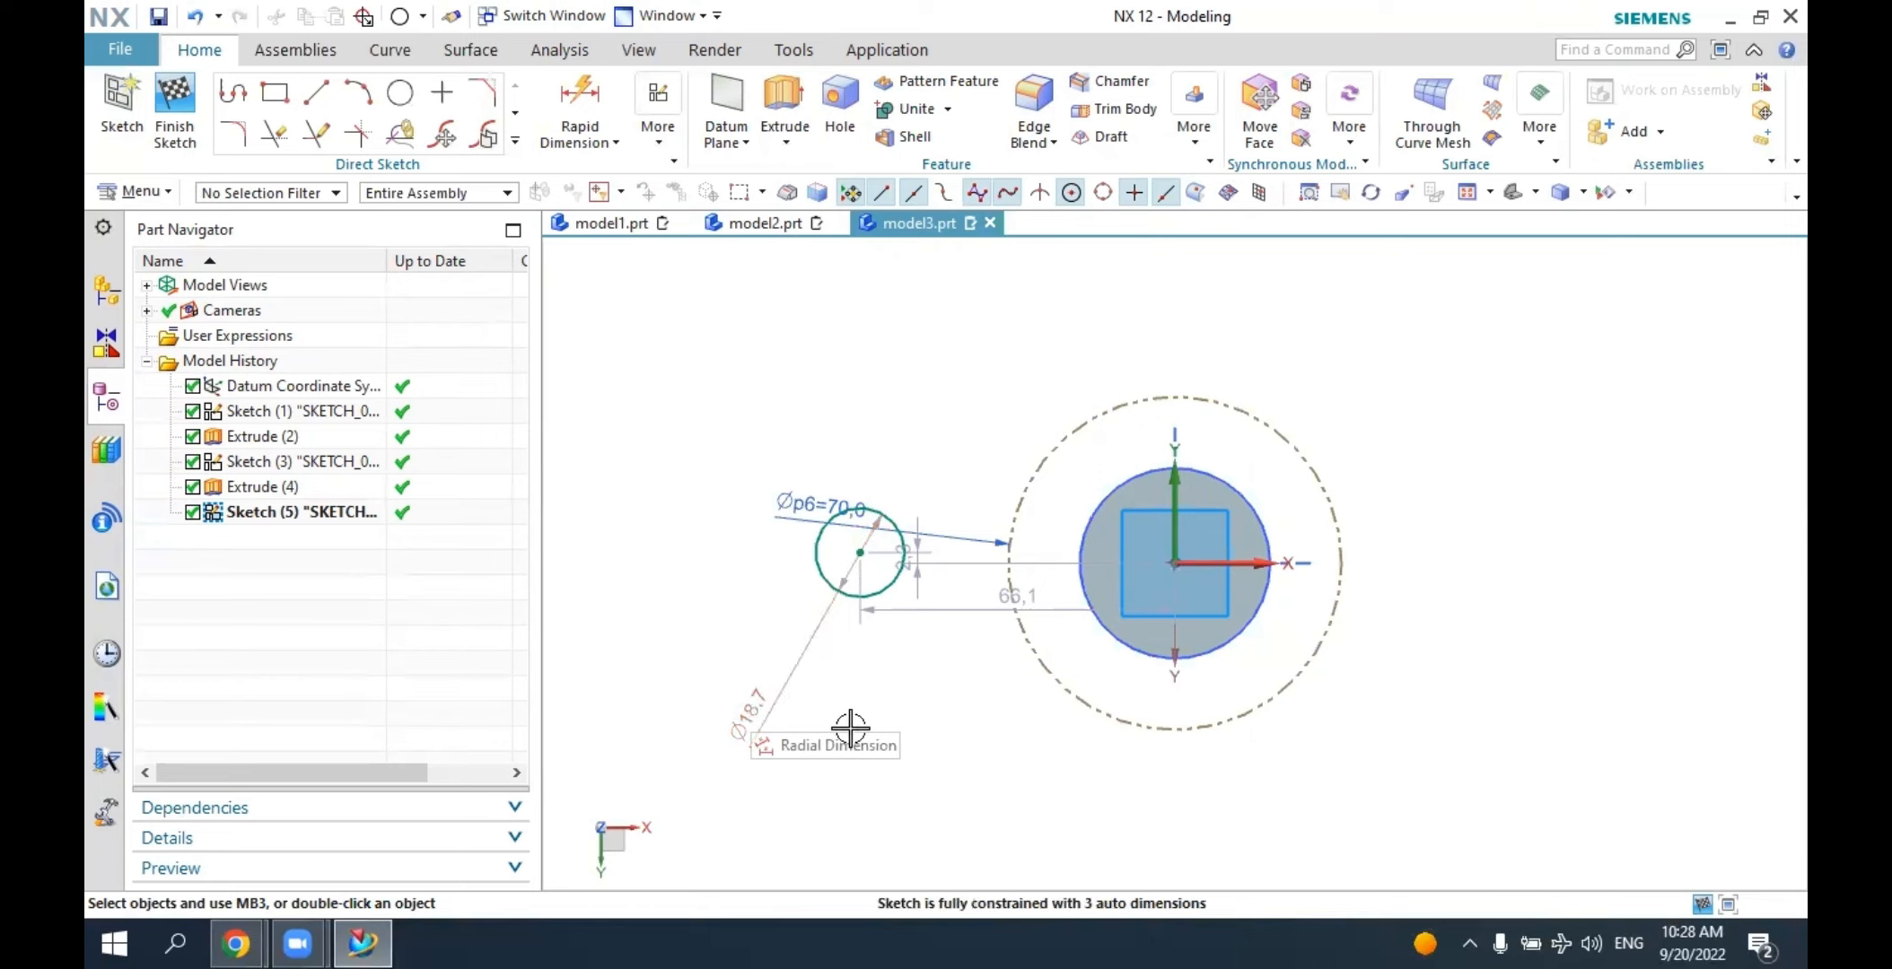
{"action": "left_click", "coordinate": [763, 709]}
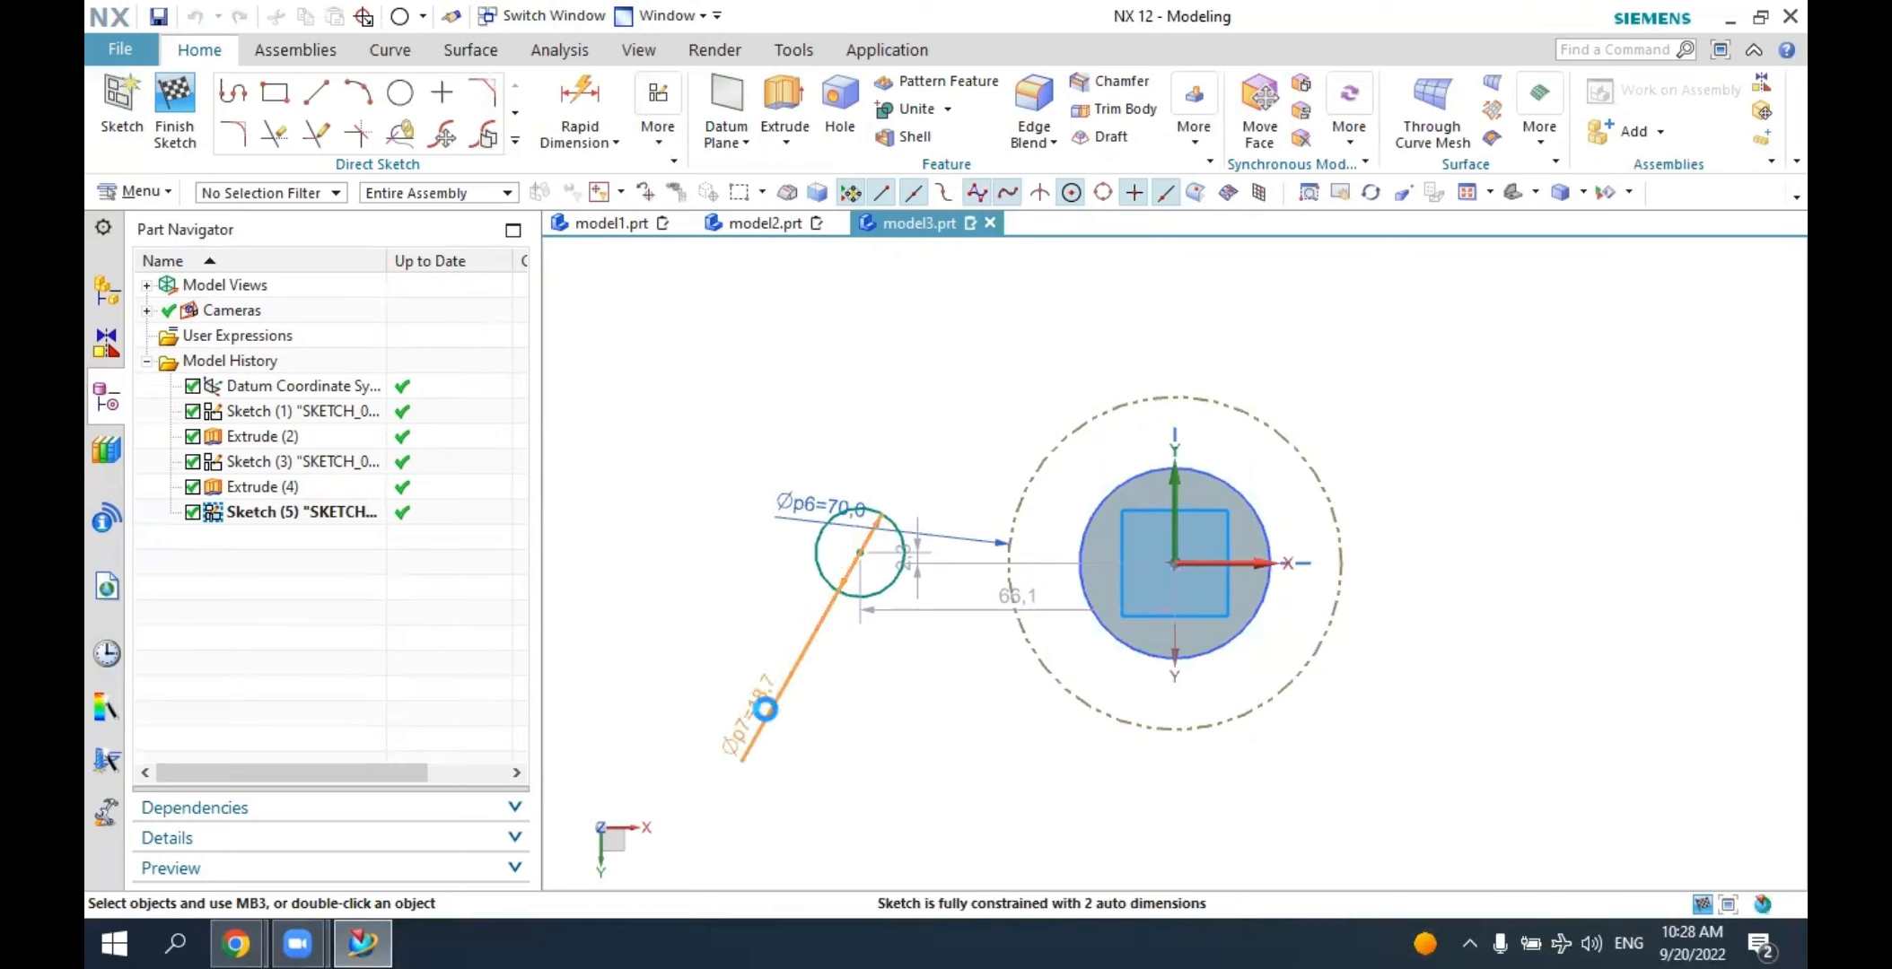
{"action": "double_click", "coordinate": [763, 708]}
{"action": "type", "text": "20"}
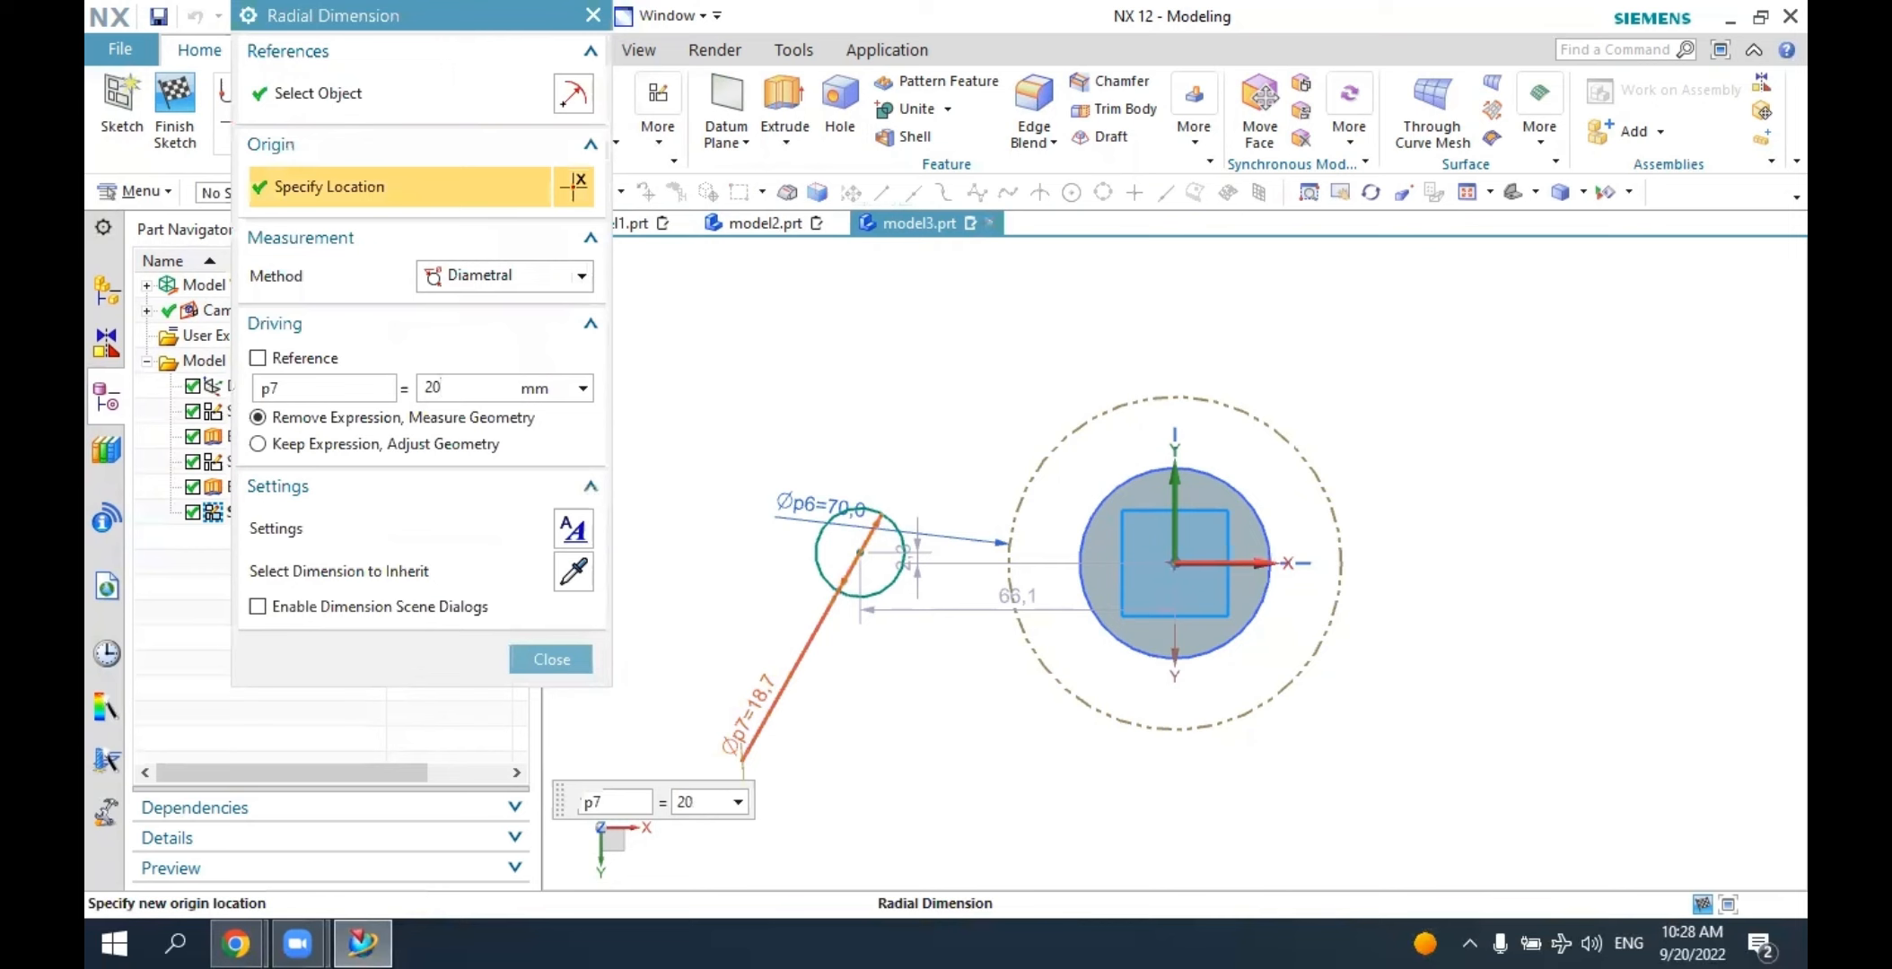
{"action": "key", "text": "Return"}
Move the small circle closer to the reference circle and constrain its centre onto that circle with Point on Curve.
{"action": "scroll", "coordinate": [1056, 604], "scroll_direction": "up", "scroll_amount": 2}
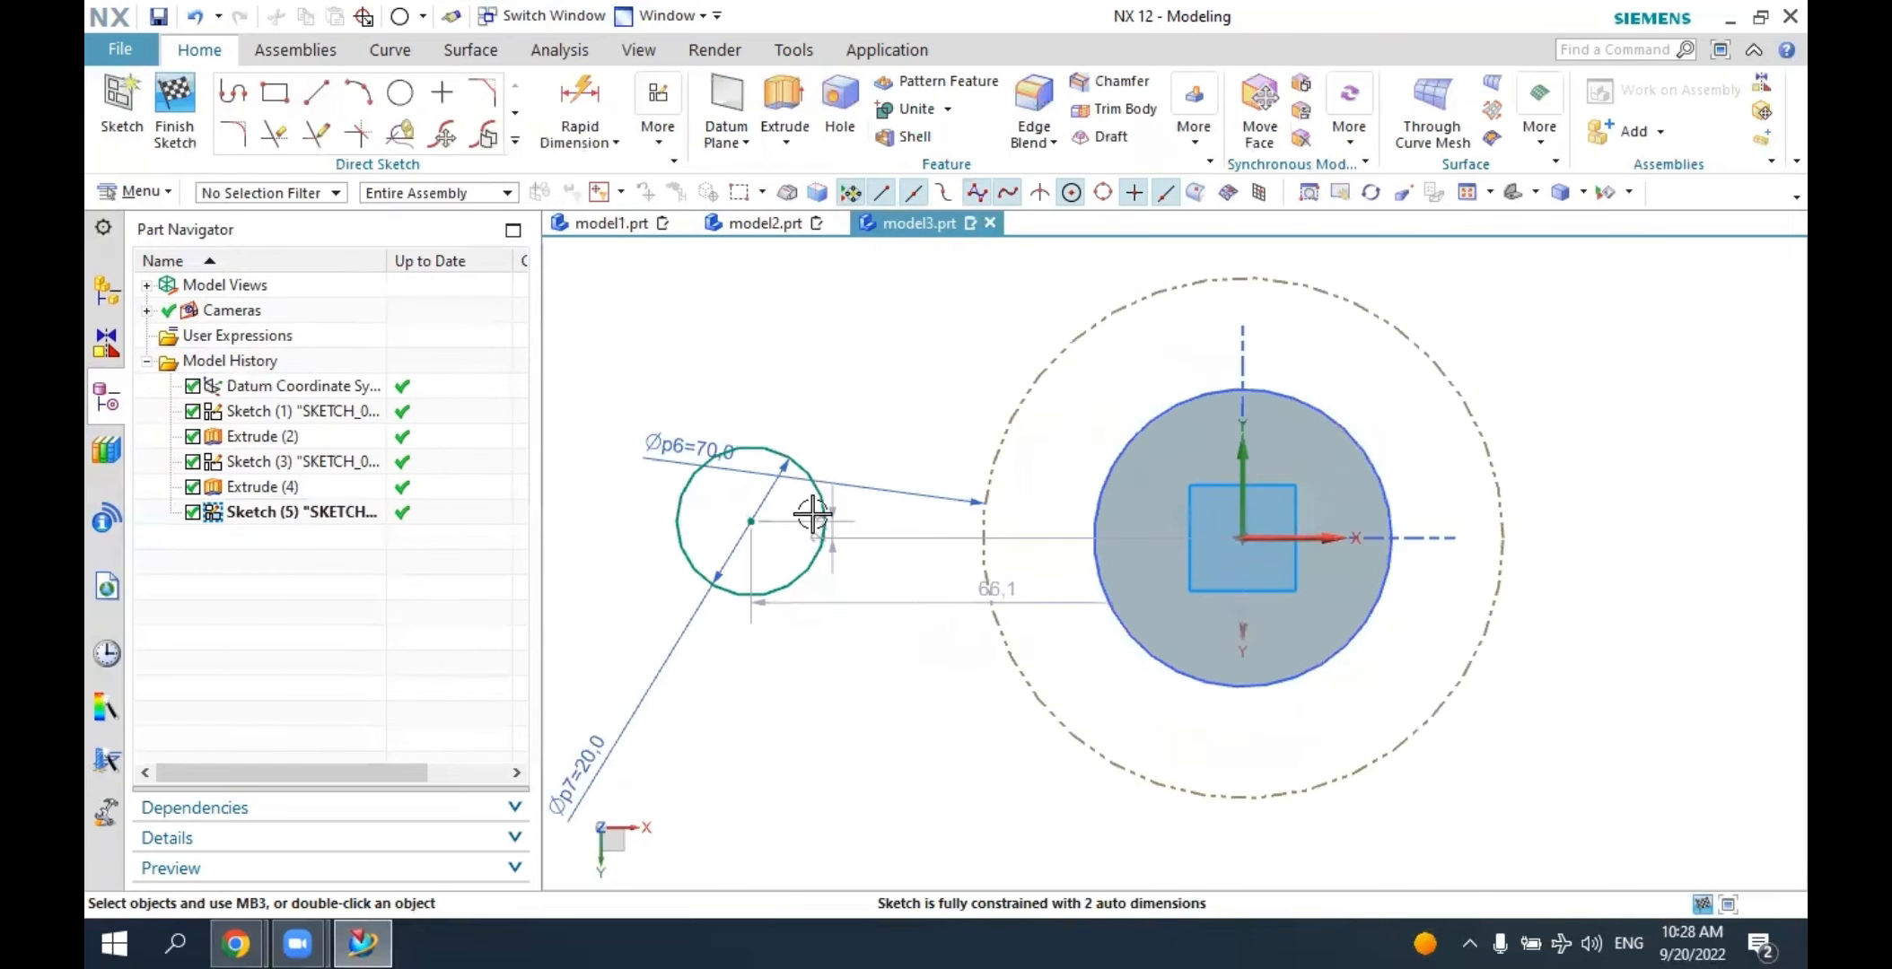
{"action": "left_click_drag", "start_coordinate": [750, 520], "coordinate": [981, 541]}
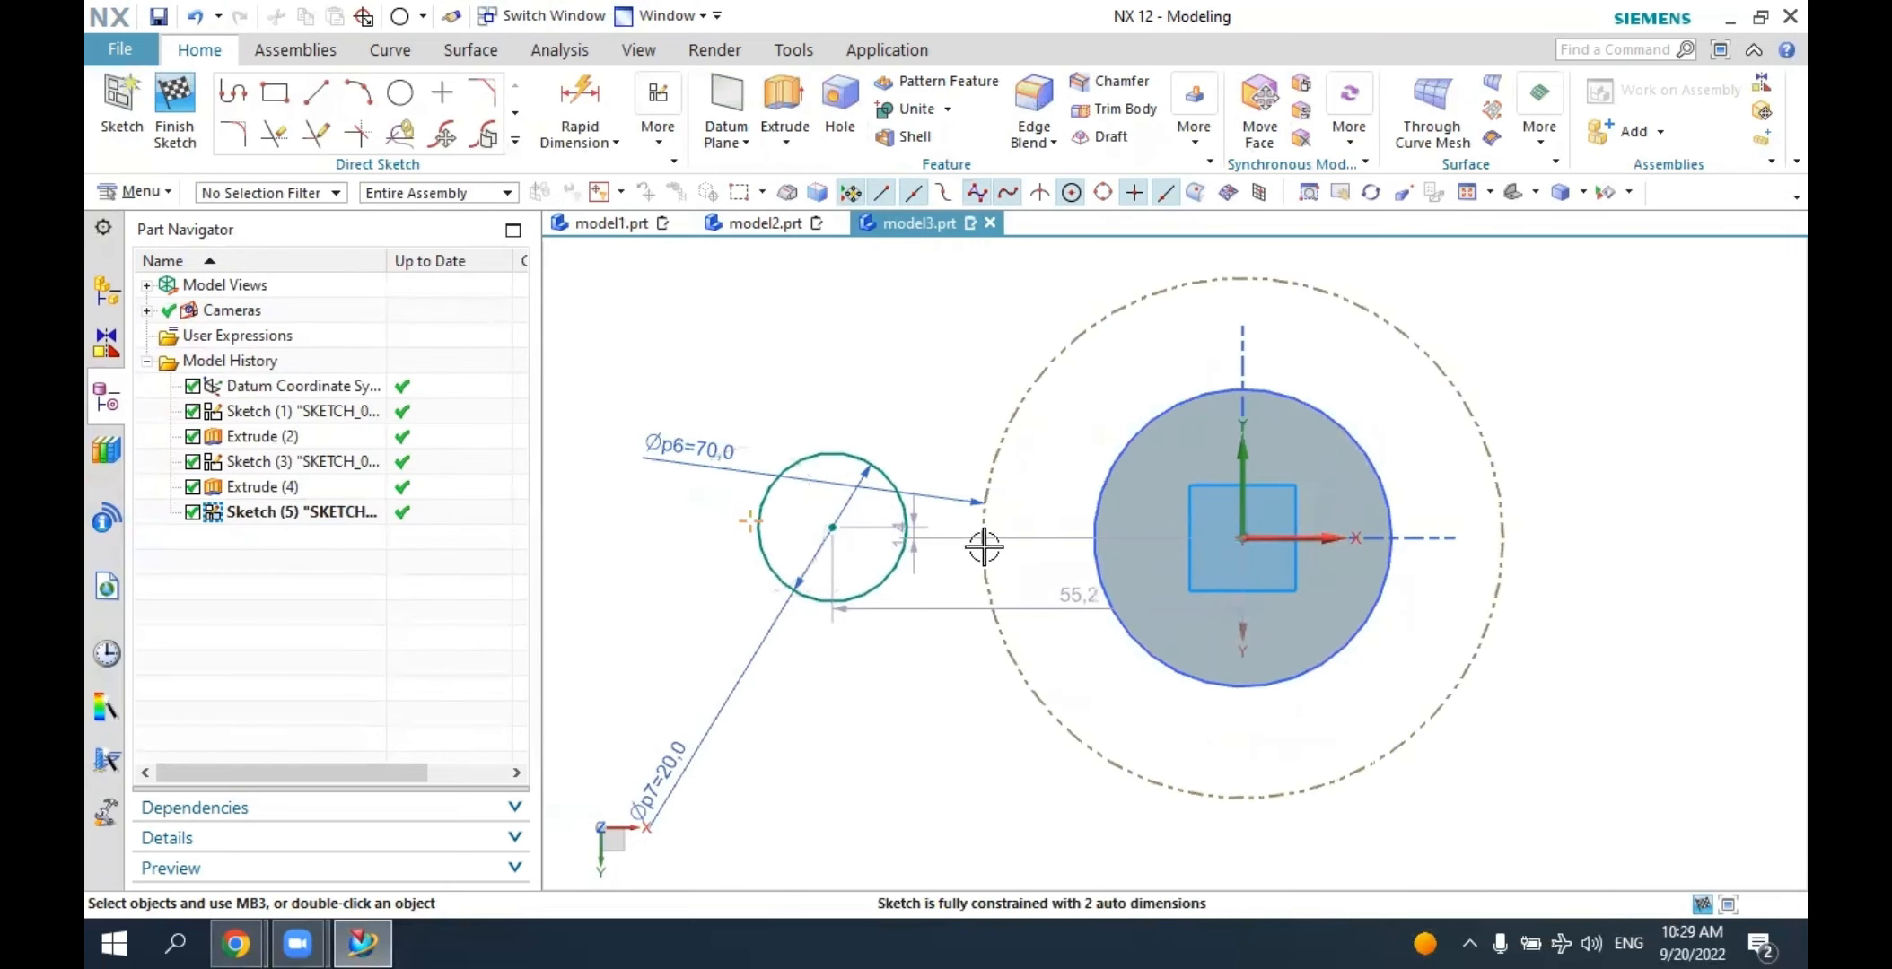
{"action": "left_click", "coordinate": [671, 148]}
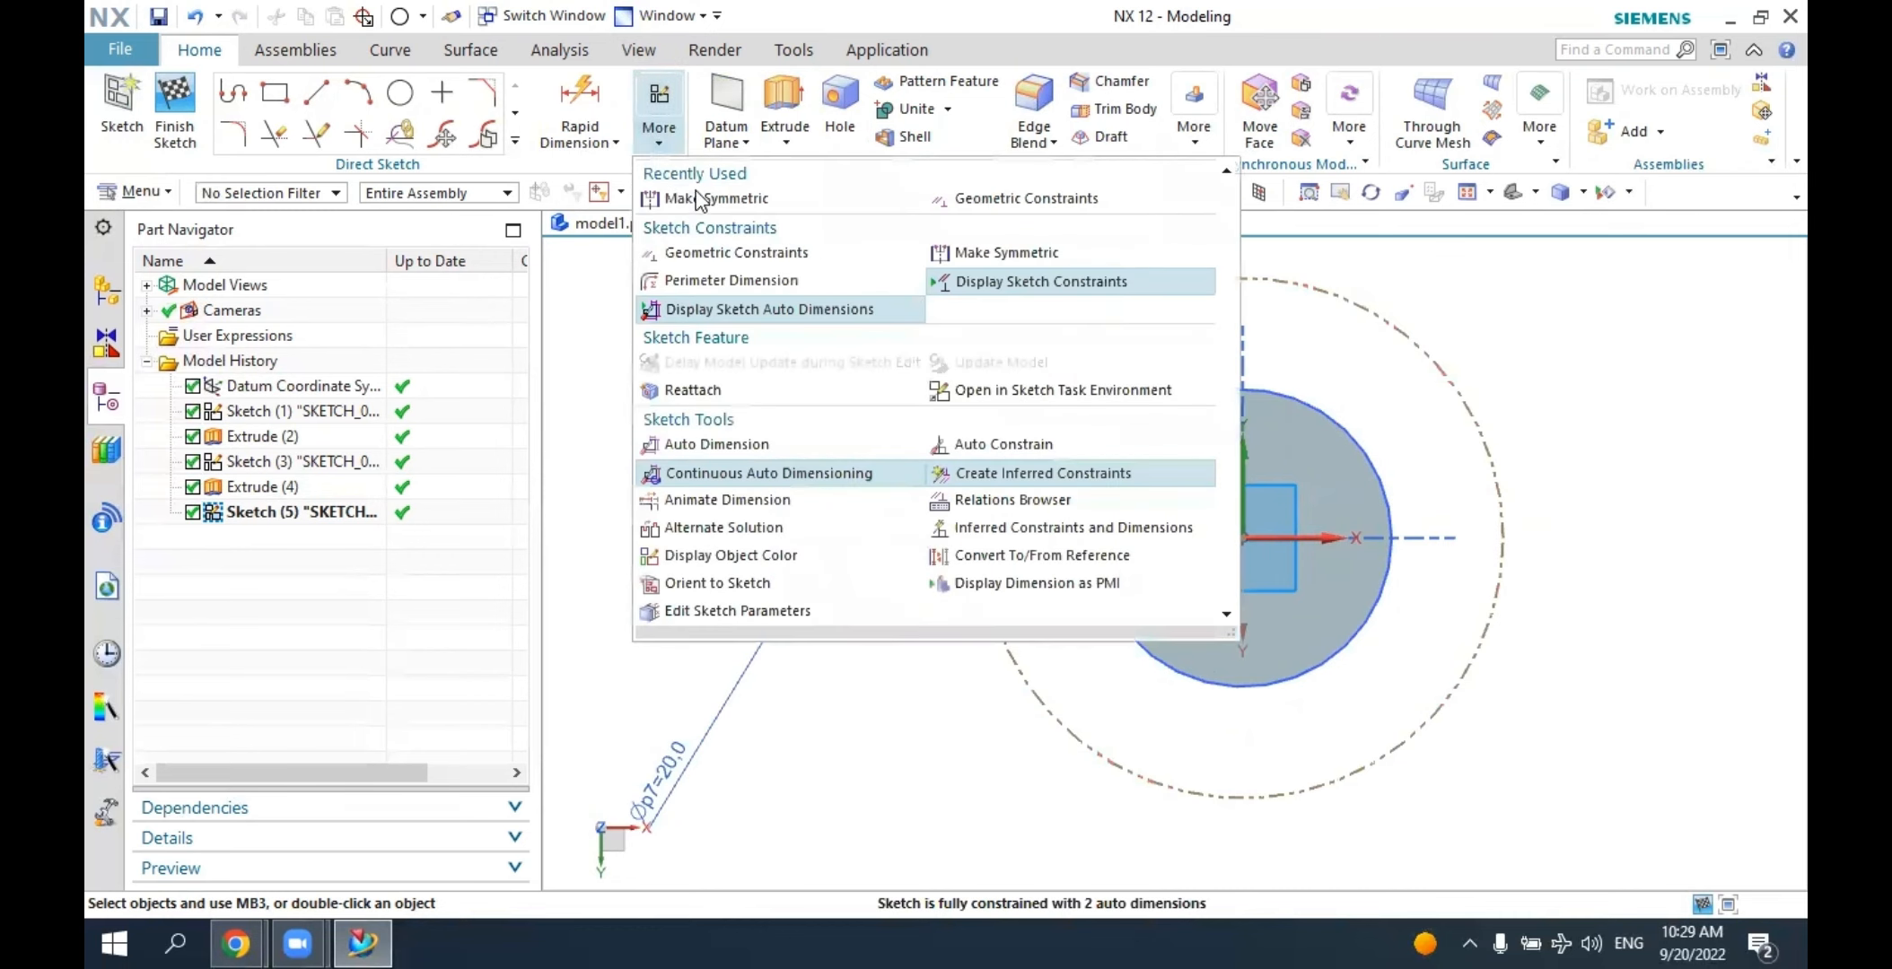
{"action": "left_click", "coordinate": [988, 198]}
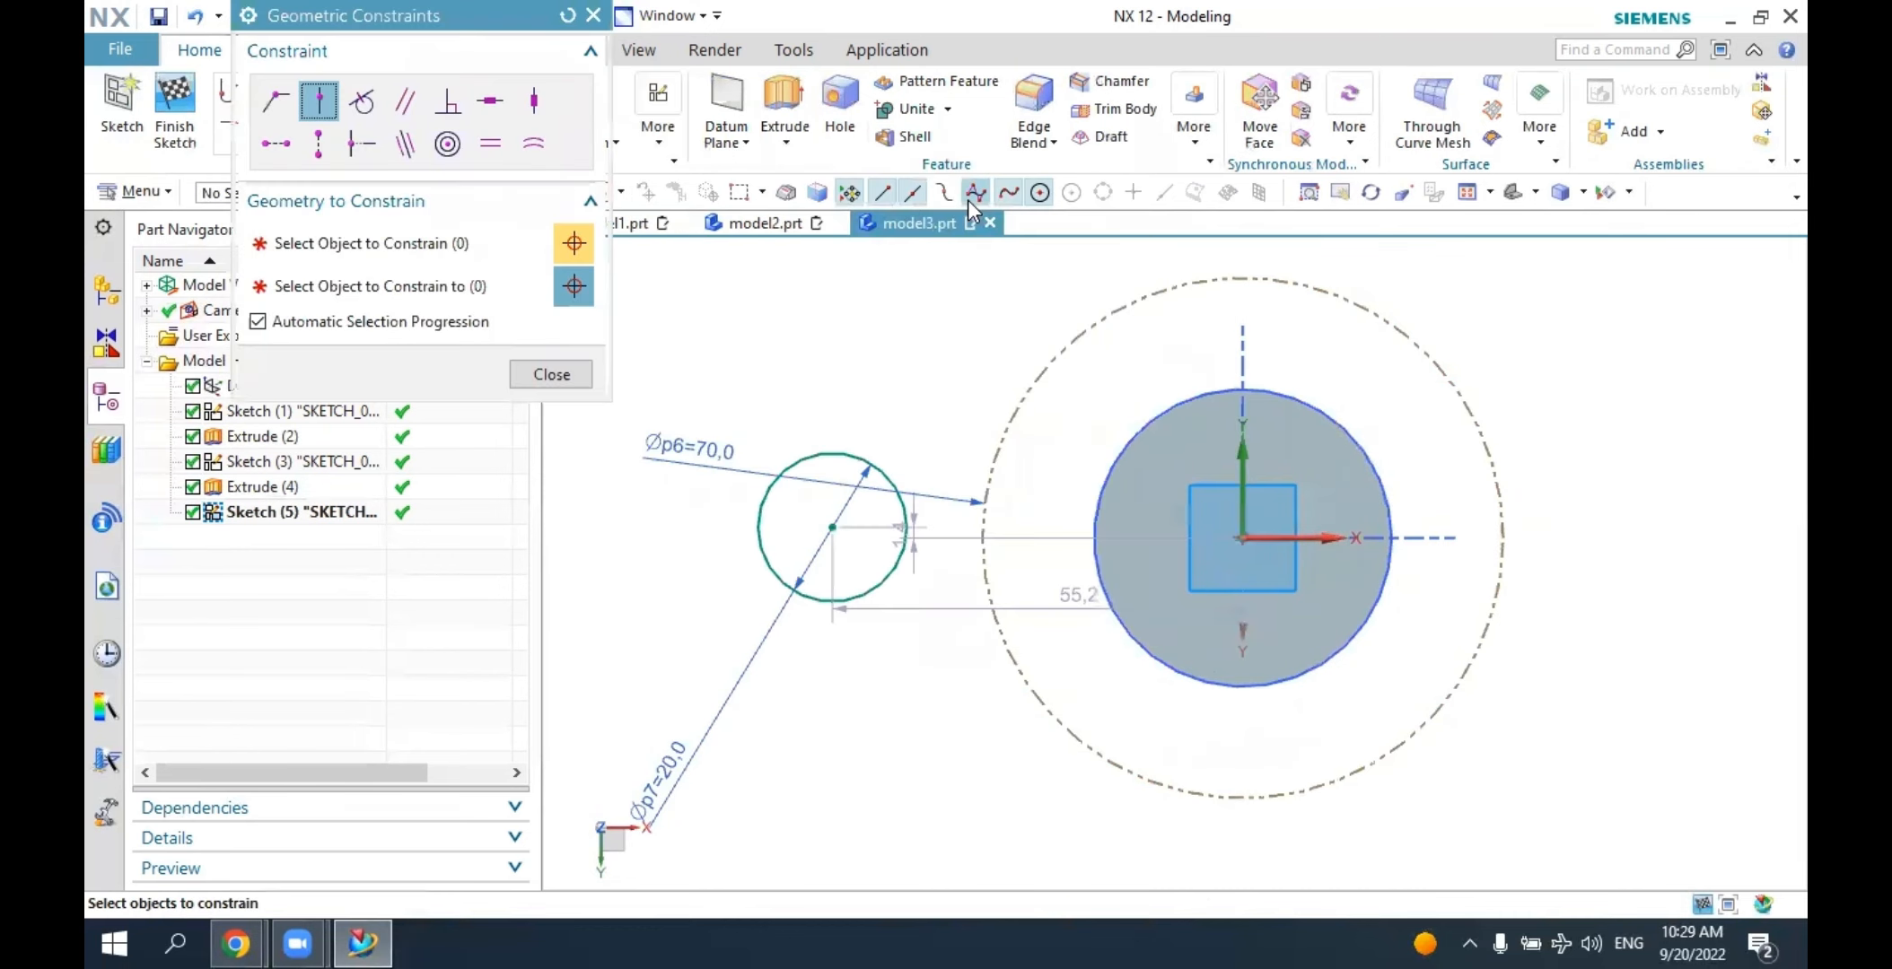
{"action": "left_click", "coordinate": [335, 105]}
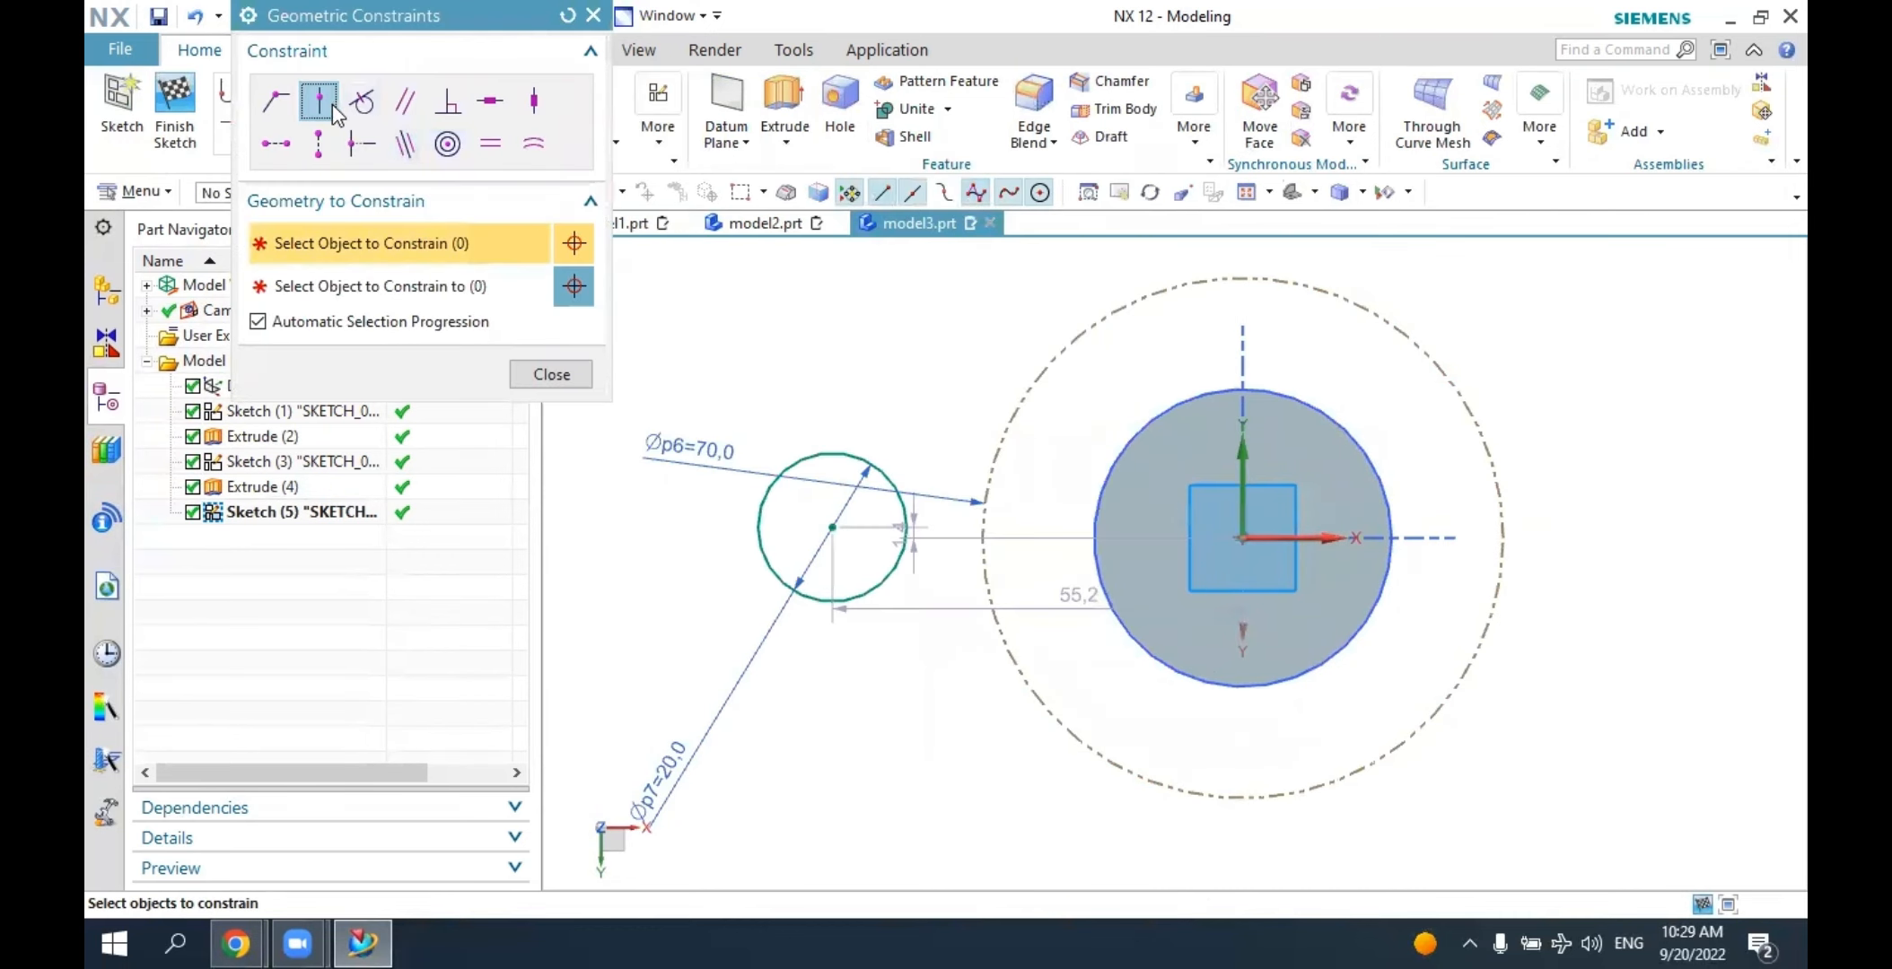
{"action": "left_click", "coordinate": [830, 533]}
{"action": "left_click", "coordinate": [989, 465]}
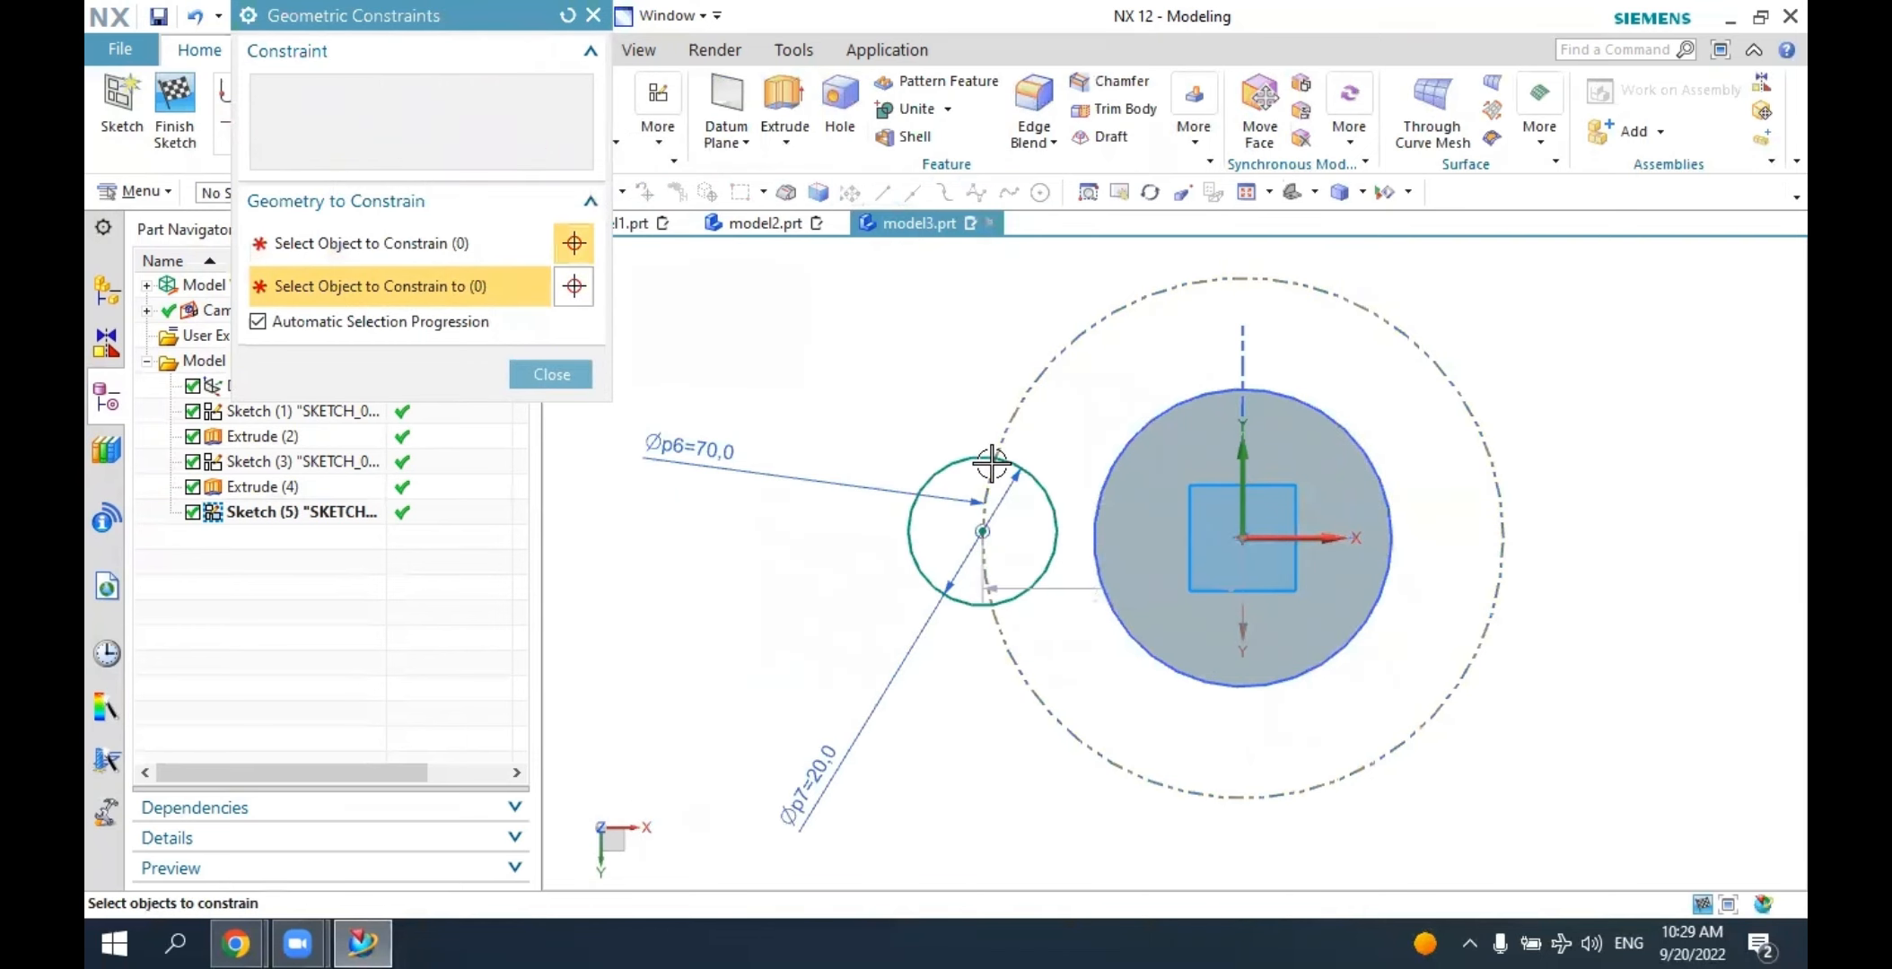
Align the small circle's centre horizontally with the sketch origin using a Horizontal Alignment constraint.
{"action": "left_click", "coordinate": [275, 143]}
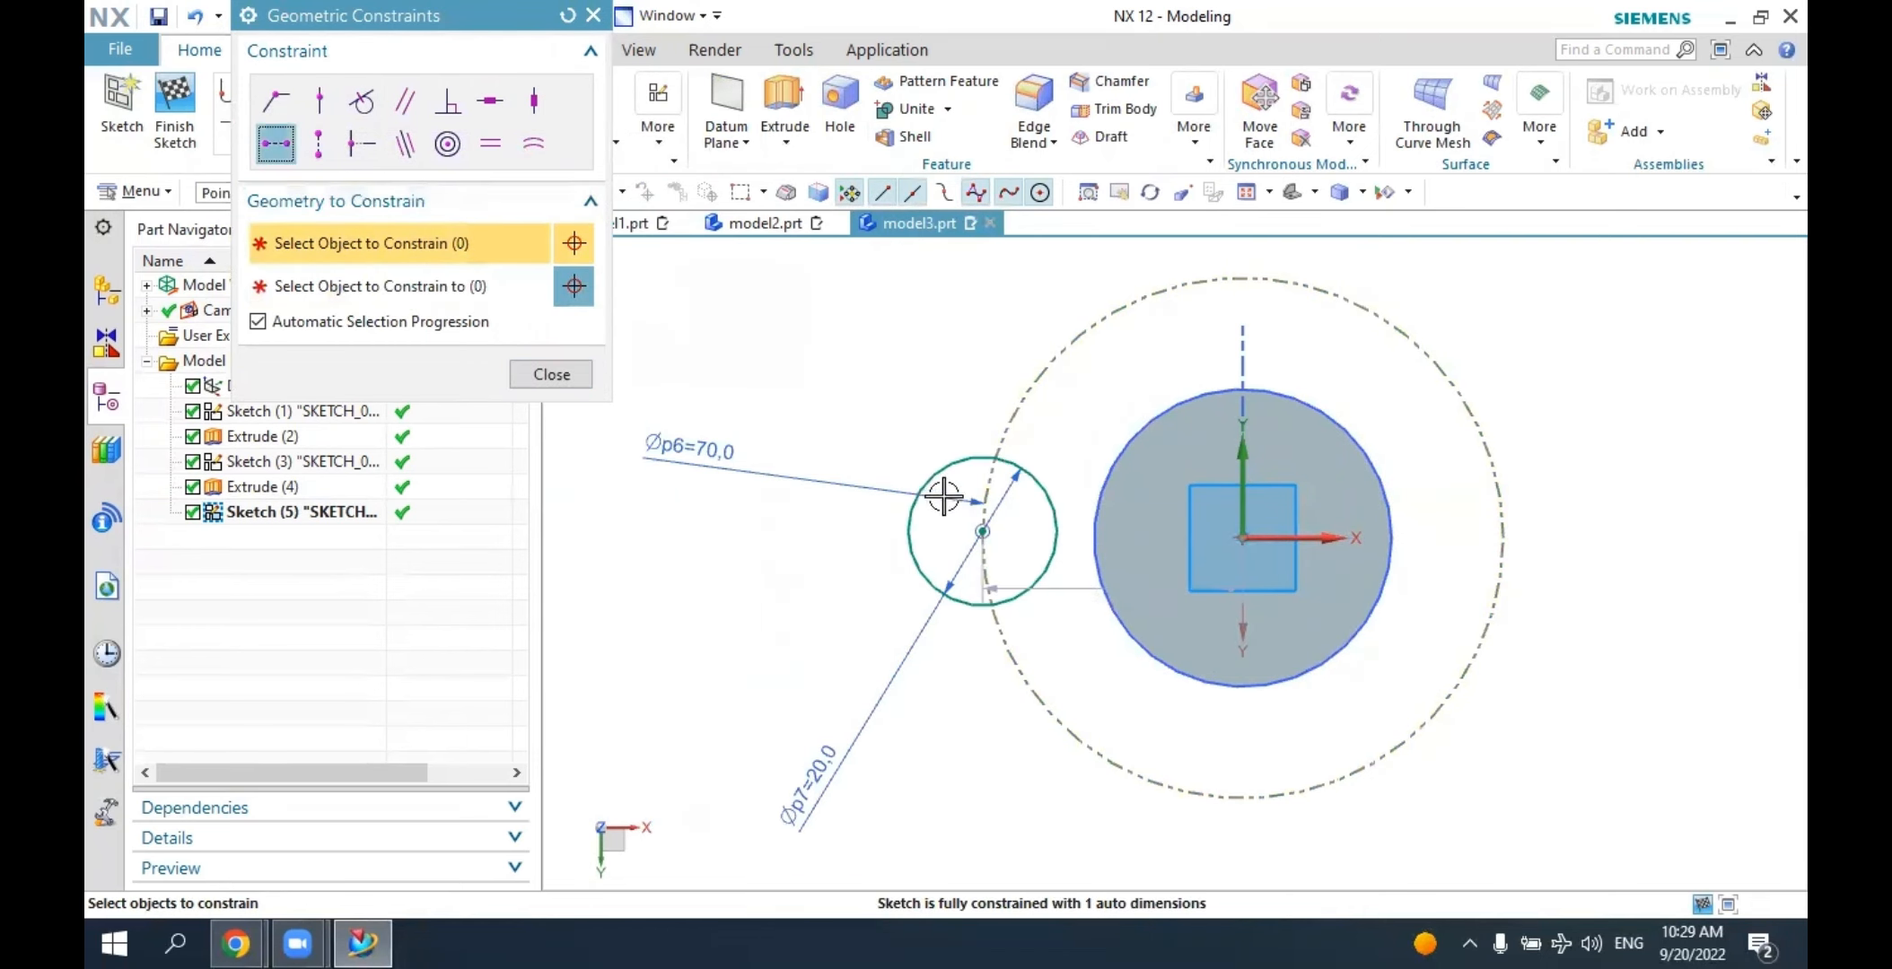
{"action": "left_click", "coordinate": [982, 532]}
{"action": "left_click", "coordinate": [1242, 539]}
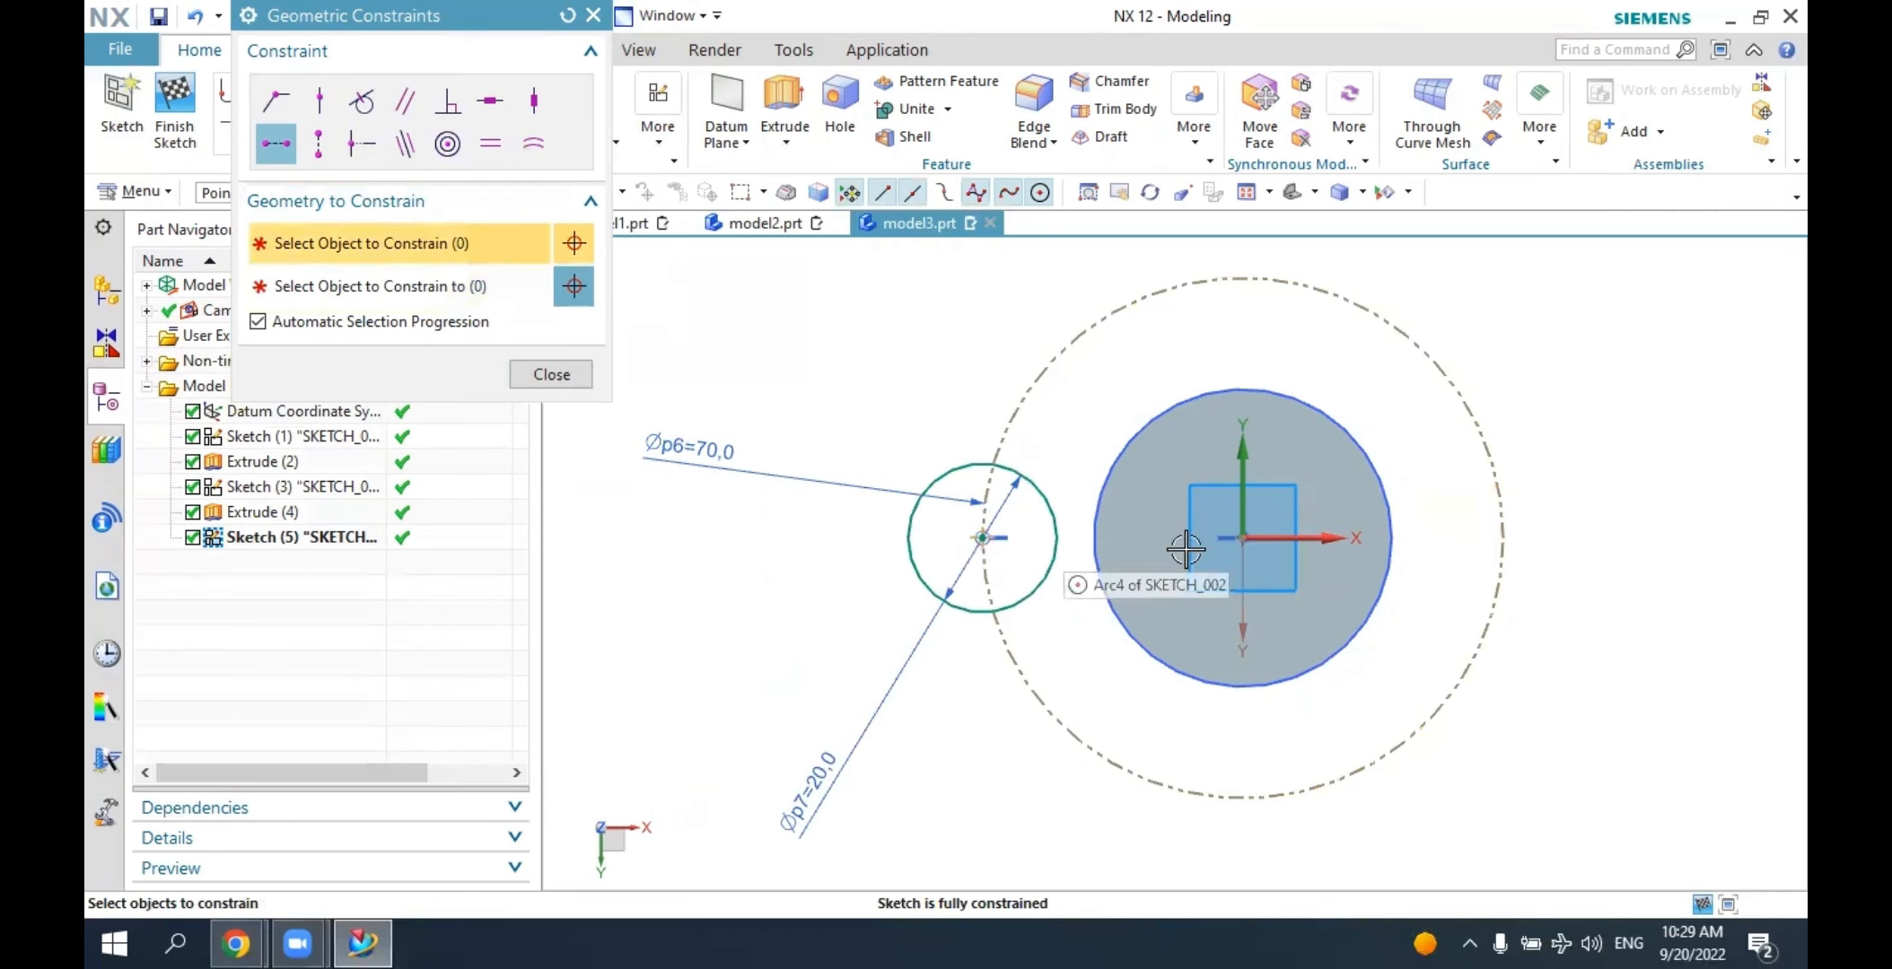
{"action": "left_click", "coordinate": [552, 374]}
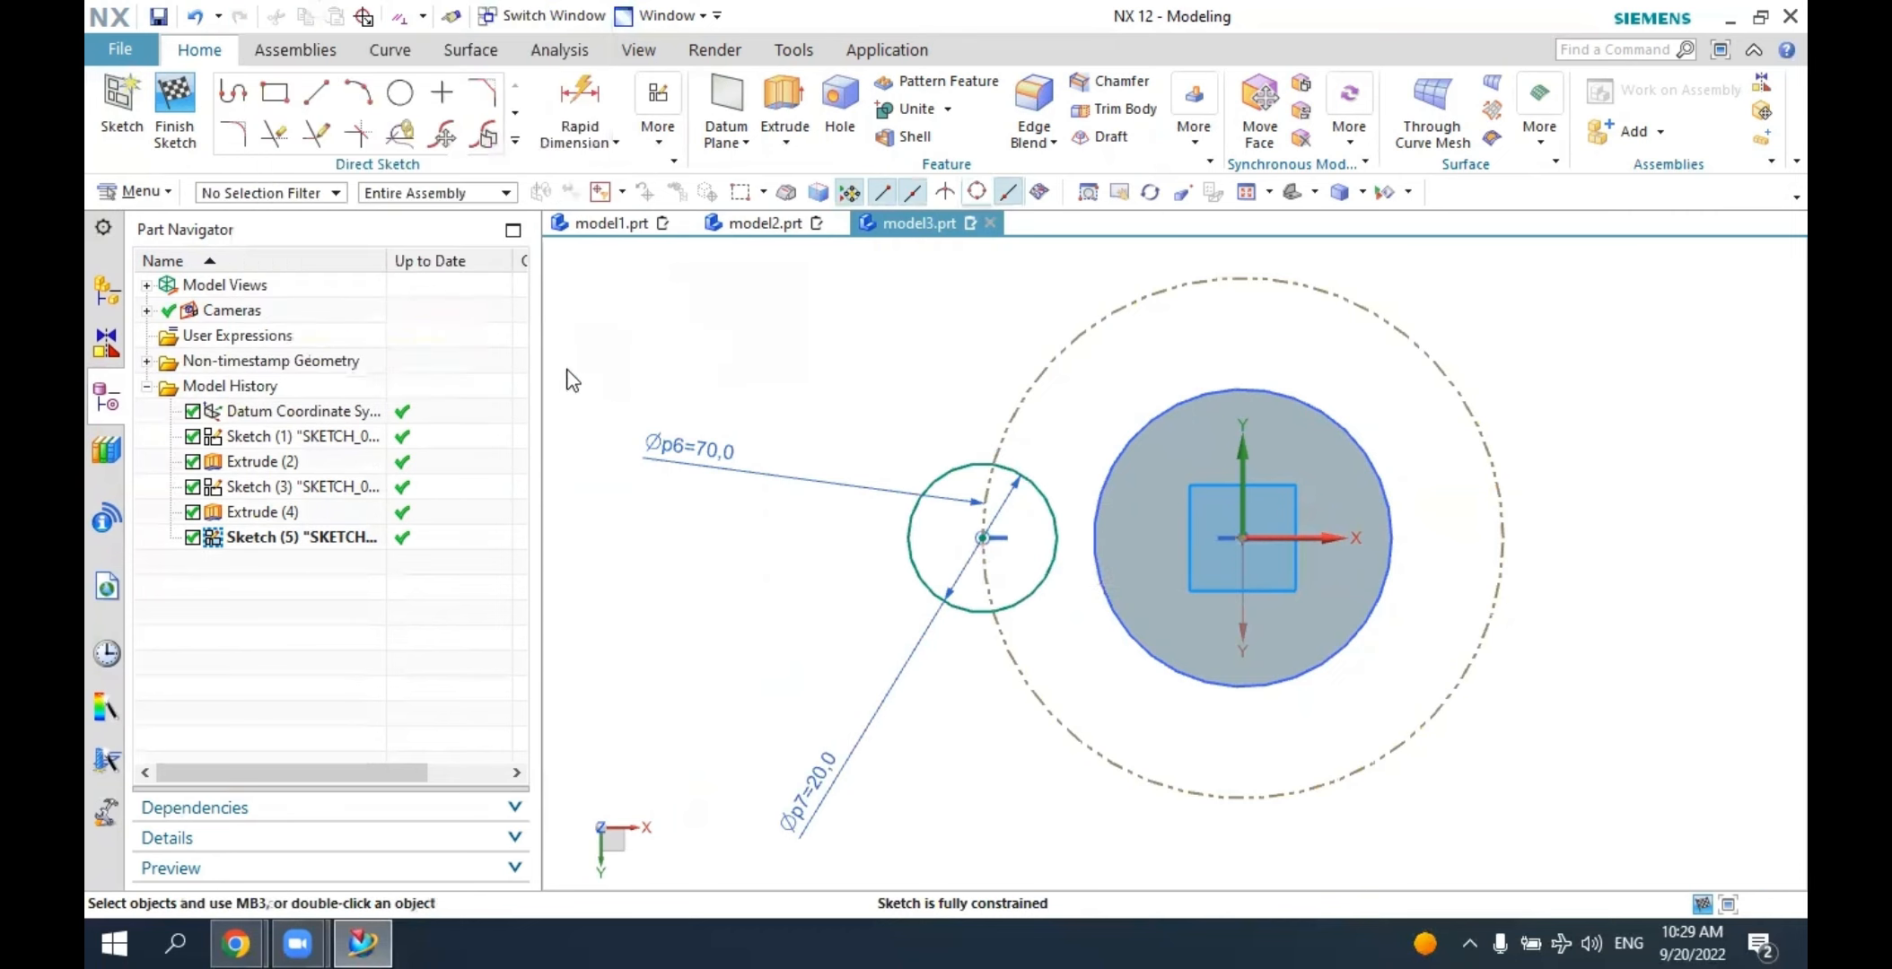
Pattern the 20 mm circle in a circular layout about the sketch origin with a count of 4 and a 360° span.
{"action": "left_click", "coordinate": [518, 143]}
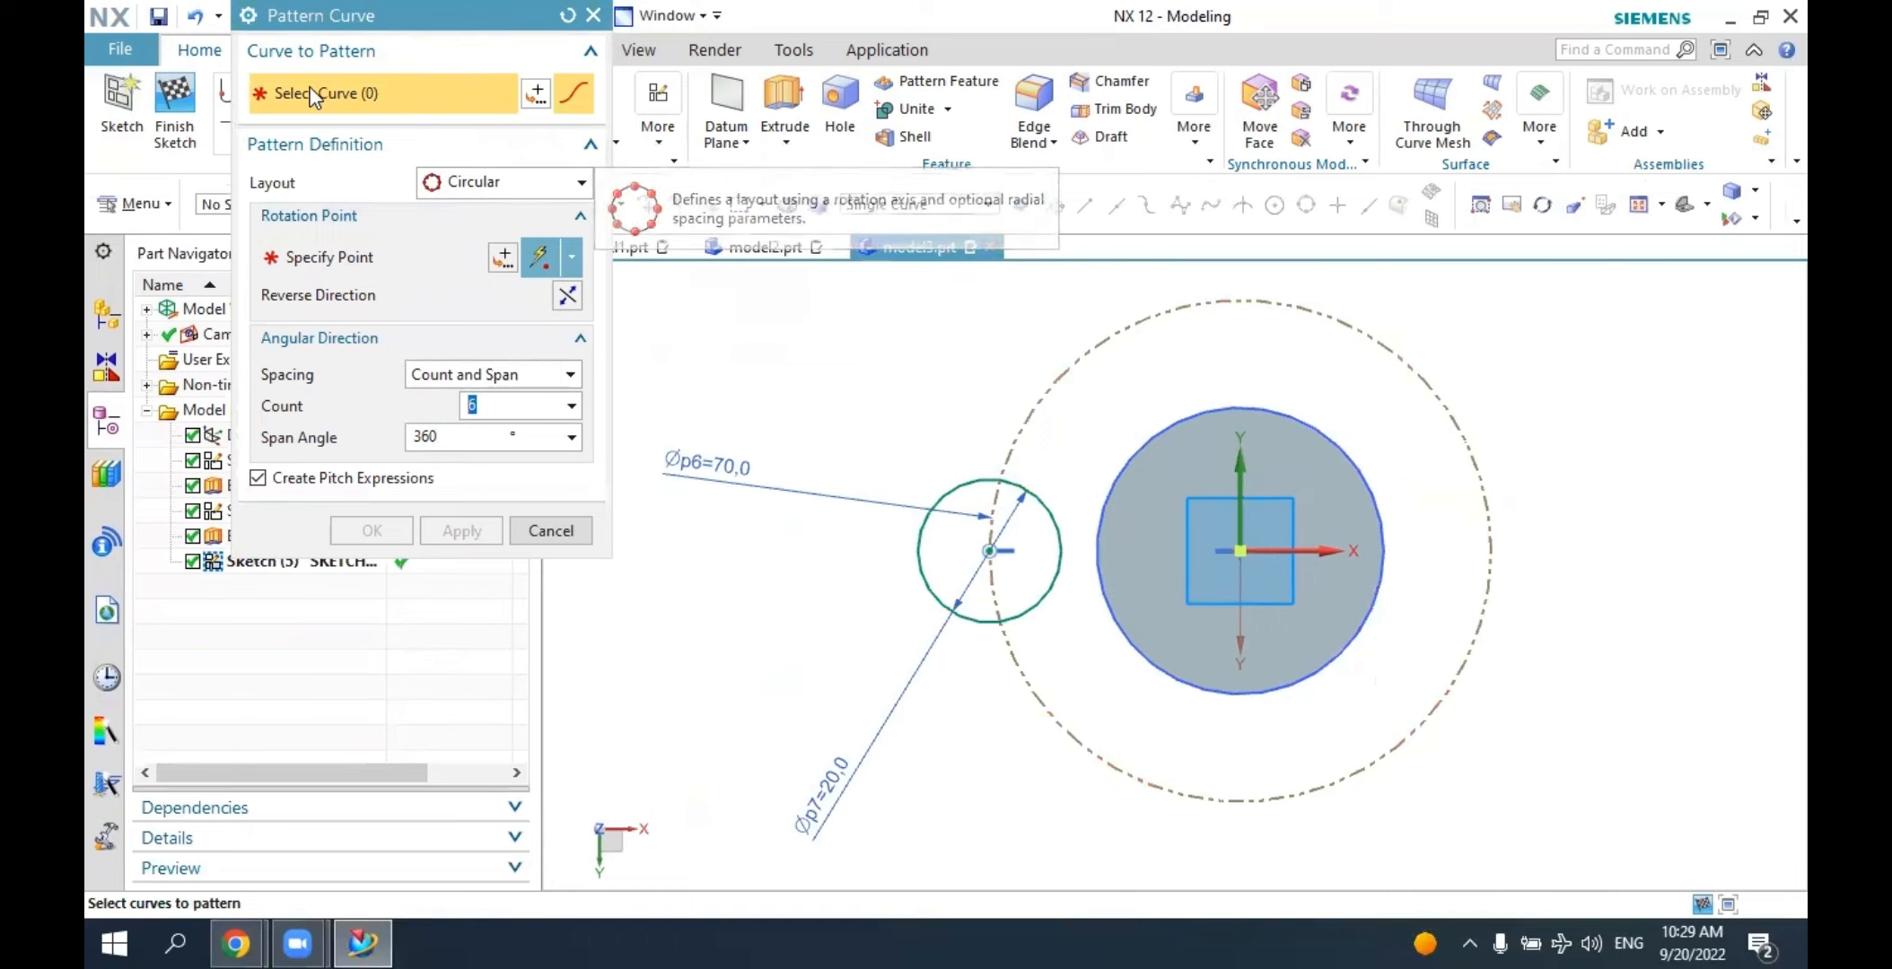
{"action": "left_click", "coordinate": [956, 493]}
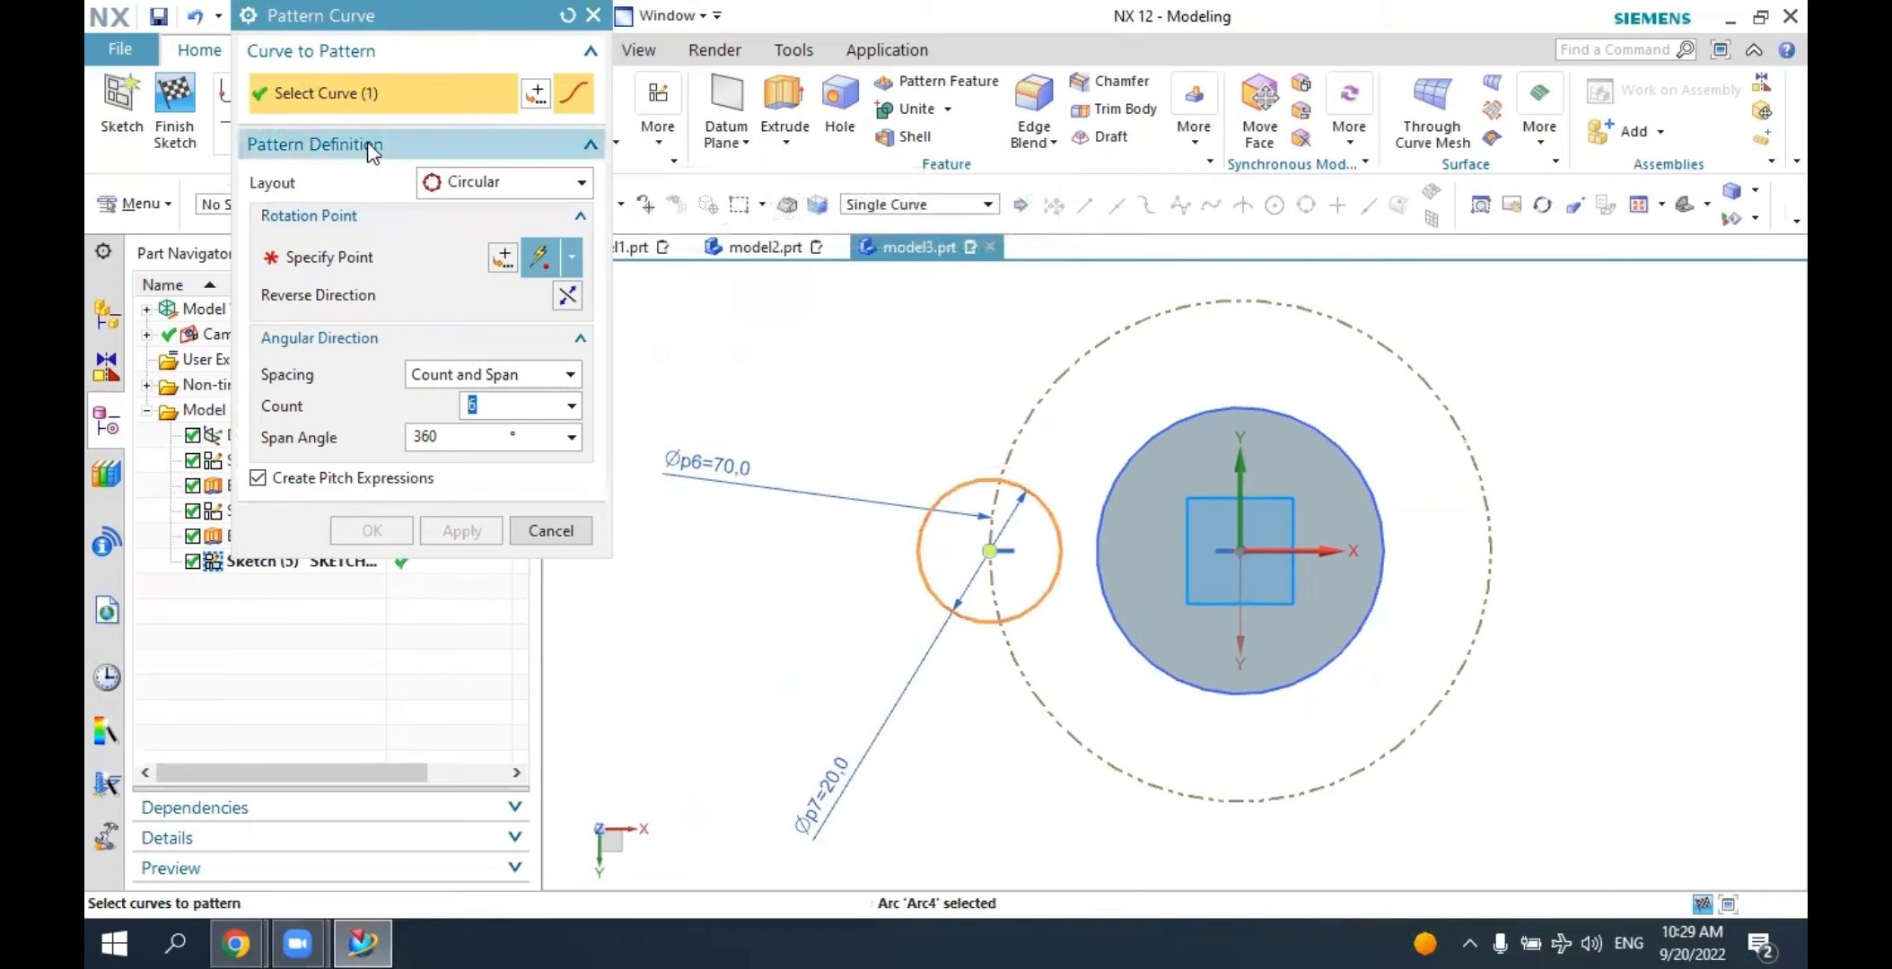
{"action": "left_click", "coordinate": [334, 257]}
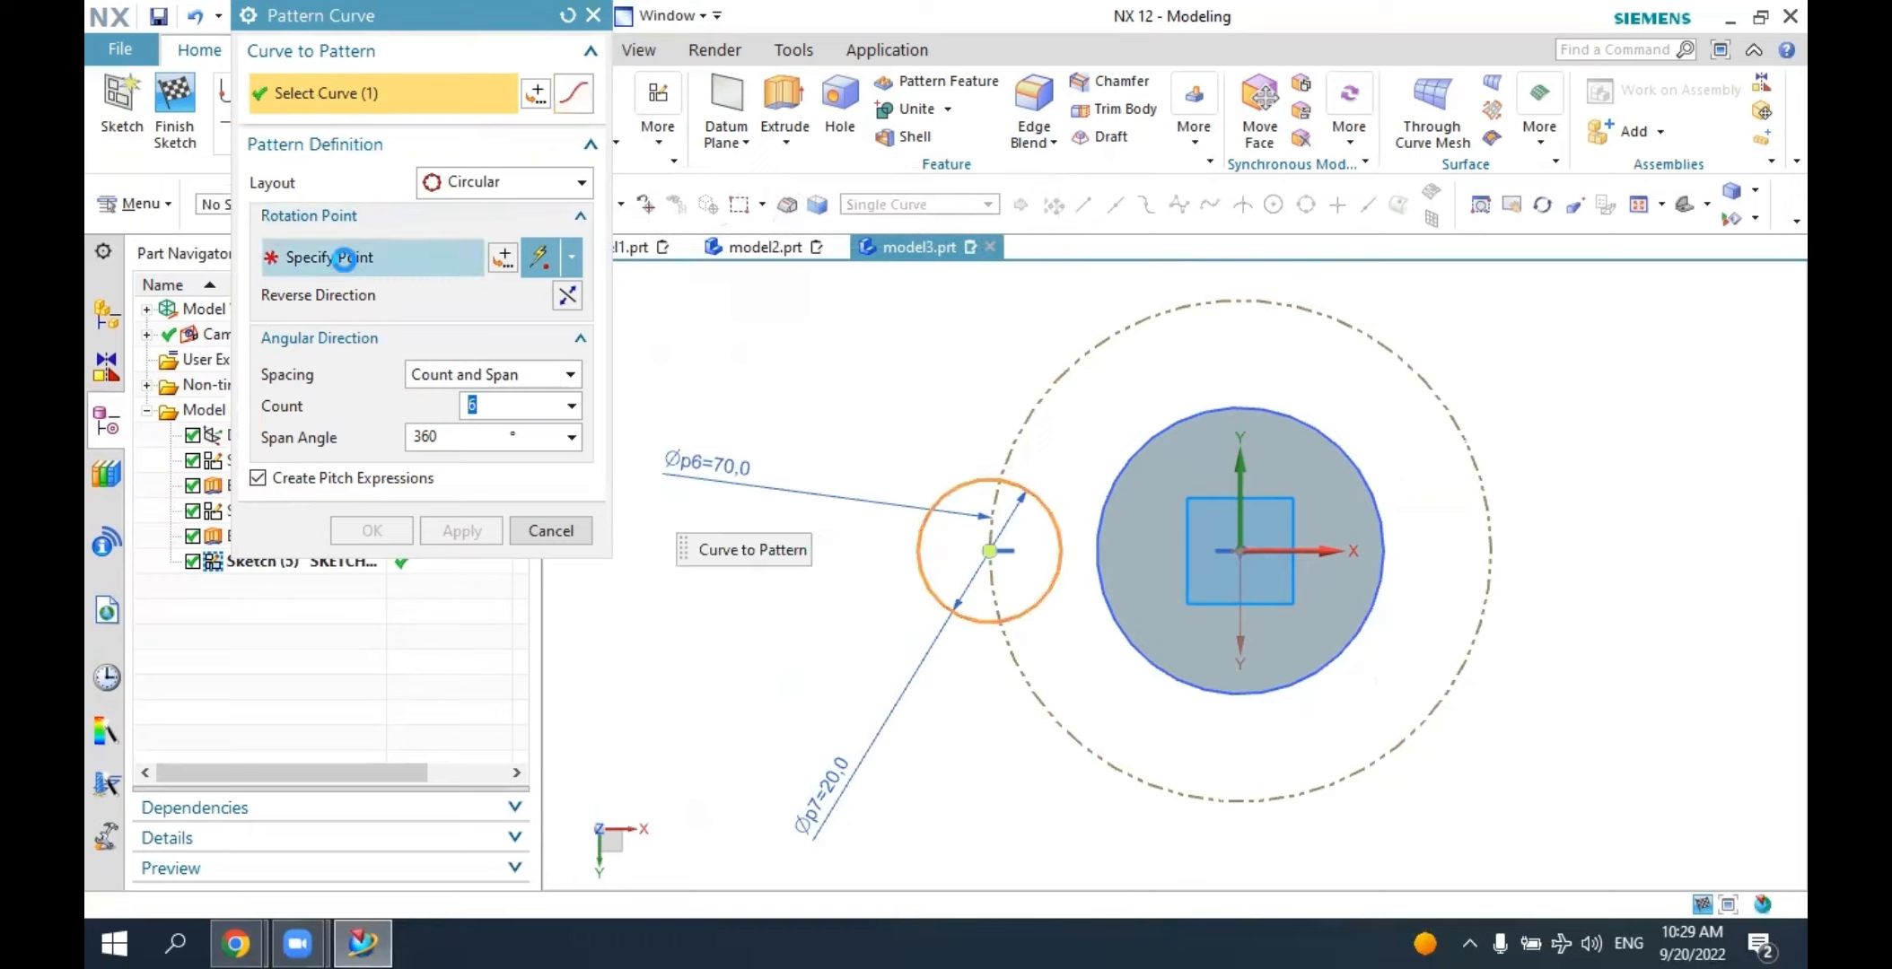
{"action": "left_click", "coordinate": [1241, 551]}
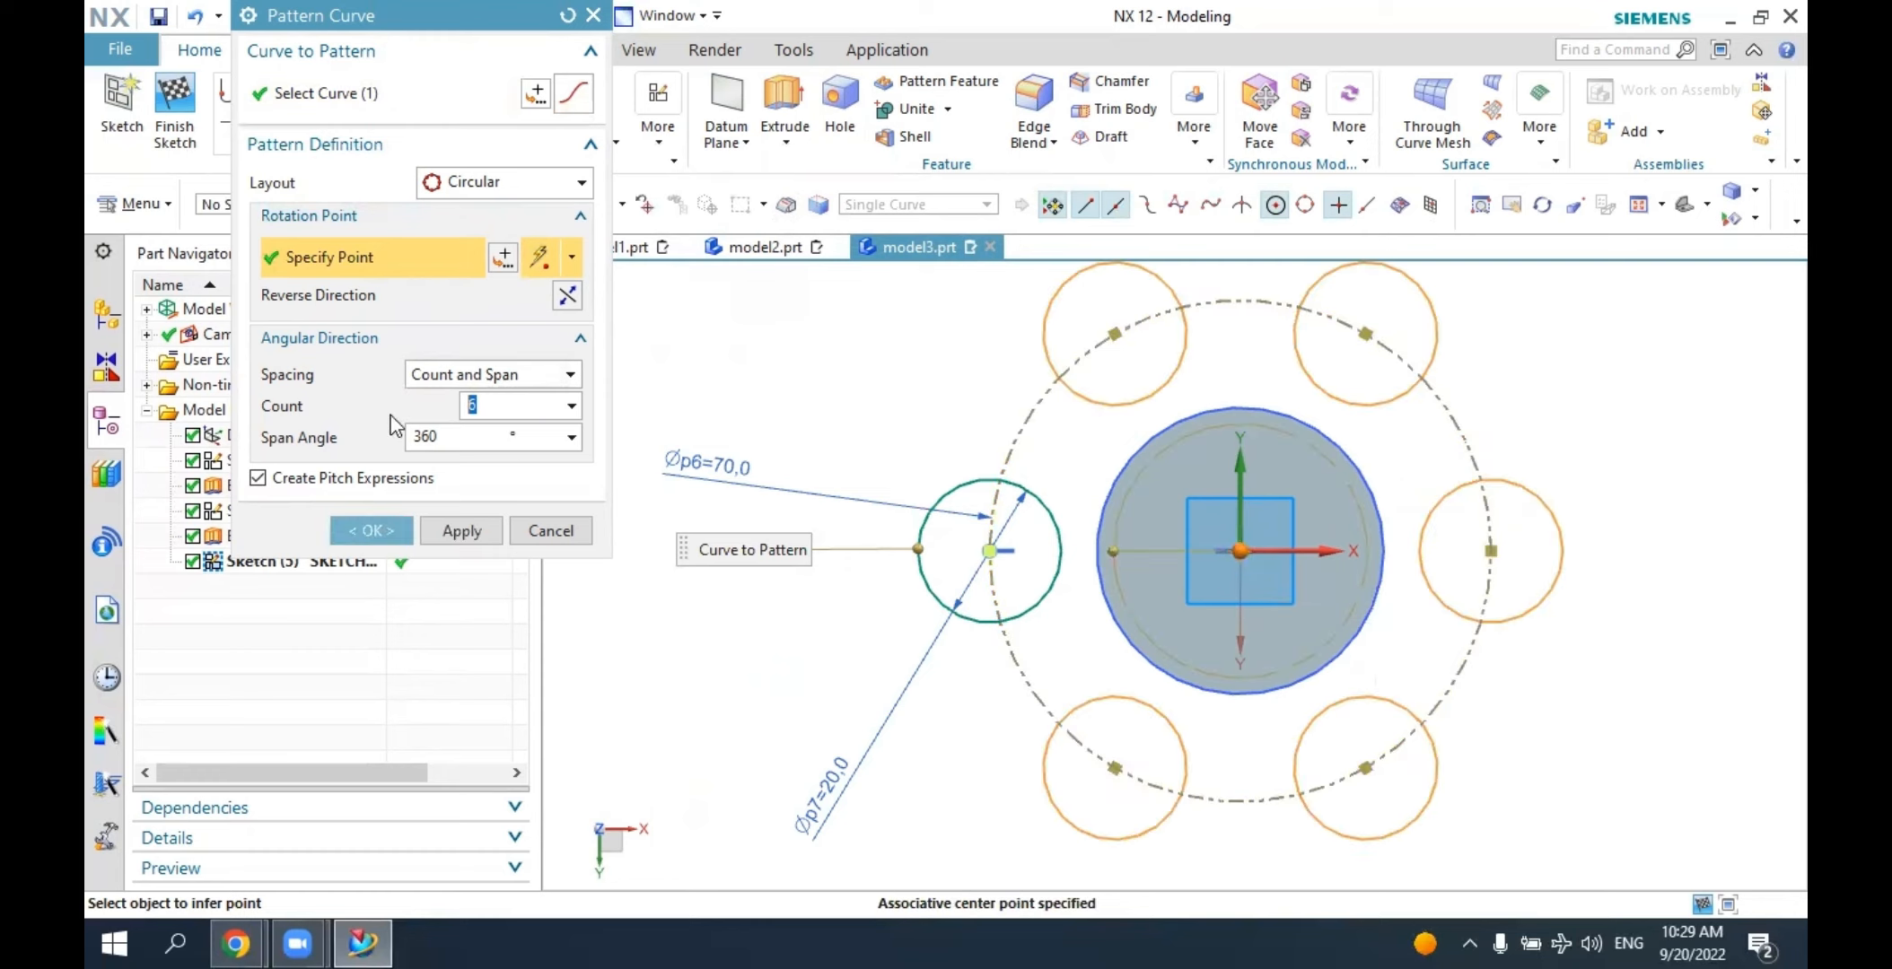
{"action": "key", "text": "Return"}
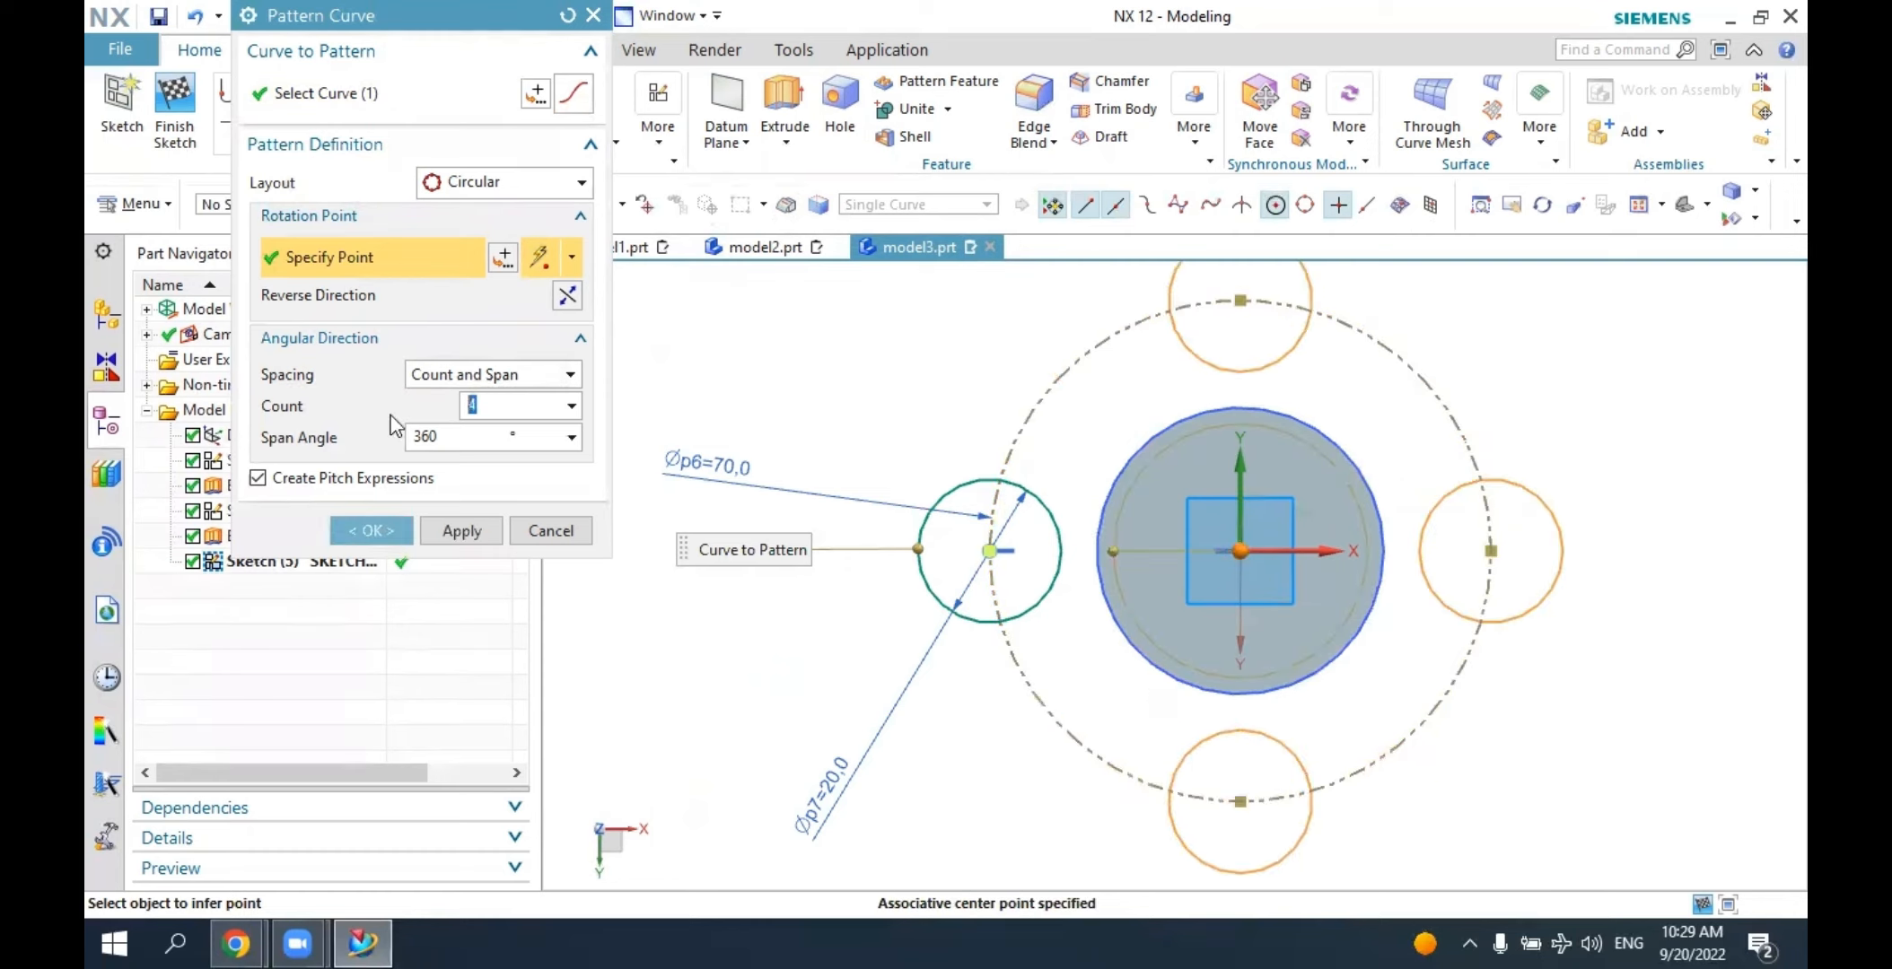
{"action": "scroll", "coordinate": [855, 680], "scroll_direction": "down", "scroll_amount": 2}
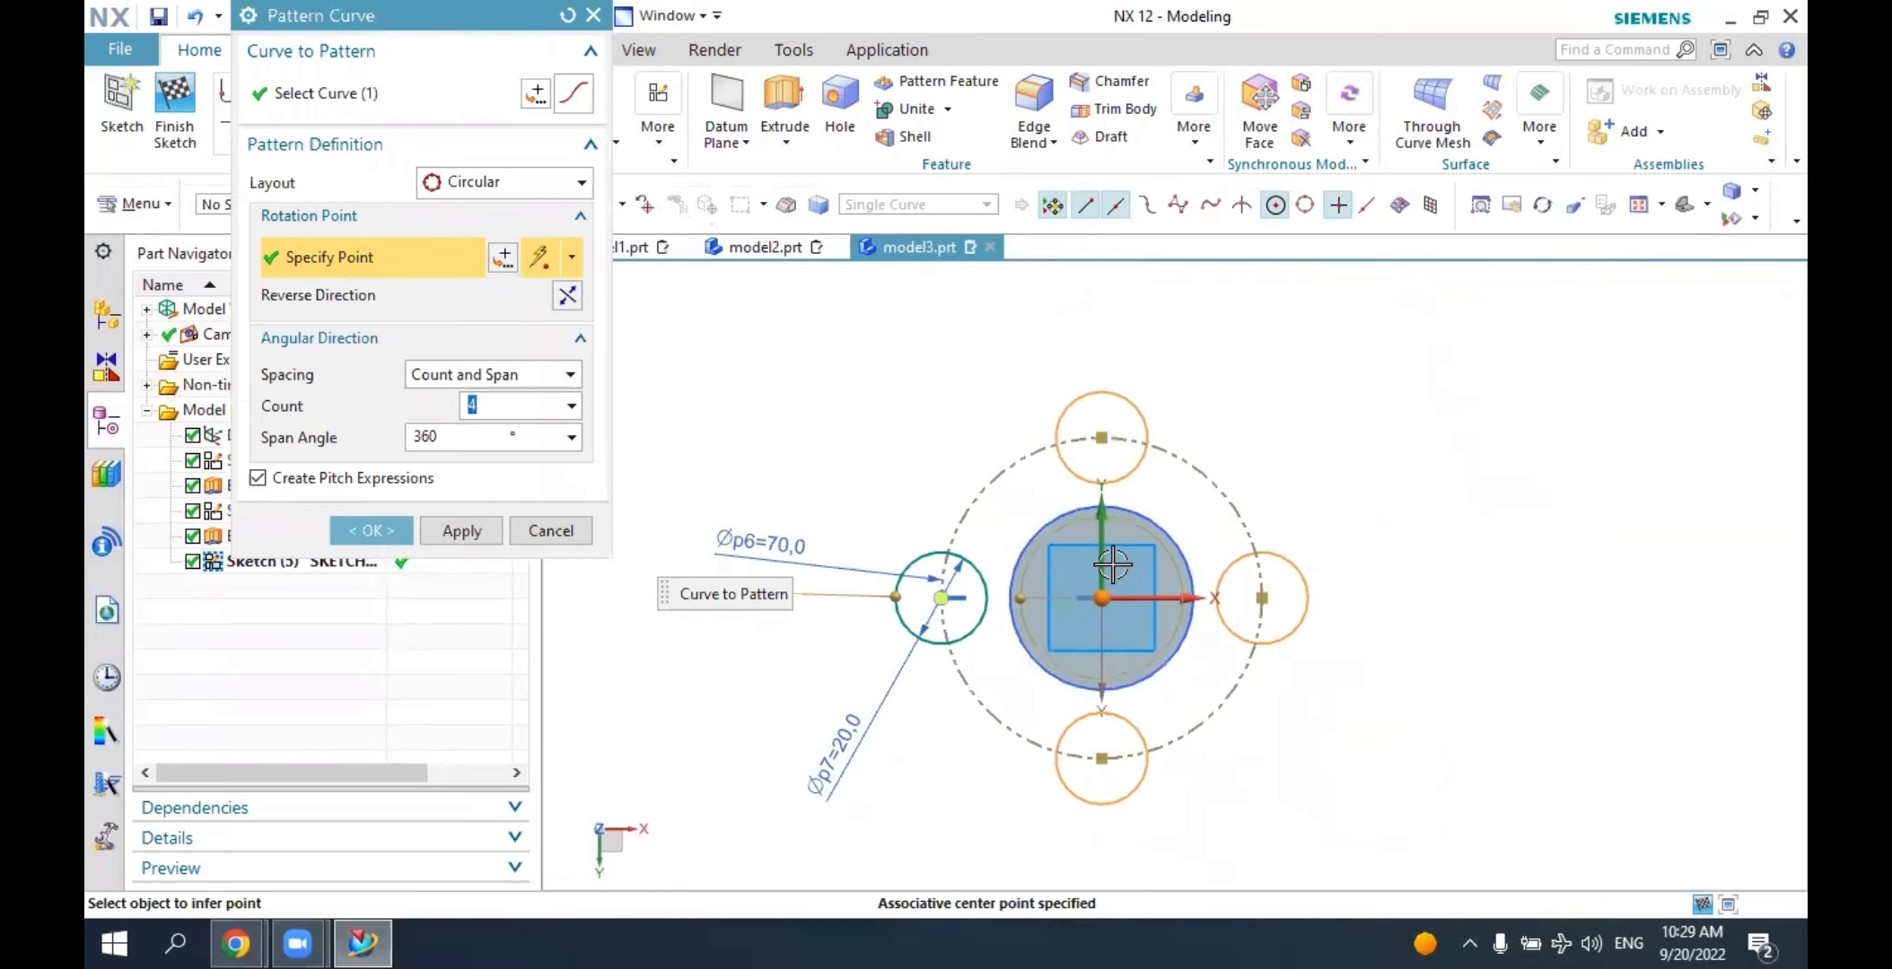
{"action": "left_click", "coordinate": [370, 530]}
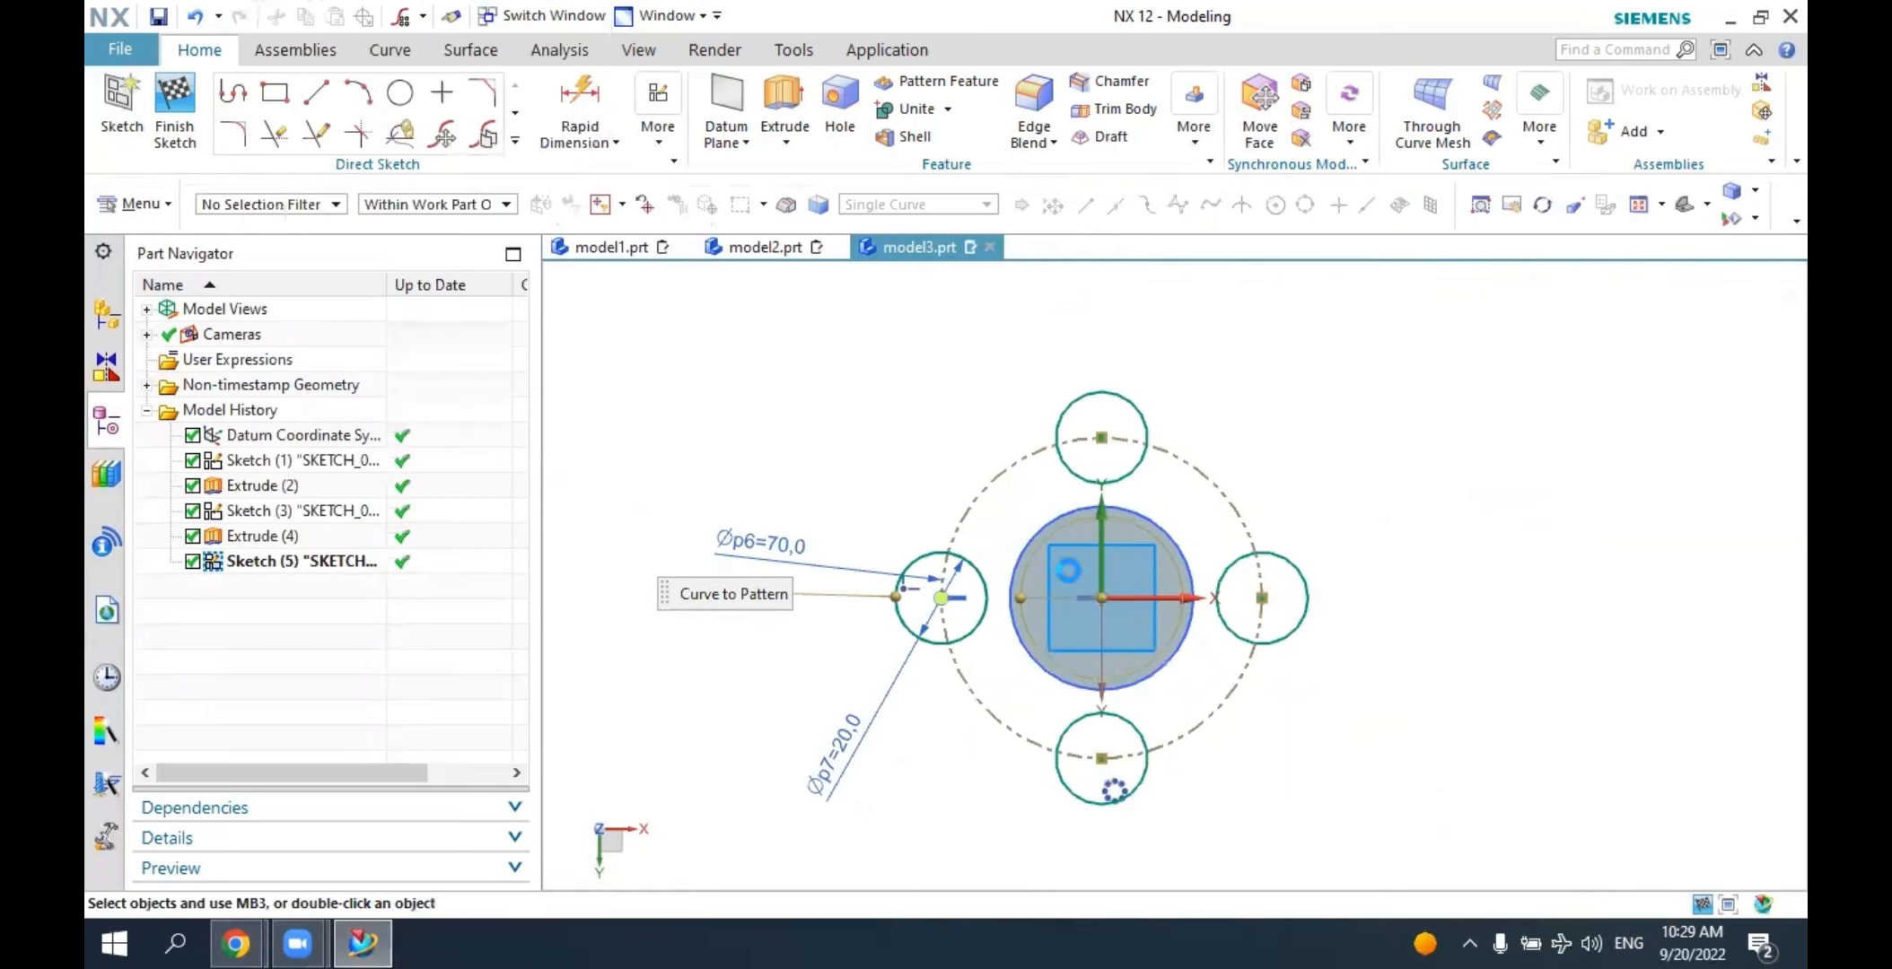
Draw an outer line tangent to the negative X circle and the positive Y circle.
{"action": "scroll", "coordinate": [1057, 585], "scroll_direction": "up", "scroll_amount": 1}
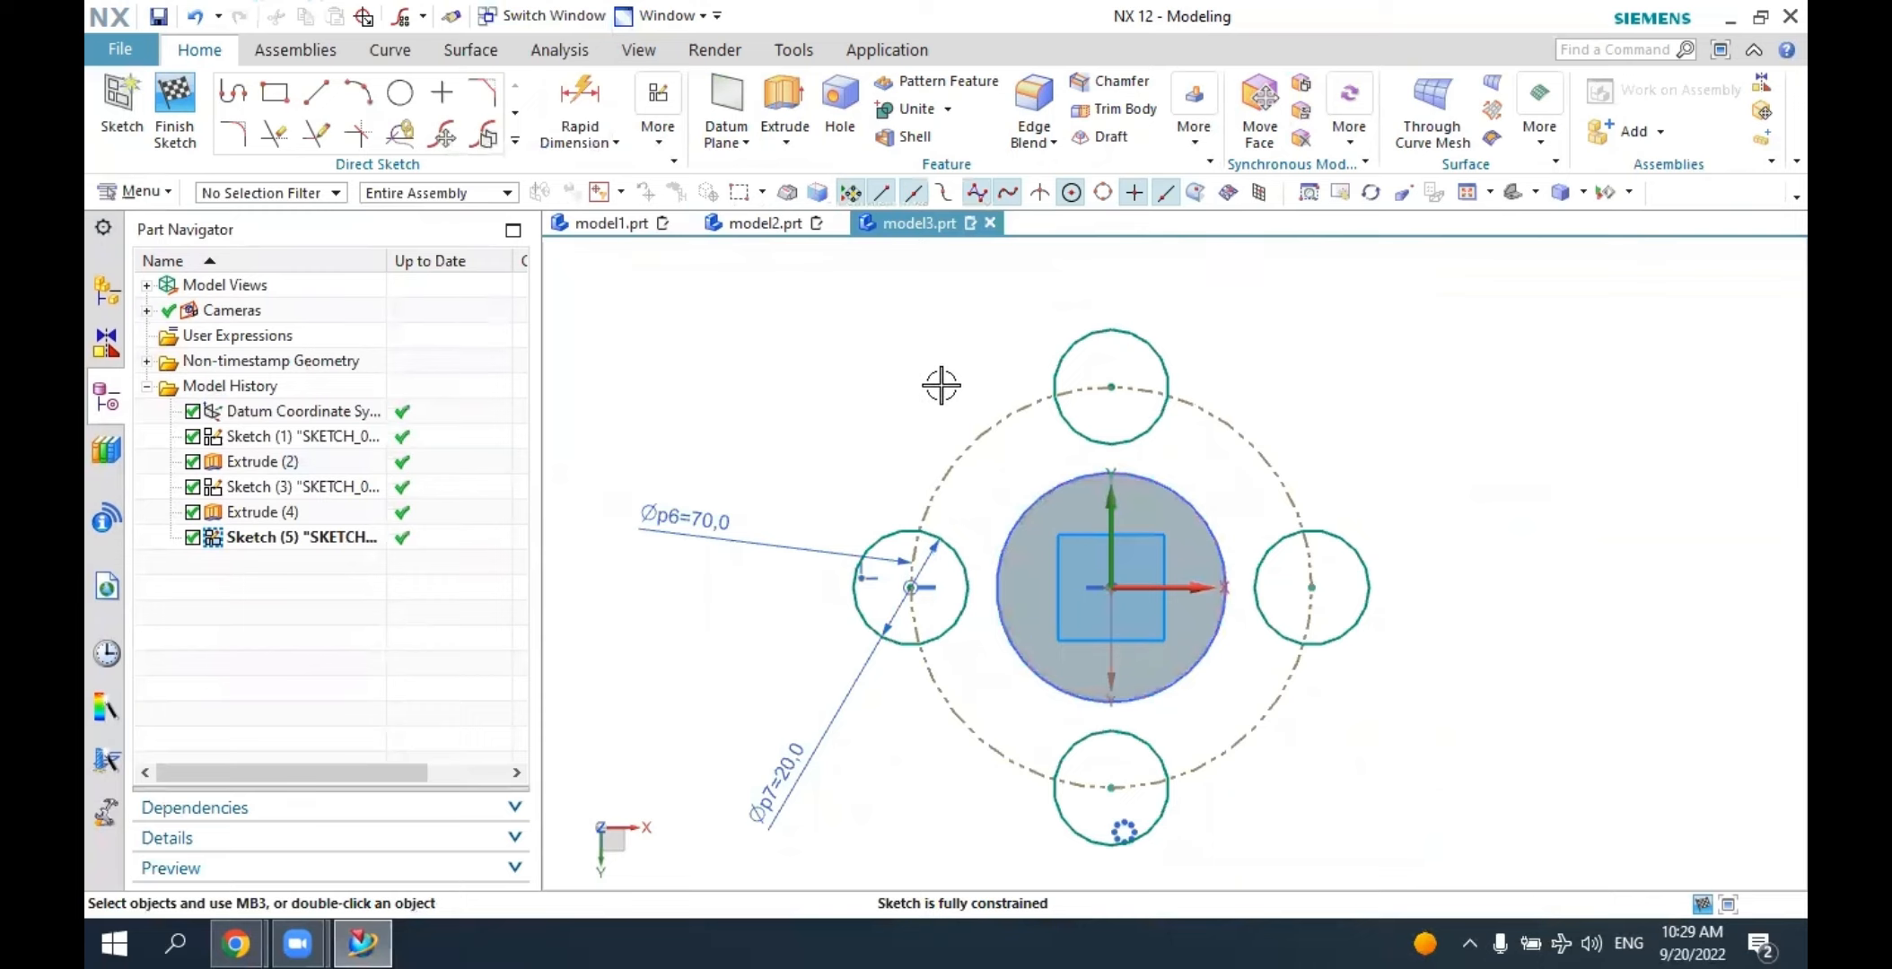
{"action": "left_click", "coordinate": [313, 105]}
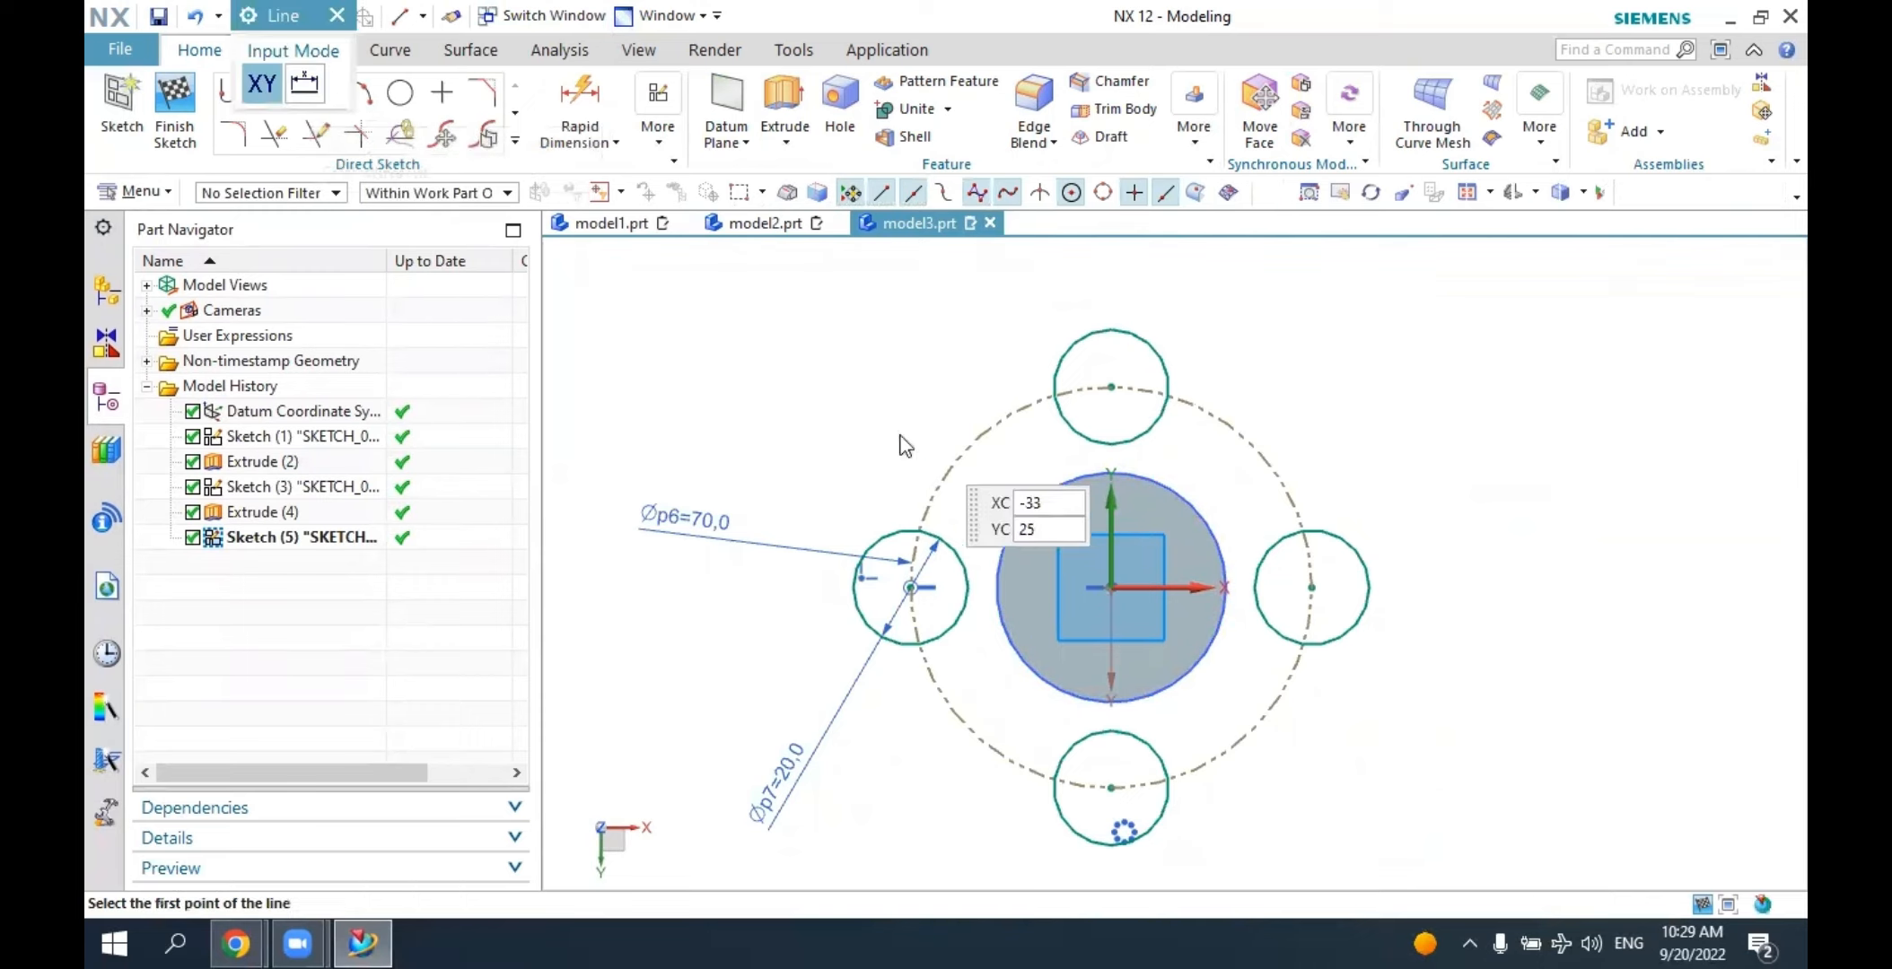
{"action": "left_click", "coordinate": [860, 564]}
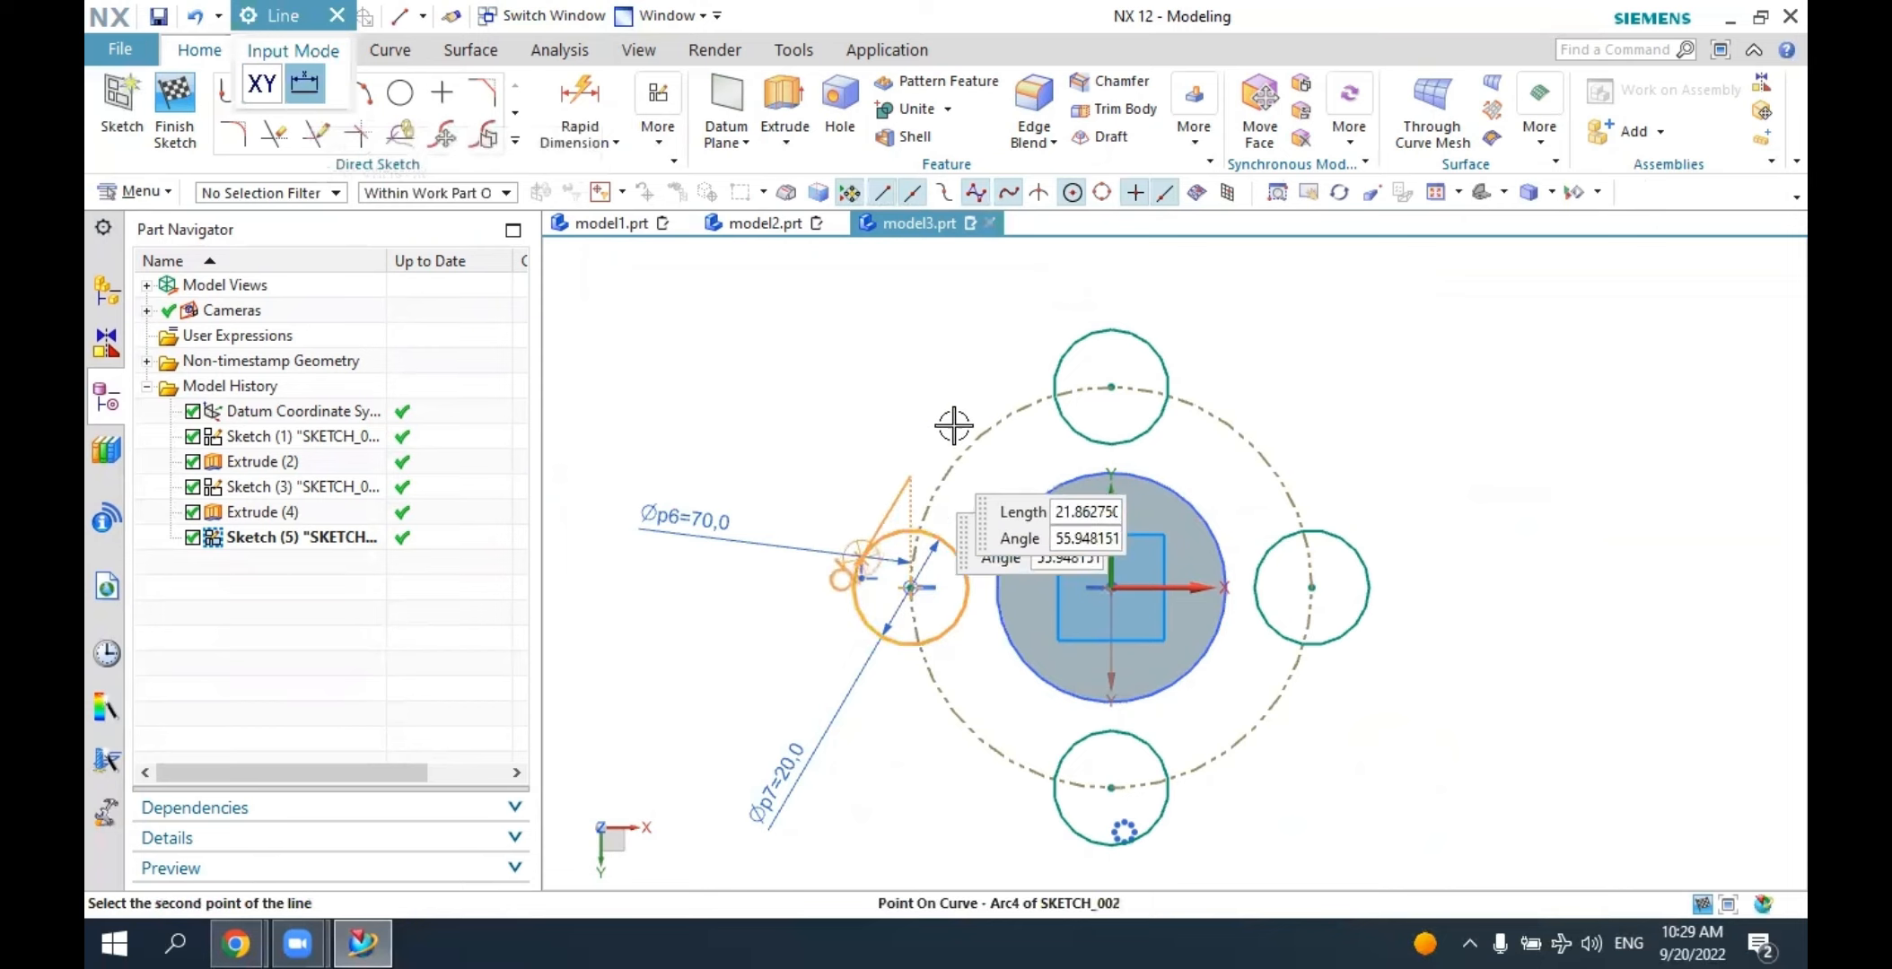
{"action": "left_click", "coordinate": [1088, 339]}
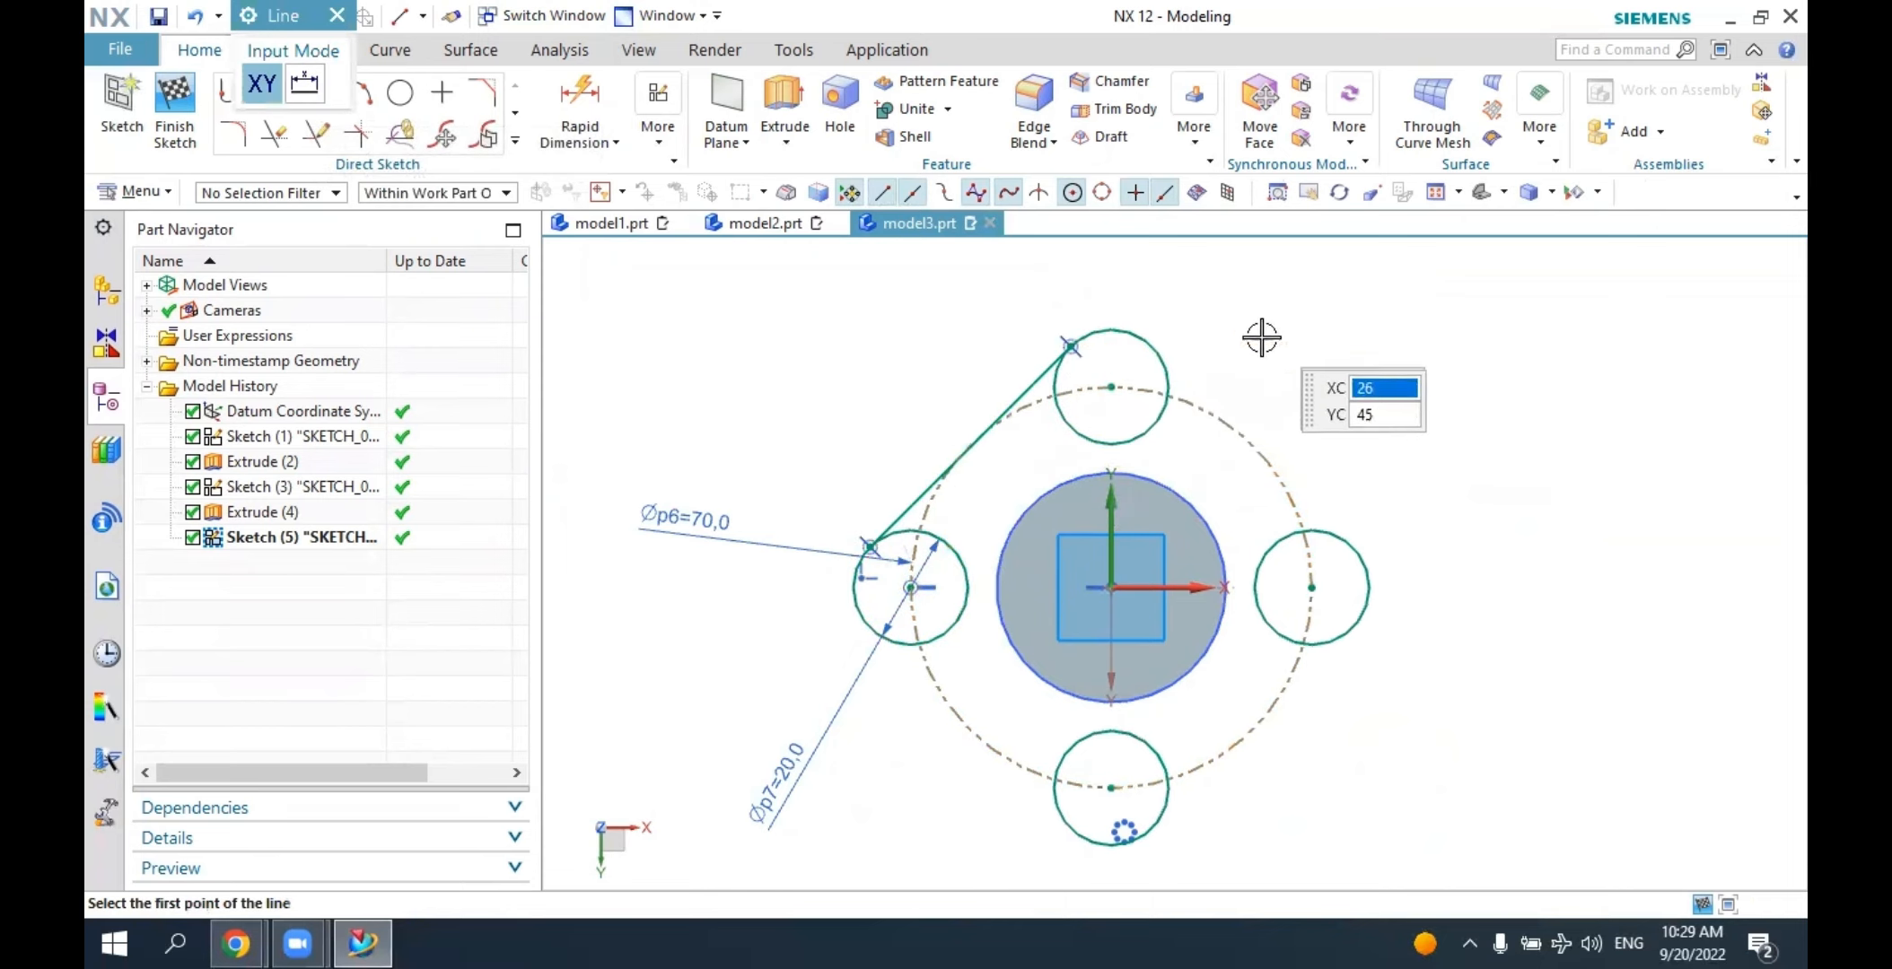
{"action": "left_click", "coordinate": [1156, 345]}
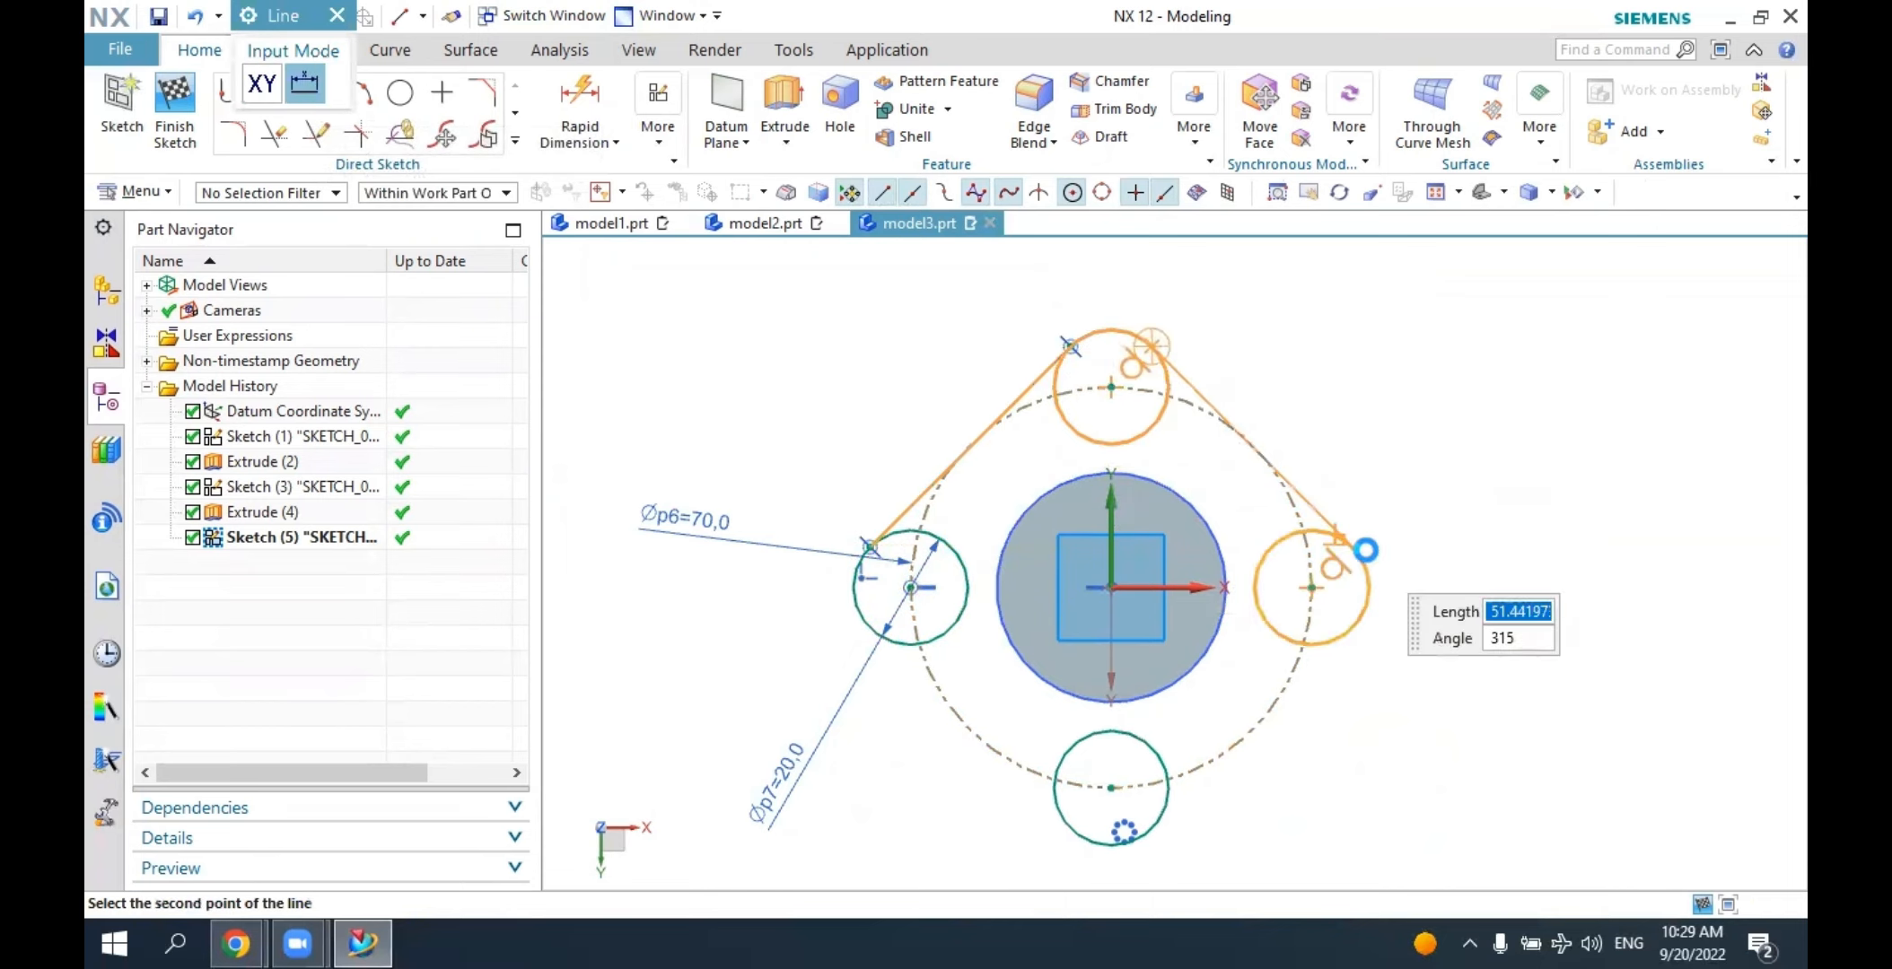
{"action": "left_click", "coordinate": [1357, 550]}
{"action": "key", "text": "ctrl+z"}
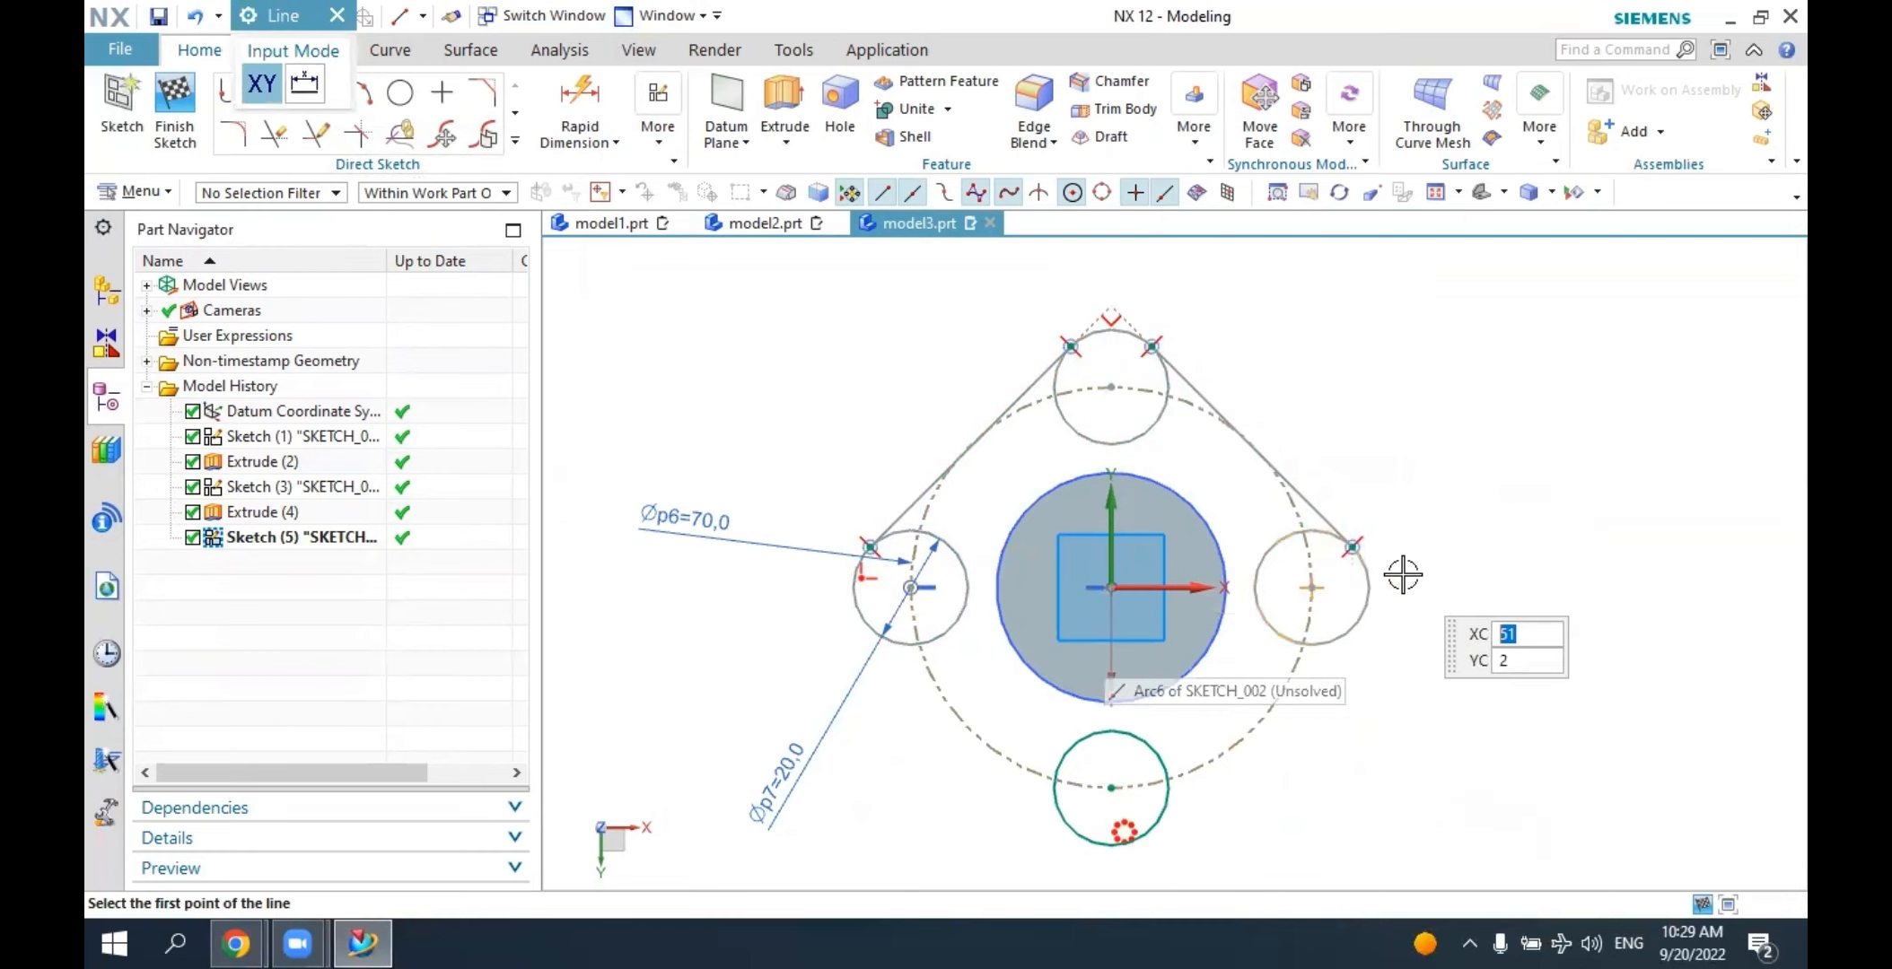
{"action": "left_click", "coordinate": [1158, 350]}
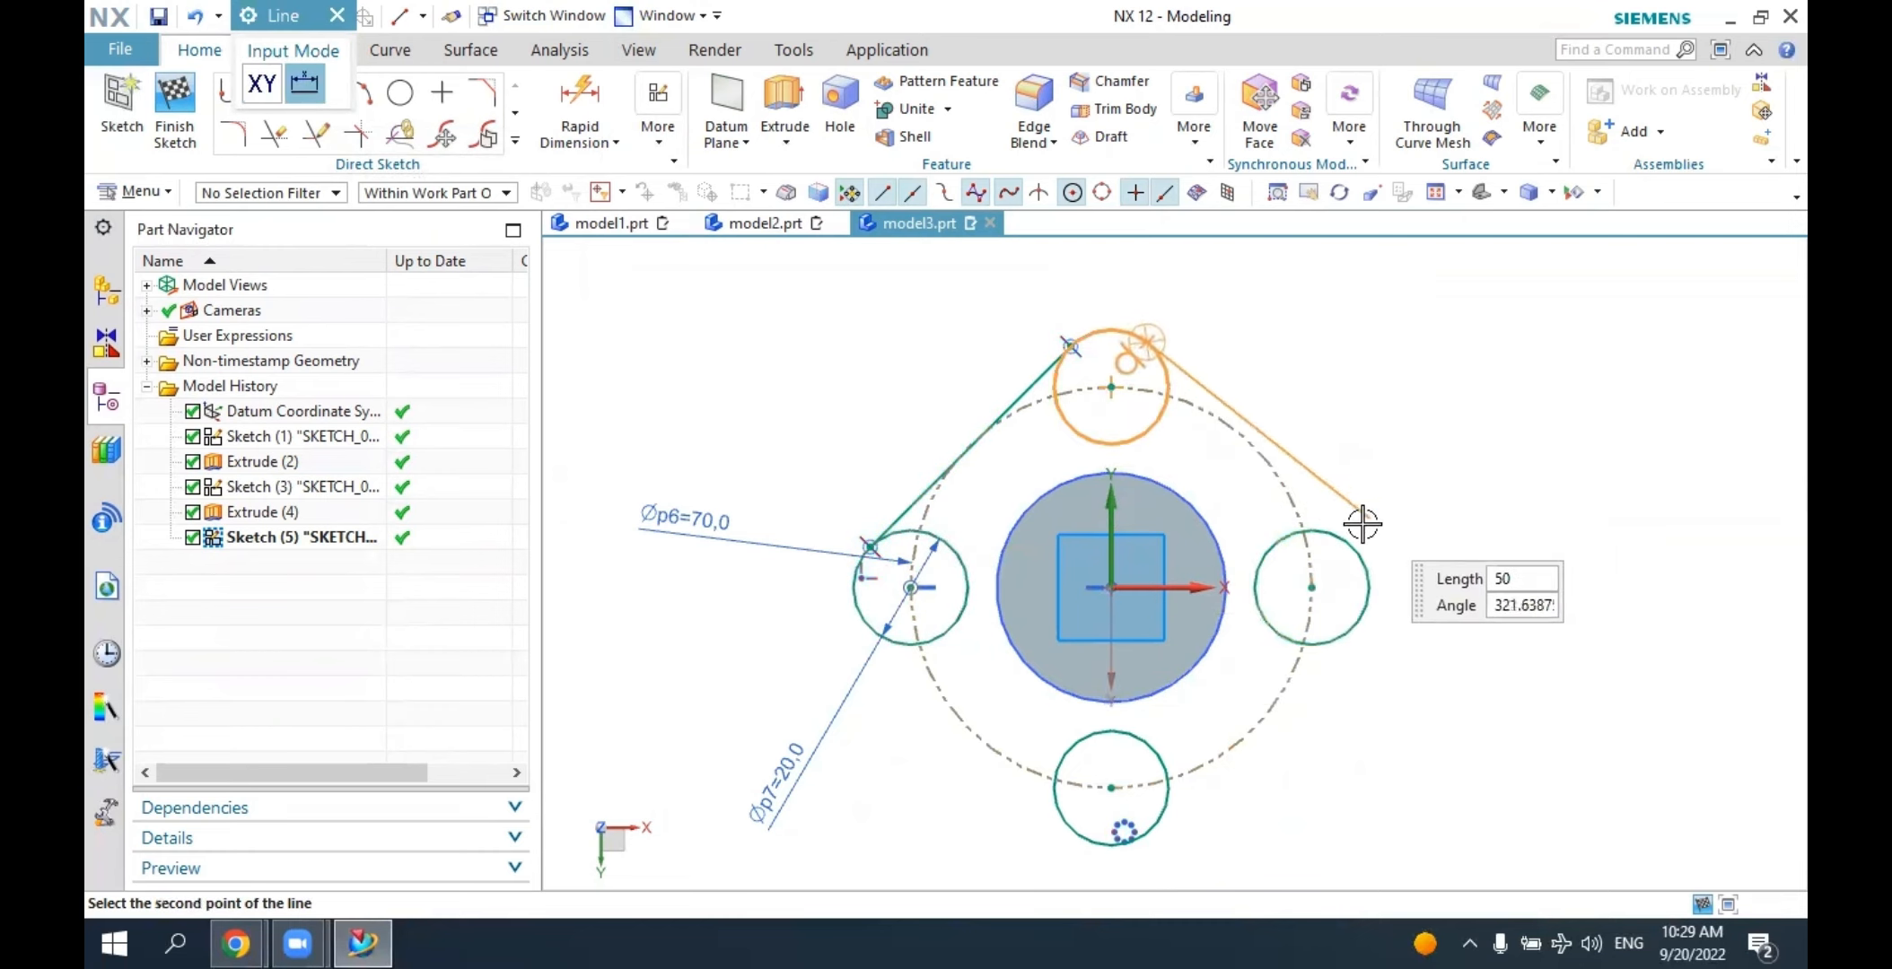
{"action": "left_click", "coordinate": [1355, 549]}
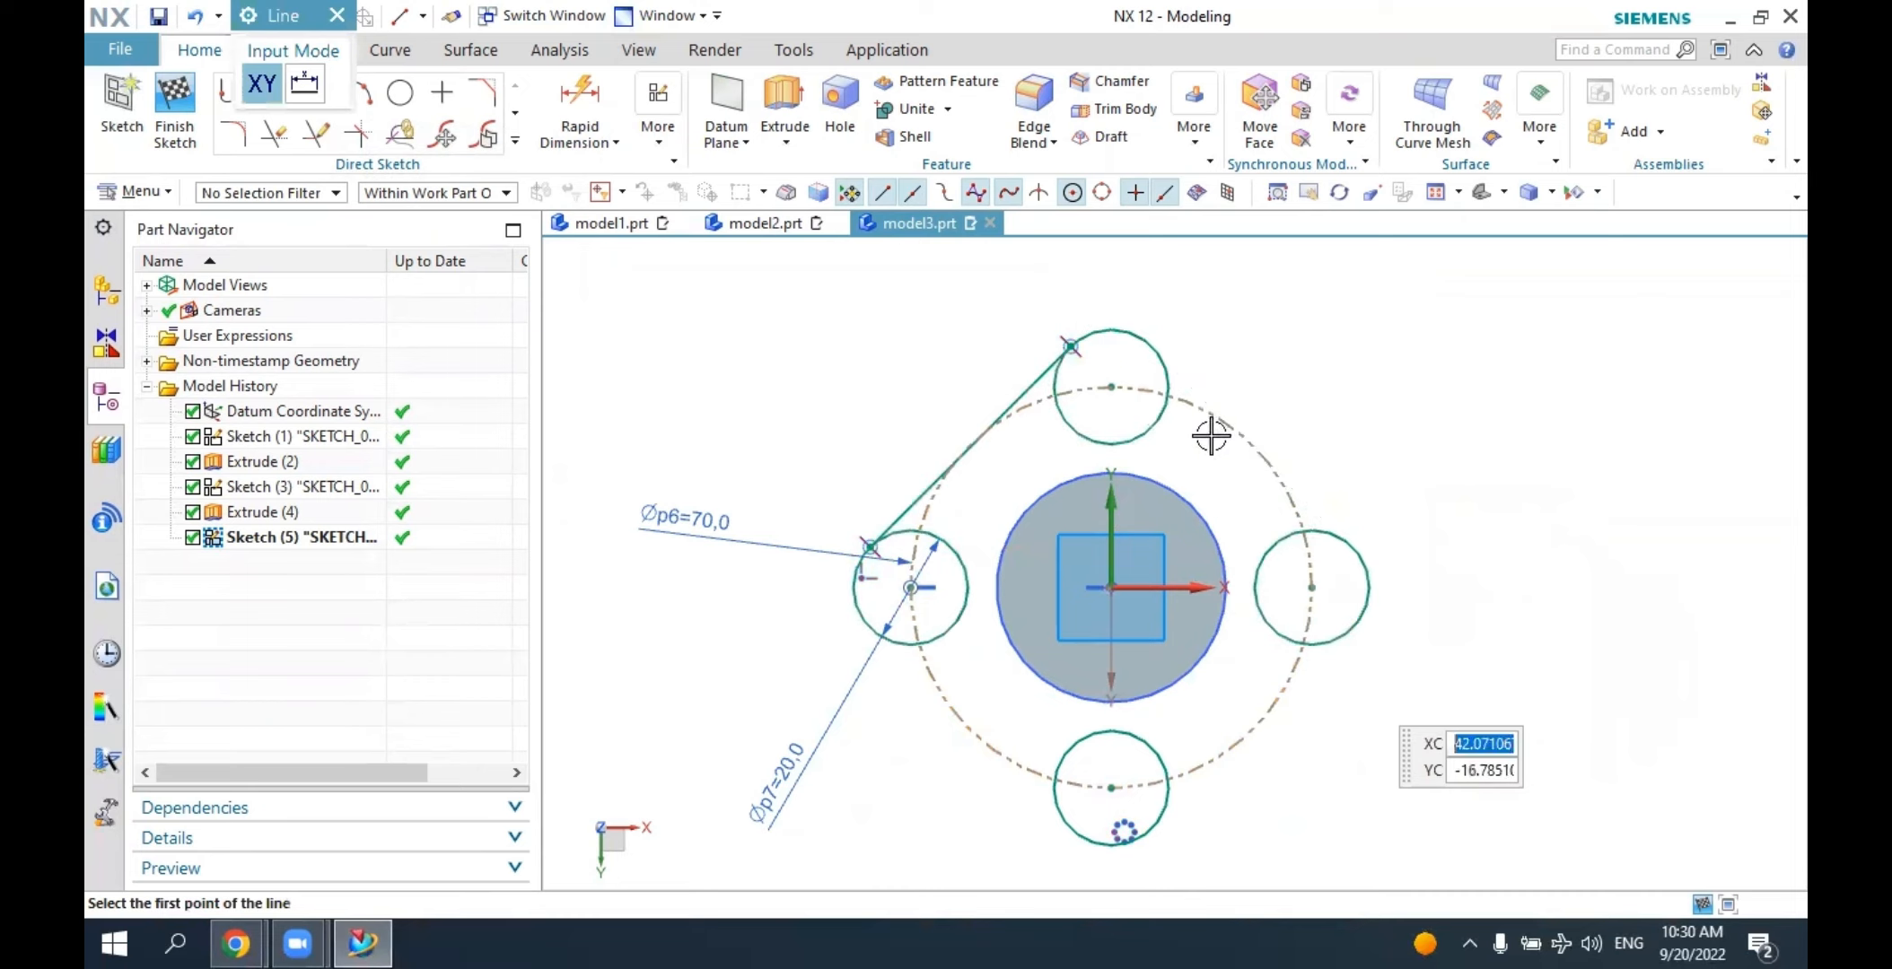
{"action": "key", "text": "ctrl+z"}
Draw the remaining three outer lines joining the neighbouring 20 mm circles, from the positive Y circle round to the negative X circle.
{"action": "left_click", "coordinate": [1161, 348]}
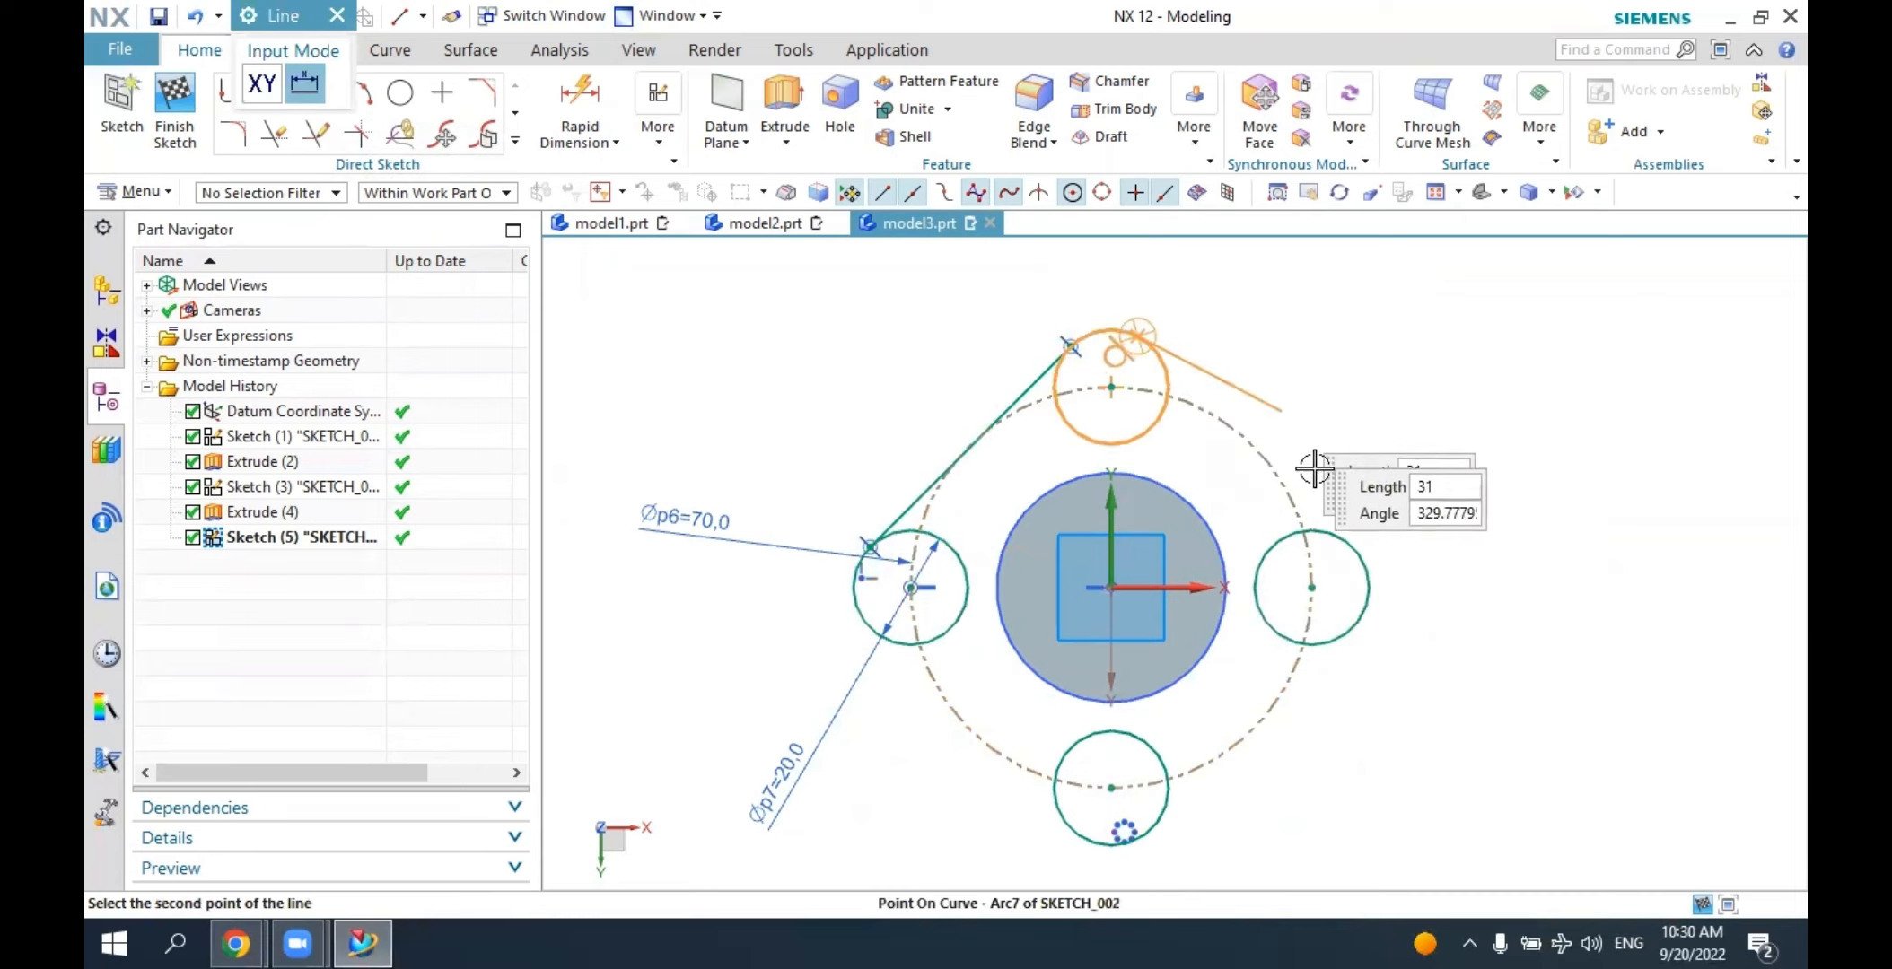
{"action": "left_click", "coordinate": [1346, 547]}
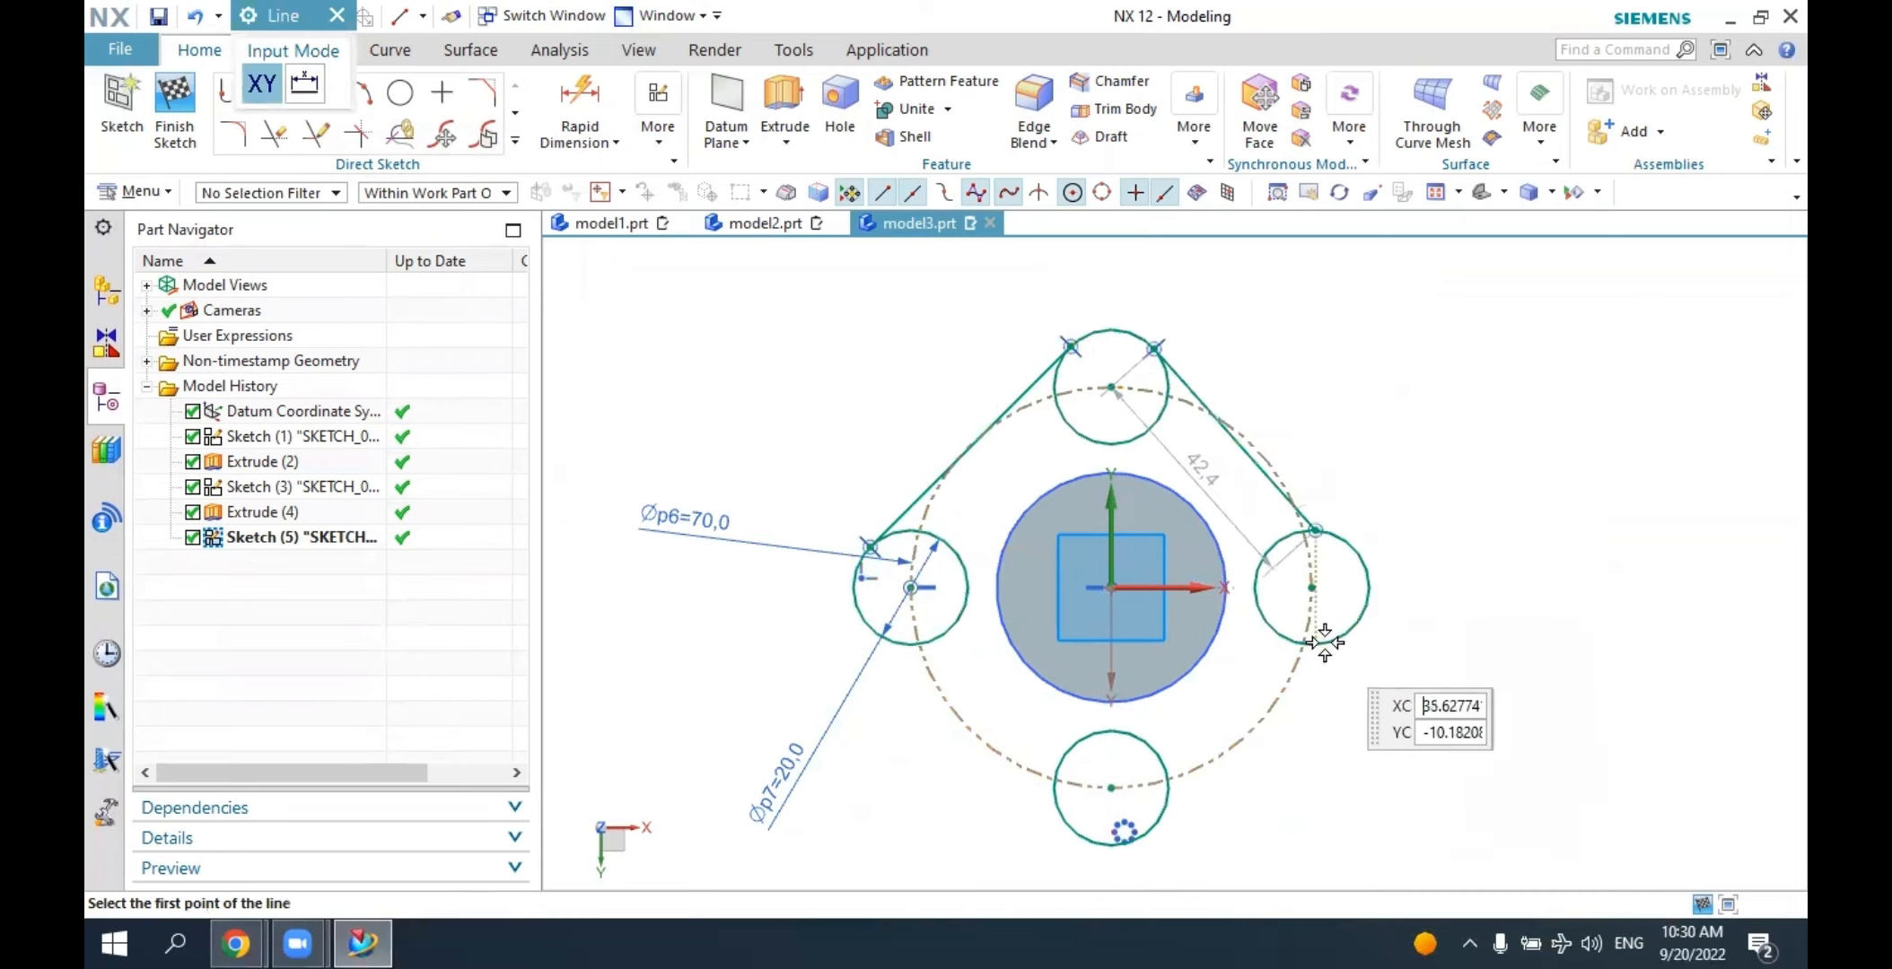
{"action": "left_click", "coordinate": [1351, 628]}
{"action": "left_click", "coordinate": [1169, 802]}
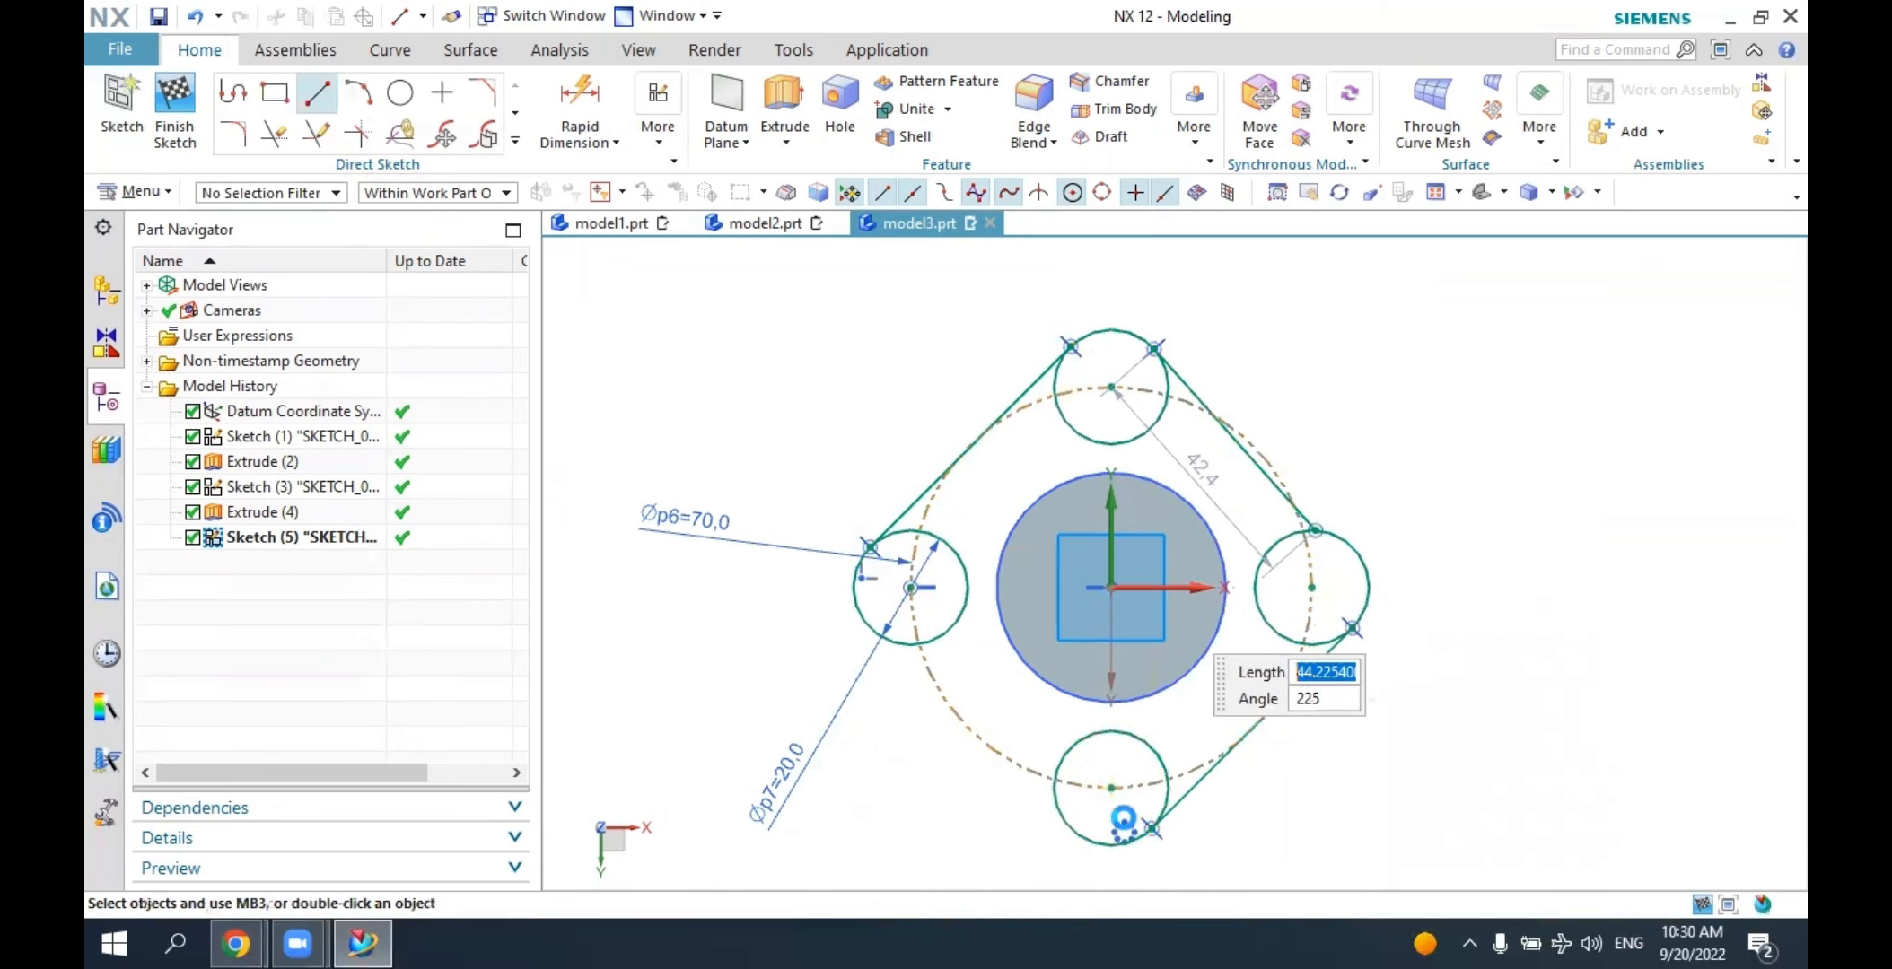
{"action": "left_click", "coordinate": [1059, 812]}
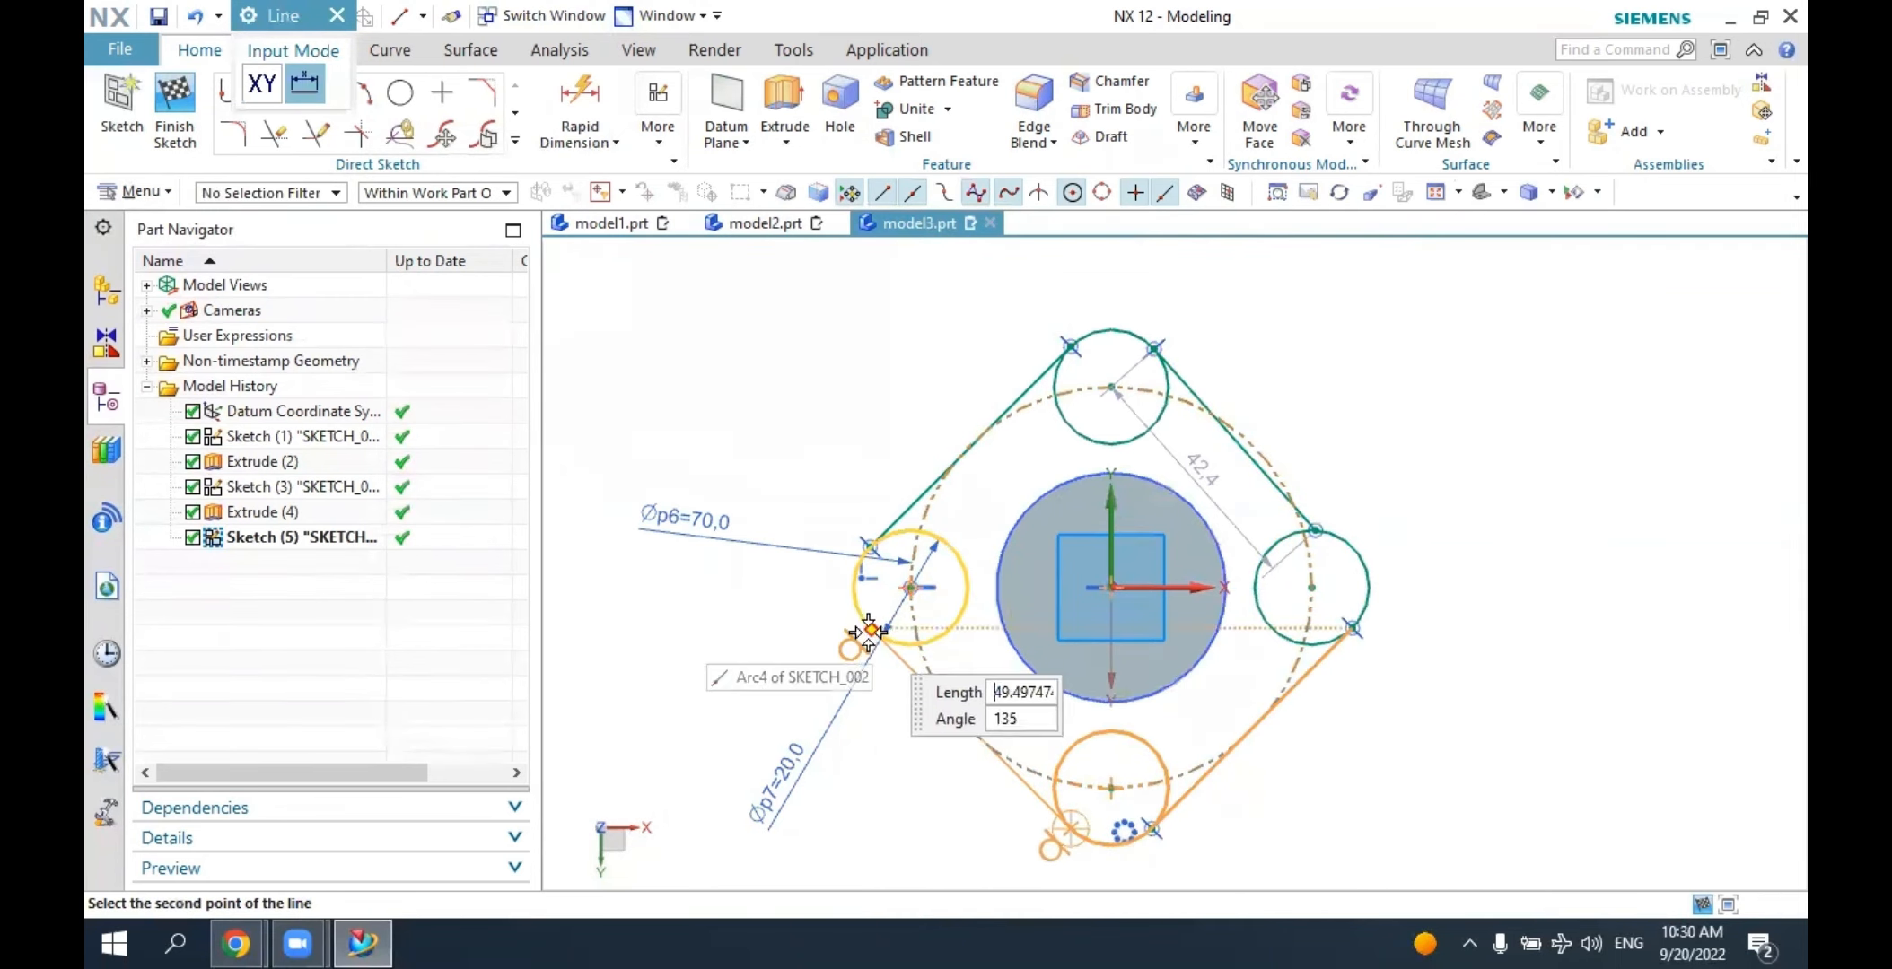
{"action": "left_click", "coordinate": [868, 630]}
{"action": "key", "text": "Escape"}
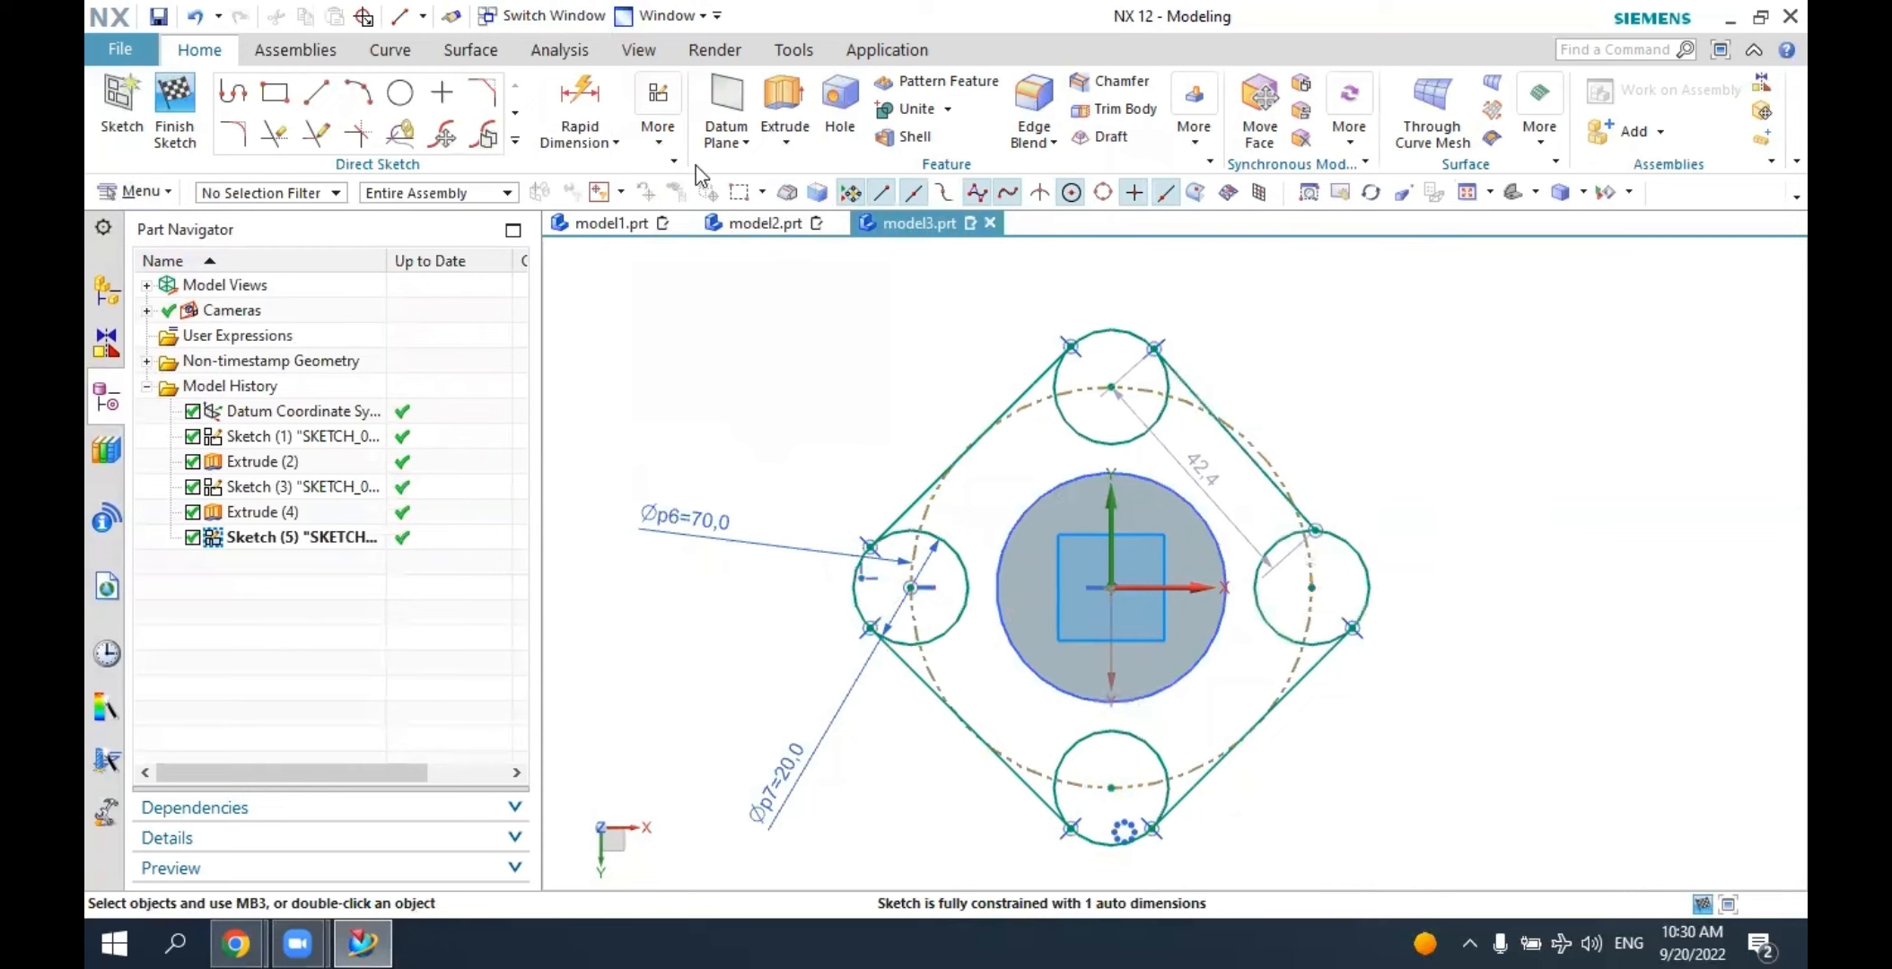
Apply a Tangent constraint between the positive X circle and the outer line coming from the positive Y circle.
{"action": "left_click", "coordinate": [664, 135]}
{"action": "left_click", "coordinate": [974, 199]}
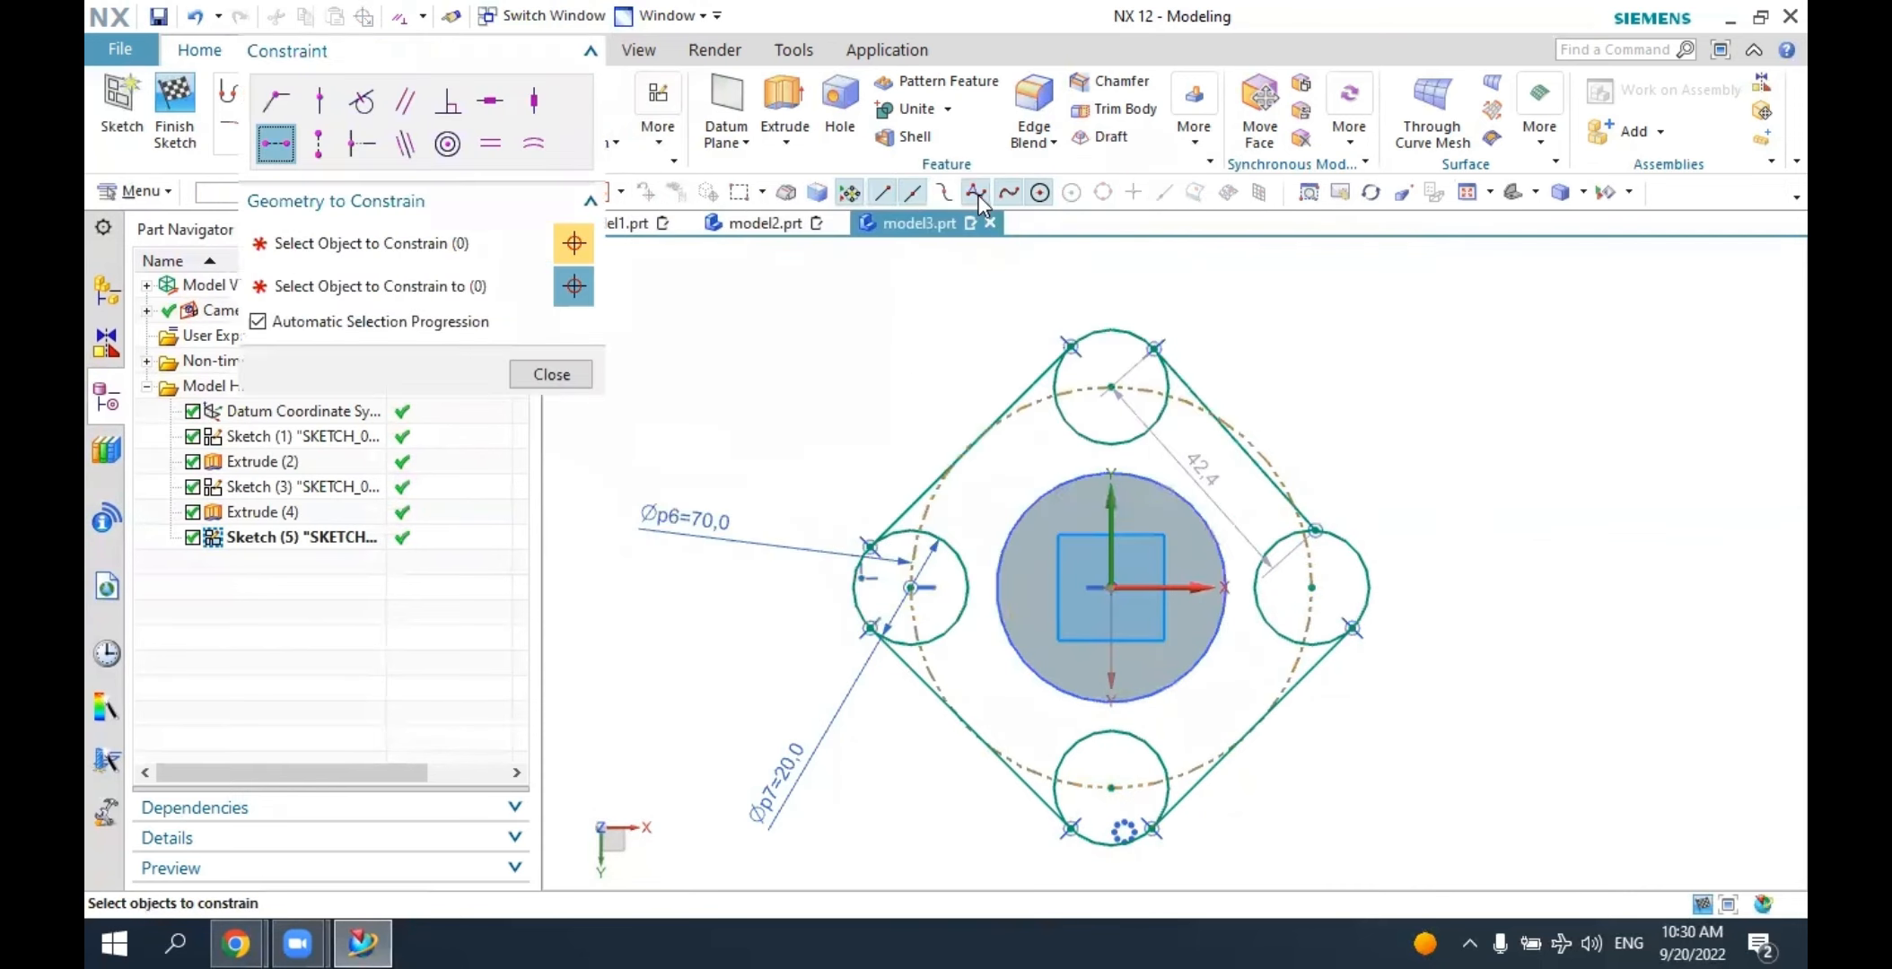
{"action": "left_click", "coordinate": [362, 100]}
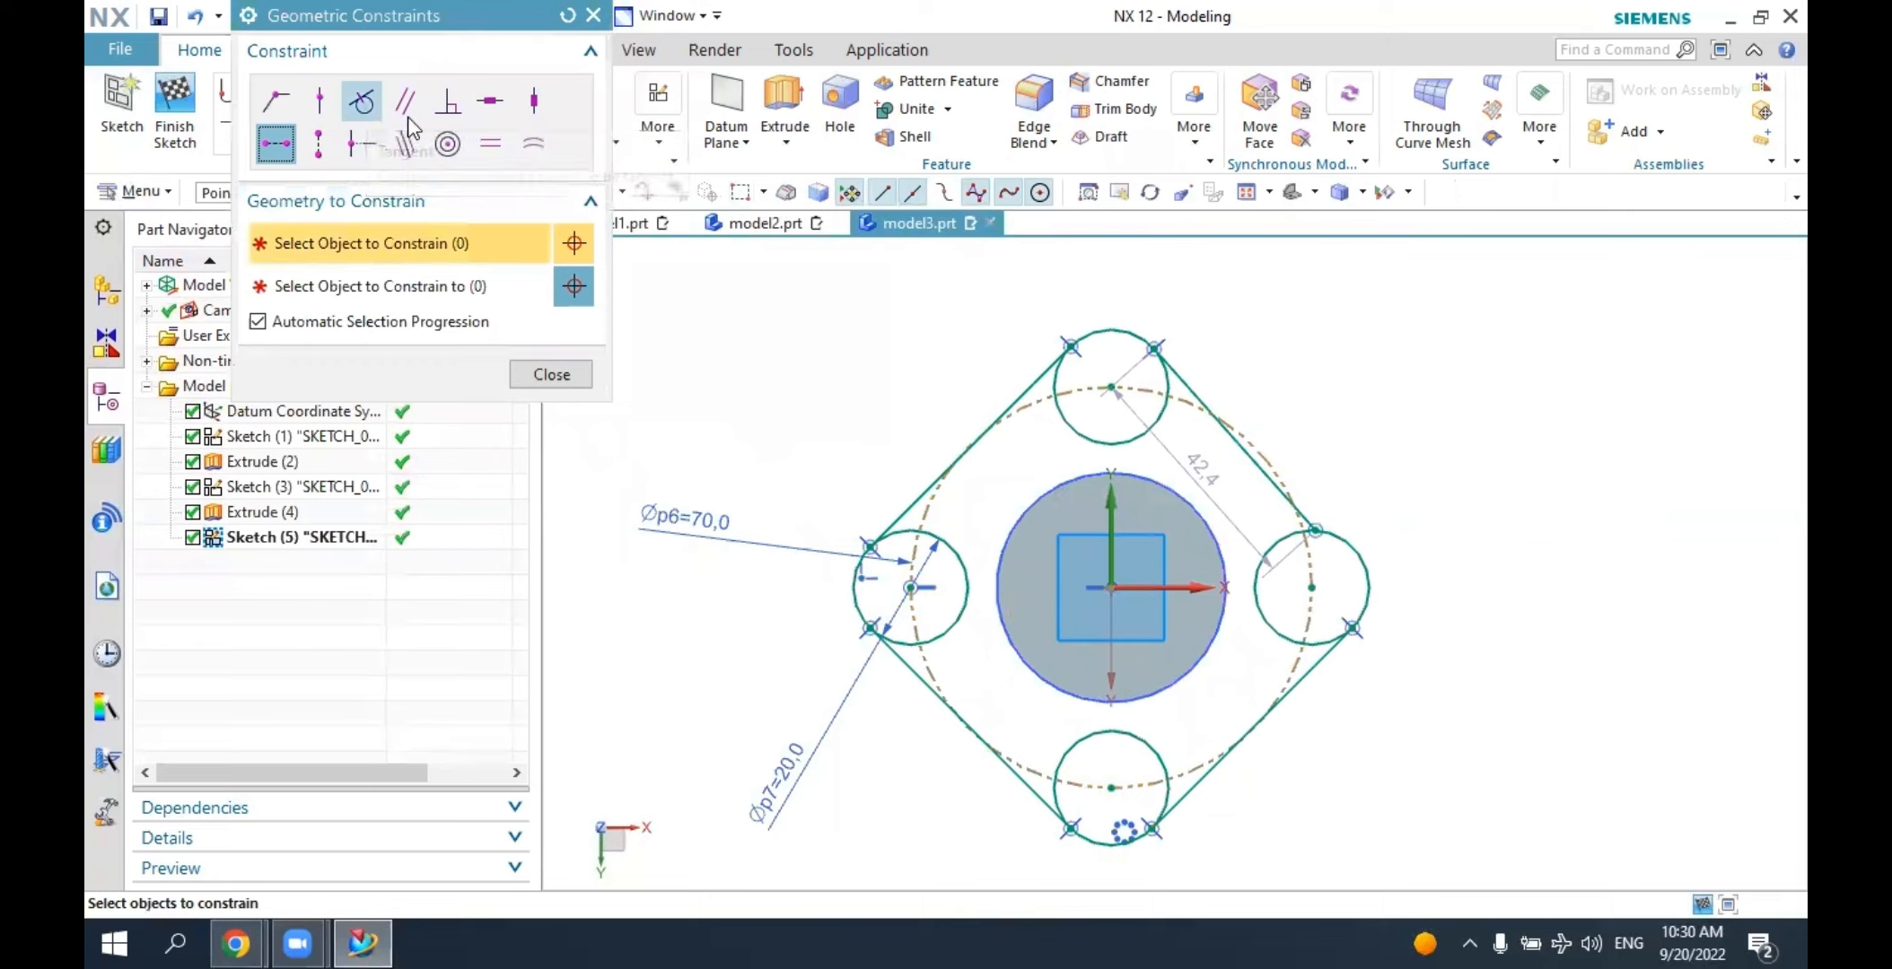
{"action": "left_click", "coordinate": [1328, 517]}
{"action": "left_click", "coordinate": [1351, 537]}
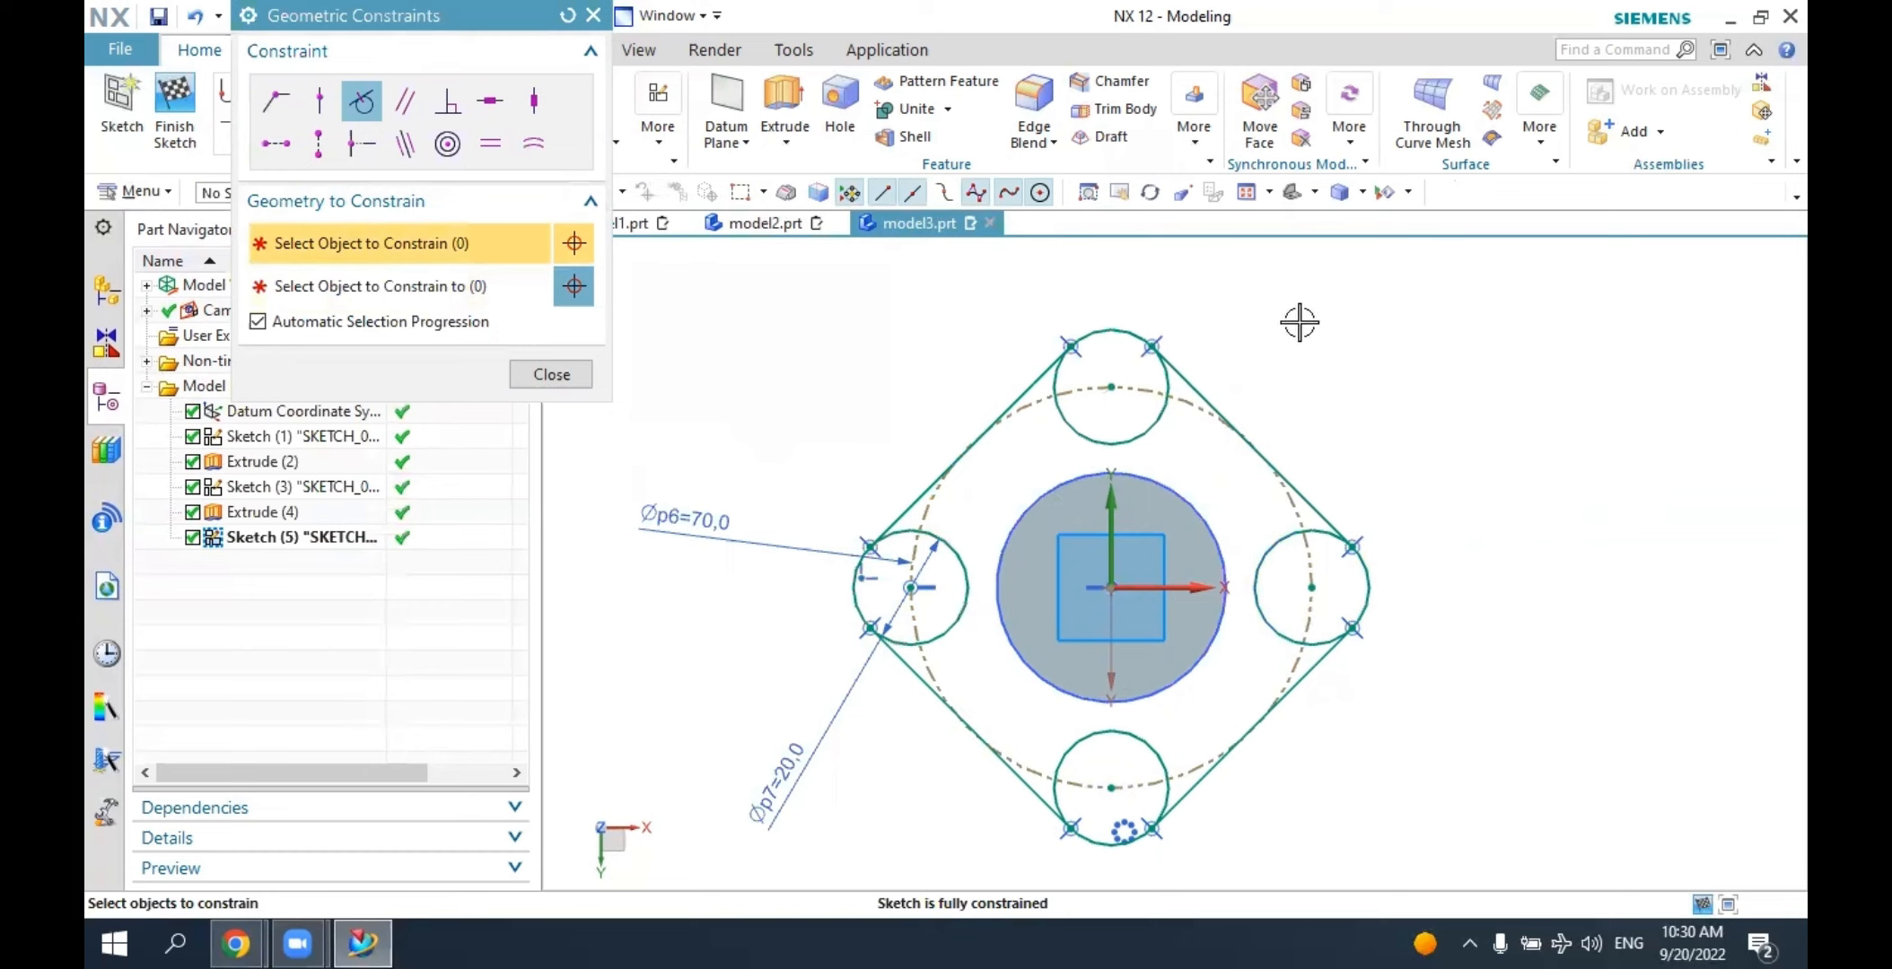
{"action": "left_click", "coordinate": [585, 374]}
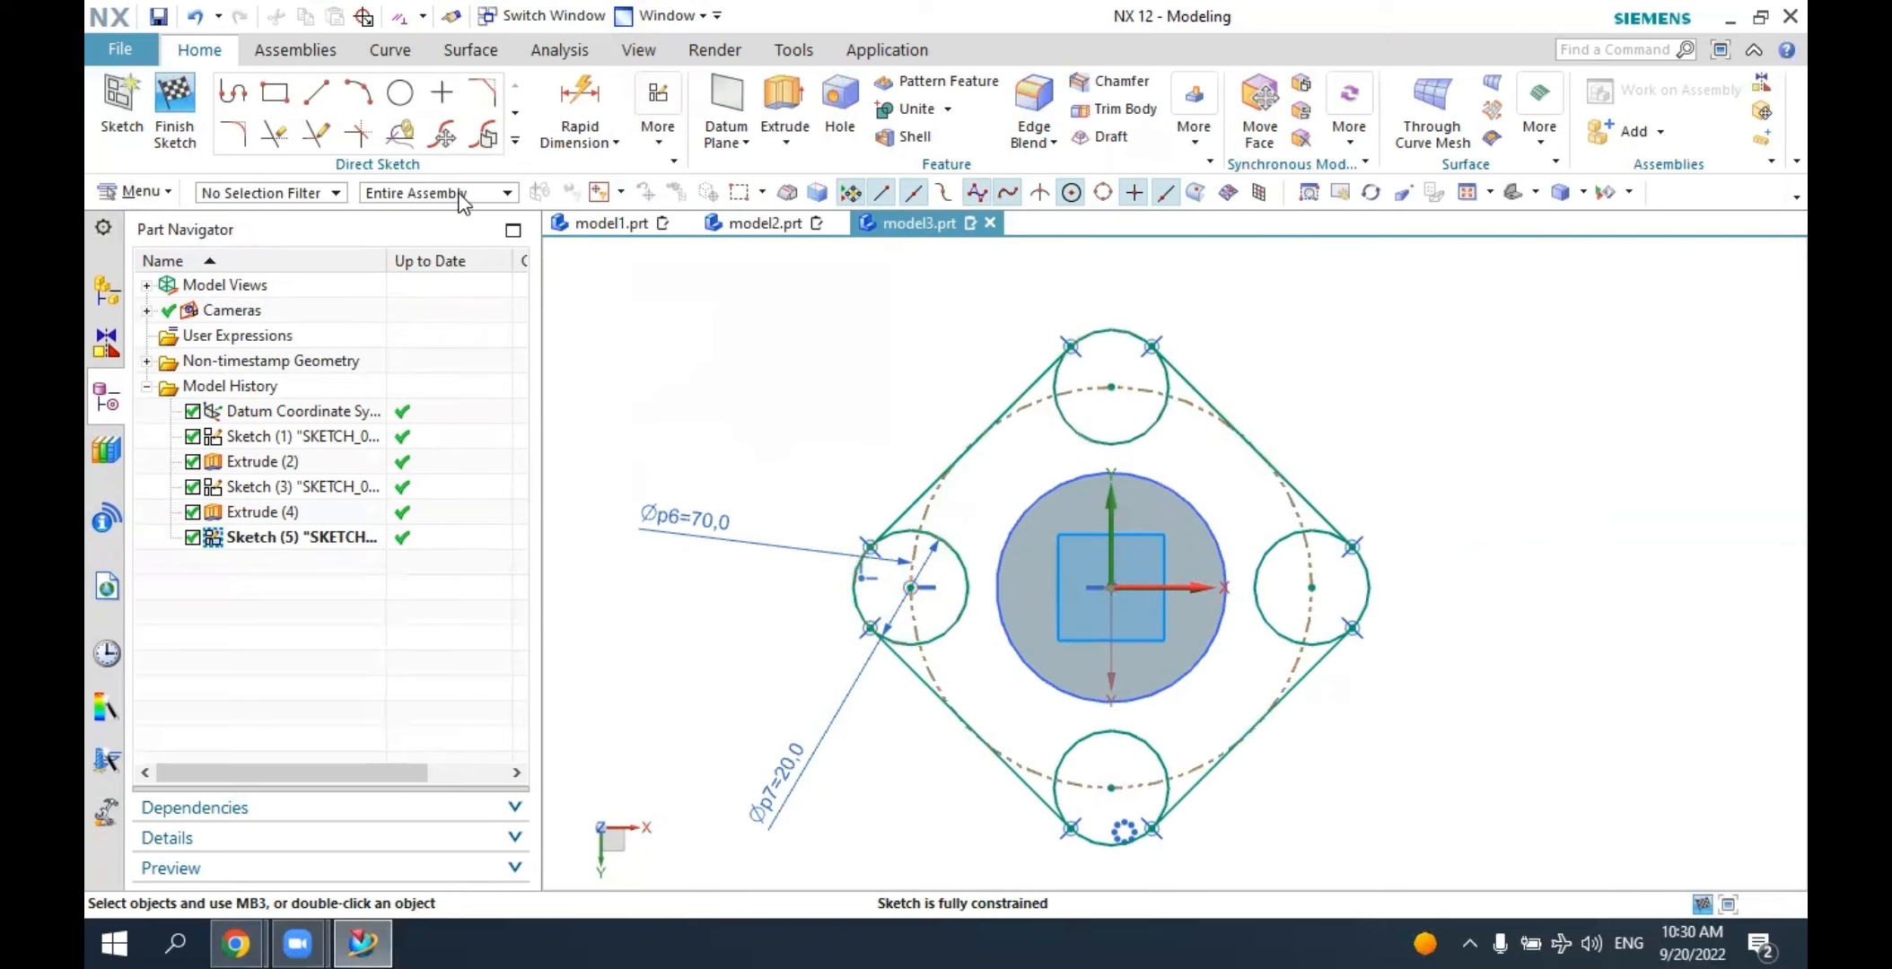
Trim away the inner arcs of the four 20 mm circles with Quick Trim, clearing the negative X circle up to its tangent lines.
{"action": "left_click", "coordinate": [274, 135]}
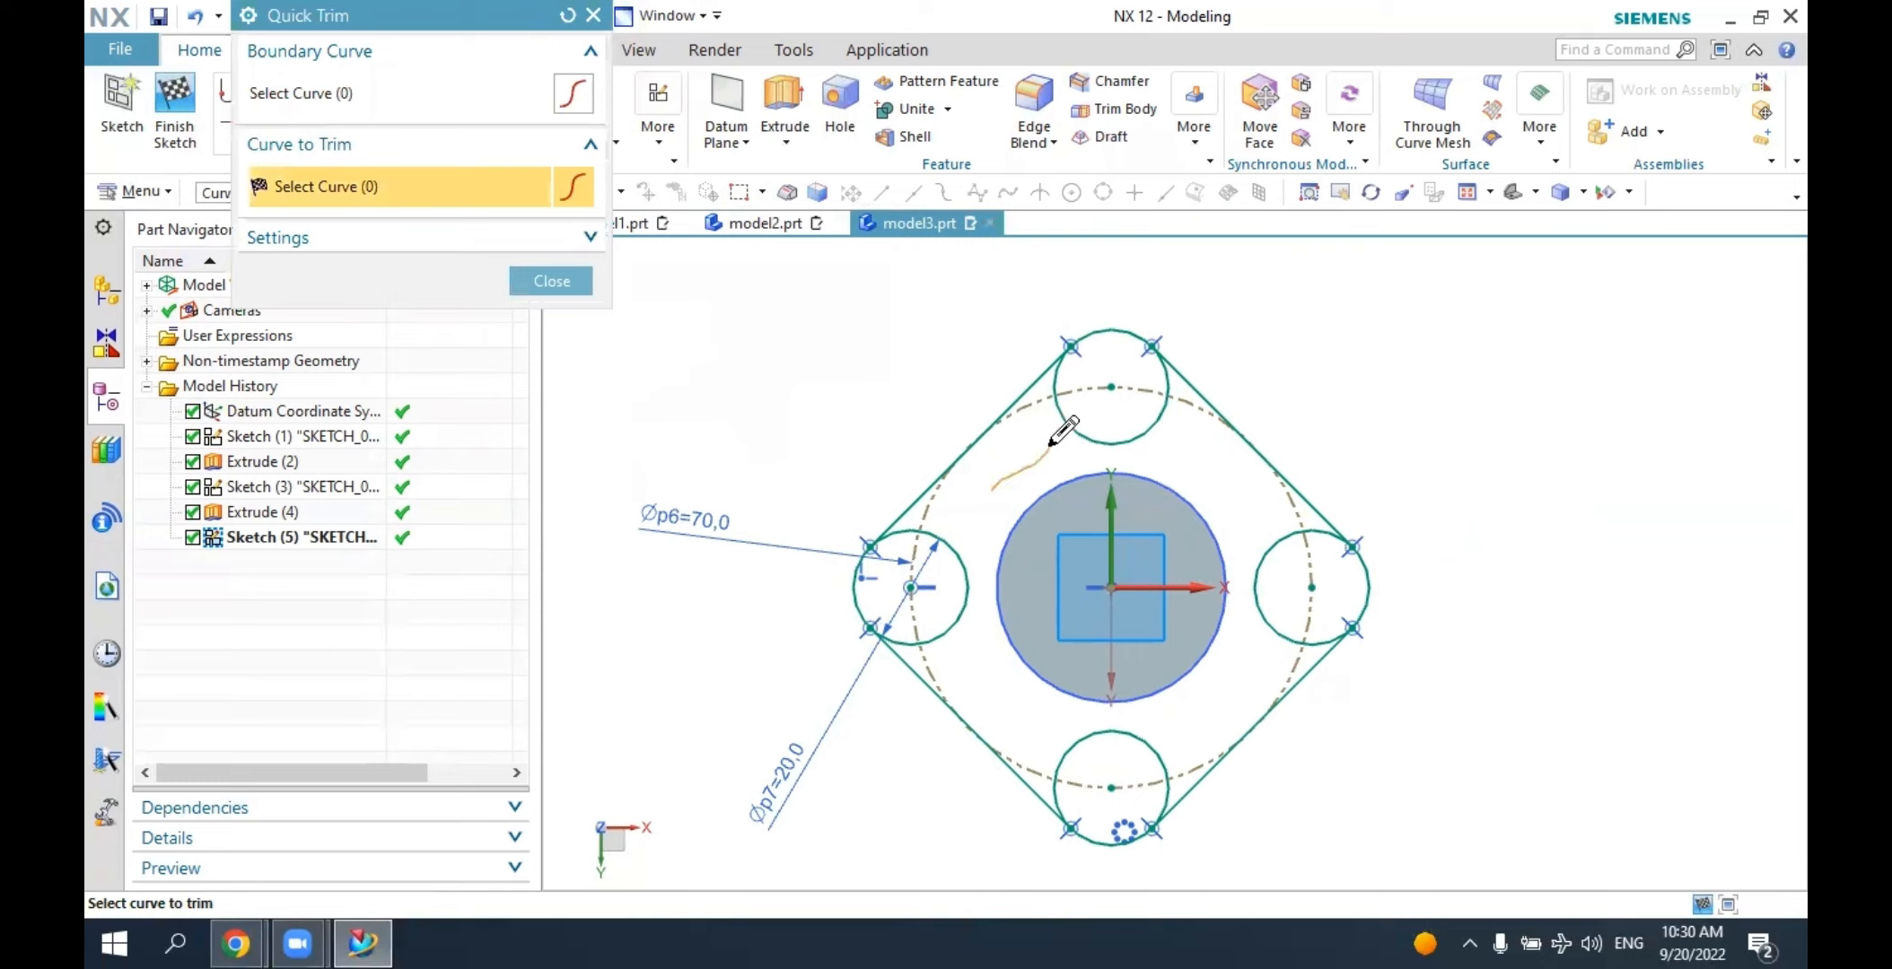
{"action": "left_click_drag", "start_coordinate": [1050, 445], "coordinate": [1104, 414]}
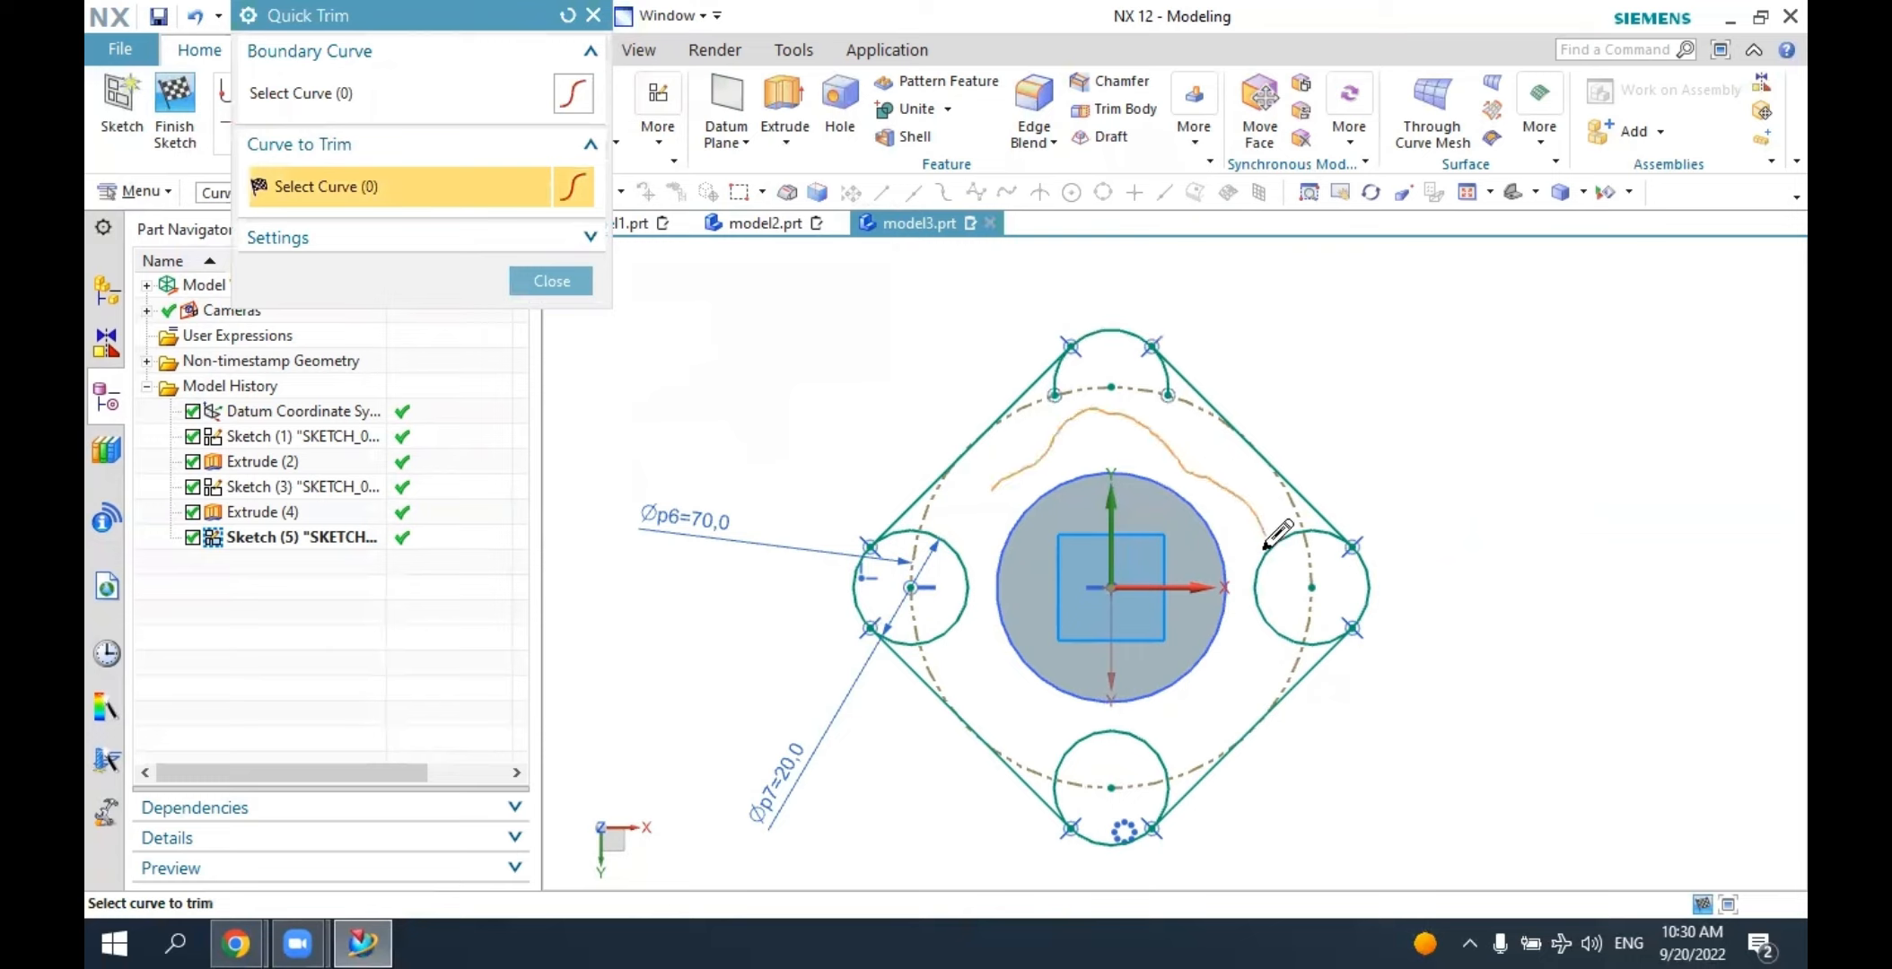
{"action": "left_click_drag", "start_coordinate": [1267, 544], "coordinate": [1277, 564]}
{"action": "mouse_move", "coordinate": [1181, 723]}
{"action": "left_mouse_down"}
{"action": "mouse_move", "coordinate": [1059, 718]}
{"action": "mouse_move", "coordinate": [960, 646]}
{"action": "mouse_move", "coordinate": [933, 583]}
{"action": "left_mouse_up"}
{"action": "left_click", "coordinate": [903, 536]}
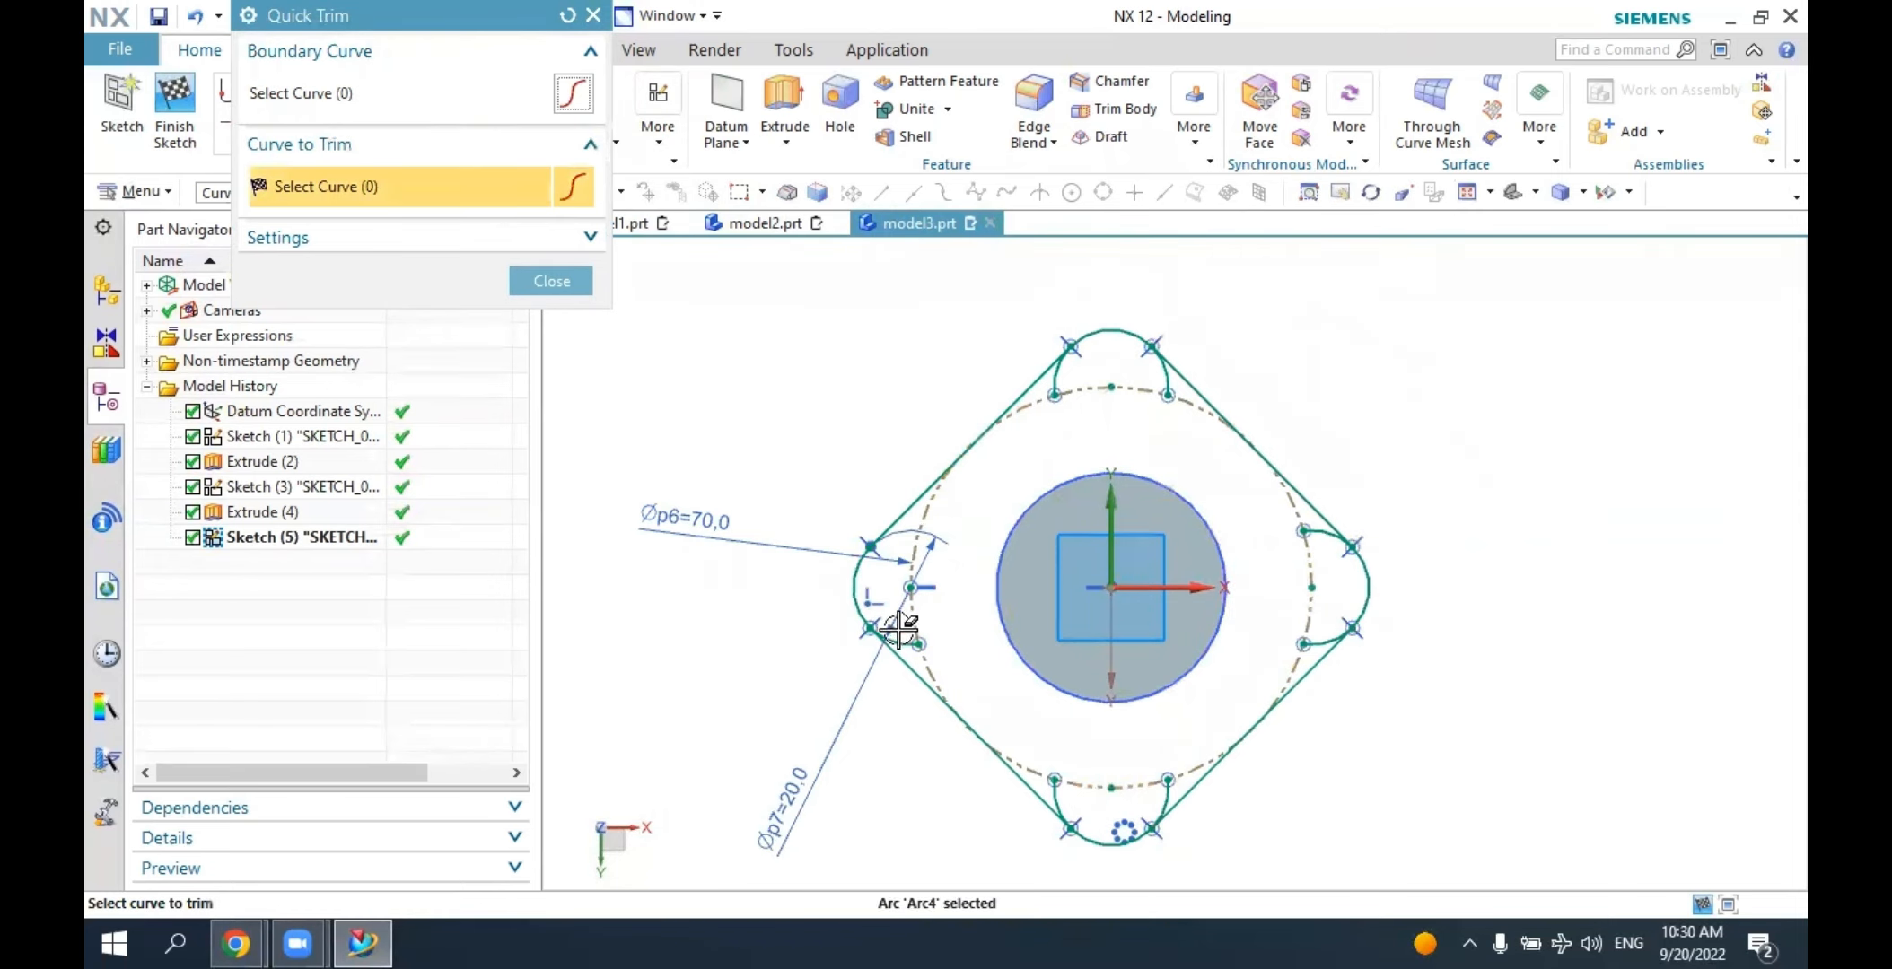
{"action": "left_click", "coordinate": [898, 639]}
Trim the leftover arc stubs at the positive Y, positive X and negative Y corners up to the outer lines, keeping the reference circle intact.
{"action": "left_click", "coordinate": [1069, 383]}
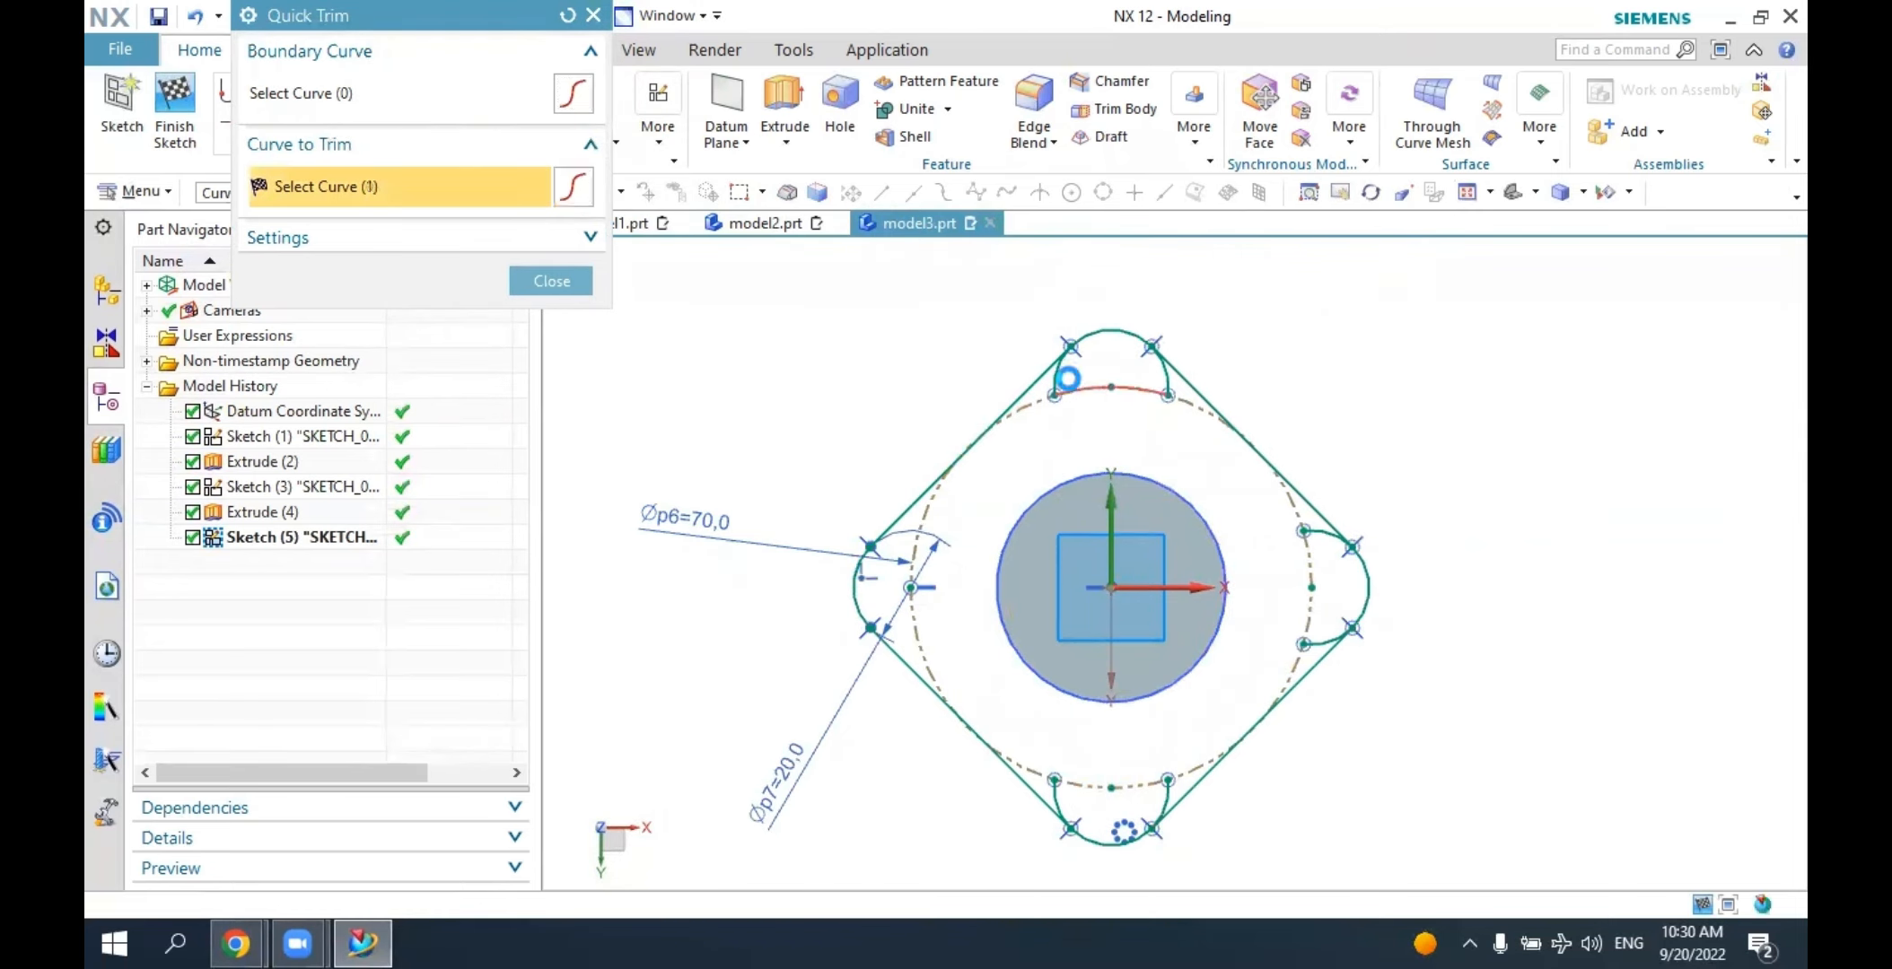
{"action": "key", "text": "ctrl+z"}
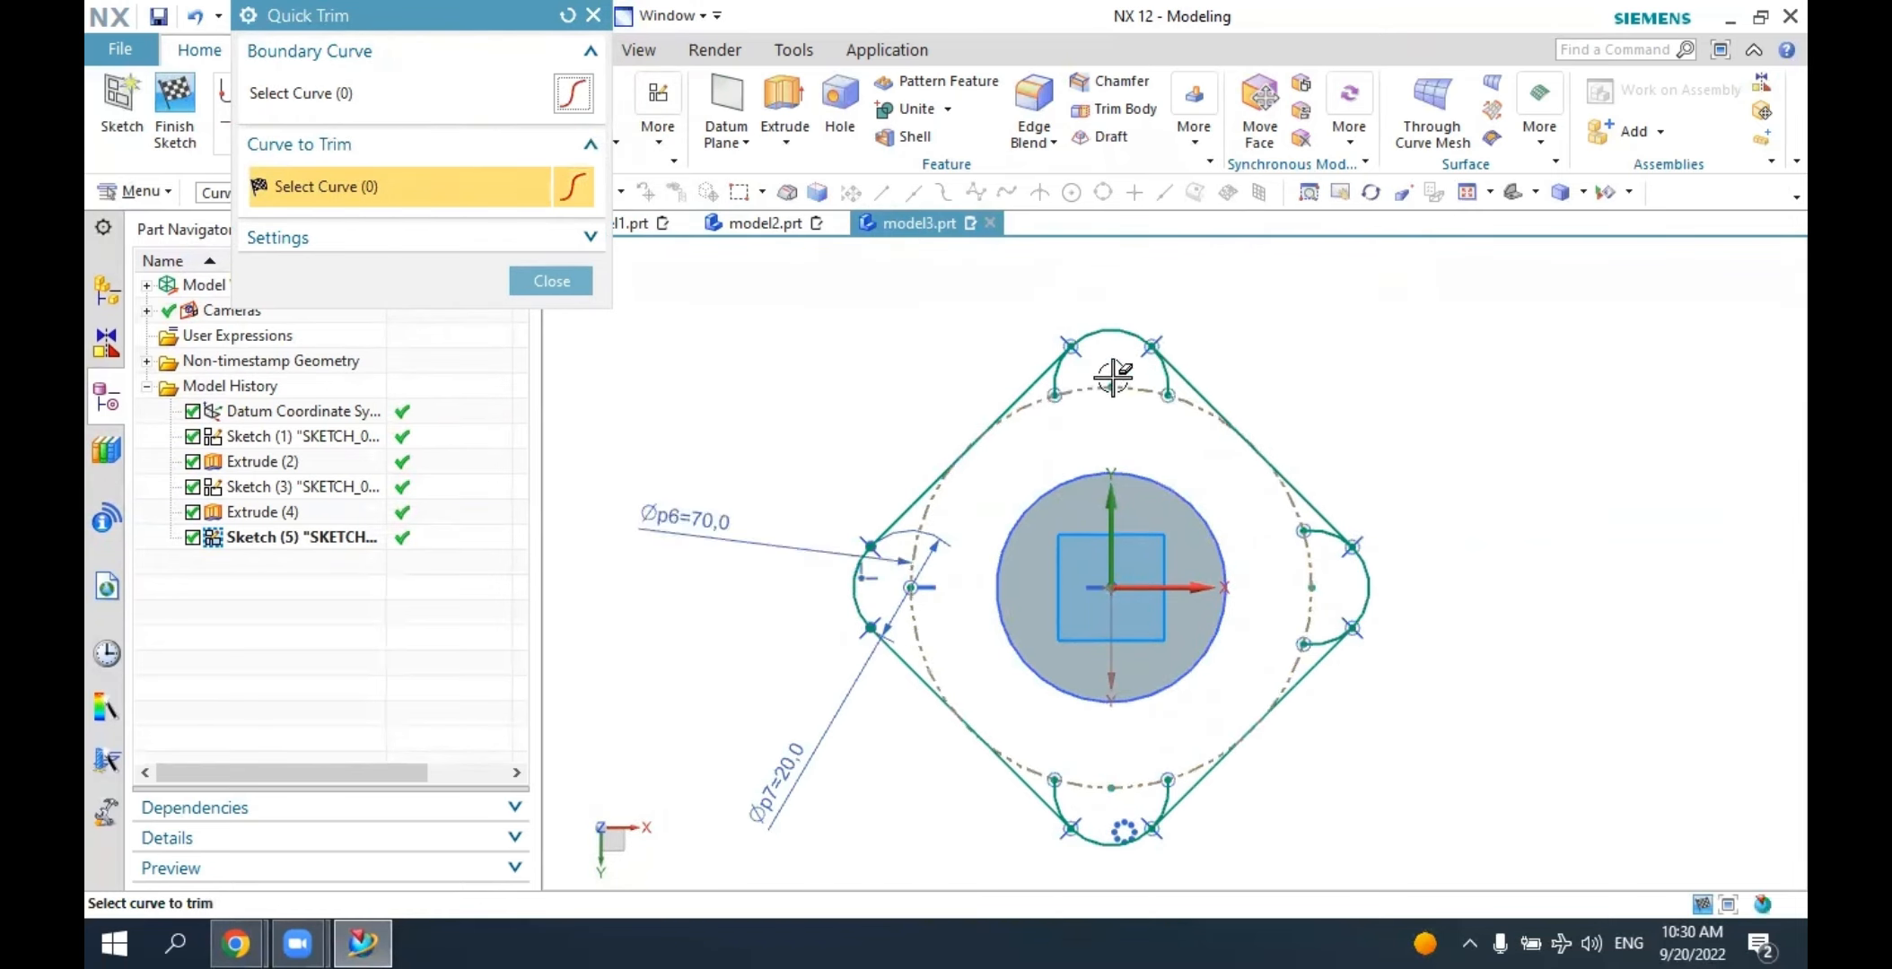
{"action": "left_click", "coordinate": [1057, 373]}
{"action": "left_click", "coordinate": [1161, 371]}
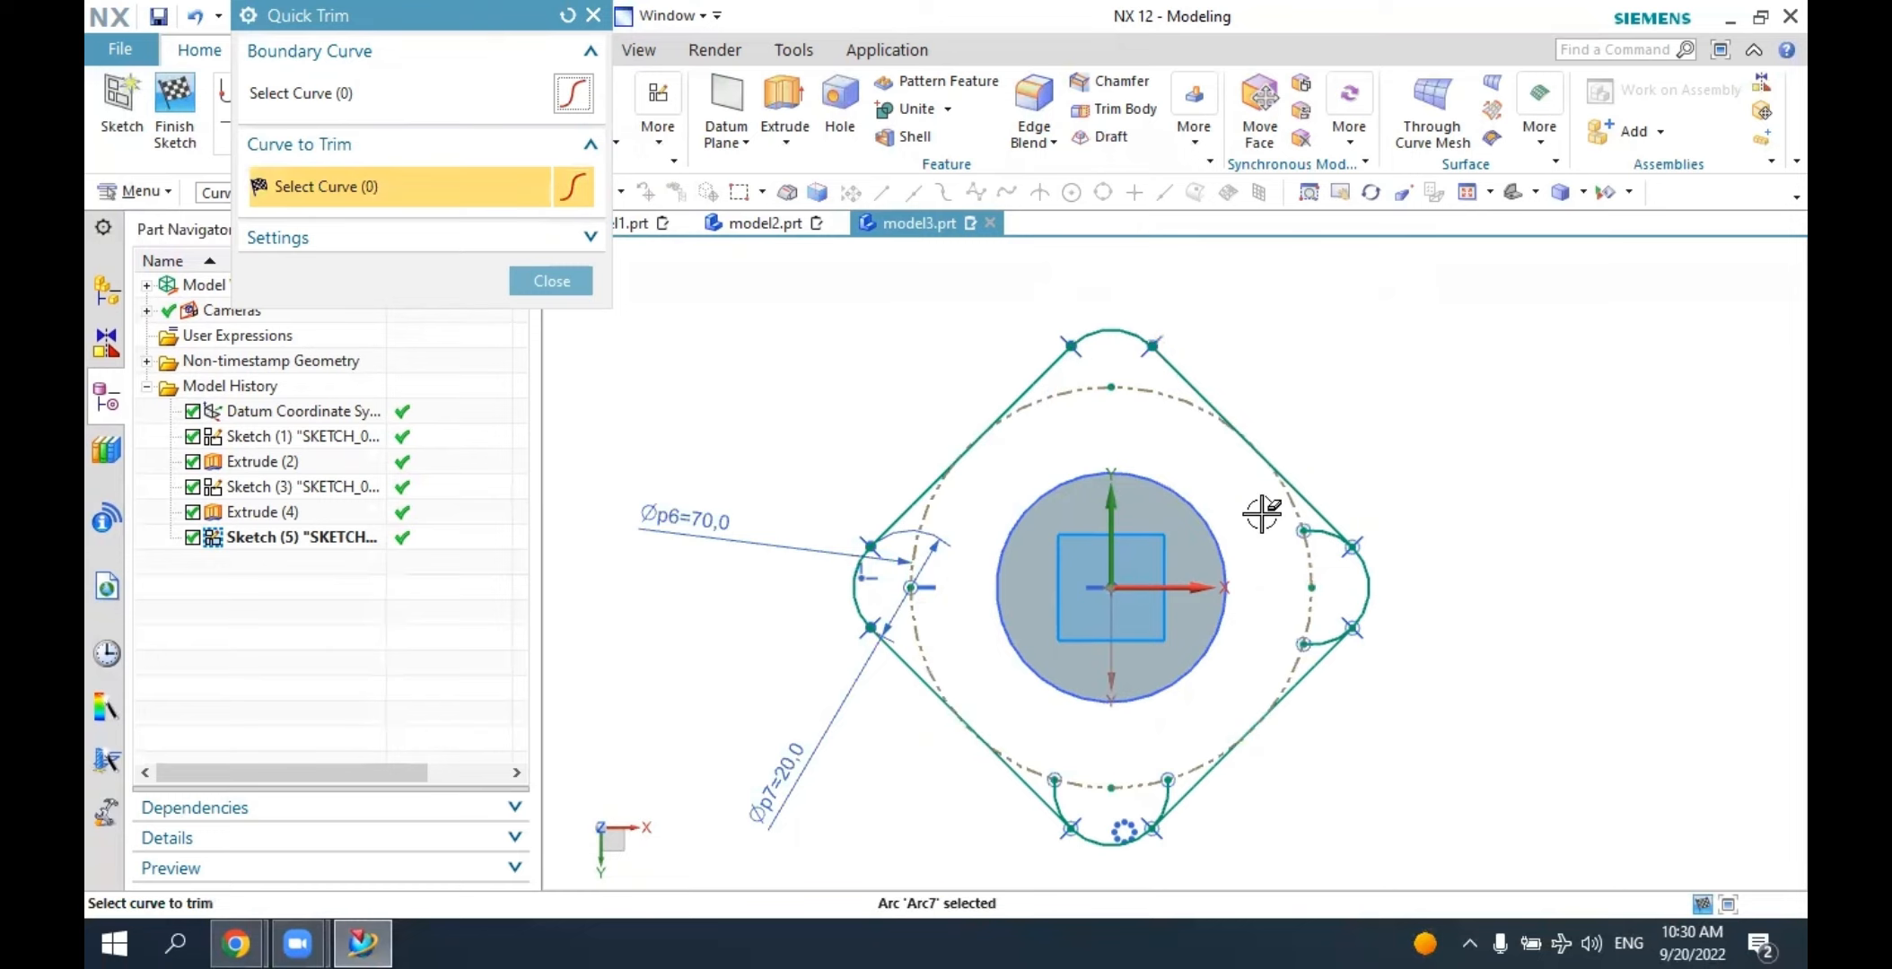
{"action": "left_click", "coordinate": [1320, 536]}
{"action": "left_click", "coordinate": [1313, 643]}
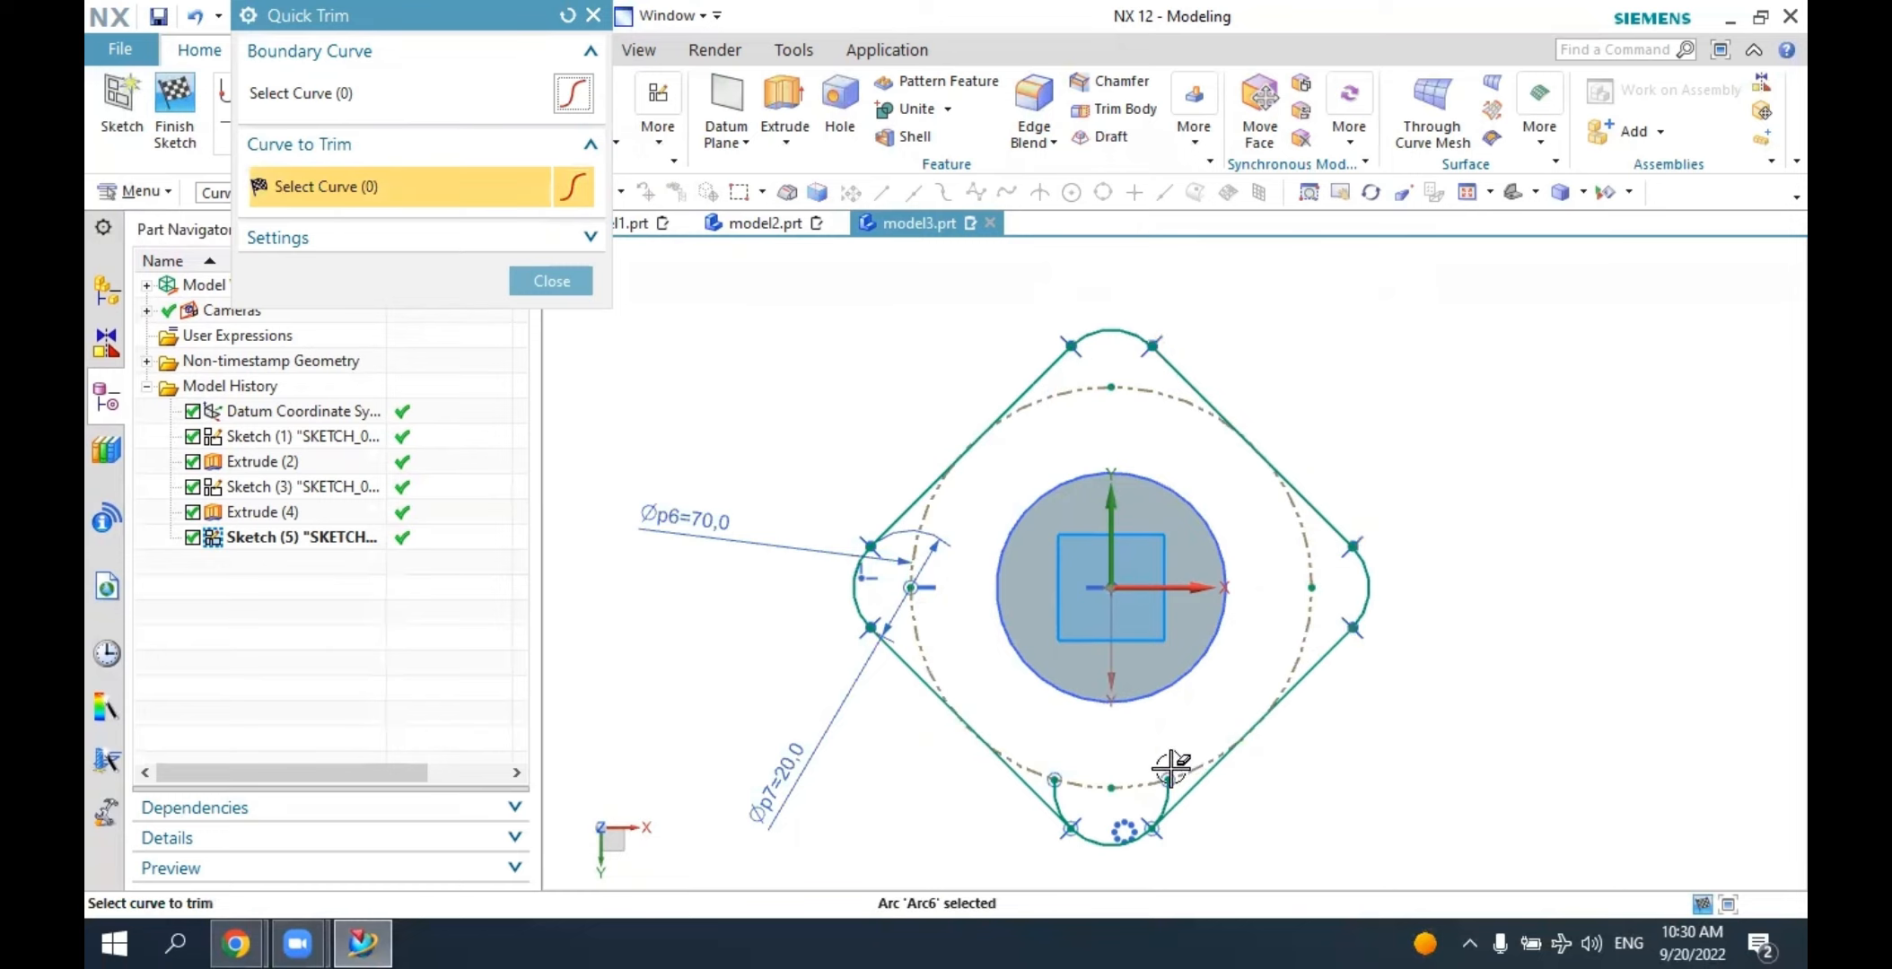
{"action": "left_click", "coordinate": [1158, 806]}
{"action": "left_click", "coordinate": [1060, 801]}
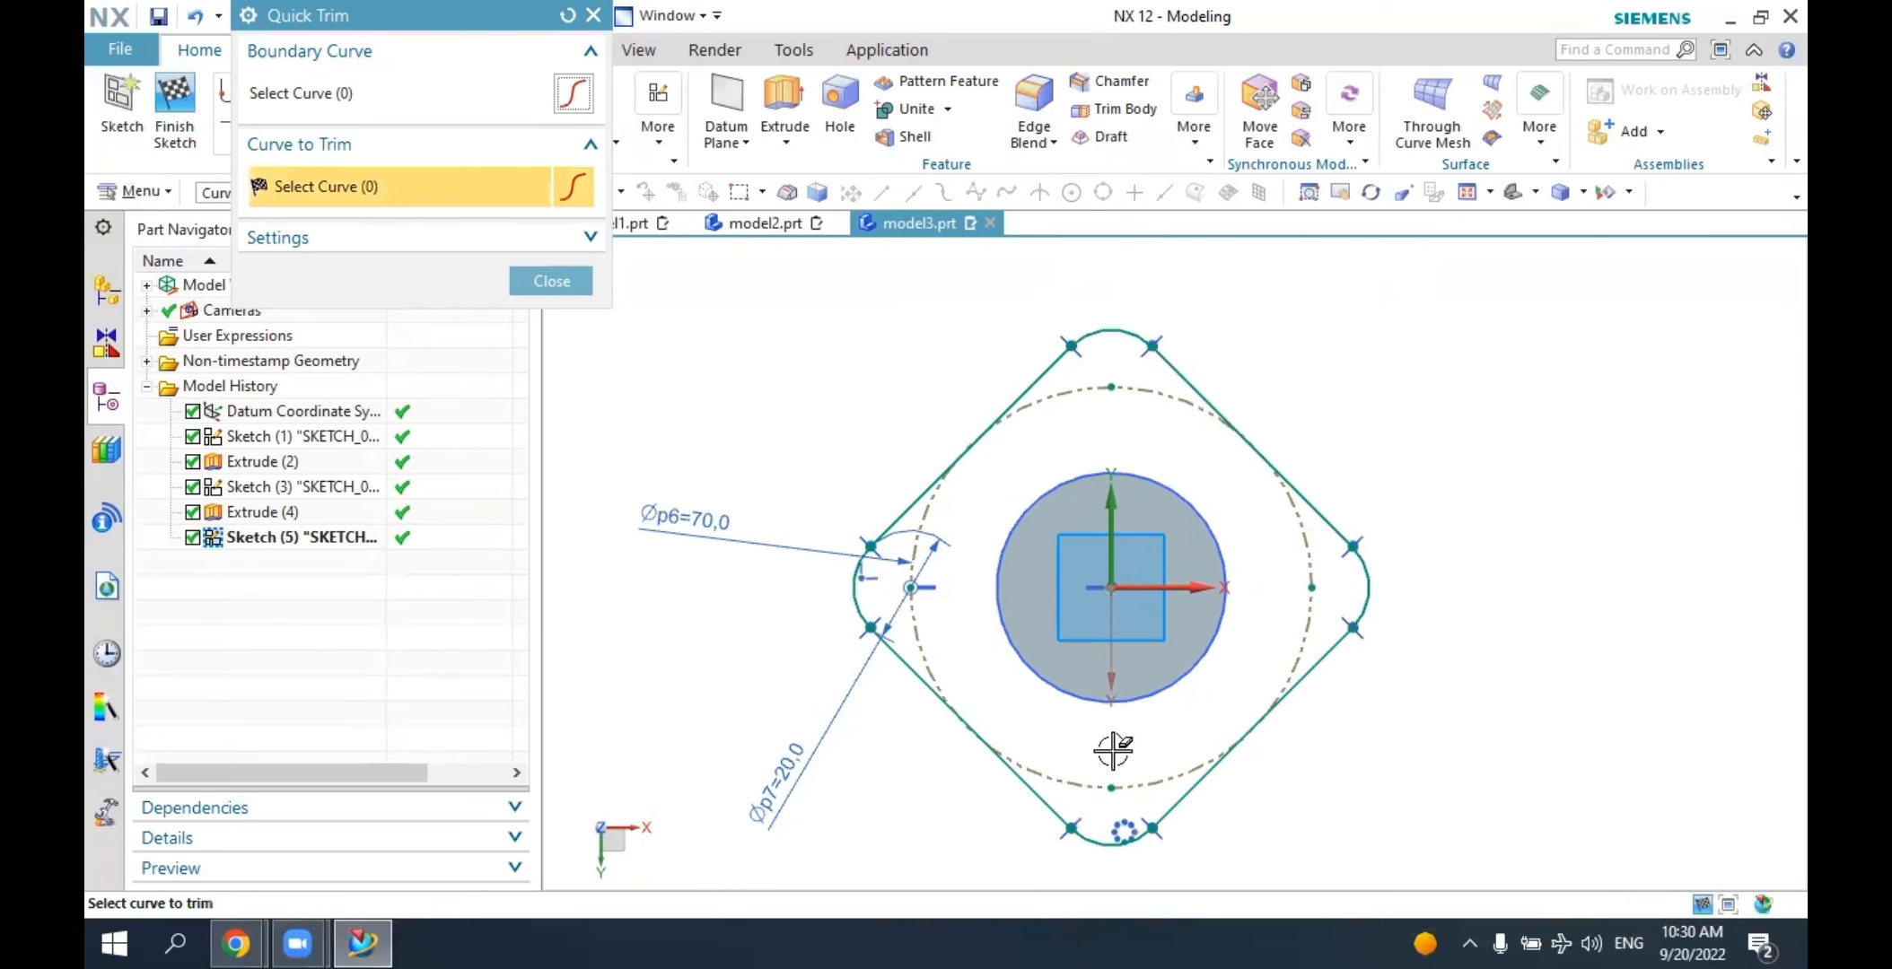
{"action": "left_click", "coordinate": [552, 281]}
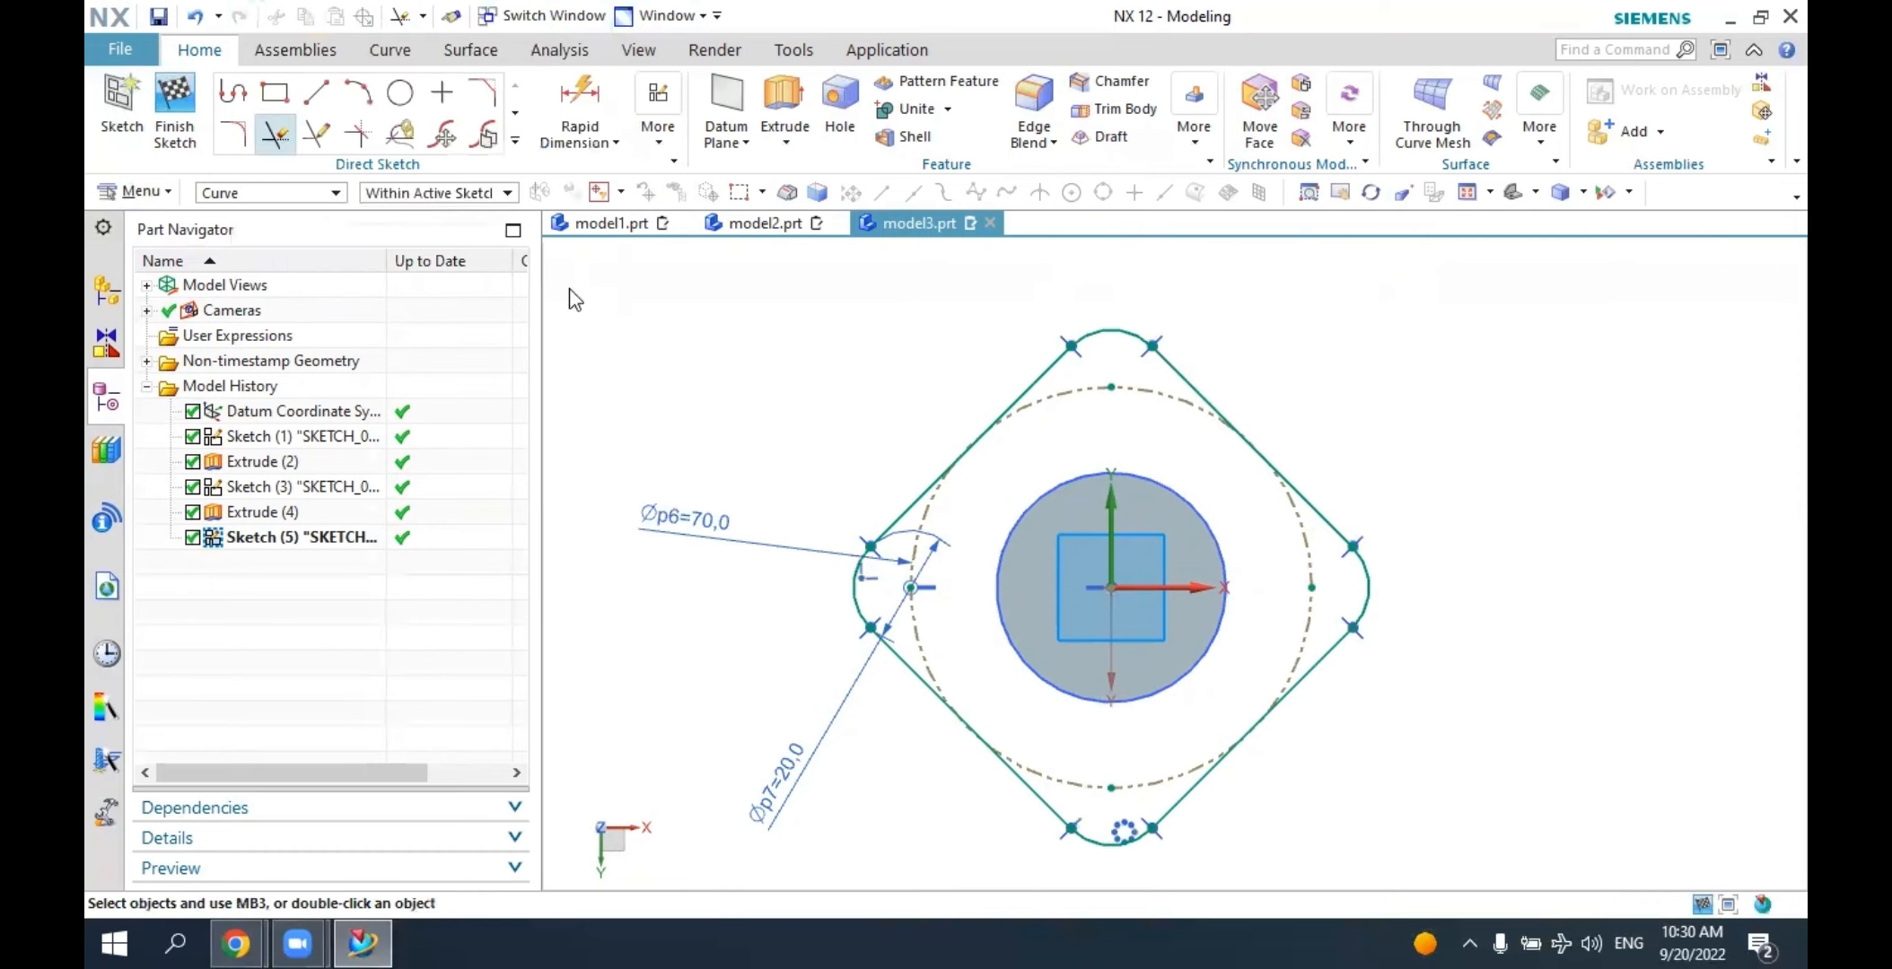
Finish the sketch and orient the shaft to a 3D view with the rounded square profile around its base in sight.
{"action": "left_click", "coordinate": [174, 110]}
{"action": "mouse_move", "coordinate": [905, 345]}
{"action": "middle_mouse_down"}
{"action": "mouse_move", "coordinate": [963, 539]}
{"action": "mouse_move", "coordinate": [889, 467]}
{"action": "middle_mouse_up"}
{"action": "left_click", "coordinate": [1516, 195]}
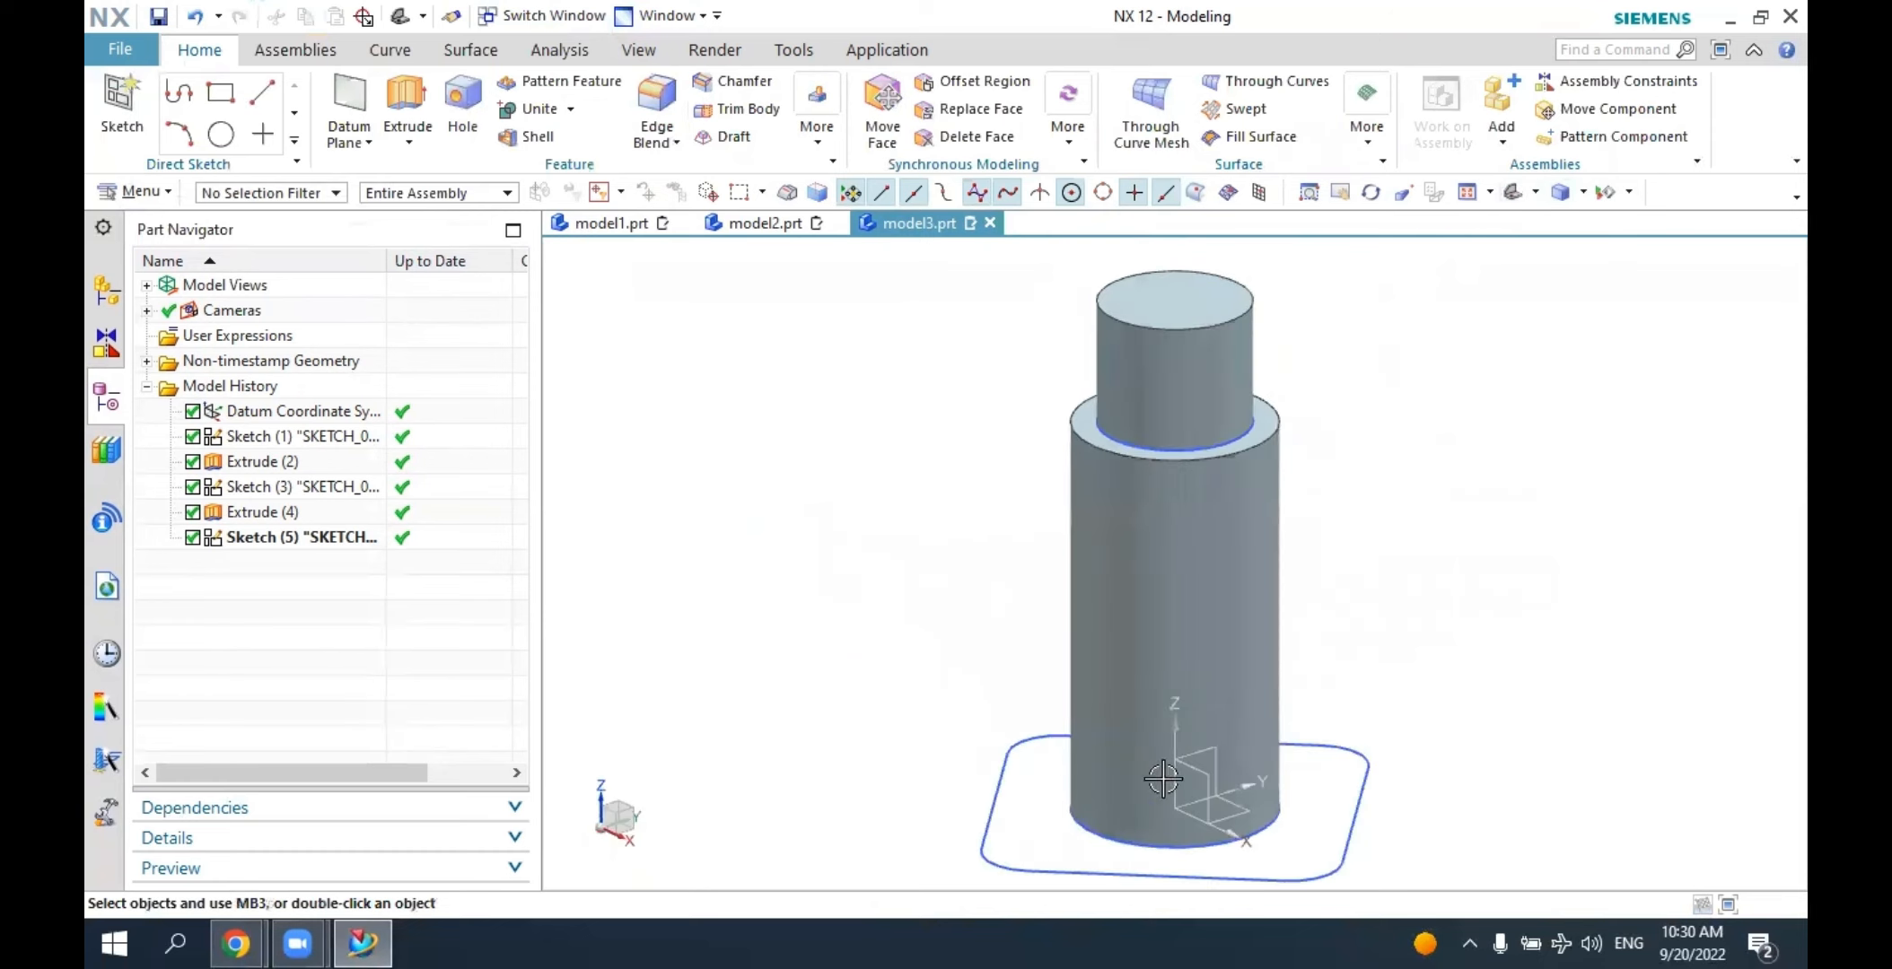
{"action": "scroll", "coordinate": [1168, 724], "scroll_direction": "down", "scroll_amount": 2}
{"action": "scroll", "coordinate": [1171, 860], "scroll_direction": "up", "scroll_amount": 1}
{"action": "scroll", "coordinate": [1153, 847], "scroll_direction": "up", "scroll_amount": 1}
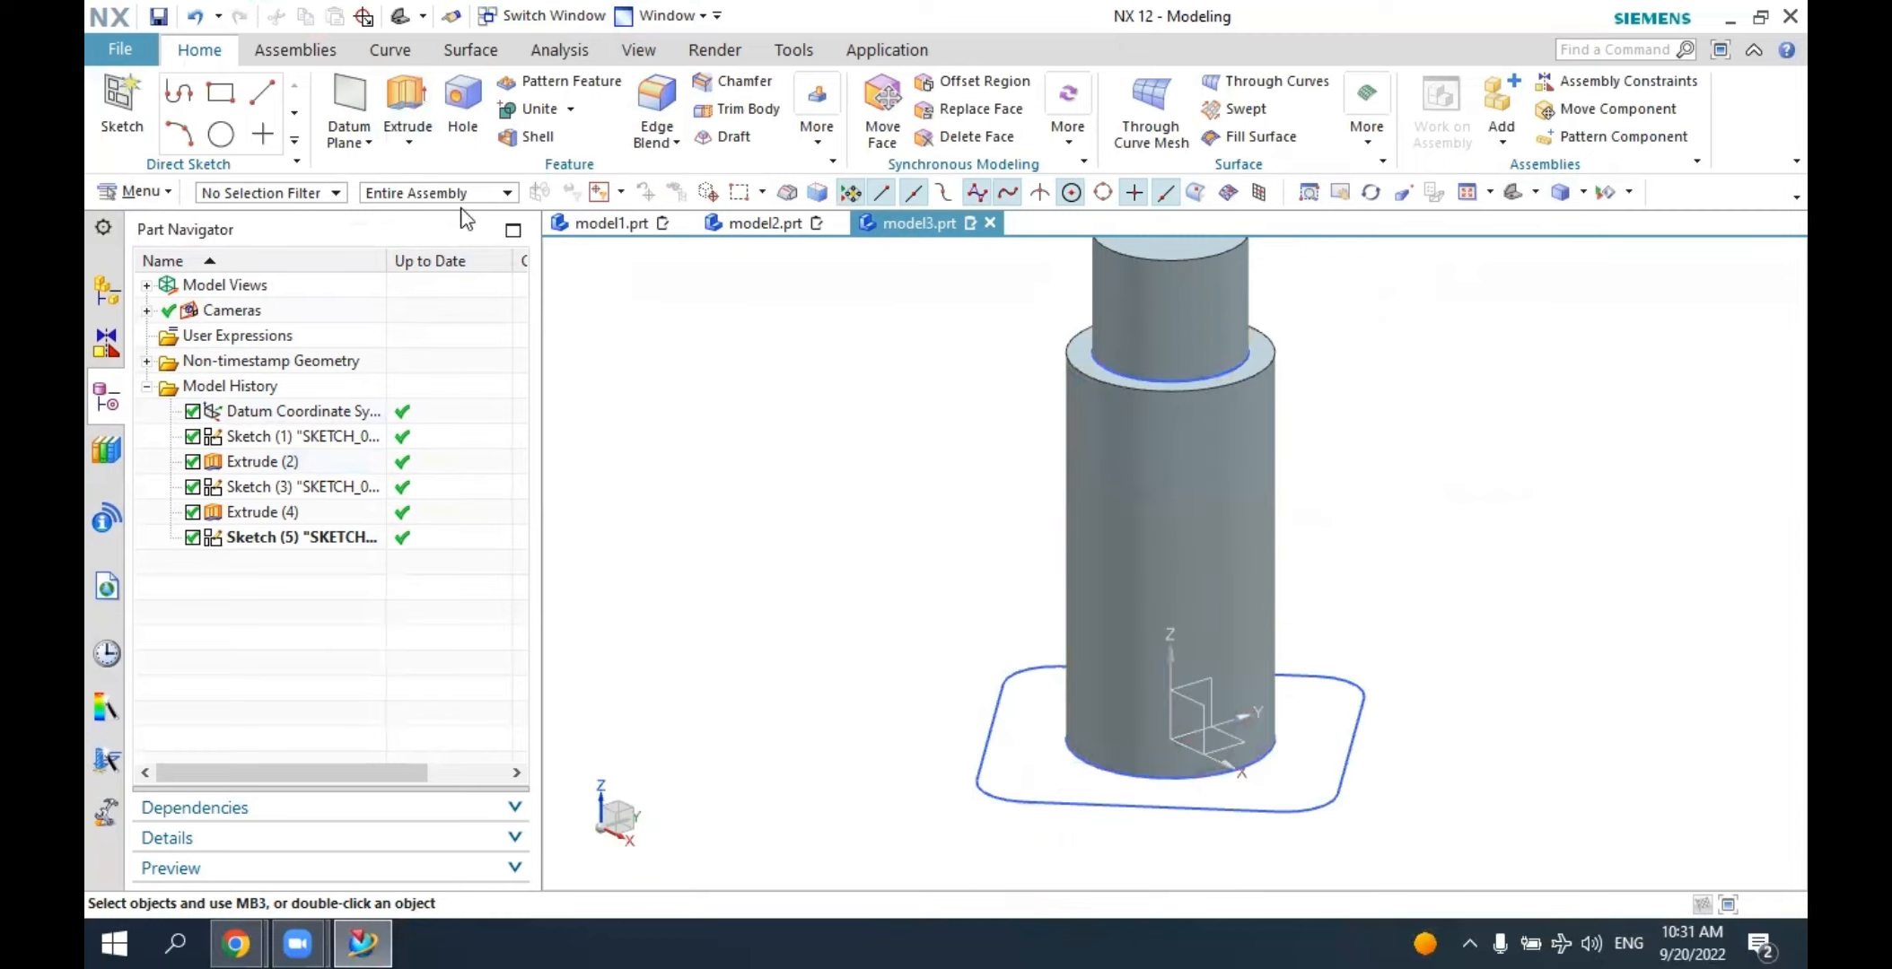
Try extruding the rounded square profile 25 mm by picking its eight lines and arcs individually with the Single Curve rule.
{"action": "left_click", "coordinate": [406, 104]}
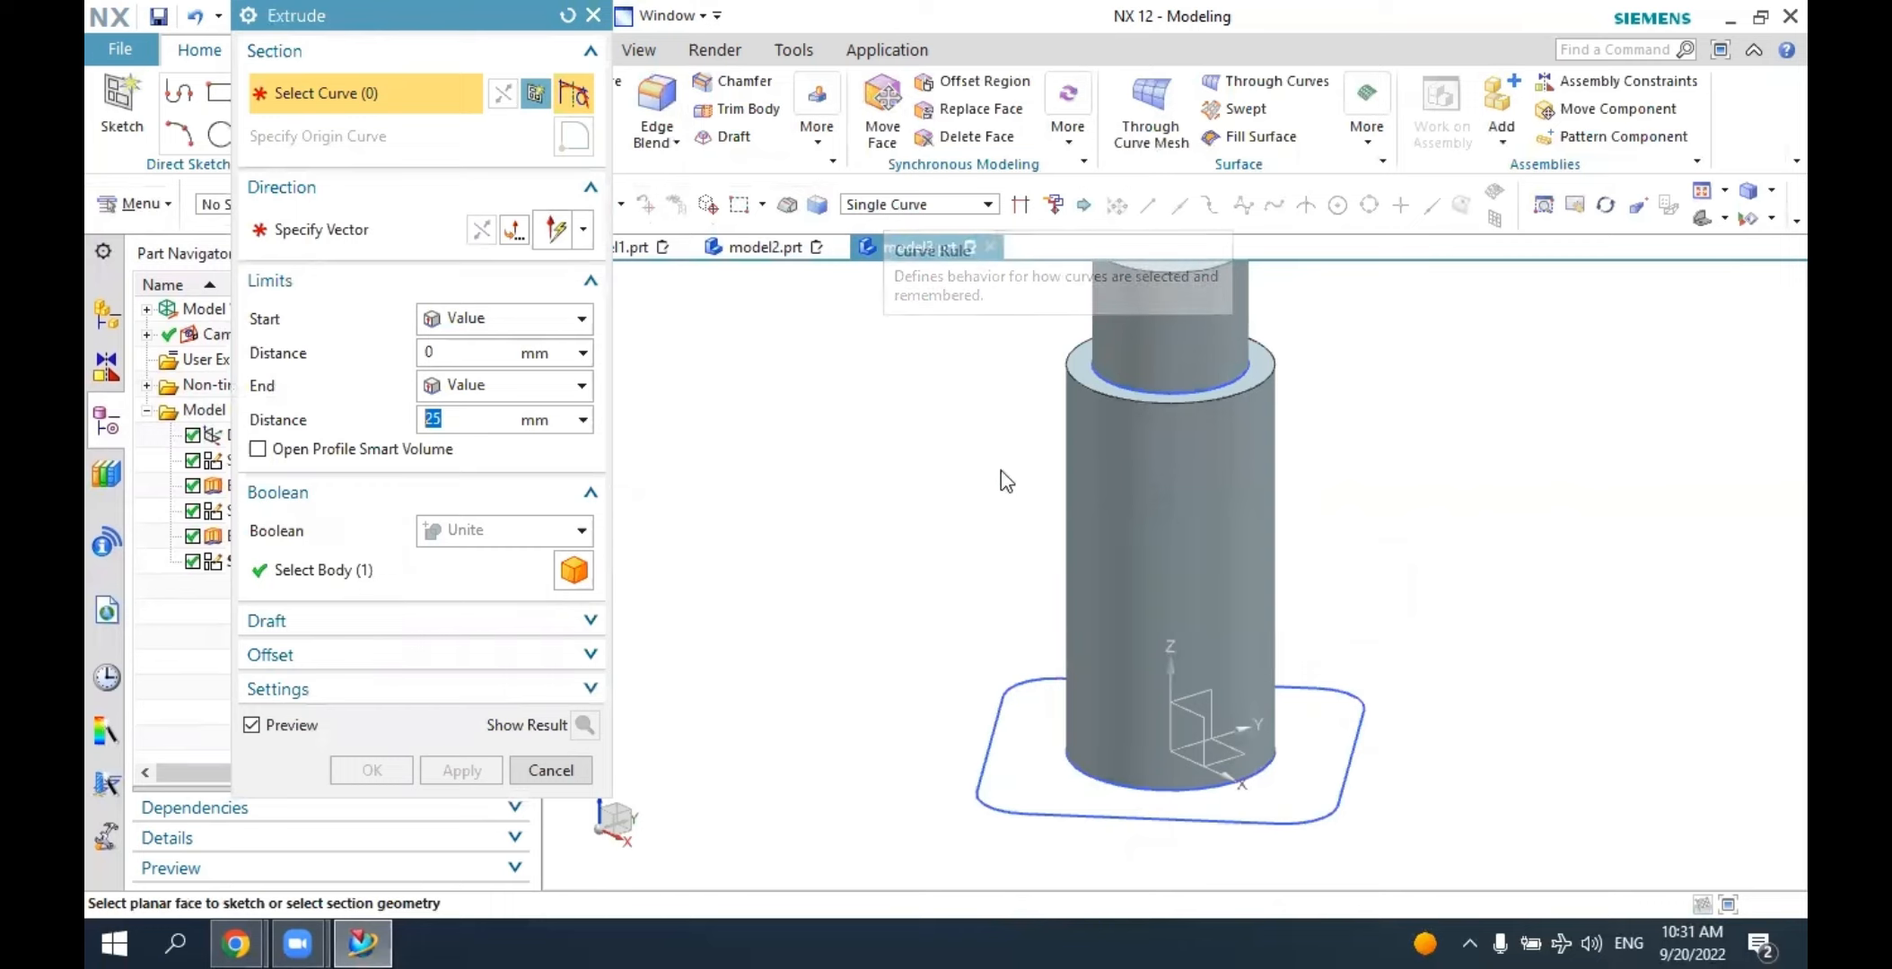
{"action": "left_click", "coordinate": [987, 746]}
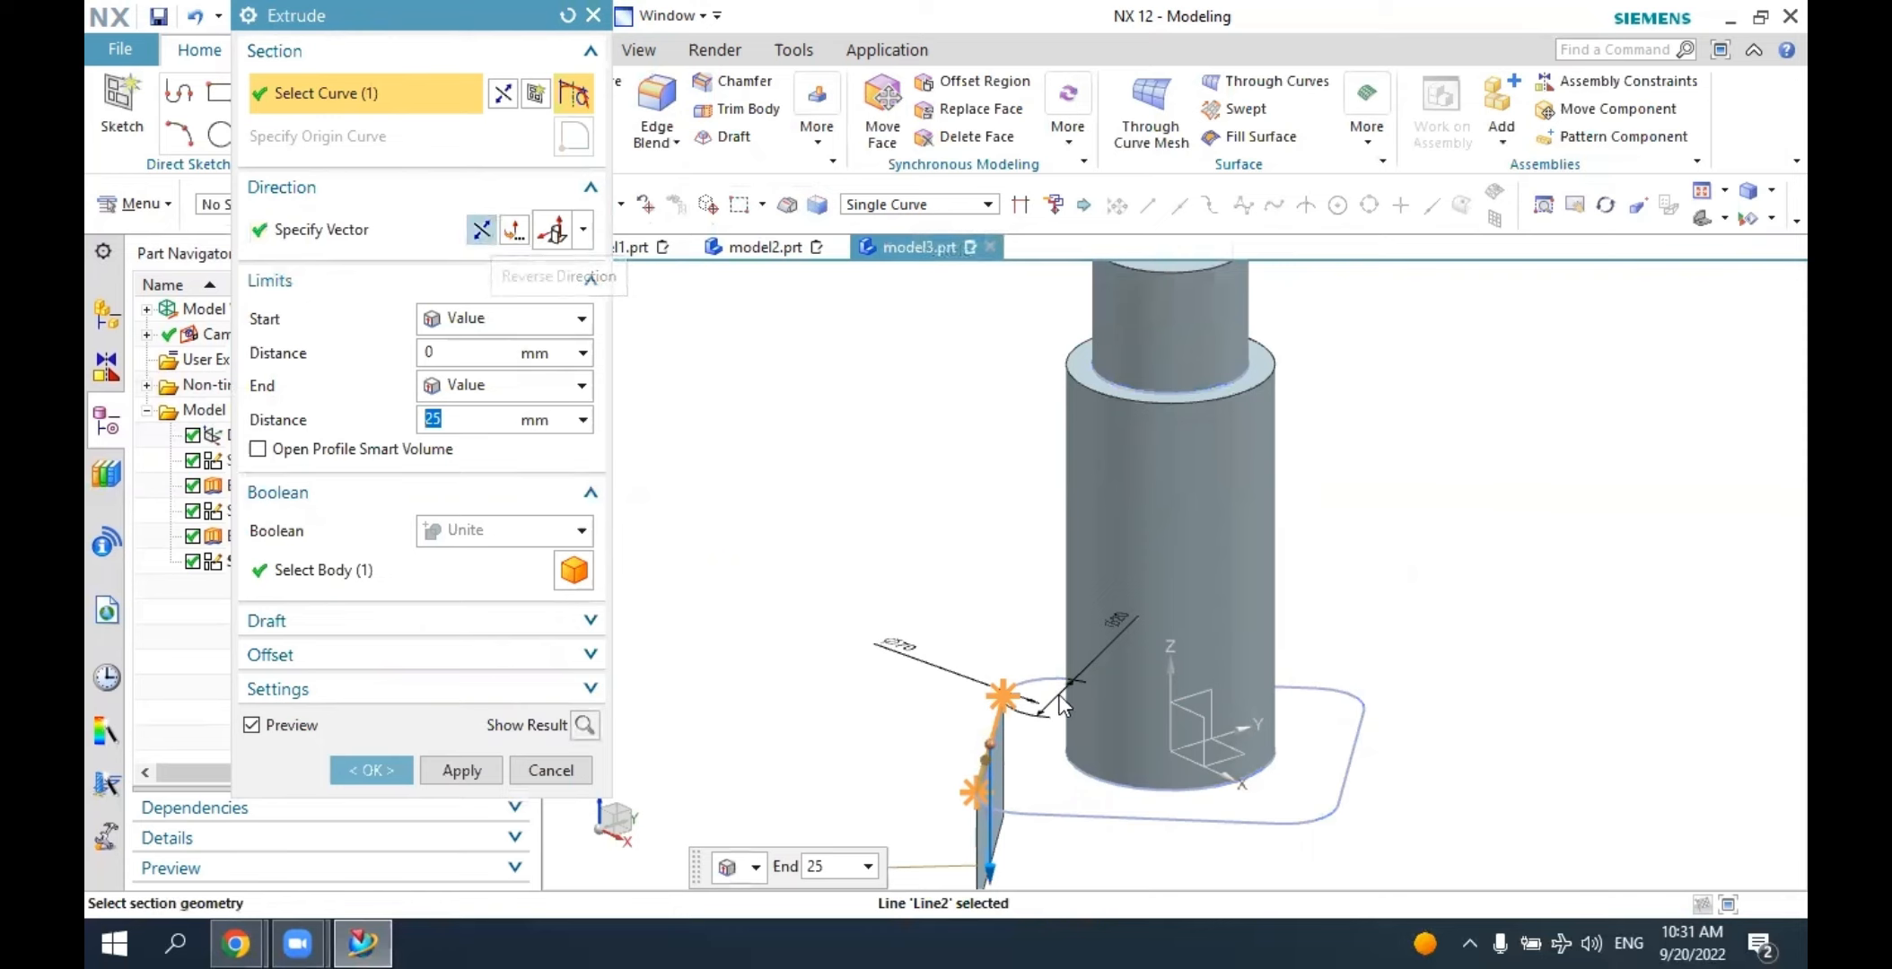
{"action": "middle_click_drag", "start_coordinate": [978, 740], "coordinate": [1022, 713]}
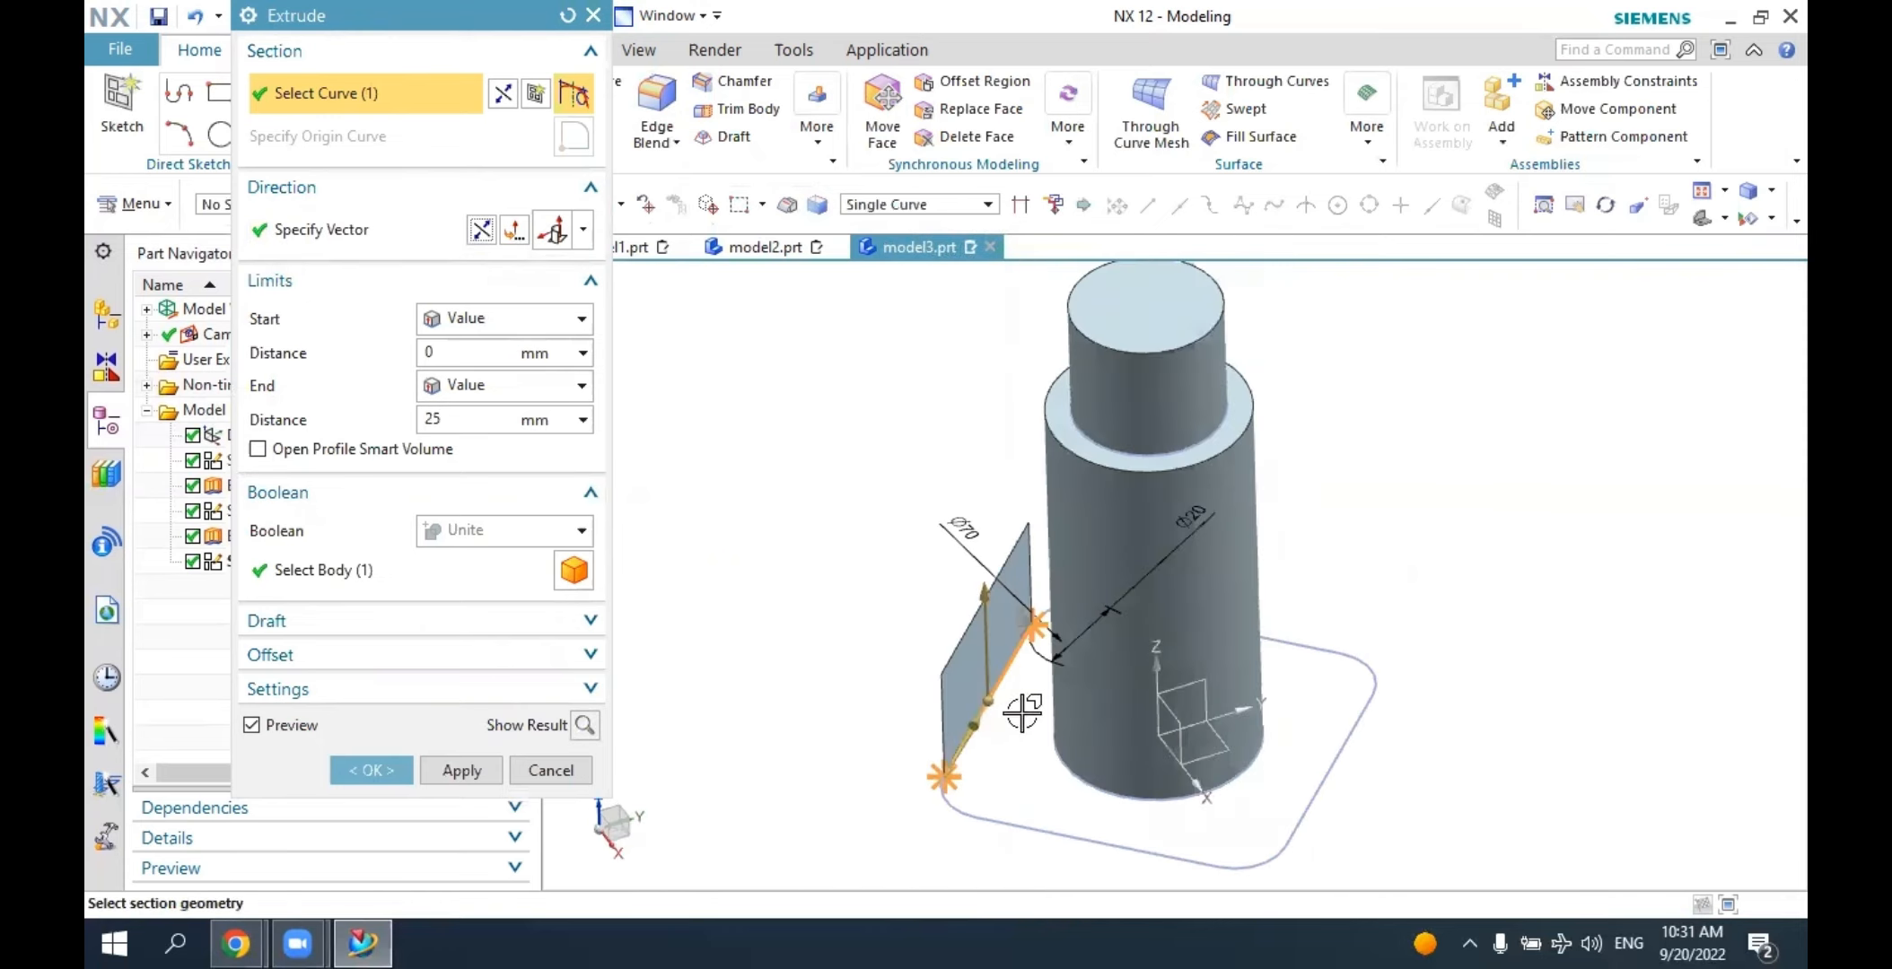
{"action": "left_click", "coordinate": [951, 802]}
{"action": "left_click", "coordinate": [1158, 855]}
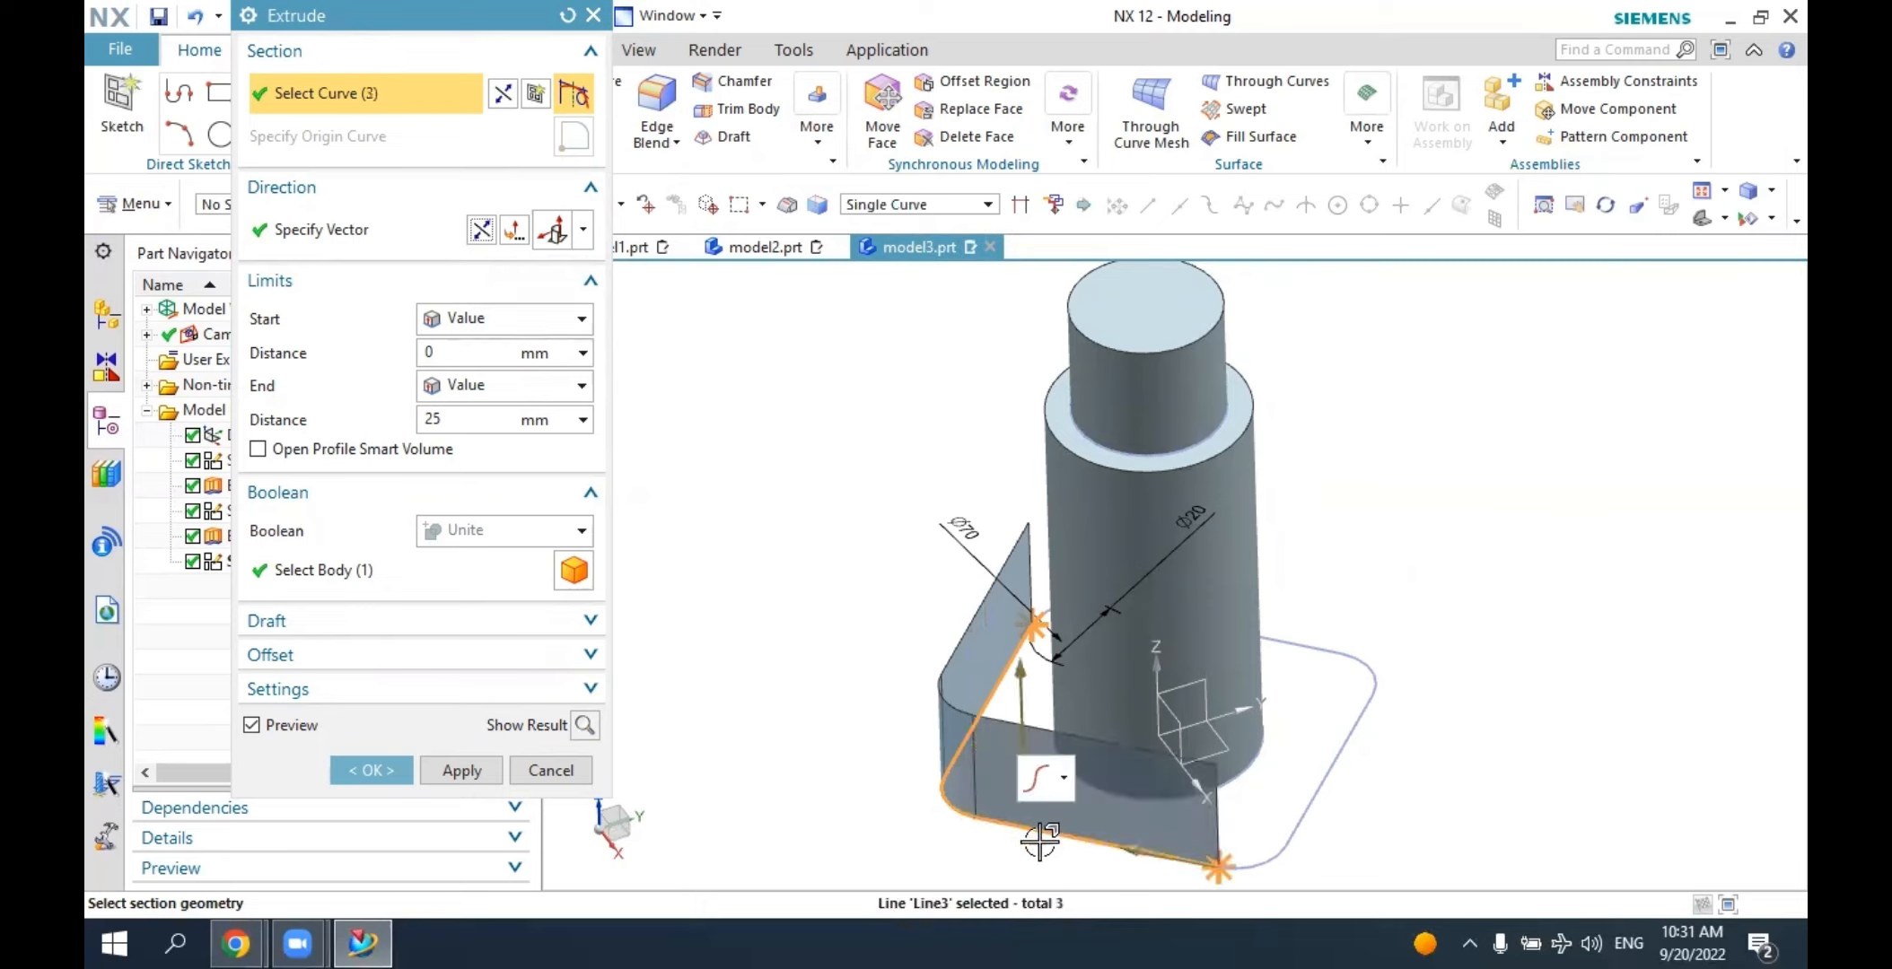
{"action": "left_click", "coordinate": [1290, 829]}
{"action": "left_click", "coordinate": [1312, 810]}
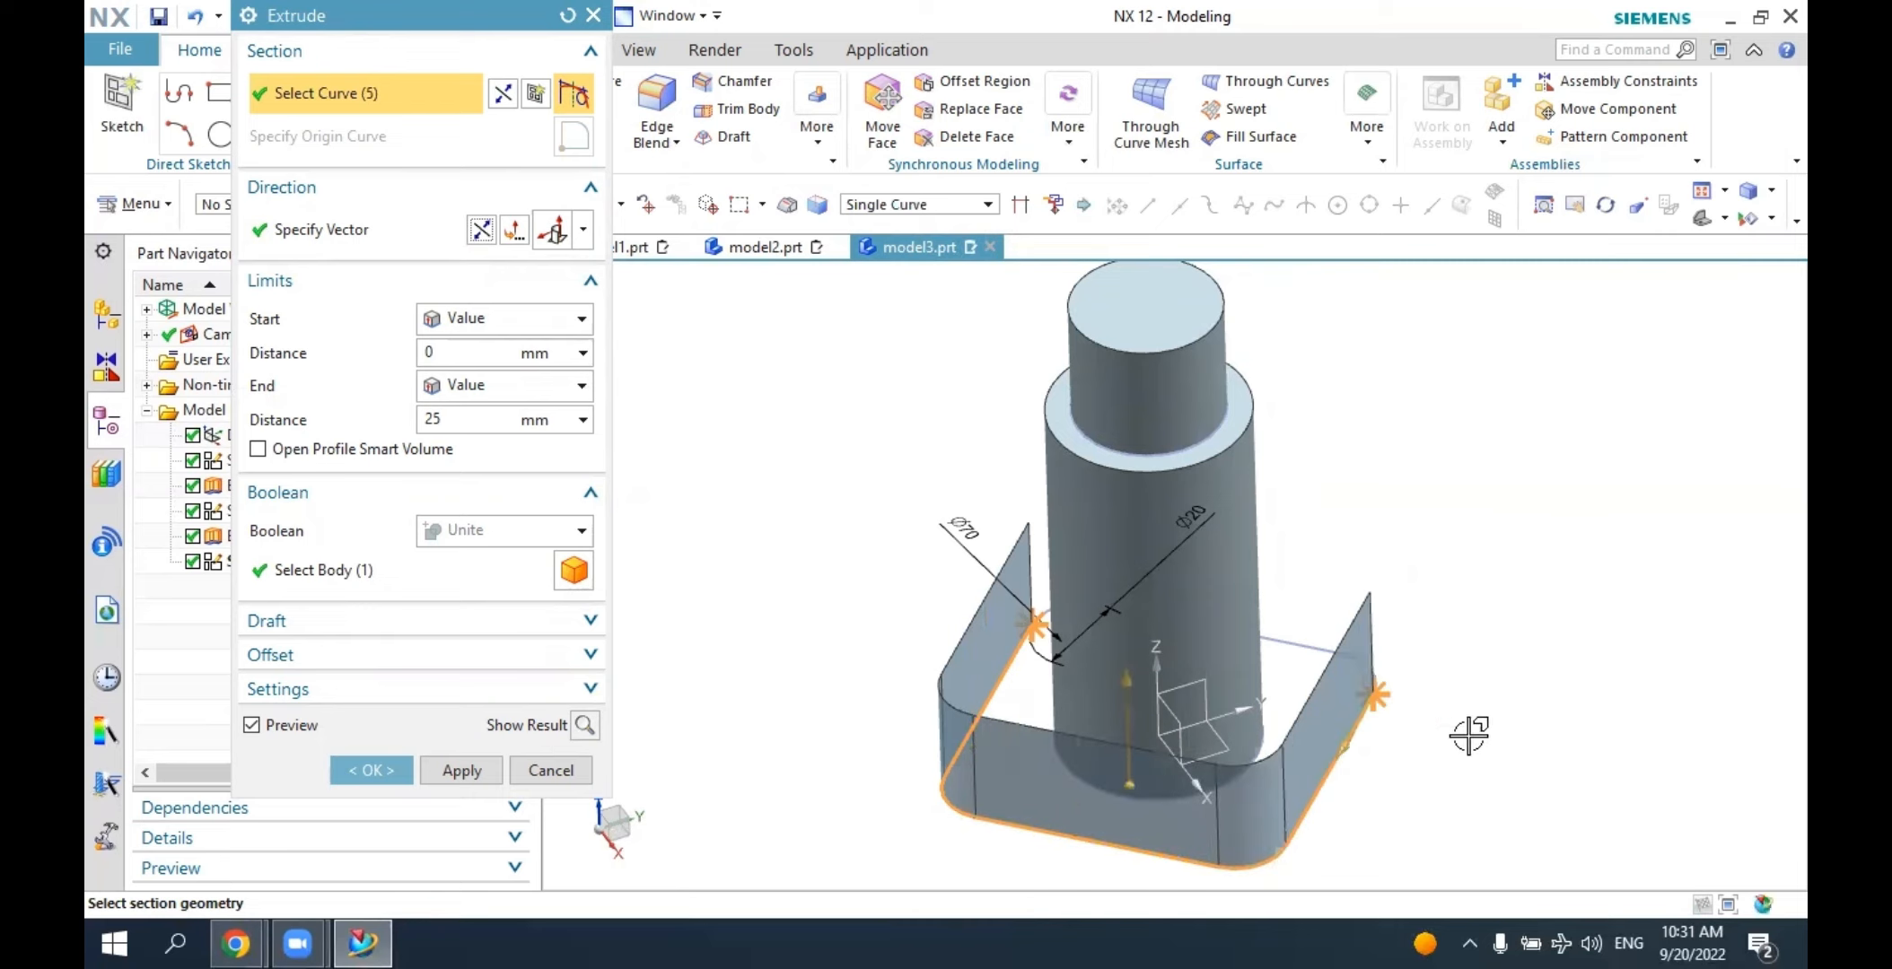
{"action": "middle_click_drag", "start_coordinate": [1453, 738], "coordinate": [1333, 737]}
{"action": "left_click", "coordinate": [1369, 704]}
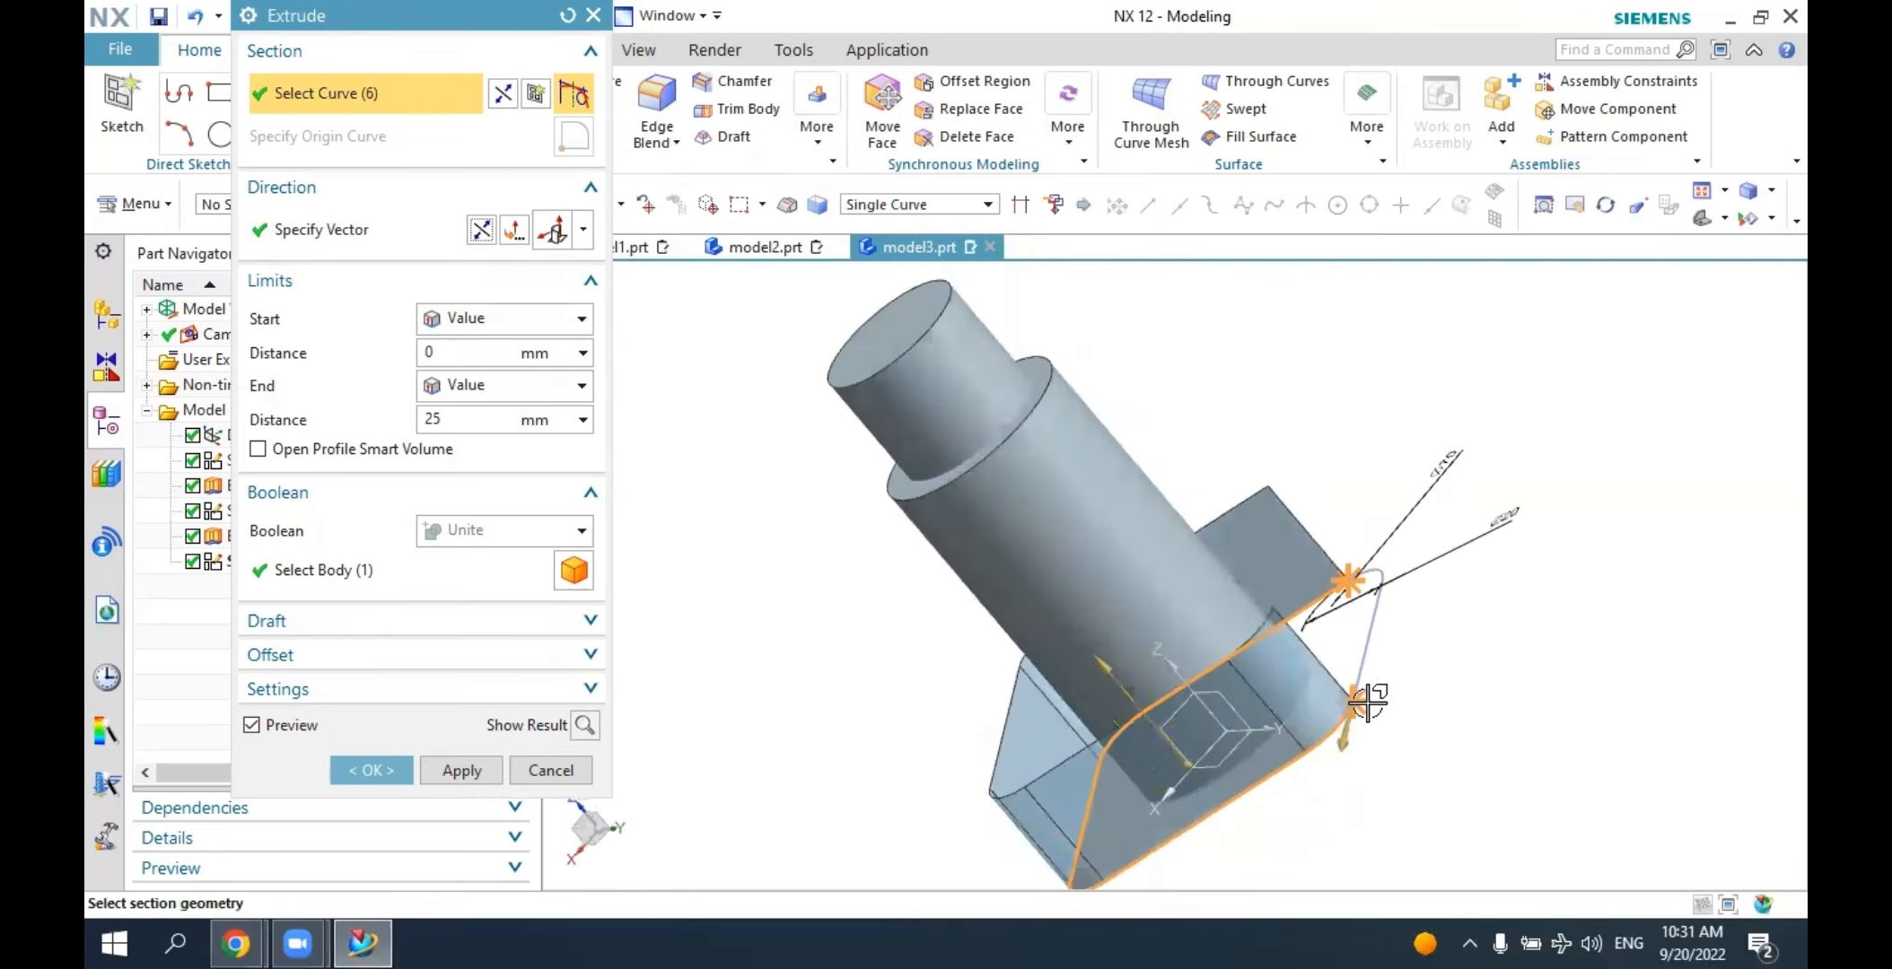
{"action": "left_click", "coordinate": [1360, 646]}
{"action": "middle_click_drag", "start_coordinate": [1360, 646], "coordinate": [1316, 738]}
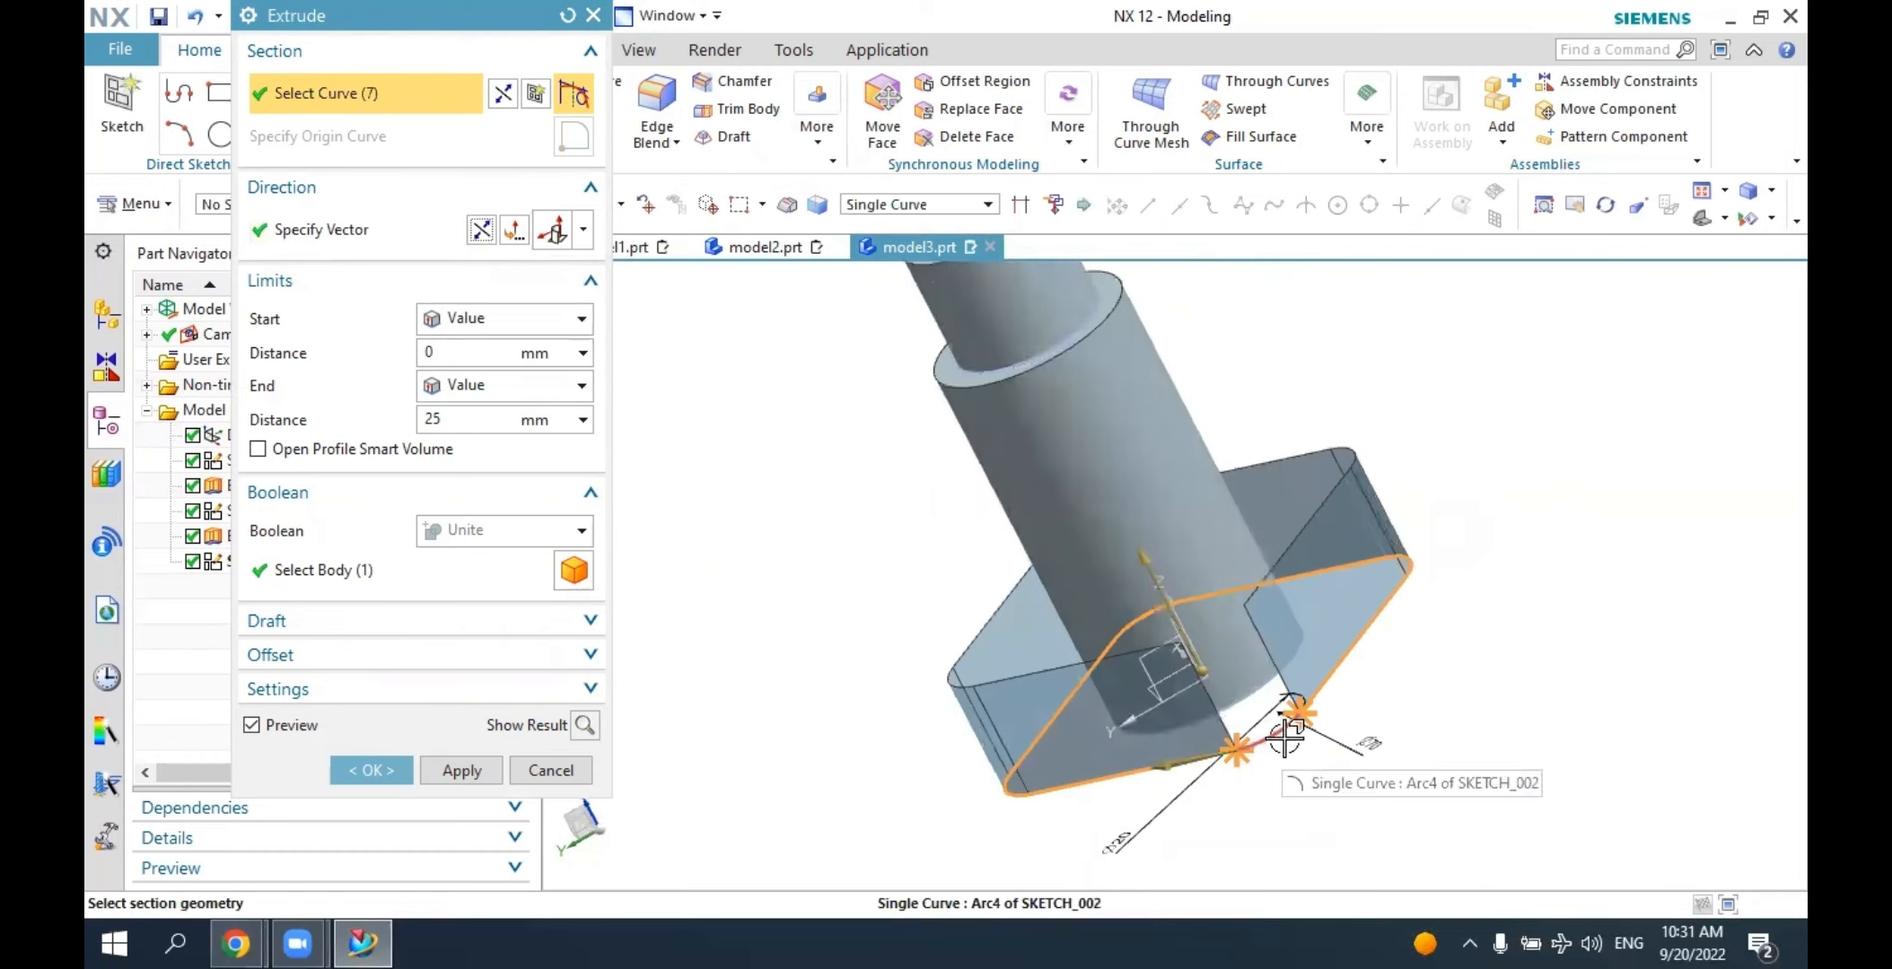
{"action": "left_click", "coordinate": [1276, 738]}
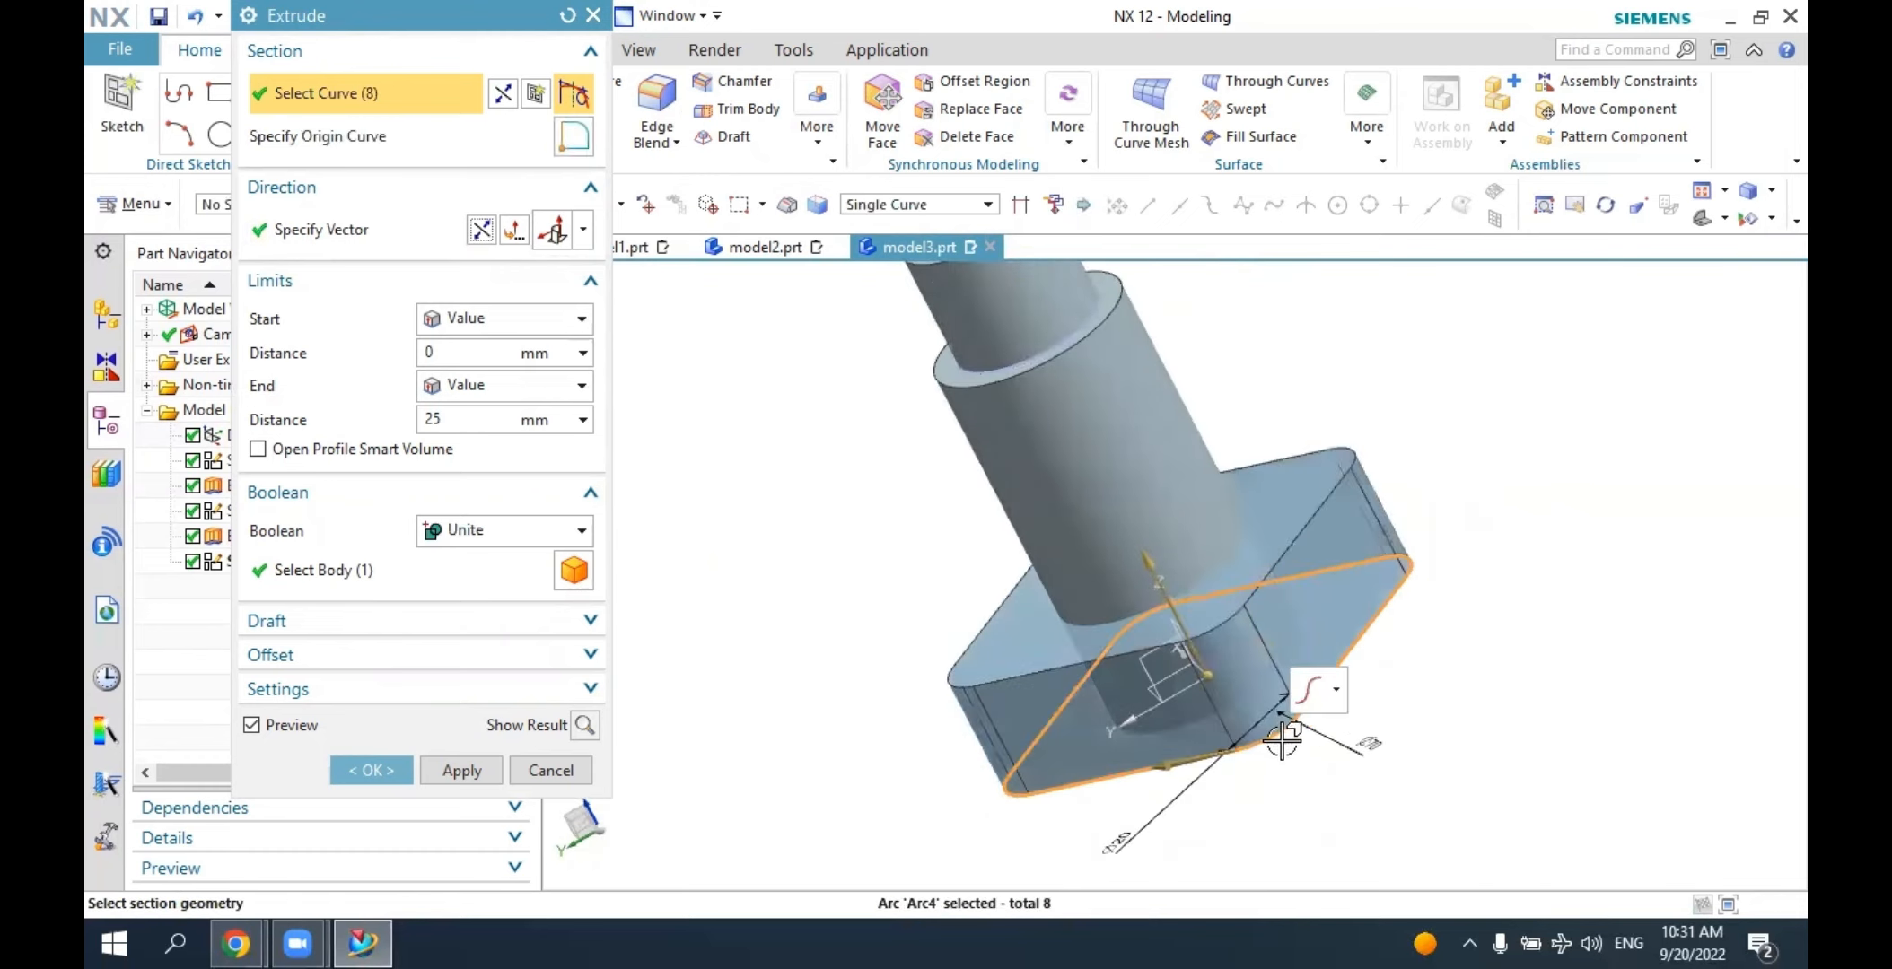
{"action": "middle_click_drag", "start_coordinate": [1322, 741], "coordinate": [1418, 713]}
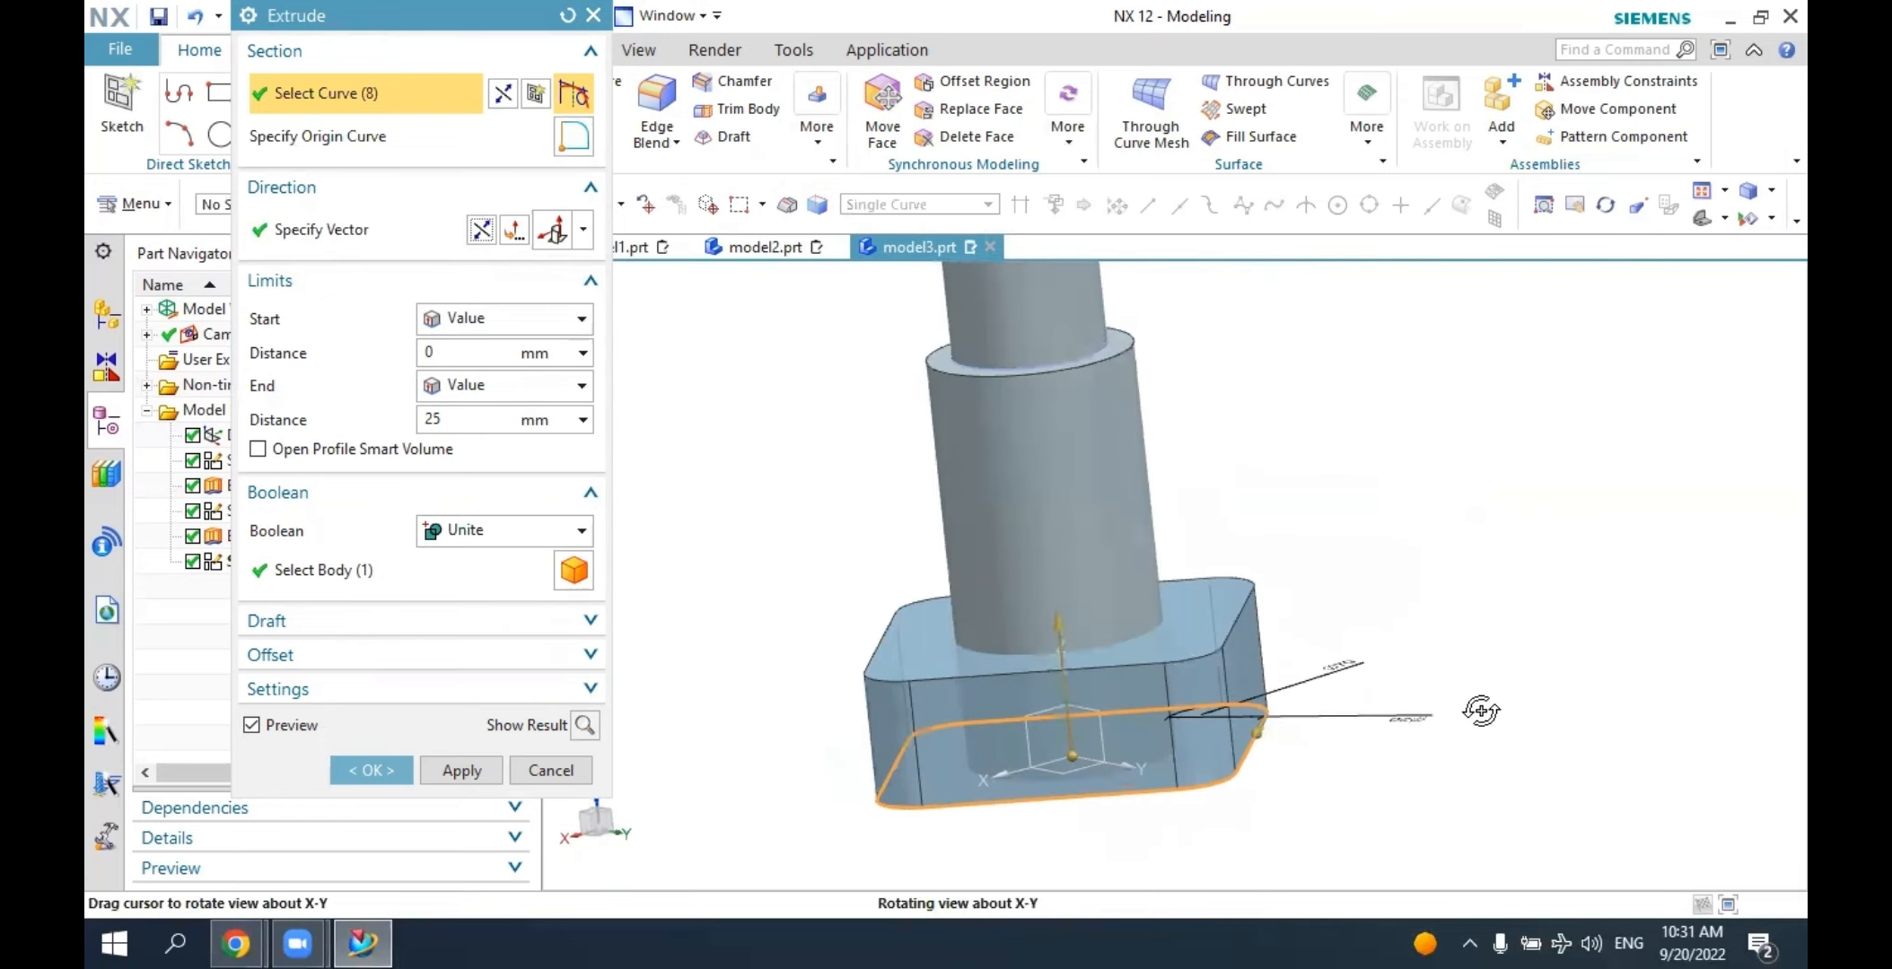
{"action": "left_click", "coordinate": [565, 770]}
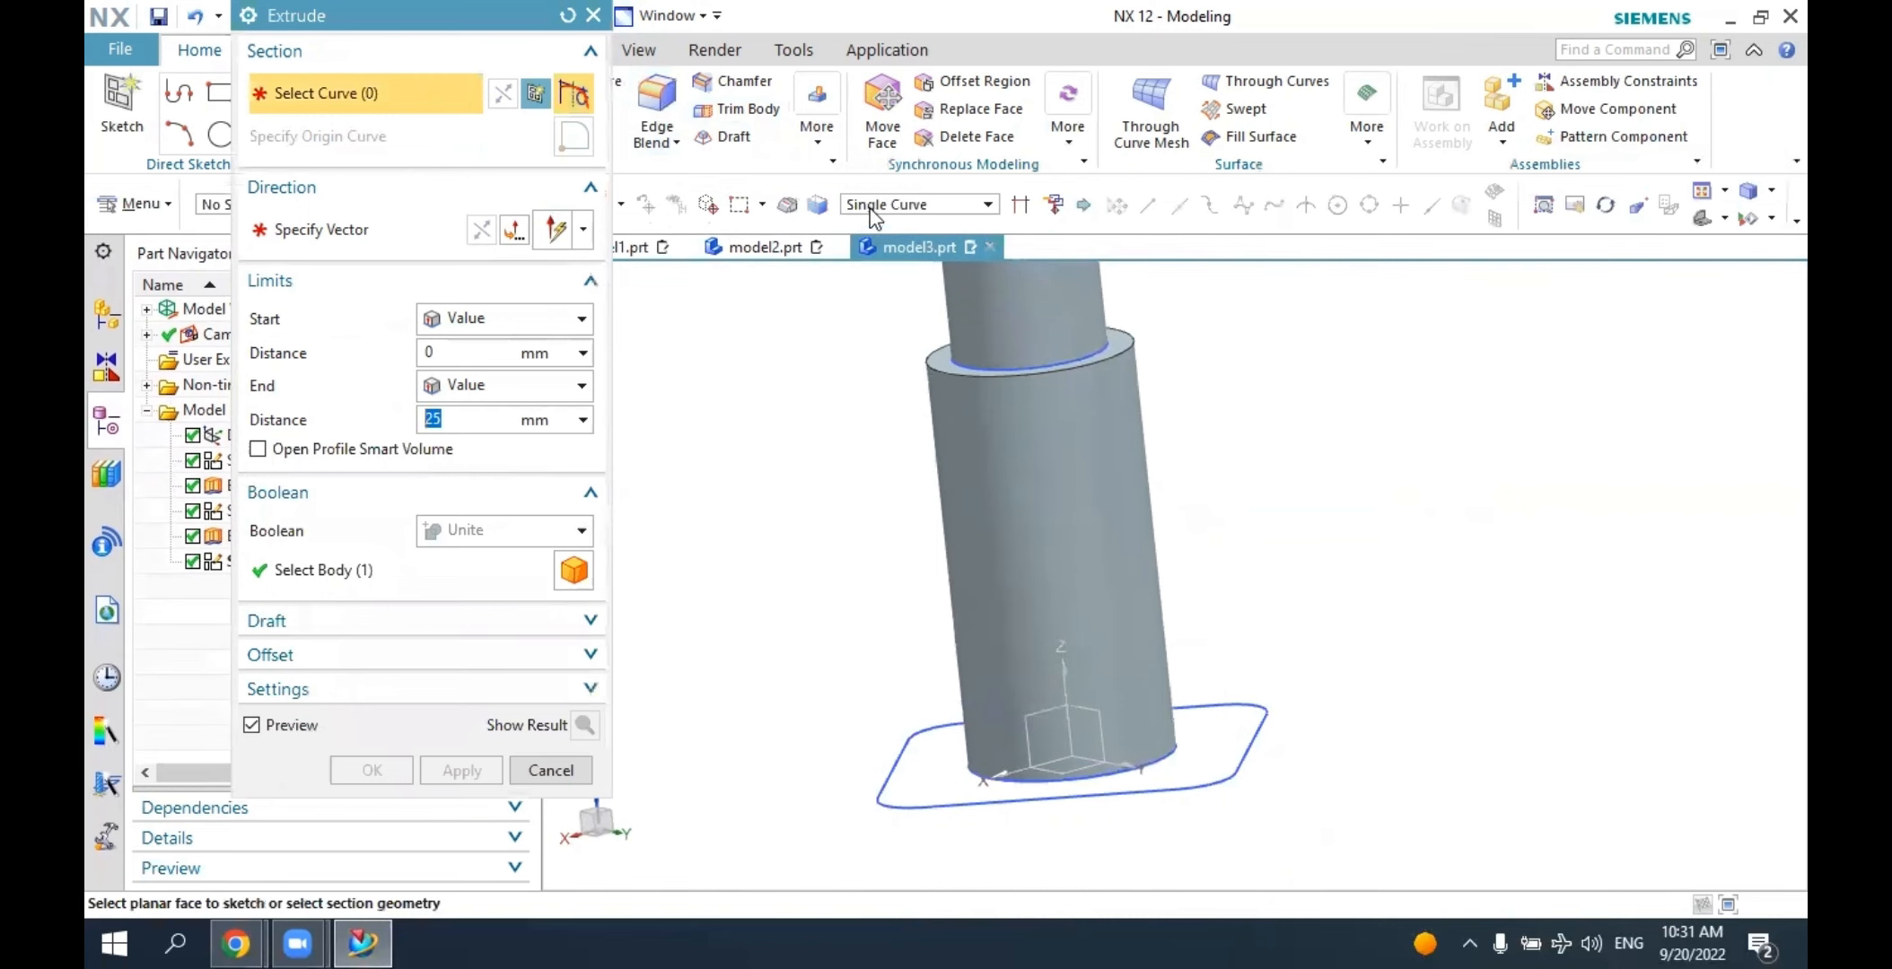
Try extruding the whole profile 25 mm upward with the Connected Curves rule, then reset the extrusion settings.
{"action": "left_click", "coordinate": [875, 207]}
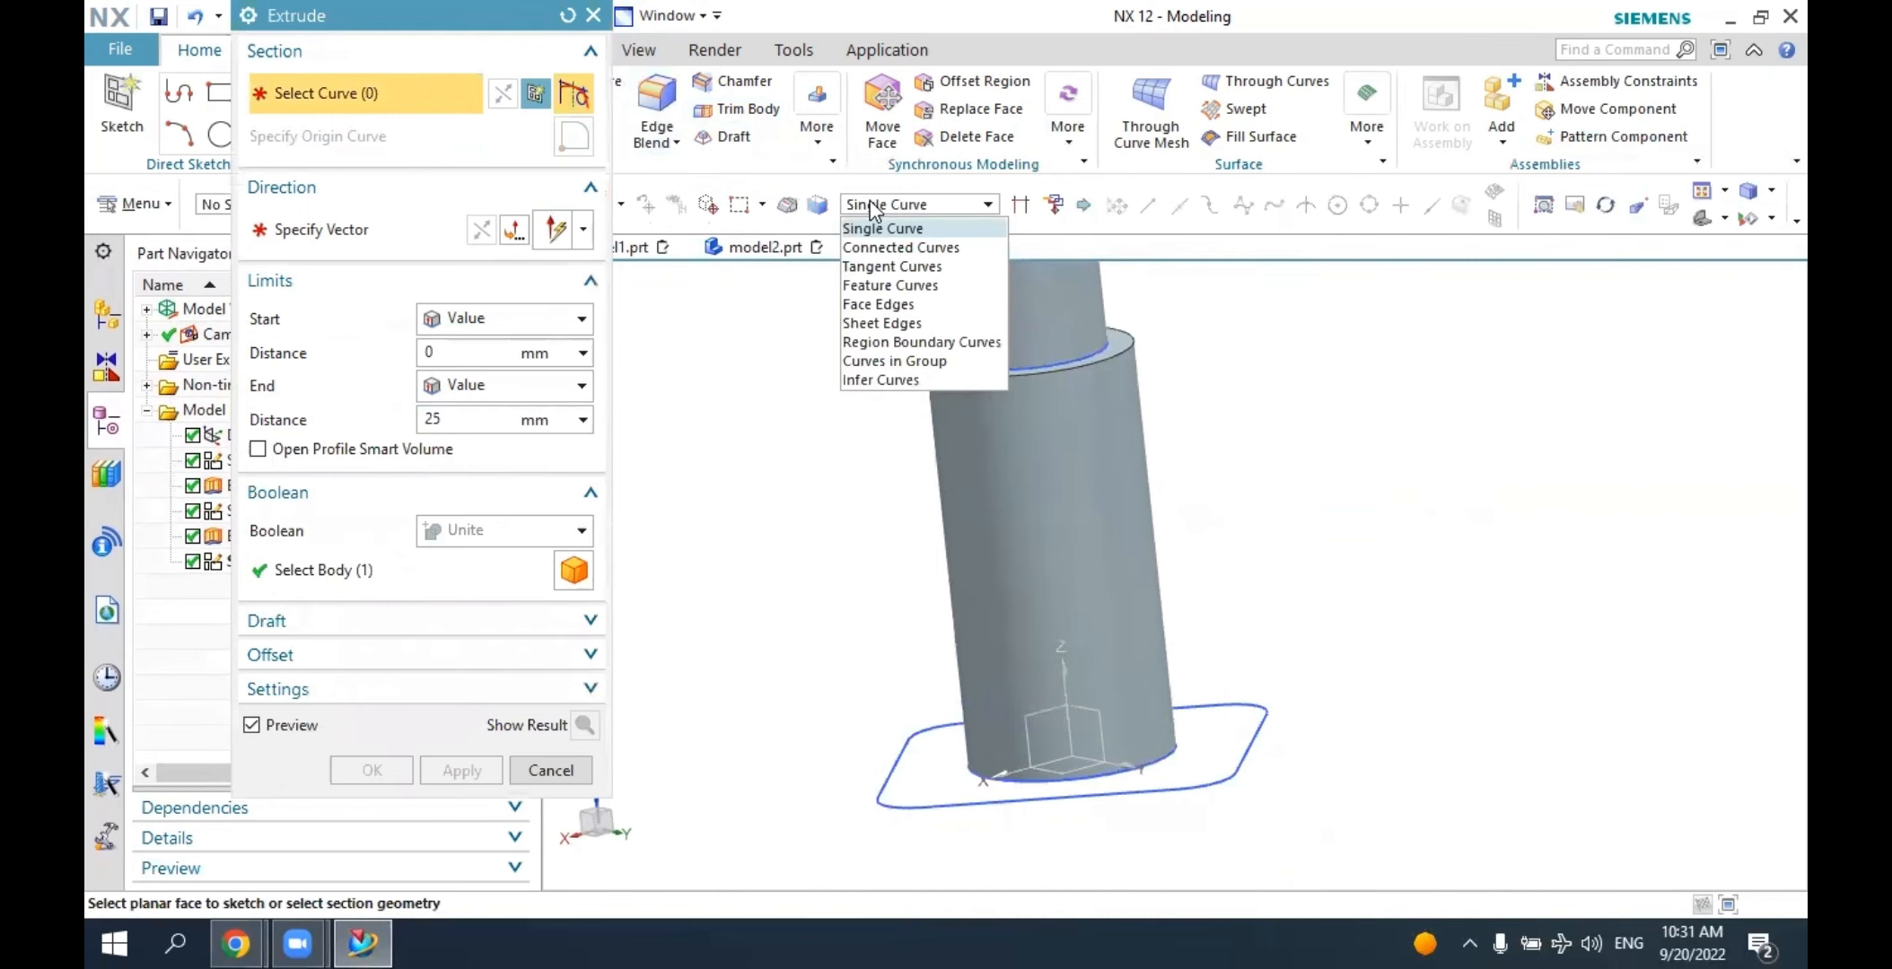
{"action": "left_click", "coordinate": [898, 248]}
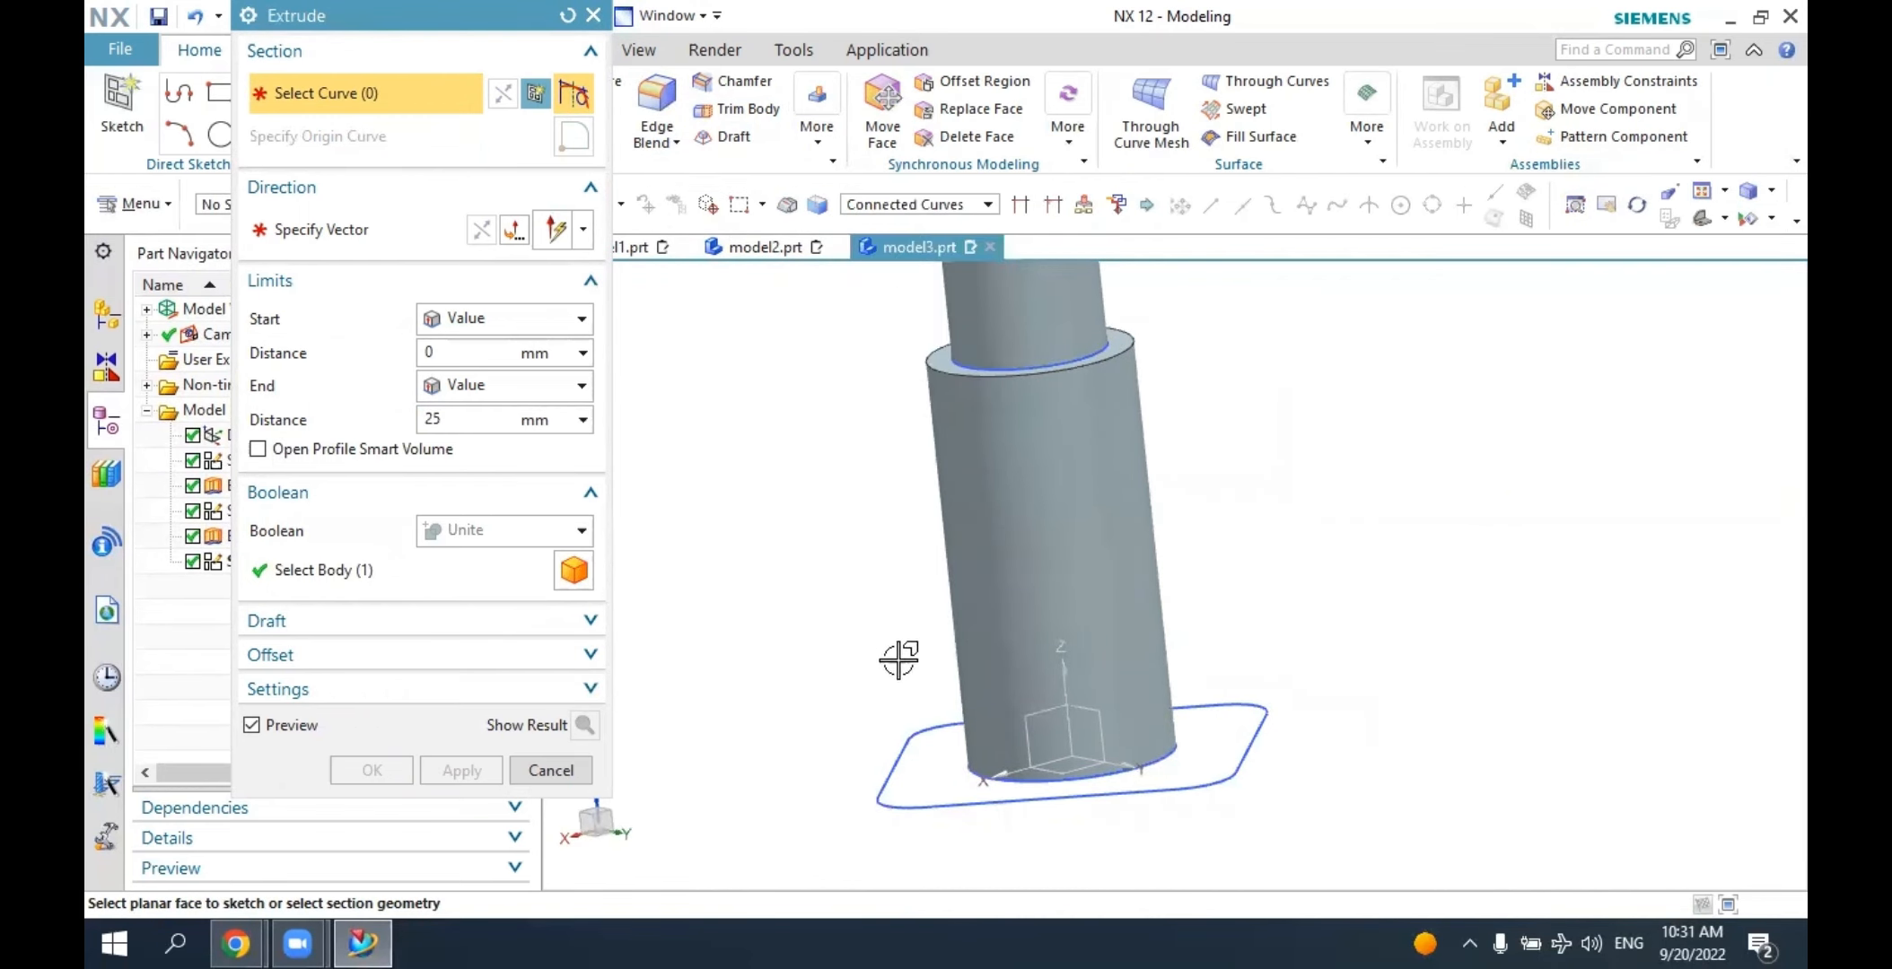
{"action": "left_click", "coordinate": [879, 762]}
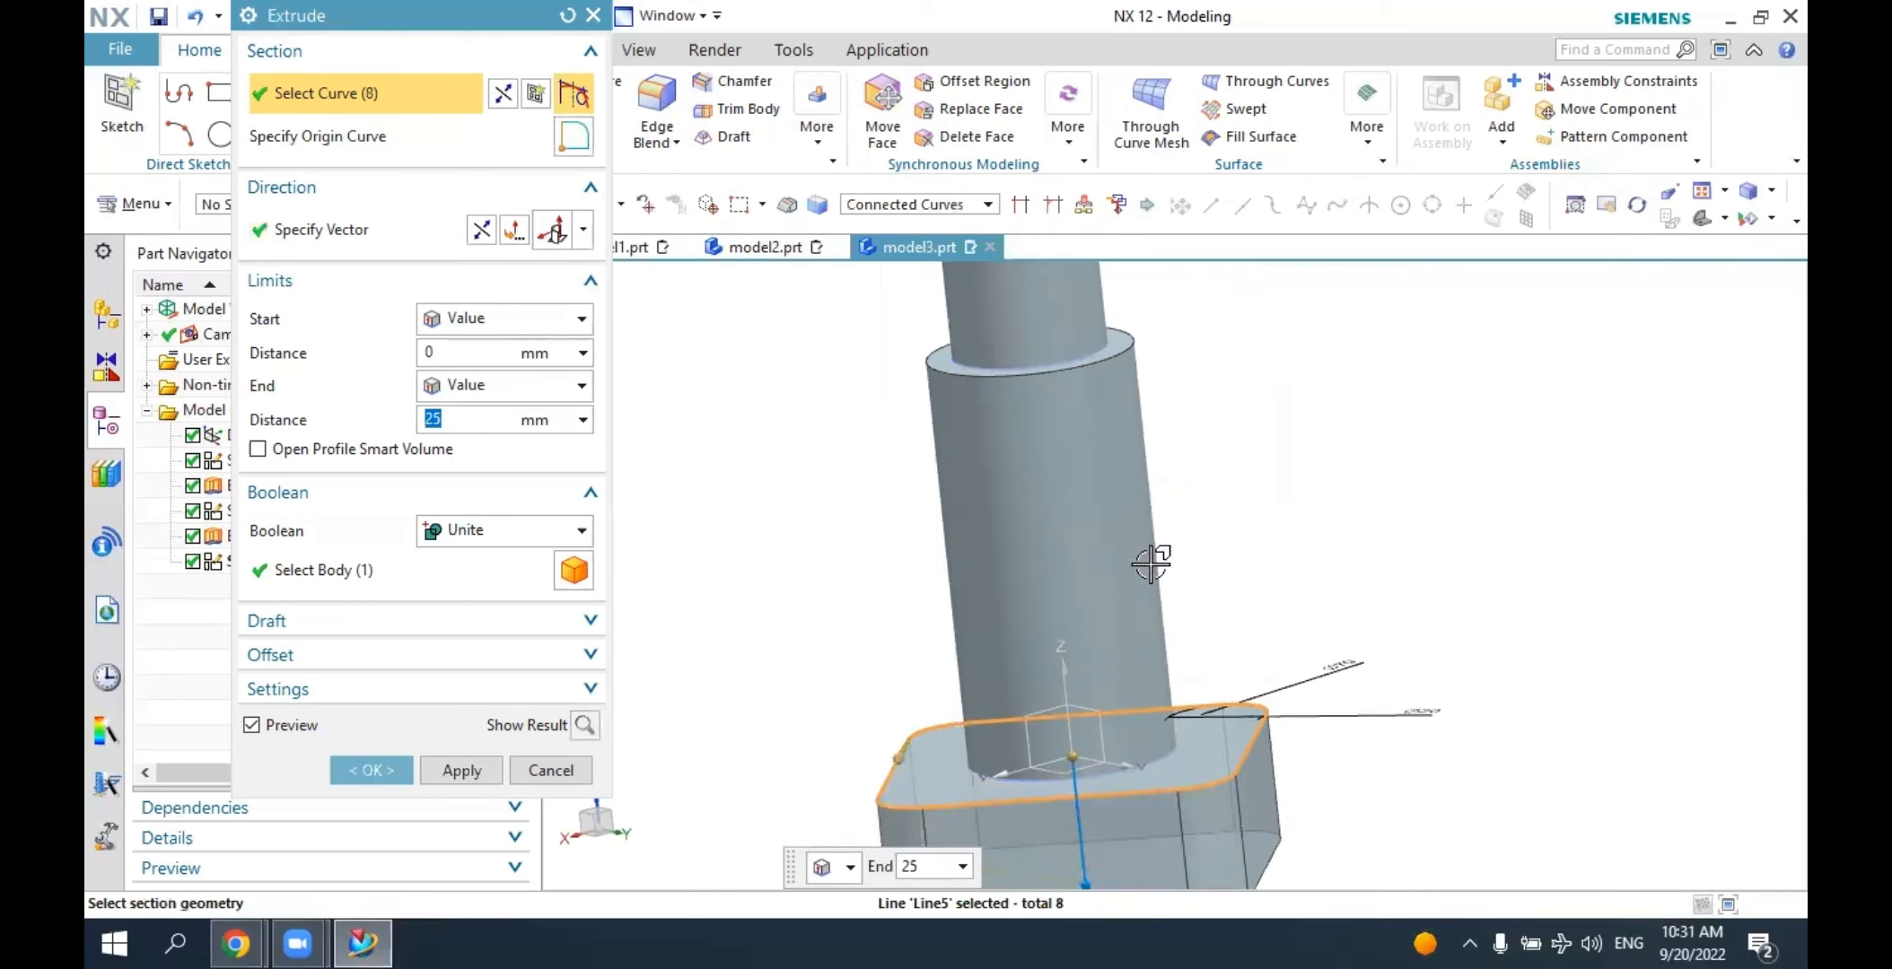
{"action": "scroll", "coordinate": [1151, 562], "scroll_direction": "down", "scroll_amount": 3}
{"action": "left_click", "coordinate": [482, 230]}
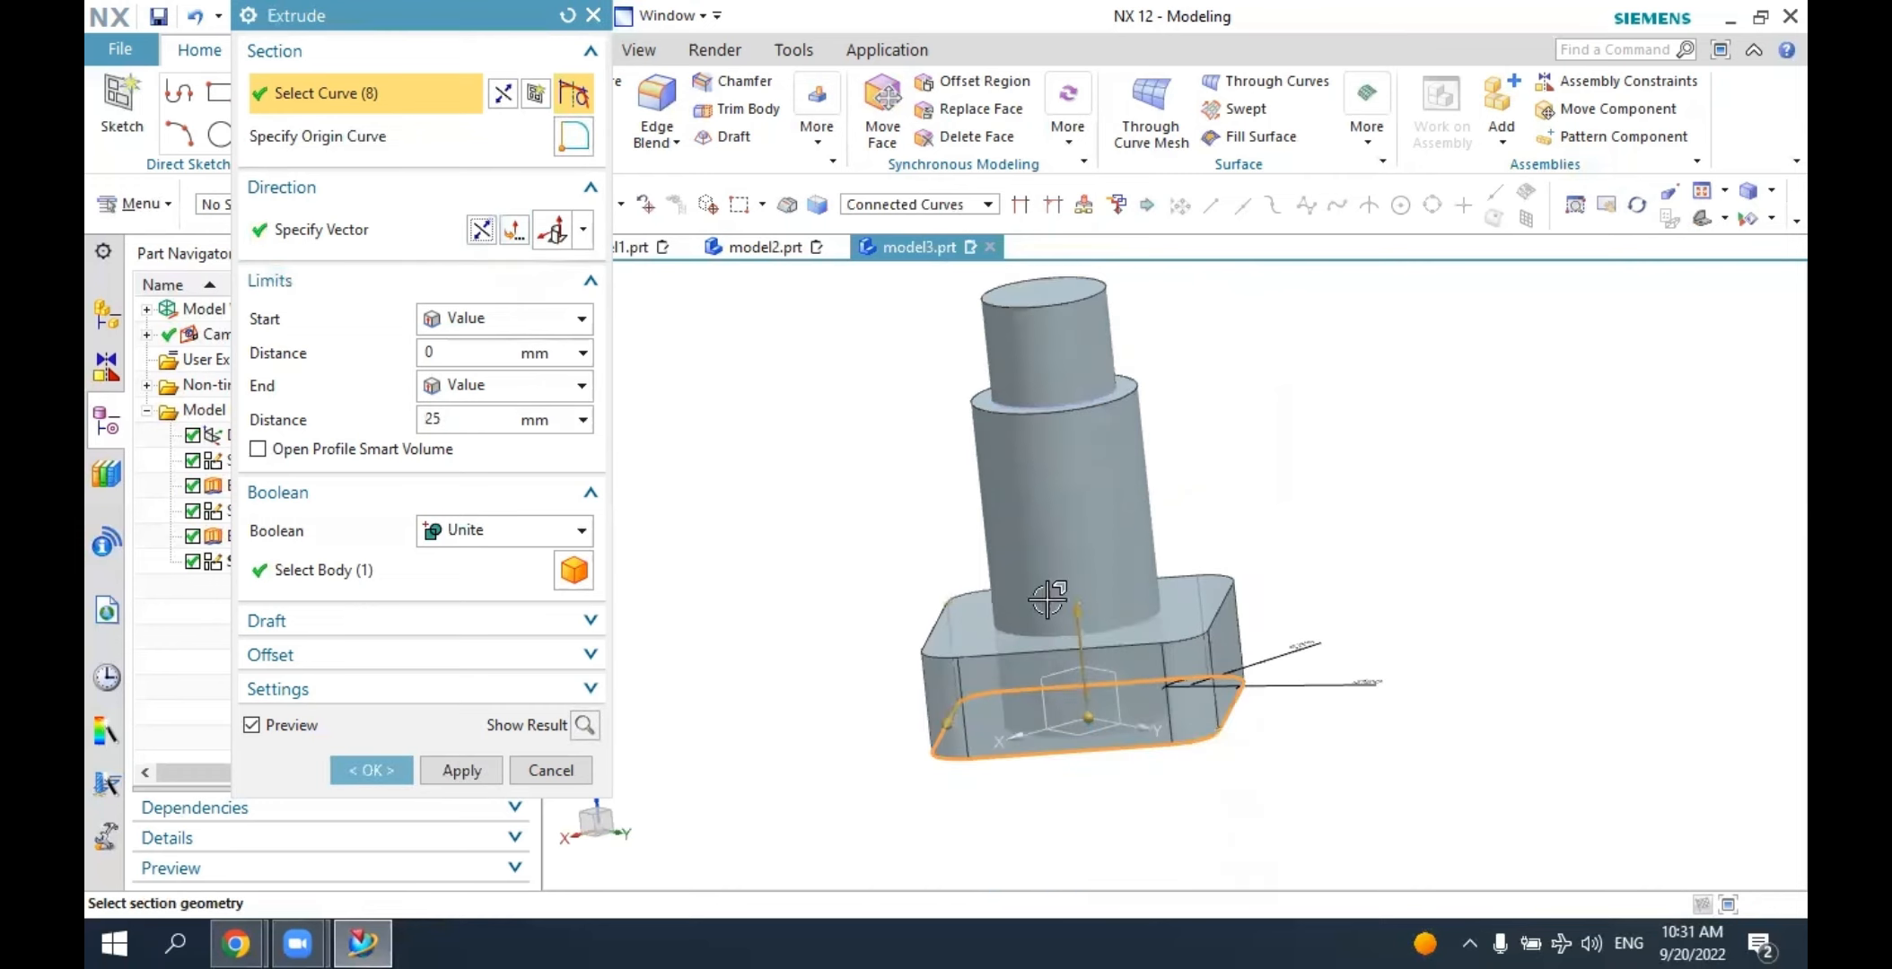
{"action": "middle_click_drag", "start_coordinate": [1256, 693], "coordinate": [1223, 726]}
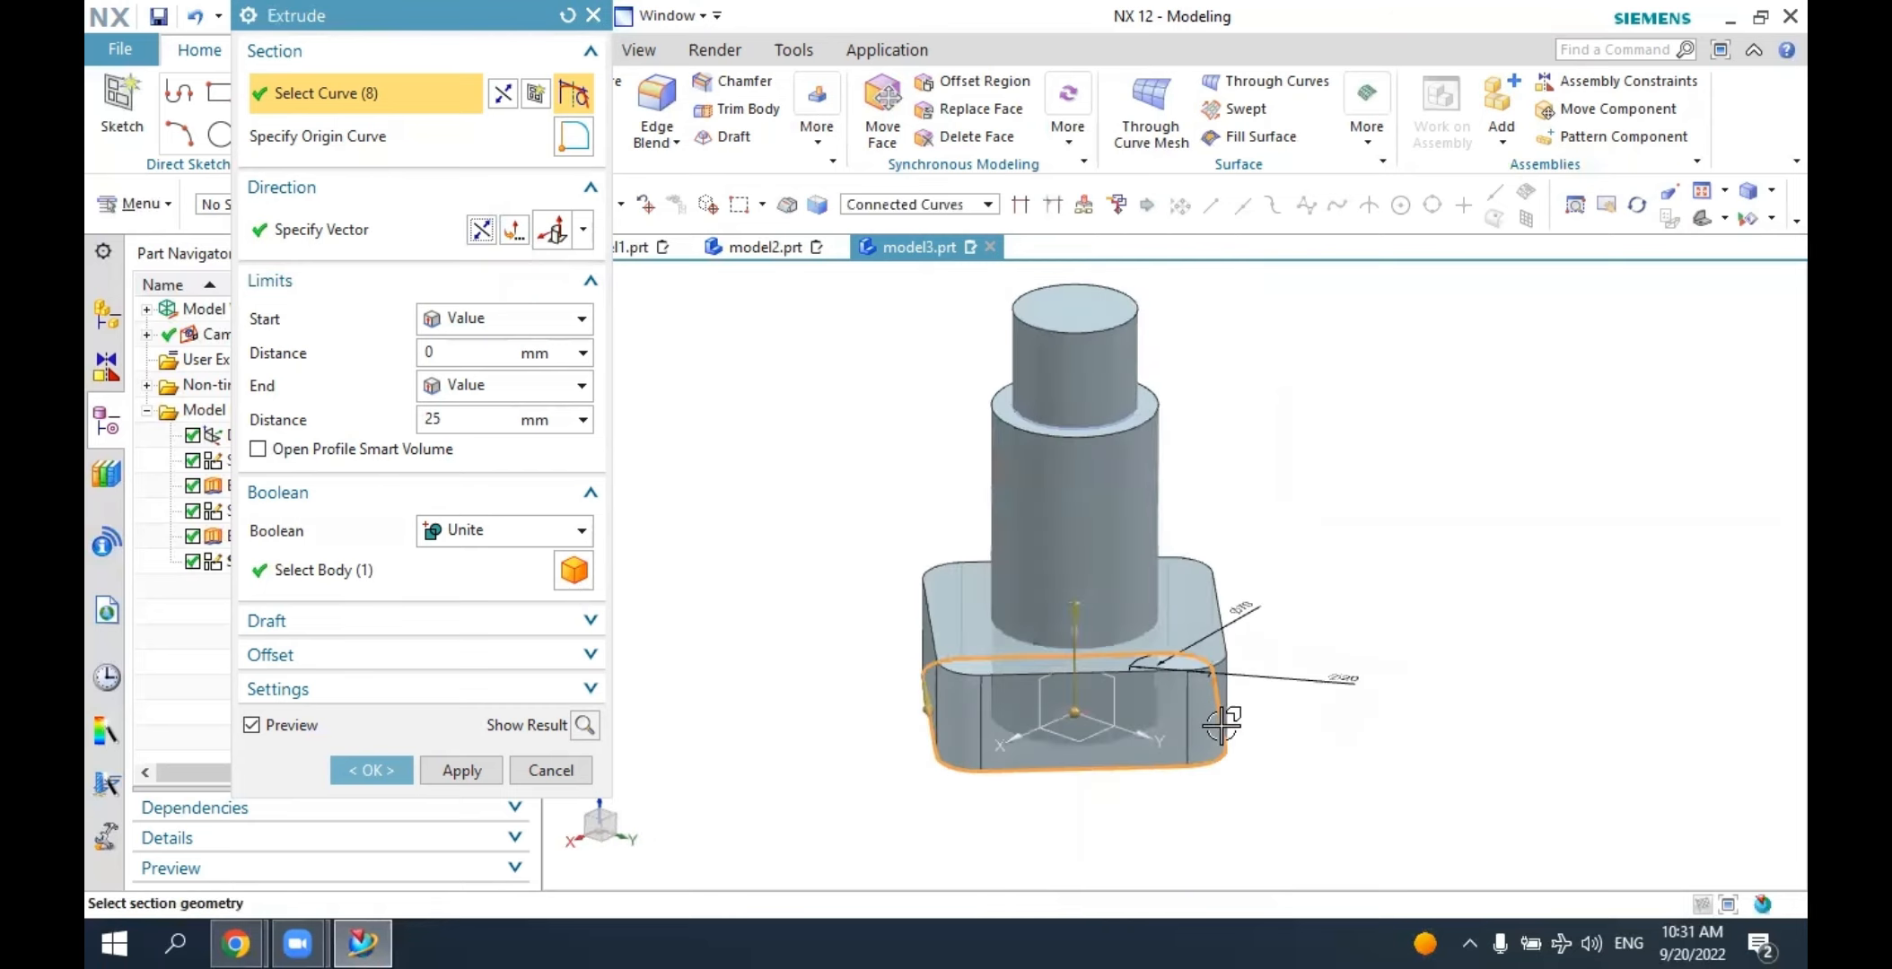
{"action": "left_click", "coordinate": [569, 15]}
Try selecting the rounded square profile for the extrusion with the Infer Curves rule.
{"action": "left_click", "coordinate": [911, 205]}
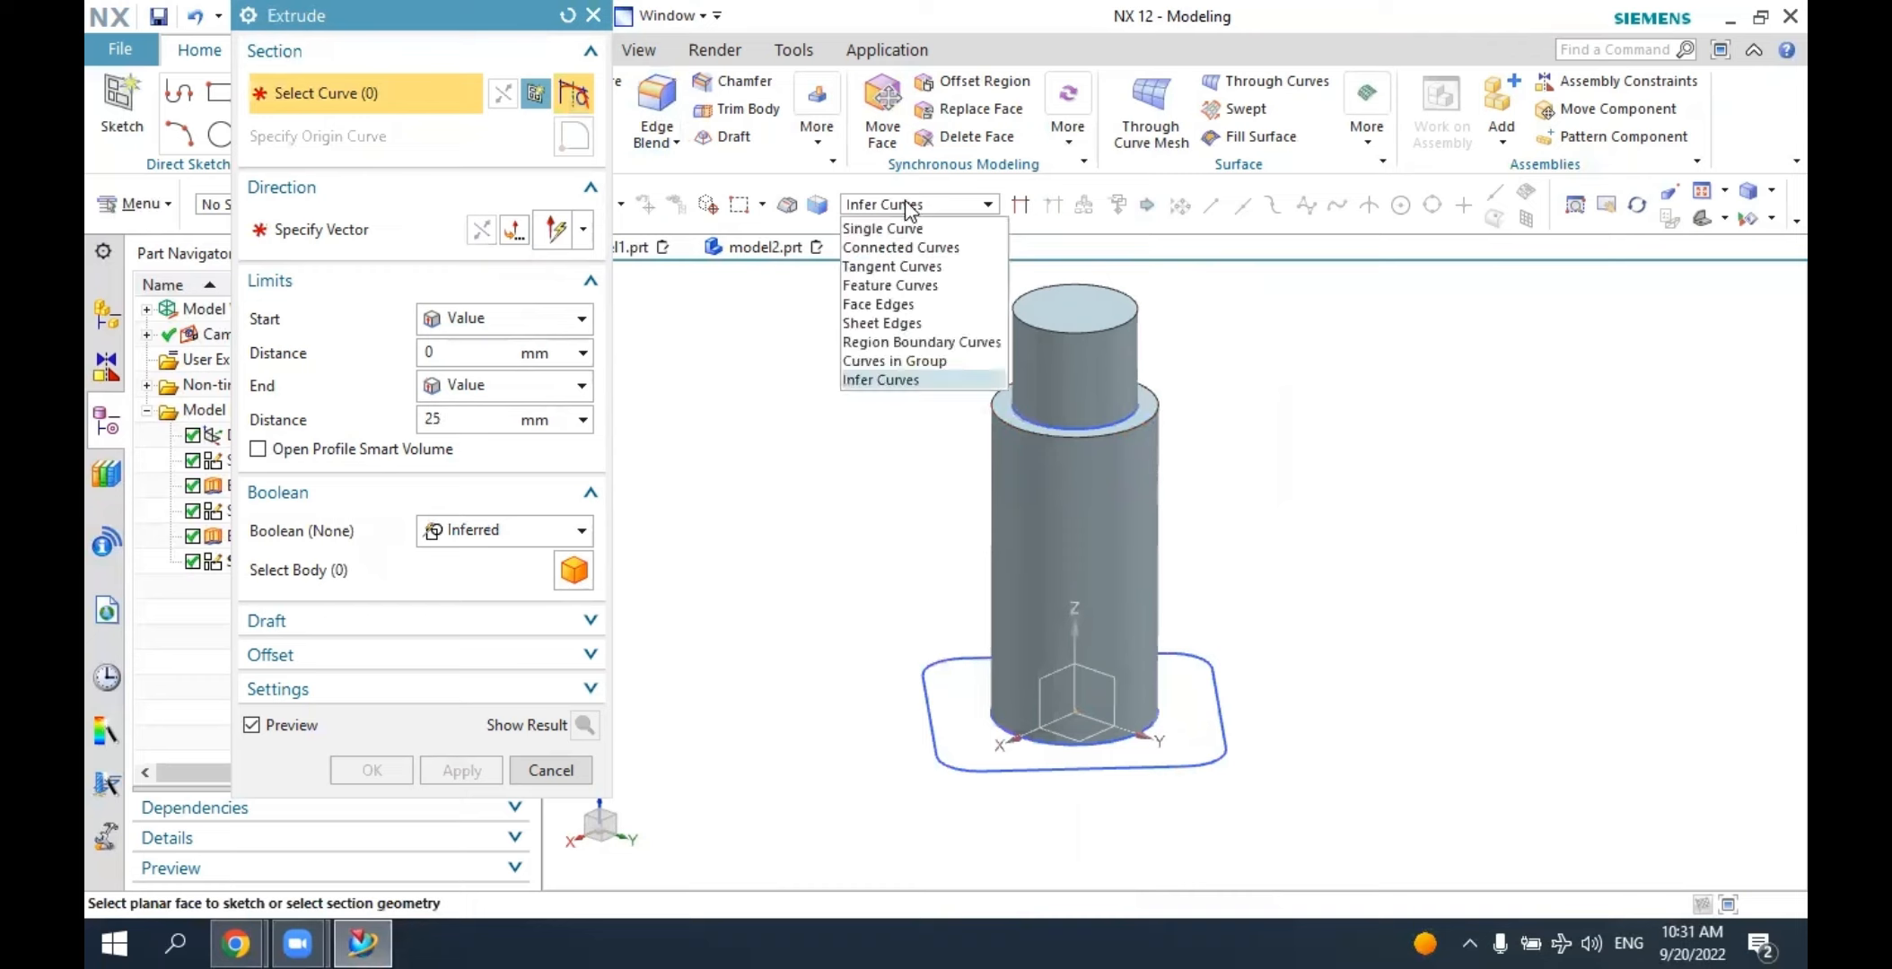
{"action": "left_click", "coordinate": [911, 206]}
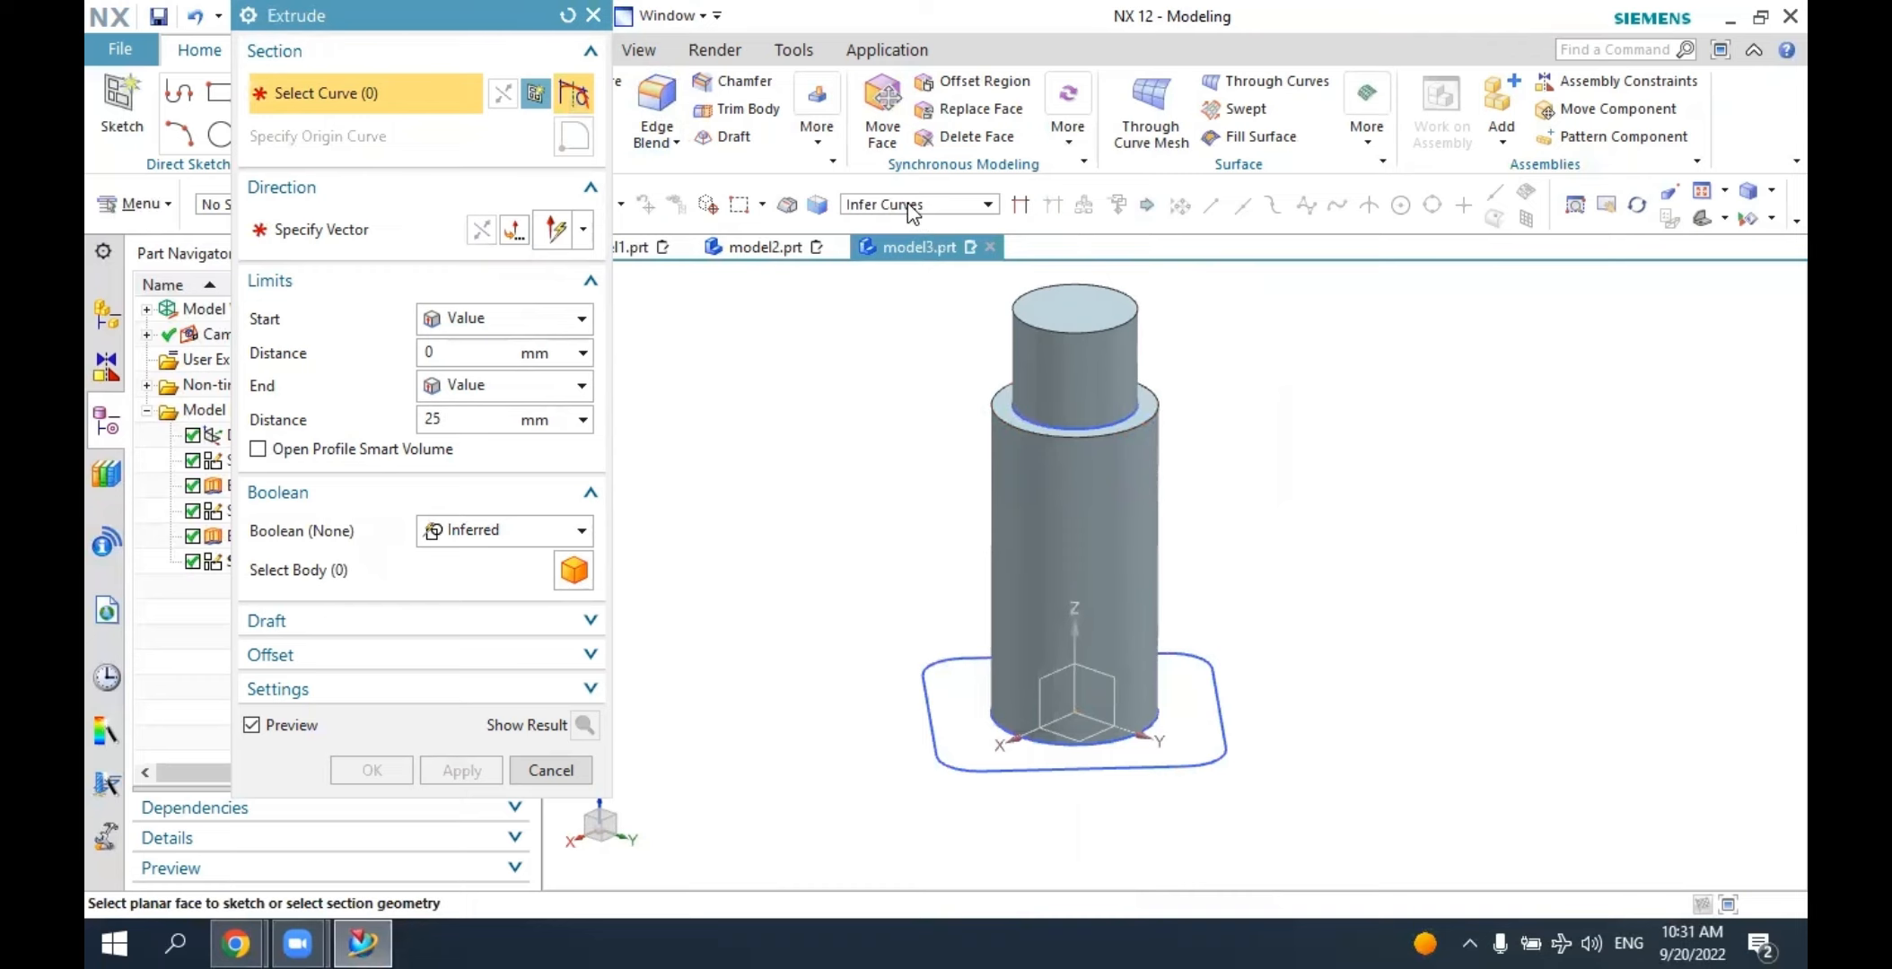
{"action": "left_click", "coordinate": [958, 655]}
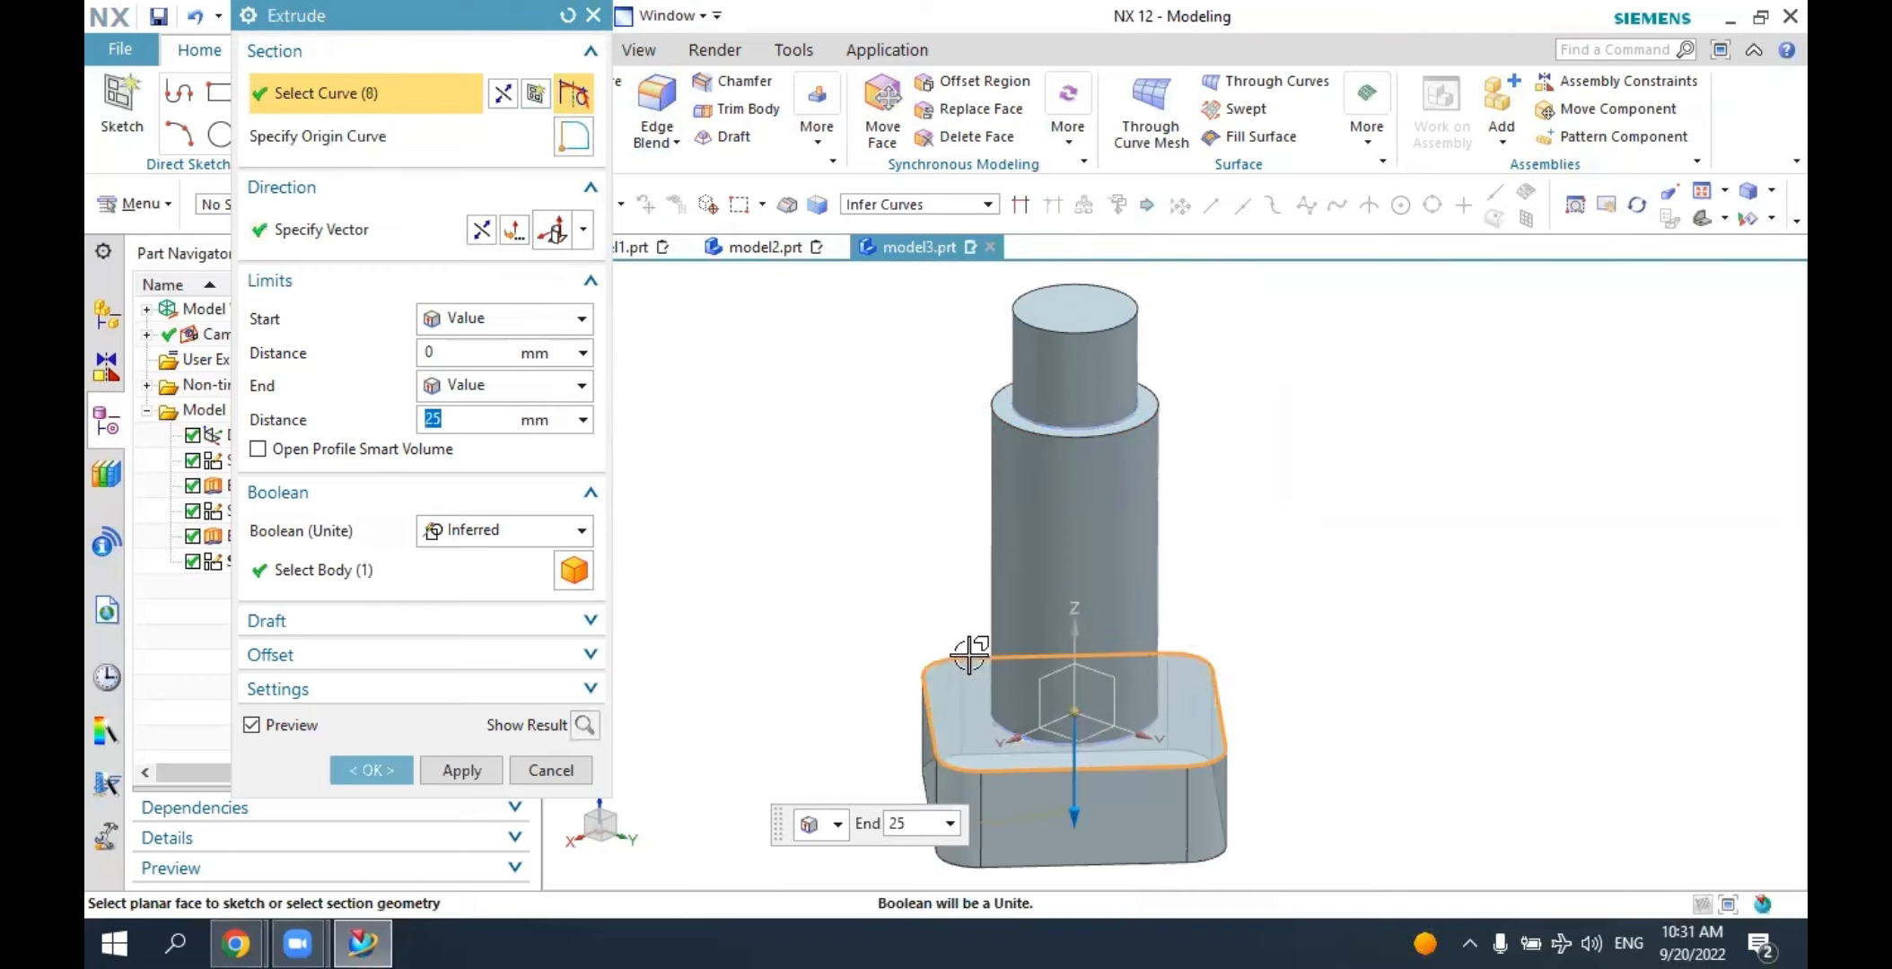
{"action": "left_click", "coordinate": [864, 205]}
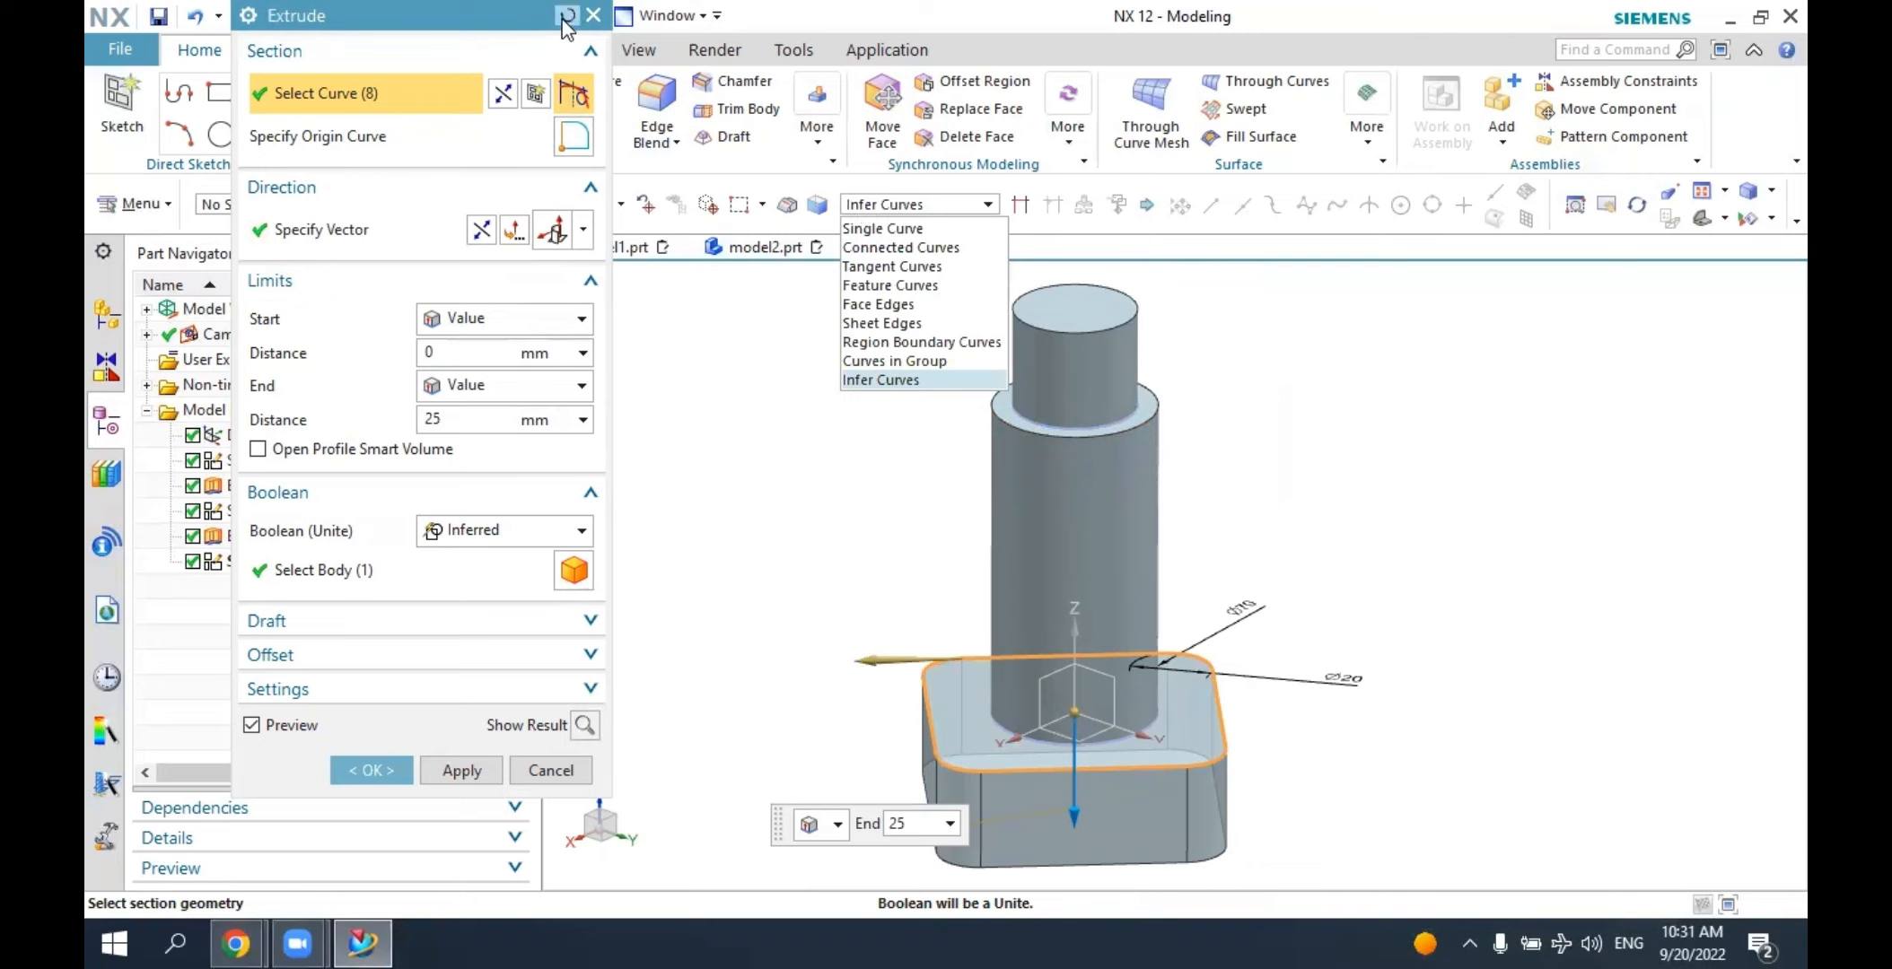
Try selecting the profile with the Tangent Curves rule, then reset the extrusion settings.
{"action": "left_click", "coordinate": [916, 205]}
{"action": "left_click", "coordinate": [915, 205]}
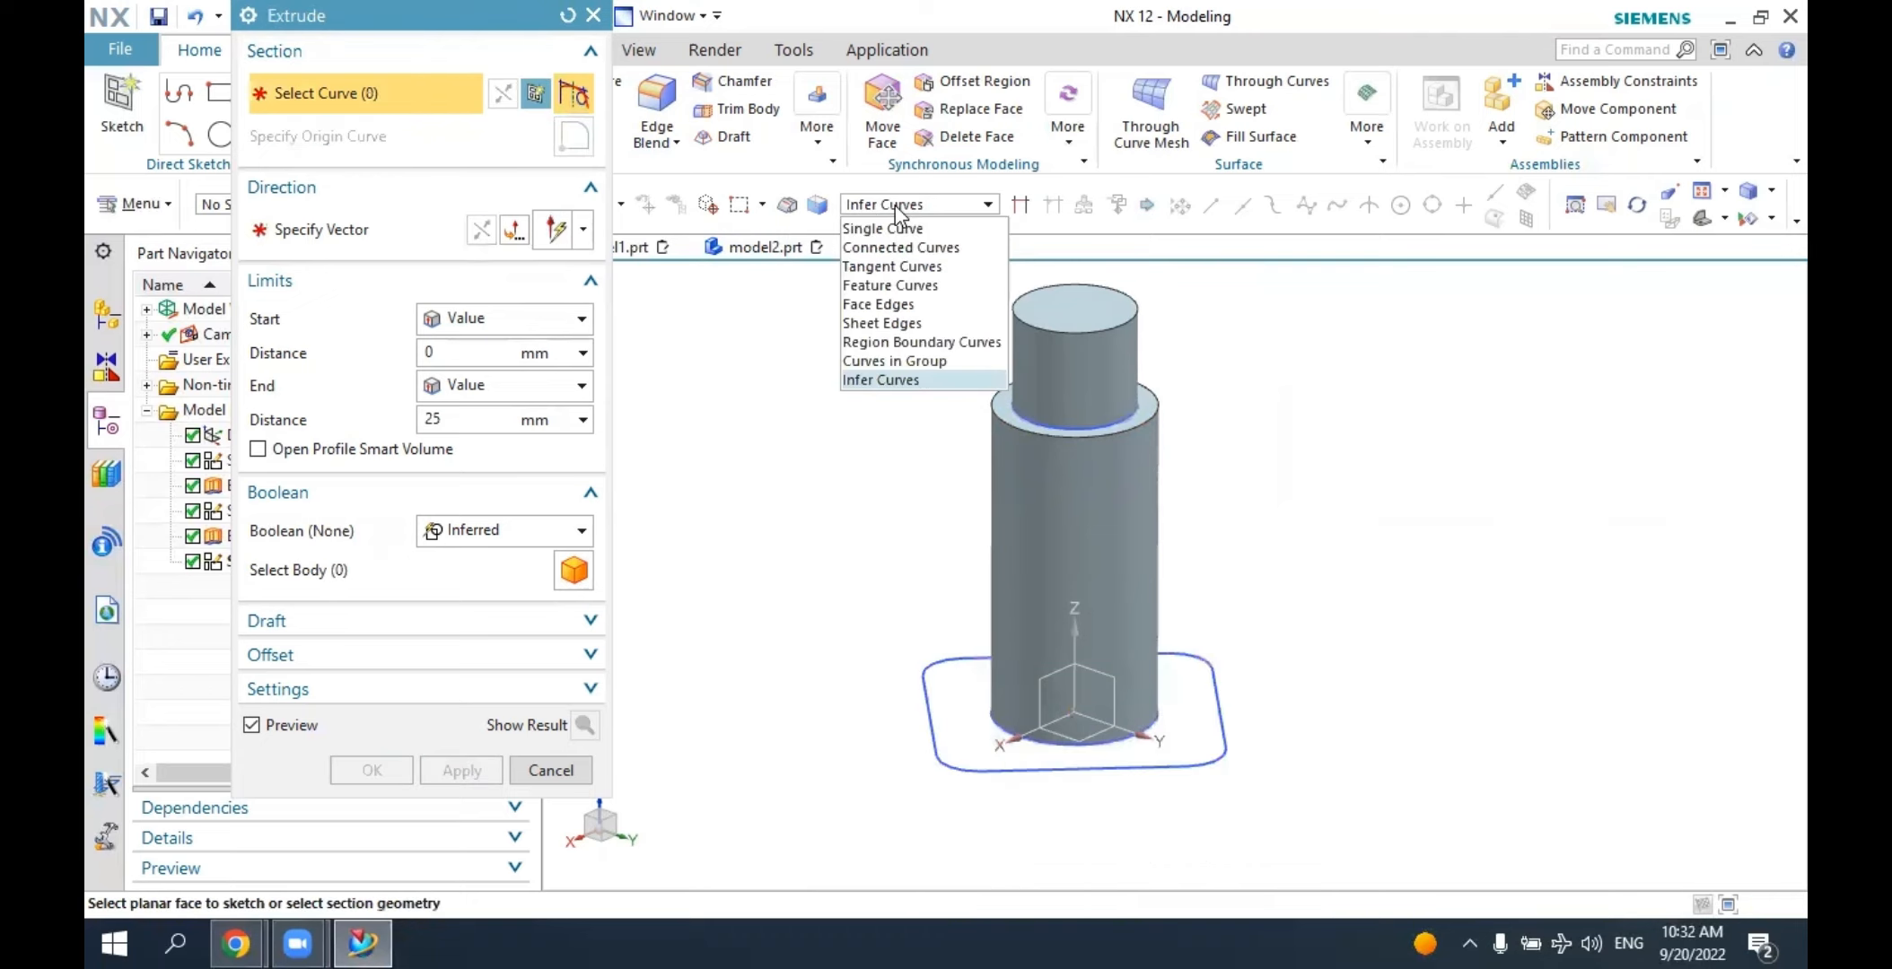
{"action": "left_click", "coordinate": [897, 262]}
{"action": "left_click", "coordinate": [939, 655]}
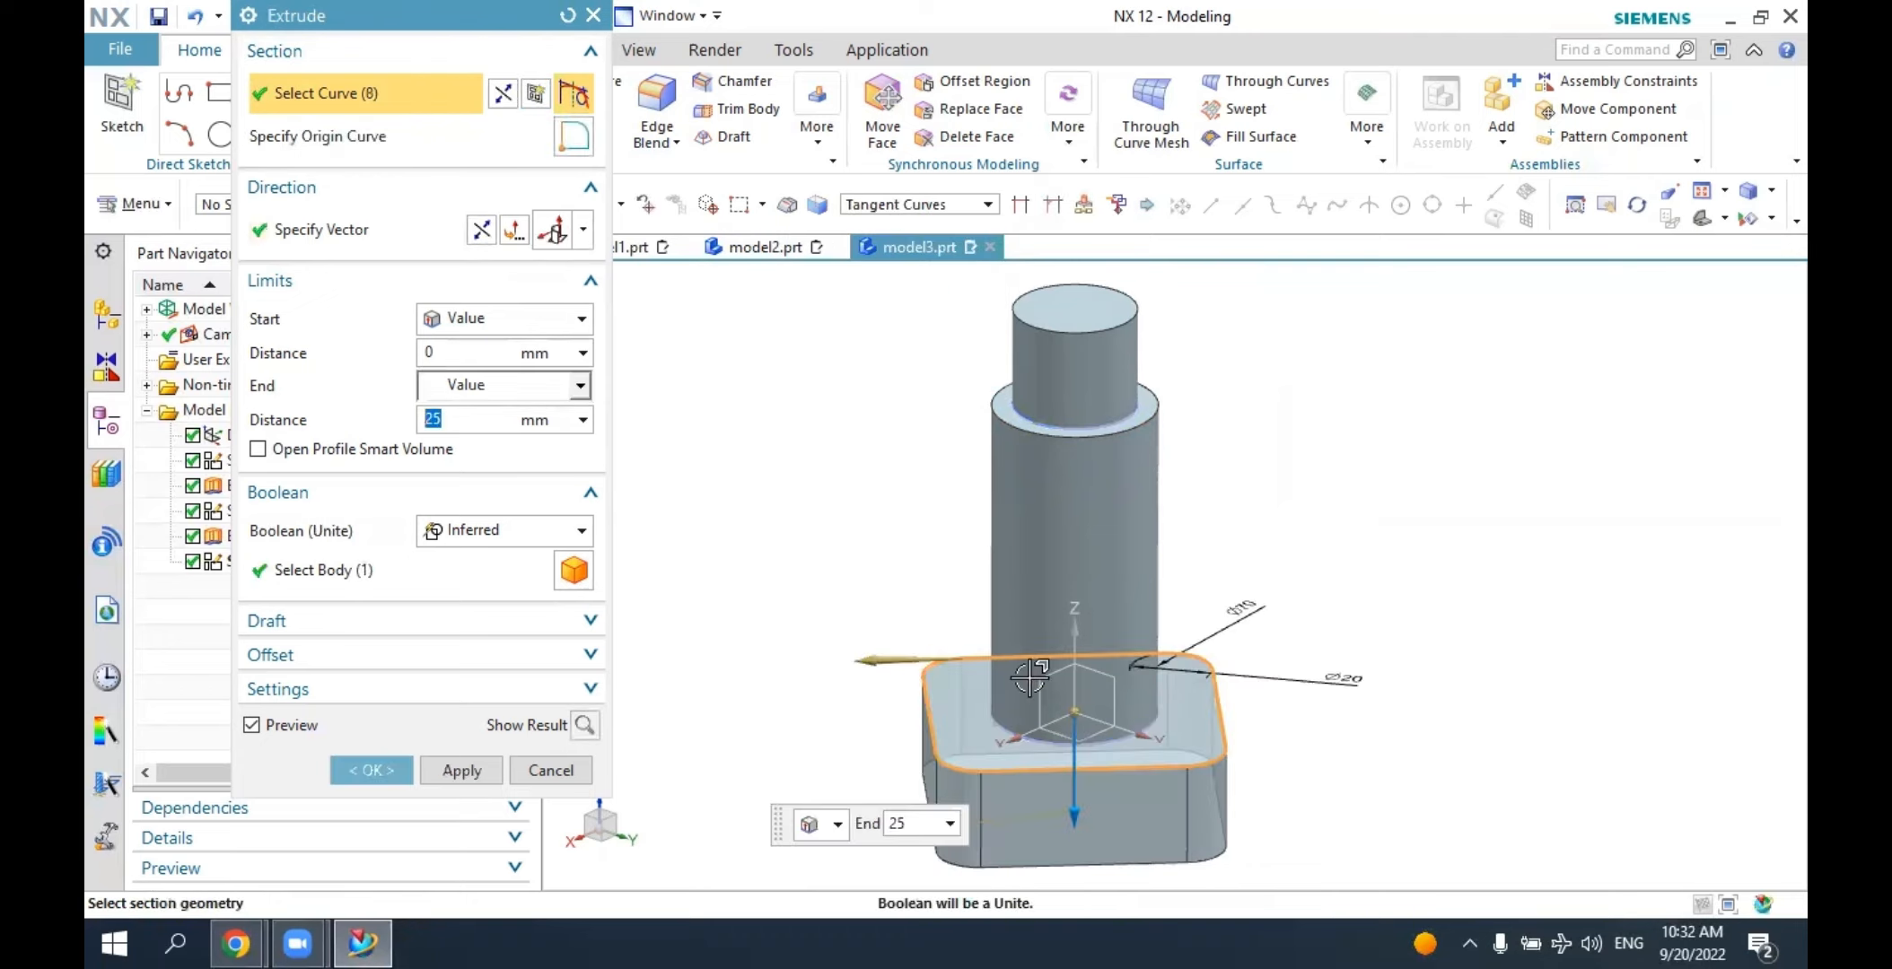
{"action": "left_click", "coordinate": [568, 15]}
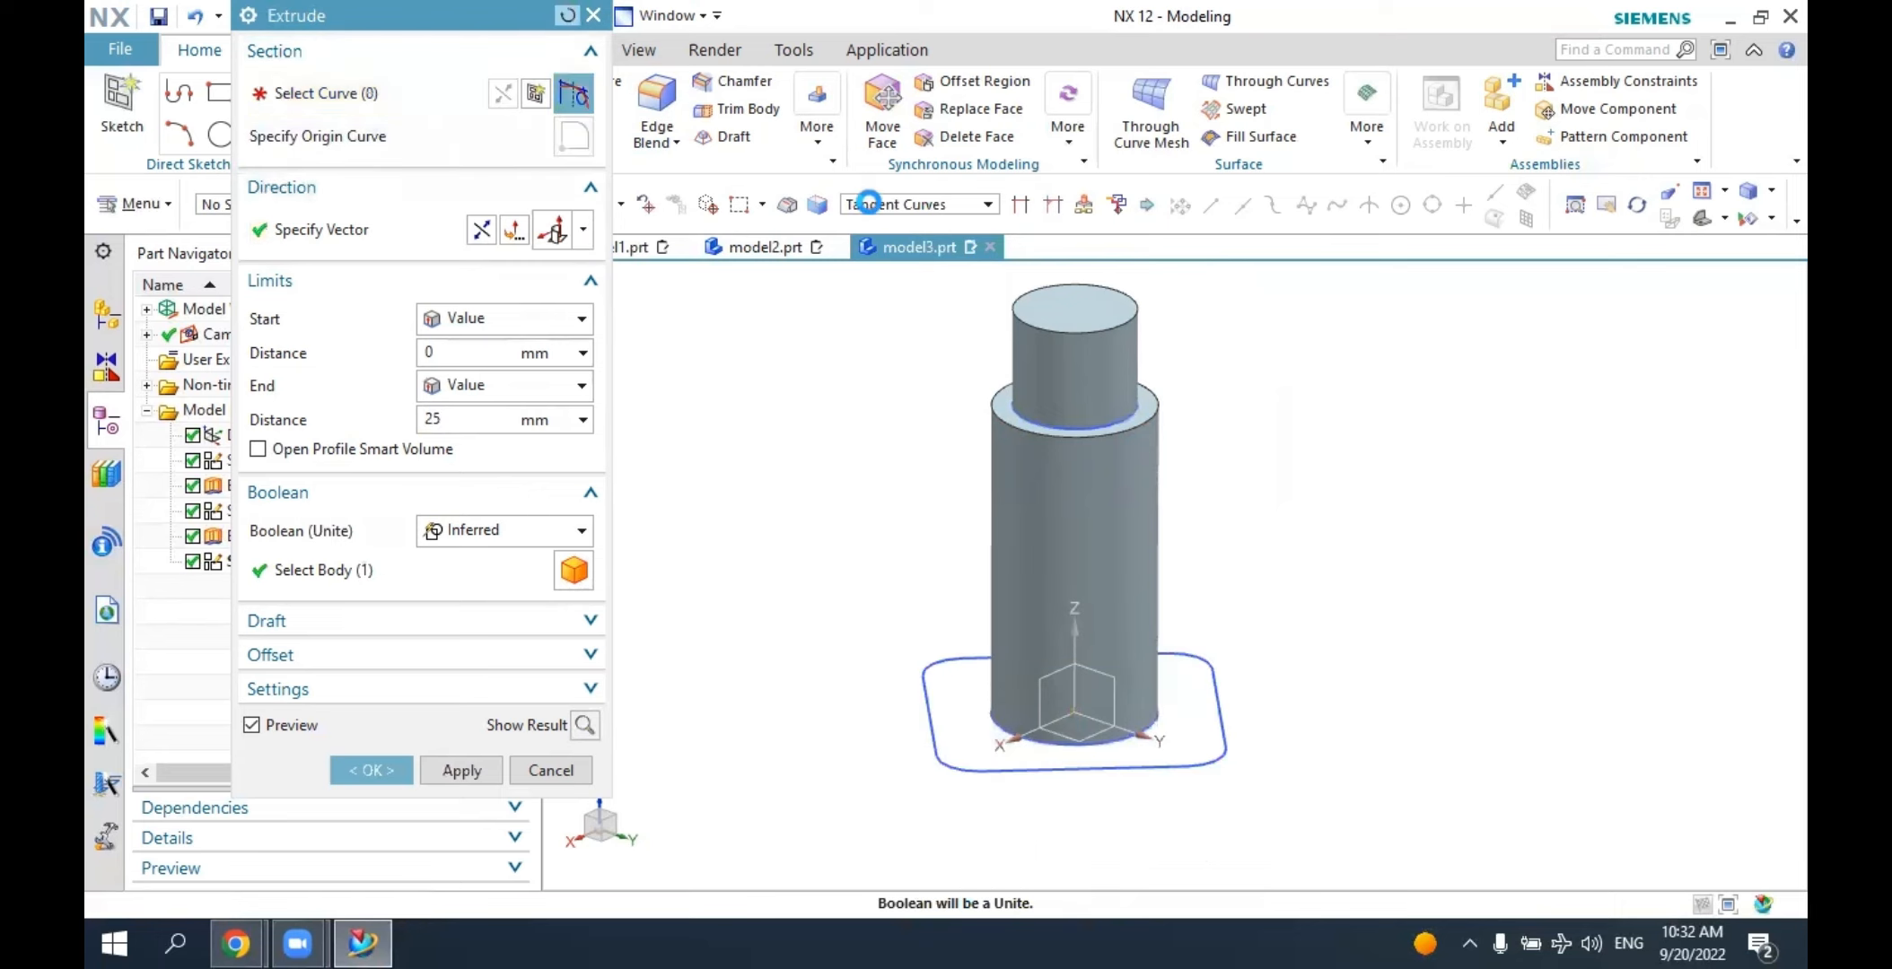
Select the rounded square profile as the extrusion section with the Region Boundary Curves rule and reverse the direction upward along the shaft.
{"action": "left_click", "coordinate": [898, 205]}
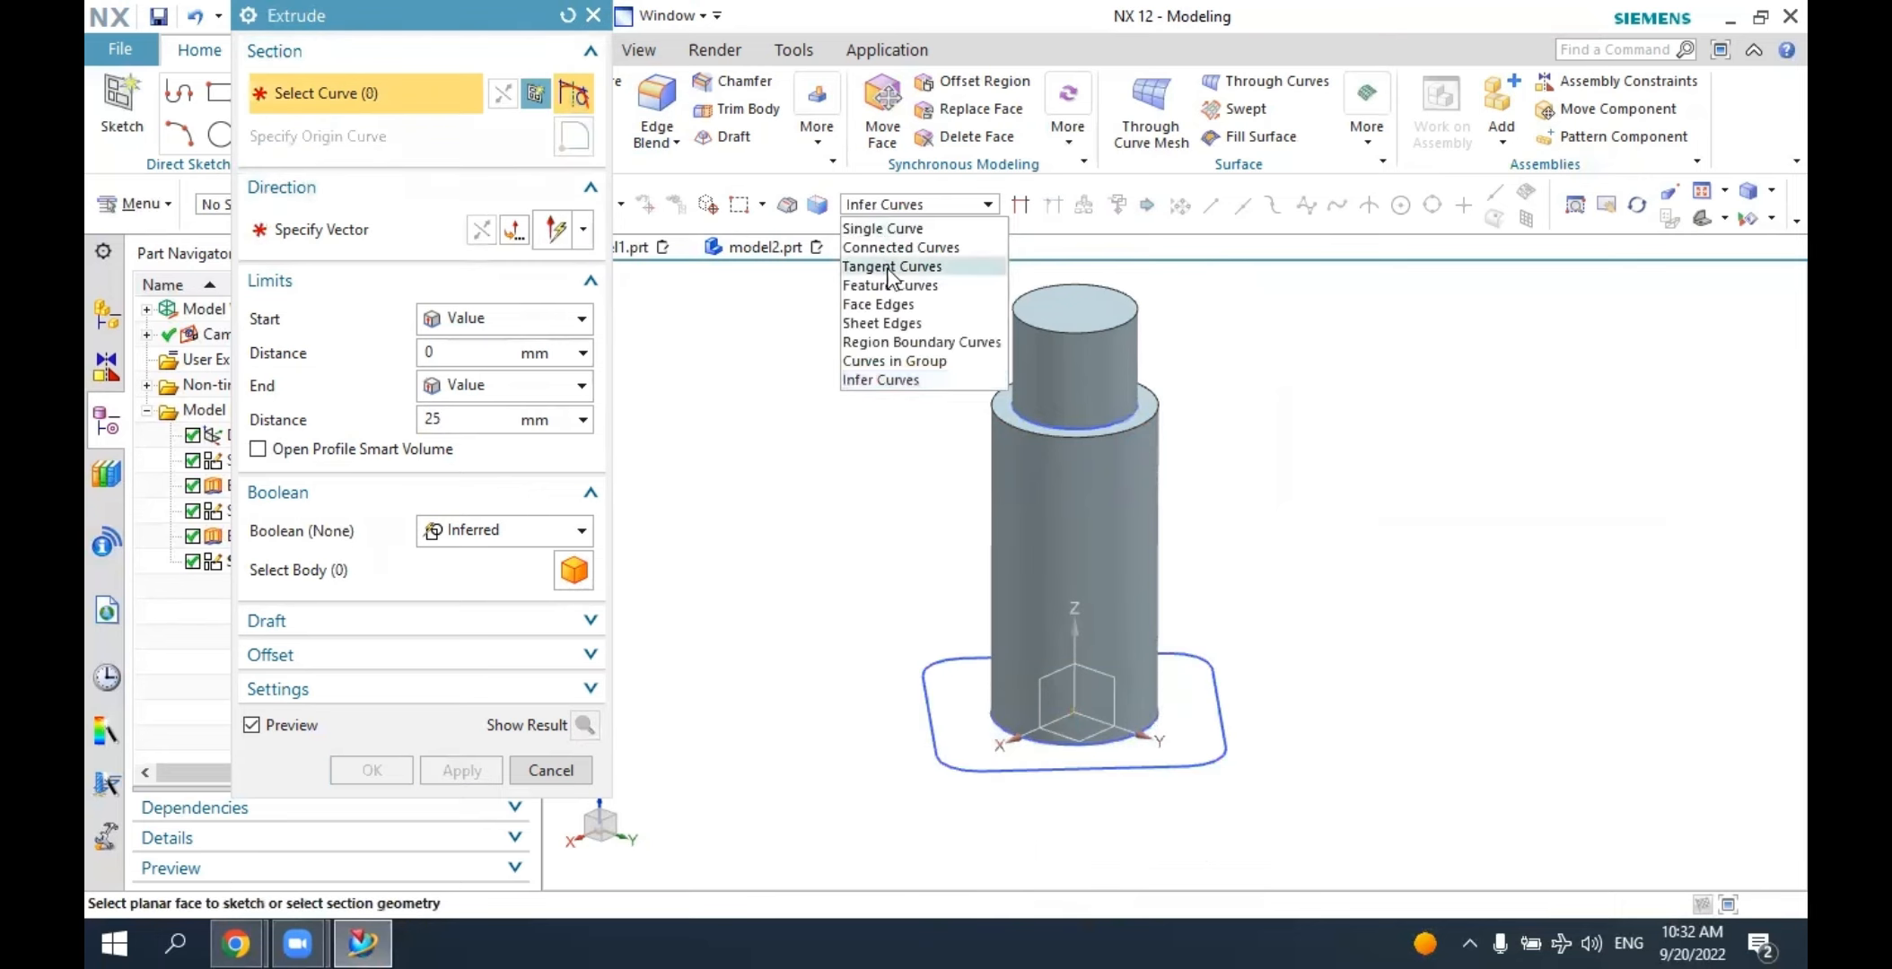
{"action": "left_click", "coordinate": [886, 345]}
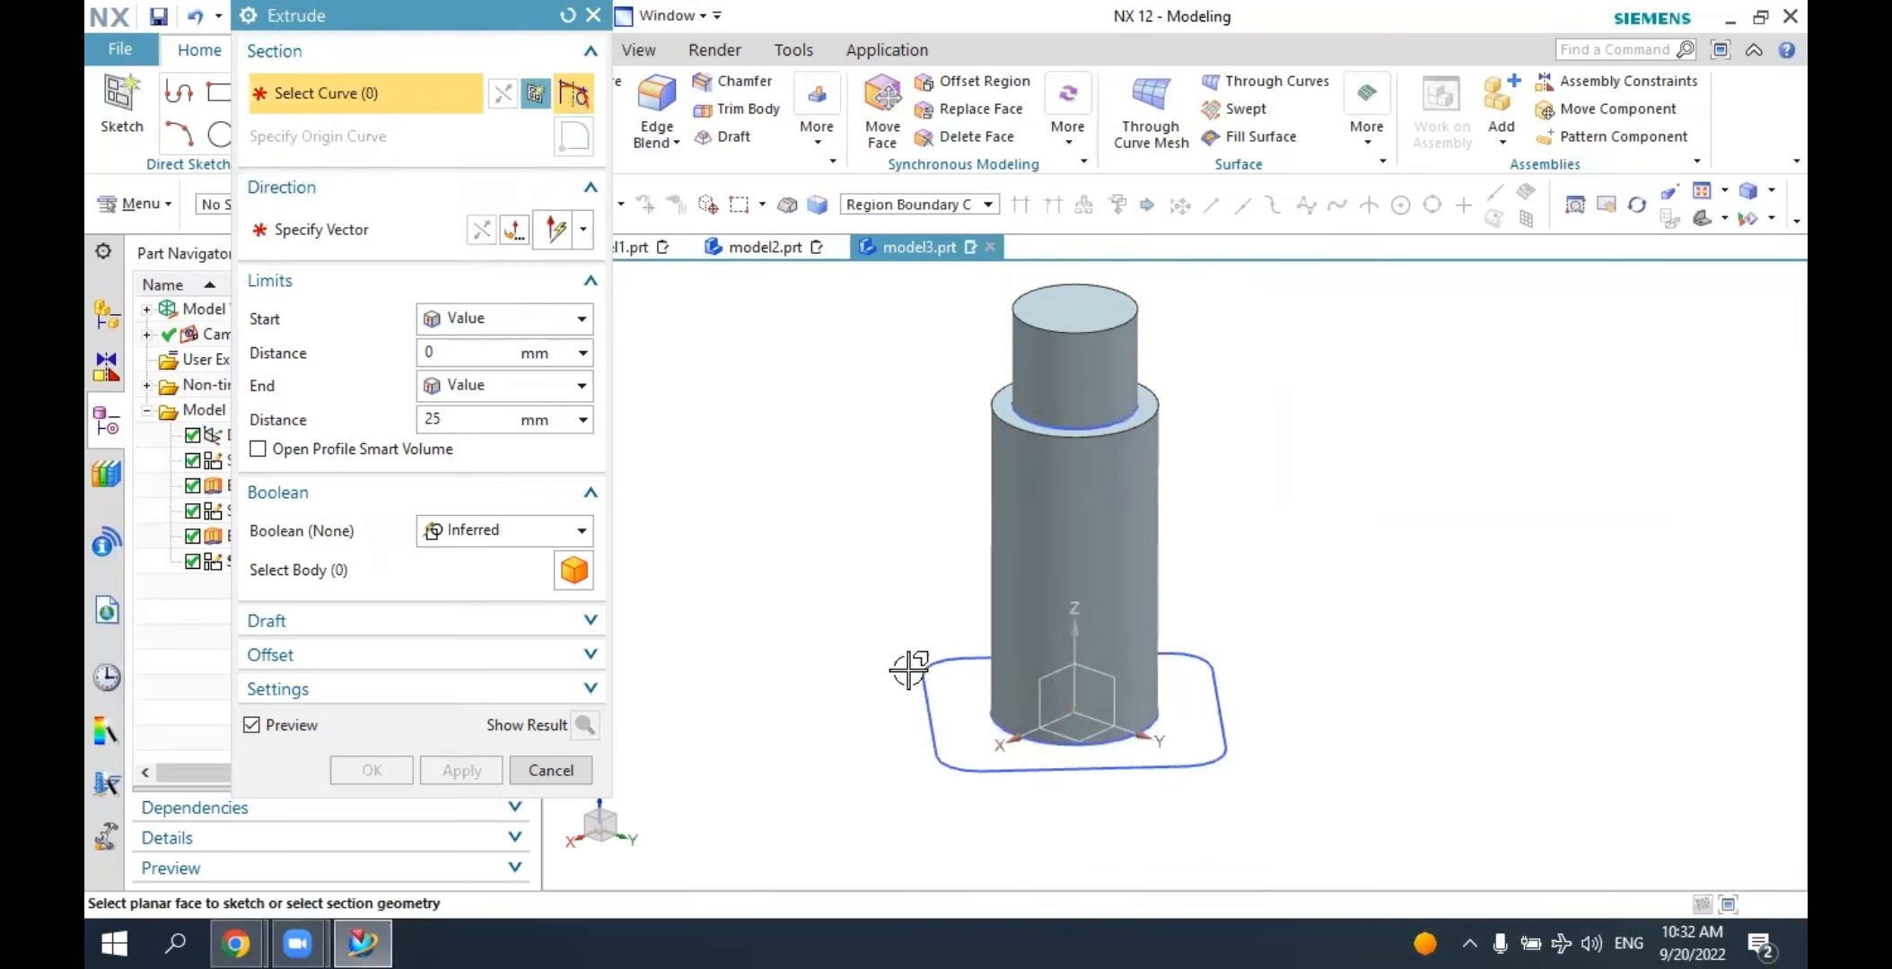
{"action": "left_click", "coordinate": [939, 711]}
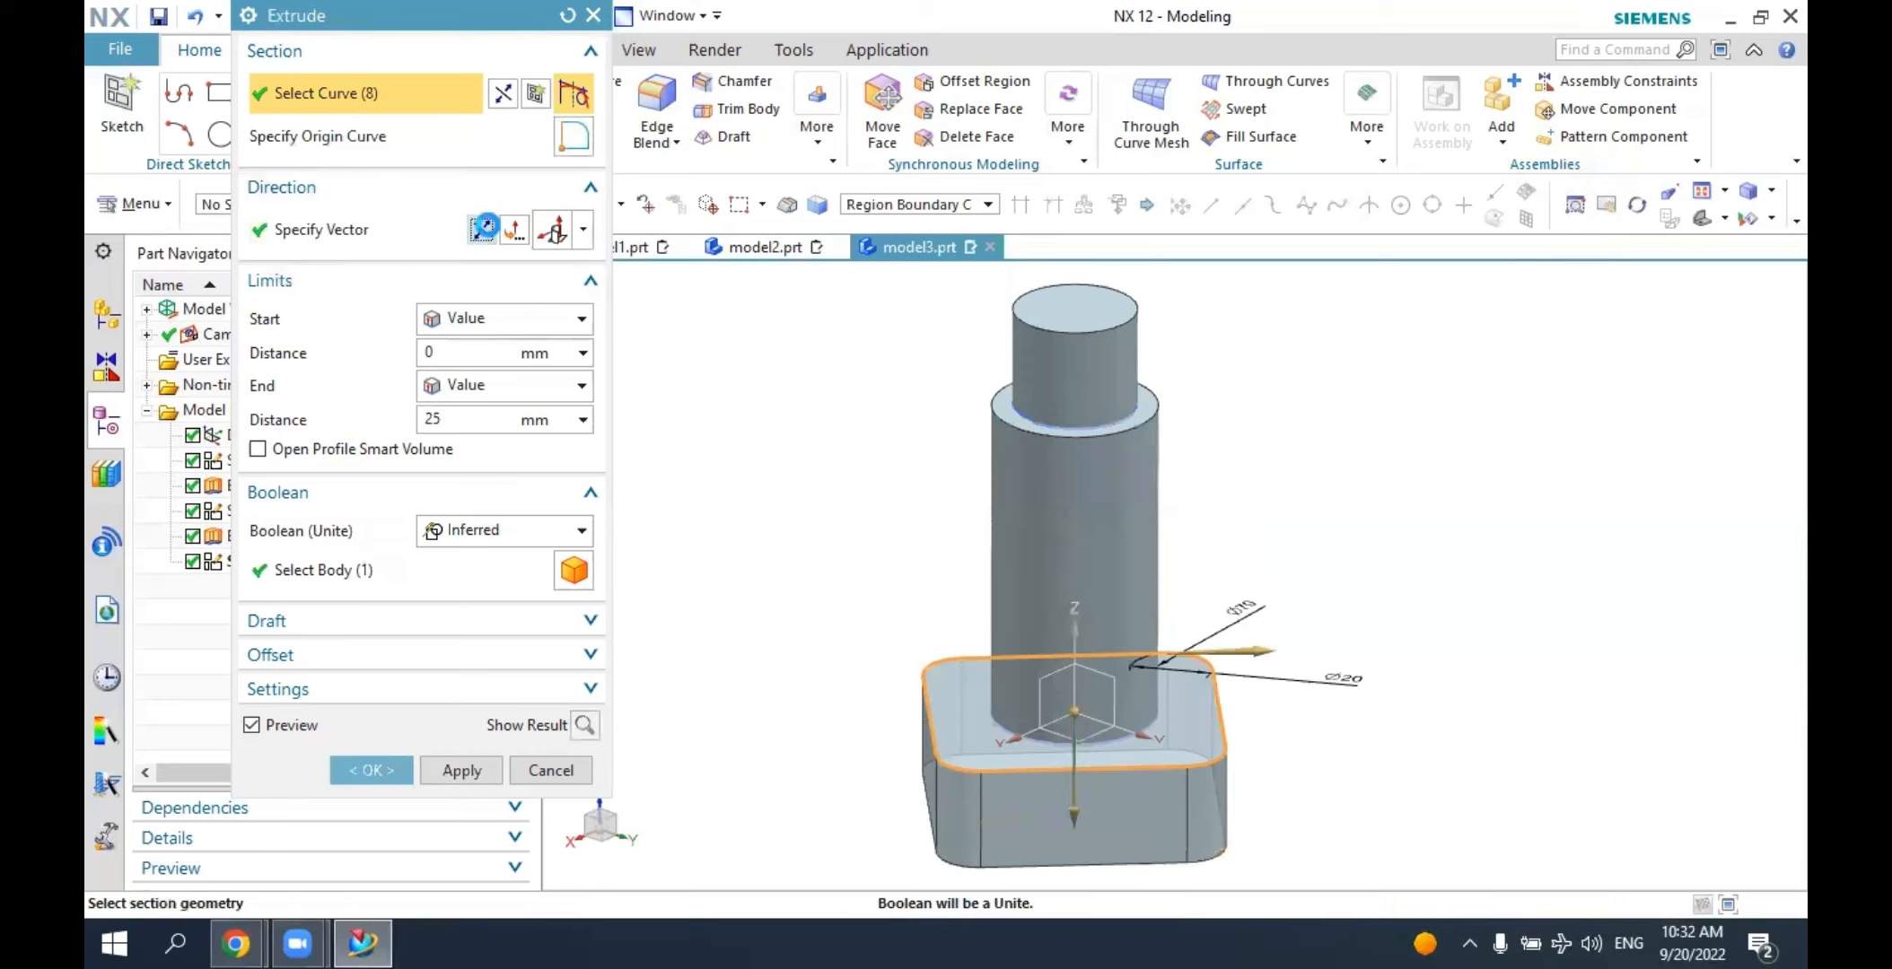
{"action": "left_click", "coordinate": [483, 227]}
{"action": "middle_click_drag", "start_coordinate": [1313, 667], "coordinate": [1258, 626]}
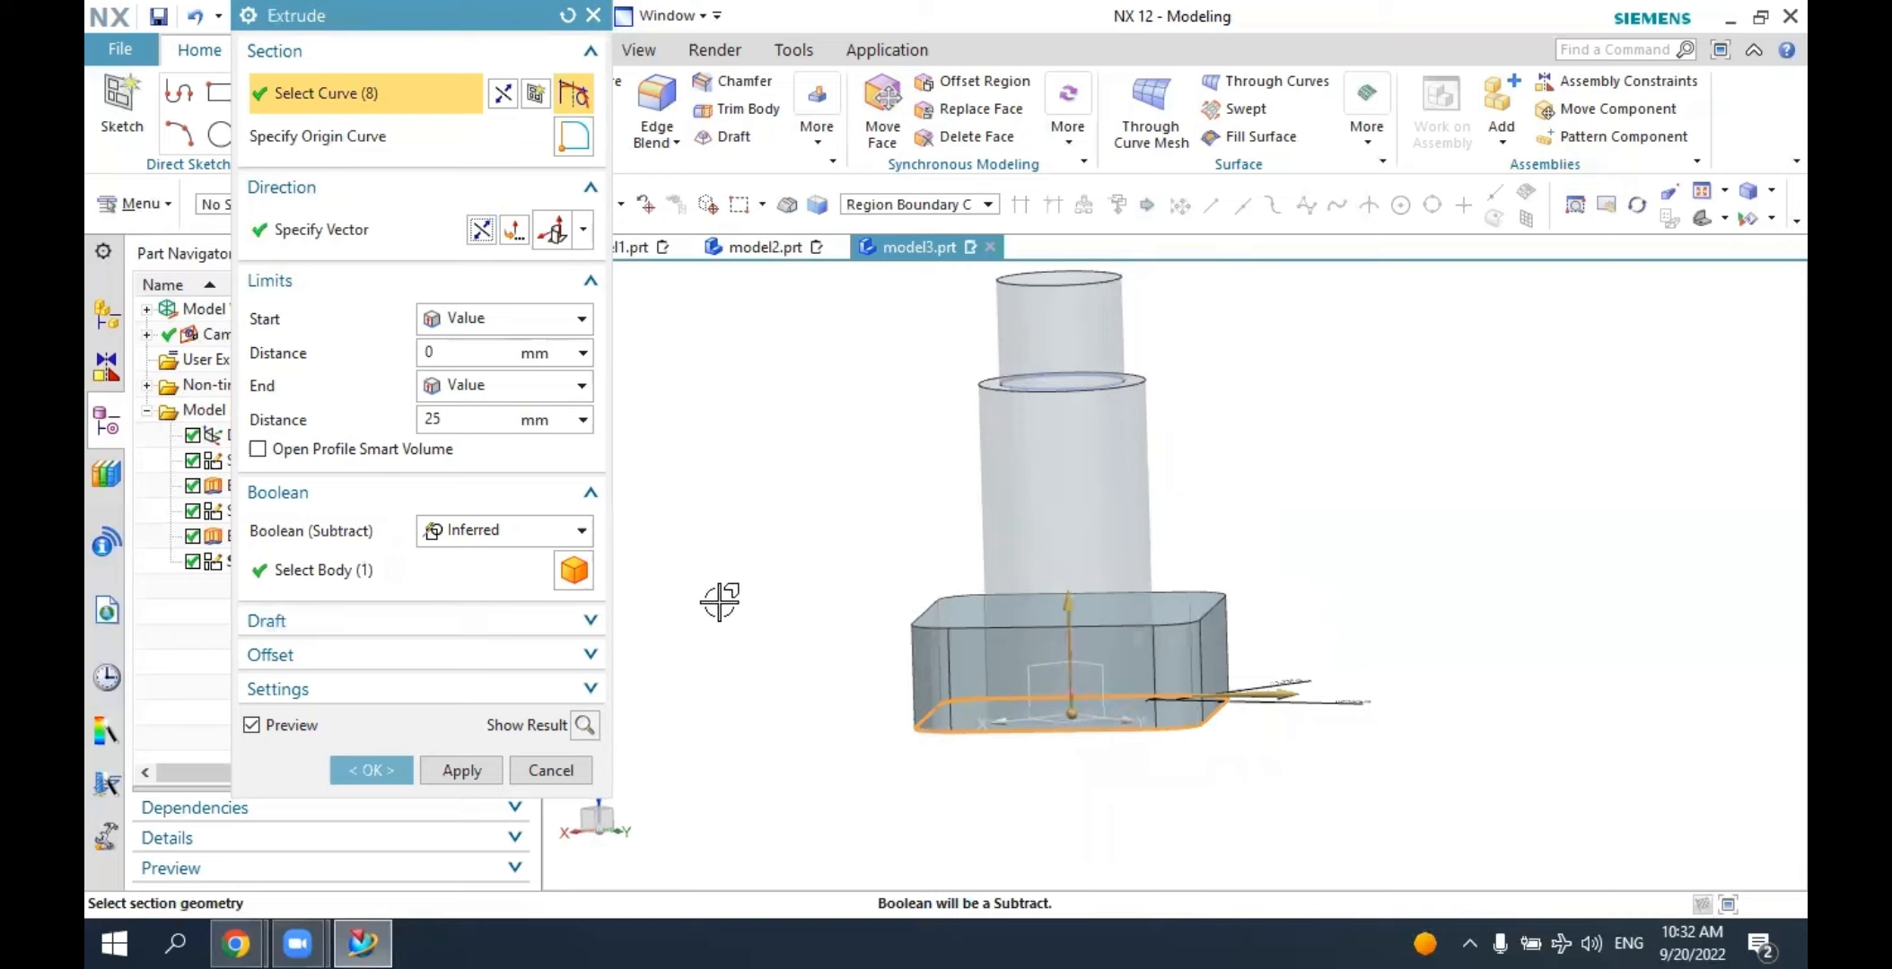
Set the extrusion's end distance to 10 mm and unite it with the shaft to create the base flange.
{"action": "right_click", "coordinate": [448, 425]}
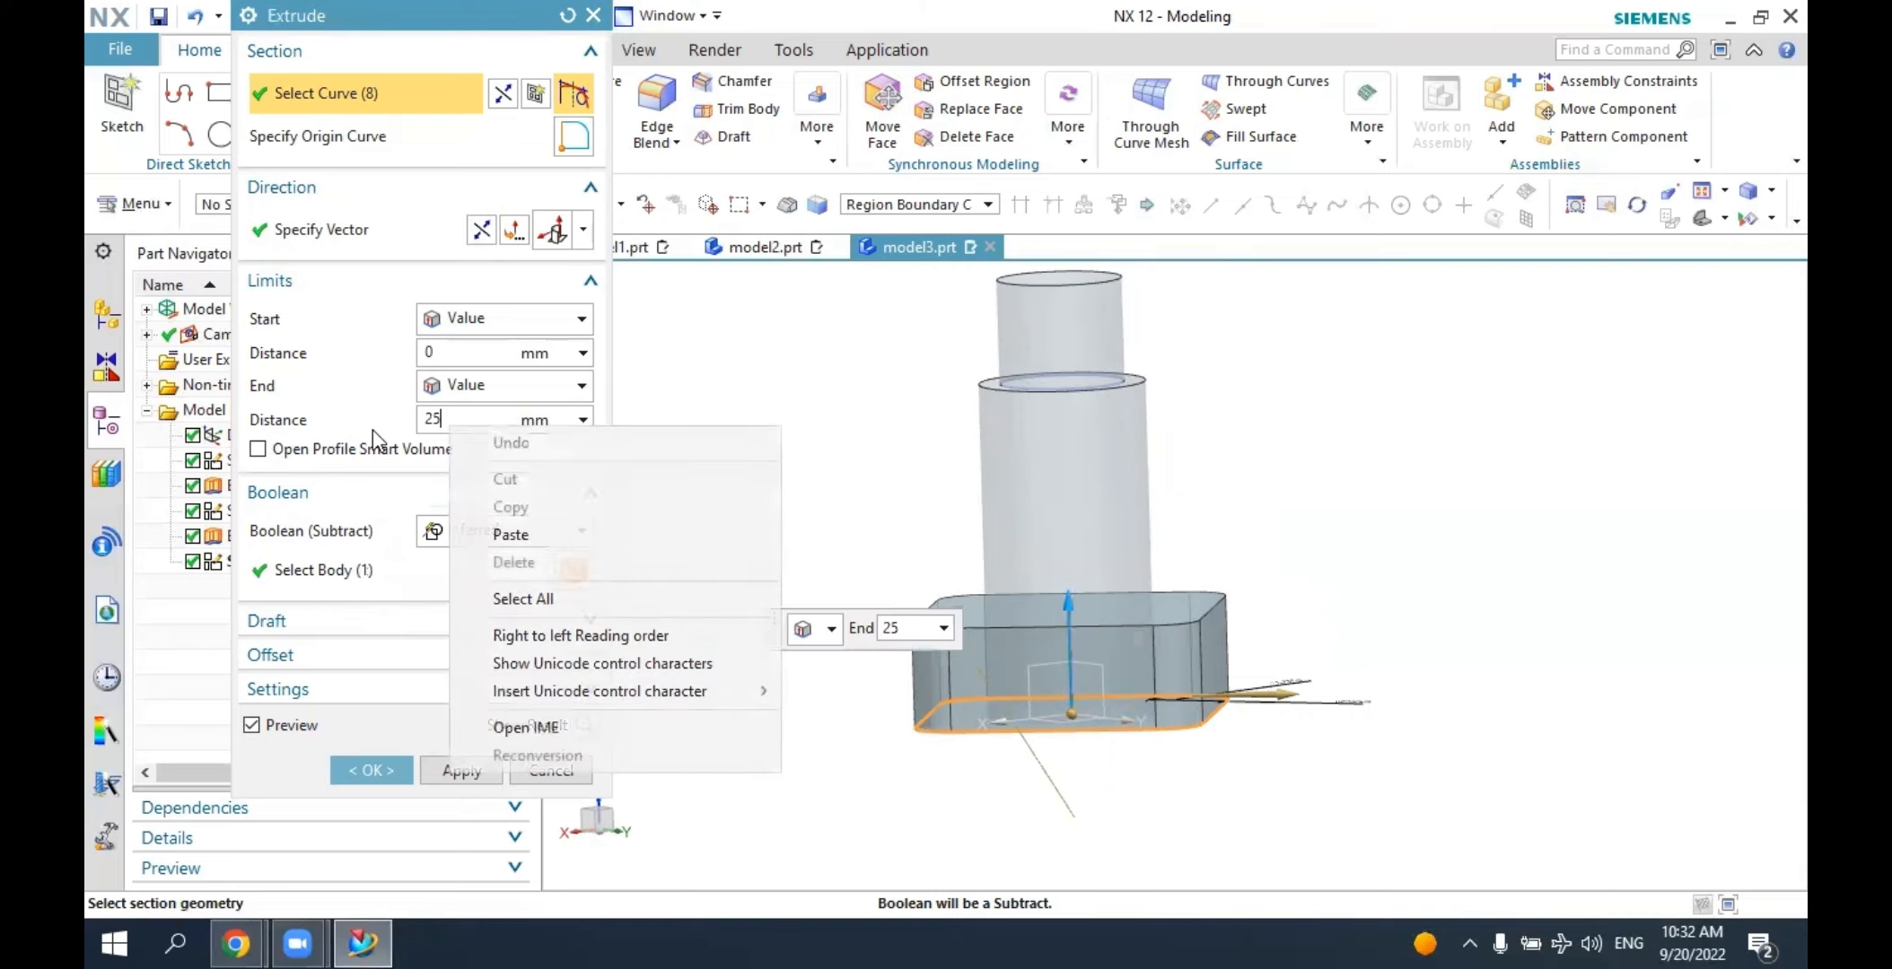
{"action": "left_click", "coordinate": [453, 423]}
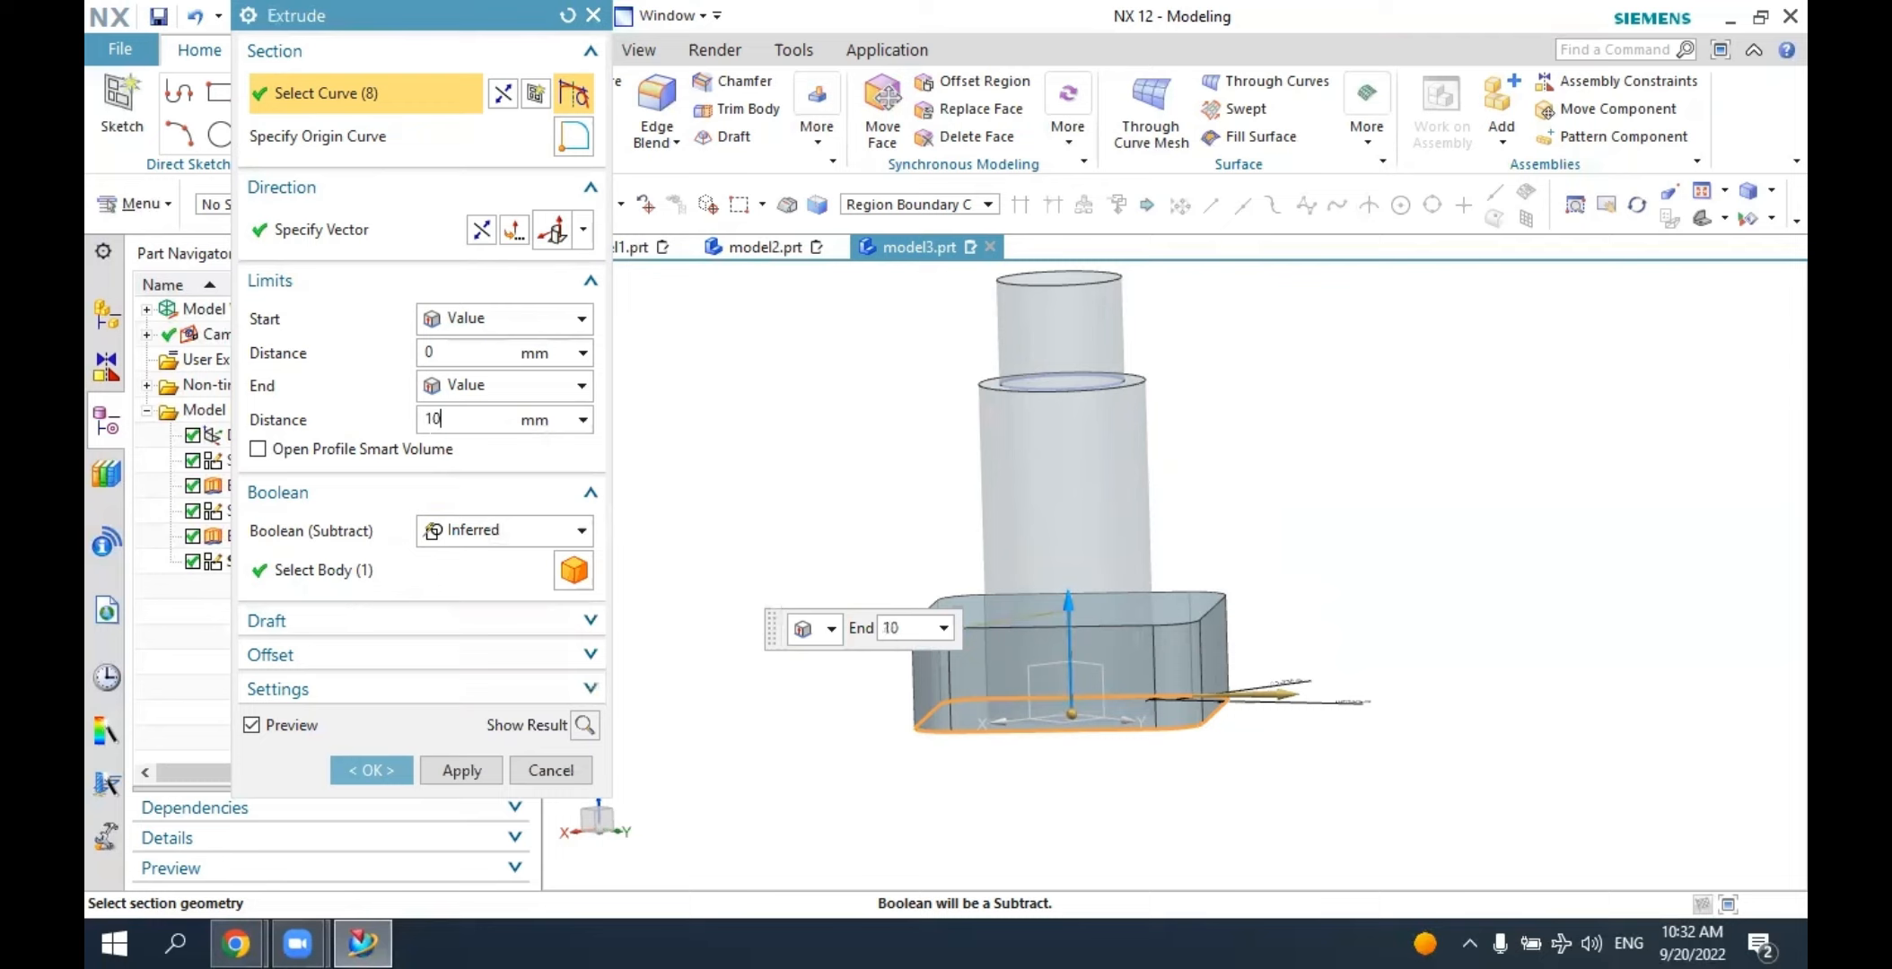
{"action": "key", "text": "Return"}
{"action": "left_click", "coordinate": [465, 535]}
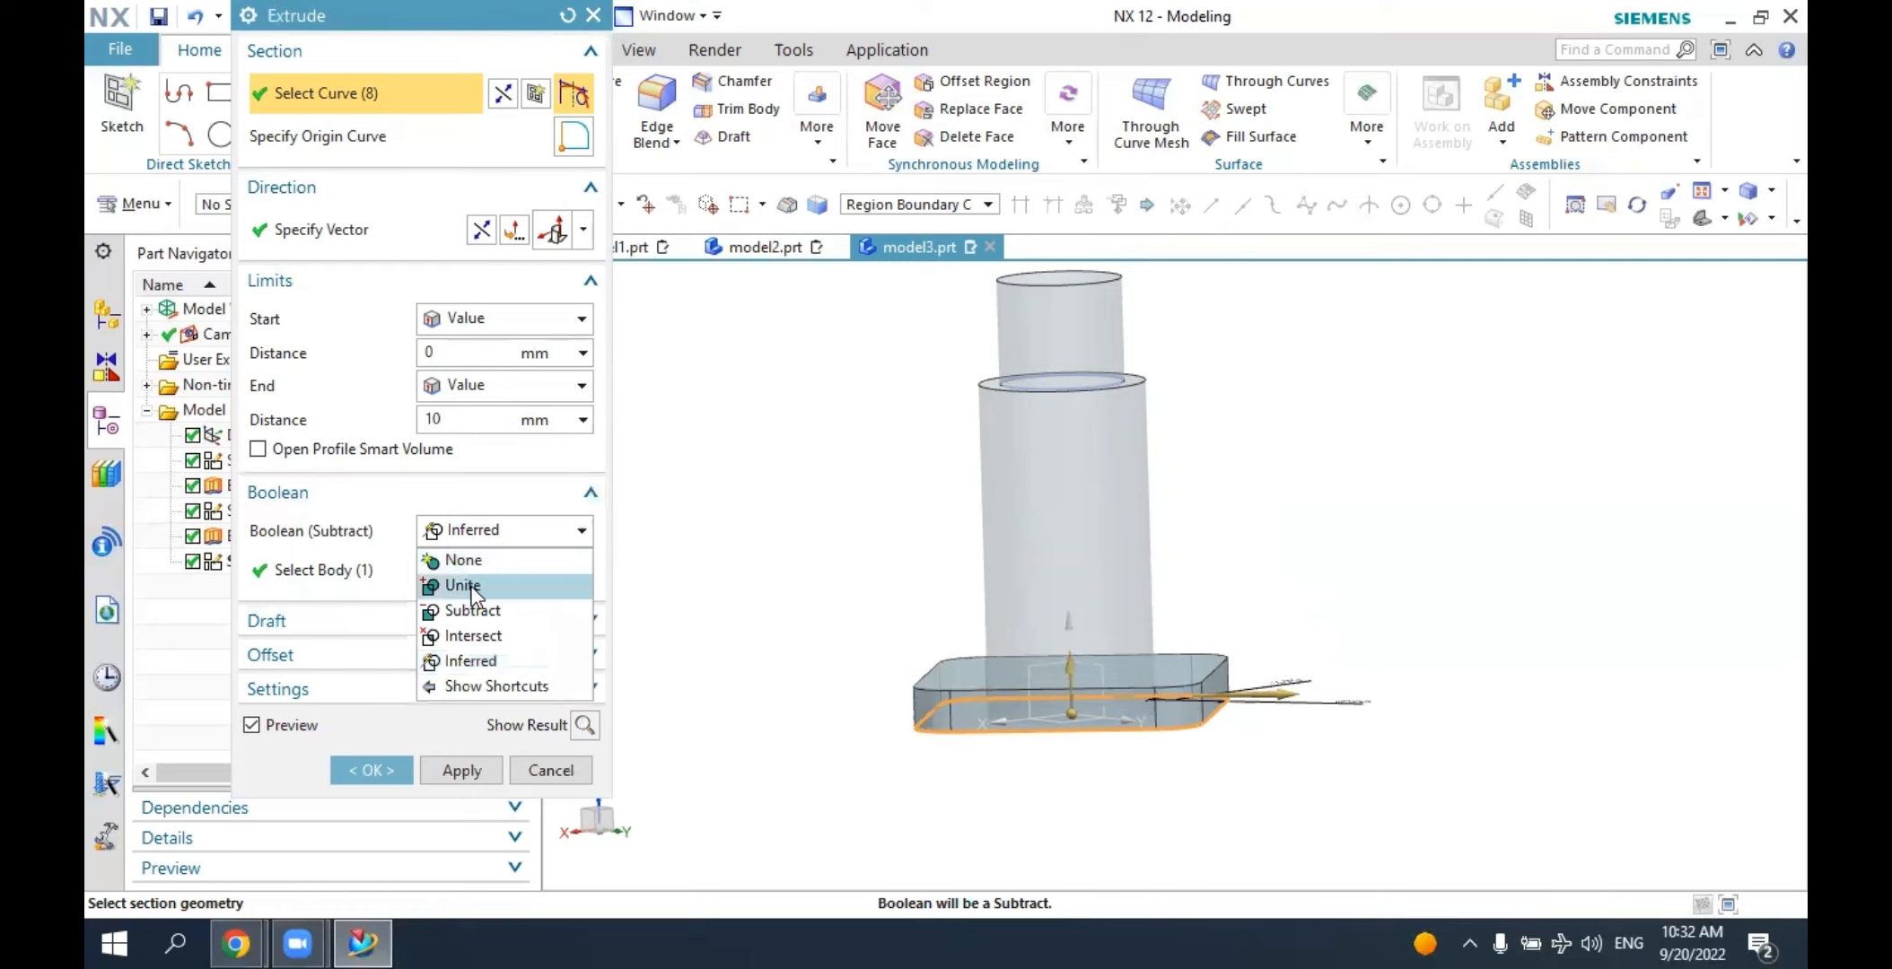
{"action": "left_click", "coordinate": [463, 585]}
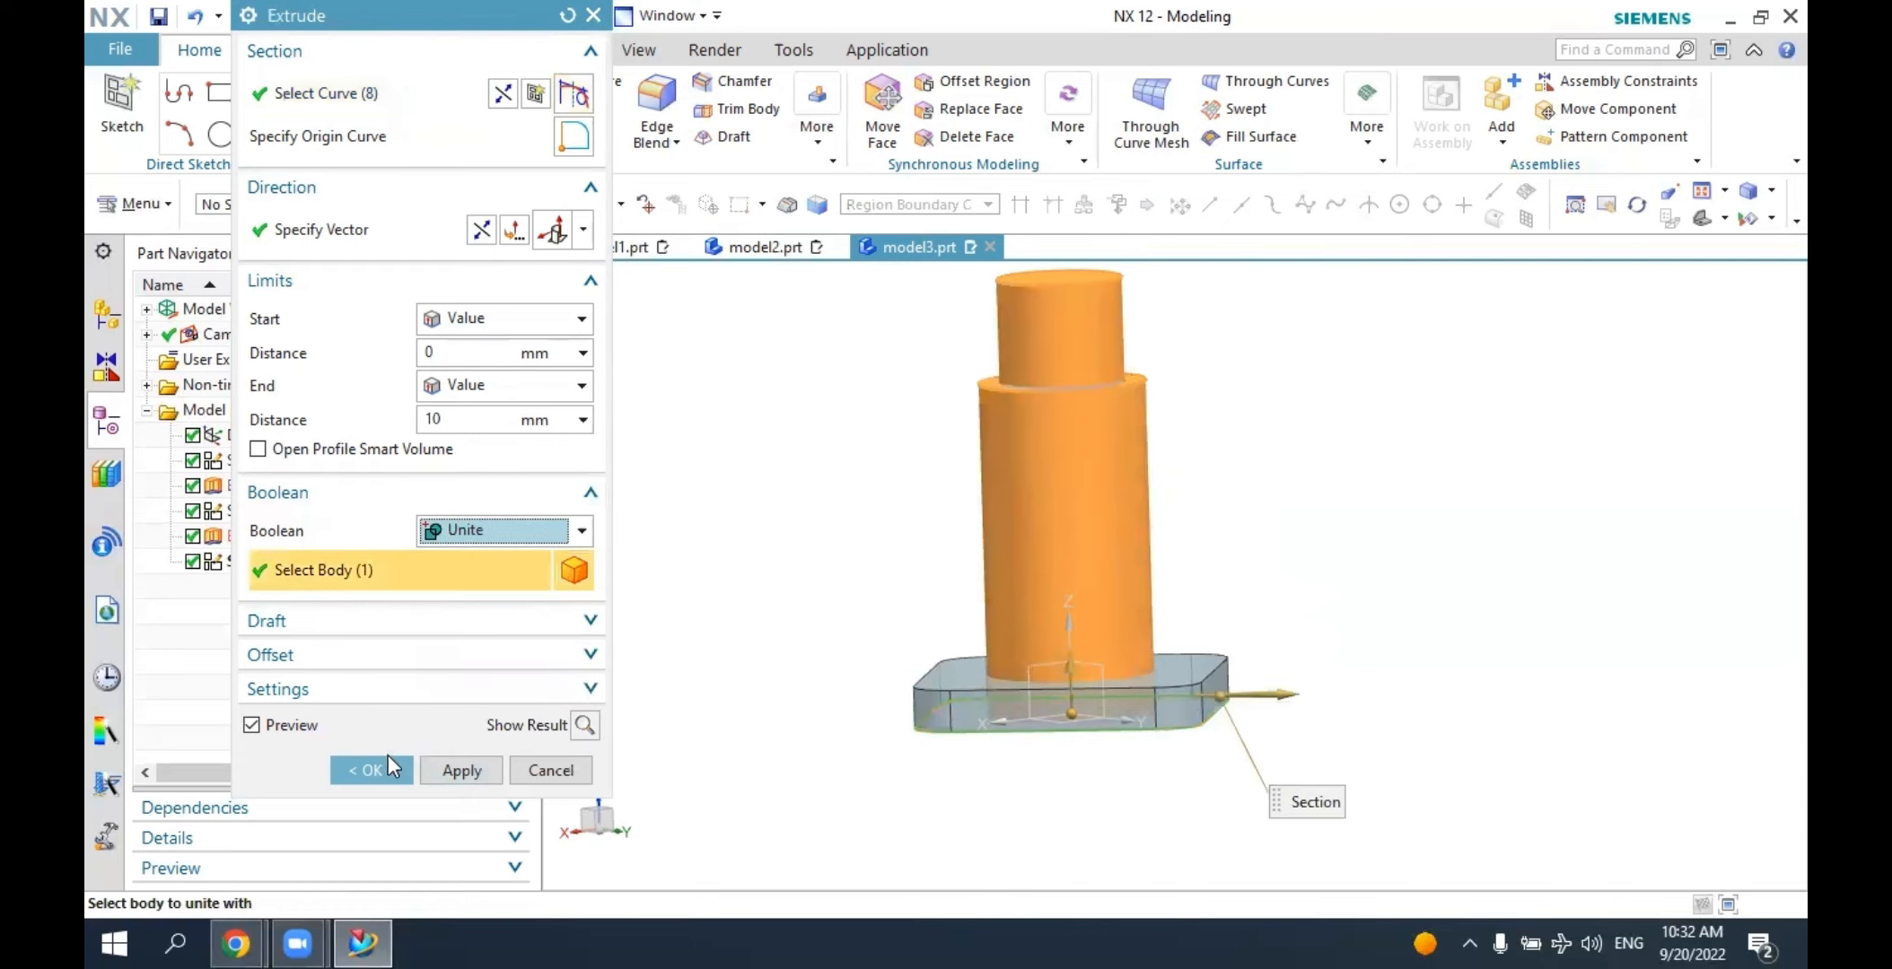
{"action": "left_click", "coordinate": [386, 768]}
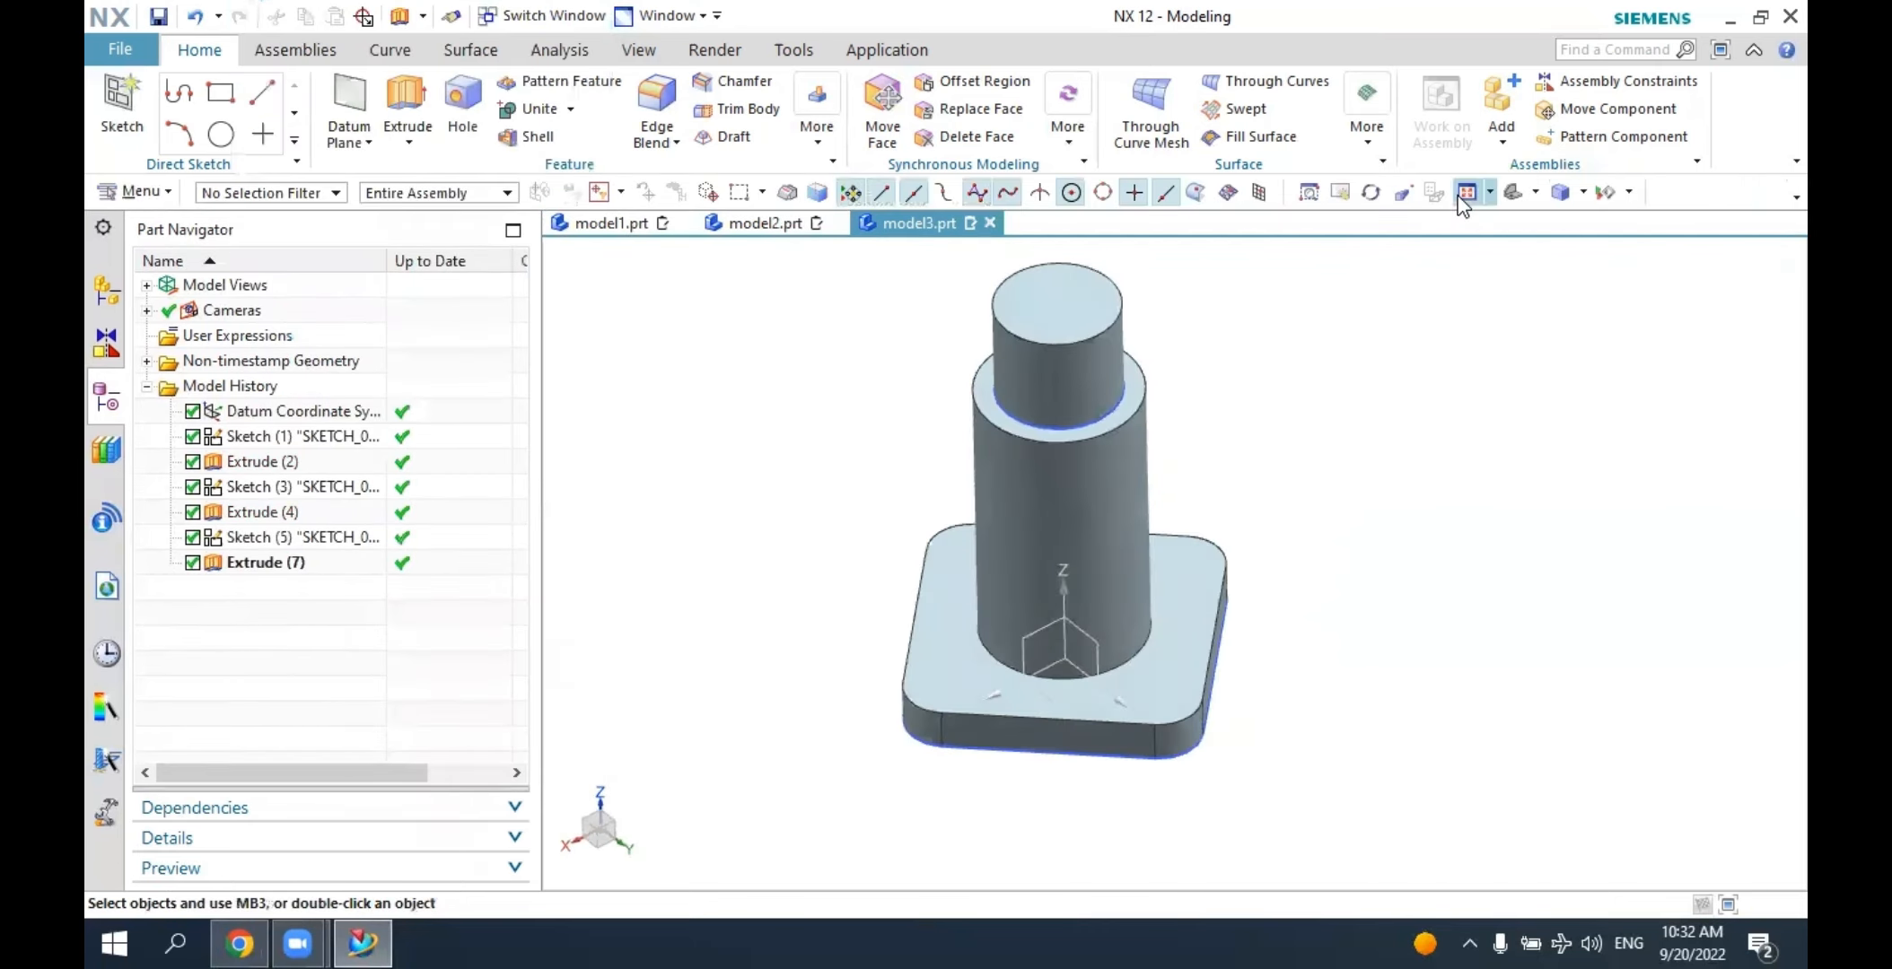
Cut the flanged shaft with a one-plane section view on the Y plane at zero offset.
{"action": "left_click", "coordinate": [1511, 193]}
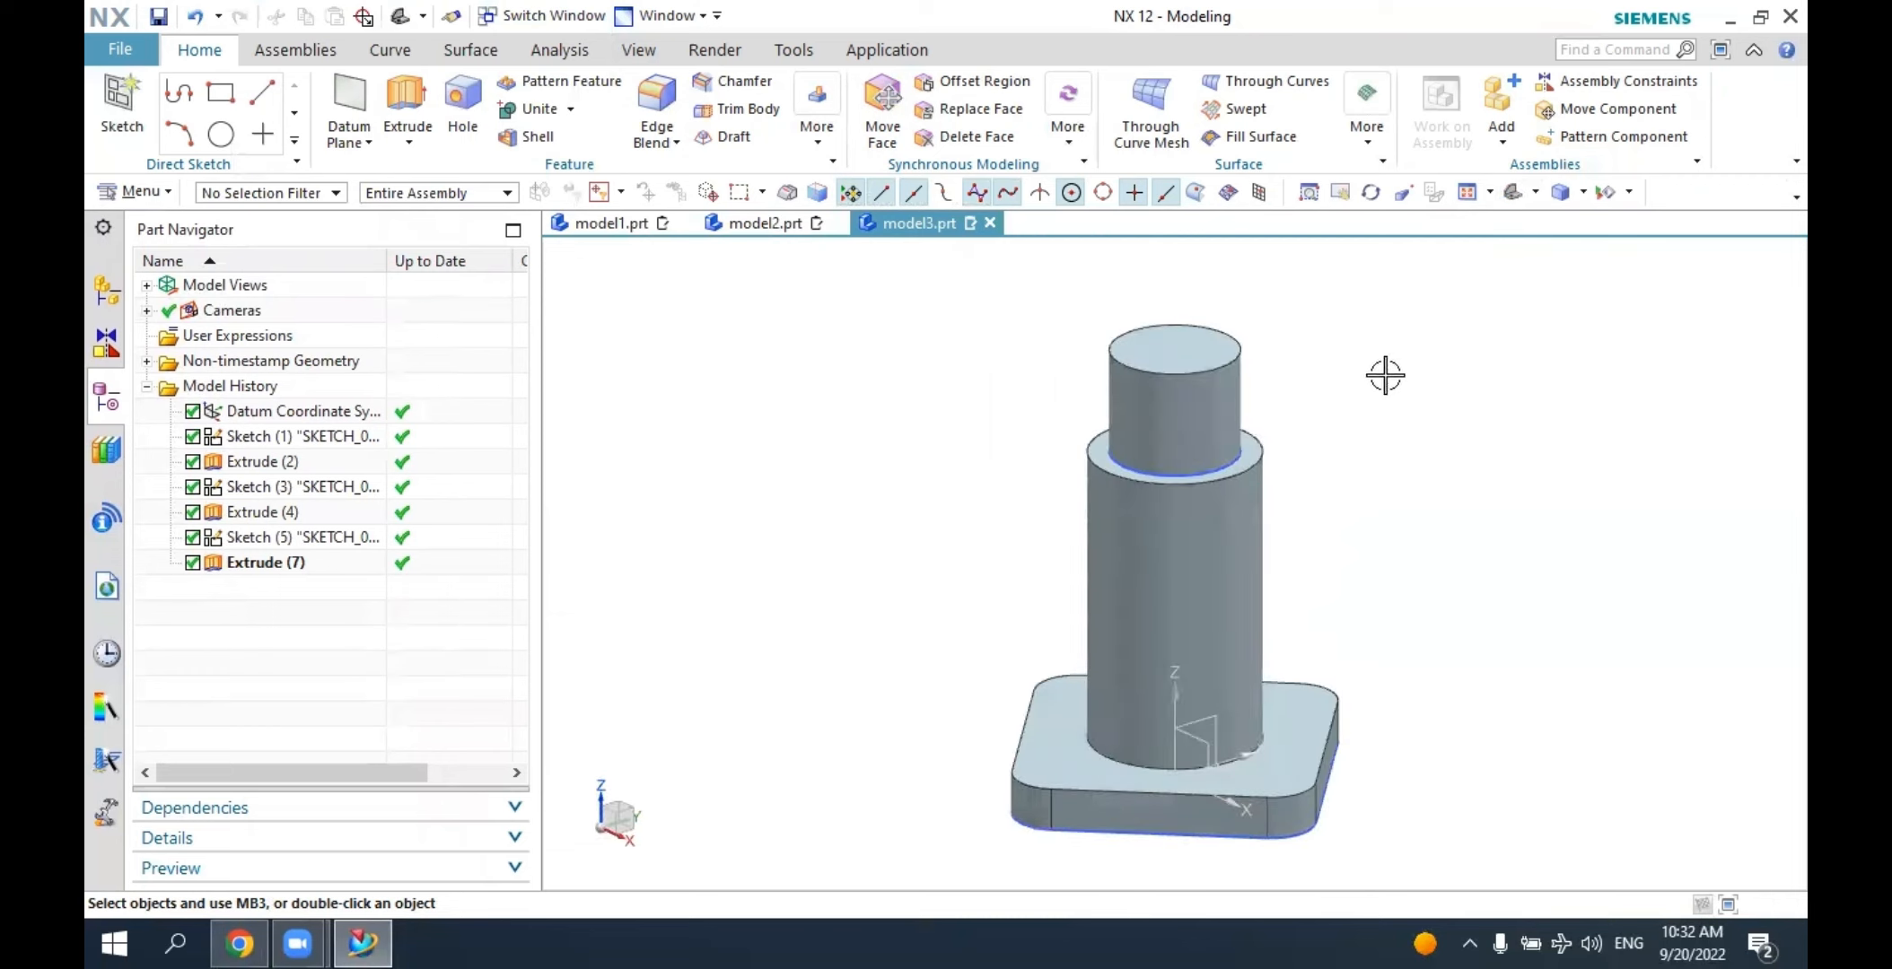
{"action": "middle_click_drag", "start_coordinate": [1385, 376], "coordinate": [1364, 350]}
{"action": "left_click", "coordinate": [638, 50]}
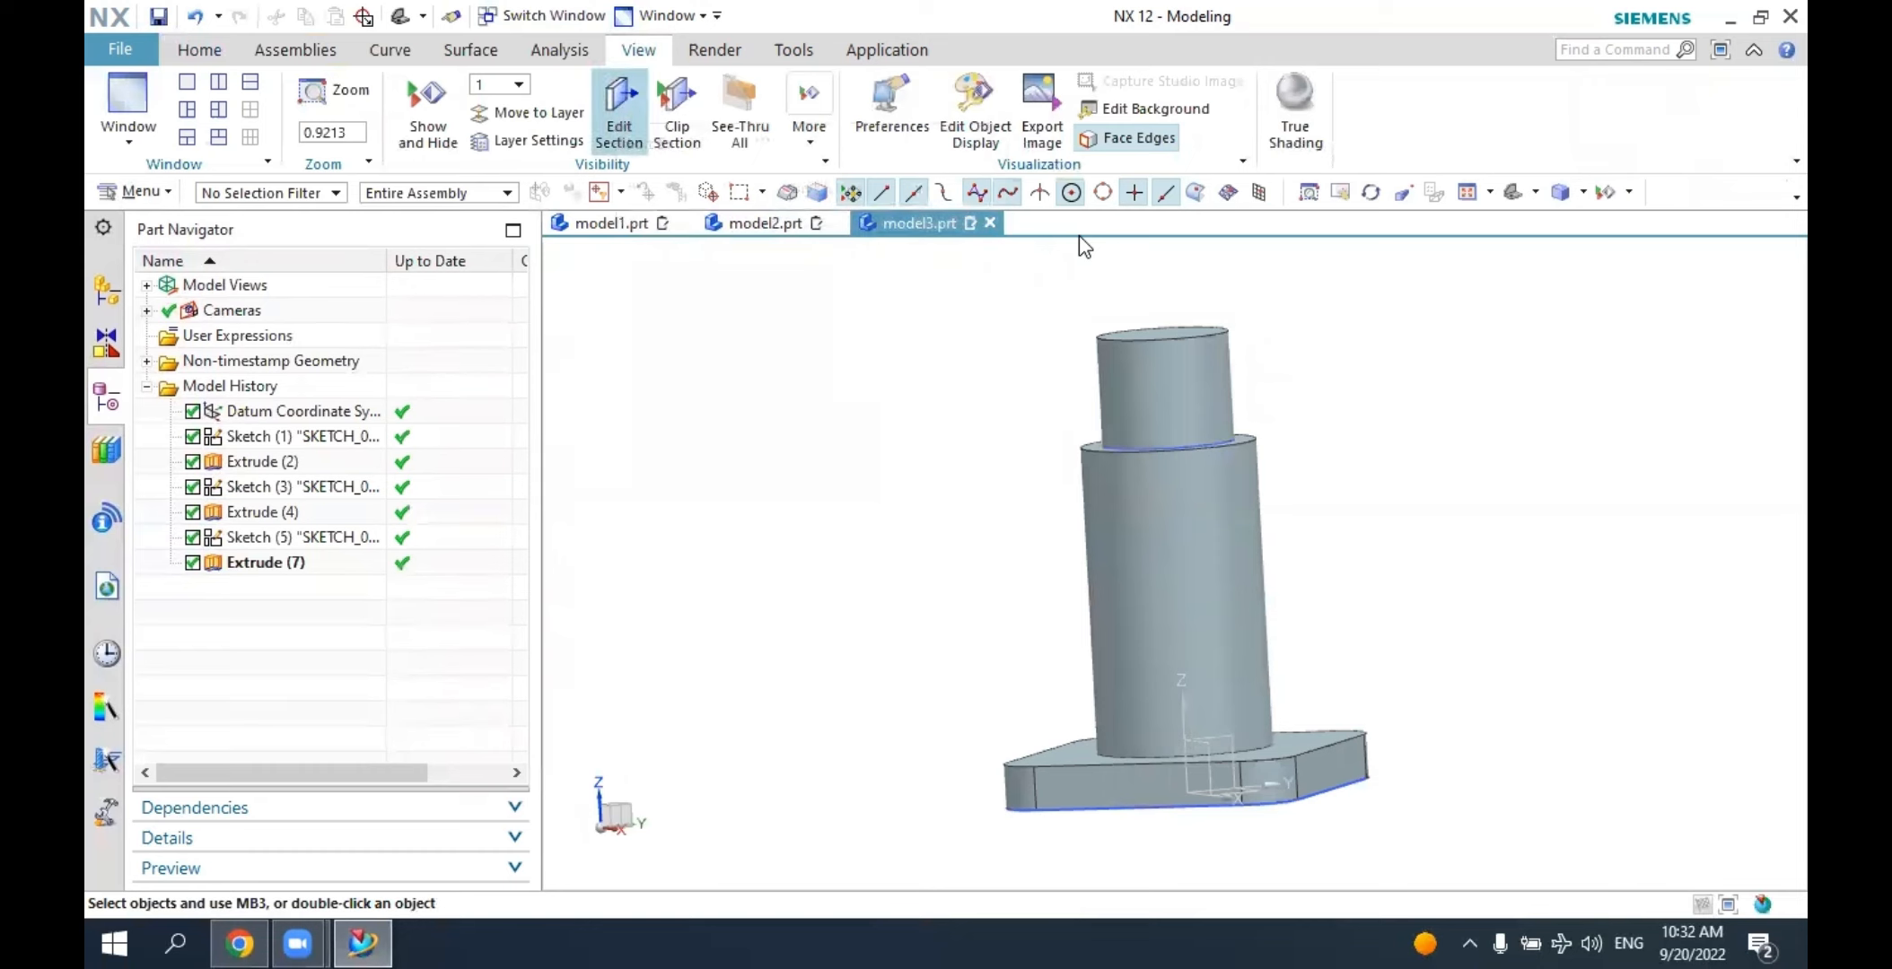
{"action": "left_click", "coordinate": [619, 109]}
{"action": "middle_click_drag", "start_coordinate": [844, 316], "coordinate": [902, 323]}
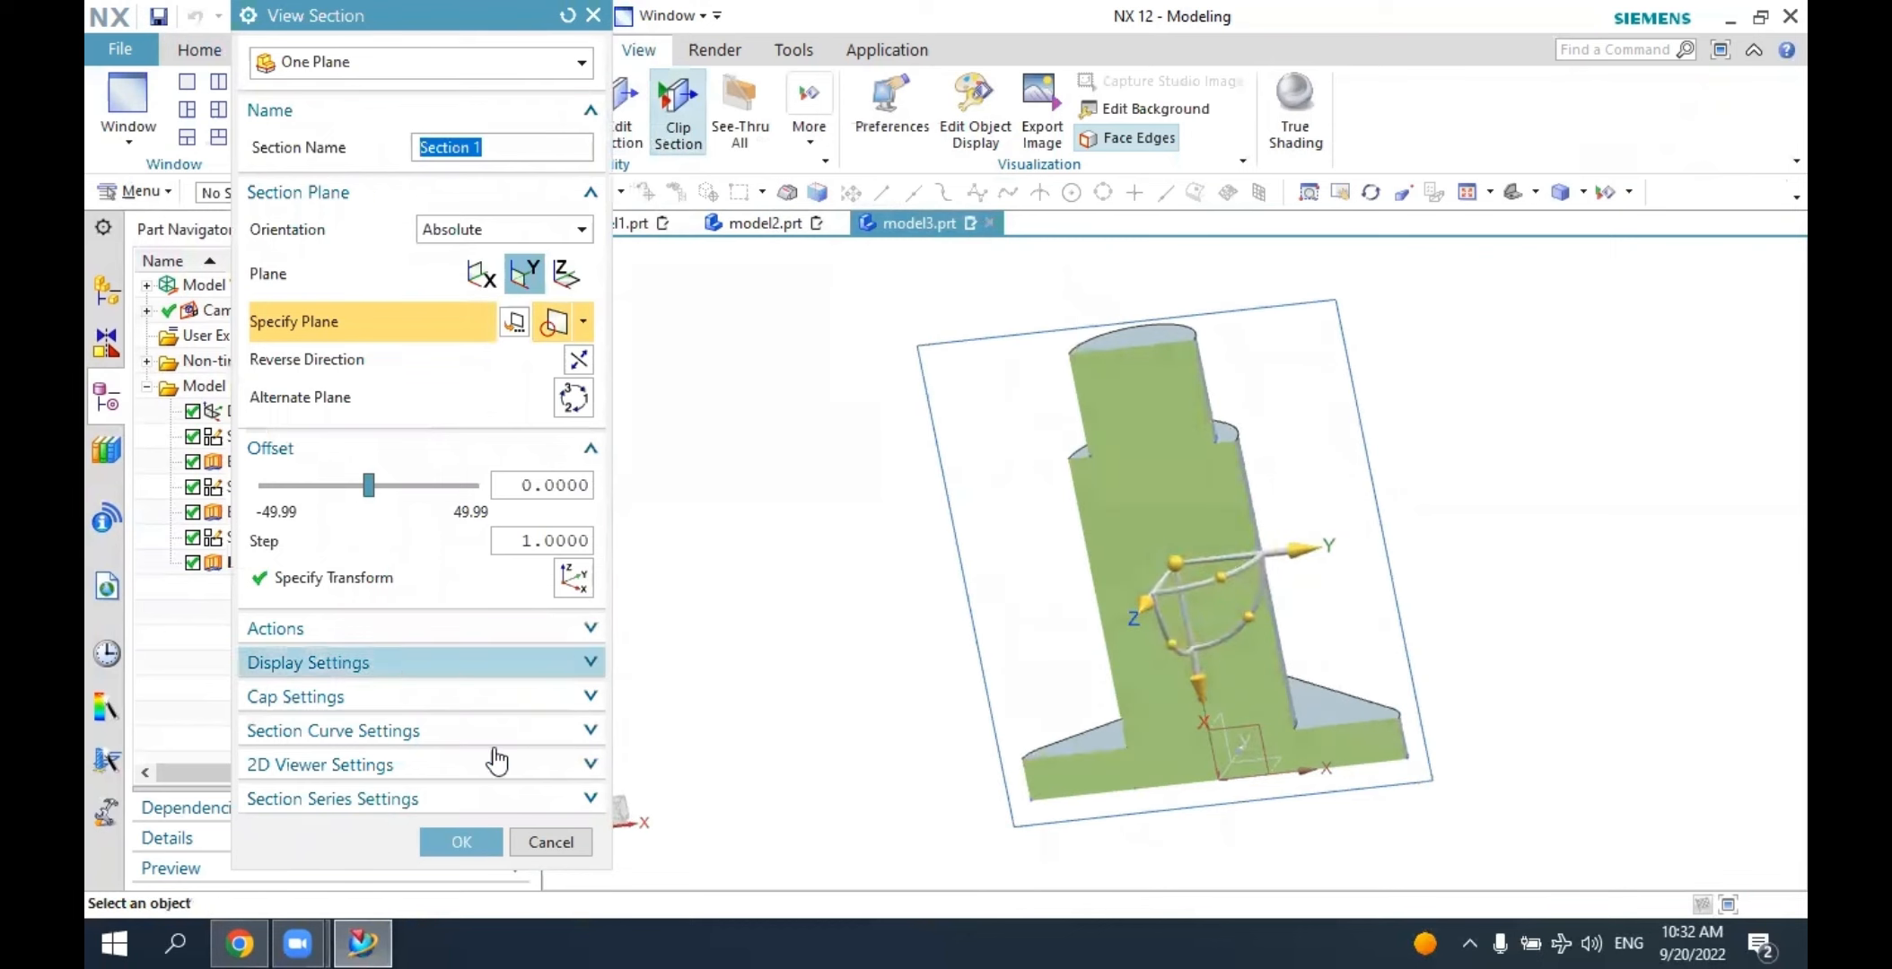
{"action": "left_click", "coordinate": [461, 842]}
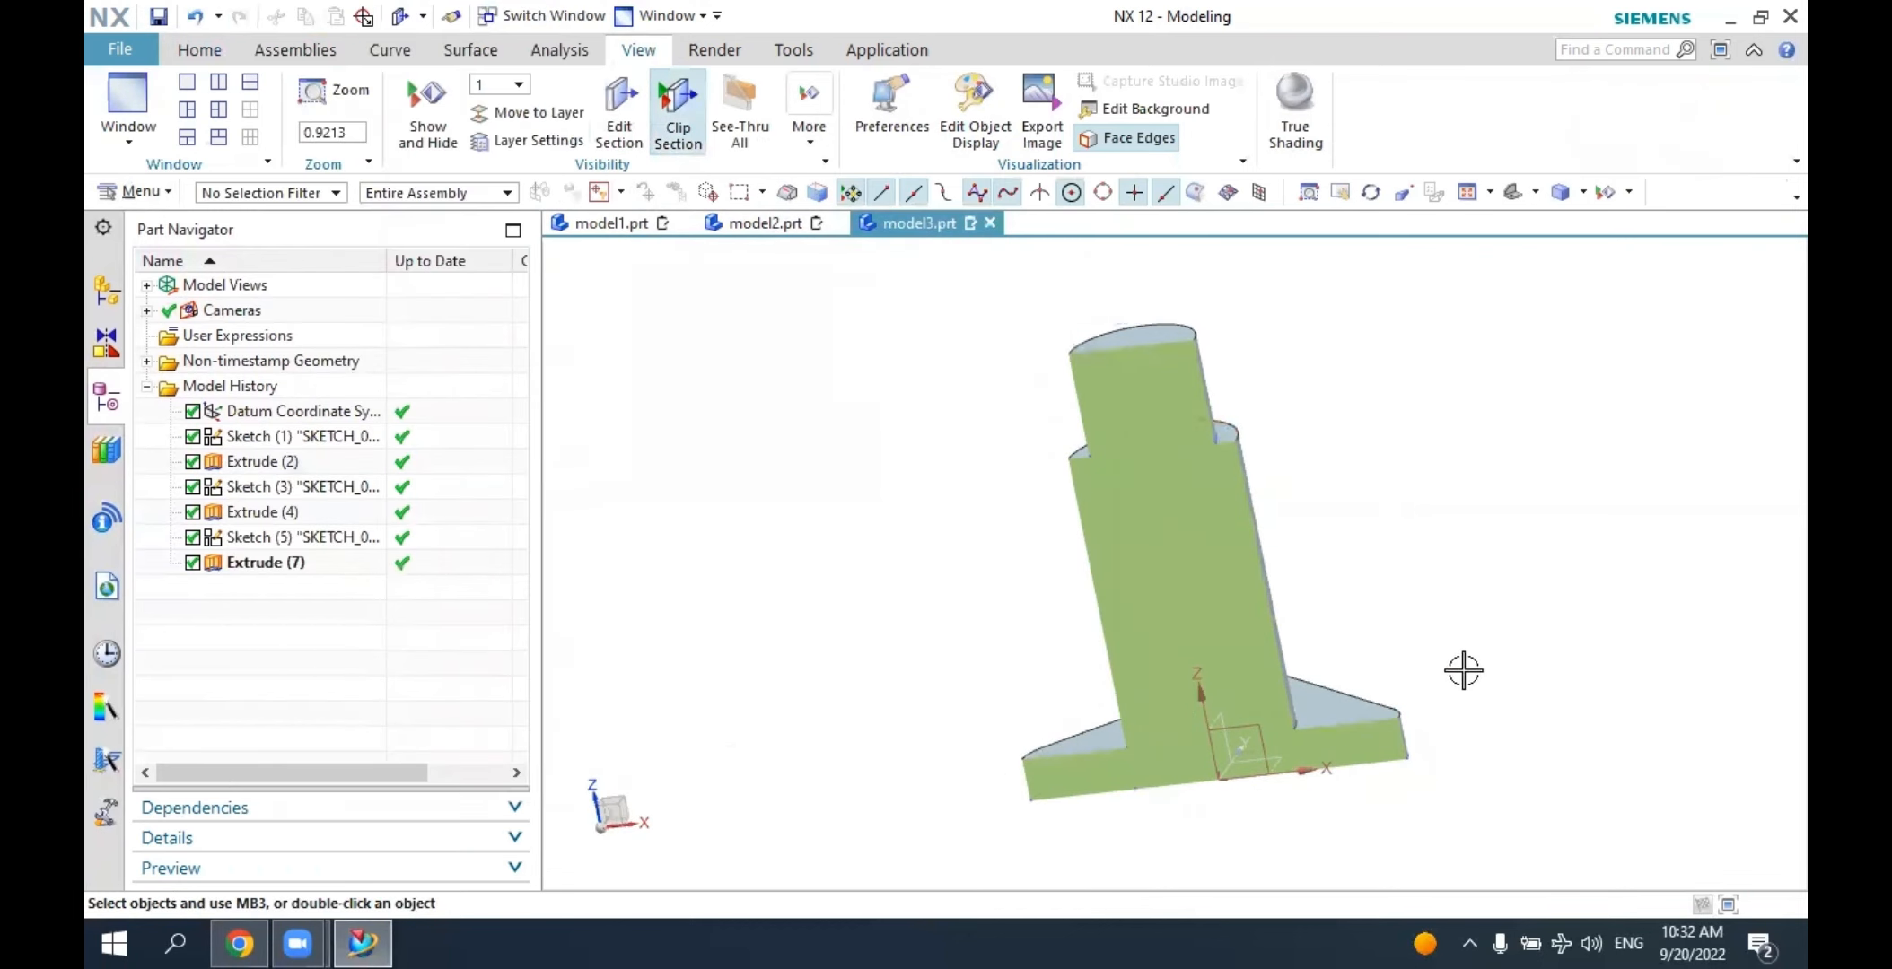
Create an empty sketch on the XZ plane of the datum coordinate system and exit it.
{"action": "mouse_move", "coordinate": [1462, 670]}
{"action": "middle_mouse_down"}
{"action": "mouse_move", "coordinate": [1427, 616]}
{"action": "mouse_move", "coordinate": [1453, 653]}
{"action": "mouse_move", "coordinate": [1402, 679]}
{"action": "mouse_move", "coordinate": [1446, 665]}
{"action": "middle_mouse_up"}
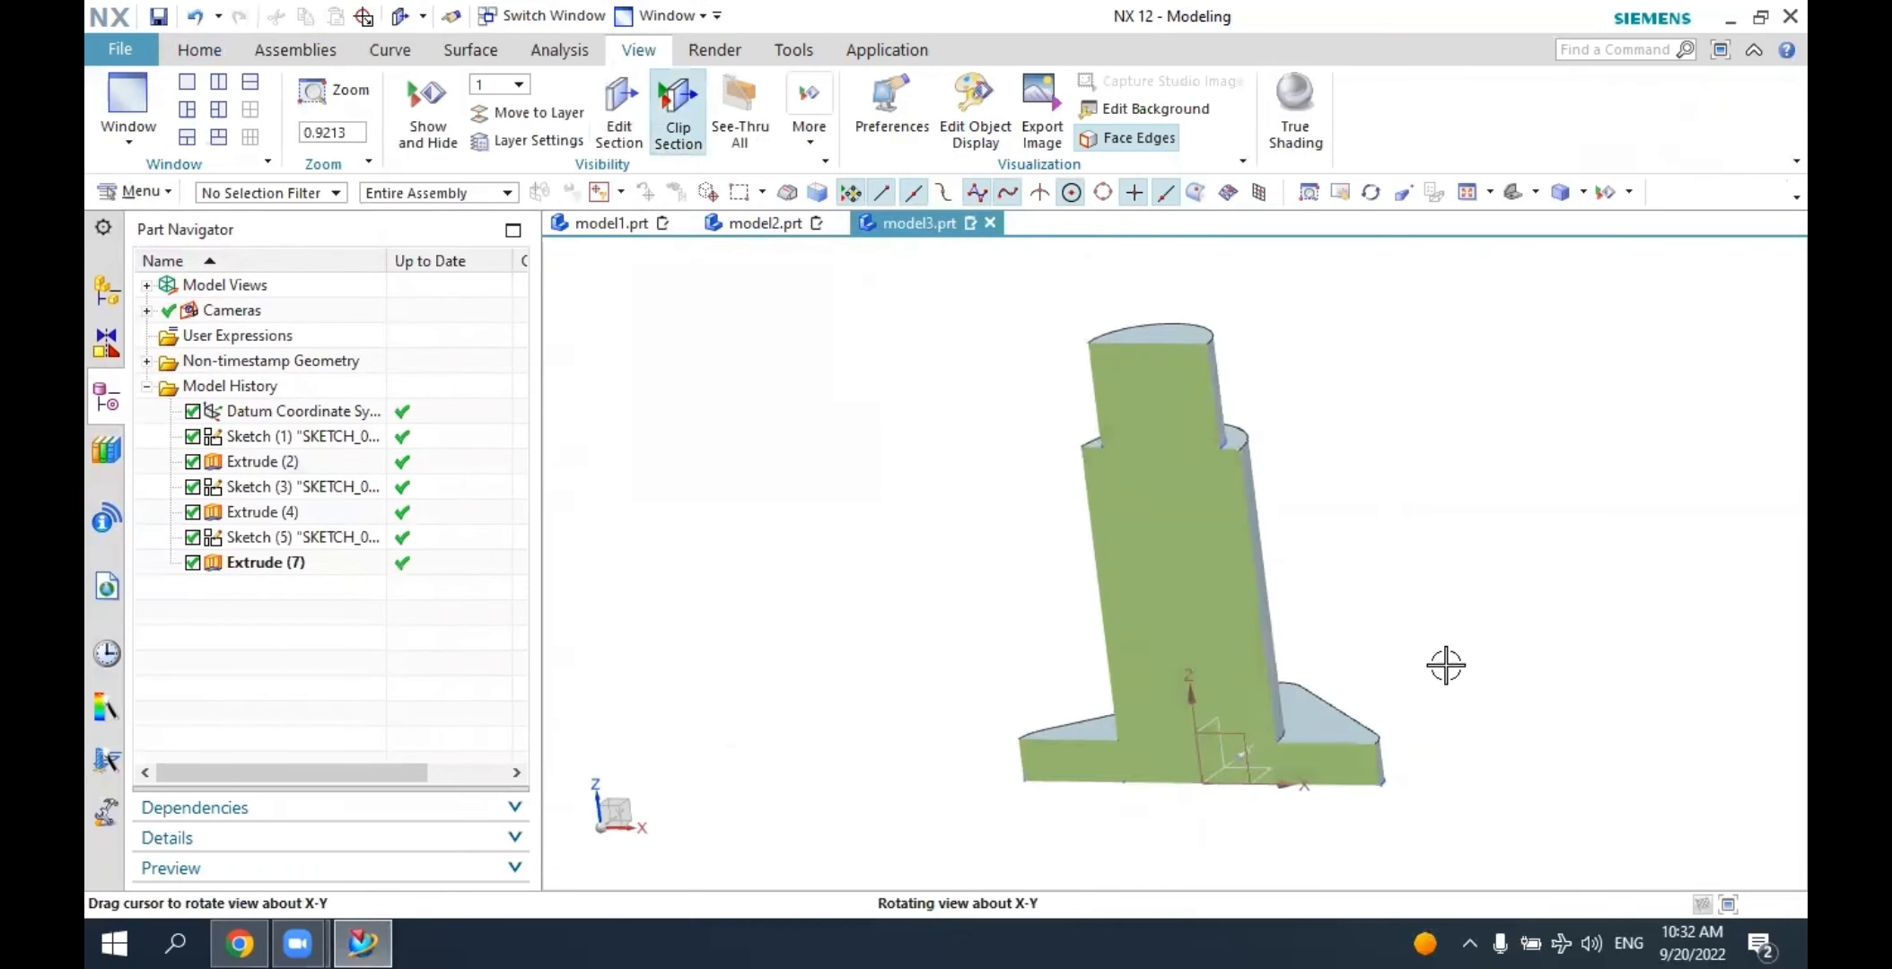
{"action": "left_click", "coordinate": [201, 52]}
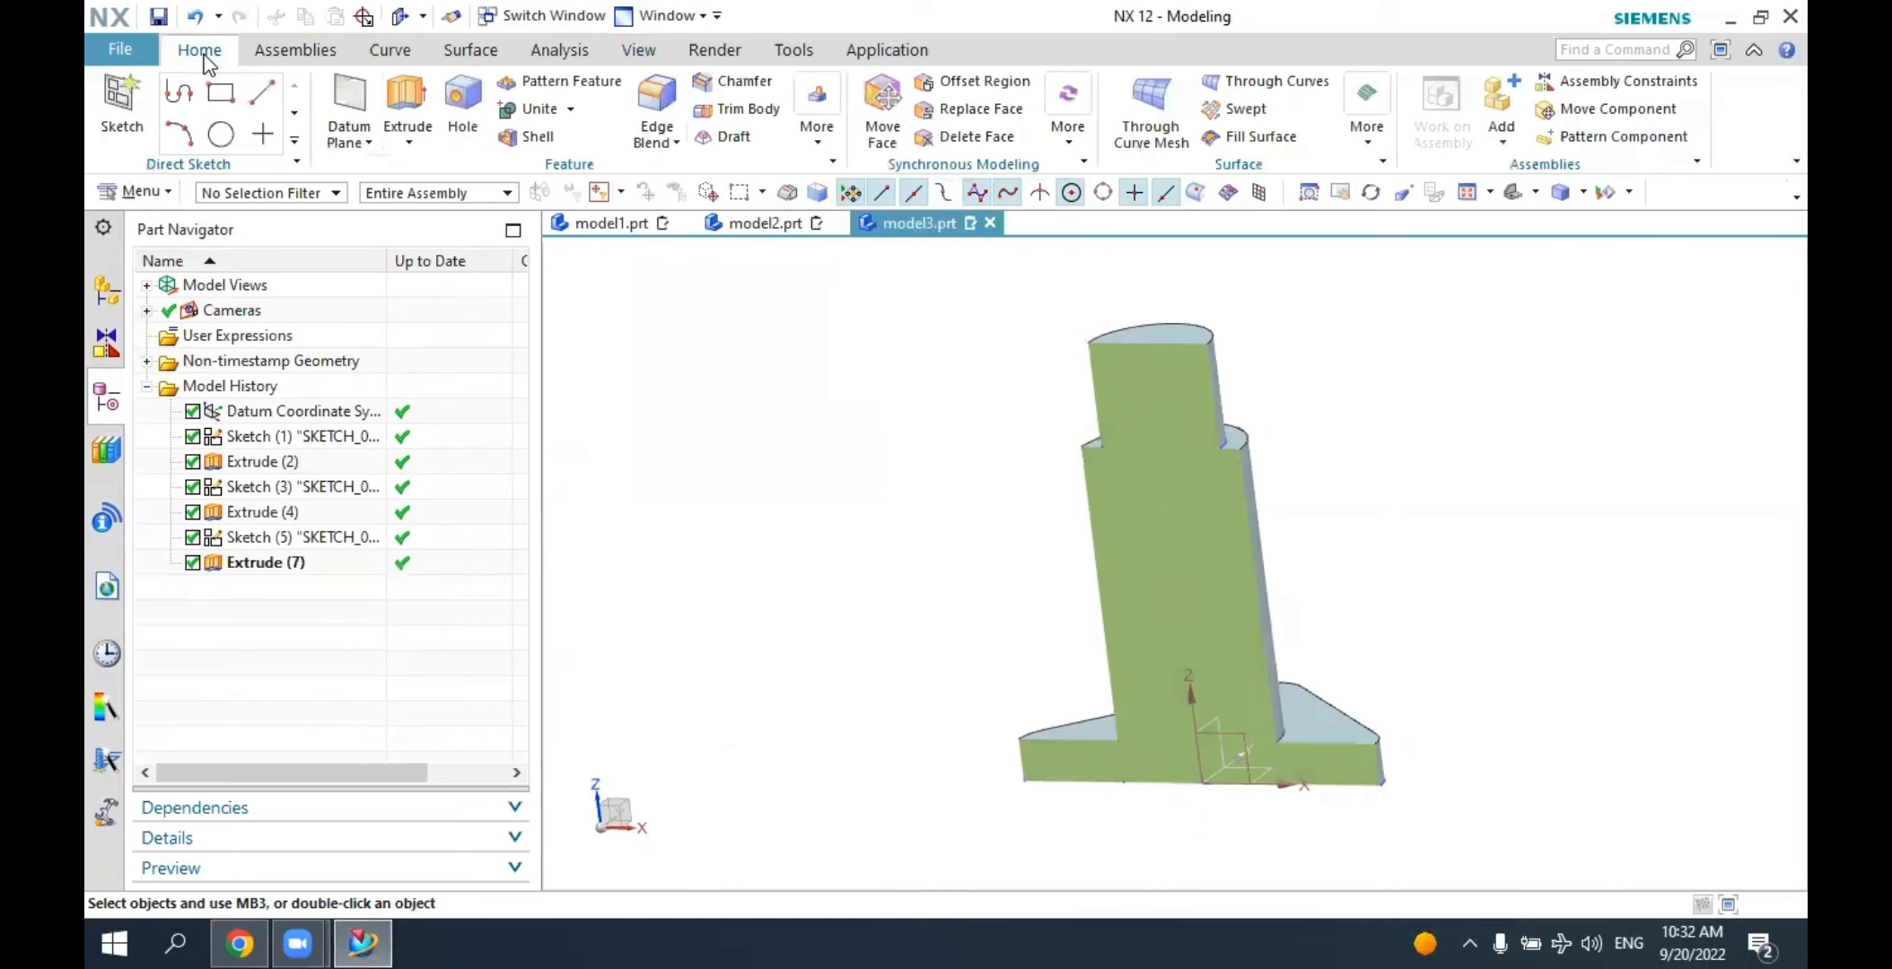
{"action": "left_click", "coordinate": [123, 109]}
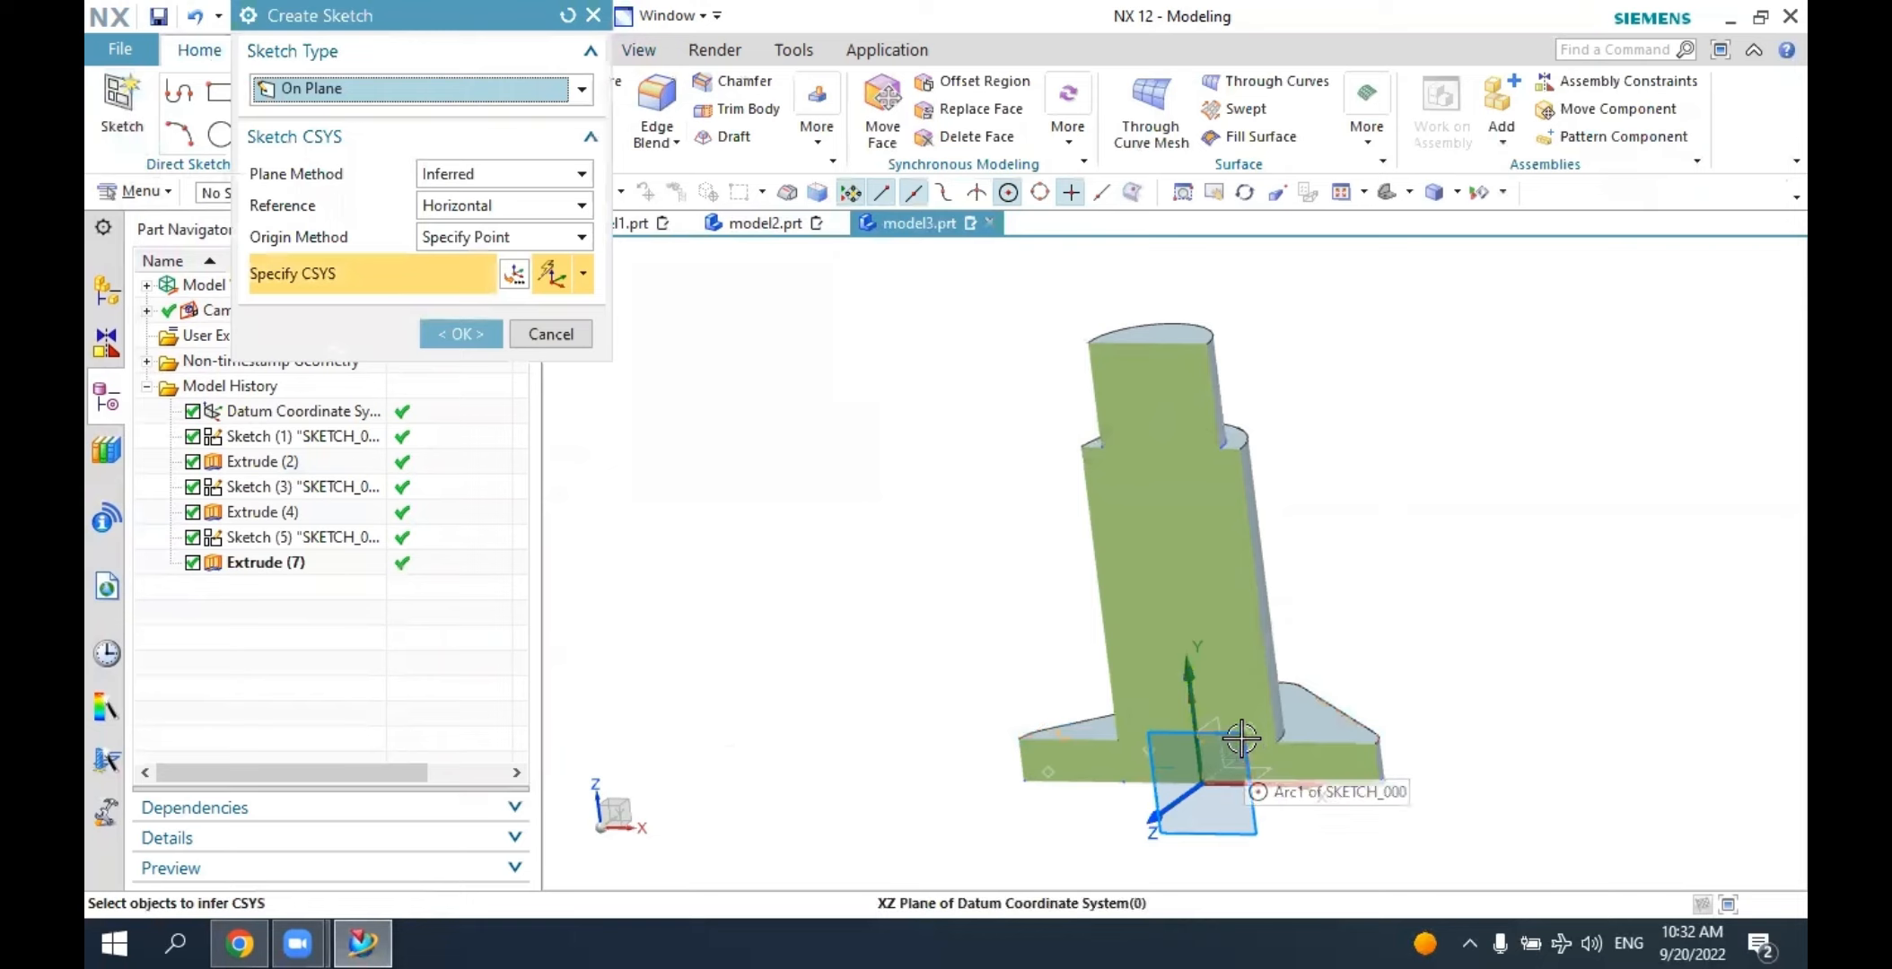
{"action": "left_click", "coordinate": [1237, 737]}
{"action": "middle_click_drag", "start_coordinate": [1442, 709], "coordinate": [1436, 718]}
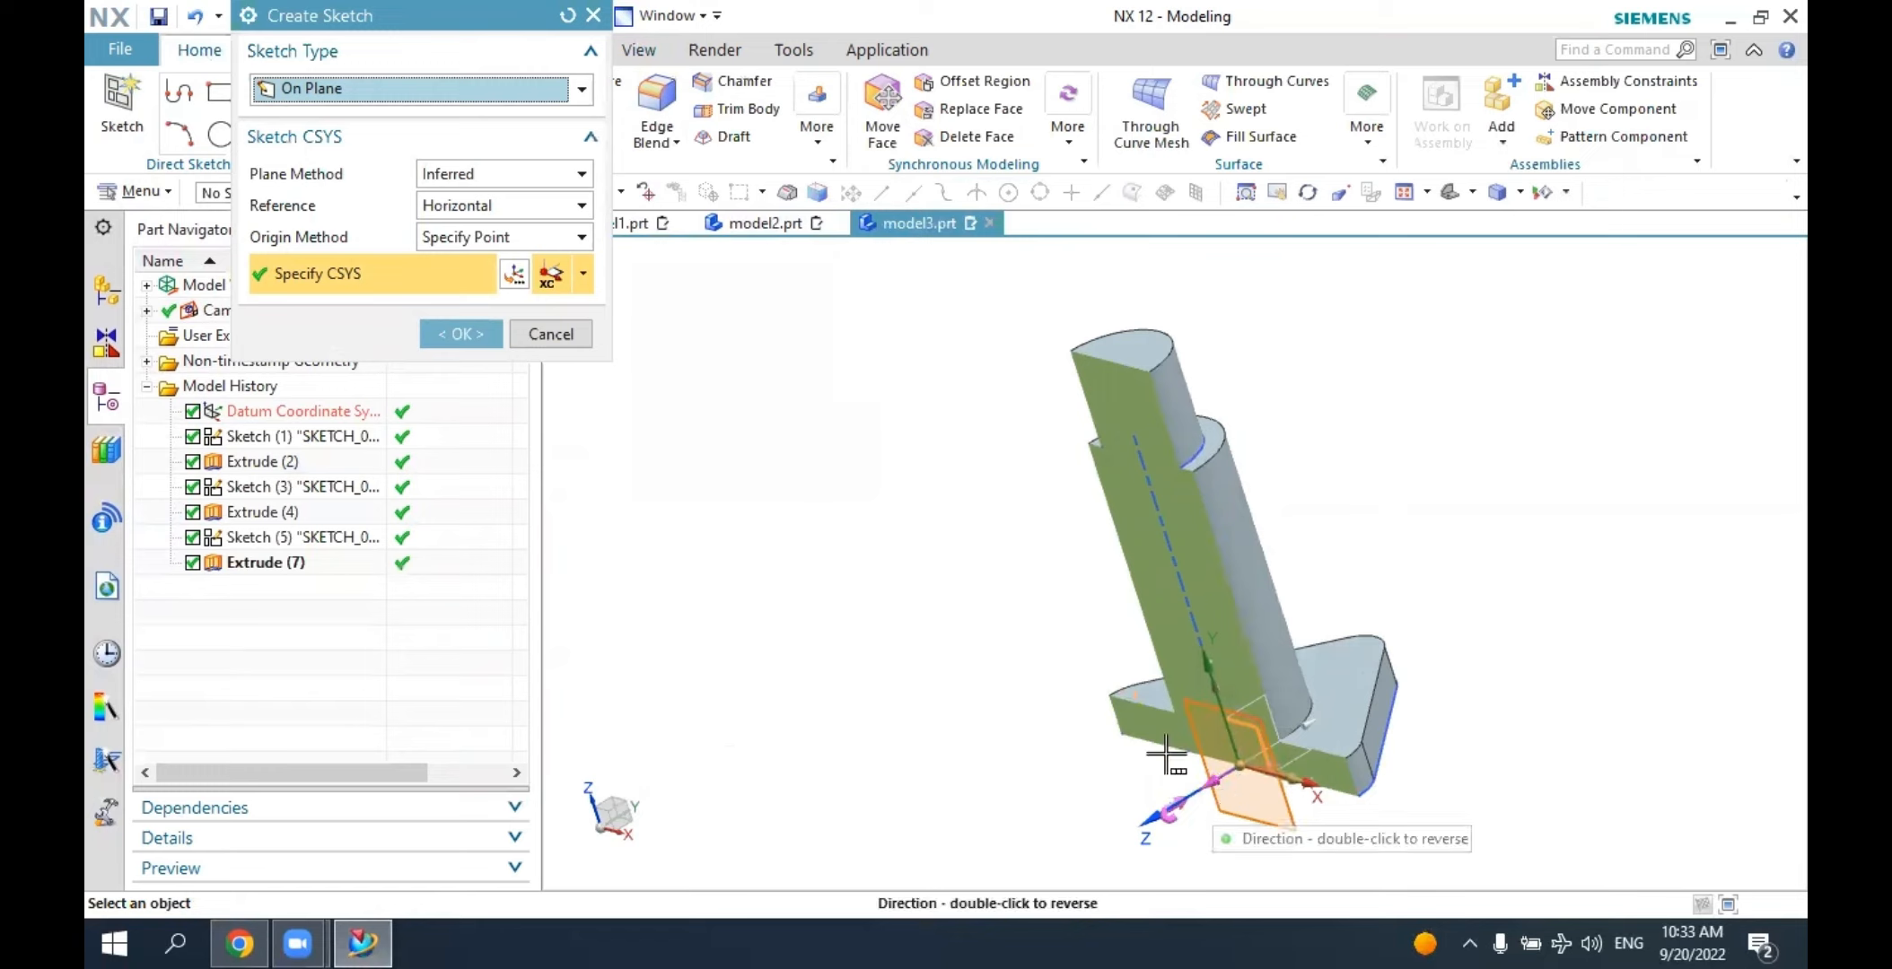
{"action": "left_click", "coordinate": [461, 336]}
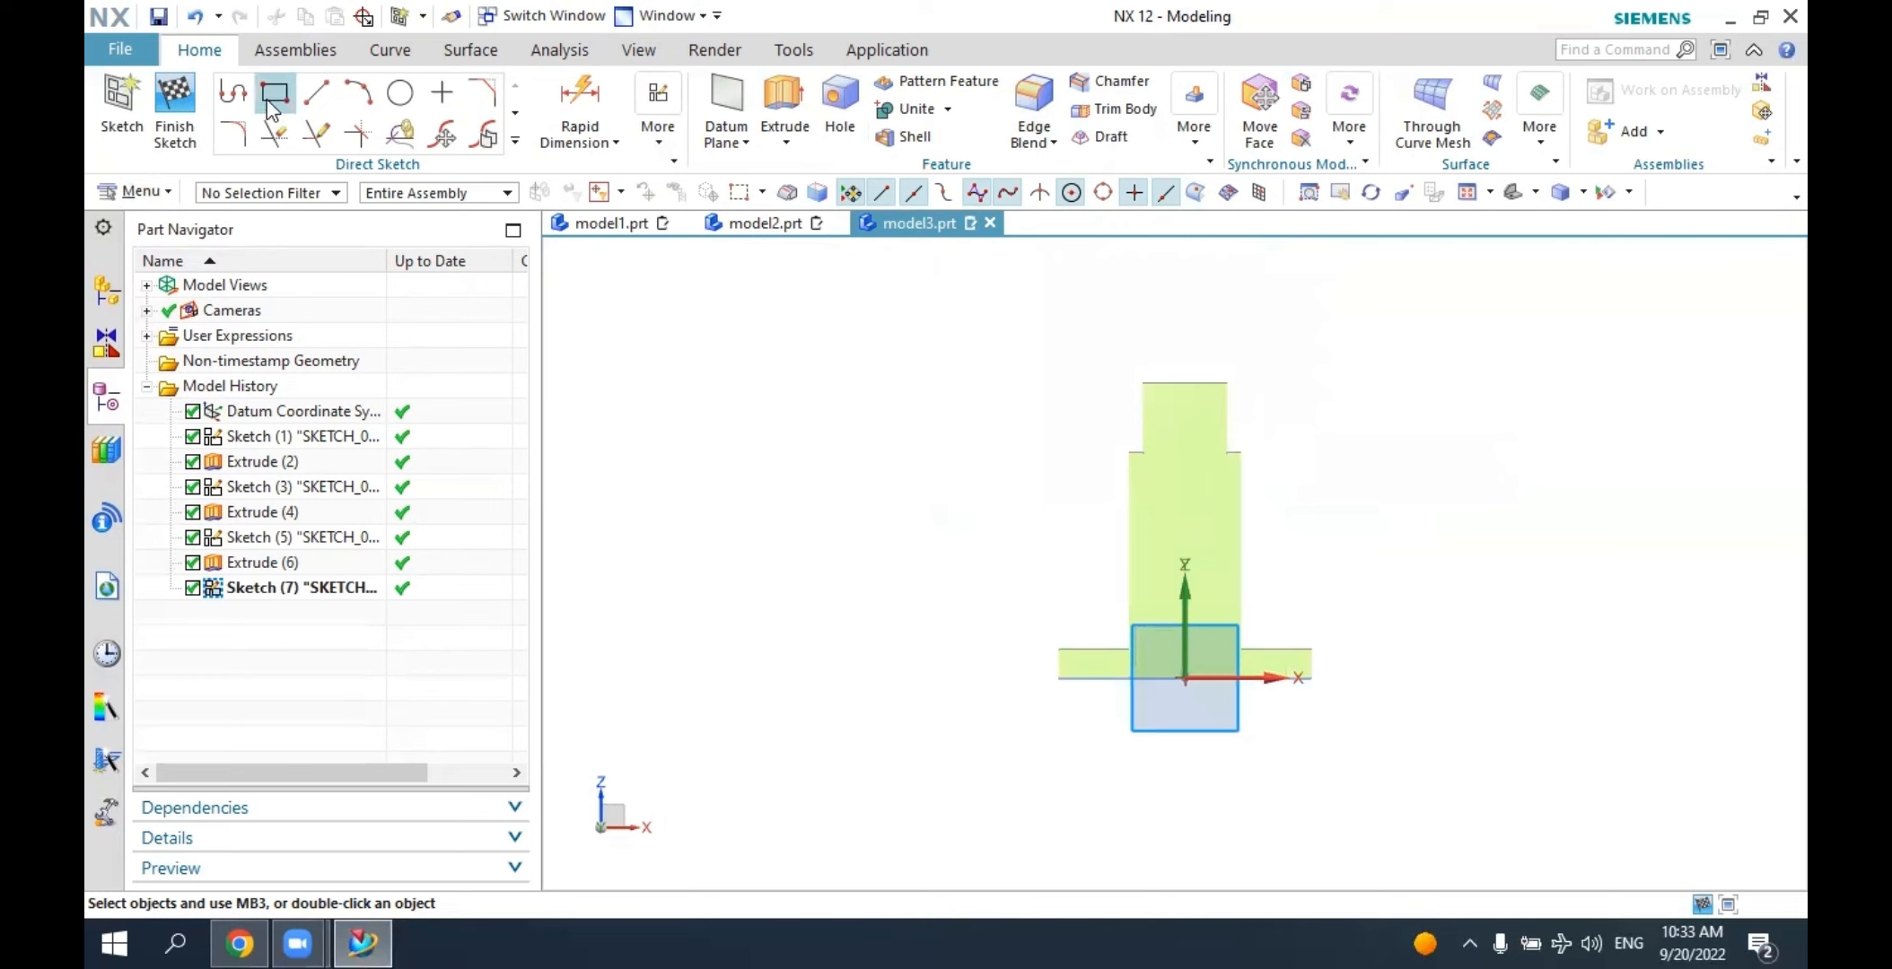
{"action": "left_click", "coordinate": [174, 113]}
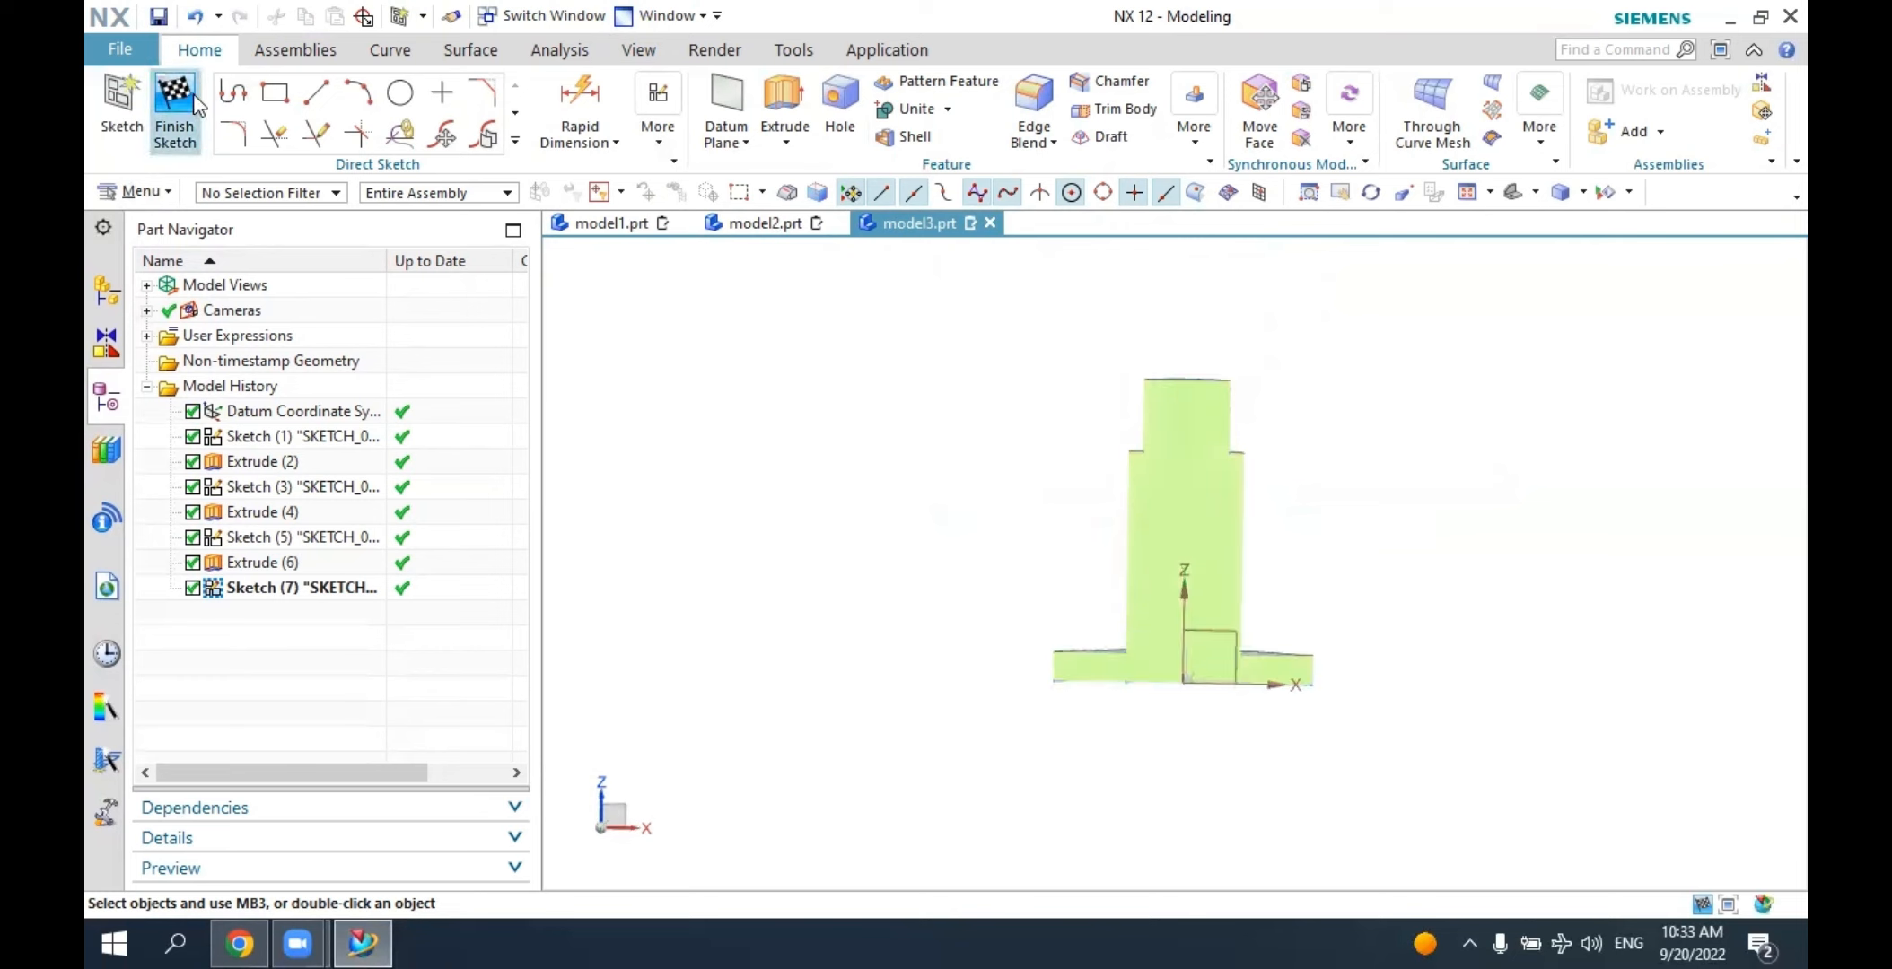
Try a second sketch on the datum's XZ plane with the plane normal reversed, and exit it.
{"action": "left_click", "coordinate": [128, 99]}
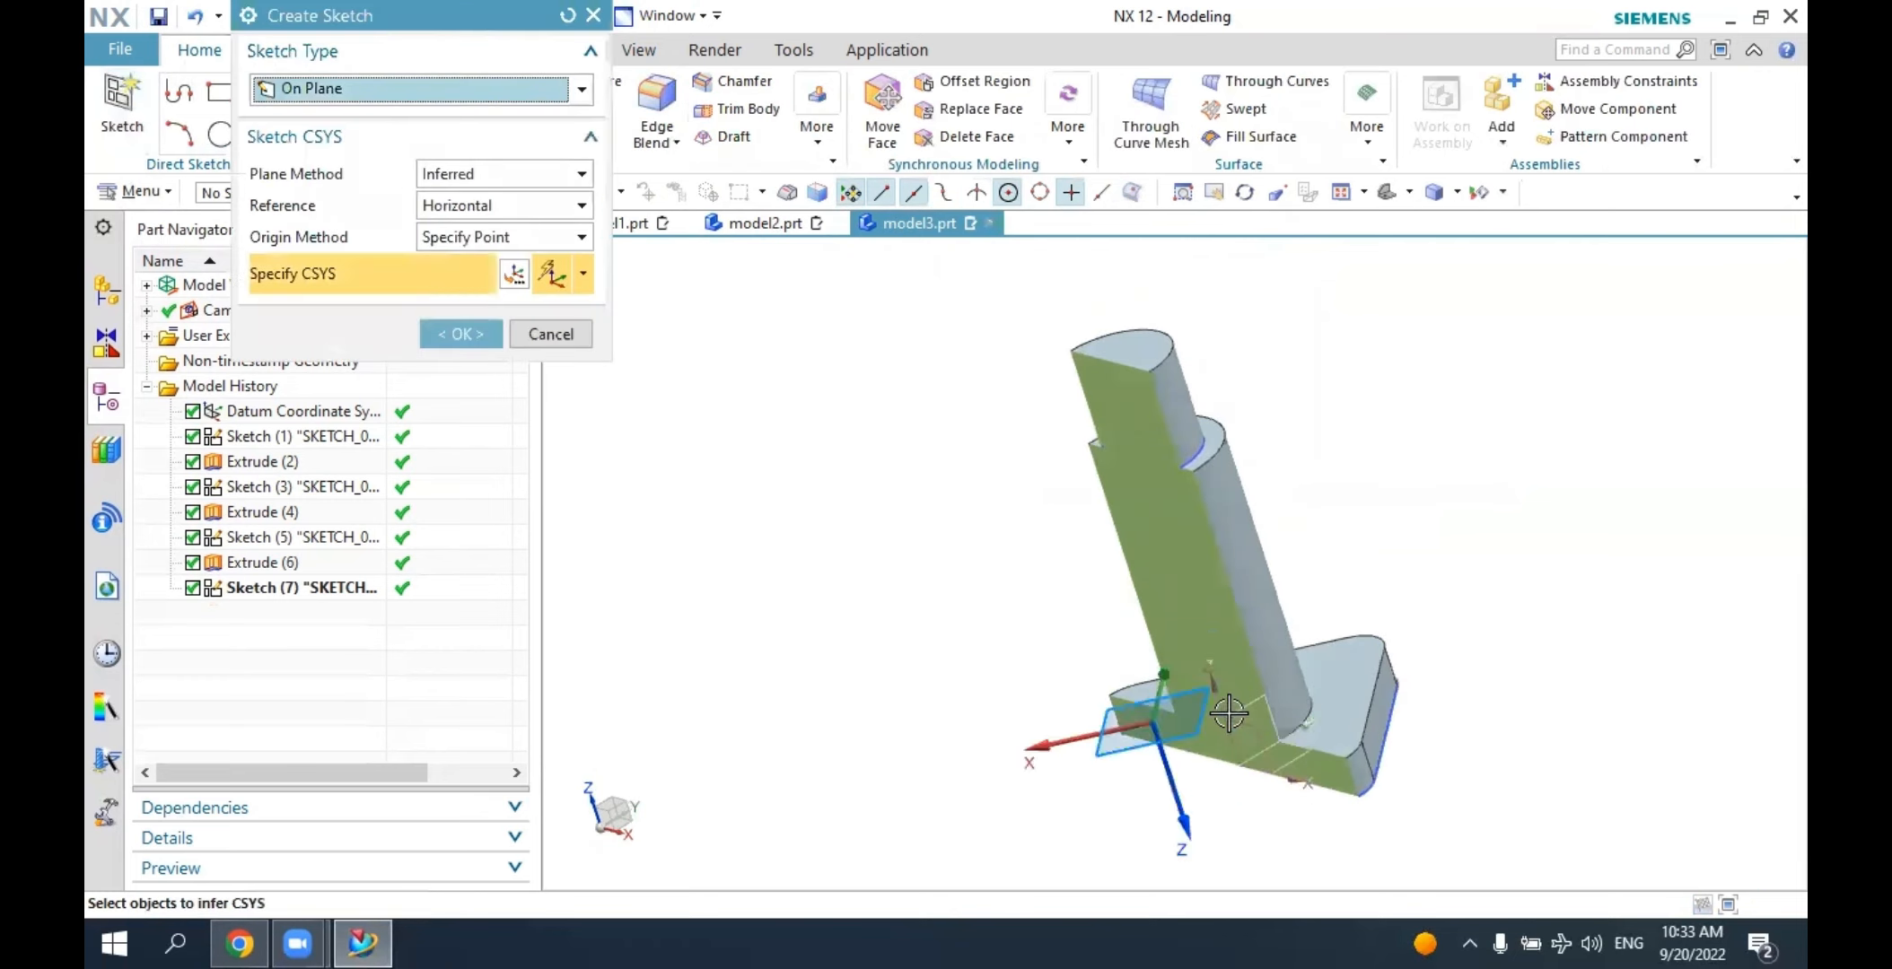
{"action": "left_click", "coordinate": [1253, 731]}
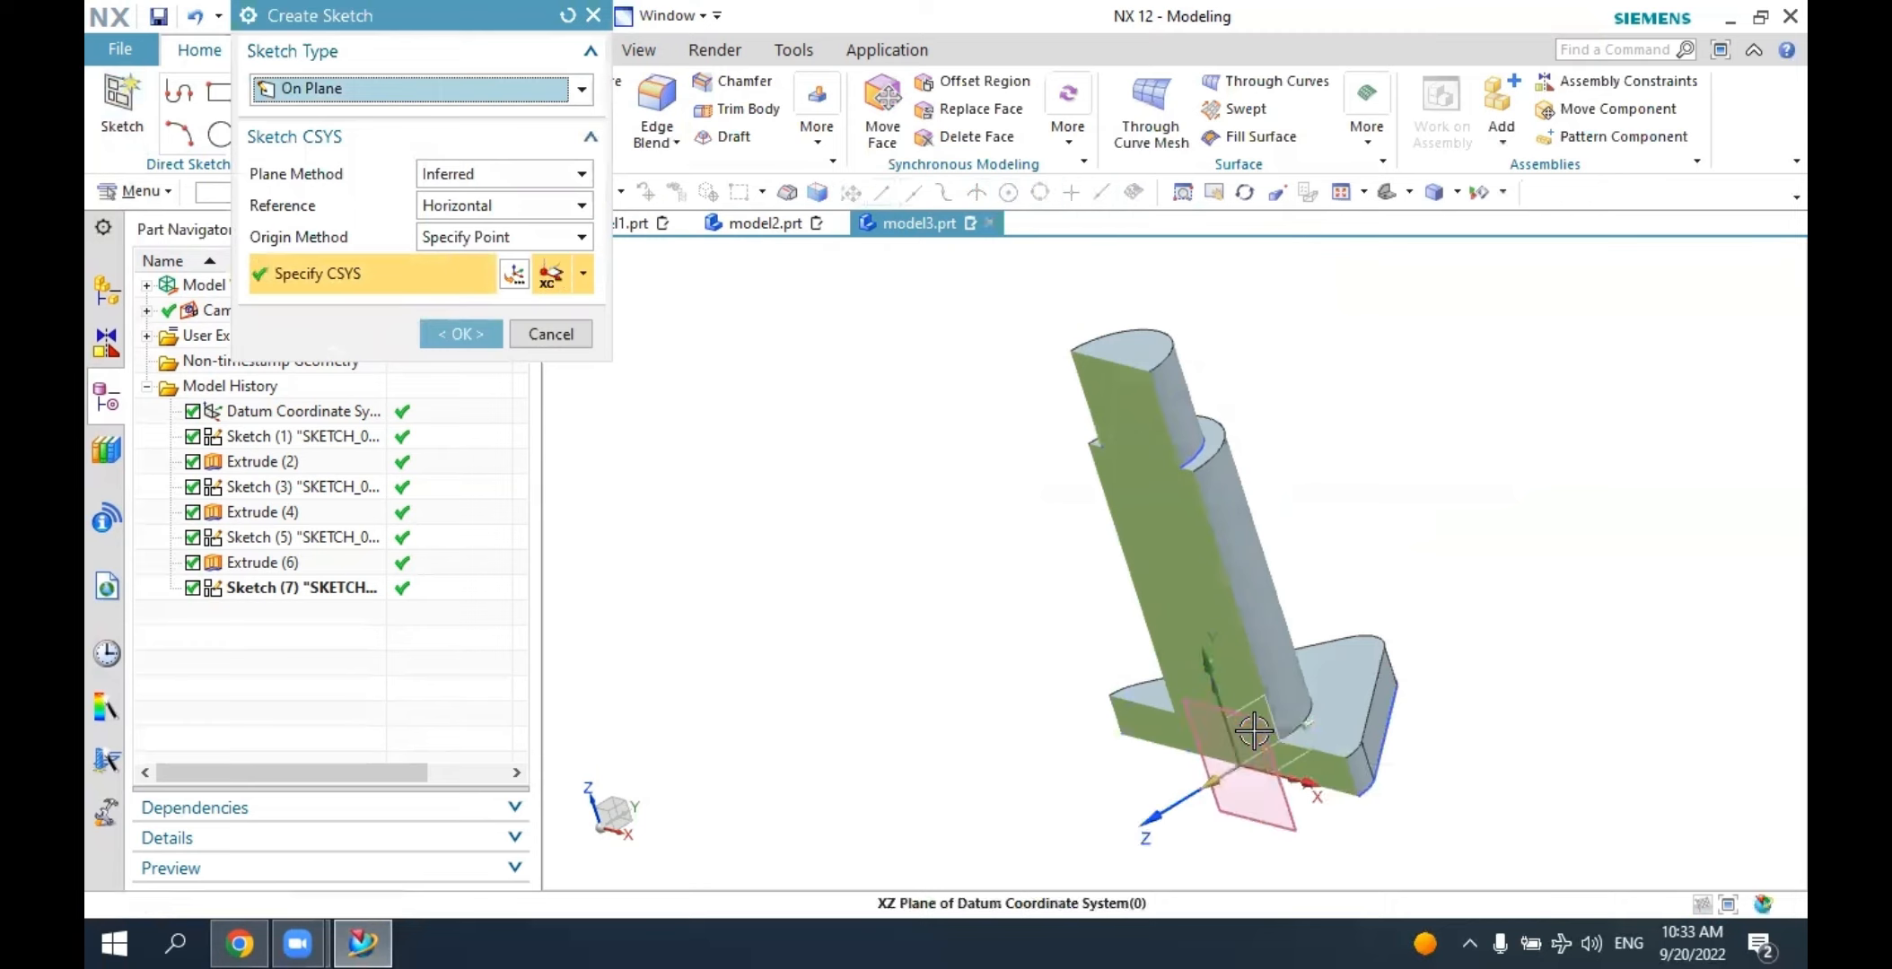
{"action": "left_click", "coordinate": [513, 274]}
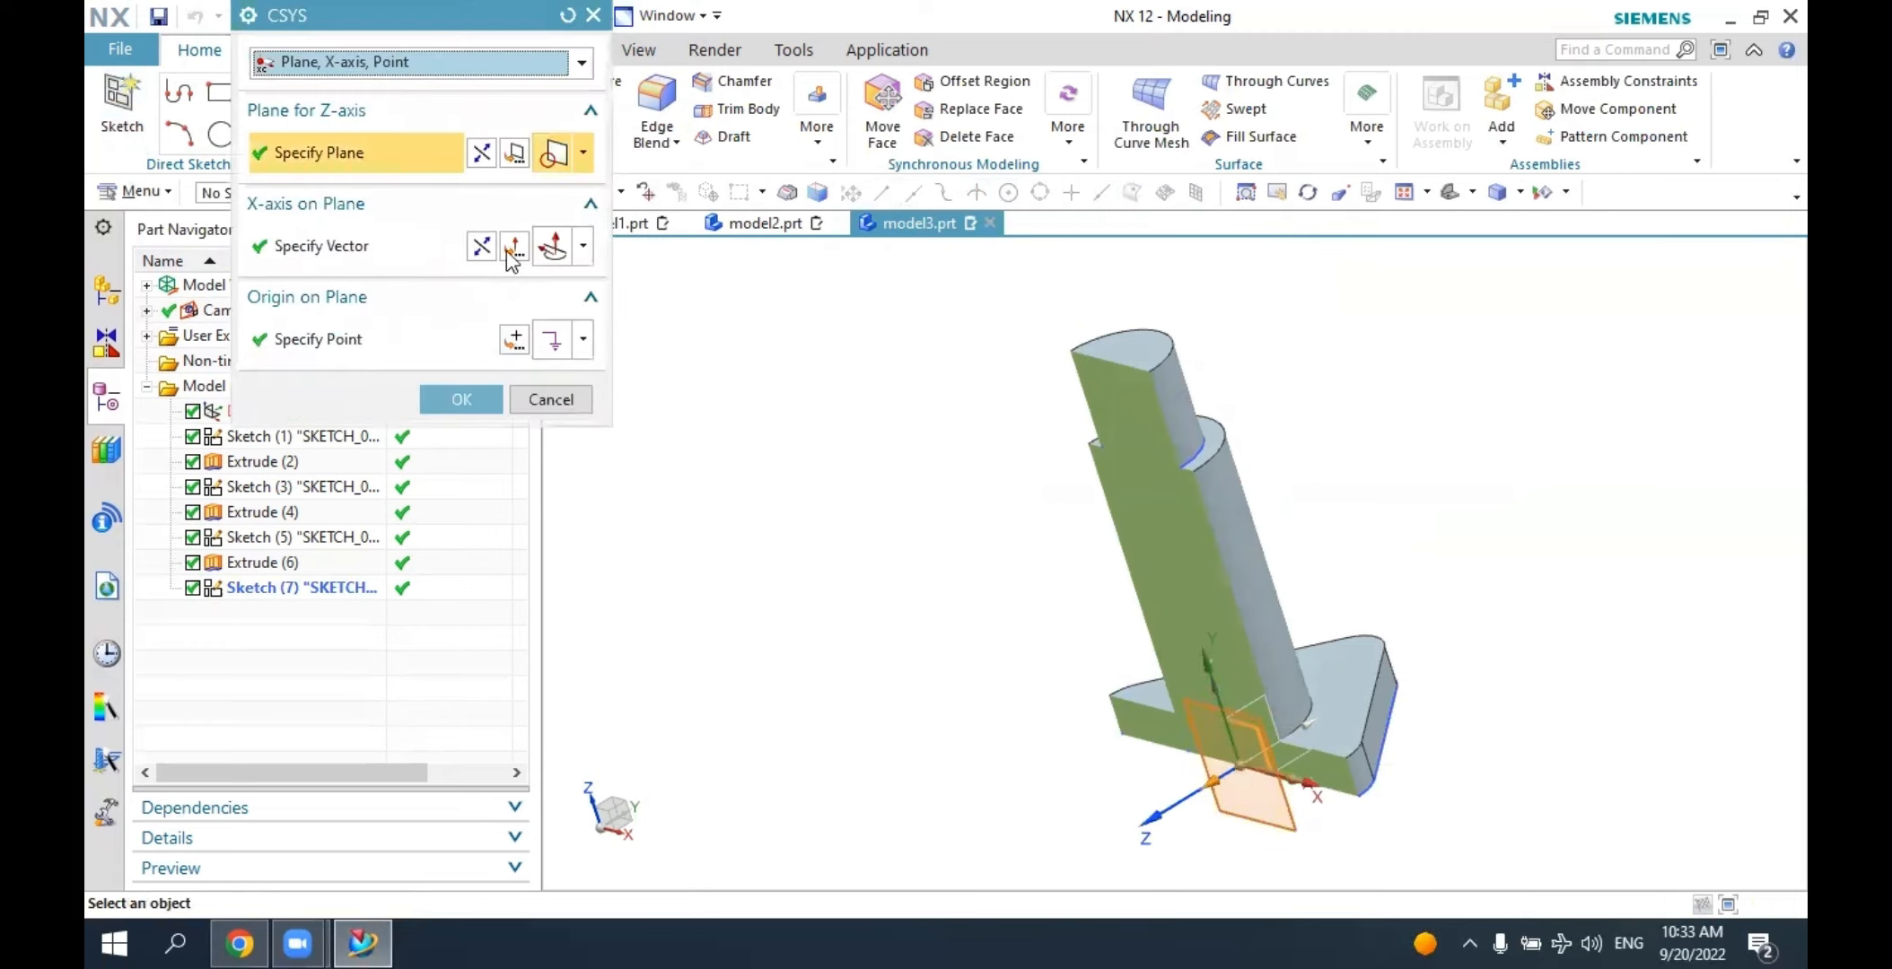
{"action": "left_click", "coordinate": [481, 153]}
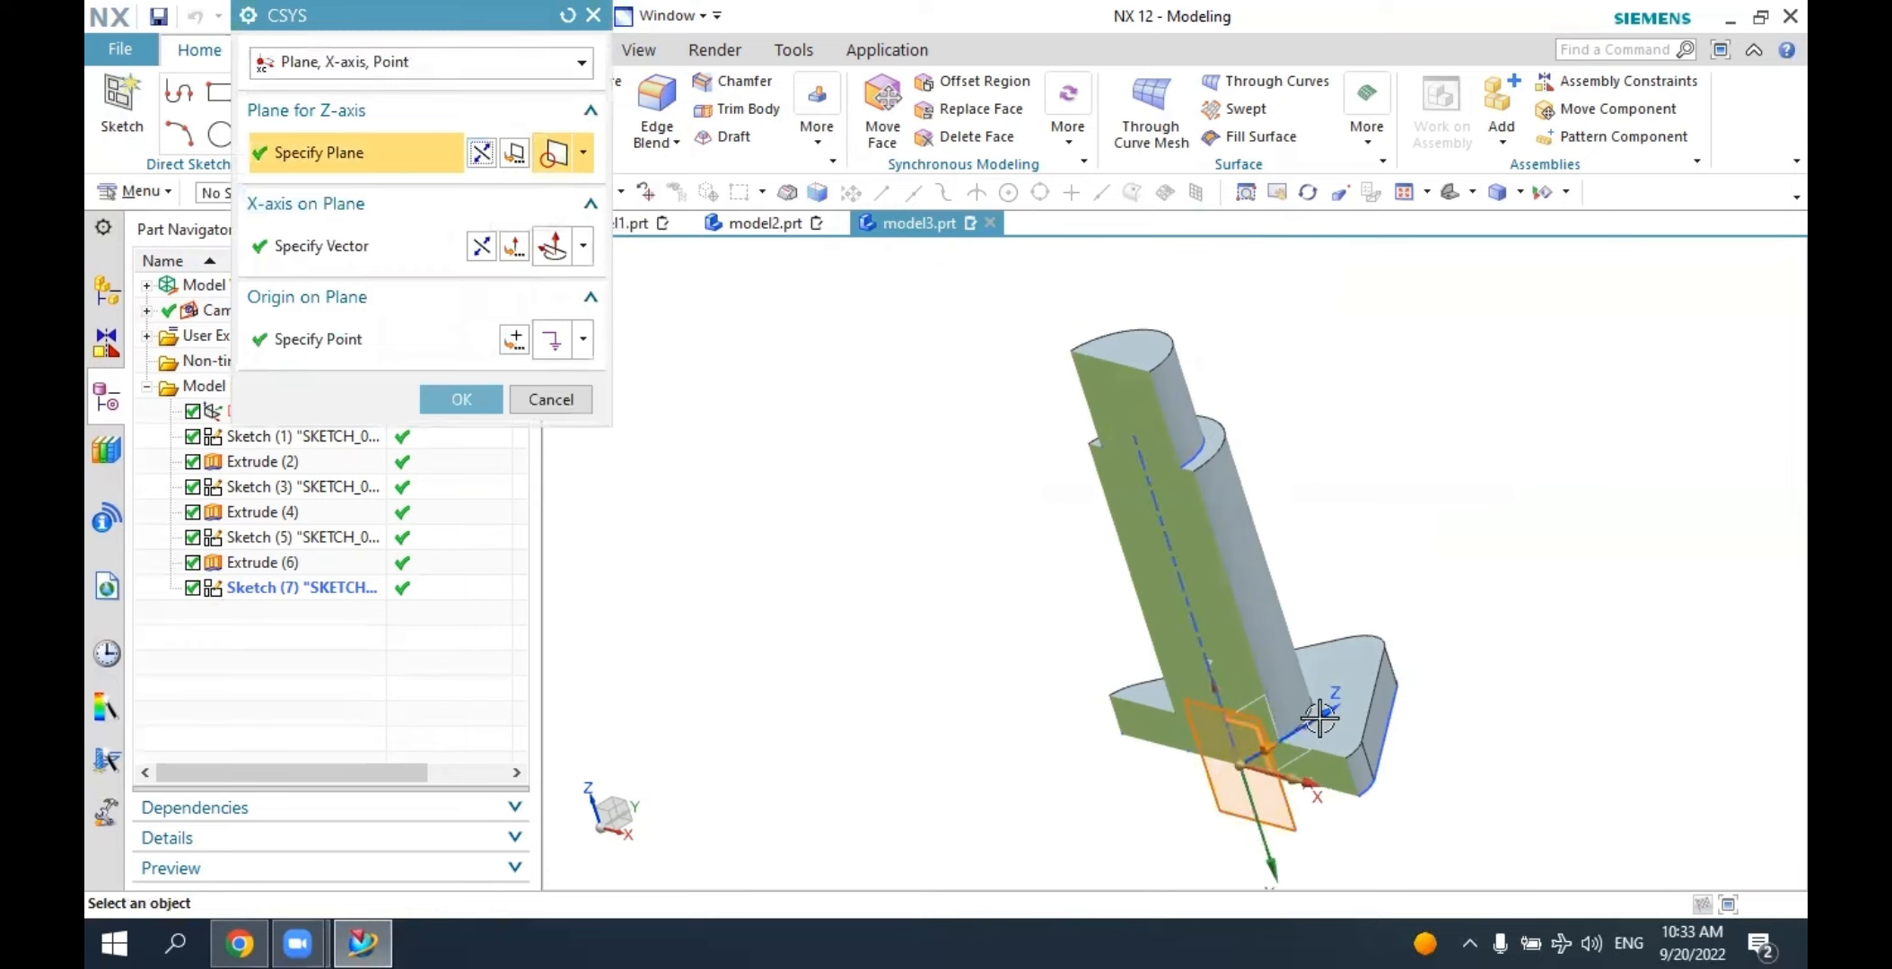
{"action": "left_click", "coordinate": [475, 402]}
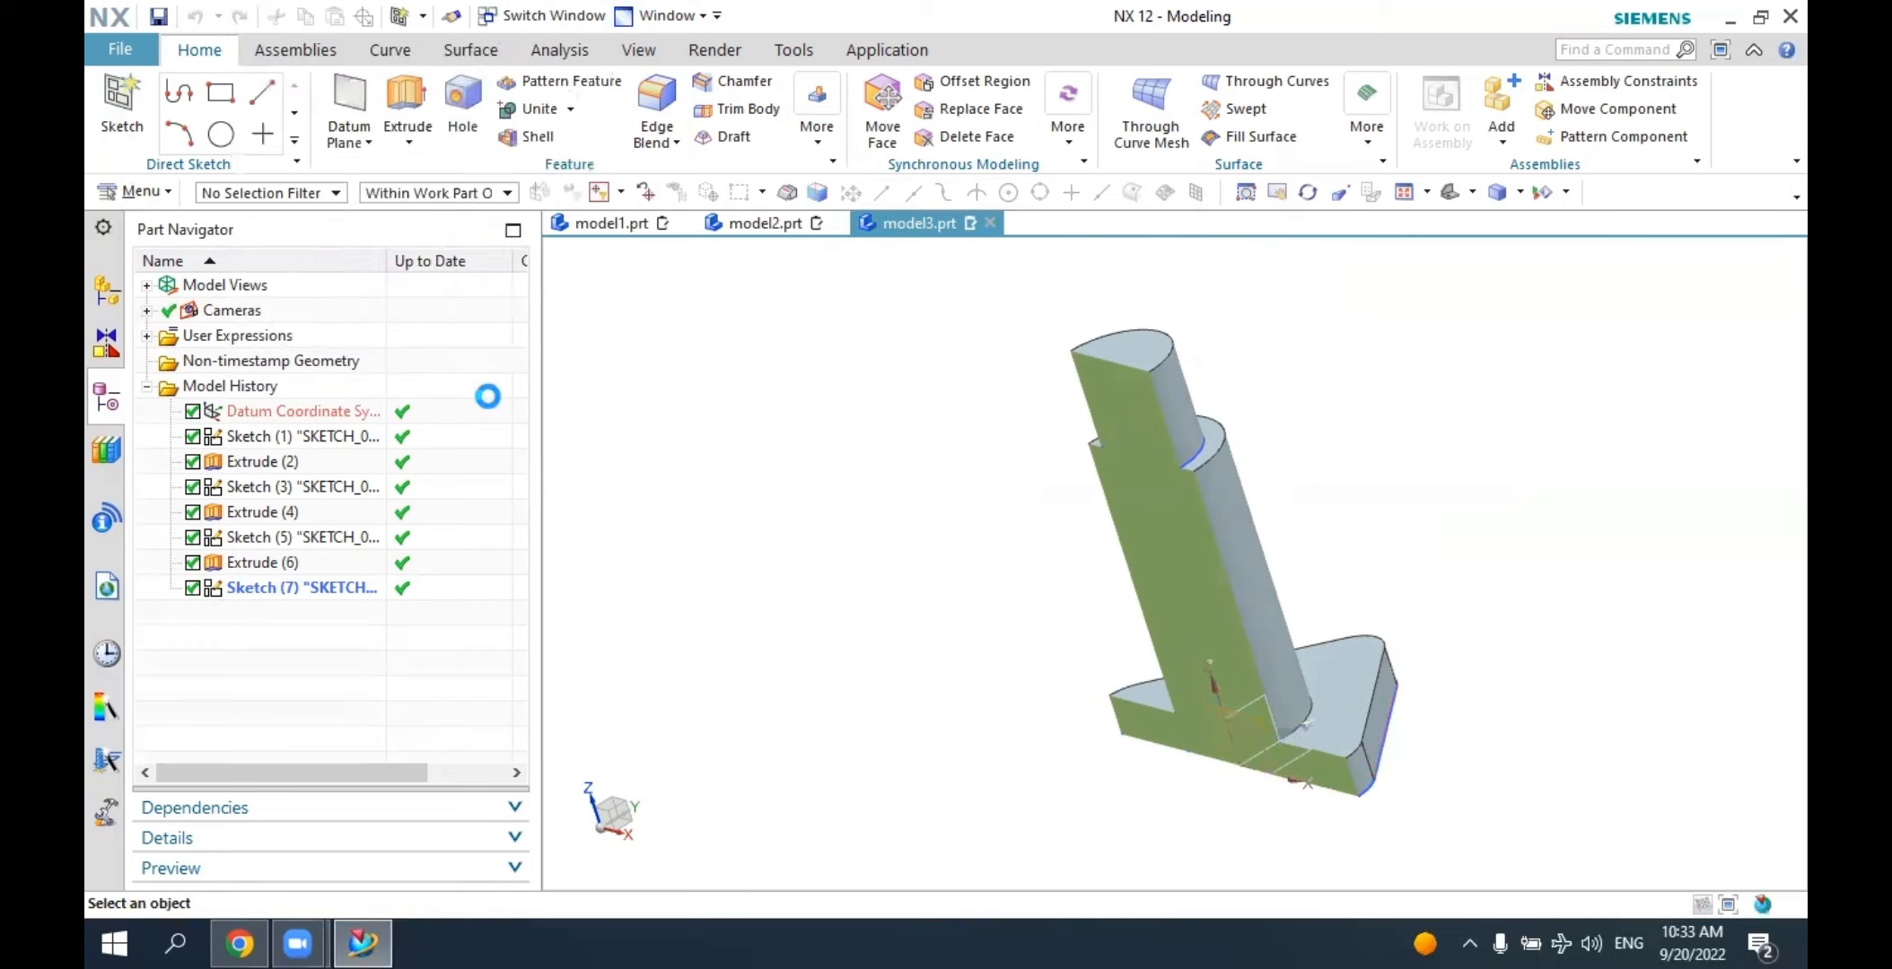
{"action": "left_click", "coordinate": [460, 334]}
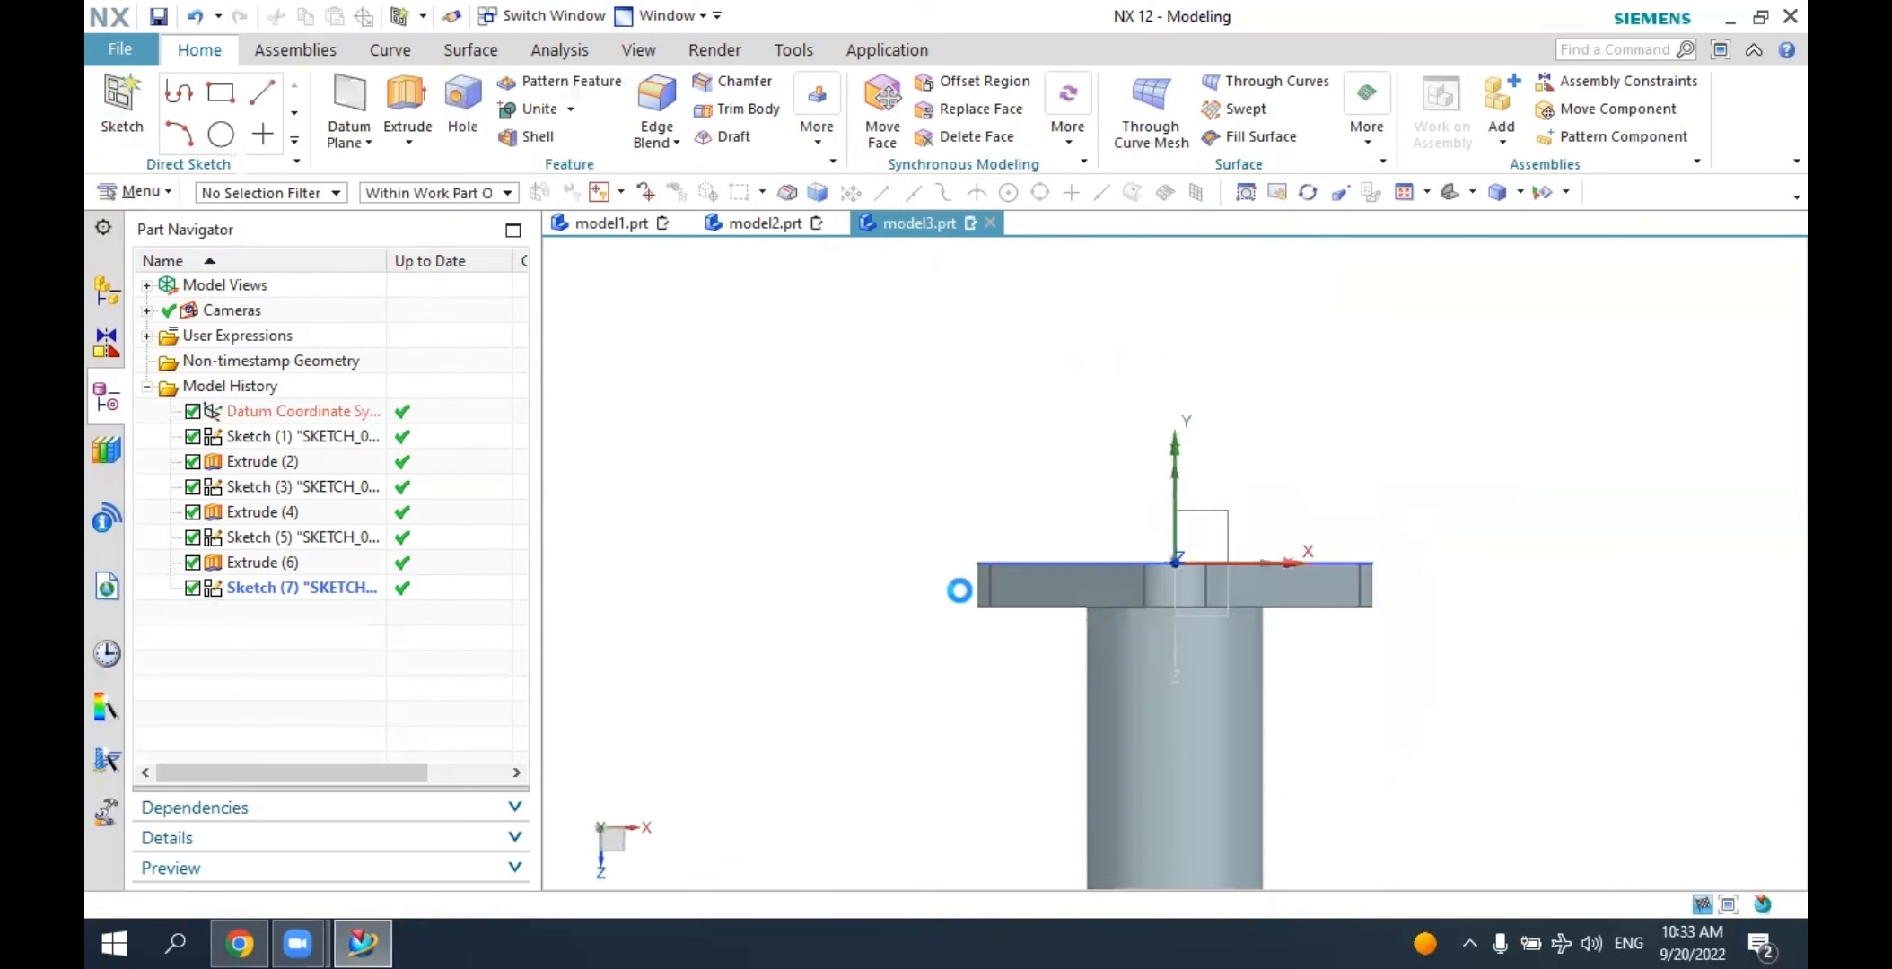
{"action": "scroll", "coordinate": [1203, 610], "scroll_direction": "up", "scroll_amount": 3}
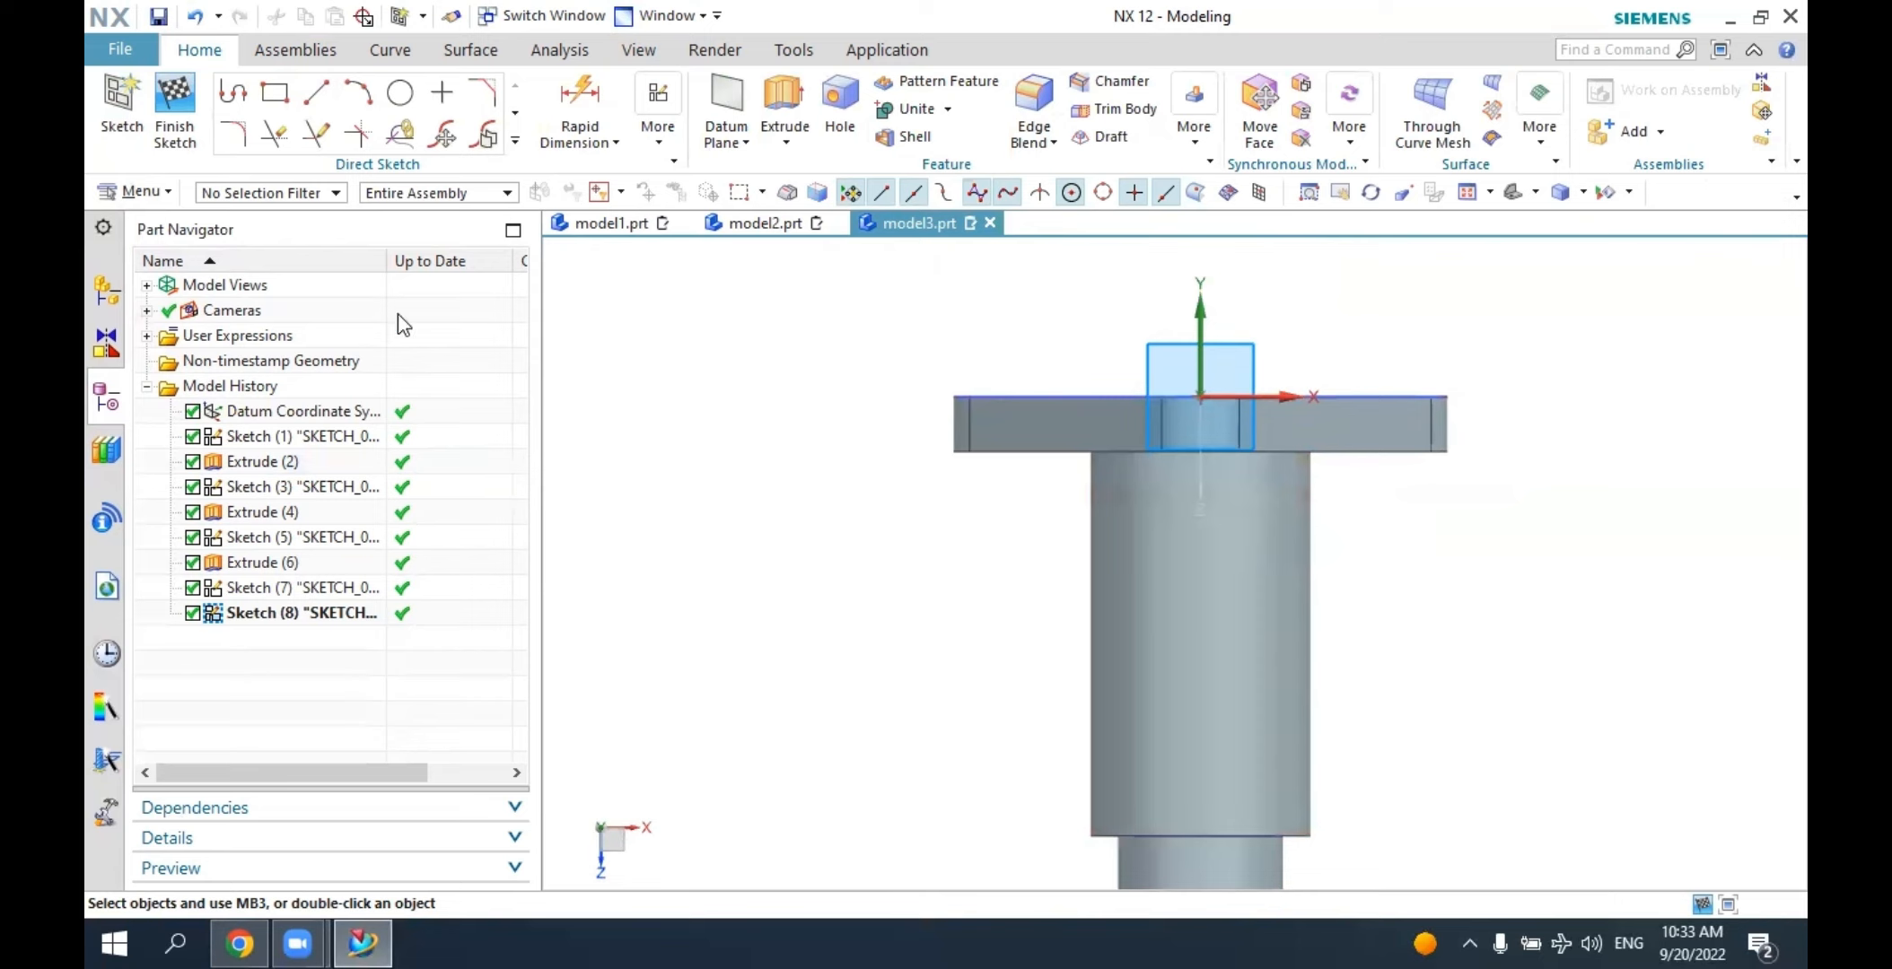
{"action": "left_click", "coordinate": [179, 113]}
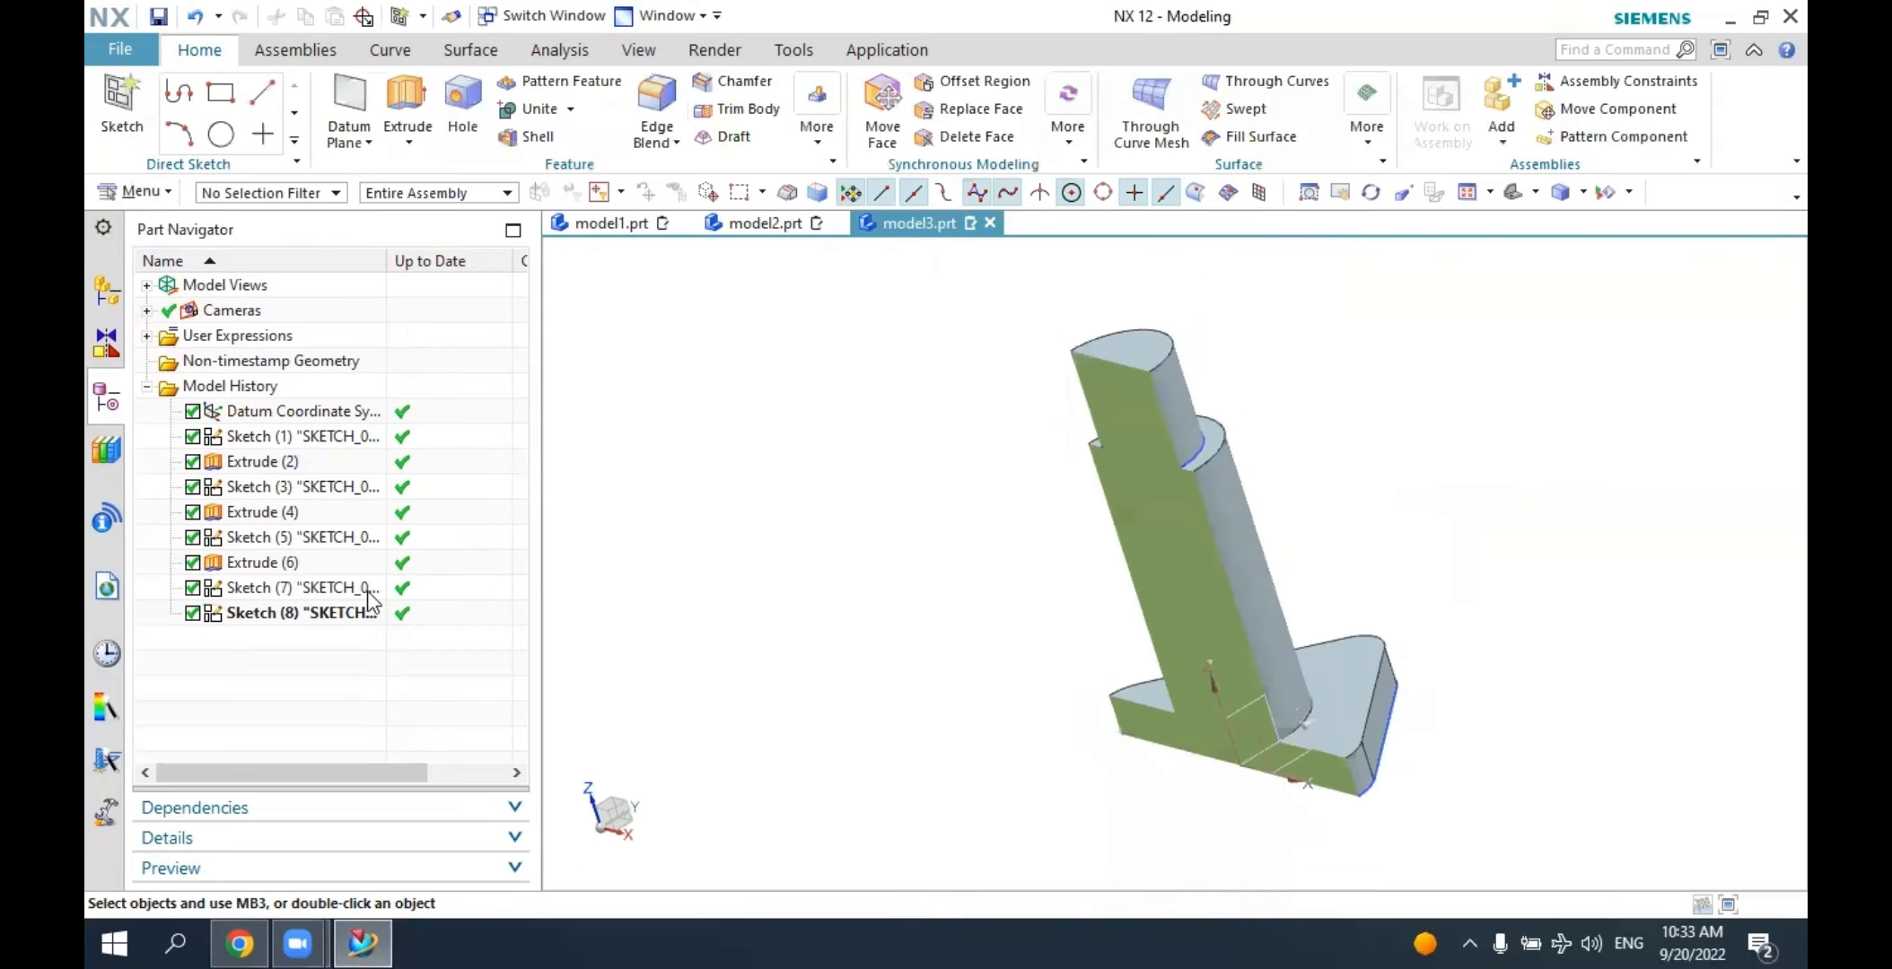
Delete the second XZ-plane sketch with the reversed normal from the model history.
{"action": "left_click", "coordinate": [337, 616]}
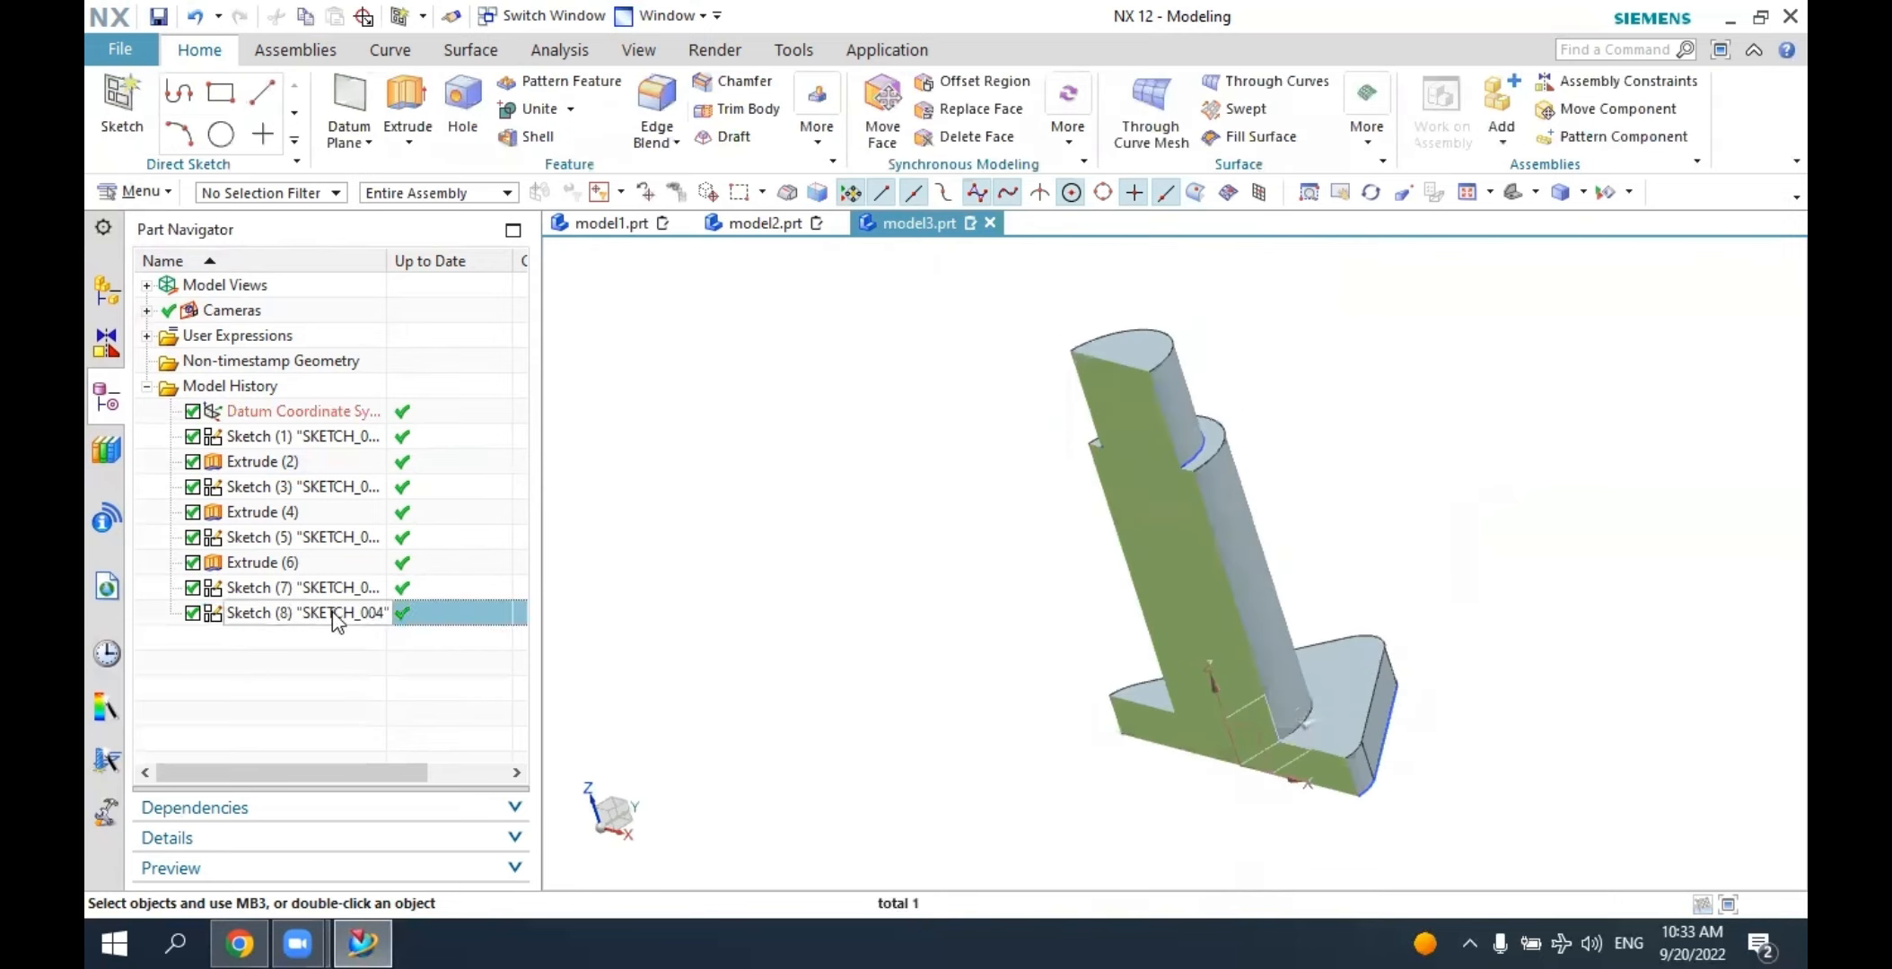
{"action": "right_click", "coordinate": [337, 618]}
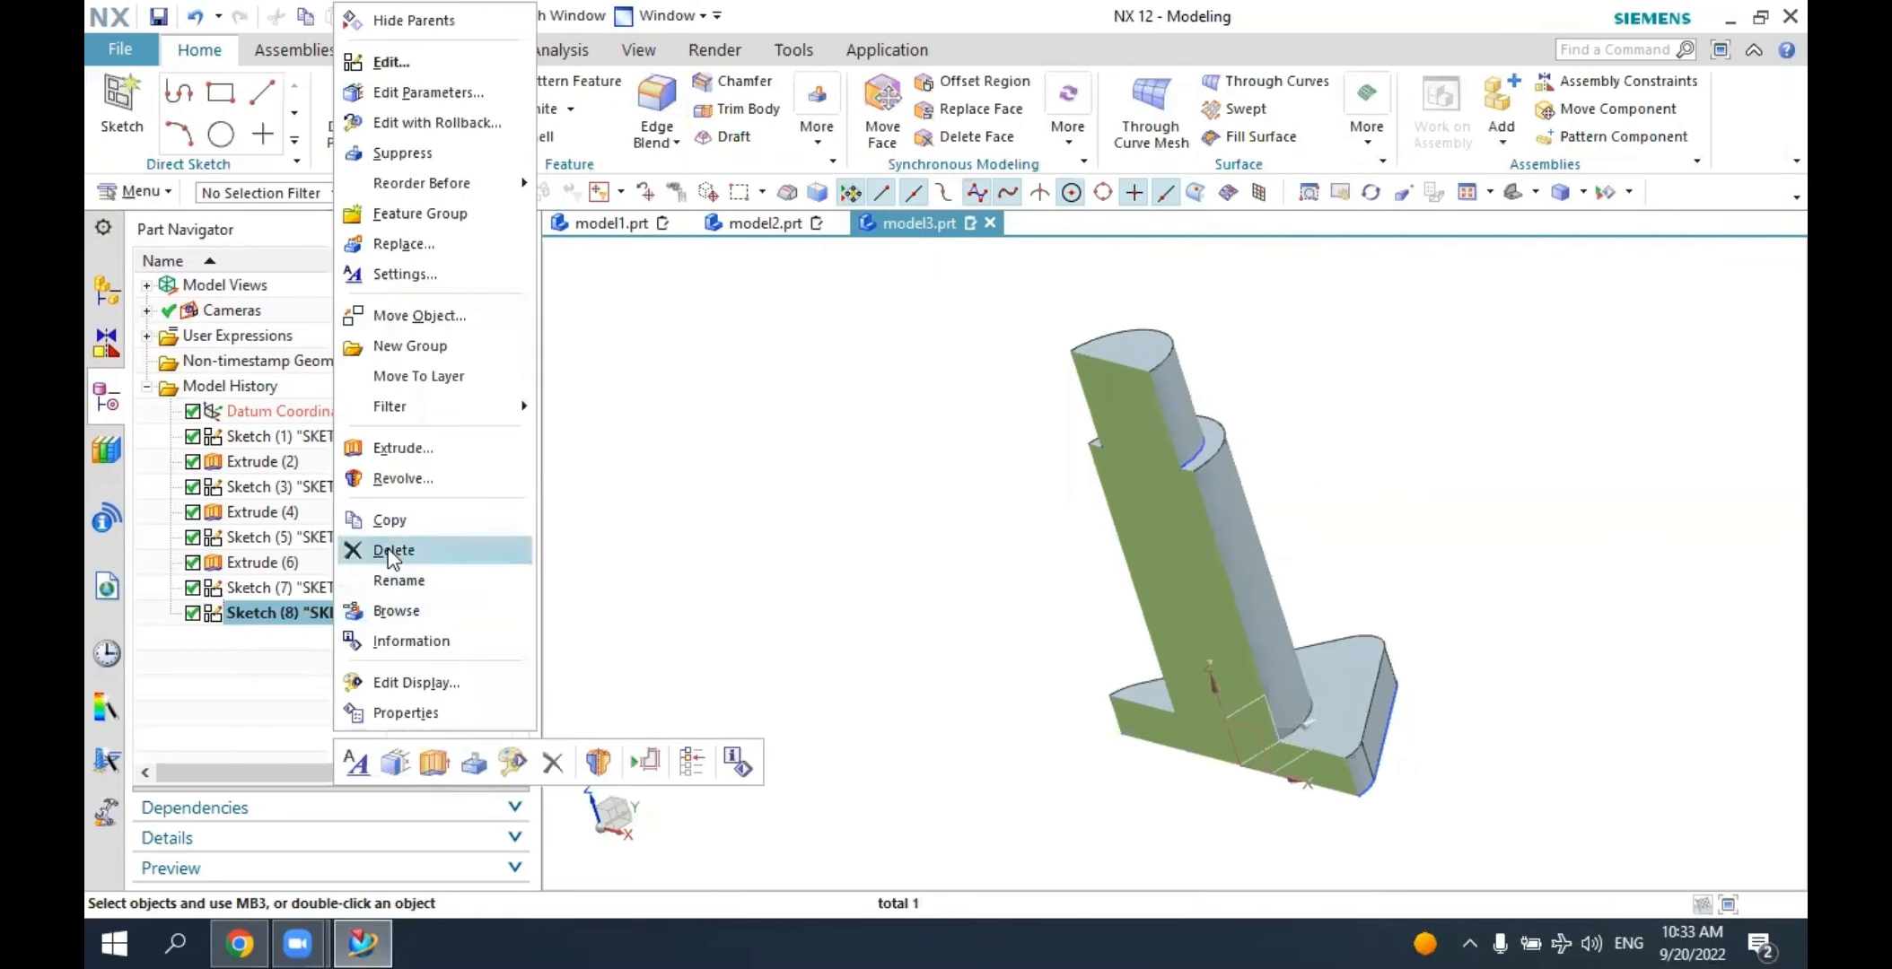
{"action": "left_click", "coordinate": [393, 550]}
Reopen the first empty XZ-plane sketch for editing.
{"action": "left_click", "coordinate": [337, 593]}
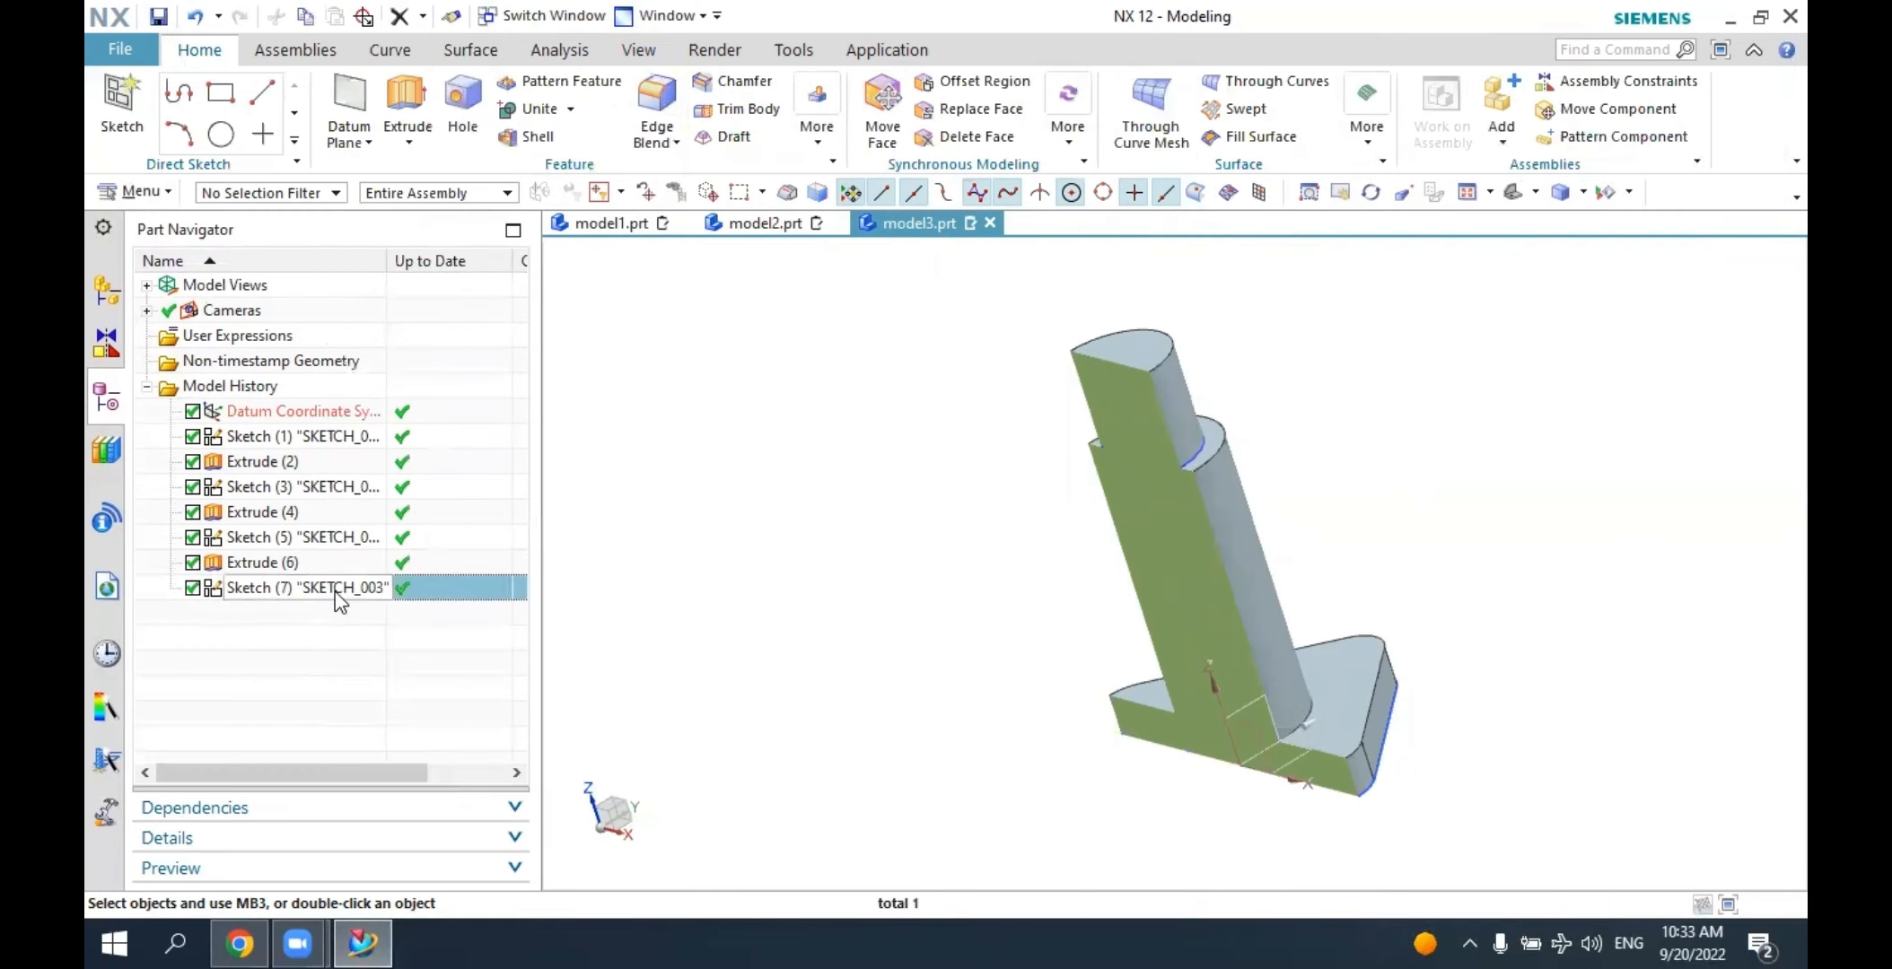
{"action": "double_click", "coordinate": [336, 587]}
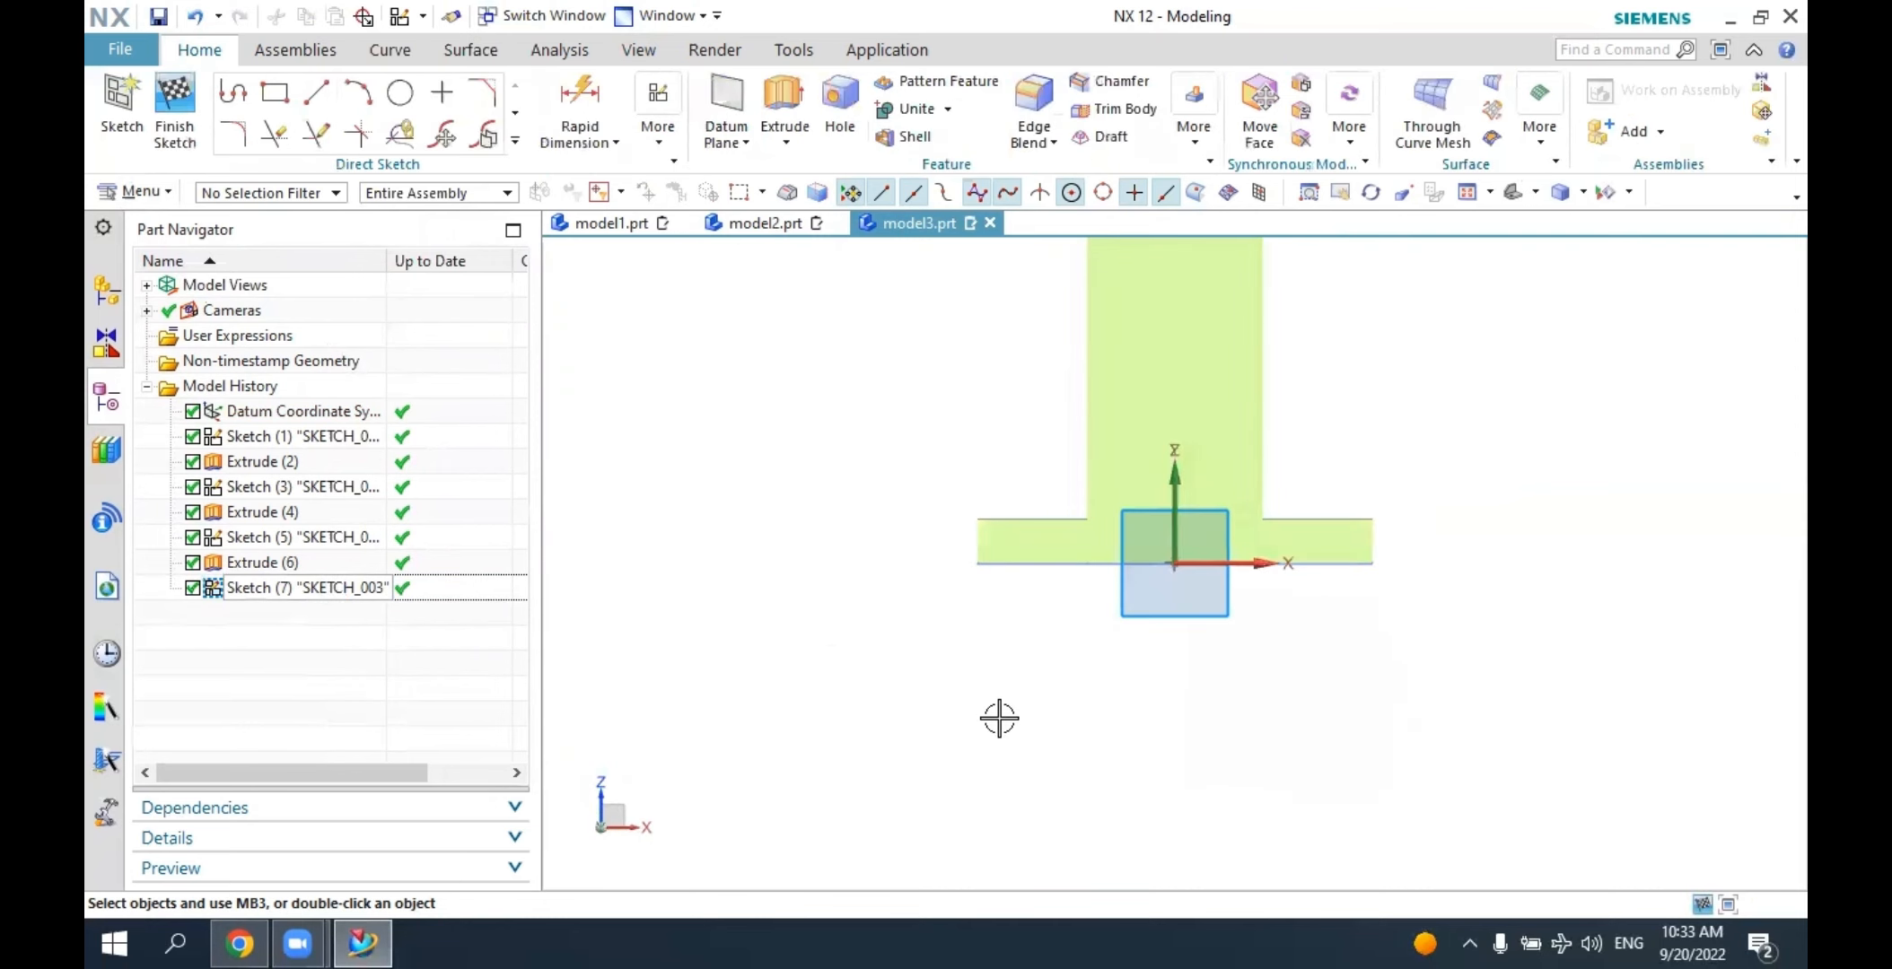
{"action": "scroll", "coordinate": [1010, 724], "scroll_direction": "down", "scroll_amount": 2}
{"action": "scroll", "coordinate": [1198, 350], "scroll_direction": "up", "scroll_amount": 2}
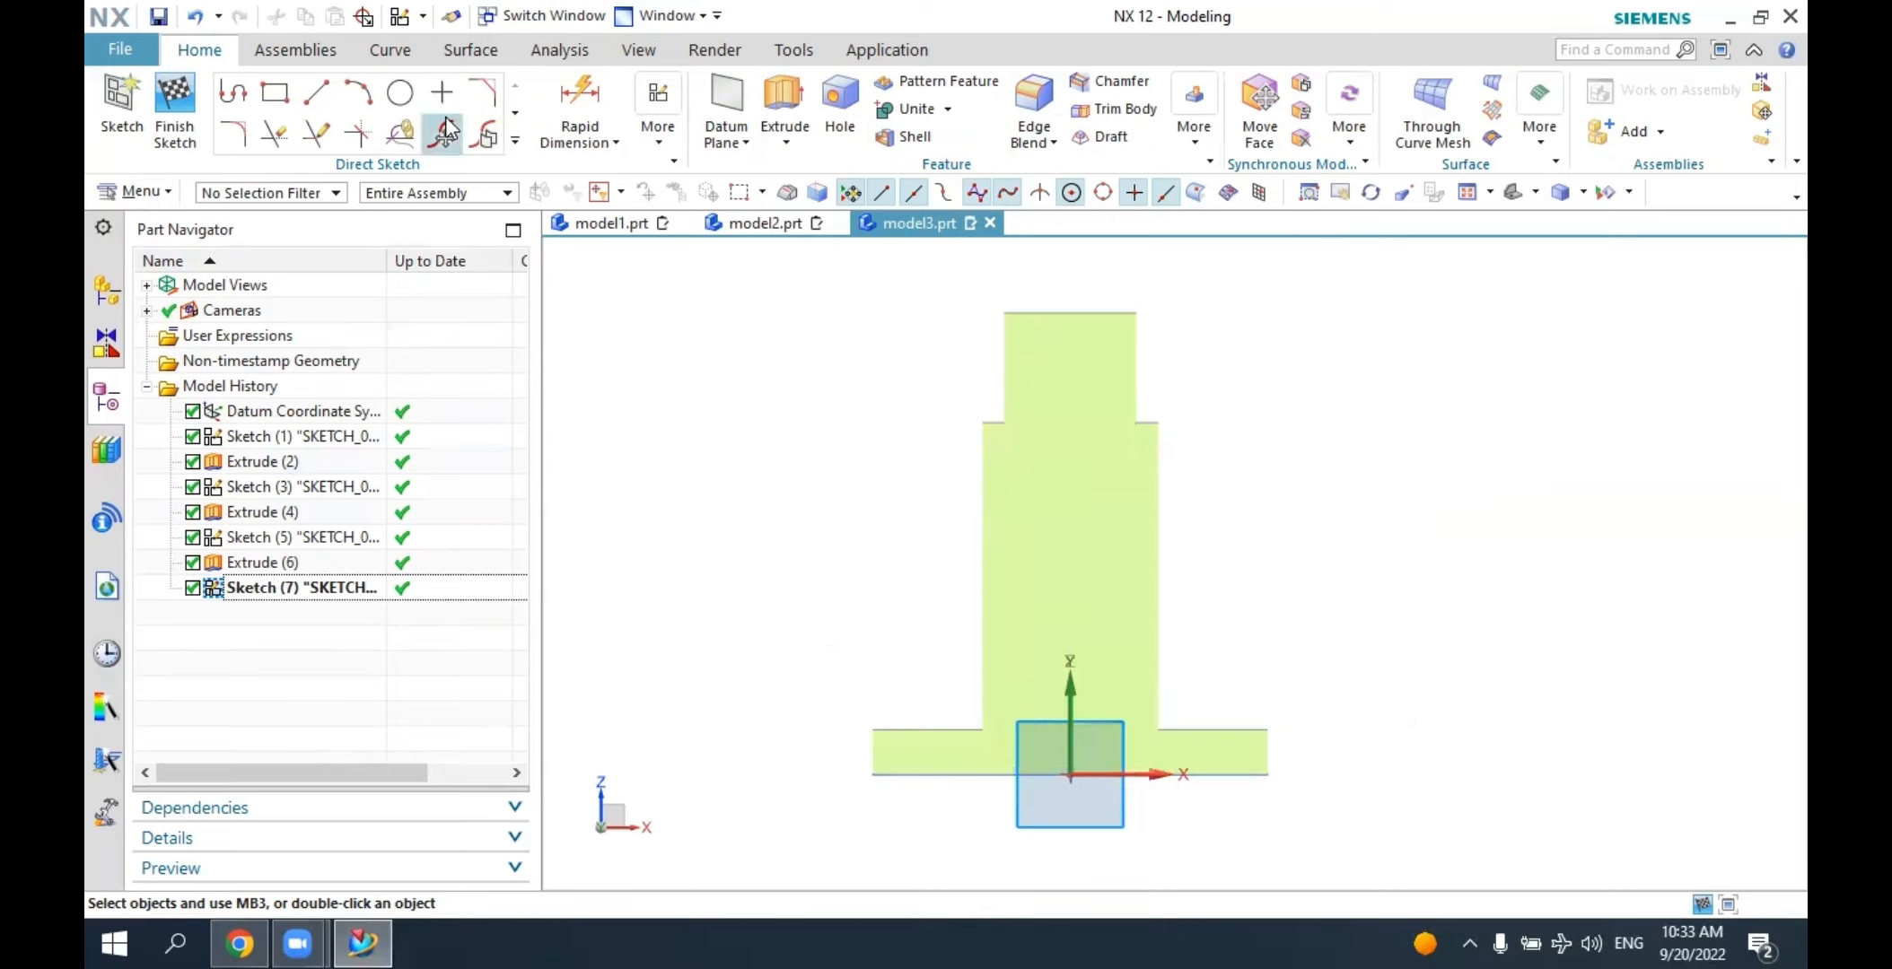
Draw a connected profile from the shaft's top edge: about 28 mm down, 7 mm outward, and 54 mm down.
{"action": "left_click", "coordinate": [235, 93]}
{"action": "scroll", "coordinate": [1115, 377], "scroll_direction": "up", "scroll_amount": 2}
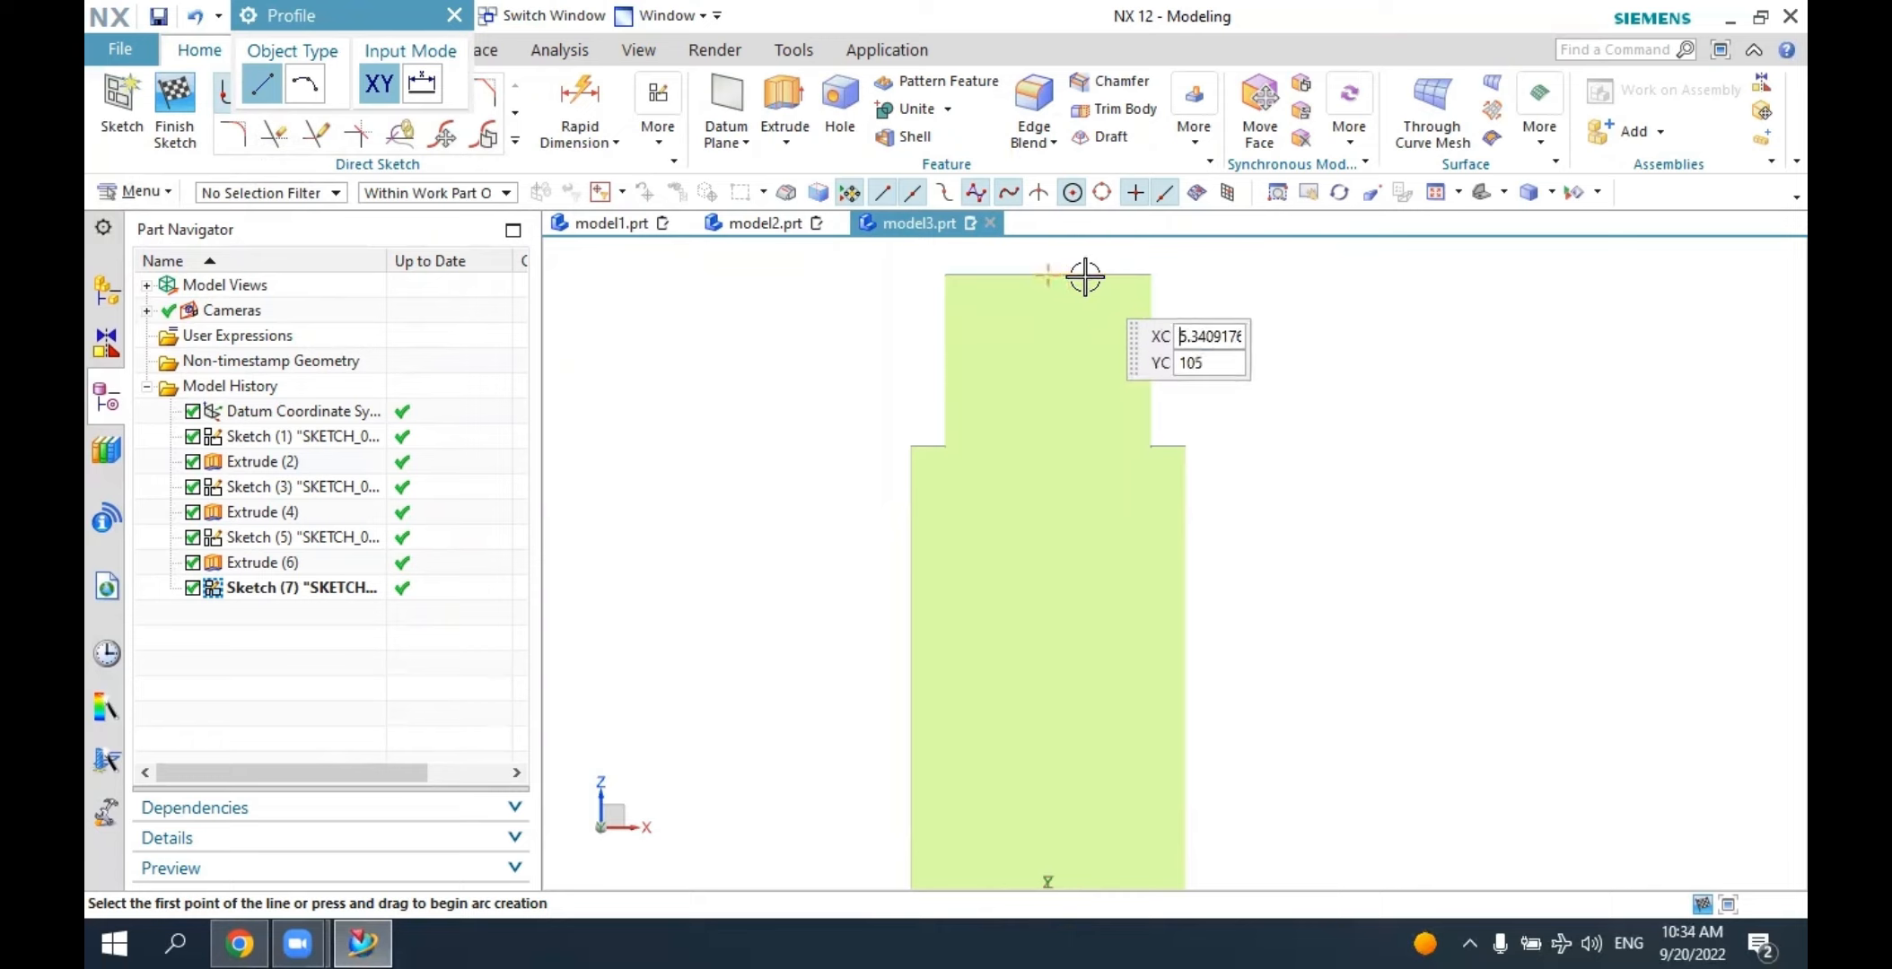
{"action": "left_click", "coordinate": [1085, 295]}
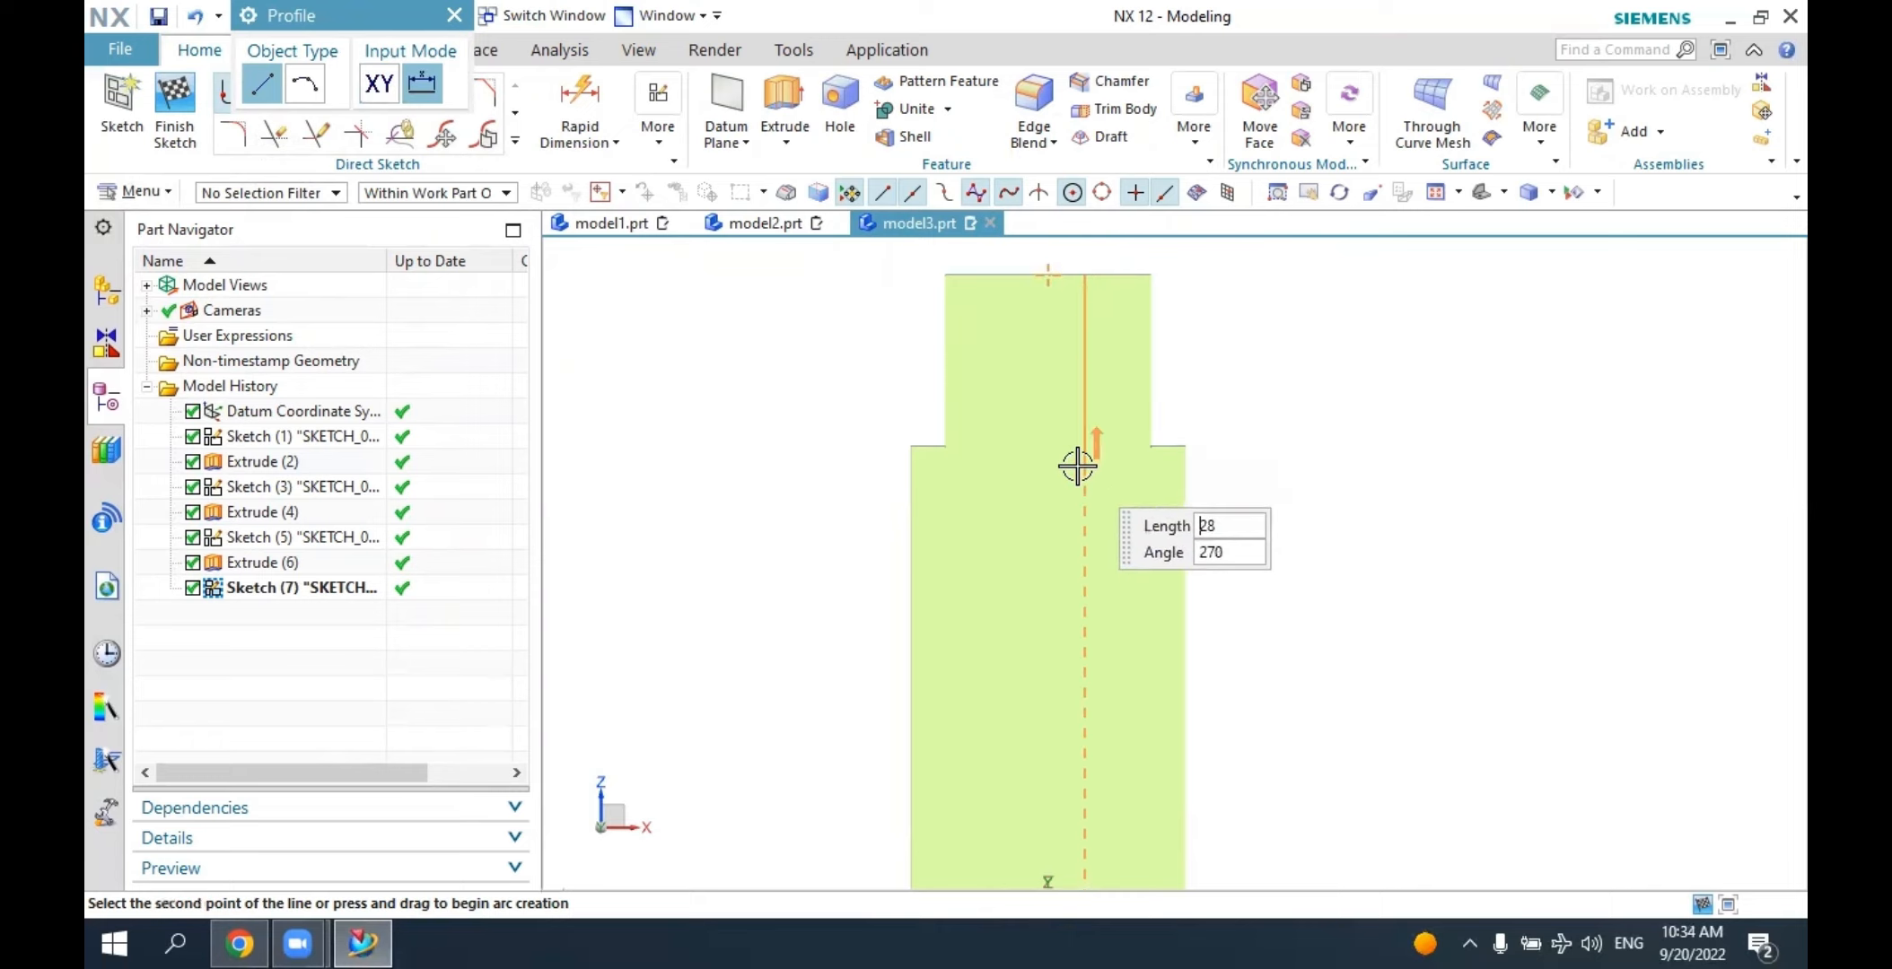
{"action": "left_click", "coordinate": [1084, 466]}
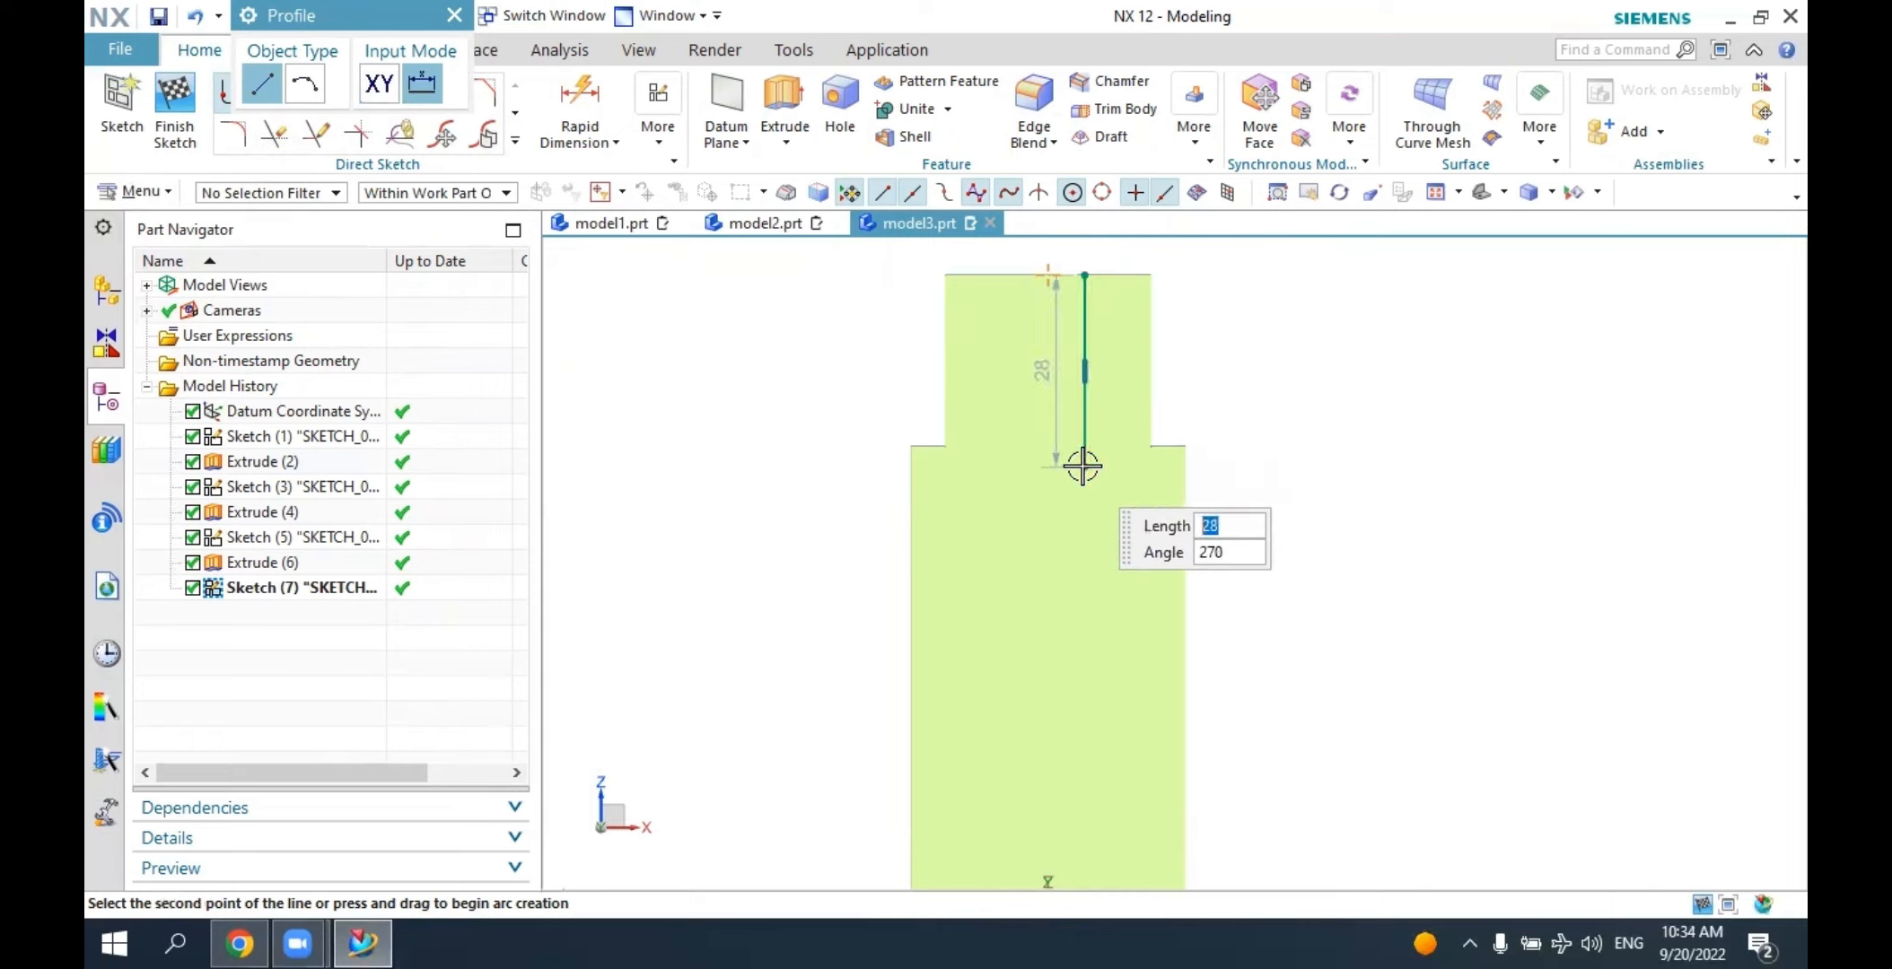
{"action": "left_click", "coordinate": [1132, 467]}
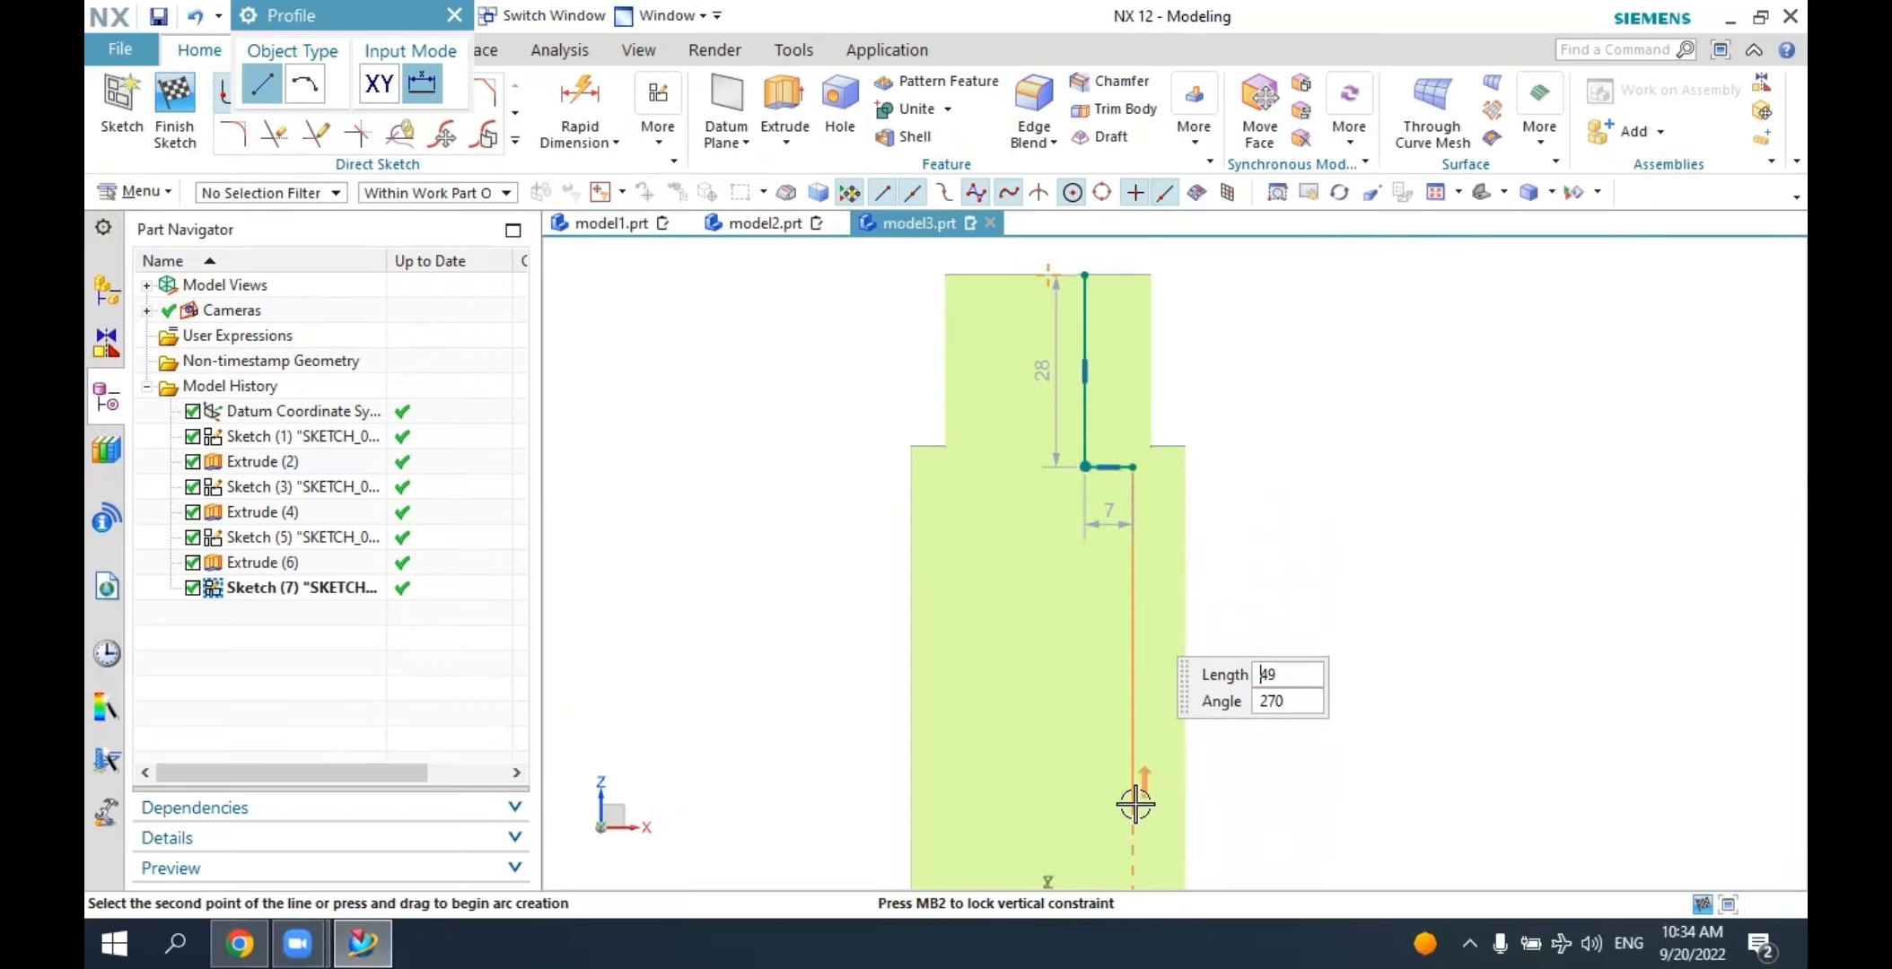
{"action": "left_click", "coordinate": [1133, 838]}
Continue the profile with a sloped line about 23.6 mm long to the flange's bottom edge, then a horizontal line to the sketch origin.
{"action": "scroll", "coordinate": [1107, 709], "scroll_direction": "down", "scroll_amount": 4}
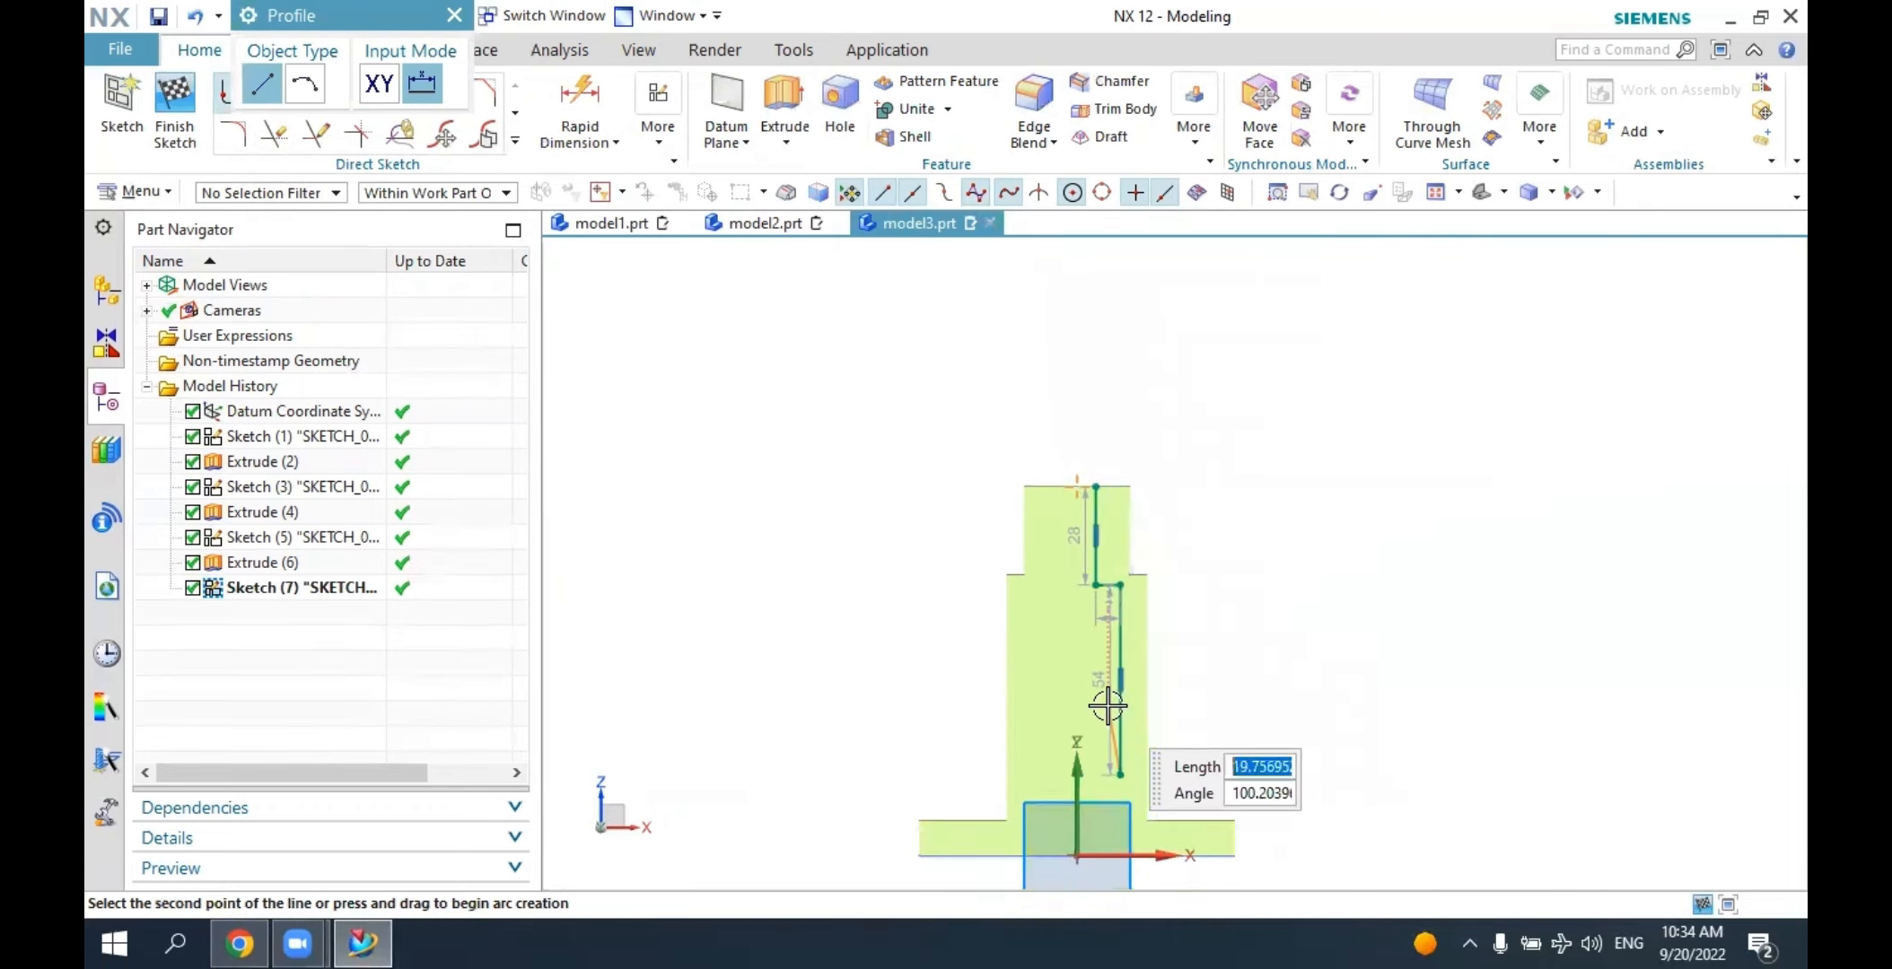
{"action": "scroll", "coordinate": [1149, 816], "scroll_direction": "up", "scroll_amount": 7}
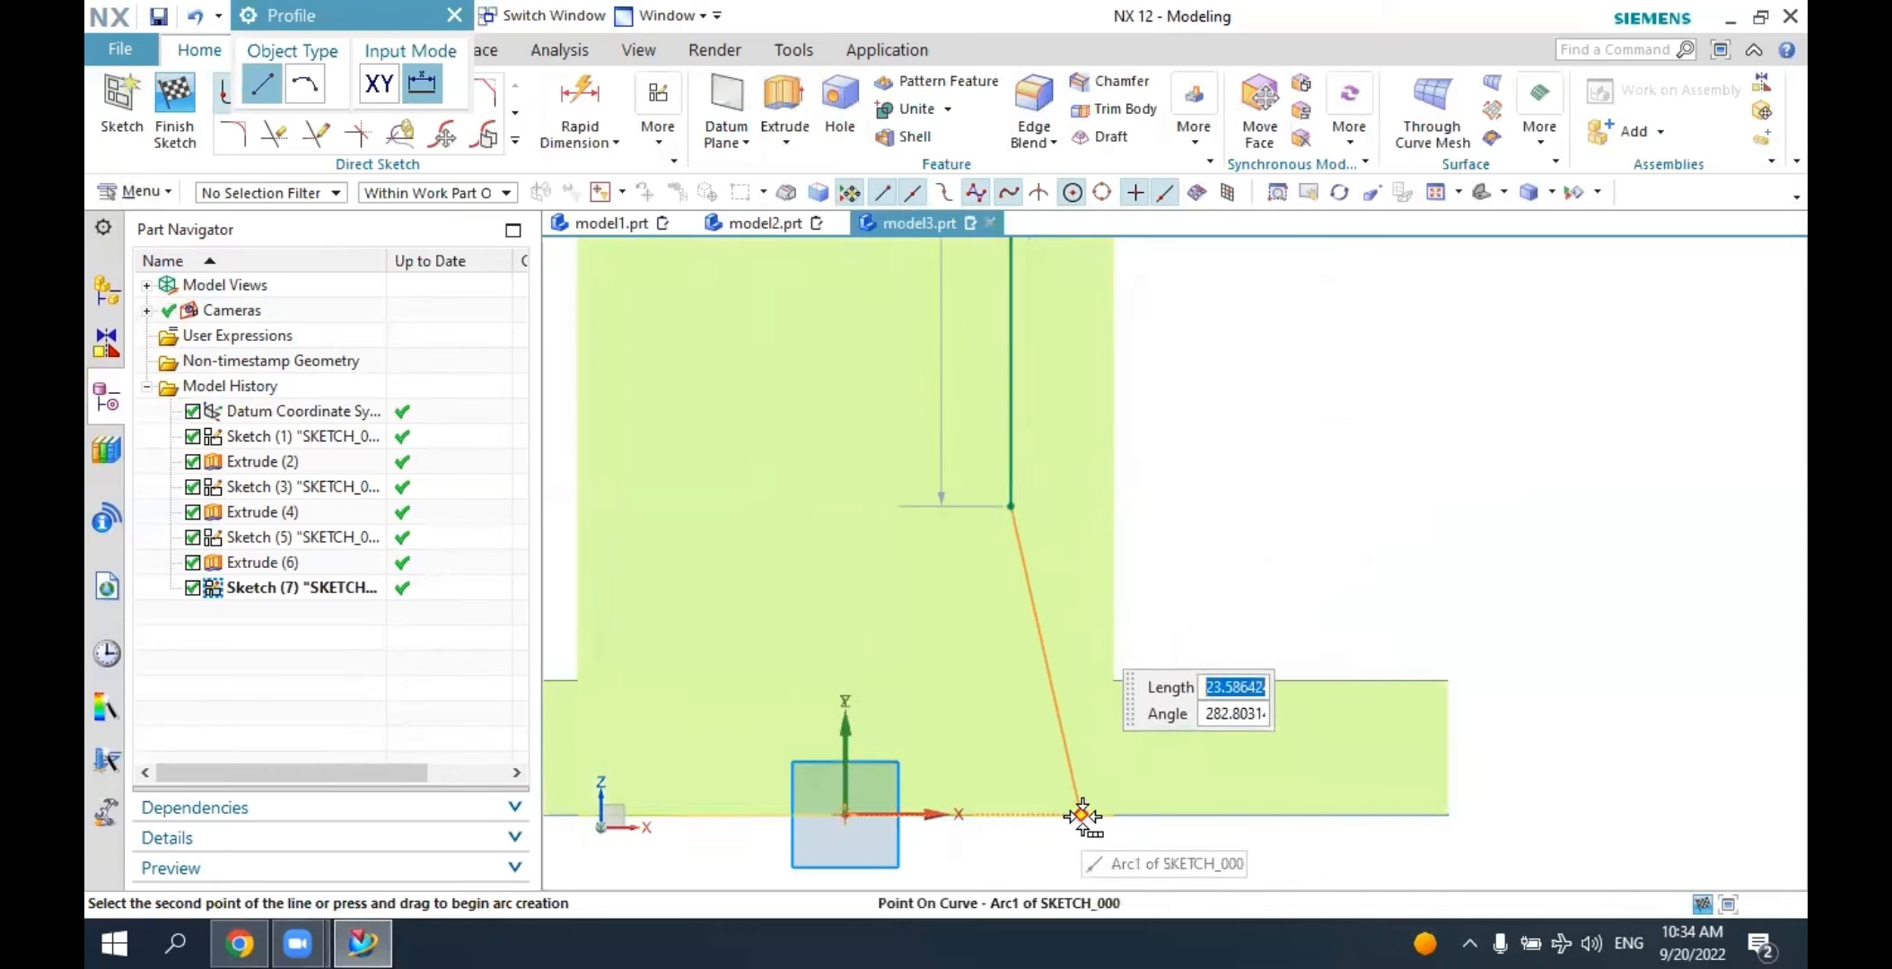
{"action": "left_click", "coordinate": [1082, 814]}
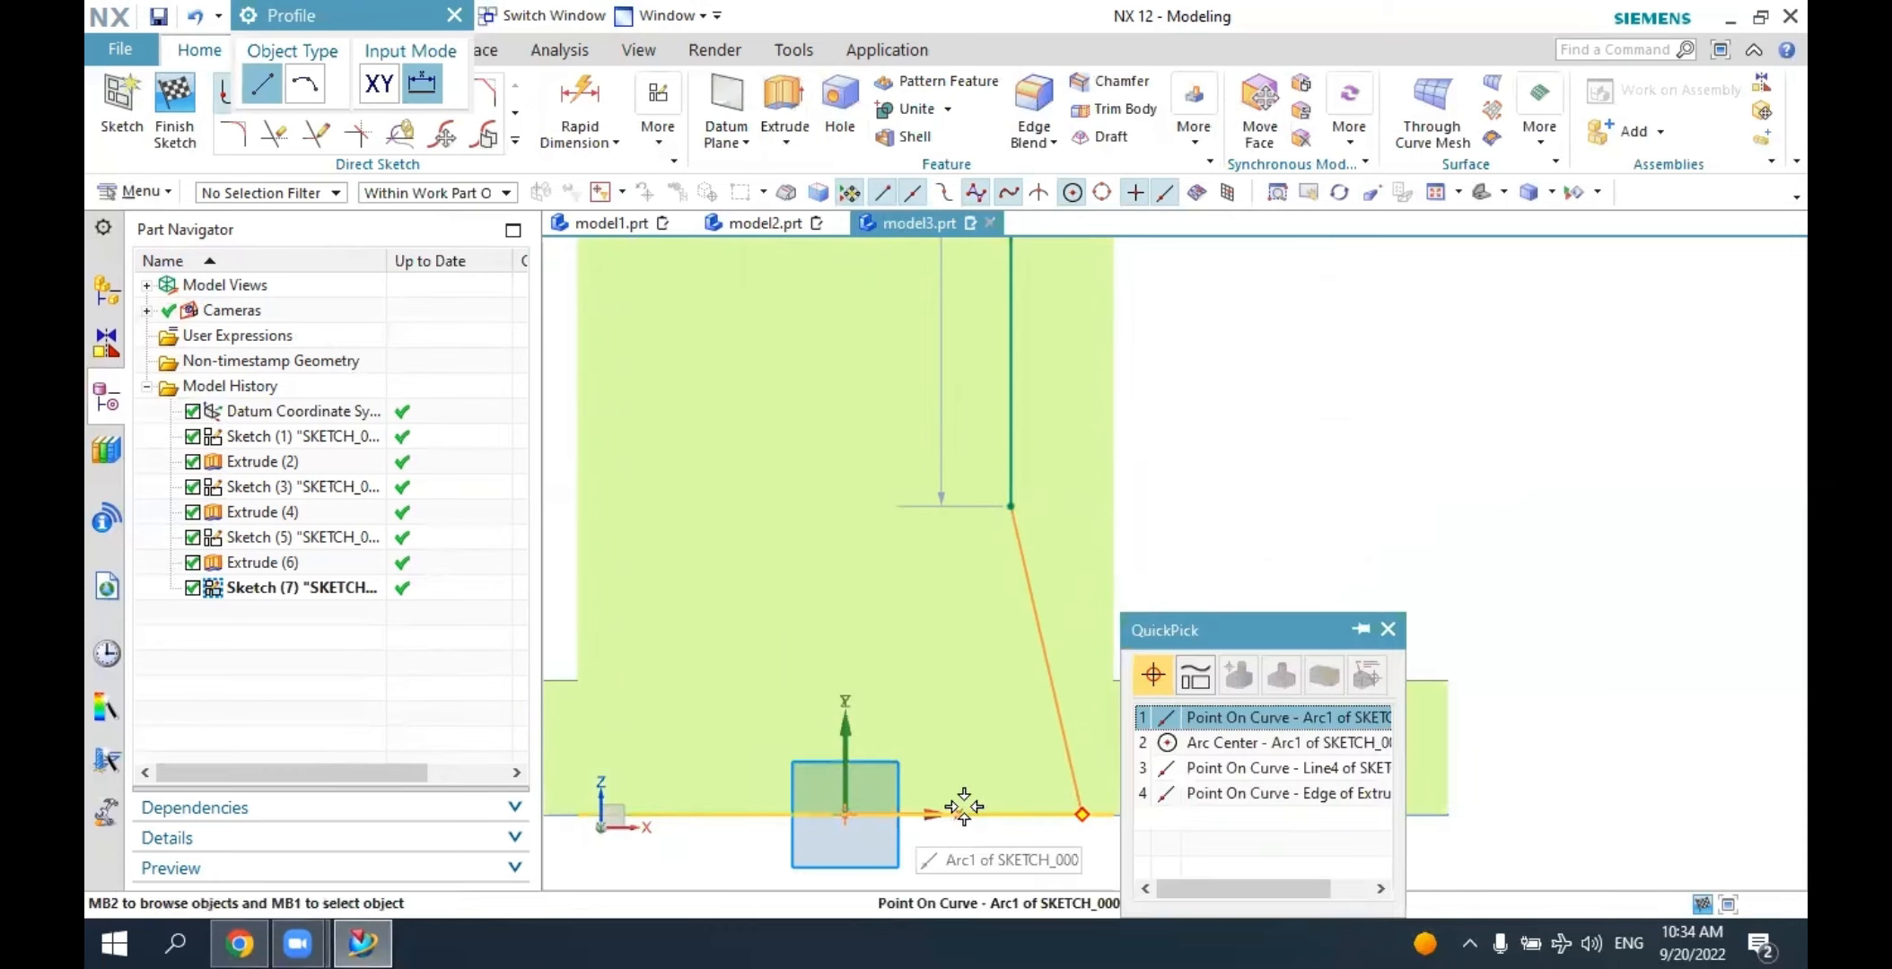
{"action": "left_click", "coordinate": [1213, 722]}
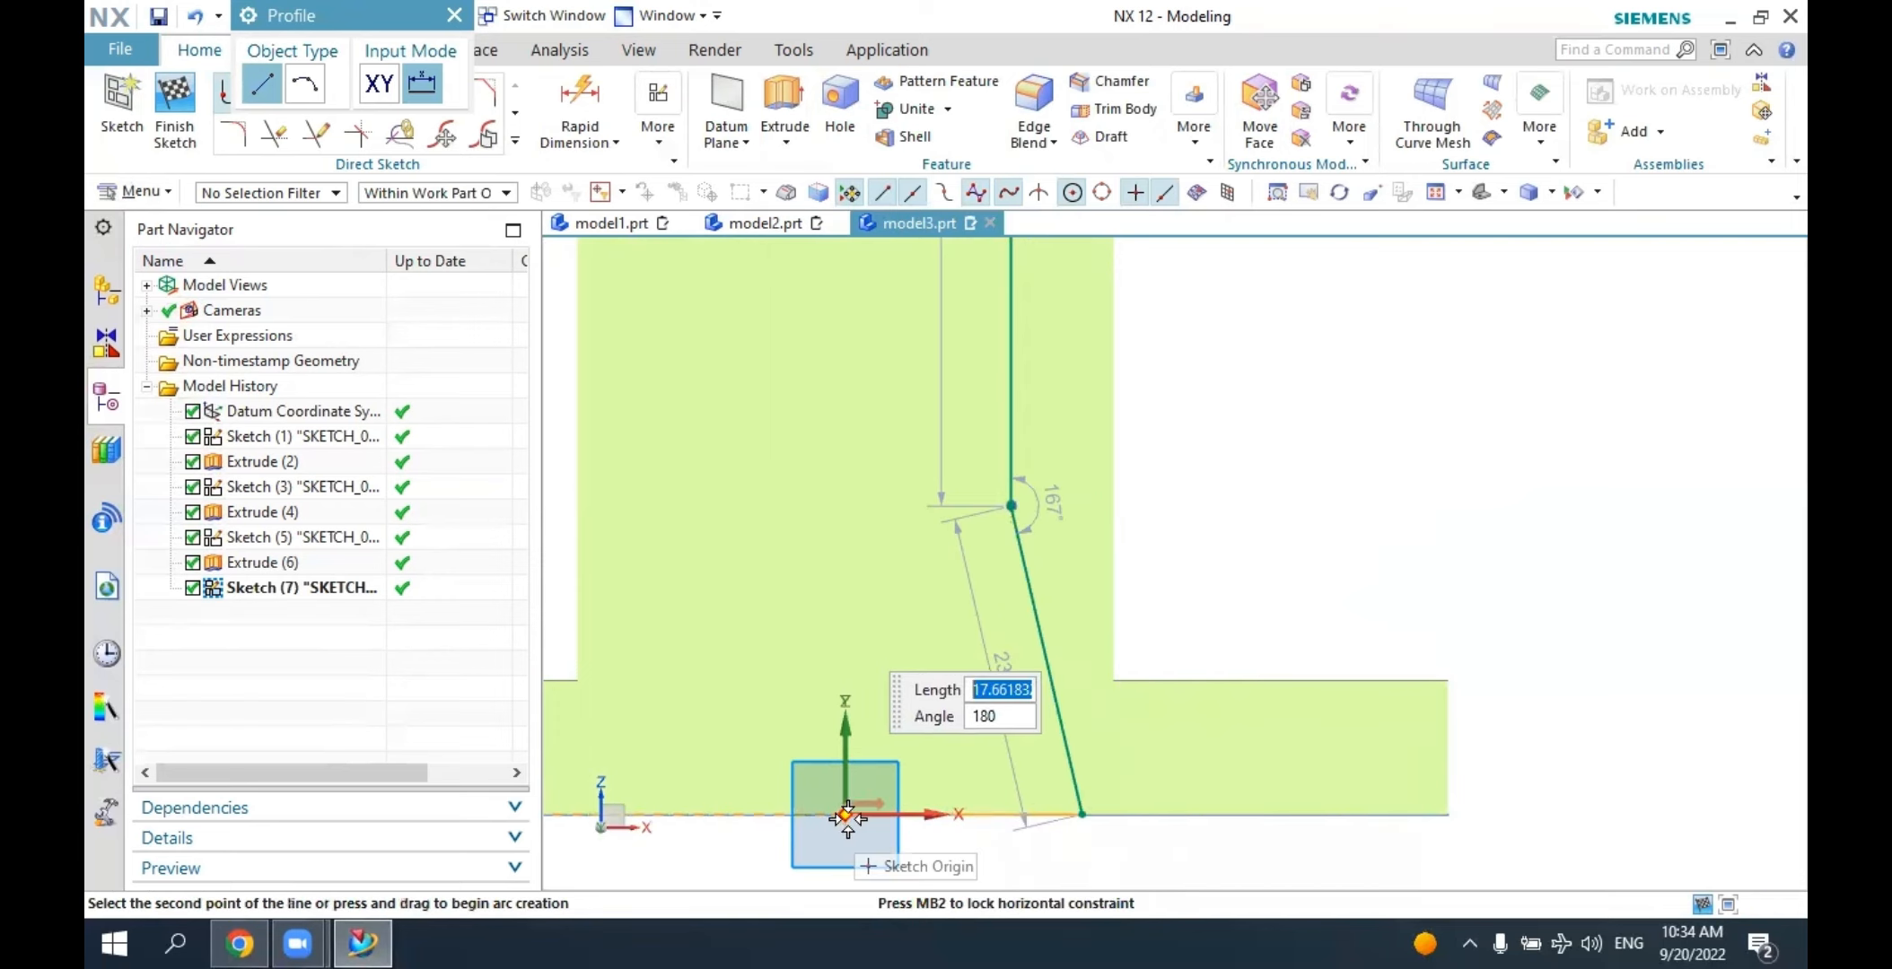
Switch to the Google Meet call in Chrome, present the entire screen, and hide the sharing notice.
{"action": "left_click", "coordinate": [235, 941]}
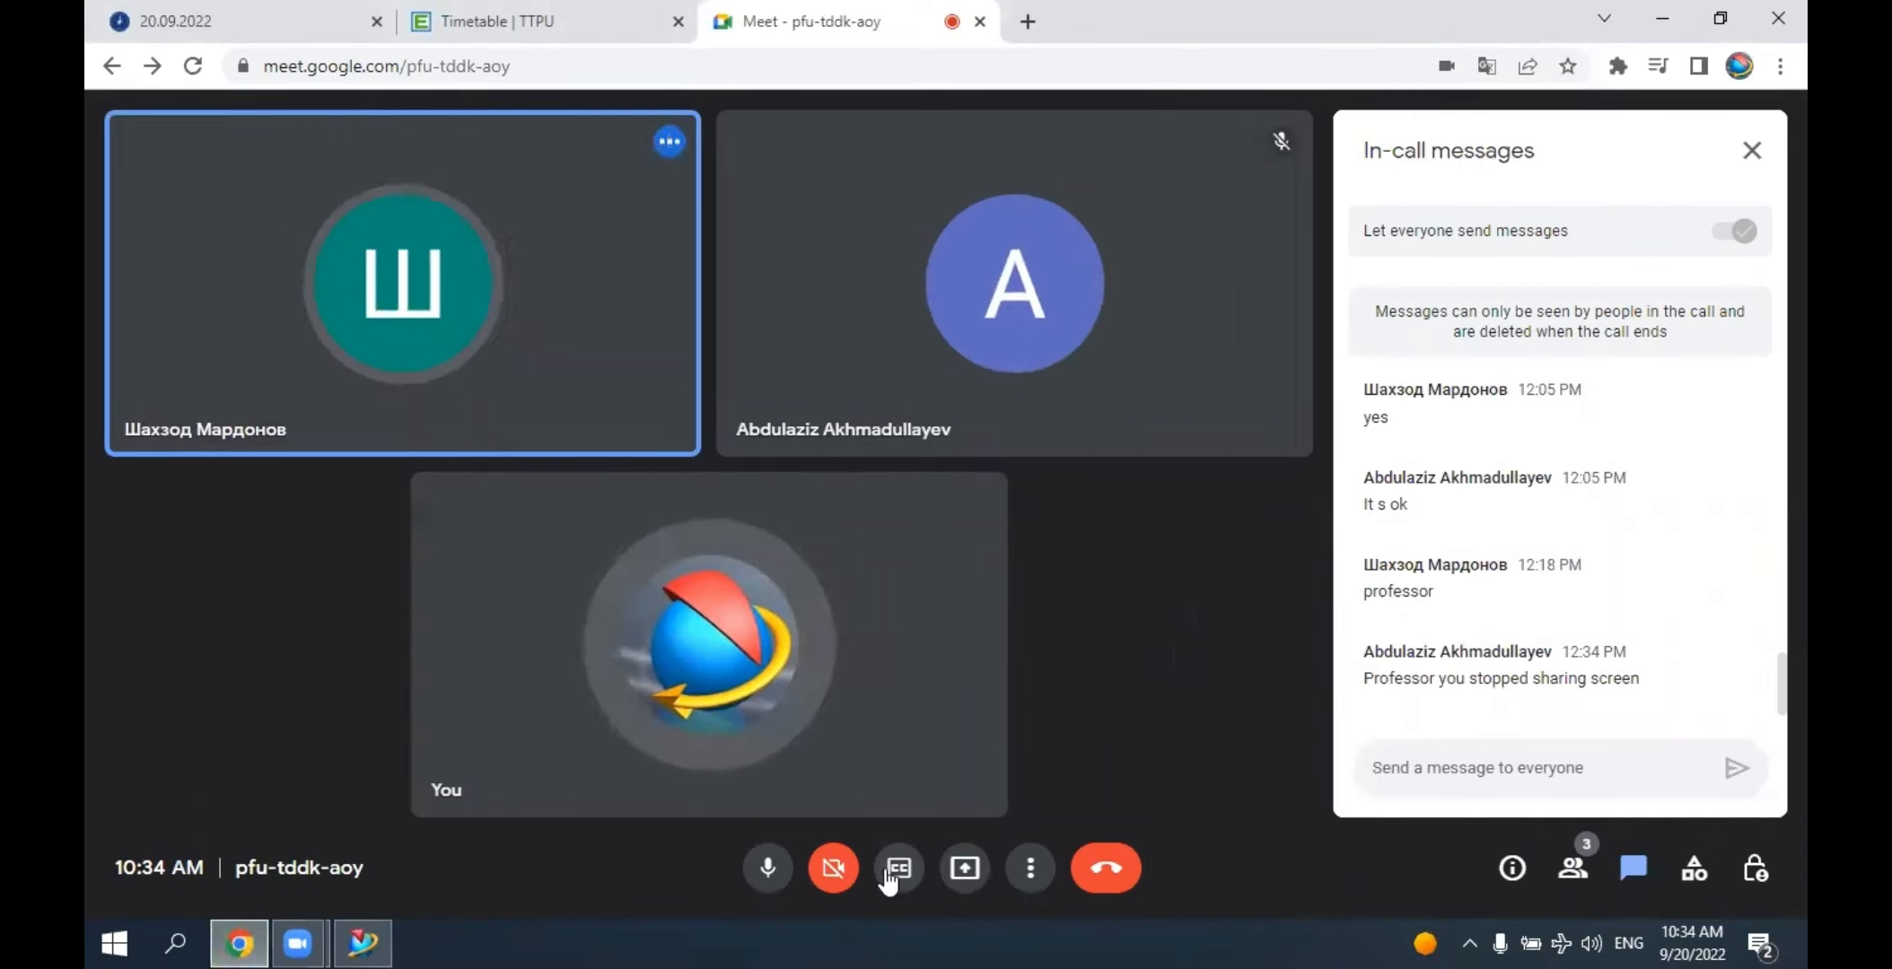
{"action": "left_click", "coordinate": [966, 870]}
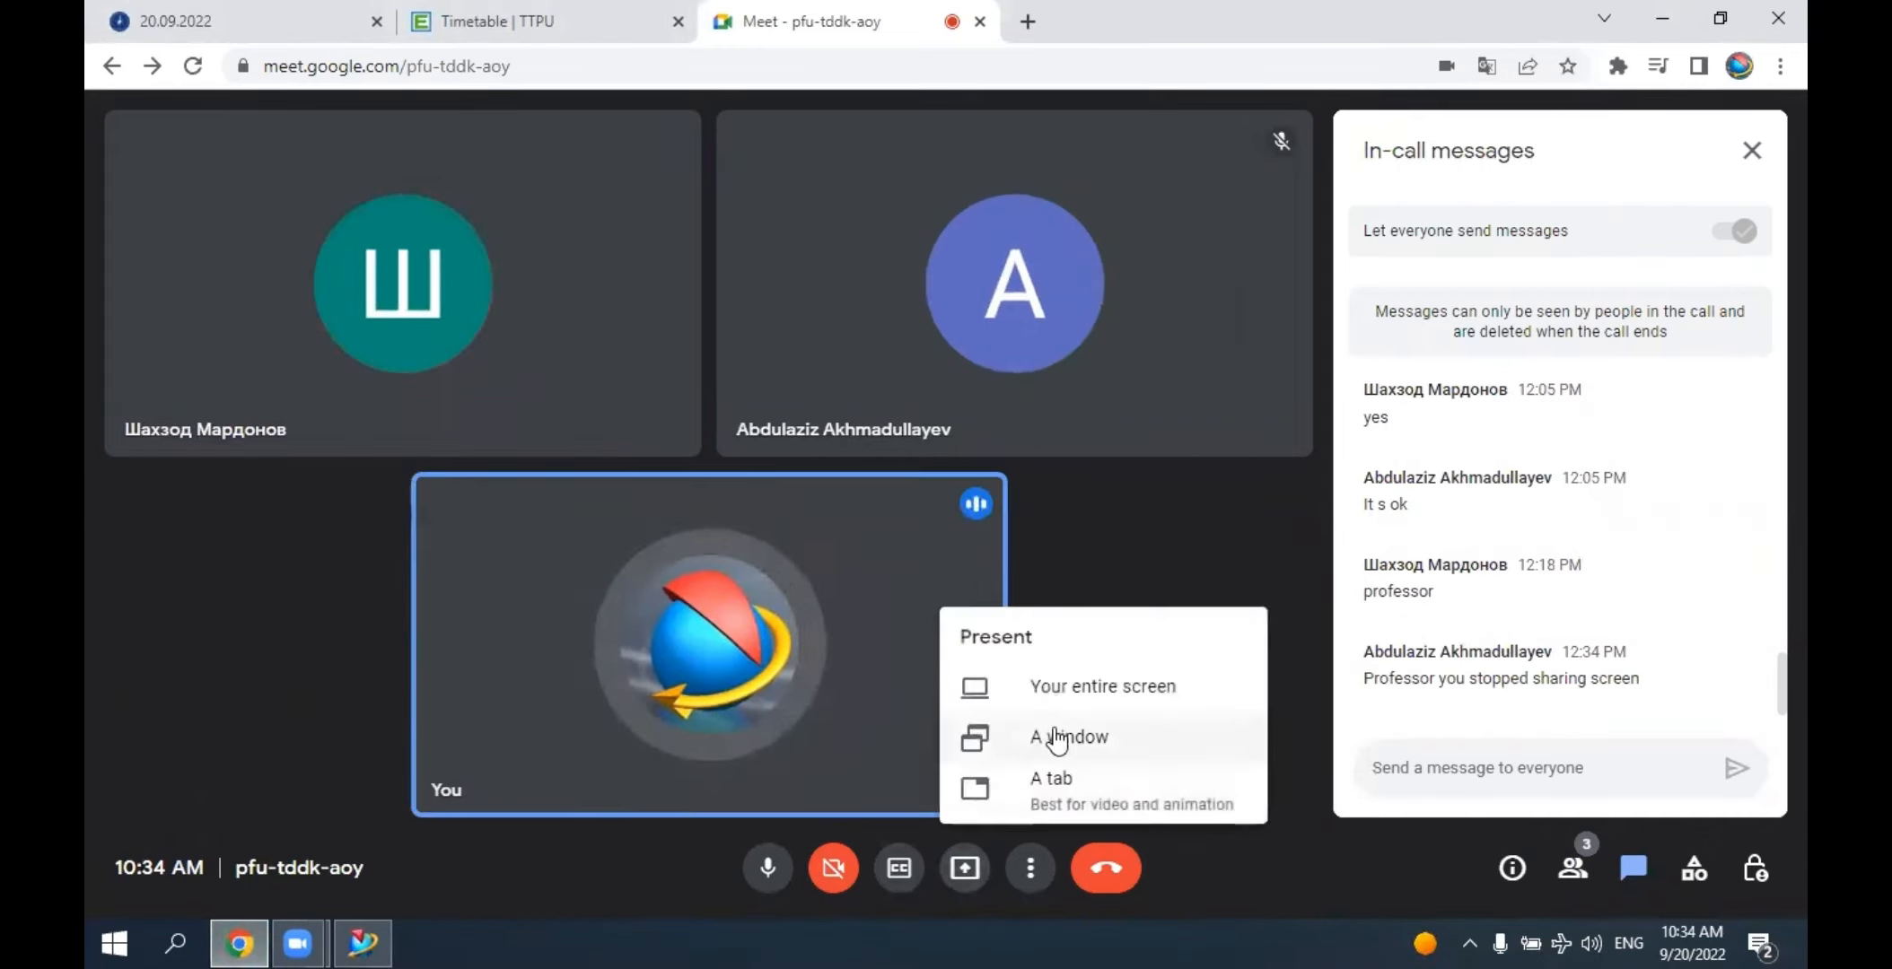
{"action": "left_click", "coordinate": [1083, 687]}
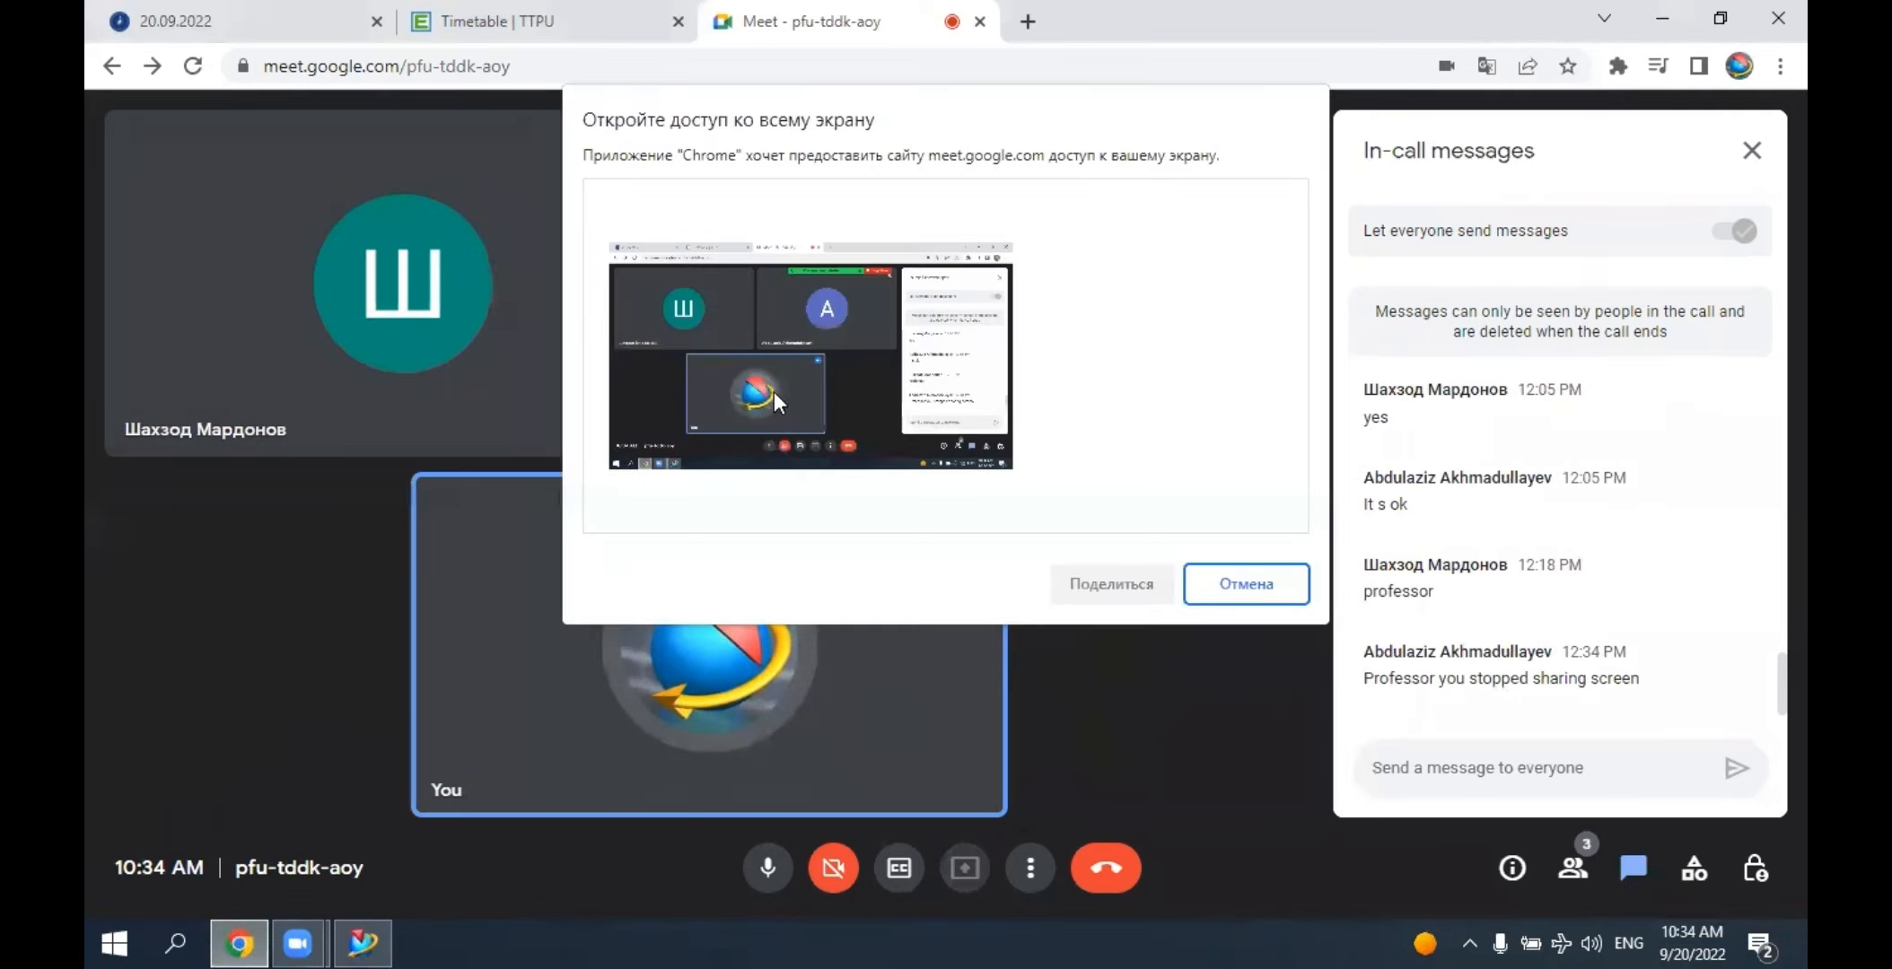
{"action": "left_click", "coordinate": [1115, 588]}
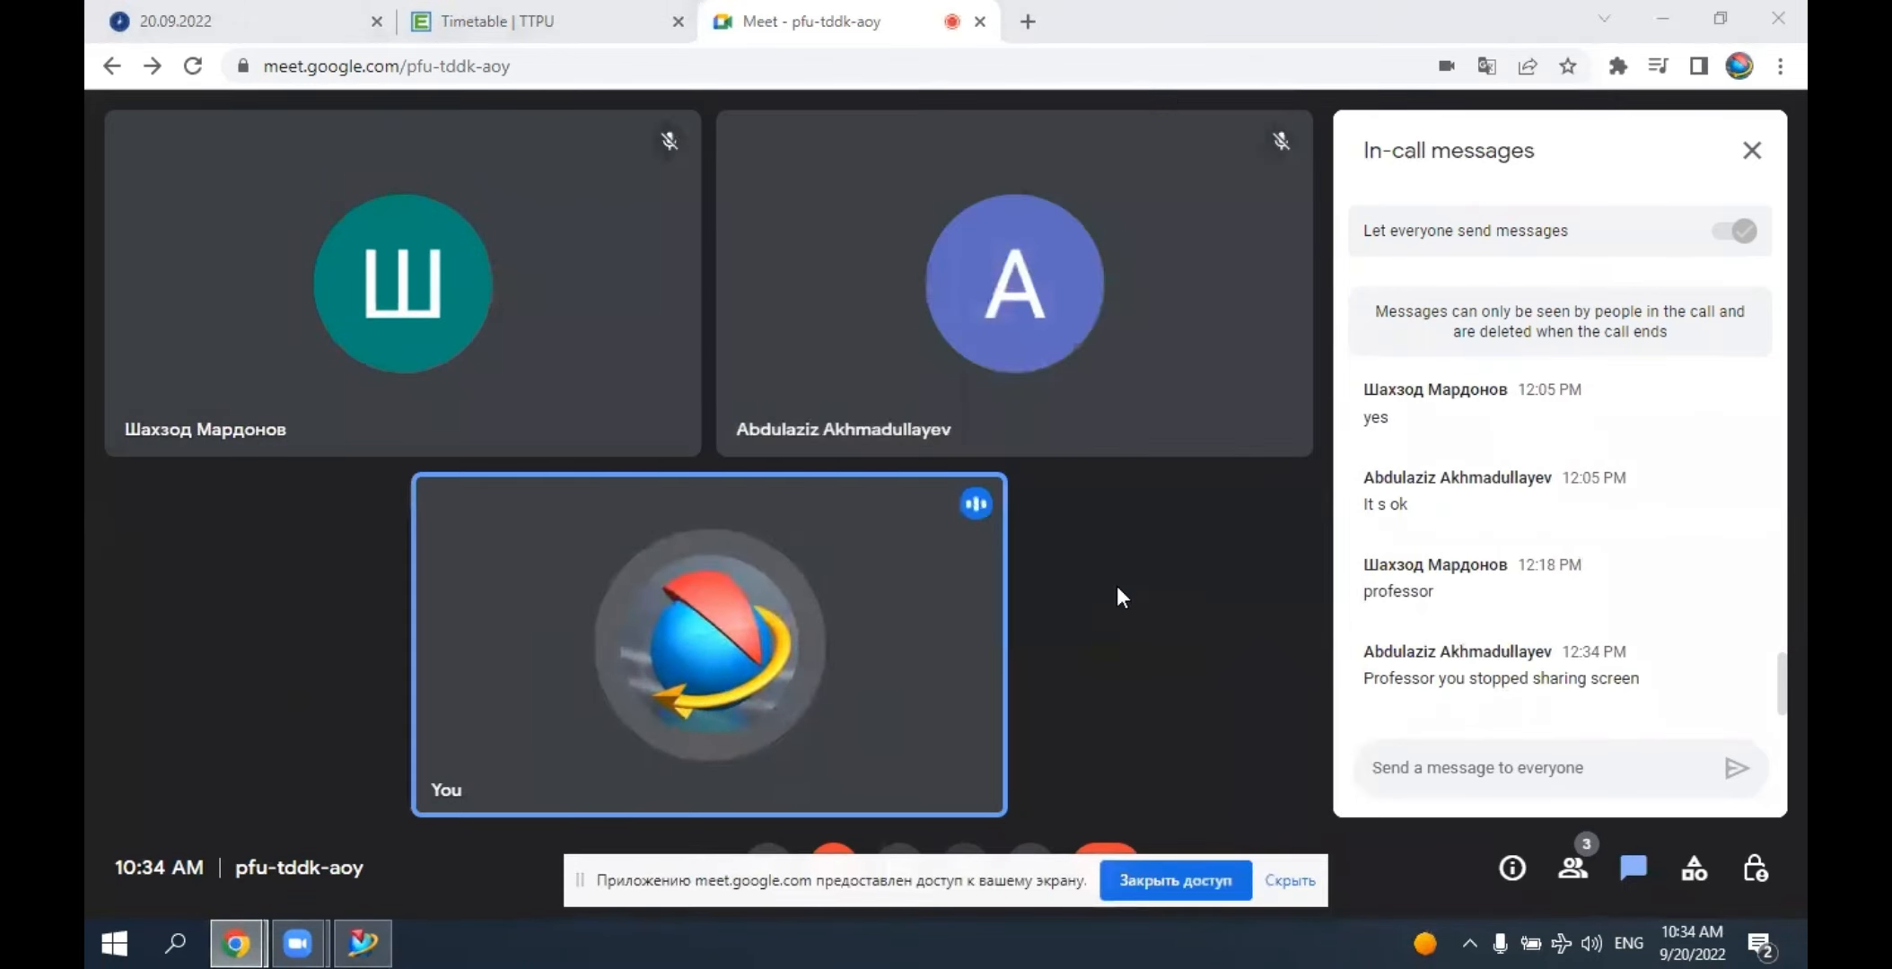
{"action": "left_click", "coordinate": [1288, 882]}
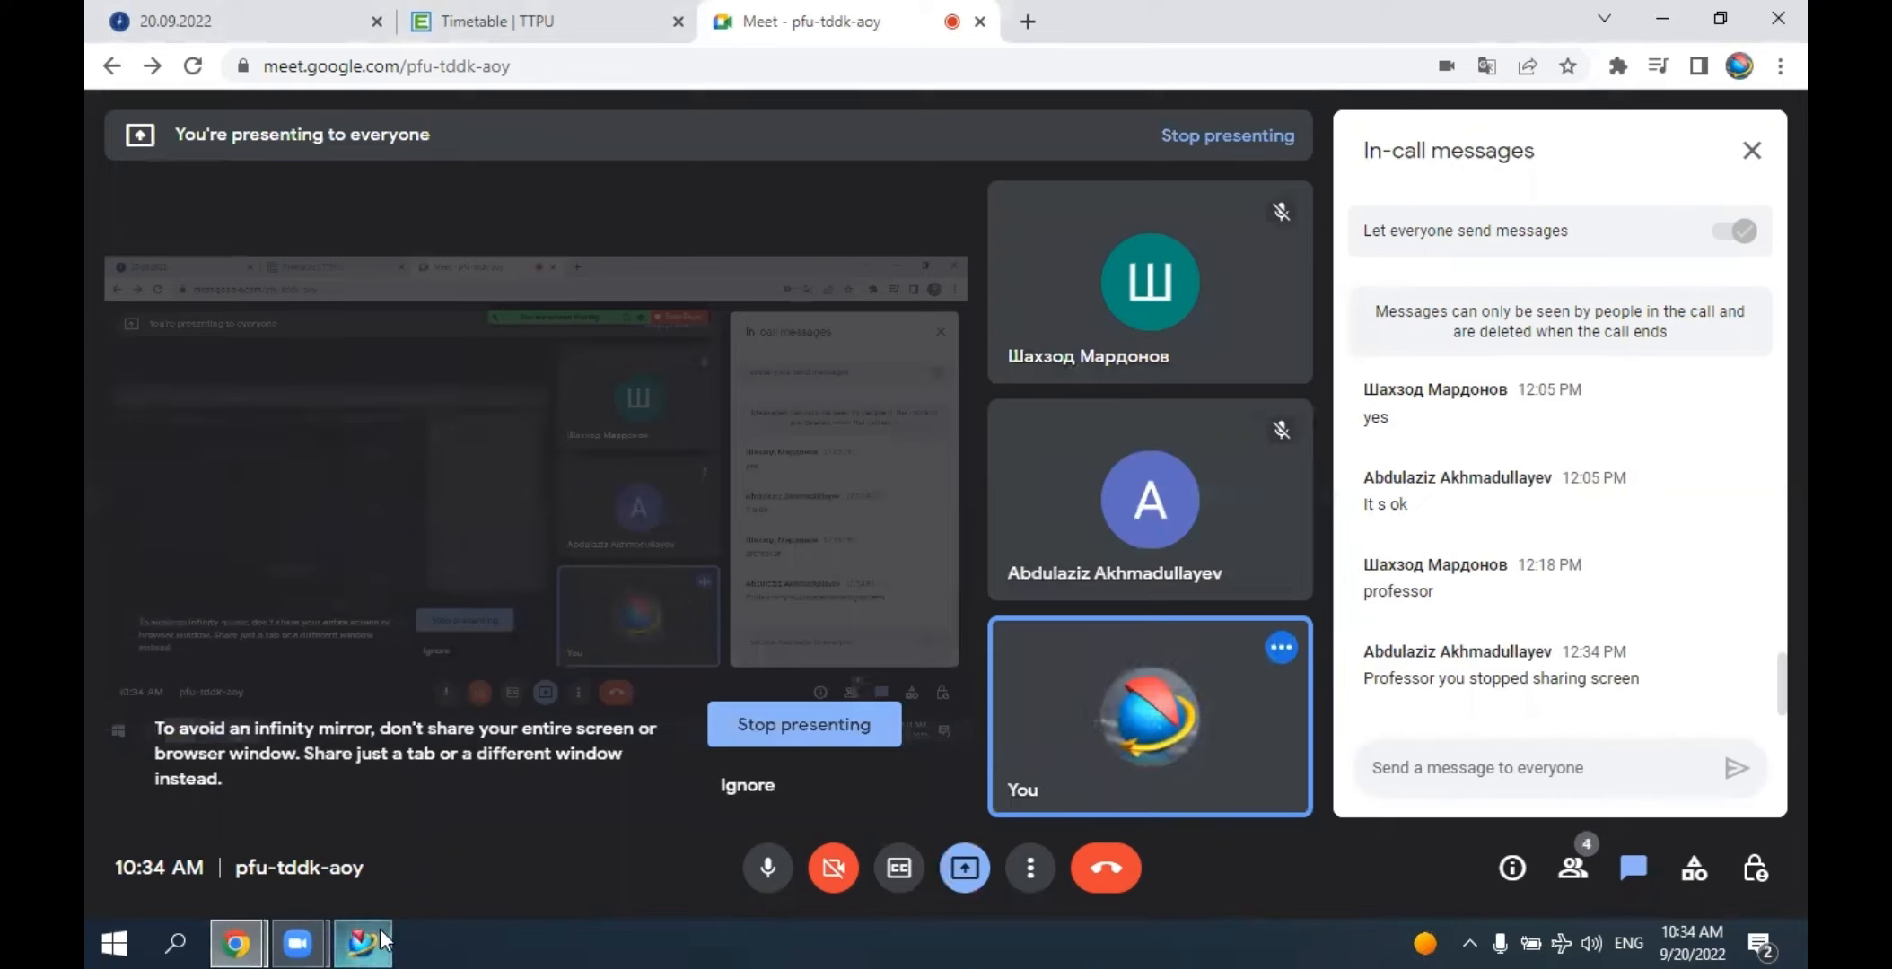
Switch back to NX and end the profile chain at the sketch origin.
{"action": "mouse_move", "coordinate": [381, 939]}
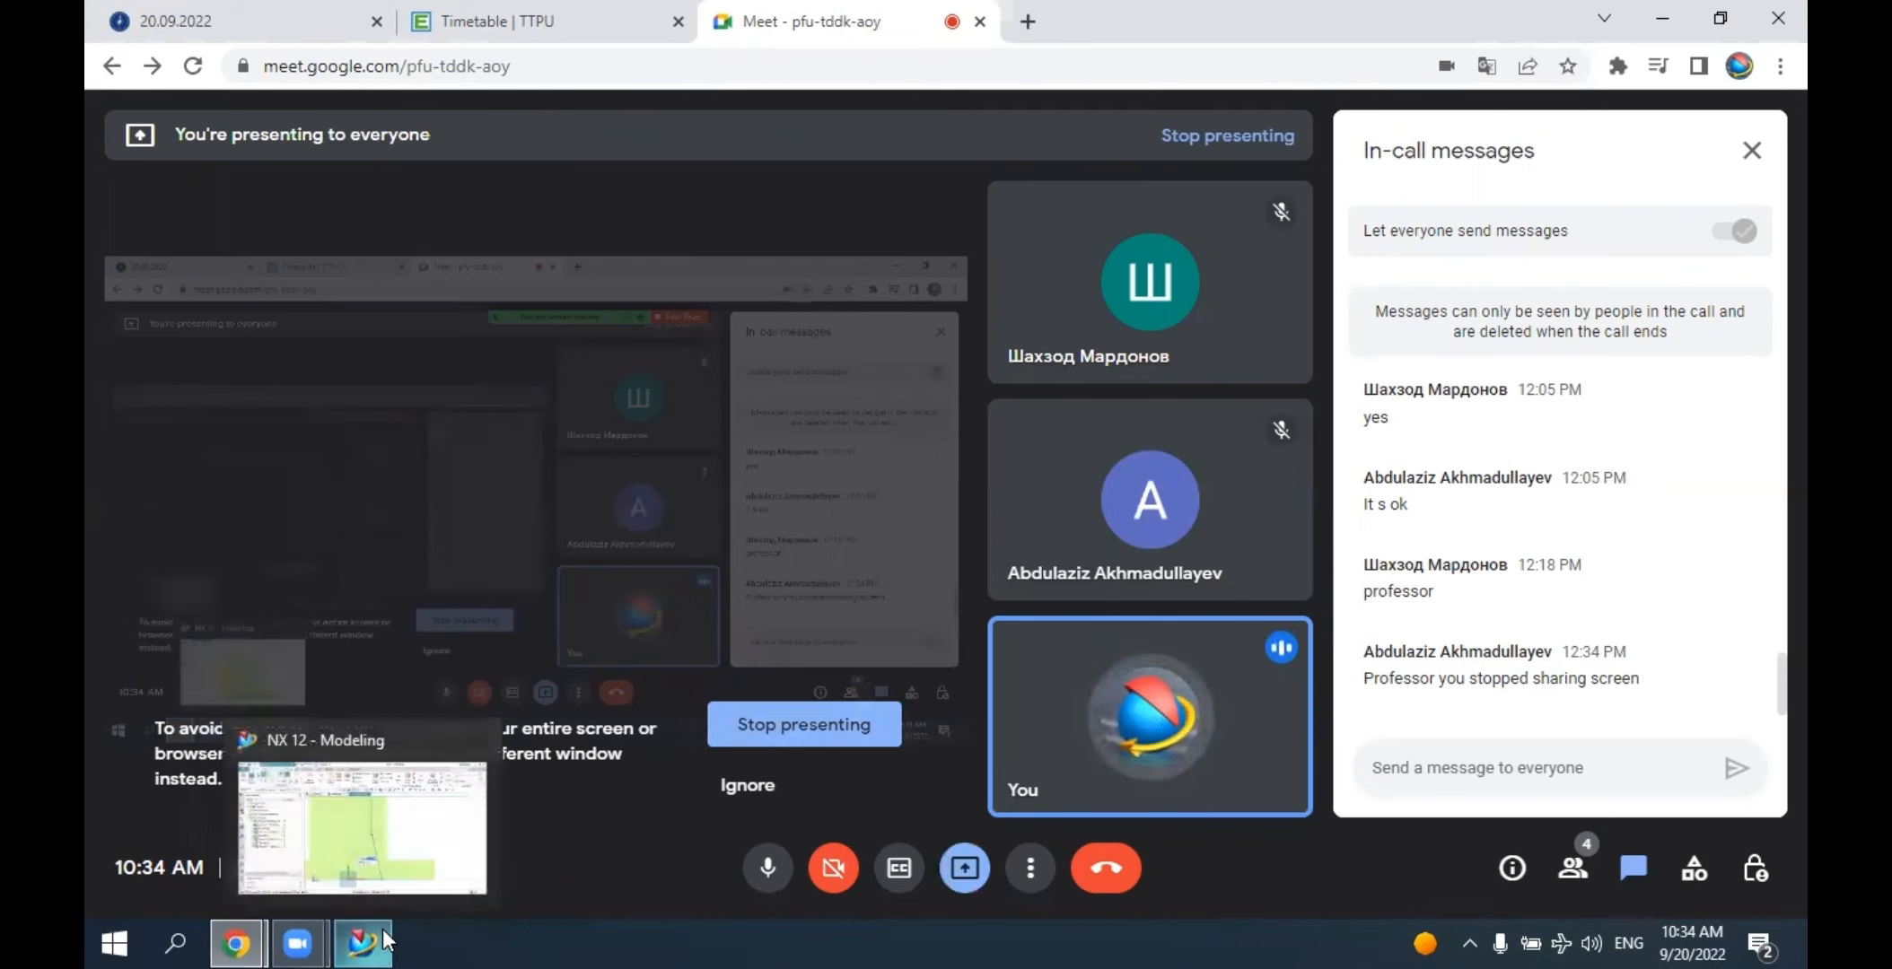
{"action": "left_click", "coordinate": [363, 941]}
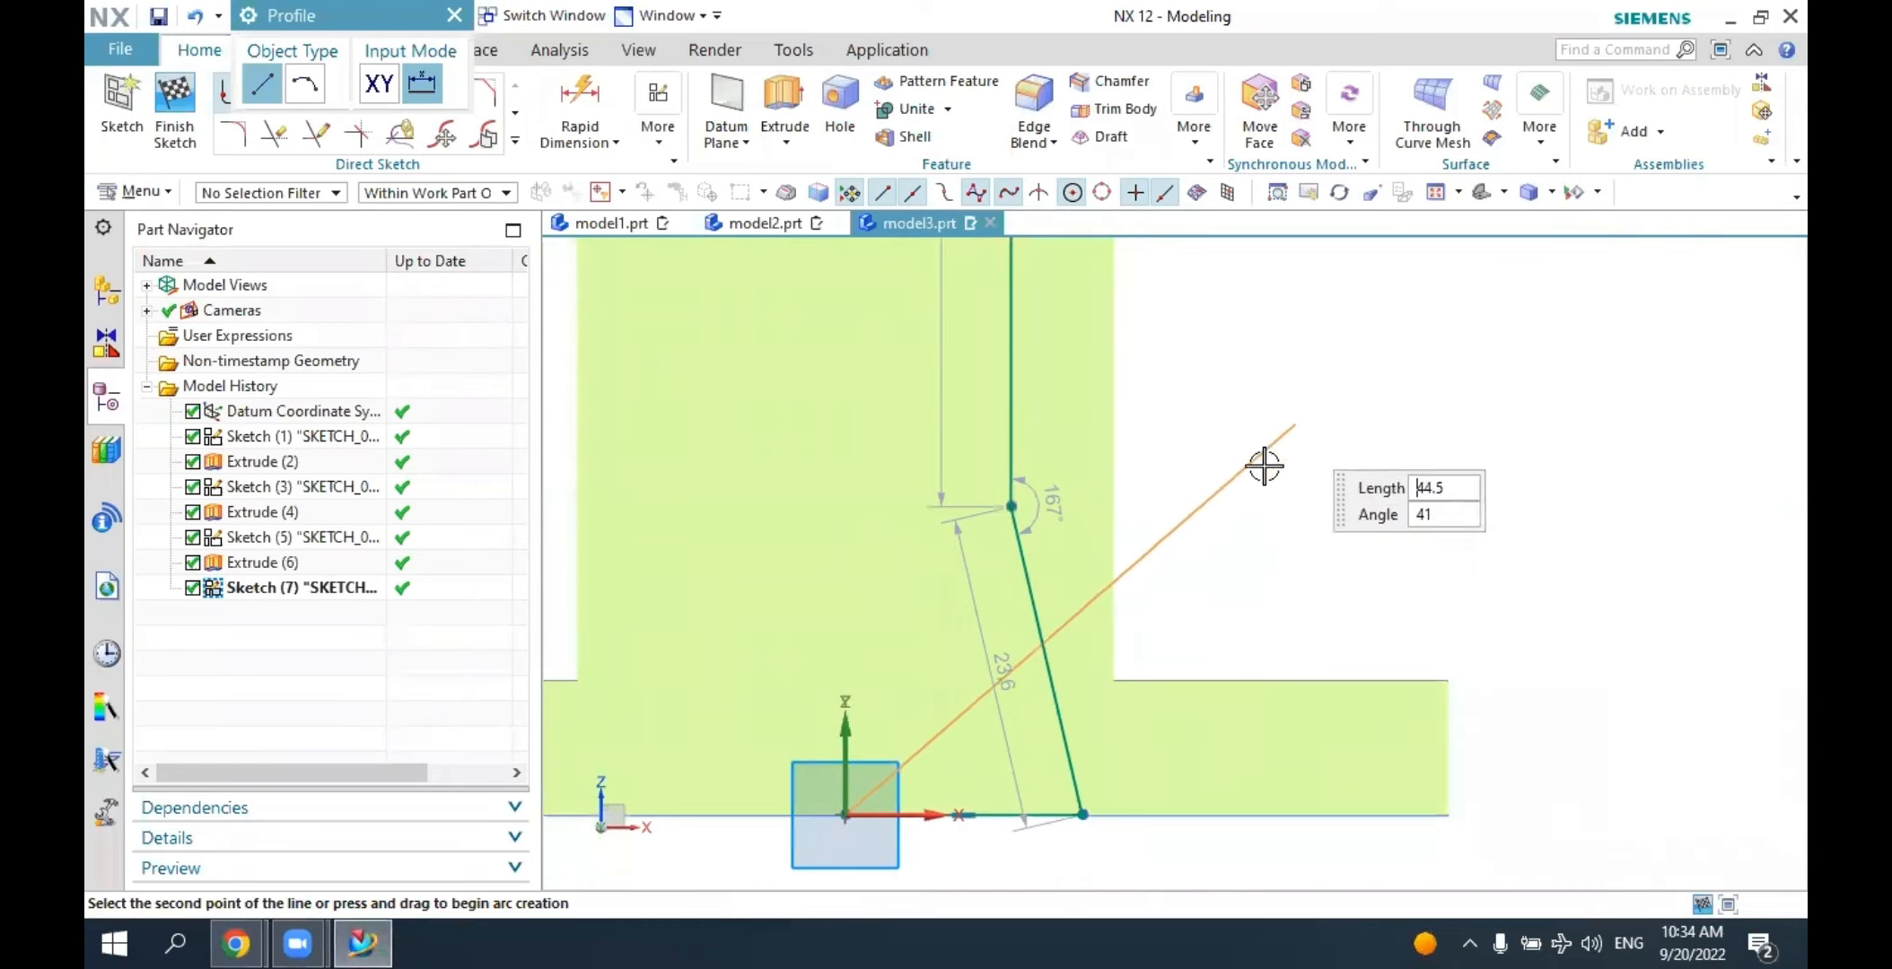
{"action": "scroll", "coordinate": [911, 650], "scroll_direction": "down", "scroll_amount": 2}
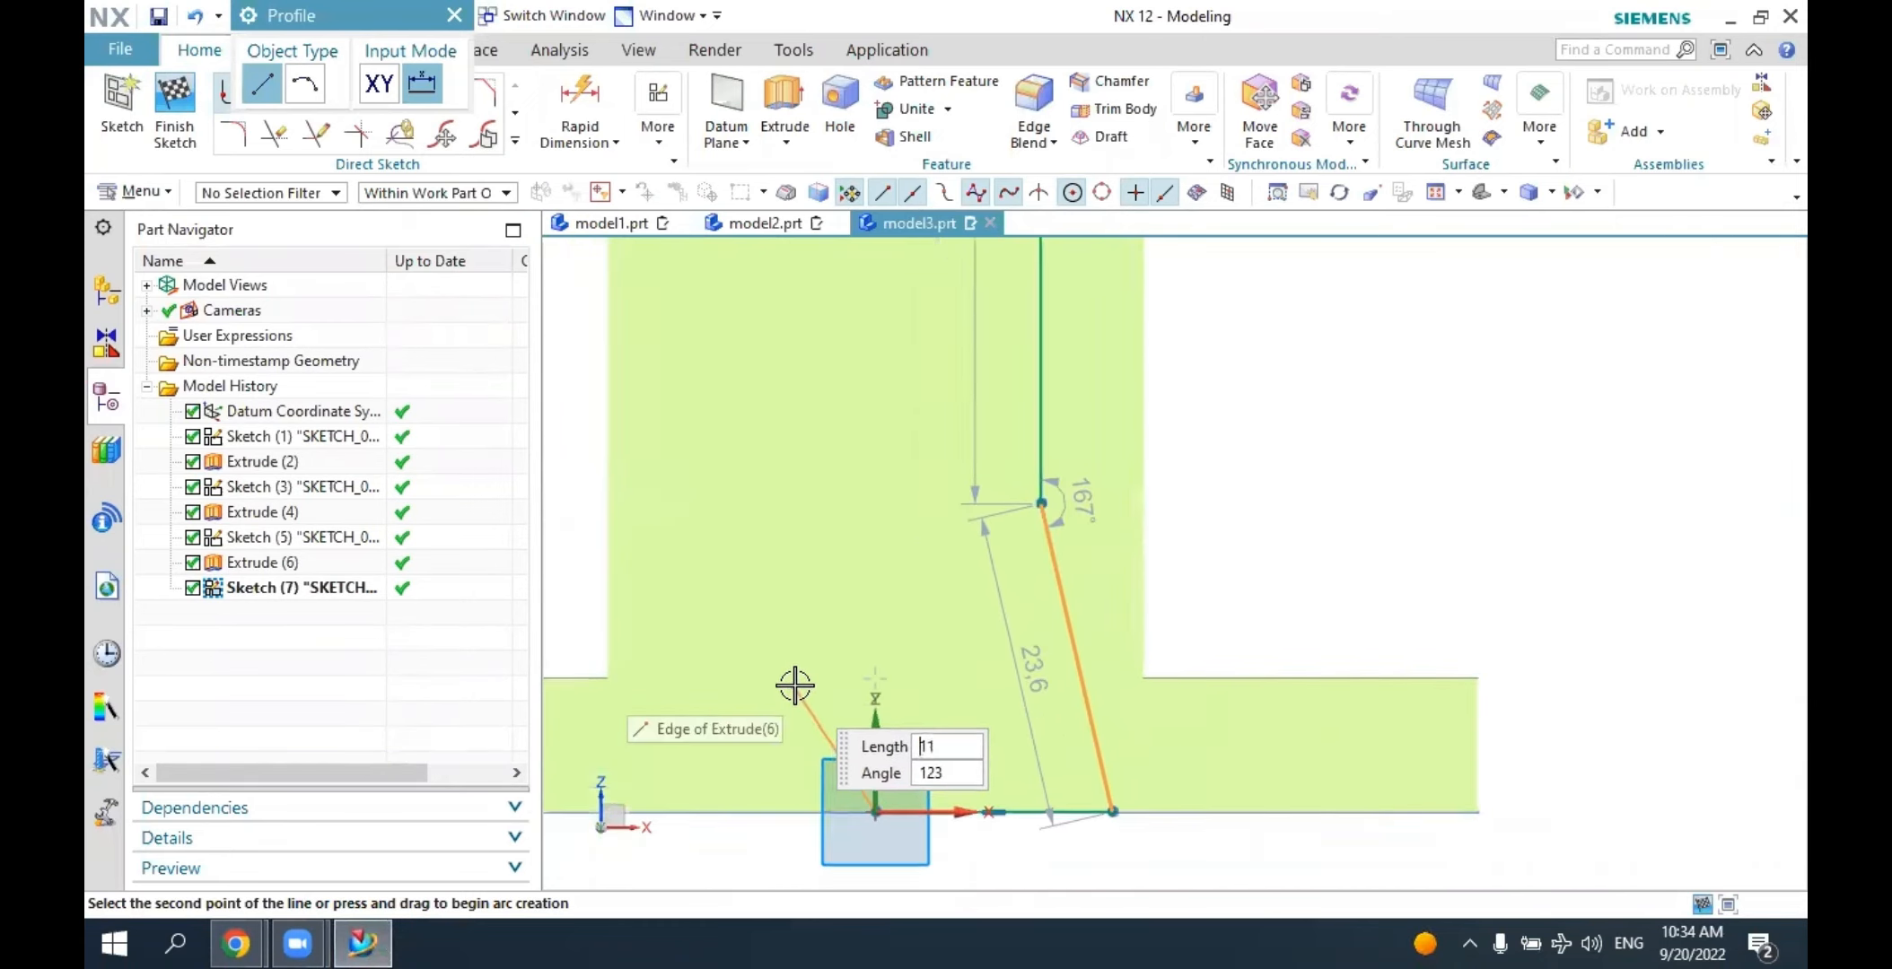
{"action": "scroll", "coordinate": [866, 688], "scroll_direction": "down", "scroll_amount": 1}
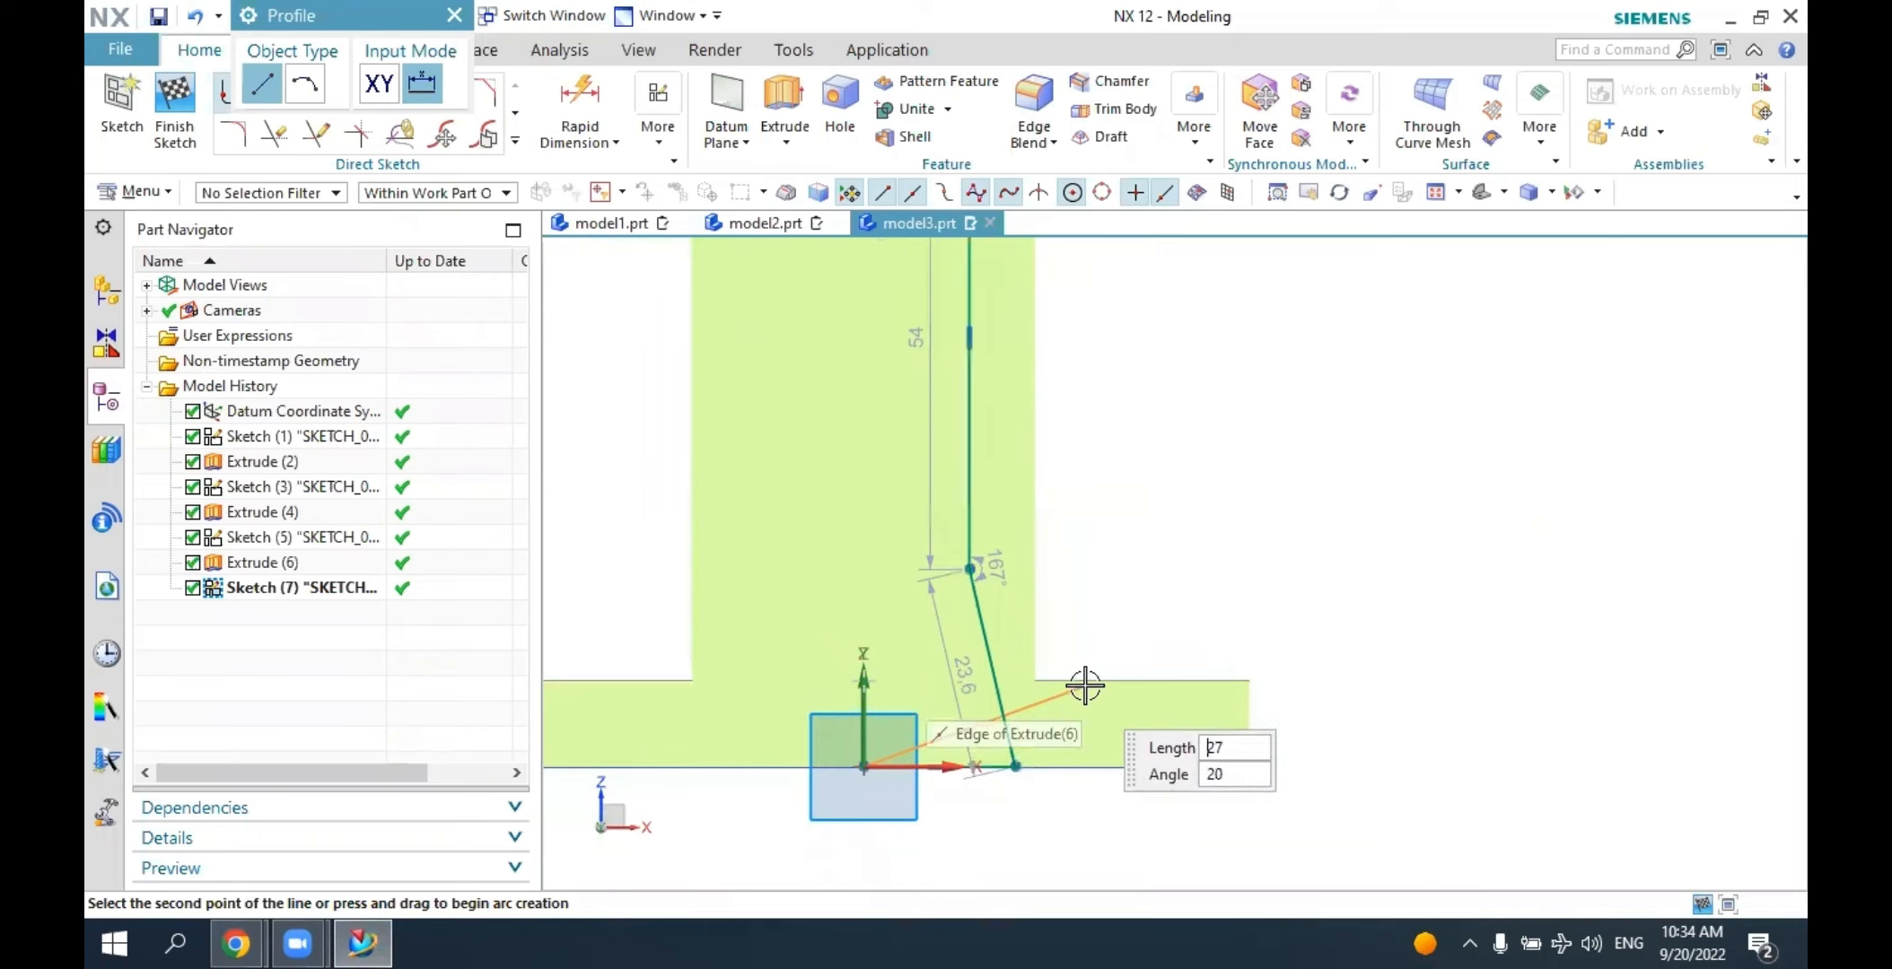
{"action": "key", "text": "Escape"}
{"action": "key", "text": "Escape"}
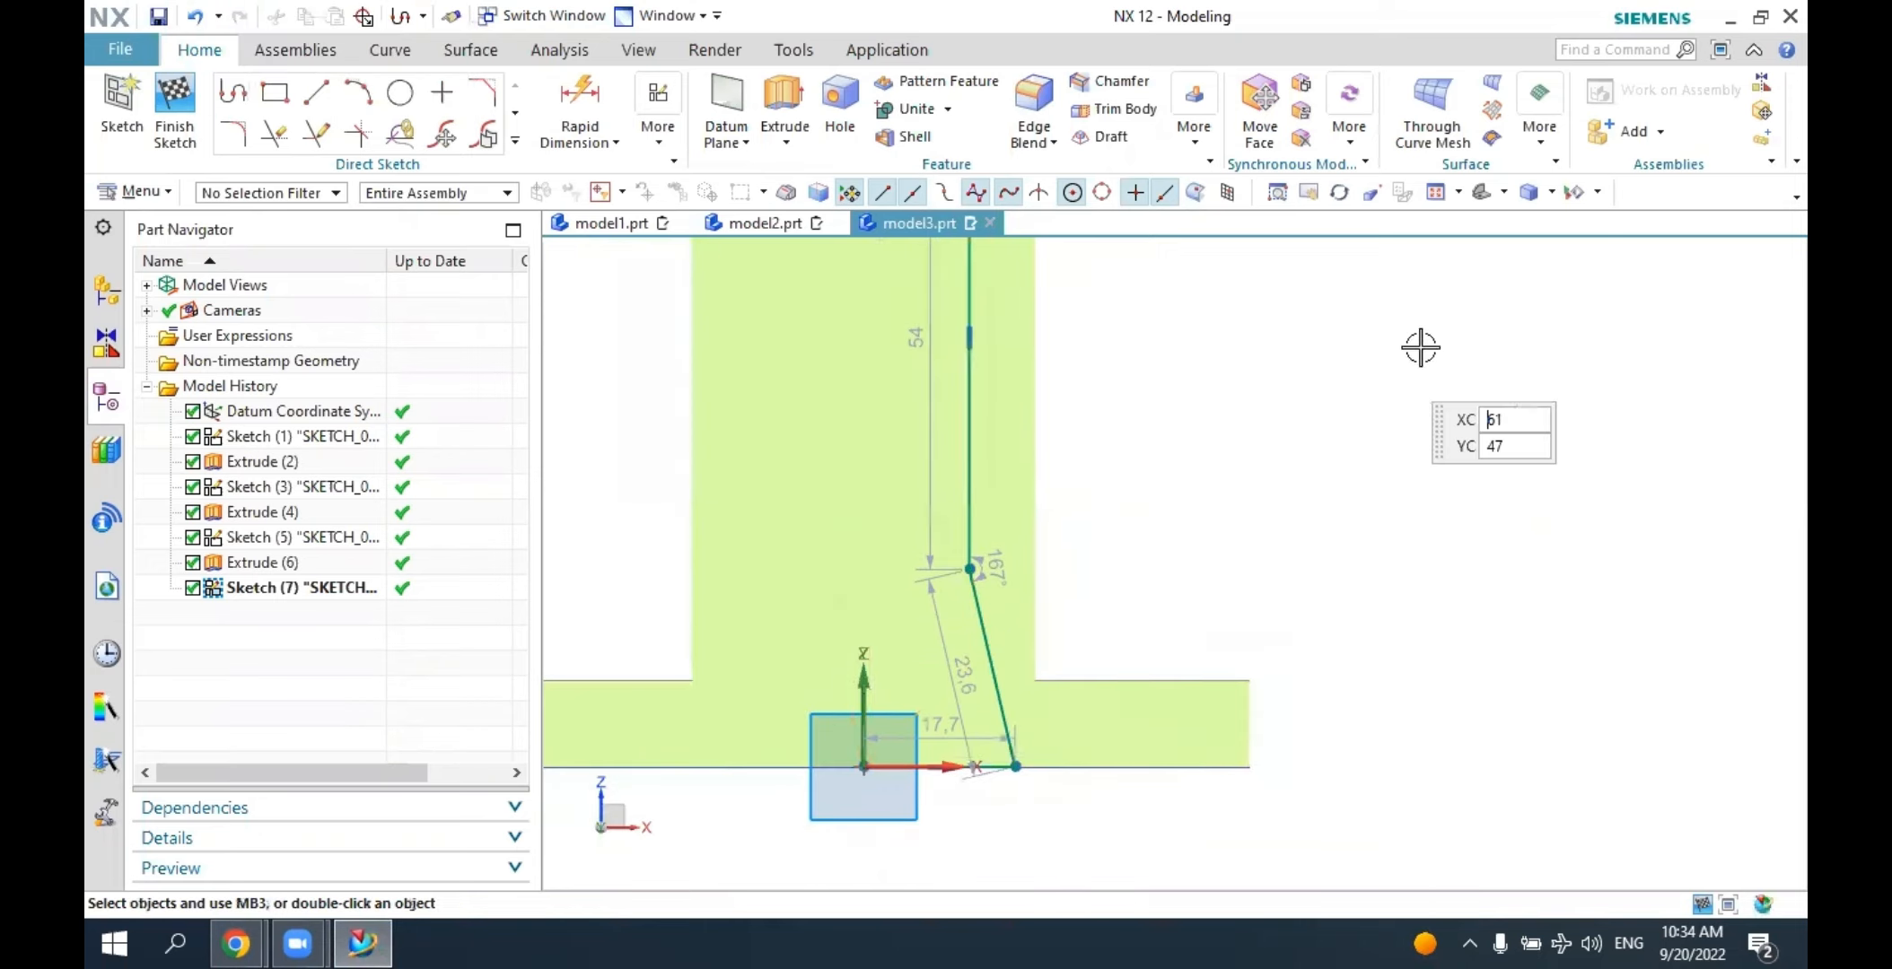
Close the profile with a vertical line from the sketch origin to the shaft's top edge and a short horizontal line to the profile's start.
{"action": "scroll", "coordinate": [1249, 489], "scroll_direction": "down", "scroll_amount": 1}
{"action": "scroll", "coordinate": [1187, 540], "scroll_direction": "down", "scroll_amount": 1}
{"action": "scroll", "coordinate": [1181, 545], "scroll_direction": "up", "scroll_amount": 1}
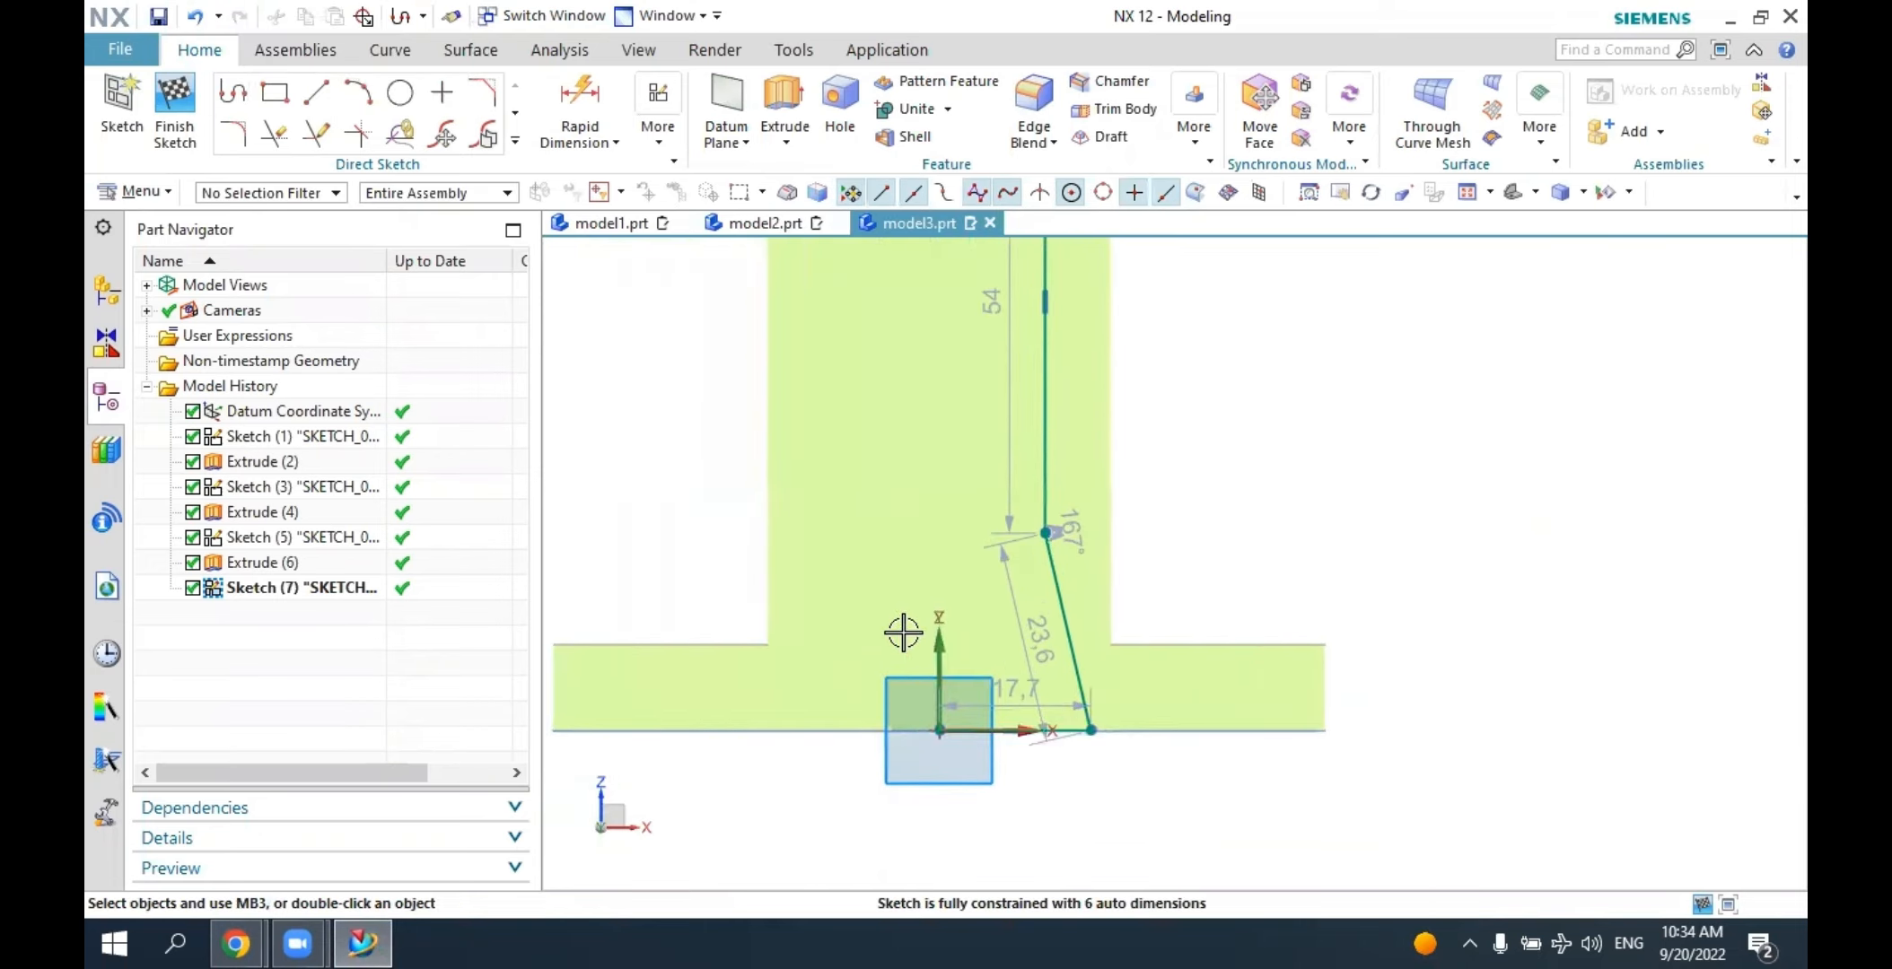
{"action": "scroll", "coordinate": [903, 632], "scroll_direction": "up", "scroll_amount": 1}
{"action": "scroll", "coordinate": [1246, 527], "scroll_direction": "down", "scroll_amount": 2}
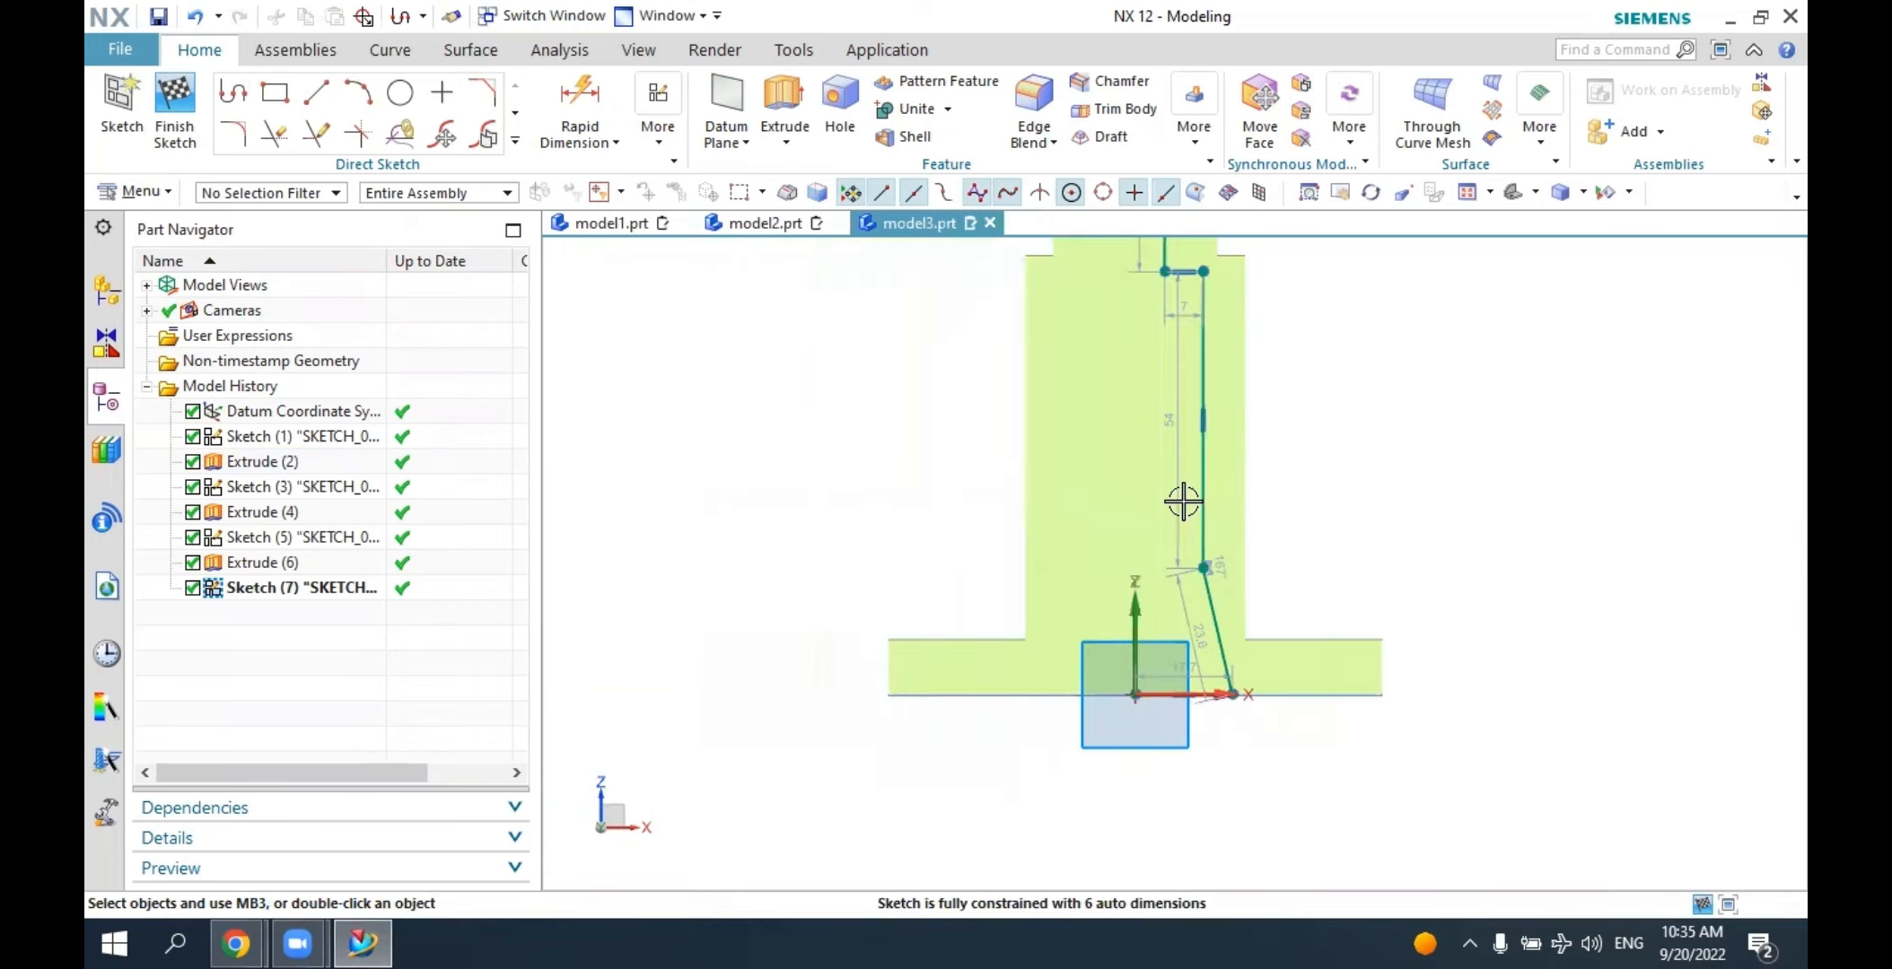
{"action": "scroll", "coordinate": [1339, 514], "scroll_direction": "down", "scroll_amount": 3}
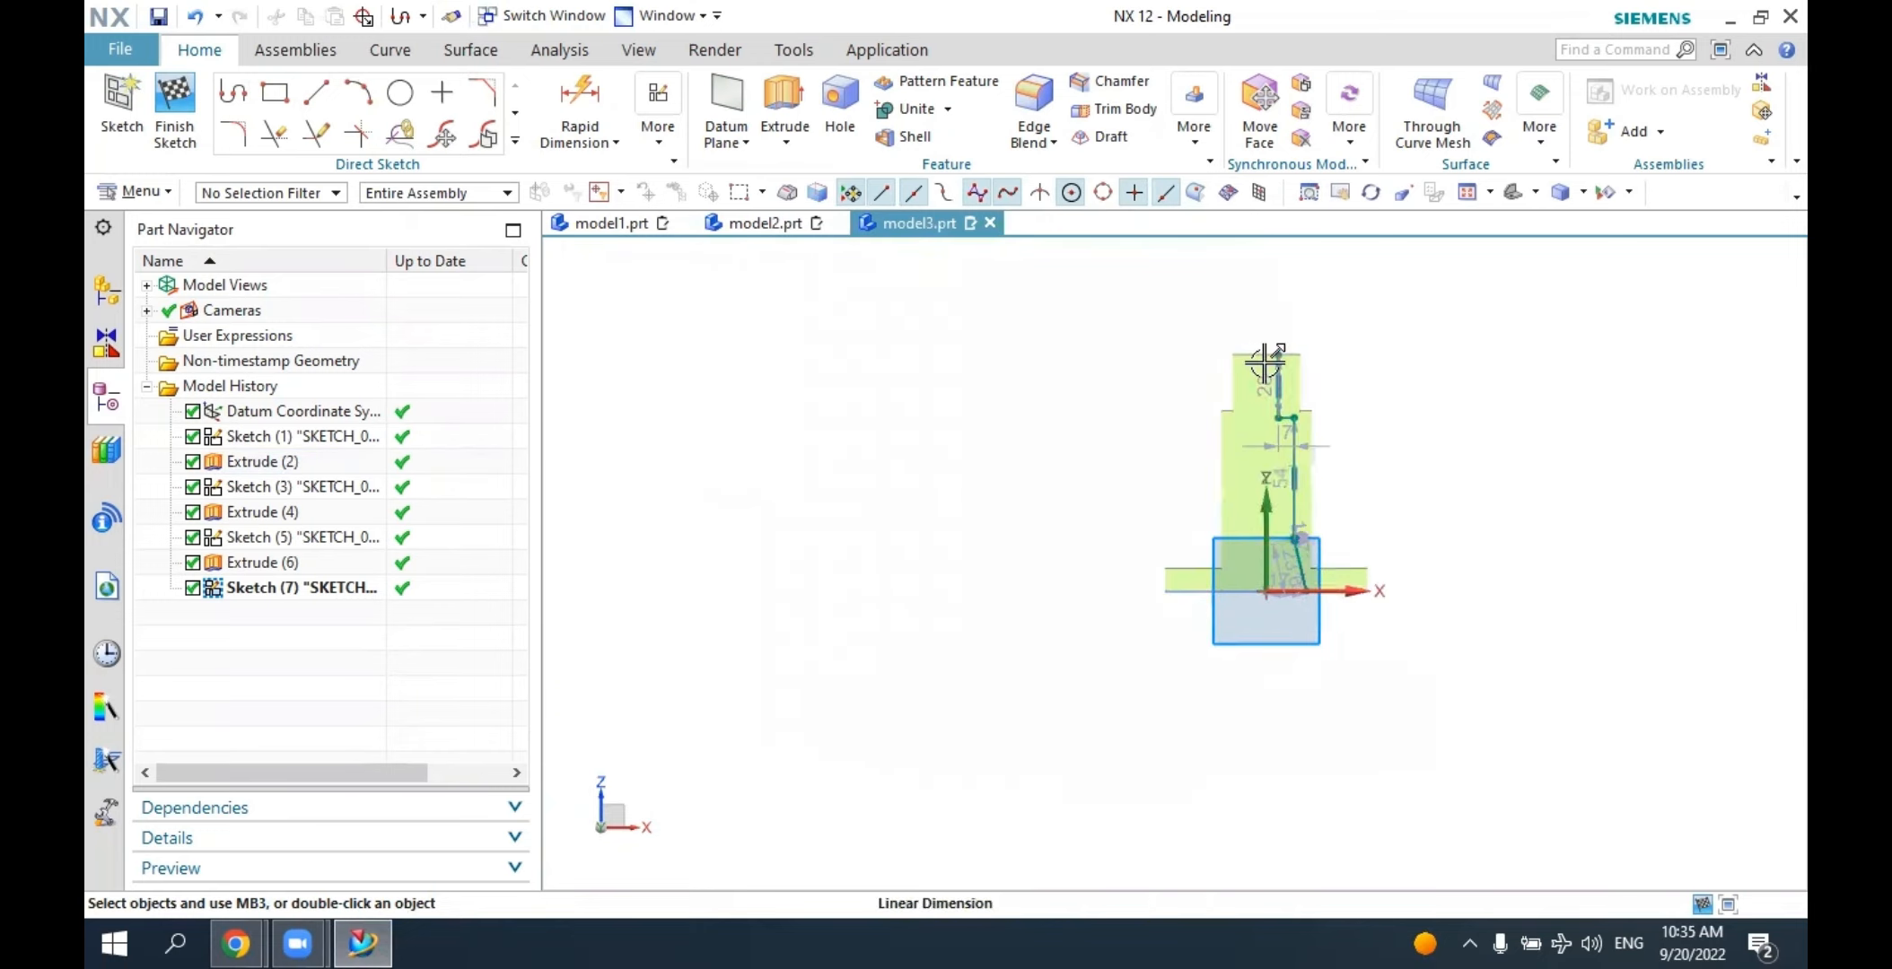
{"action": "scroll", "coordinate": [1423, 418], "scroll_direction": "up", "scroll_amount": 2}
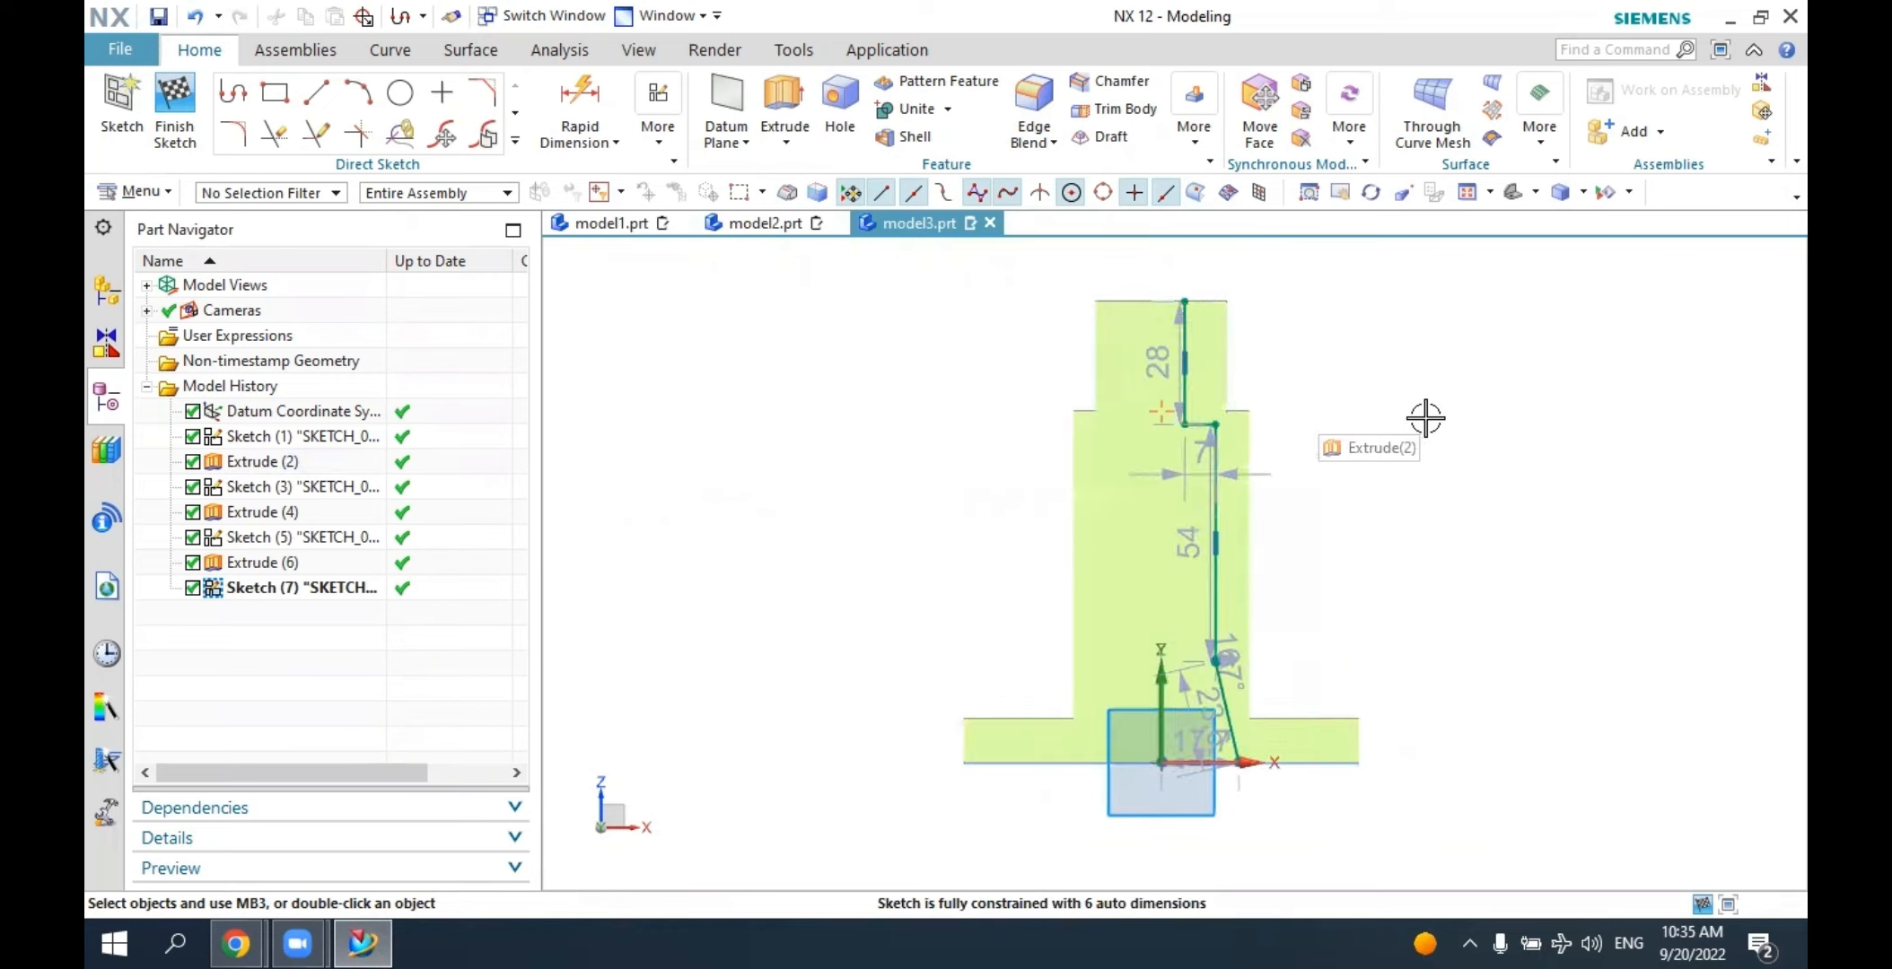
{"action": "left_click", "coordinate": [235, 97]}
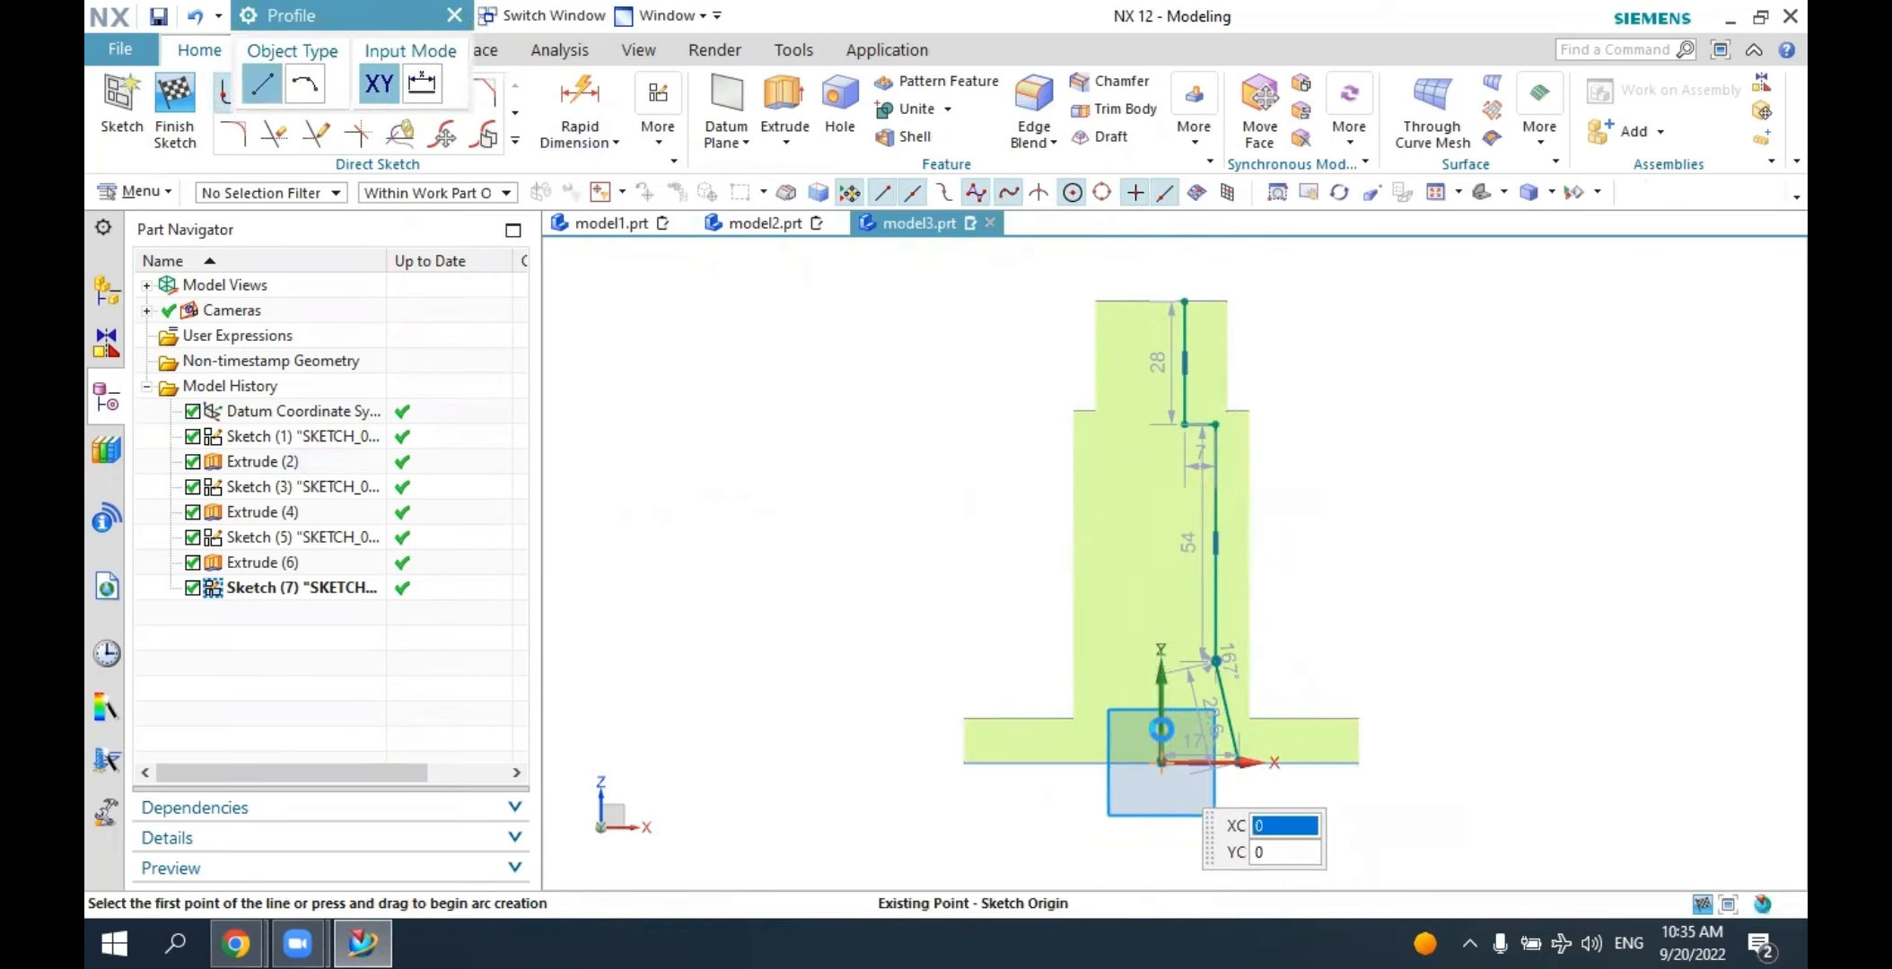
{"action": "left_click", "coordinate": [1161, 765]}
{"action": "scroll", "coordinate": [1149, 299], "scroll_direction": "up", "scroll_amount": 1}
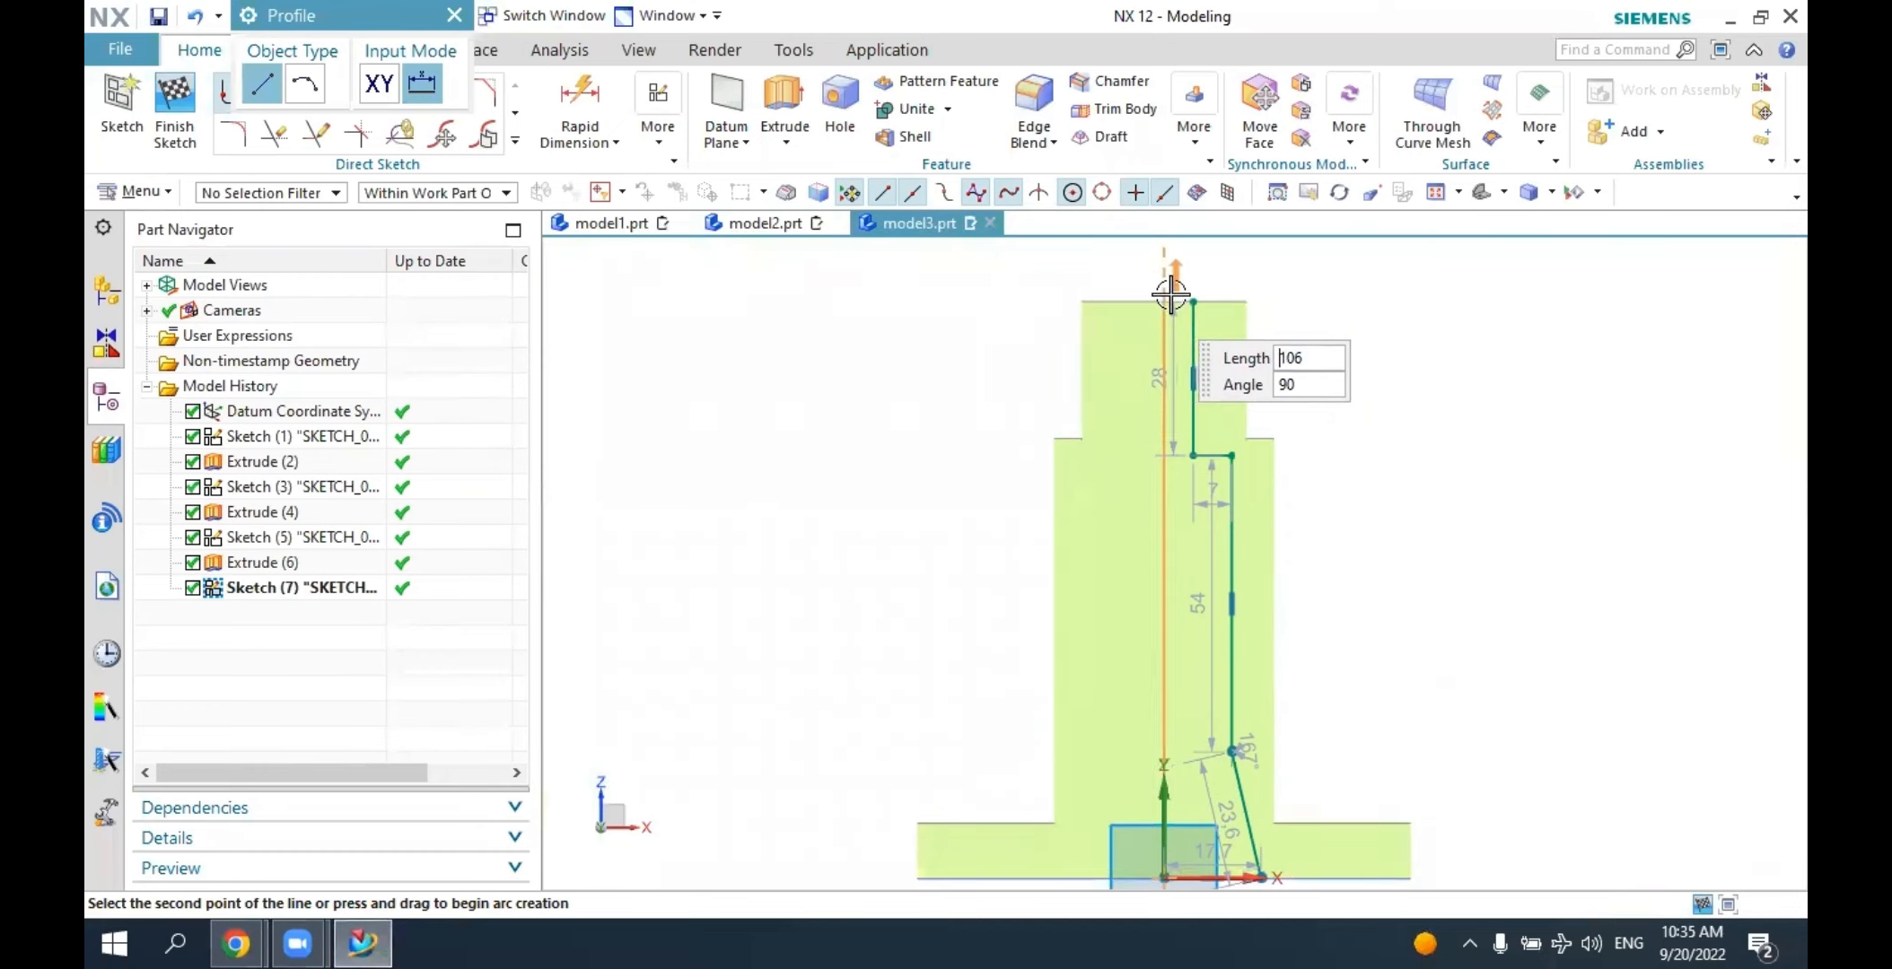
{"action": "scroll", "coordinate": [1160, 298], "scroll_direction": "up", "scroll_amount": 2}
{"action": "scroll", "coordinate": [1171, 319], "scroll_direction": "up", "scroll_amount": 2}
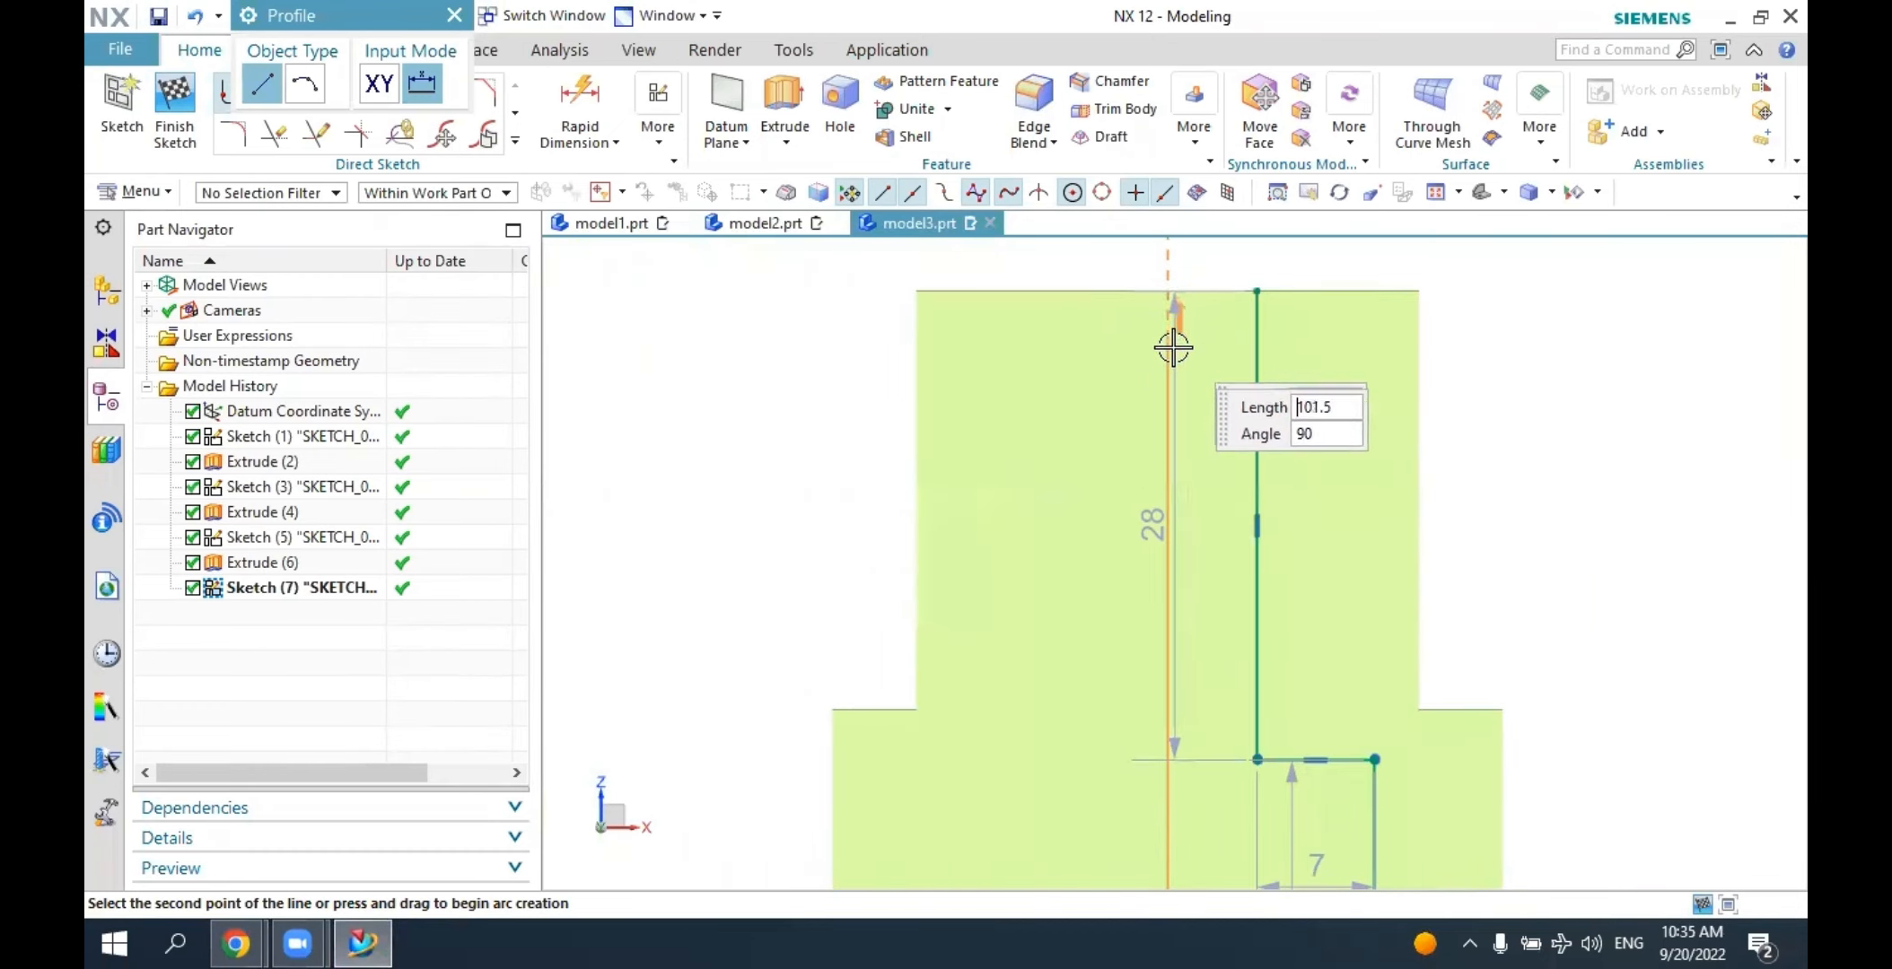
{"action": "left_click", "coordinate": [1168, 290]}
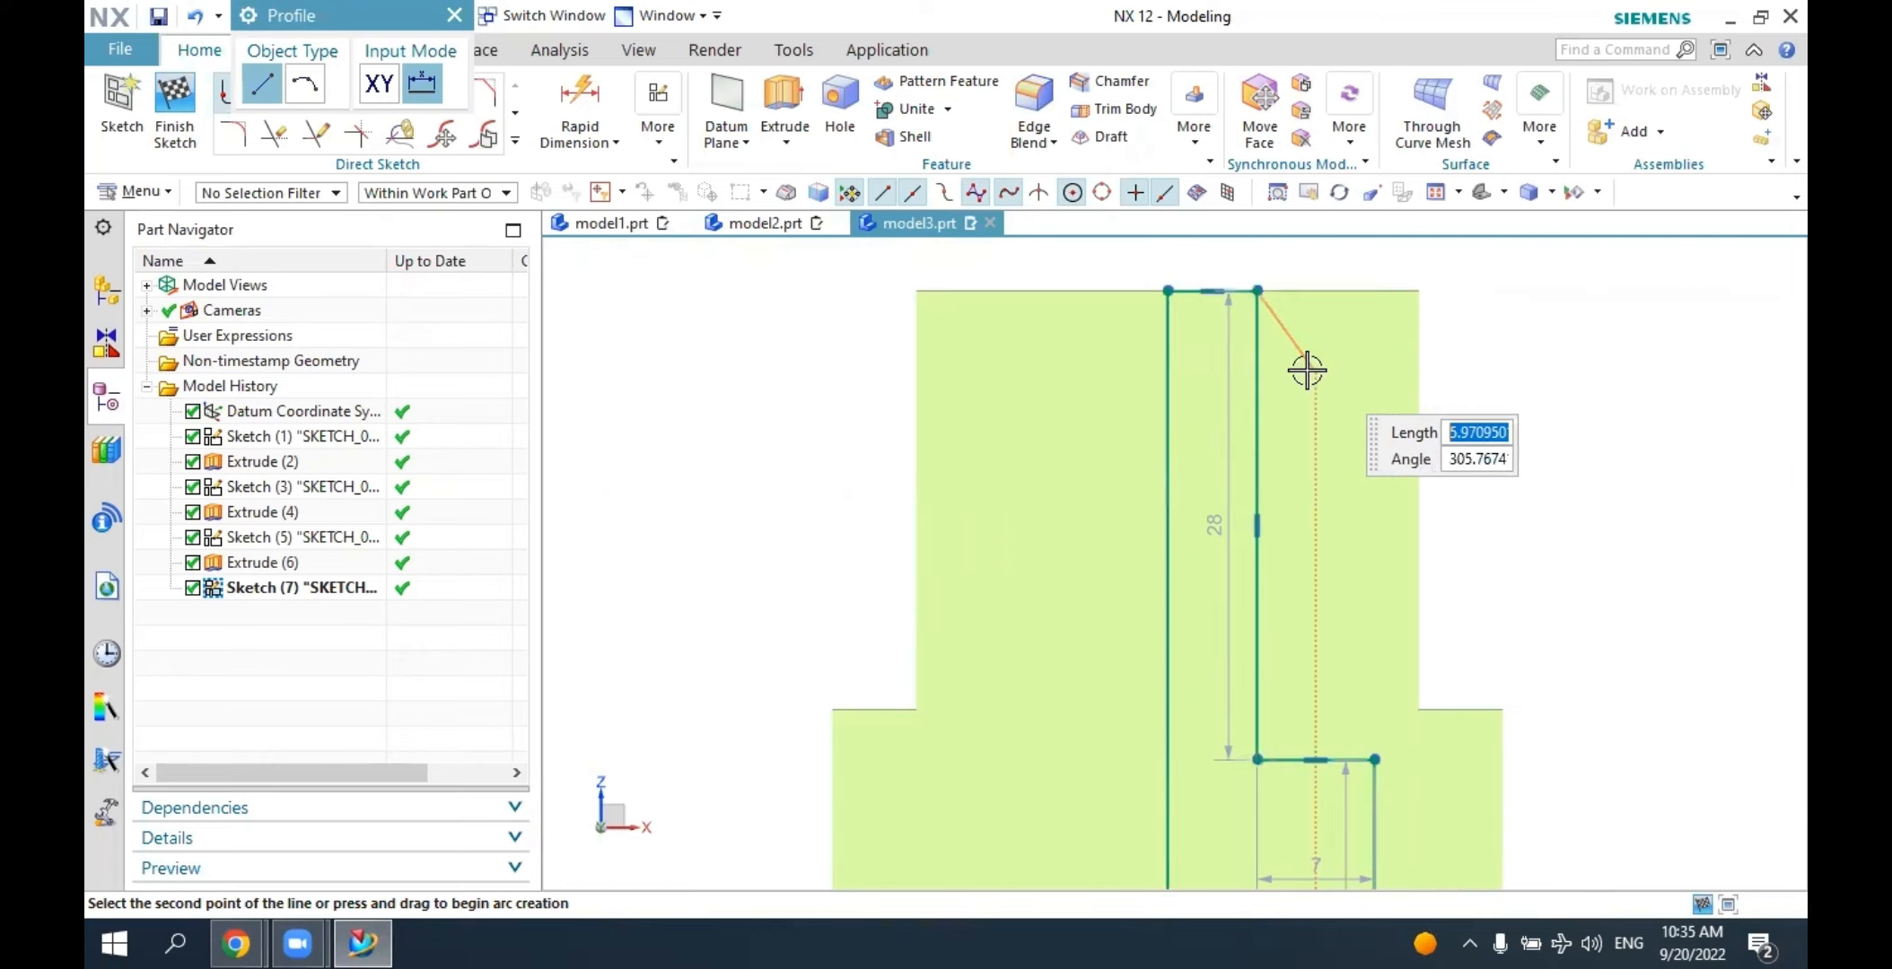
{"action": "scroll", "coordinate": [987, 413], "scroll_direction": "down", "scroll_amount": 4}
{"action": "key", "text": "Escape"}
{"action": "scroll", "coordinate": [1088, 629], "scroll_direction": "up", "scroll_amount": 2}
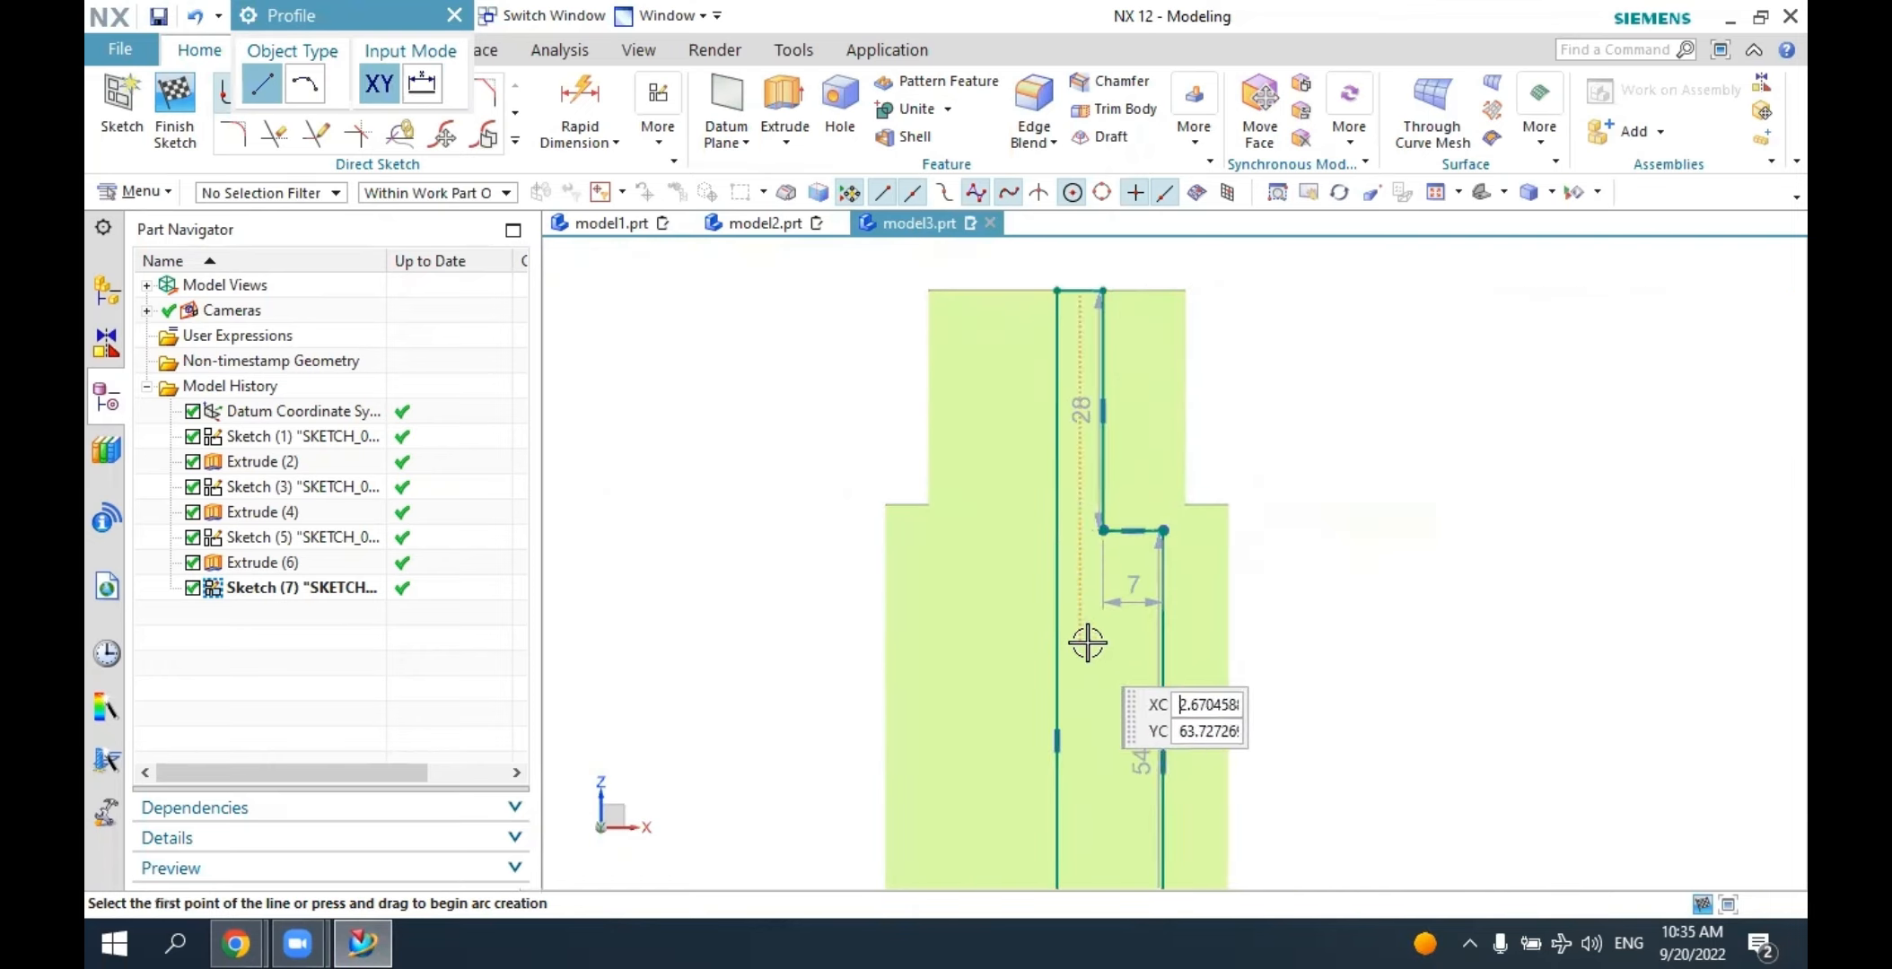
Finish the closed inner-profile sketch.
{"action": "left_click", "coordinate": [1486, 194]}
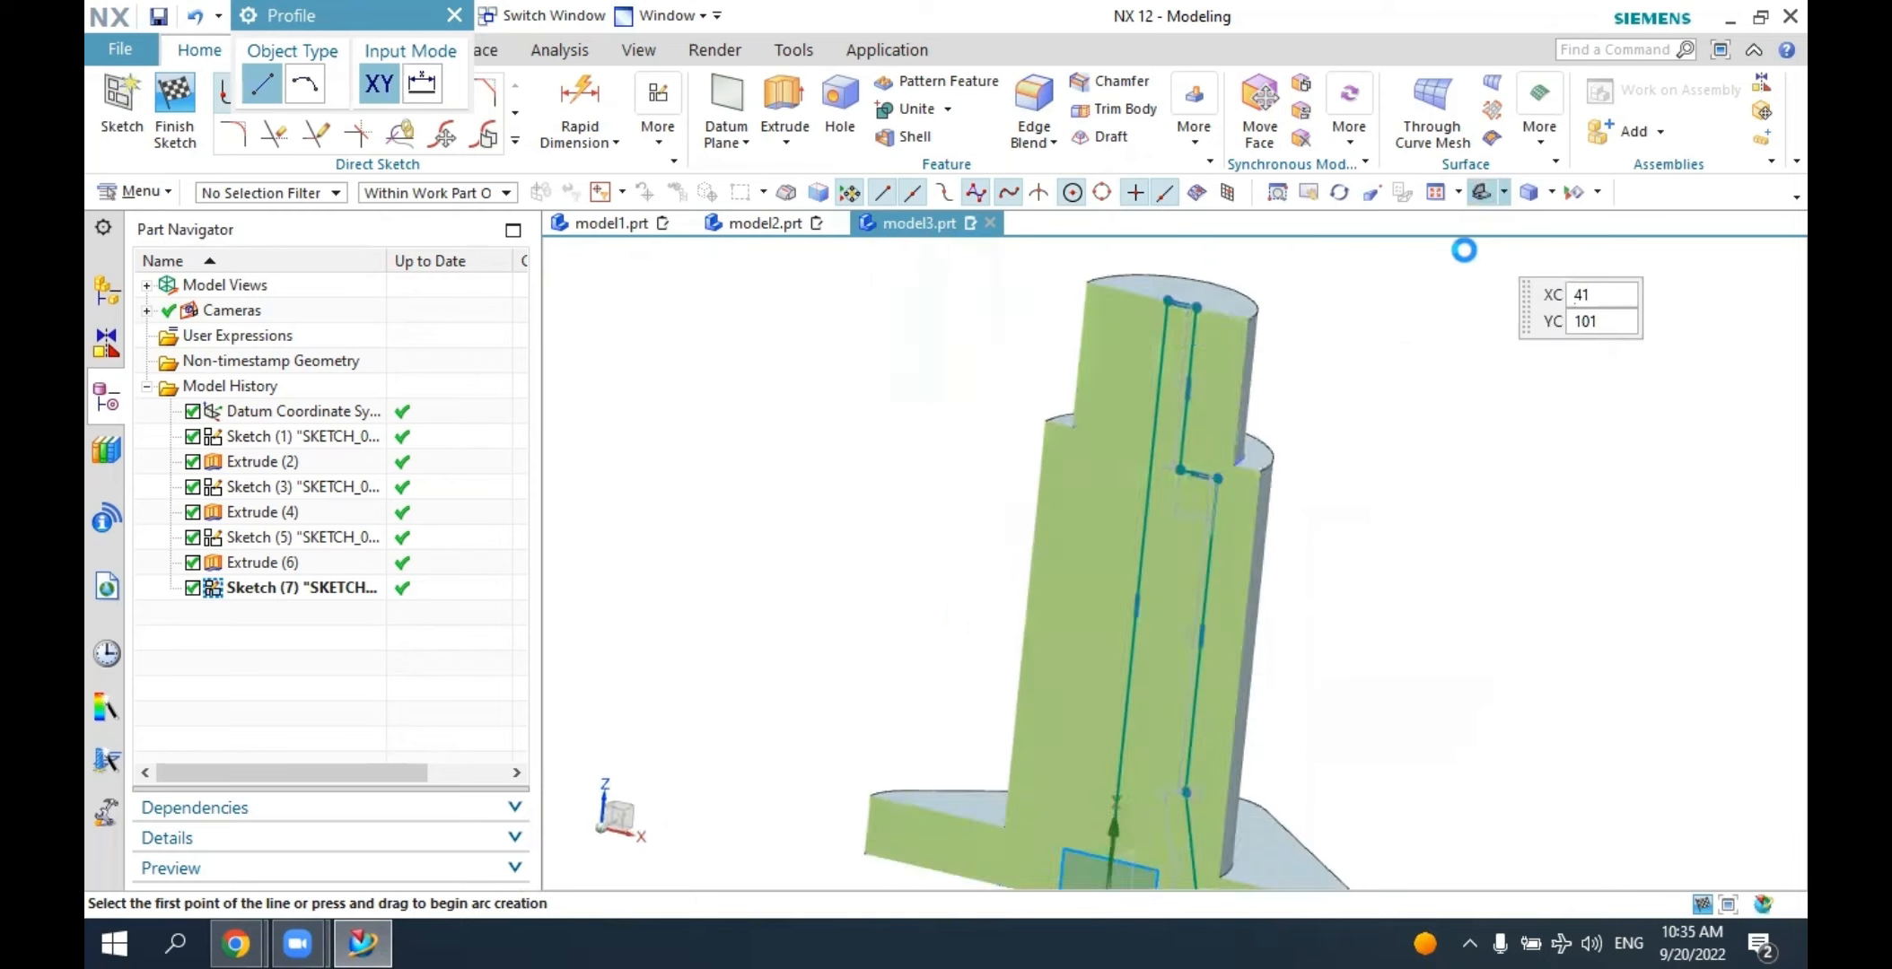
{"action": "mouse_move", "coordinate": [1360, 469]}
{"action": "middle_mouse_down"}
{"action": "mouse_move", "coordinate": [1430, 455]}
{"action": "mouse_move", "coordinate": [1409, 463]}
{"action": "middle_mouse_up"}
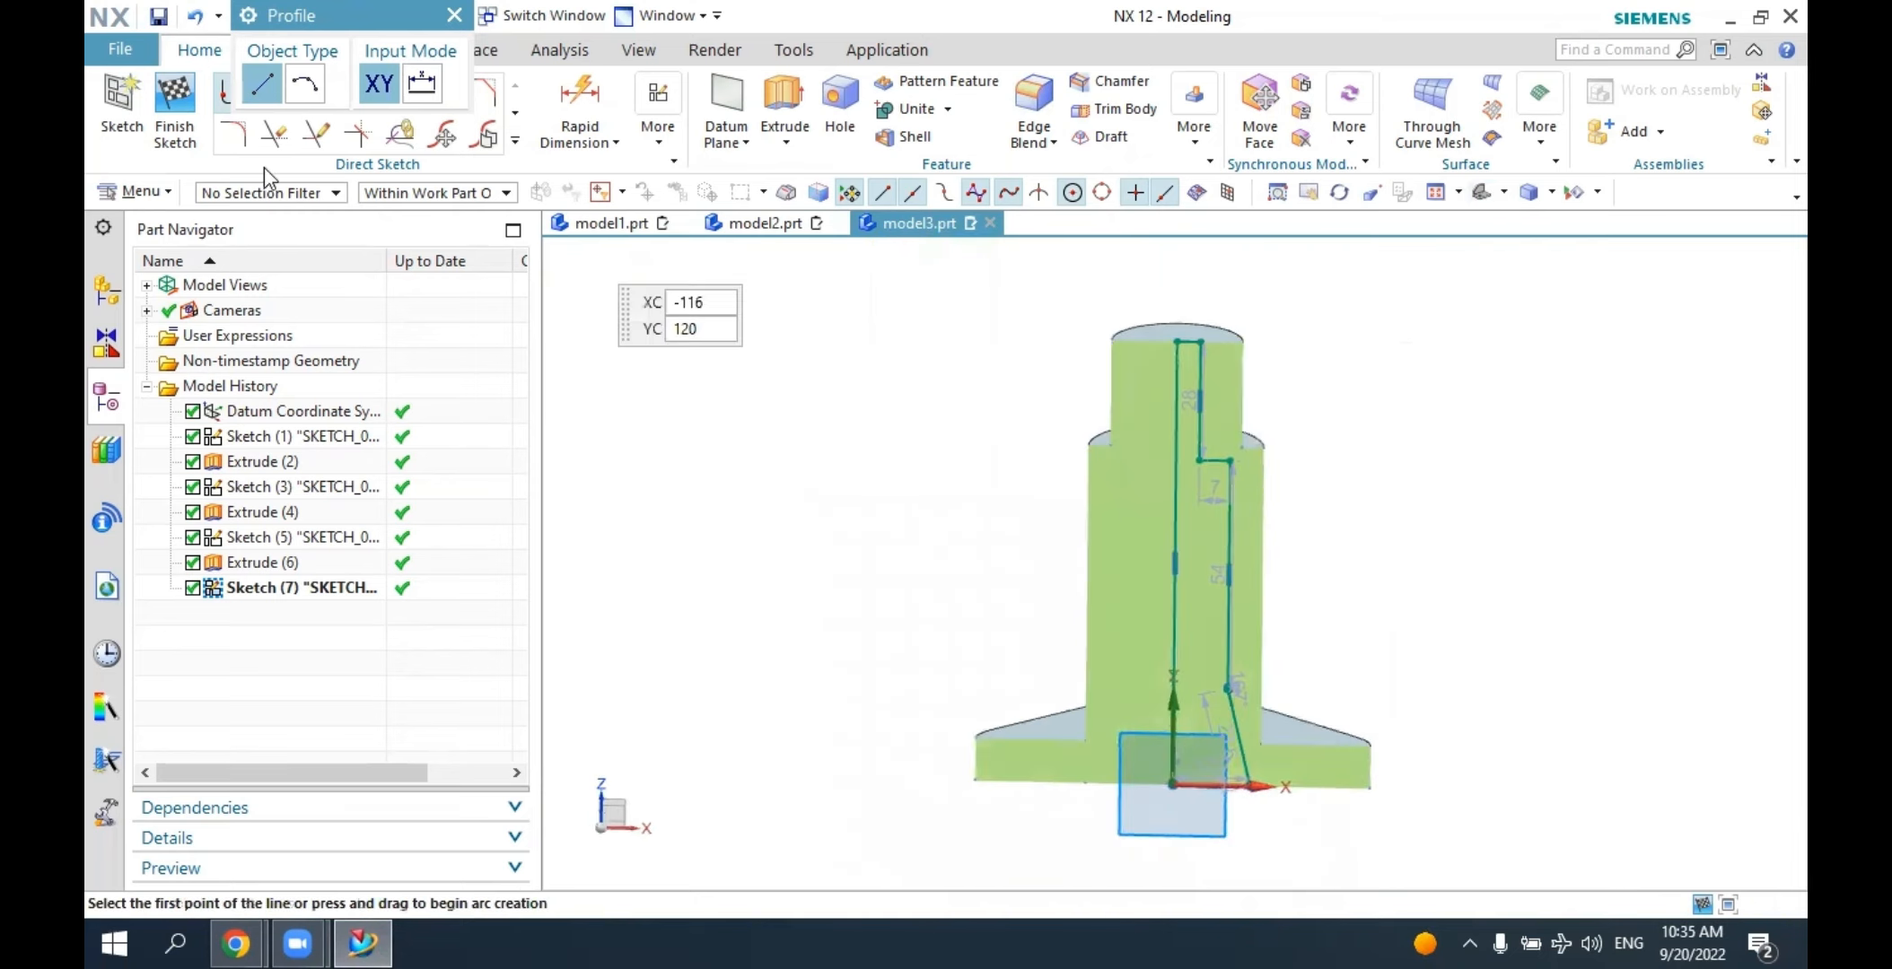
{"action": "left_click", "coordinate": [174, 112]}
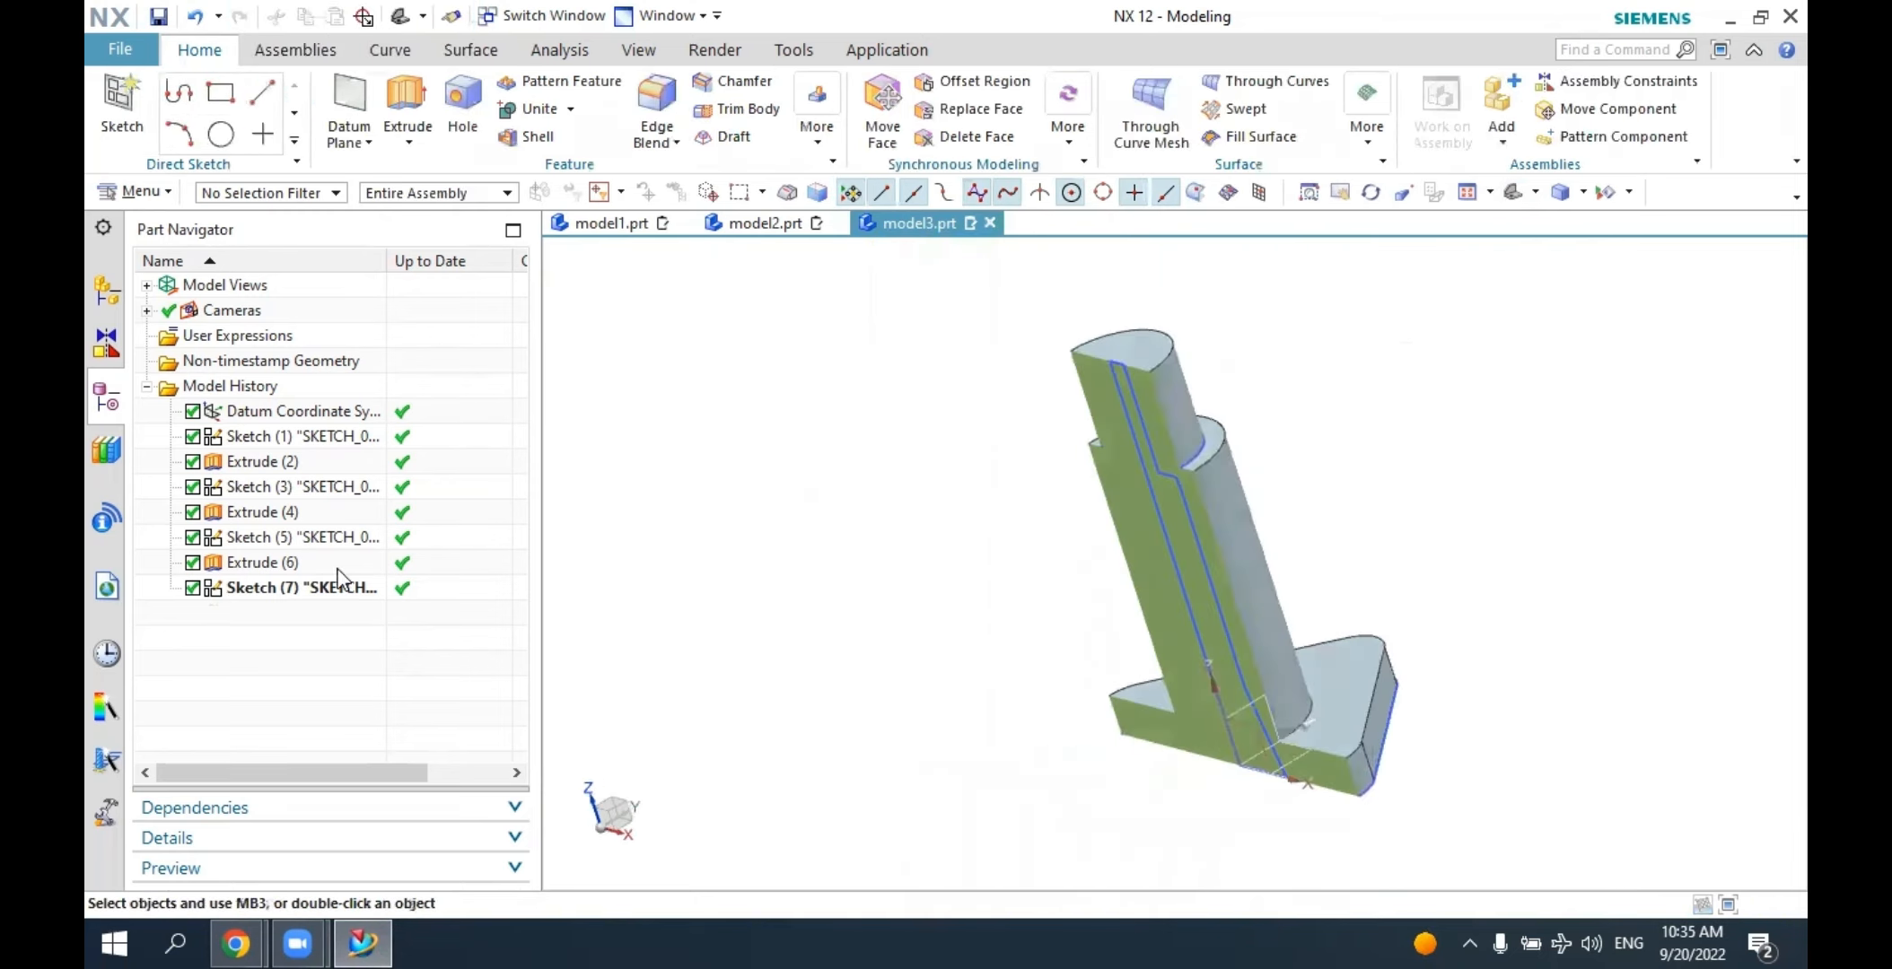
Reopen the inner-profile sketch and move its 28 mm and 7 mm dimensions outside the shaft outline.
{"action": "double_click", "coordinate": [315, 593]}
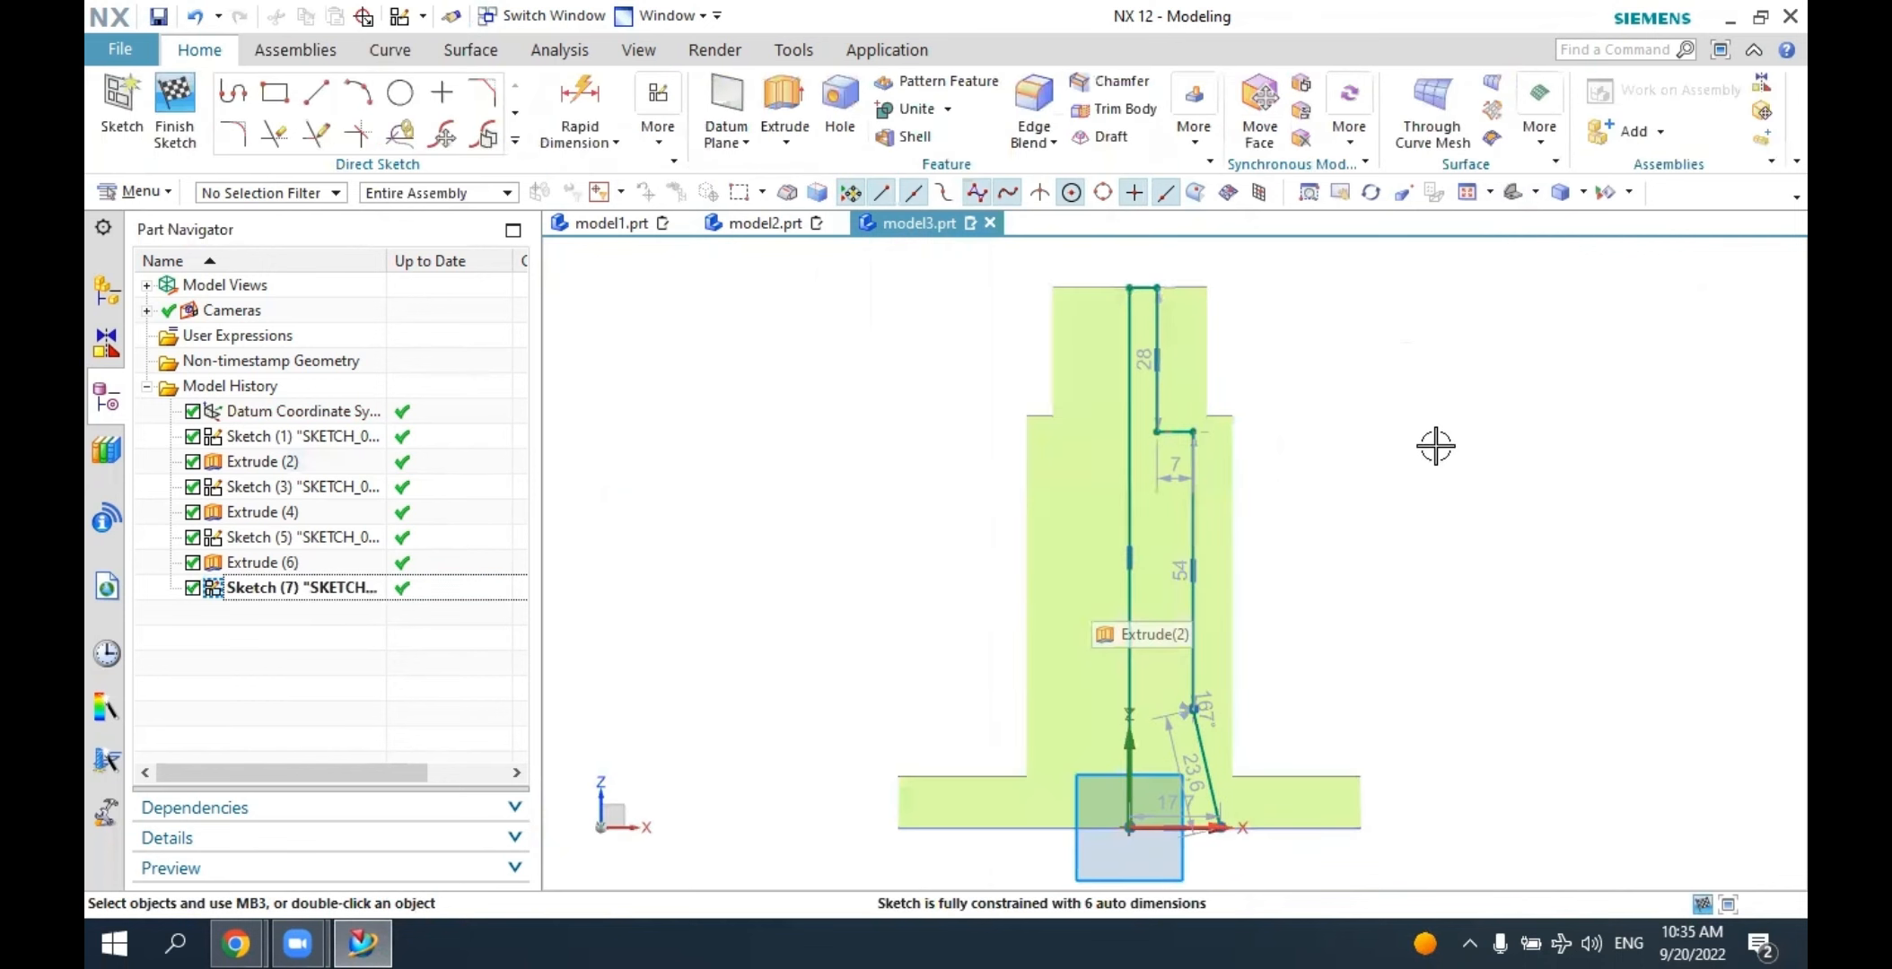
{"action": "left_click_drag", "start_coordinate": [1177, 479], "coordinate": [1382, 518]}
{"action": "left_click_drag", "start_coordinate": [1176, 347], "coordinate": [1348, 352]}
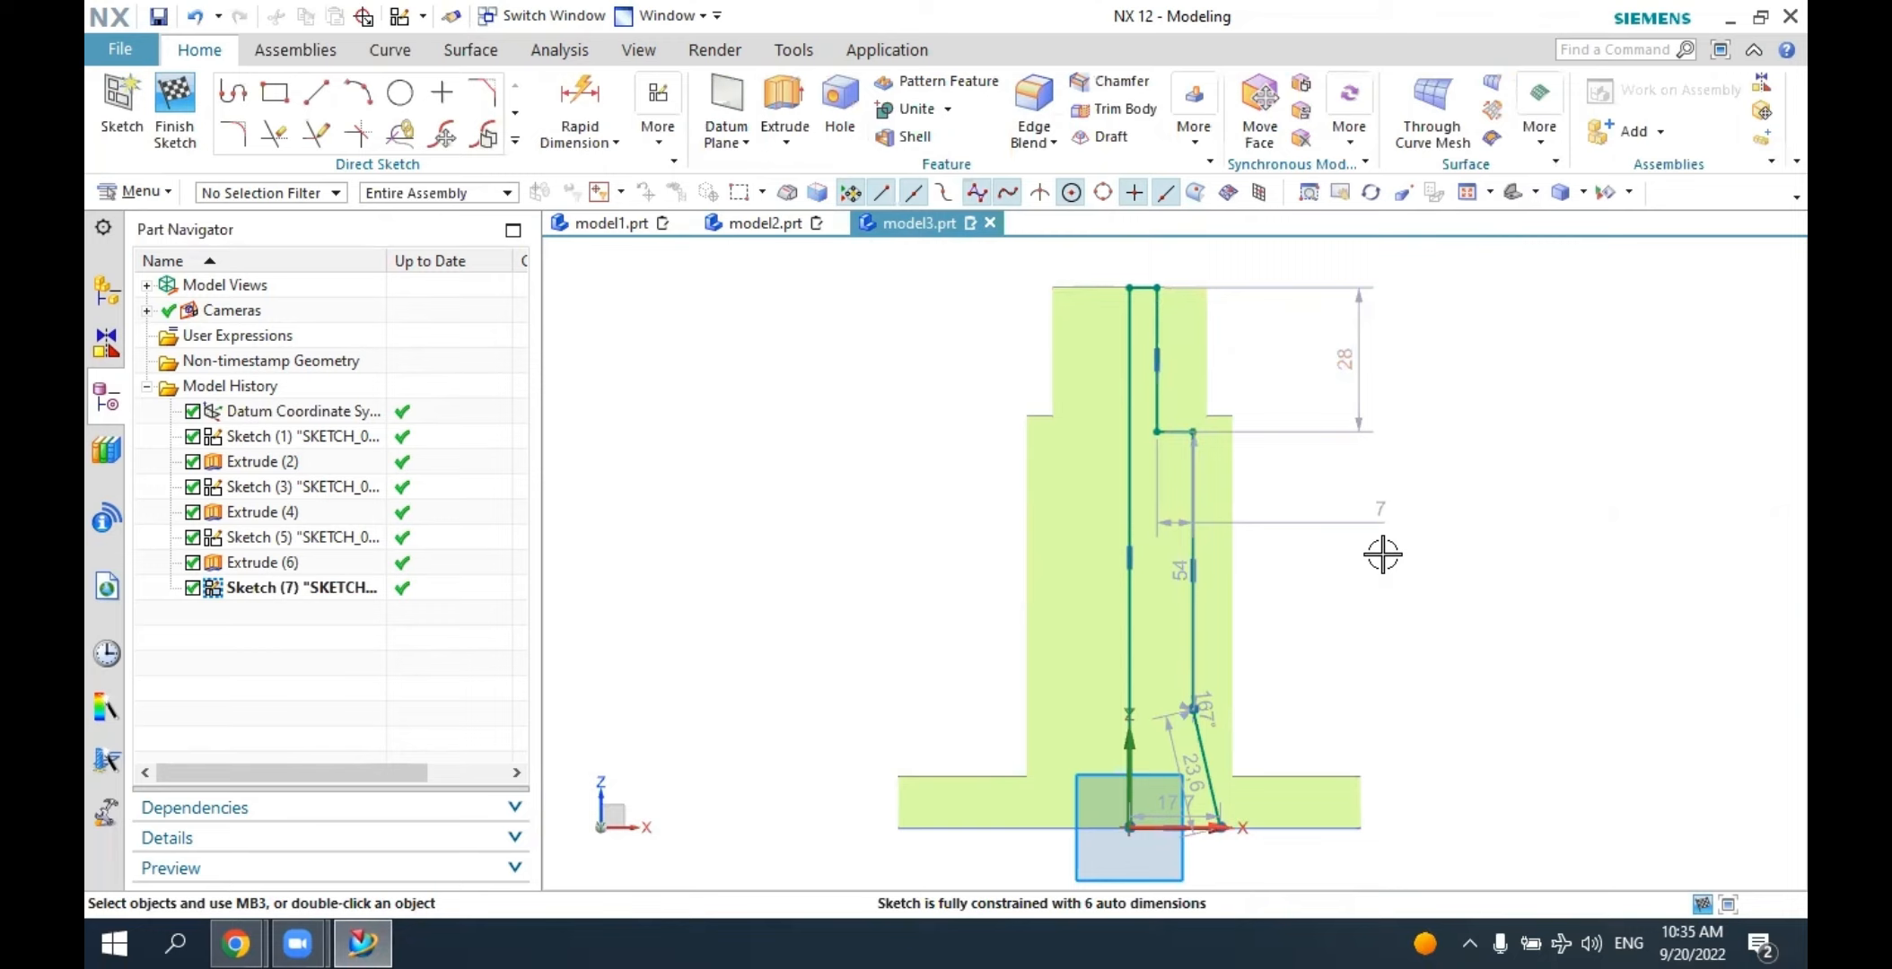
Set the length of the profile's upper vertical line to 30 mm.
{"action": "double_click", "coordinate": [1366, 371]}
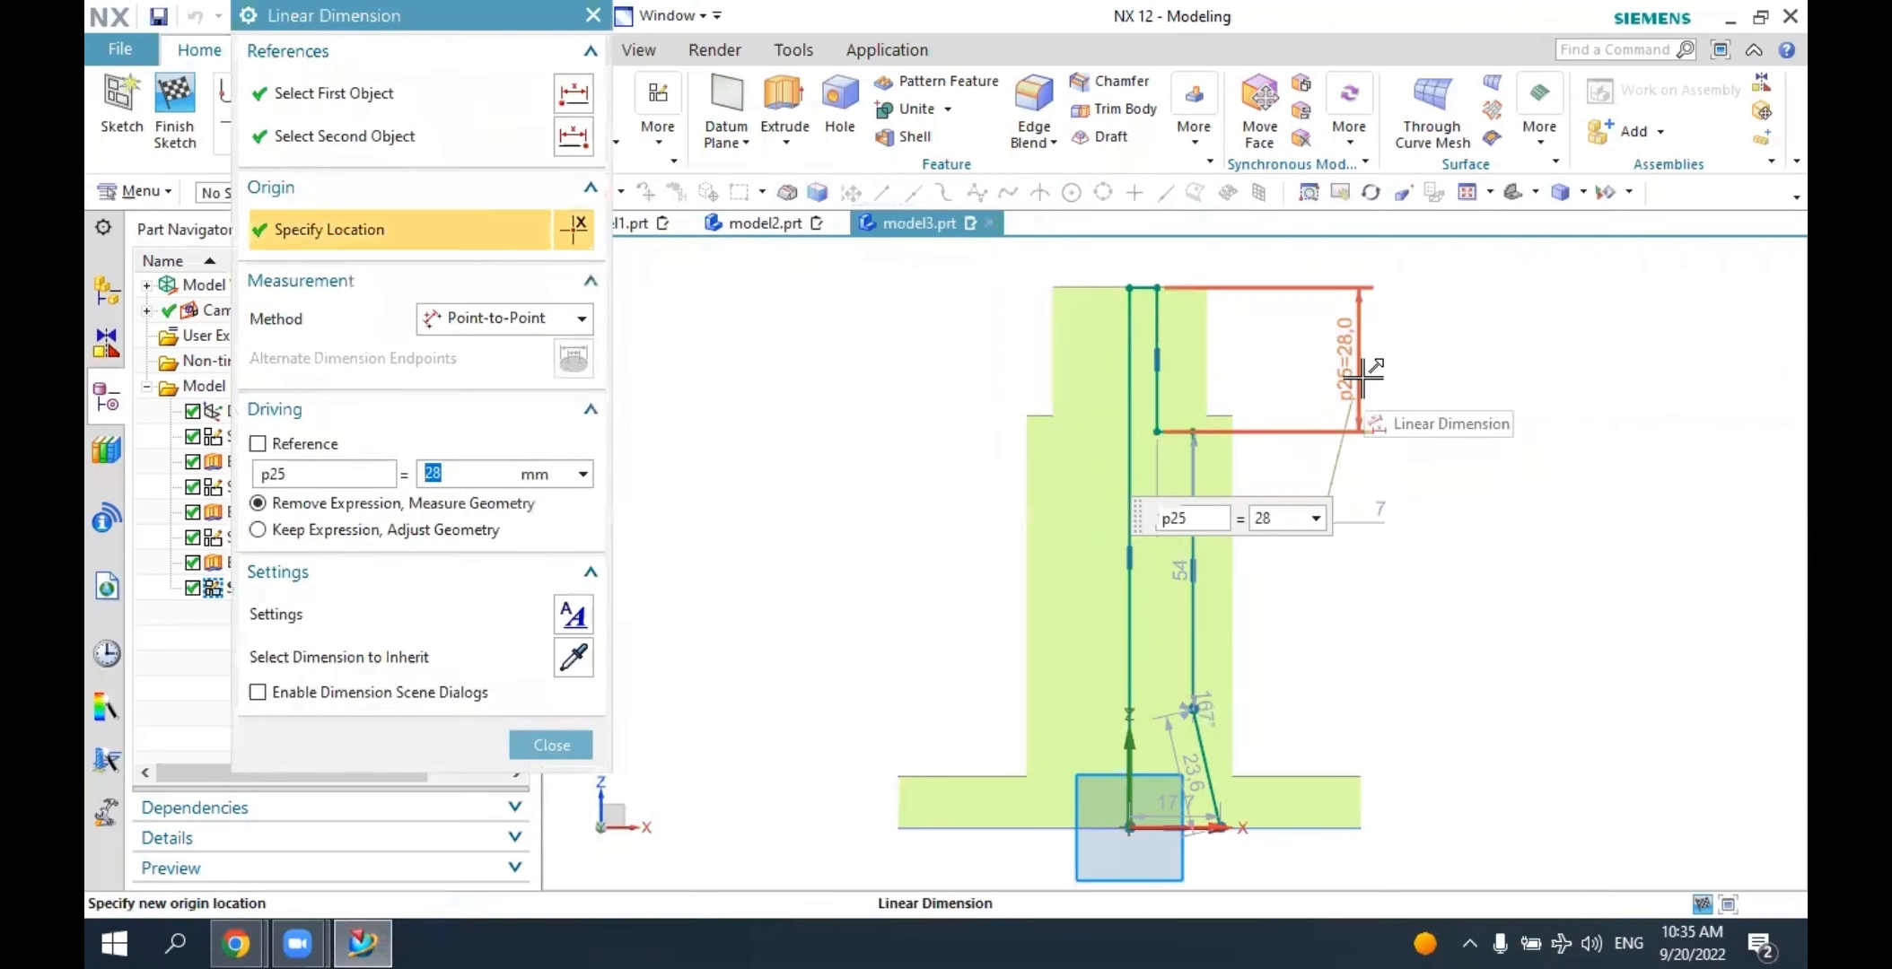
{"action": "type", "text": "30"}
{"action": "key", "text": "Return"}
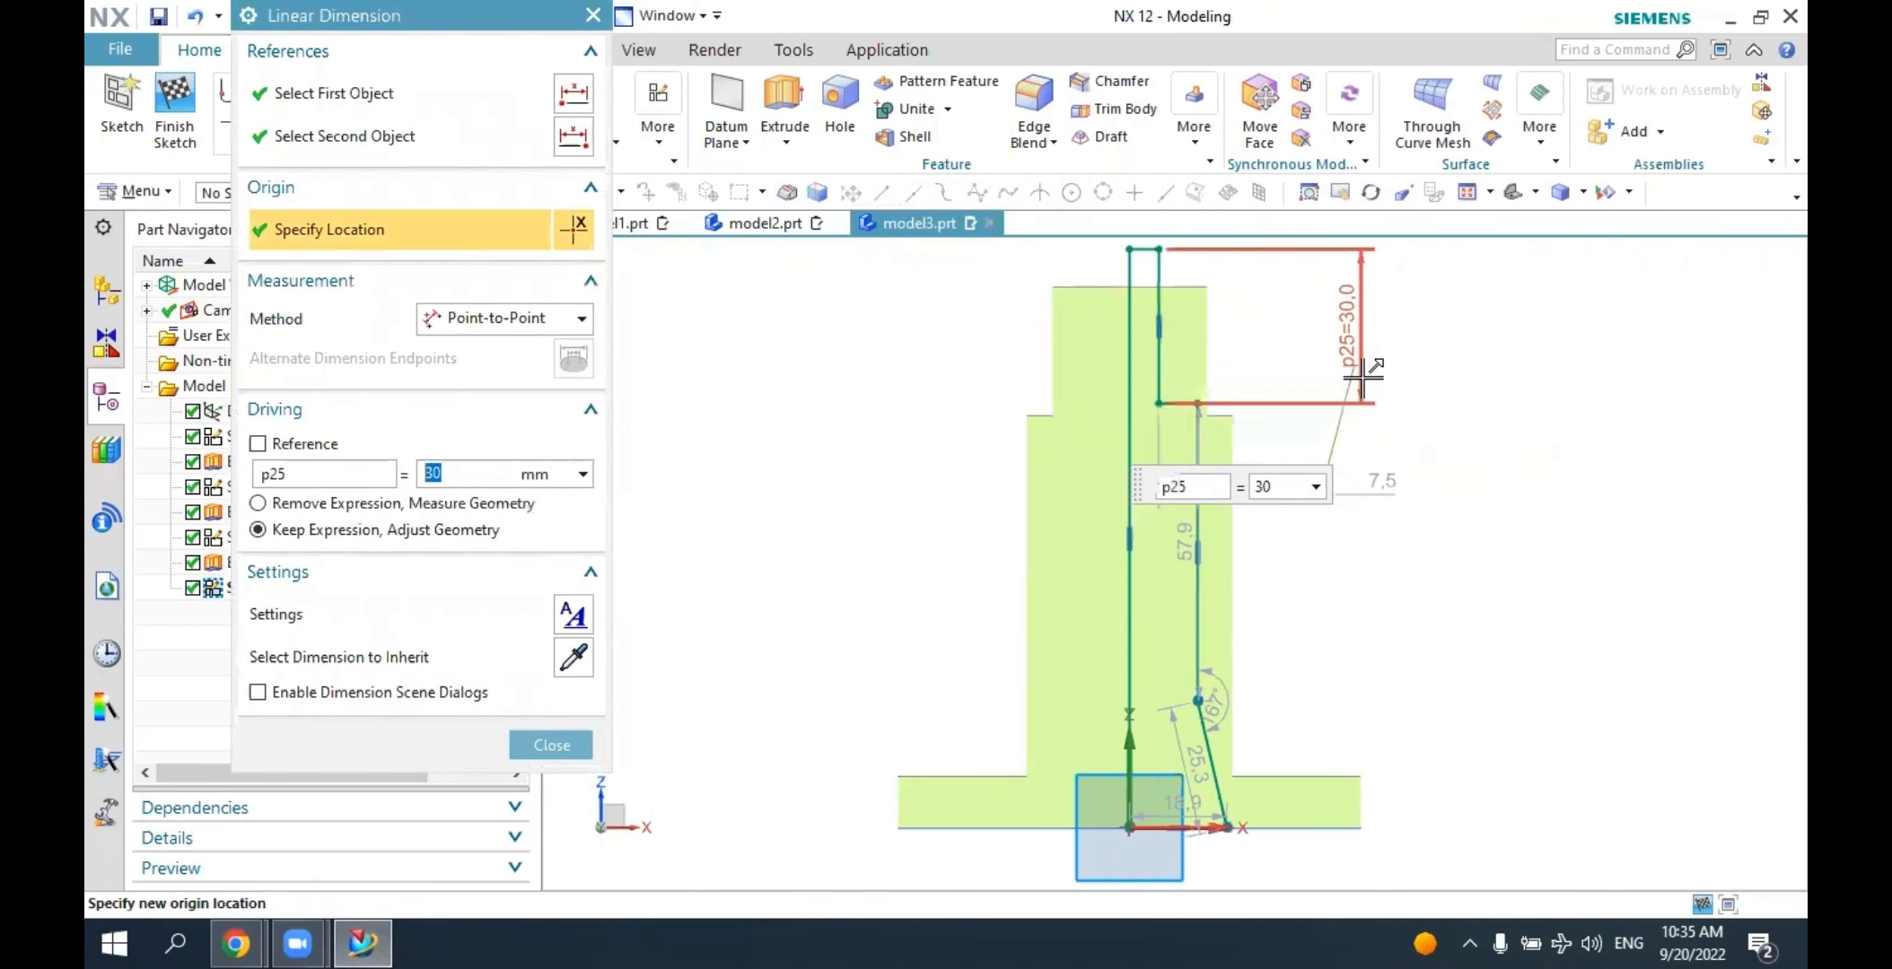
{"action": "key", "text": "Escape"}
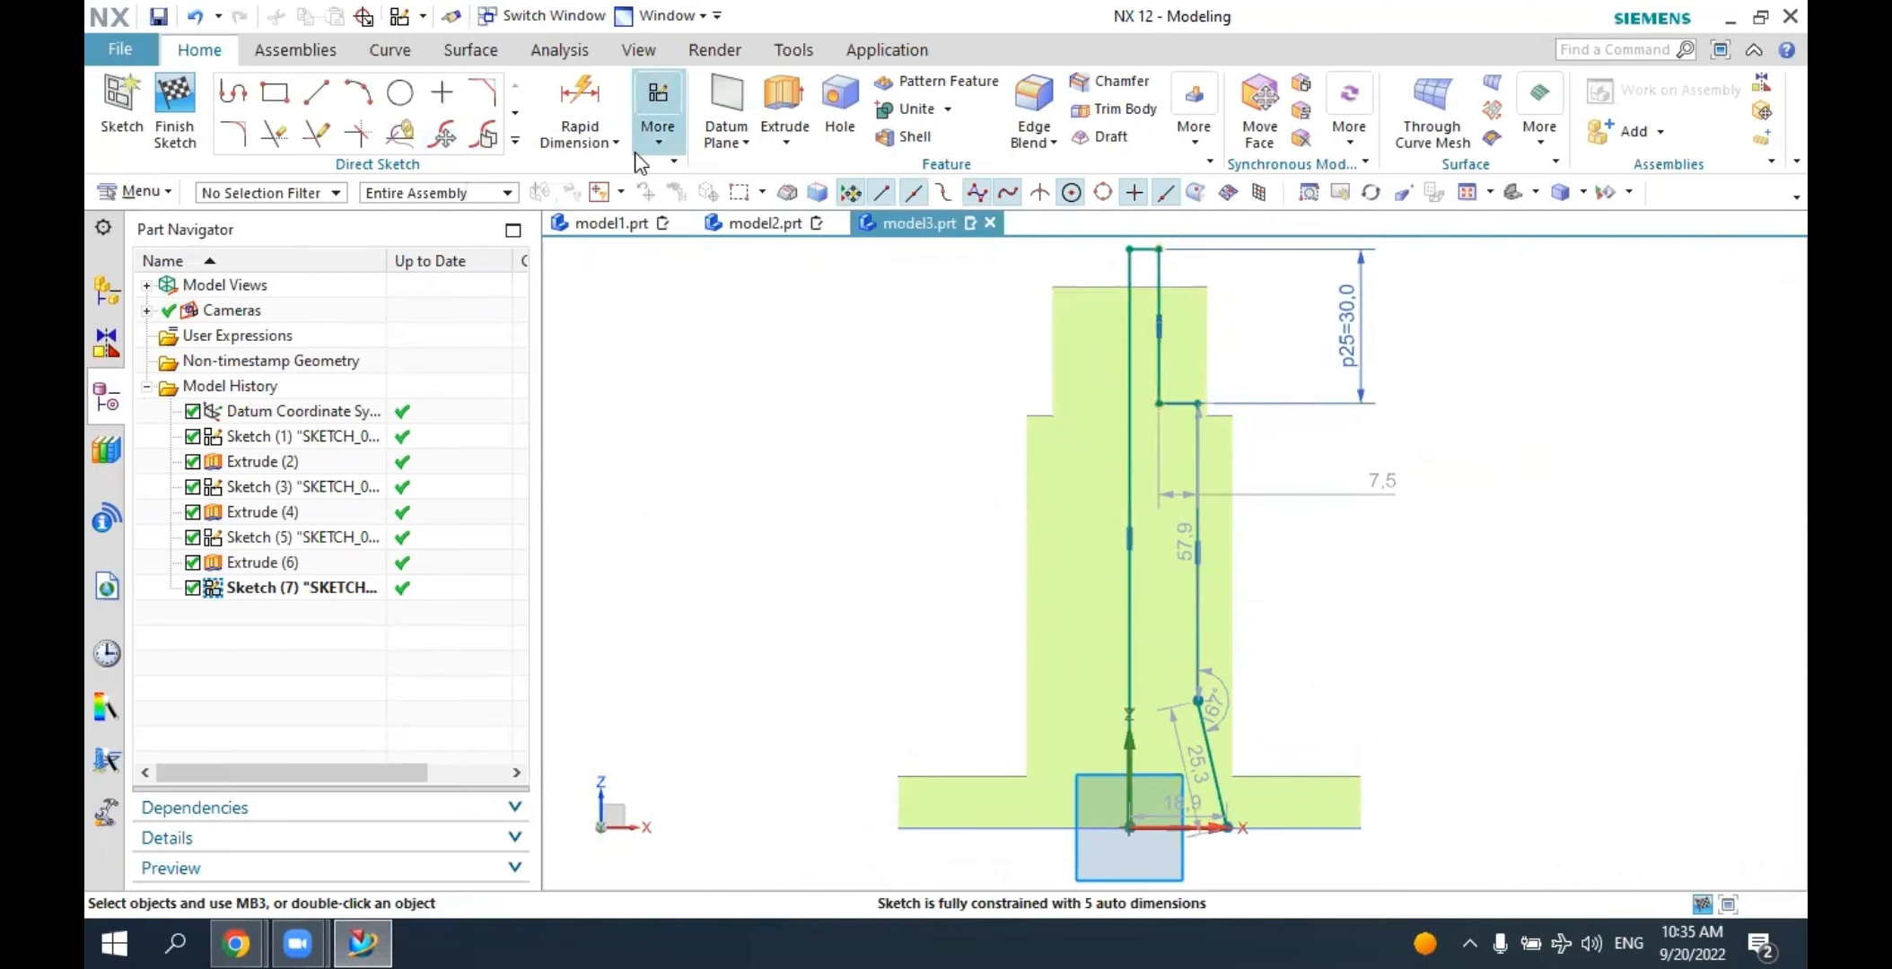
Try collinear and horizontal alignment constraints between the profile's top and the shaft's top edge, and undo the 30 mm dimension change.
{"action": "left_click", "coordinate": [658, 112]}
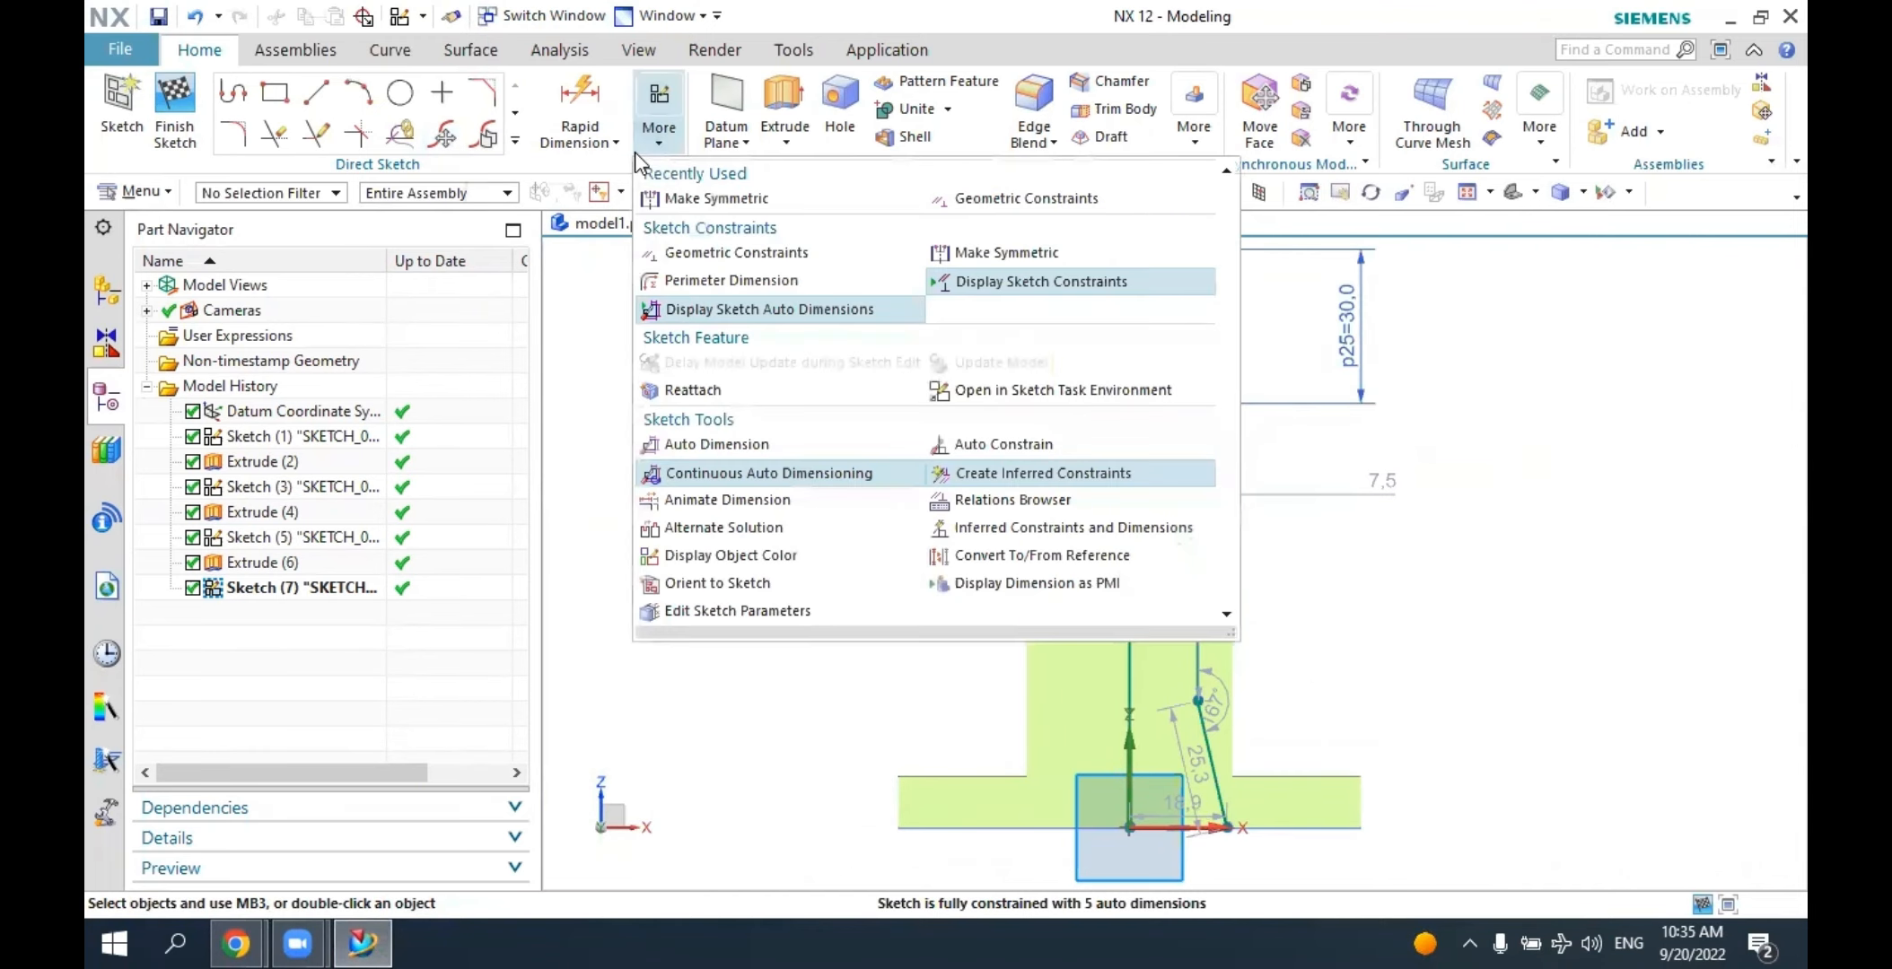
{"action": "left_click", "coordinate": [969, 206]}
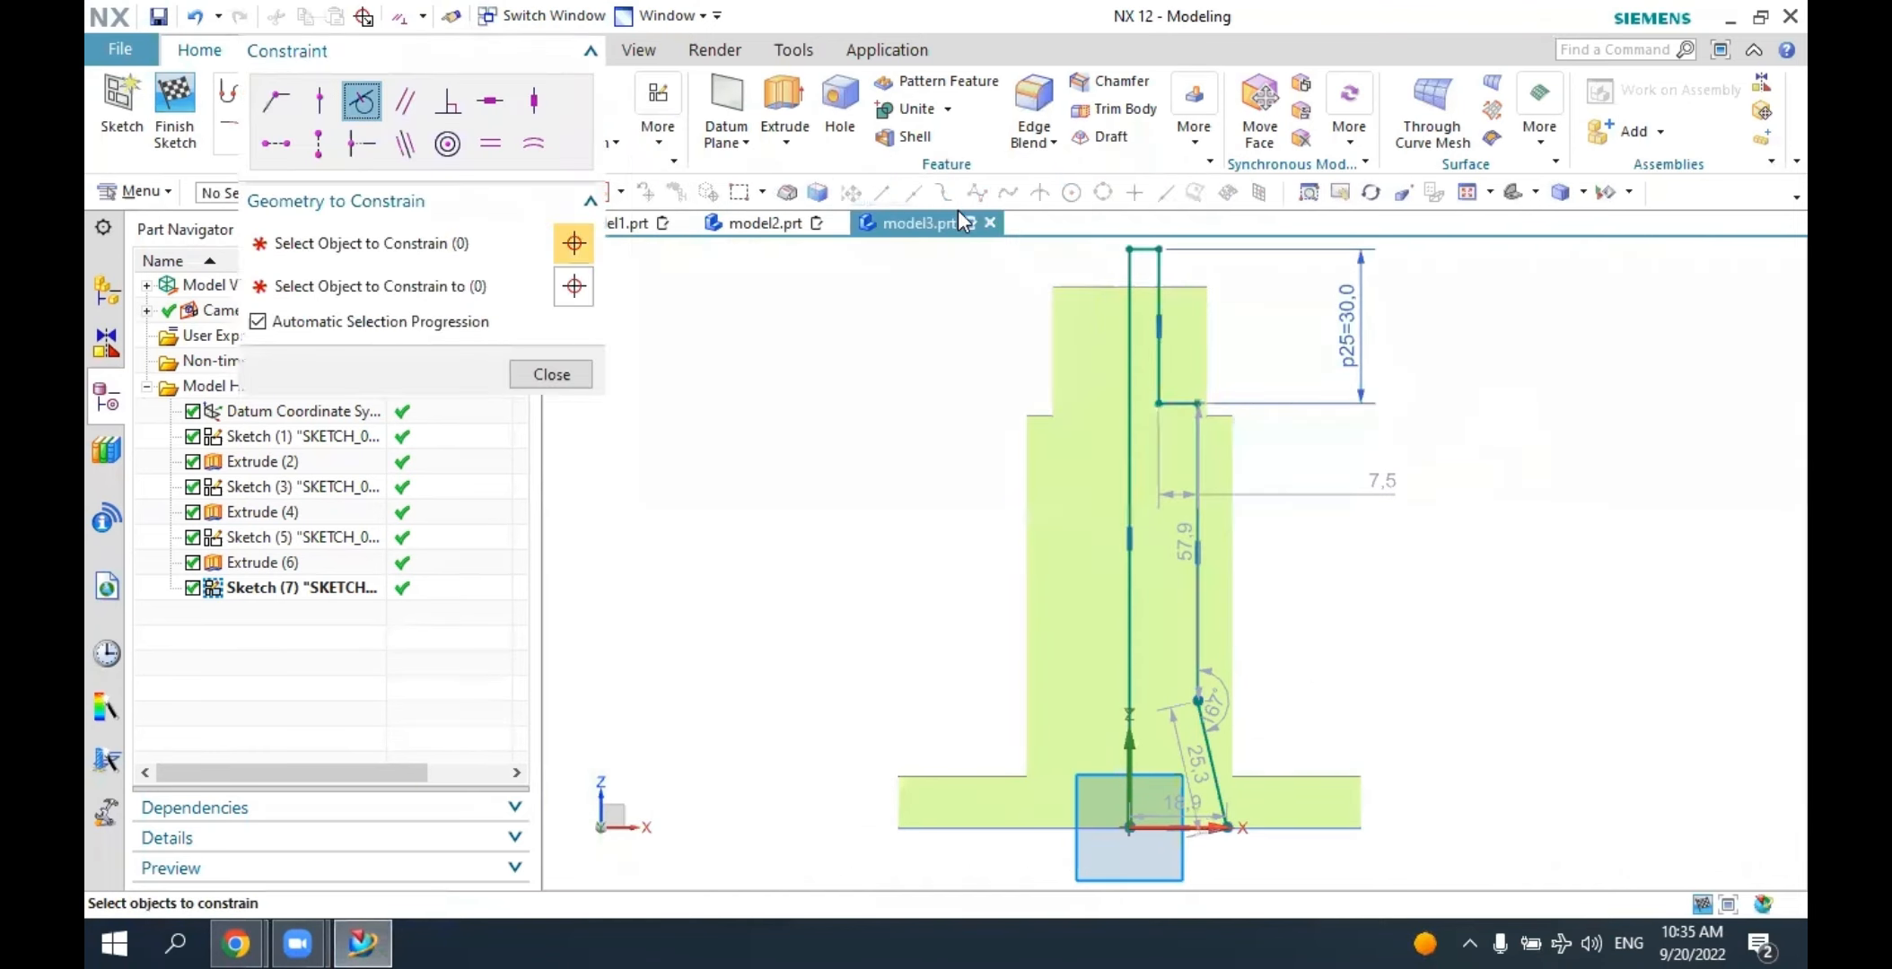
{"action": "left_click", "coordinate": [404, 153]}
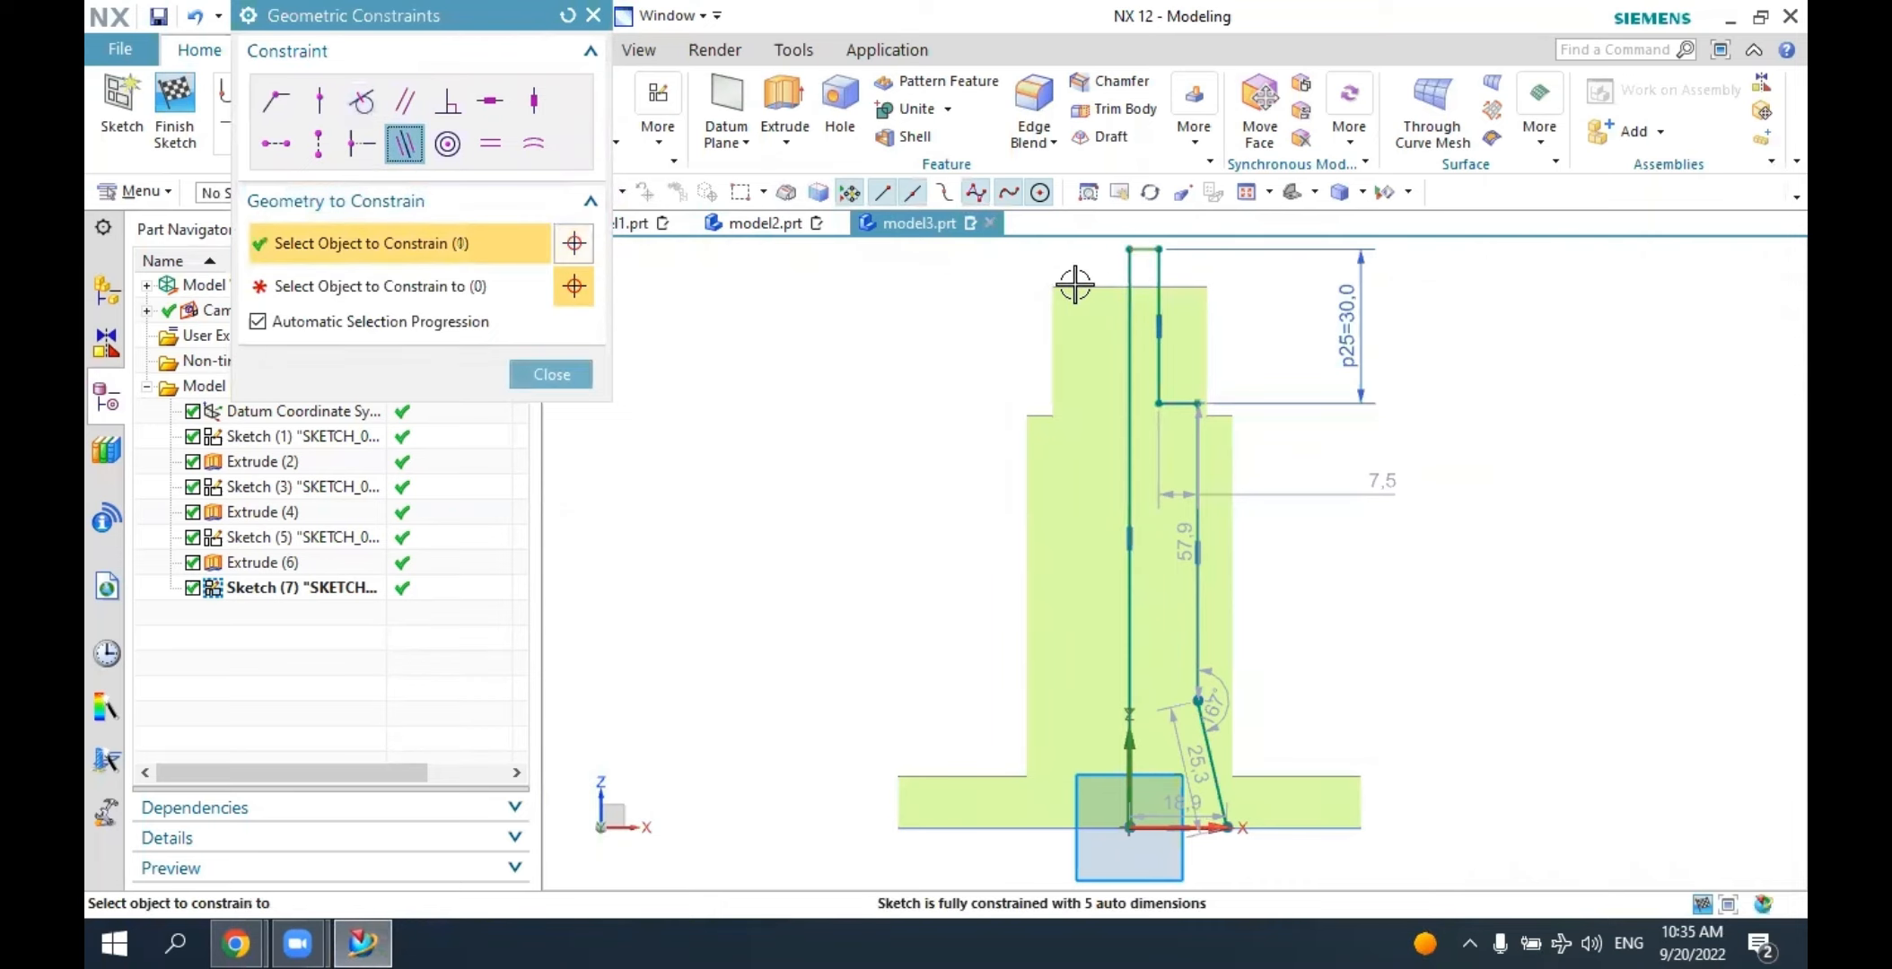
{"action": "left_click", "coordinate": [1086, 287]}
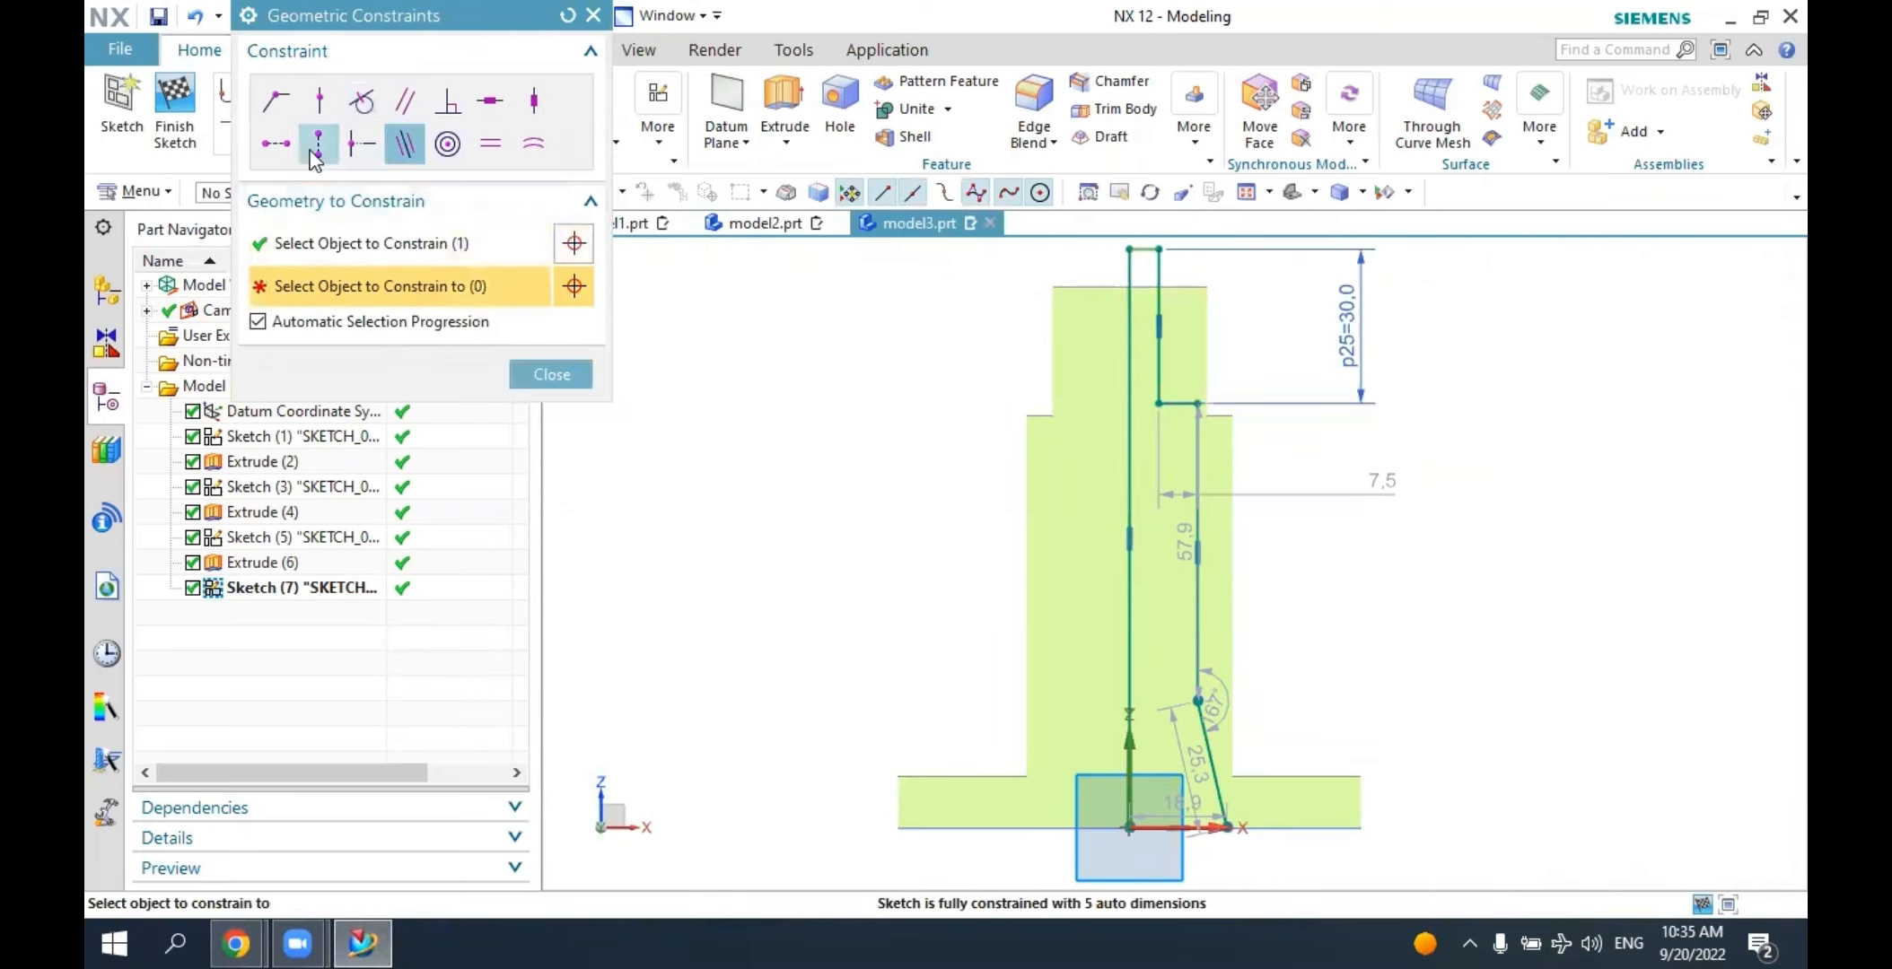
{"action": "left_click", "coordinate": [276, 143]}
{"action": "left_click", "coordinate": [1105, 270]}
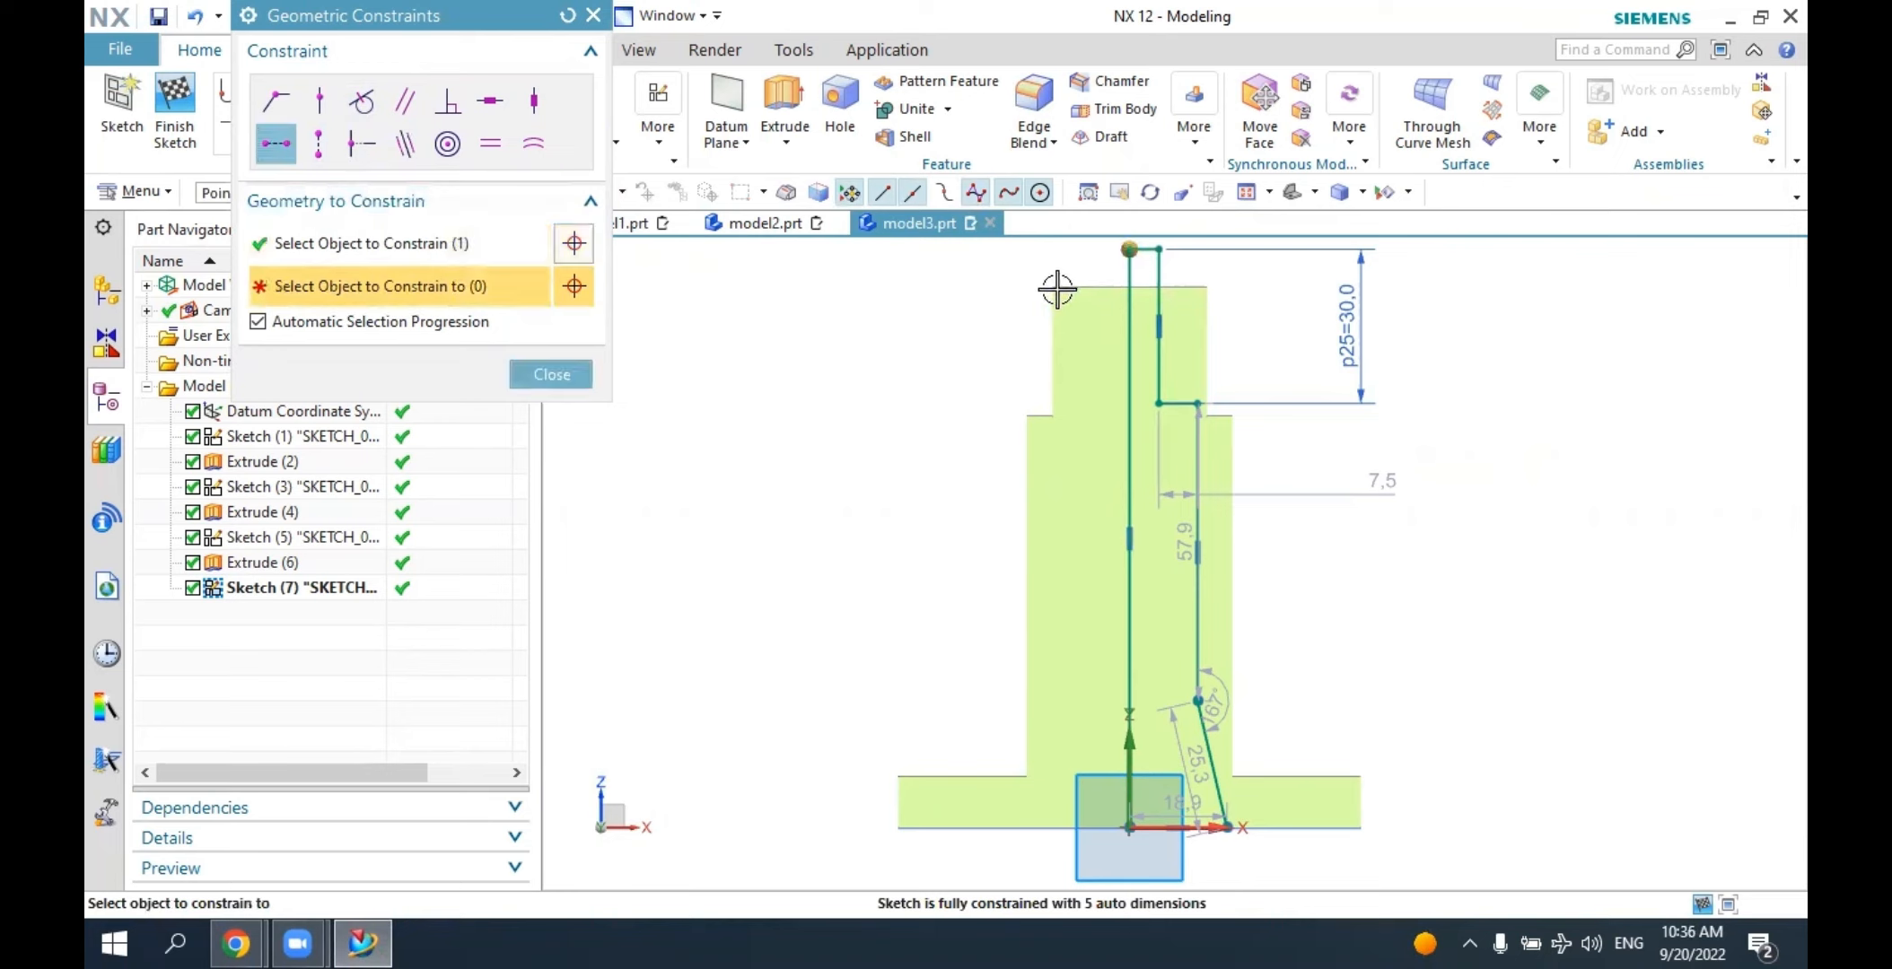
{"action": "key", "text": "Escape"}
{"action": "key", "text": "ctrl+z"}
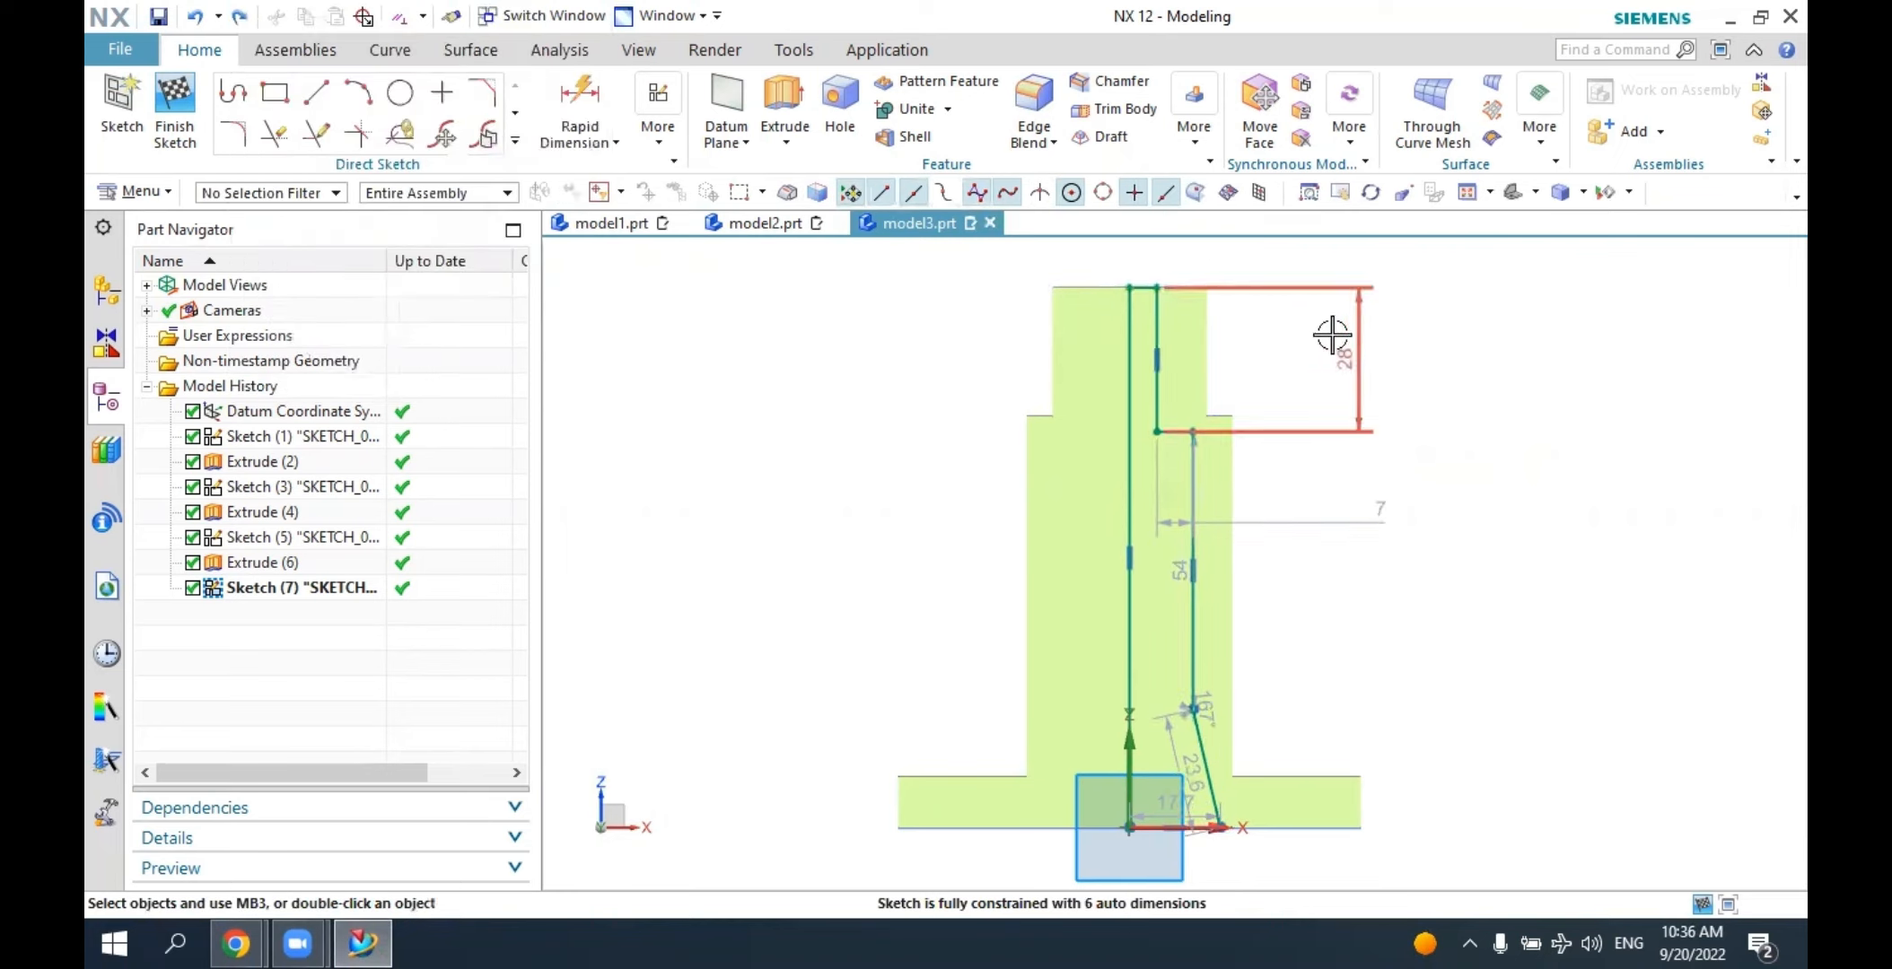
Reposition the 7 mm step dimension closer to the profile, lower down, and finish the sketch.
{"action": "scroll", "coordinate": [1177, 294], "scroll_direction": "up", "scroll_amount": 1}
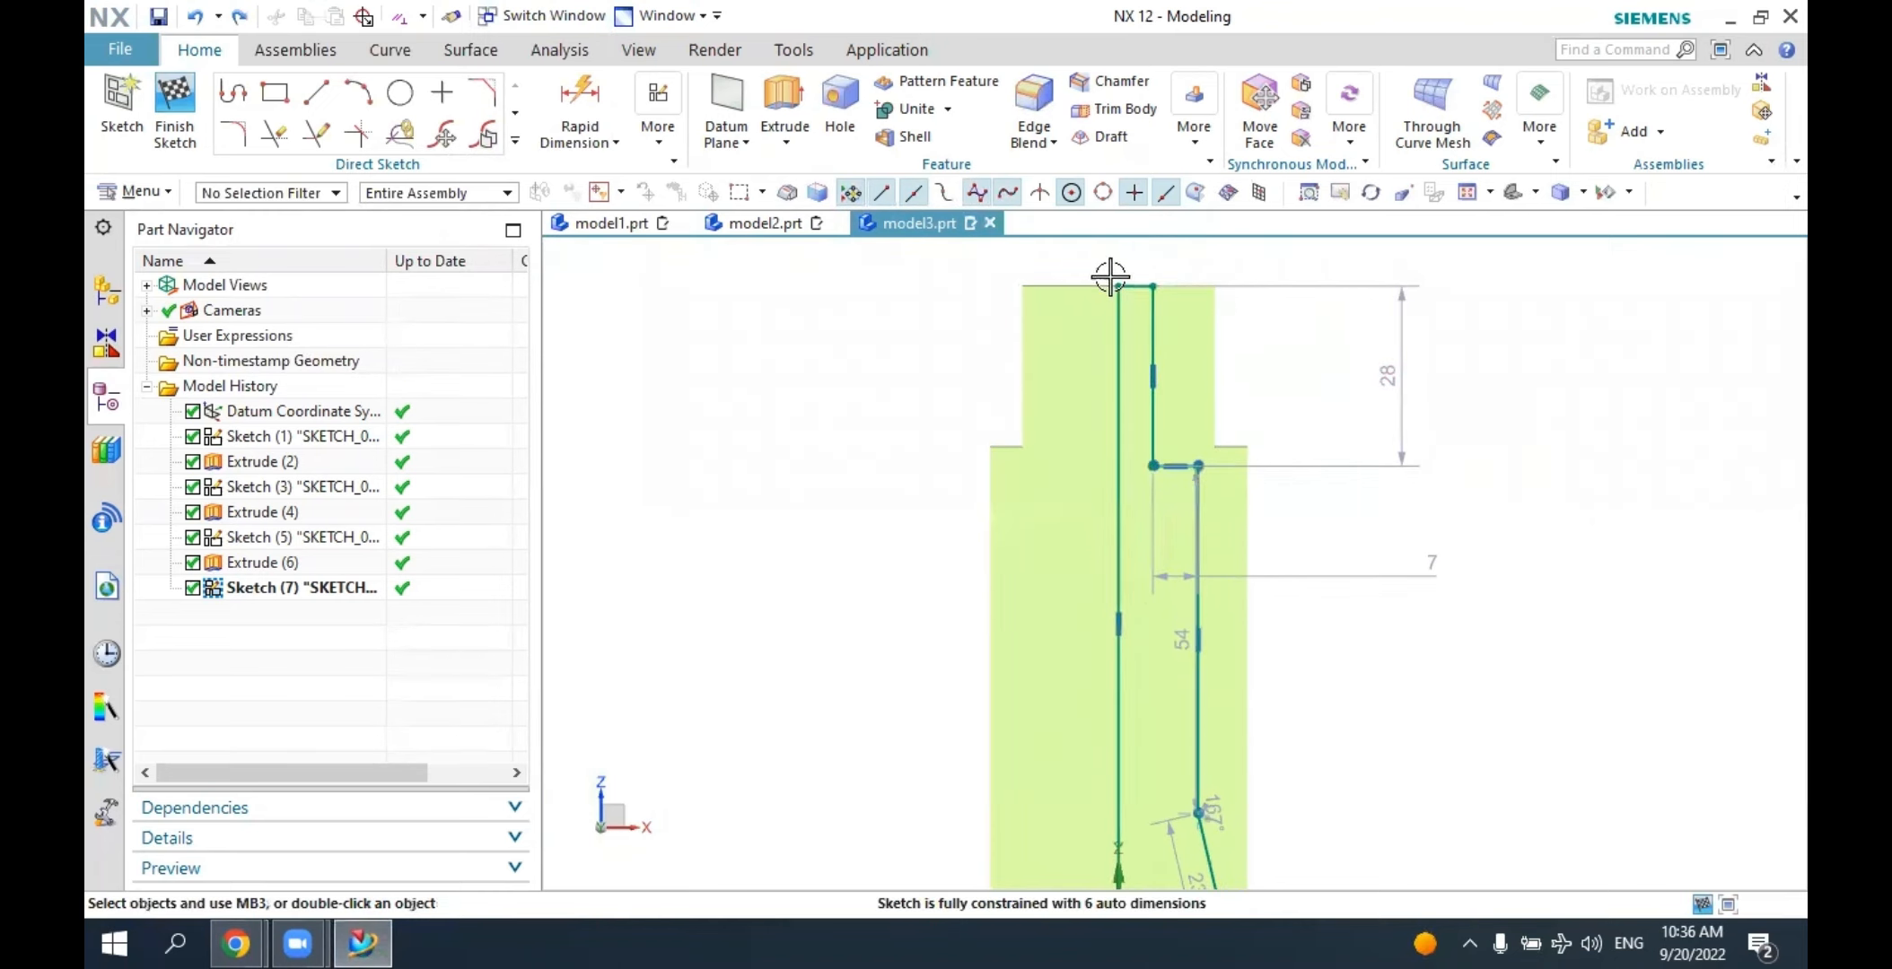
{"action": "scroll", "coordinate": [1113, 280], "scroll_direction": "down", "scroll_amount": 1}
{"action": "left_click_drag", "start_coordinate": [1365, 510], "coordinate": [1275, 592]}
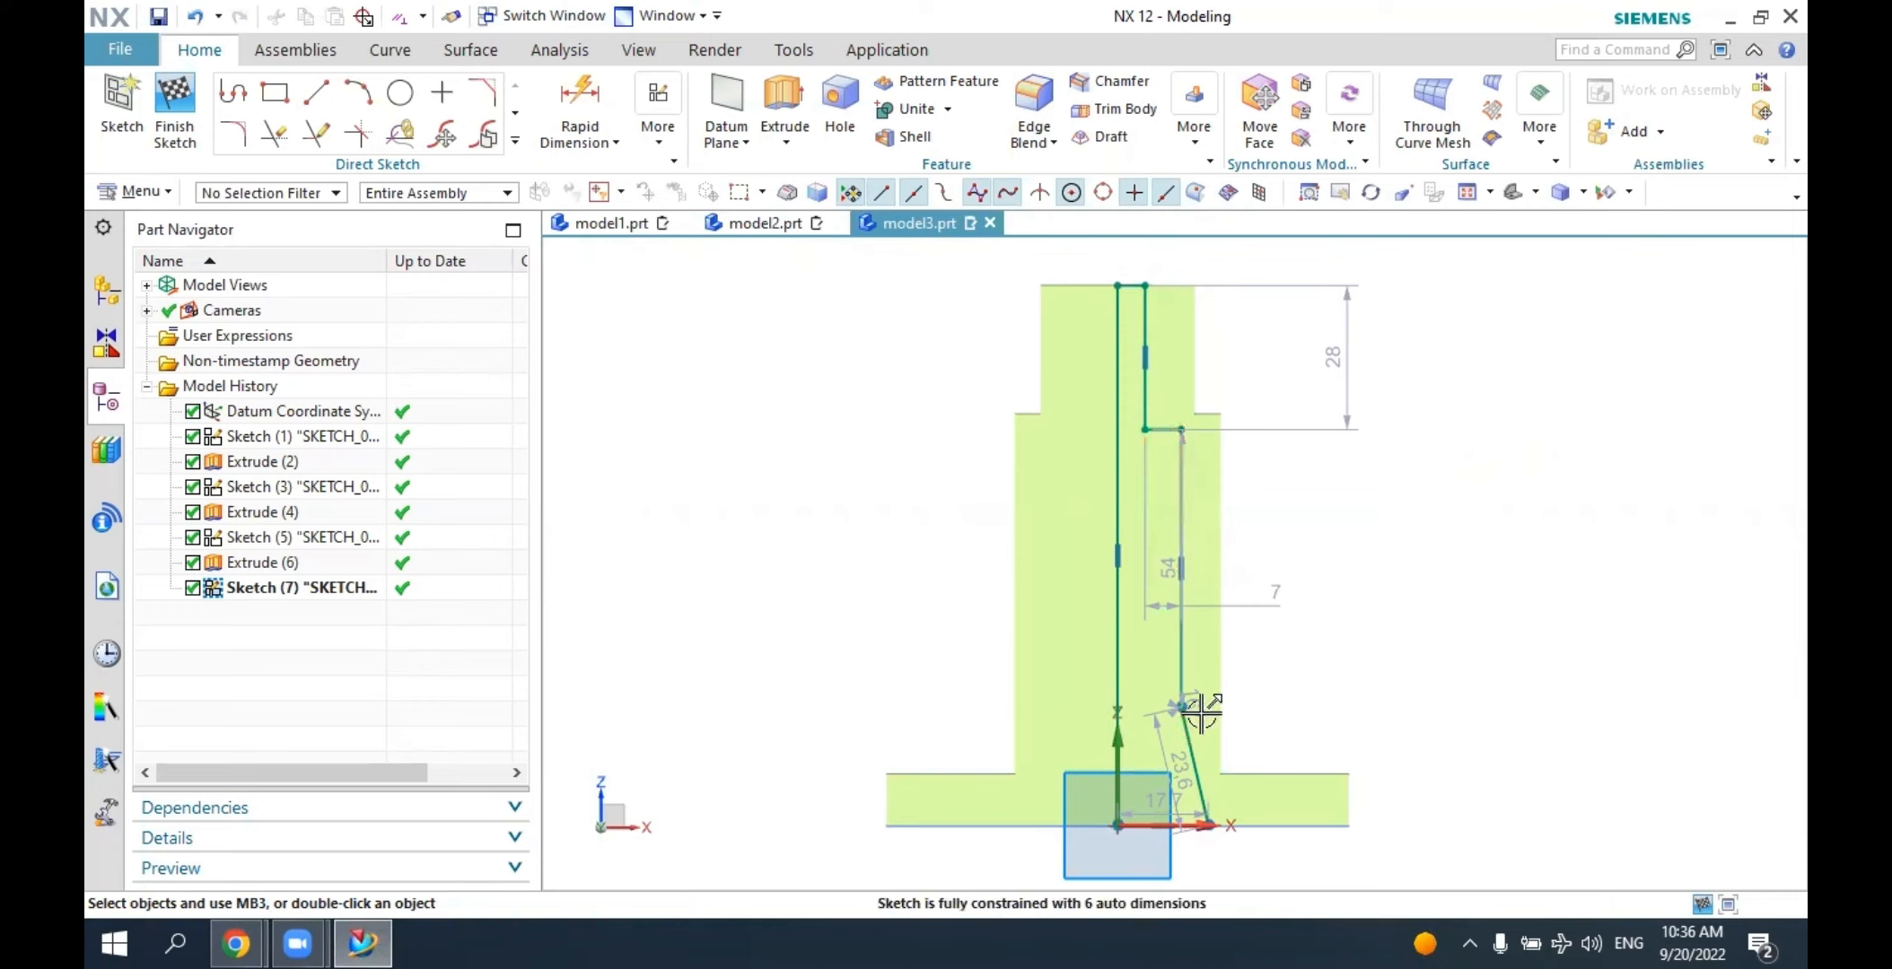
{"action": "left_click", "coordinate": [184, 115]}
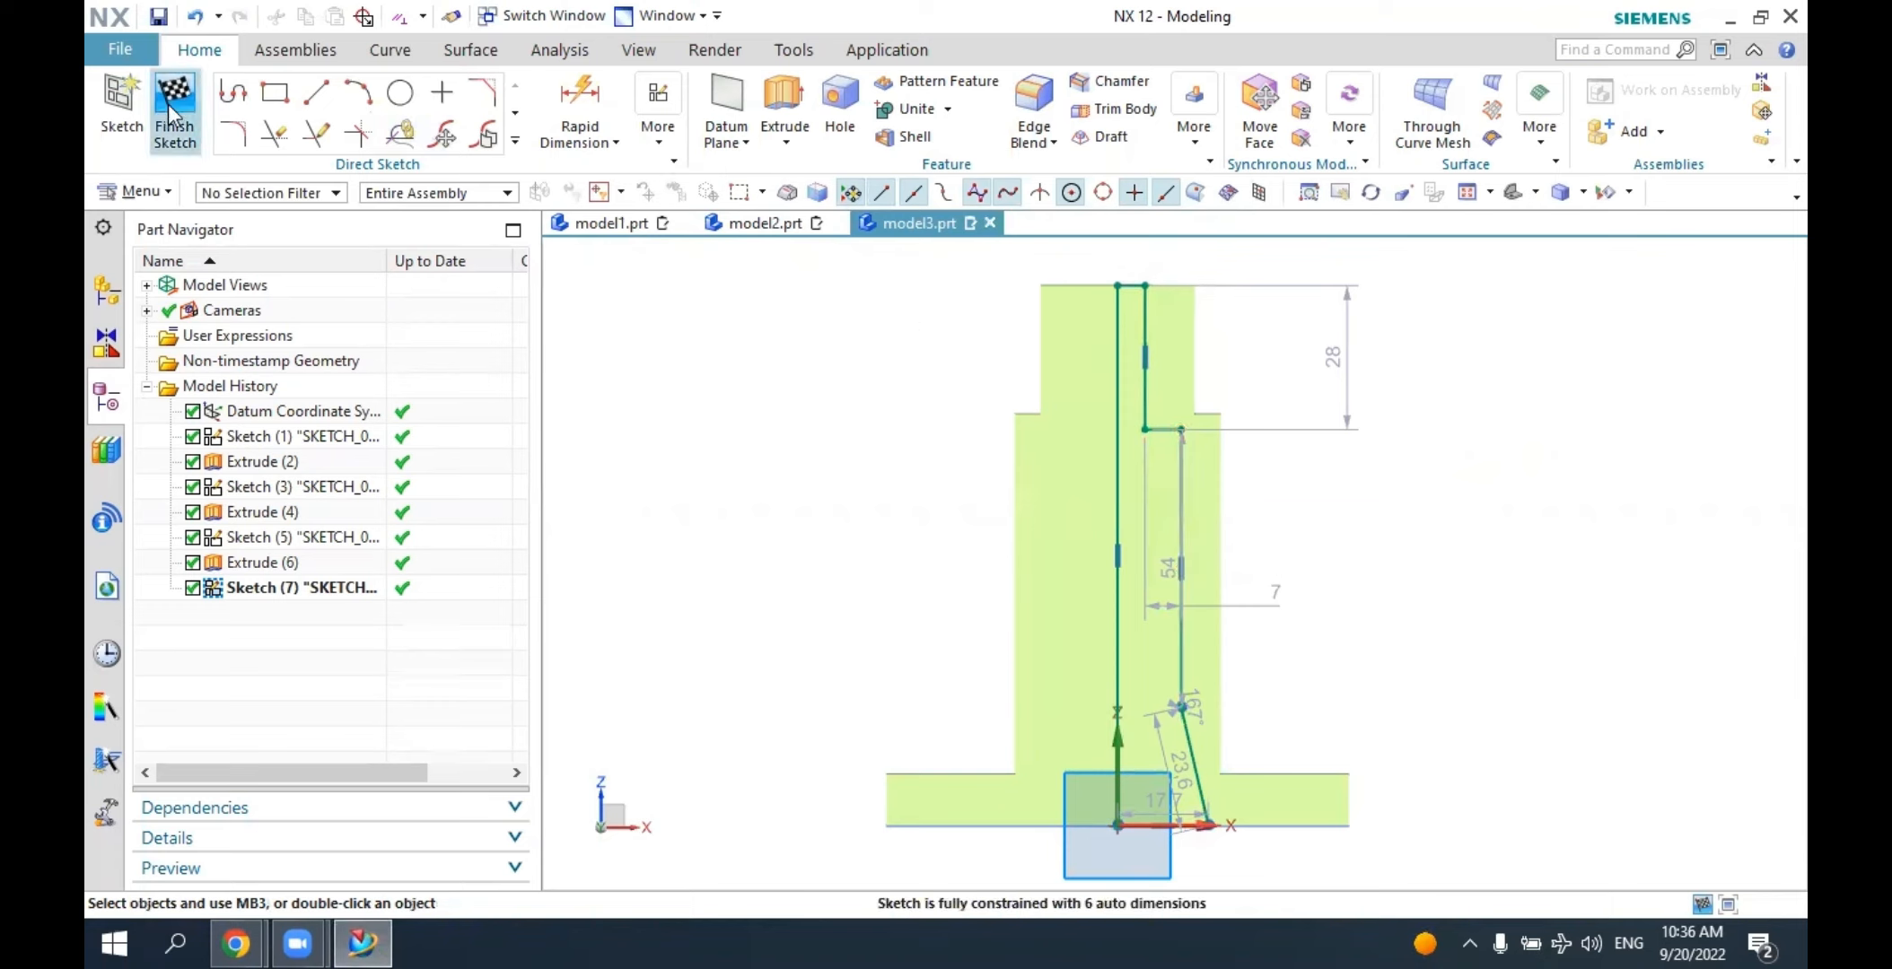
{"action": "mouse_move", "coordinate": [1258, 511]}
{"action": "middle_mouse_down"}
{"action": "mouse_move", "coordinate": [1347, 440]}
{"action": "mouse_move", "coordinate": [1372, 480]}
{"action": "mouse_move", "coordinate": [1355, 473]}
{"action": "middle_mouse_up"}
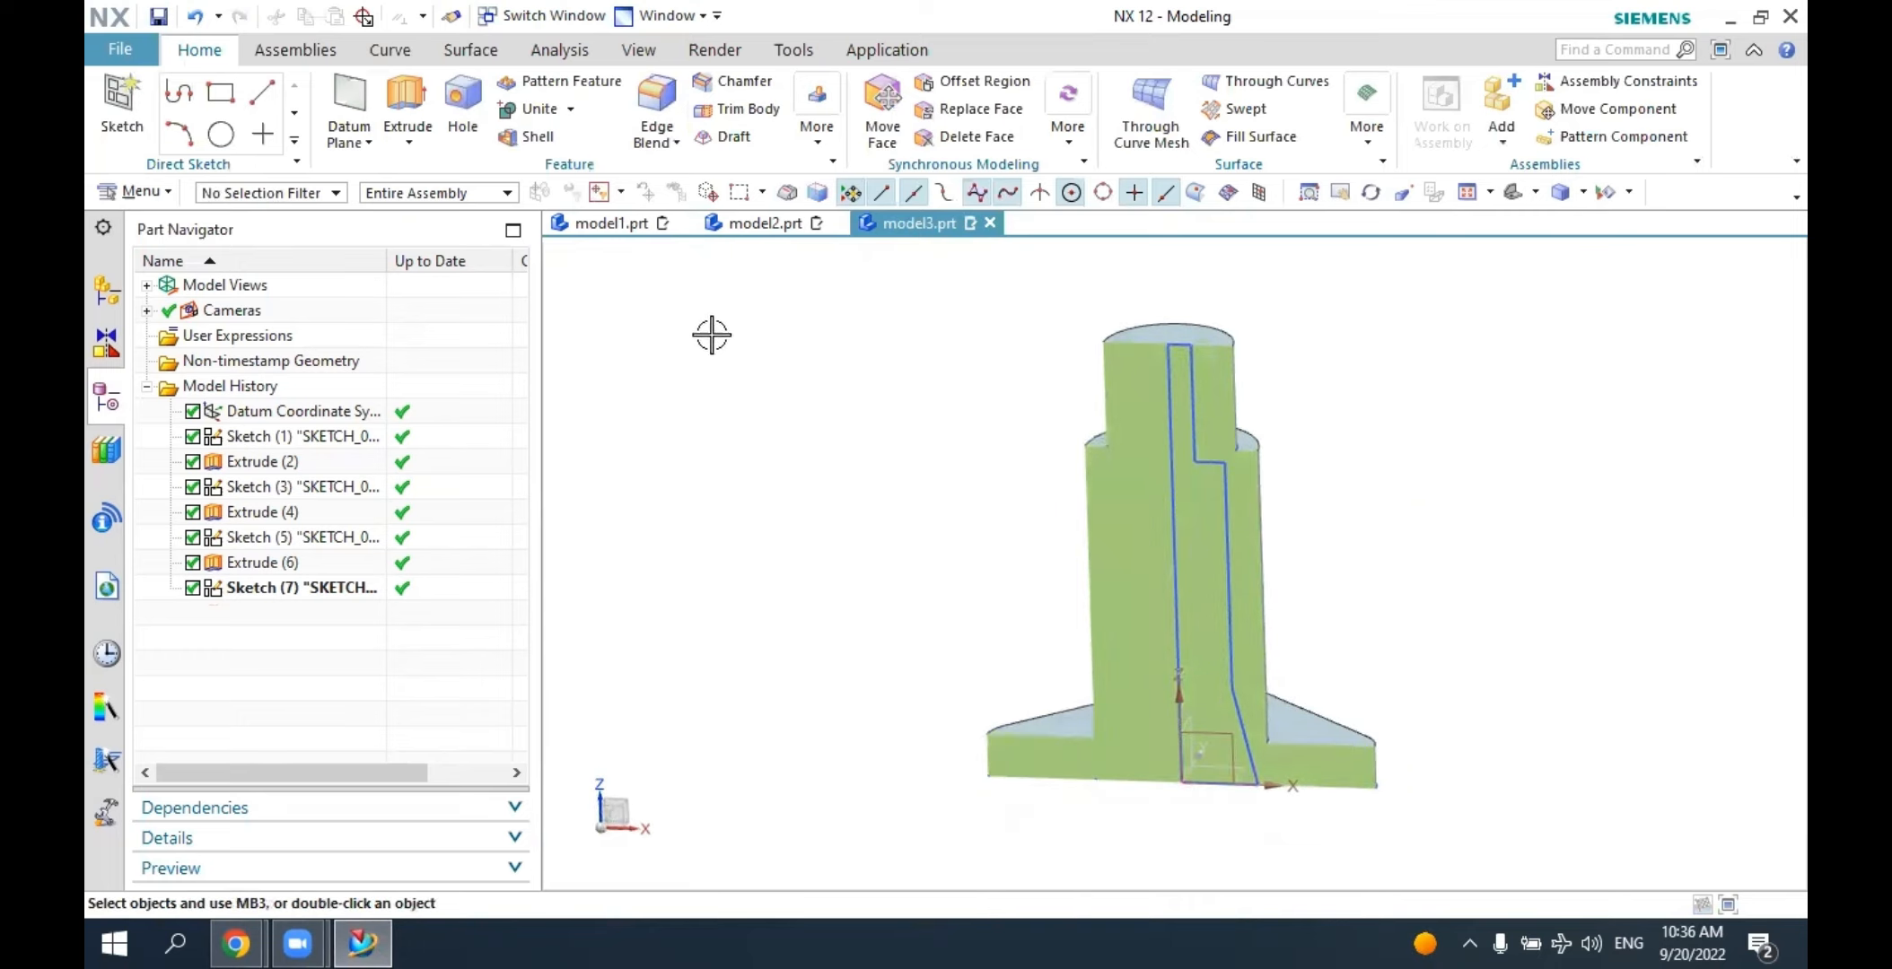
Set up a Revolve of the closed inner profile about its vertical centre line, with the axis point at the origin (0, 0, 0).
{"action": "left_click", "coordinate": [425, 148]}
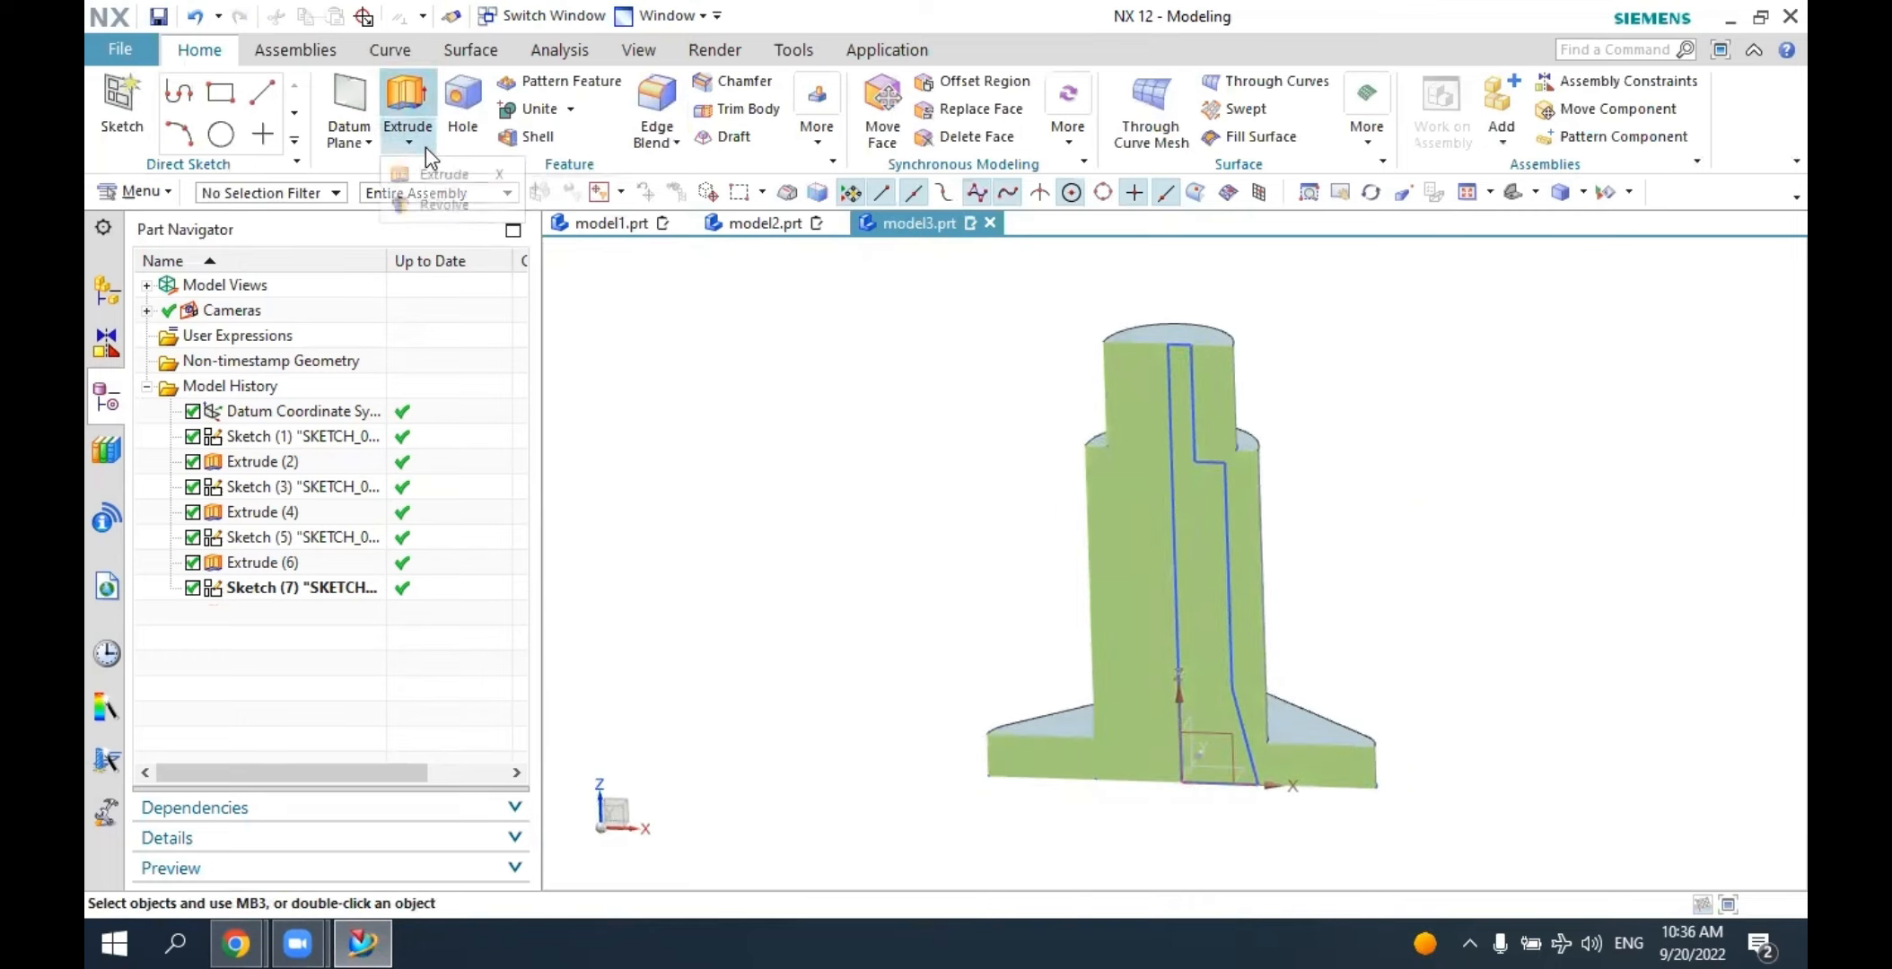
{"action": "left_click", "coordinate": [445, 198]}
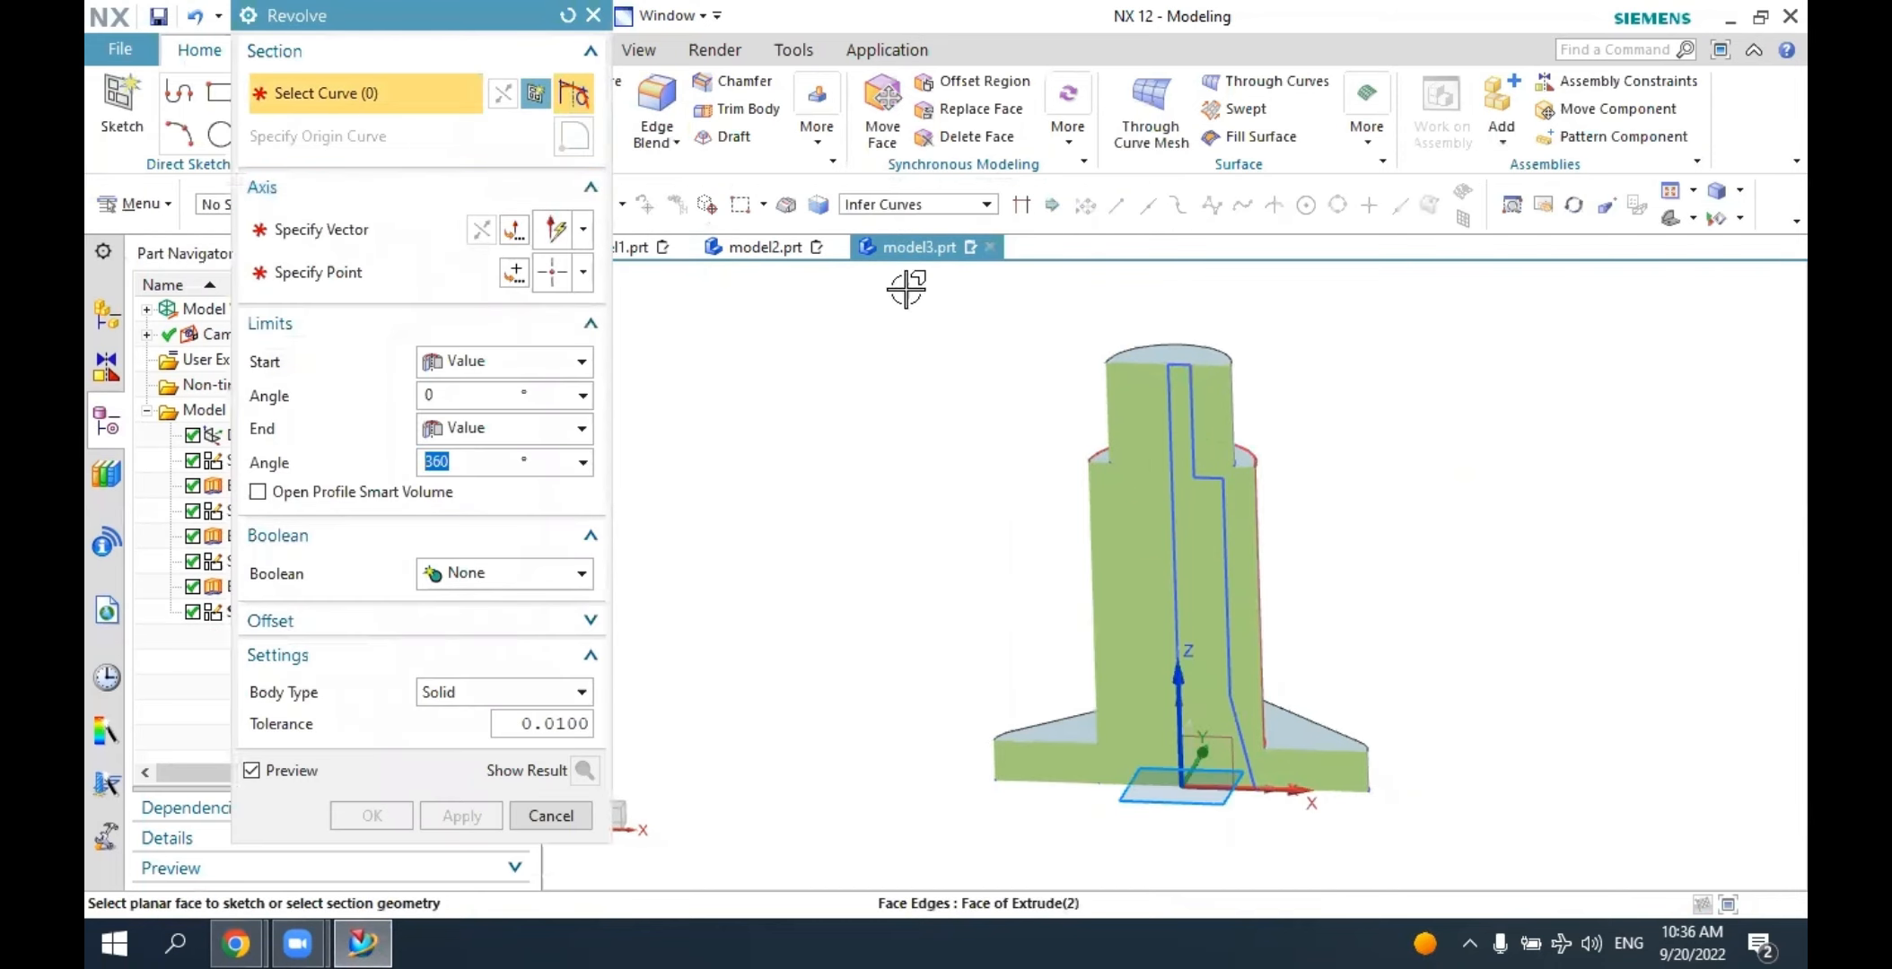
{"action": "left_click", "coordinate": [875, 205]}
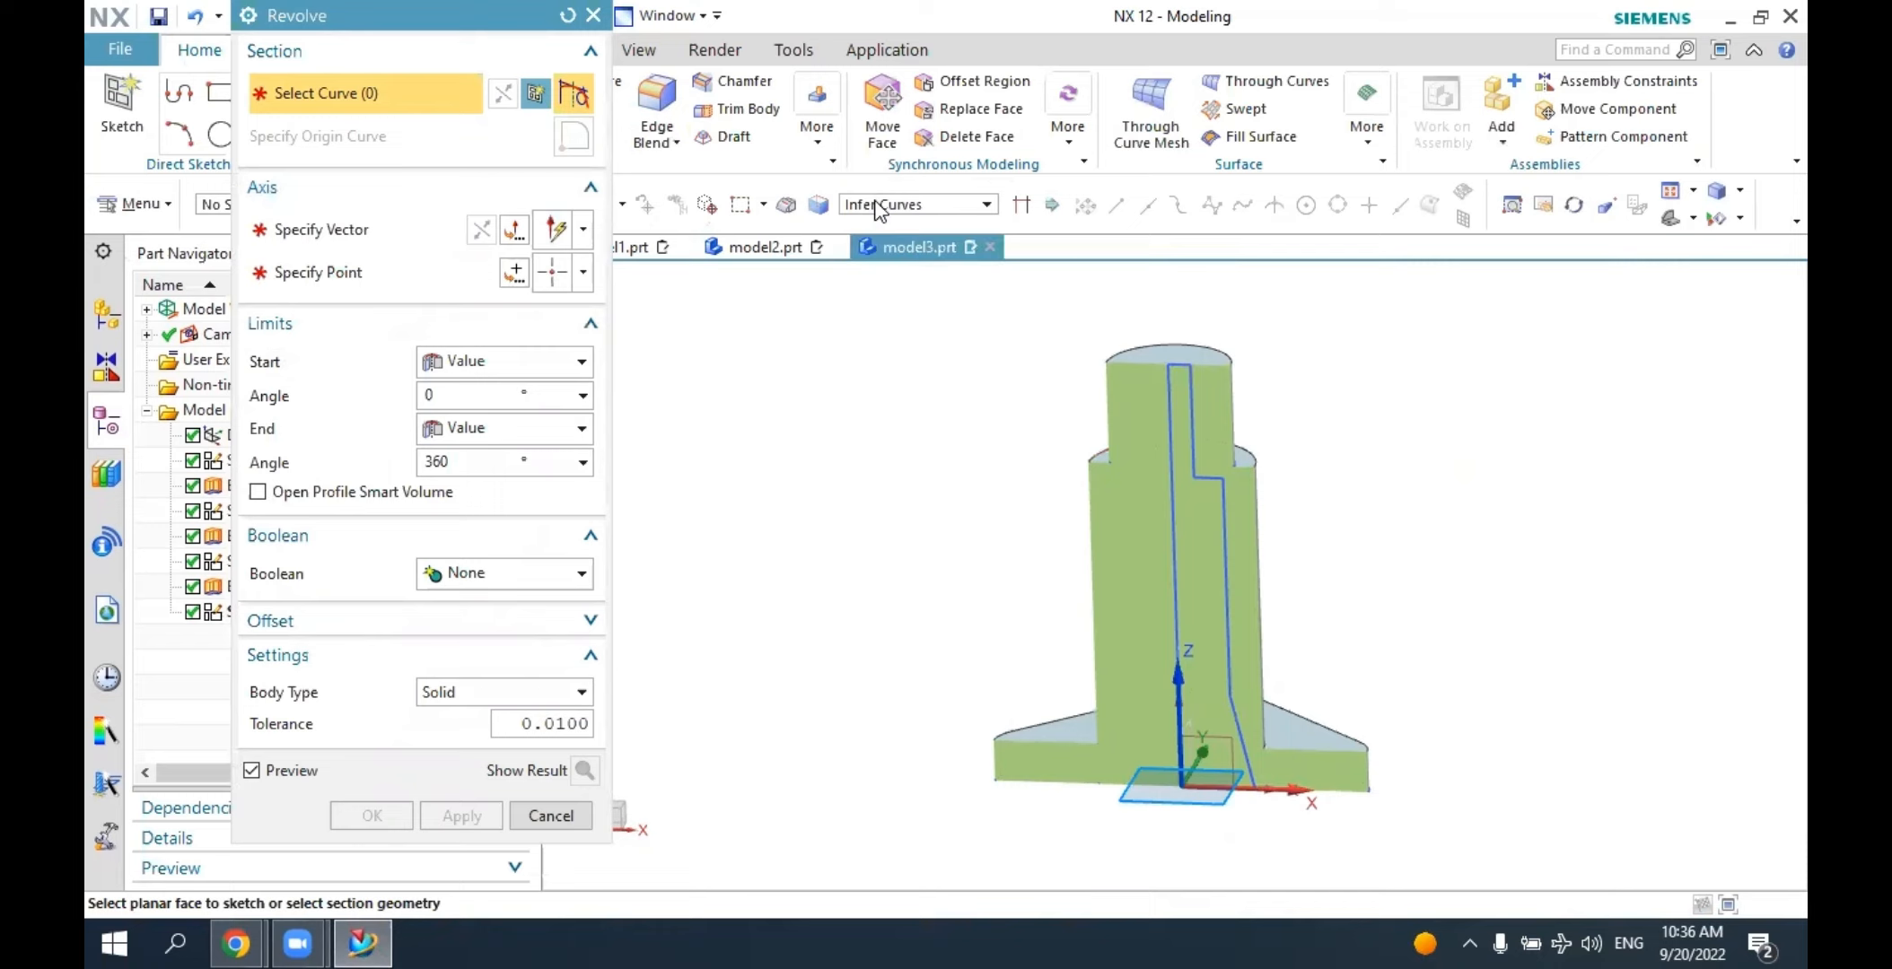
{"action": "left_click", "coordinate": [1172, 432]}
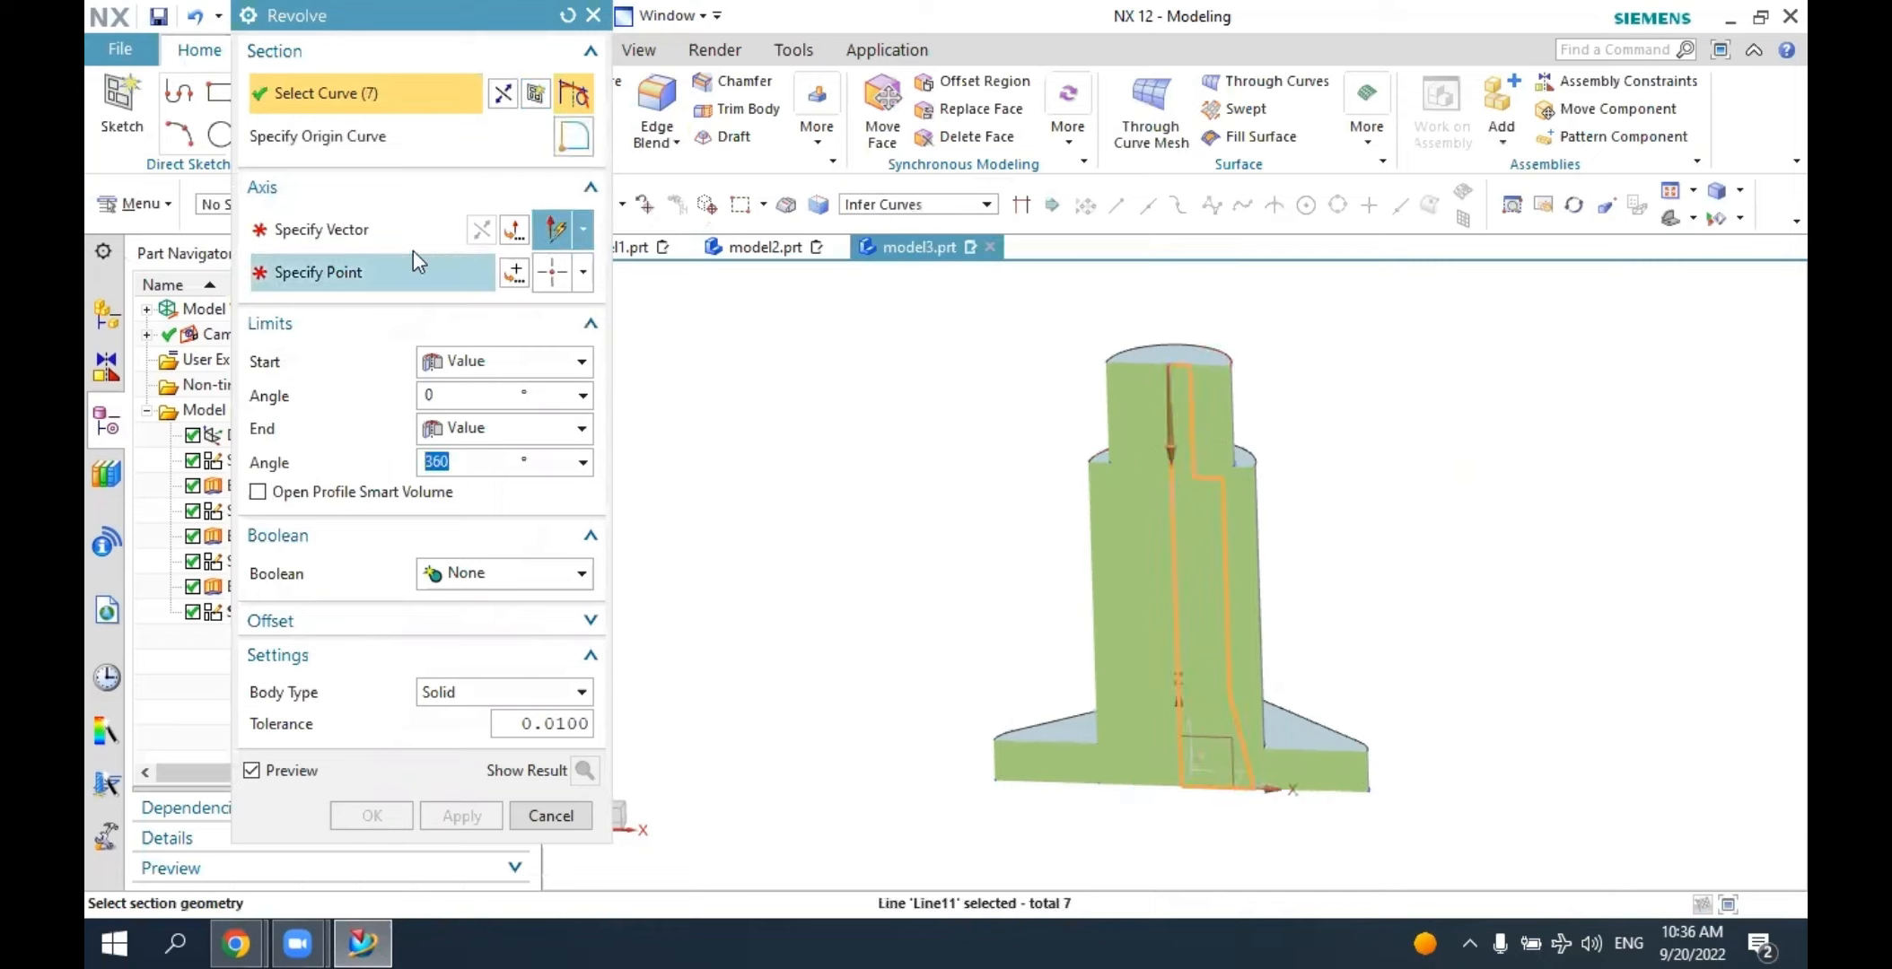
{"action": "left_click", "coordinate": [369, 241]}
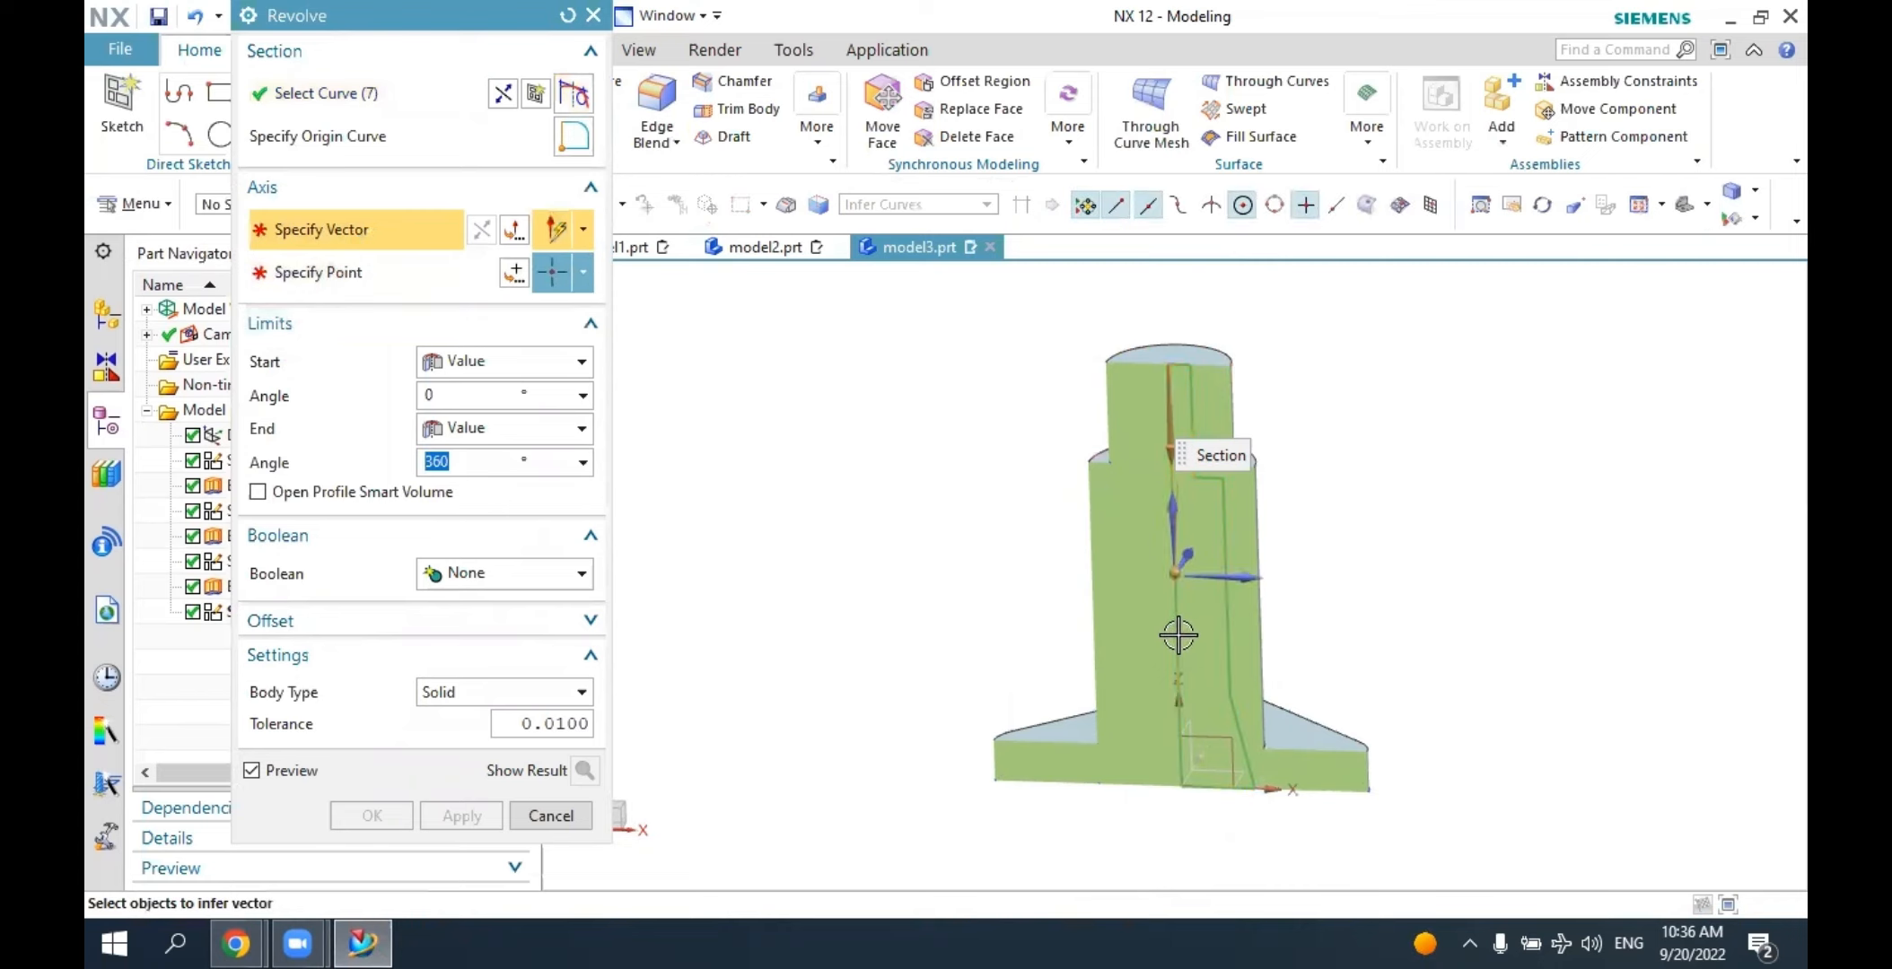
{"action": "left_click", "coordinate": [1172, 517]}
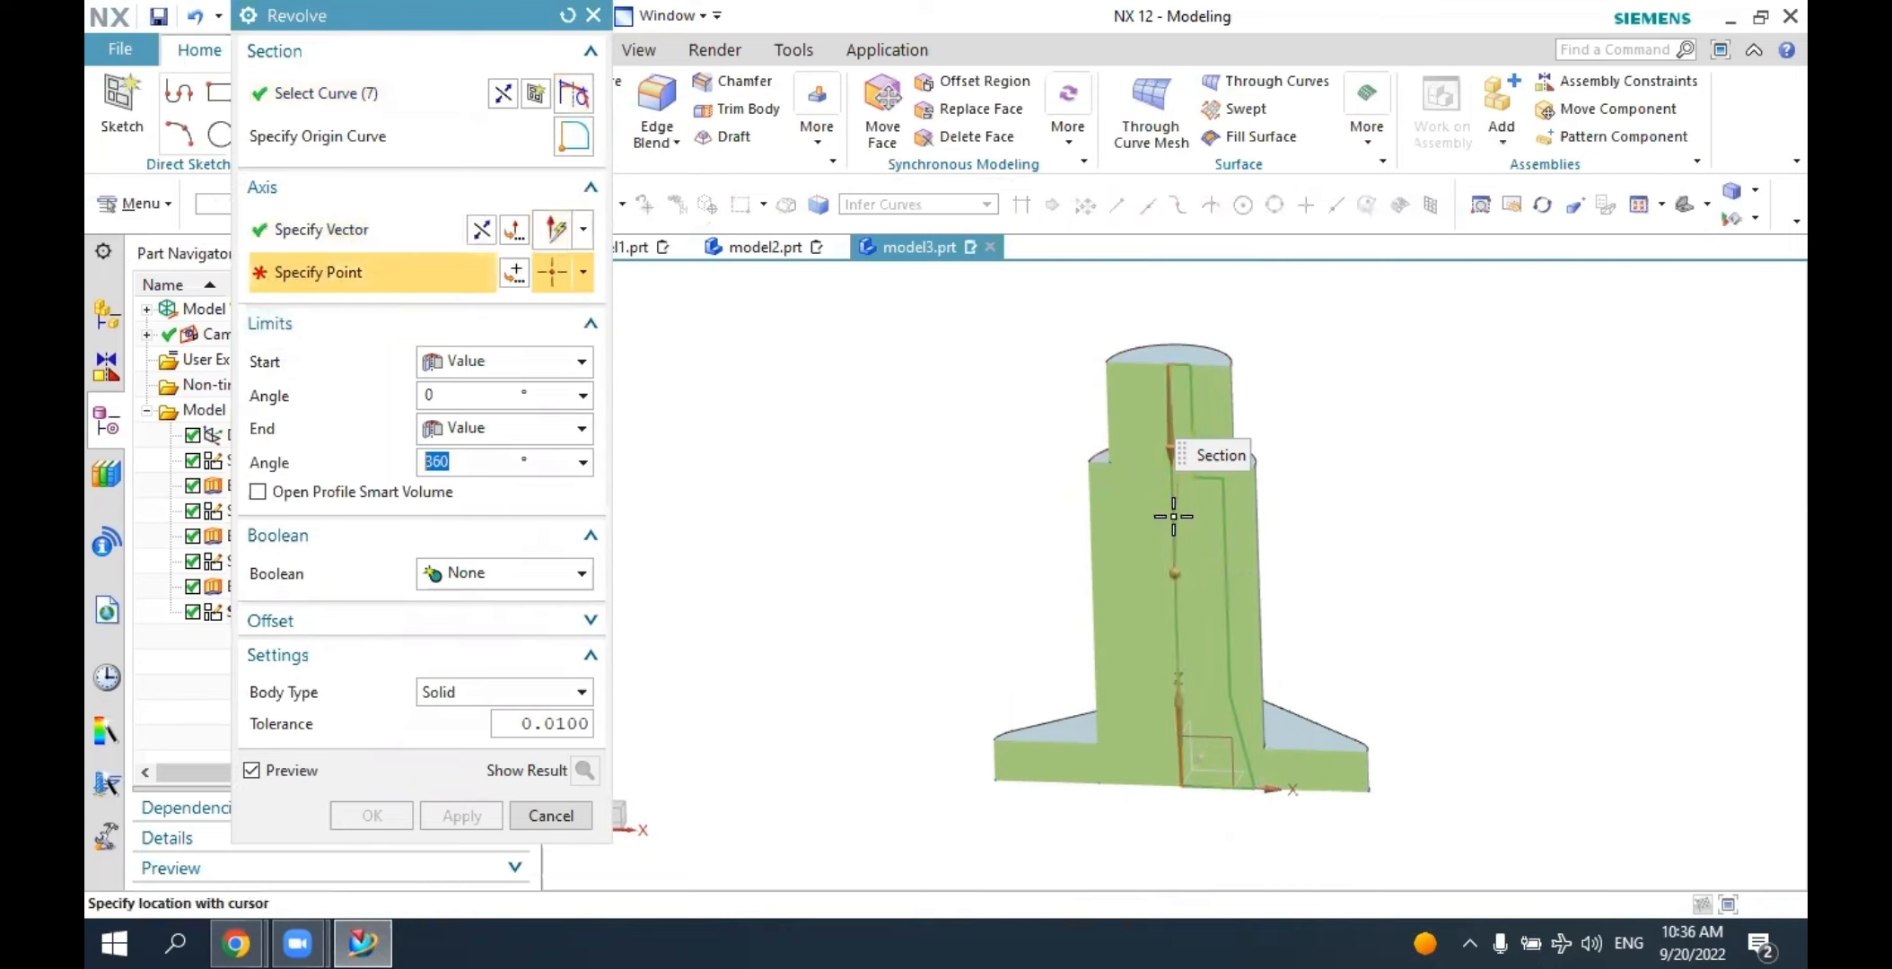
{"action": "left_click", "coordinate": [514, 272]}
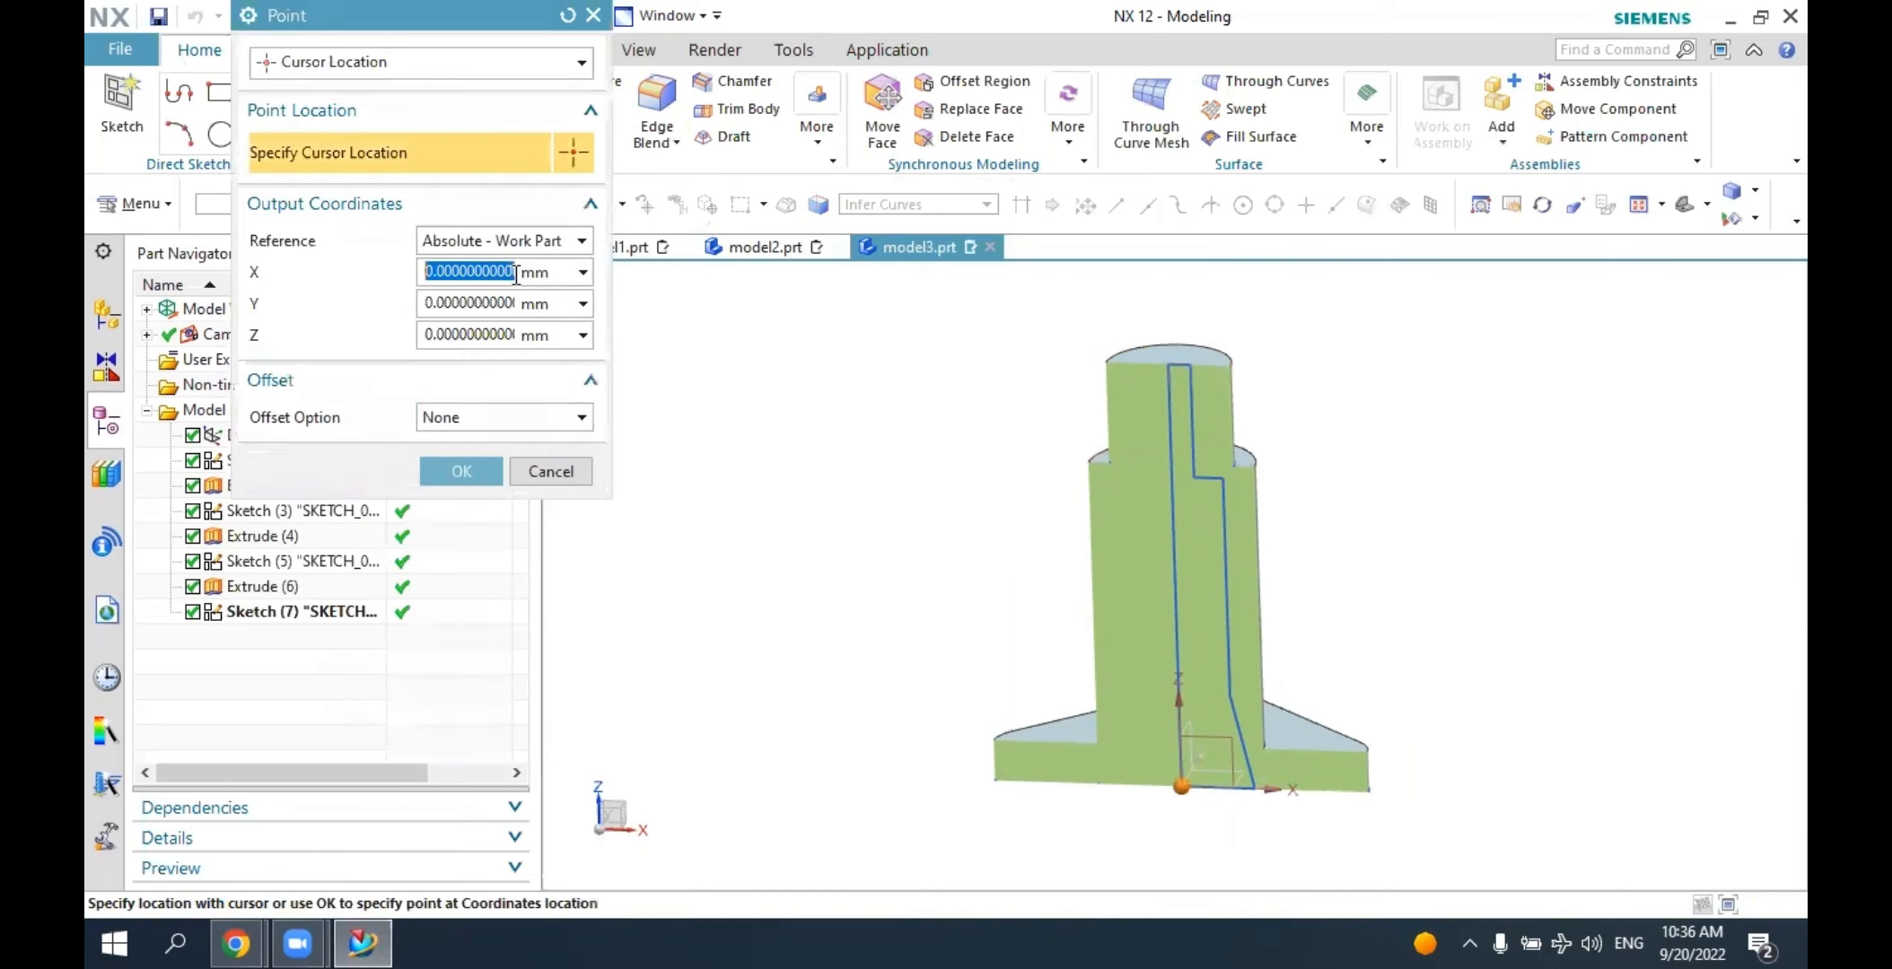
{"action": "left_click", "coordinate": [491, 475]}
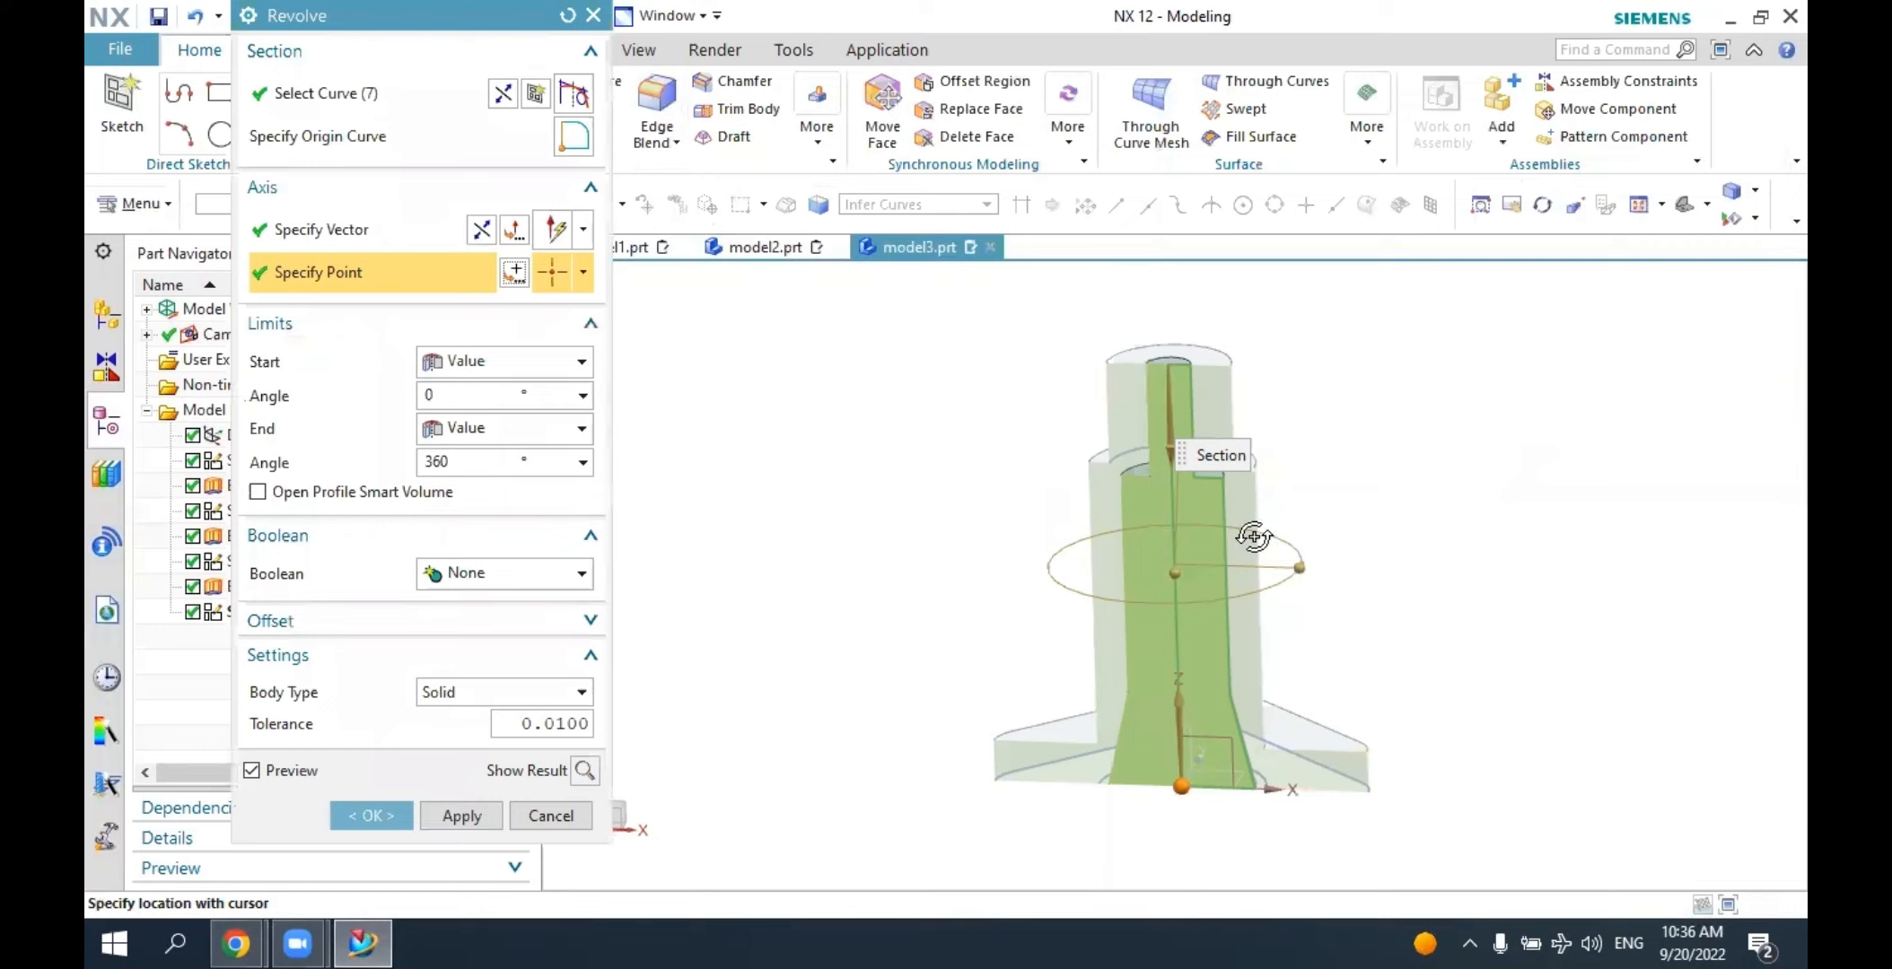
Subtract the full 360° revolve from the shaft body to cut the stepped inner bore.
{"action": "middle_click_drag", "start_coordinate": [1253, 537], "coordinate": [1144, 594]}
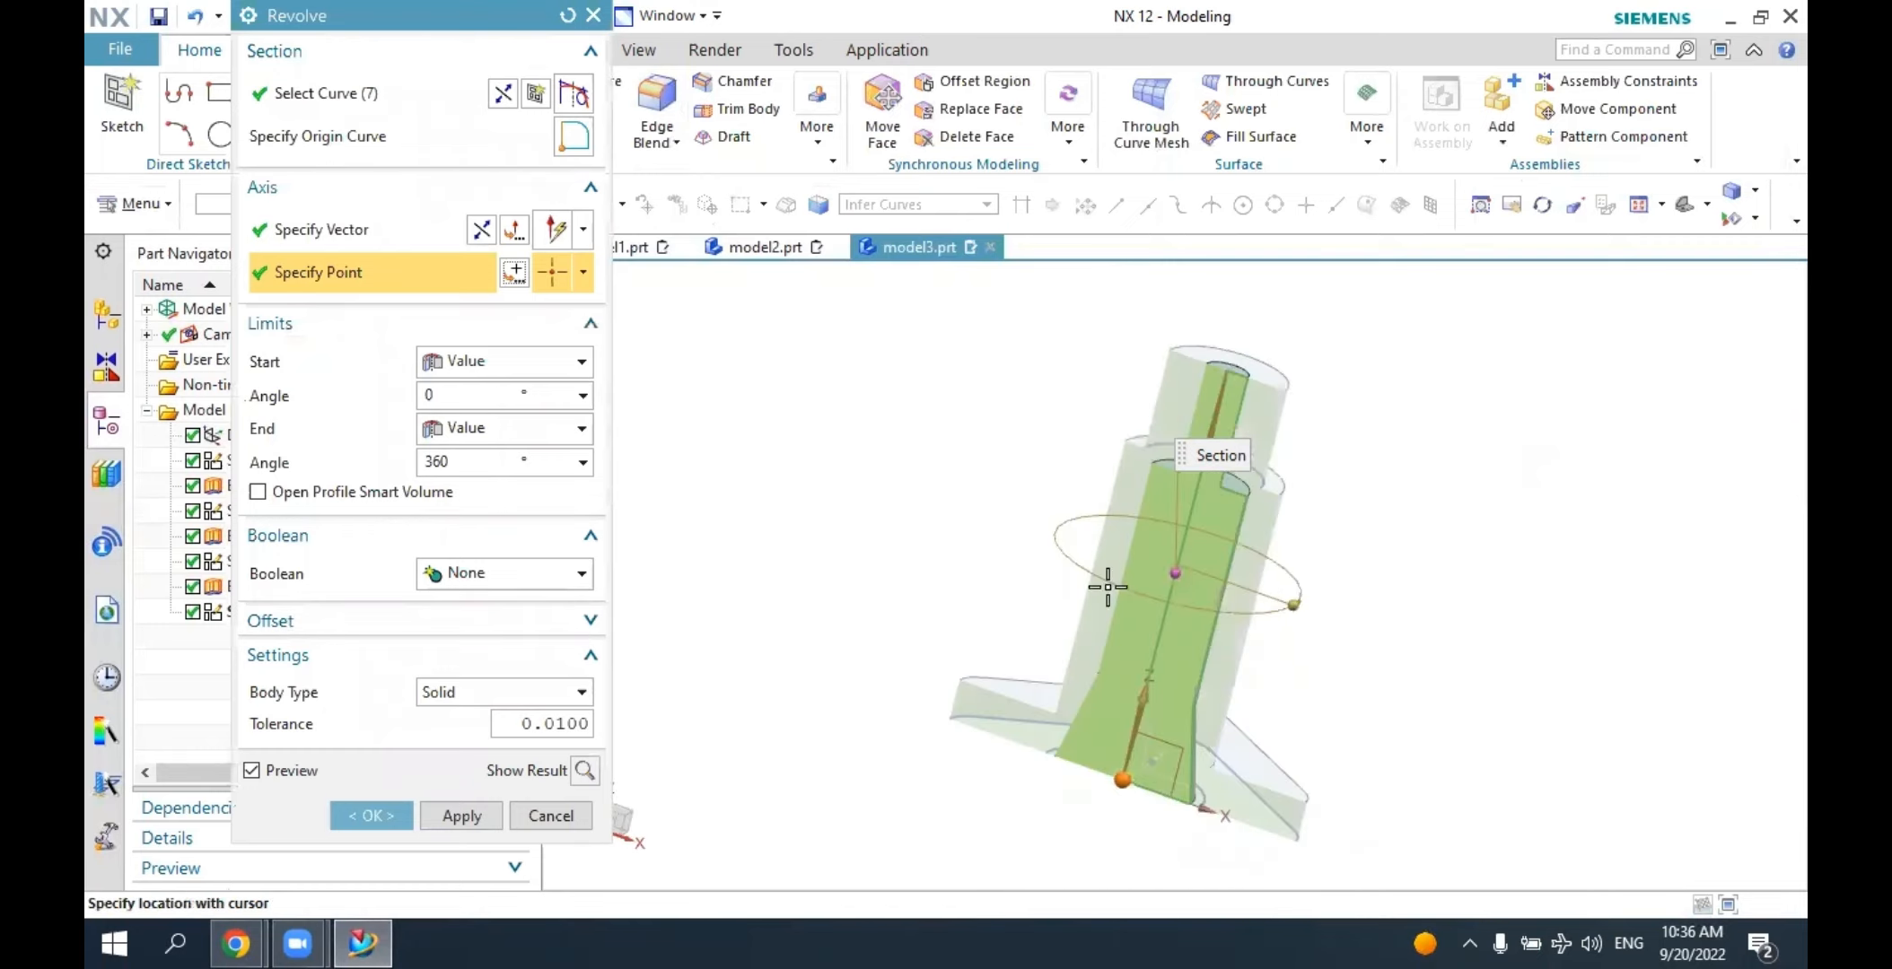
{"action": "left_click", "coordinate": [490, 569]}
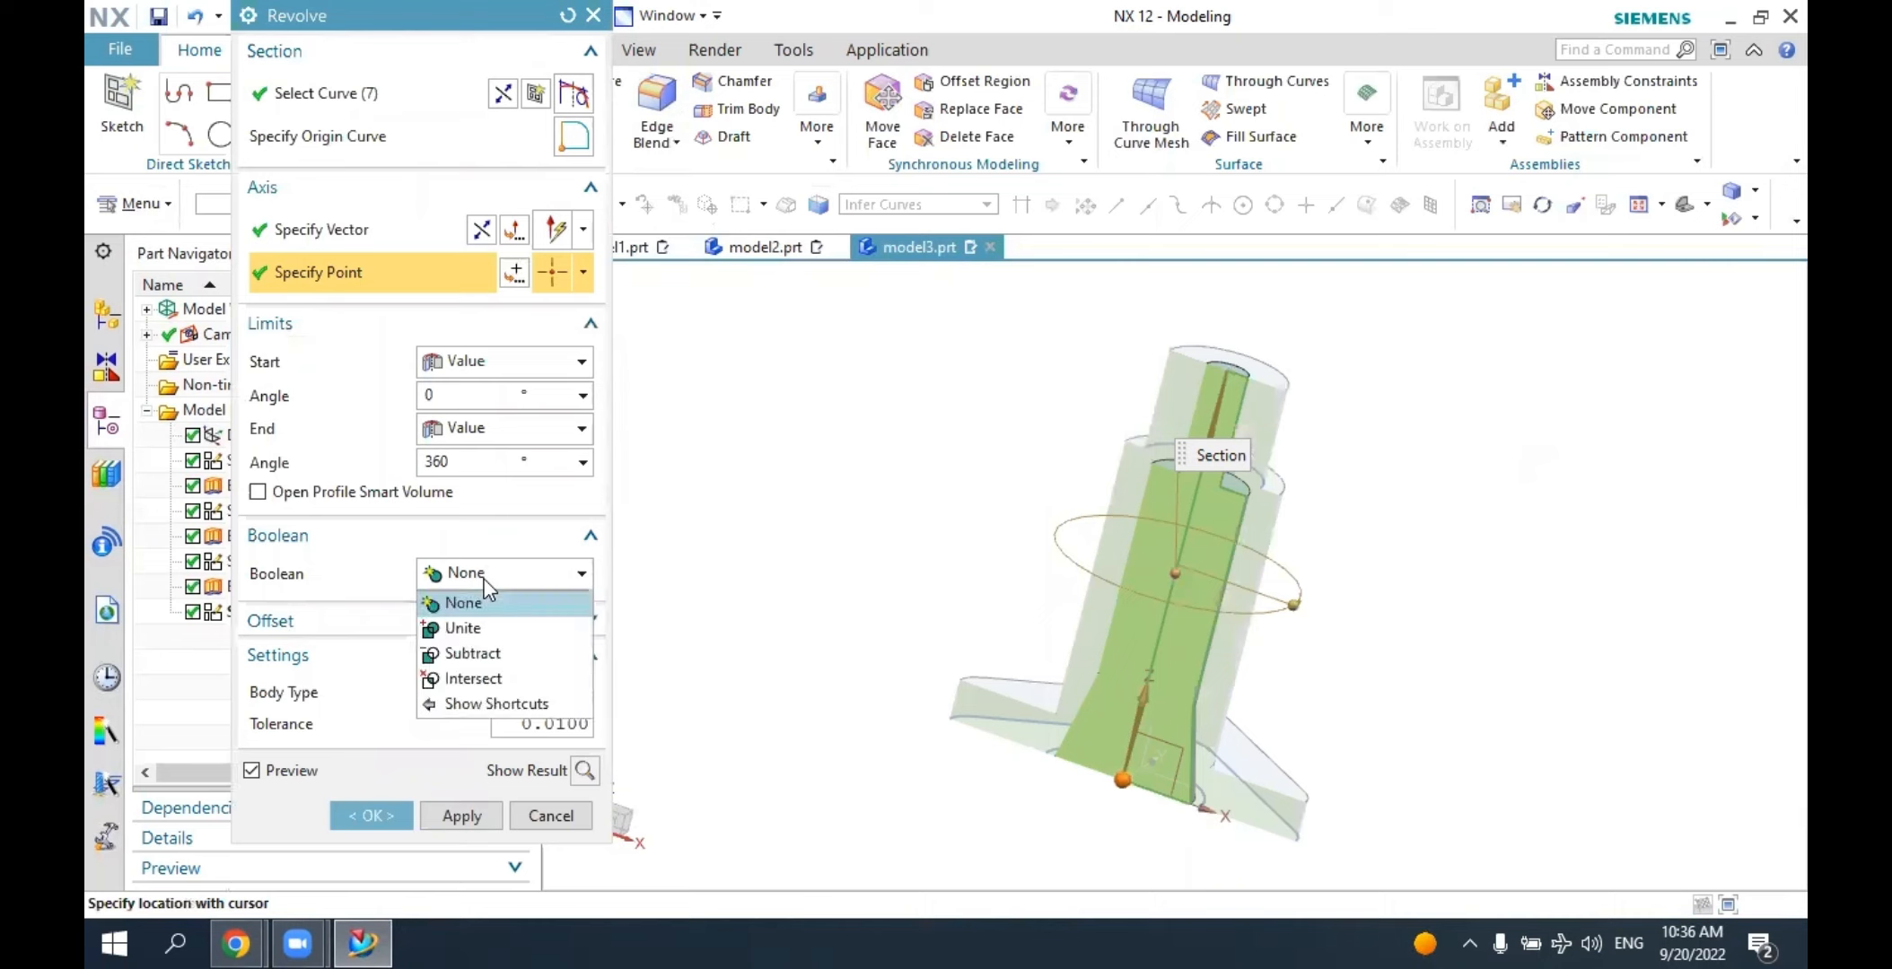
{"action": "left_click", "coordinate": [494, 647]}
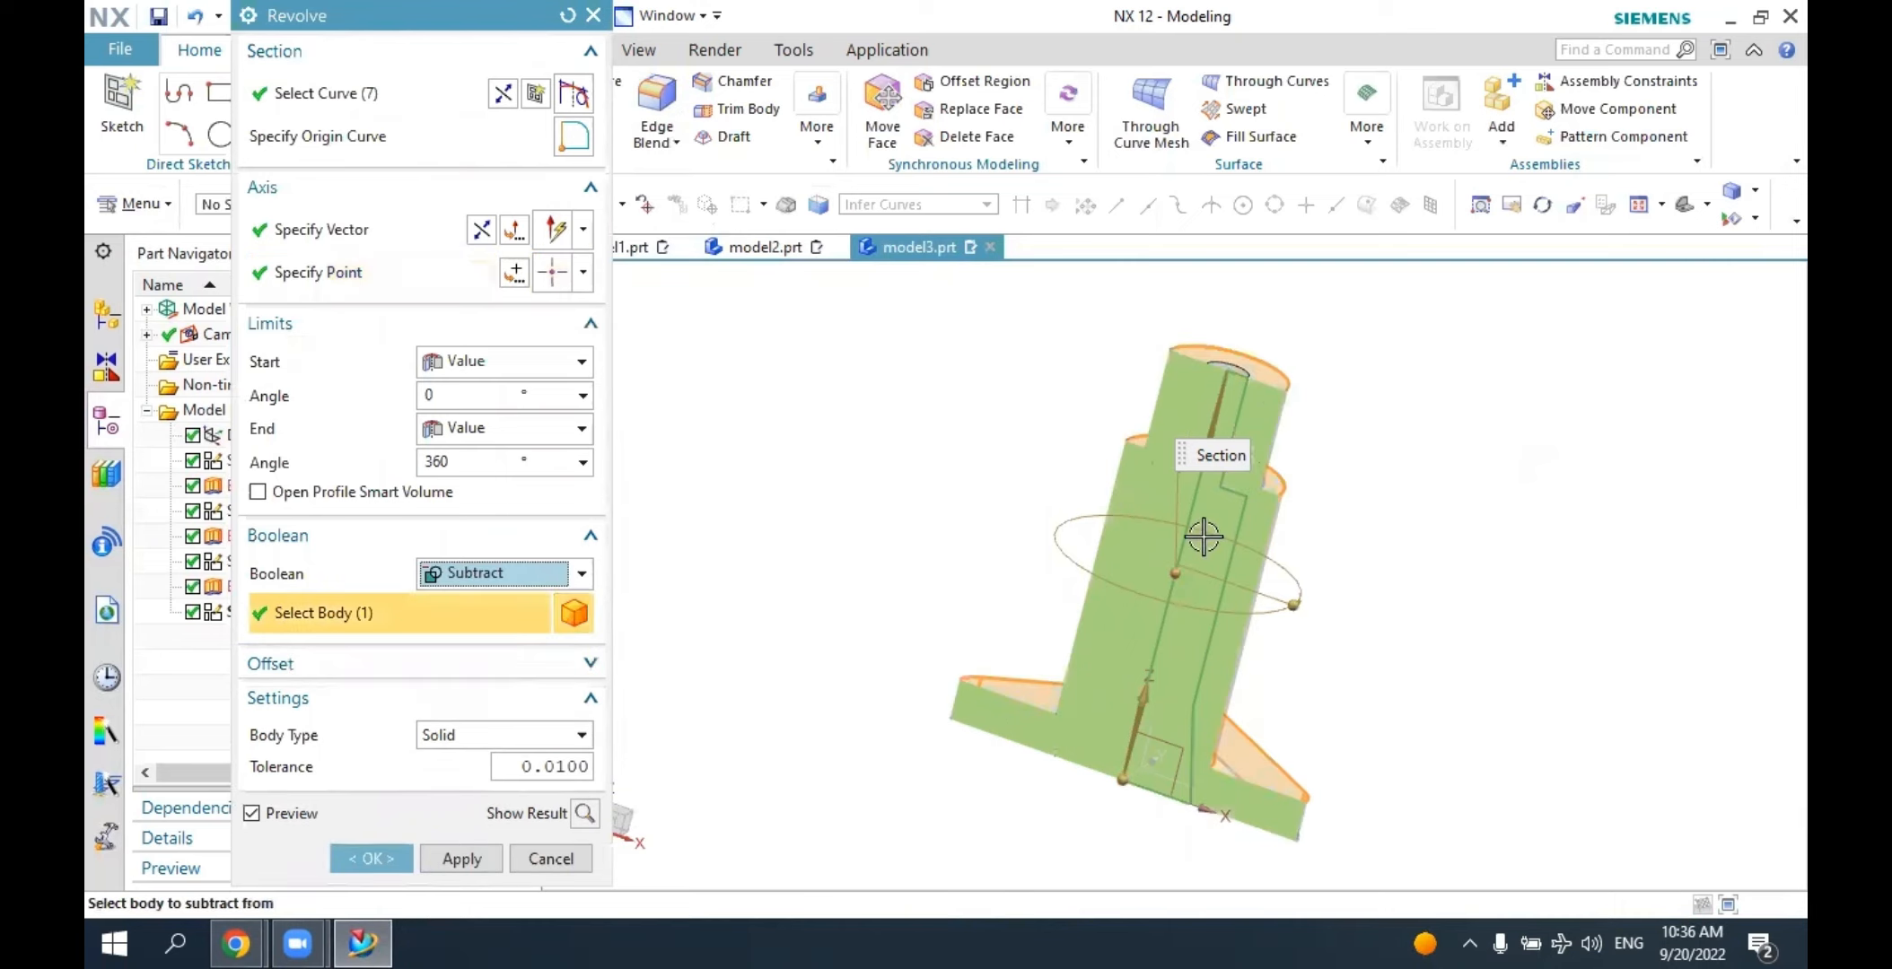
{"action": "left_click", "coordinate": [395, 854]}
{"action": "middle_click_drag", "start_coordinate": [1198, 676], "coordinate": [1254, 655]}
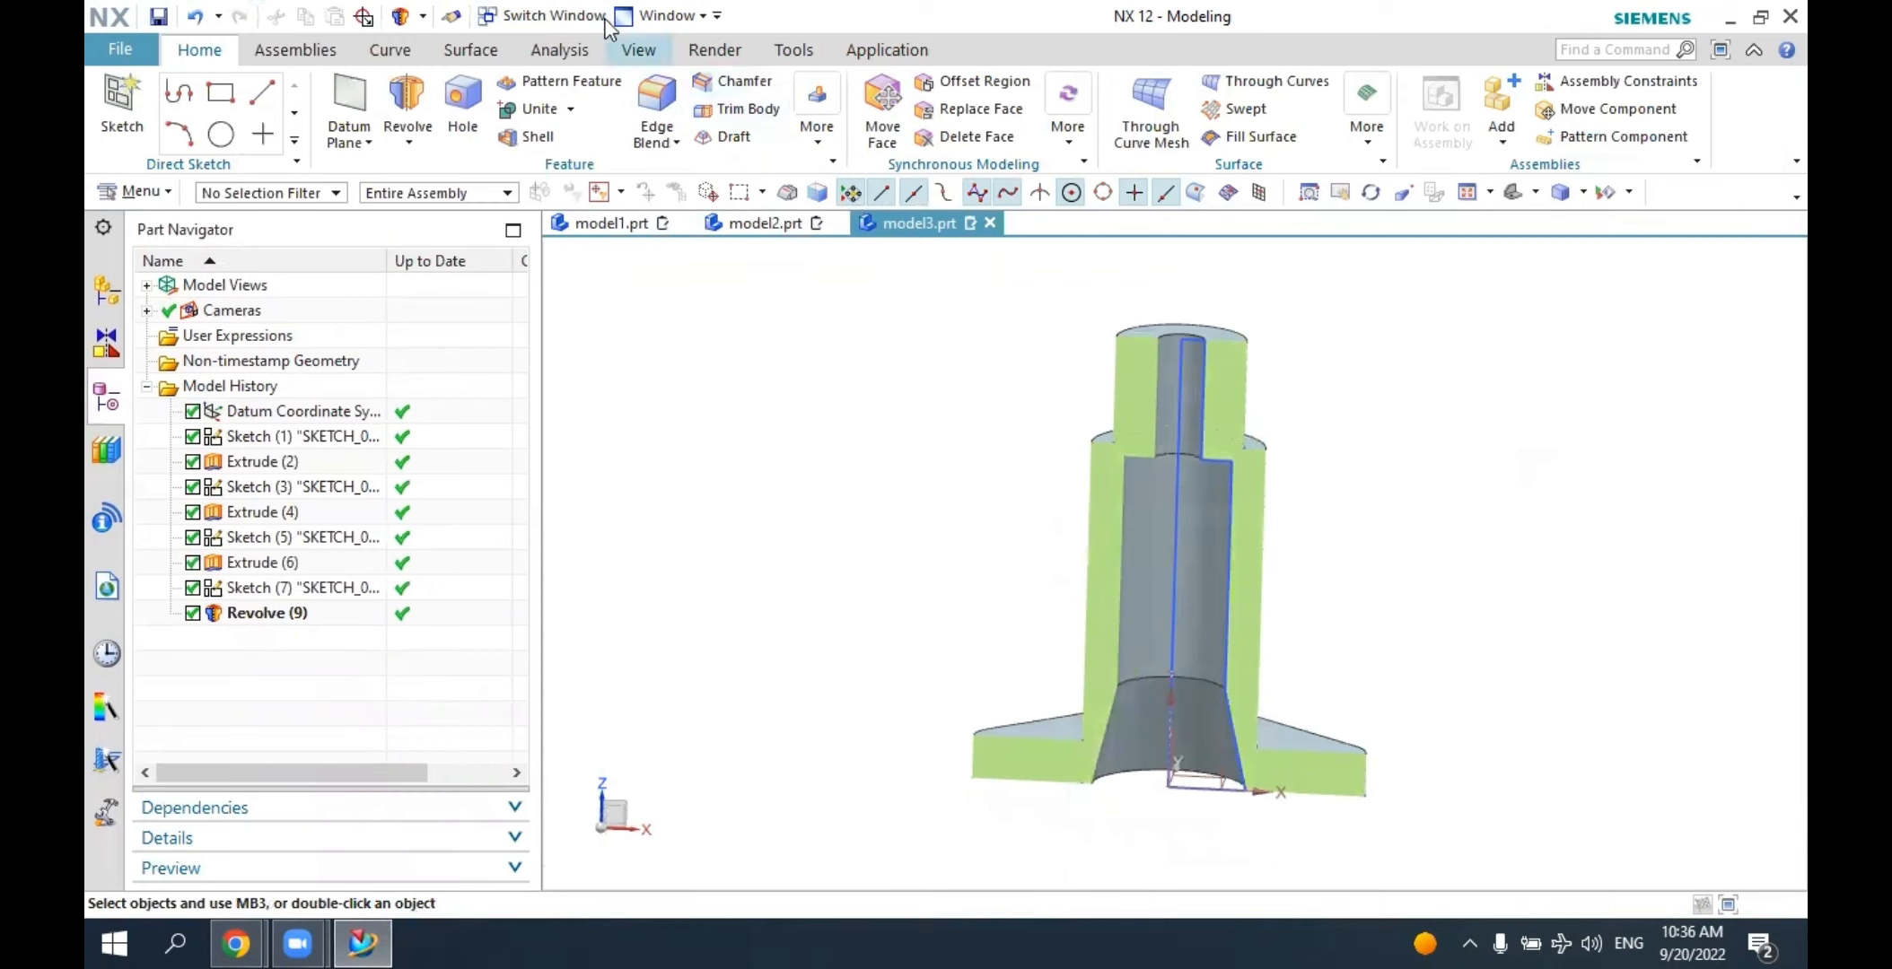
Turn off the section clipping so the whole shaft is displayed, leaving the section plane settings unchanged.
{"action": "left_click", "coordinate": [636, 50]}
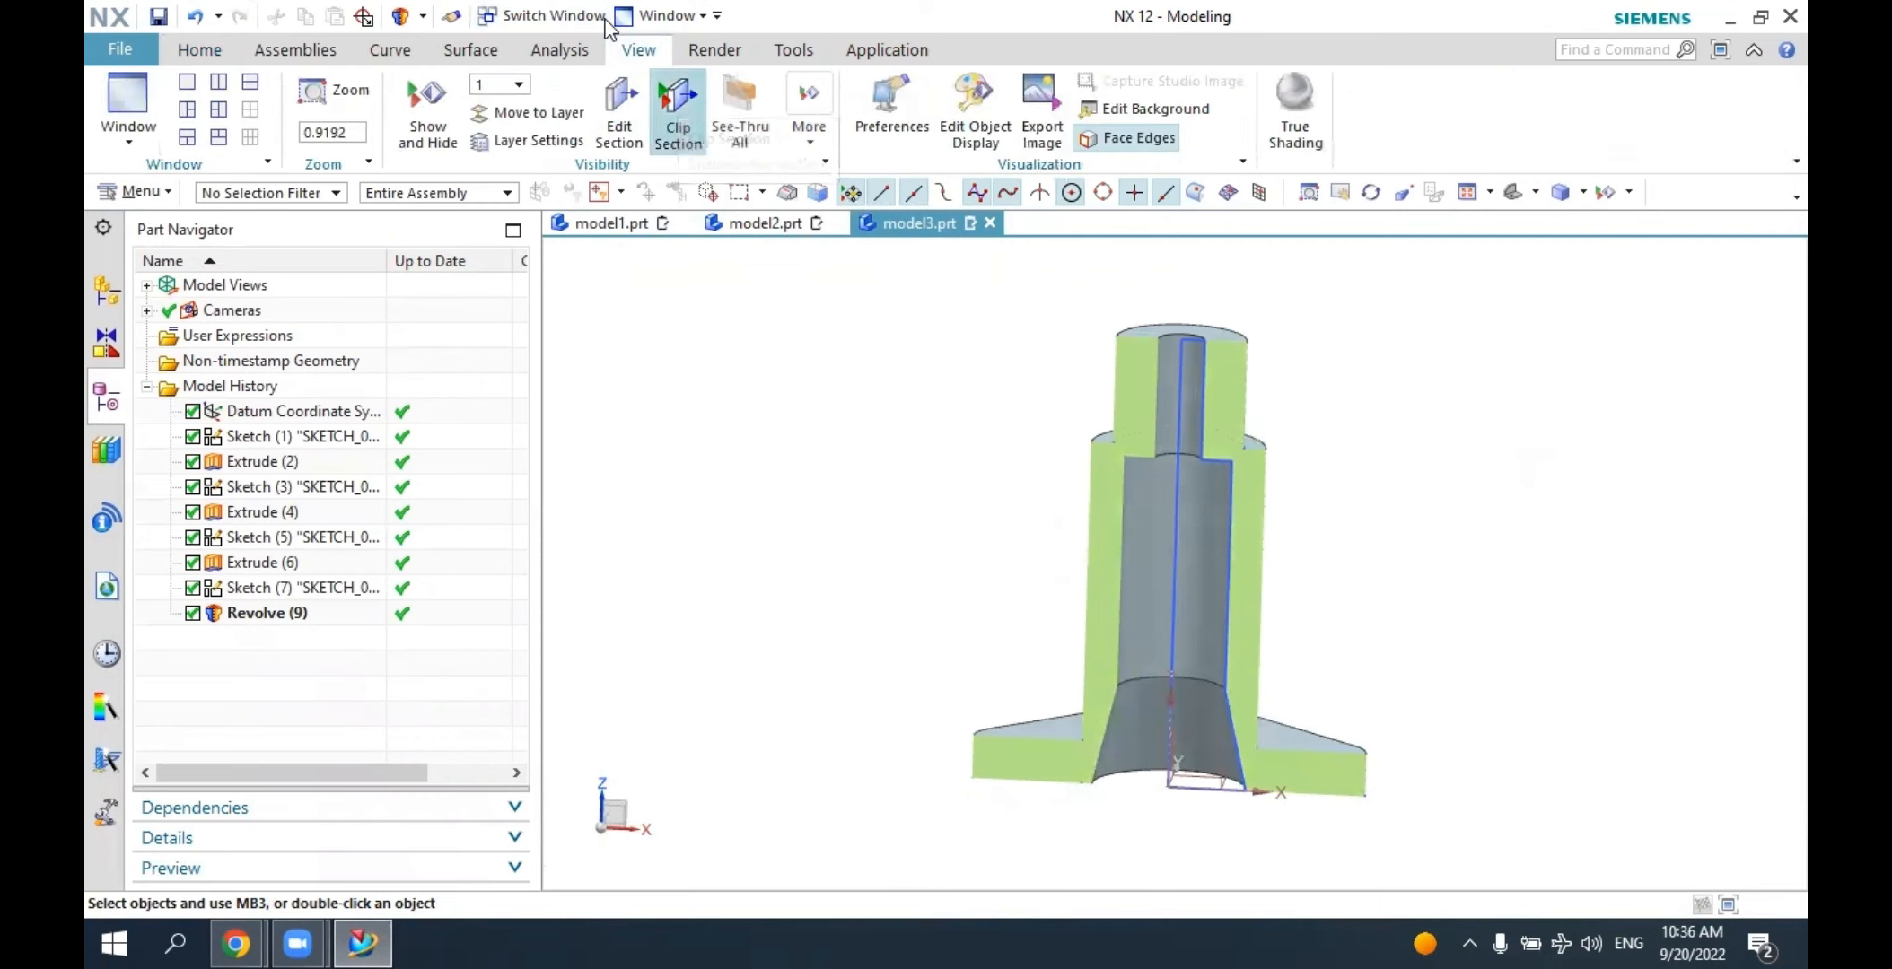
{"action": "left_click", "coordinate": [678, 112]}
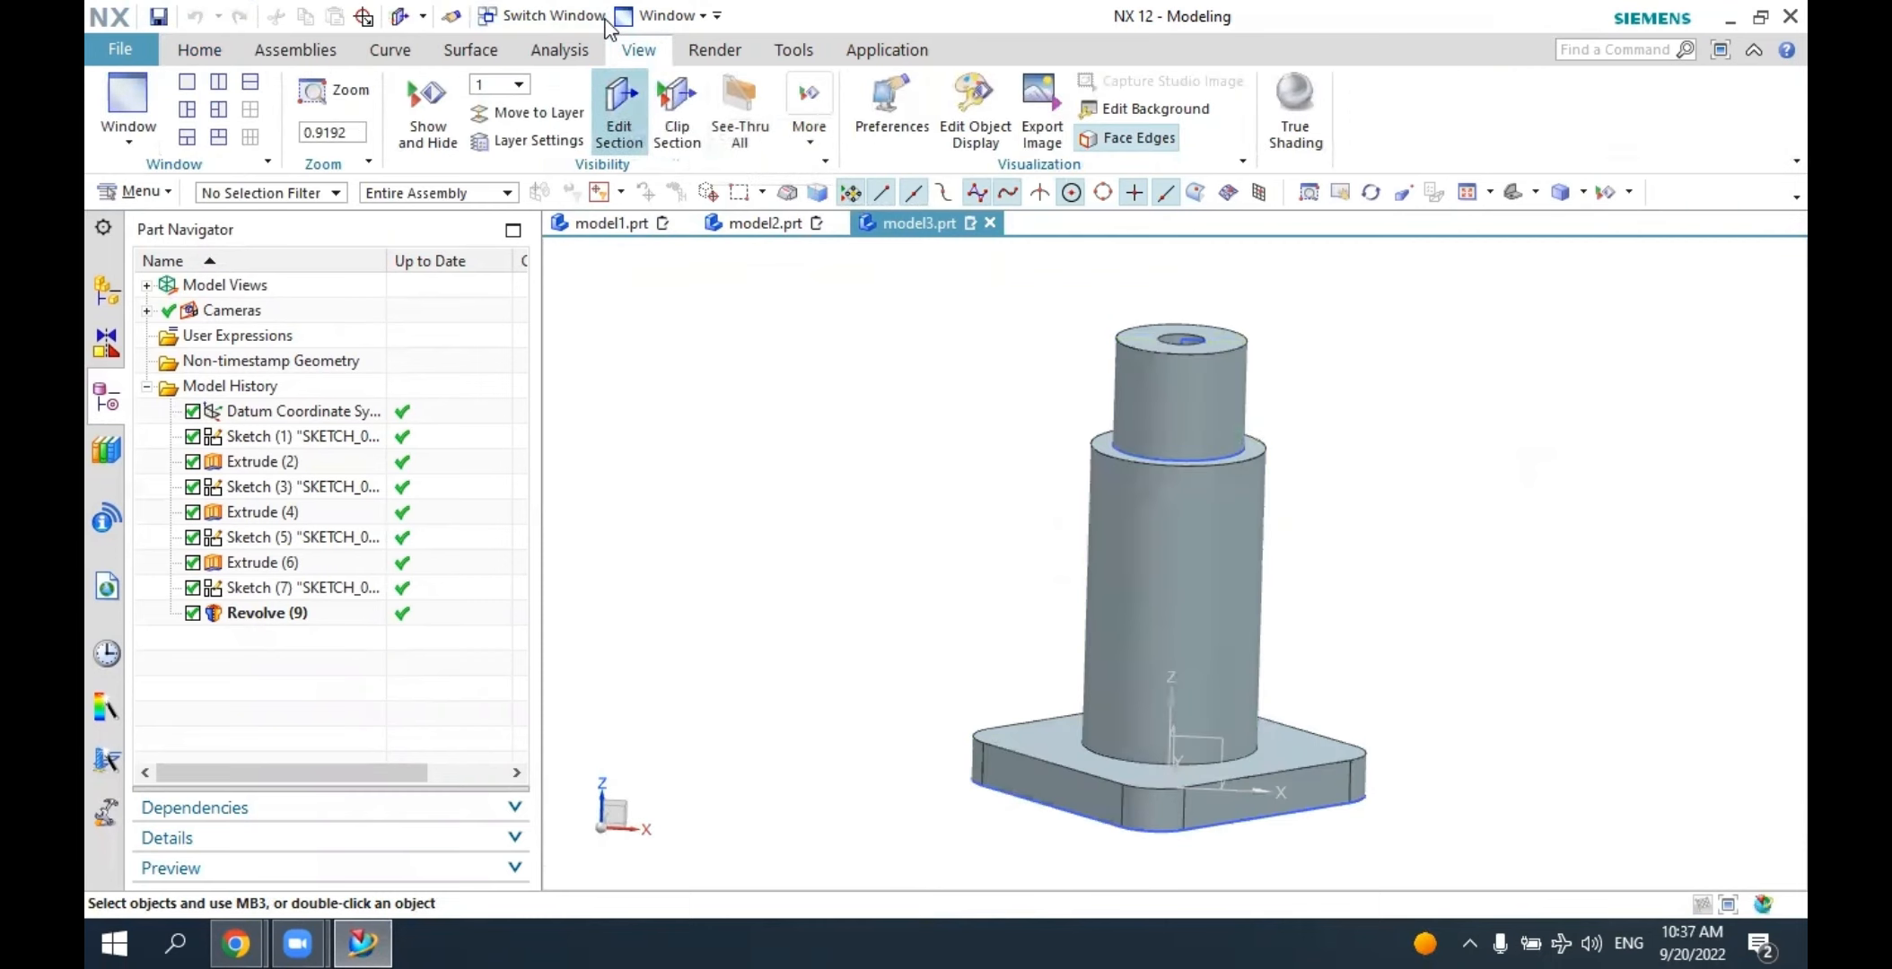
{"action": "left_click", "coordinate": [619, 113]}
{"action": "middle_click_drag", "start_coordinate": [1176, 368], "coordinate": [1111, 429]}
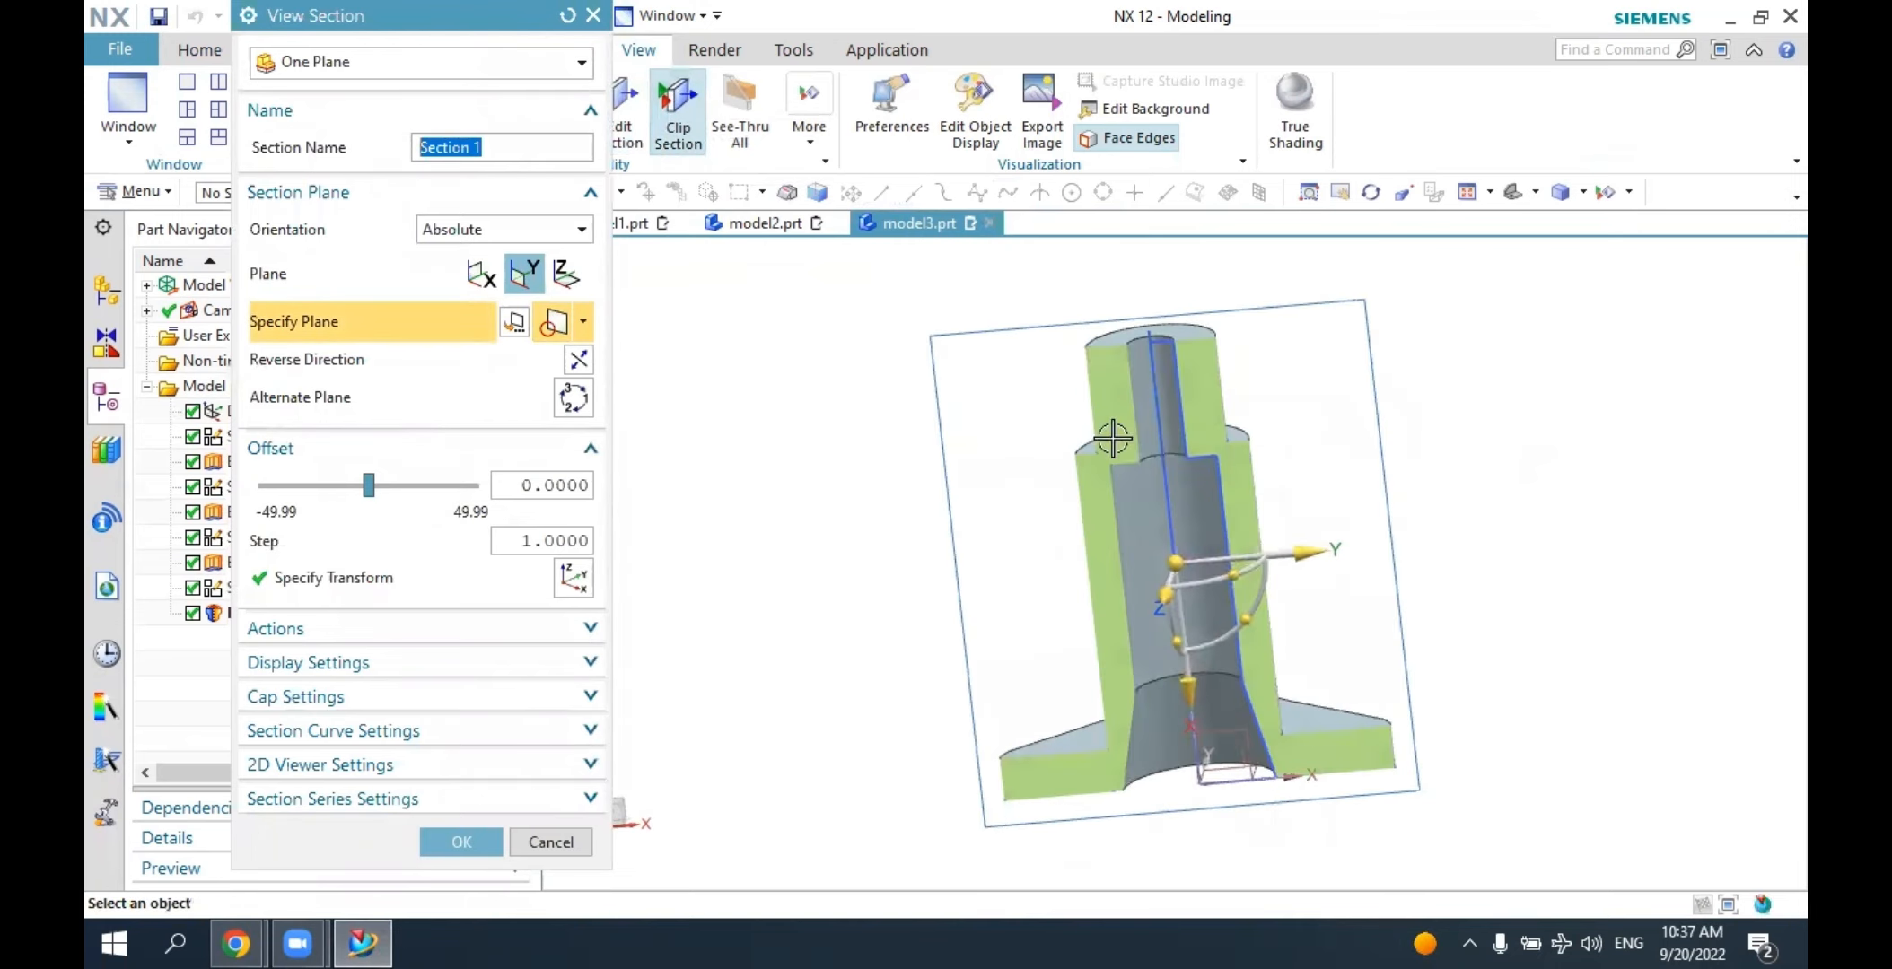
{"action": "left_click", "coordinate": [550, 842]}
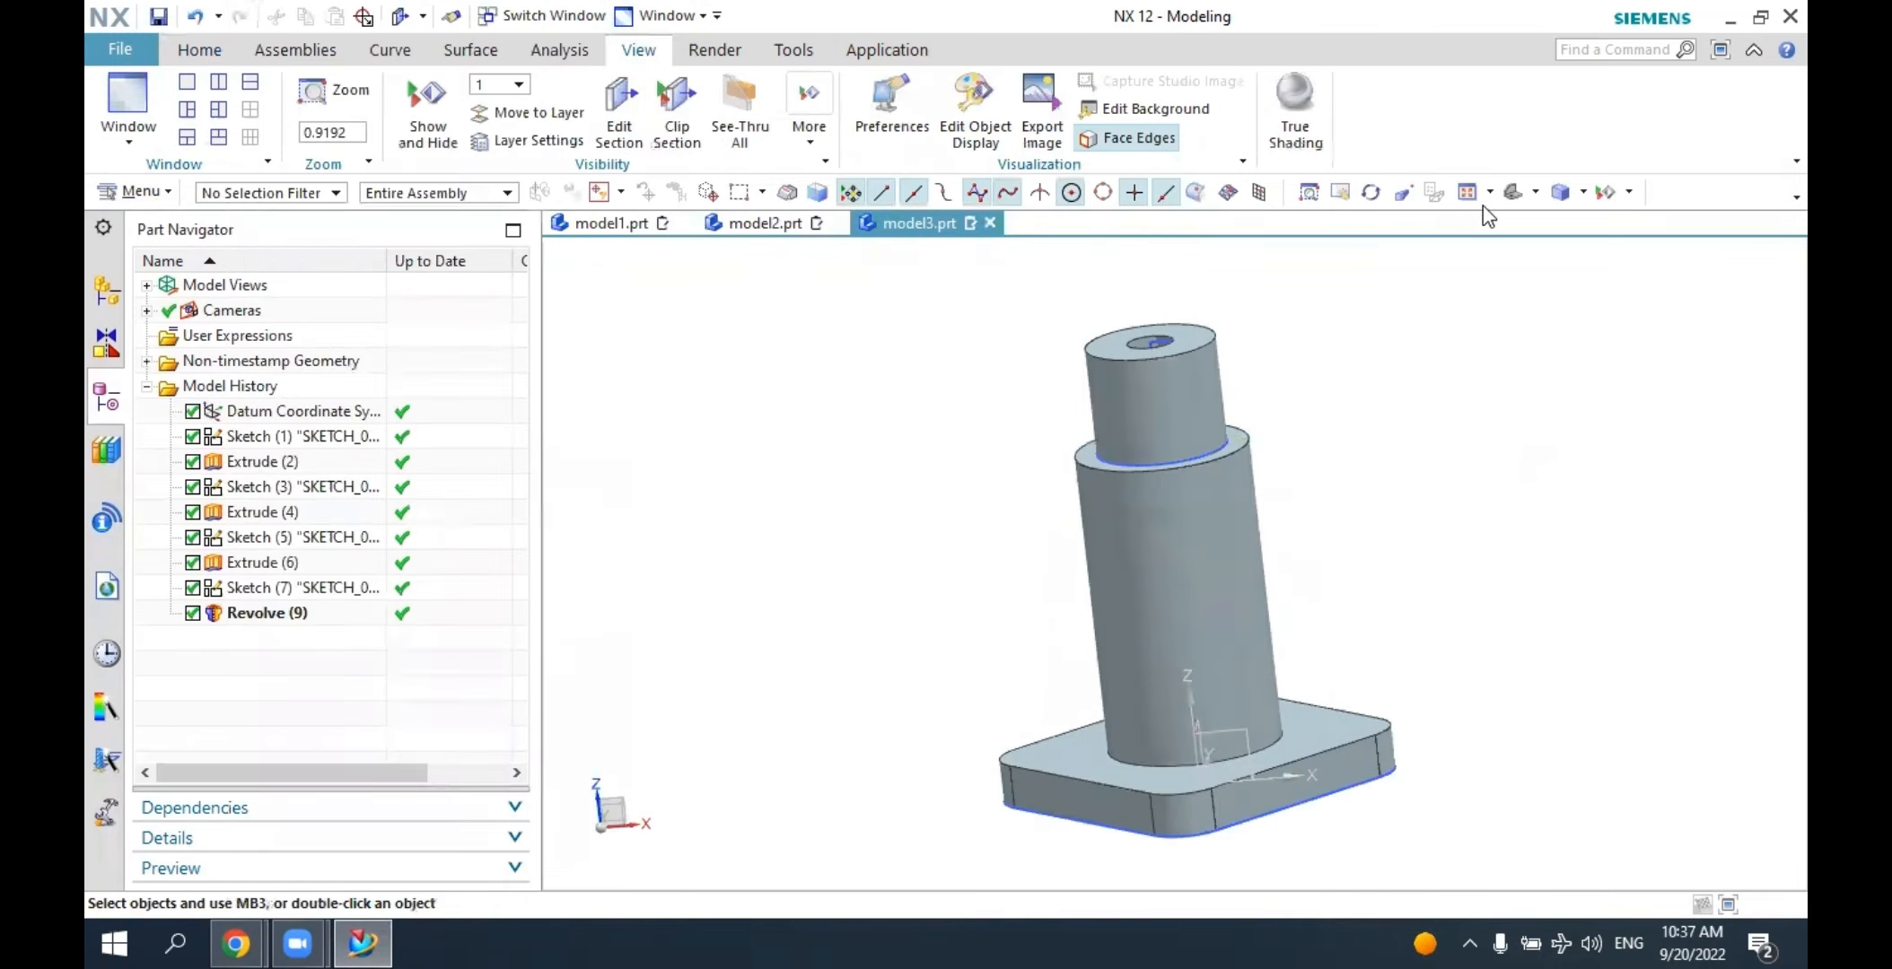
{"action": "left_click", "coordinate": [1512, 197]}
{"action": "mouse_move", "coordinate": [1226, 564]}
{"action": "middle_mouse_down"}
{"action": "mouse_move", "coordinate": [1230, 408]}
{"action": "mouse_move", "coordinate": [1219, 559]}
{"action": "middle_mouse_up"}
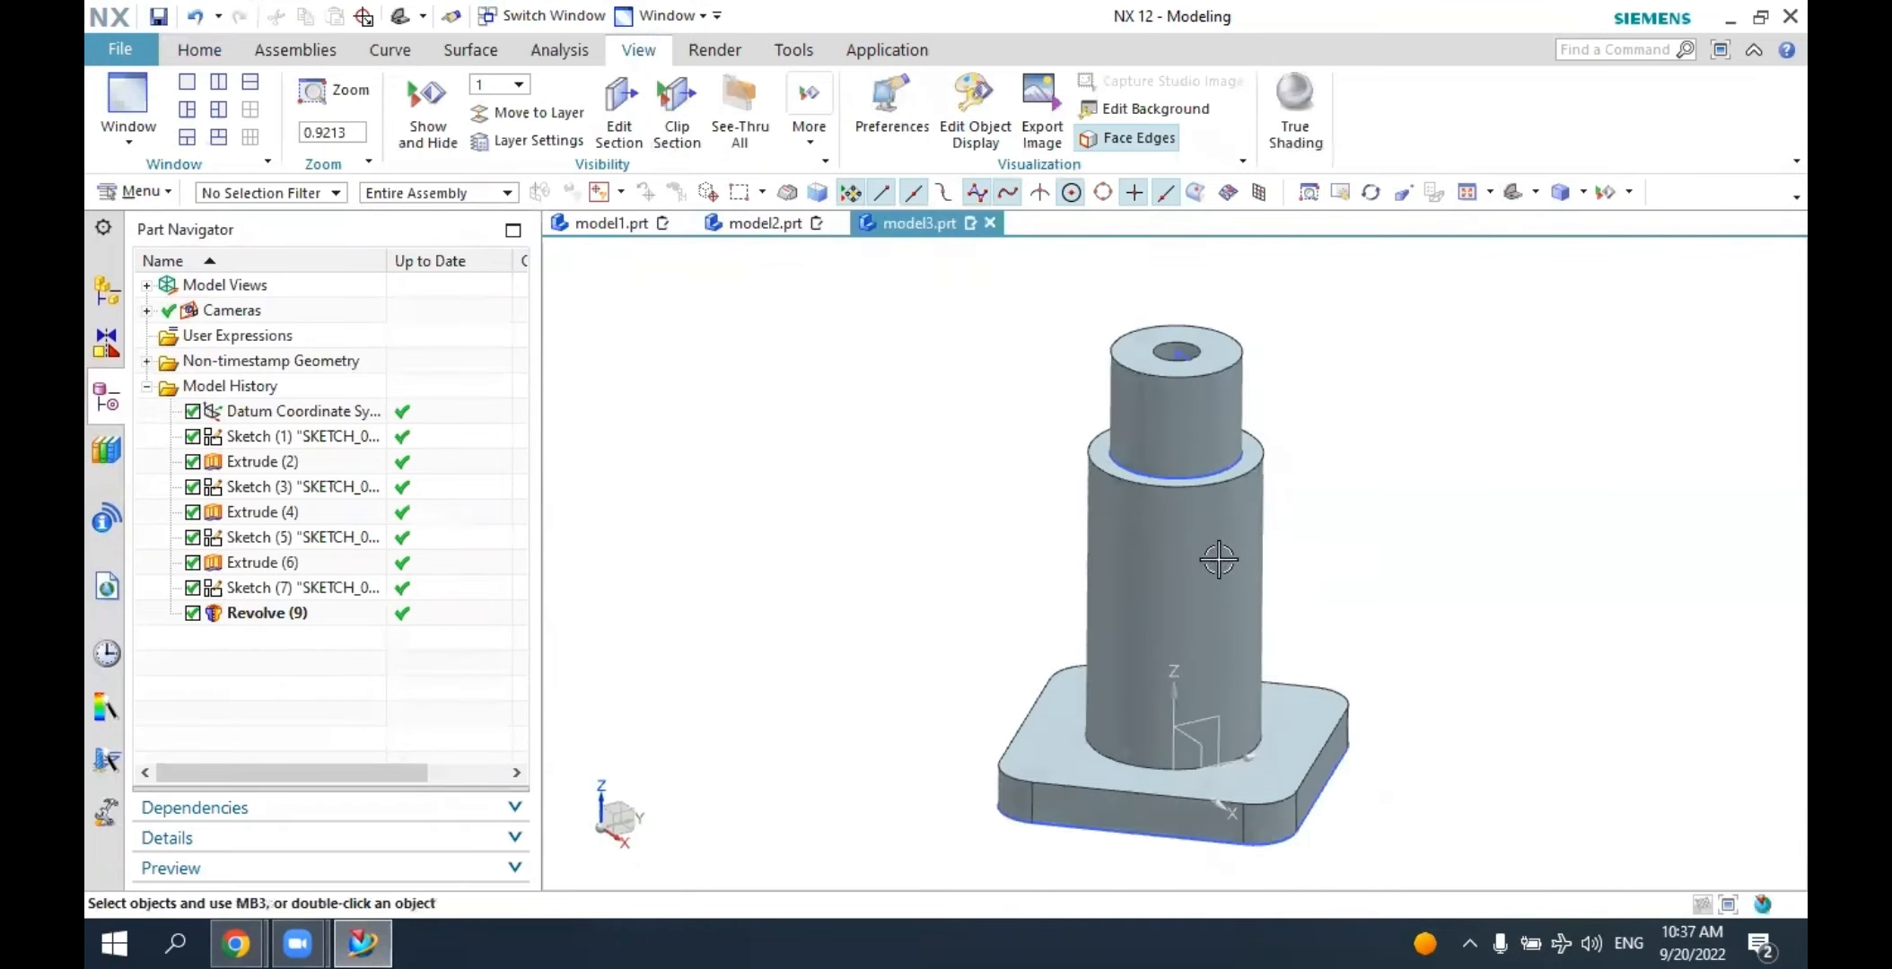
{"action": "left_click", "coordinate": [1515, 192]}
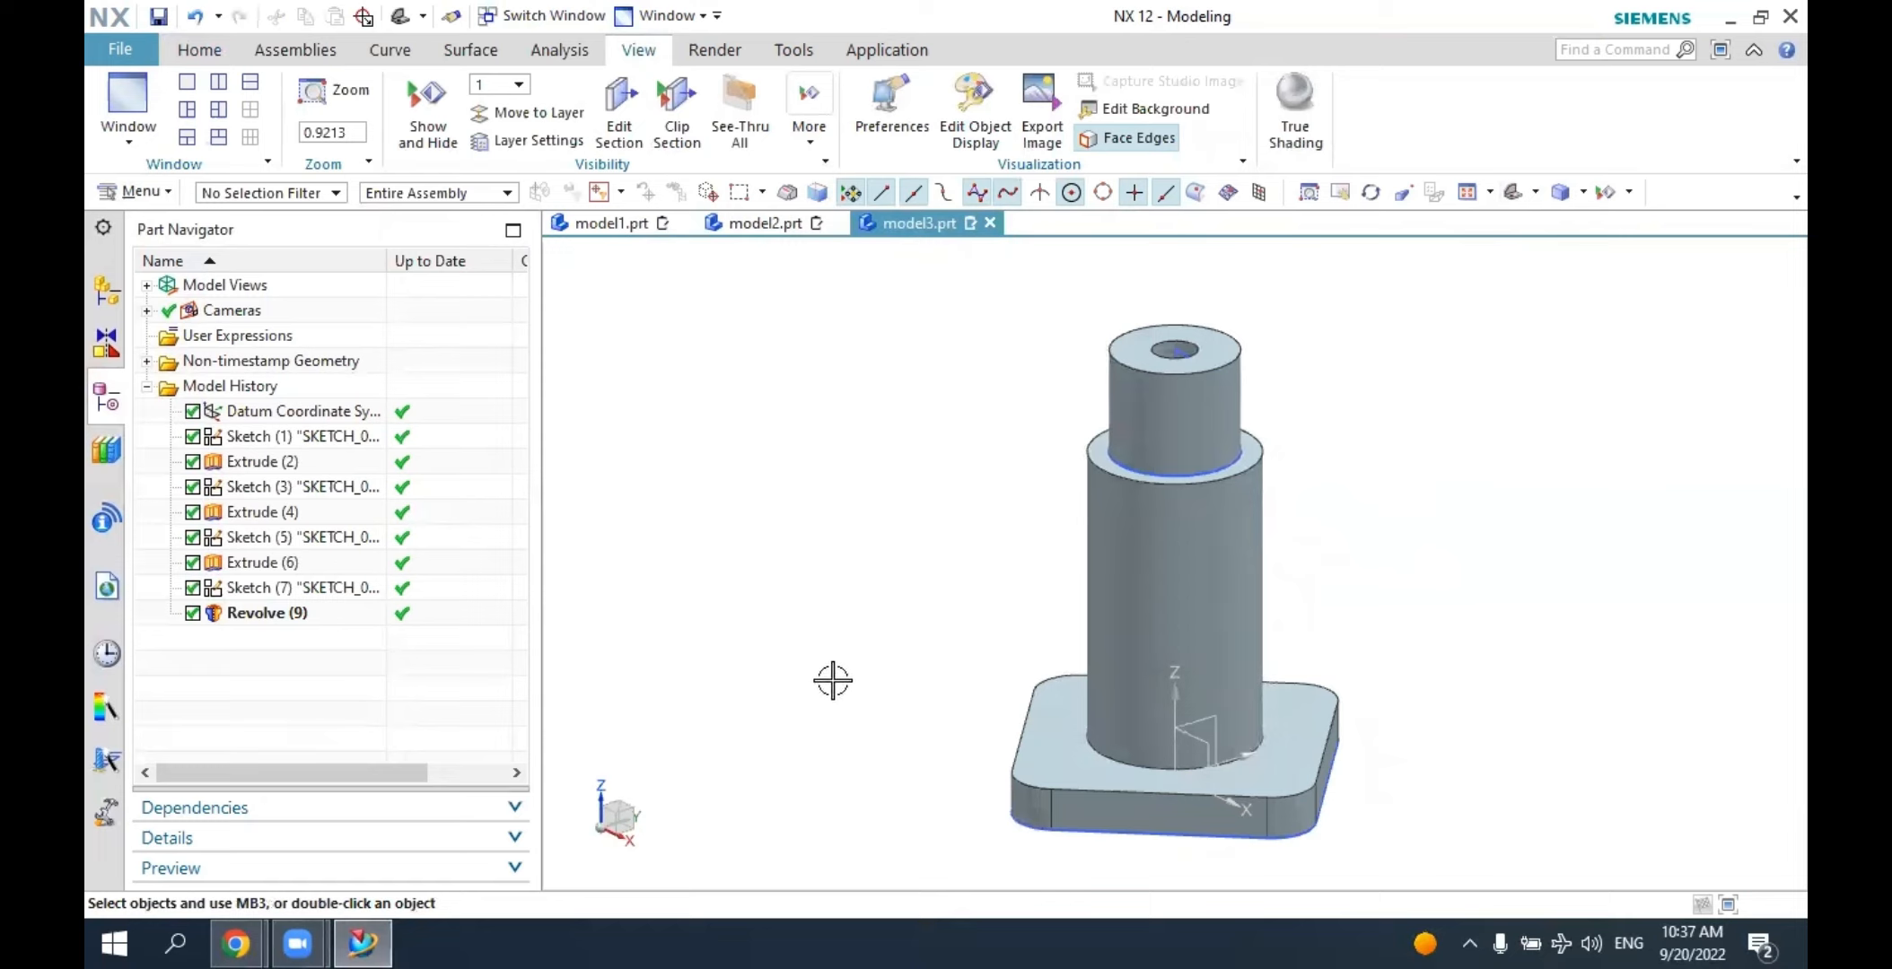
Reopen the base flange's rounded-square sketch for editing.
{"action": "double_click", "coordinate": [1065, 767]}
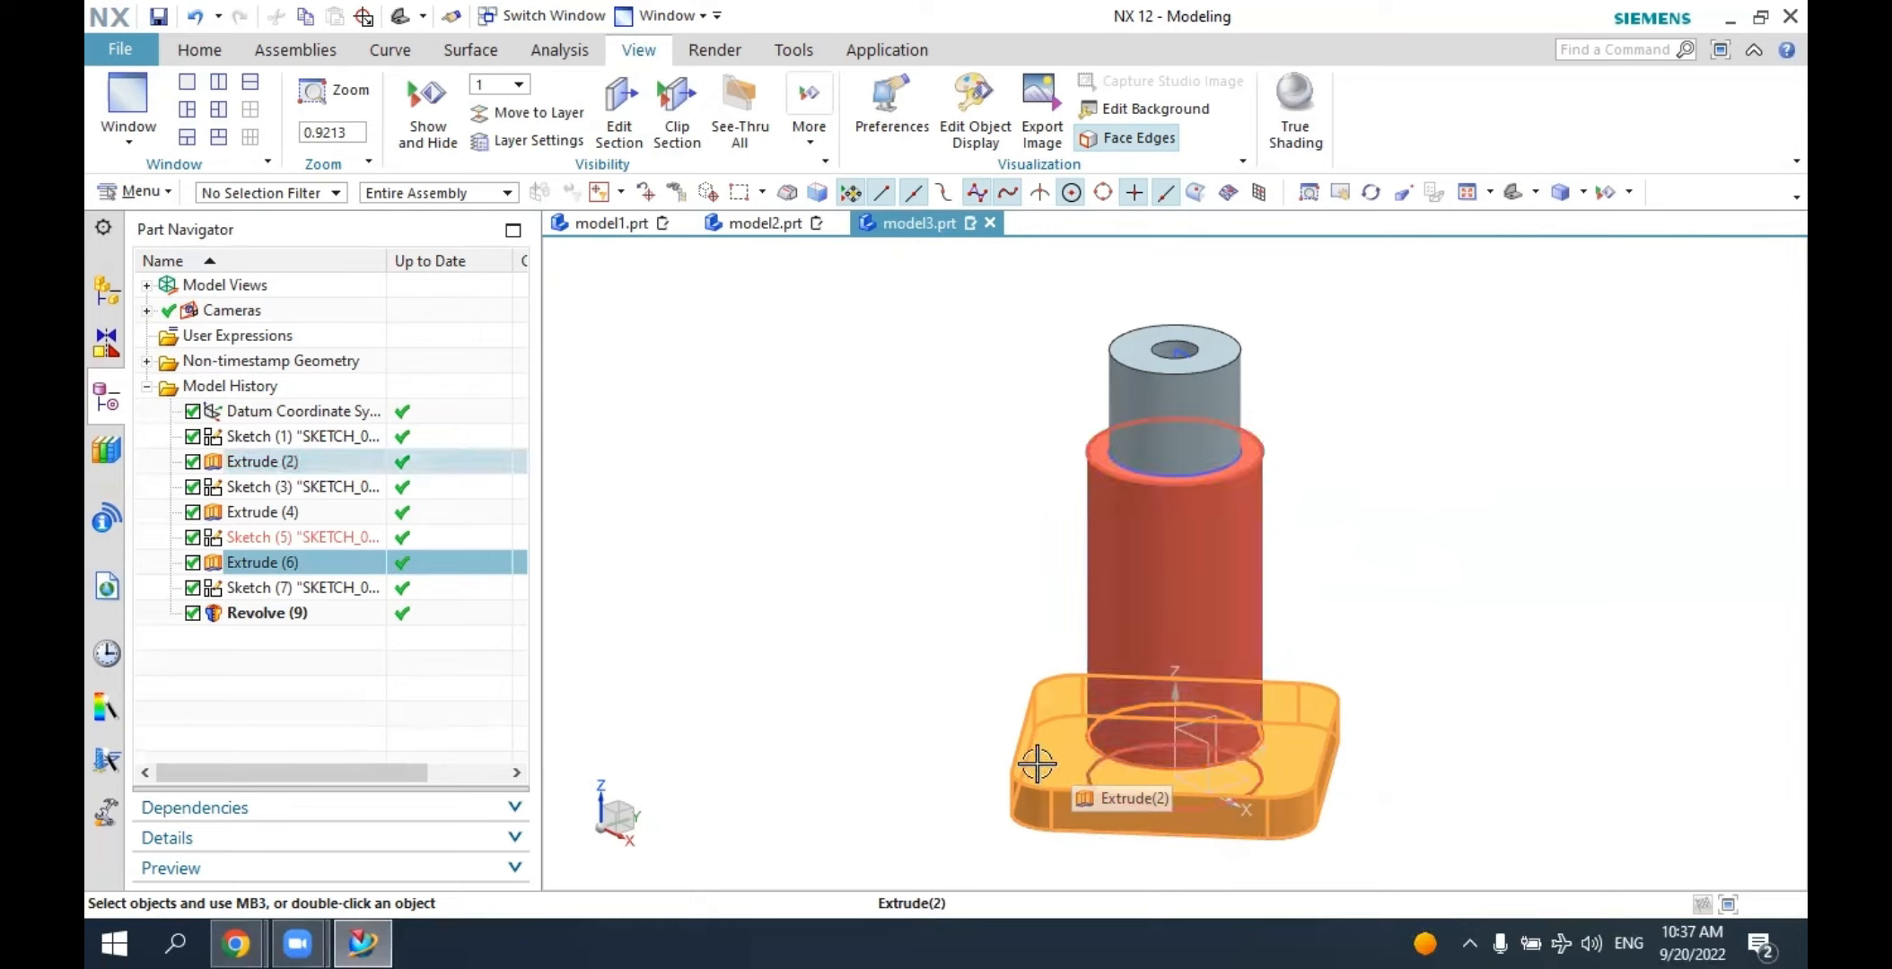
{"action": "left_click", "coordinate": [308, 697]}
{"action": "left_click", "coordinate": [322, 543]}
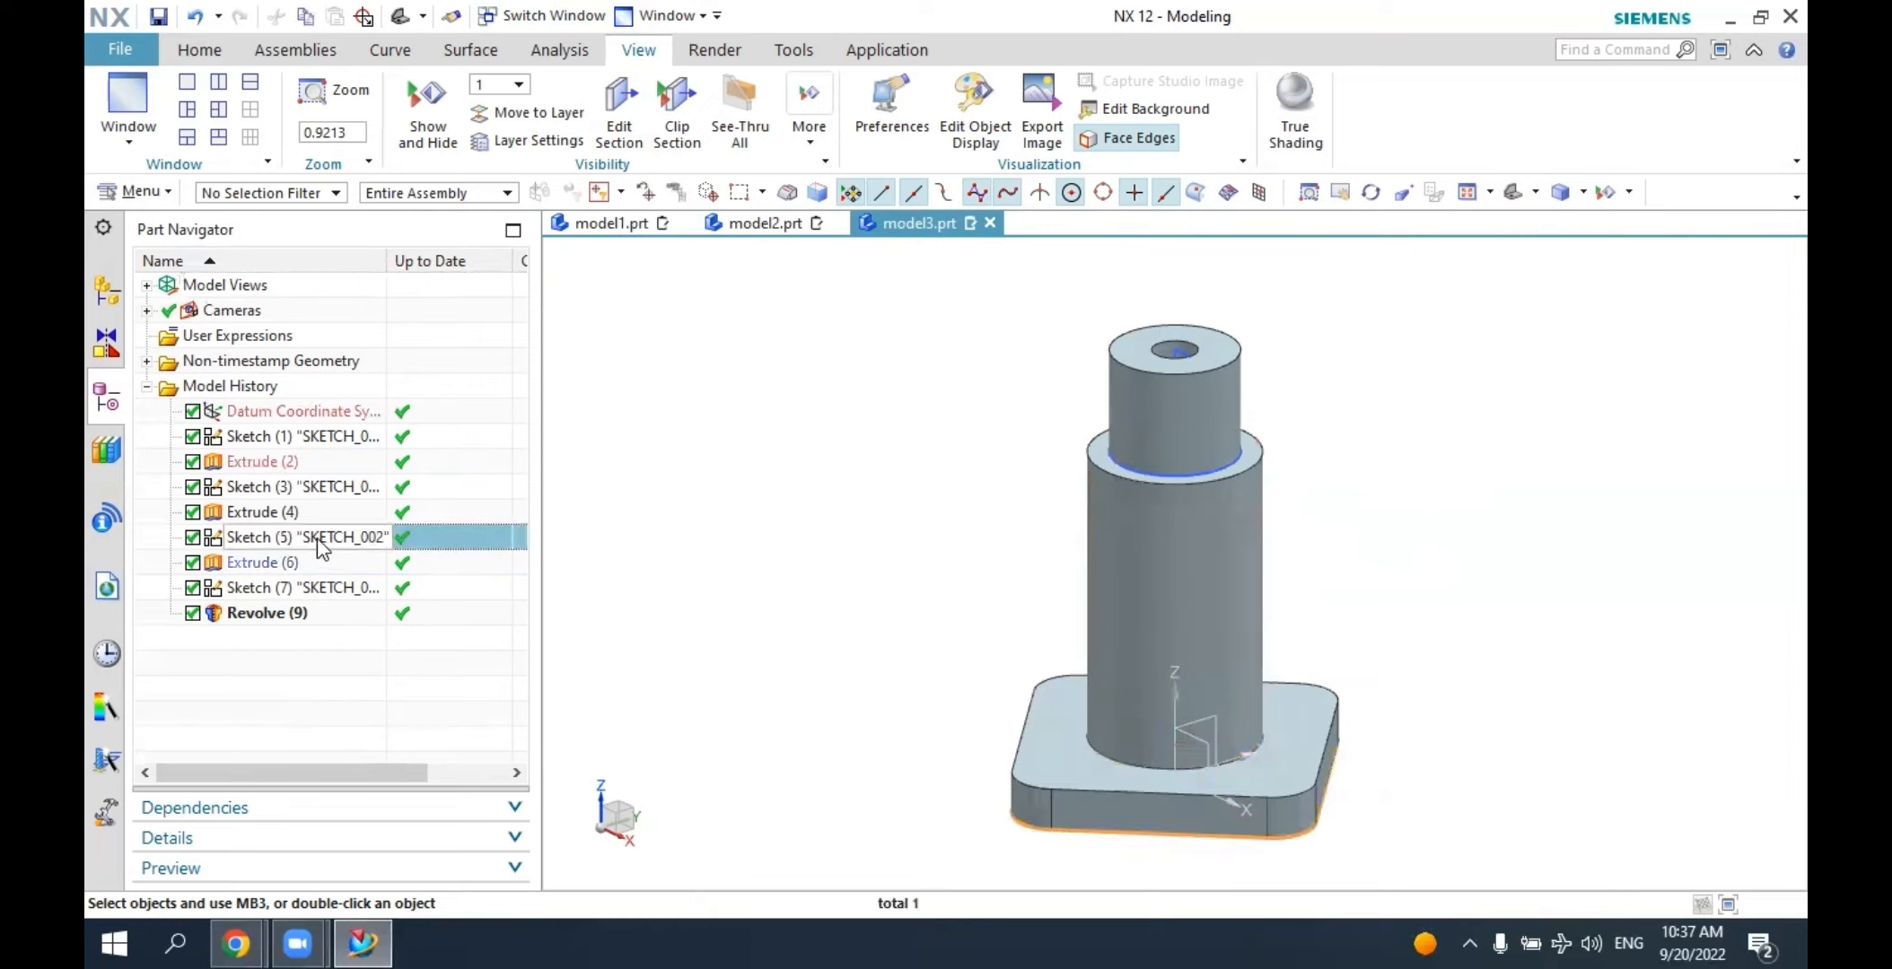
{"action": "middle_click_drag", "start_coordinate": [786, 738], "coordinate": [974, 635]}
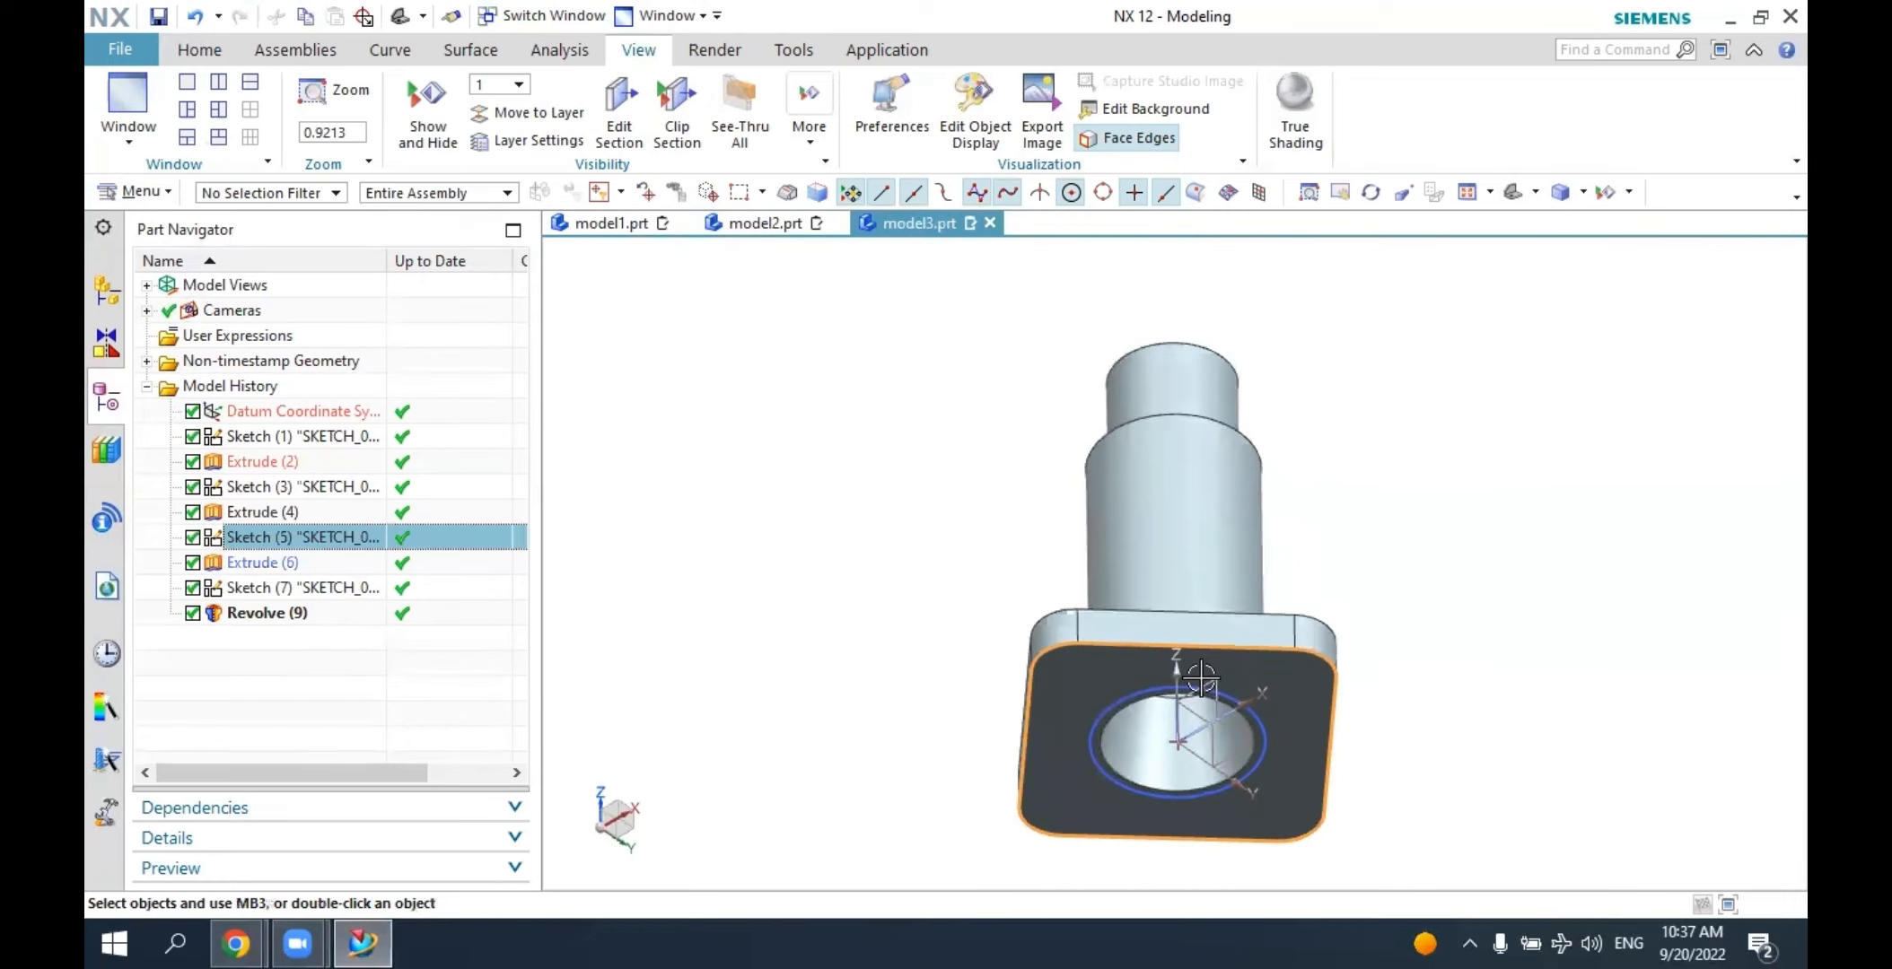
{"action": "double_click", "coordinate": [335, 538]}
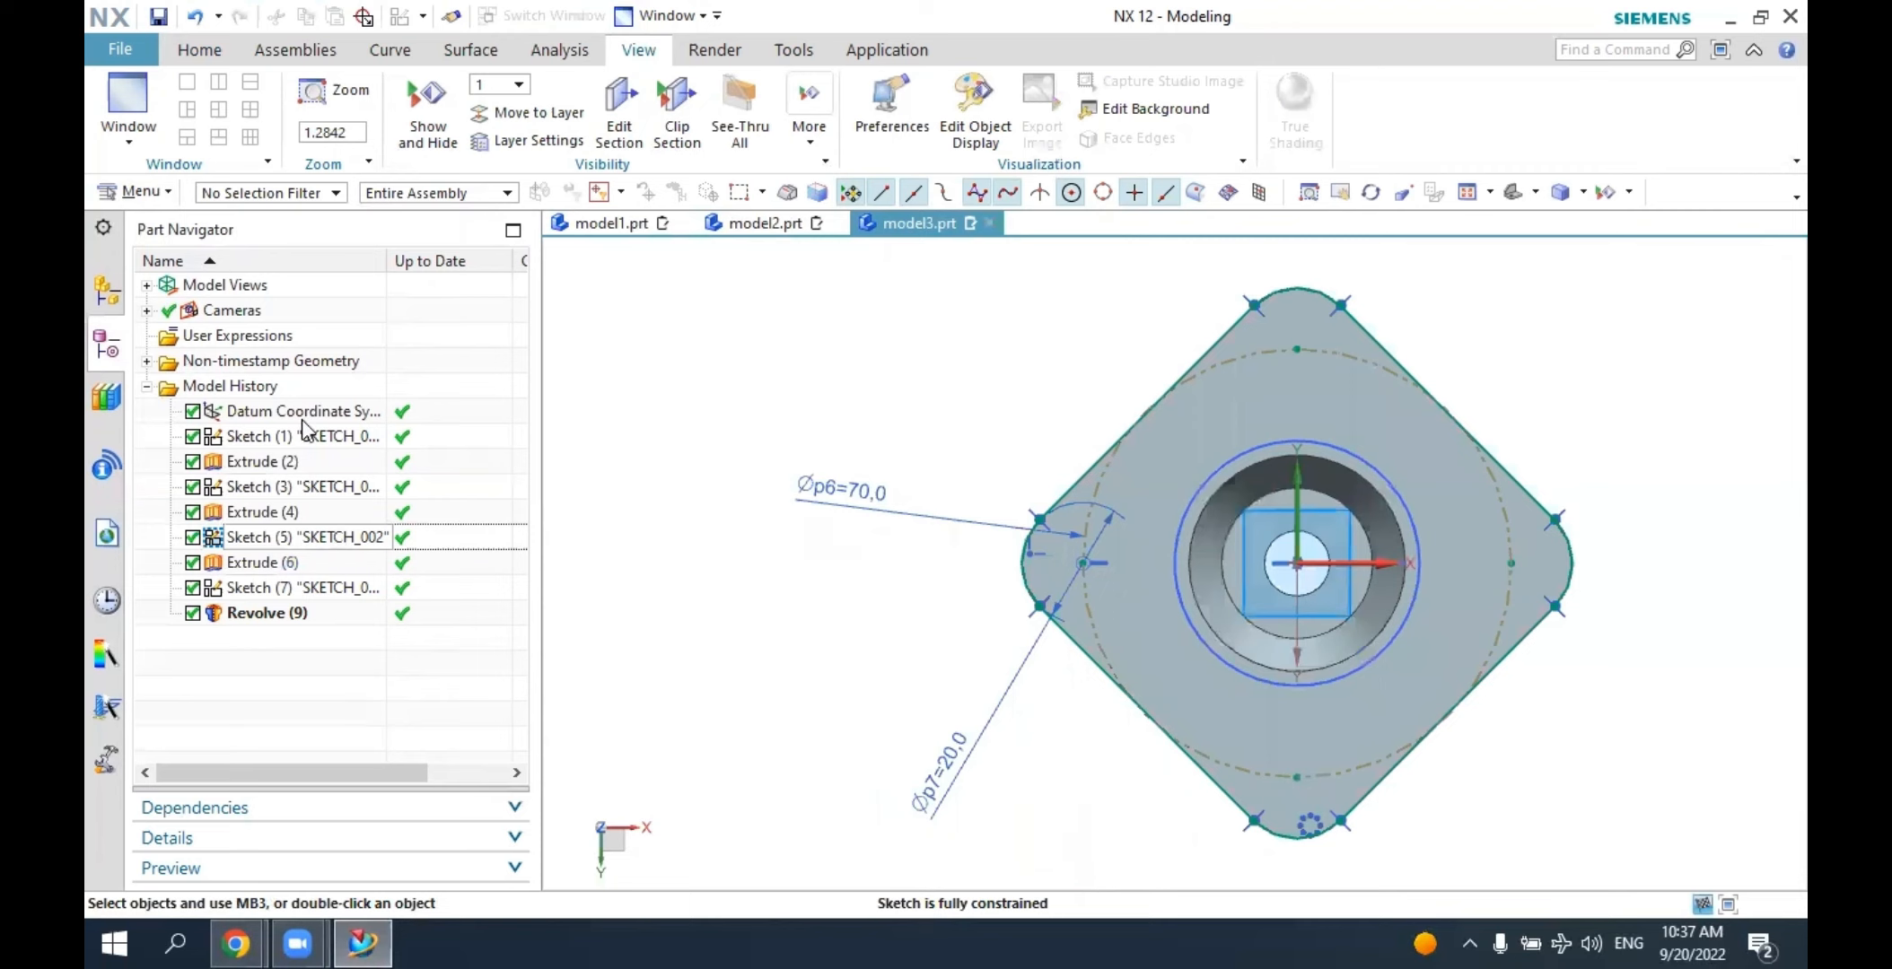
Draw four 10 mm diameter circles in the flange sketch, centred on the four corner points of the 70 mm reference circle.
{"action": "left_click", "coordinate": [199, 49]}
{"action": "left_click", "coordinate": [401, 93]}
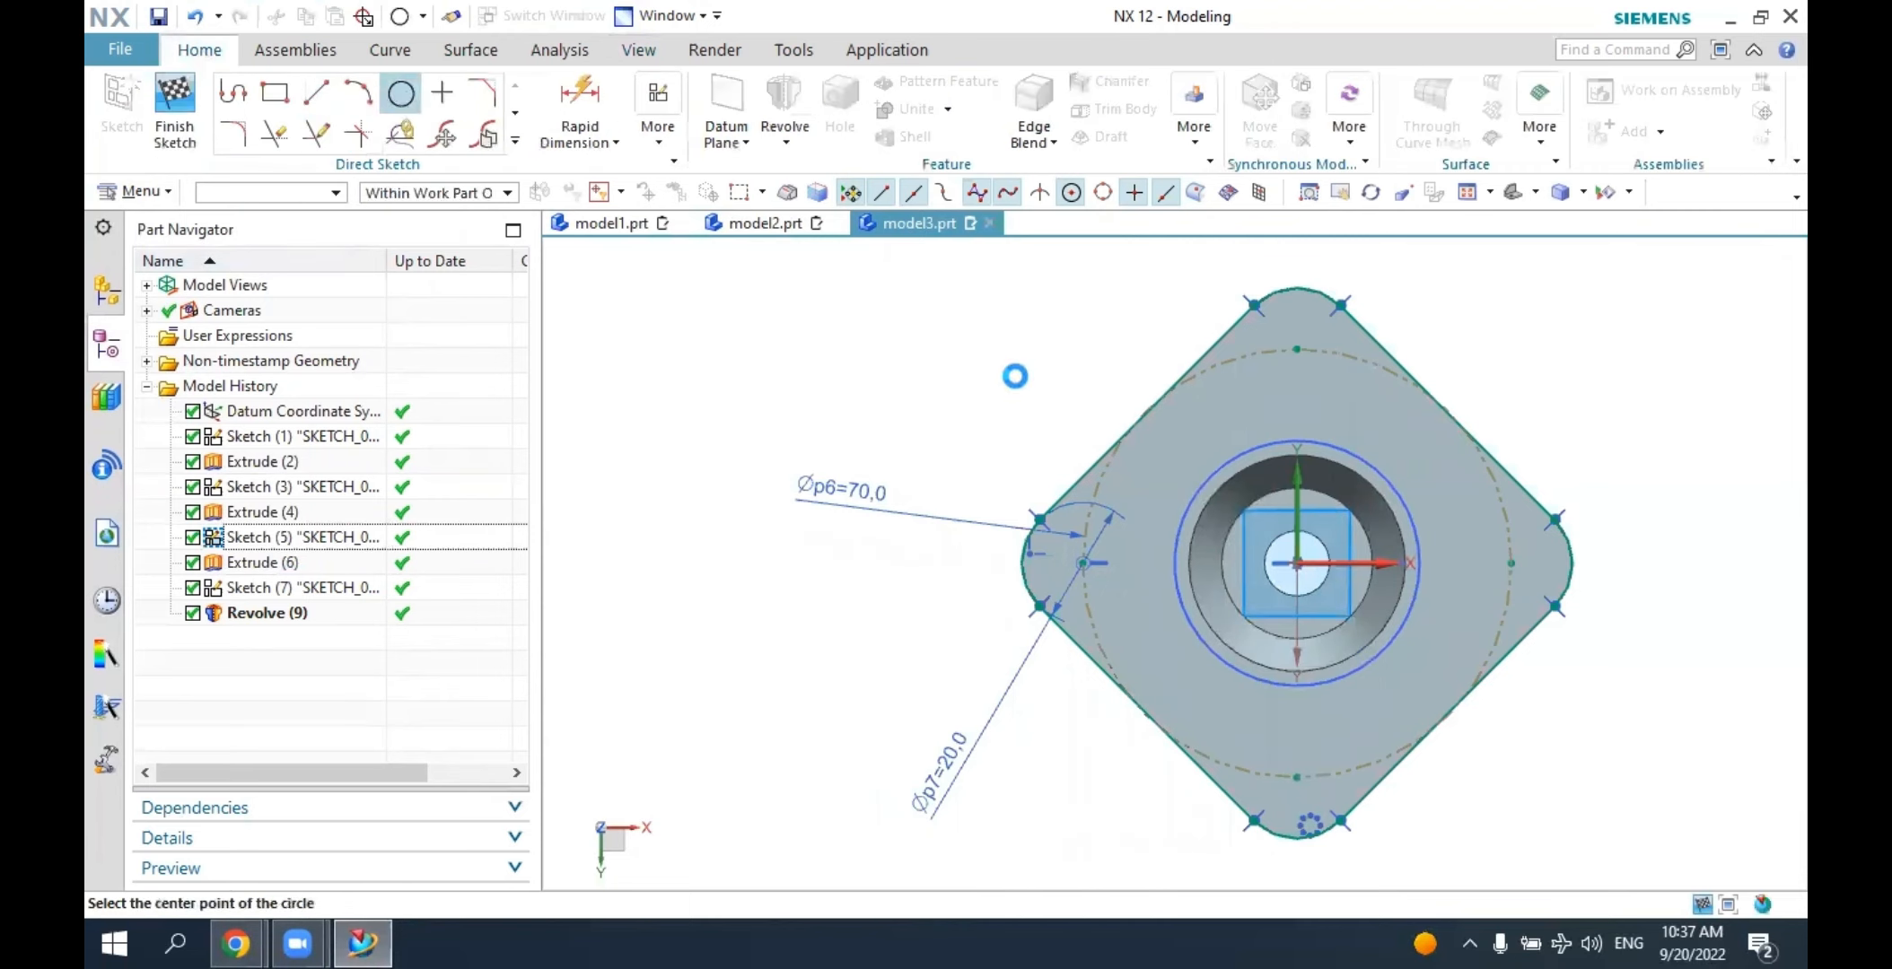
{"action": "left_click", "coordinate": [1081, 564]}
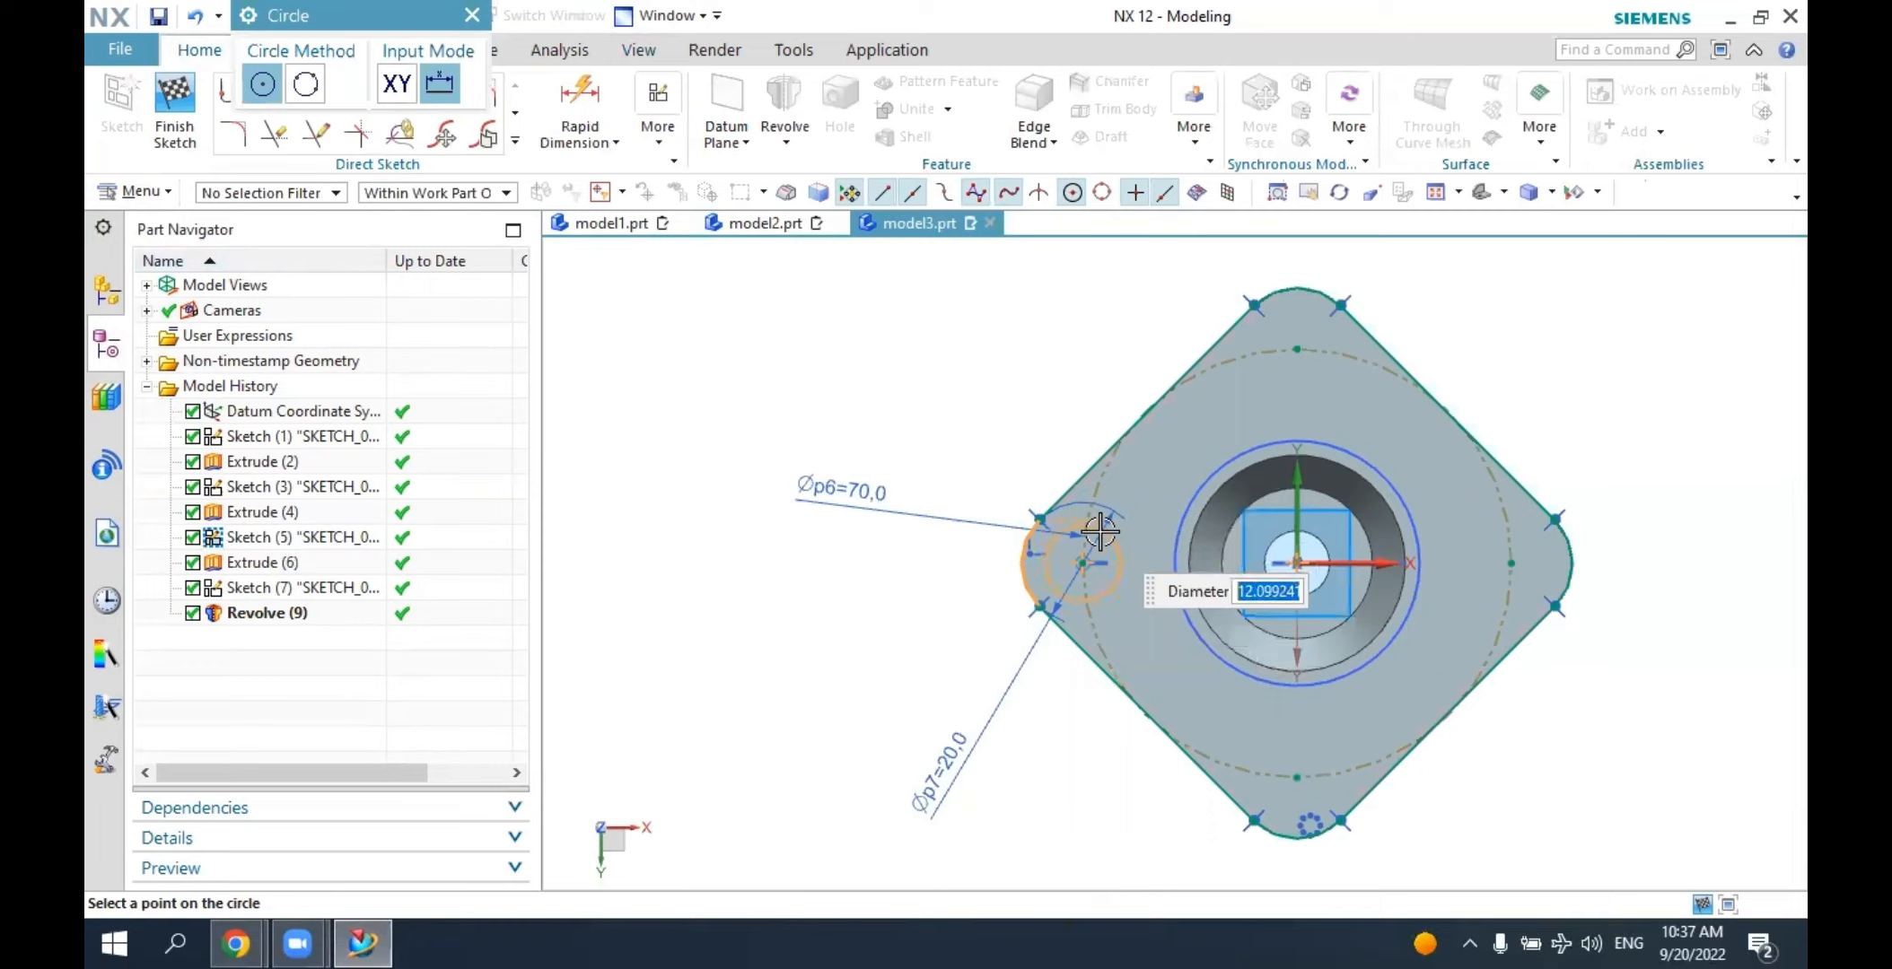
{"action": "type", "text": "10"}
{"action": "key", "text": "Return"}
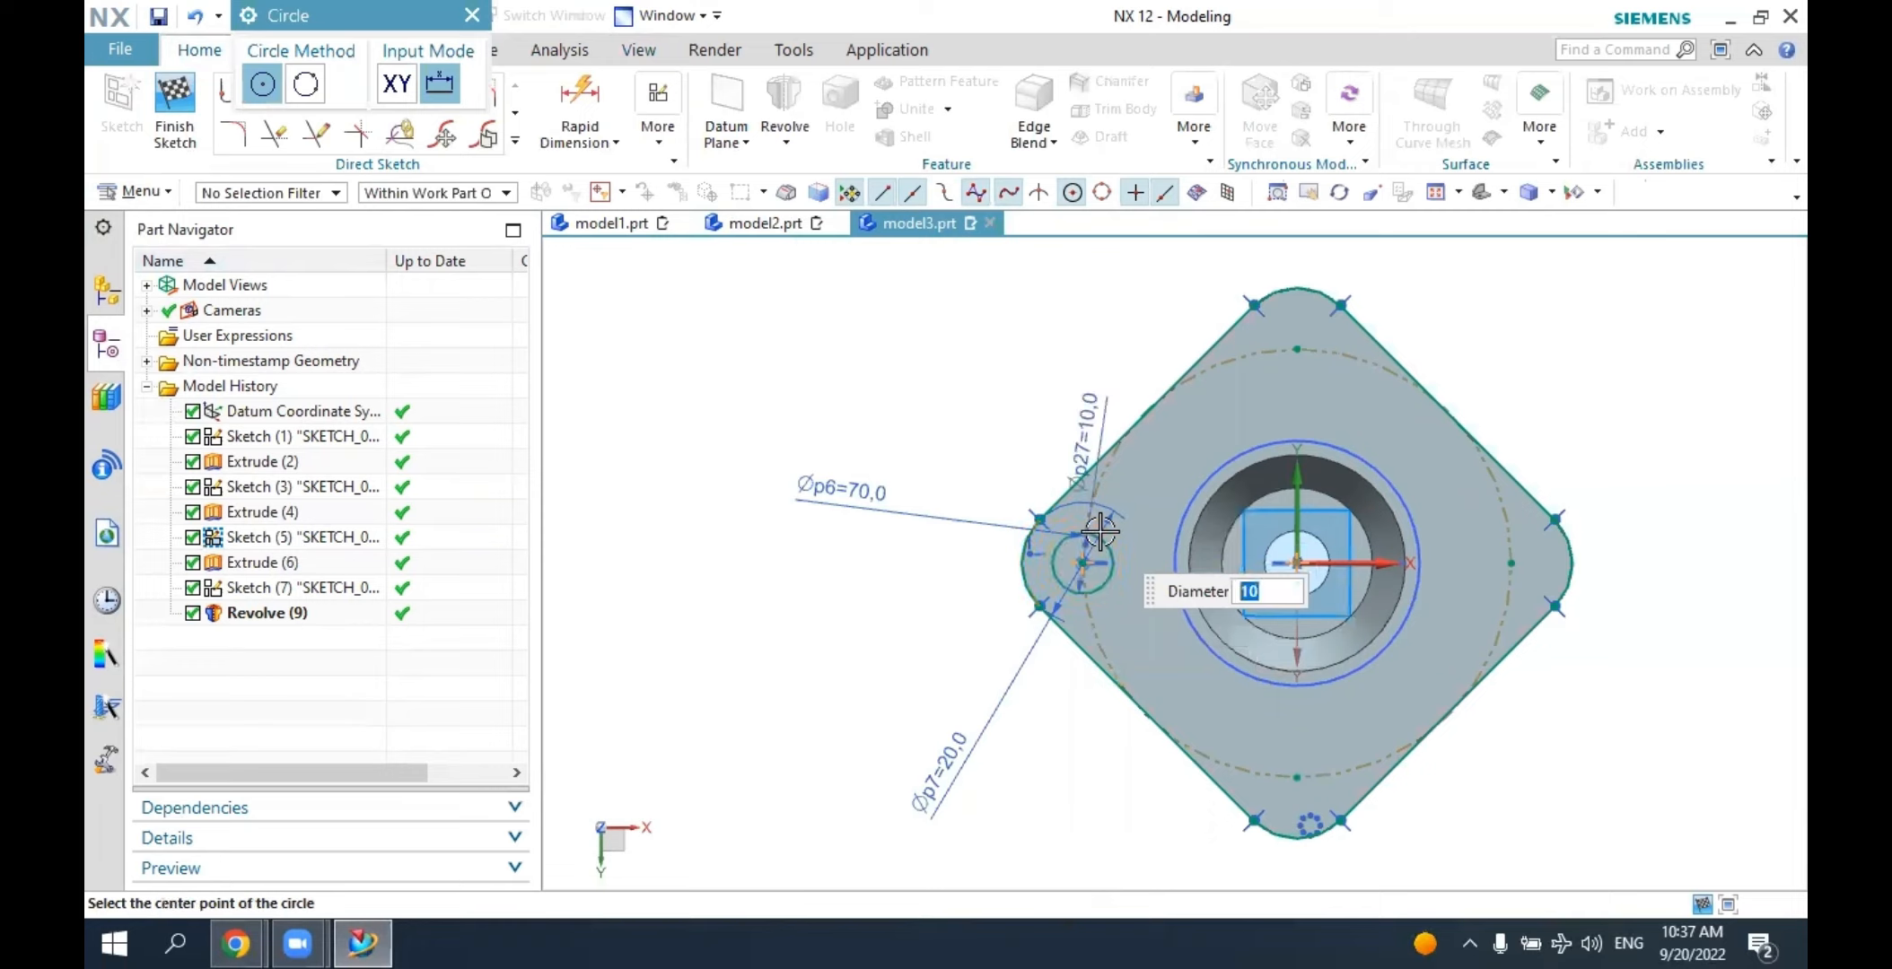
{"action": "left_click", "coordinate": [1291, 345]}
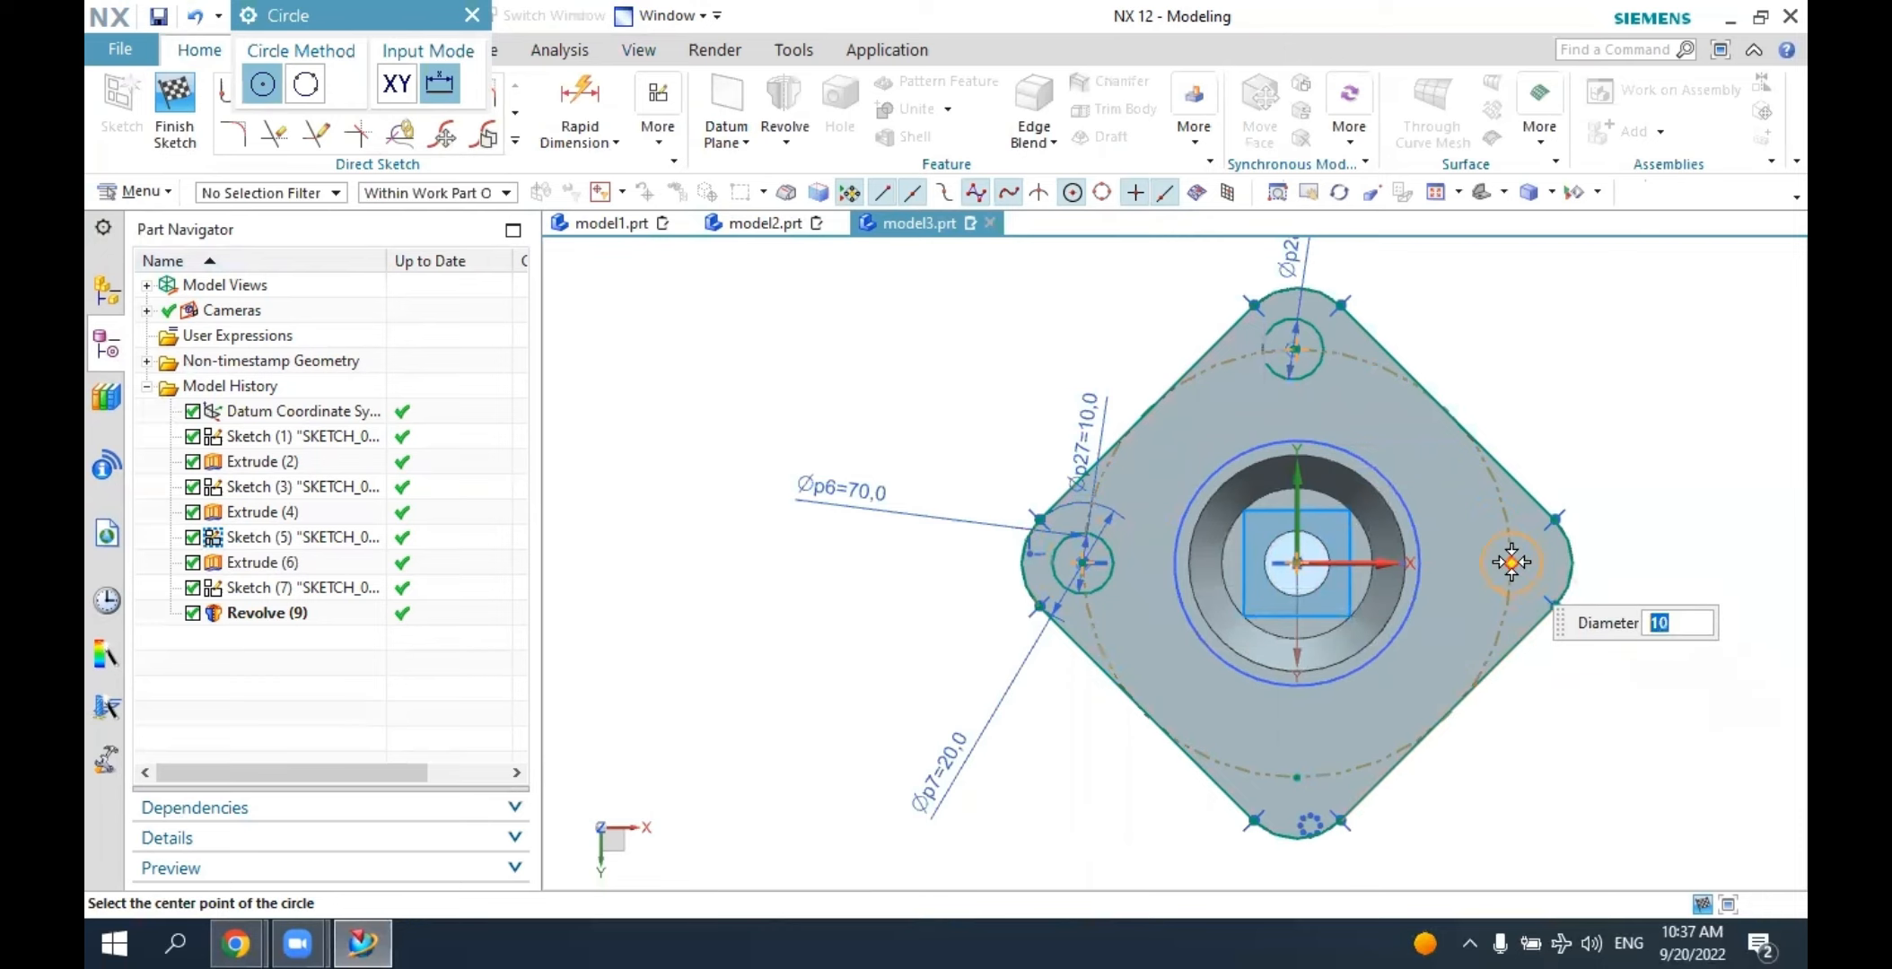
{"action": "left_click", "coordinate": [1511, 563]}
{"action": "left_click", "coordinate": [1297, 776]}
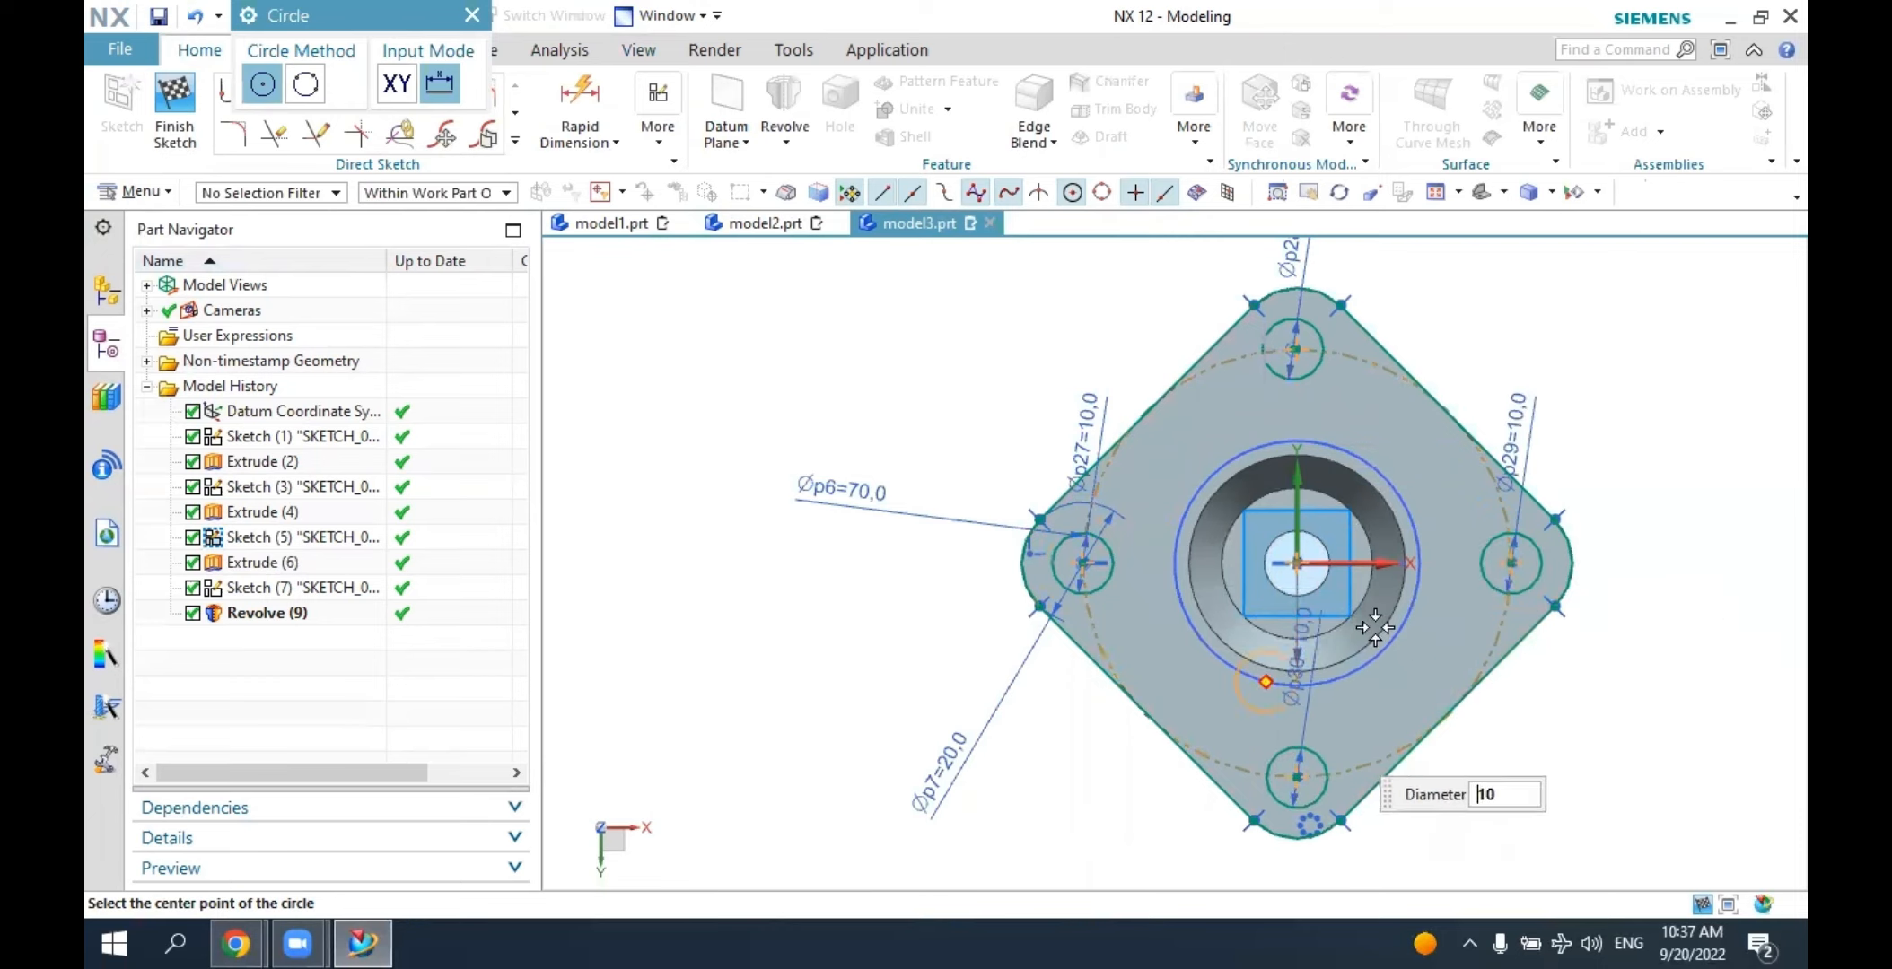
{"action": "left_click", "coordinate": [469, 16]}
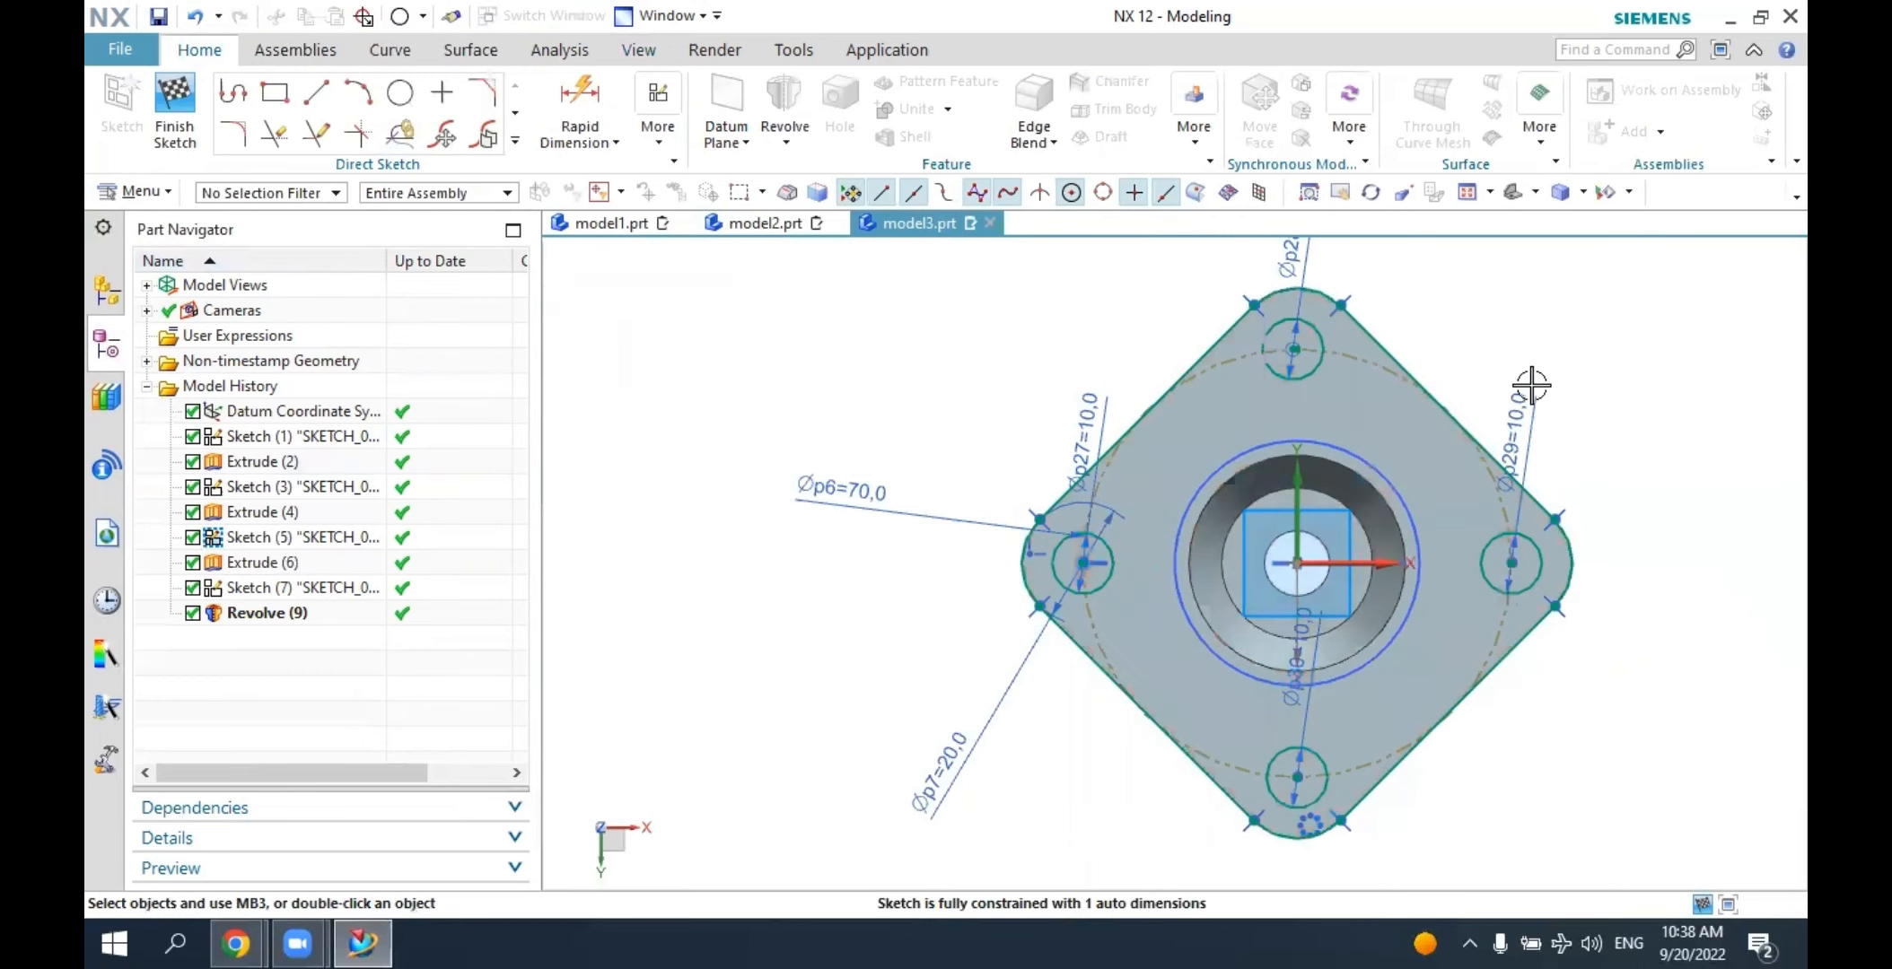
Finish the flange sketch and inspect the four corner holes from above the flange.
{"action": "middle_click_drag", "start_coordinate": [1528, 386], "coordinate": [1328, 503]}
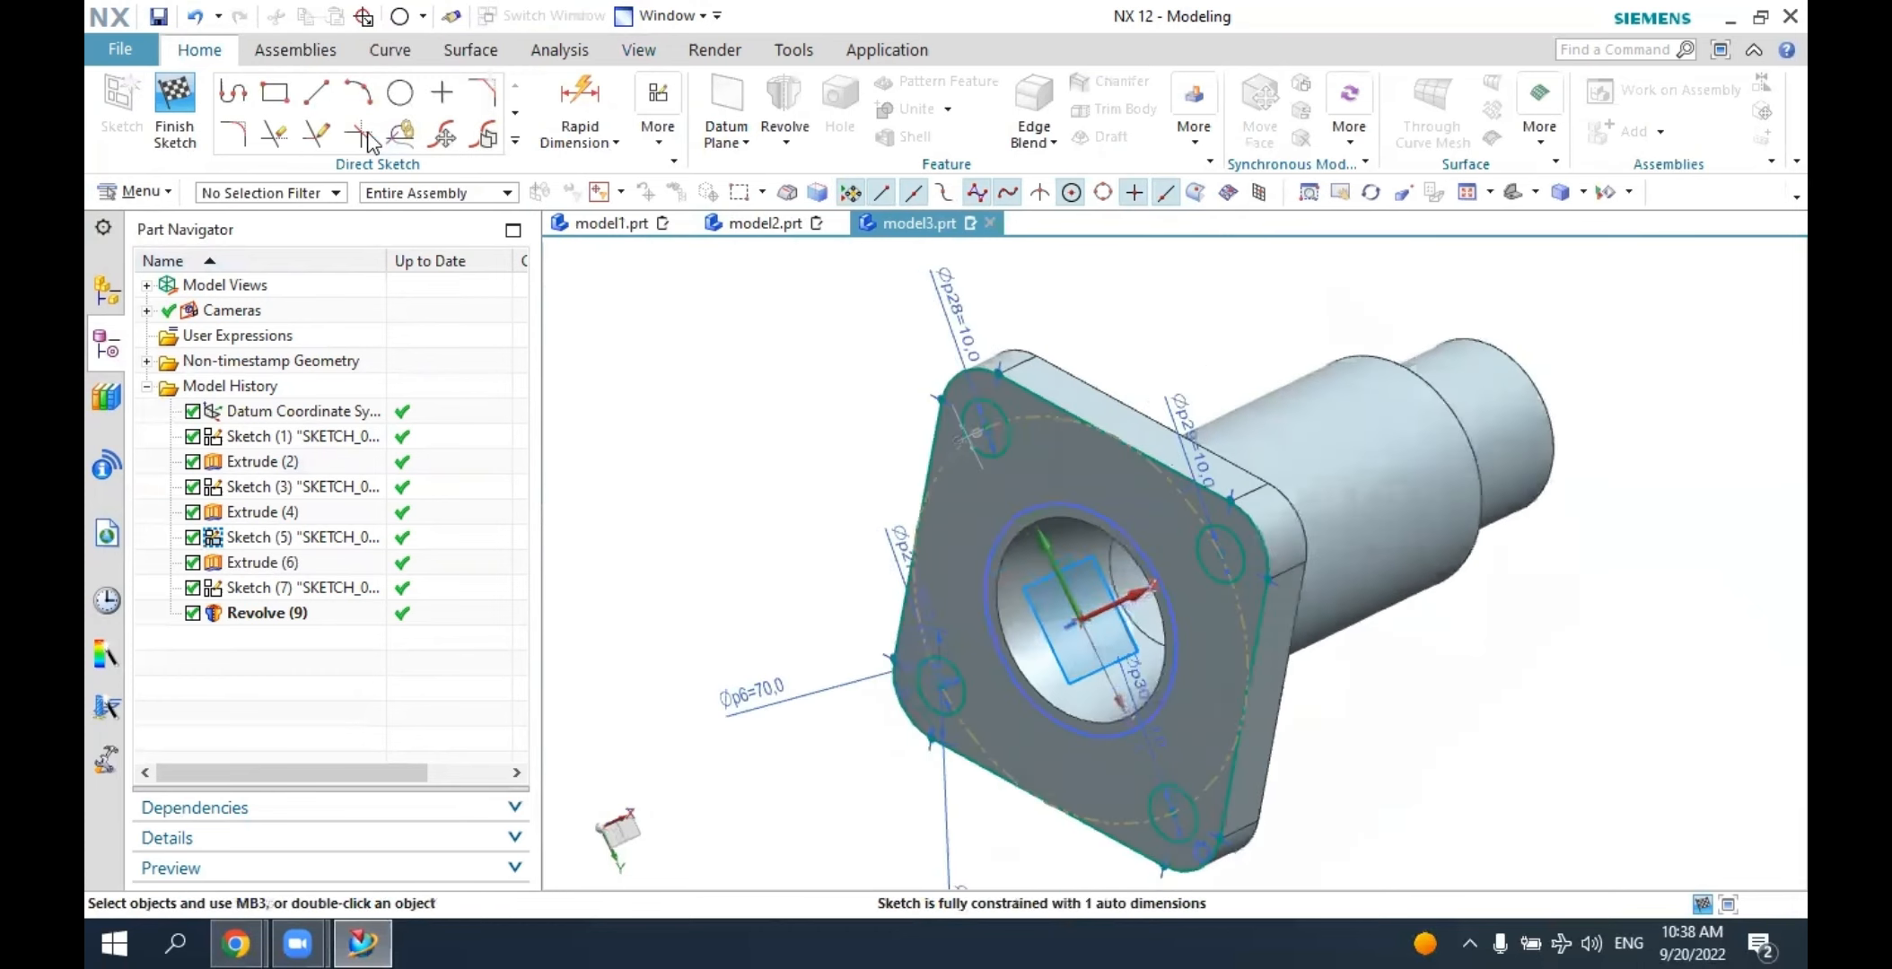
{"action": "left_click", "coordinate": [180, 94]}
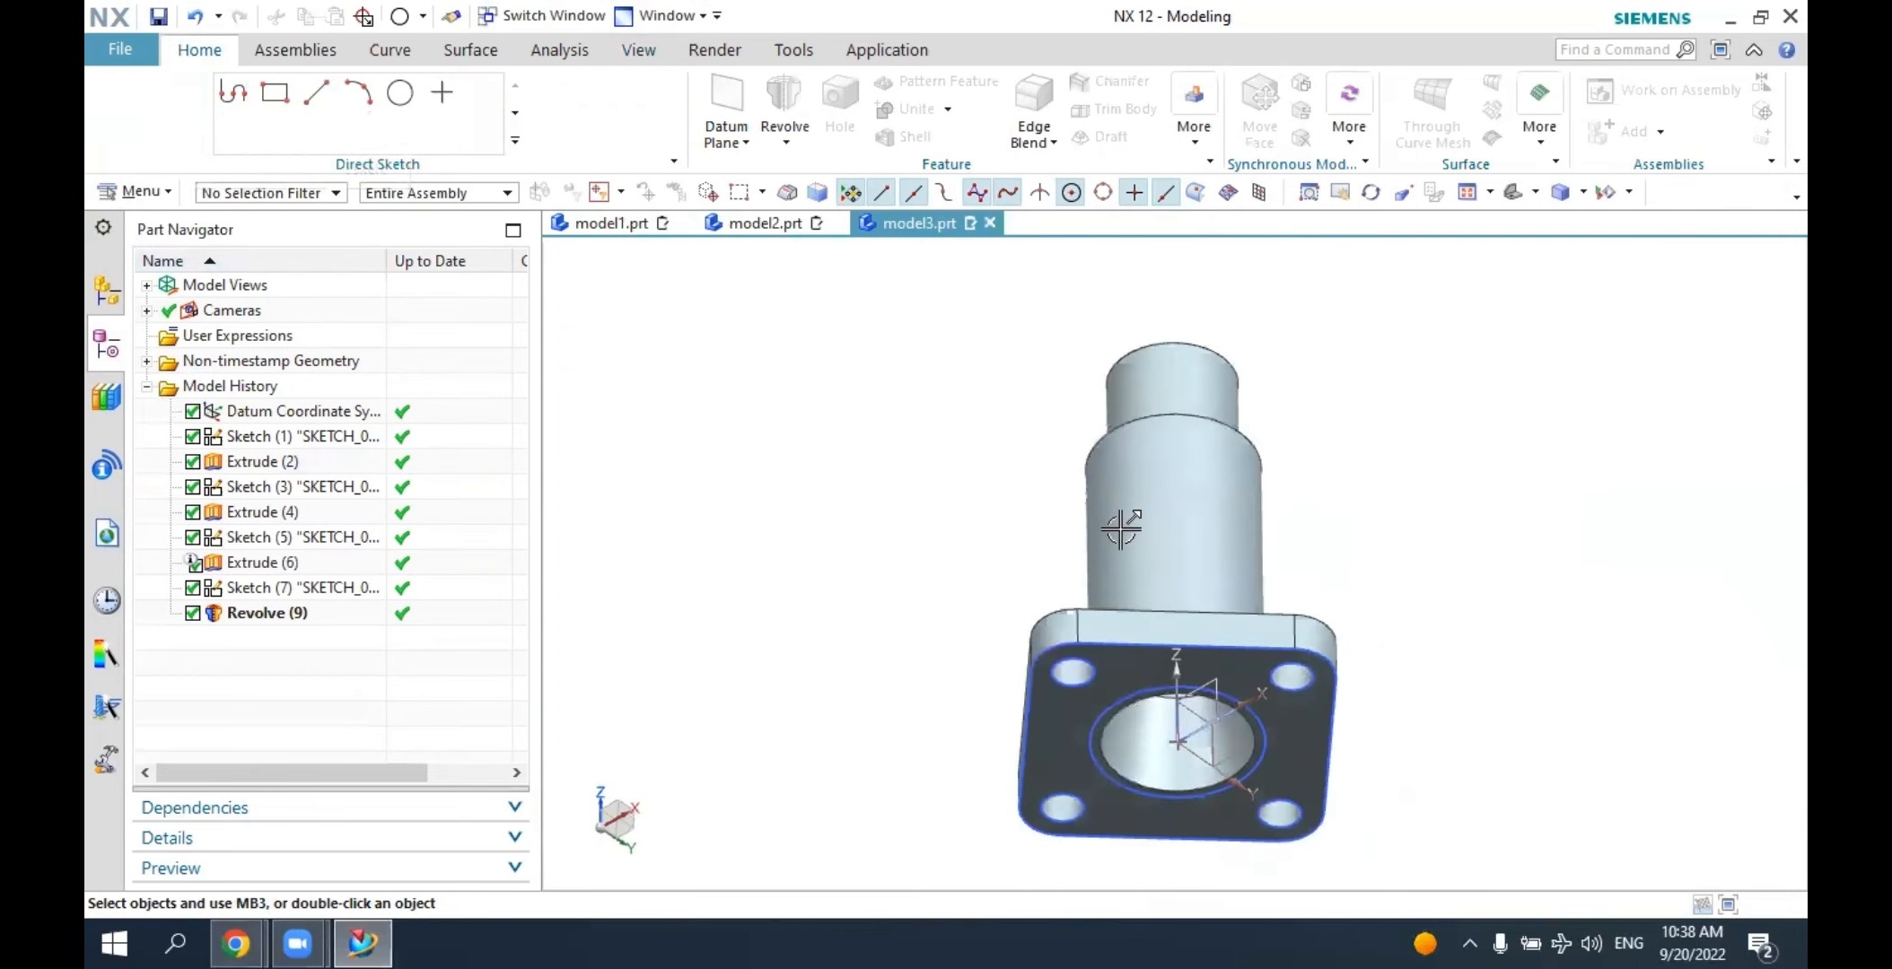
{"action": "middle_click_drag", "start_coordinate": [1131, 511], "coordinate": [1123, 655]}
{"action": "scroll", "coordinate": [1062, 816], "scroll_direction": "up", "scroll_amount": 5}
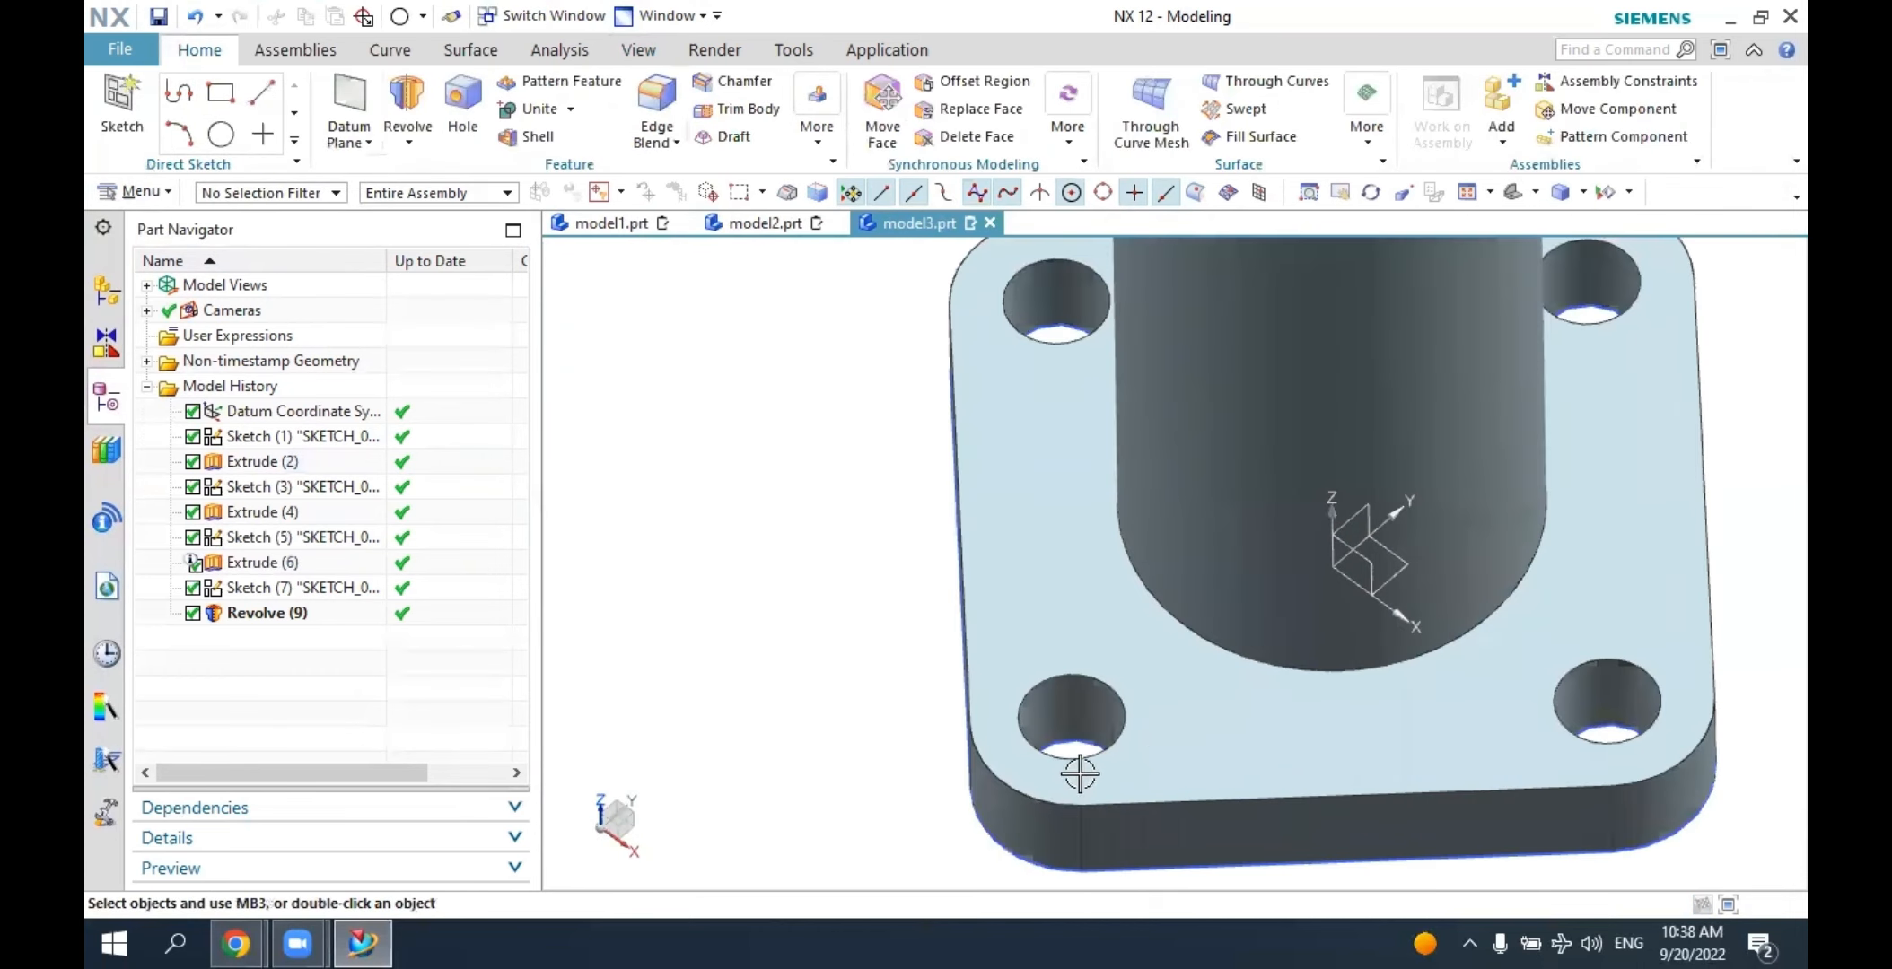
Reopen the base flange's extrusion, review the Connected Curves and Sheet Edges curve rules, accept the feature and inspect the whole shaft.
{"action": "double_click", "coordinate": [251, 563]}
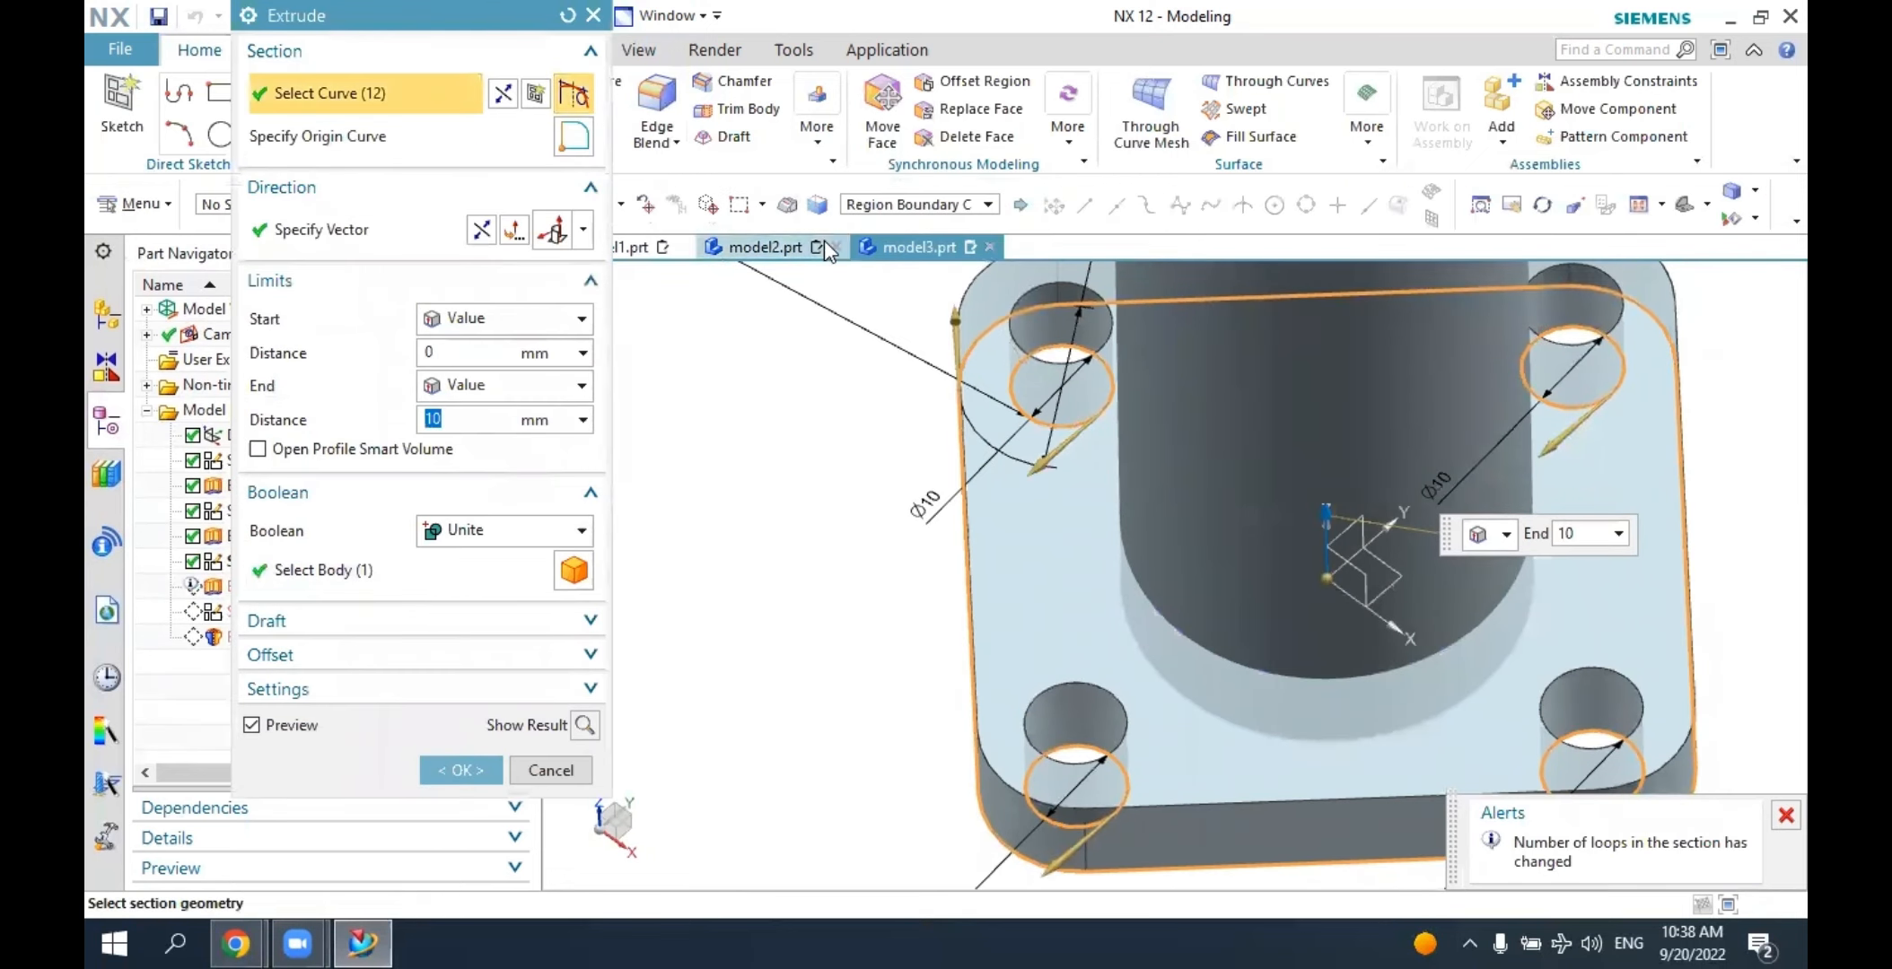
{"action": "left_click", "coordinate": [879, 205]}
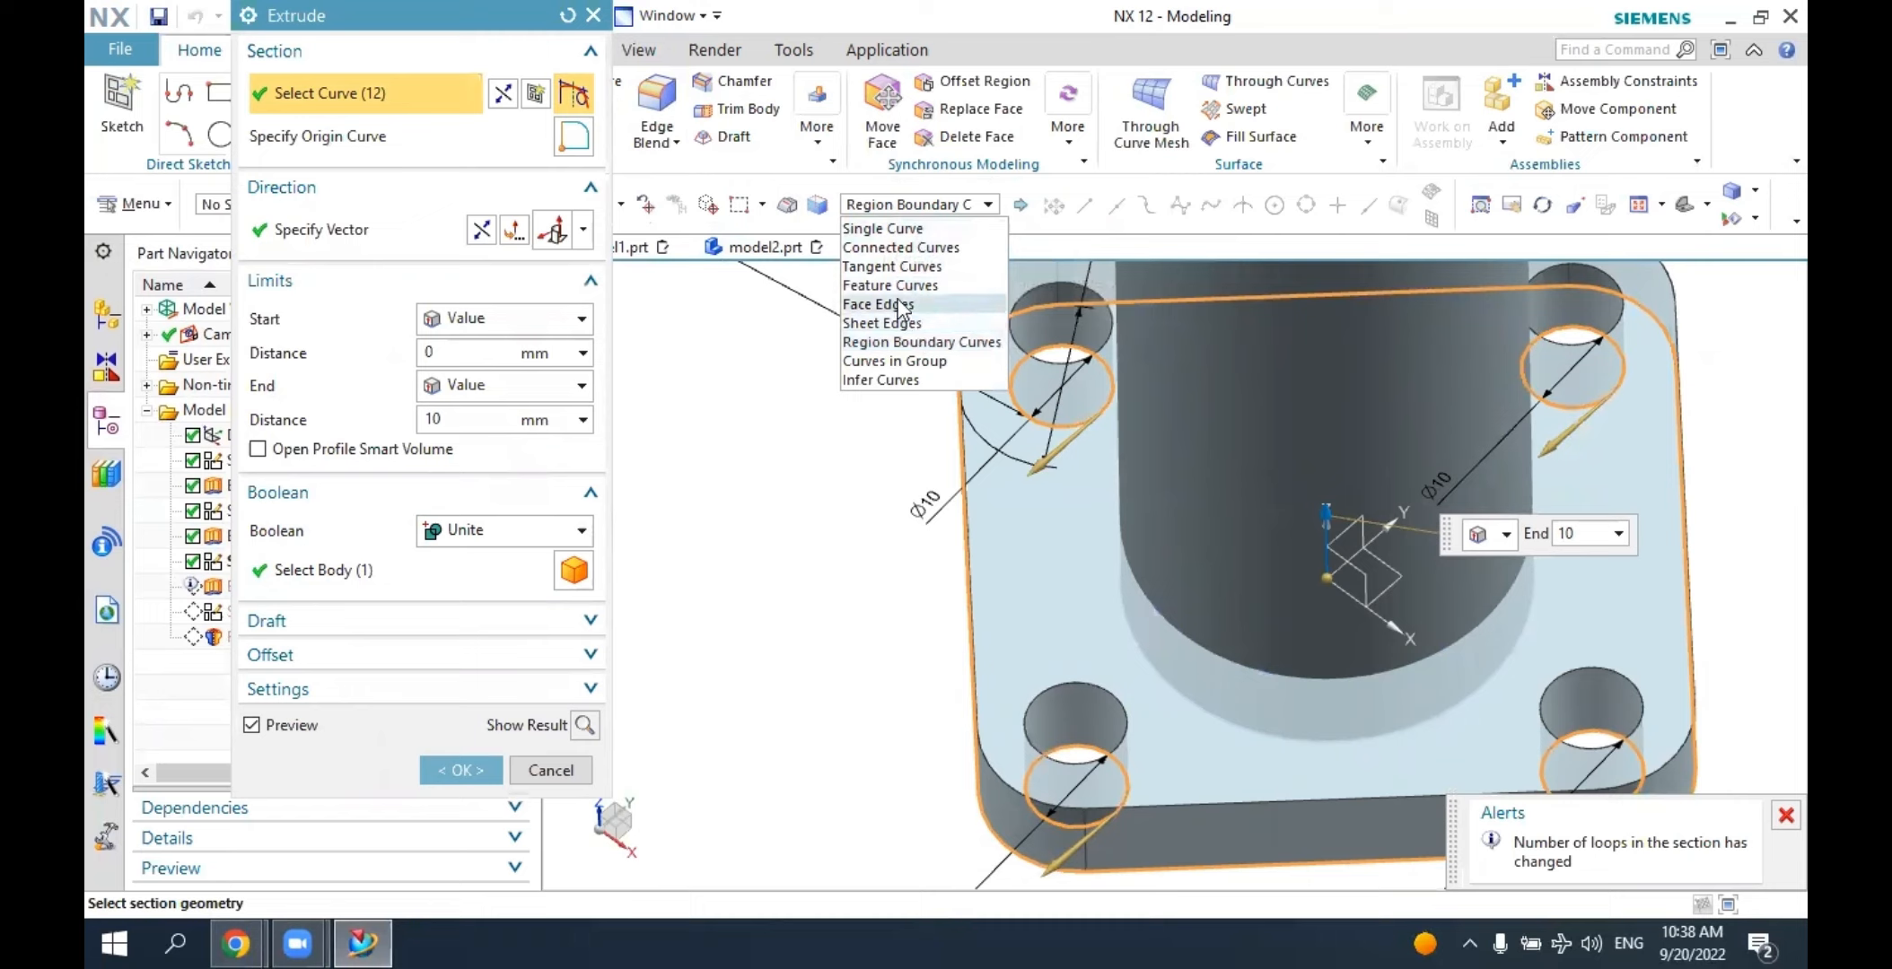
{"action": "left_click", "coordinate": [893, 248]}
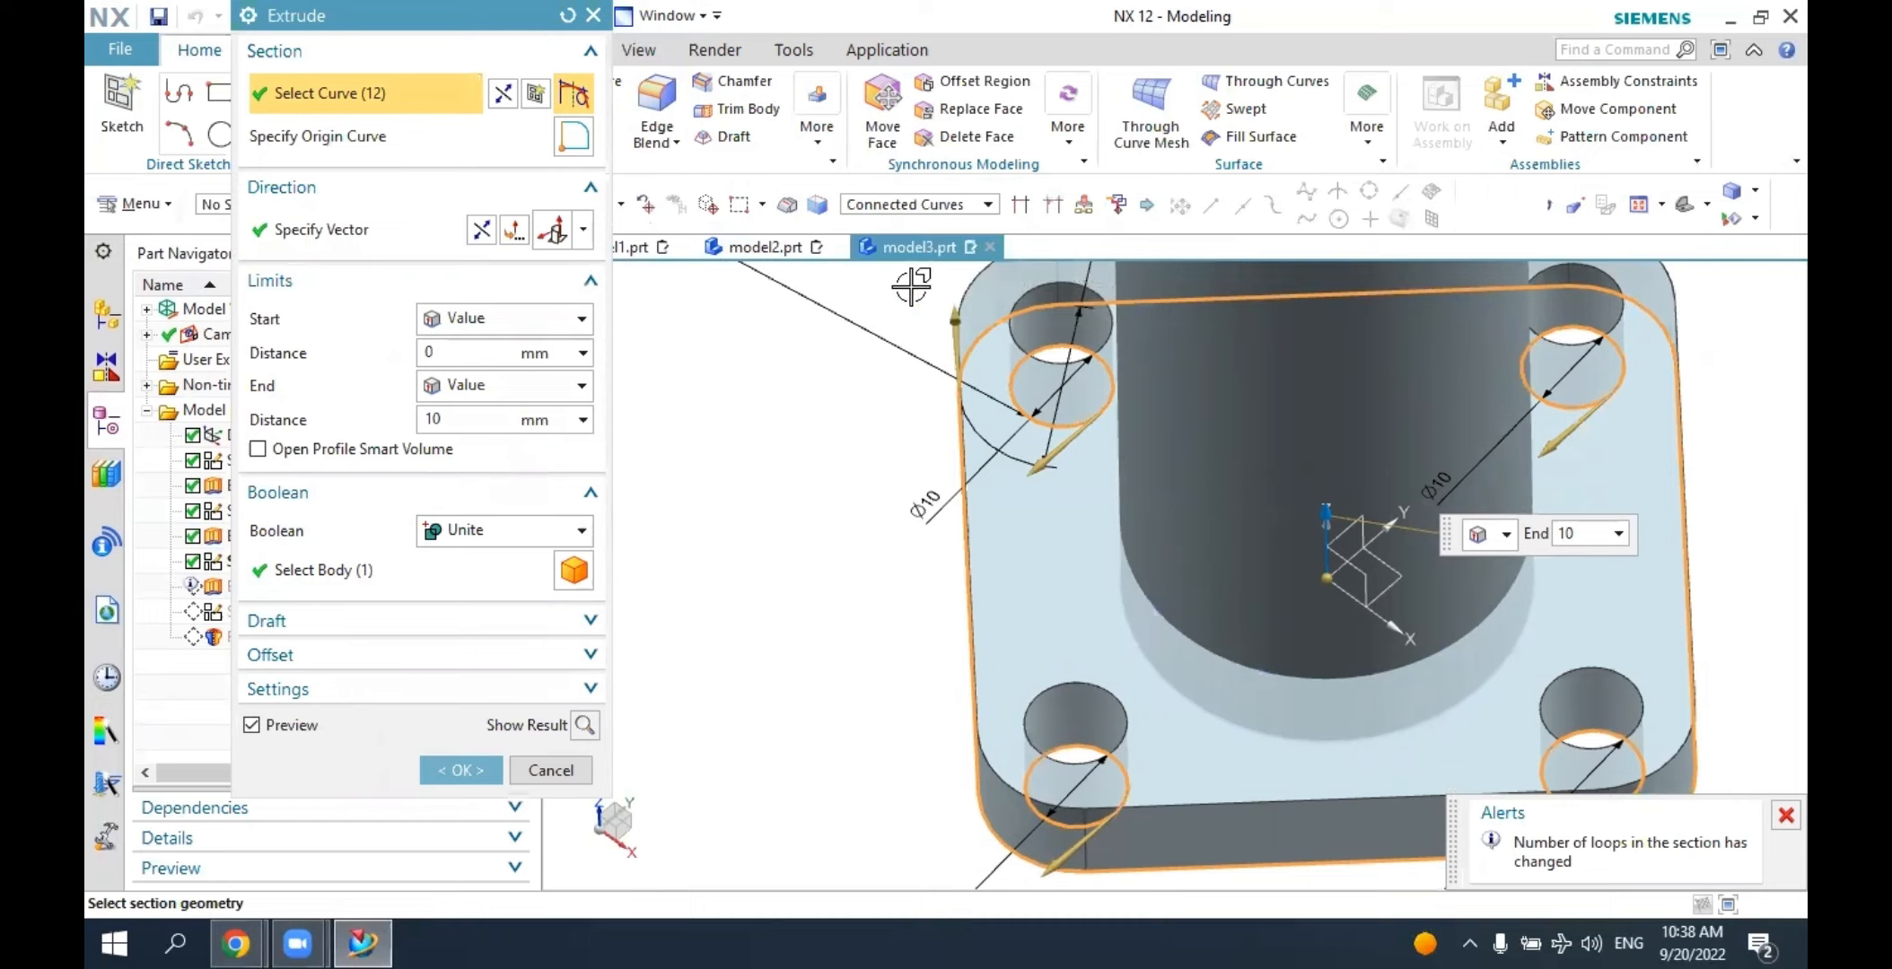
{"action": "left_click", "coordinate": [918, 207]}
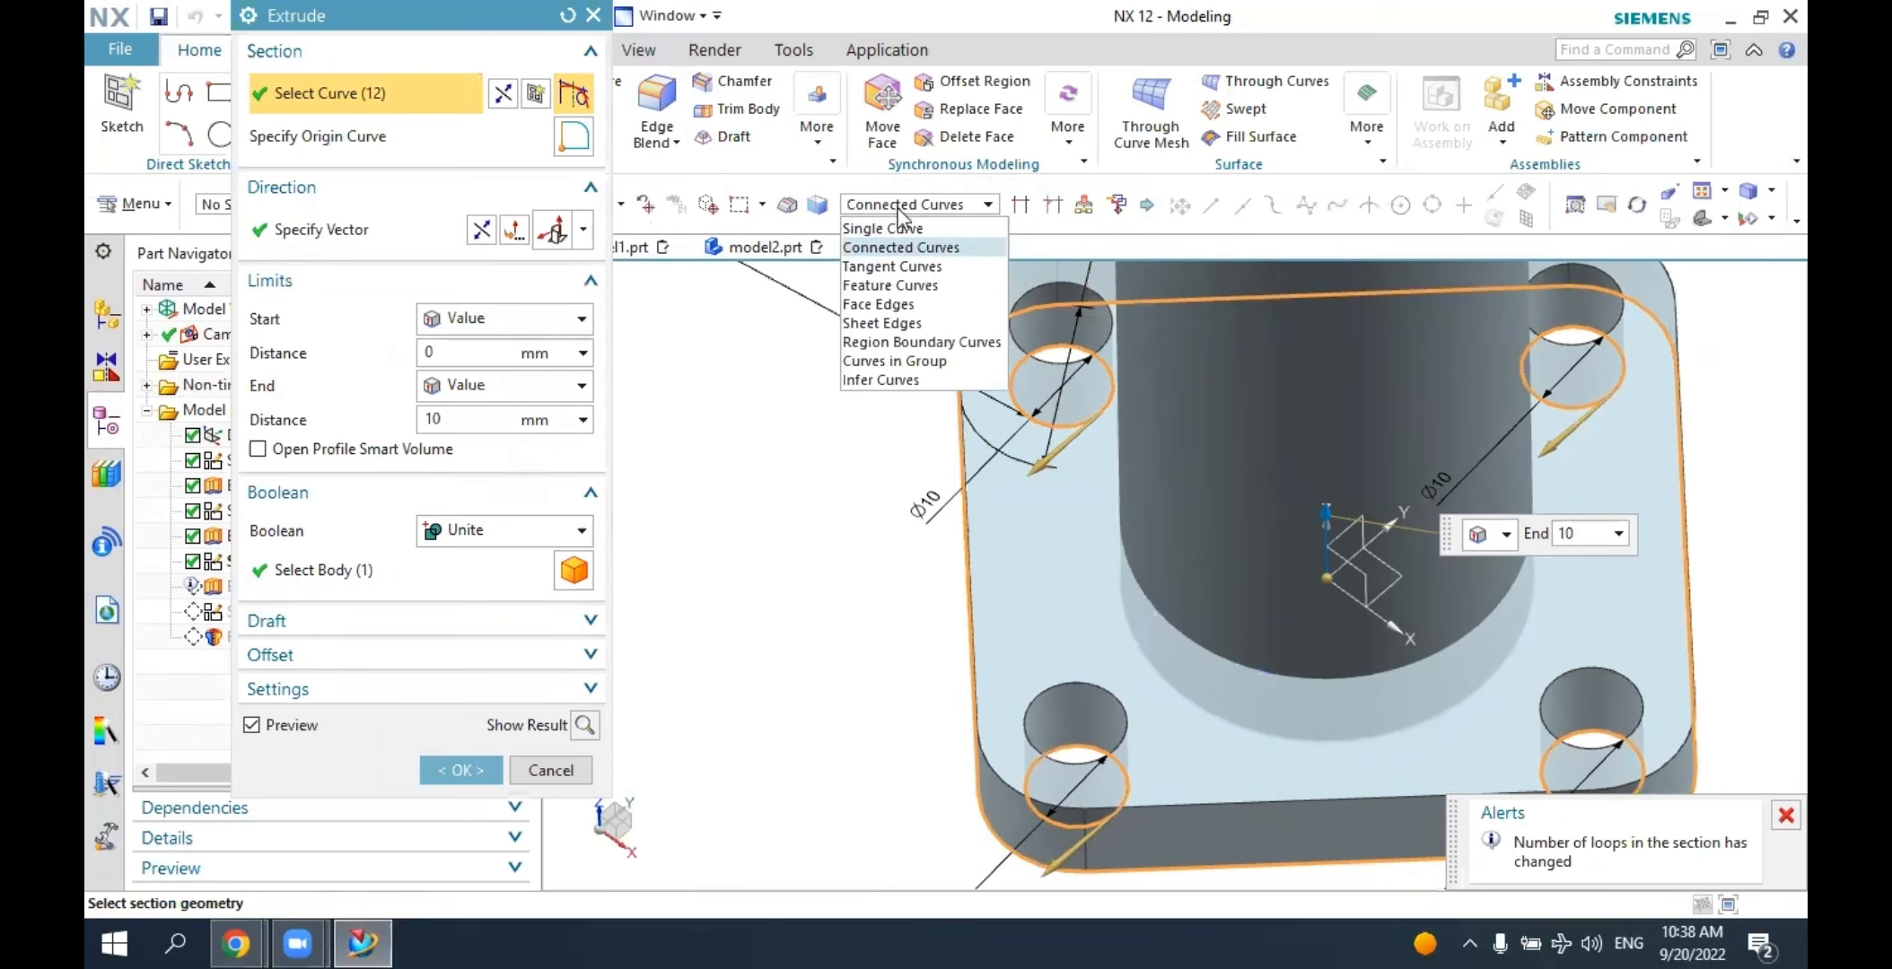
{"action": "left_click", "coordinate": [893, 325]}
{"action": "left_click", "coordinate": [460, 770]}
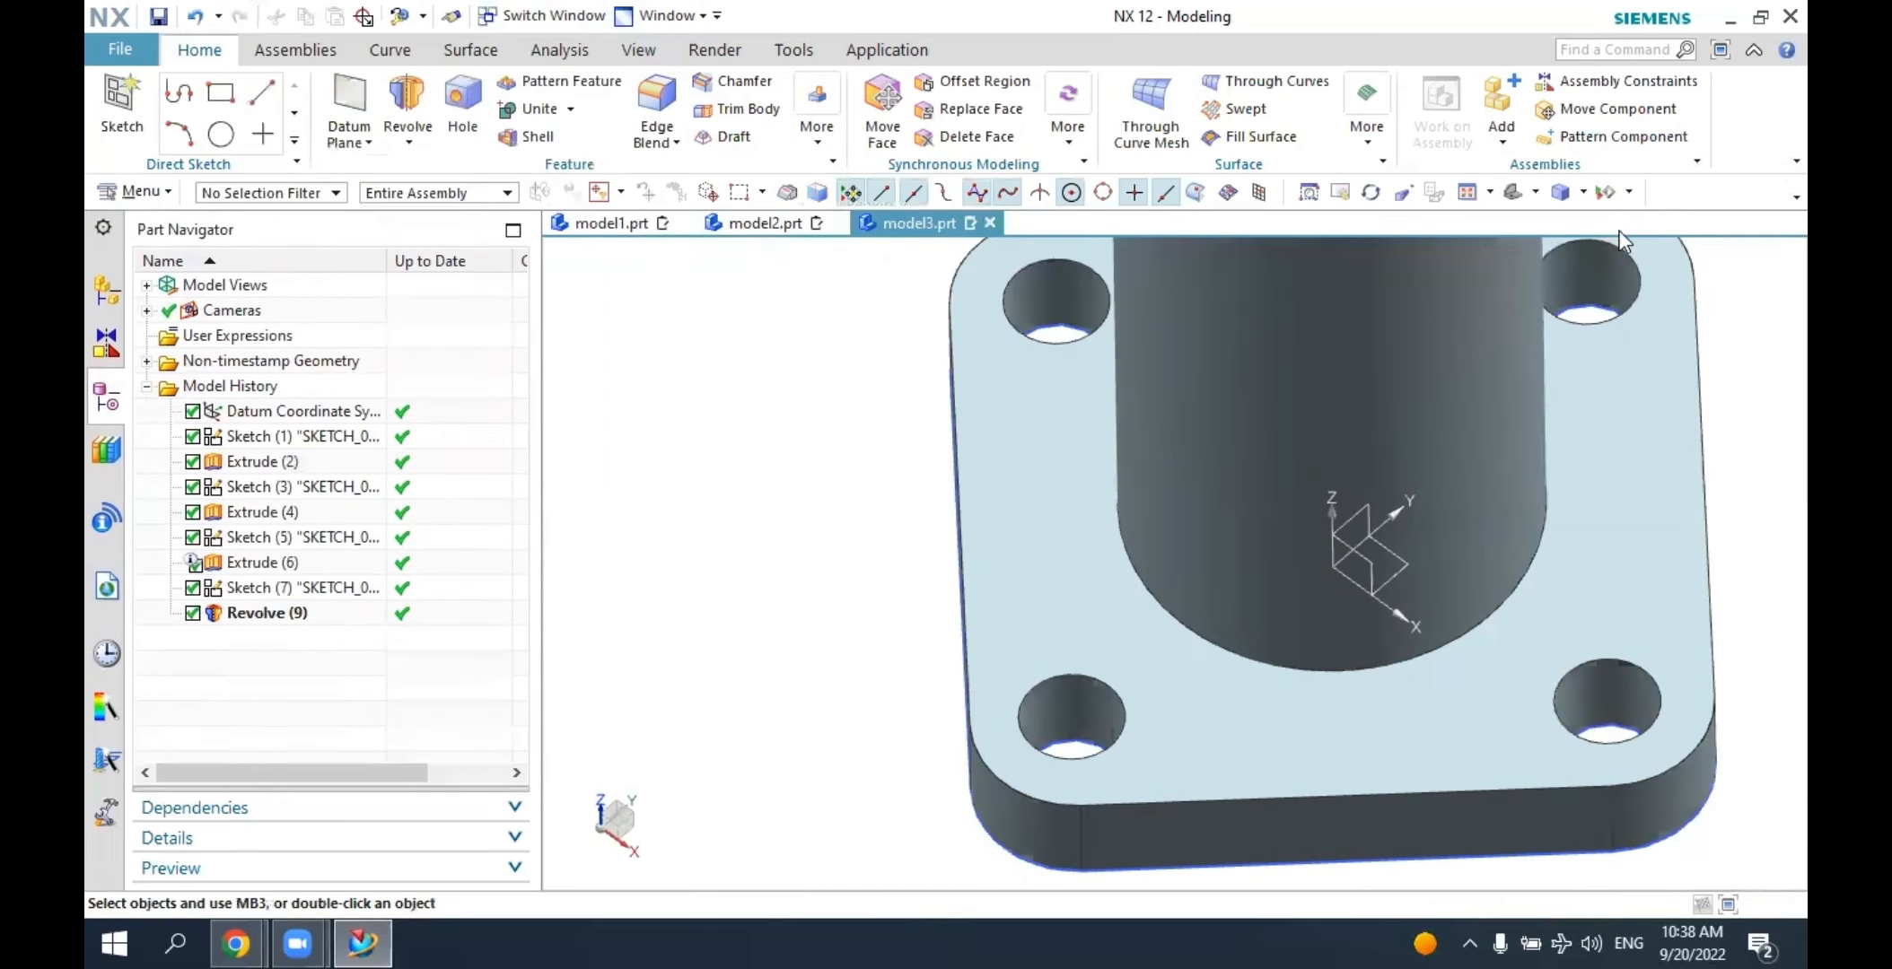
{"action": "left_click", "coordinate": [1514, 193]}
{"action": "mouse_move", "coordinate": [1233, 767]}
{"action": "middle_mouse_down"}
{"action": "mouse_move", "coordinate": [1239, 686]}
{"action": "mouse_move", "coordinate": [1241, 738]}
{"action": "middle_mouse_up"}
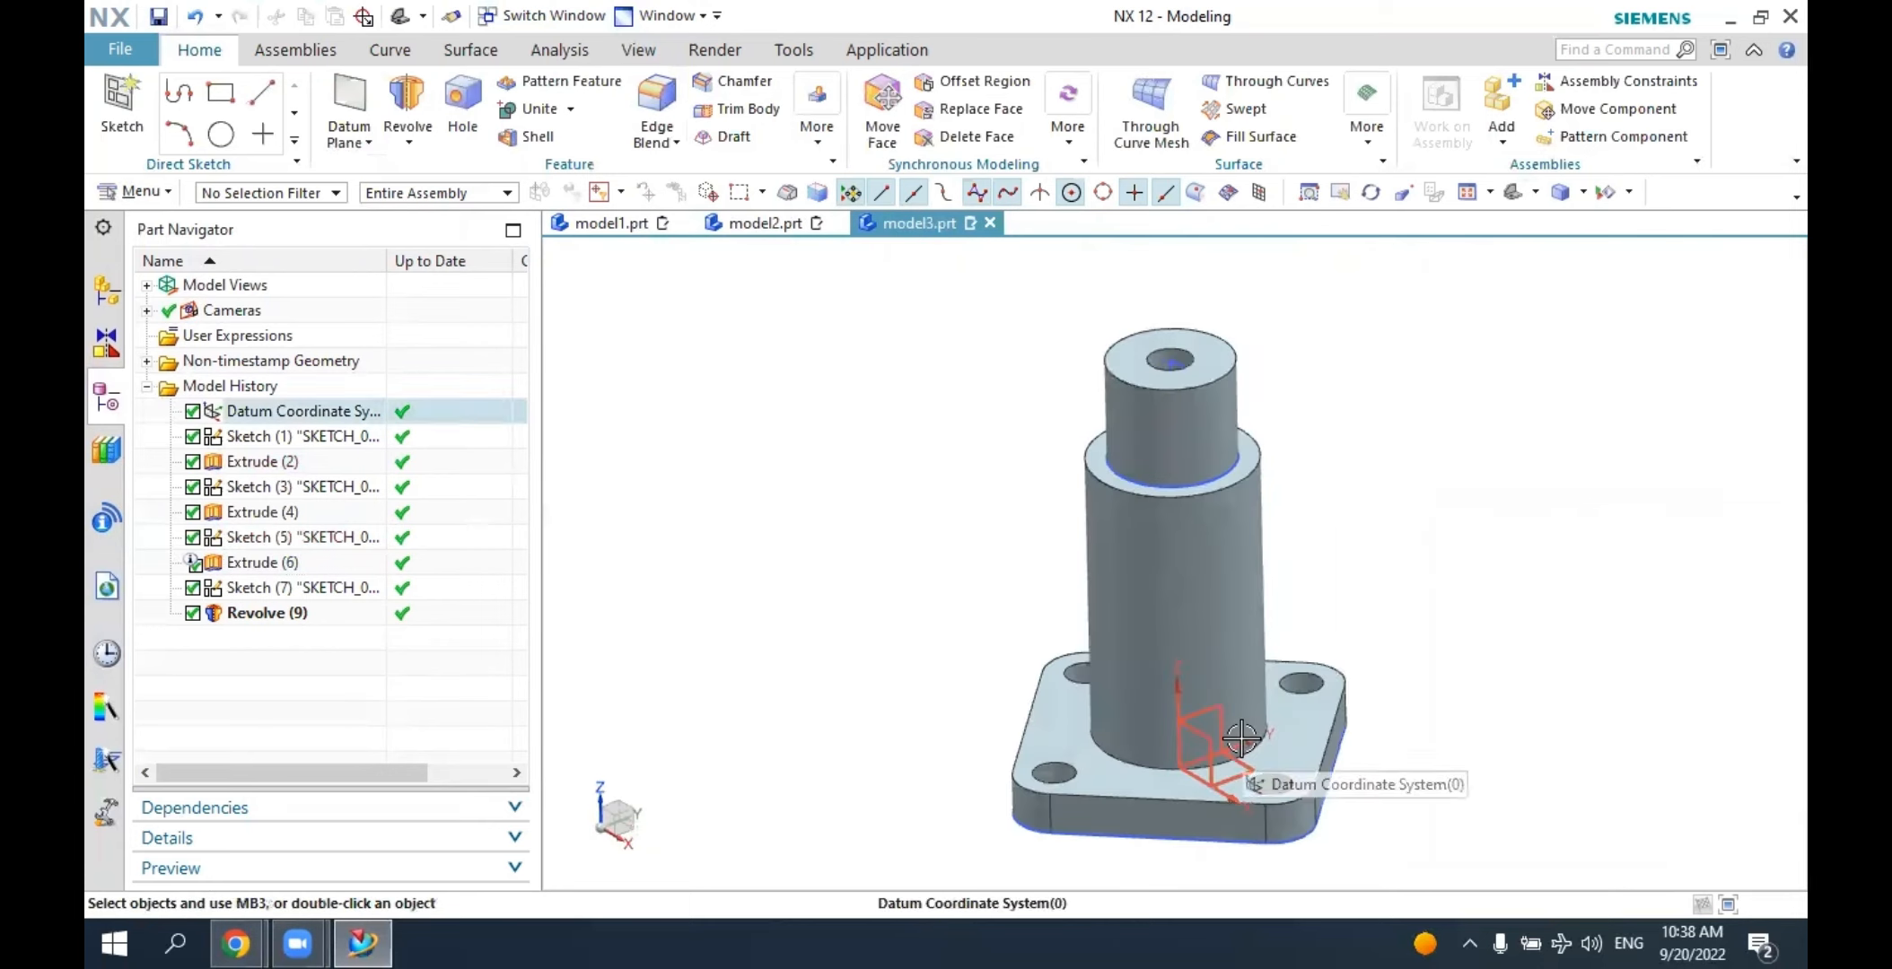
{"action": "middle_click_drag", "start_coordinate": [1335, 602], "coordinate": [1264, 604]}
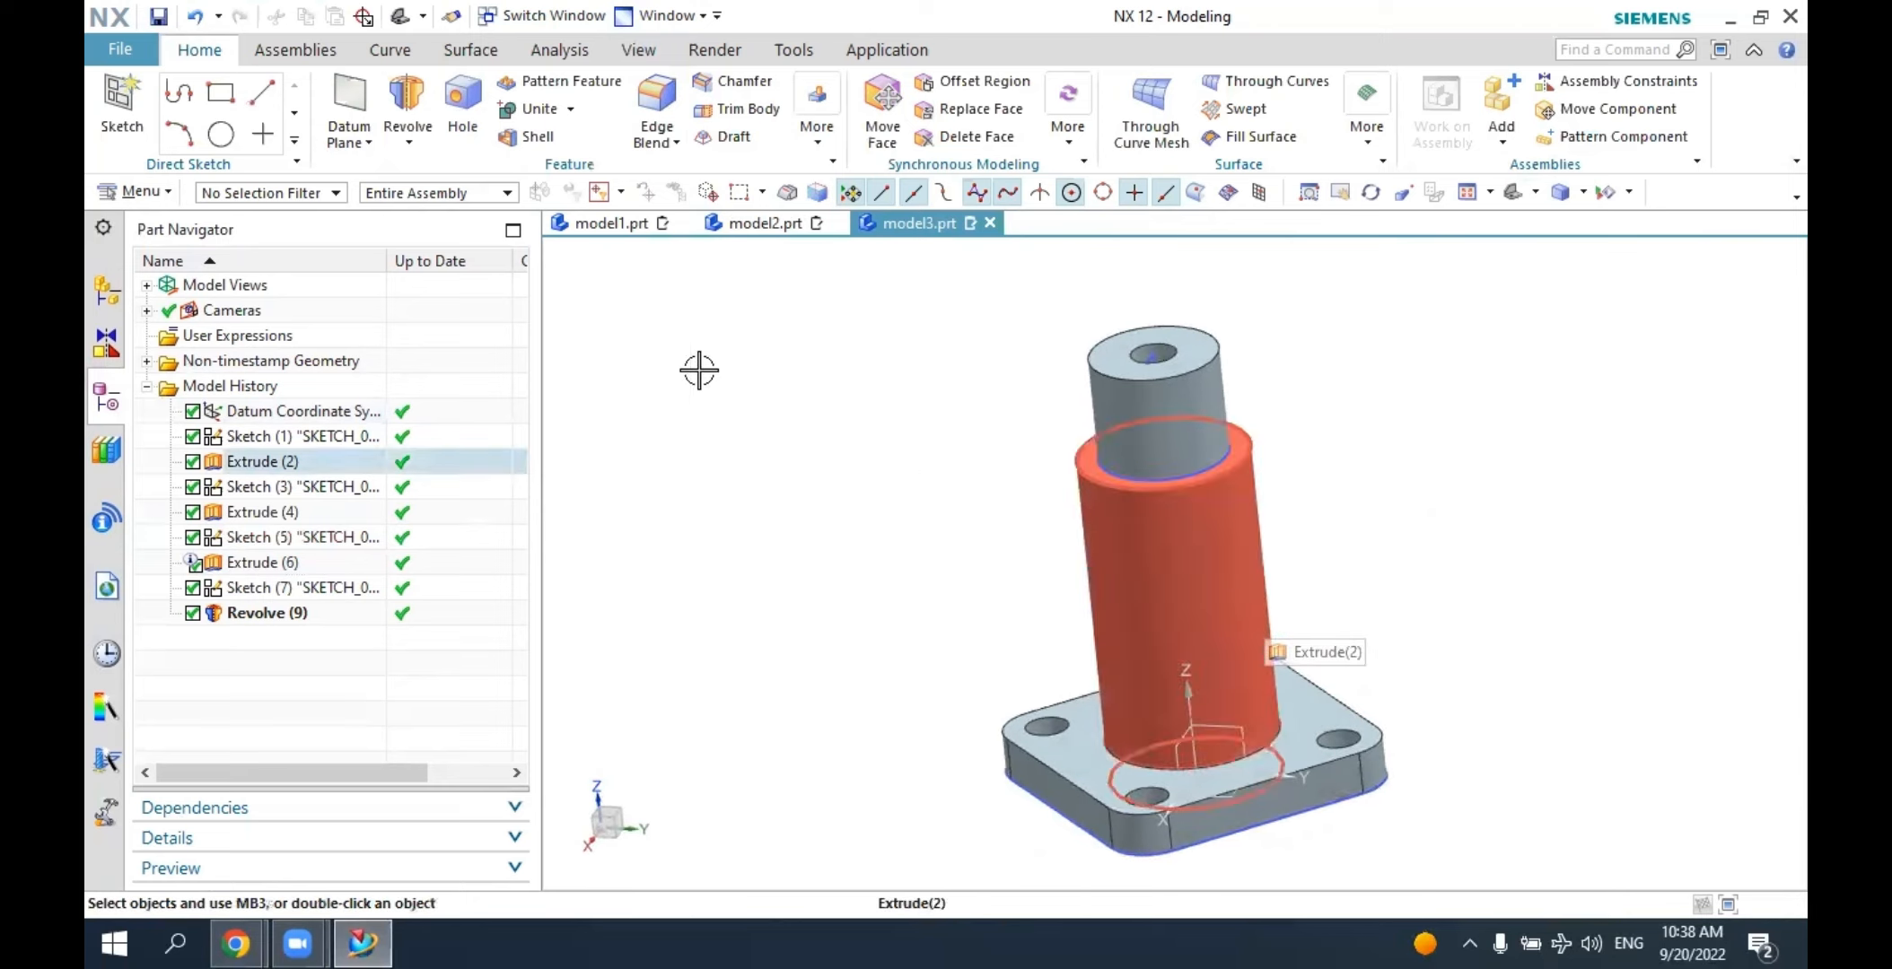
{"action": "left_click", "coordinate": [409, 141]}
{"action": "left_click", "coordinate": [431, 179]}
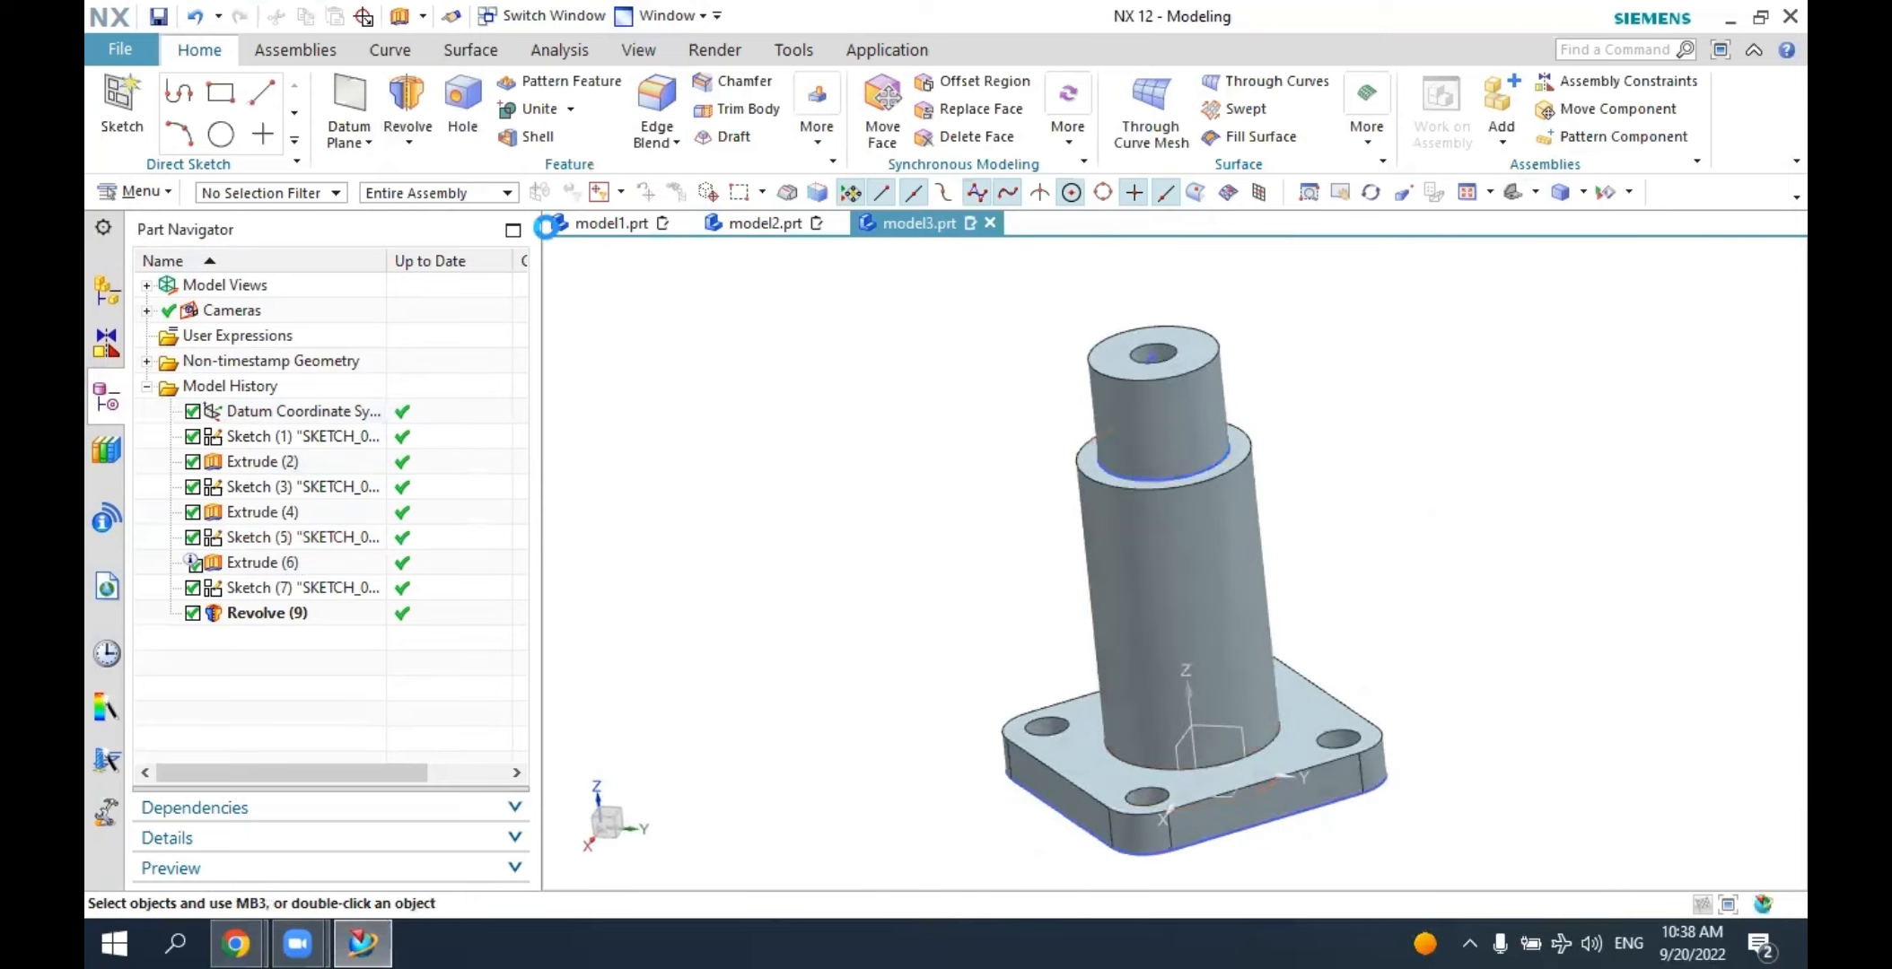
{"action": "left_click", "coordinate": [596, 13]}
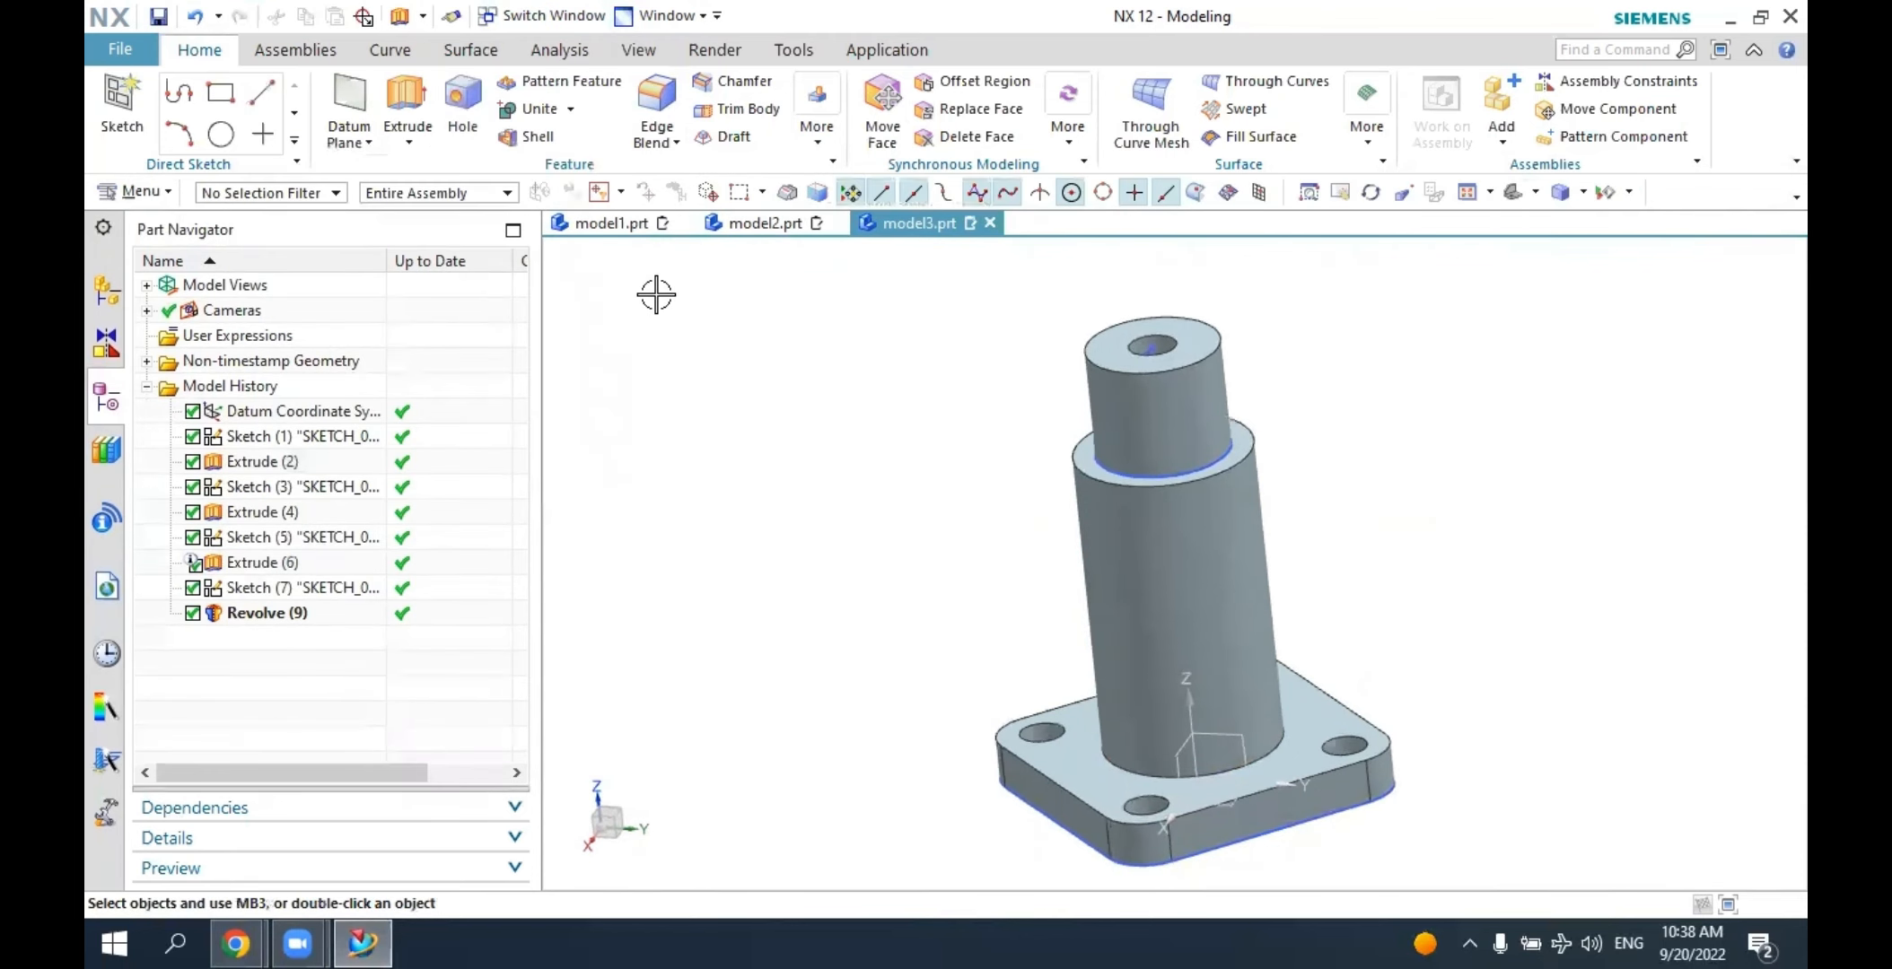
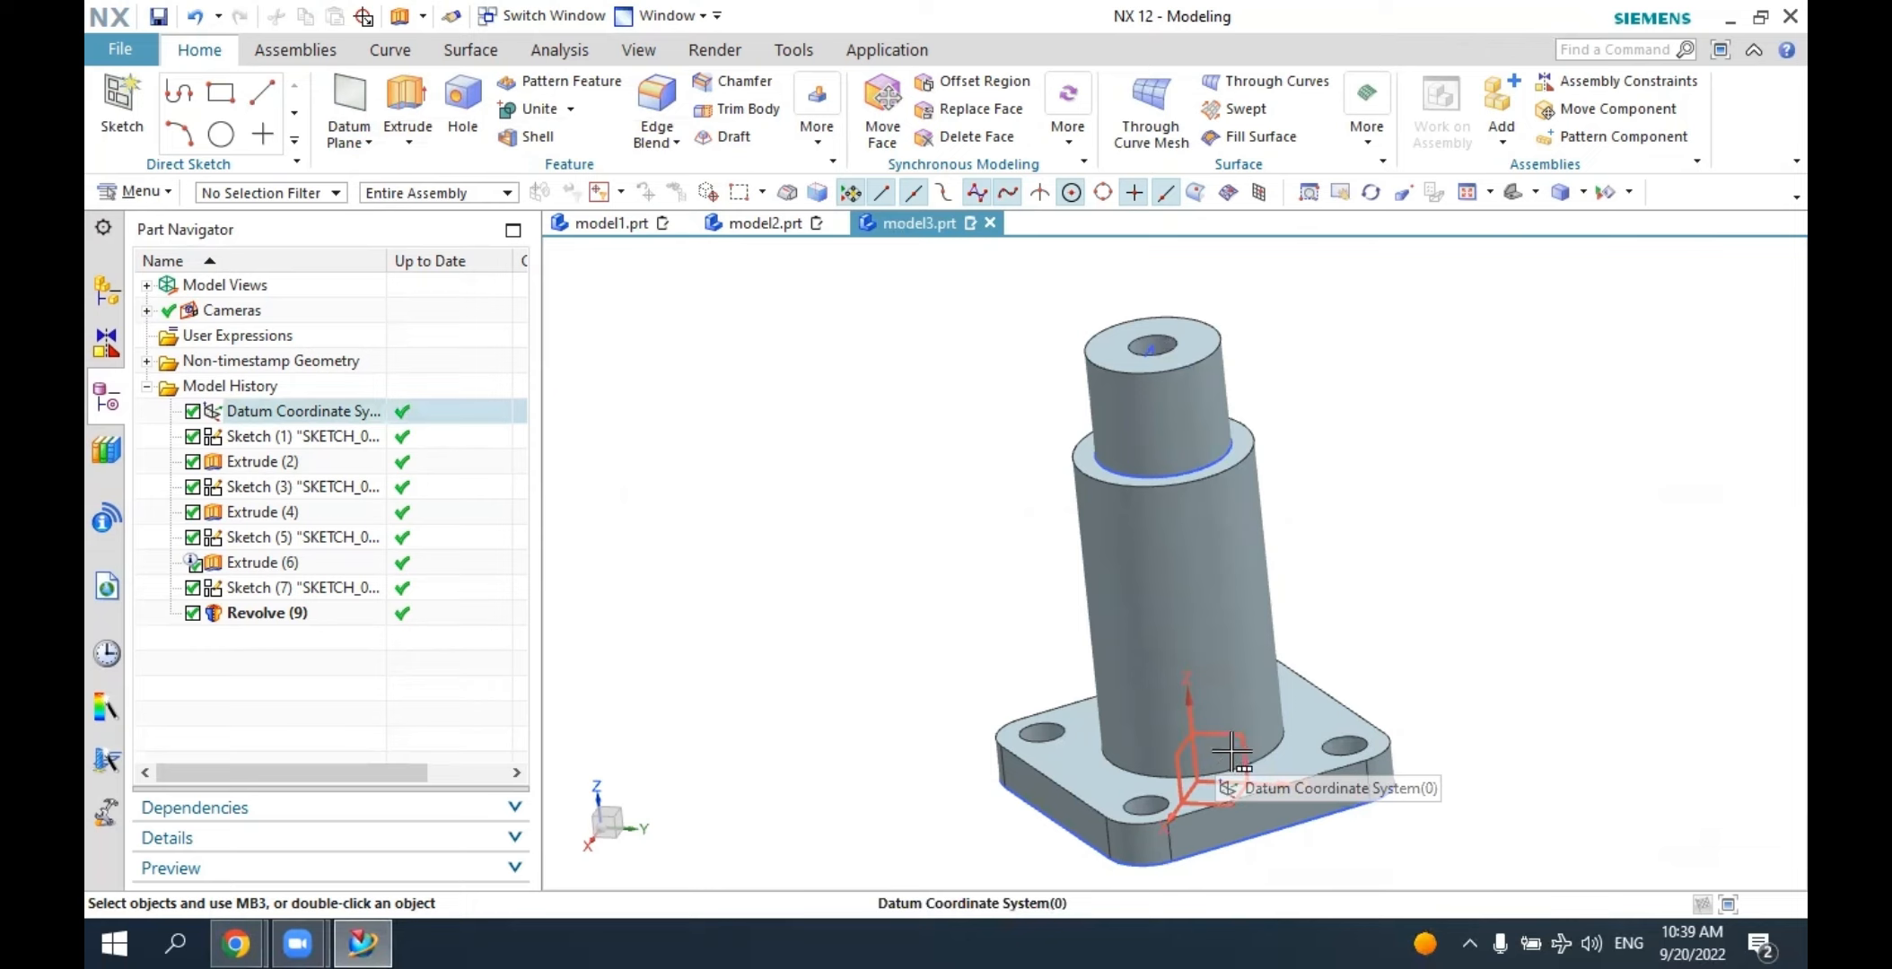
{"action": "middle_click_drag", "start_coordinate": [1351, 756], "coordinate": [1185, 669]}
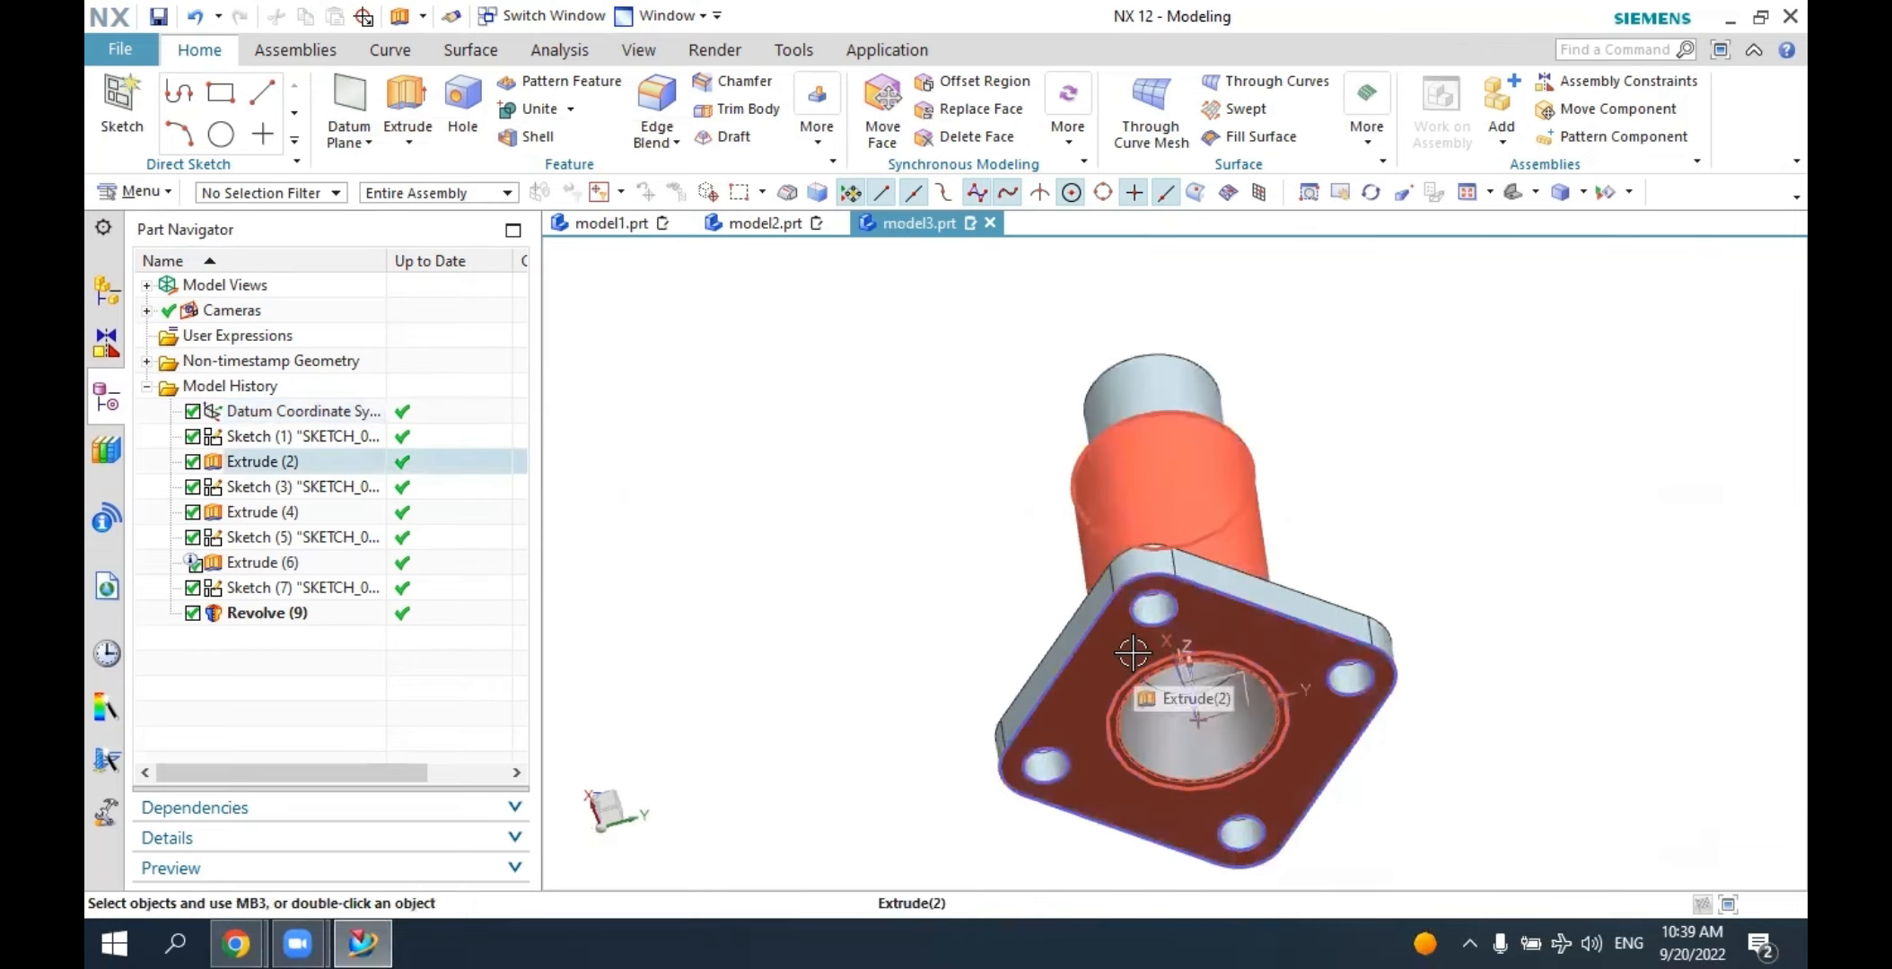
{"action": "middle_click_drag", "start_coordinate": [1146, 637], "coordinate": [1041, 731]}
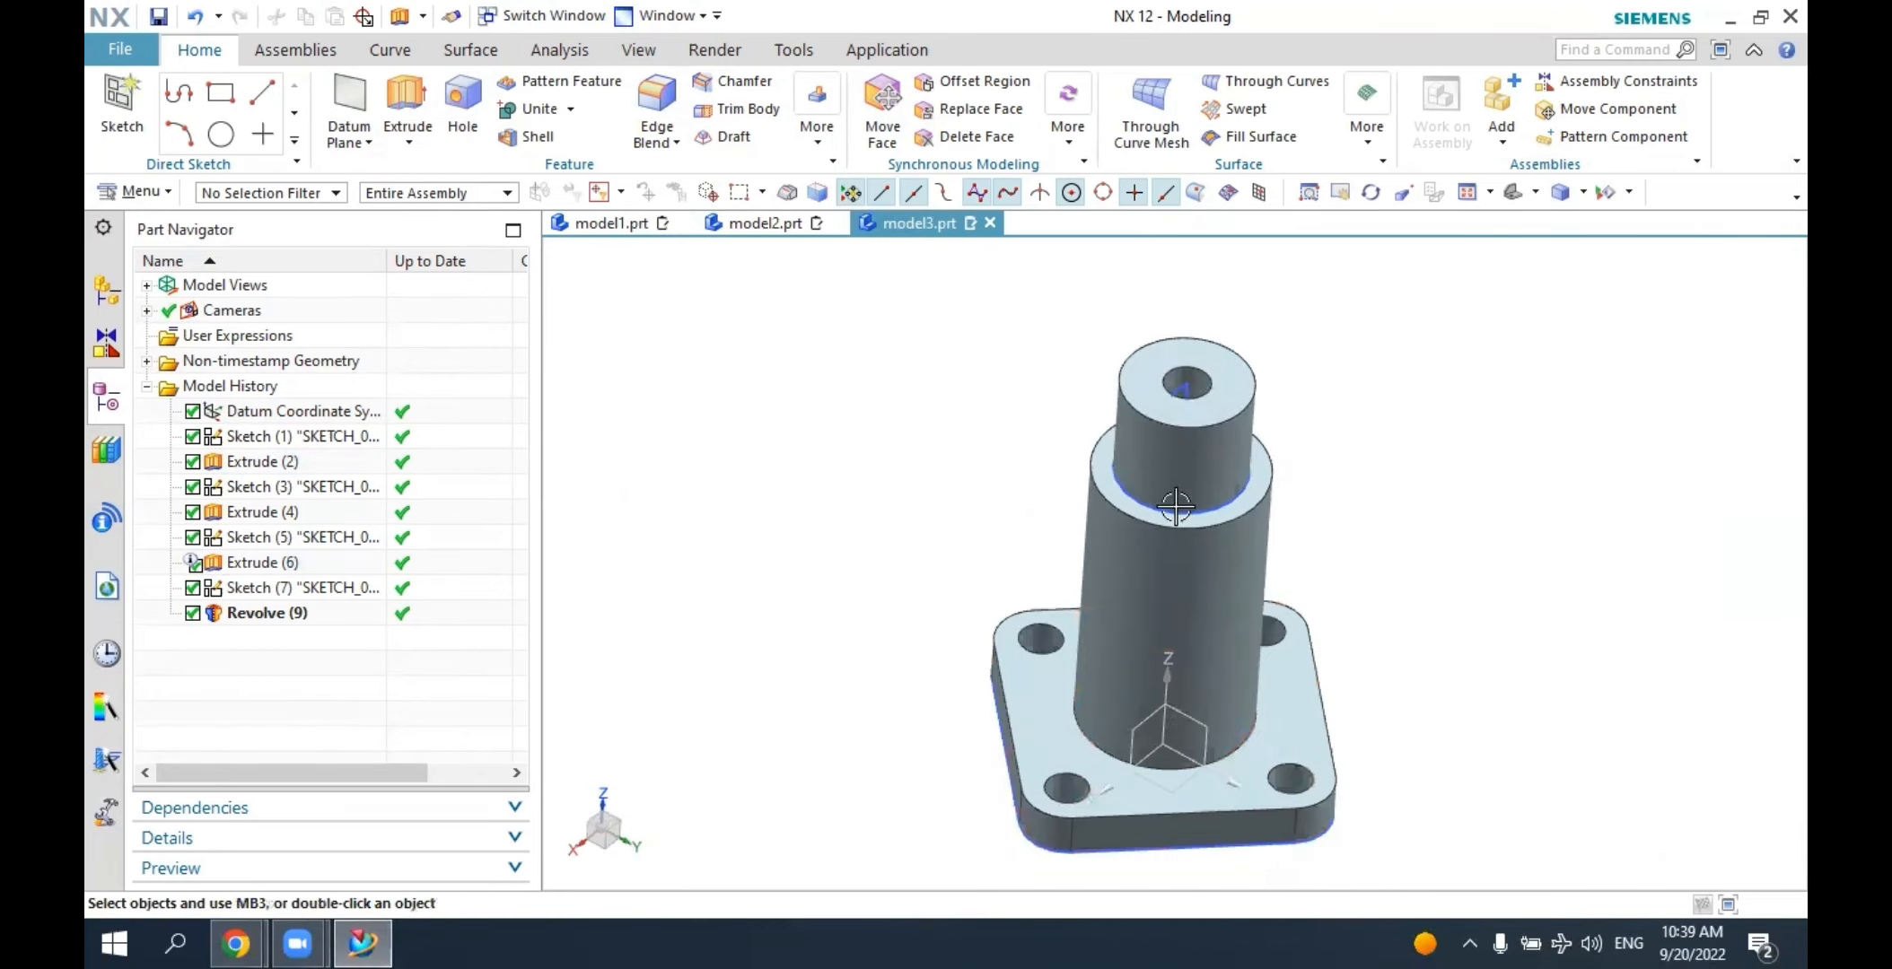
{"action": "middle_click_drag", "start_coordinate": [1508, 625], "coordinate": [1566, 602]}
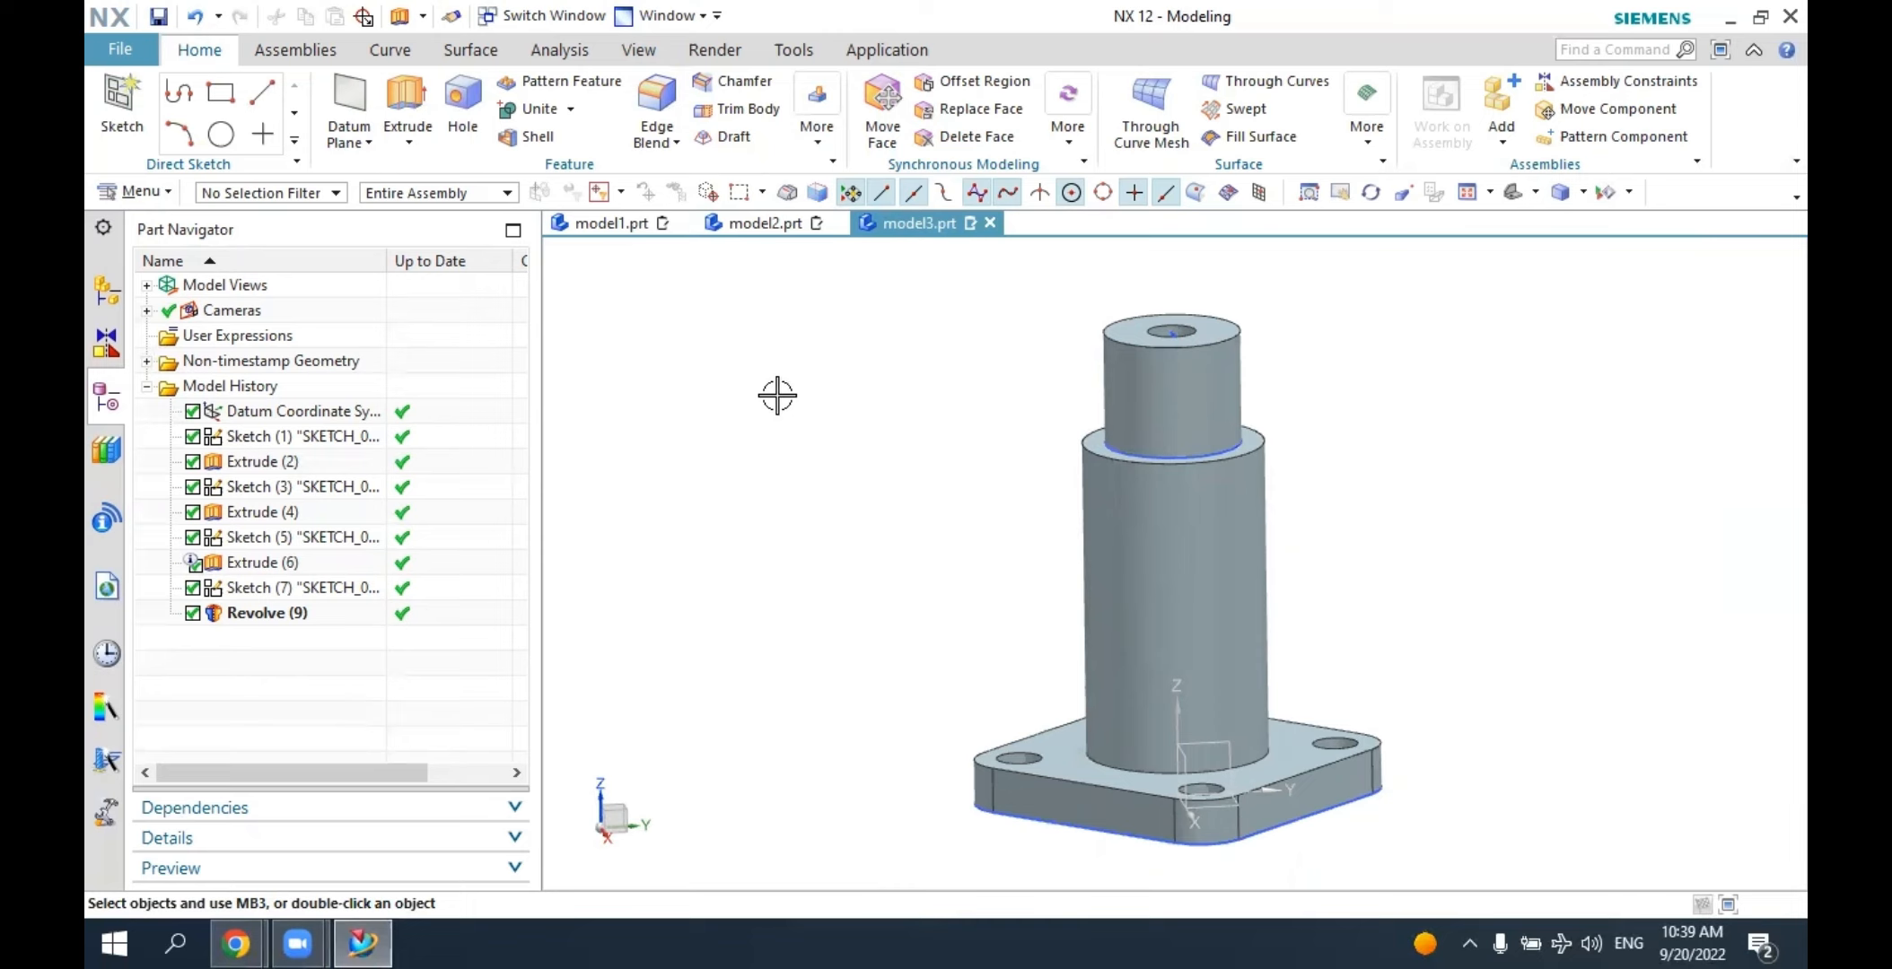
{"action": "middle_click_drag", "start_coordinate": [777, 395], "coordinate": [888, 415]}
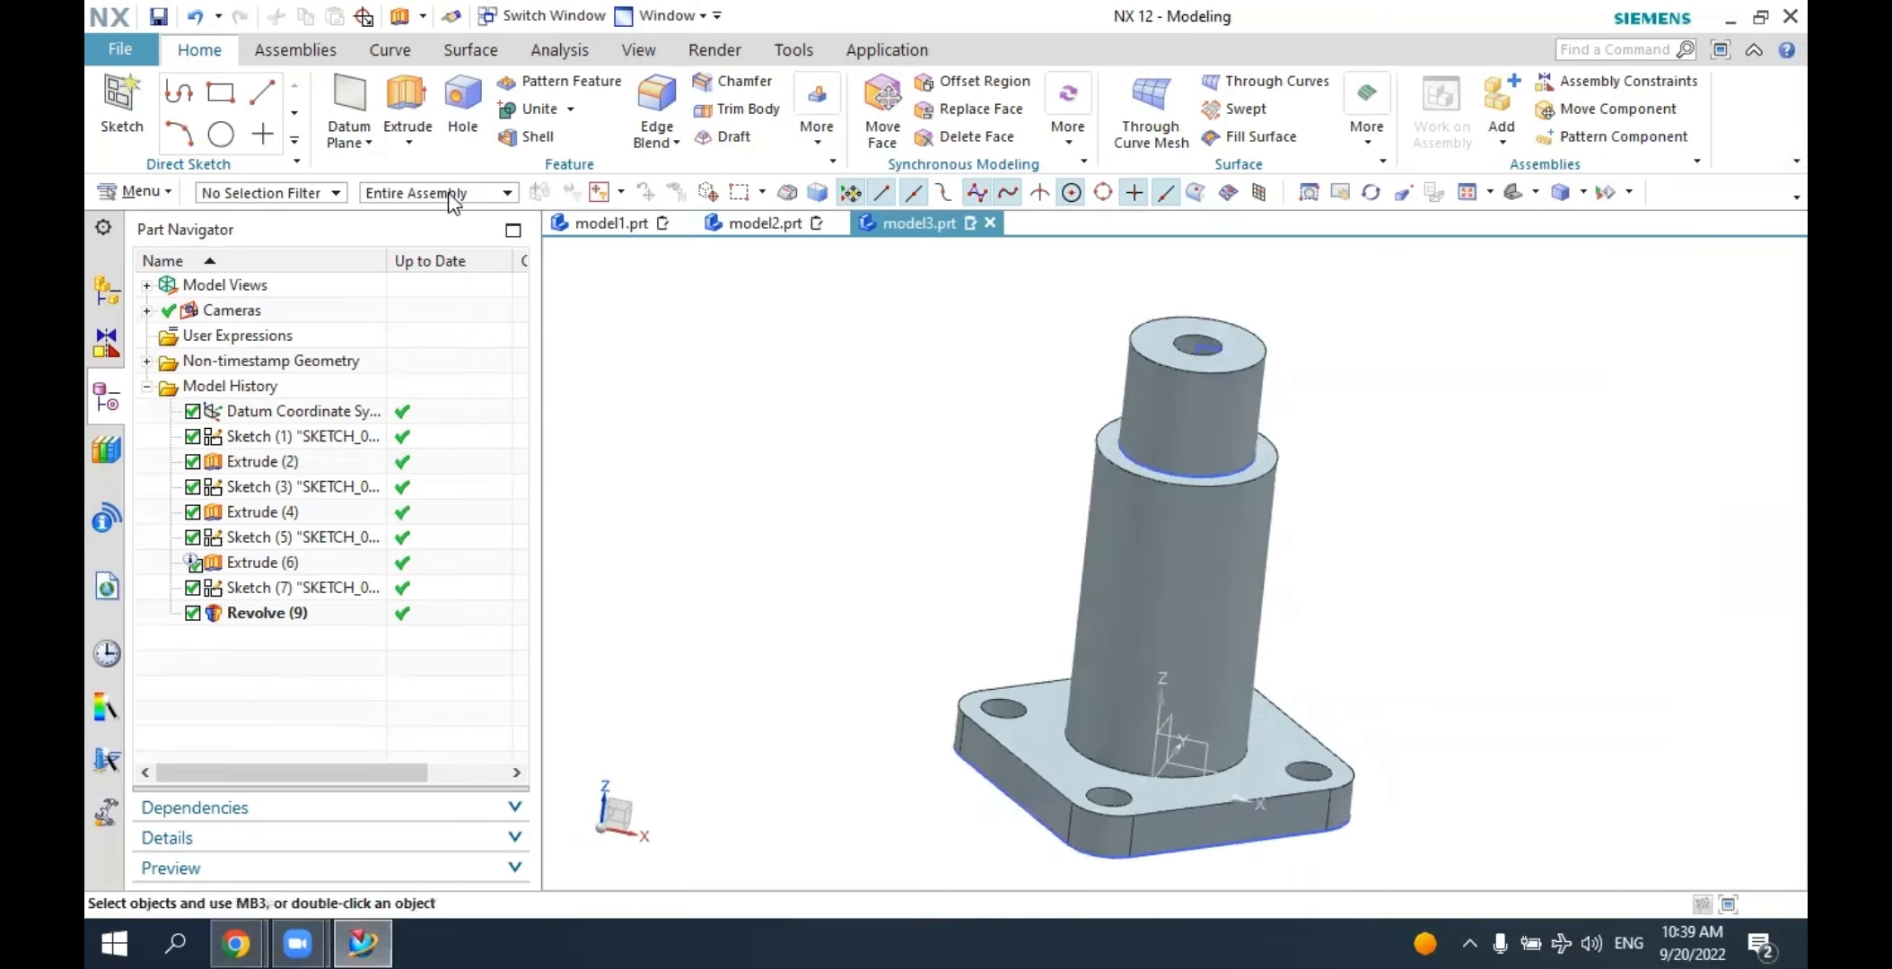
Start an At Distance datum plane from the coordinate system's YZ plane and offset it 62 mm along positive X.
{"action": "left_click", "coordinate": [350, 99]}
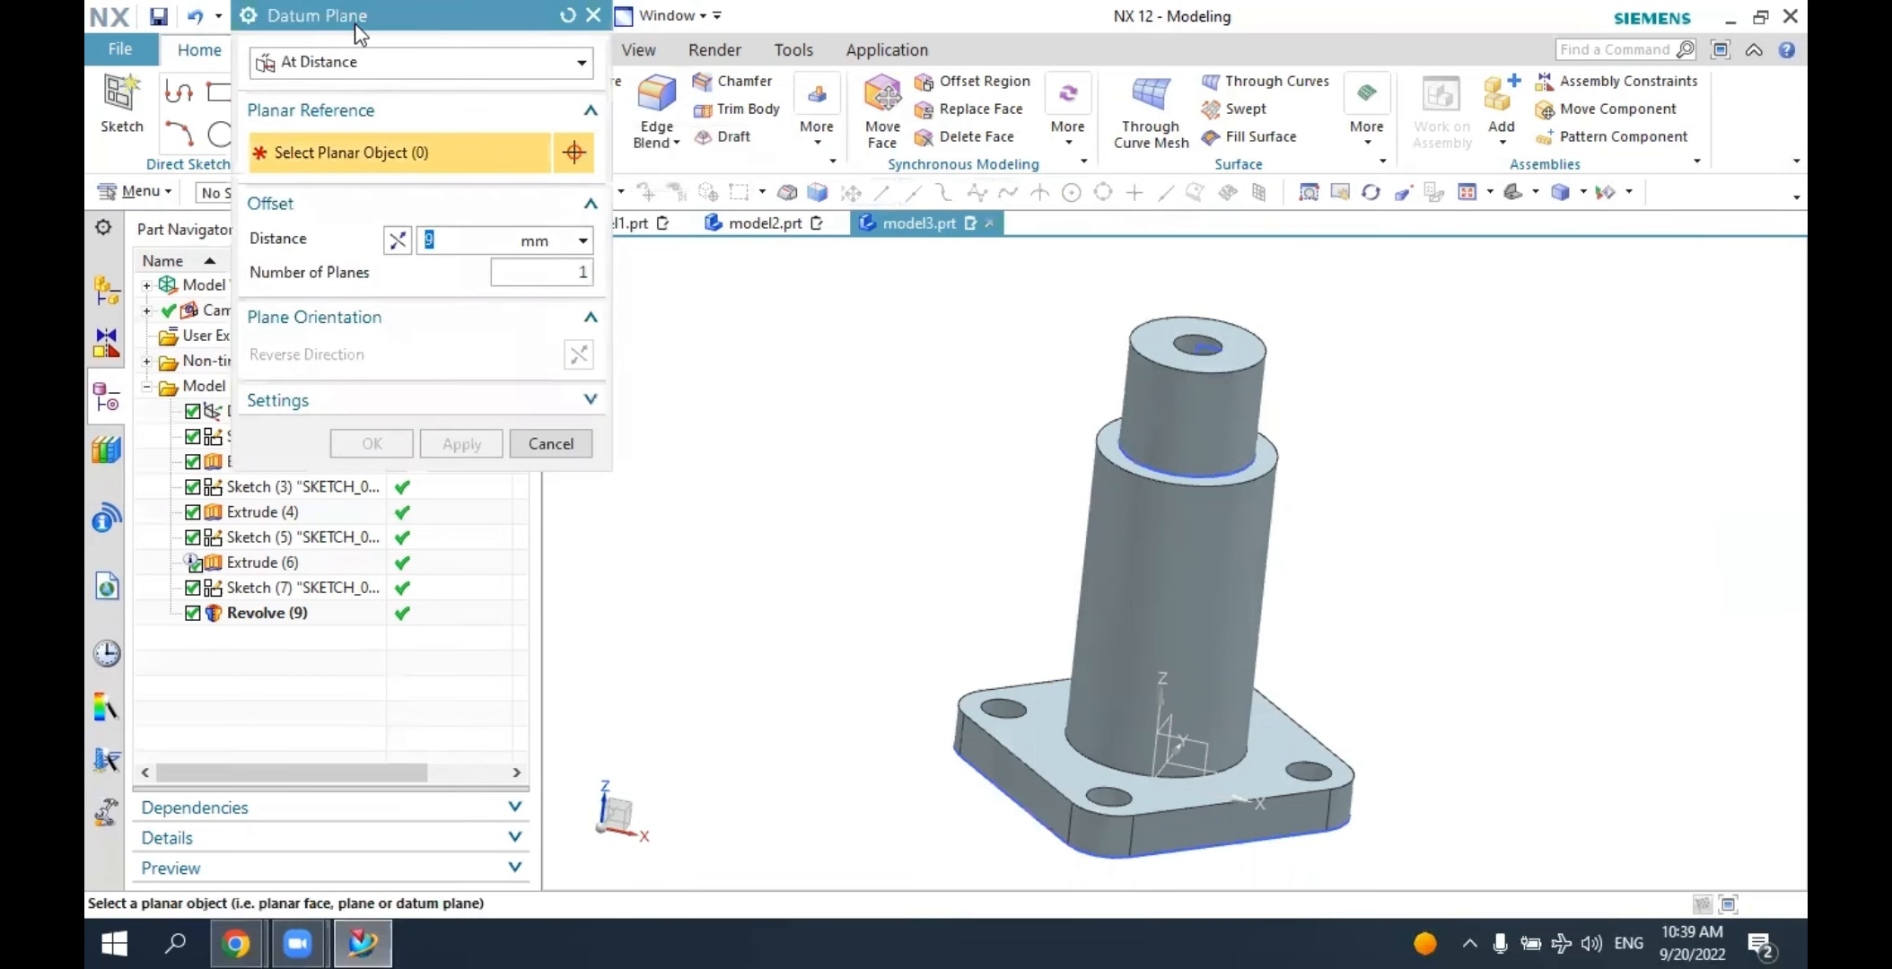
{"action": "left_click_drag", "start_coordinate": [358, 34], "coordinate": [482, 176]}
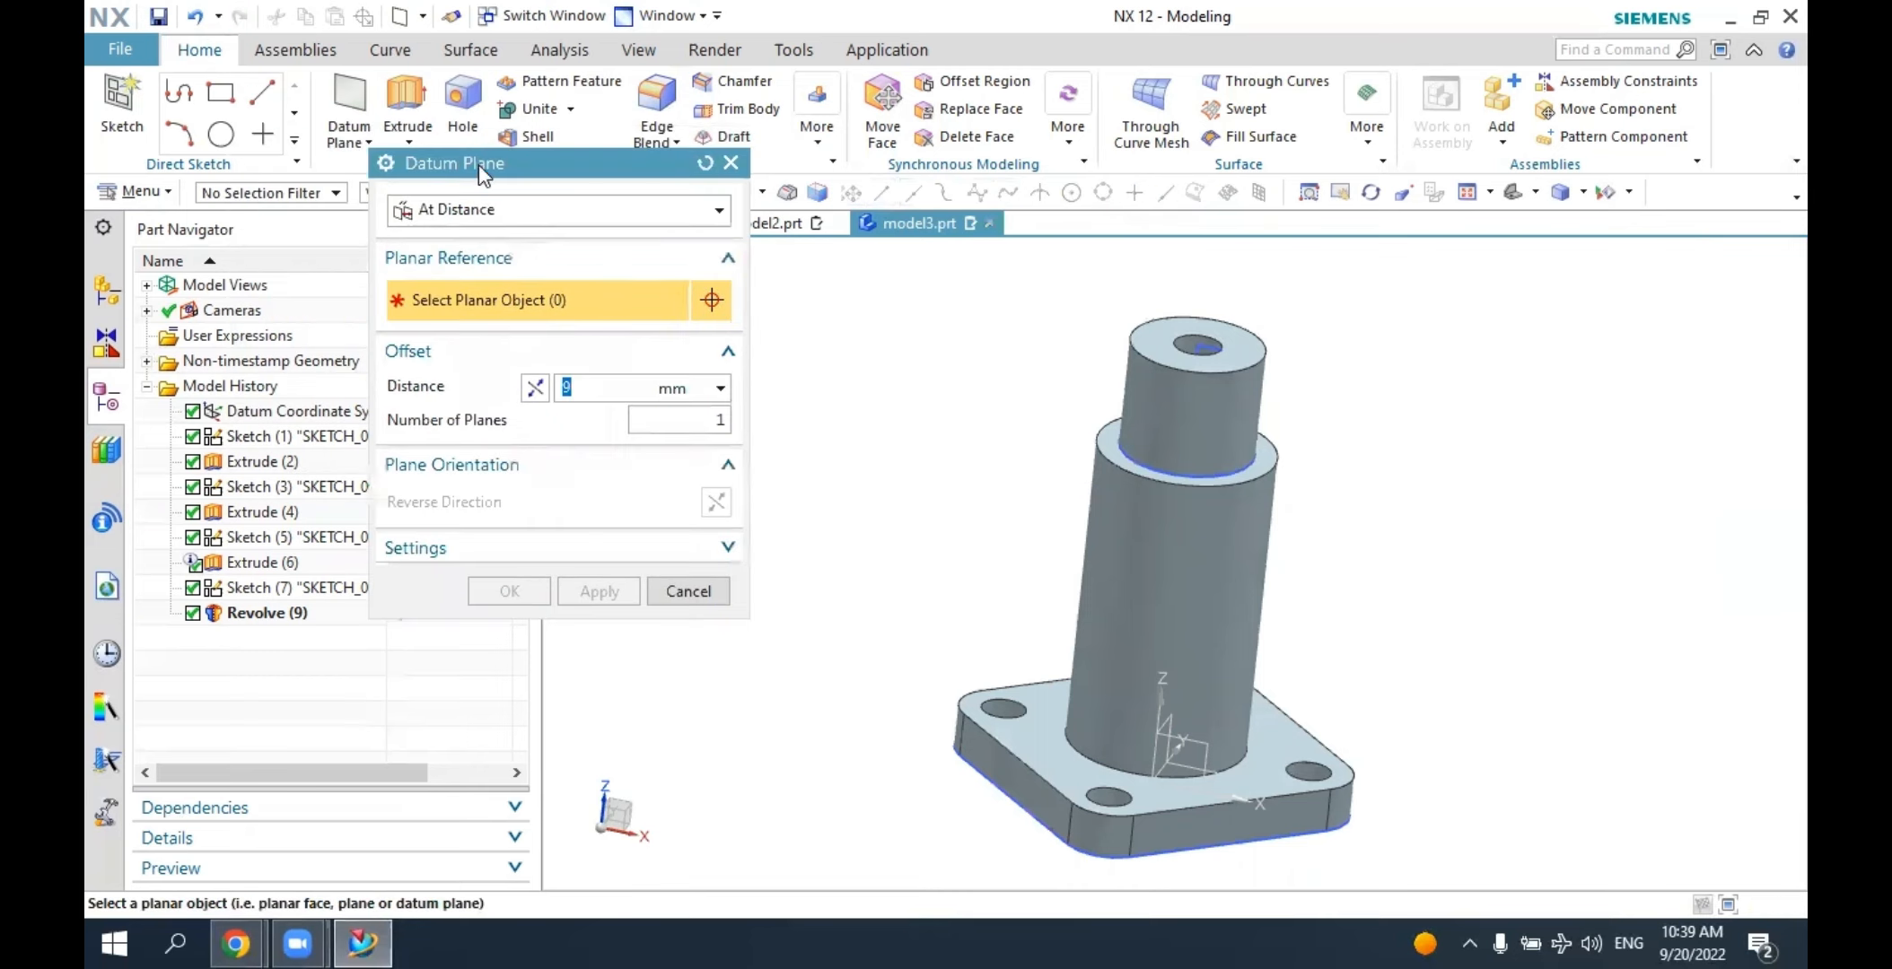
{"action": "left_click", "coordinate": [488, 214]}
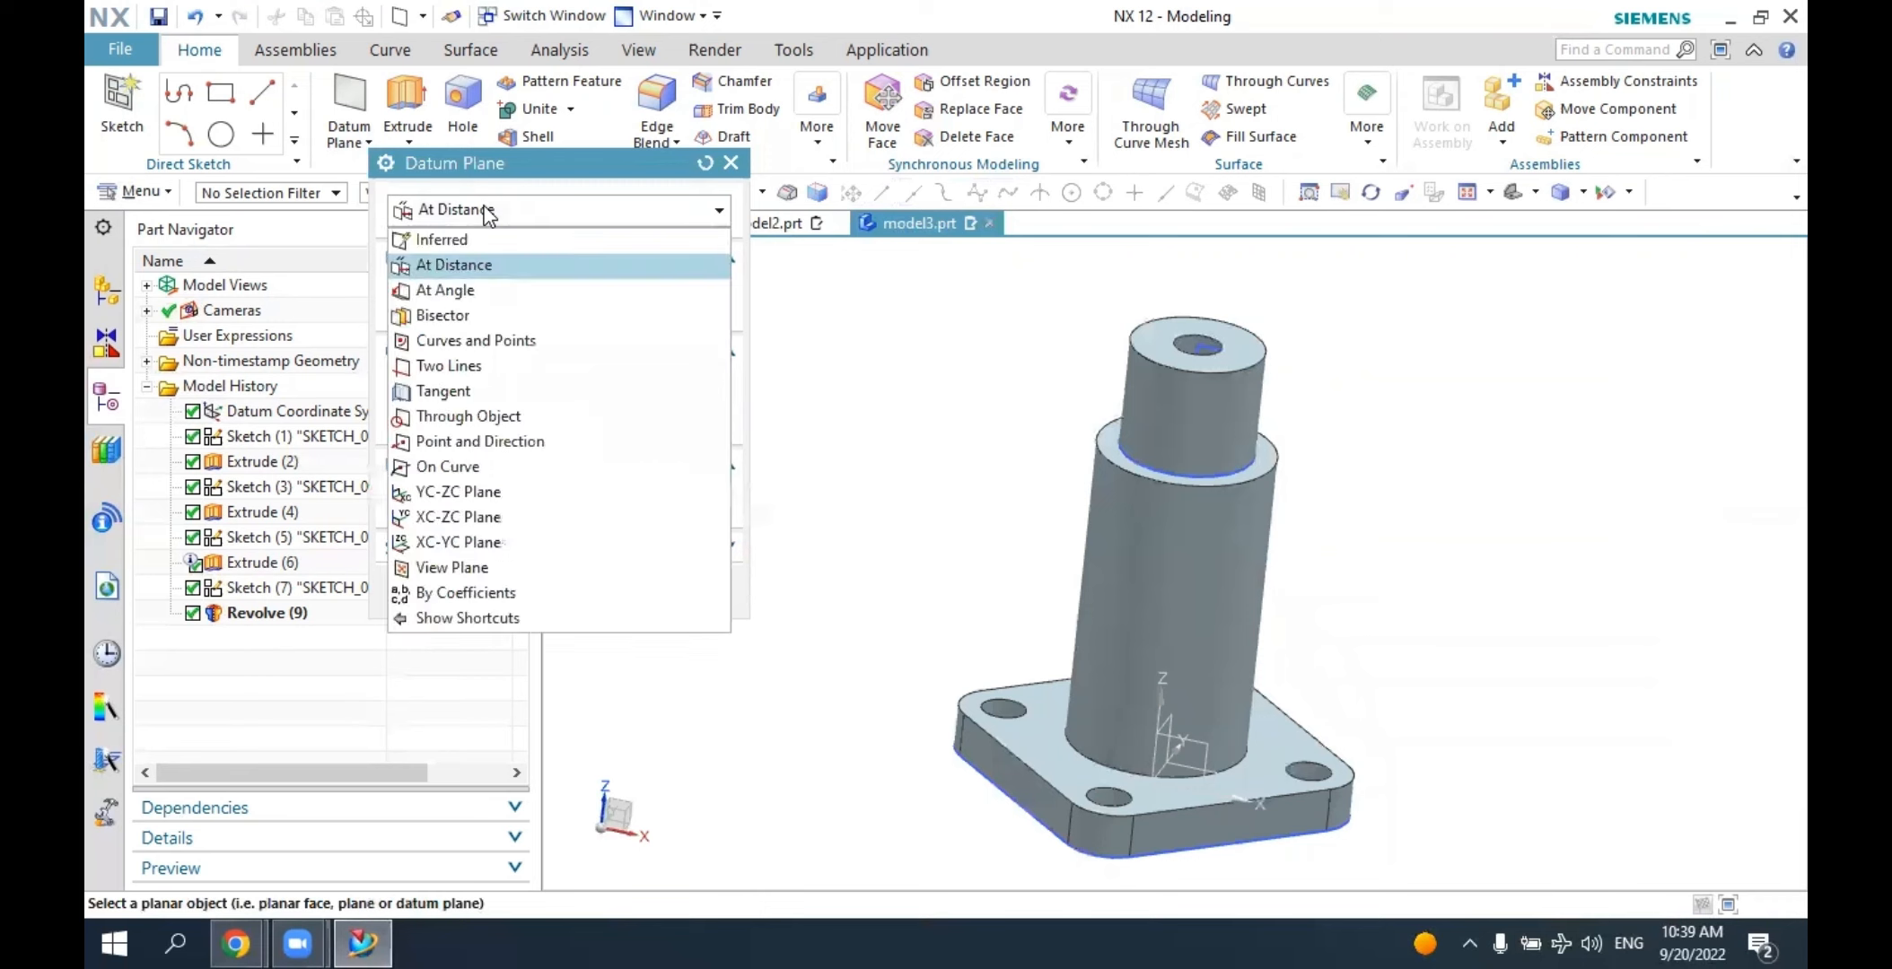
{"action": "left_click", "coordinate": [489, 266]}
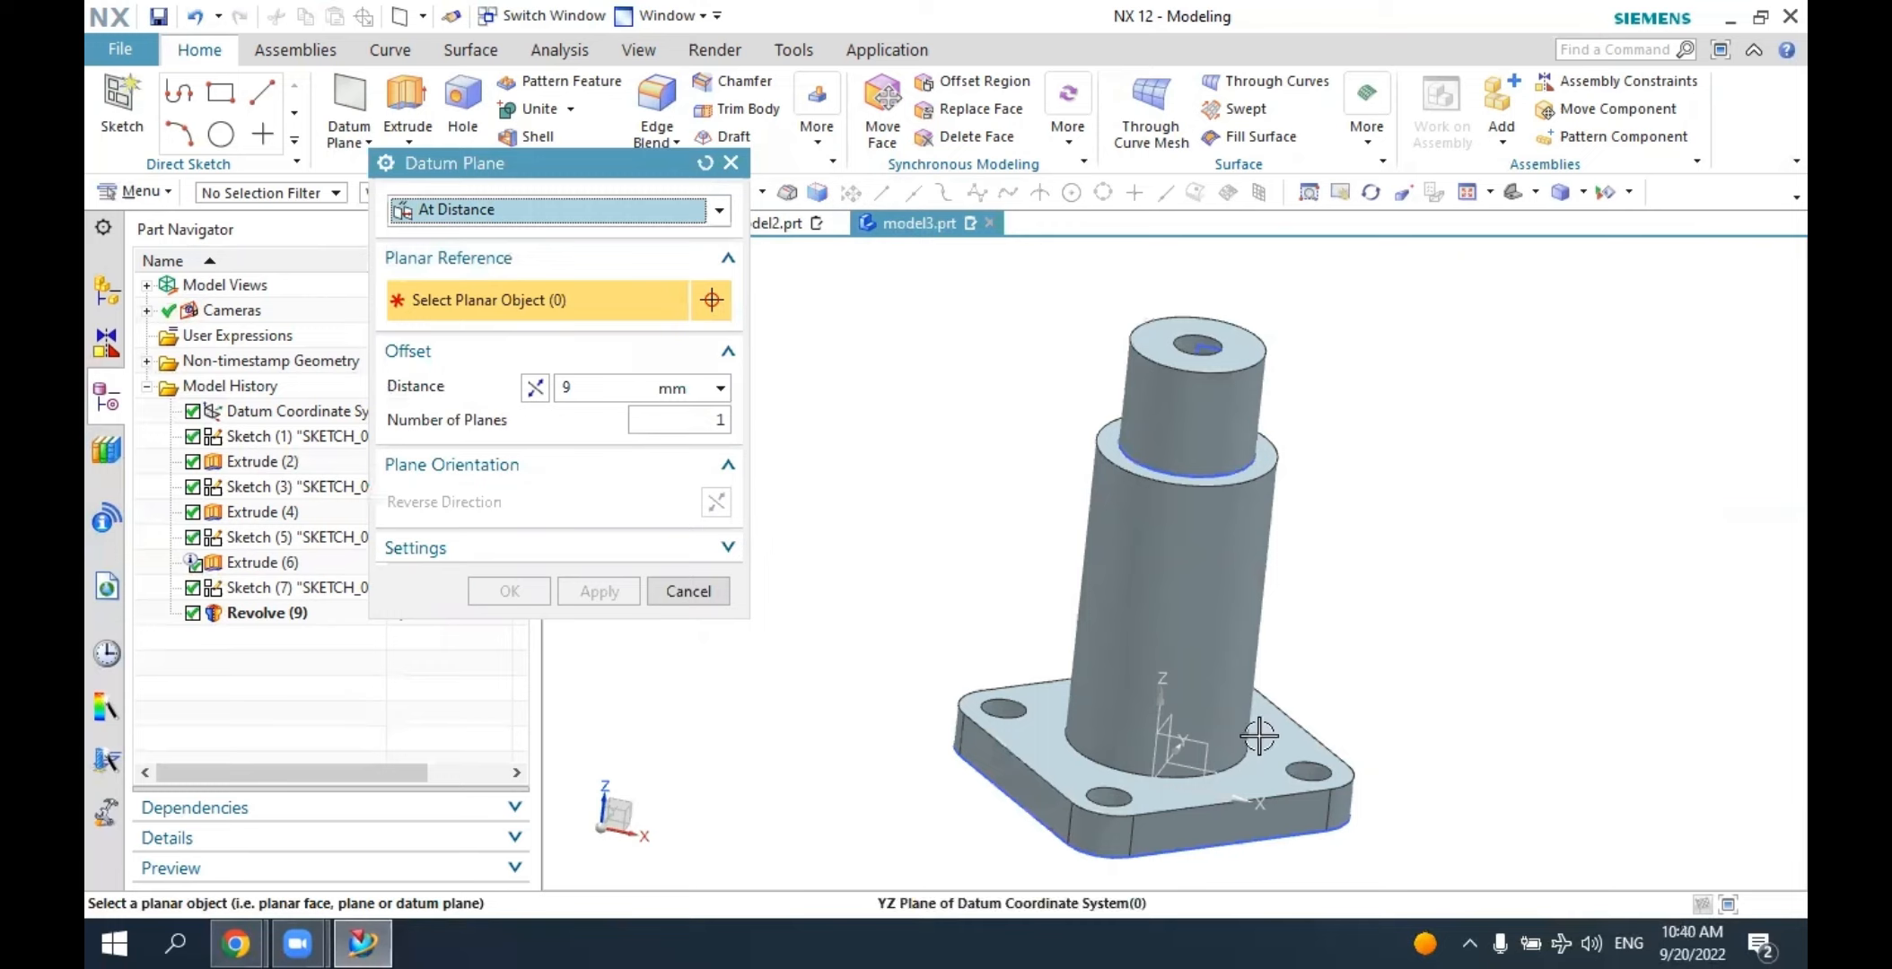
{"action": "middle_click_drag", "start_coordinate": [1359, 730], "coordinate": [1212, 718]}
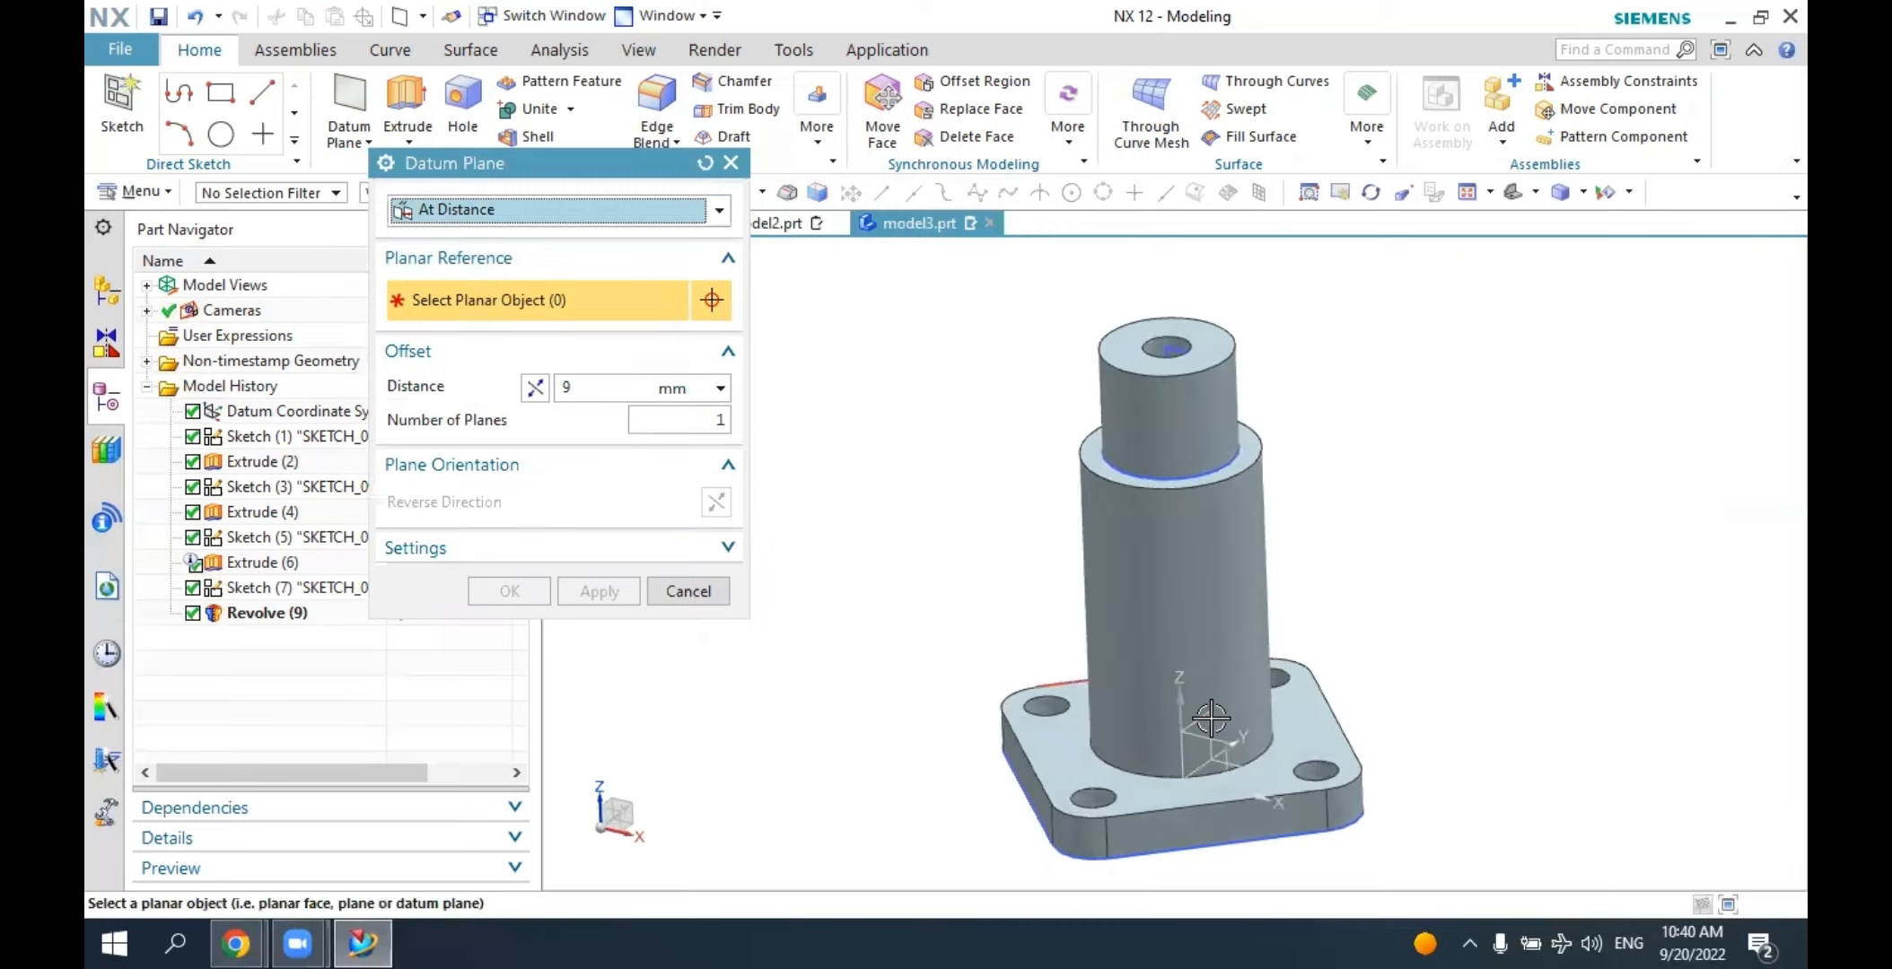
{"action": "left_click", "coordinate": [1211, 718]}
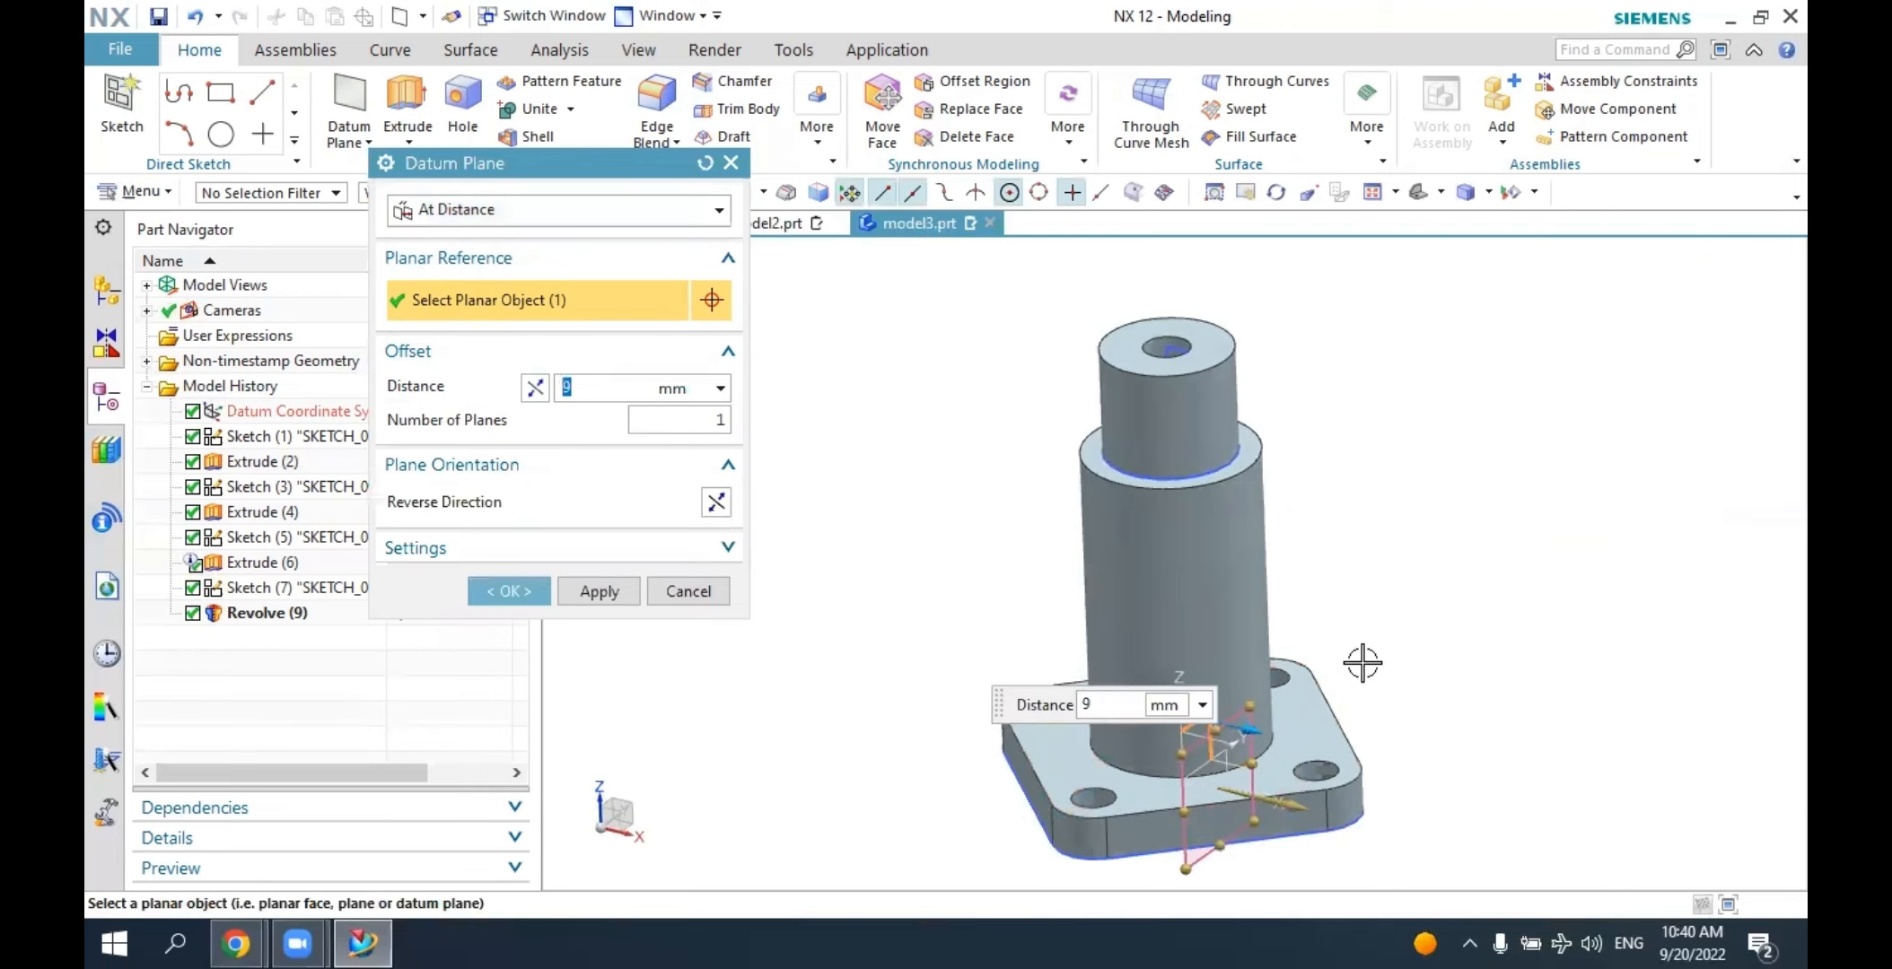
{"action": "middle_click_drag", "start_coordinate": [1360, 663], "coordinate": [1208, 743]}
{"action": "left_click_drag", "start_coordinate": [1209, 744], "coordinate": [1448, 732]}
{"action": "middle_click_drag", "start_coordinate": [1447, 731], "coordinate": [1257, 713]}
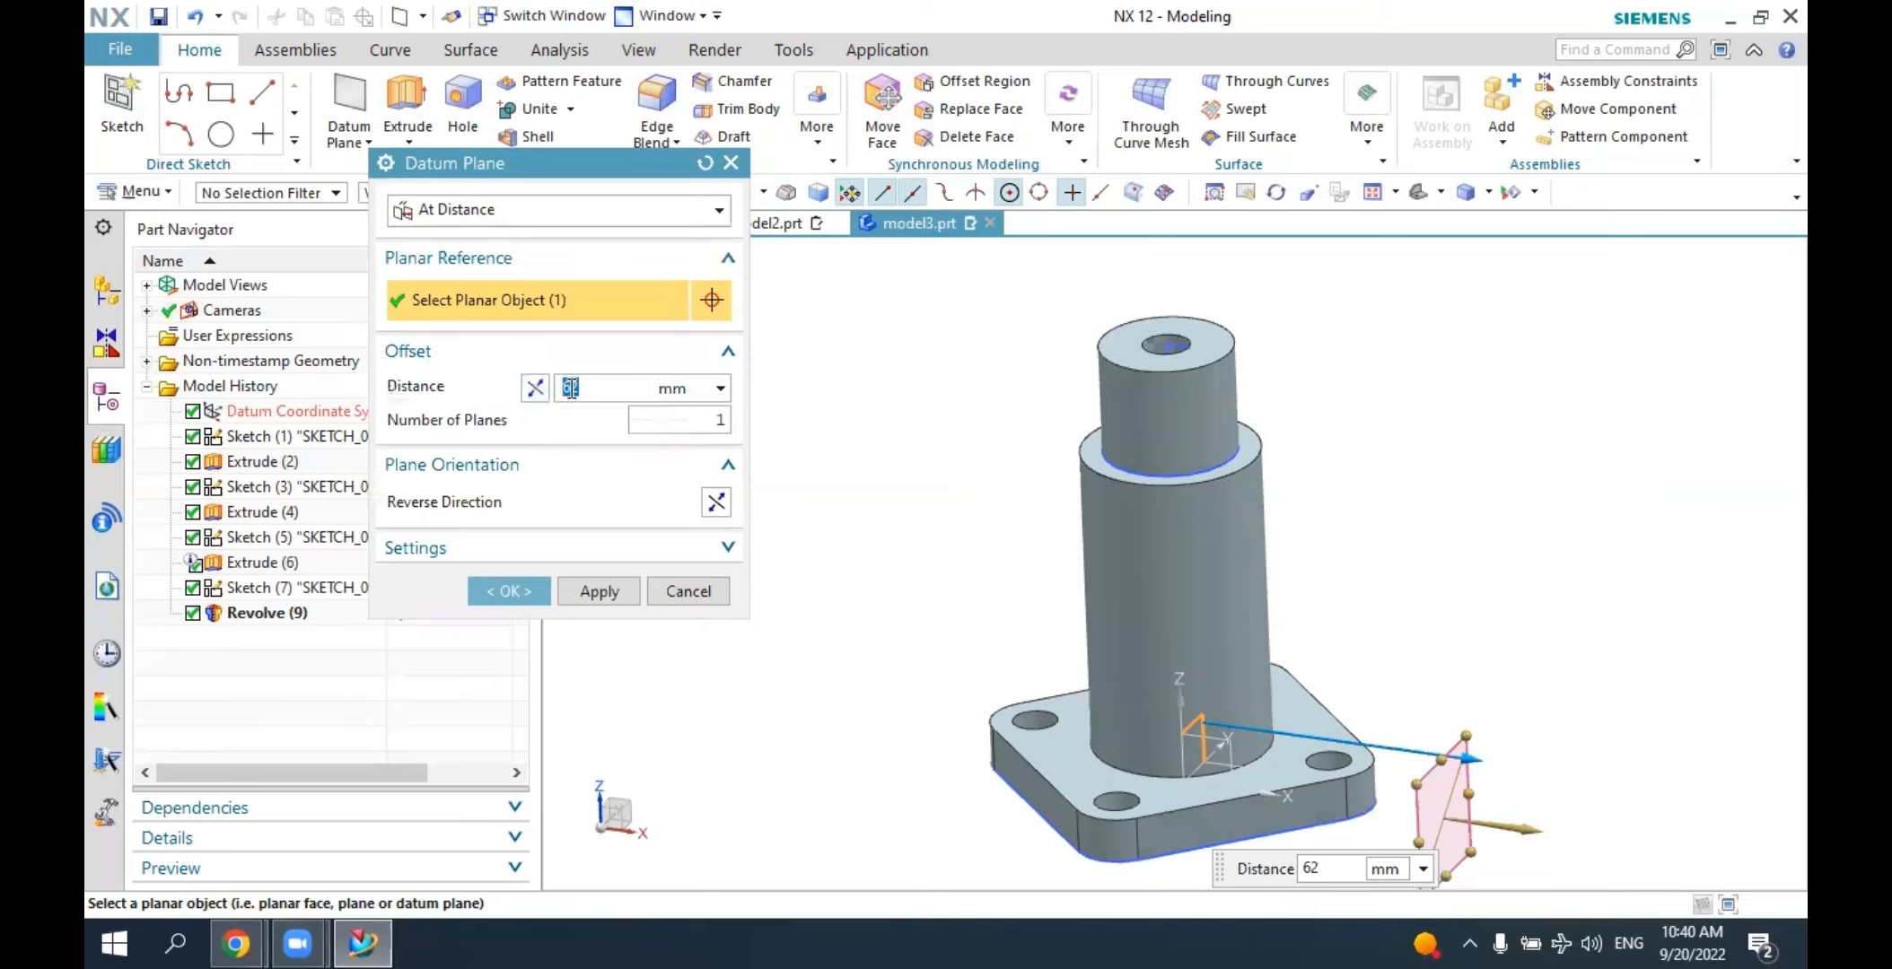
Try reversing the datum plane's orientation and its offset direction, and bring the offset back to the positive X side.
{"action": "left_click", "coordinate": [716, 505]}
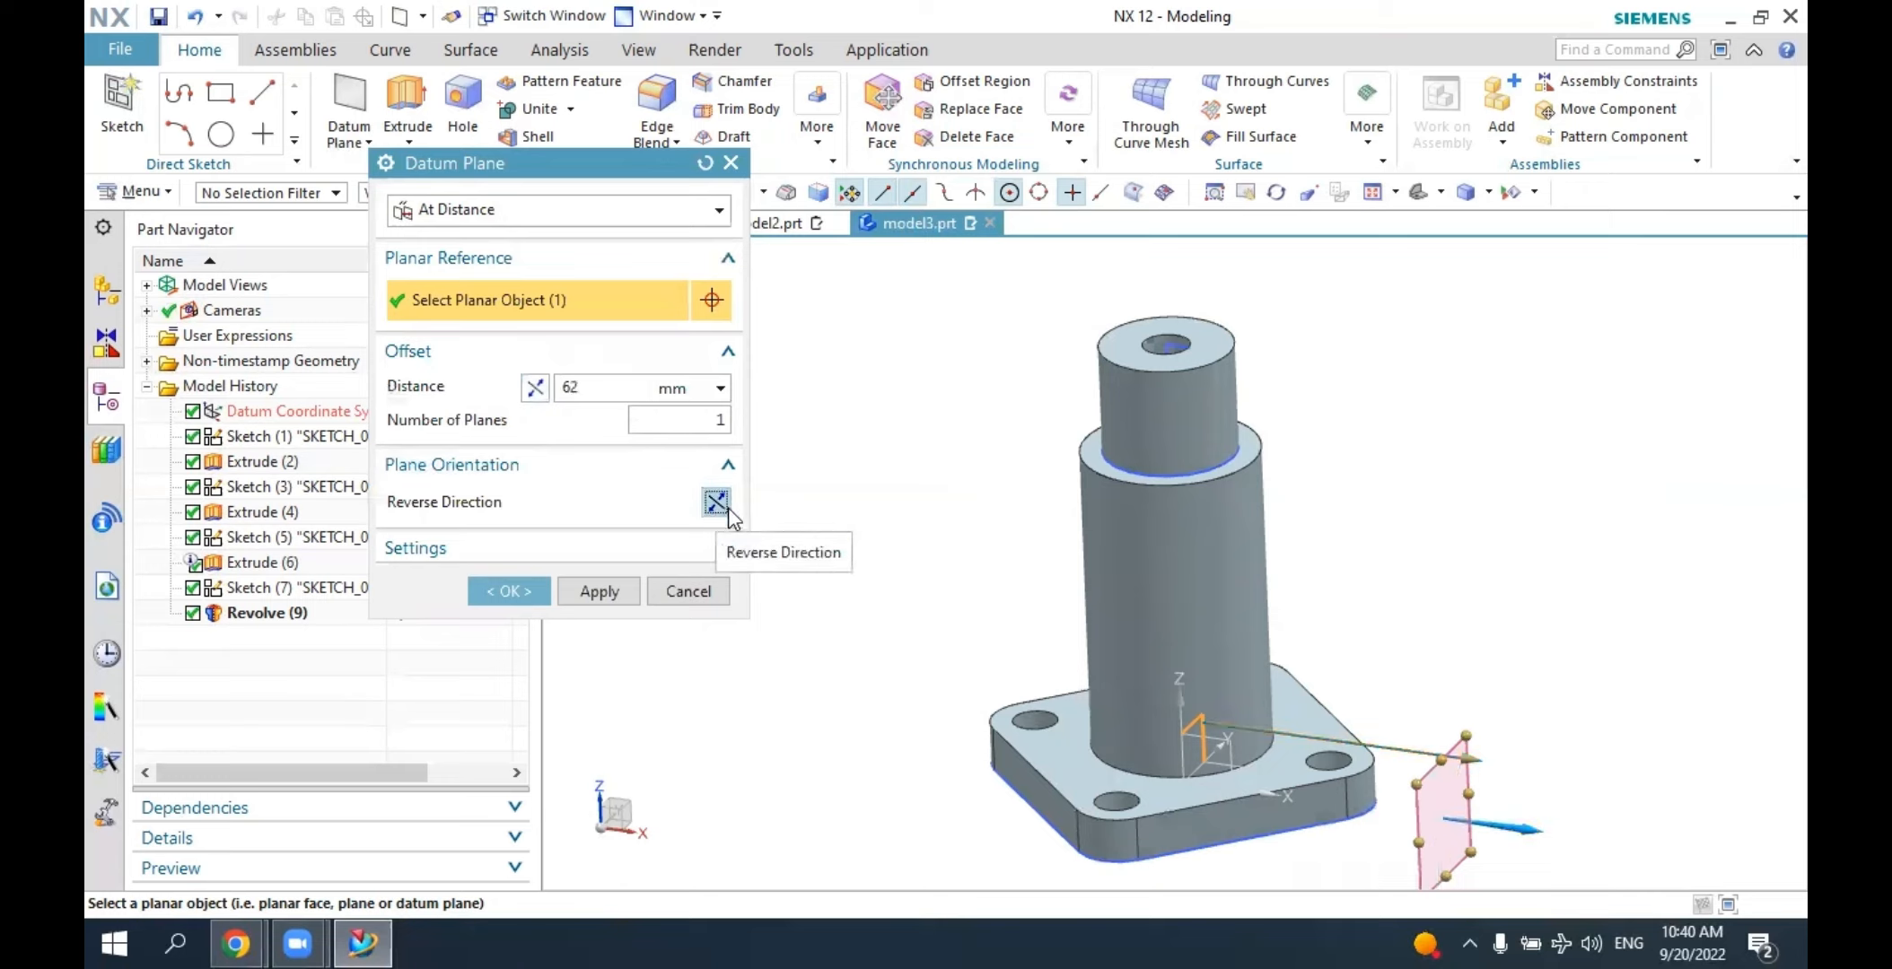
{"action": "left_click", "coordinate": [535, 387]}
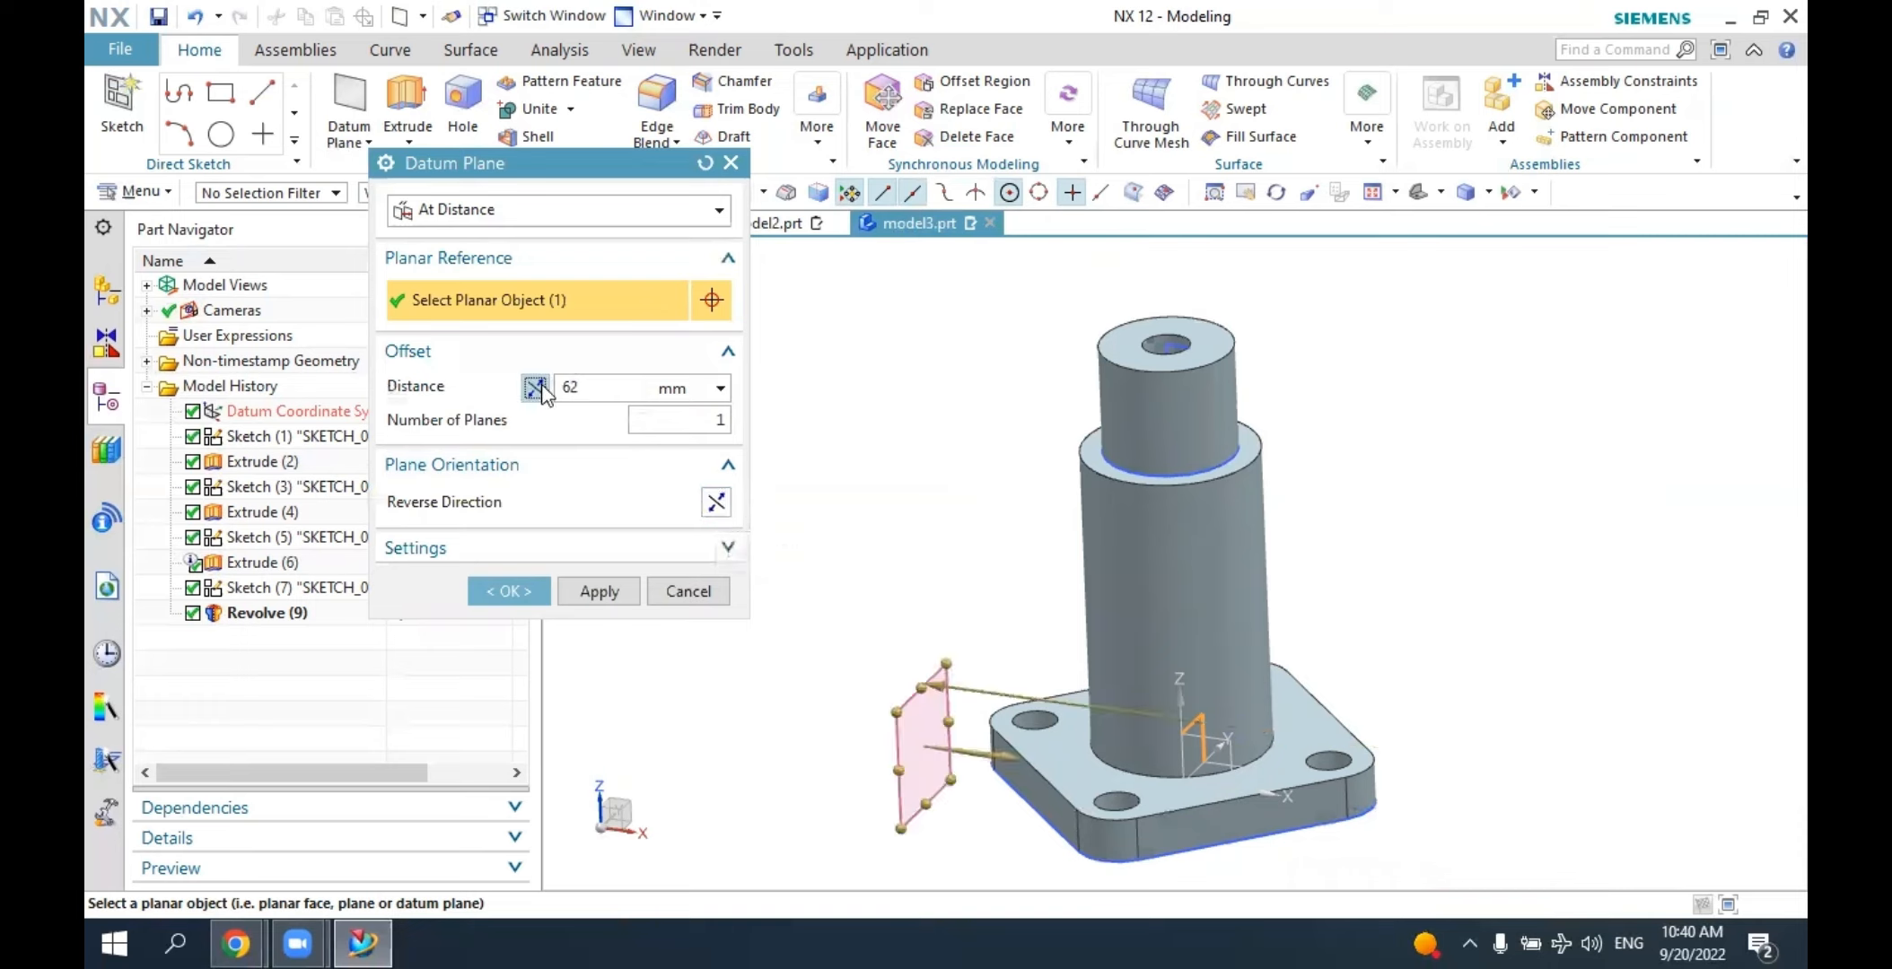
{"action": "middle_click_drag", "start_coordinate": [908, 752], "coordinate": [885, 710]}
{"action": "left_click", "coordinate": [535, 387]}
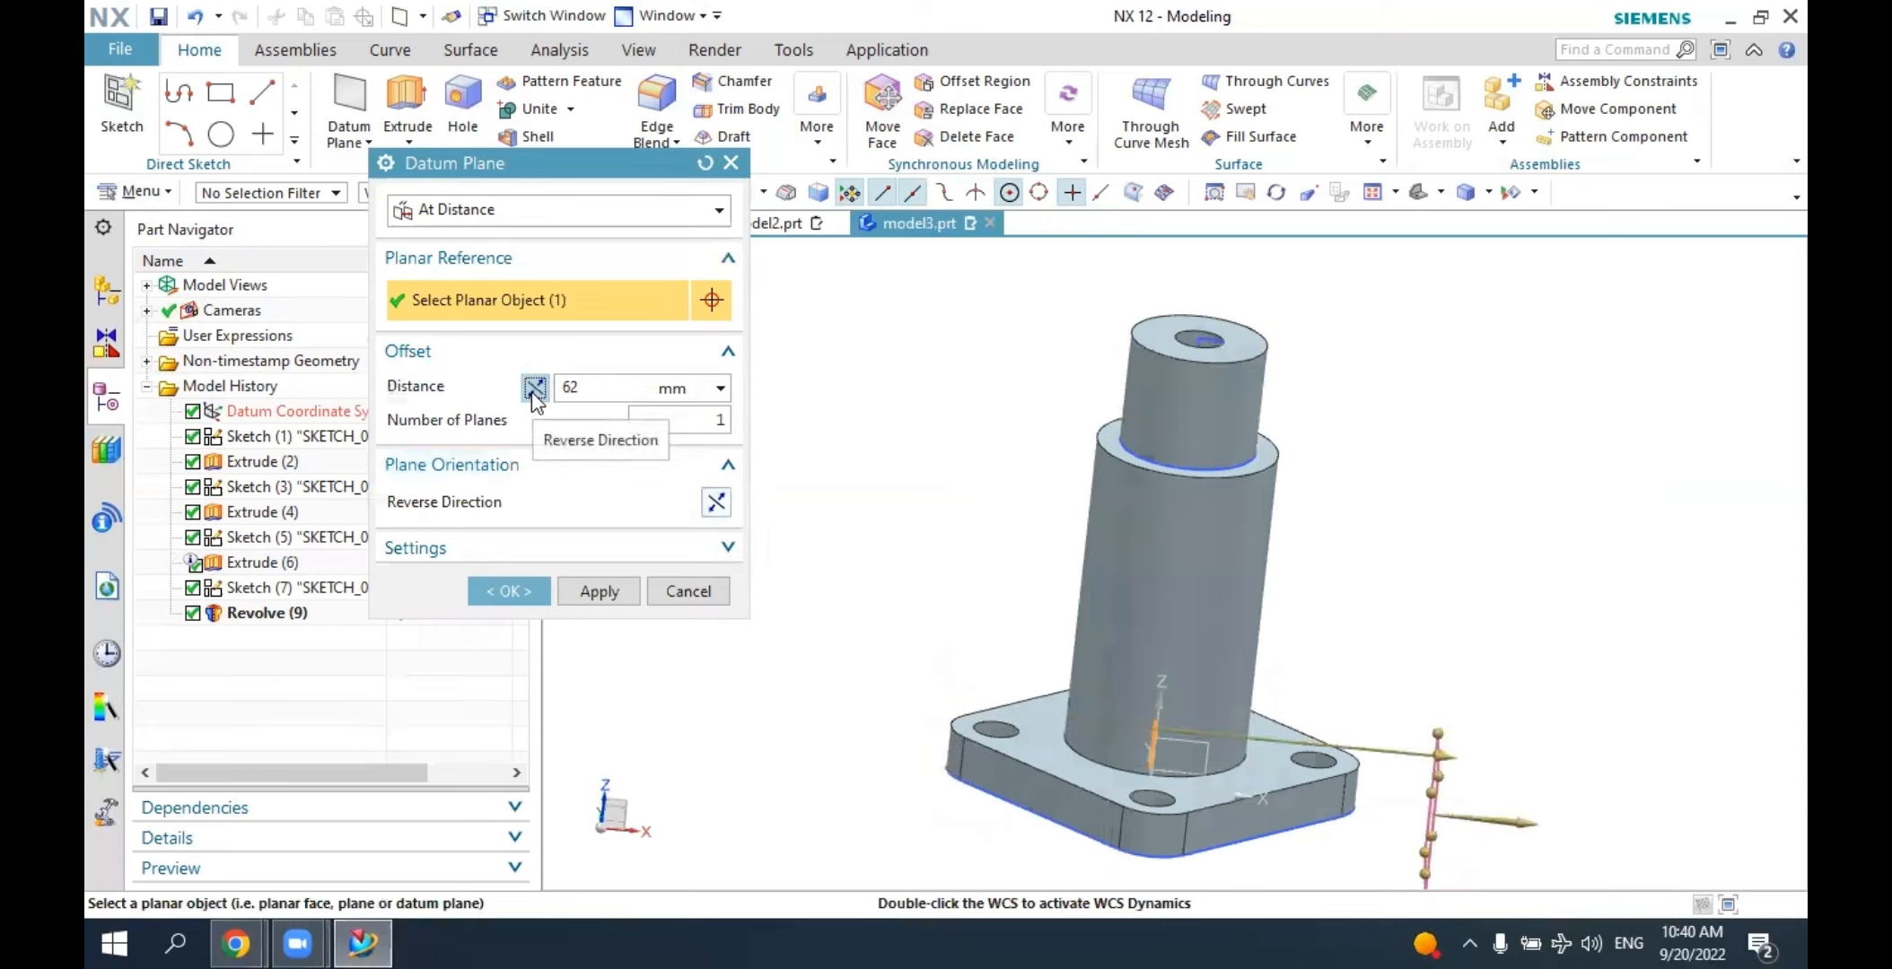
Set the number of planes to 2 and create both datum planes beside the shaft with 62 mm spacing.
{"action": "left_click", "coordinate": [615, 388]}
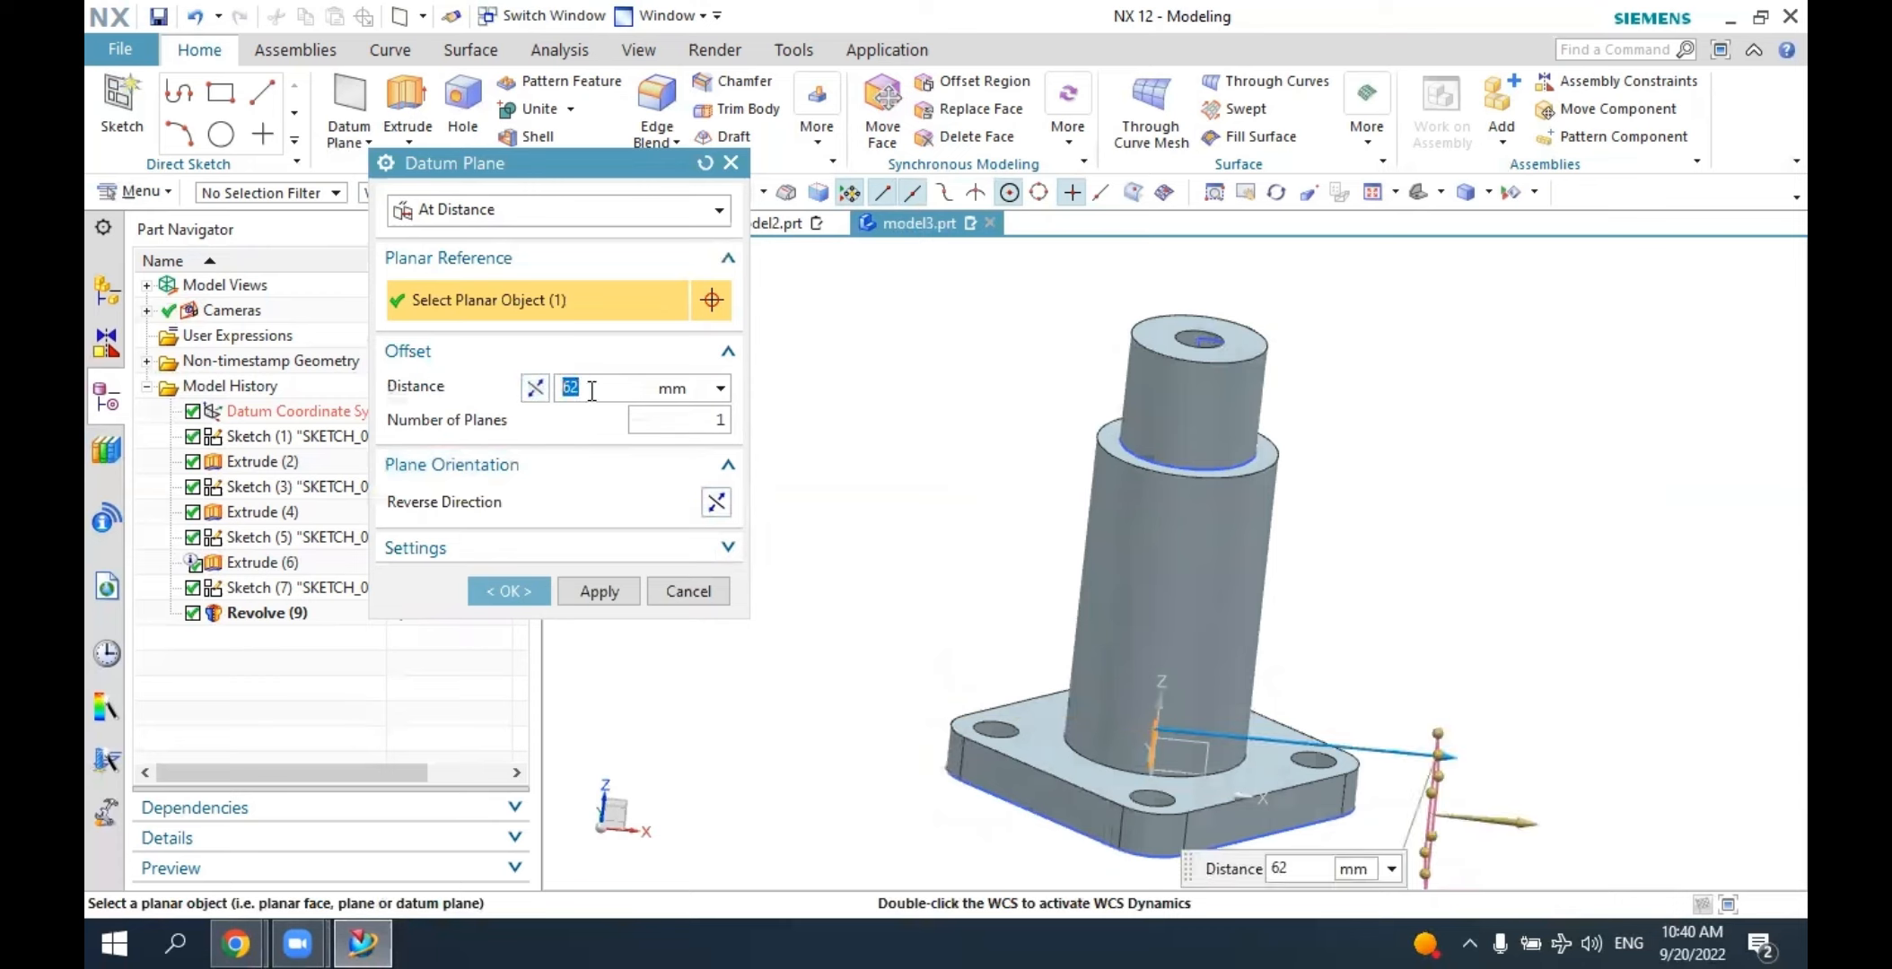
{"action": "left_click", "coordinate": [700, 421]}
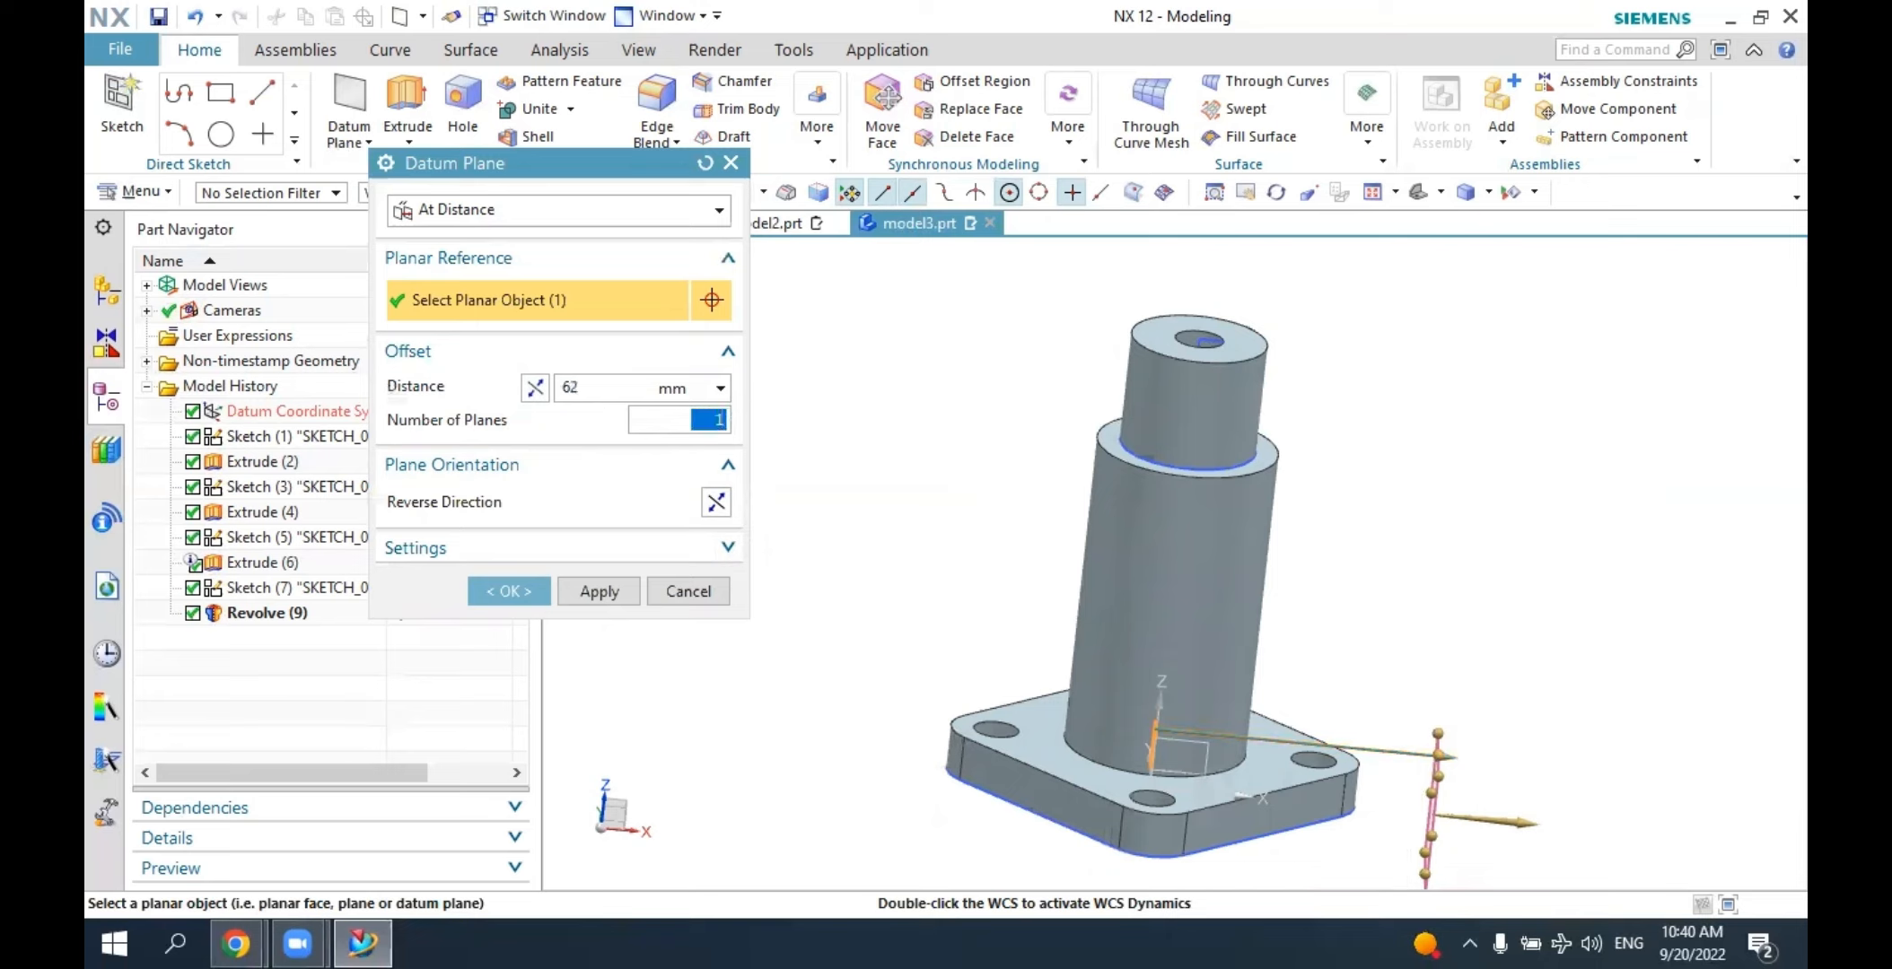
{"action": "key", "text": "Return"}
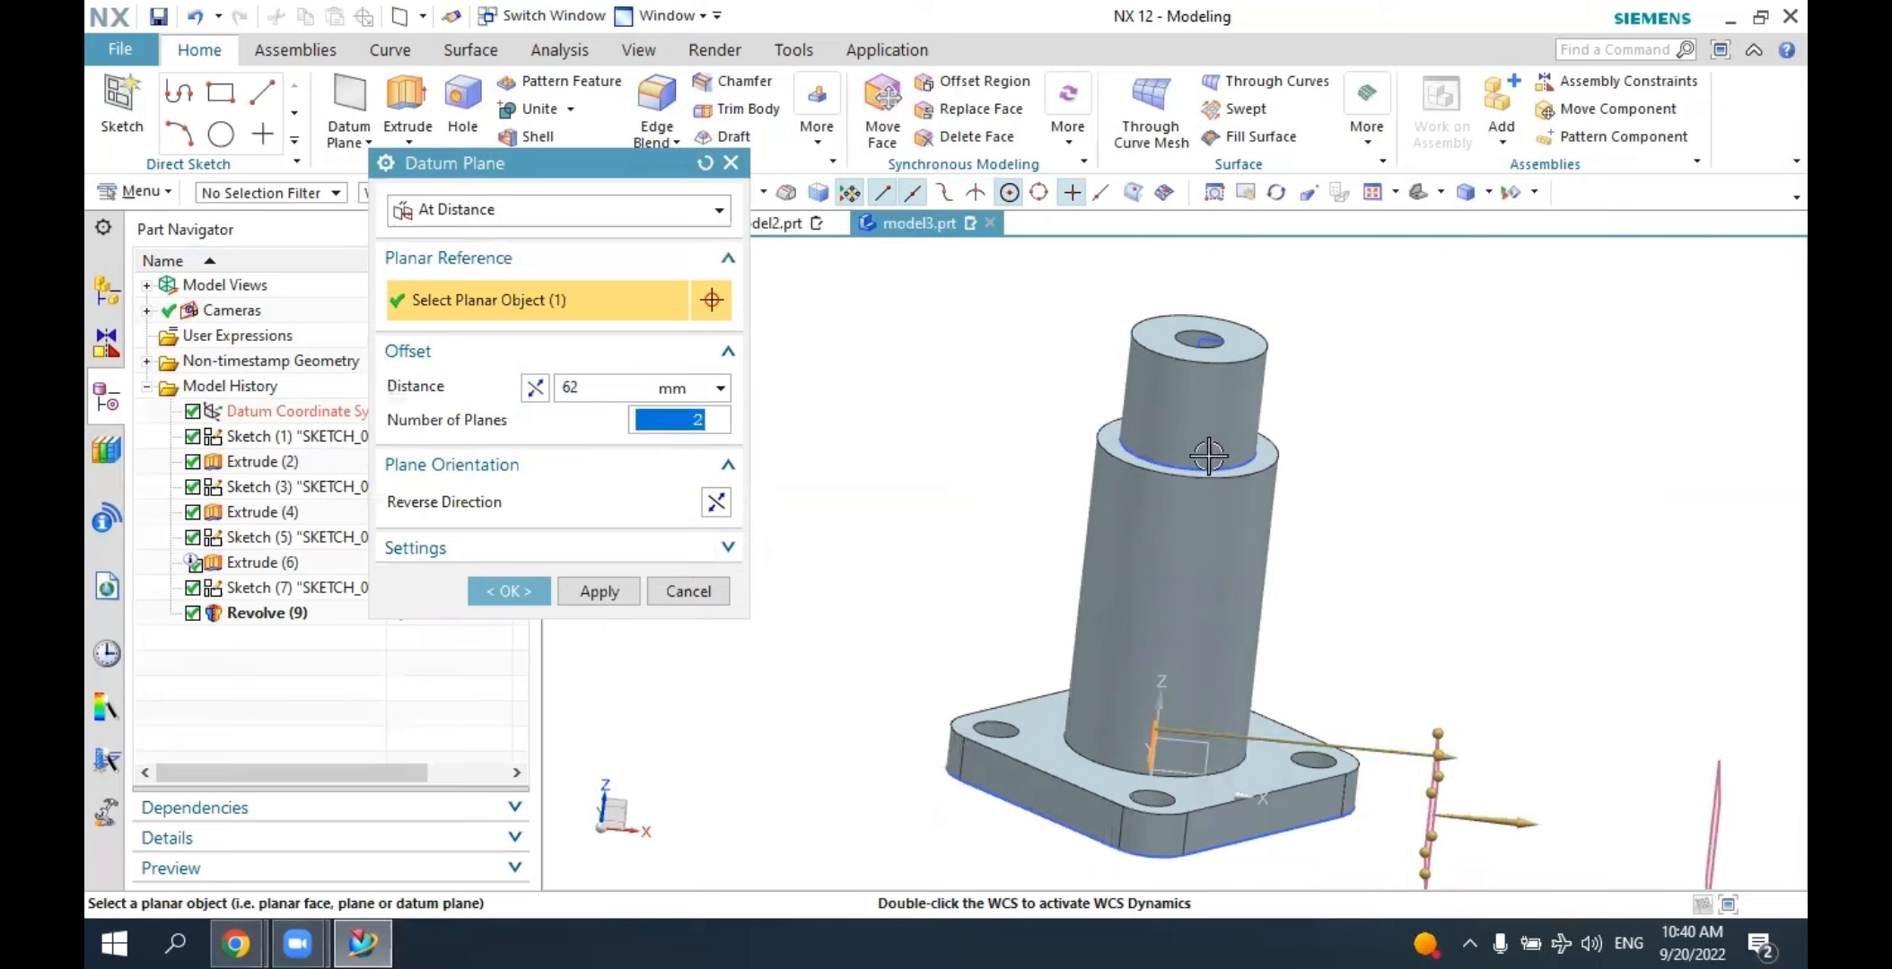
{"action": "middle_click_drag", "start_coordinate": [1198, 518], "coordinate": [1514, 798]}
{"action": "middle_click_drag", "start_coordinate": [1491, 624], "coordinate": [1554, 605]}
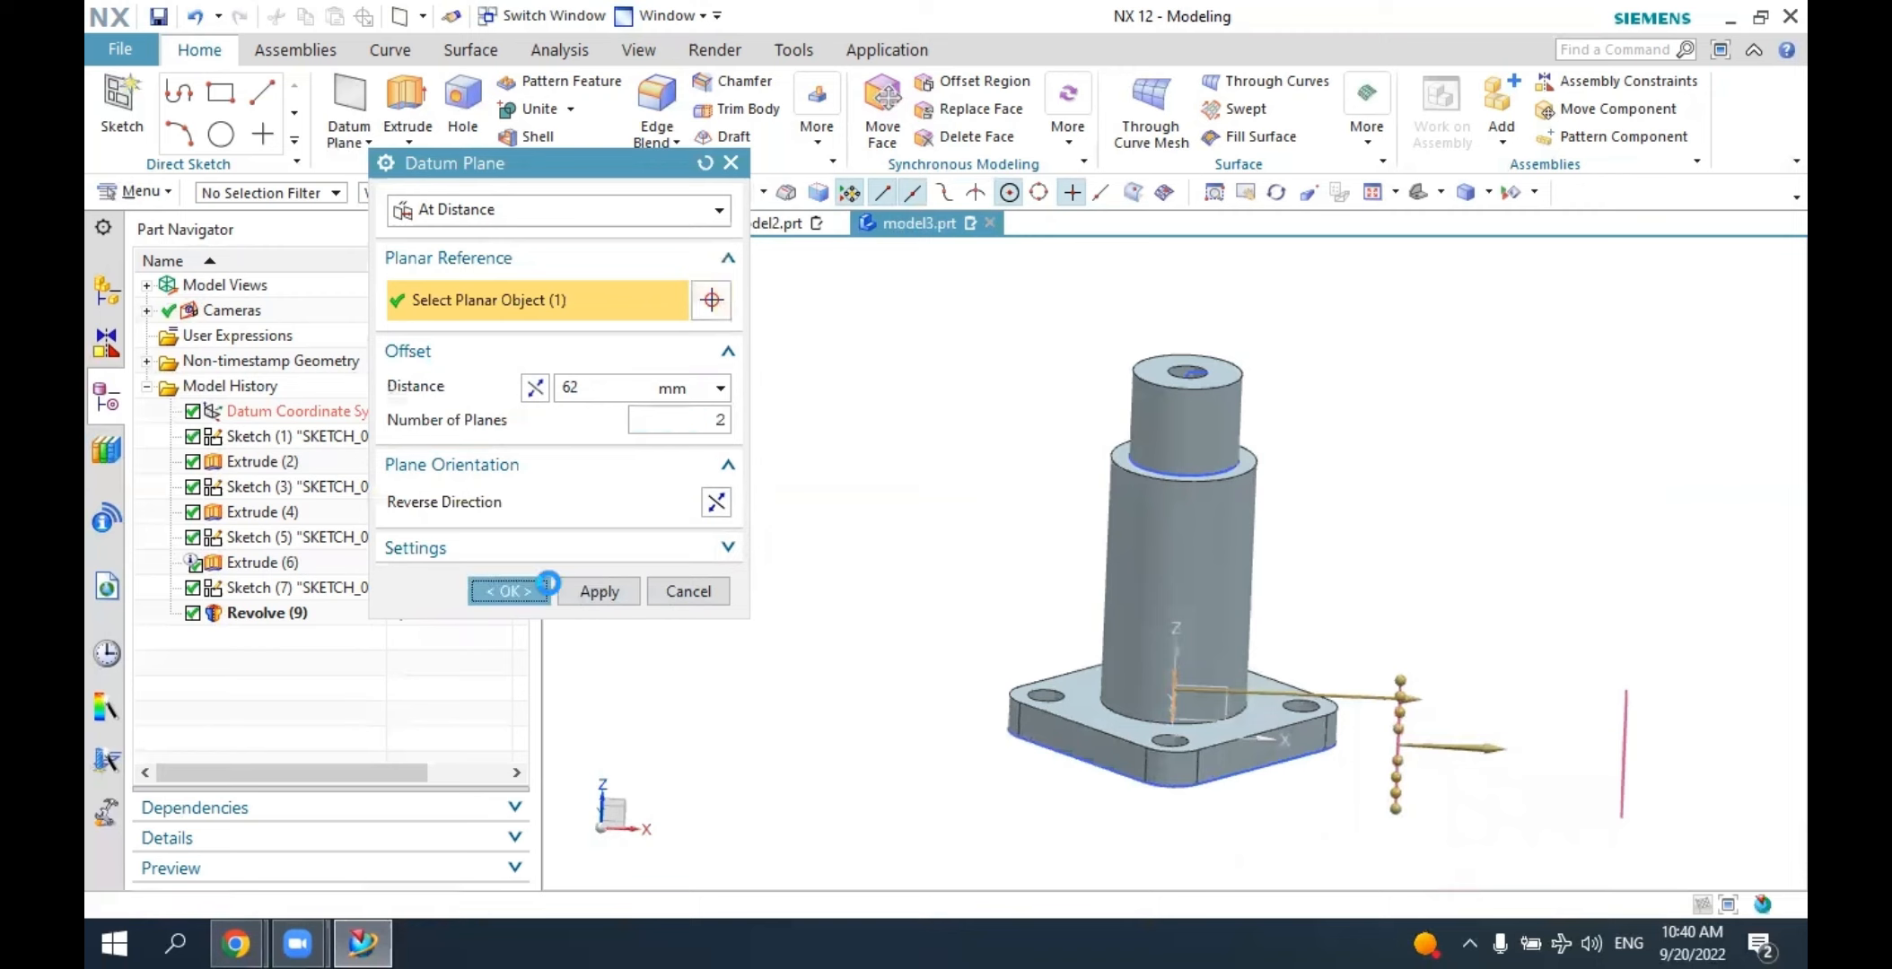
{"action": "left_click", "coordinate": [508, 590]}
{"action": "mouse_move", "coordinate": [1379, 568]}
{"action": "middle_mouse_down"}
{"action": "mouse_move", "coordinate": [1300, 565]}
{"action": "mouse_move", "coordinate": [1367, 561]}
{"action": "middle_mouse_up"}
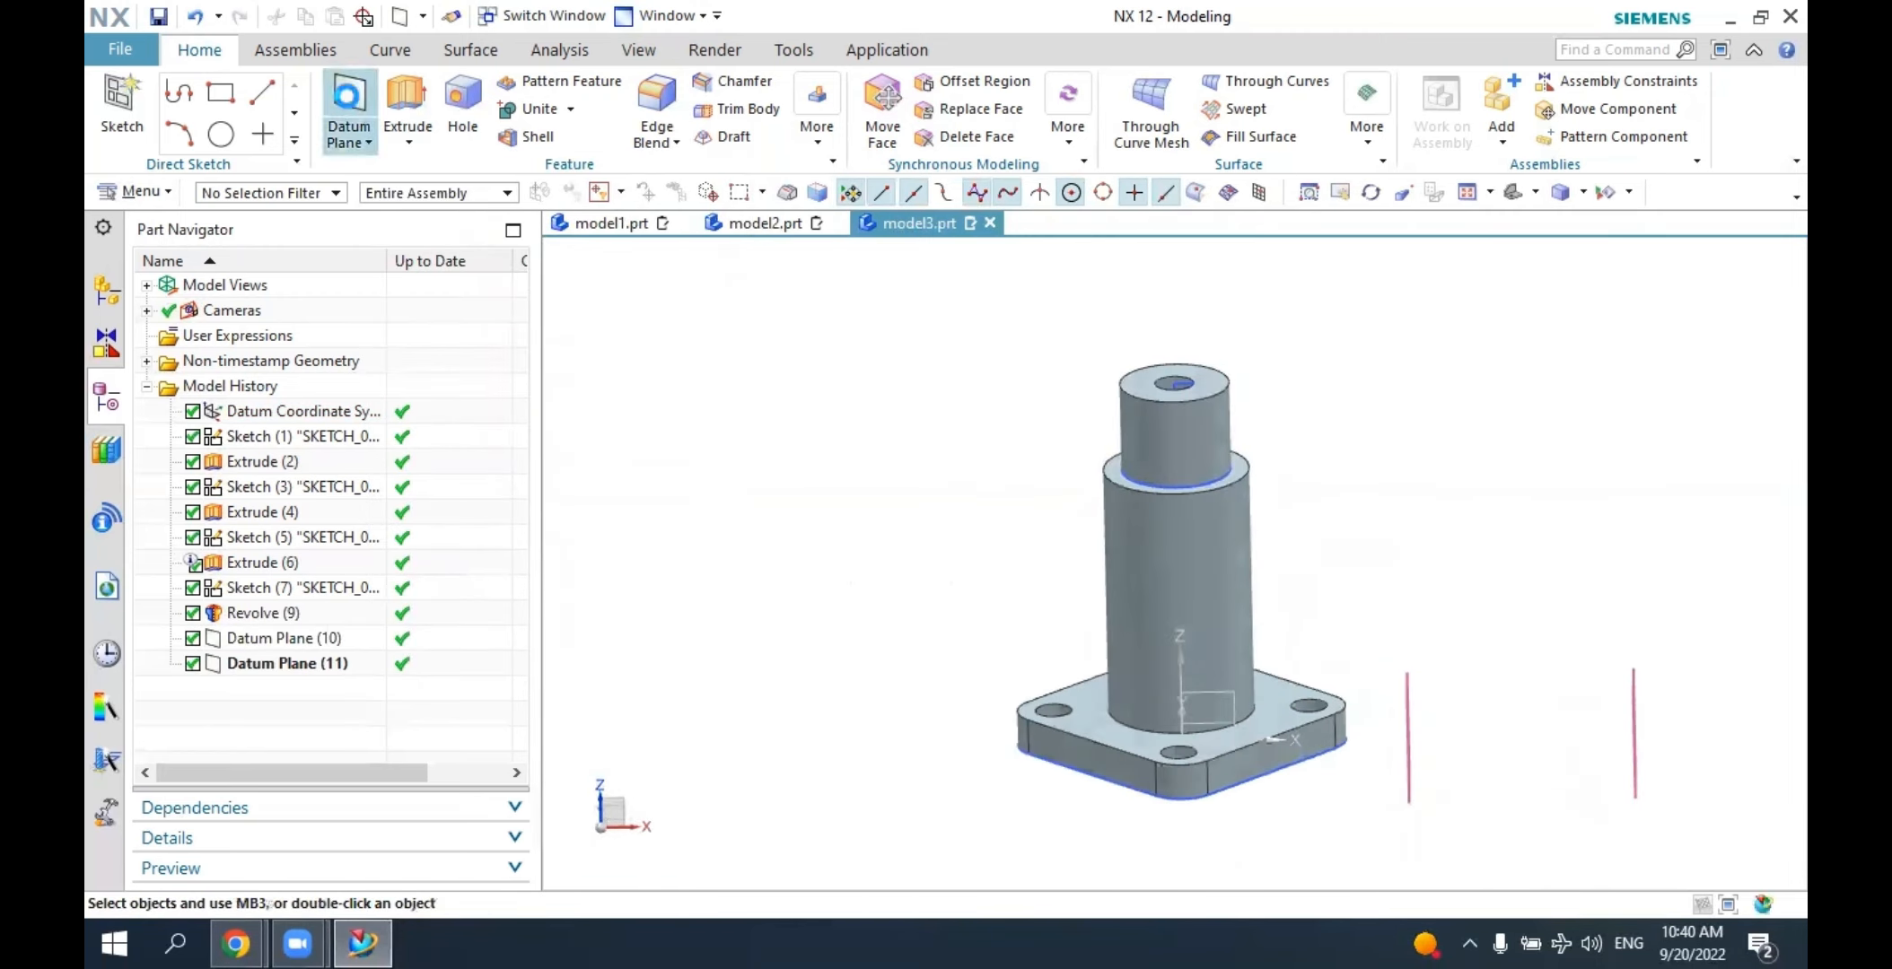
Create two At Distance datum planes above the shaft's top face with 62 mm spacing.
{"action": "left_click", "coordinate": [349, 113]}
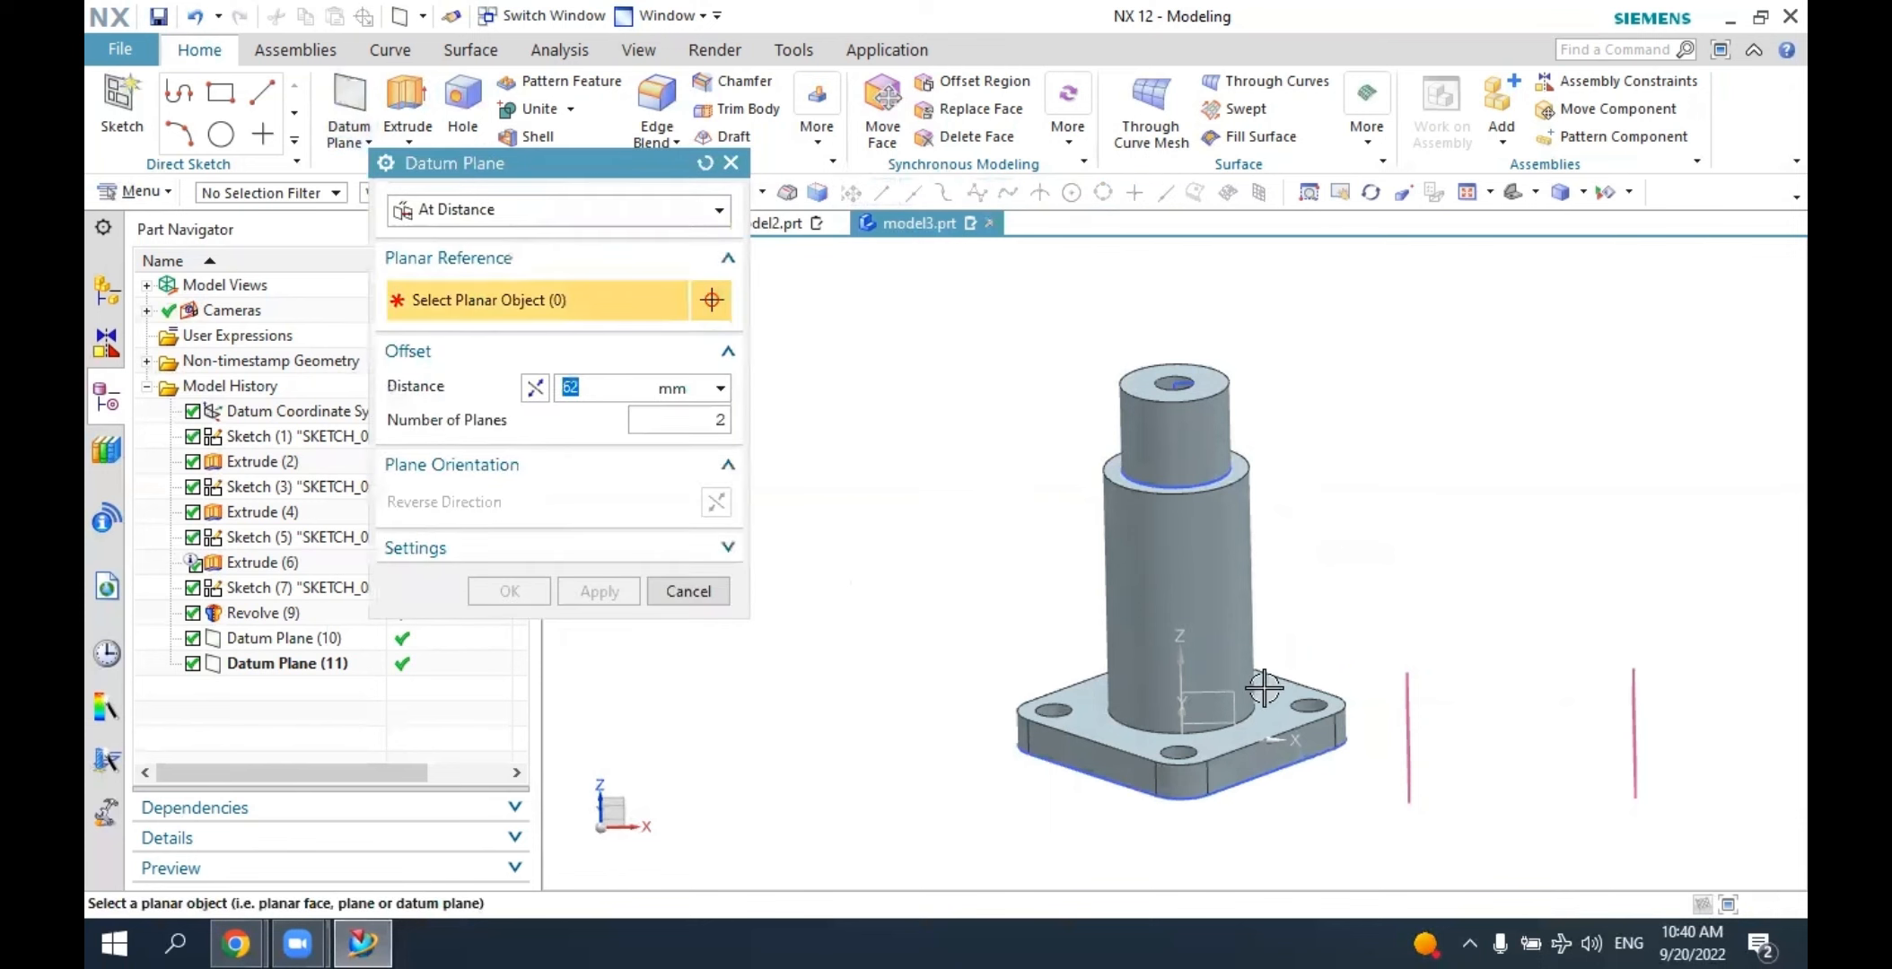
{"action": "middle_click_drag", "start_coordinate": [1324, 620], "coordinate": [1298, 589]}
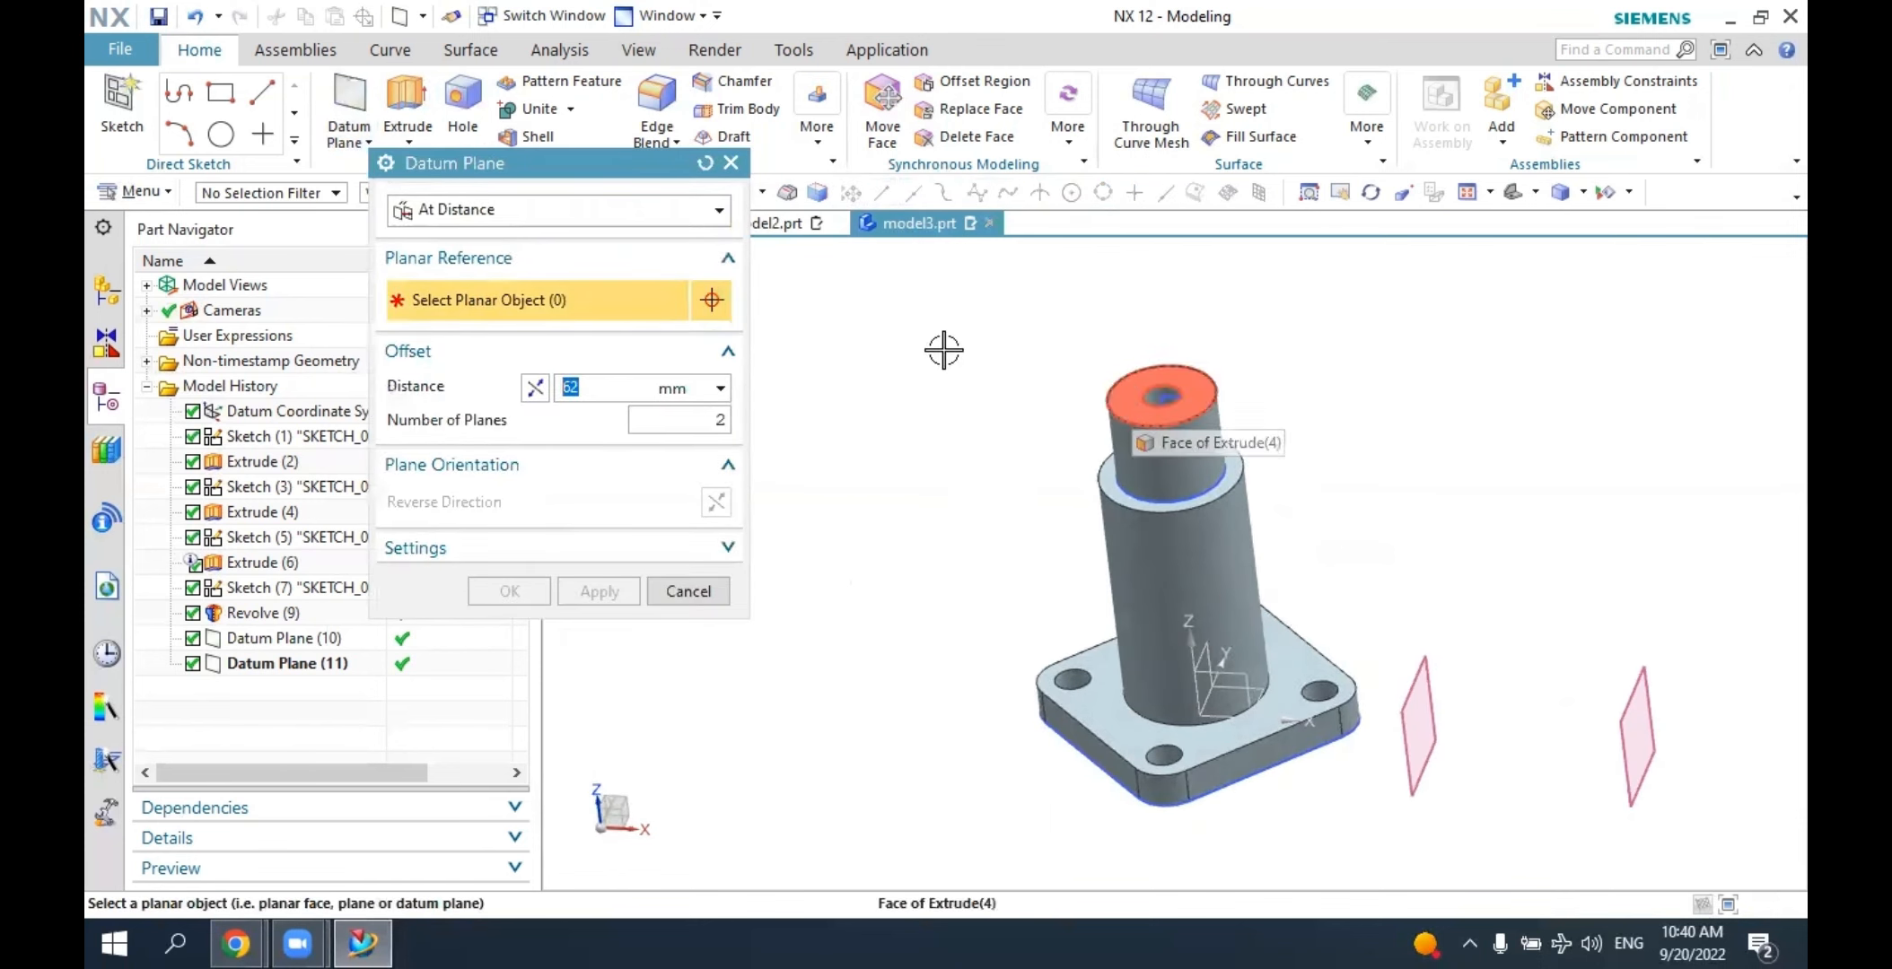
{"action": "left_click", "coordinate": [629, 210]}
{"action": "left_click", "coordinate": [475, 264]}
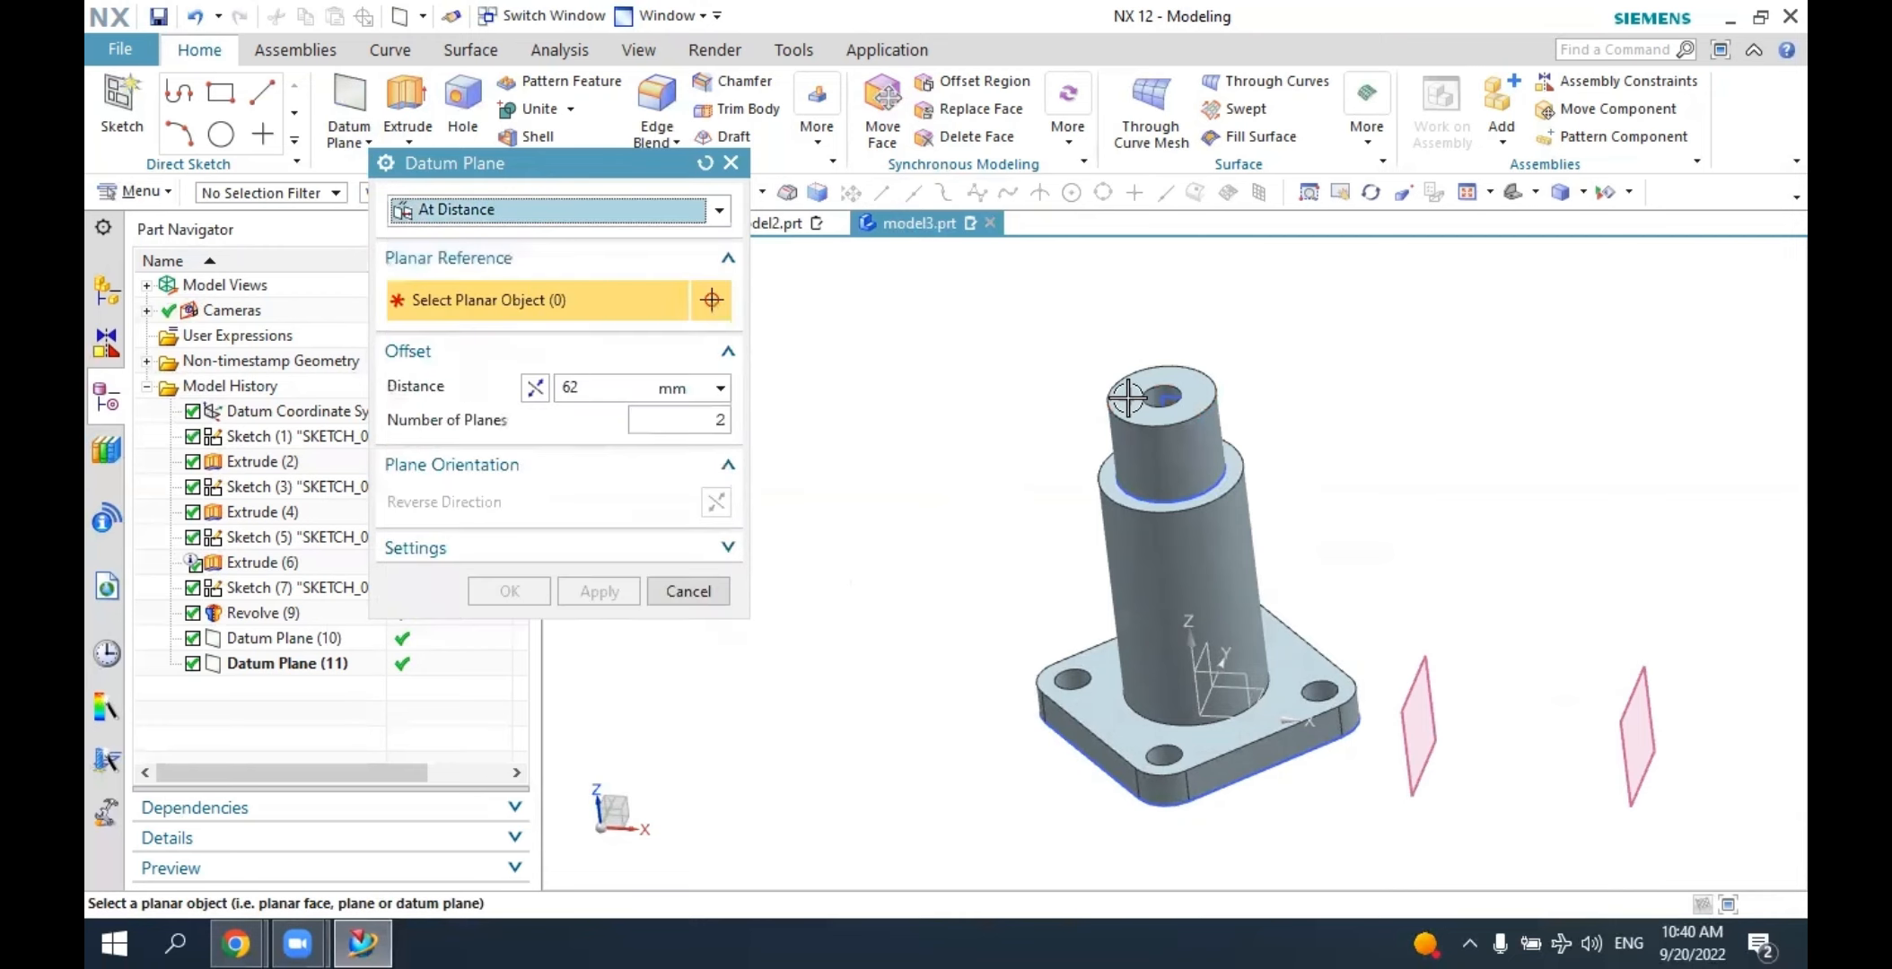
{"action": "left_click", "coordinate": [1127, 396]}
{"action": "scroll", "coordinate": [971, 589], "scroll_direction": "down", "scroll_amount": 1}
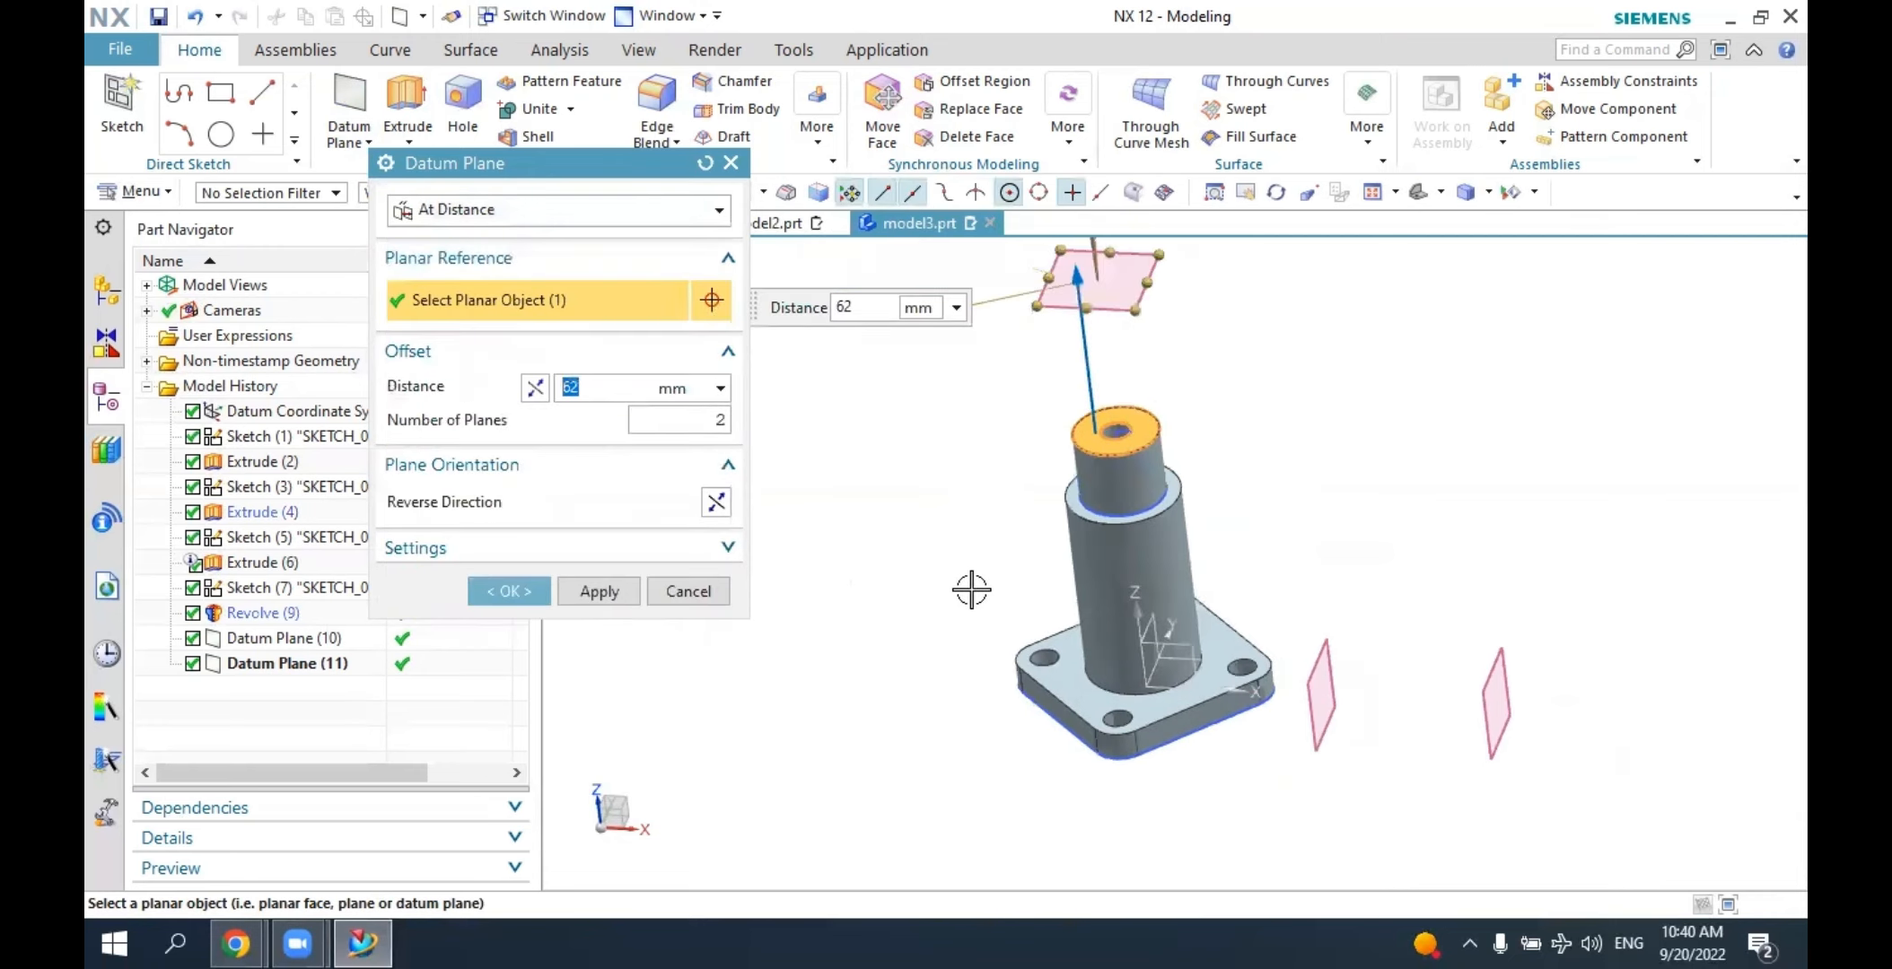
{"action": "scroll", "coordinate": [971, 589], "scroll_direction": "down", "scroll_amount": 3}
{"action": "middle_click_drag", "start_coordinate": [1067, 482], "coordinate": [1081, 440]}
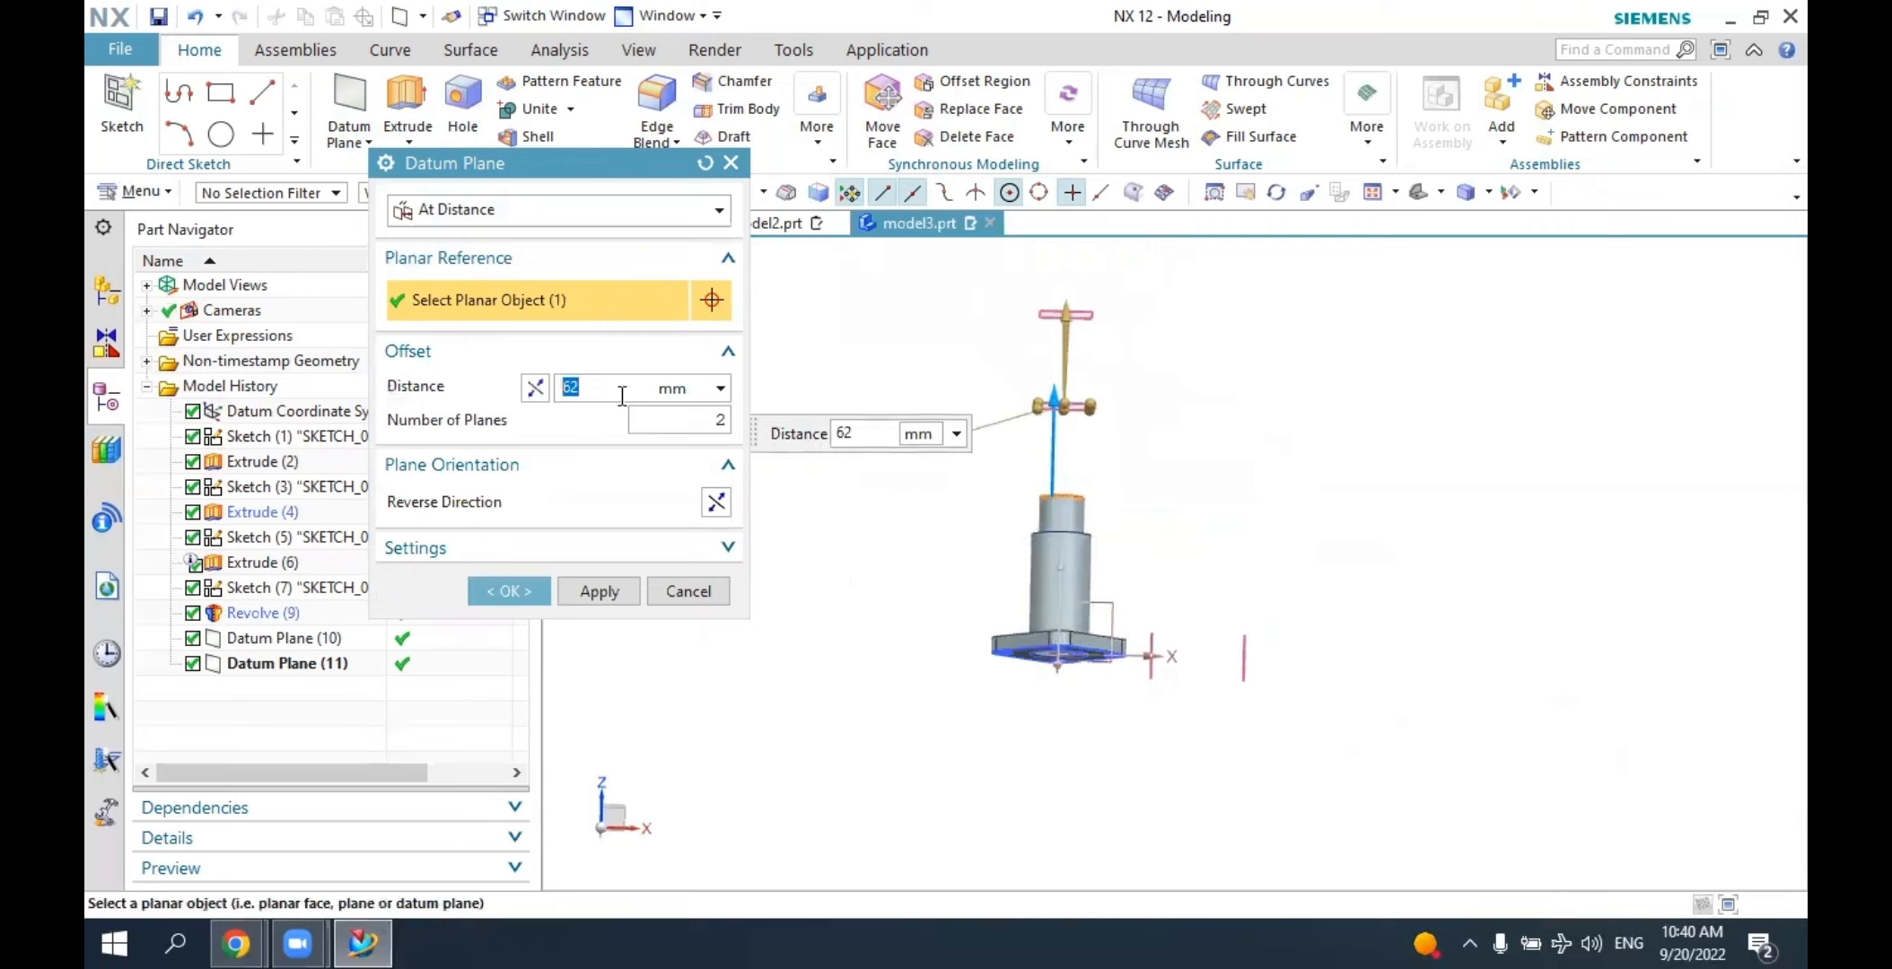
{"action": "left_click", "coordinate": [714, 420]}
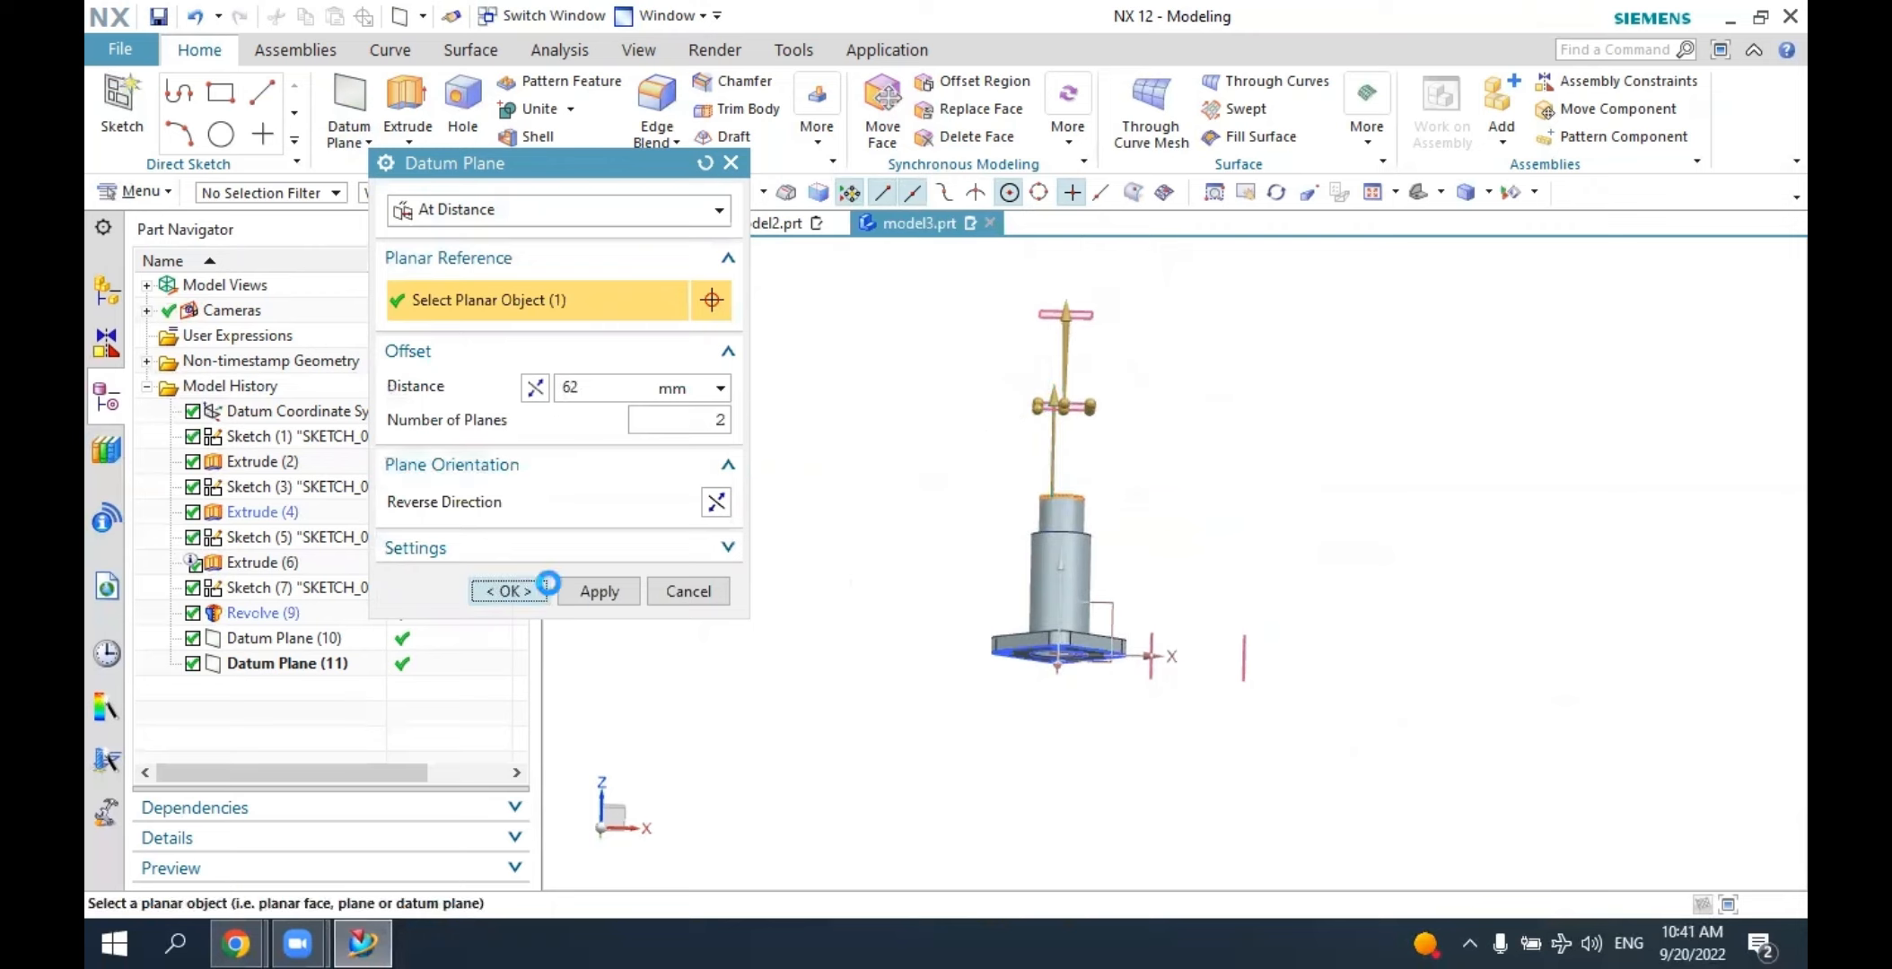
{"action": "left_click", "coordinate": [509, 591]}
{"action": "middle_click_drag", "start_coordinate": [1186, 412], "coordinate": [1153, 455]}
{"action": "scroll", "coordinate": [1108, 438], "scroll_direction": "up", "scroll_amount": 4}
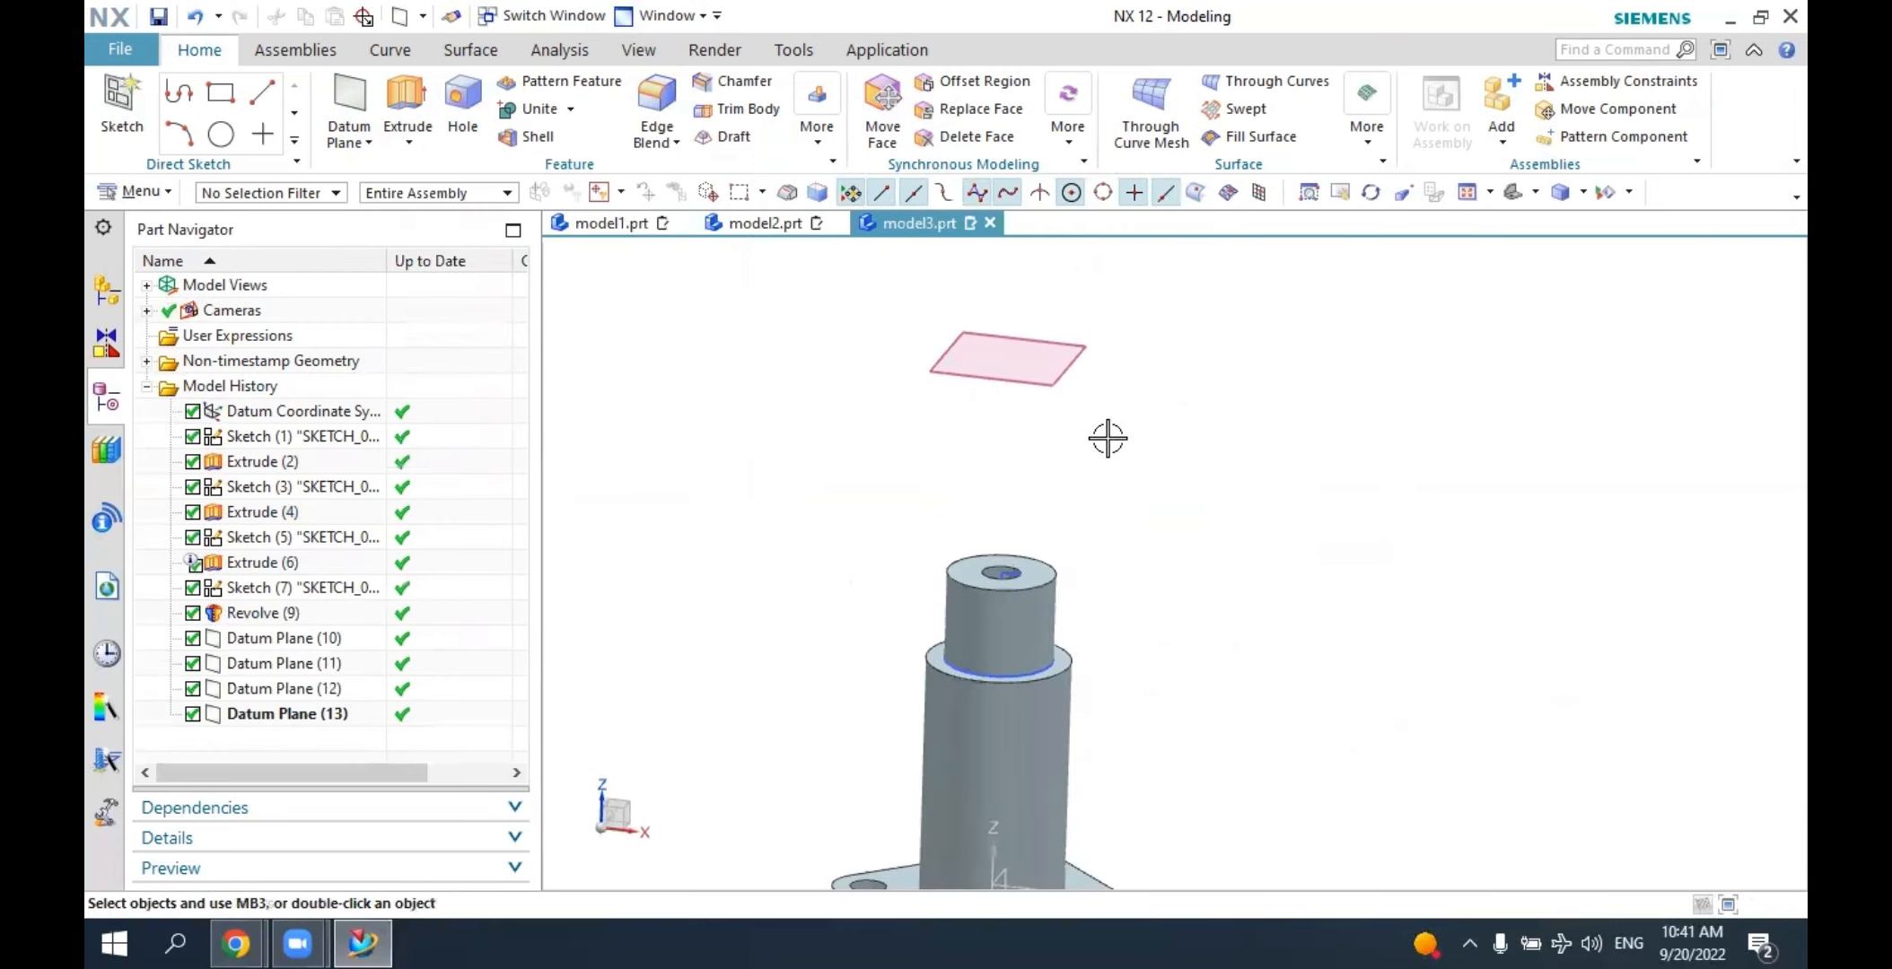
{"action": "scroll", "coordinate": [1108, 439], "scroll_direction": "down", "scroll_amount": 1}
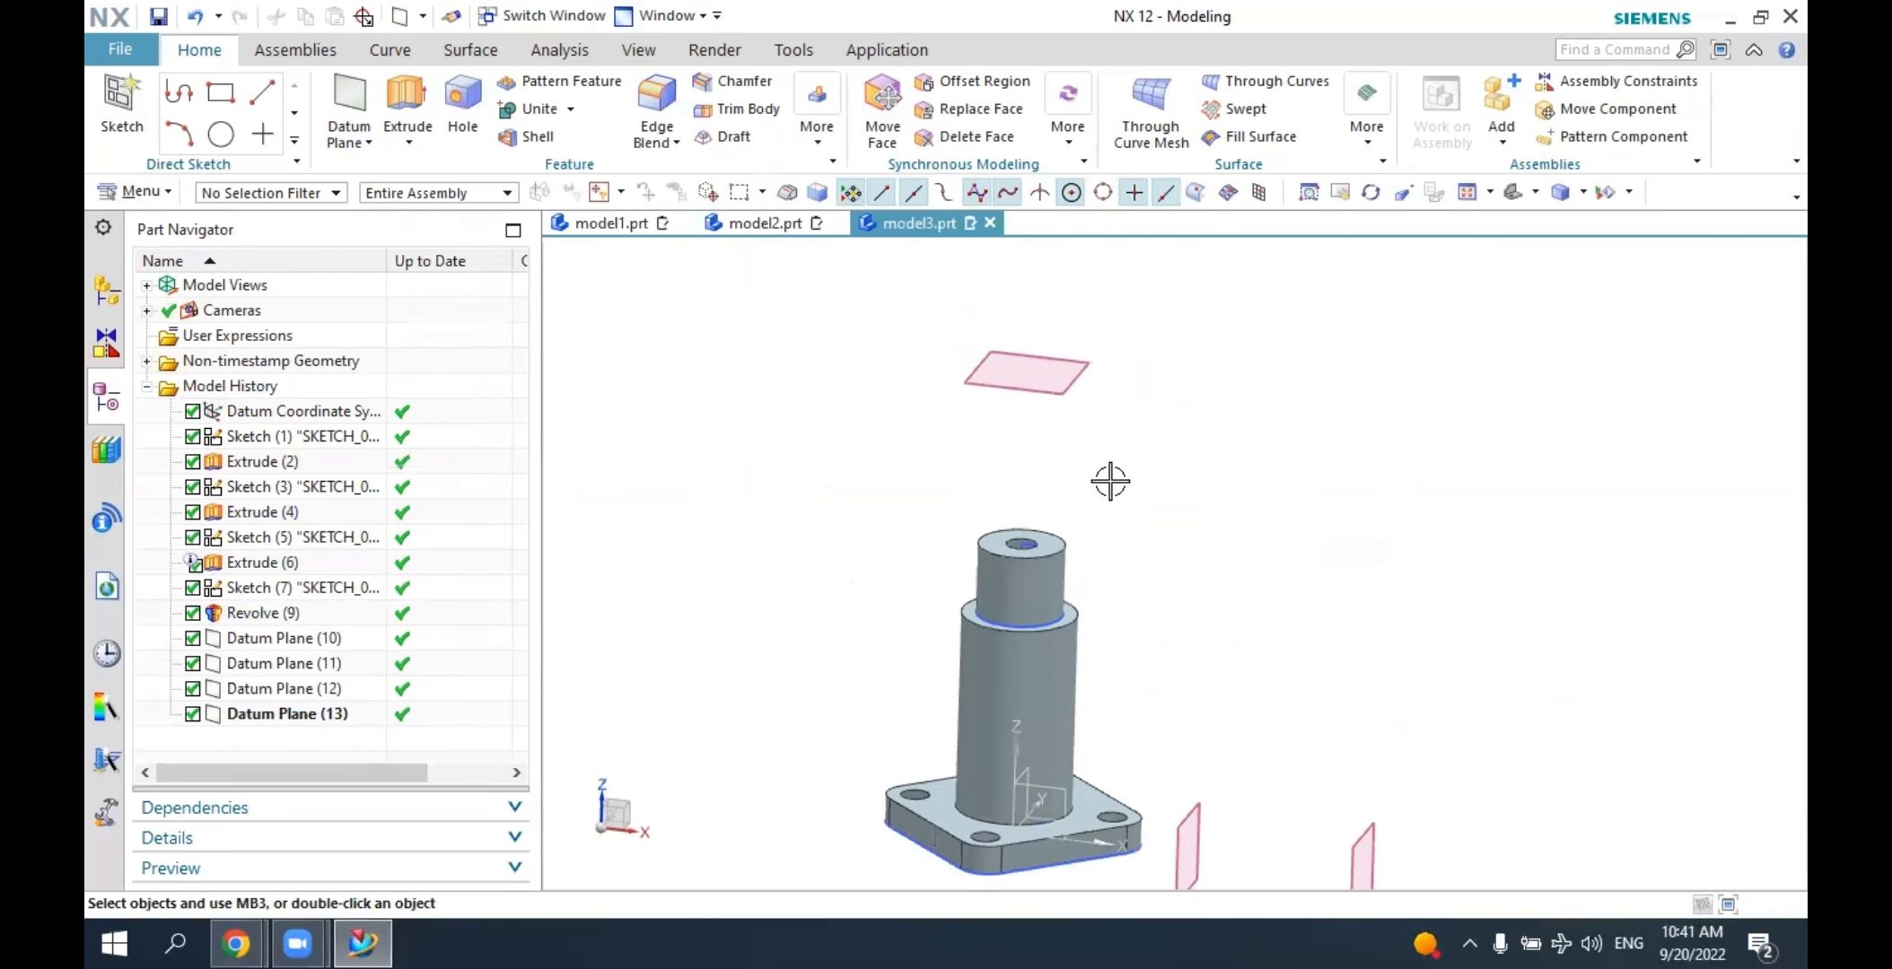
{"action": "scroll", "coordinate": [1110, 482], "scroll_direction": "down", "scroll_amount": 1}
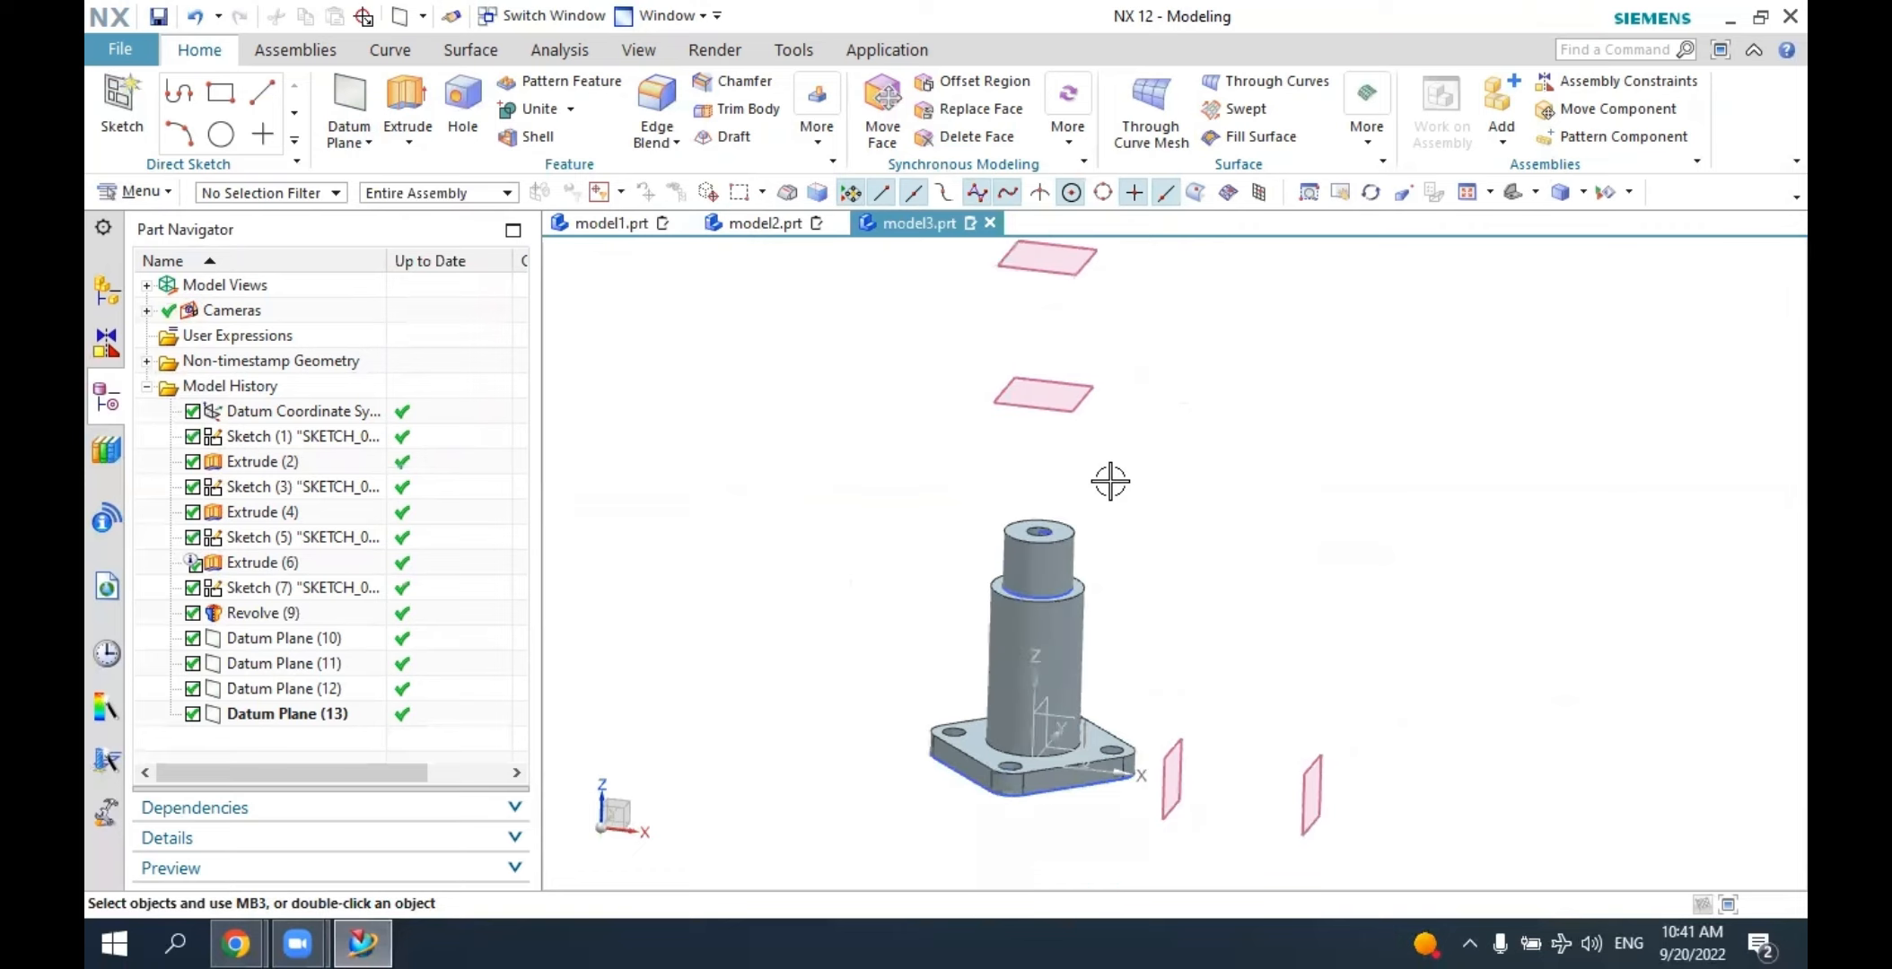
Delete all four offset datum planes, the two beside the shaft and the two above it.
{"action": "left_click", "coordinate": [280, 712]}
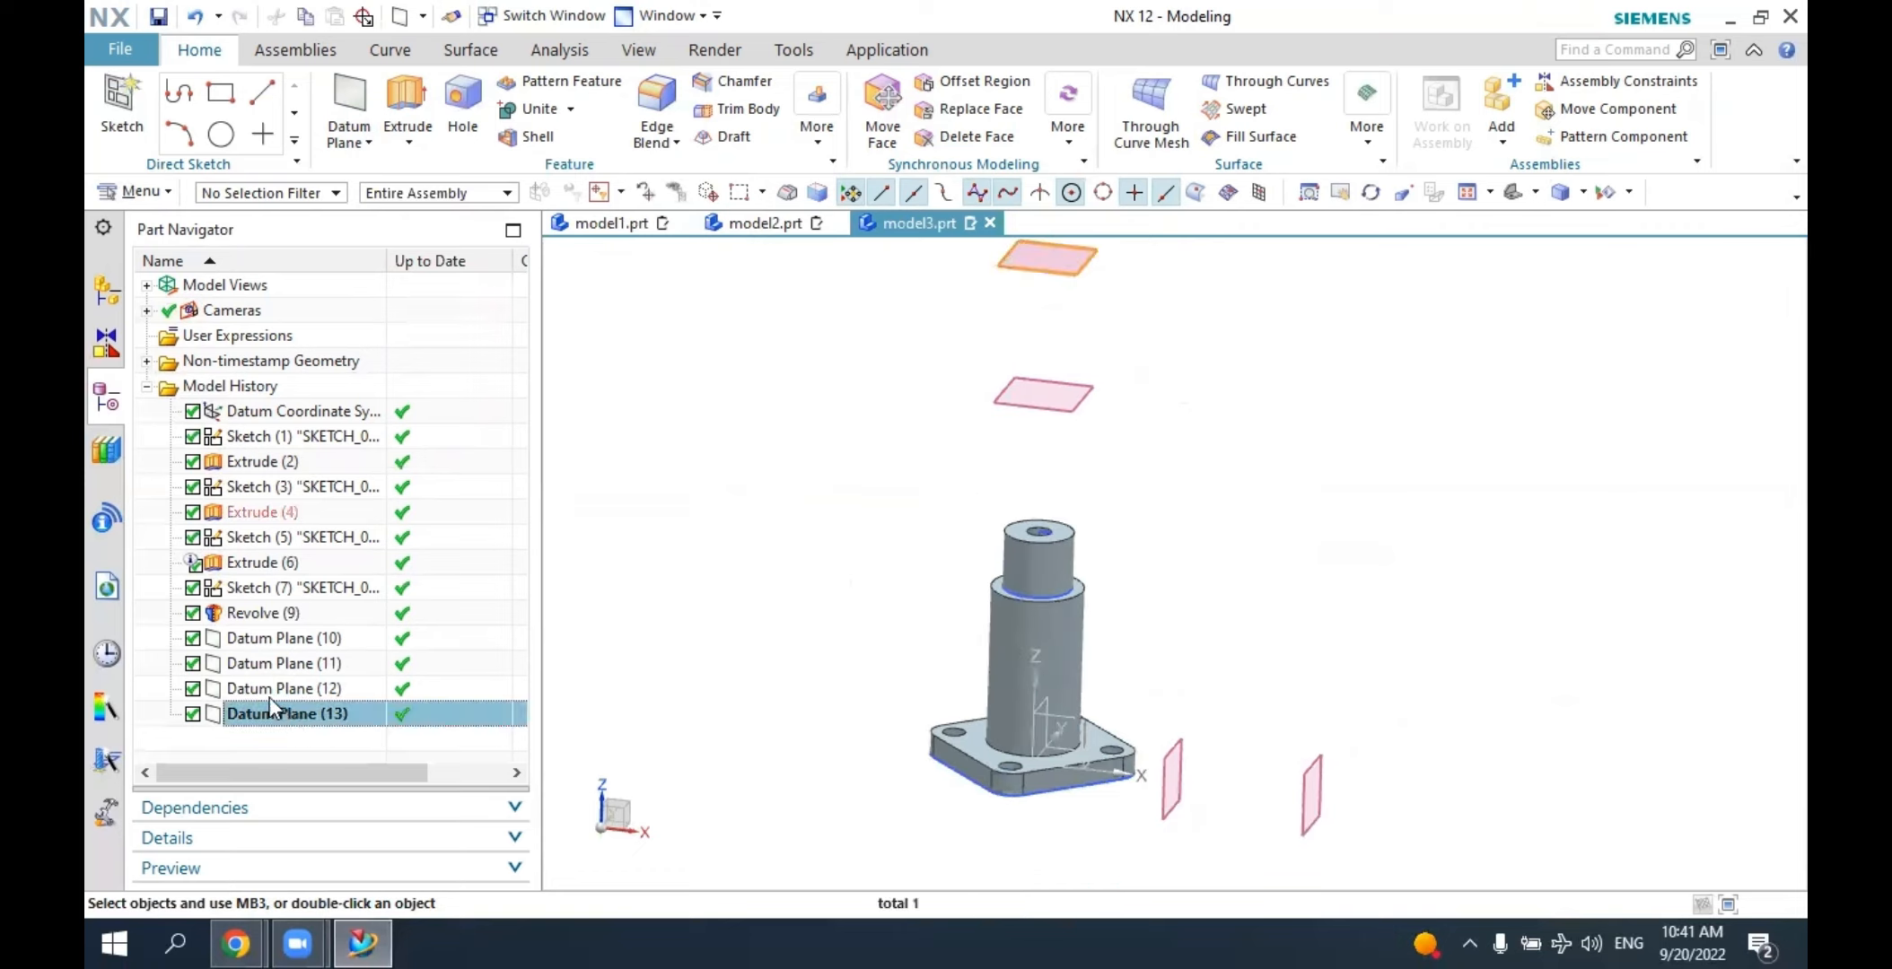
{"action": "left_click", "coordinate": [269, 688]}
{"action": "left_click", "coordinate": [265, 665]}
{"action": "left_click", "coordinate": [265, 641]}
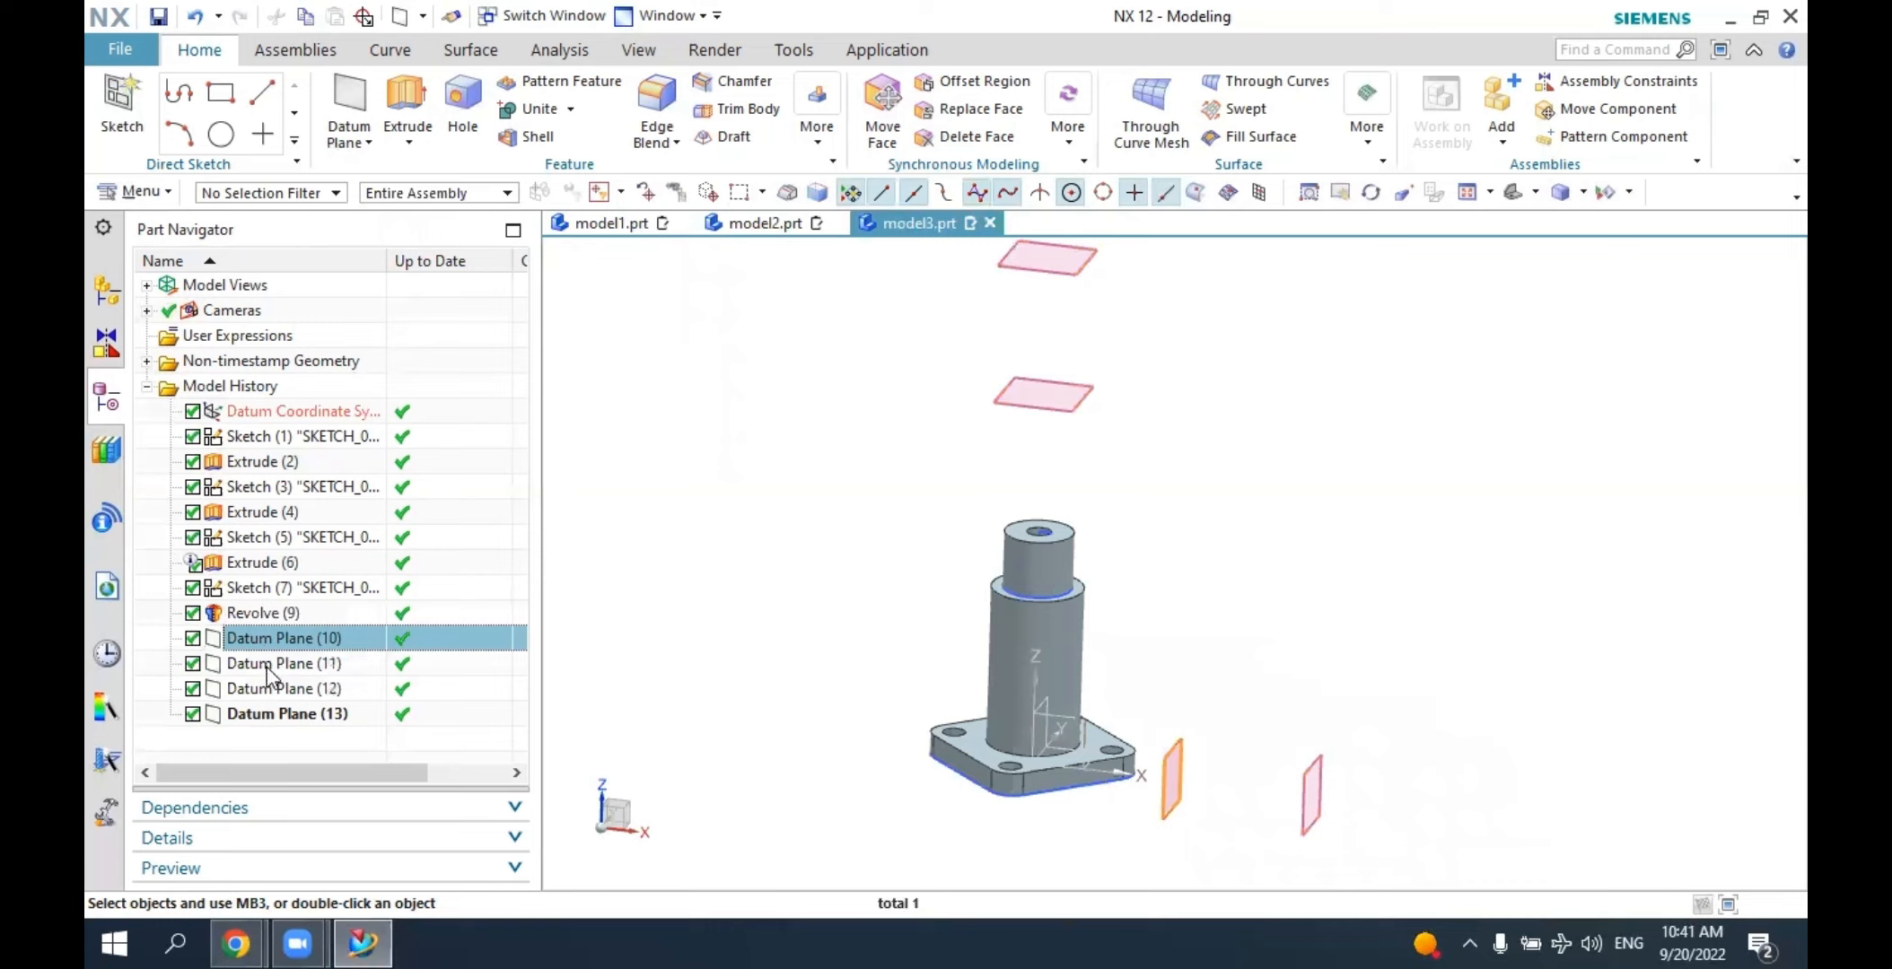
{"action": "left_click", "coordinate": [269, 668]}
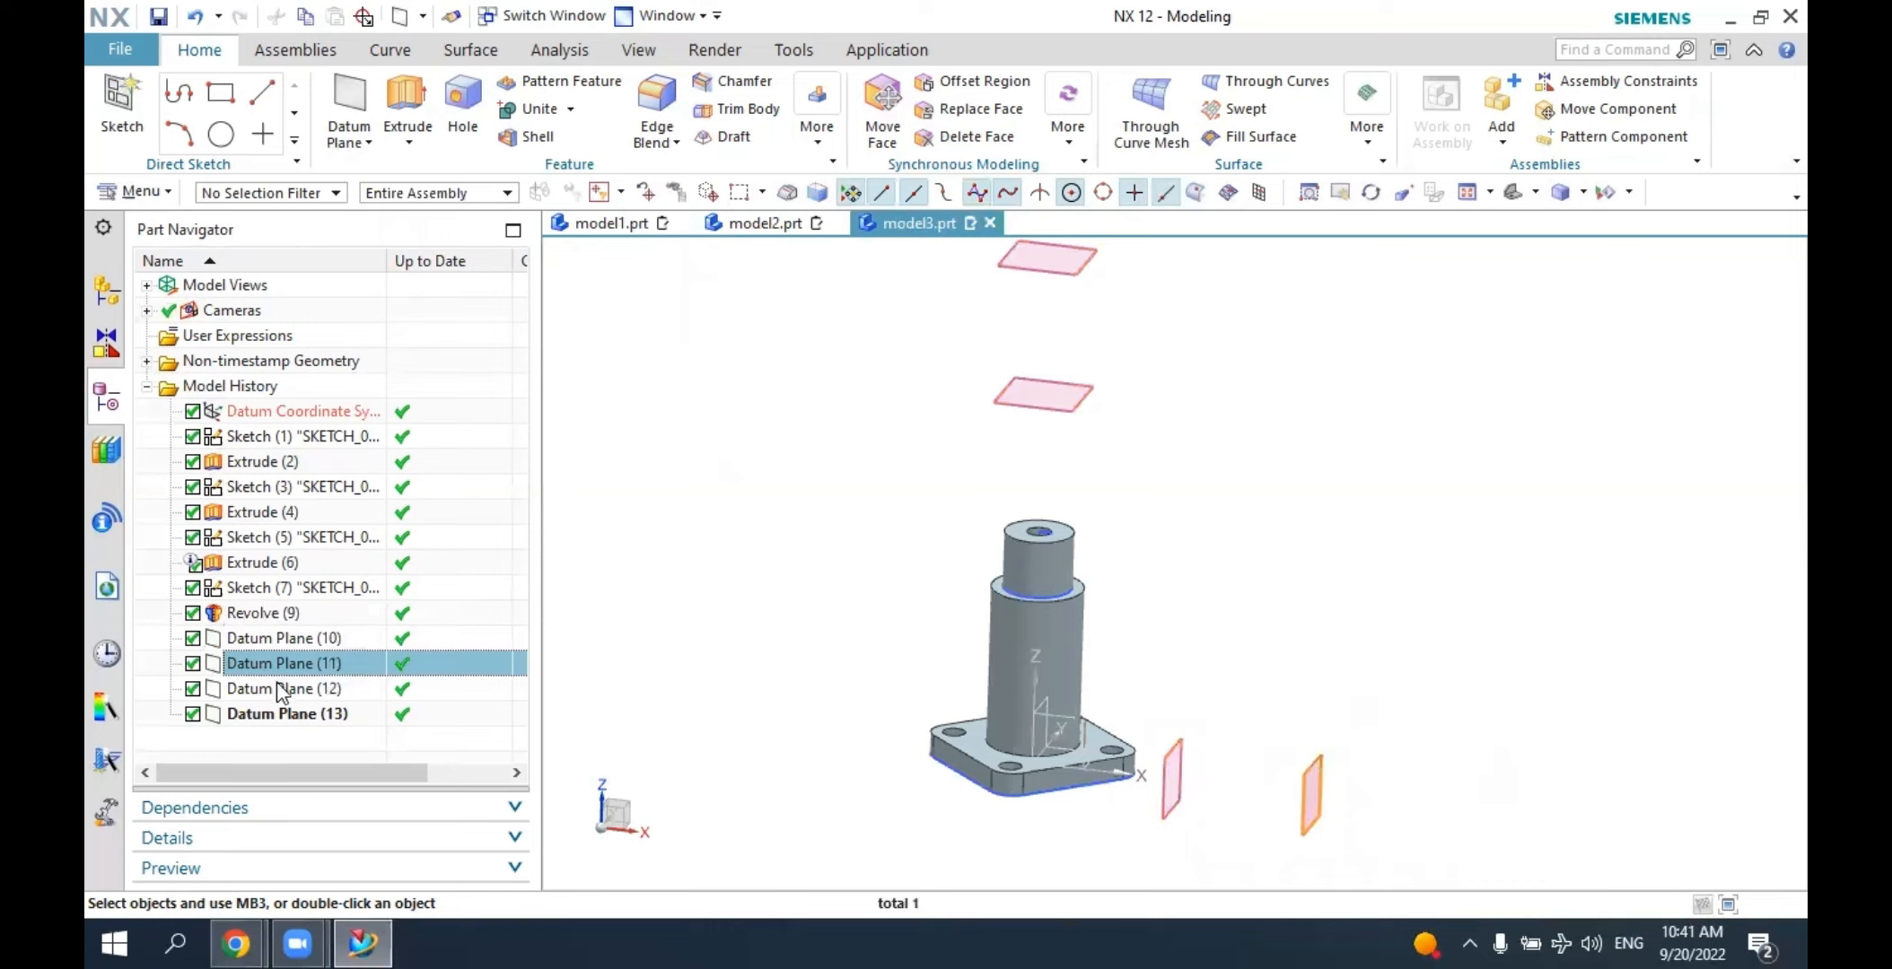
{"action": "left_click", "coordinate": [254, 637], "text": "ctrl"}
{"action": "left_click", "coordinate": [254, 714], "text": "shift"}
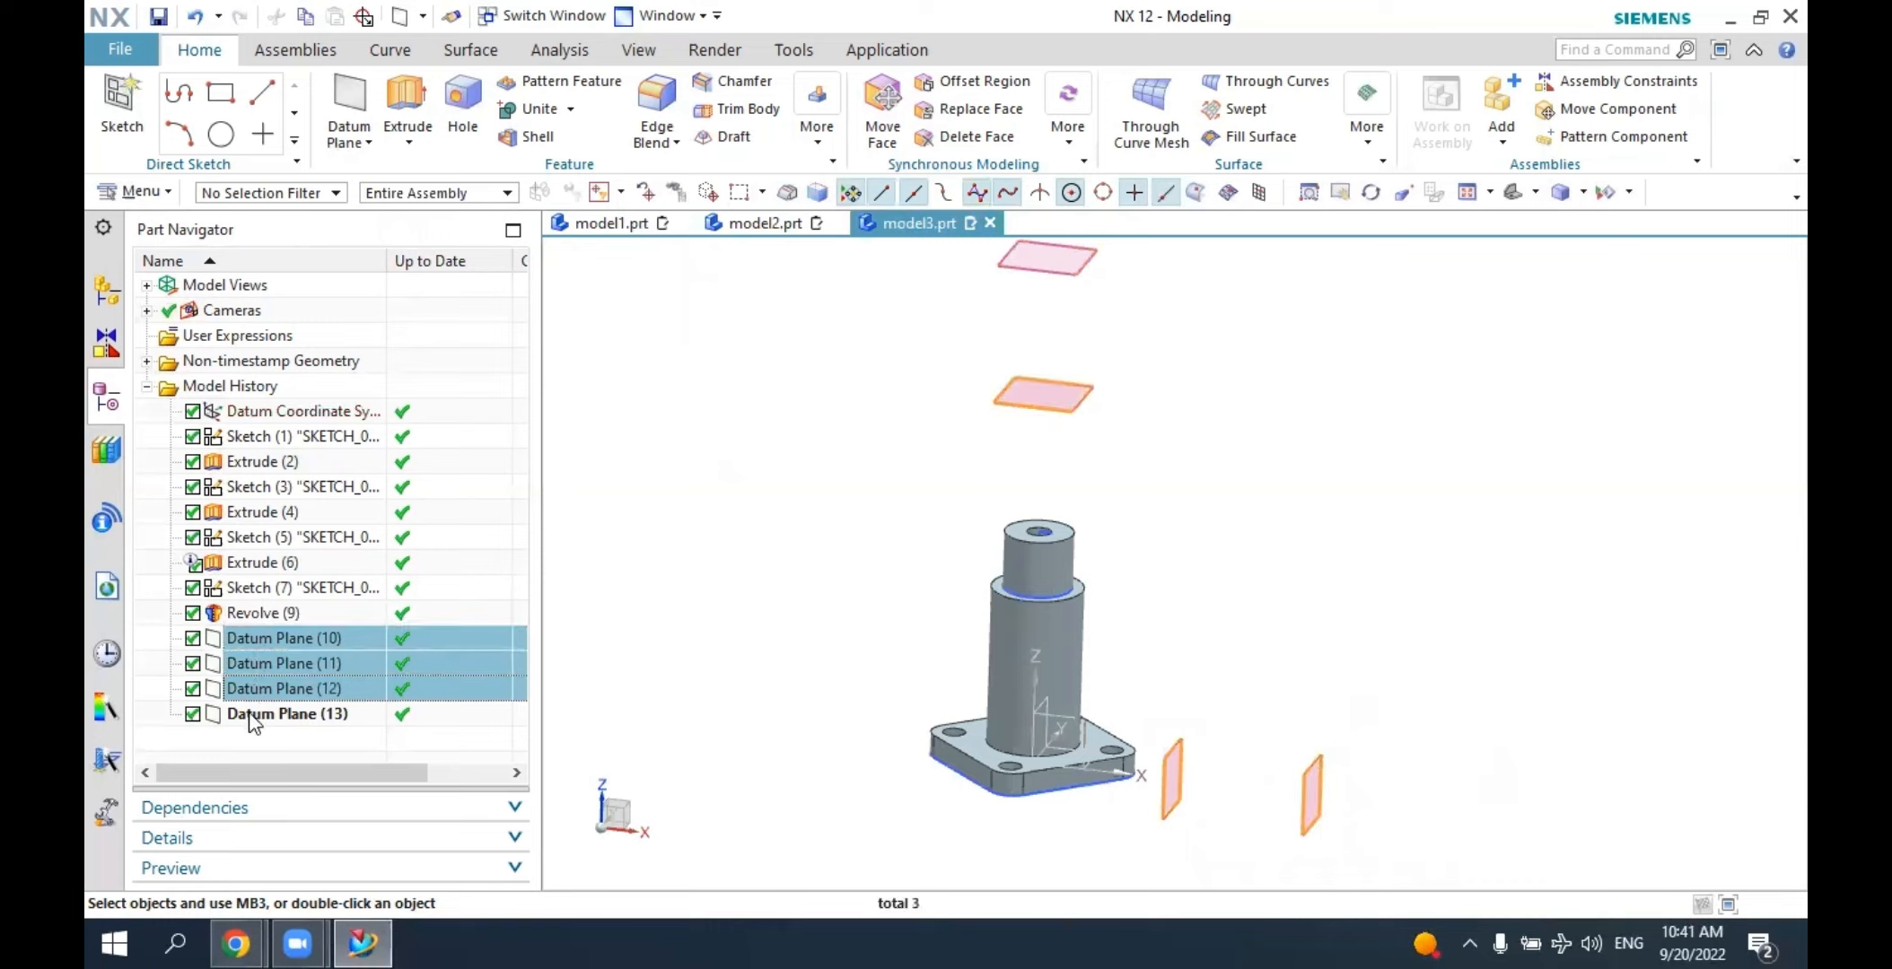
{"action": "right_click", "coordinate": [258, 718]}
{"action": "left_click", "coordinate": [333, 588]}
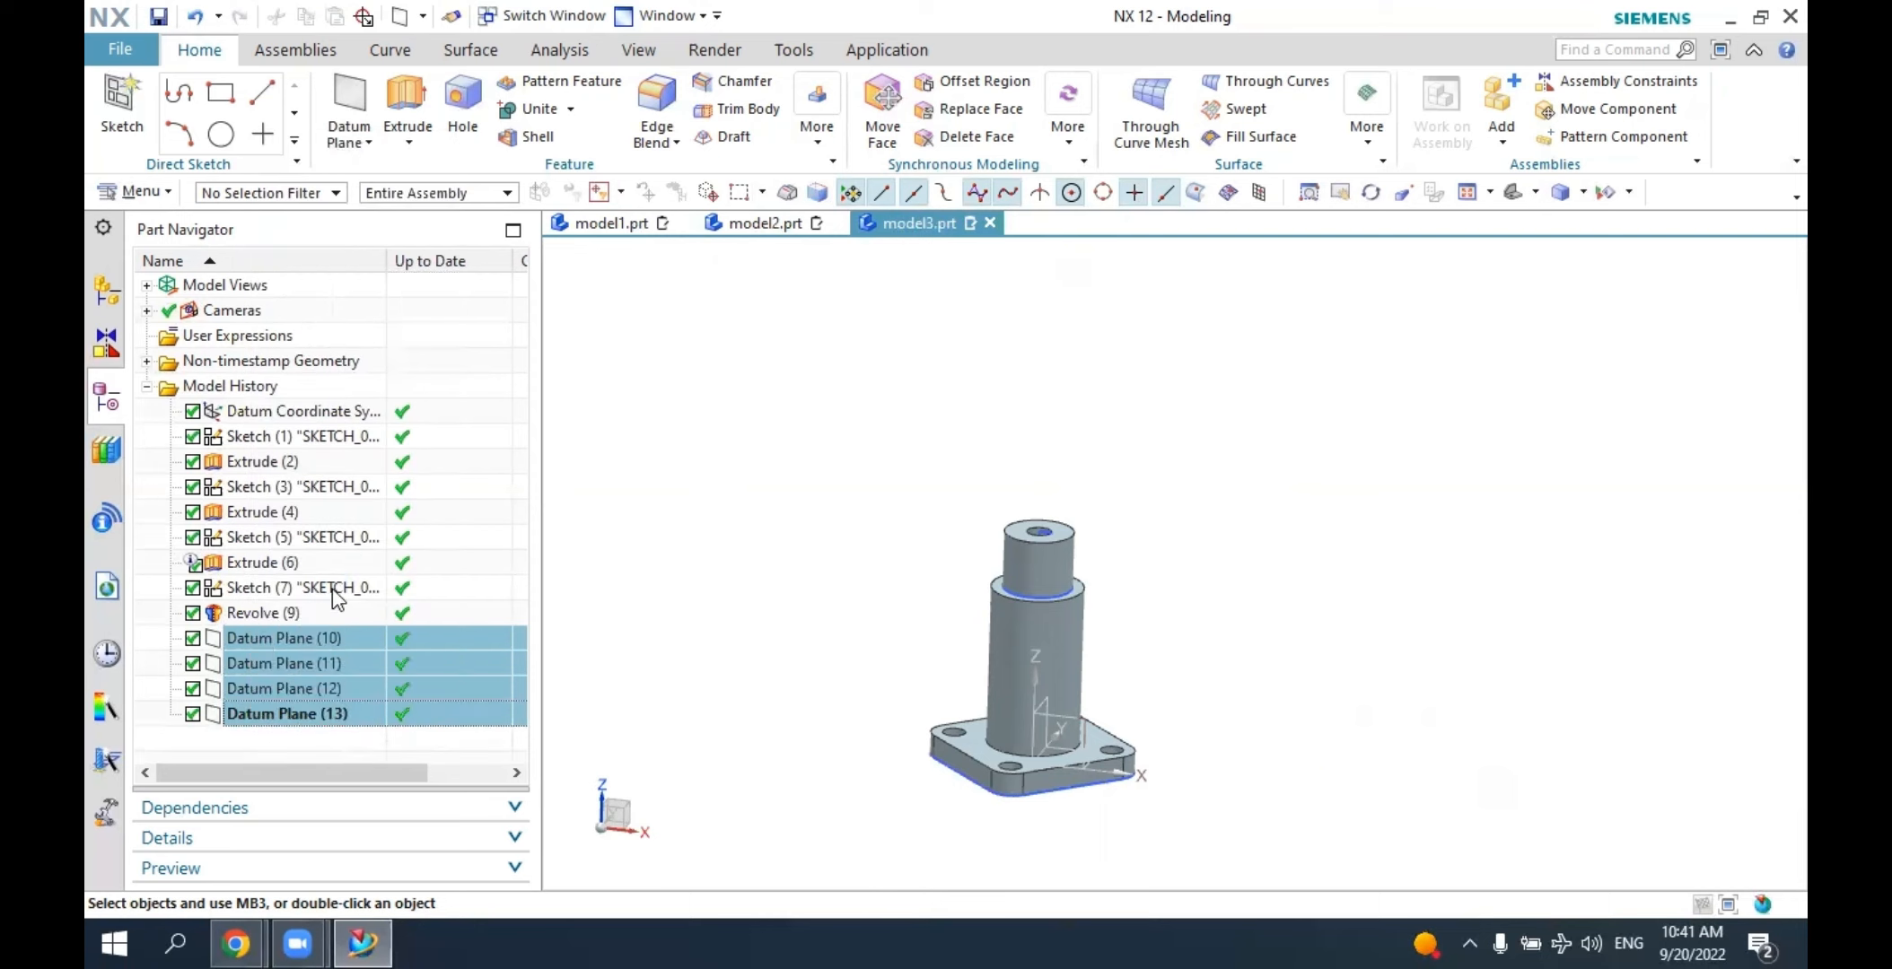
Start a single At Distance datum plane from the coordinate system's YZ plane, offset 55 mm along positive X.
{"action": "left_click", "coordinate": [351, 87]}
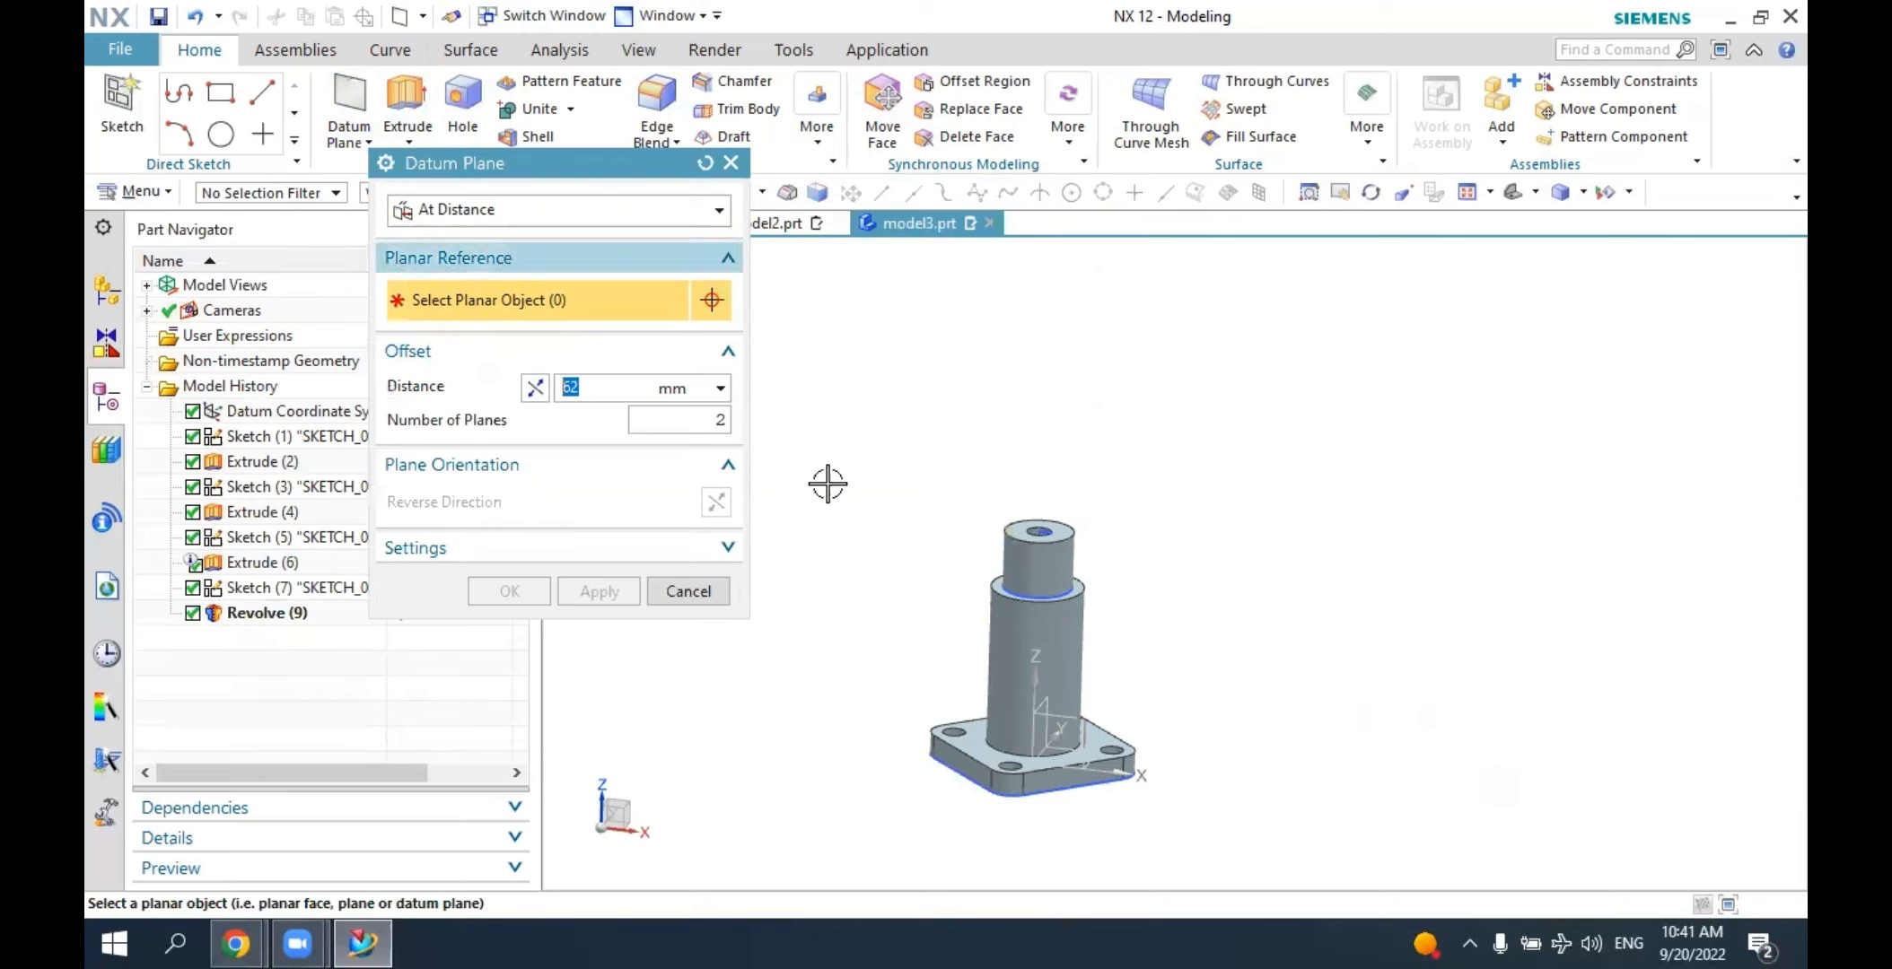
{"action": "scroll", "coordinate": [1095, 780], "scroll_direction": "up", "scroll_amount": 3}
{"action": "left_click", "coordinate": [964, 682]}
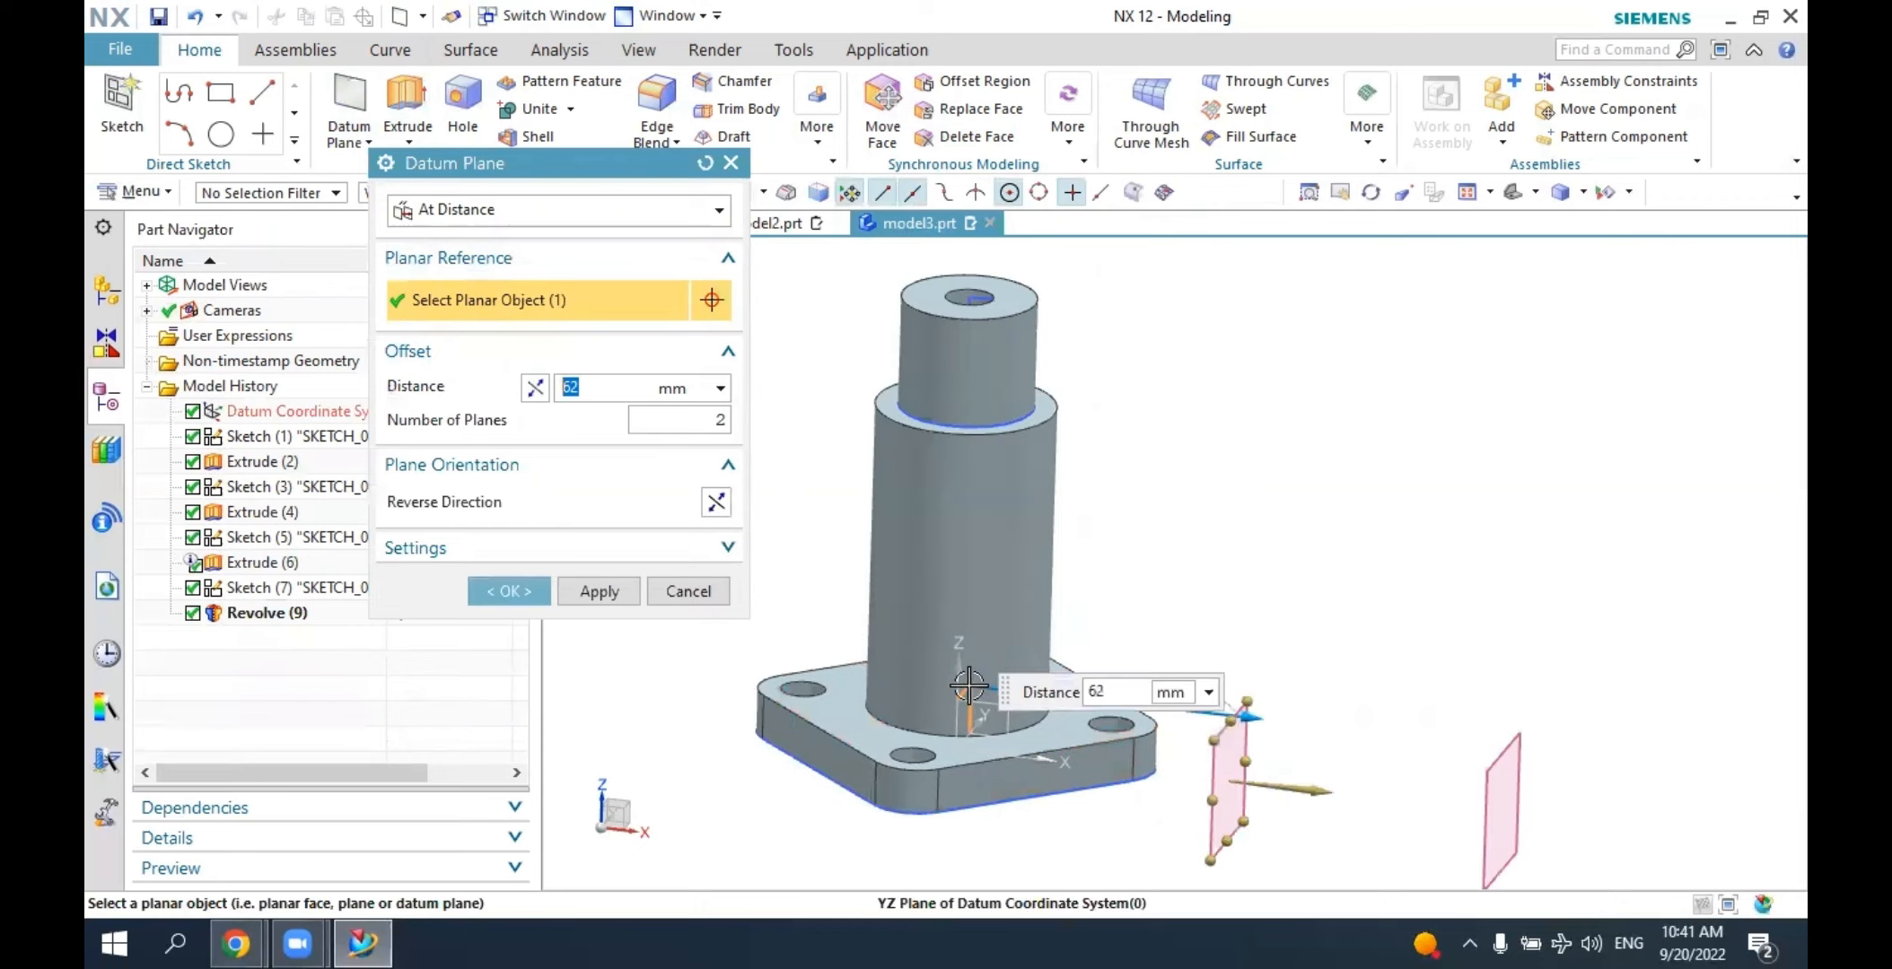
{"action": "key", "text": "Tab"}
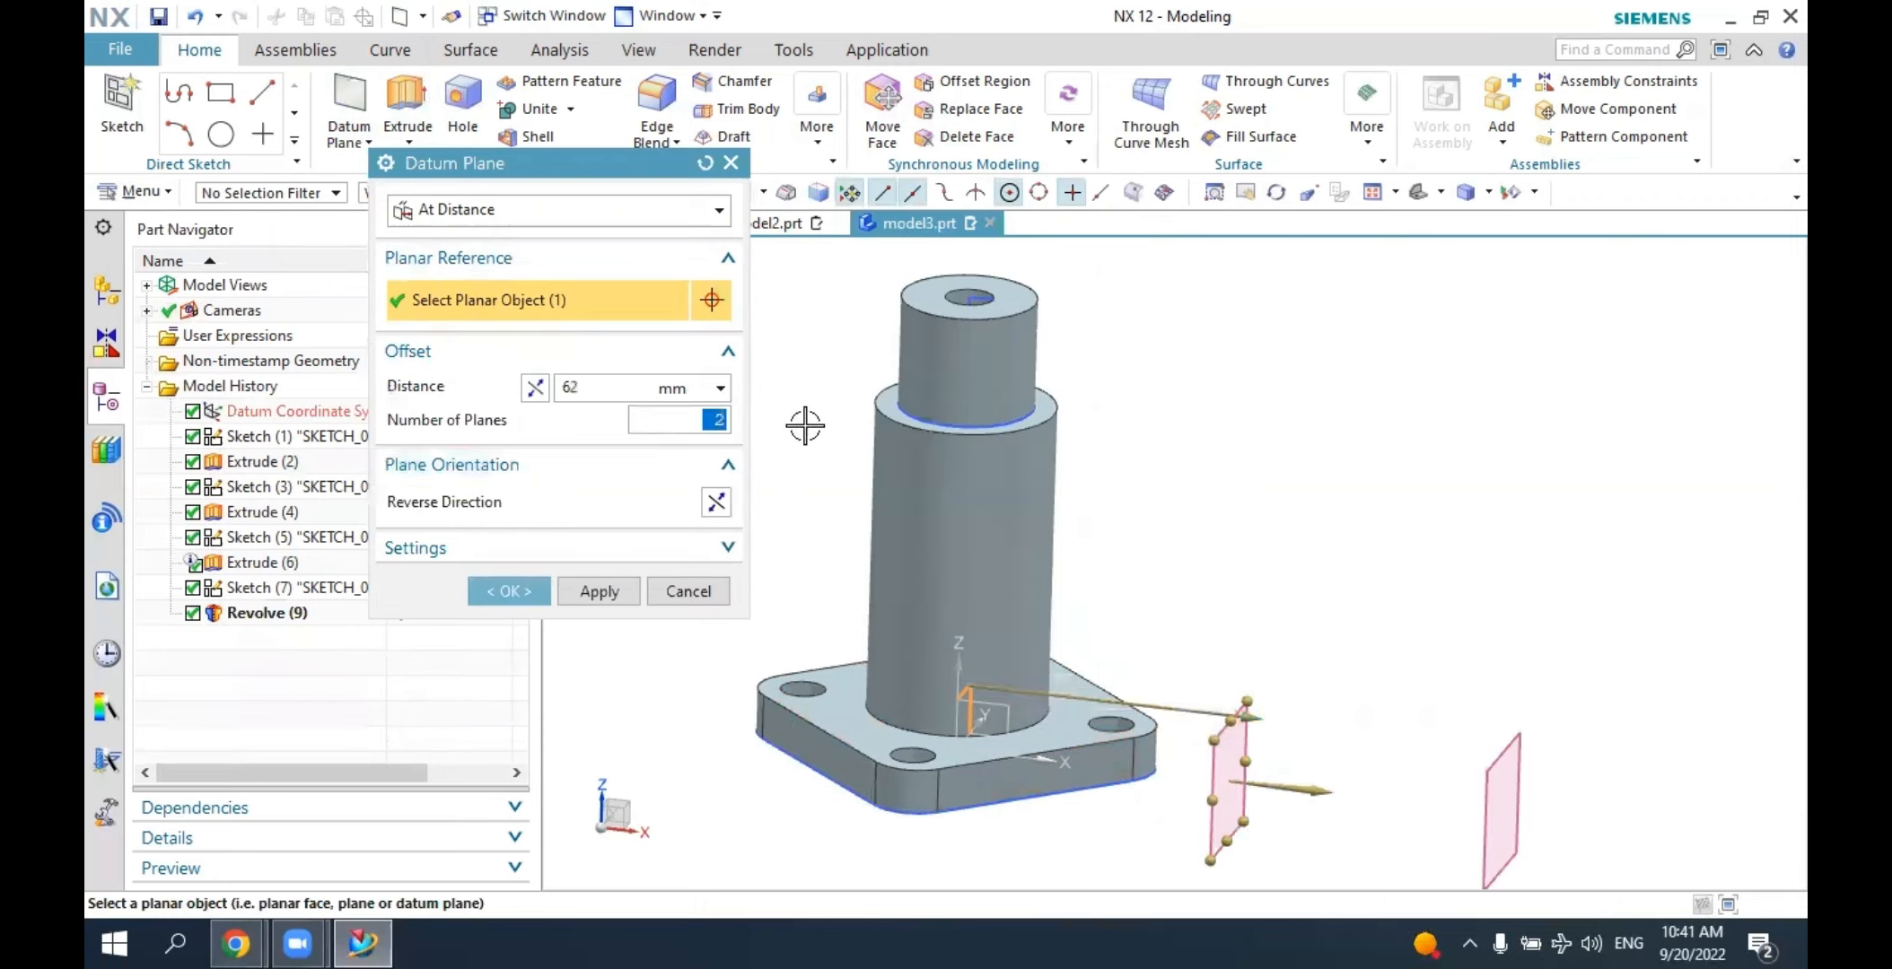
{"action": "key", "text": "Return"}
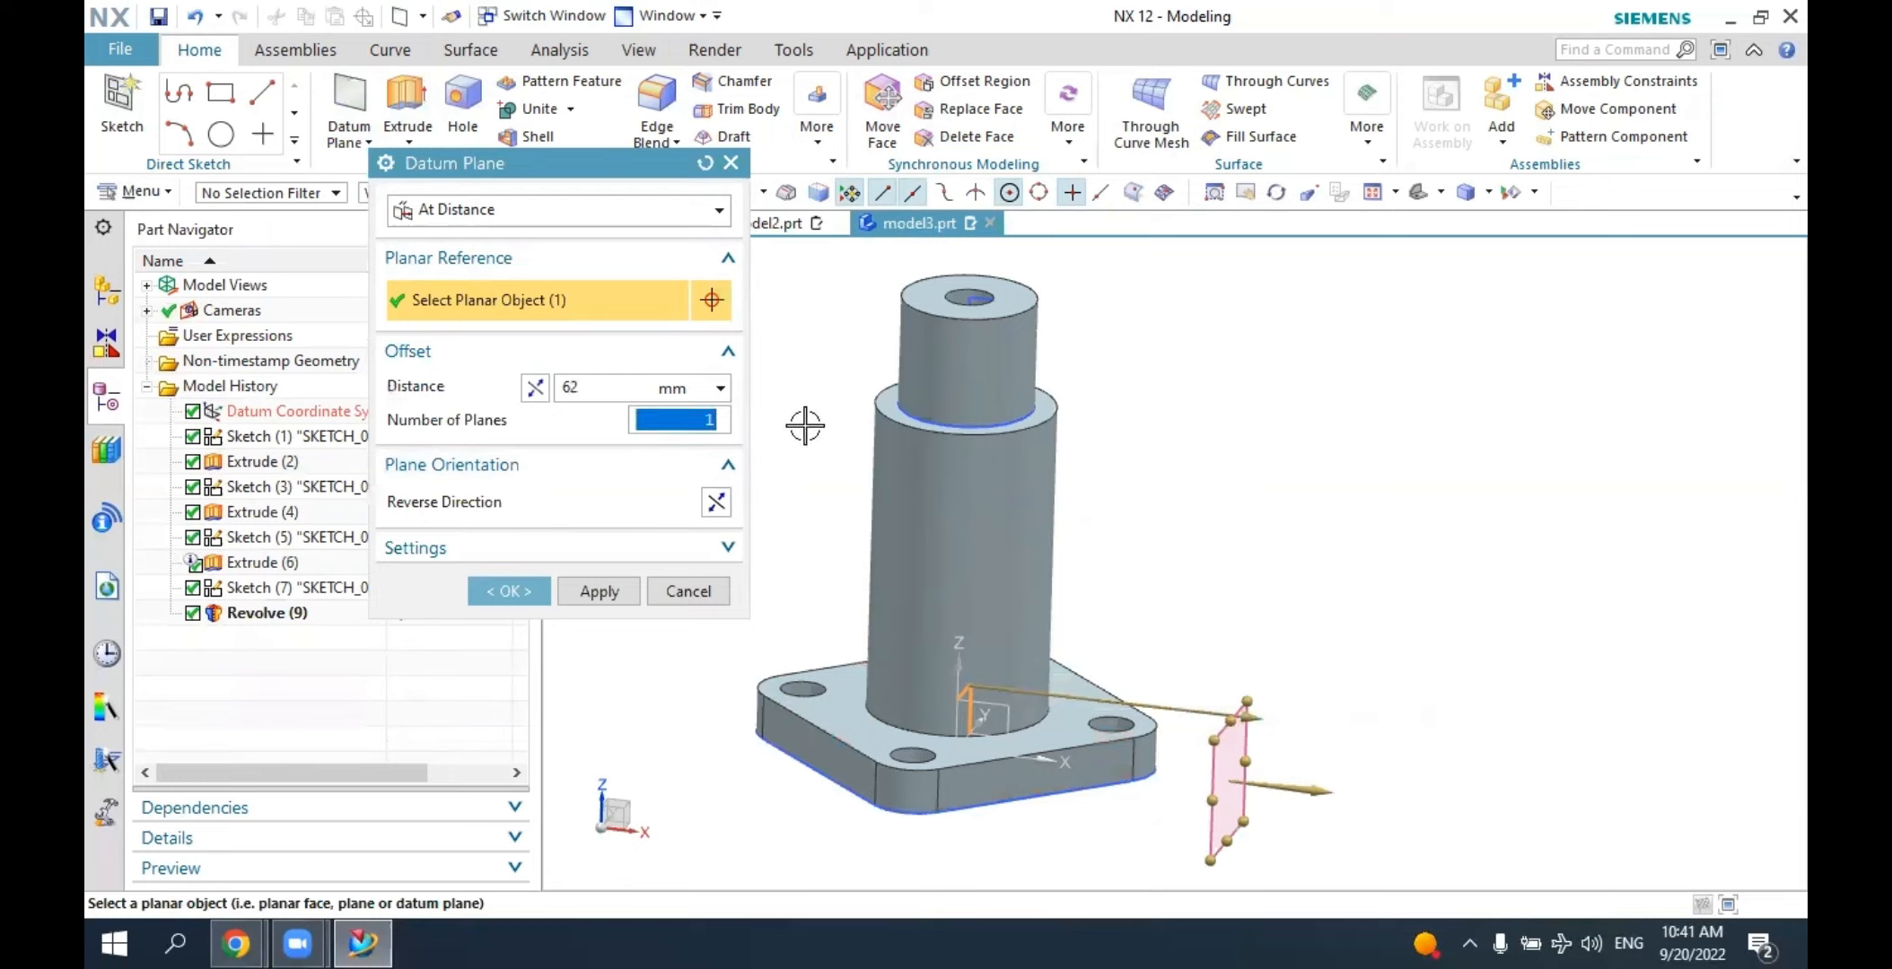
{"action": "left_click", "coordinate": [585, 388]}
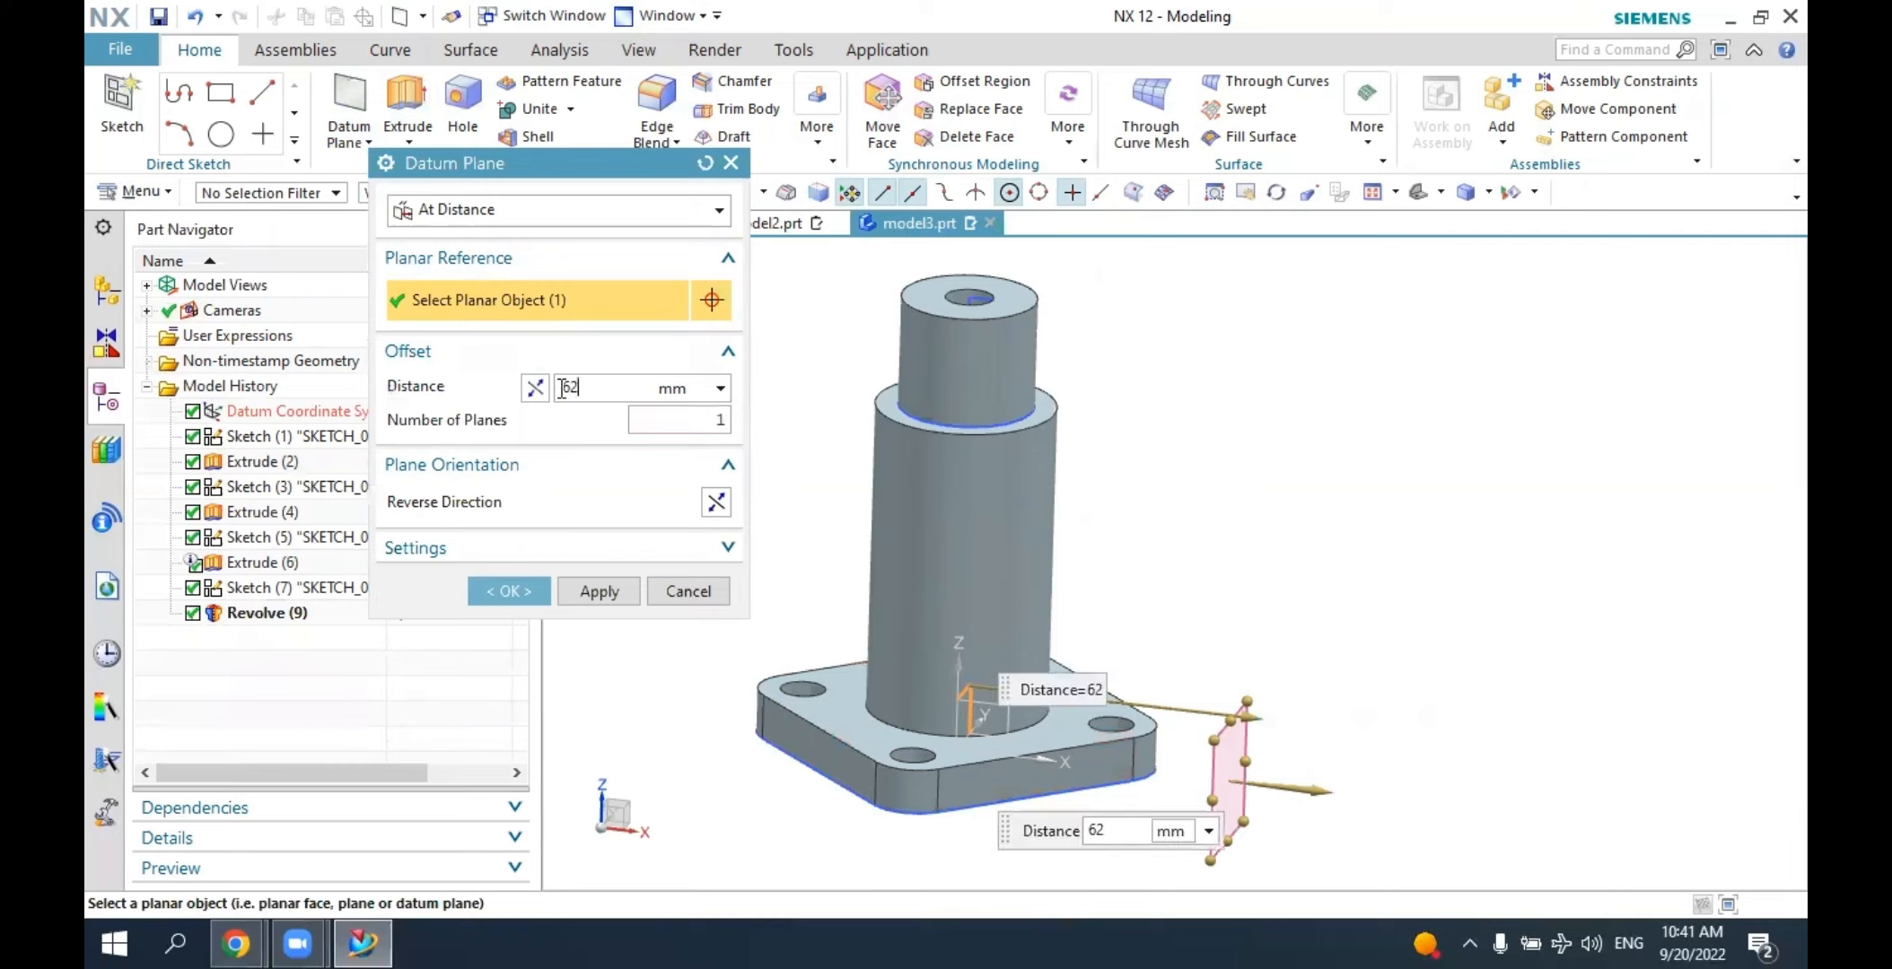
{"action": "type", "text": "55"}
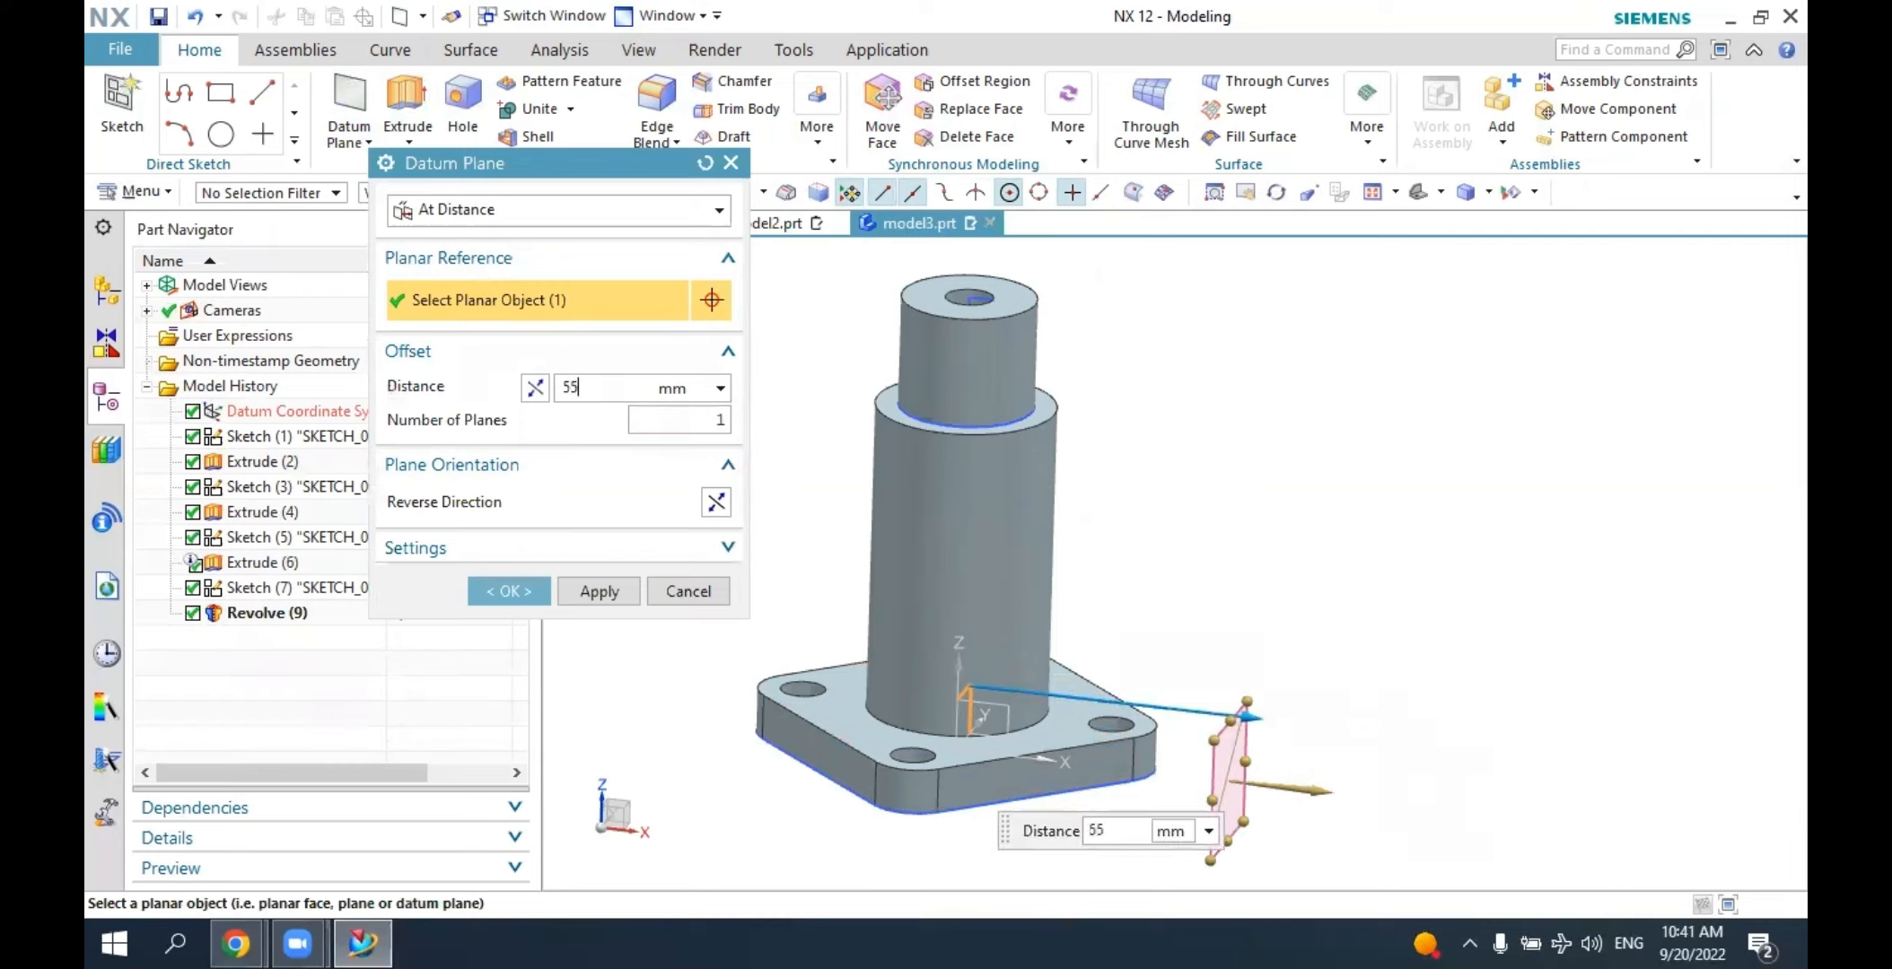
{"action": "key", "text": "Return"}
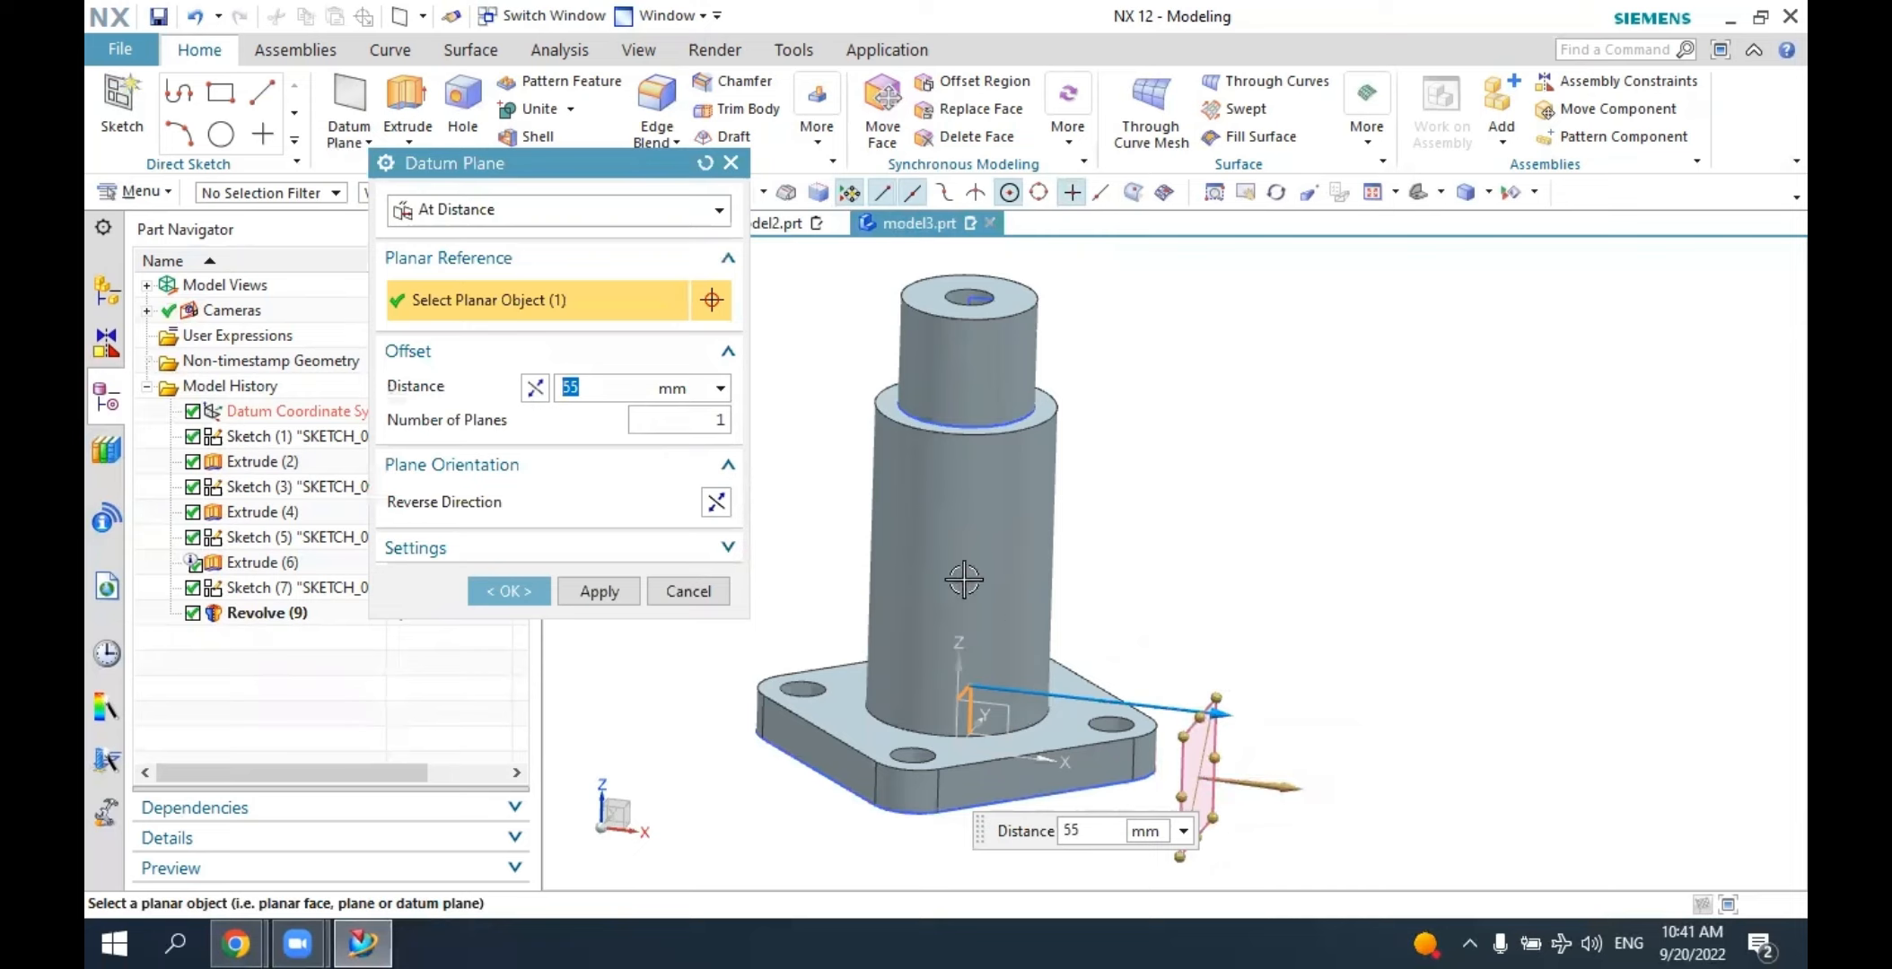
Try reversing the datum plane's orientation, restore its outward direction and create the plane.
{"action": "left_click", "coordinate": [716, 505]}
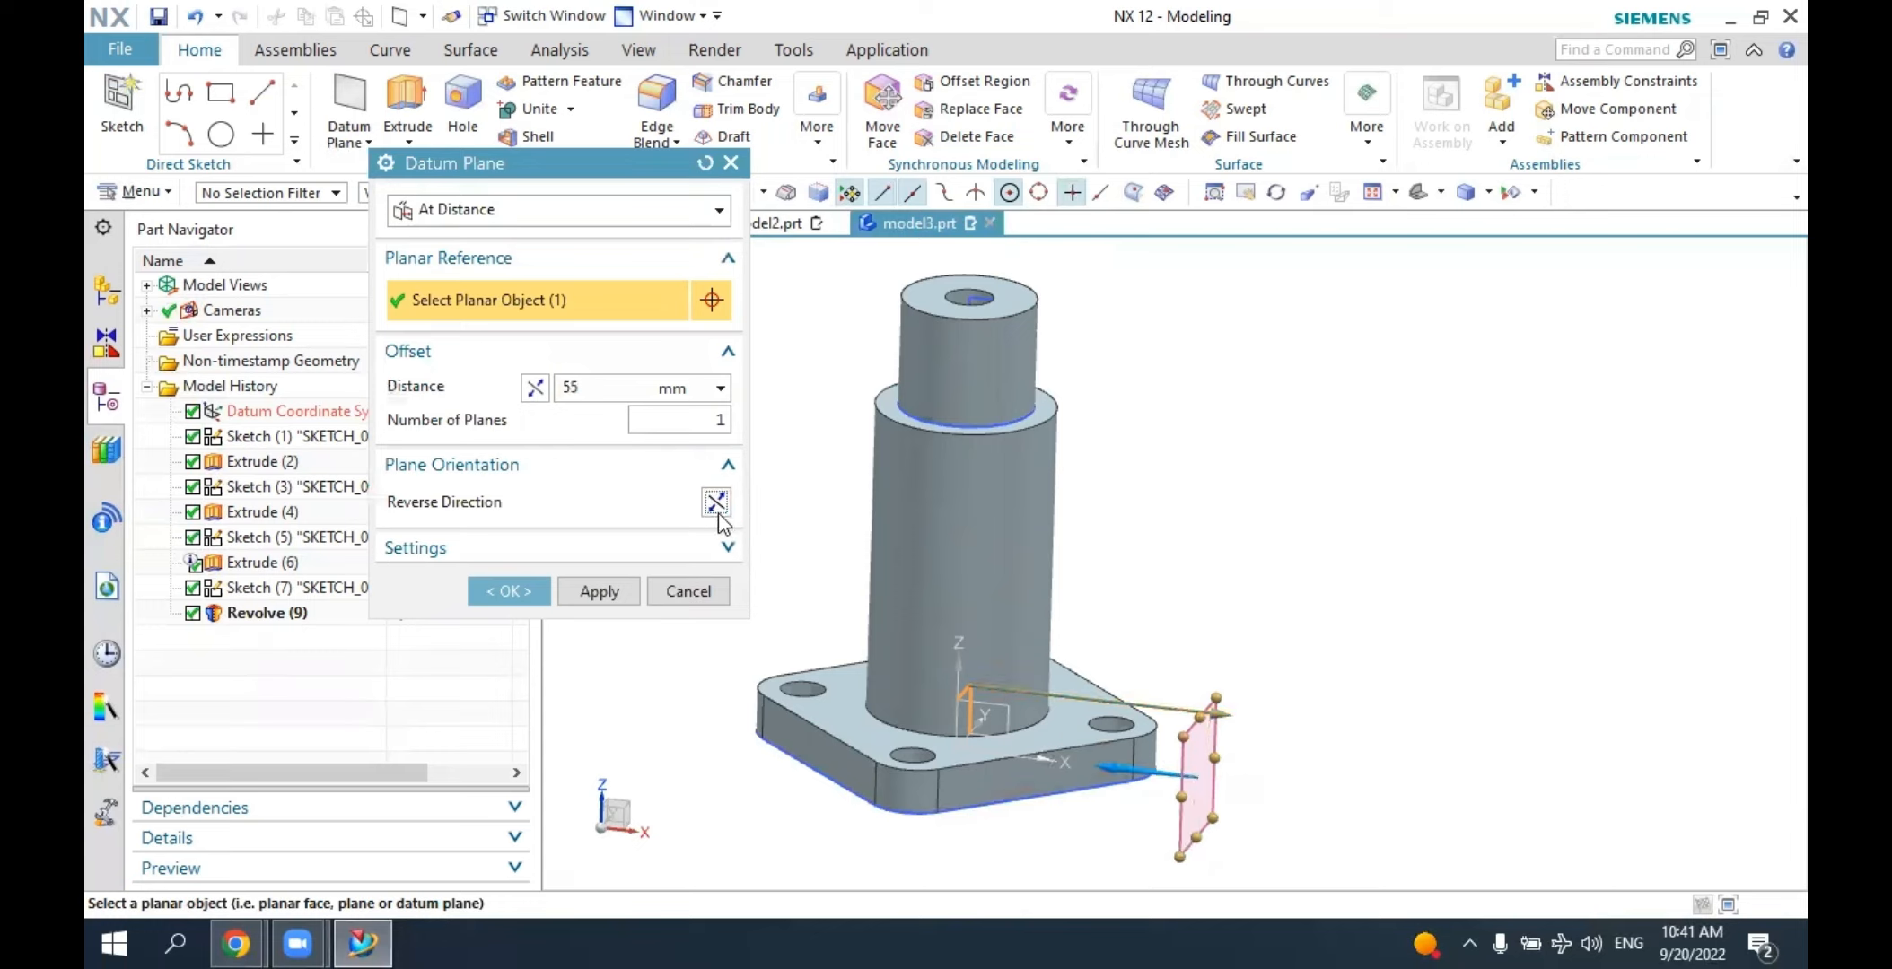
{"action": "left_click", "coordinate": [716, 504]}
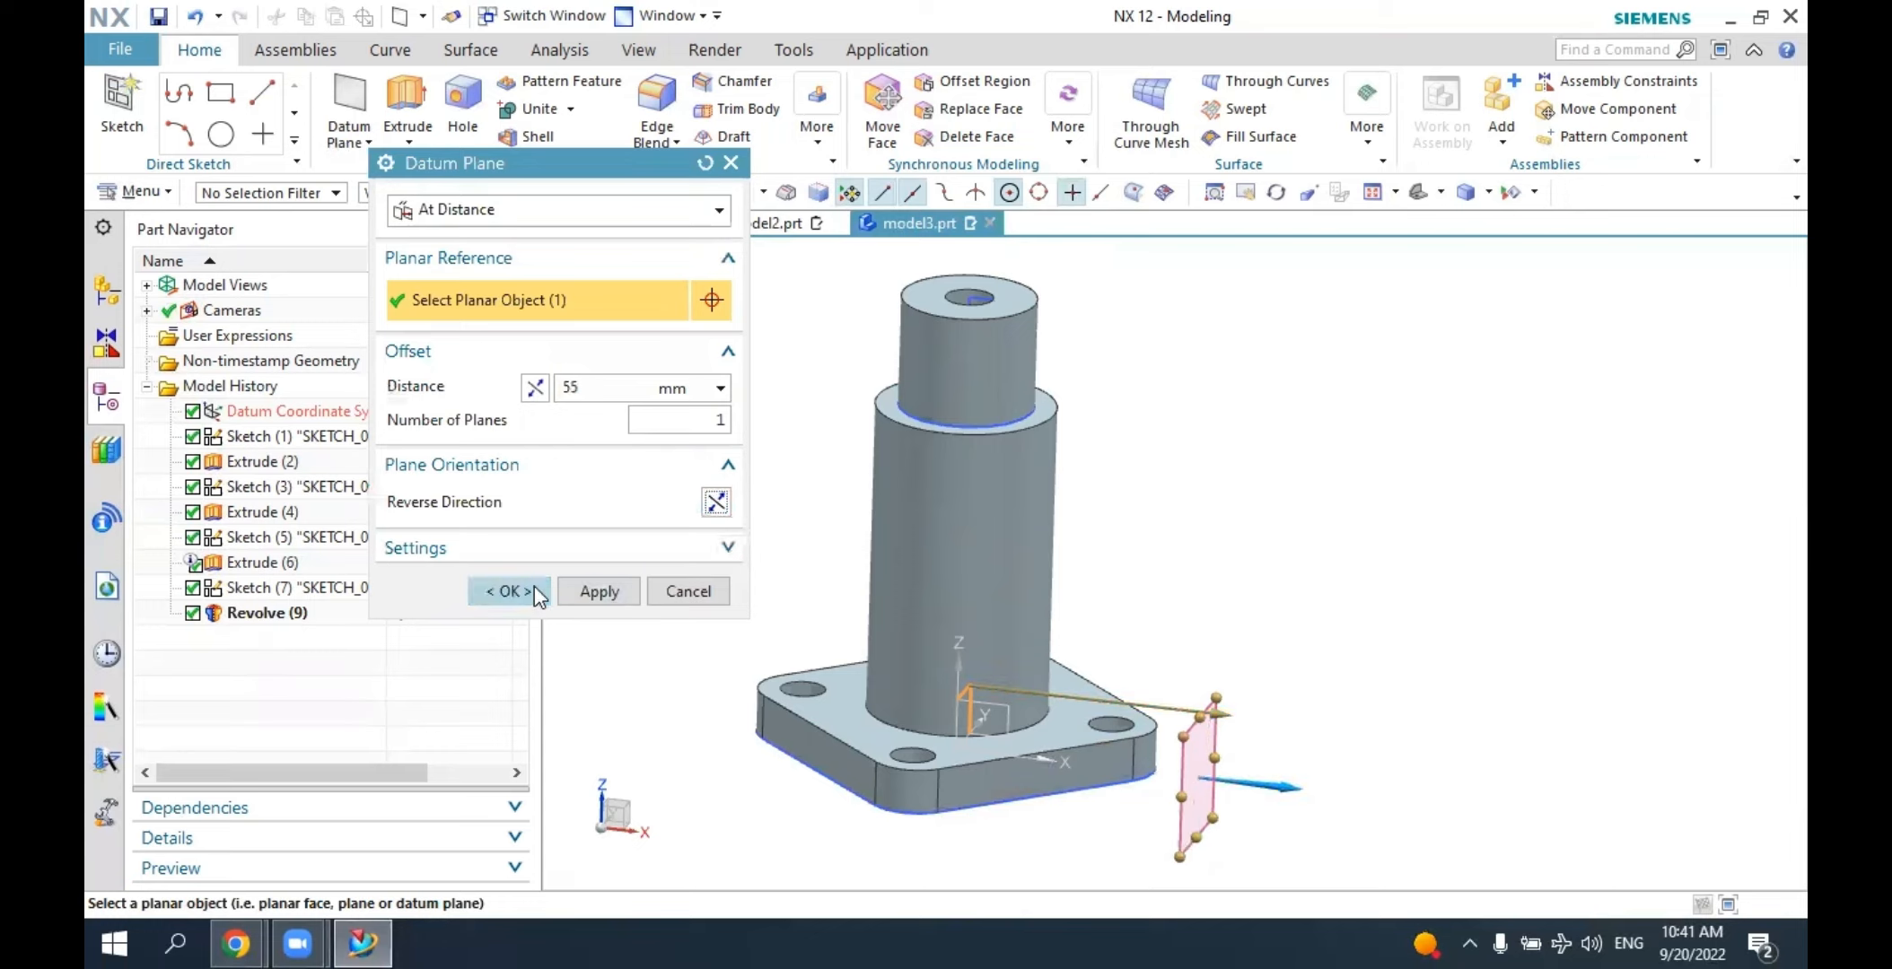
{"action": "left_click", "coordinate": [515, 591]}
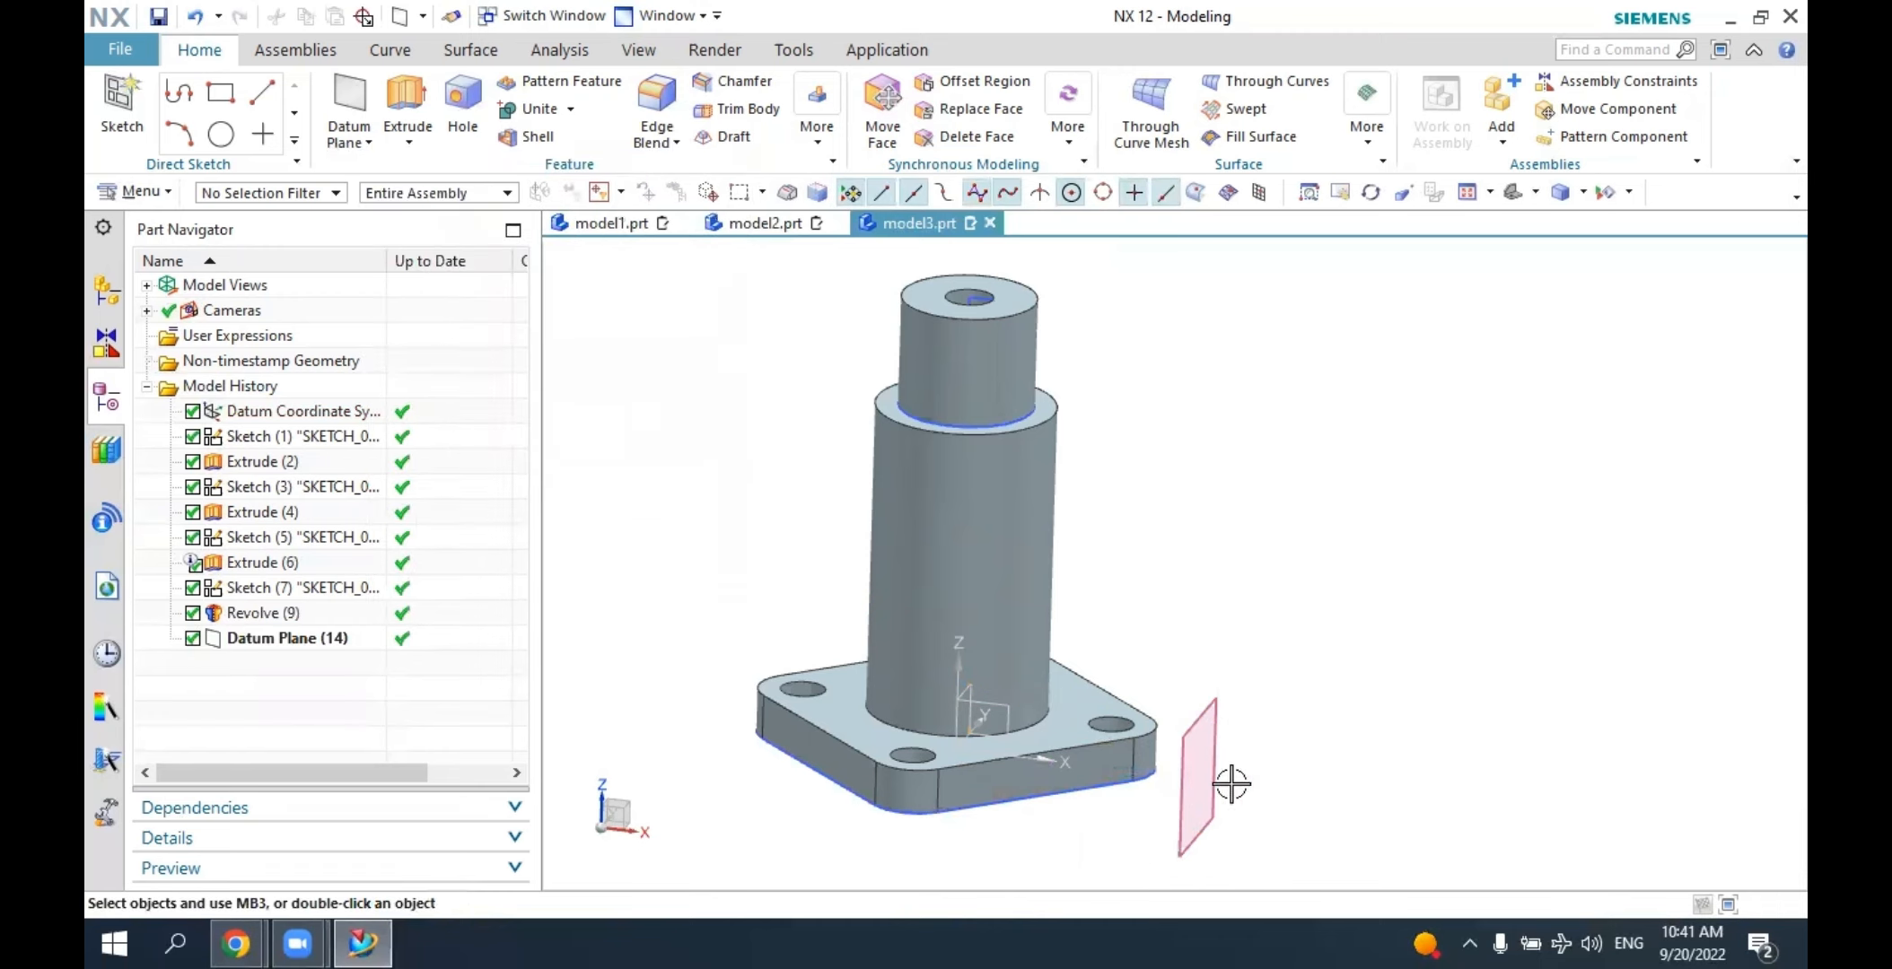
Create an On Plane sketch on the offset datum plane beside the flange.
{"action": "middle_click_drag", "start_coordinate": [1287, 756], "coordinate": [1220, 708]}
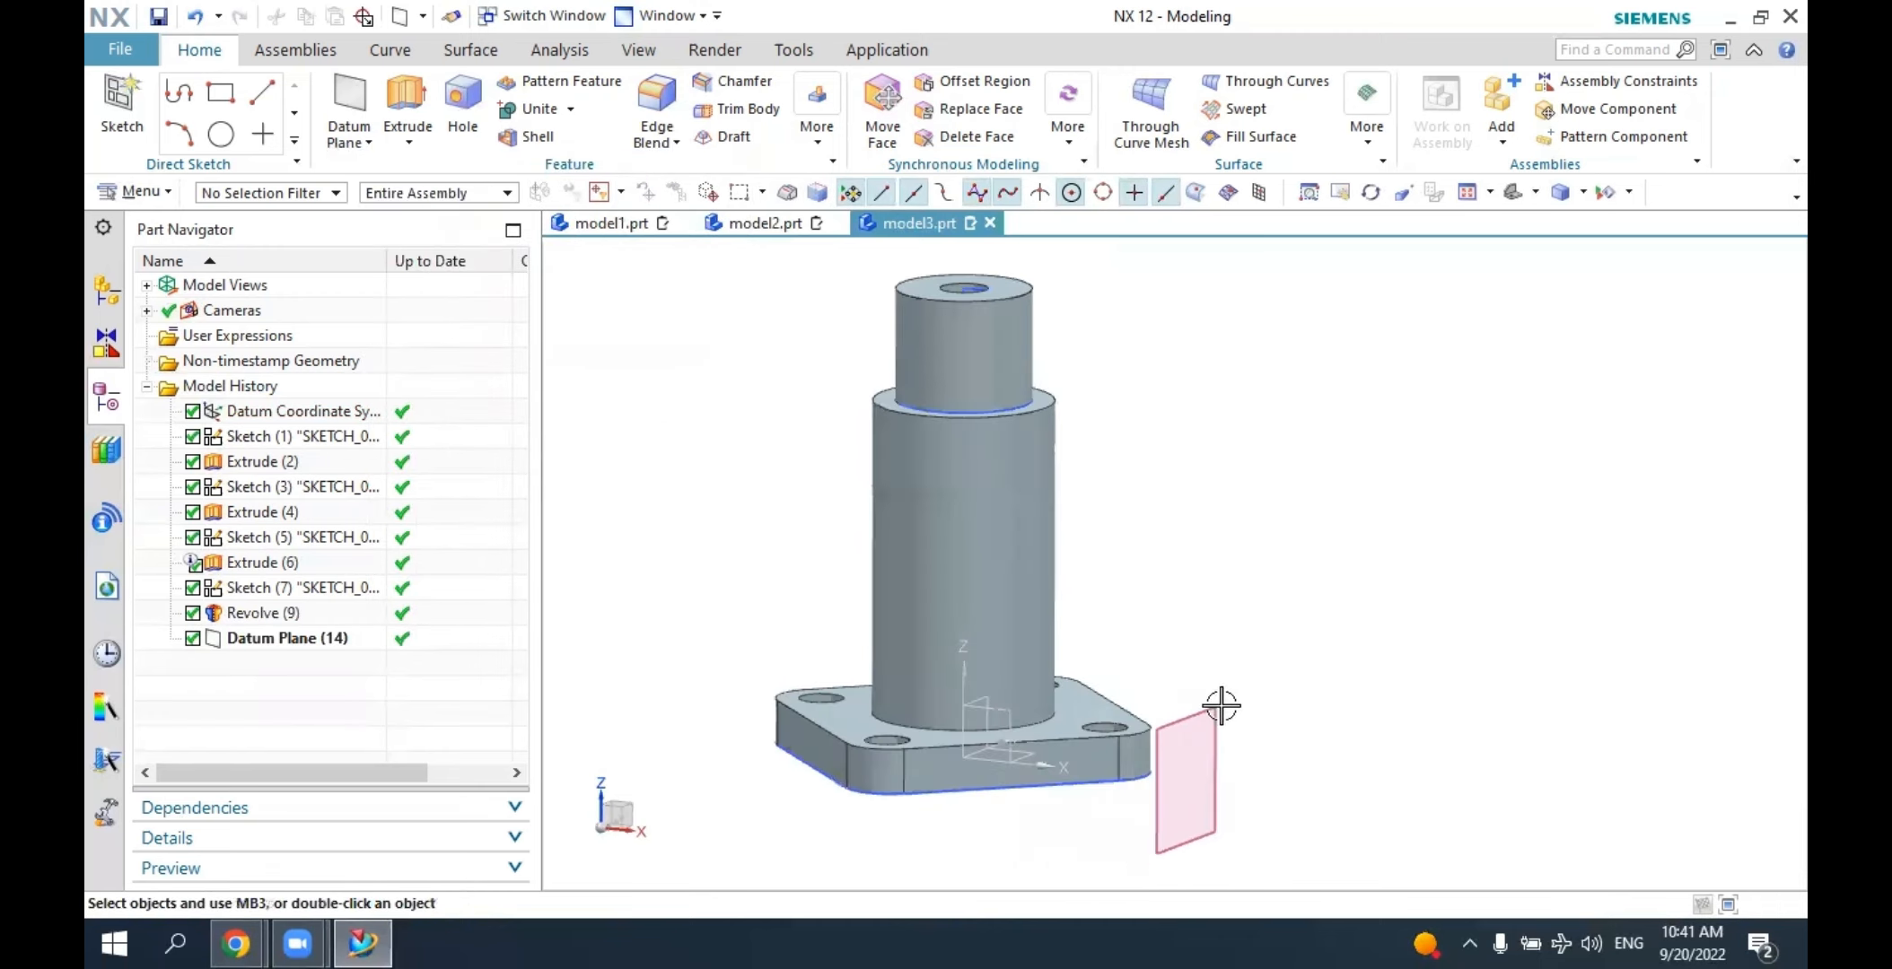
{"action": "left_click", "coordinate": [1202, 725]}
{"action": "left_click", "coordinate": [123, 103]}
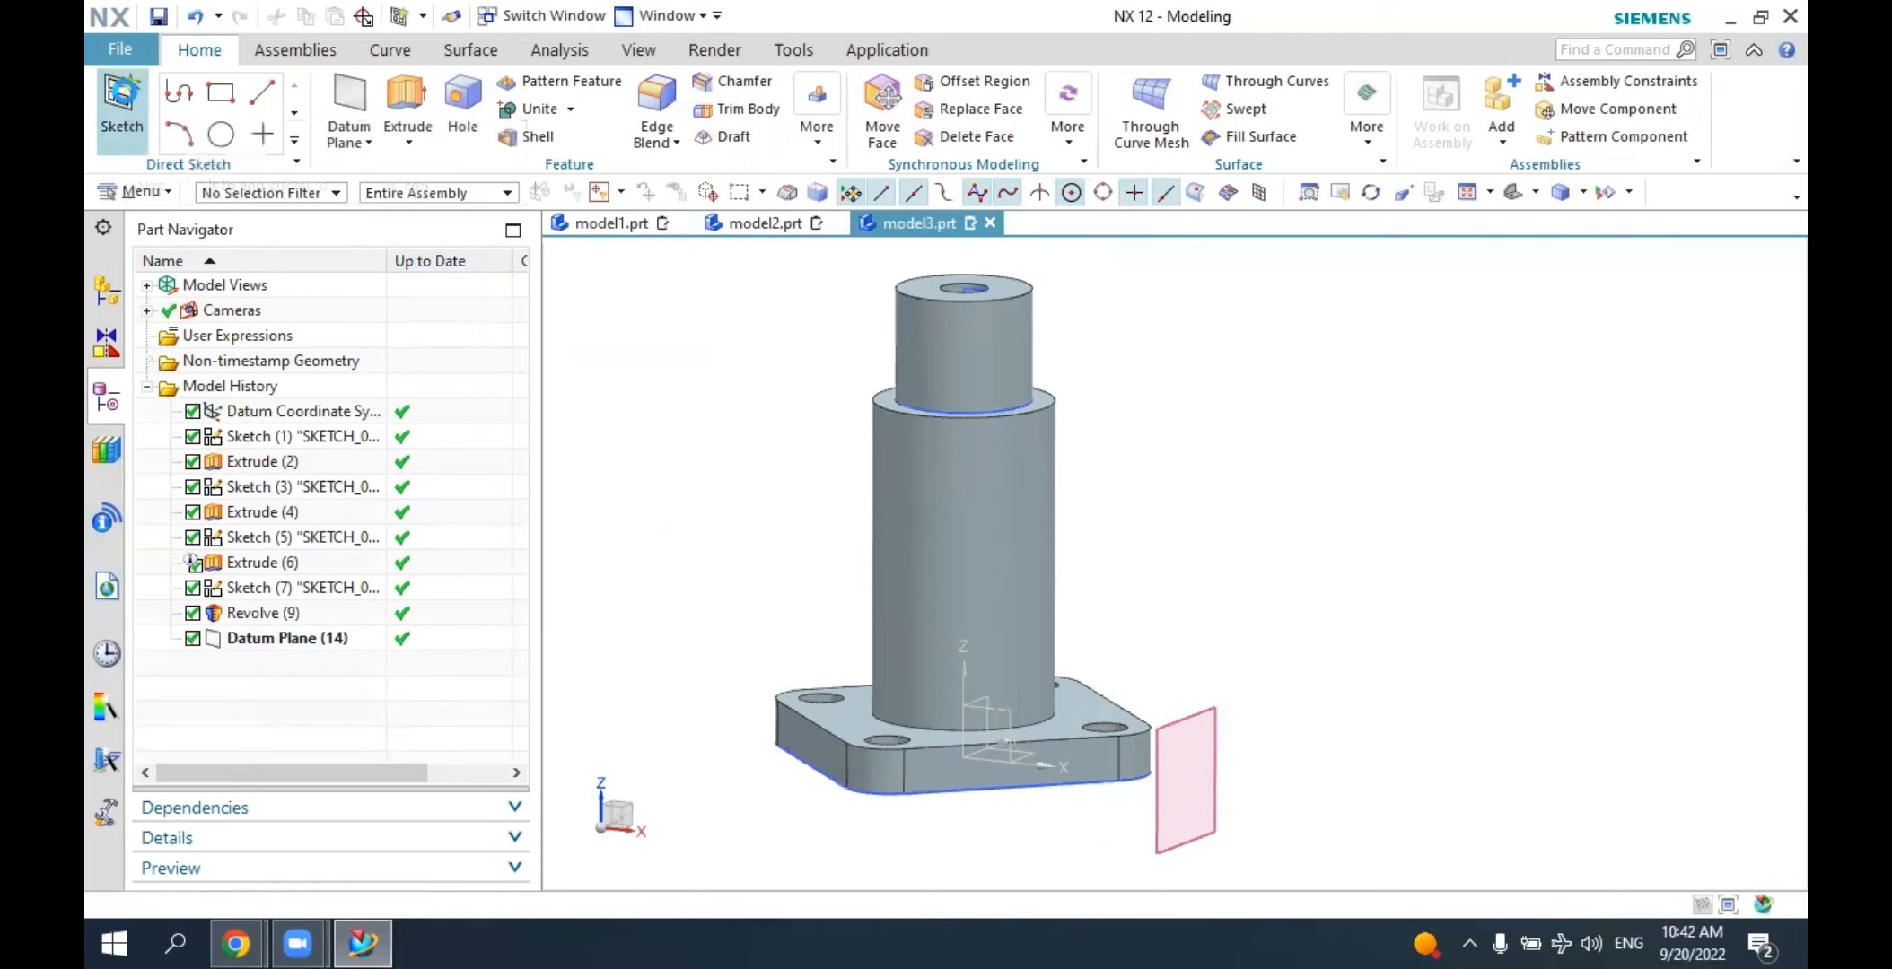
{"action": "left_click", "coordinate": [1213, 722]}
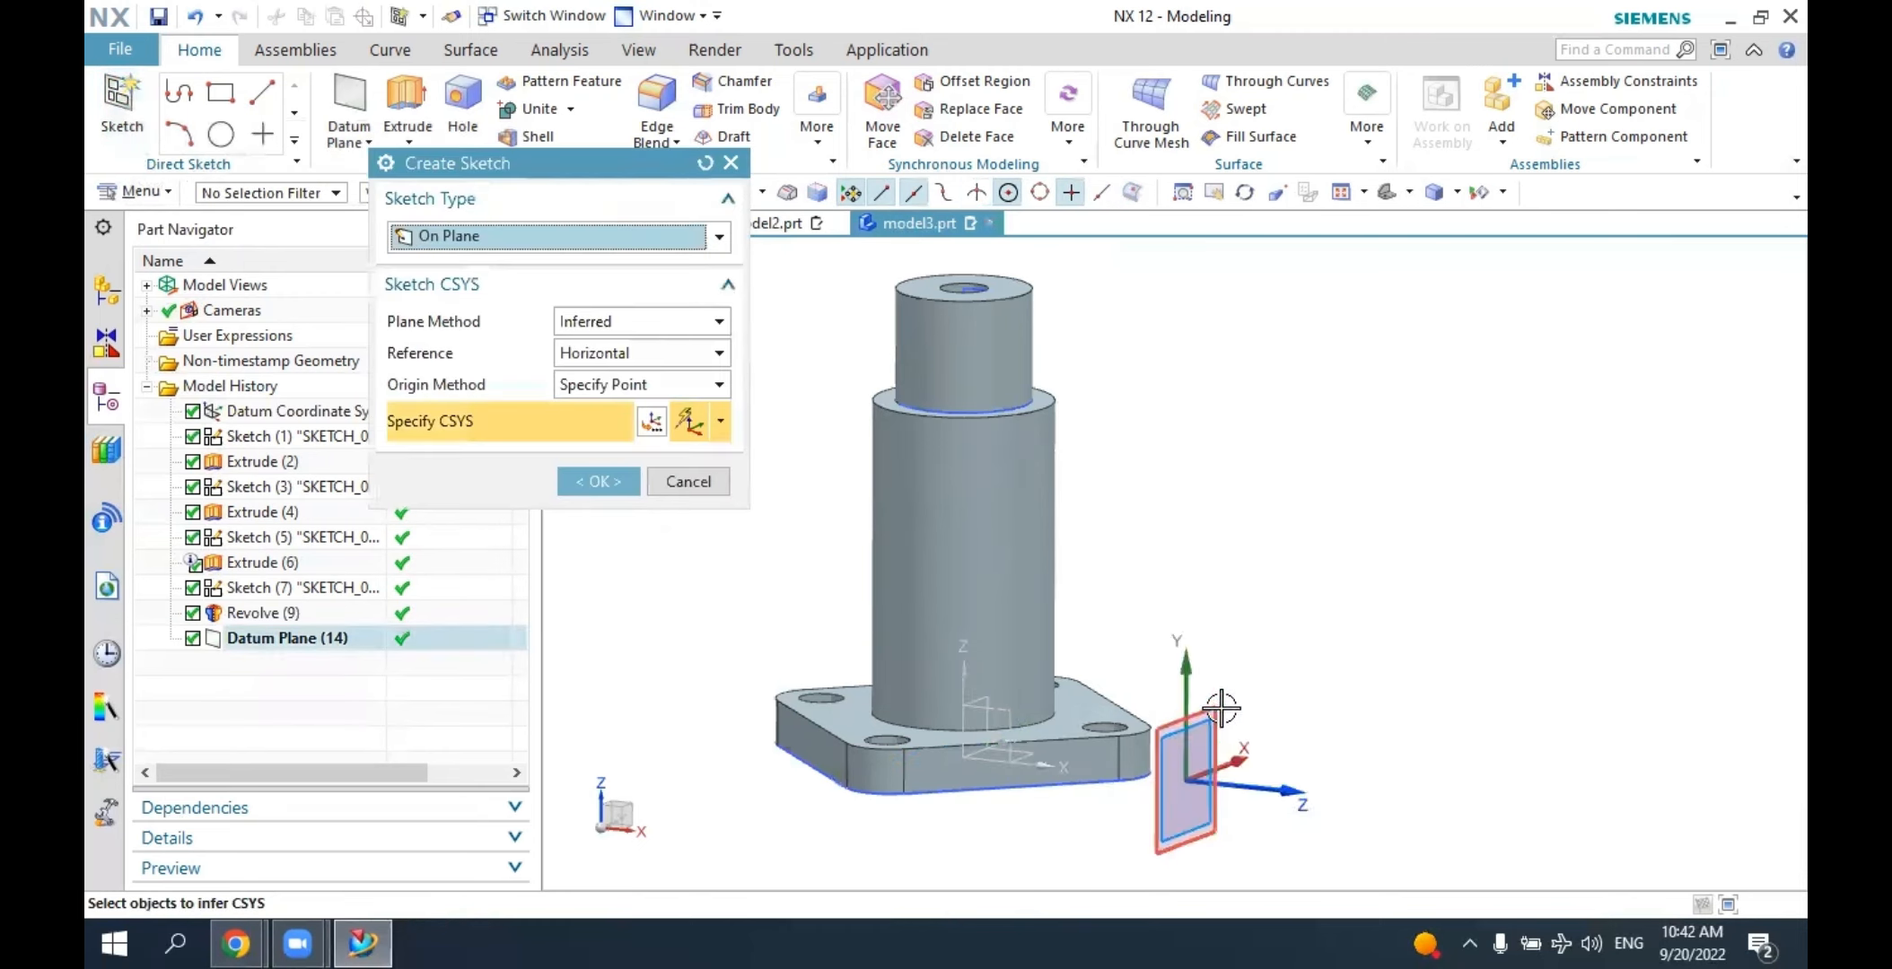
{"action": "left_click", "coordinate": [1221, 711]}
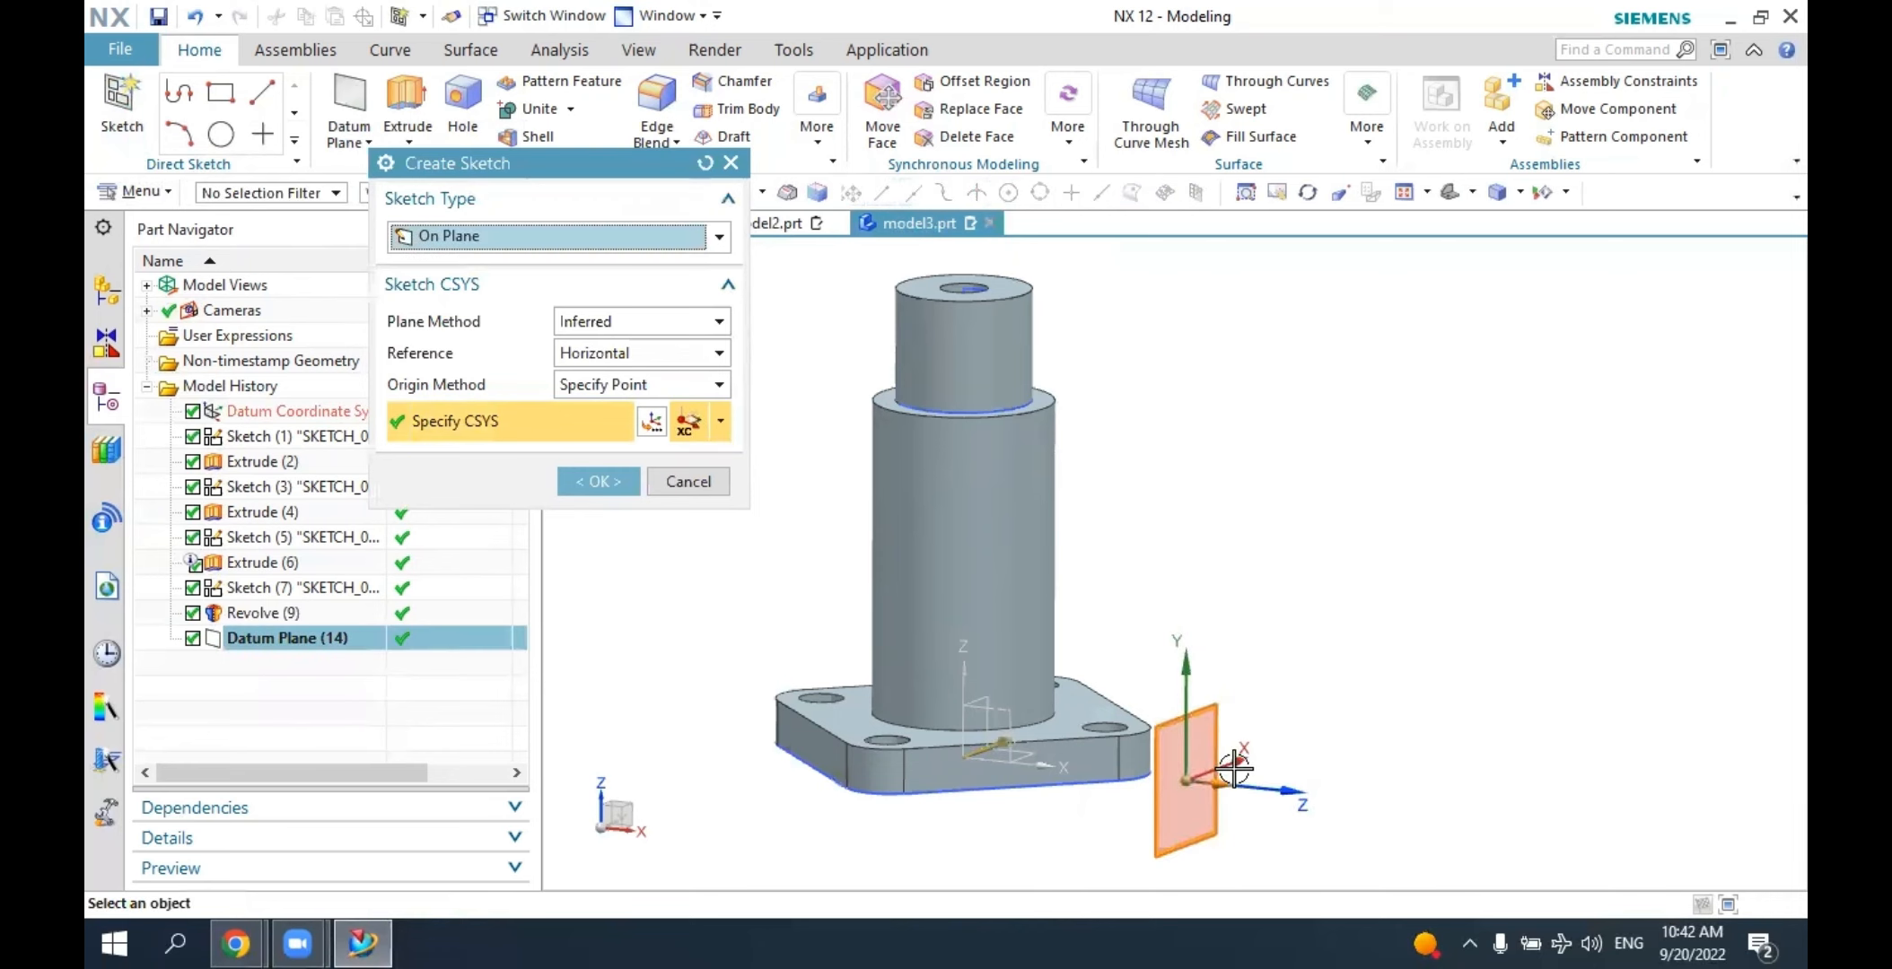
{"action": "left_click", "coordinate": [608, 486]}
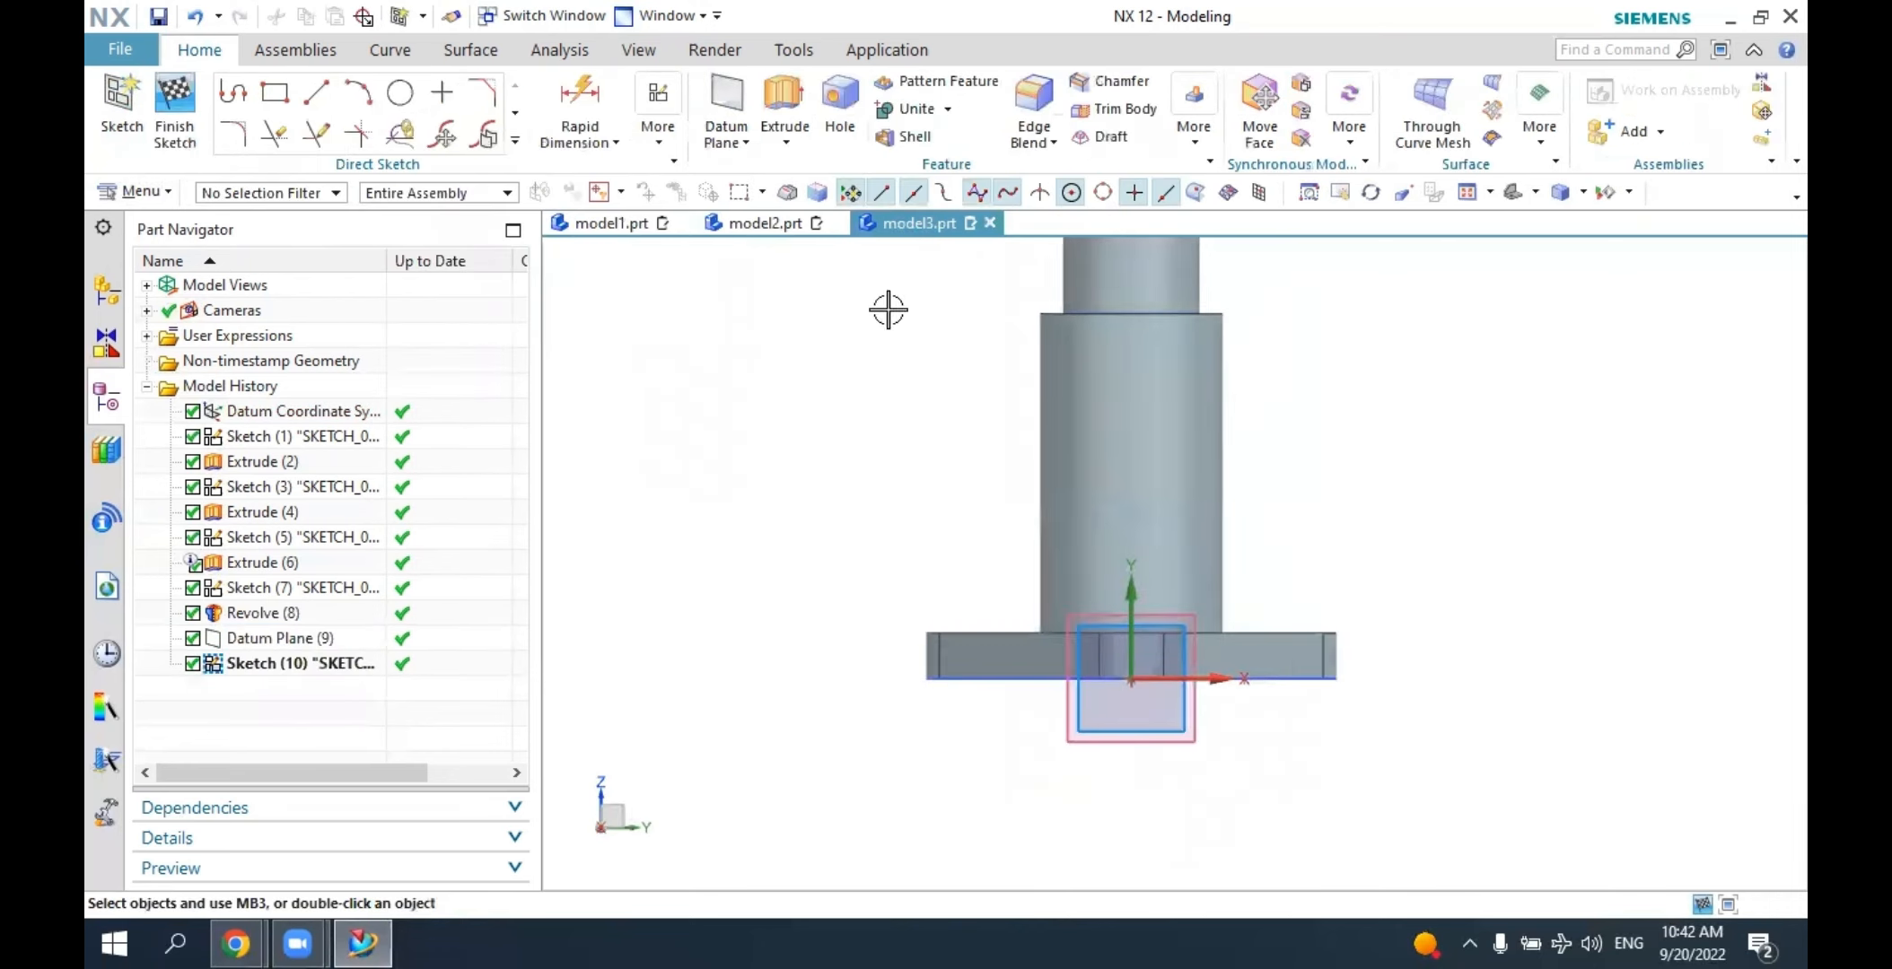
Sketch a circle about 36.6 mm in diameter near the shaft's centreline, centred about 45 mm above the sketch origin.
{"action": "left_click", "coordinate": [407, 86]}
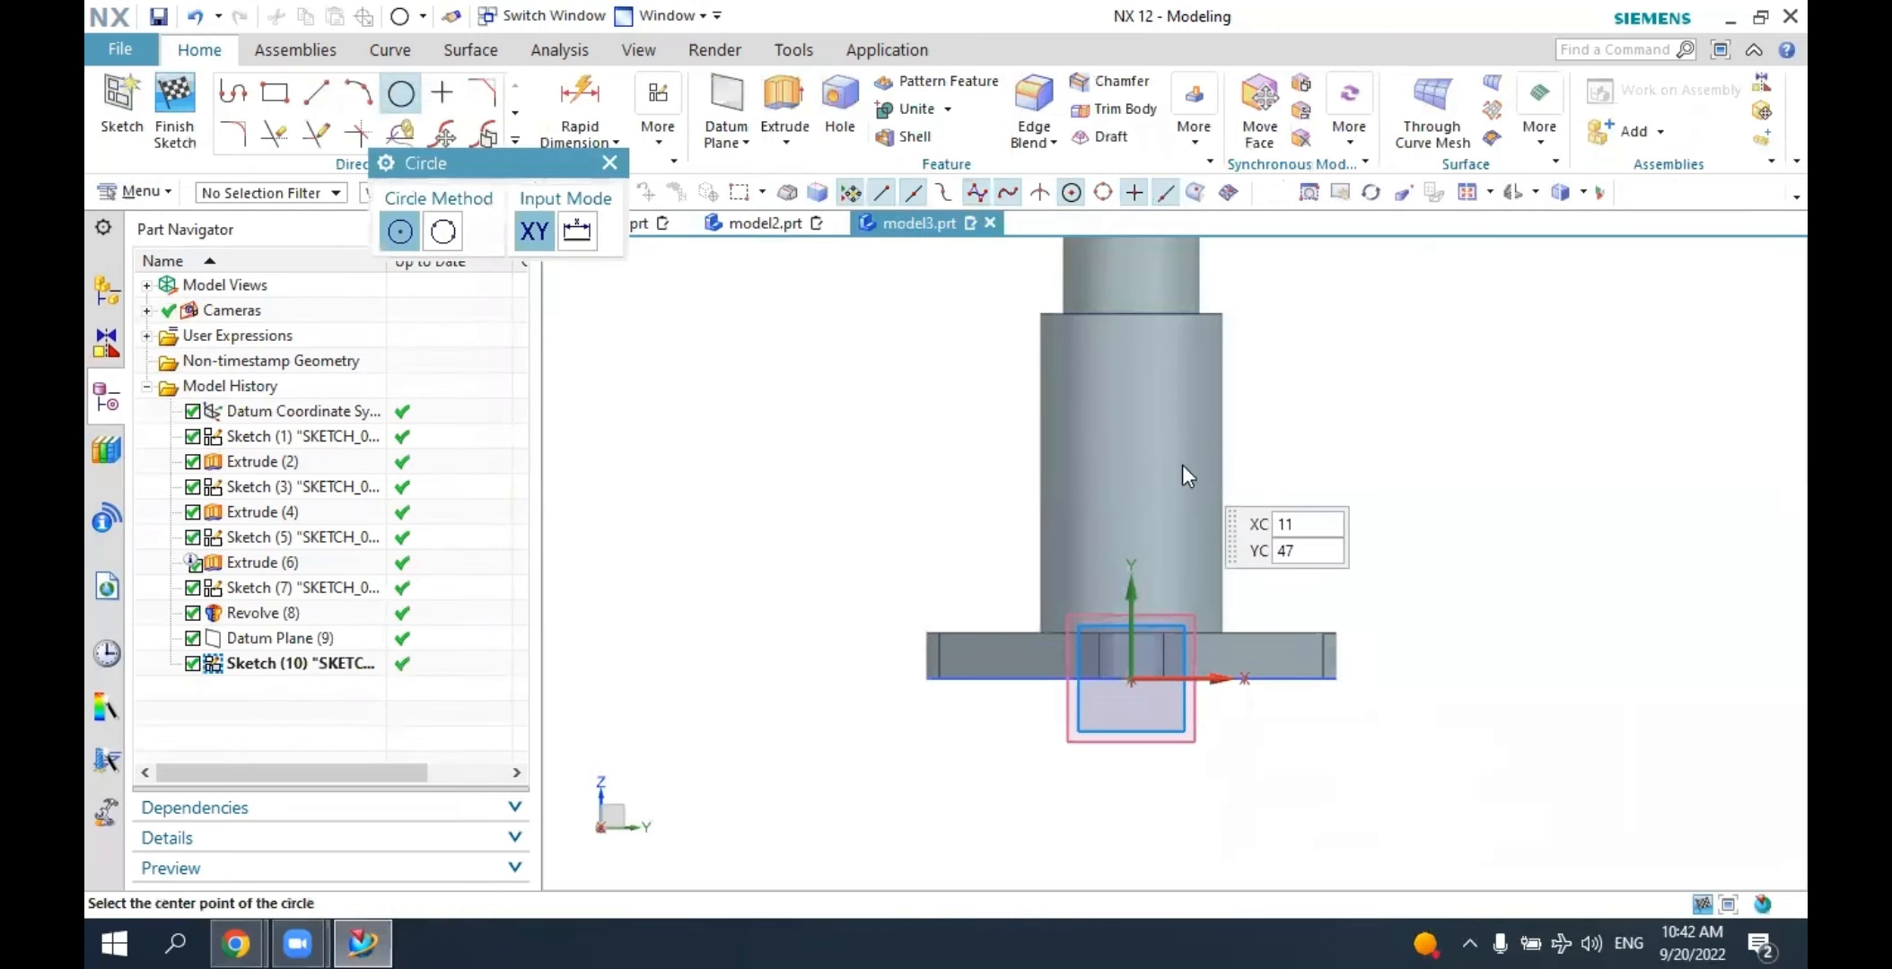
{"action": "left_click", "coordinate": [1133, 471]}
{"action": "left_click", "coordinate": [1178, 402]}
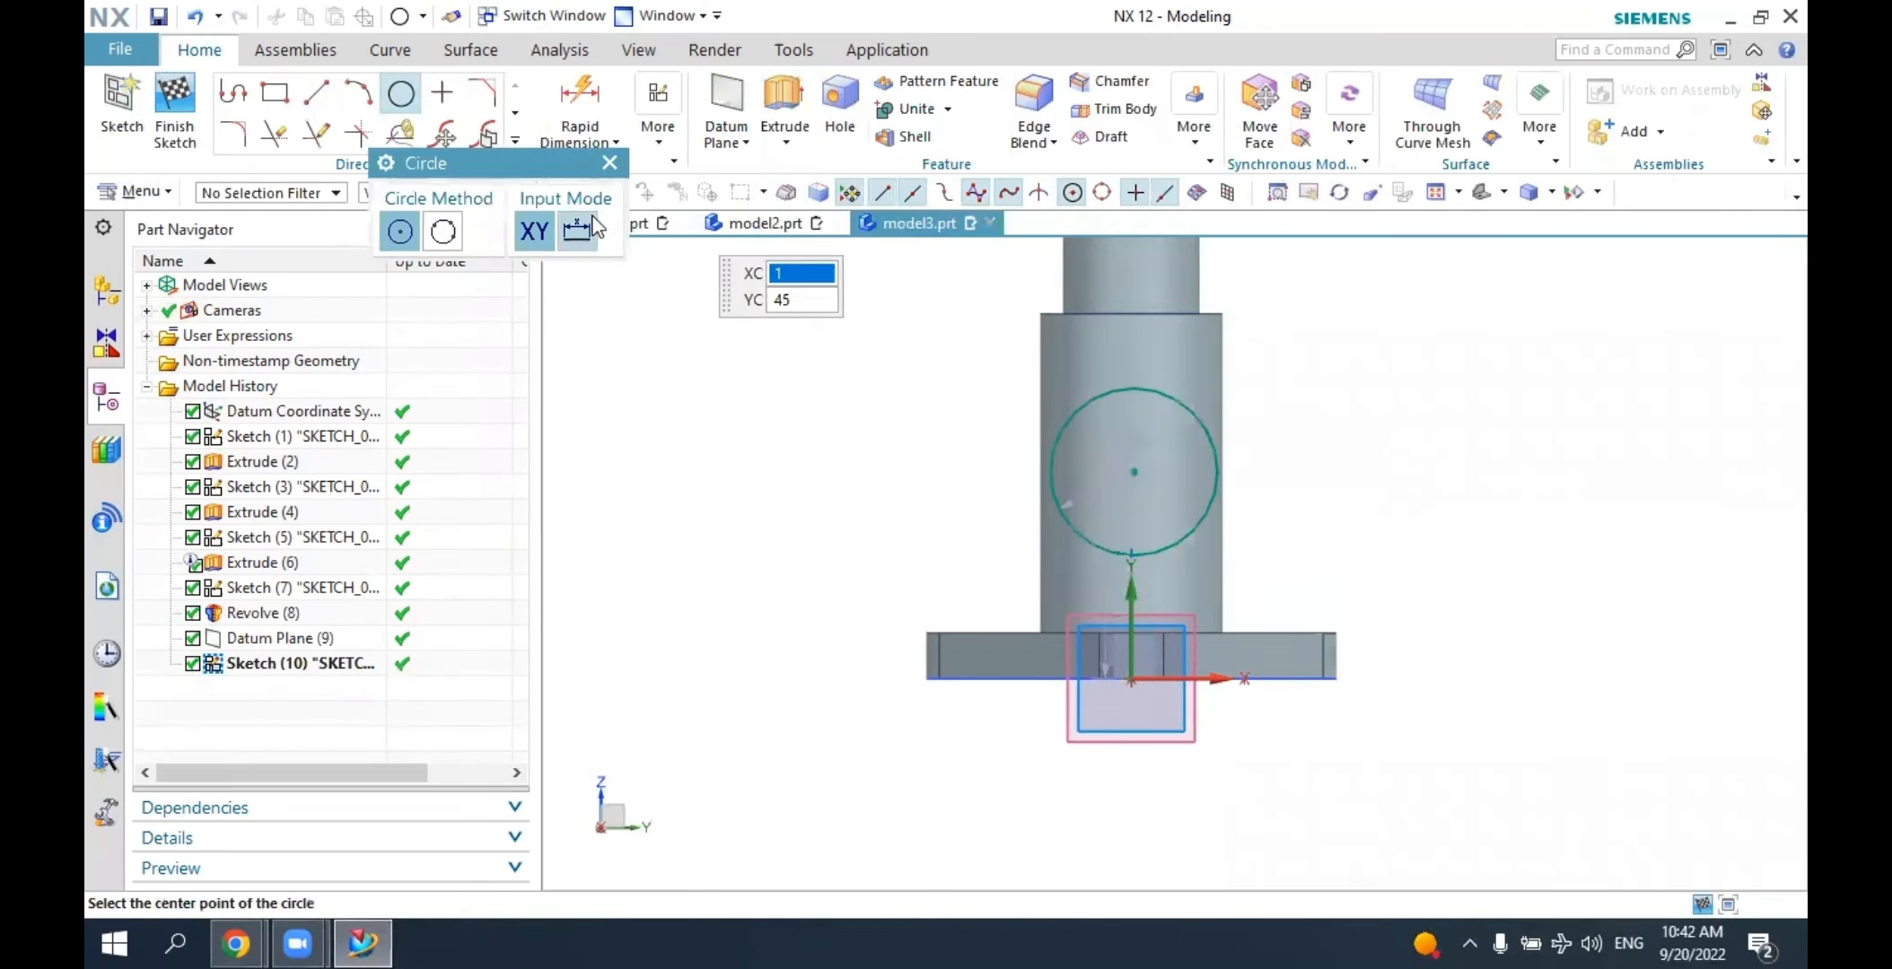
{"action": "left_click", "coordinate": [610, 162]}
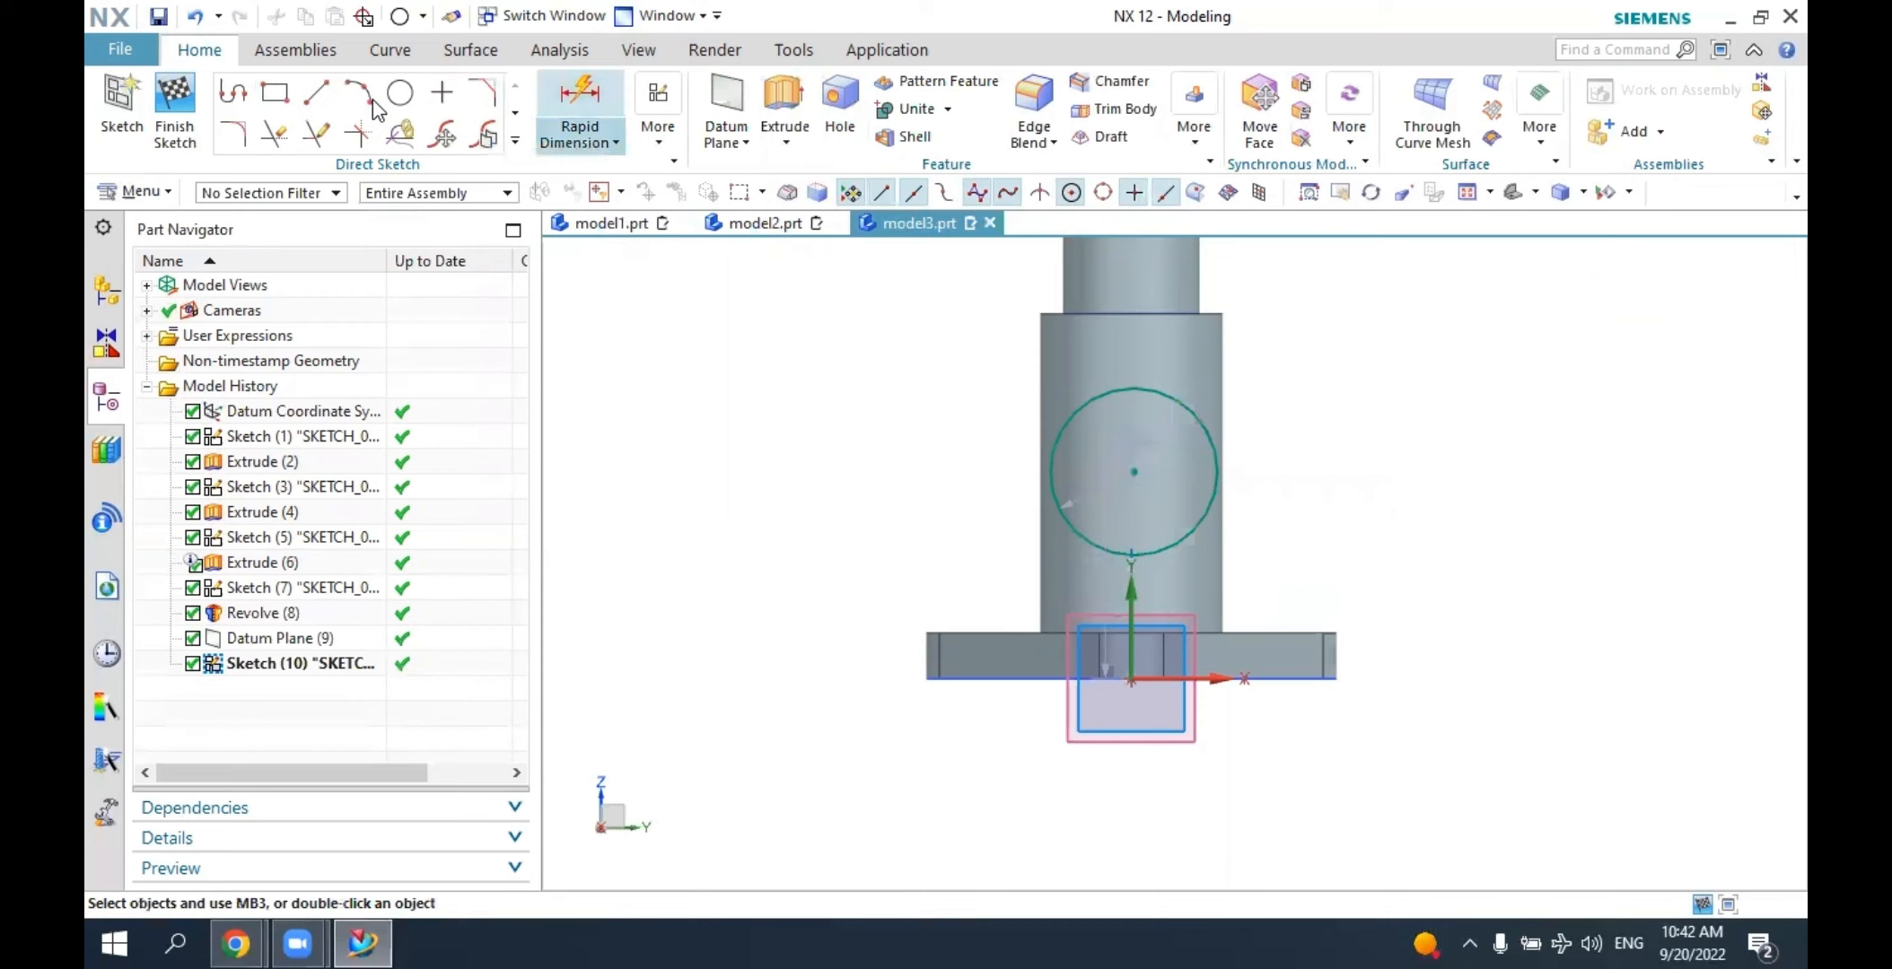
Dimension the sketched circle's diameter to 30 mm.
{"action": "key", "text": "d"}
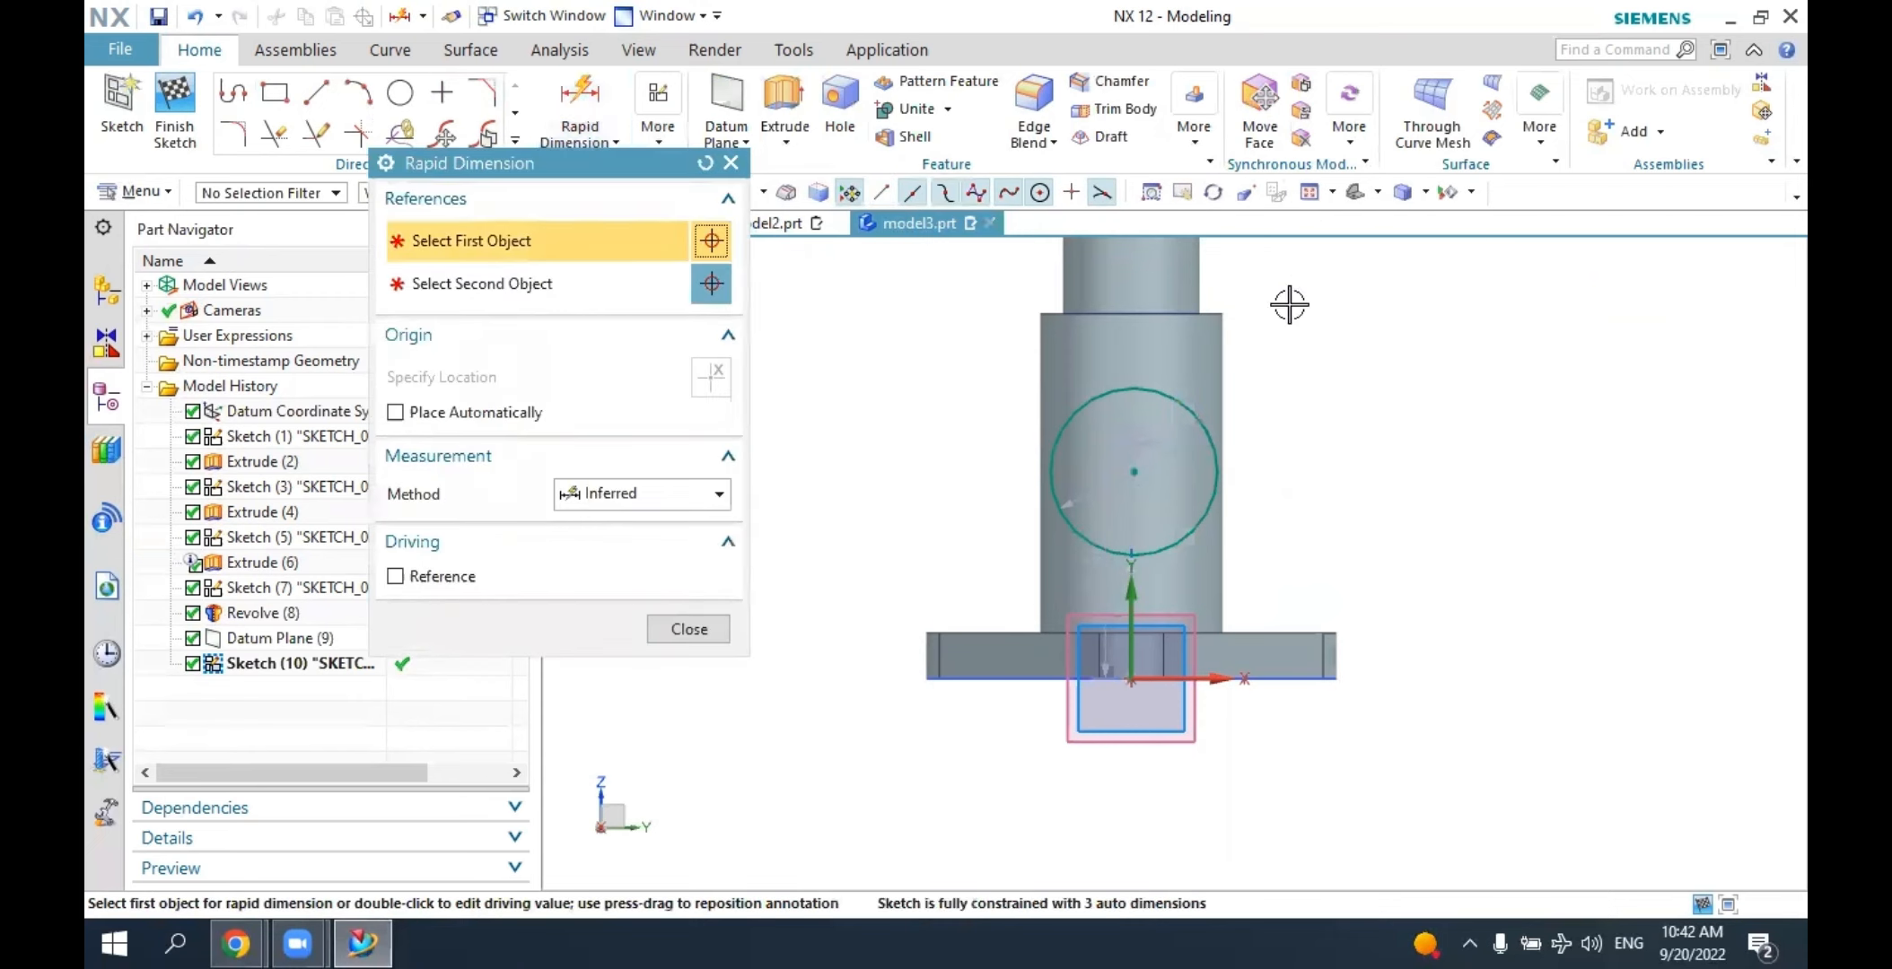
{"action": "left_click", "coordinate": [1194, 411]}
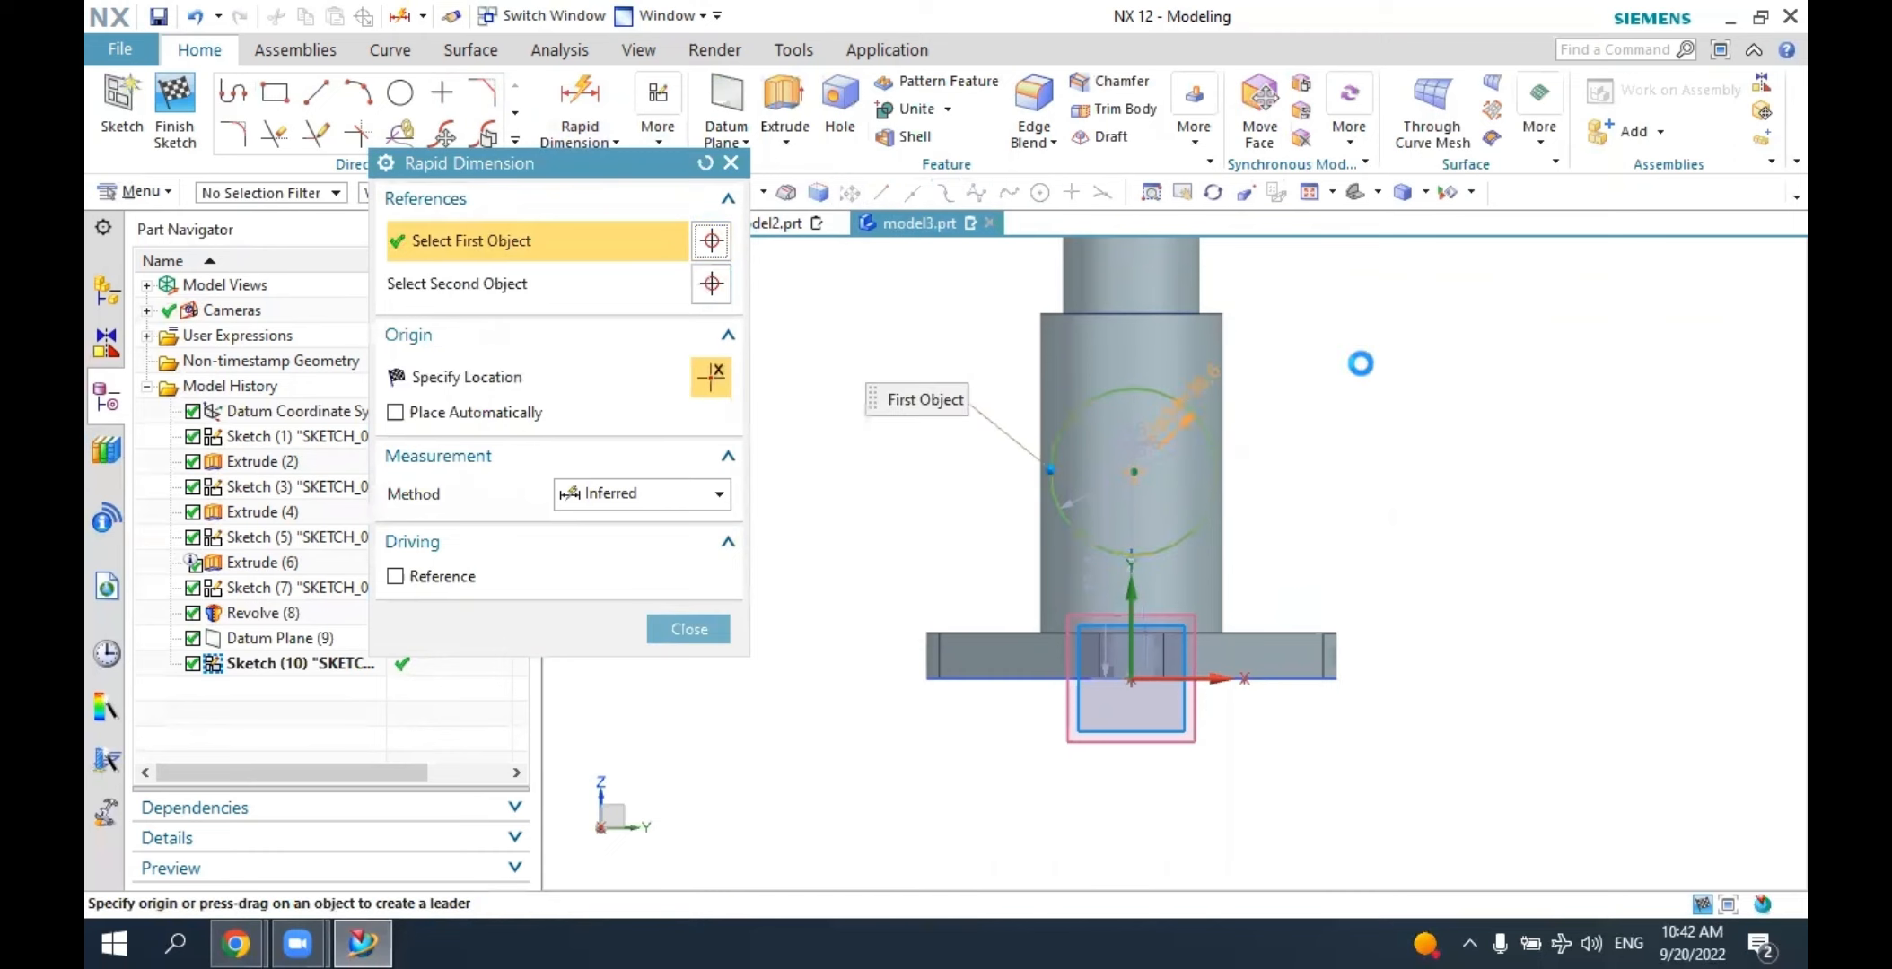
{"action": "left_click", "coordinate": [1459, 469]}
{"action": "type", "text": "3"}
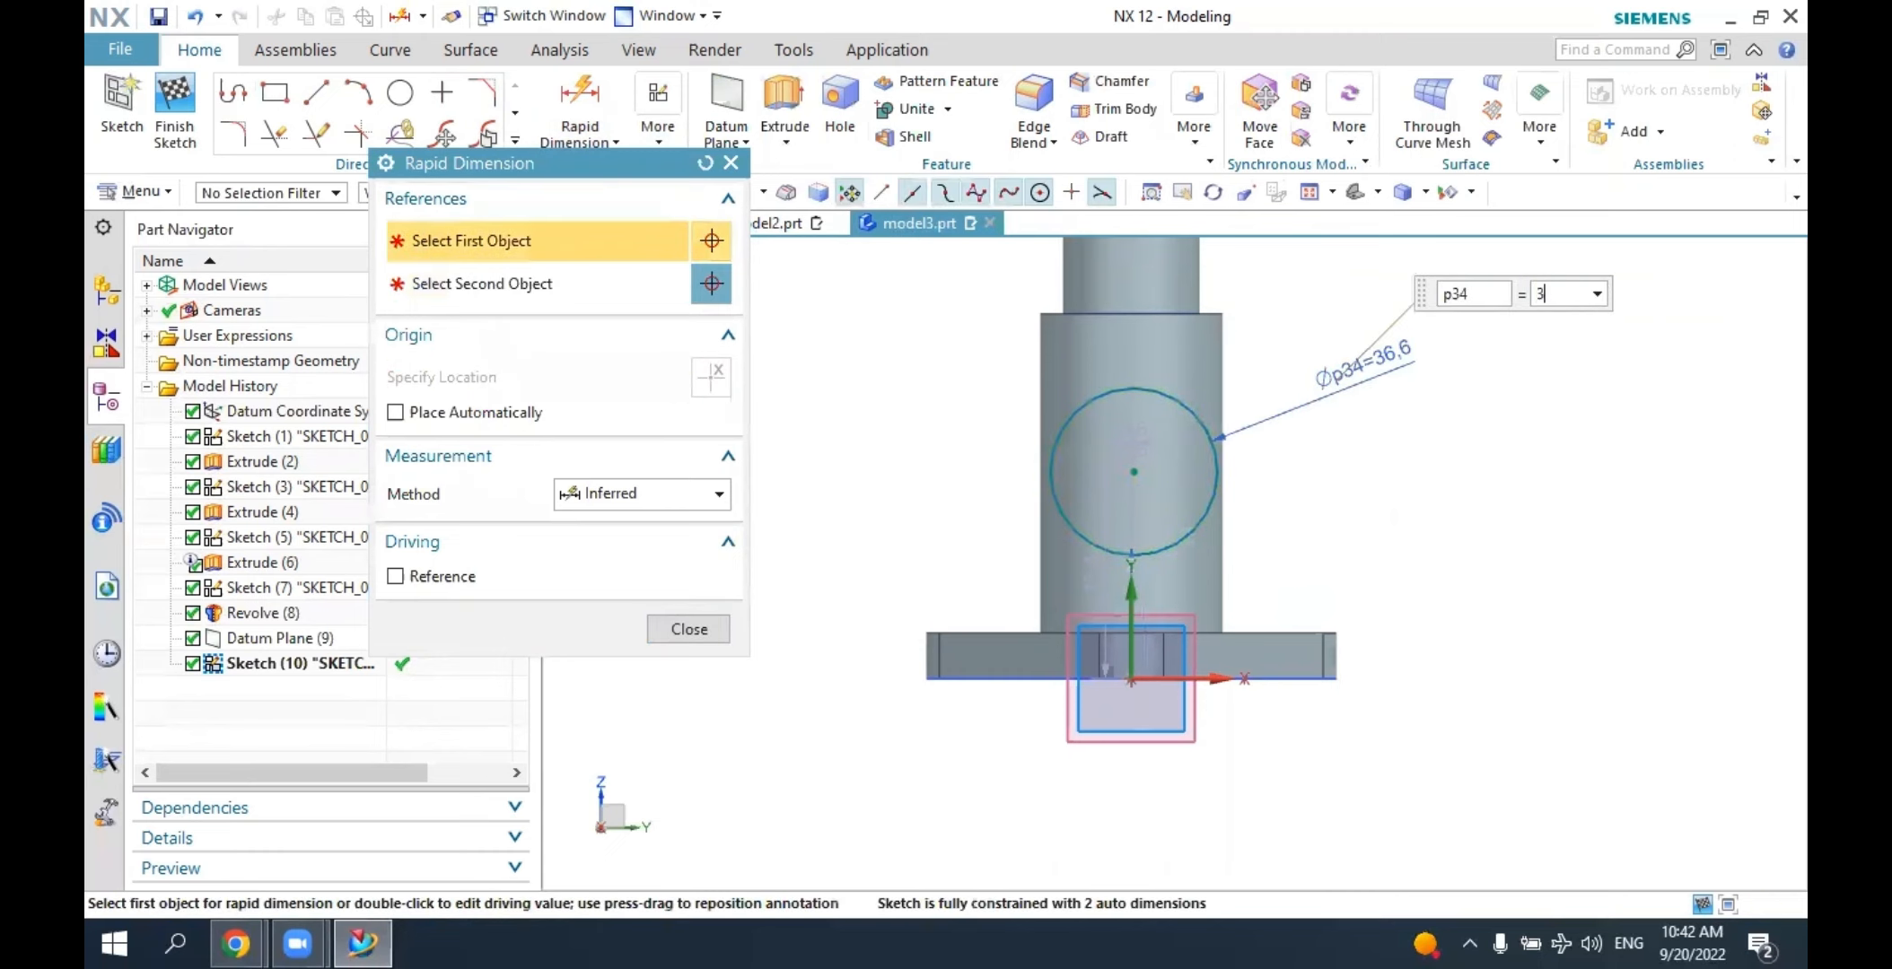
{"action": "type", "text": "0"}
{"action": "key", "text": "Return"}
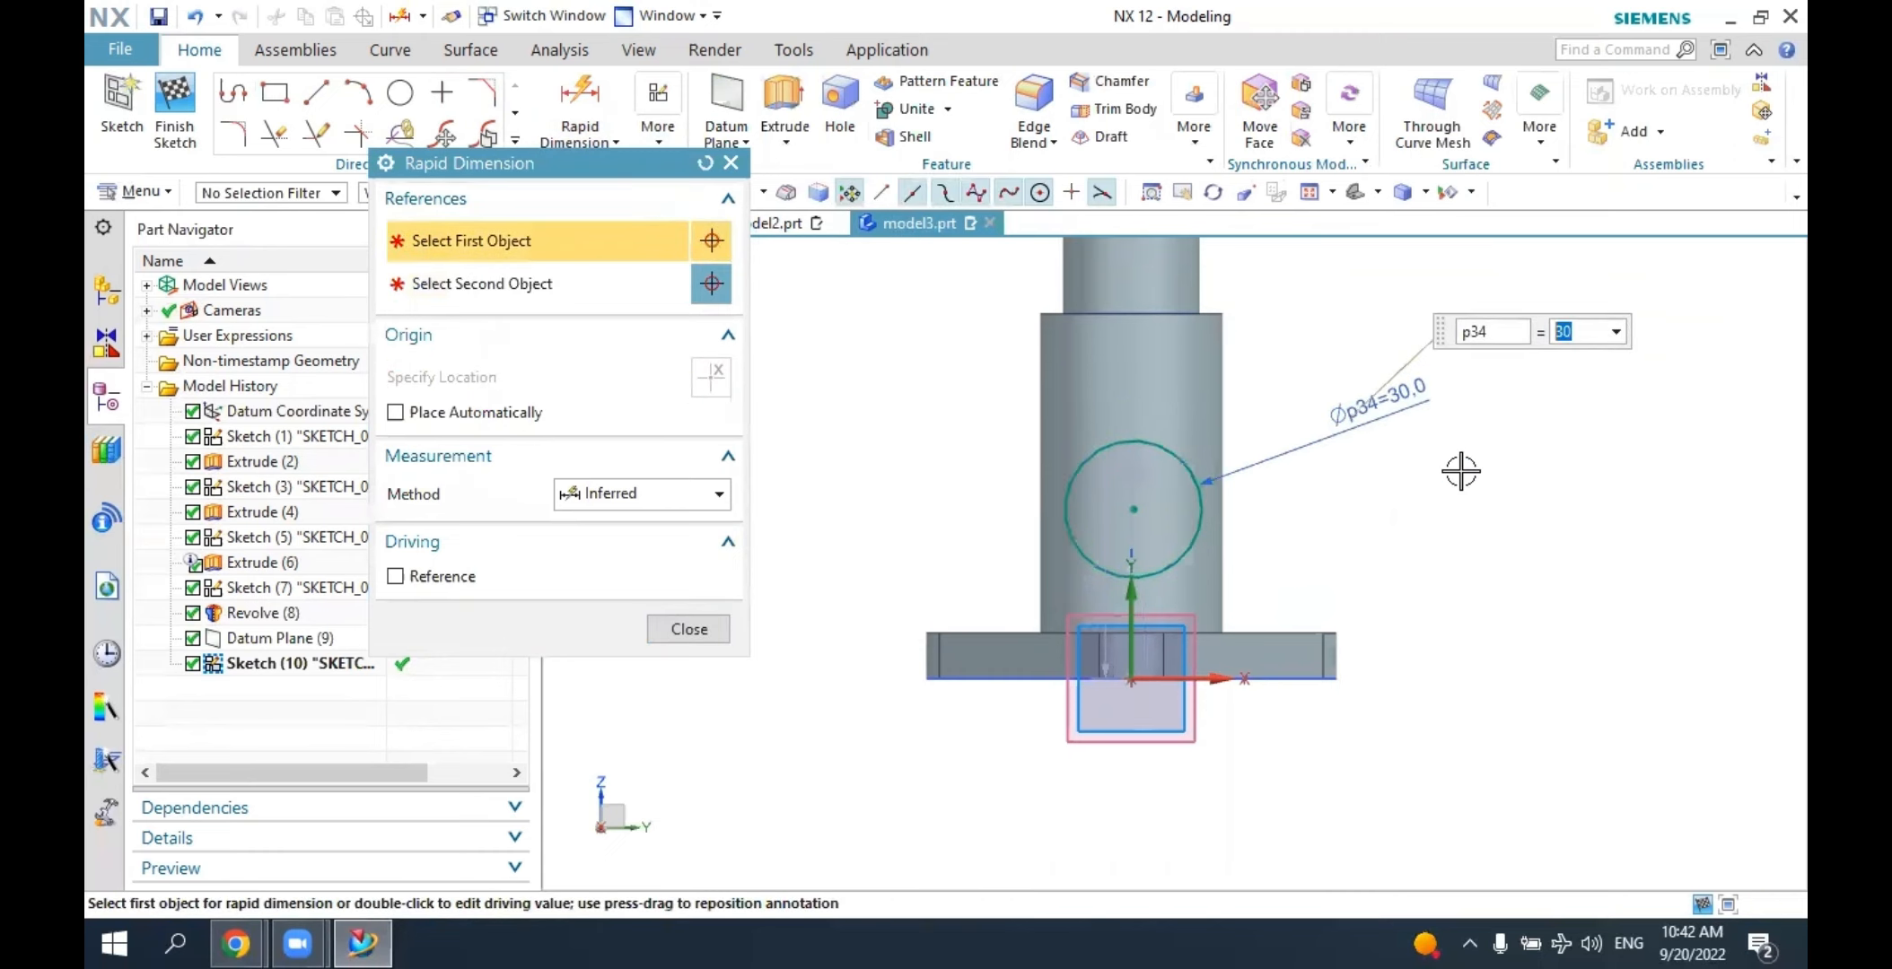
{"action": "key", "text": "Escape"}
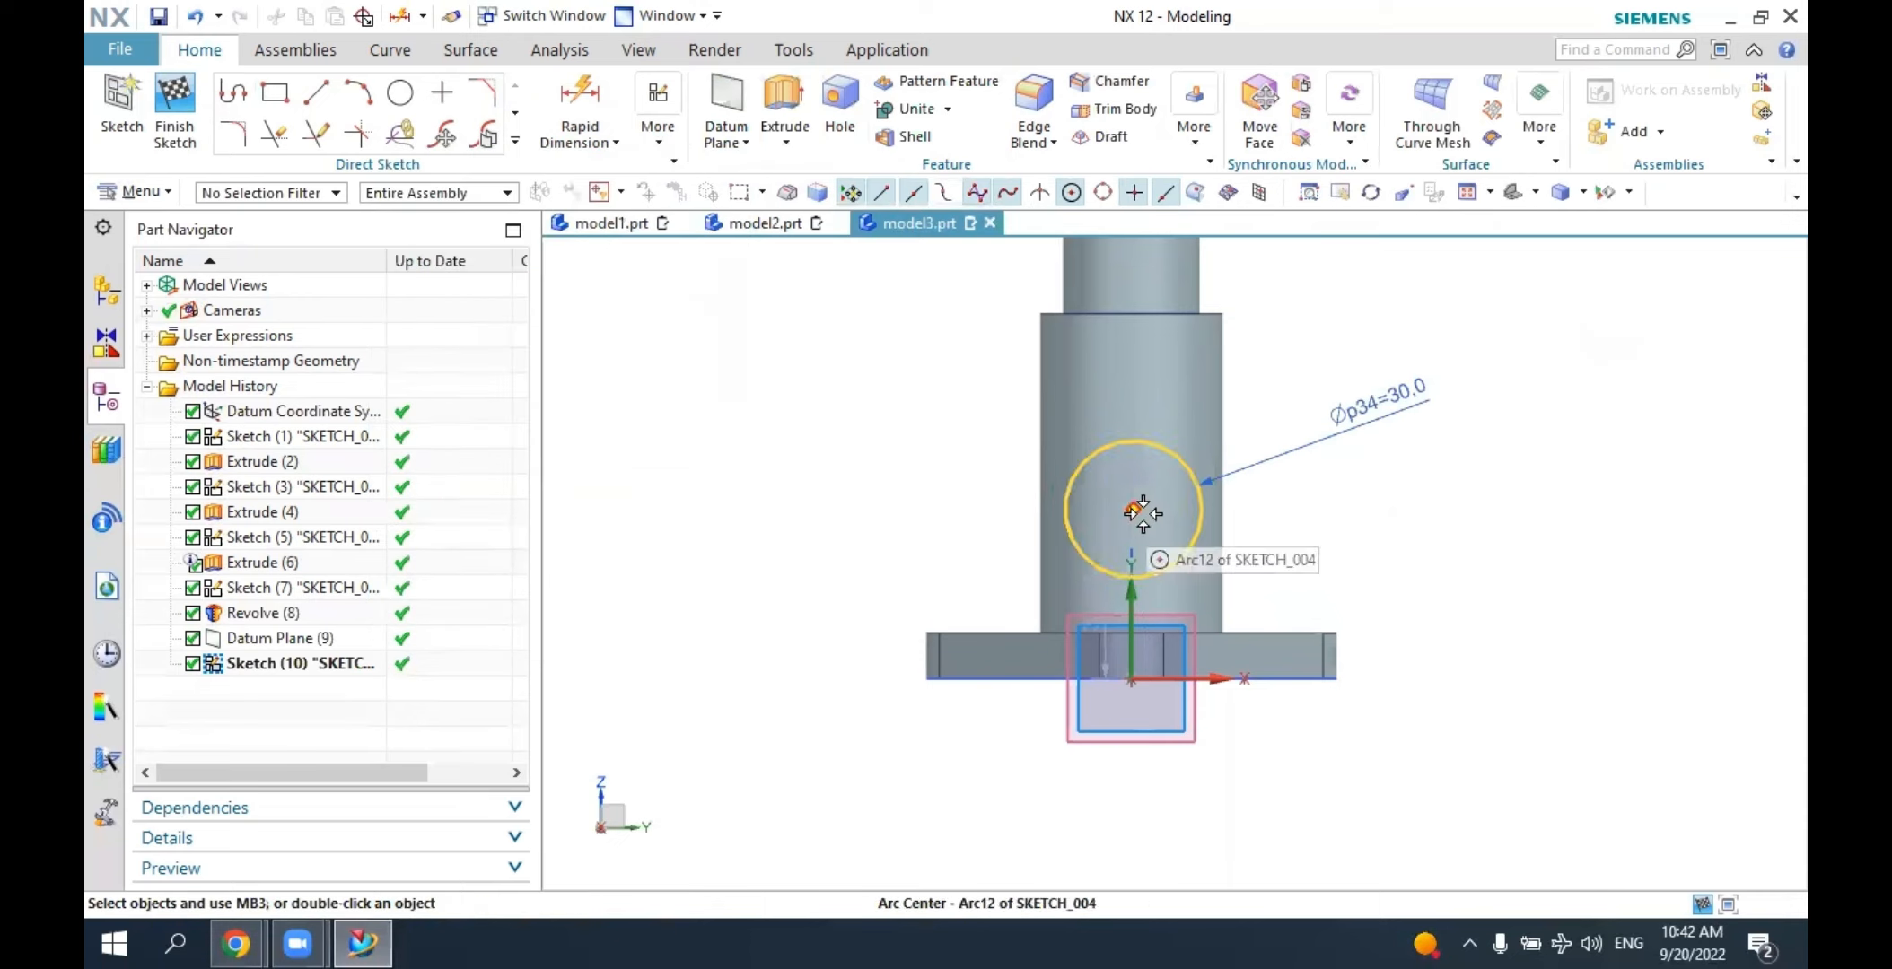
Move the circle's centre to about 61 mm above the flange's bottom edge and vertically align it with the sketch origin.
{"action": "mouse_move", "coordinate": [1137, 511]}
{"action": "left_mouse_down"}
{"action": "mouse_move", "coordinate": [1315, 459]}
{"action": "mouse_move", "coordinate": [1389, 376]}
{"action": "mouse_move", "coordinate": [1119, 409]}
{"action": "mouse_move", "coordinate": [1136, 399]}
{"action": "left_mouse_up"}
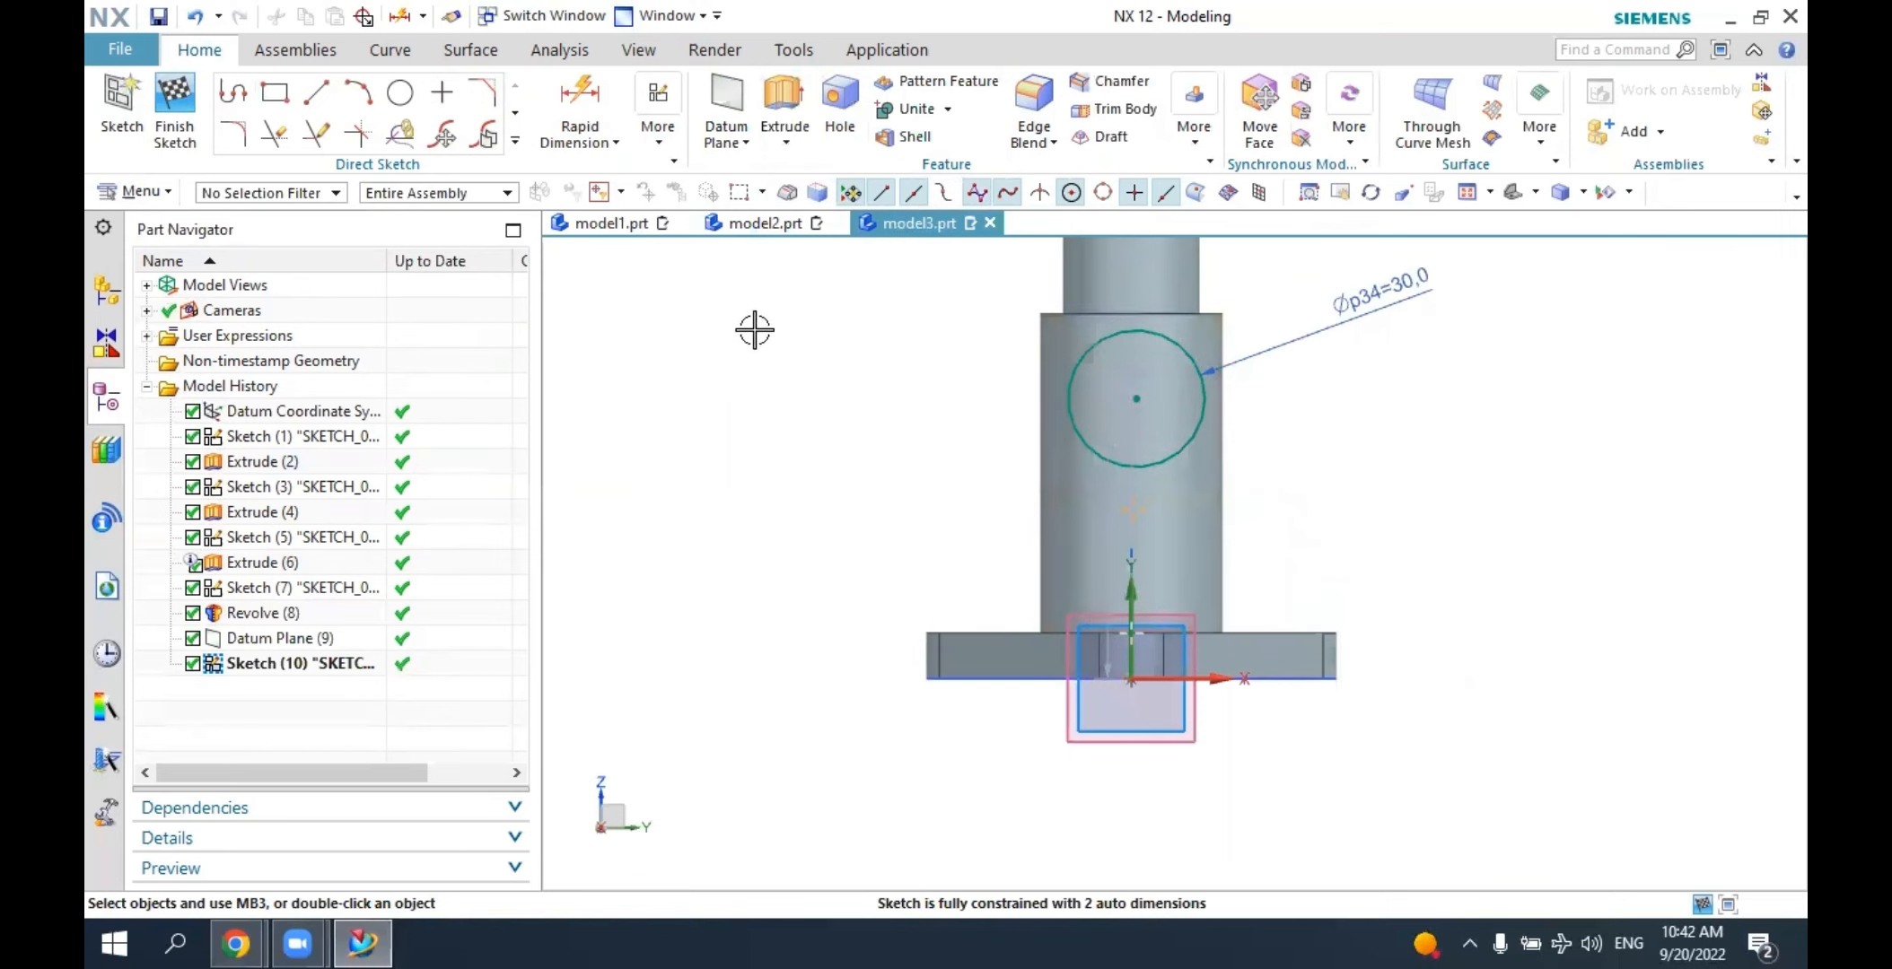
{"action": "left_click", "coordinate": [665, 149]}
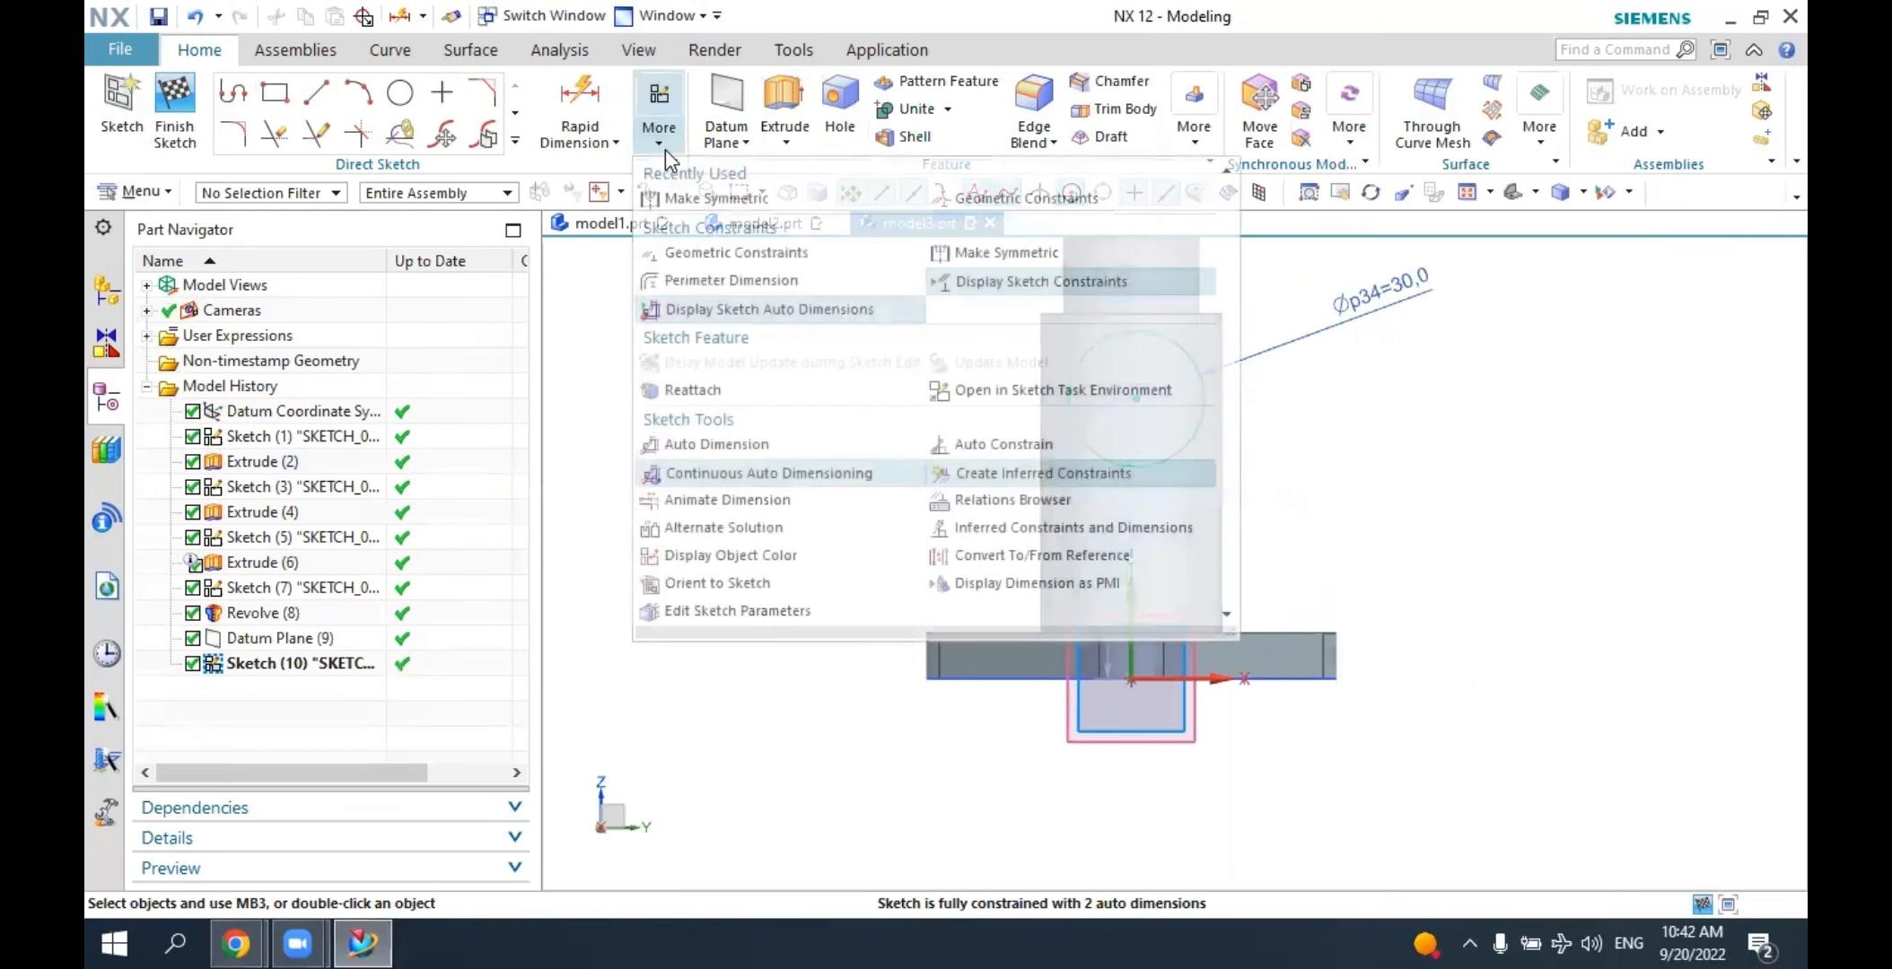
{"action": "left_click", "coordinate": [945, 195]}
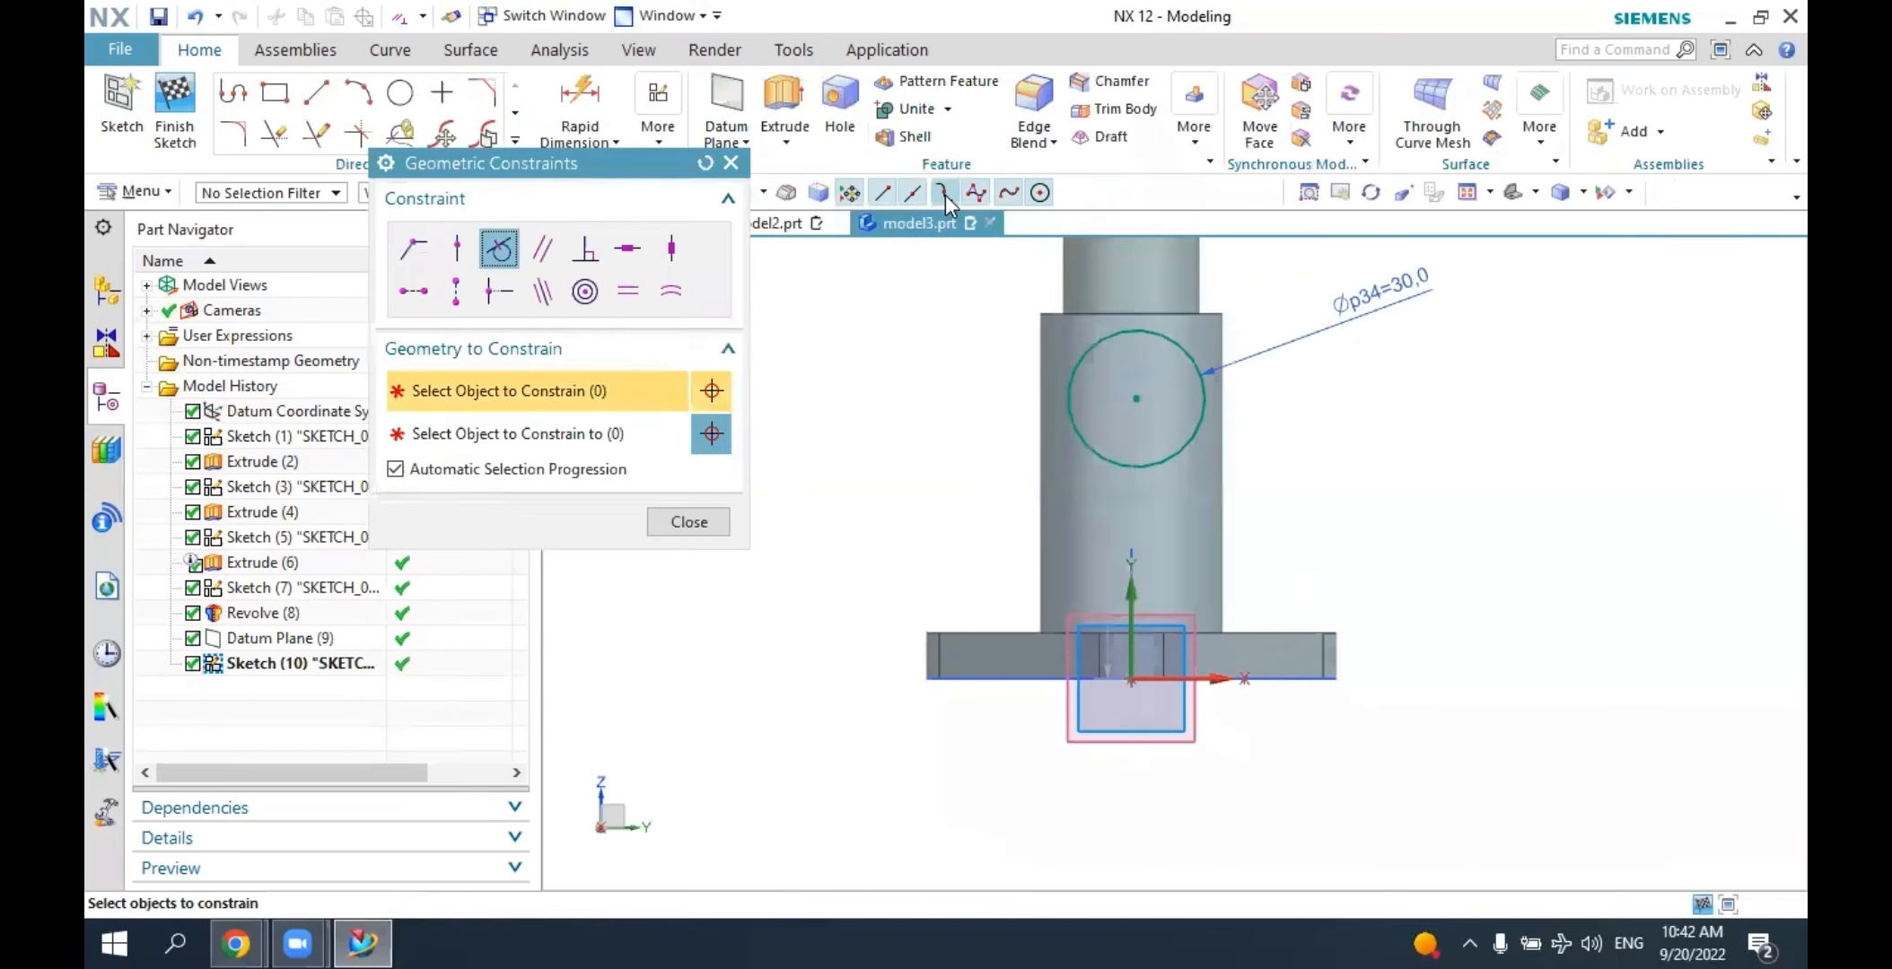
{"action": "left_click", "coordinate": [456, 290]}
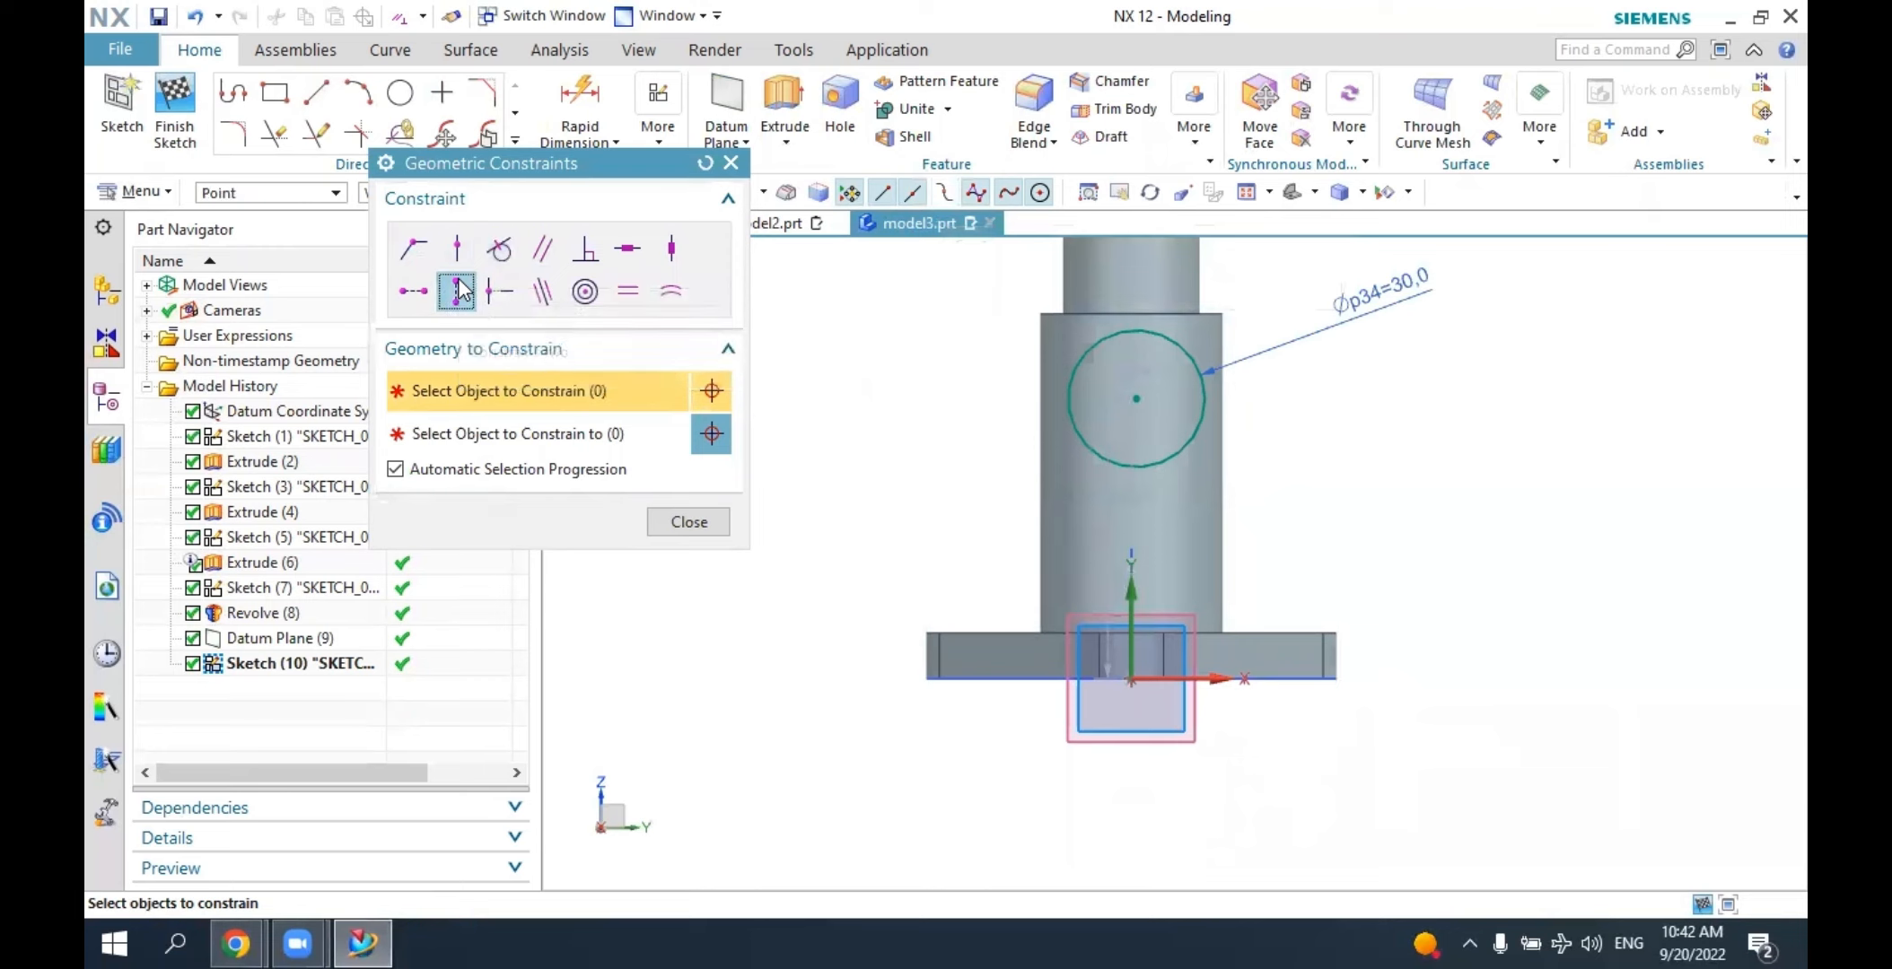
{"action": "left_click", "coordinate": [1136, 392]}
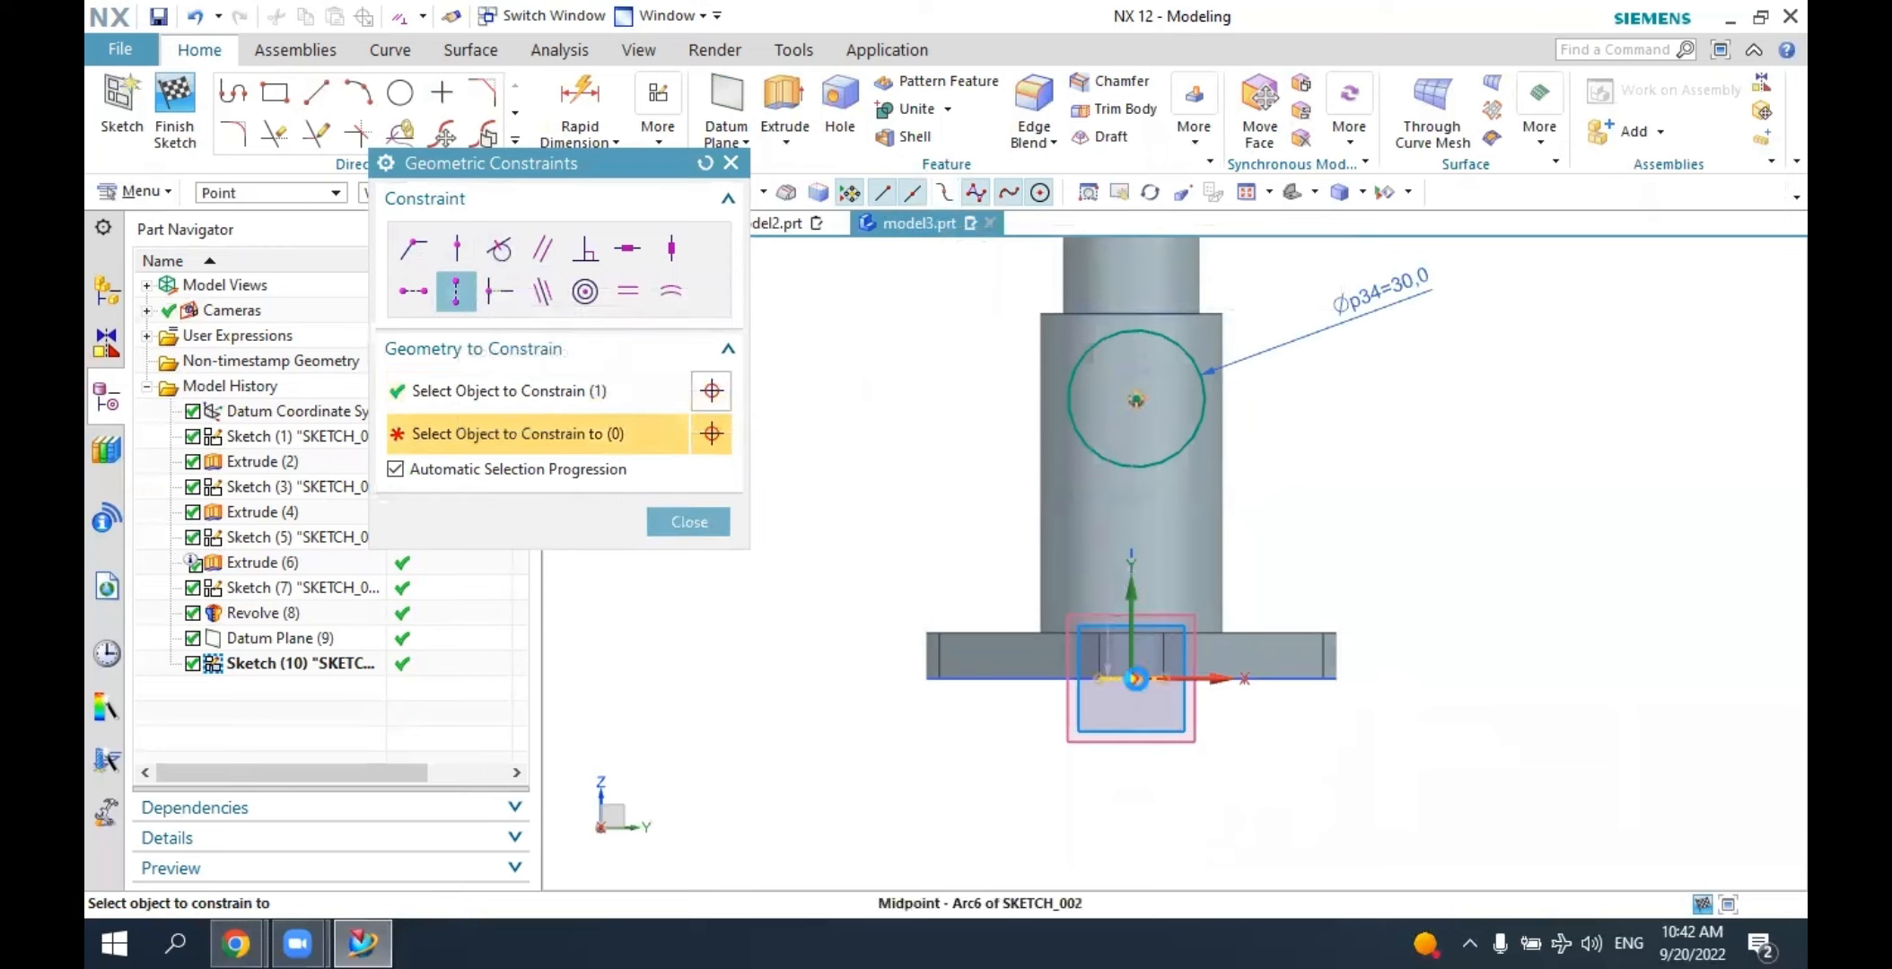
{"action": "left_click", "coordinate": [1140, 682]}
{"action": "key", "text": "Escape"}
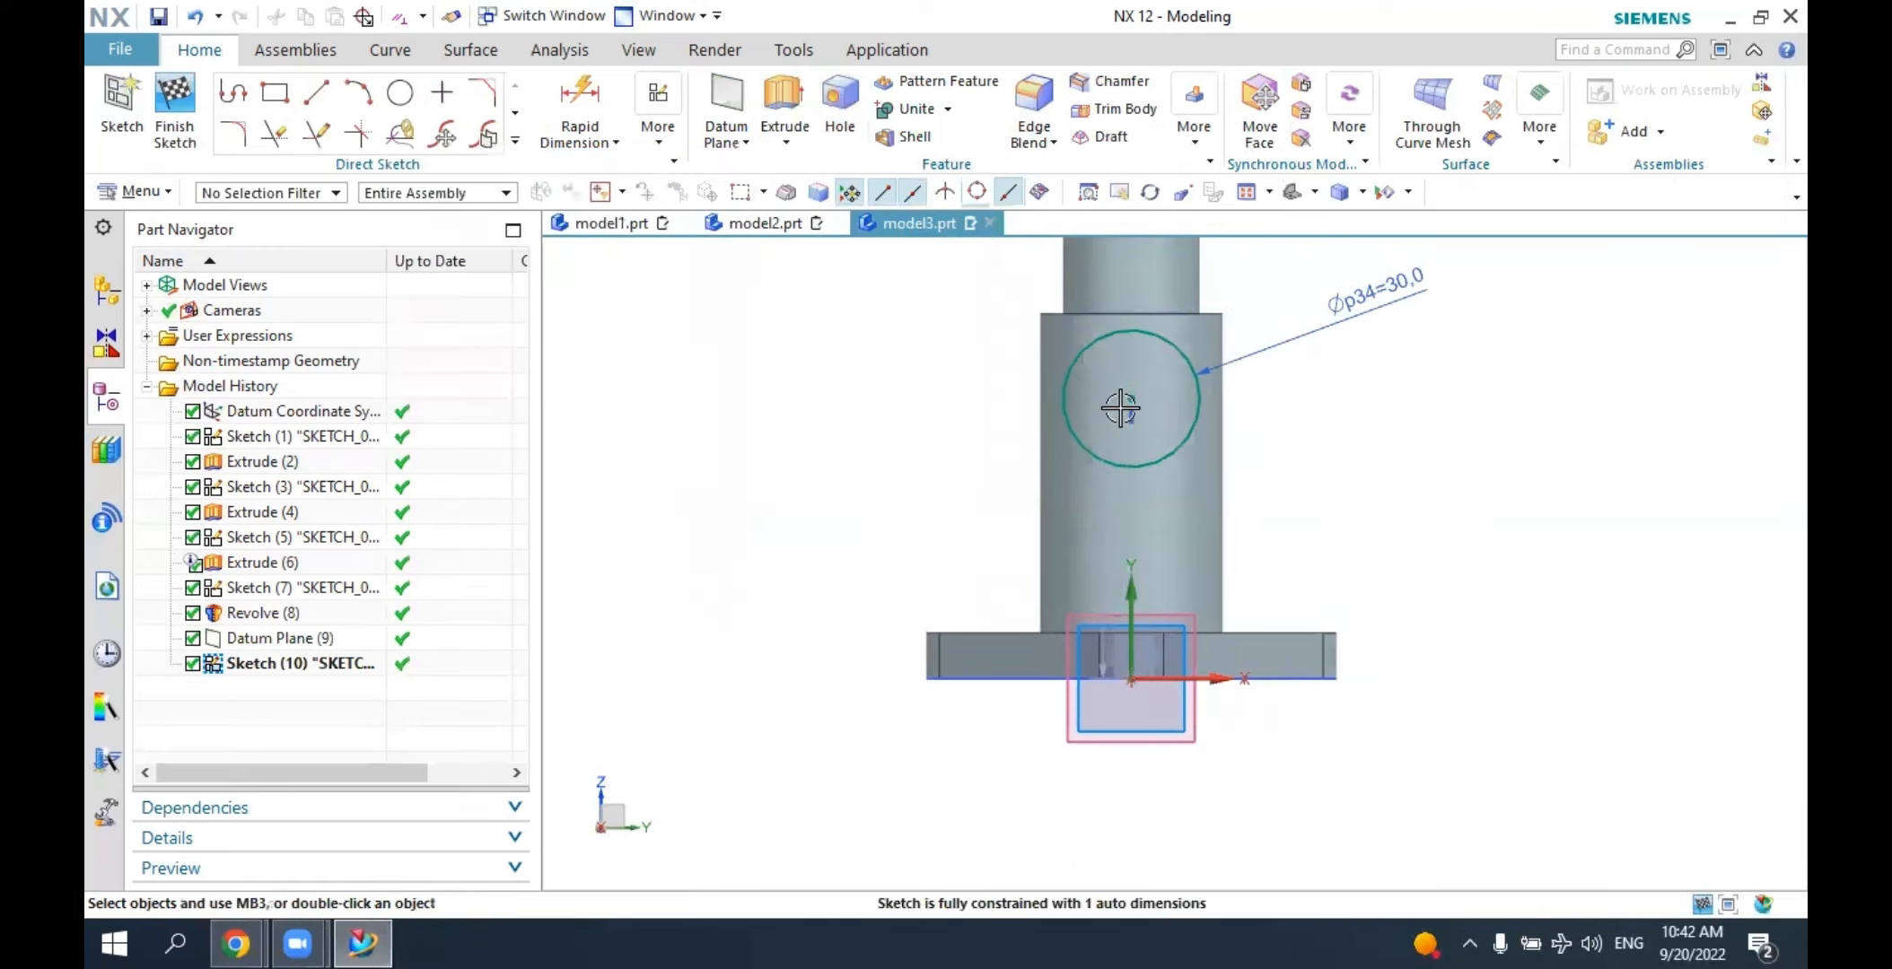
{"action": "left_click_drag", "start_coordinate": [1129, 469], "coordinate": [1156, 418]}
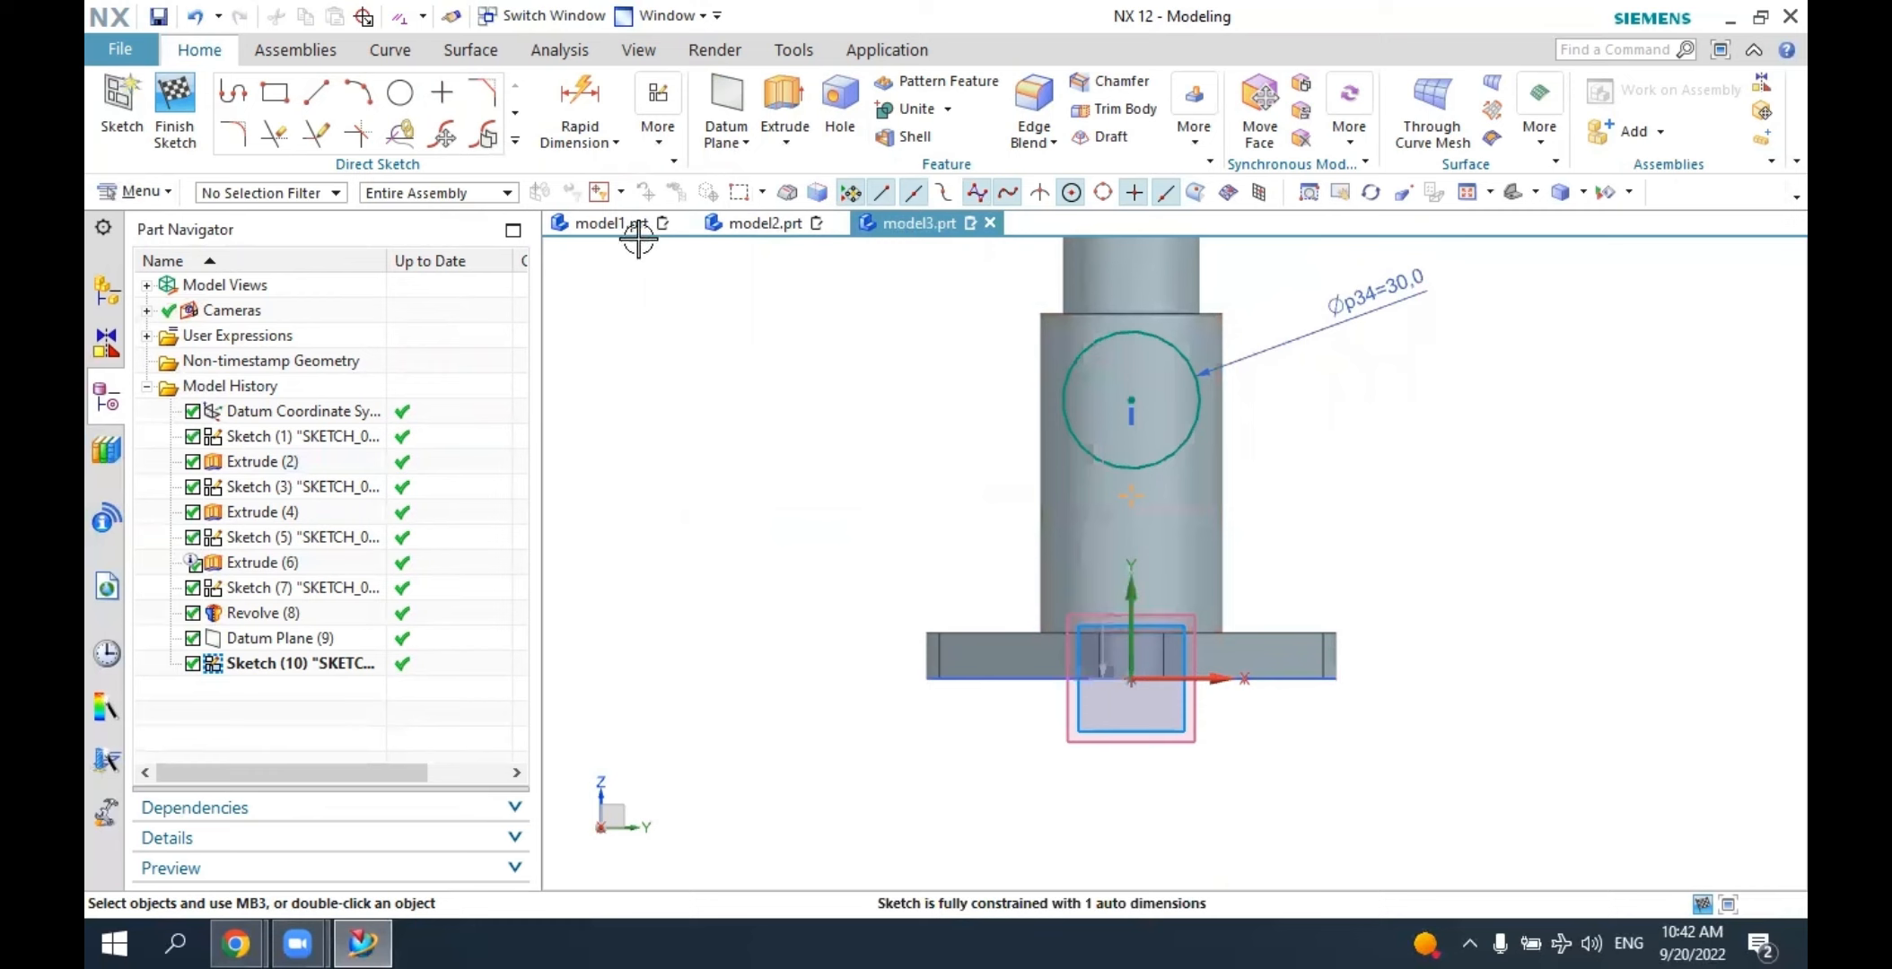
Dimension the circle's centre at 50 mm from the flange's bottom edge and finish the sketch.
{"action": "left_click", "coordinate": [615, 158]}
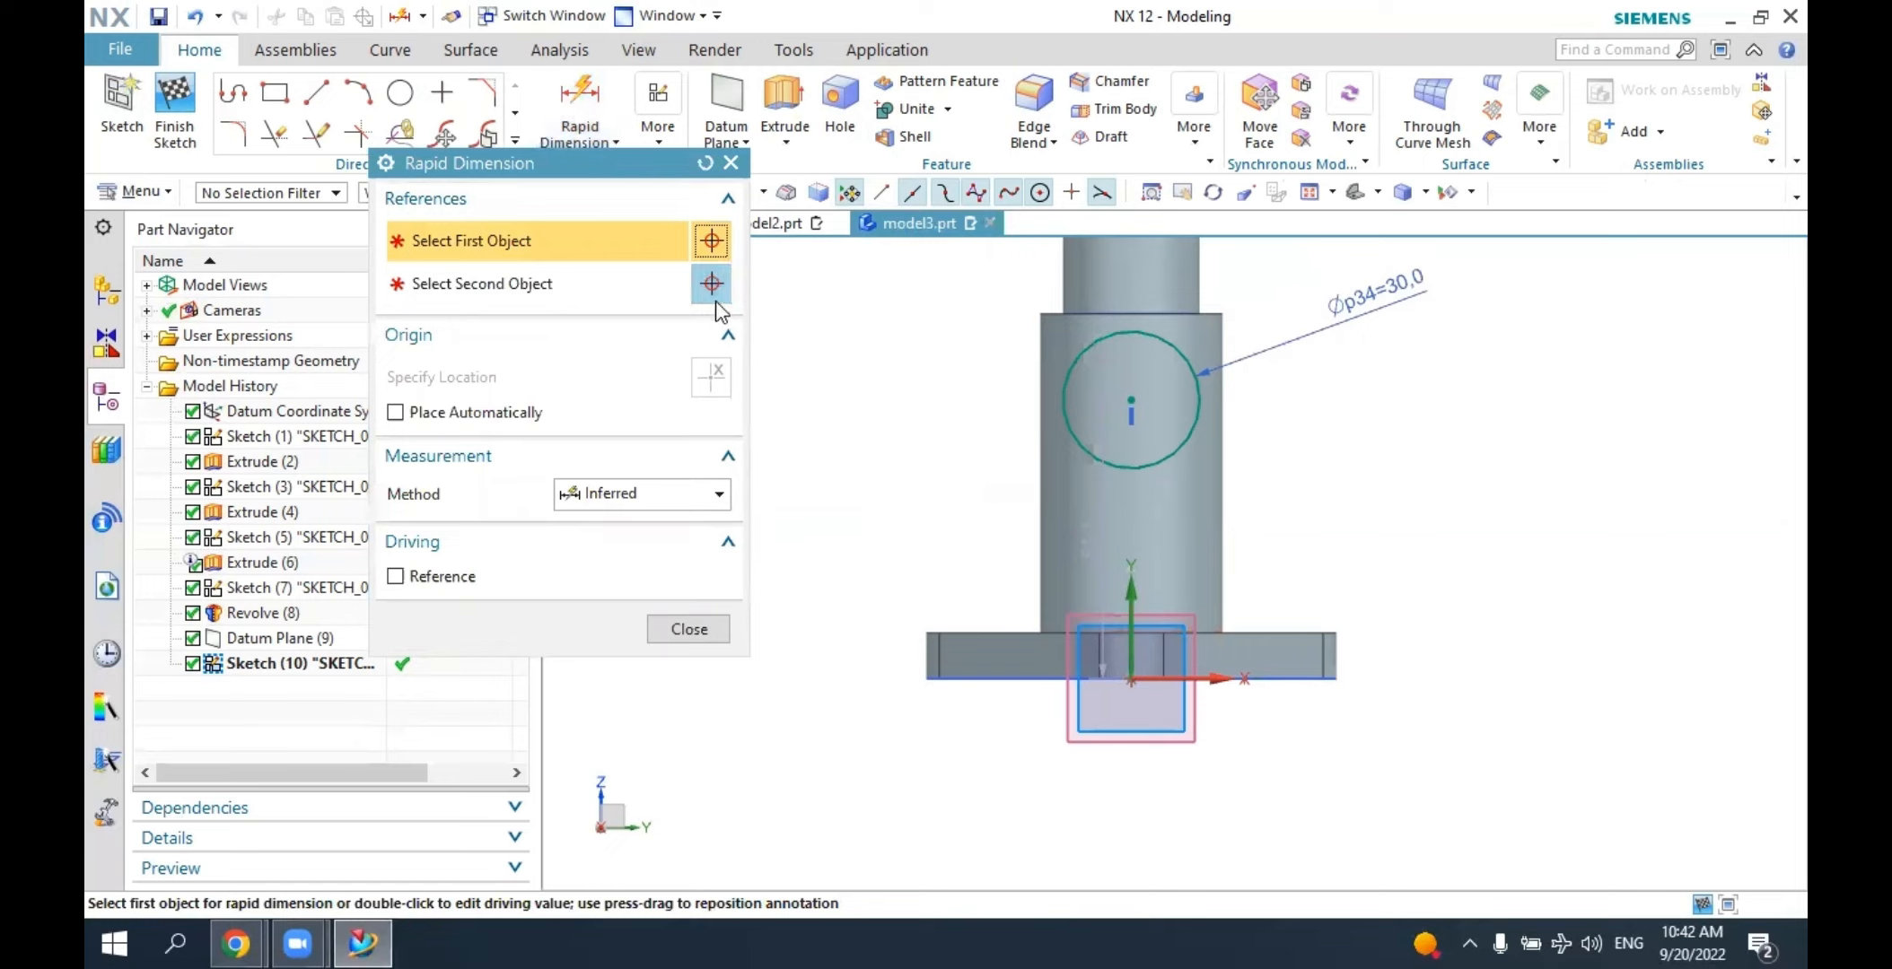
{"action": "left_click", "coordinate": [919, 679]}
{"action": "left_click", "coordinate": [1131, 401]}
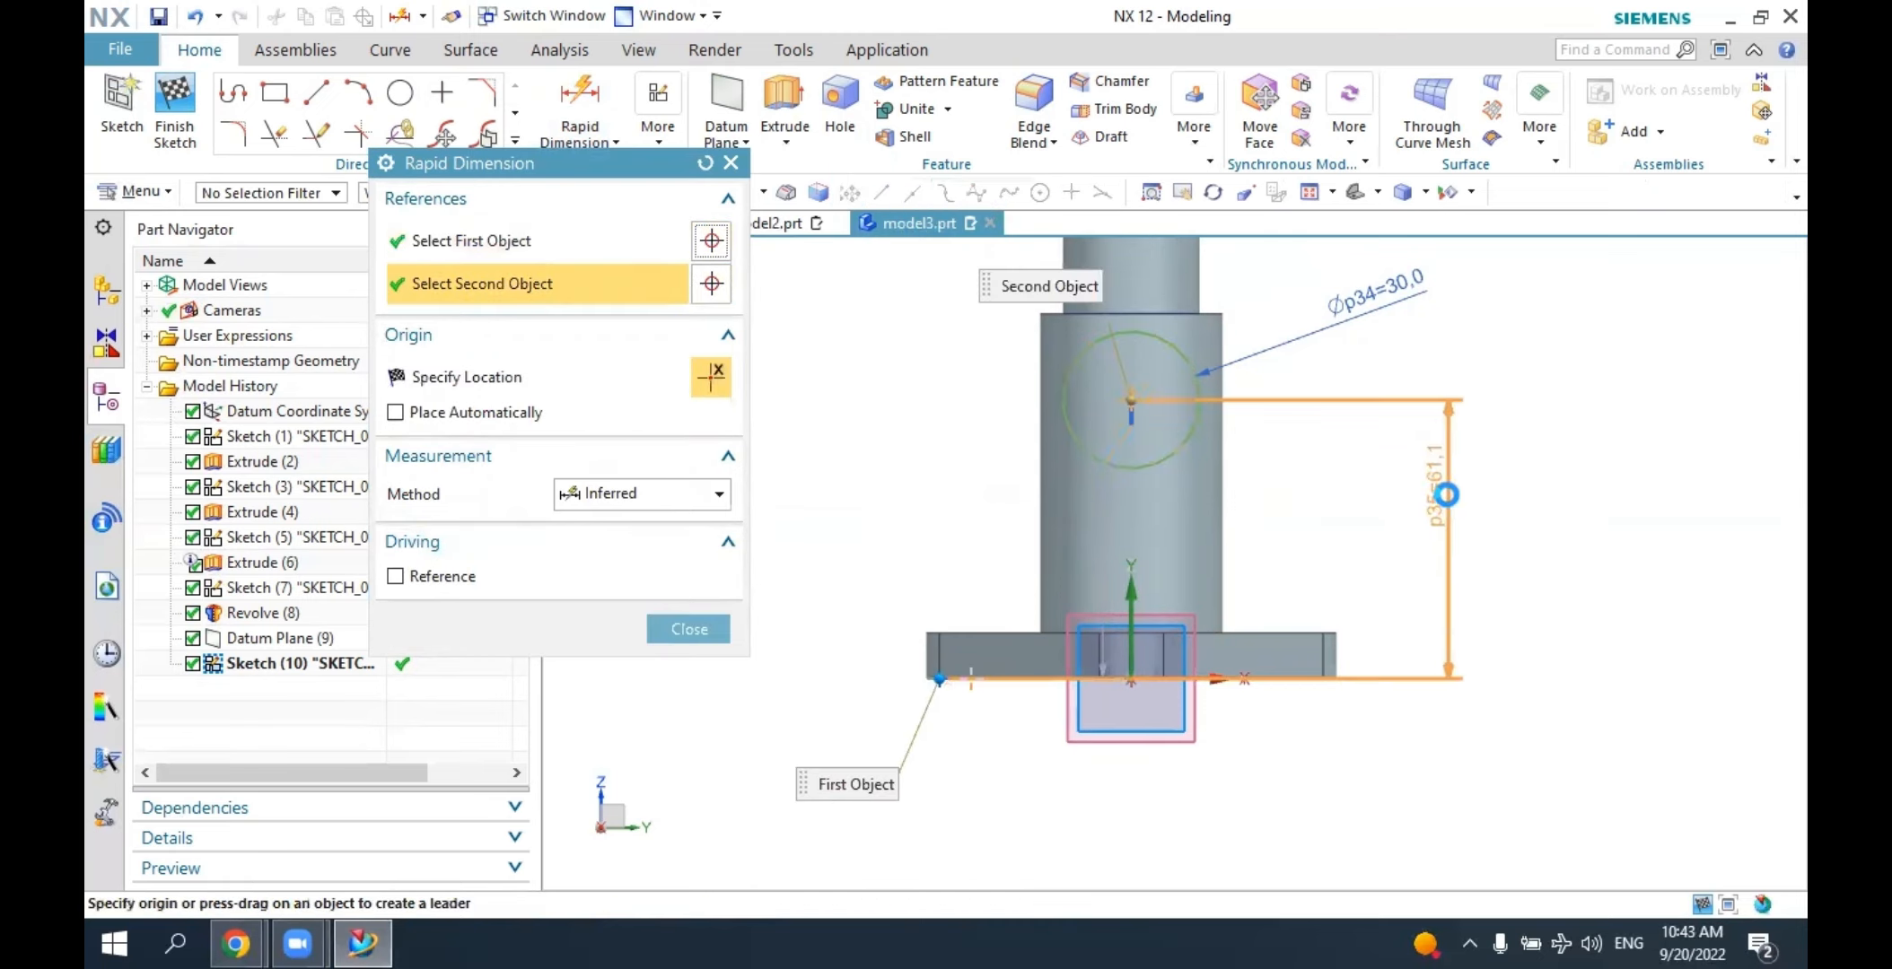
{"action": "left_click", "coordinate": [1468, 511]}
{"action": "left_click", "coordinate": [1564, 527]}
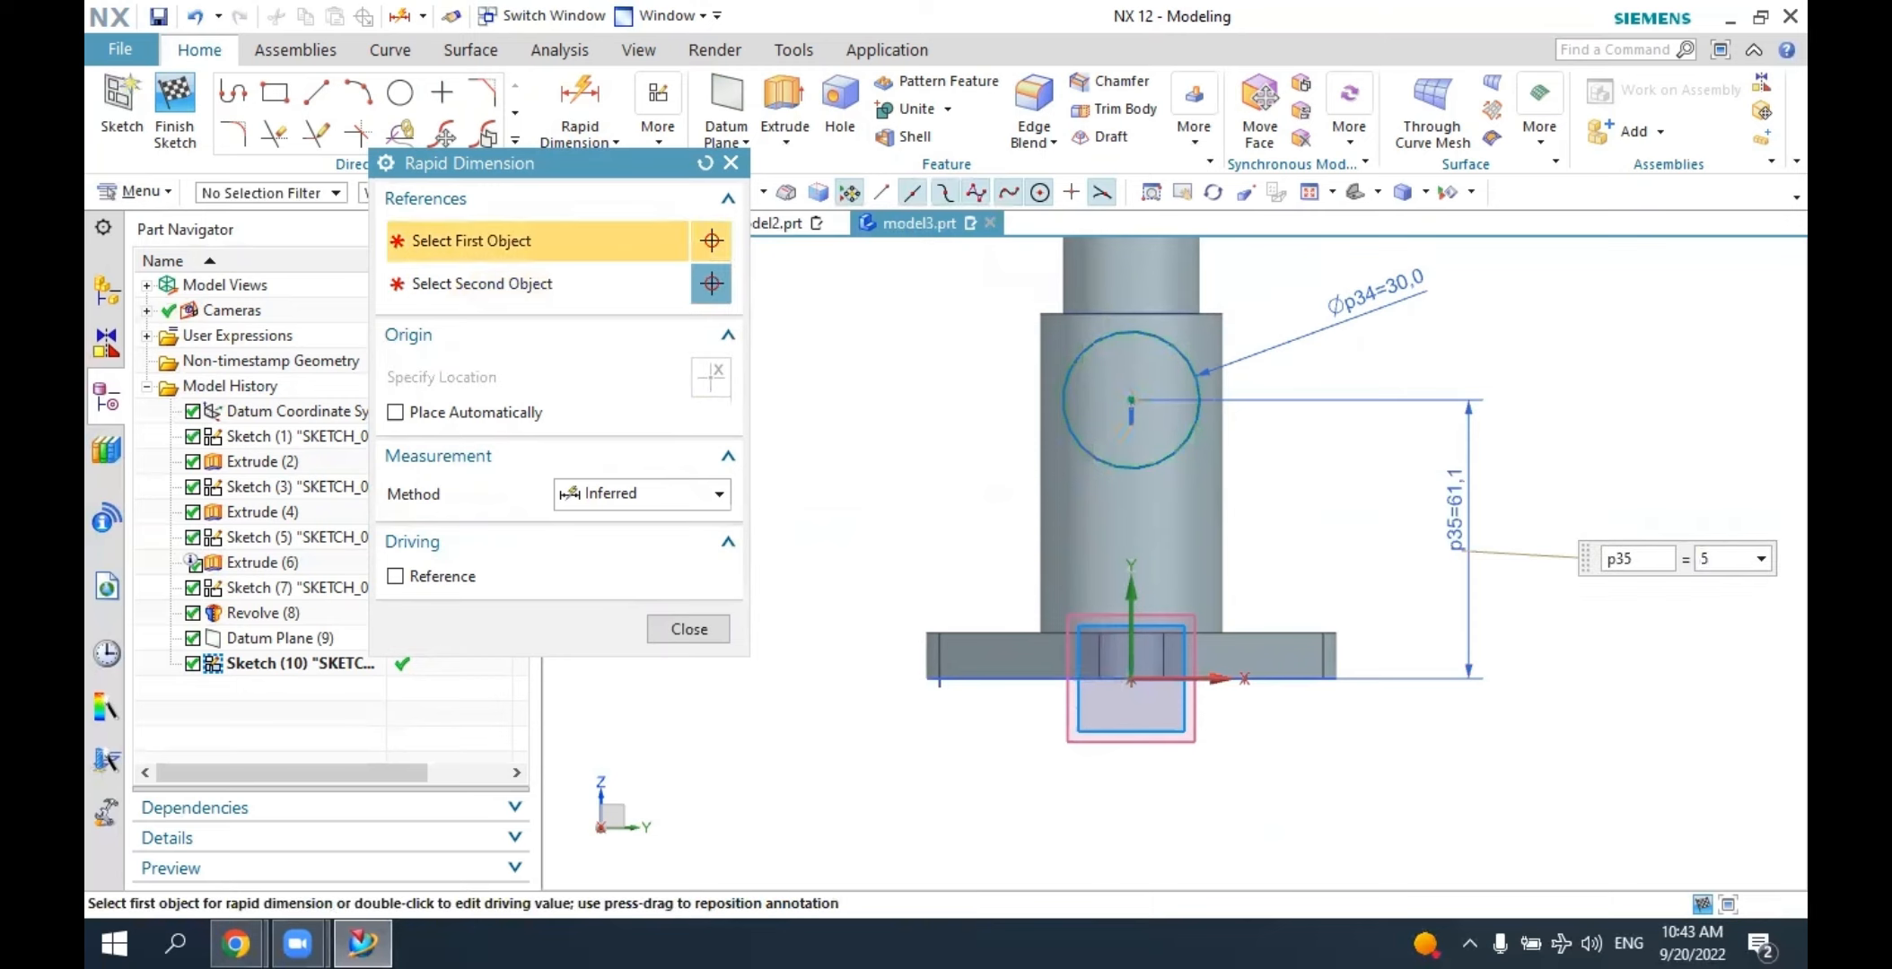
{"action": "type", "text": "50"}
{"action": "key", "text": "Return"}
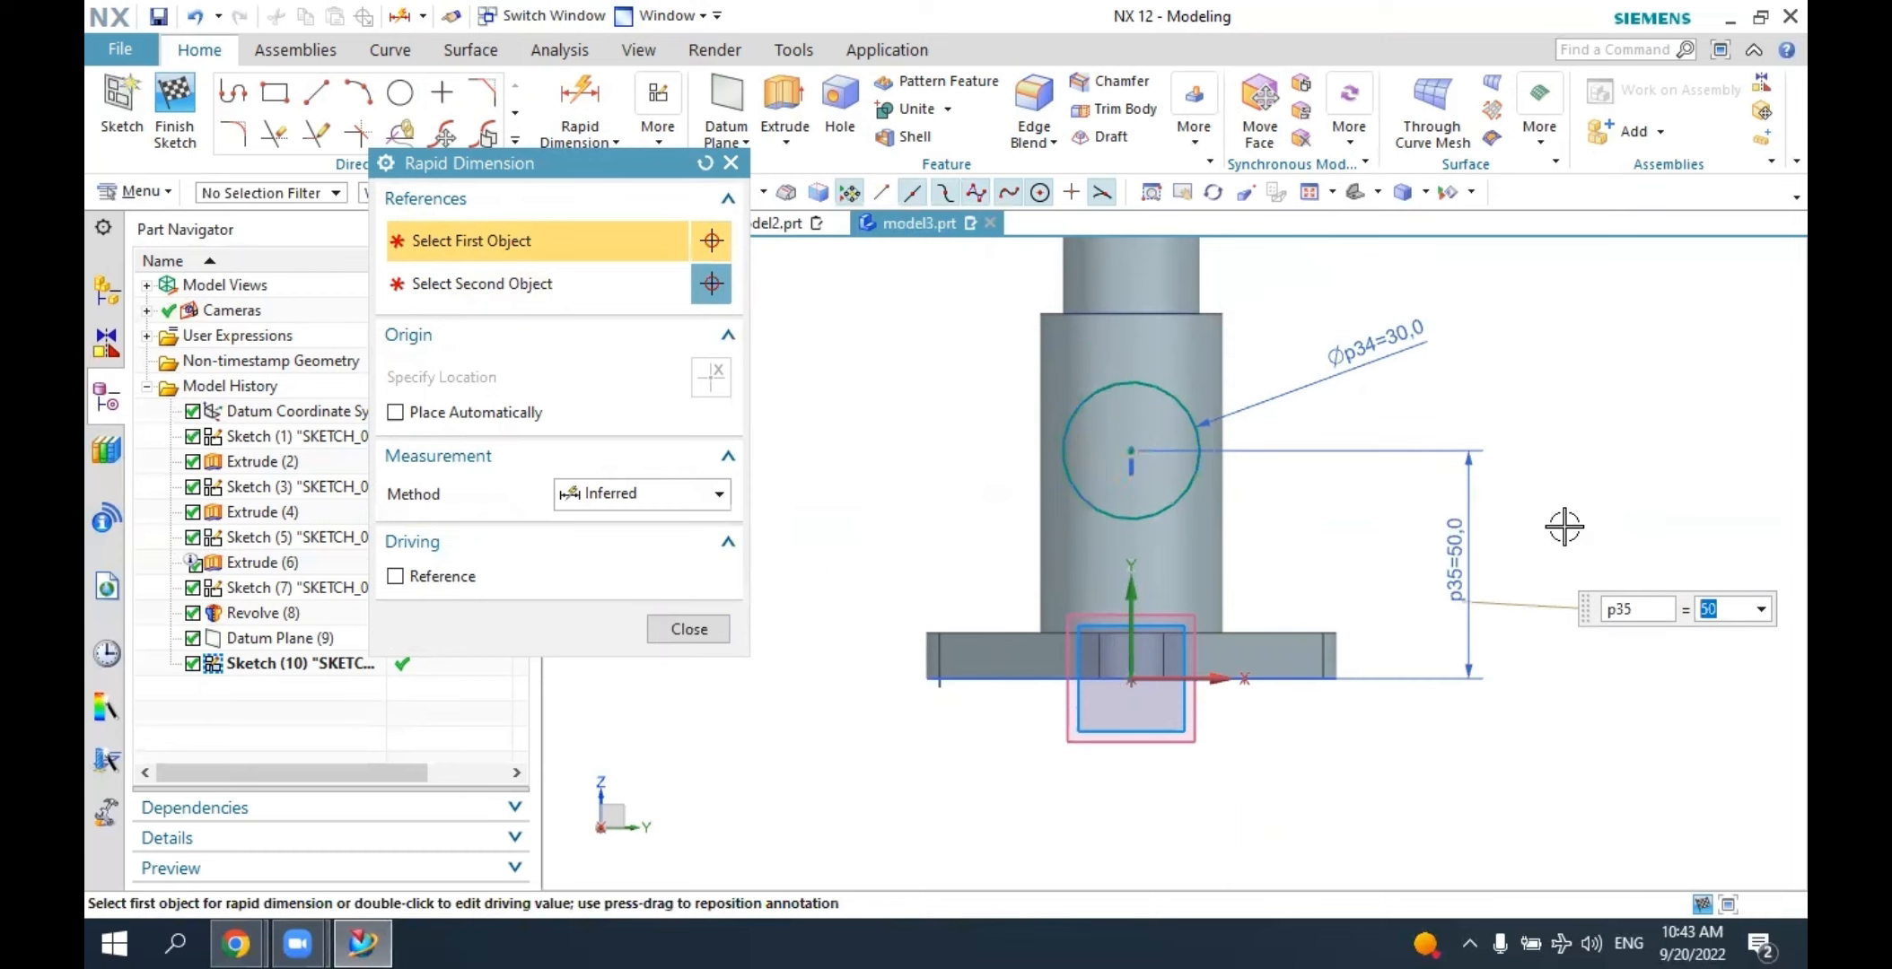
{"action": "key", "text": "Escape"}
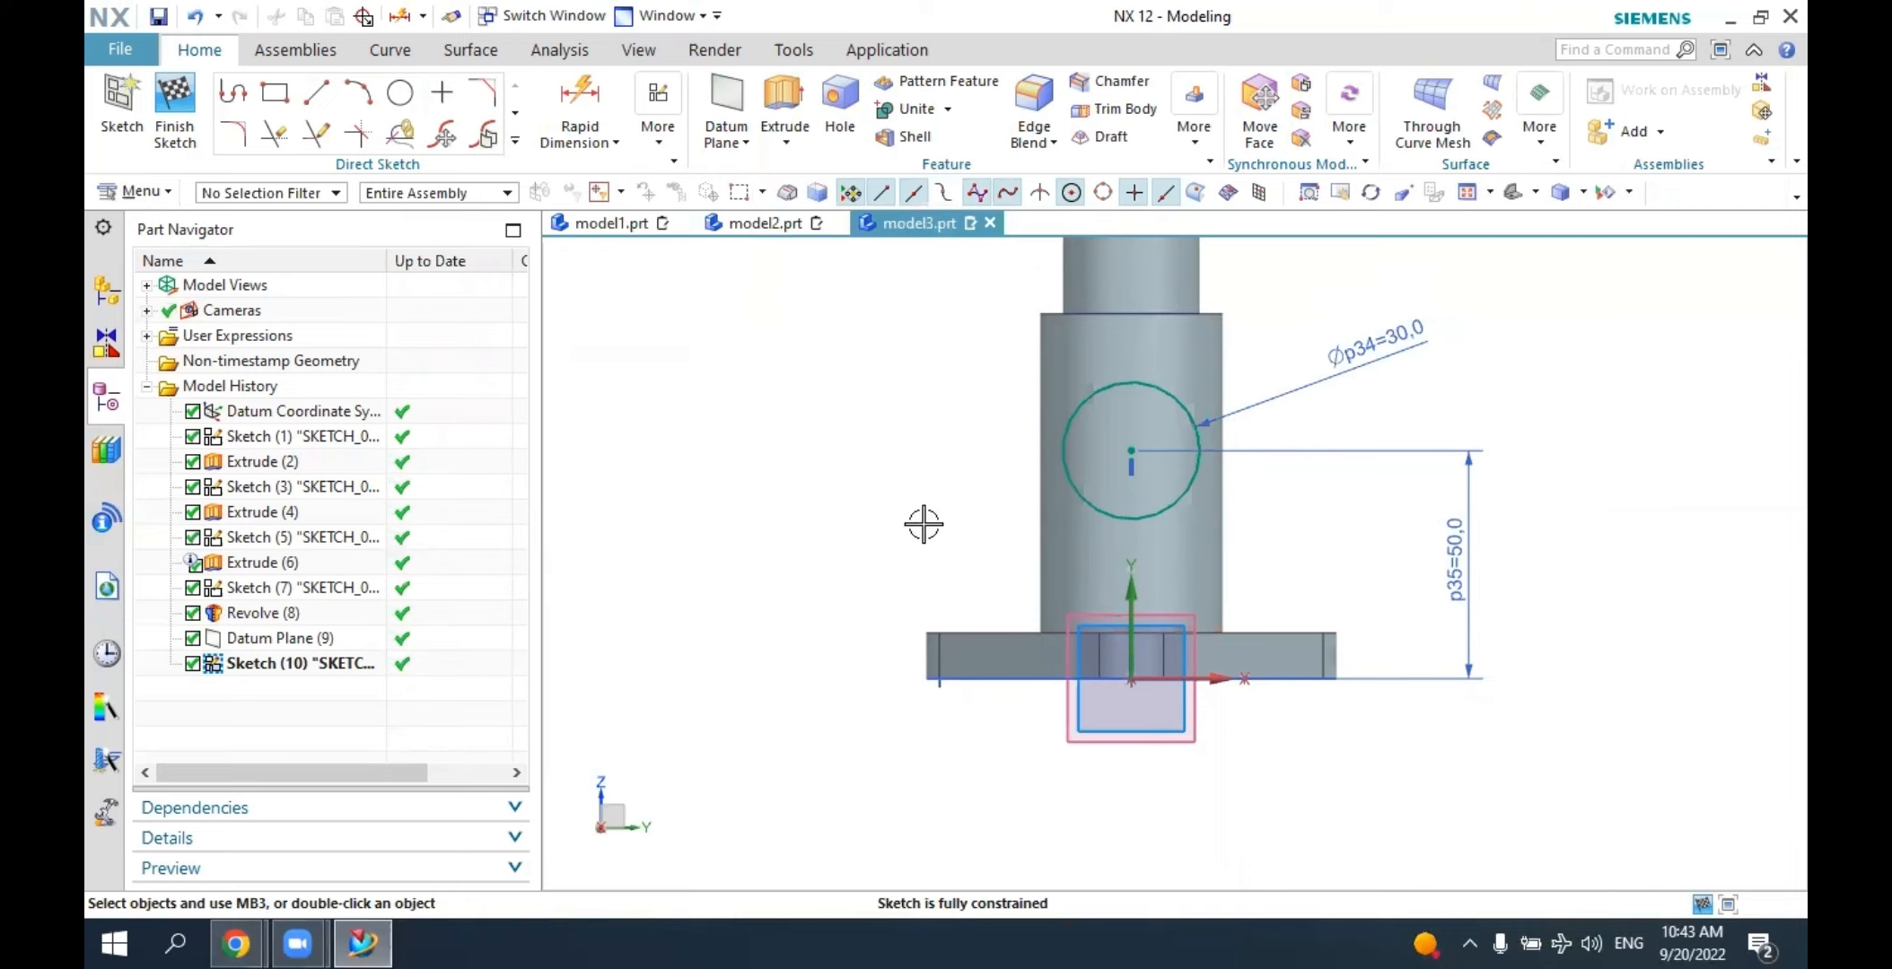
{"action": "middle_click_drag", "start_coordinate": [923, 524], "coordinate": [1019, 549]}
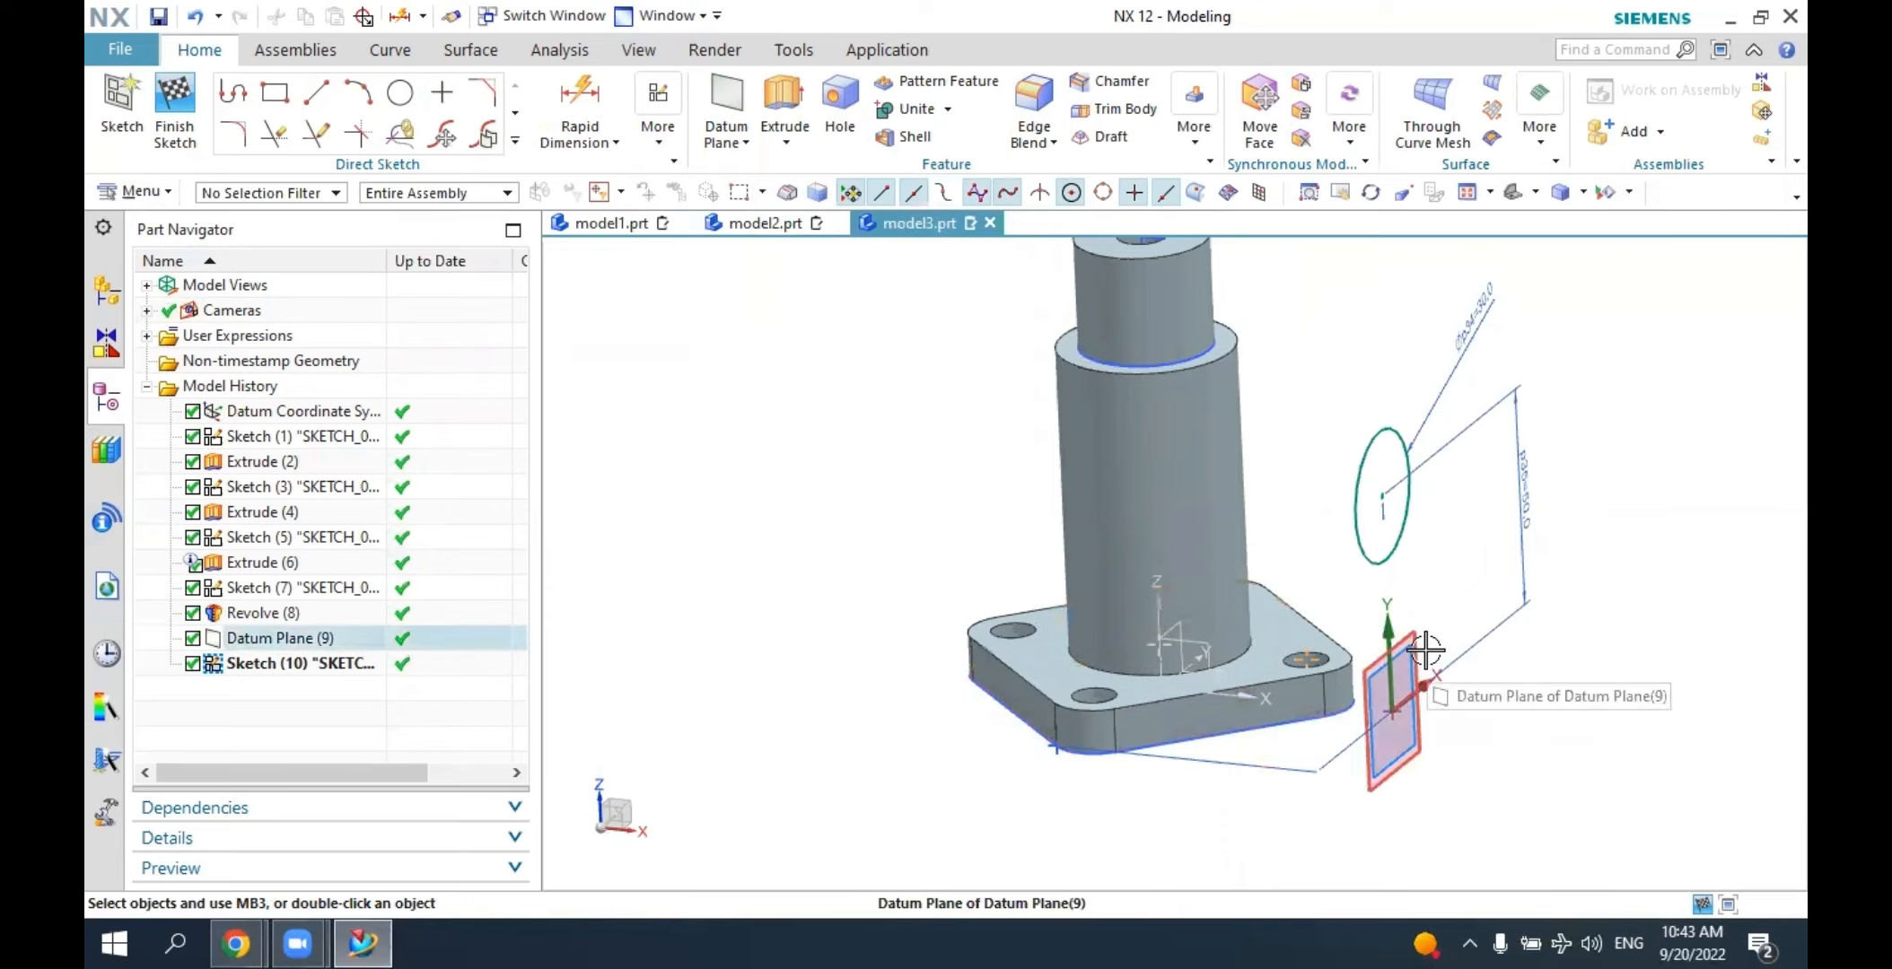
{"action": "left_click", "coordinate": [175, 106]}
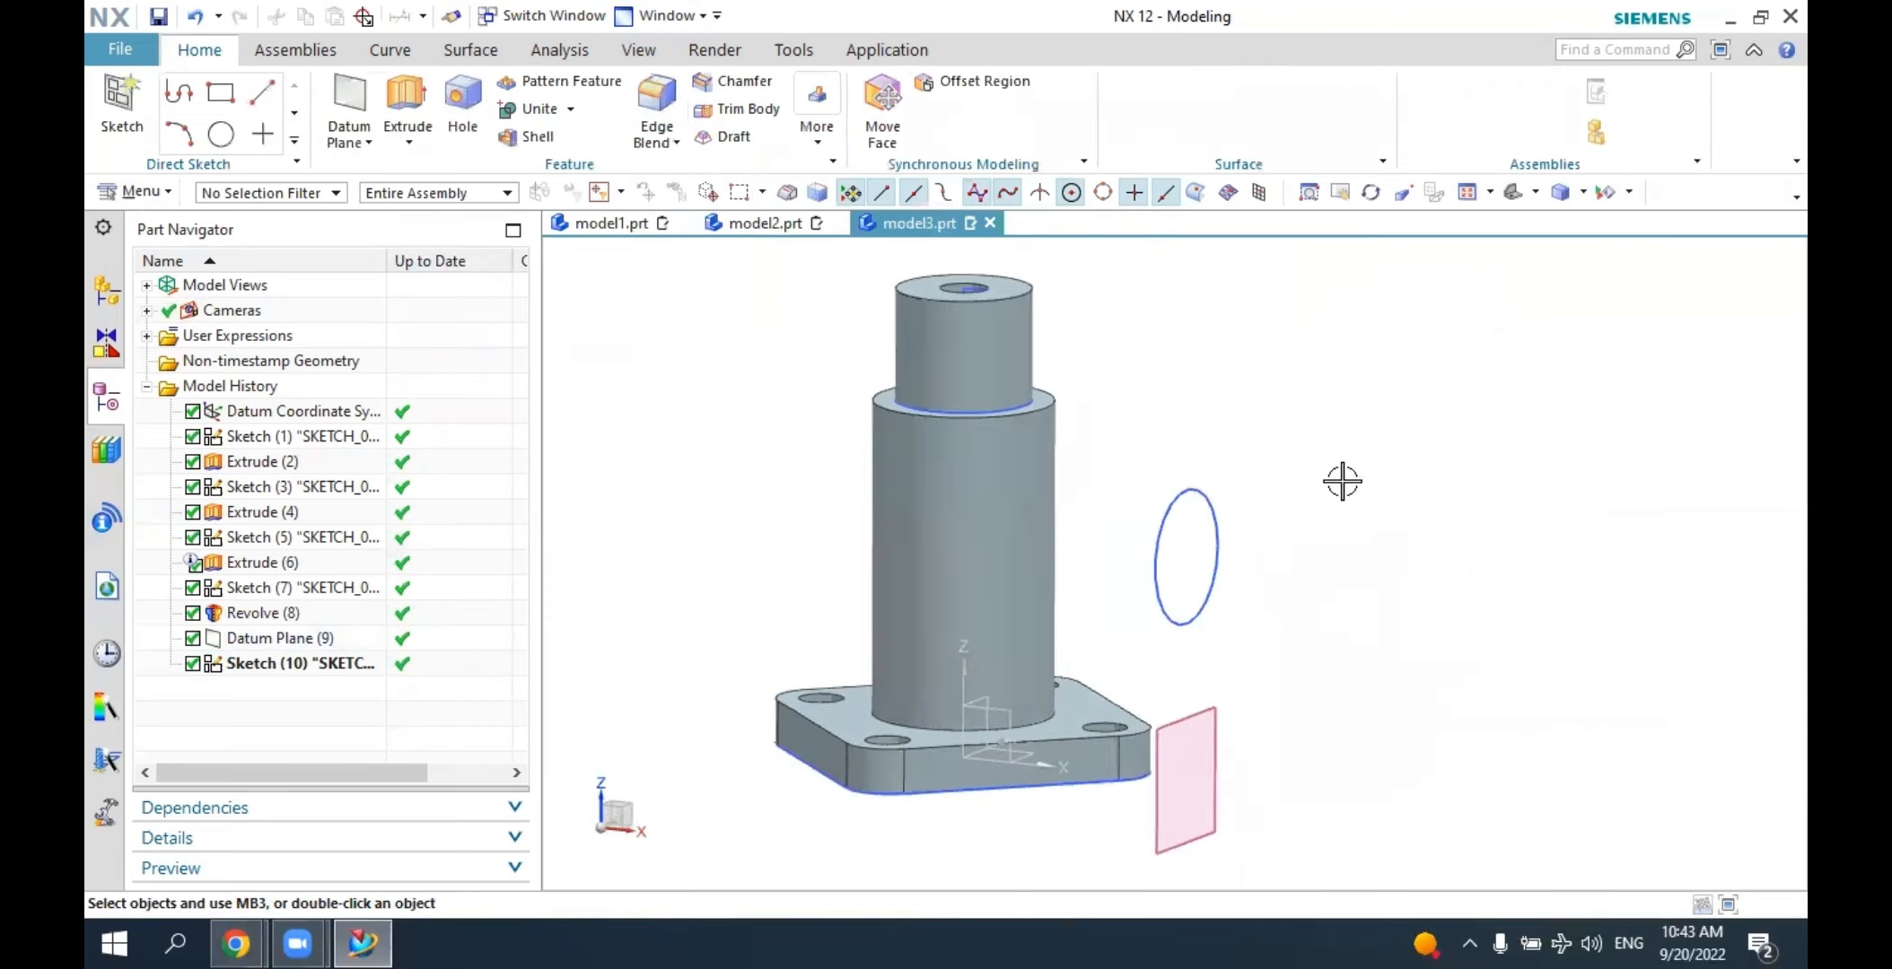
Start an Extrude of the 30 mm circle and reverse its direction towards the shaft.
{"action": "mouse_move", "coordinate": [1343, 478]}
{"action": "middle_mouse_down"}
{"action": "mouse_move", "coordinate": [1280, 448]}
{"action": "mouse_move", "coordinate": [1209, 459]}
{"action": "mouse_move", "coordinate": [1352, 476]}
{"action": "mouse_move", "coordinate": [1342, 489]}
{"action": "middle_mouse_up"}
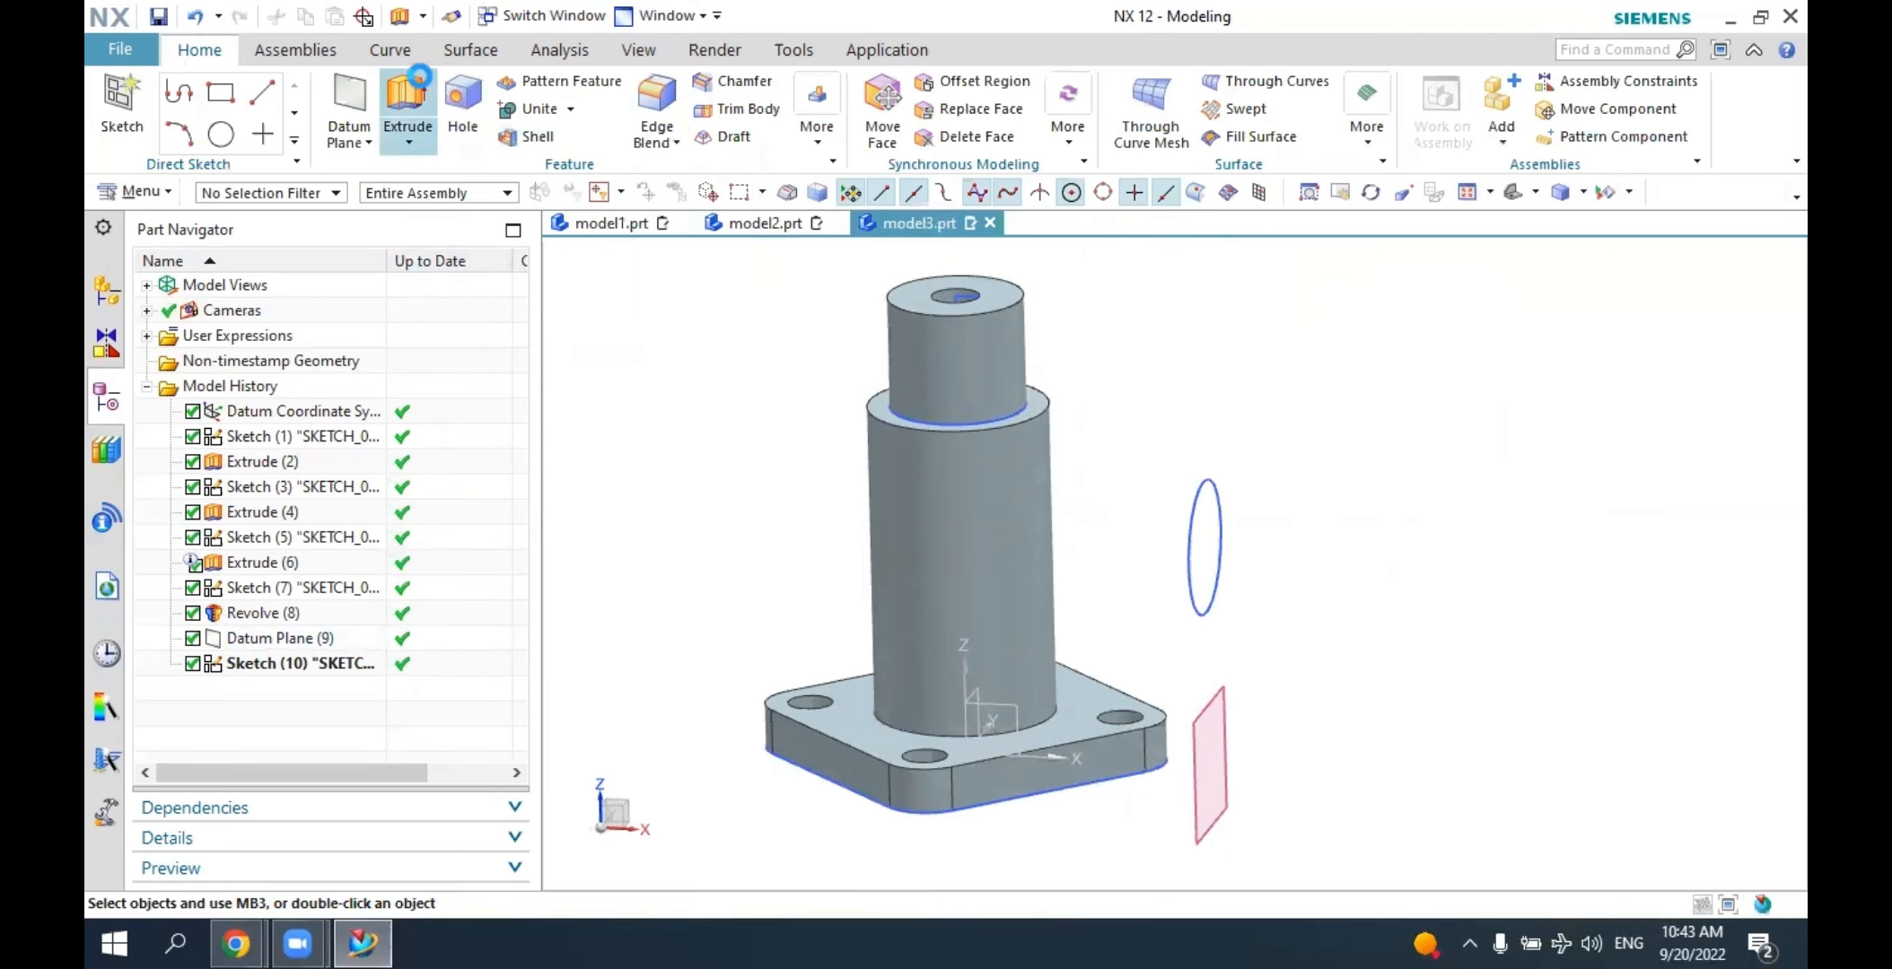
{"action": "left_click", "coordinate": [408, 98]}
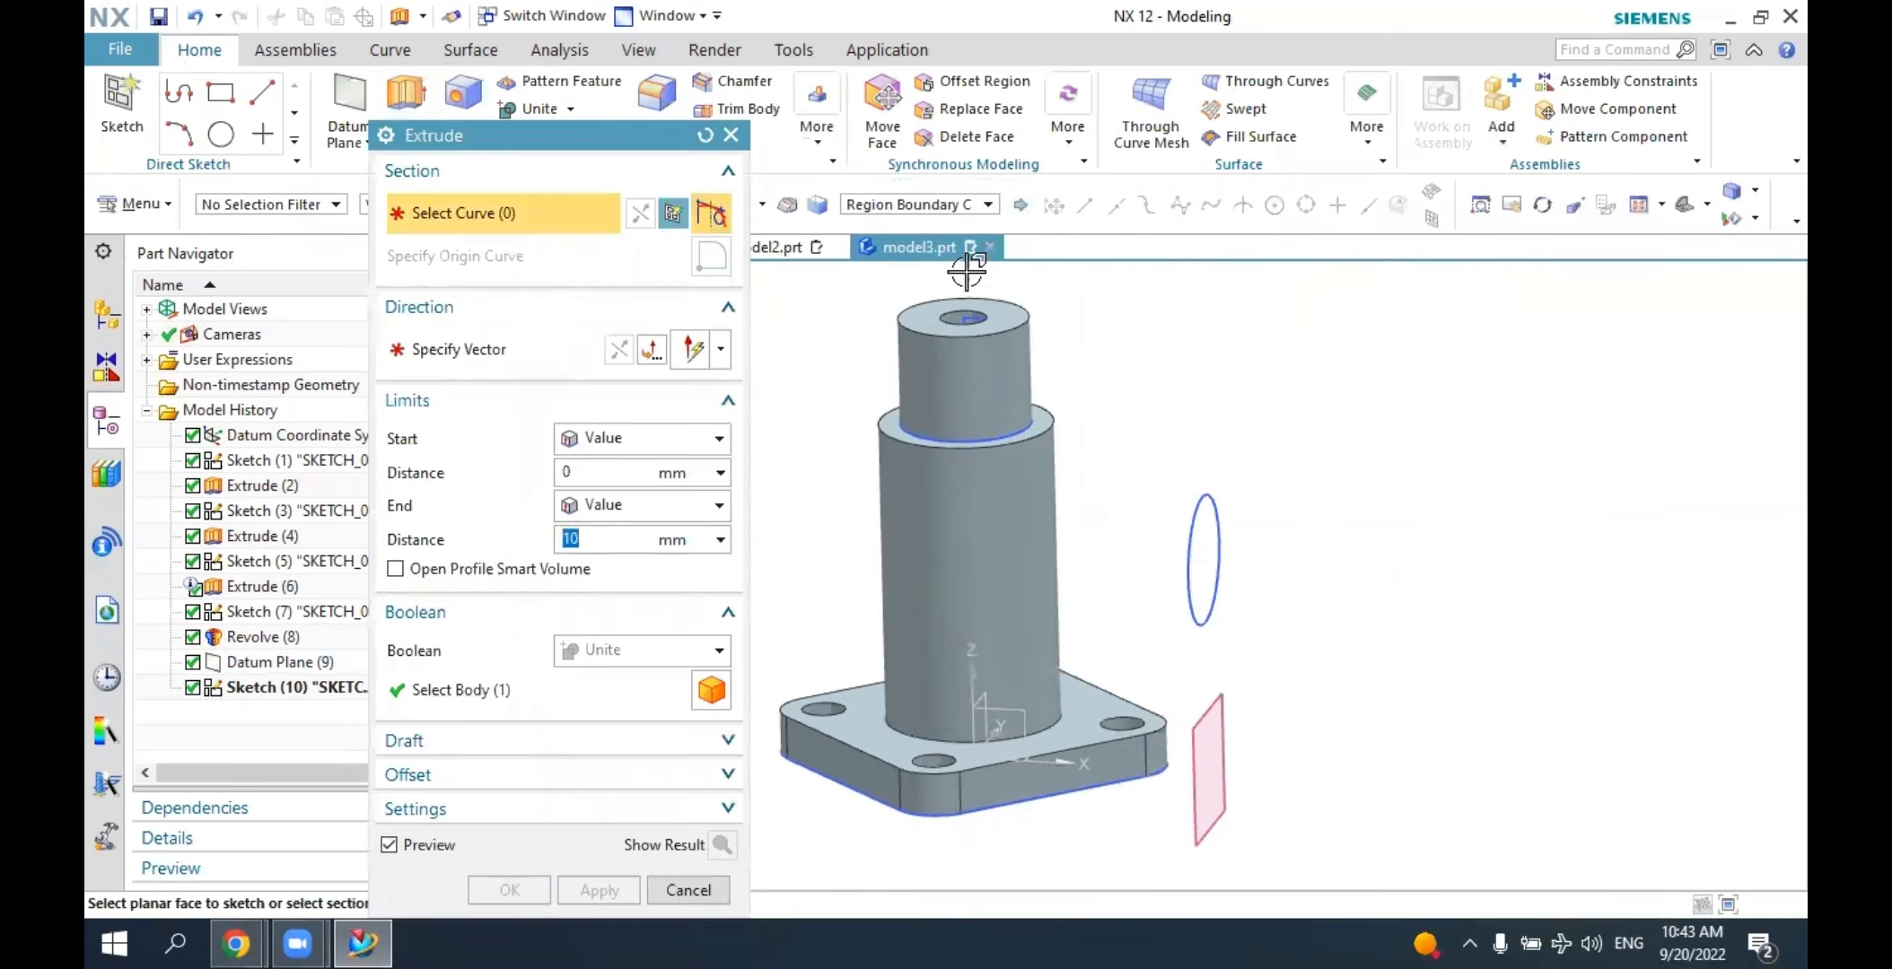
{"action": "left_click", "coordinate": [891, 205]}
{"action": "left_click", "coordinate": [890, 207]}
{"action": "left_click", "coordinate": [1205, 526]}
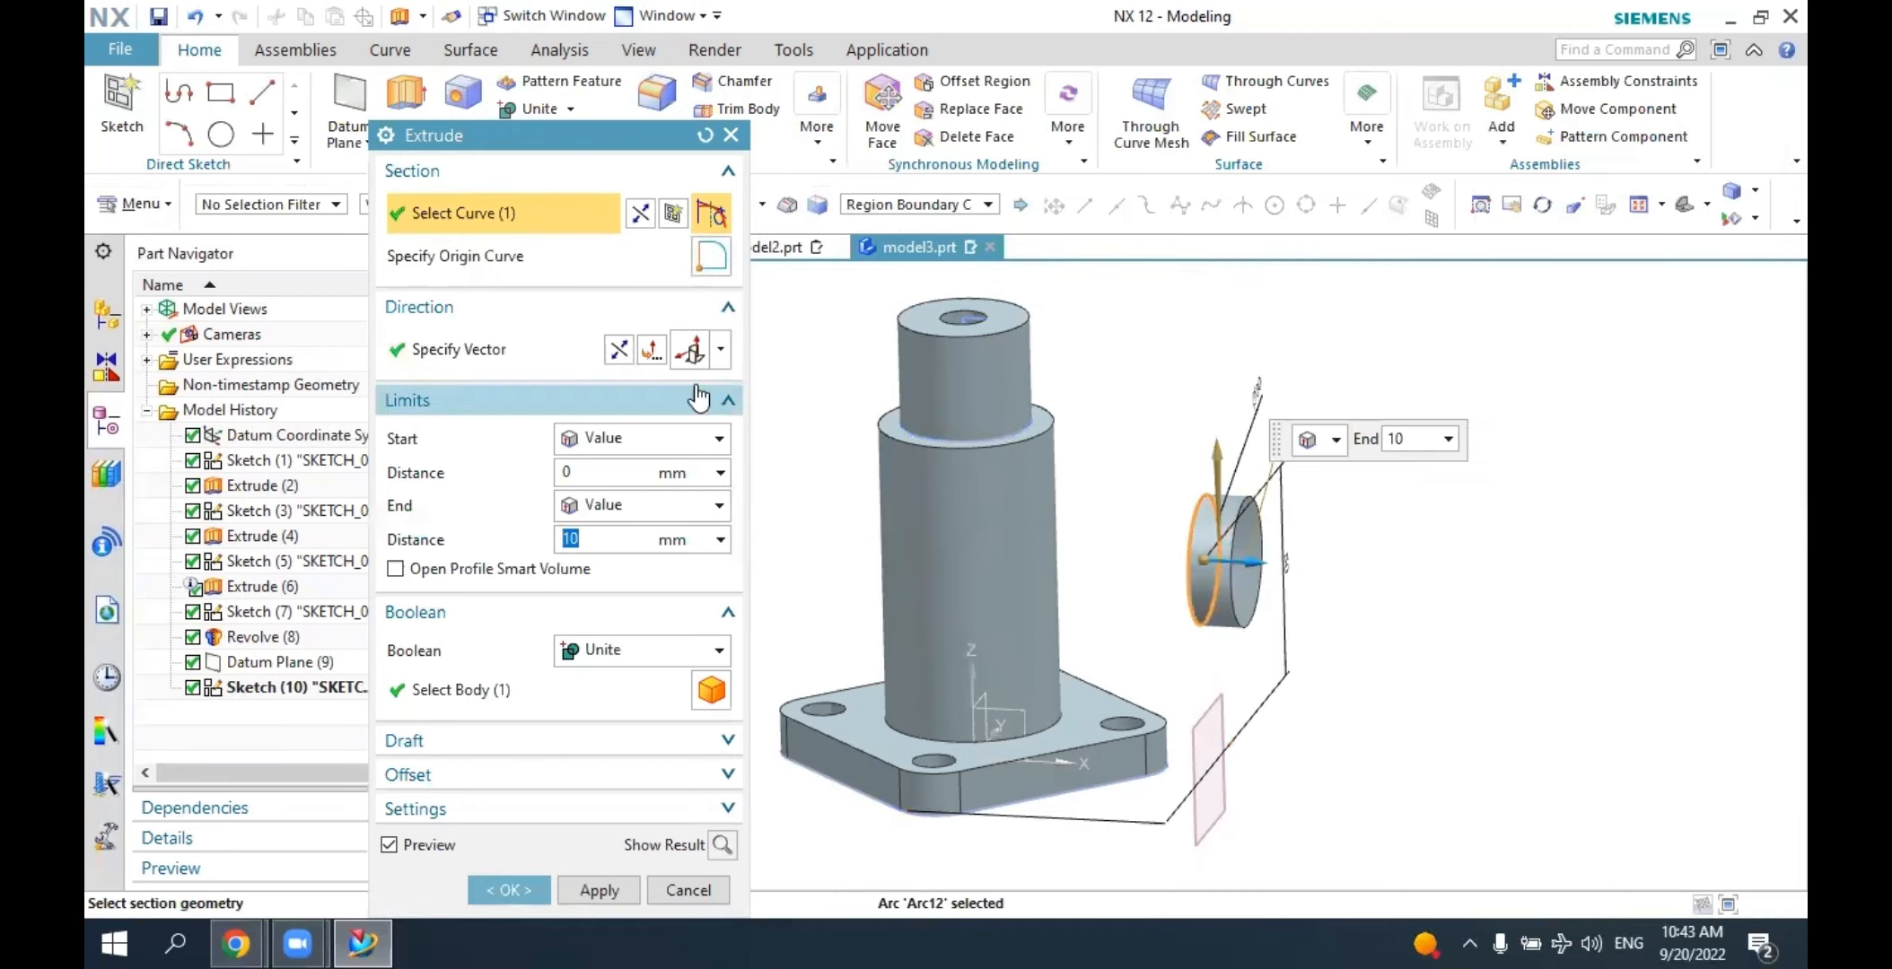
{"action": "left_click", "coordinate": [632, 355]}
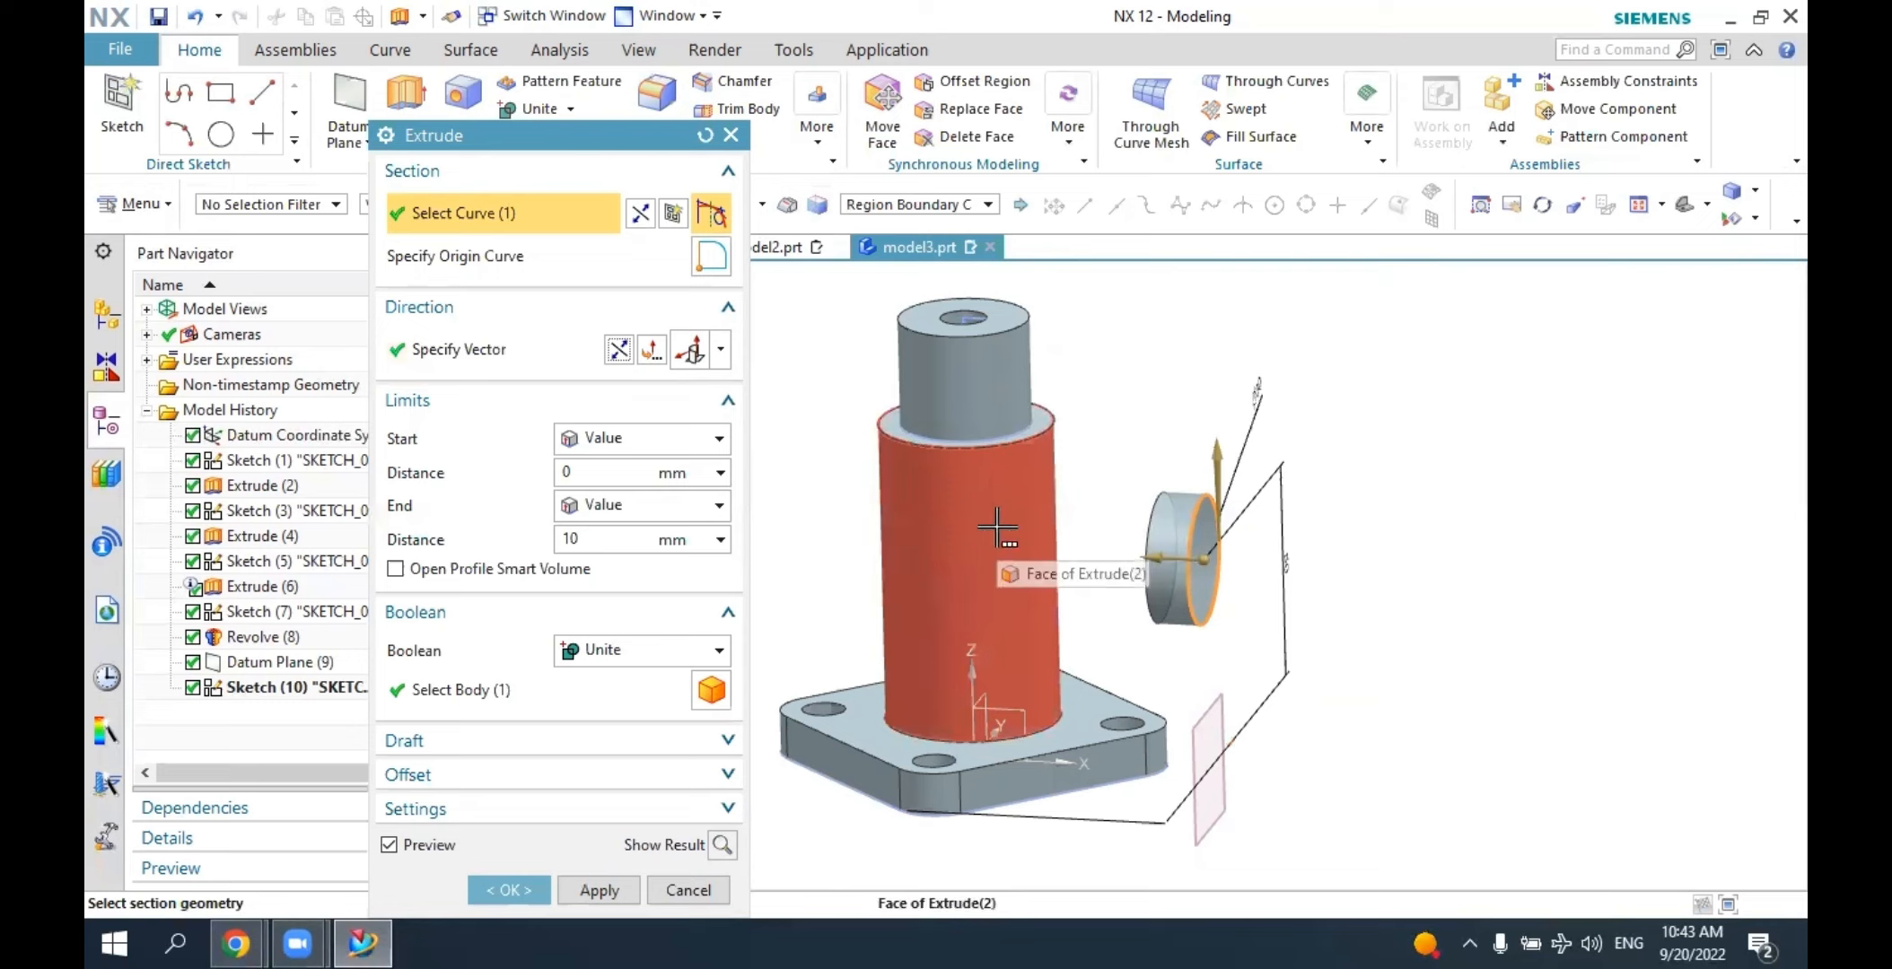
Set the extrusion's end limit to Until Extended, ending at the shaft's large cylindrical face.
{"action": "left_click", "coordinate": [600, 508]}
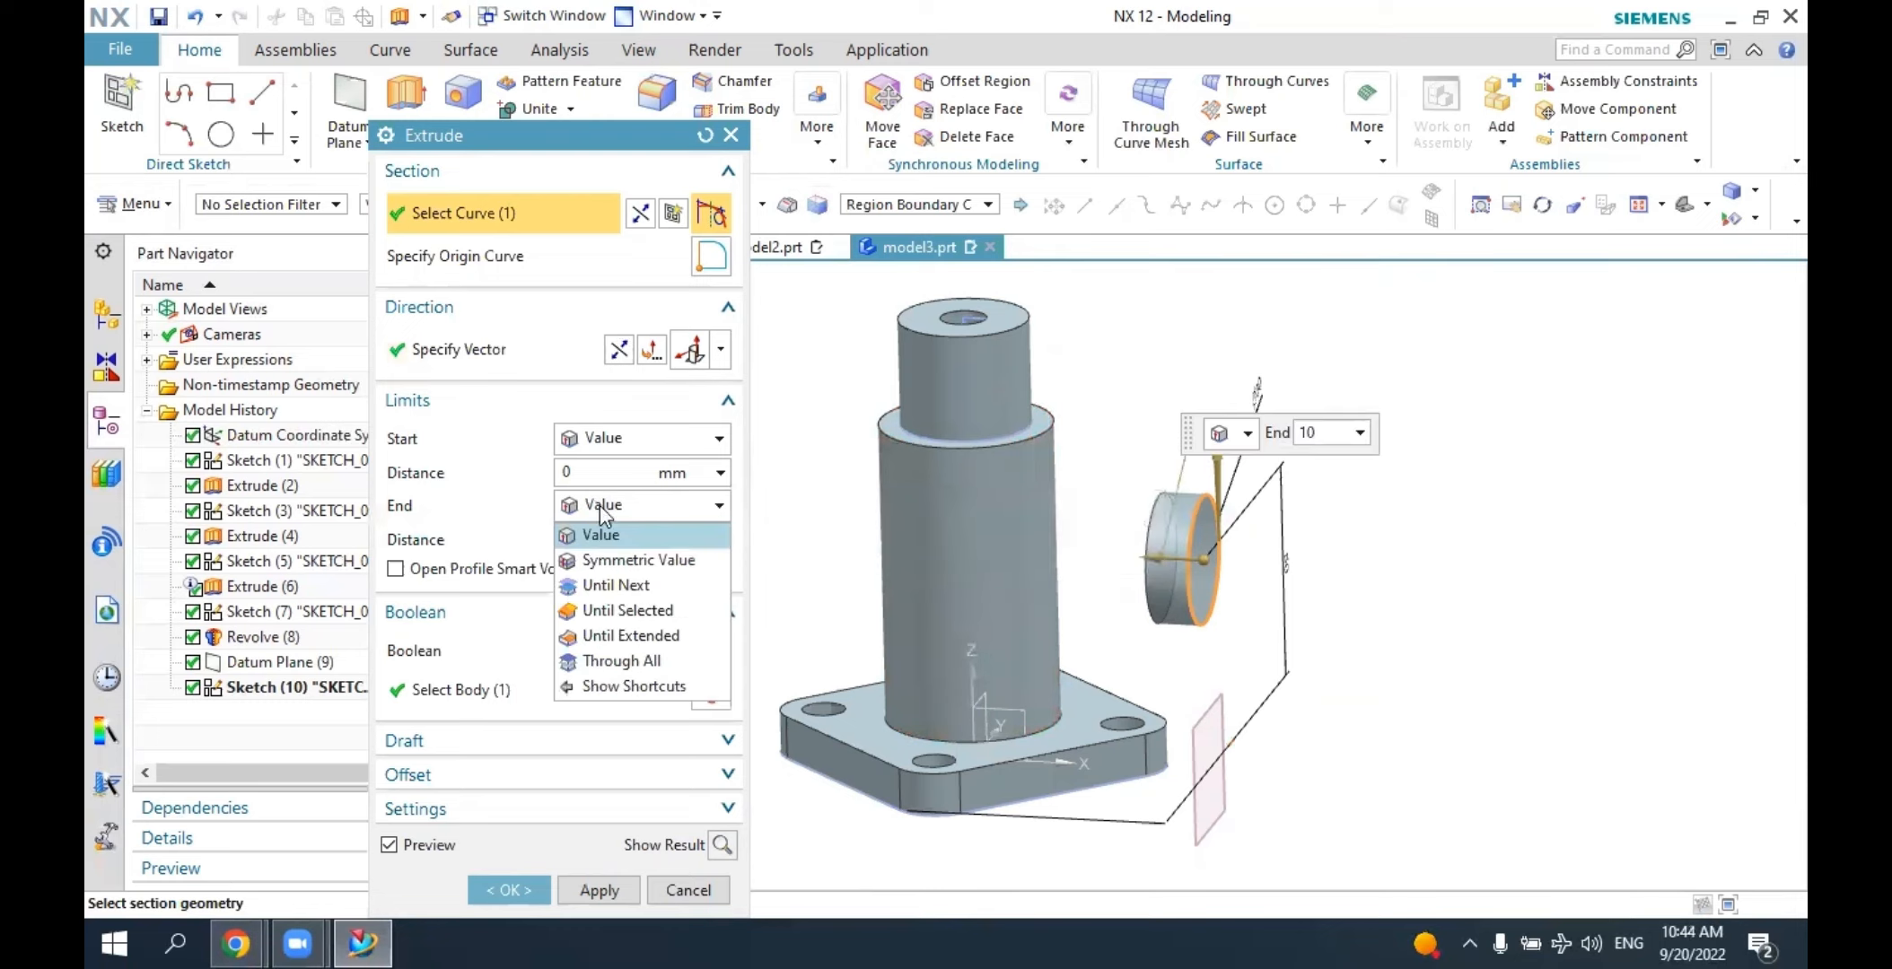
{"action": "left_click", "coordinate": [637, 635]}
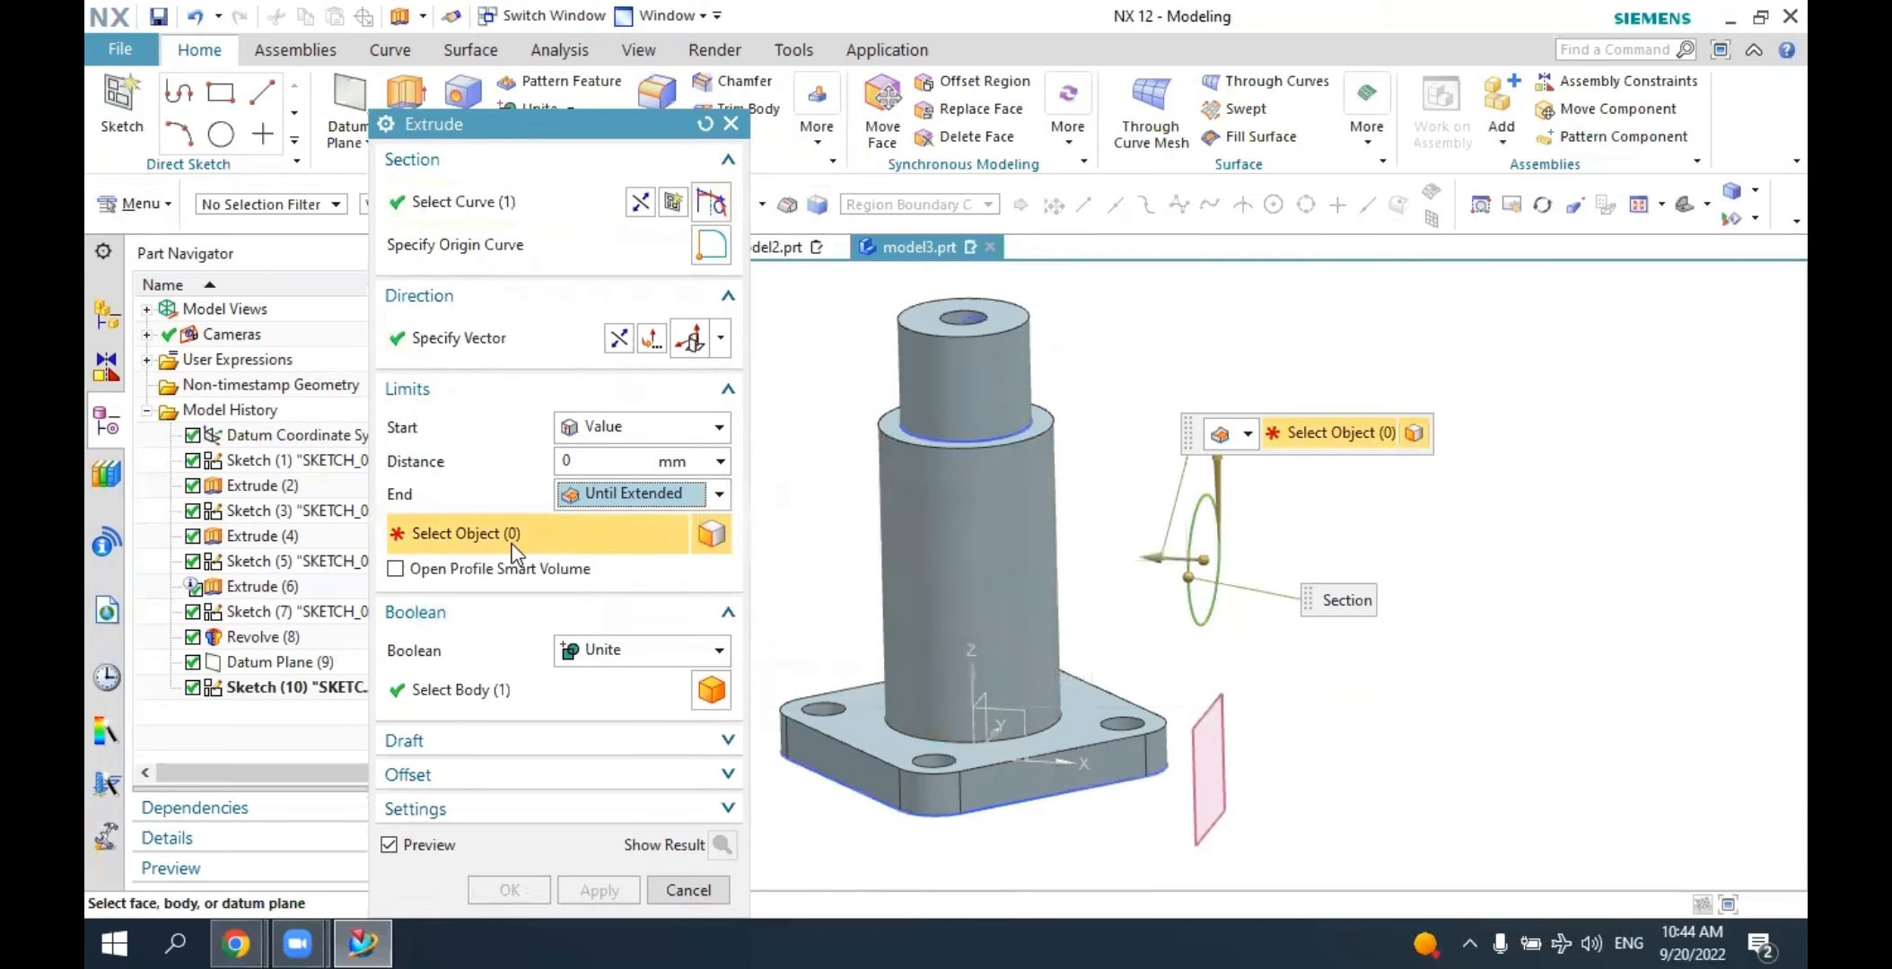
{"action": "left_click", "coordinate": [960, 528]}
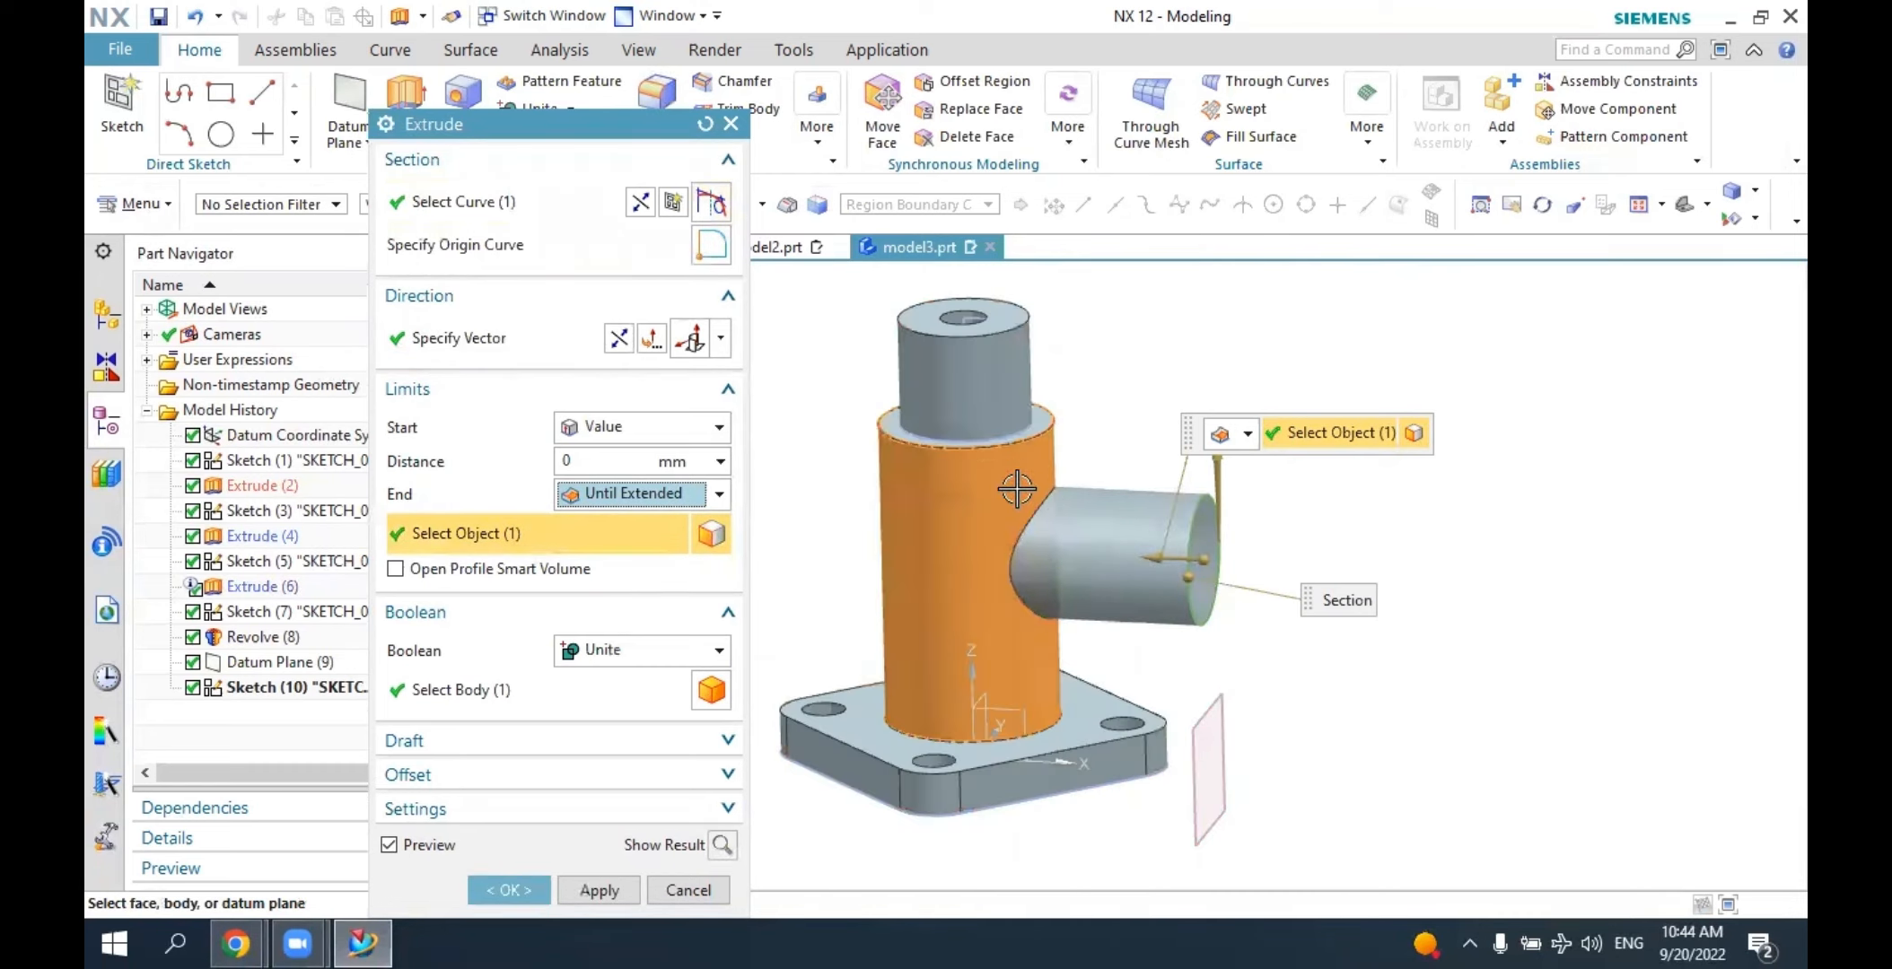
{"action": "middle_click_drag", "start_coordinate": [1165, 592], "coordinate": [1089, 553]}
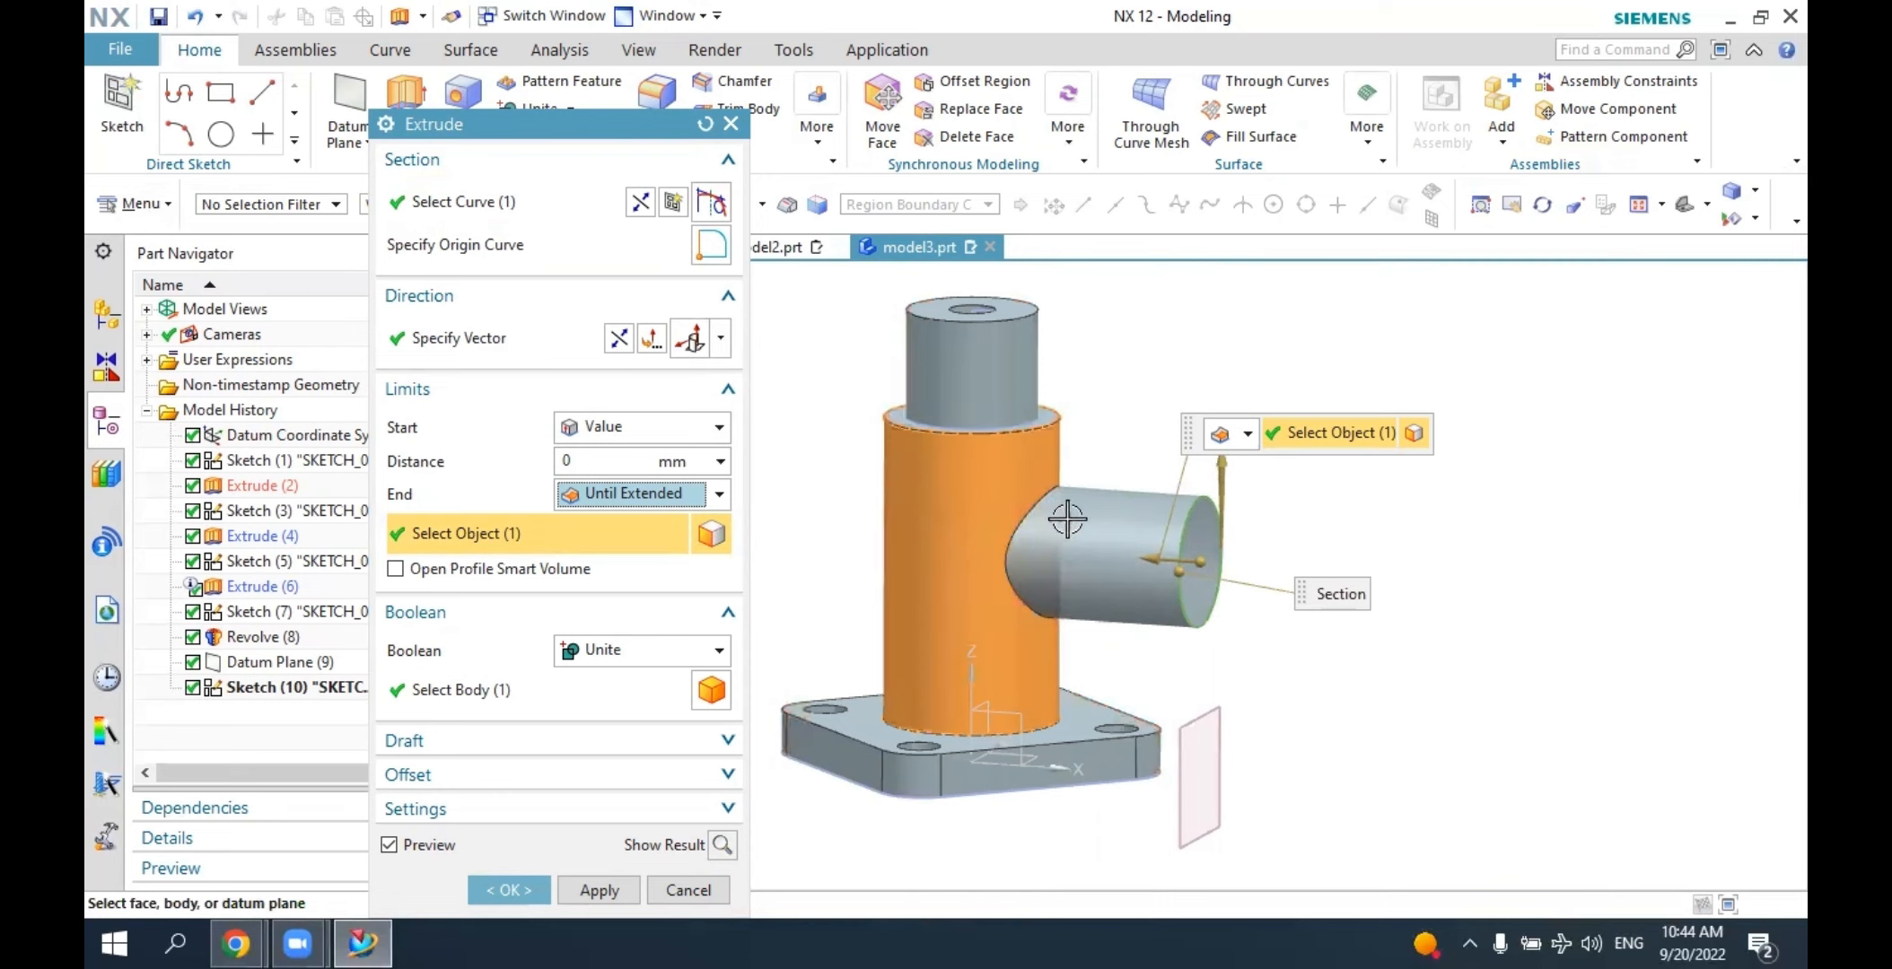
{"action": "scroll", "coordinate": [1067, 519], "scroll_direction": "up", "scroll_amount": 5}
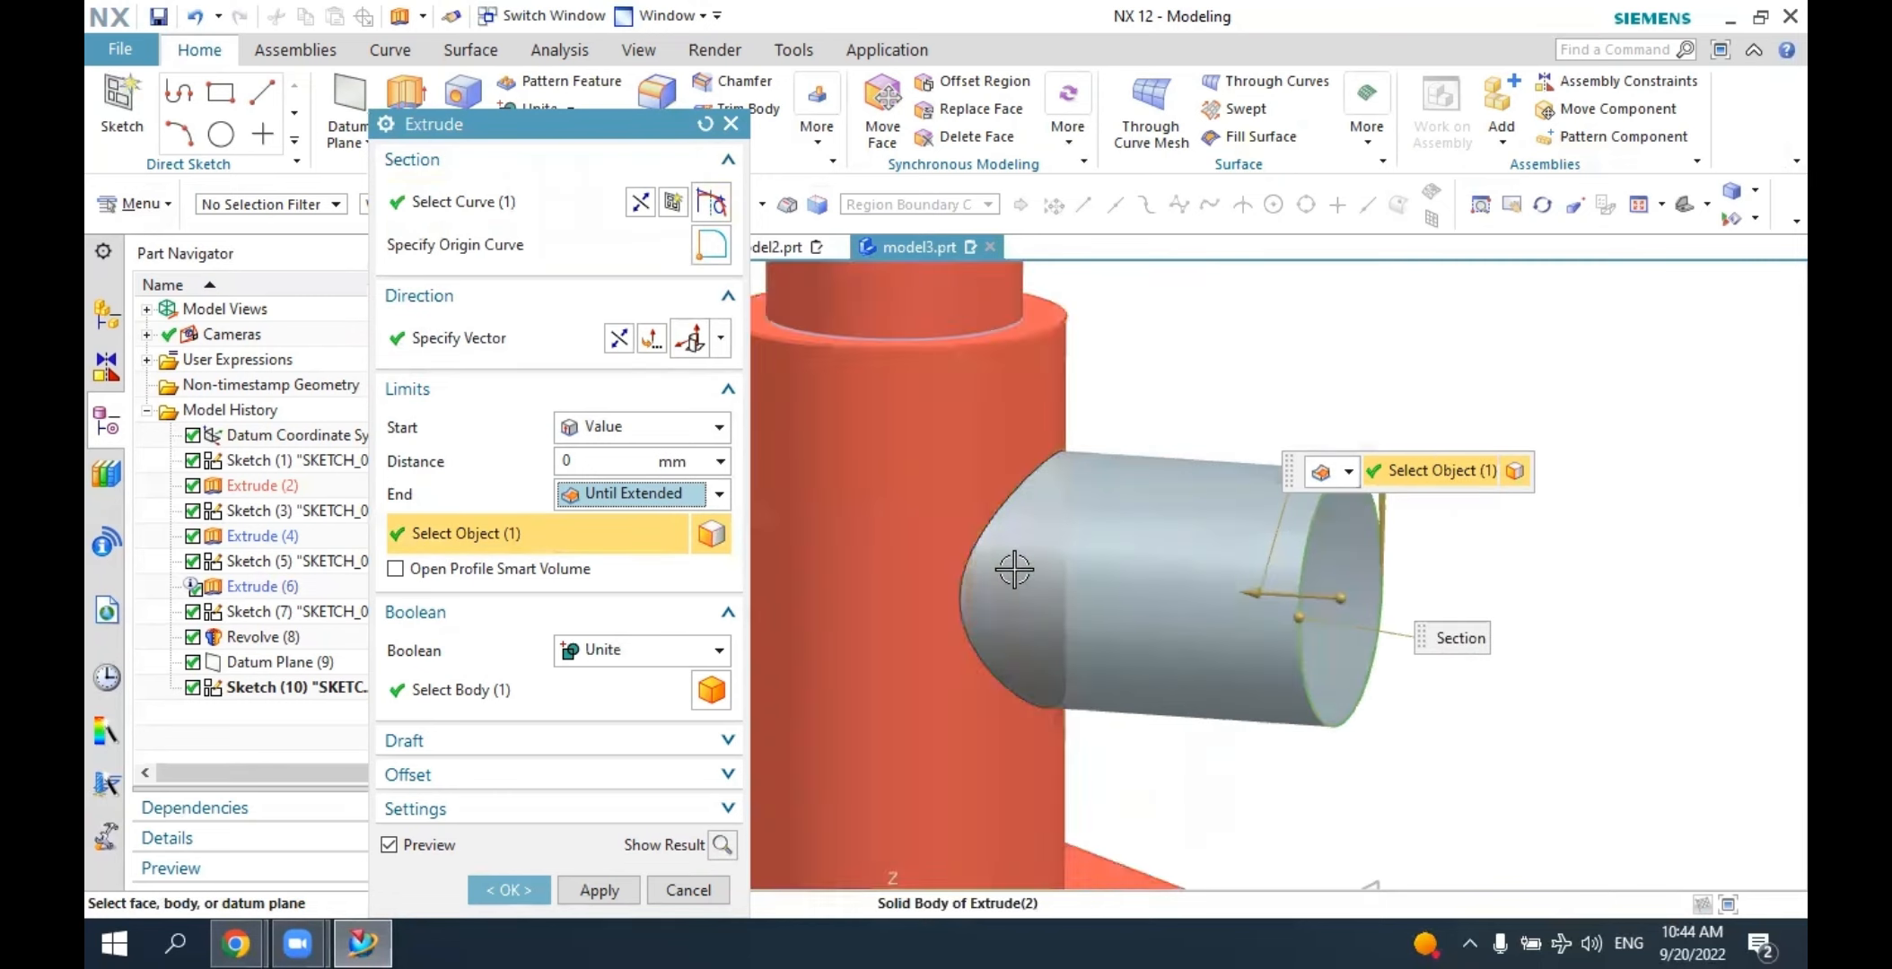
Keep the Unite Boolean with the flanged shaft body and create the side boss extrusion.
{"action": "left_click", "coordinate": [639, 652]}
{"action": "left_click", "coordinate": [638, 655]}
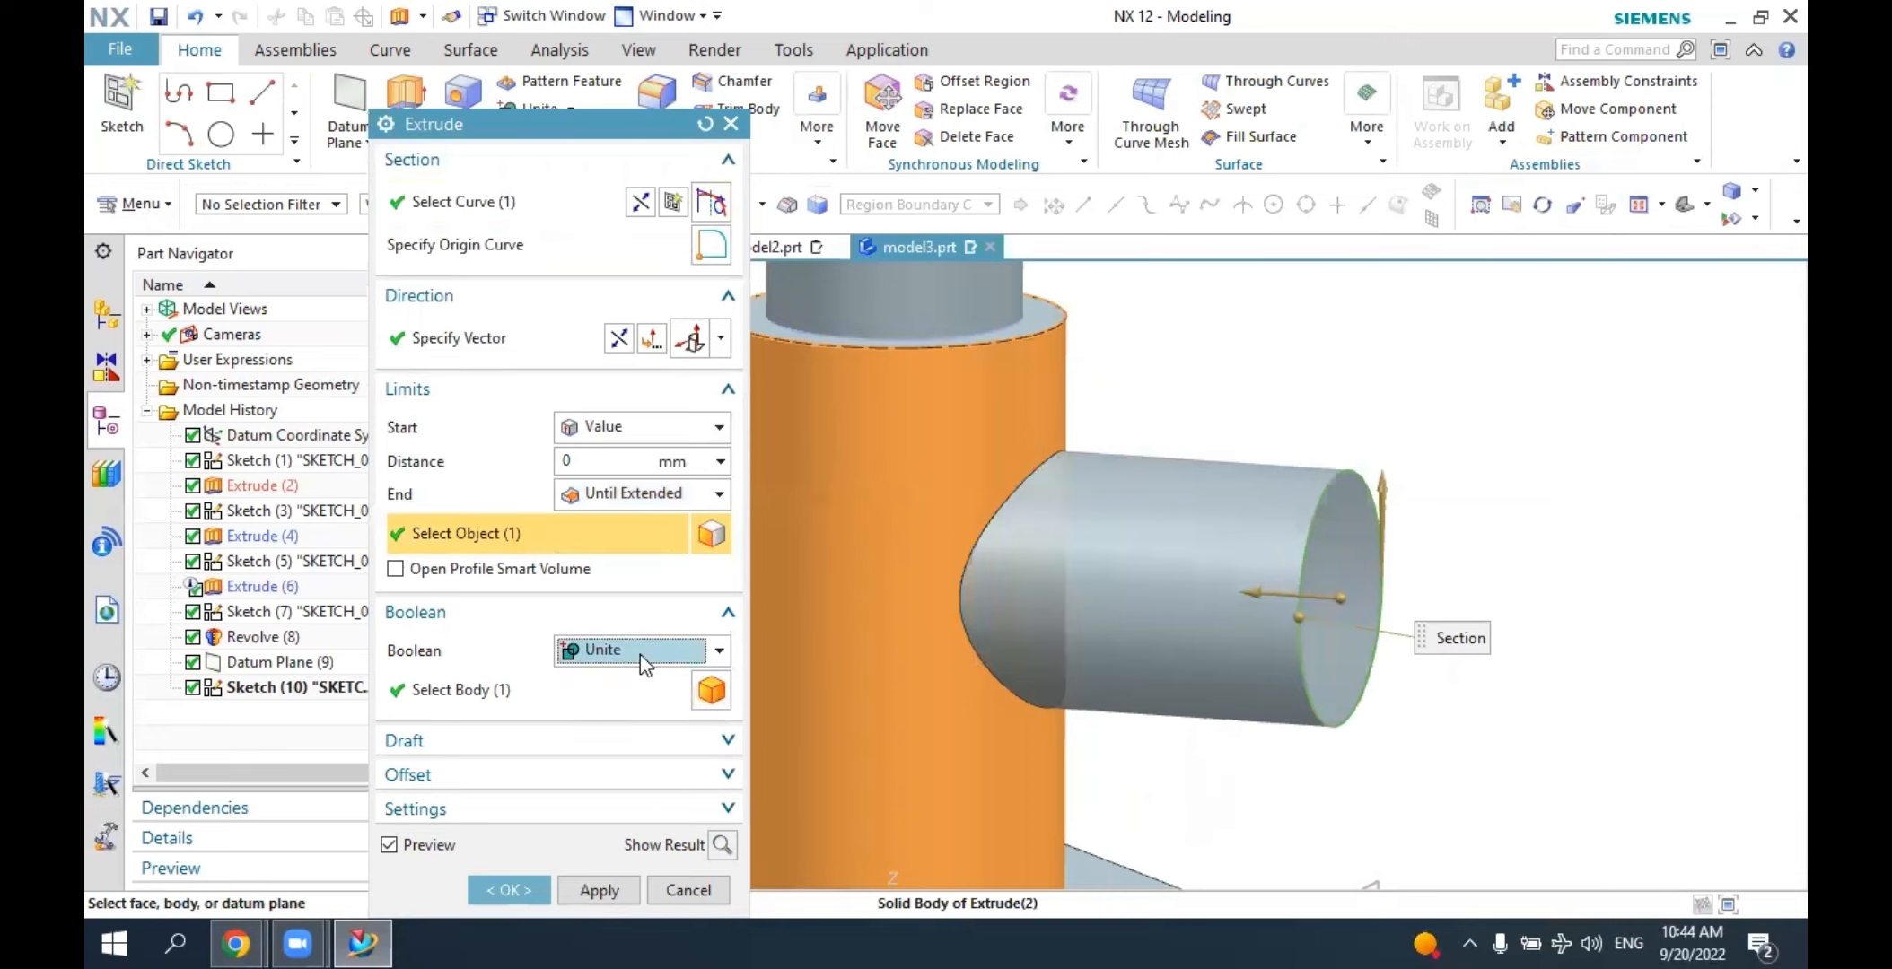
{"action": "left_click", "coordinate": [555, 685]}
{"action": "scroll", "coordinate": [1302, 592], "scroll_direction": "down", "scroll_amount": 3}
{"action": "scroll", "coordinate": [1301, 592], "scroll_direction": "down", "scroll_amount": 2}
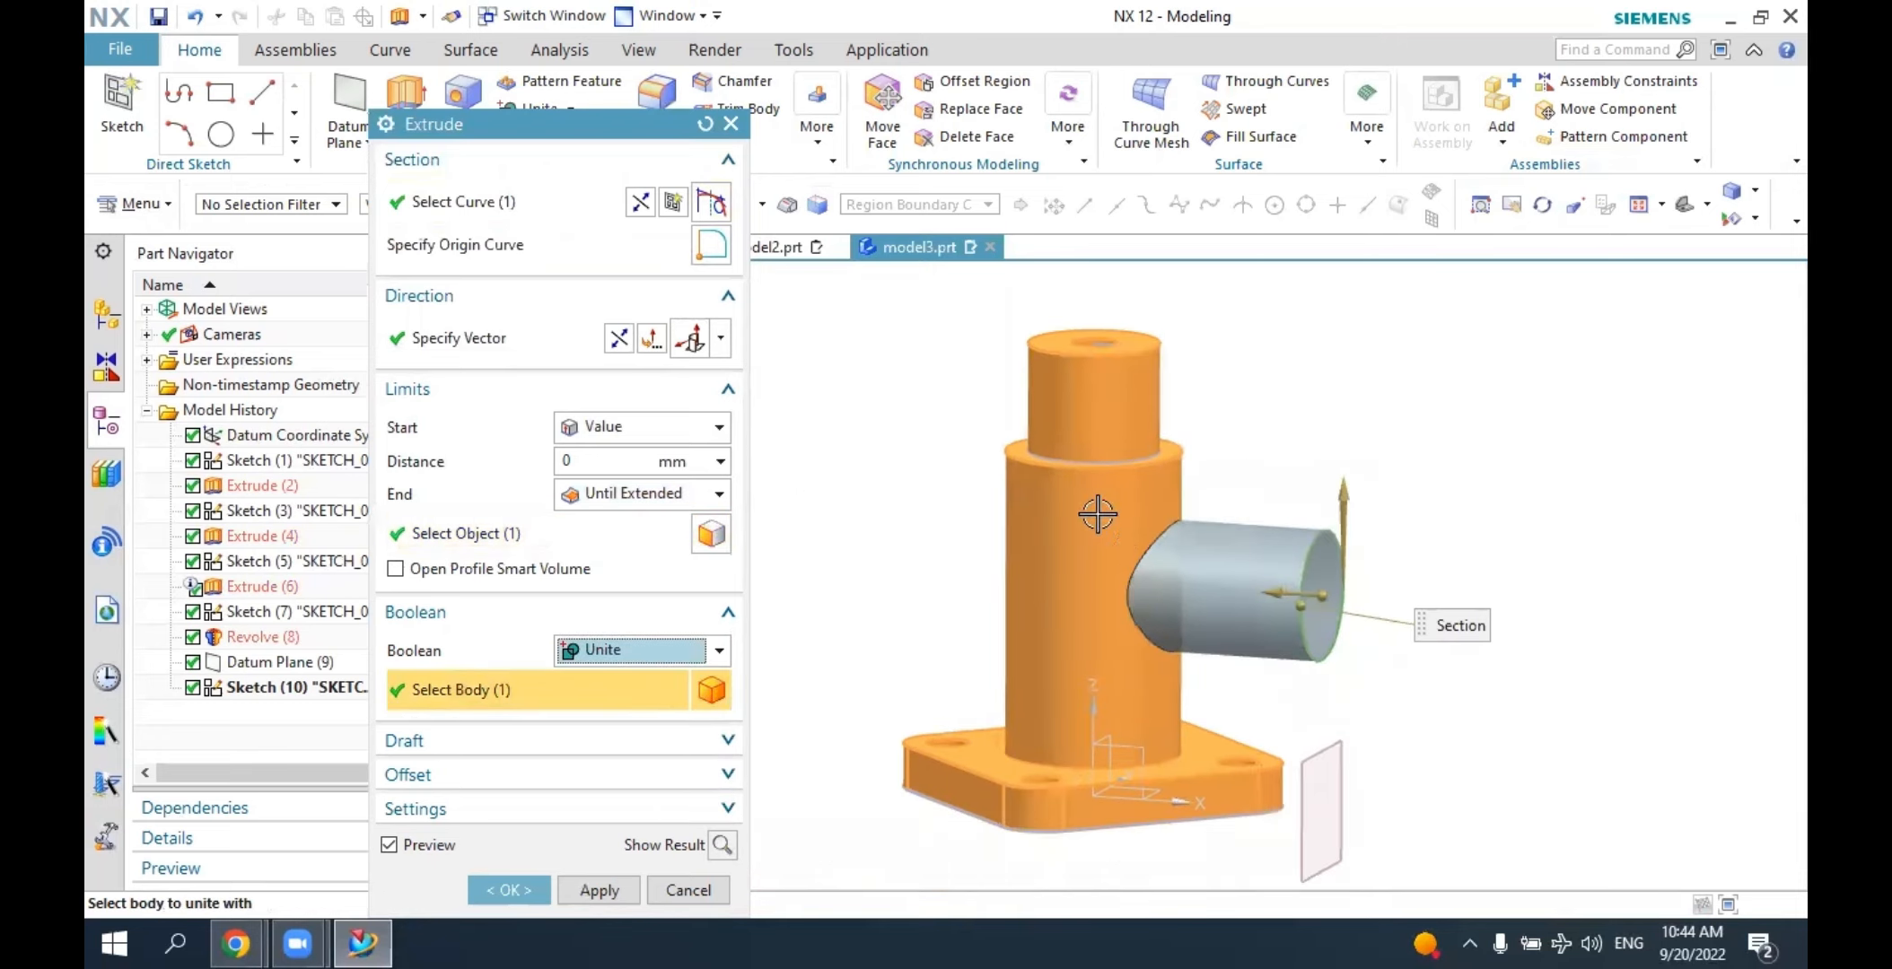
{"action": "left_click", "coordinate": [504, 888]}
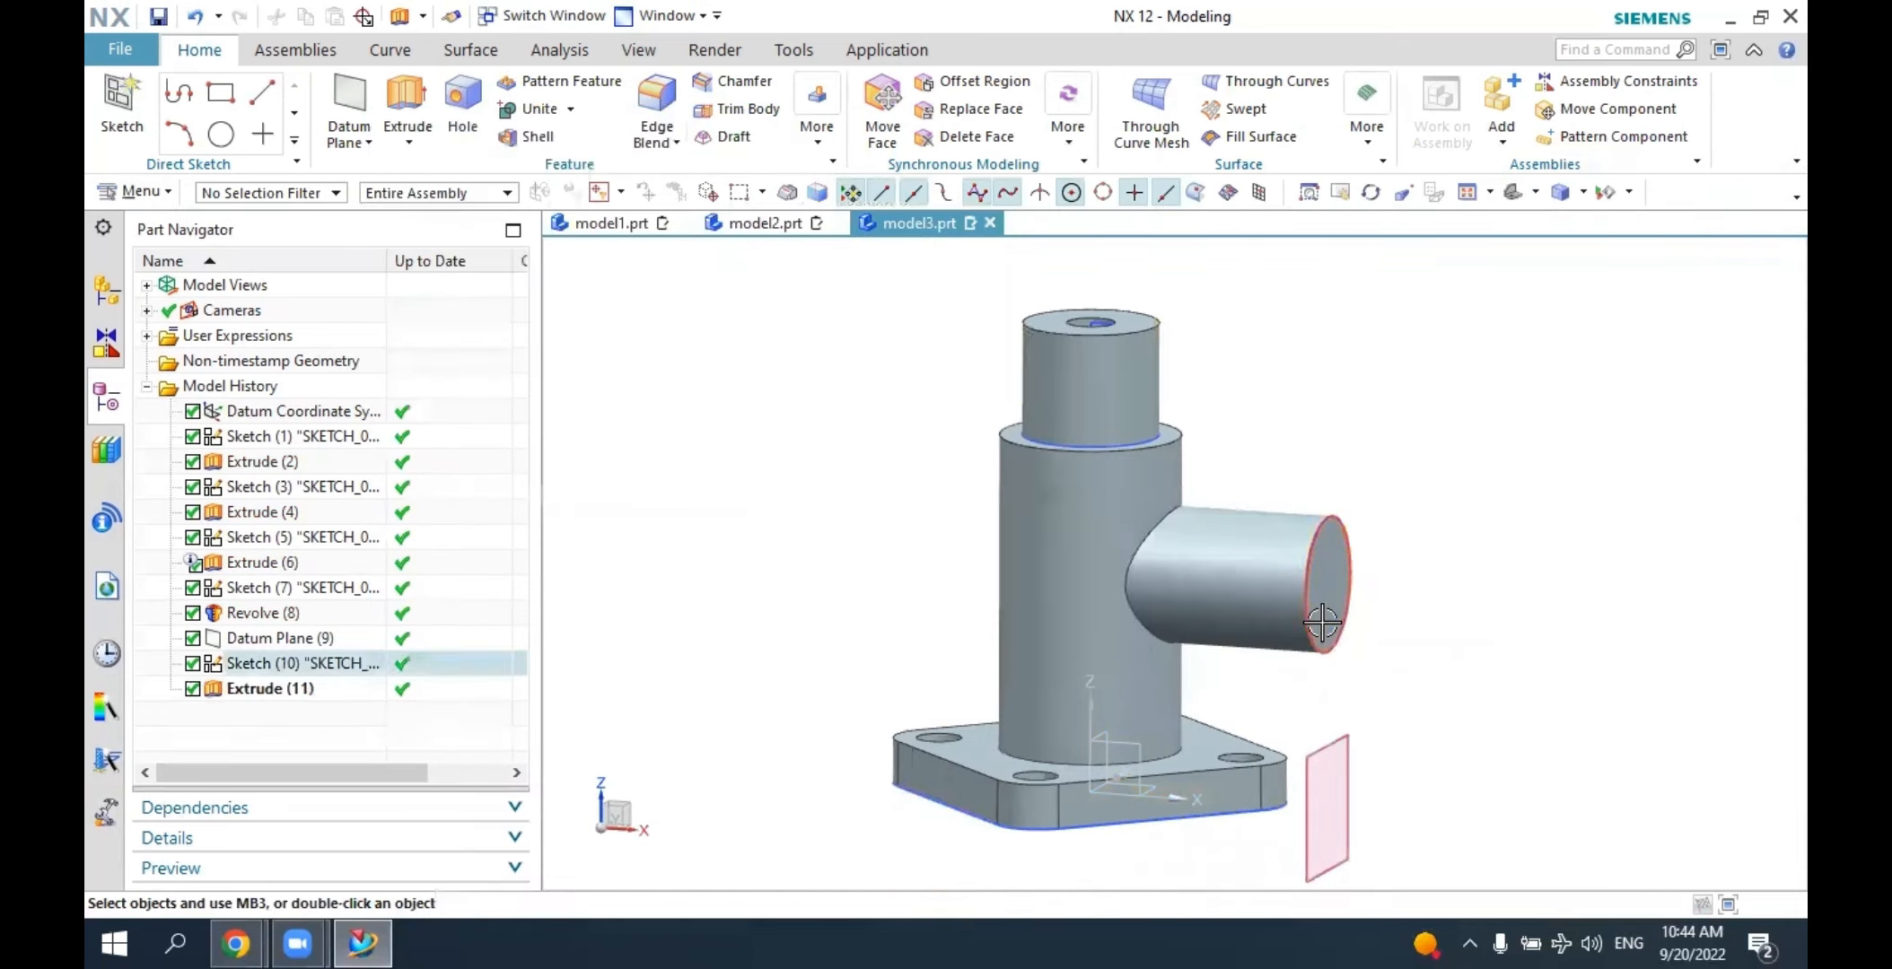
View the united body from above and bring up the section view commands.
{"action": "middle_click_drag", "start_coordinate": [1301, 592], "coordinate": [1341, 666]}
{"action": "left_click", "coordinate": [638, 50]}
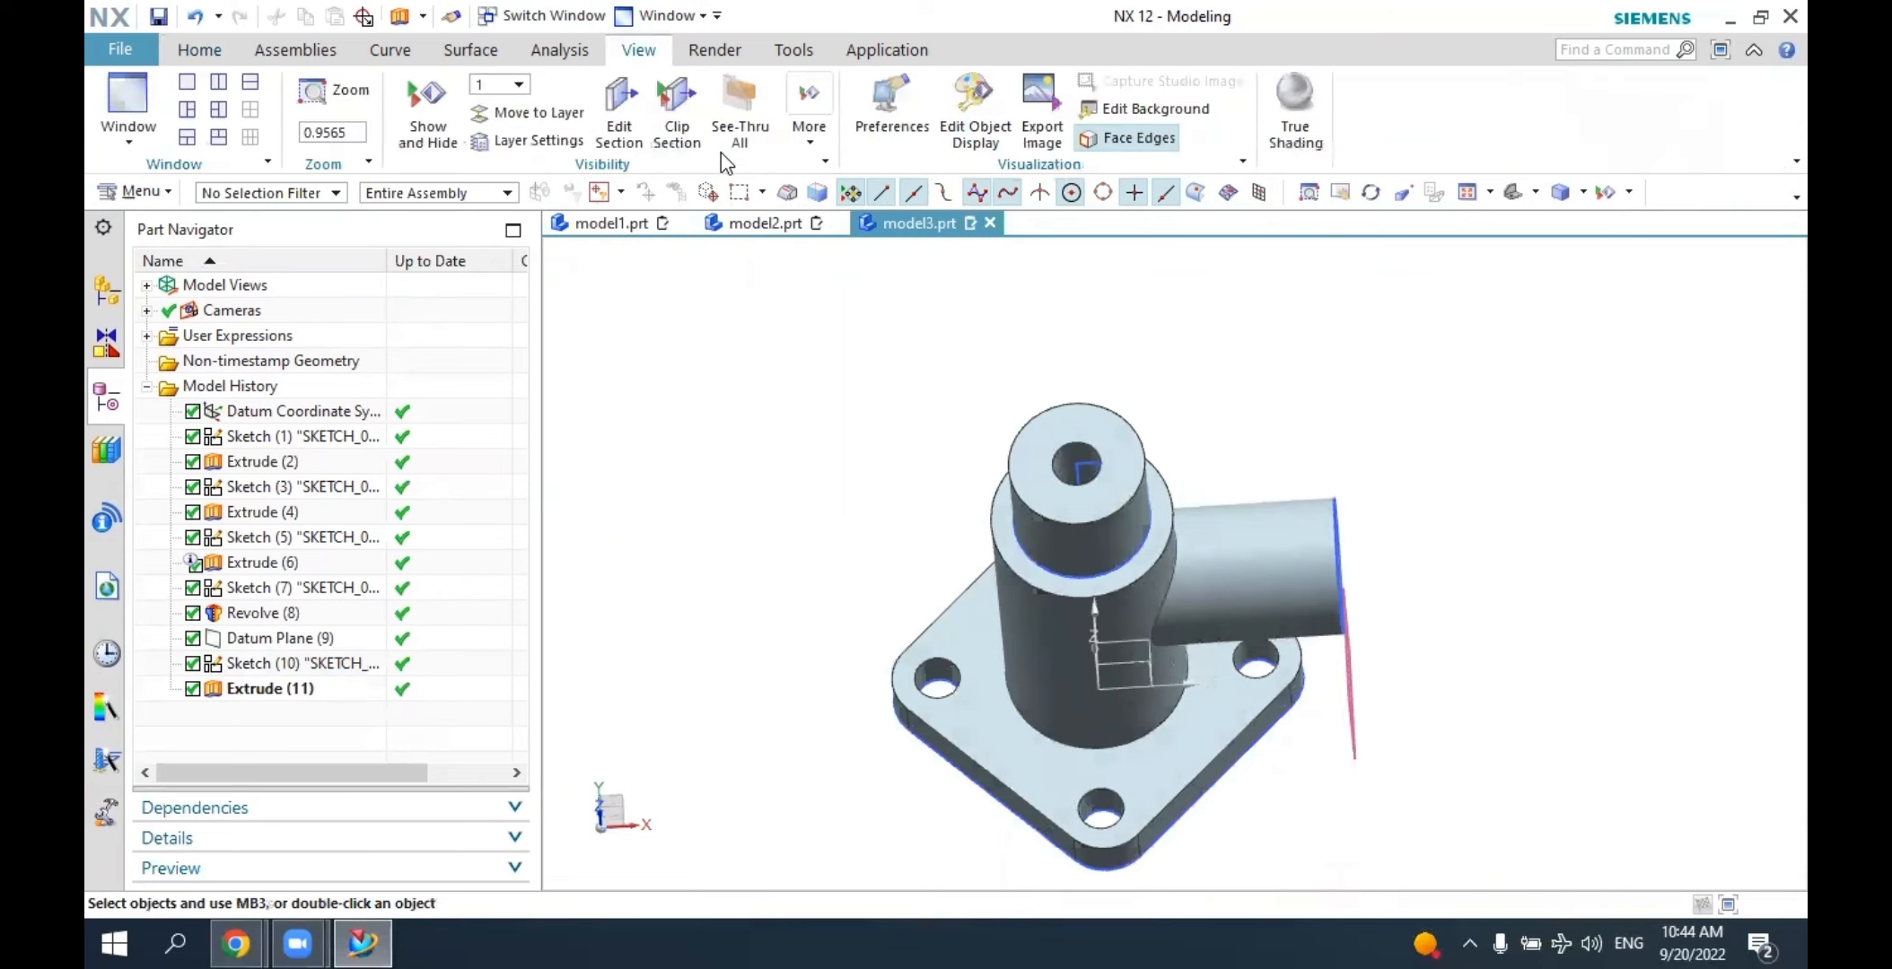
Examine the part's interior with a temporary one-plane section along the Y plane through the main cylinder and side branch.
{"action": "key", "text": "ctrl+h"}
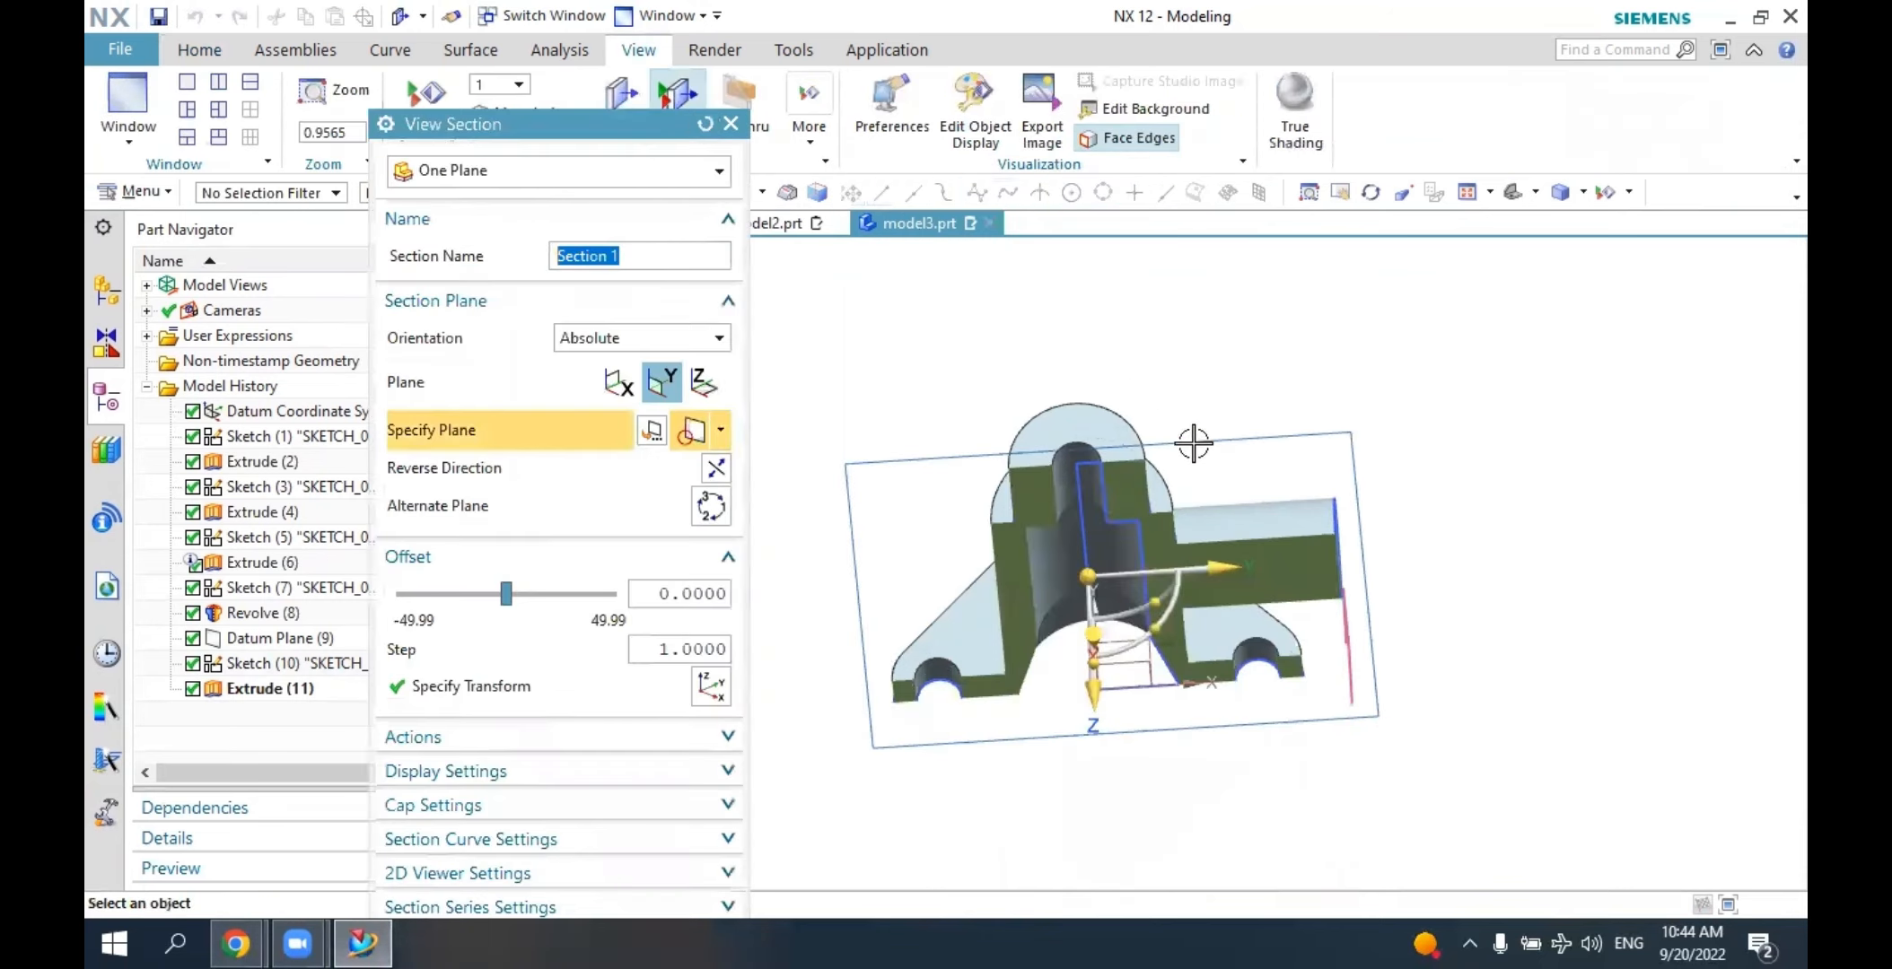
{"action": "middle_click_drag", "start_coordinate": [1196, 439], "coordinate": [1206, 484]}
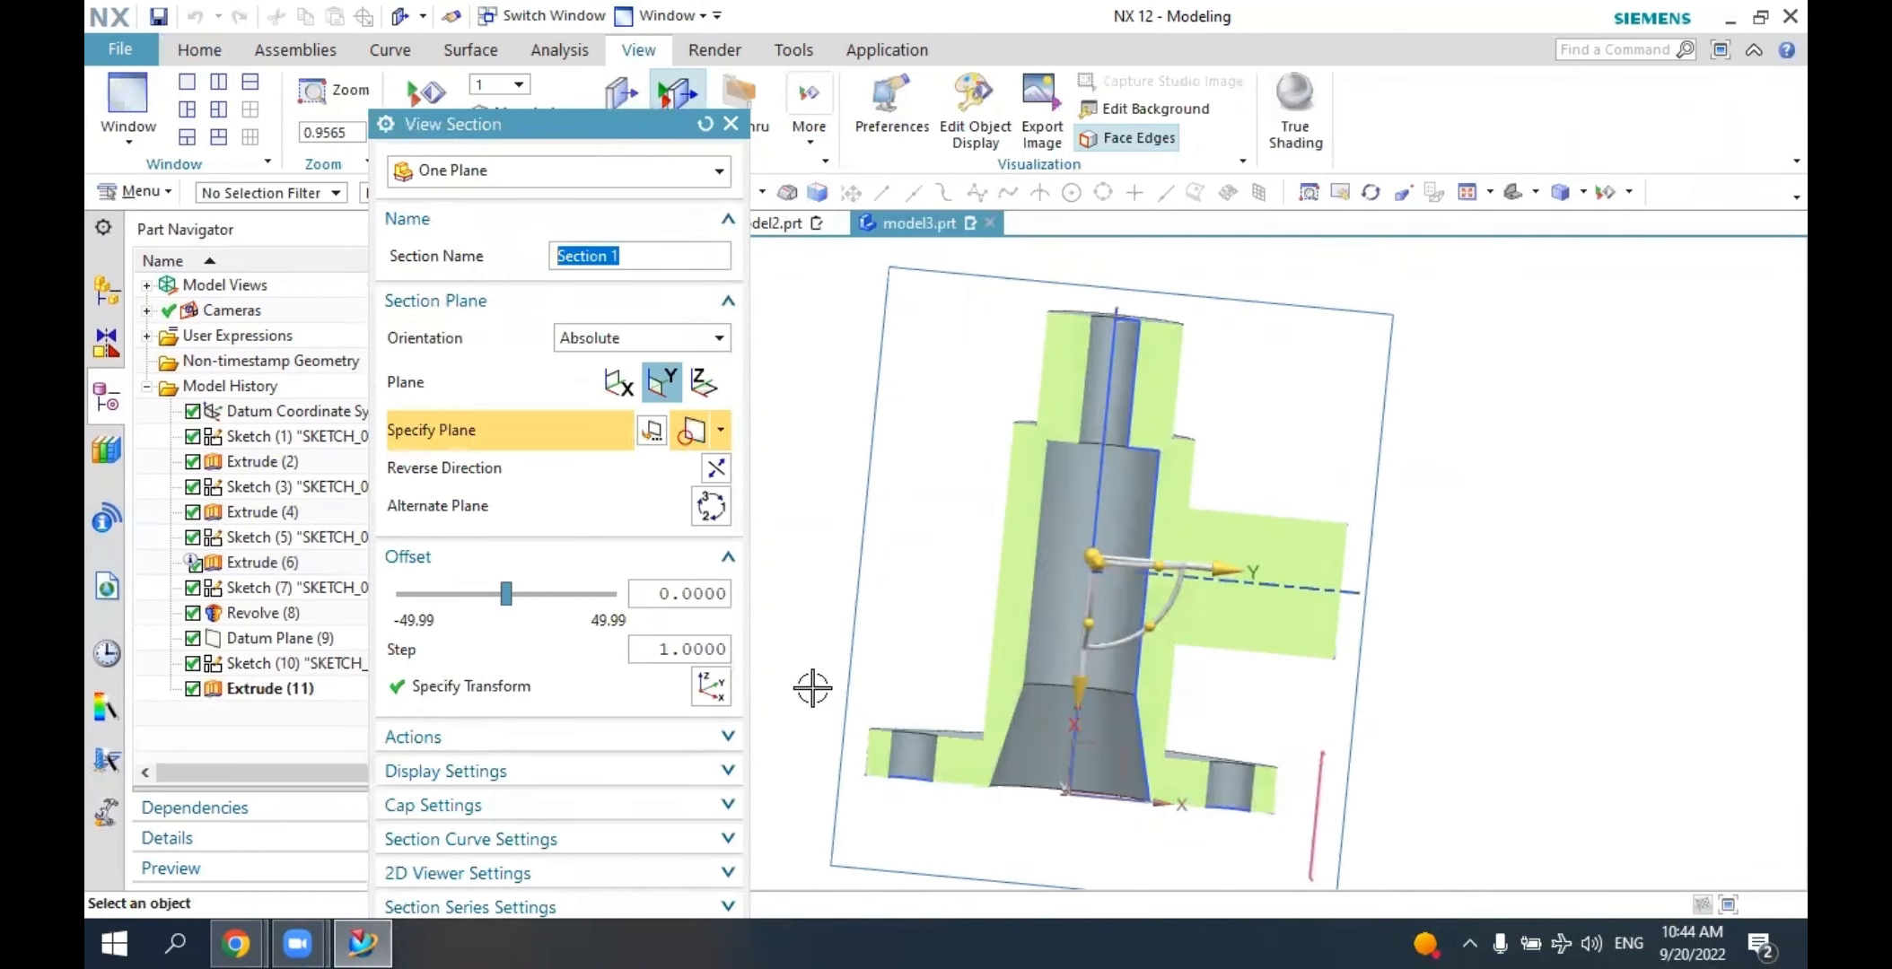
{"action": "left_click", "coordinate": [731, 124]}
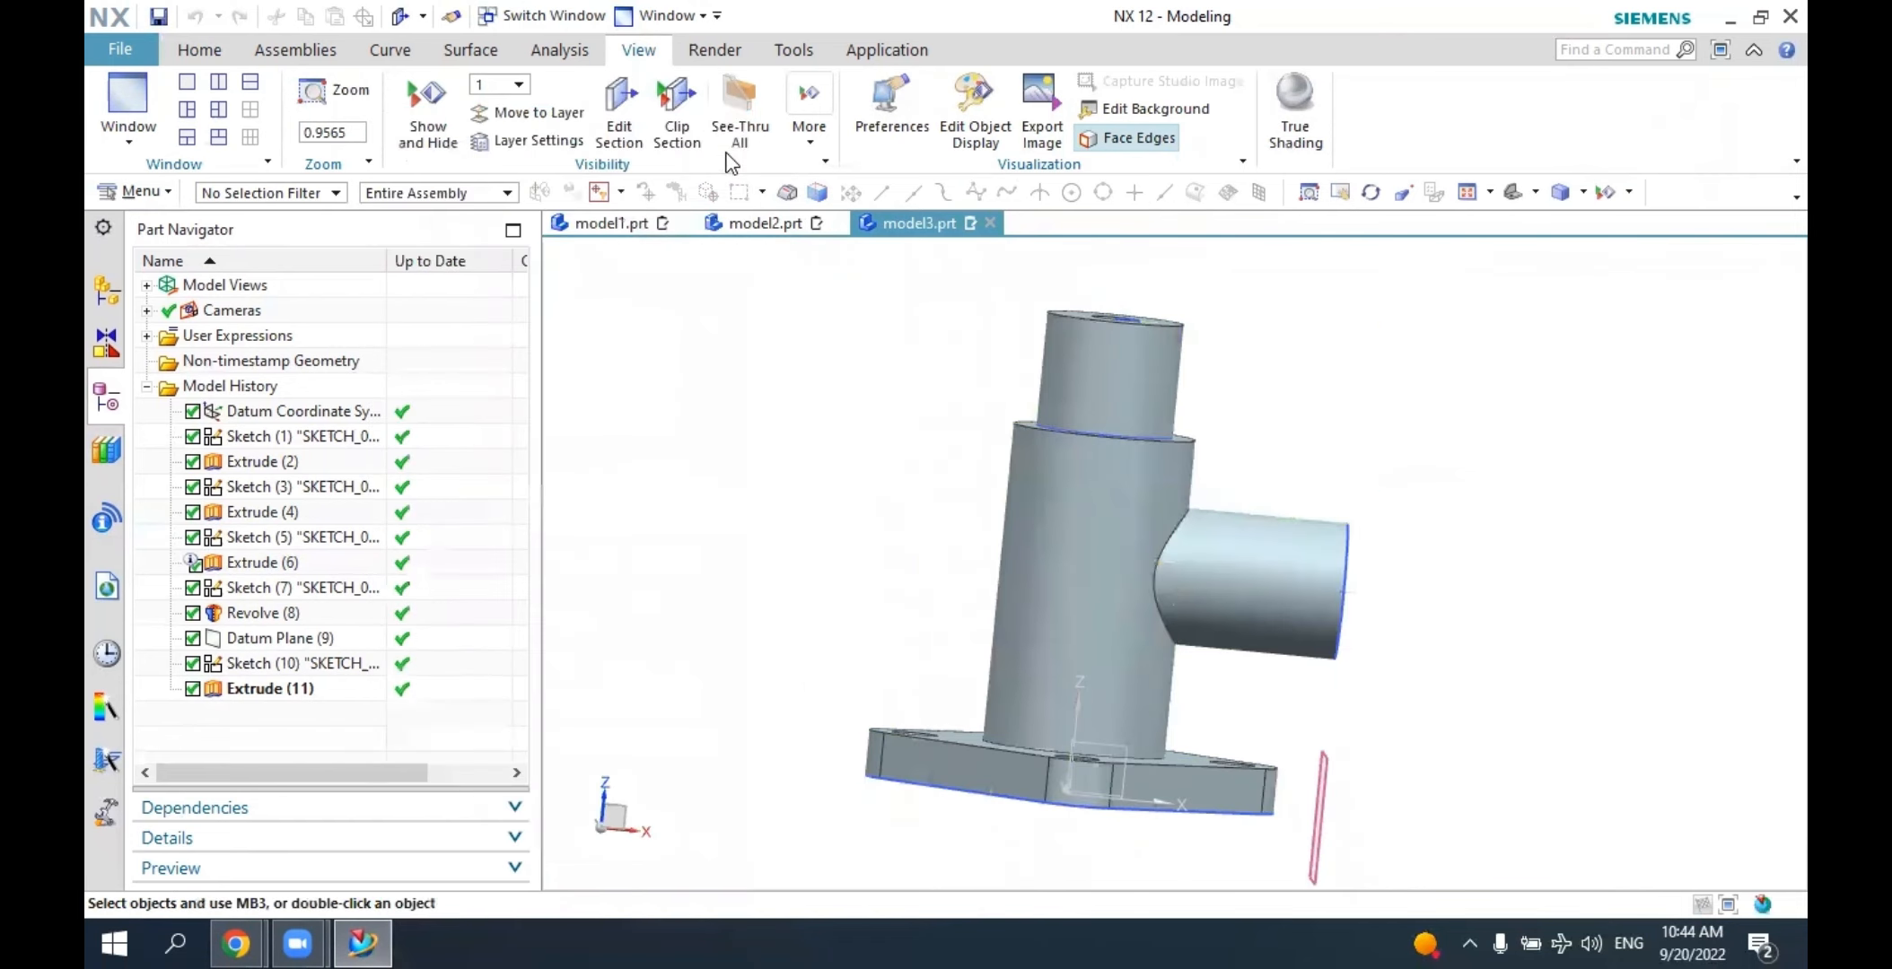
Start a new sketch on the circular end face of the side branch.
{"action": "left_click", "coordinate": [199, 49]}
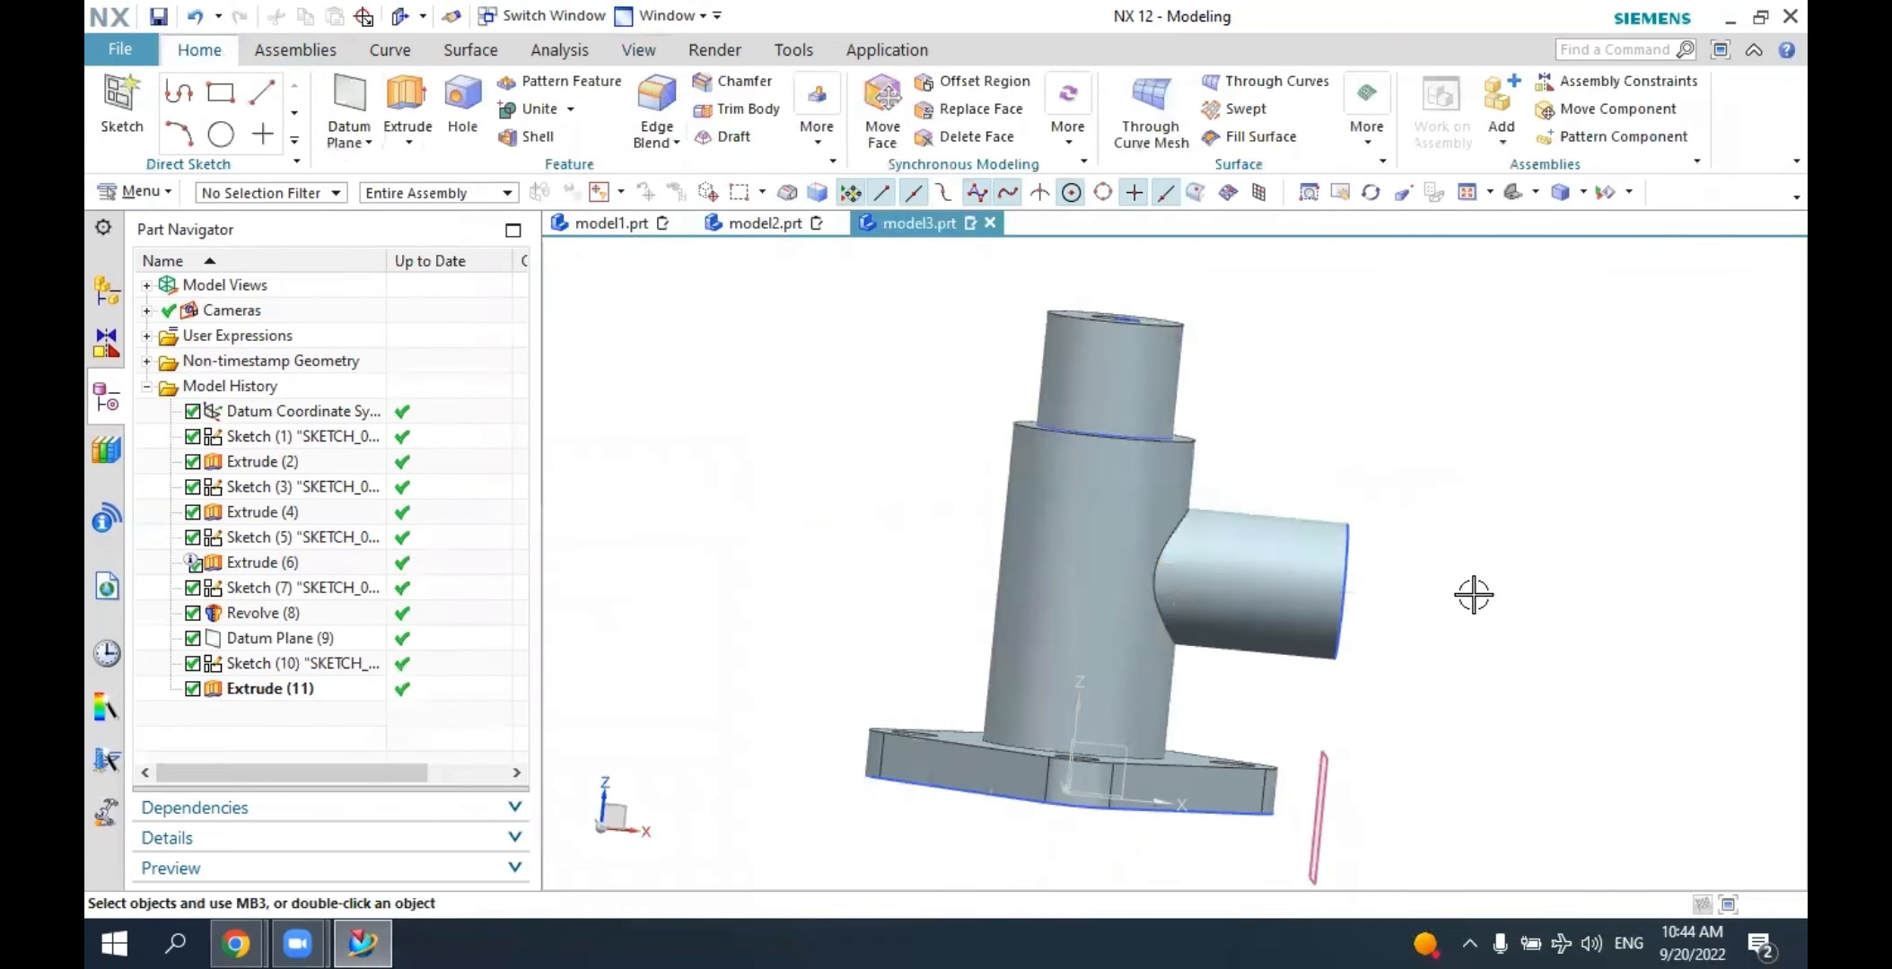
{"action": "middle_click_drag", "start_coordinate": [1474, 595], "coordinate": [1292, 596]}
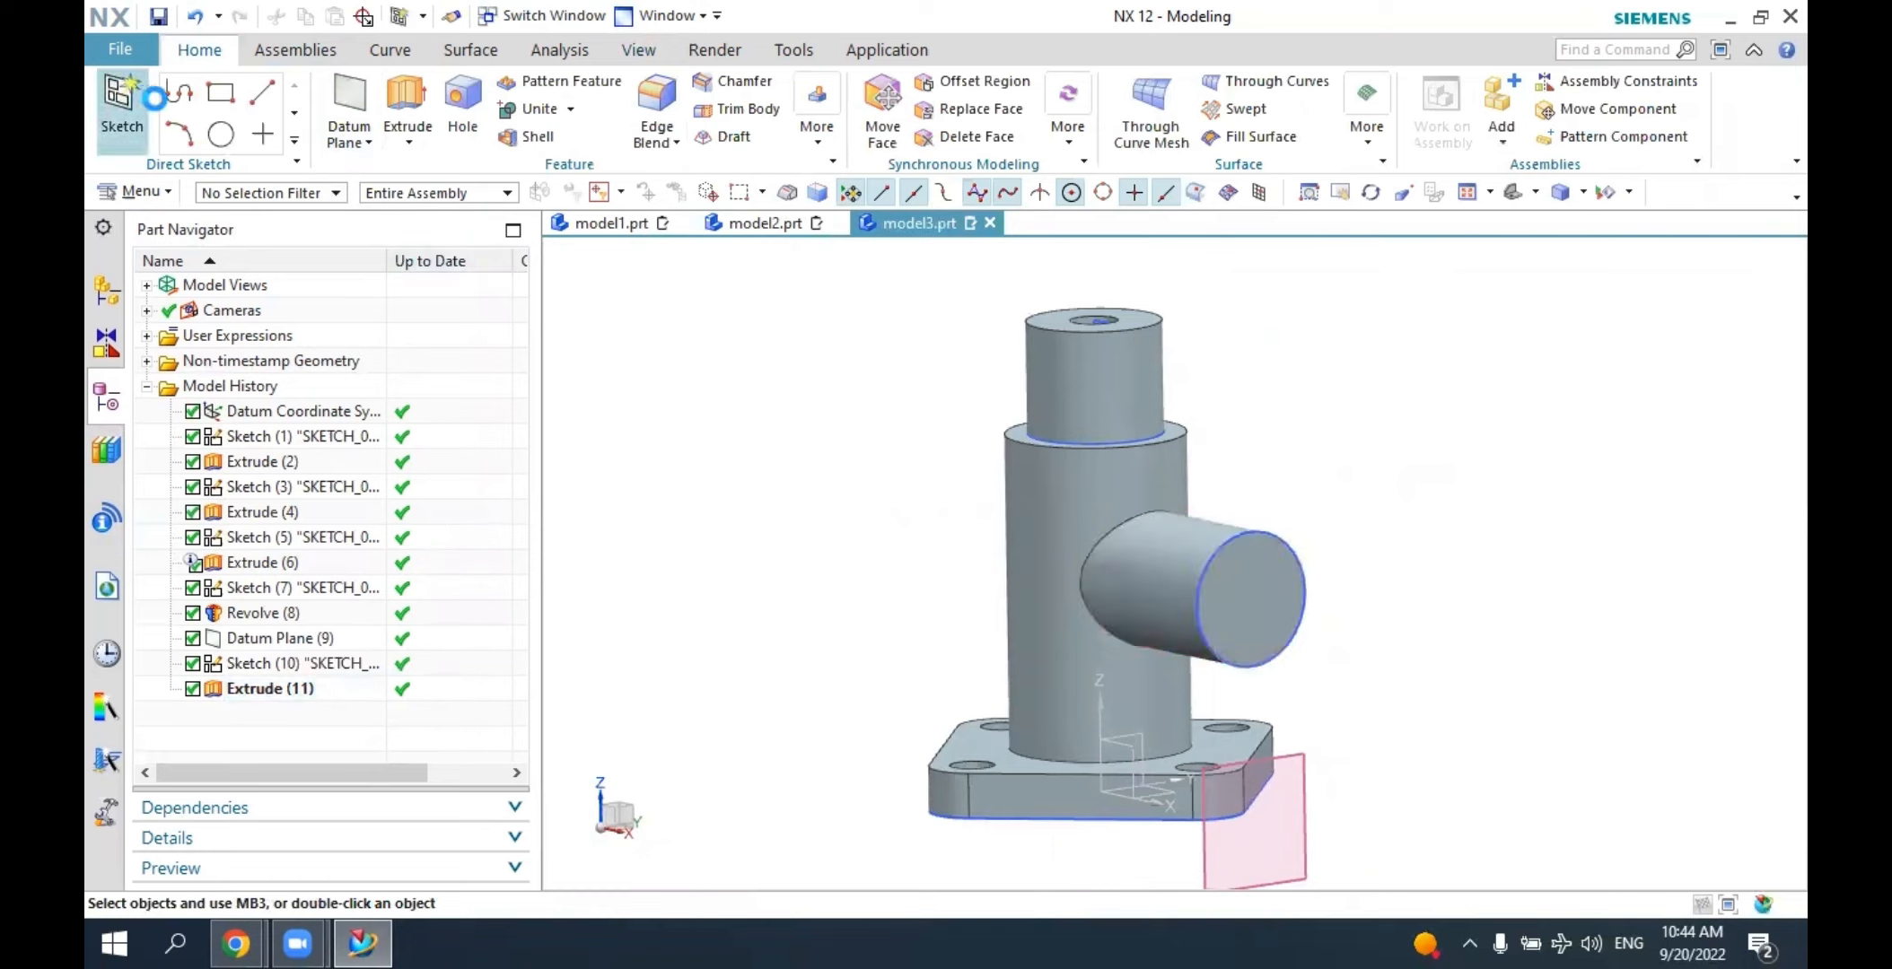
{"action": "left_click", "coordinate": [124, 106]}
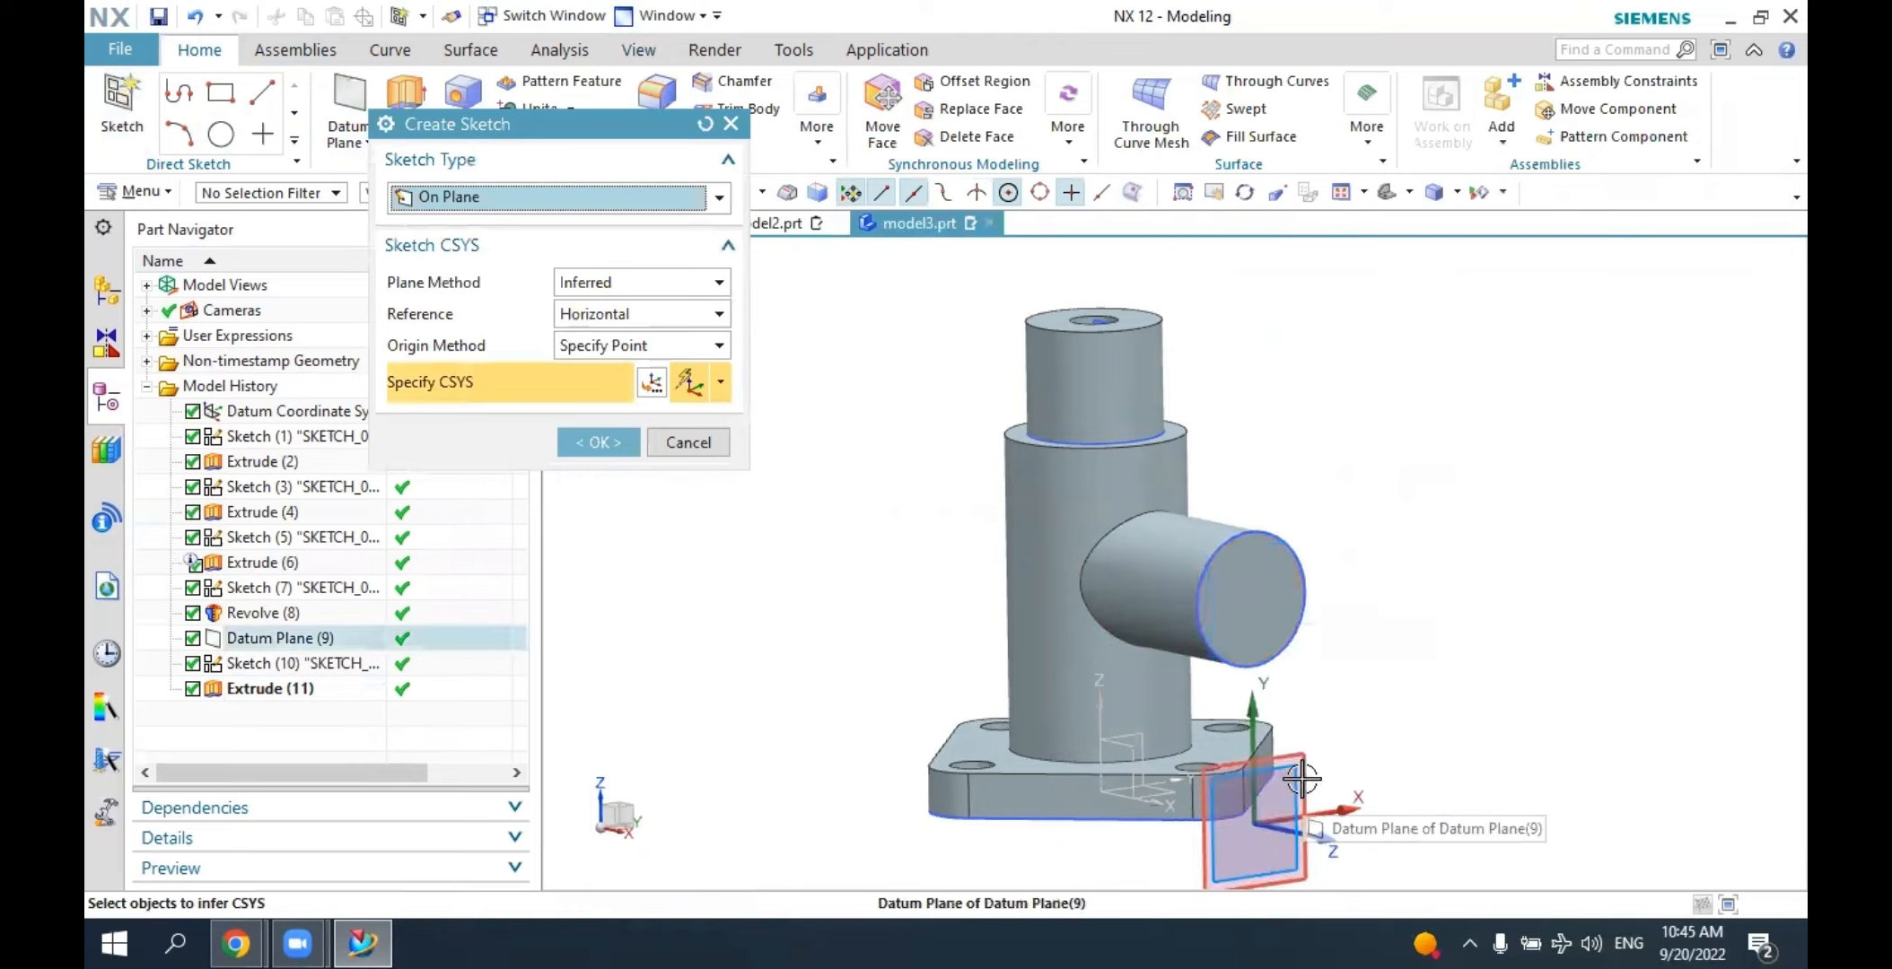
{"action": "middle_click_drag", "start_coordinate": [1301, 779], "coordinate": [1355, 610]}
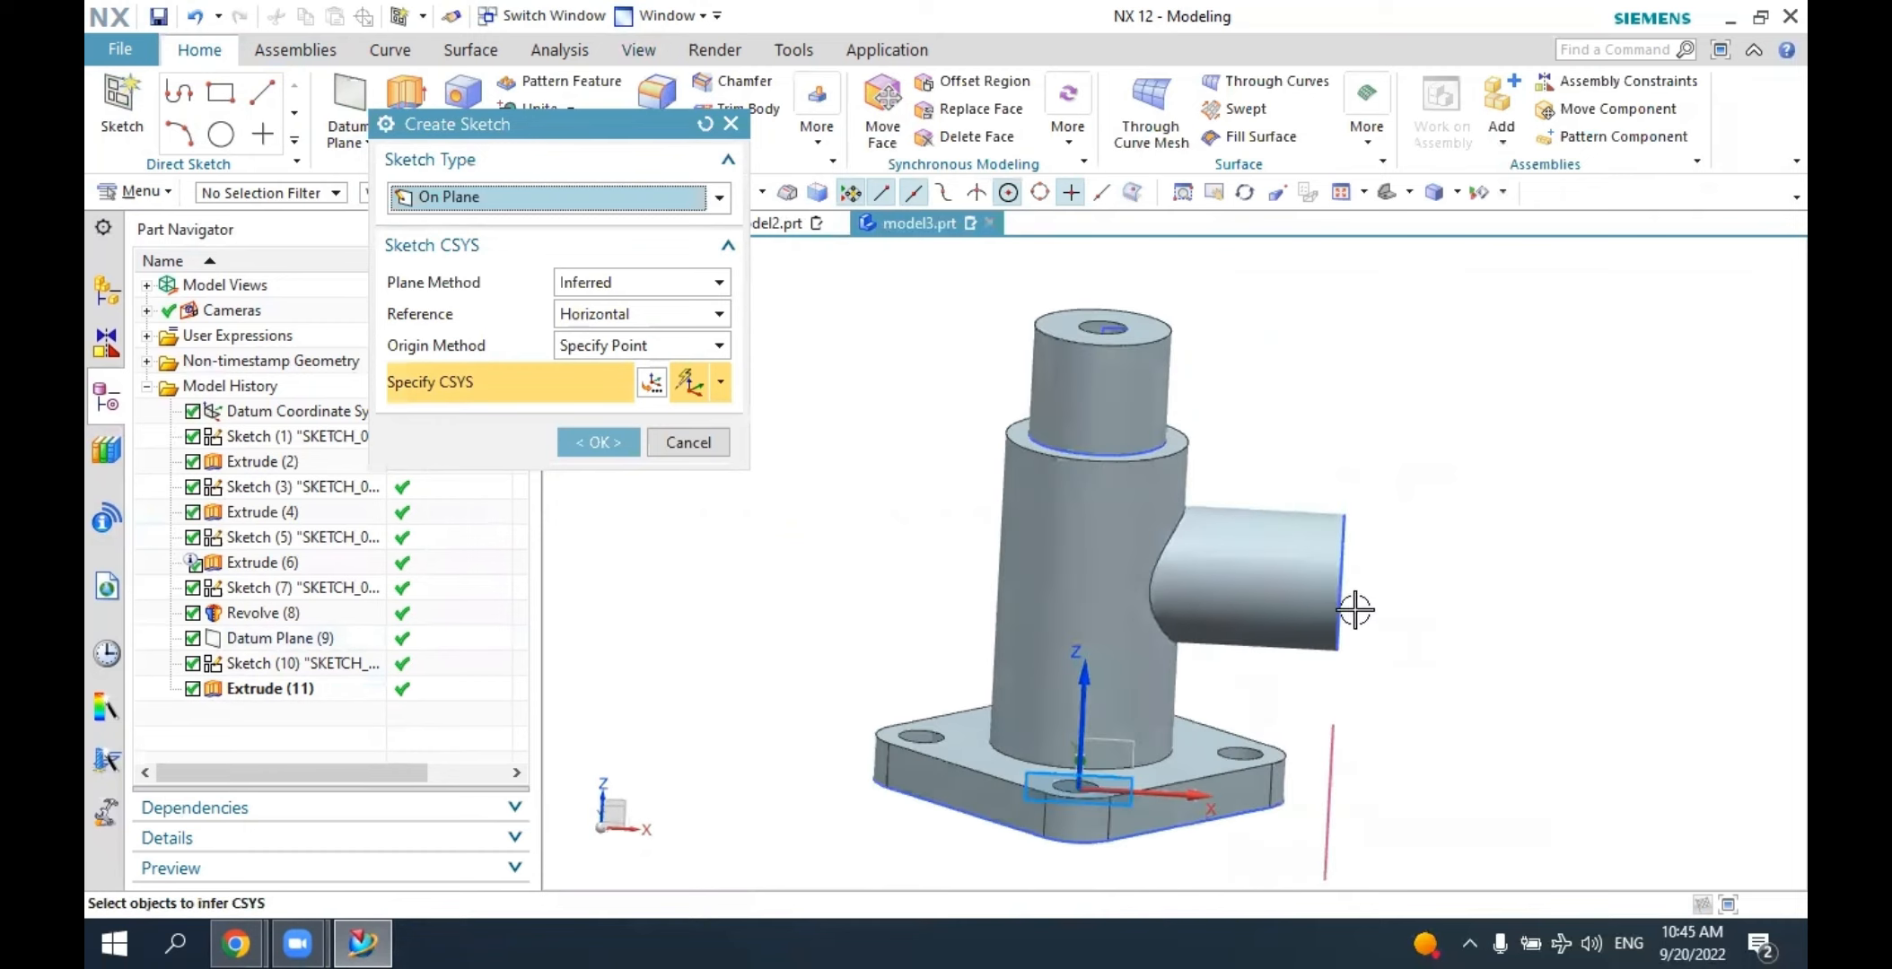
{"action": "middle_click_drag", "start_coordinate": [1427, 698], "coordinate": [1335, 597]}
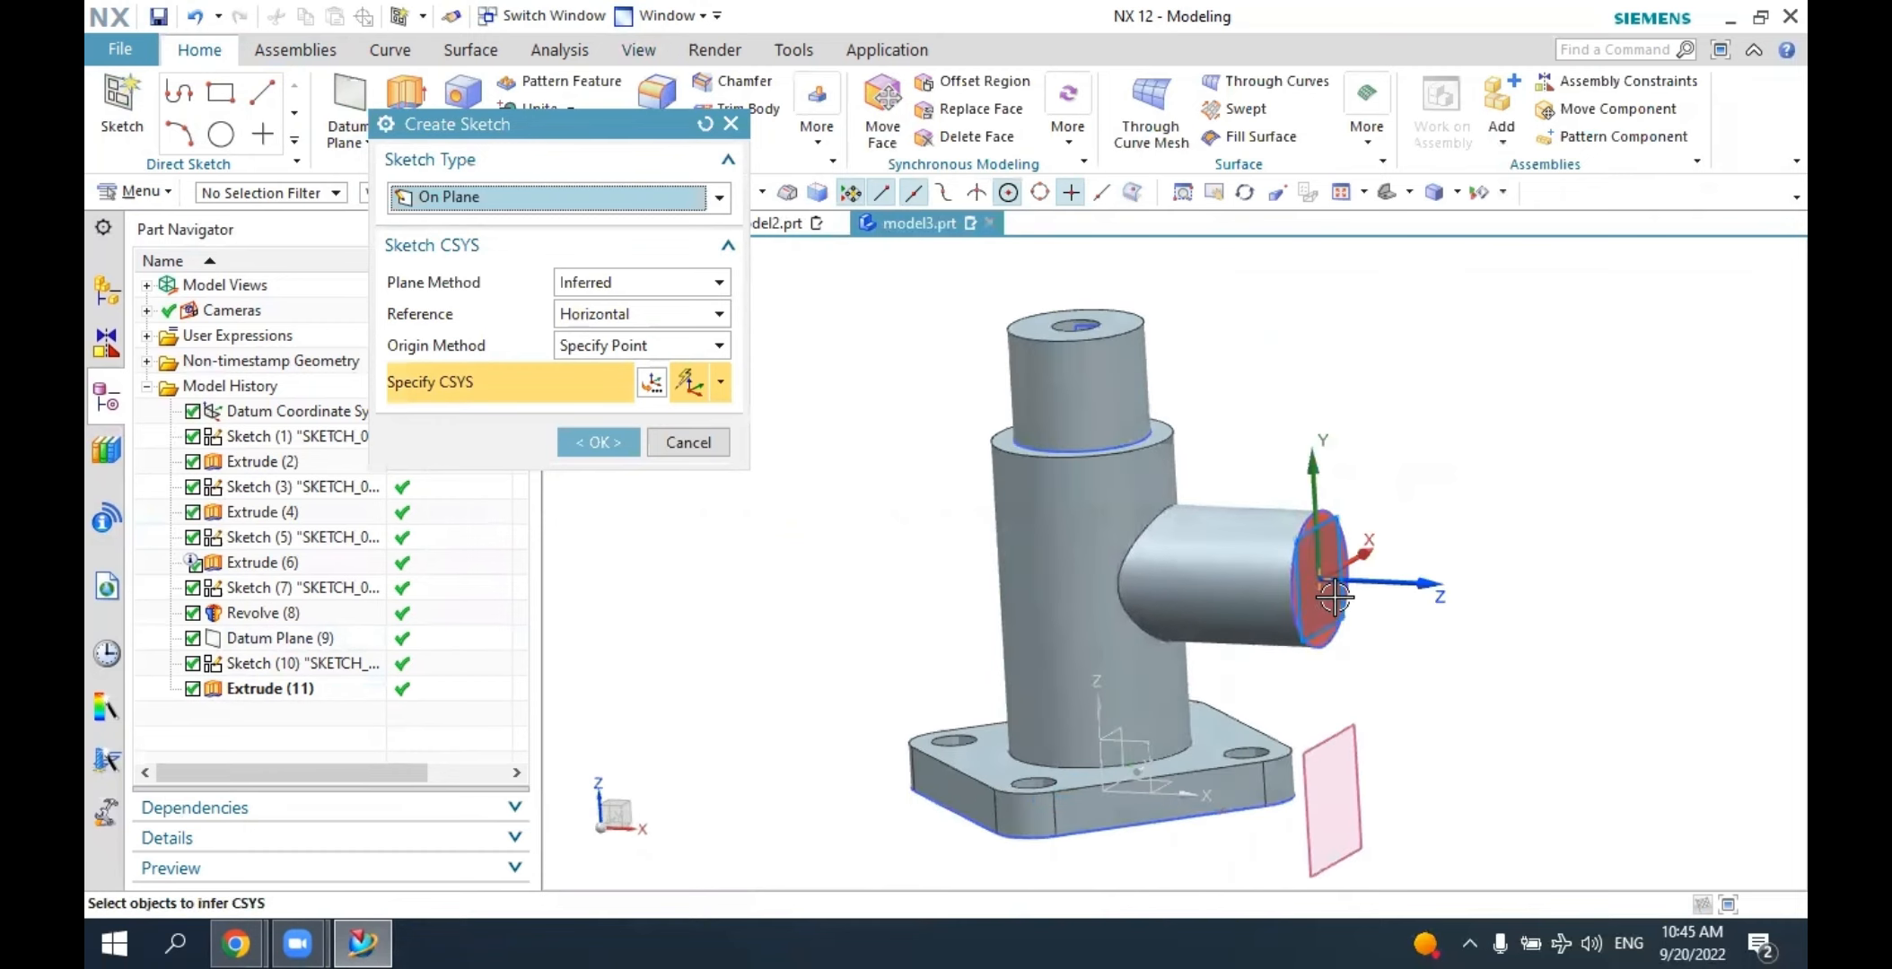
{"action": "left_click", "coordinate": [1332, 581]}
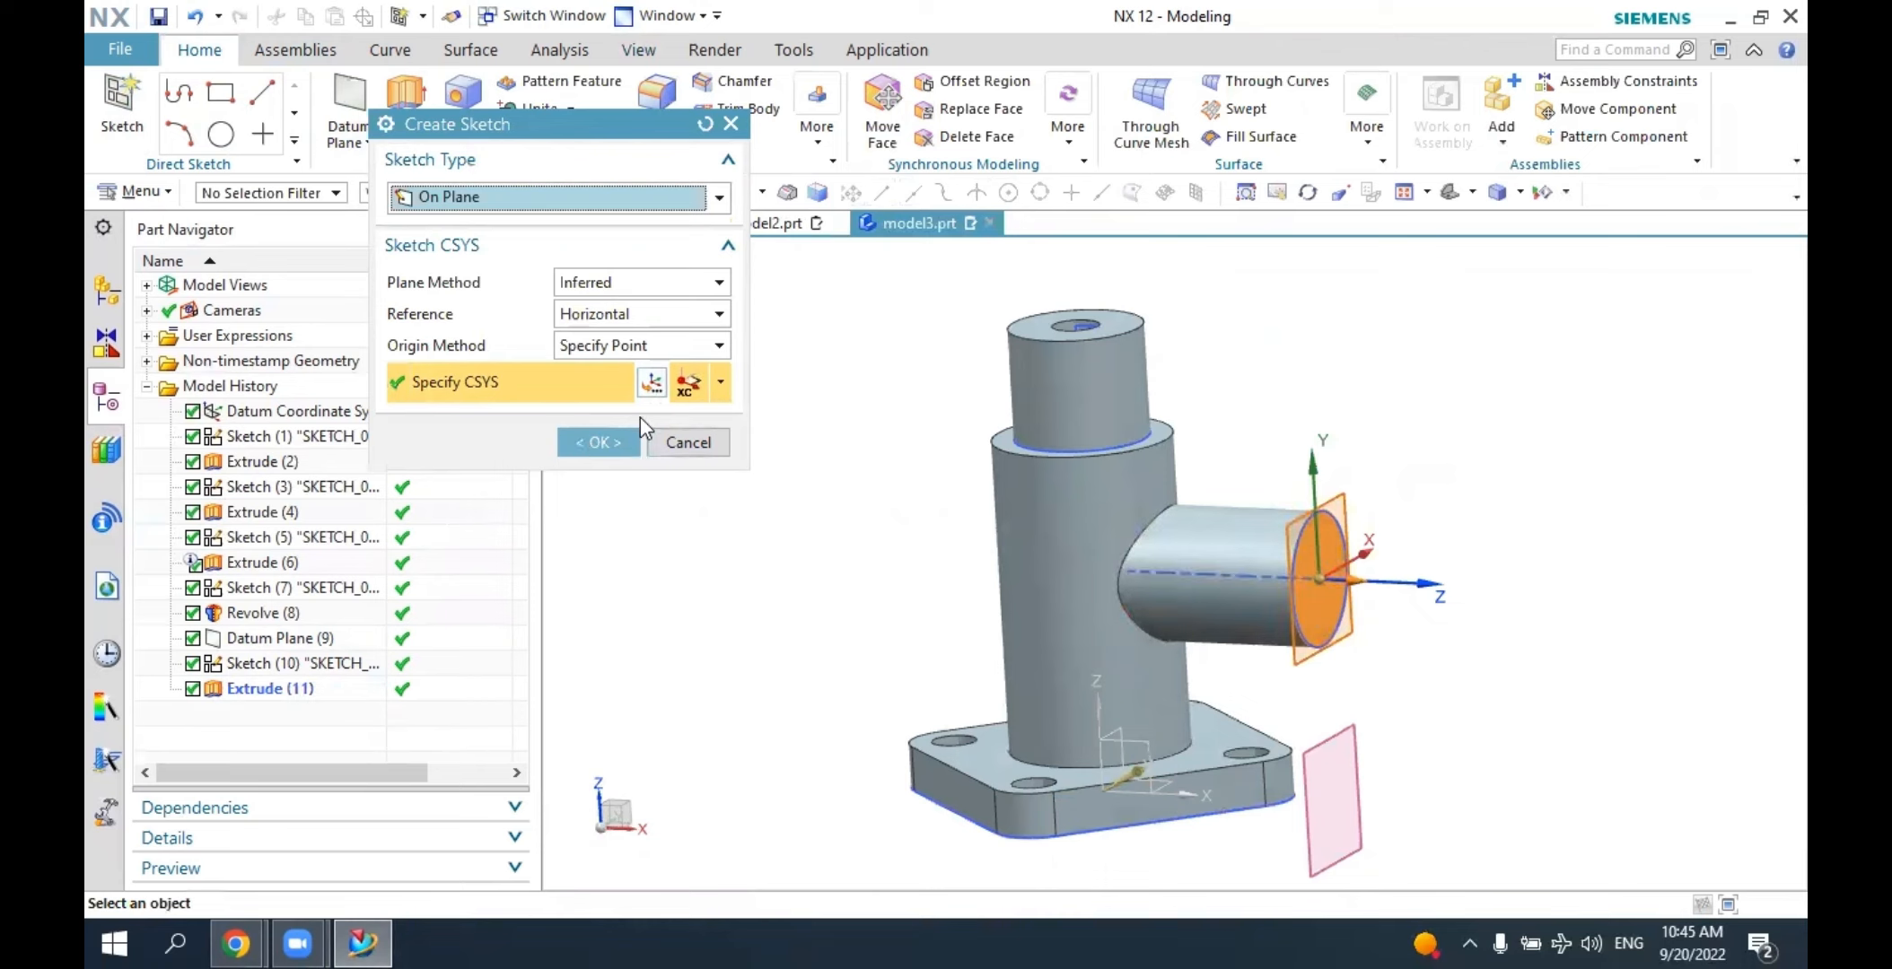
{"action": "left_click", "coordinate": [626, 442]}
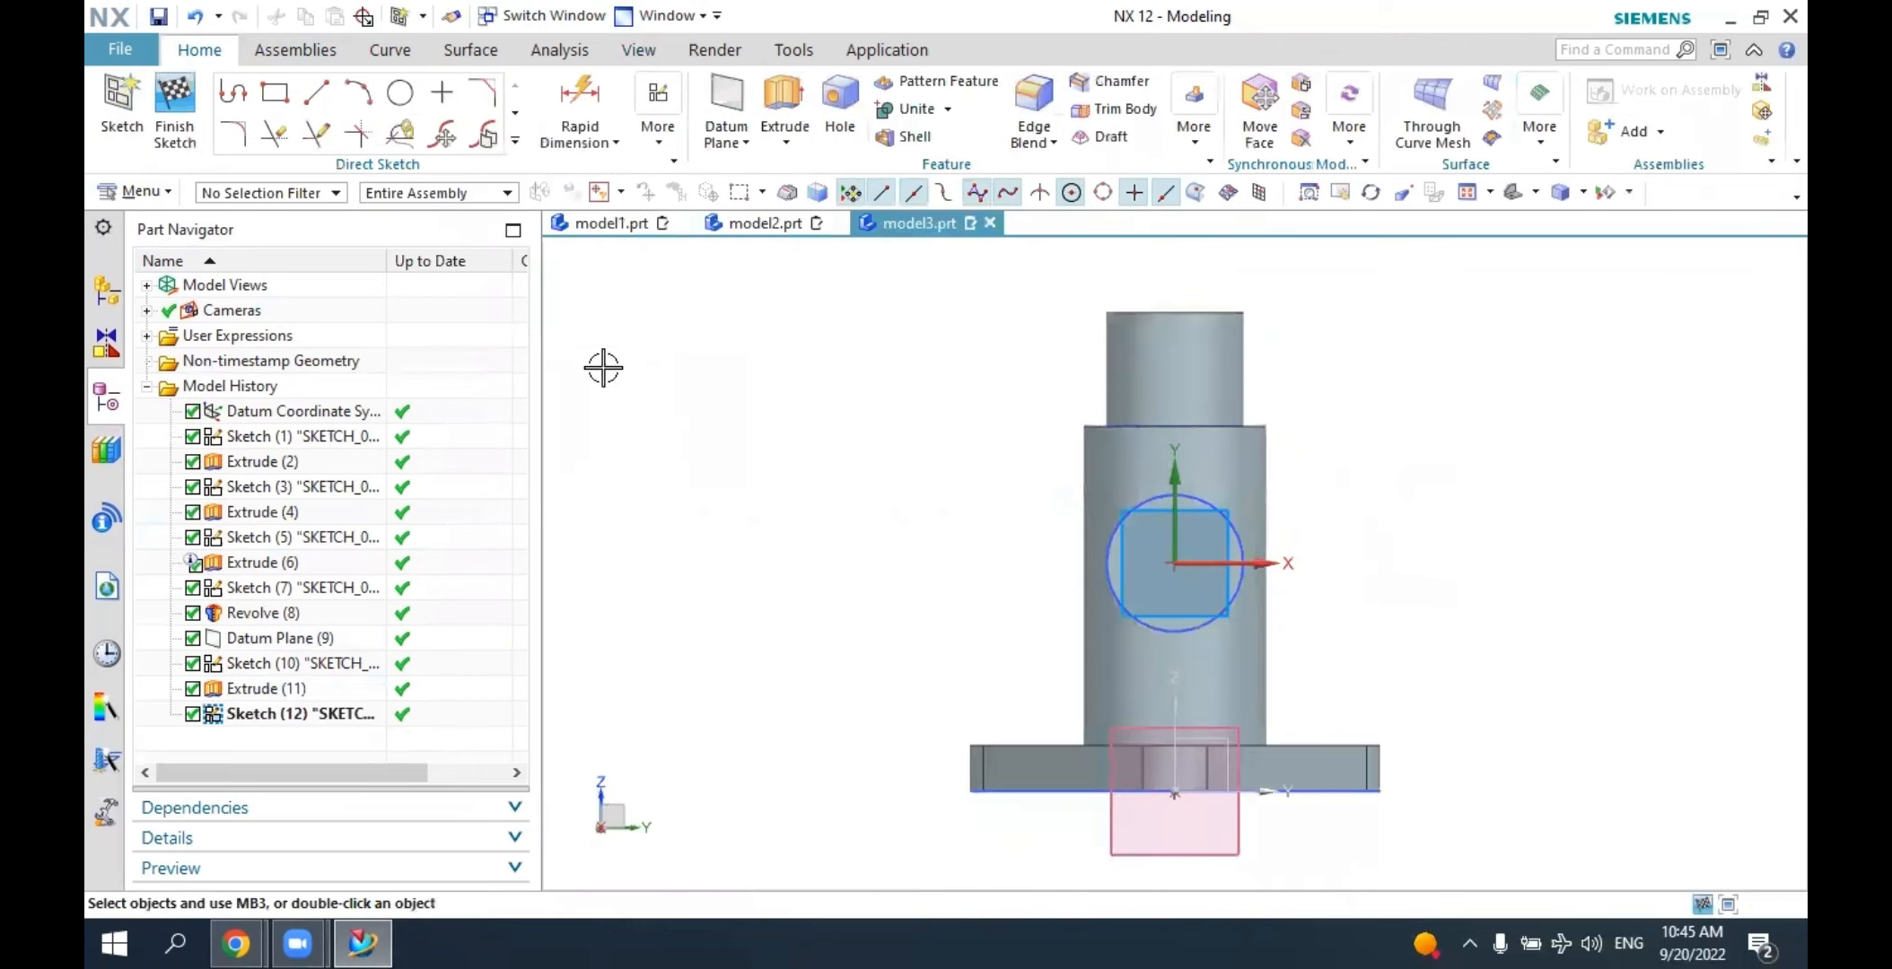
Draw a circle about 18 mm in diameter centred on the sketch origin, inside the branch's end face.
{"action": "left_click", "coordinate": [400, 91]}
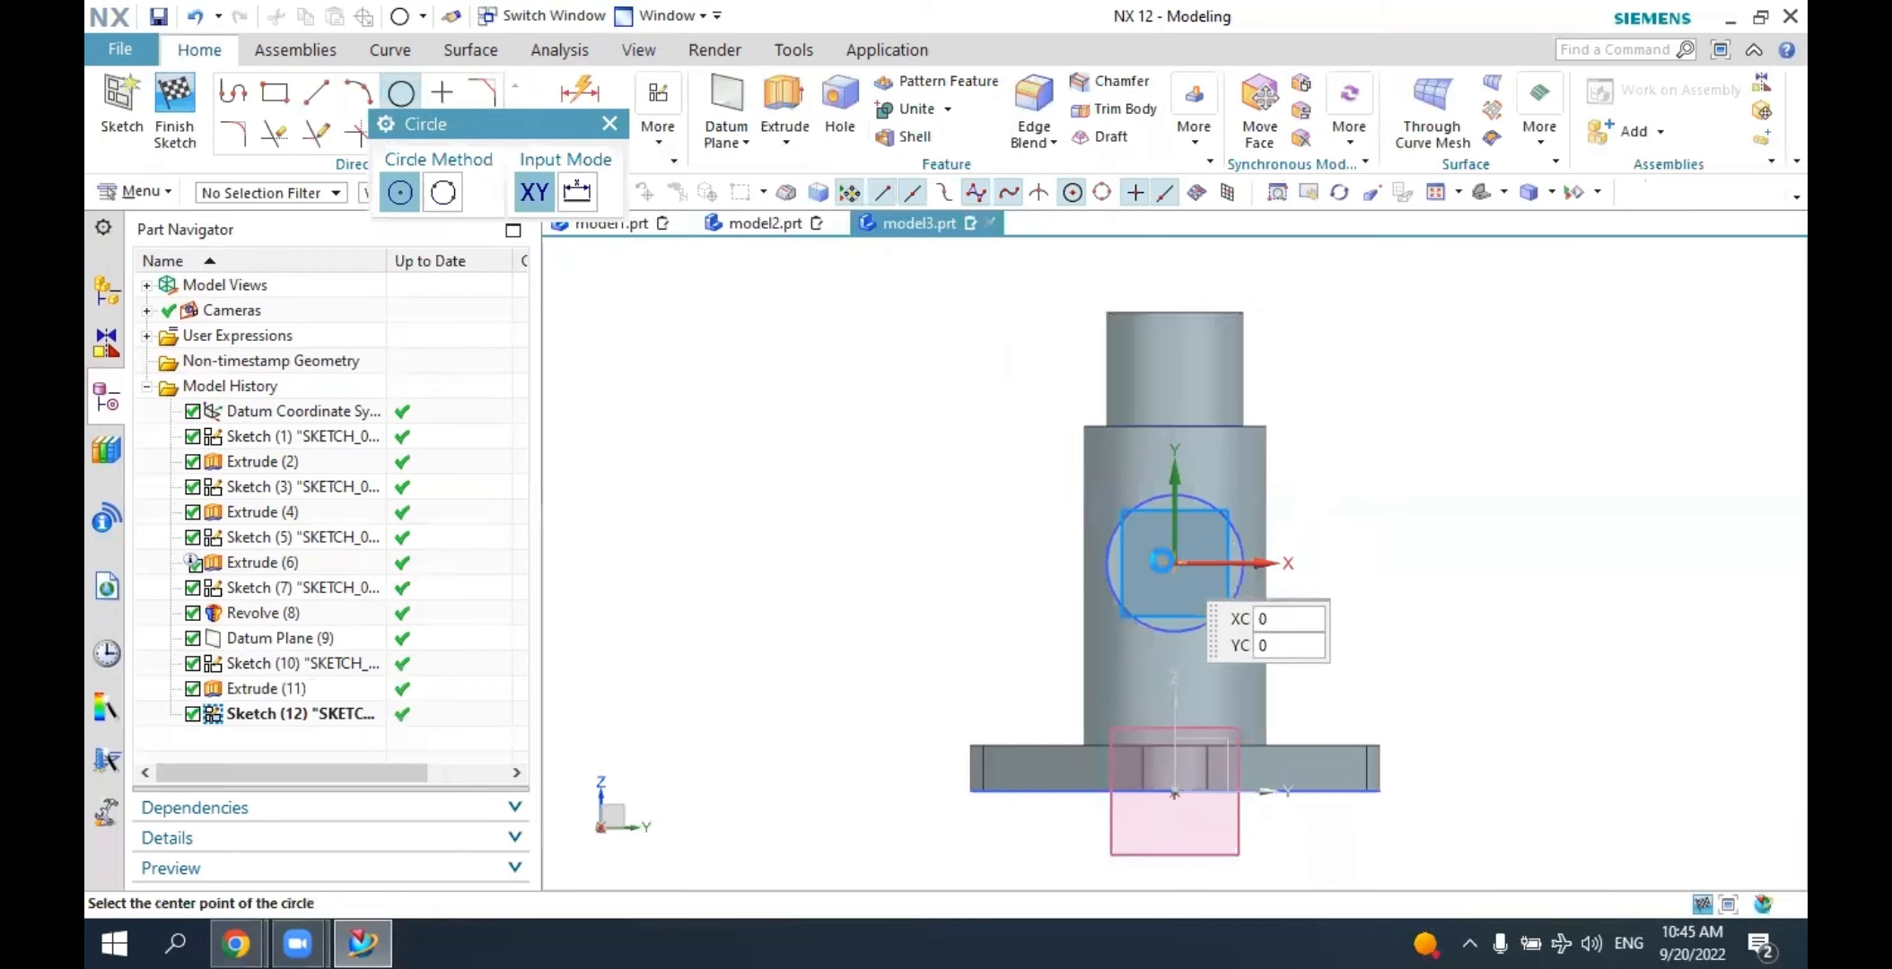
{"action": "left_click", "coordinate": [1175, 563]}
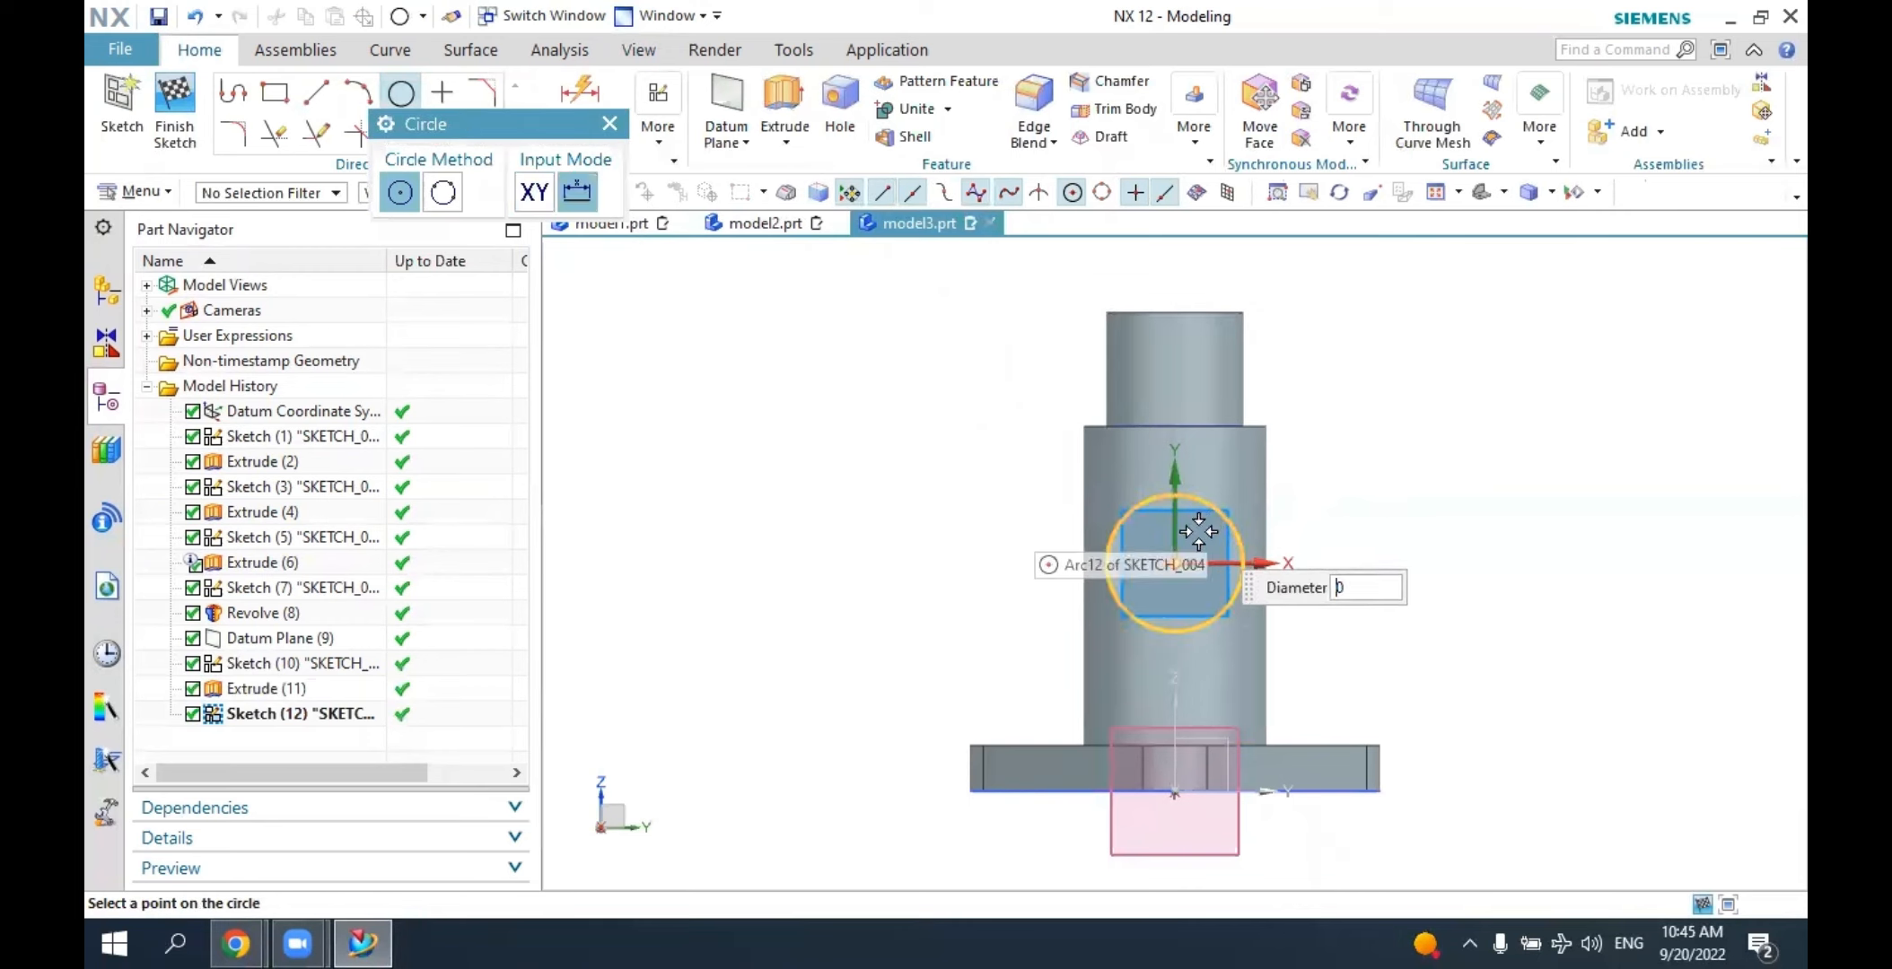
{"action": "left_click", "coordinate": [1195, 532]}
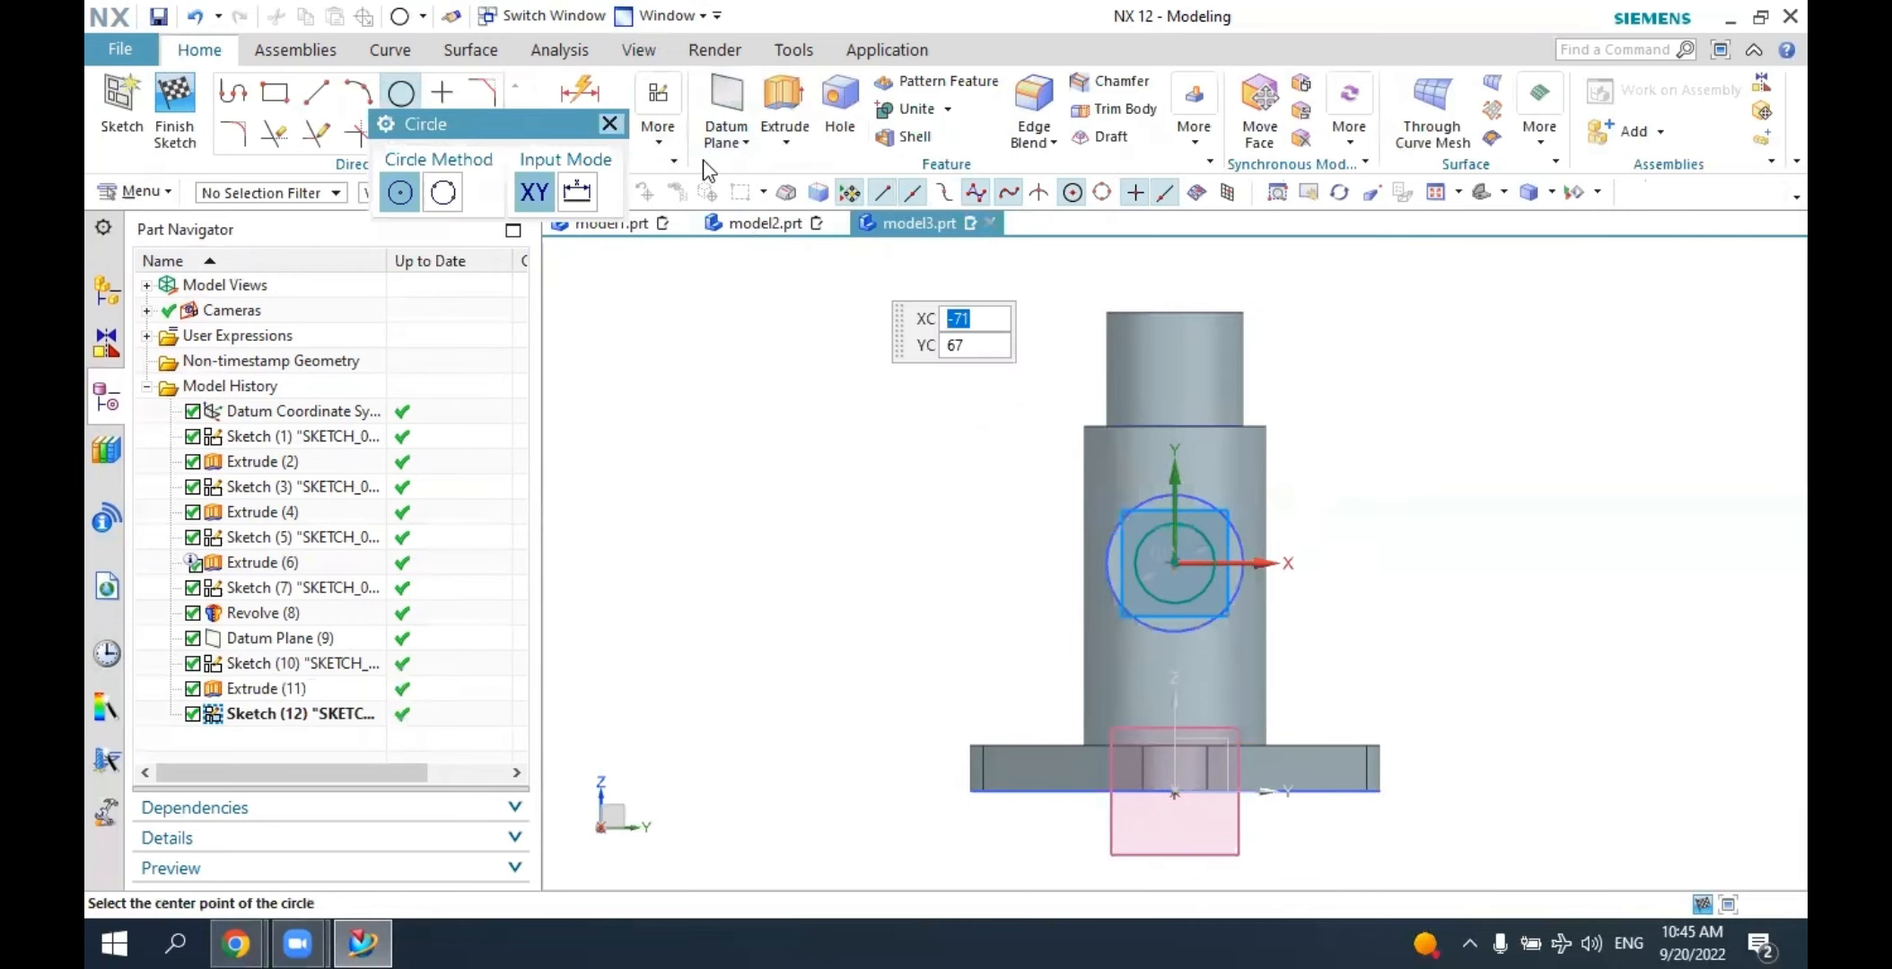
{"action": "key", "text": "Escape"}
Dimension the circle's diameter to 15 mm and finish the sketch.
{"action": "key", "text": "d"}
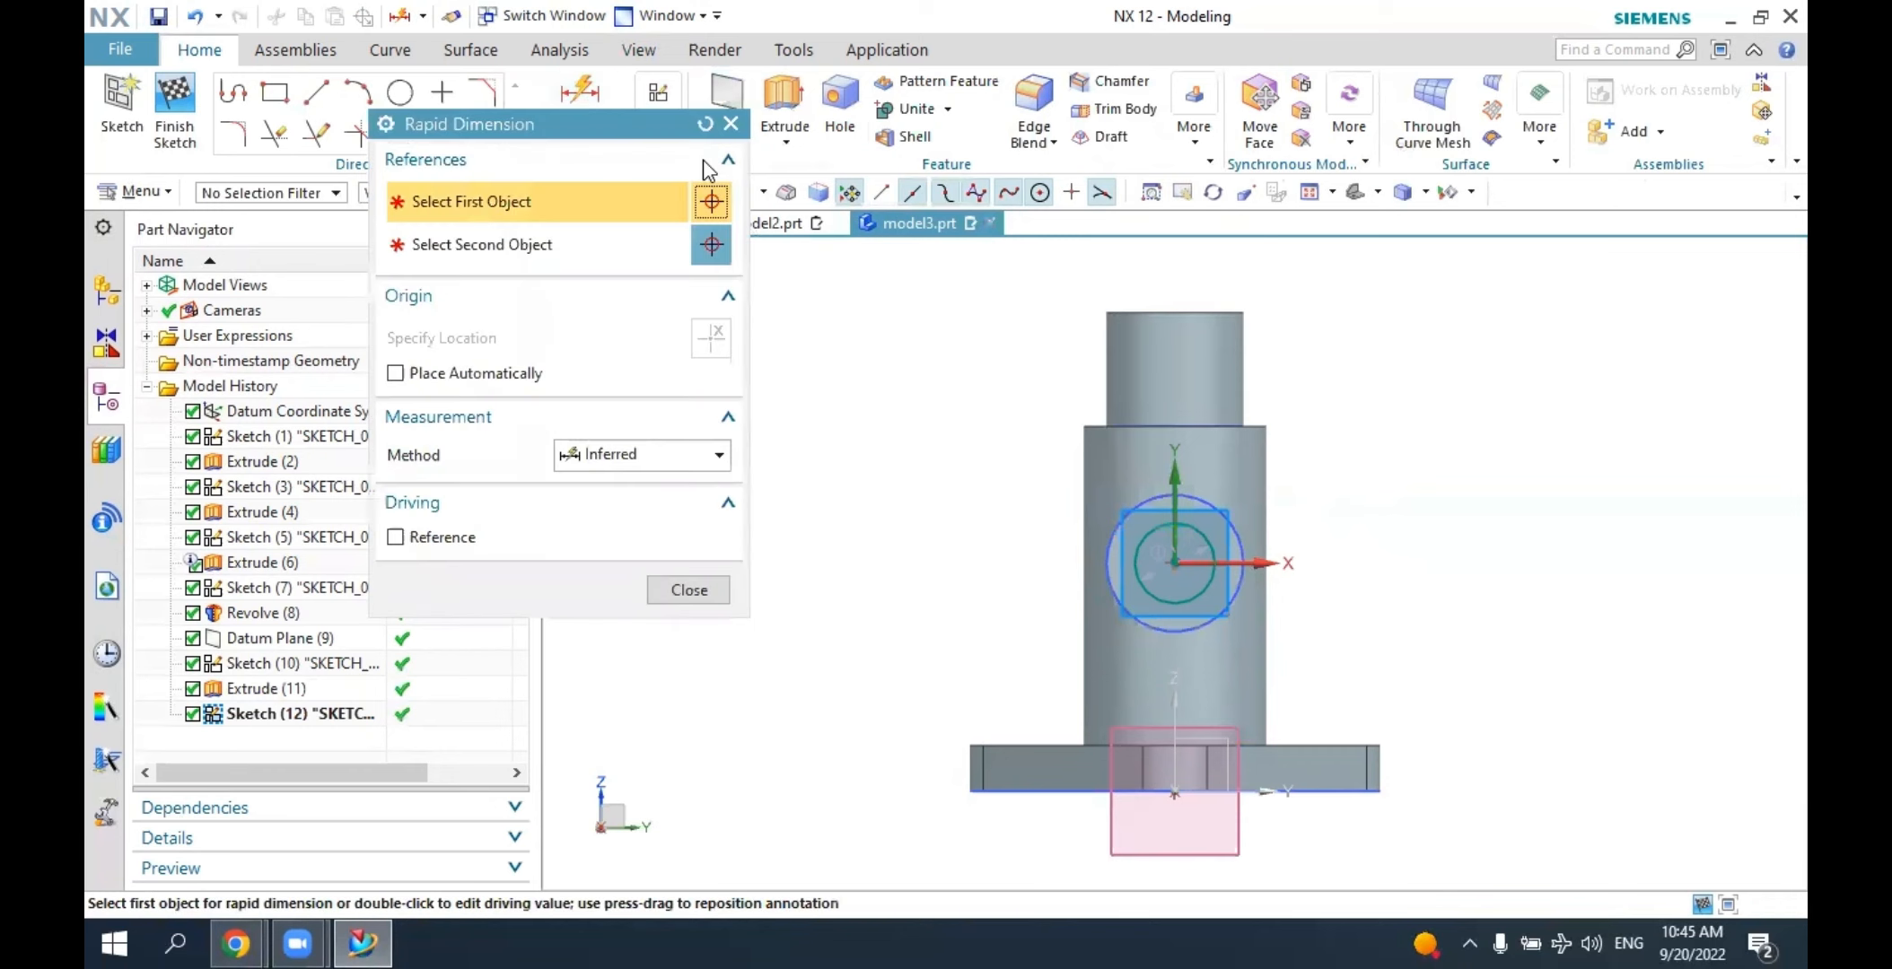
{"action": "left_click", "coordinate": [1133, 560]}
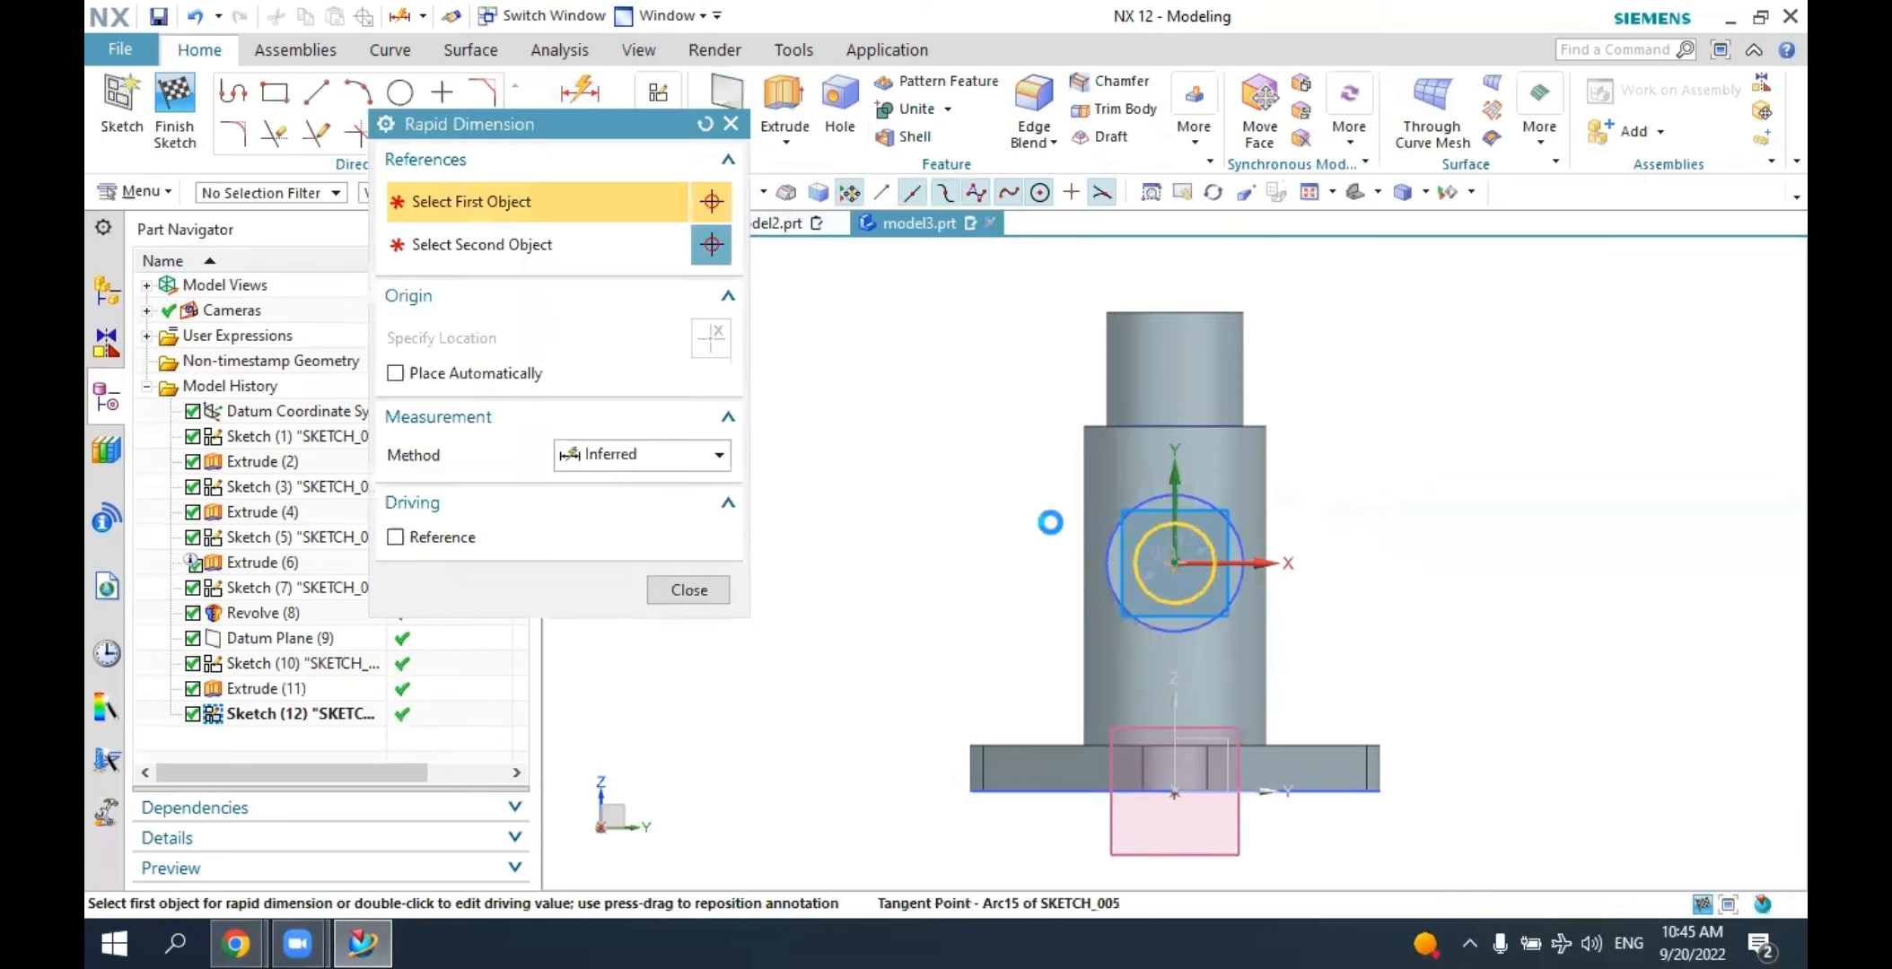
{"action": "left_click", "coordinate": [906, 499]}
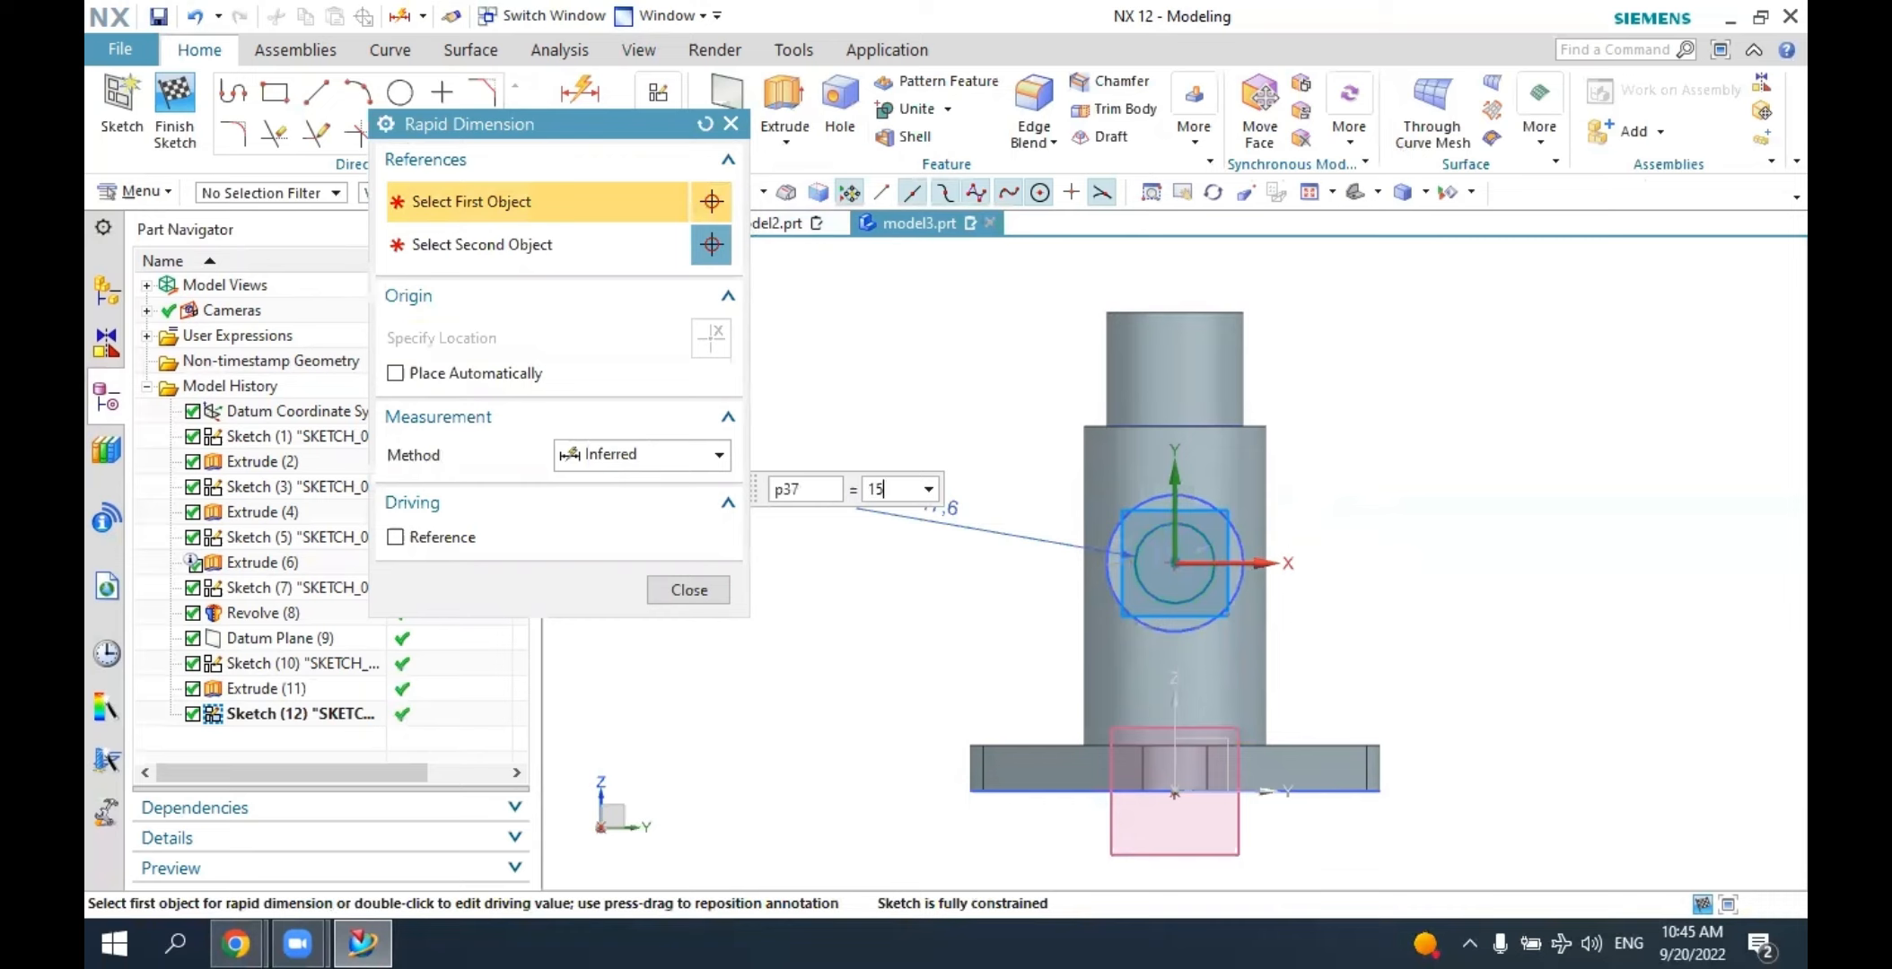
{"action": "key", "text": "Return"}
{"action": "middle_click", "coordinate": [924, 384]}
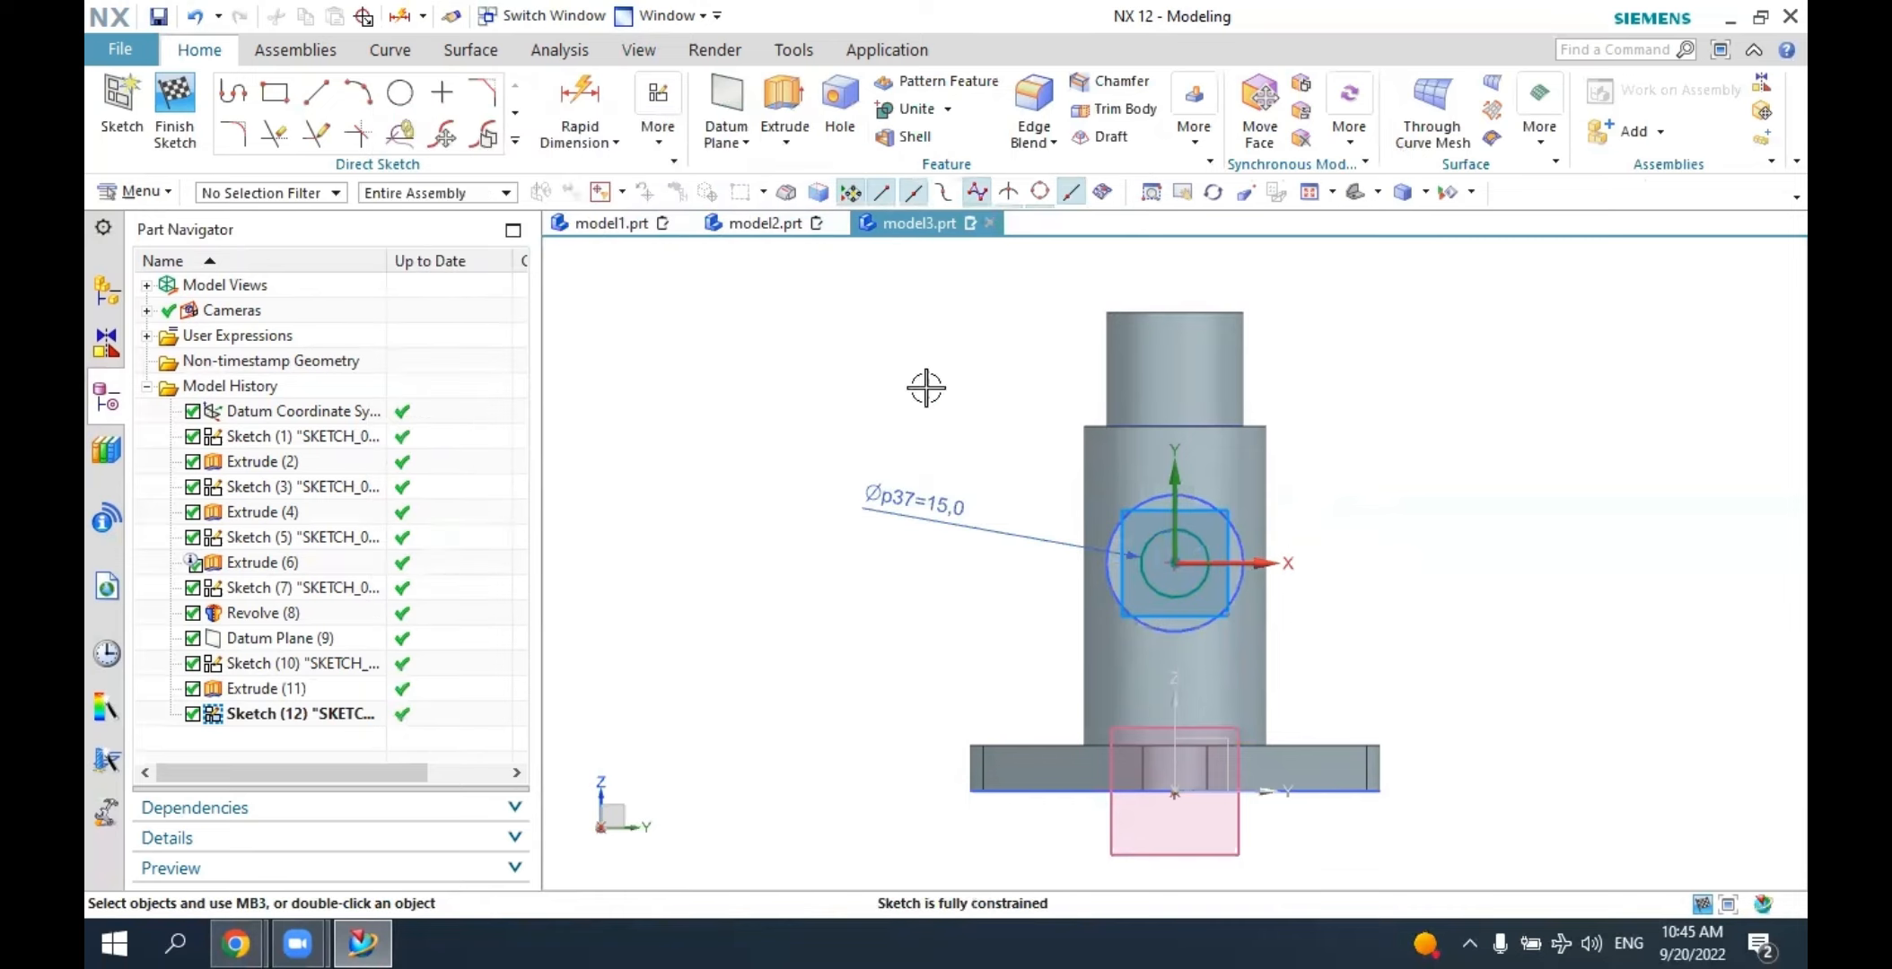
{"action": "left_click", "coordinate": [170, 128]}
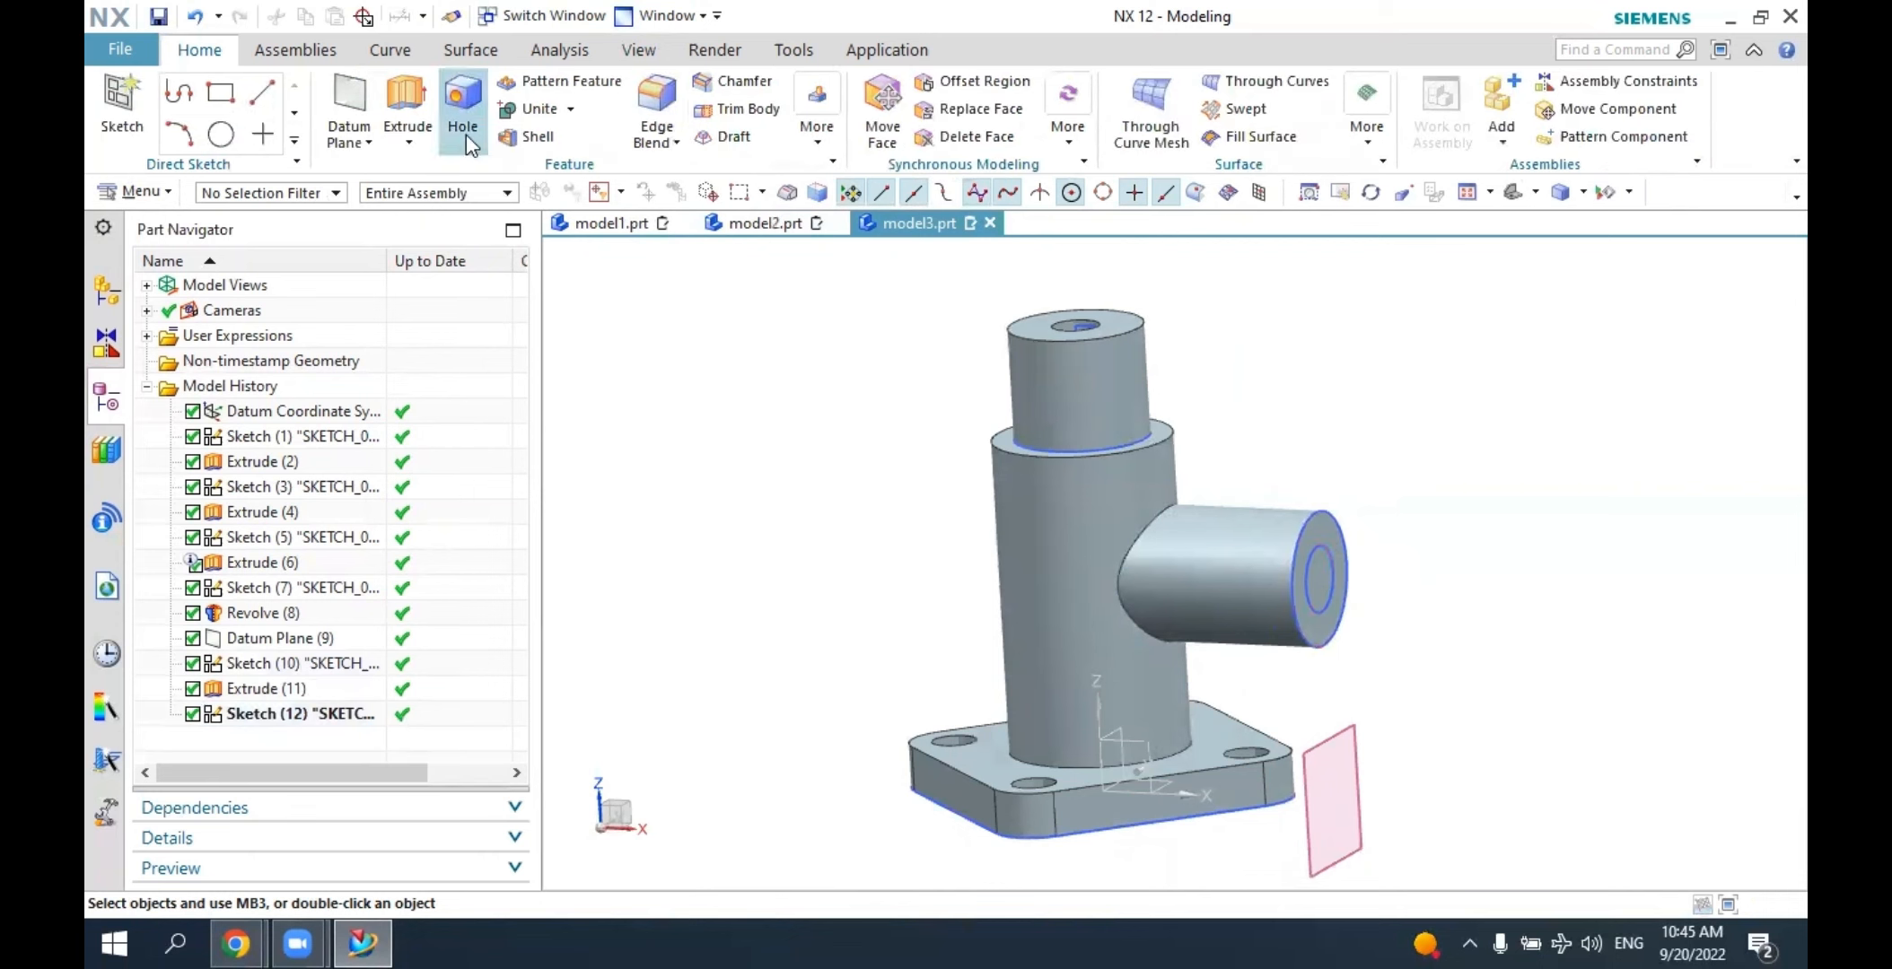
Set up an Extrude of the 15 mm circle directed inward through the branch to an end distance of 46 mm.
{"action": "left_click", "coordinate": [407, 108]}
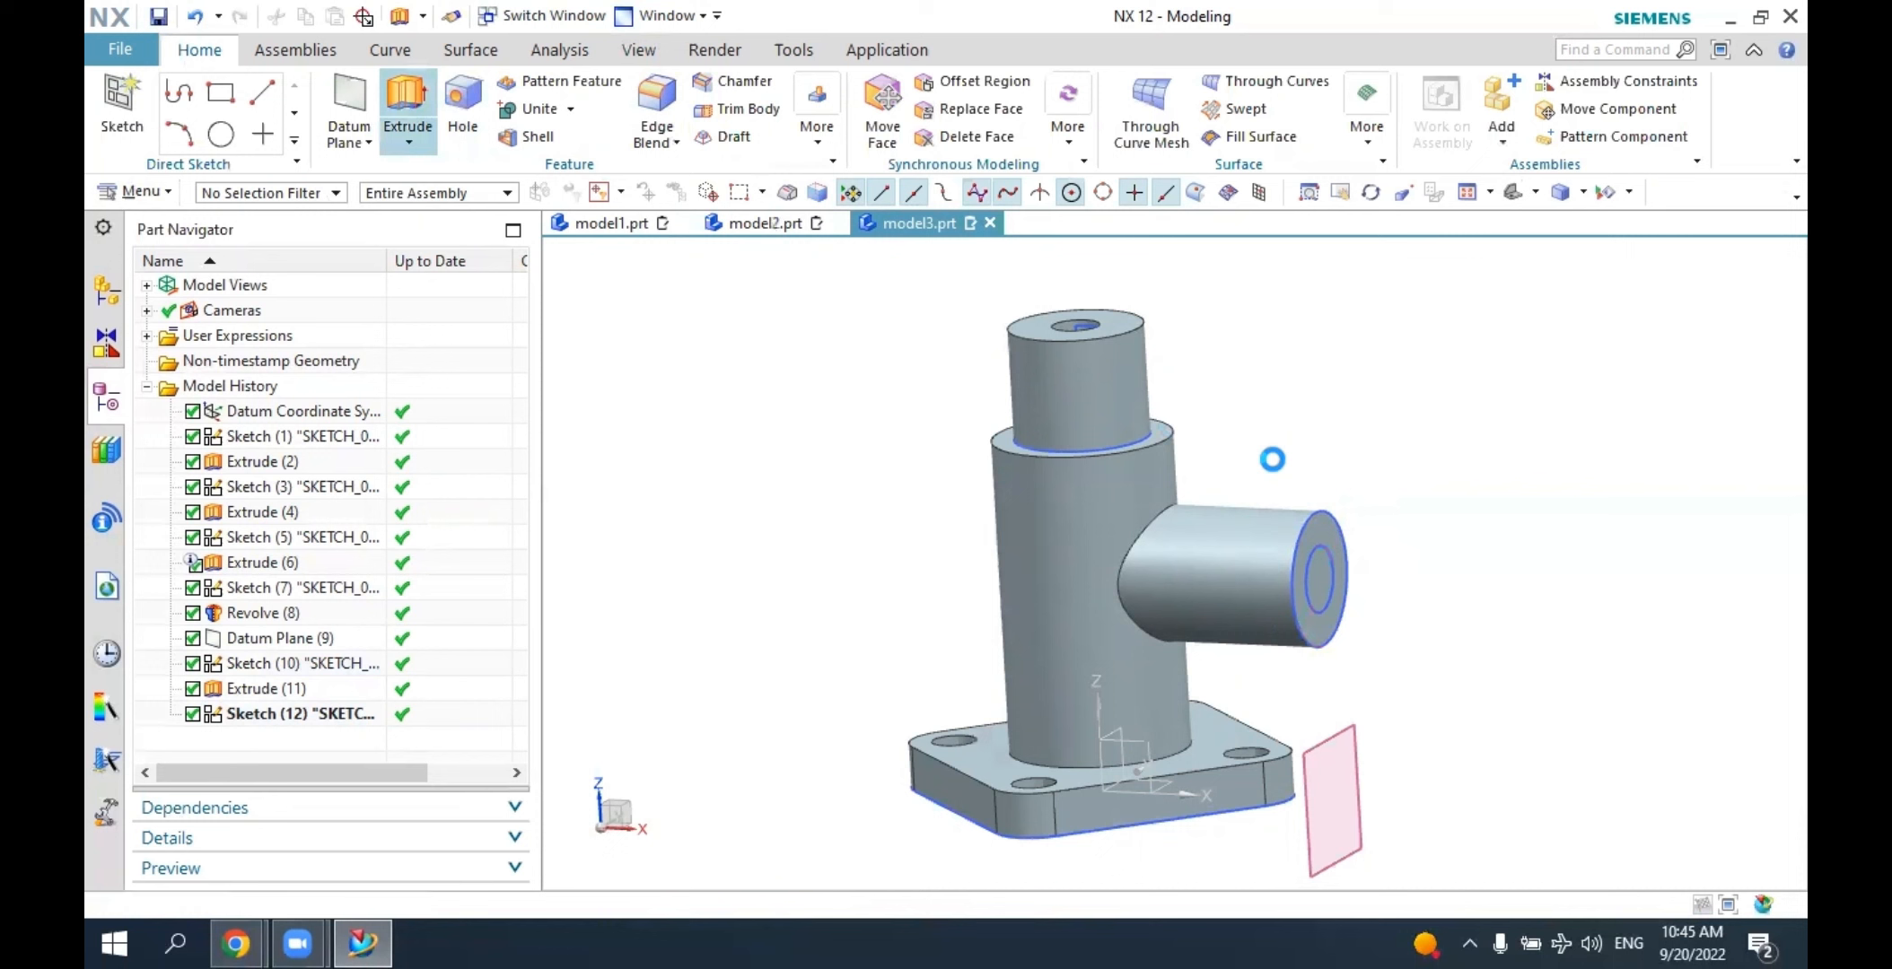
{"action": "left_click", "coordinate": [1315, 573]}
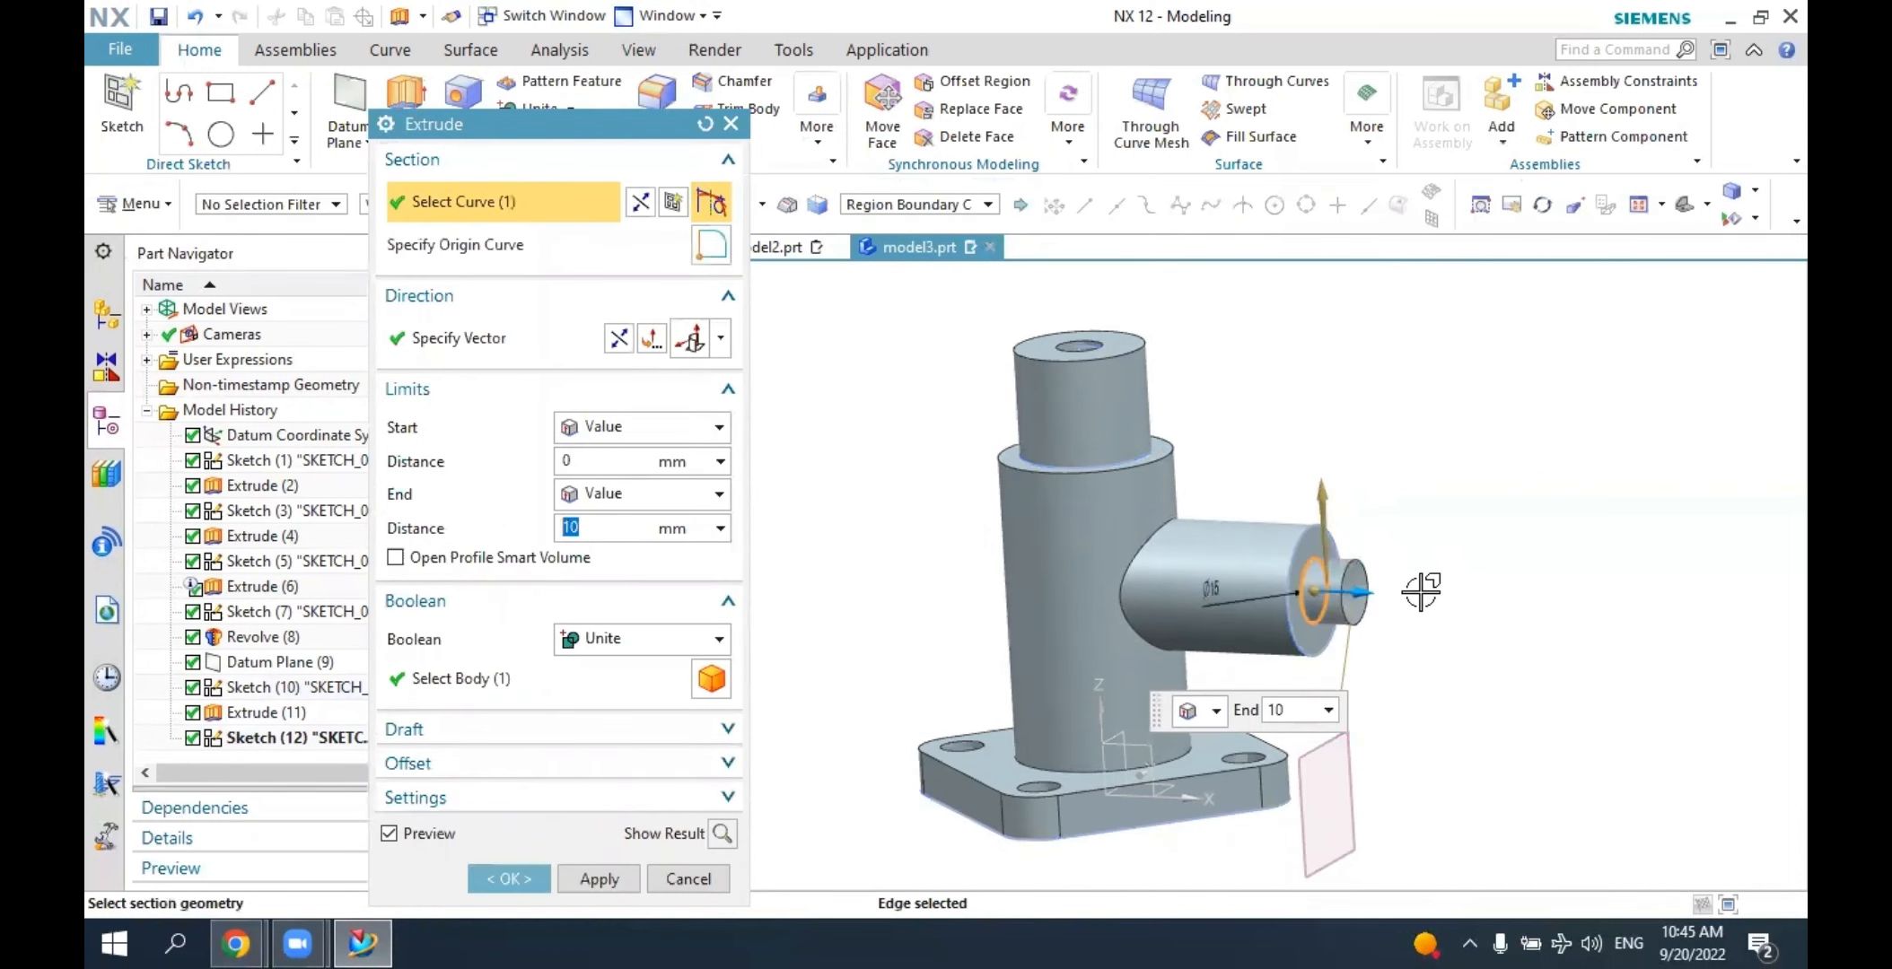
{"action": "left_click_drag", "start_coordinate": [1267, 584], "coordinate": [1158, 575]}
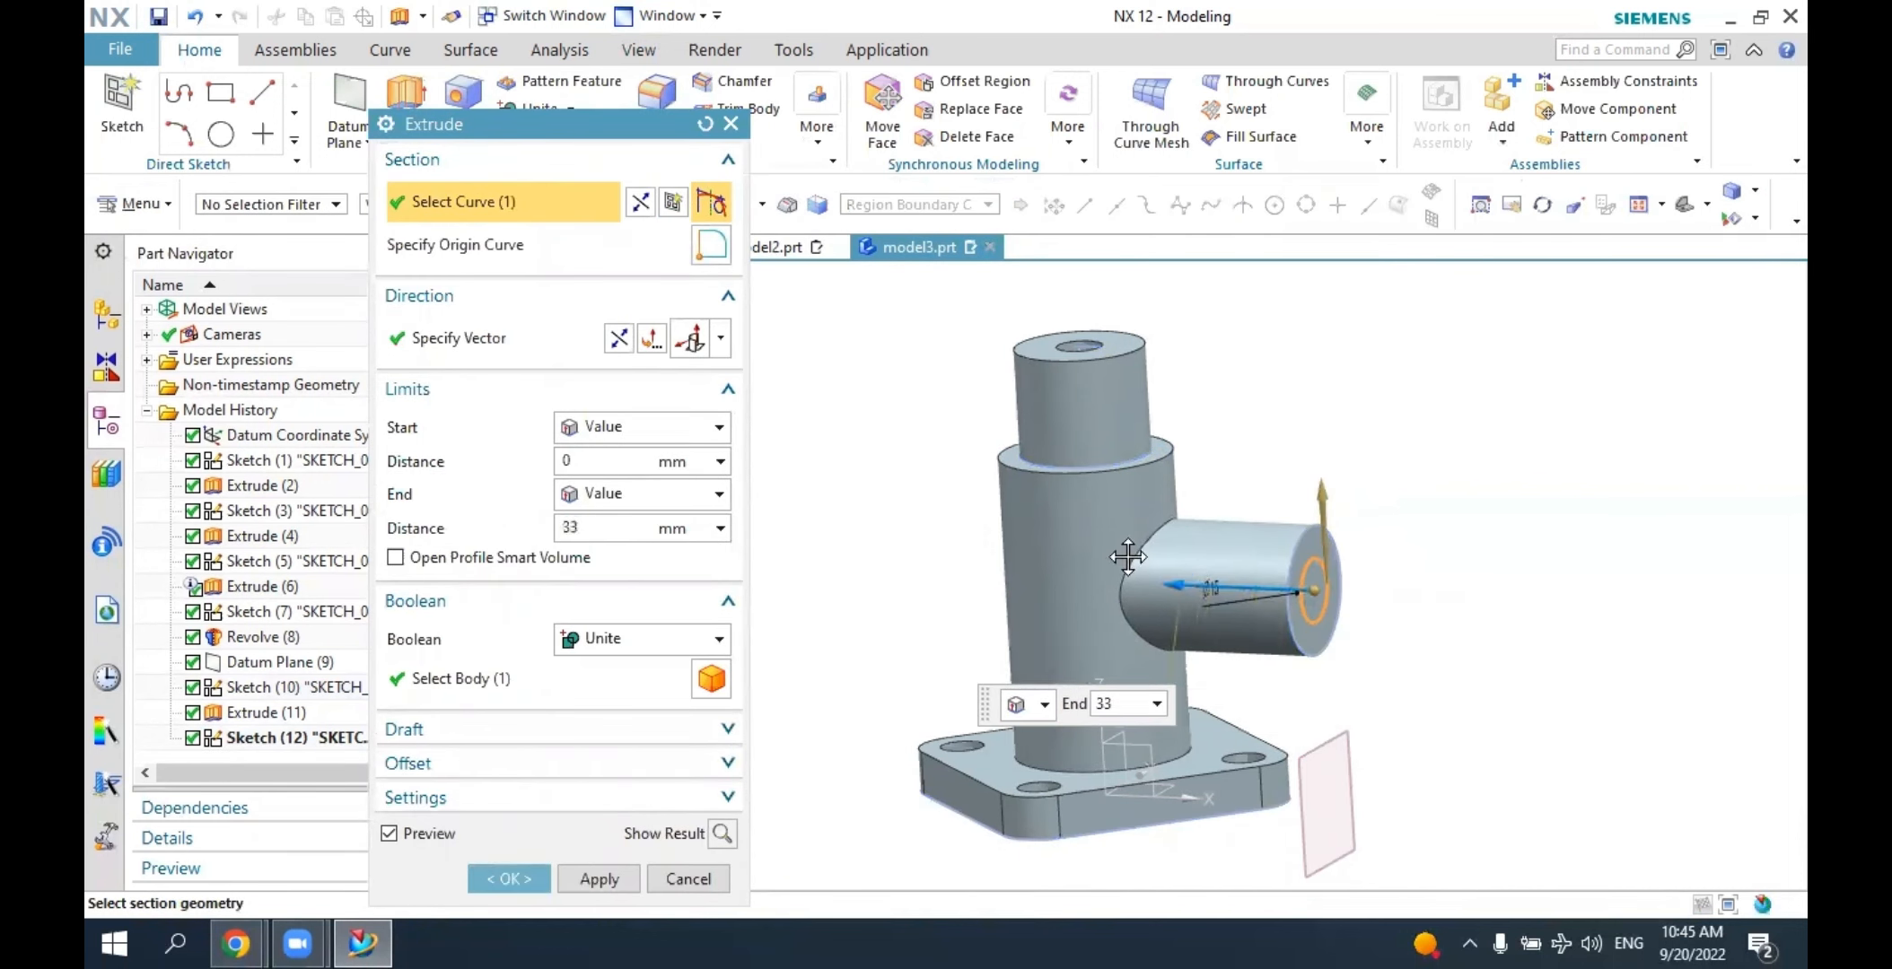
{"action": "left_click", "coordinate": [619, 339]}
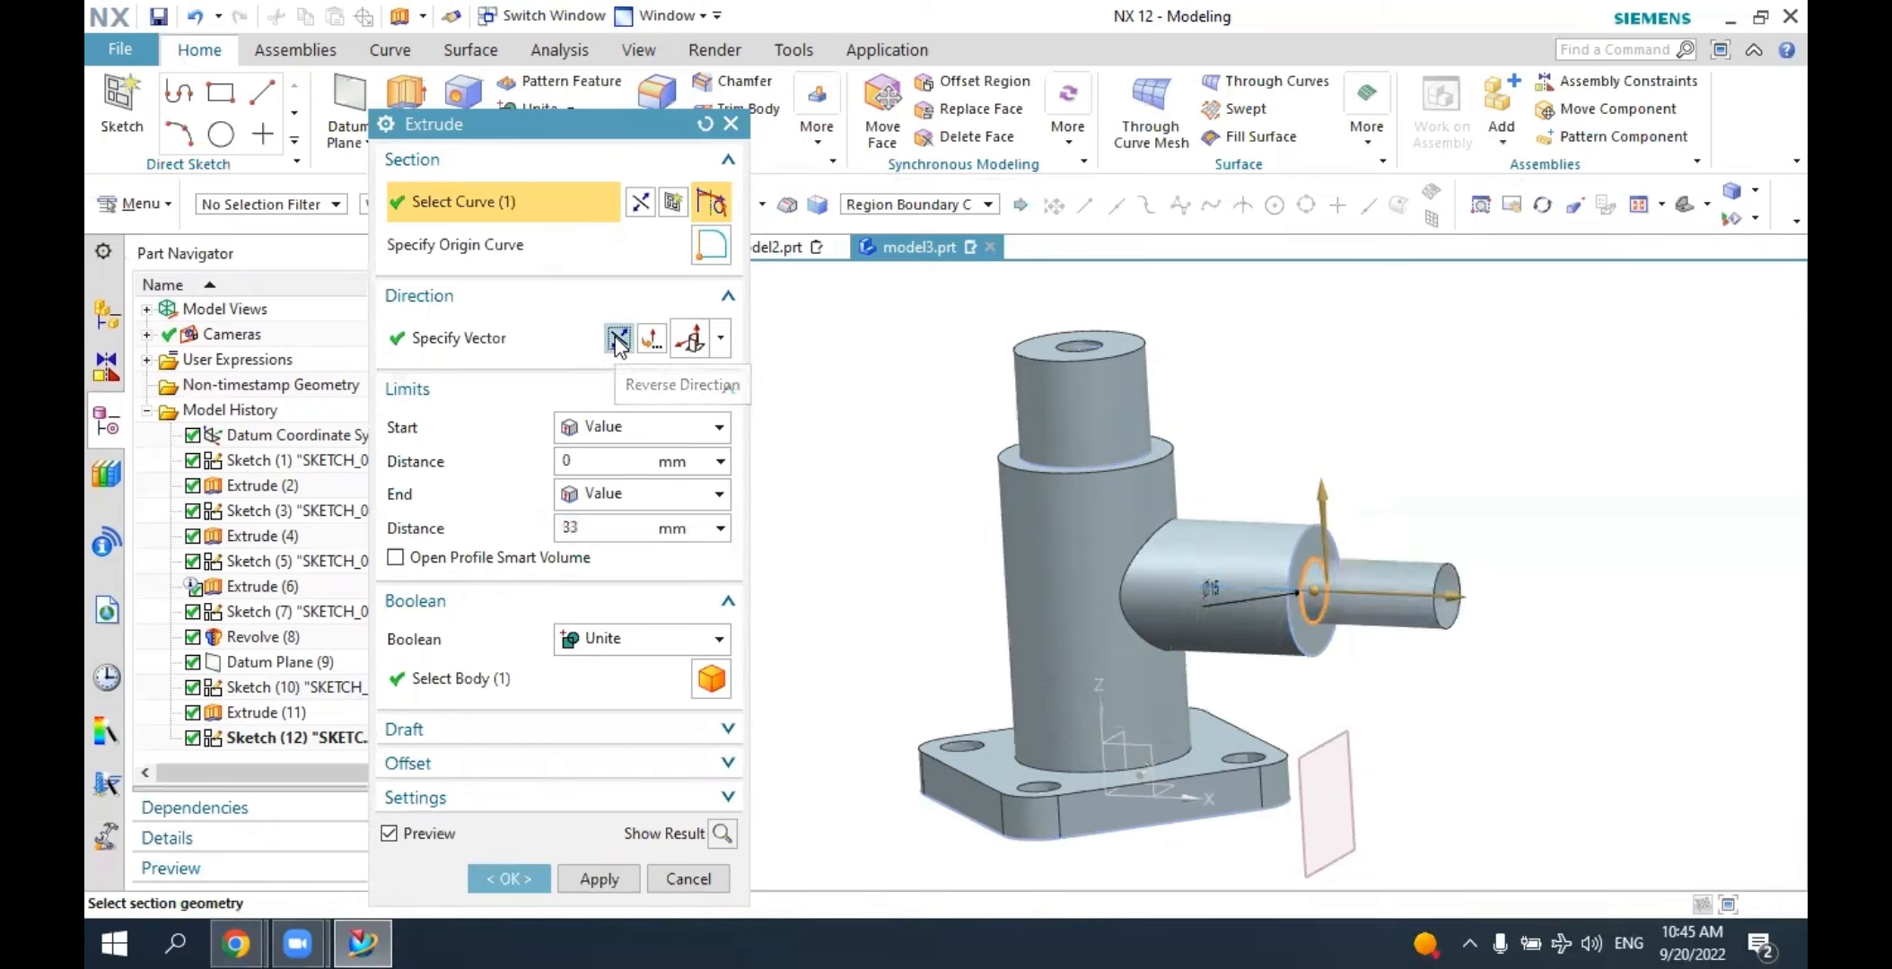
{"action": "middle_click_drag", "start_coordinate": [1226, 517], "coordinate": [1136, 535]}
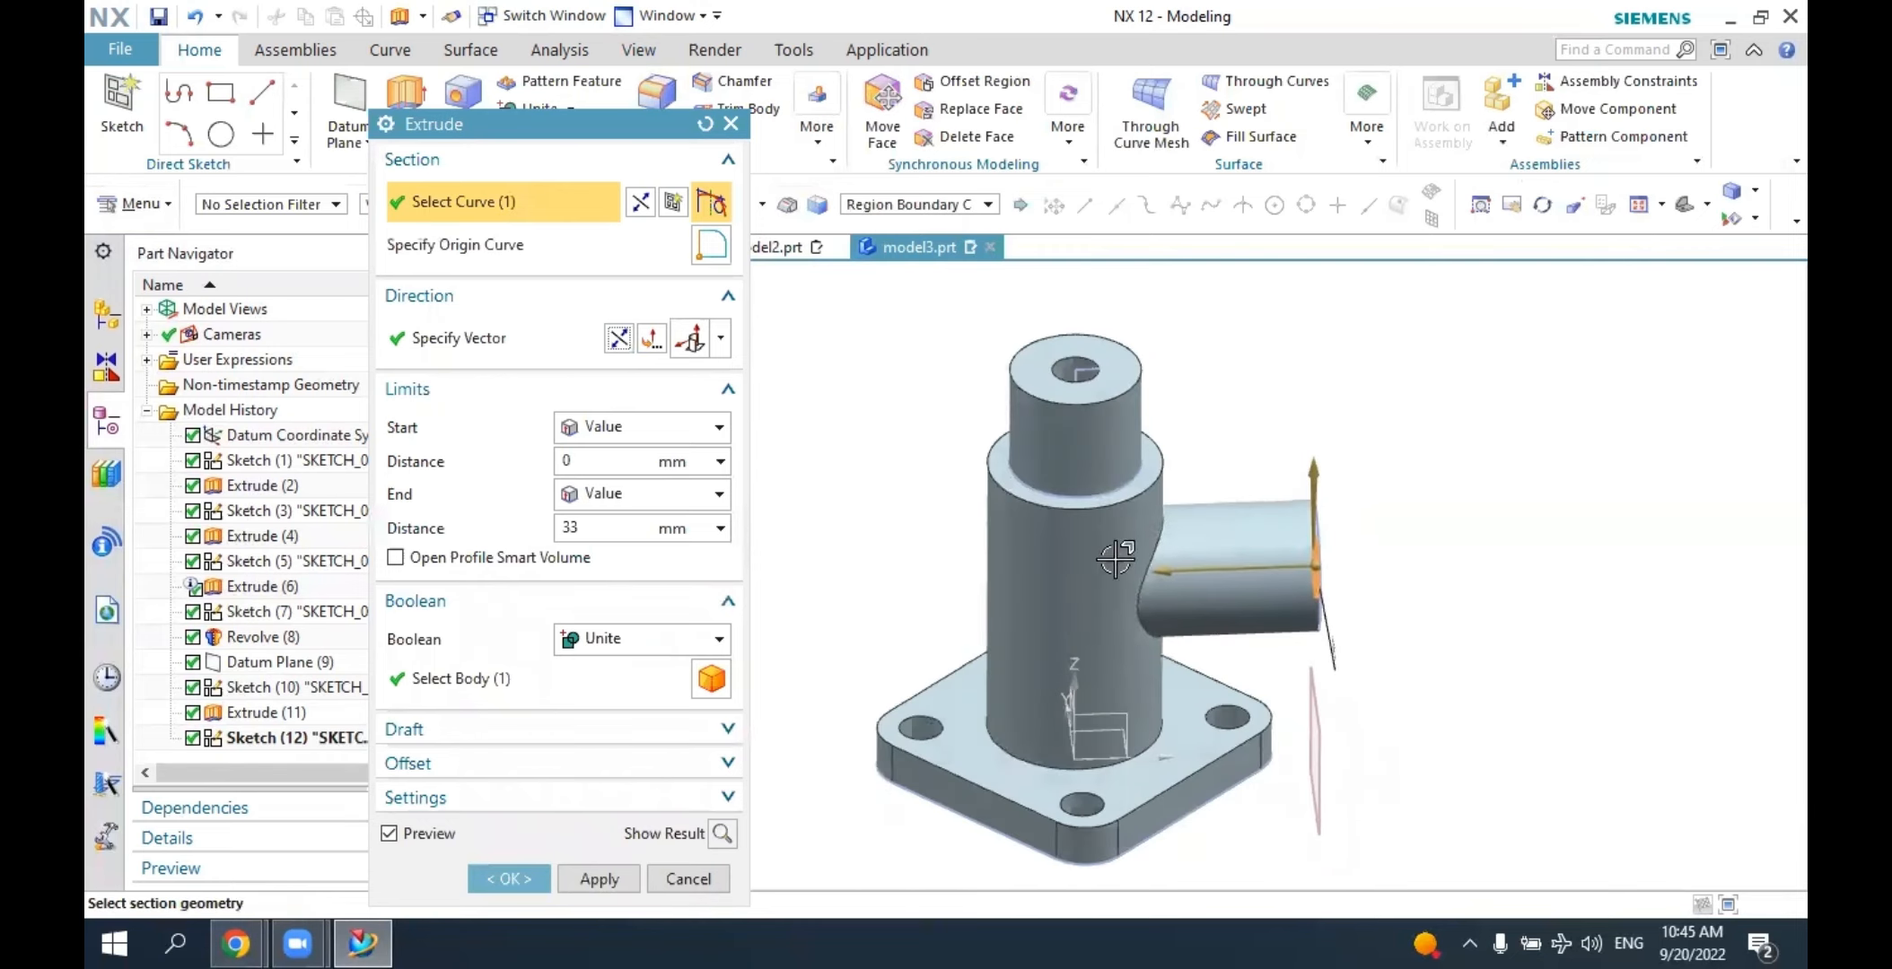
{"action": "left_click_drag", "start_coordinate": [1170, 574], "coordinate": [1106, 572]}
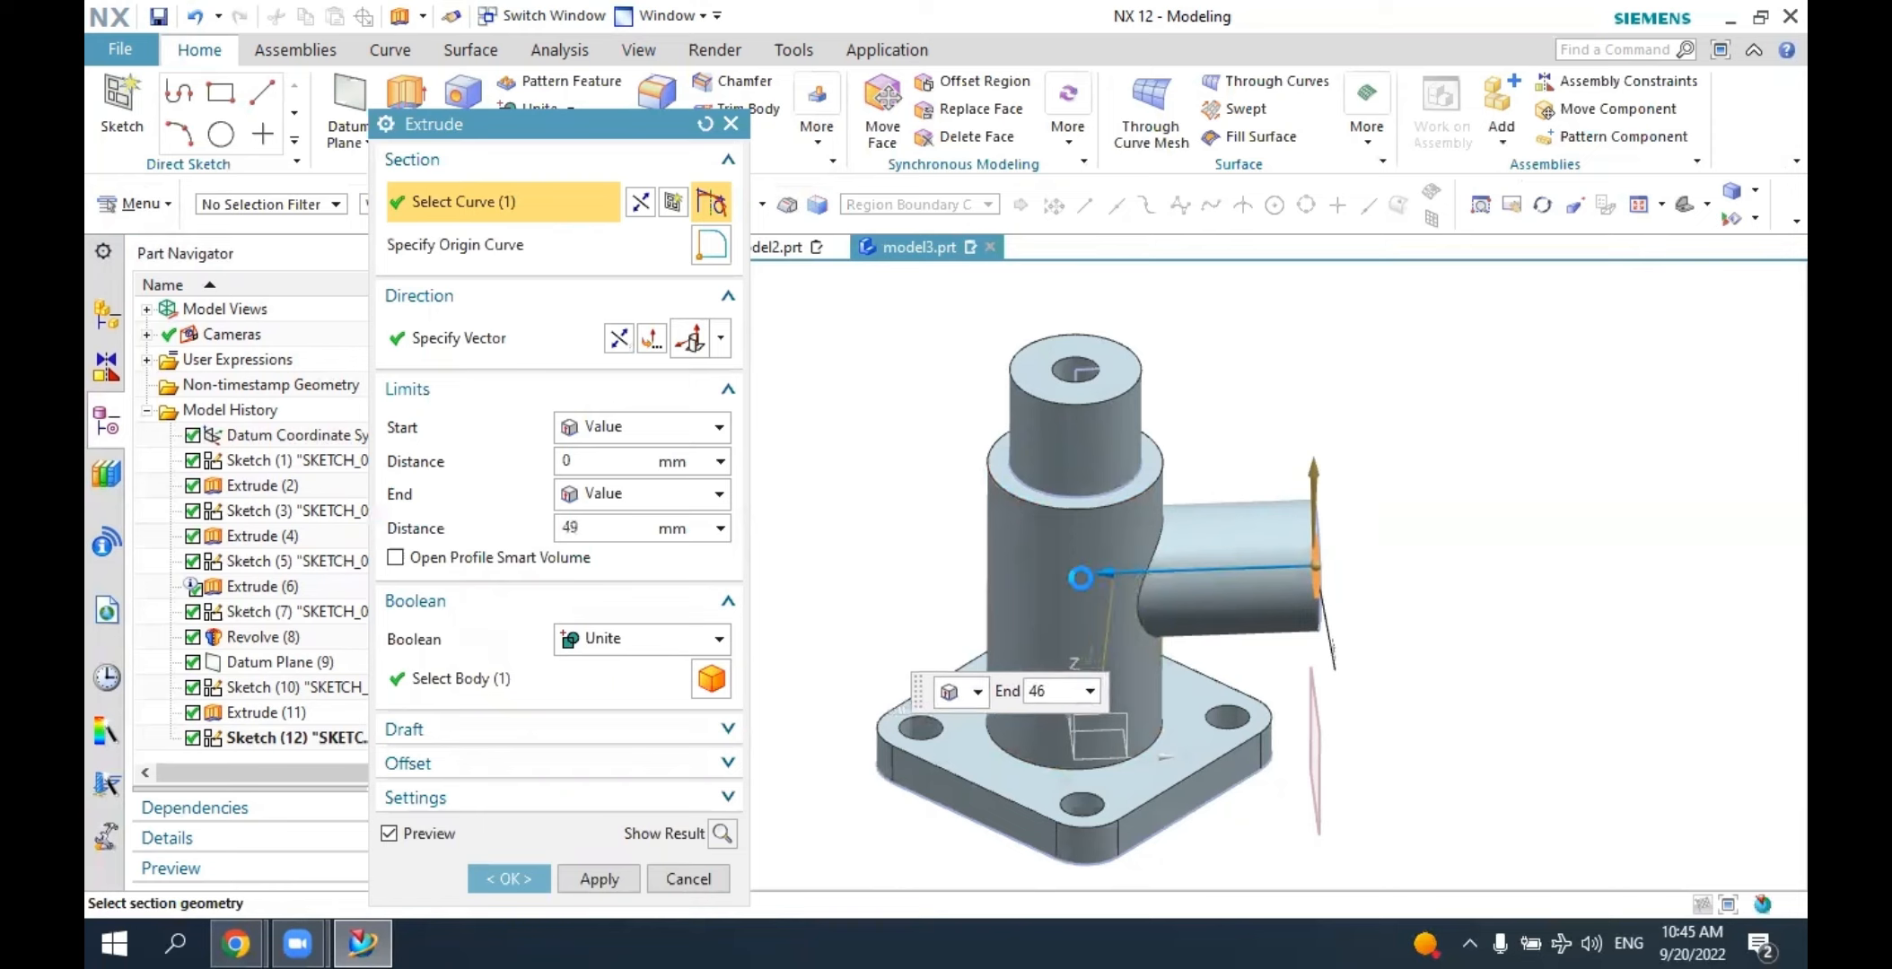
Try to end the extrusion at the inner face of the top bore with the Until Selected limit.
{"action": "left_click", "coordinate": [591, 495]}
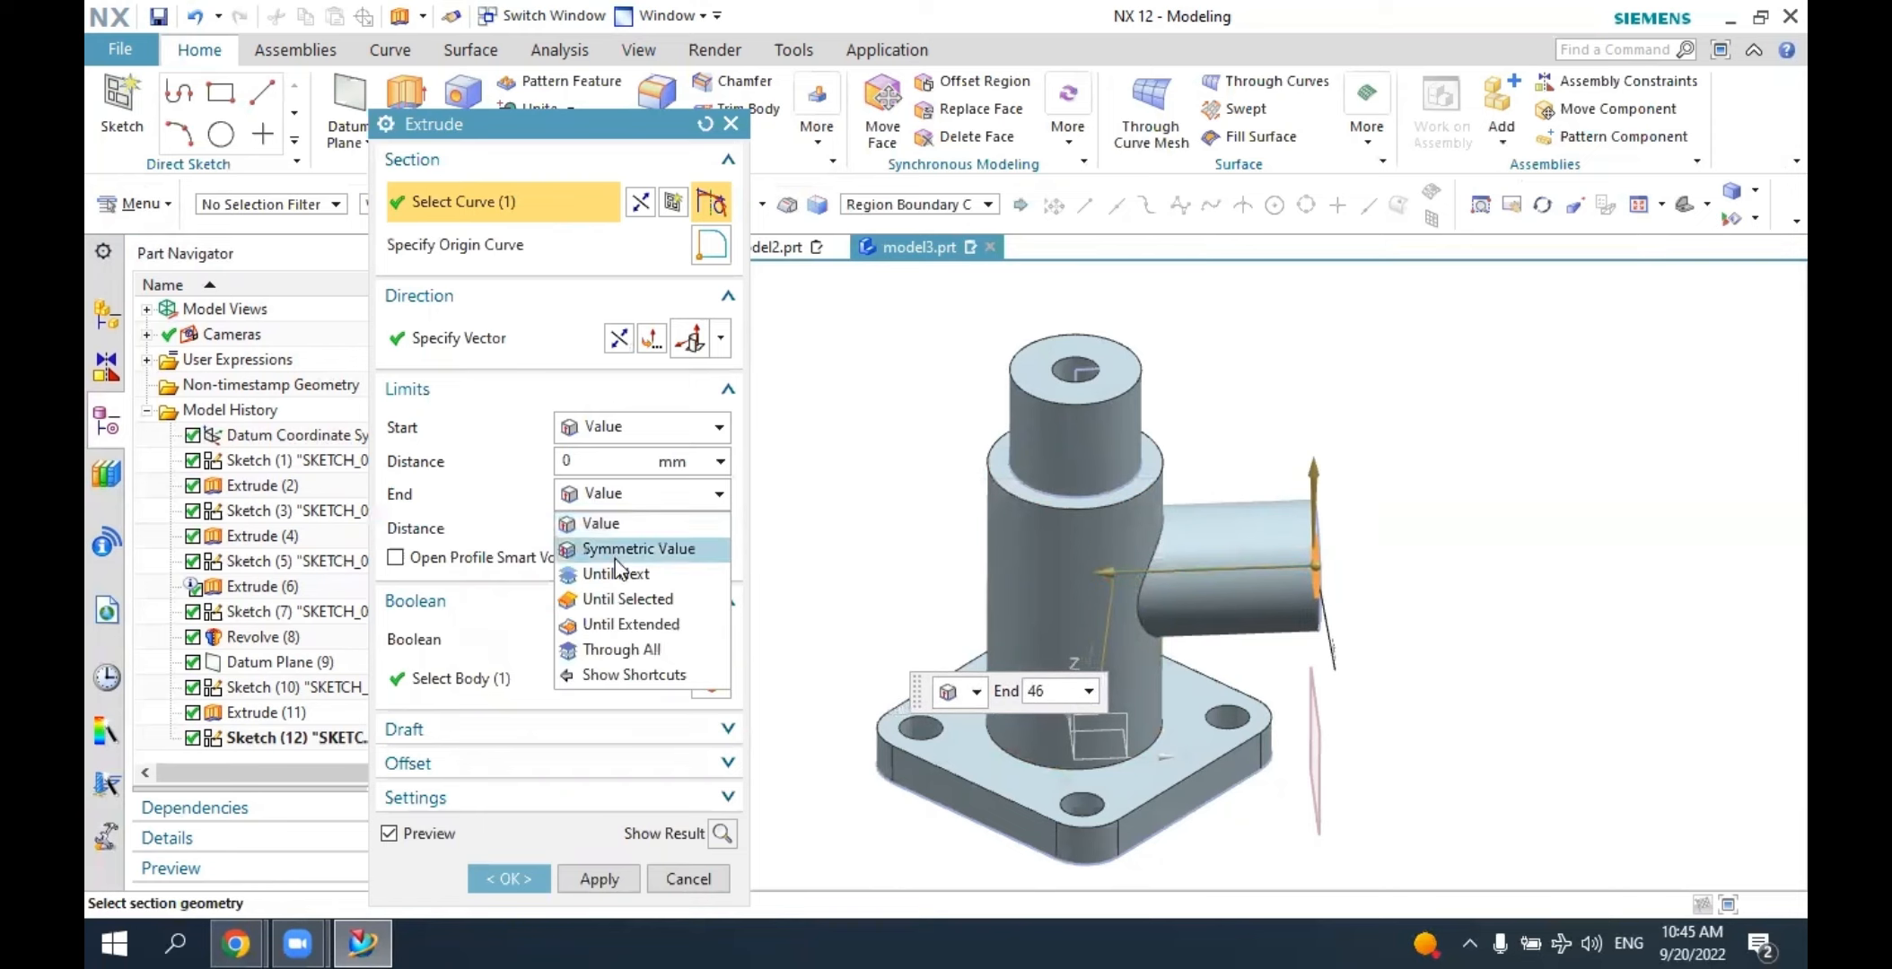
{"action": "left_click", "coordinate": [647, 597]}
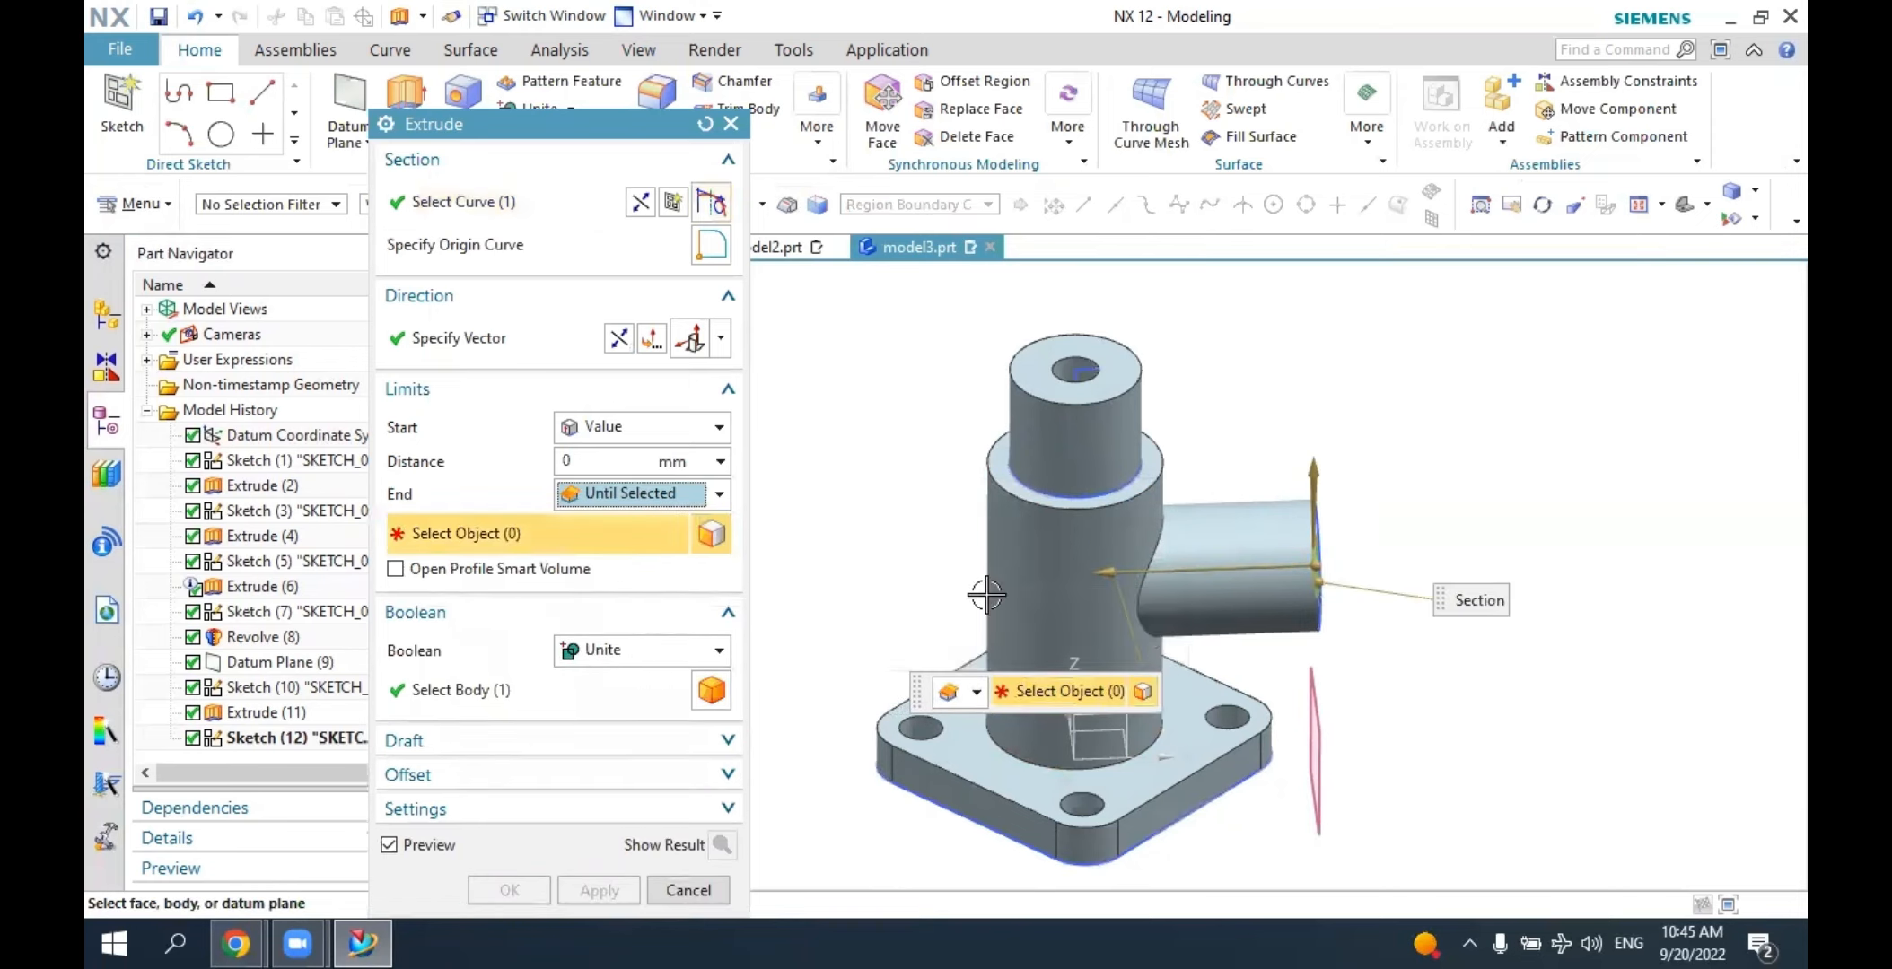
{"action": "middle_click_drag", "start_coordinate": [1195, 570], "coordinate": [1167, 571]}
{"action": "scroll", "coordinate": [1120, 496], "scroll_direction": "down", "scroll_amount": 3}
{"action": "scroll", "coordinate": [1120, 496], "scroll_direction": "down", "scroll_amount": 2}
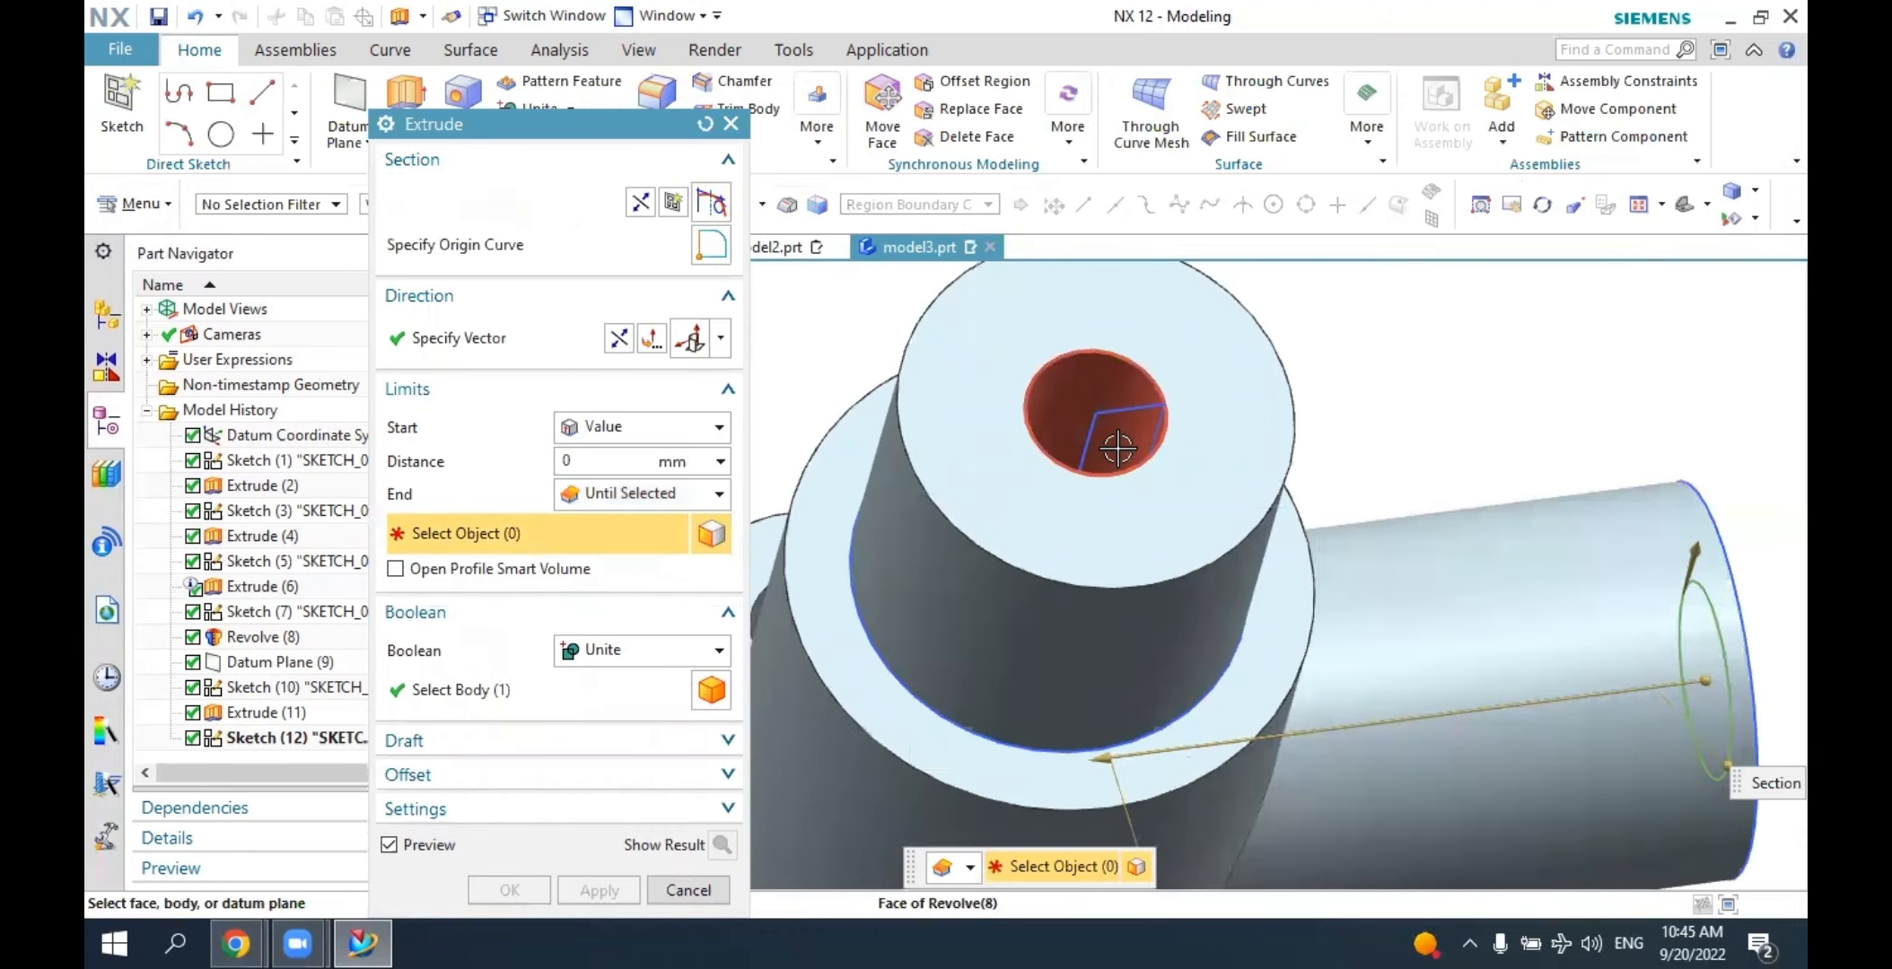
{"action": "left_click", "coordinate": [1113, 452]}
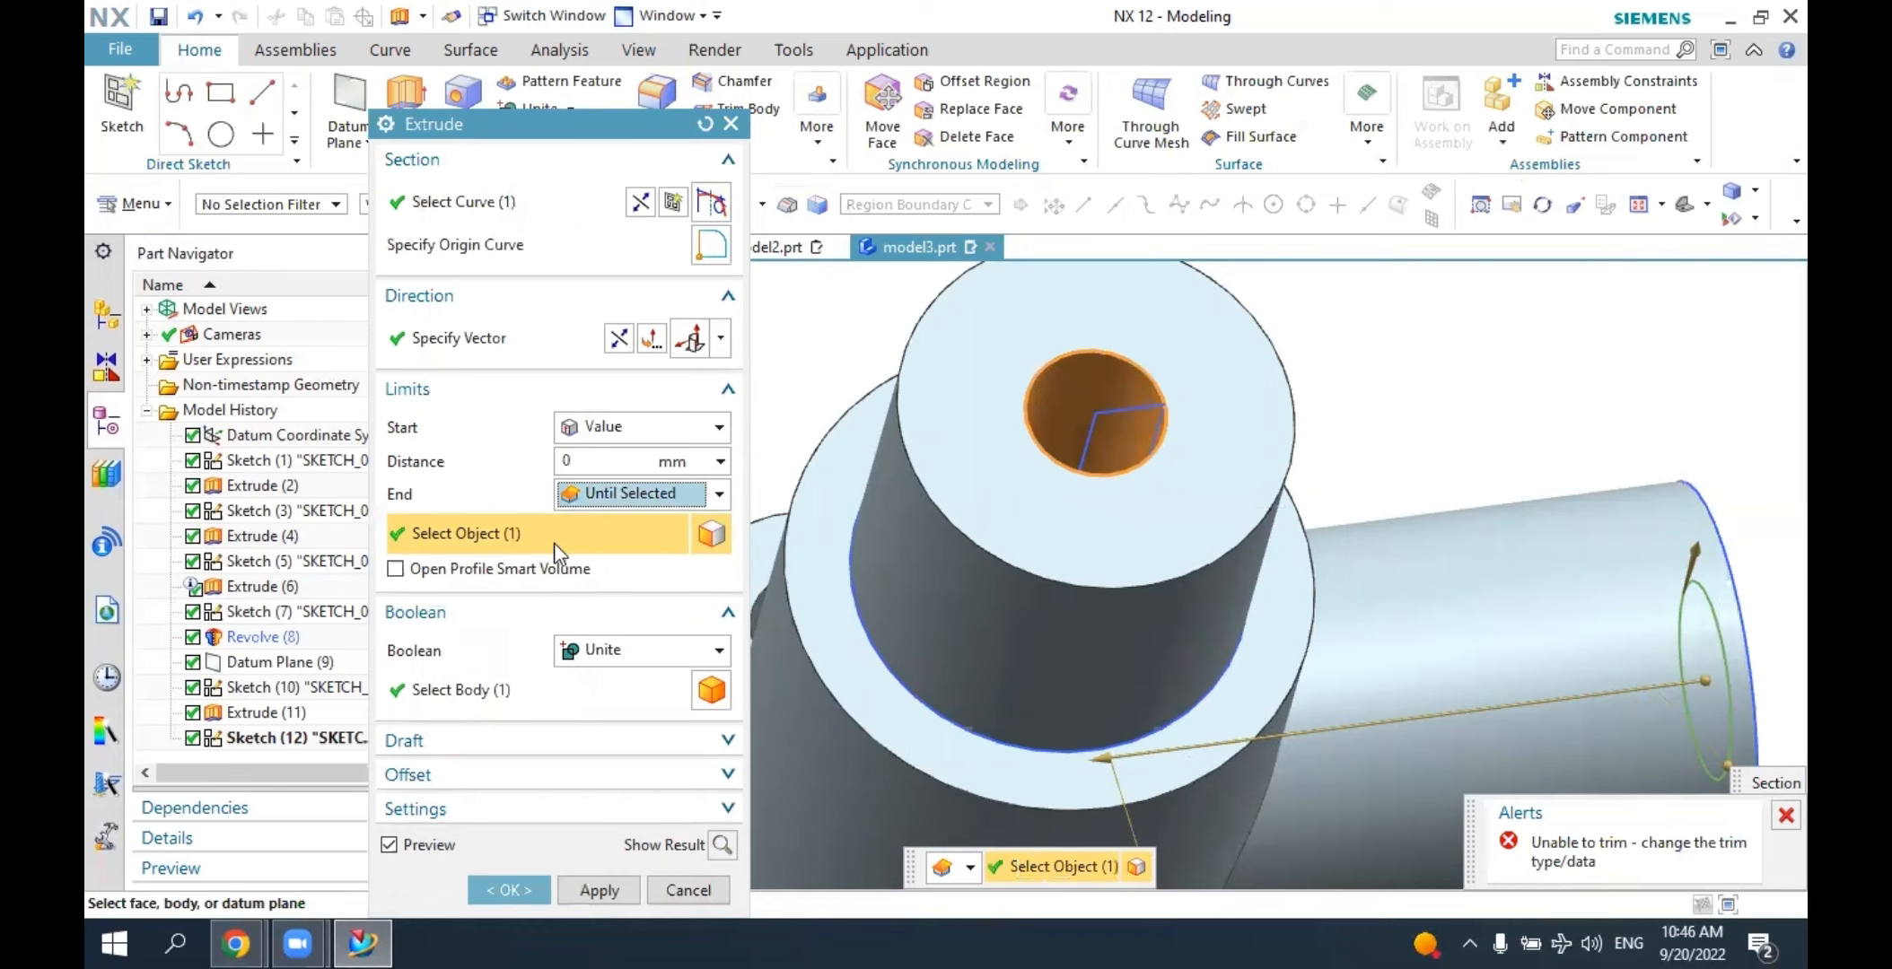
Change the extrusion's Boolean to Subtract and try to preview the resulting cut.
{"action": "left_click", "coordinate": [627, 659]}
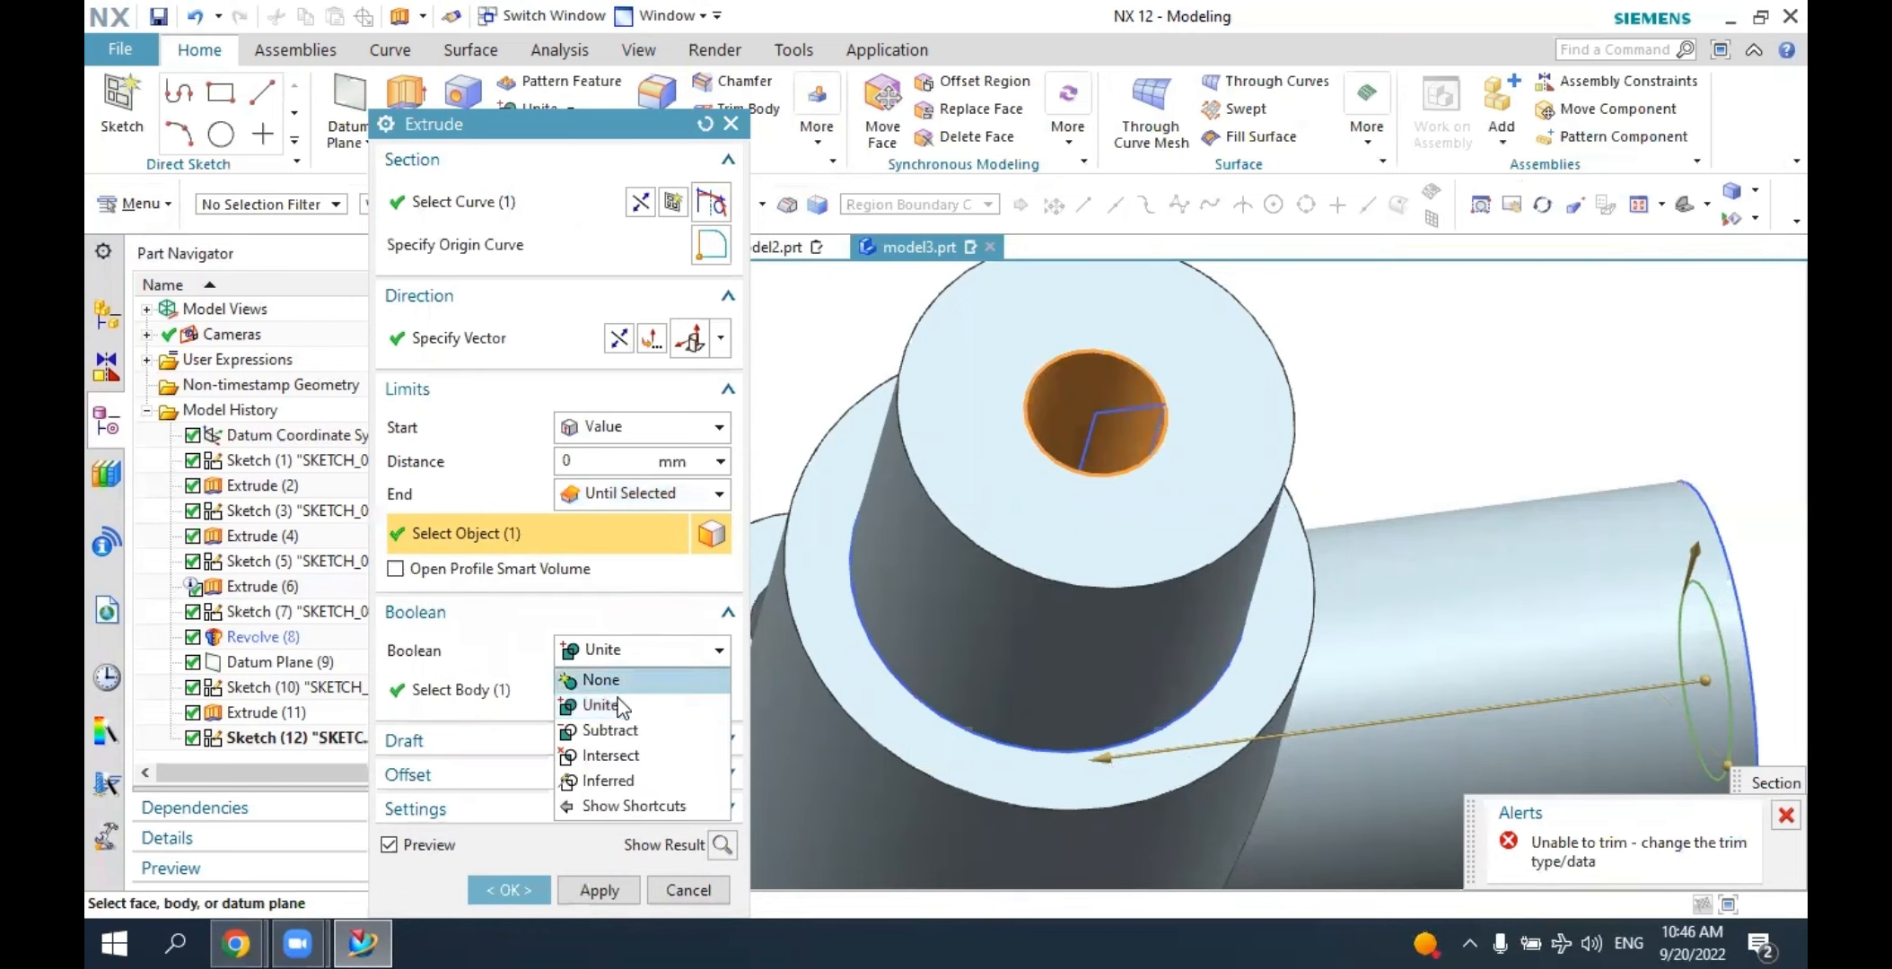
{"action": "left_click", "coordinate": [611, 729]}
{"action": "middle_click_drag", "start_coordinate": [958, 611], "coordinate": [1068, 662]}
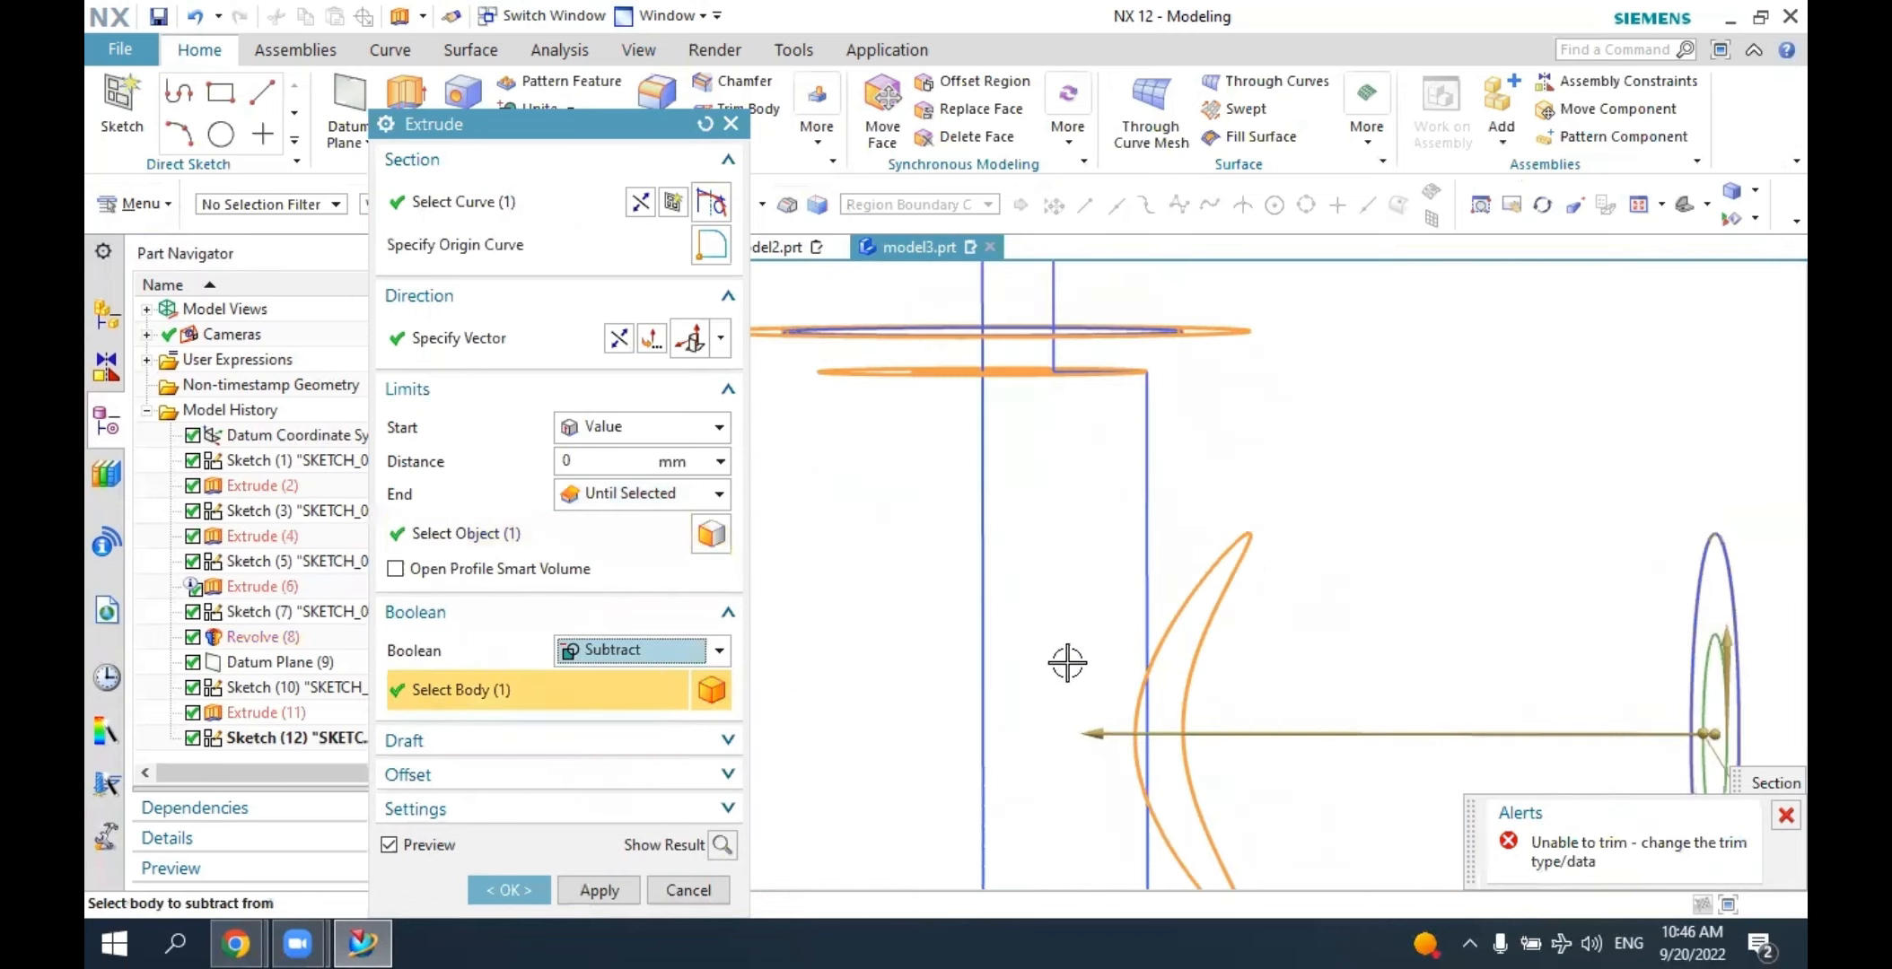
{"action": "scroll", "coordinate": [1068, 664], "scroll_direction": "down", "scroll_amount": 2}
{"action": "left_click", "coordinate": [1638, 204]}
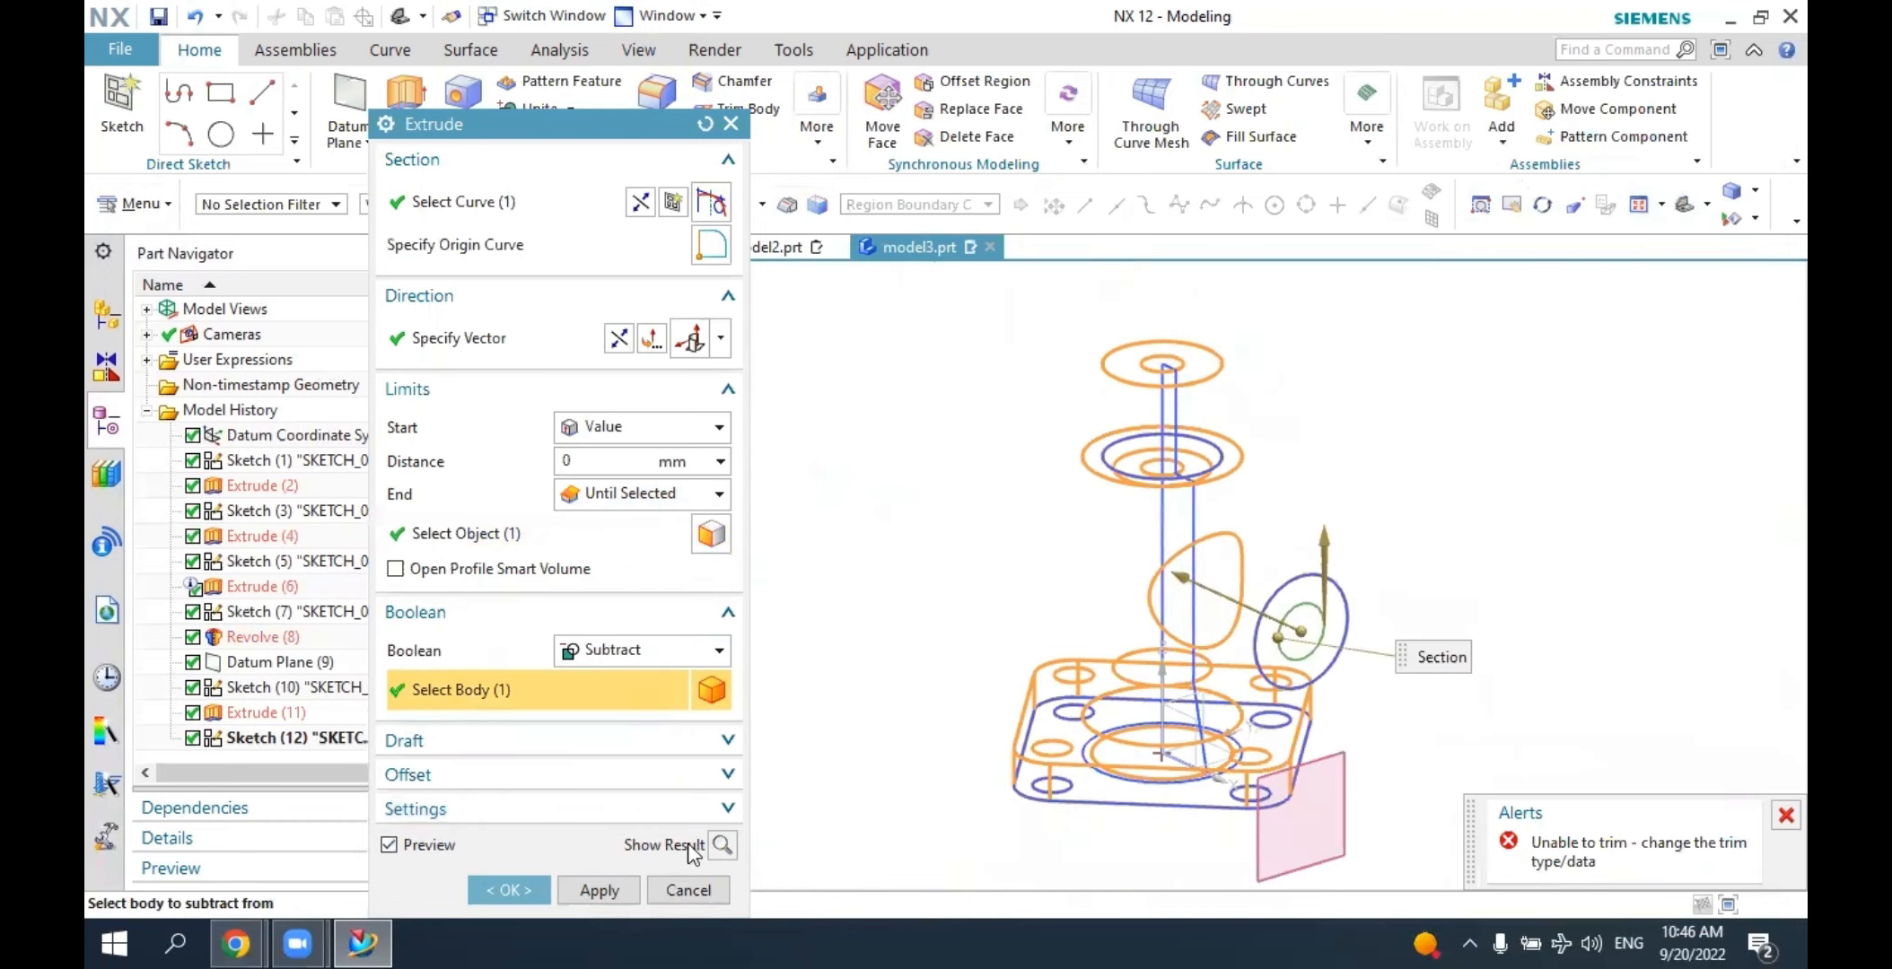
{"action": "left_click", "coordinate": [720, 843]}
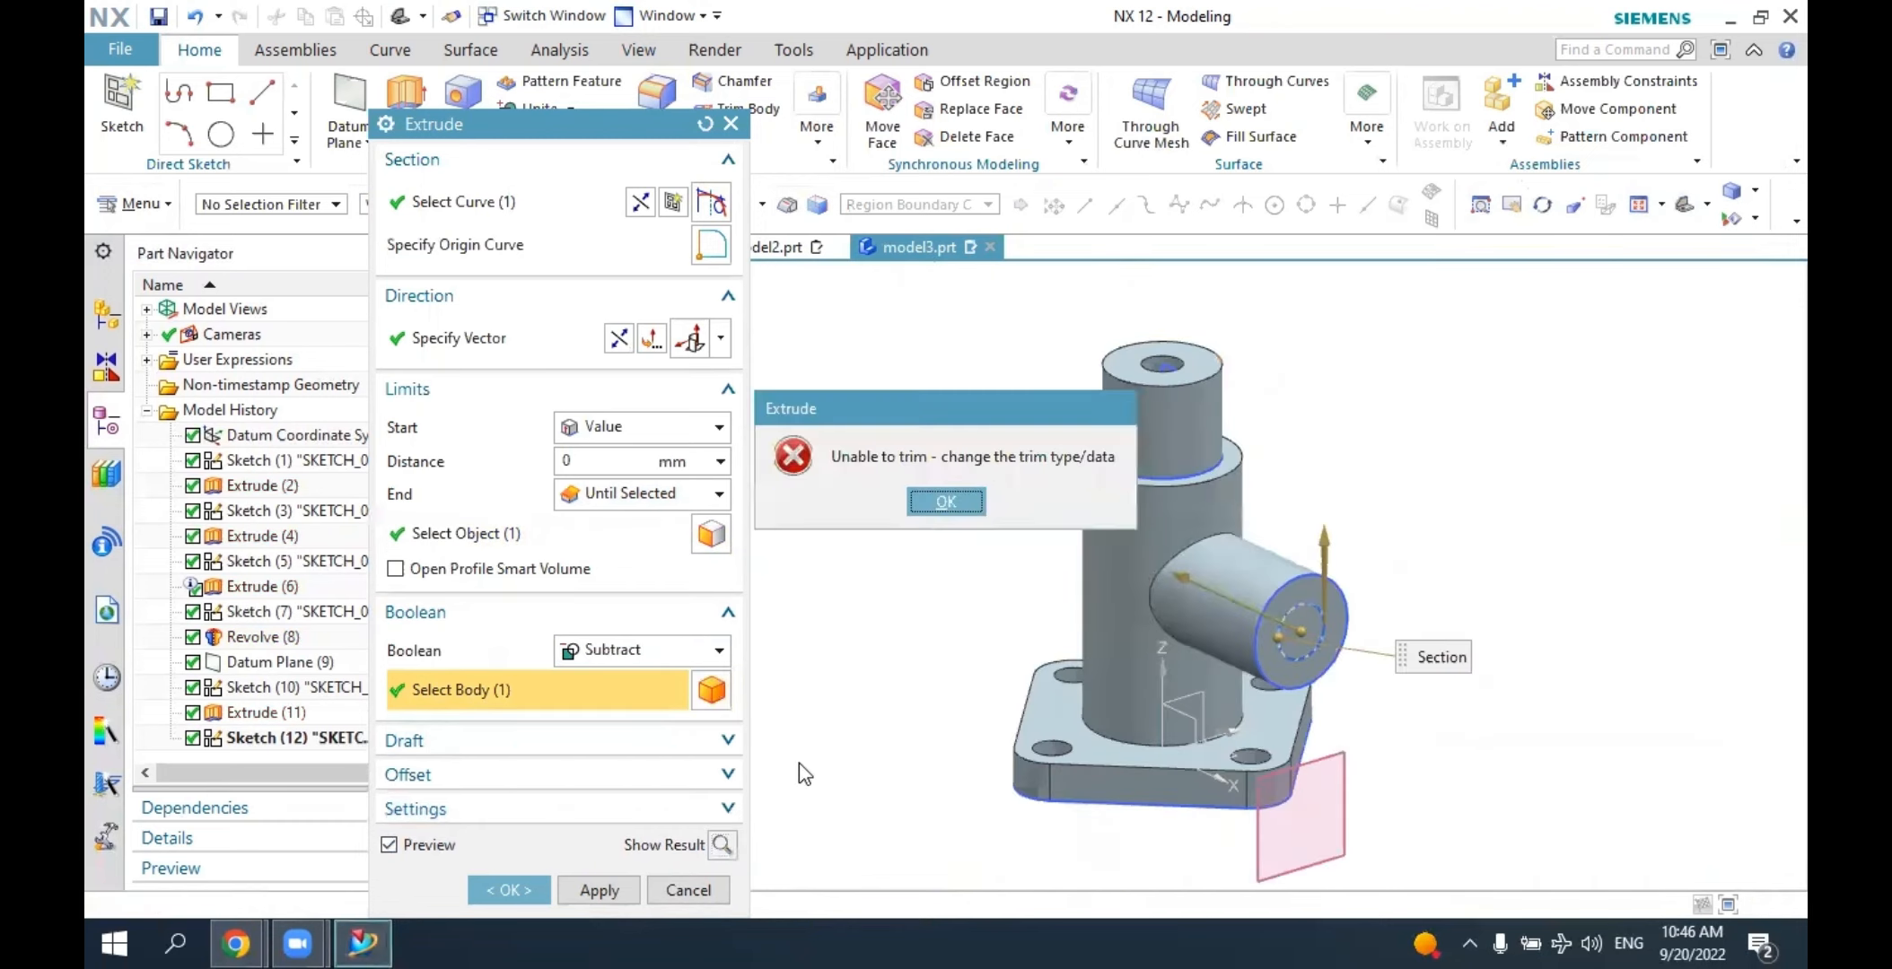
{"action": "left_click", "coordinate": [946, 502]}
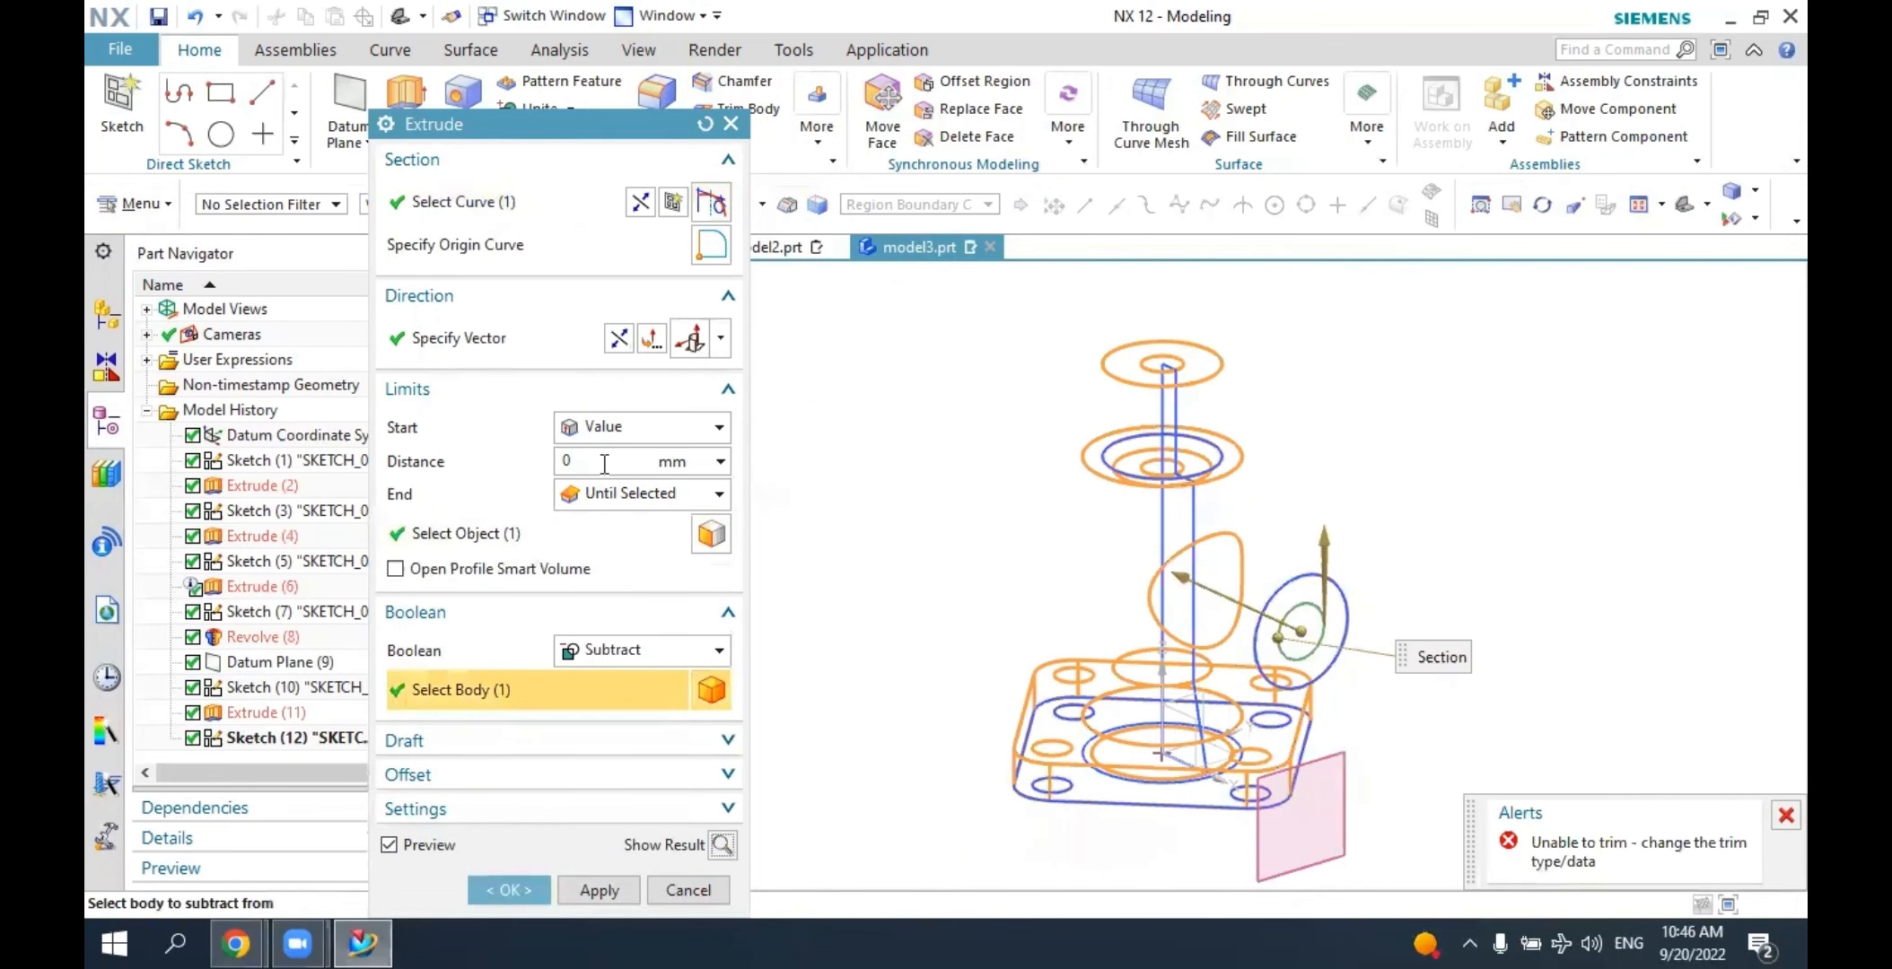
Switch the branch bore extrusion's end limit to Value and extend it to 54 mm, inside the central bore.
{"action": "left_click", "coordinate": [607, 504]}
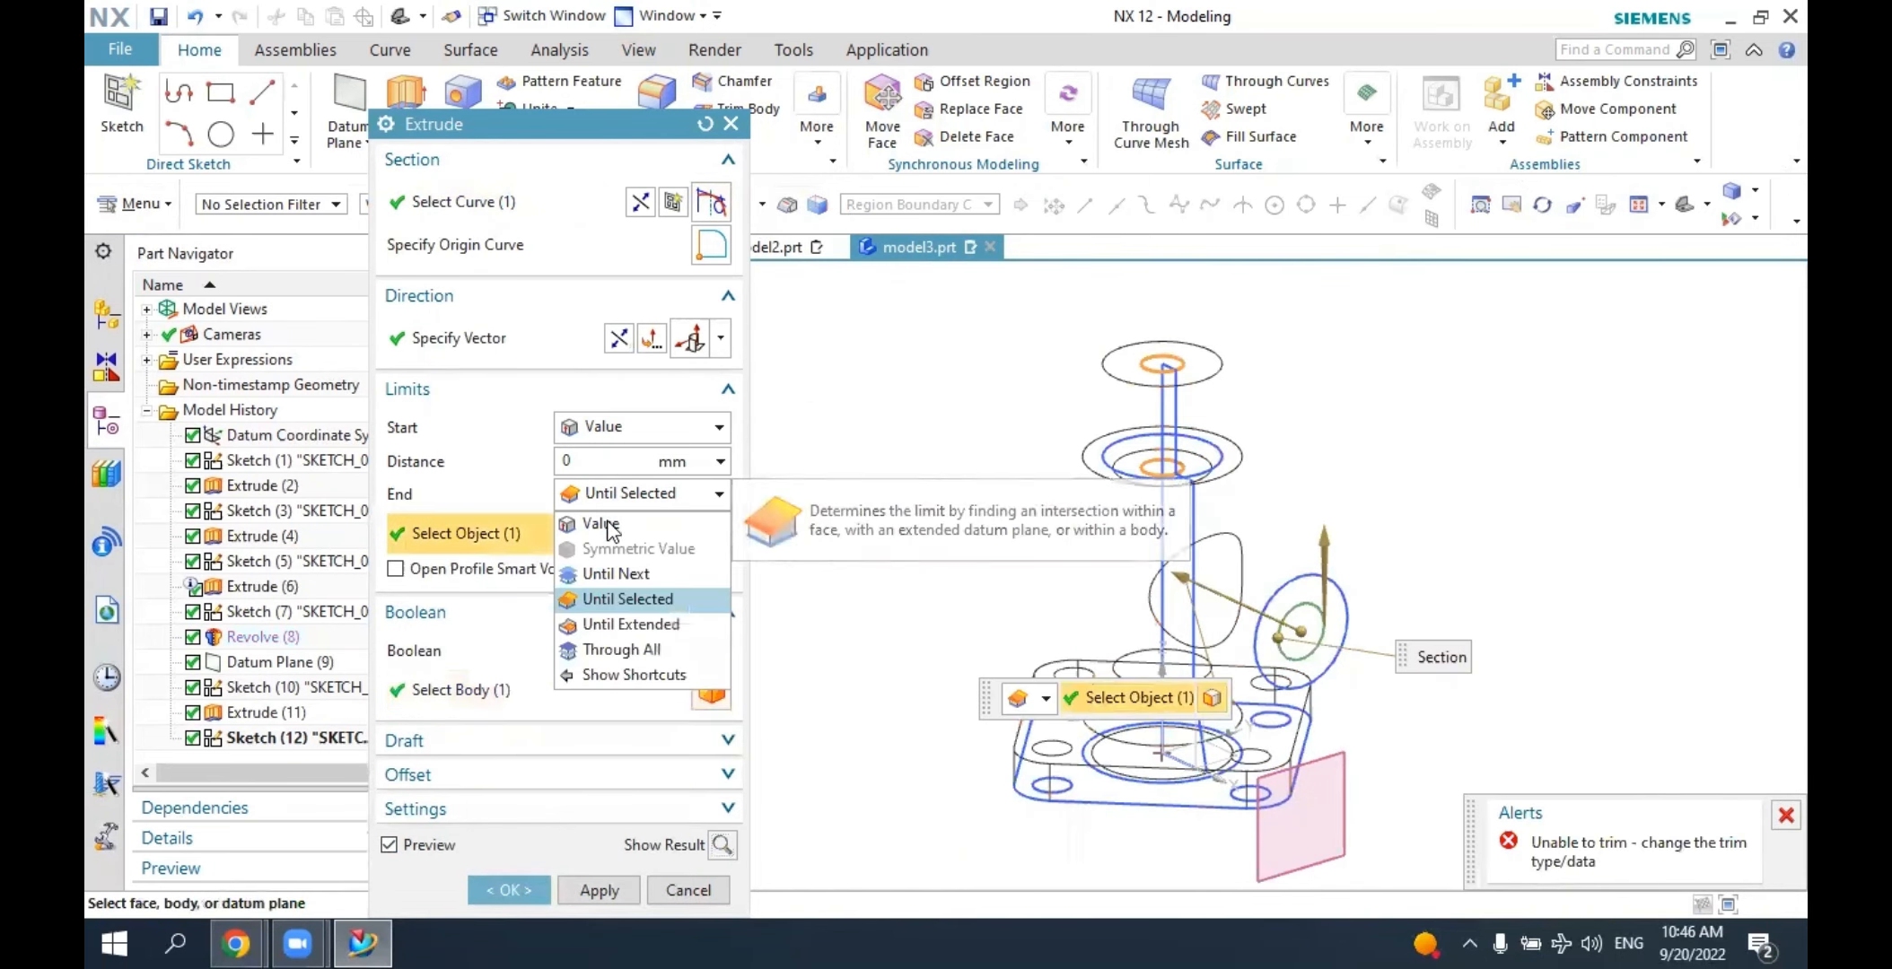
{"action": "left_click", "coordinate": [700, 523]}
{"action": "middle_click_drag", "start_coordinate": [1197, 496], "coordinate": [1231, 525]}
{"action": "scroll", "coordinate": [1167, 590], "scroll_direction": "up", "scroll_amount": 2}
{"action": "scroll", "coordinate": [1168, 589], "scroll_direction": "up", "scroll_amount": 3}
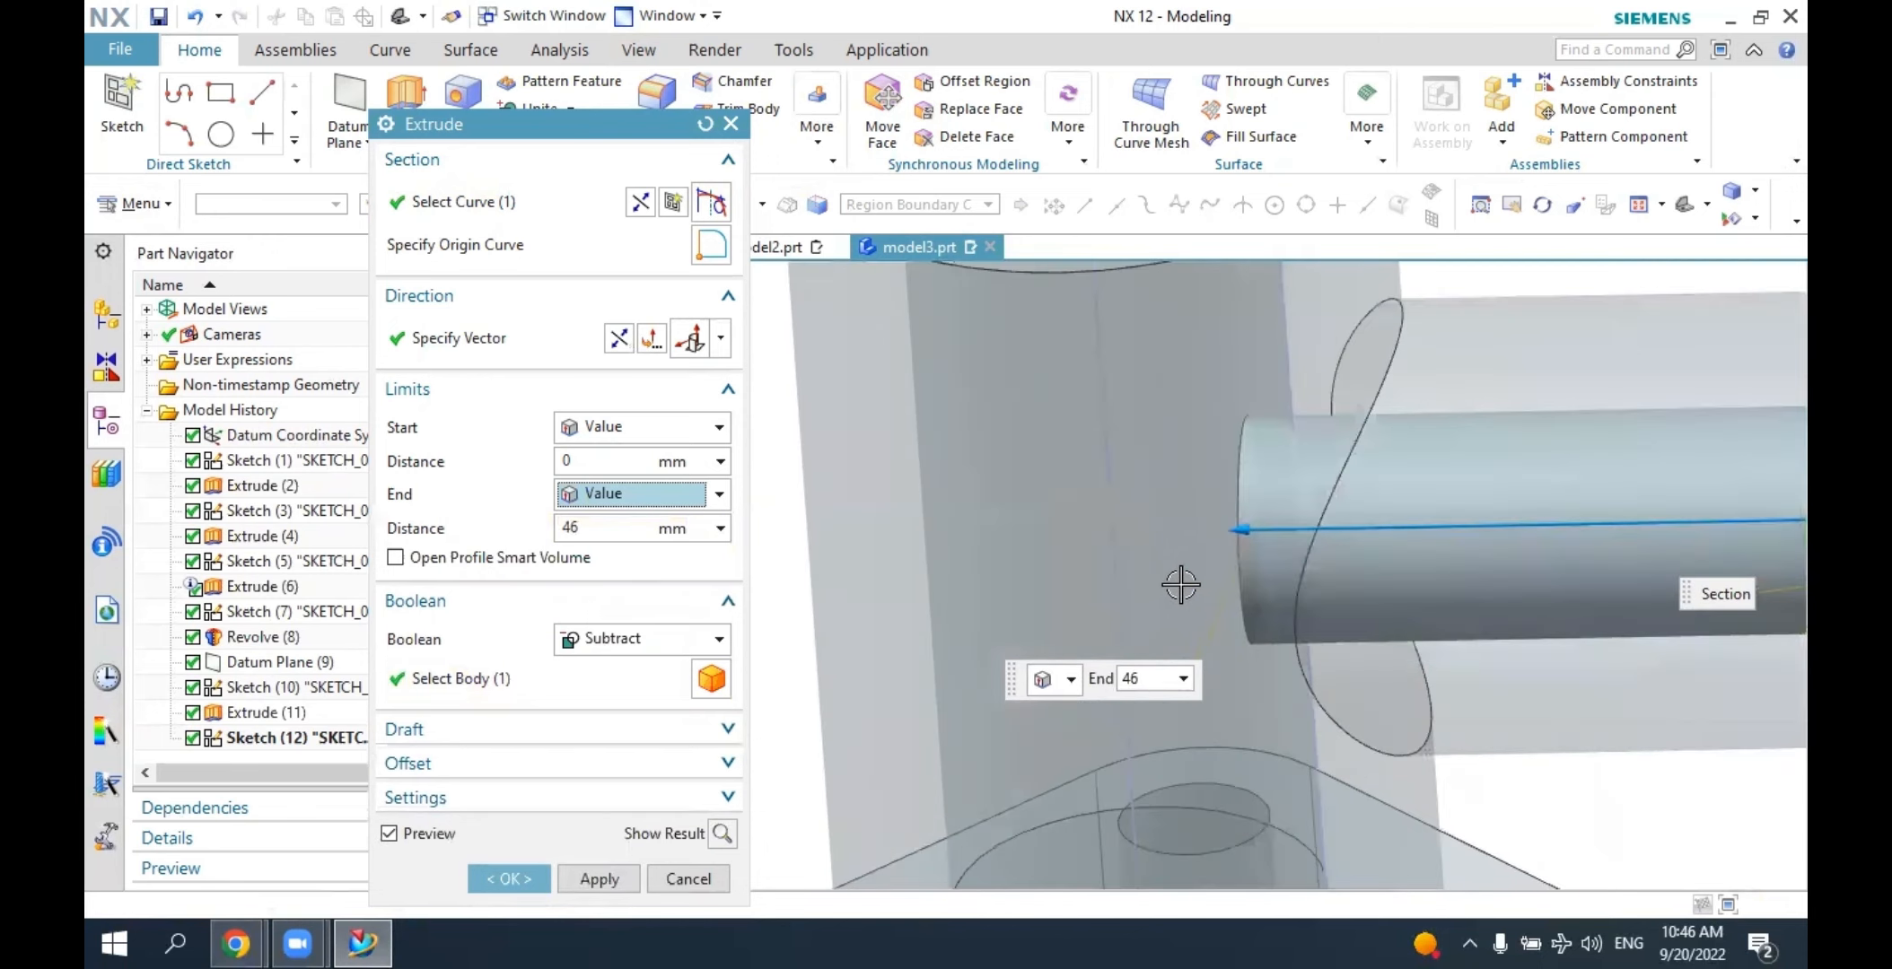
{"action": "left_click_drag", "start_coordinate": [1243, 523], "coordinate": [1110, 527]}
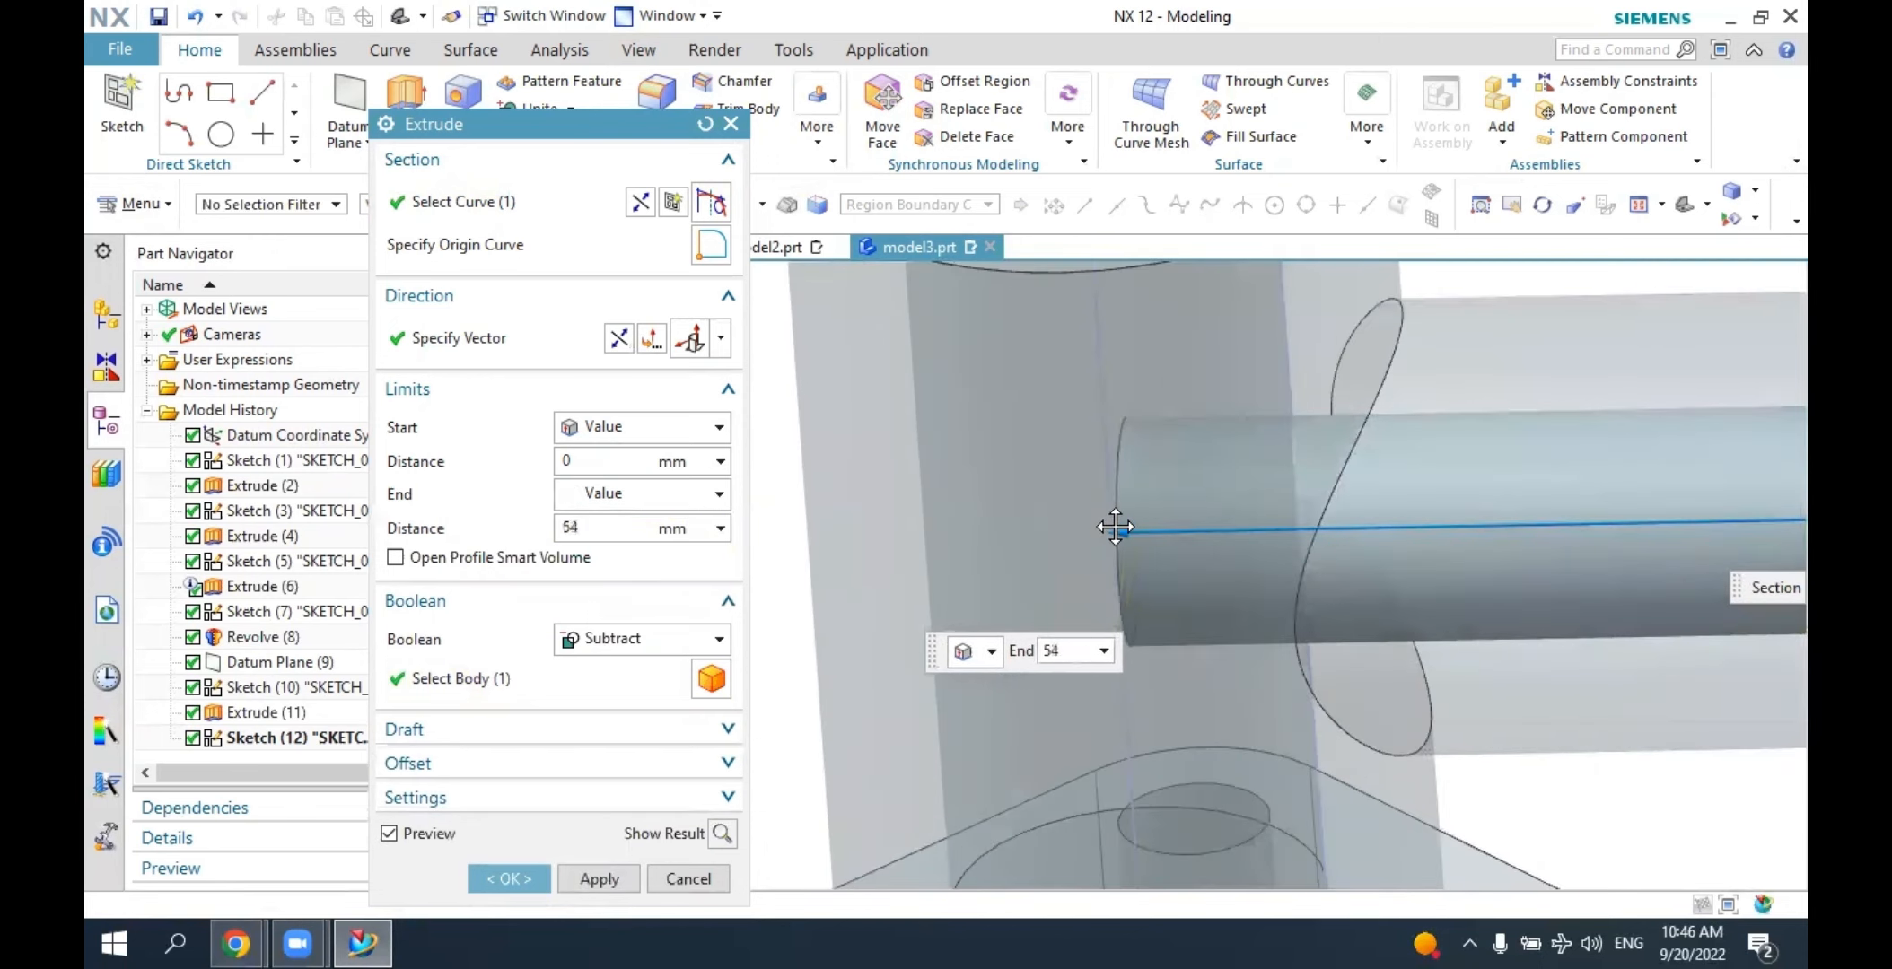
Keep the extrusion's Boolean as Subtract and complete the bore cut through the side branch.
{"action": "scroll", "coordinate": [1110, 528], "scroll_direction": "down", "scroll_amount": 1}
{"action": "scroll", "coordinate": [1173, 549], "scroll_direction": "down", "scroll_amount": 2}
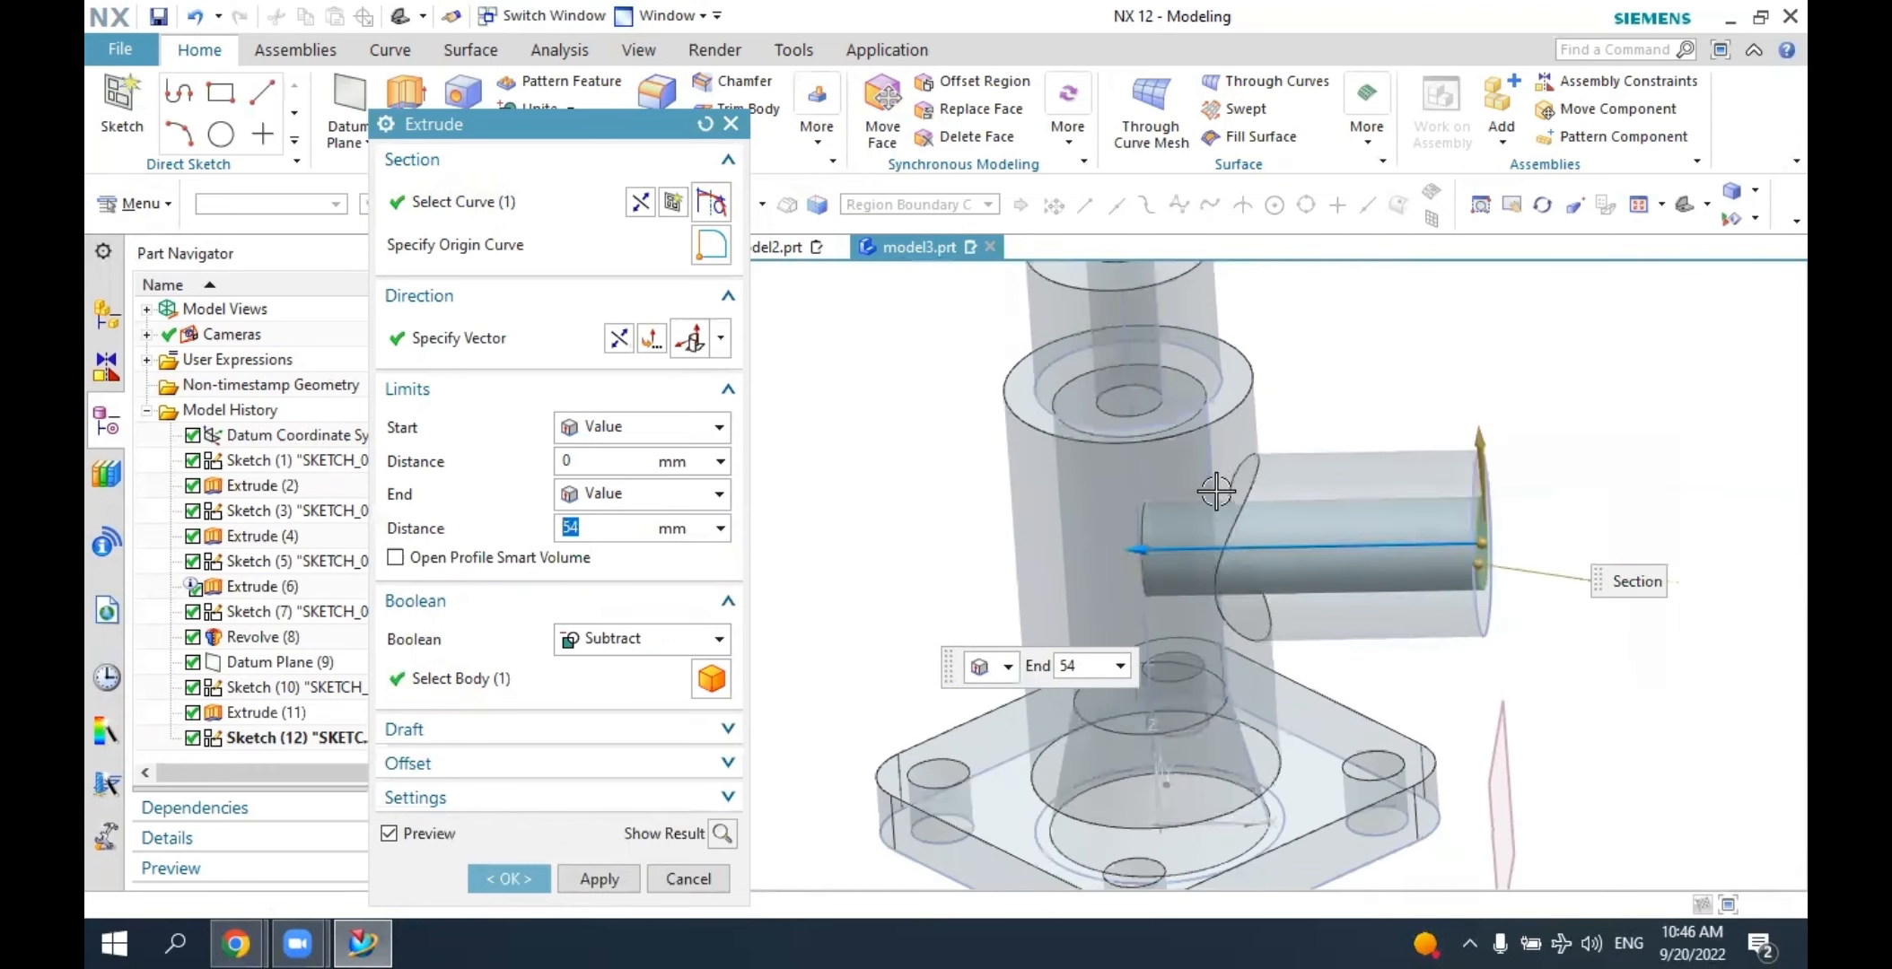
{"action": "left_click", "coordinate": [635, 639]}
{"action": "left_click", "coordinate": [592, 717]}
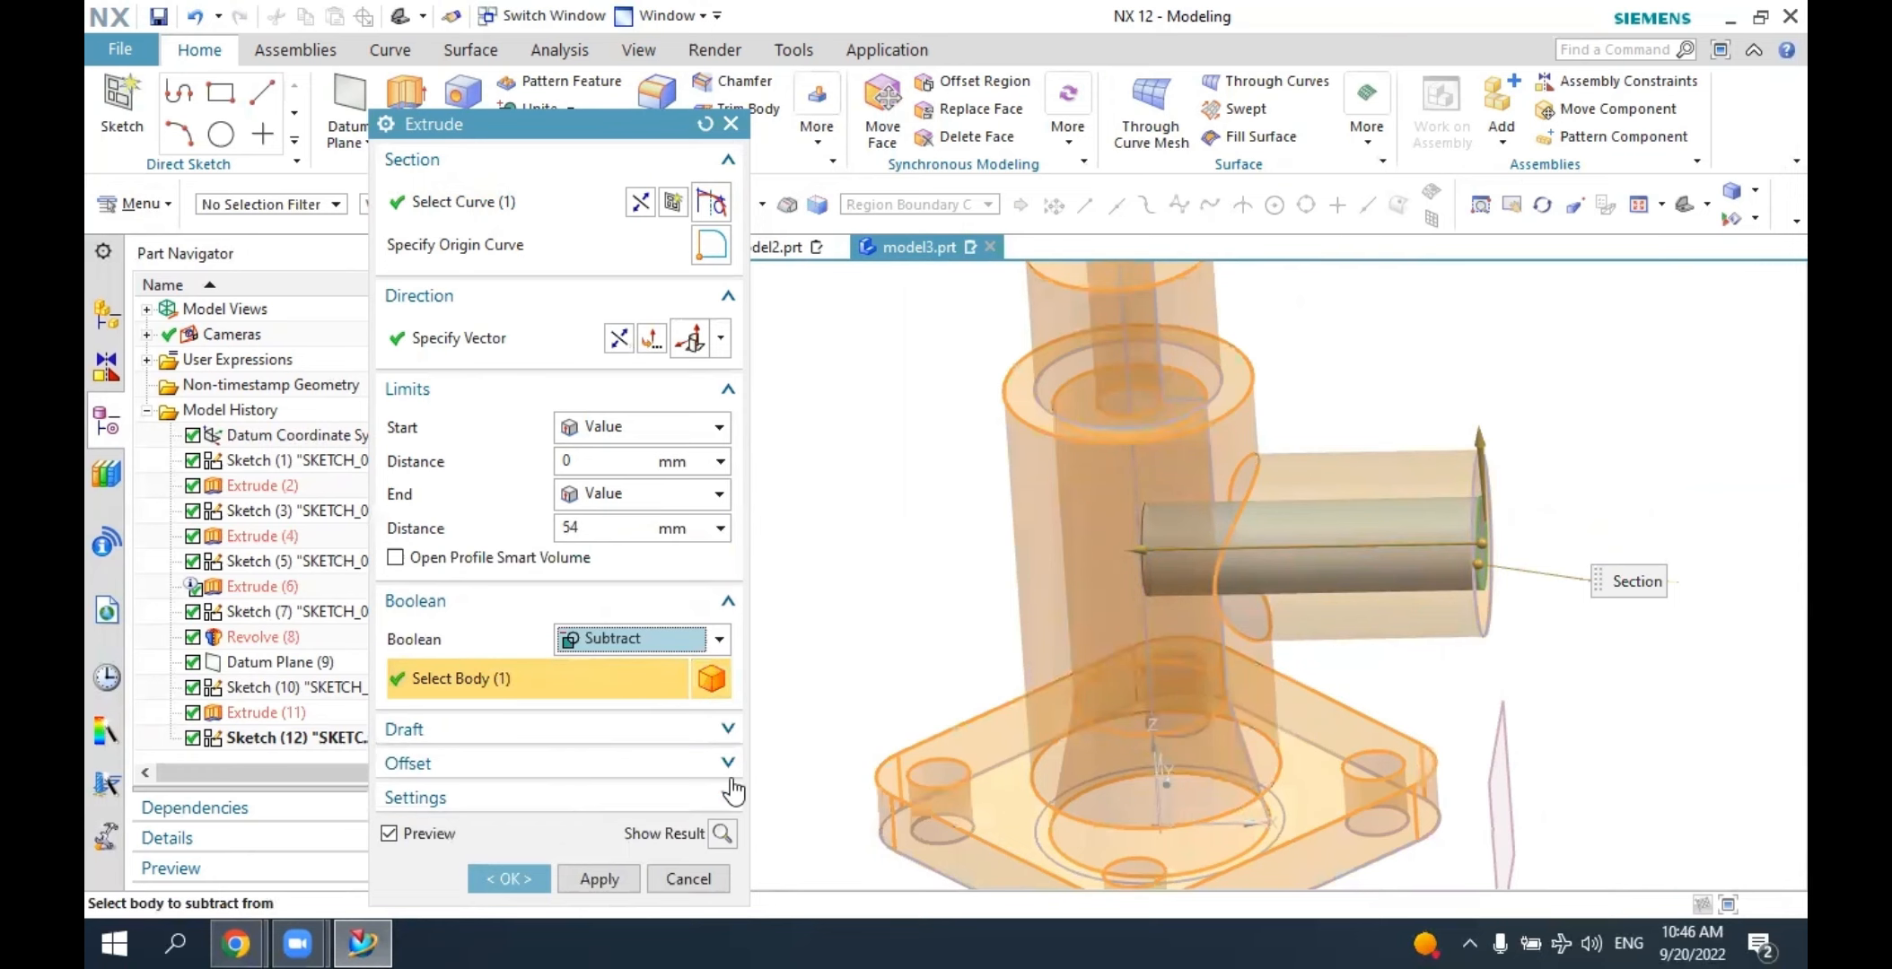
{"action": "left_click", "coordinate": [508, 879]}
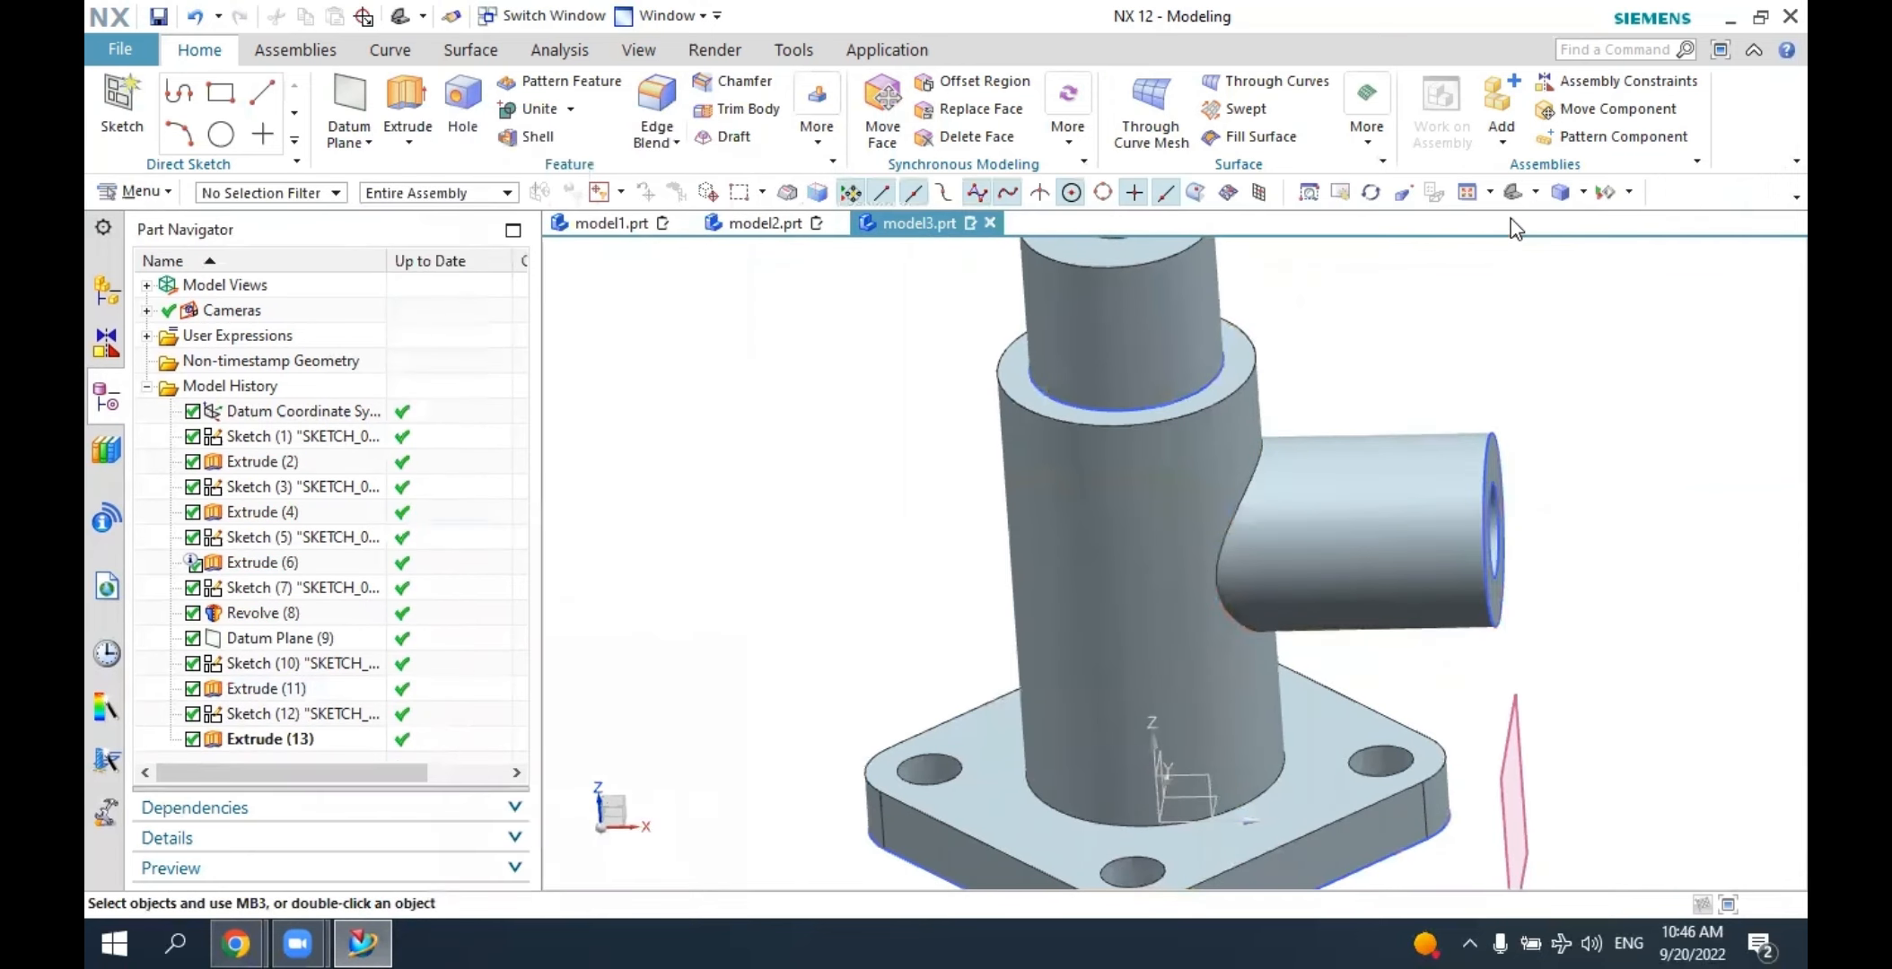
Inspect where the branch bore meets the central bore in a temporary one-plane section normal to Y.
{"action": "left_click", "coordinate": [1514, 195]}
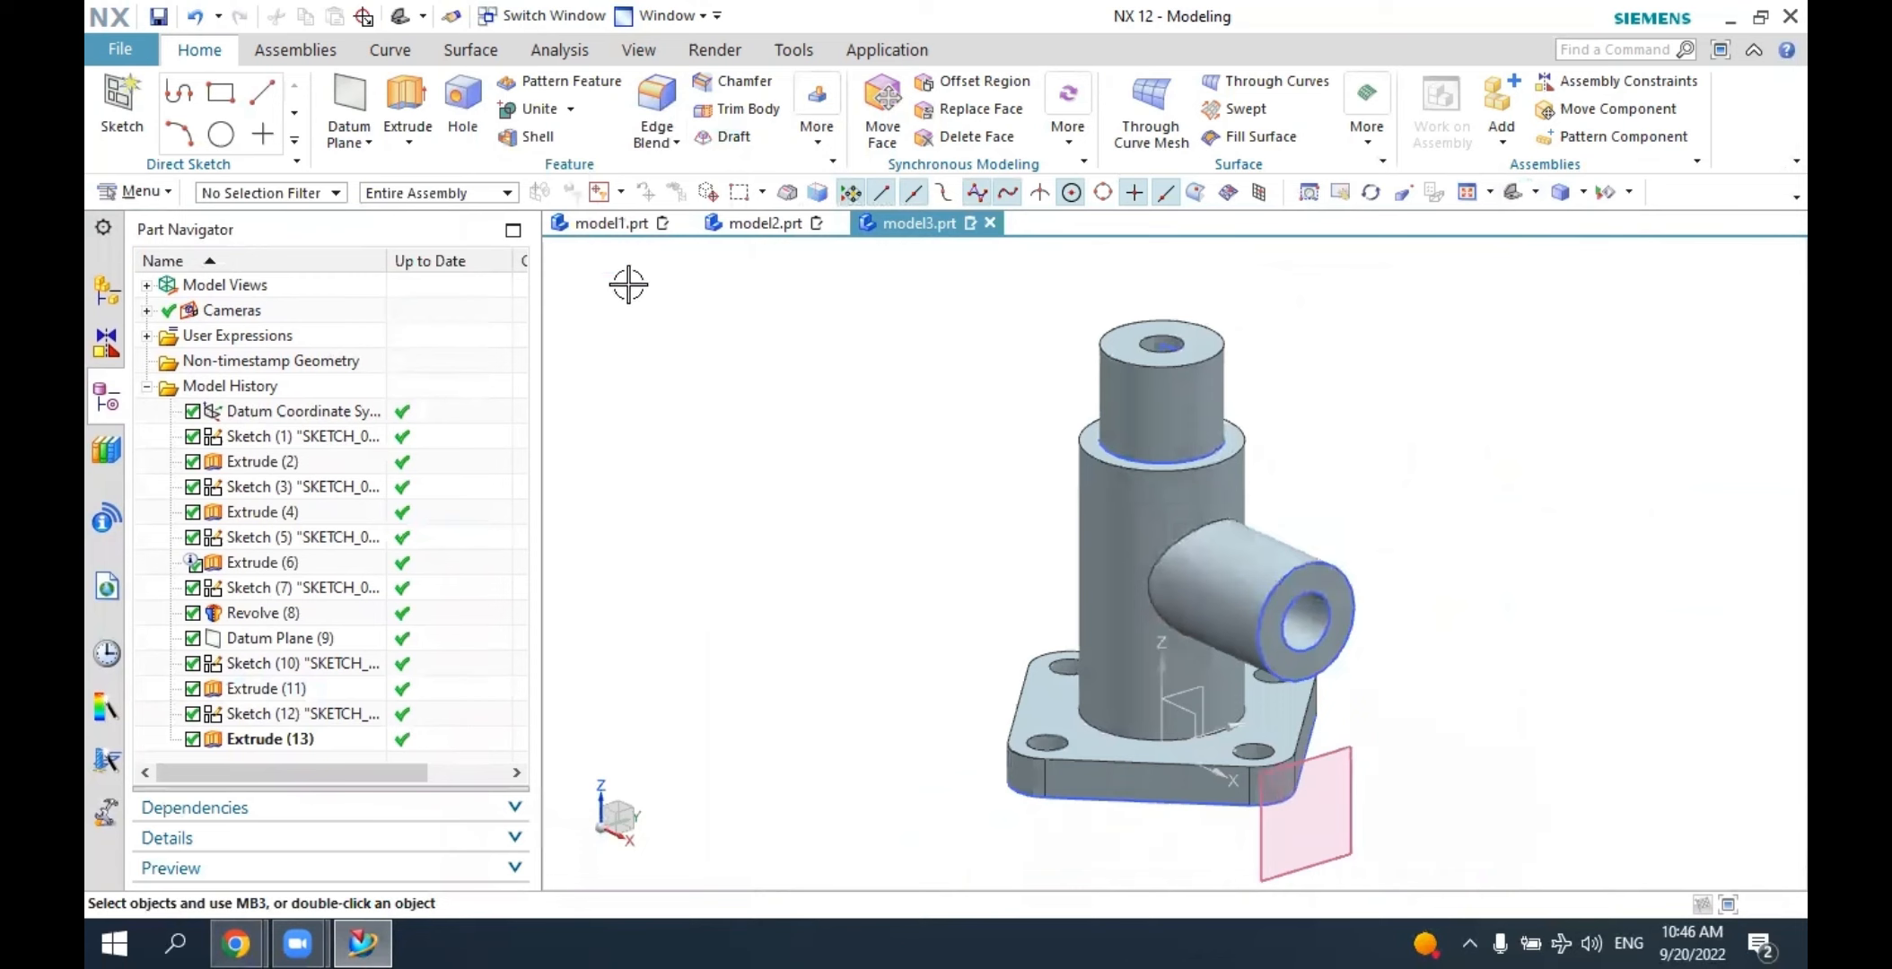
{"action": "left_click", "coordinate": [638, 49]}
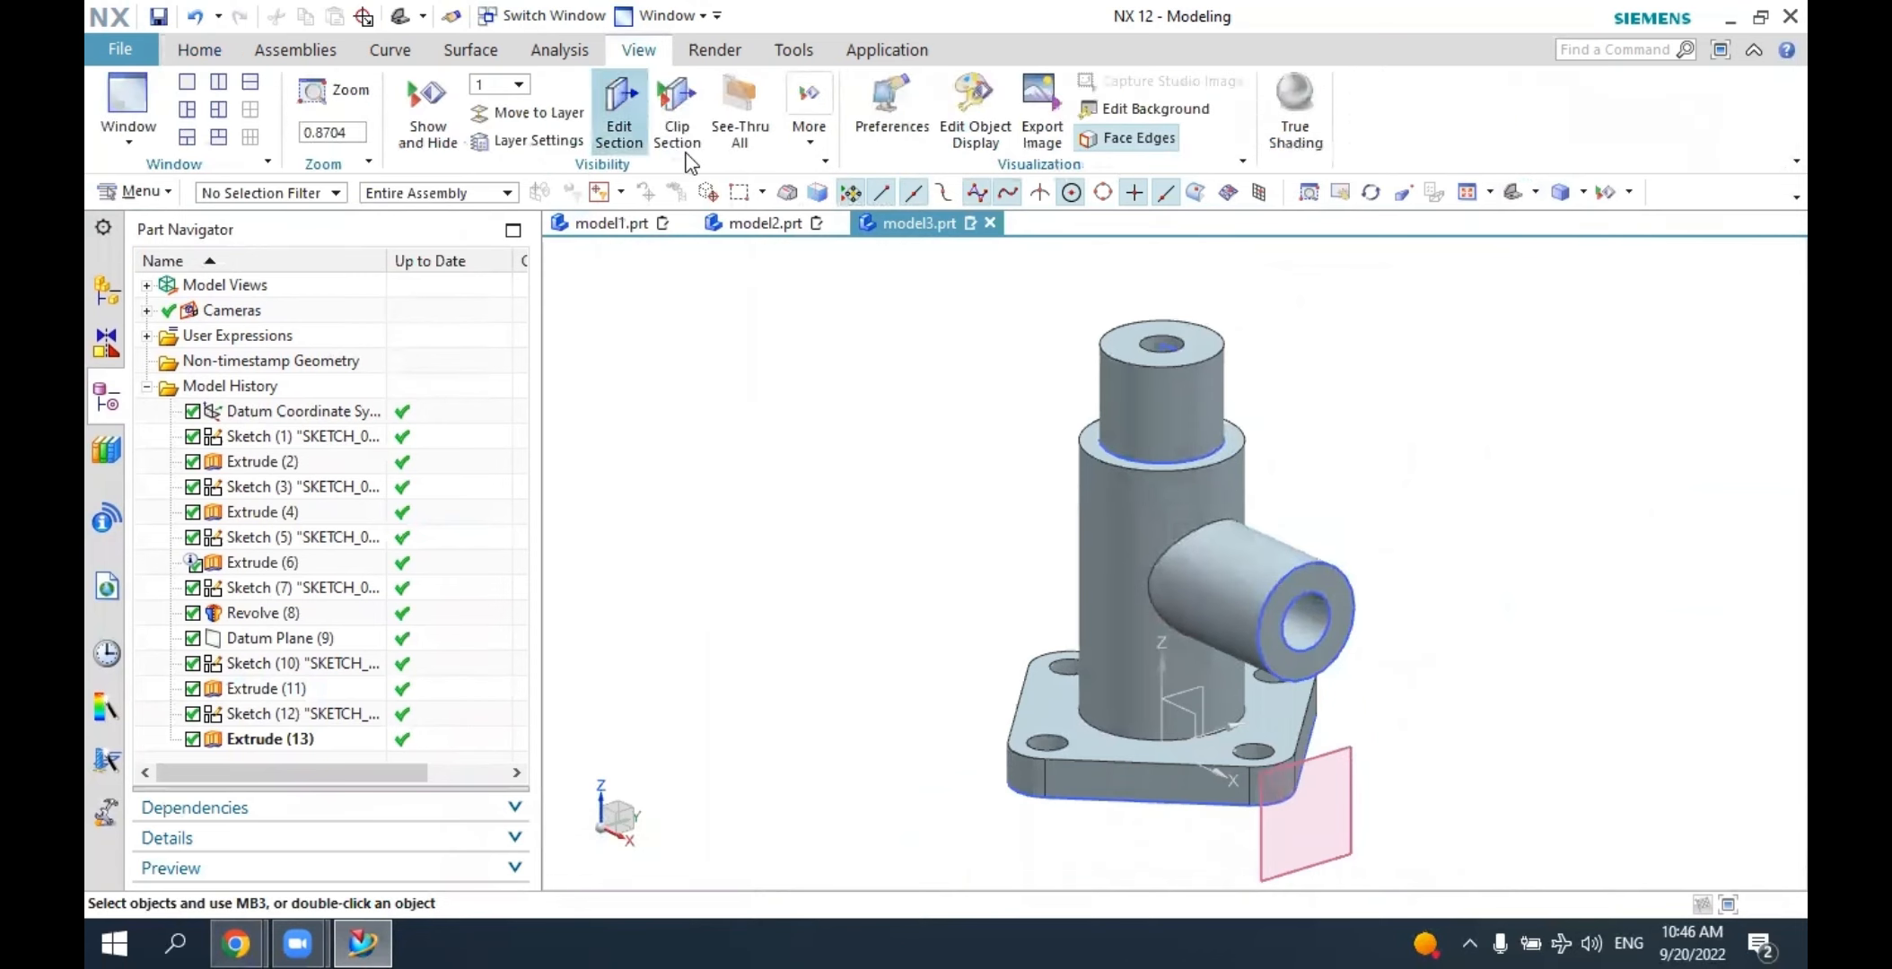
{"action": "middle_click_drag", "start_coordinate": [1085, 476], "coordinate": [1213, 461]}
{"action": "scroll", "coordinate": [1213, 485], "scroll_direction": "up", "scroll_amount": 4}
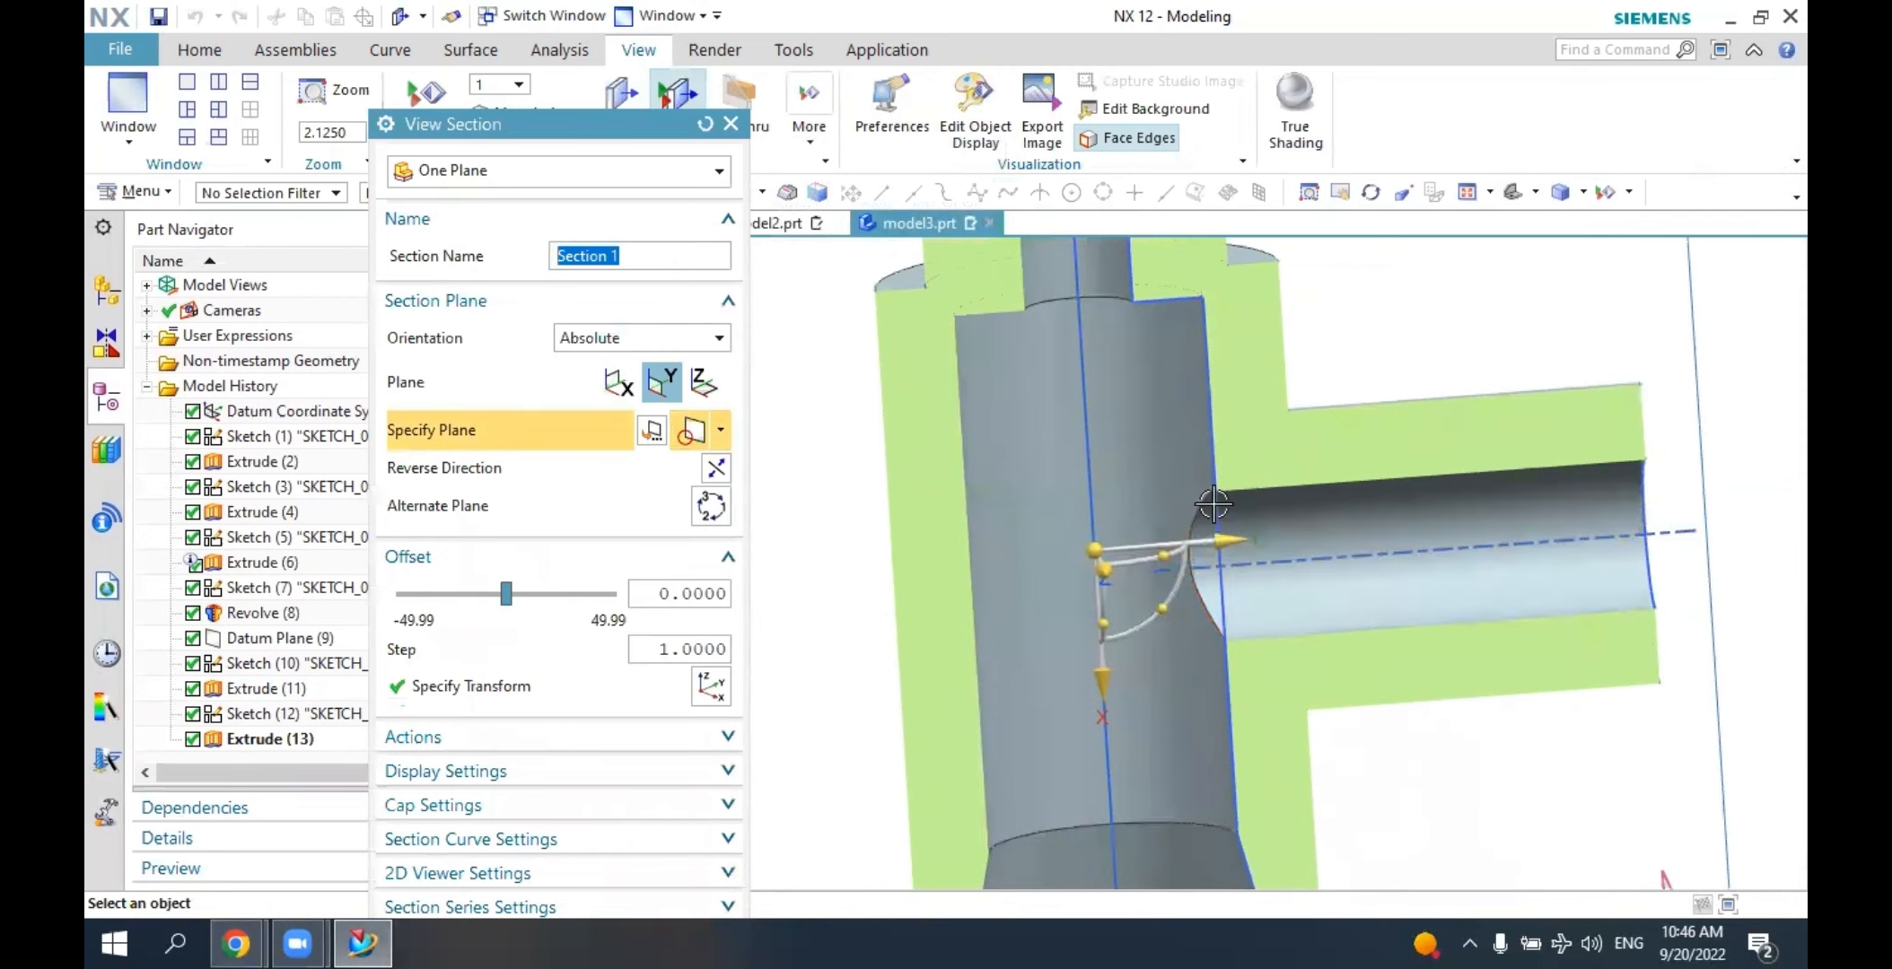
{"action": "scroll", "coordinate": [1194, 539], "scroll_direction": "down", "scroll_amount": 4}
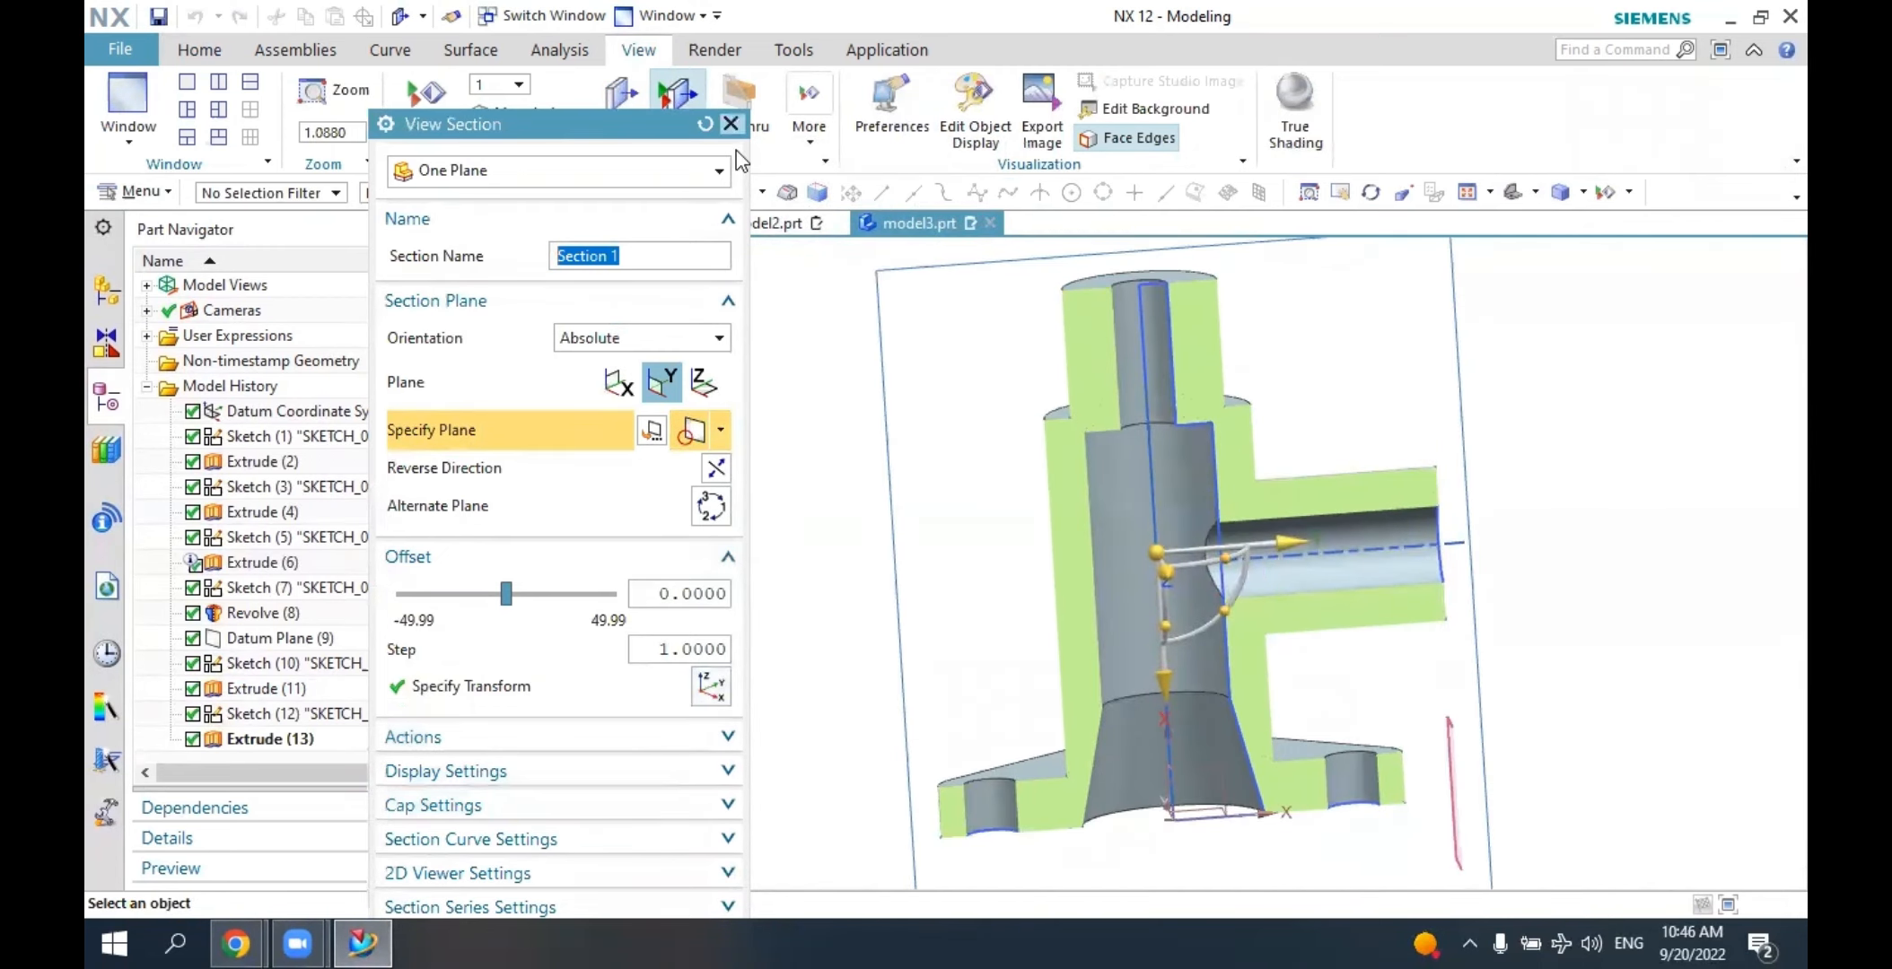
{"action": "left_click", "coordinate": [730, 123]}
{"action": "left_click", "coordinate": [201, 54]}
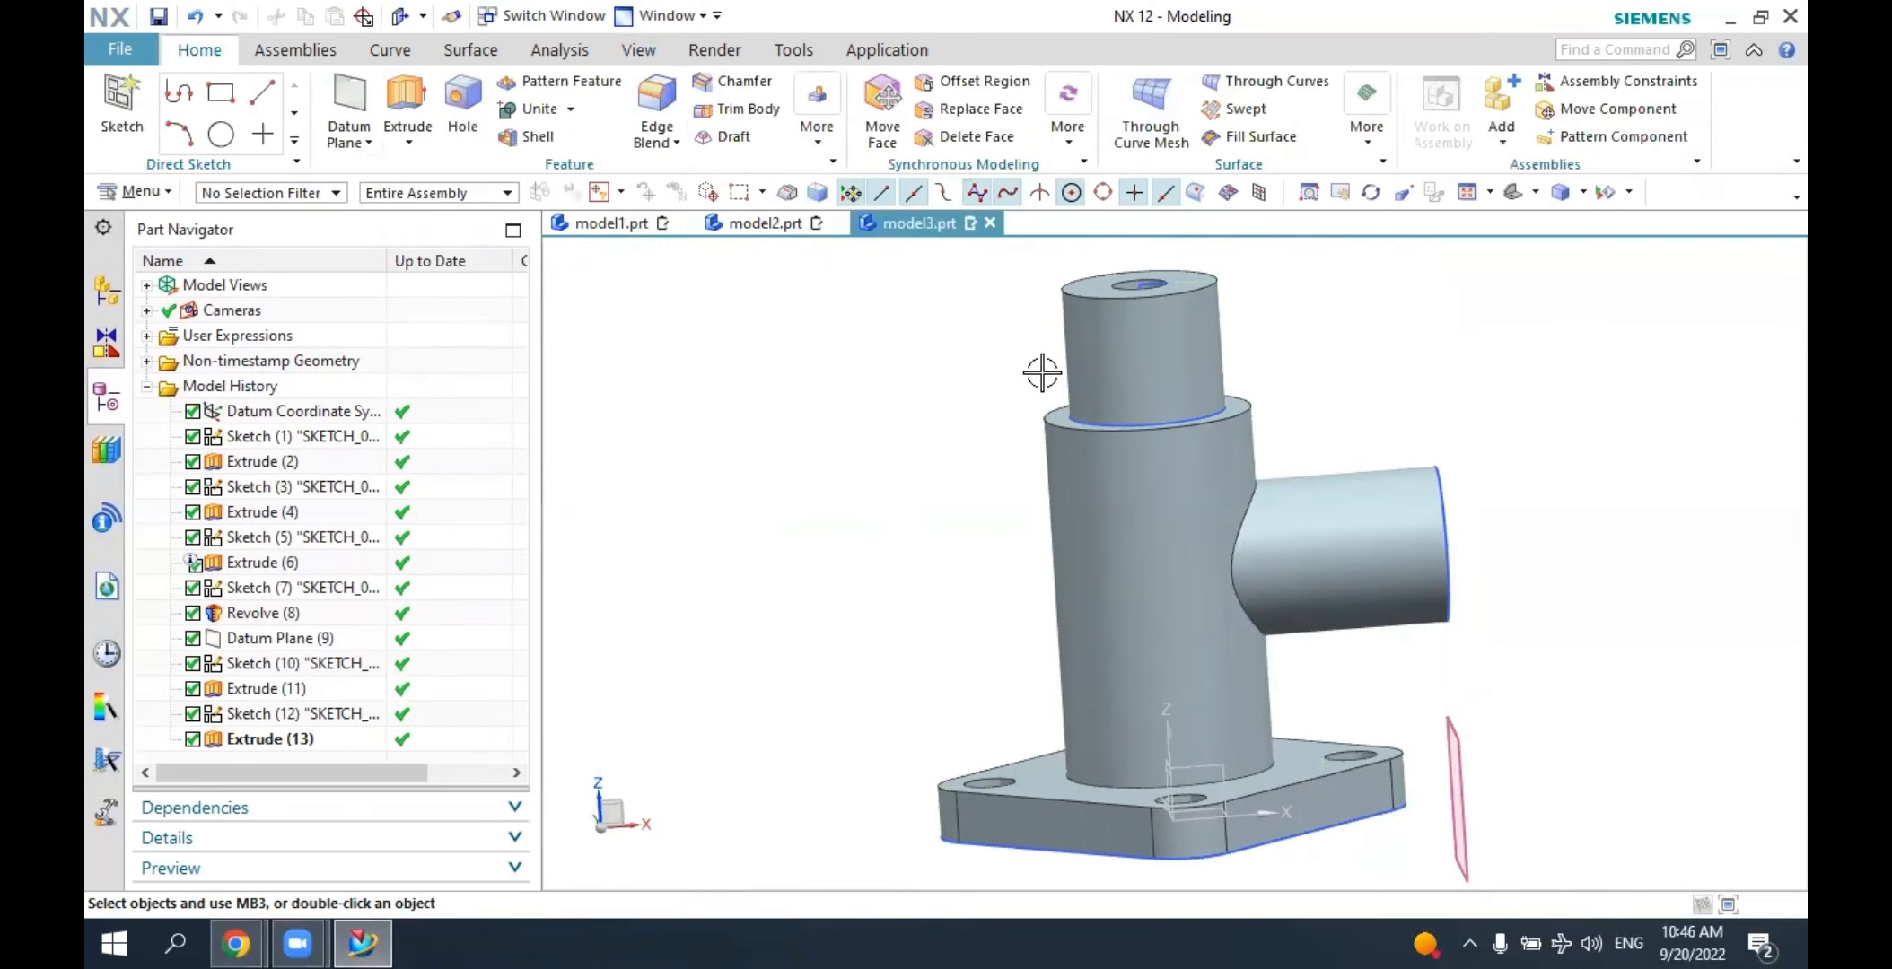
Chamfer the outer edge of the side branch's free end with a symmetric 2 mm distance.
{"action": "middle_click_drag", "start_coordinate": [1135, 440], "coordinate": [1095, 482]}
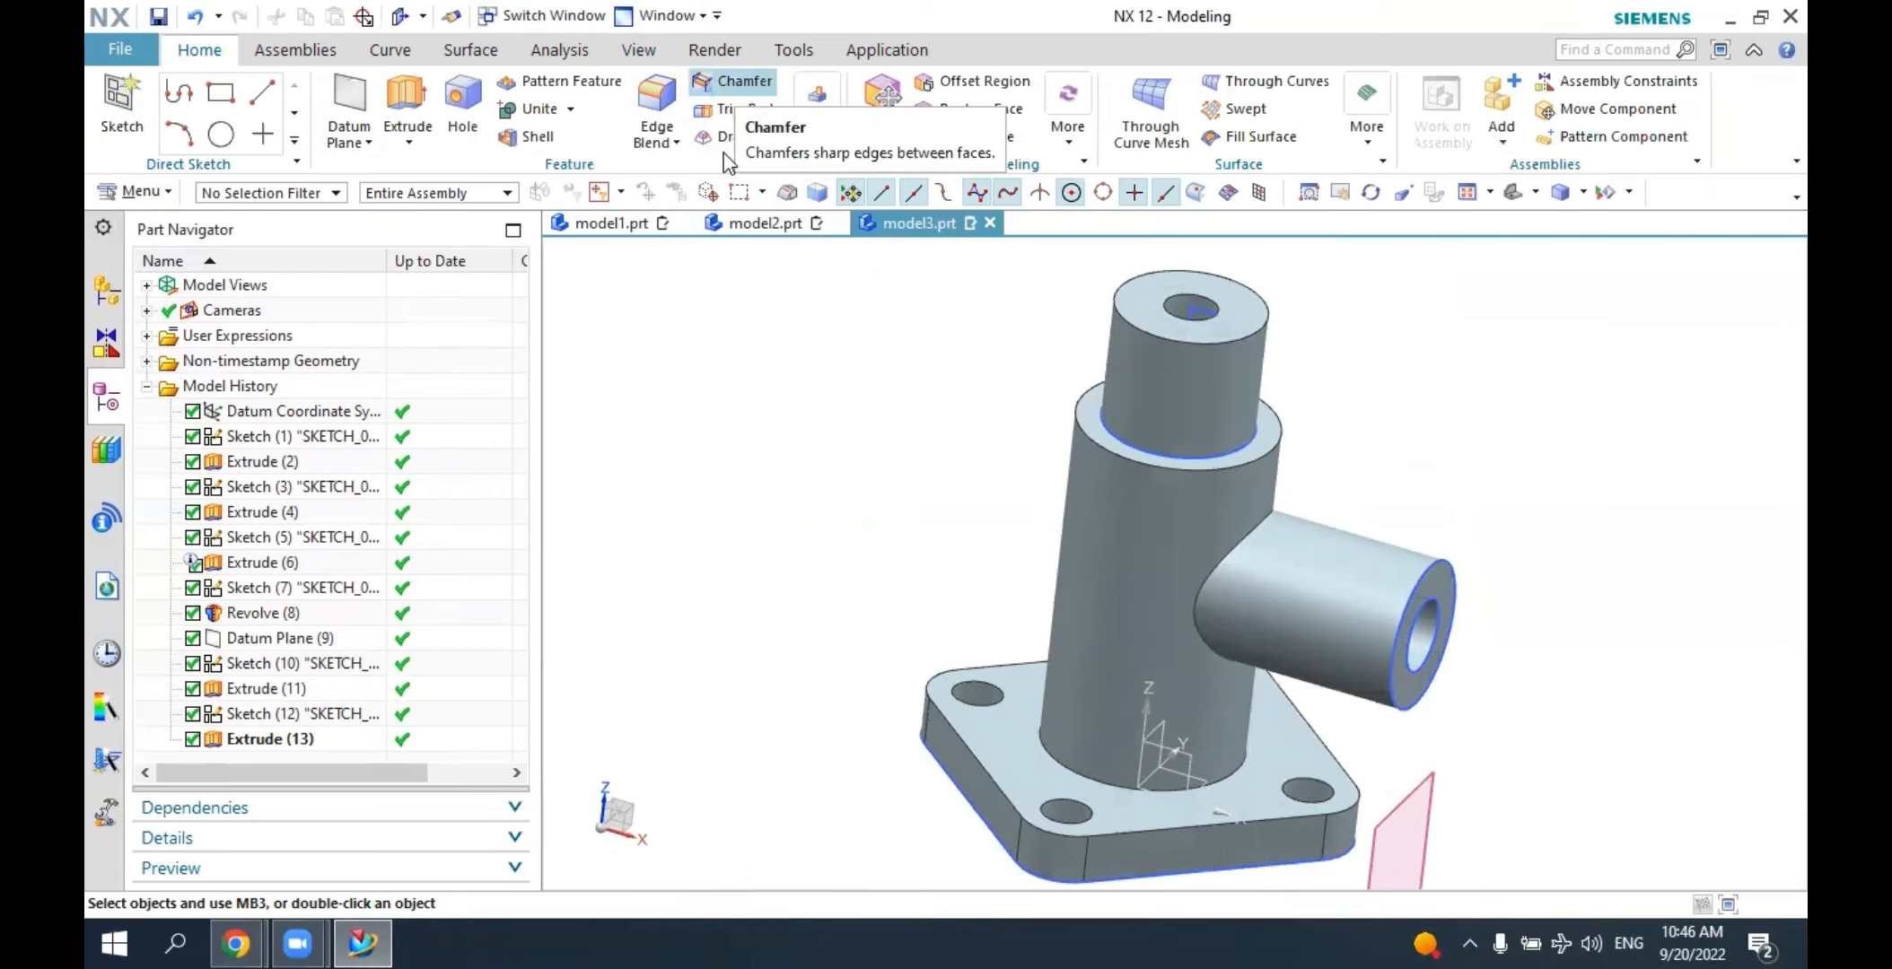
{"action": "left_click", "coordinate": [731, 80]}
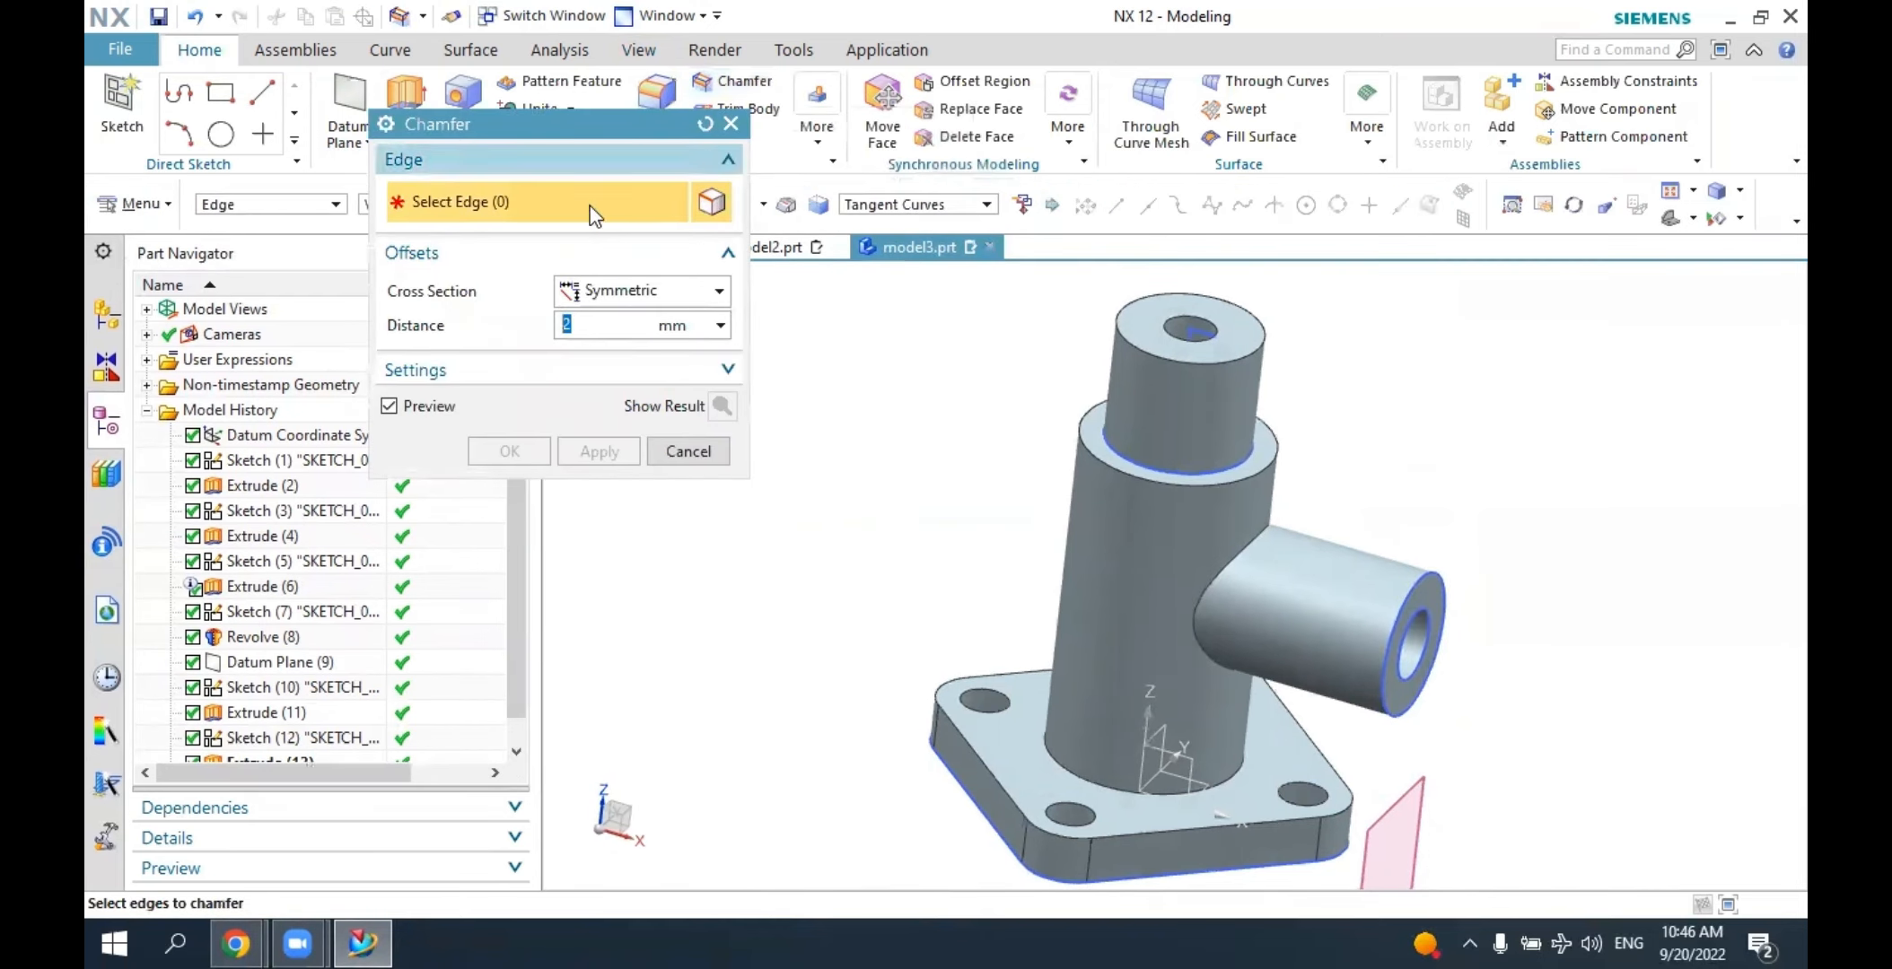
{"action": "left_click", "coordinate": [613, 291]}
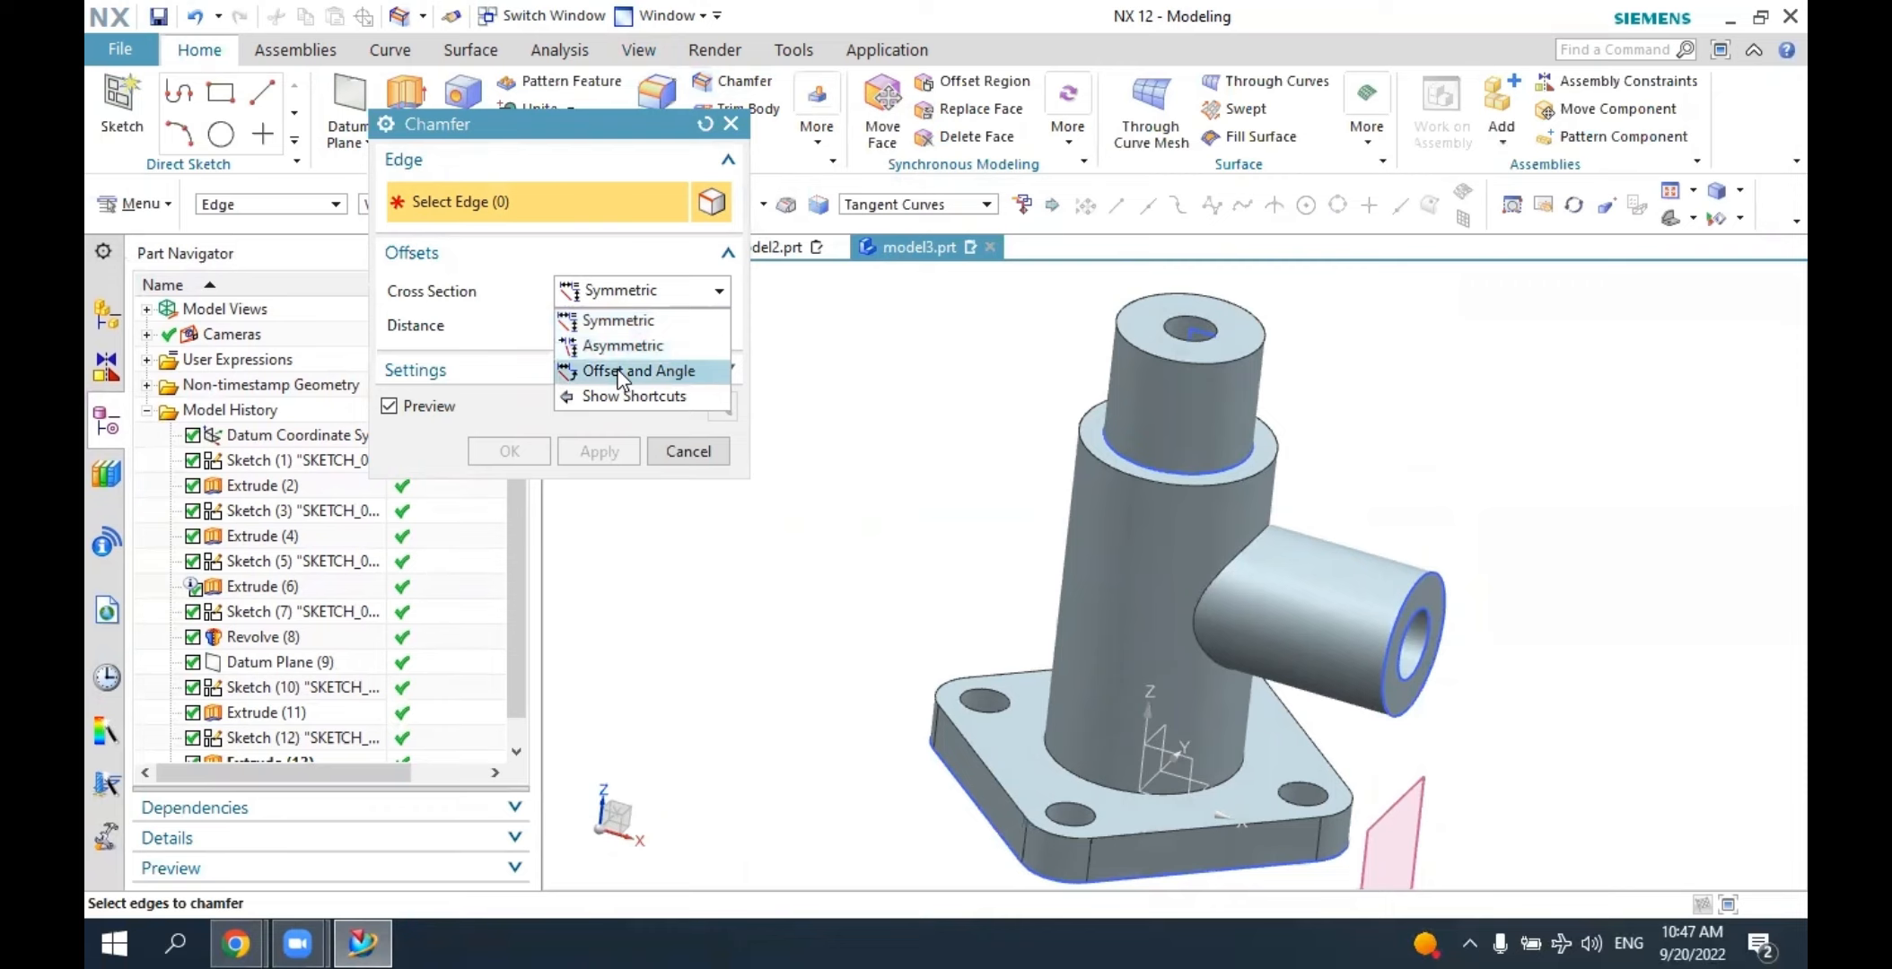
{"action": "left_click", "coordinate": [610, 323]}
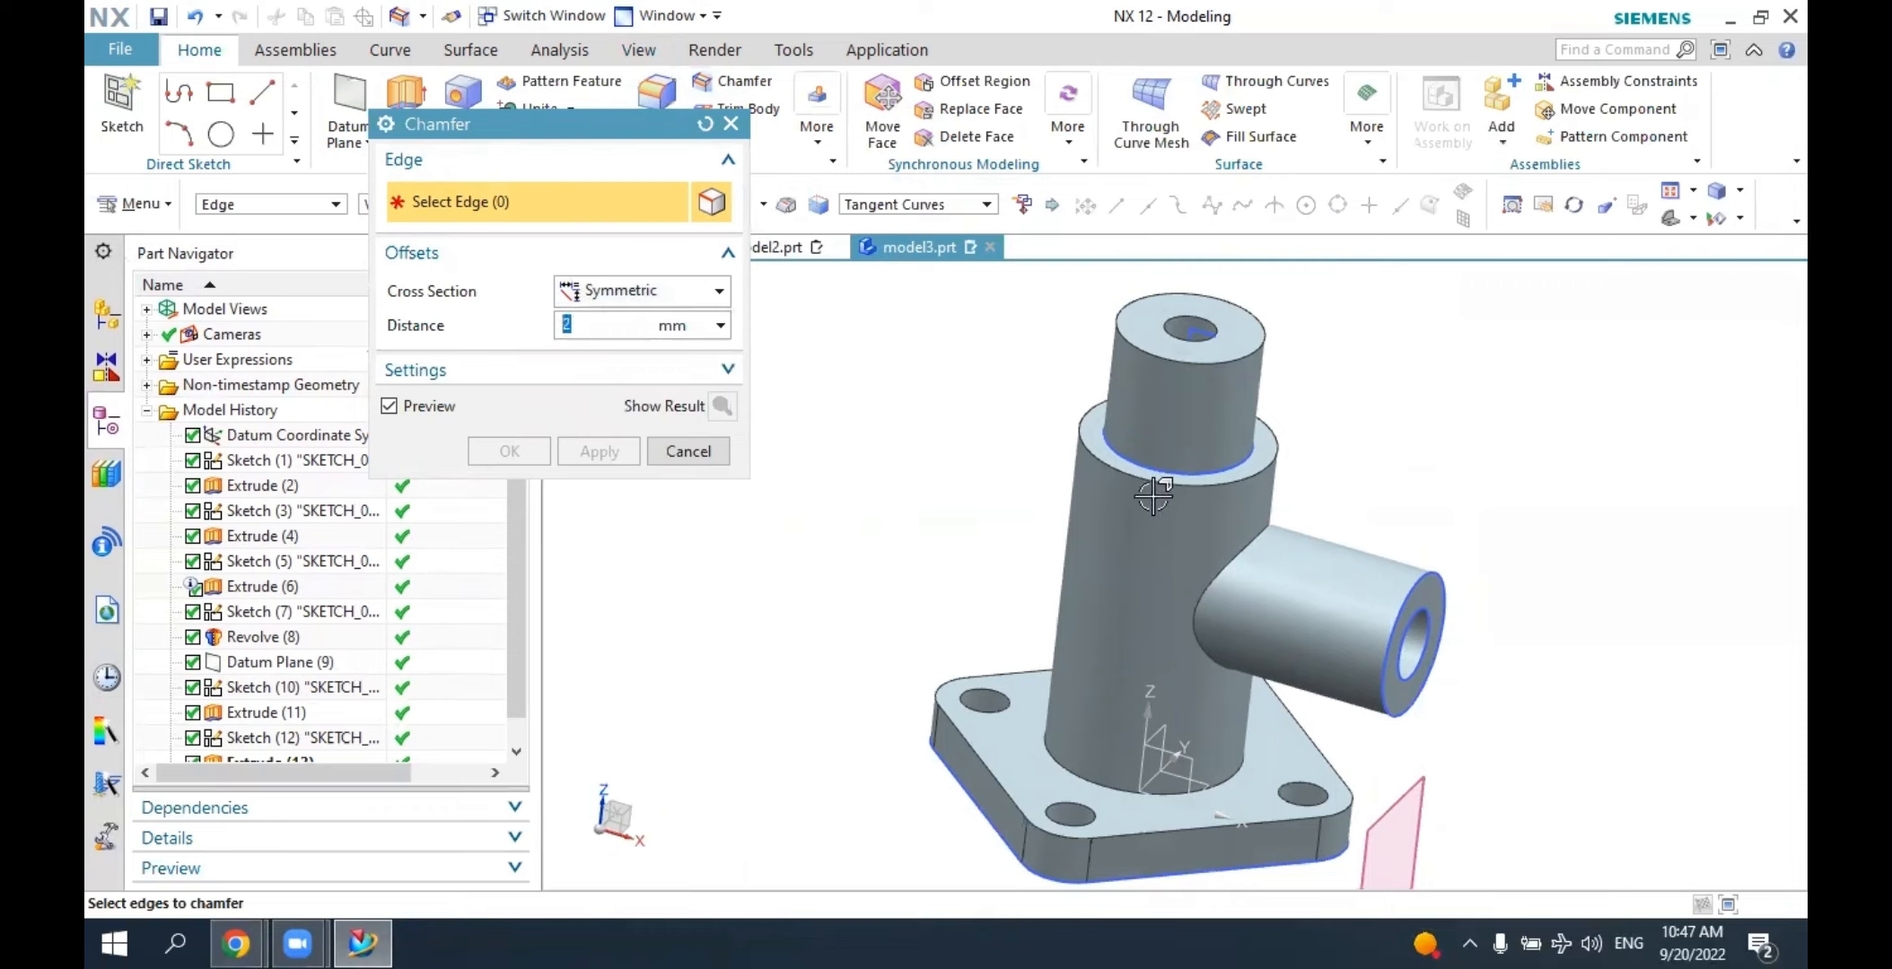
{"action": "scroll", "coordinate": [1454, 584], "scroll_direction": "up", "scroll_amount": 3}
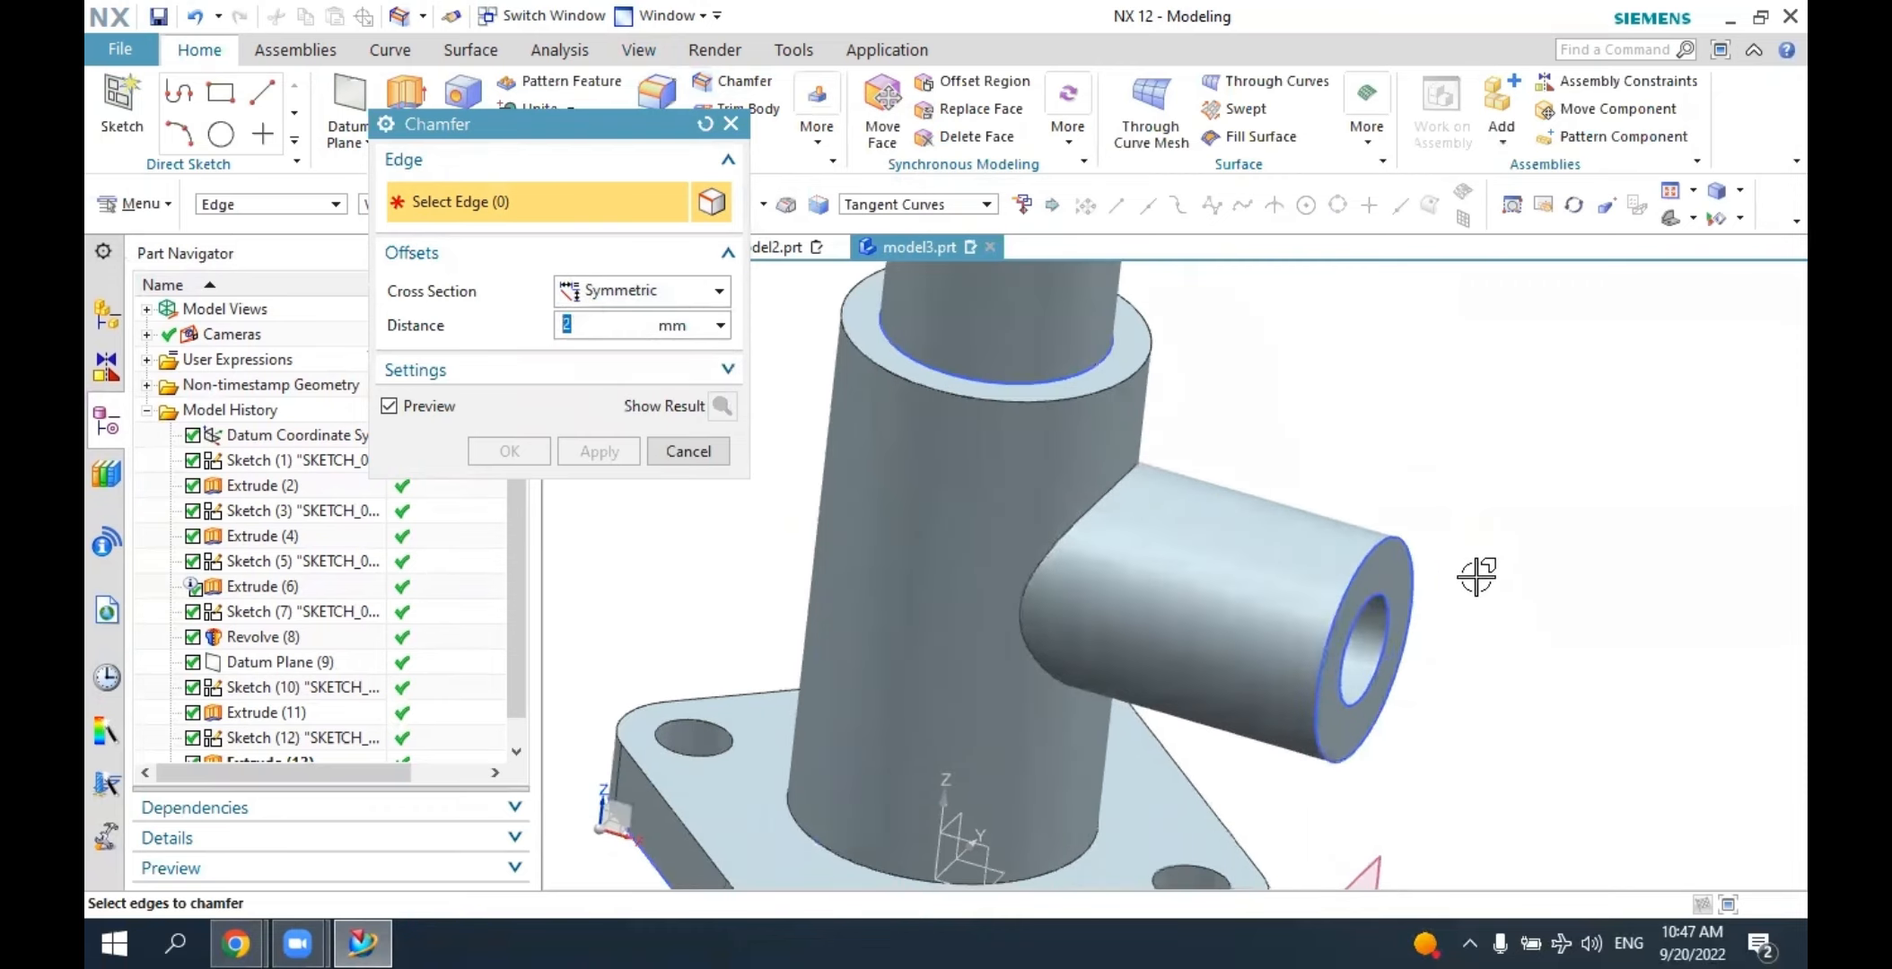
{"action": "scroll", "coordinate": [1455, 574], "scroll_direction": "up", "scroll_amount": 2}
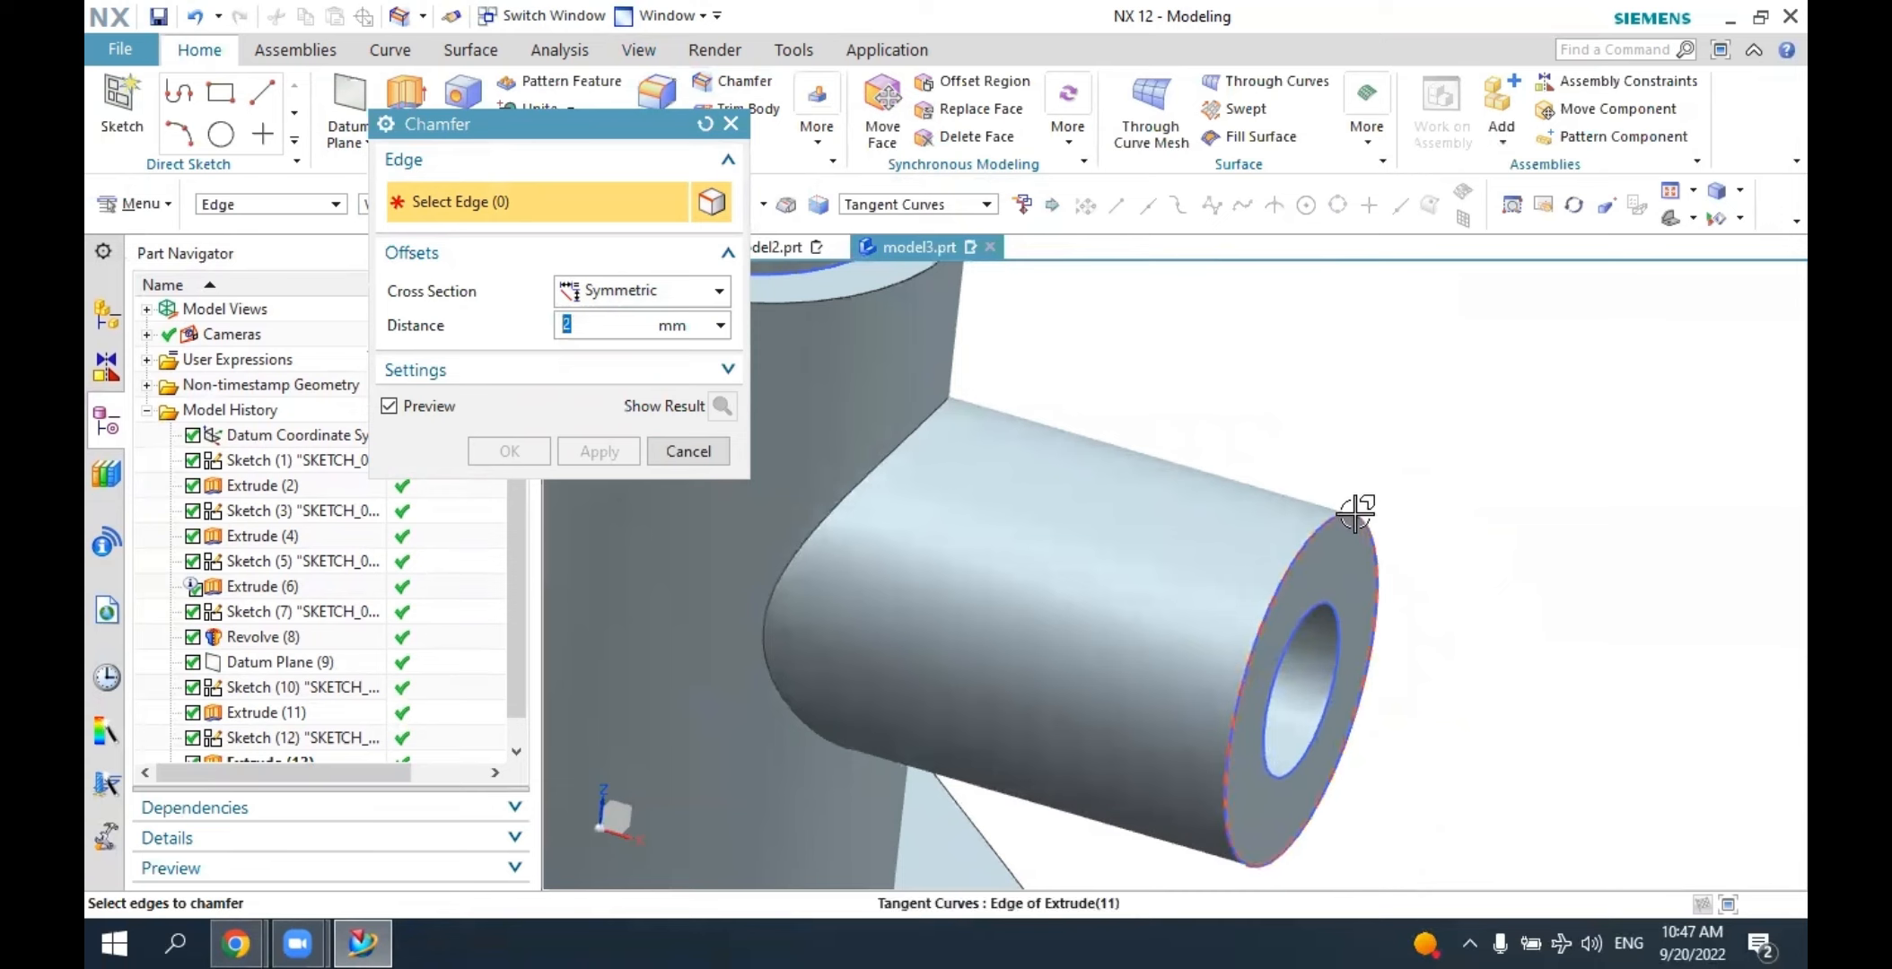
{"action": "left_click", "coordinate": [1322, 530]}
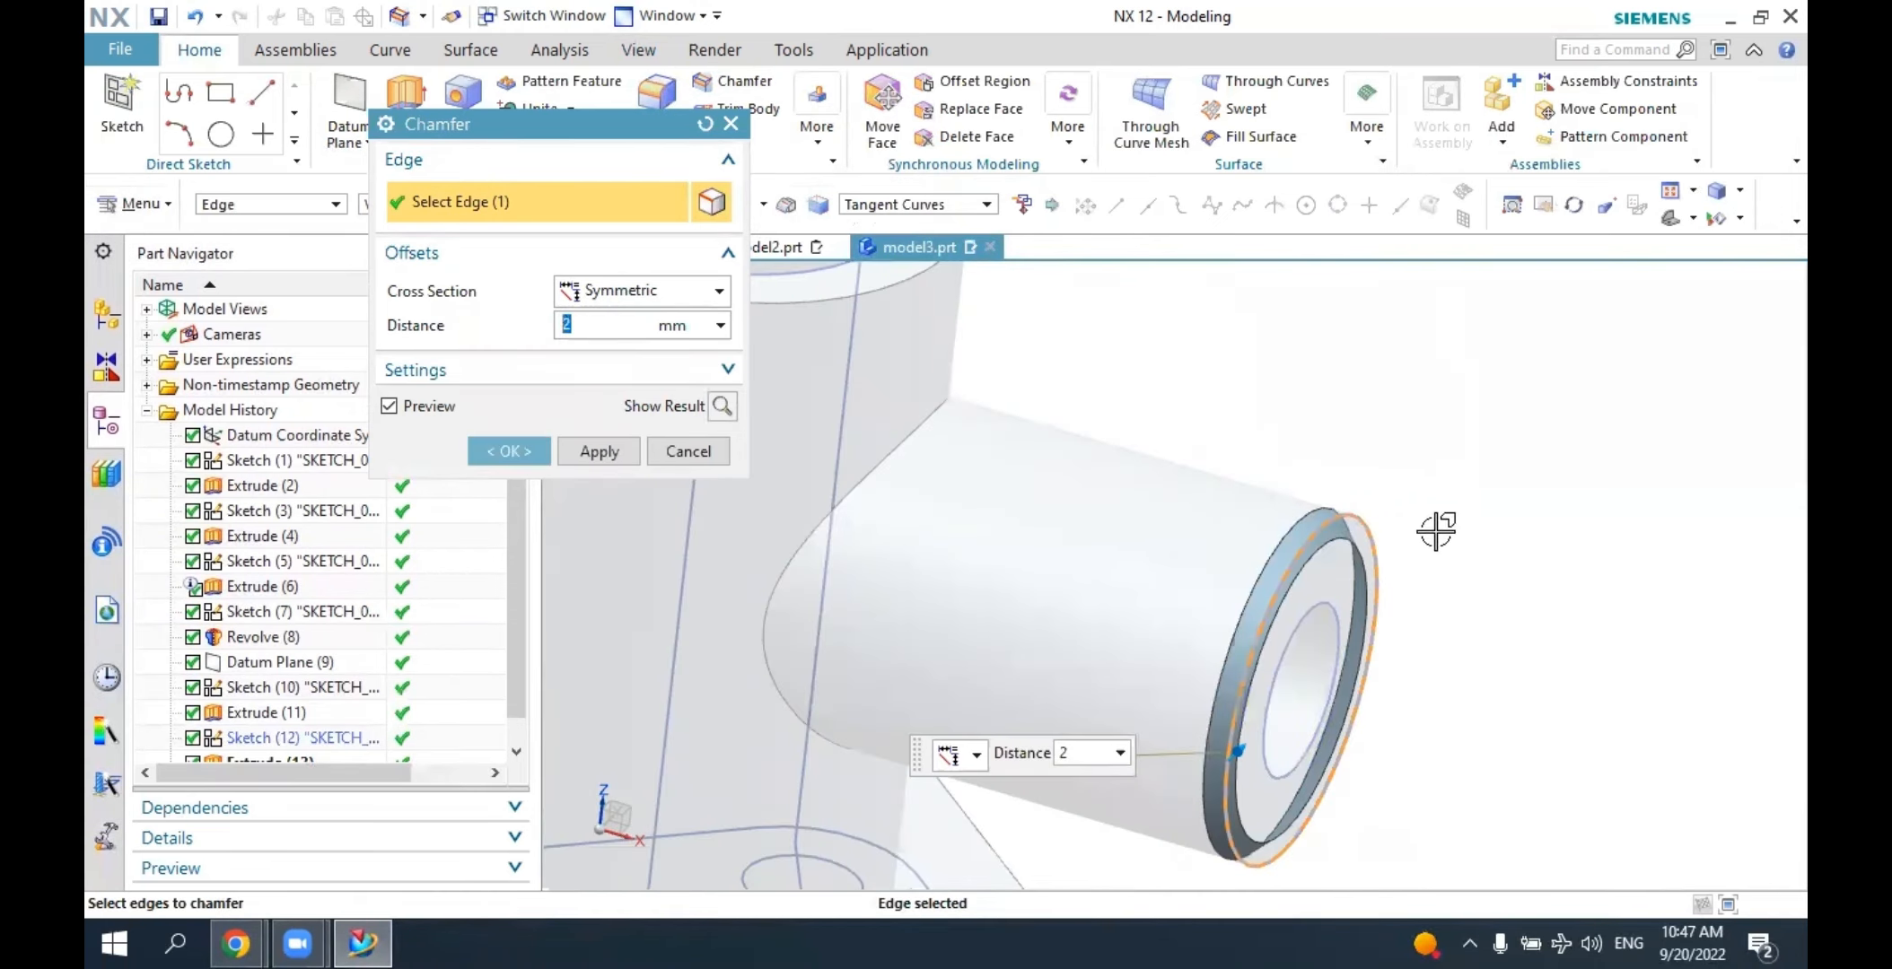
{"action": "middle_click_drag", "start_coordinate": [1436, 527], "coordinate": [1005, 498]}
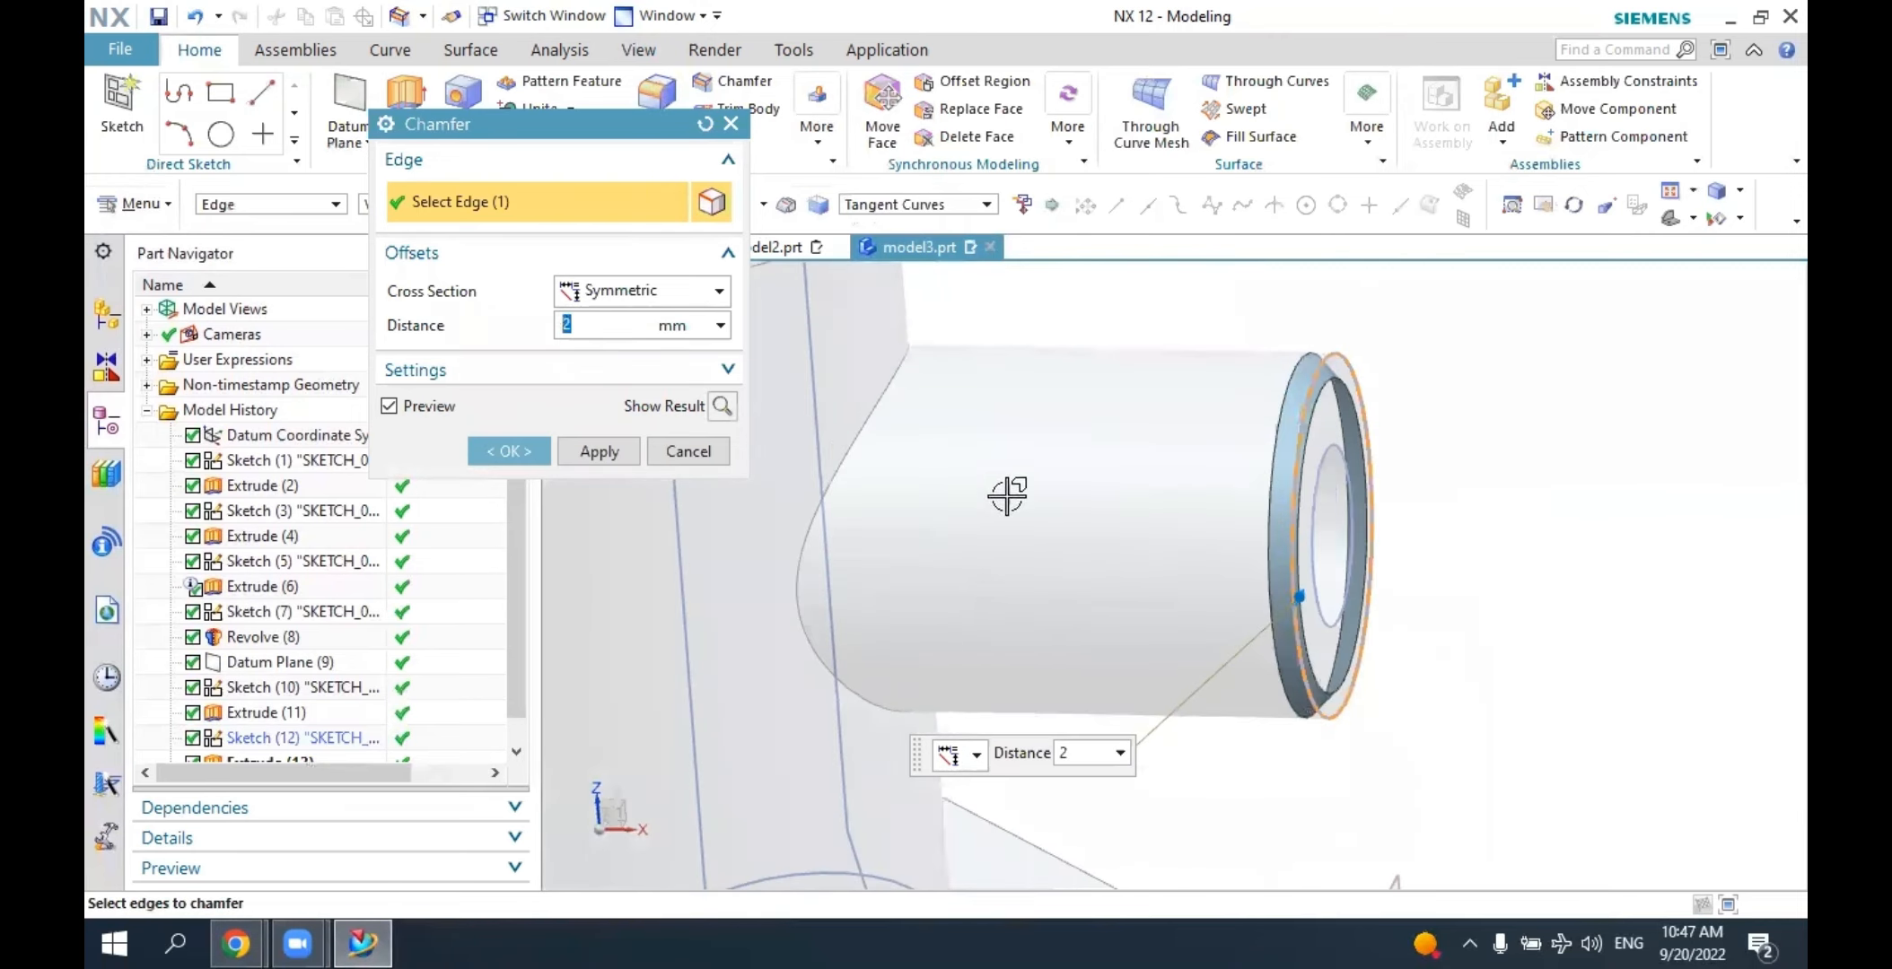
{"action": "left_click", "coordinate": [528, 453]}
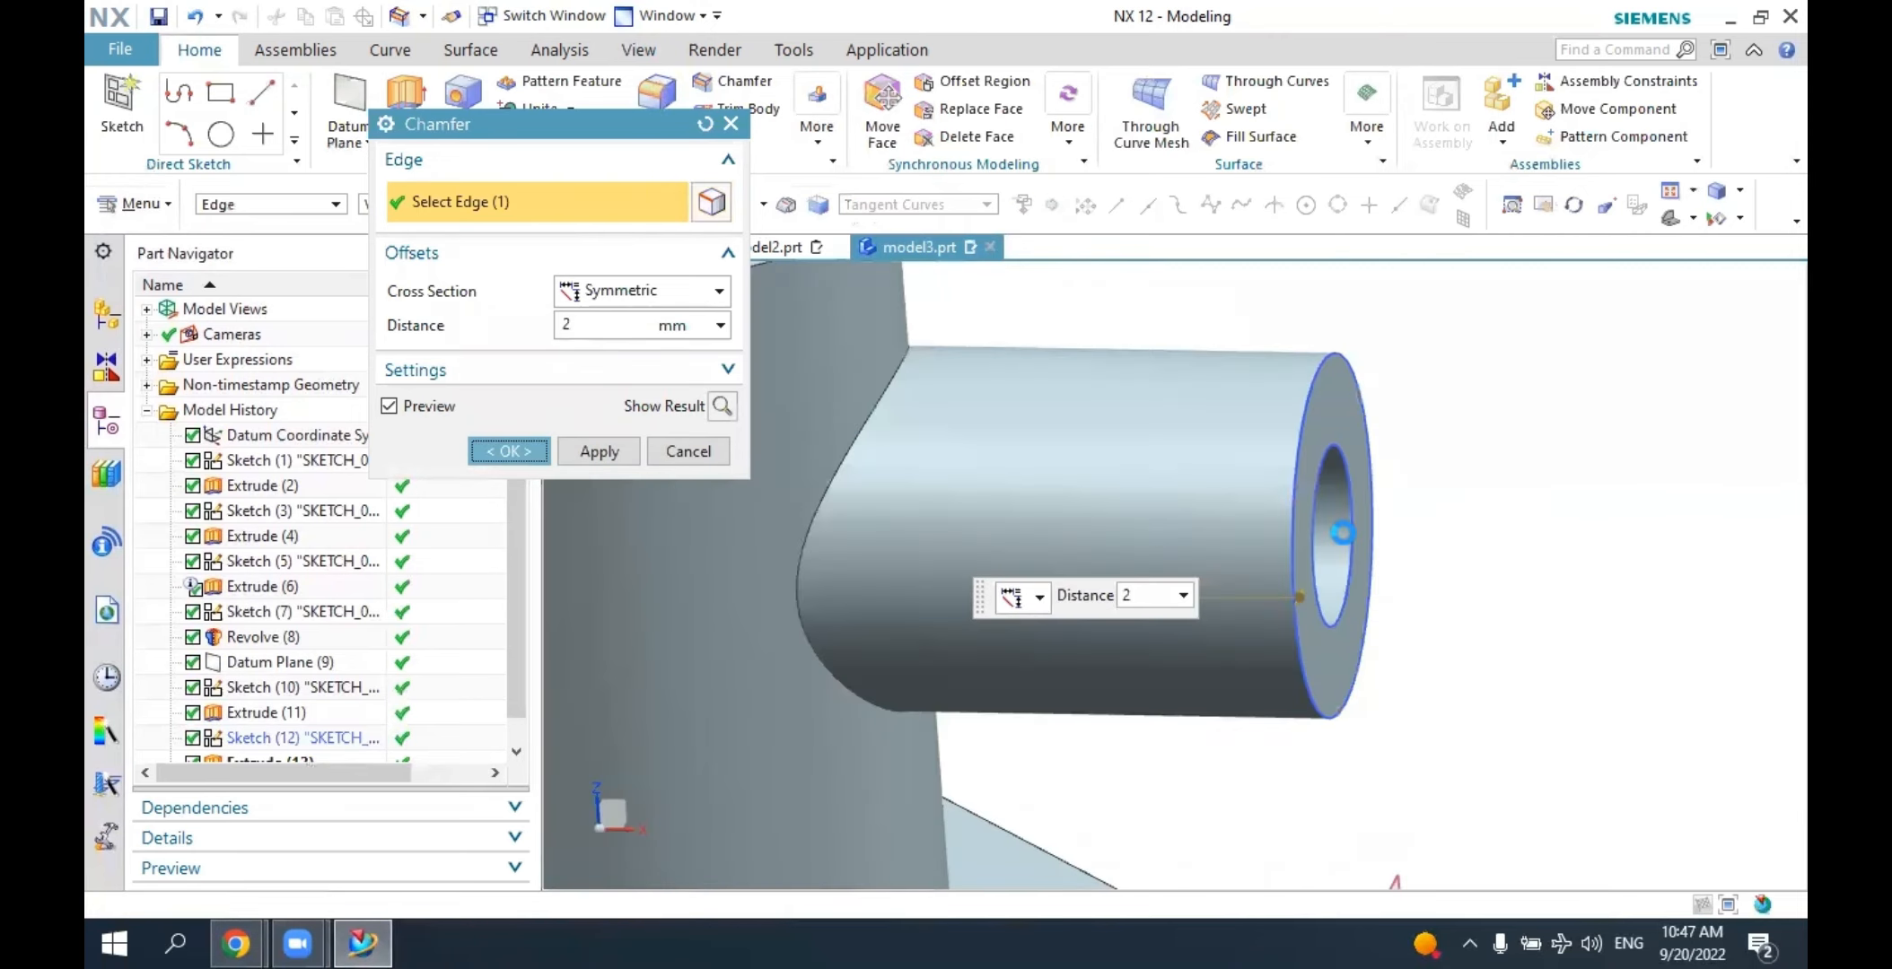
Hide the branch's outer circle sketch at the chamfered end.
{"action": "left_click", "coordinate": [1357, 347]}
{"action": "left_click", "coordinate": [1516, 306]}
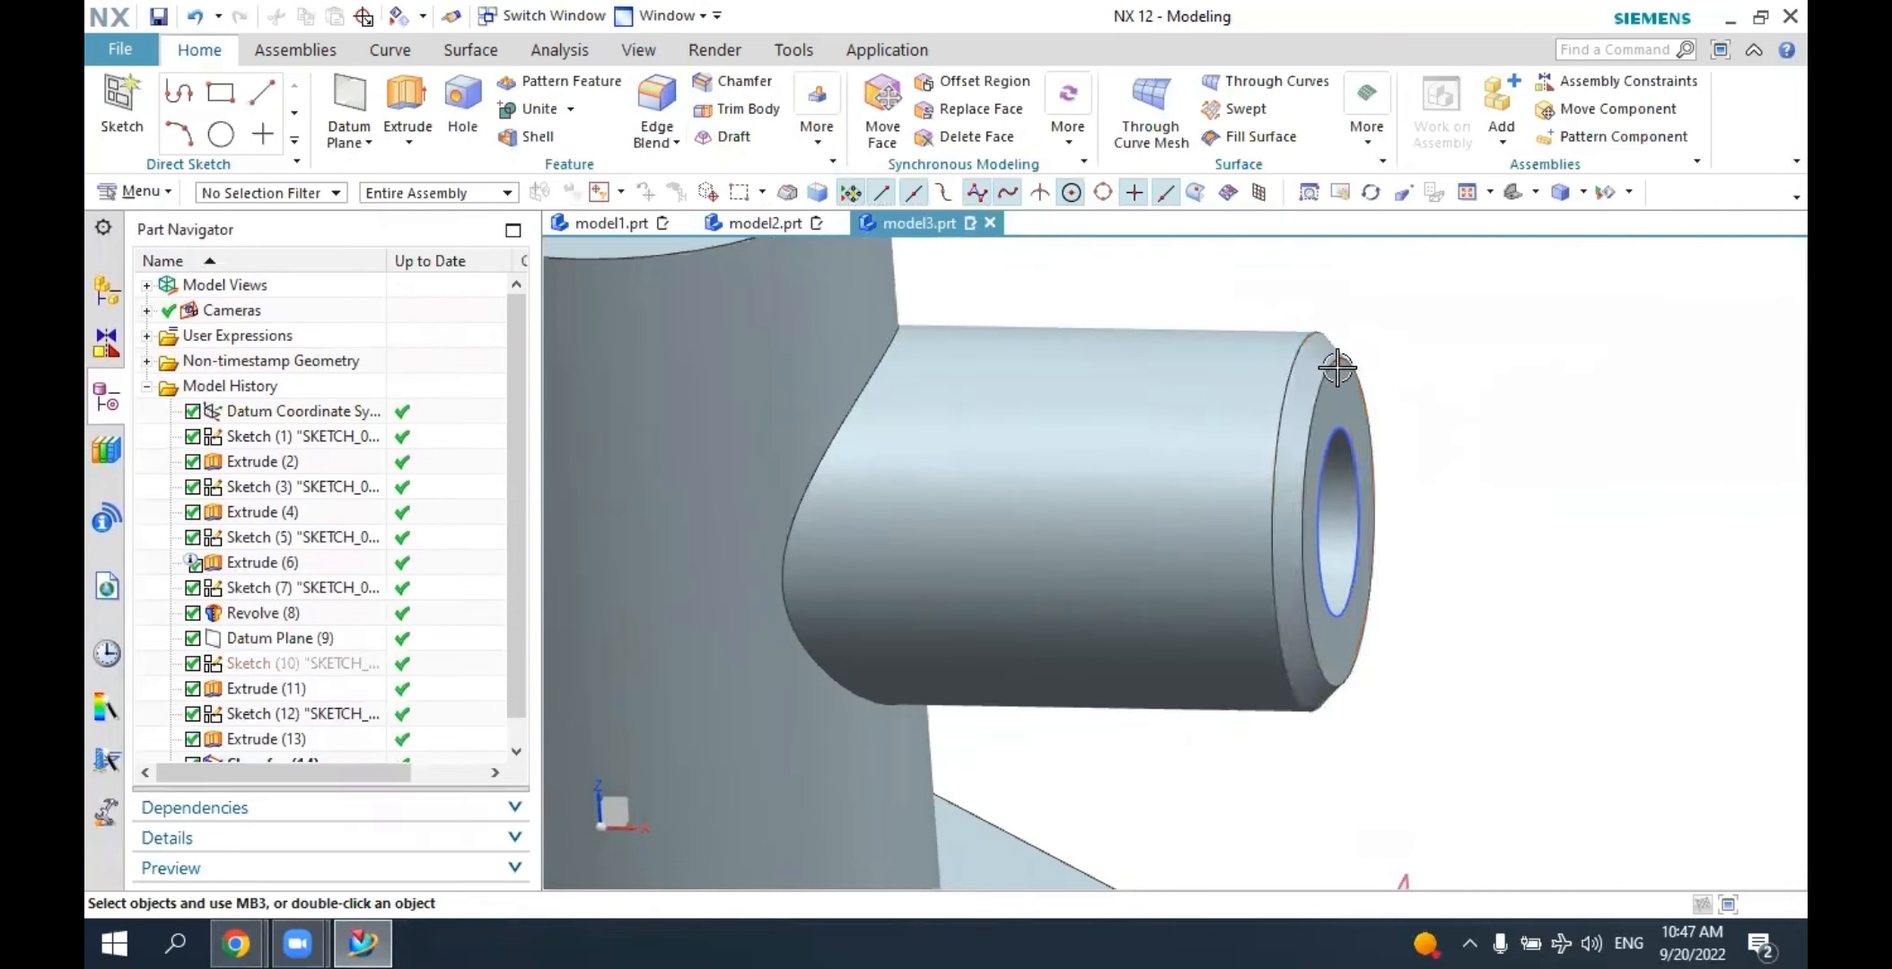
{"action": "left_click", "coordinate": [1317, 354]}
{"action": "key", "text": "Escape"}
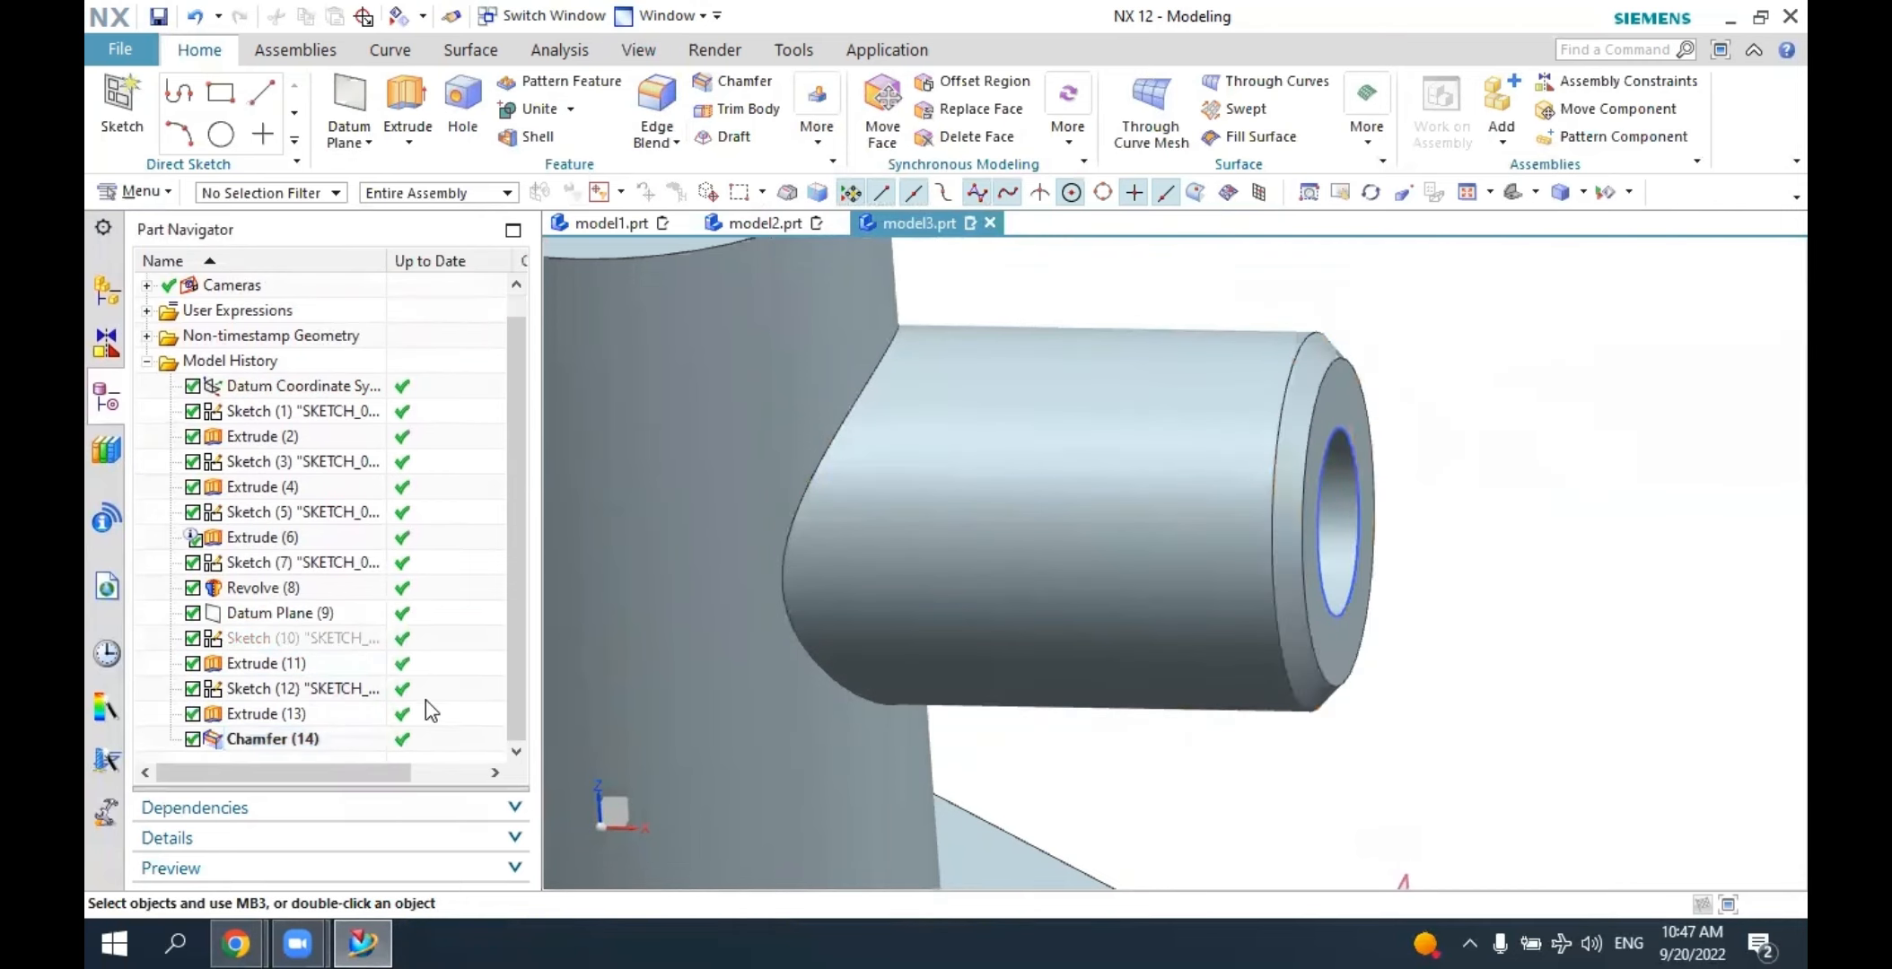
Chamfer the outer top edge of the upper cylinder using Offset and Angle with 2 mm distance and 45° angle.
{"action": "left_click", "coordinate": [1514, 192]}
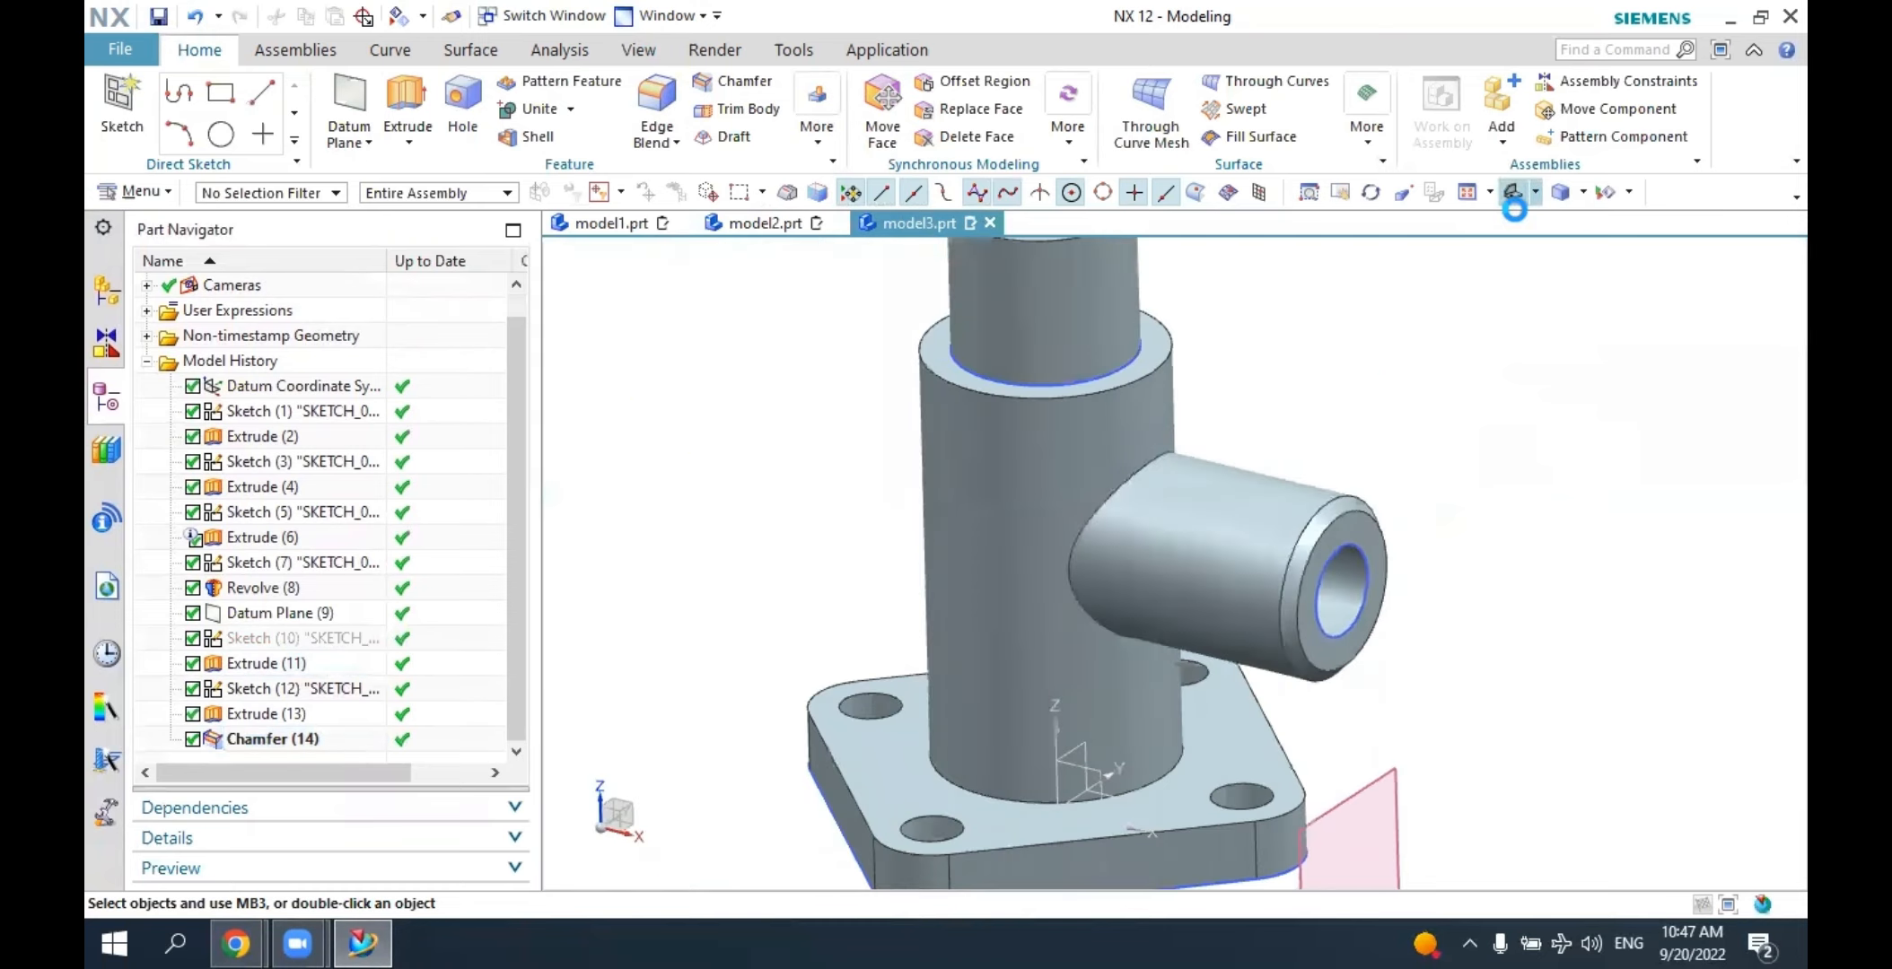
{"action": "scroll", "coordinate": [1211, 309], "scroll_direction": "down", "scroll_amount": 6}
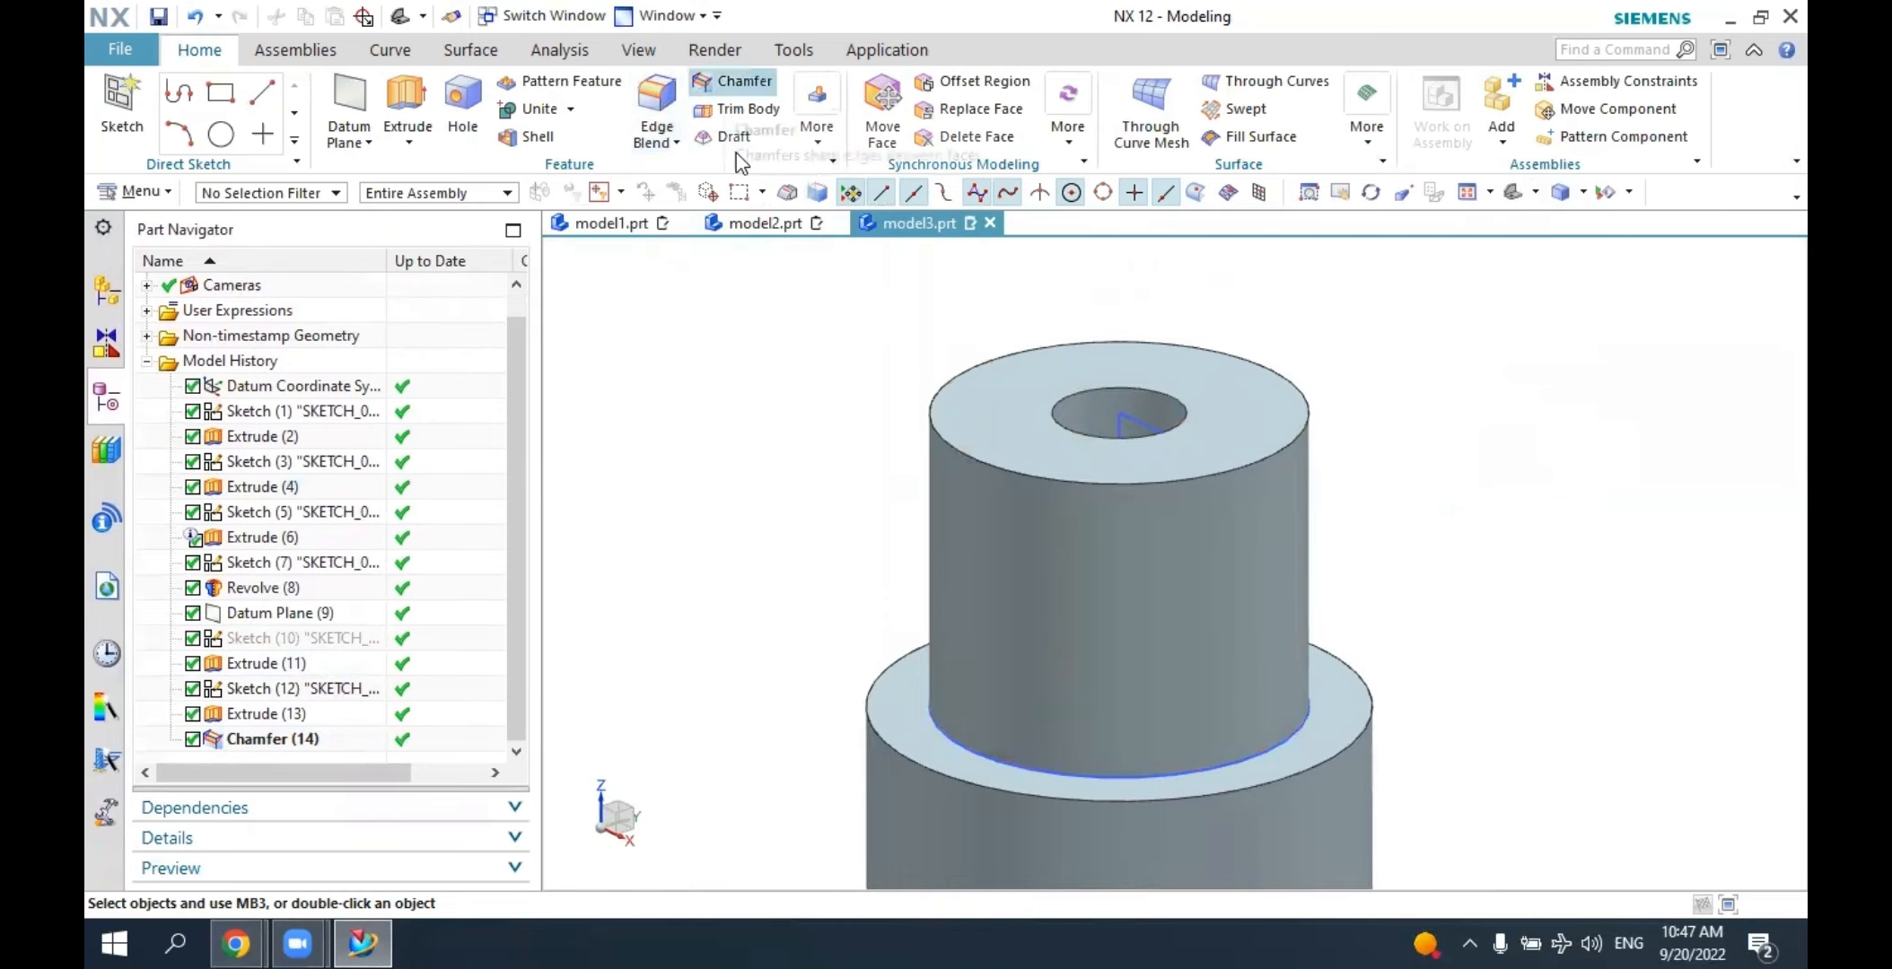
{"action": "left_click", "coordinate": [732, 81]}
{"action": "left_click", "coordinate": [603, 292]}
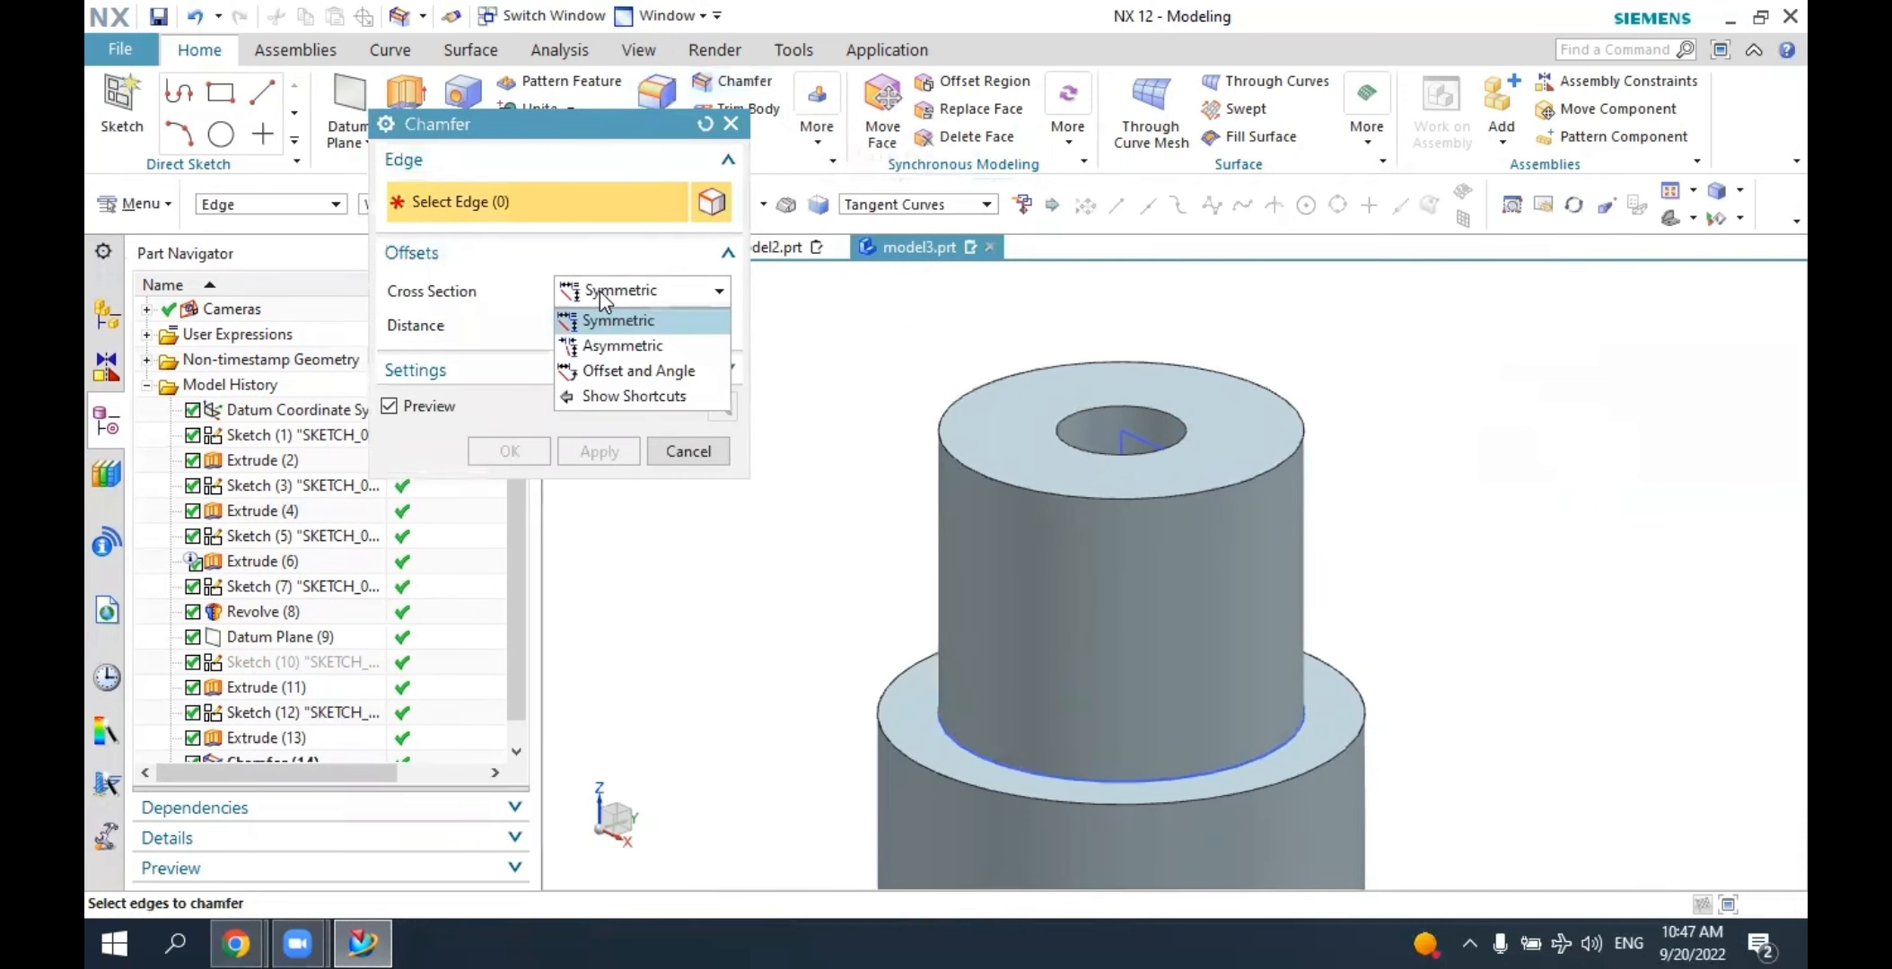
{"action": "left_click", "coordinate": [612, 371]}
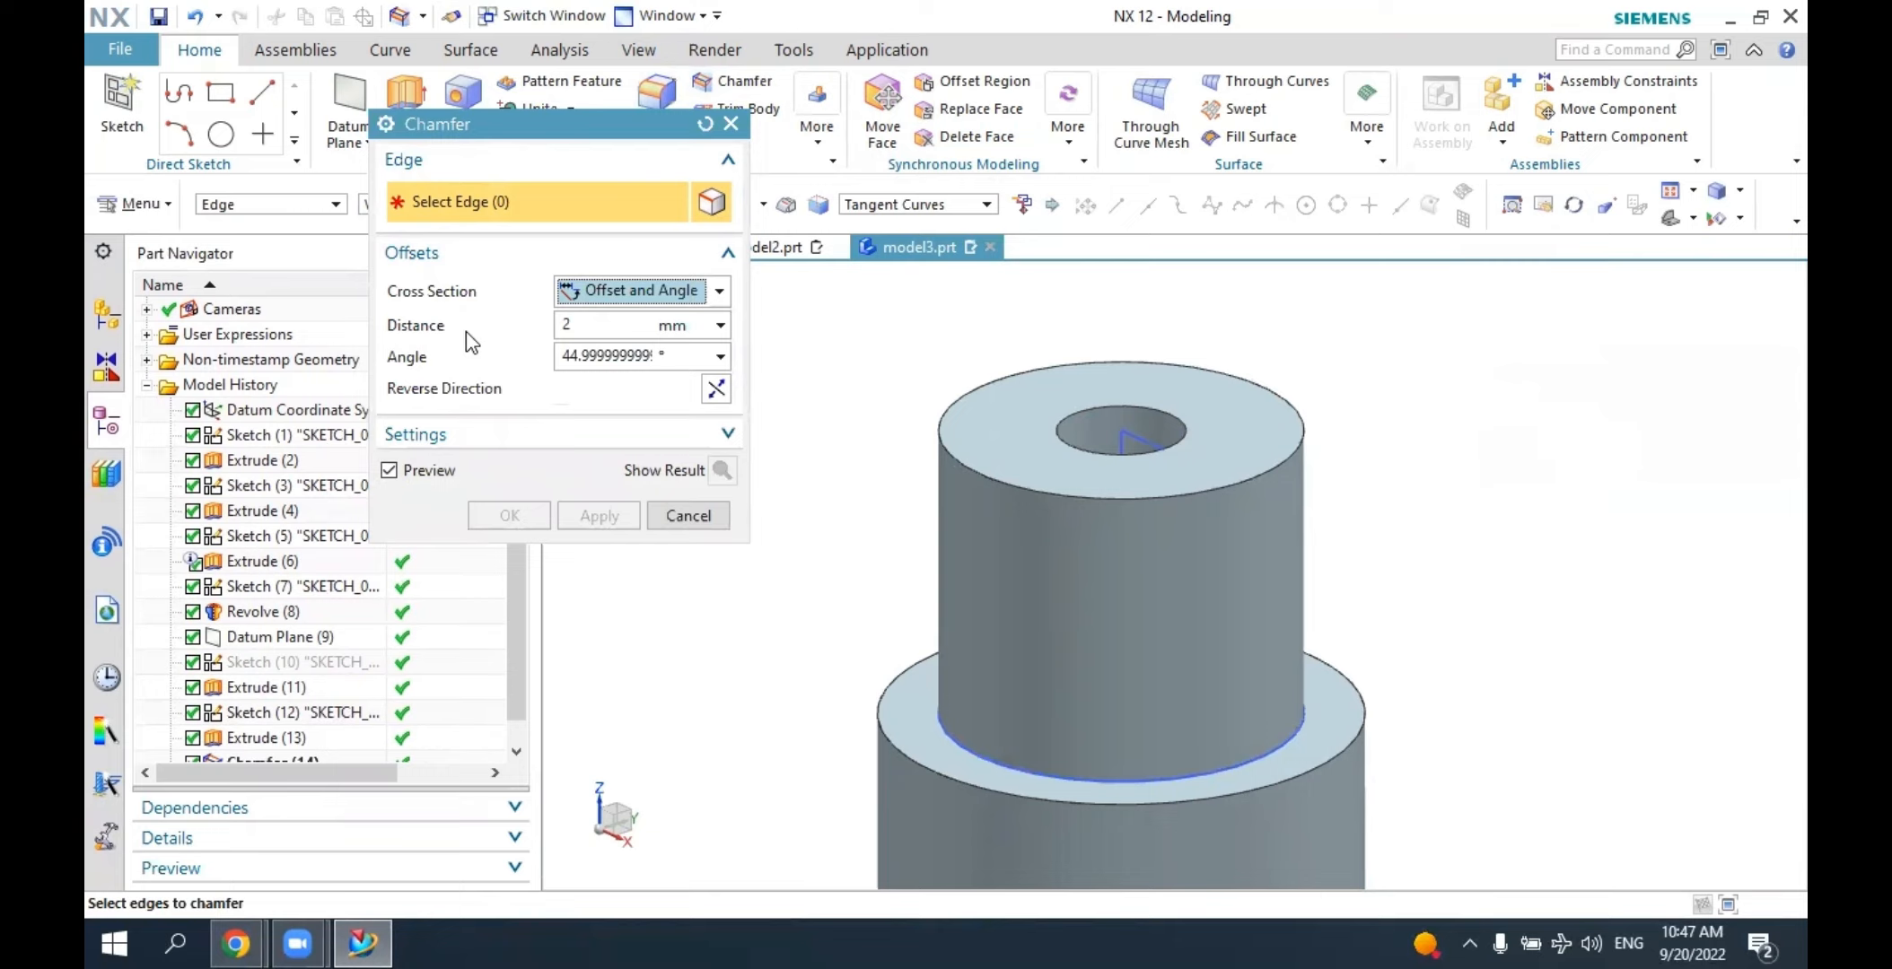
{"action": "left_click", "coordinate": [650, 357]}
{"action": "type", "text": "45"}
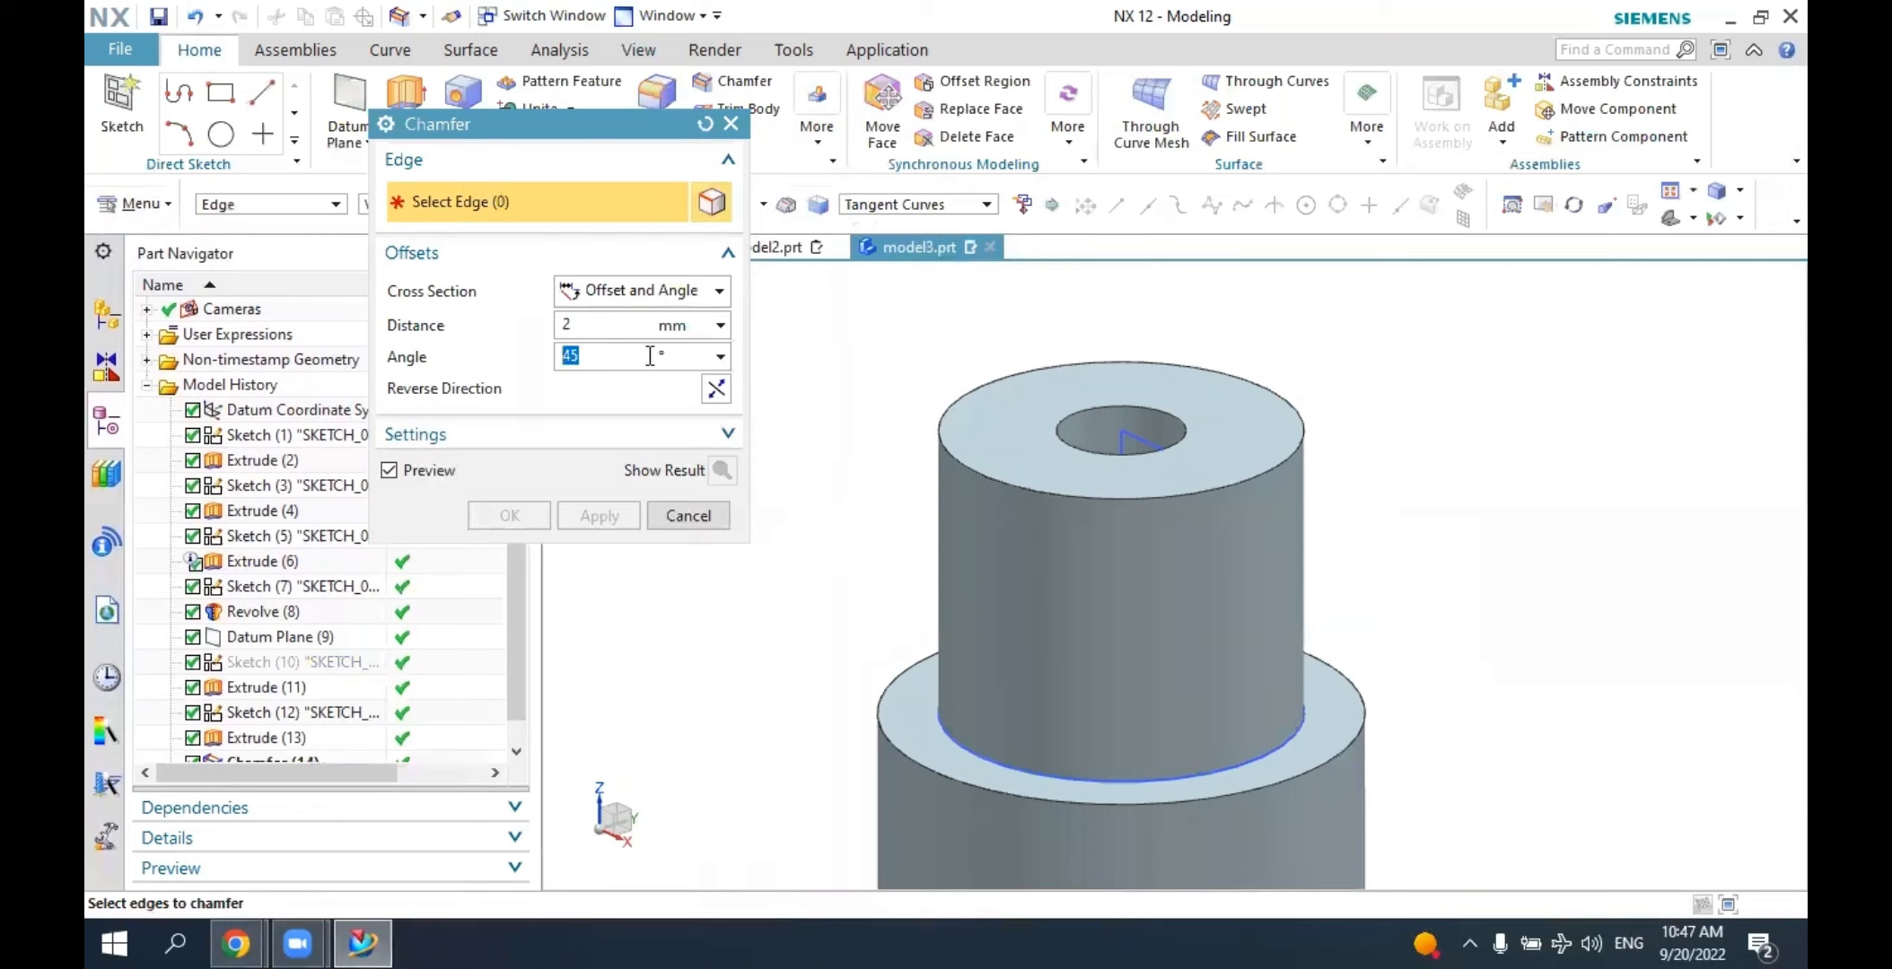
{"action": "left_click", "coordinate": [1051, 499]}
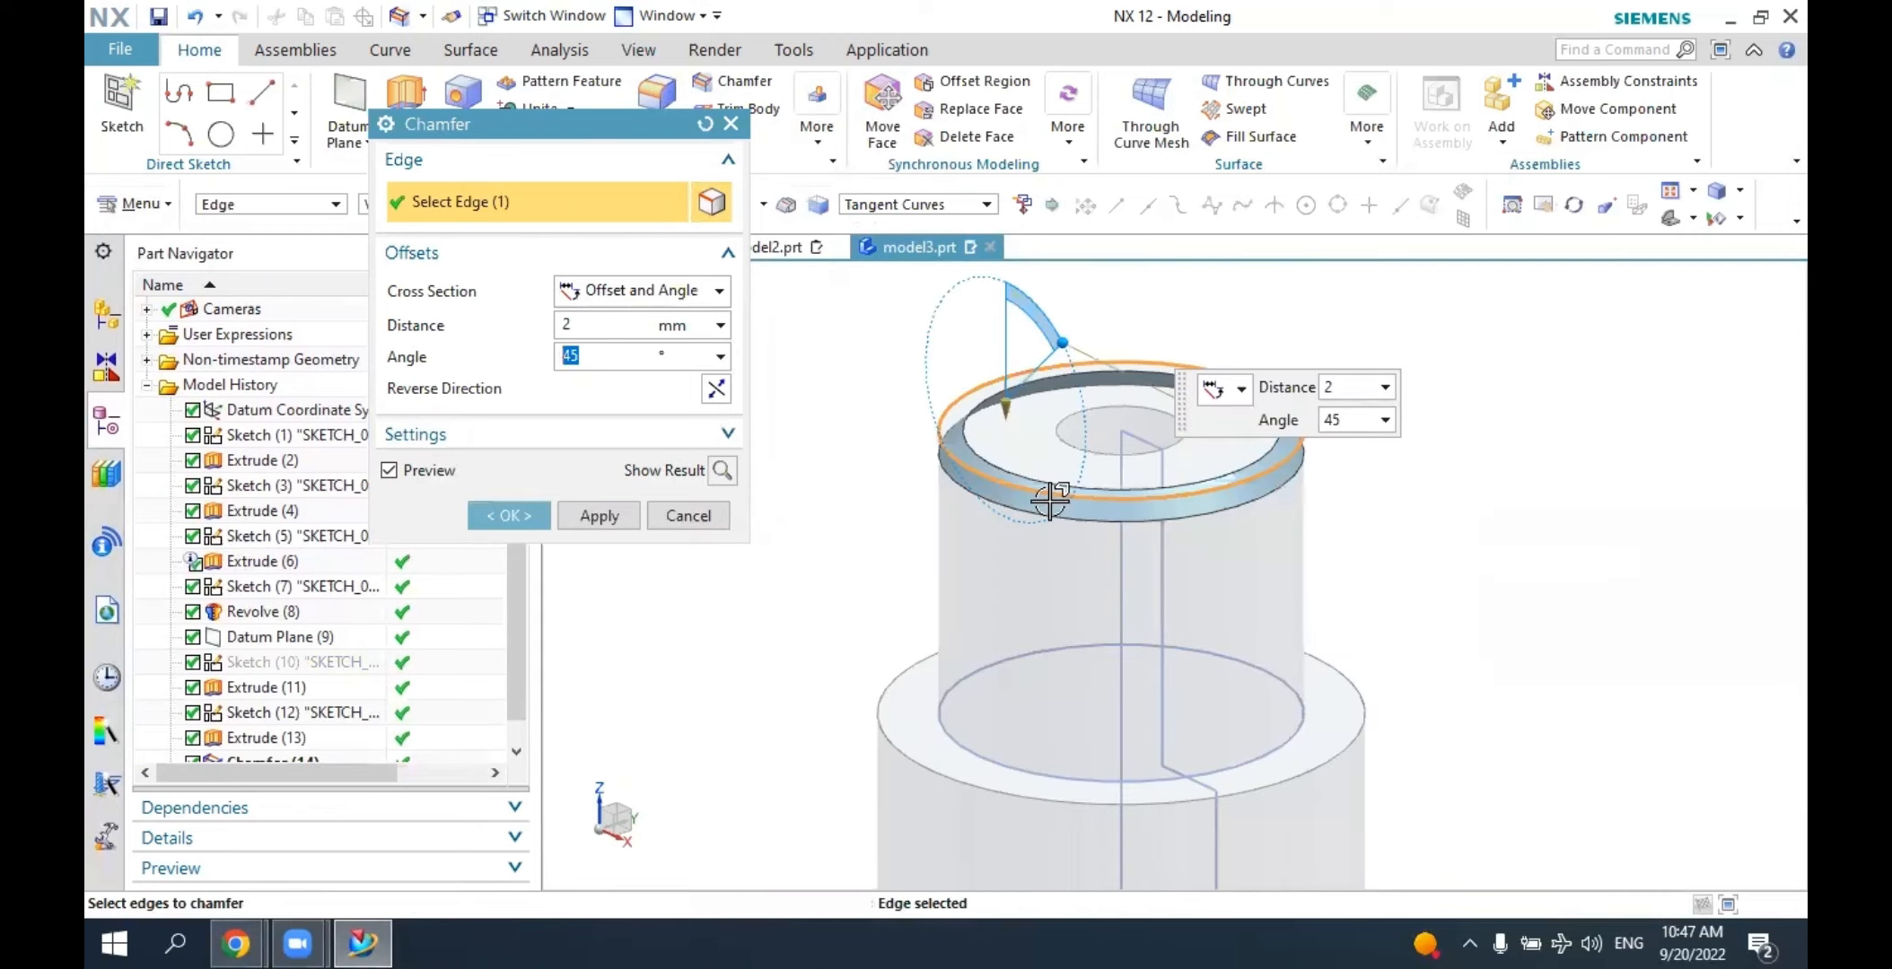
{"action": "middle_click_drag", "start_coordinate": [1048, 599], "coordinate": [585, 551]}
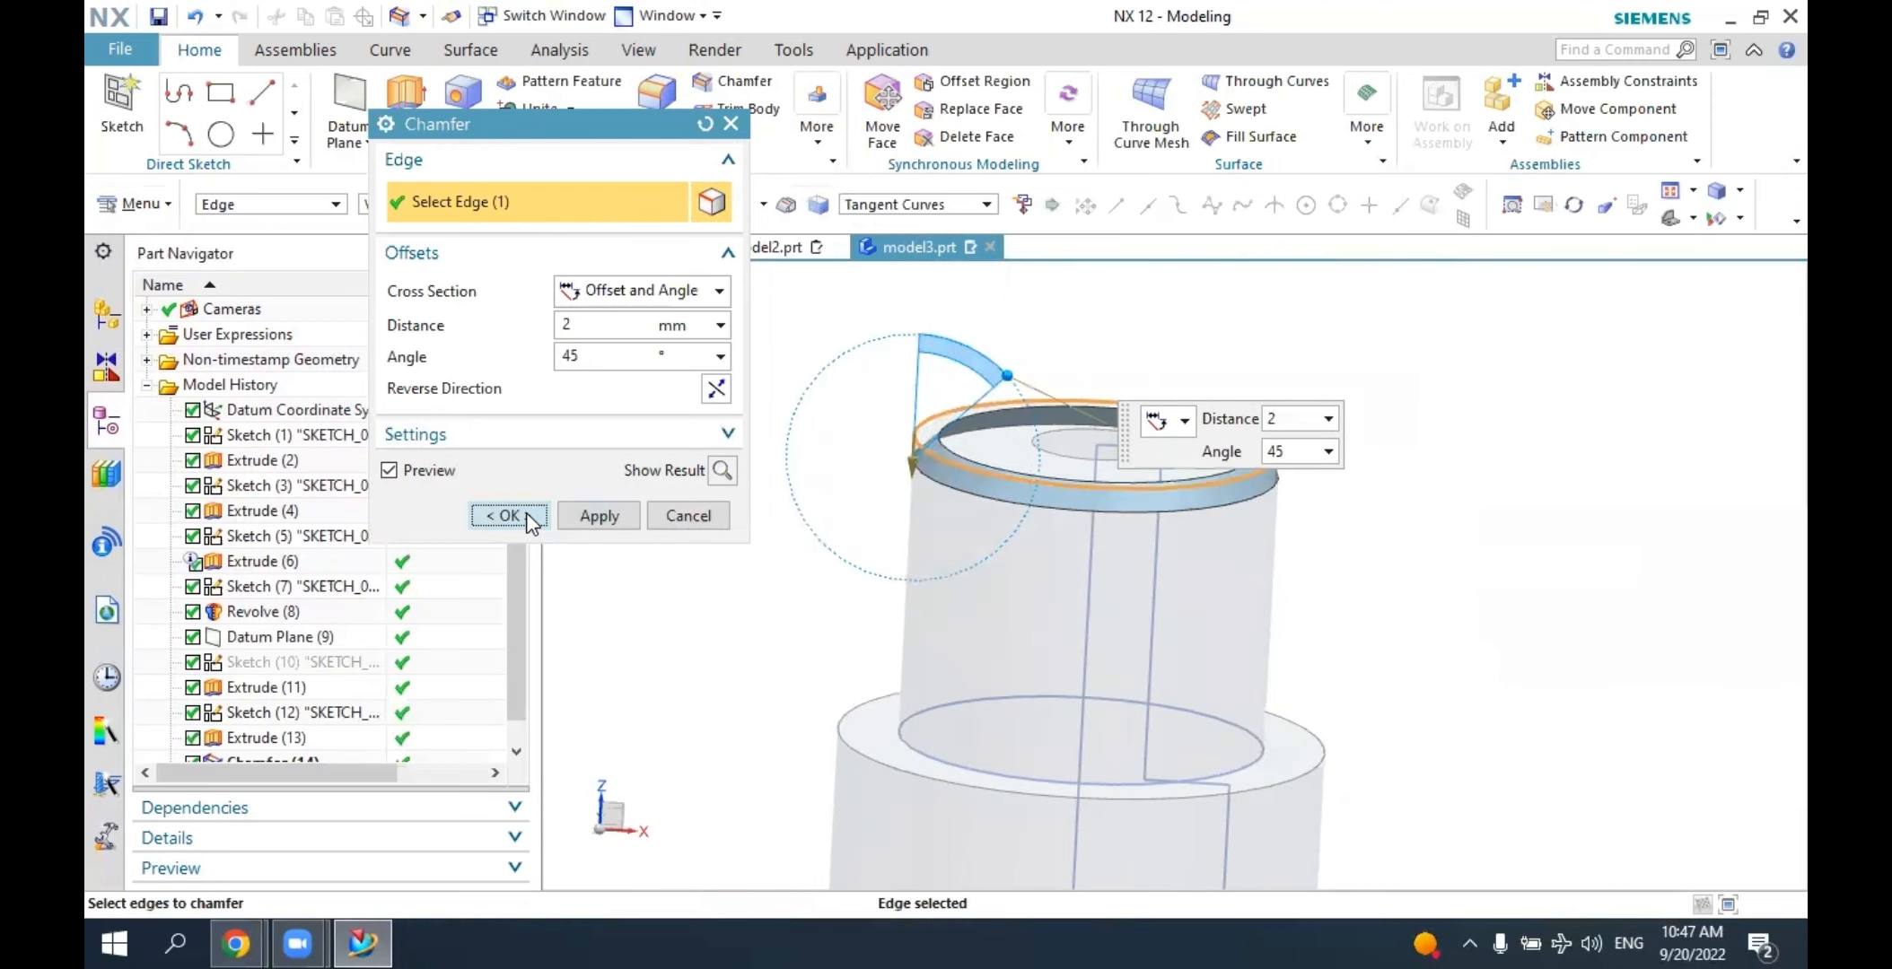
{"action": "left_click", "coordinate": [508, 515]}
Blend the edge where the main cylinder meets the flange's upper face with a 5 mm circular radius.
{"action": "left_click", "coordinate": [1513, 192]}
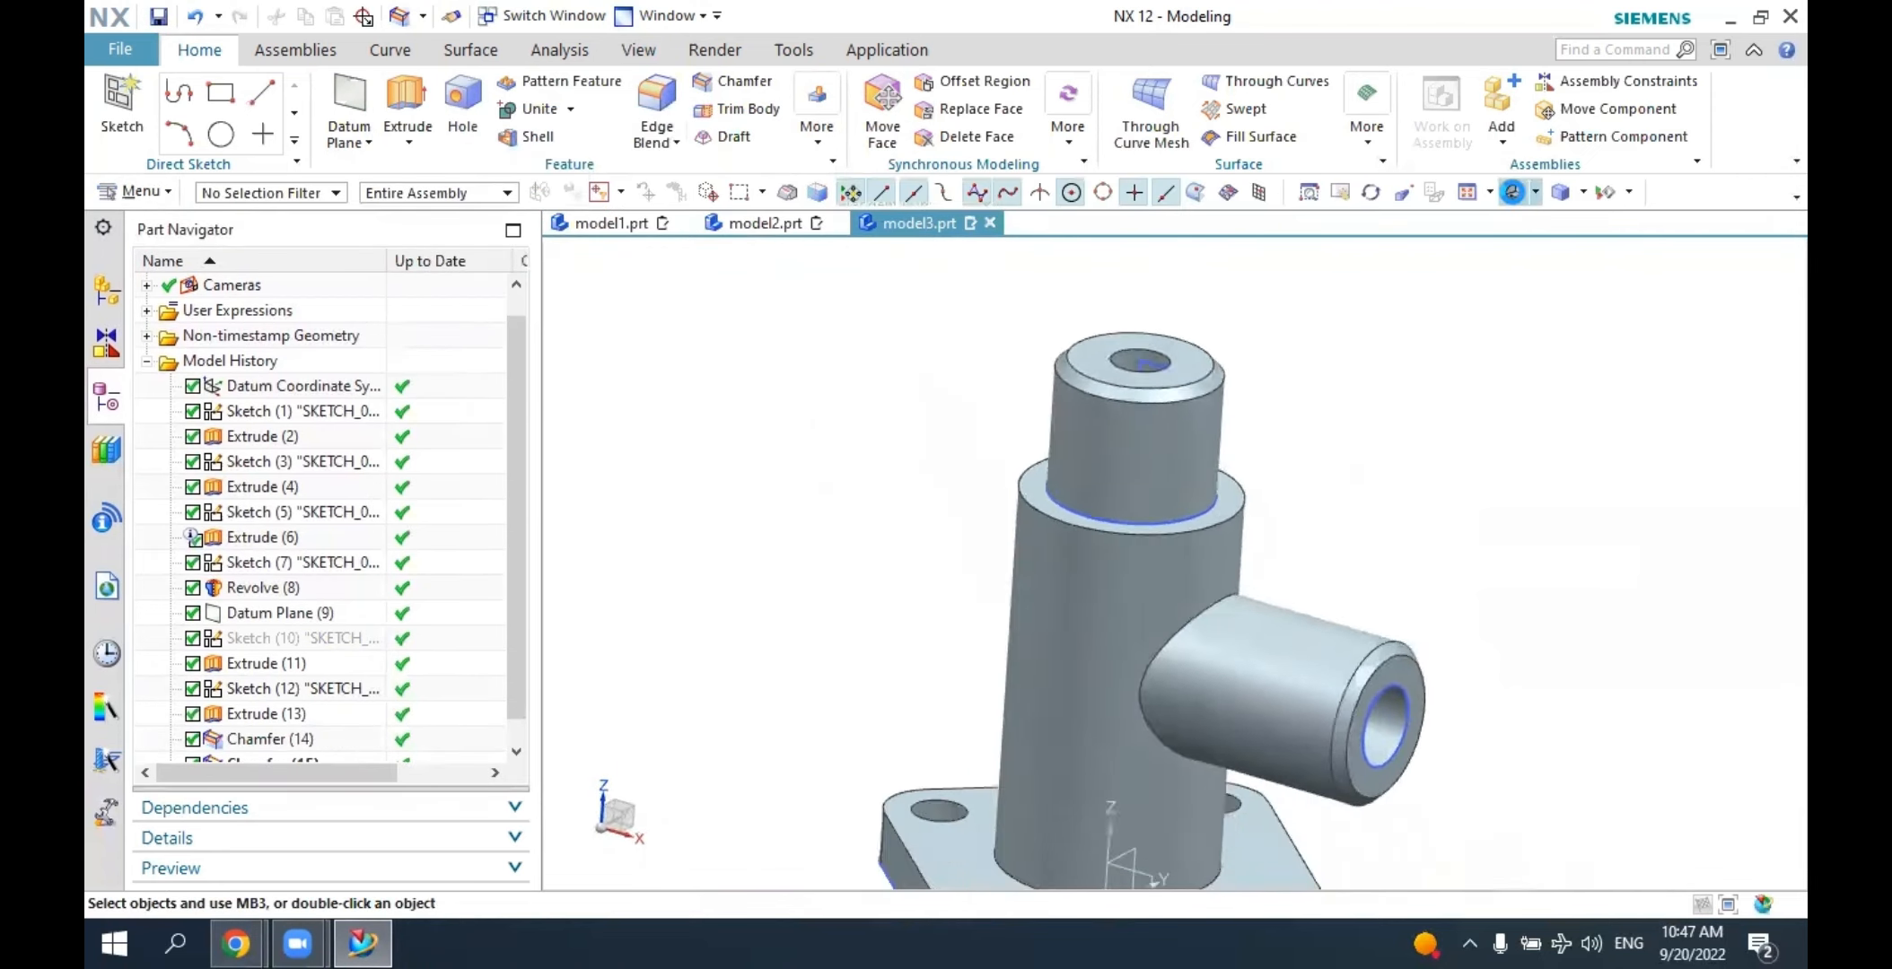
{"action": "middle_click_drag", "start_coordinate": [1411, 418], "coordinate": [1474, 422]}
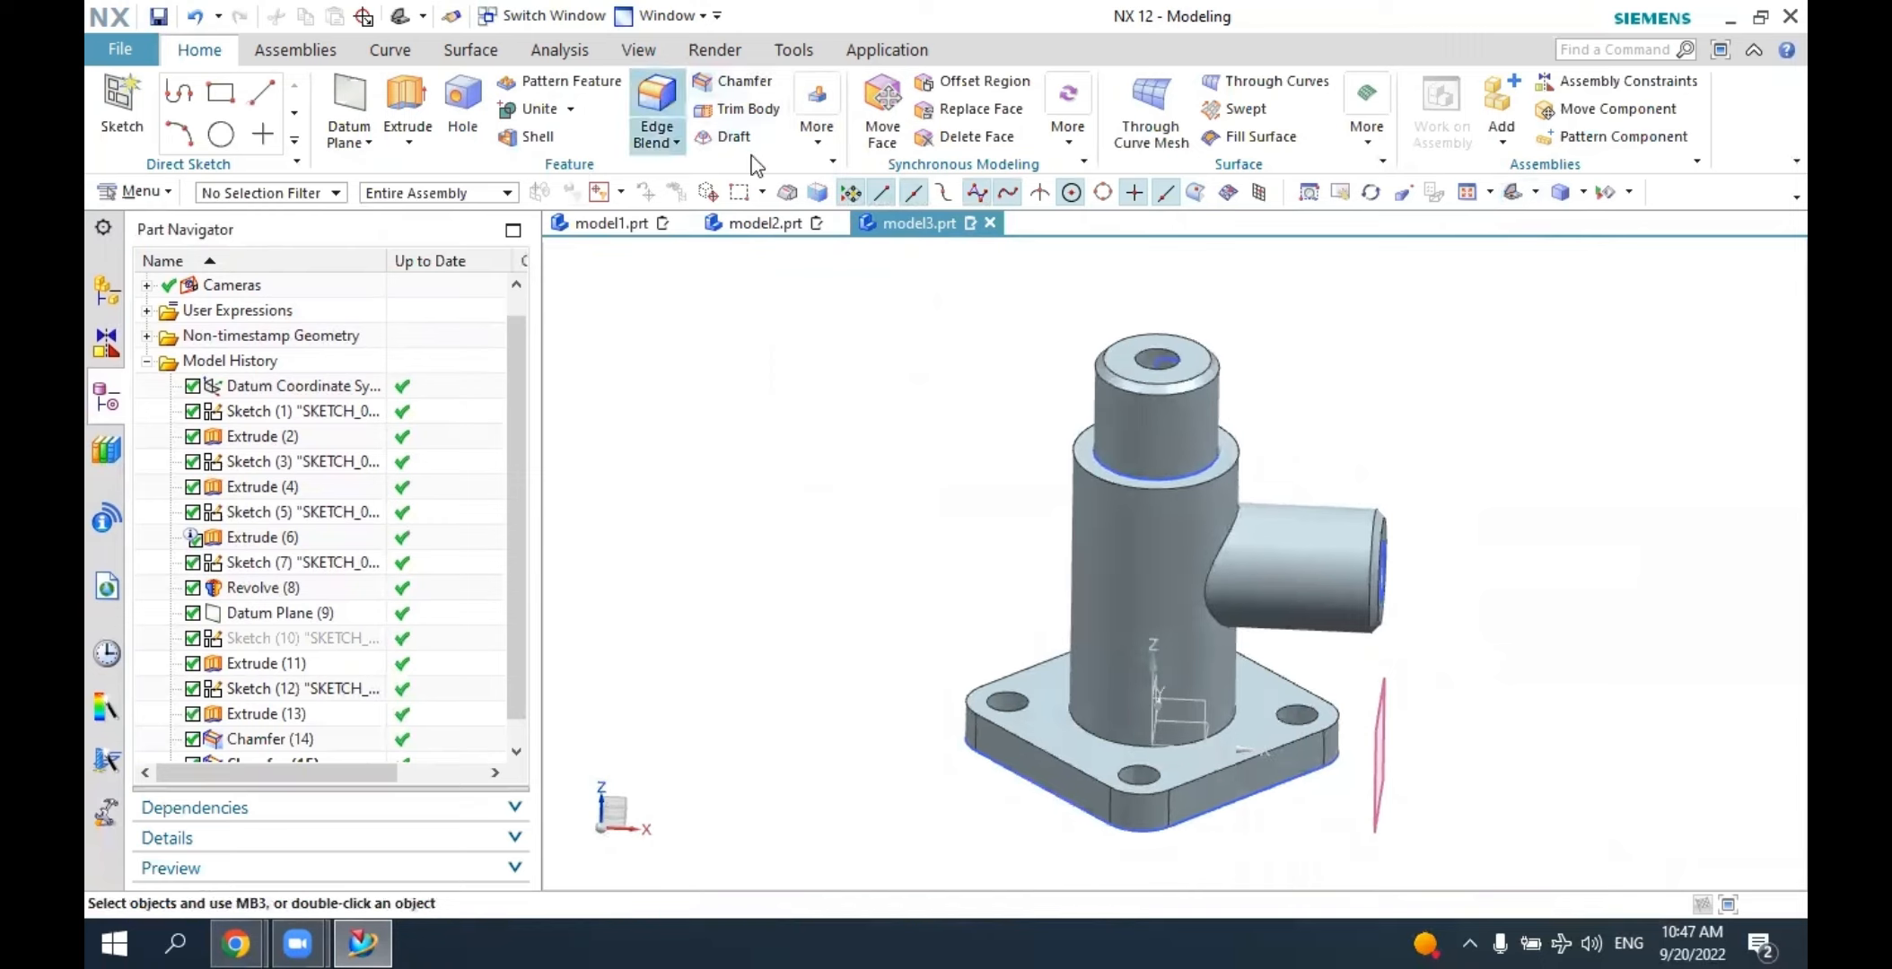
{"action": "left_click", "coordinate": [656, 112]}
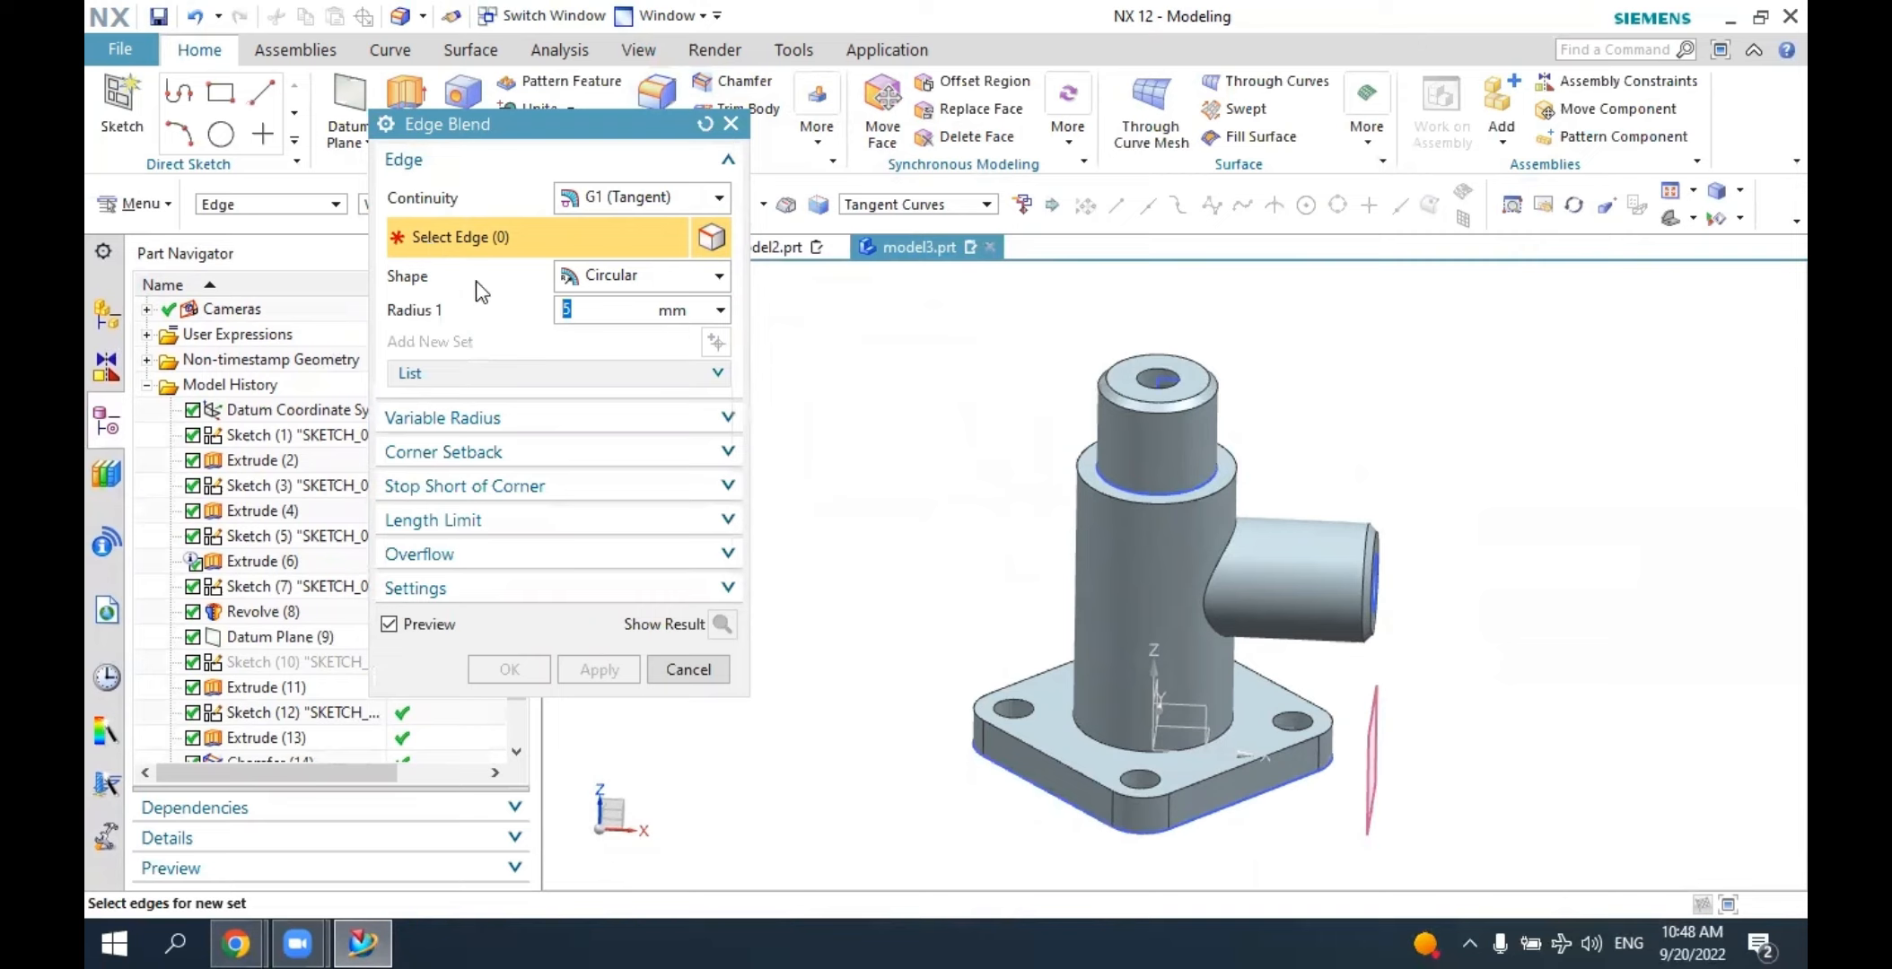
{"action": "scroll", "coordinate": [1275, 750], "scroll_direction": "up", "scroll_amount": 3}
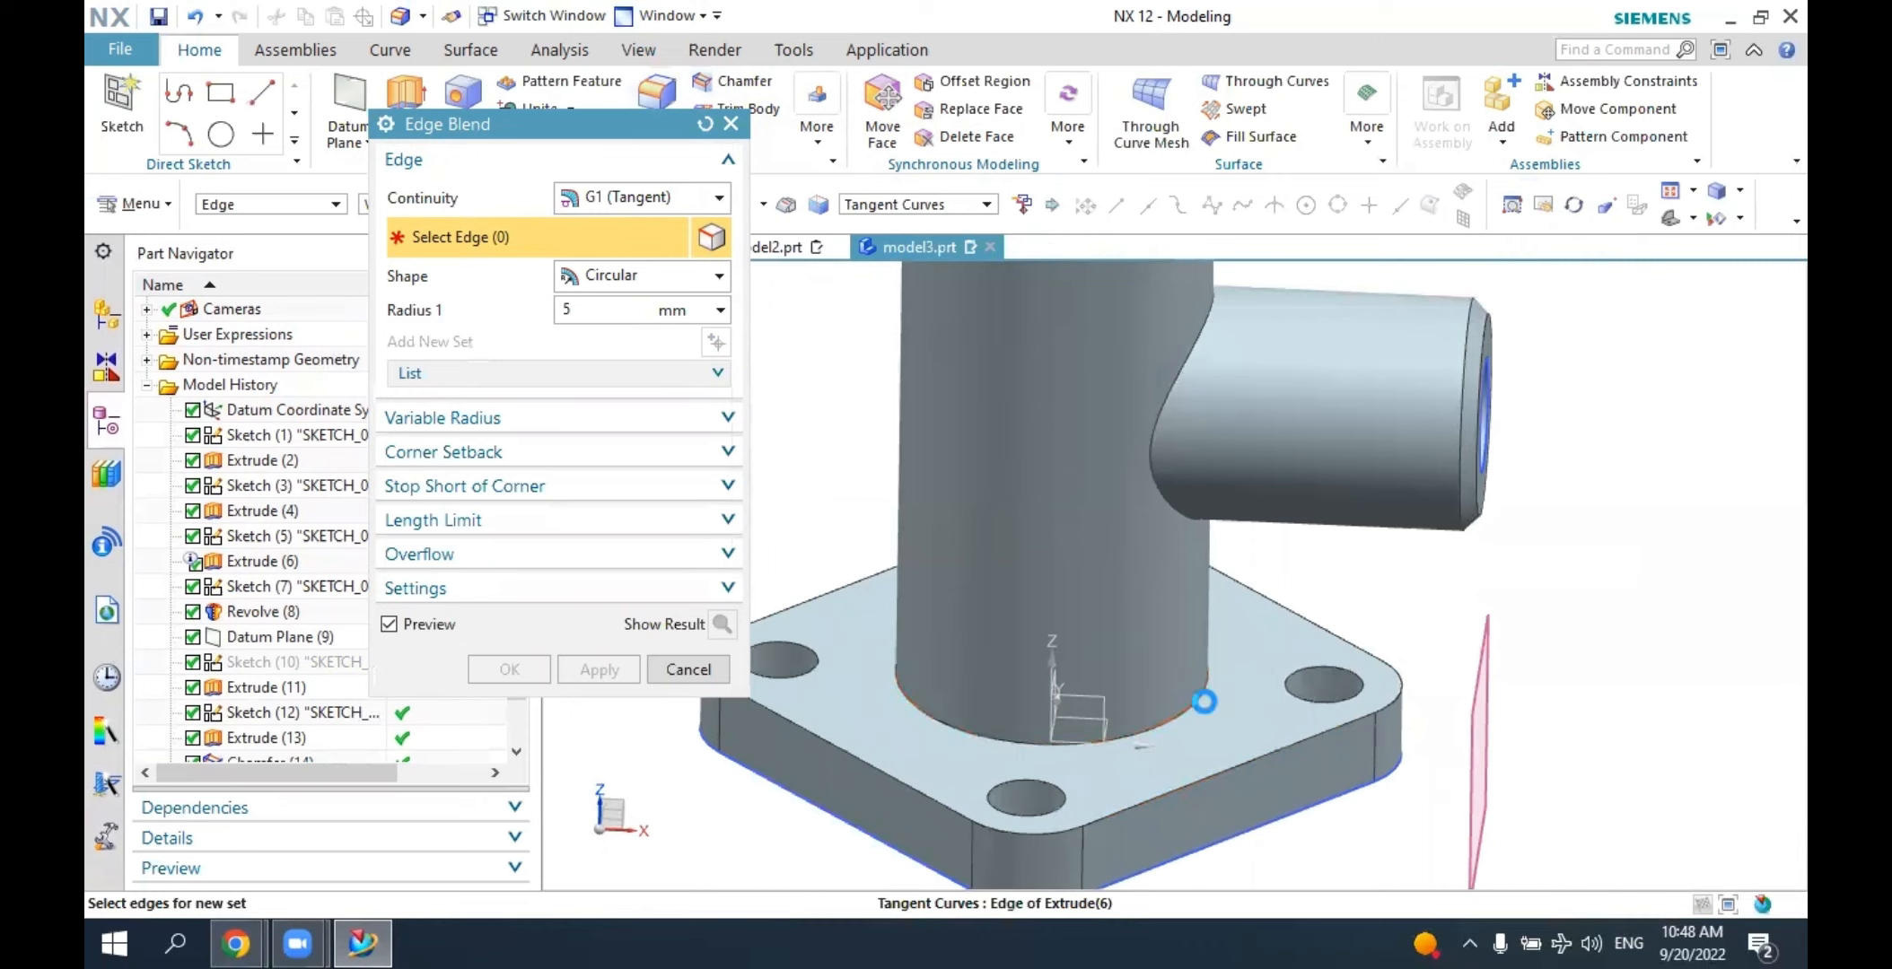
{"action": "left_click", "coordinate": [1207, 700]}
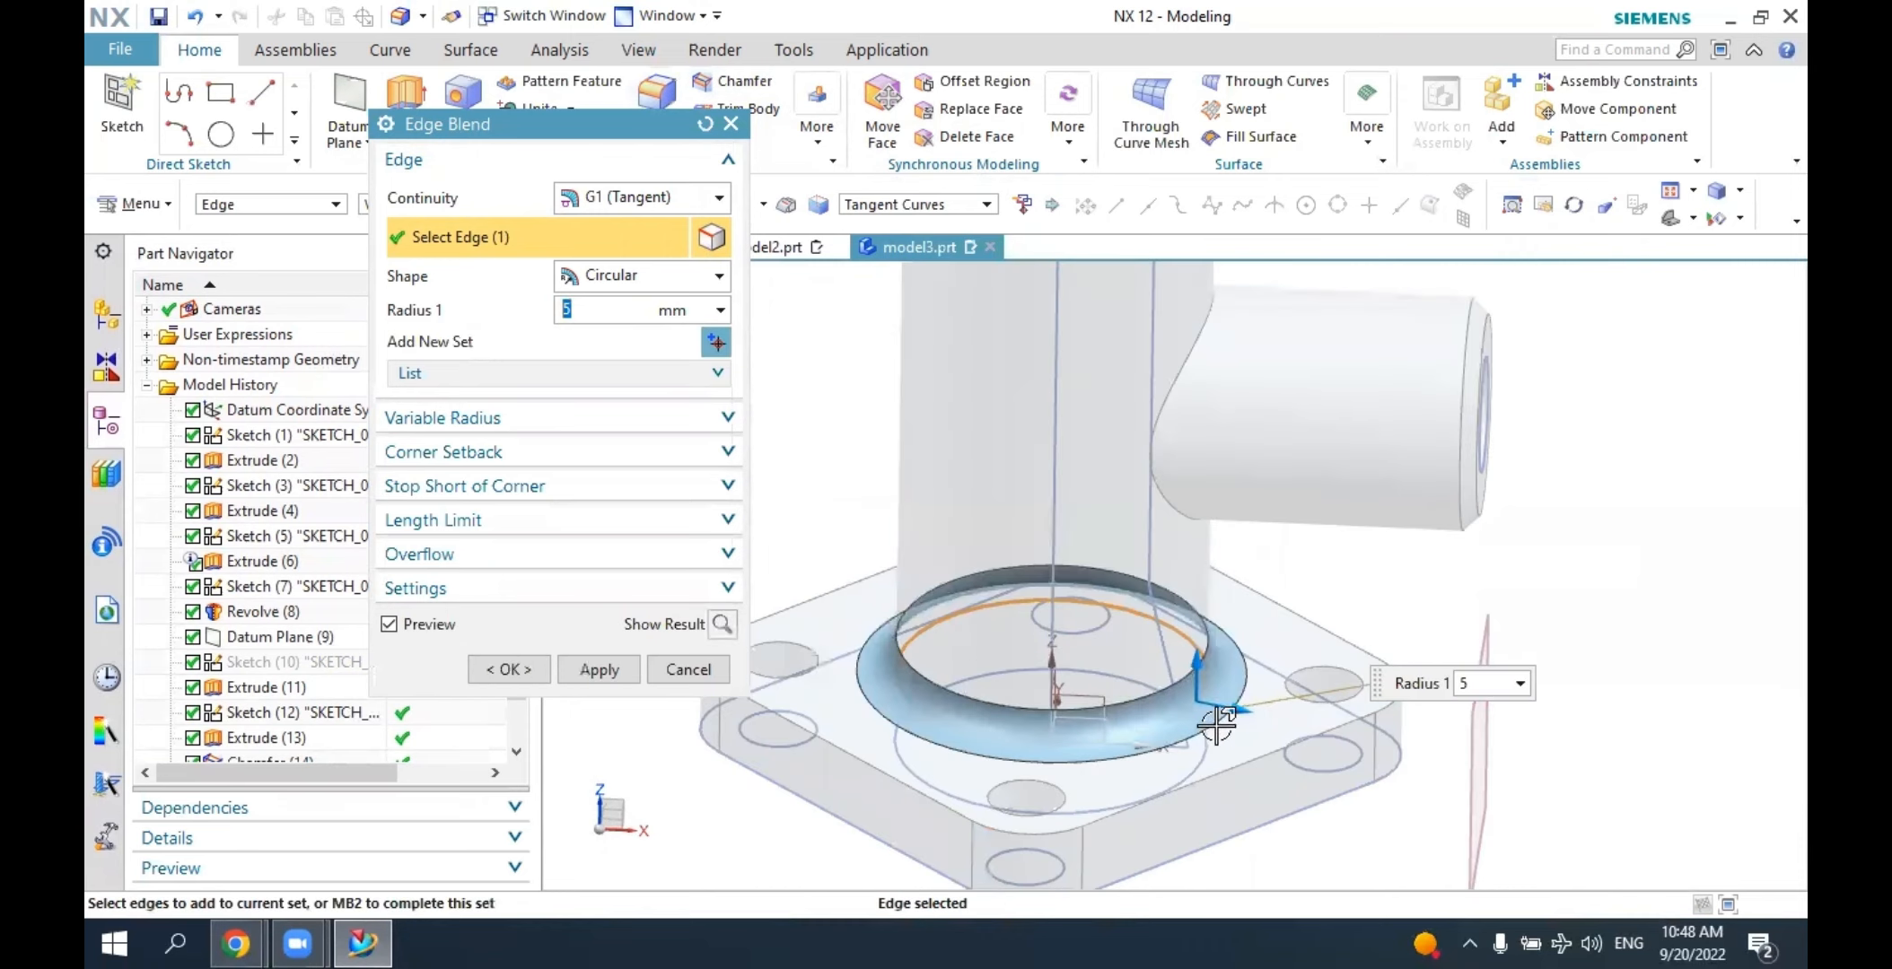
{"action": "left_click", "coordinate": [500, 668]}
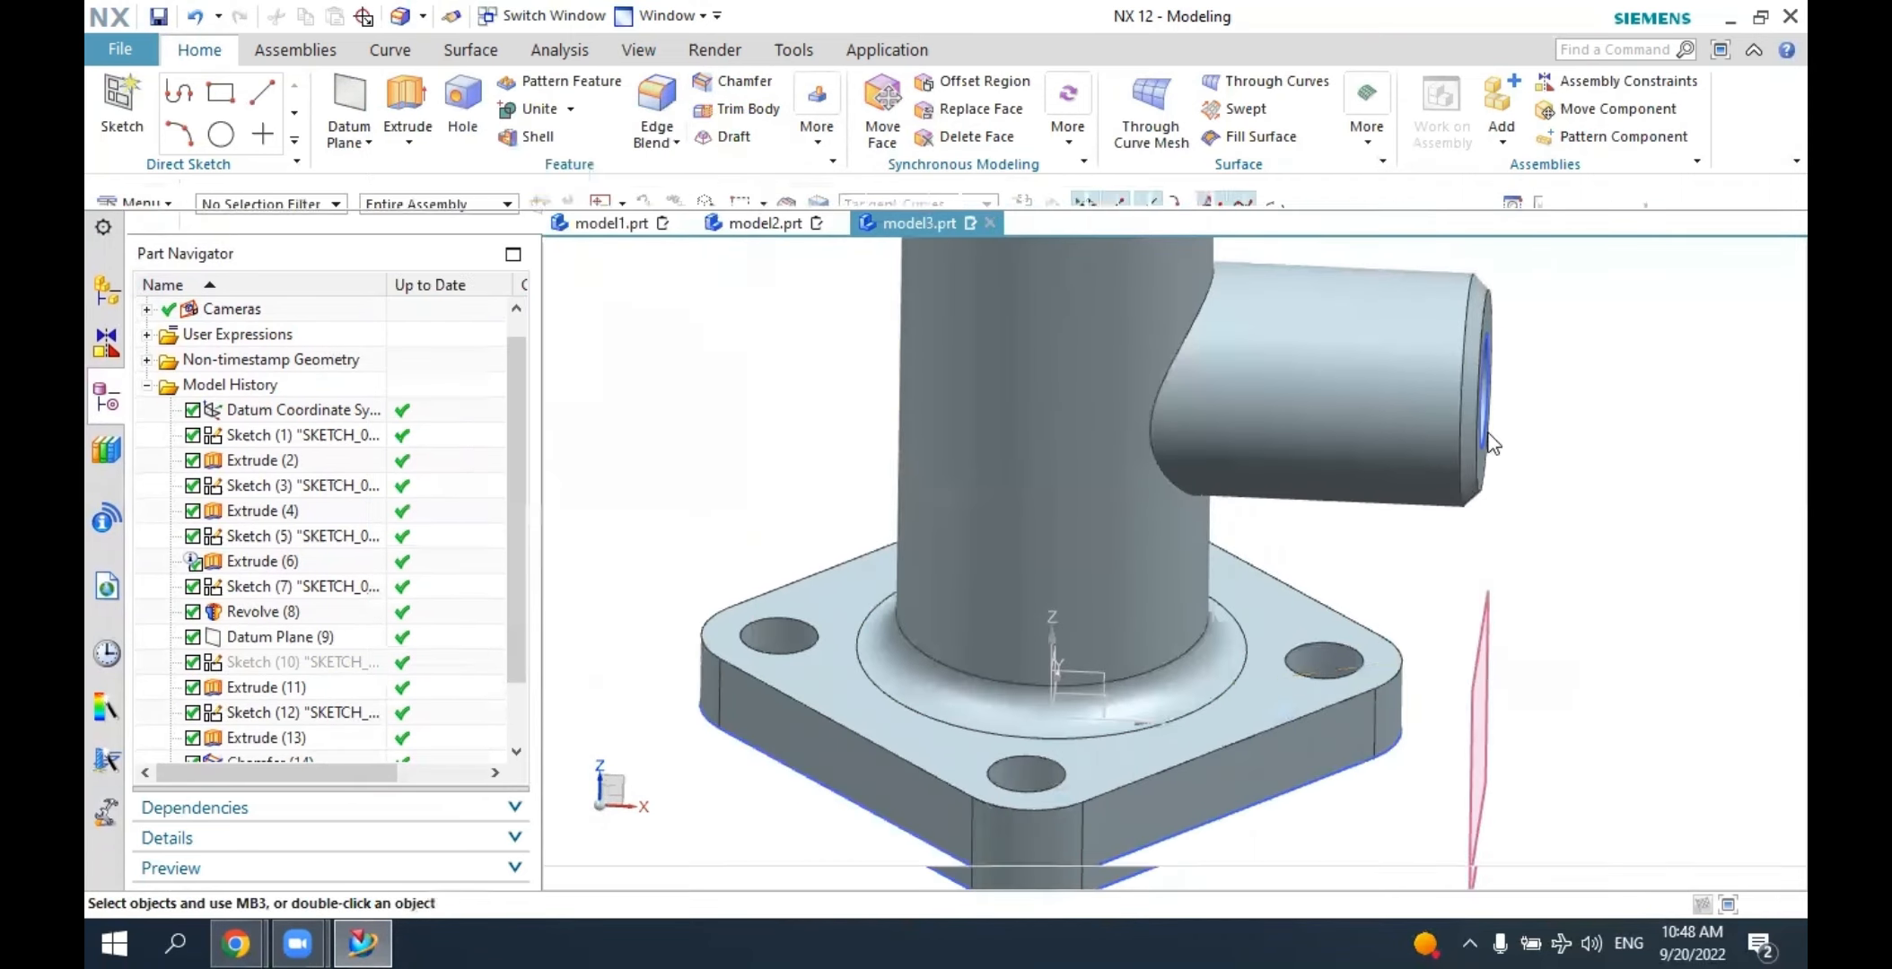
Open the flange extrusion's parameters, check its Boolean setting against Unite, and exit without applying changes.
{"action": "scroll", "coordinate": [1190, 650], "scroll_direction": "down", "scroll_amount": 5}
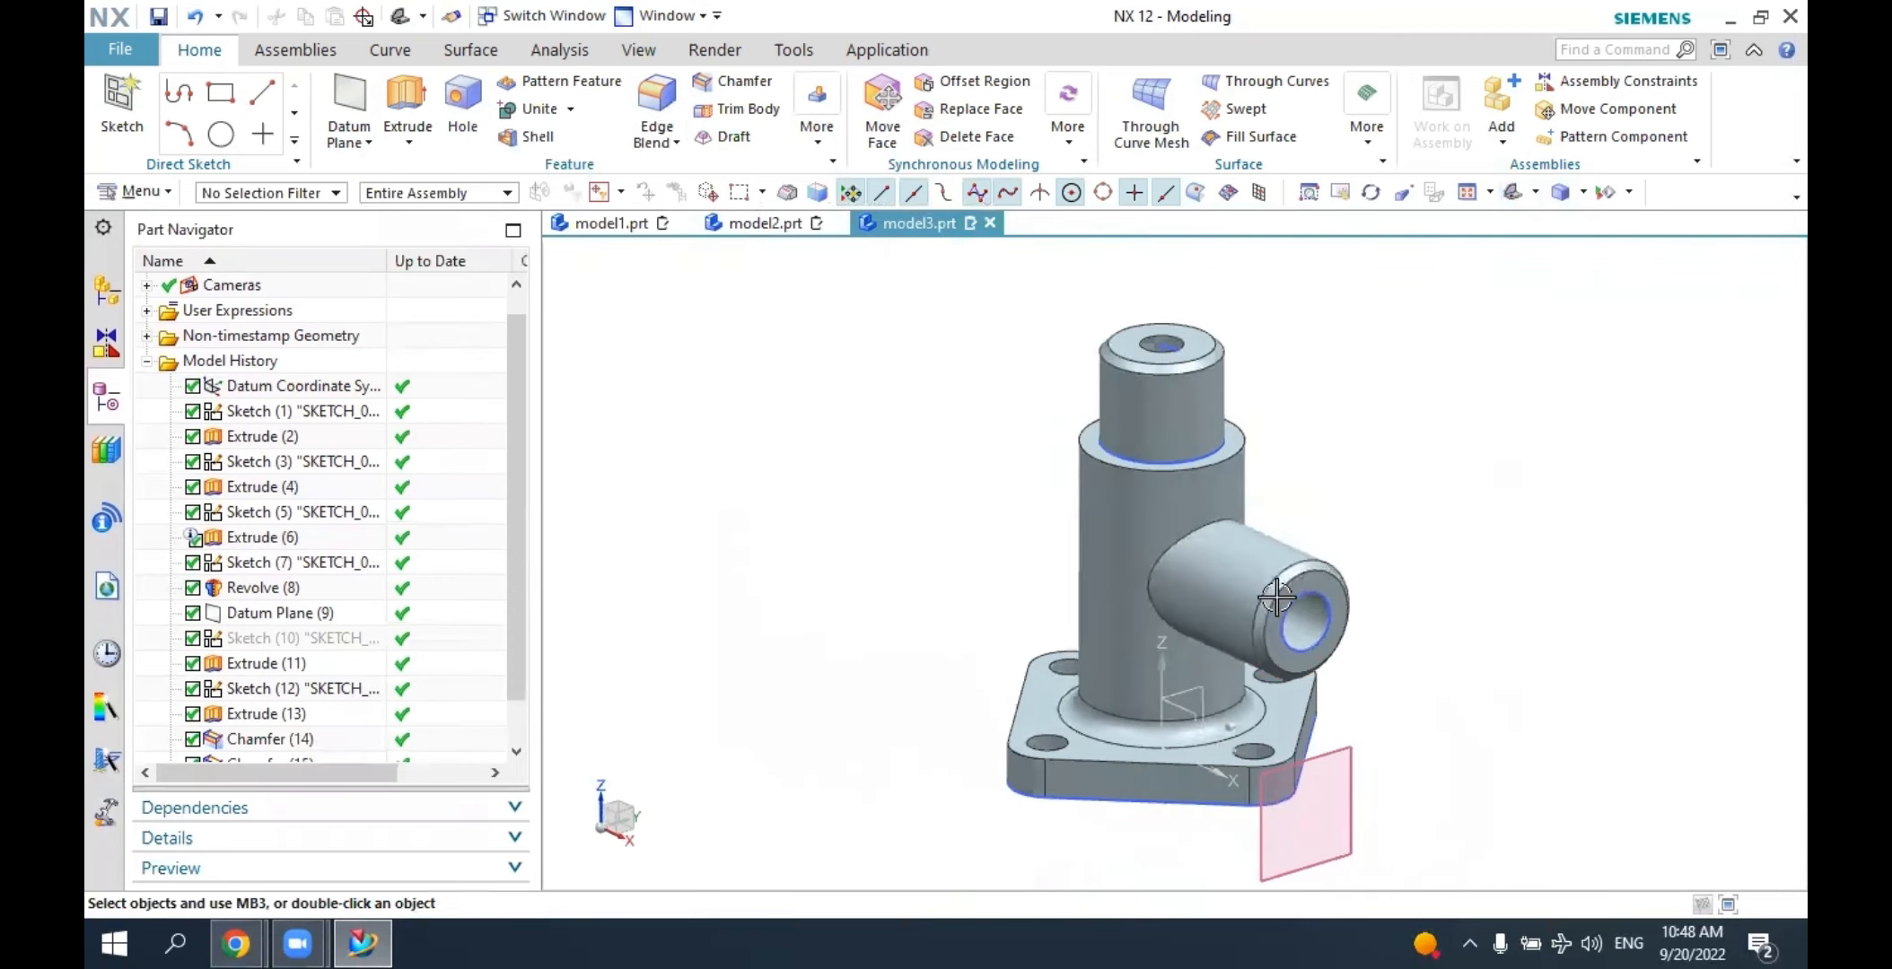
{"action": "middle_click_drag", "start_coordinate": [1309, 739], "coordinate": [1178, 574]}
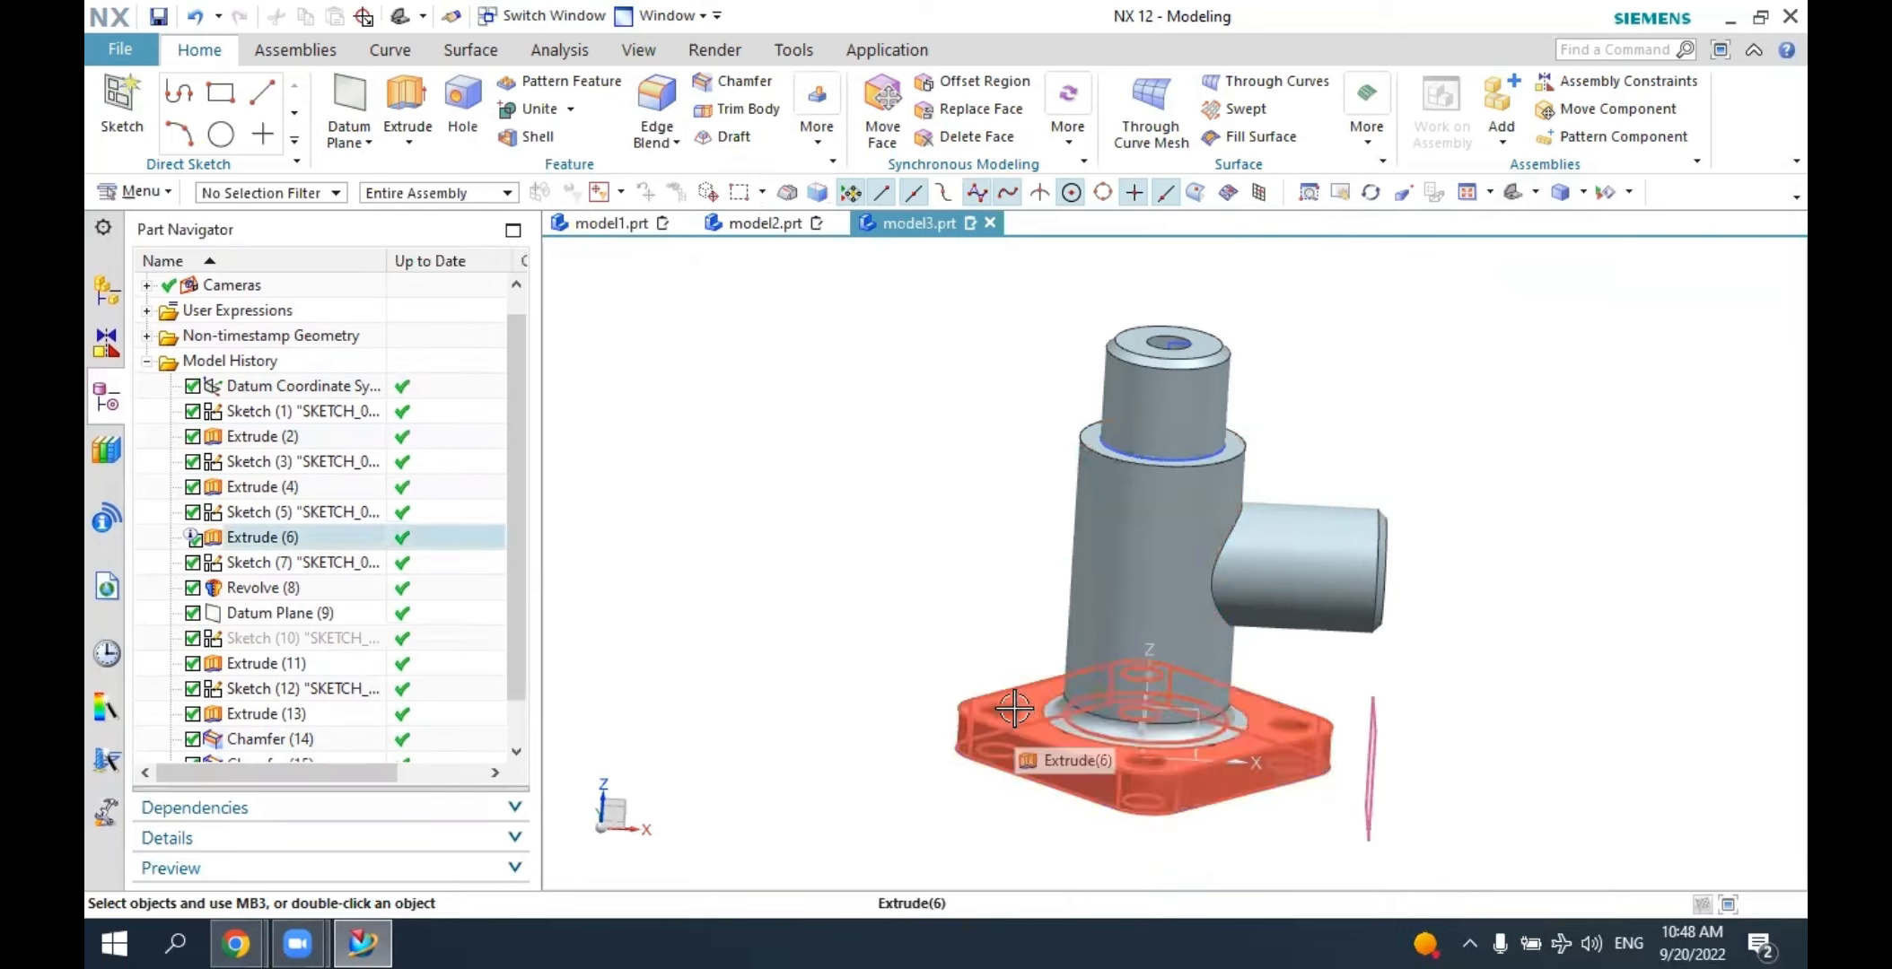
{"action": "double_click", "coordinate": [251, 537]}
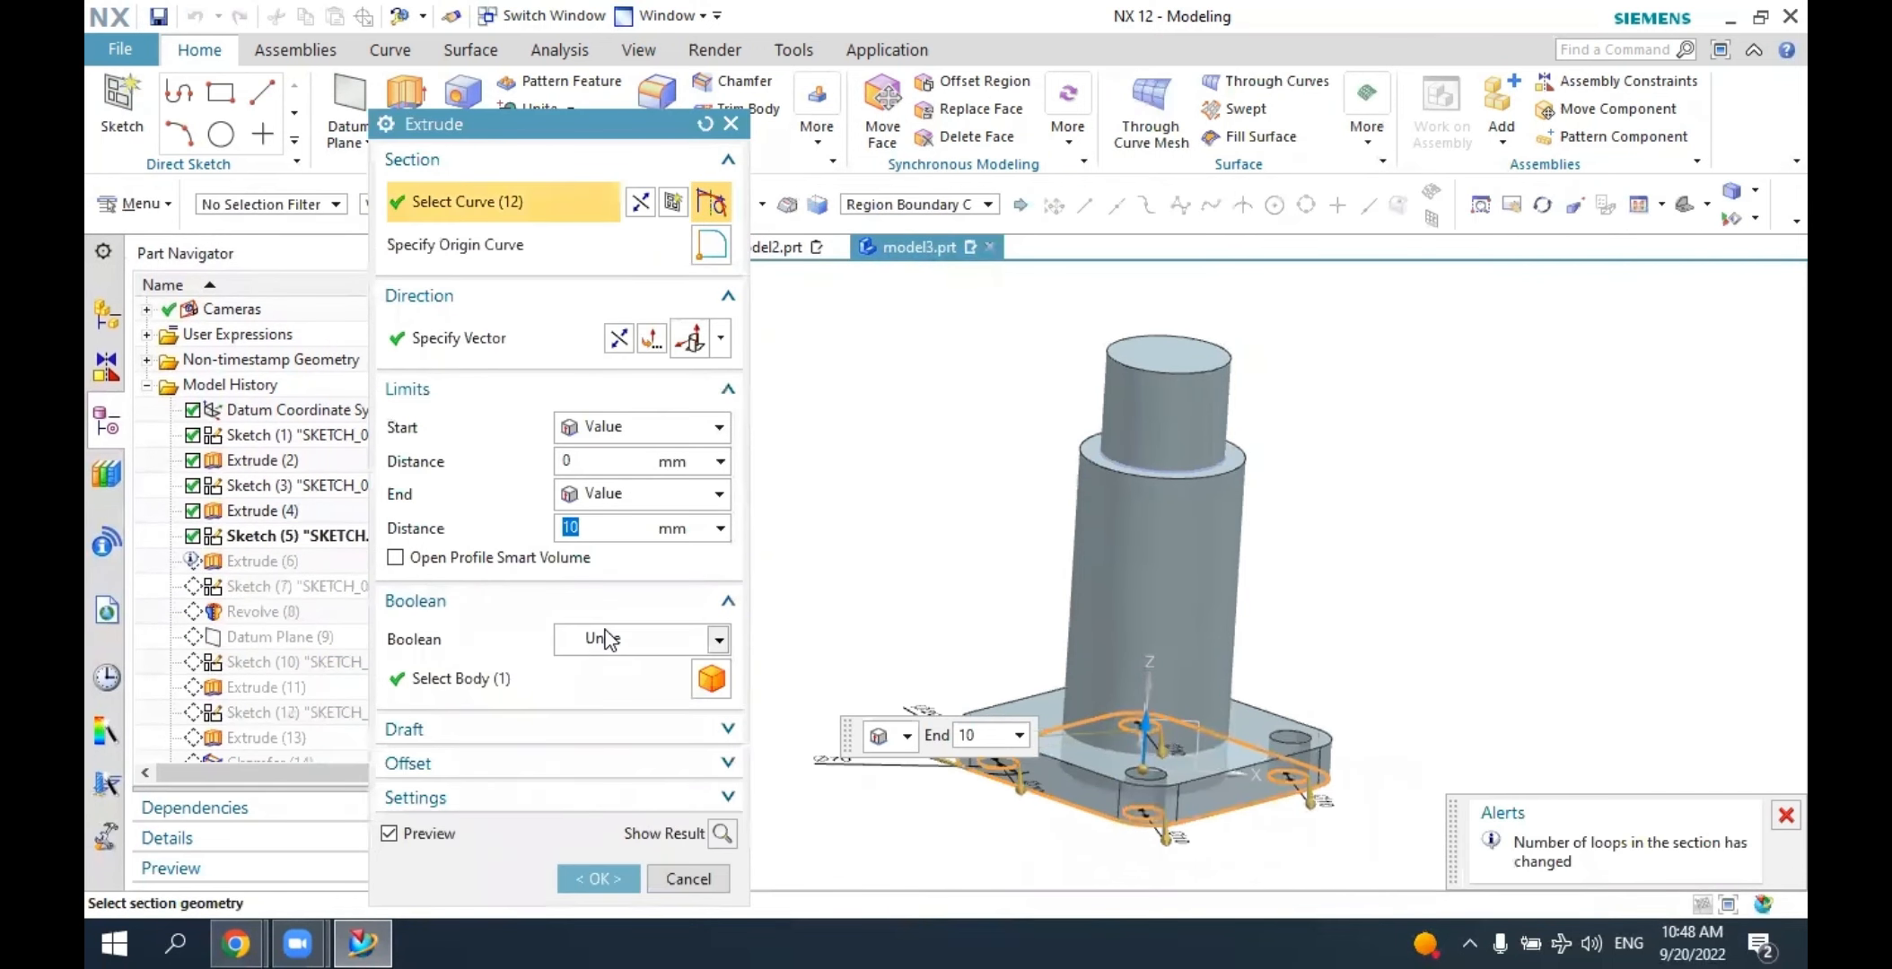
{"action": "left_click", "coordinate": [607, 639]}
{"action": "left_click", "coordinate": [607, 639]}
{"action": "left_click", "coordinate": [540, 672]}
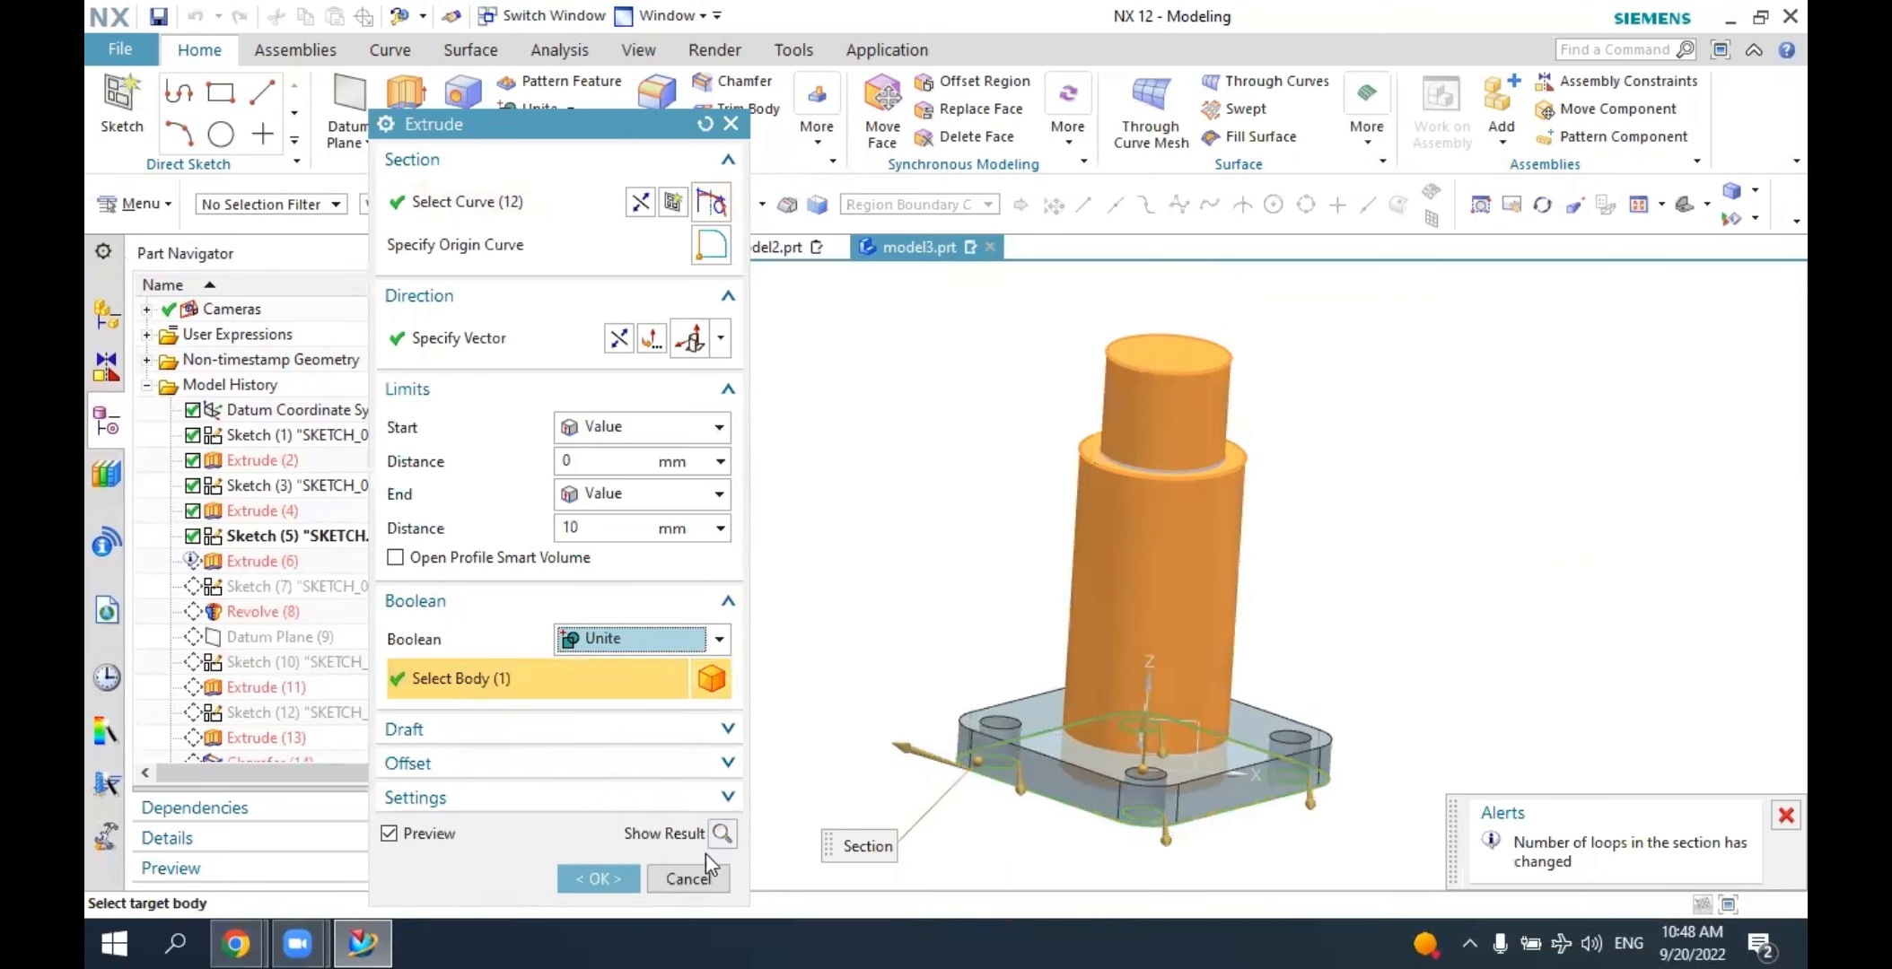
{"action": "left_click", "coordinate": [687, 877]}
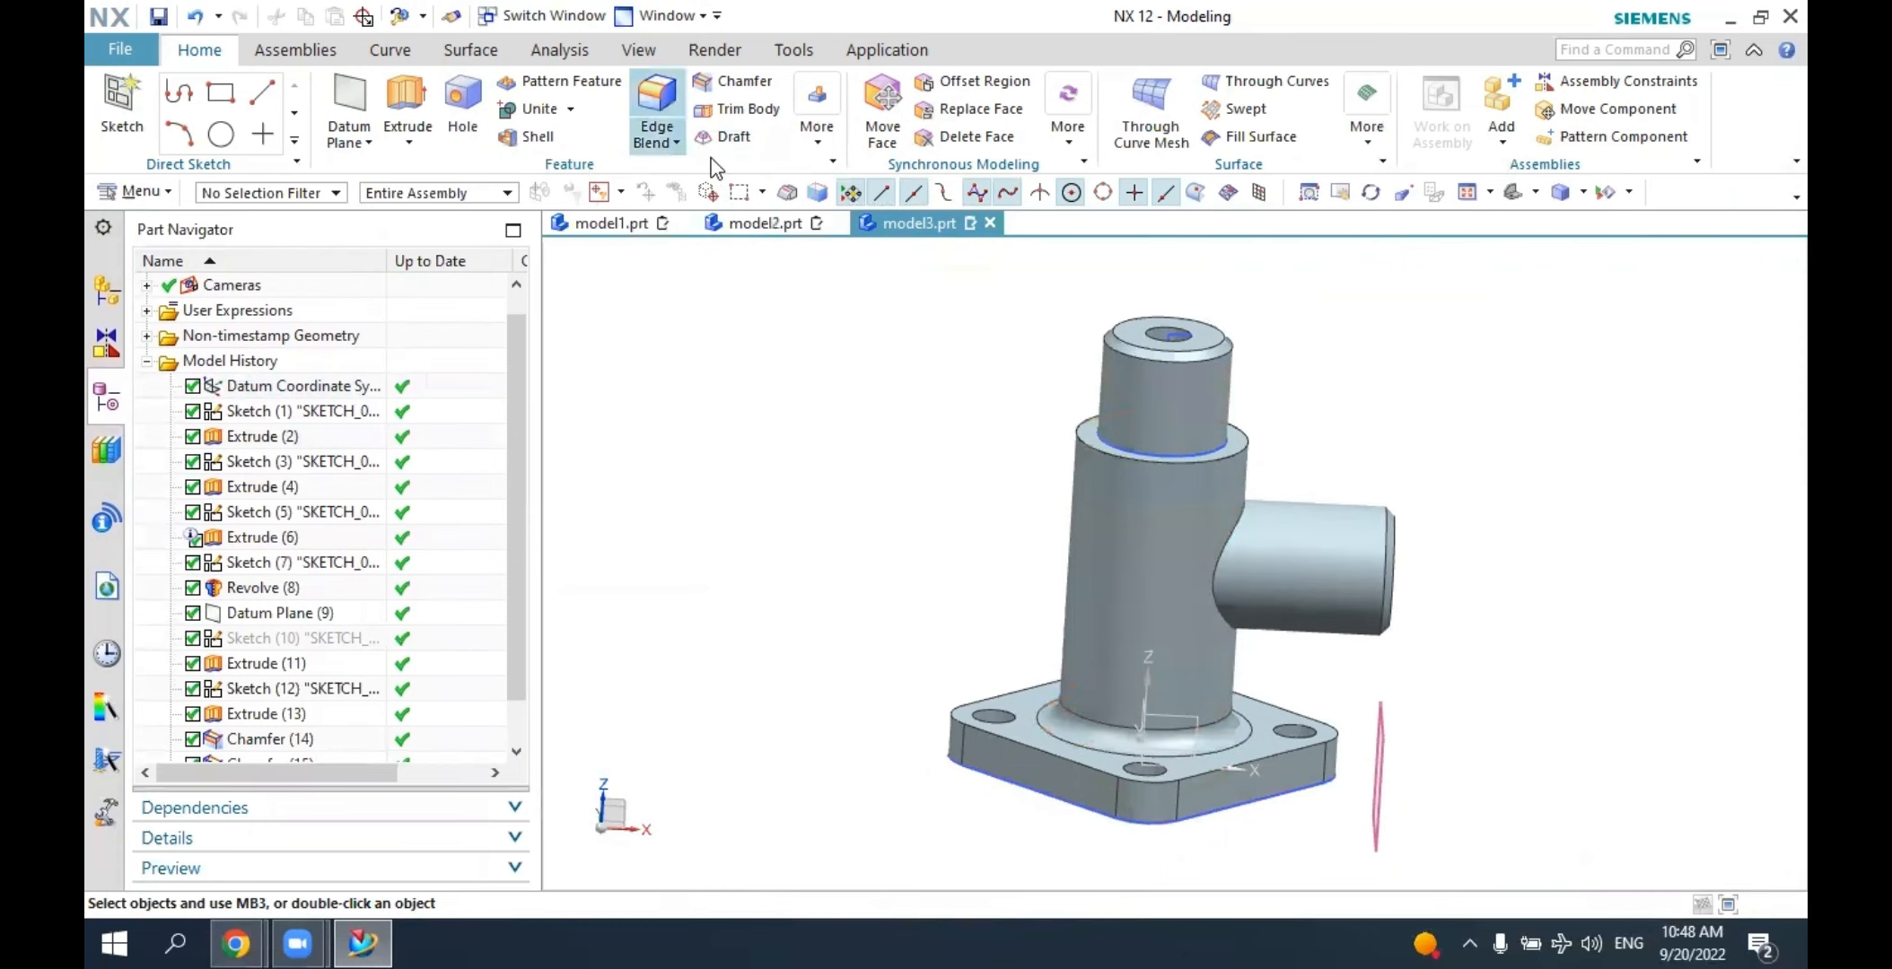
Blend the main cylinder's outer upper shoulder edge with a 5 mm circular radius.
{"action": "left_click", "coordinate": [657, 115]}
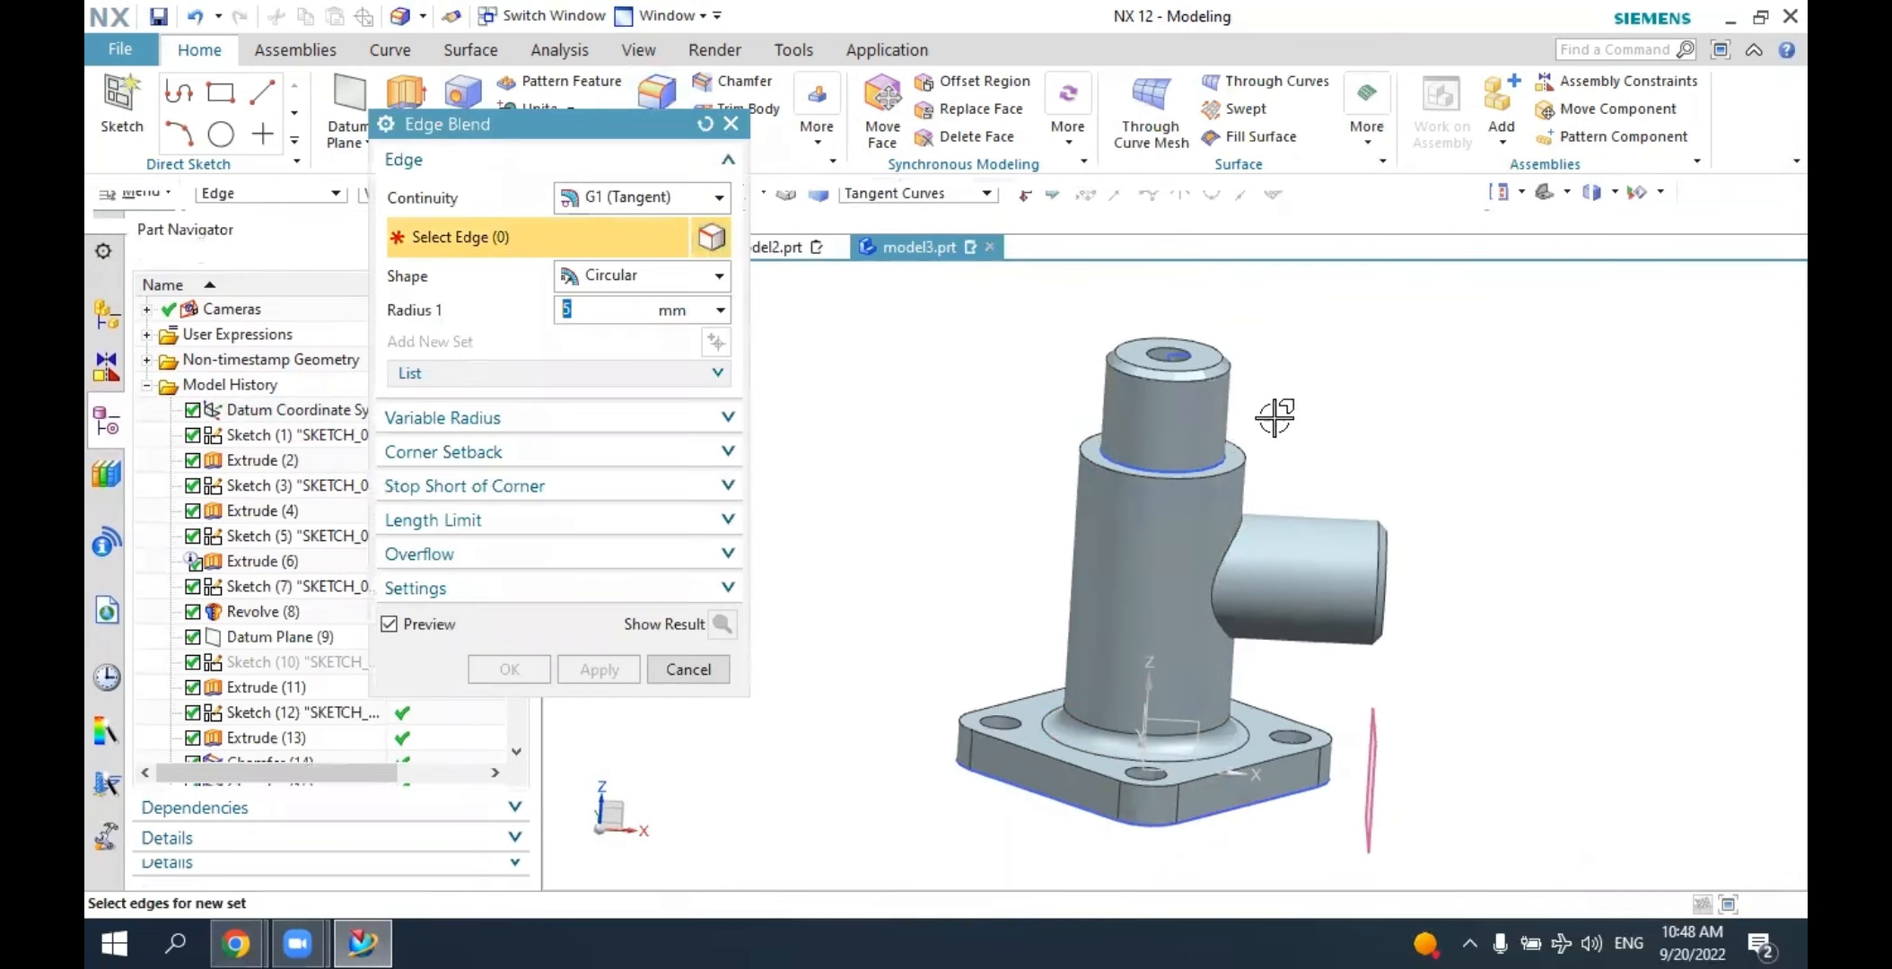
{"action": "left_click", "coordinate": [1241, 457]}
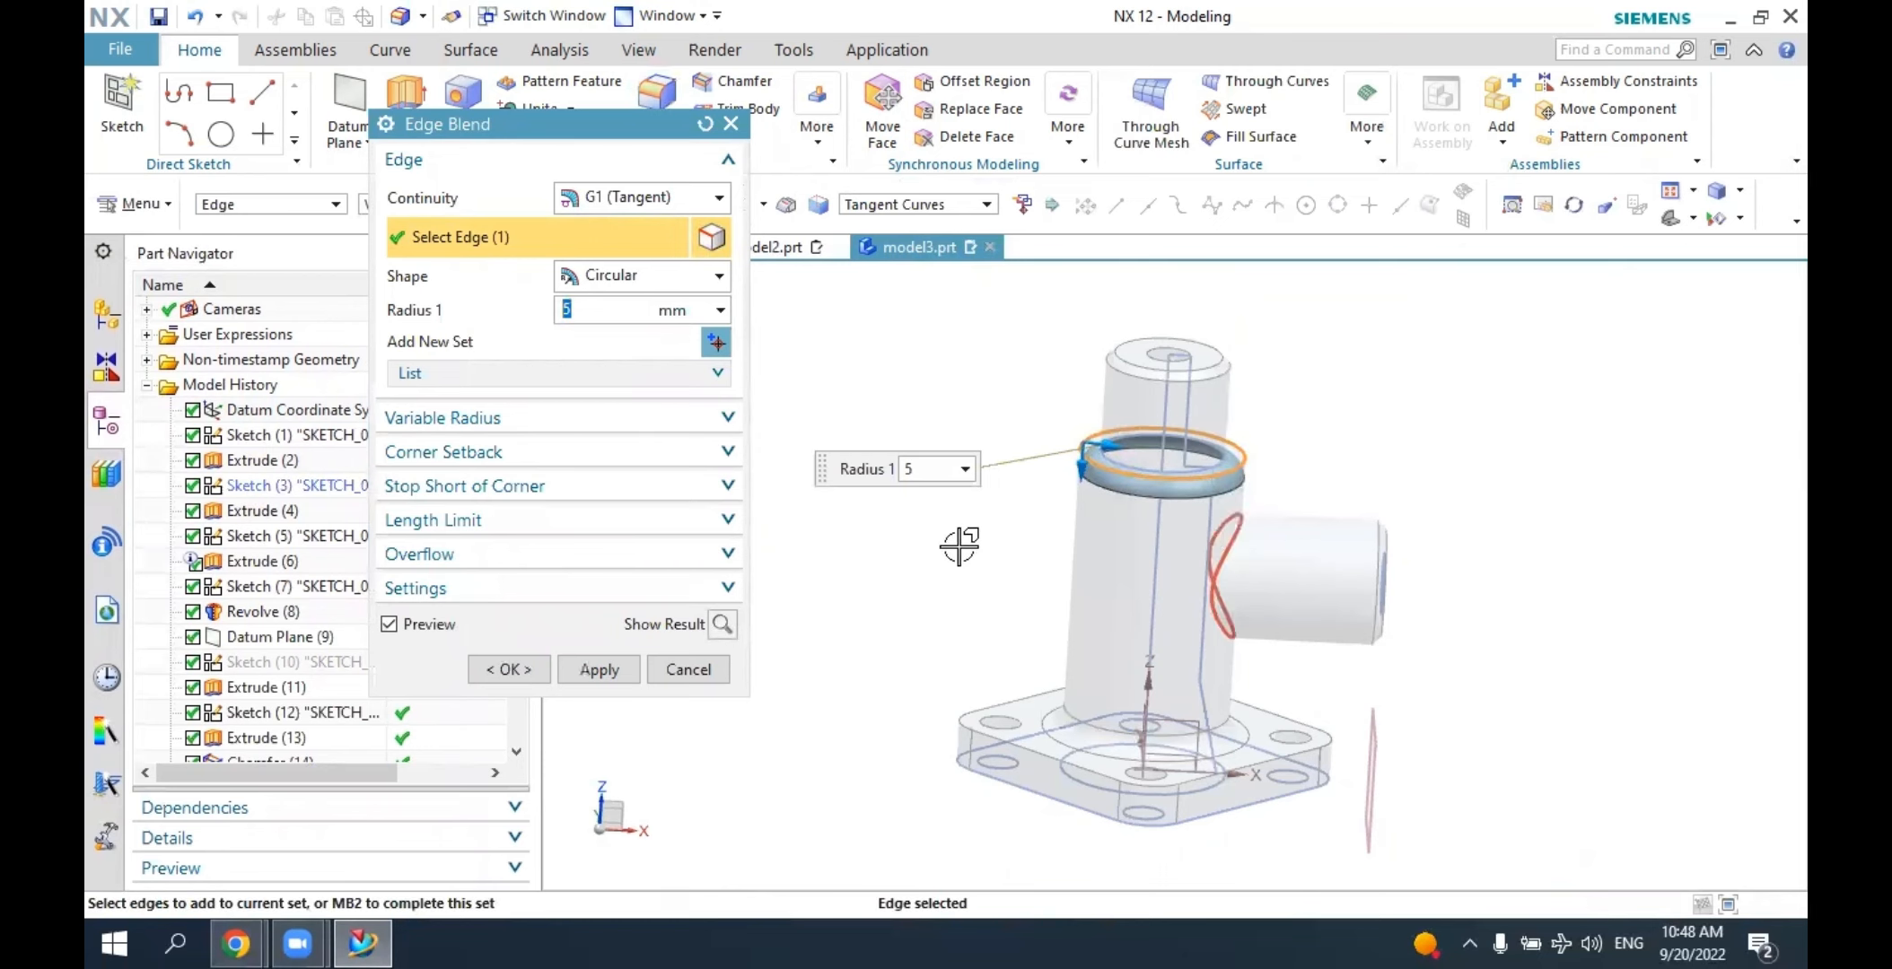
{"action": "left_click", "coordinate": [509, 670]}
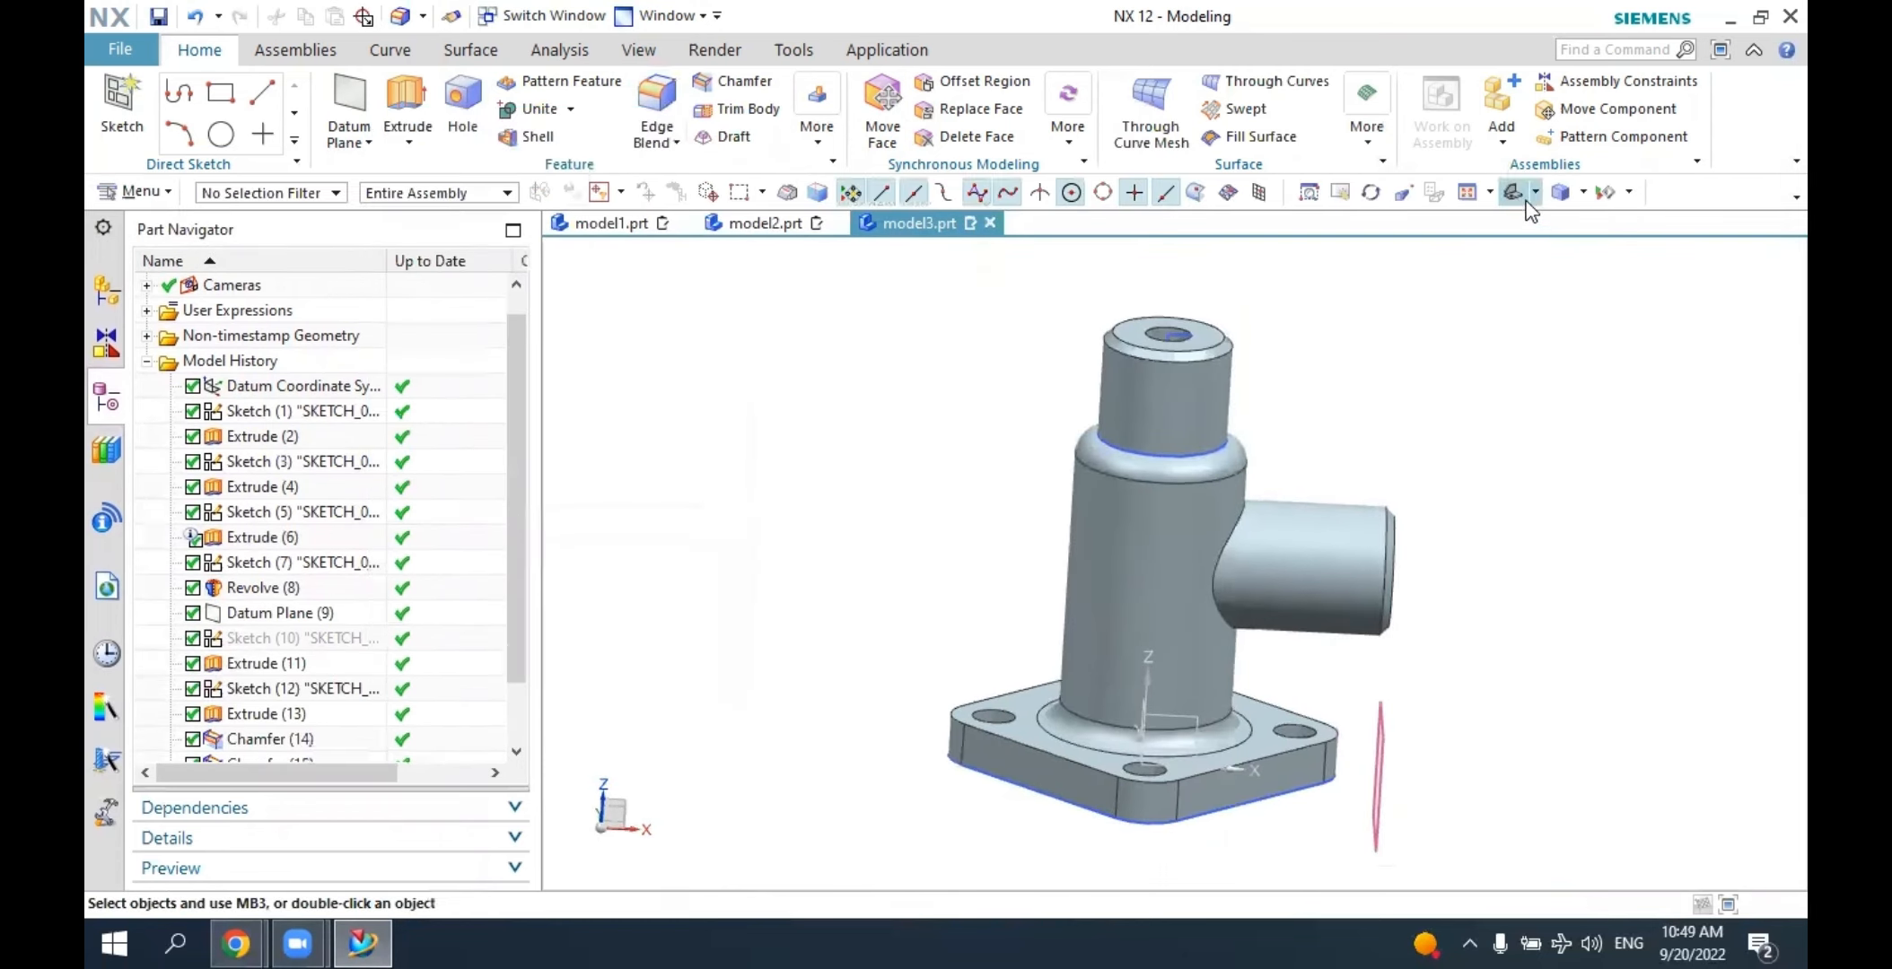
Hide the datum plane on the side branch's side of the flange.
{"action": "middle_click_drag", "start_coordinate": [1490, 395], "coordinate": [1507, 539]}
{"action": "left_click", "coordinate": [1366, 703]}
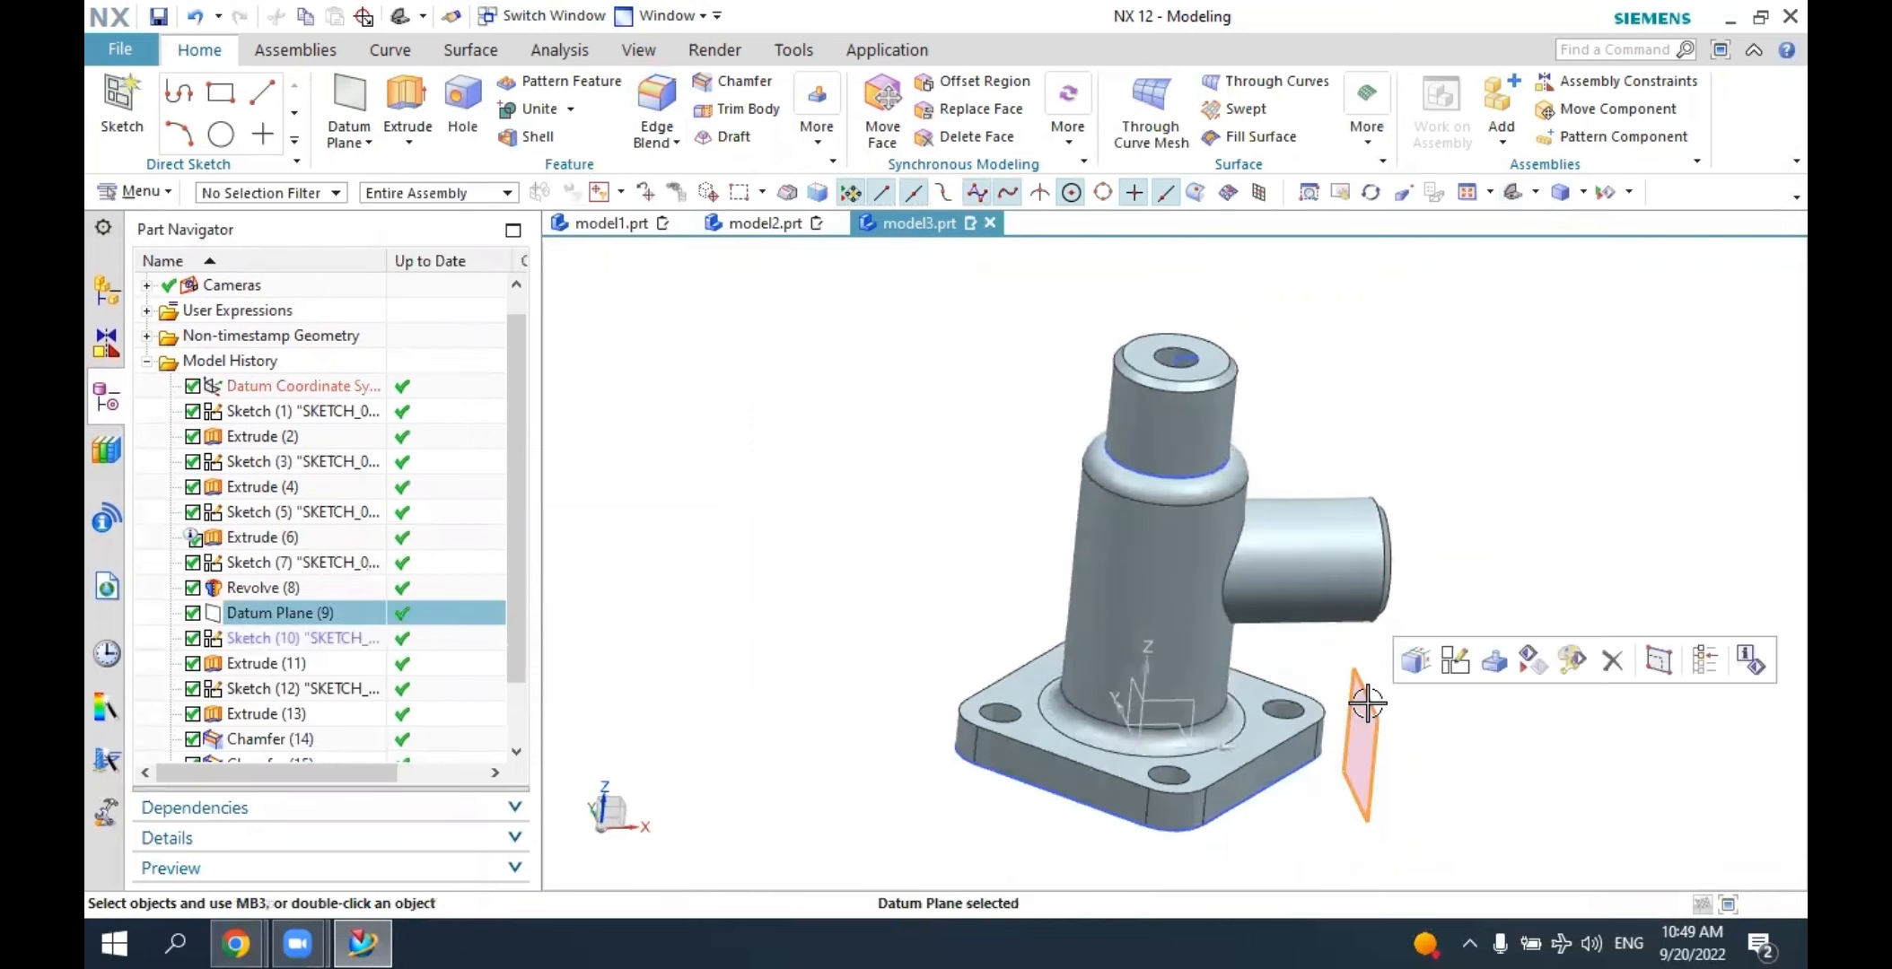
{"action": "left_click", "coordinate": [1530, 668]}
{"action": "middle_click_drag", "start_coordinate": [1528, 676], "coordinate": [1521, 370]}
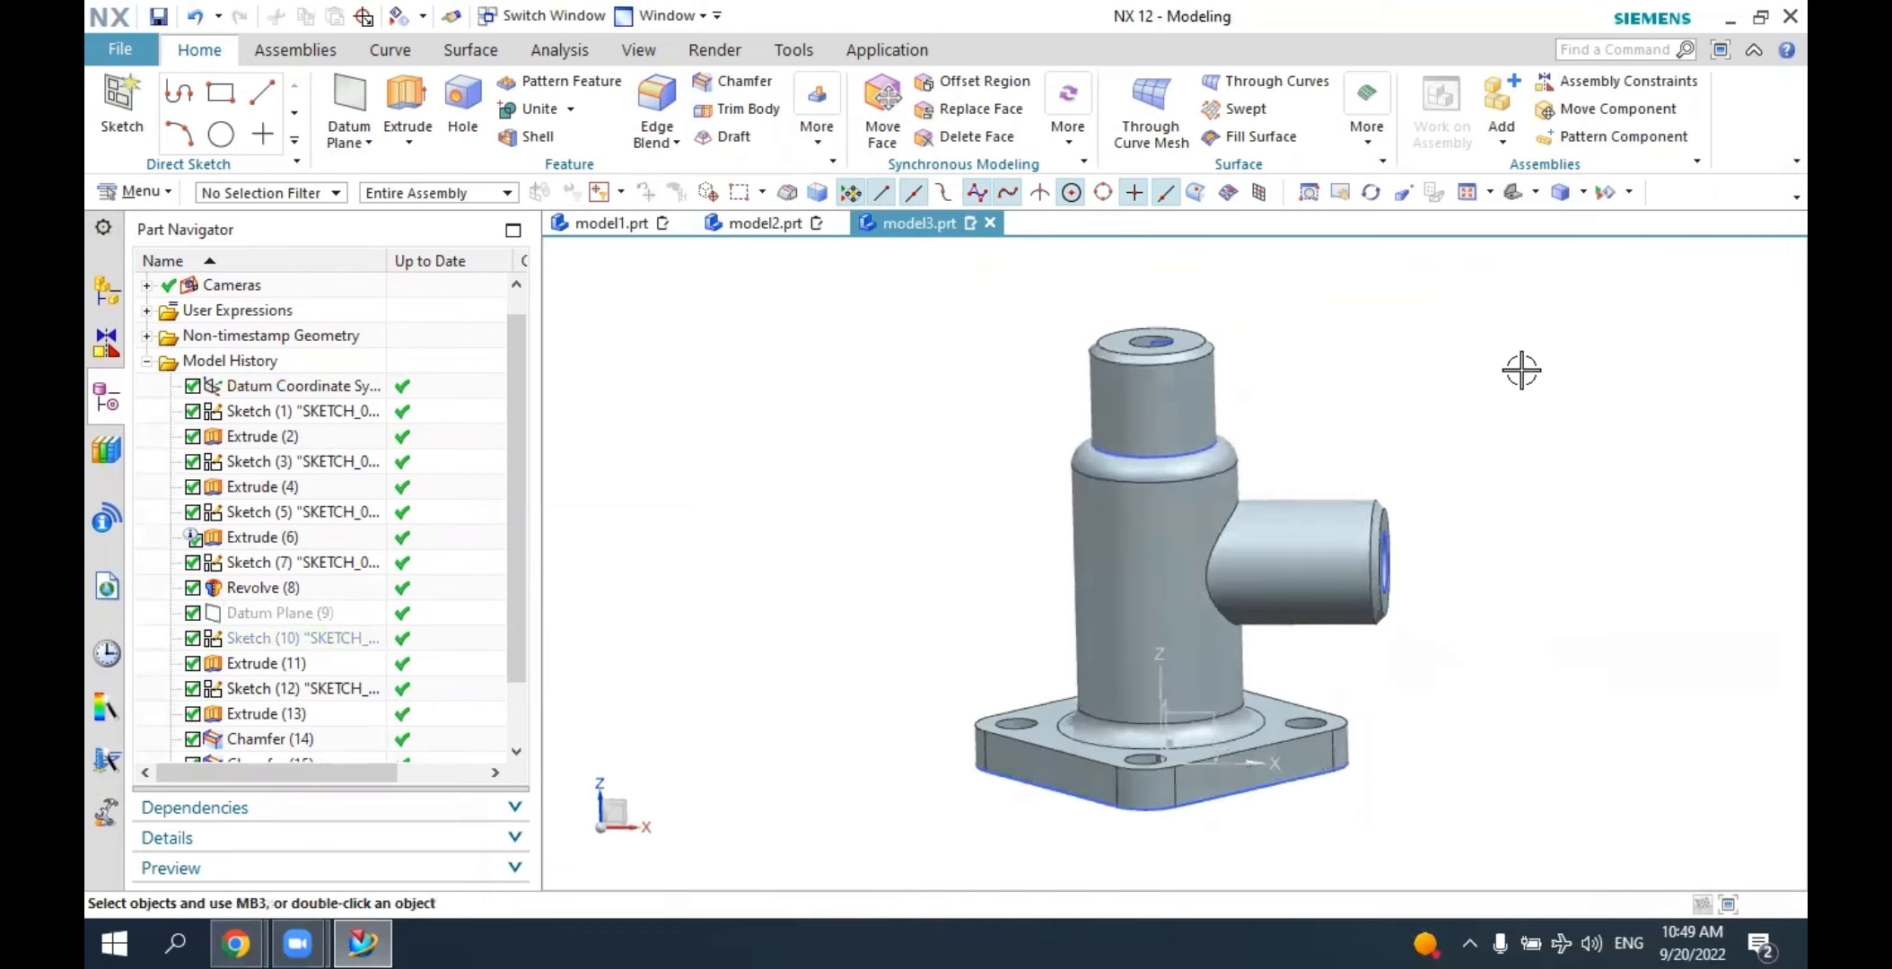
{"action": "left_click", "coordinate": [1515, 192]}
{"action": "middle_click_drag", "start_coordinate": [1474, 435], "coordinate": [1544, 420]}
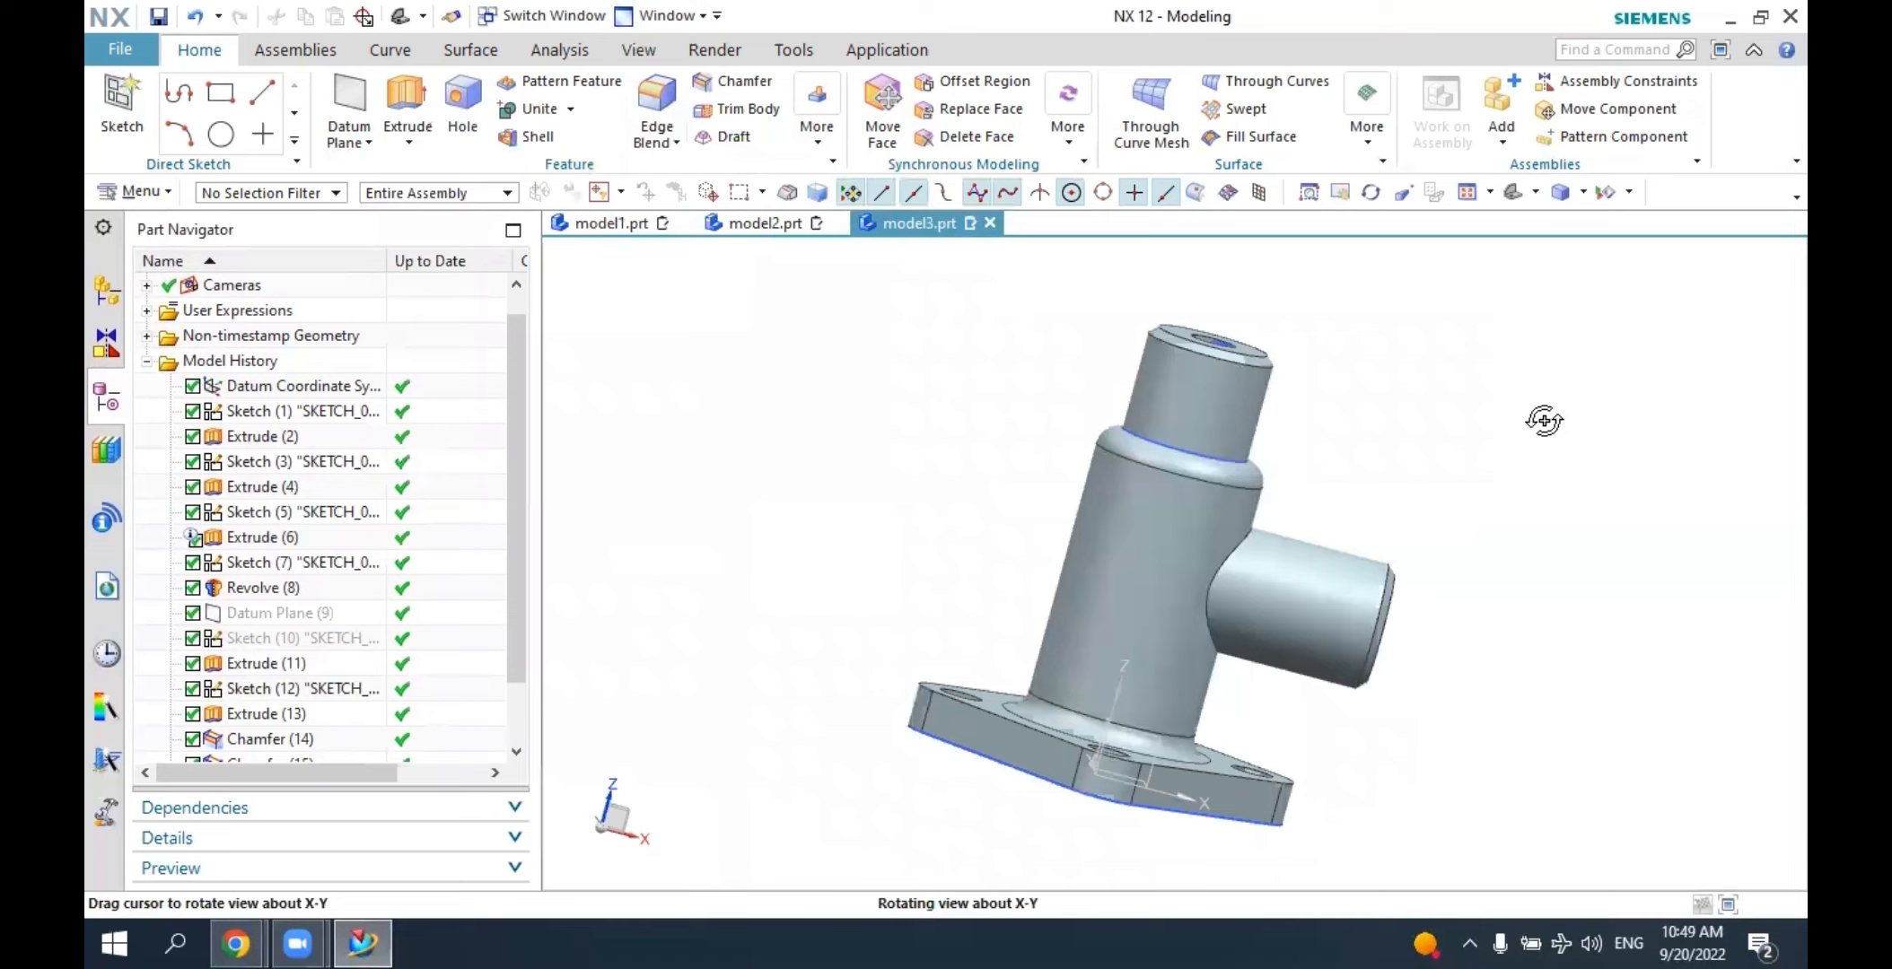
{"action": "middle_click_drag", "start_coordinate": [1545, 420], "coordinate": [1267, 492]}
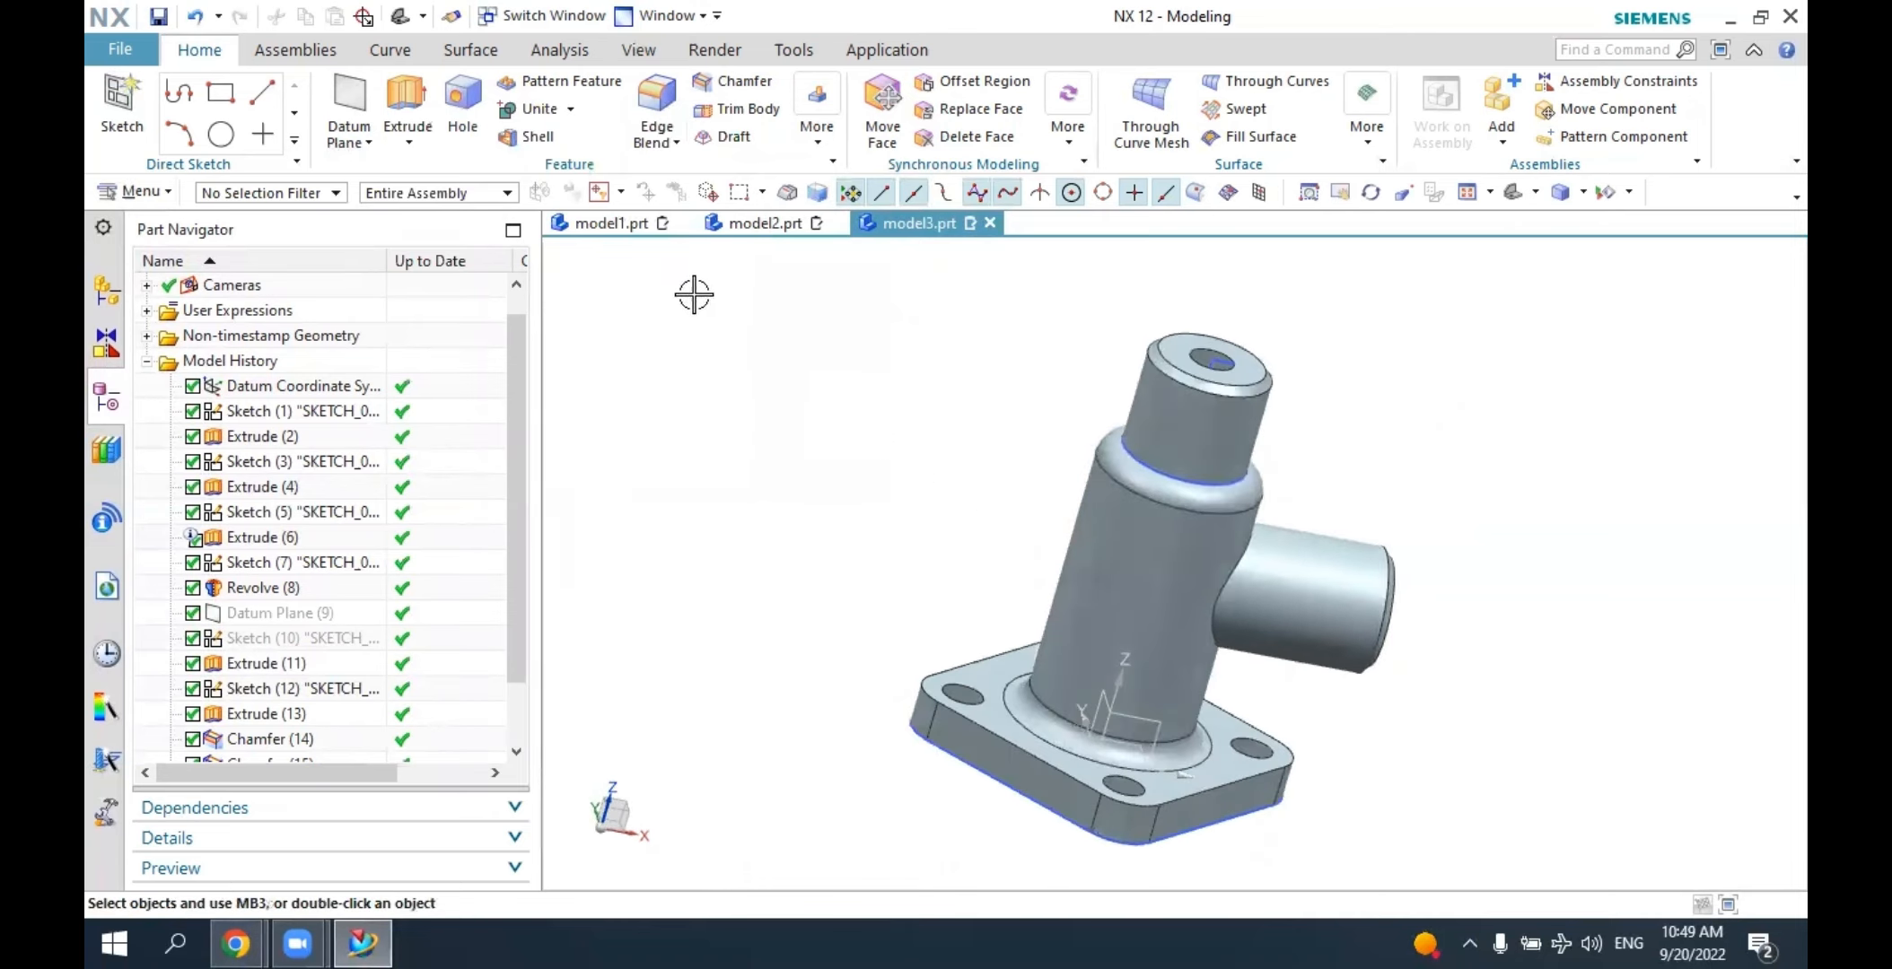
{"action": "mouse_move", "coordinate": [884, 452]}
{"action": "middle_mouse_down"}
{"action": "mouse_move", "coordinate": [836, 418]}
{"action": "mouse_move", "coordinate": [858, 458]}
{"action": "middle_mouse_up"}
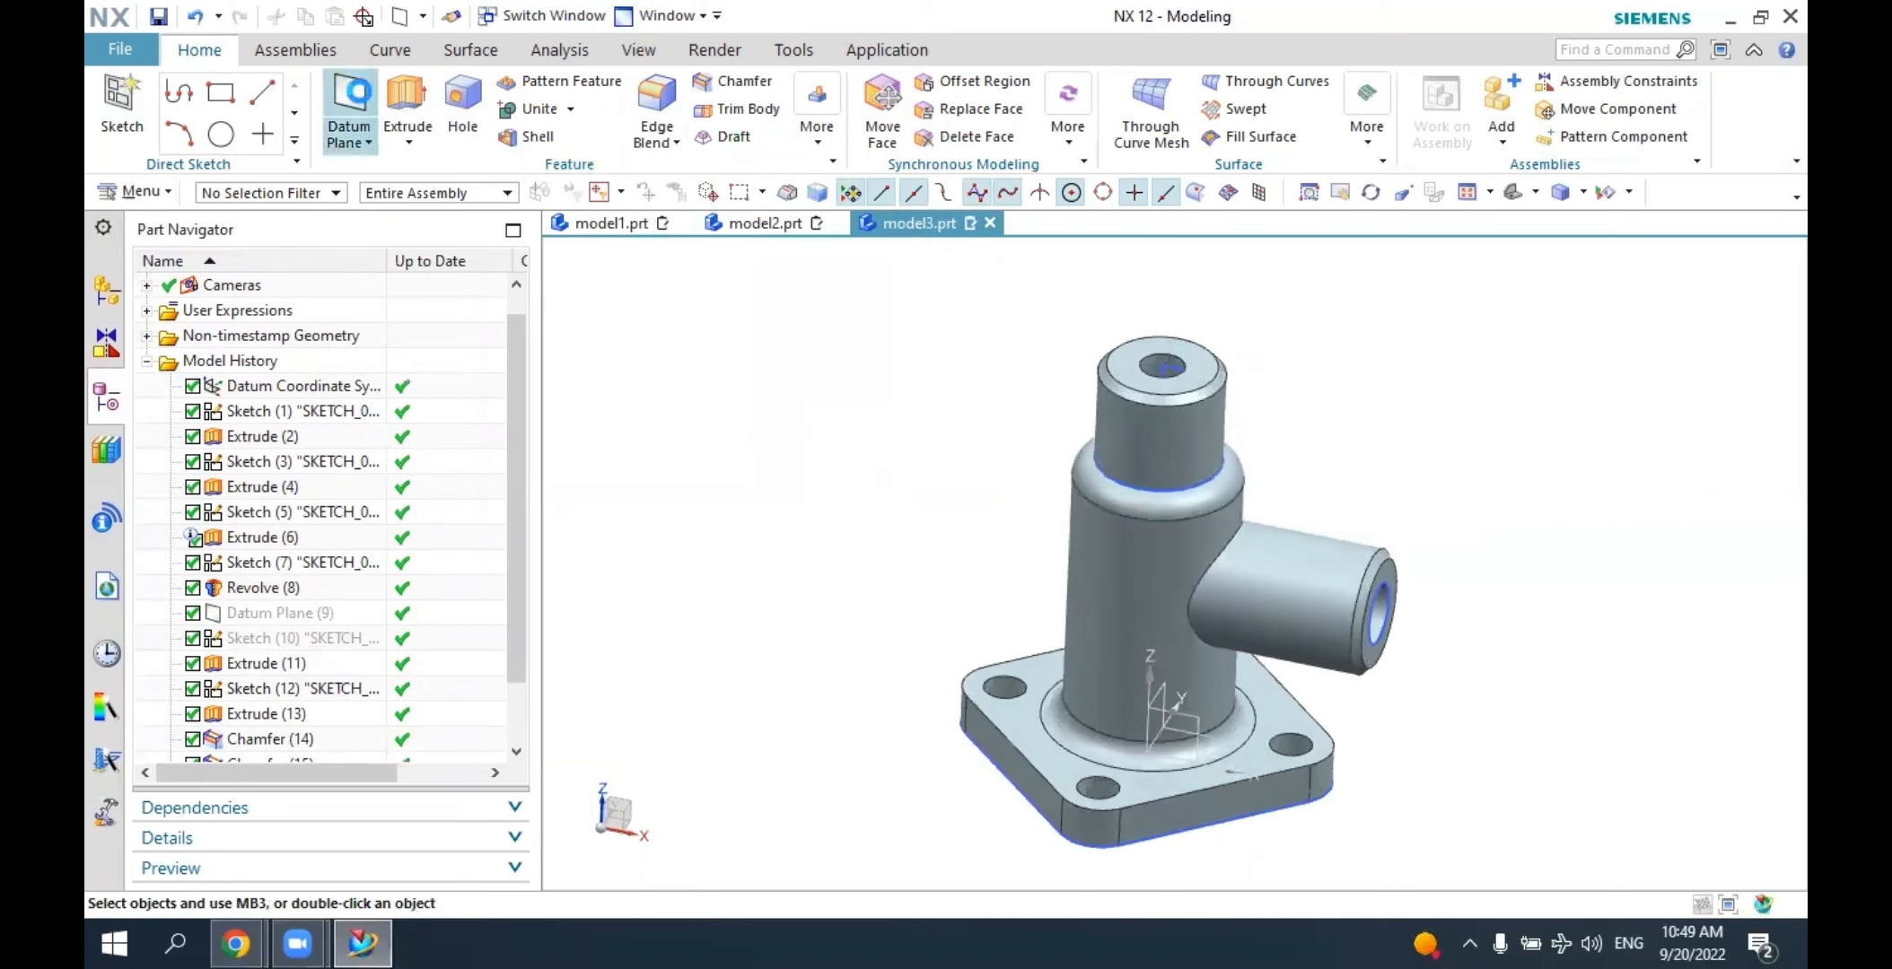
Create a datum plane offset 55 mm from the YZ plane, on the side opposite the branch.
{"action": "left_click", "coordinate": [350, 106]}
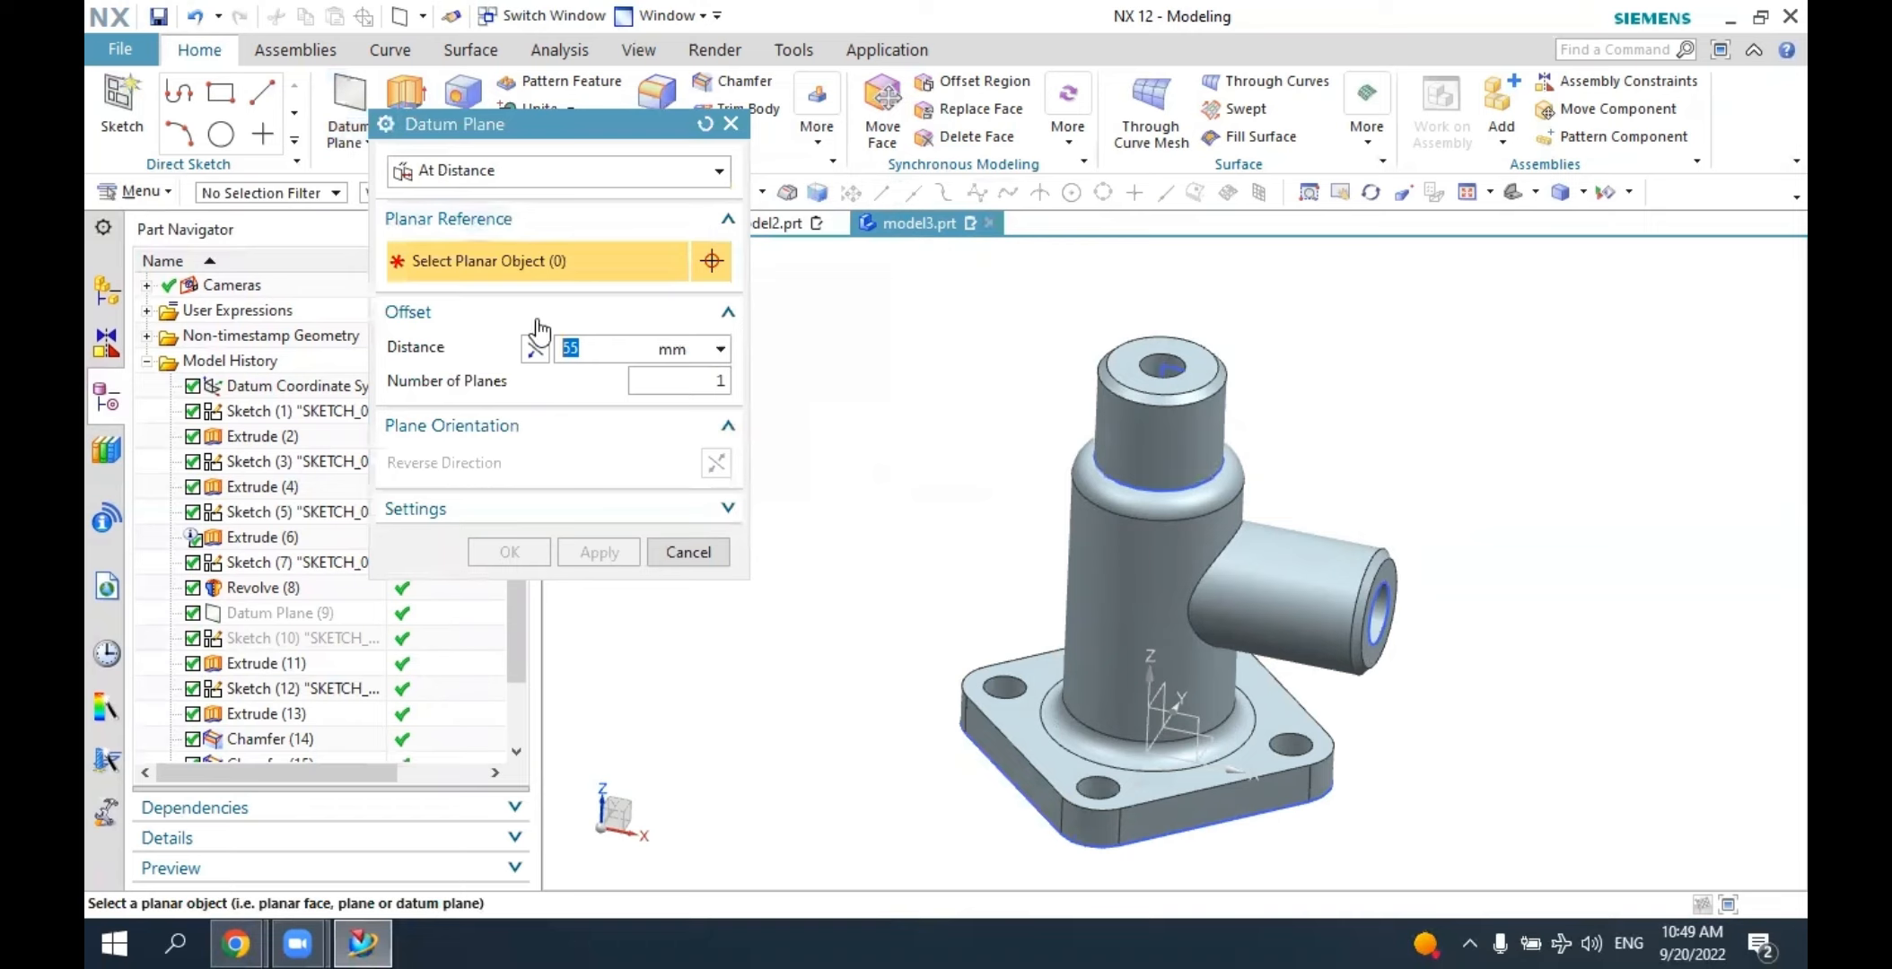
{"action": "left_click", "coordinate": [1164, 699]}
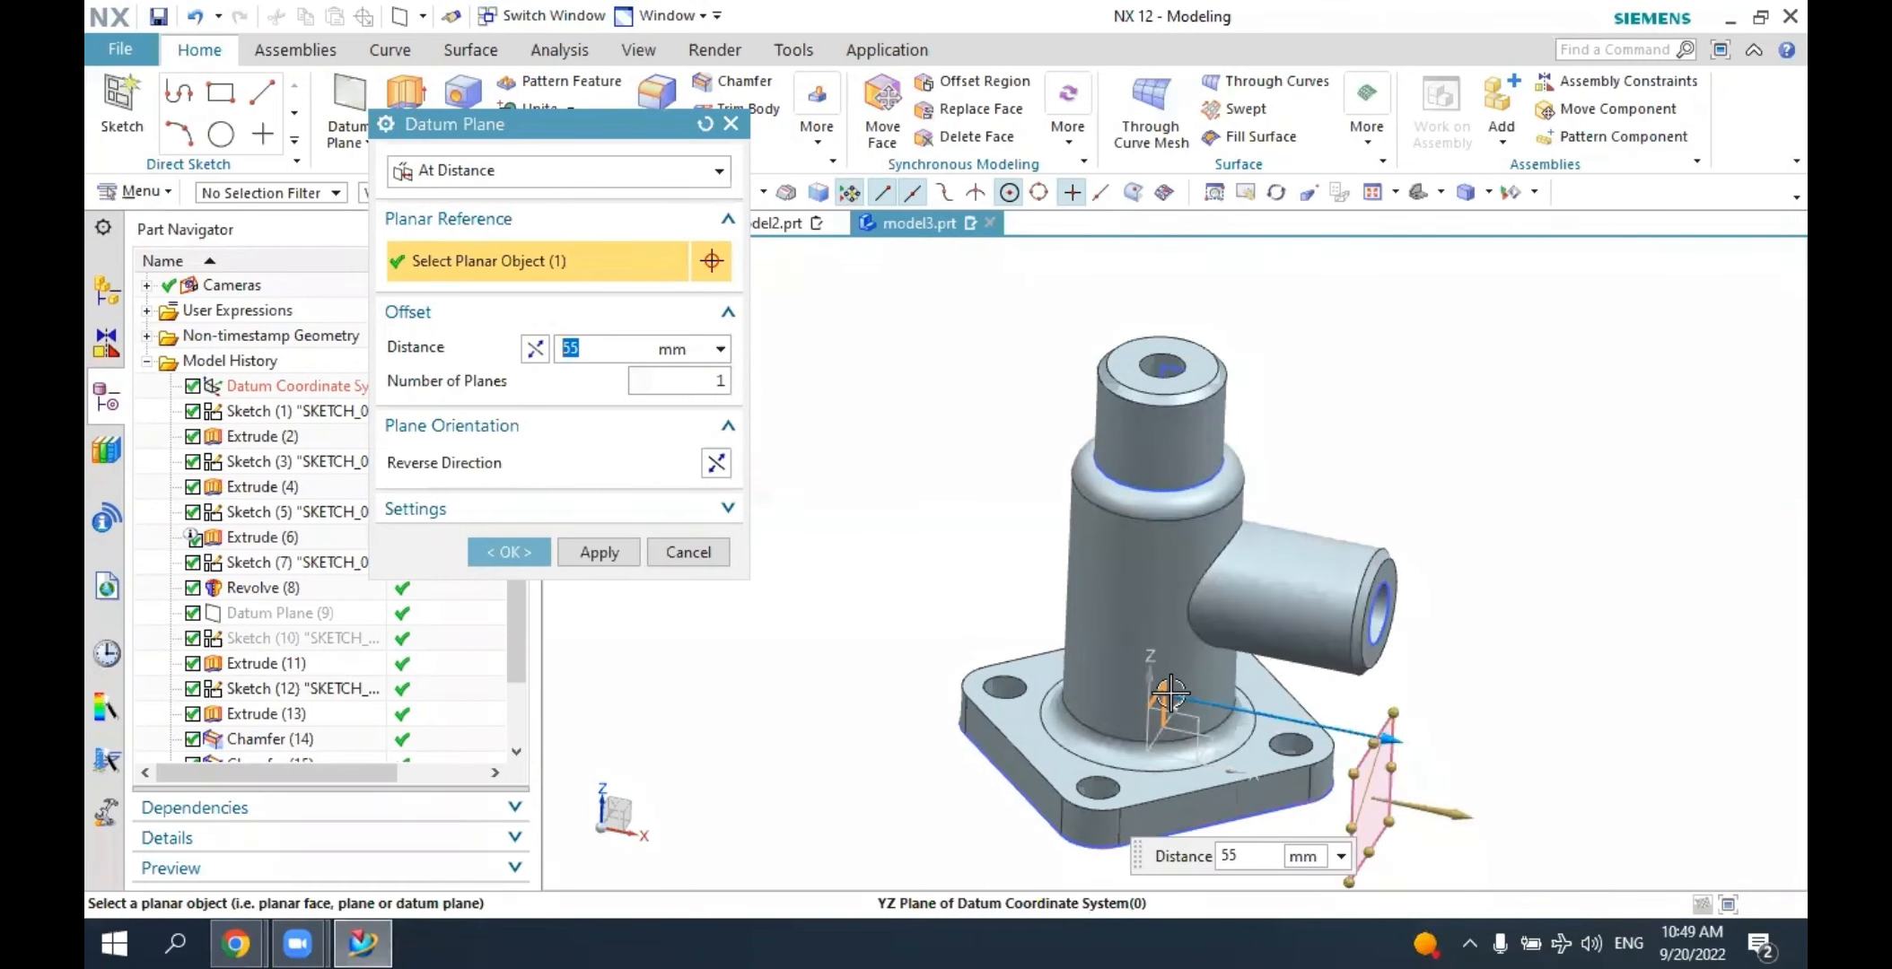
{"action": "left_click", "coordinate": [535, 350]}
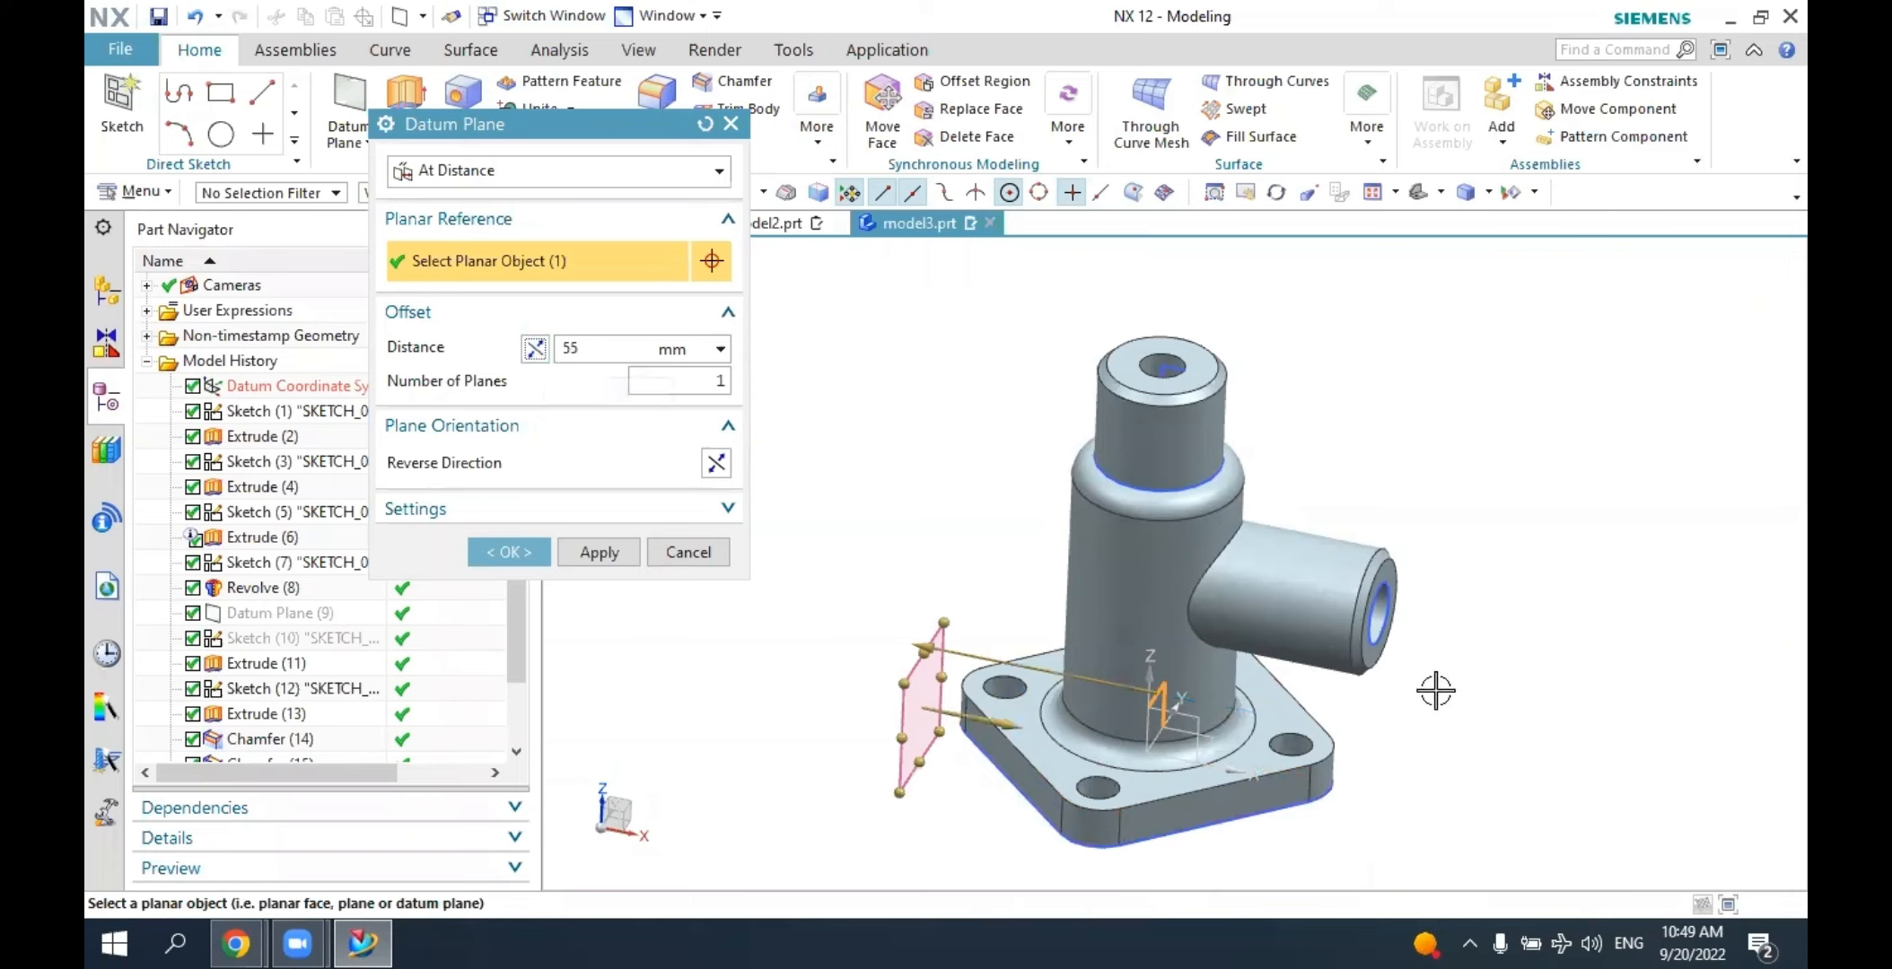
{"action": "mouse_move", "coordinate": [1459, 654]}
{"action": "middle_mouse_down"}
{"action": "mouse_move", "coordinate": [1486, 631]}
{"action": "mouse_move", "coordinate": [1469, 667]}
{"action": "middle_mouse_up"}
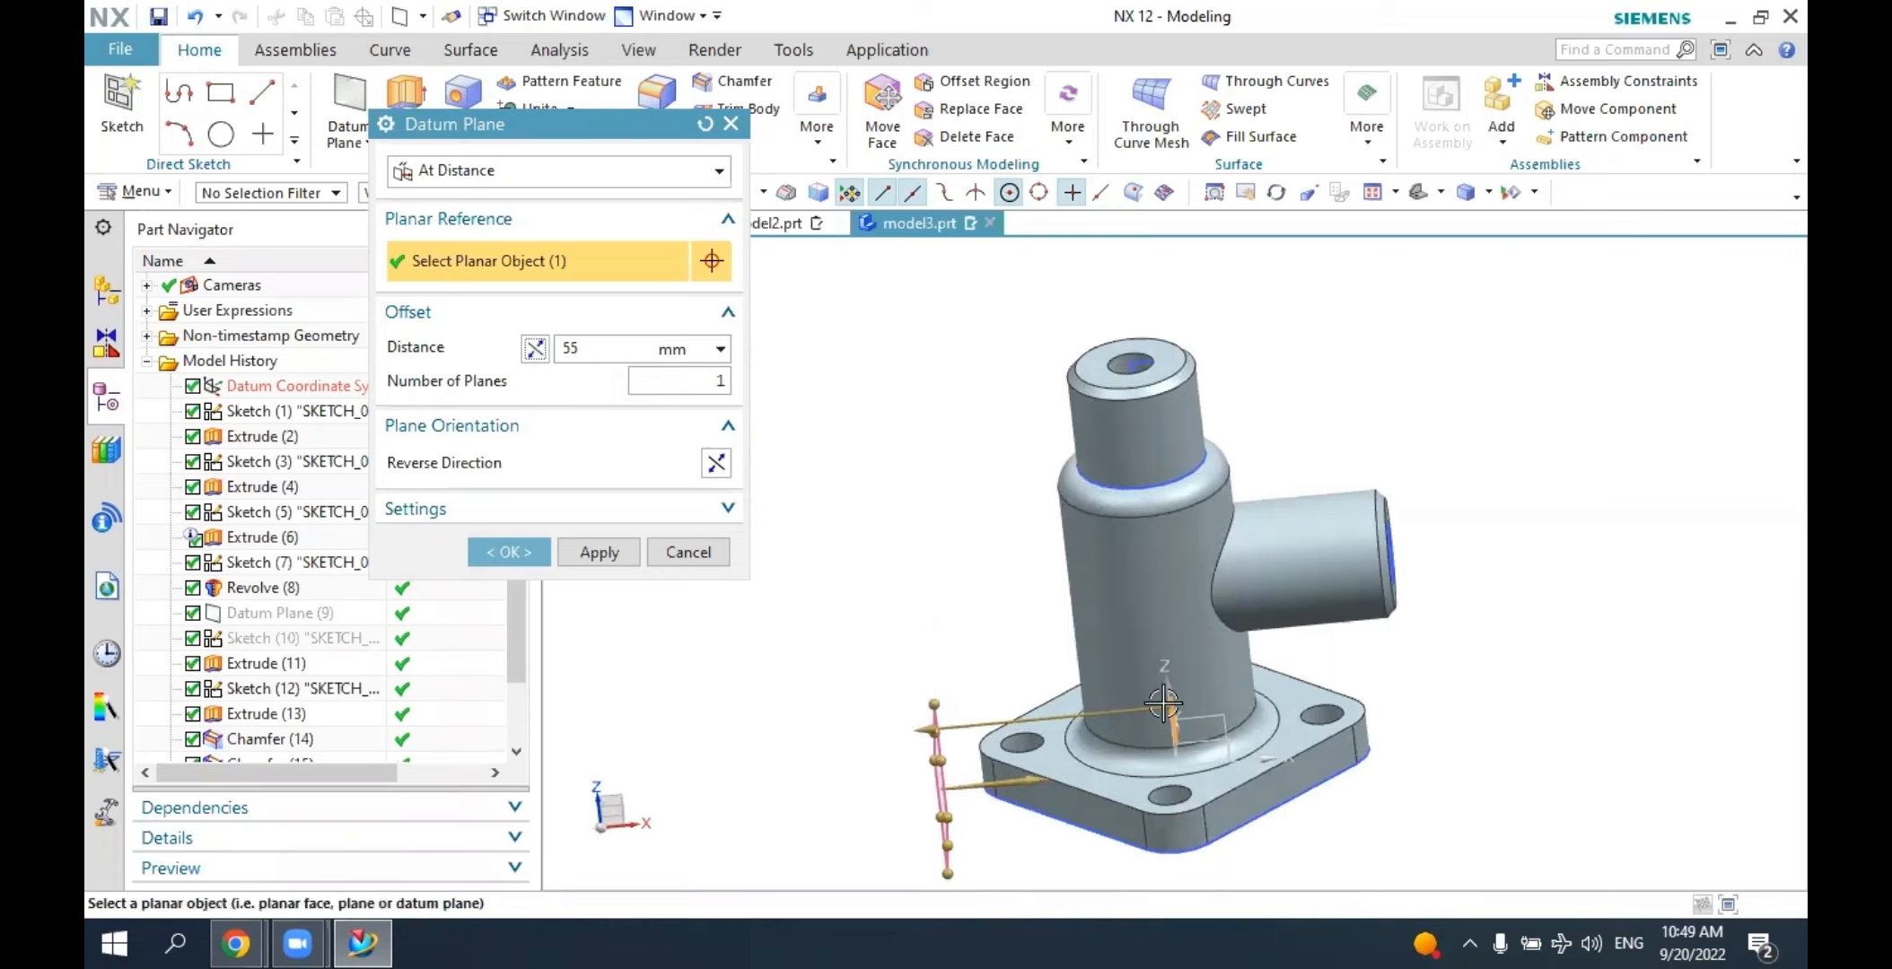
{"action": "scroll", "coordinate": [960, 842], "scroll_direction": "down", "scroll_amount": 2}
{"action": "scroll", "coordinate": [960, 839], "scroll_direction": "up", "scroll_amount": 3}
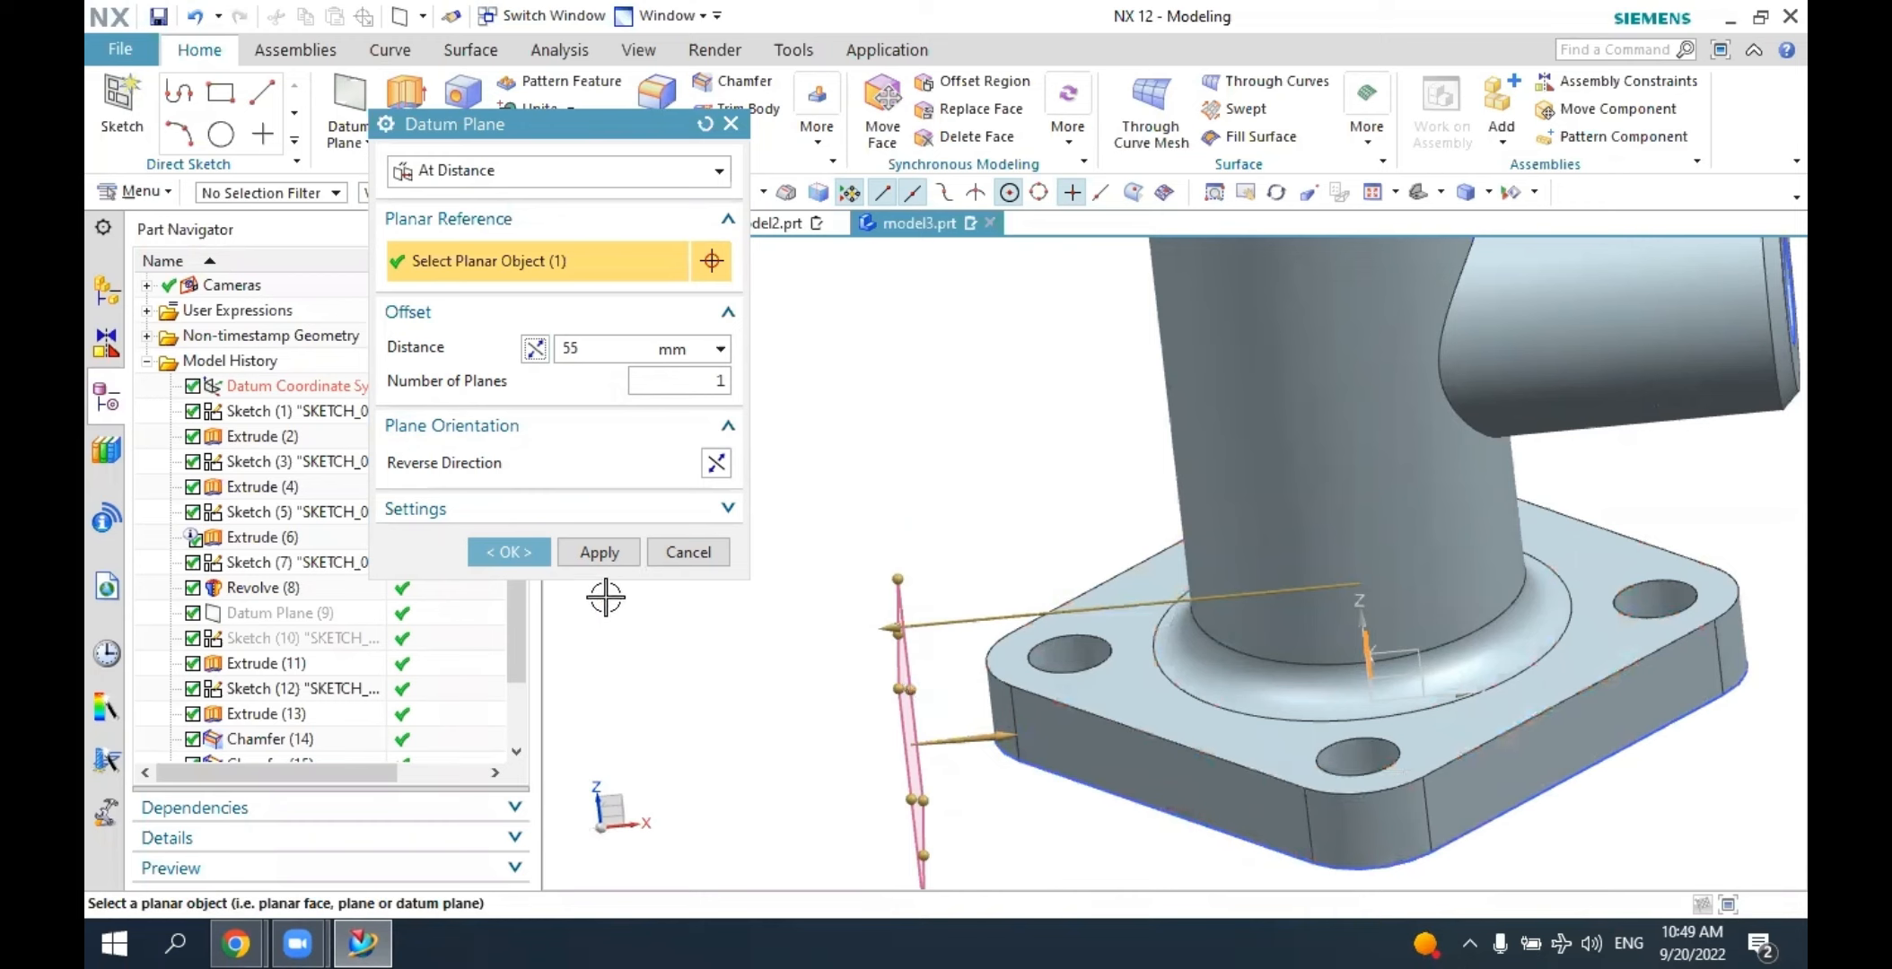
{"action": "left_click", "coordinate": [508, 551]}
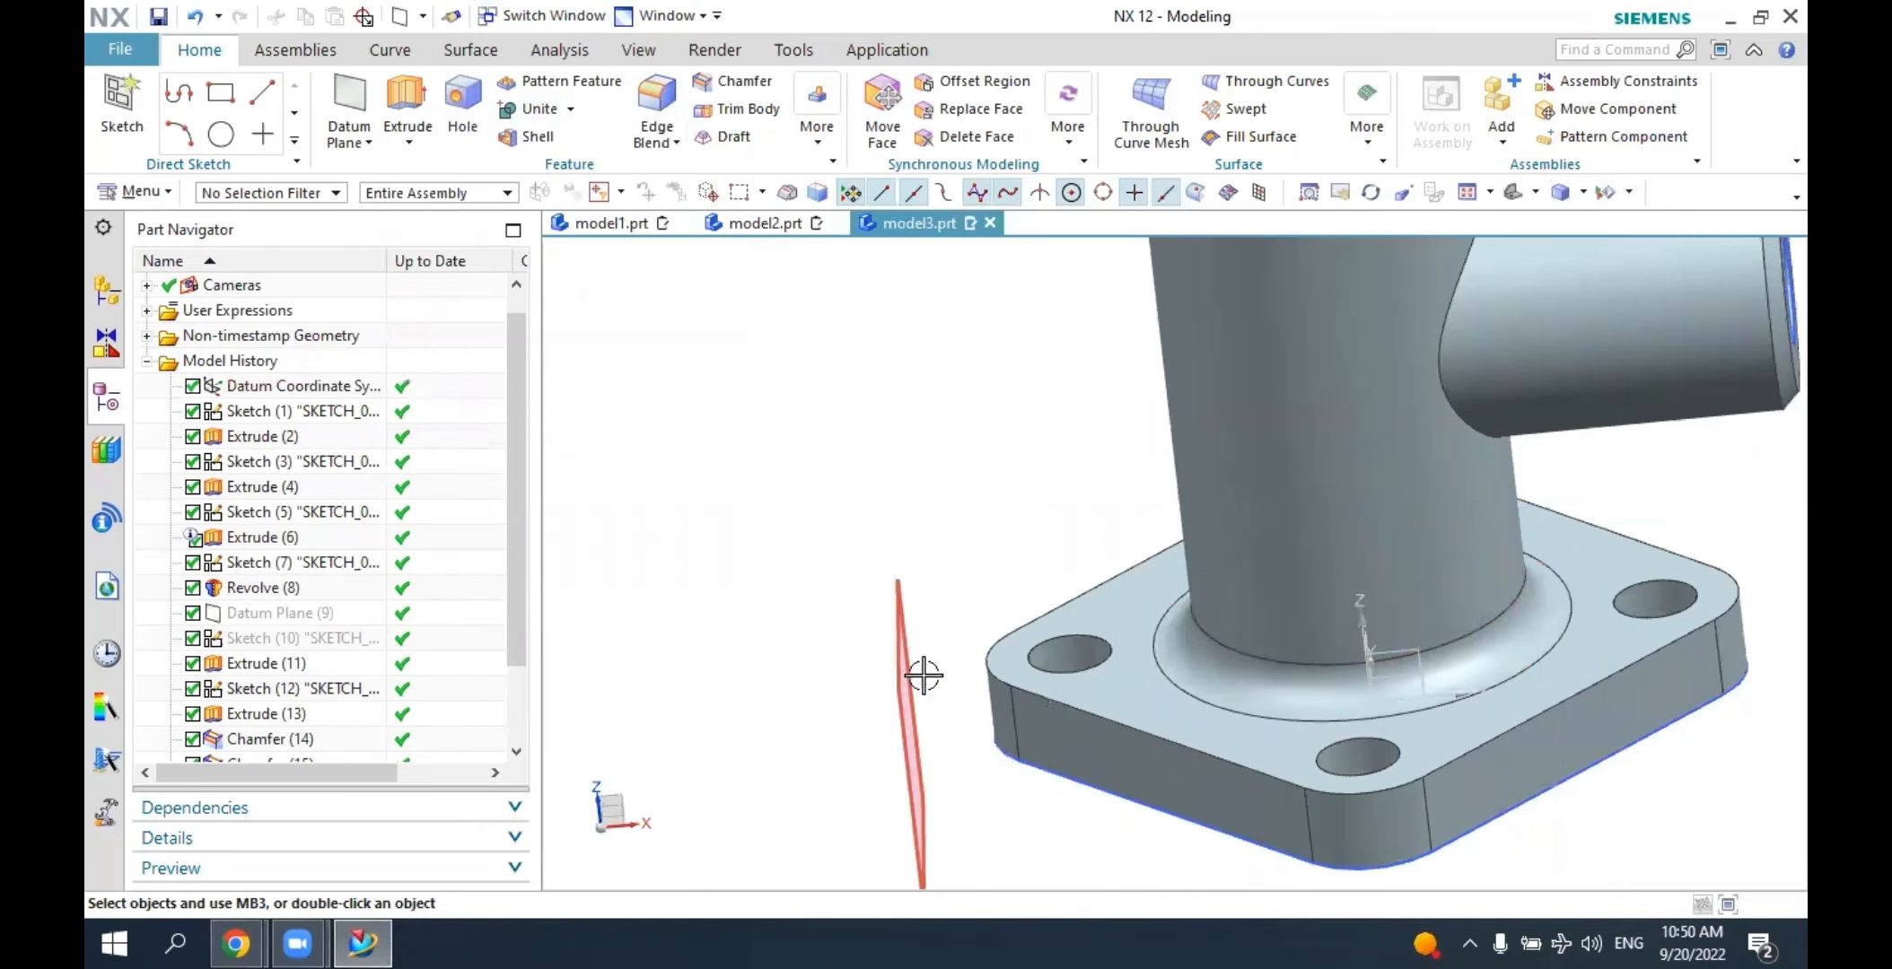
Start a sketch on the datum plane opposite the branch and finish it without drawing anything.
{"action": "middle_click_drag", "start_coordinate": [920, 674], "coordinate": [808, 610]}
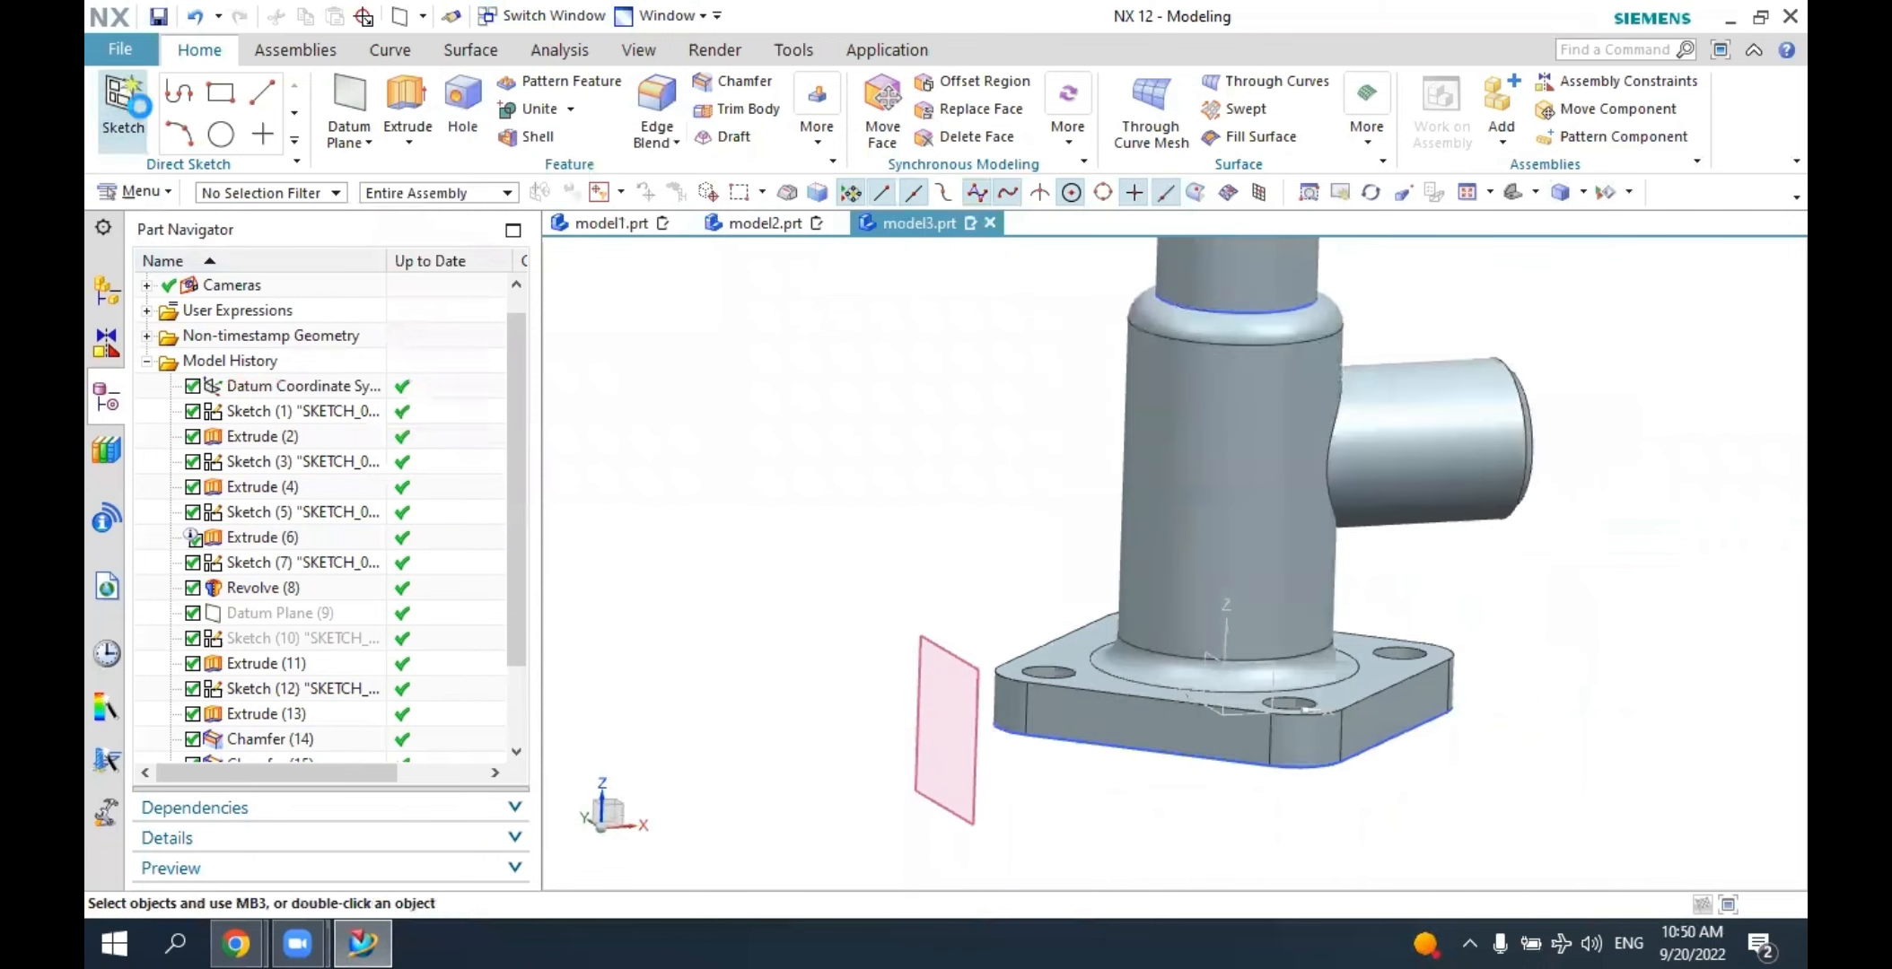
{"action": "left_click", "coordinate": [121, 106]}
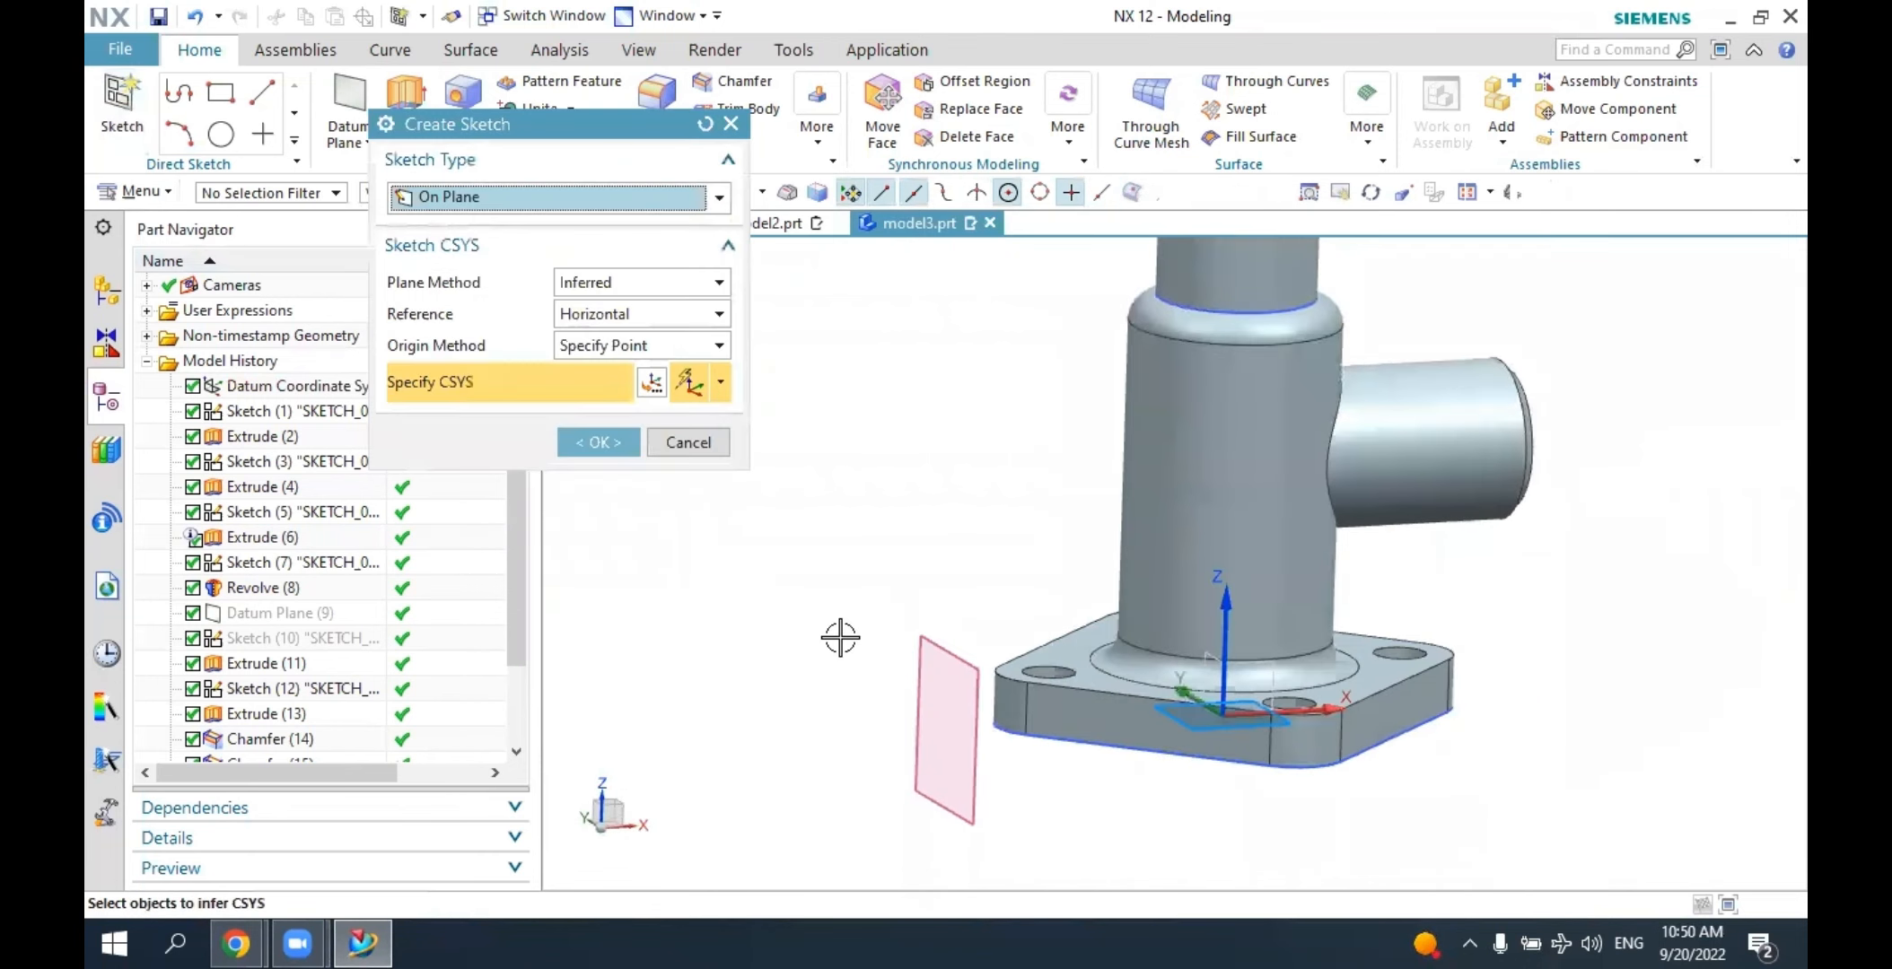
{"action": "left_click", "coordinate": [925, 654]}
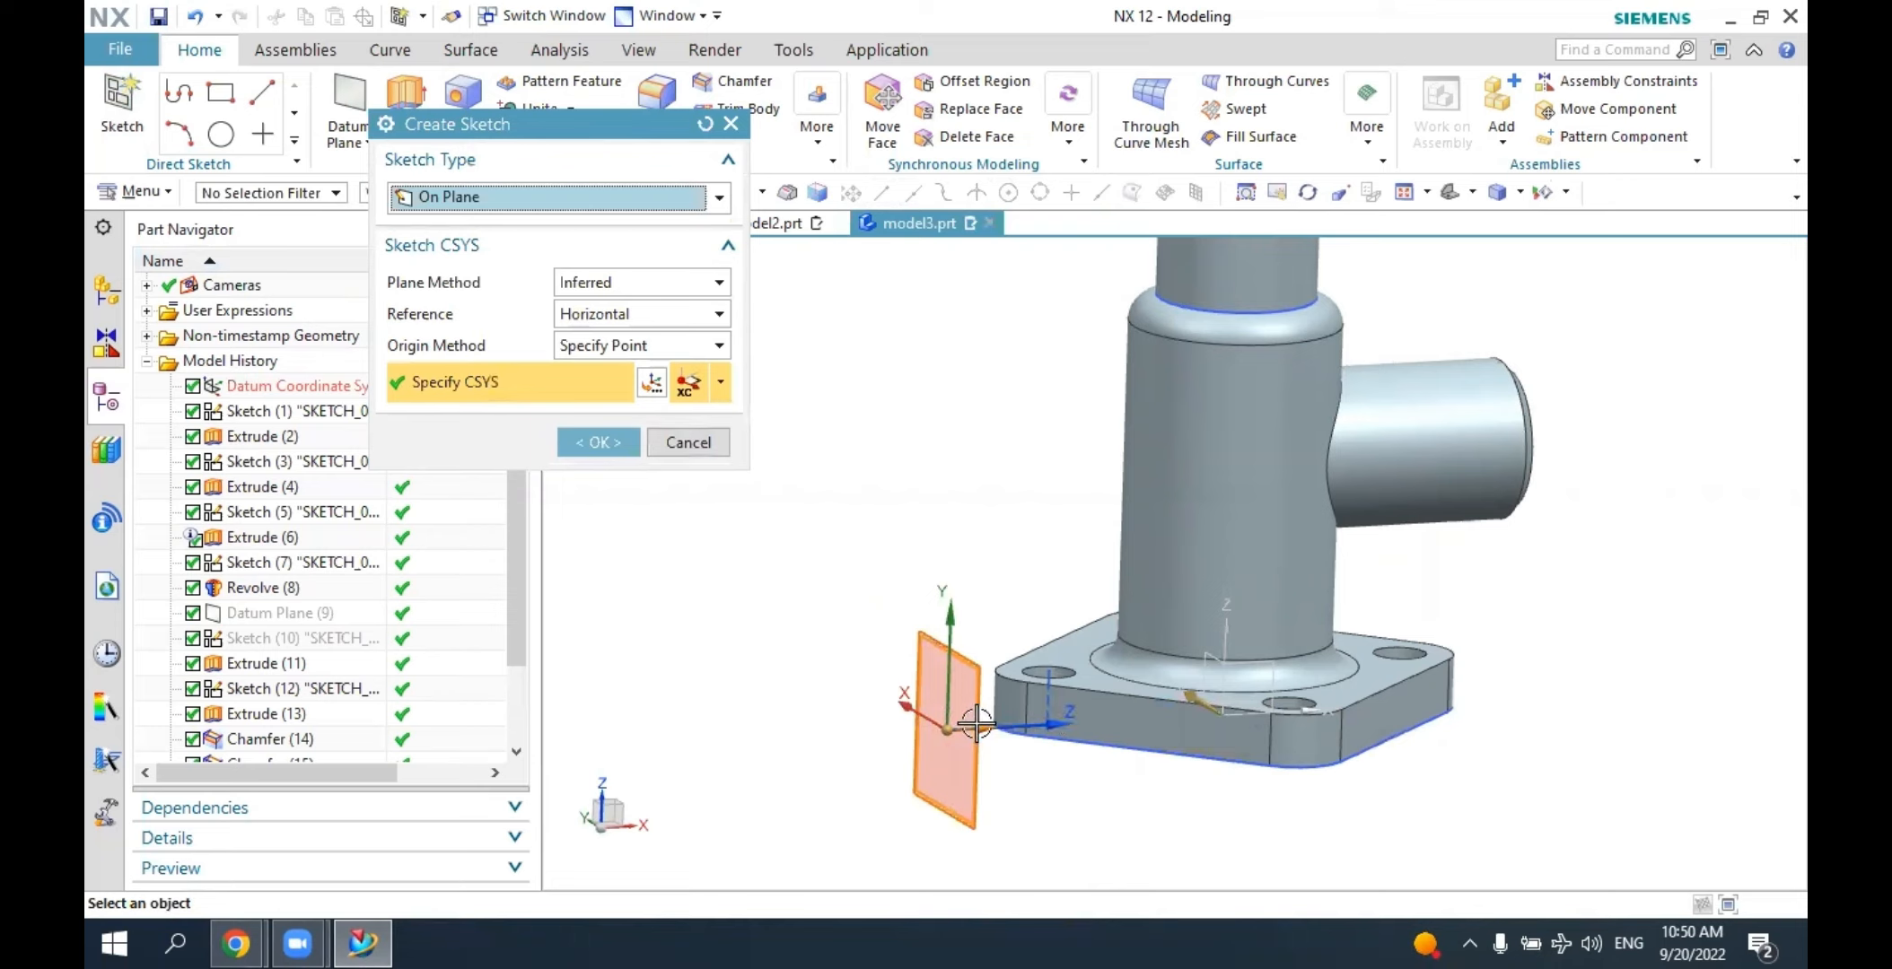
{"action": "left_click", "coordinate": [609, 446]}
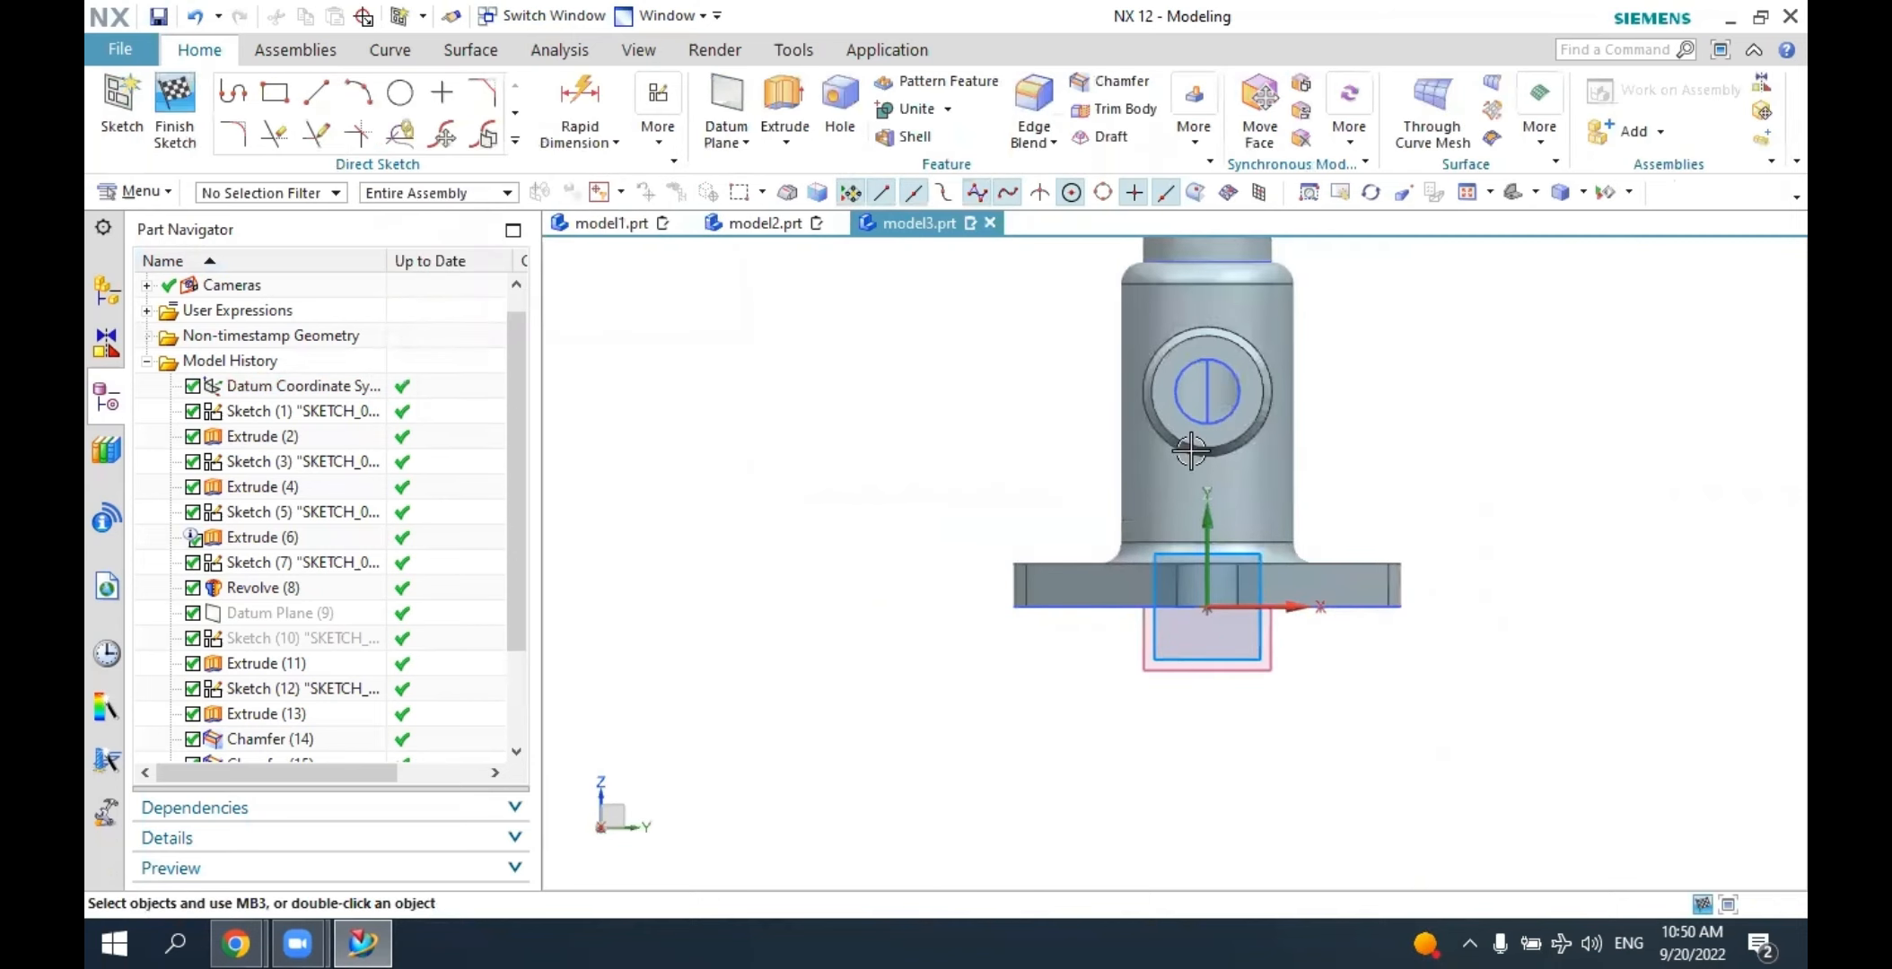
{"action": "middle_click_drag", "start_coordinate": [1257, 566], "coordinate": [1351, 573]}
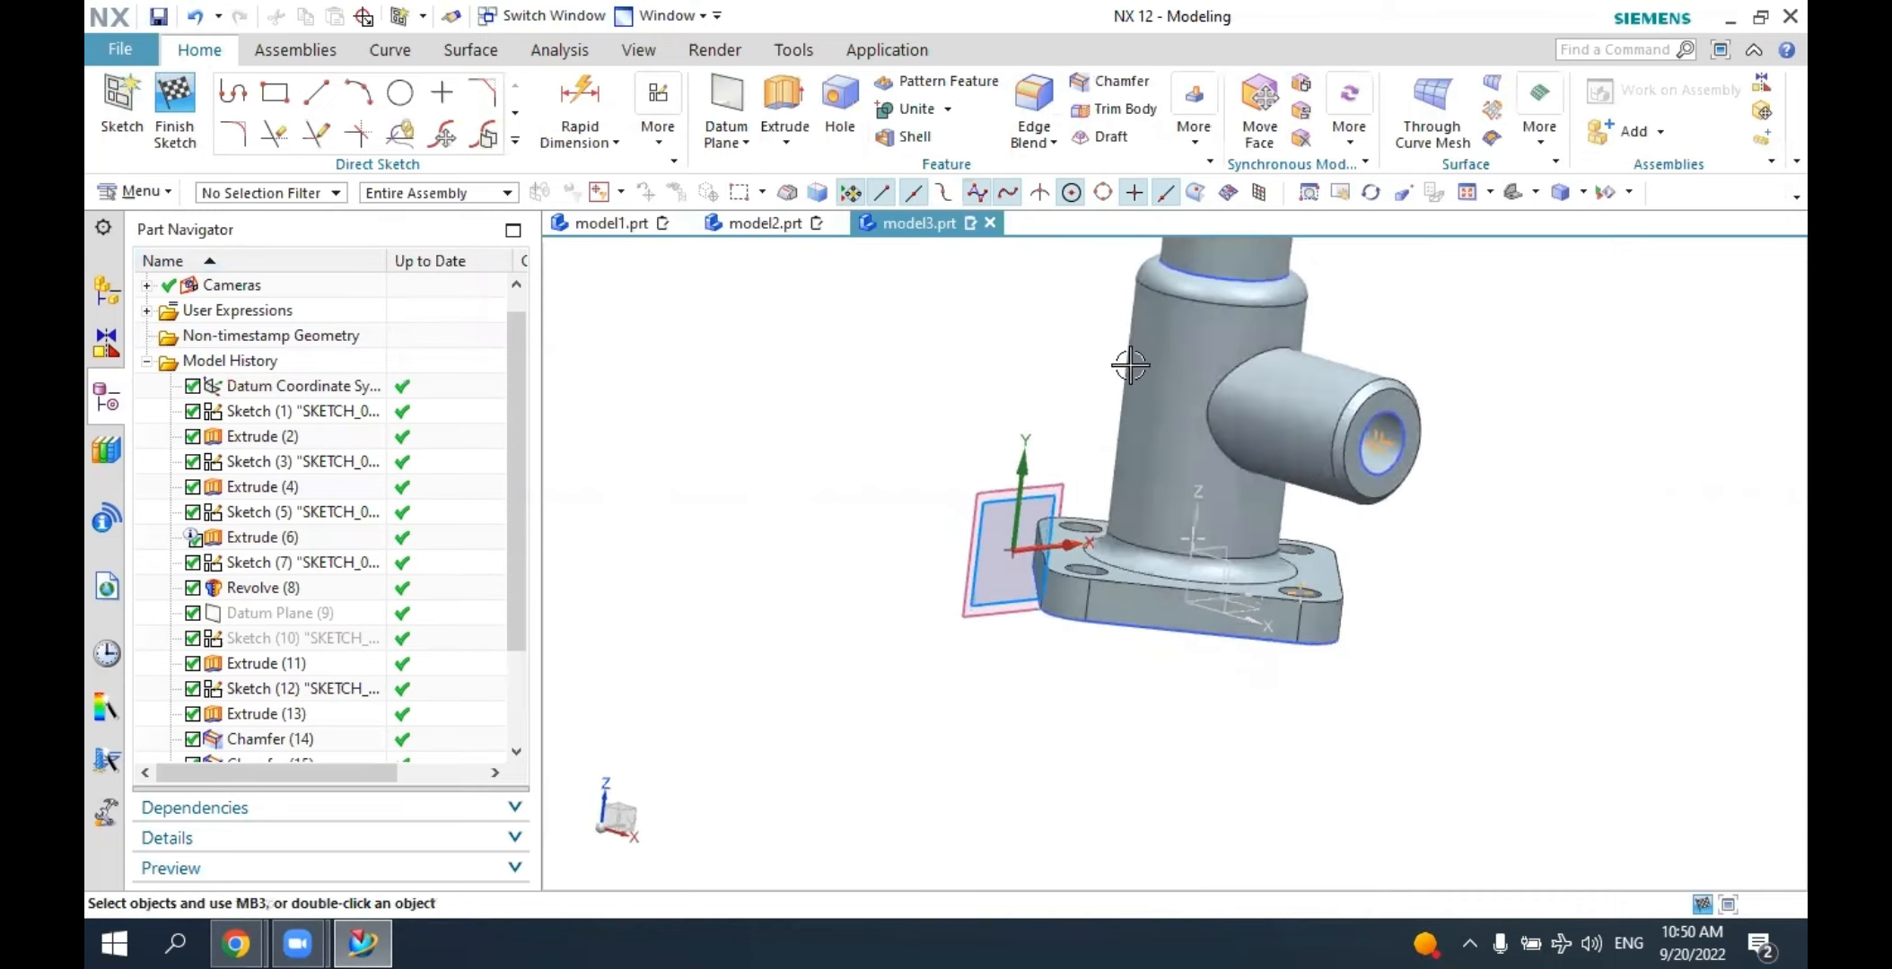
{"action": "left_click", "coordinate": [174, 117]}
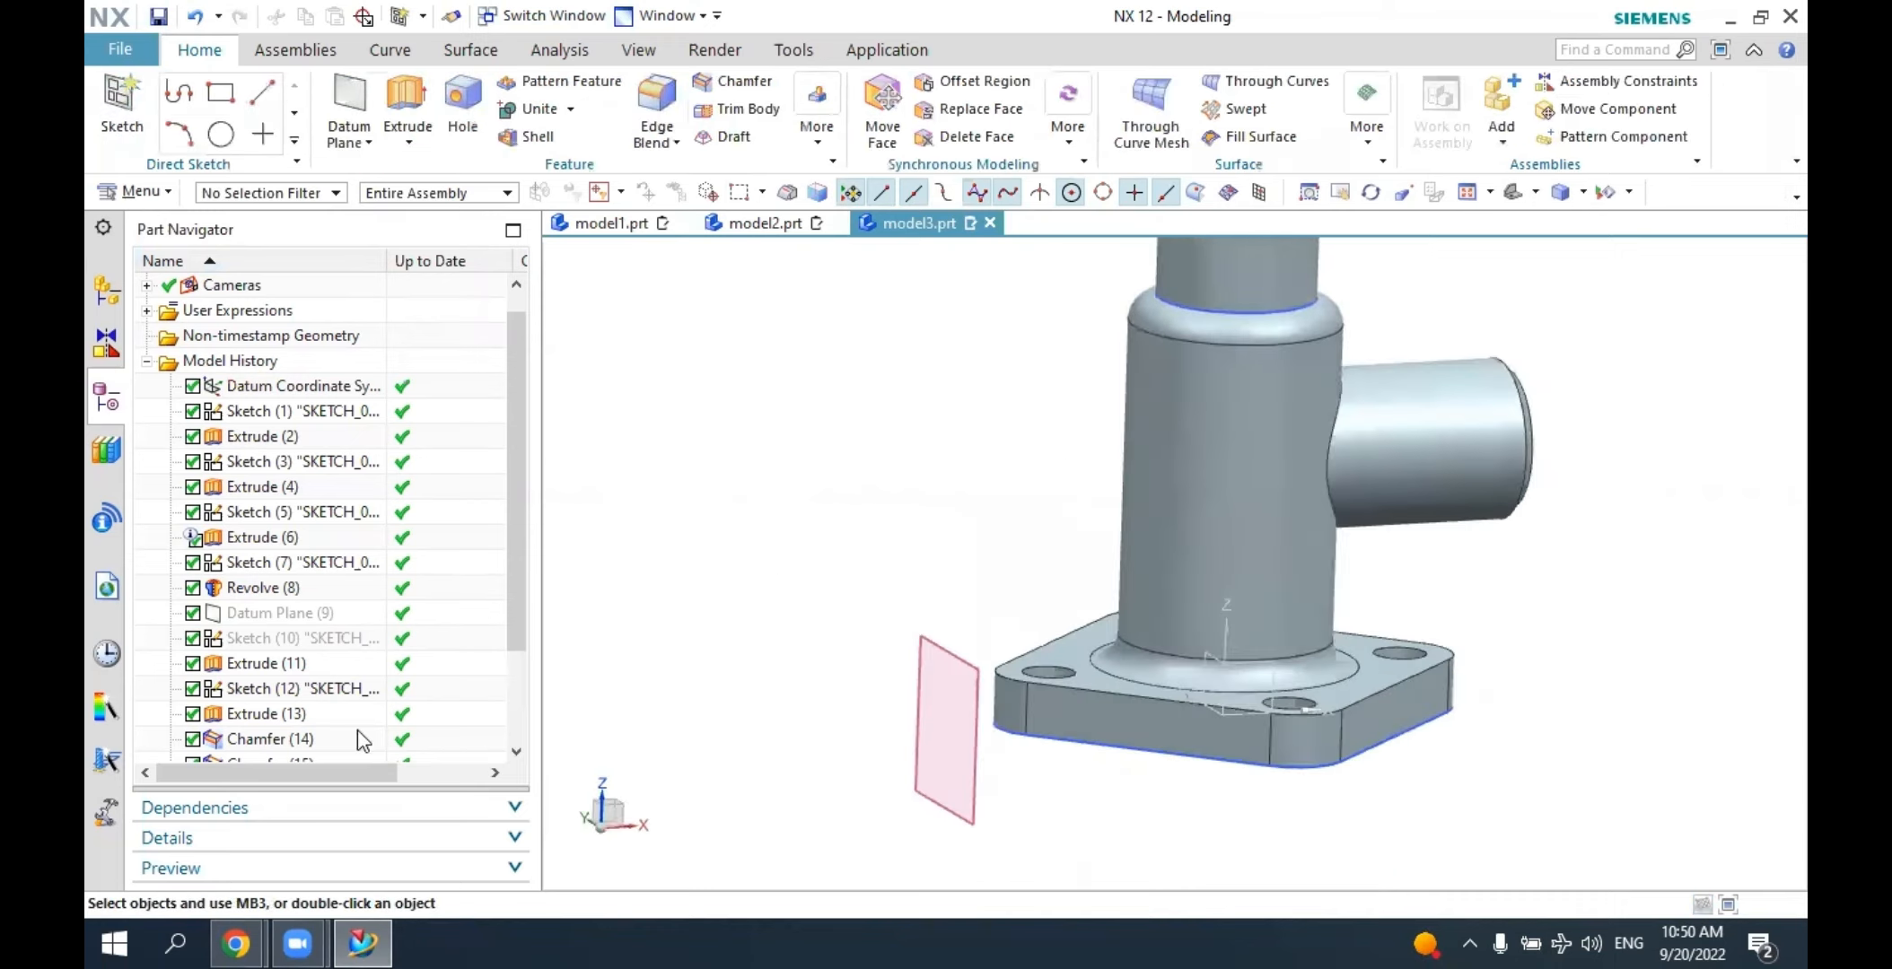
Delete the empty sketch and suppress the datum plane opposite the branch.
{"action": "scroll", "coordinate": [358, 730], "scroll_direction": "down", "scroll_amount": 2}
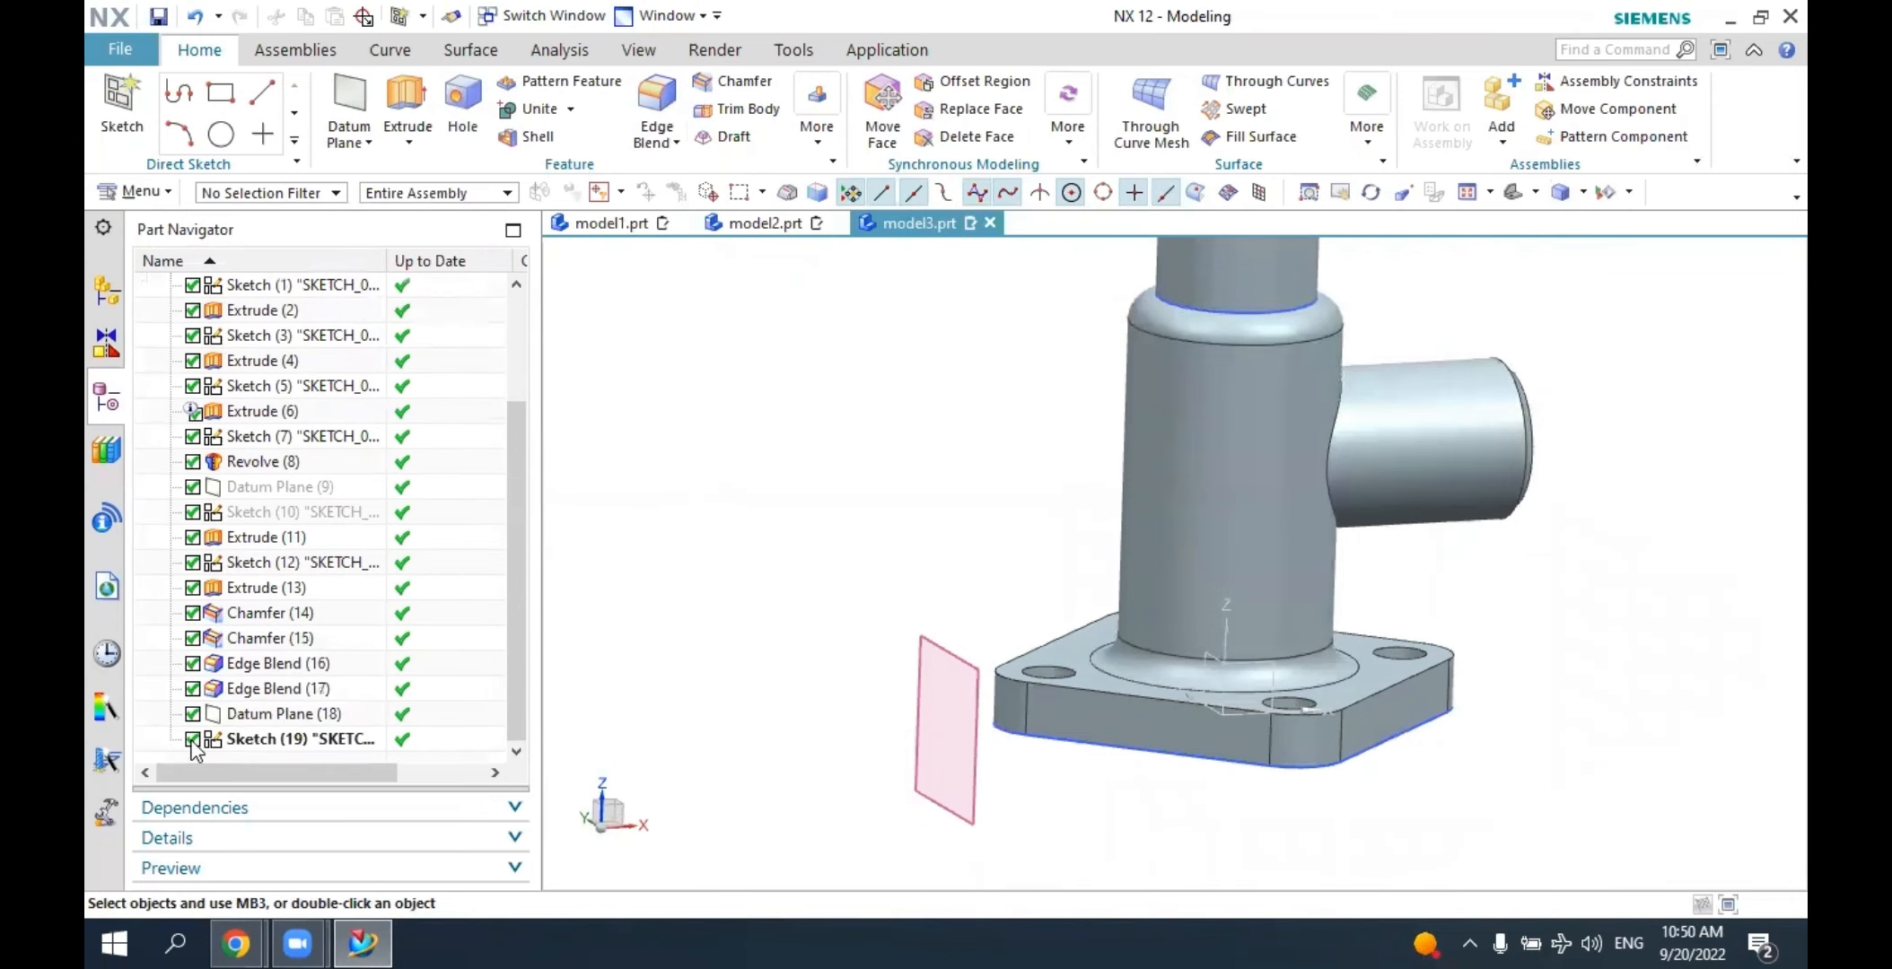
{"action": "left_click", "coordinate": [270, 739]}
{"action": "right_click", "coordinate": [252, 739]}
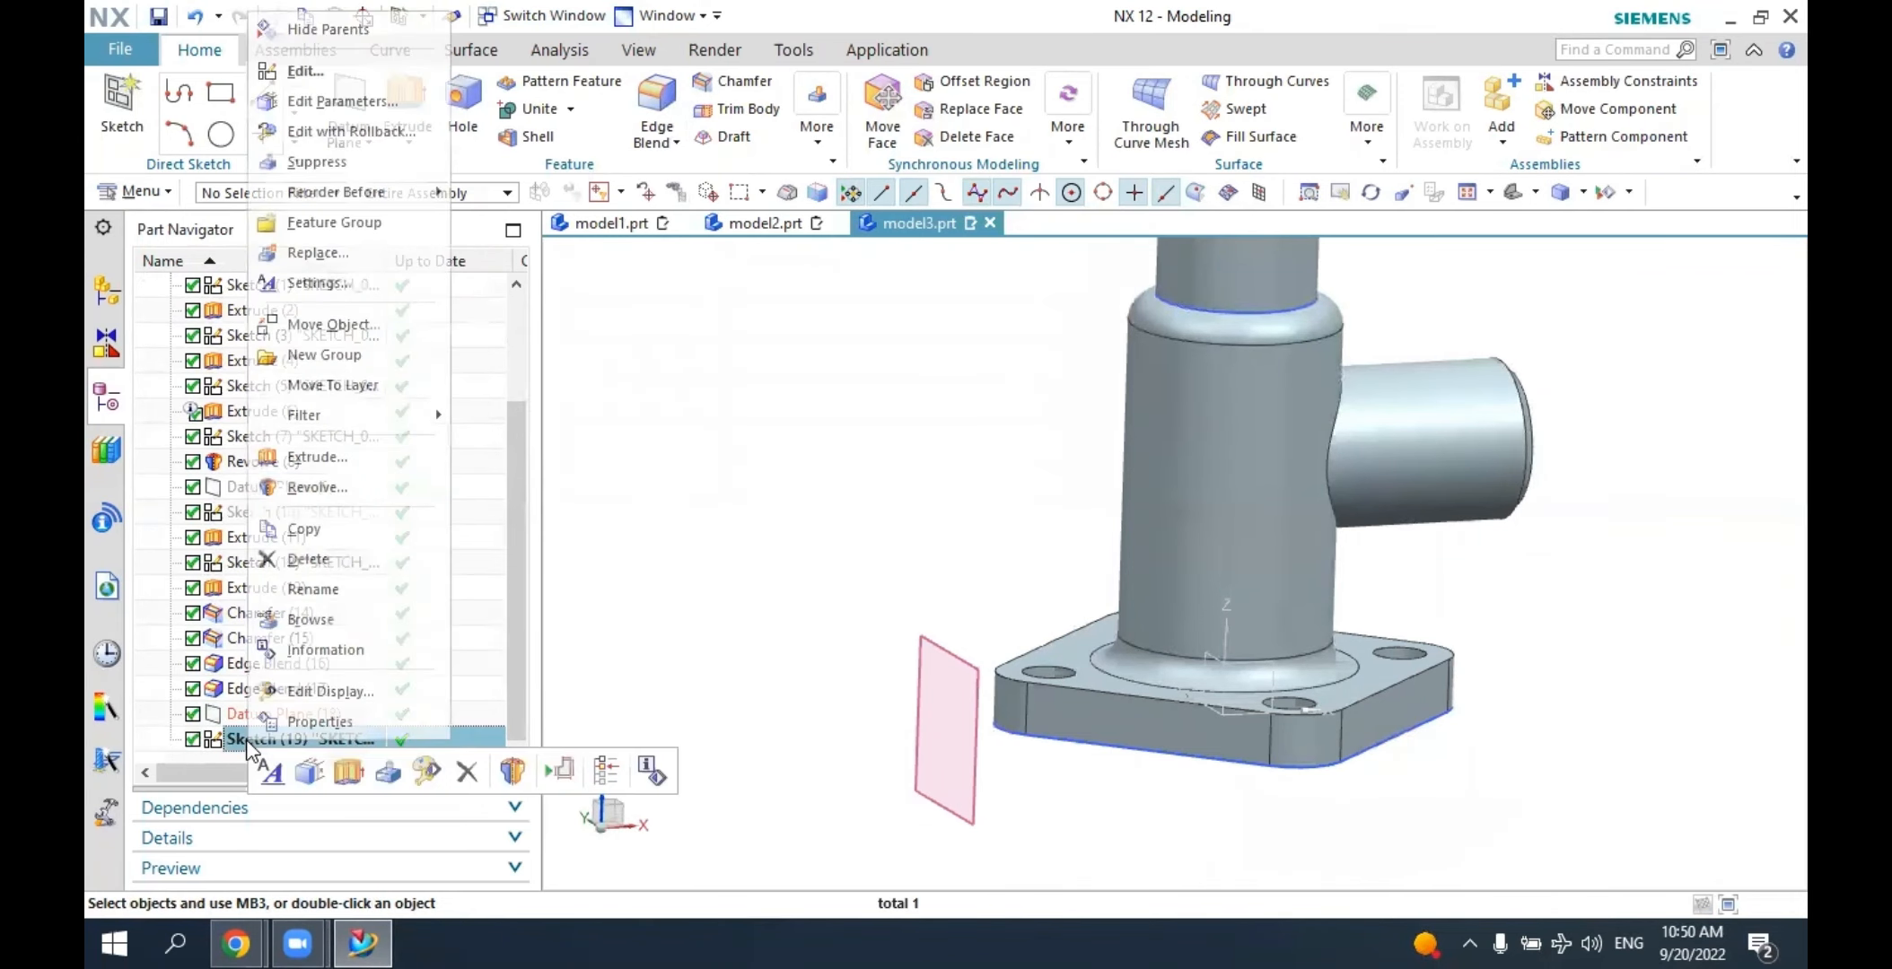
{"action": "left_click", "coordinate": [305, 559]}
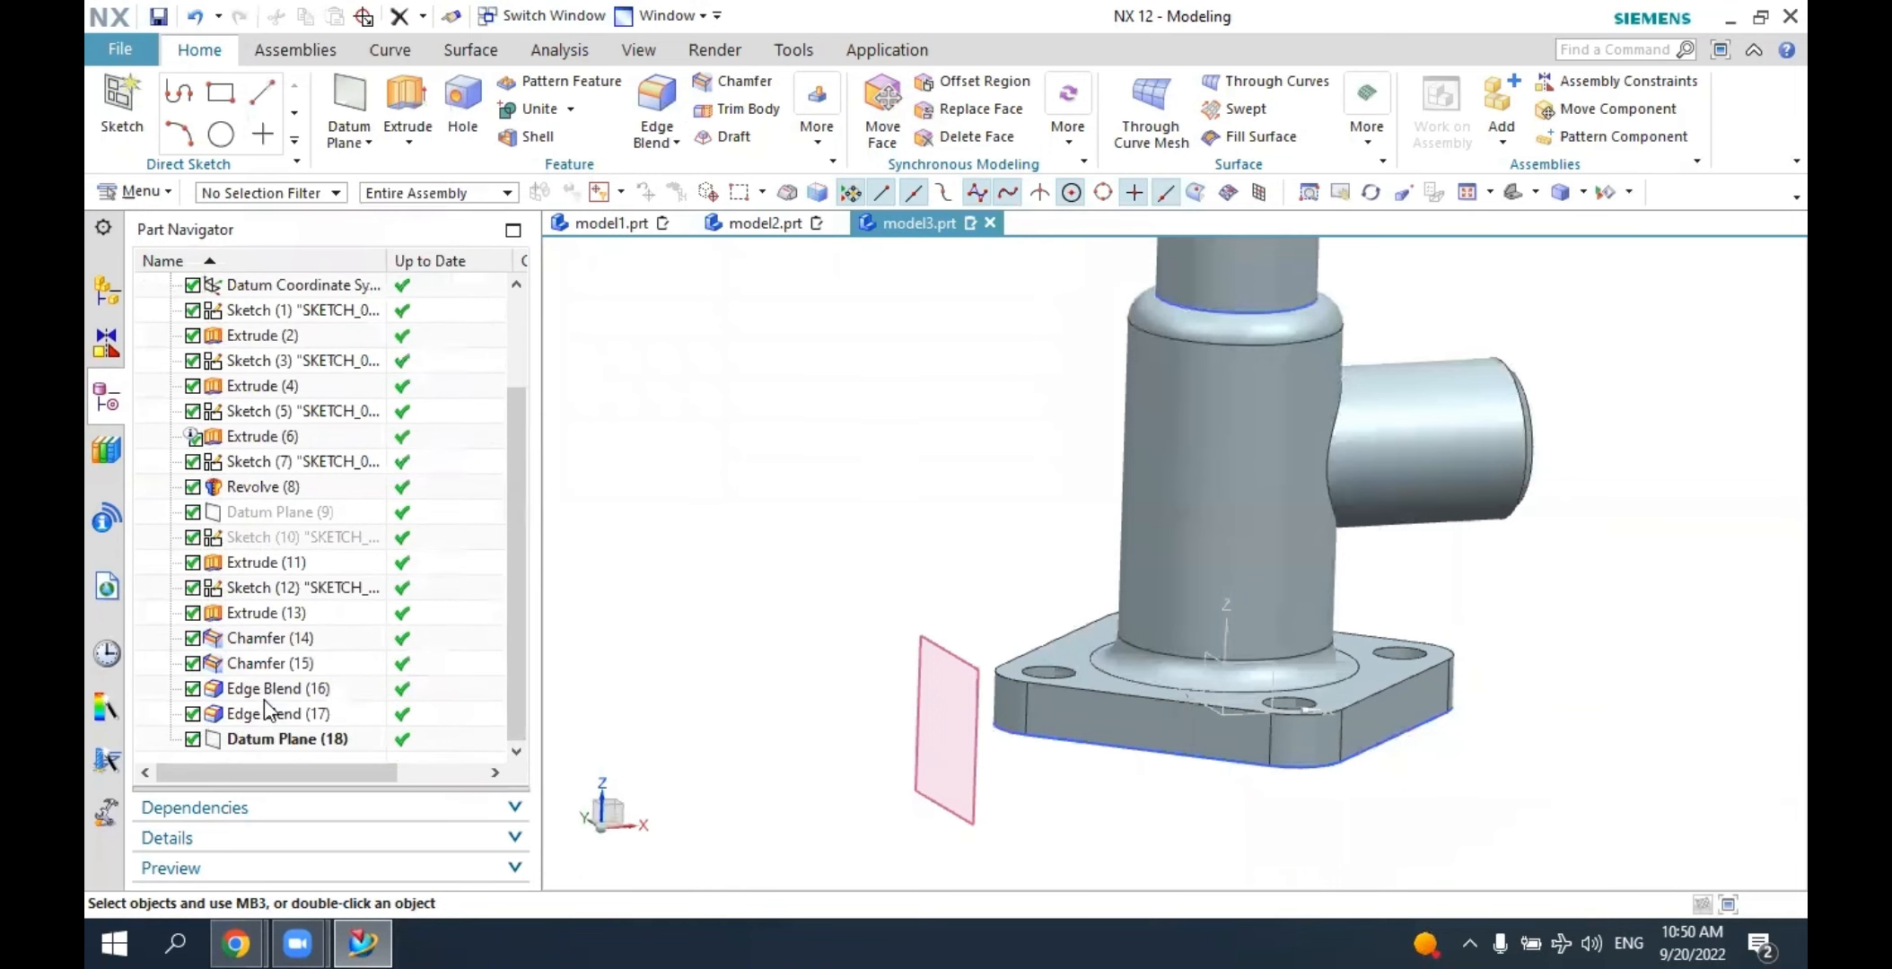
{"action": "left_click", "coordinate": [193, 740]}
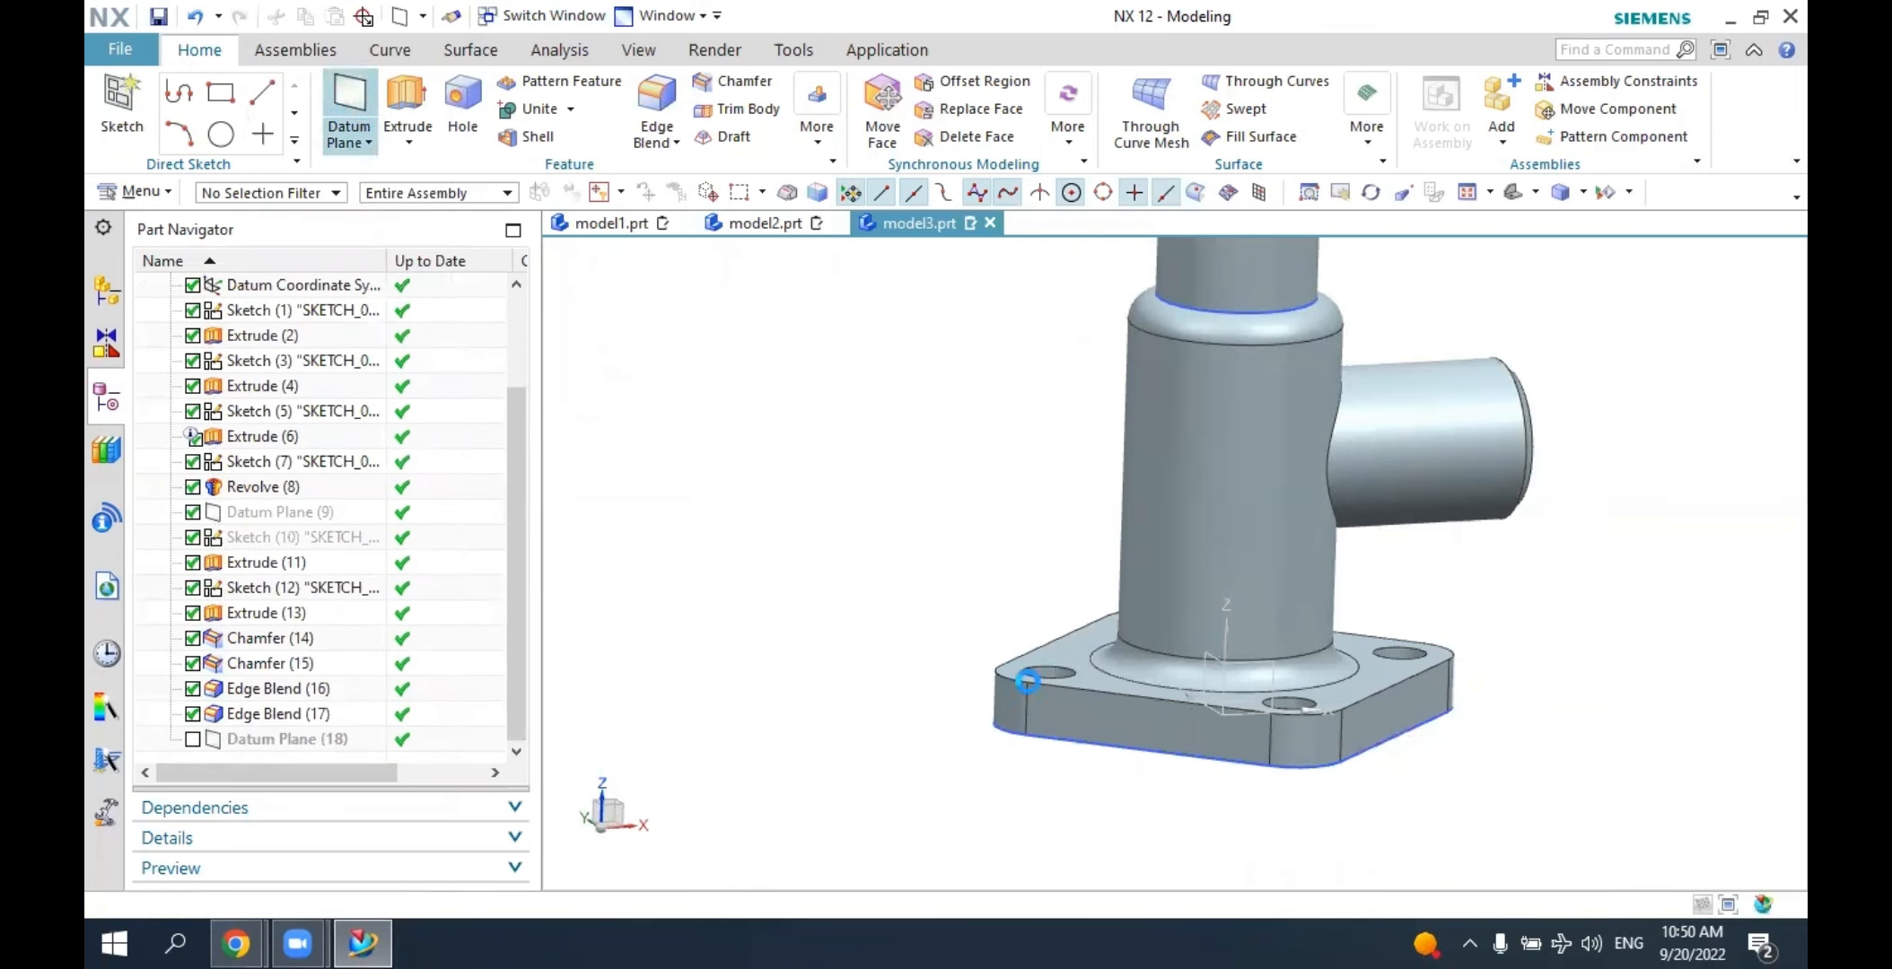
Create a datum plane offset 55 mm from the YZ plane opposite the branch, with its normal reversed to point away from the body.
{"action": "middle_click_drag", "start_coordinate": [1014, 673], "coordinate": [970, 703]}
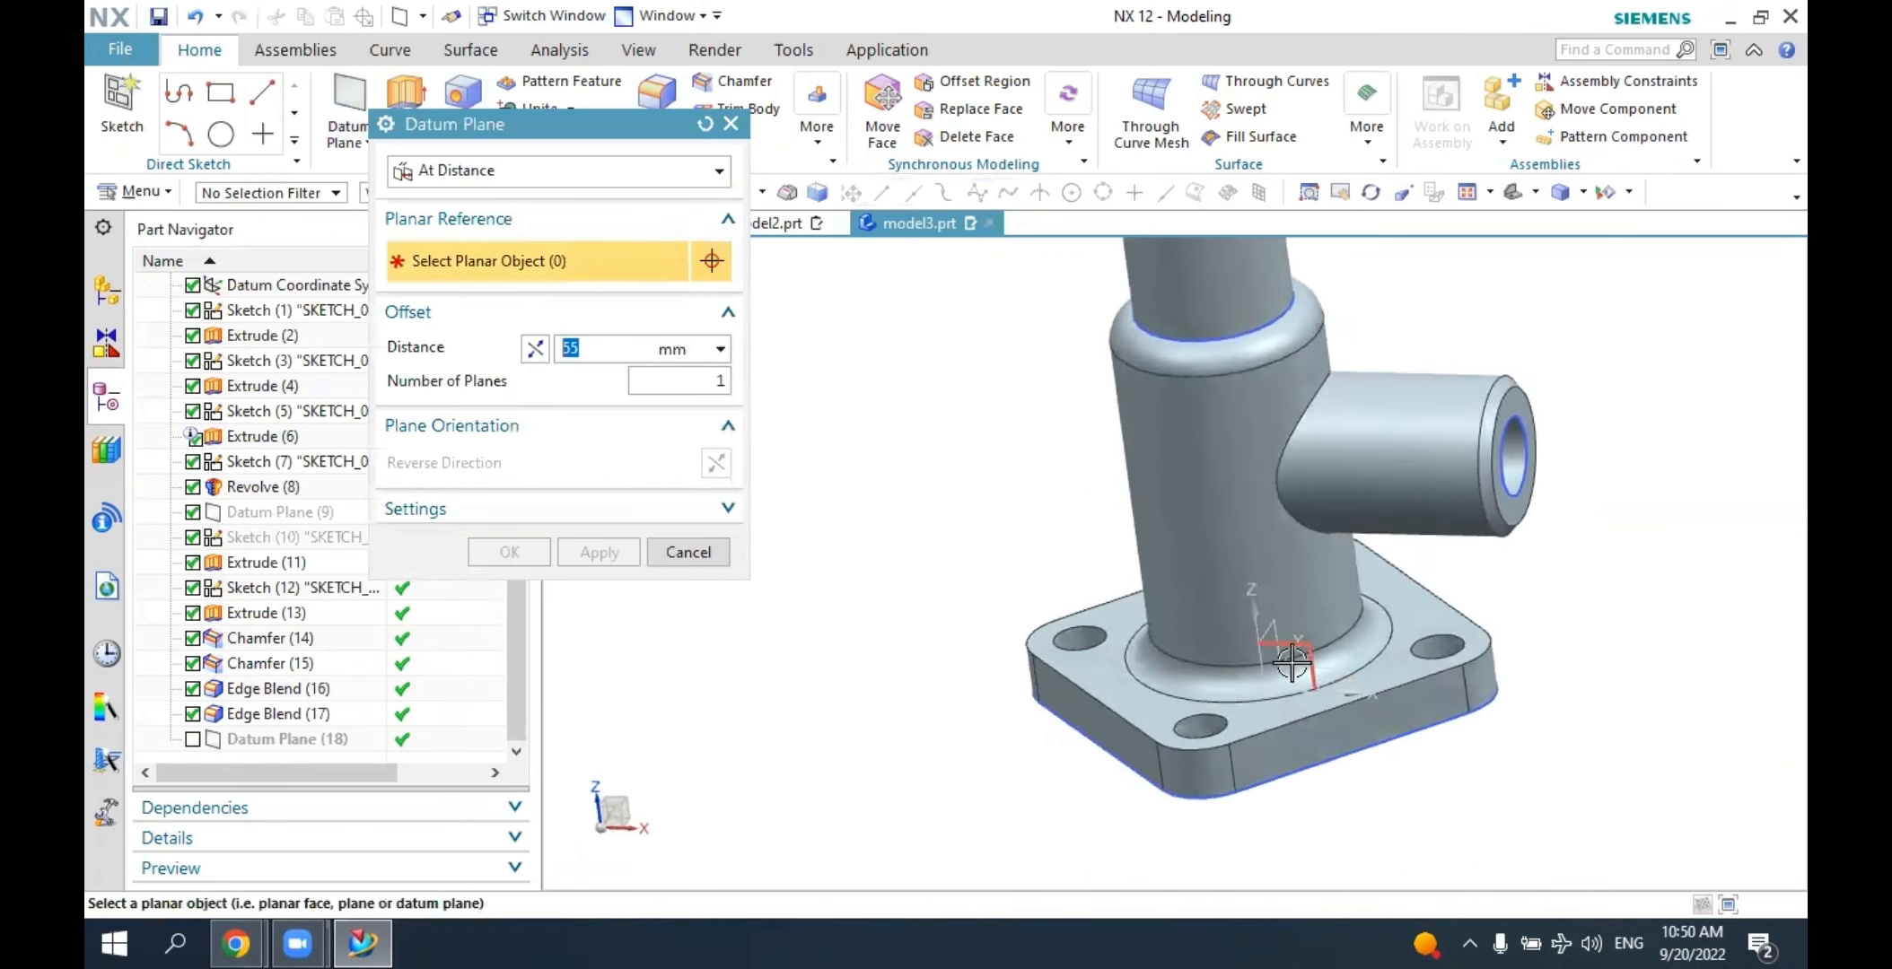
{"action": "left_click", "coordinate": [1277, 629]}
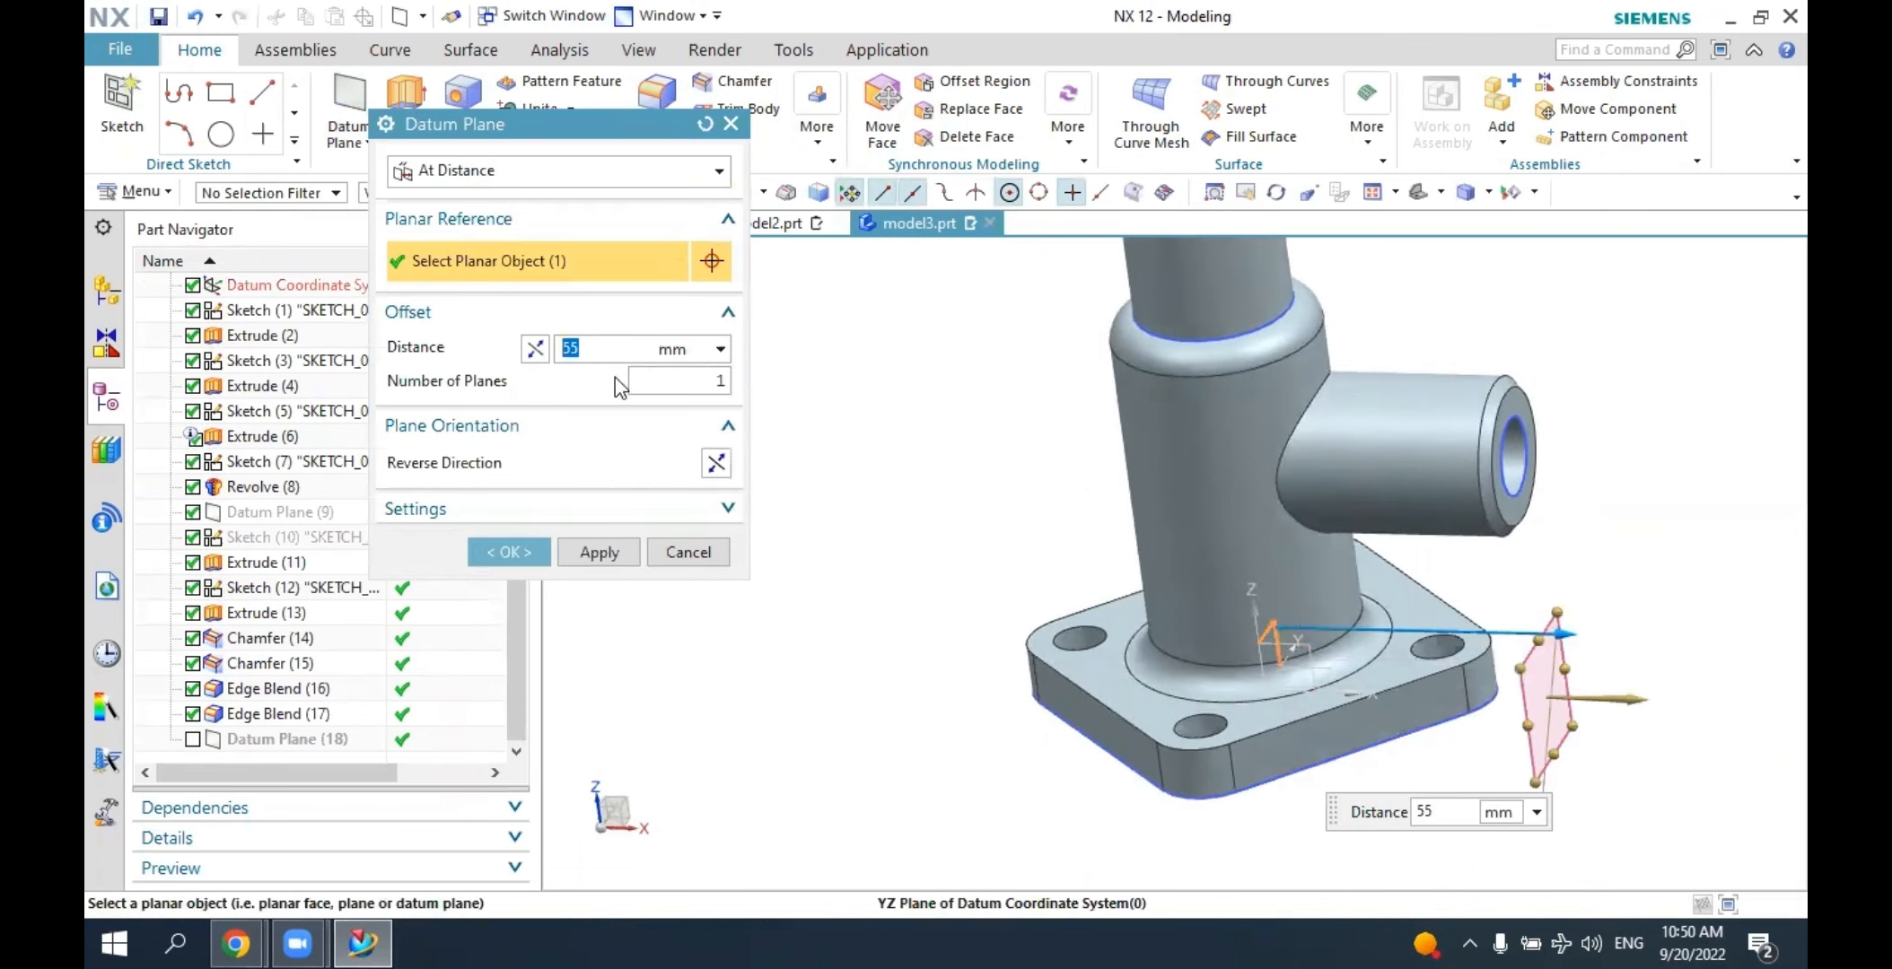
{"action": "left_click", "coordinate": [534, 348]}
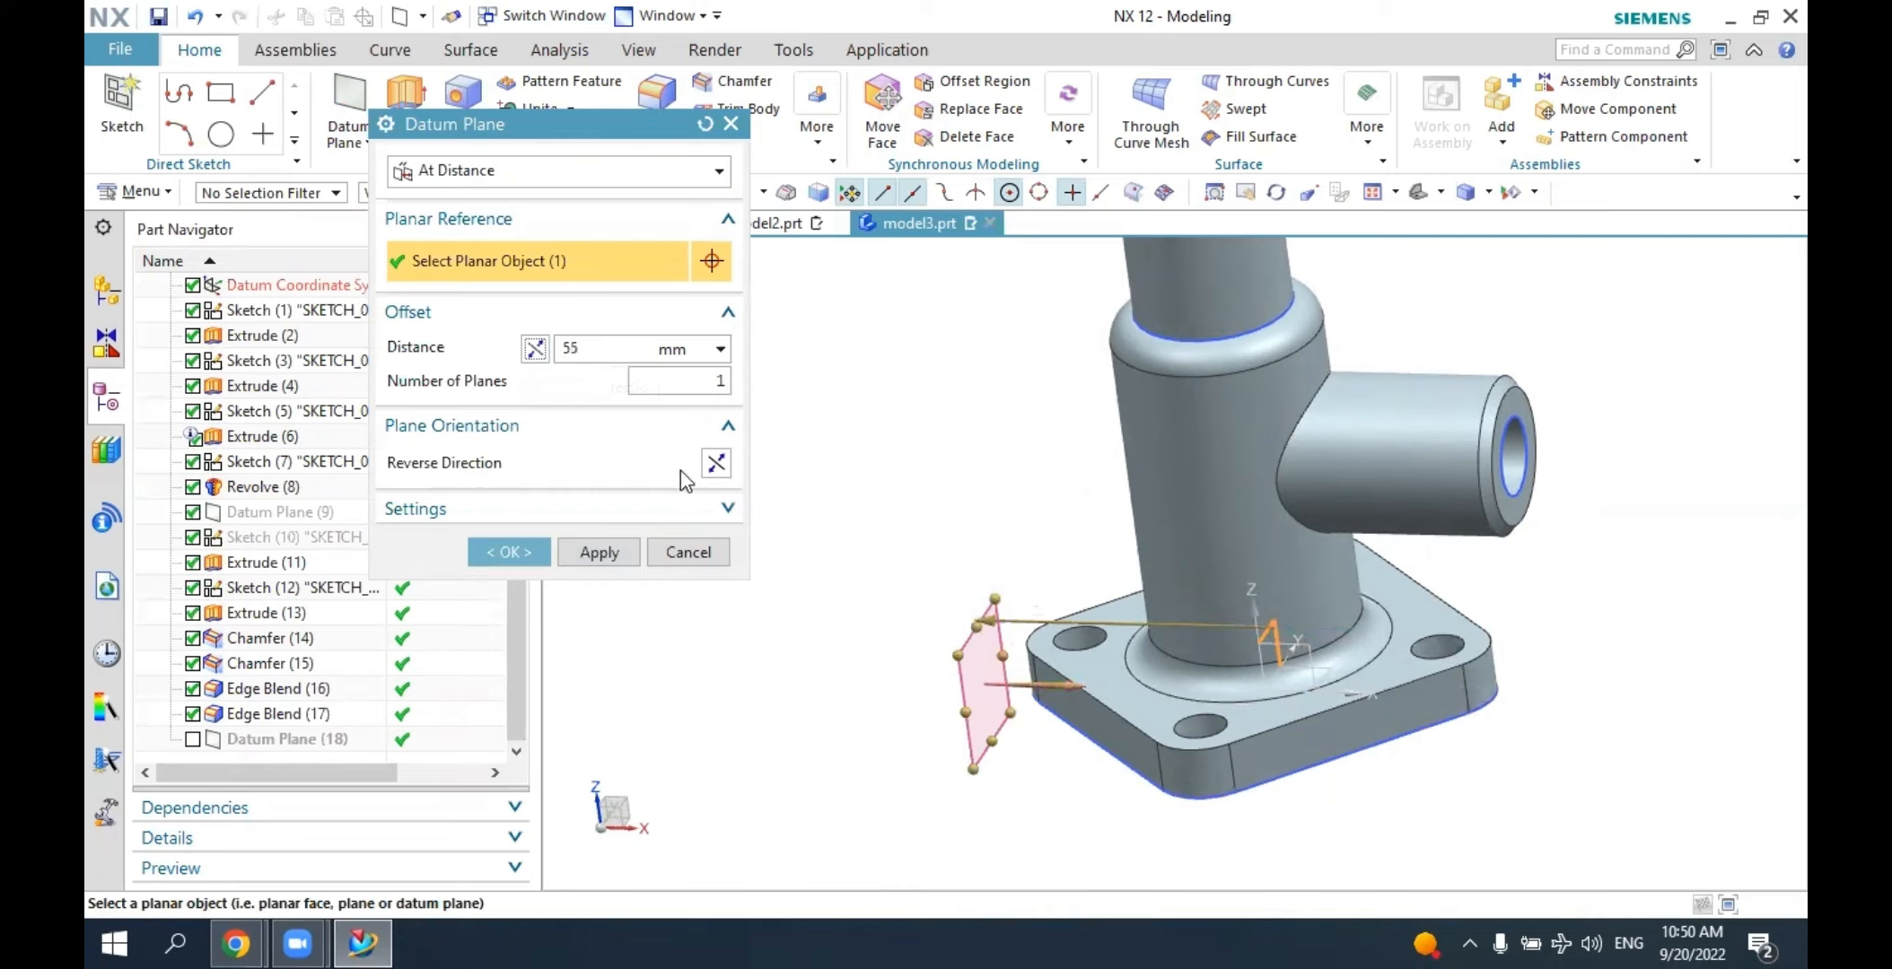
{"action": "left_click", "coordinate": [716, 465]}
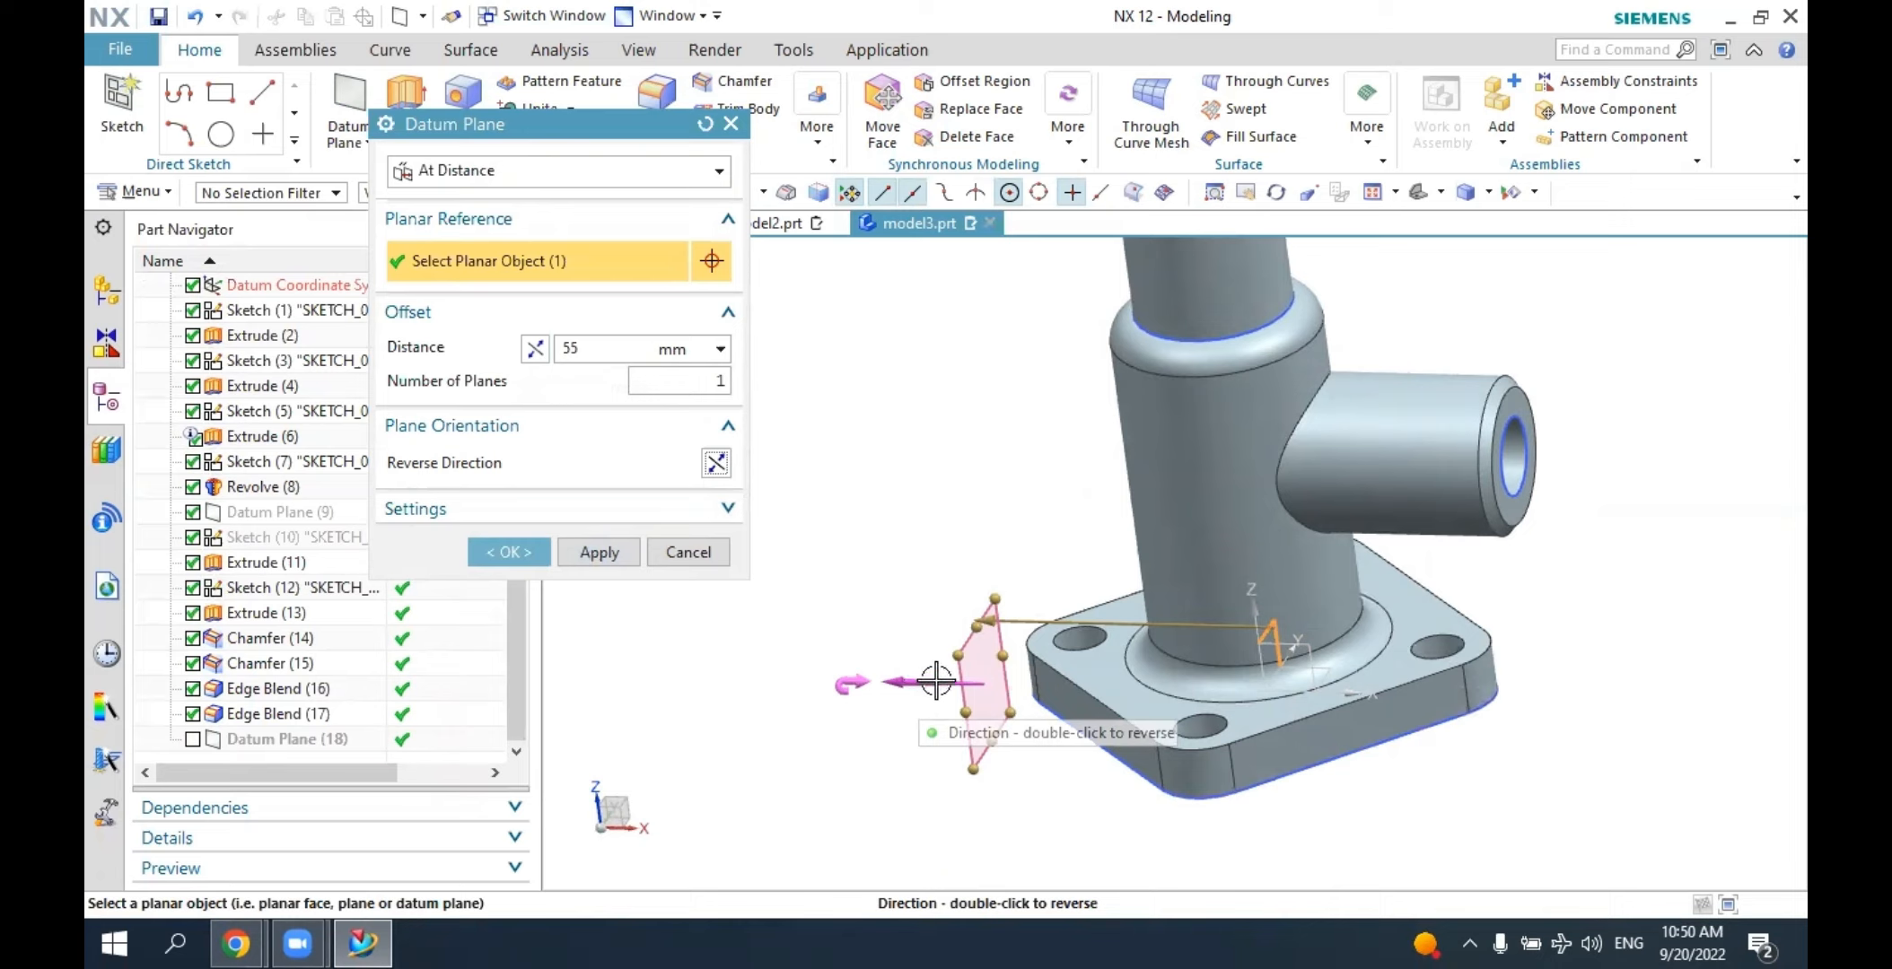
{"action": "left_click", "coordinate": [529, 553]}
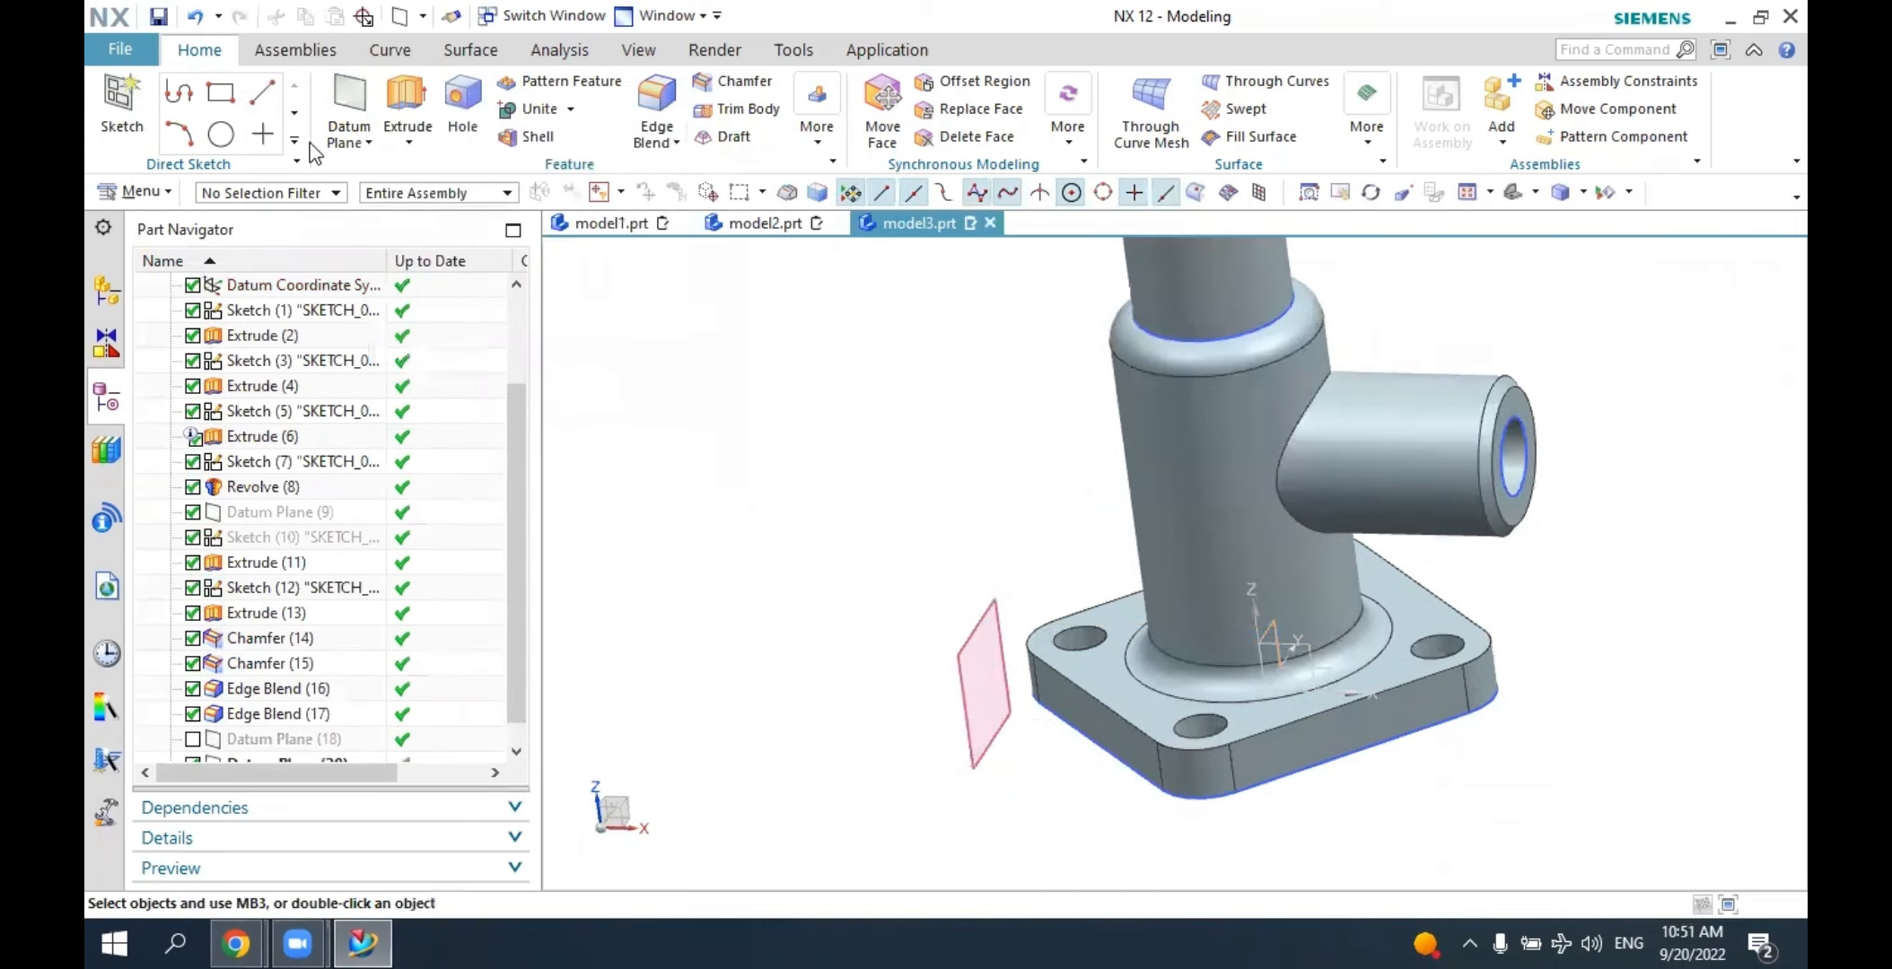
Start a sketch on the reversed datum plane opposite the branch and finish it without drawing anything.
{"action": "left_click", "coordinate": [126, 103]}
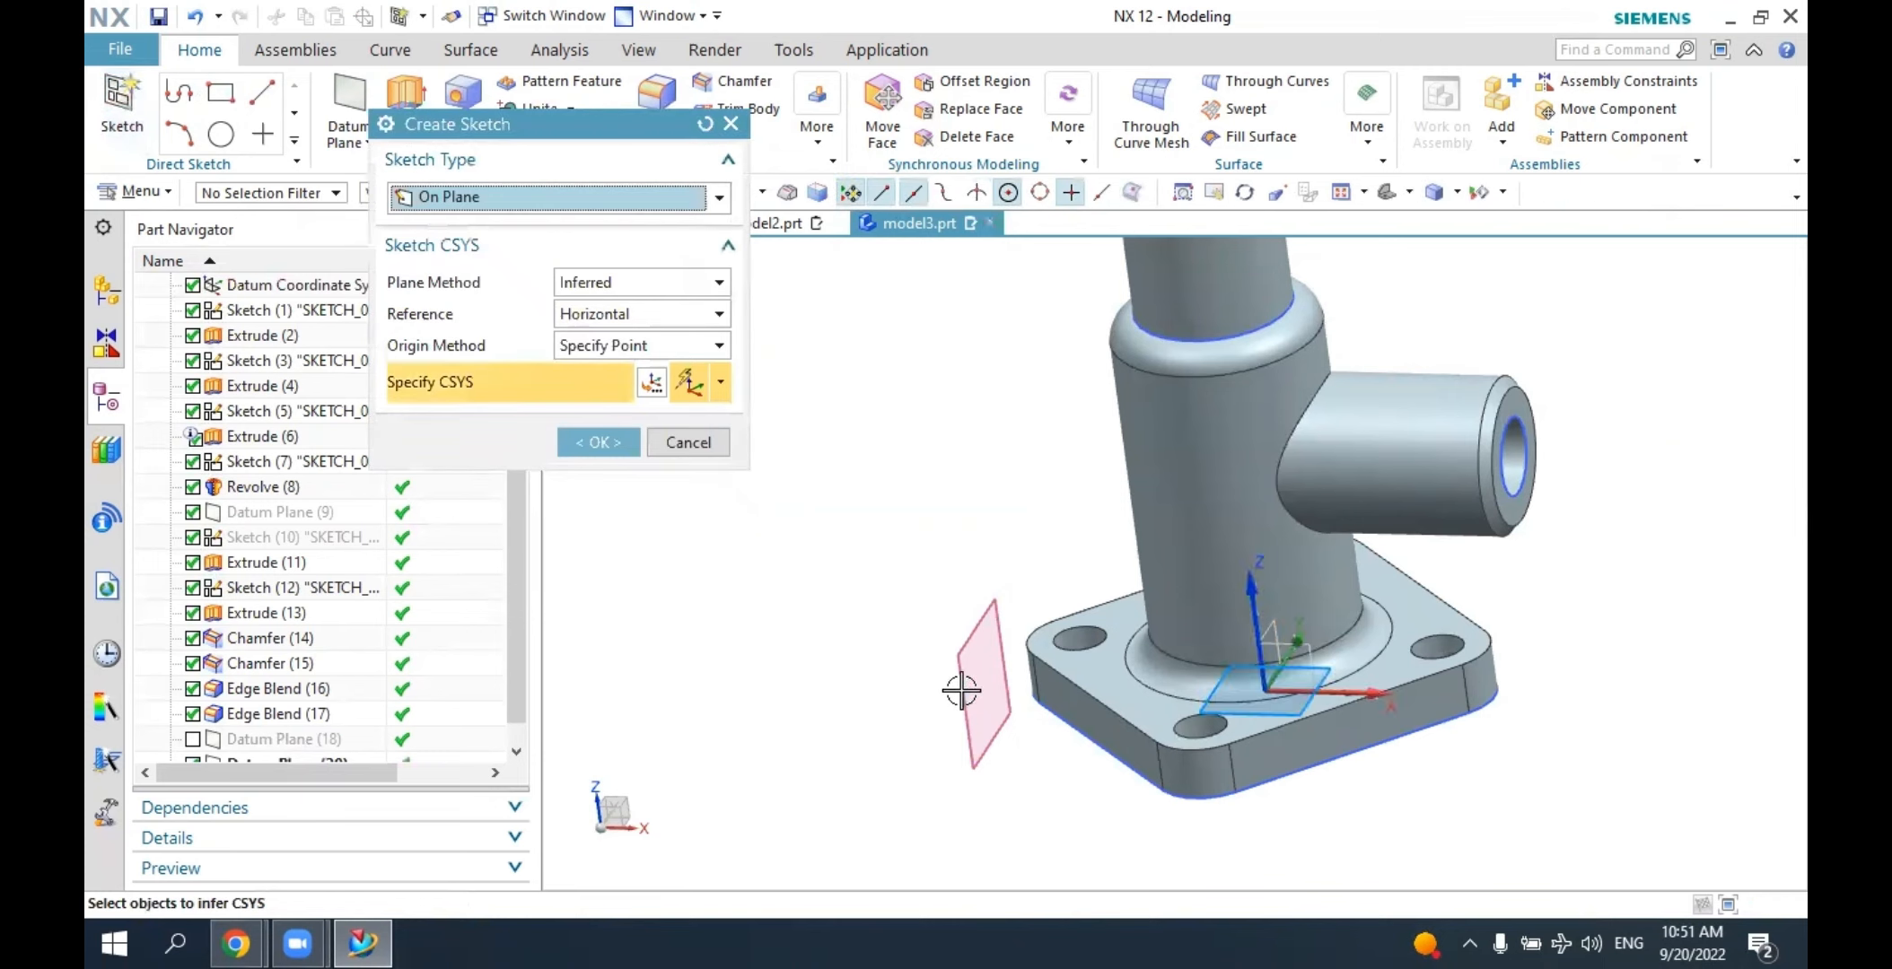
{"action": "left_click", "coordinate": [959, 688]}
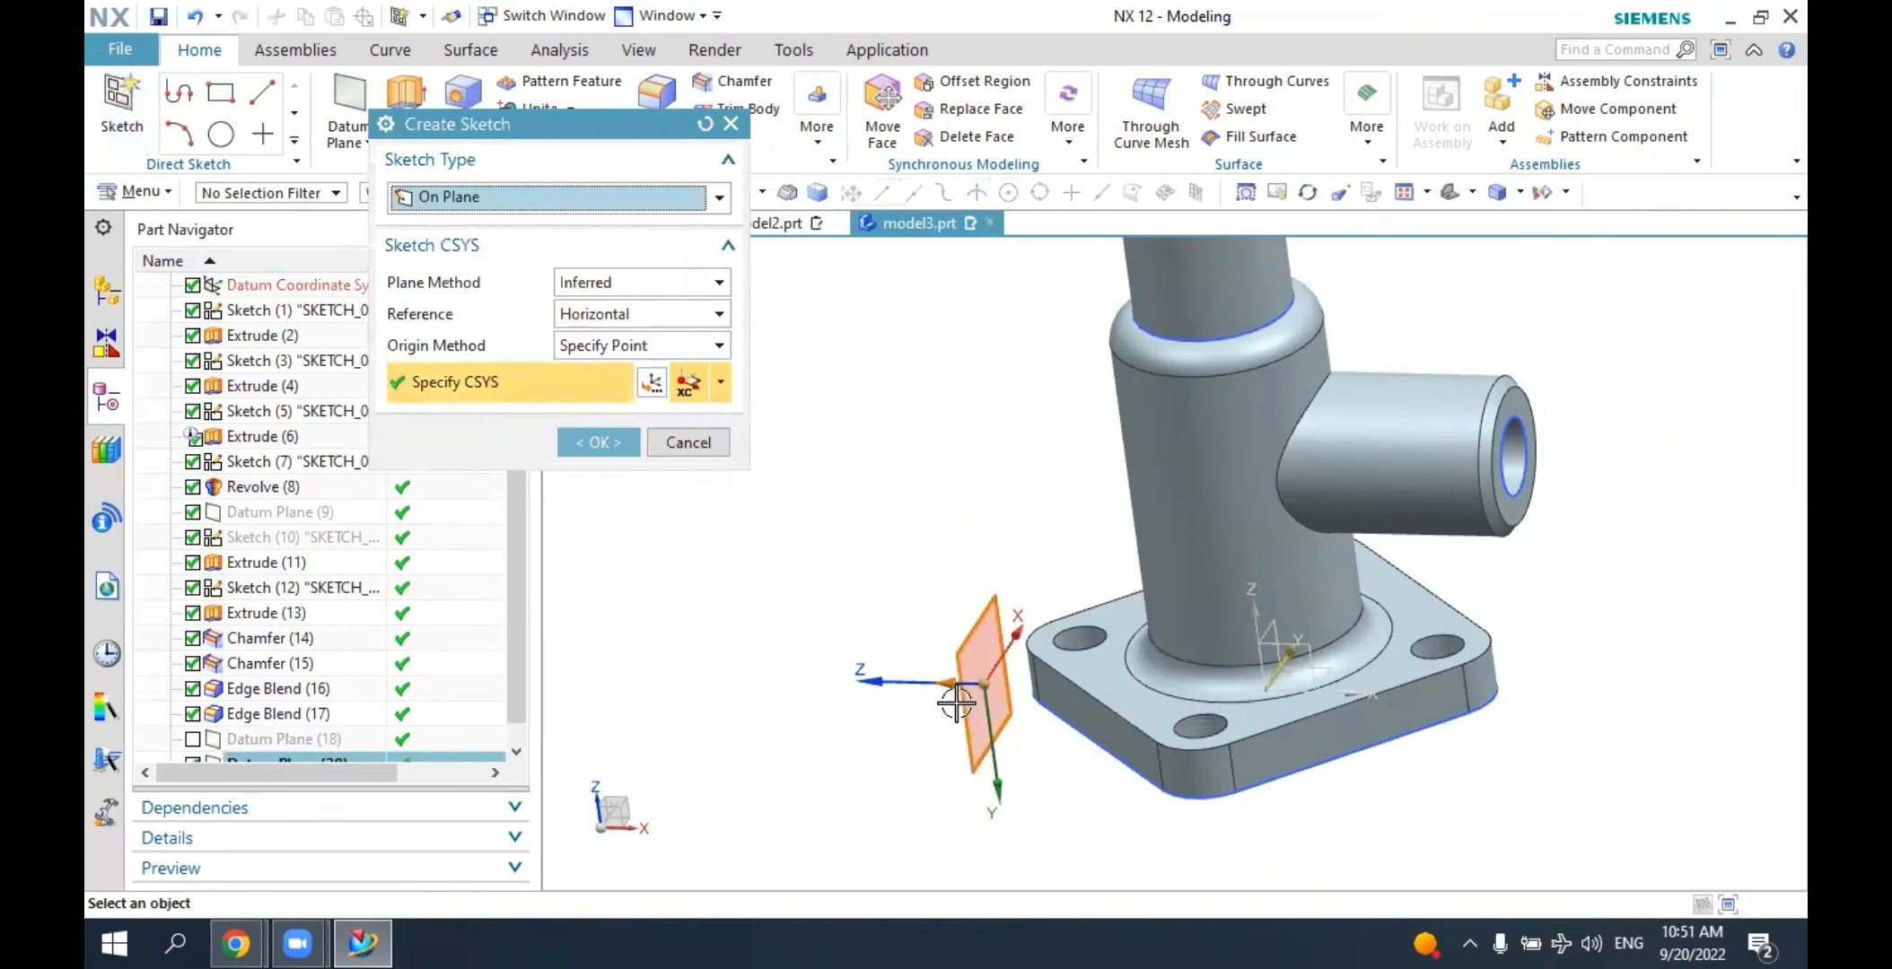
{"action": "mouse_move", "coordinate": [953, 740]}
{"action": "middle_mouse_down"}
{"action": "mouse_move", "coordinate": [992, 725]}
{"action": "mouse_move", "coordinate": [965, 729]}
{"action": "middle_mouse_up"}
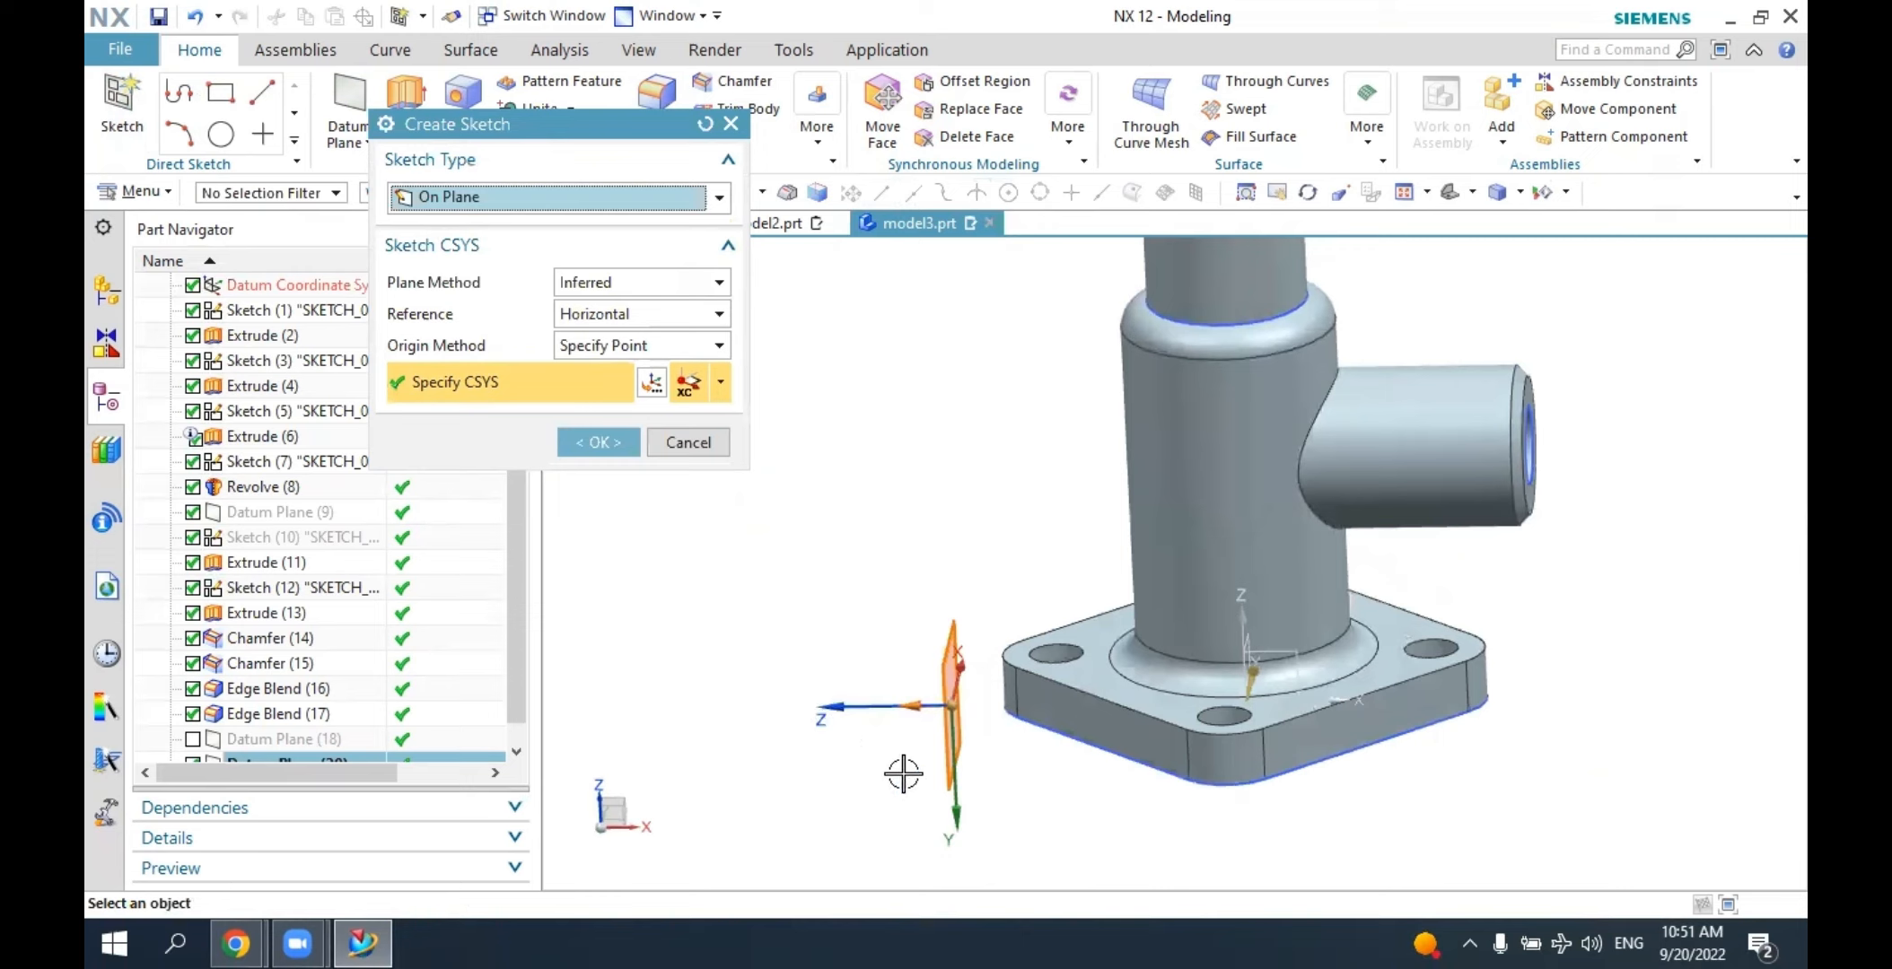
{"action": "mouse_move", "coordinate": [1043, 762]}
{"action": "middle_mouse_down"}
{"action": "mouse_move", "coordinate": [1064, 771]}
{"action": "mouse_move", "coordinate": [971, 737]}
{"action": "middle_mouse_up"}
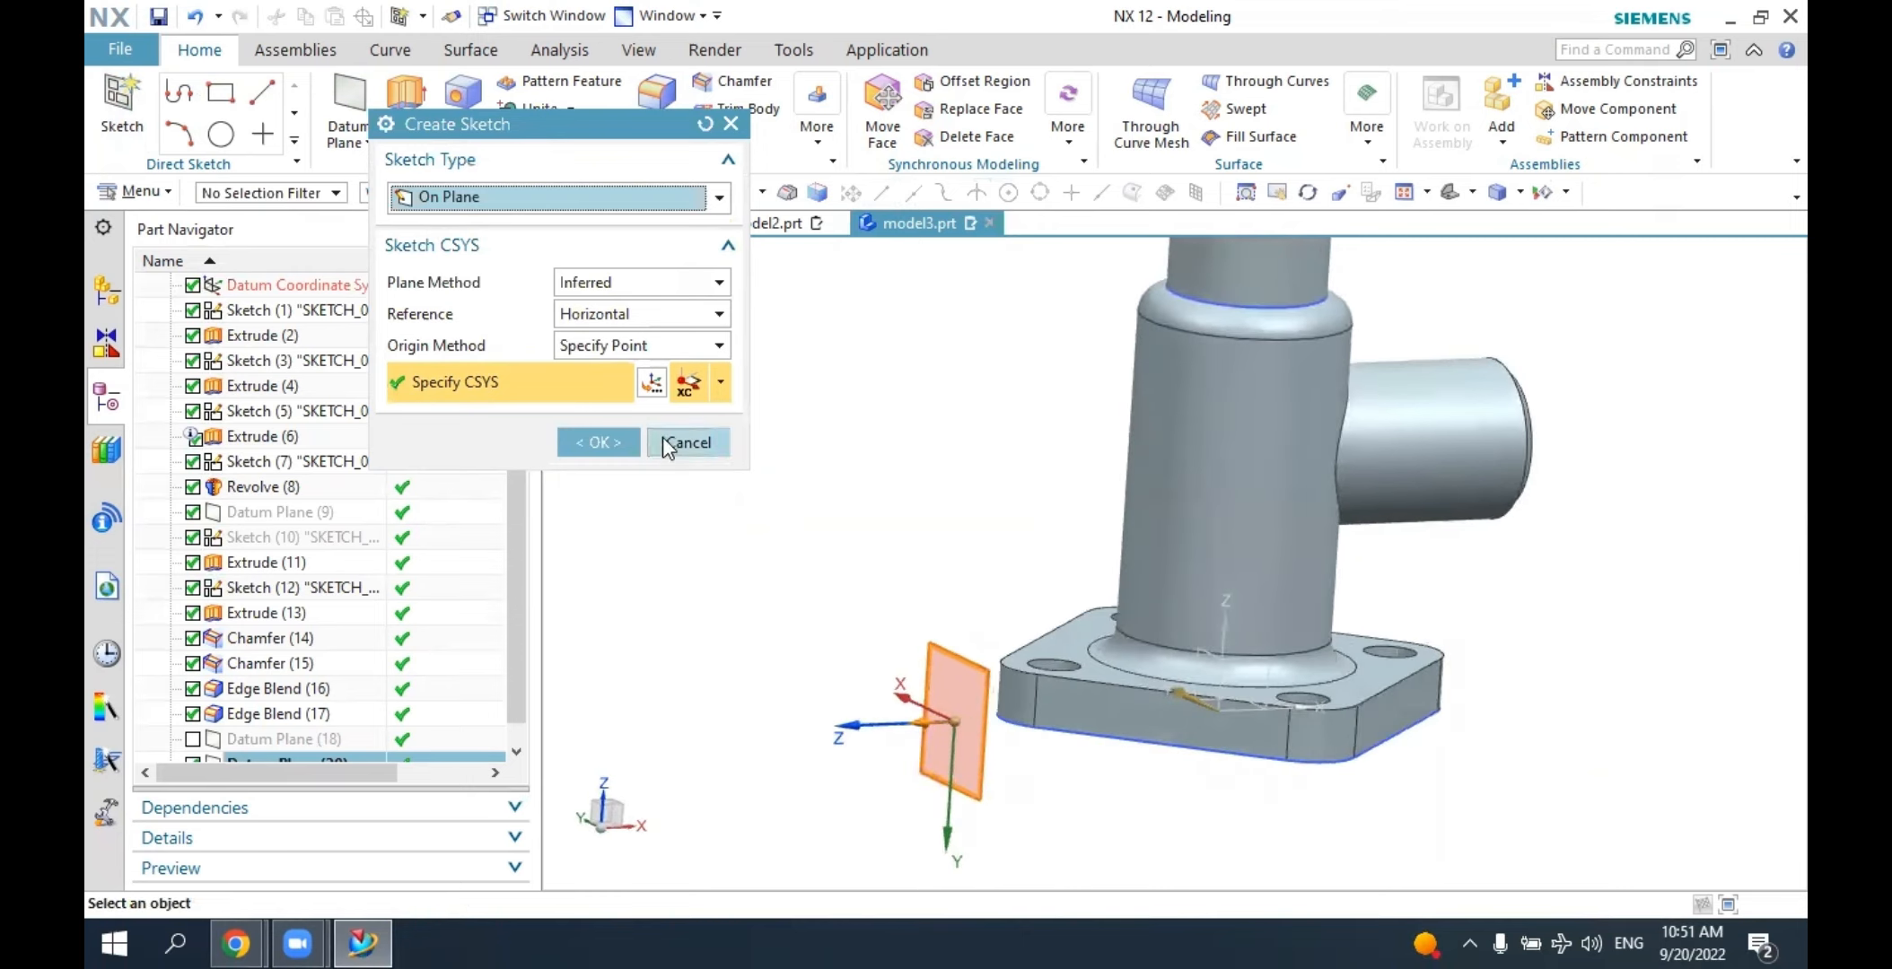
{"action": "left_click", "coordinate": [615, 442]}
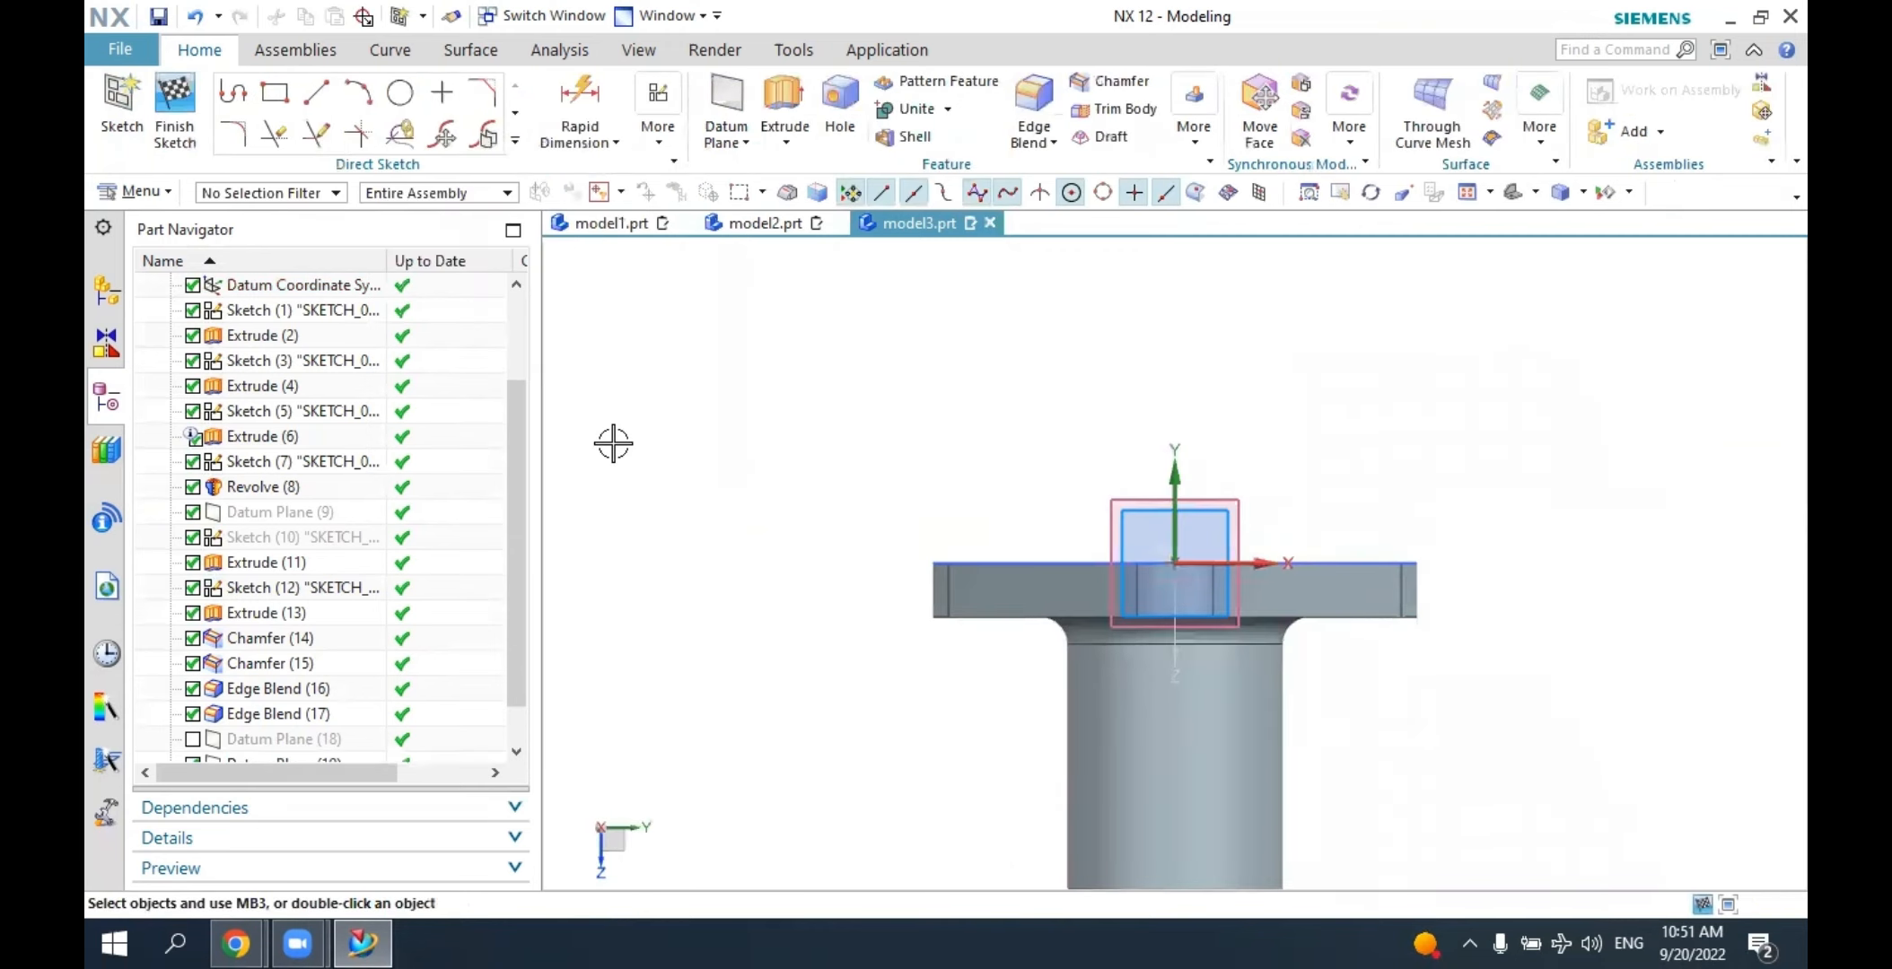
{"action": "scroll", "coordinate": [852, 459], "scroll_direction": "up", "scroll_amount": 2}
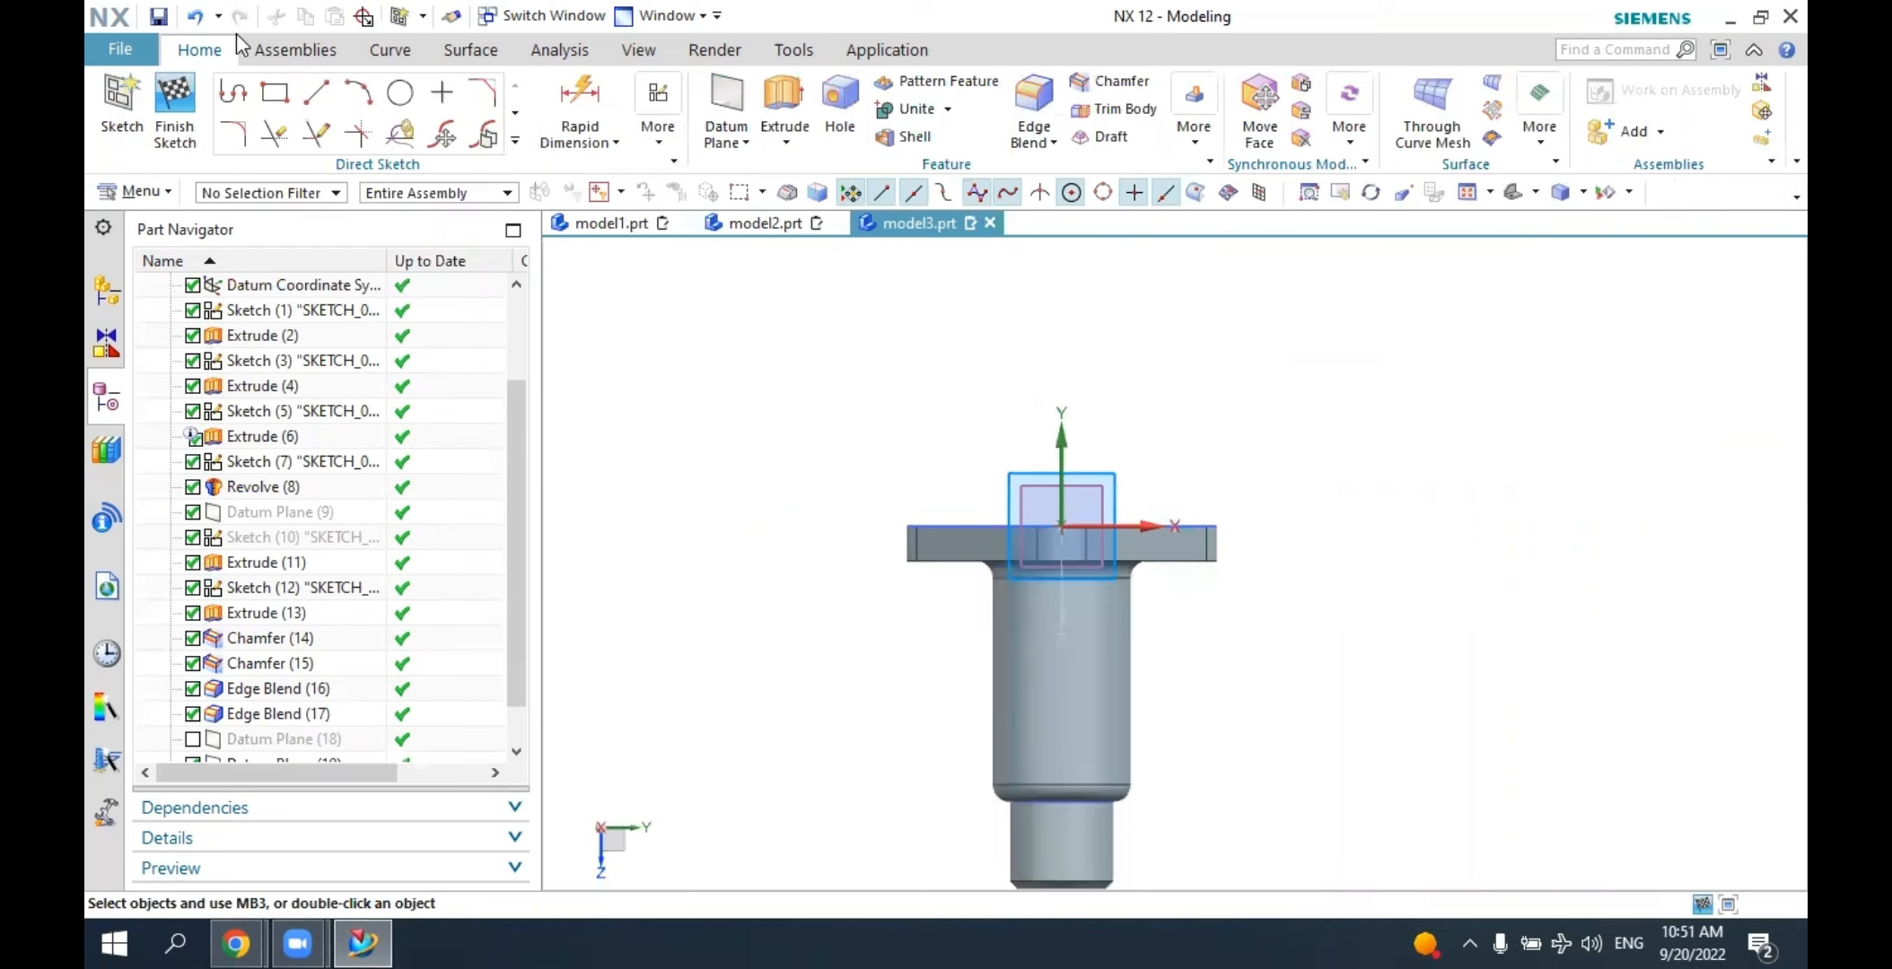
{"action": "left_click", "coordinate": [174, 112]}
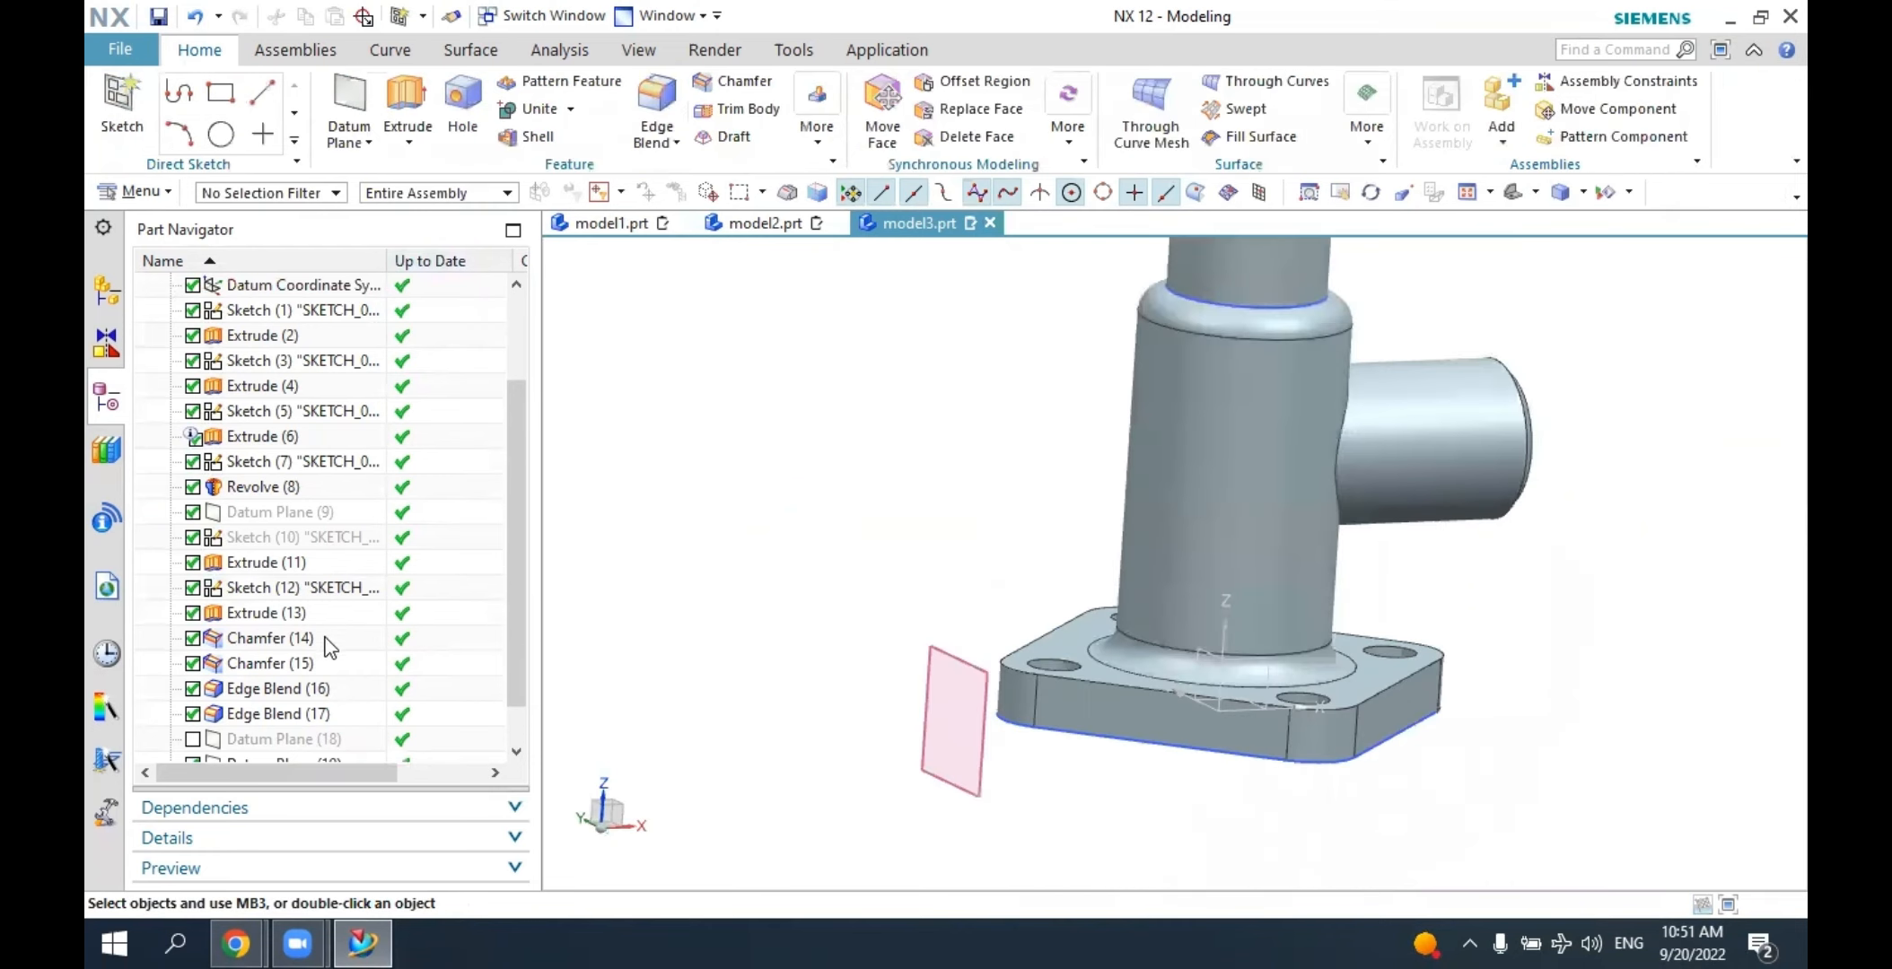
Delete the empty sketch from the reversed datum plane.
{"action": "scroll", "coordinate": [331, 651], "scroll_direction": "down", "scroll_amount": 1}
{"action": "right_click", "coordinate": [292, 738]}
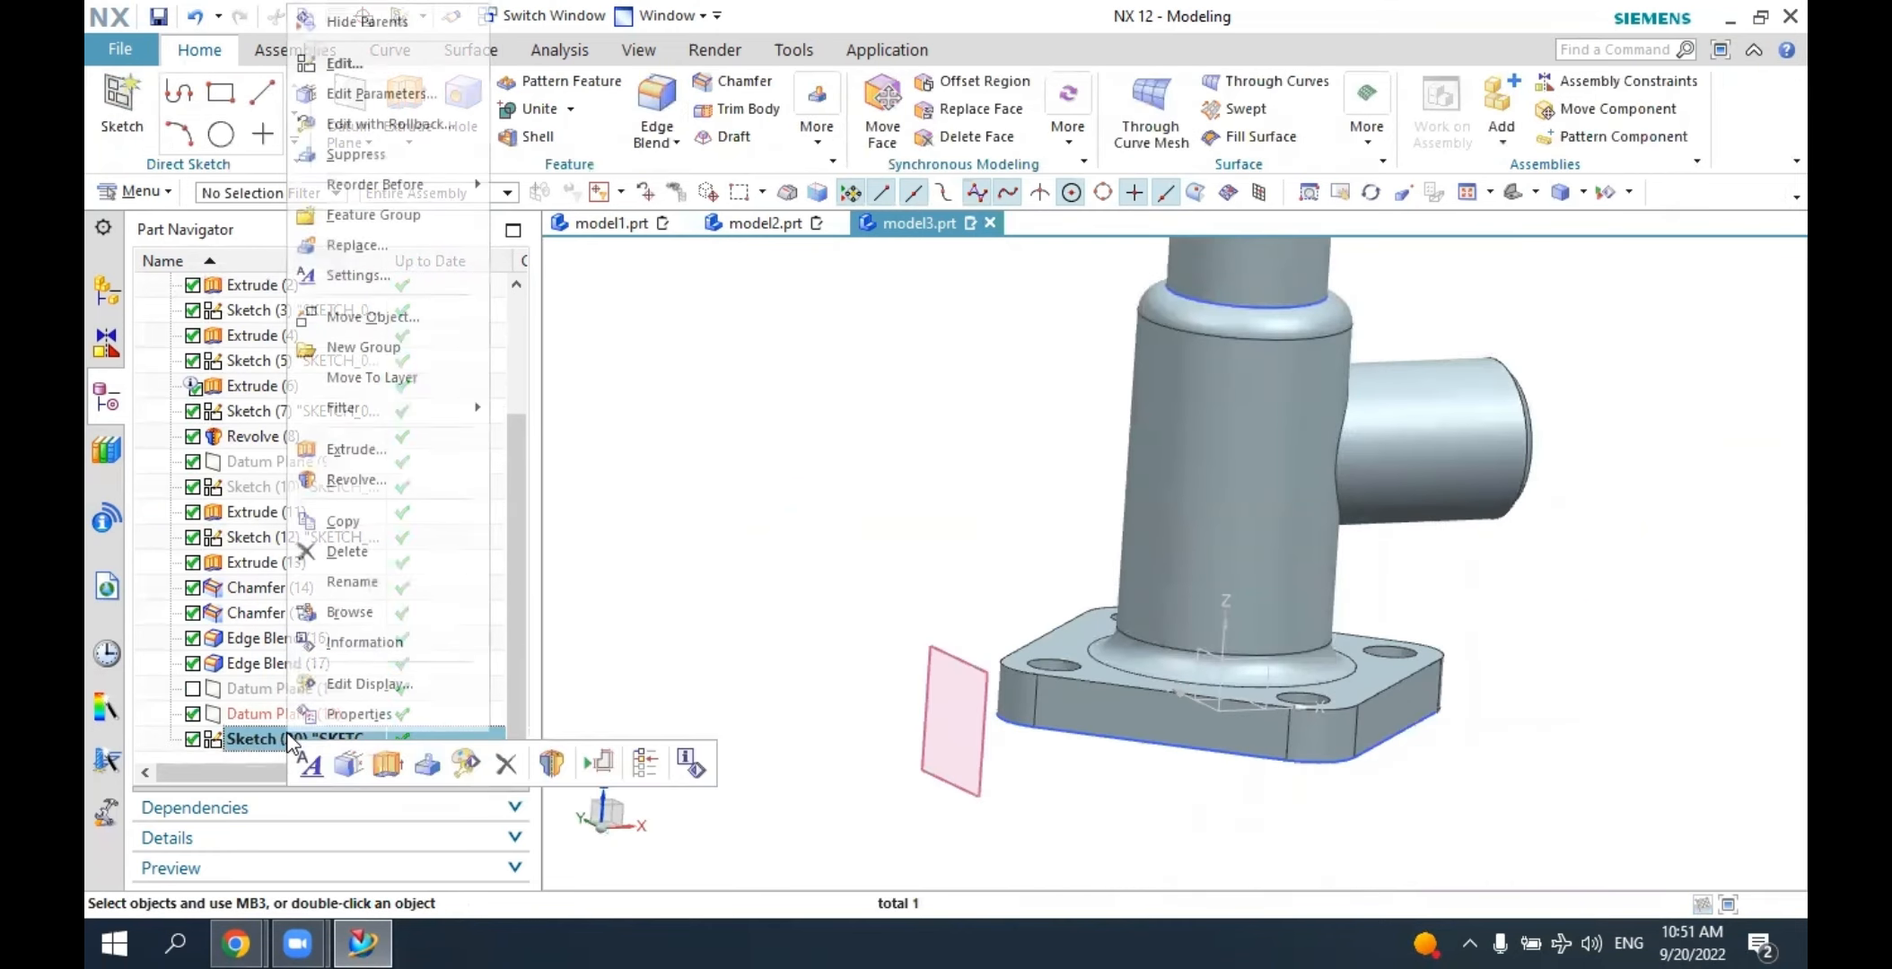
{"action": "left_click", "coordinate": [346, 551]}
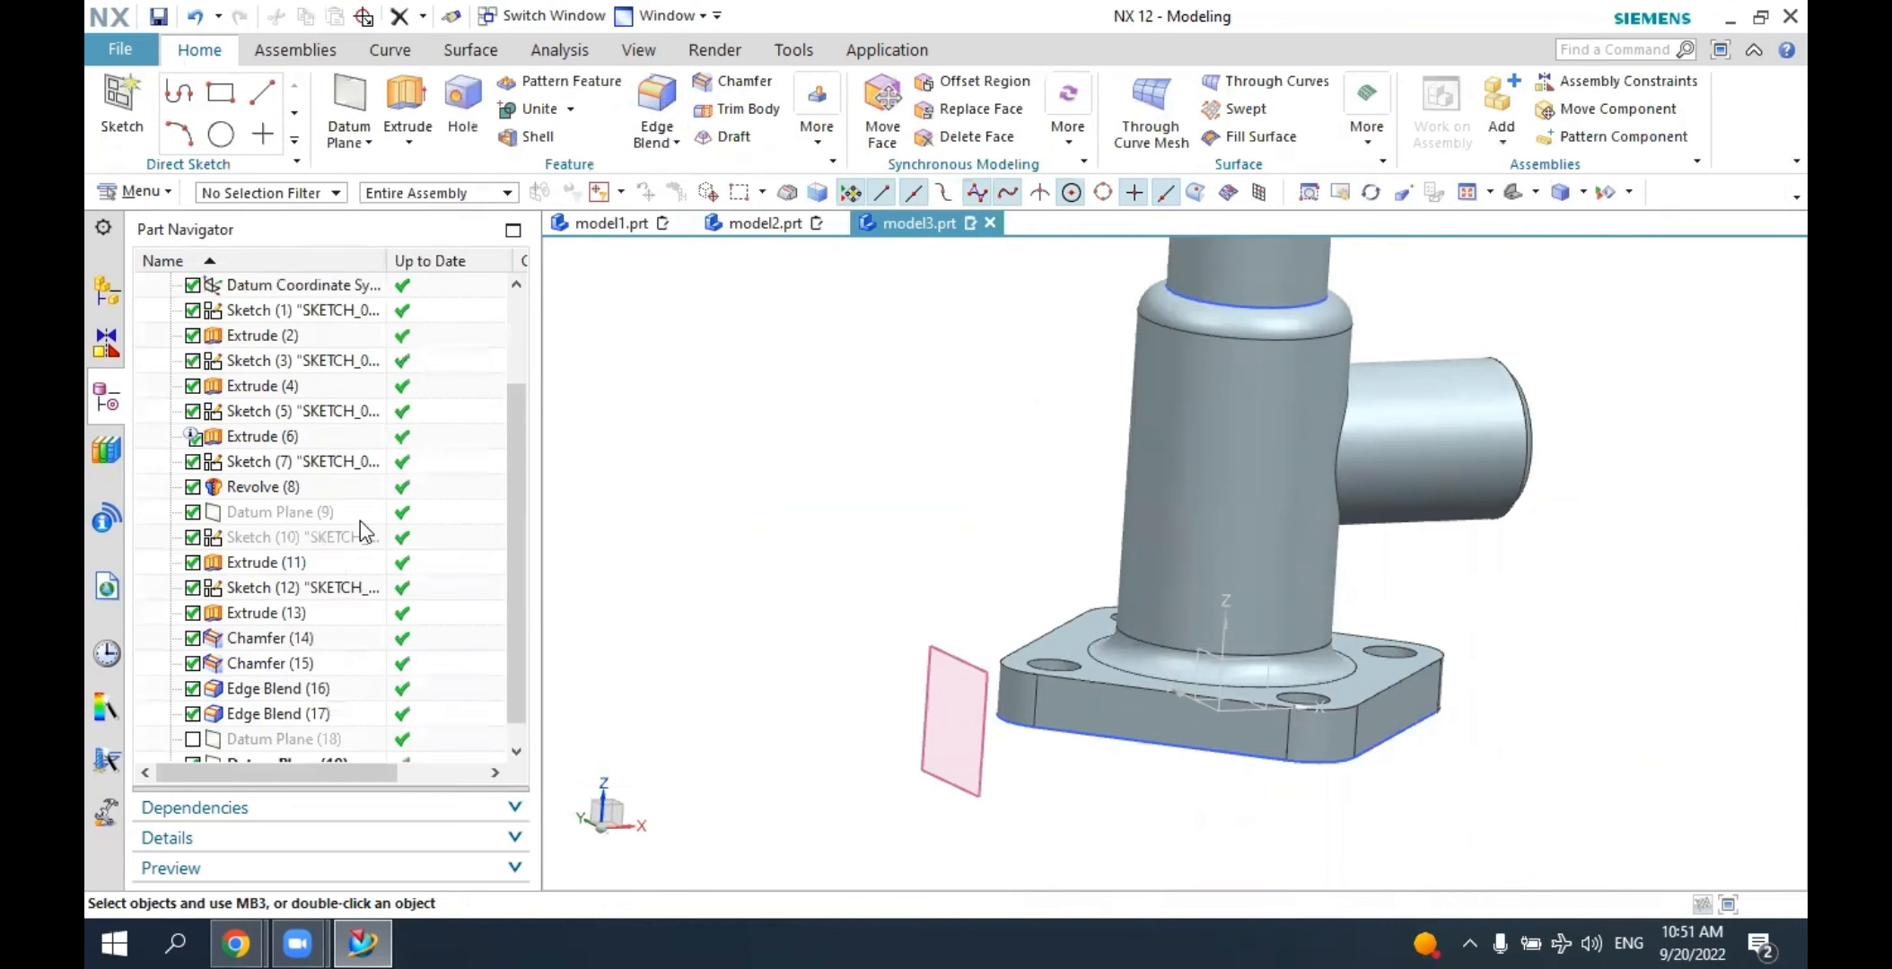
Create a sketch on the datum plane opposite the branch, reversing its X-axis so that its Y-axis points up along the body.
{"action": "left_click", "coordinate": [142, 119]}
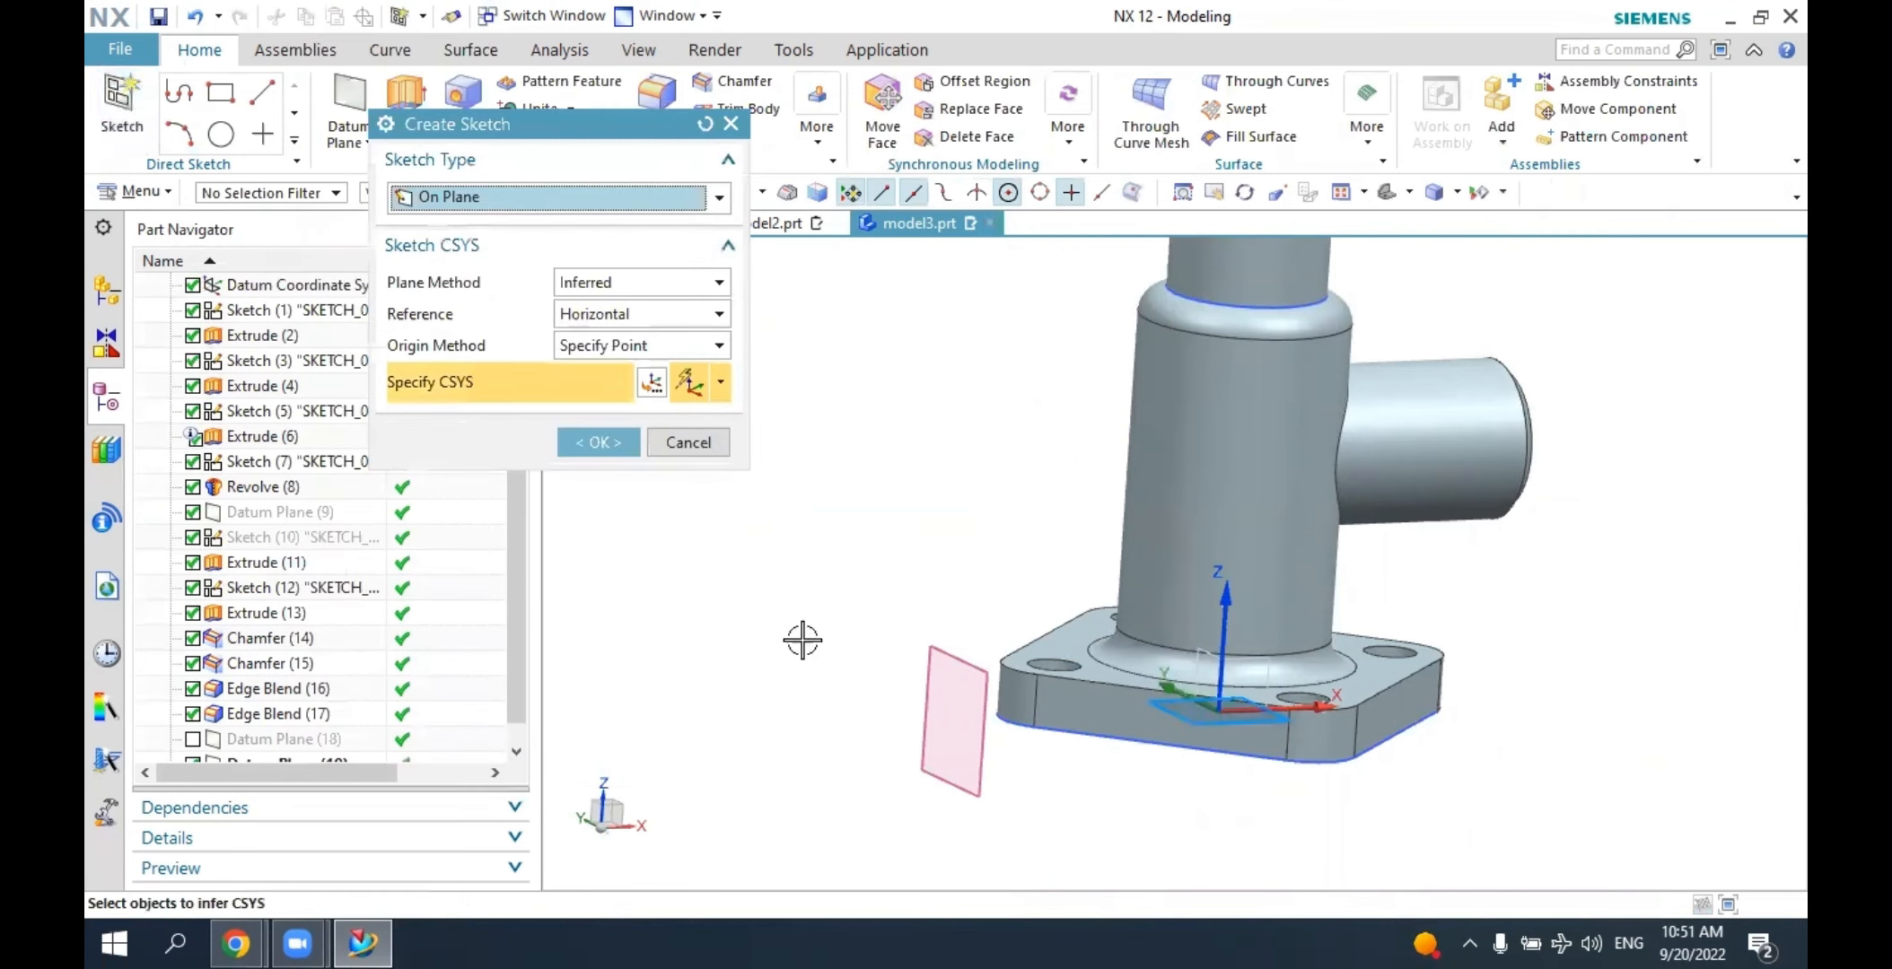
{"action": "left_click", "coordinate": [929, 643]}
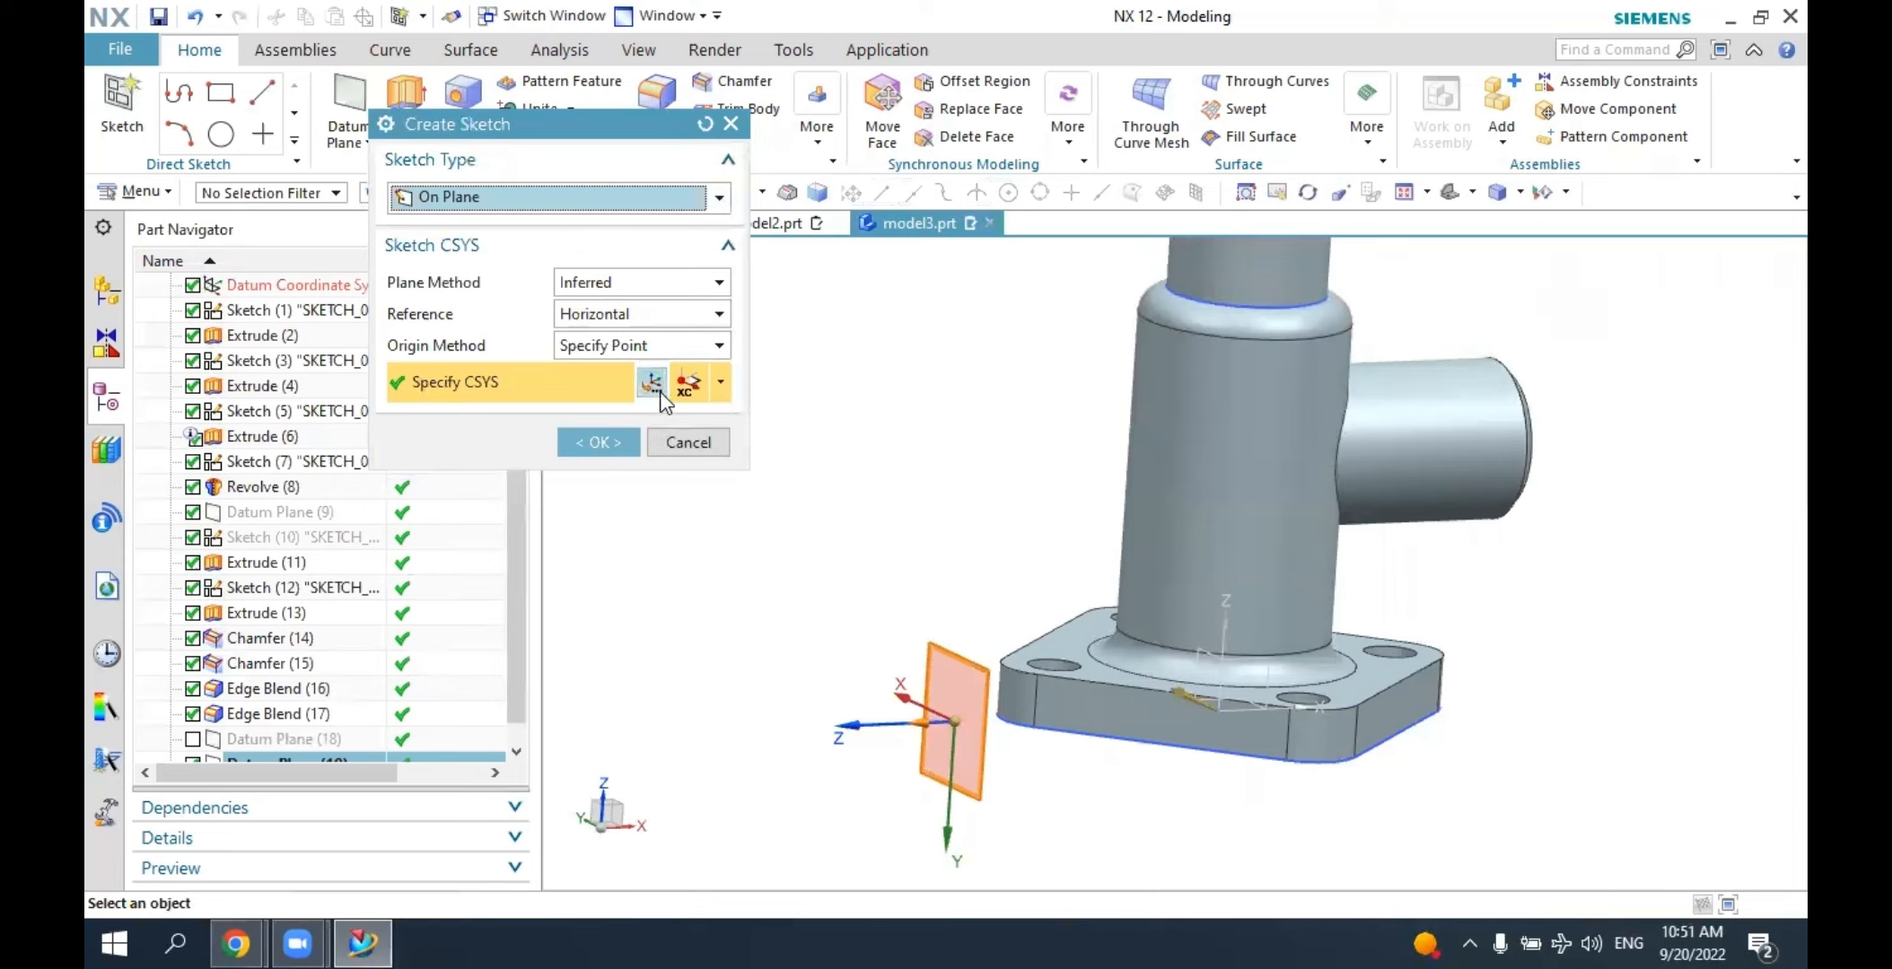
{"action": "left_click", "coordinate": [653, 386]}
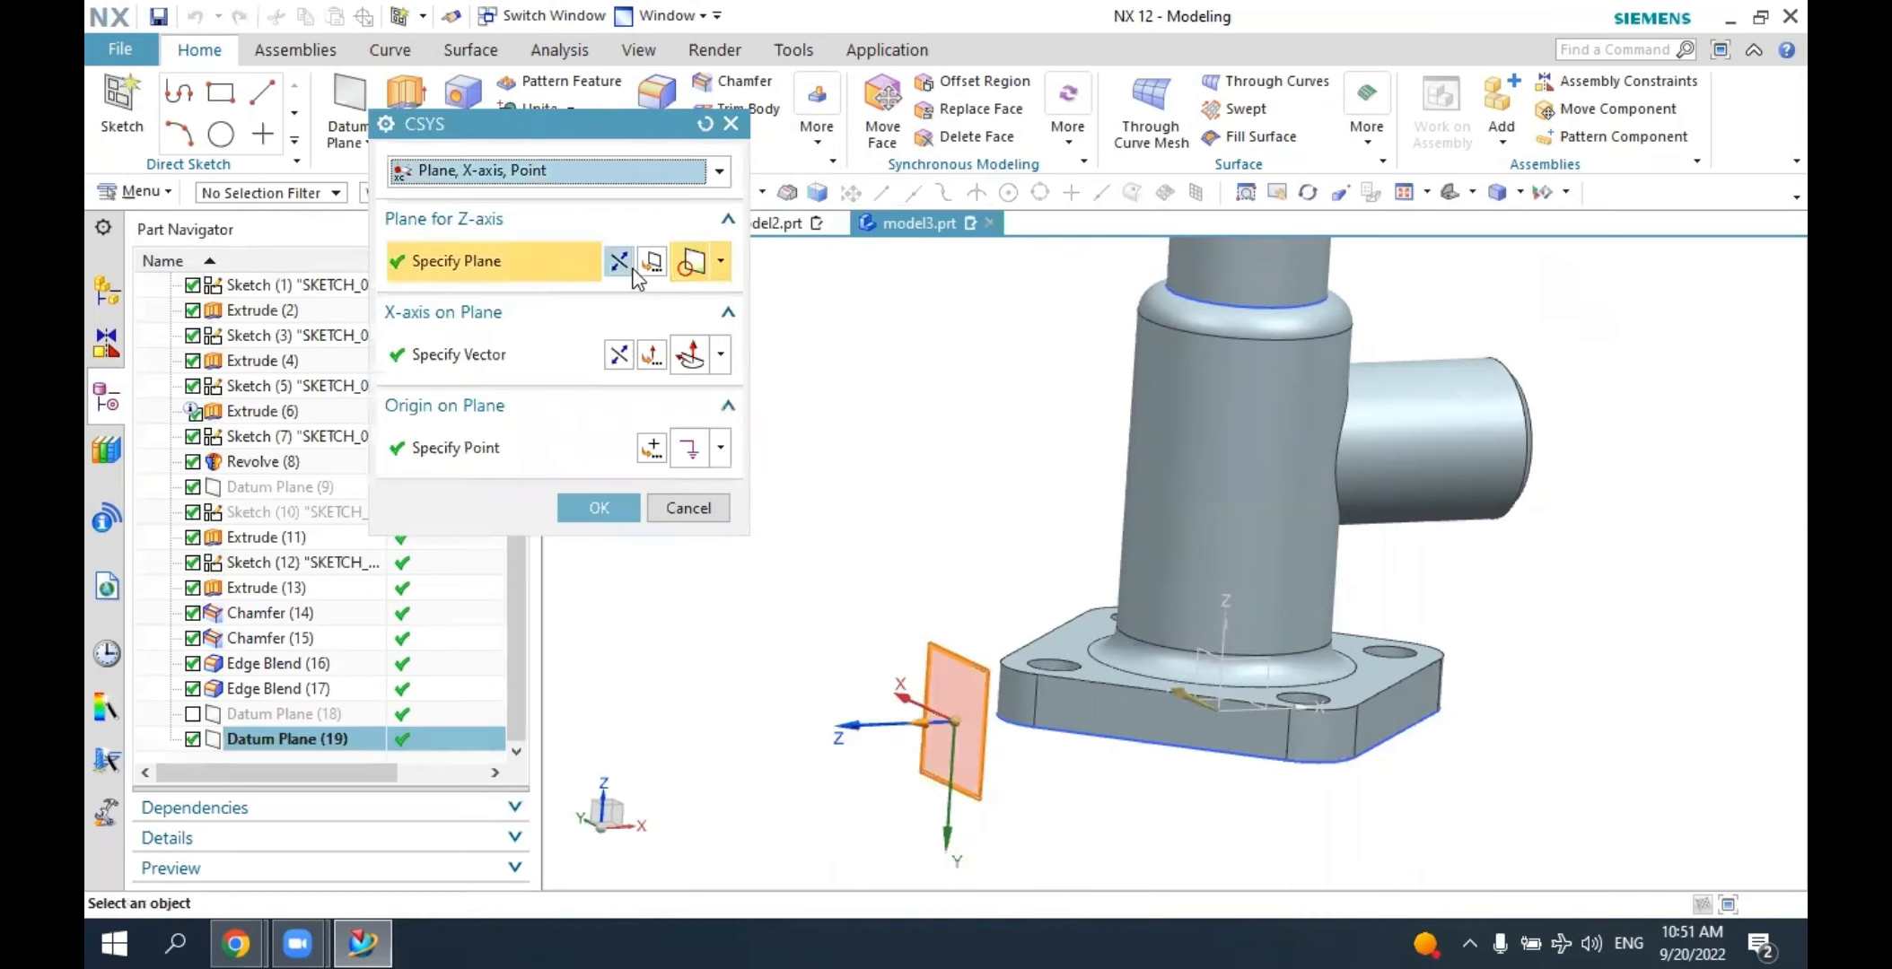
{"action": "left_click", "coordinate": [623, 260]}
{"action": "left_click", "coordinate": [623, 260]}
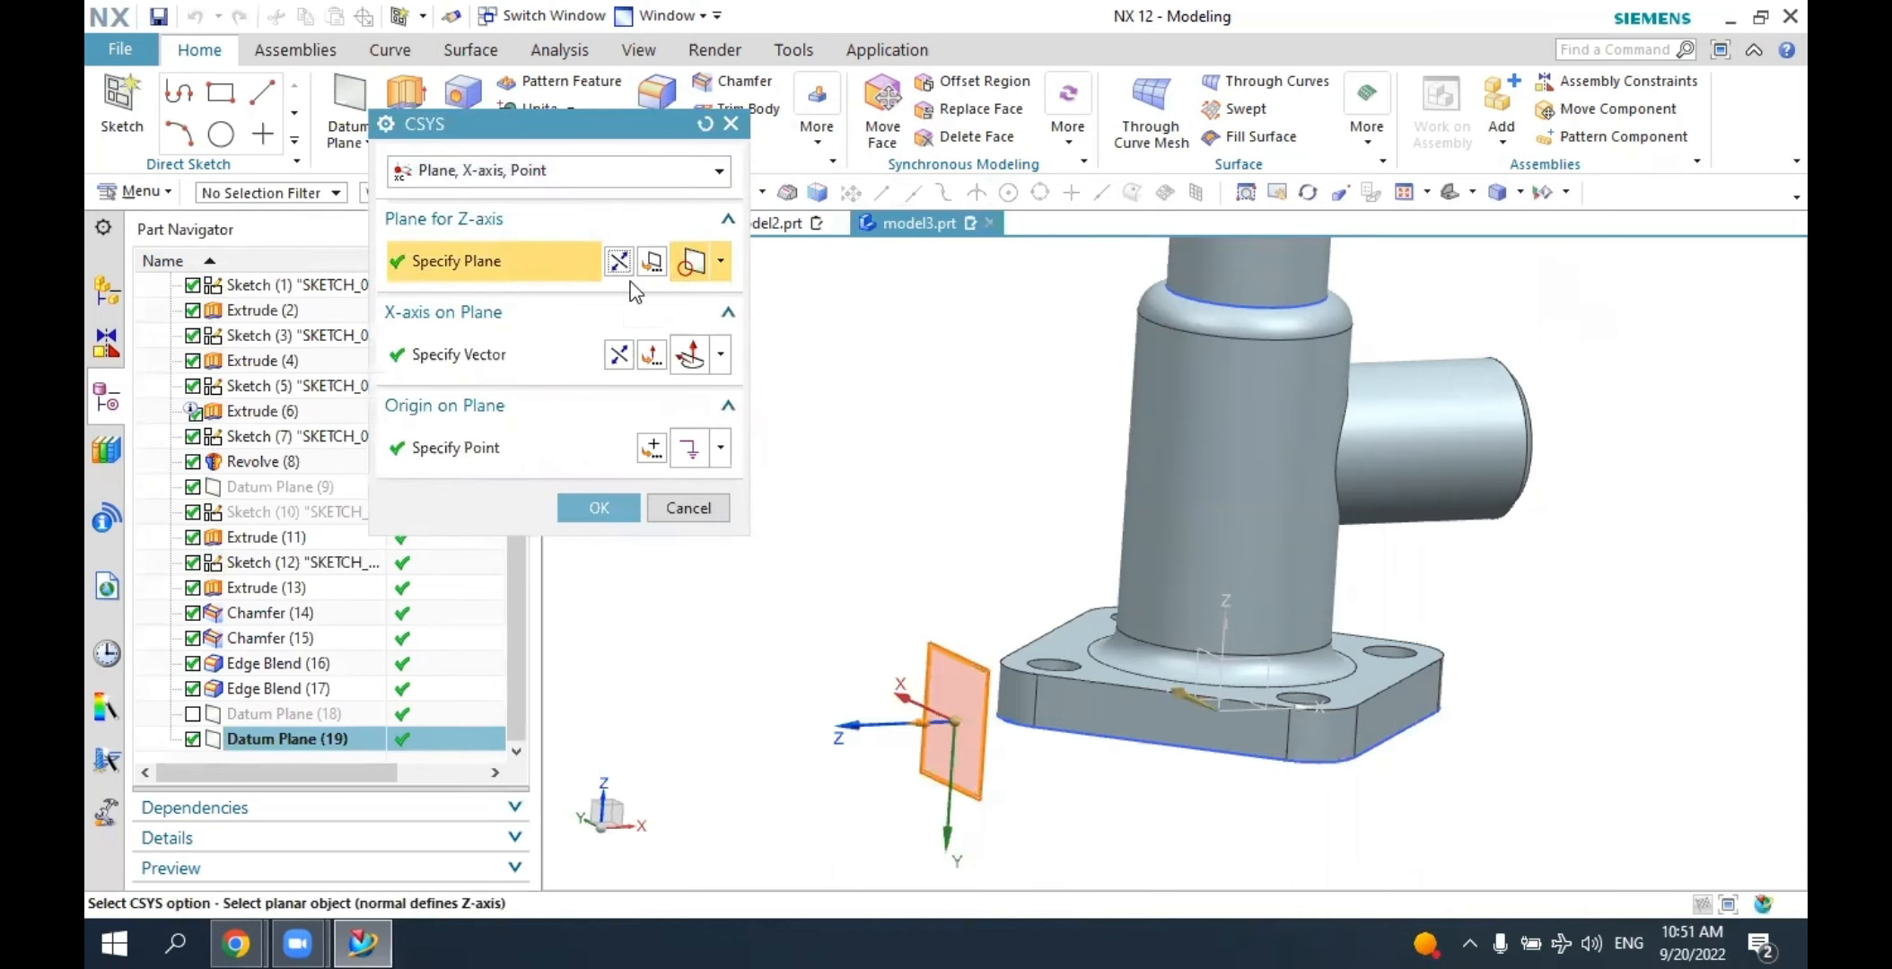
{"action": "left_click", "coordinate": [620, 355]}
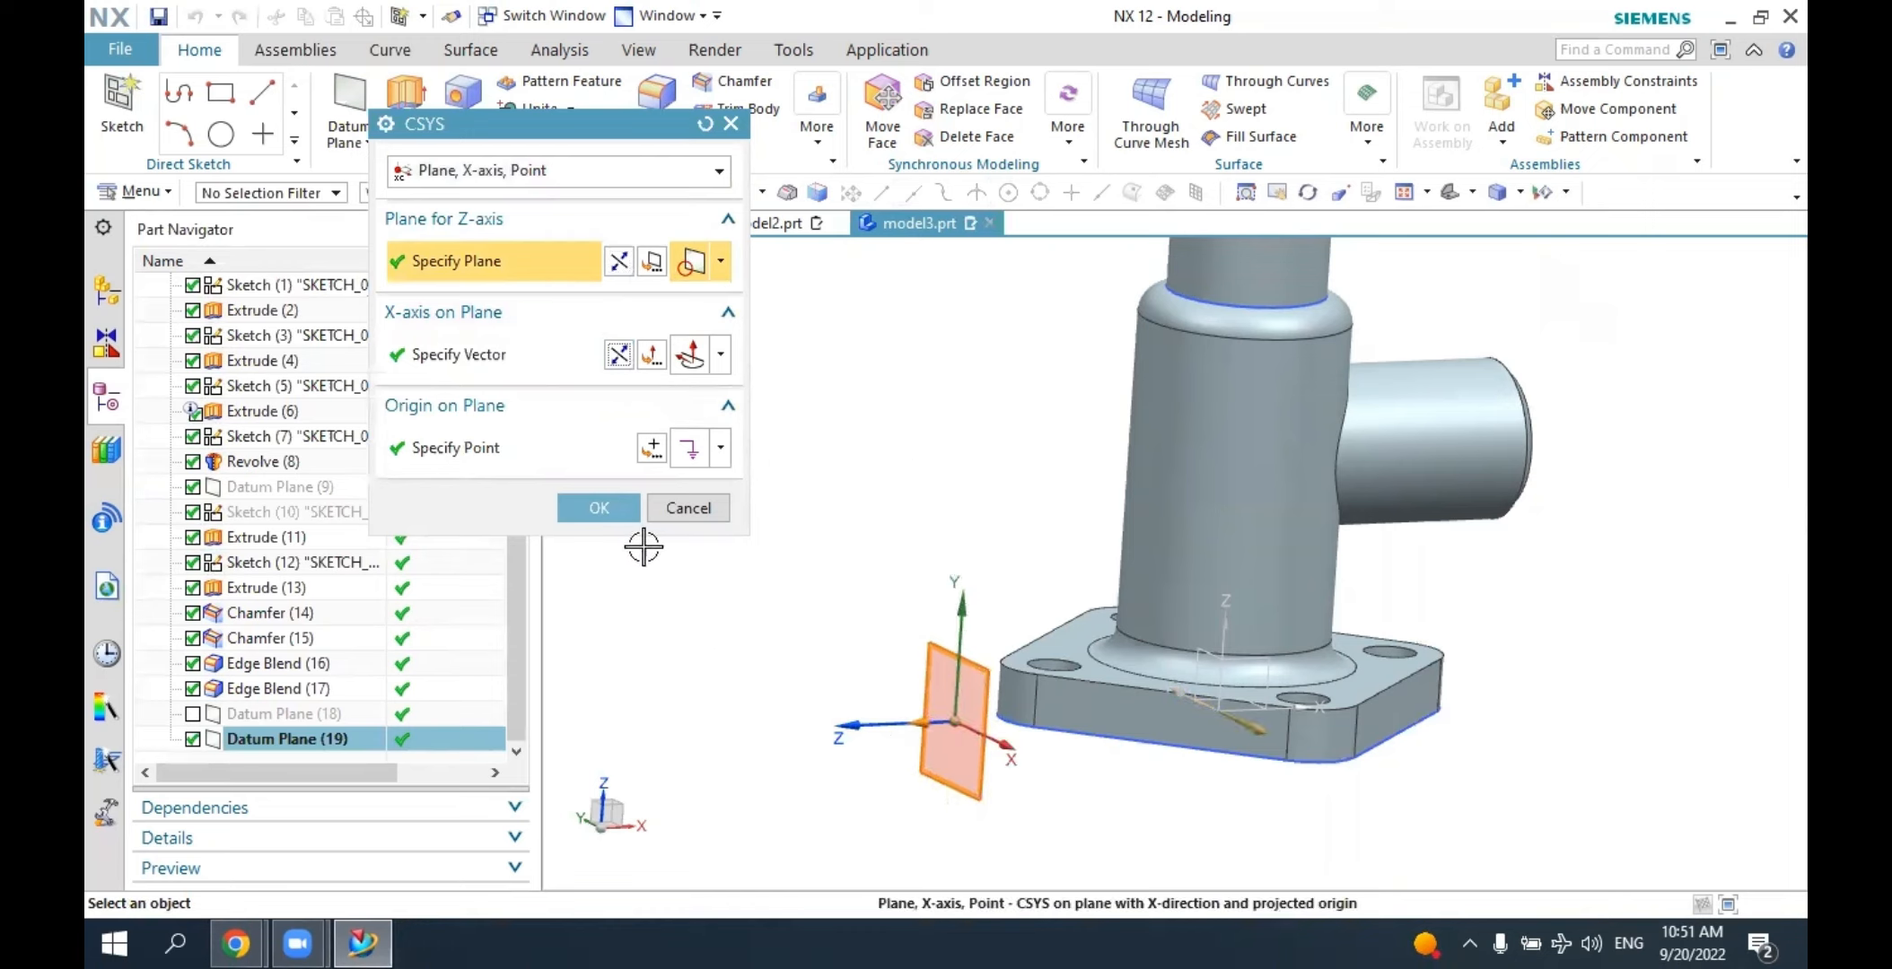
{"action": "left_click", "coordinate": [599, 507]}
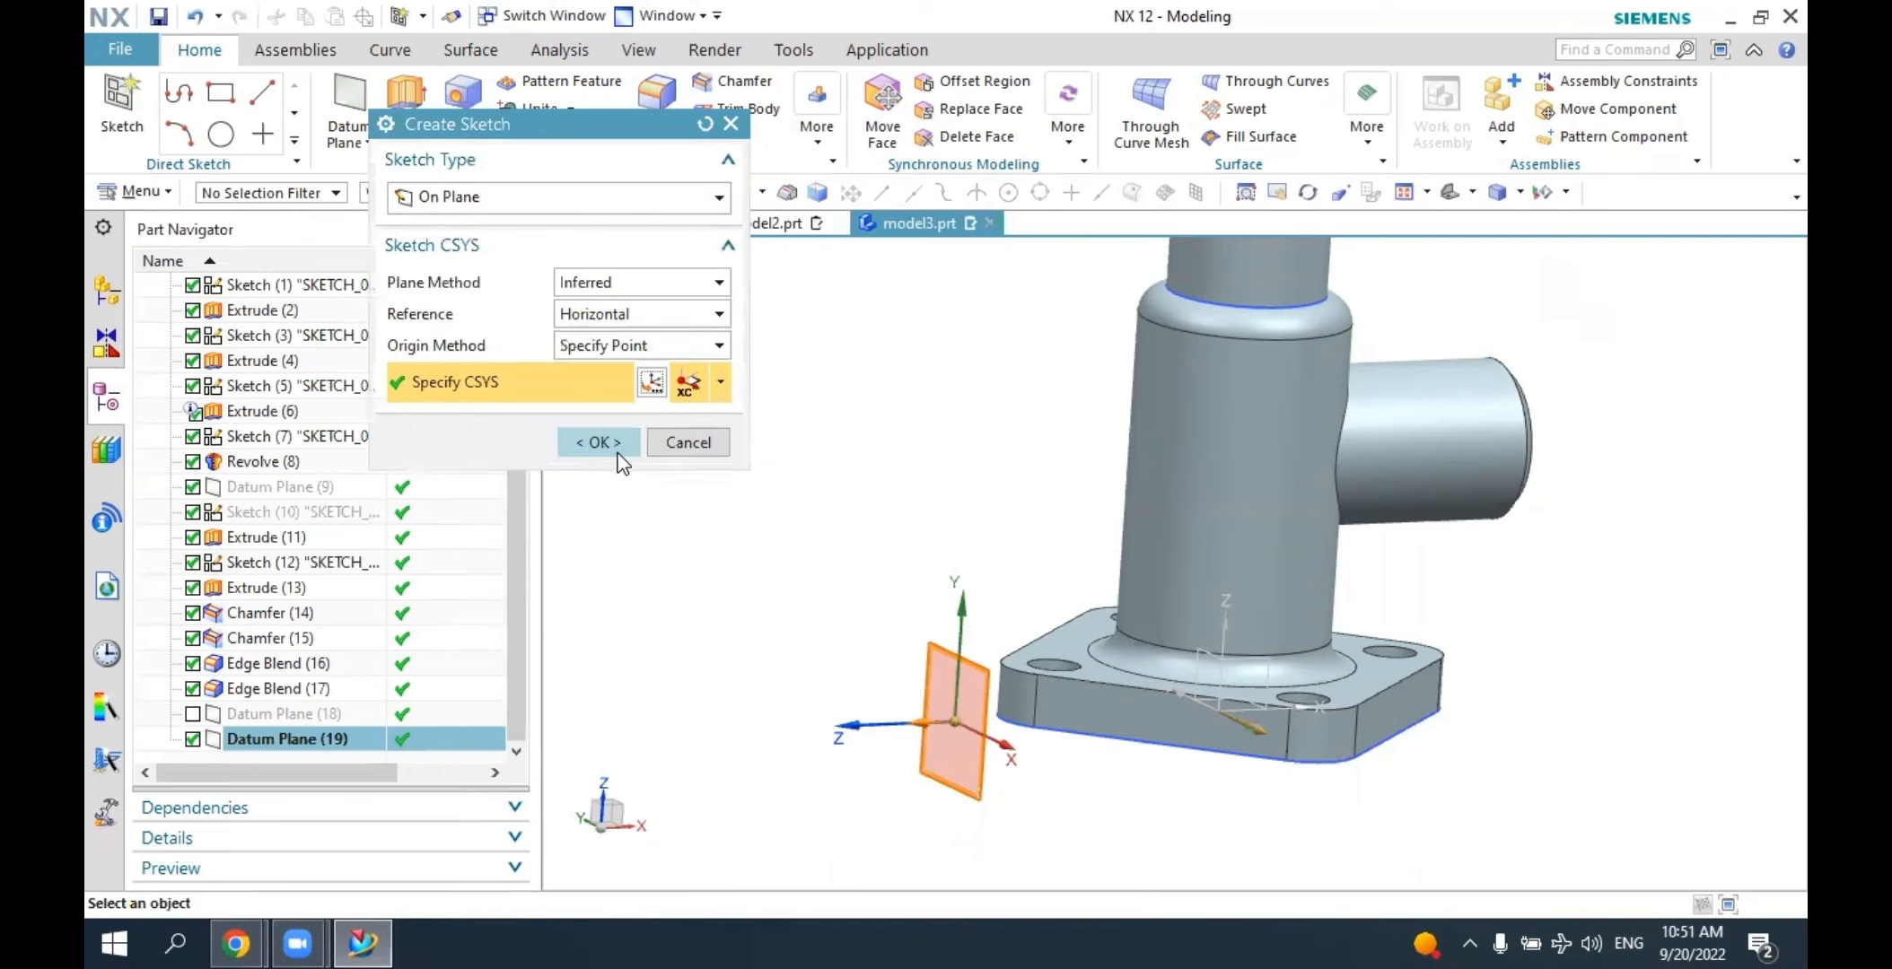
{"action": "left_click", "coordinate": [599, 443]}
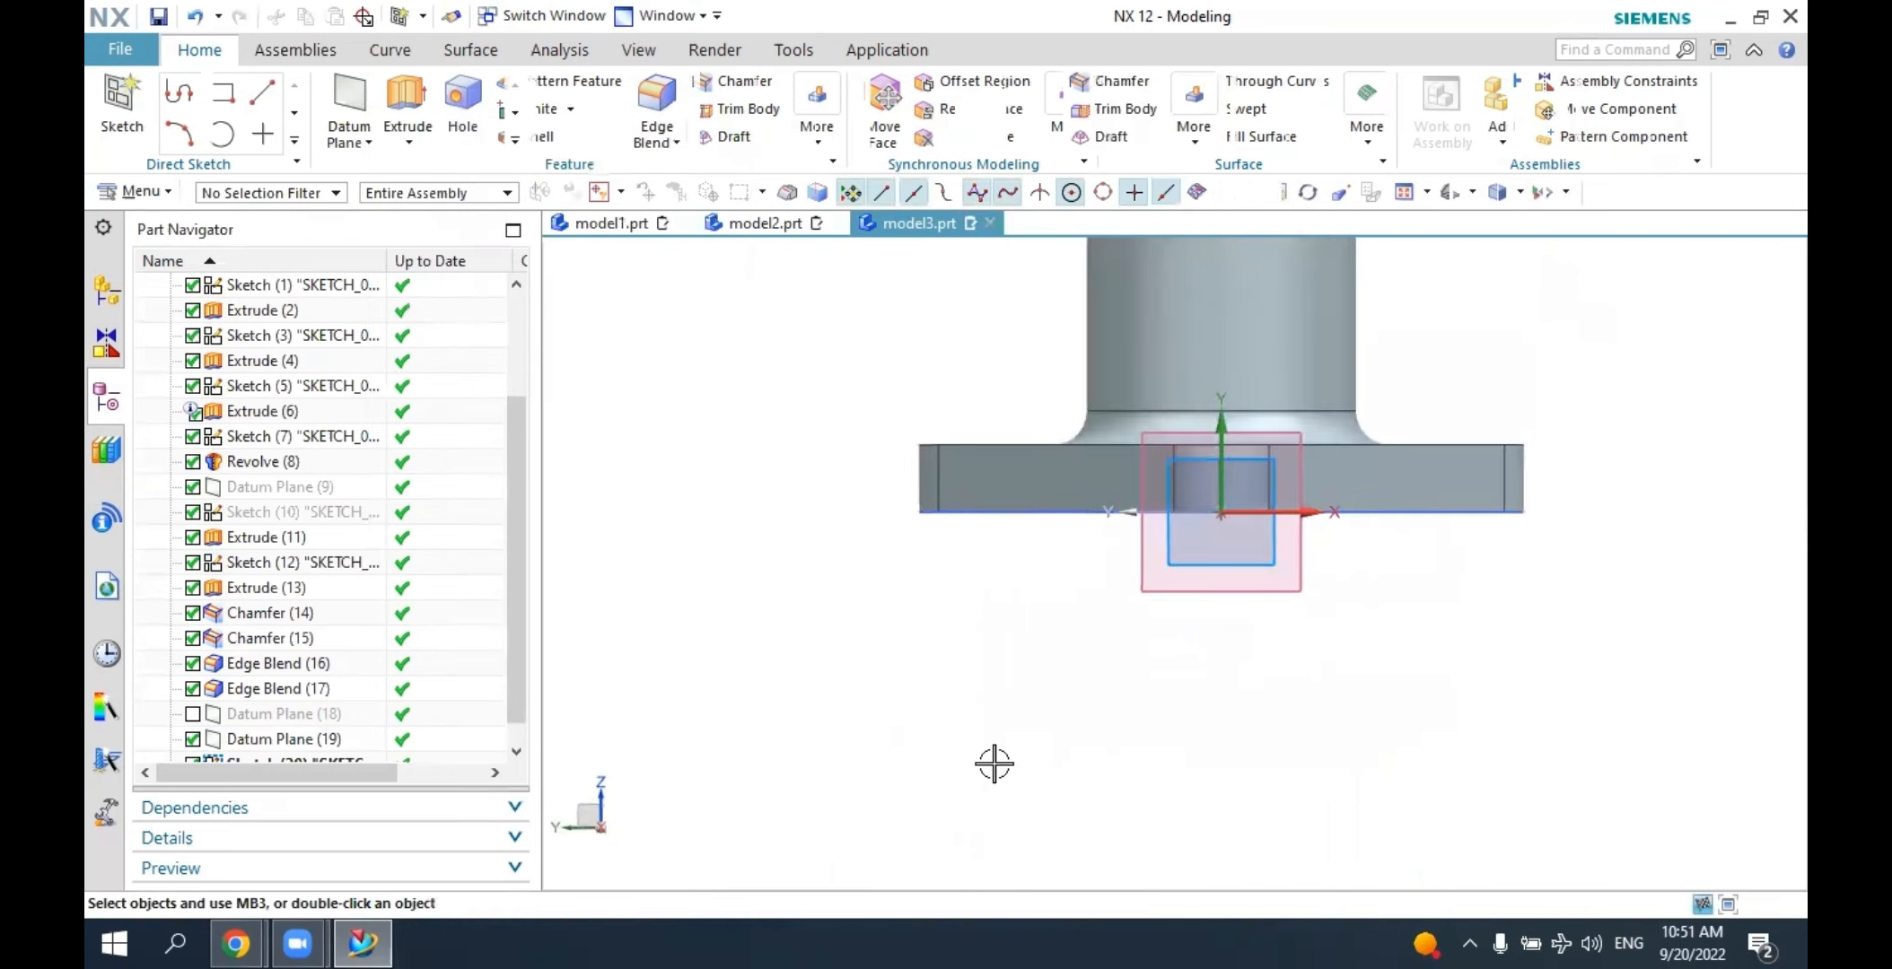
Finish the new sketch on the datum plane and reopen it for editing.
{"action": "scroll", "coordinate": [994, 764], "scroll_direction": "down", "scroll_amount": 4}
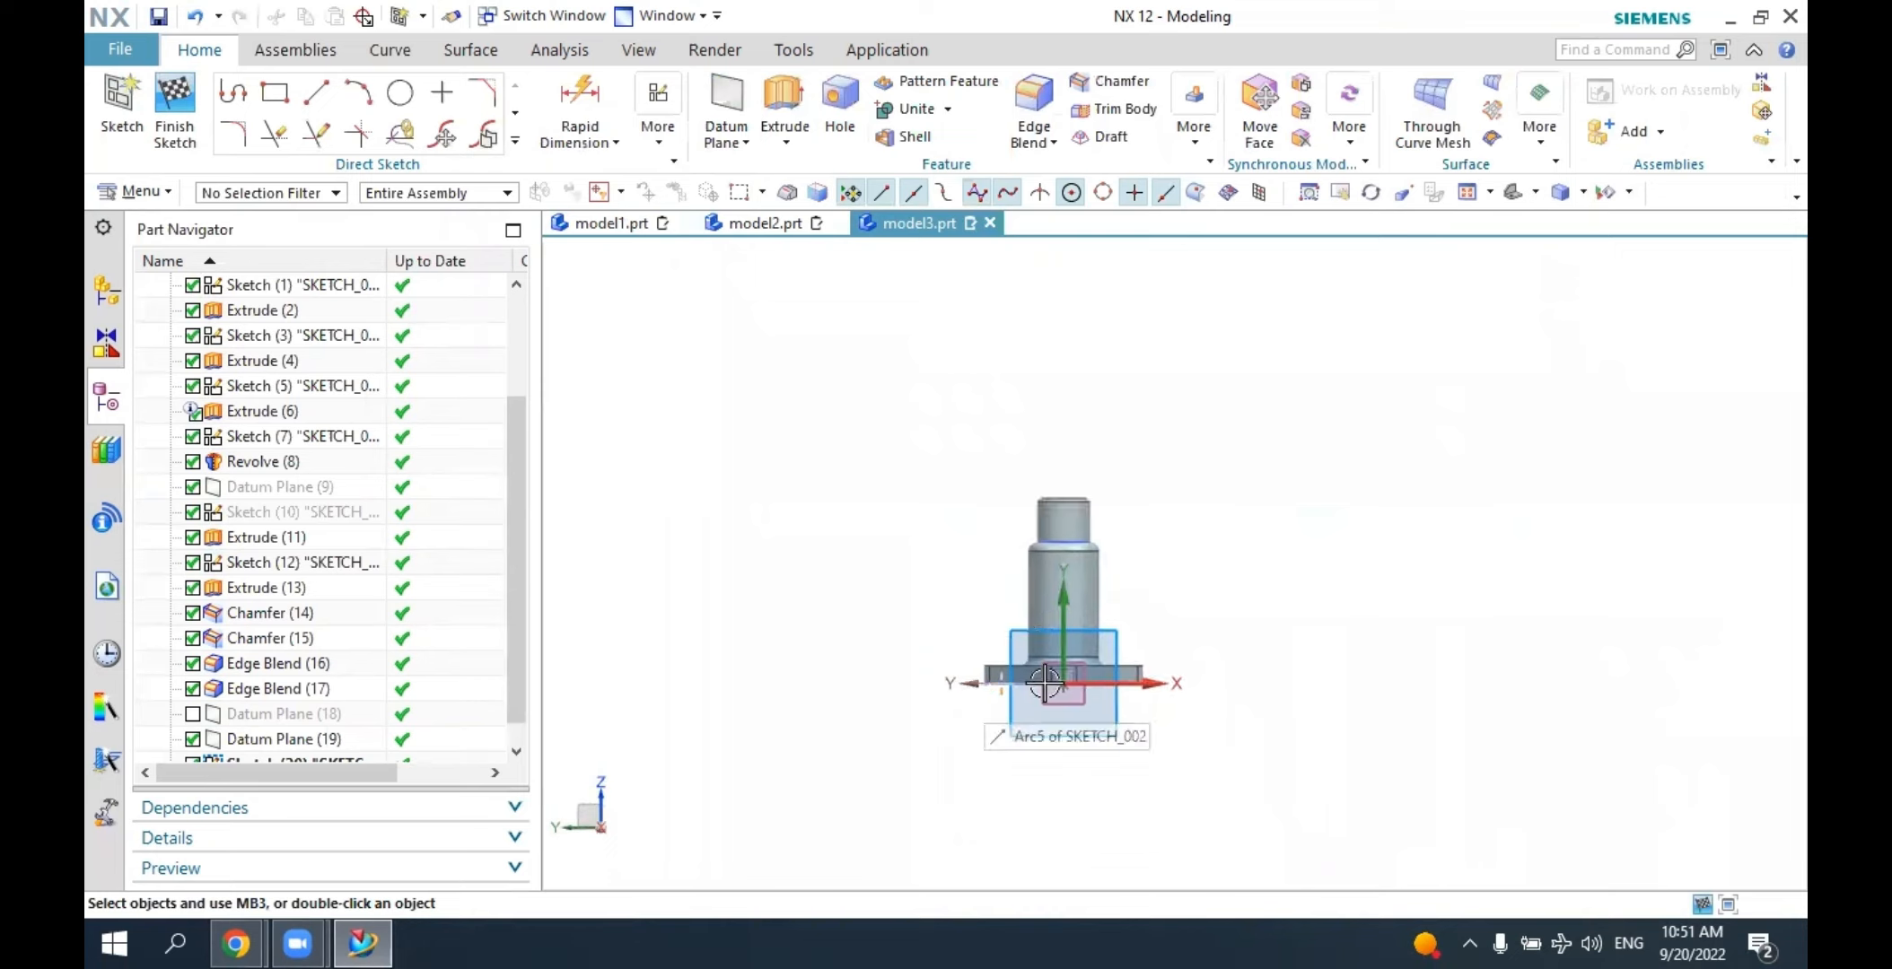
{"action": "scroll", "coordinate": [1105, 631], "scroll_direction": "down", "scroll_amount": 2}
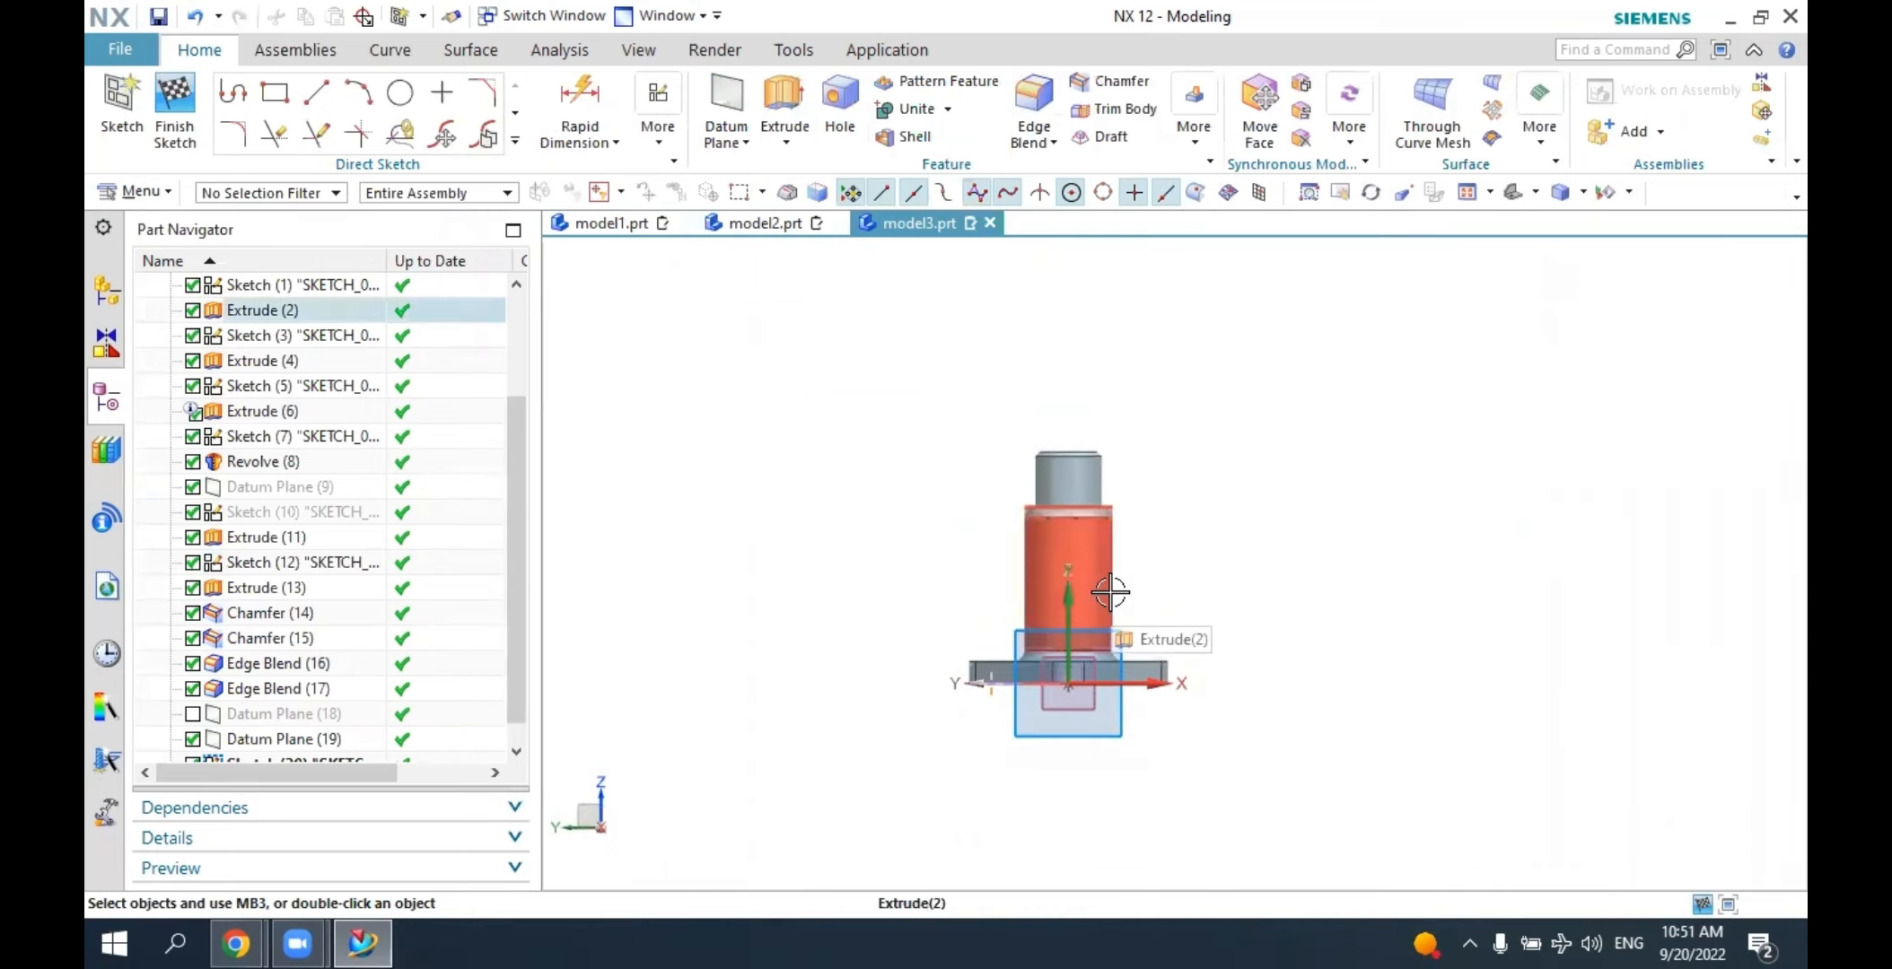
{"action": "middle_click_drag", "start_coordinate": [1111, 592], "coordinate": [1154, 599]}
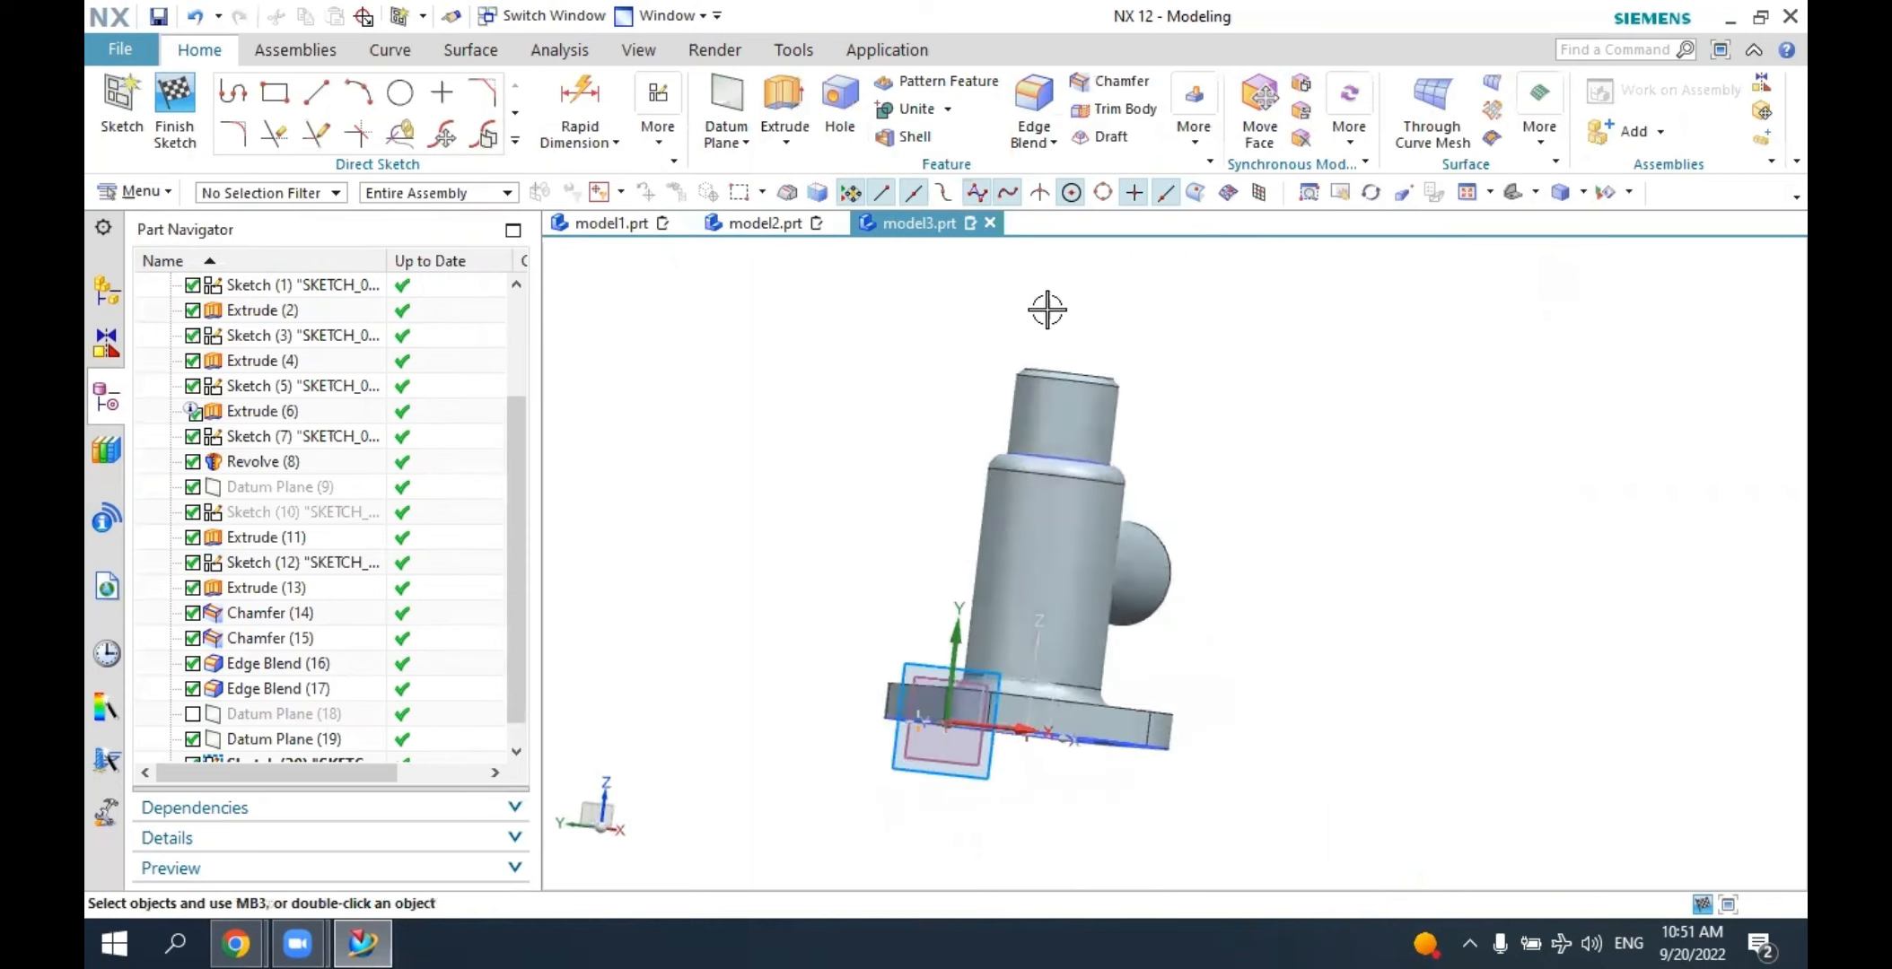
{"action": "left_click", "coordinate": [175, 113]}
{"action": "double_click", "coordinate": [297, 737]}
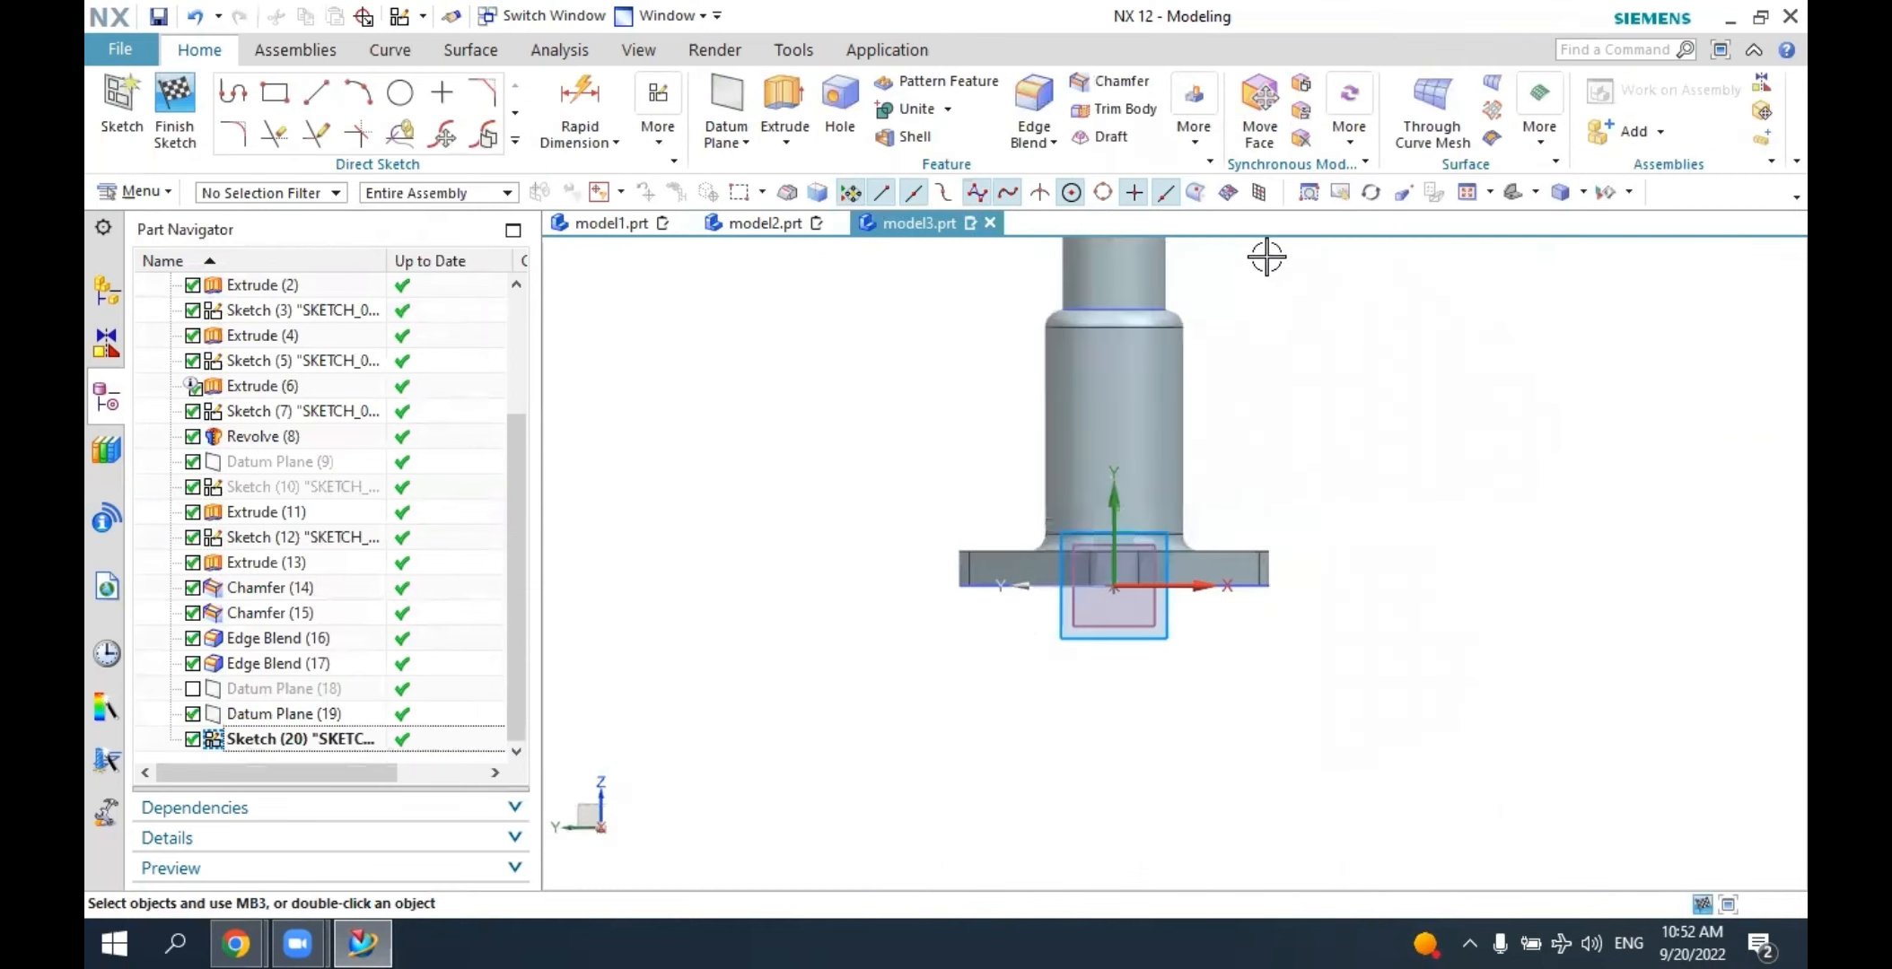
Sketch a circle about 80 mm in diameter over the cylindrical body, above the flange.
{"action": "scroll", "coordinate": [1103, 617], "scroll_direction": "down", "scroll_amount": 1}
{"action": "scroll", "coordinate": [1216, 338], "scroll_direction": "up", "scroll_amount": 2}
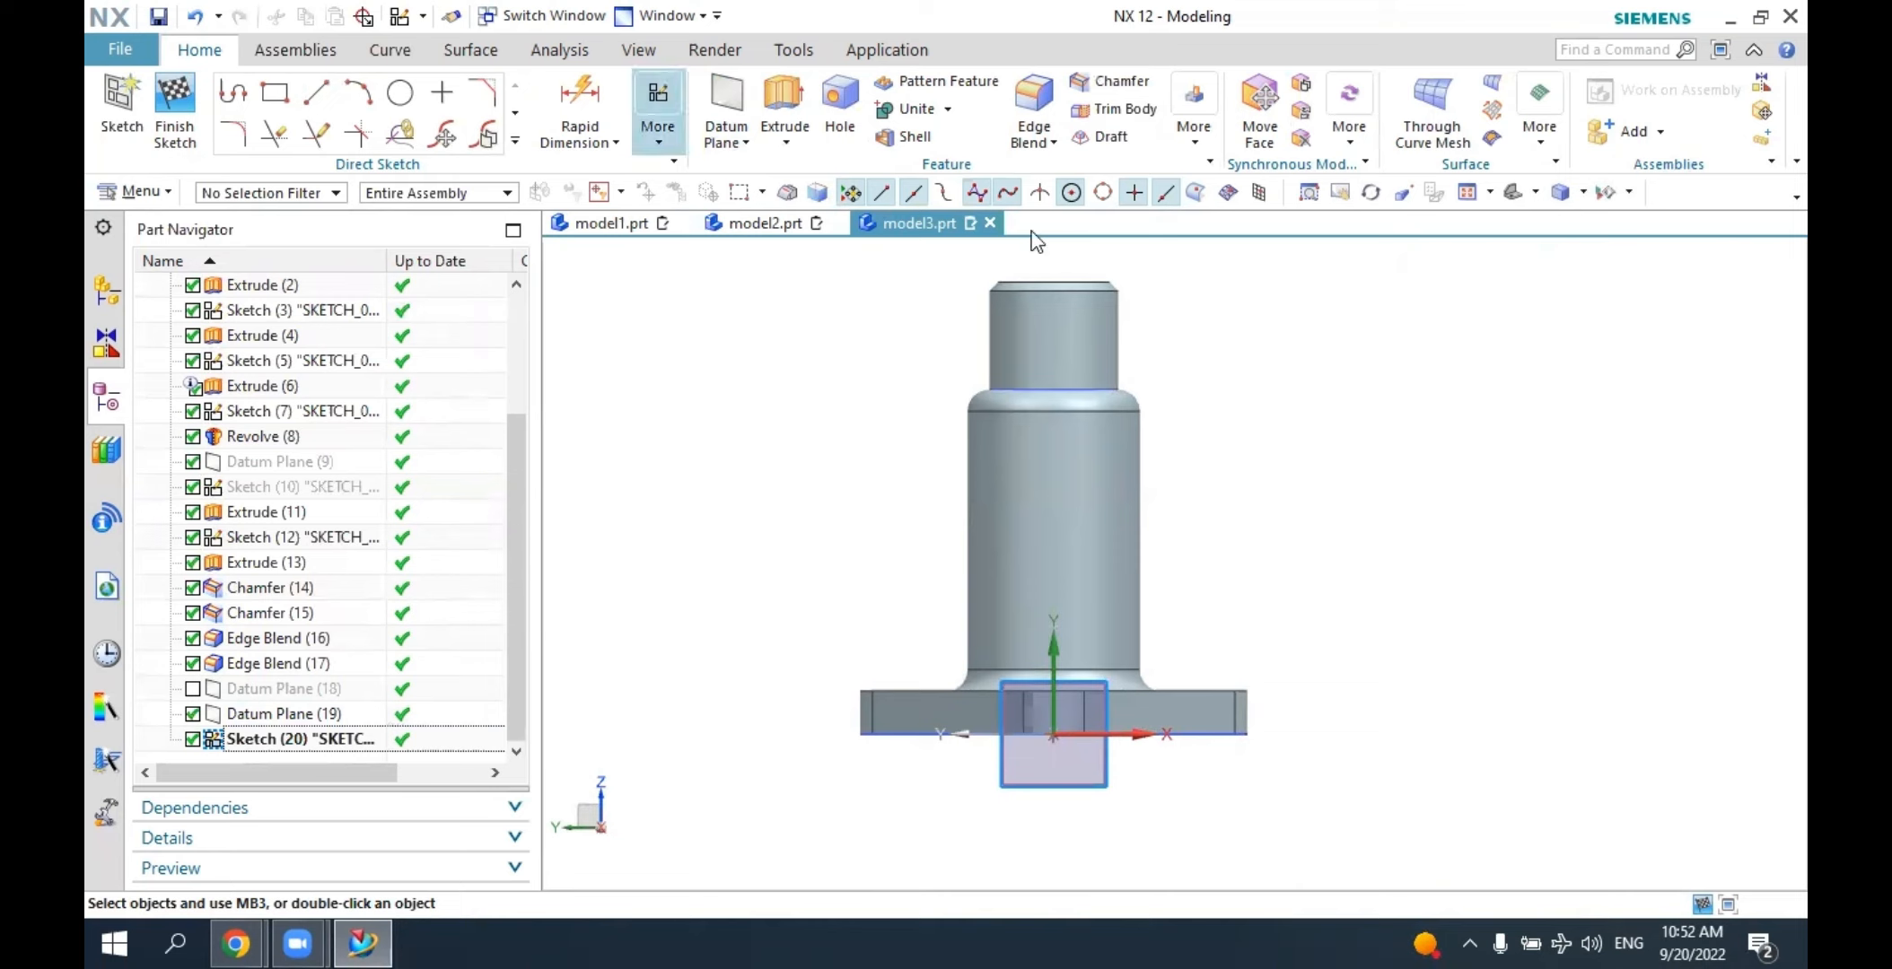
{"action": "left_click", "coordinate": [608, 225]}
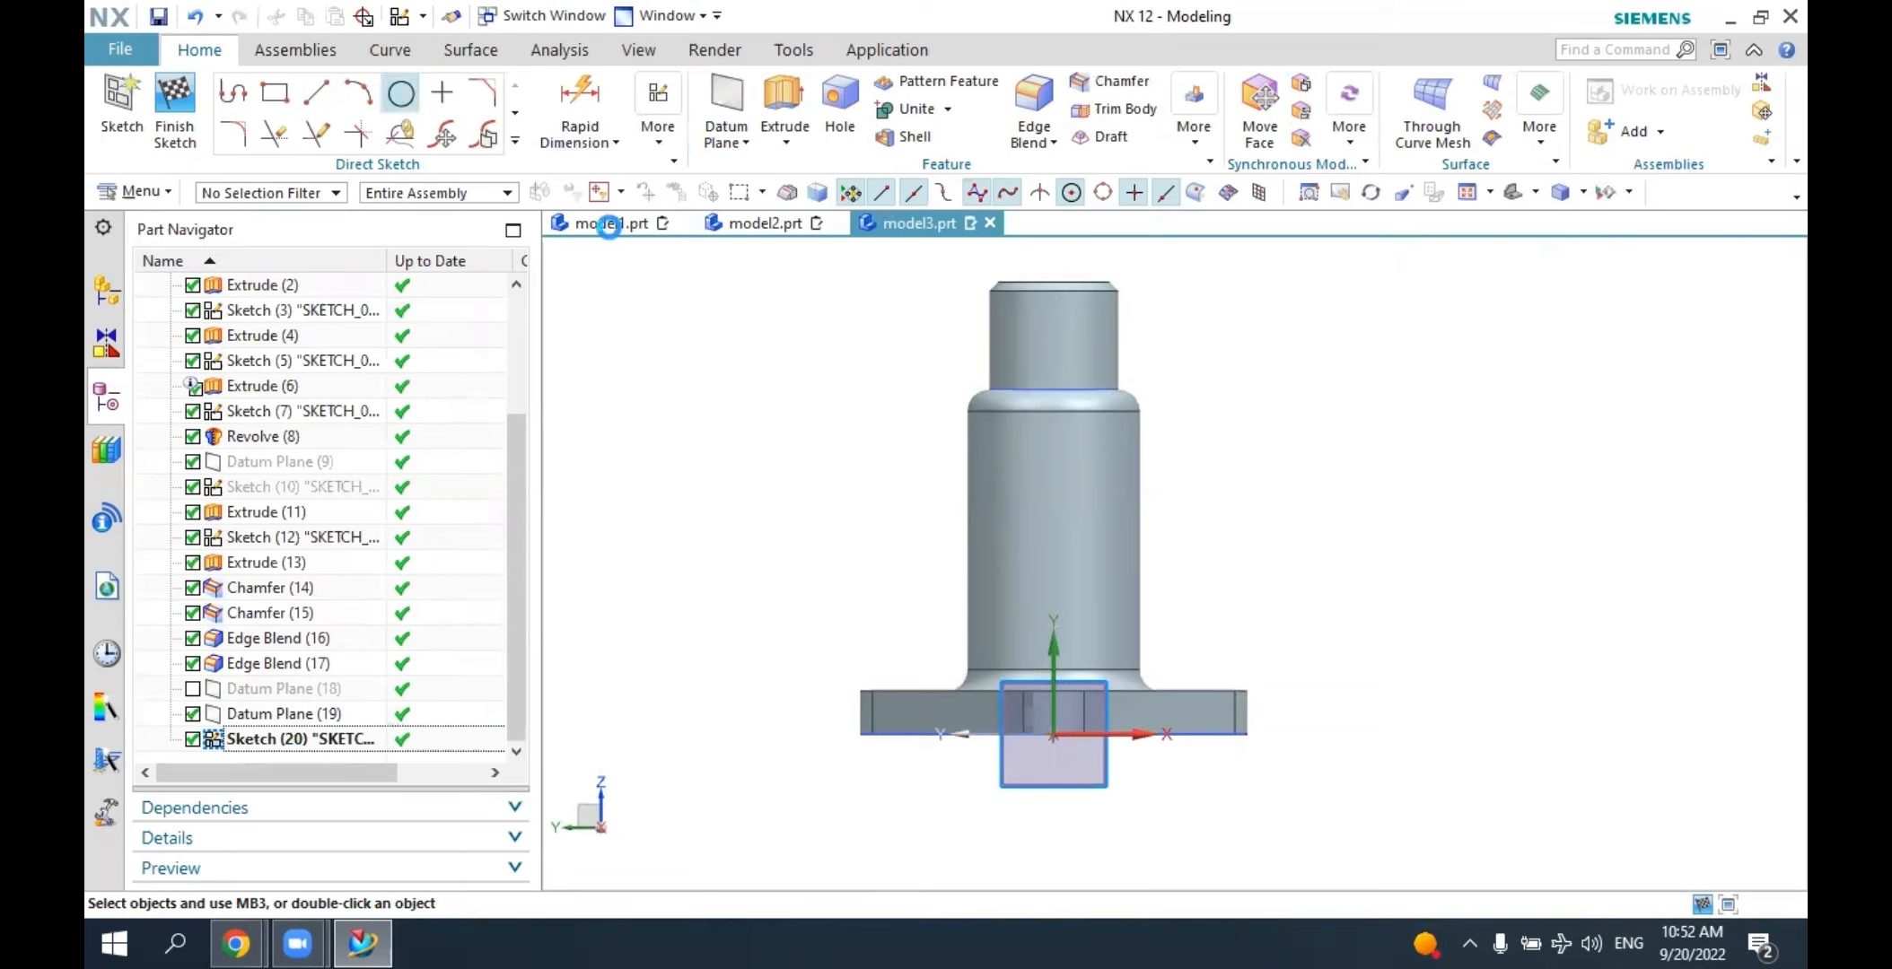
{"action": "left_click", "coordinate": [1042, 477]}
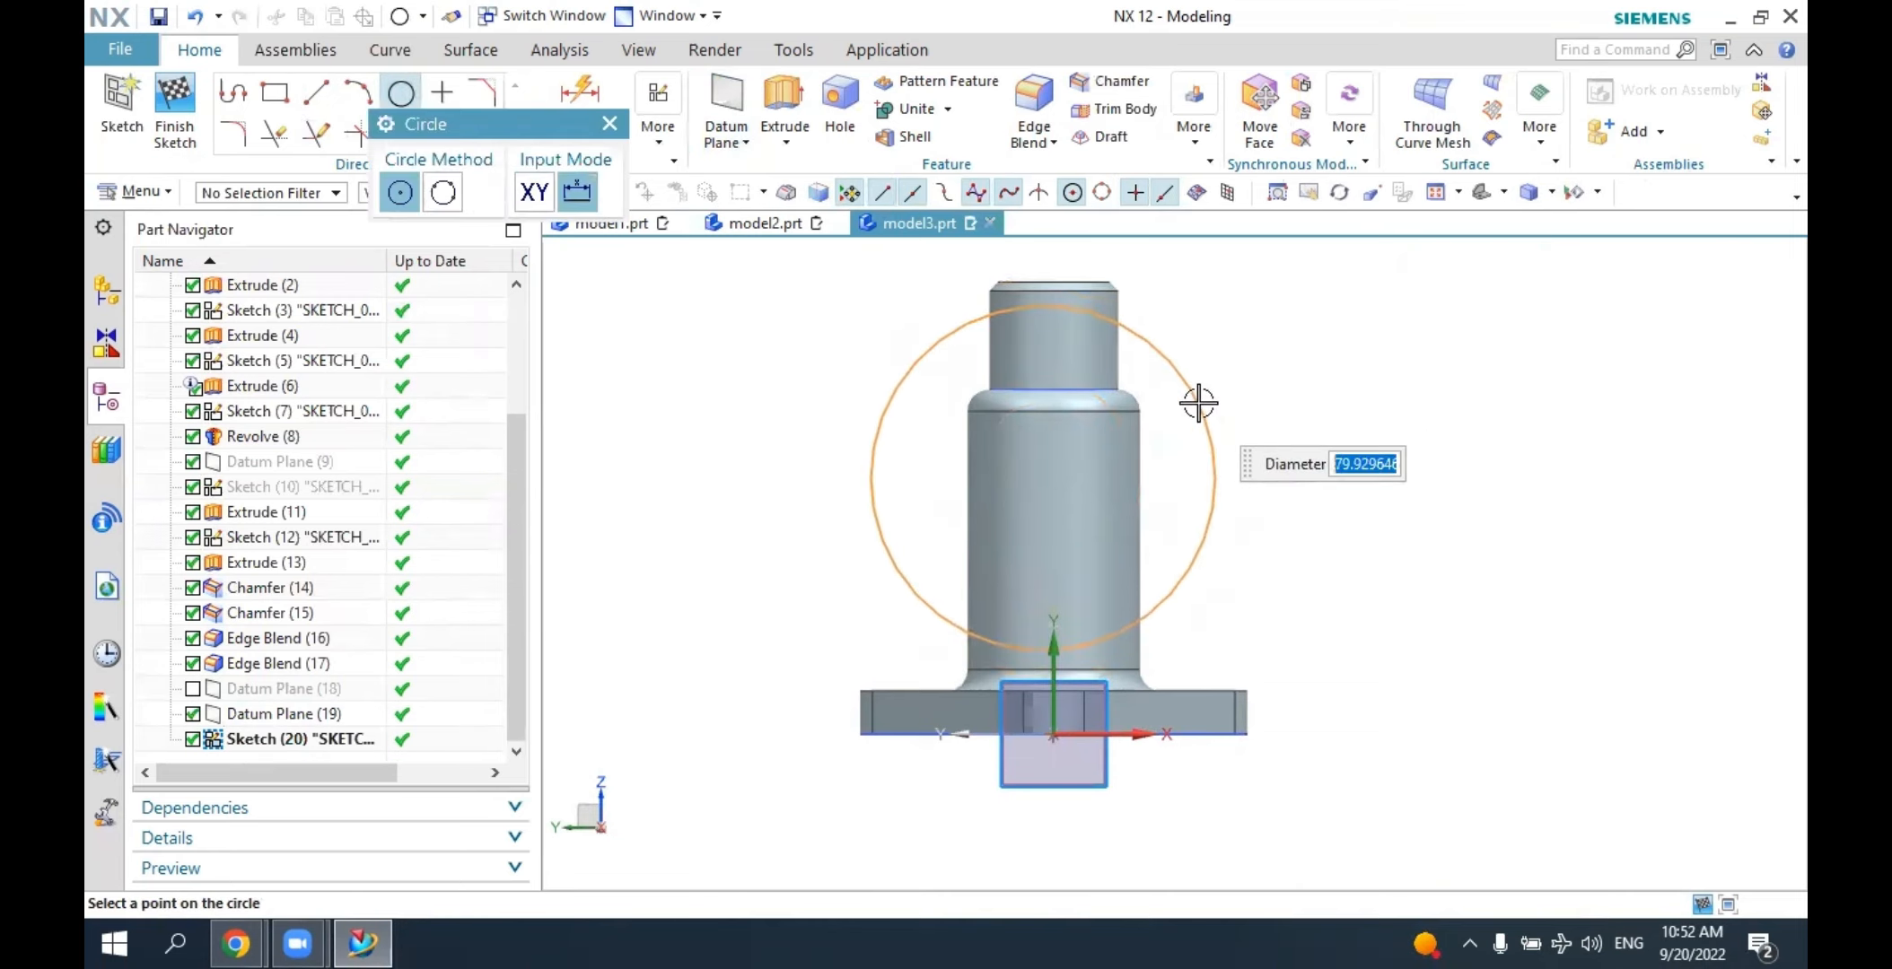
{"action": "left_click", "coordinate": [1197, 402]}
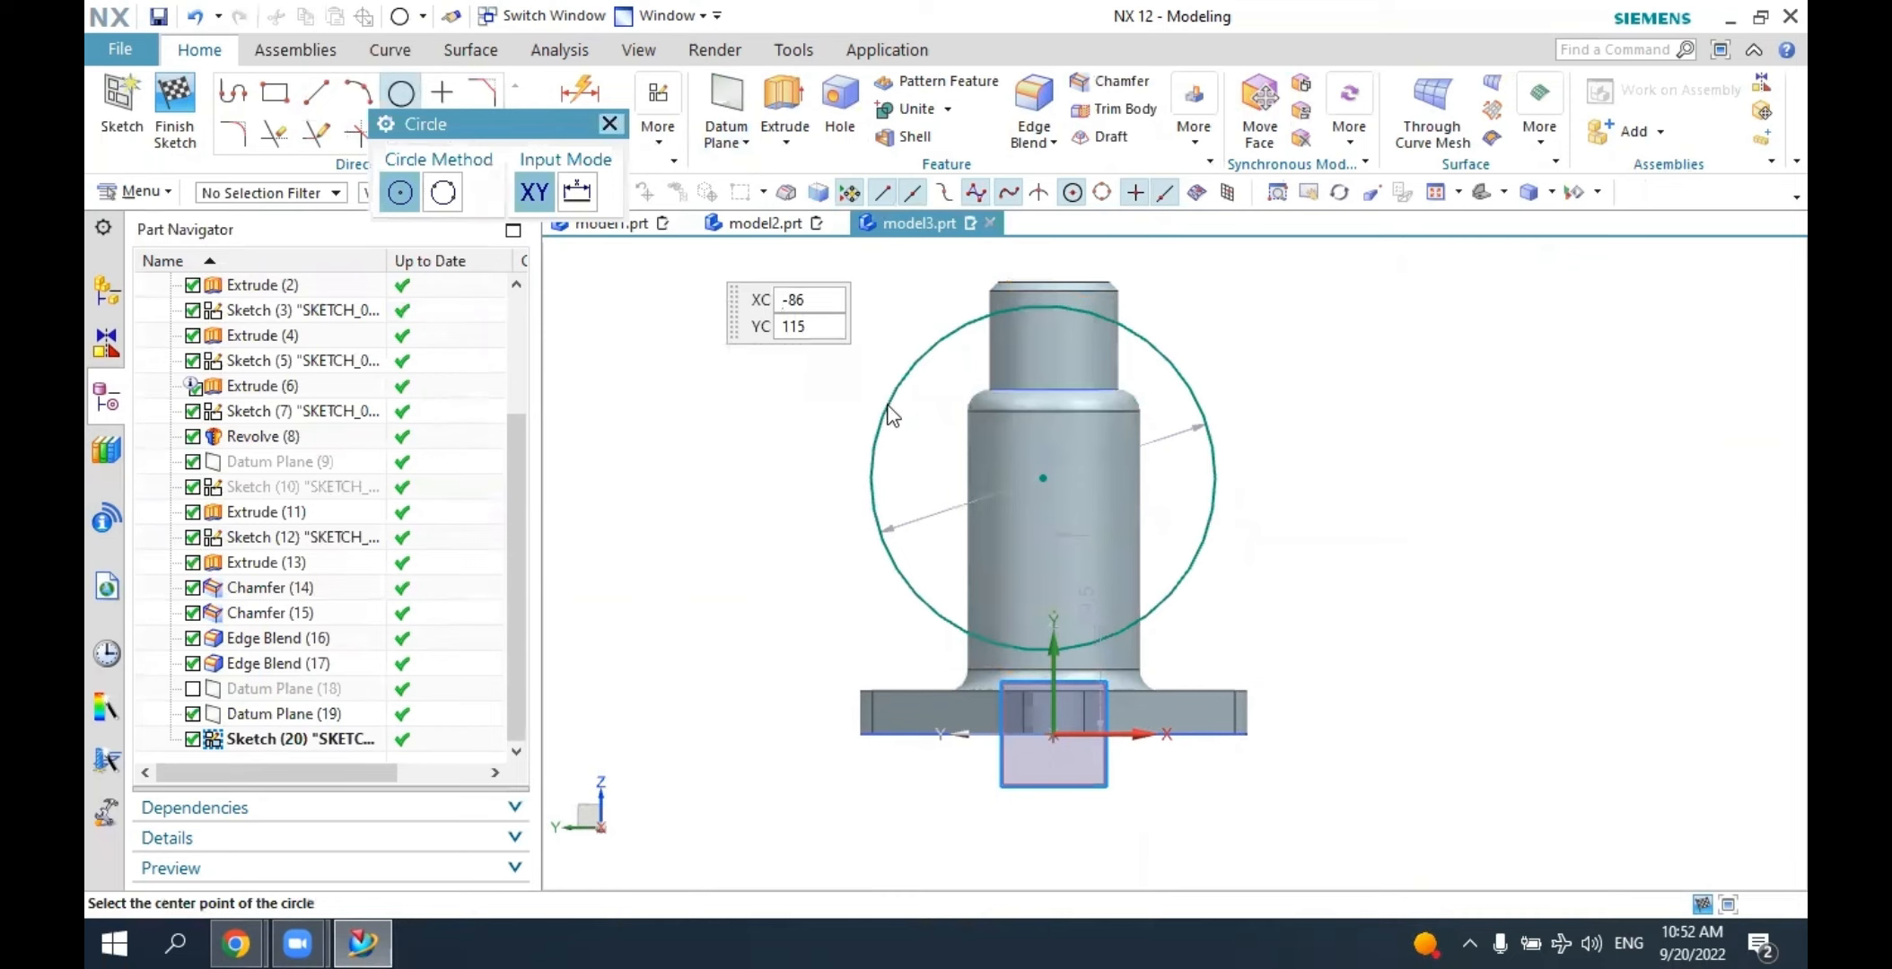
{"action": "key", "text": "Escape"}
Set the circle's diameter to 80 mm.
{"action": "double_click", "coordinate": [912, 515]}
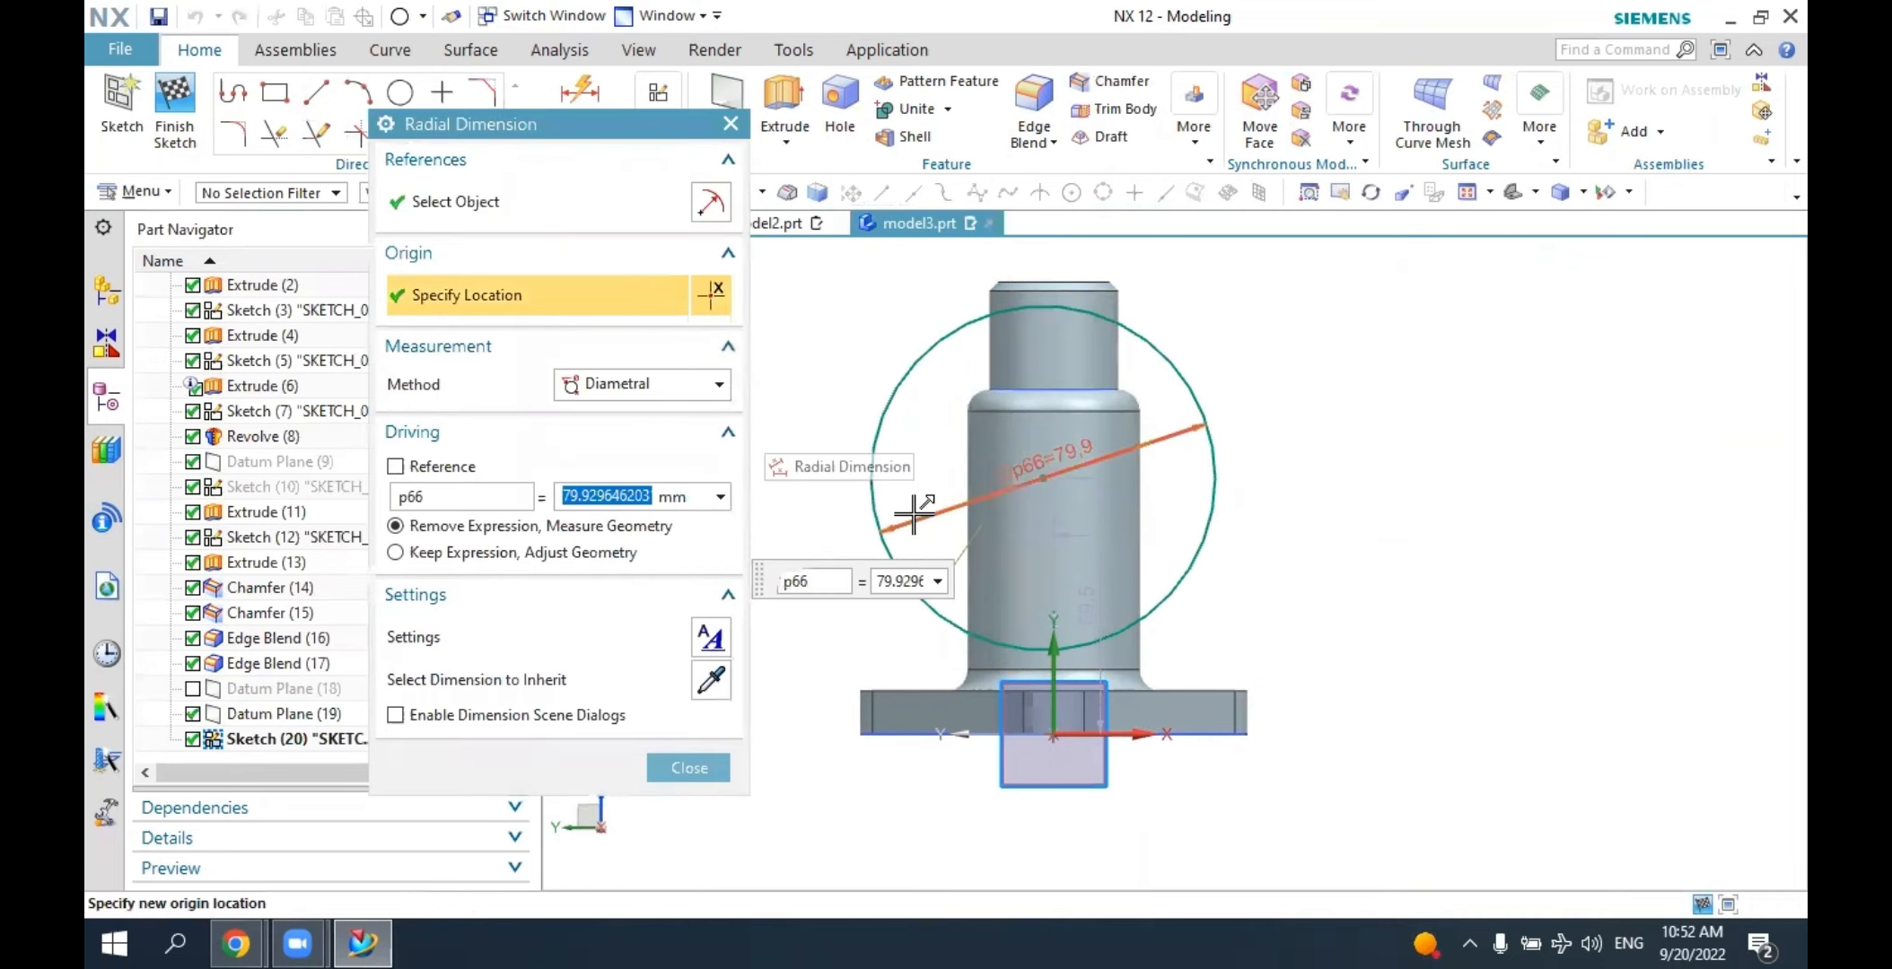
{"action": "type", "text": "80"}
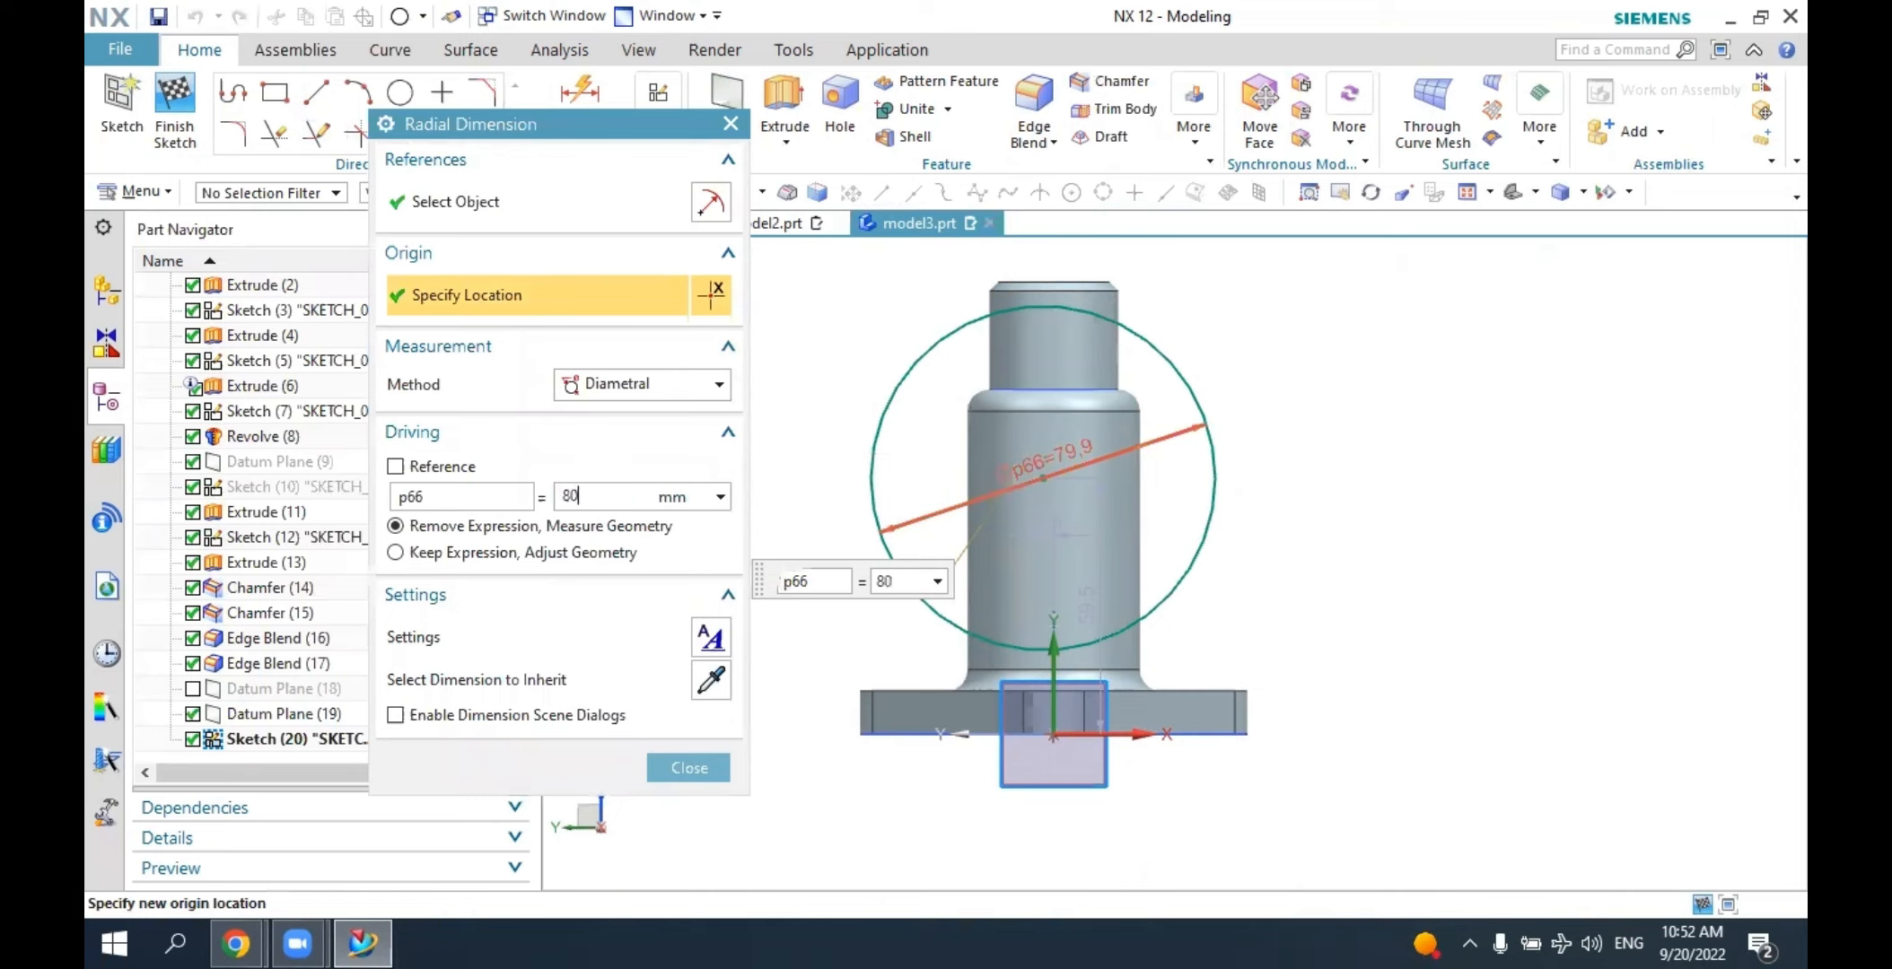
{"action": "key", "text": "Return"}
{"action": "key", "text": "Escape"}
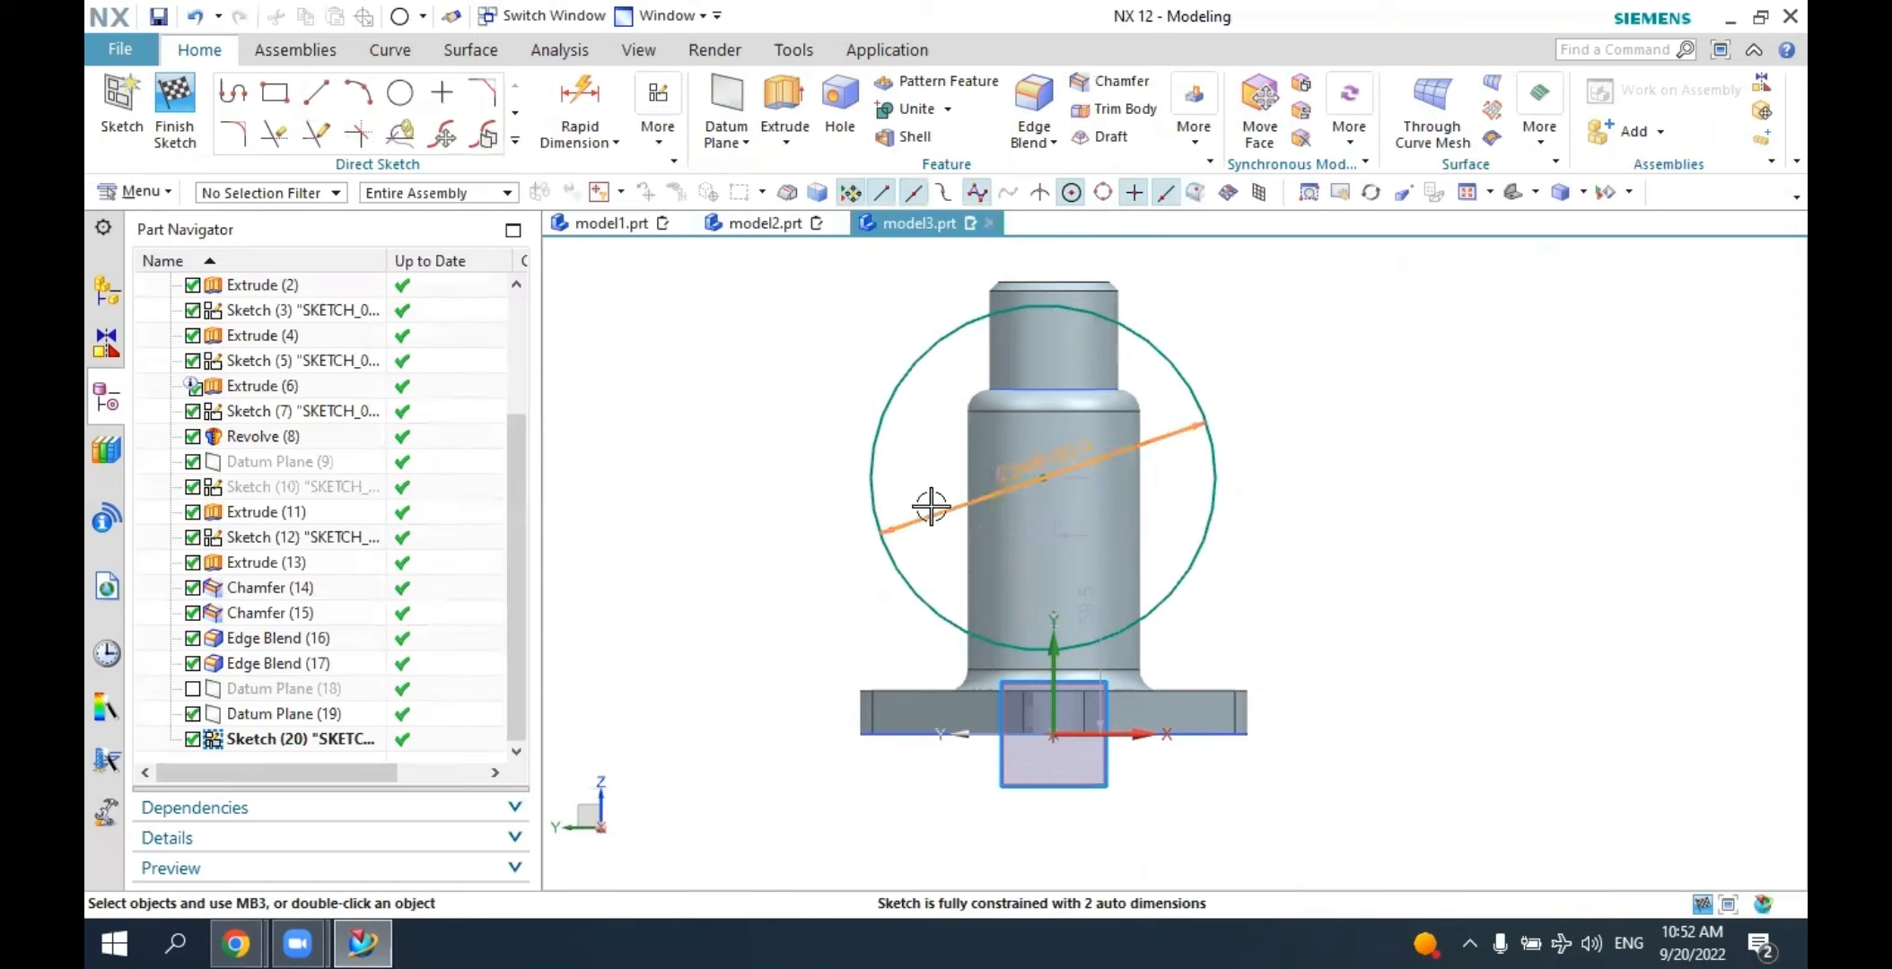
Move the circle closer to the body's axis and constrain its centre to align vertically with the sketch origin.
{"action": "mouse_move", "coordinate": [1091, 507]}
{"action": "left_mouse_down"}
{"action": "mouse_move", "coordinate": [1077, 431]}
{"action": "mouse_move", "coordinate": [1042, 400]}
{"action": "mouse_move", "coordinate": [1057, 449]}
{"action": "left_mouse_up"}
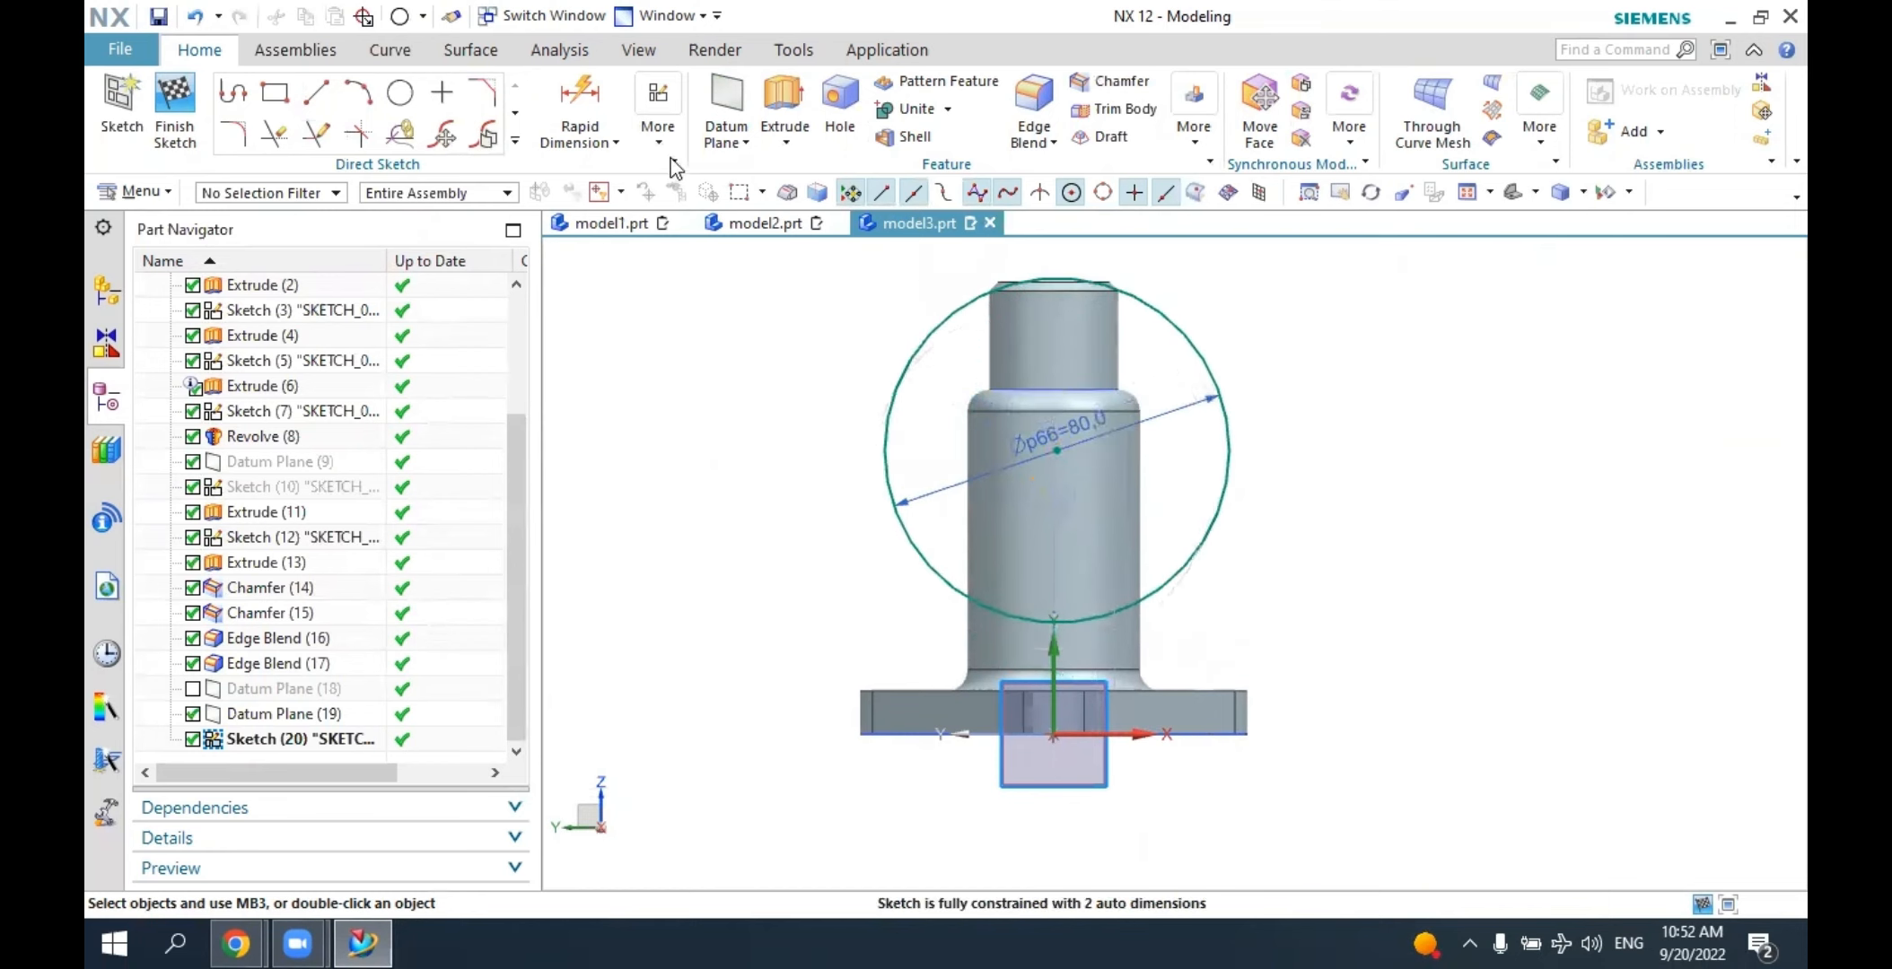
{"action": "left_click", "coordinate": [658, 112]}
{"action": "left_click", "coordinate": [969, 197]}
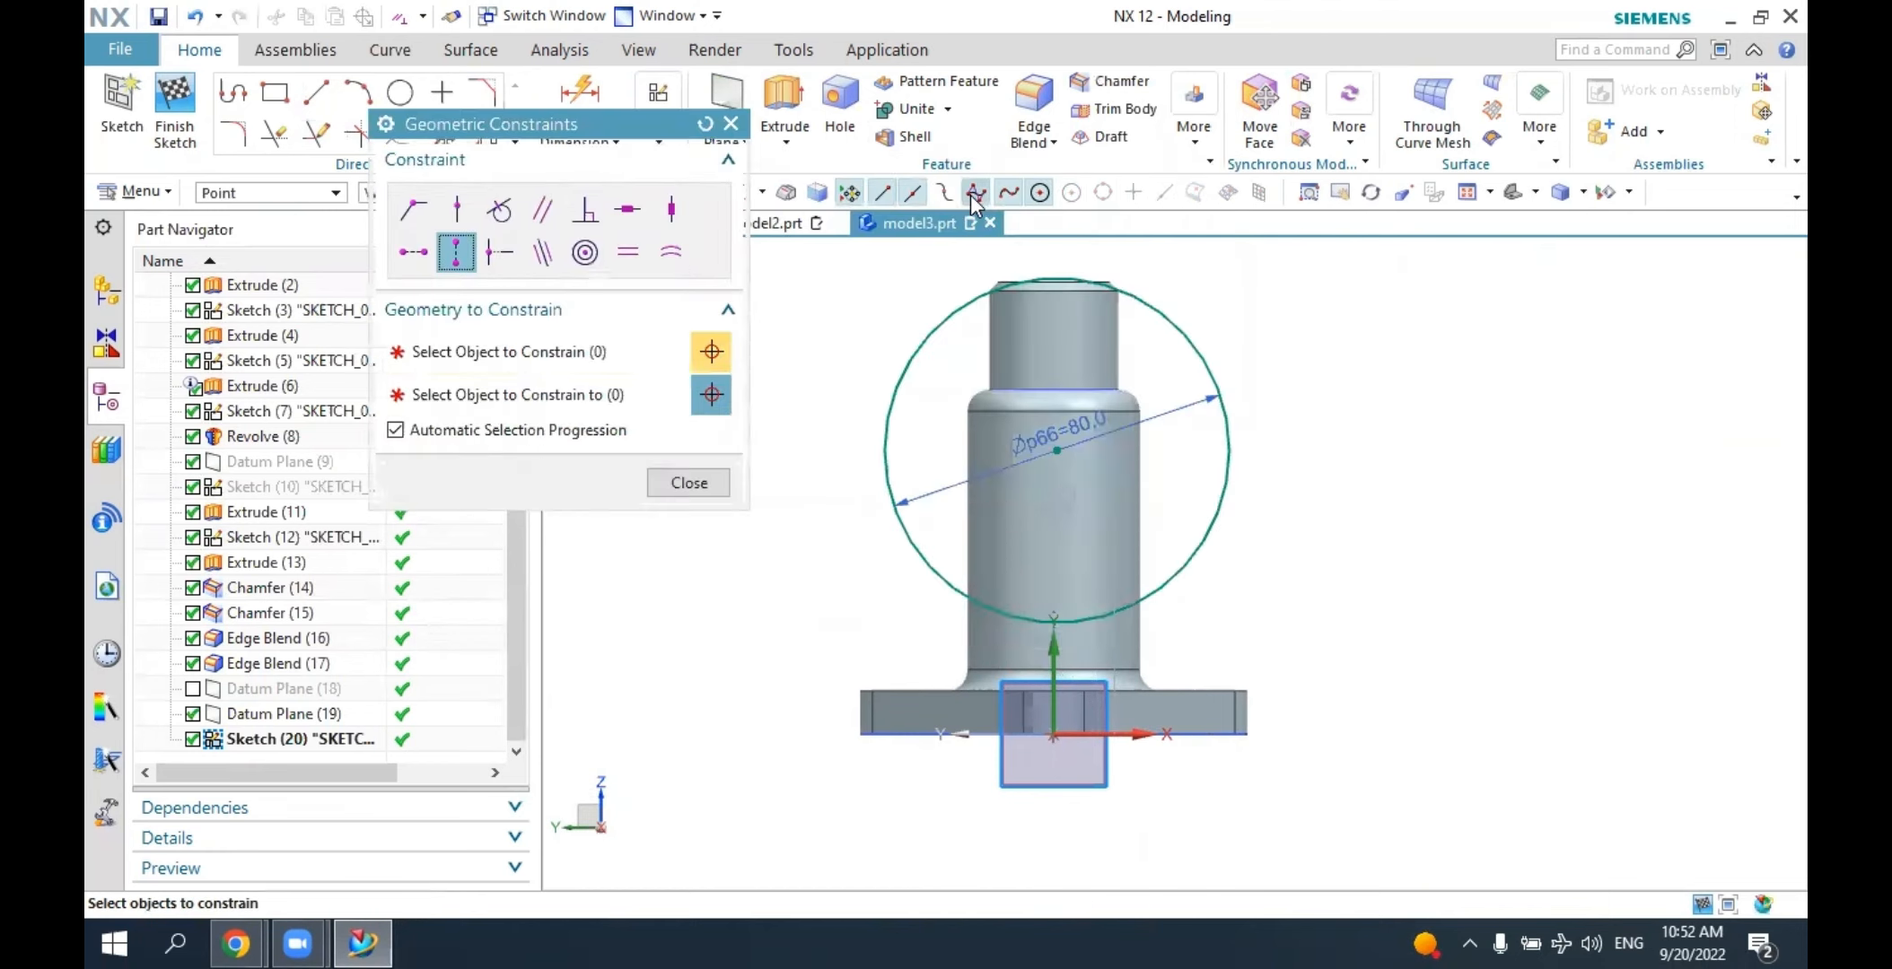
{"action": "left_click", "coordinate": [459, 219]}
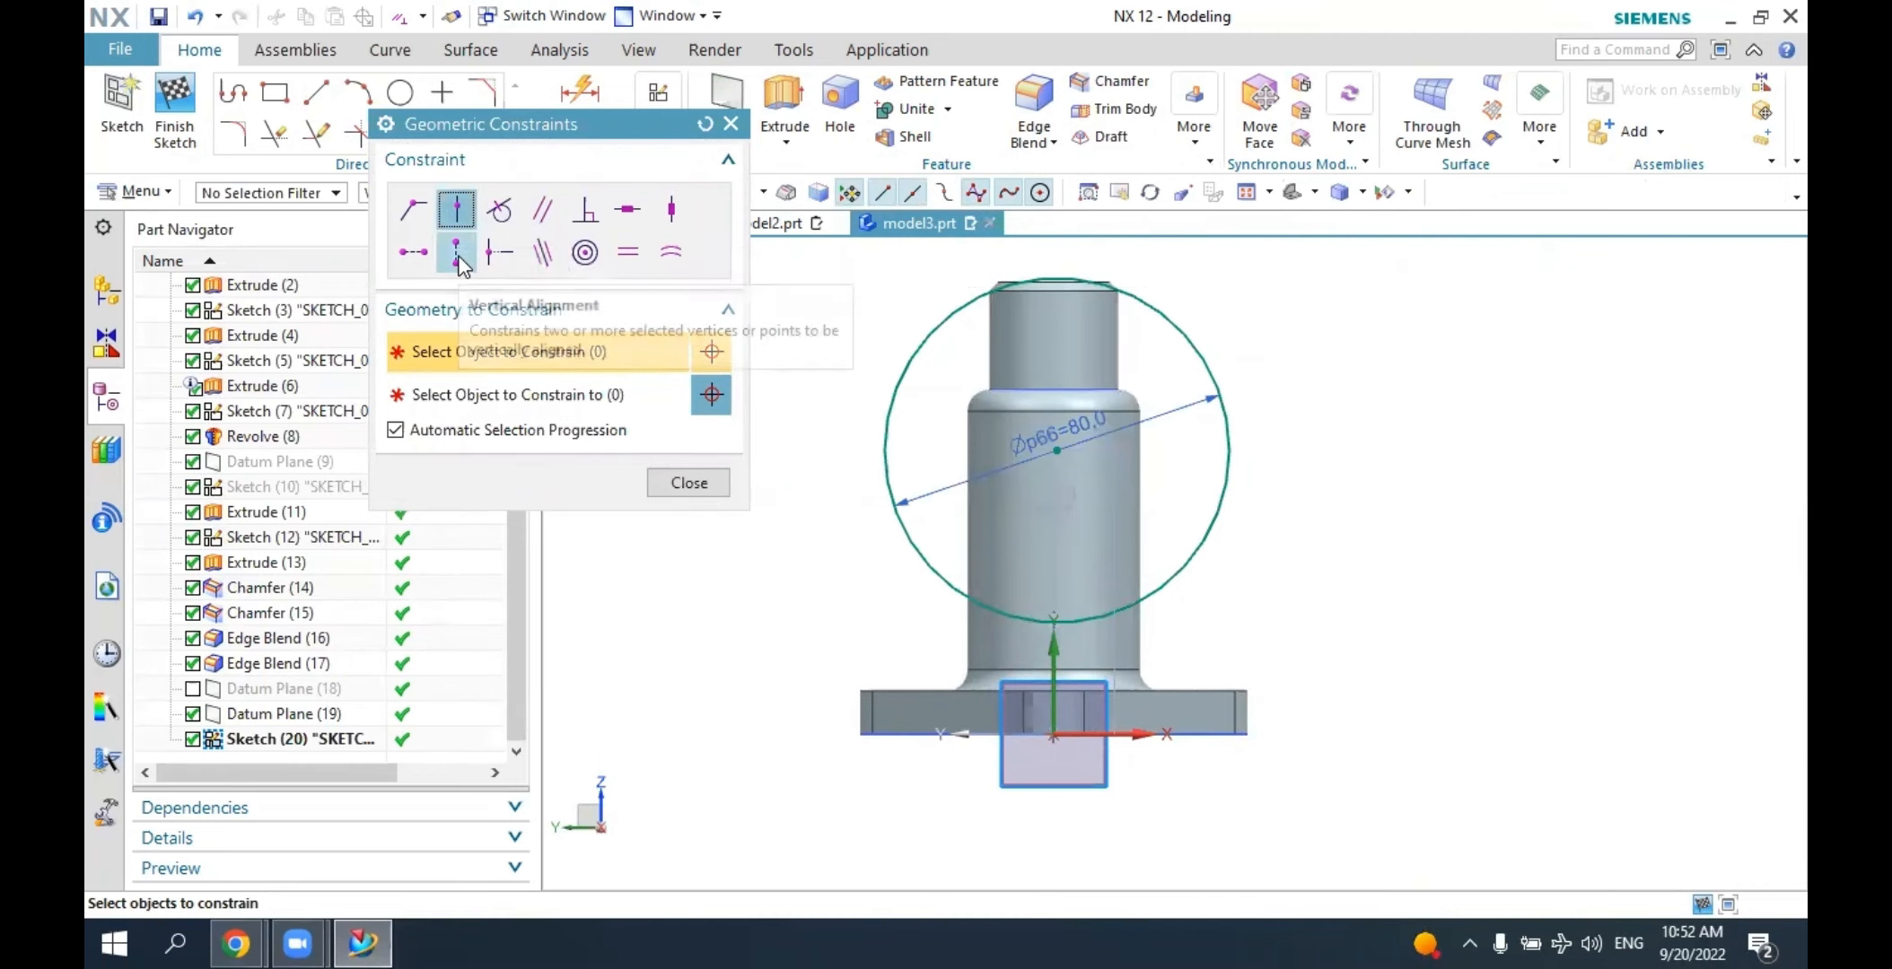
{"action": "left_click", "coordinate": [458, 253]}
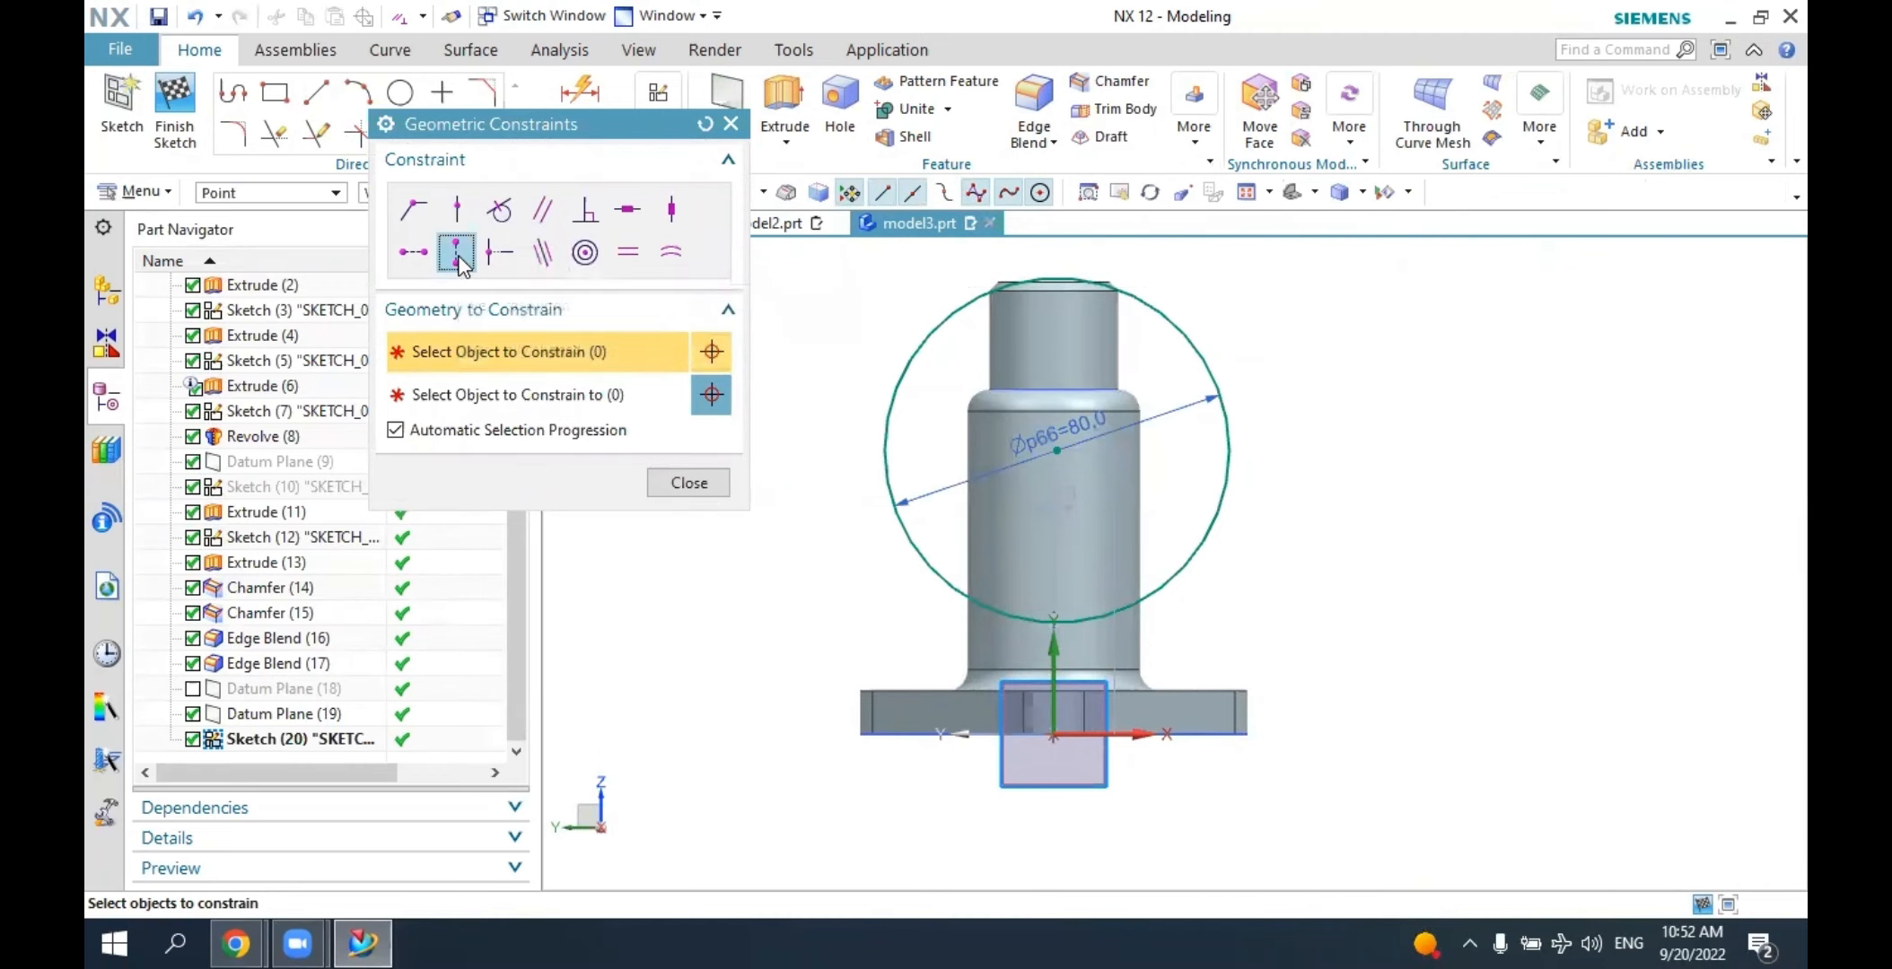
{"action": "left_click", "coordinate": [1046, 440]}
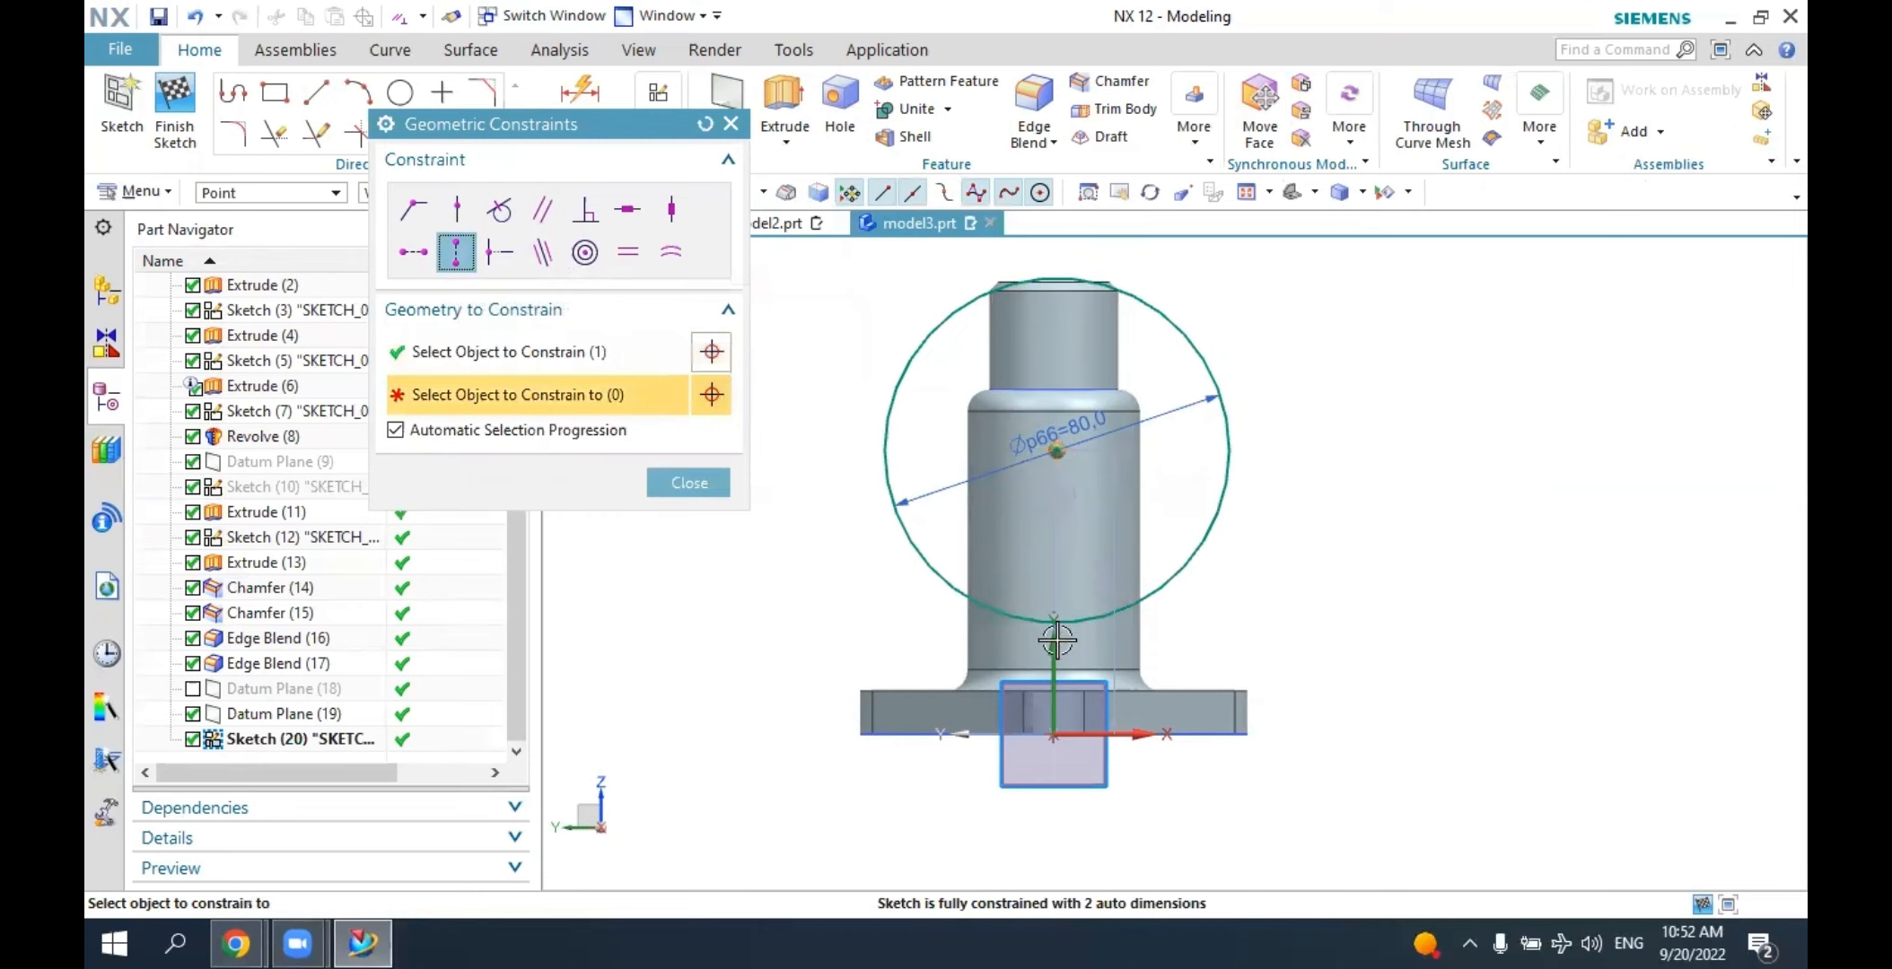
{"action": "left_click", "coordinate": [1053, 718]}
{"action": "left_click", "coordinate": [689, 483]}
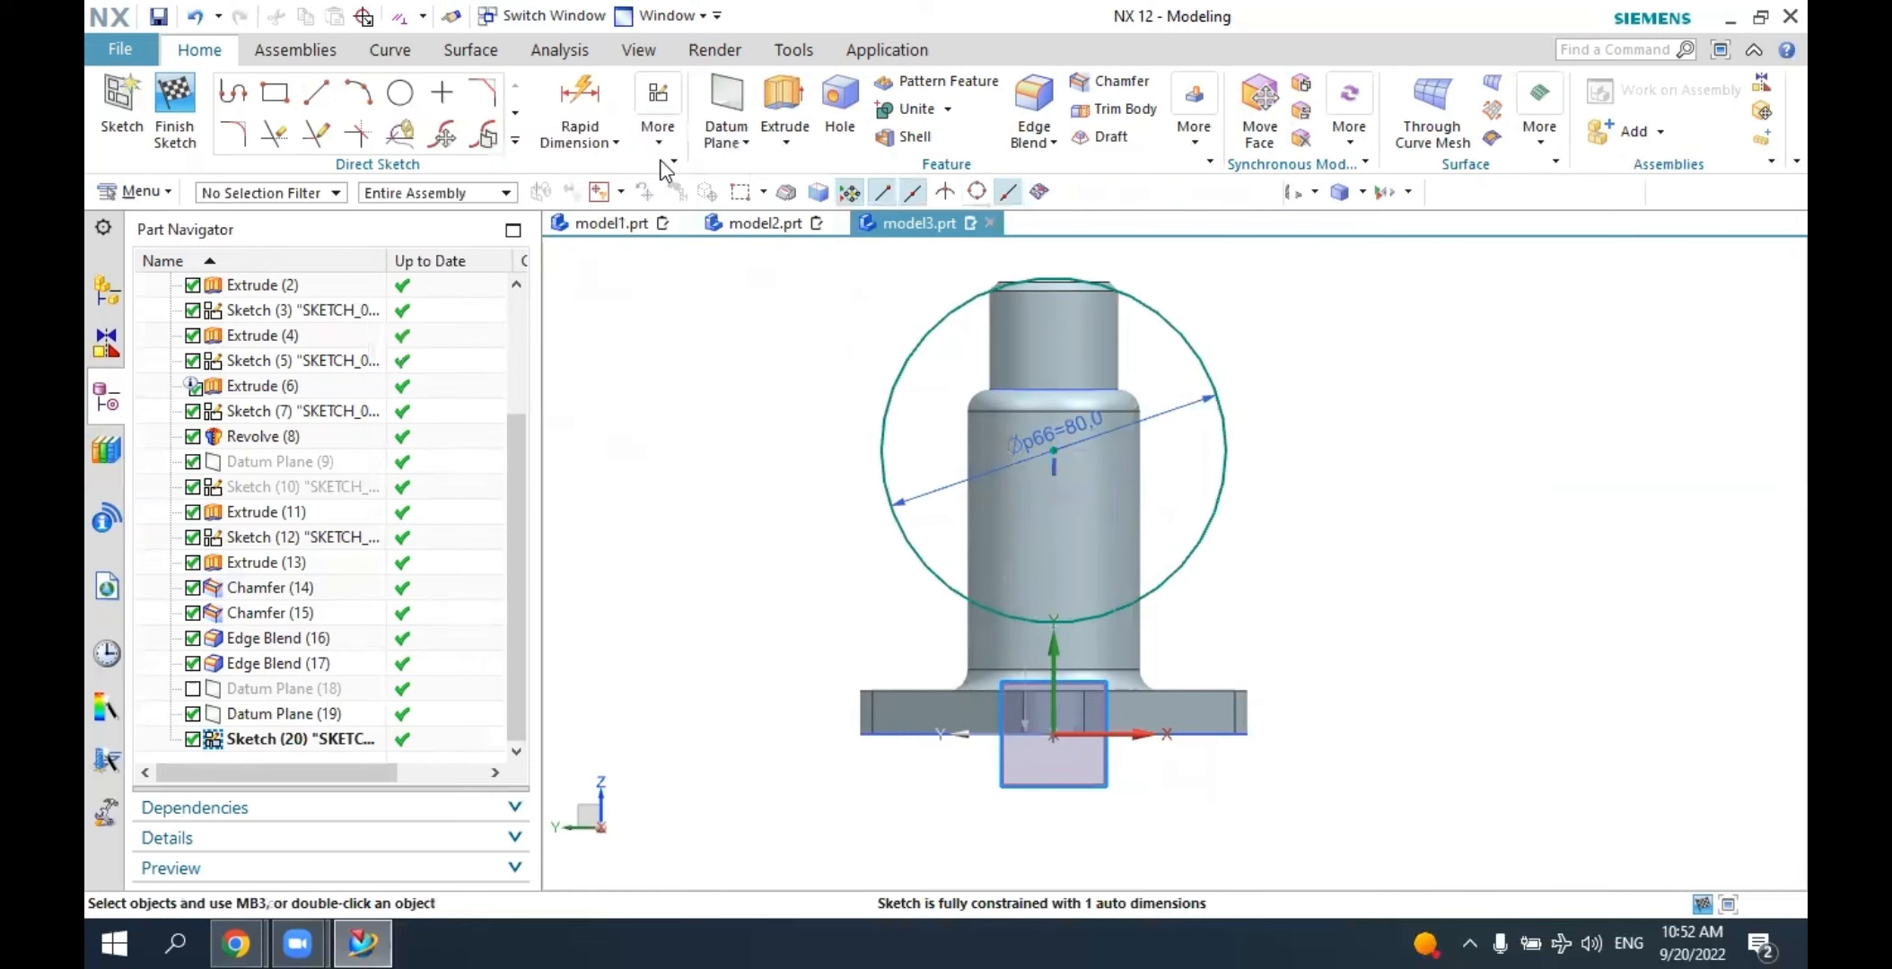
Dimension the vertical distance from the sketch origin to the circle's centre and set it to 70 mm.
{"action": "left_click", "coordinate": [580, 106]}
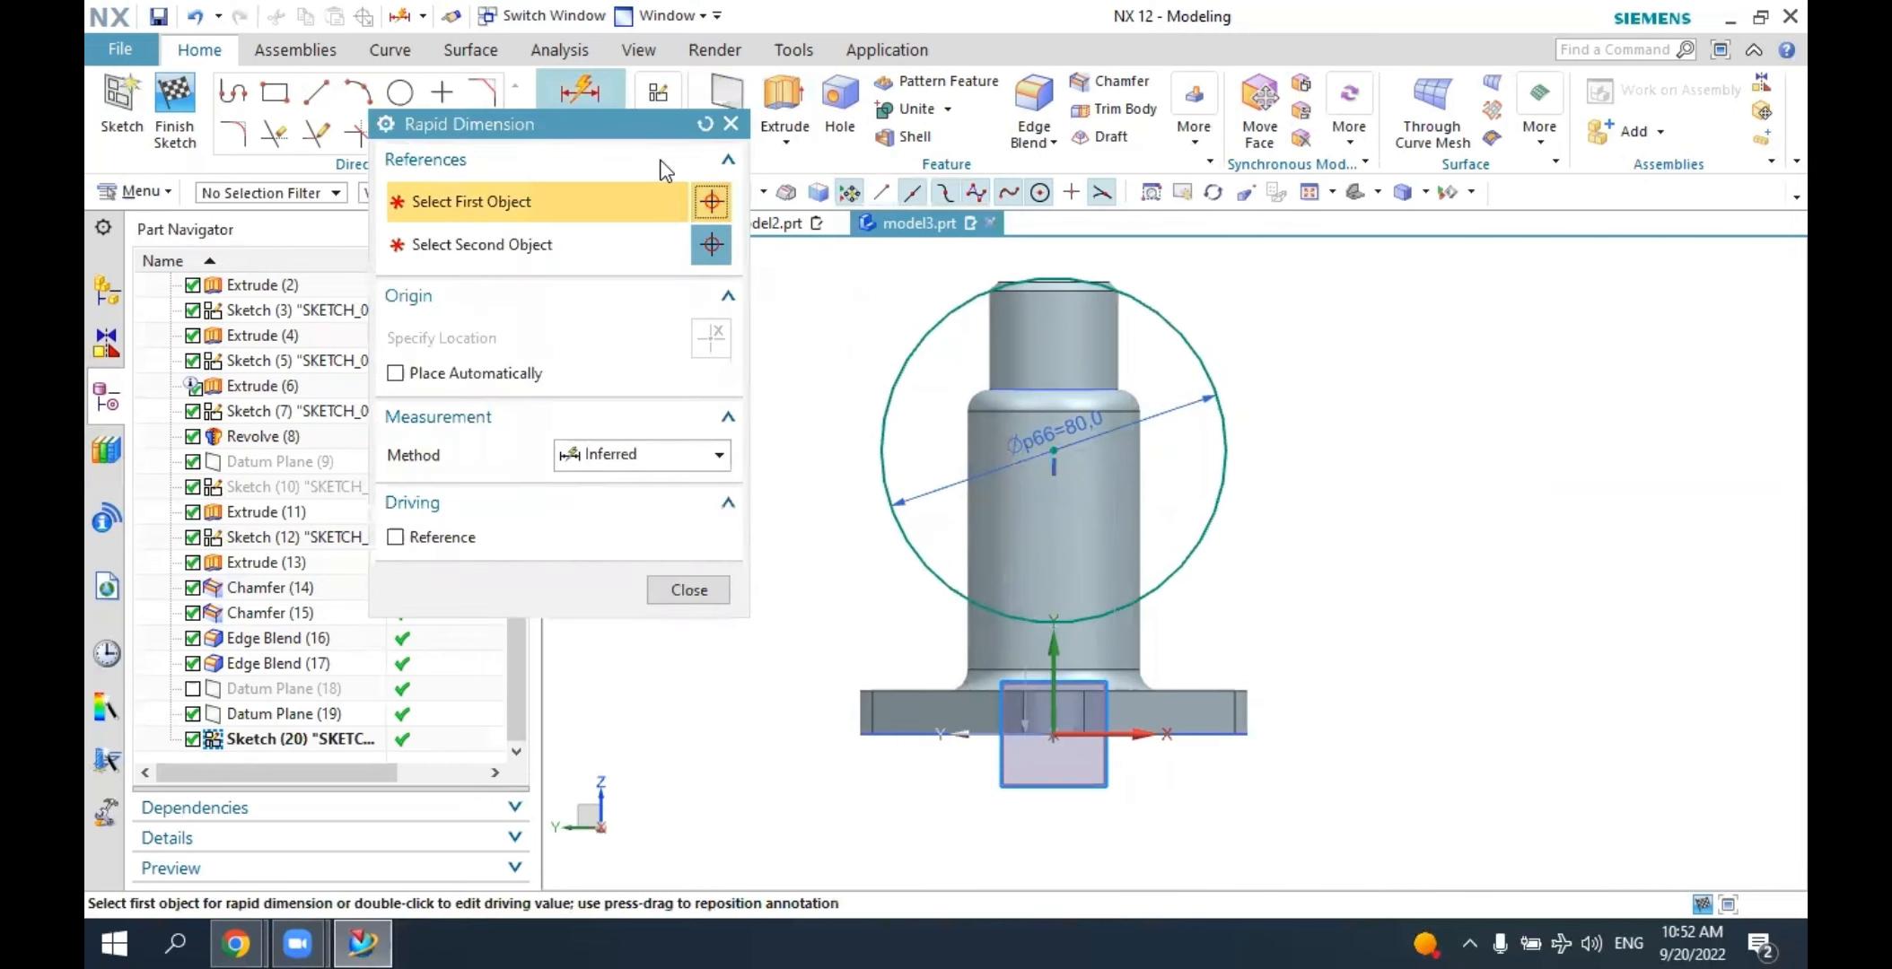
{"action": "left_click", "coordinate": [1055, 735]}
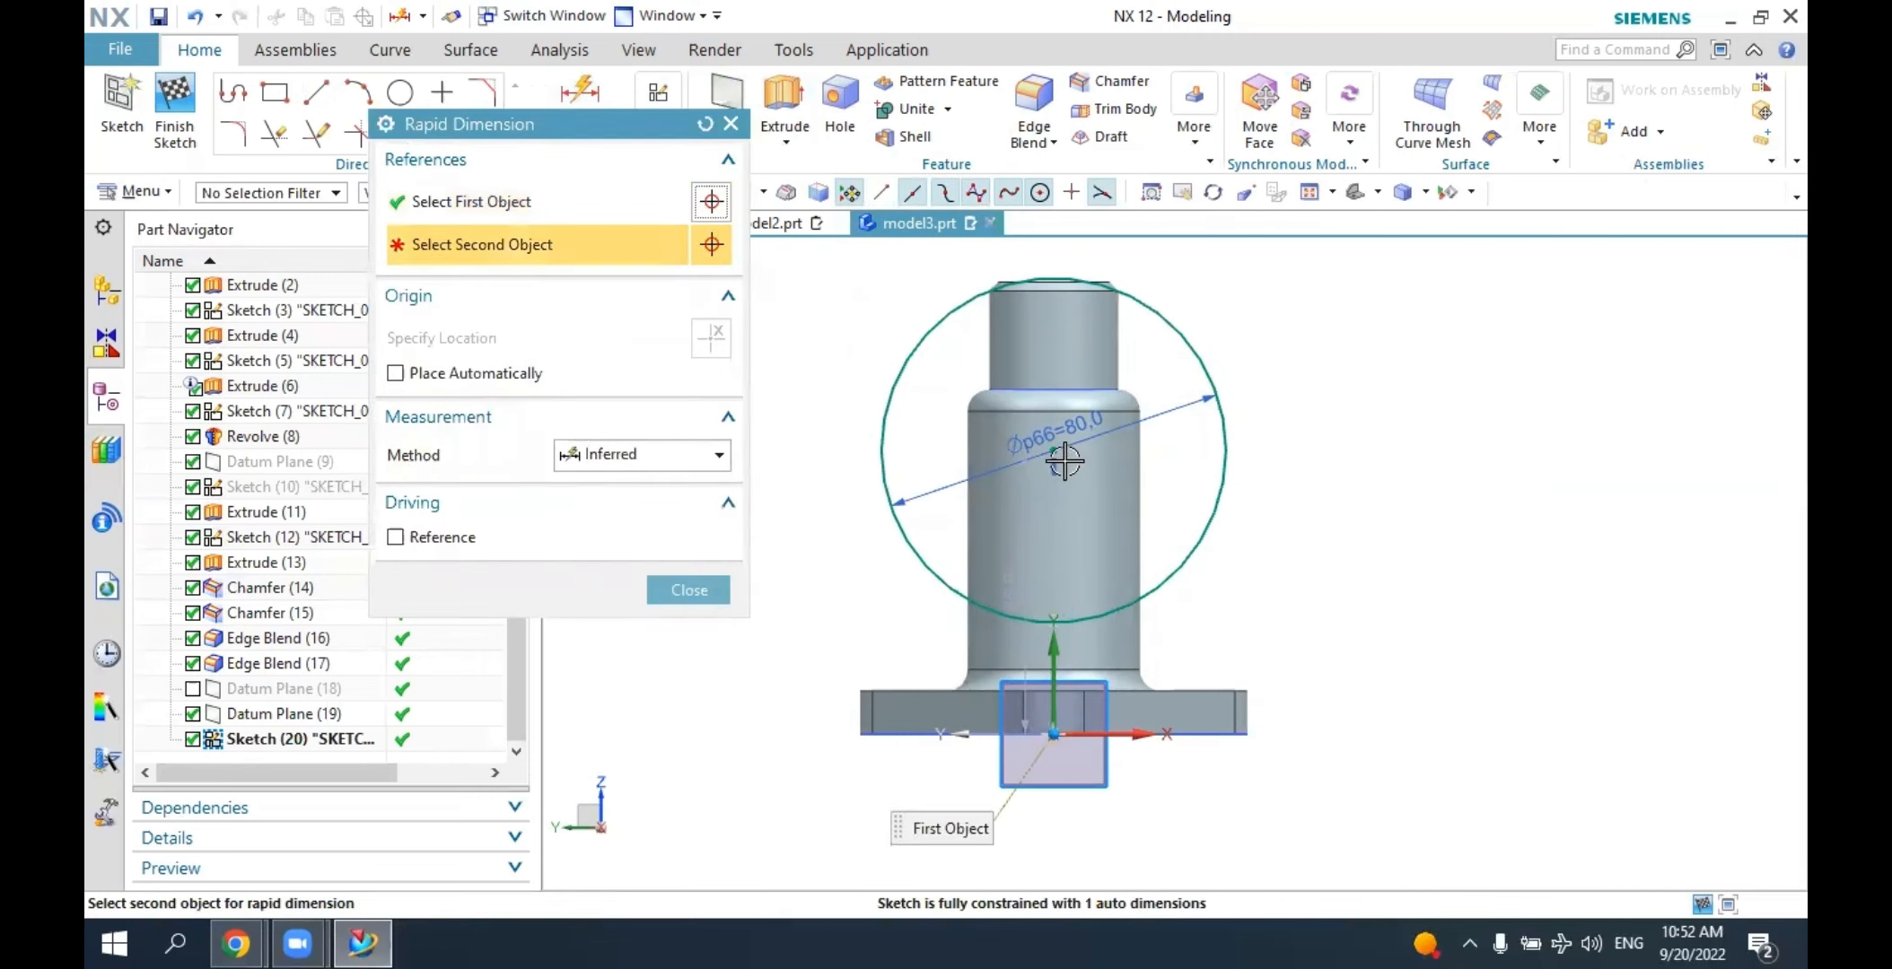
{"action": "left_click", "coordinate": [1054, 449]}
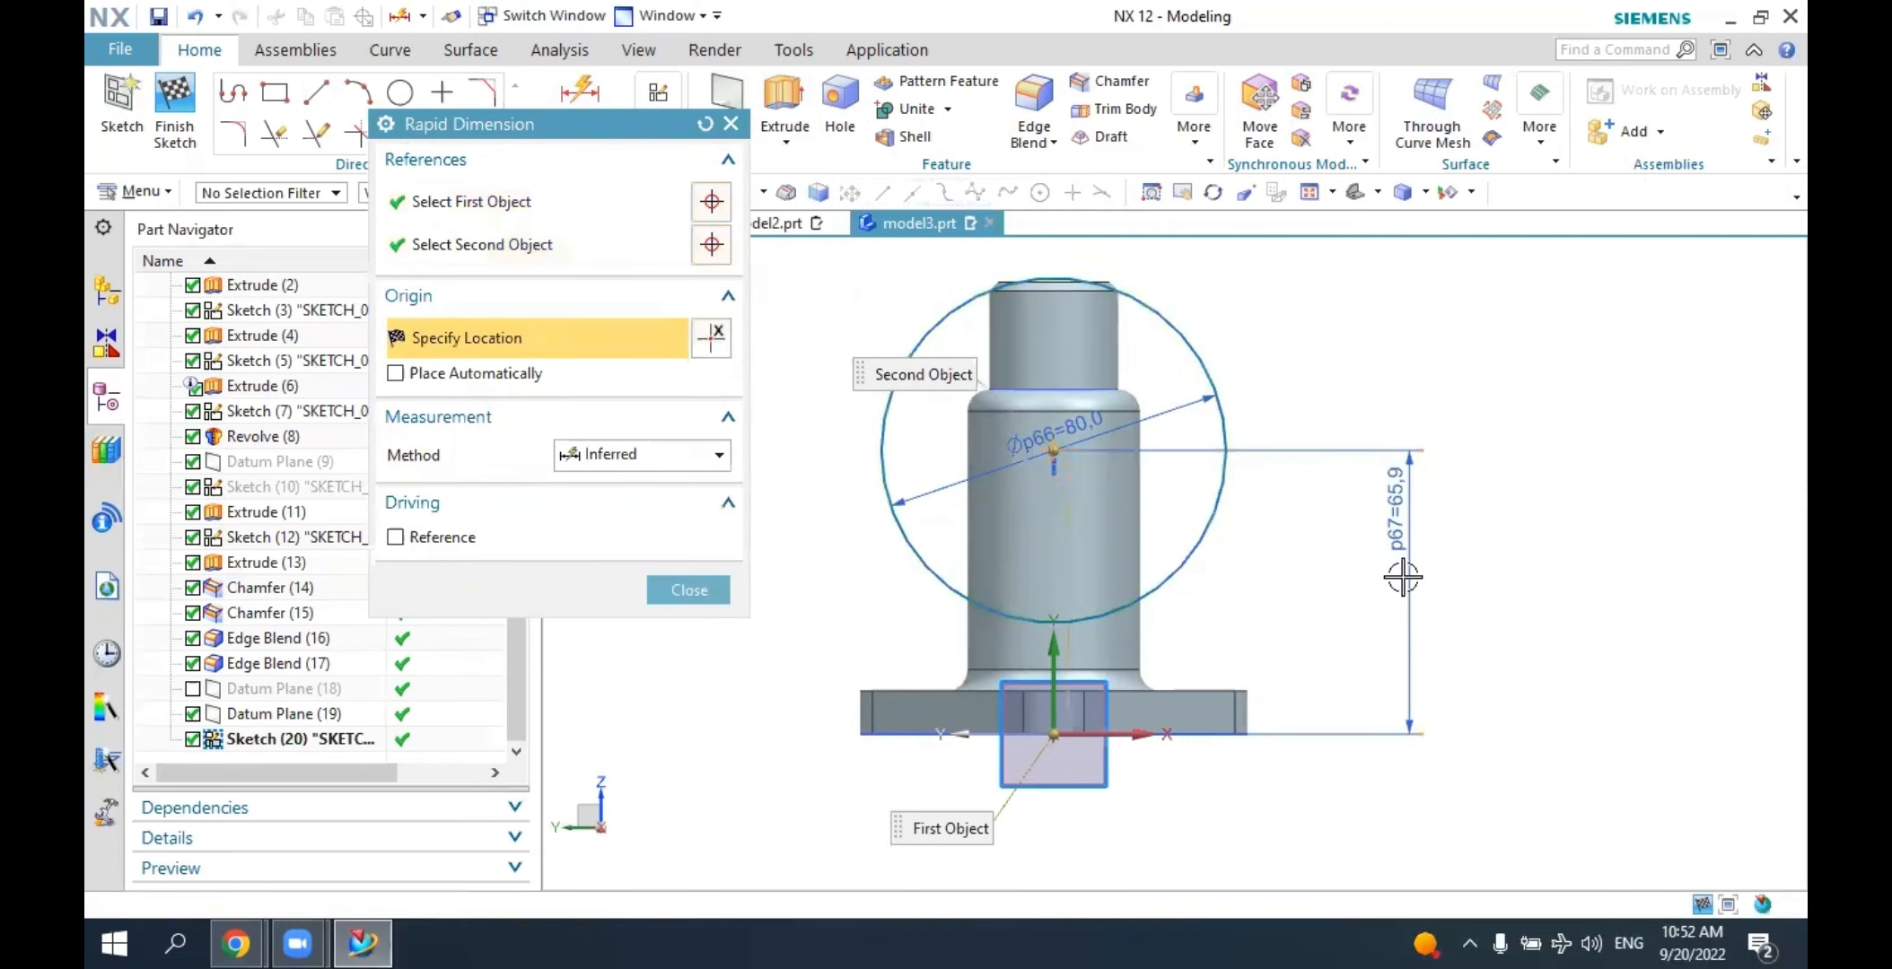
{"action": "left_click", "coordinate": [1356, 570]}
{"action": "type", "text": "7"}
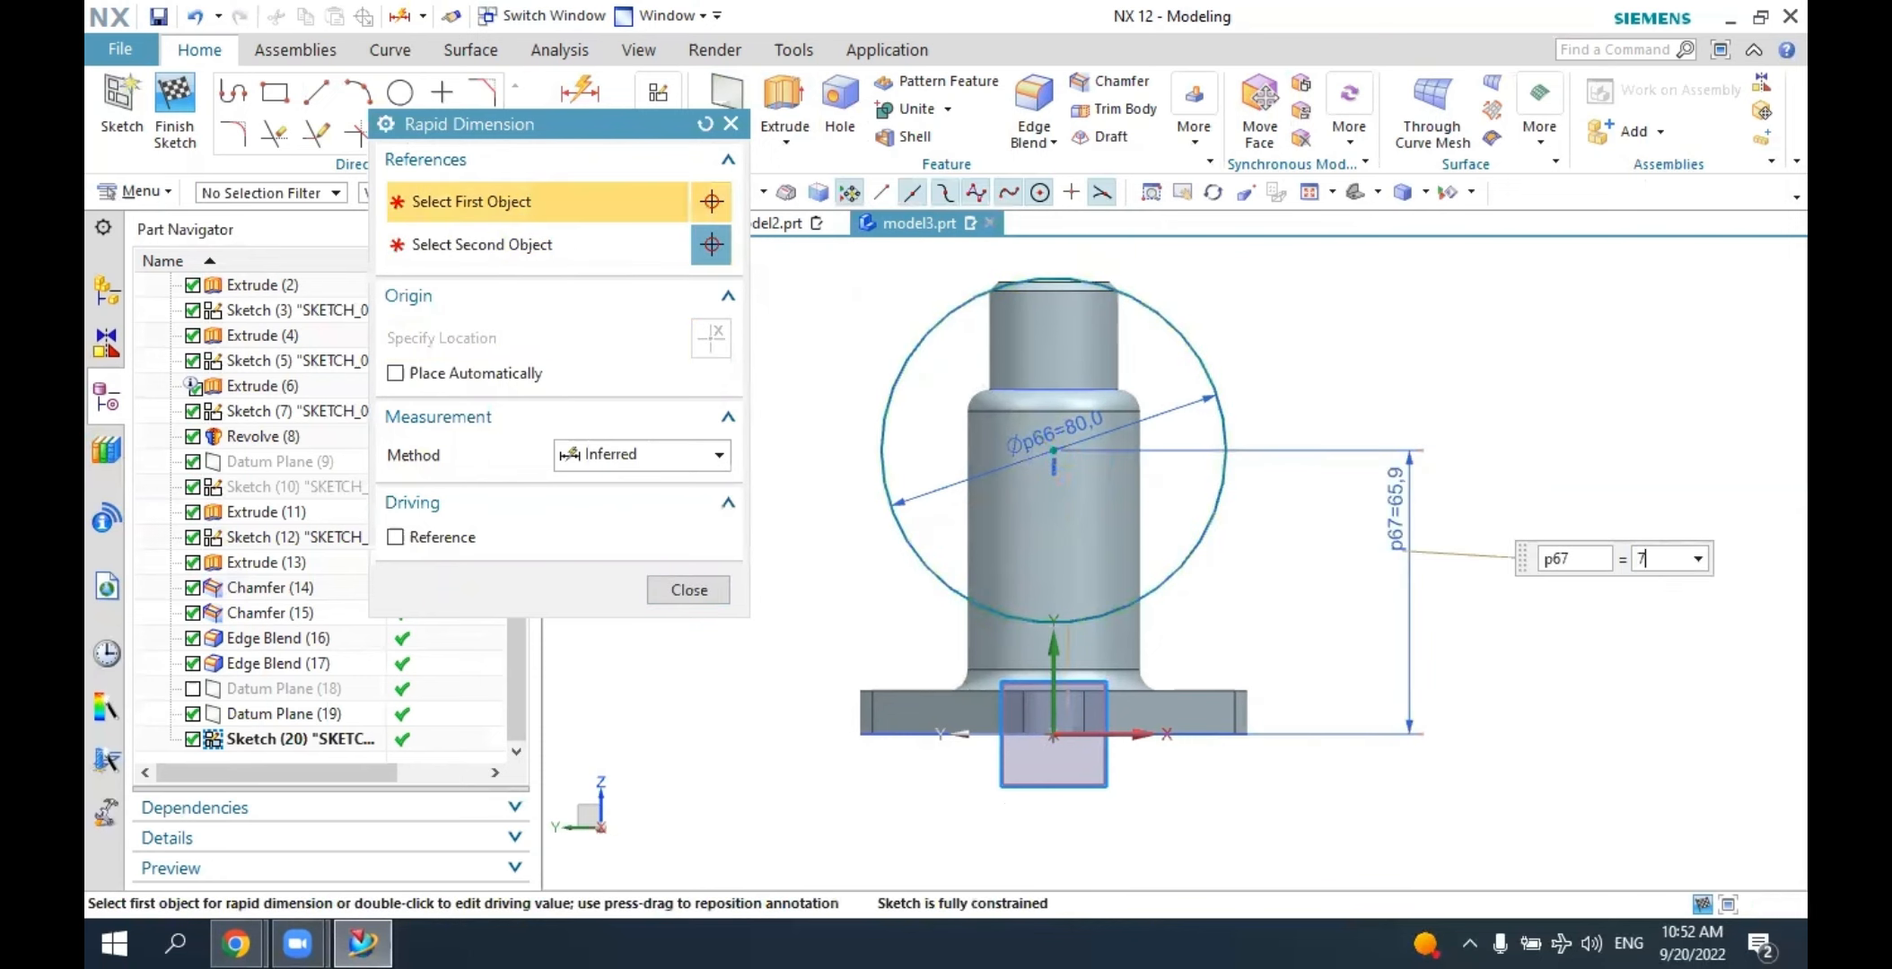
{"action": "type", "text": "0"}
{"action": "key", "text": "Return"}
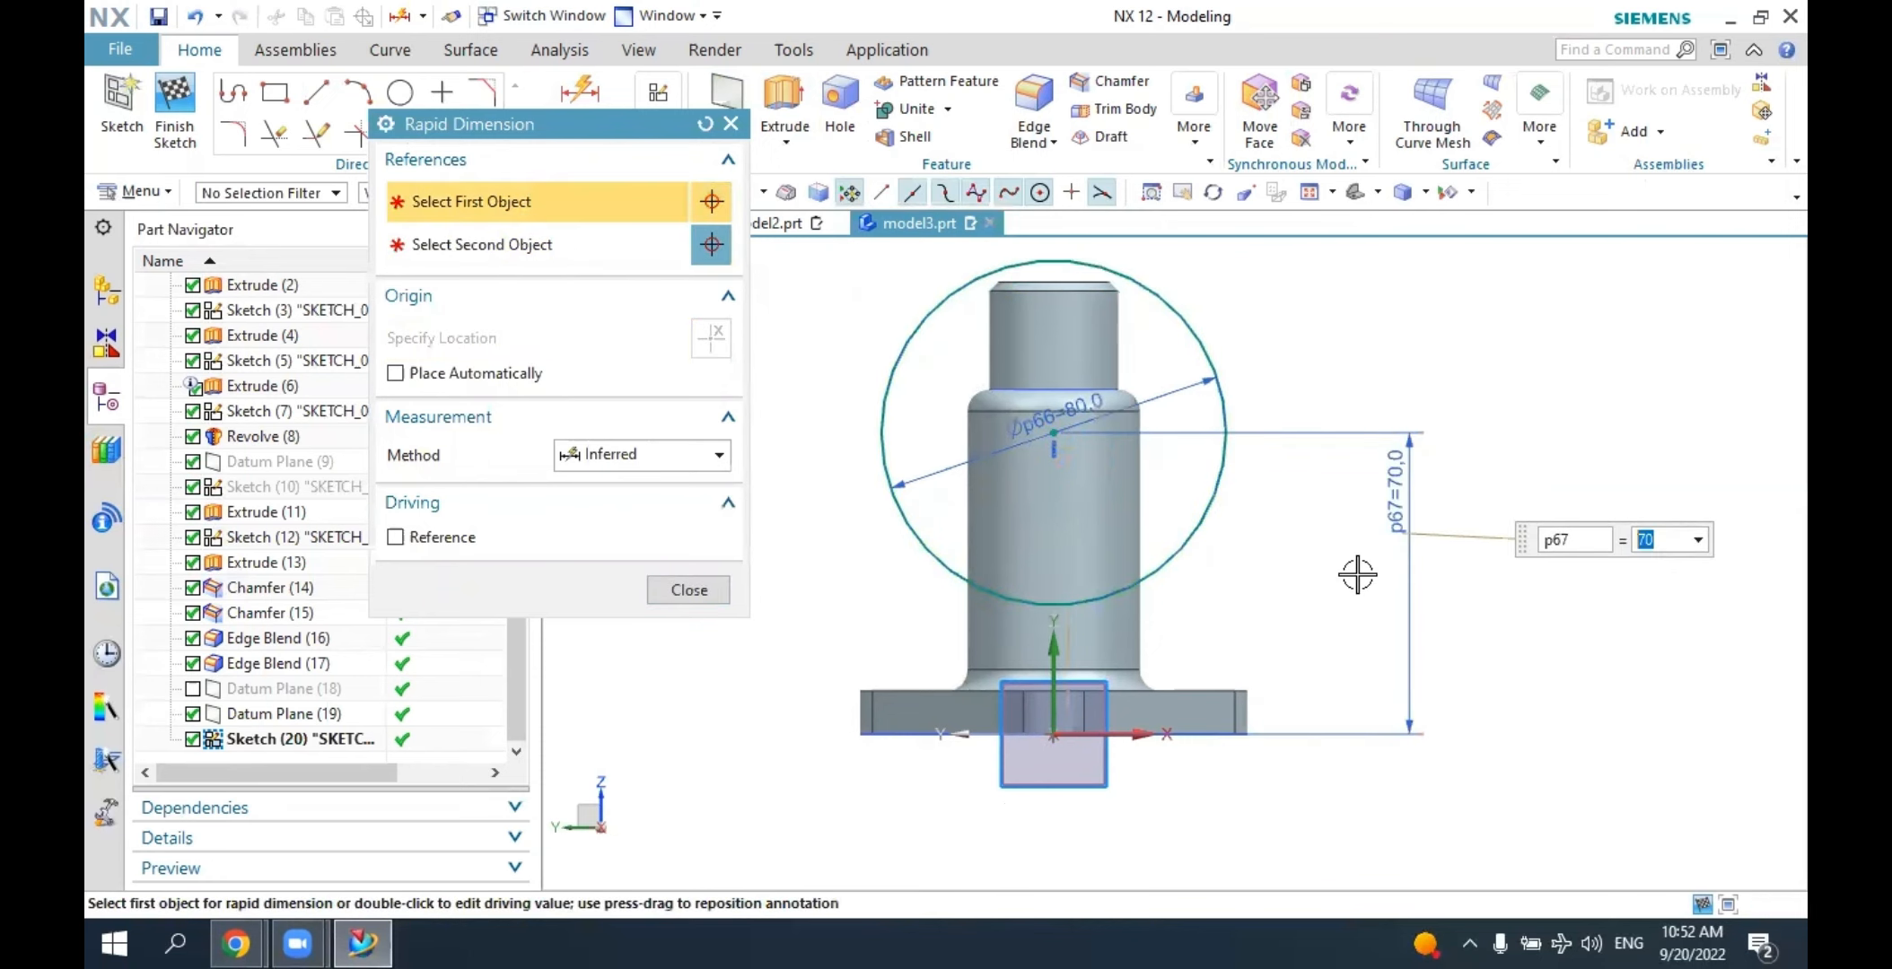
{"action": "key", "text": "Escape"}
Finish the sketch of the 80 mm circle and reopen it for editing.
{"action": "mouse_move", "coordinate": [1365, 574]}
{"action": "middle_mouse_down"}
{"action": "mouse_move", "coordinate": [1267, 579]}
{"action": "mouse_move", "coordinate": [1352, 581]}
{"action": "mouse_move", "coordinate": [1267, 582]}
{"action": "mouse_move", "coordinate": [1301, 588]}
{"action": "middle_mouse_up"}
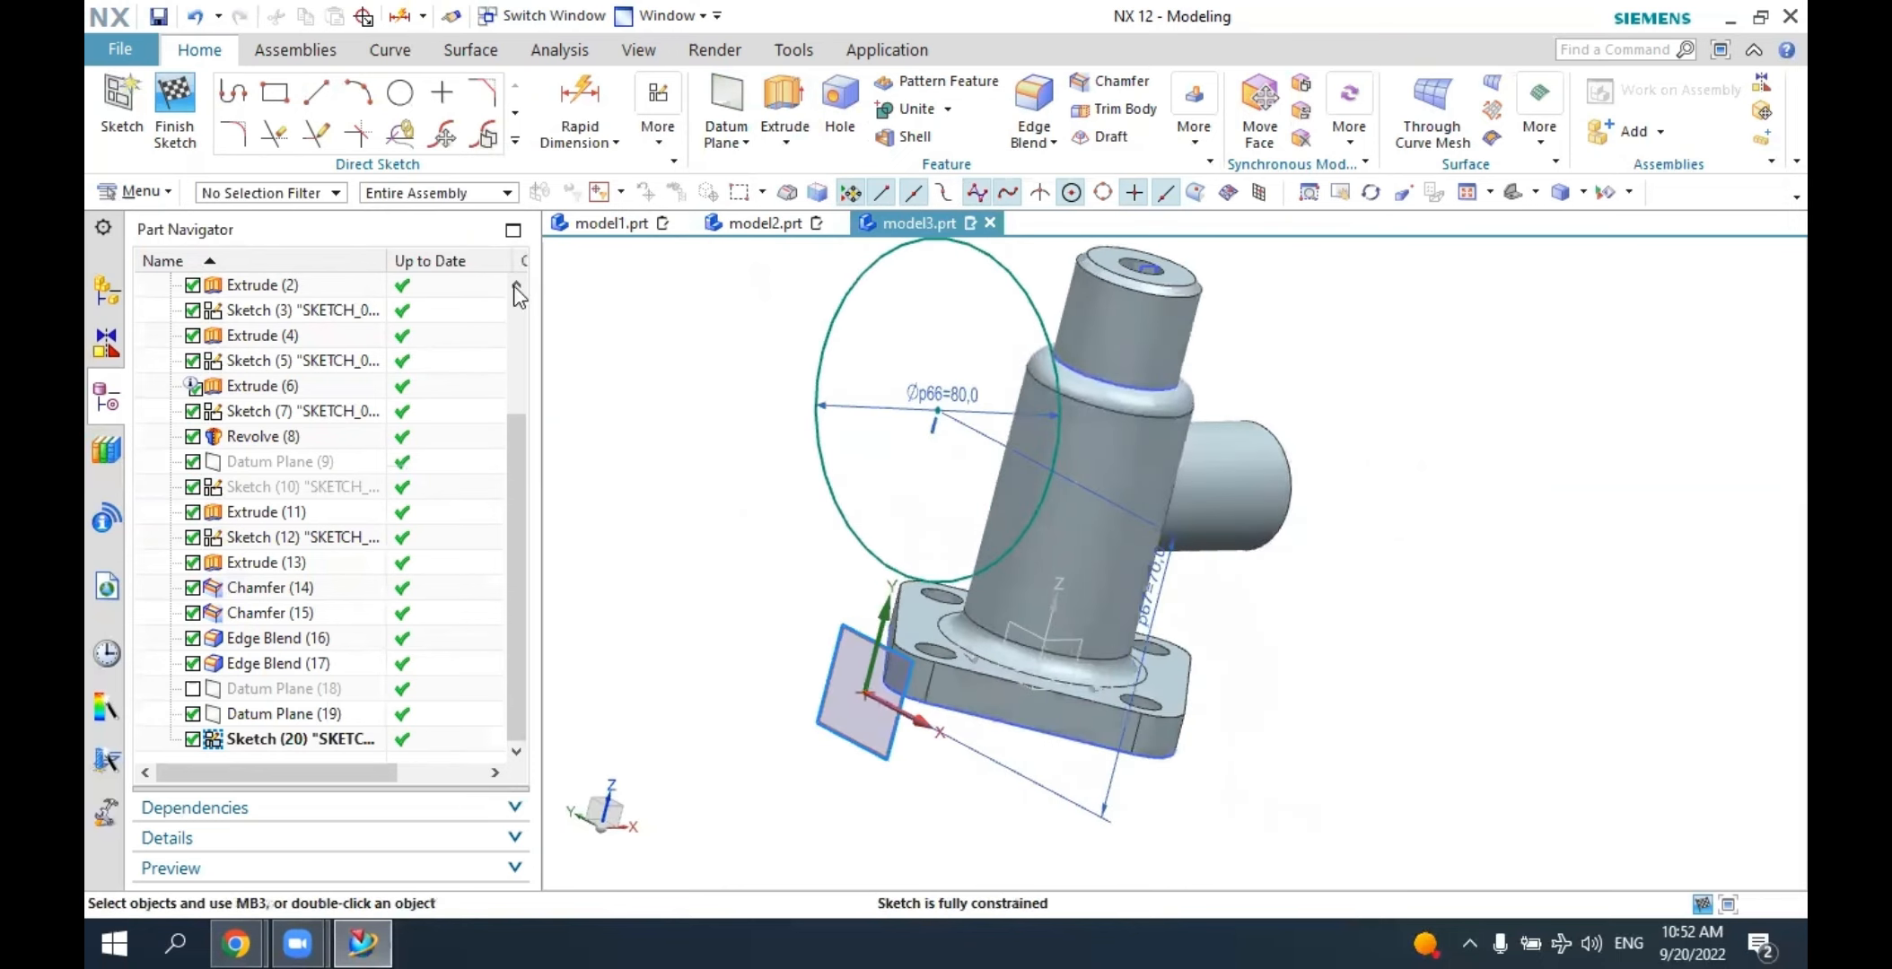
{"action": "left_click", "coordinate": [175, 103]}
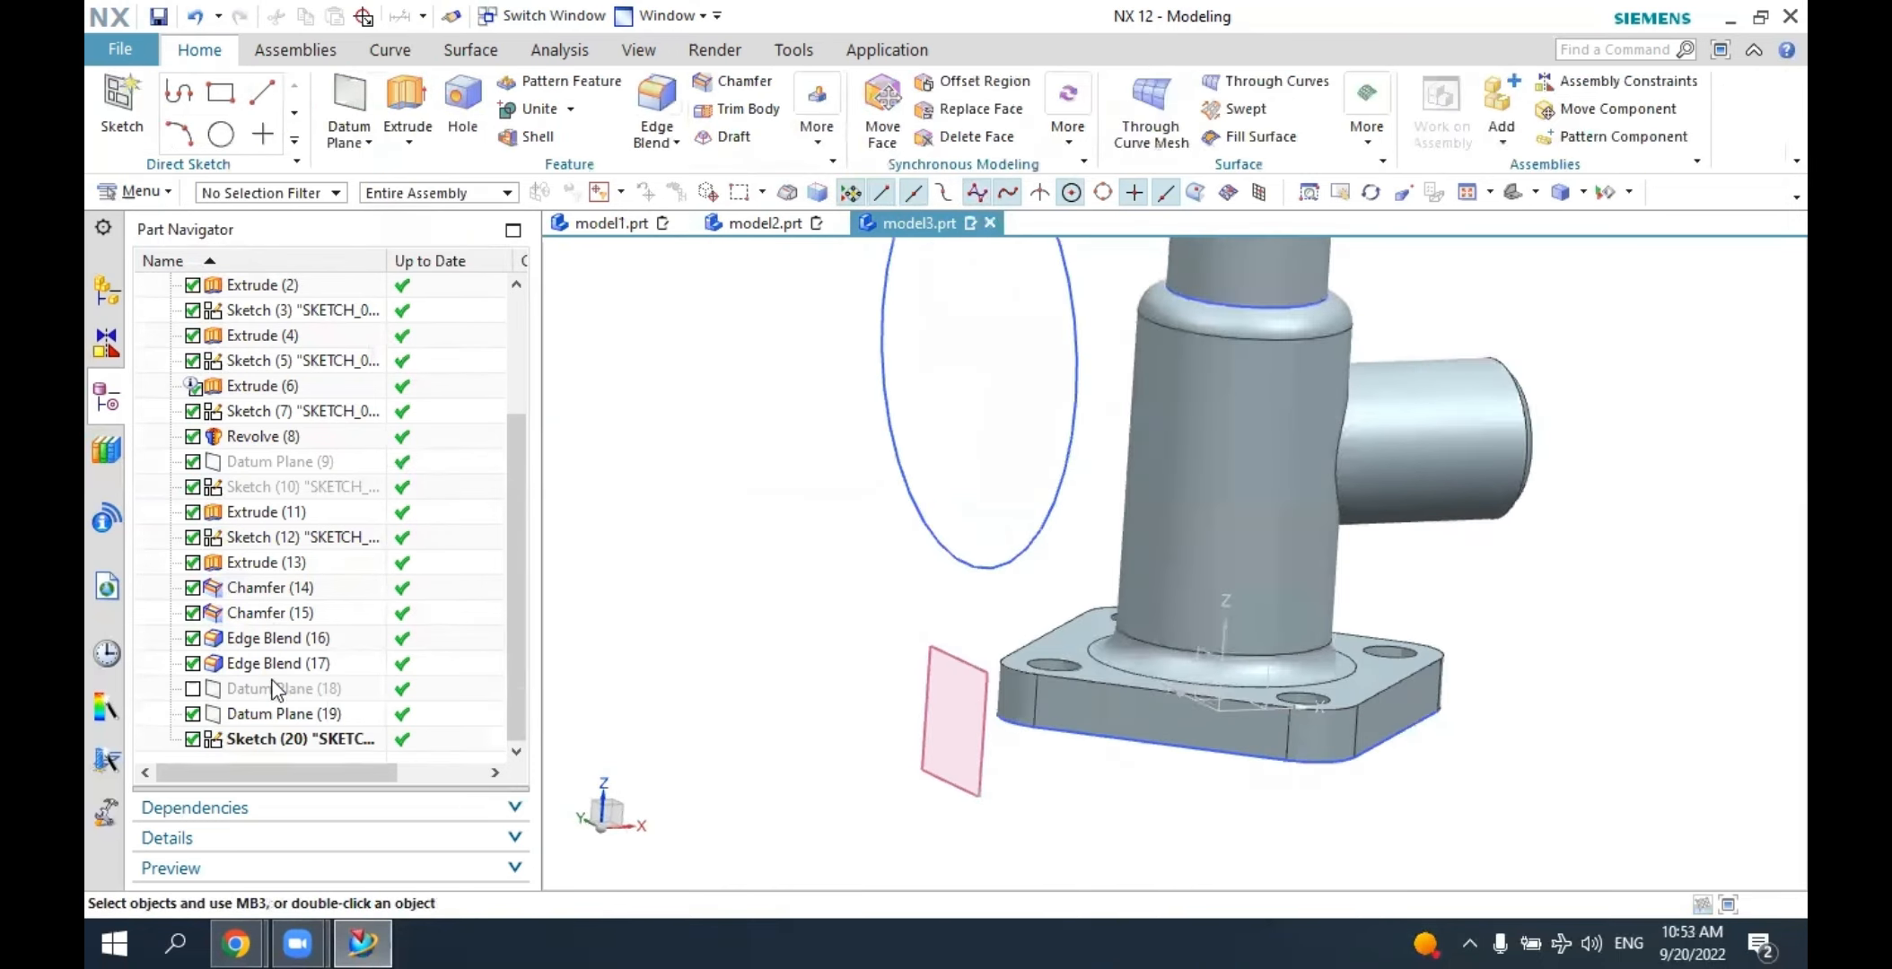
{"action": "scroll", "coordinate": [278, 743], "scroll_direction": "up", "scroll_amount": 1}
{"action": "scroll", "coordinate": [278, 744], "scroll_direction": "down", "scroll_amount": 1}
{"action": "double_click", "coordinate": [287, 738]}
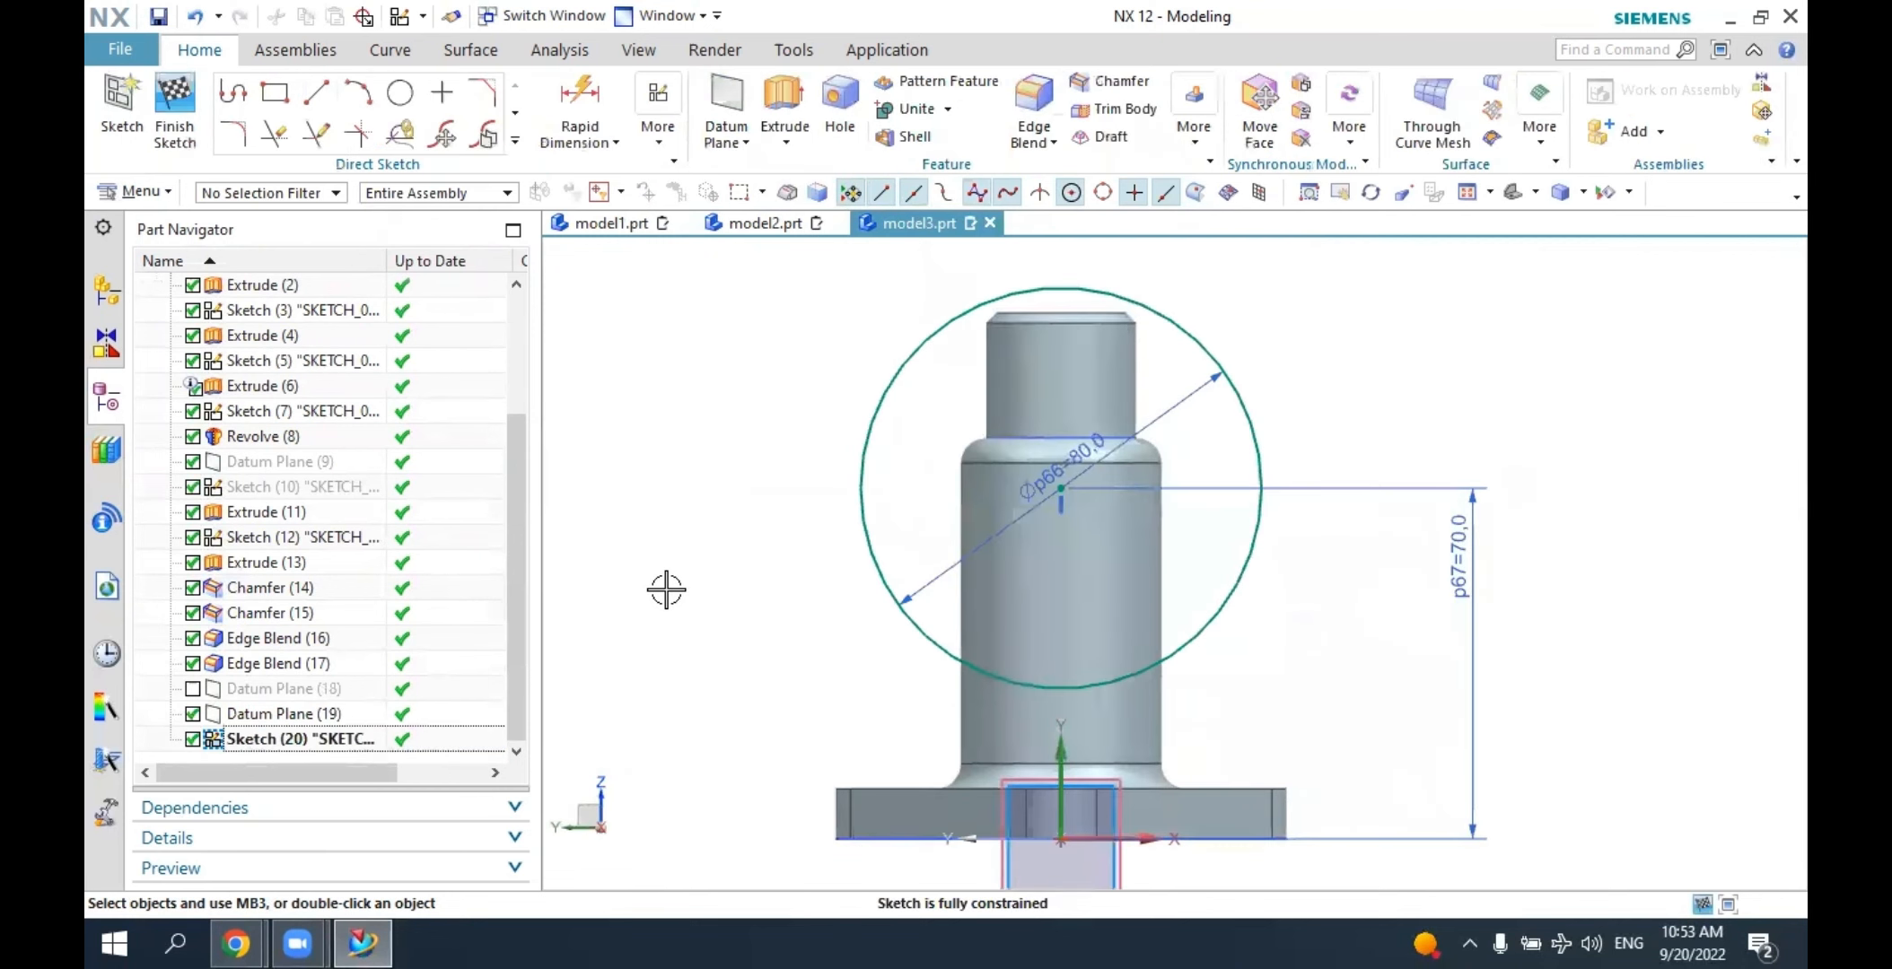
Draw a 10 mm diameter circle inside the 80 mm circle, directly above its centre.
{"action": "left_click", "coordinate": [401, 93]}
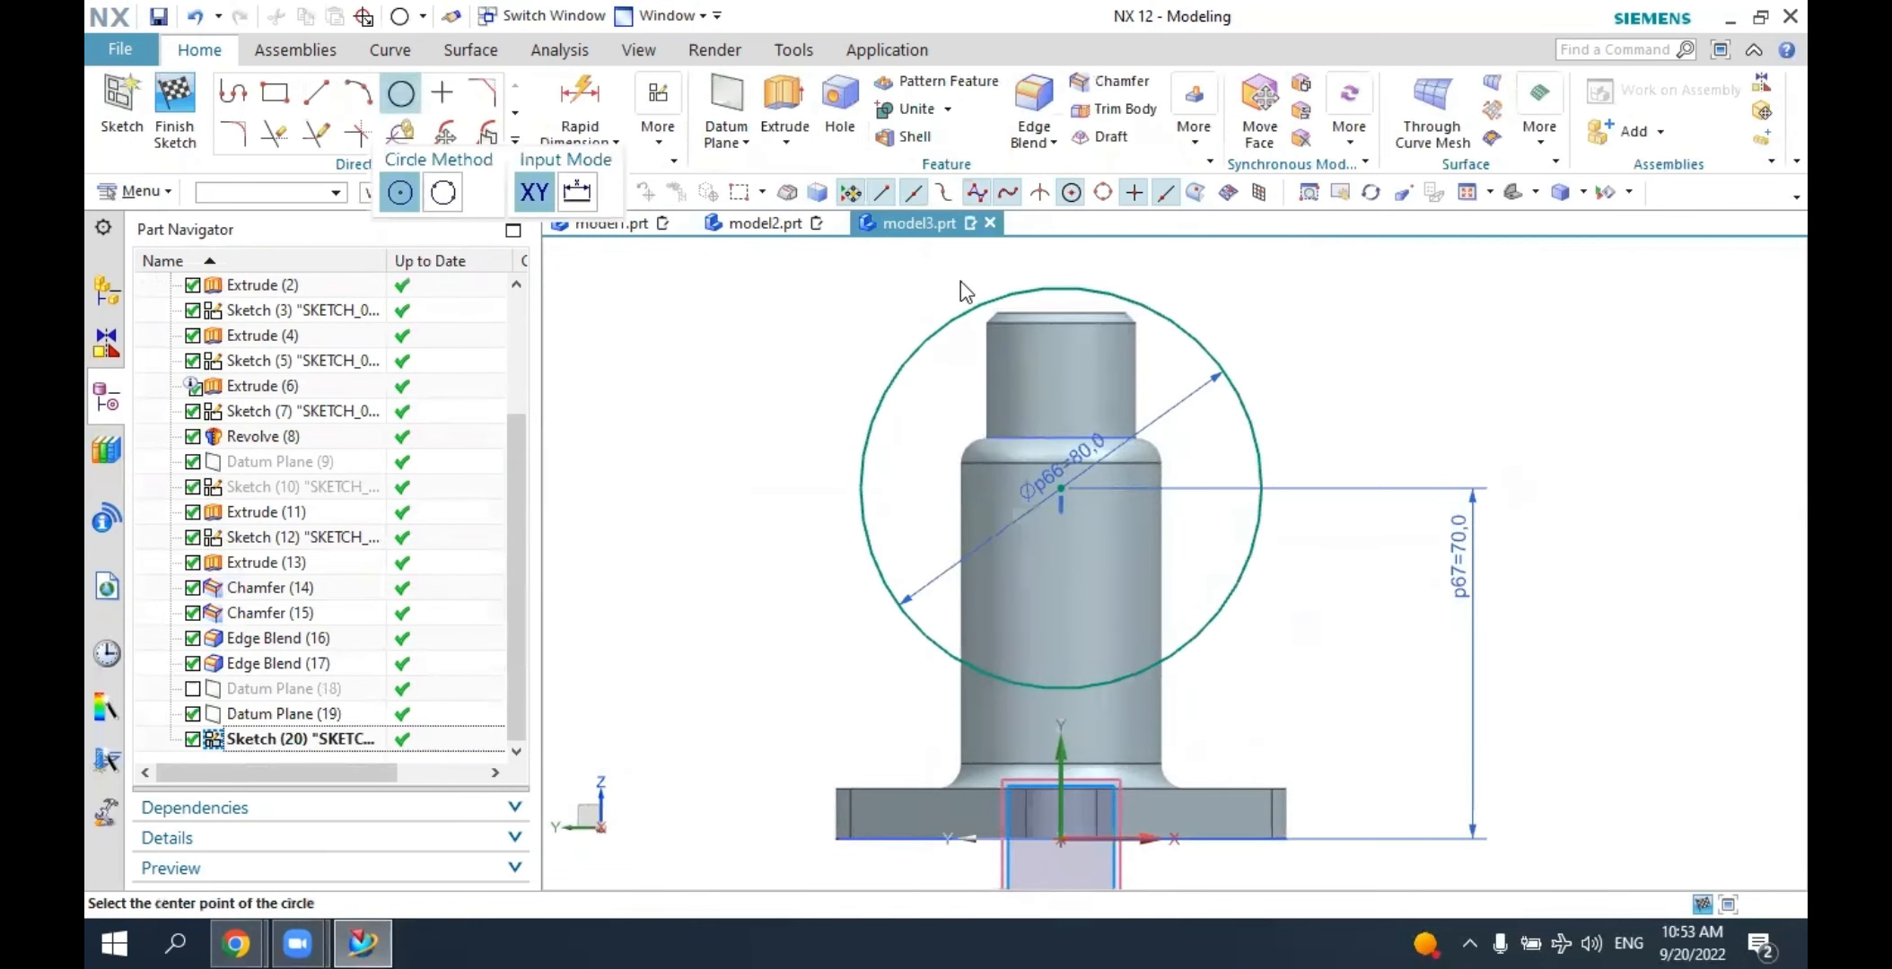
{"action": "scroll", "coordinate": [1105, 321], "scroll_direction": "up", "scroll_amount": 2}
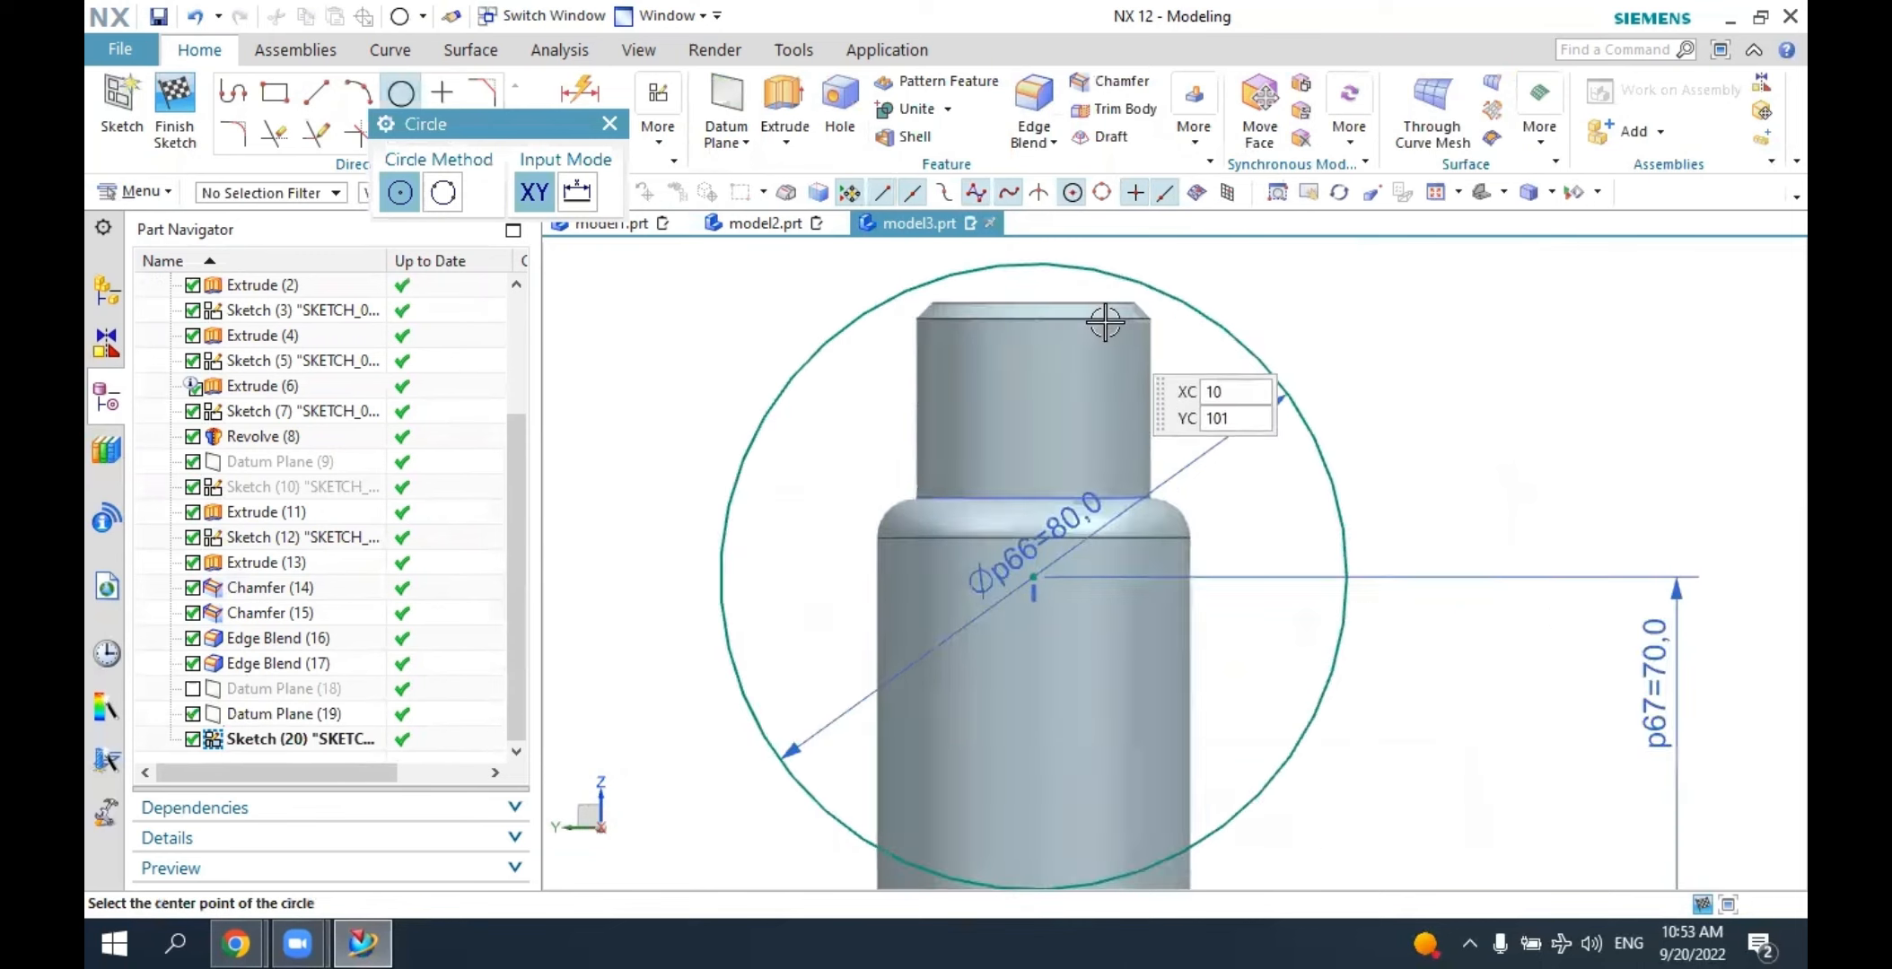
{"action": "left_click", "coordinate": [1032, 365]}
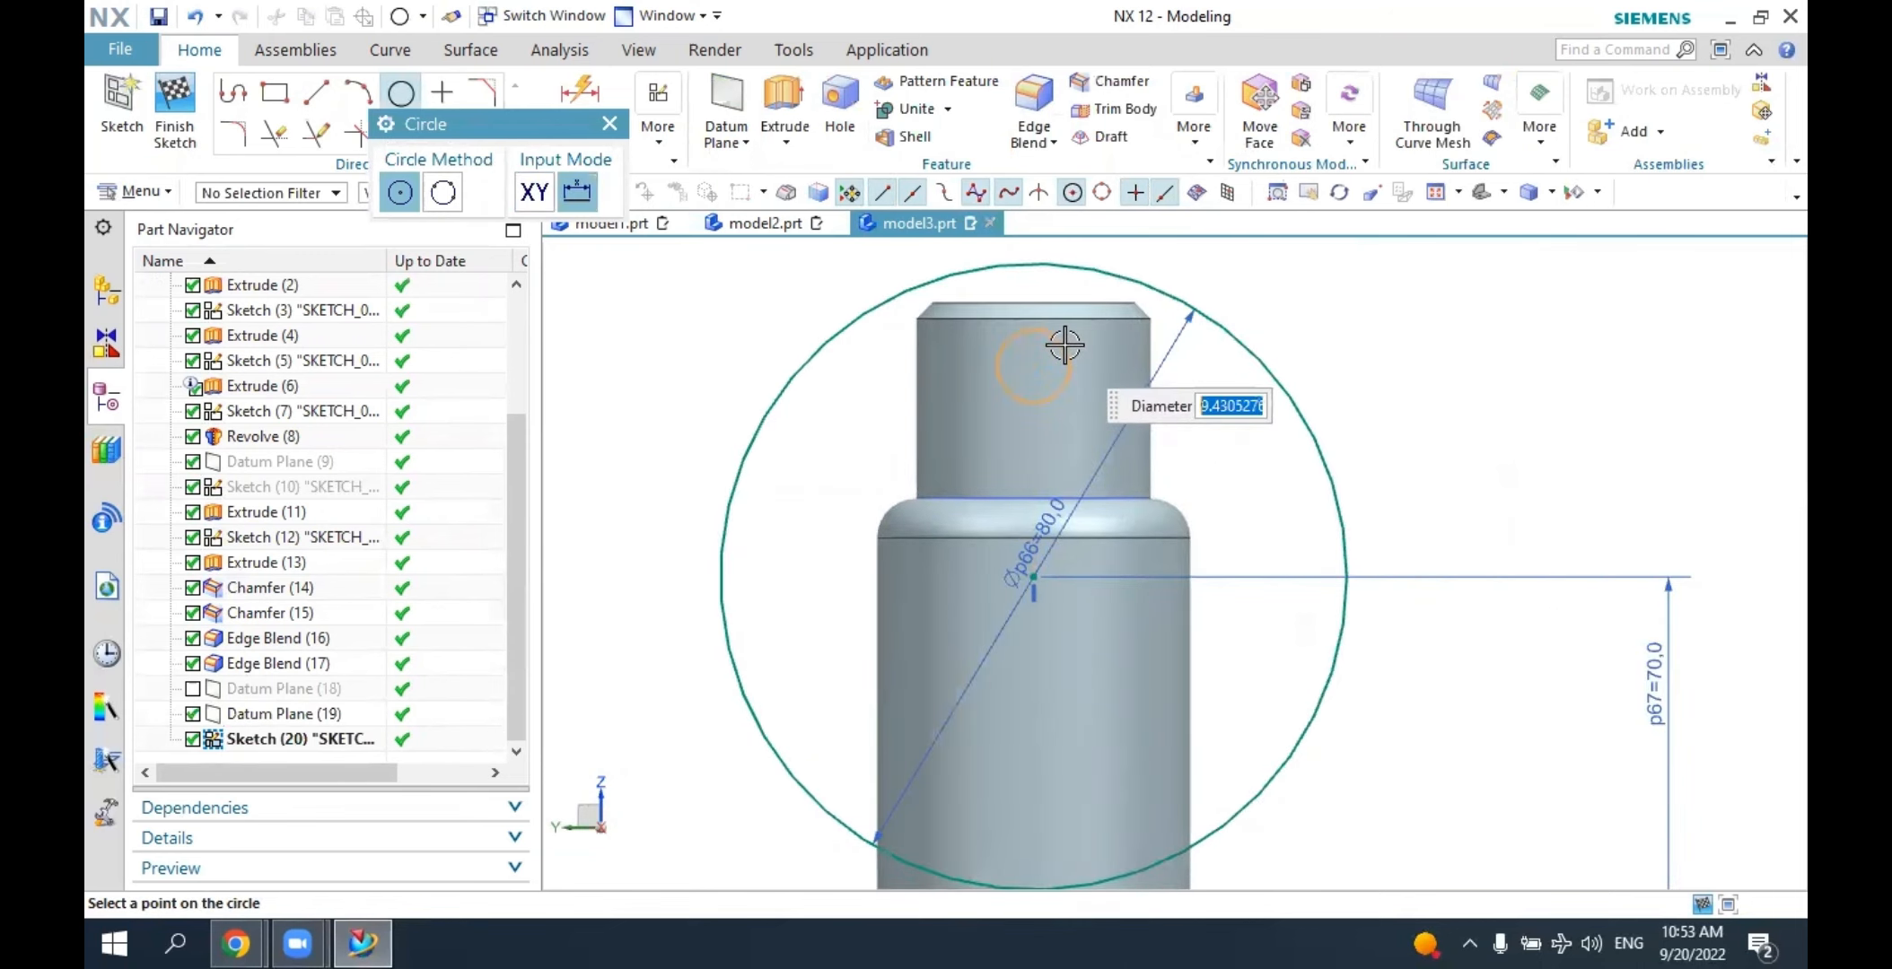
{"action": "type", "text": "1"}
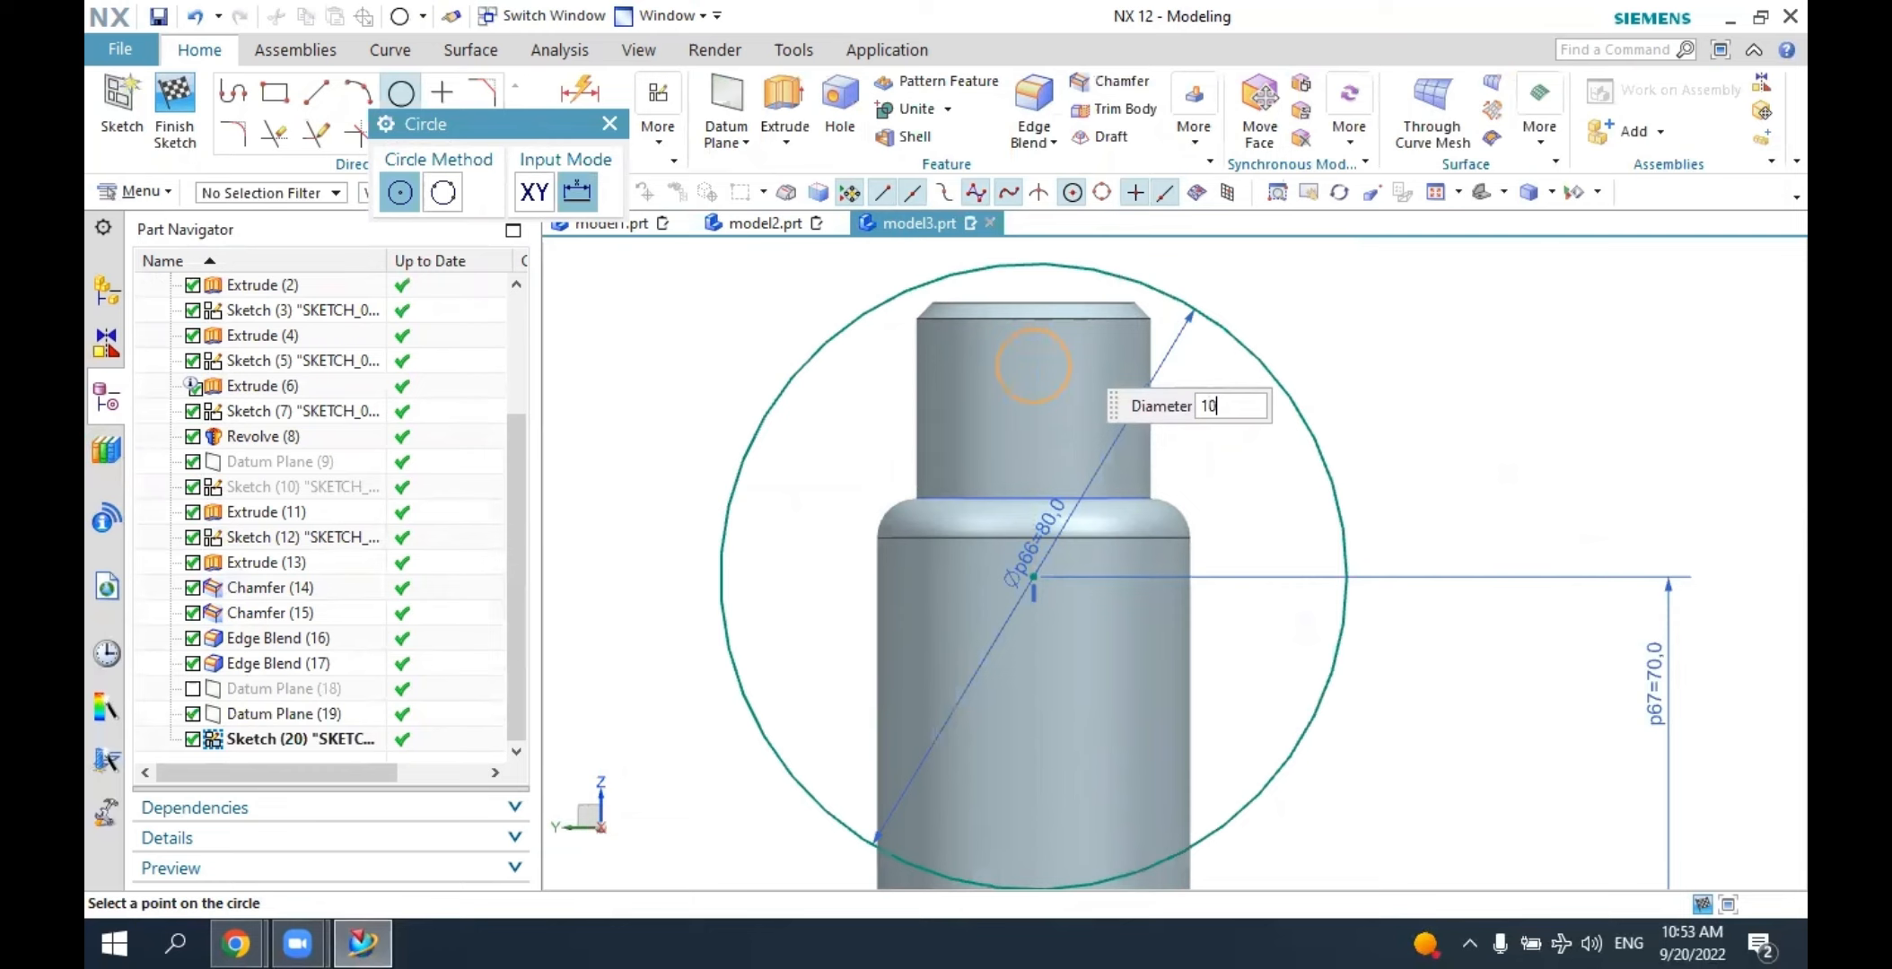
{"action": "type", "text": "0"}
{"action": "key", "text": "Return"}
{"action": "key", "text": "Escape"}
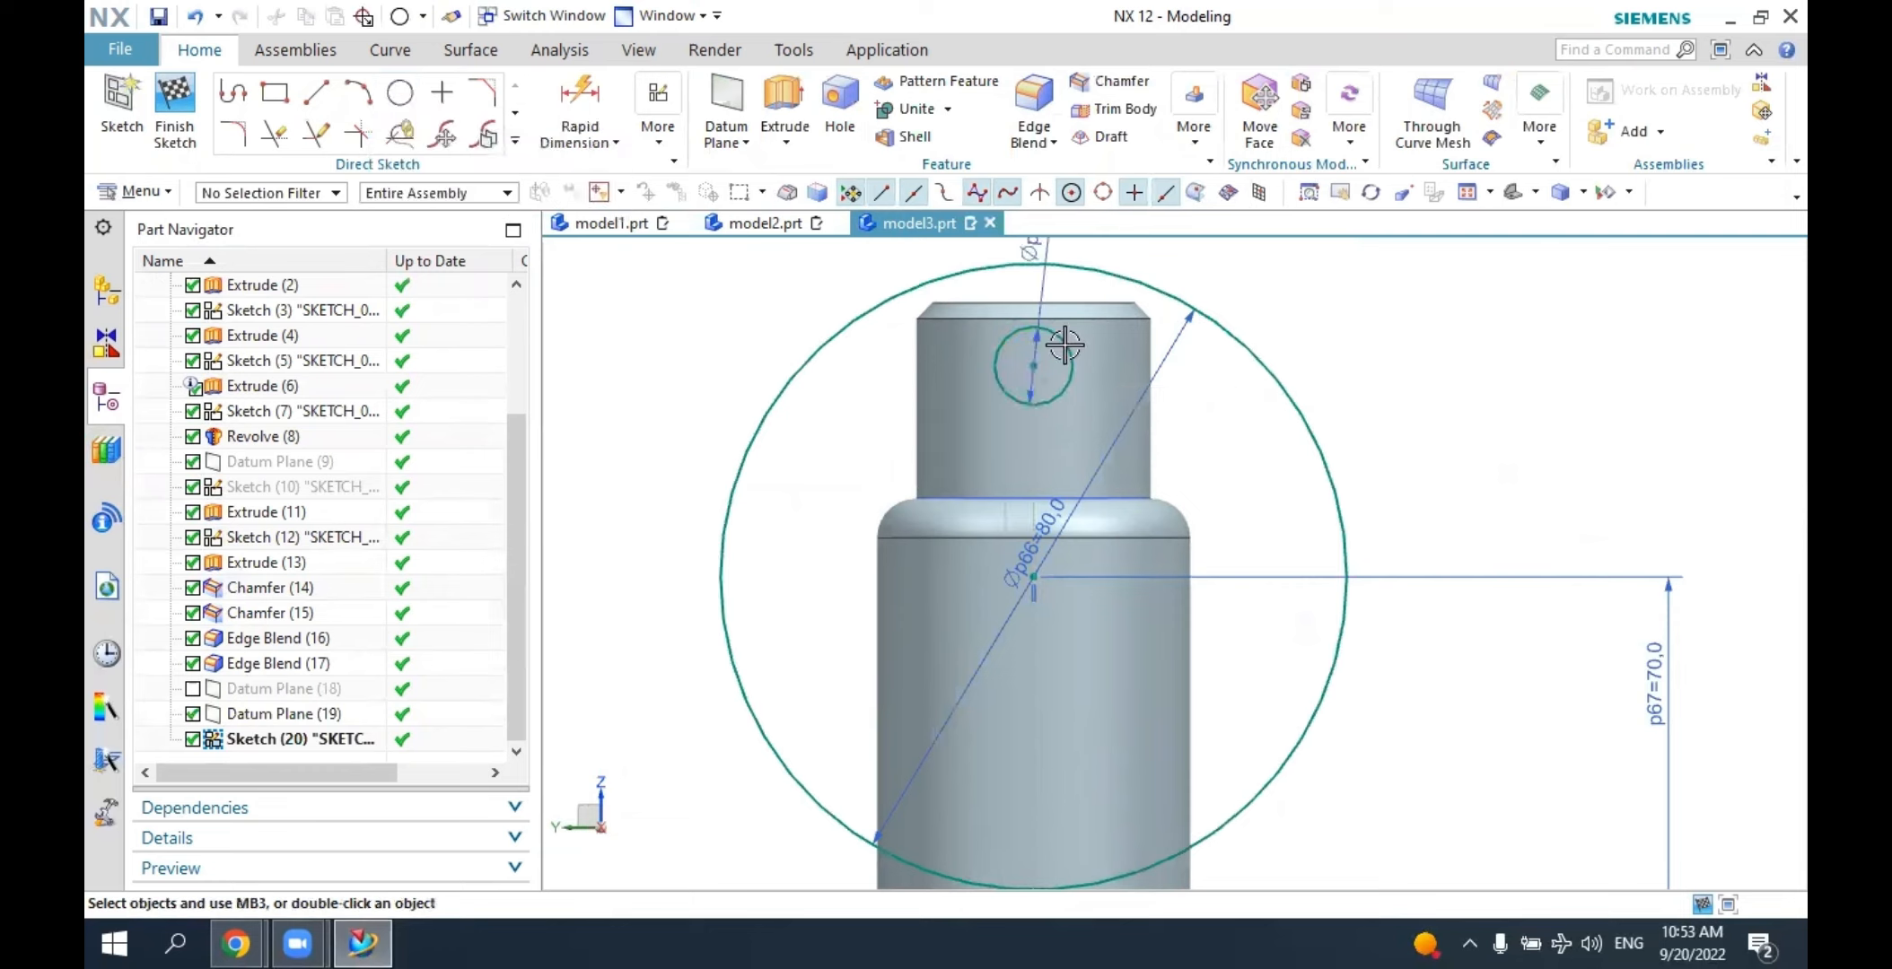
{"action": "left_click", "coordinate": [579, 108]}
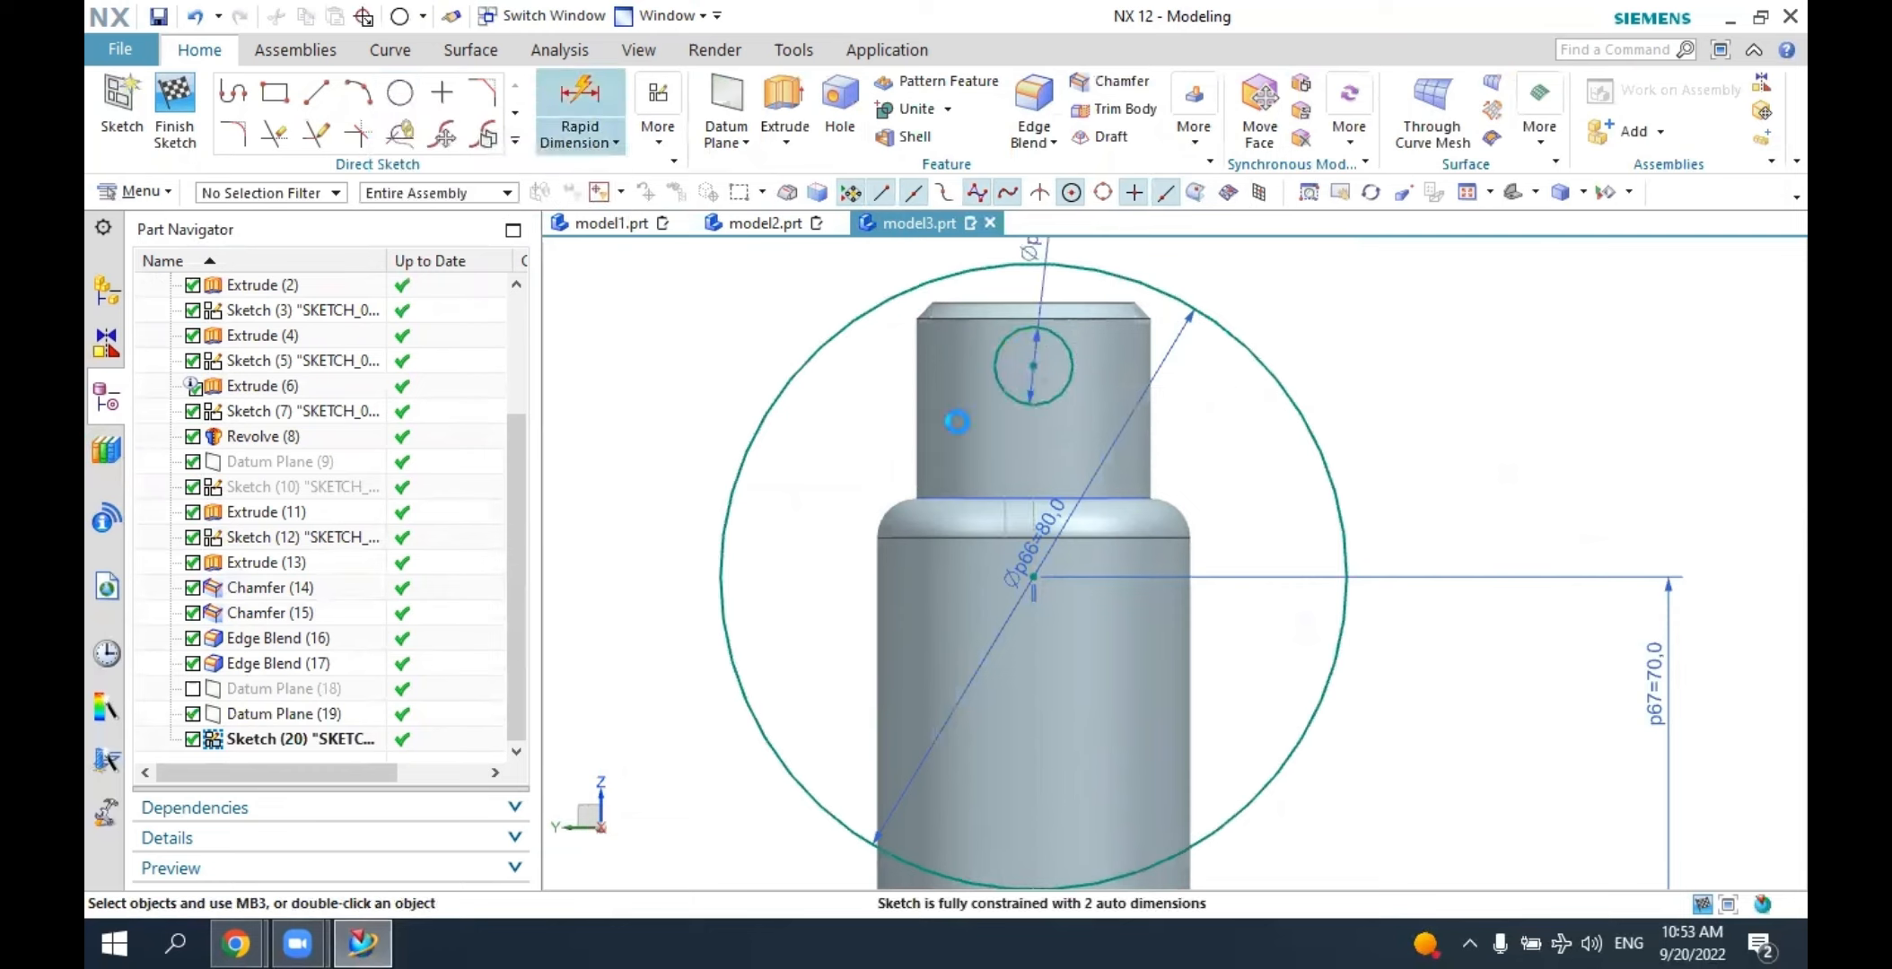
{"action": "left_click", "coordinate": [1032, 577]}
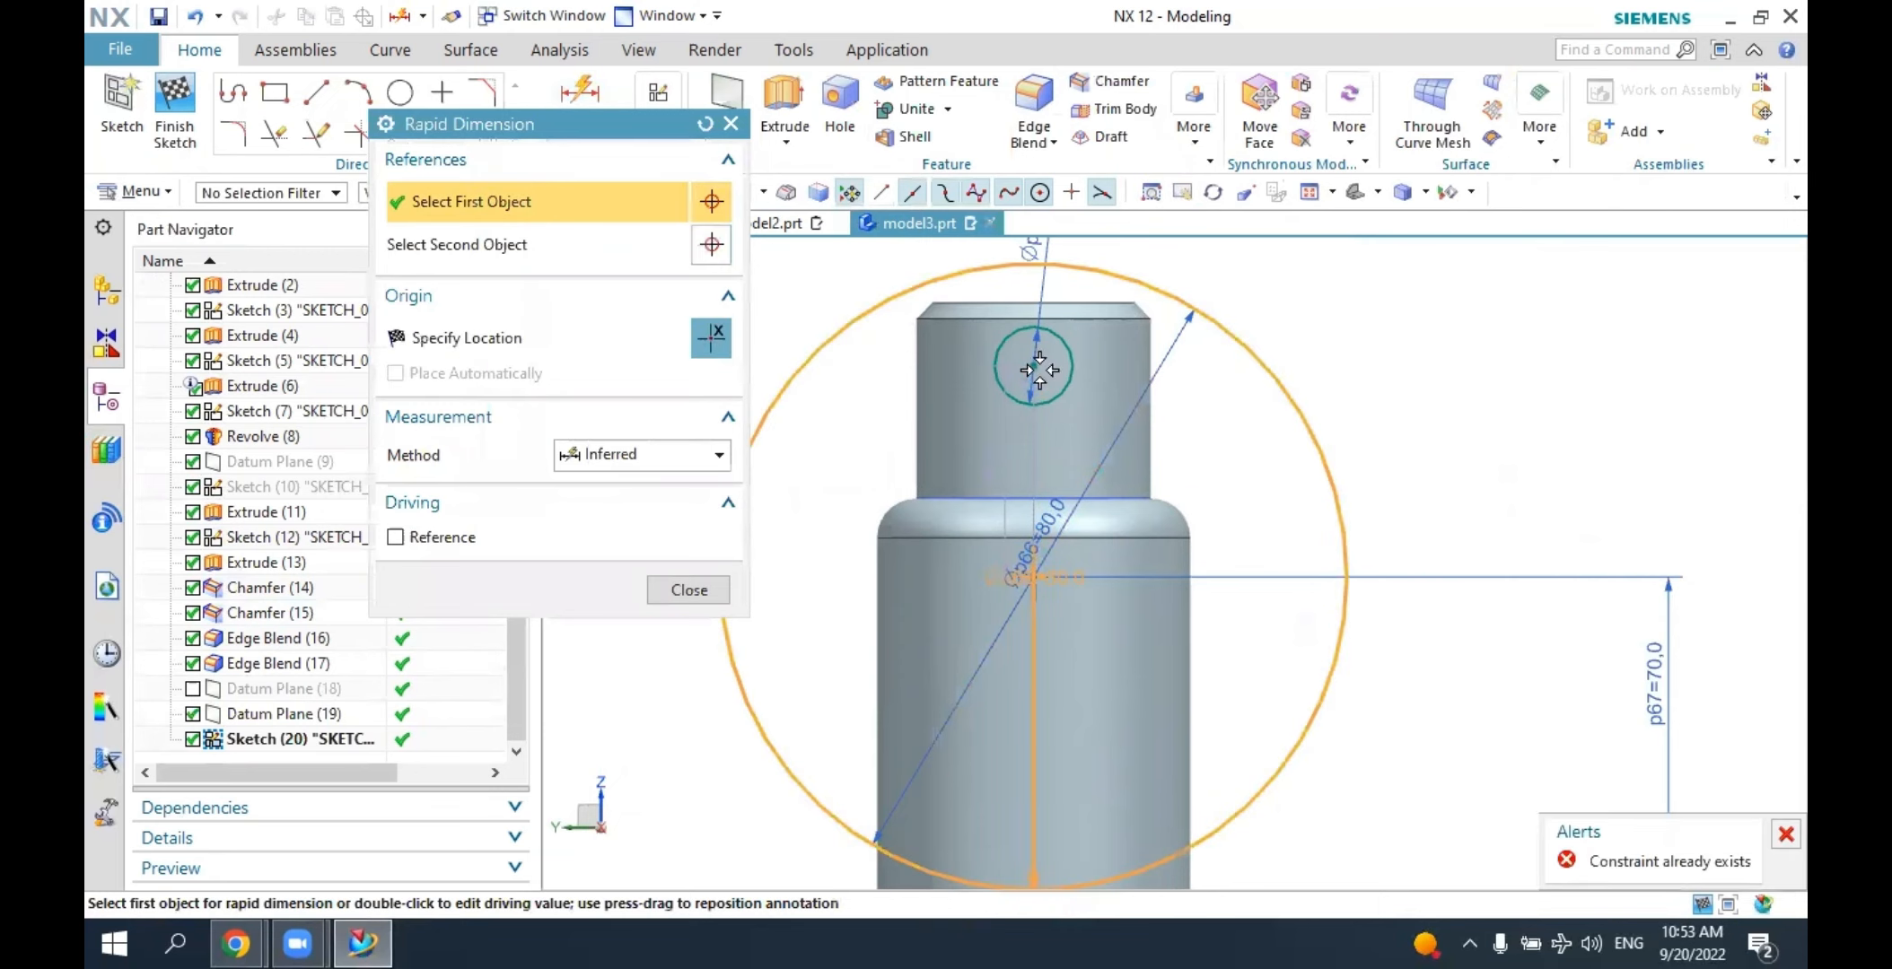
{"action": "left_click", "coordinate": [1038, 369]}
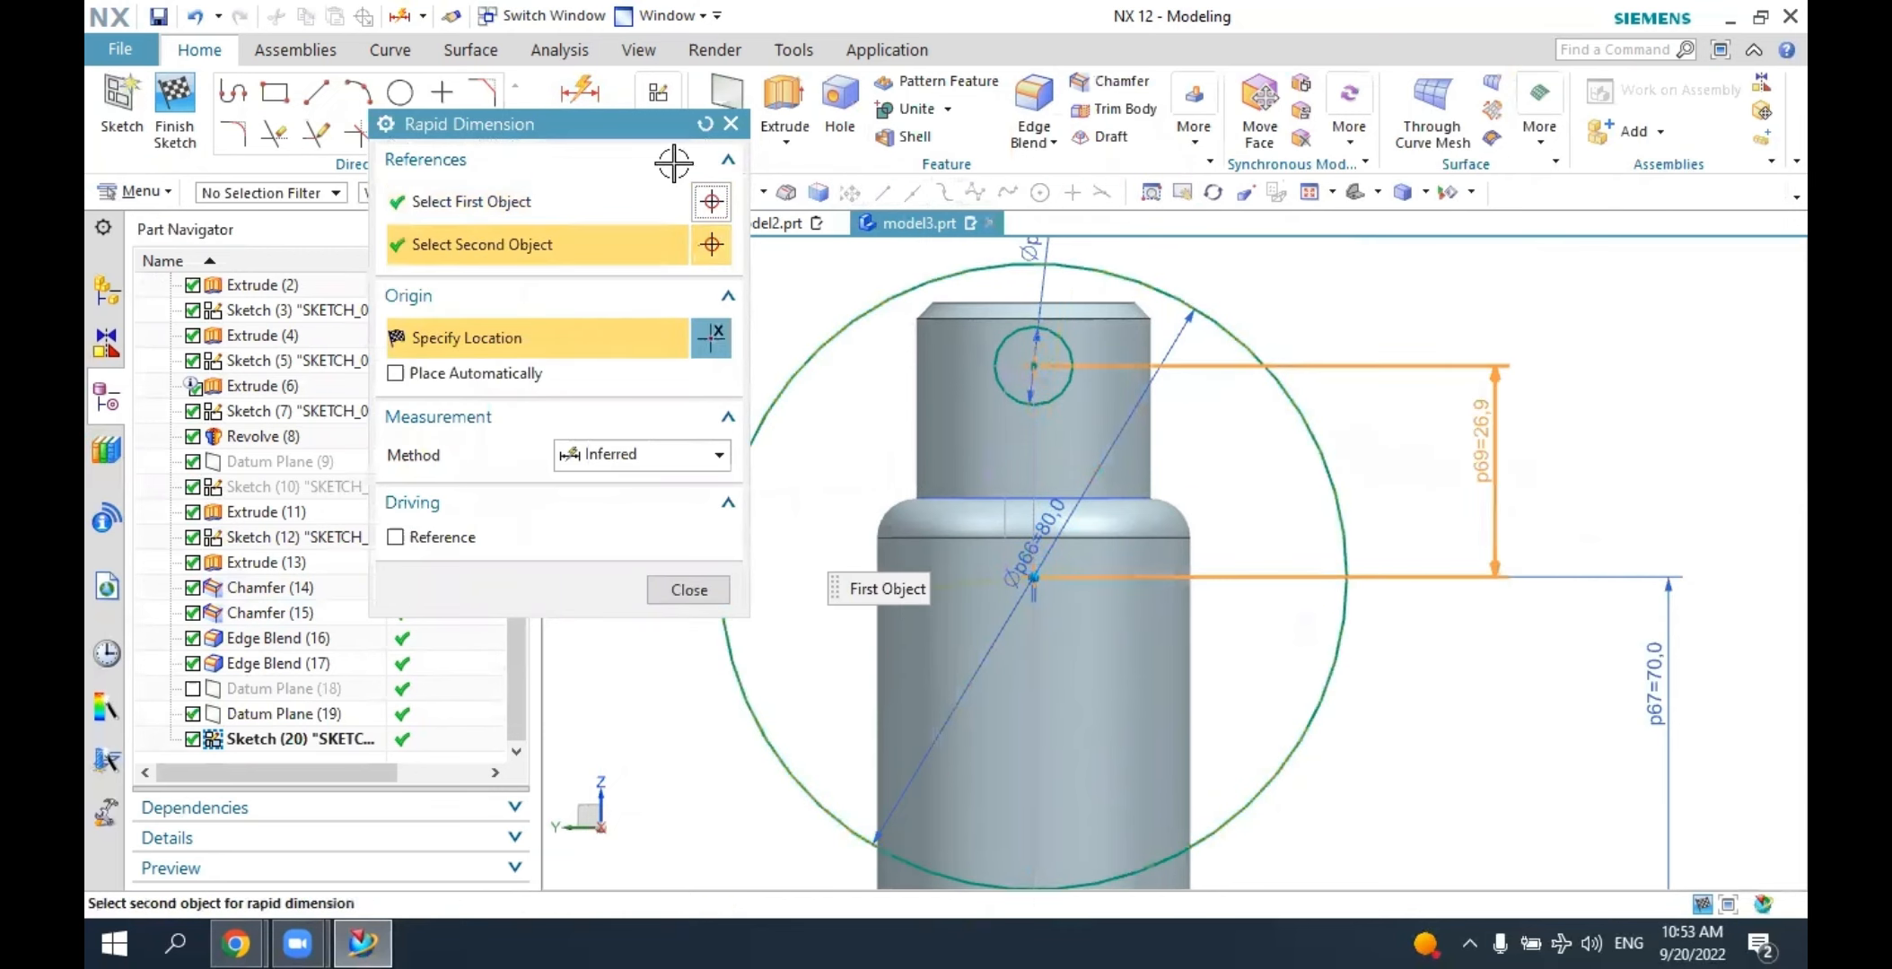
{"action": "key", "text": "Escape"}
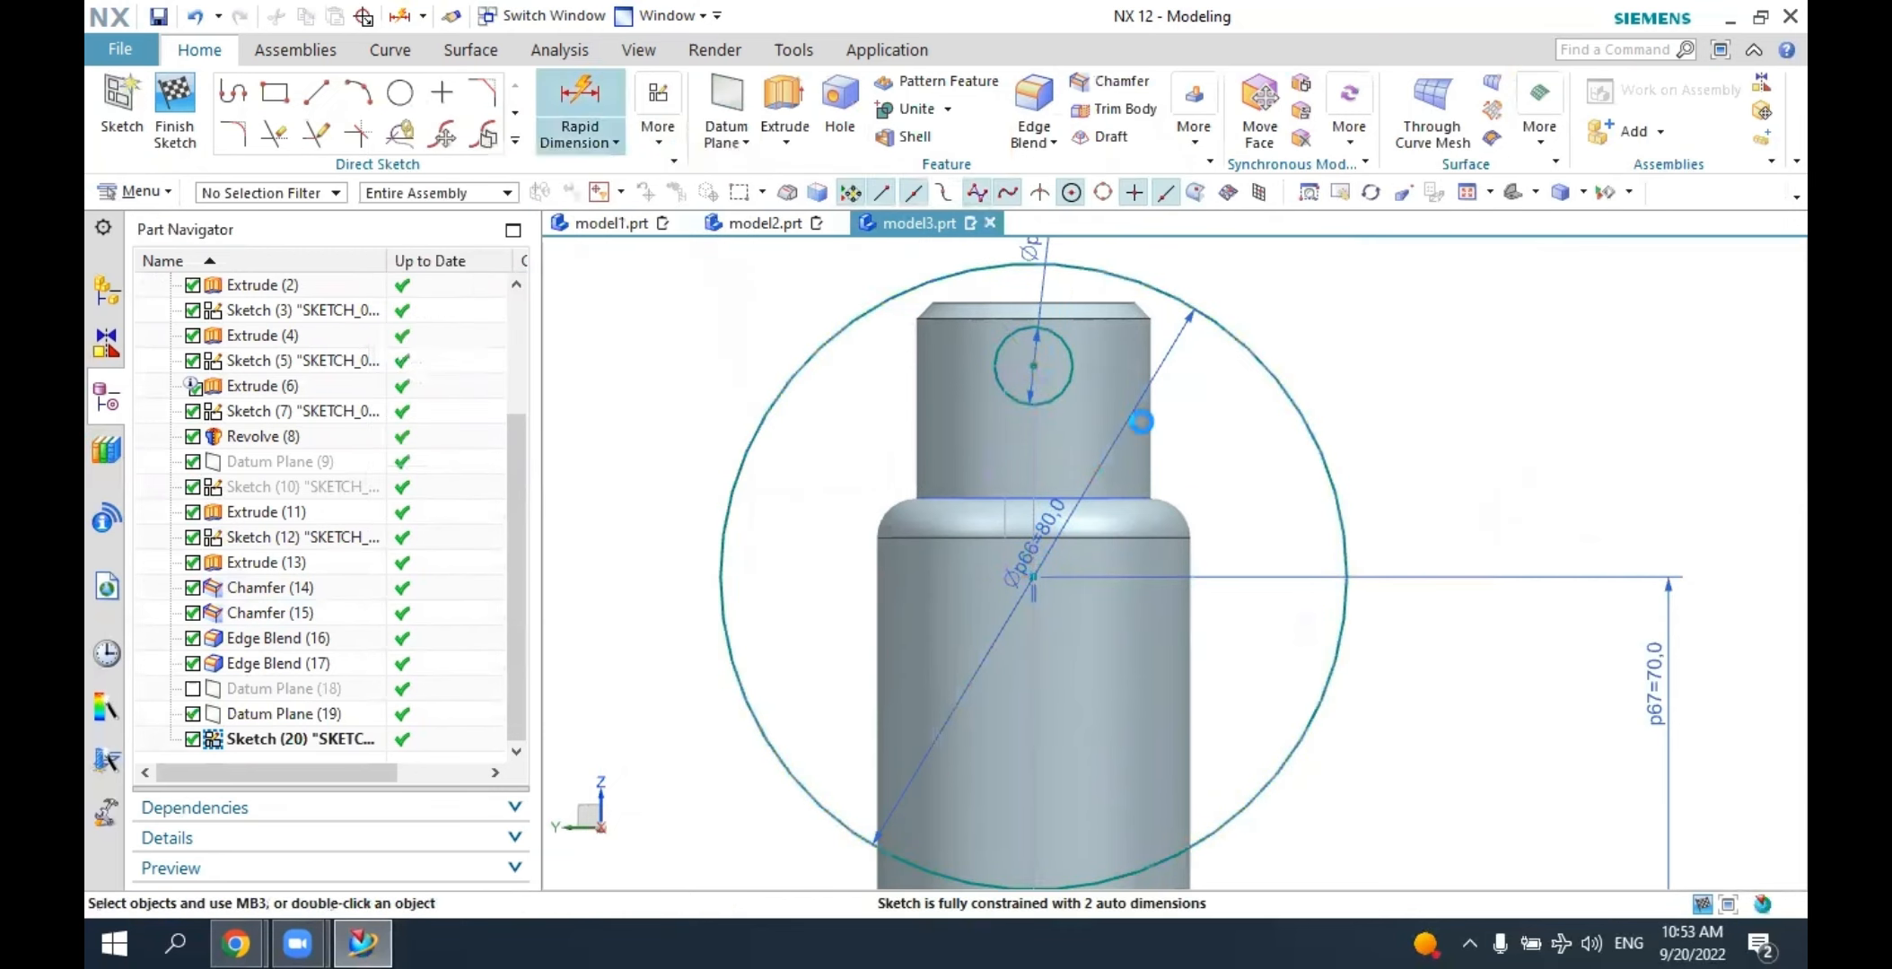
Dimension the vertical distance between the small circle's centre and the 80 mm circle's centre and set it to 30 mm.
{"action": "key", "text": "d"}
{"action": "left_click", "coordinate": [1037, 366]}
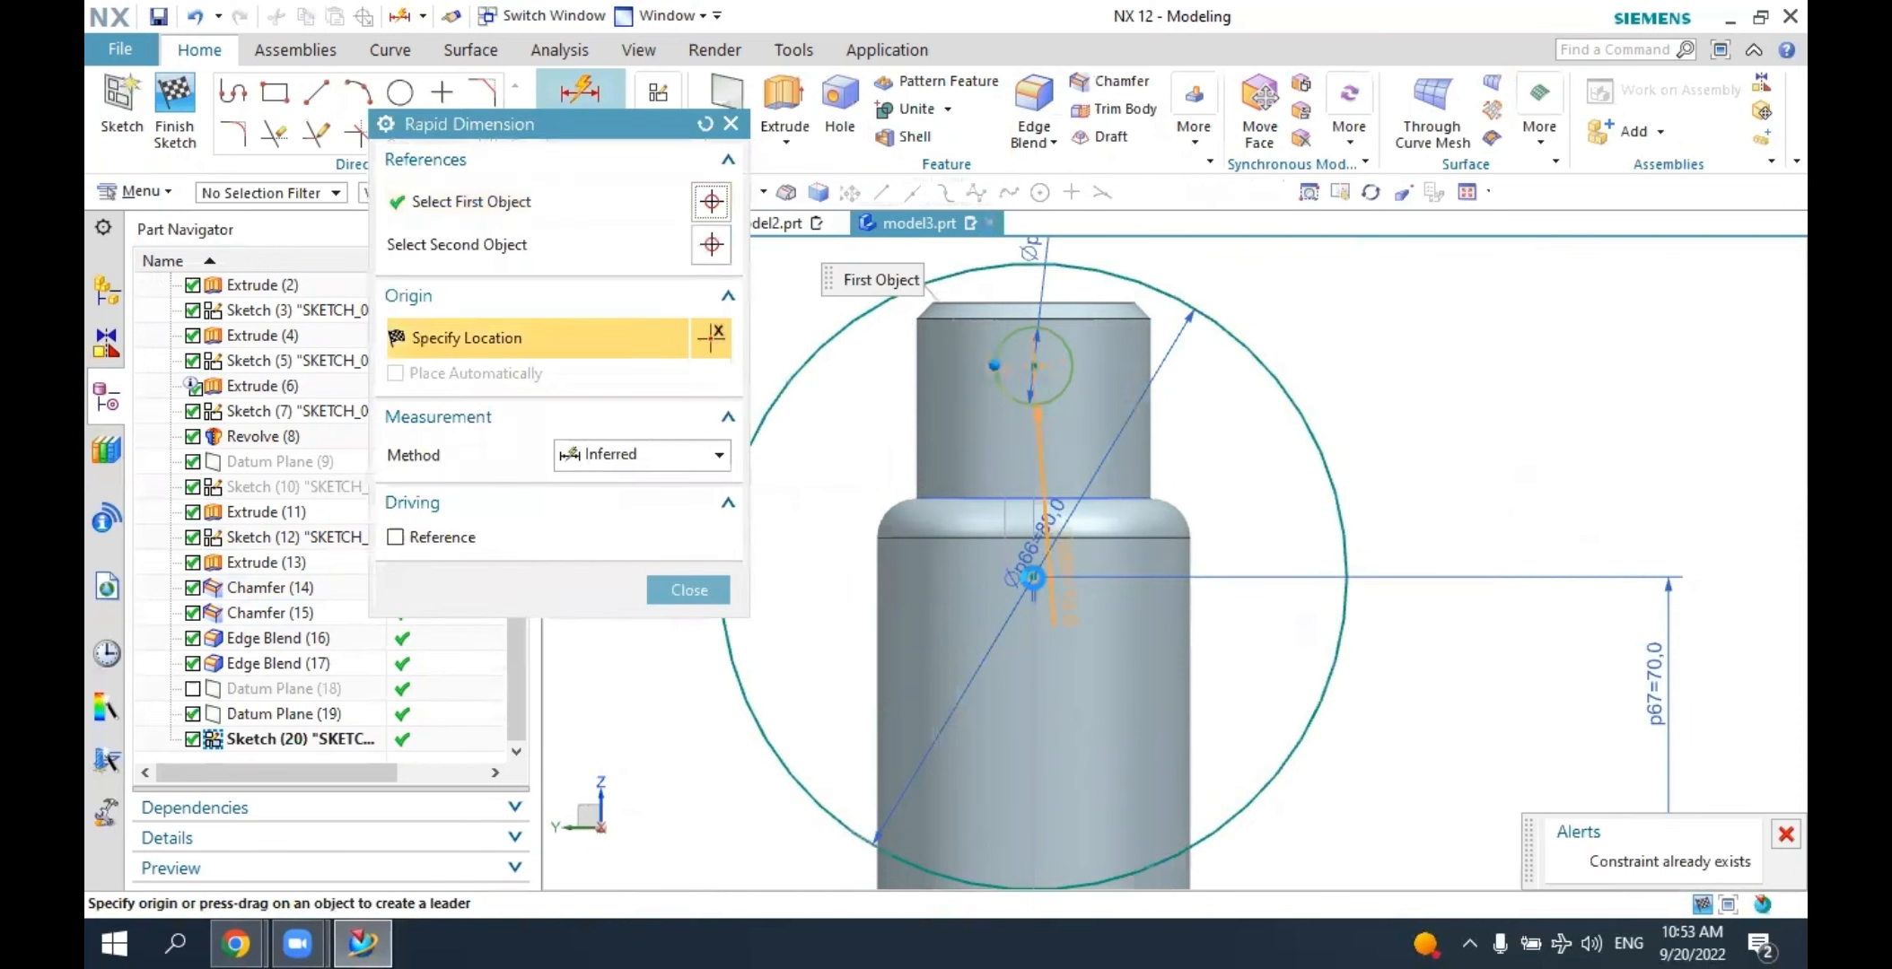
{"action": "left_click", "coordinate": [1032, 577]}
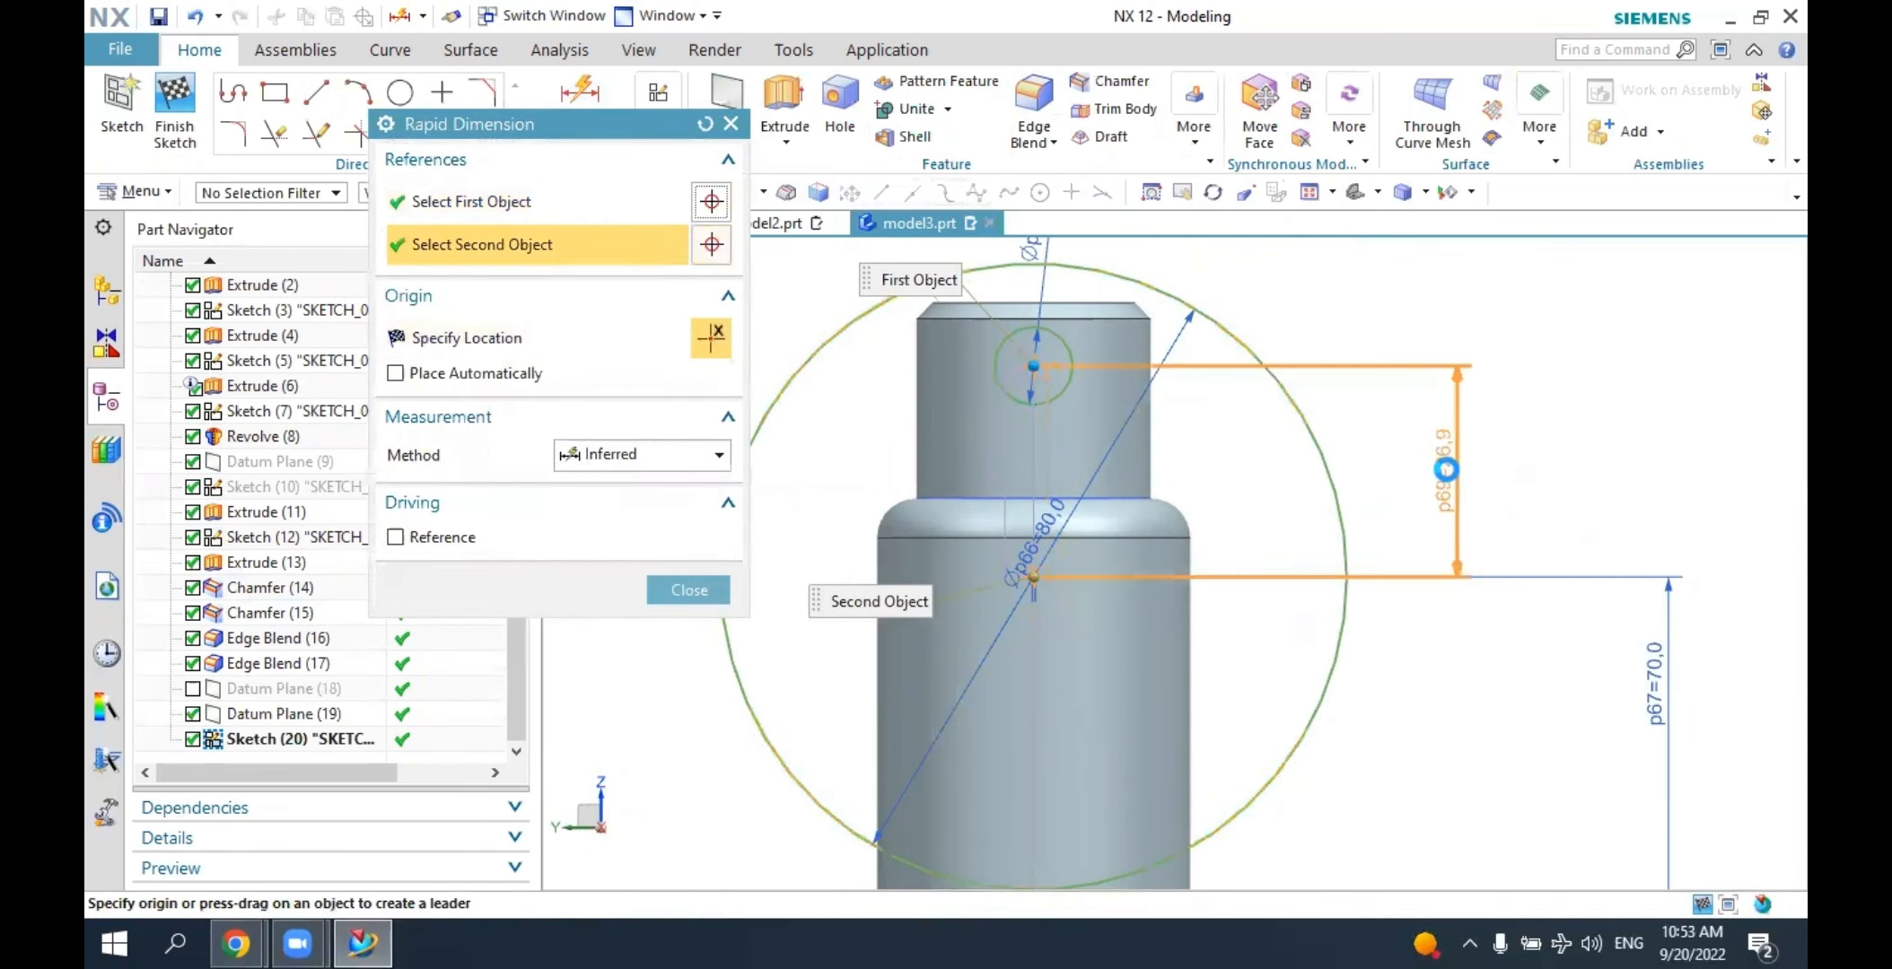
{"action": "left_click", "coordinate": [1448, 463]}
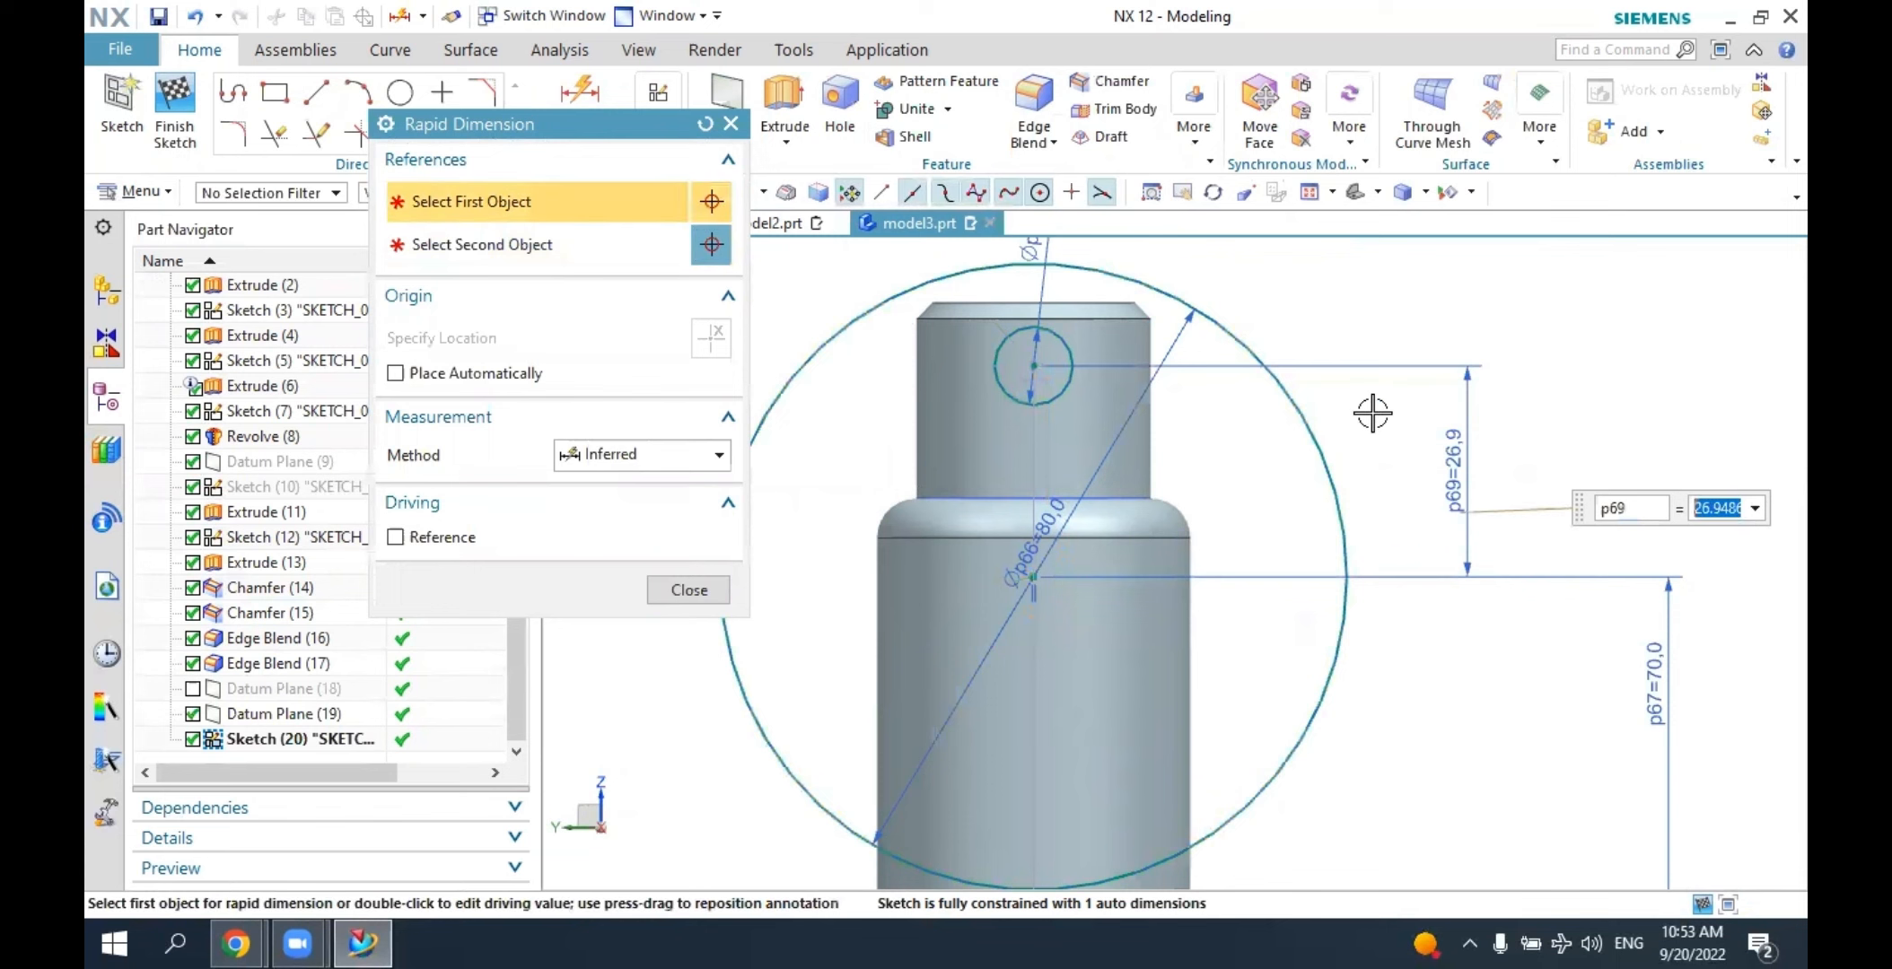
{"action": "type", "text": "3"}
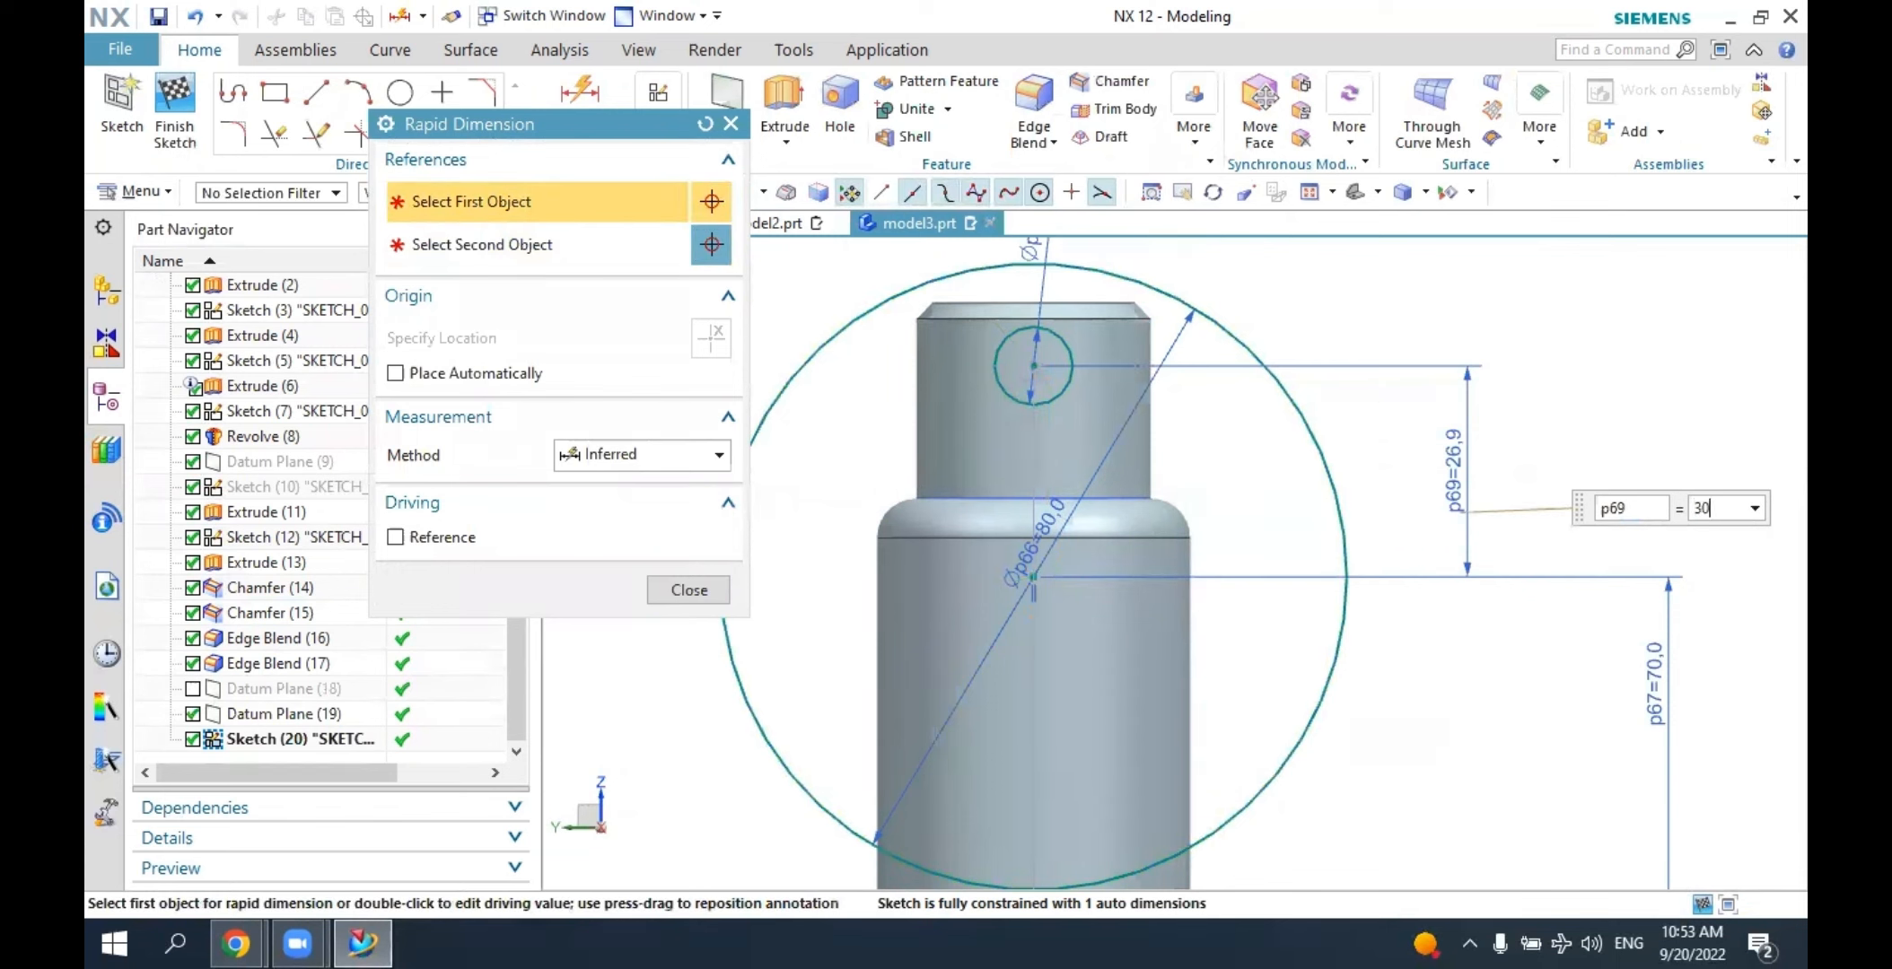
{"action": "type", "text": "0"}
{"action": "key", "text": "Return"}
{"action": "key", "text": "Escape"}
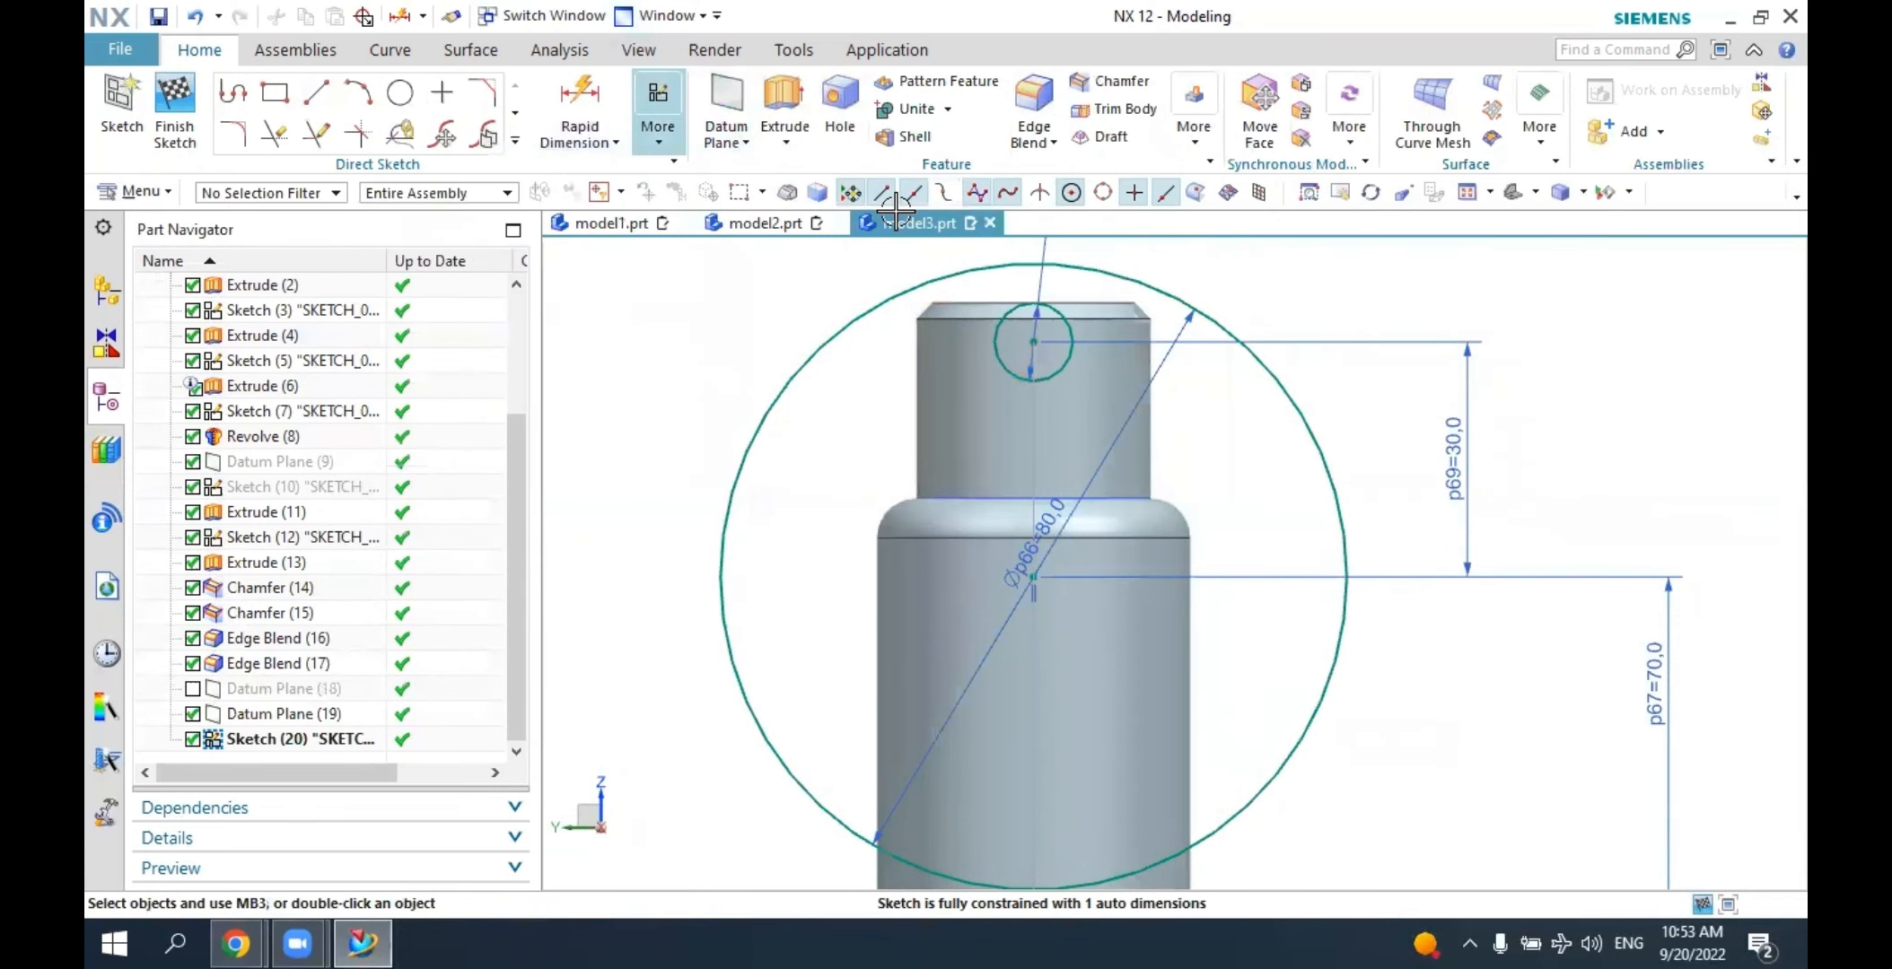
Constrain the small circle's centre to align vertically with the 80 mm circle's centre.
{"action": "left_click", "coordinate": [976, 198]}
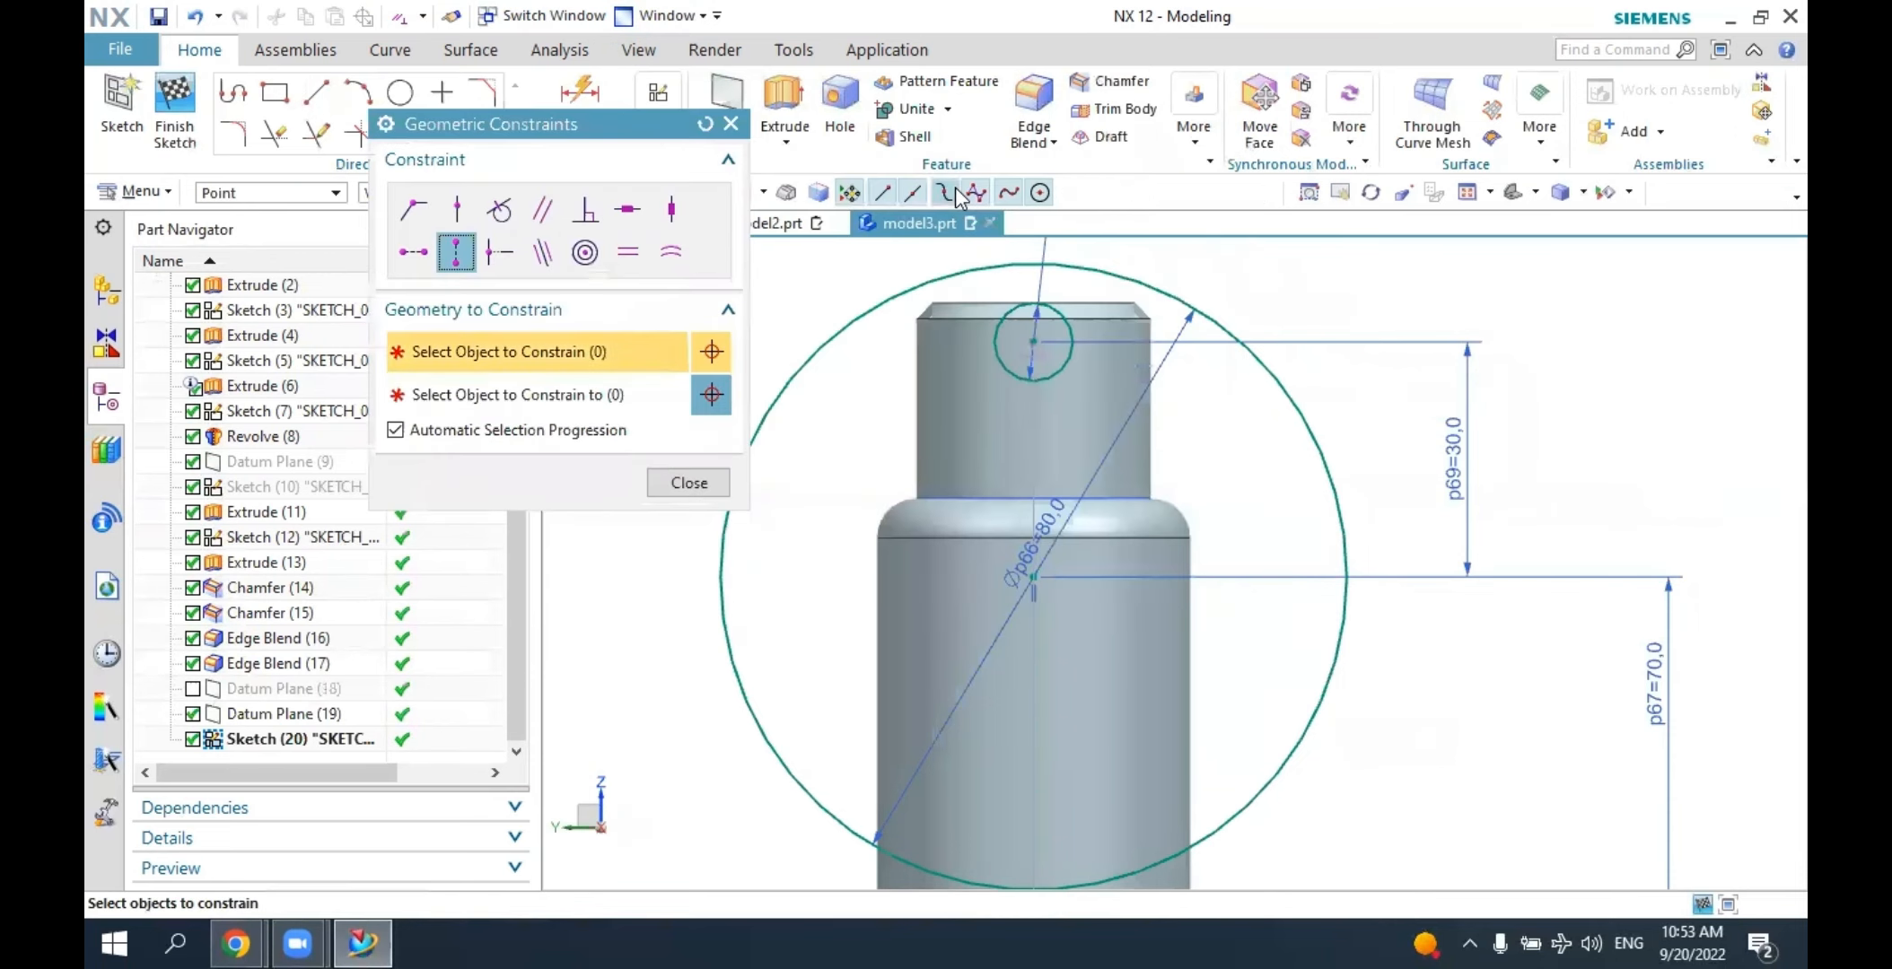
{"action": "left_click", "coordinate": [1033, 342]}
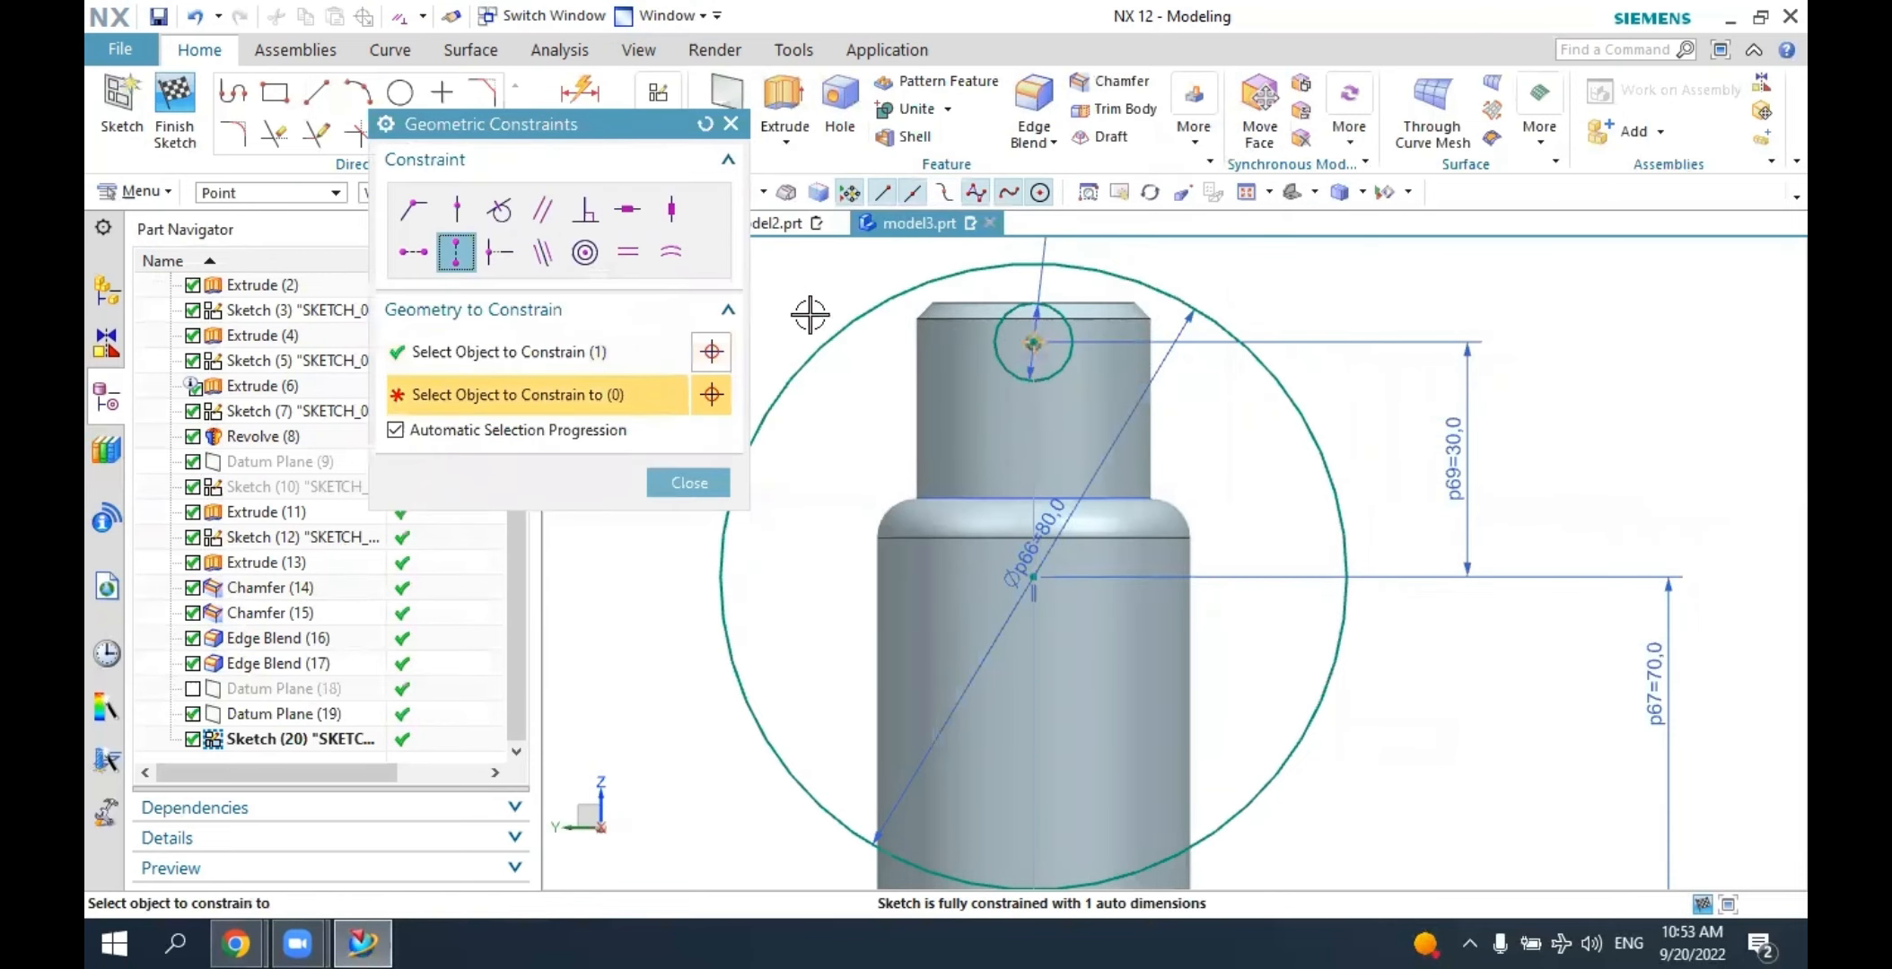
{"action": "left_click", "coordinate": [1029, 579]}
{"action": "middle_click", "coordinate": [988, 386]}
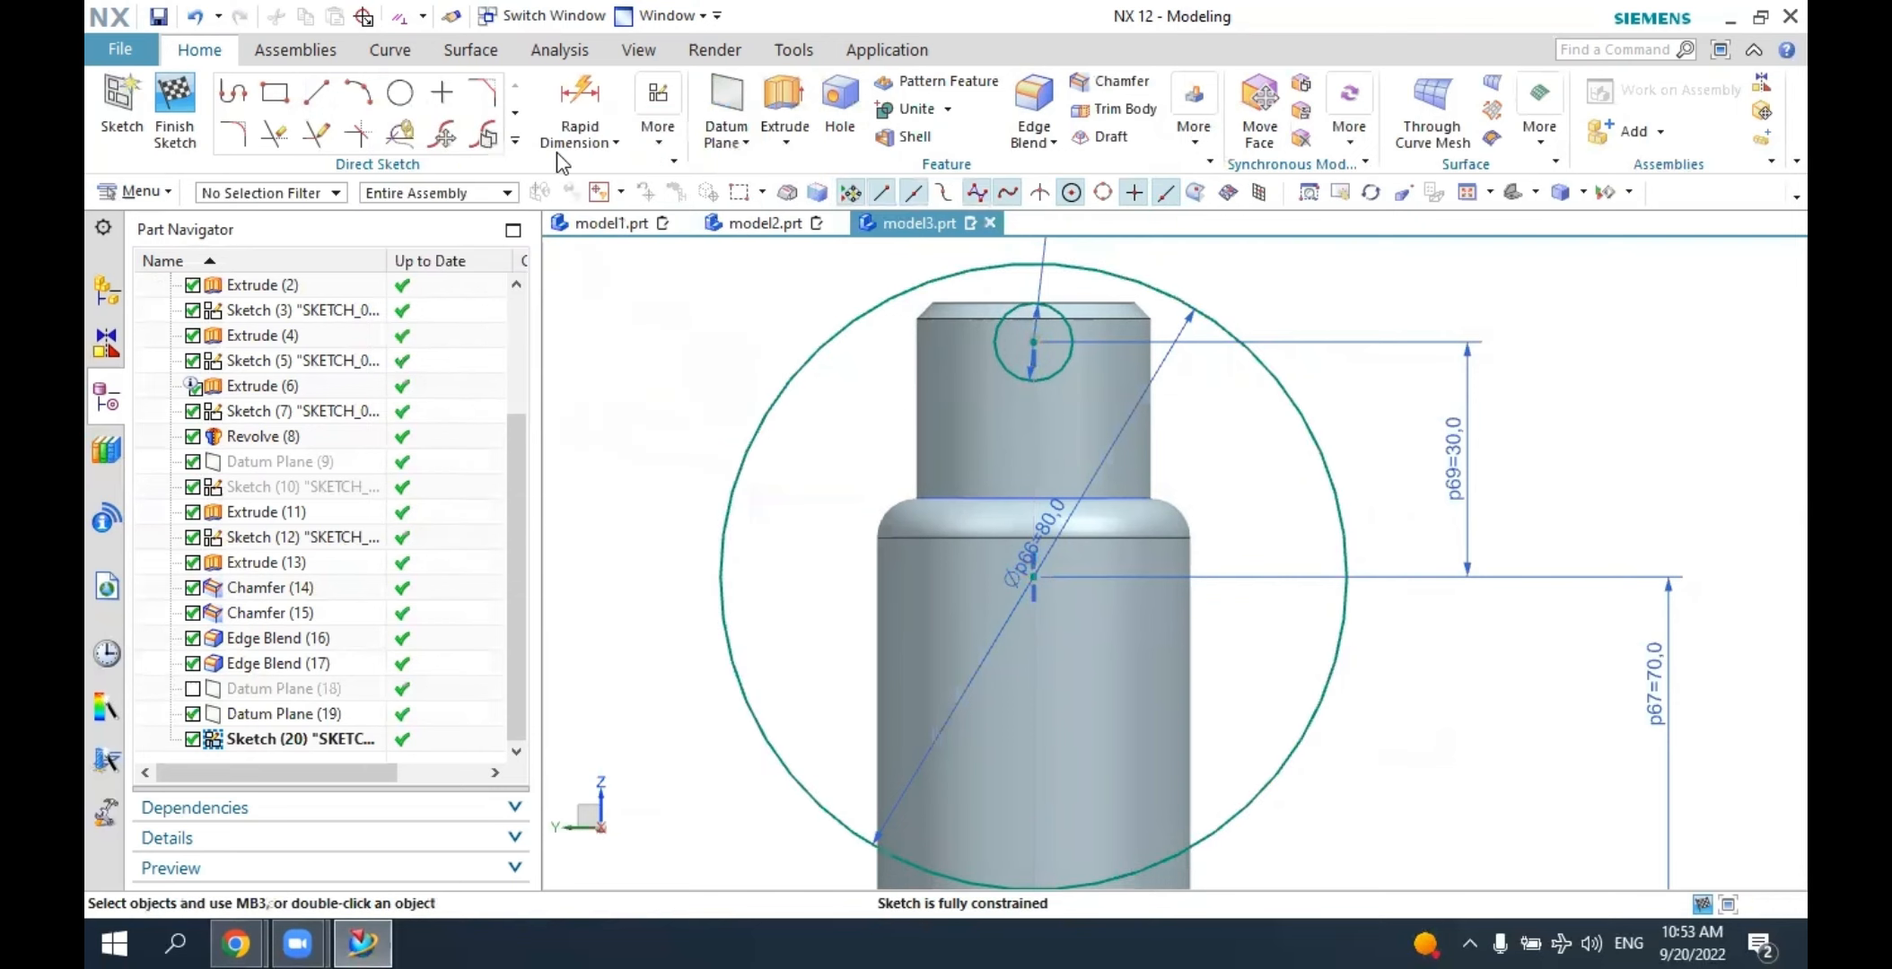
Pattern the 10 mm circle in a circular layout about the 80 mm circle's centre, count 4 over 360°, and finish the sketch.
{"action": "left_click", "coordinate": [515, 141]}
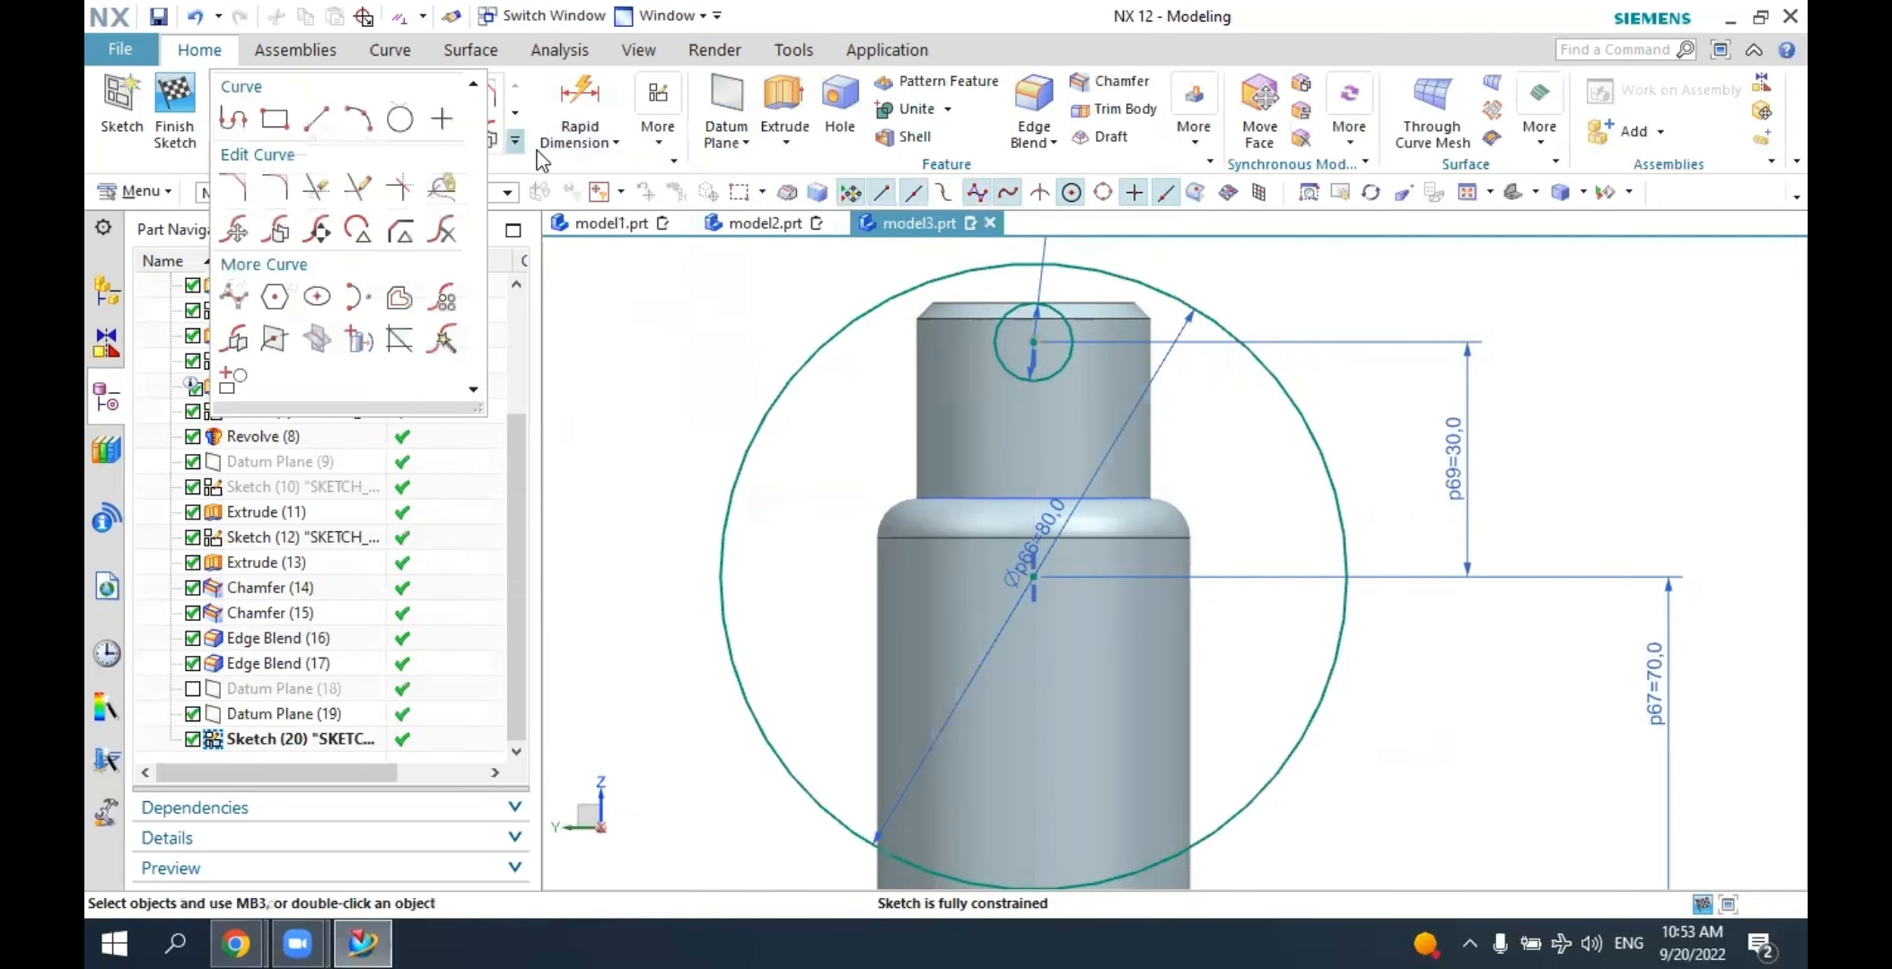
{"action": "left_click", "coordinate": [450, 310]}
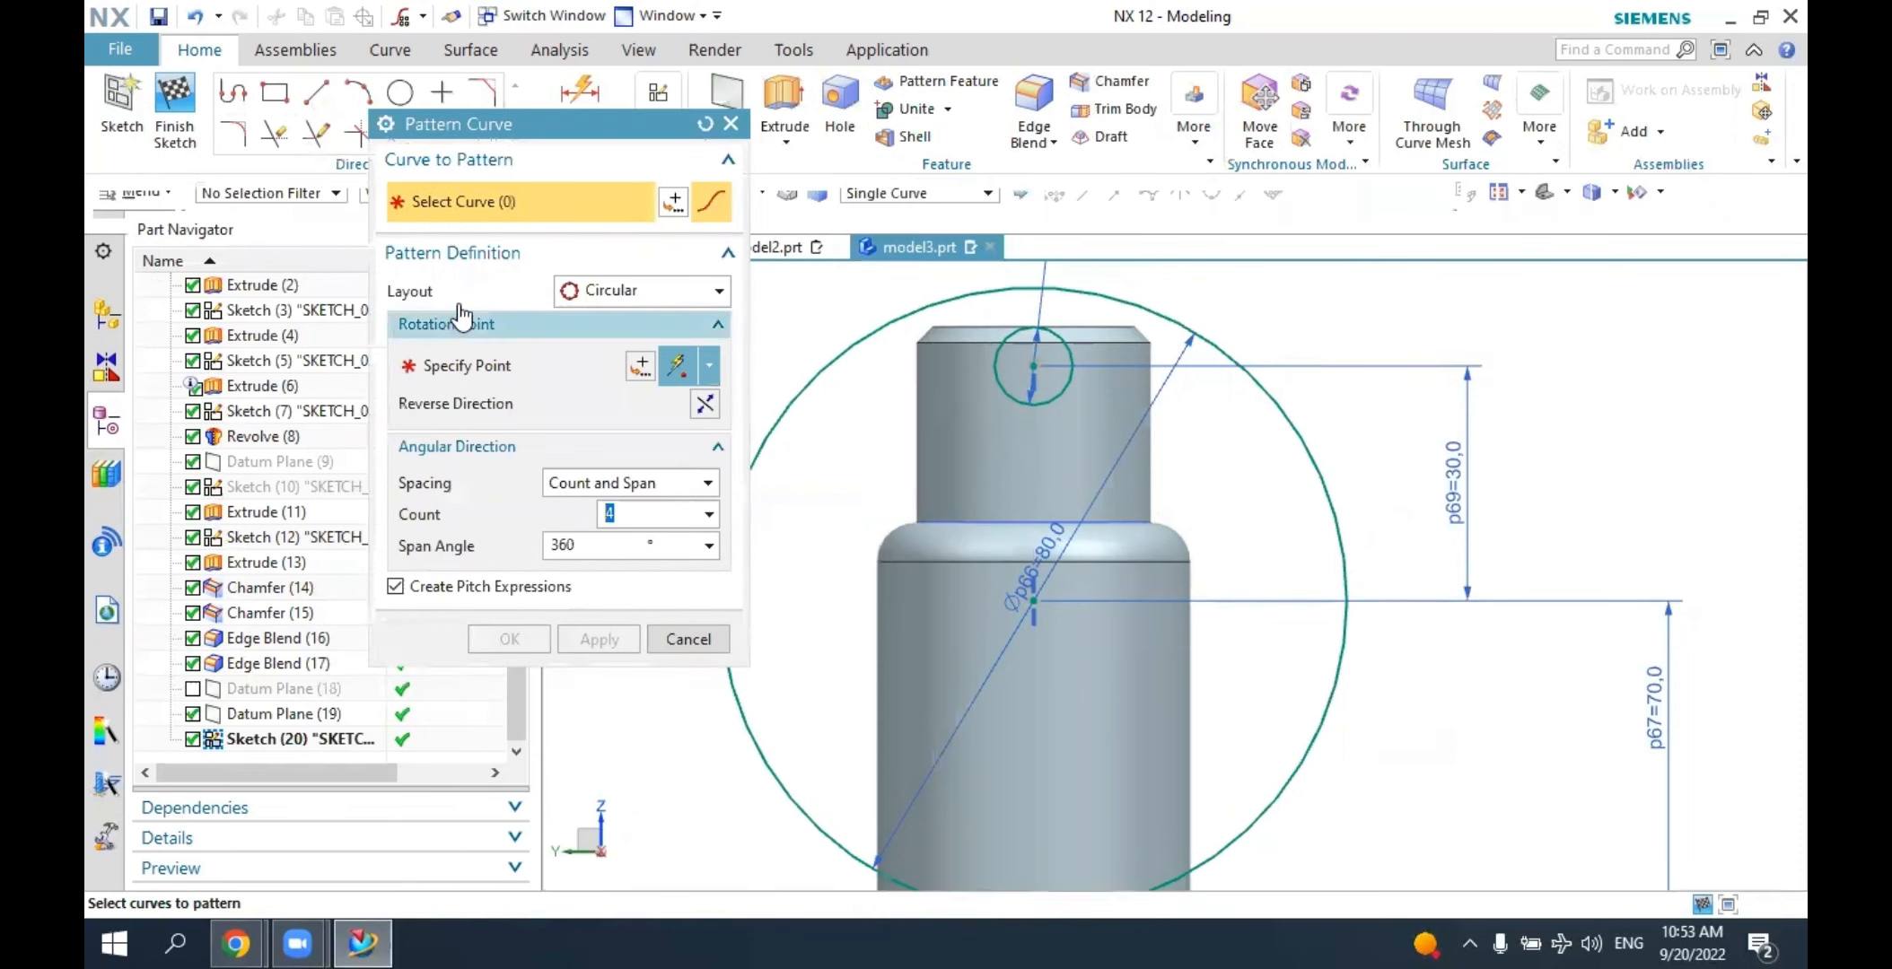
{"action": "left_click", "coordinate": [1026, 328]}
{"action": "left_click", "coordinate": [500, 366]}
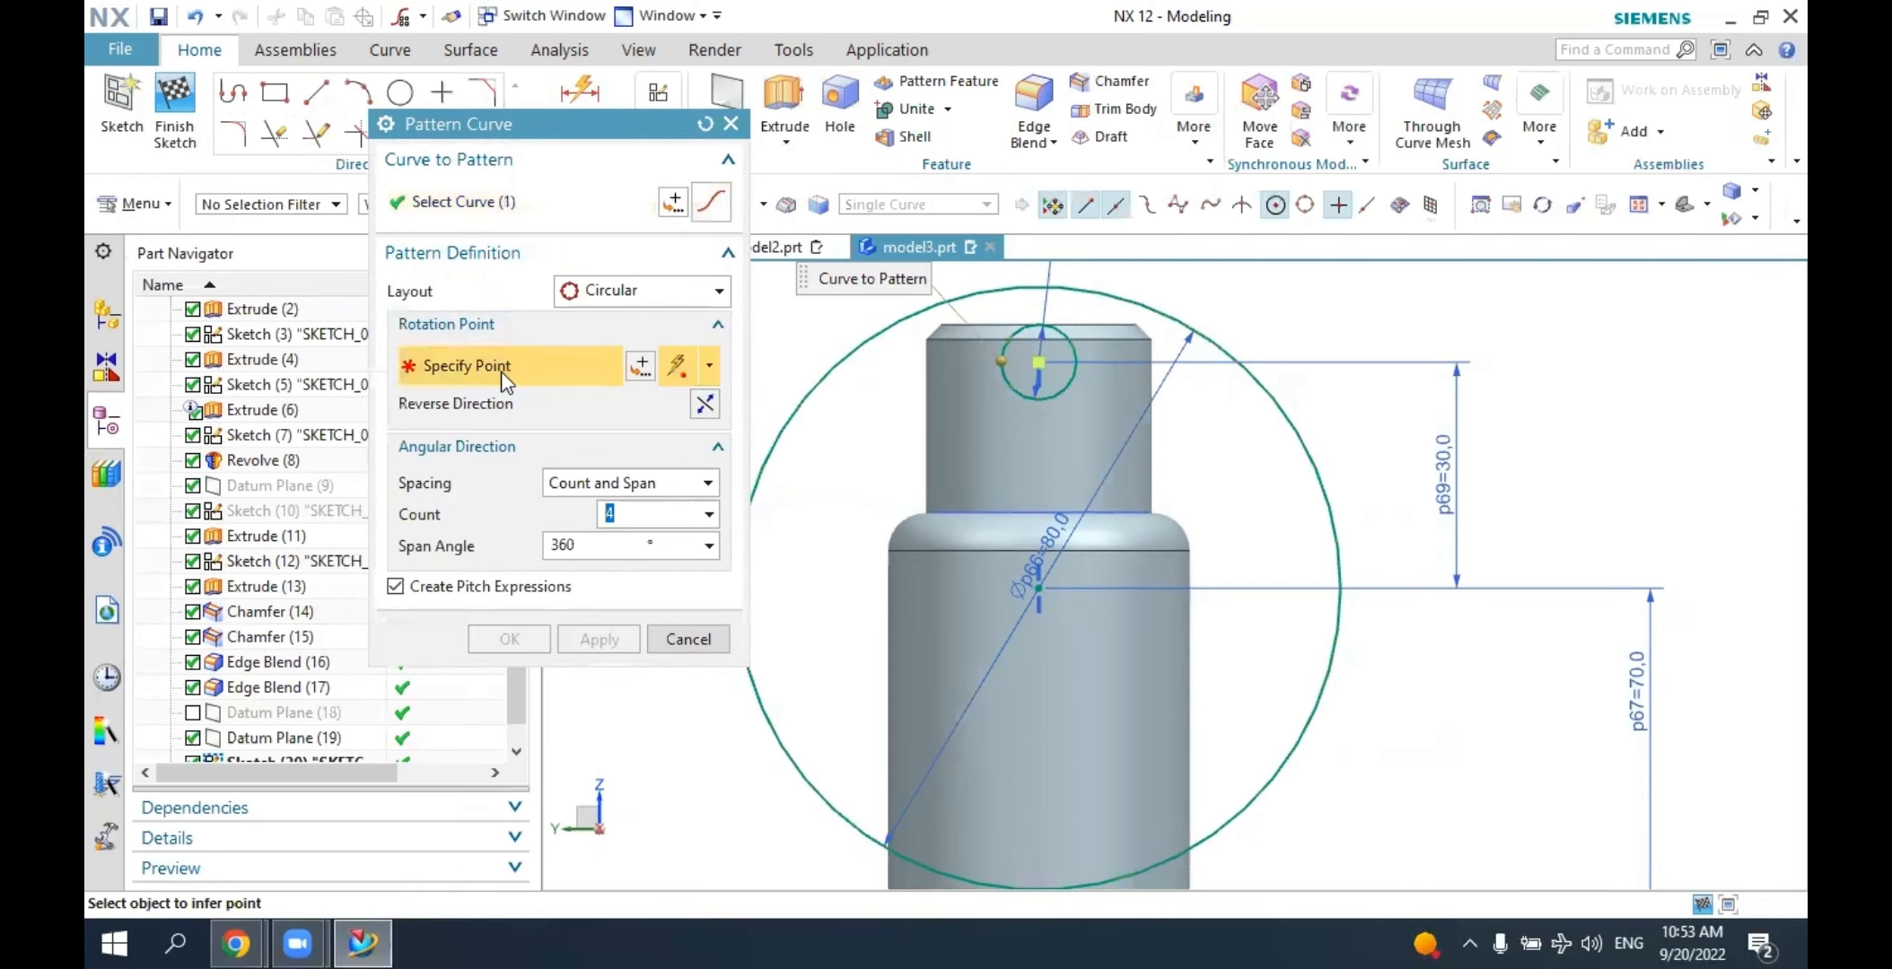
{"action": "left_click", "coordinate": [1046, 593]}
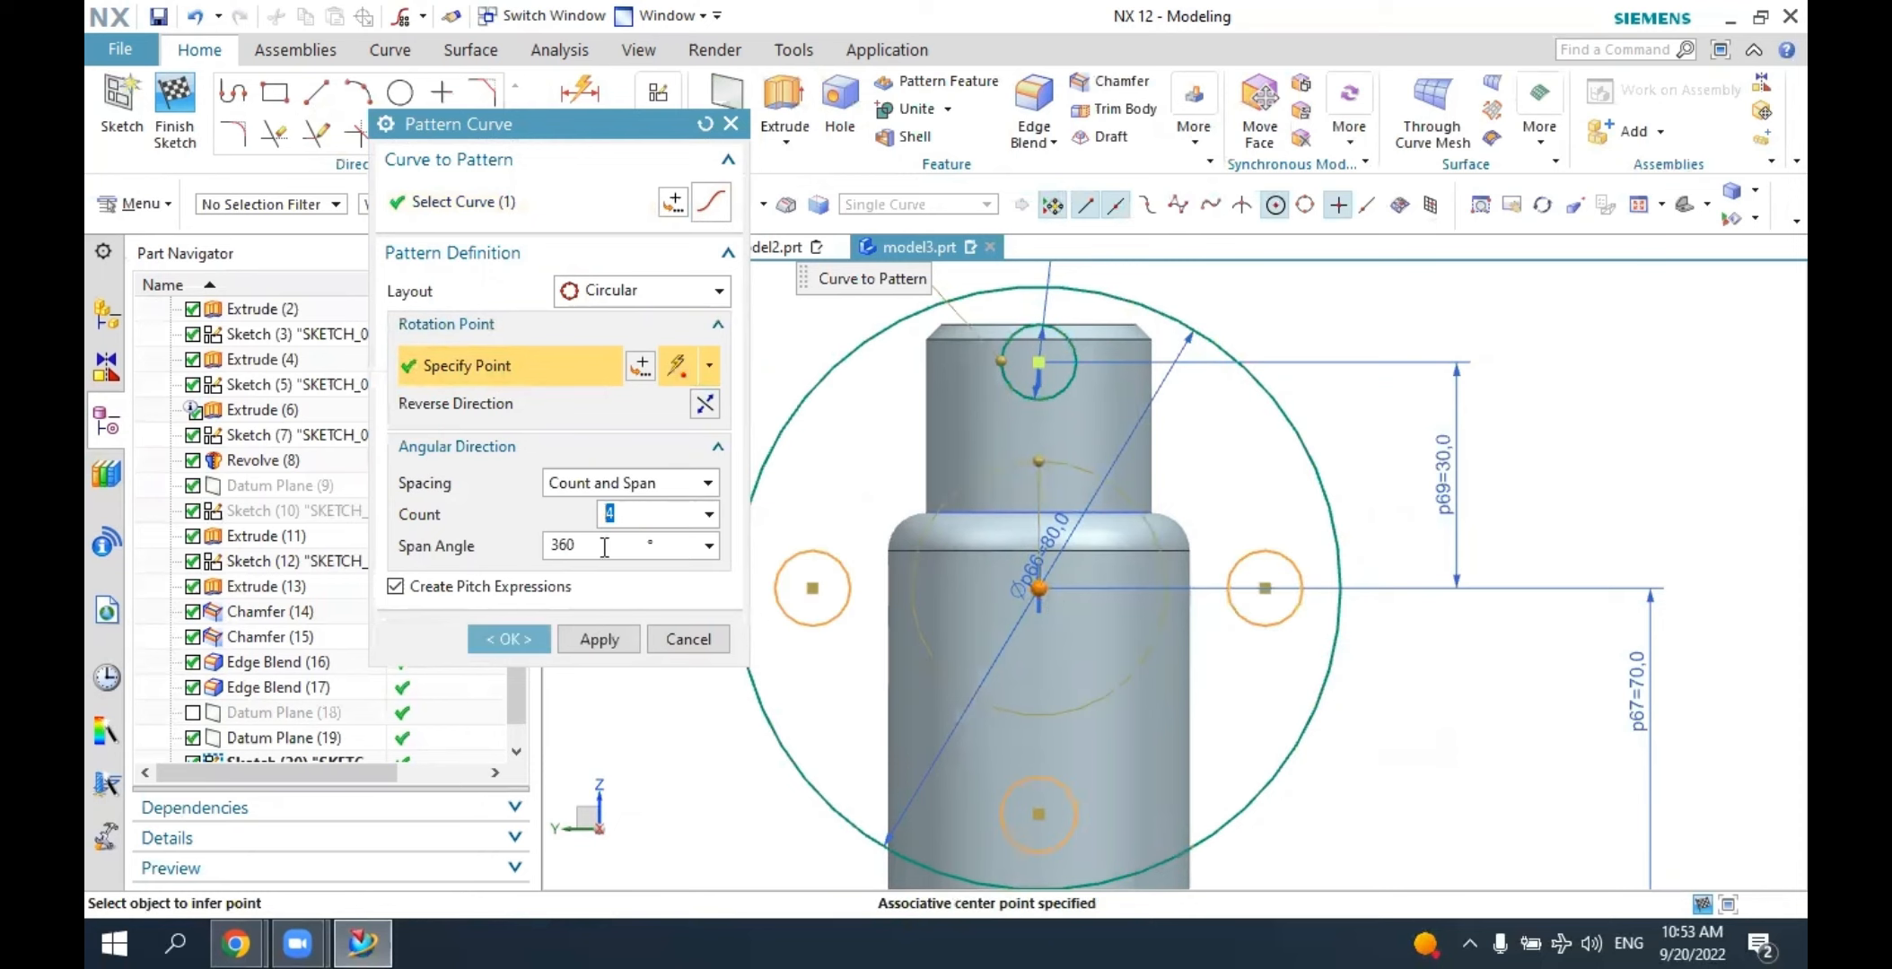
{"action": "left_click", "coordinate": [508, 639]}
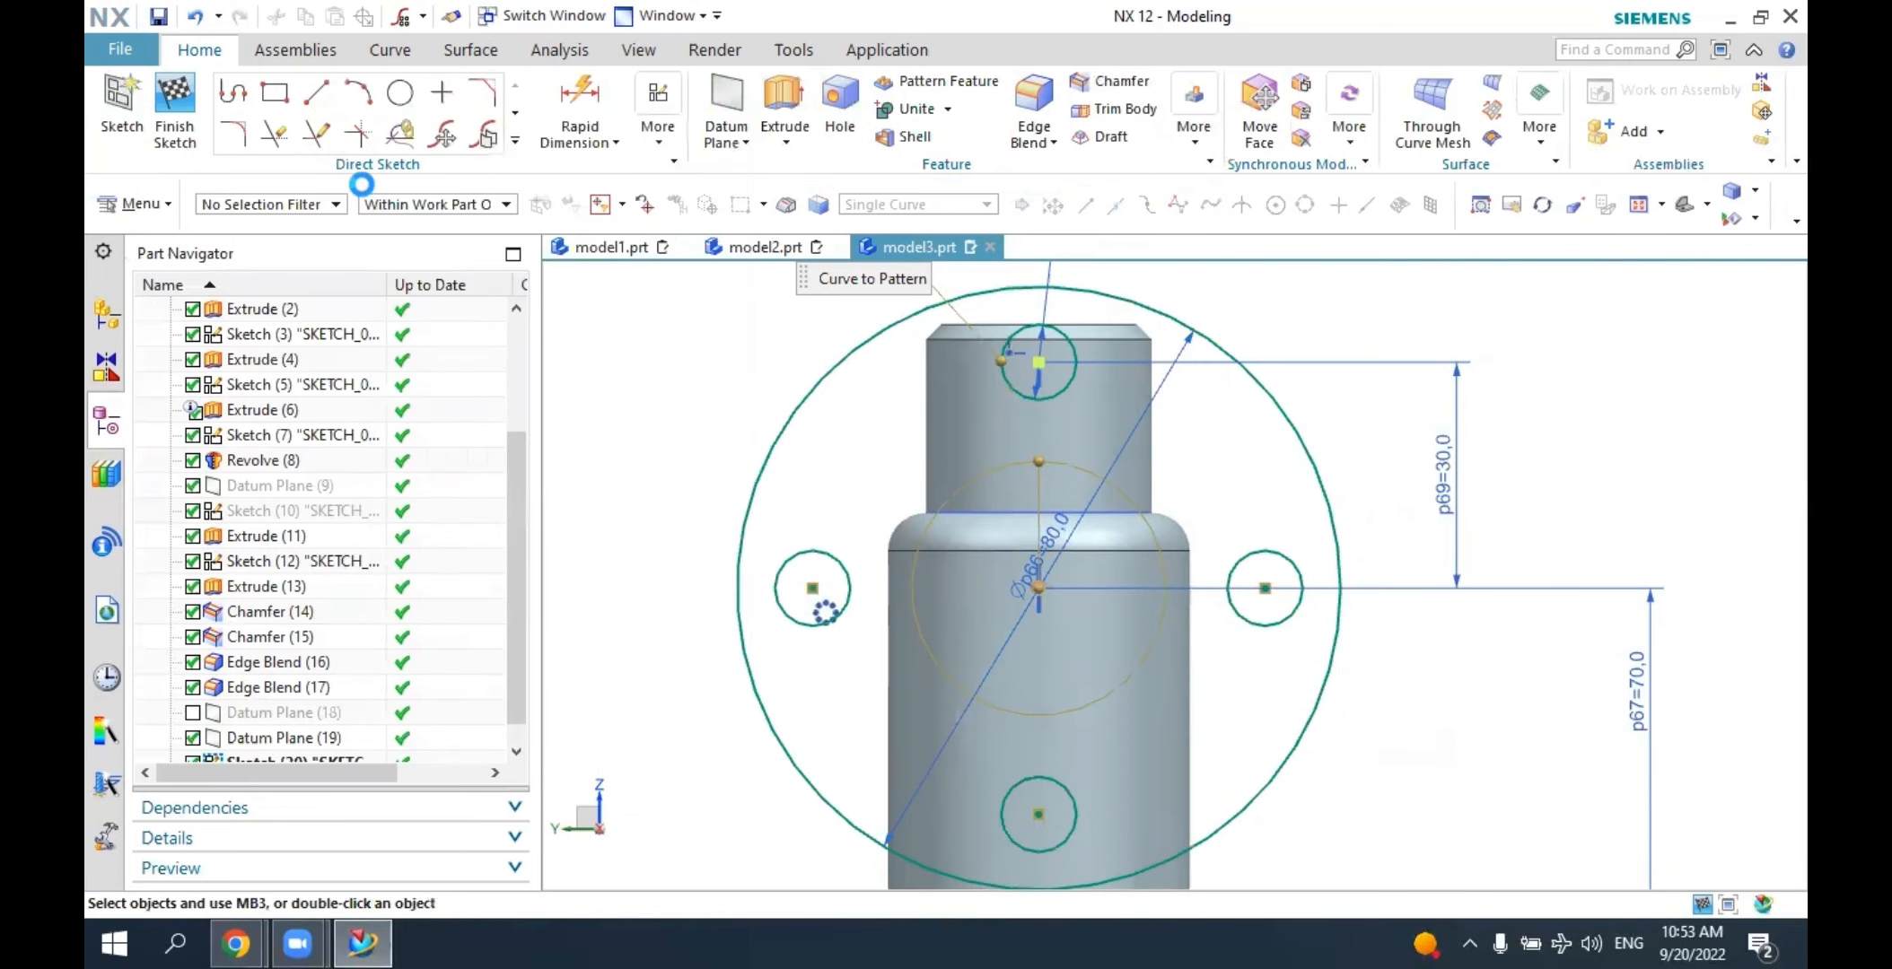
{"action": "left_click", "coordinate": [181, 116]}
Extrude the 80 mm circle sketch with its four holes from 0 to 10 mm, reversing the direction toward the cylindrical body.
{"action": "scroll", "coordinate": [988, 538], "scroll_direction": "up", "scroll_amount": 4}
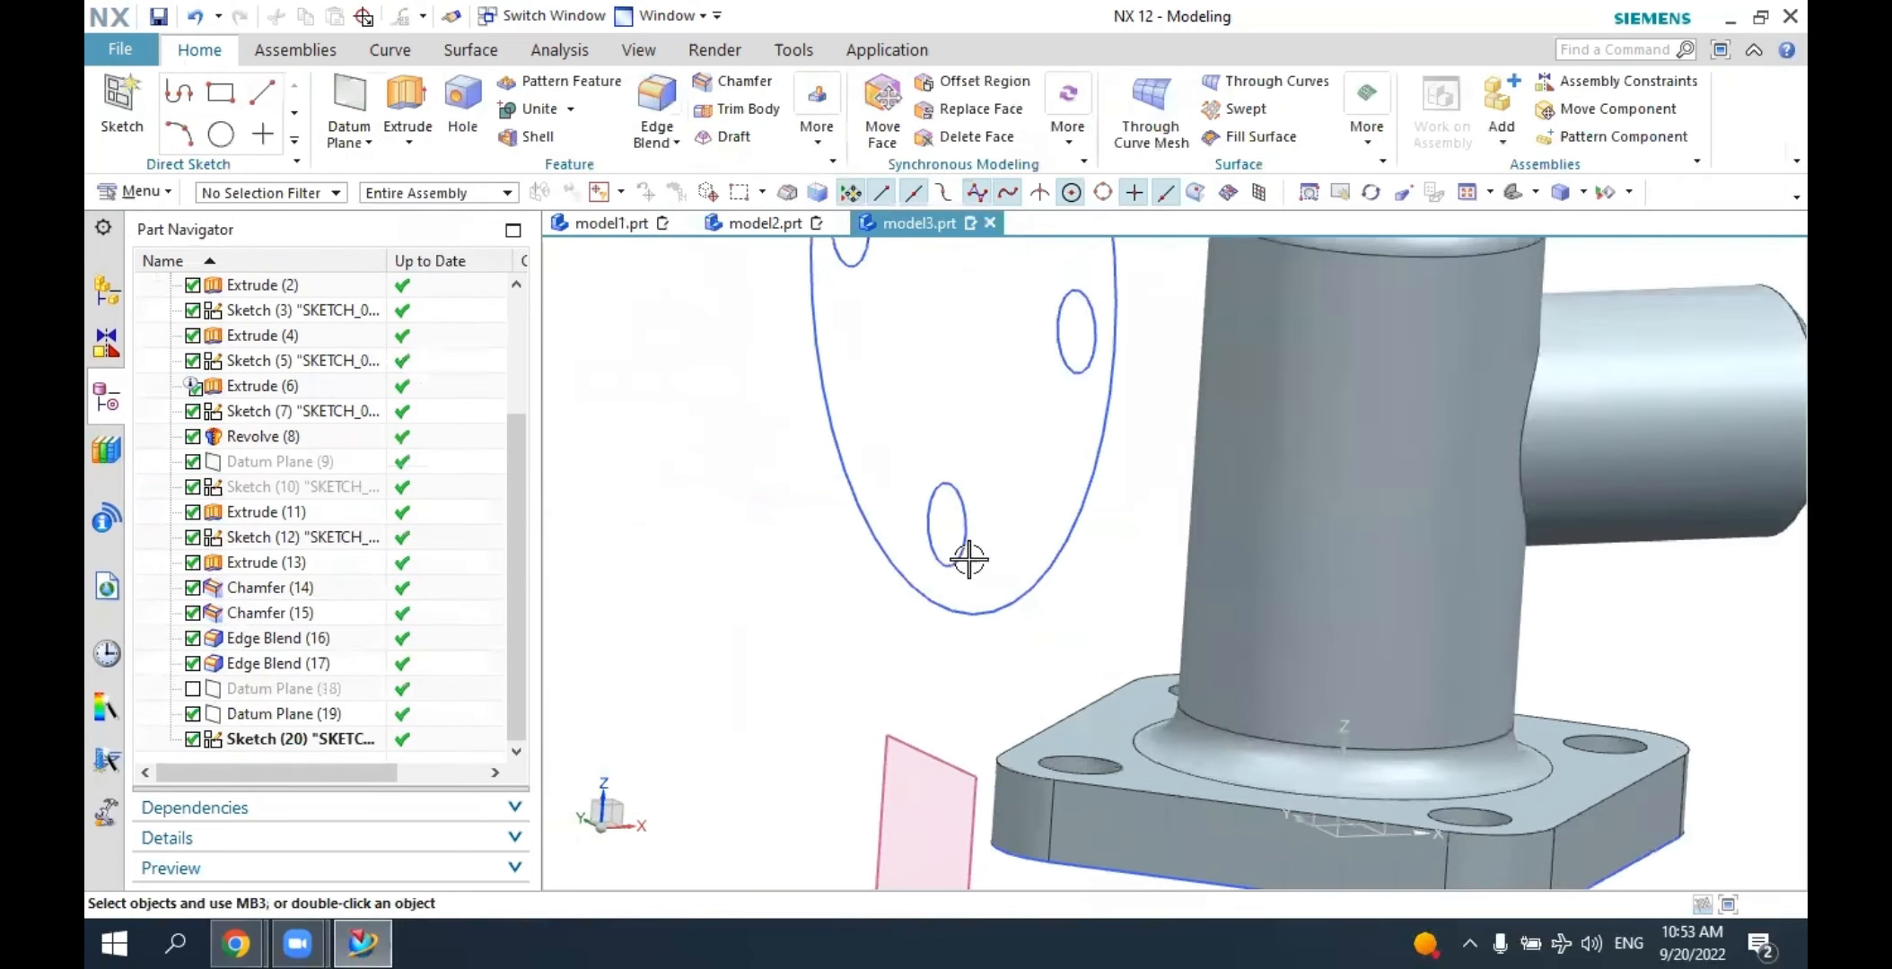
{"action": "scroll", "coordinate": [1256, 421], "scroll_direction": "down", "scroll_amount": 4}
{"action": "mouse_move", "coordinate": [1239, 422]}
{"action": "middle_mouse_down"}
{"action": "mouse_move", "coordinate": [1270, 418]}
{"action": "mouse_move", "coordinate": [1226, 414]}
{"action": "mouse_move", "coordinate": [1254, 426]}
{"action": "middle_mouse_up"}
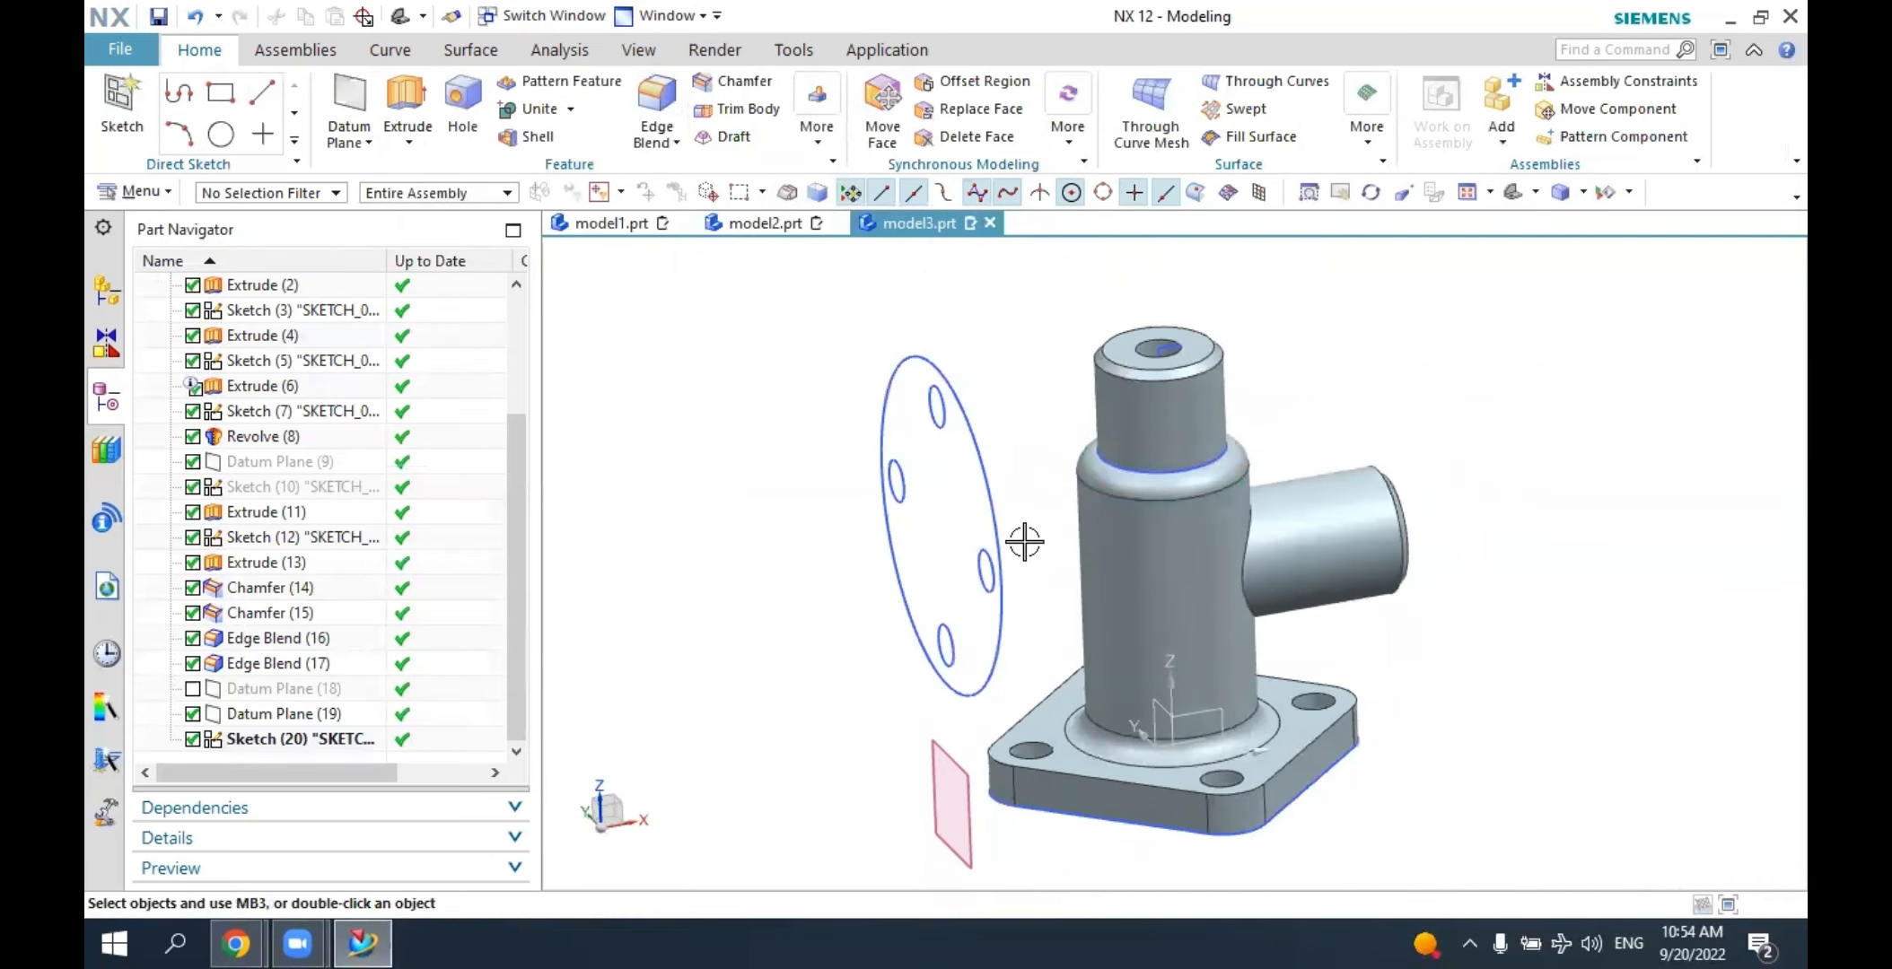
{"action": "left_click", "coordinate": [407, 103]}
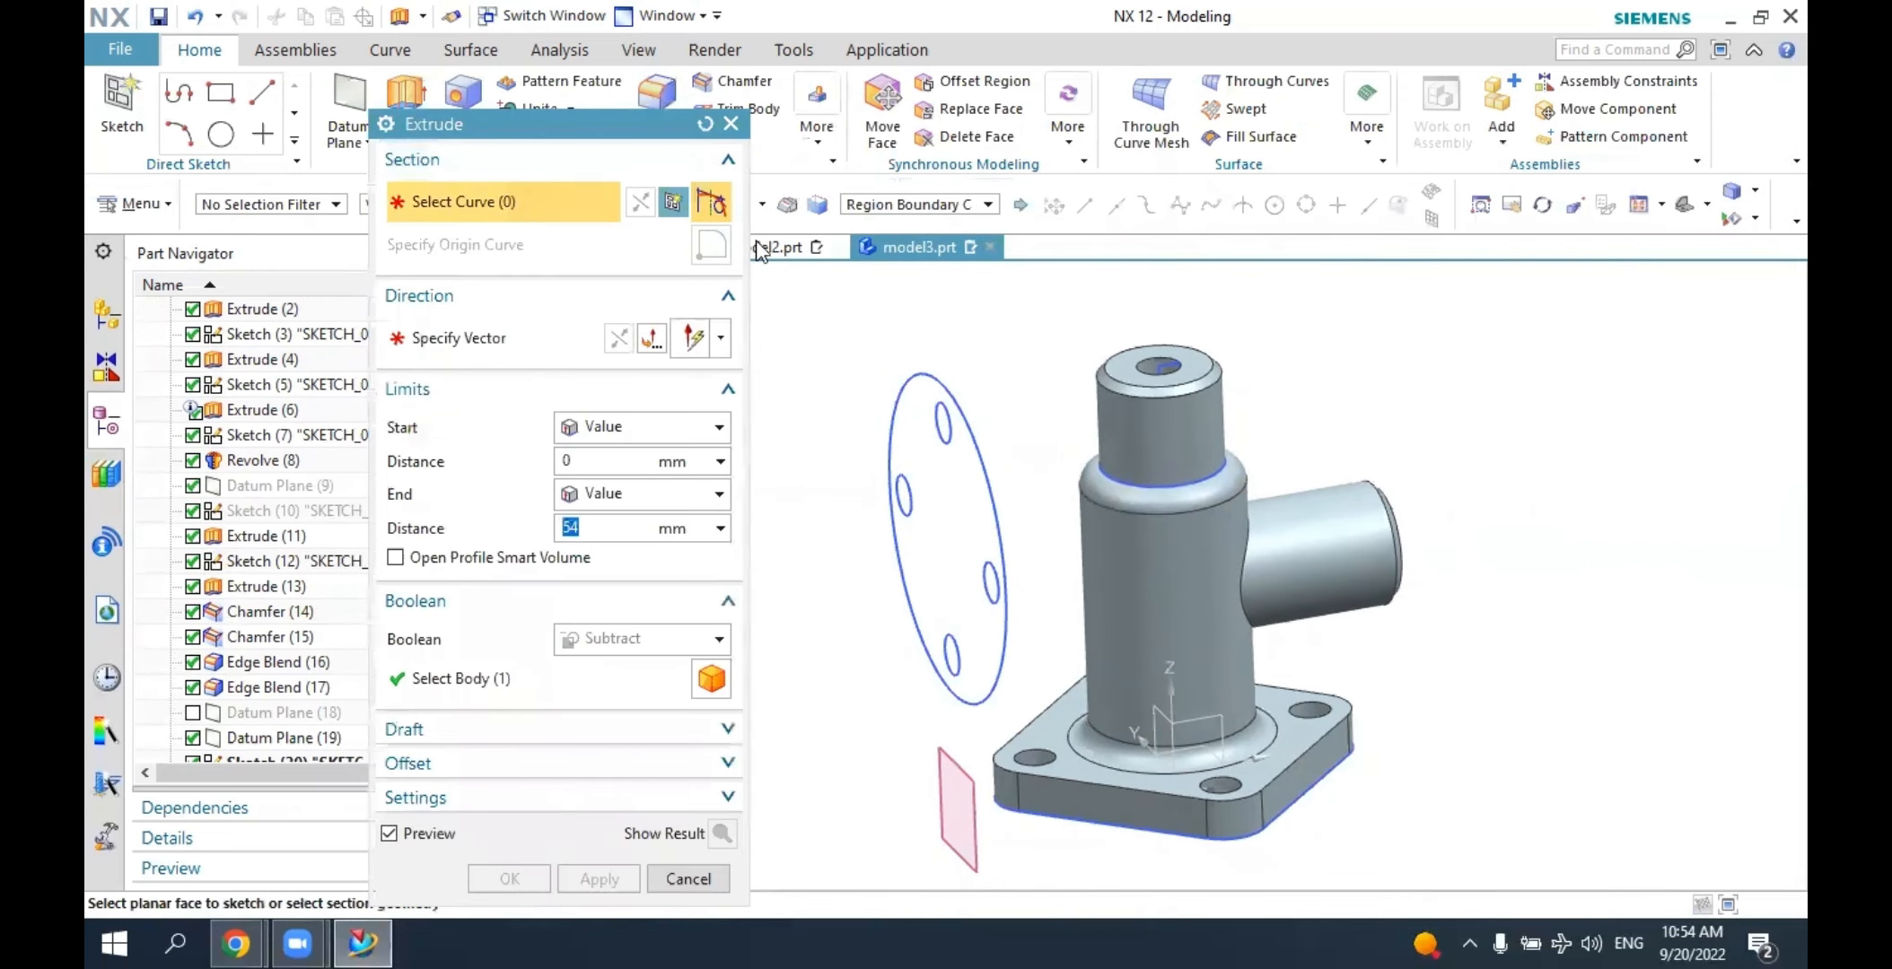
{"action": "left_click", "coordinate": [926, 392]}
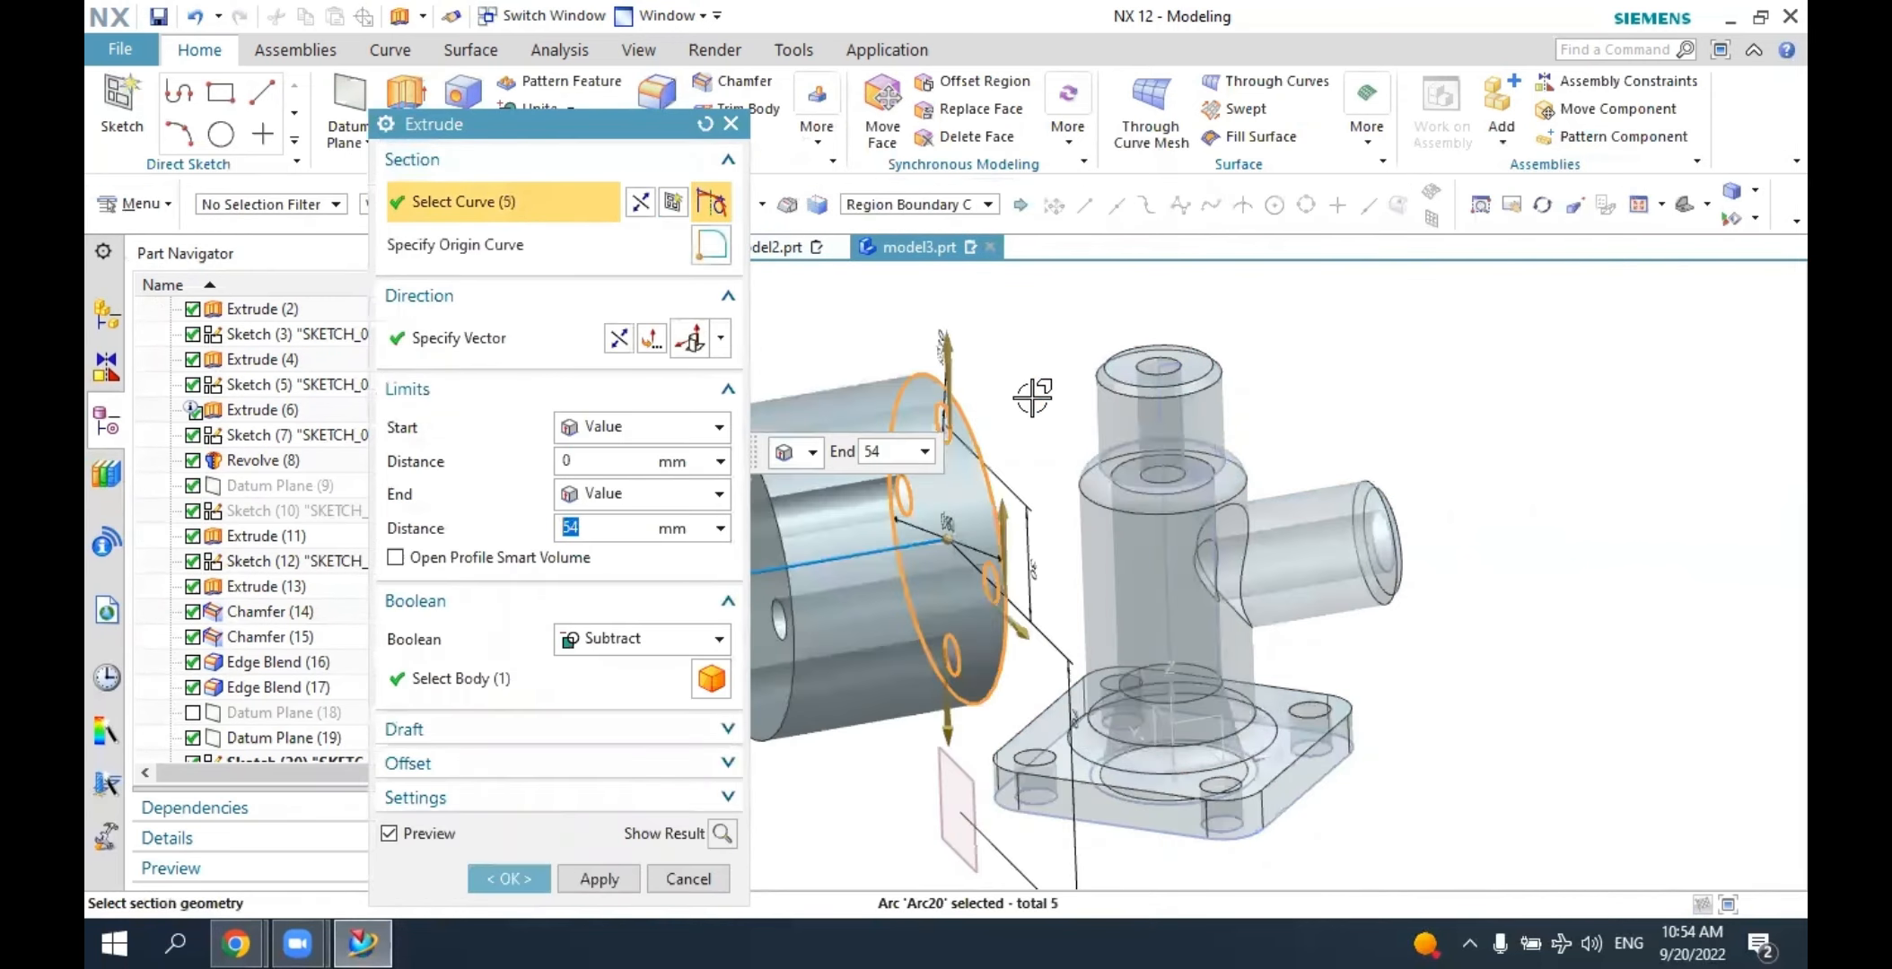
{"action": "scroll", "coordinate": [1060, 397], "scroll_direction": "up", "scroll_amount": 2}
{"action": "mouse_move", "coordinate": [1060, 397]}
{"action": "middle_mouse_down"}
{"action": "mouse_move", "coordinate": [1095, 390]}
{"action": "mouse_move", "coordinate": [1073, 416]}
{"action": "middle_mouse_up"}
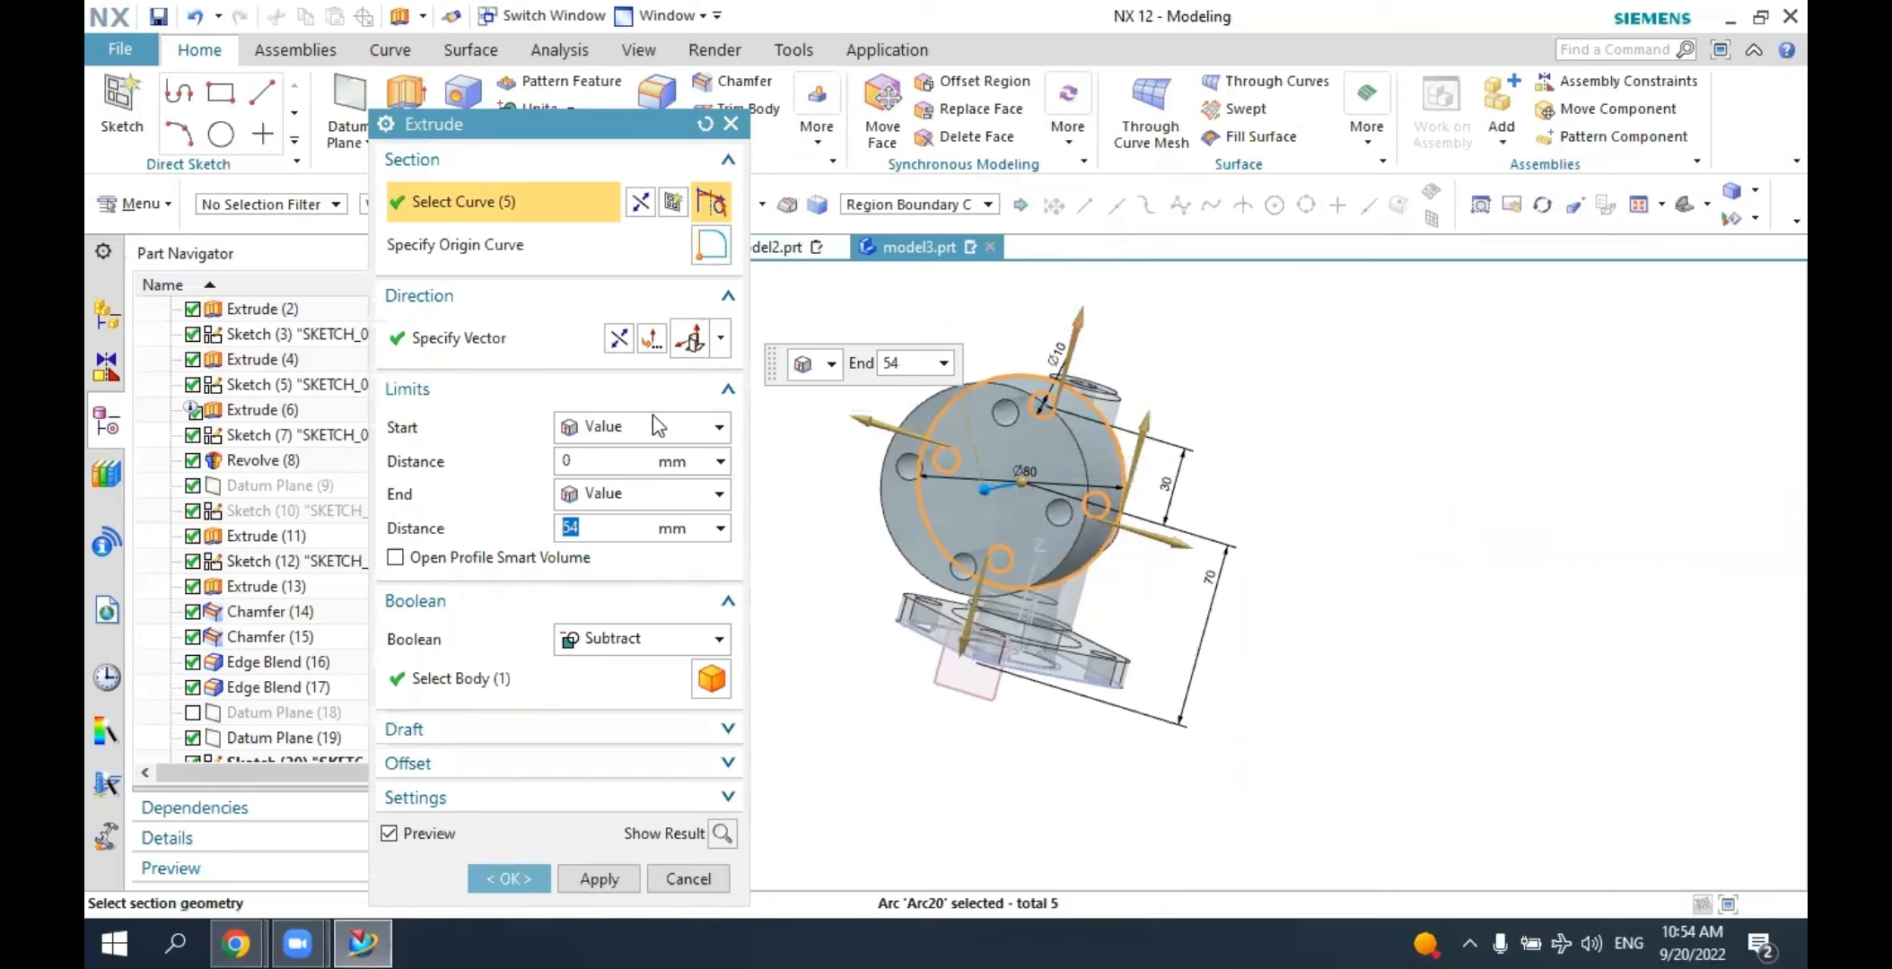
{"action": "left_click", "coordinate": [653, 339]}
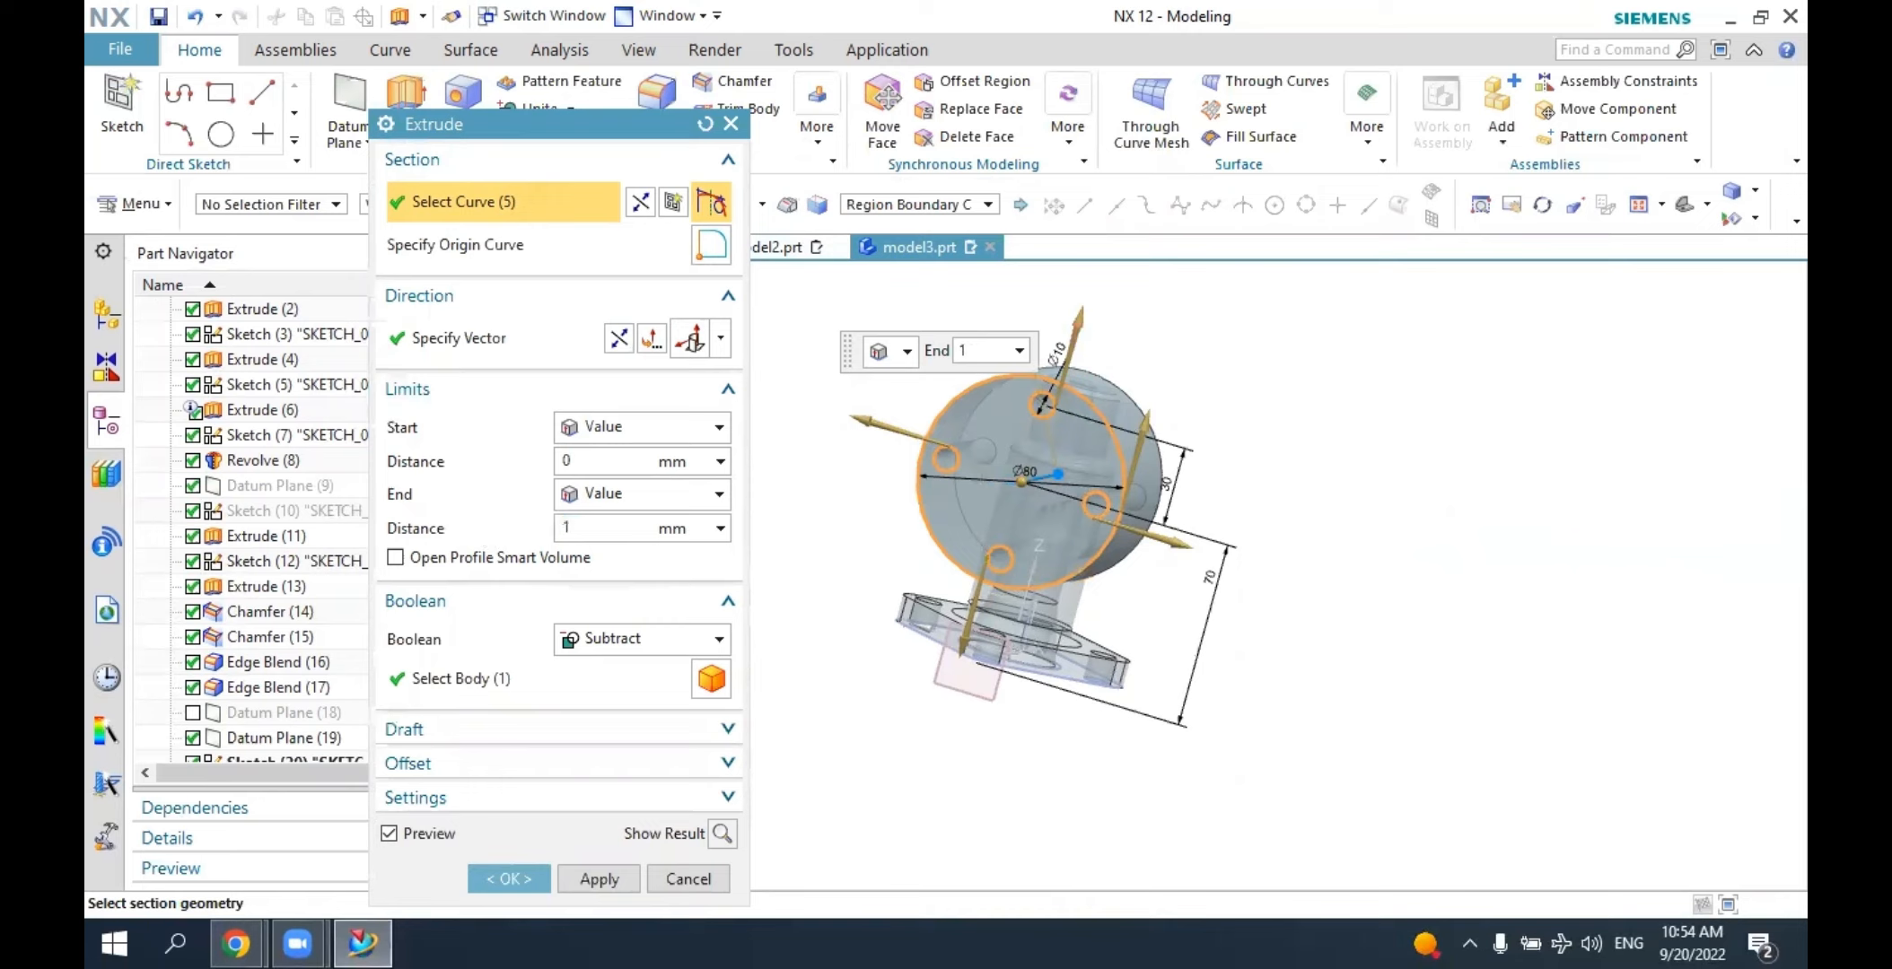
{"action": "key", "text": "Return"}
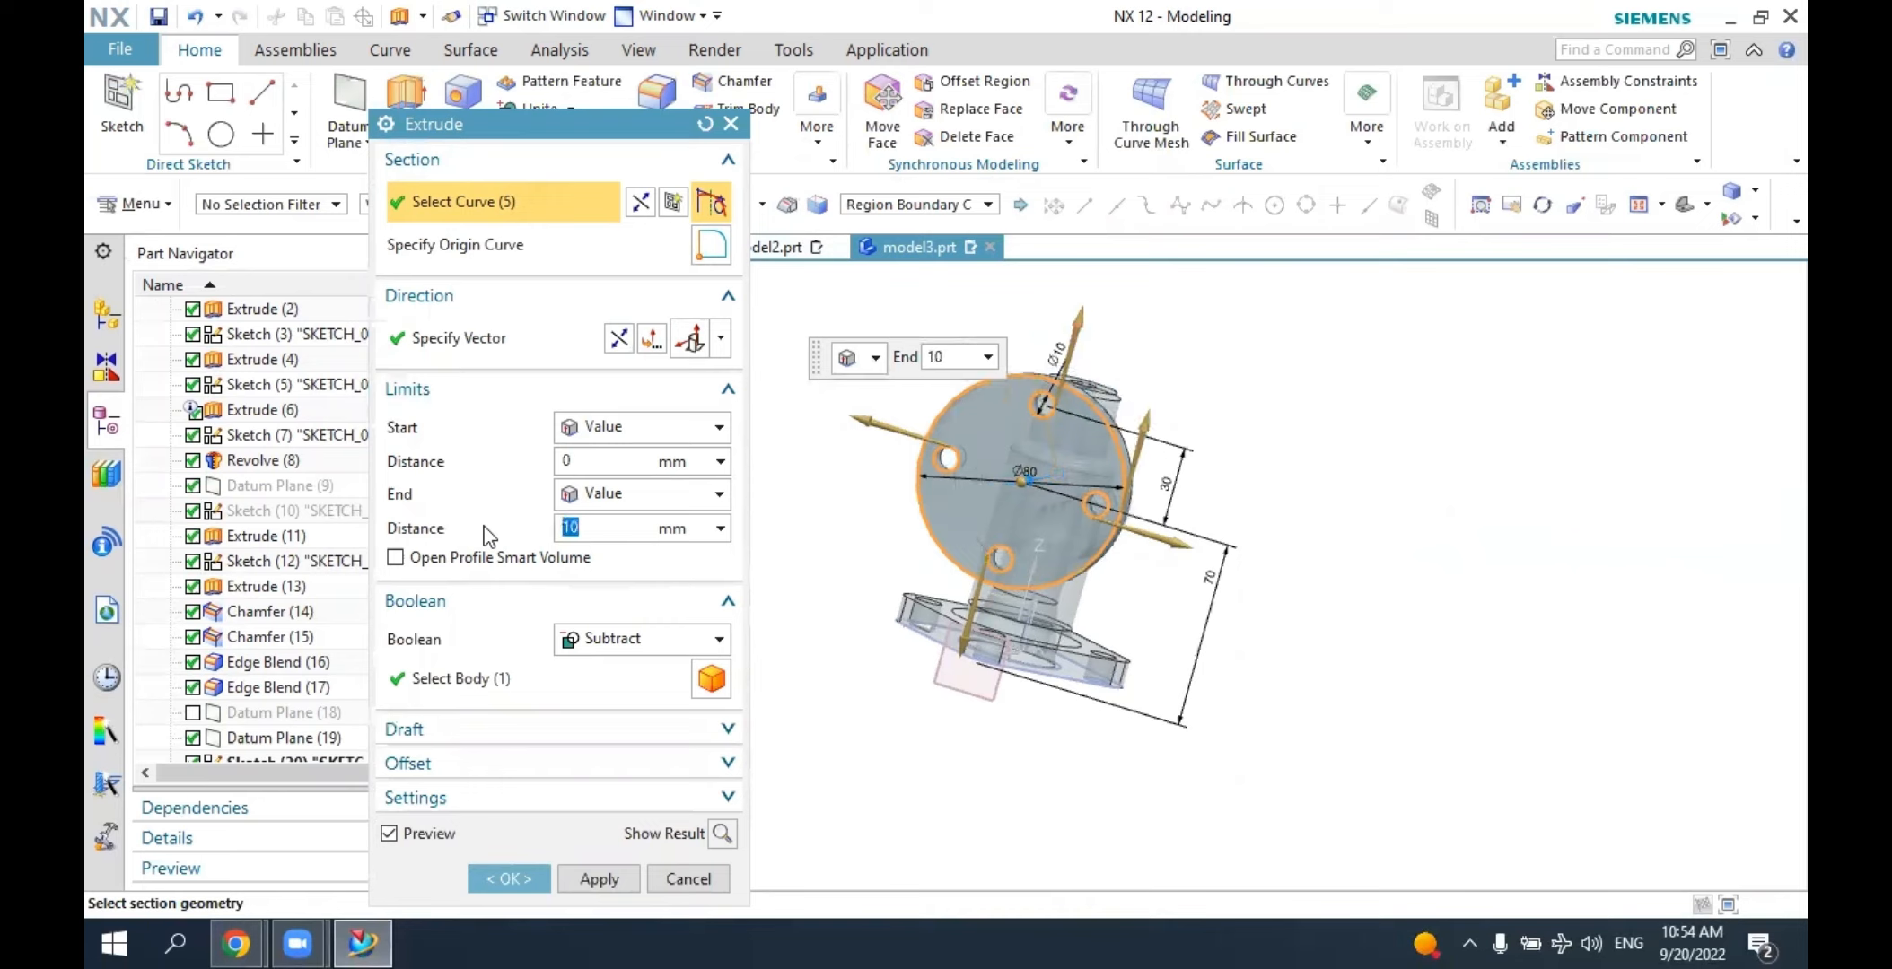
{"action": "middle_click_drag", "start_coordinate": [1238, 513], "coordinate": [808, 579]}
Try to unite the flange extrusion with the main body and preview the result.
{"action": "left_click", "coordinate": [612, 640]}
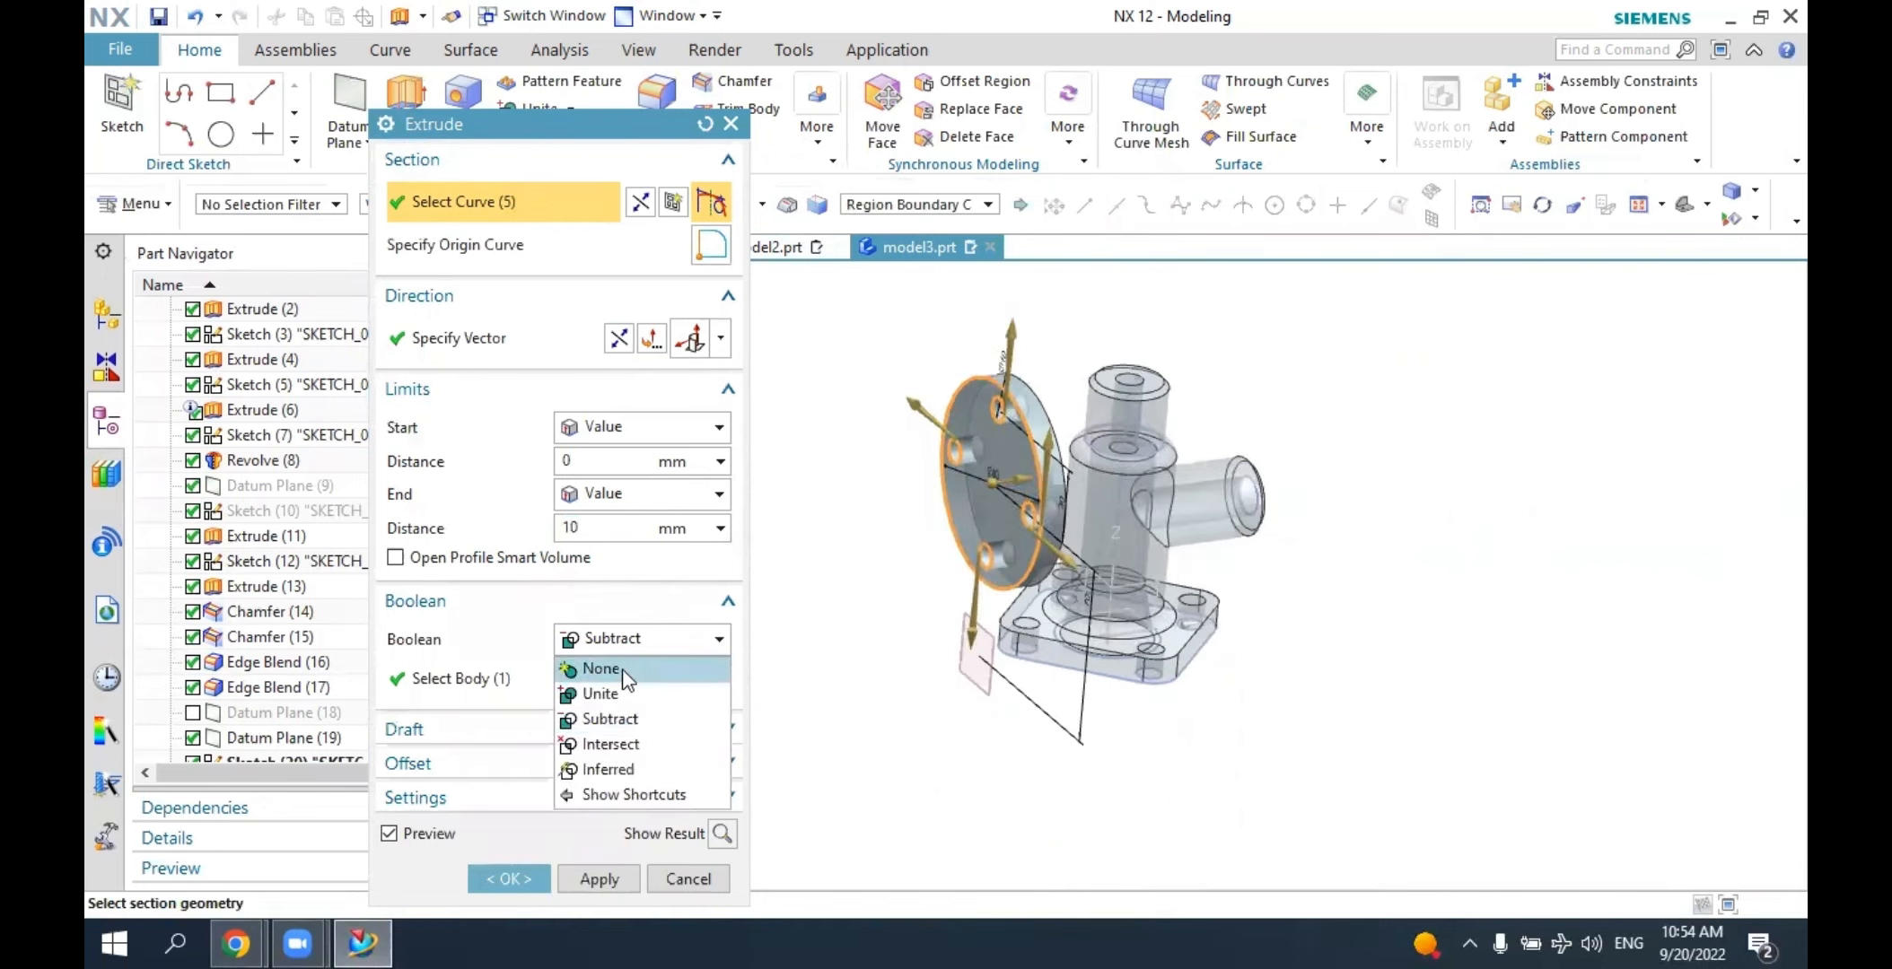
{"action": "left_click", "coordinate": [622, 694]}
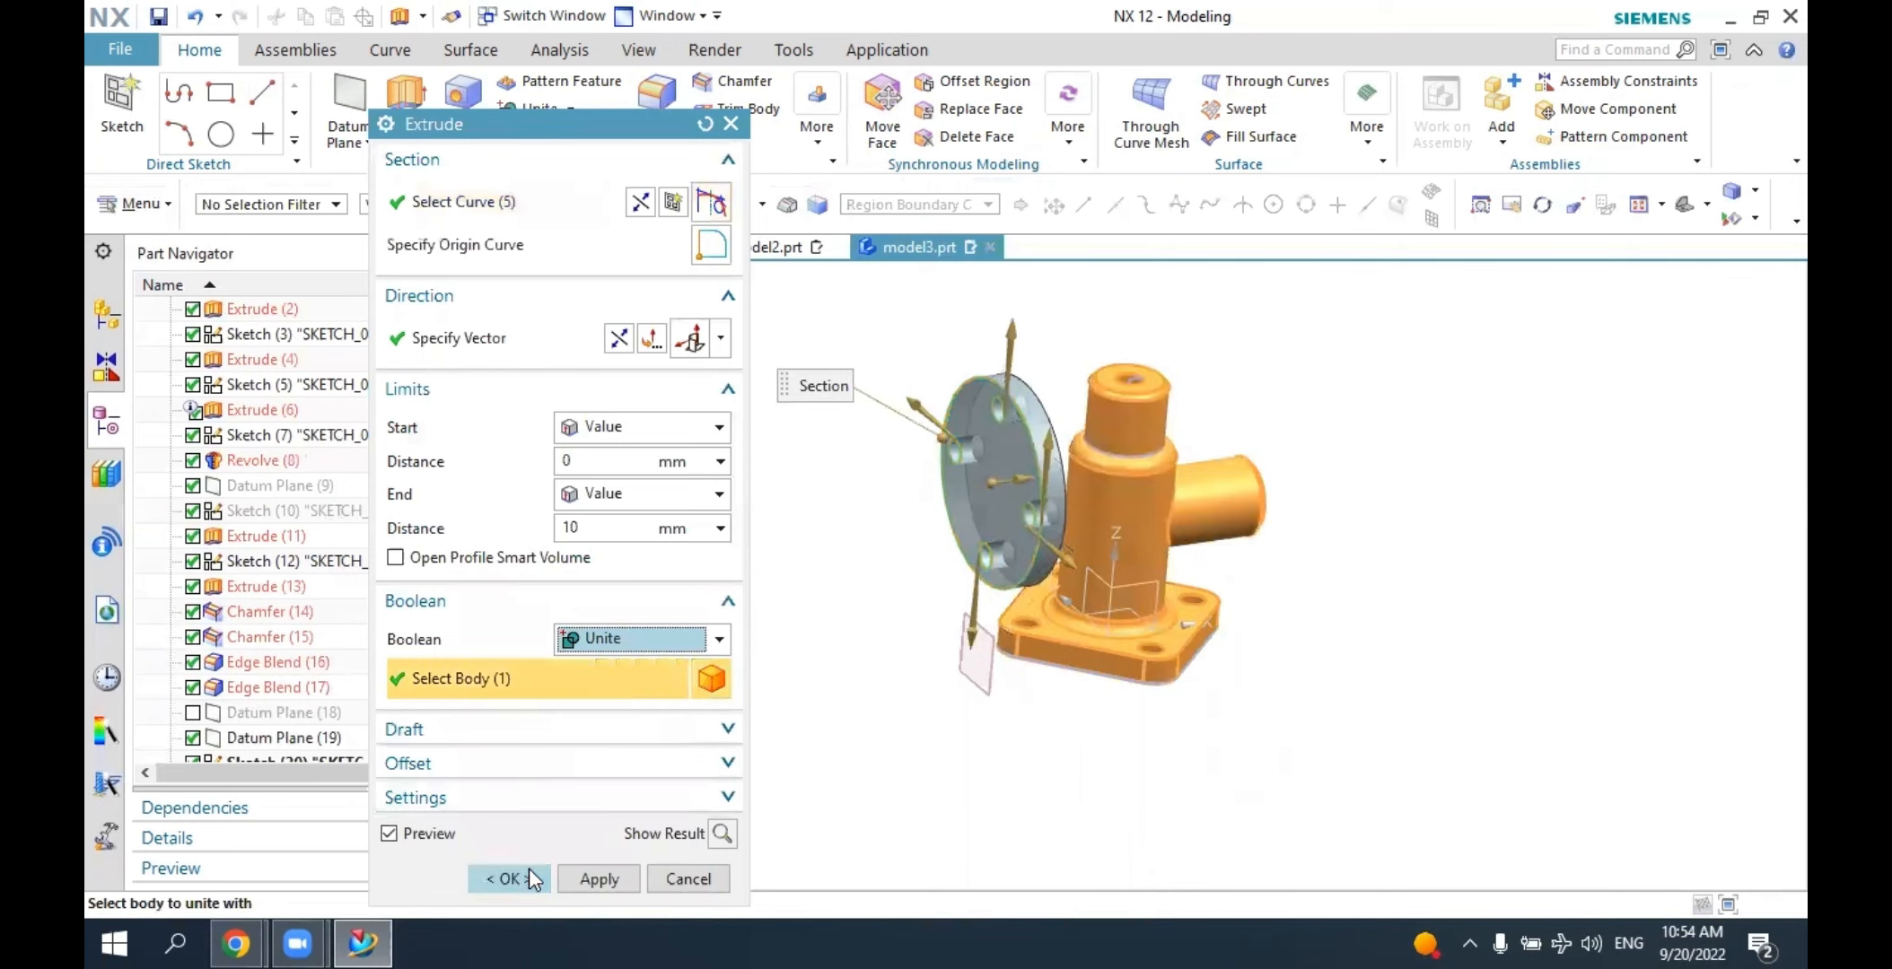
{"action": "left_click", "coordinate": [722, 834]}
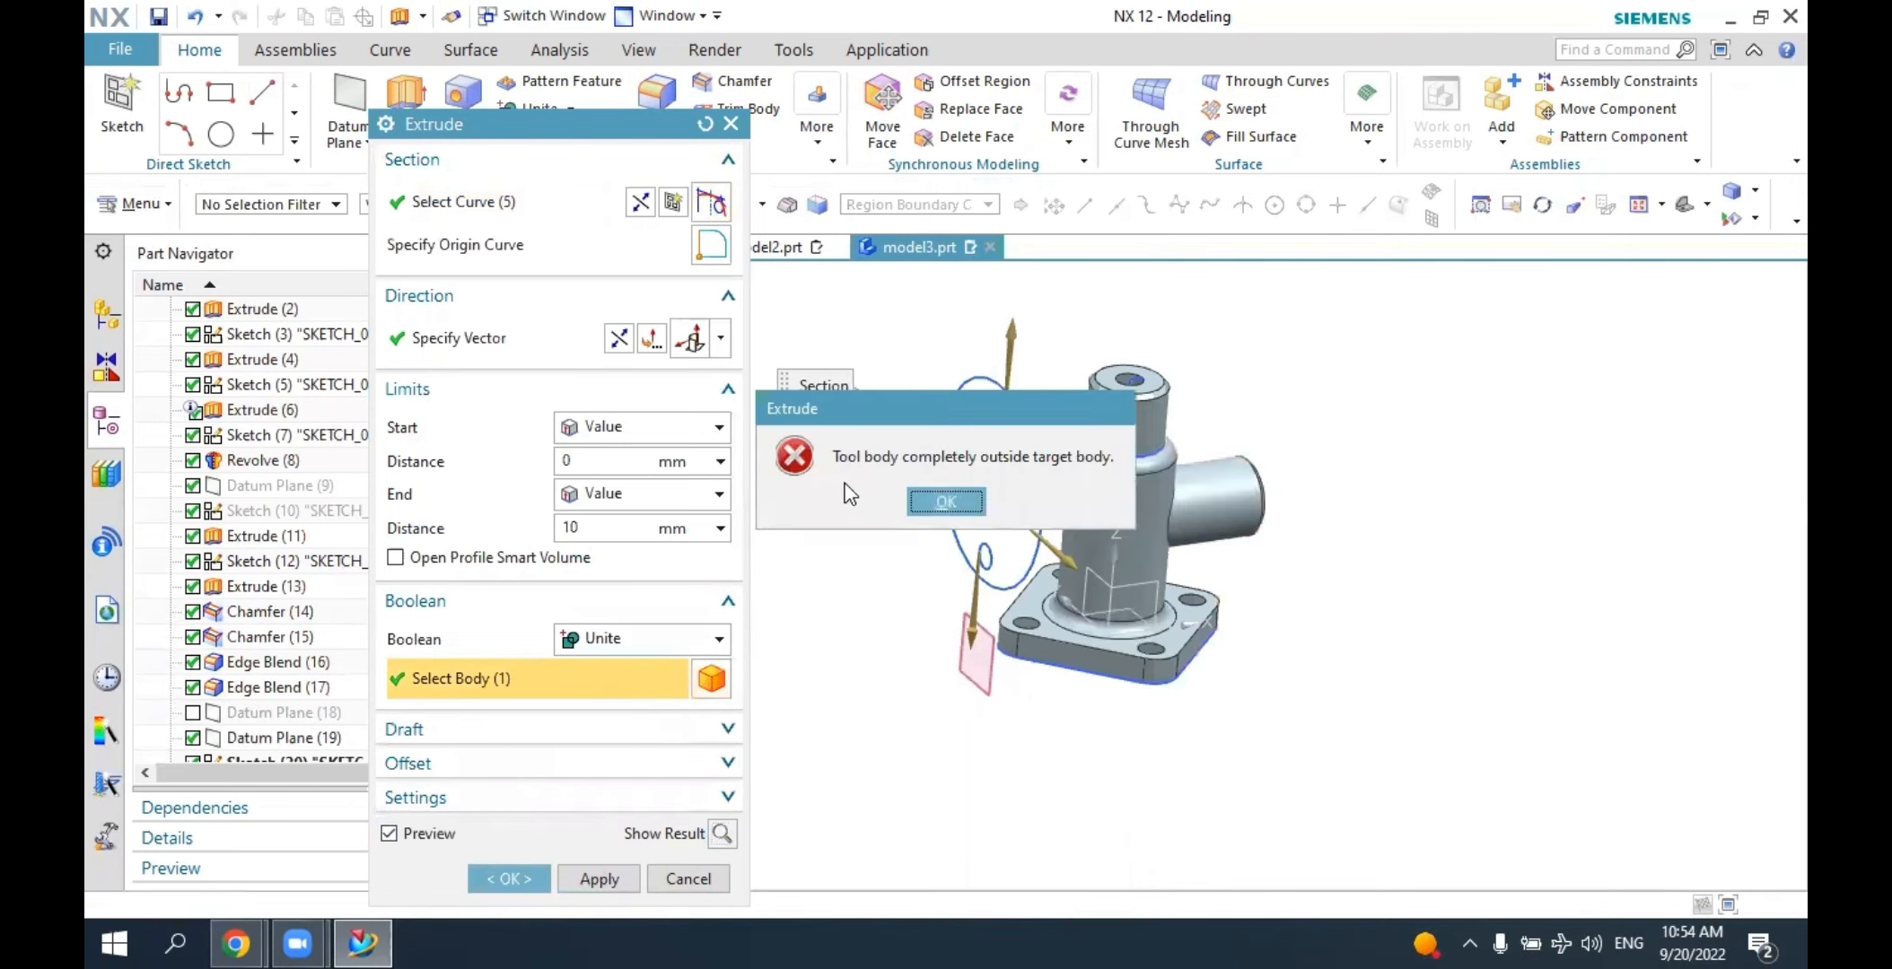
{"action": "left_click", "coordinate": [946, 501]}
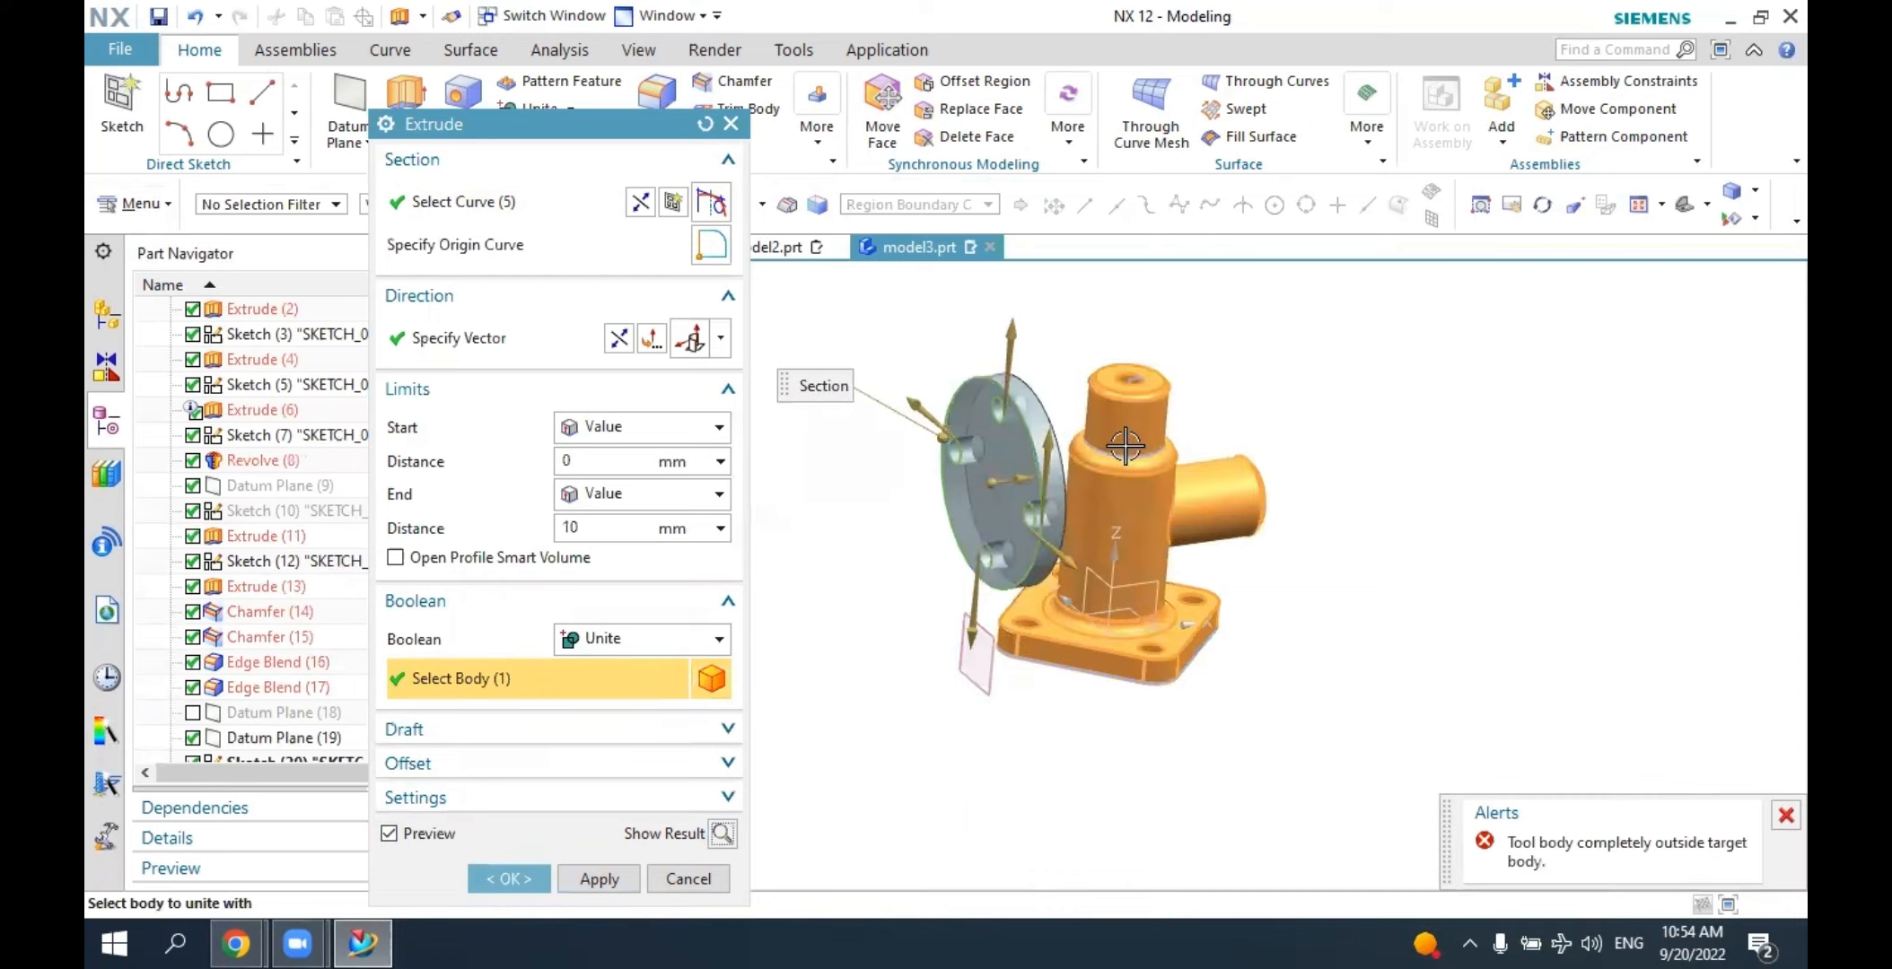
{"action": "left_click", "coordinate": [681, 648]}
{"action": "left_click", "coordinate": [634, 696]}
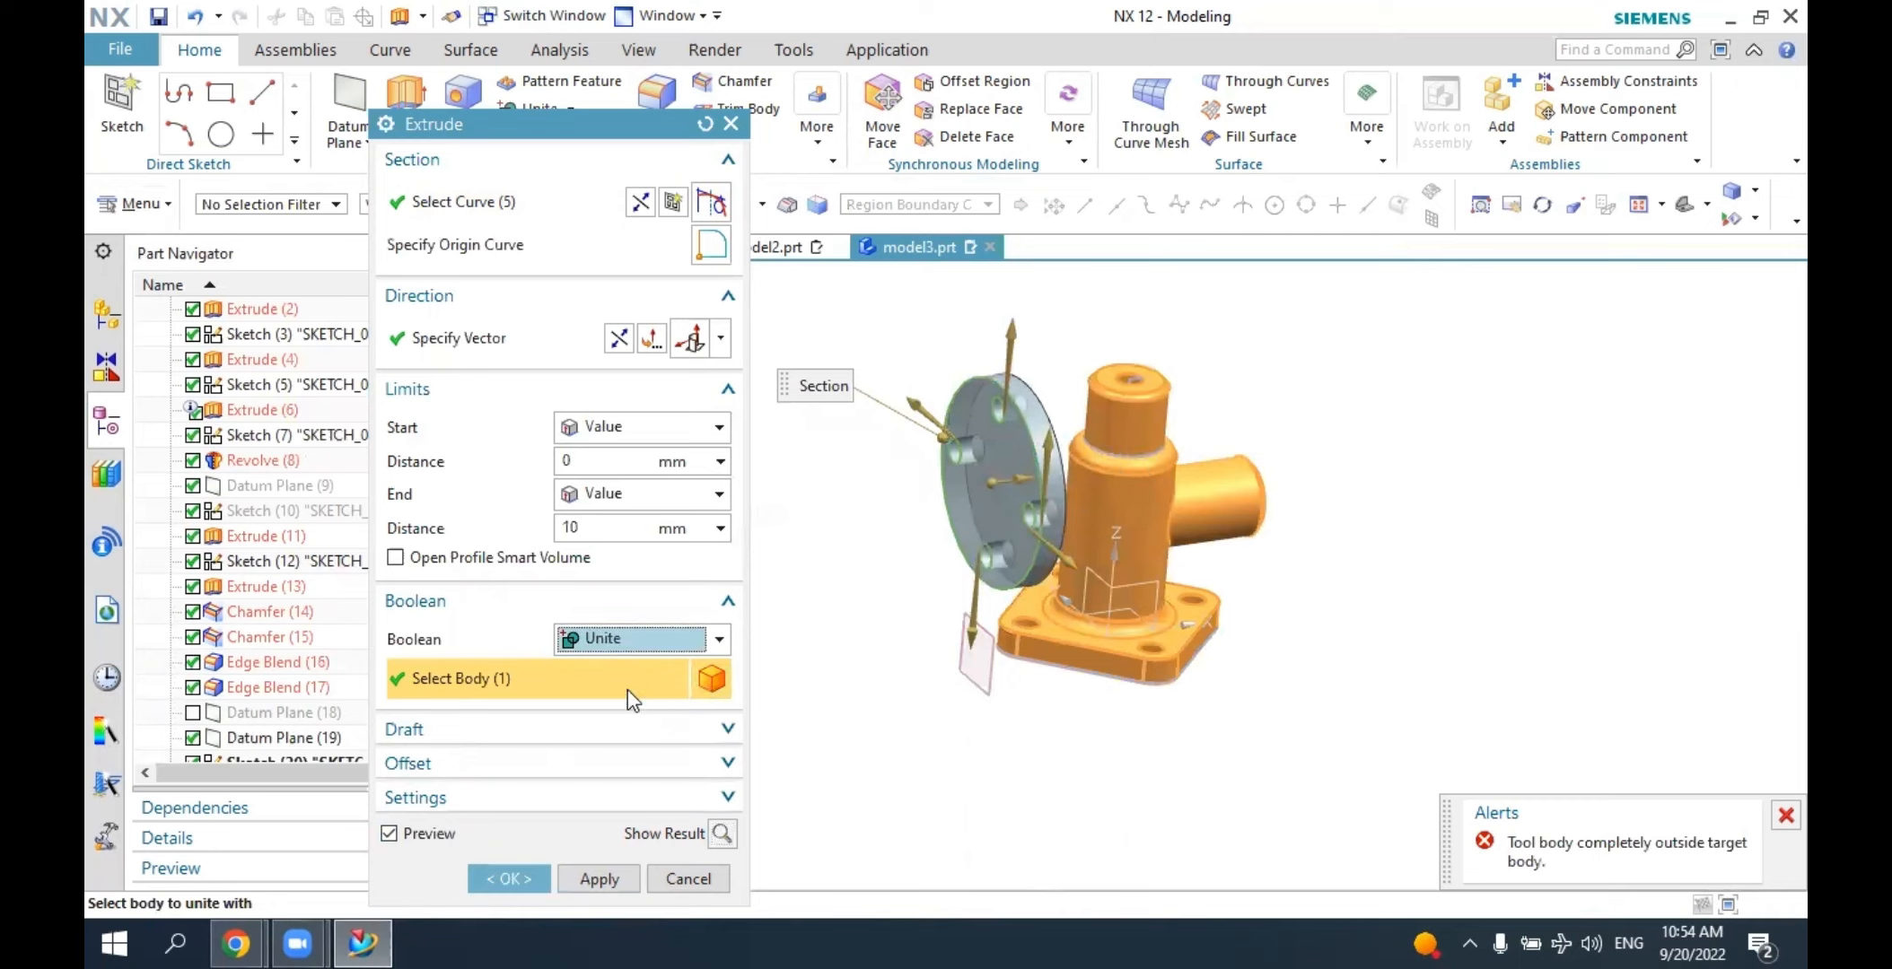
Set the extrusion's Boolean to None and create the flange as a separate body.
{"action": "left_click", "coordinate": [622, 640]}
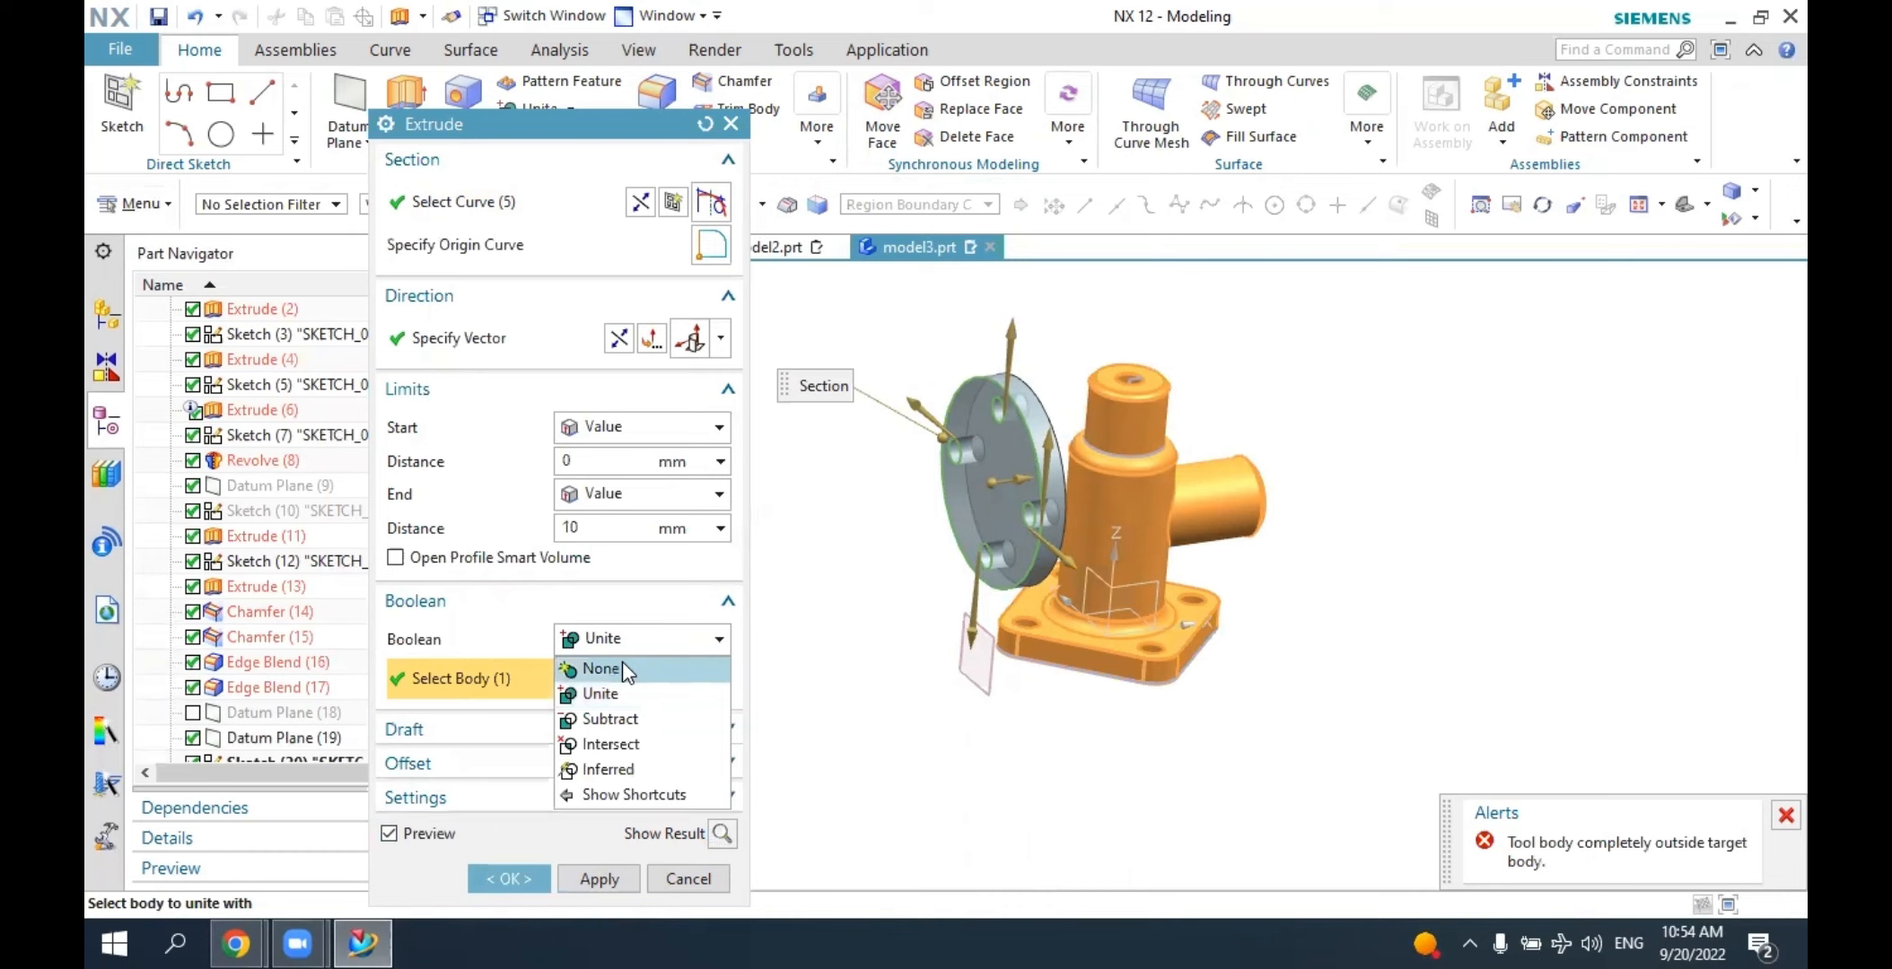
{"action": "left_click", "coordinate": [622, 666]}
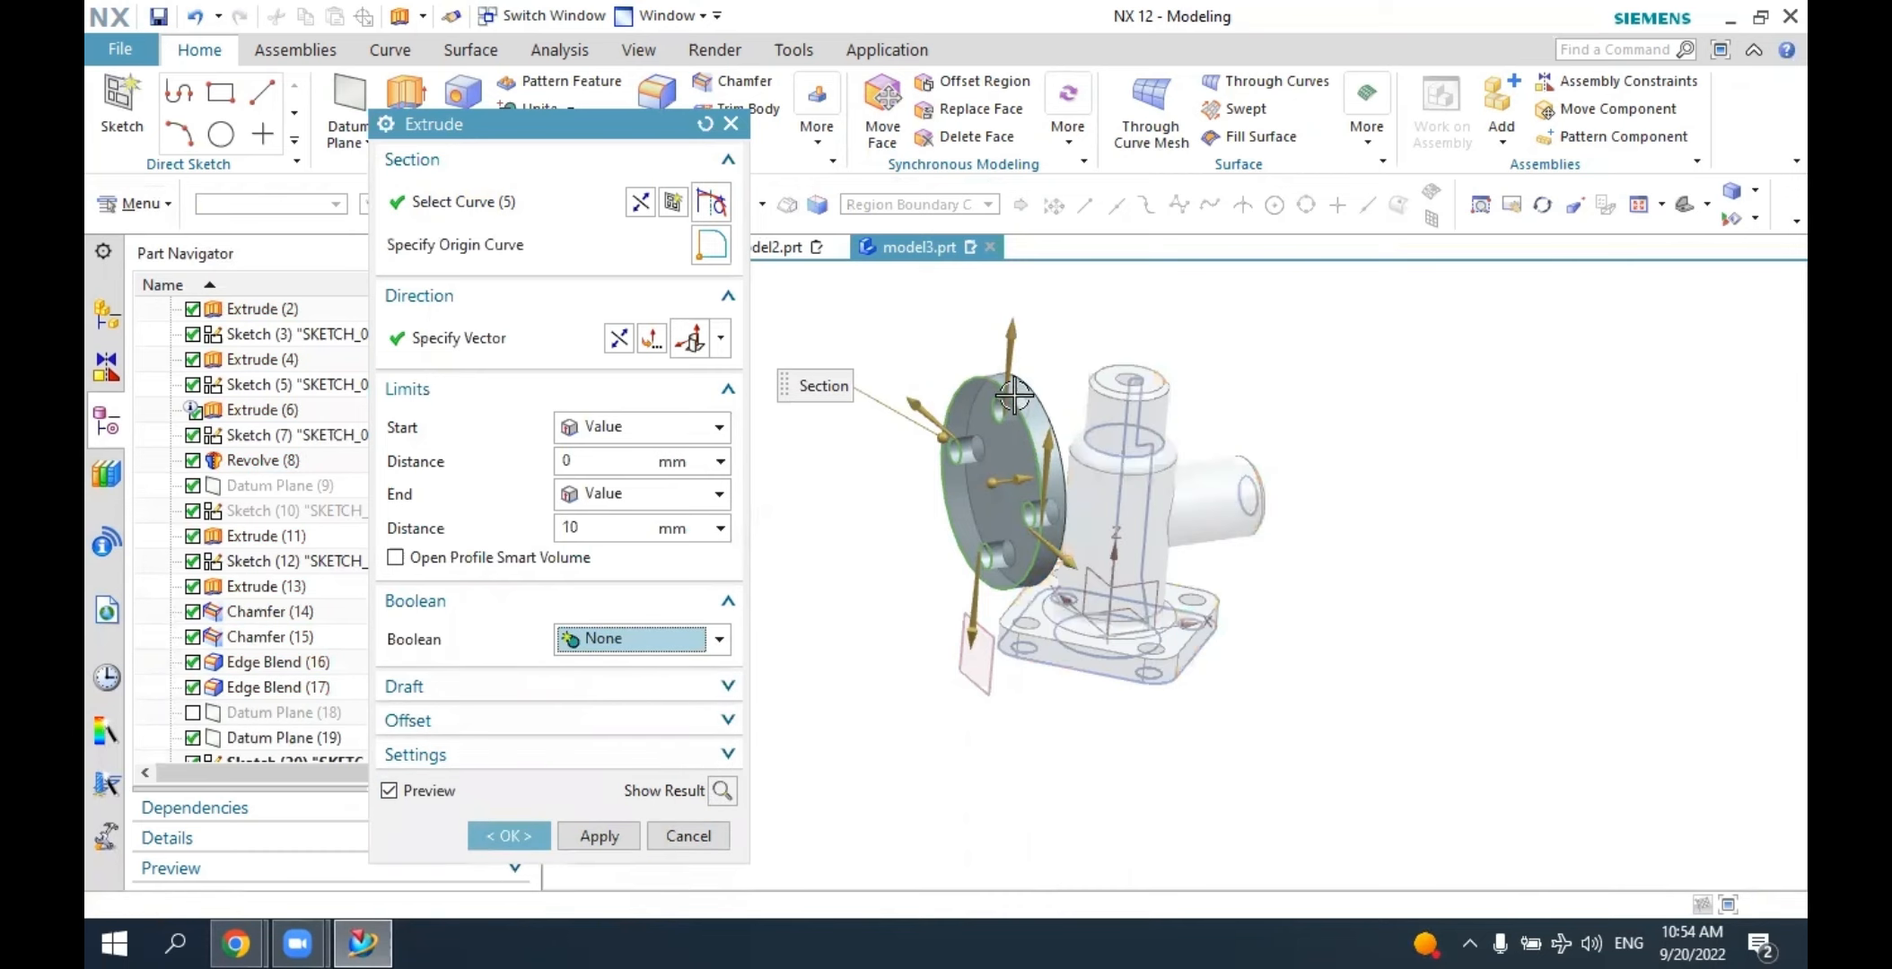
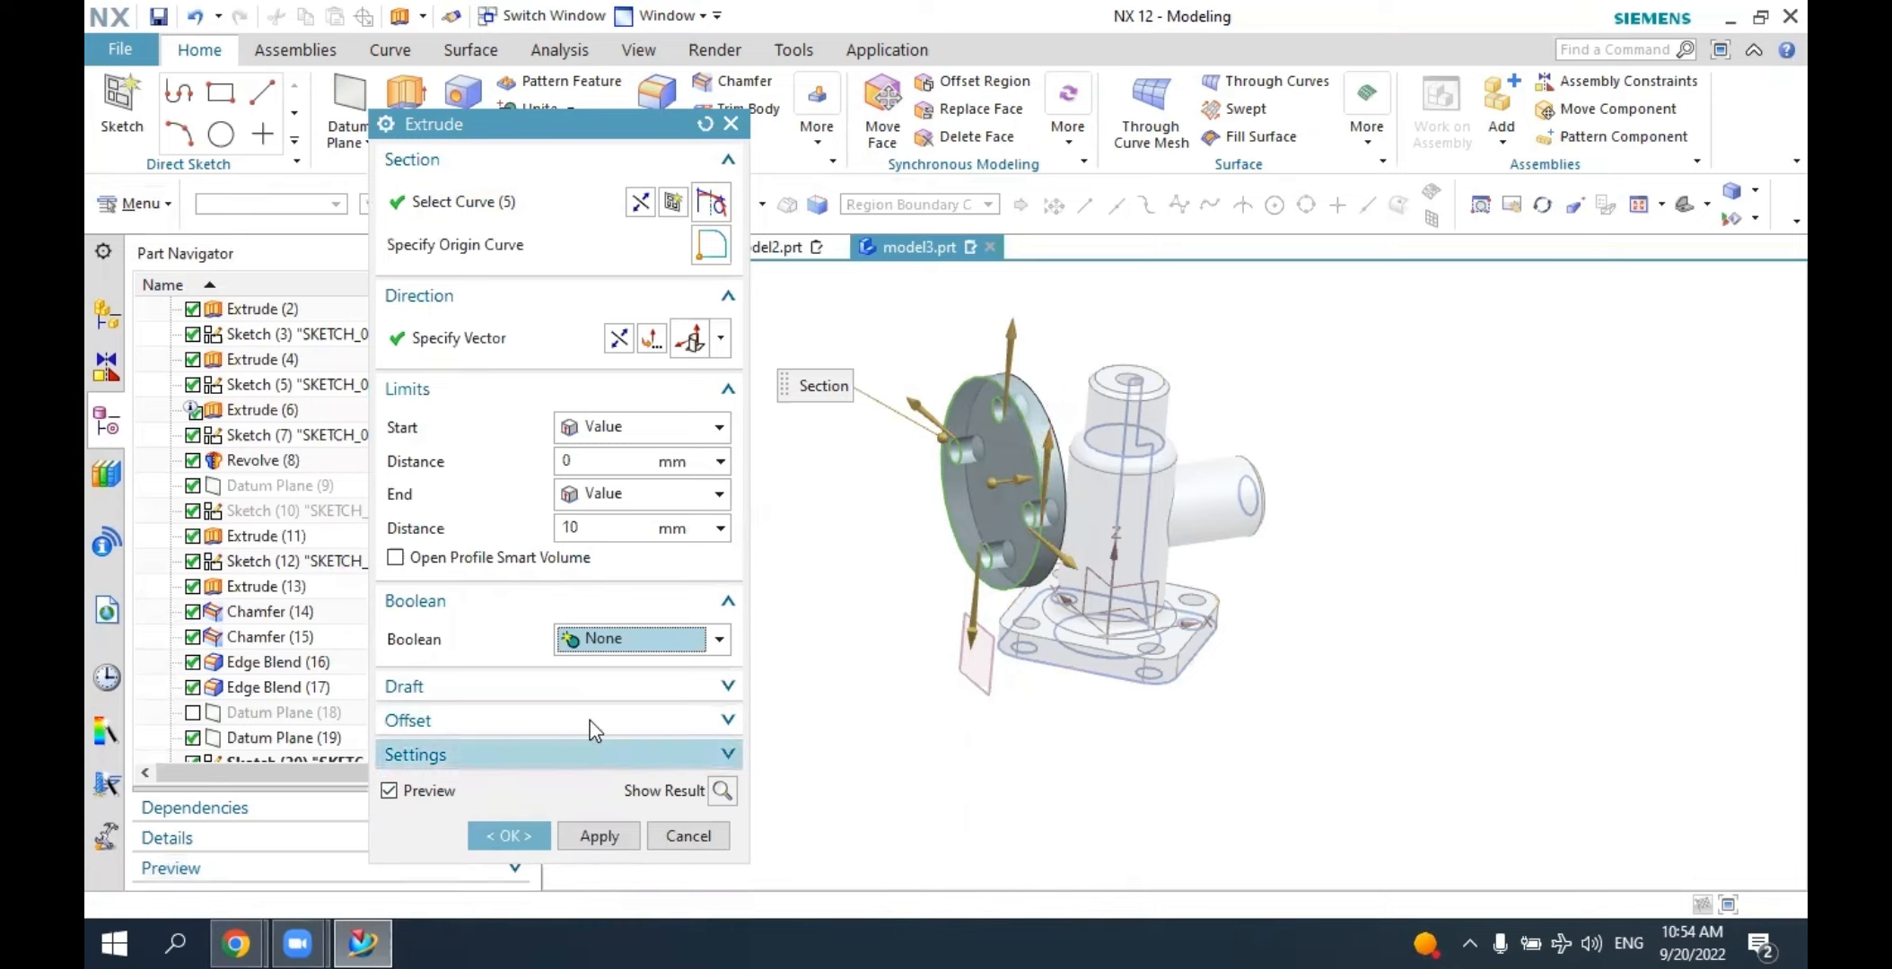
{"action": "left_click", "coordinate": [507, 835]}
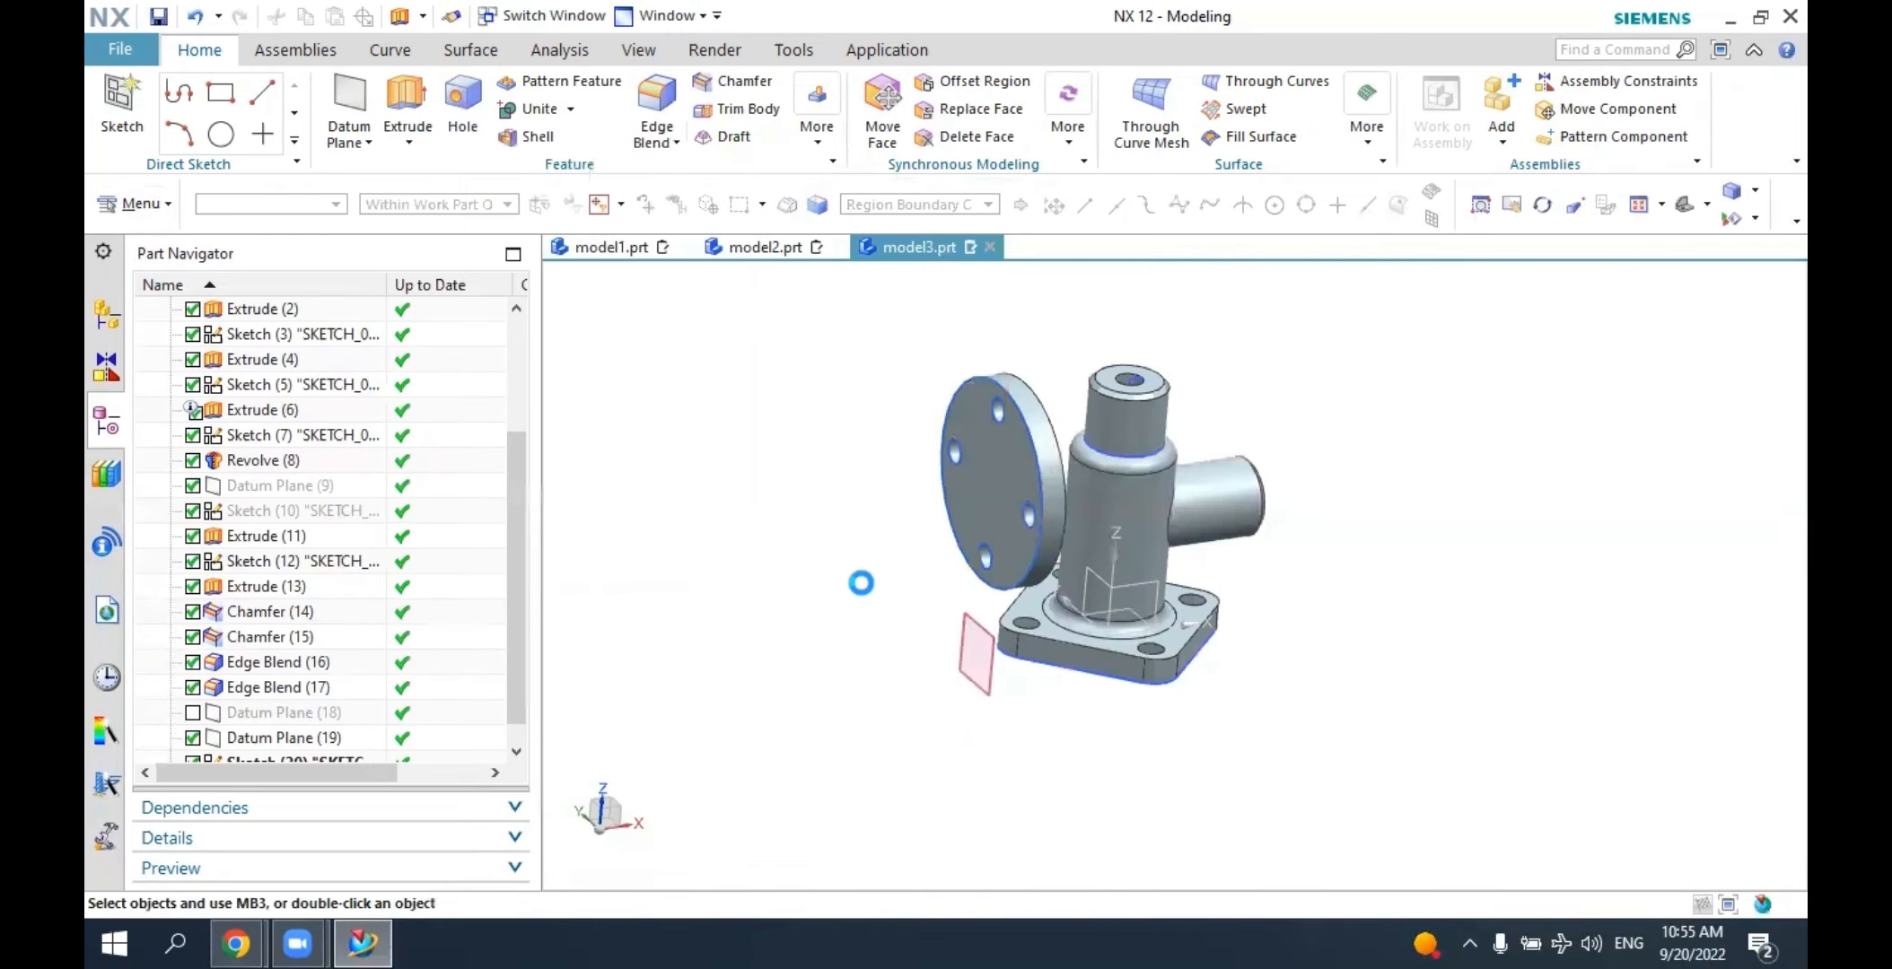
Create a new sketch on the circular flange's flat face that faces the cylindrical body.
{"action": "middle_click_drag", "start_coordinate": [921, 574], "coordinate": [988, 467]}
{"action": "scroll", "coordinate": [989, 441], "scroll_direction": "up", "scroll_amount": 3}
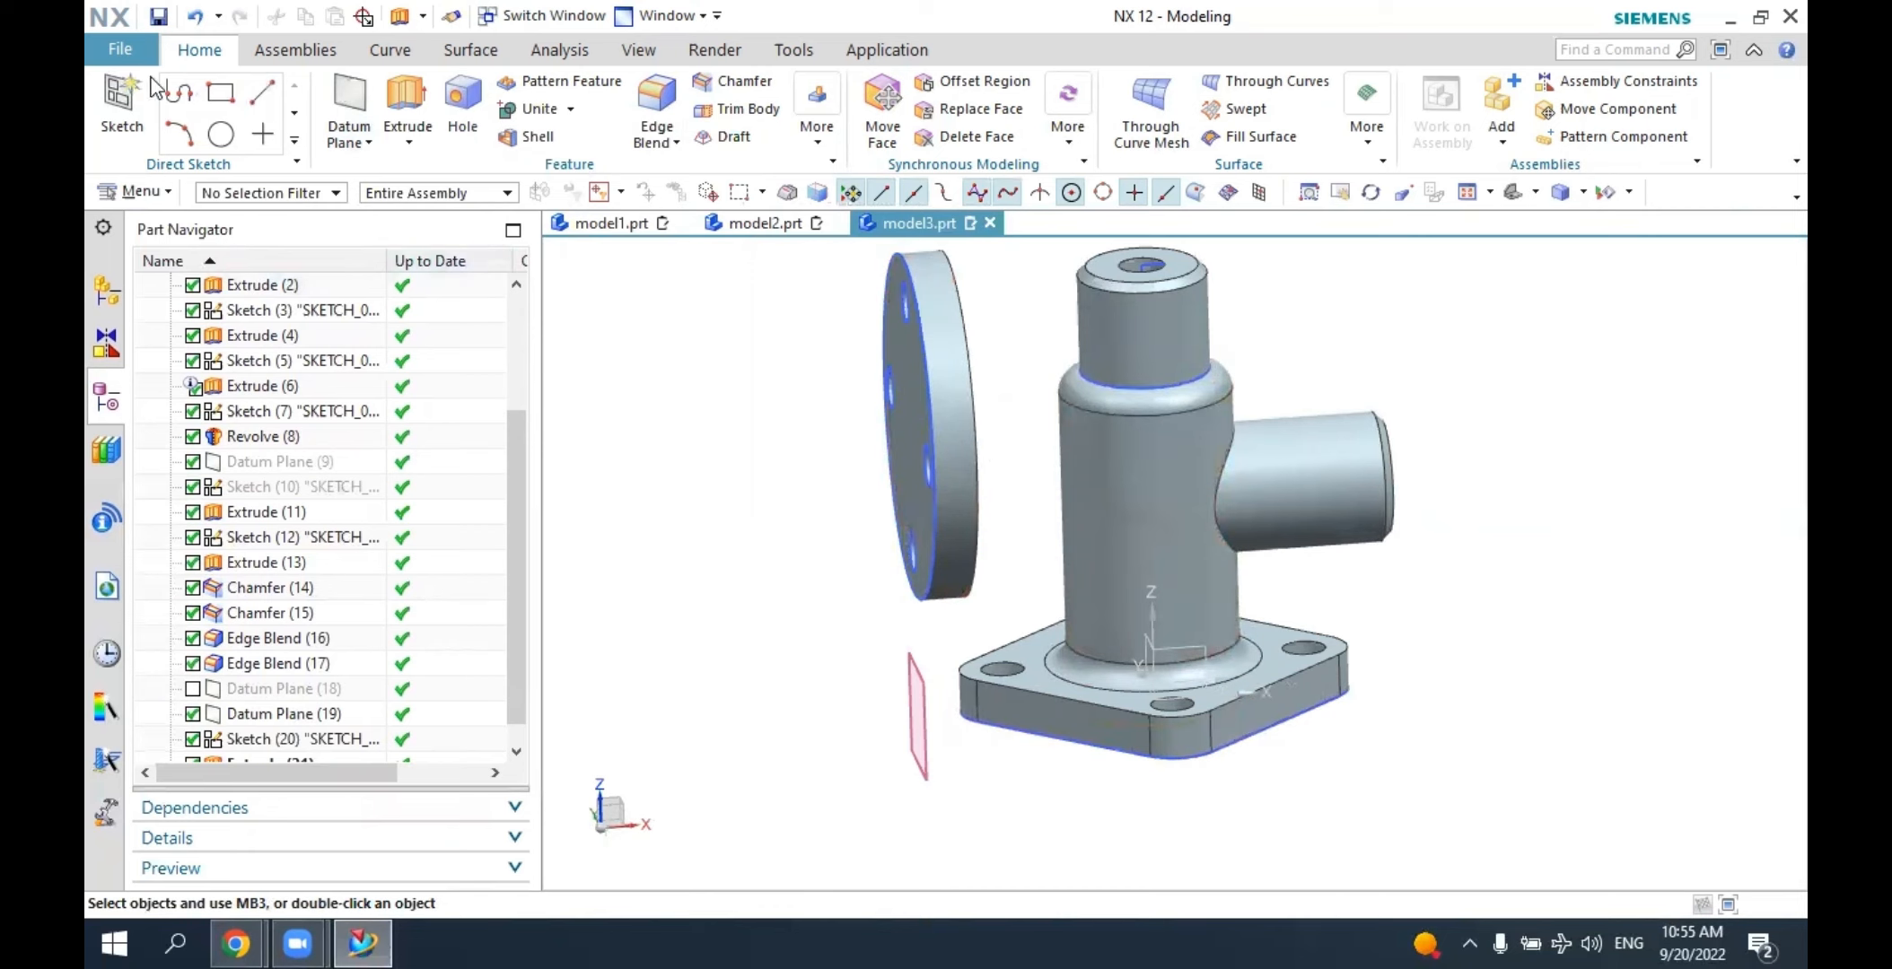
{"action": "left_click", "coordinate": [123, 99]}
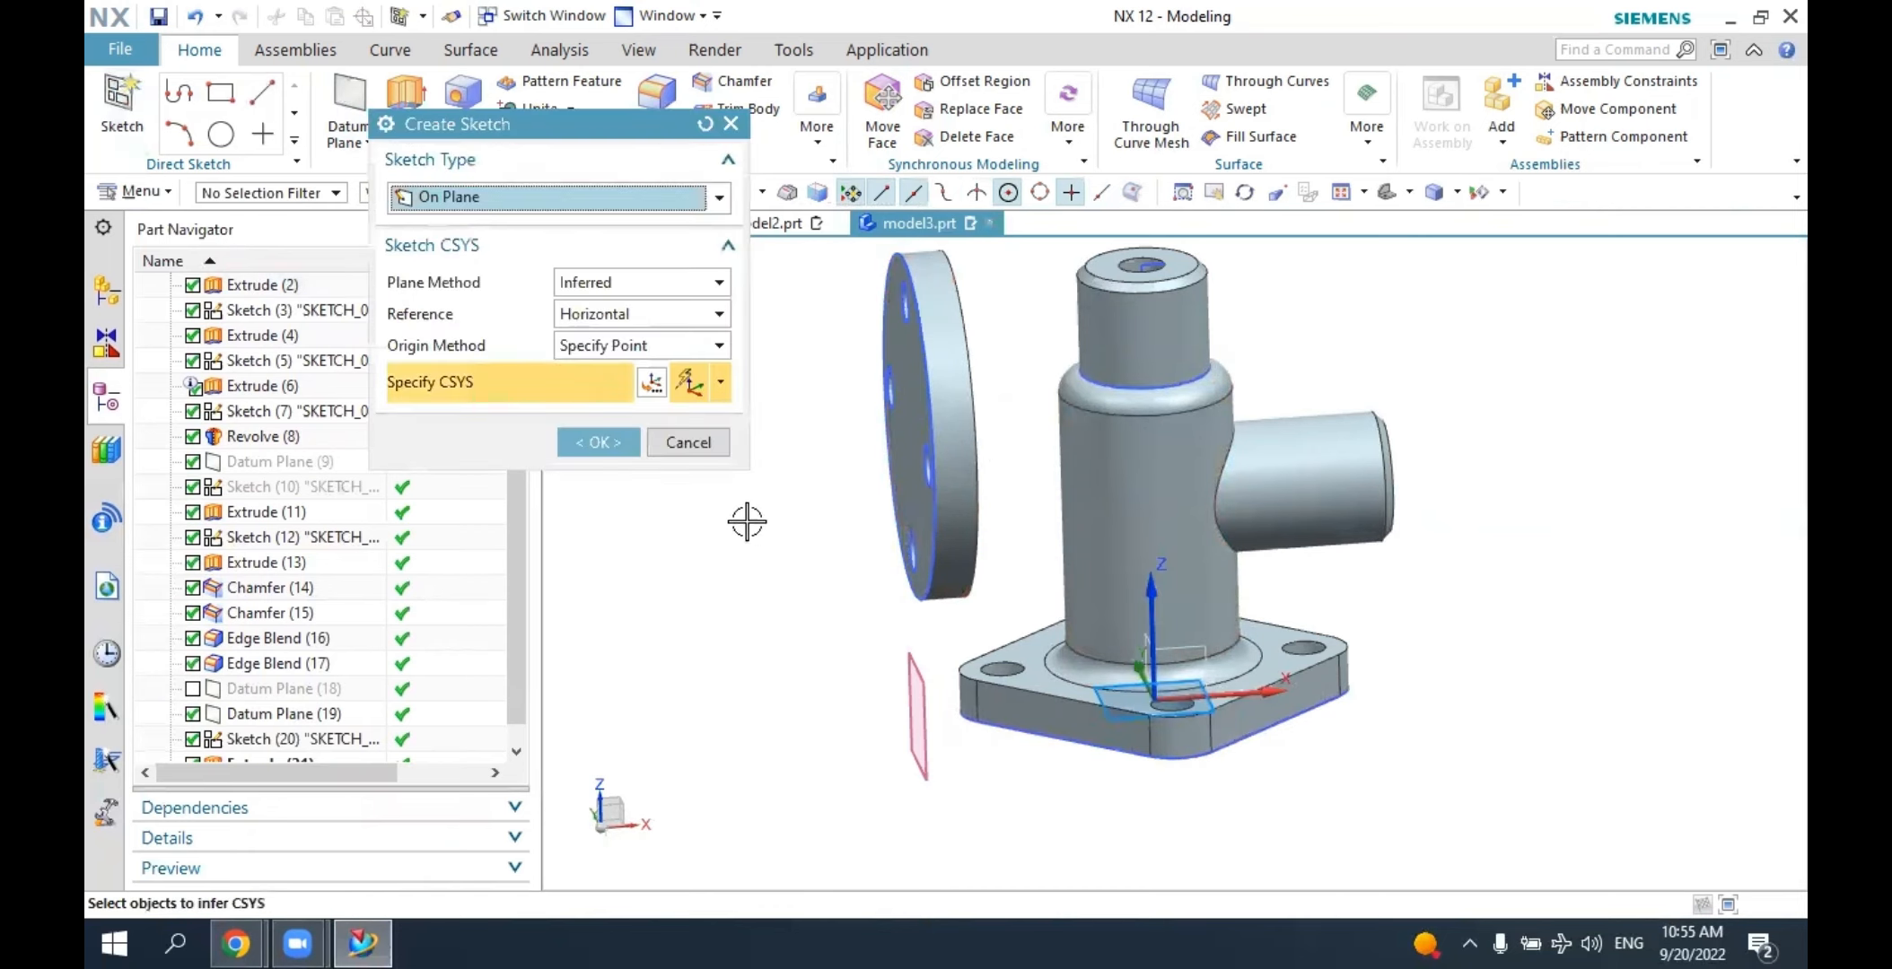
{"action": "middle_click_drag", "start_coordinate": [748, 523], "coordinate": [689, 523]}
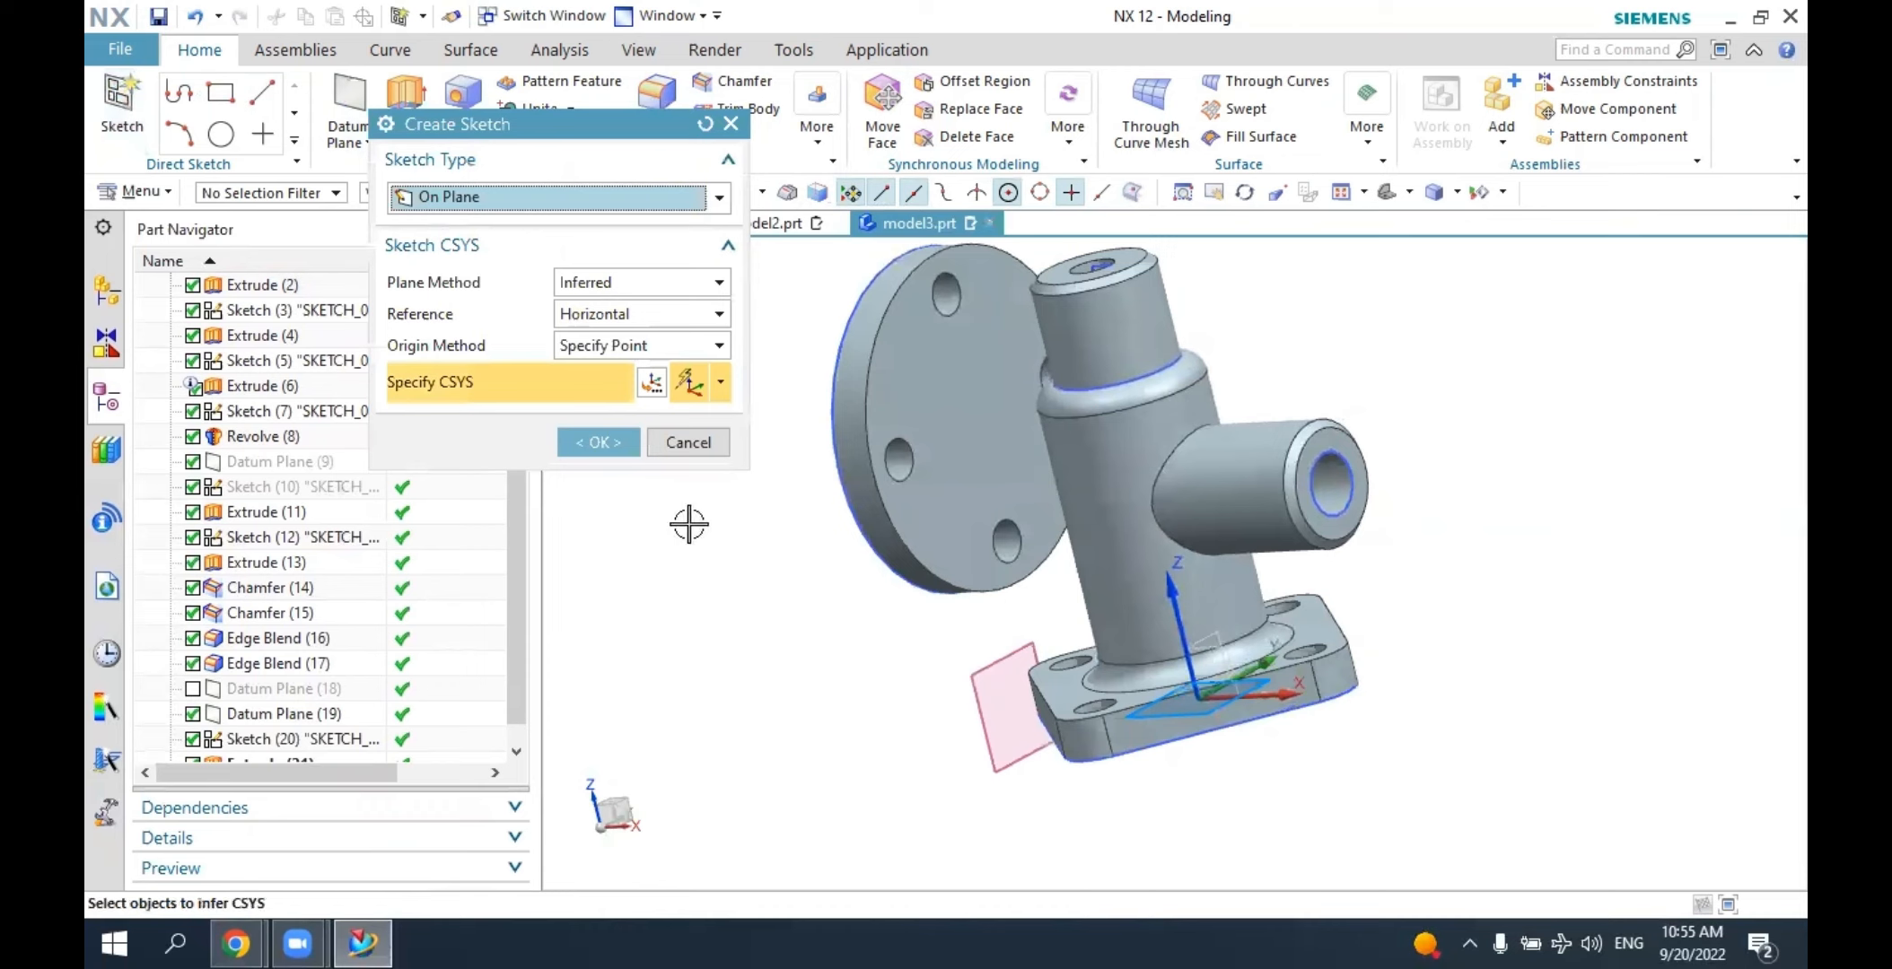
{"action": "left_click", "coordinate": [964, 493]}
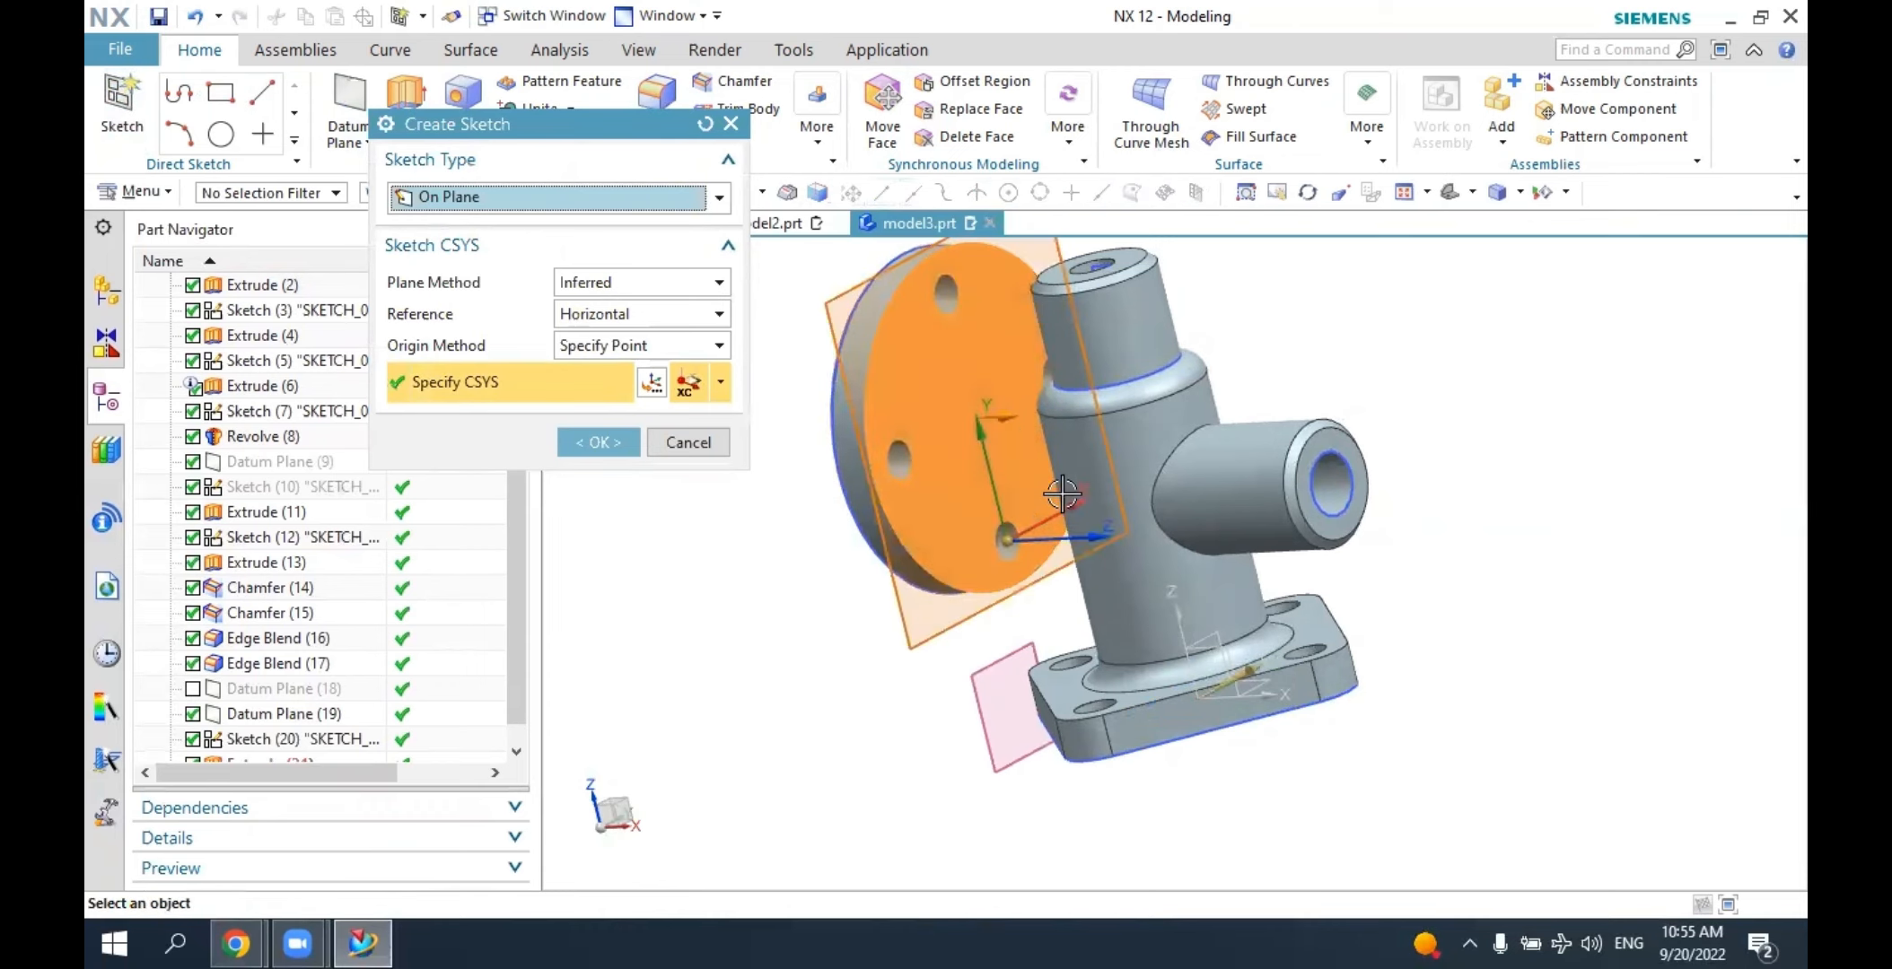
{"action": "mouse_move", "coordinate": [1061, 493]}
{"action": "middle_mouse_down"}
{"action": "mouse_move", "coordinate": [1089, 493]}
{"action": "mouse_move", "coordinate": [1059, 524]}
{"action": "middle_mouse_up"}
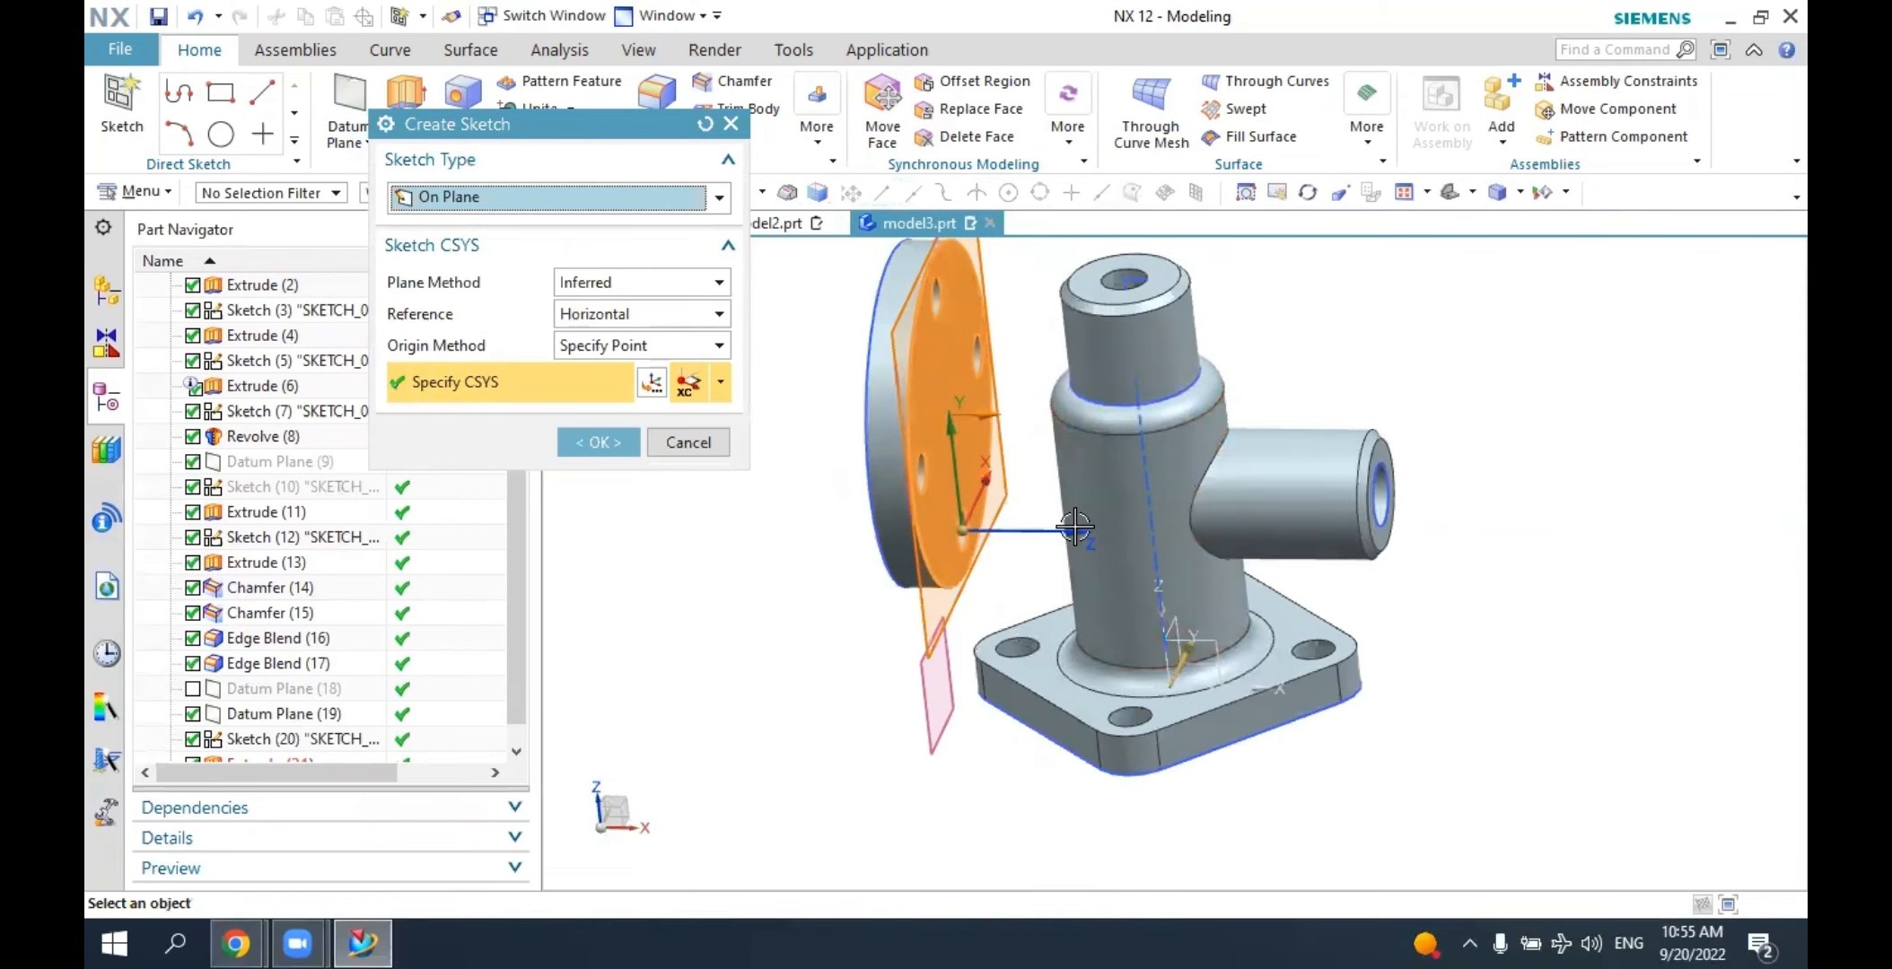
{"action": "left_click", "coordinate": [619, 442]}
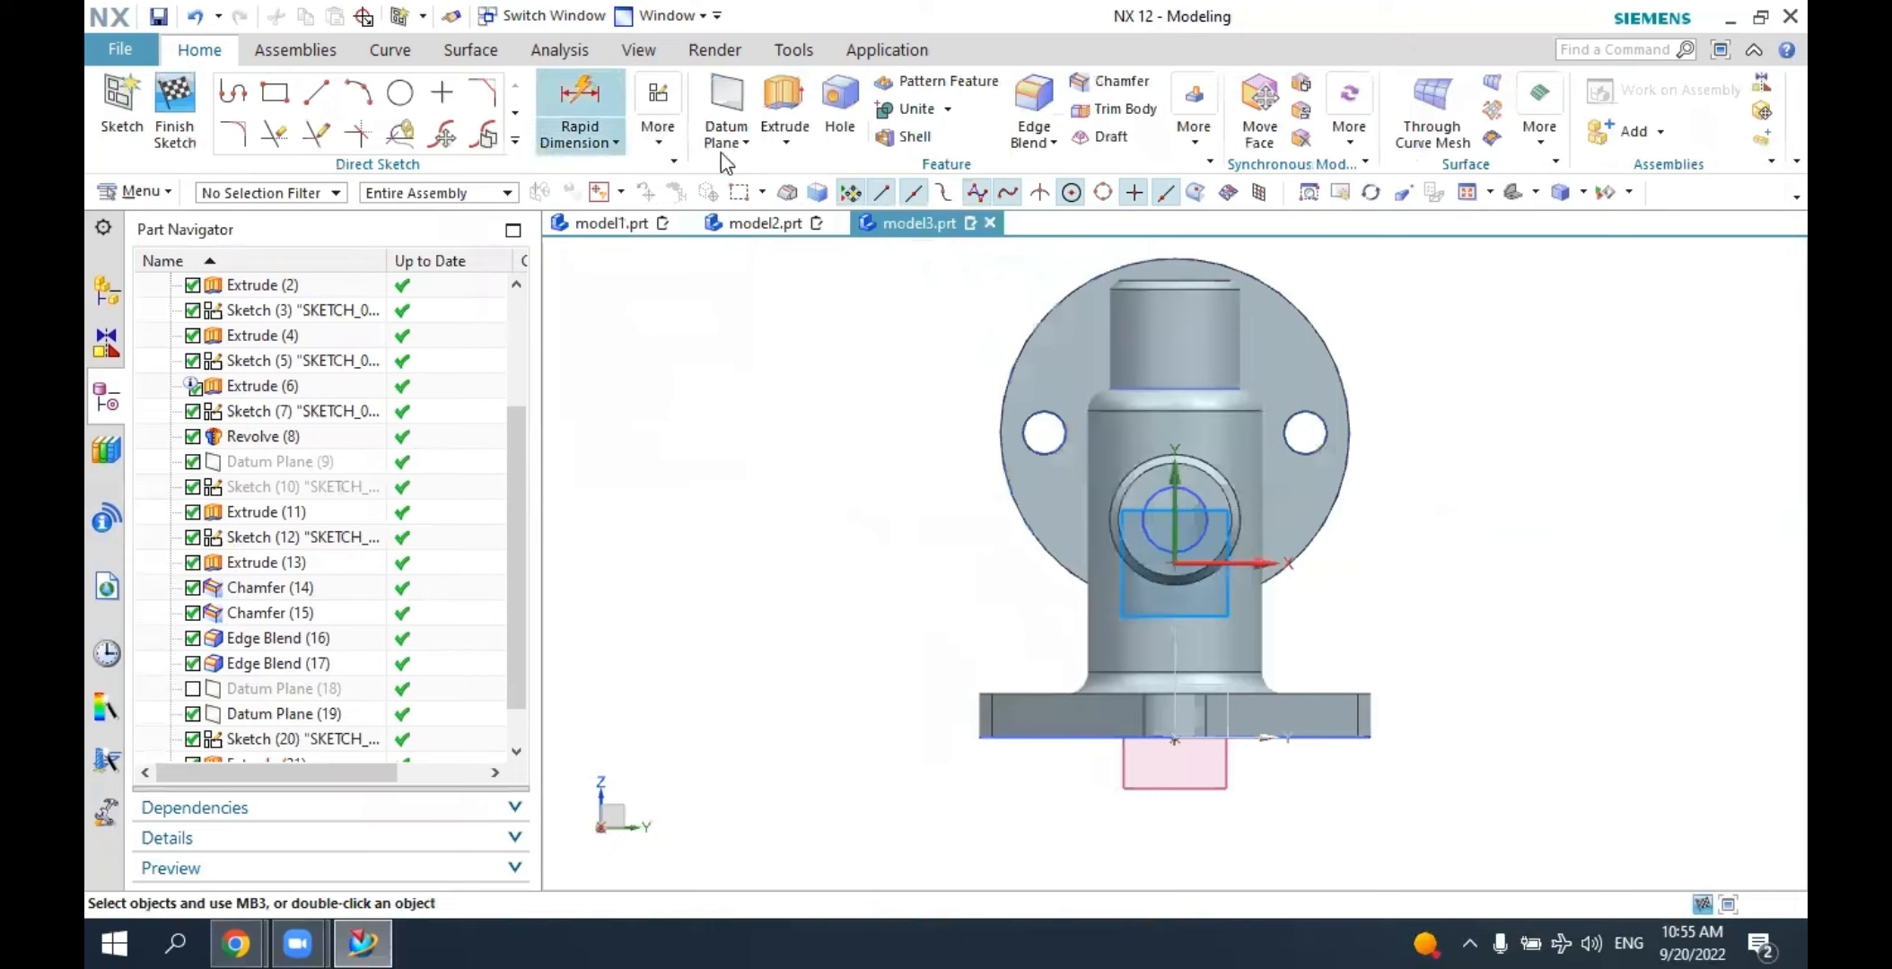
Draw a circle about 37 mm in diameter at the centre of the circular flange.
{"action": "left_click", "coordinate": [401, 93]}
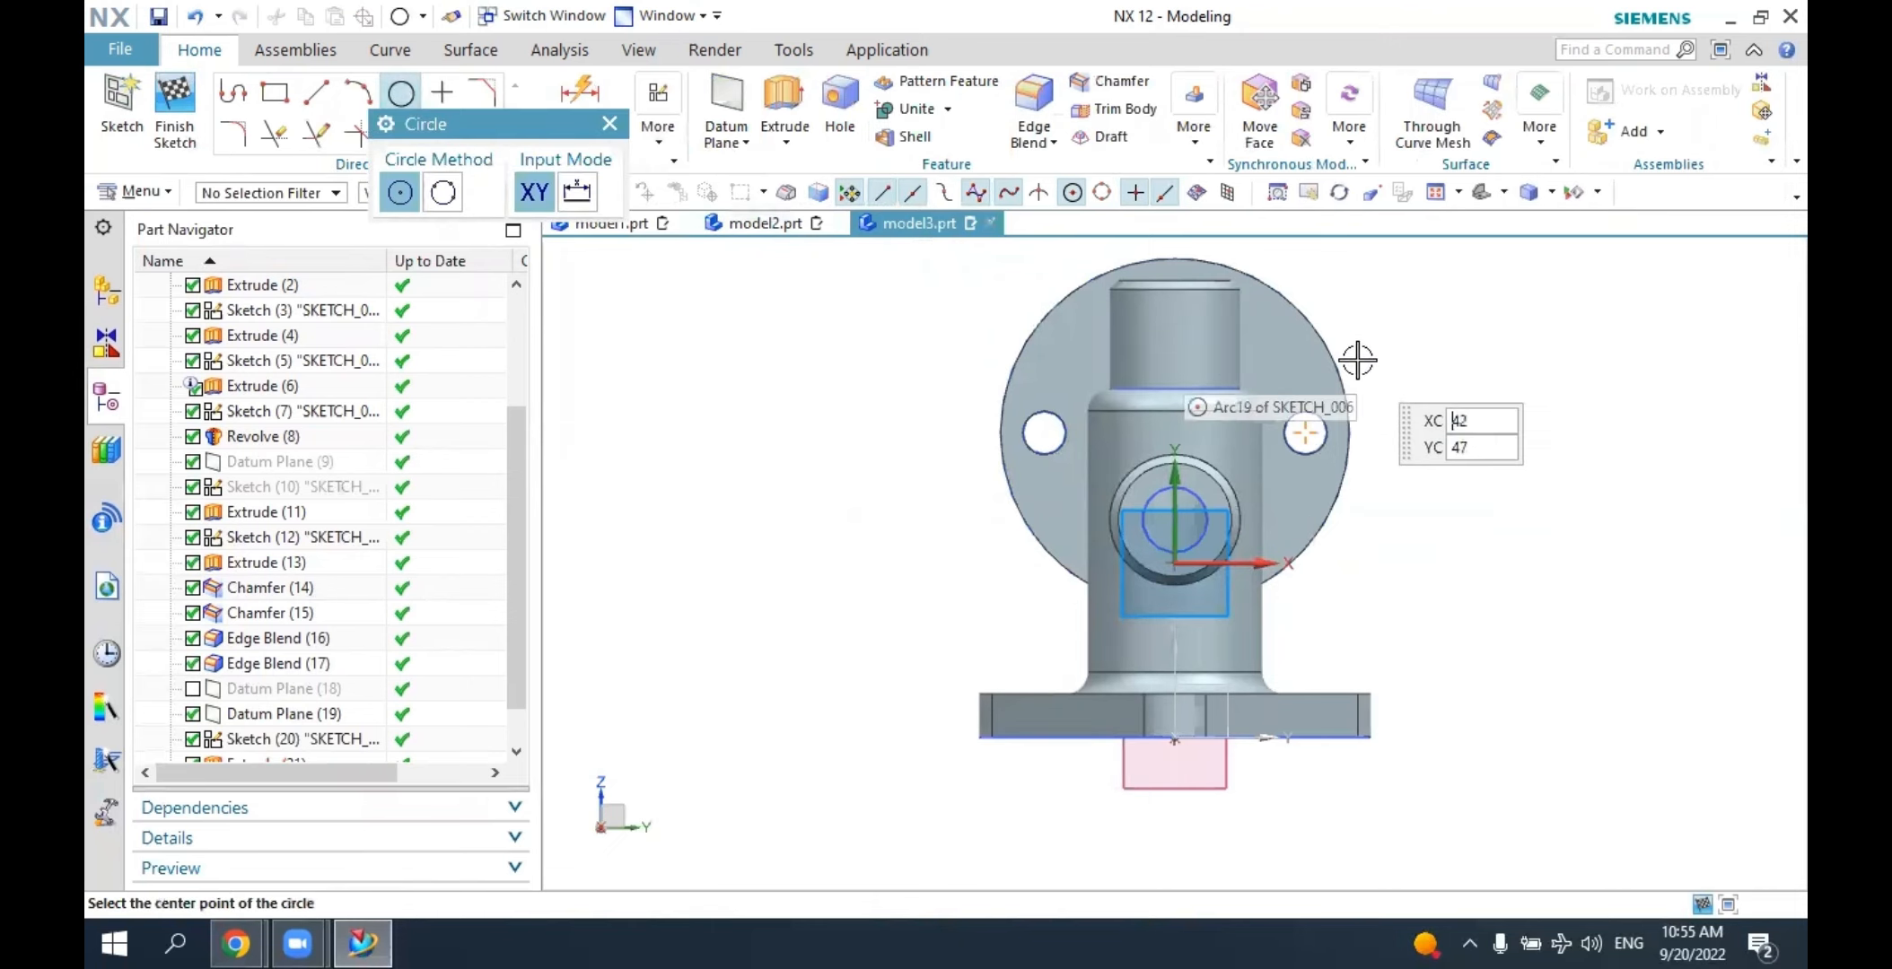
{"action": "scroll", "coordinate": [1332, 346], "scroll_direction": "up", "scroll_amount": 3}
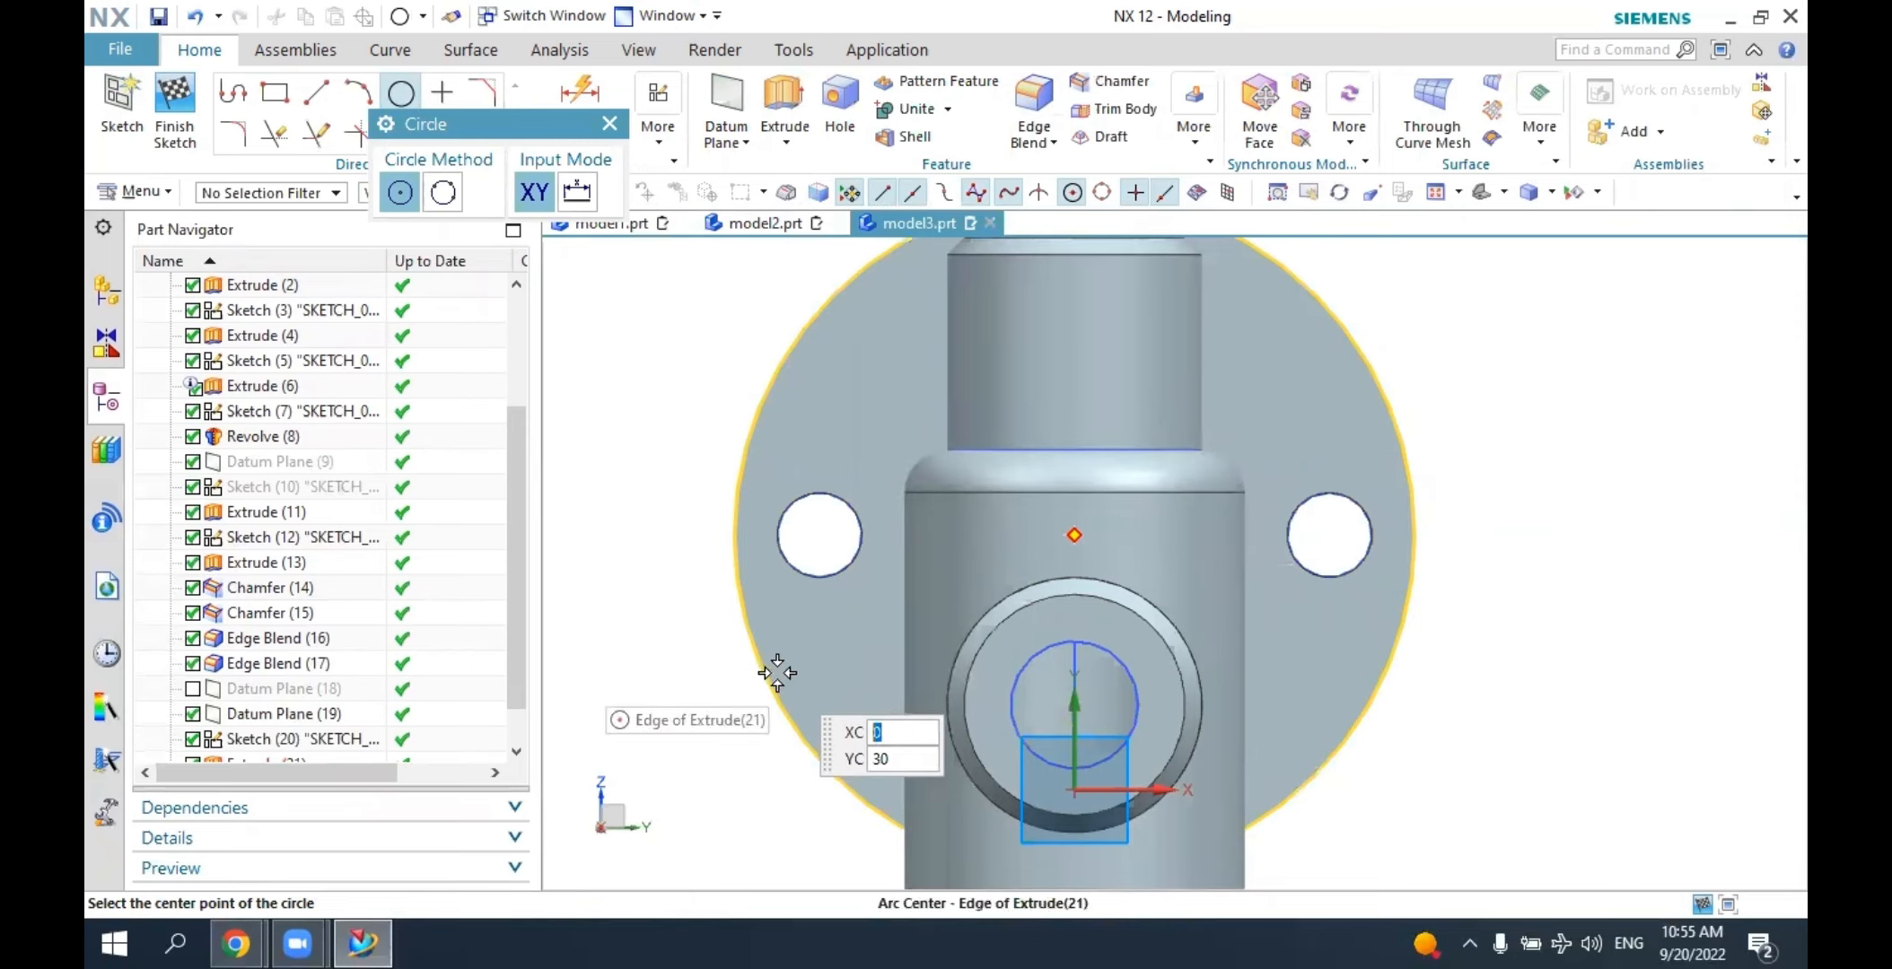
{"action": "left_click", "coordinate": [1077, 535]}
{"action": "left_click", "coordinate": [1174, 419]}
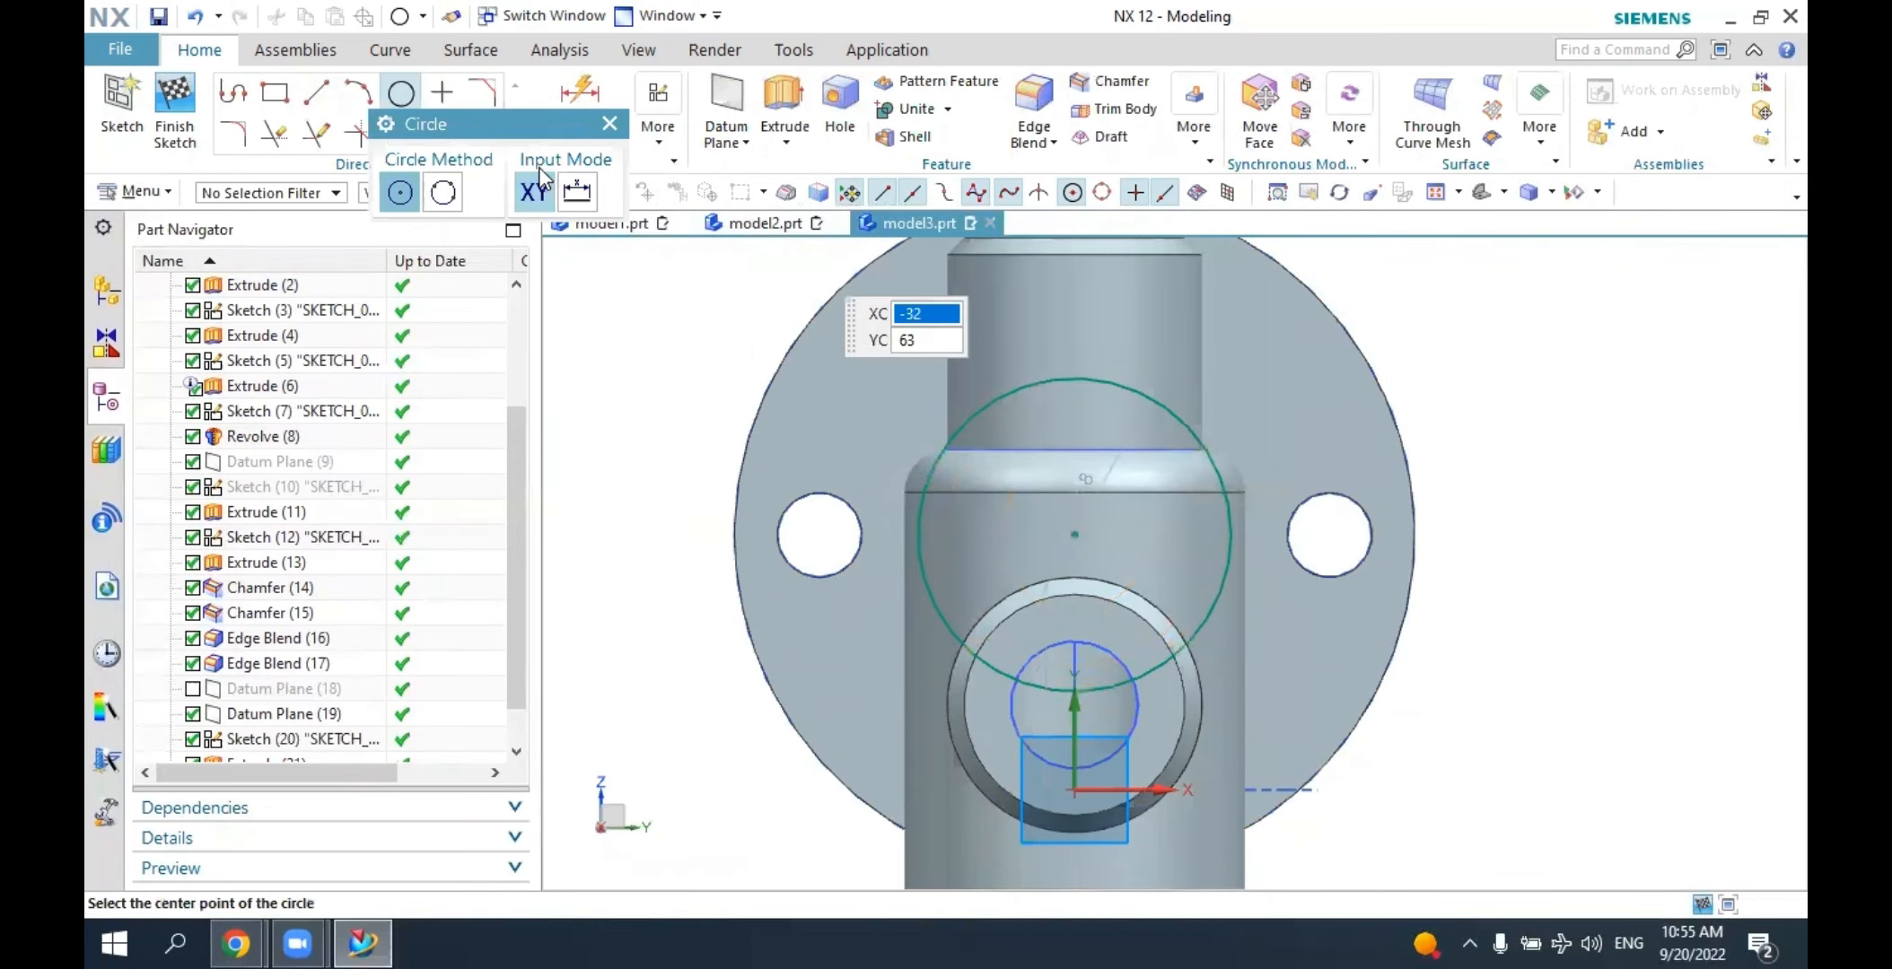
{"action": "key", "text": "Escape"}
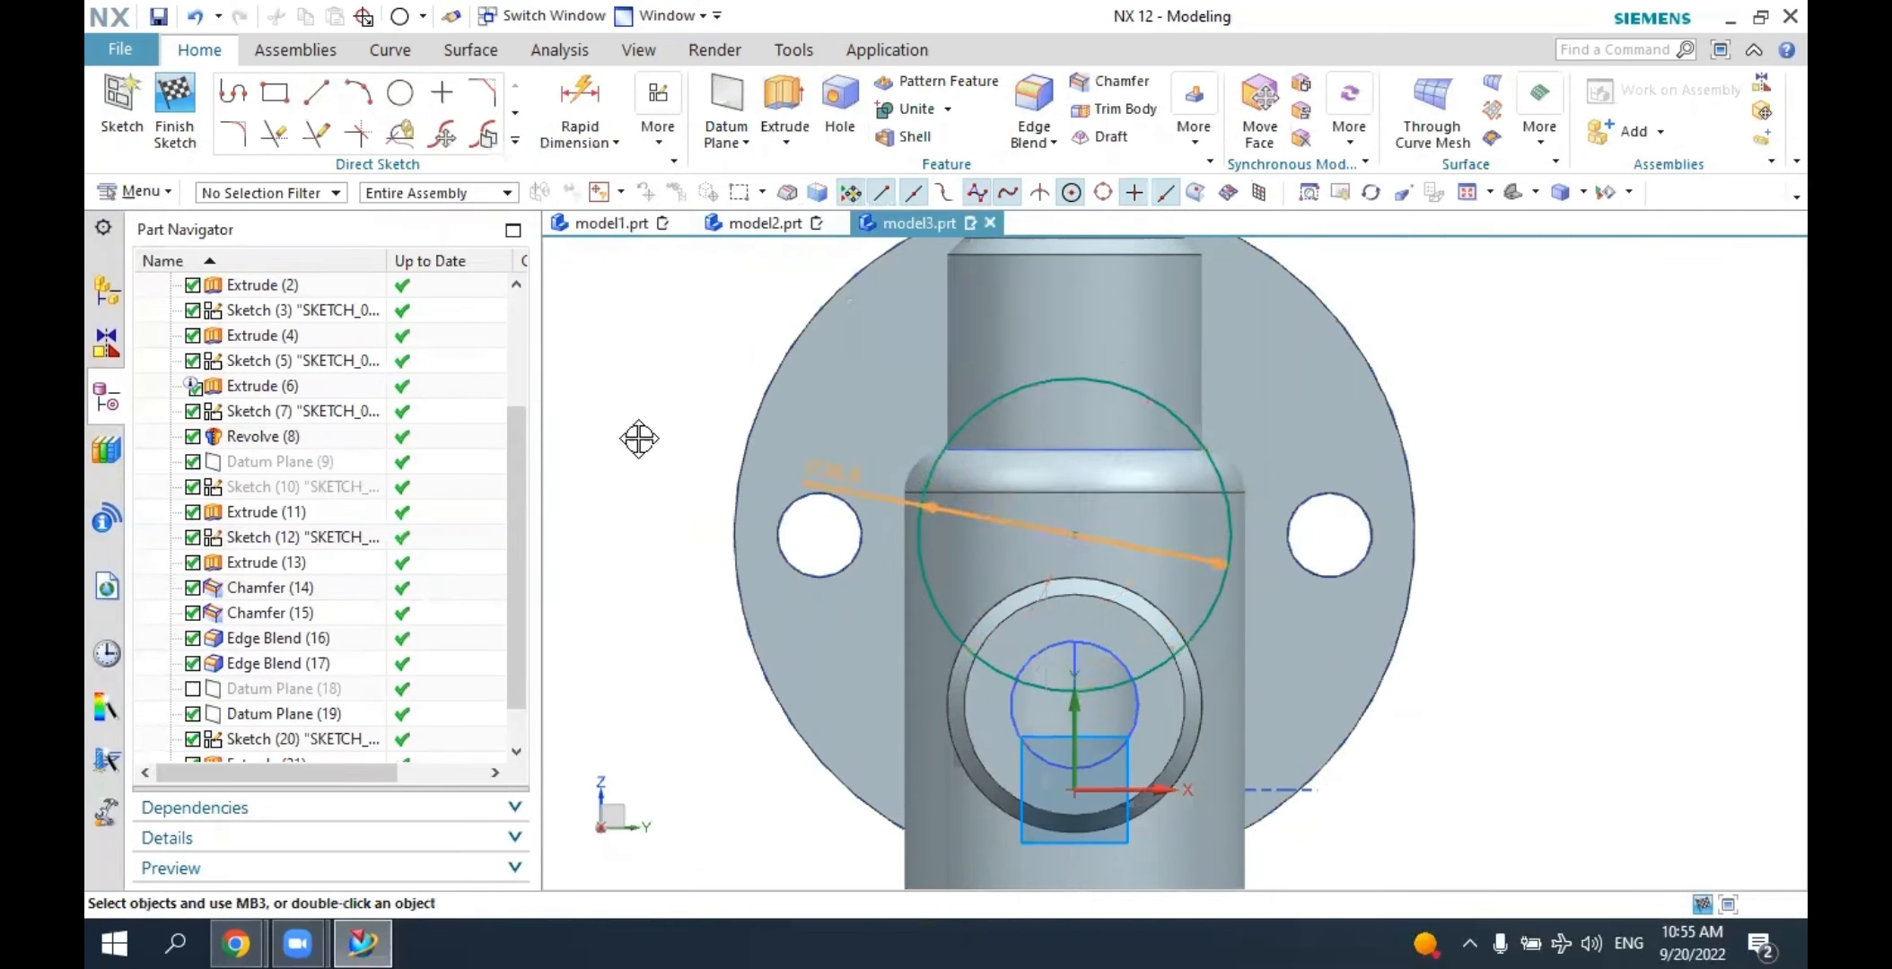
Set the new circle's diameter to 30 mm and finish the sketch.
{"action": "left_click_drag", "start_coordinate": [639, 438], "coordinate": [640, 447]}
{"action": "double_click", "coordinate": [640, 452]}
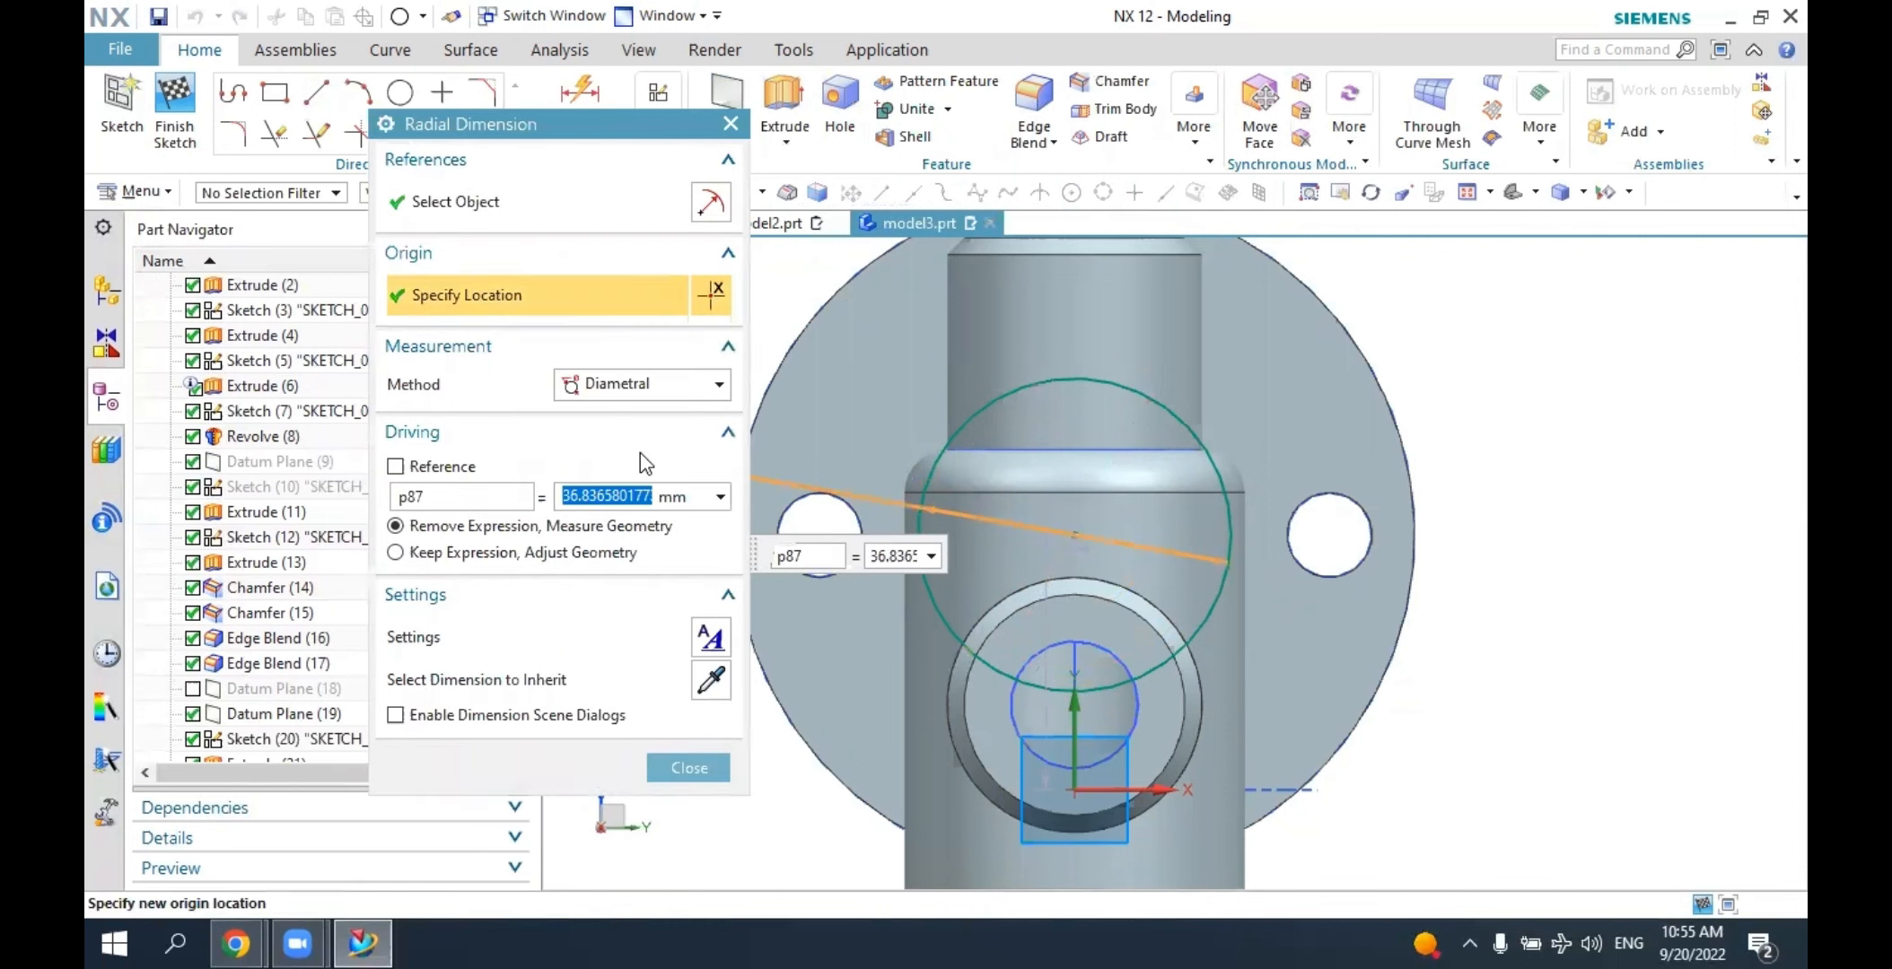
{"action": "type", "text": "30"}
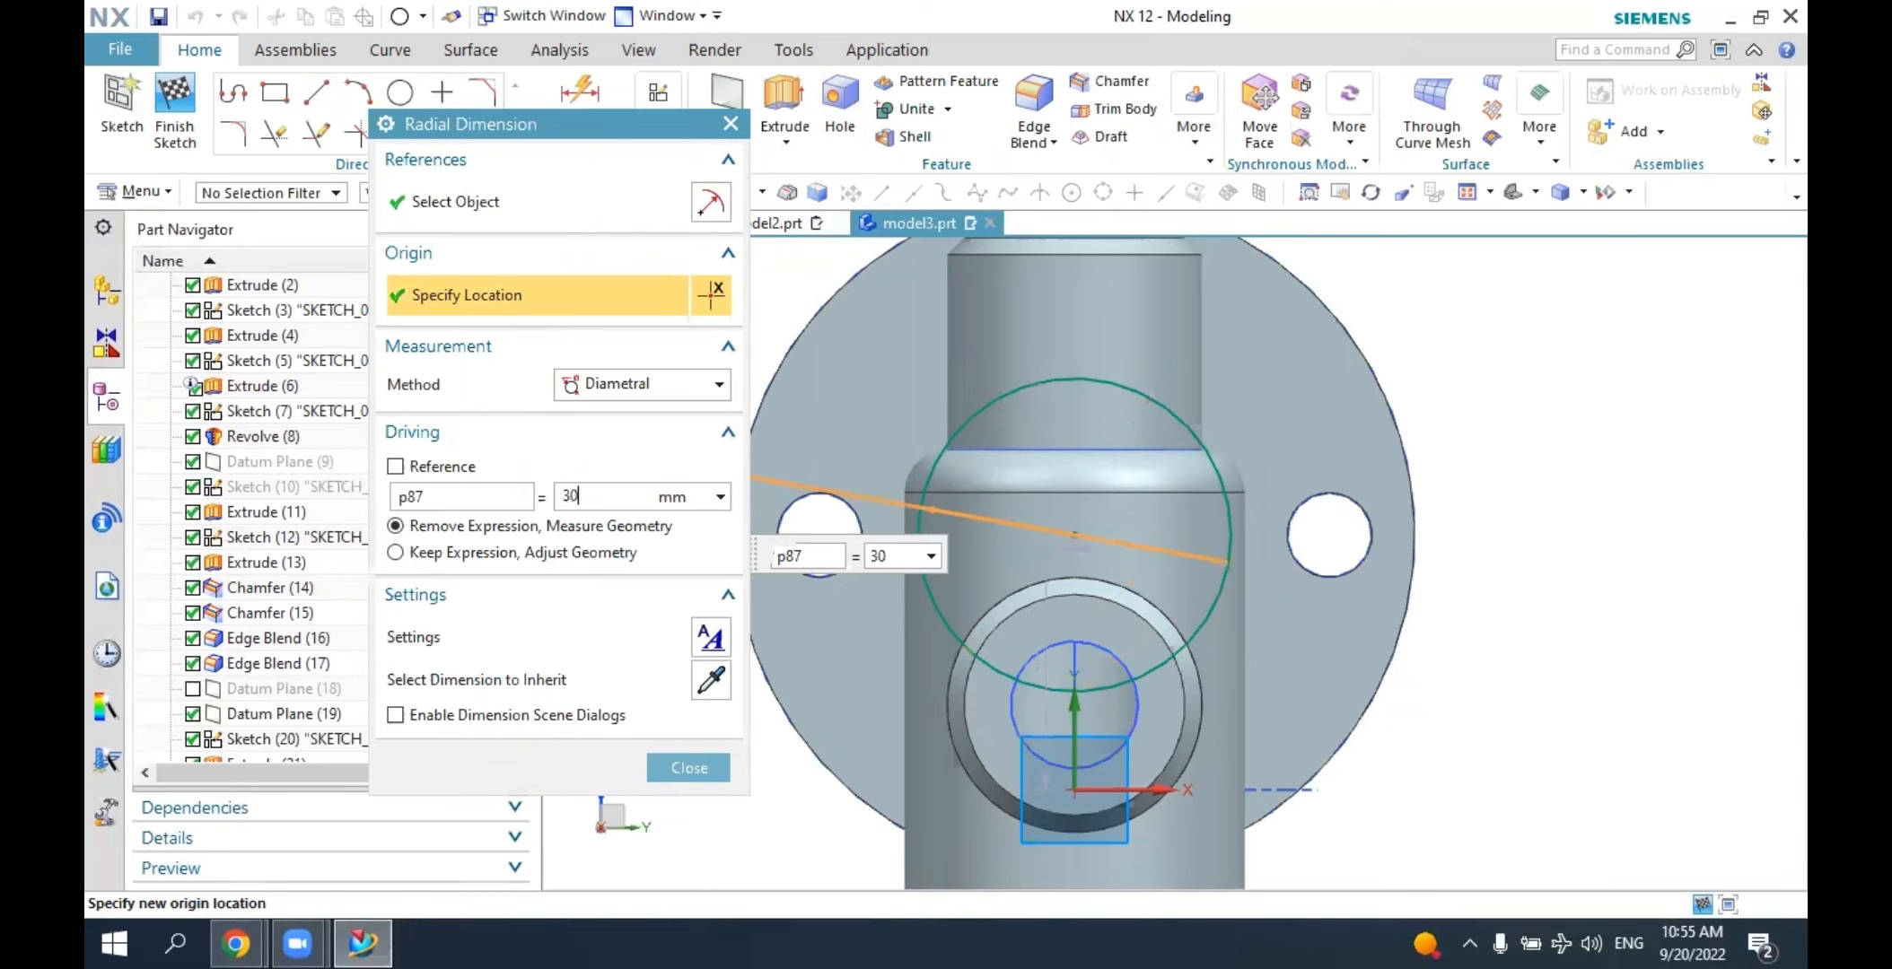
{"action": "key", "text": "Return"}
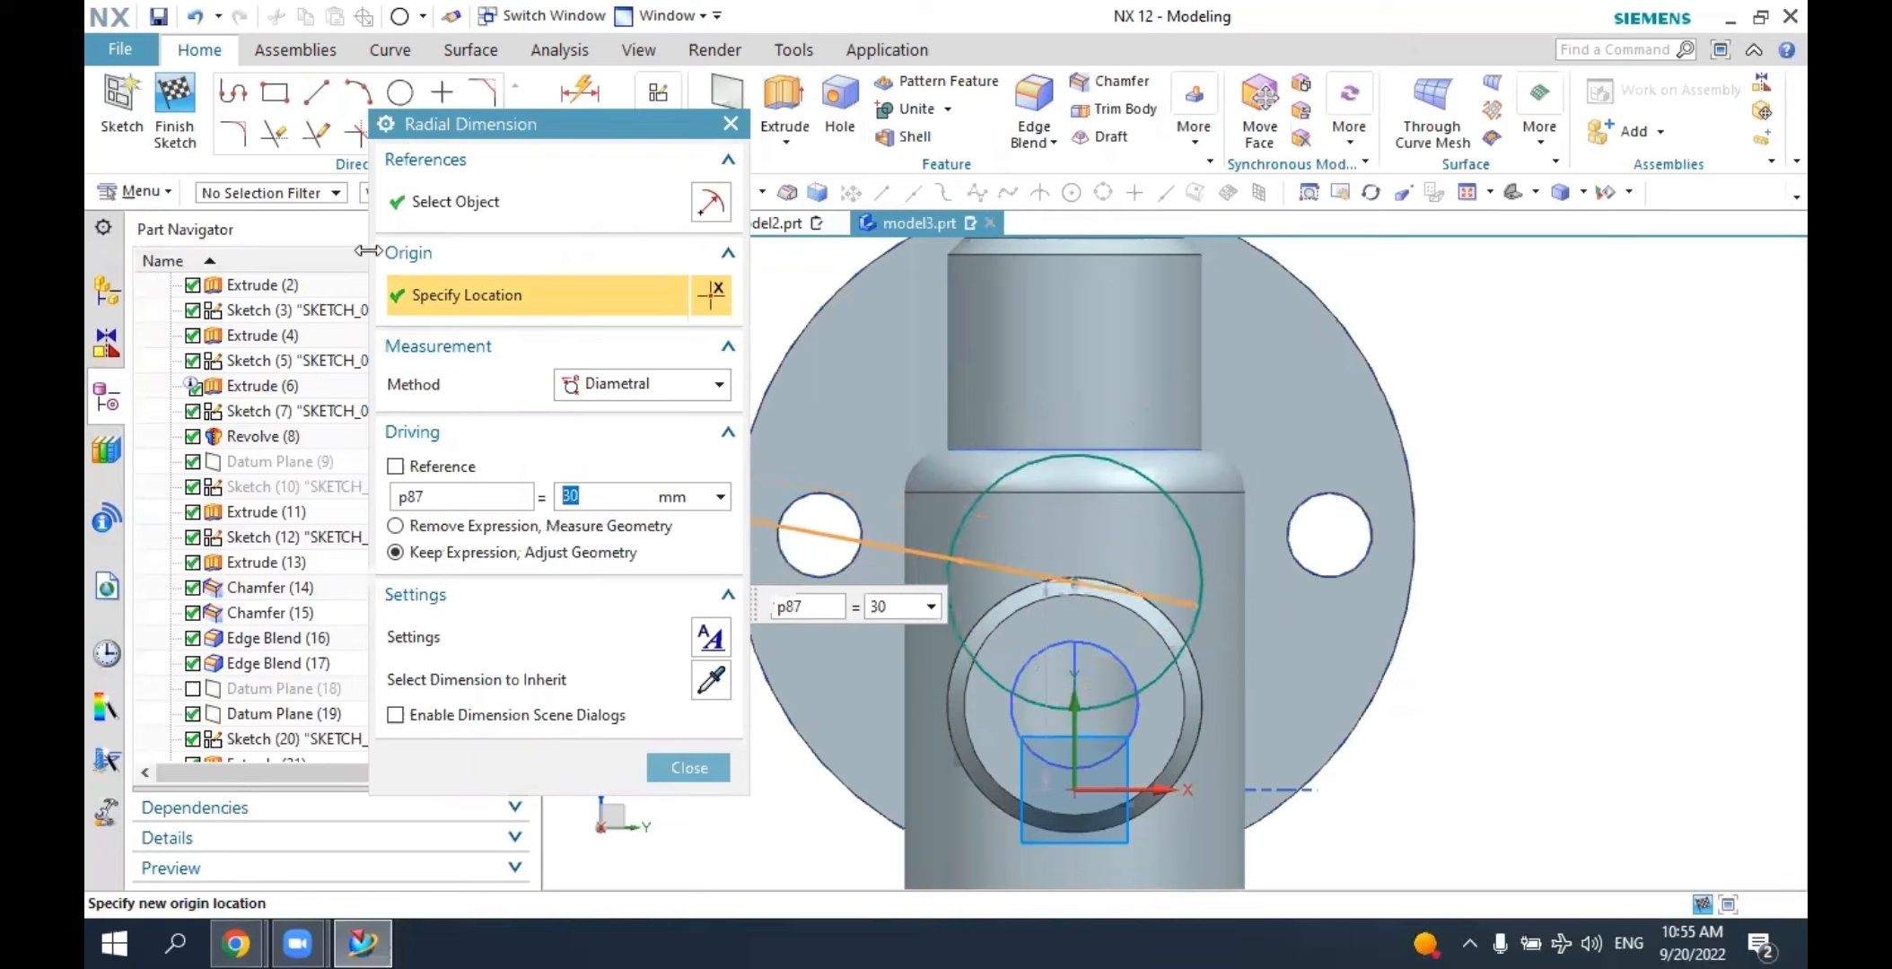
{"action": "left_click", "coordinate": [174, 100]}
Reopen the 30 mm circle's sketch and move the circle up toward the flange's centre.
{"action": "mouse_move", "coordinate": [1048, 452]}
{"action": "middle_mouse_down"}
{"action": "mouse_move", "coordinate": [979, 423]}
{"action": "mouse_move", "coordinate": [973, 395]}
{"action": "middle_mouse_up"}
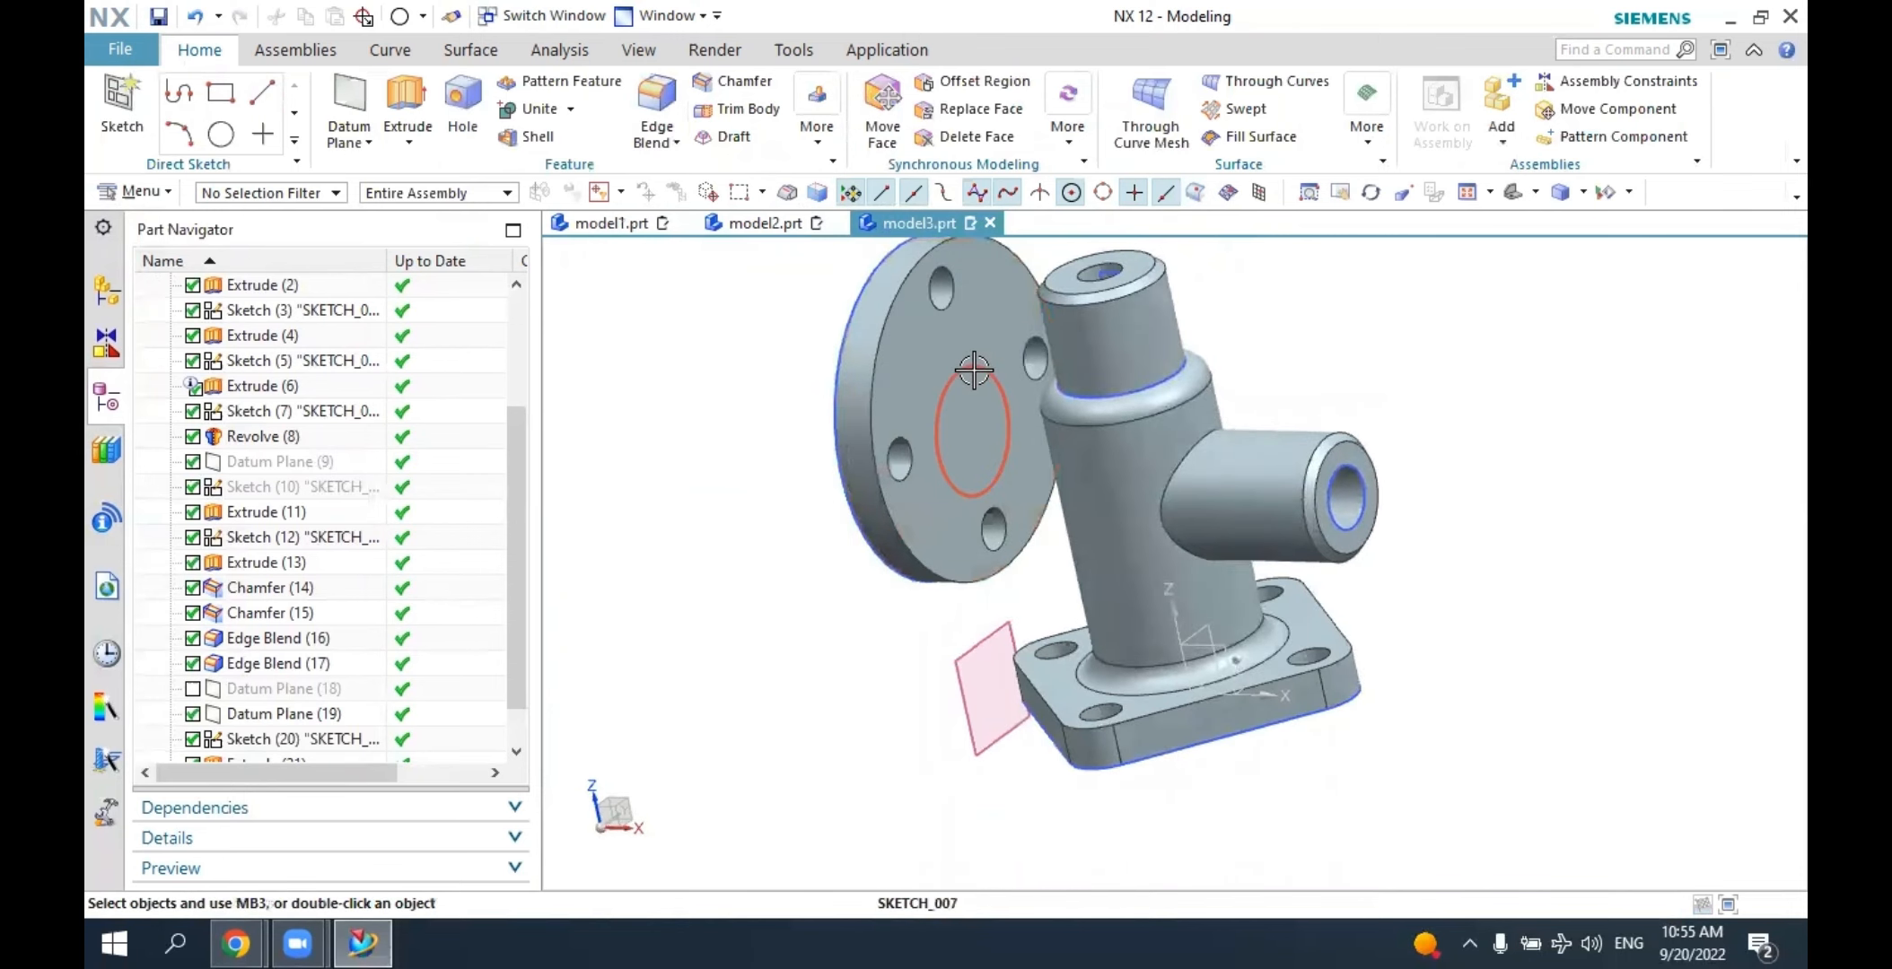
{"action": "double_click", "coordinate": [974, 370]}
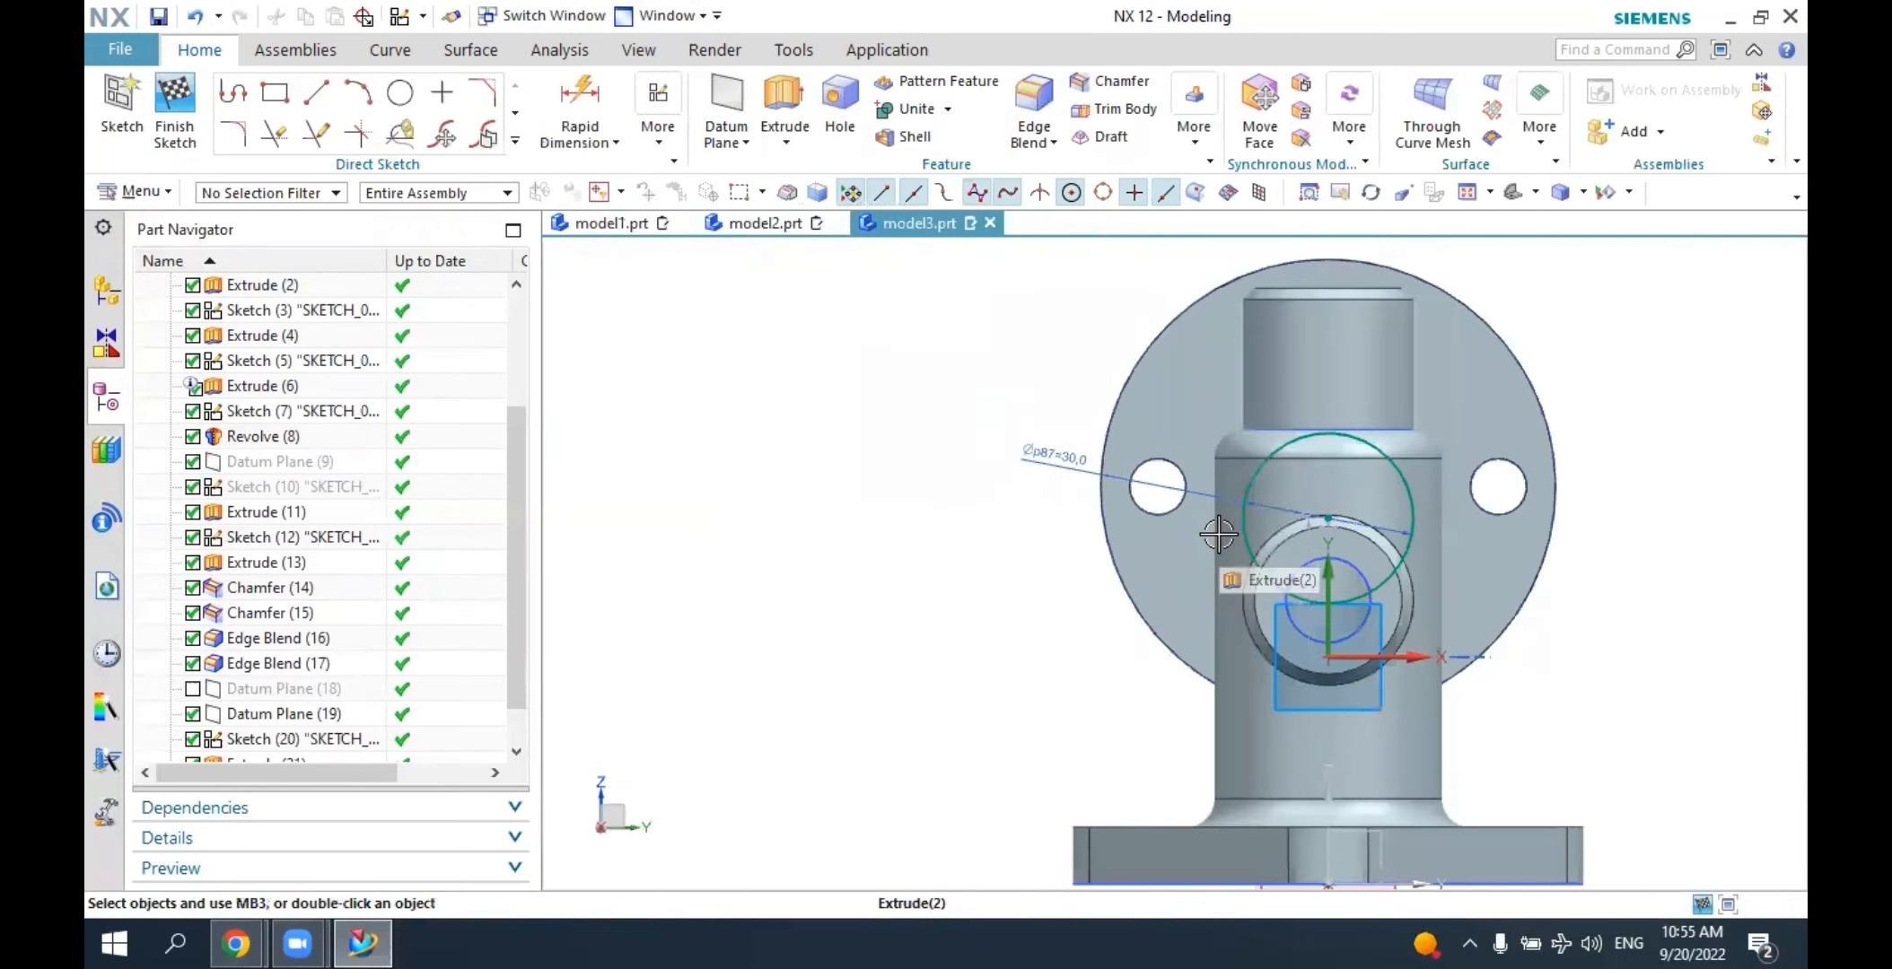
{"action": "scroll", "coordinate": [1530, 328], "scroll_direction": "up", "scroll_amount": 5}
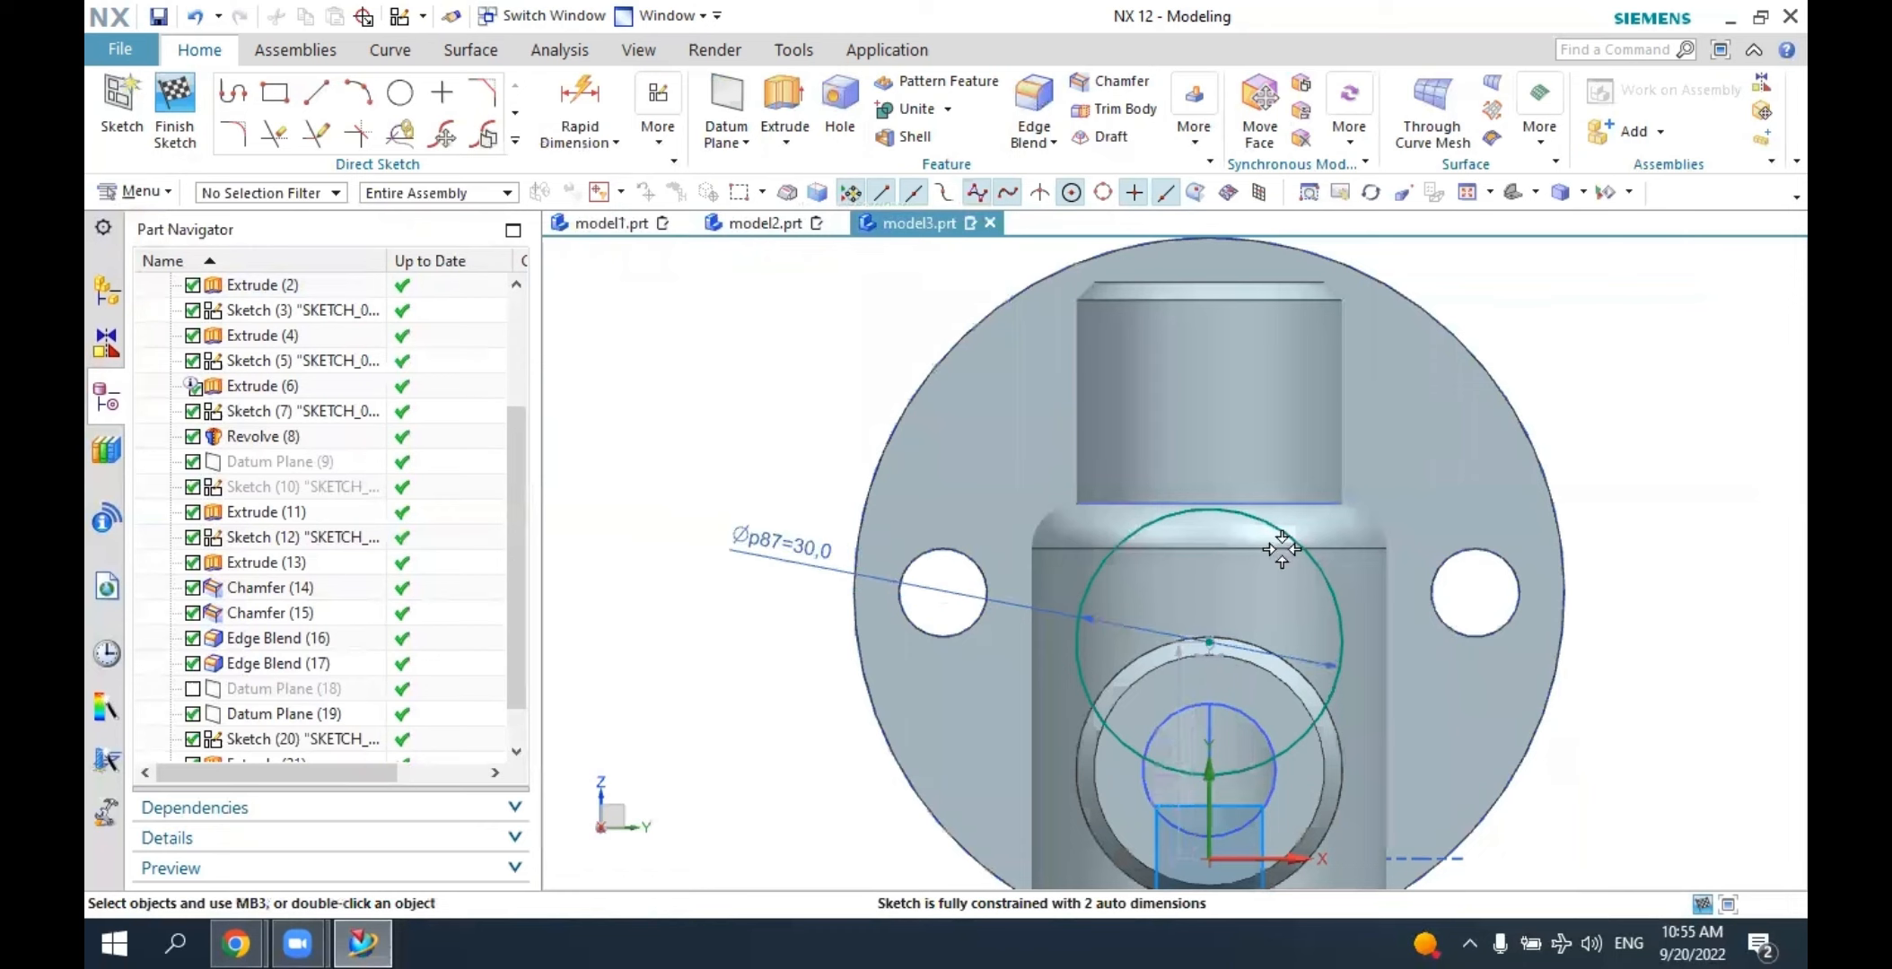
{"action": "mouse_move", "coordinate": [1211, 628]}
{"action": "left_mouse_down"}
{"action": "mouse_move", "coordinate": [1212, 464]}
{"action": "mouse_move", "coordinate": [1203, 542]}
{"action": "left_mouse_up"}
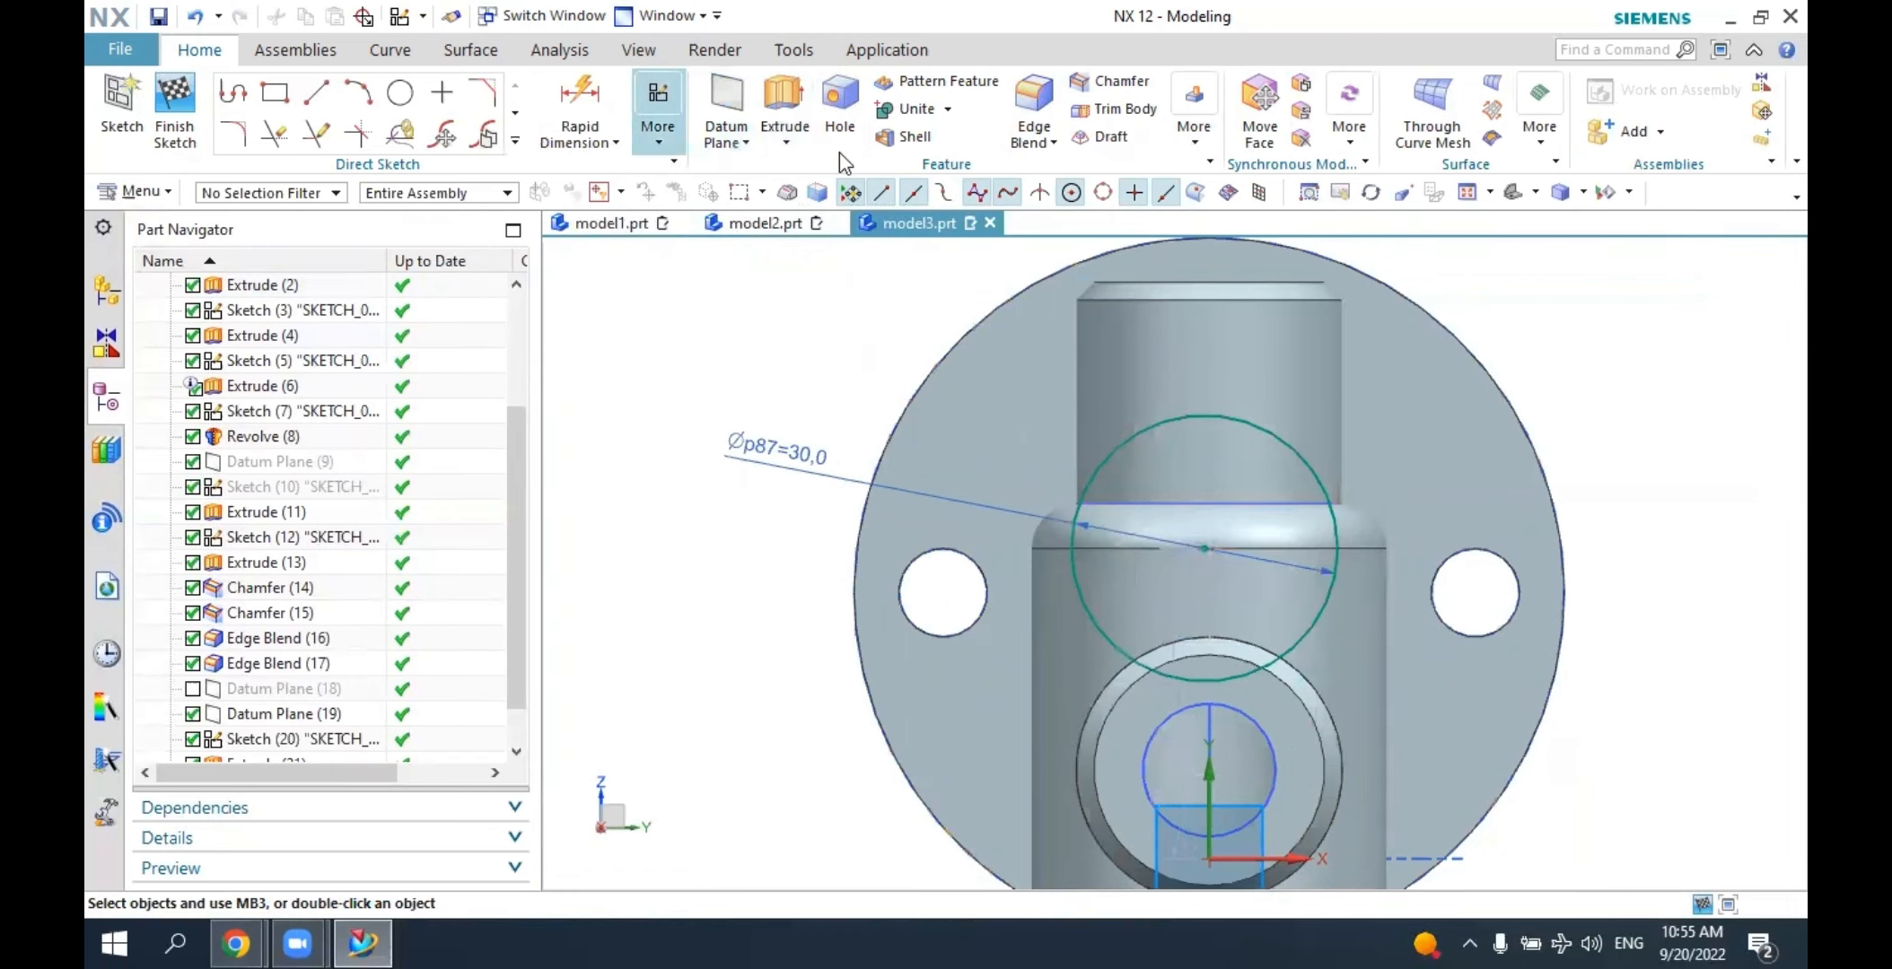
Constrain the 30 mm circle to be concentric with the circular flange's outer edge and finish the sketch.
{"action": "left_click", "coordinate": [952, 194]}
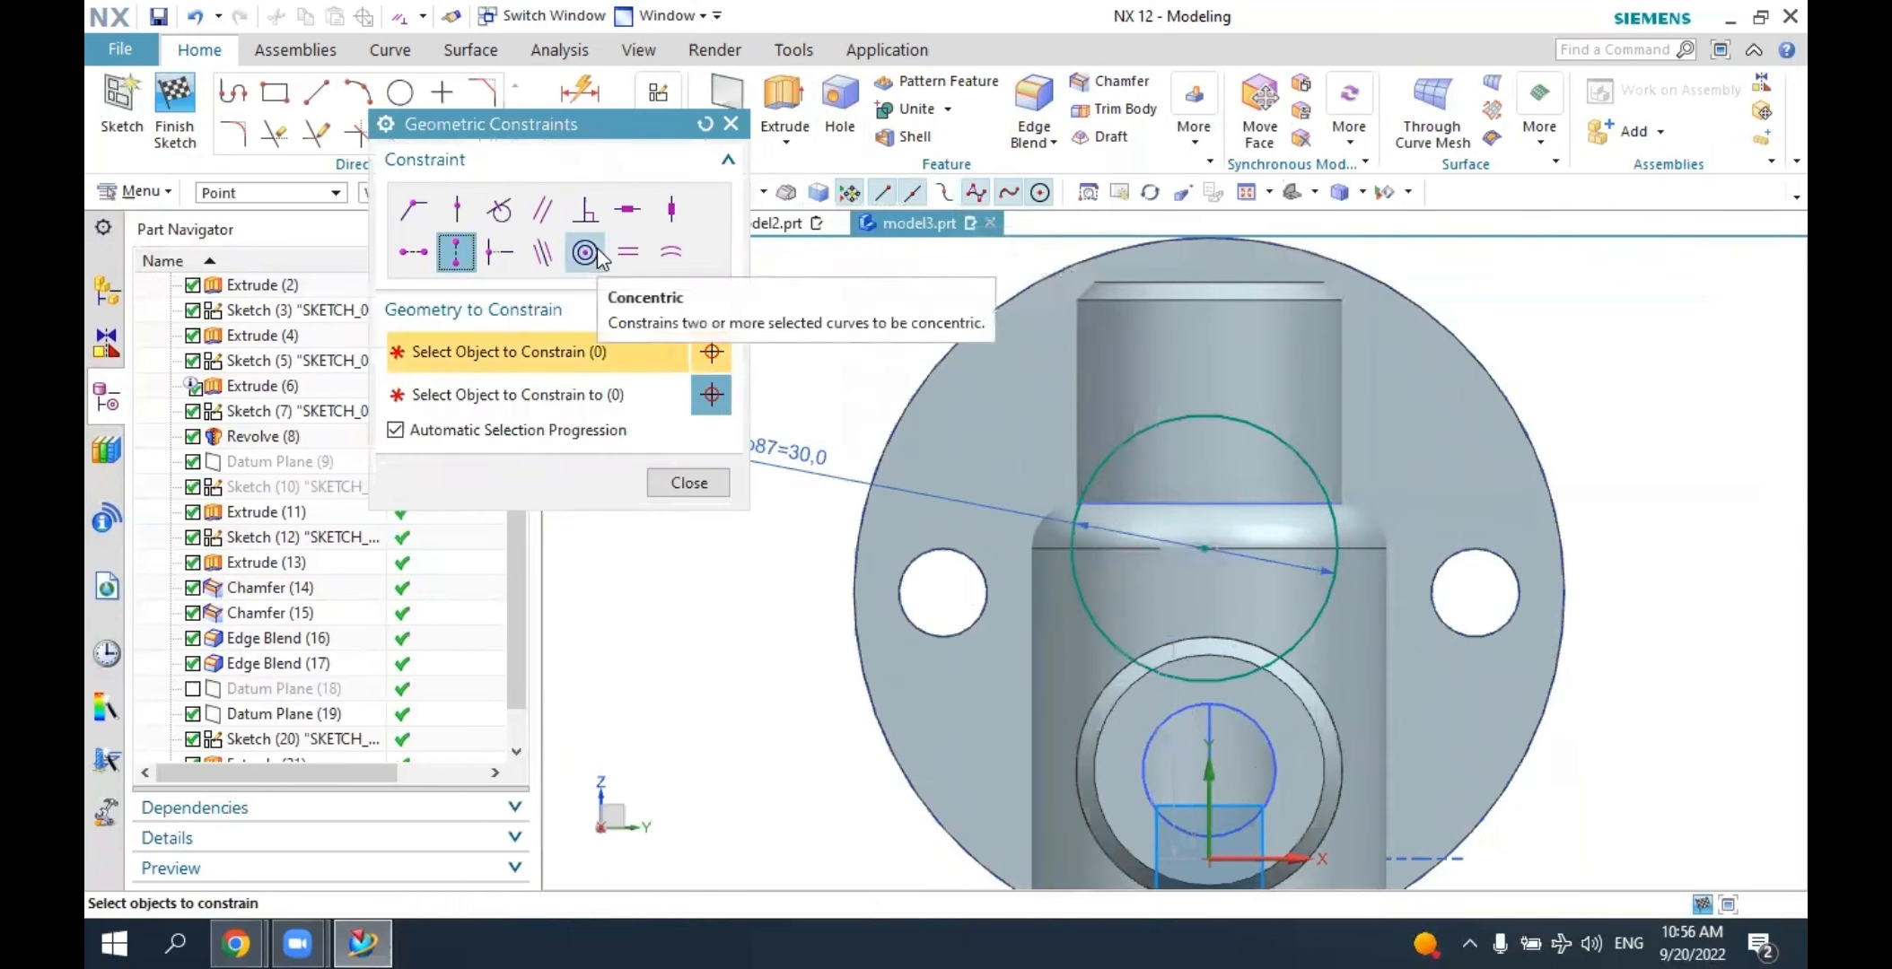
{"action": "left_click", "coordinate": [598, 255]}
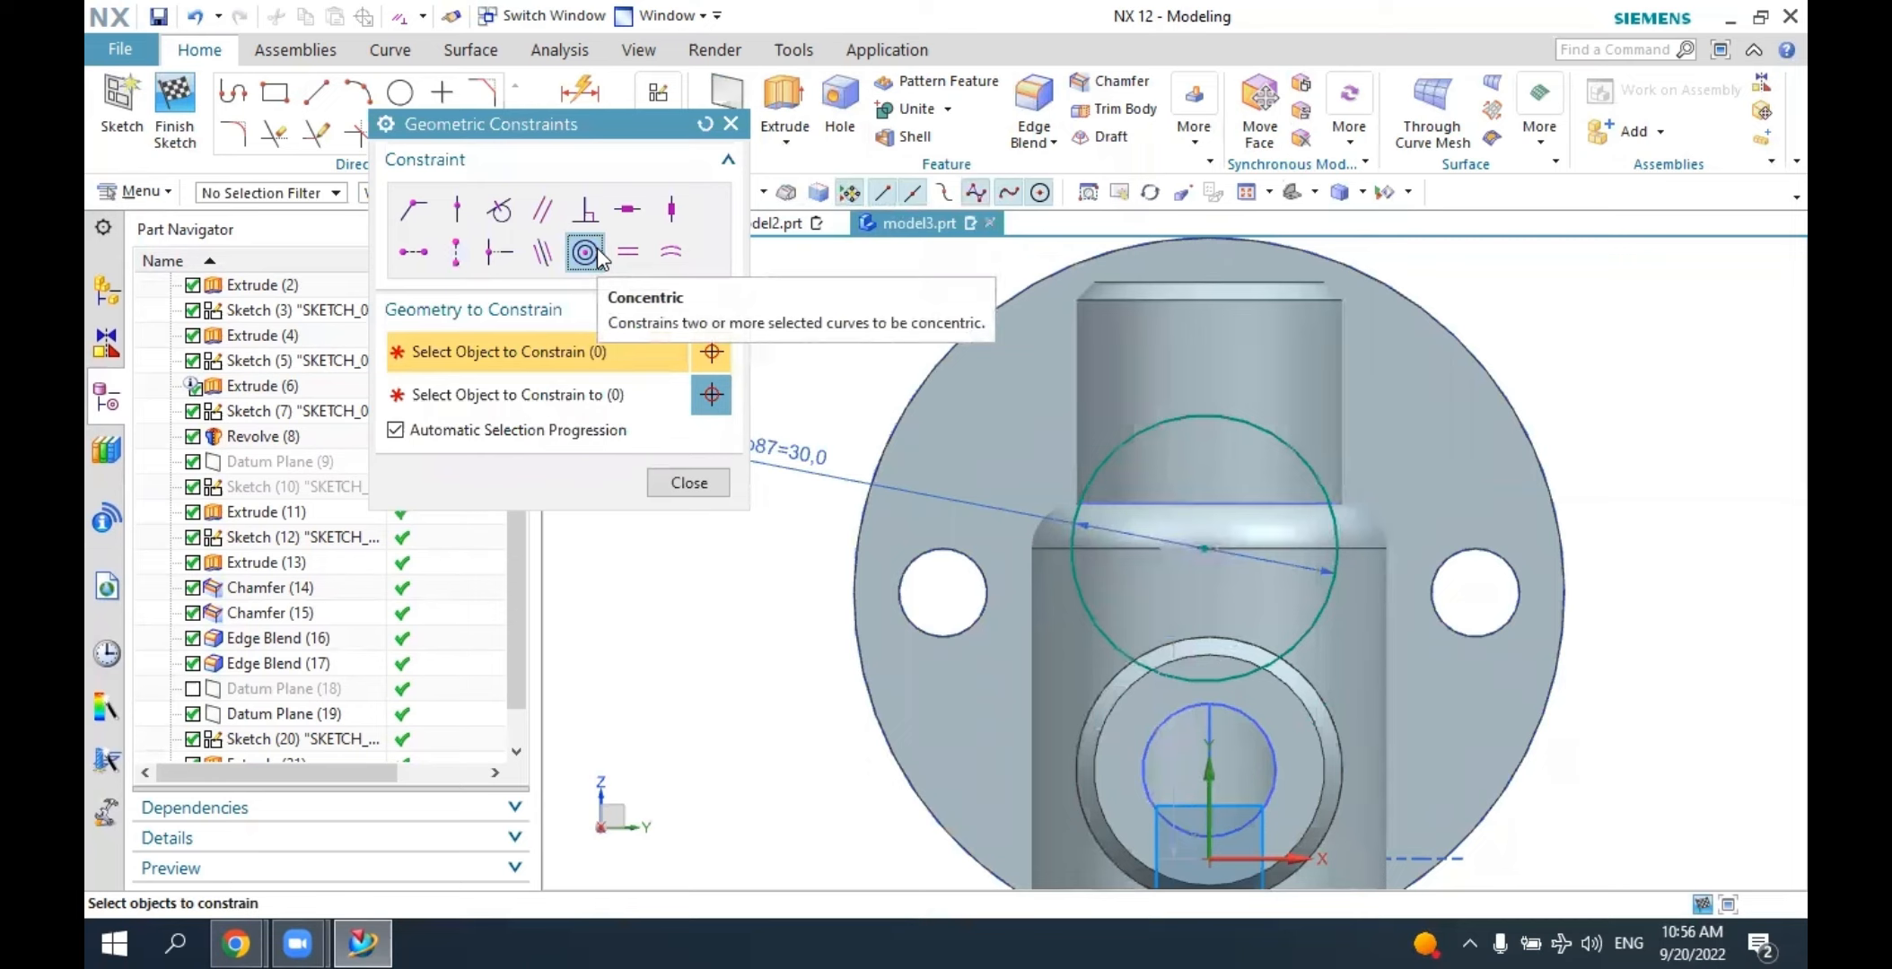
{"action": "left_click", "coordinate": [909, 412]}
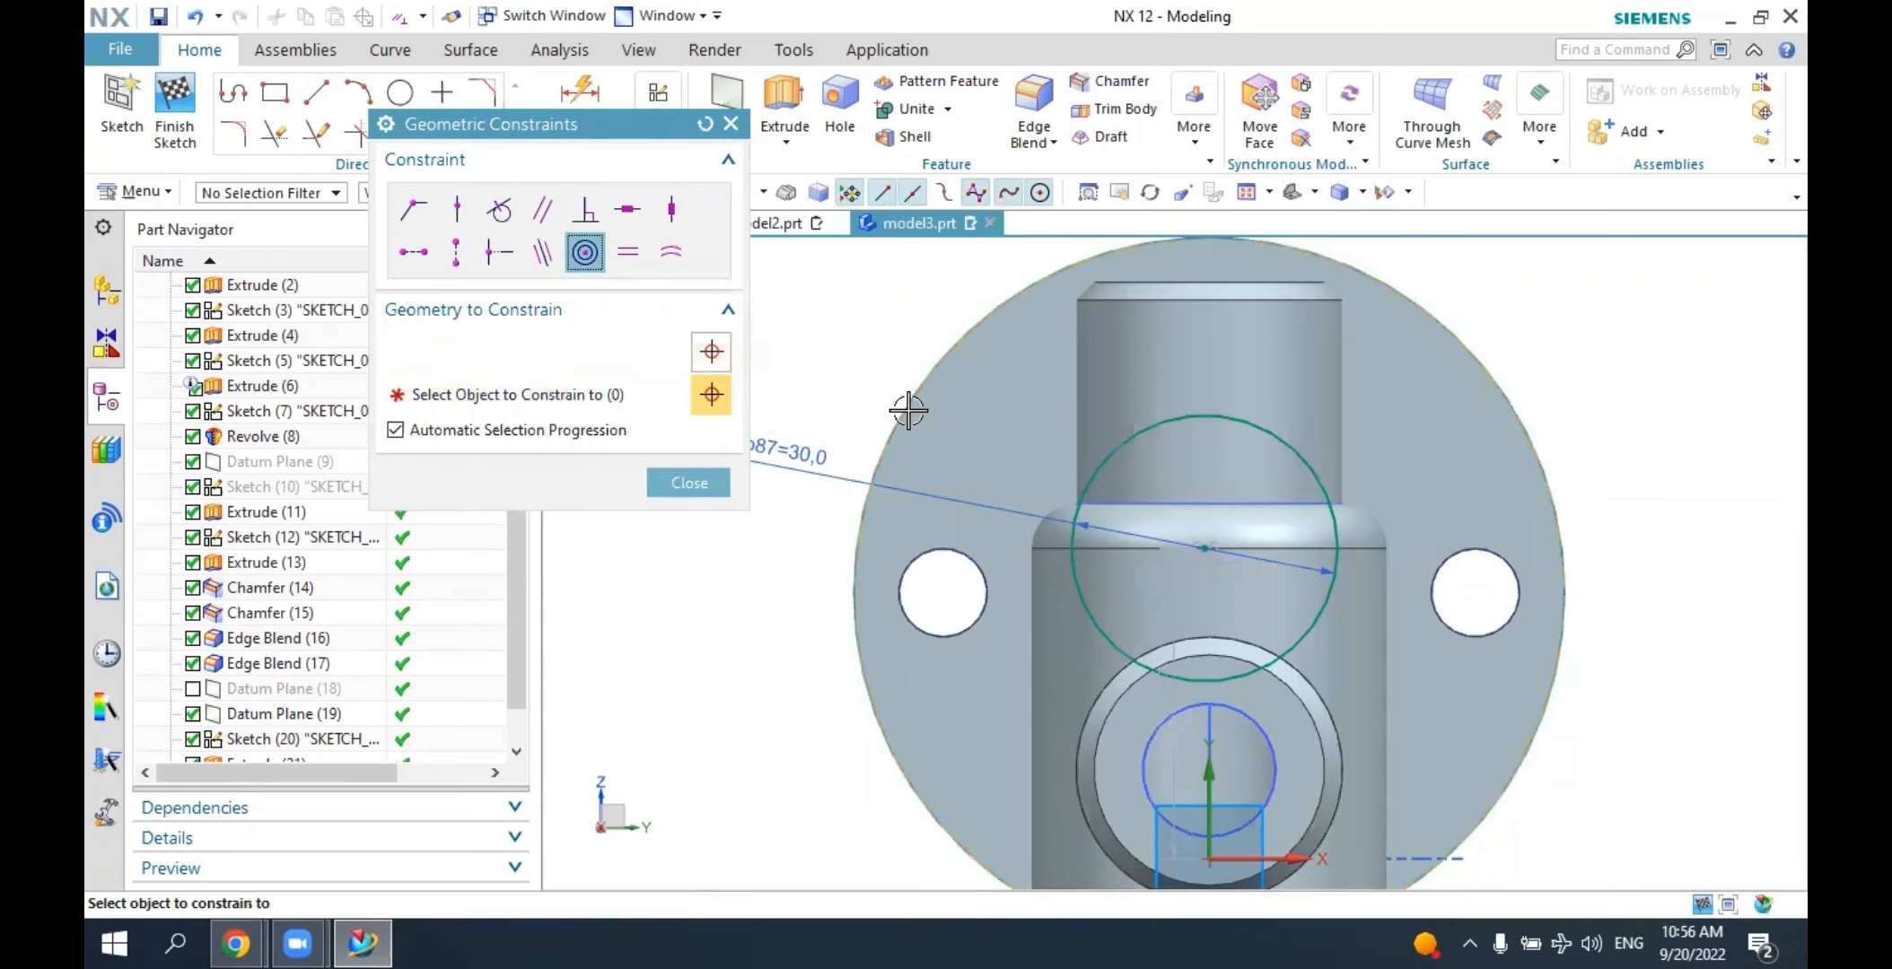
{"action": "left_click", "coordinate": [1252, 430]}
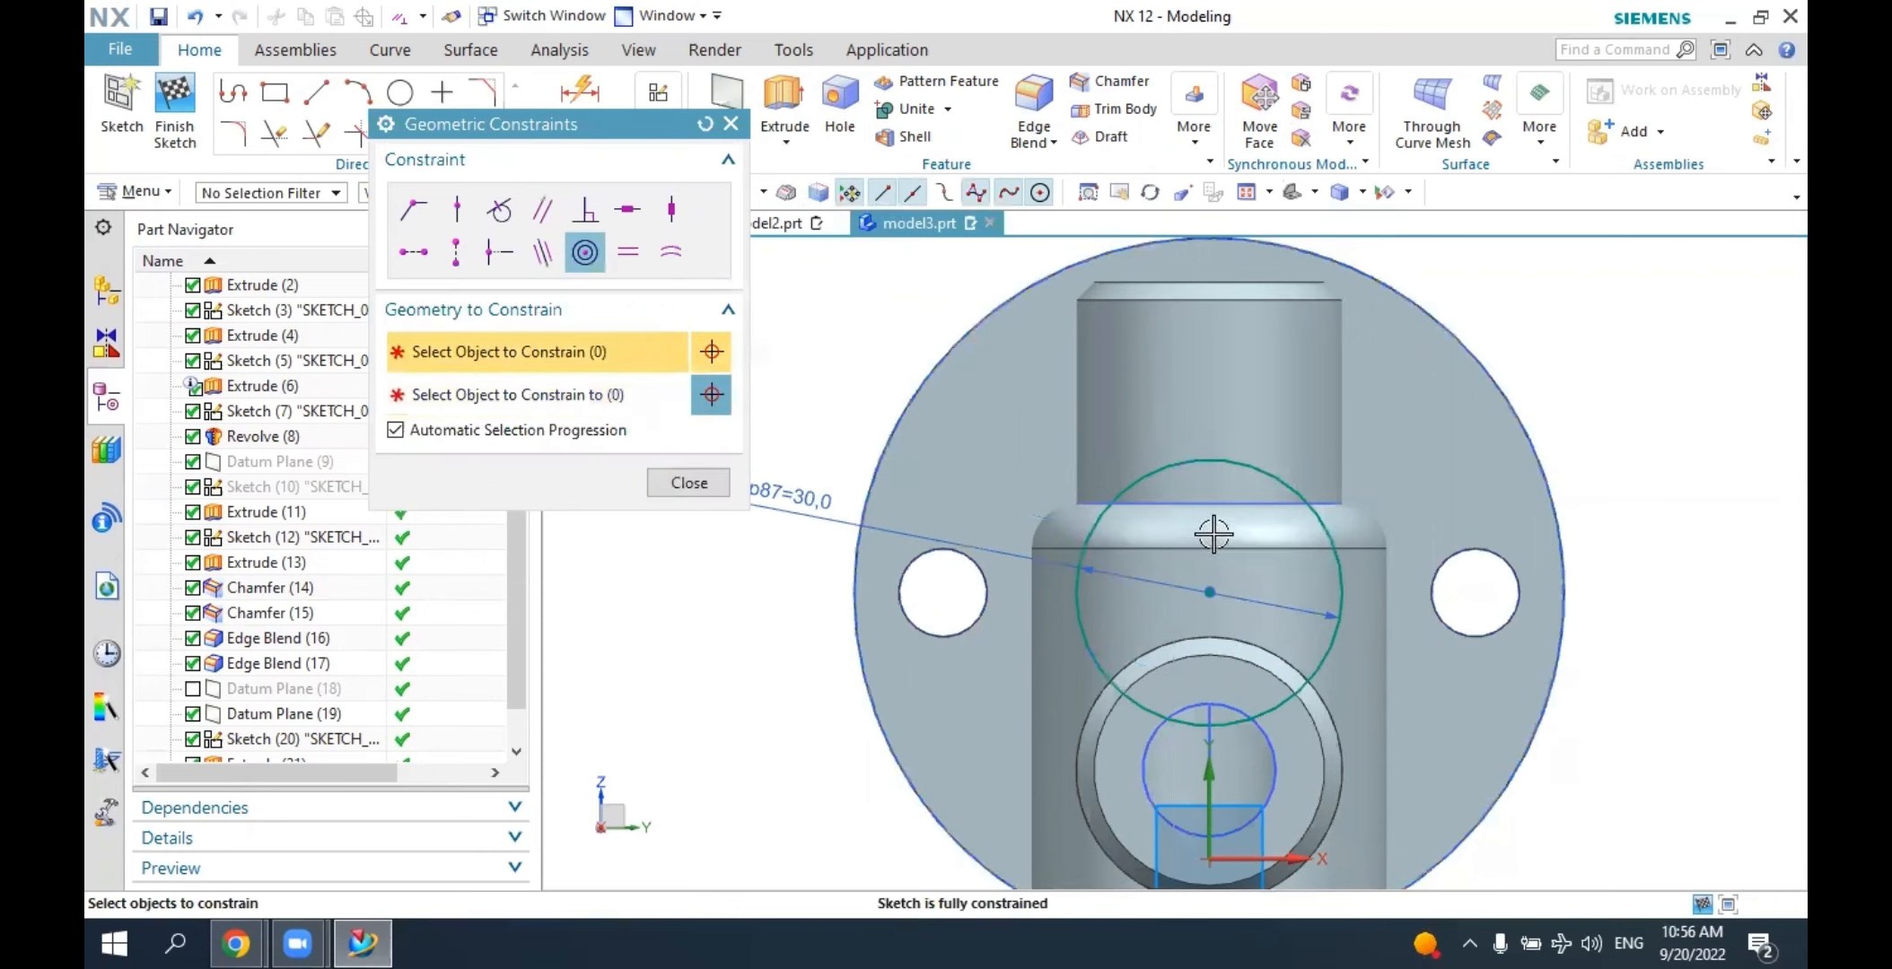
{"action": "left_click", "coordinate": [685, 484]}
{"action": "left_click", "coordinate": [175, 110]}
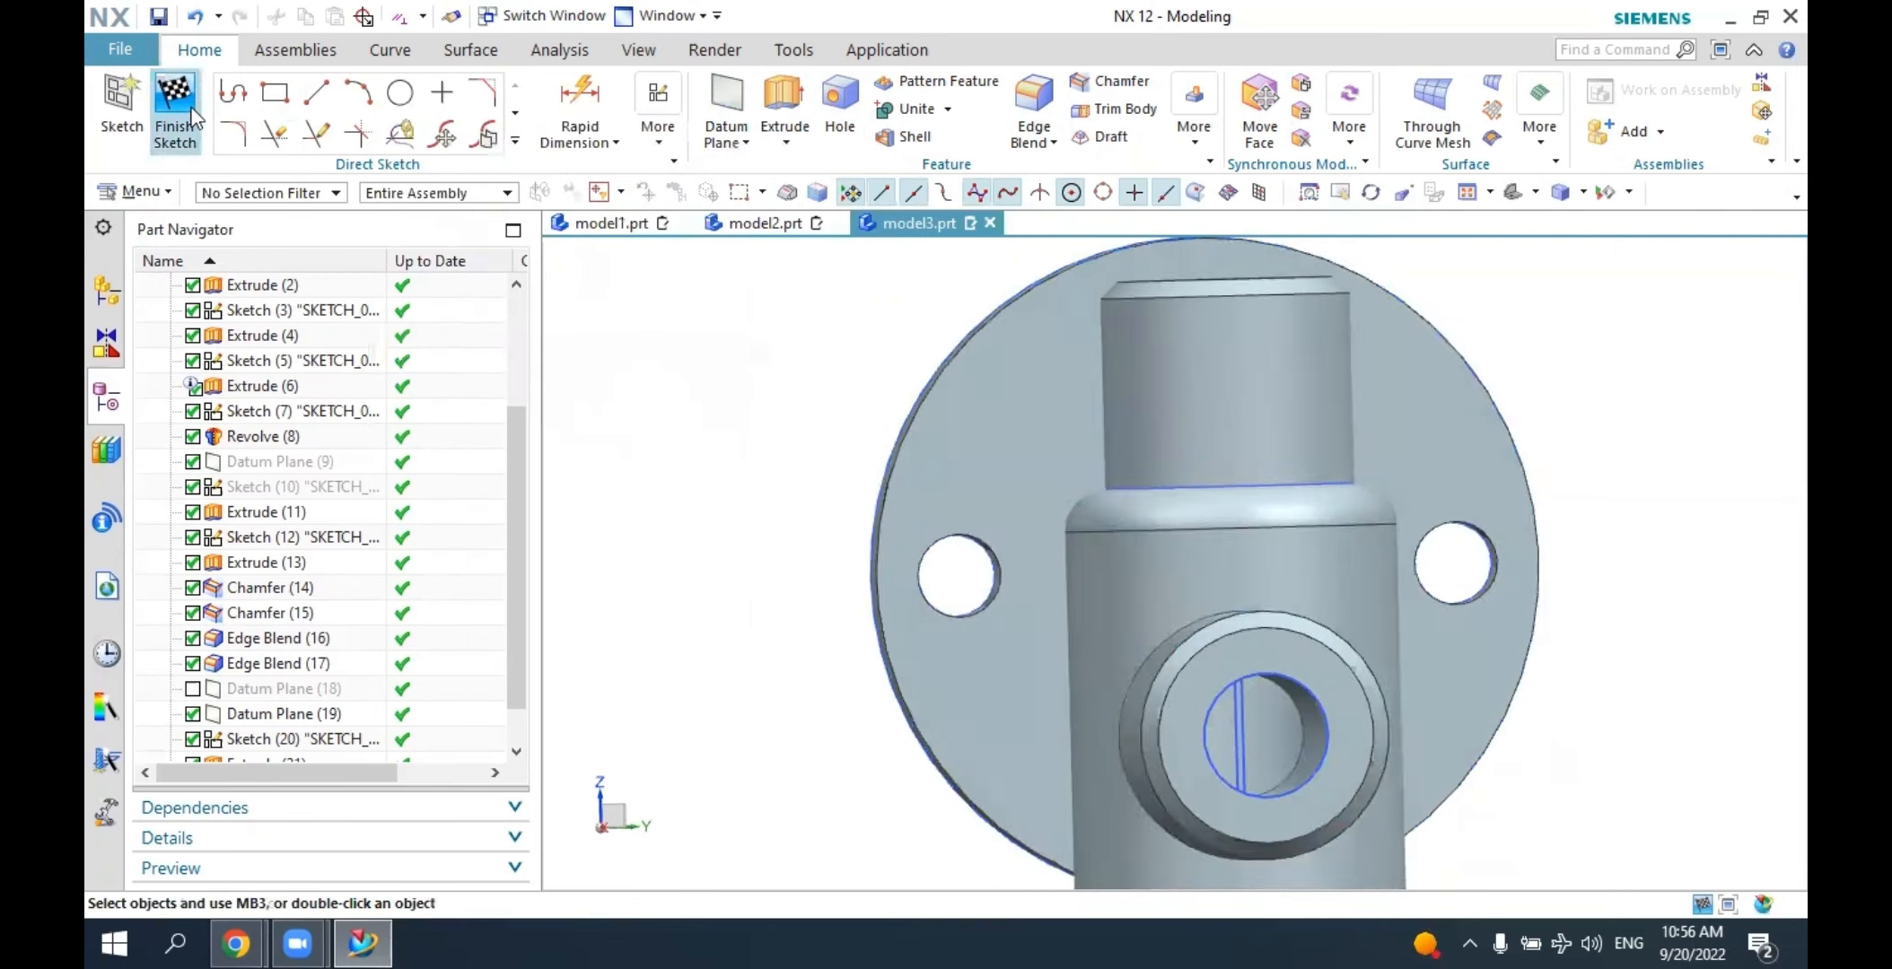
Reopen the circular flange's sketch, set the vertical distance from the base to the flange centre to 60 mm, and finish the sketch.
{"action": "mouse_move", "coordinate": [1068, 413]}
{"action": "middle_mouse_down"}
{"action": "mouse_move", "coordinate": [1193, 375]}
{"action": "mouse_move", "coordinate": [1139, 377]}
{"action": "mouse_move", "coordinate": [1185, 377]}
{"action": "mouse_move", "coordinate": [1168, 378]}
{"action": "middle_mouse_up"}
{"action": "scroll", "coordinate": [1050, 372], "scroll_direction": "up", "scroll_amount": 3}
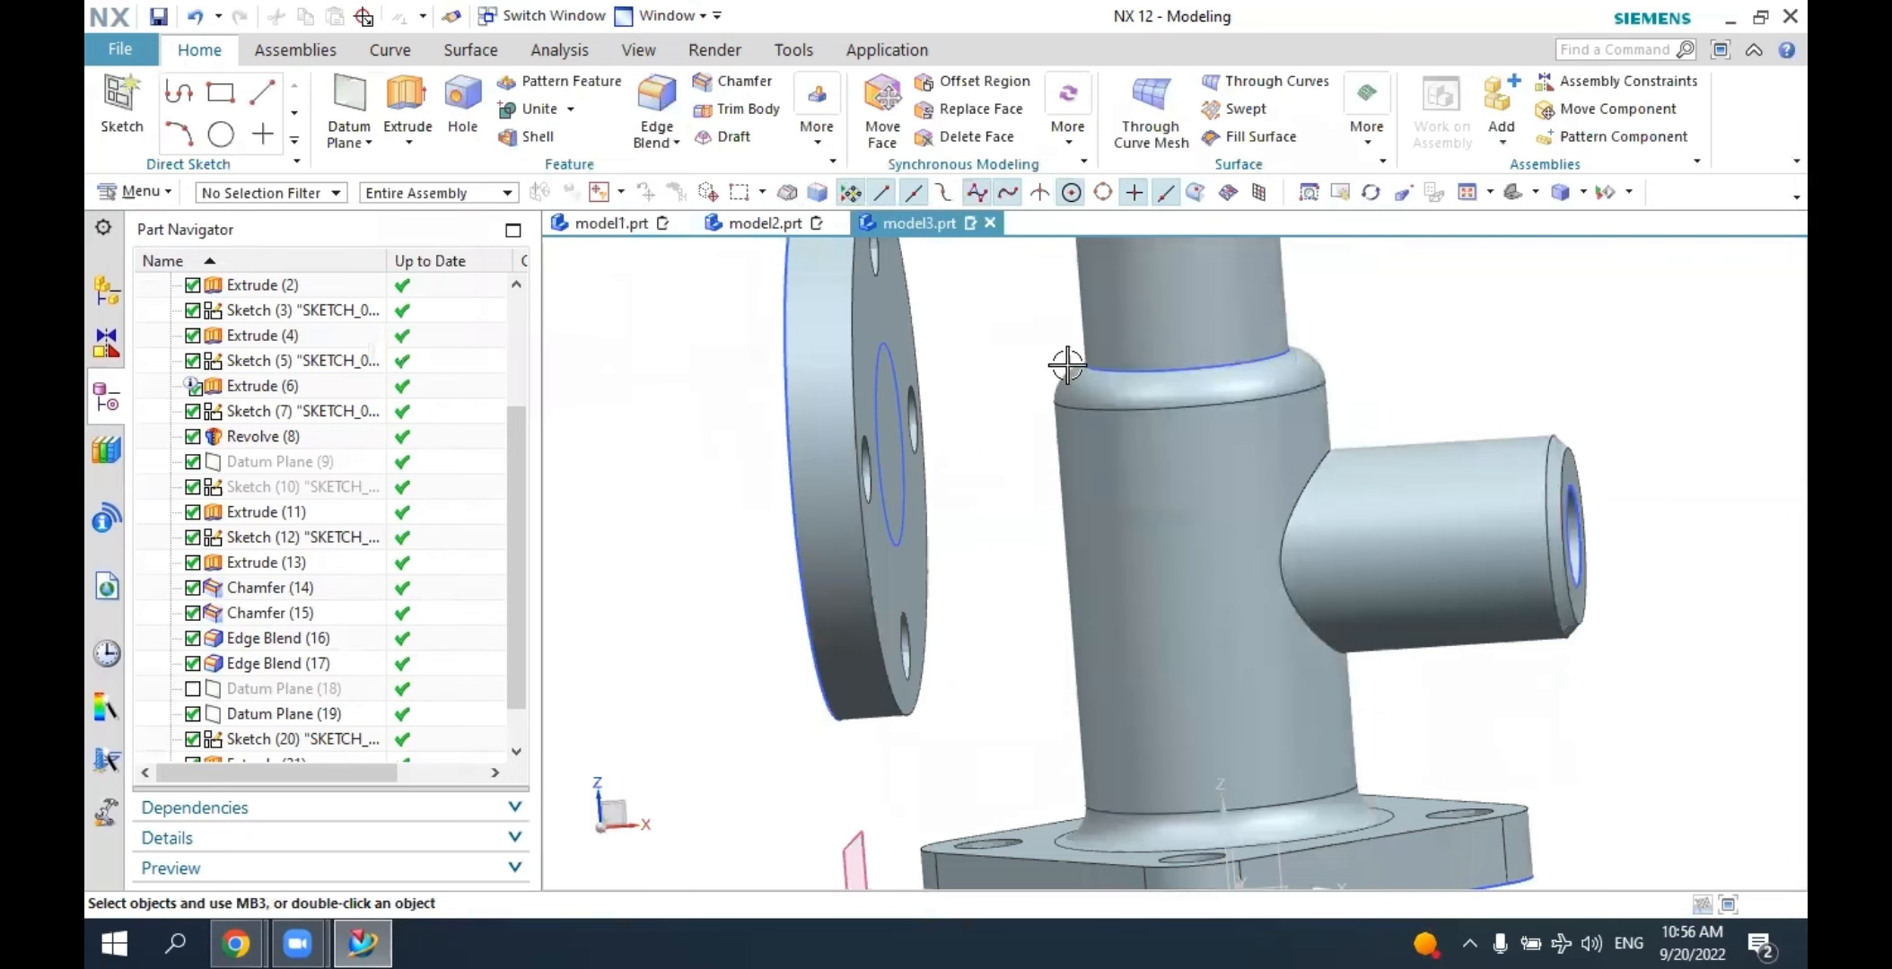
{"action": "scroll", "coordinate": [1067, 365], "scroll_direction": "up", "scroll_amount": 2}
{"action": "scroll", "coordinate": [1064, 370], "scroll_direction": "down", "scroll_amount": 5}
{"action": "scroll", "coordinate": [319, 700], "scroll_direction": "down", "scroll_amount": 1}
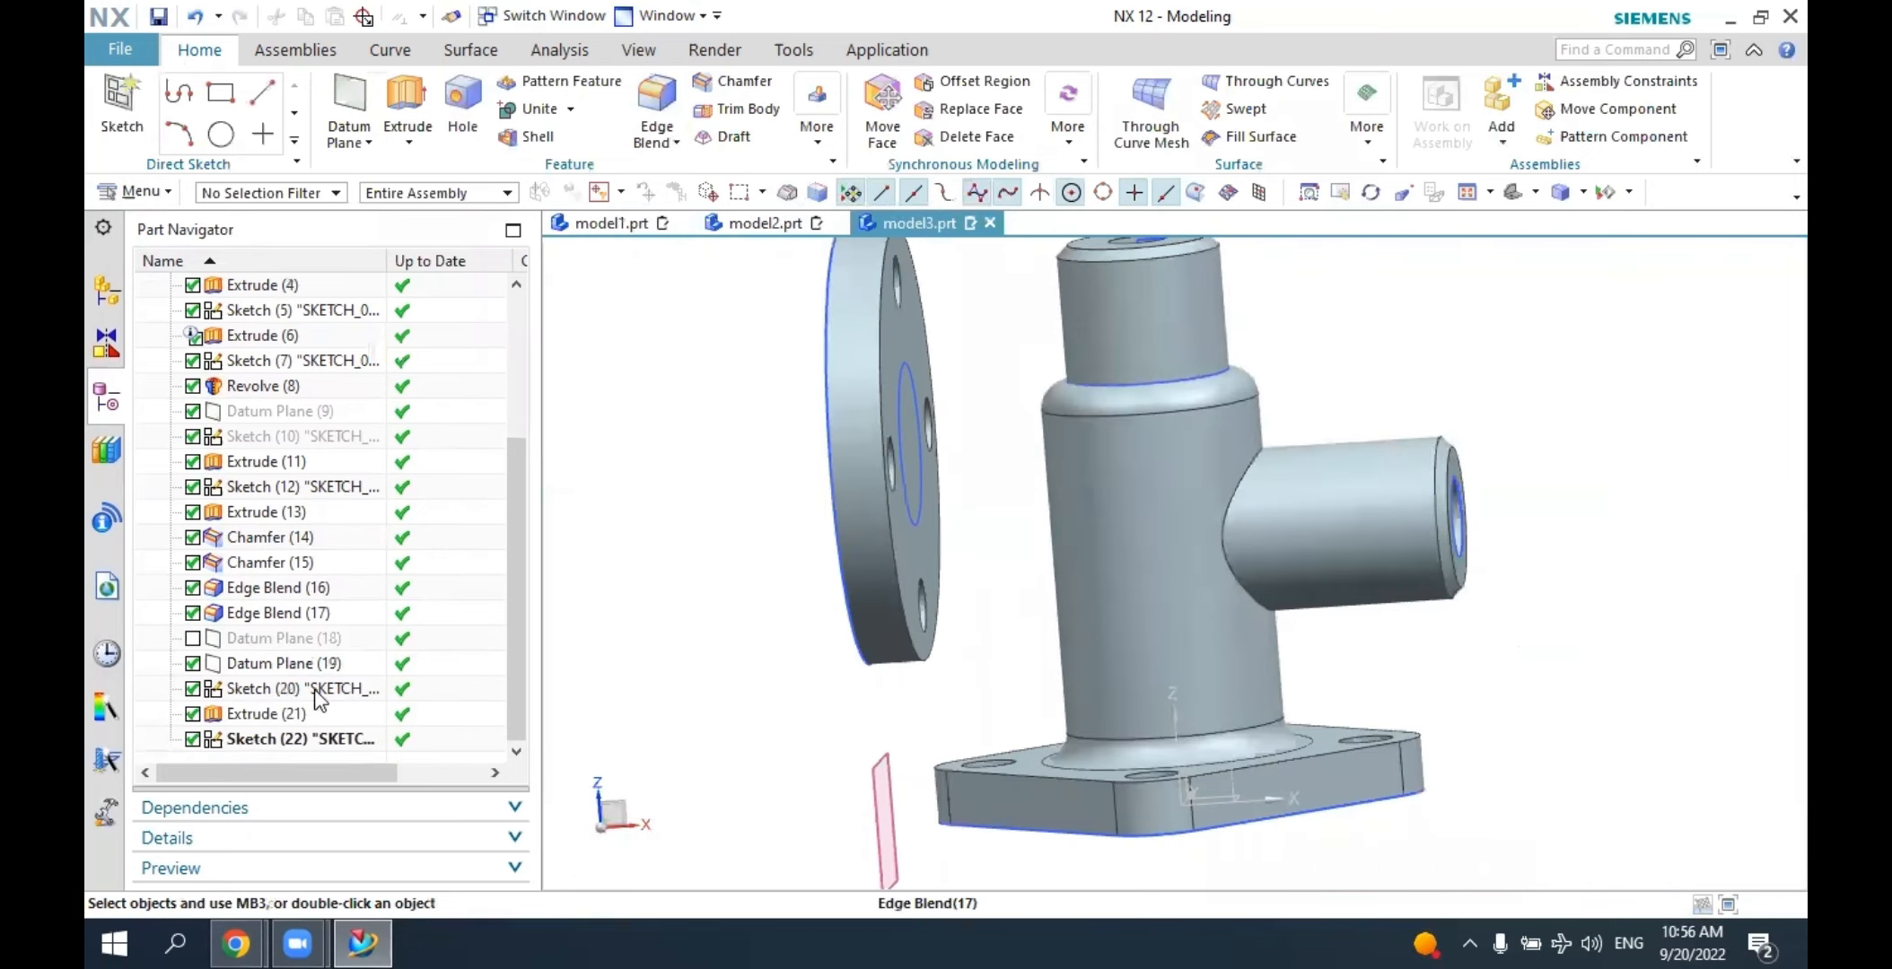
{"action": "left_click", "coordinate": [285, 689]}
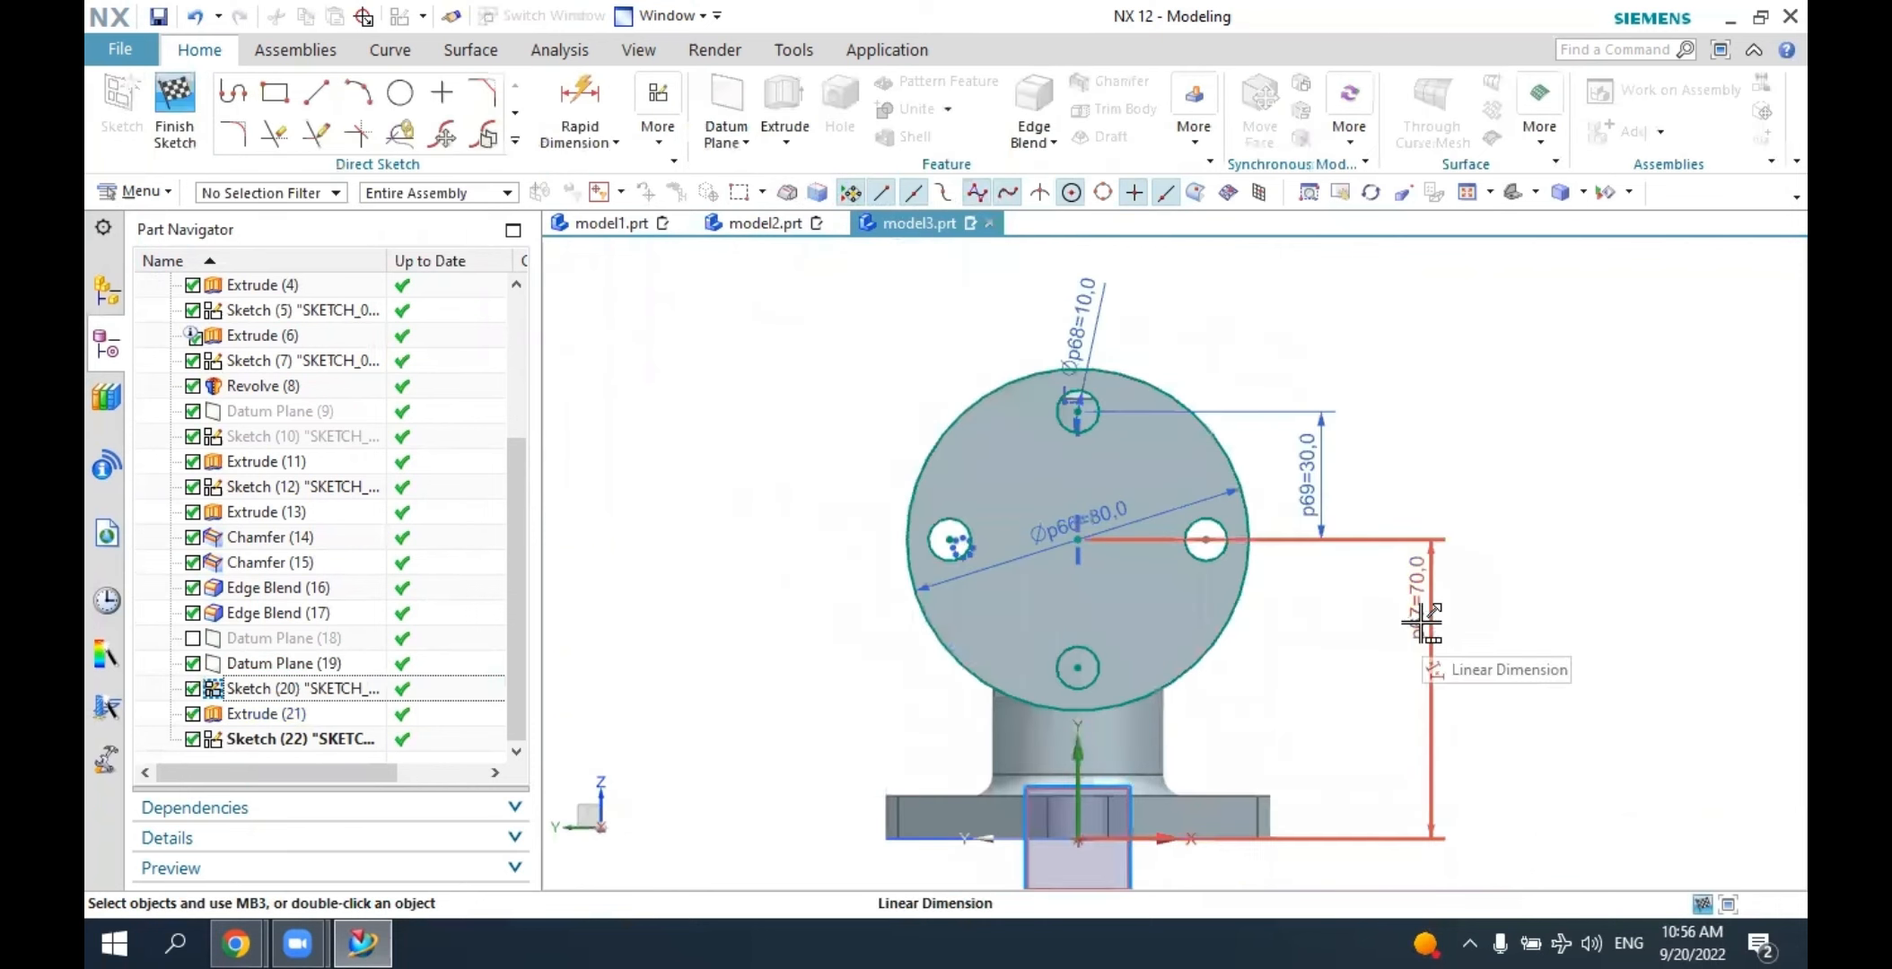
{"action": "double_click", "coordinate": [1431, 625]}
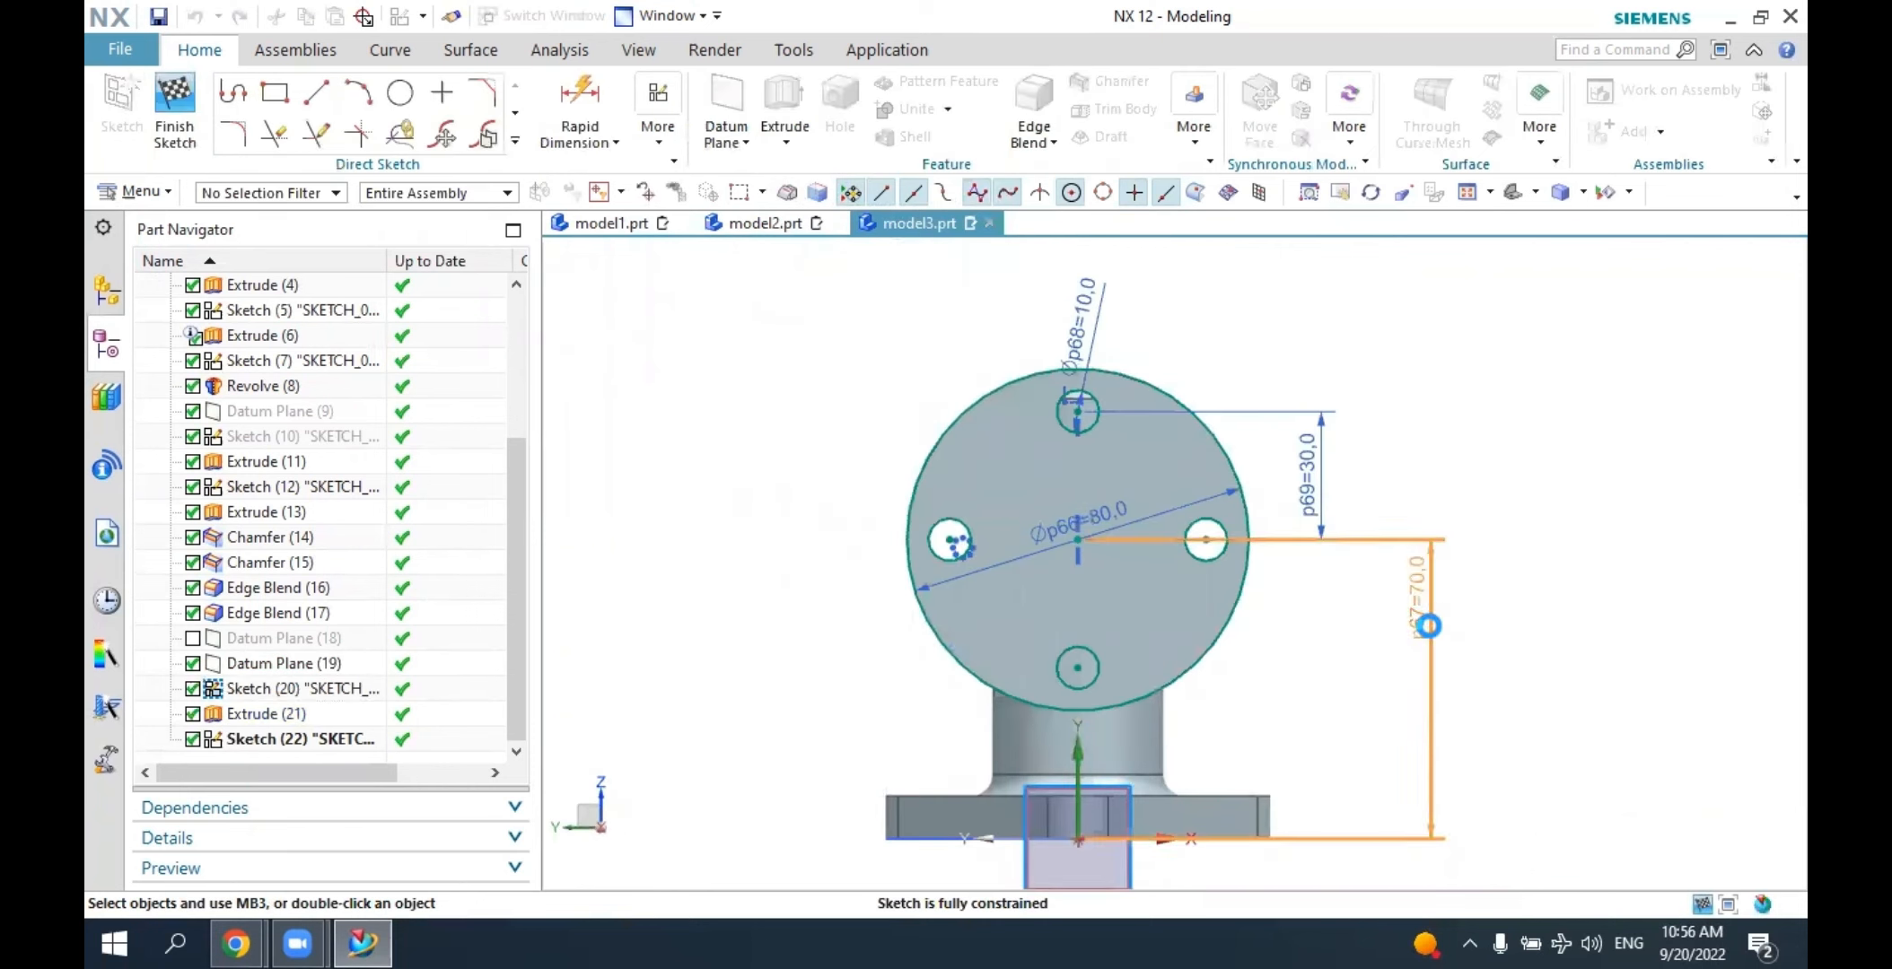
{"action": "type", "text": "5"}
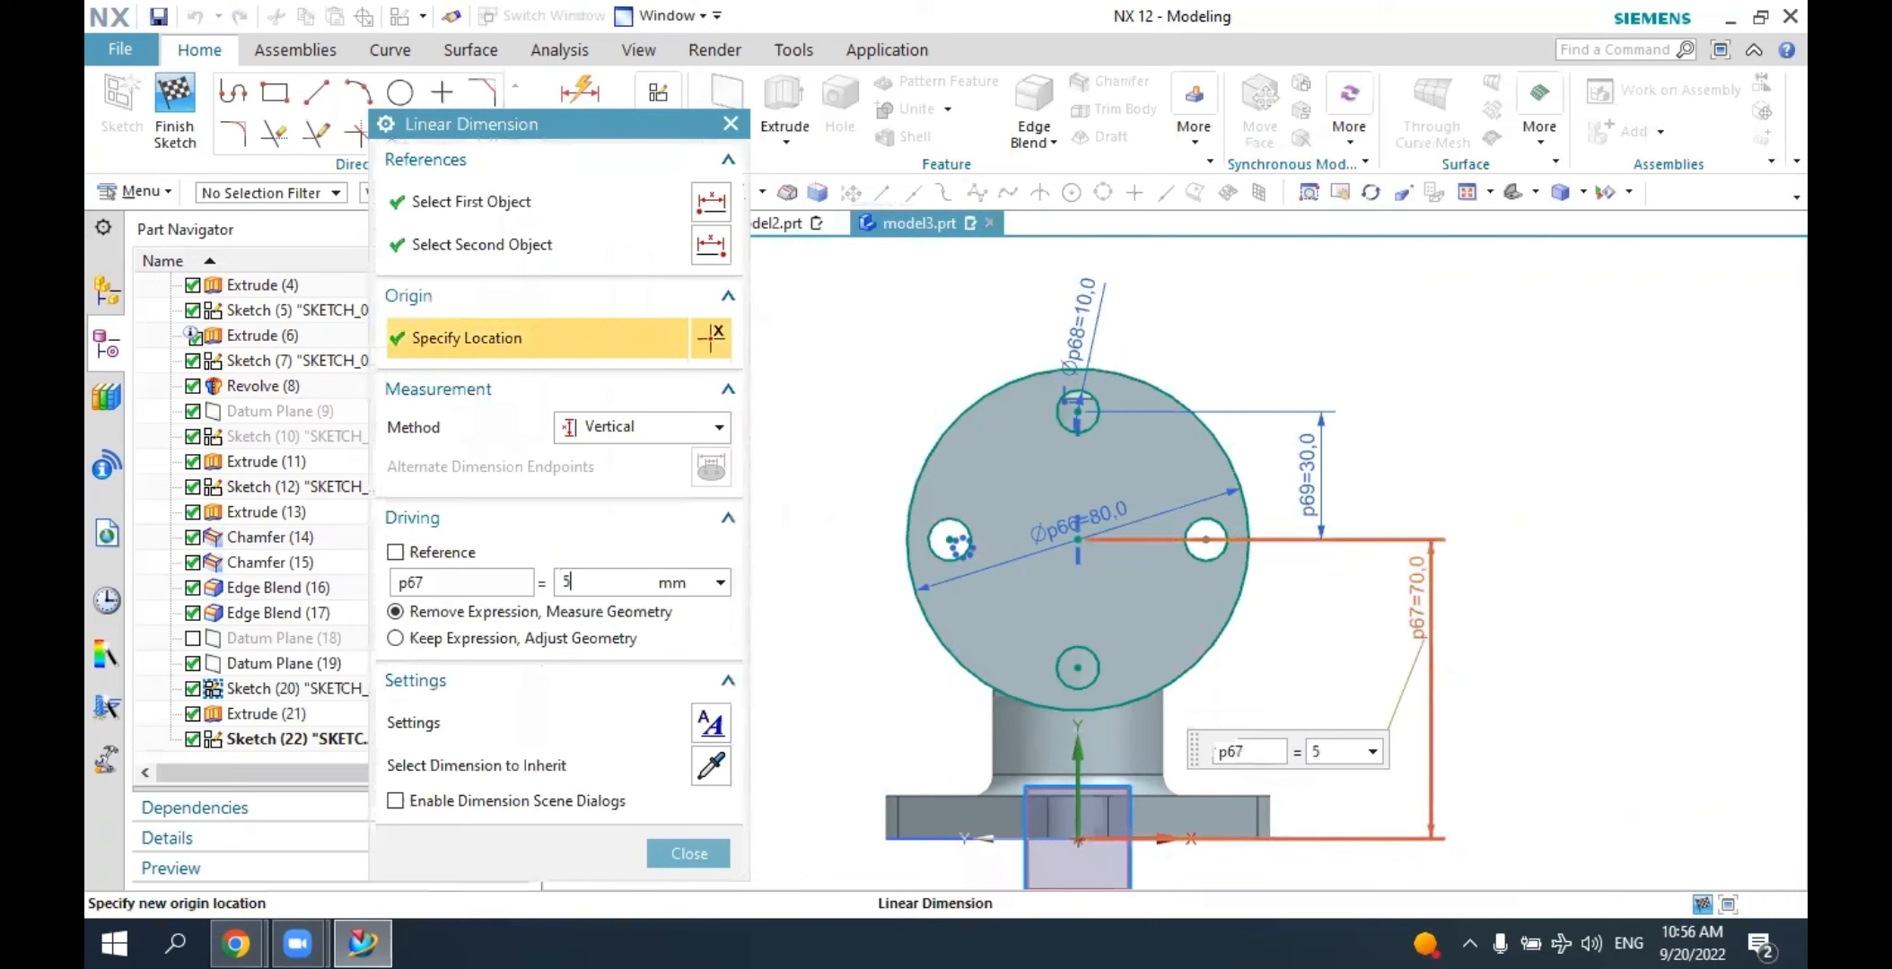
{"action": "type", "text": "0"}
{"action": "key", "text": "Return"}
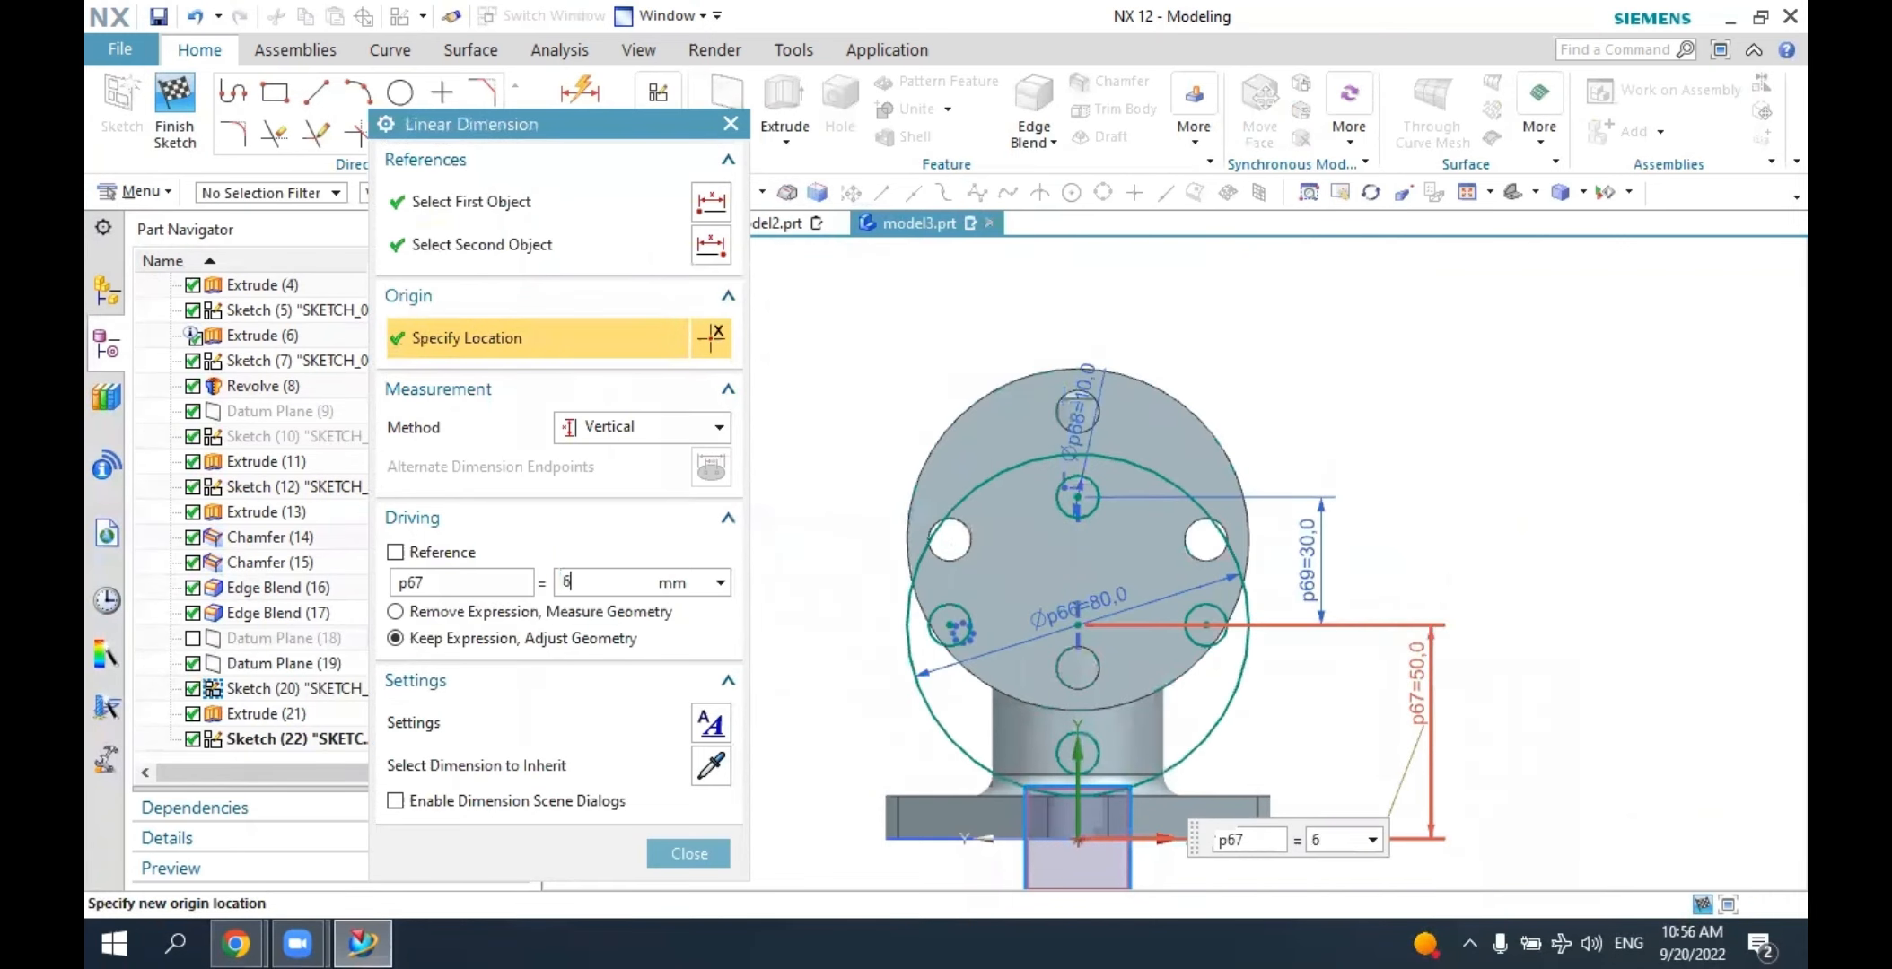
{"action": "key", "text": "Return"}
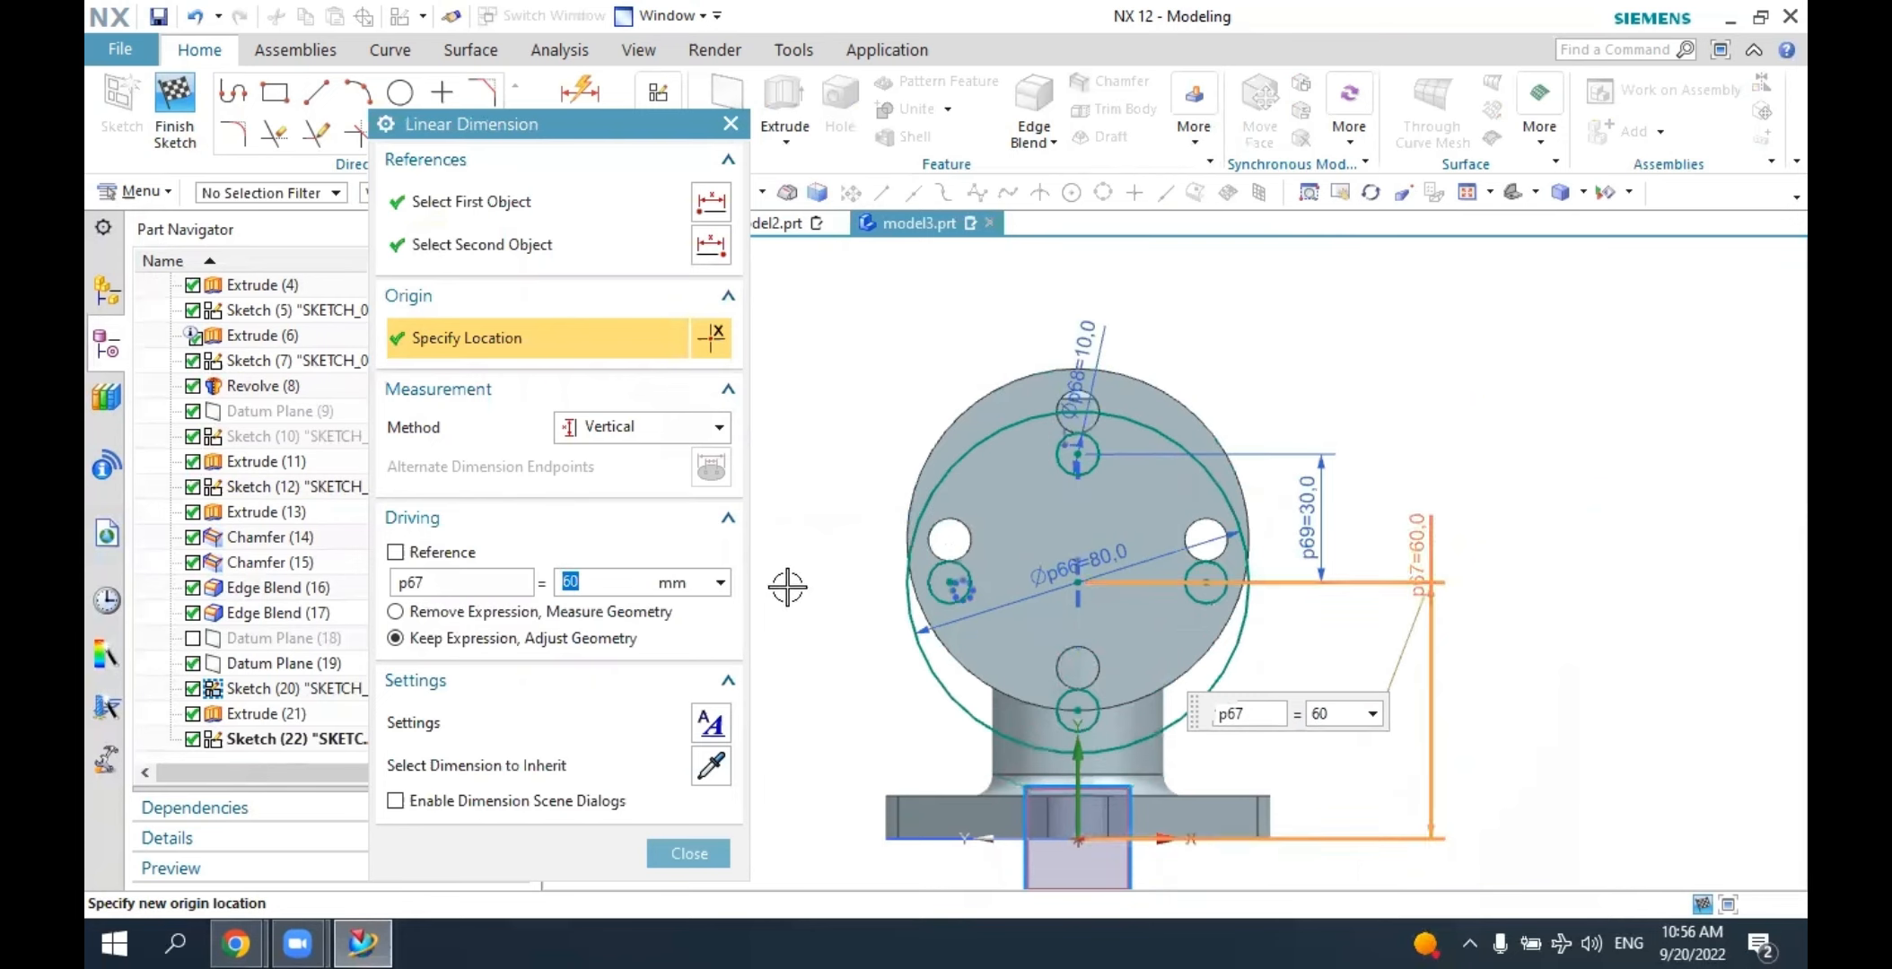
{"action": "left_click", "coordinate": [688, 854]}
{"action": "key", "text": "ctrl+q"}
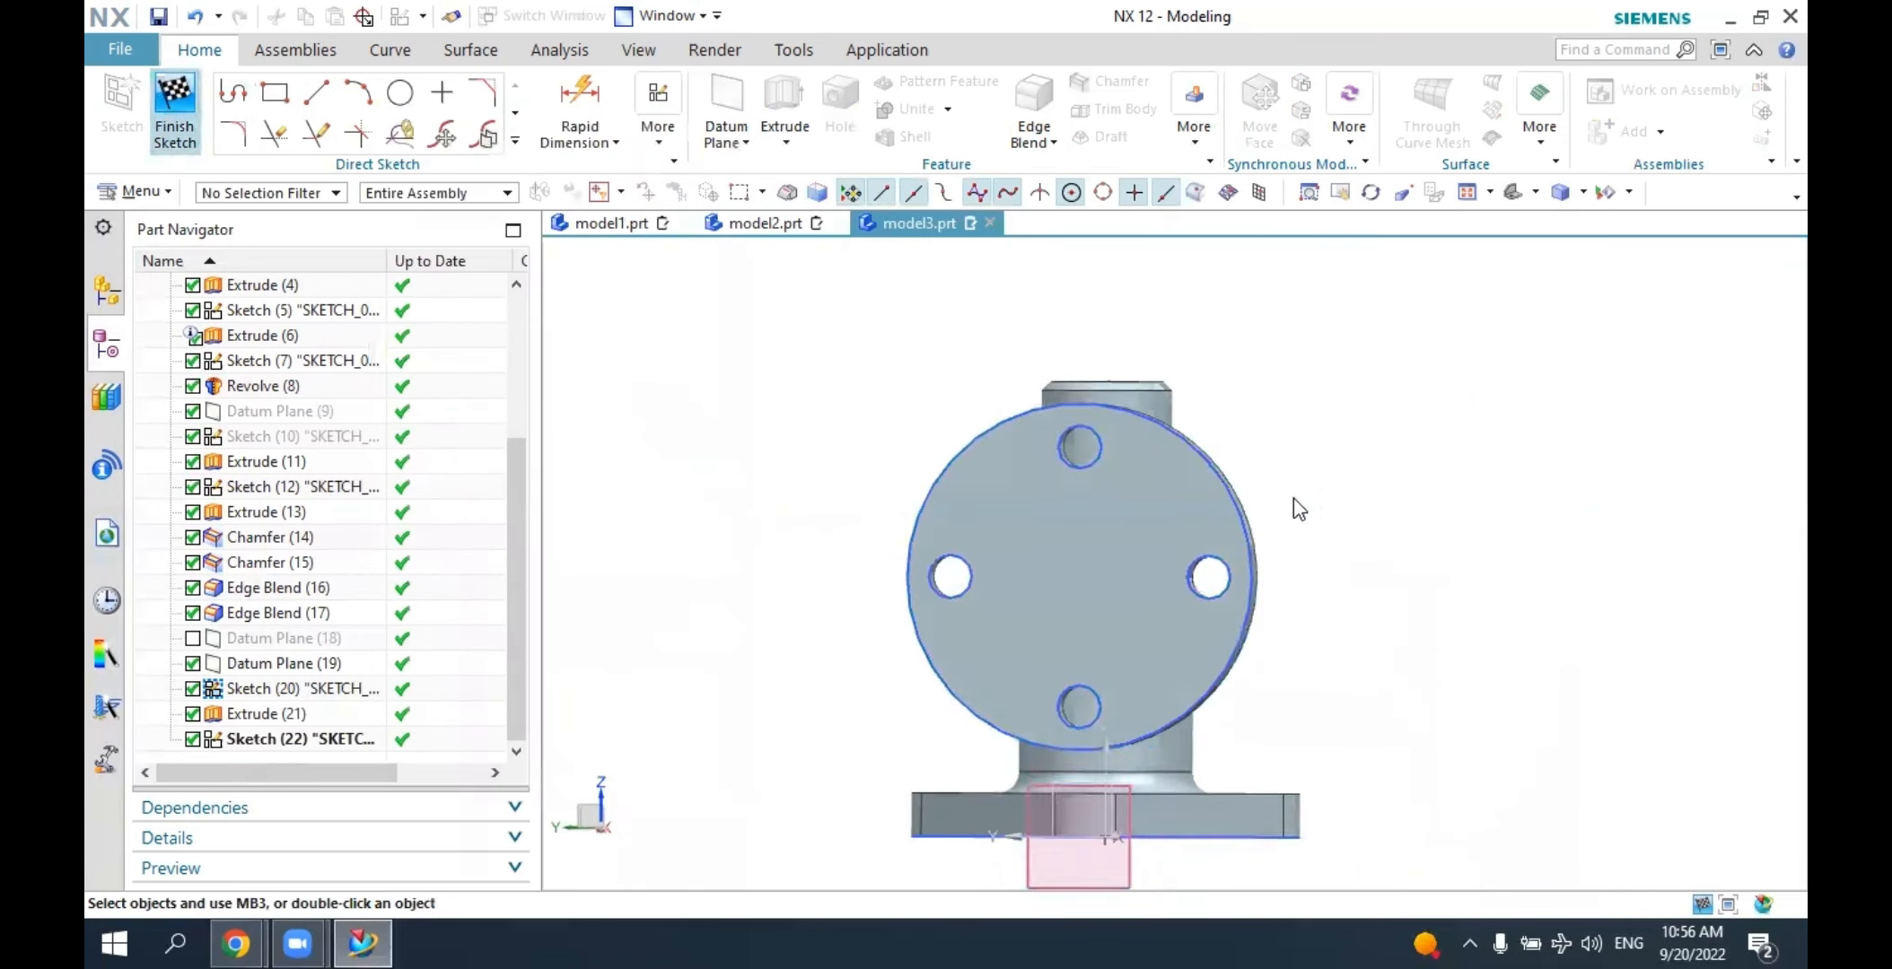
Set up an Extrude of the 30 mm circle from 0 mm until the selected outer face of the cylindrical body.
{"action": "mouse_move", "coordinate": [1293, 498]}
{"action": "middle_mouse_down"}
{"action": "mouse_move", "coordinate": [1131, 529]}
{"action": "mouse_move", "coordinate": [1157, 523]}
{"action": "middle_mouse_up"}
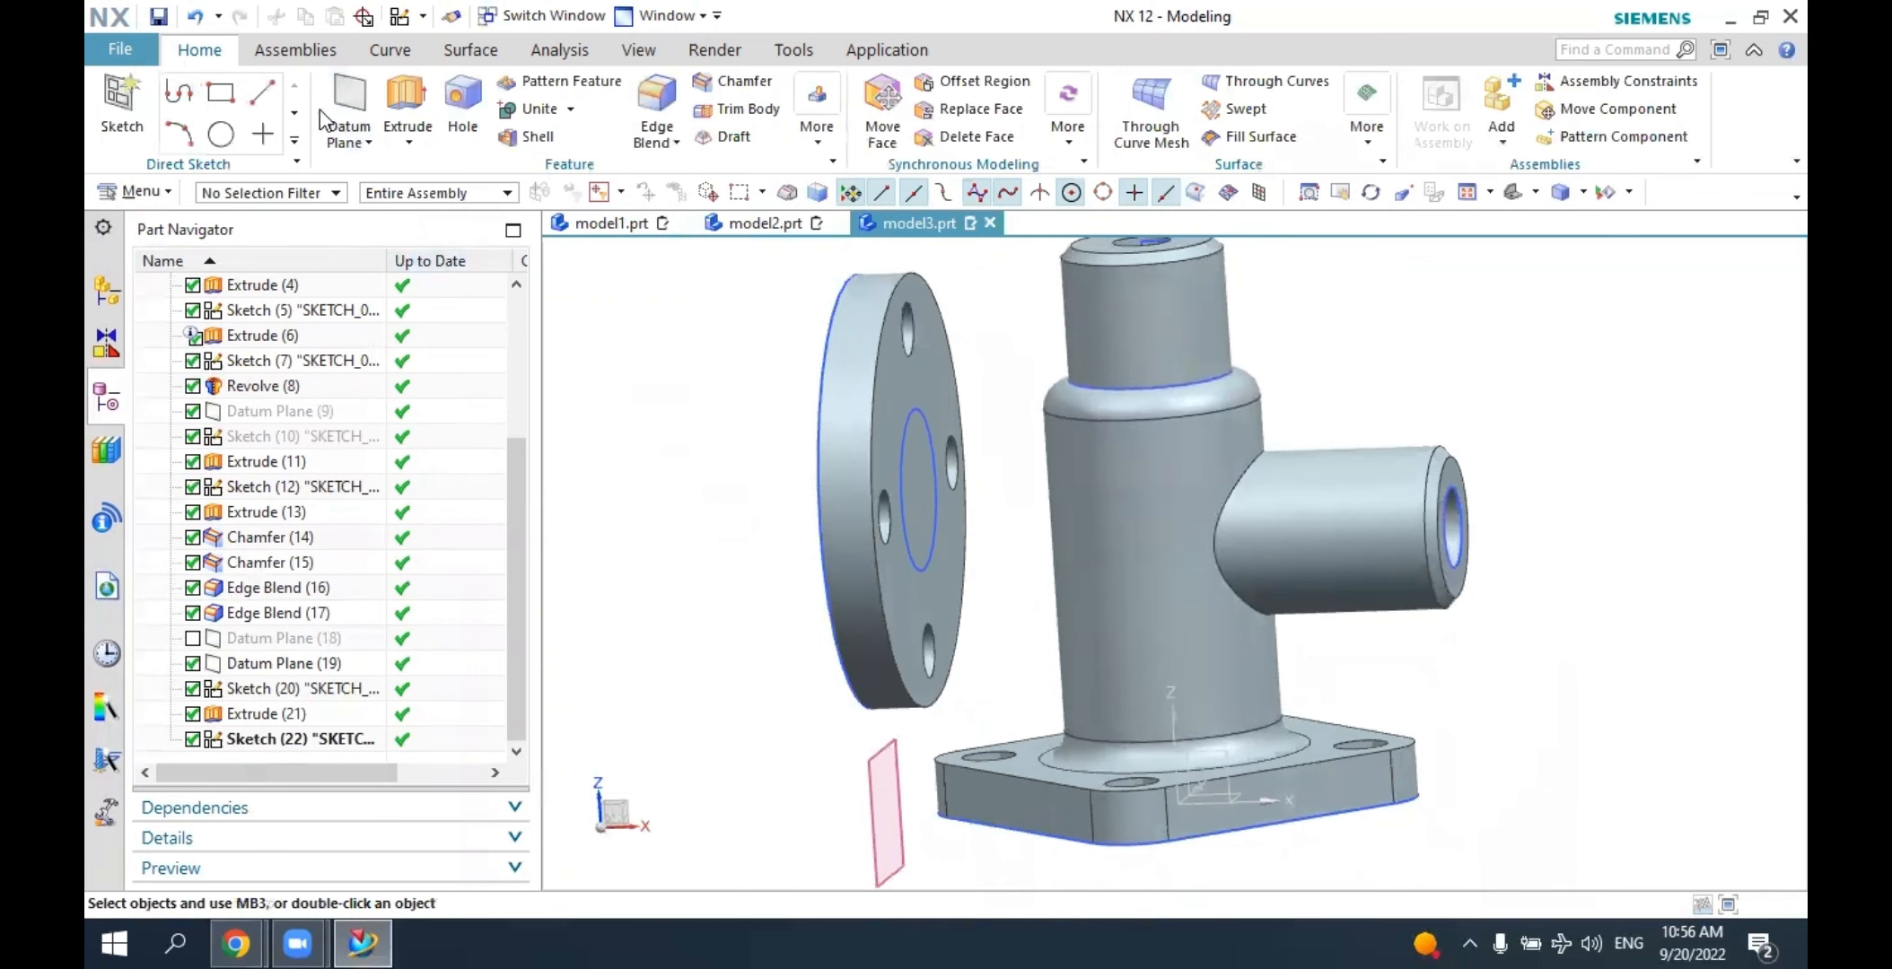
{"action": "left_click", "coordinate": [406, 108]}
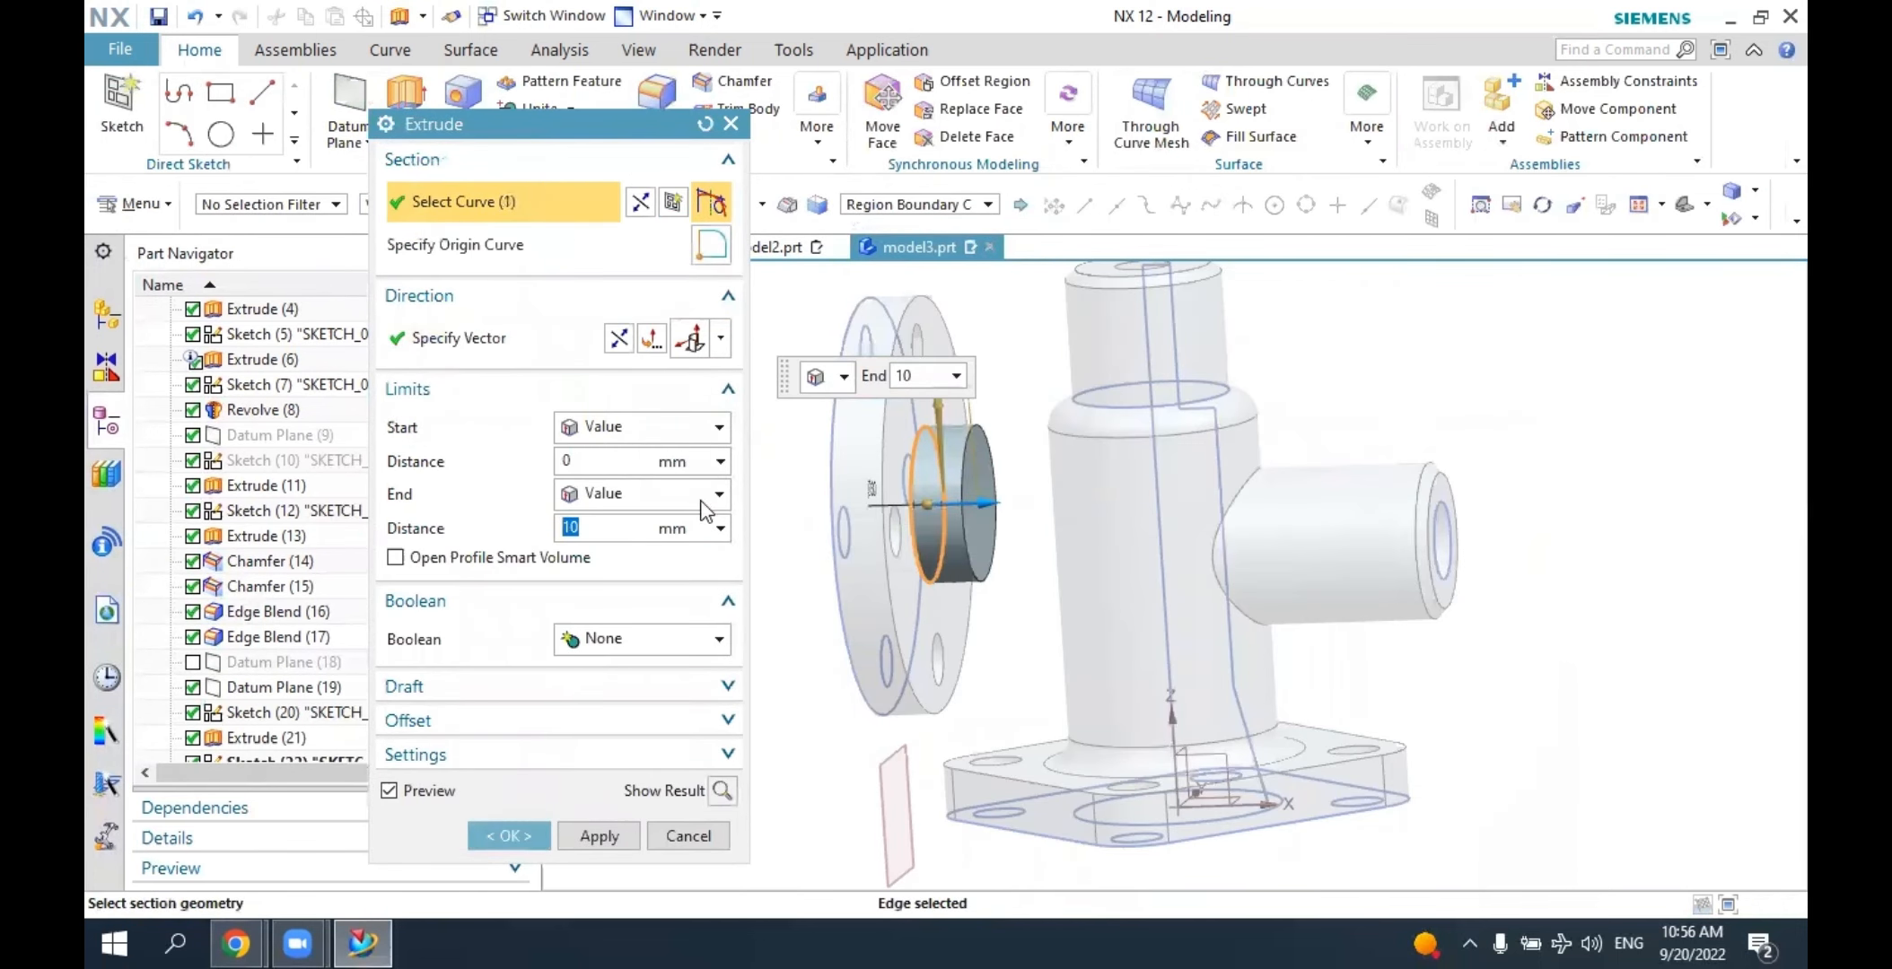
{"action": "left_click", "coordinate": [641, 494]}
{"action": "left_click", "coordinate": [633, 525]}
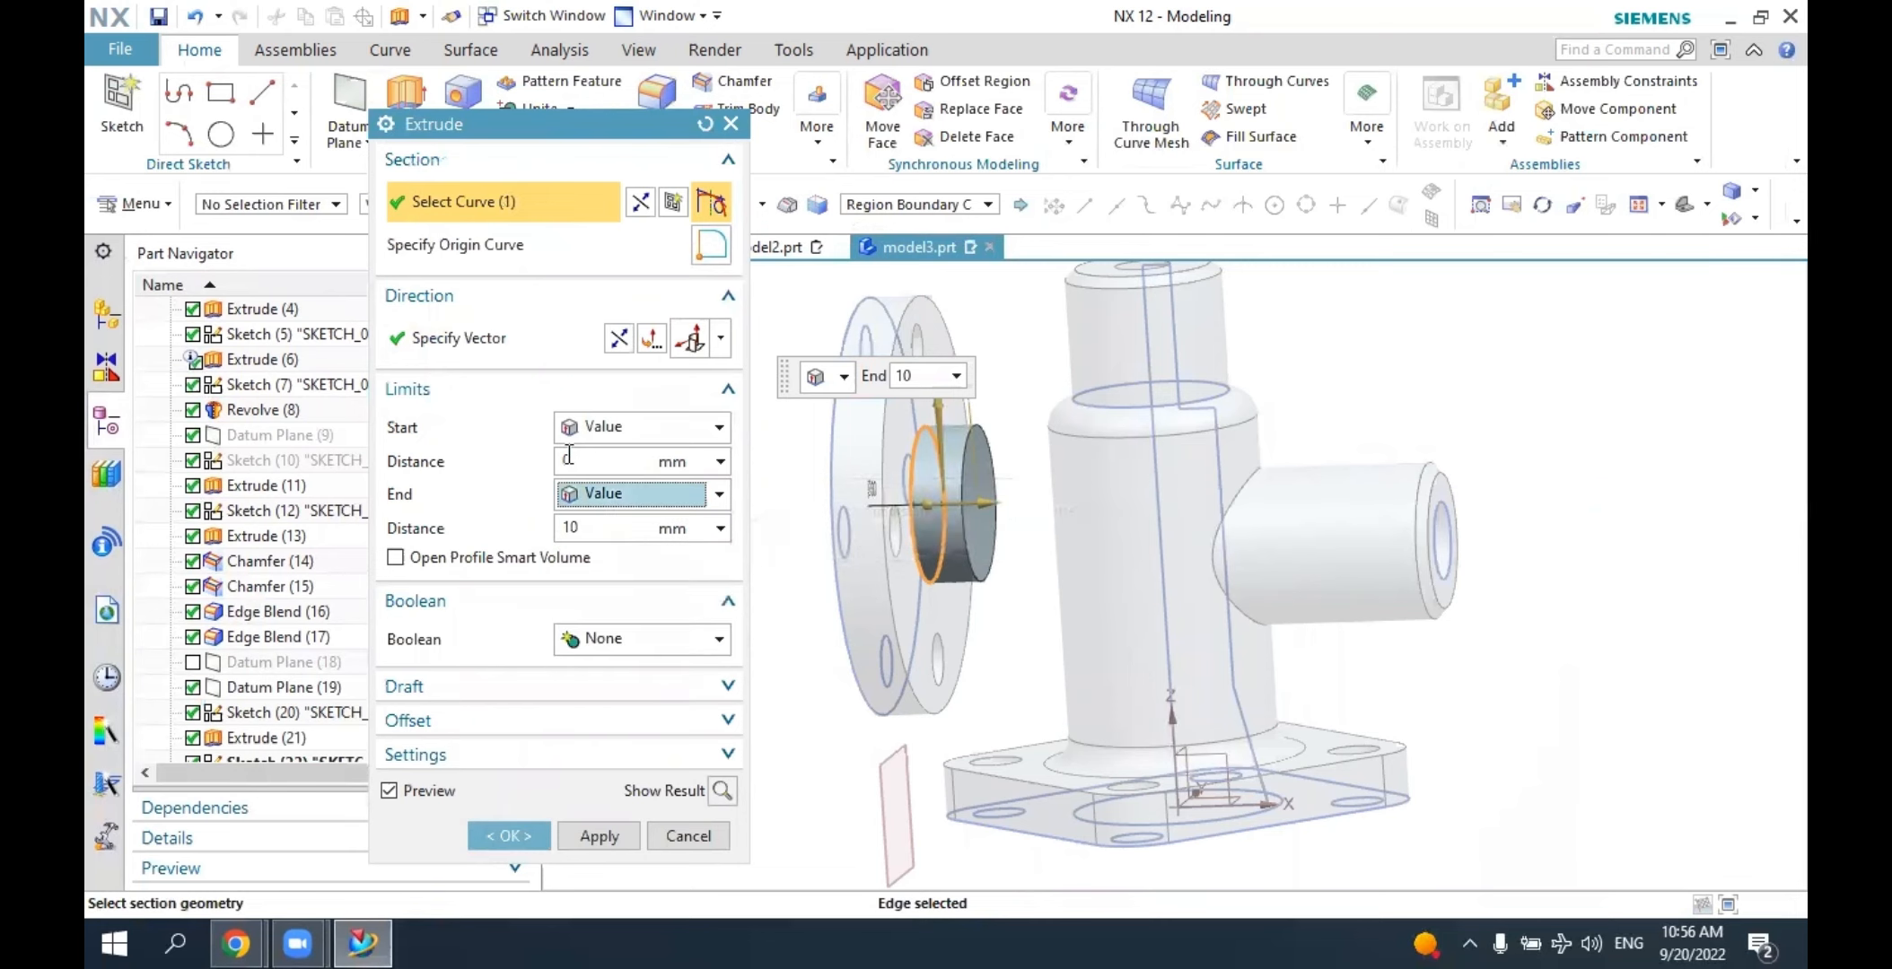
{"action": "left_click", "coordinate": [576, 460]}
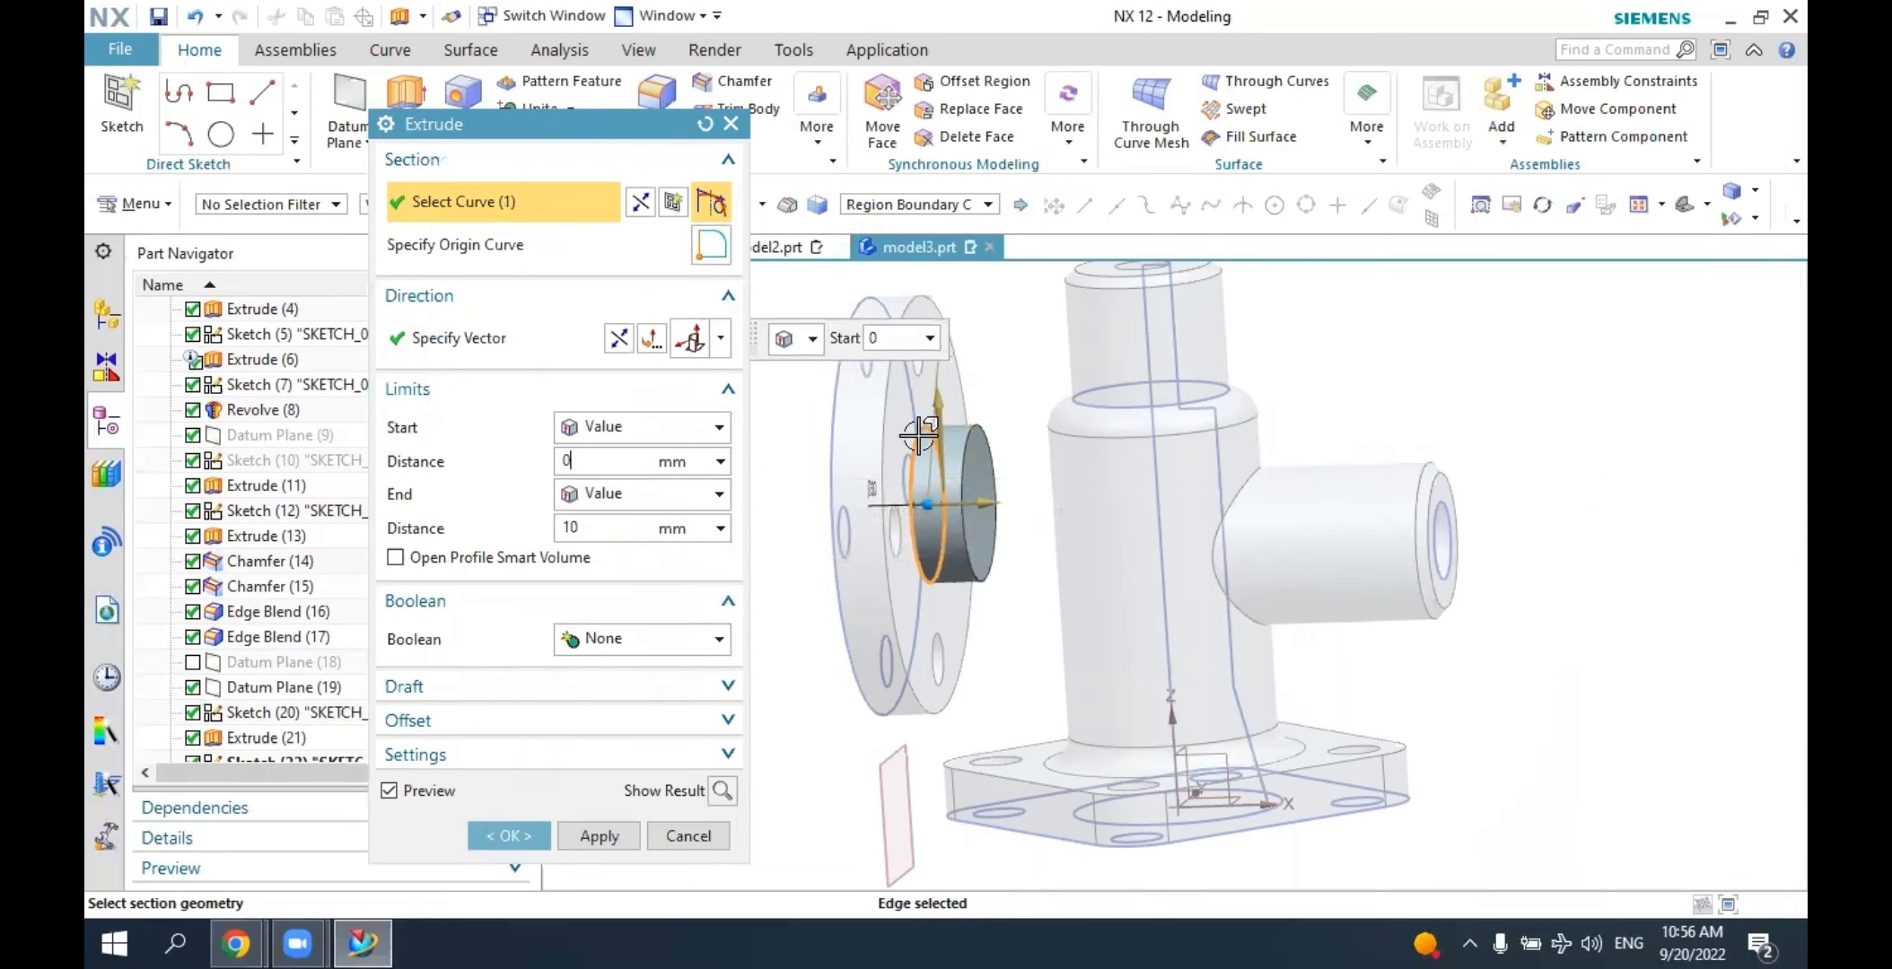
{"action": "left_click", "coordinate": [612, 495]}
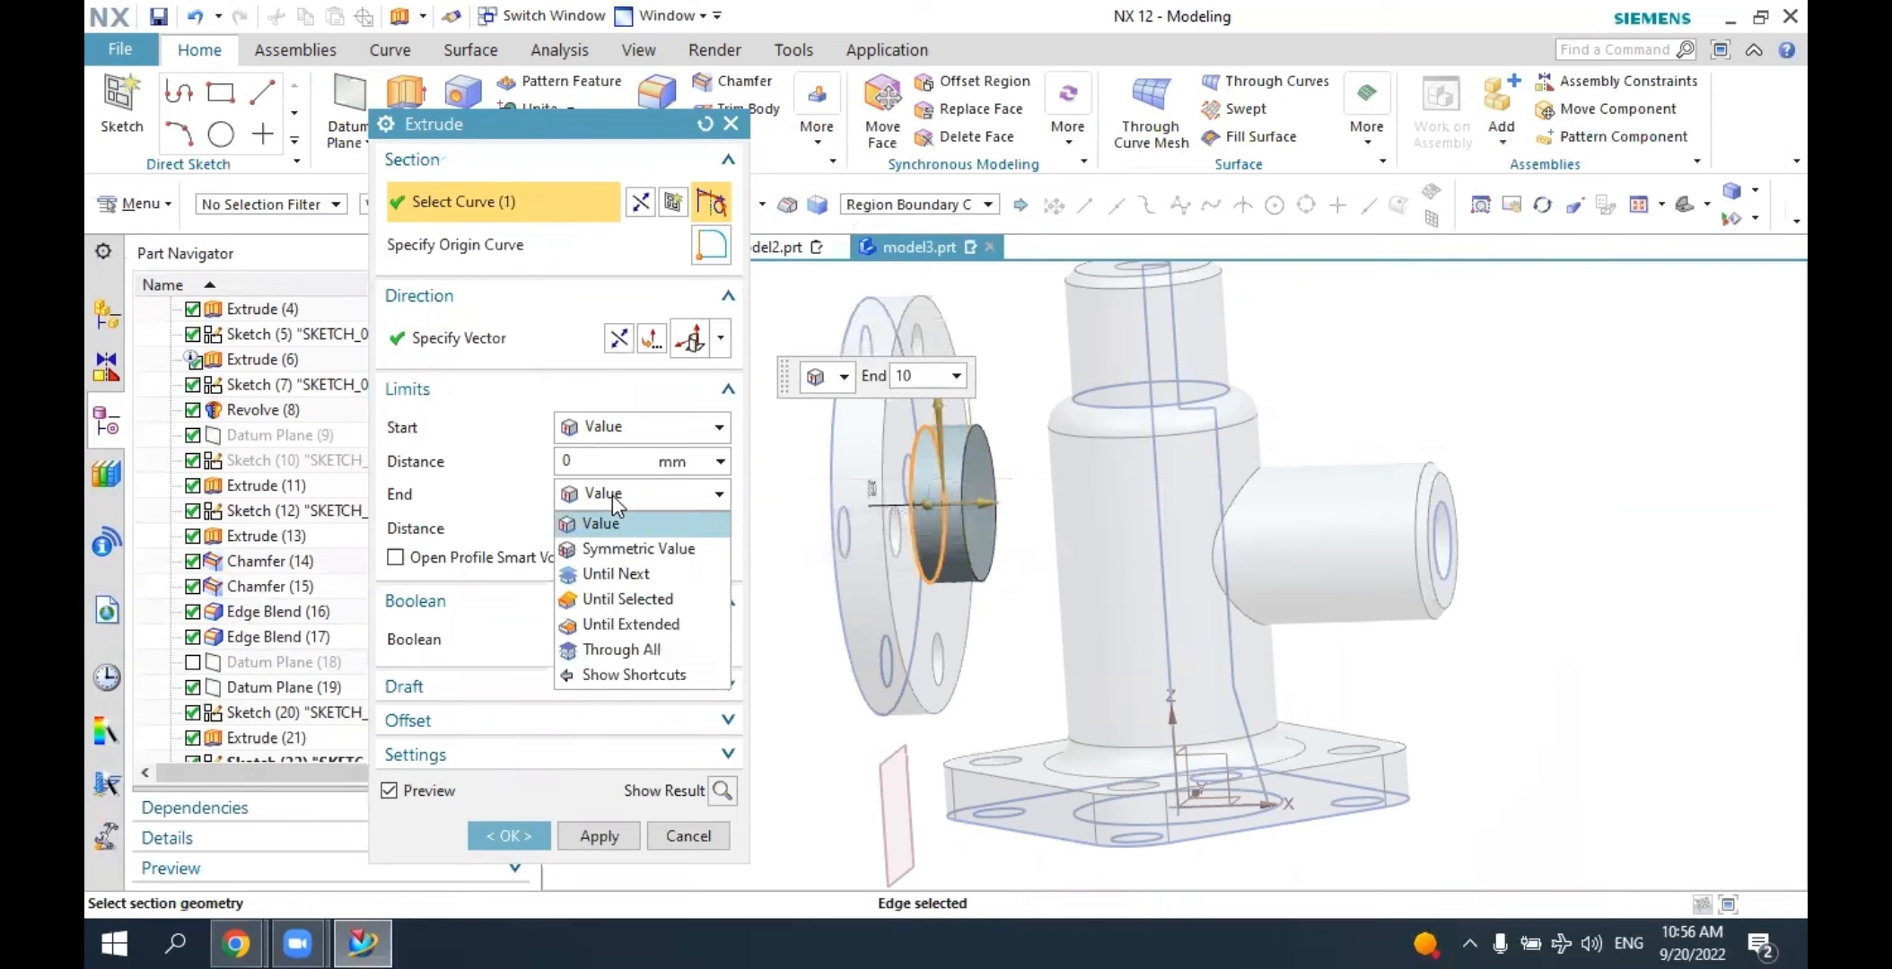
{"action": "left_click", "coordinate": [626, 600]}
{"action": "middle_click_drag", "start_coordinate": [1017, 603], "coordinate": [1085, 518]}
{"action": "left_click", "coordinate": [1085, 518]}
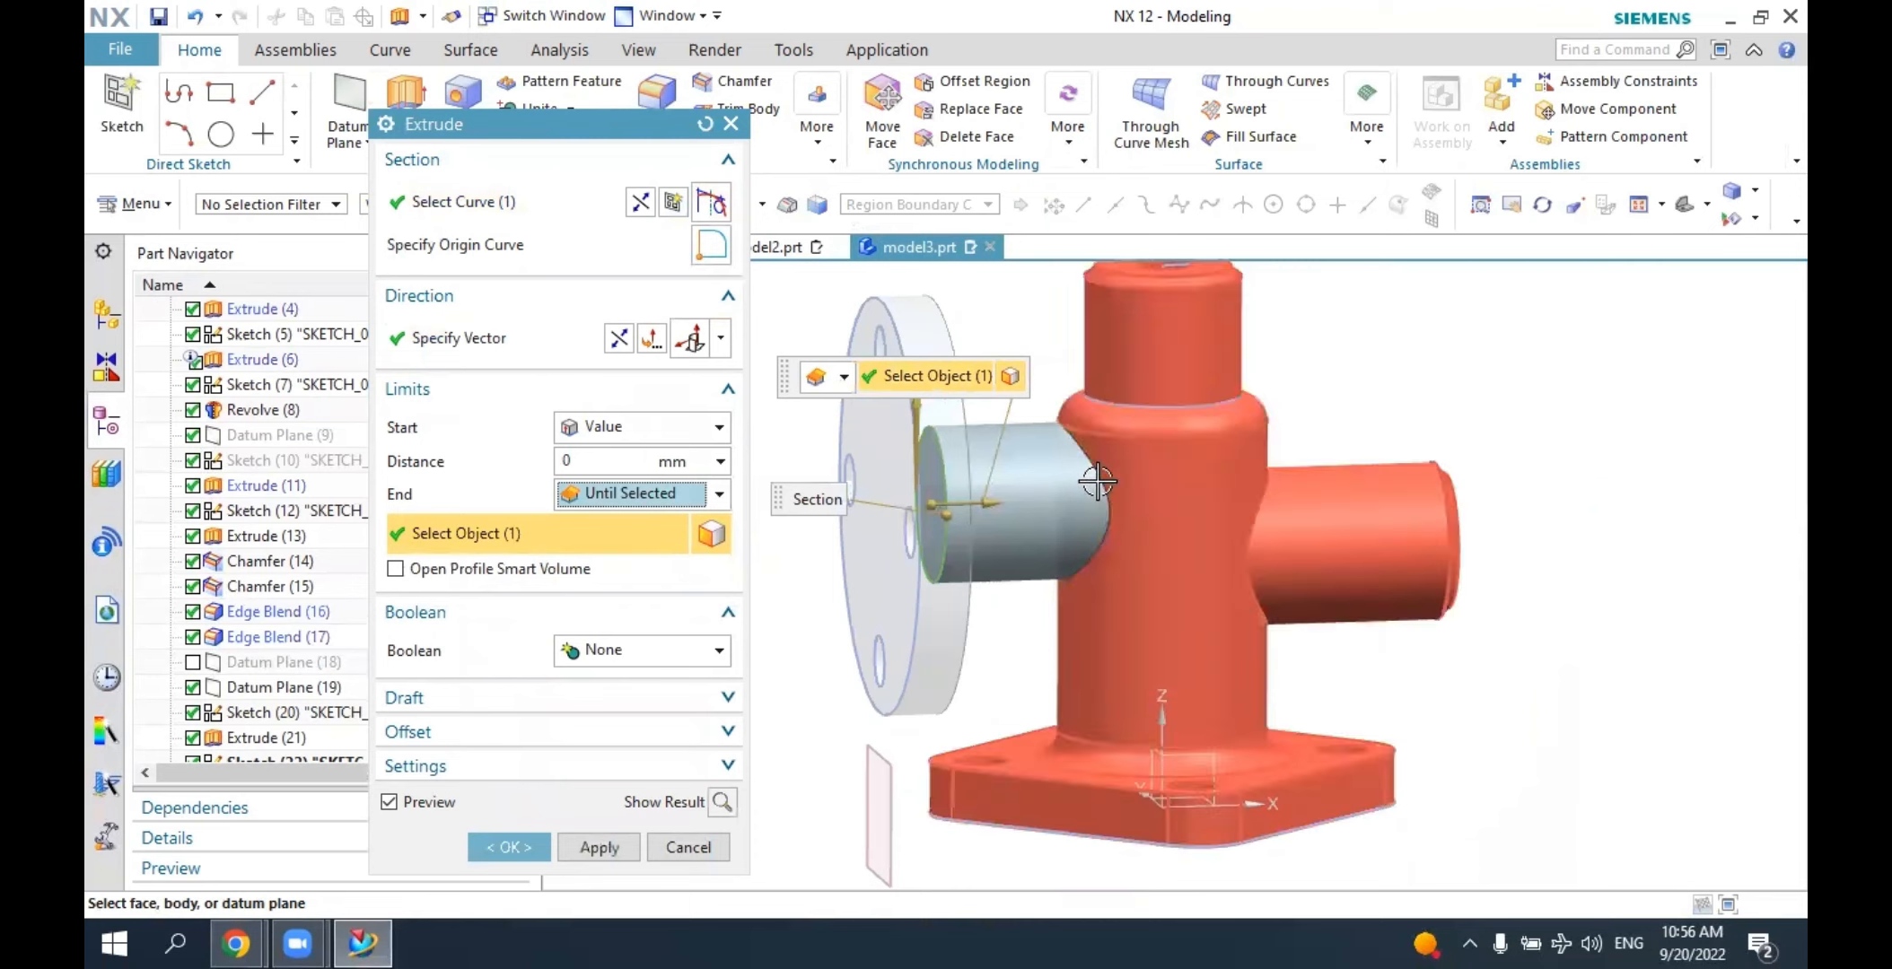
Set the extrusion's Boolean to Unite with the circular flange body and create the connecting cylinder.
{"action": "left_click", "coordinate": [613, 653]}
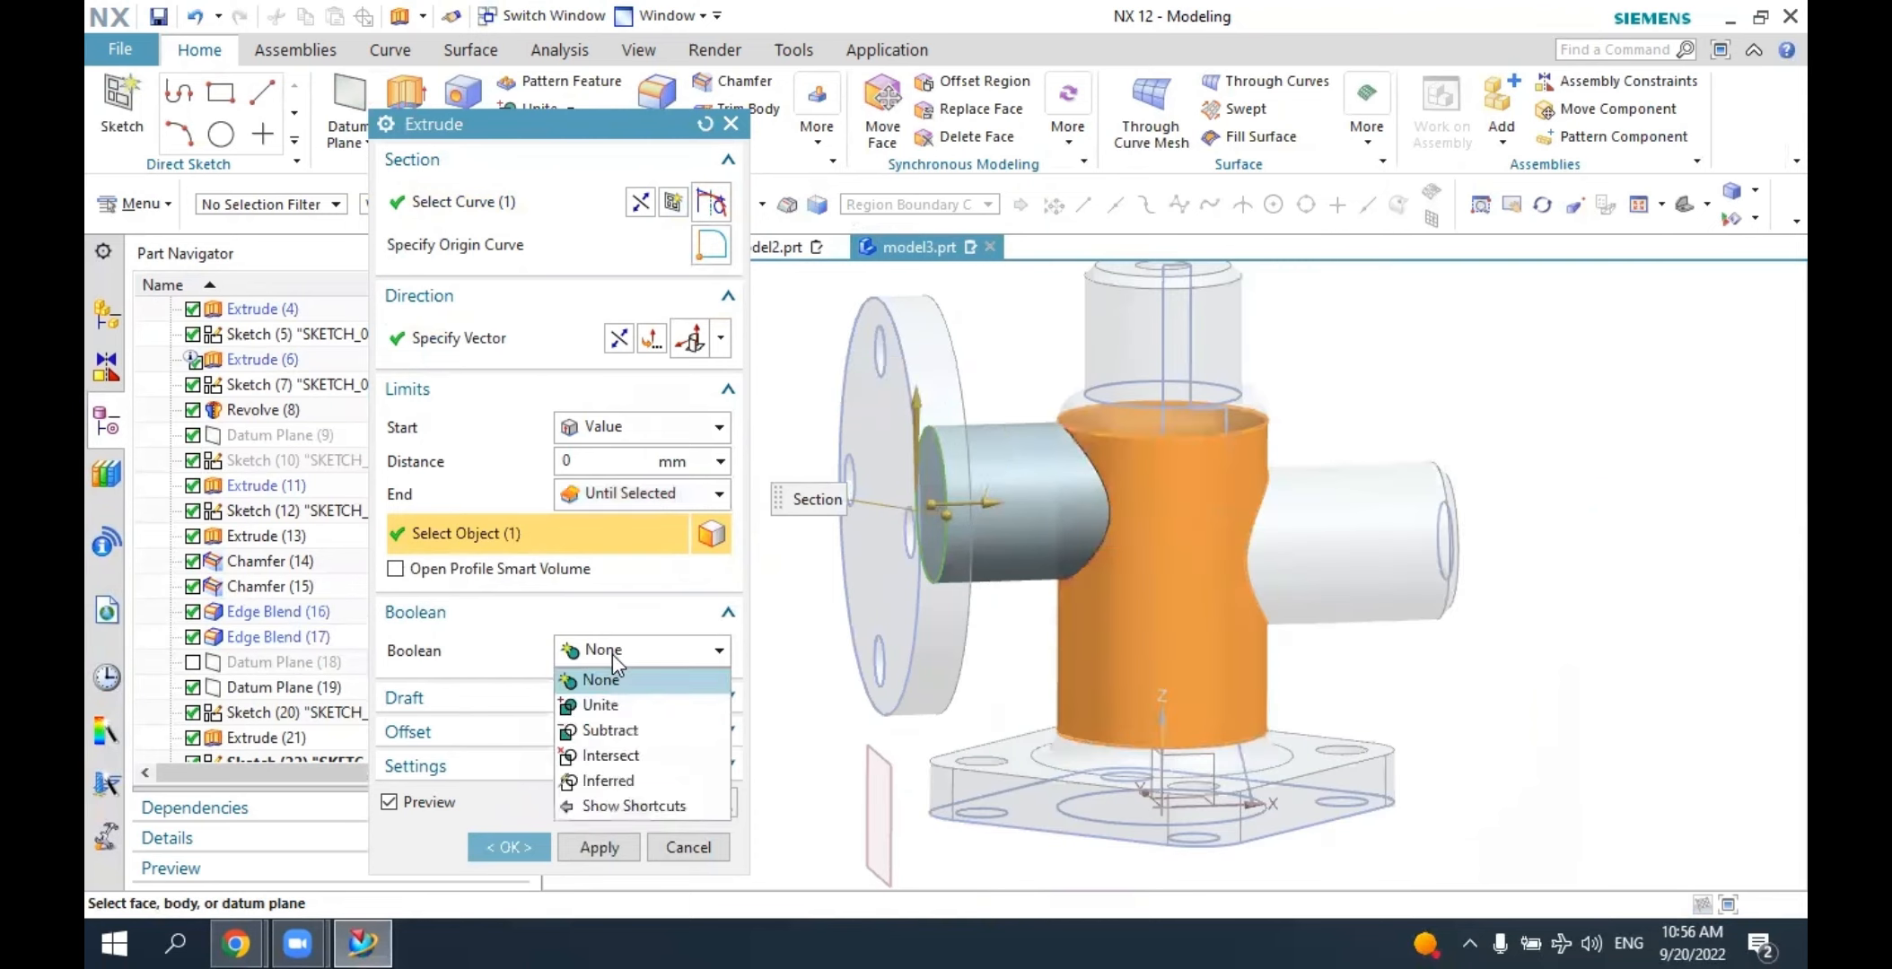
{"action": "left_click", "coordinate": [613, 654]}
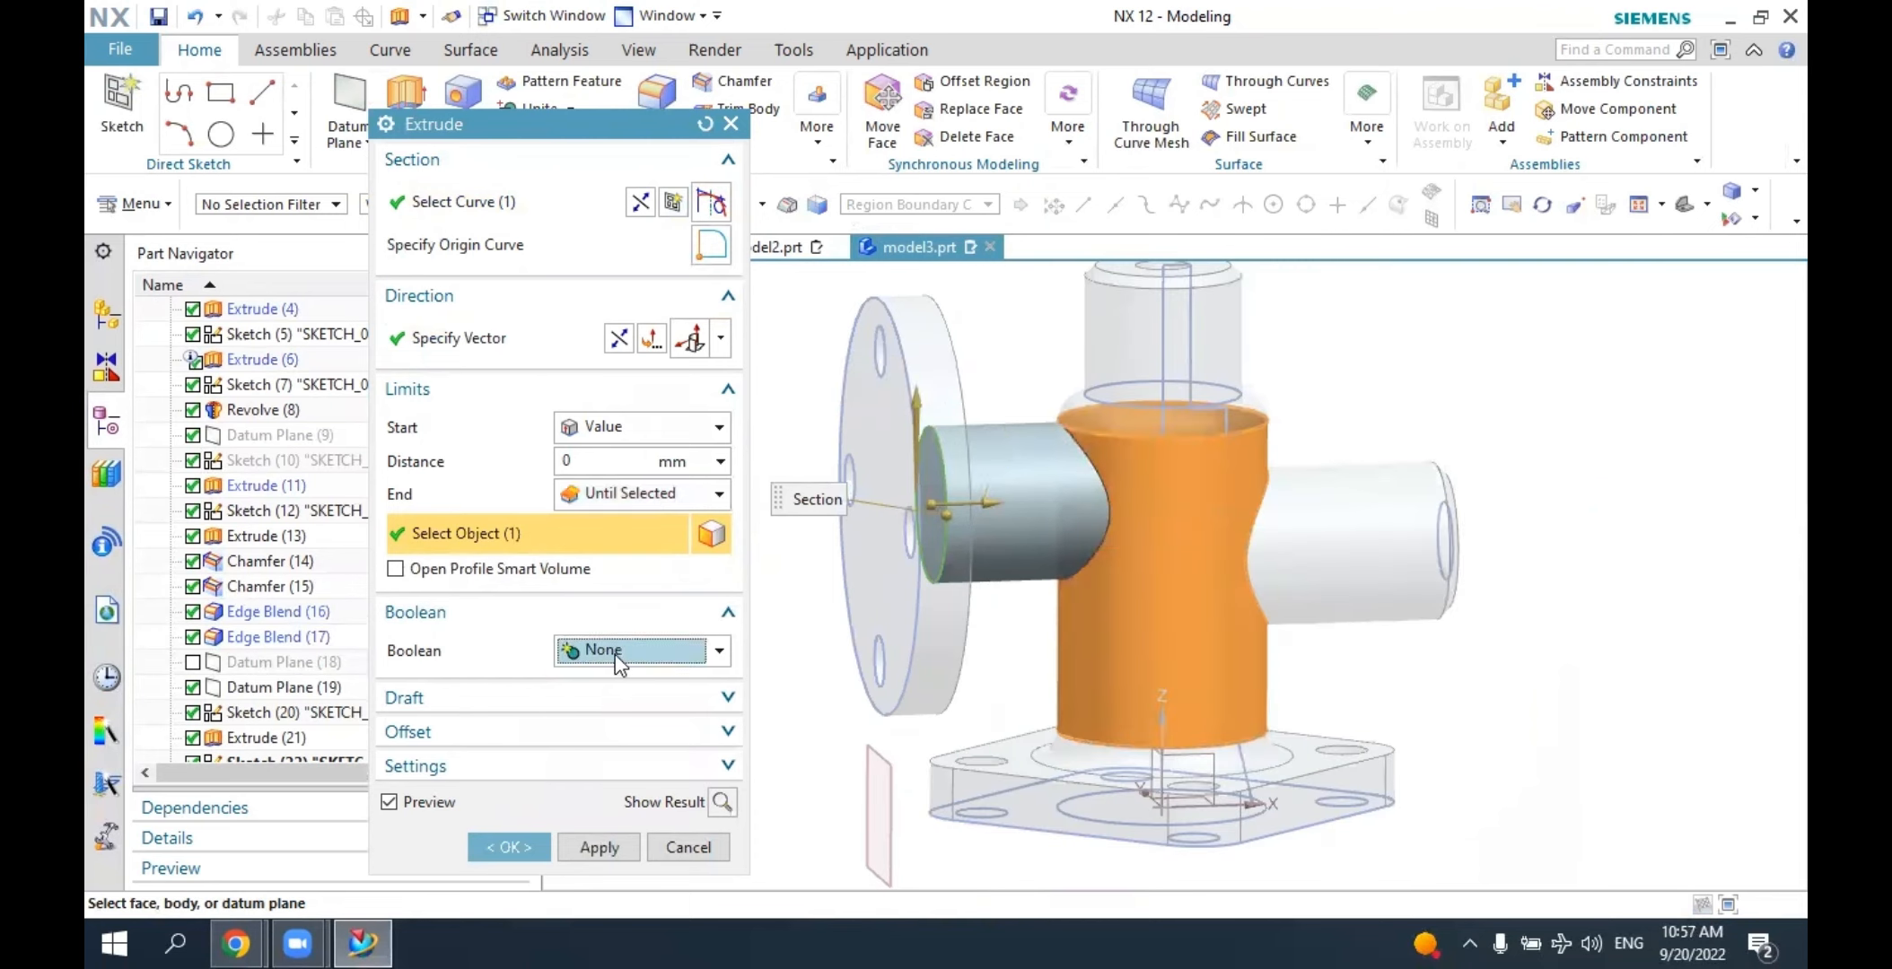
{"action": "left_click", "coordinate": [618, 660]}
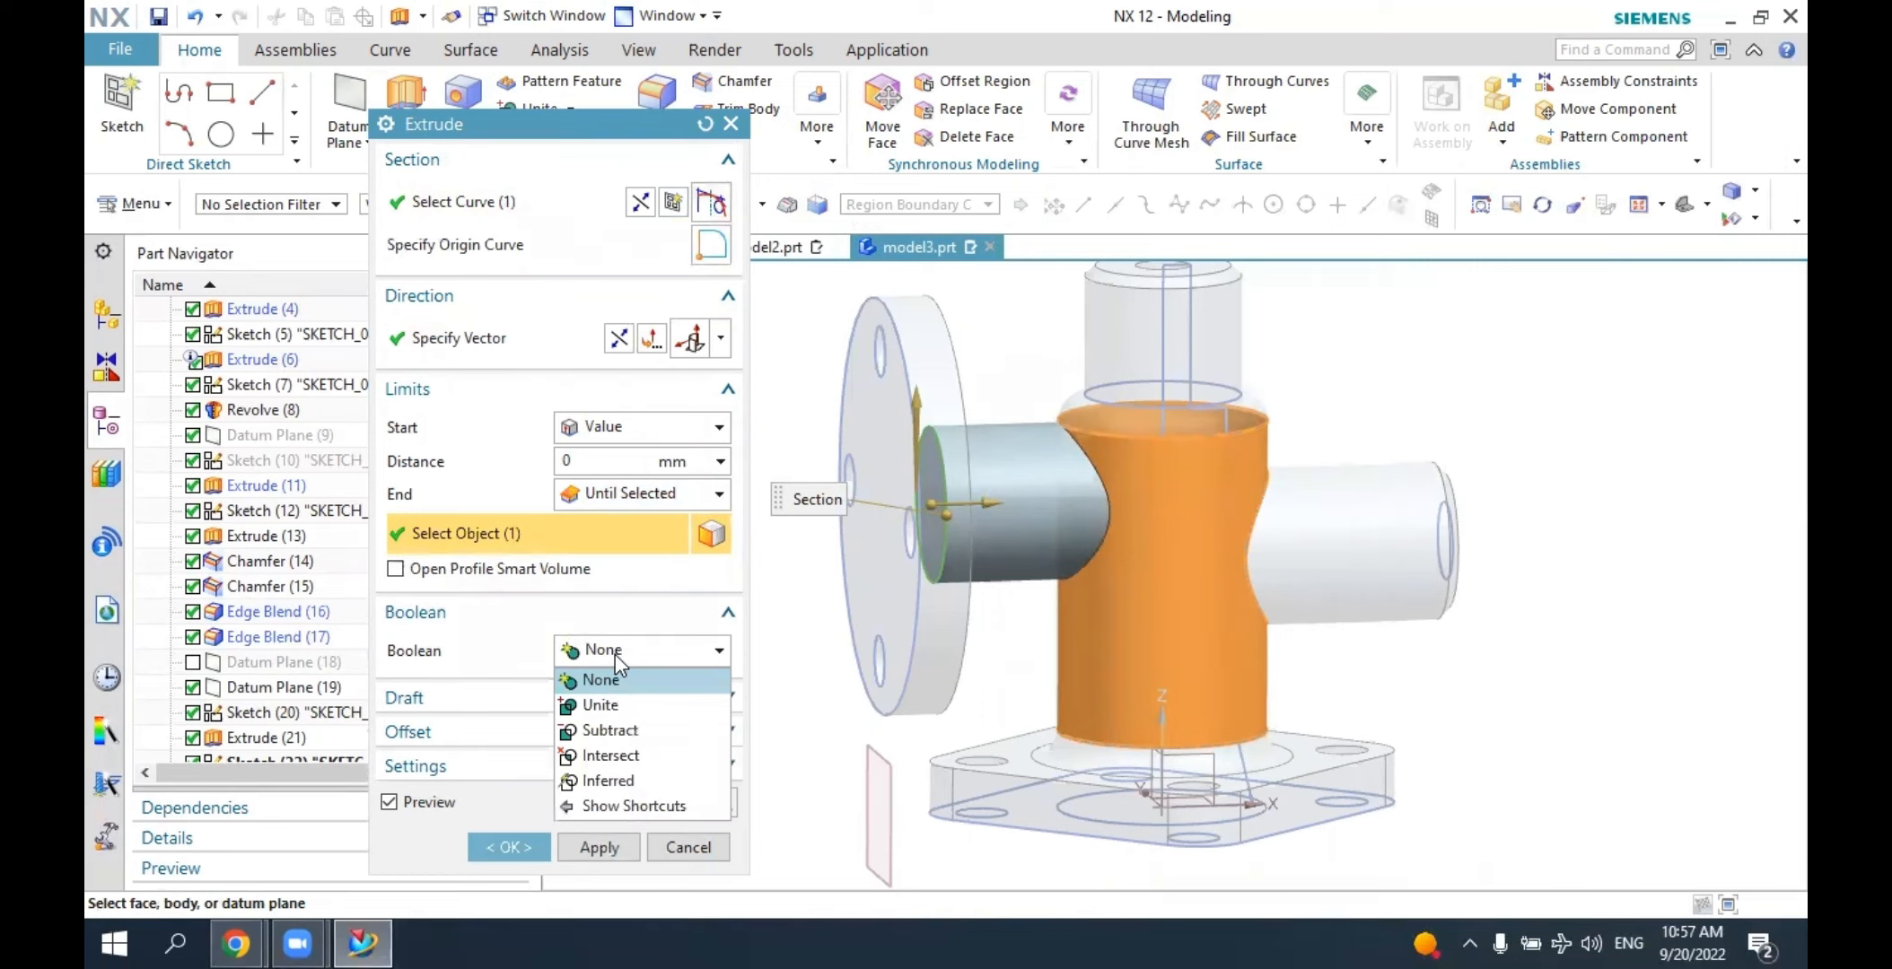
{"action": "left_click", "coordinate": [626, 704]}
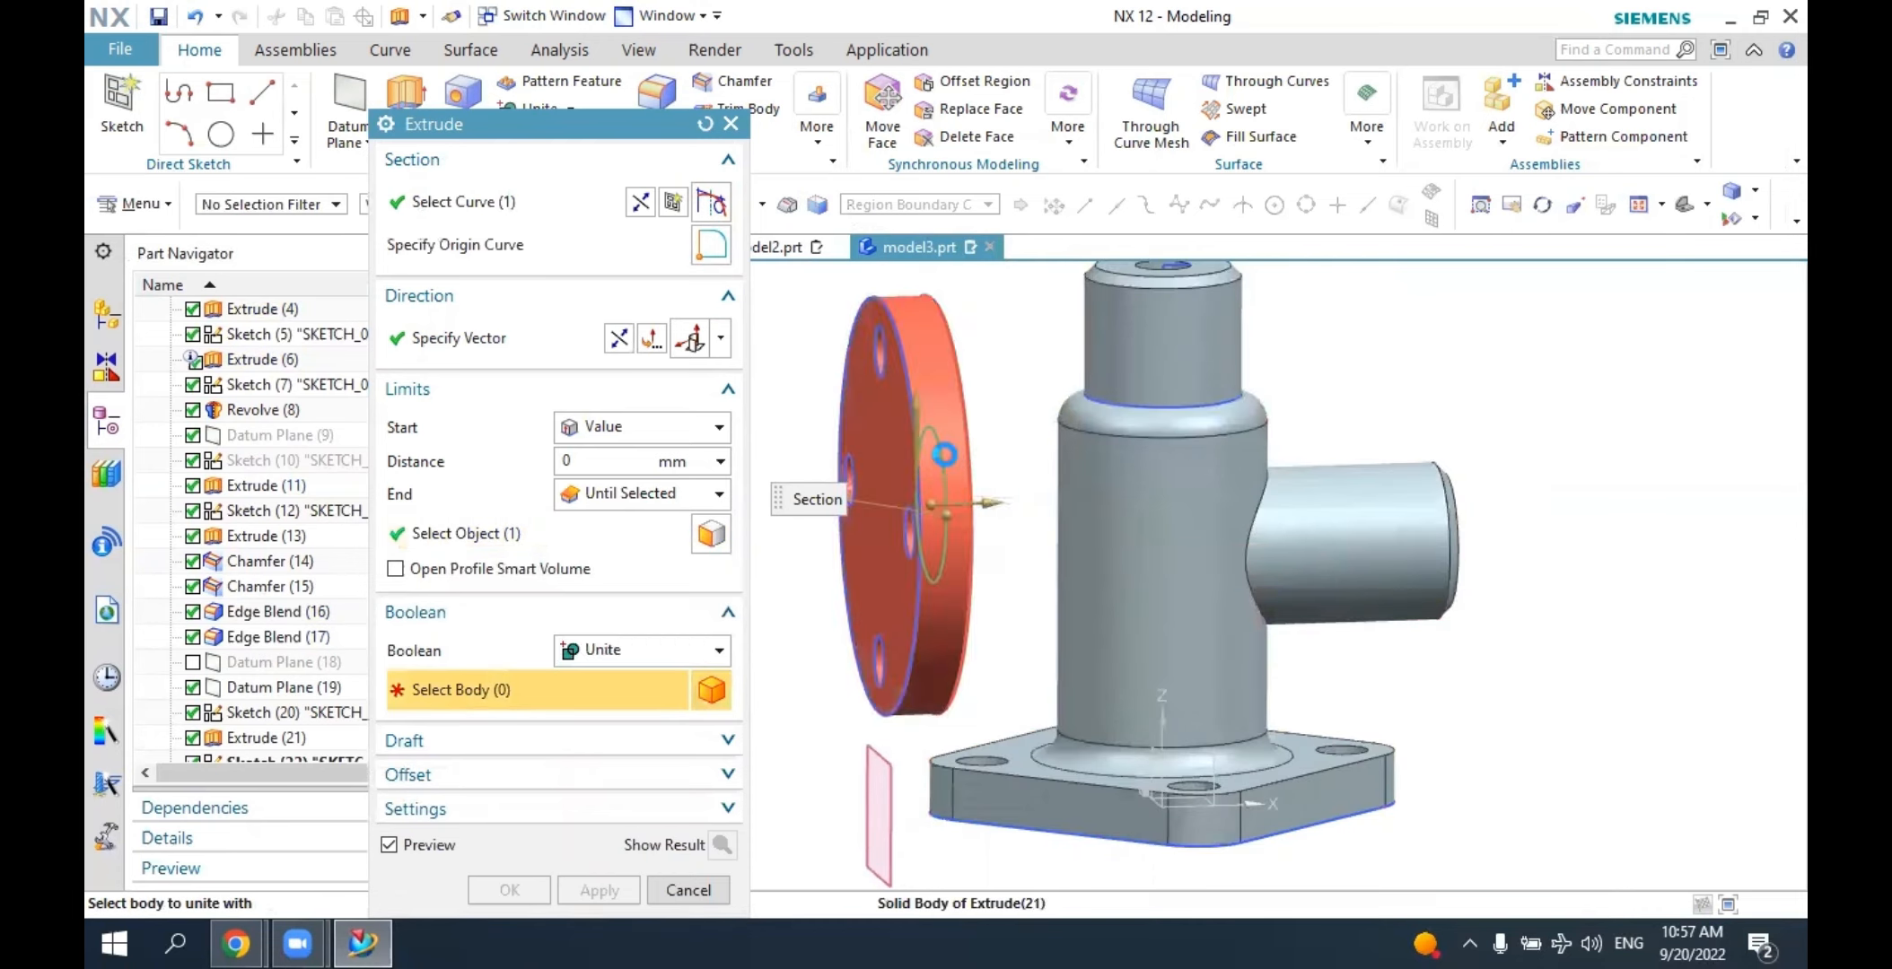
{"action": "left_click", "coordinate": [946, 454]}
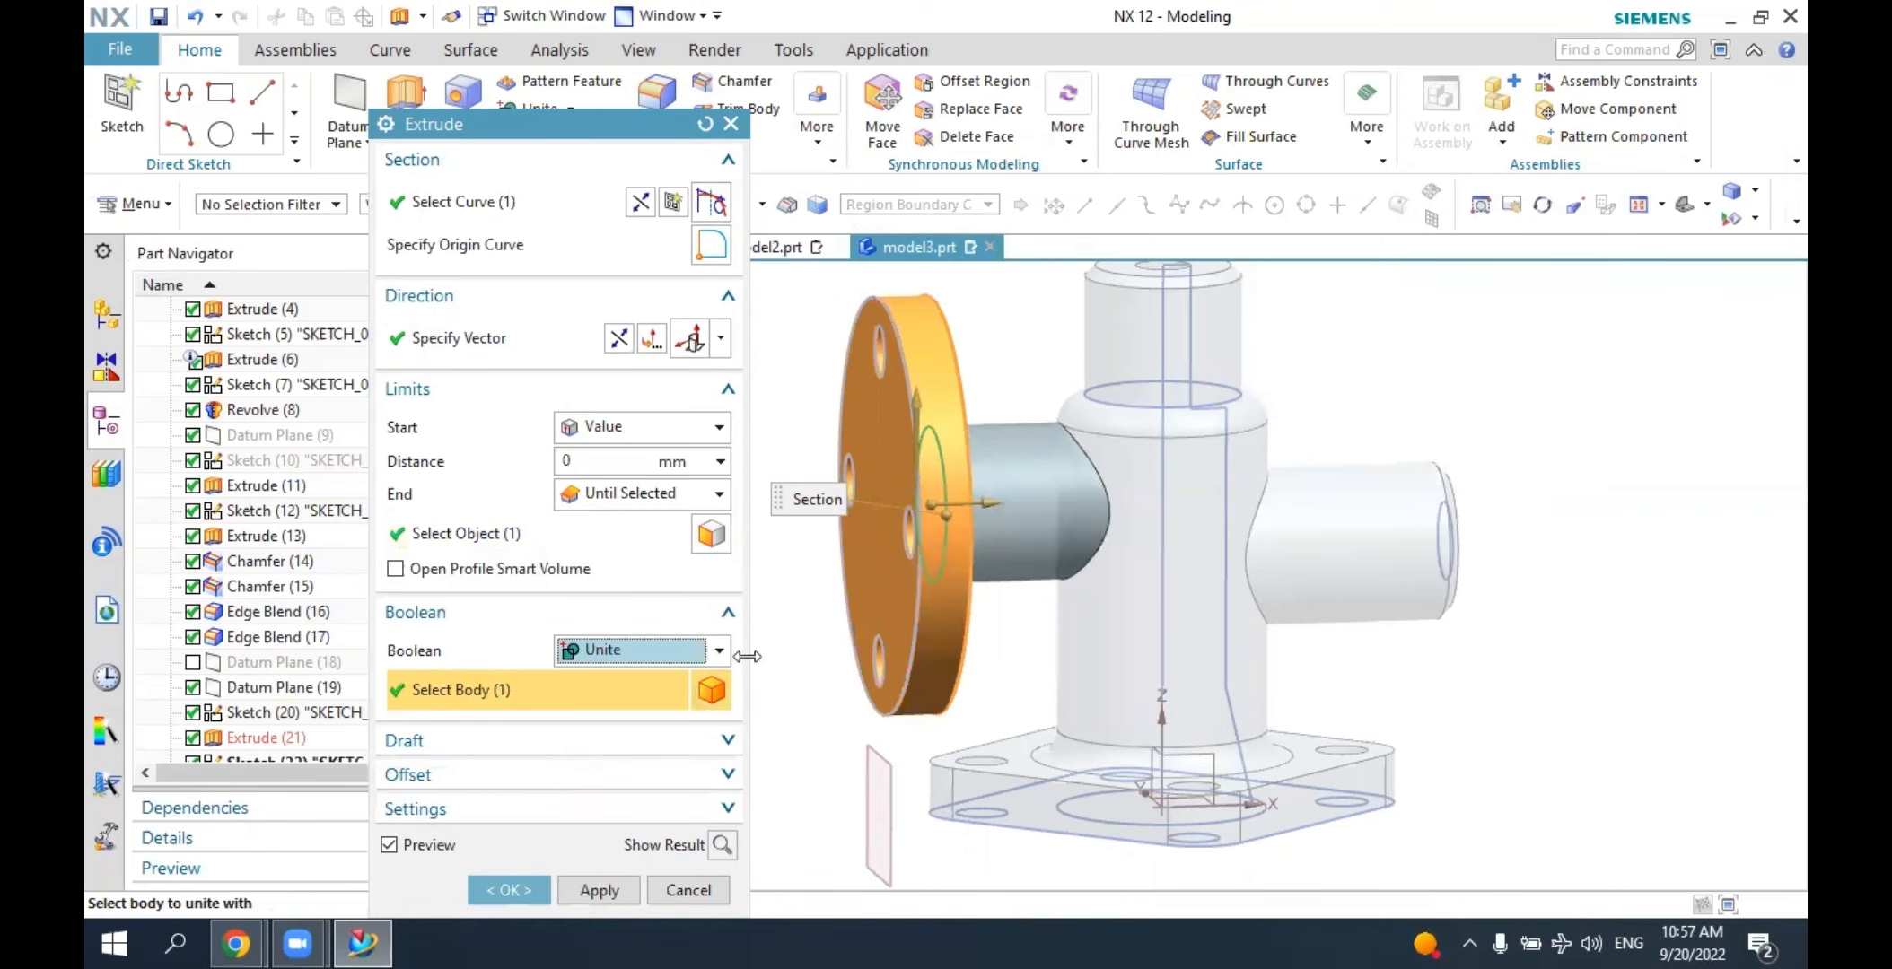
{"action": "left_click", "coordinate": [523, 880]}
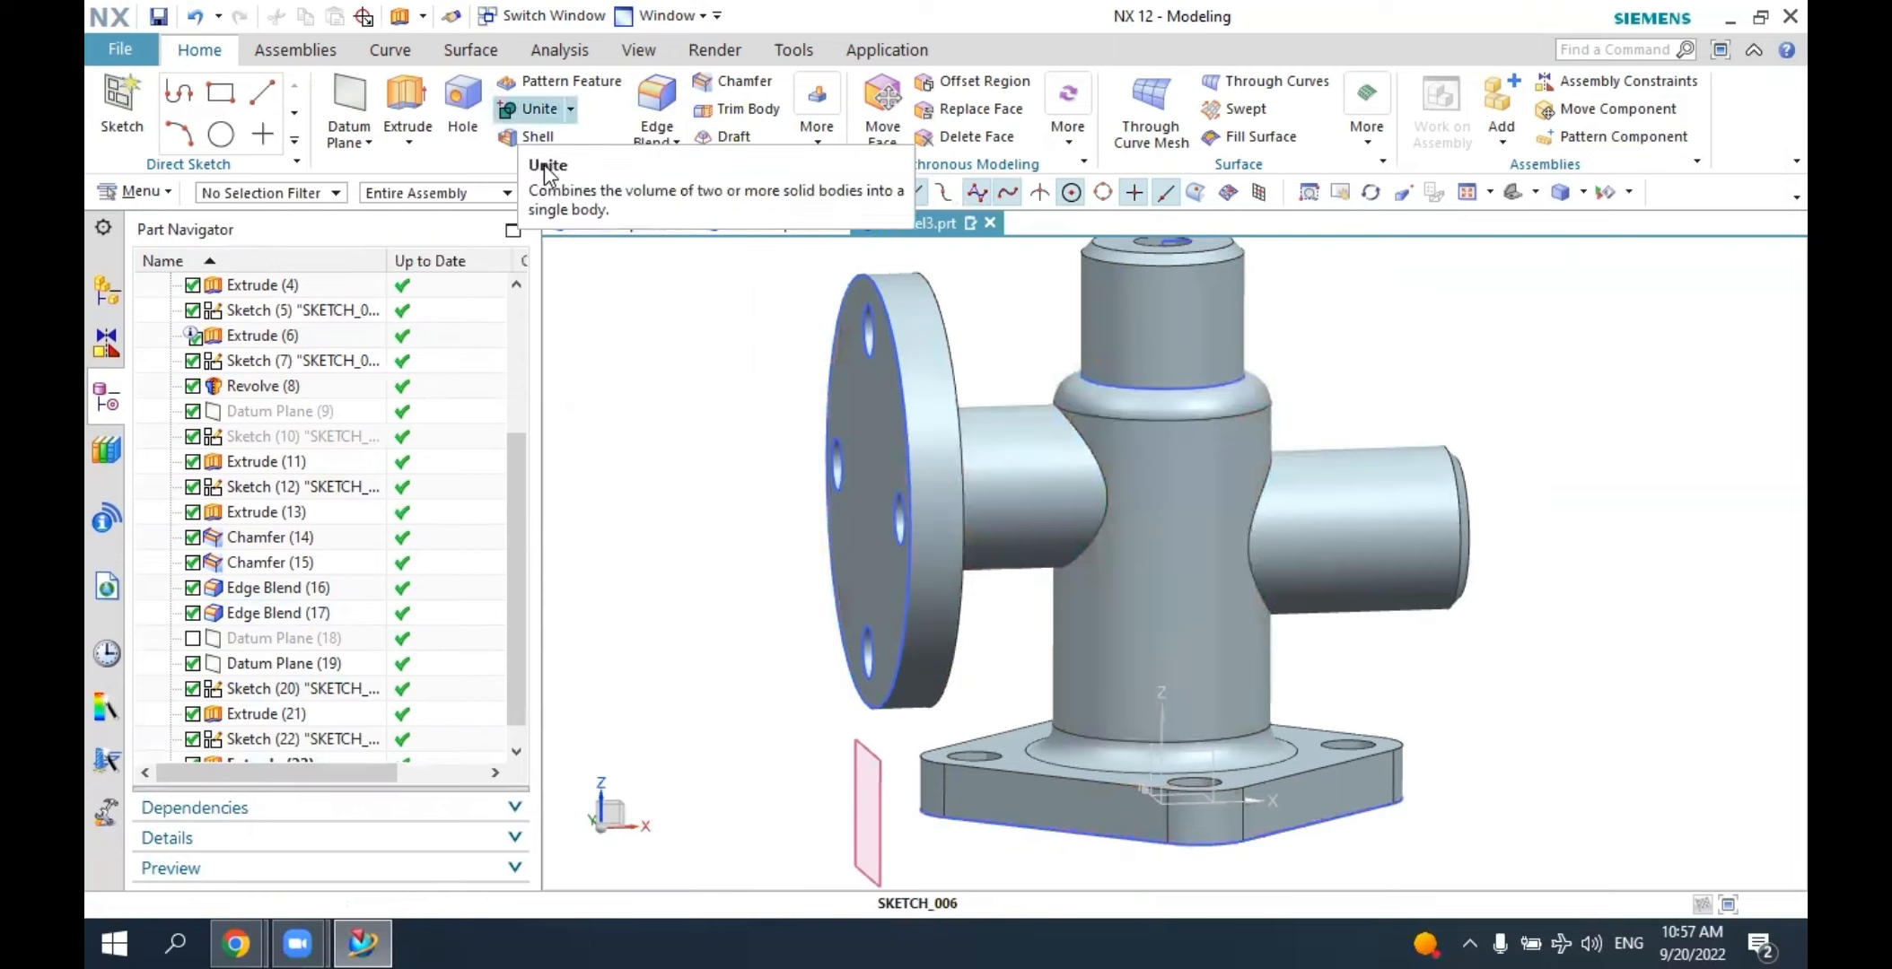
Unite the circular flange body as target with the main cylindrical body as tool.
{"action": "left_click", "coordinate": [544, 167]}
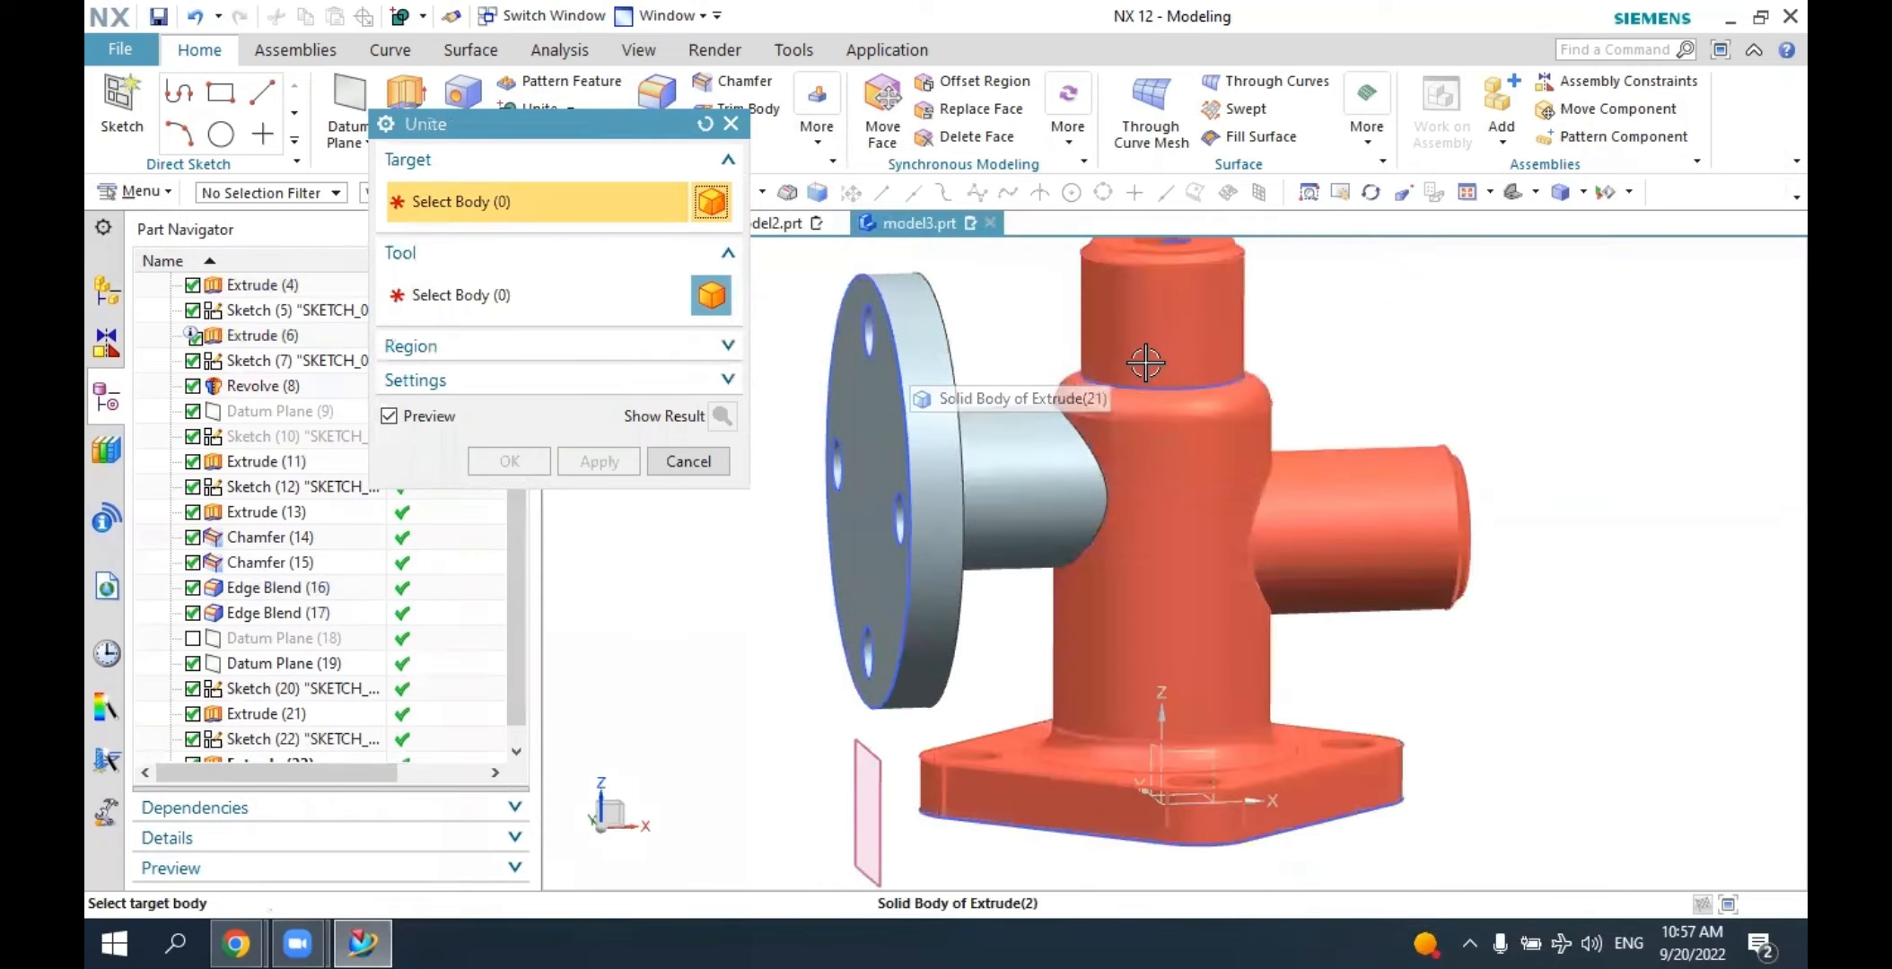
{"action": "left_click", "coordinate": [944, 363]}
{"action": "left_click", "coordinate": [1153, 369]}
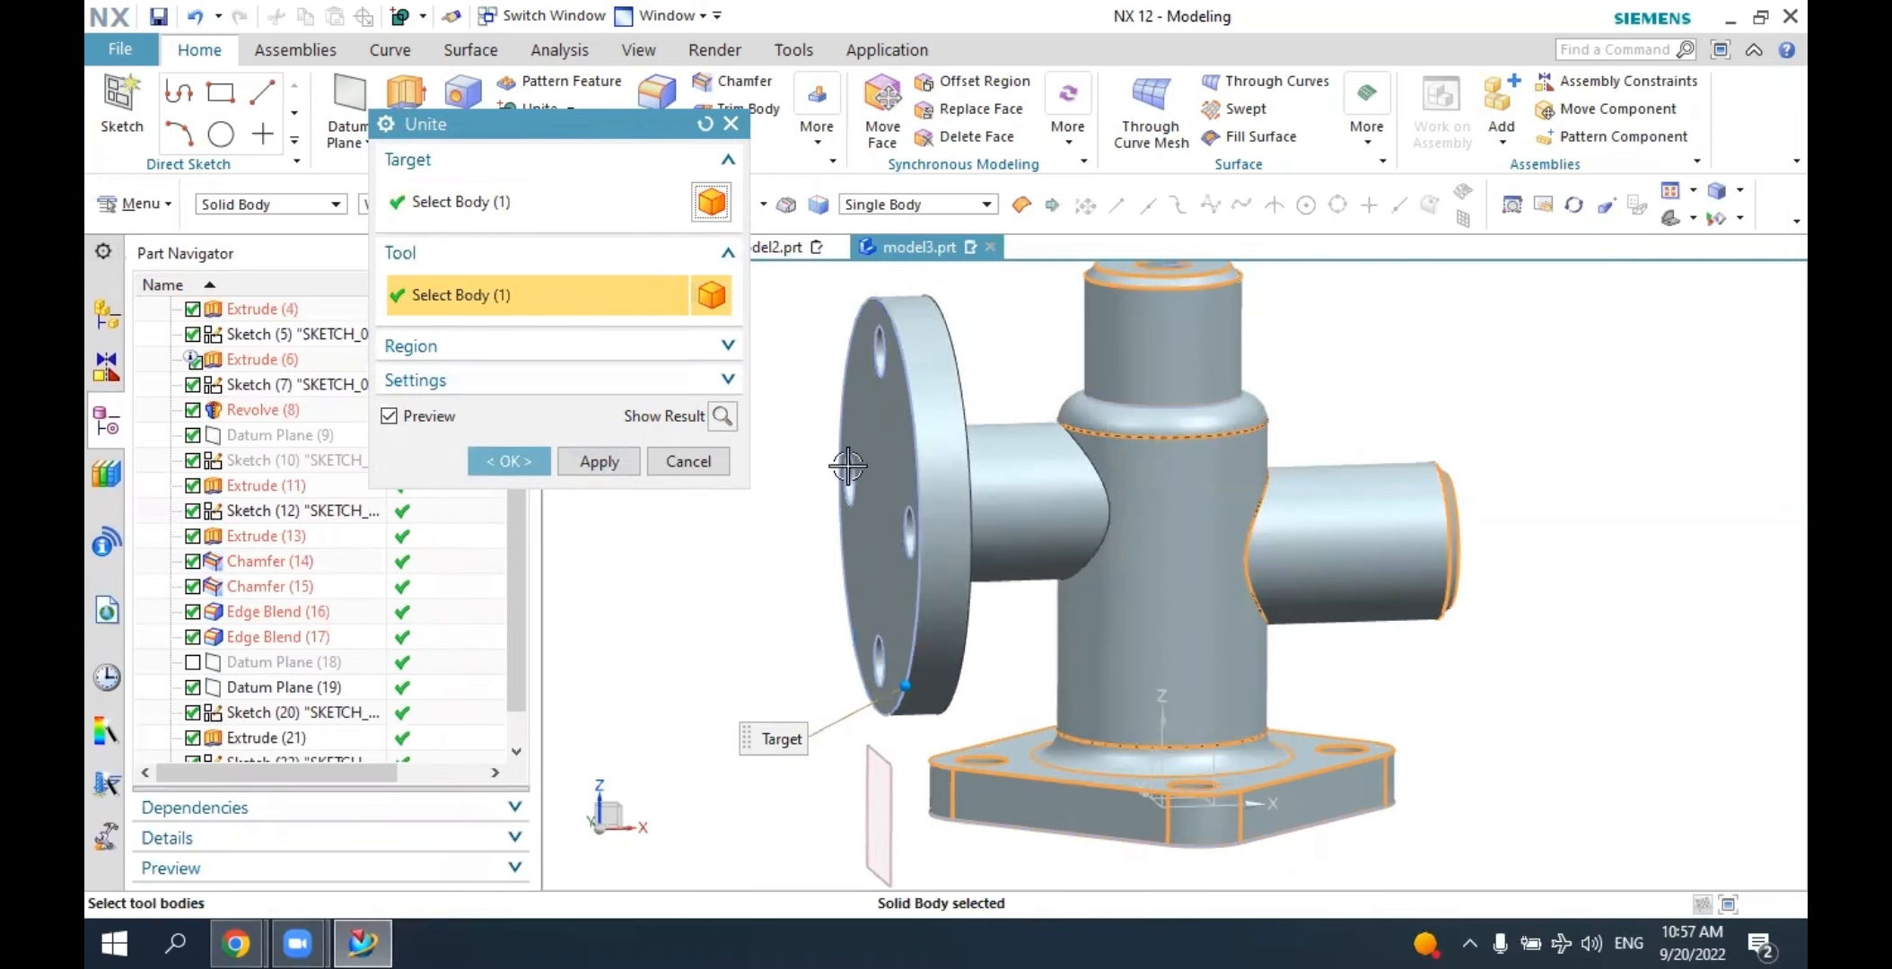
{"action": "left_click", "coordinate": [520, 461]}
Create a sketch on the circular flange's outer face with the X-axis direction reversed.
{"action": "middle_click_drag", "start_coordinate": [1491, 256], "coordinate": [1499, 462]}
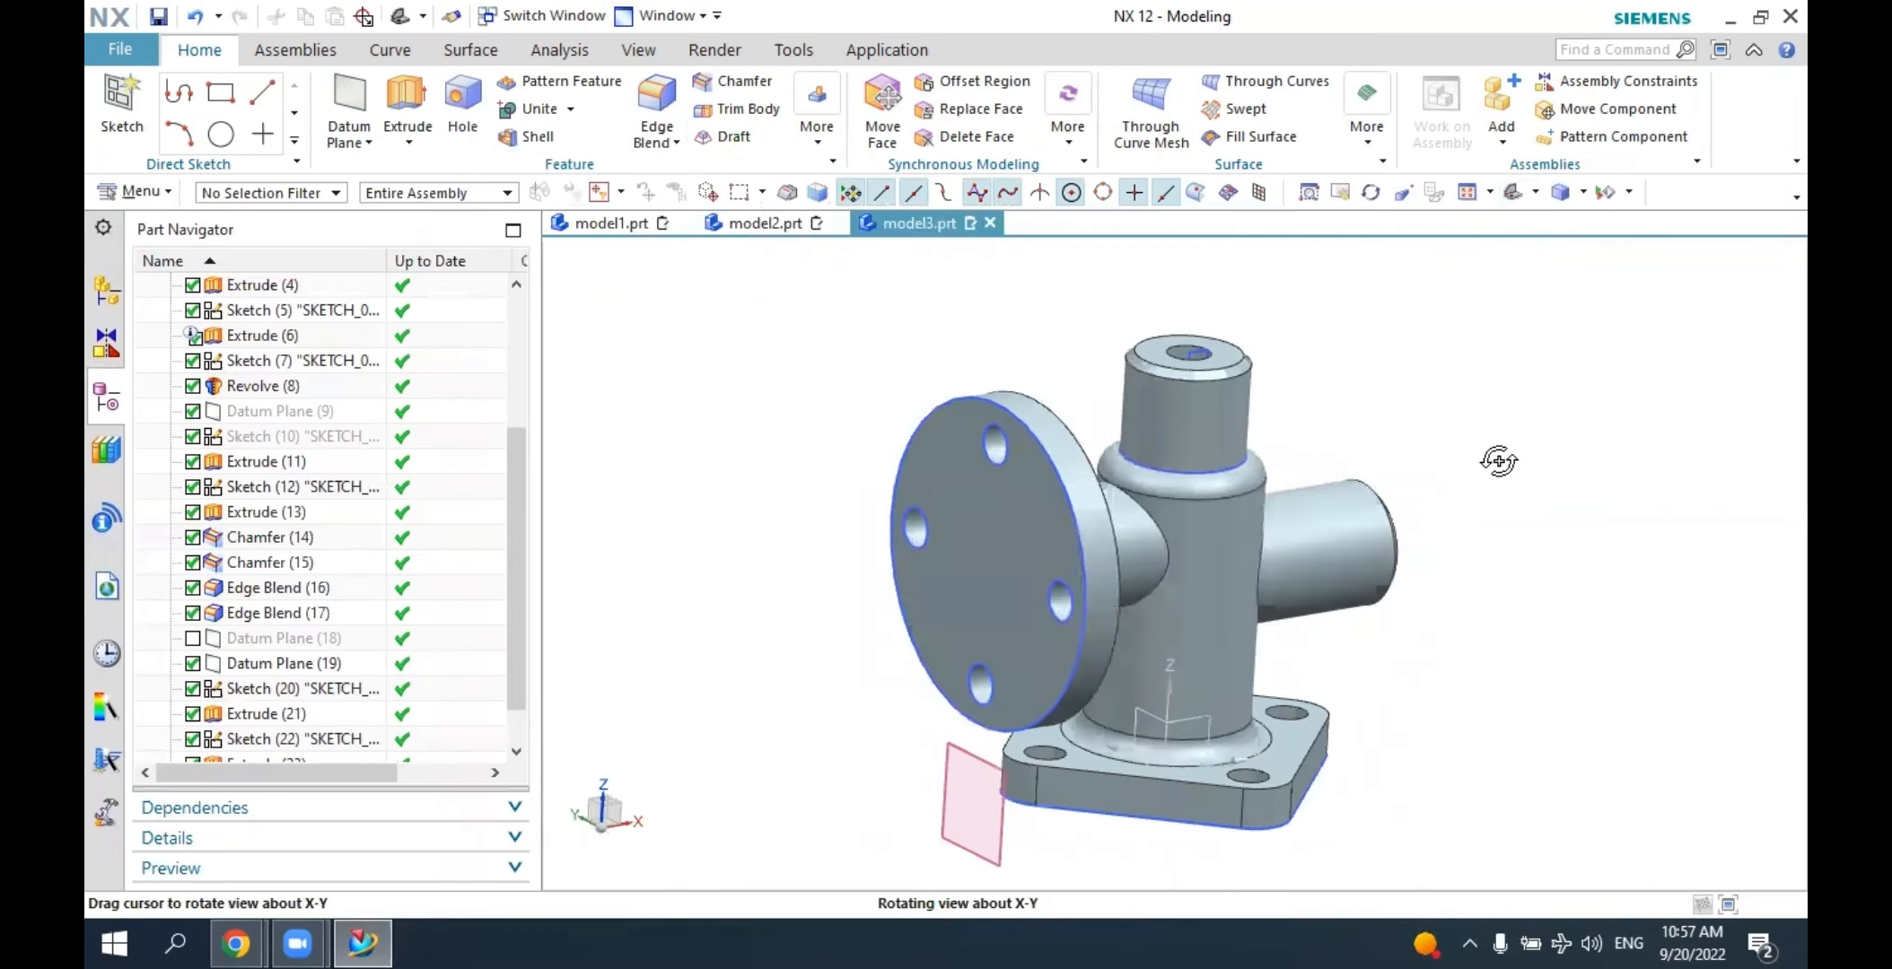
{"action": "middle_click_drag", "start_coordinate": [1499, 461], "coordinate": [1499, 462]}
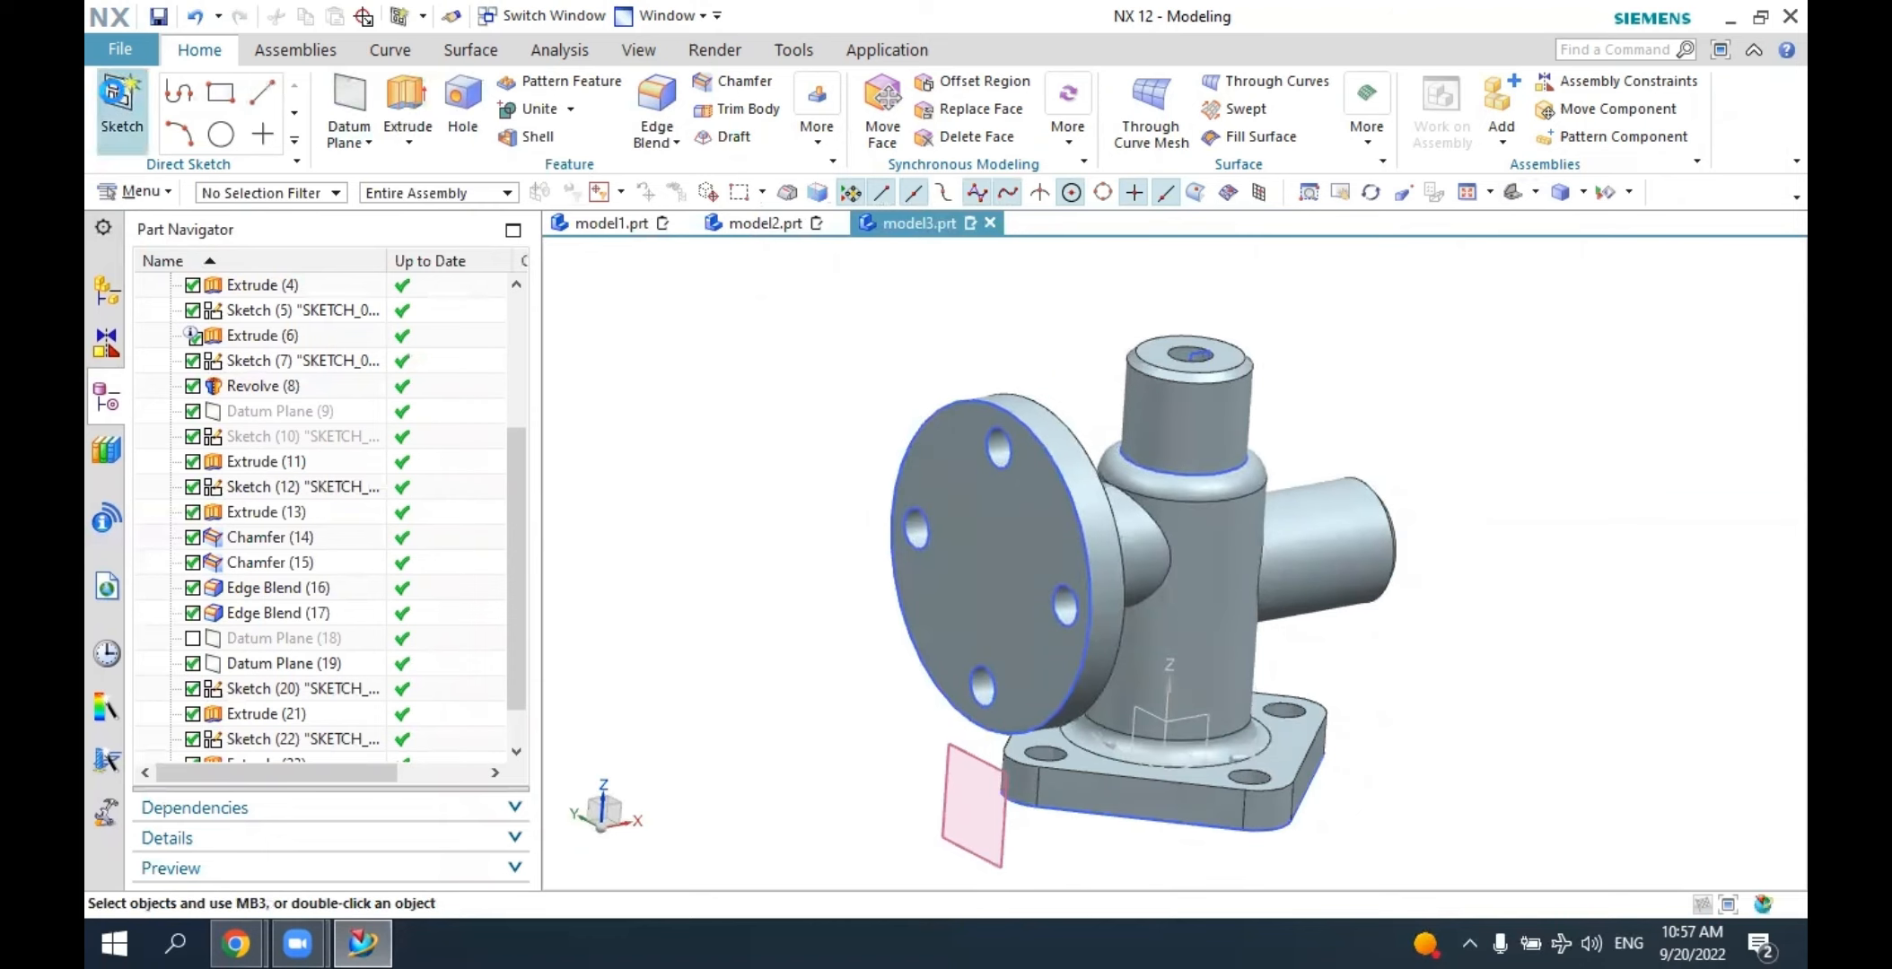
{"action": "left_click", "coordinate": [121, 107]}
{"action": "left_click", "coordinate": [1004, 537]}
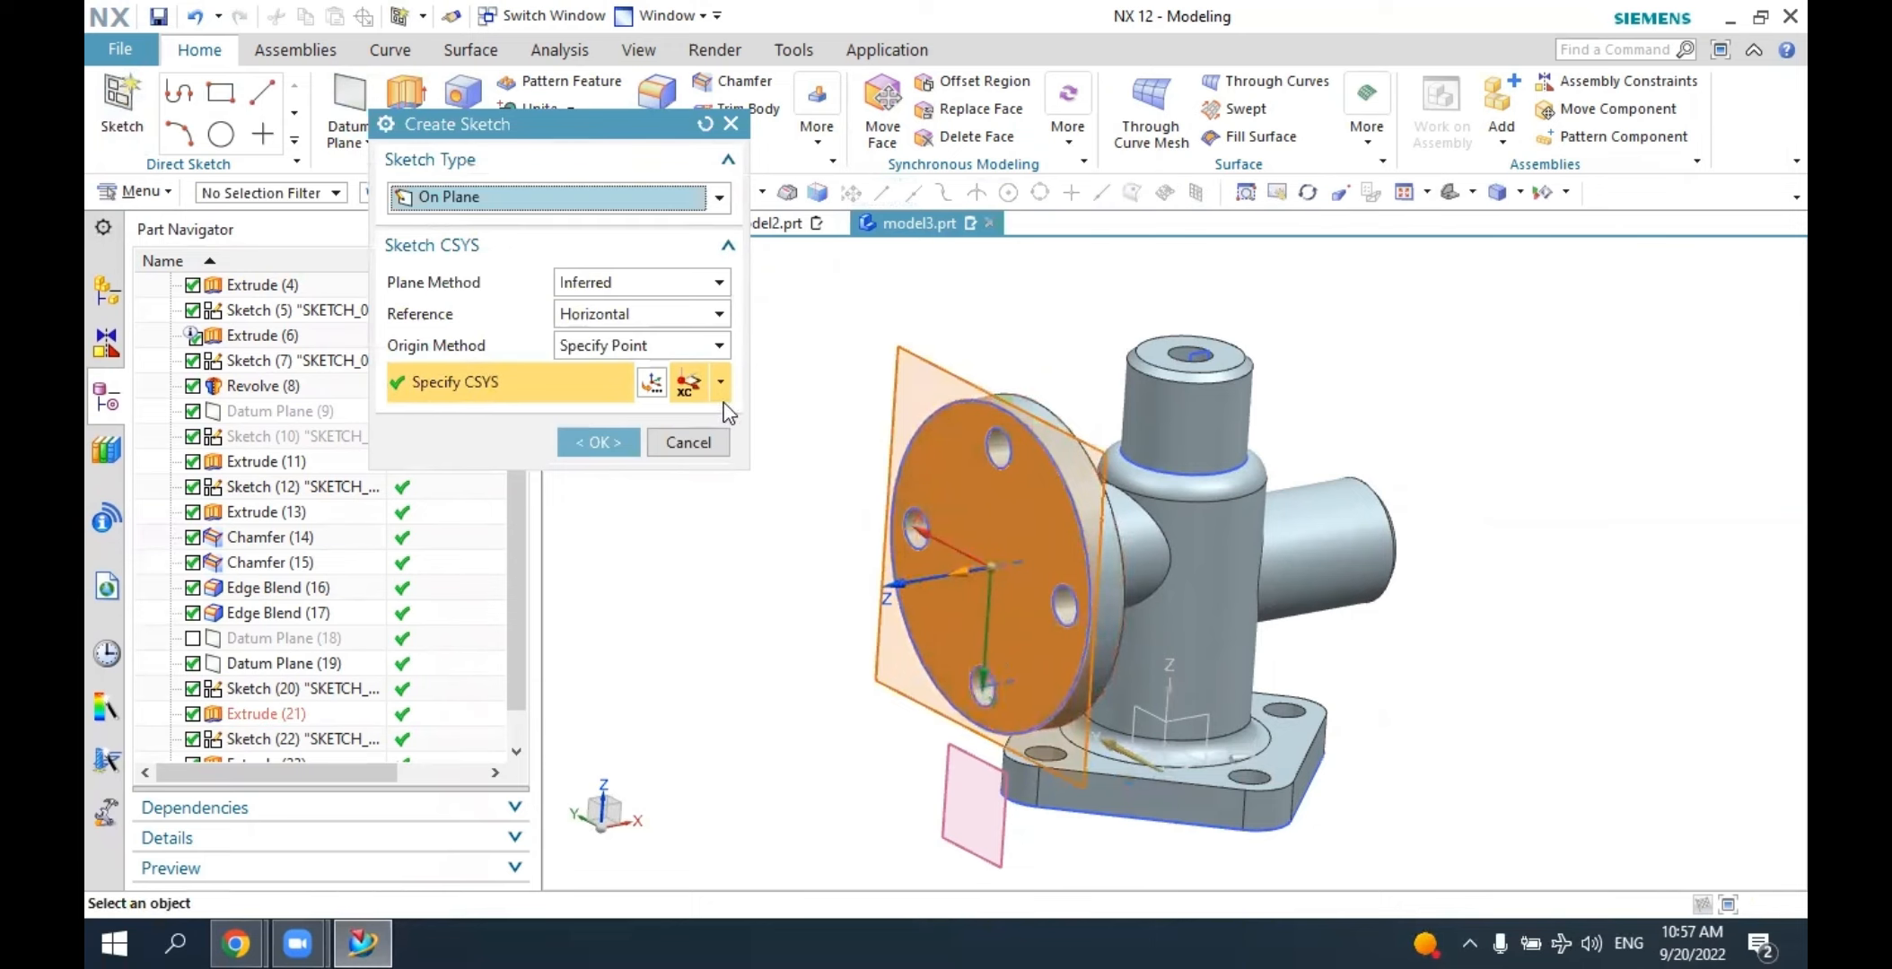
{"action": "key", "text": "Escape"}
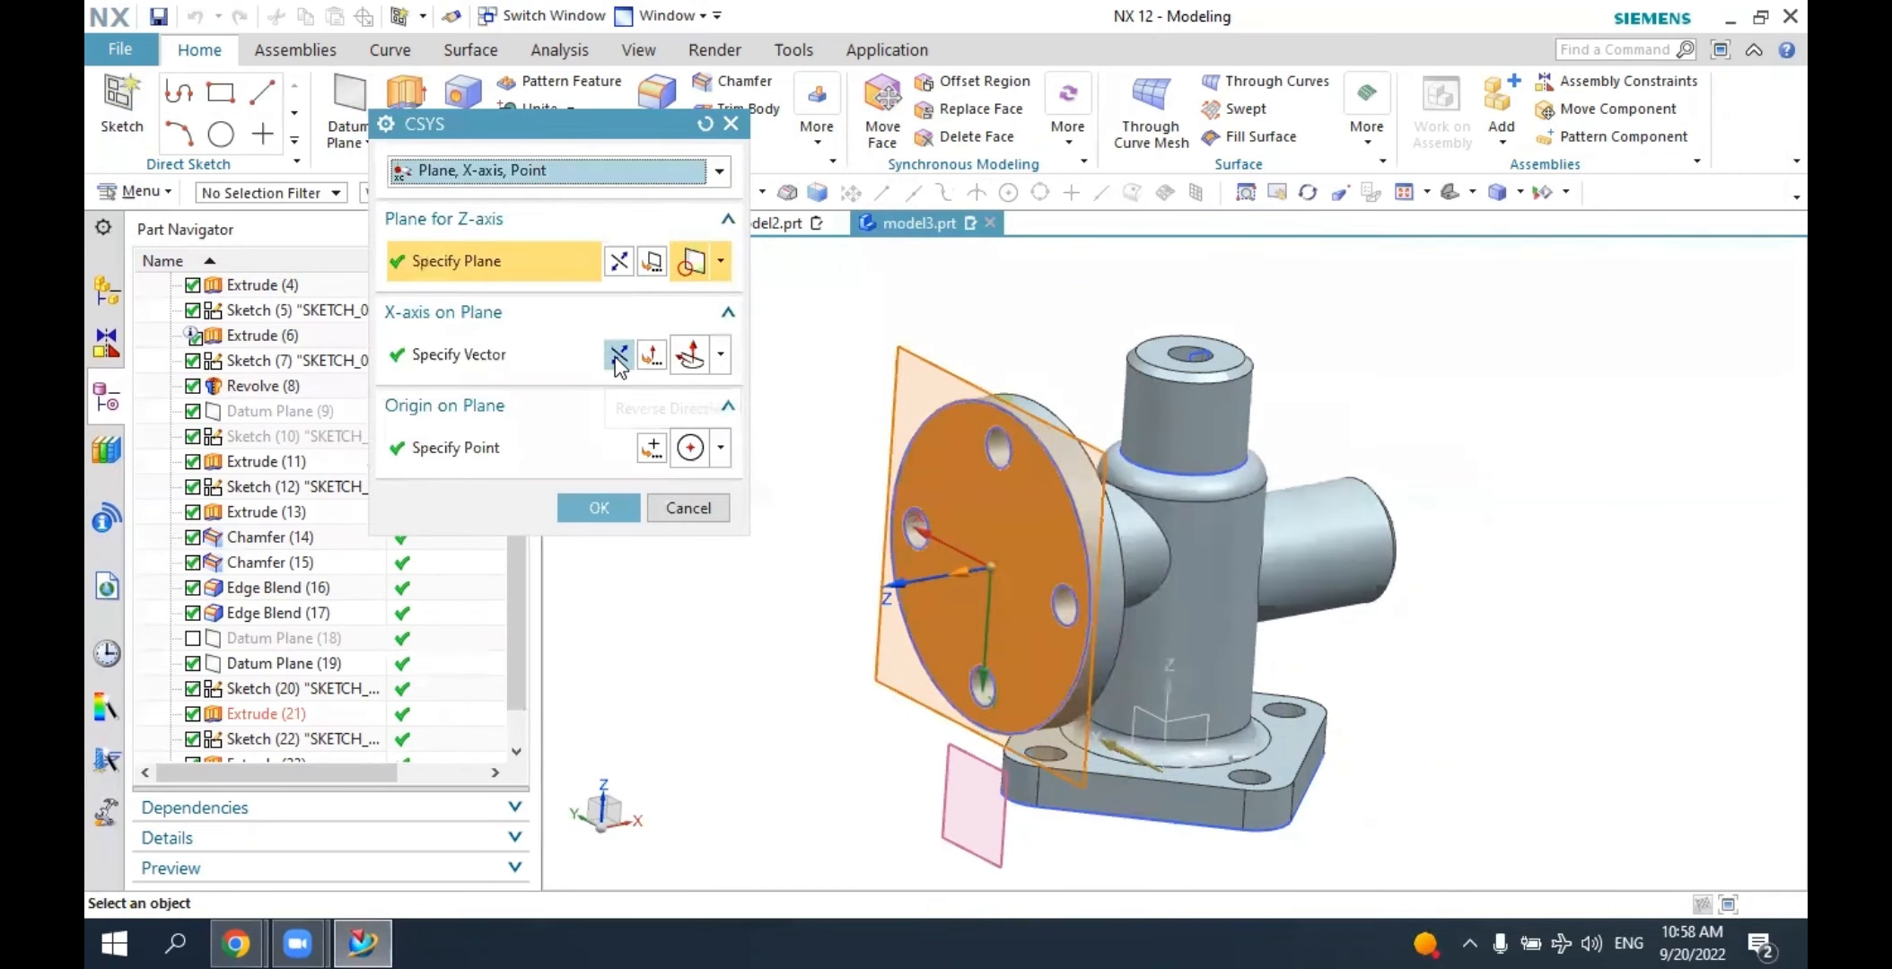
{"action": "left_click", "coordinate": [618, 355]}
{"action": "left_click", "coordinate": [594, 512]}
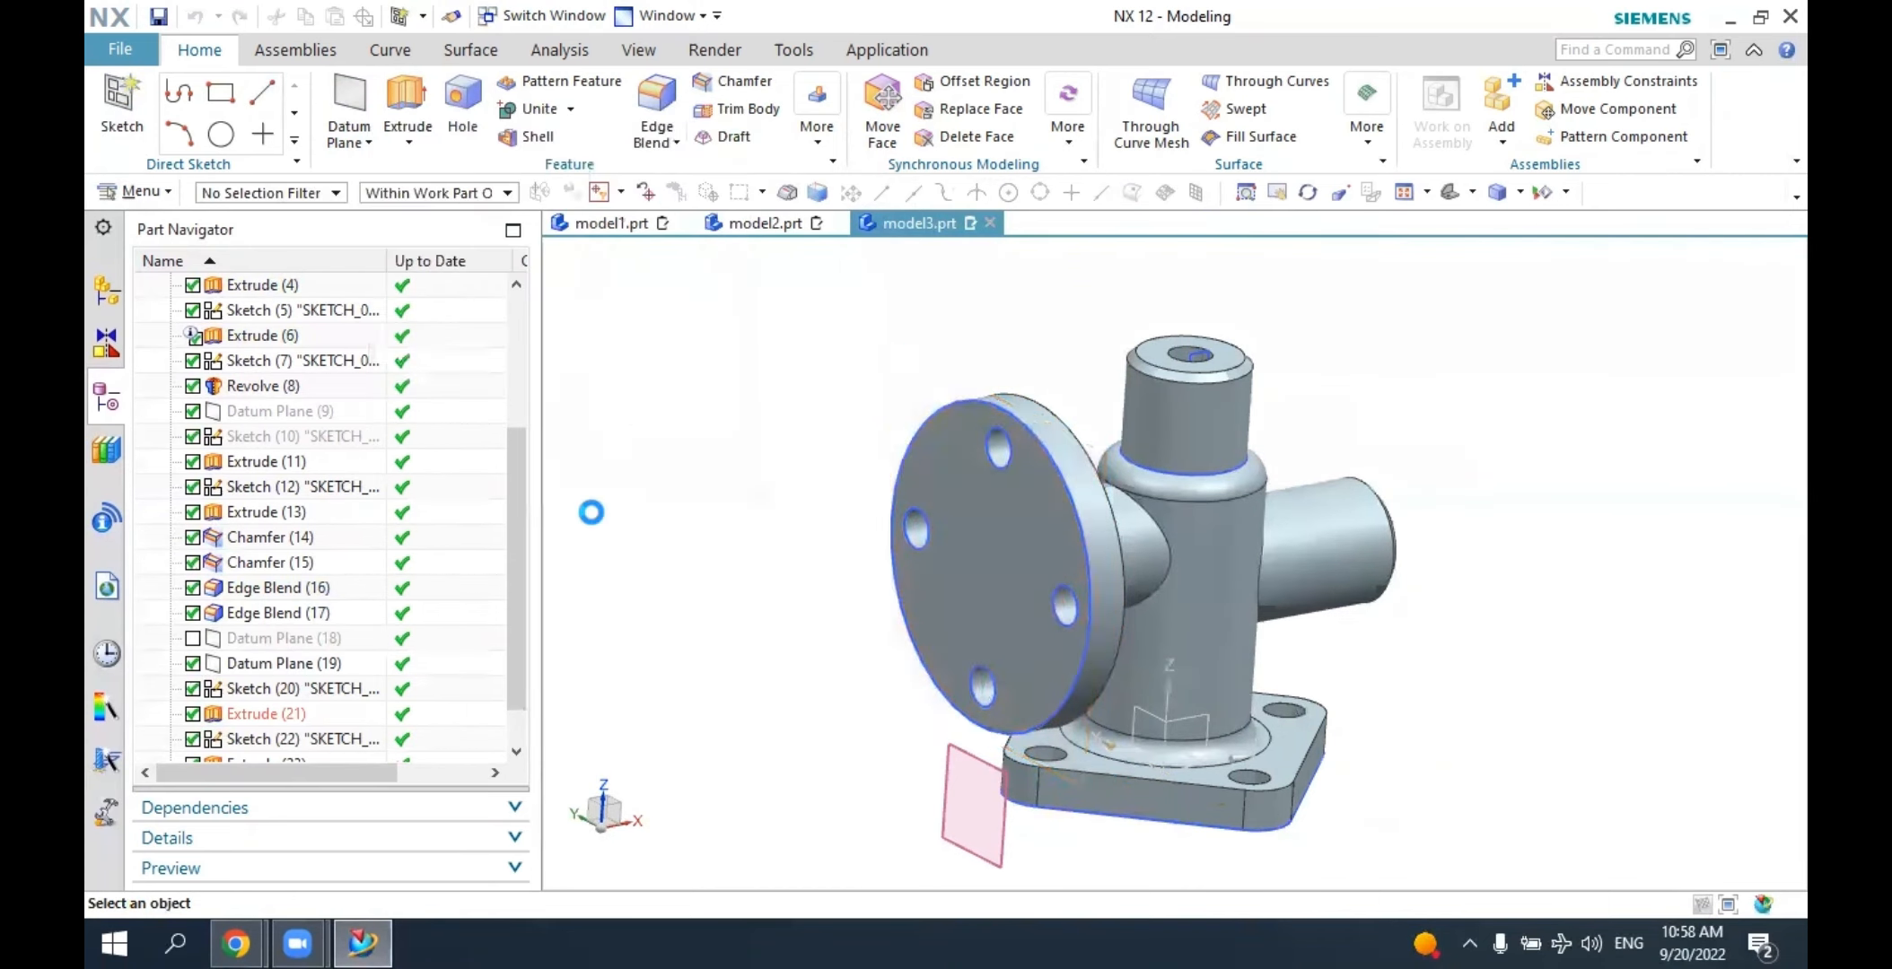
{"action": "left_click", "coordinate": [616, 443]}
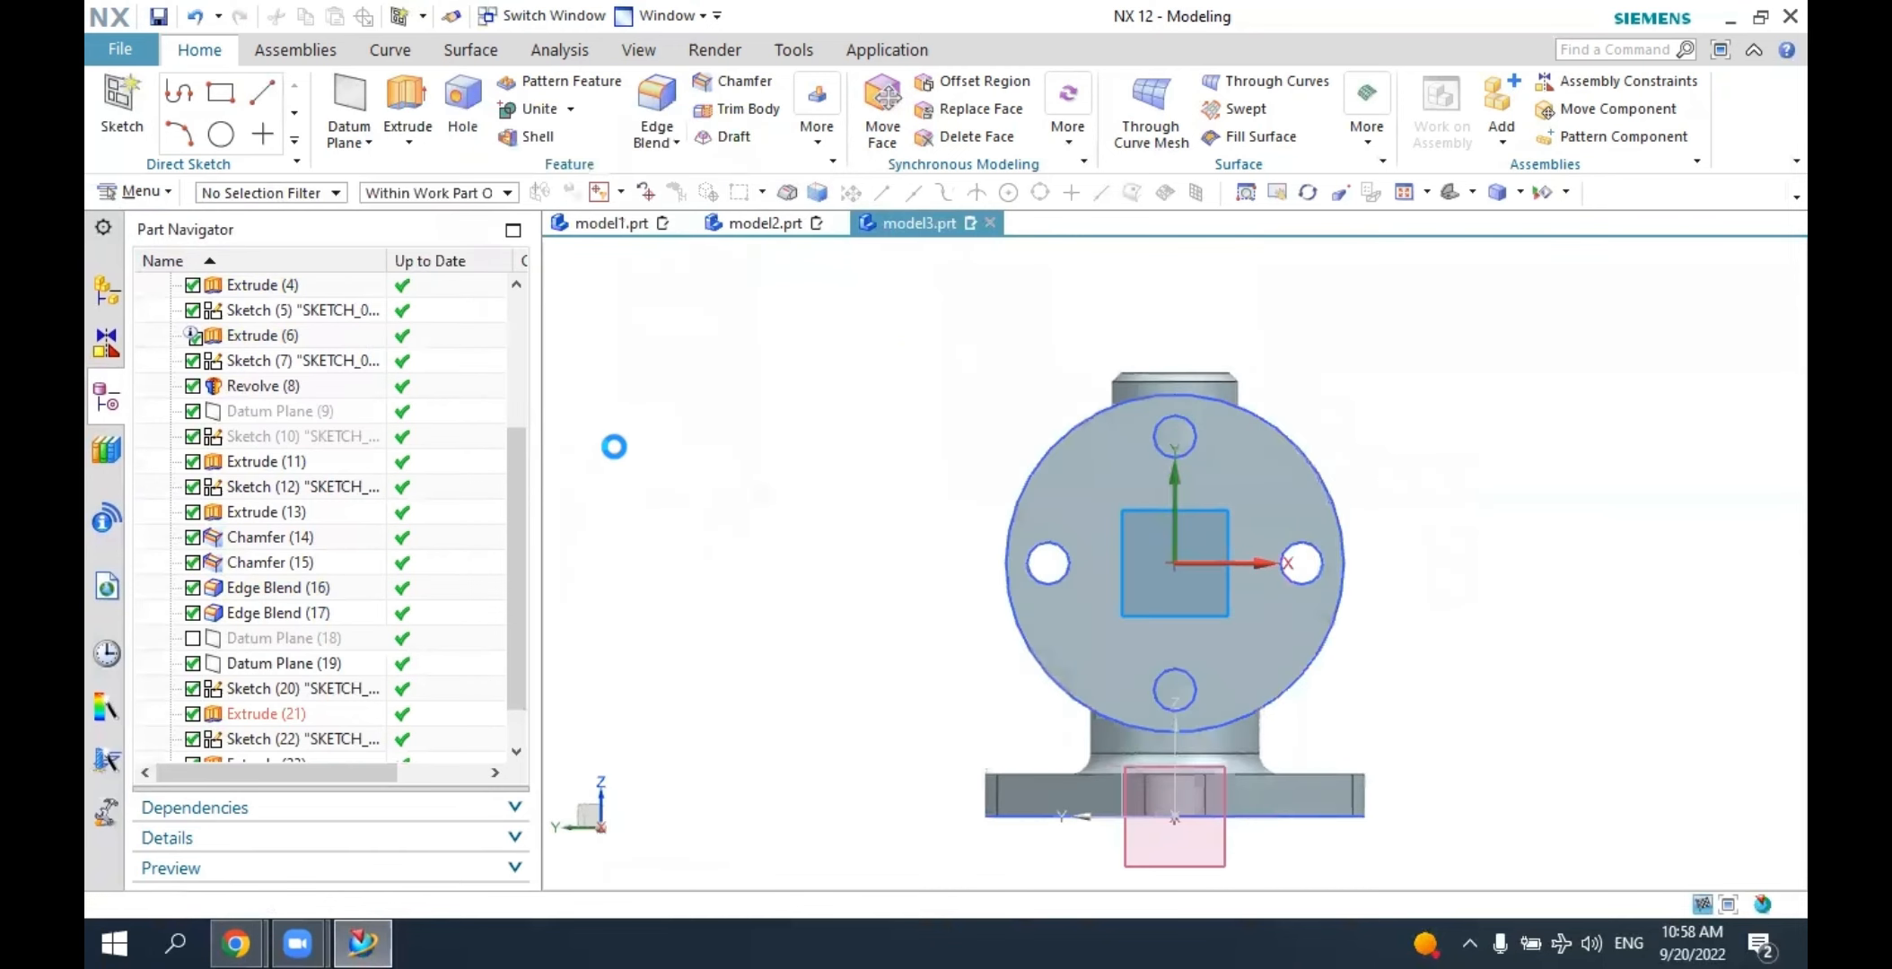
Draw a 30 mm diameter circle centred on the sketch origin of the circular flange's outer face.
{"action": "left_click", "coordinate": [404, 92]}
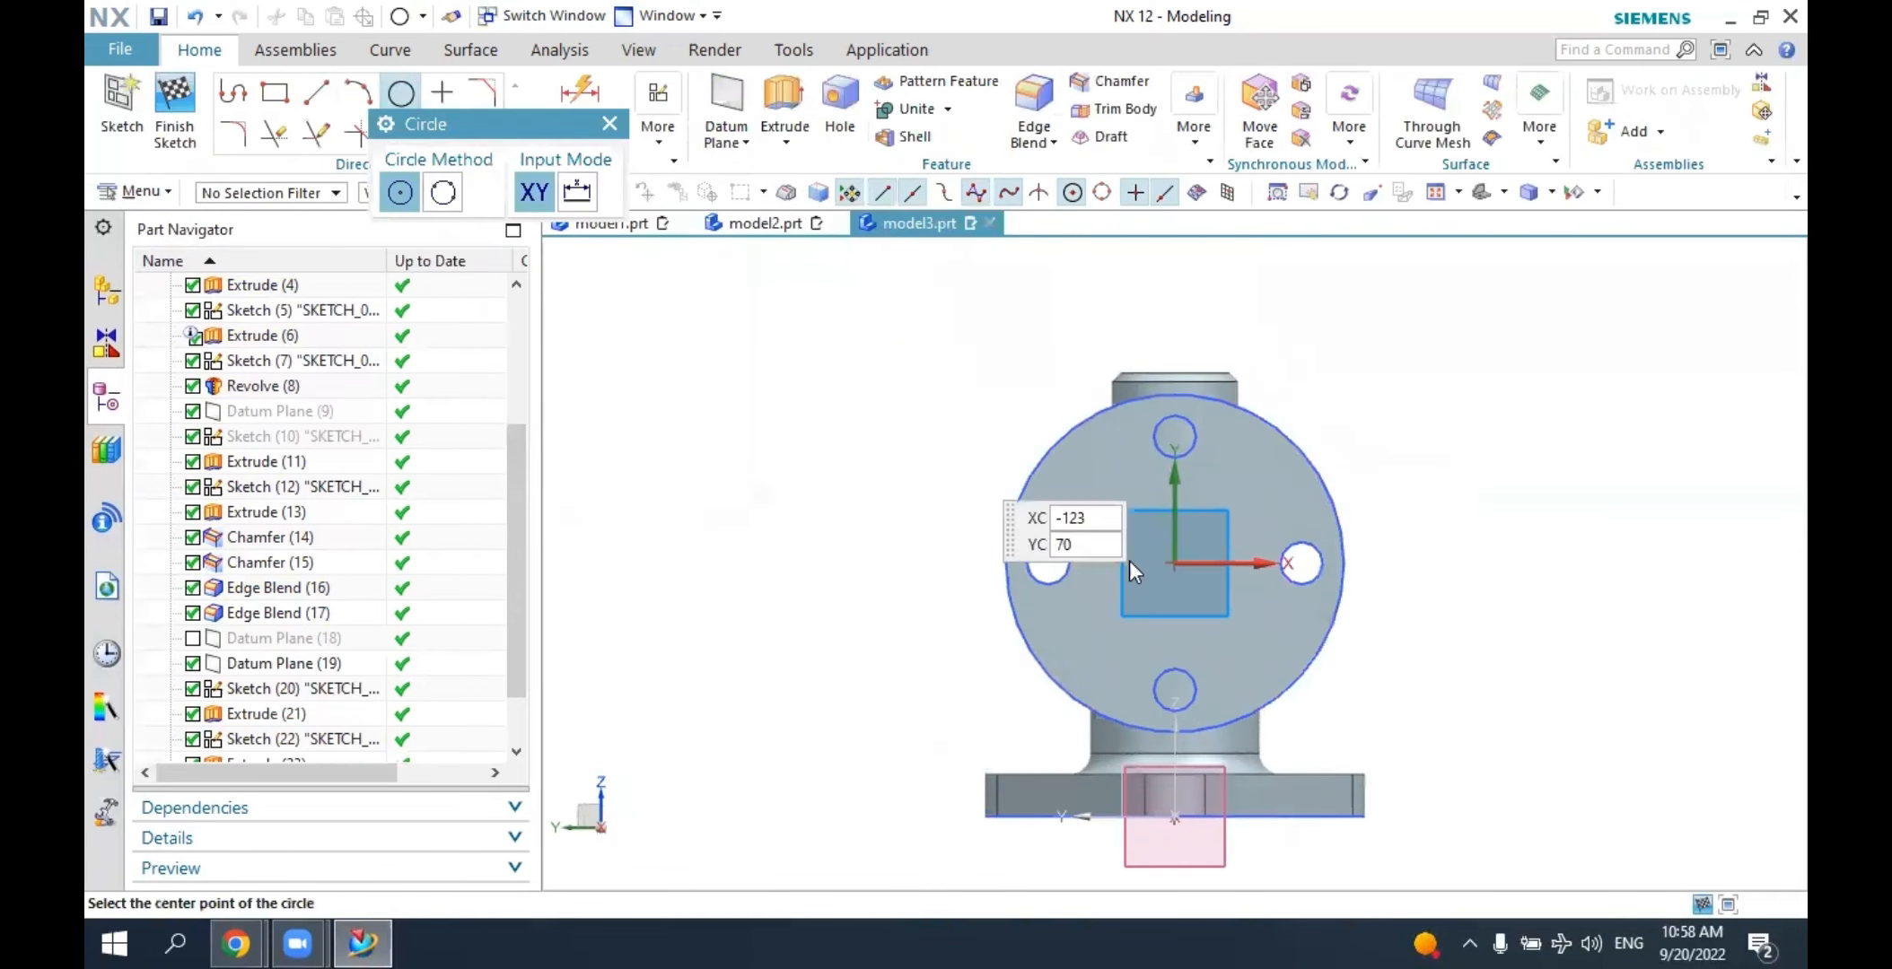
{"action": "left_click", "coordinate": [1174, 563]}
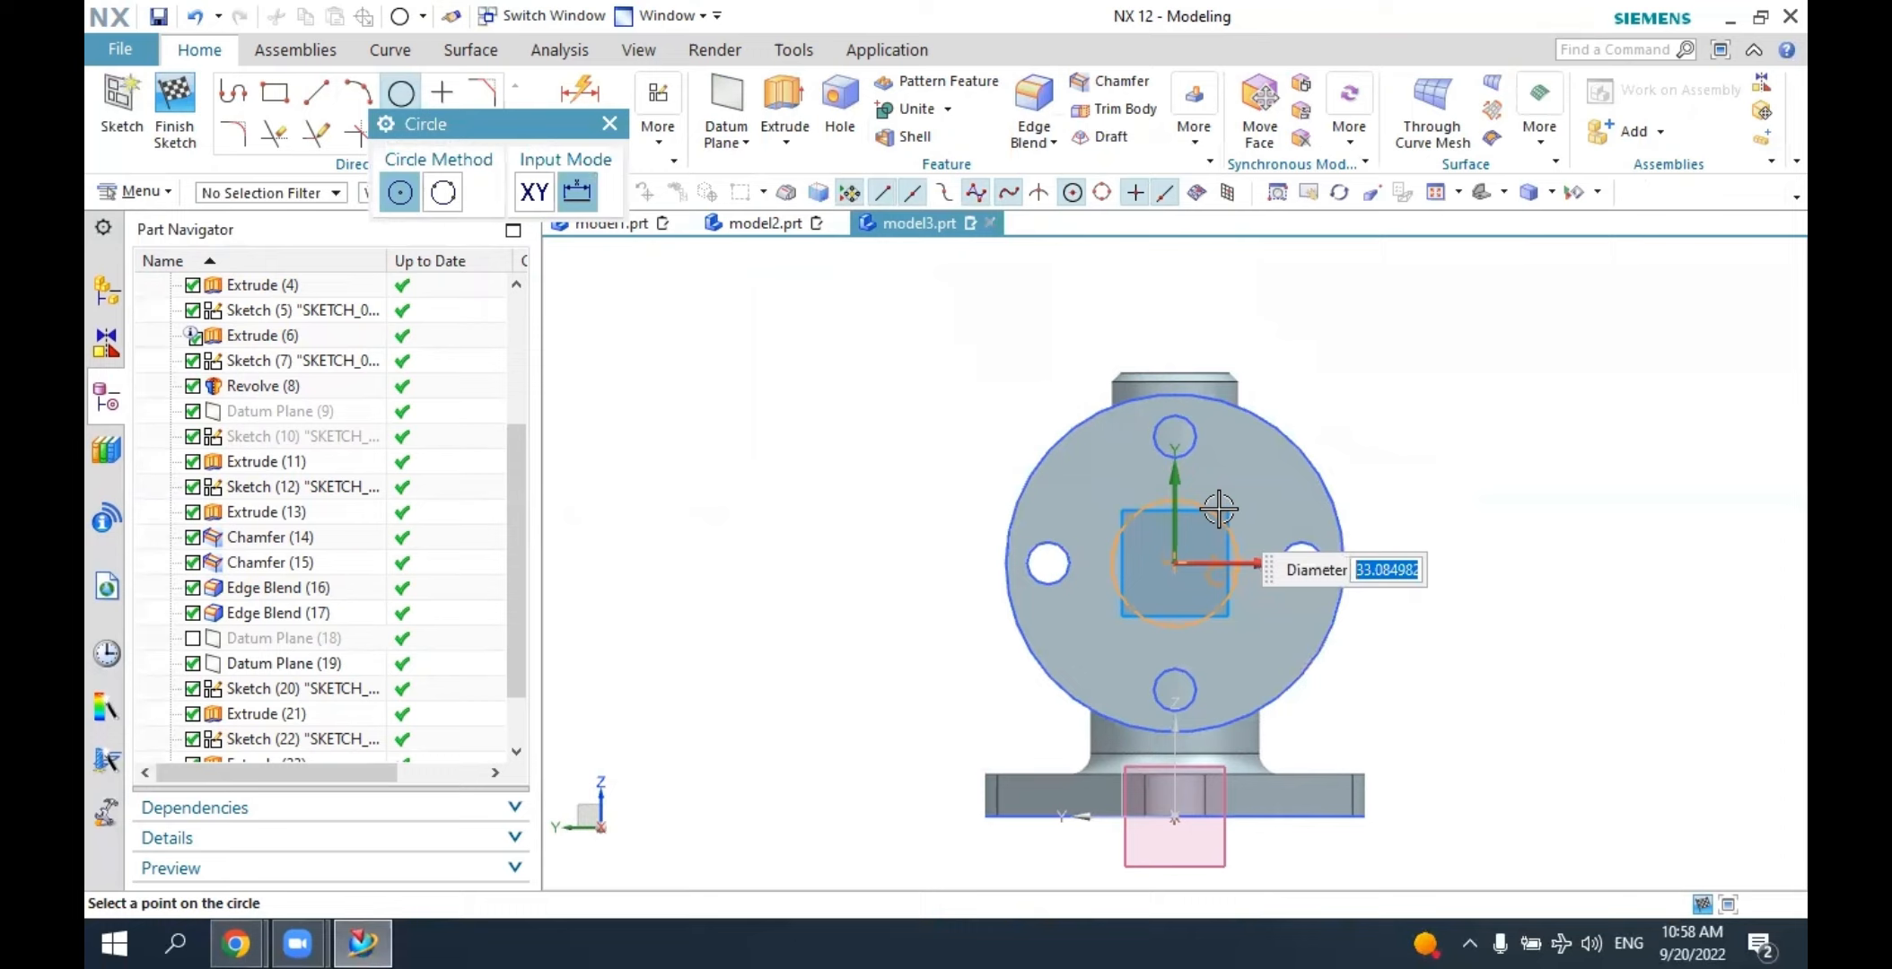
{"action": "type", "text": "30"}
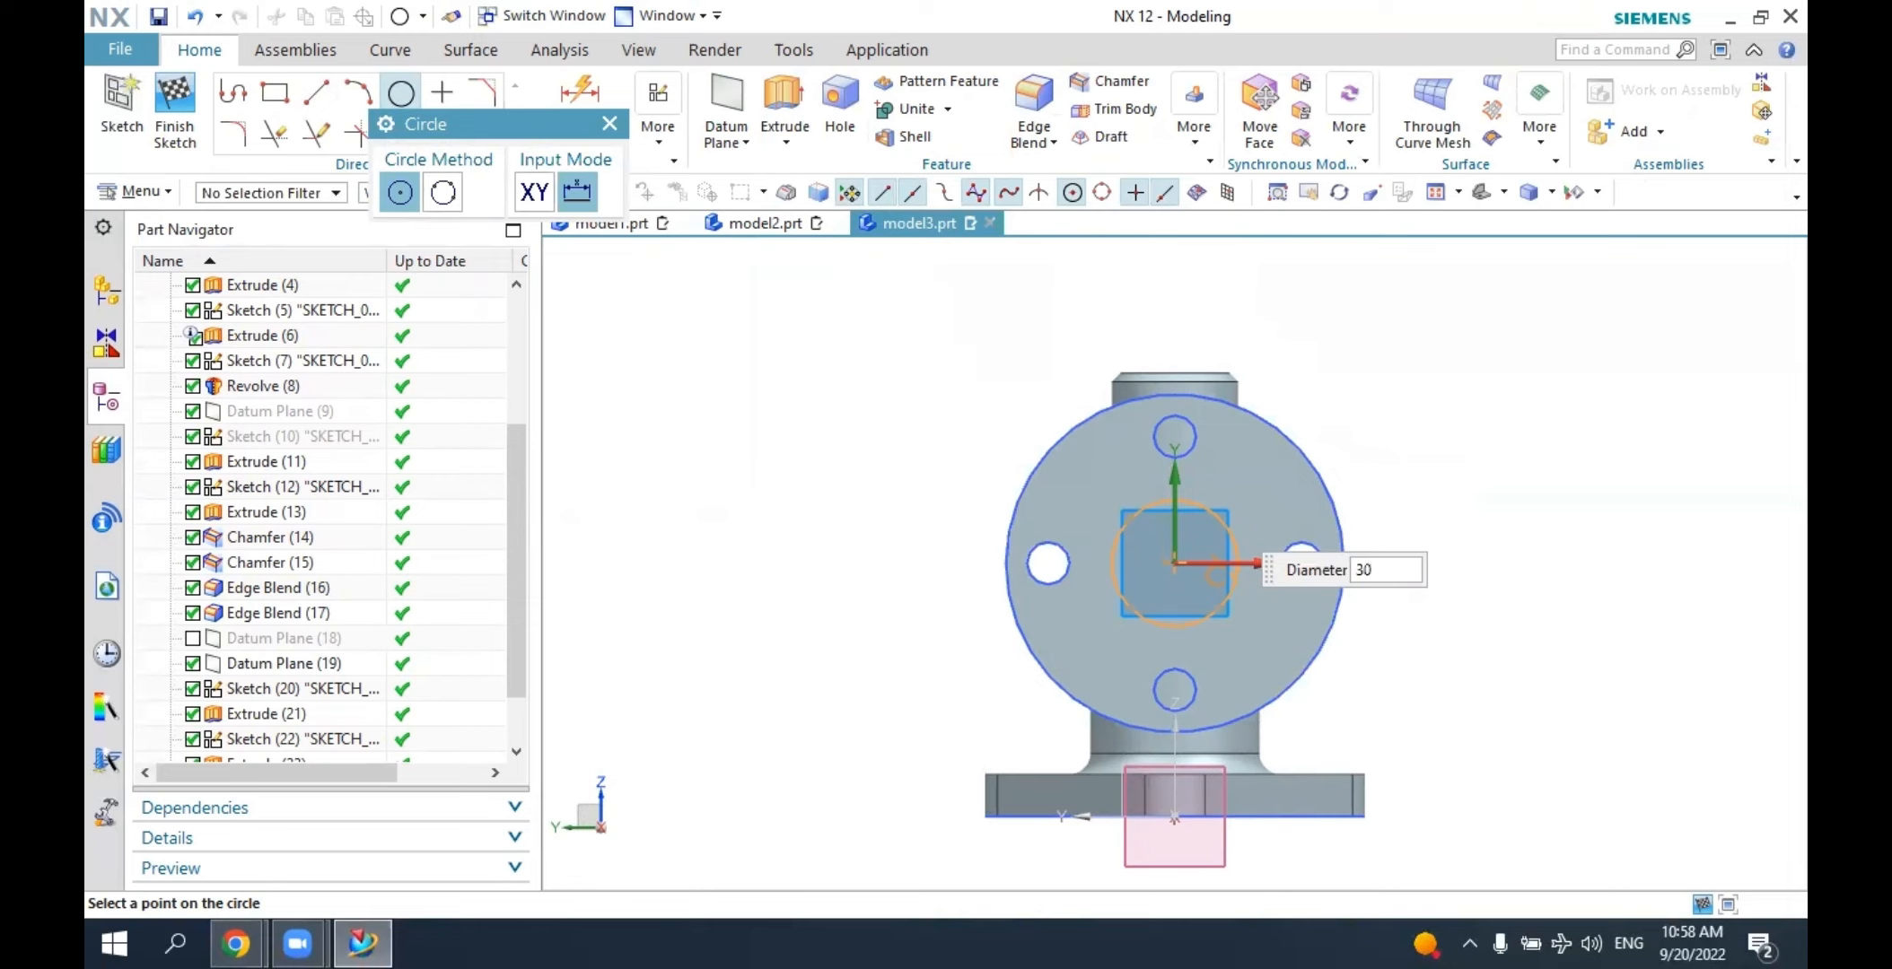
{"action": "key", "text": "Return"}
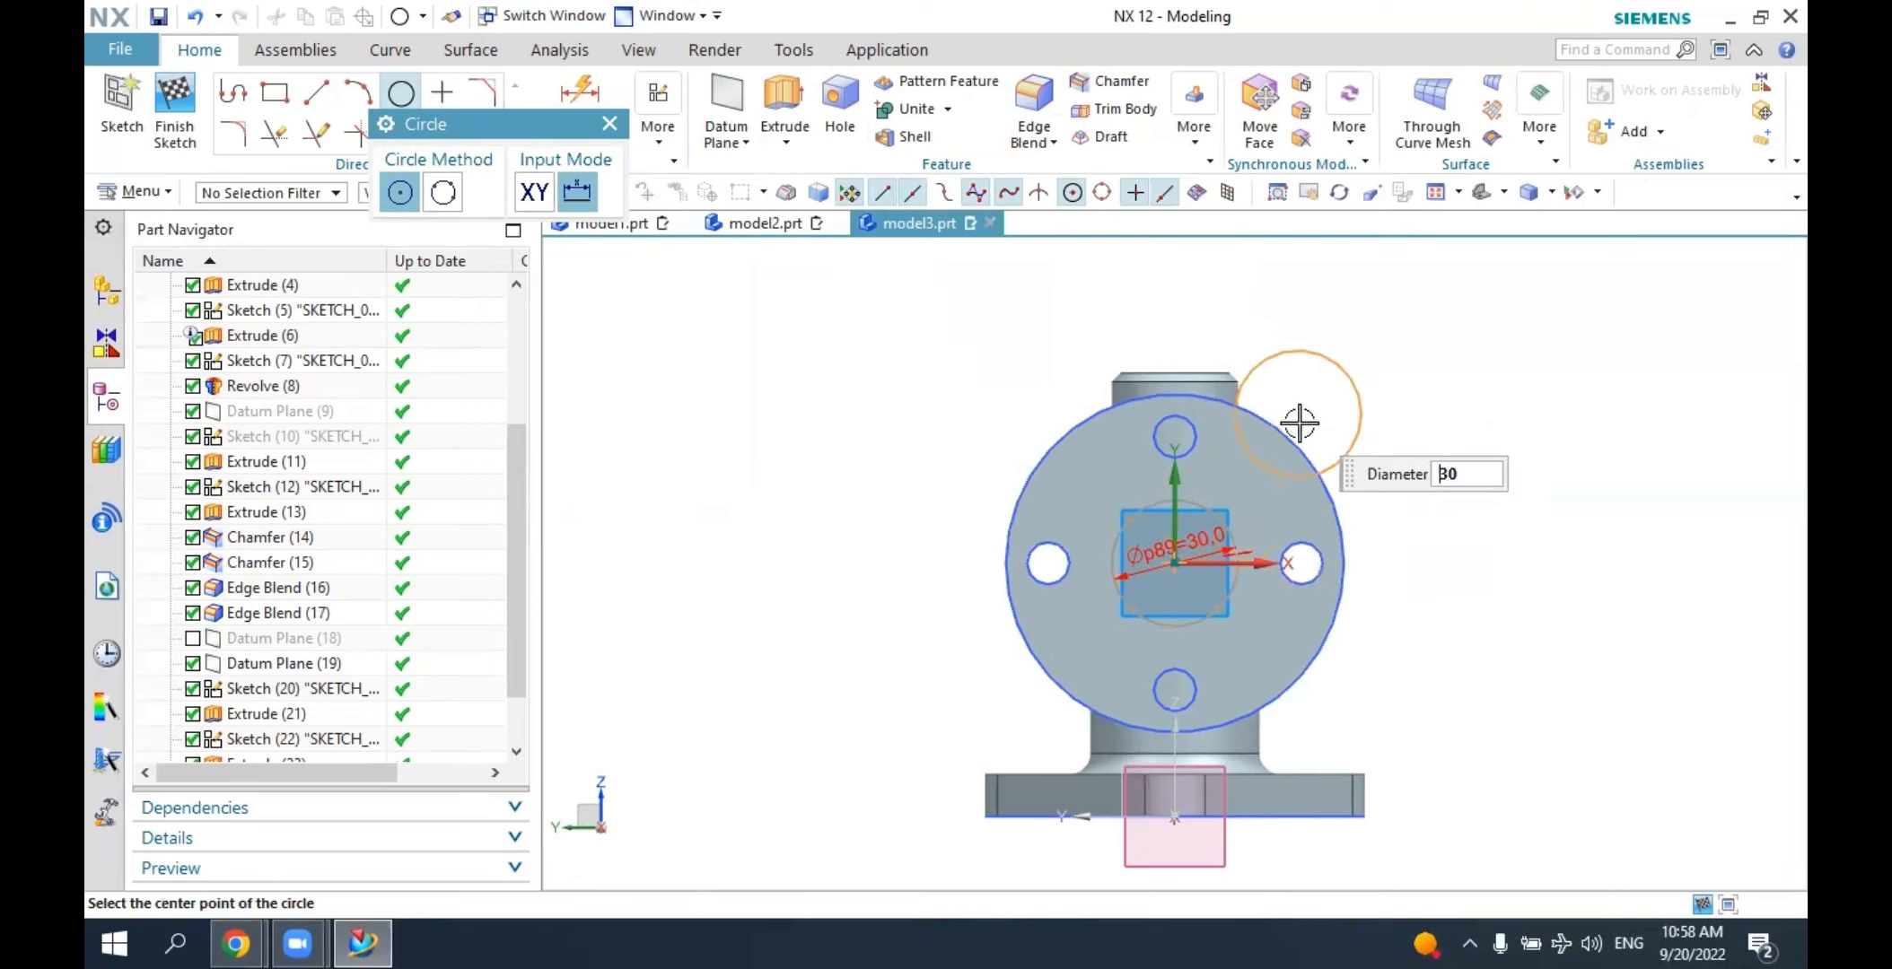
{"action": "key", "text": "Escape"}
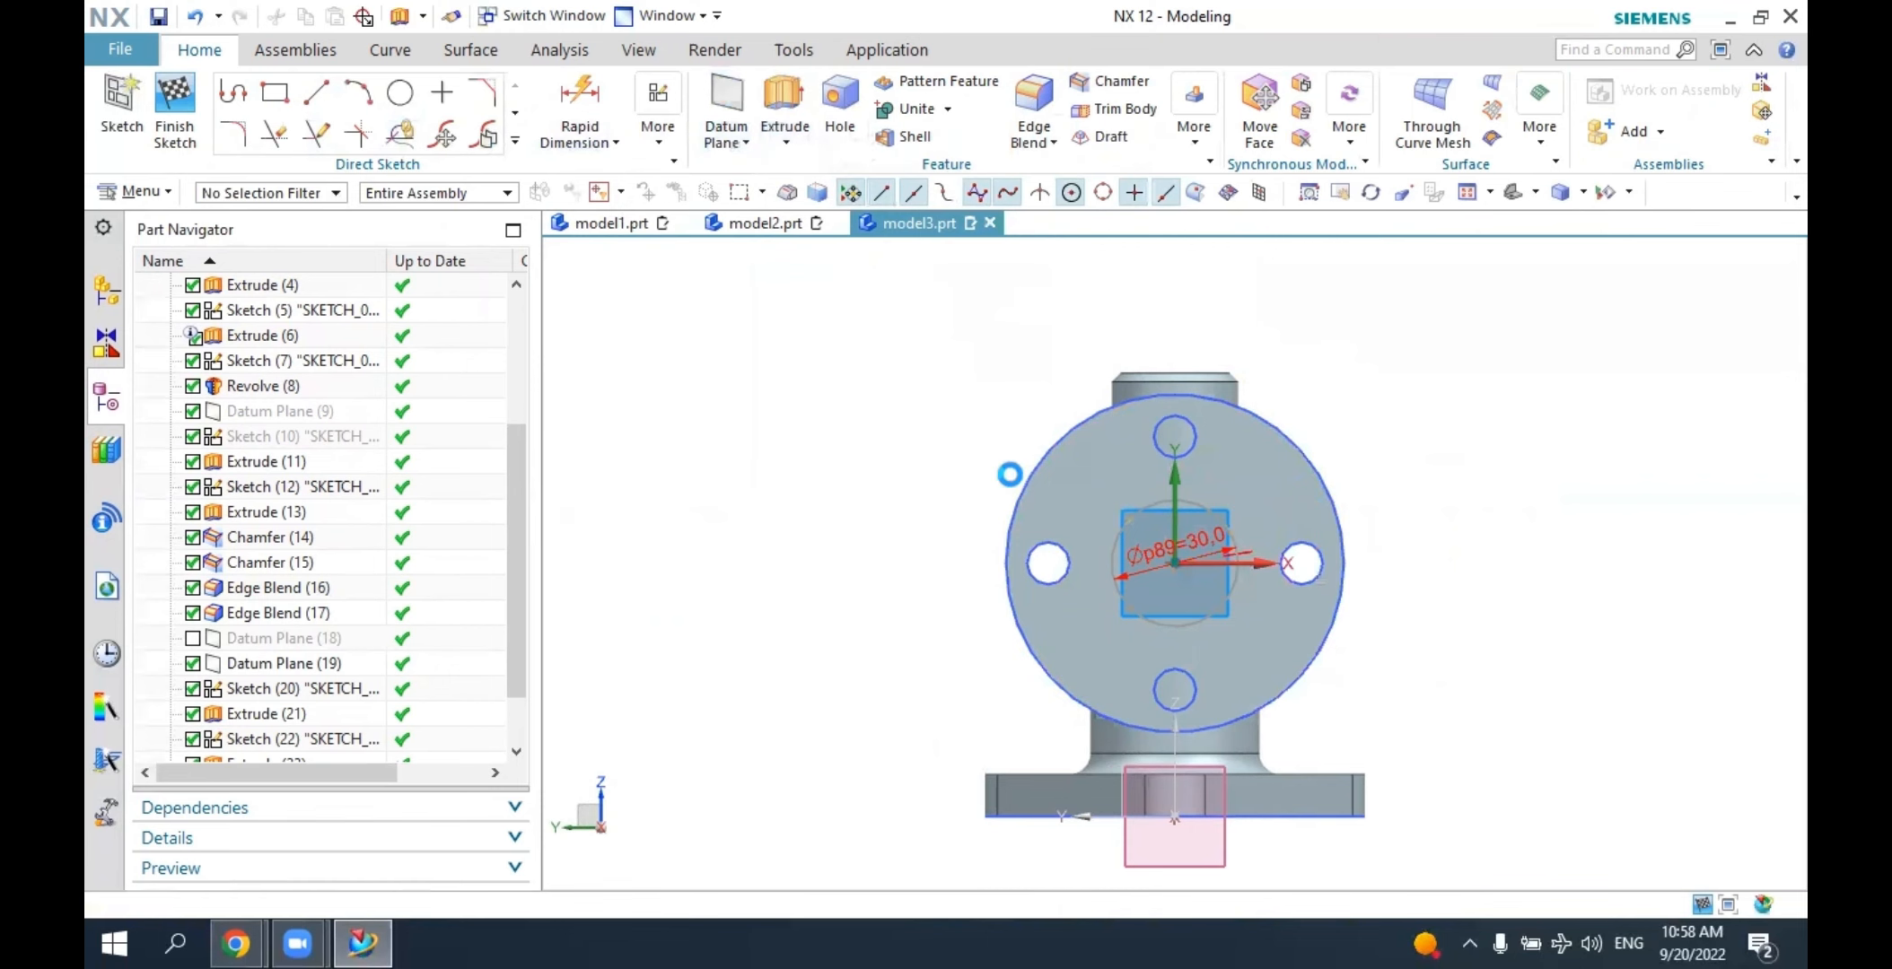
Extrude the flange's central 30 mm circle 55 mm inward through the connecting cylinder with the Boolean set to Unite.
{"action": "middle_click_drag", "start_coordinate": [1045, 497], "coordinate": [908, 564]}
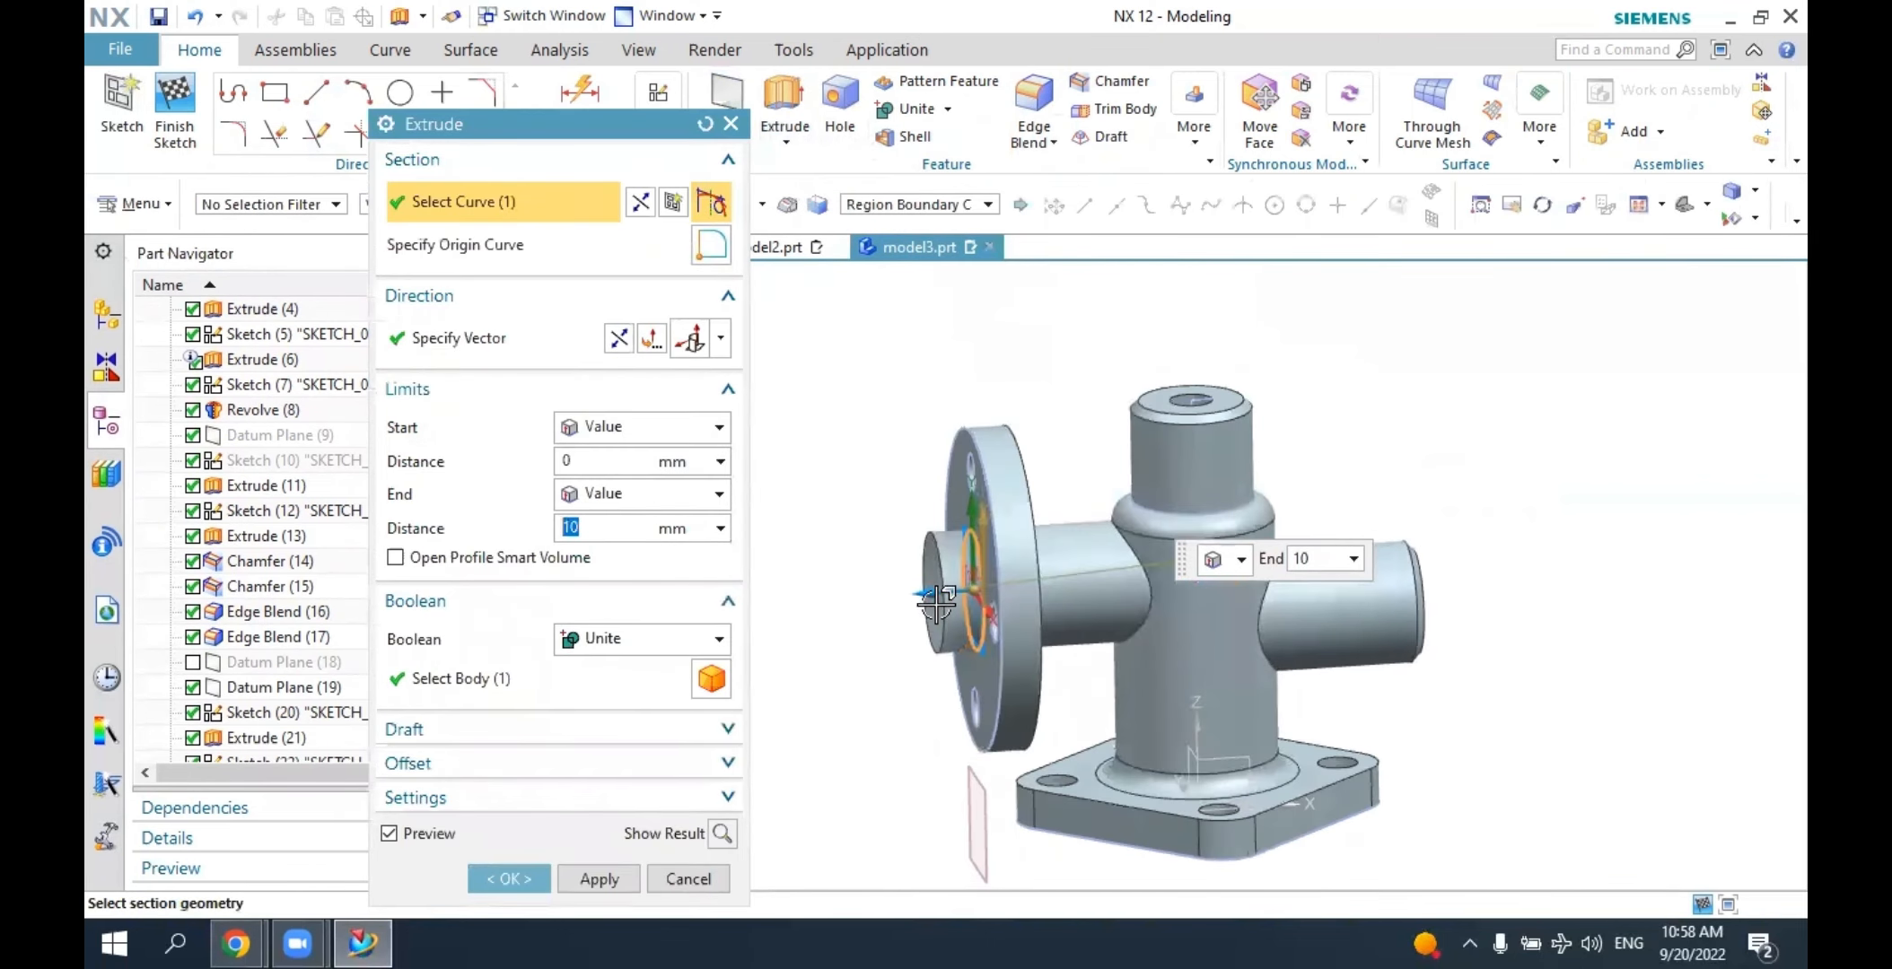
{"action": "left_click_drag", "start_coordinate": [913, 590], "coordinate": [1211, 515]}
{"action": "middle_click_drag", "start_coordinate": [1212, 515], "coordinate": [1219, 657]}
{"action": "scroll", "coordinate": [1219, 658], "scroll_direction": "up", "scroll_amount": 2}
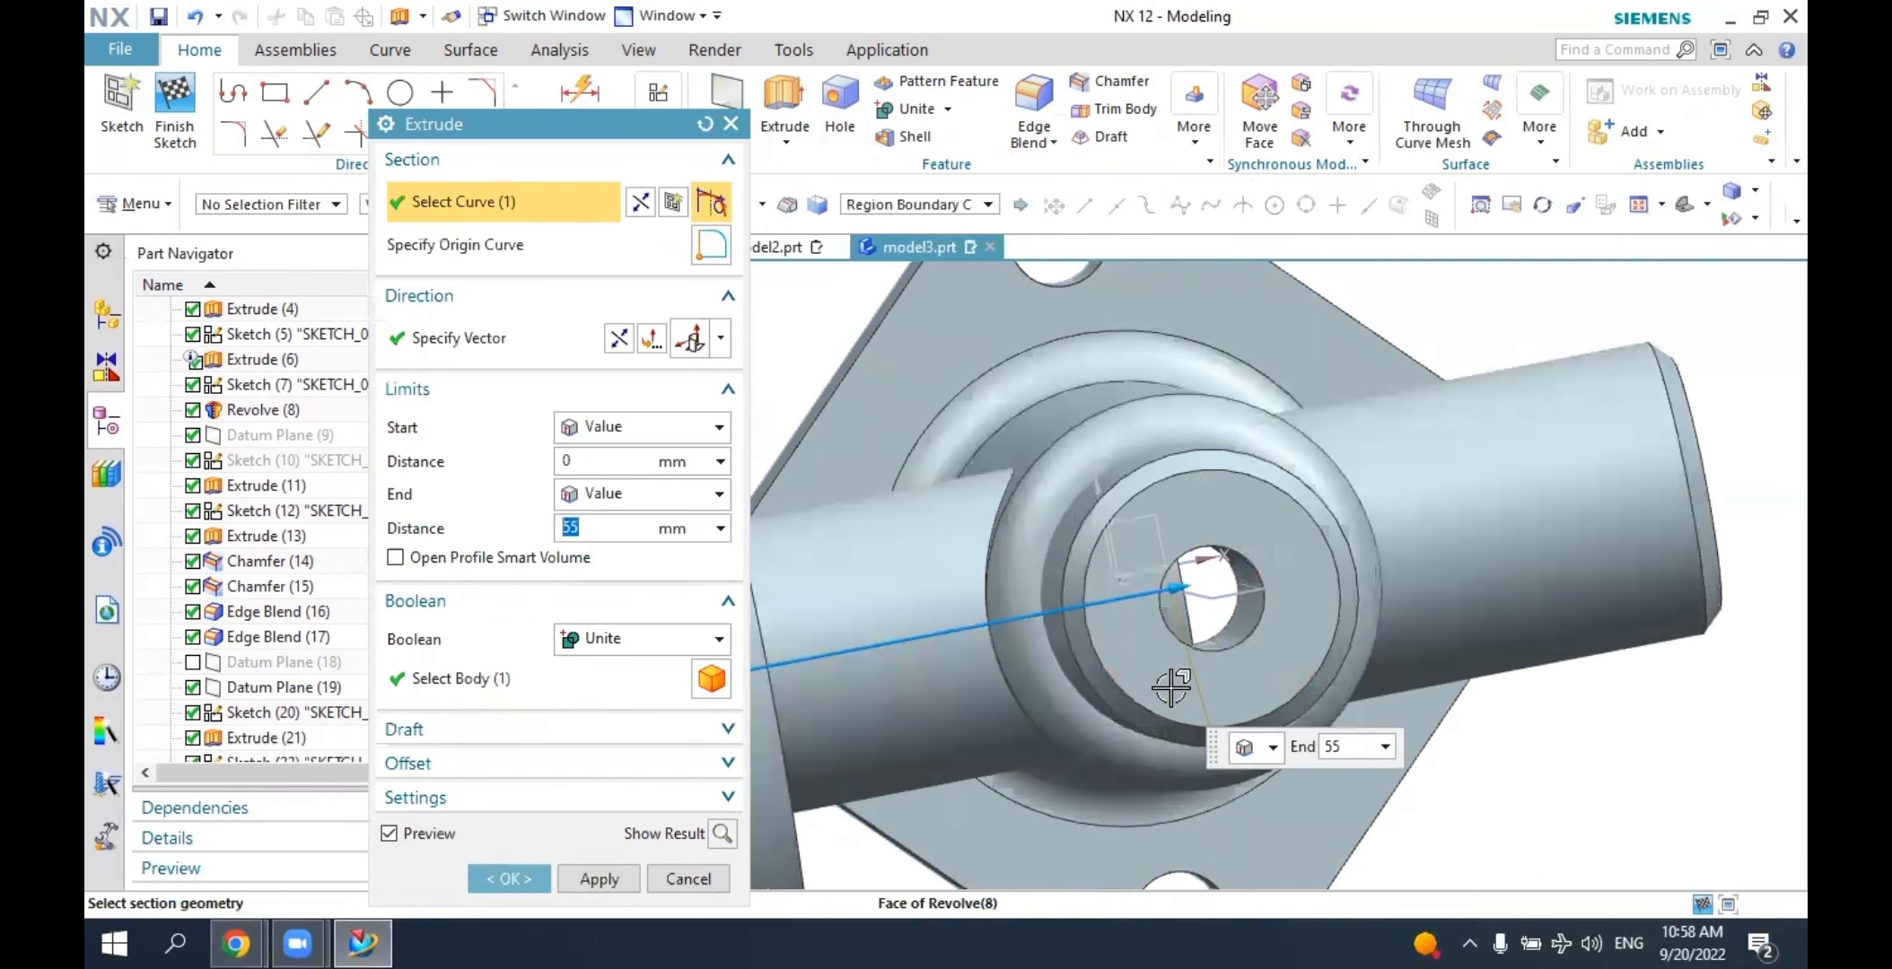
{"action": "middle_click", "coordinate": [1209, 697]}
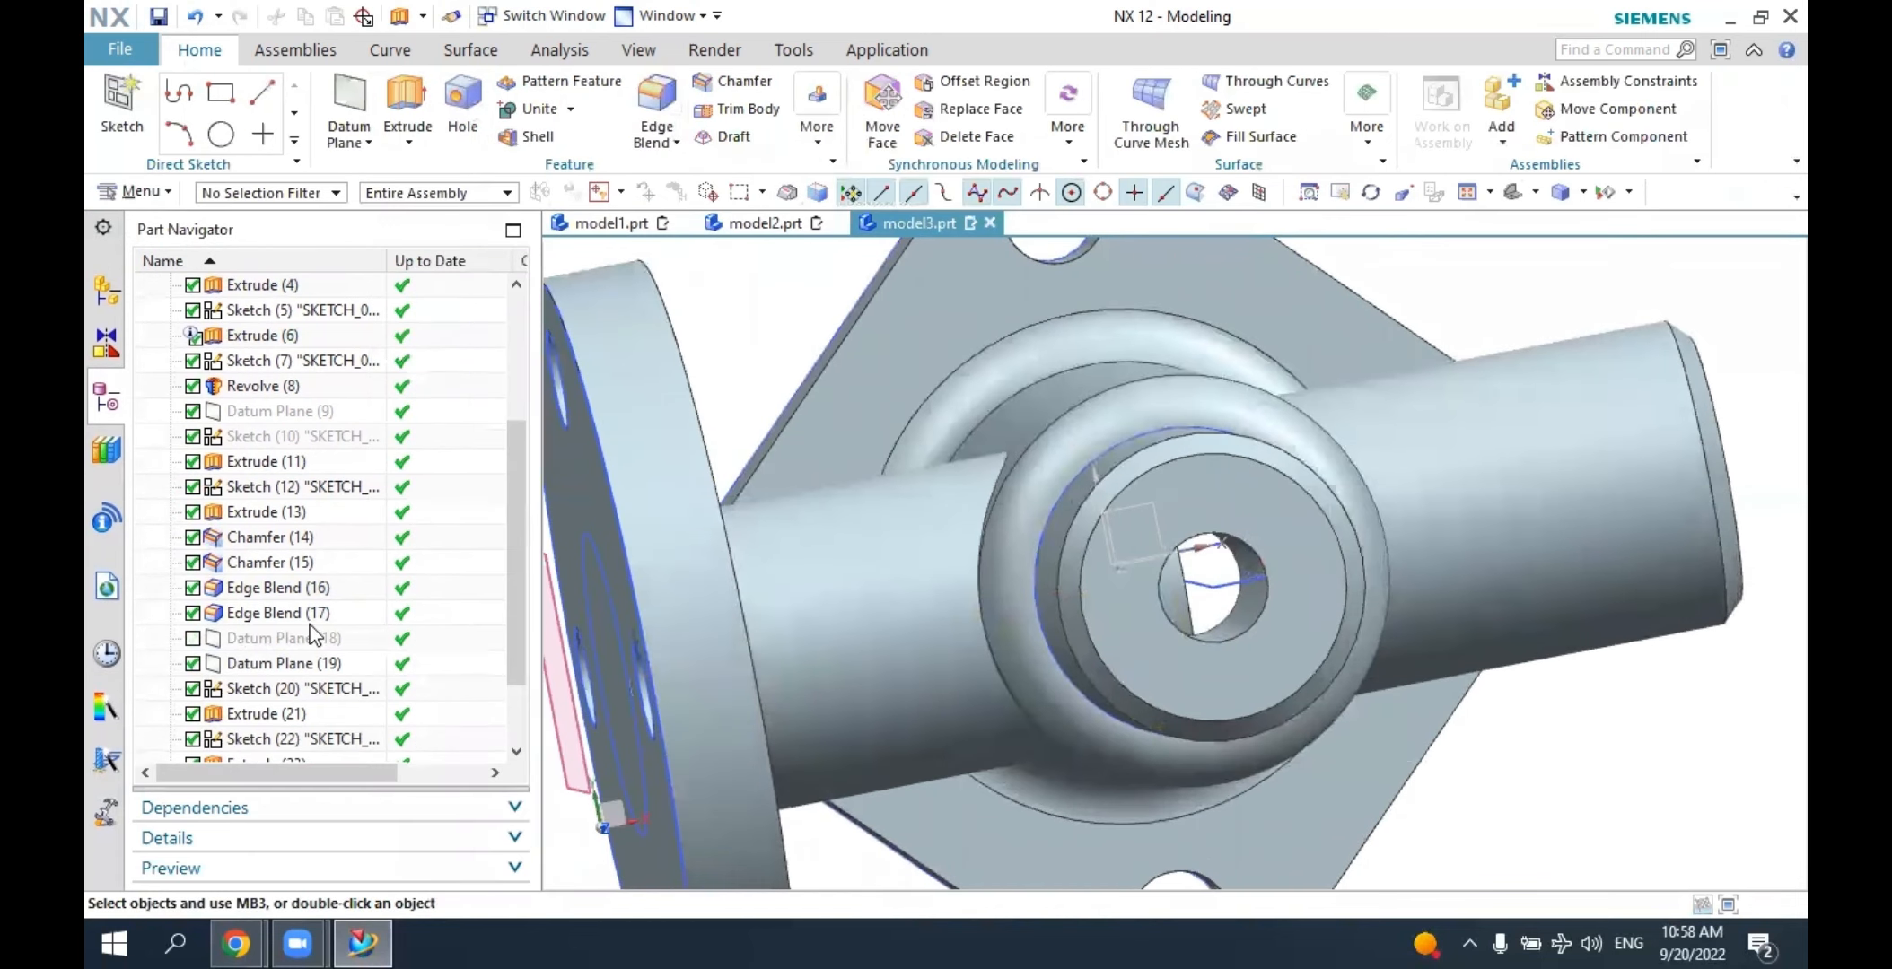
Try to change the Boolean of the 55 mm flange extrusion to Subtract.
{"action": "scroll", "coordinate": [291, 734], "scroll_direction": "down", "scroll_amount": 1}
{"action": "scroll", "coordinate": [295, 752], "scroll_direction": "up", "scroll_amount": 1}
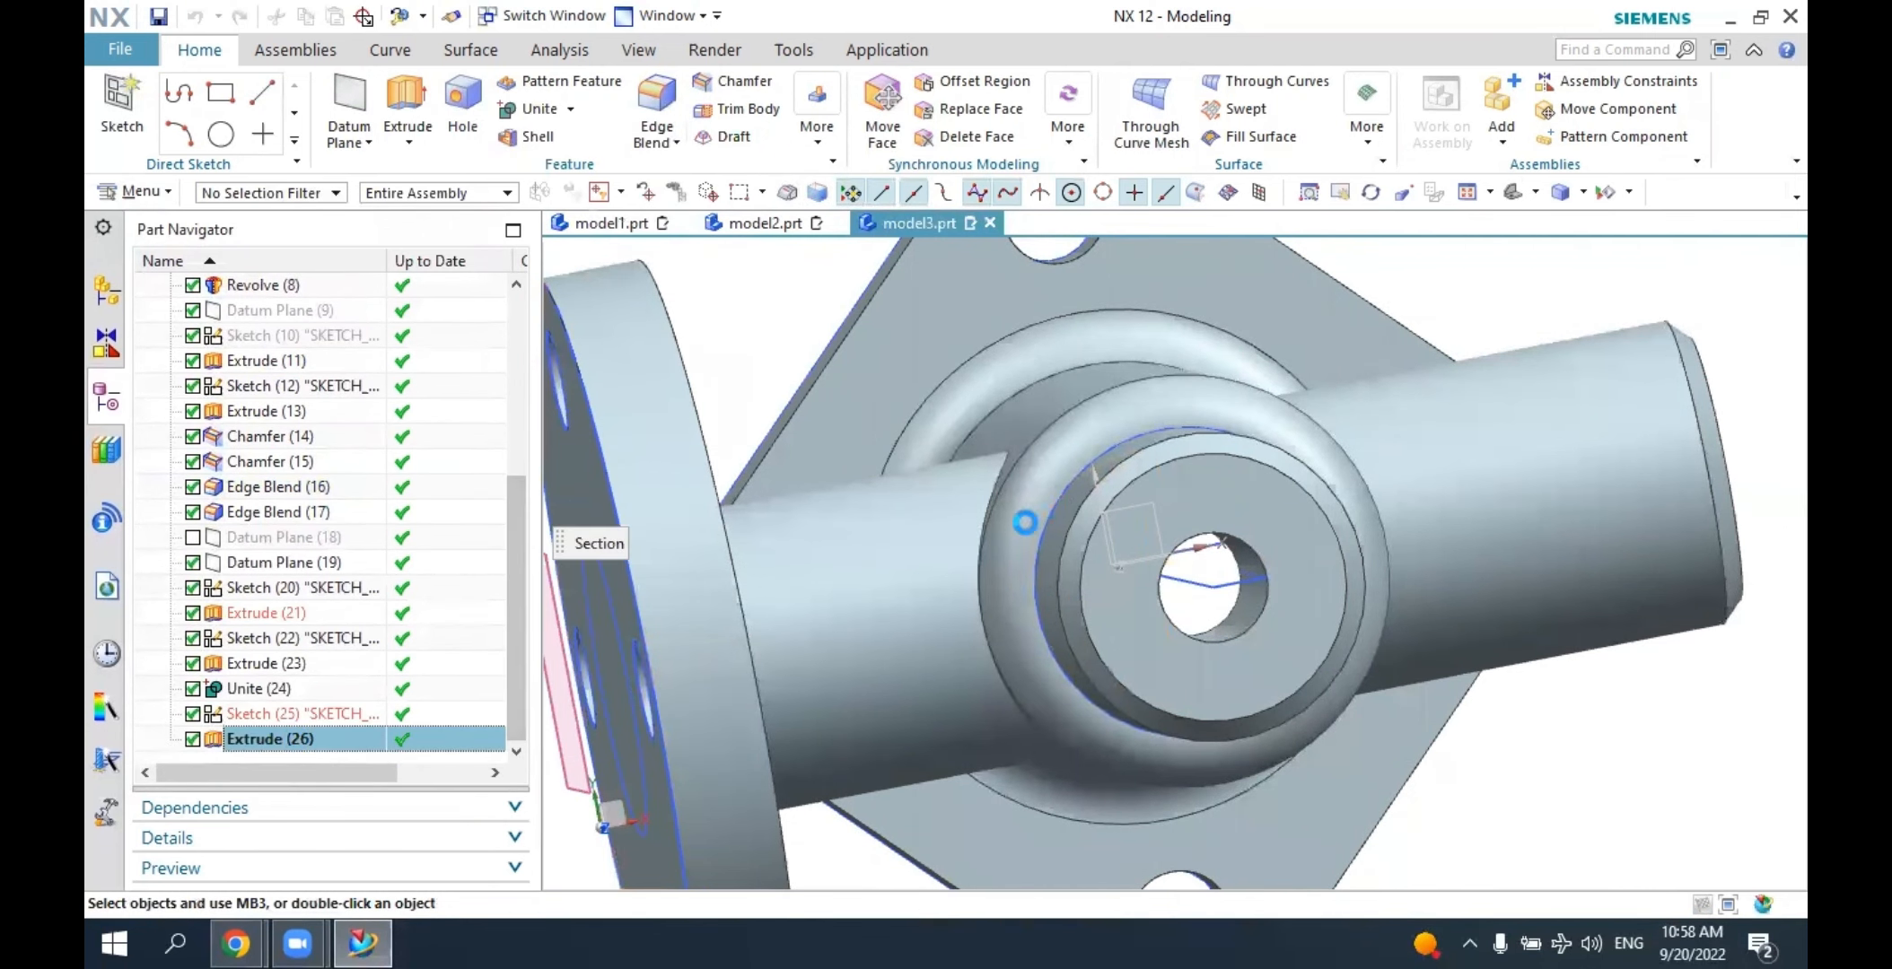
{"action": "left_click", "coordinate": [1481, 193]}
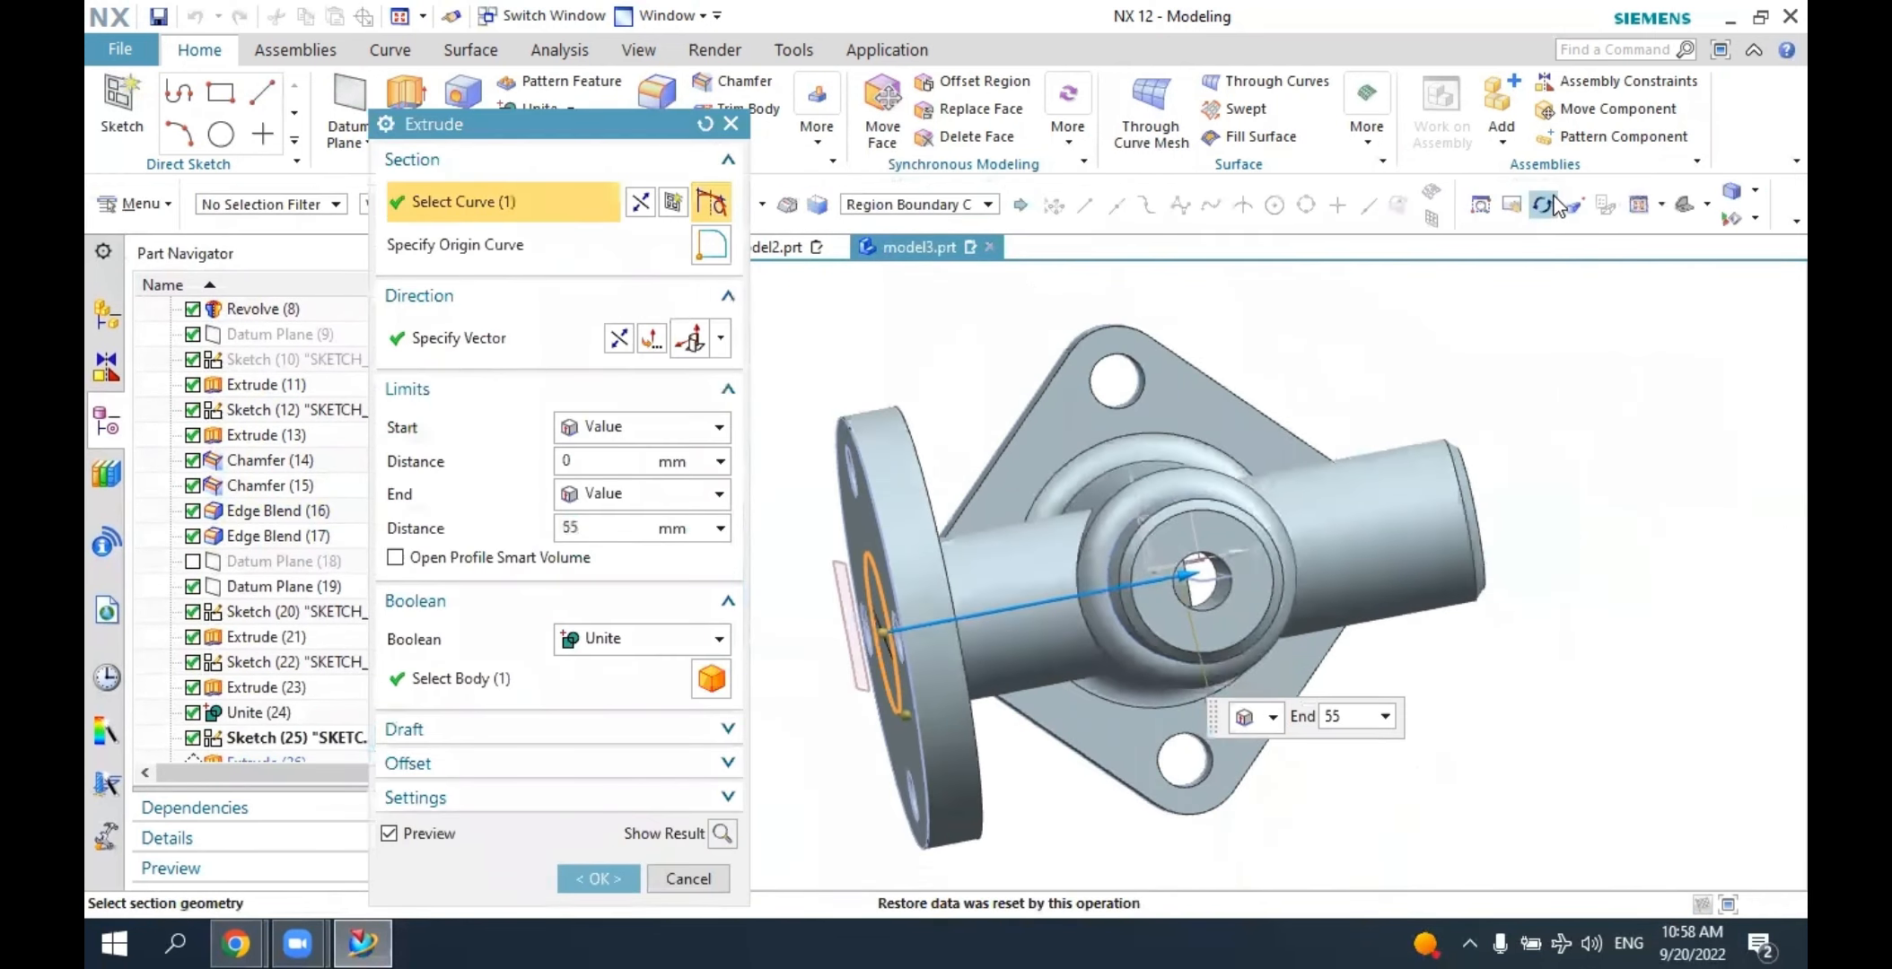
{"action": "left_click", "coordinate": [1687, 207]}
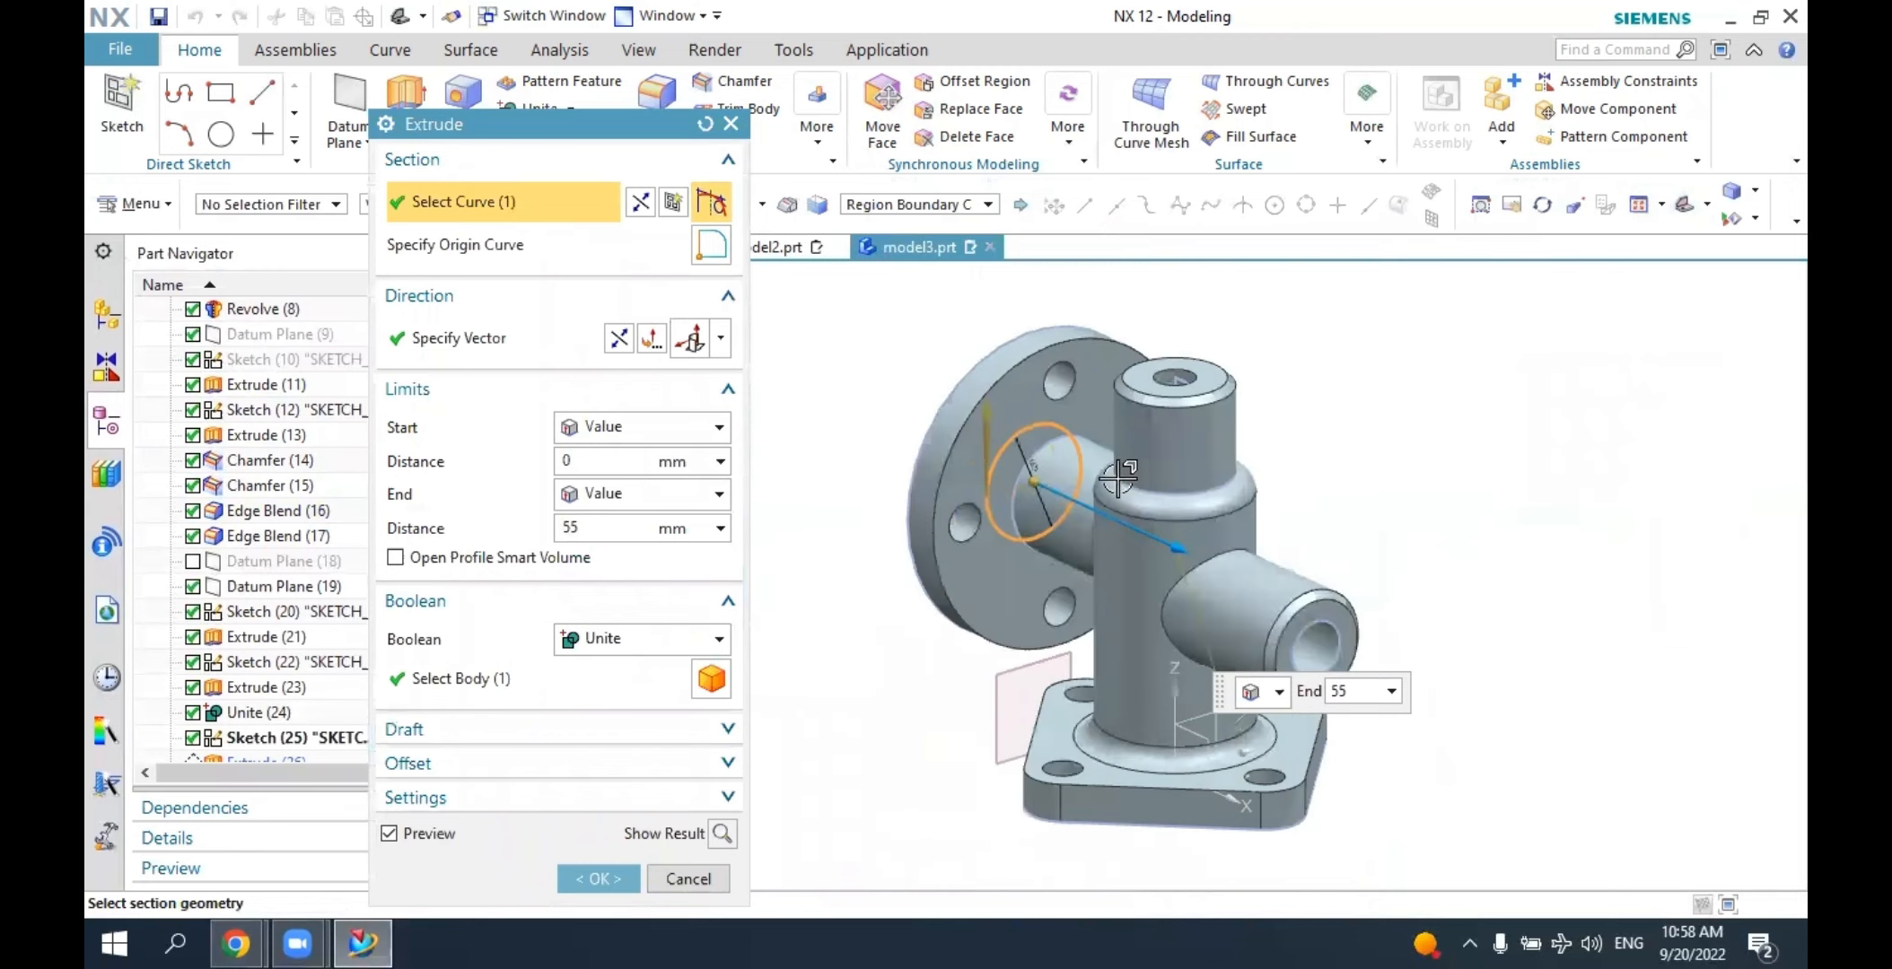
{"action": "middle_click_drag", "start_coordinate": [1117, 479], "coordinate": [803, 589]}
{"action": "left_click", "coordinate": [679, 639]}
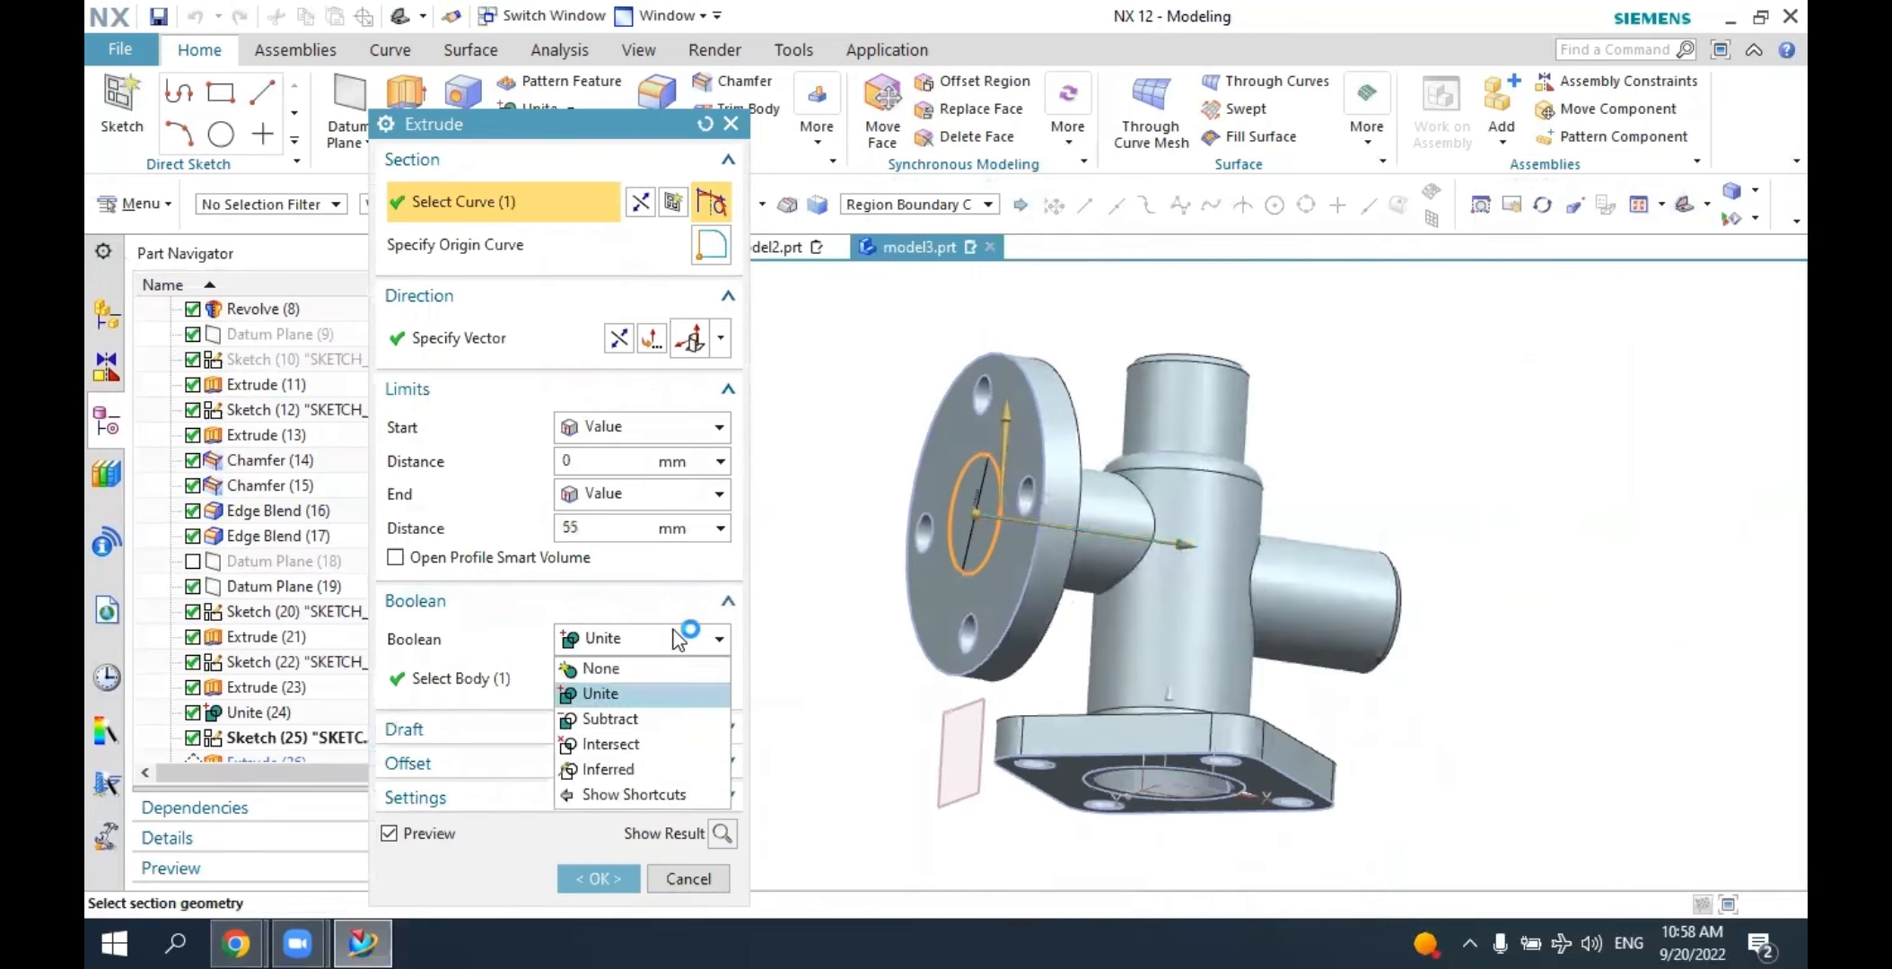
{"action": "left_click", "coordinate": [628, 719]}
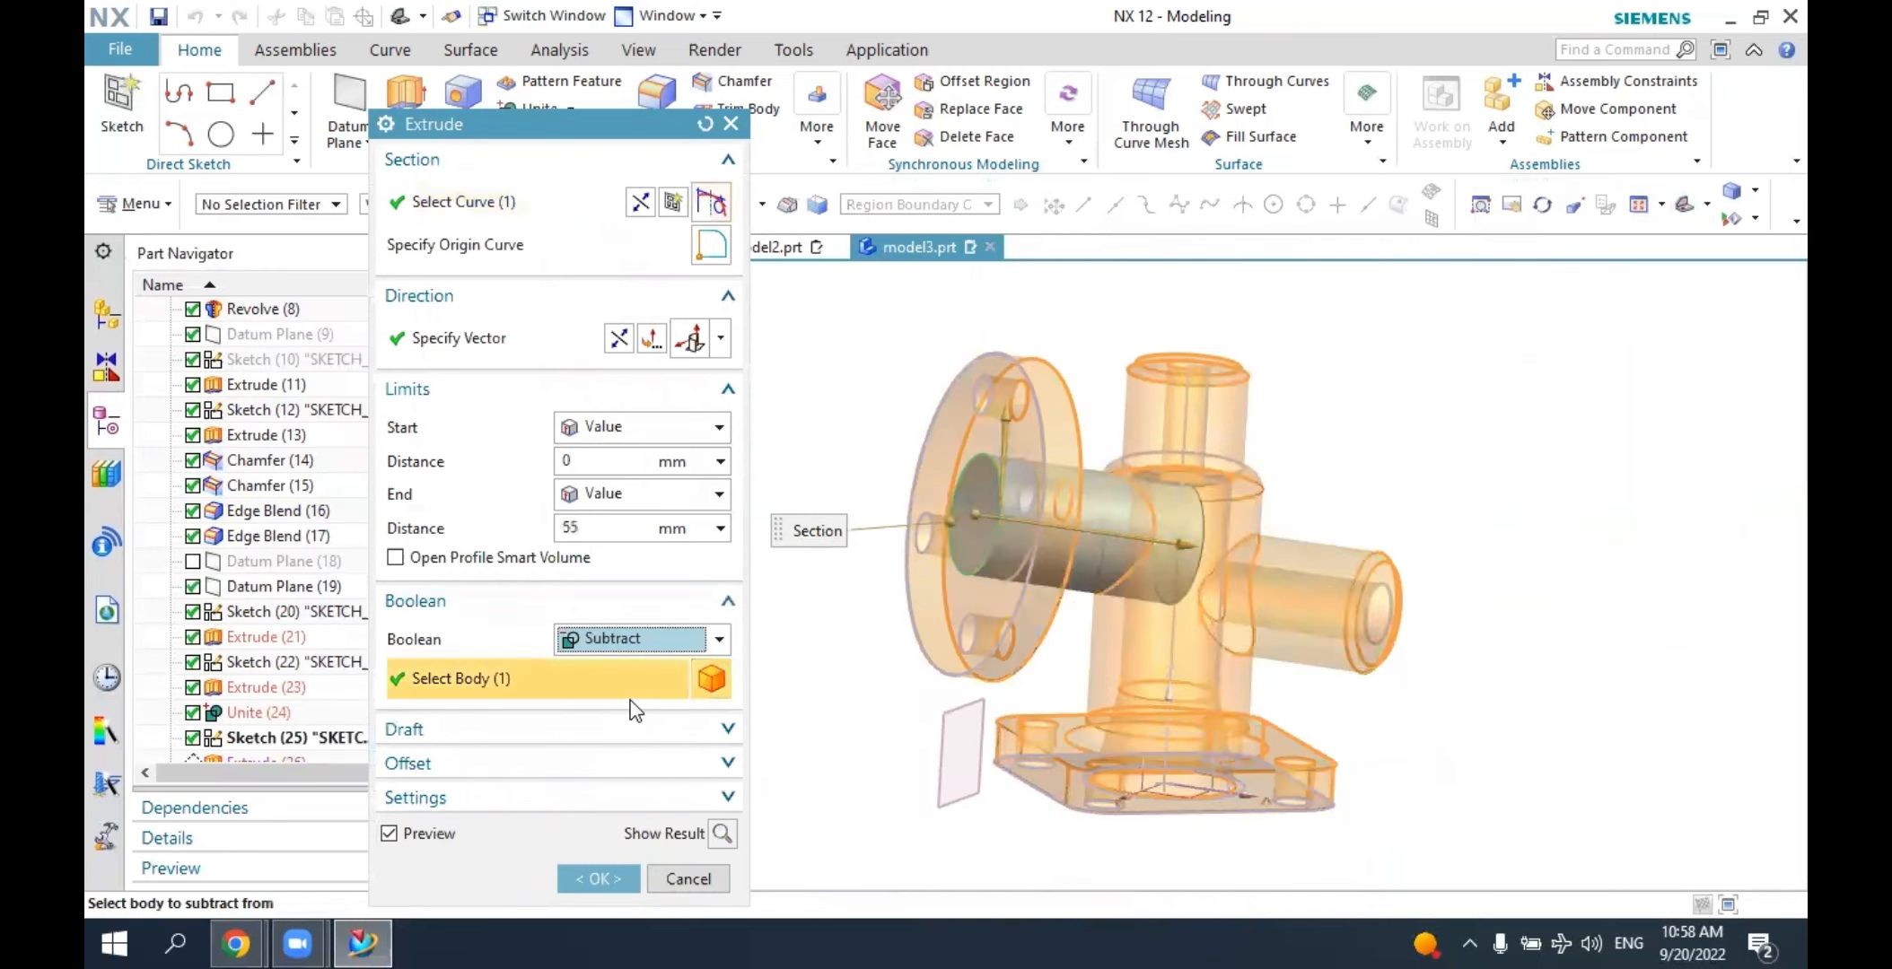
{"action": "left_click", "coordinate": [598, 877]}
{"action": "middle_click_drag", "start_coordinate": [1023, 620], "coordinate": [1059, 529]}
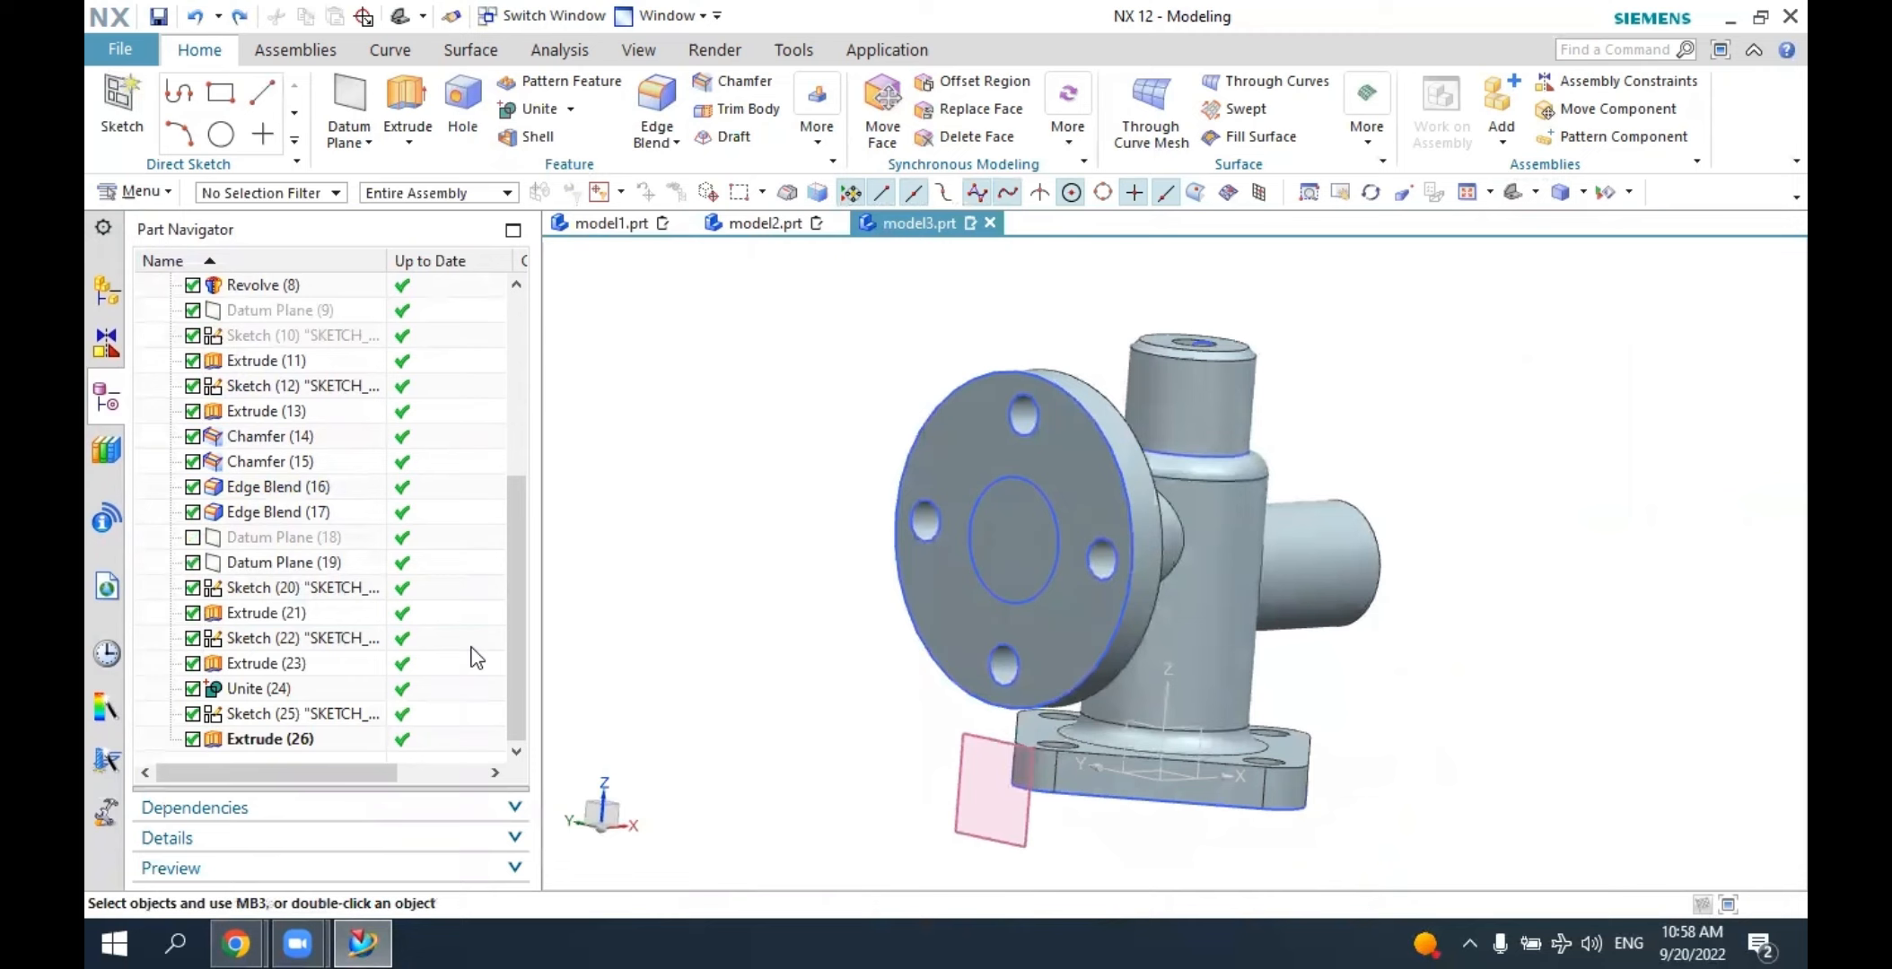
{"action": "left_click", "coordinate": [254, 740]}
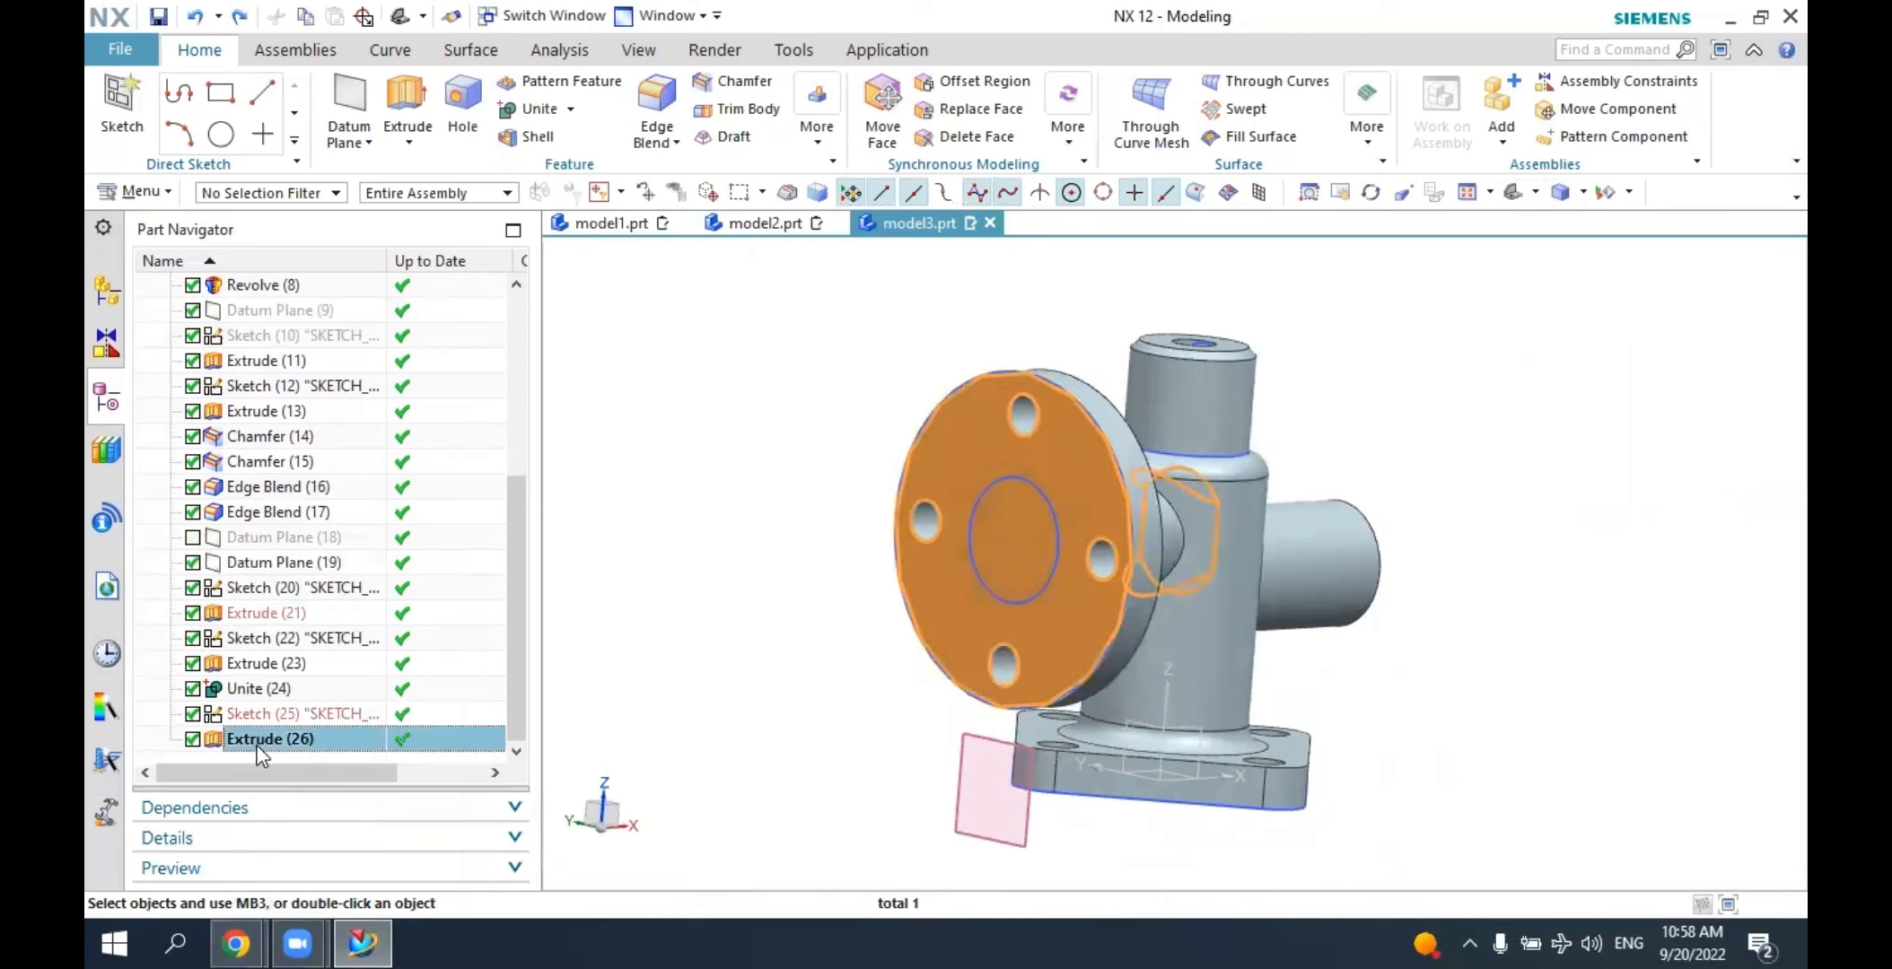
{"action": "left_click", "coordinate": [259, 717]}
{"action": "left_click", "coordinate": [261, 742]}
{"action": "double_click", "coordinate": [261, 741]}
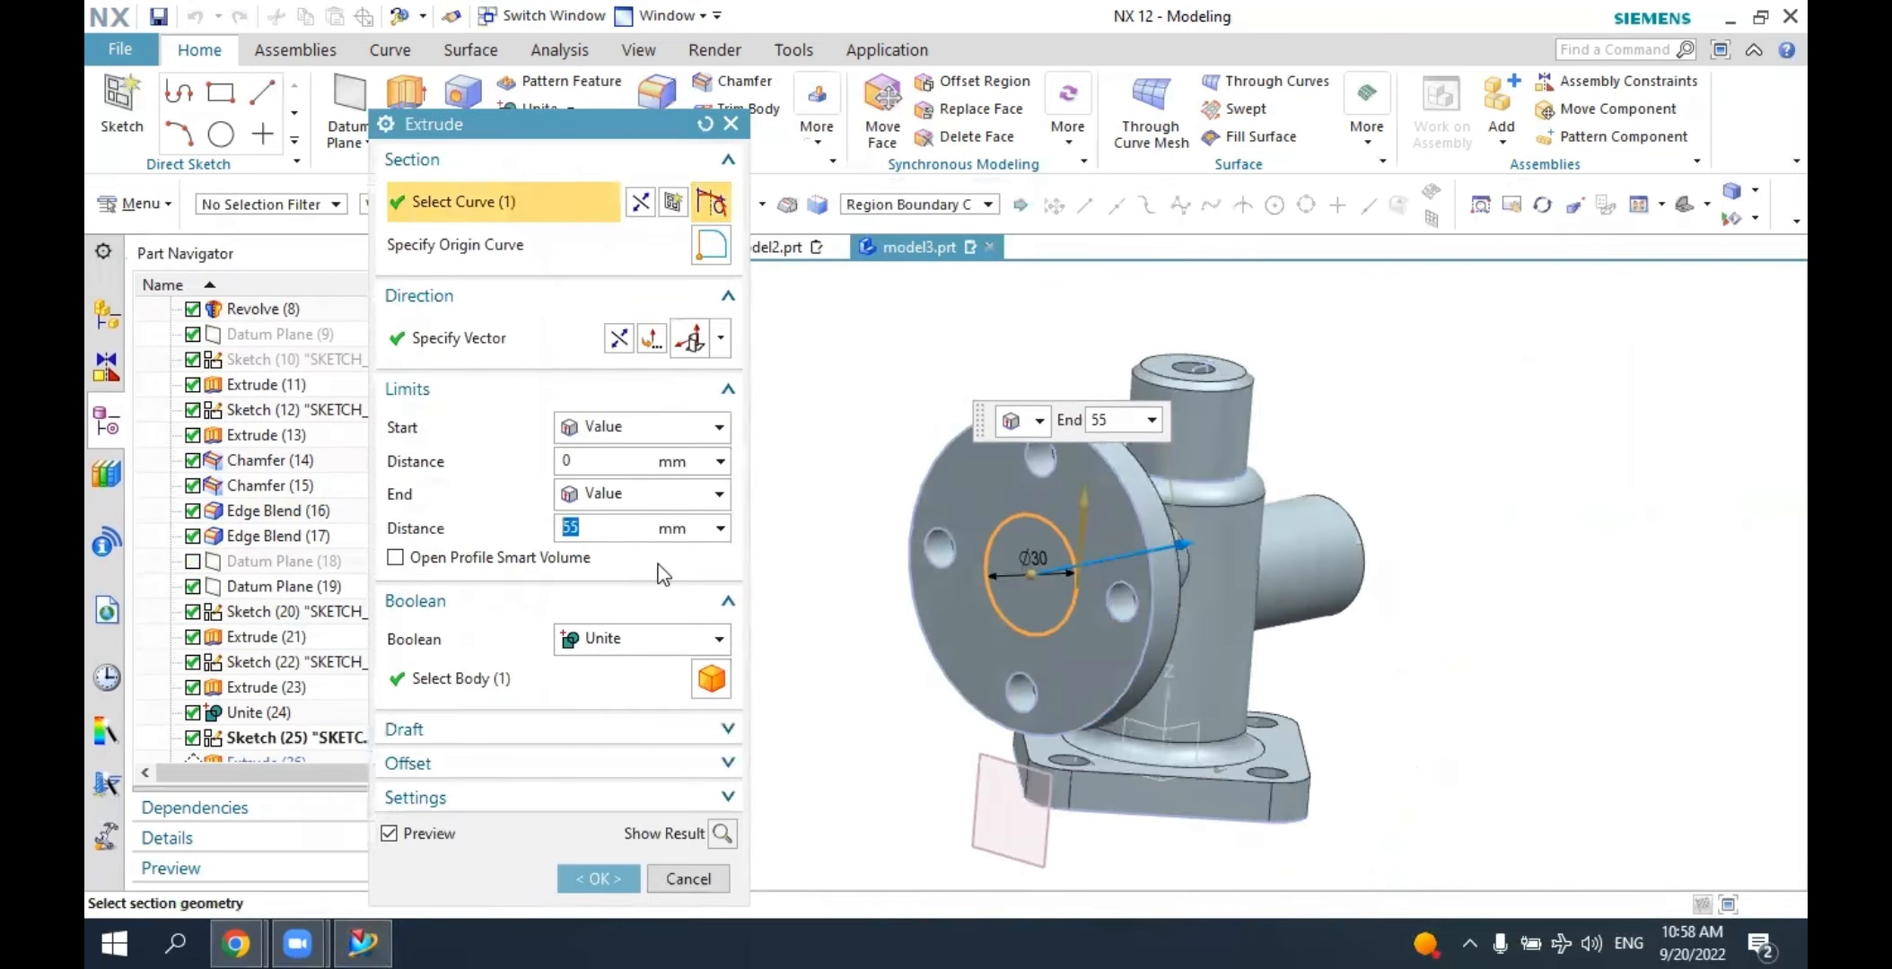
{"action": "left_click", "coordinate": [689, 878]}
{"action": "double_click", "coordinate": [333, 717]}
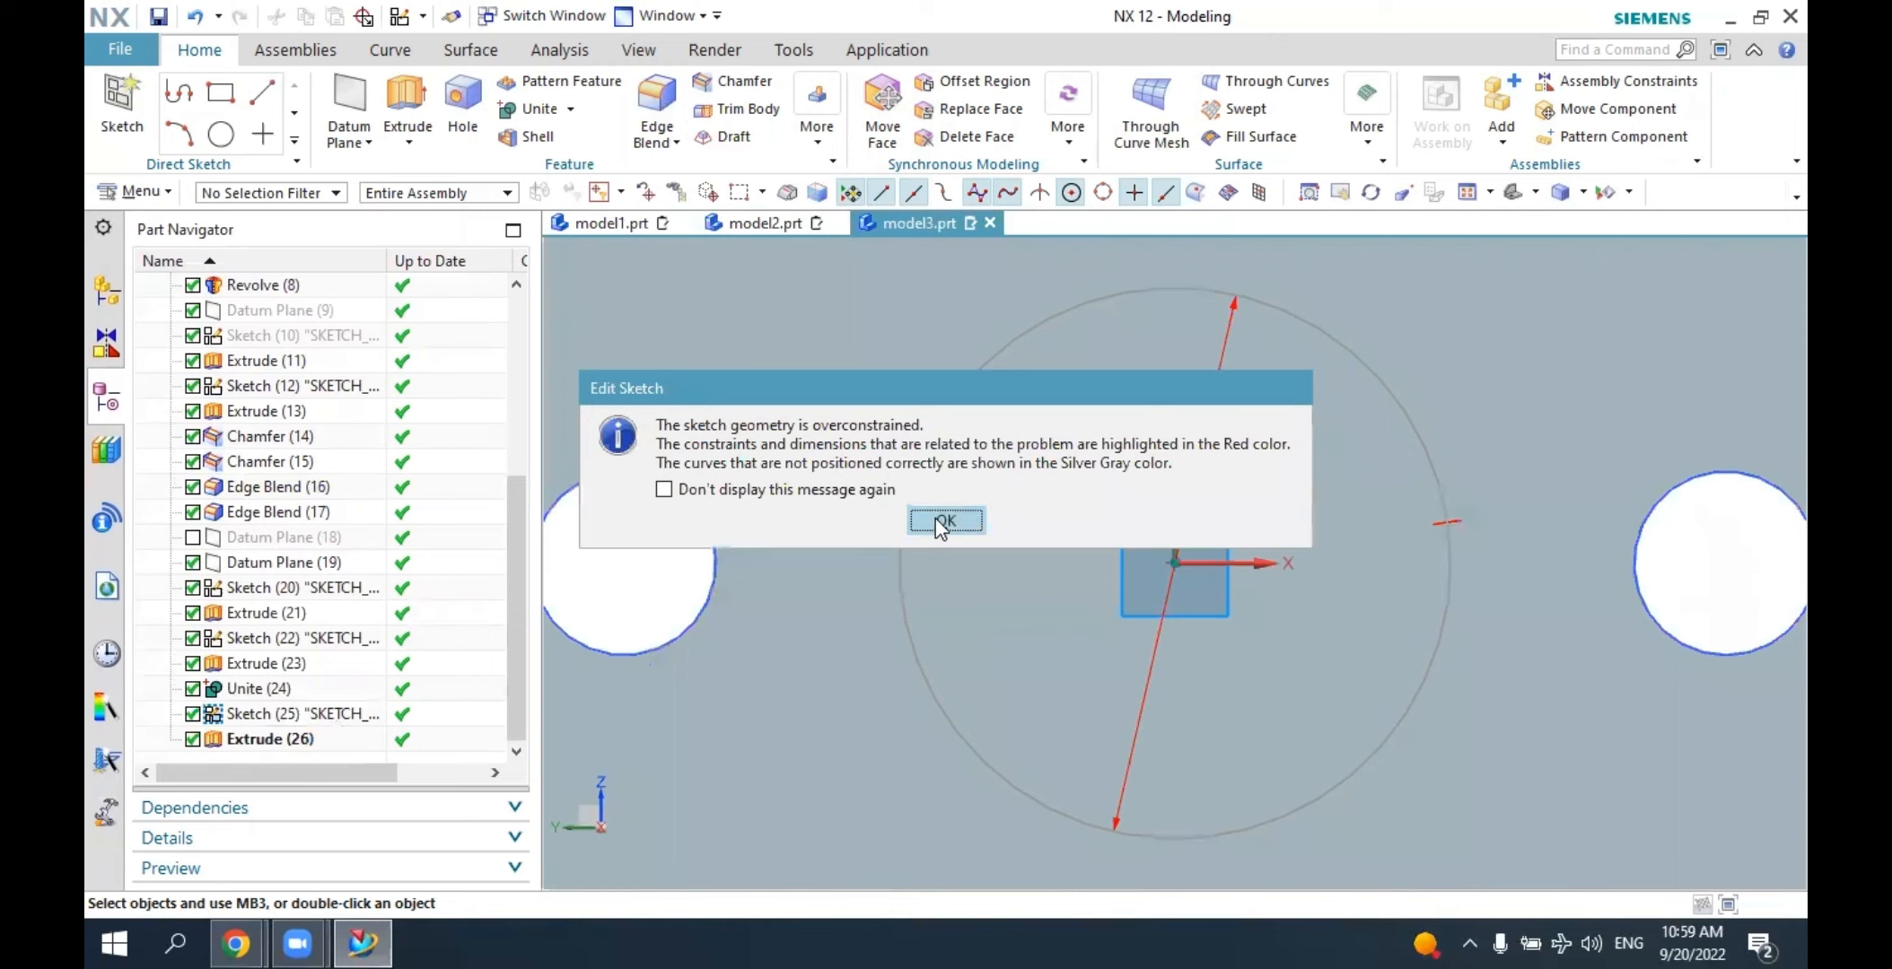
{"action": "left_click", "coordinate": [937, 519]}
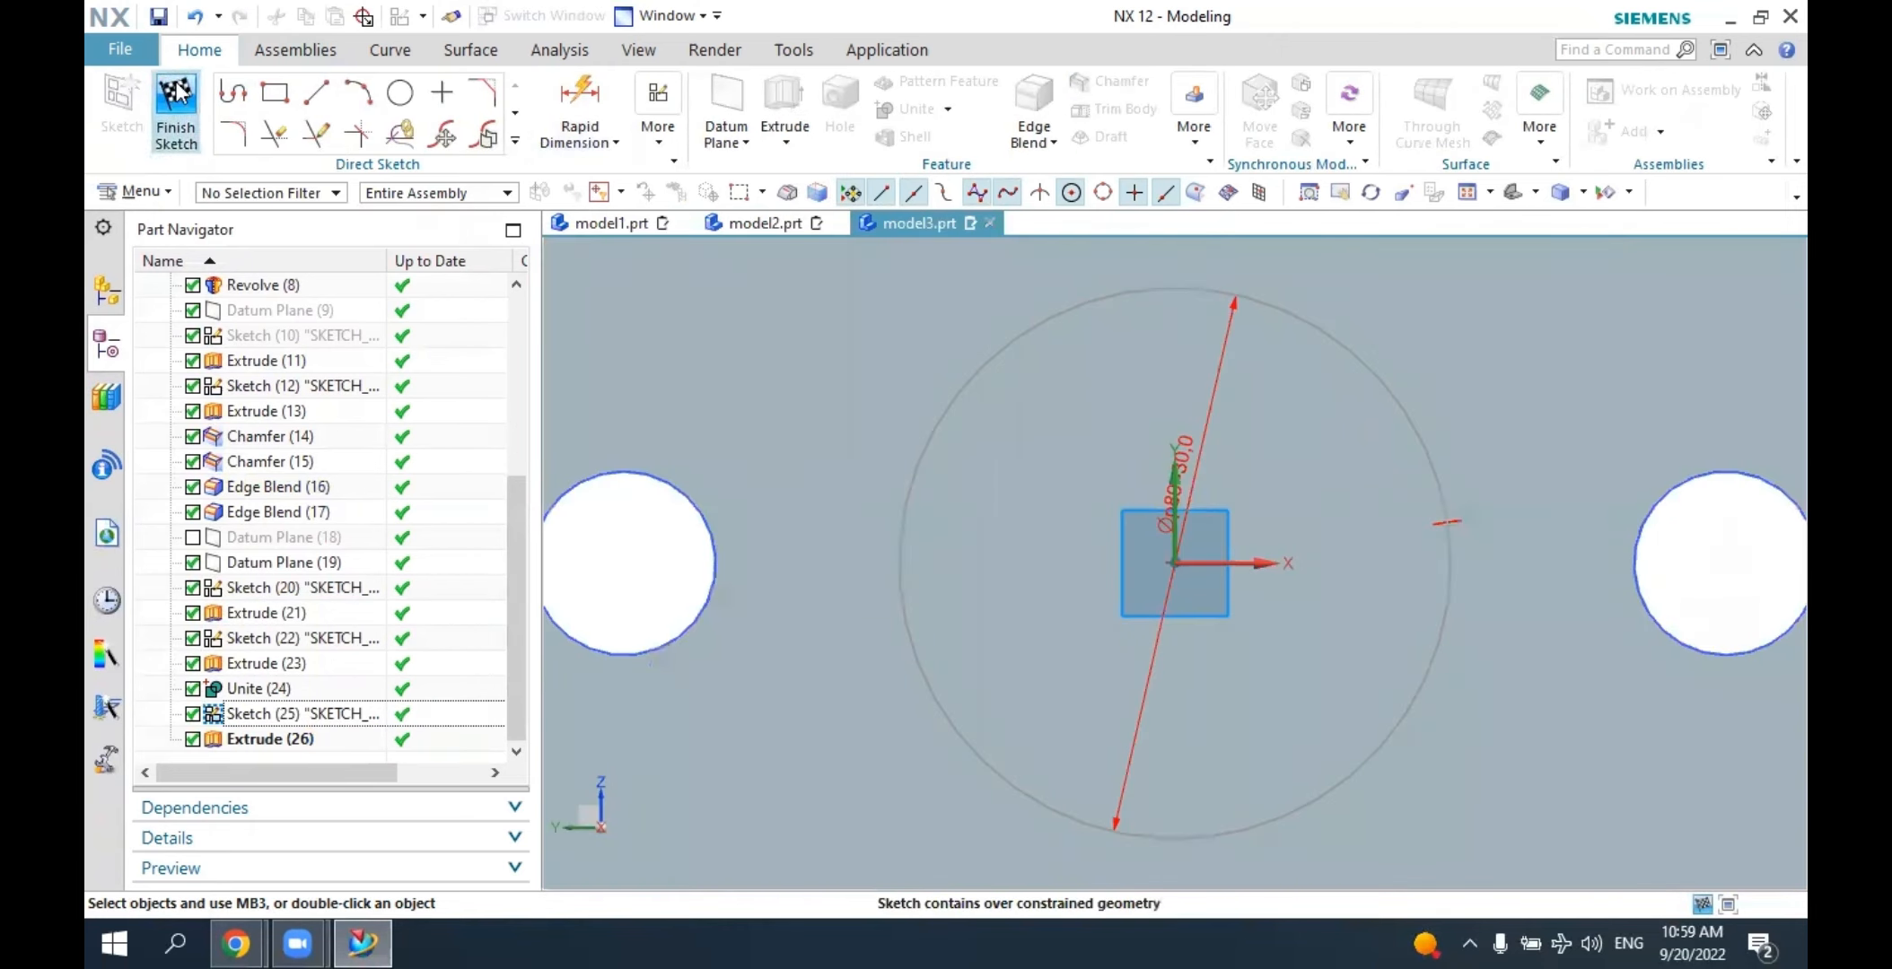
{"action": "left_click", "coordinate": [174, 115]}
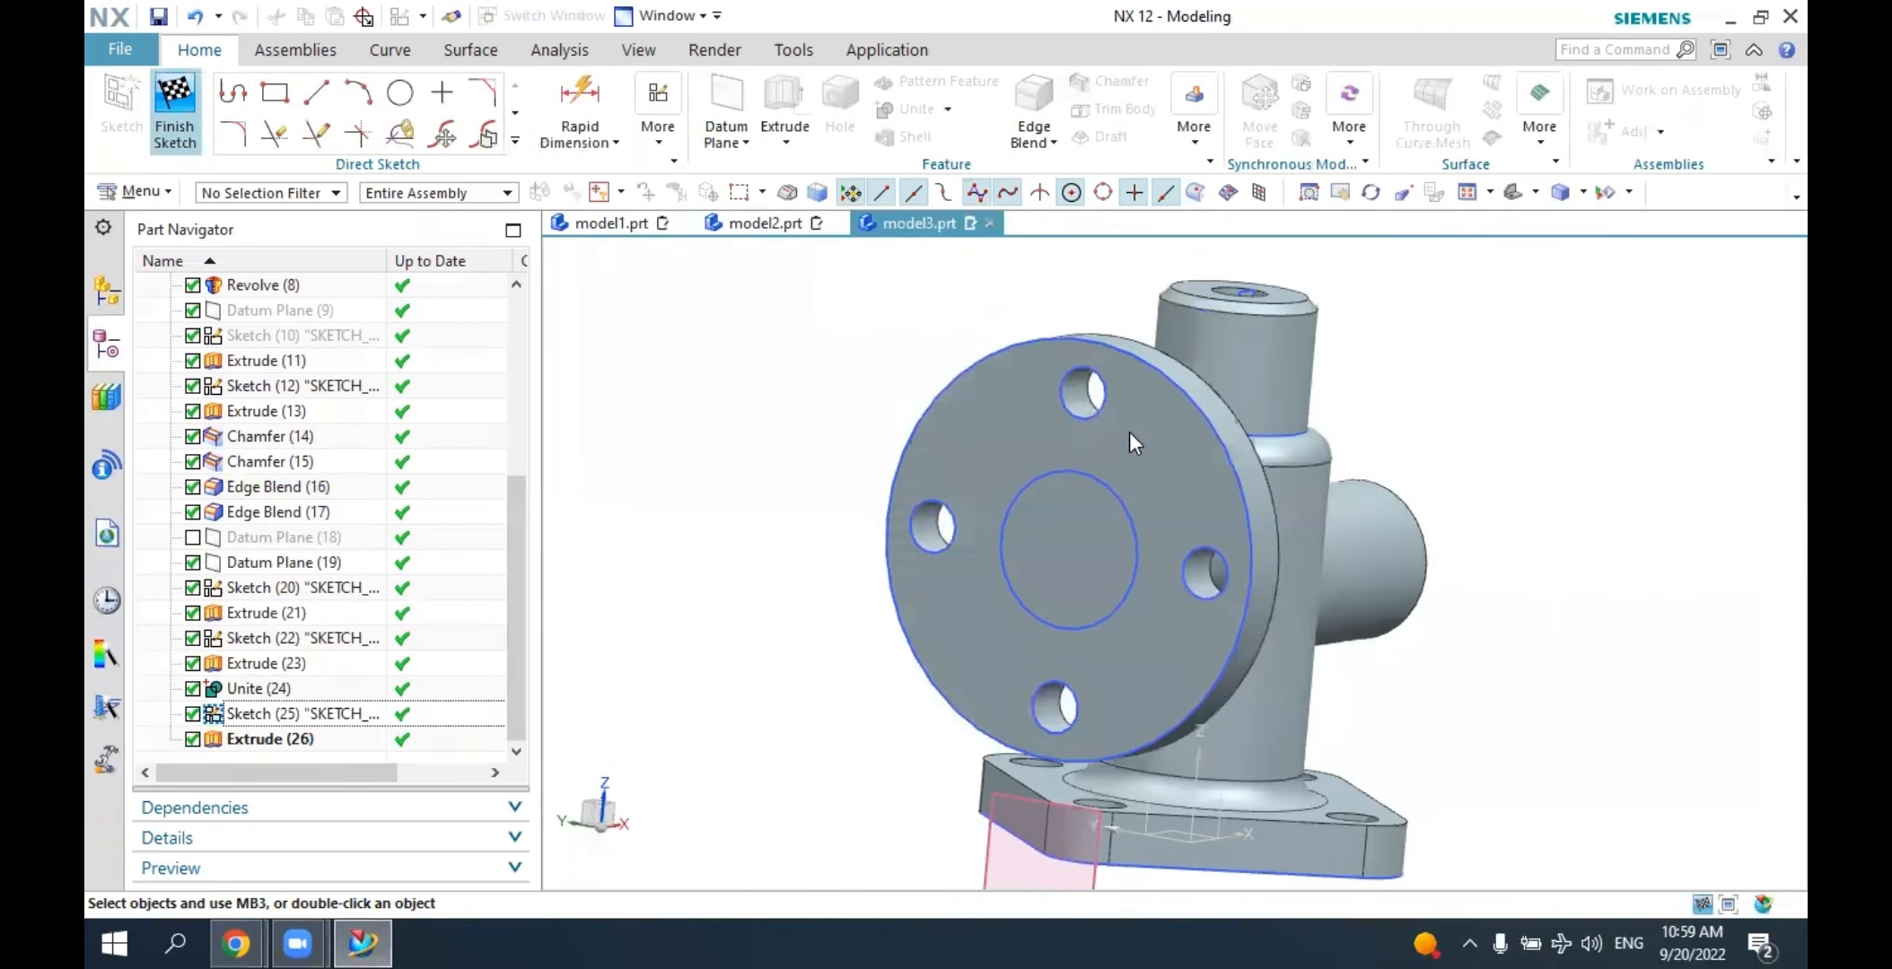
{"action": "middle_click_drag", "start_coordinate": [1129, 434], "coordinate": [1027, 499]}
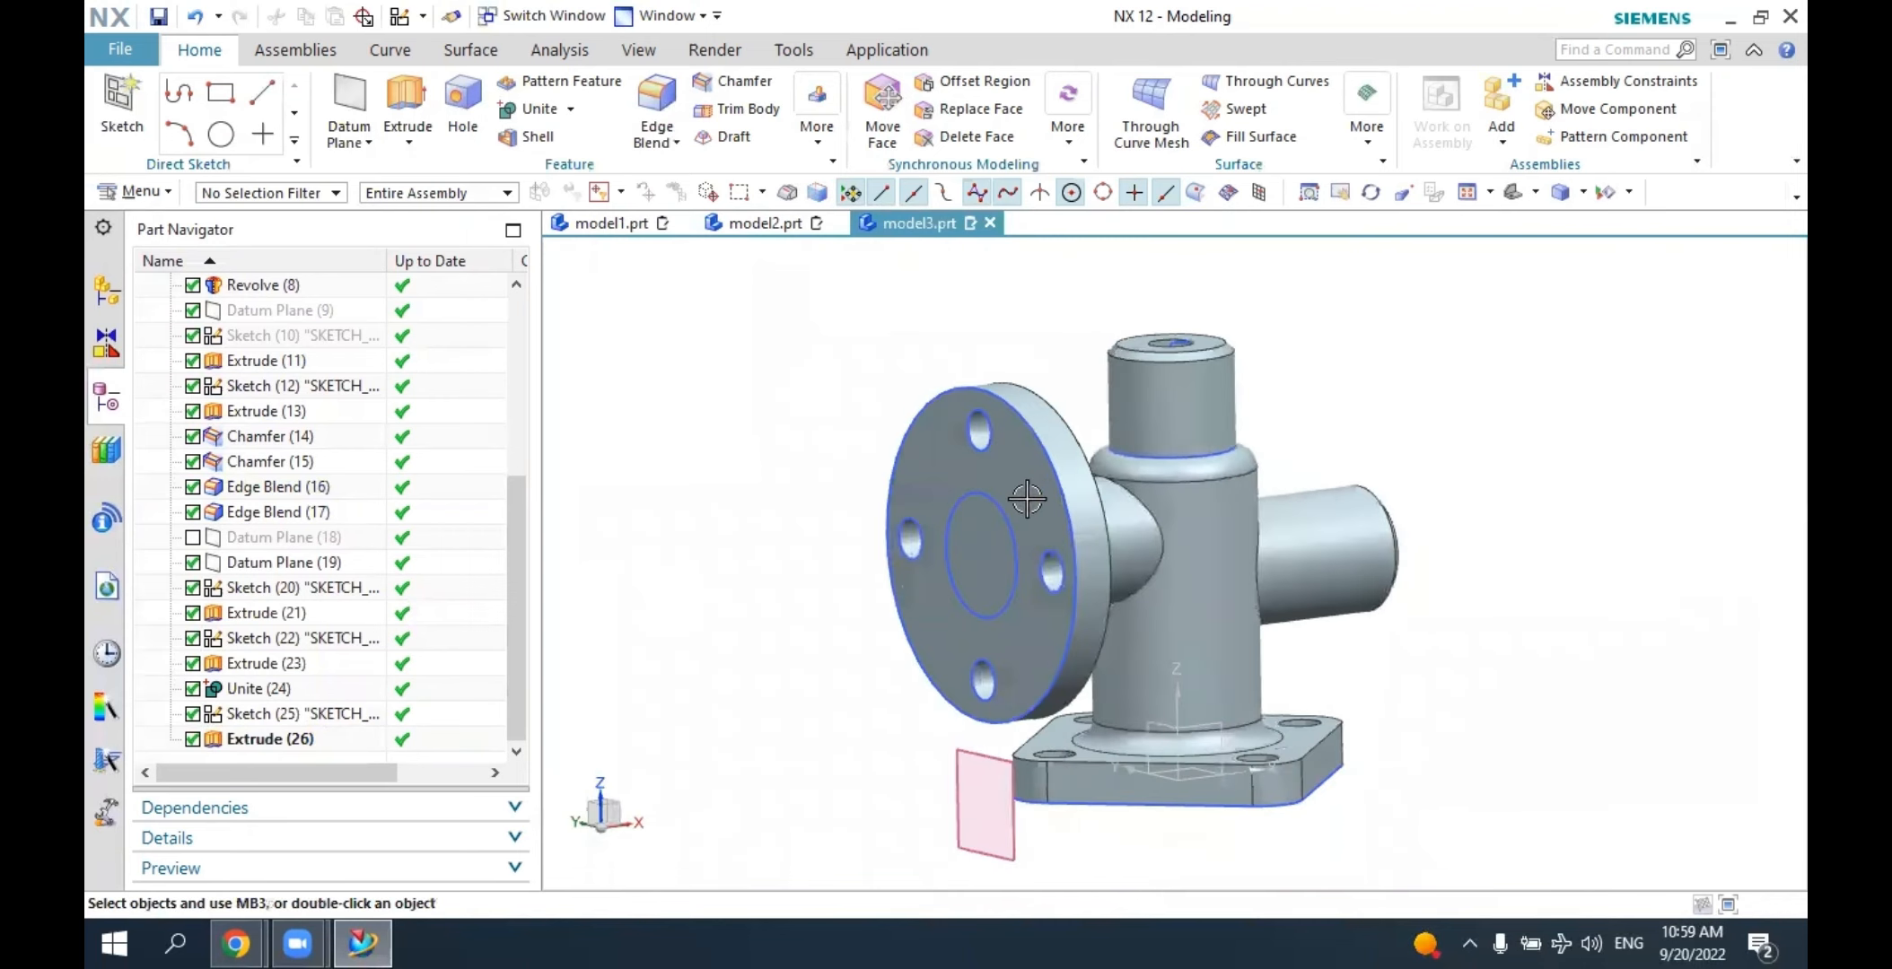
Set the diameter of the flange's central sketch circle to 15 mm and finish the sketch.
{"action": "double_click", "coordinate": [1016, 539]}
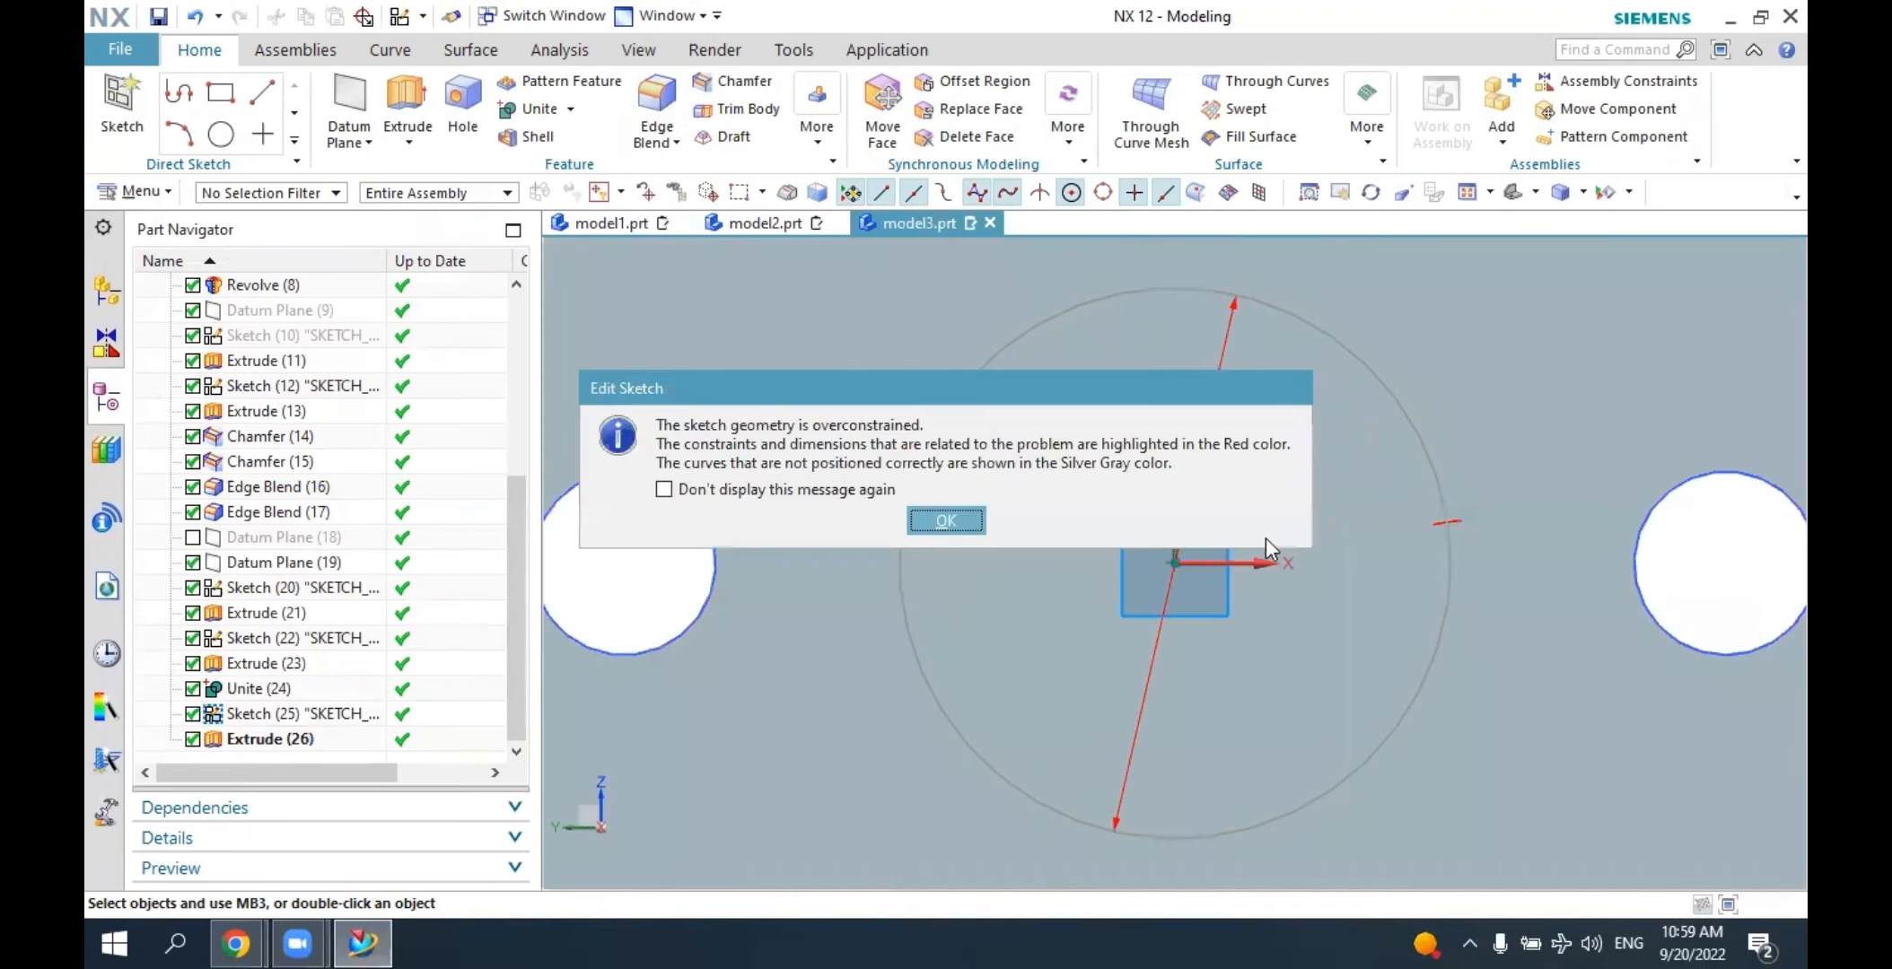
{"action": "left_click", "coordinate": [946, 521]}
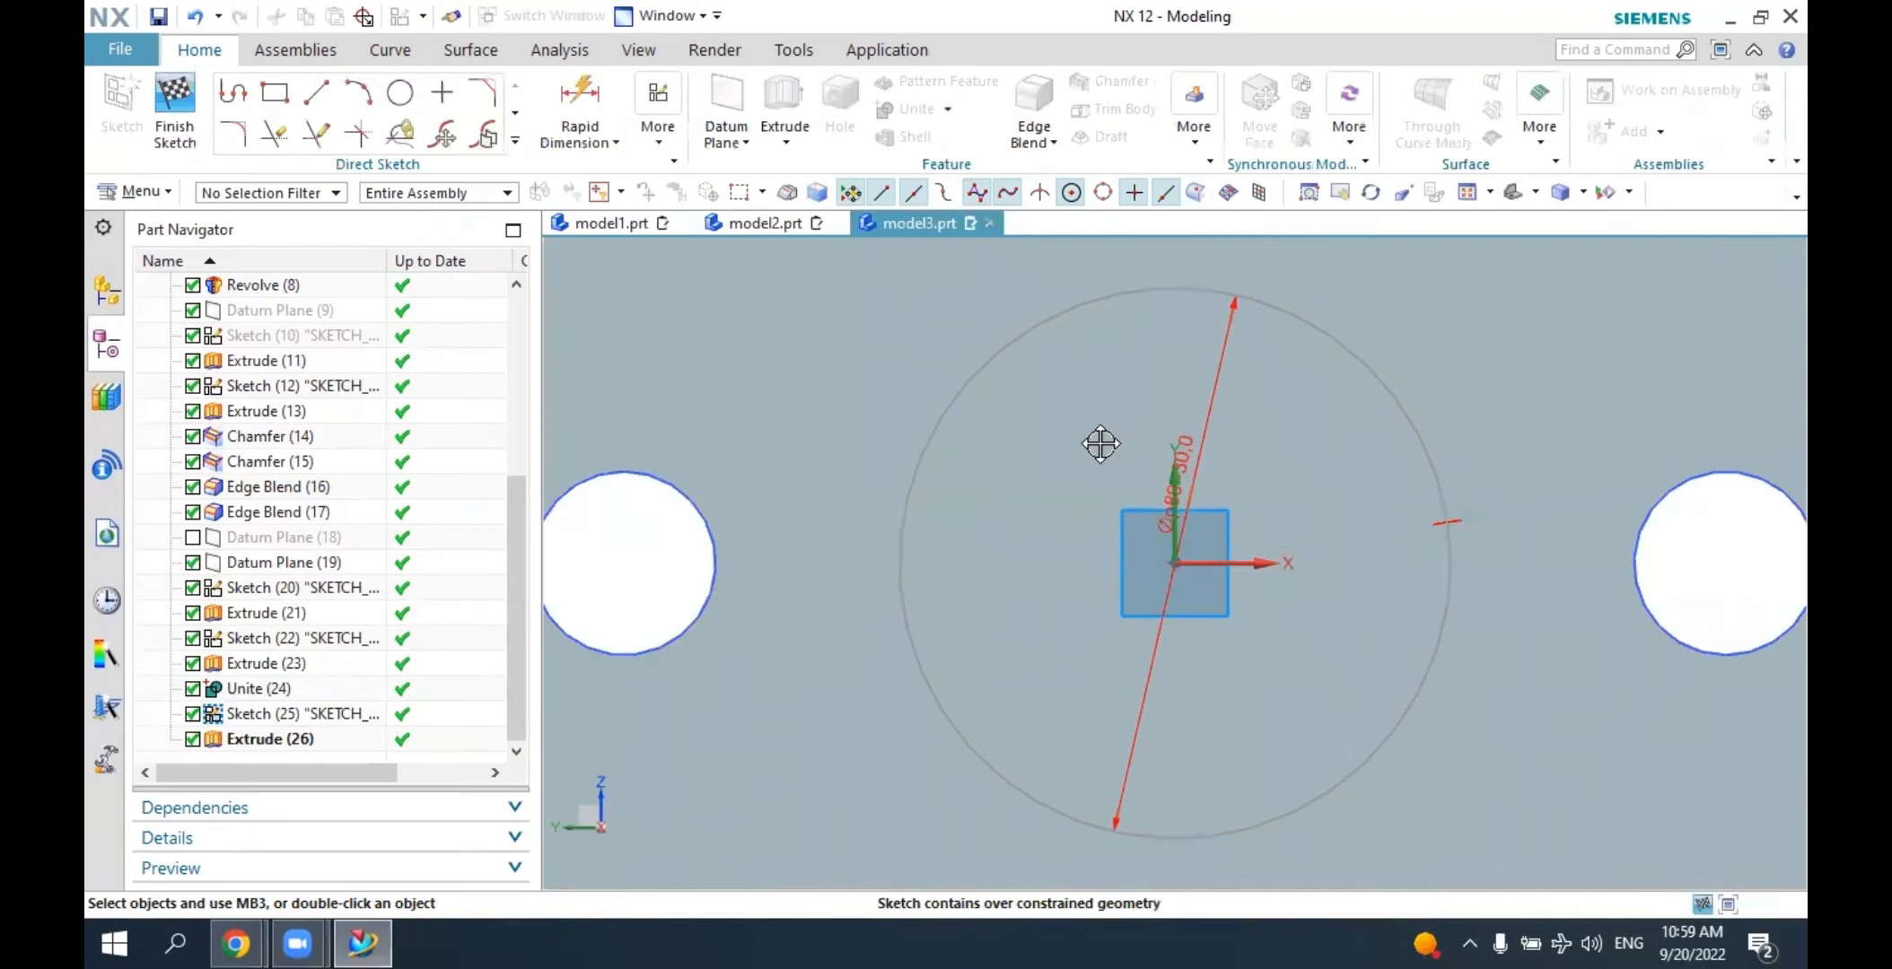
{"action": "left_click_drag", "start_coordinate": [1100, 443], "coordinate": [1044, 498]}
{"action": "double_click", "coordinate": [1005, 505]}
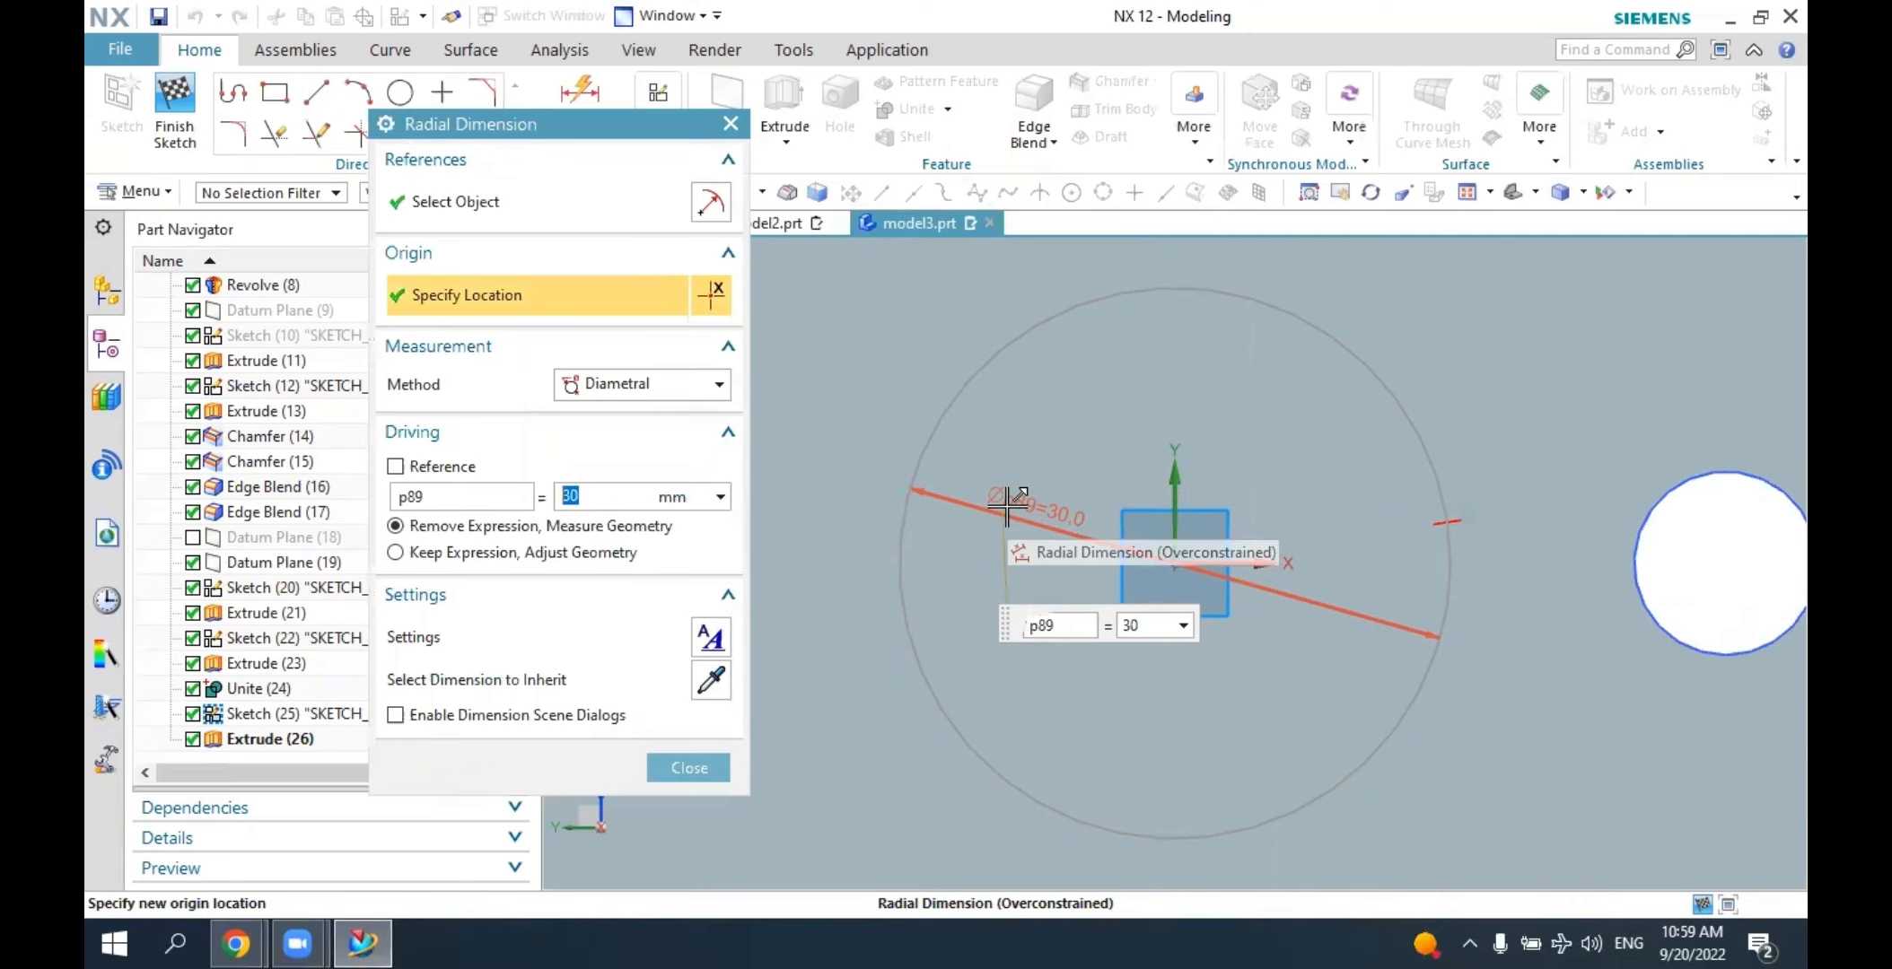
{"action": "type", "text": "15"}
{"action": "key", "text": "Return"}
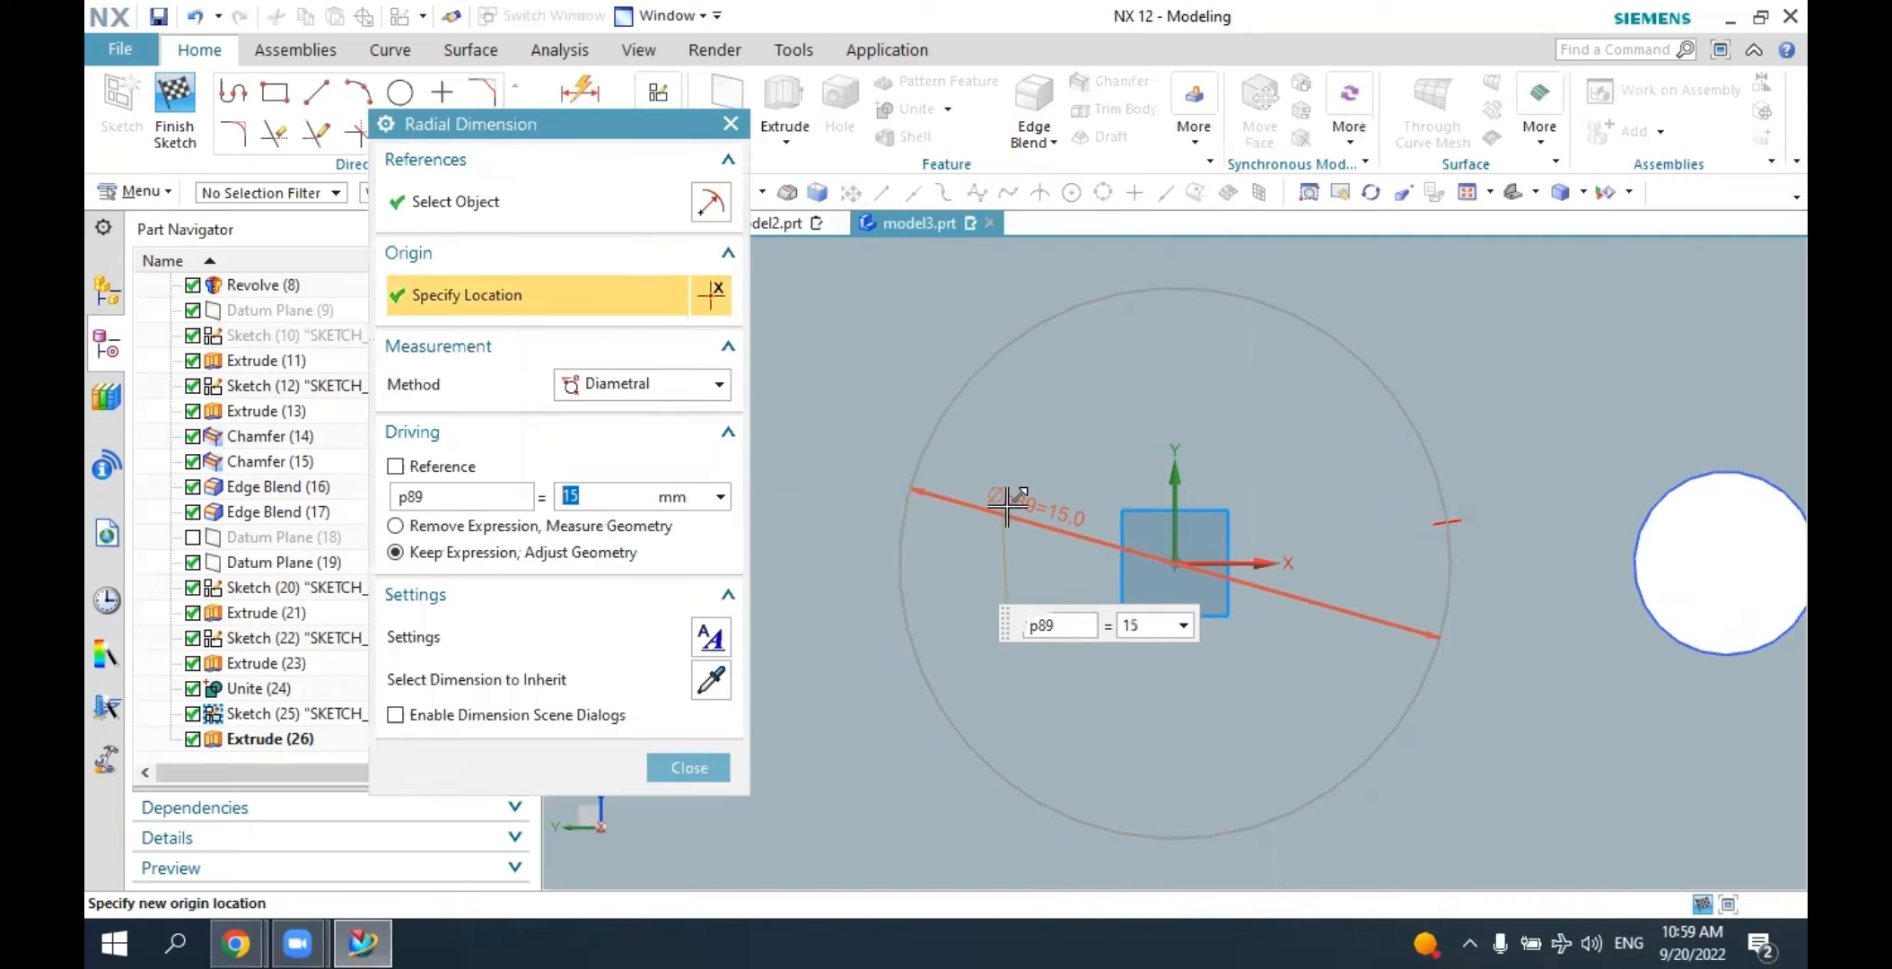
{"action": "left_click", "coordinate": [688, 767]}
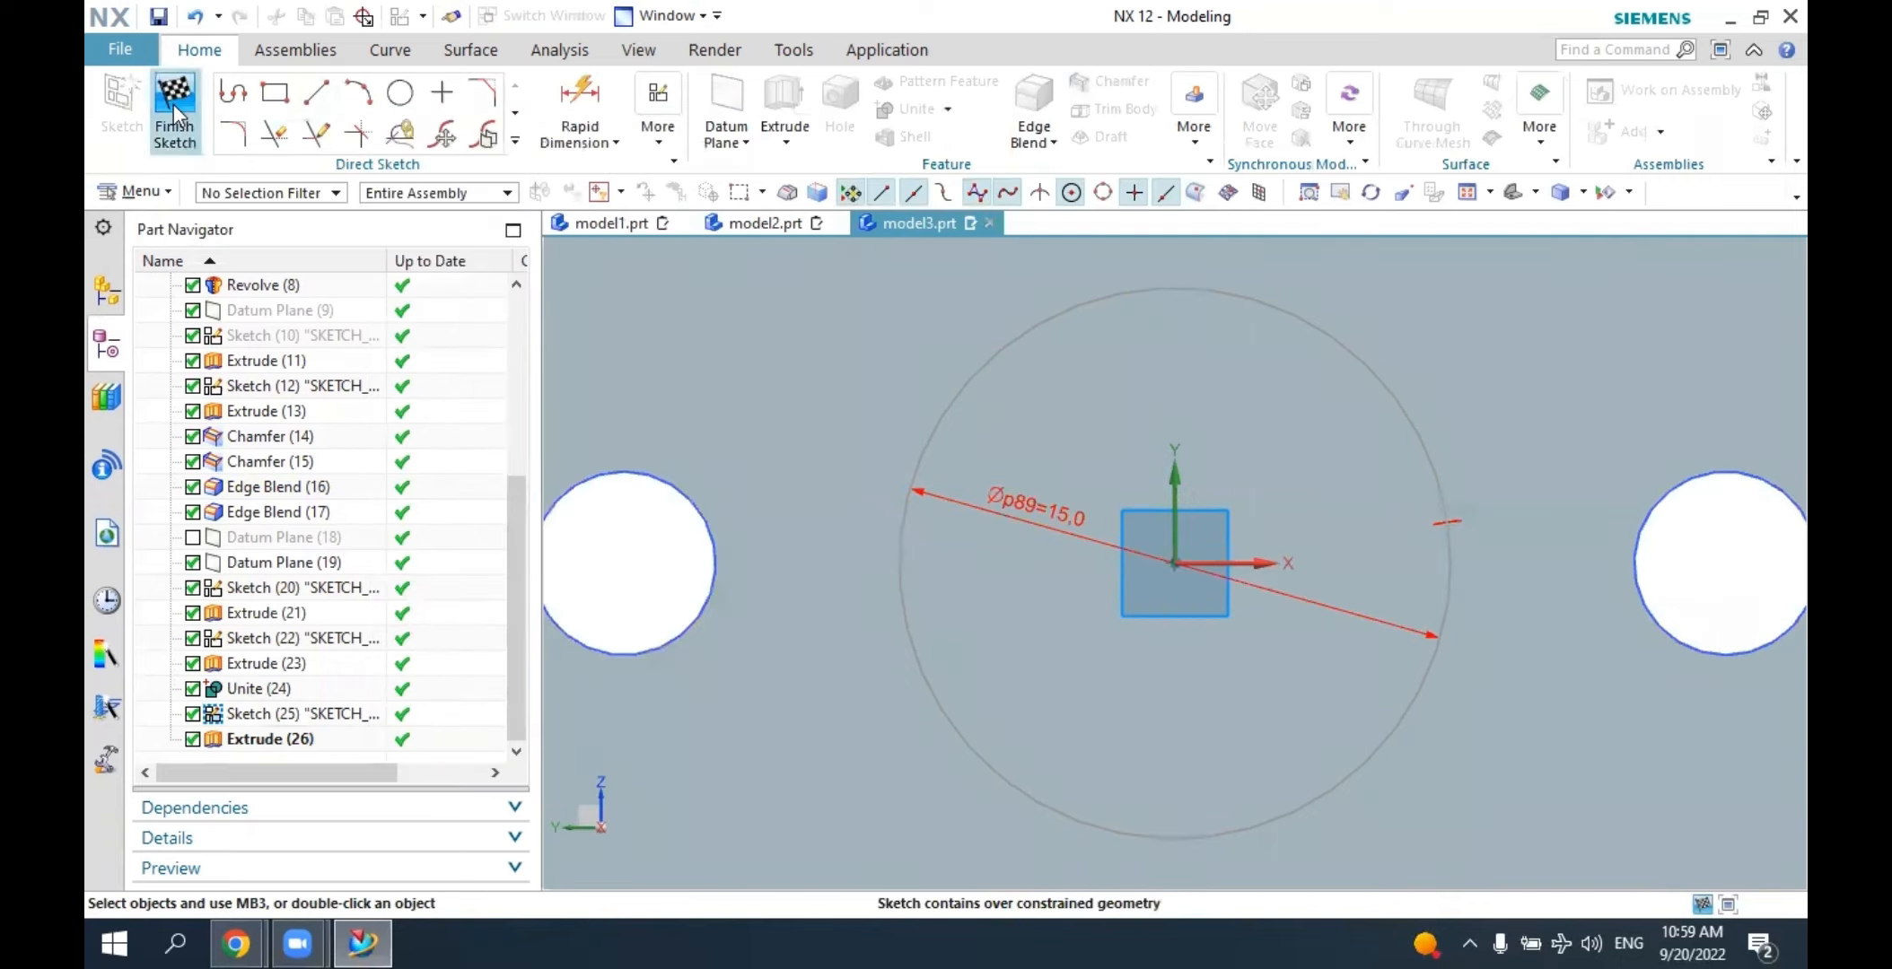
{"action": "left_click", "coordinate": [173, 112]}
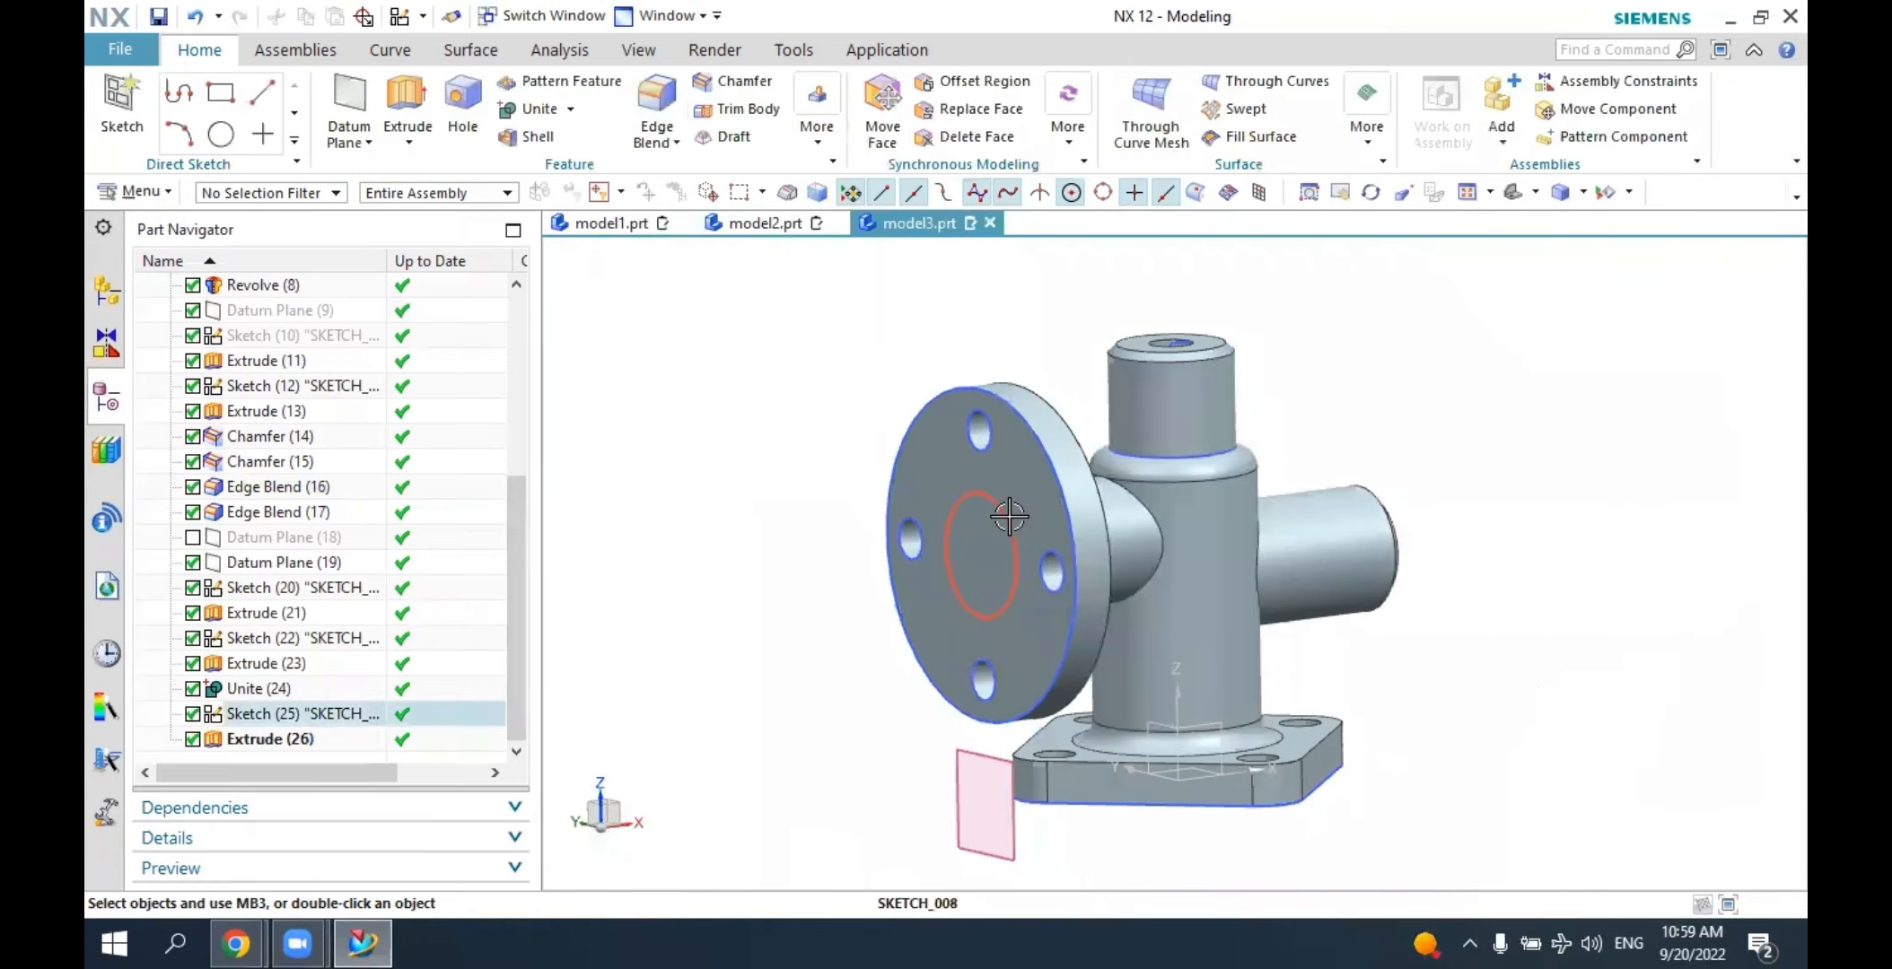
Delete the central circle sketch on the circular flange together with its dependent extrusion.
{"action": "left_click", "coordinate": [1009, 517]}
{"action": "left_click", "coordinate": [1292, 473]}
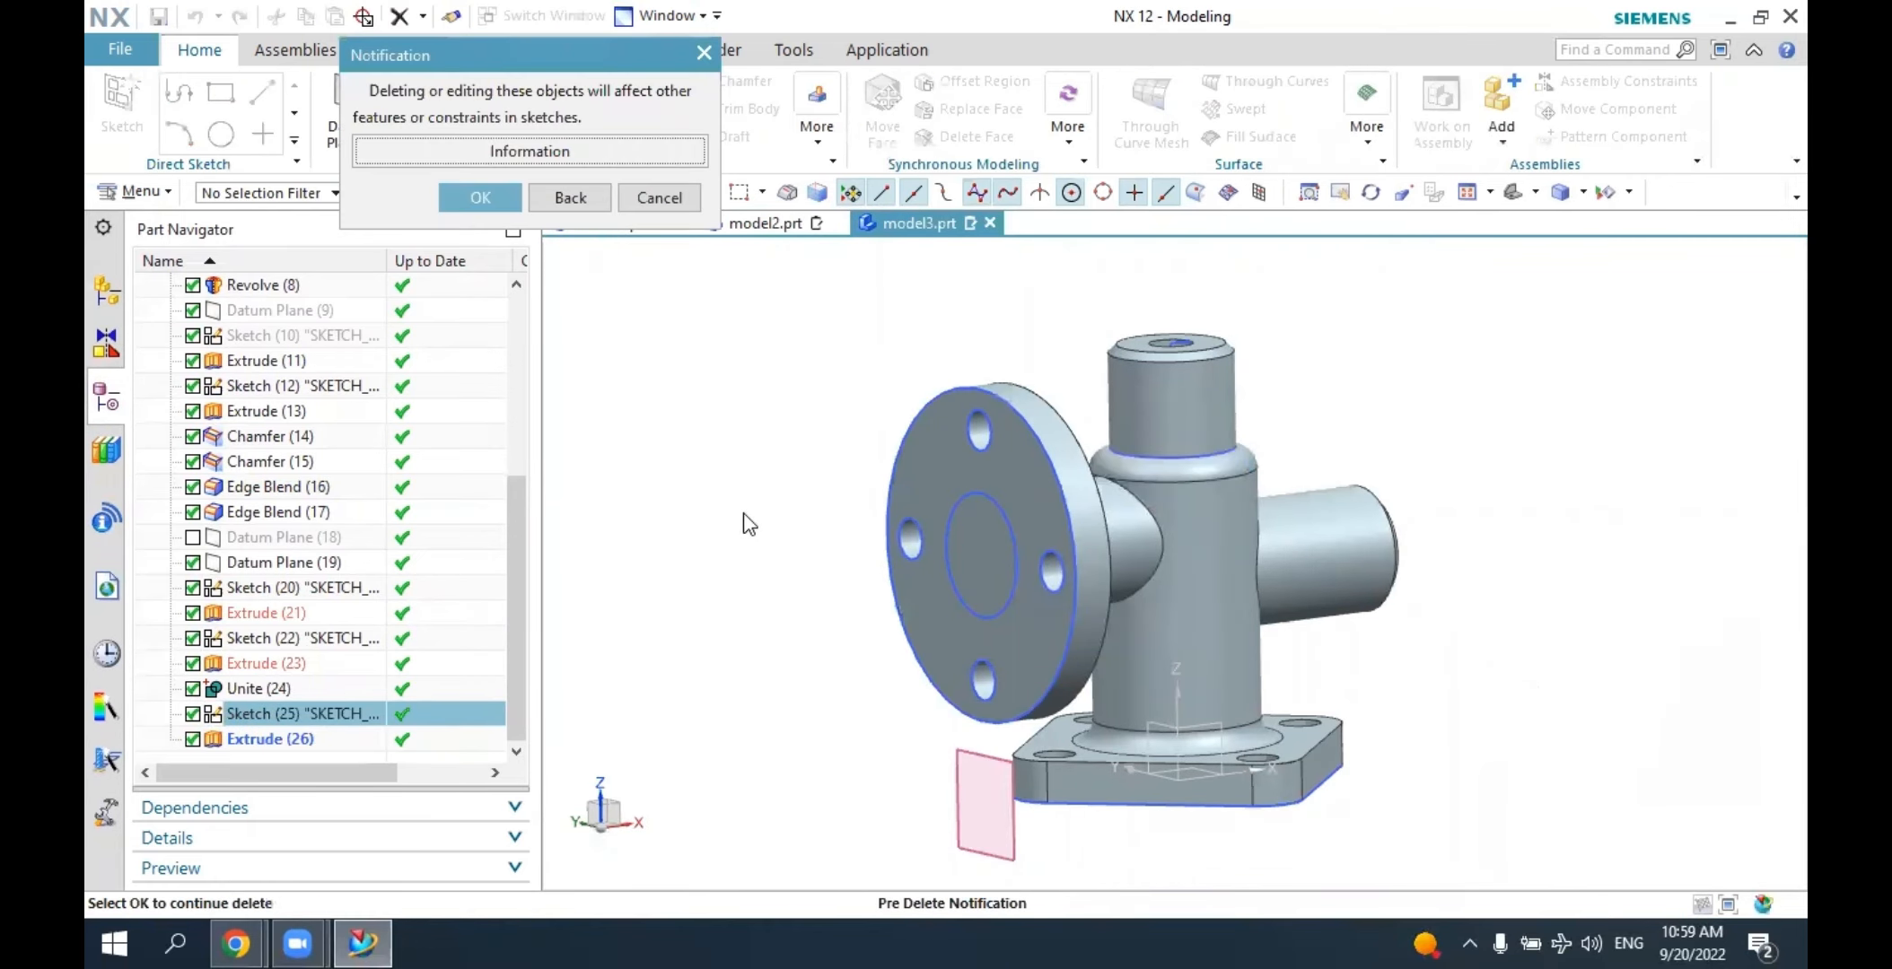
{"action": "left_click", "coordinate": [513, 201]}
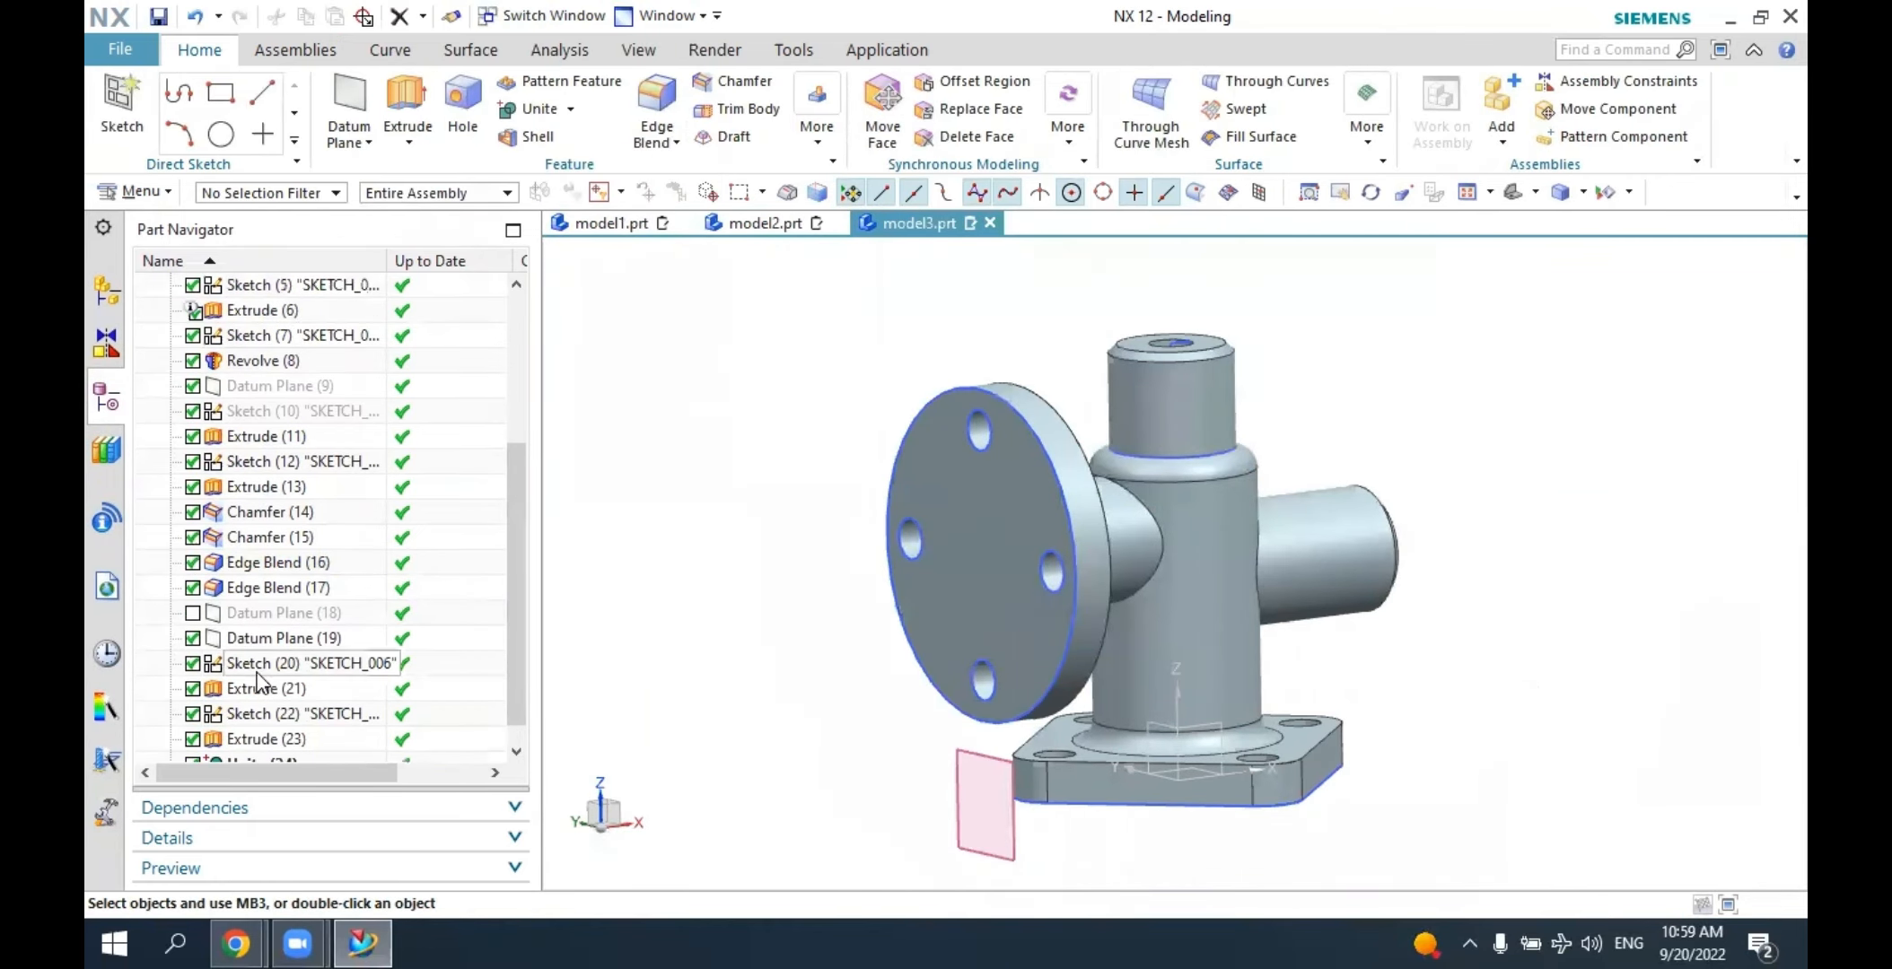
Create a new sketch on the circular flange's outer face with the X-axis direction reversed.
{"action": "left_click", "coordinate": [157, 95]}
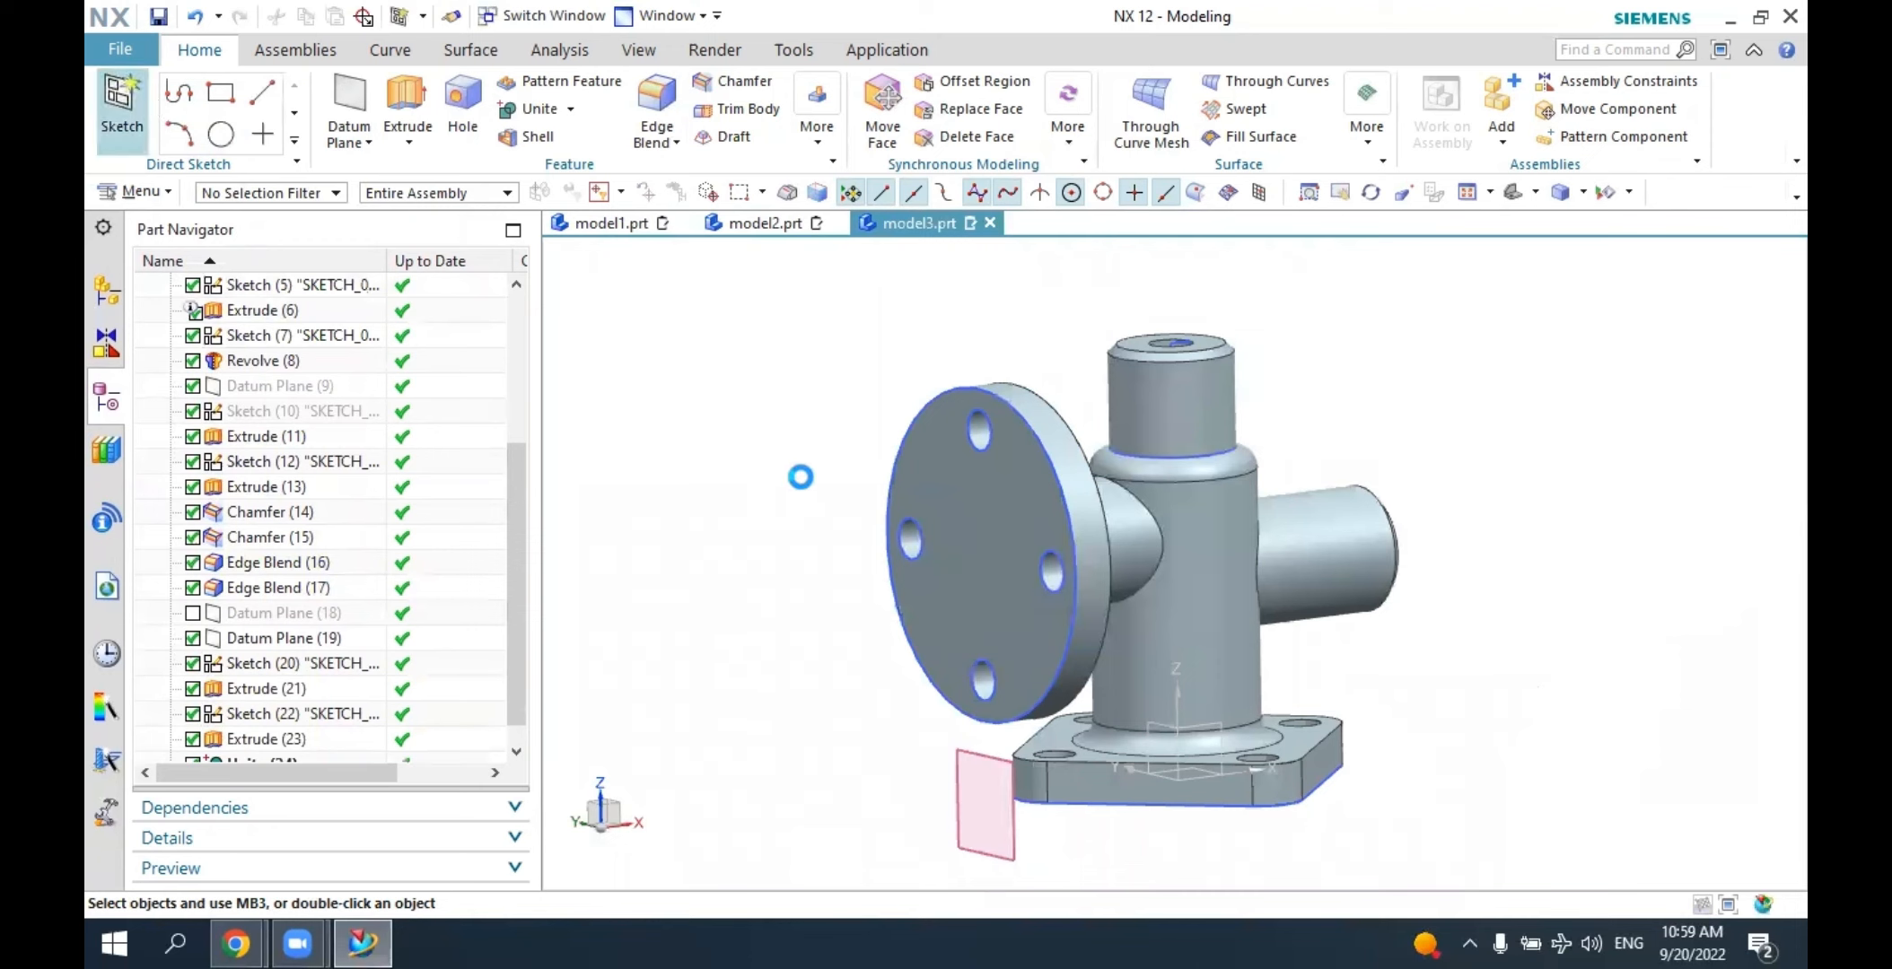
{"action": "left_click", "coordinate": [953, 519]}
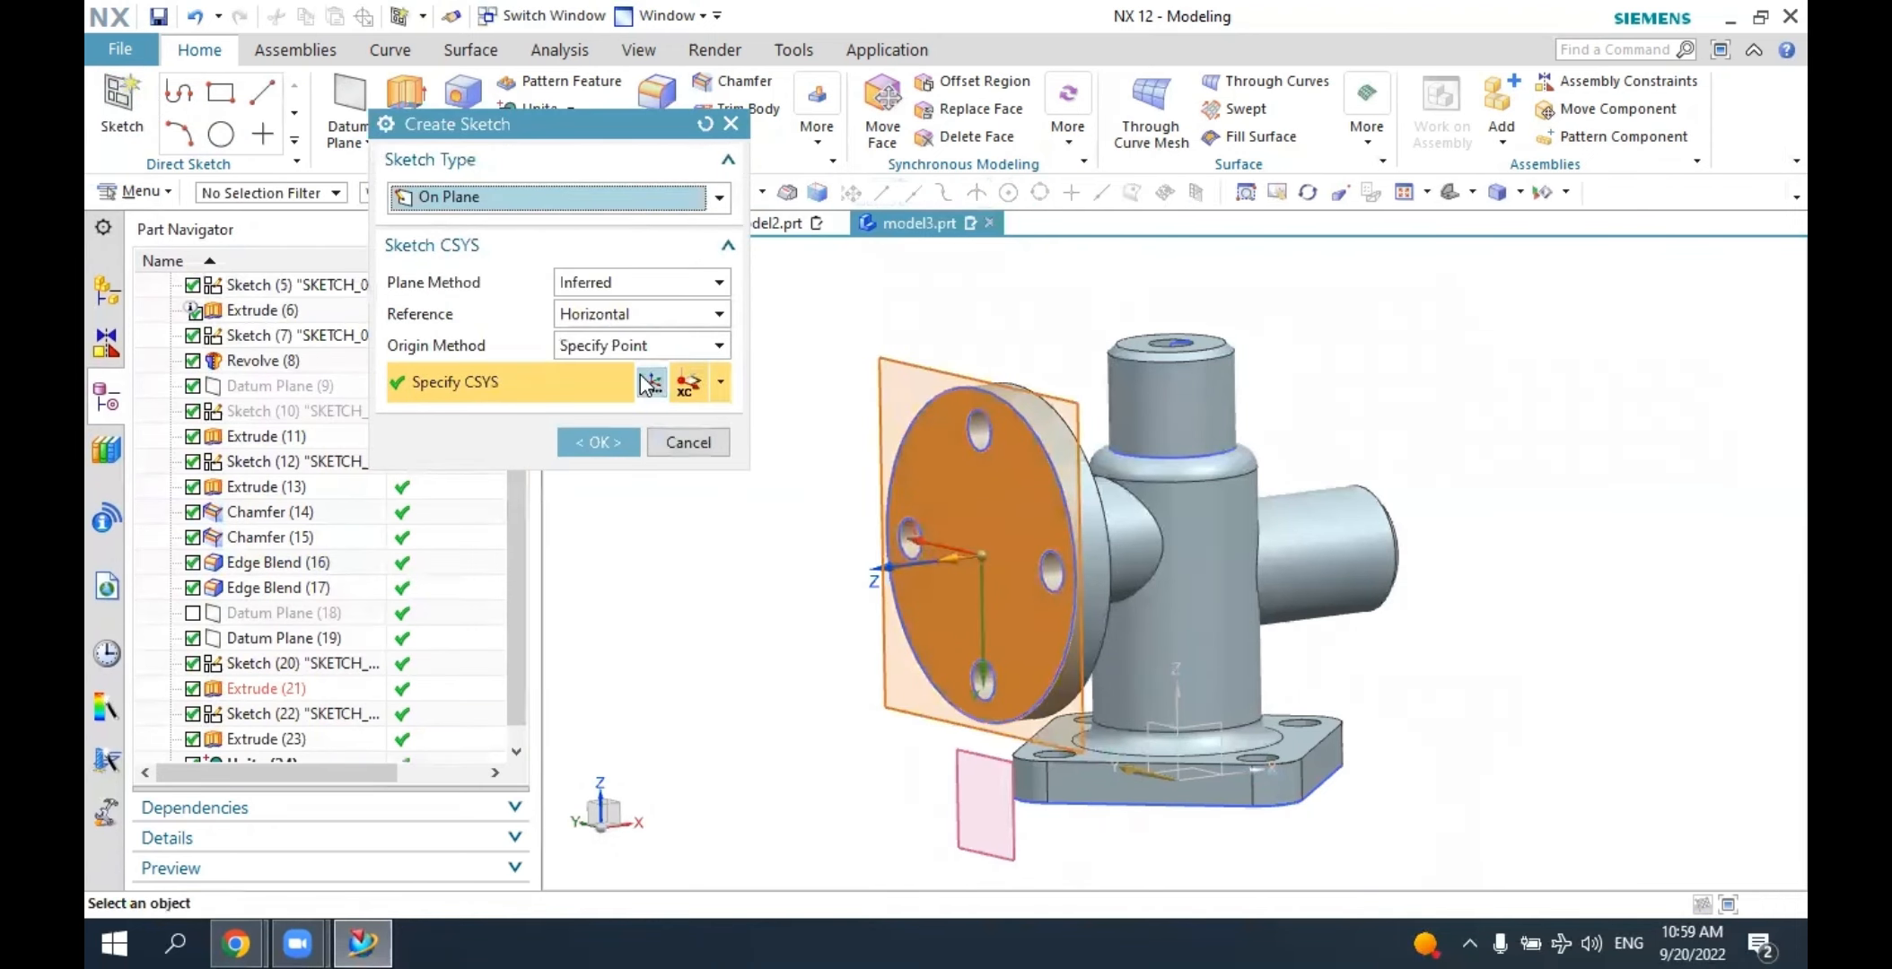
{"action": "left_click", "coordinate": [653, 383]}
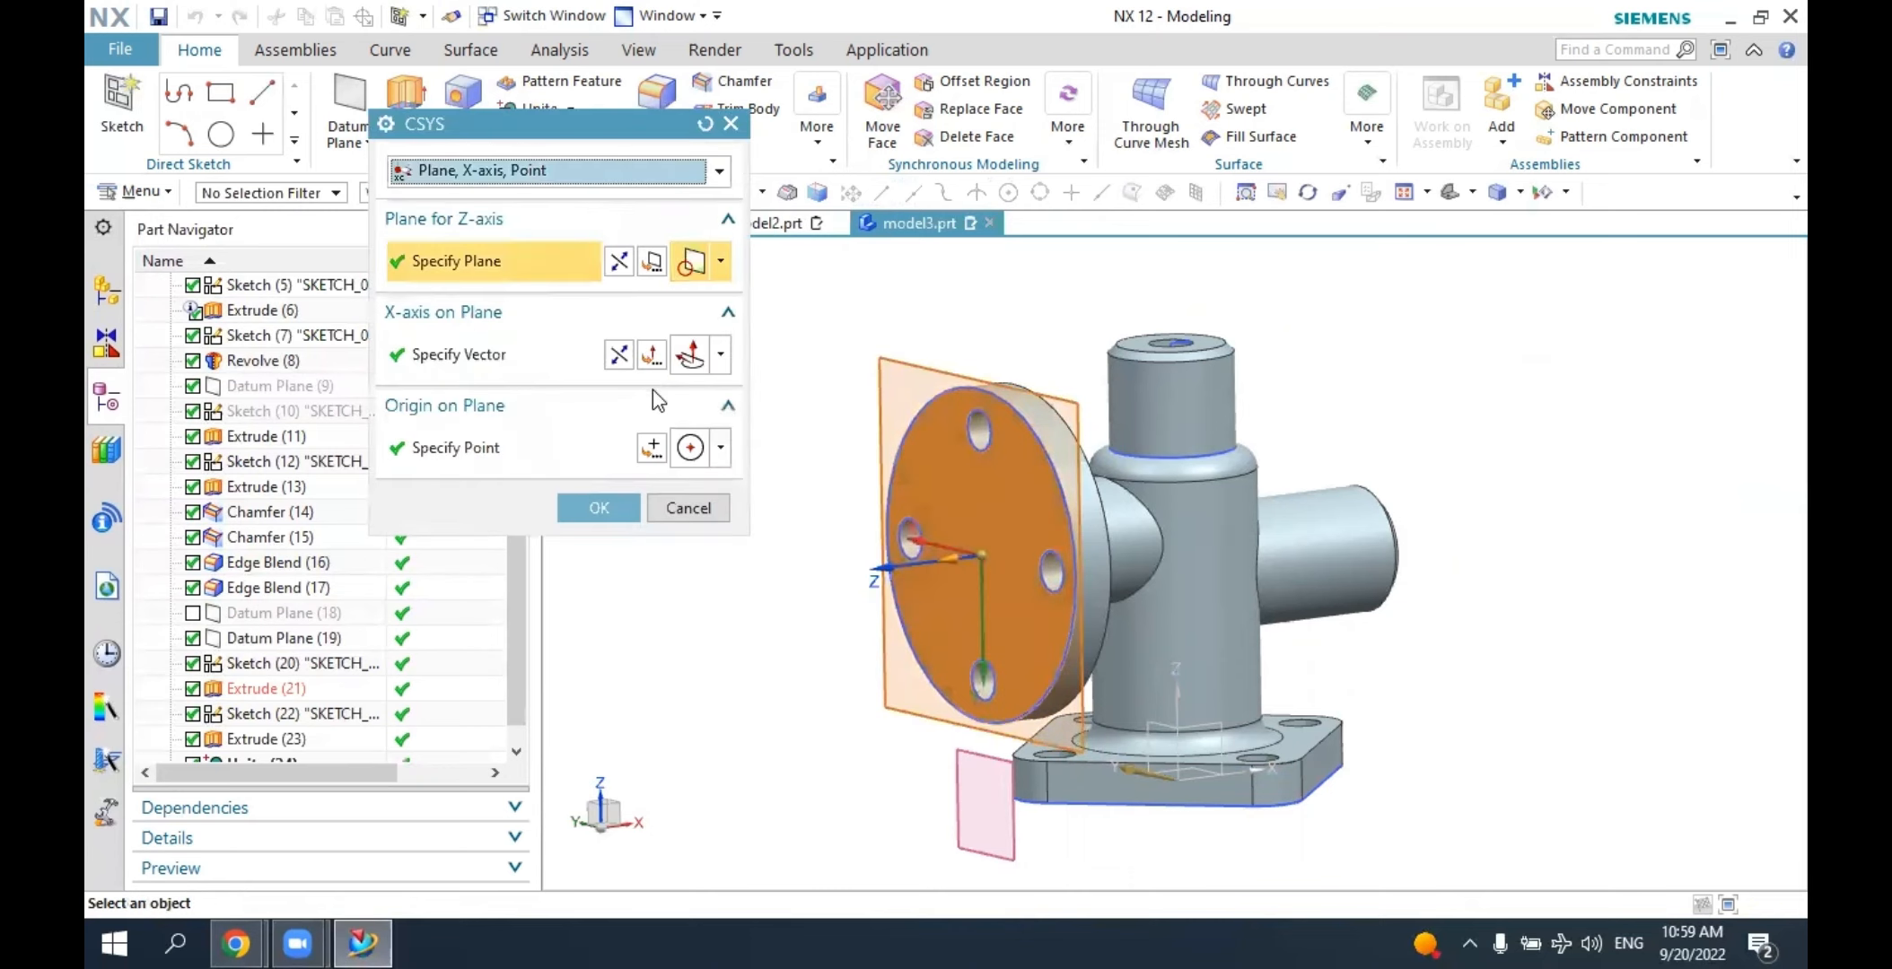
{"action": "left_click", "coordinate": [601, 502]}
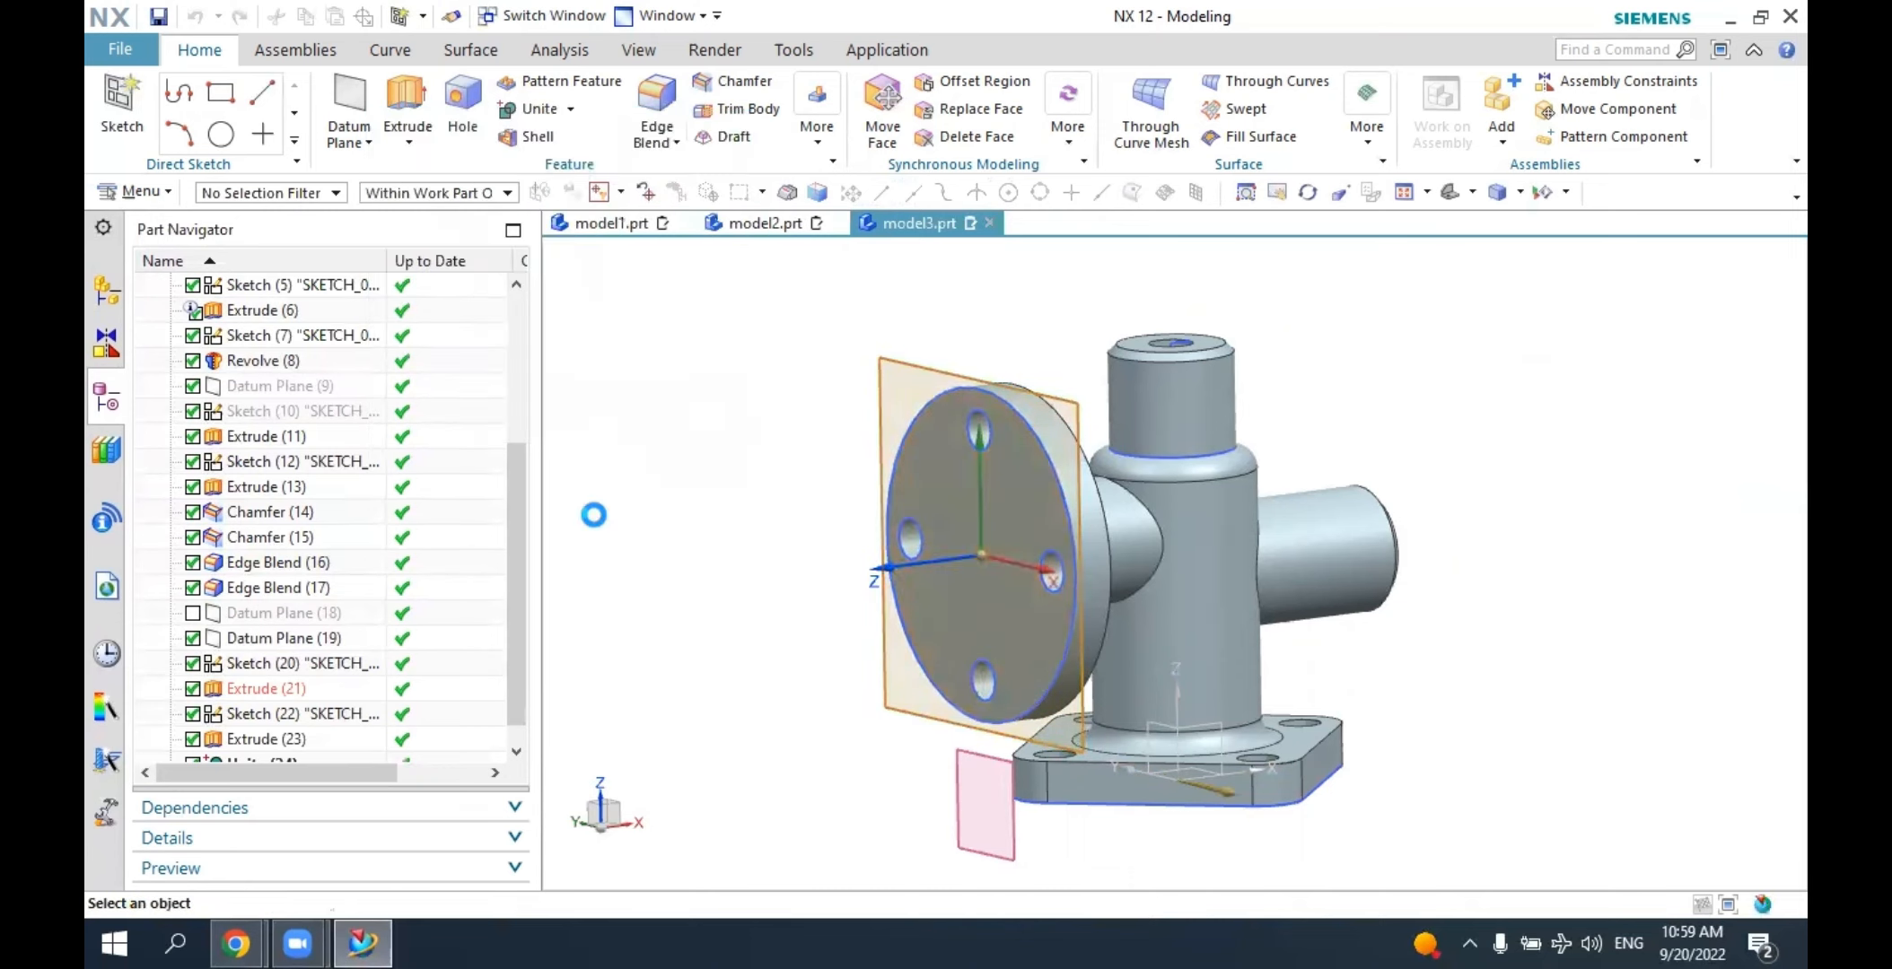
{"action": "left_click", "coordinate": [596, 443]}
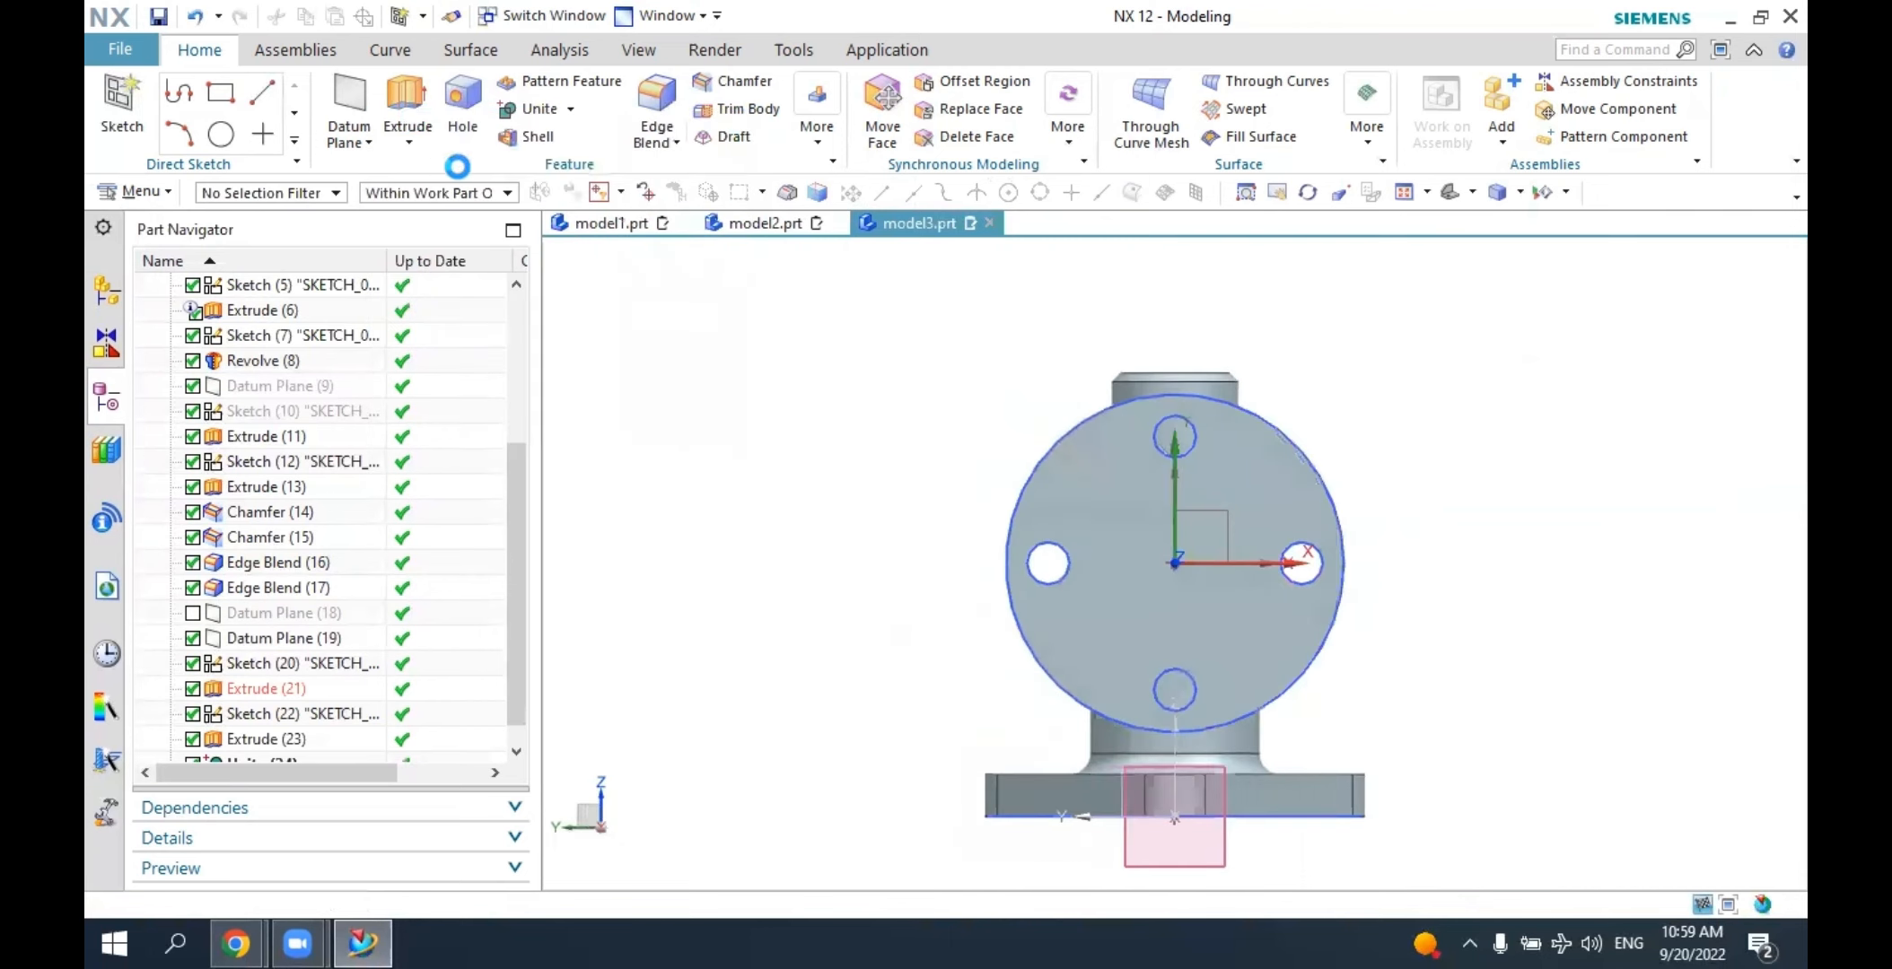
Try to sketch a circle about 30 mm in diameter at the flange's centre and dimension its diameter, then undo it.
{"action": "left_click", "coordinate": [397, 106]}
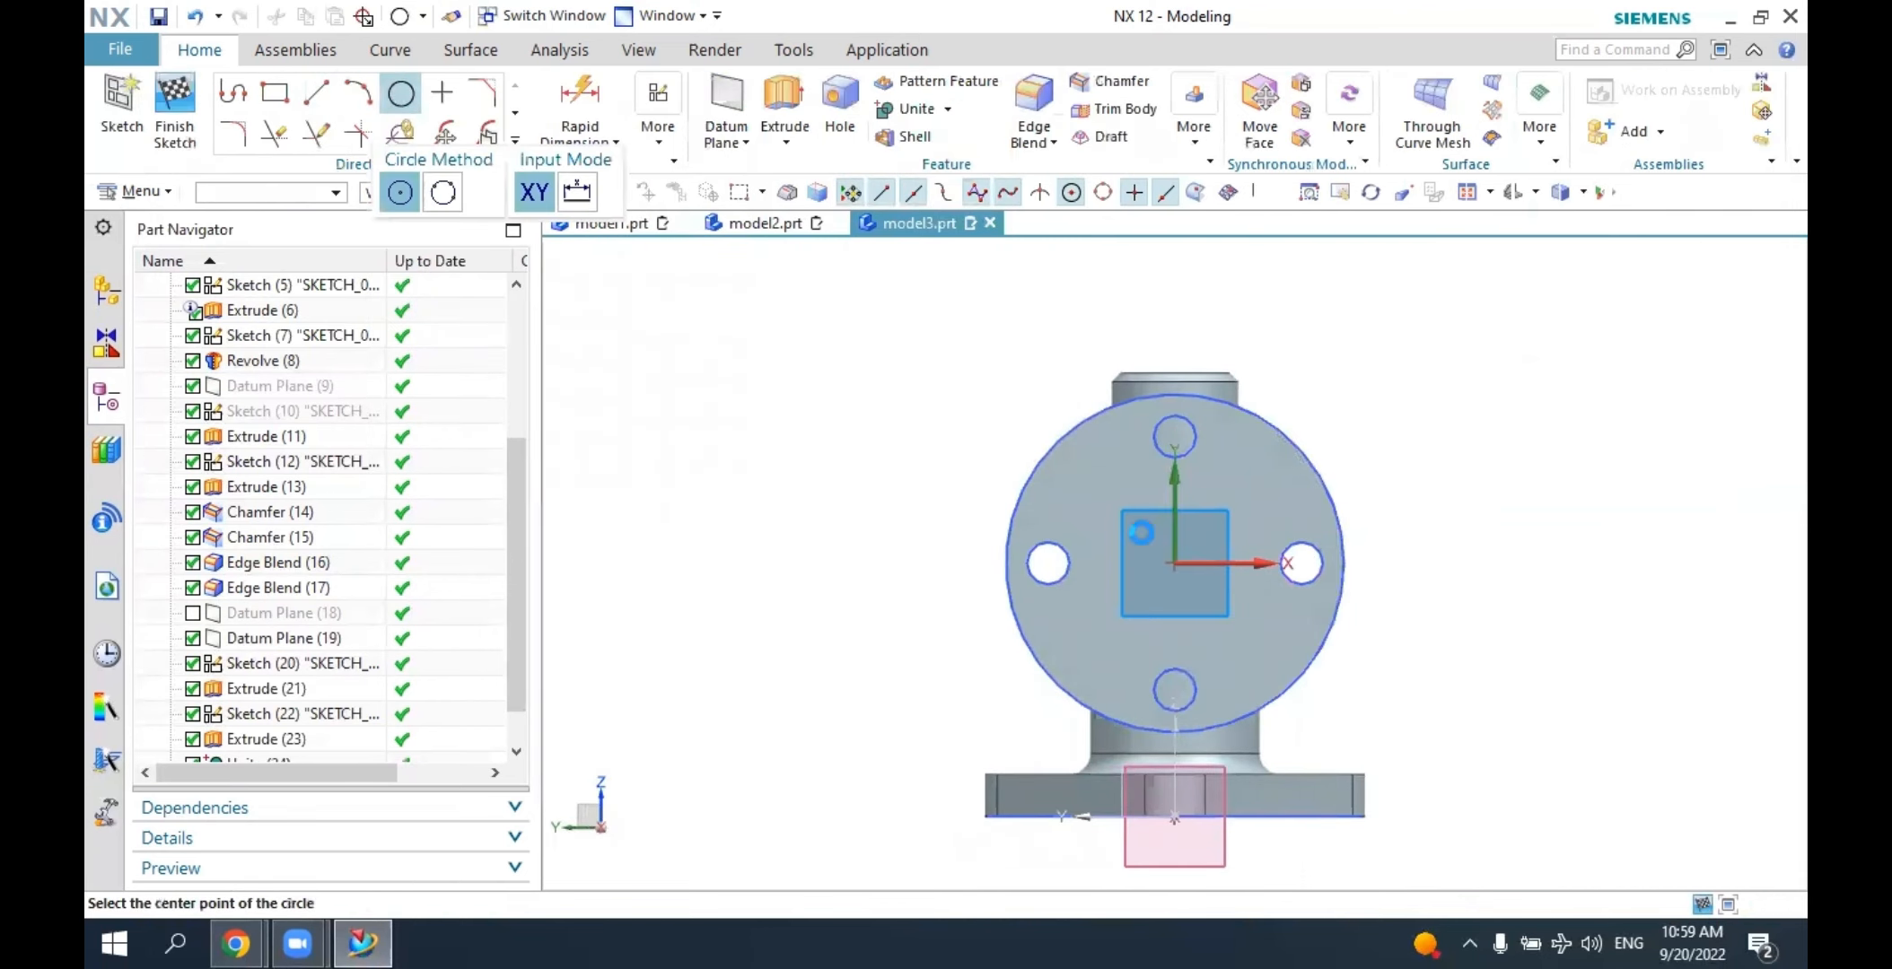
{"action": "left_click", "coordinate": [1173, 563]}
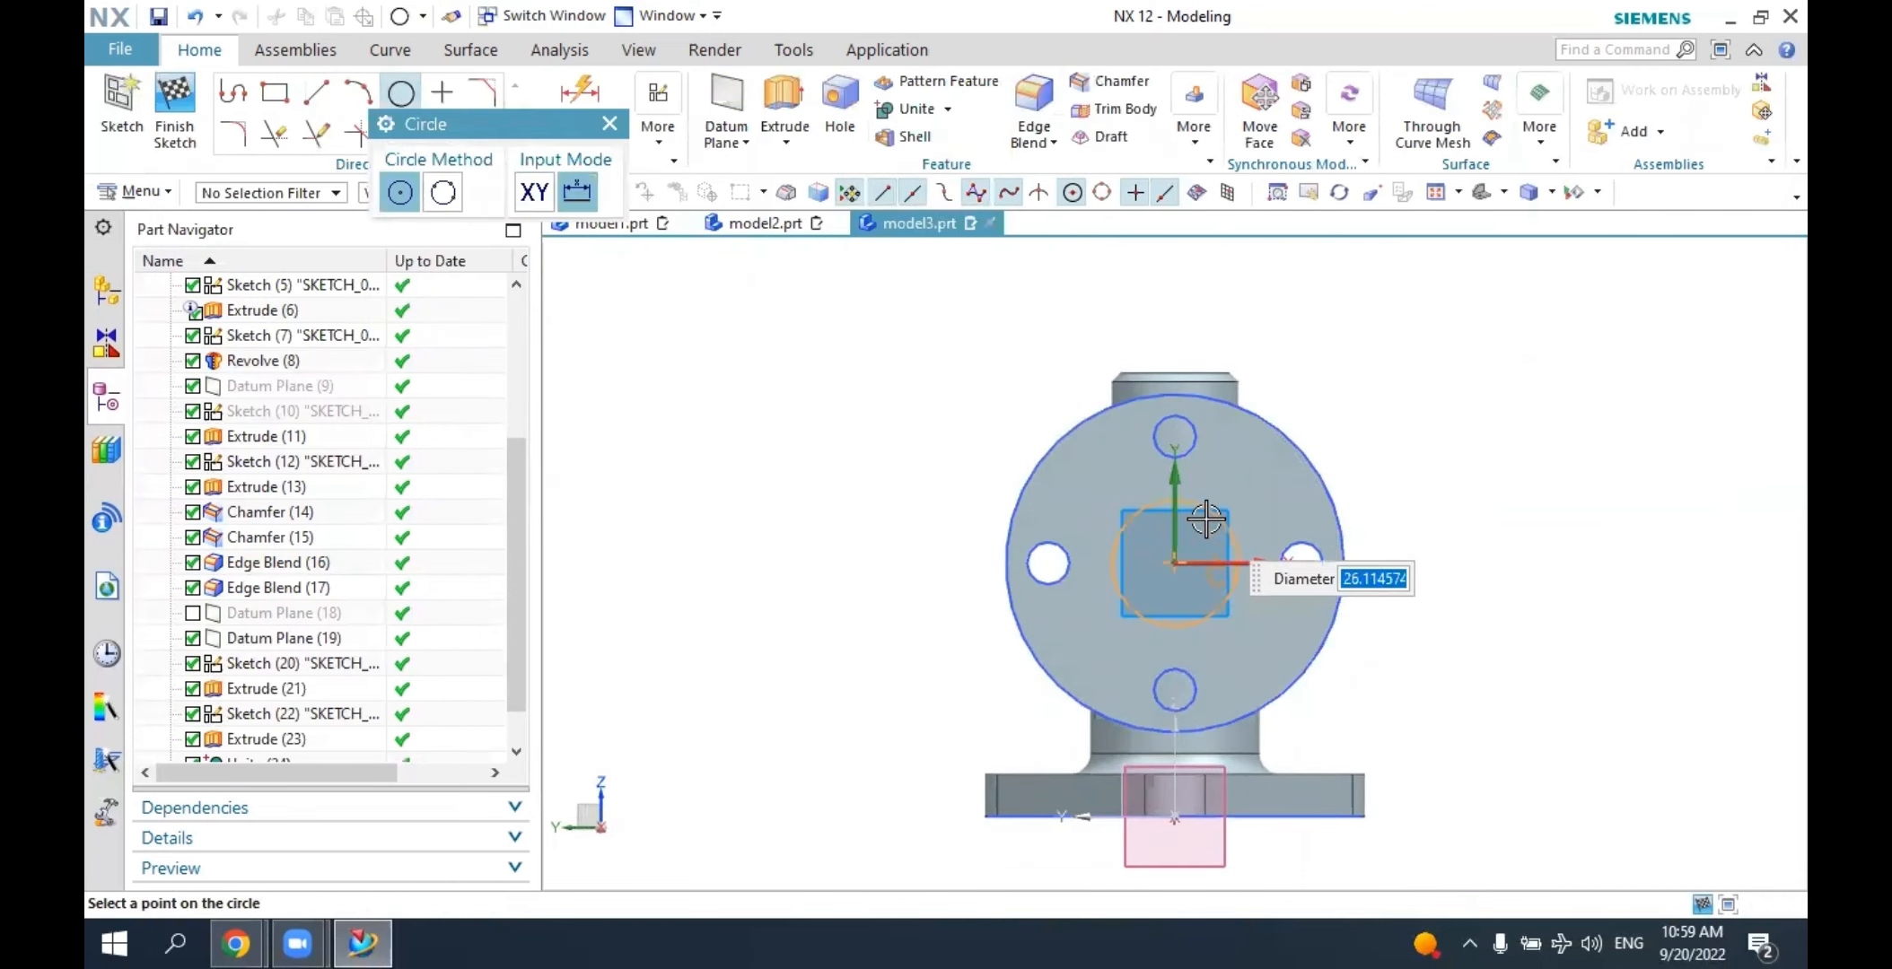
{"action": "left_click", "coordinate": [1232, 538]}
{"action": "key", "text": "Escape"}
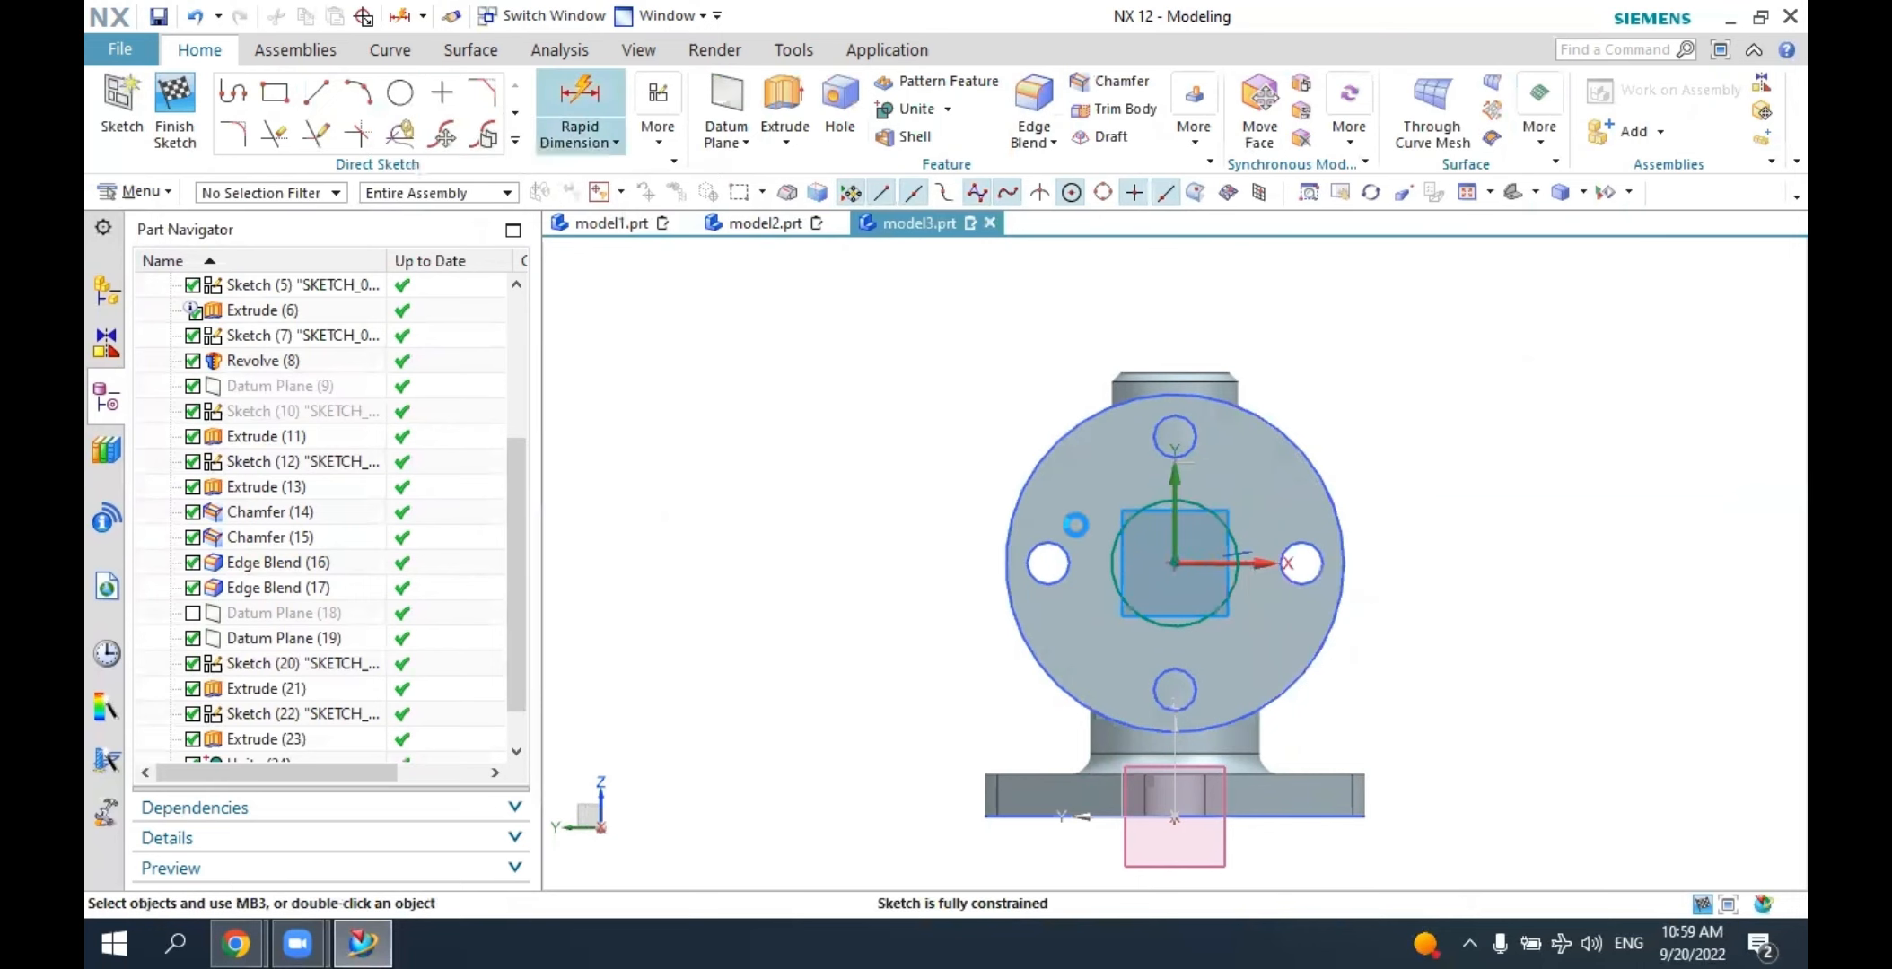
{"action": "key", "text": "d"}
{"action": "left_click", "coordinate": [1110, 552]}
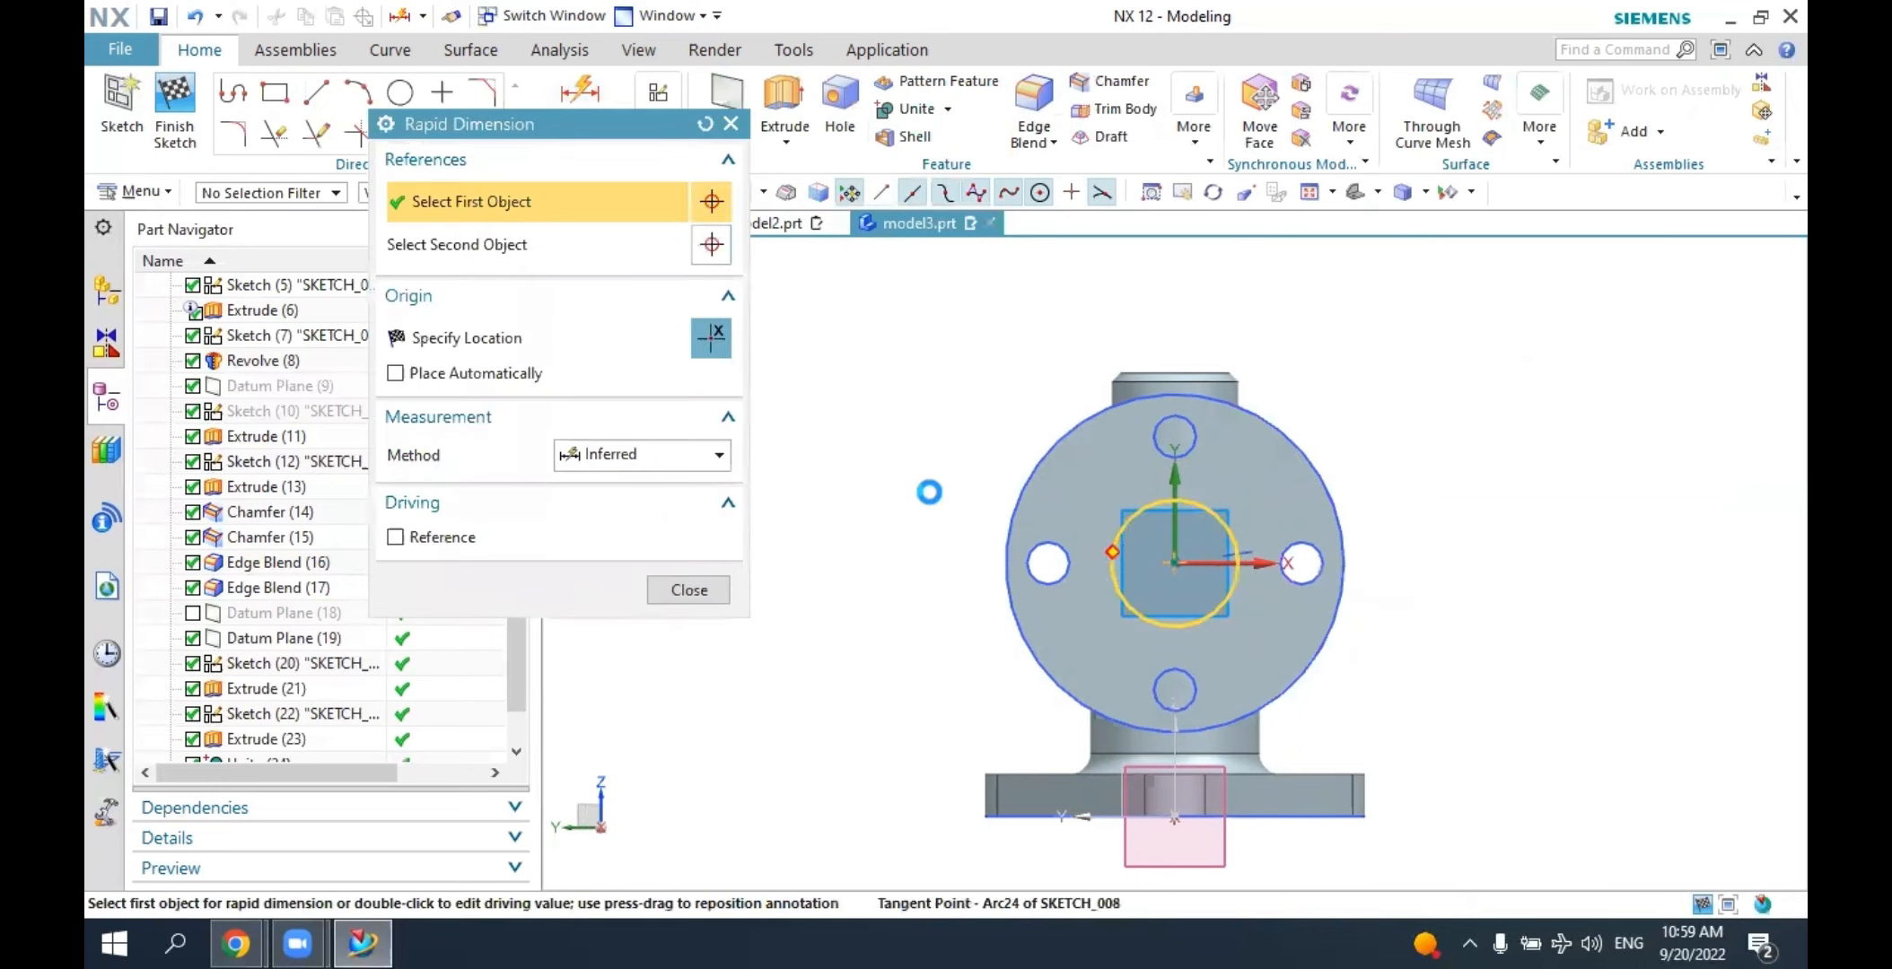
{"action": "left_click", "coordinate": [936, 406]}
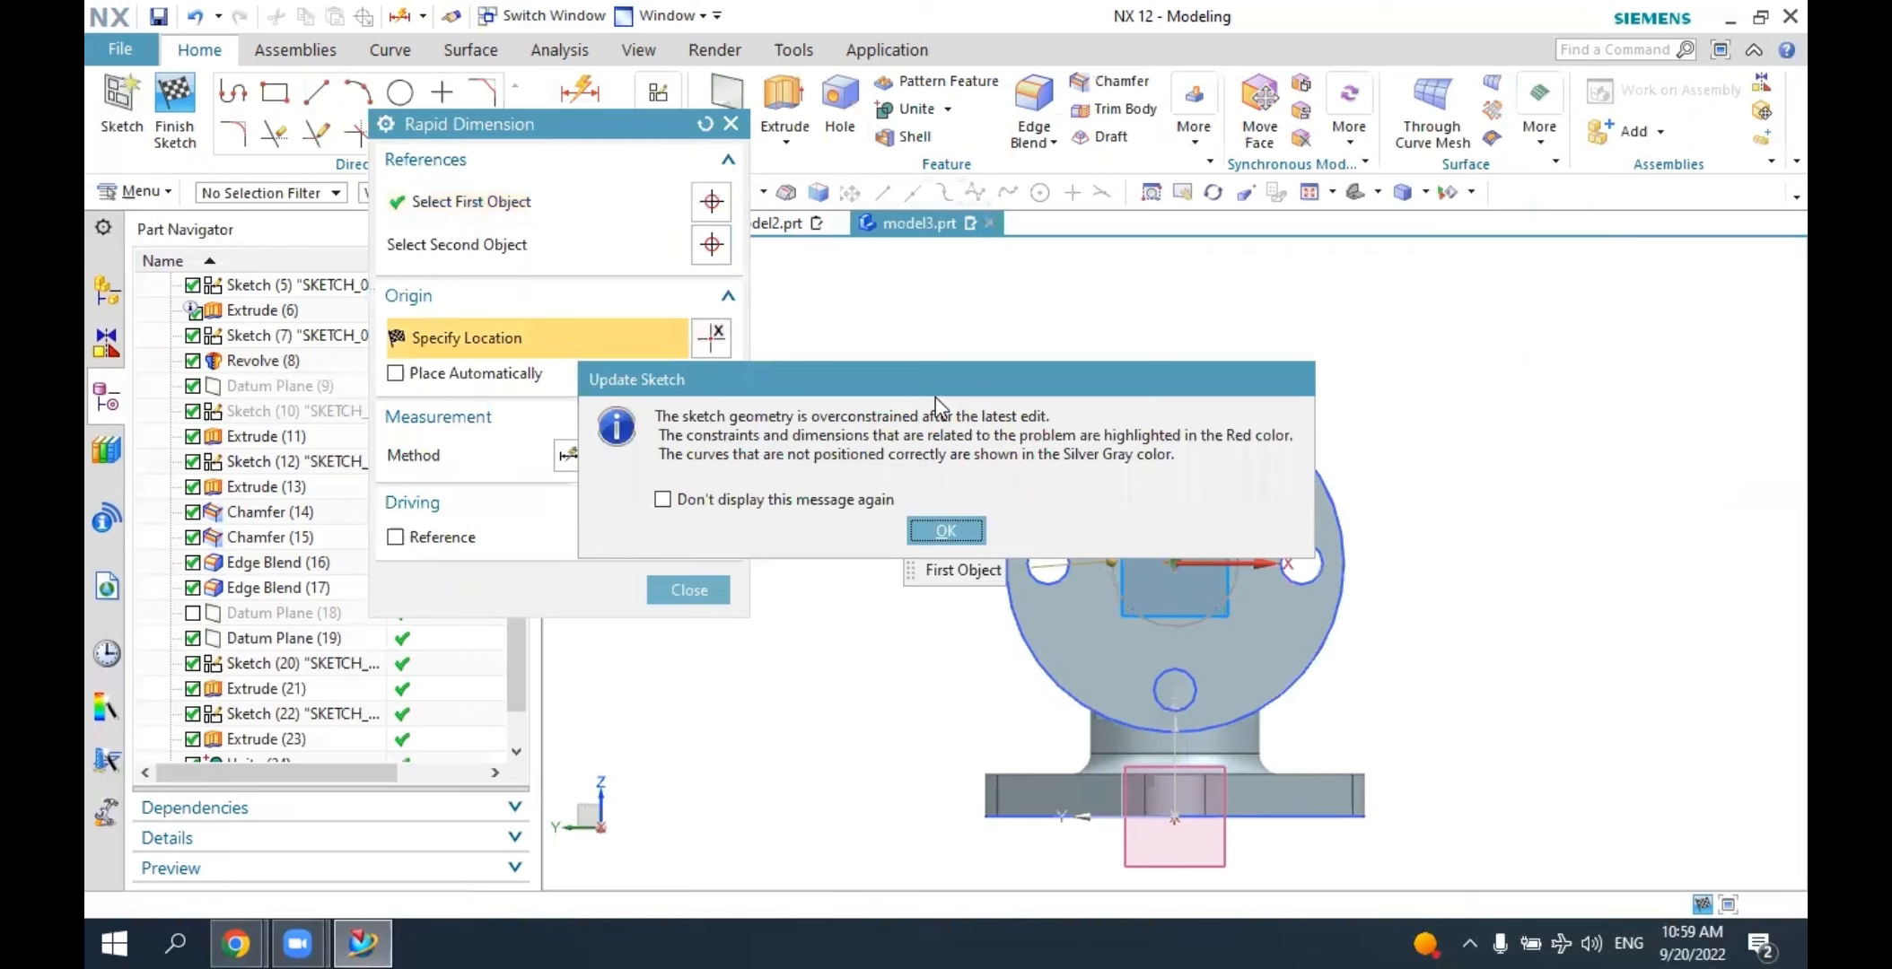
{"action": "left_click", "coordinate": [942, 532]}
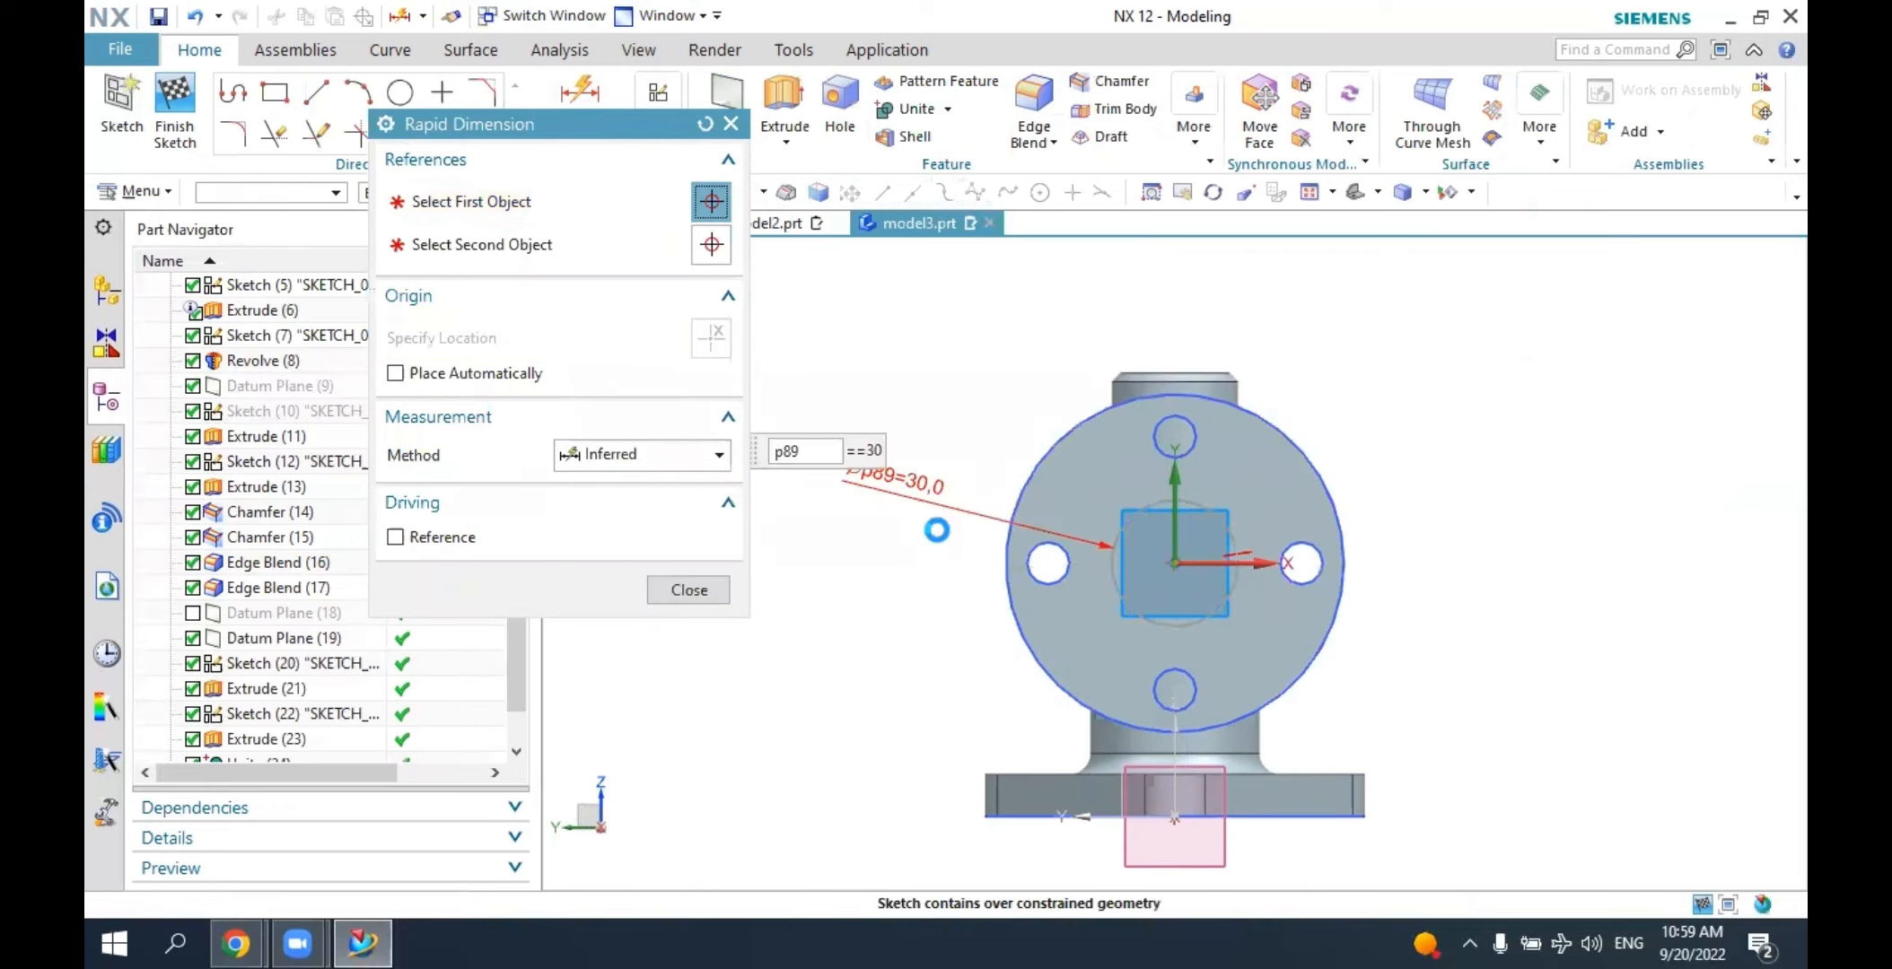
{"action": "key", "text": "ctrl+z"}
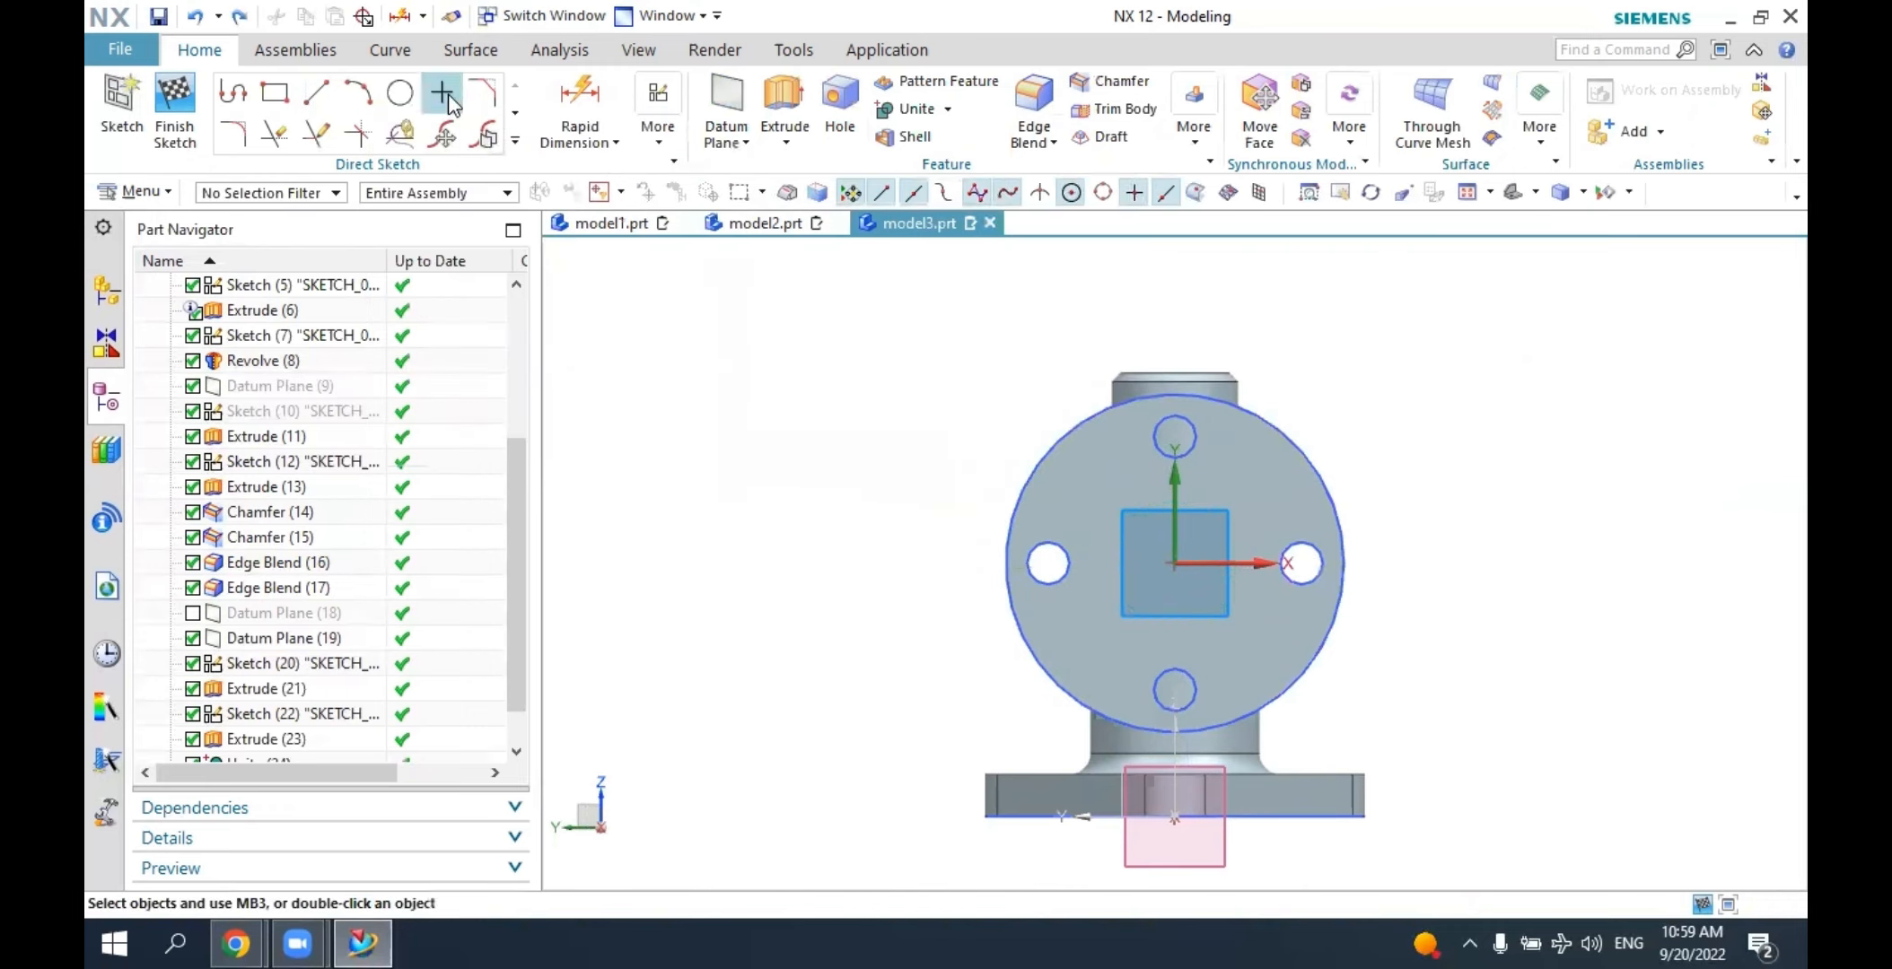
Sketch a circle about 19 mm in diameter centred on the sketch origin of the circular flange's outer face.
{"action": "left_click", "coordinate": [401, 92]}
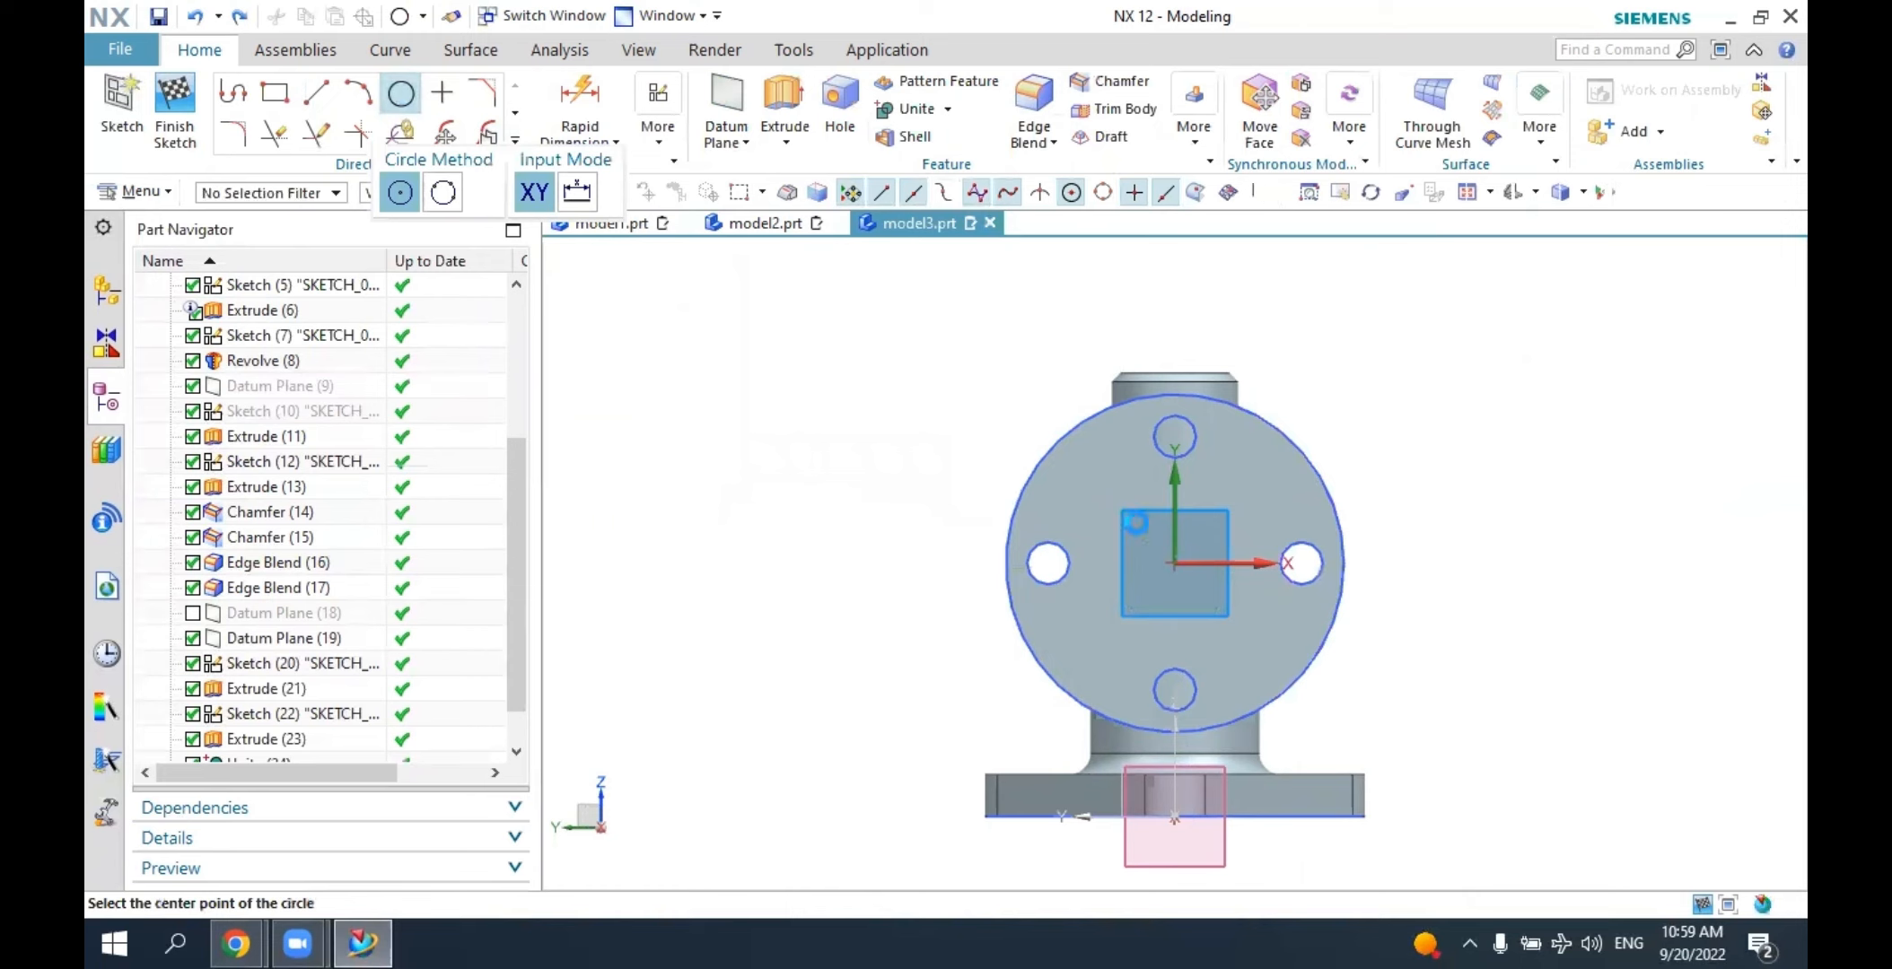
{"action": "left_click", "coordinate": [1176, 564]}
{"action": "left_click", "coordinate": [1203, 537]}
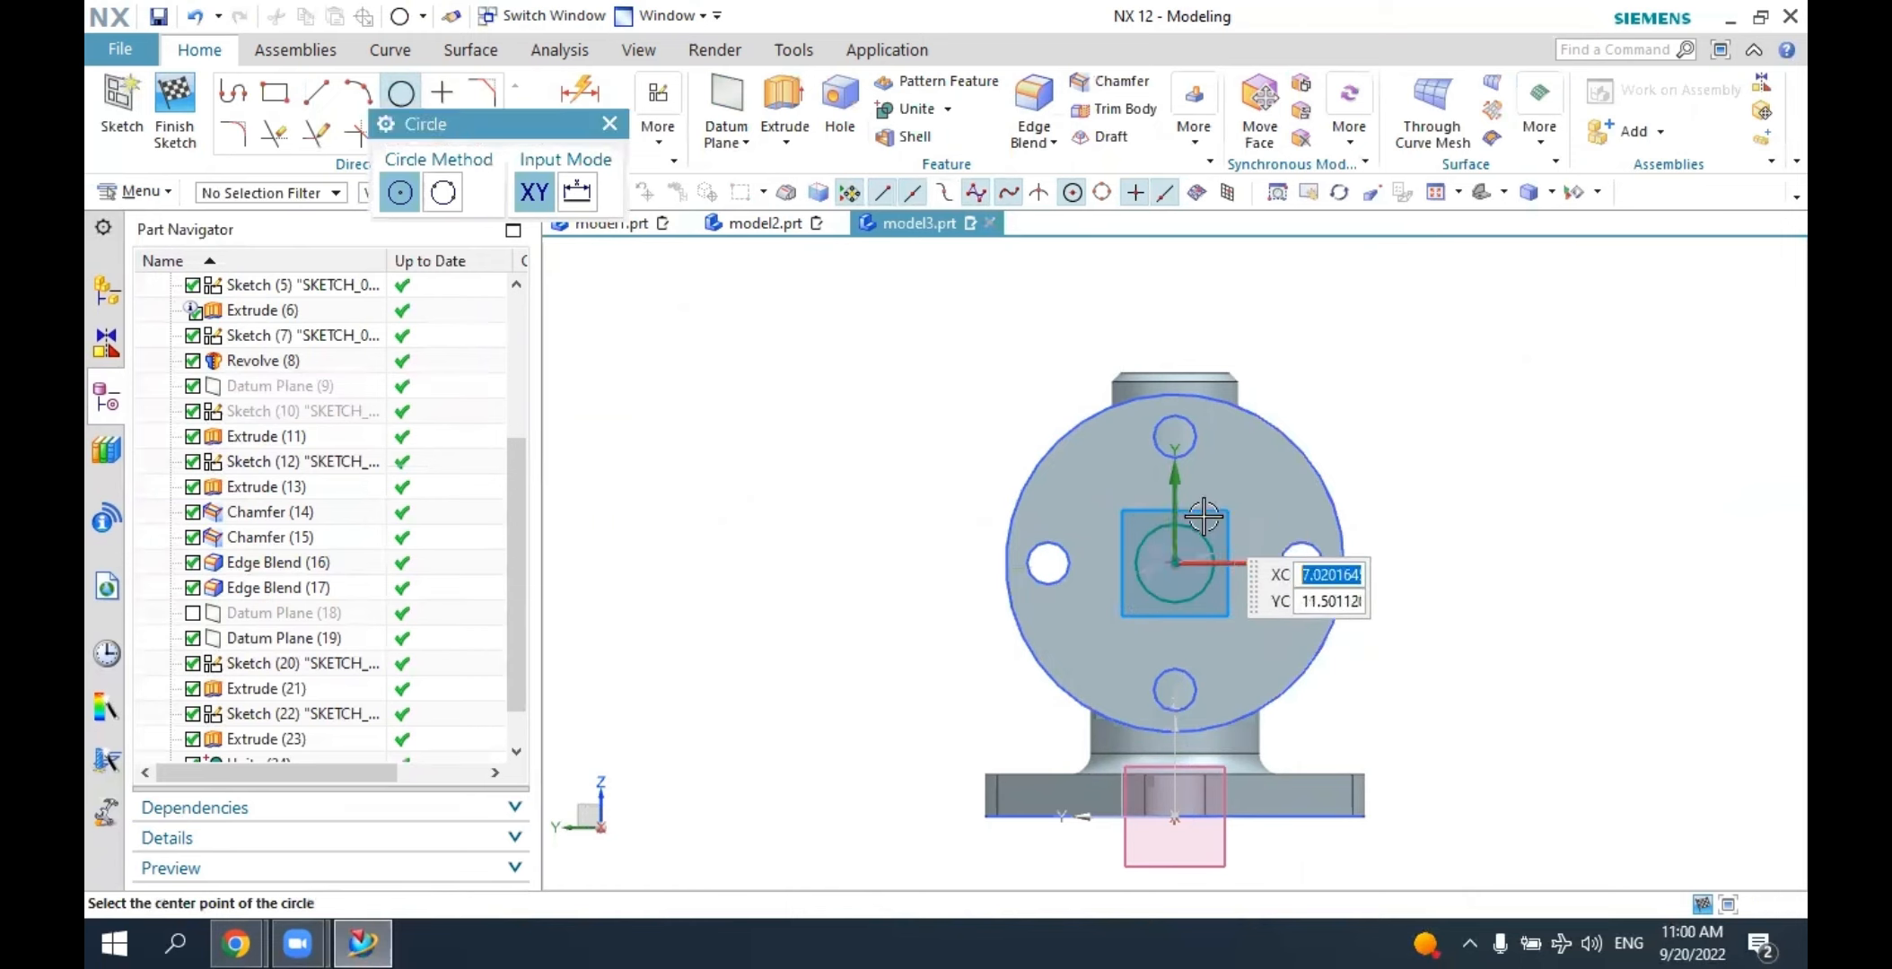
{"action": "key", "text": "Escape"}
Set the diameter of the flange's central circle to 15 mm and finish the sketch.
{"action": "scroll", "coordinate": [1166, 556], "scroll_direction": "up", "scroll_amount": 3}
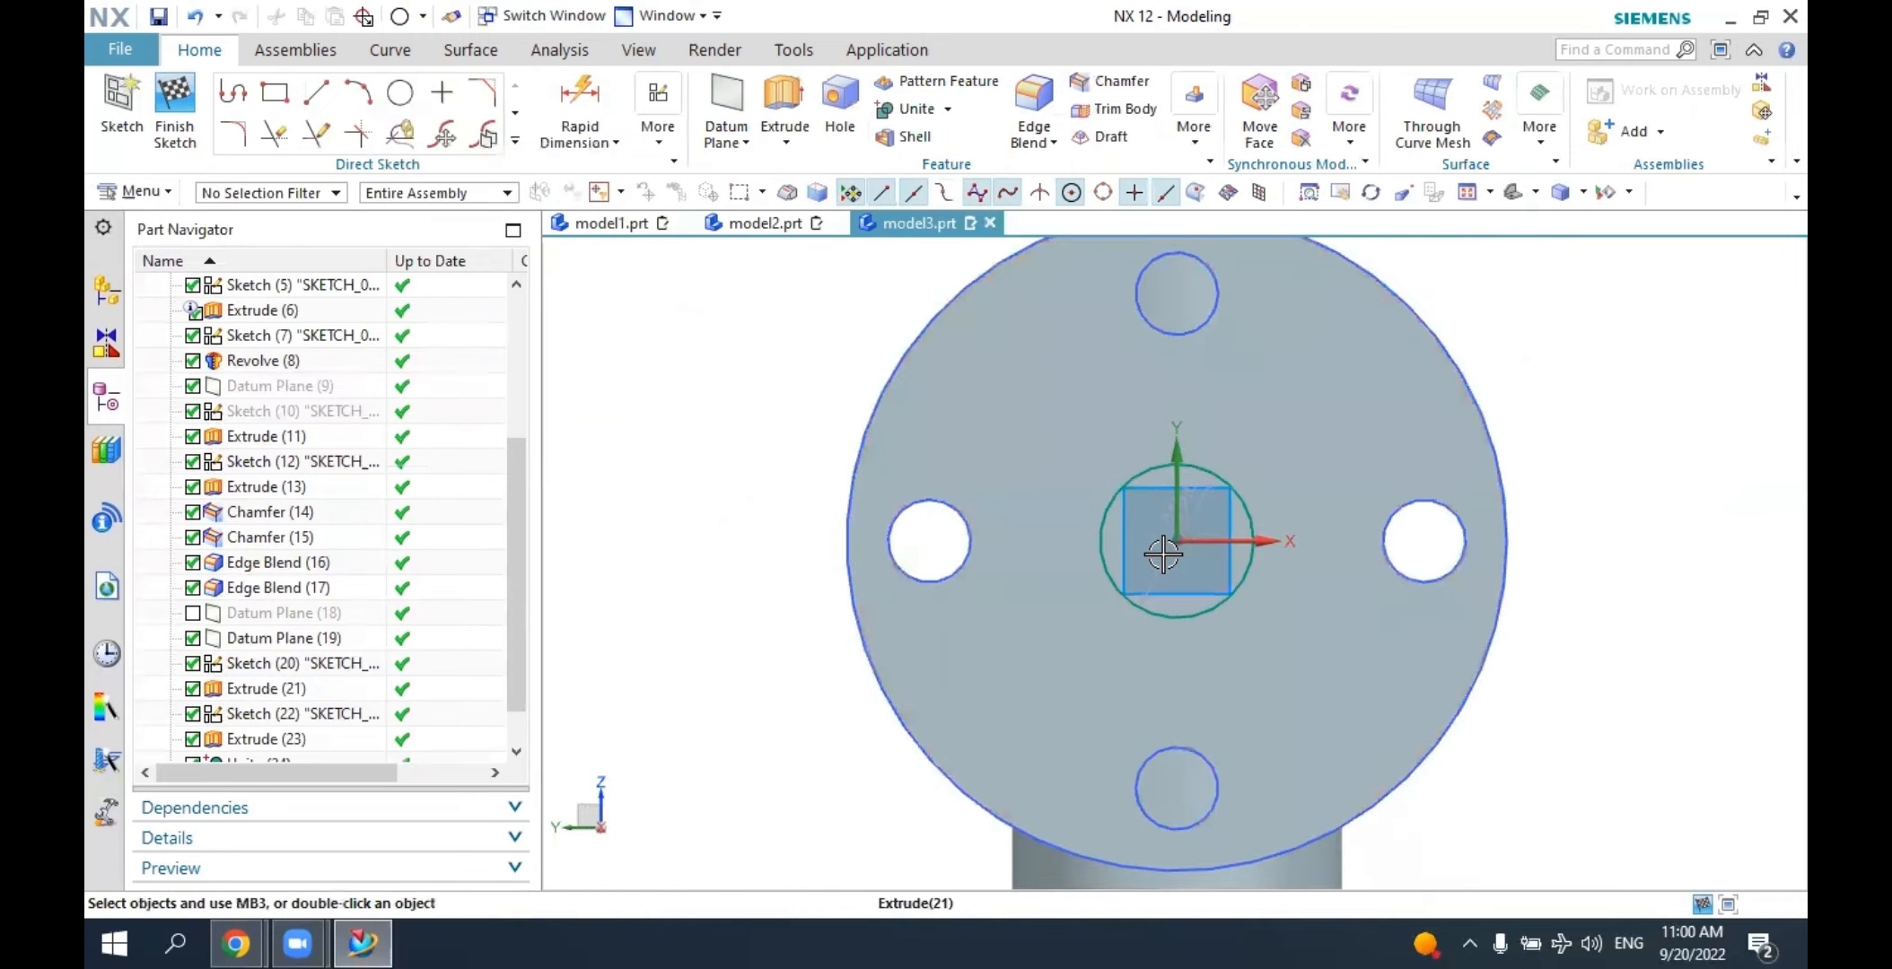
{"action": "left_click_drag", "start_coordinate": [1170, 555], "coordinate": [1019, 556]}
{"action": "double_click", "coordinate": [1019, 572]}
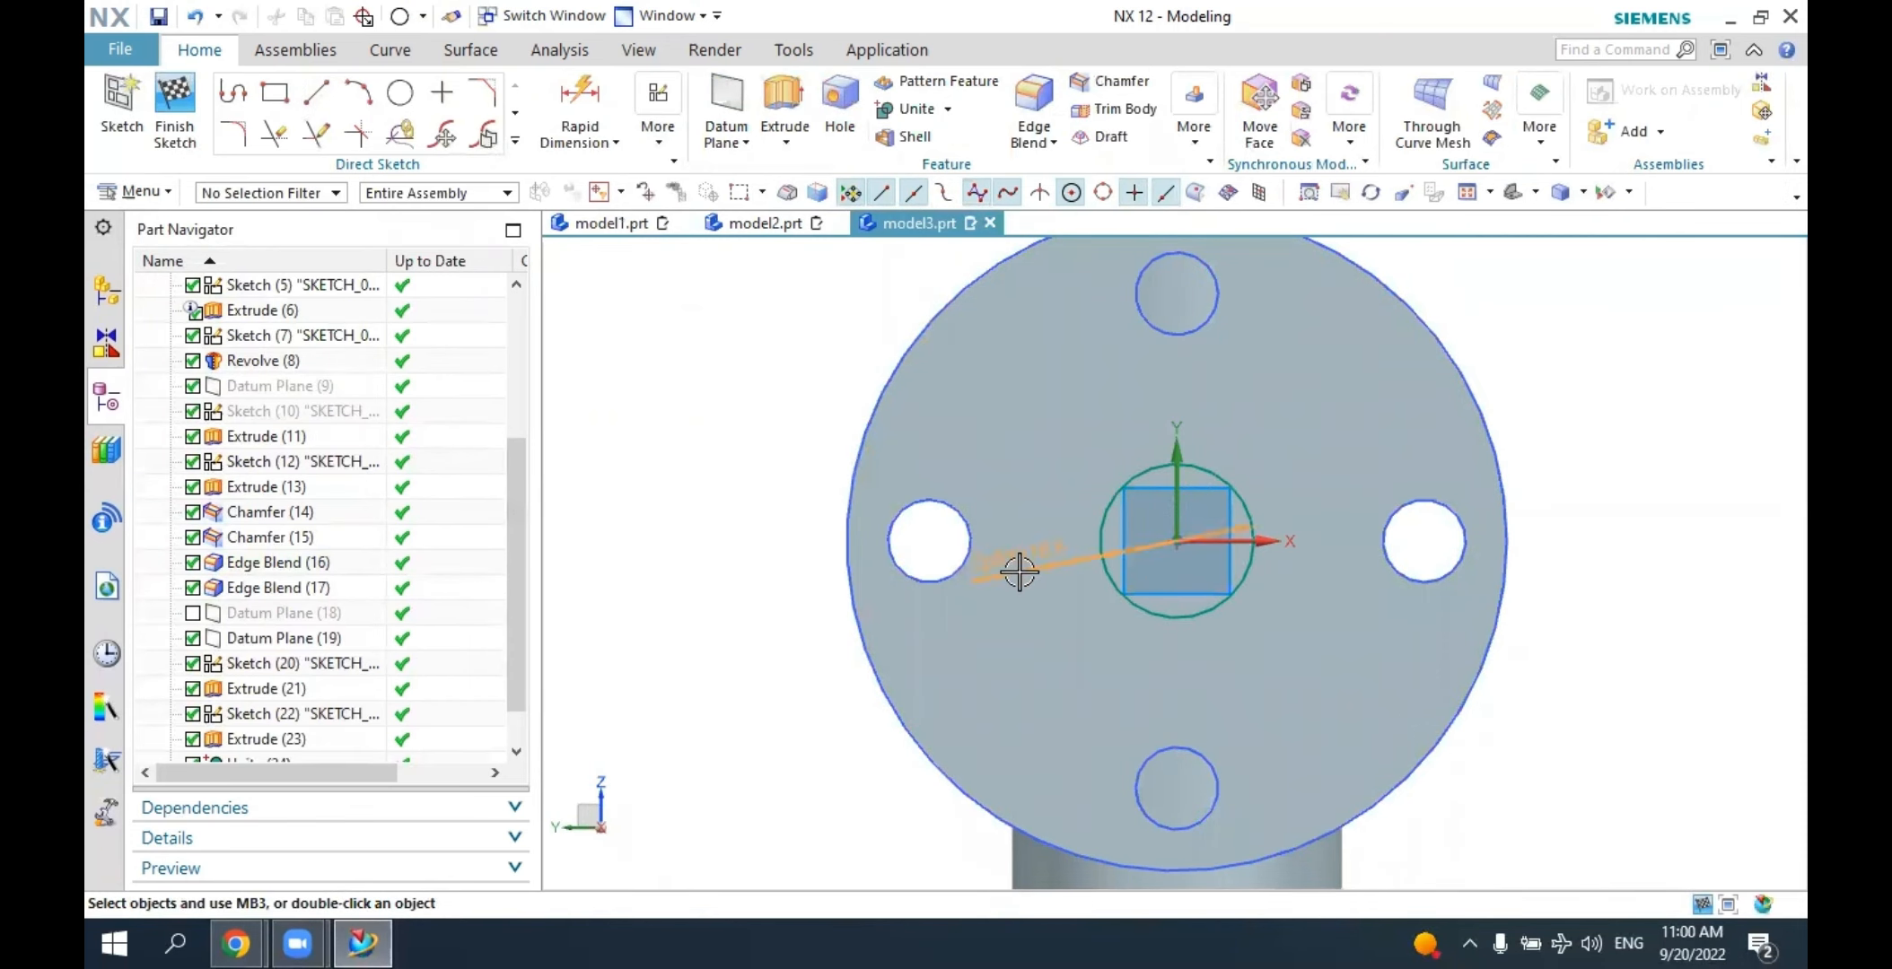
{"action": "type", "text": "15"}
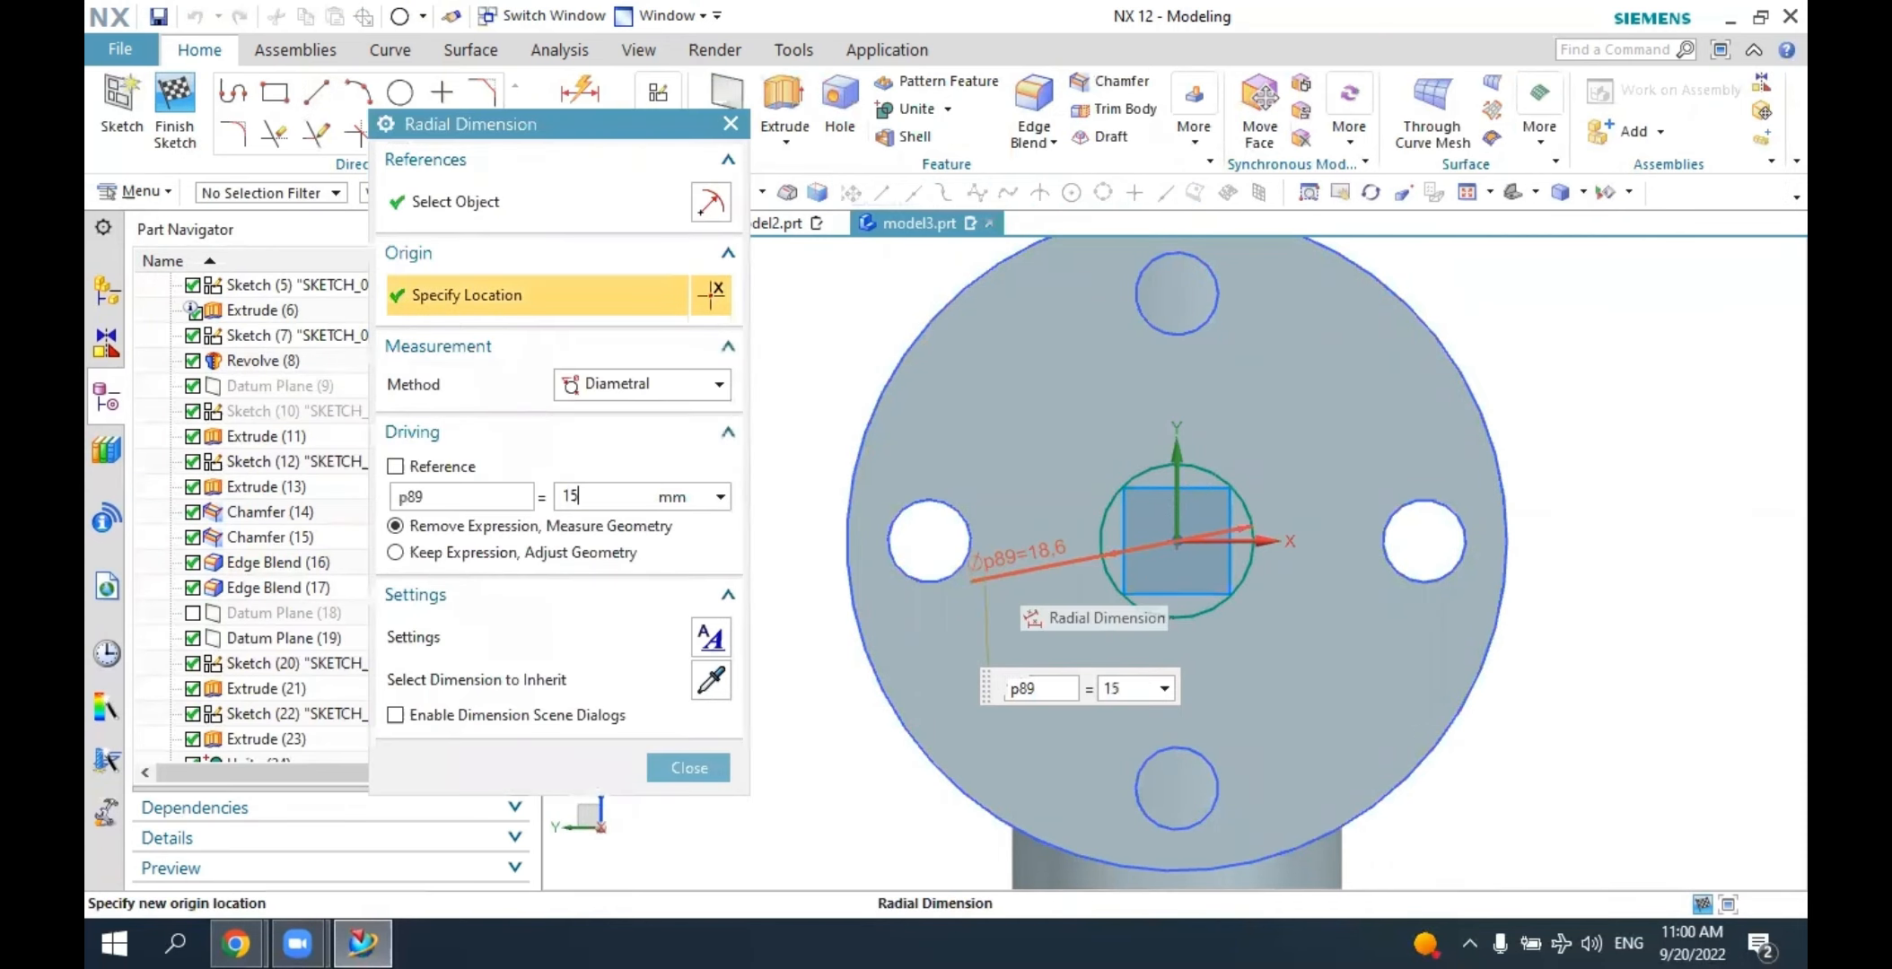
{"action": "key", "text": "Return"}
{"action": "key", "text": "Escape"}
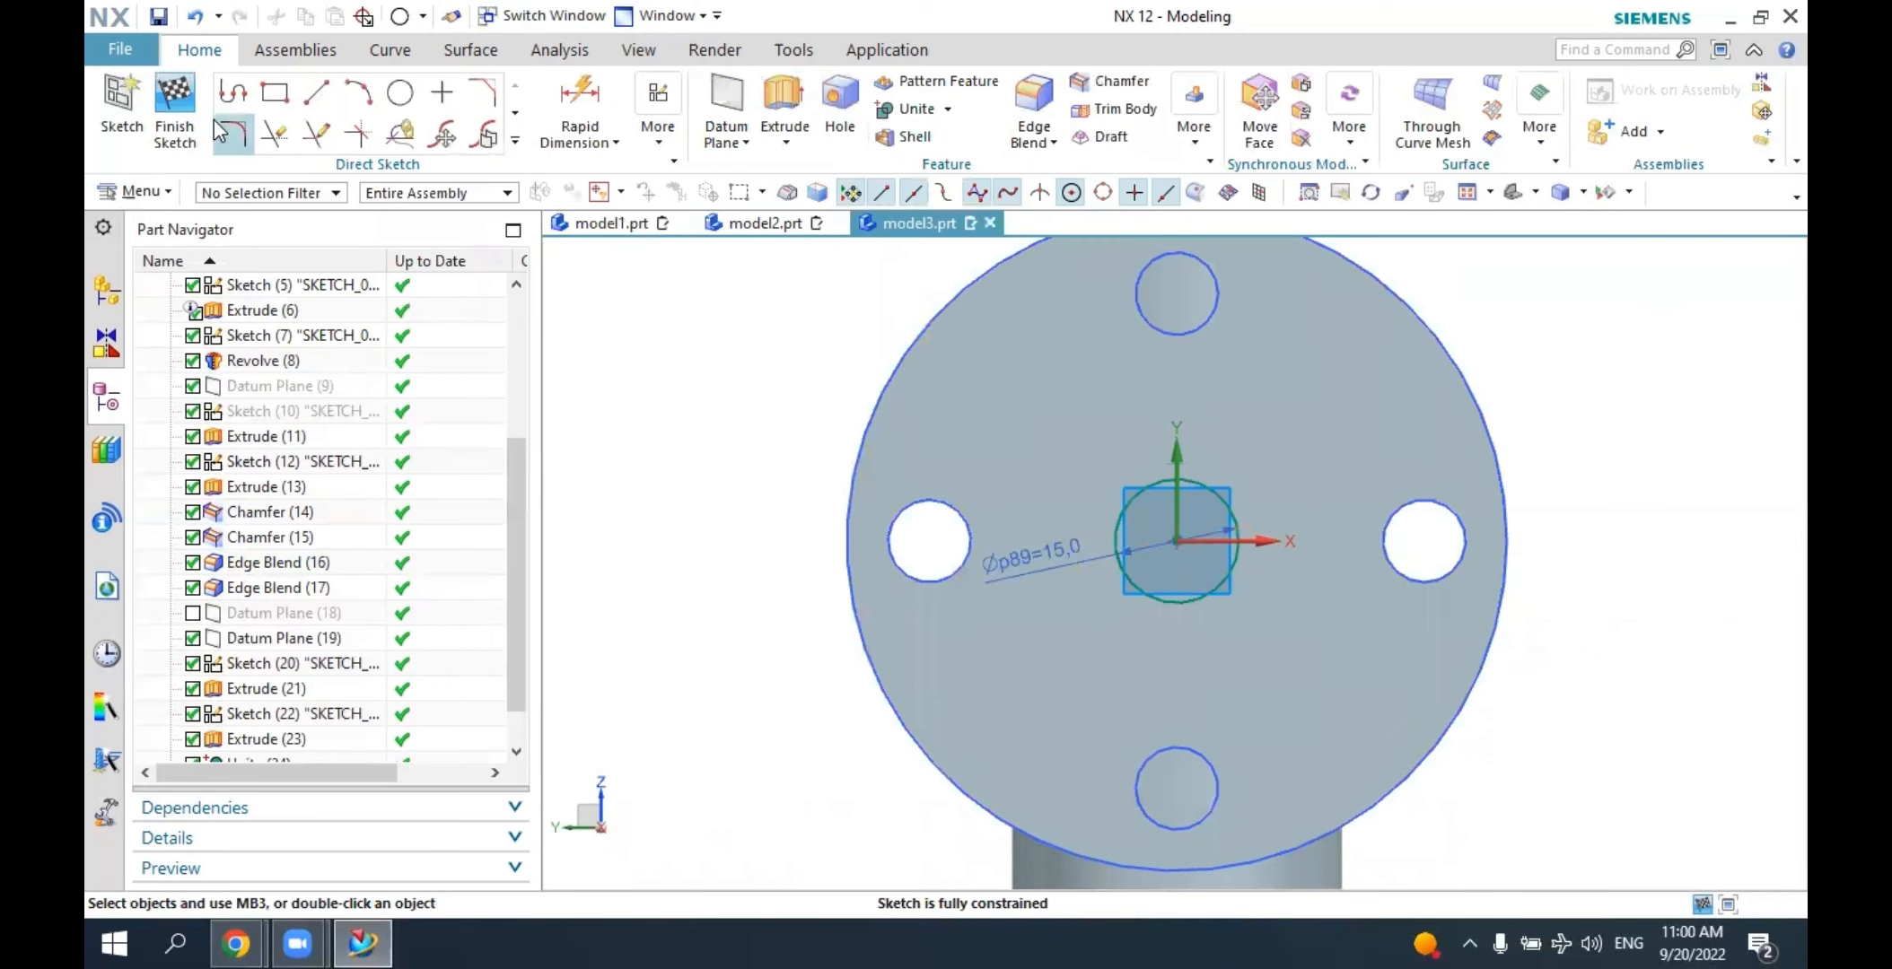
{"action": "left_click", "coordinate": [191, 115]}
Extrude the 15 mm circle 55 mm in the reversed direction into the body with Boolean set to Subtract.
{"action": "mouse_move", "coordinate": [866, 595]}
{"action": "middle_mouse_down"}
{"action": "mouse_move", "coordinate": [828, 617]}
{"action": "mouse_move", "coordinate": [775, 597]}
{"action": "mouse_move", "coordinate": [814, 600]}
{"action": "mouse_move", "coordinate": [773, 537]}
{"action": "middle_mouse_up"}
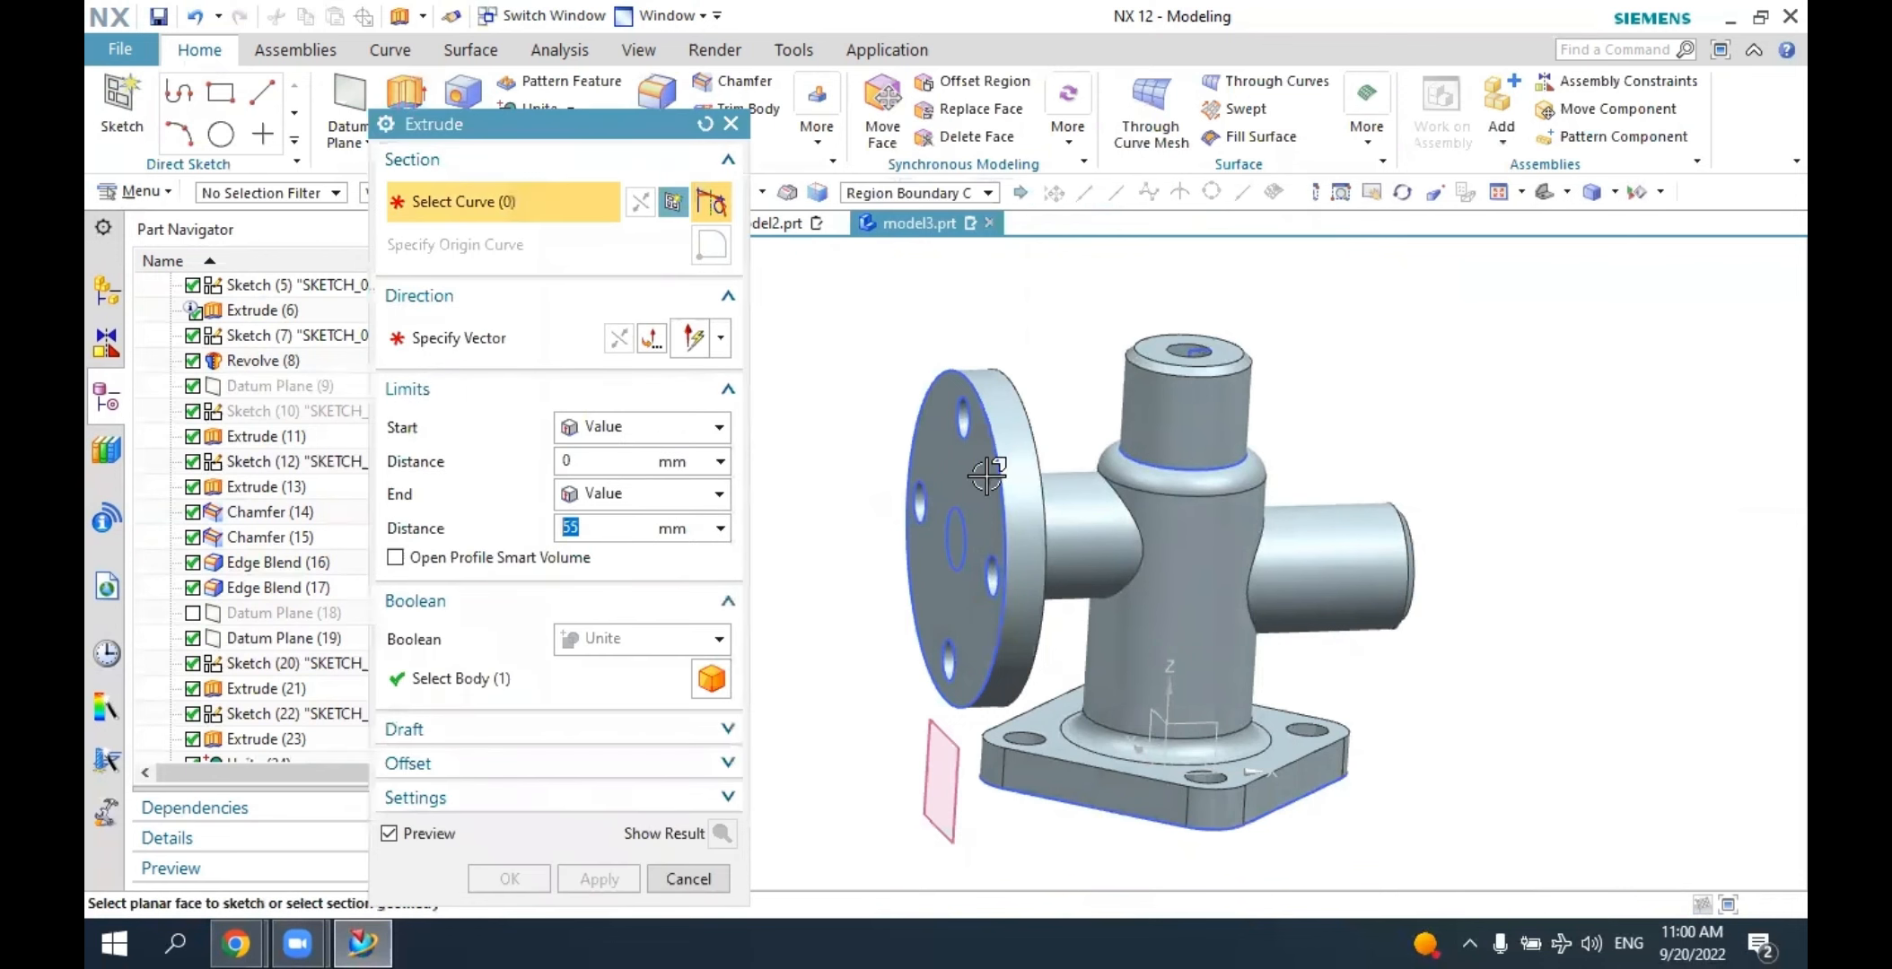
{"action": "scroll", "coordinate": [976, 503], "scroll_direction": "up", "scroll_amount": 2}
{"action": "left_click", "coordinate": [980, 509]}
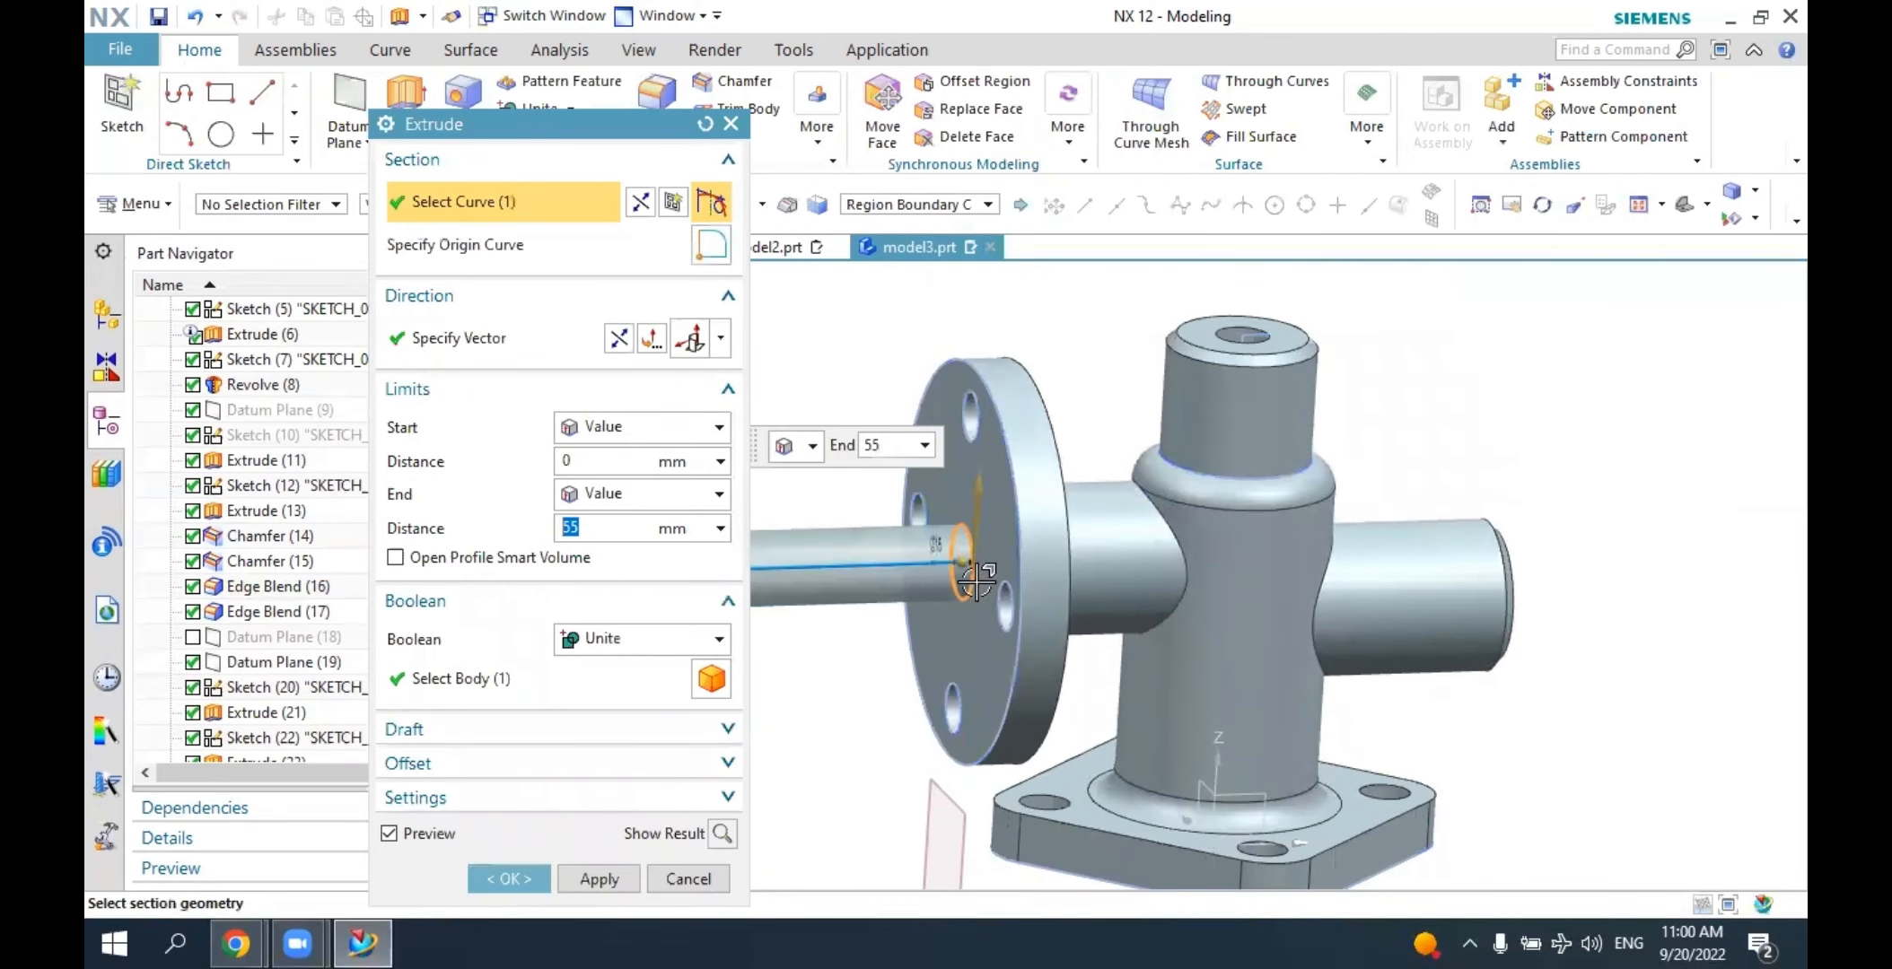
{"action": "left_click", "coordinate": [620, 339]}
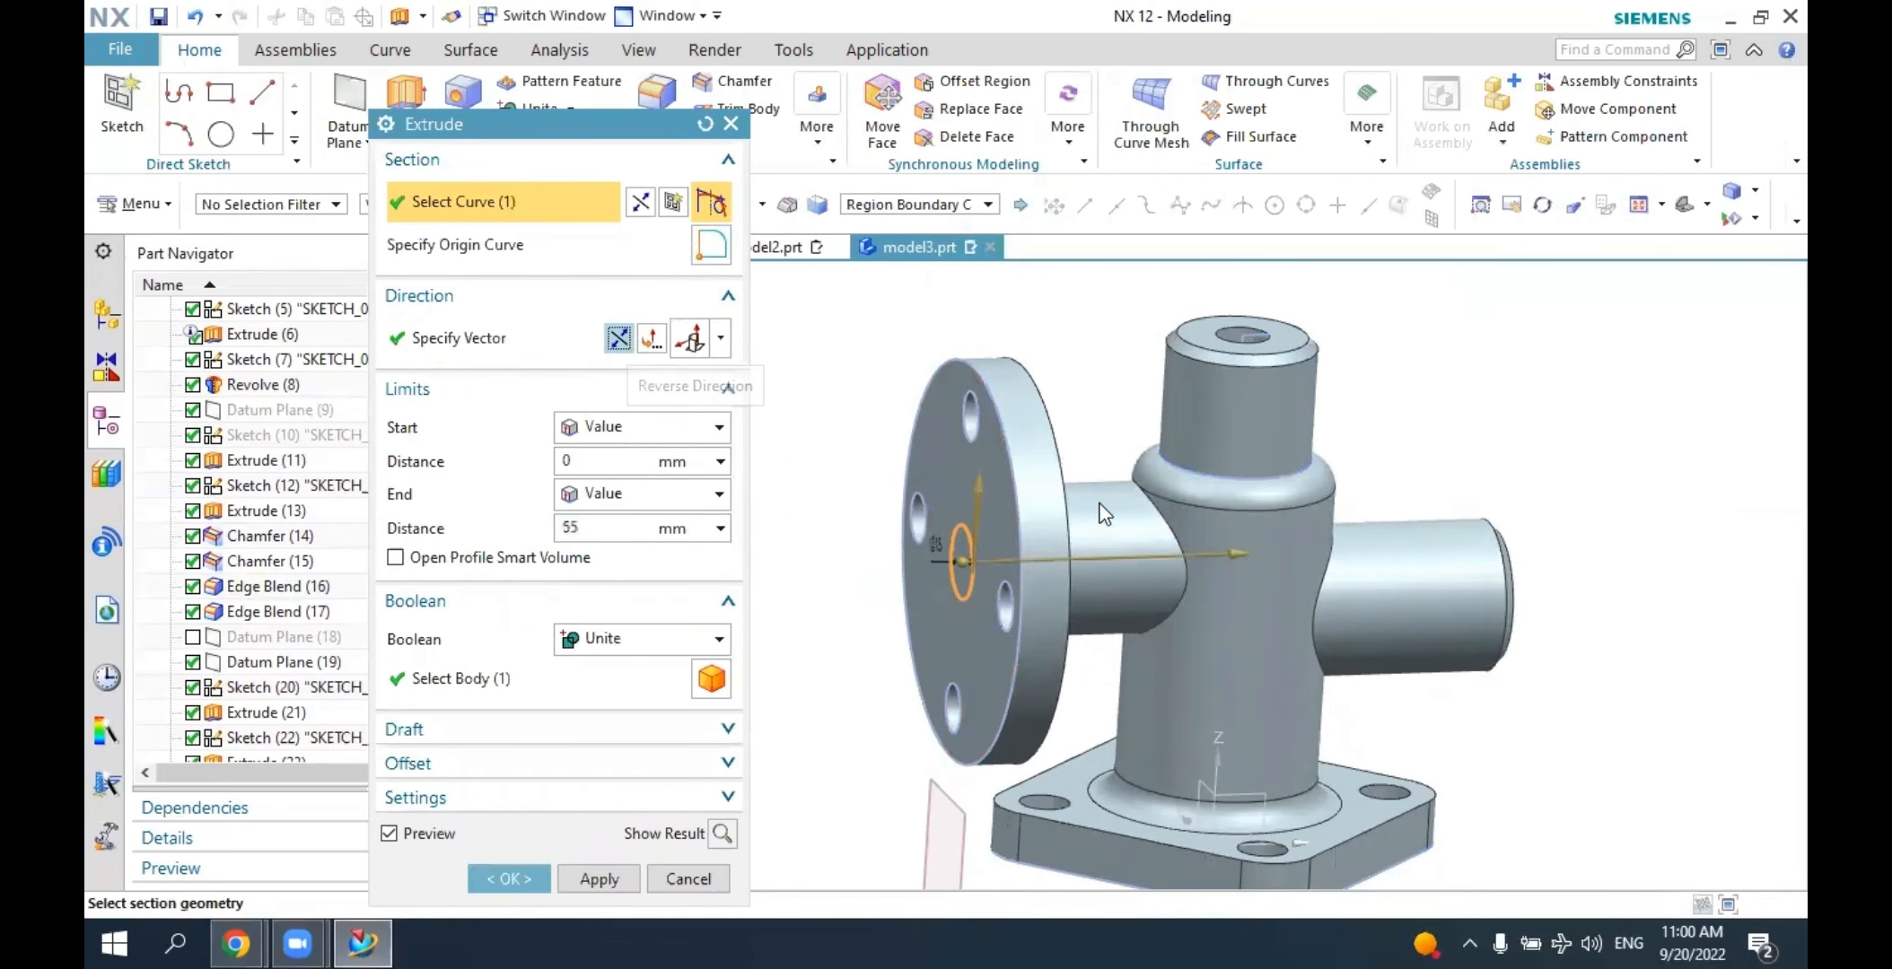
{"action": "middle_click_drag", "start_coordinate": [1145, 510], "coordinate": [1167, 583]}
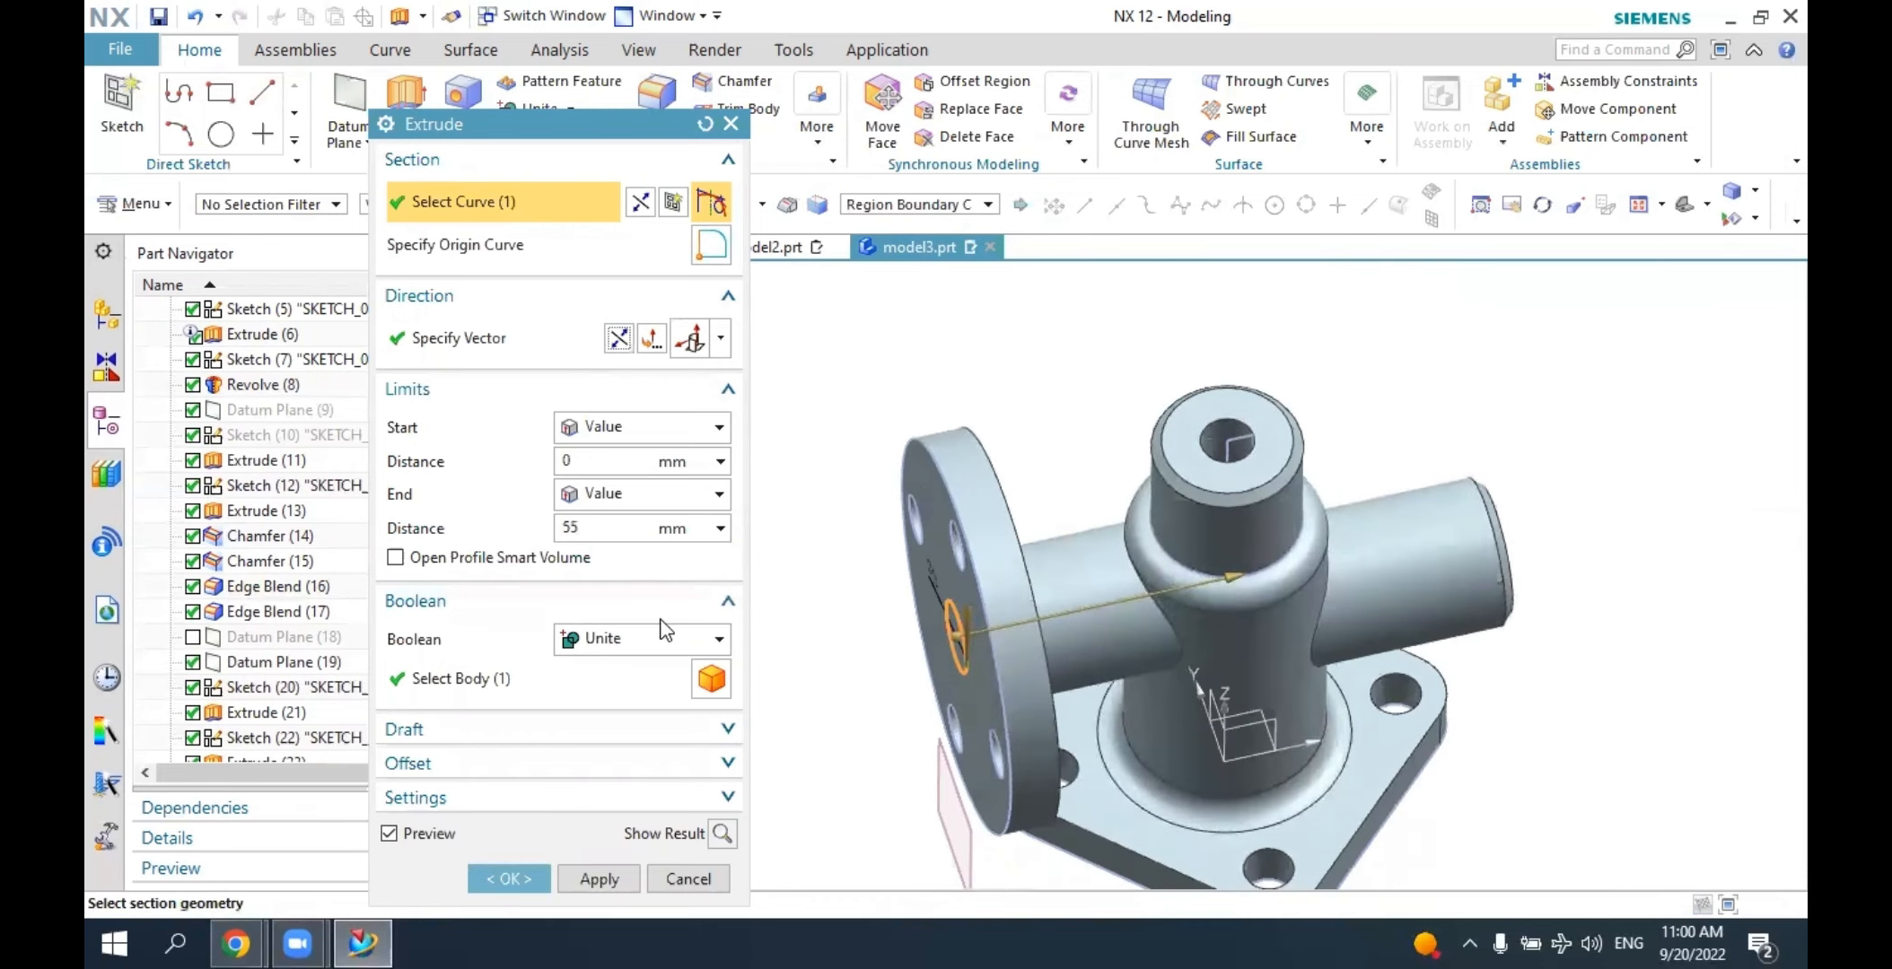
{"action": "left_click", "coordinate": [648, 639]}
{"action": "left_click", "coordinate": [633, 719]}
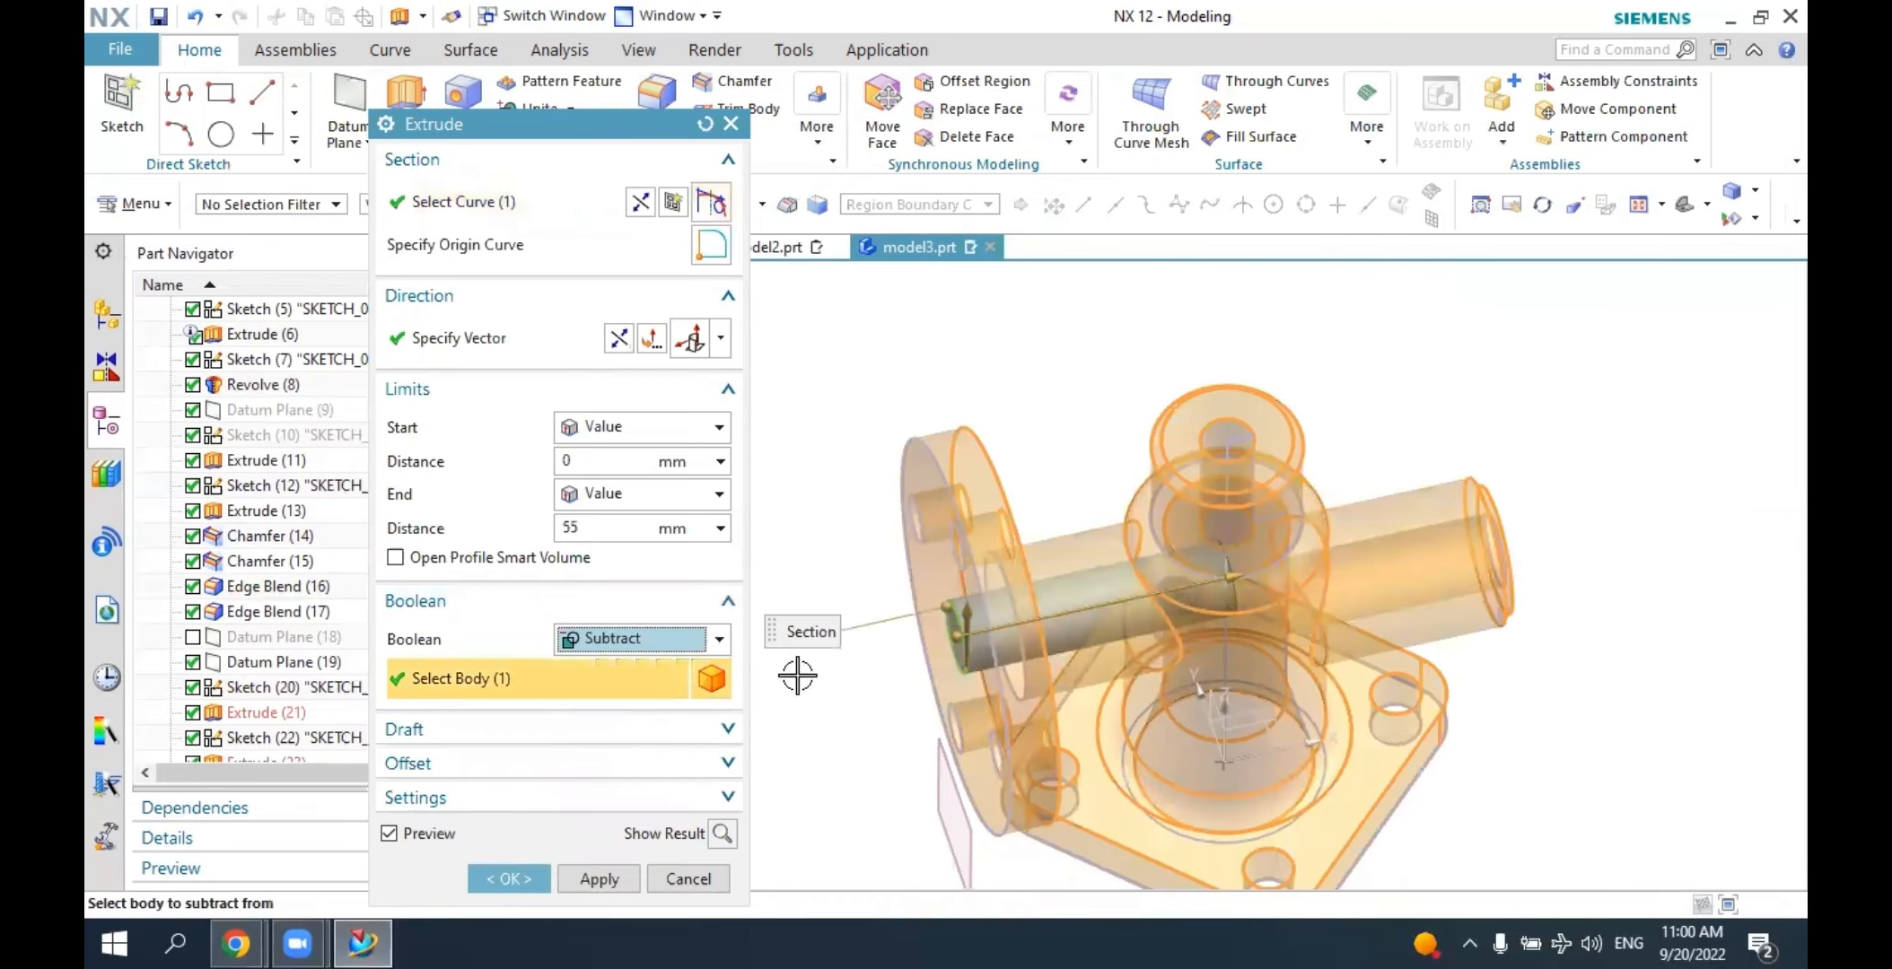
{"action": "left_click", "coordinate": [509, 879]}
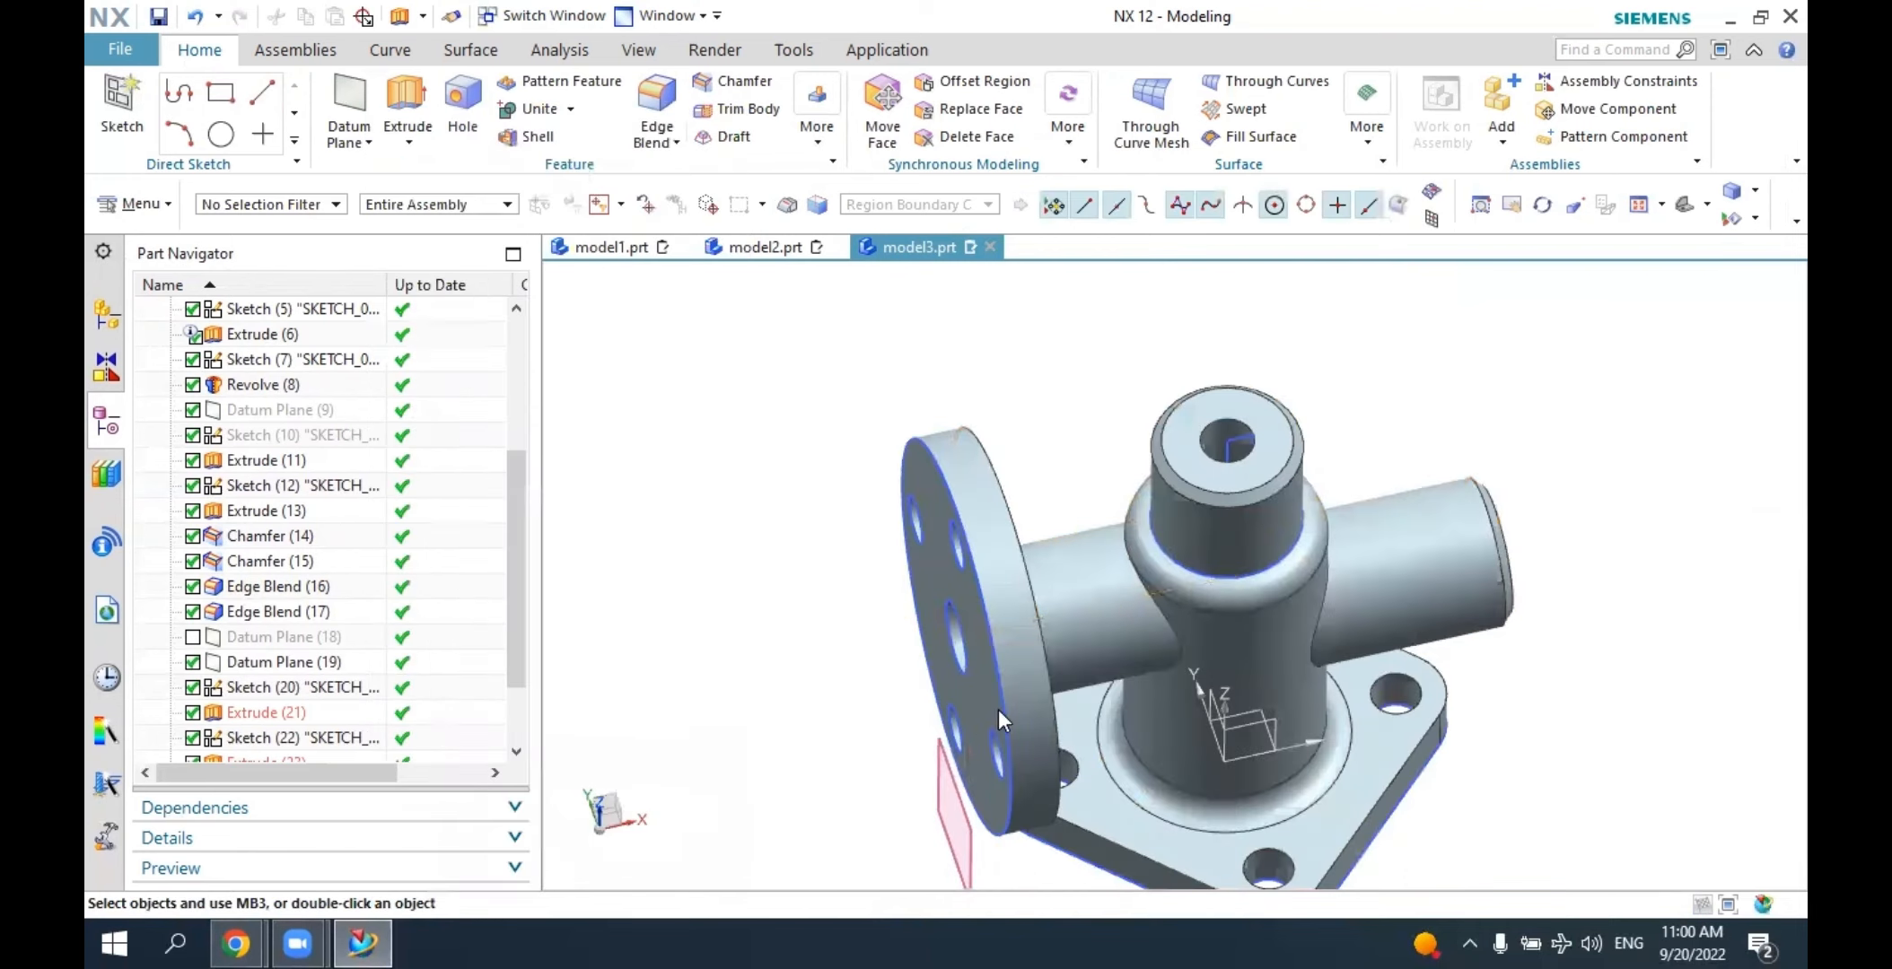
Section the model view with a single plane normal to Y at offset 0 to inspect the internal bores.
{"action": "mouse_move", "coordinate": [997, 709]}
{"action": "middle_mouse_down"}
{"action": "mouse_move", "coordinate": [1149, 625]}
{"action": "mouse_move", "coordinate": [1004, 687]}
{"action": "middle_mouse_up"}
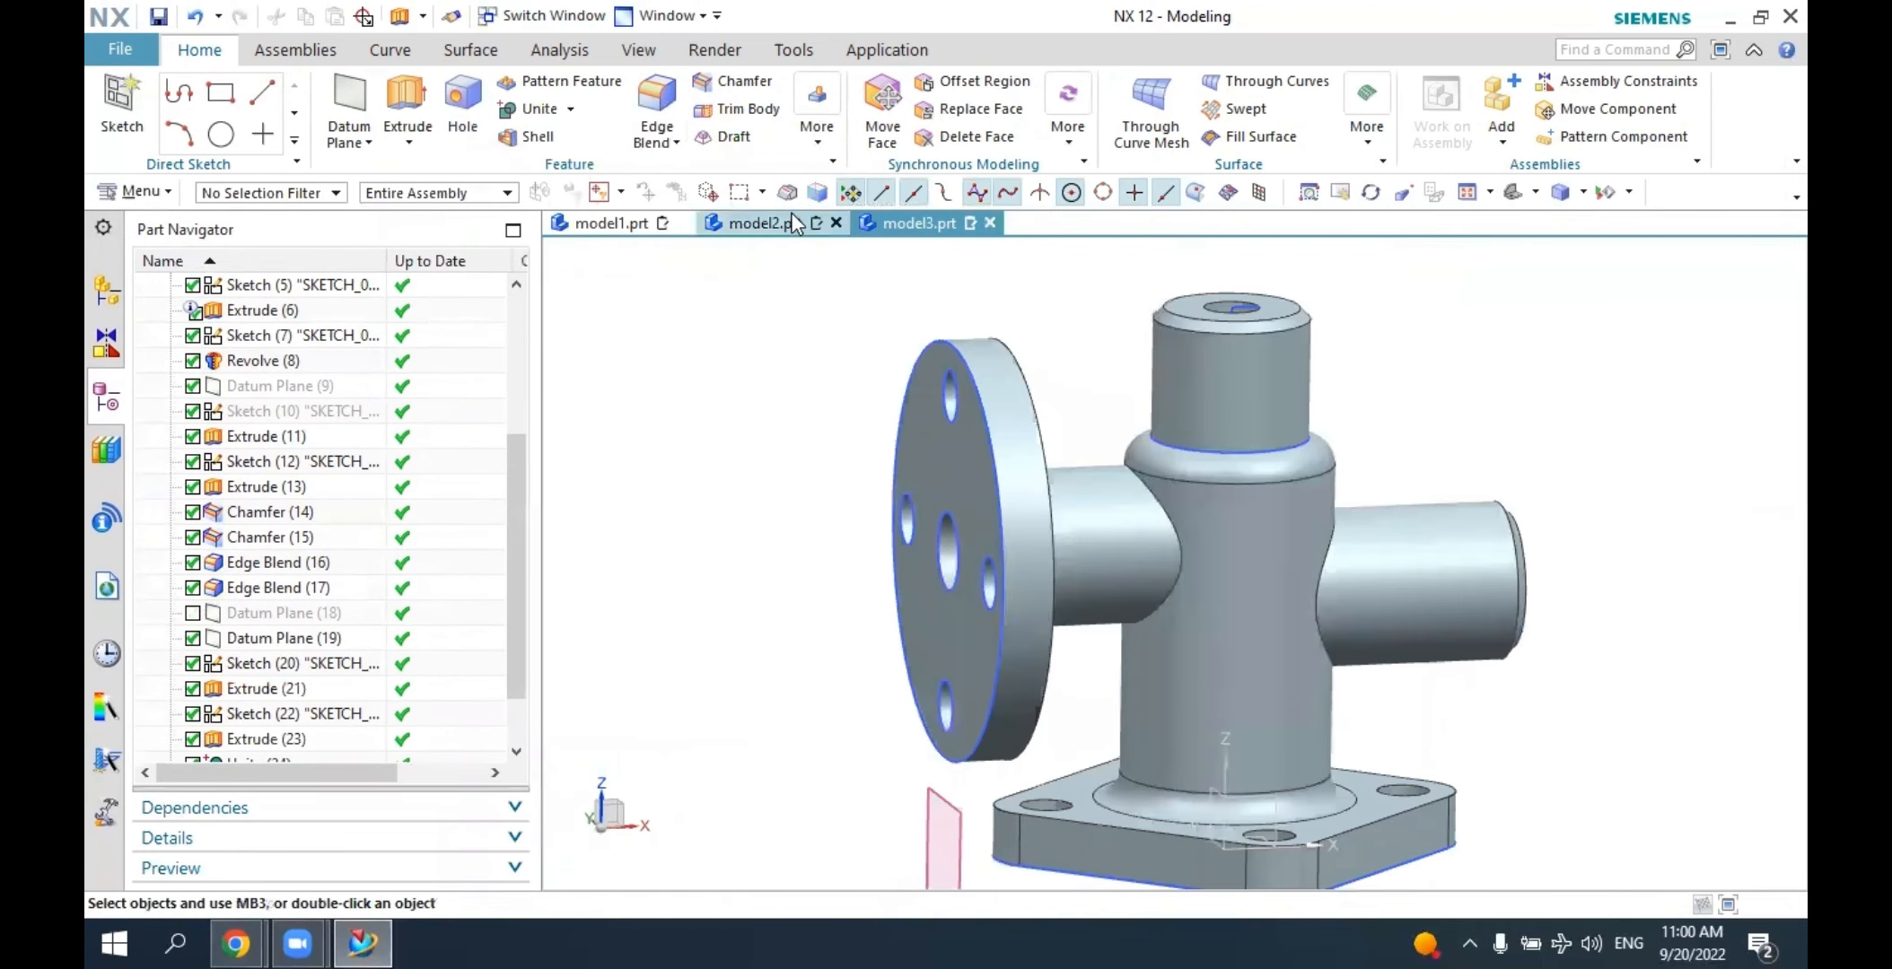
{"action": "left_click", "coordinate": [639, 51]}
{"action": "key", "text": "ctrl+h"}
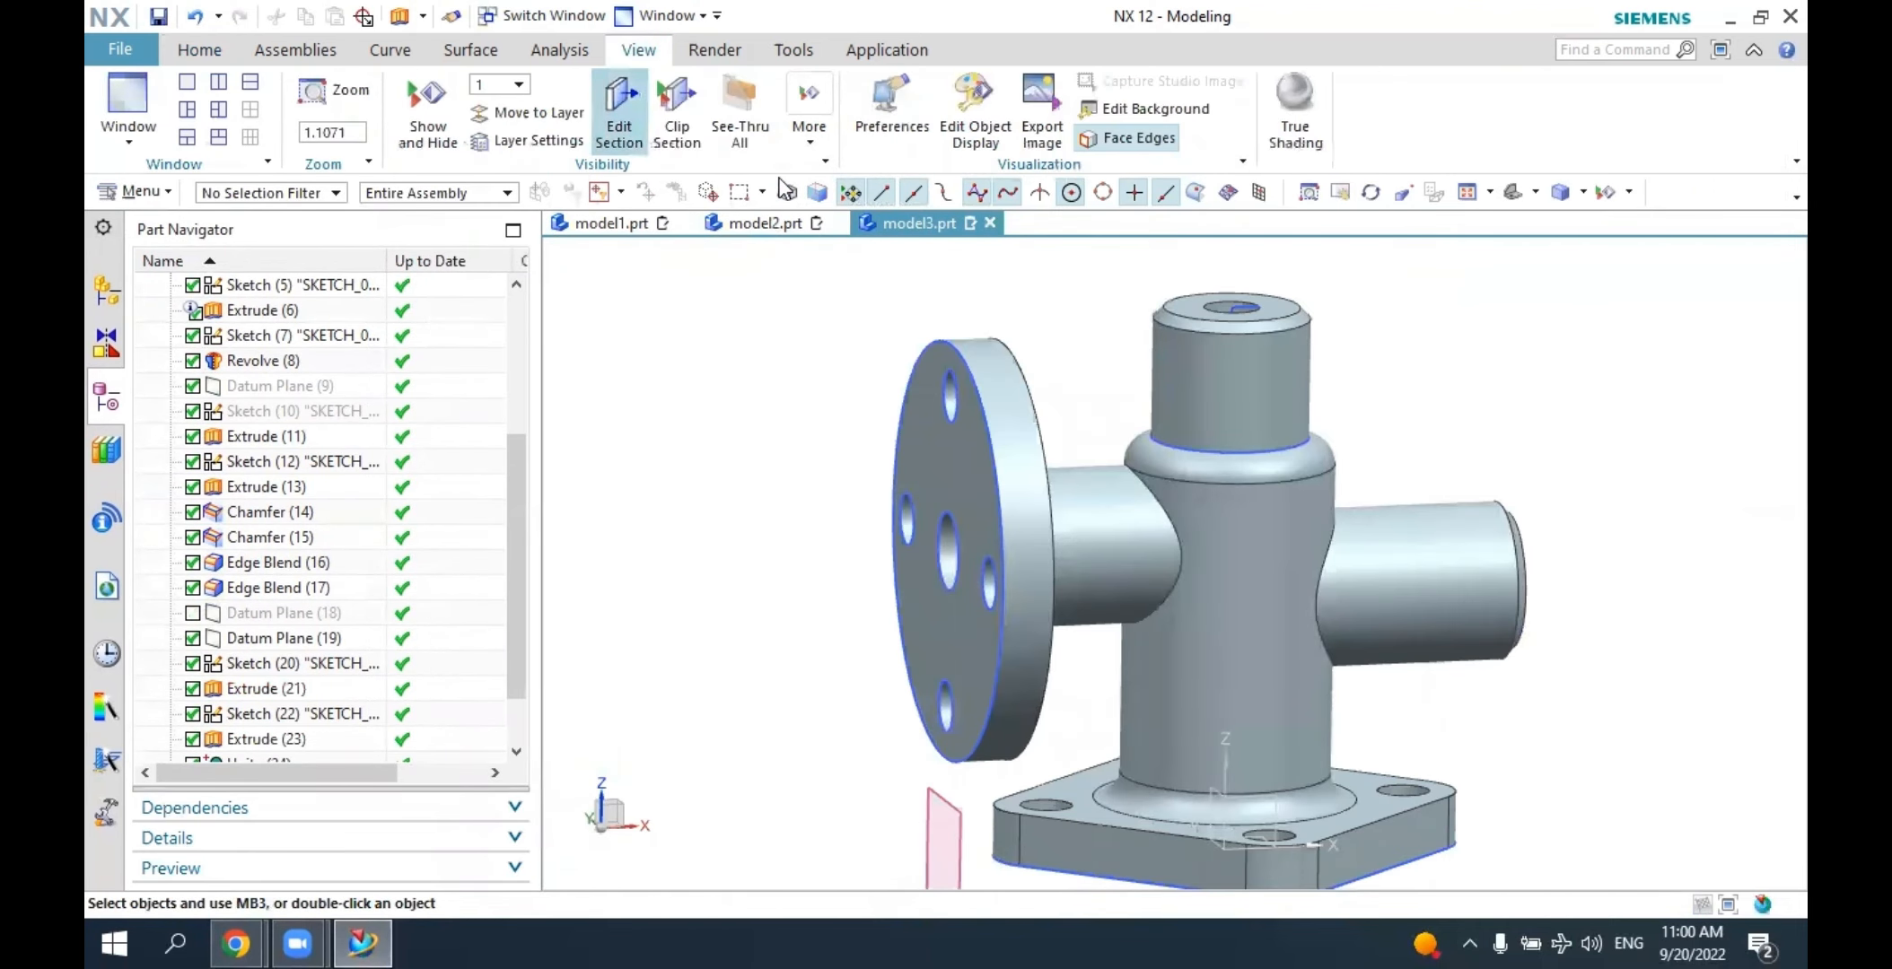
{"action": "middle_click_drag", "start_coordinate": [1239, 466], "coordinate": [1131, 458]}
{"action": "left_click_drag", "start_coordinate": [620, 124], "coordinate": [599, 36]}
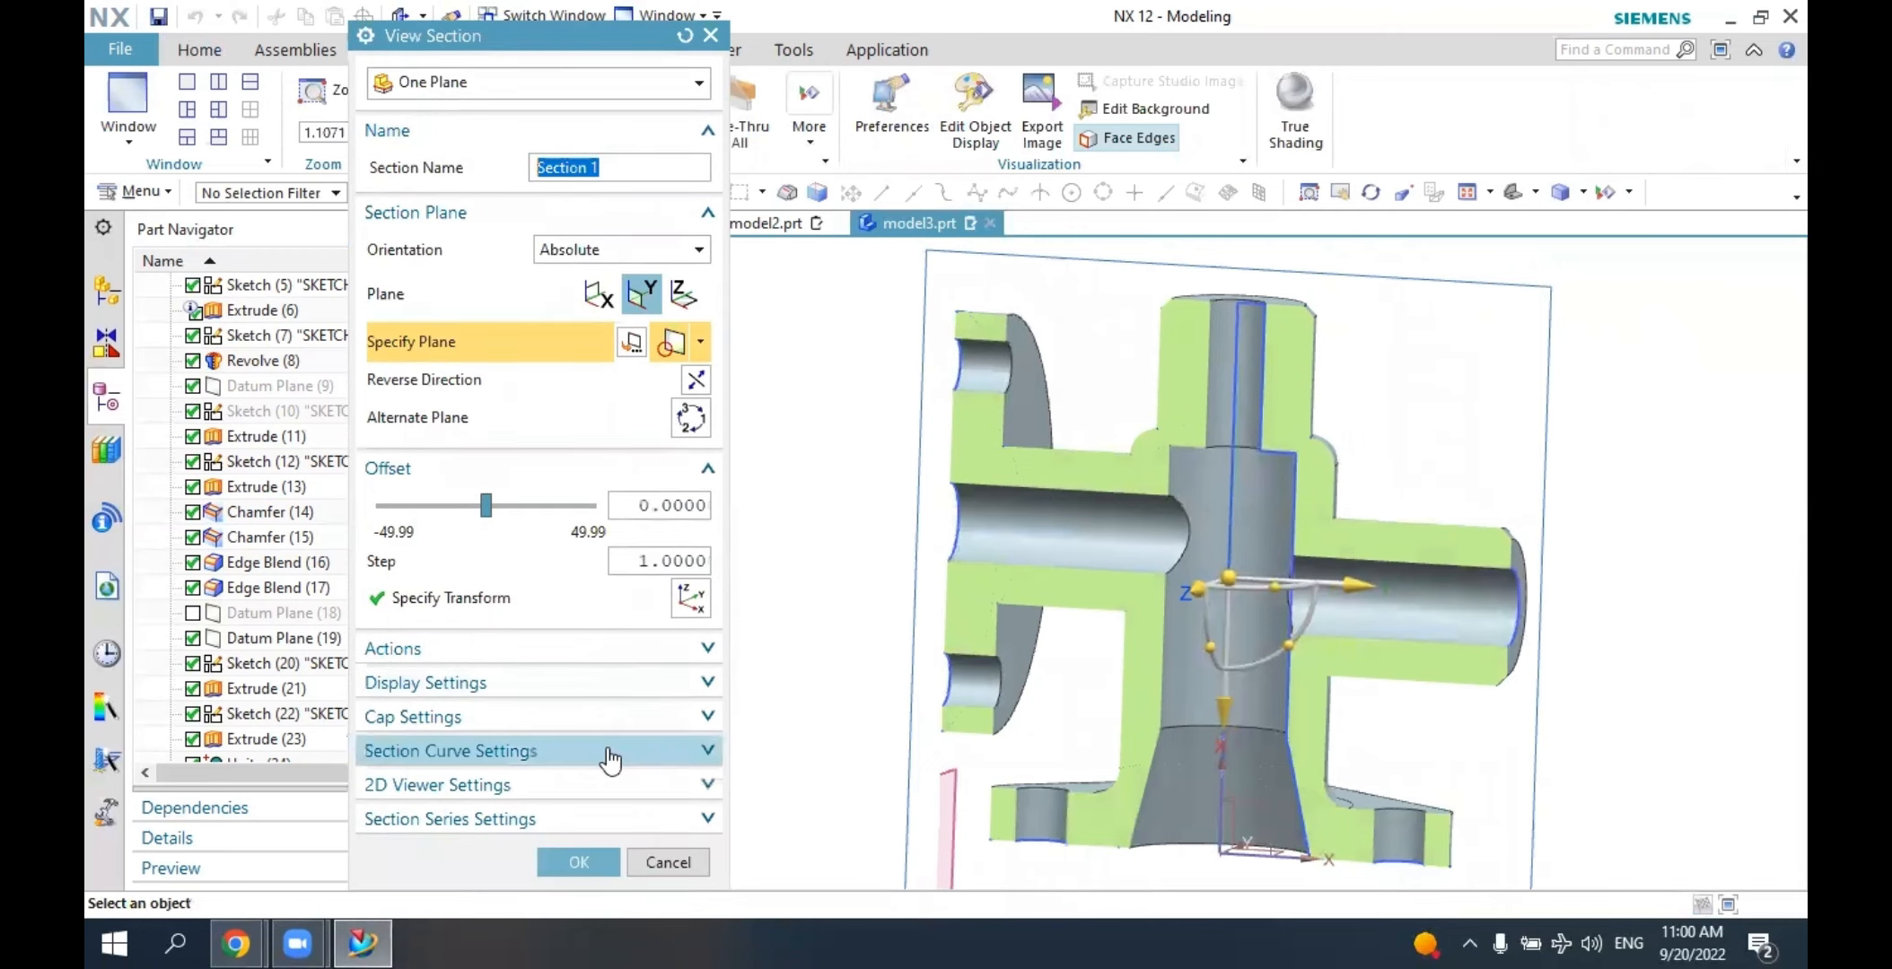
{"action": "left_click", "coordinate": [582, 861]}
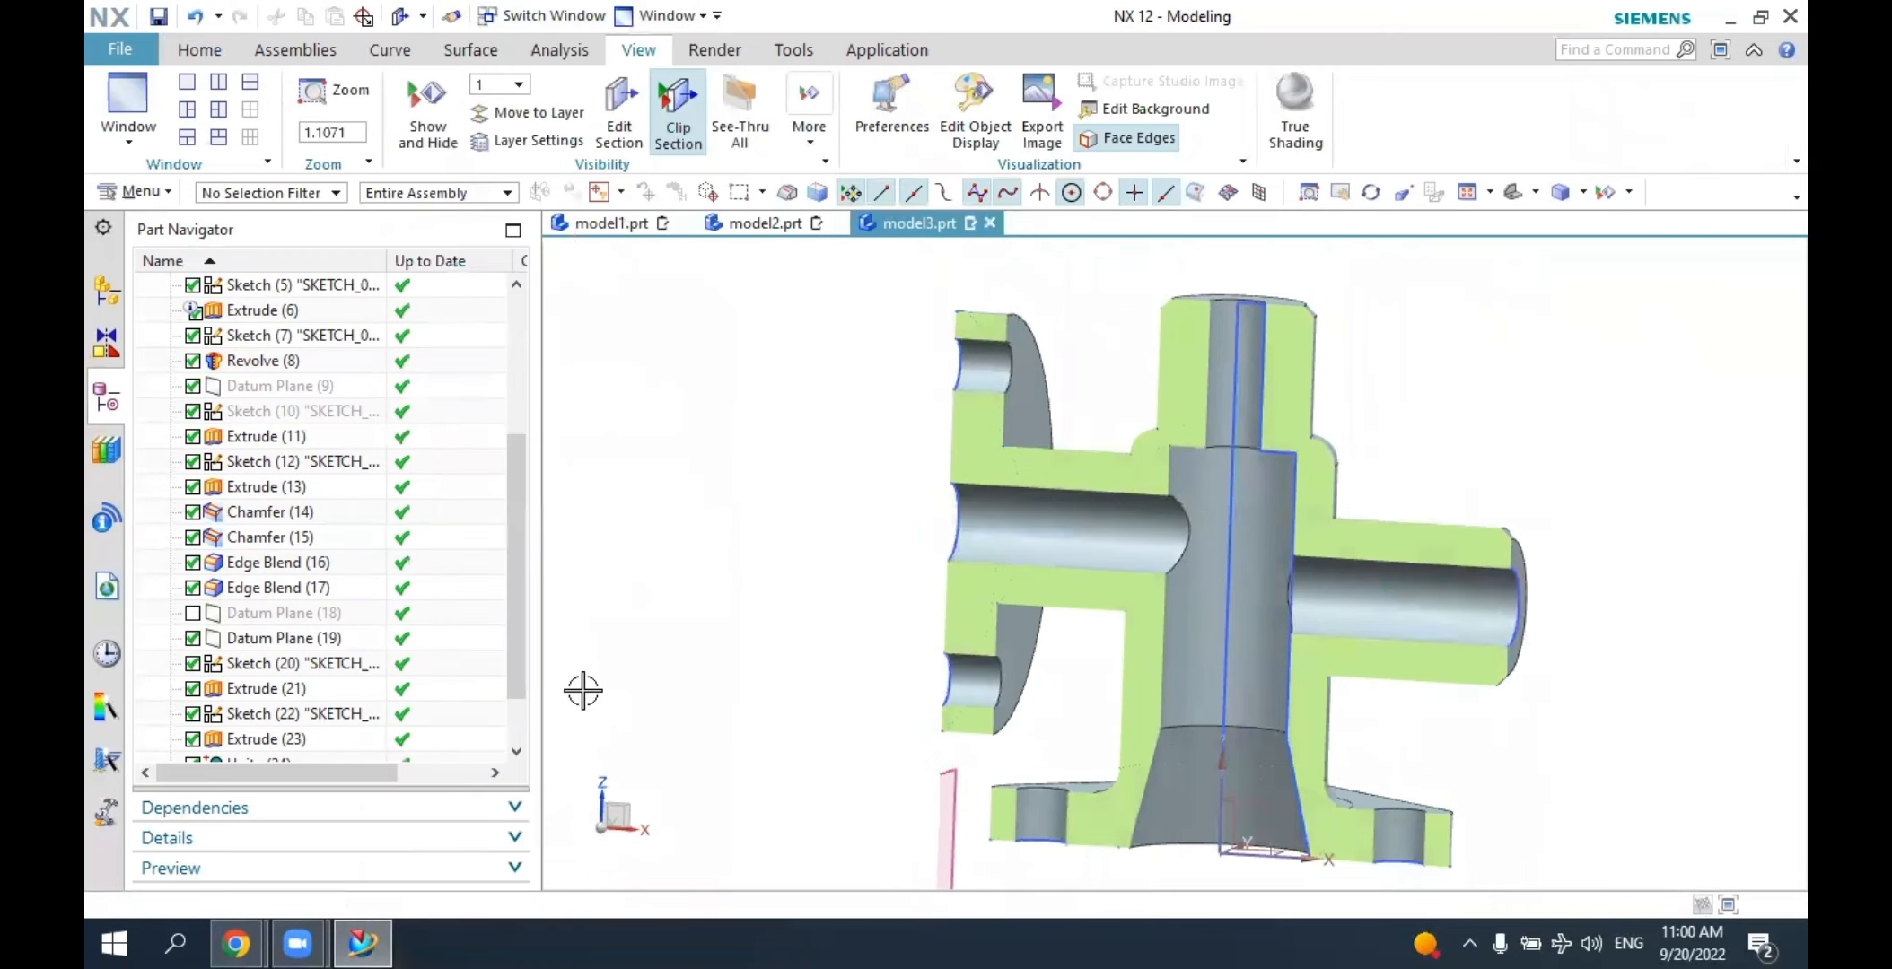
{"action": "left_click", "coordinate": [620, 124]}
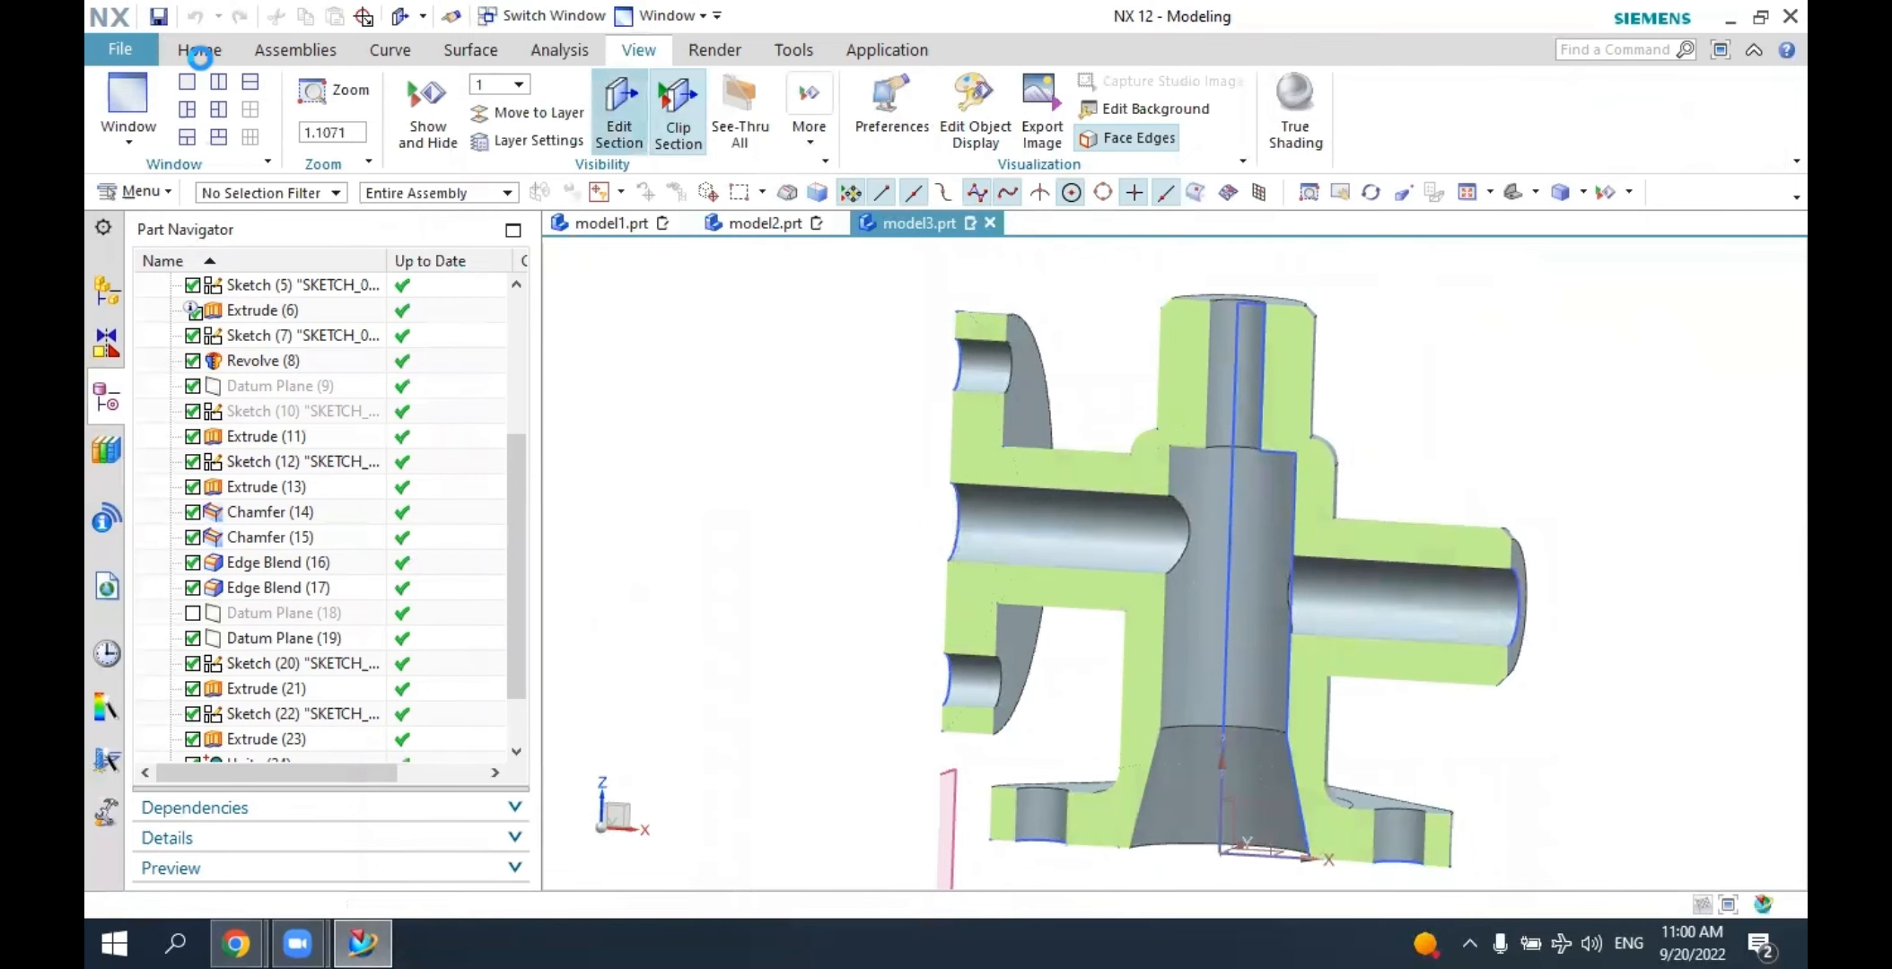
{"action": "left_click", "coordinate": [200, 52]}
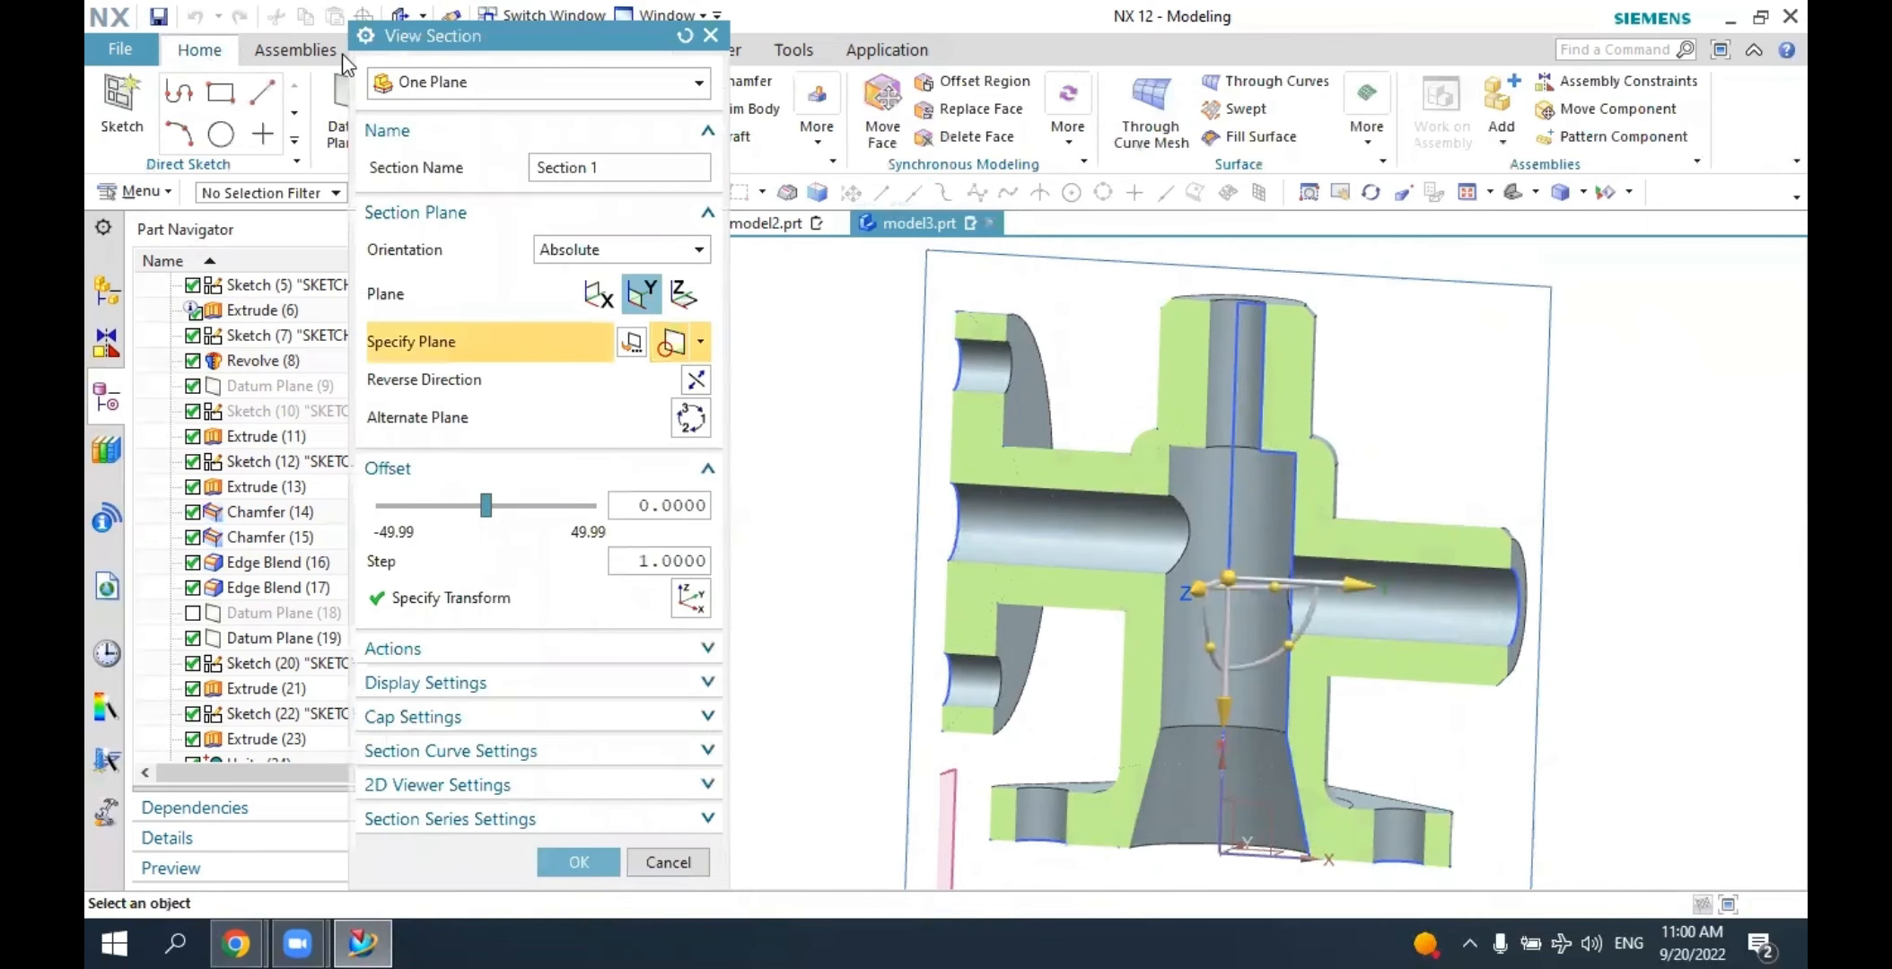
{"action": "left_click", "coordinate": [709, 36]}
{"action": "left_click", "coordinate": [638, 50]}
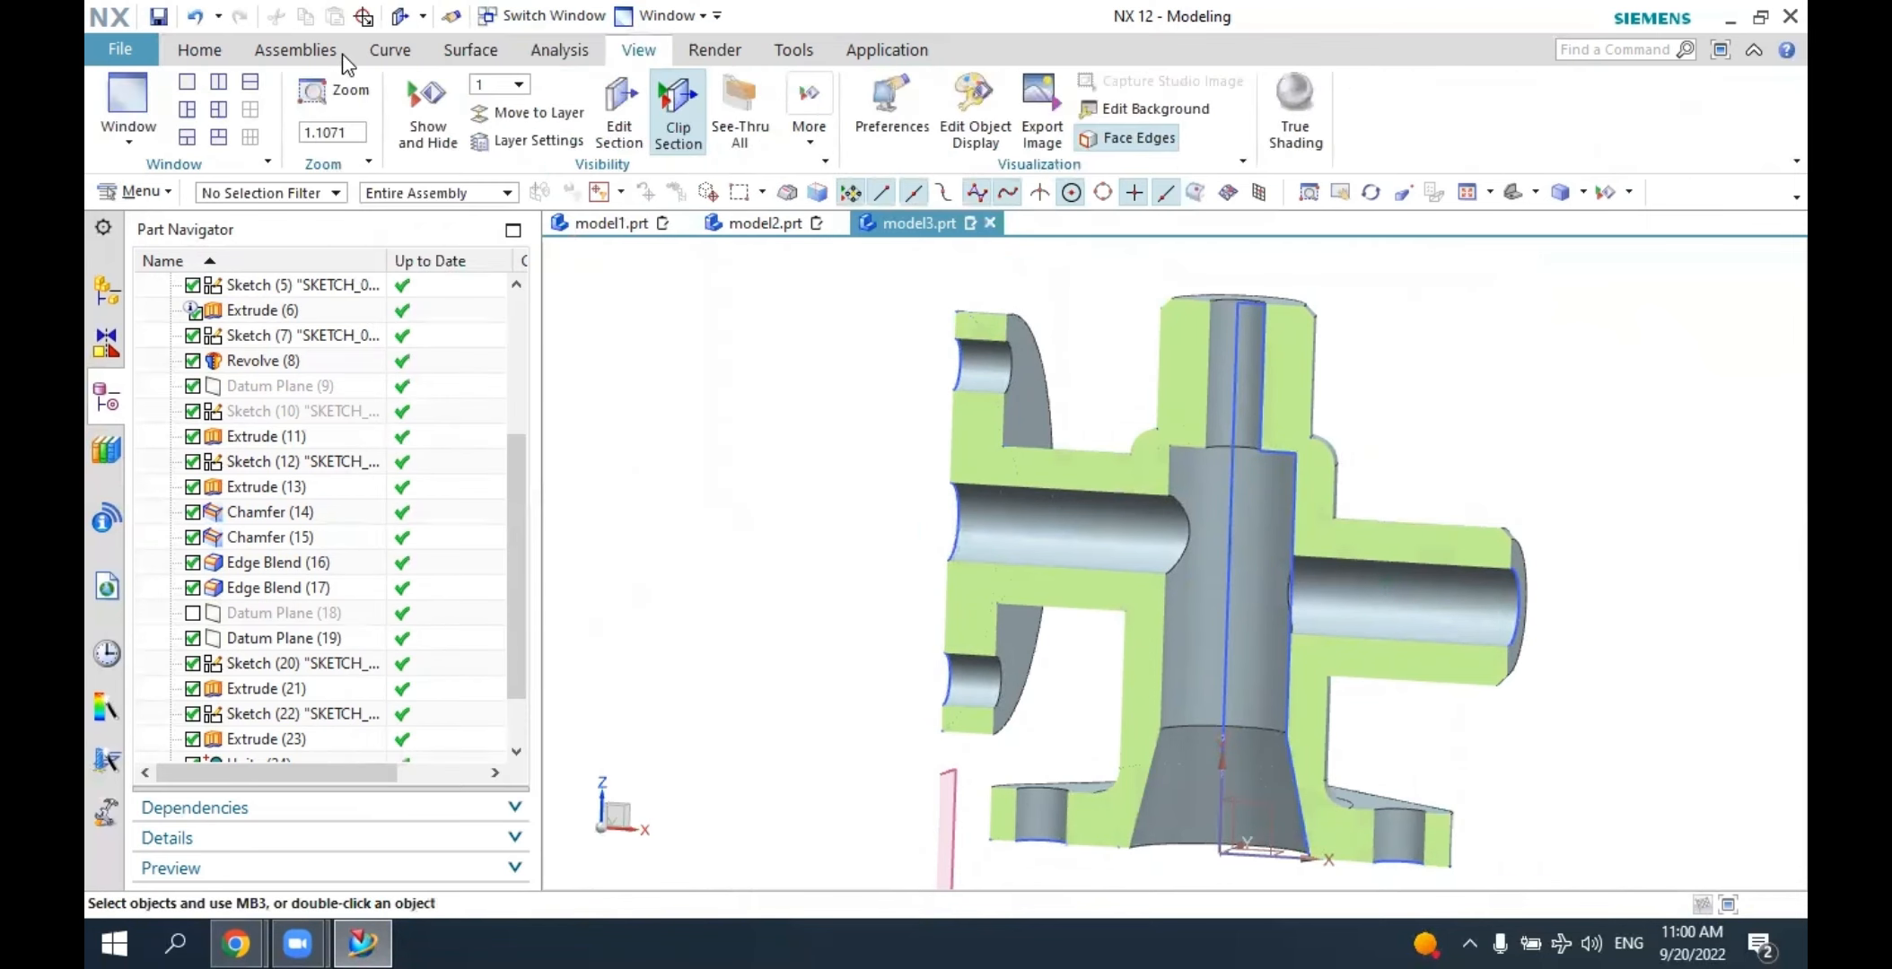
{"action": "left_click", "coordinate": [619, 113]}
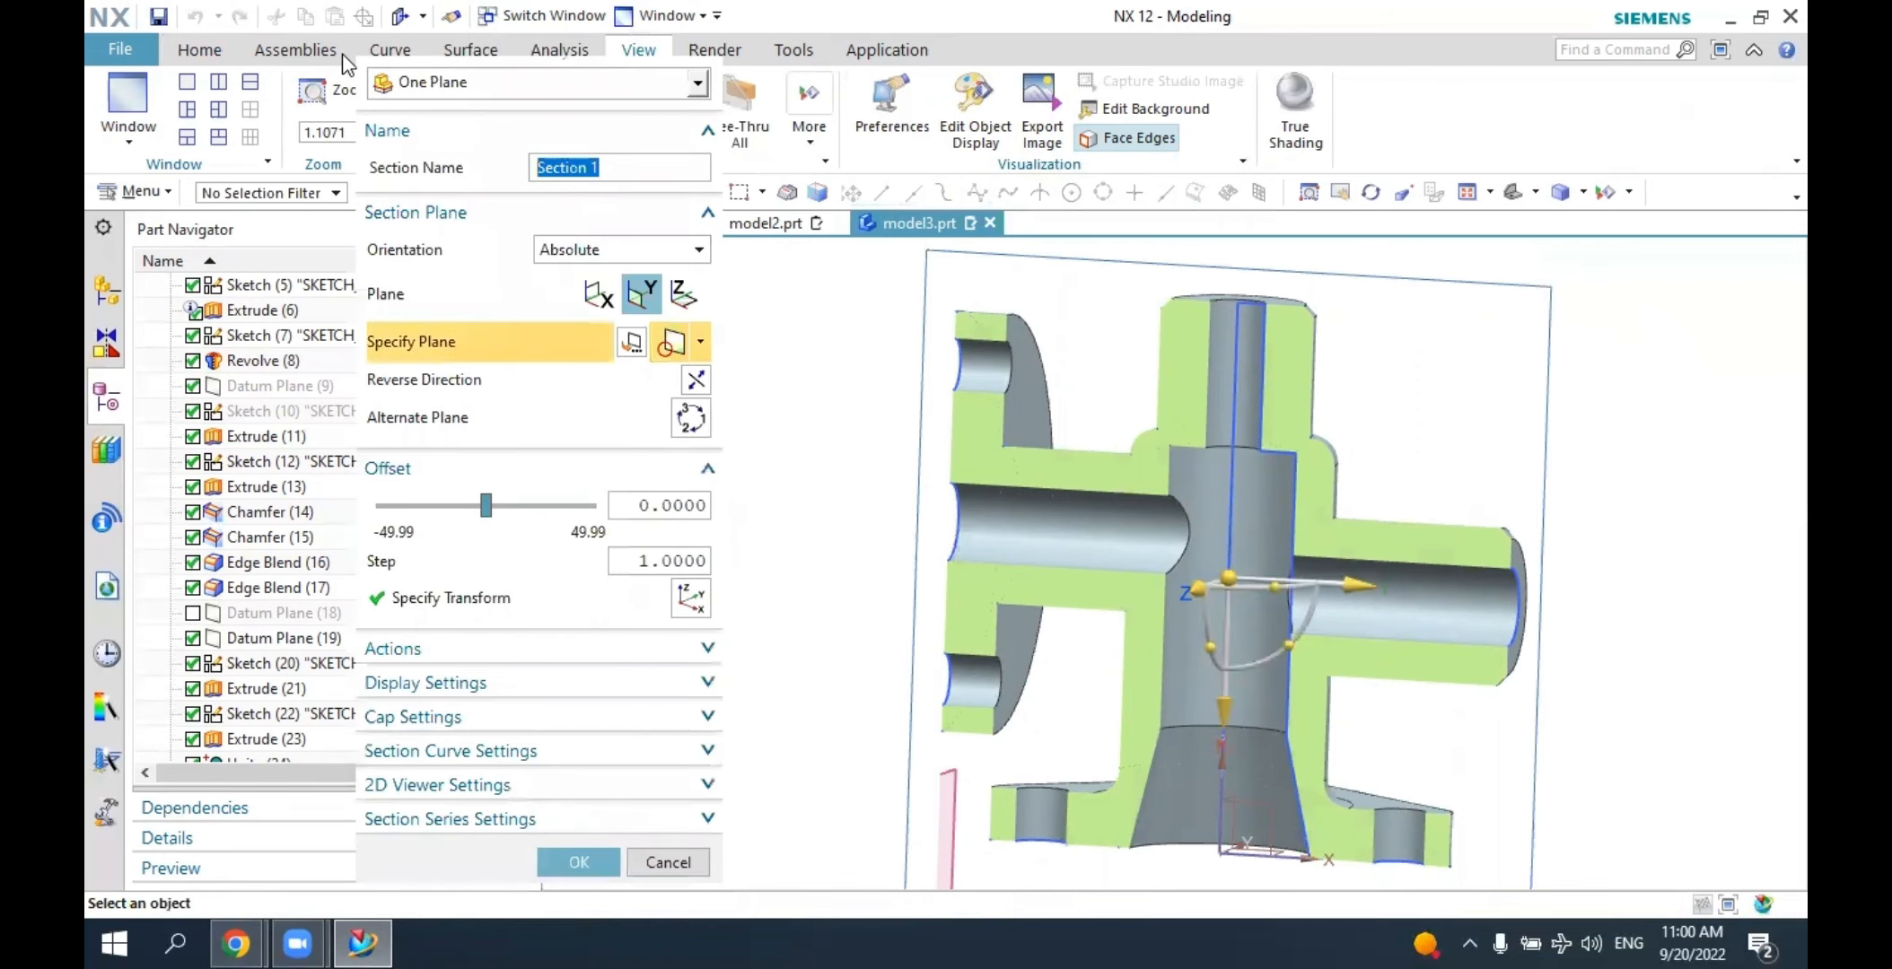
{"action": "left_click", "coordinate": [699, 84]}
{"action": "left_click", "coordinate": [449, 114]}
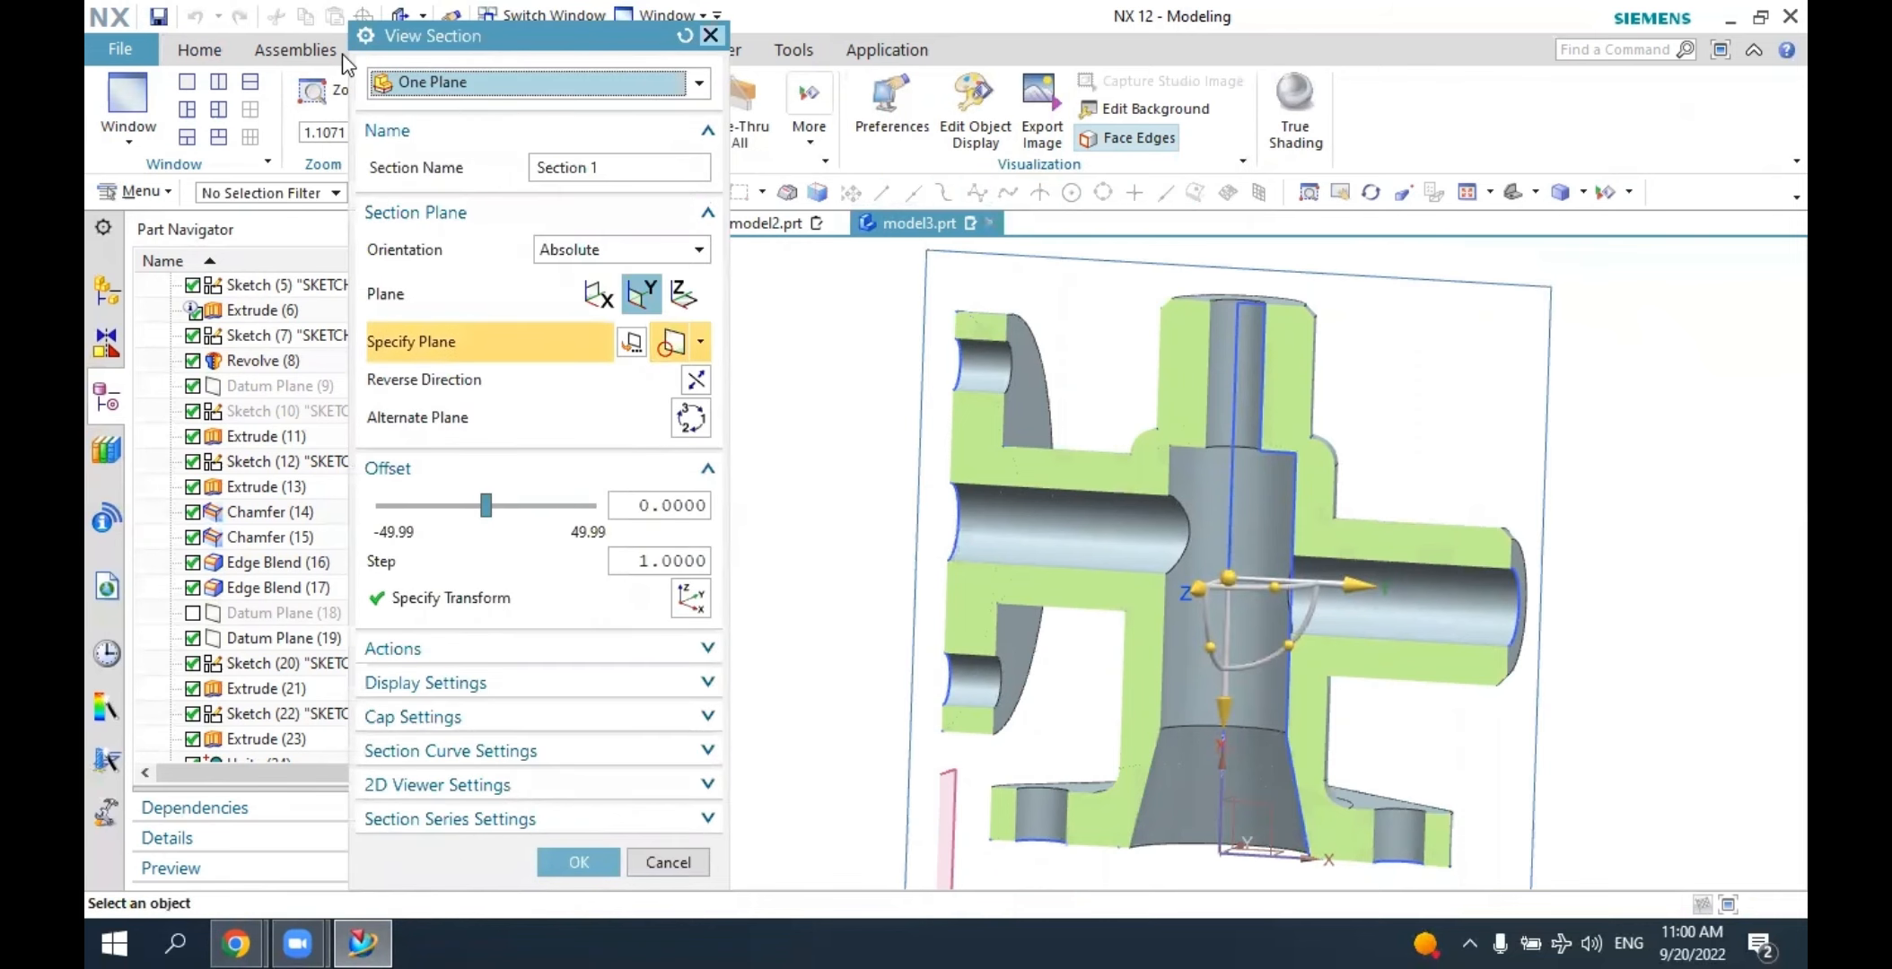
{"action": "left_click", "coordinate": [710, 36]}
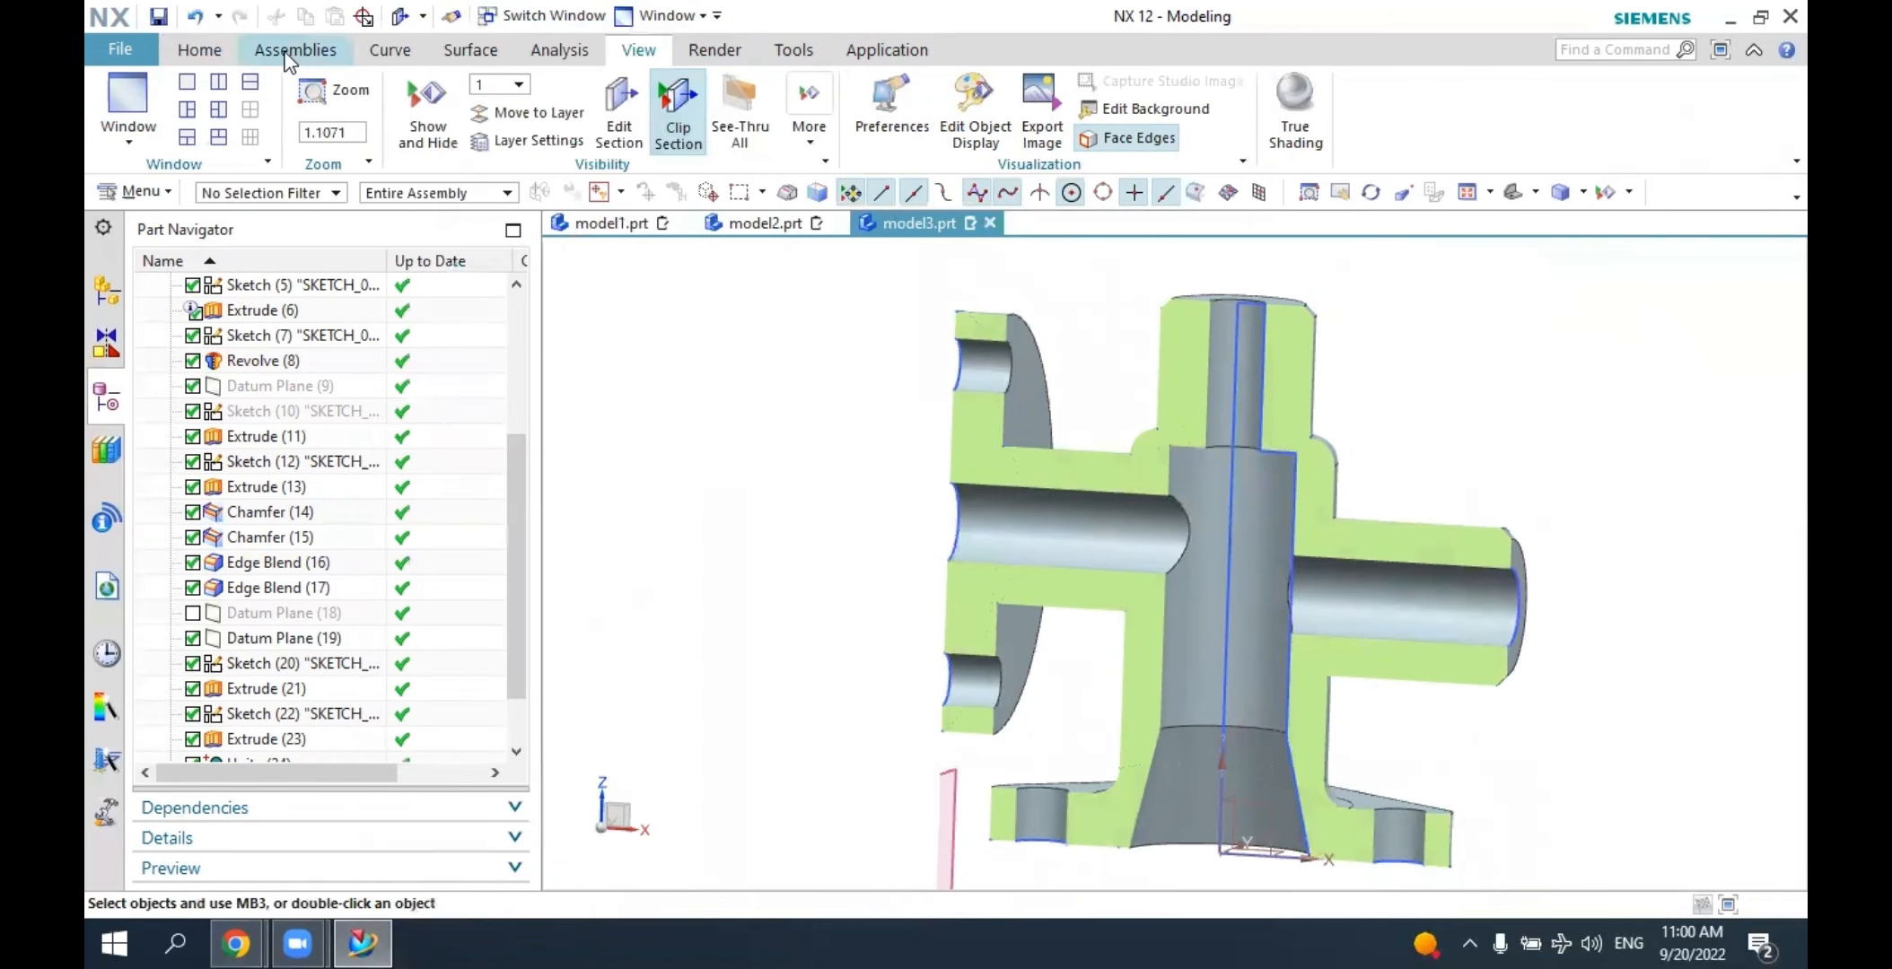
Compare the Unite and the last Extrude in the feature history by highlighting each one on the sectioned model.
{"action": "left_click", "coordinate": [201, 49]}
{"action": "scroll", "coordinate": [303, 574], "scroll_direction": "down", "scroll_amount": 1}
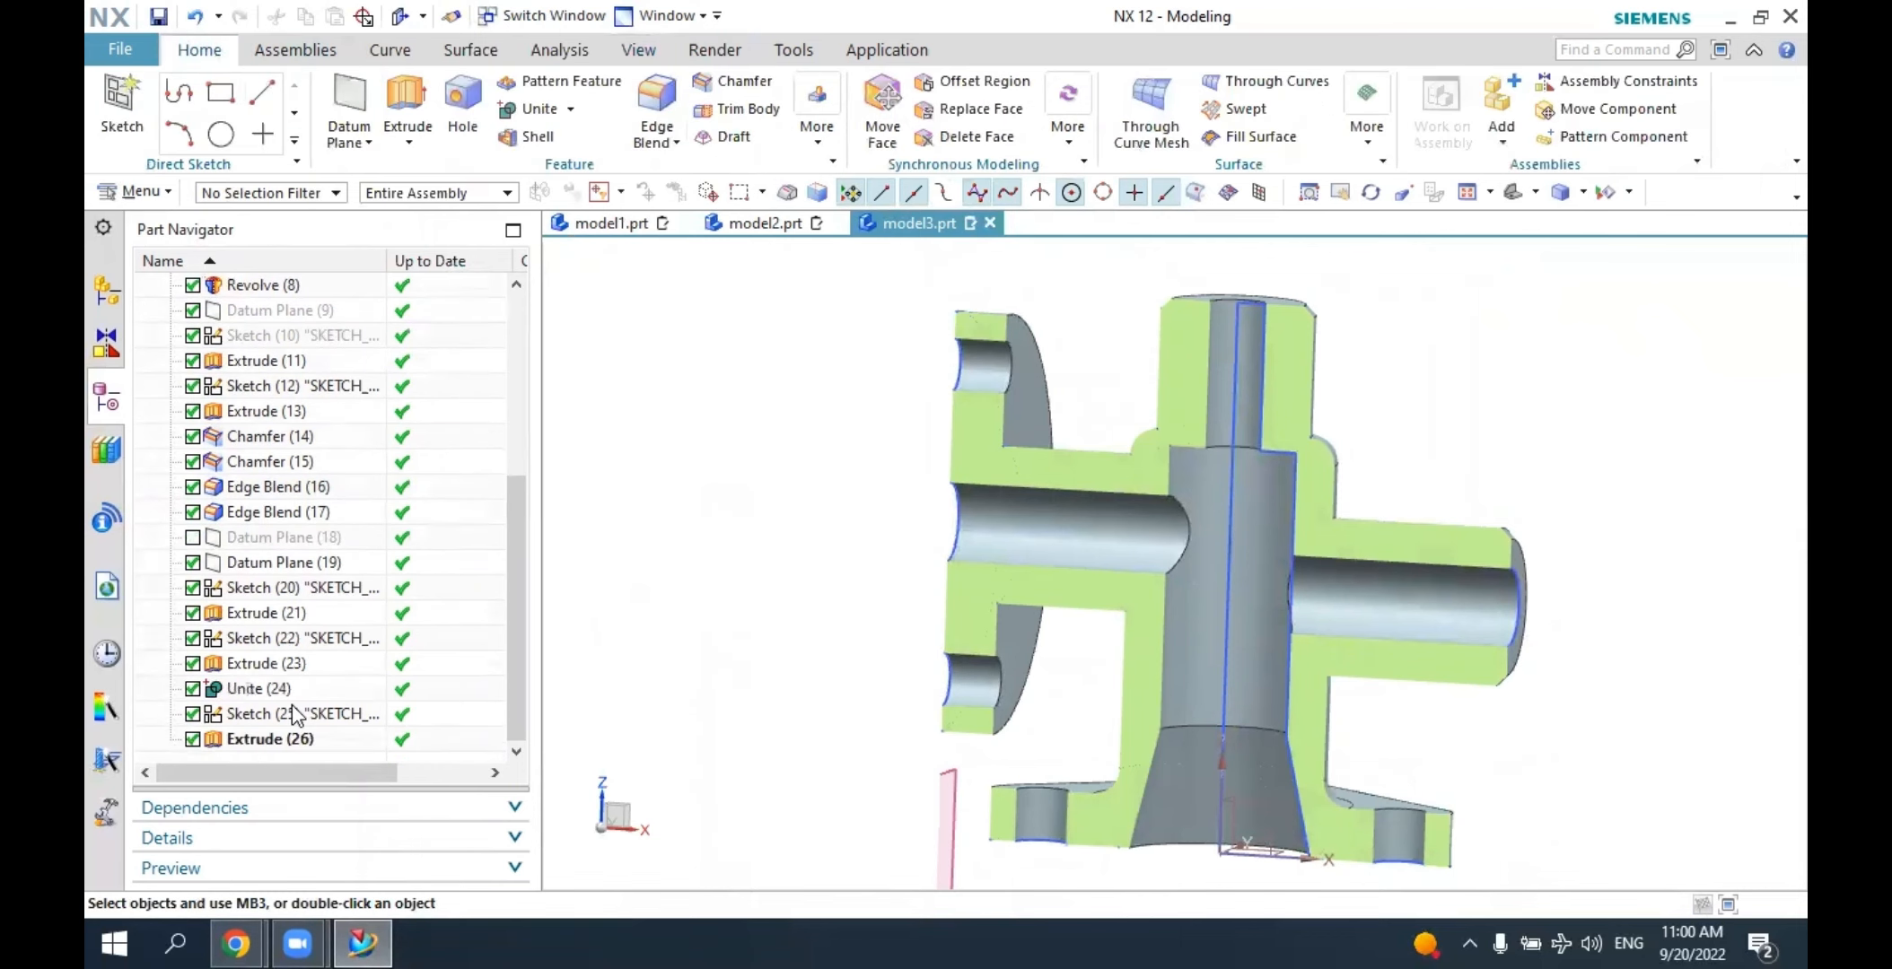
{"action": "left_click", "coordinate": [265, 694]}
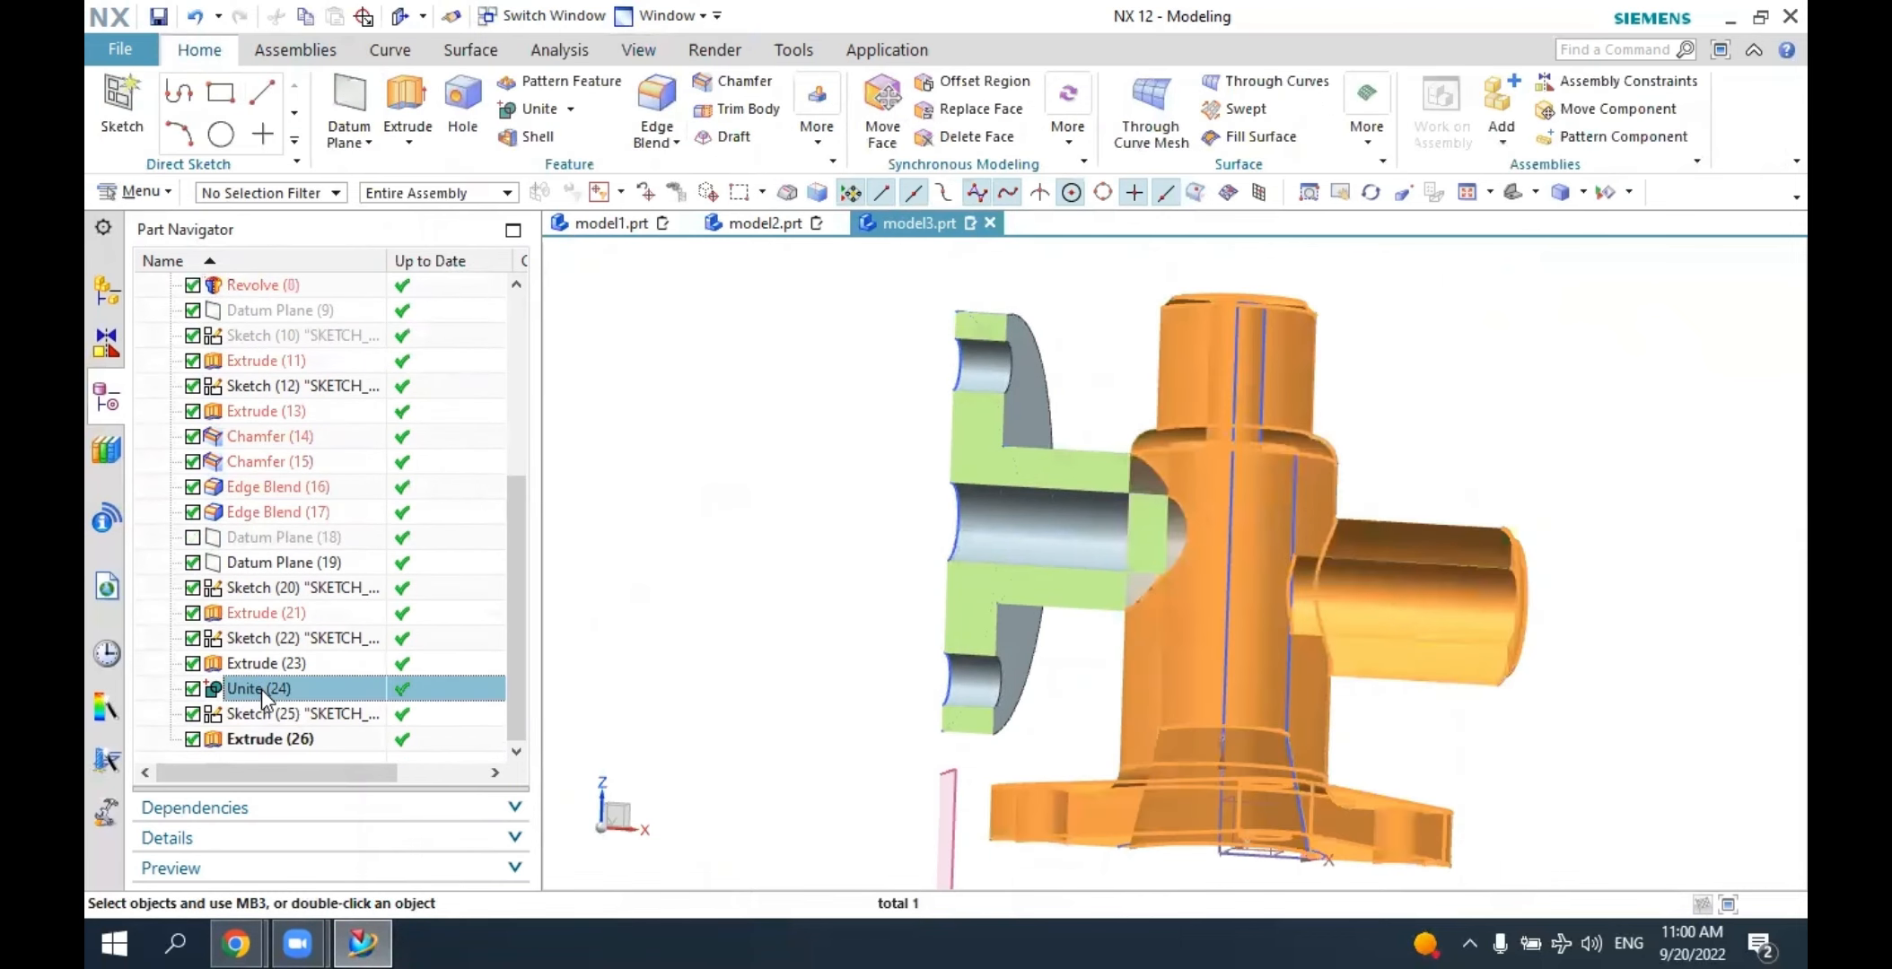
{"action": "left_click", "coordinate": [267, 740]}
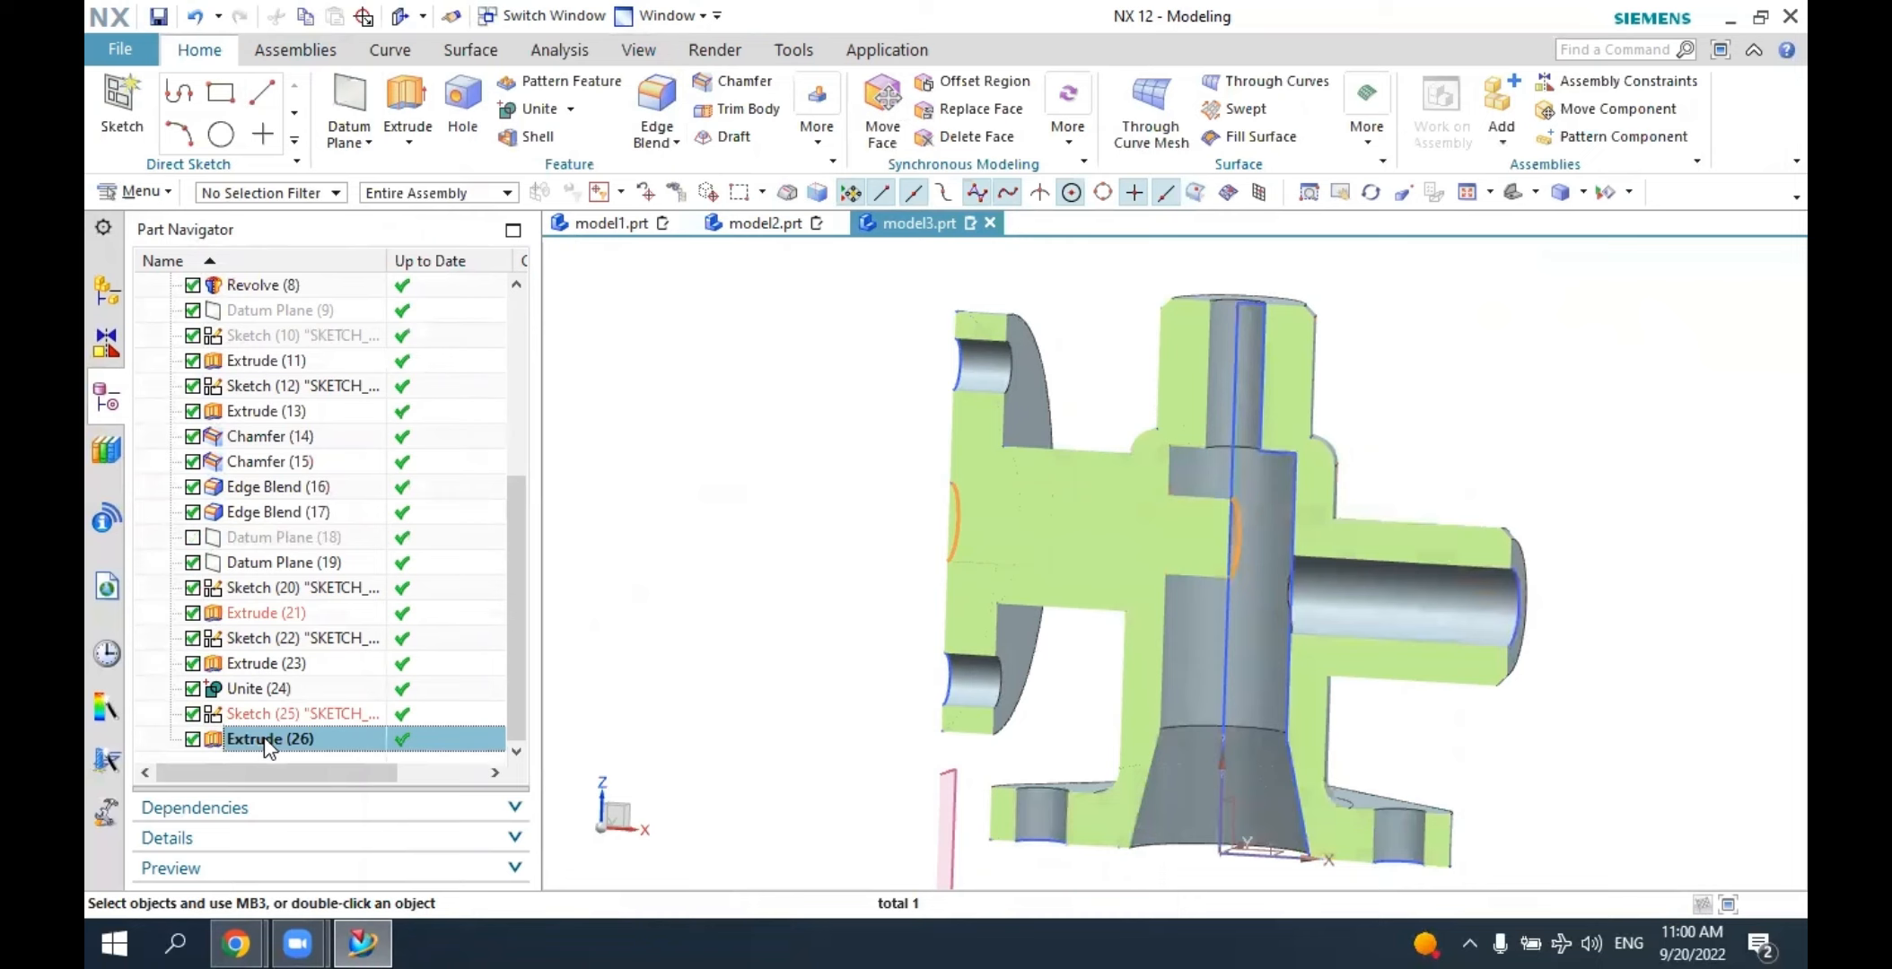
{"action": "left_click", "coordinate": [259, 689]}
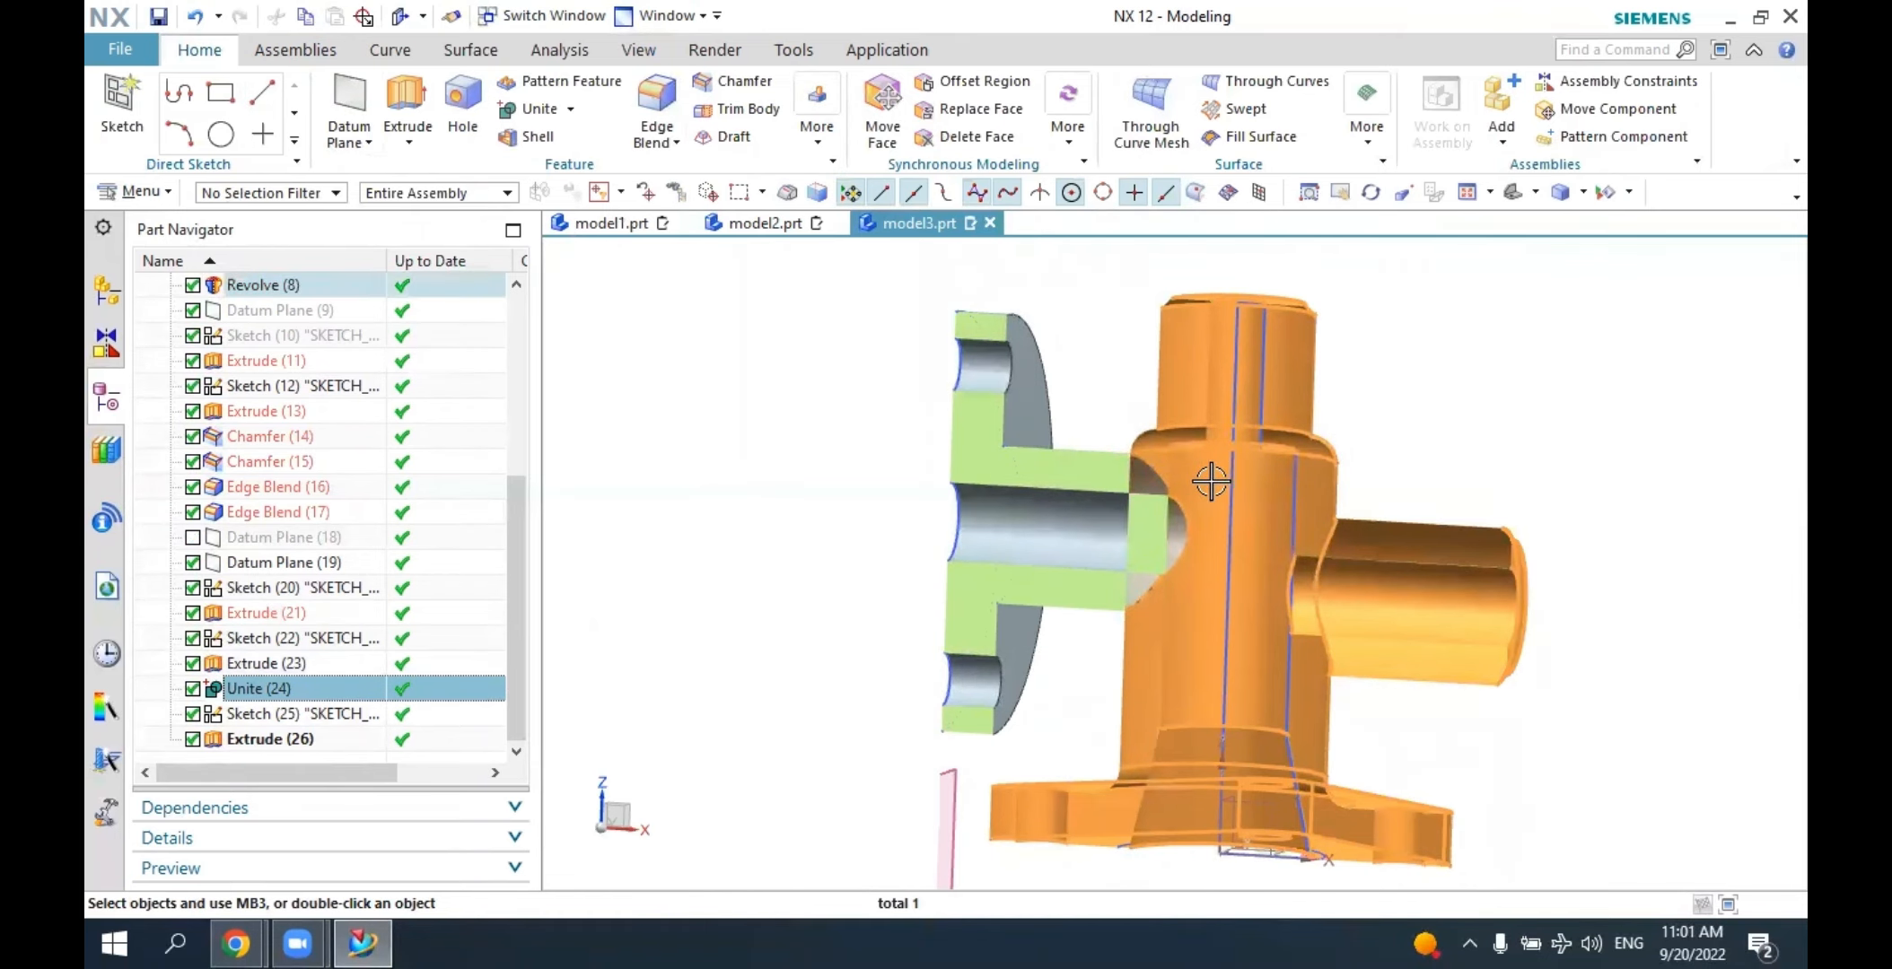
{"action": "left_click", "coordinate": [274, 746]}
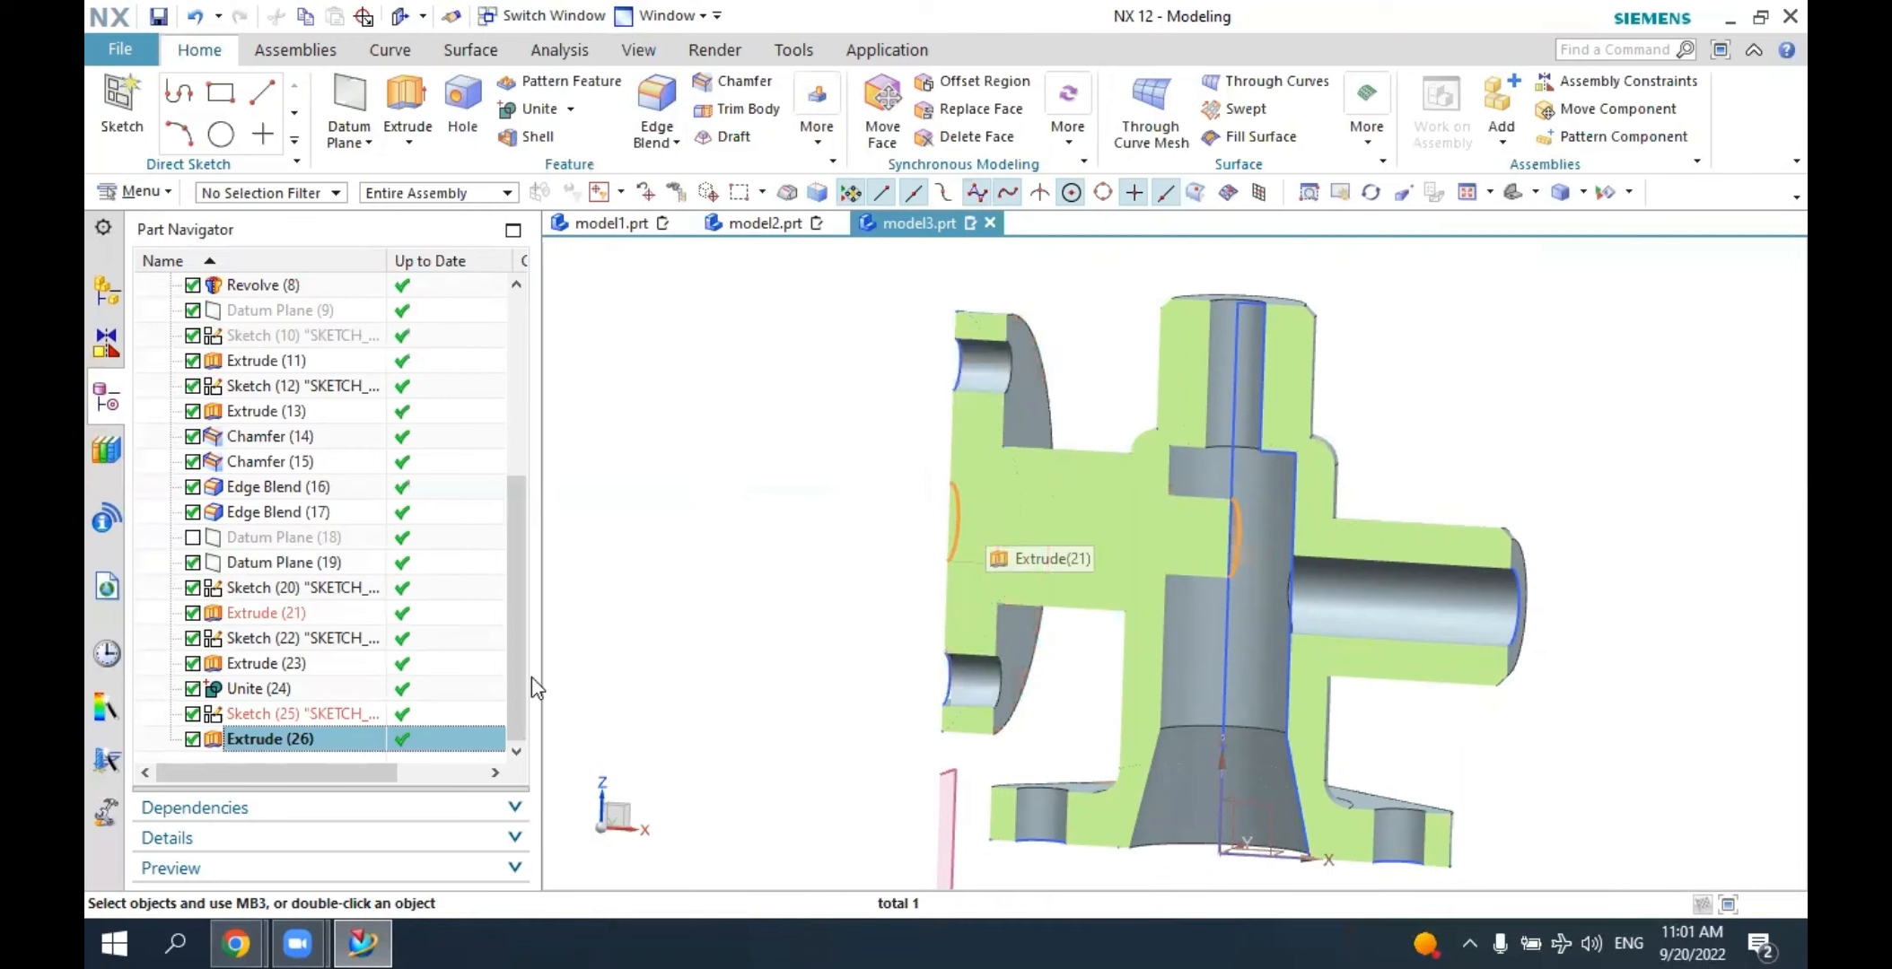
Open the 55 mm flange bore extrude for editing, check its Subtract target body and accept it.
{"action": "double_click", "coordinate": [310, 739]}
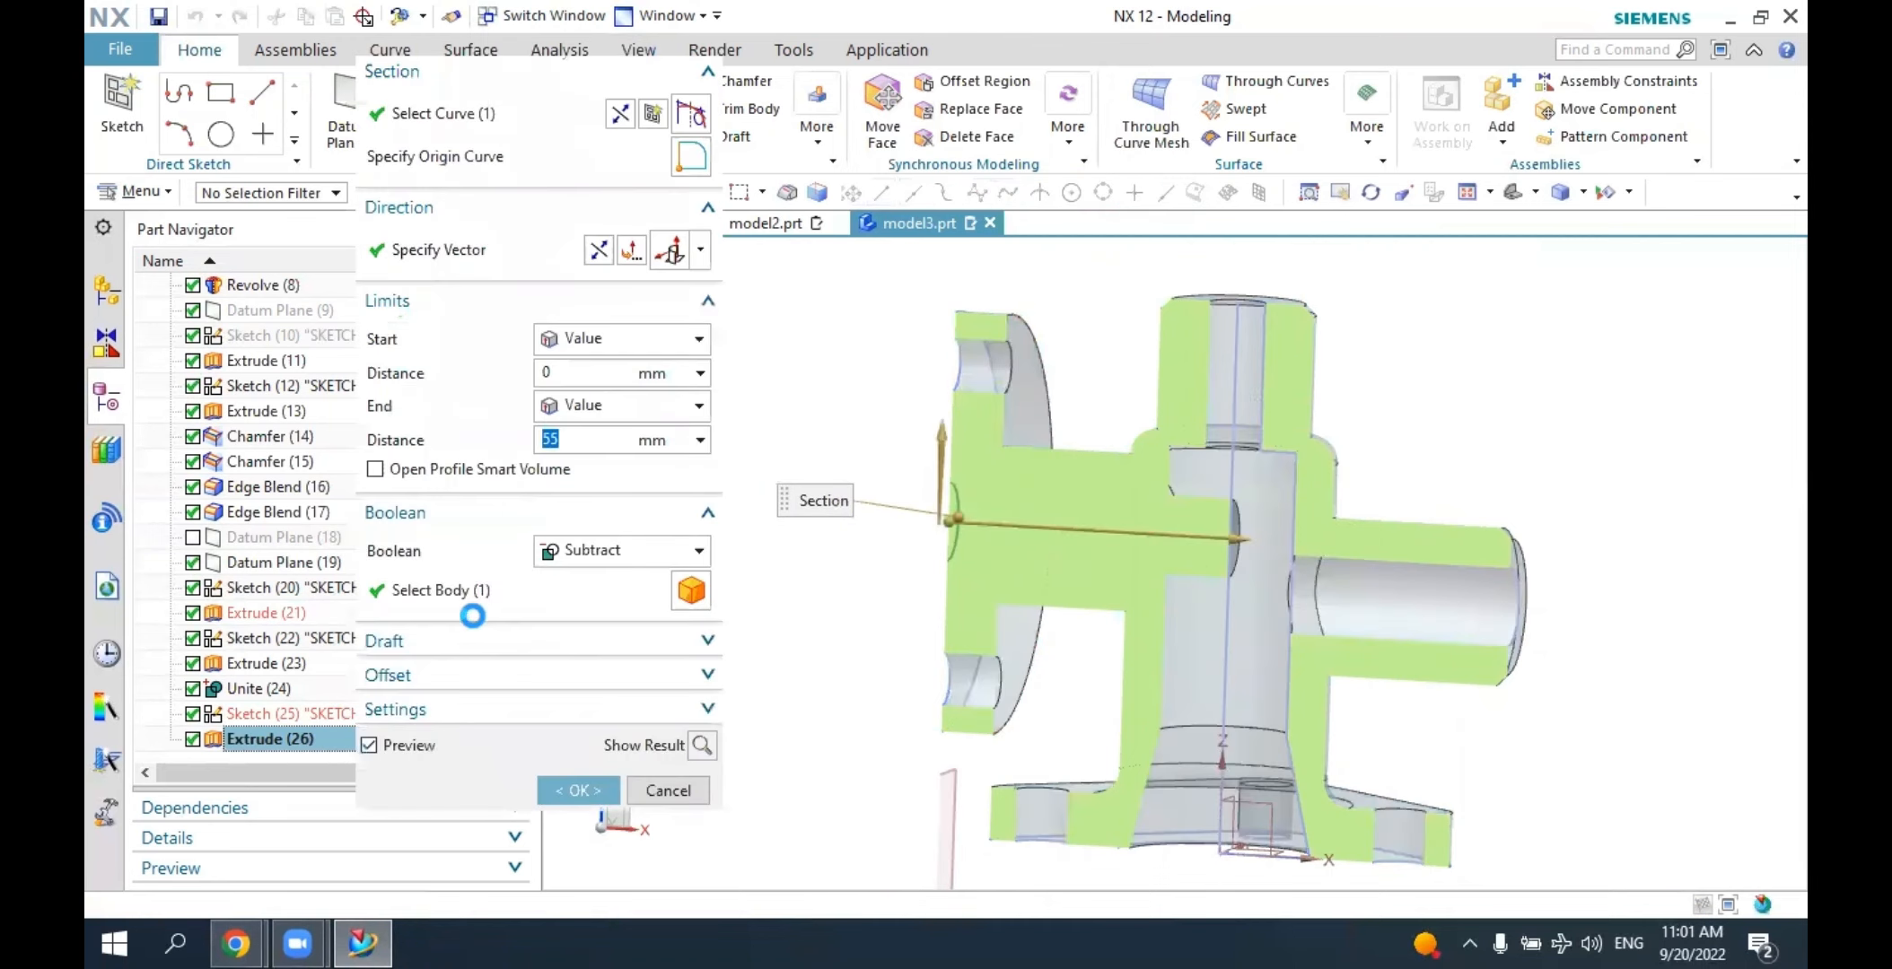
{"action": "left_click", "coordinate": [498, 592]}
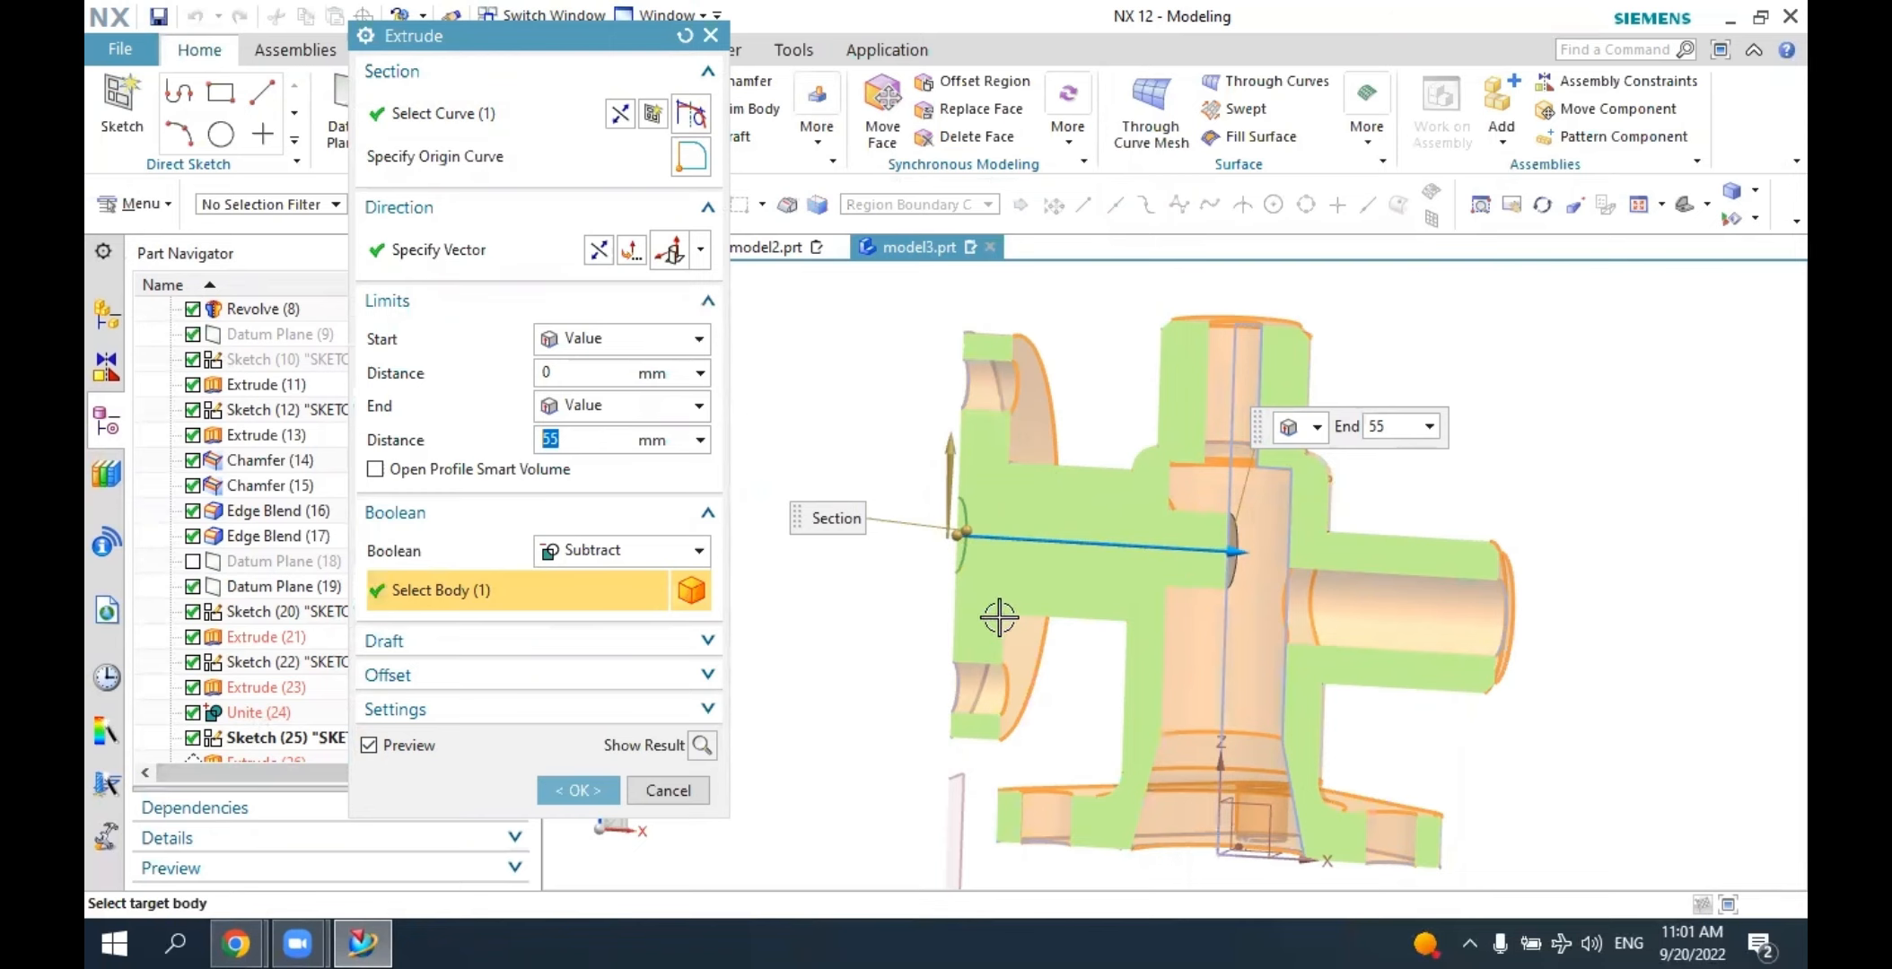
{"action": "left_click", "coordinate": [582, 790]}
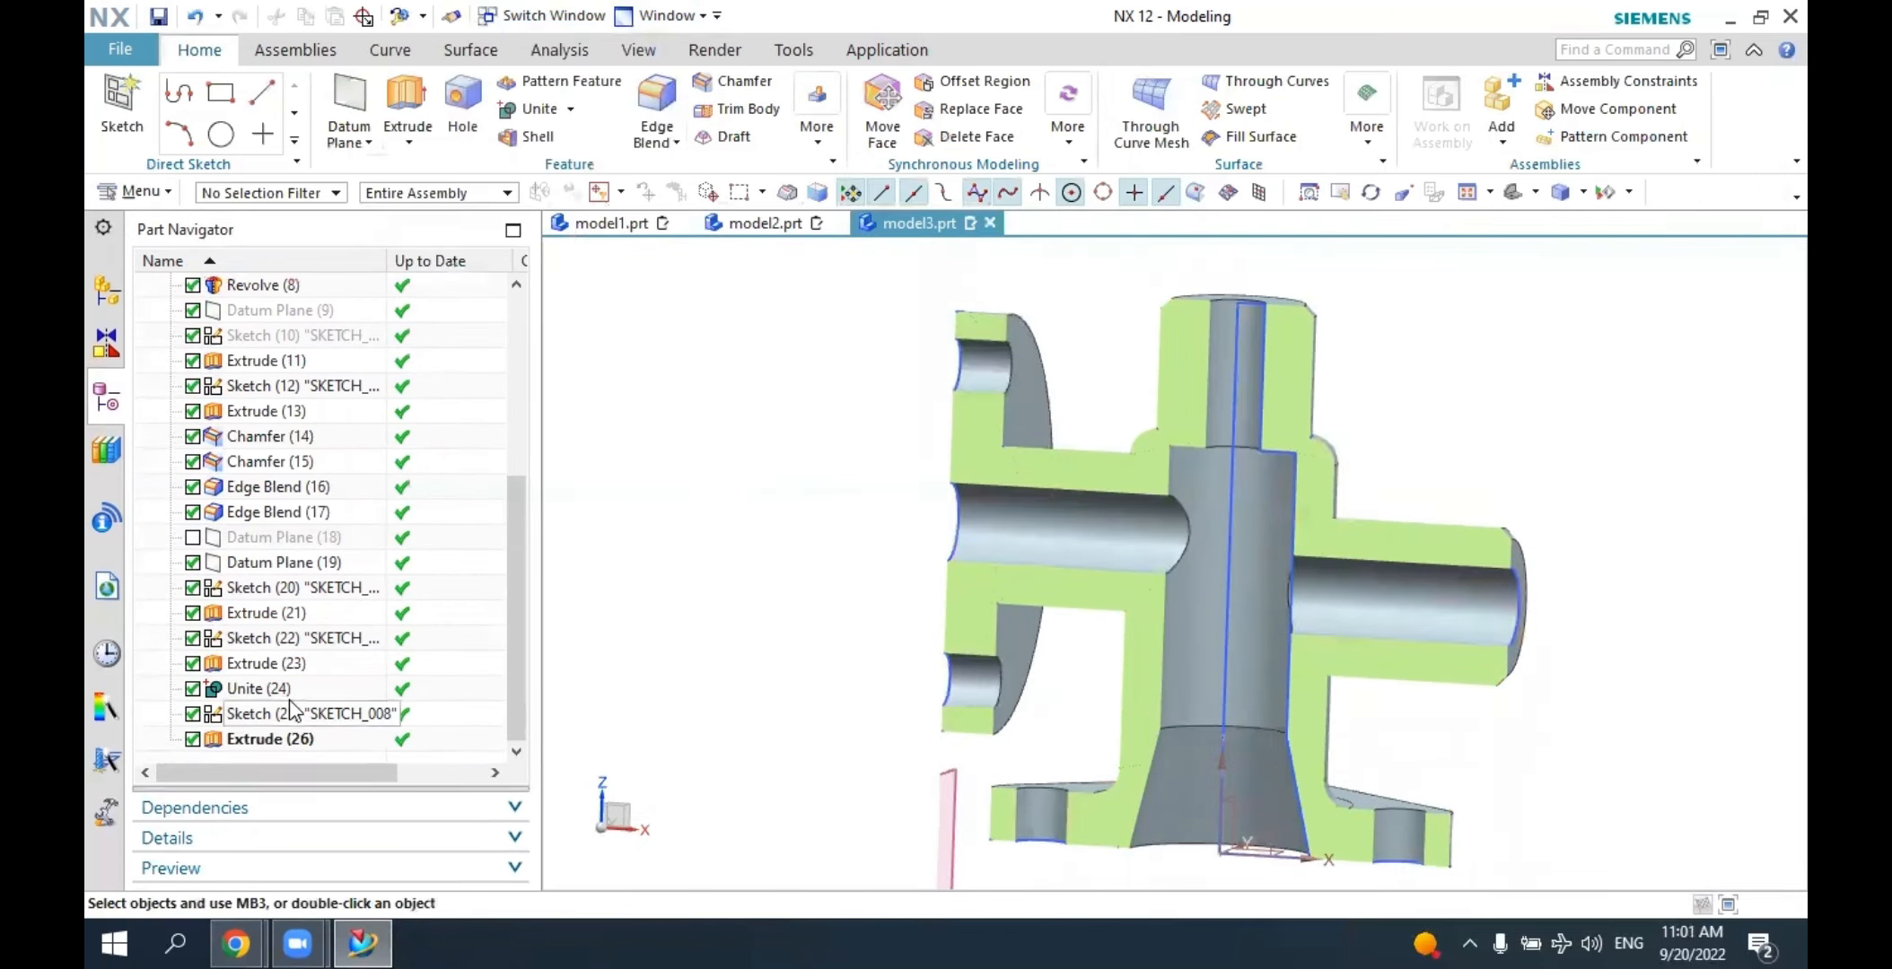
Delete the Unite feature that joins the circular flange to the main body.
{"action": "left_click", "coordinate": [269, 688]}
{"action": "right_click", "coordinate": [285, 690]}
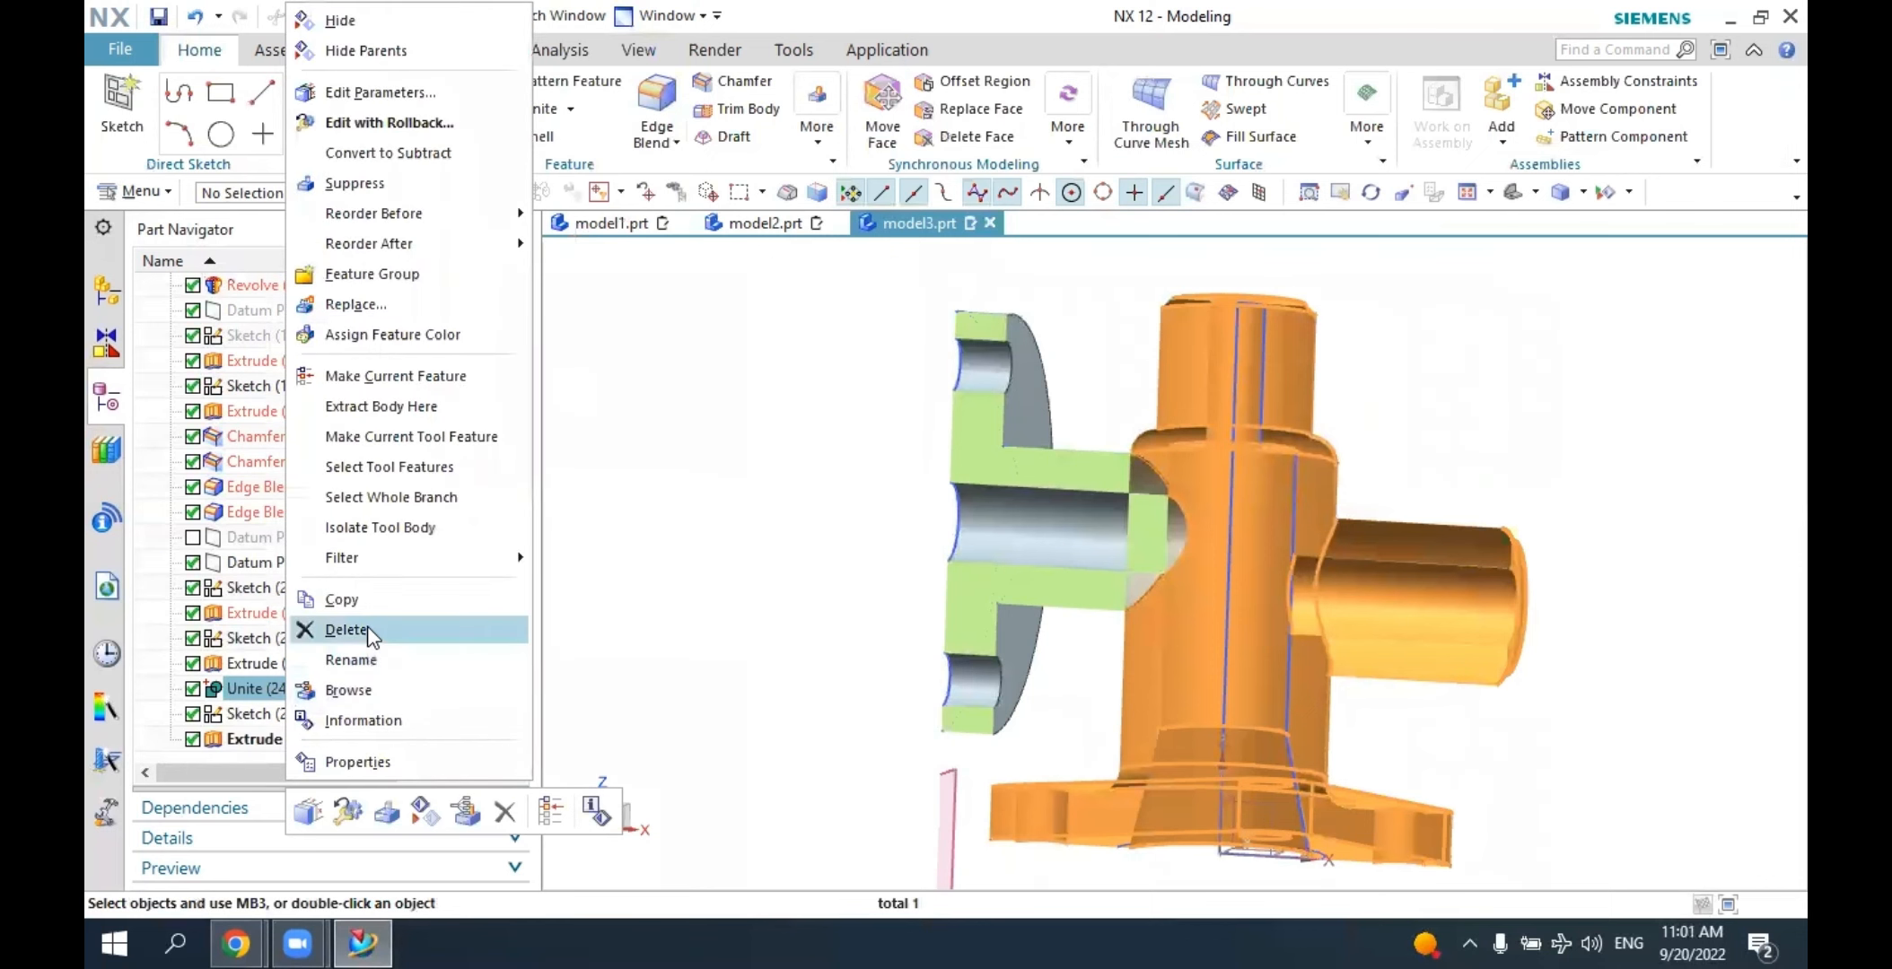
{"action": "left_click", "coordinate": [368, 632]}
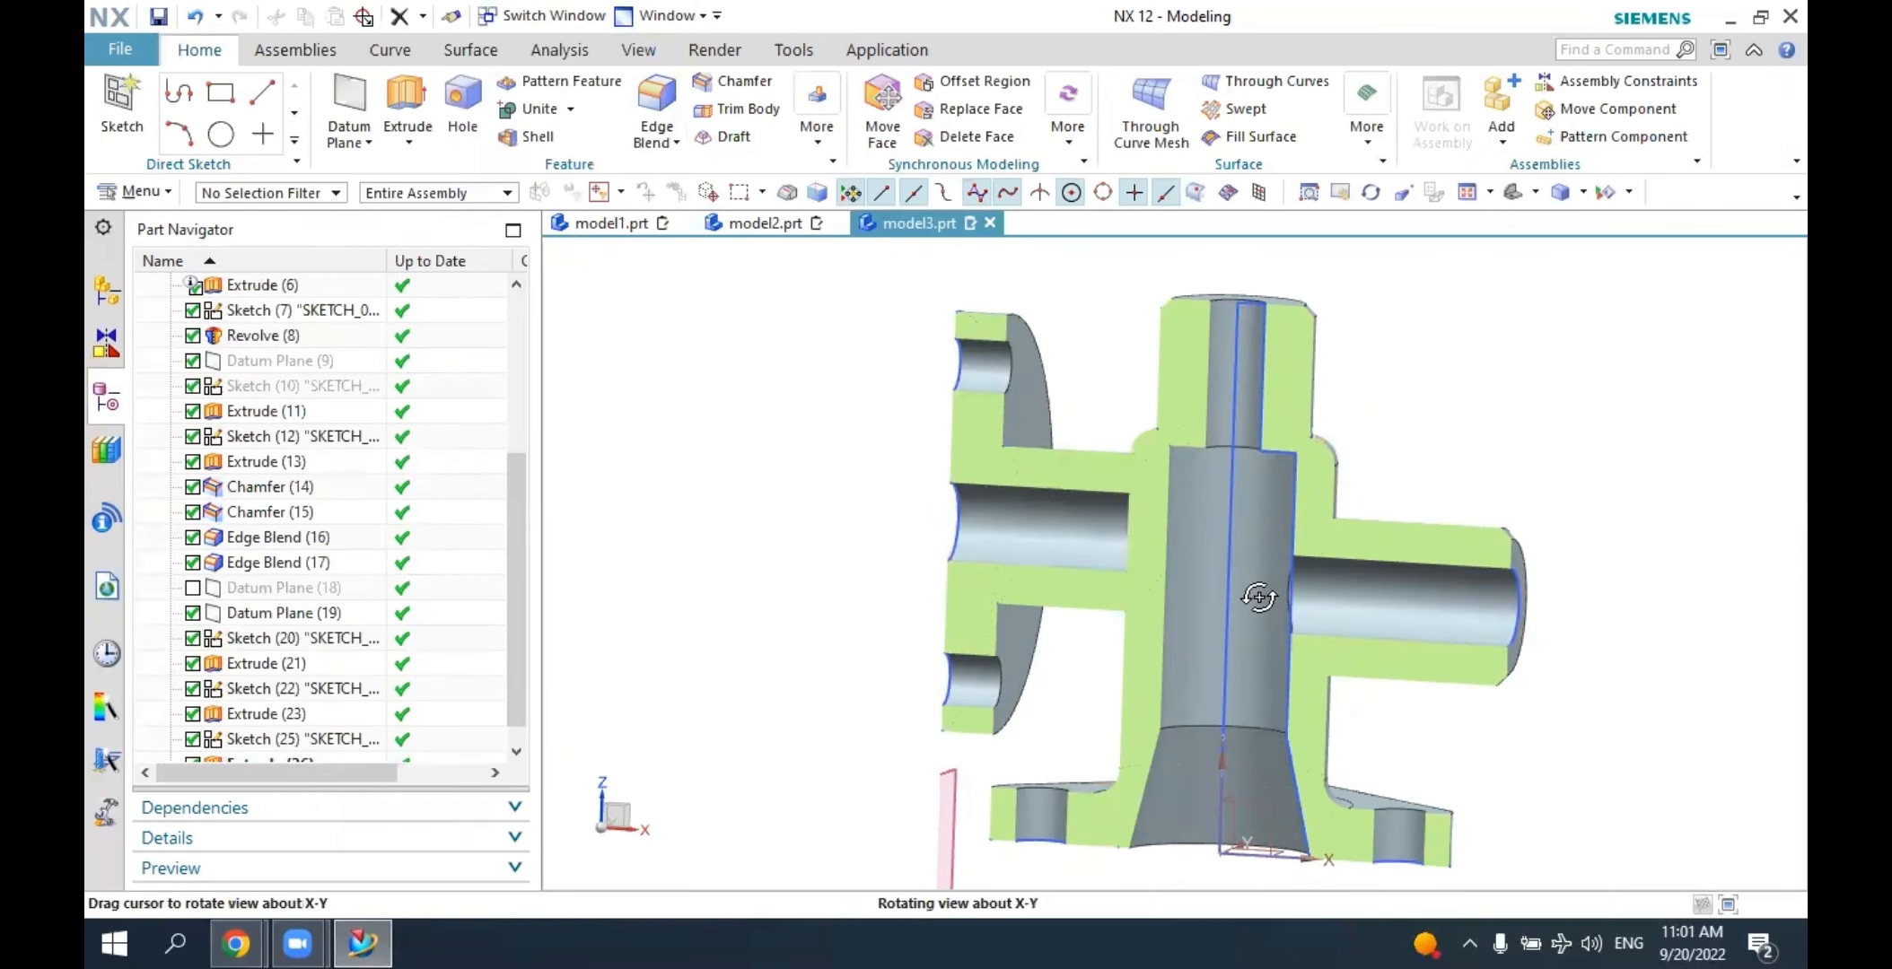
{"action": "middle_click_drag", "start_coordinate": [1258, 600], "coordinate": [1140, 519]}
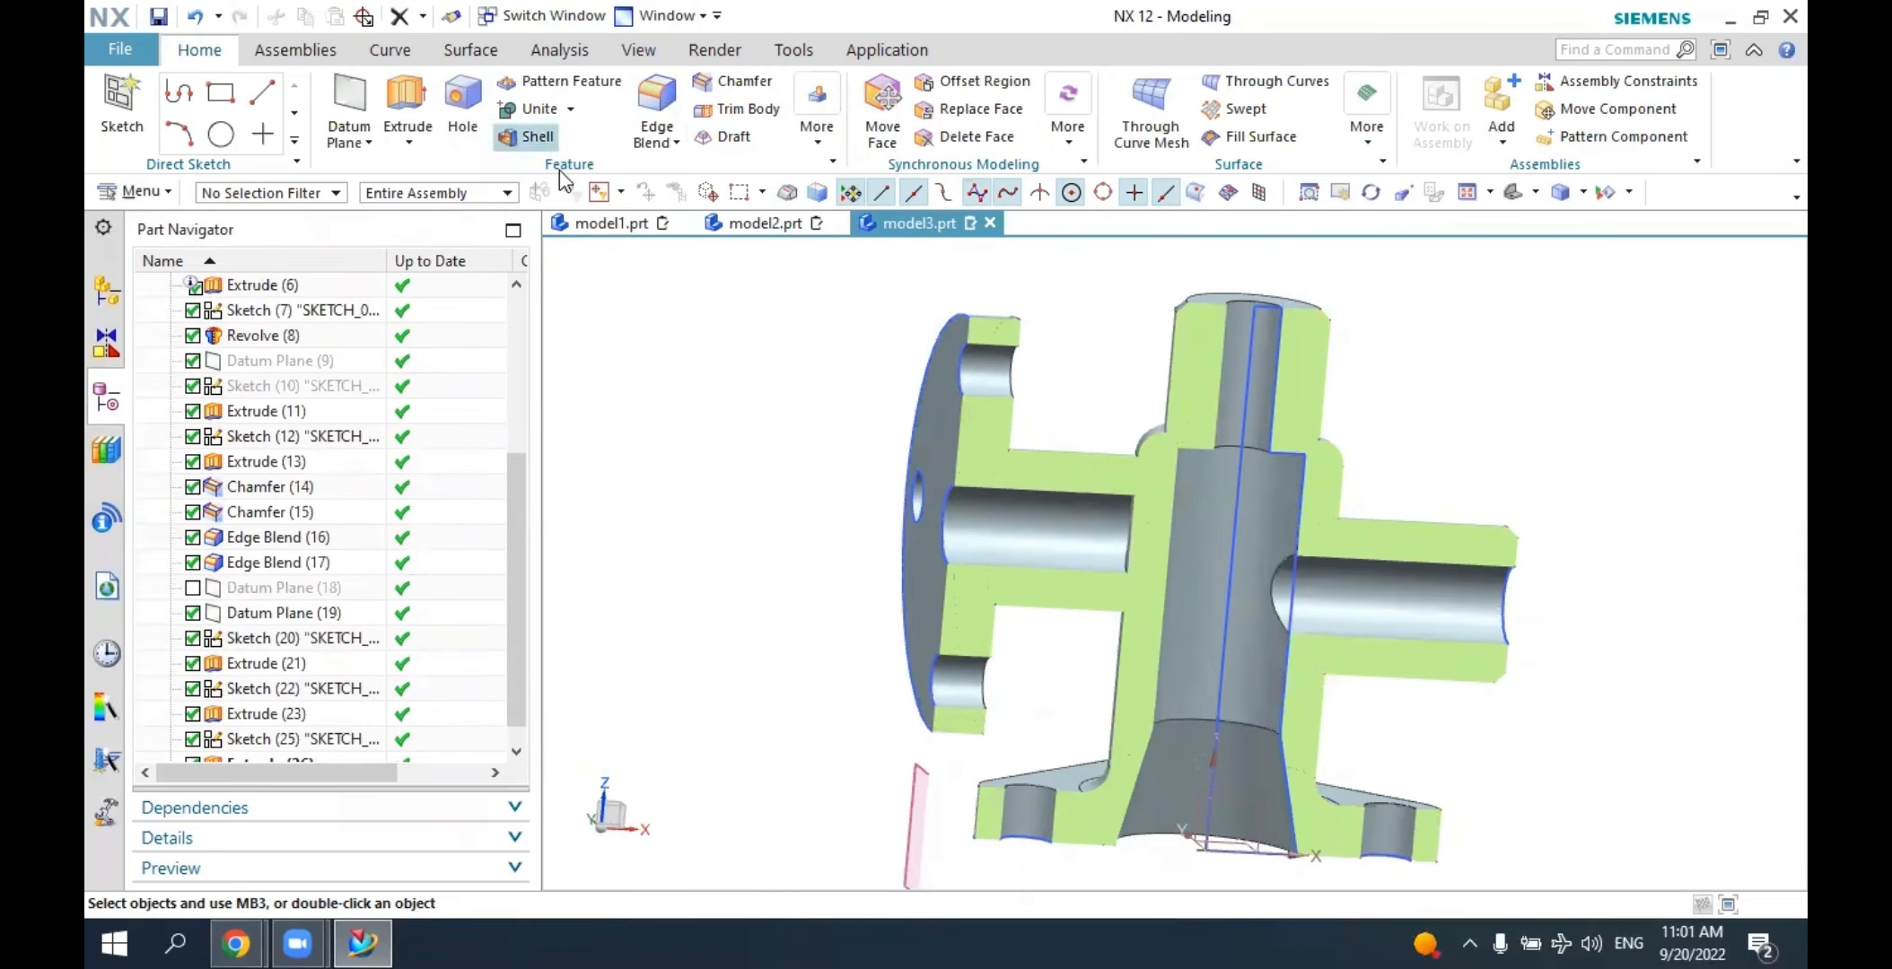
Unite the bodies again with the circular flange as the target and the main cylindrical body as the tool.
{"action": "left_click", "coordinate": [539, 108]}
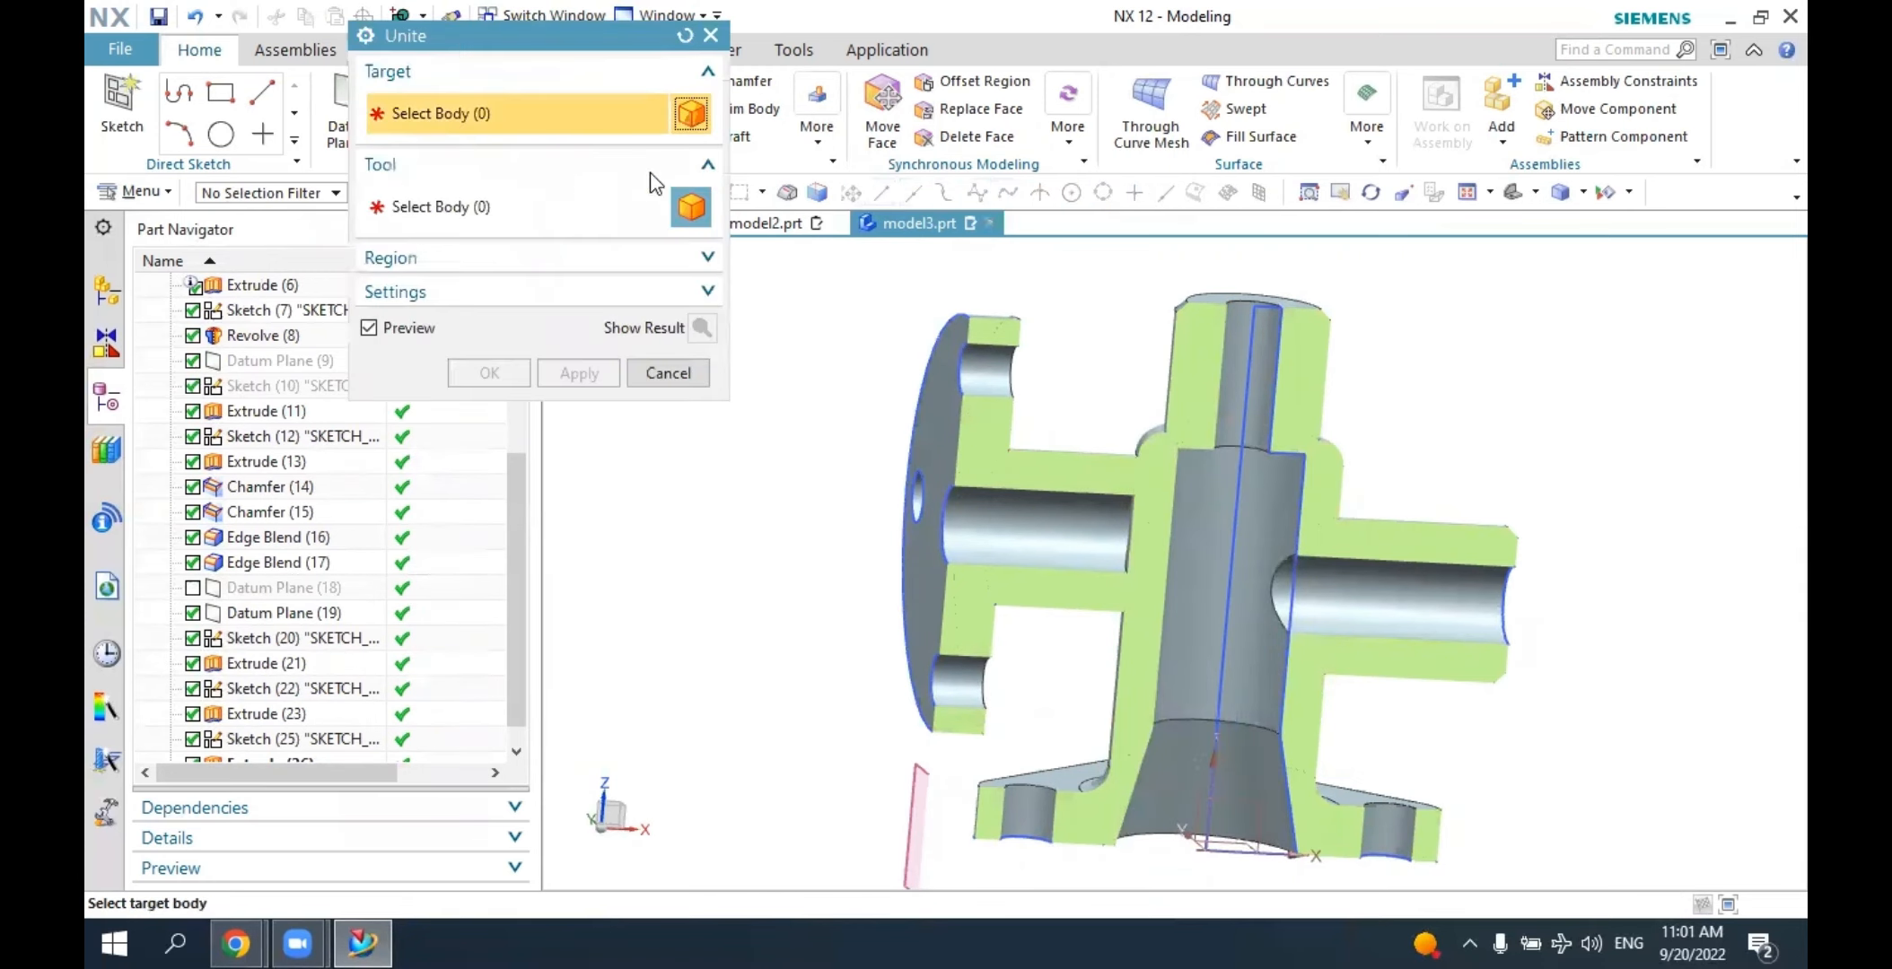
{"action": "left_click", "coordinate": [955, 420]}
{"action": "left_click", "coordinate": [1189, 382]}
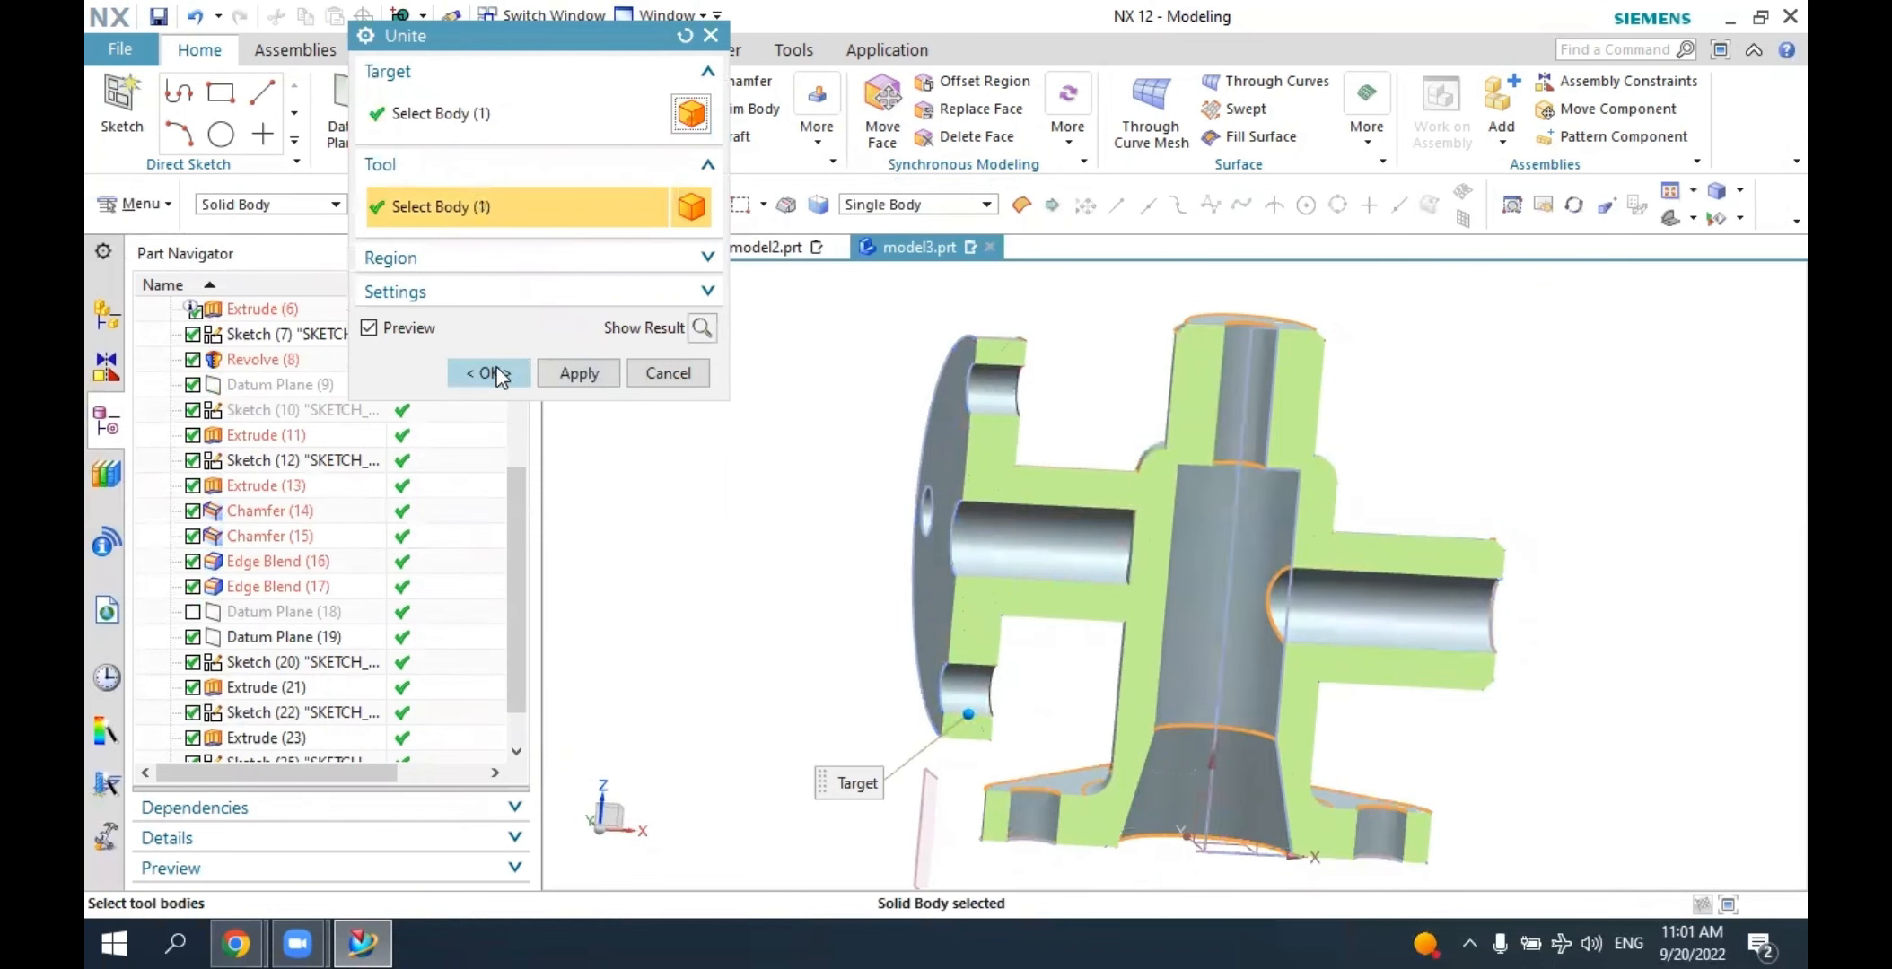
{"action": "left_click", "coordinate": [490, 371]}
Reorder the new Unite feature to come before the flange bore extrude and check it on the sectioned model.
{"action": "scroll", "coordinate": [280, 716], "scroll_direction": "down", "scroll_amount": 2}
{"action": "scroll", "coordinate": [276, 722], "scroll_direction": "up", "scroll_amount": 1}
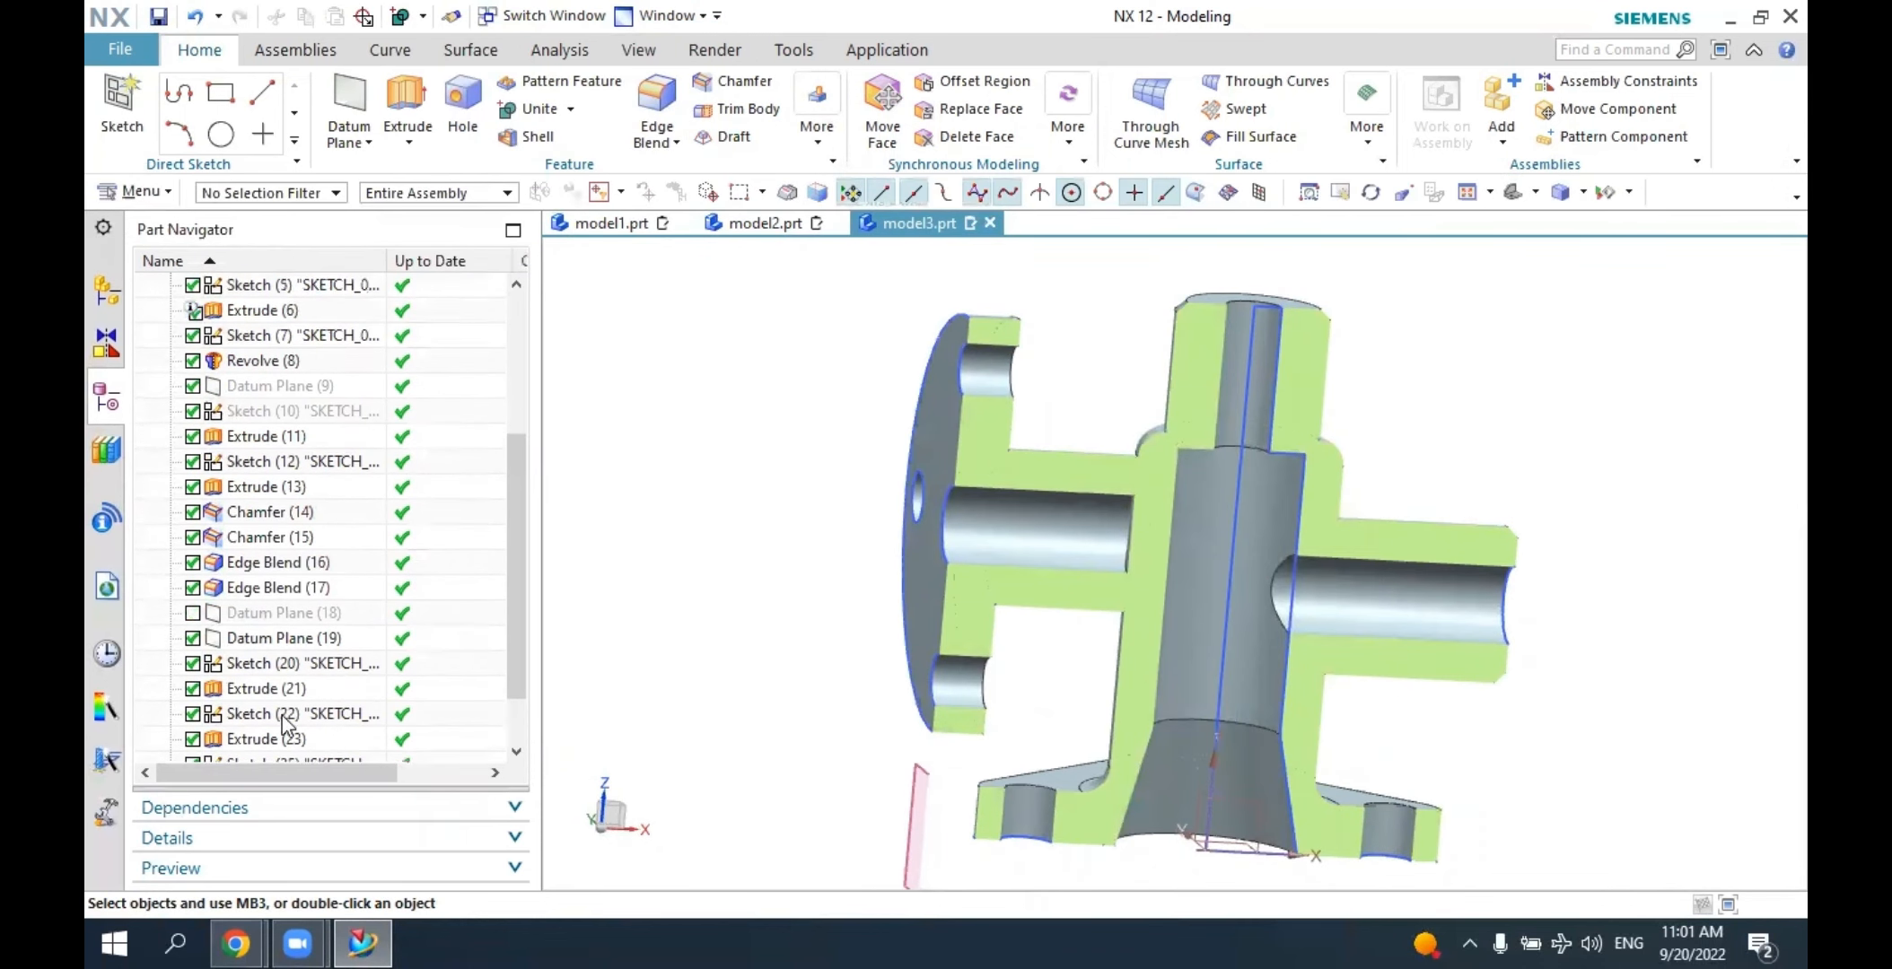
{"action": "scroll", "coordinate": [260, 727], "scroll_direction": "down", "scroll_amount": 1}
{"action": "left_click", "coordinate": [260, 741]}
{"action": "left_click", "coordinate": [254, 716]}
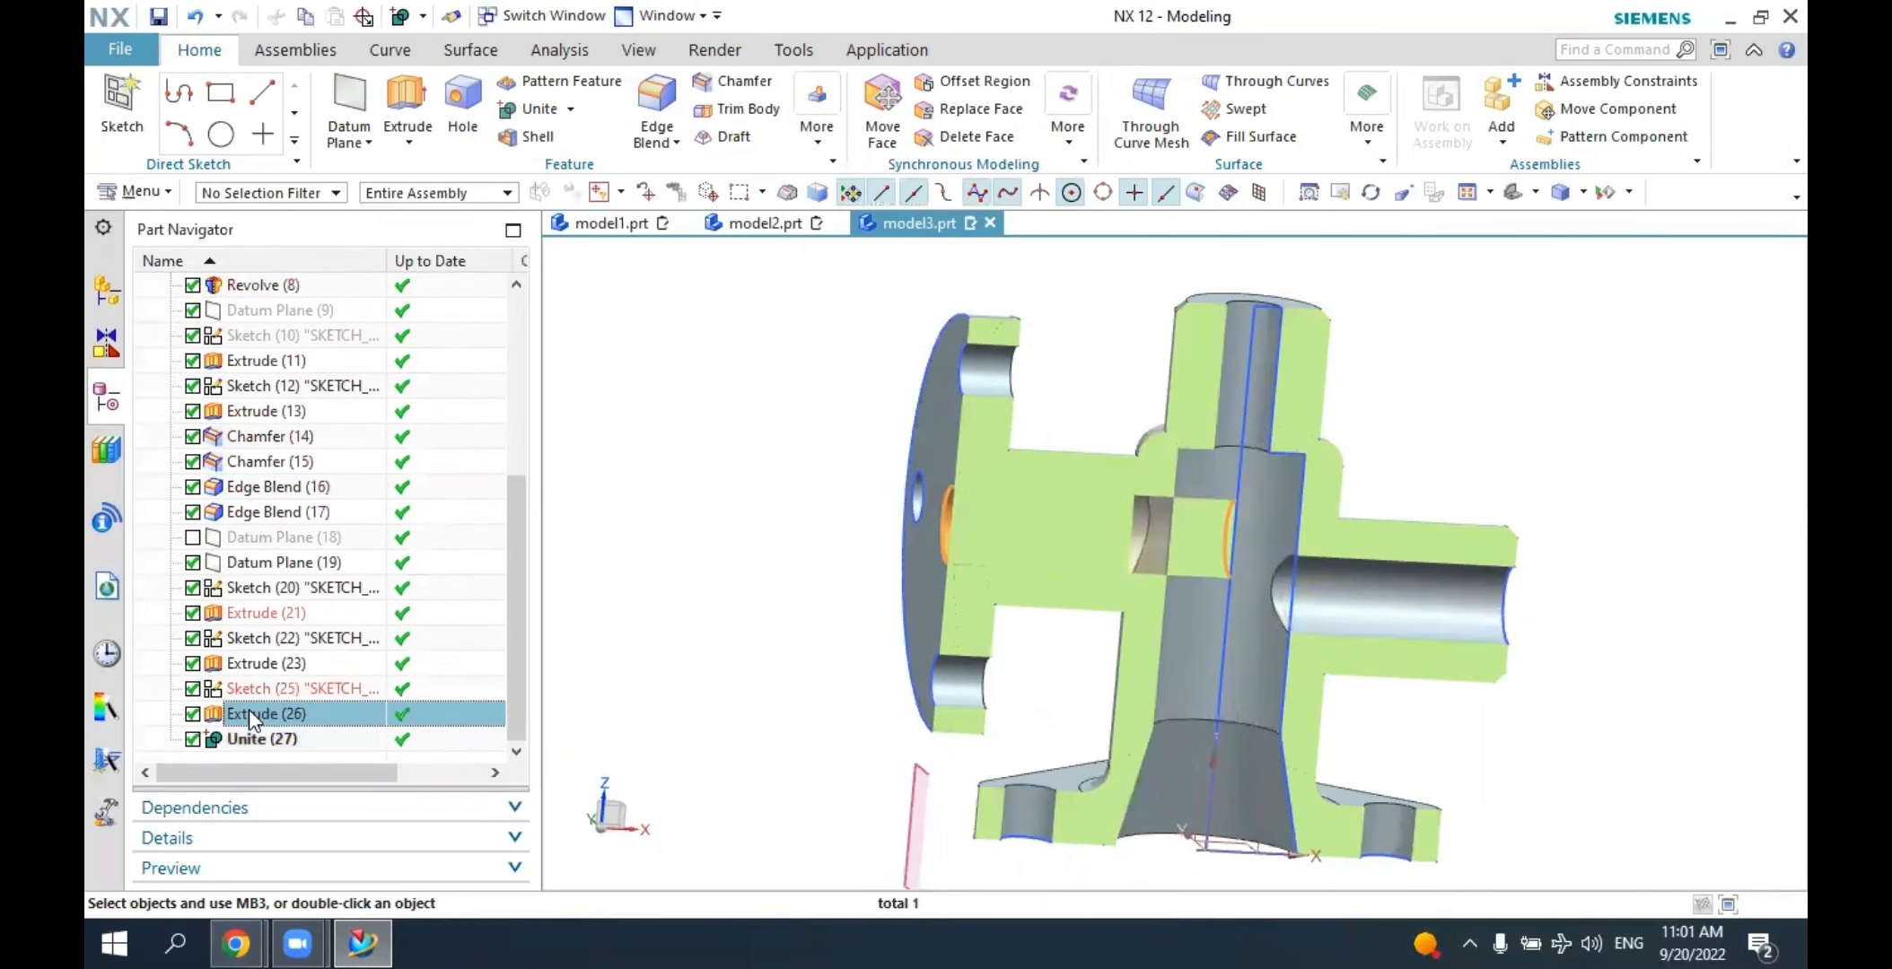
{"action": "left_click", "coordinate": [254, 737]}
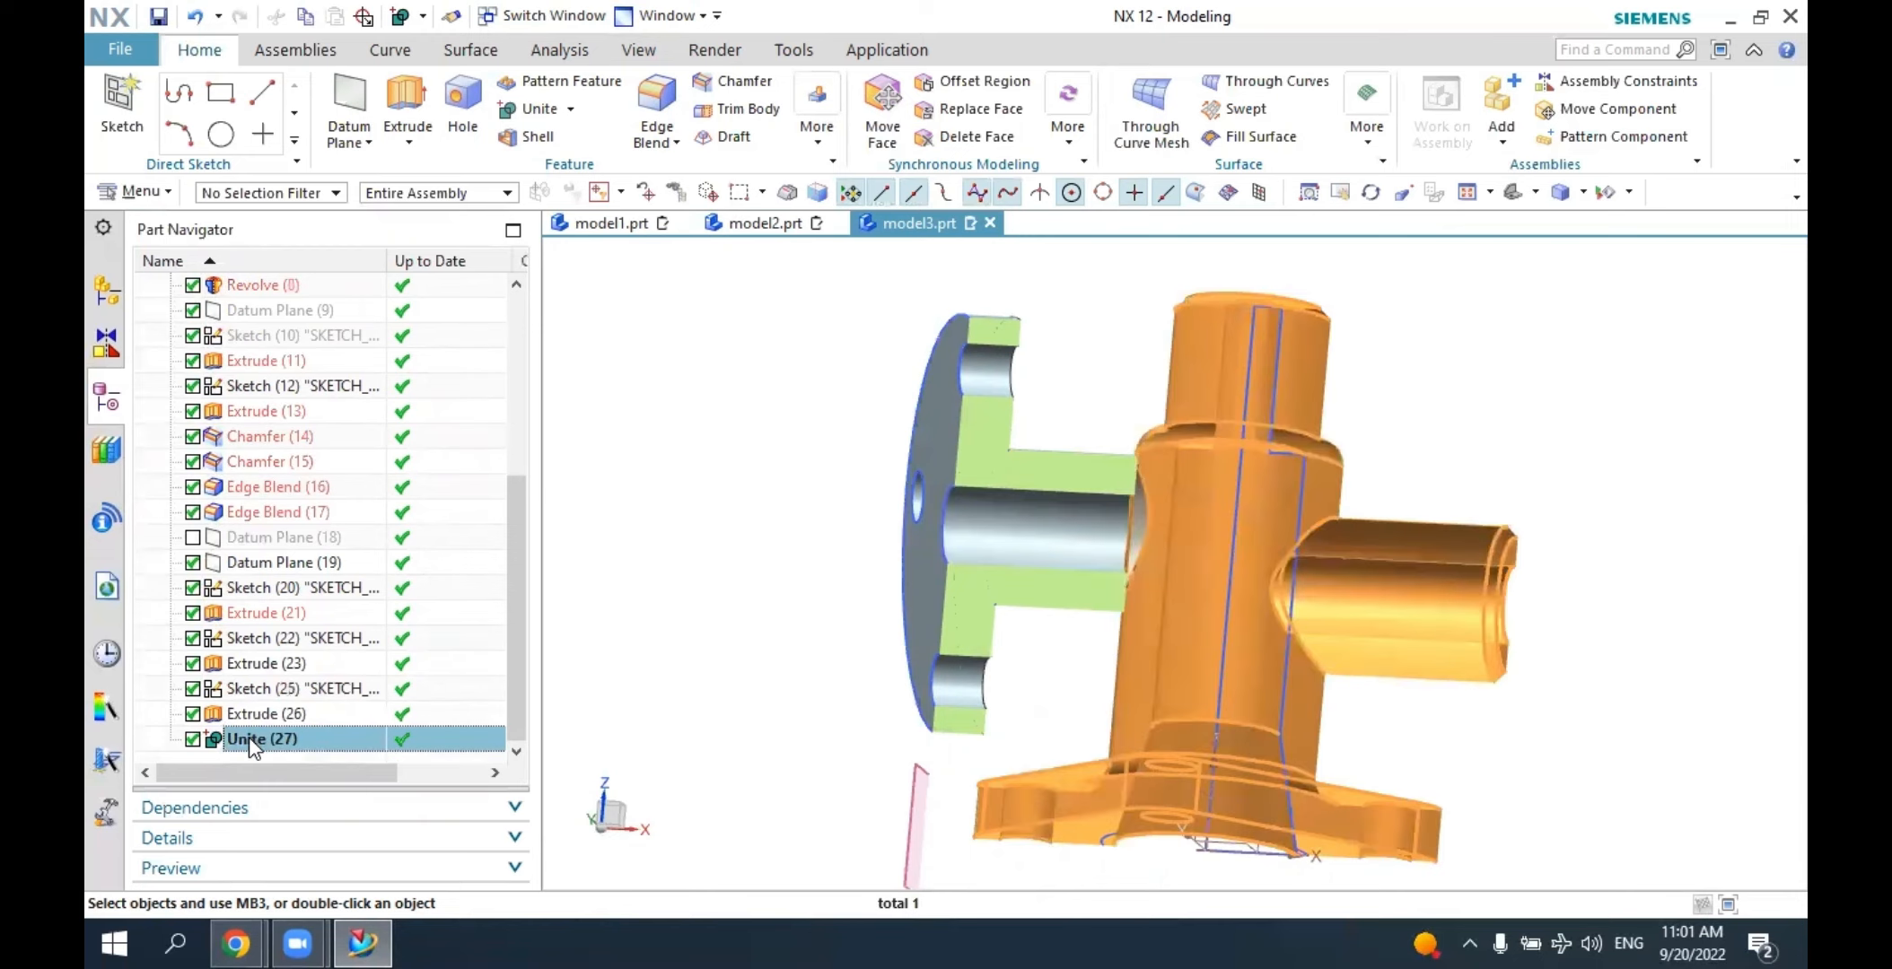
{"action": "key", "text": "Up"}
{"action": "key", "text": "Up"}
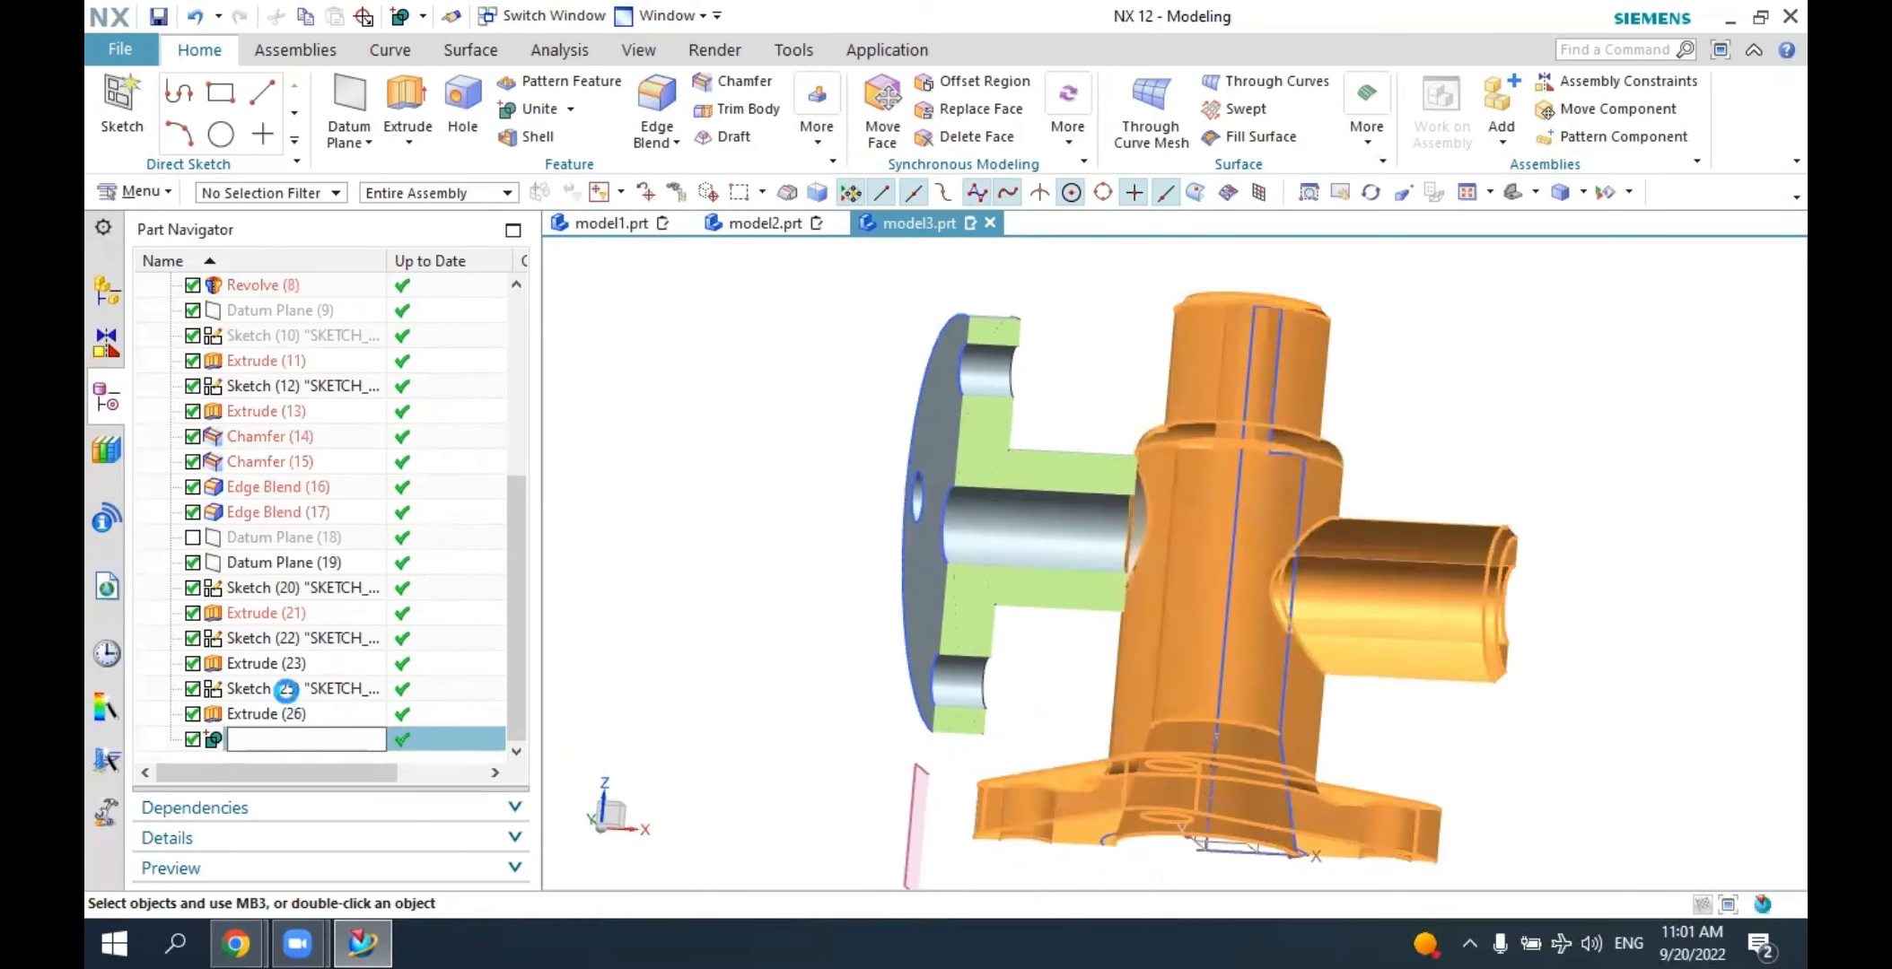
{"action": "left_click", "coordinate": [248, 739]}
{"action": "left_click_drag", "start_coordinate": [248, 738], "coordinate": [257, 715]}
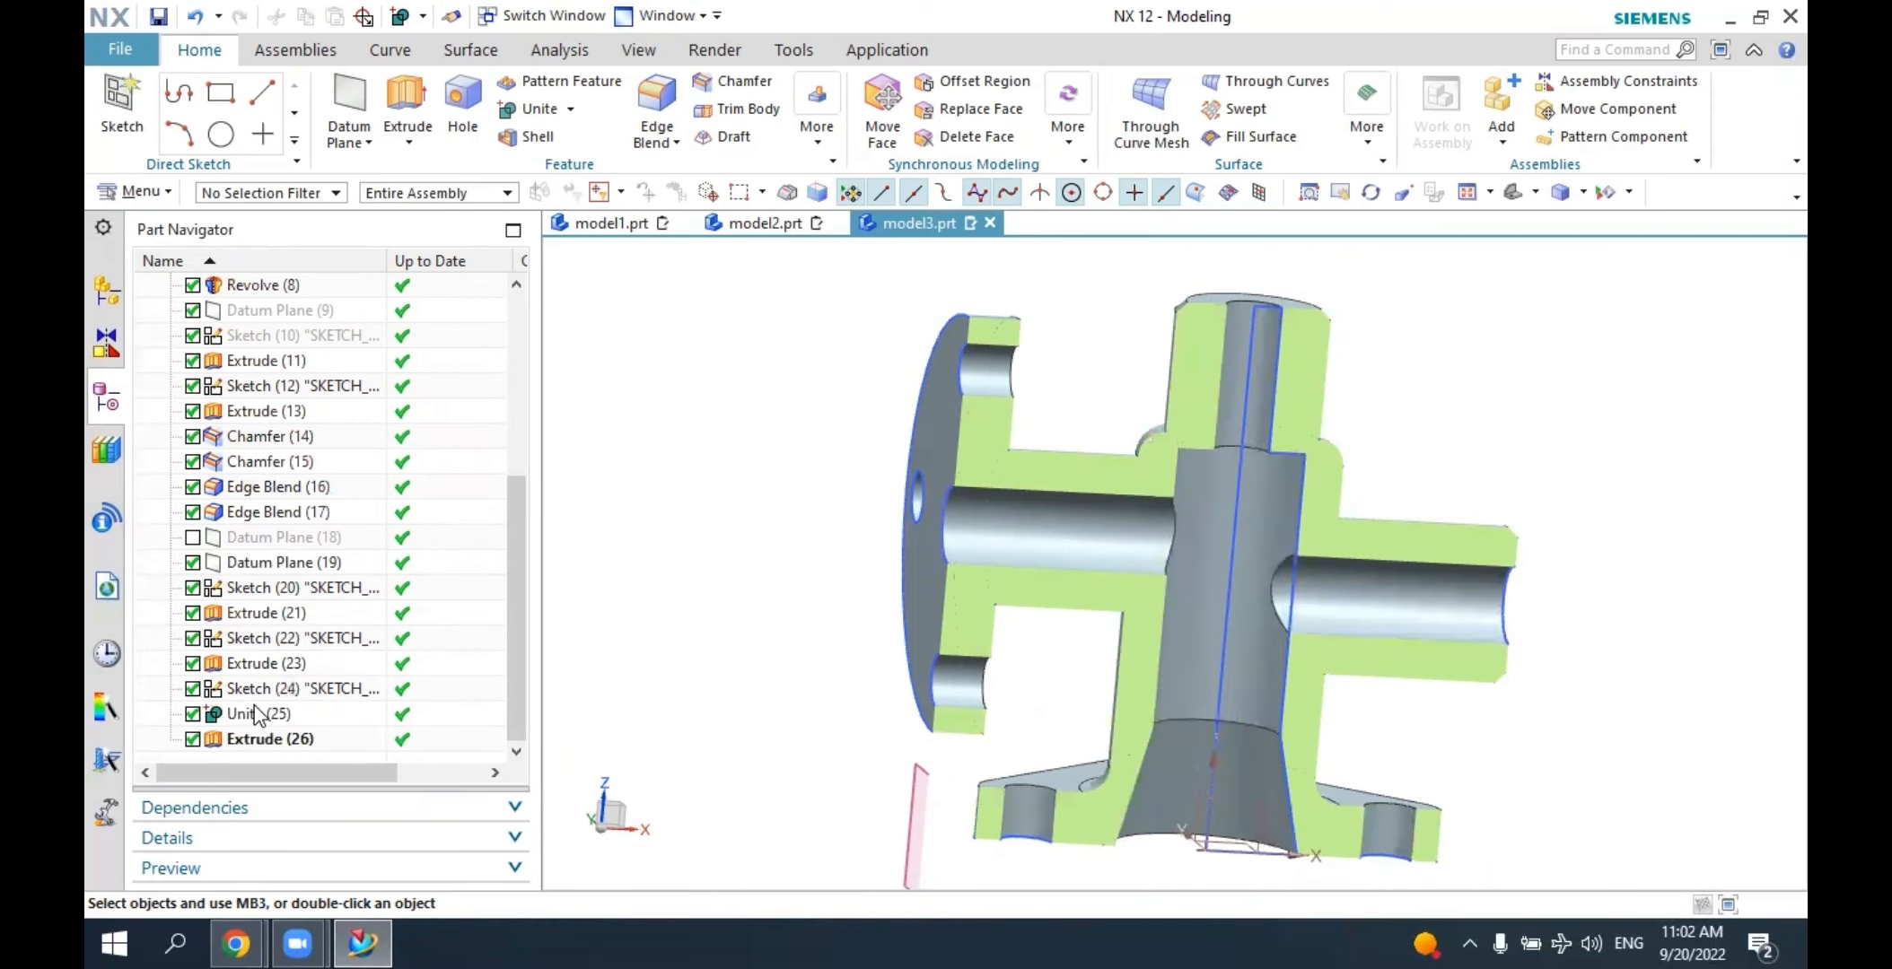
{"action": "left_click", "coordinate": [254, 716]}
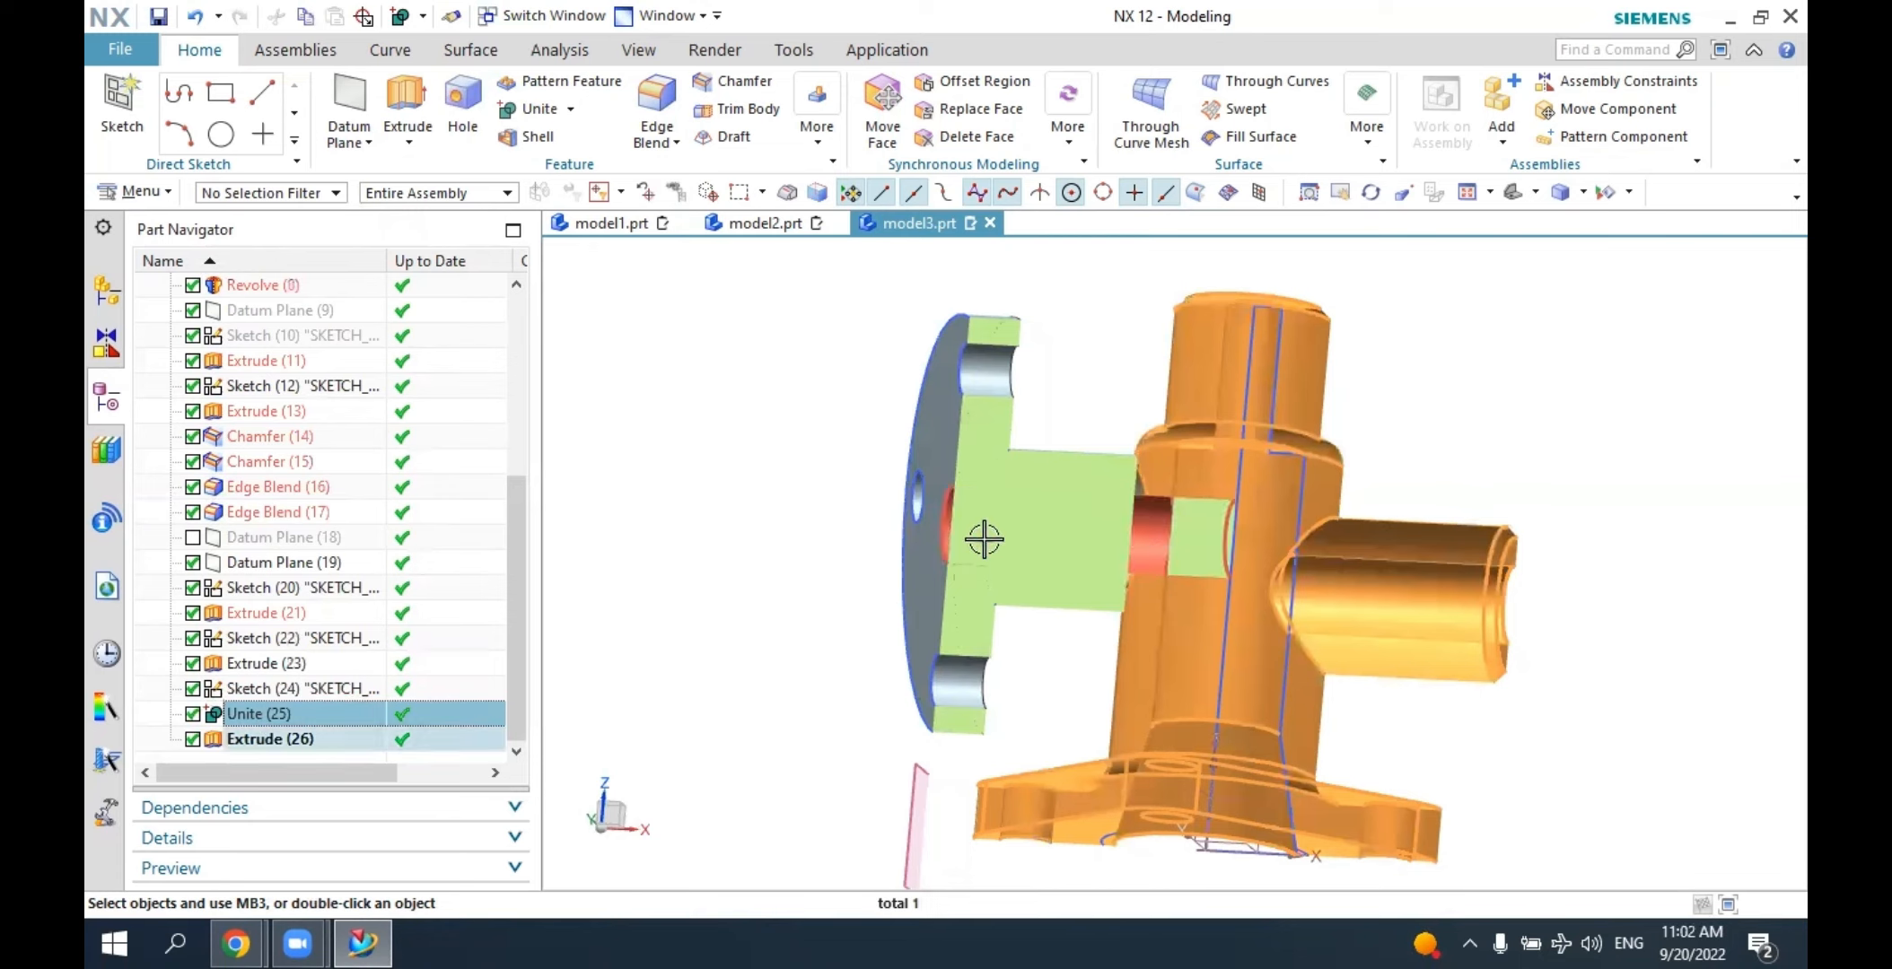
{"action": "left_click", "coordinate": [738, 621]}
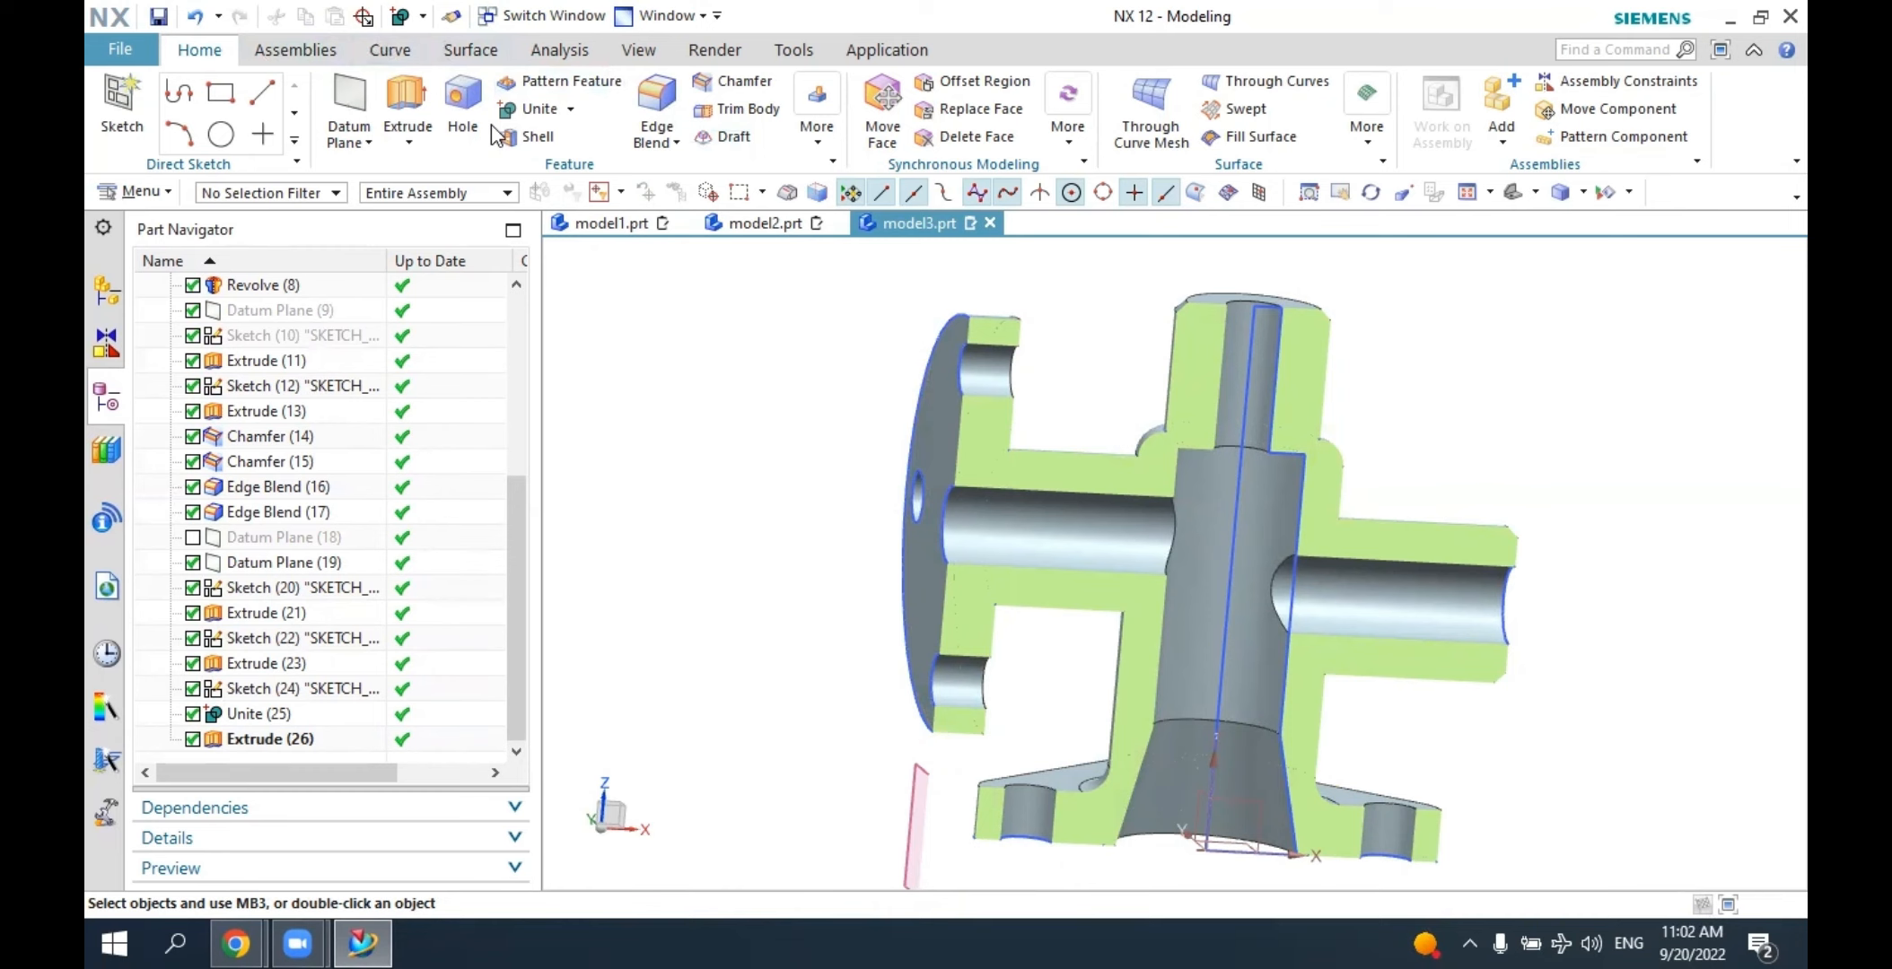
Turn off the clip section and view the complete model from several angles.
{"action": "left_click", "coordinate": [639, 50]}
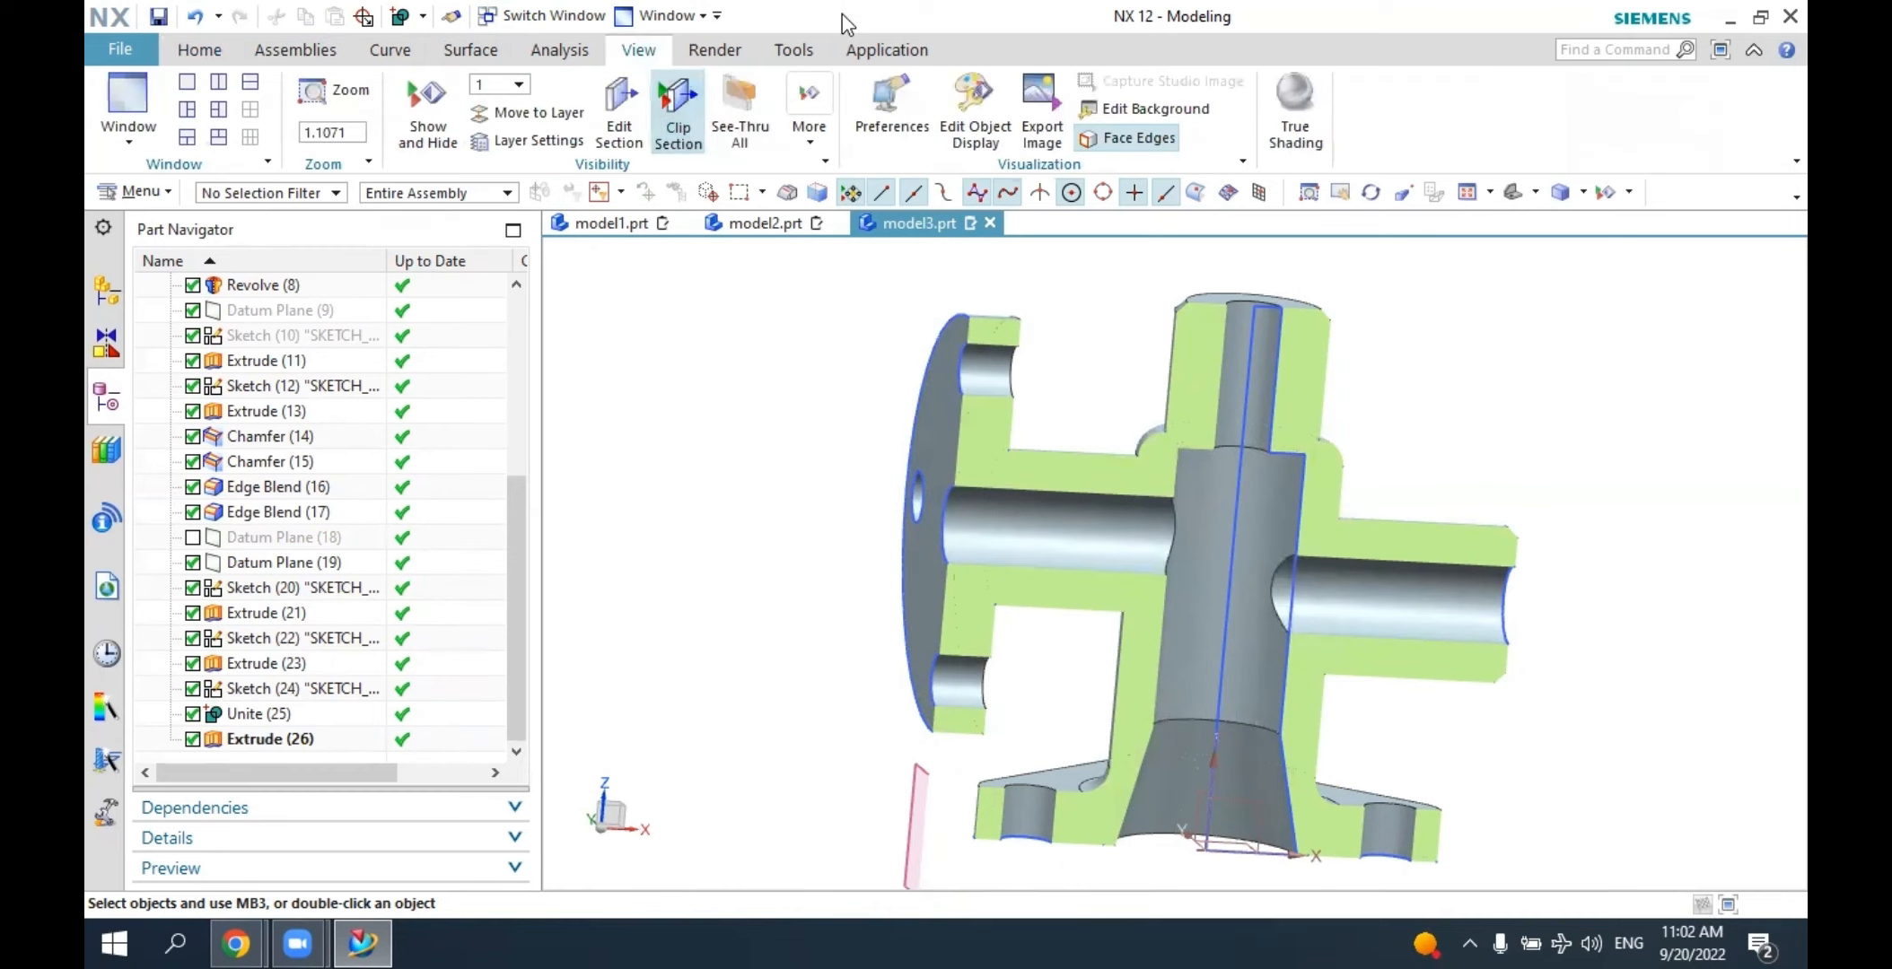
{"action": "left_click", "coordinate": [676, 112]}
{"action": "scroll", "coordinate": [1491, 226], "scroll_direction": "down", "scroll_amount": 1}
{"action": "middle_click_drag", "start_coordinate": [1491, 241], "coordinate": [1491, 409]}
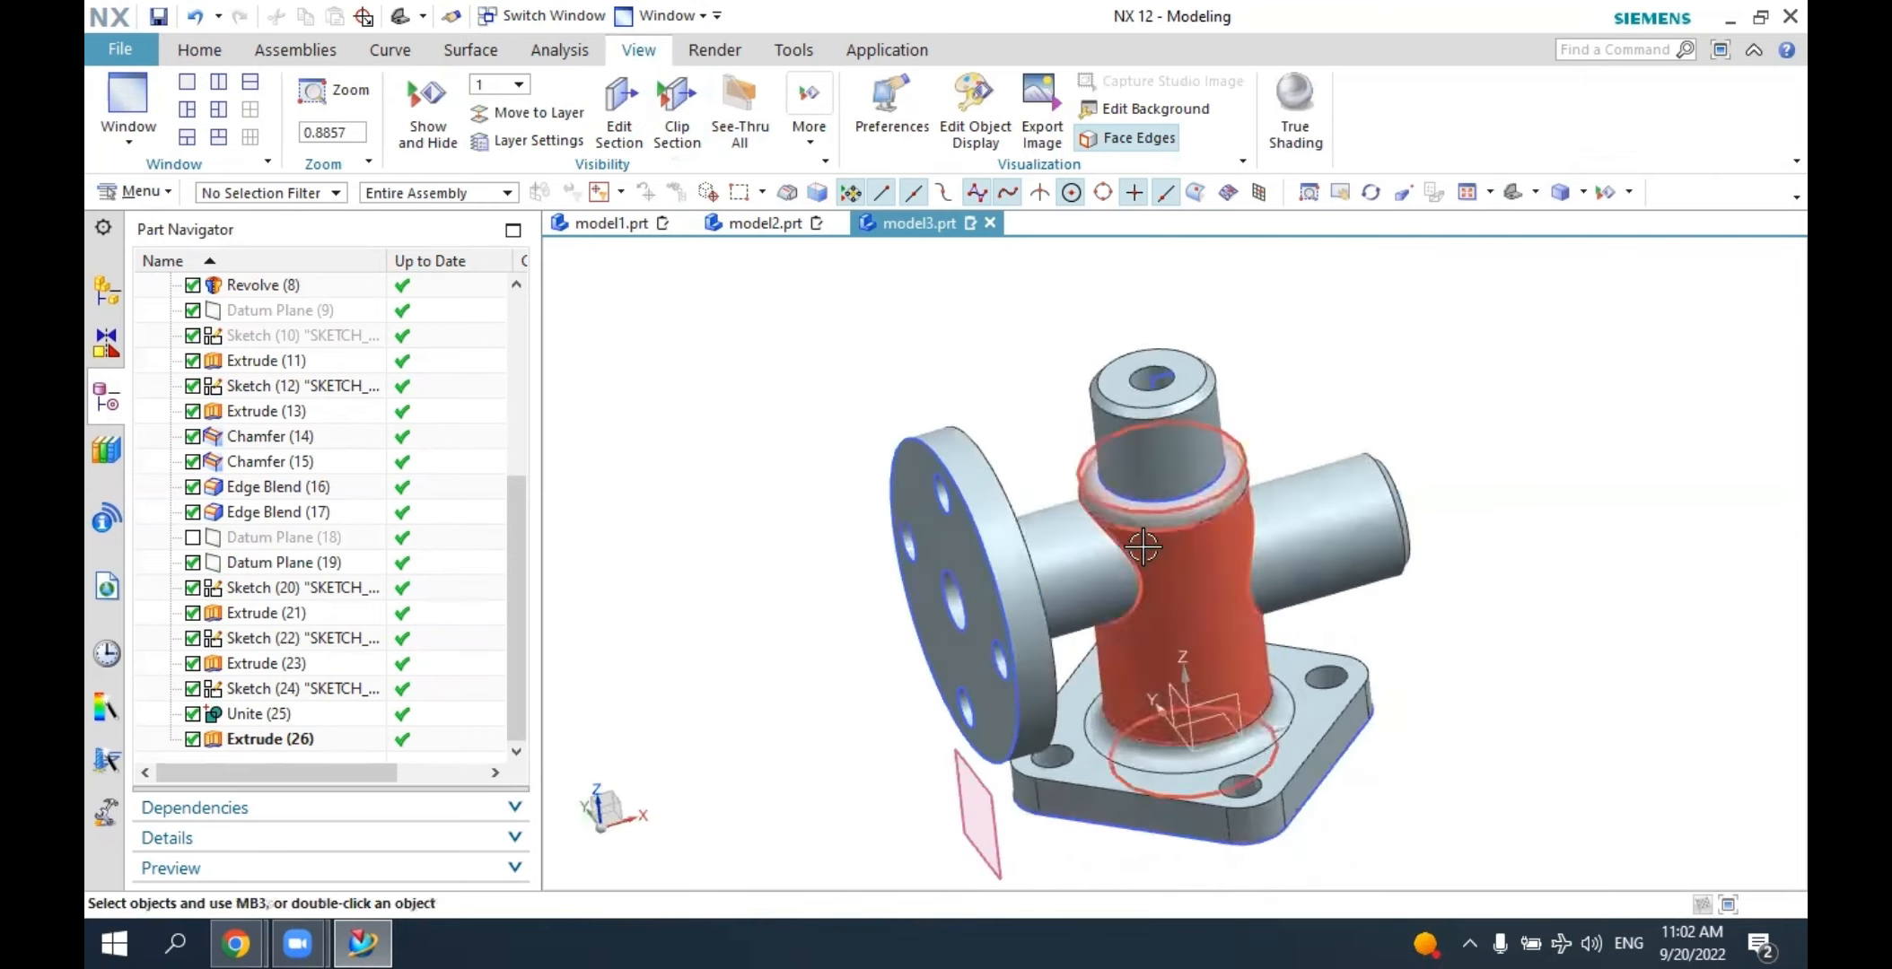
{"action": "middle_click_drag", "start_coordinate": [1143, 546], "coordinate": [928, 516]}
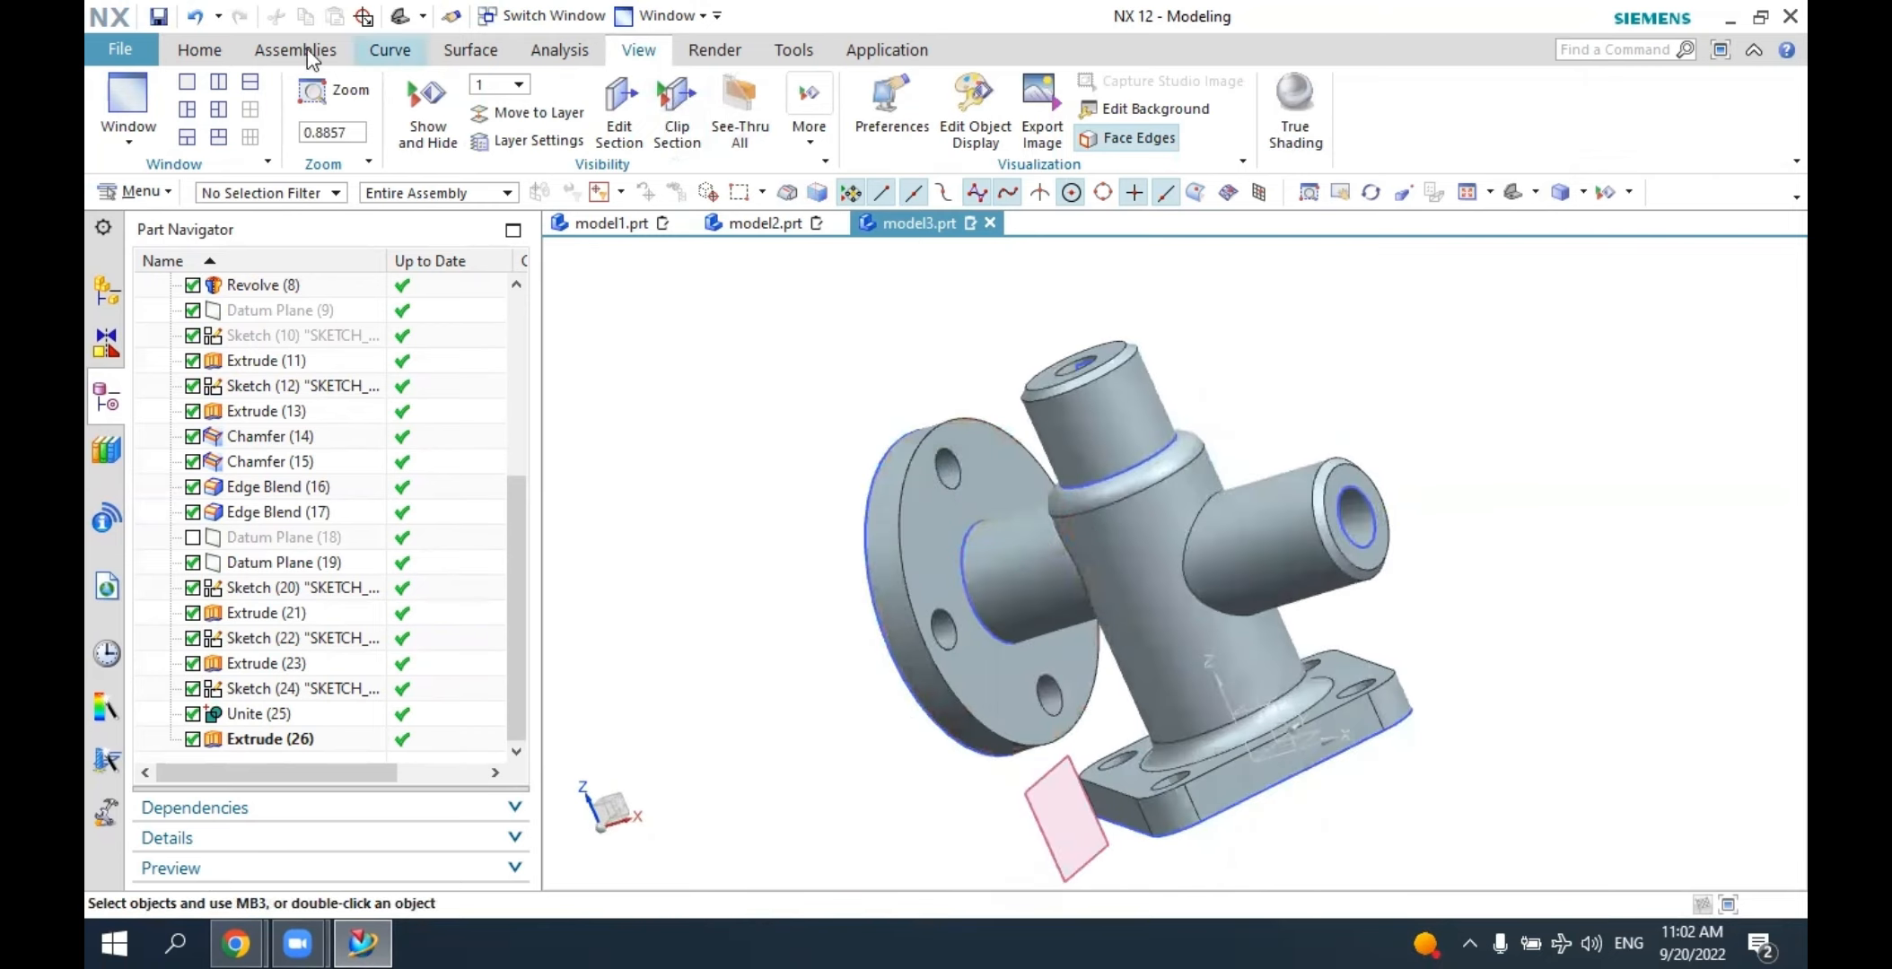
Apply a 5 mm circular edge blend where the cylindrical branch meets the circular flange's inner face.
{"action": "left_click", "coordinate": [206, 54]}
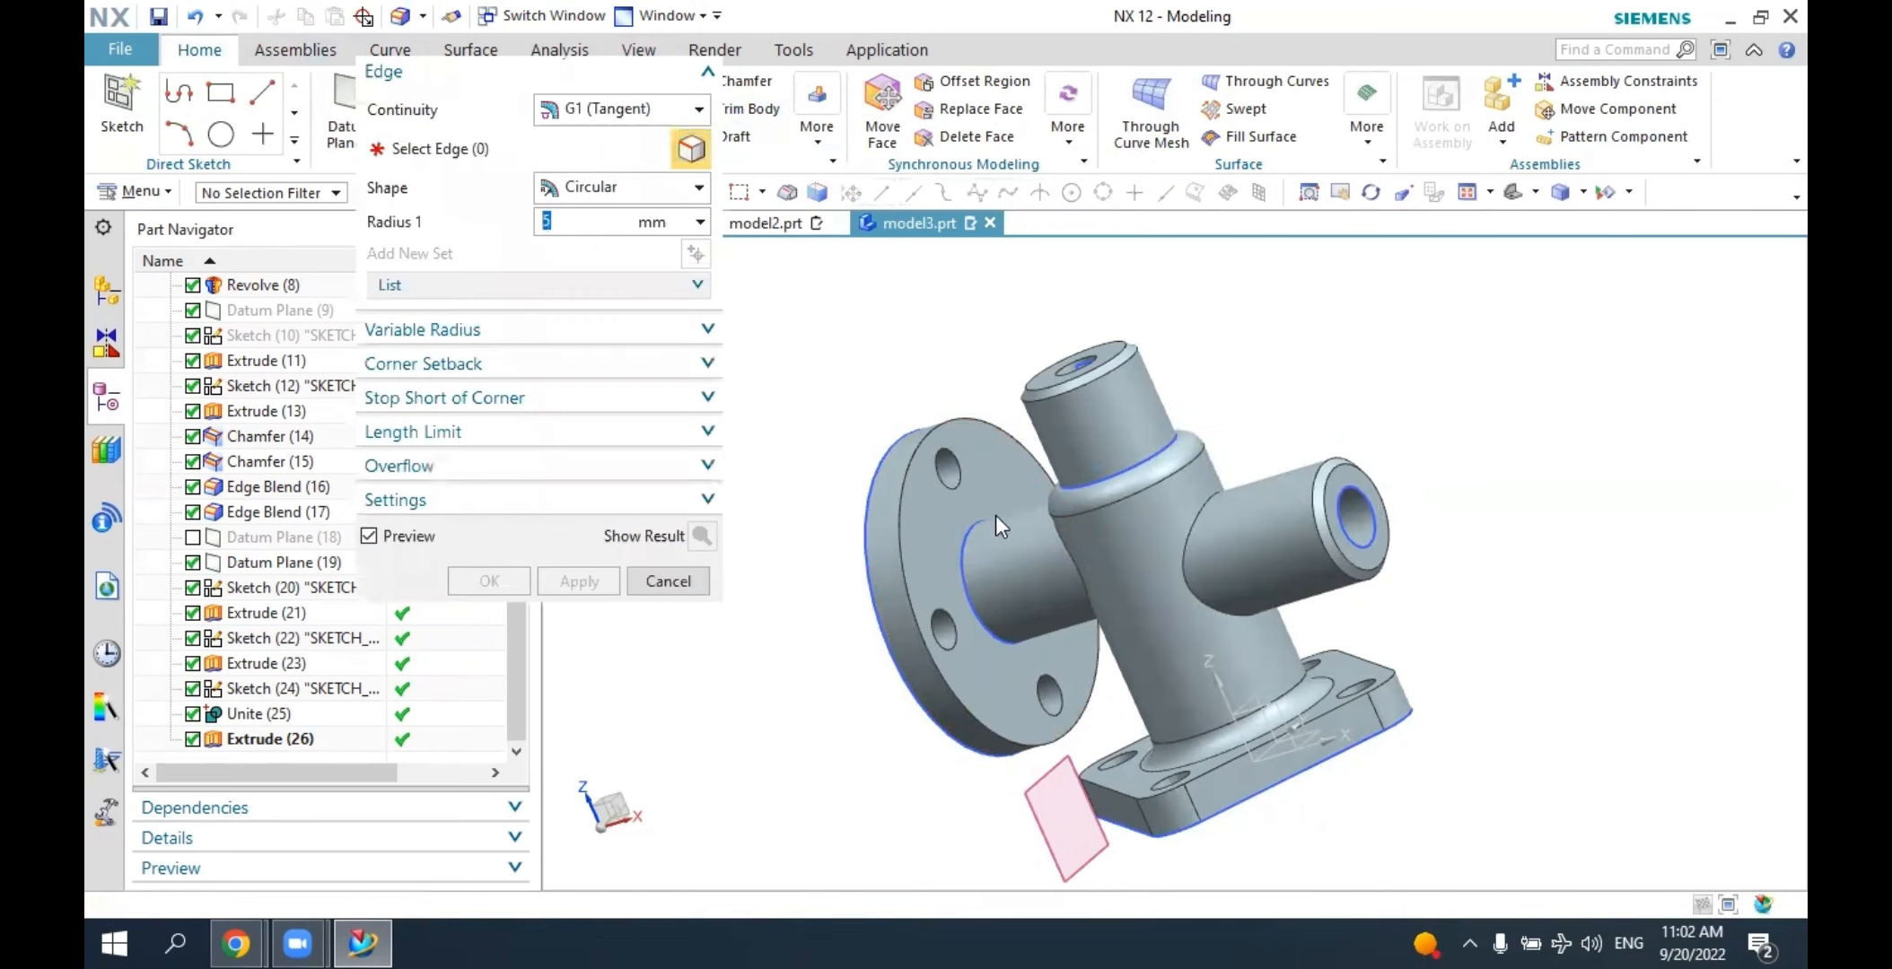
{"action": "scroll", "coordinate": [987, 518], "scroll_direction": "up", "scroll_amount": 3}
{"action": "left_click", "coordinate": [962, 536]}
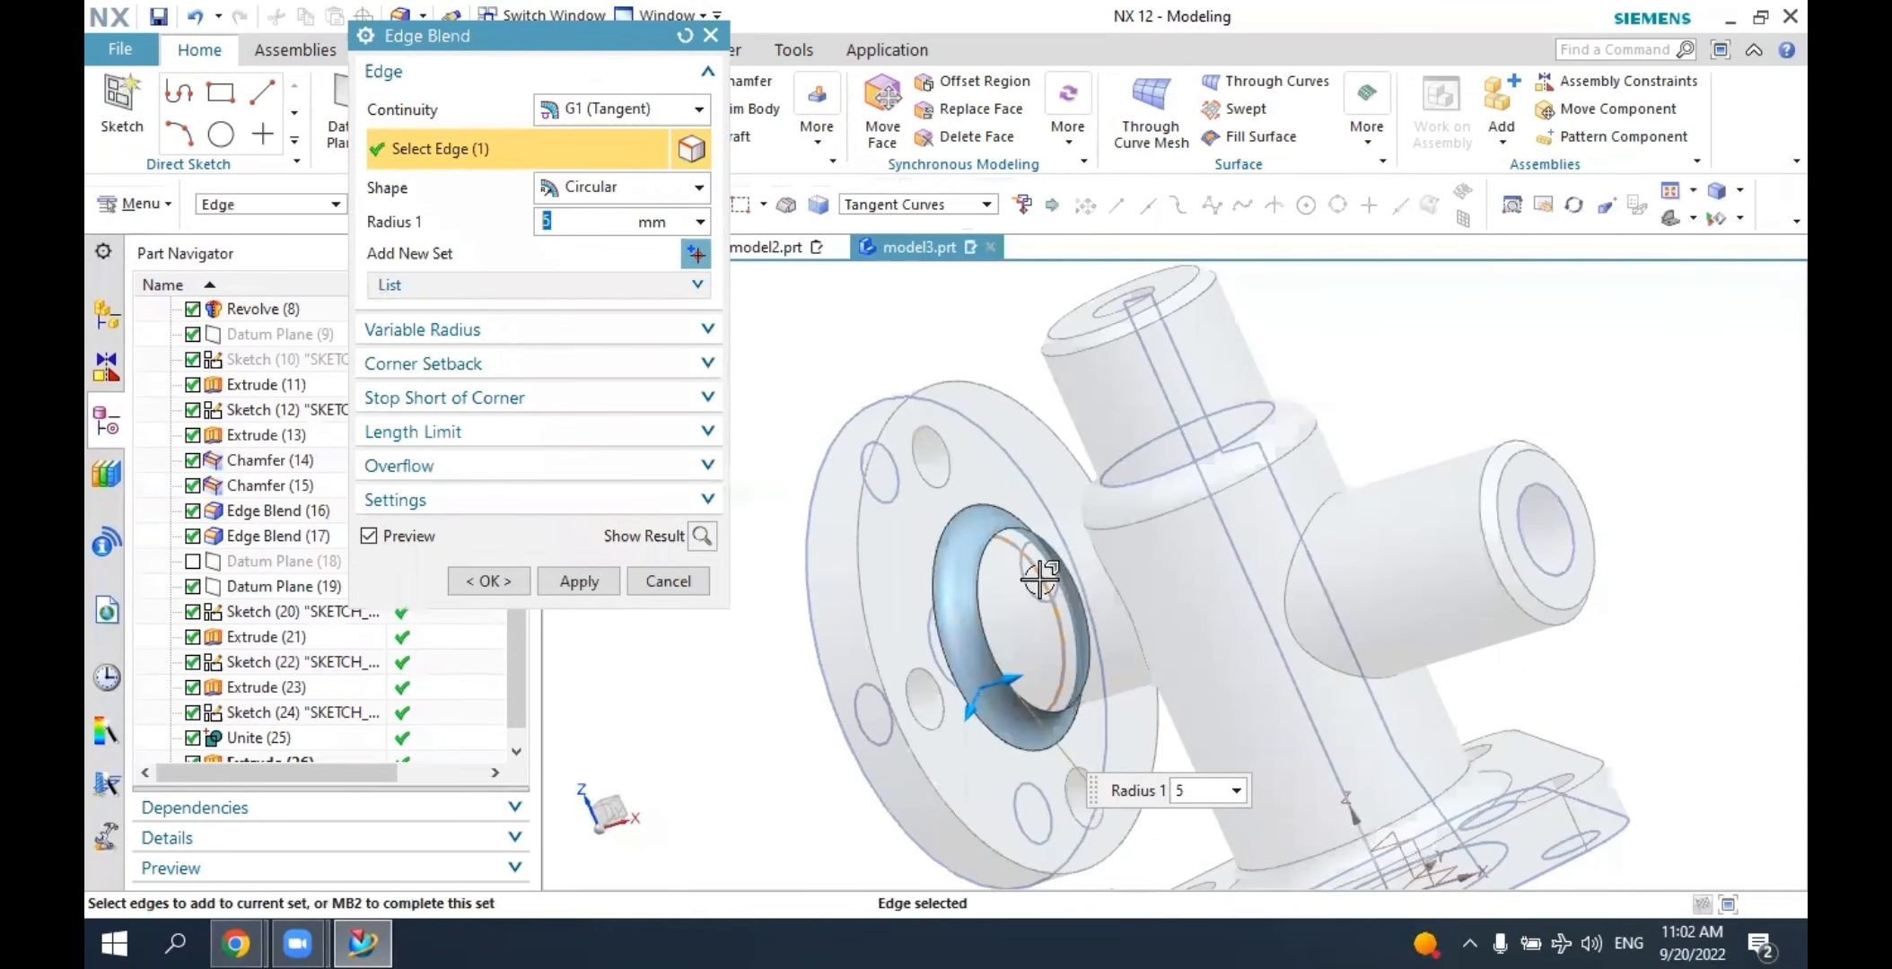
{"action": "left_click", "coordinate": [503, 582]}
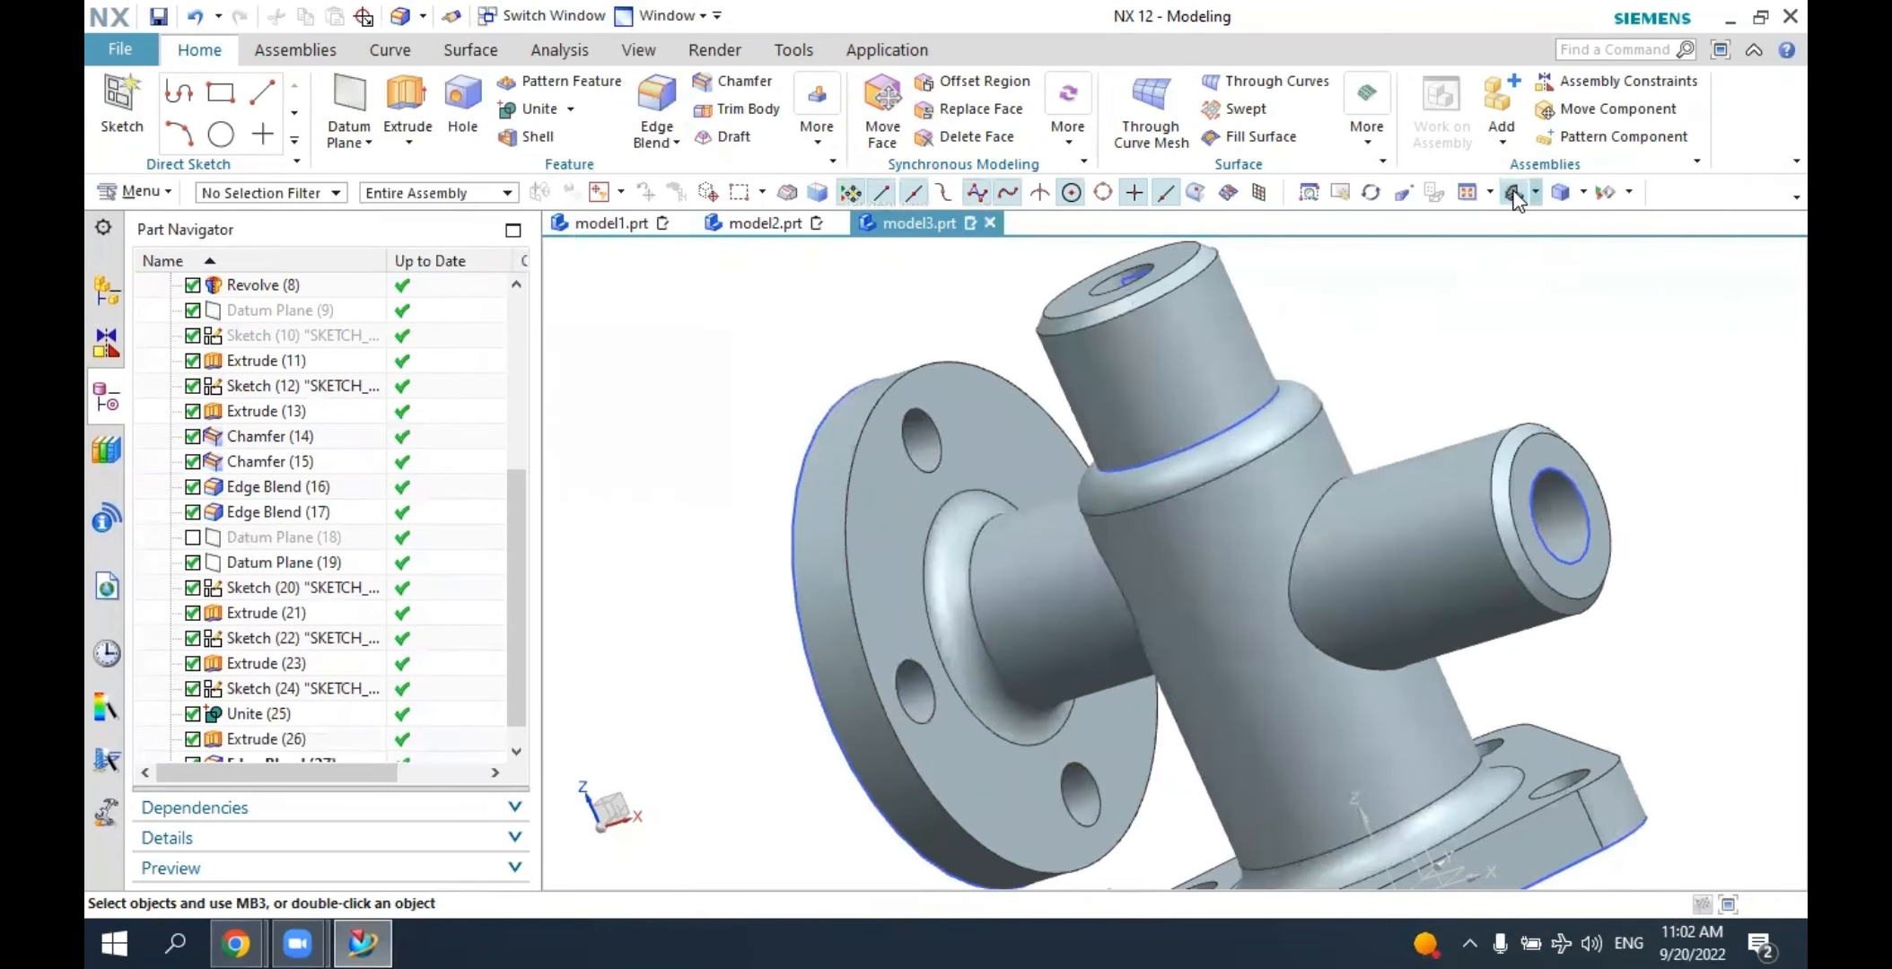
Hide all sketches and datums, and switch the display of the solid bodies off and on again.
{"action": "left_click", "coordinate": [1518, 194]}
{"action": "middle_click_drag", "start_coordinate": [1449, 332], "coordinate": [1463, 395]}
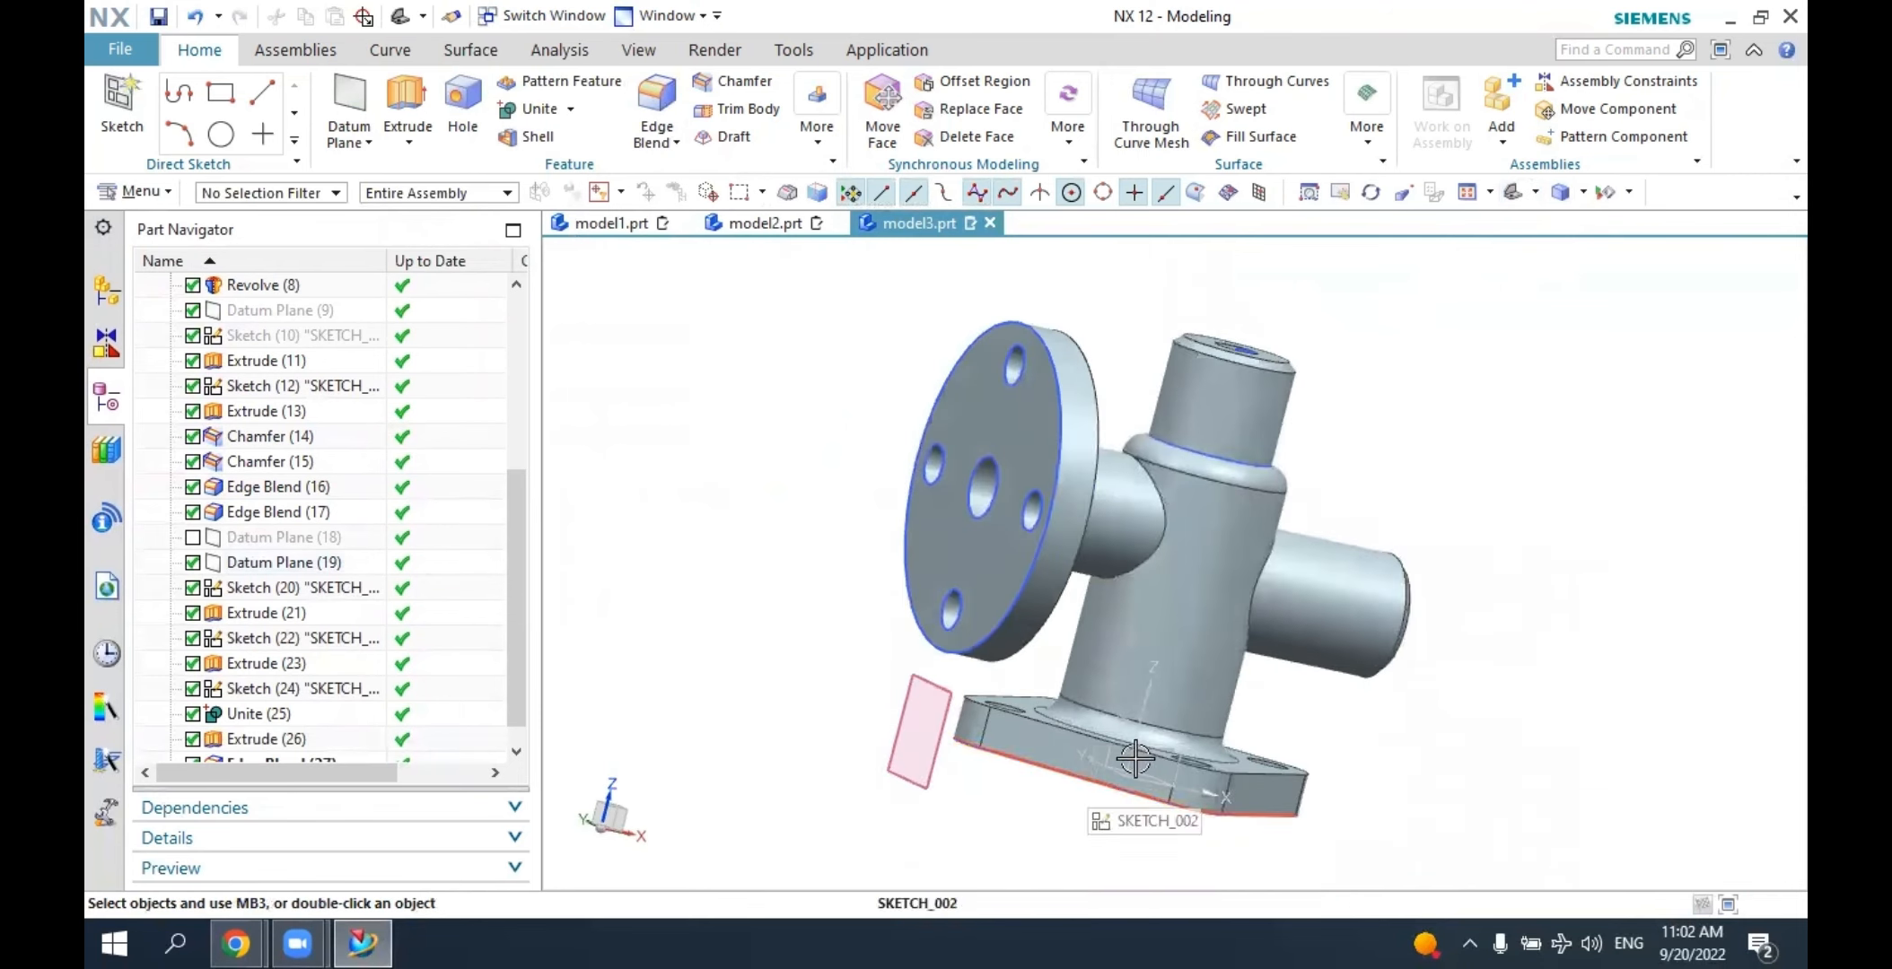
{"action": "middle_click_drag", "start_coordinate": [1531, 512], "coordinate": [1525, 471]}
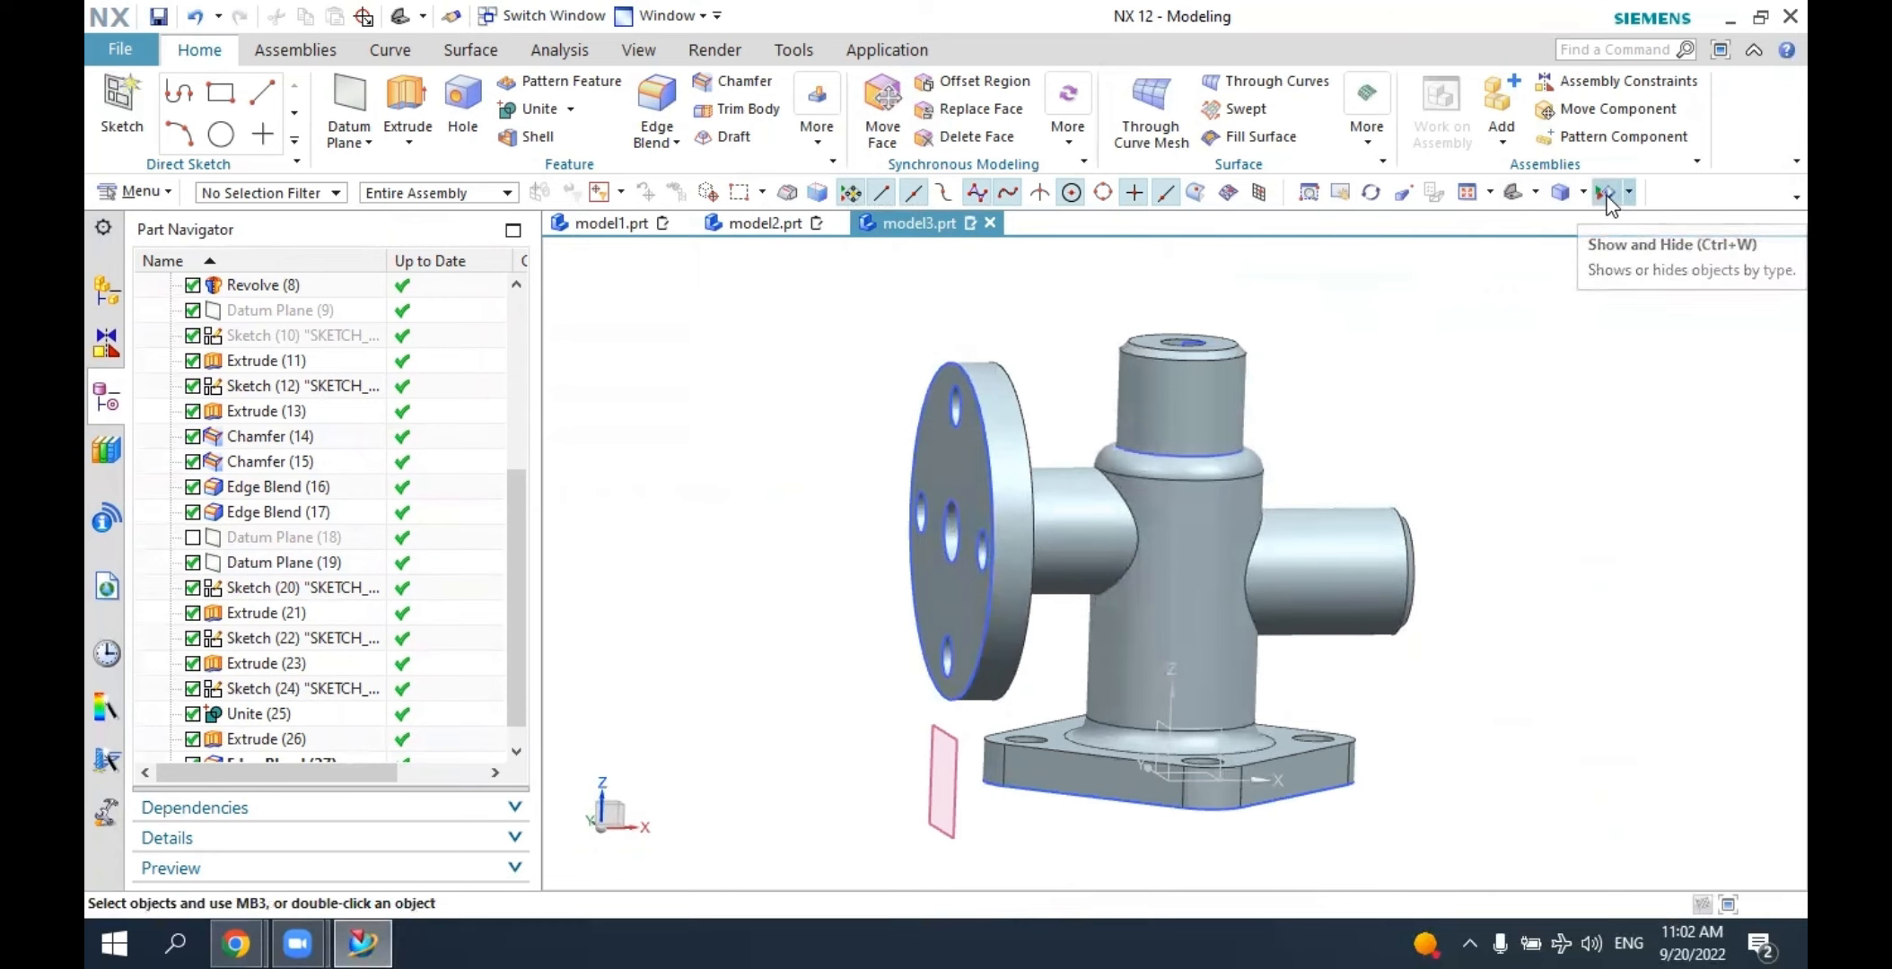
{"action": "left_click", "coordinate": [1604, 192]}
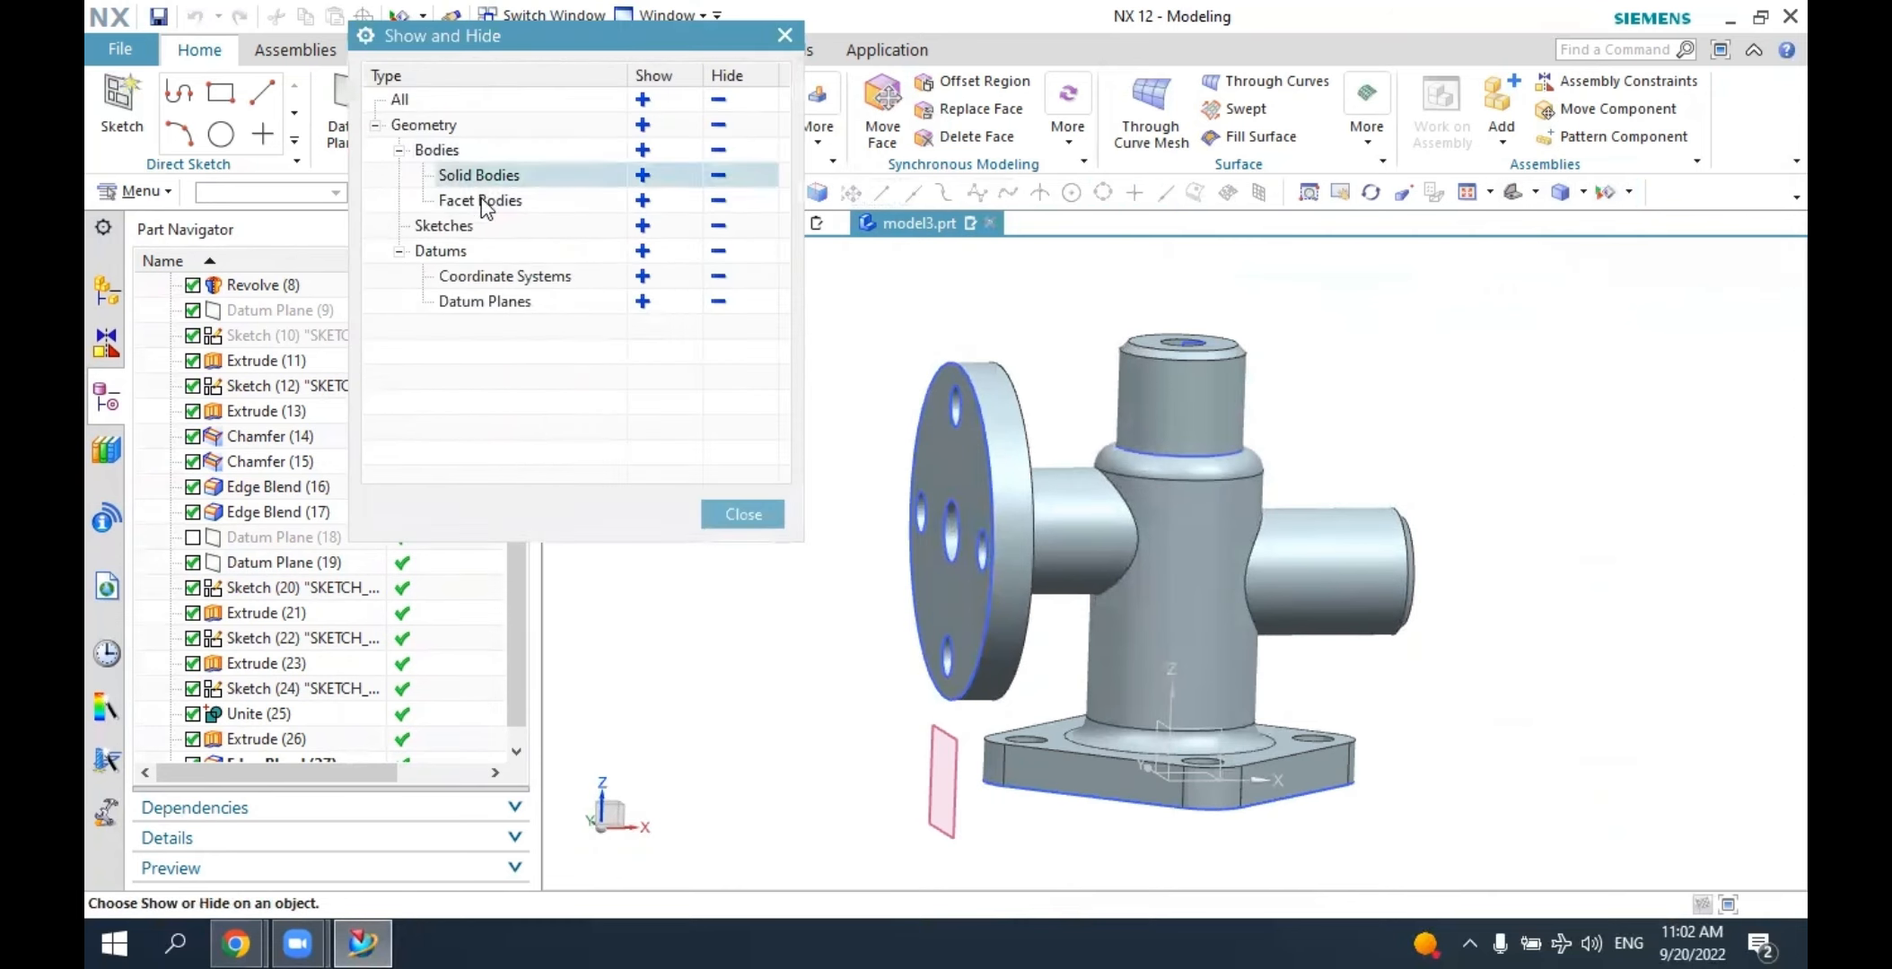
{"action": "left_click", "coordinate": [717, 227]}
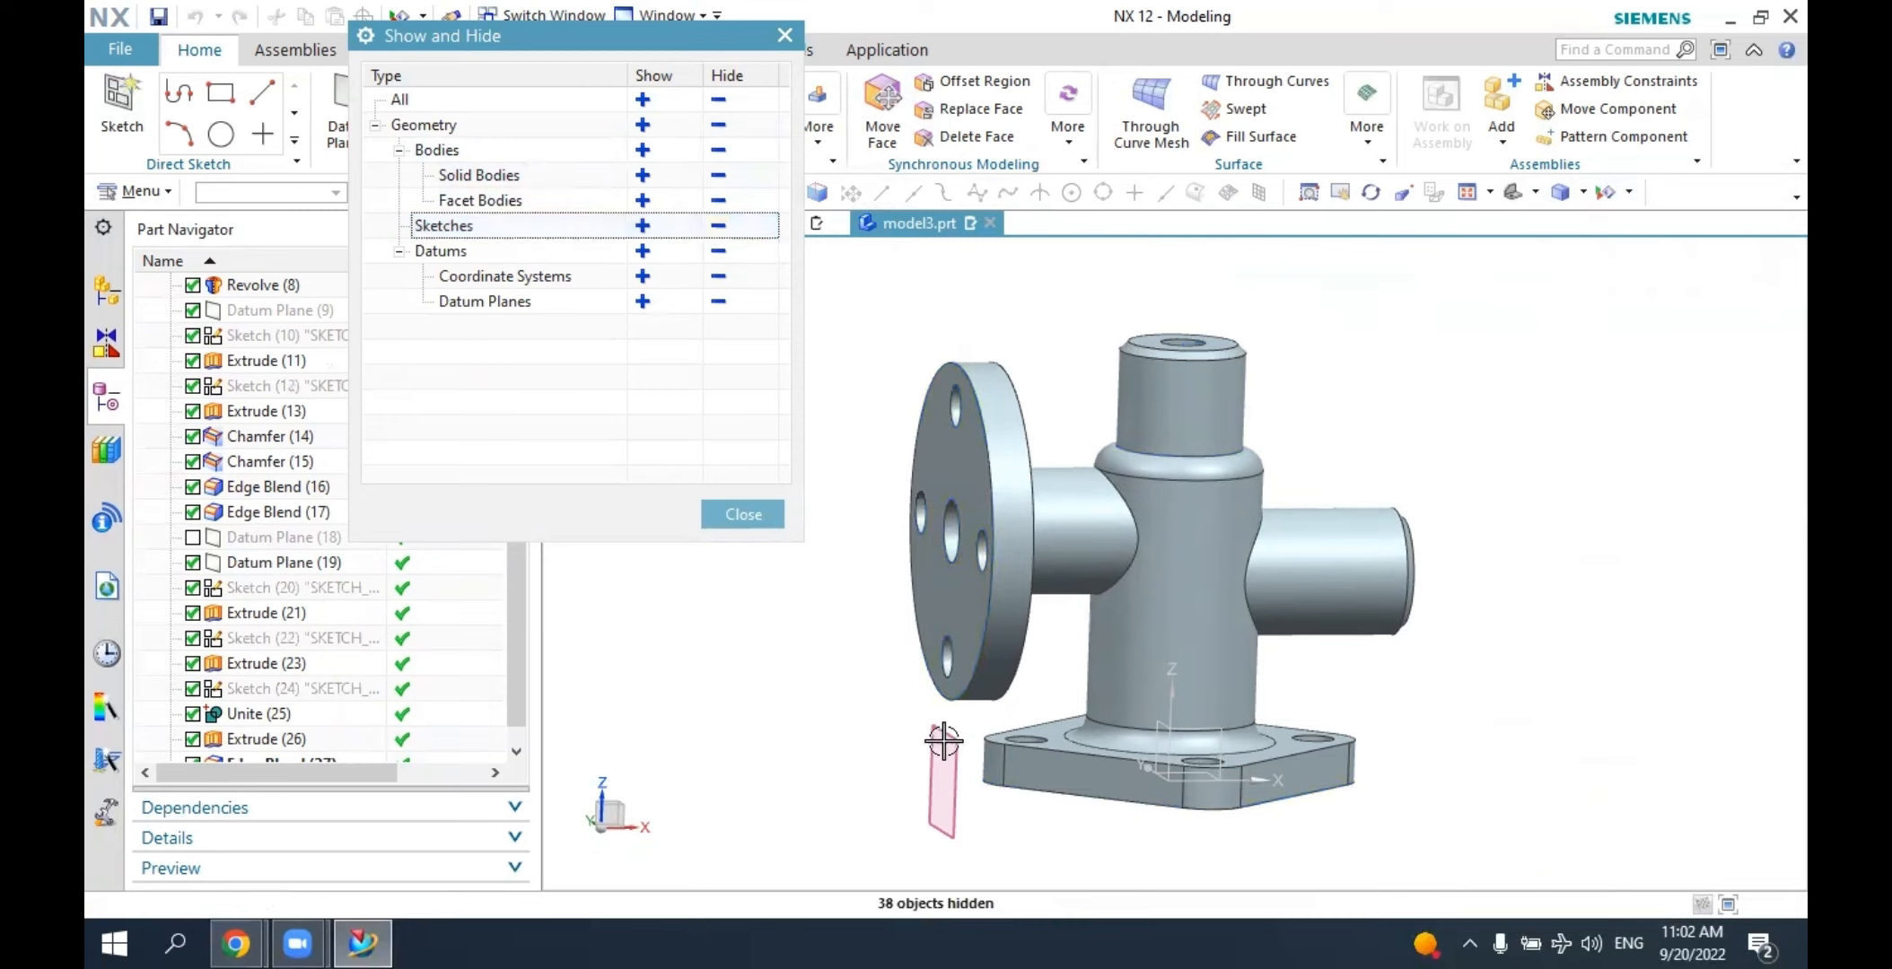
{"action": "left_click", "coordinate": [718, 256]}
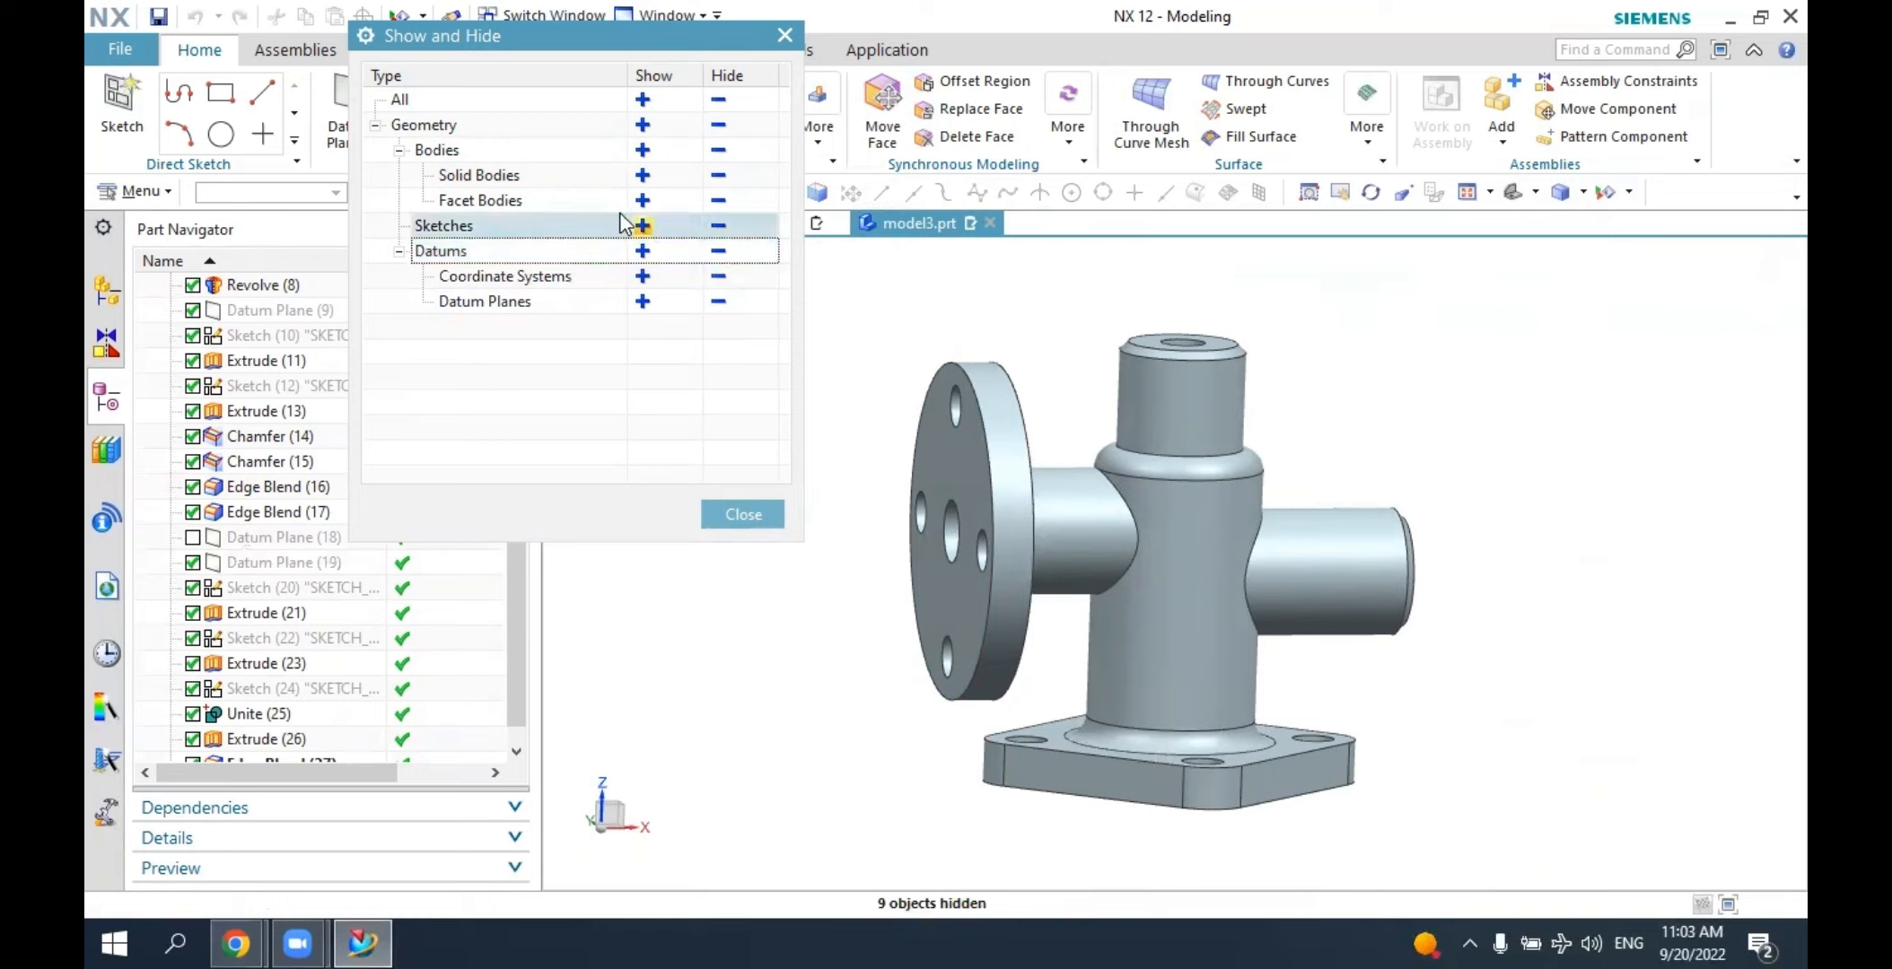
{"action": "left_click", "coordinate": [716, 177]}
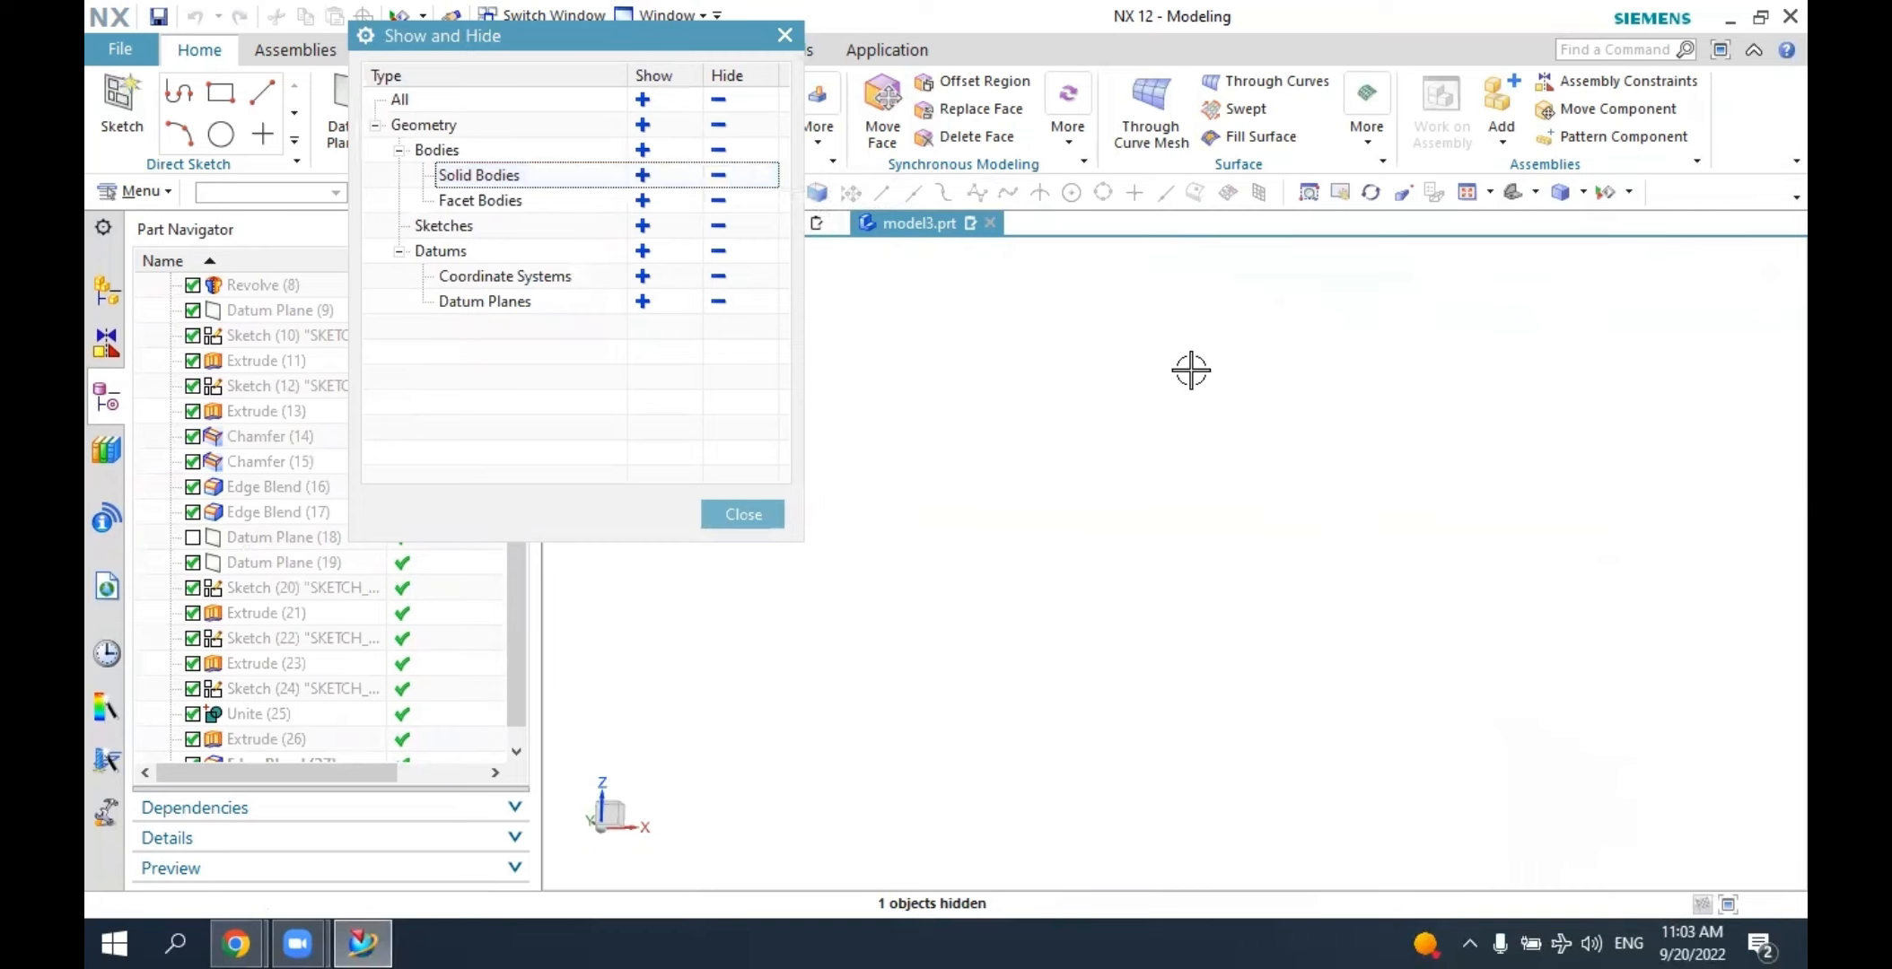
{"action": "left_click", "coordinate": [642, 176]}
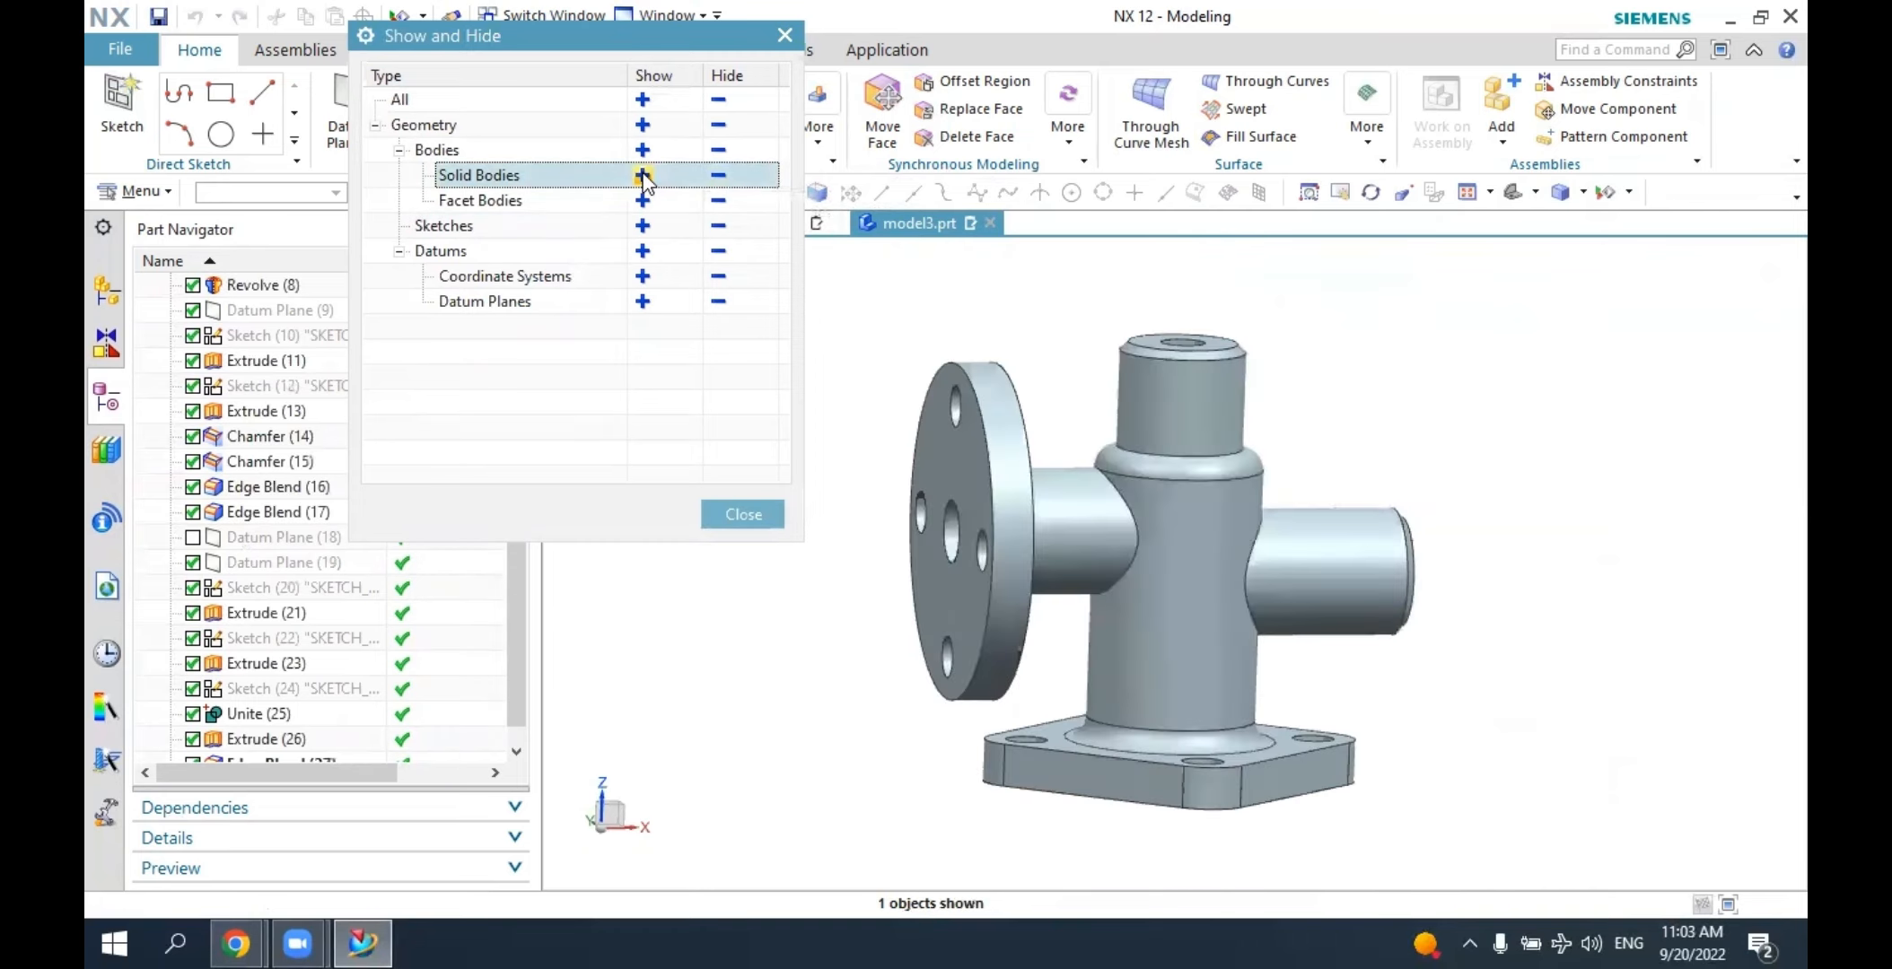
{"action": "left_click", "coordinate": [741, 514]}
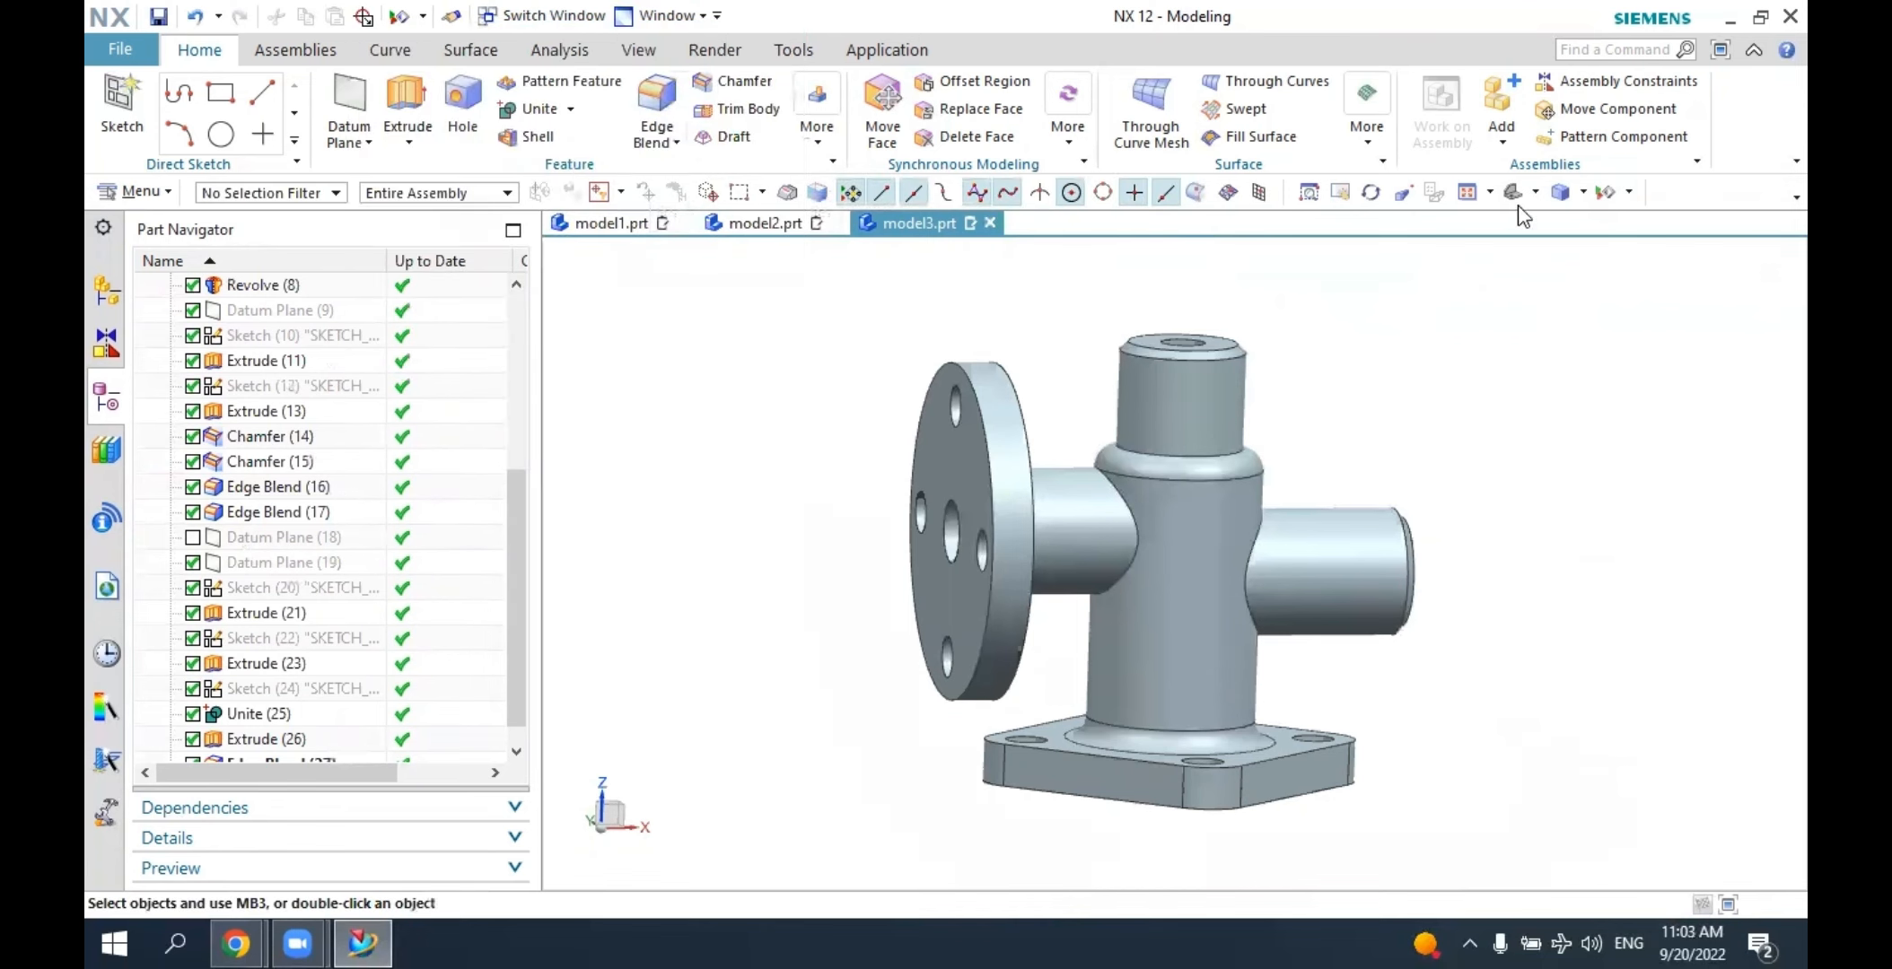
Change the display colour of the whole solid body to a pale yellow, leaving its other display settings as they are.
{"action": "mouse_move", "coordinate": [1471, 377]}
{"action": "middle_mouse_down"}
{"action": "mouse_move", "coordinate": [1431, 442]}
{"action": "mouse_move", "coordinate": [1410, 422]}
{"action": "mouse_move", "coordinate": [1474, 350]}
{"action": "mouse_move", "coordinate": [1473, 408]}
{"action": "middle_mouse_up"}
{"action": "left_click", "coordinate": [638, 49]}
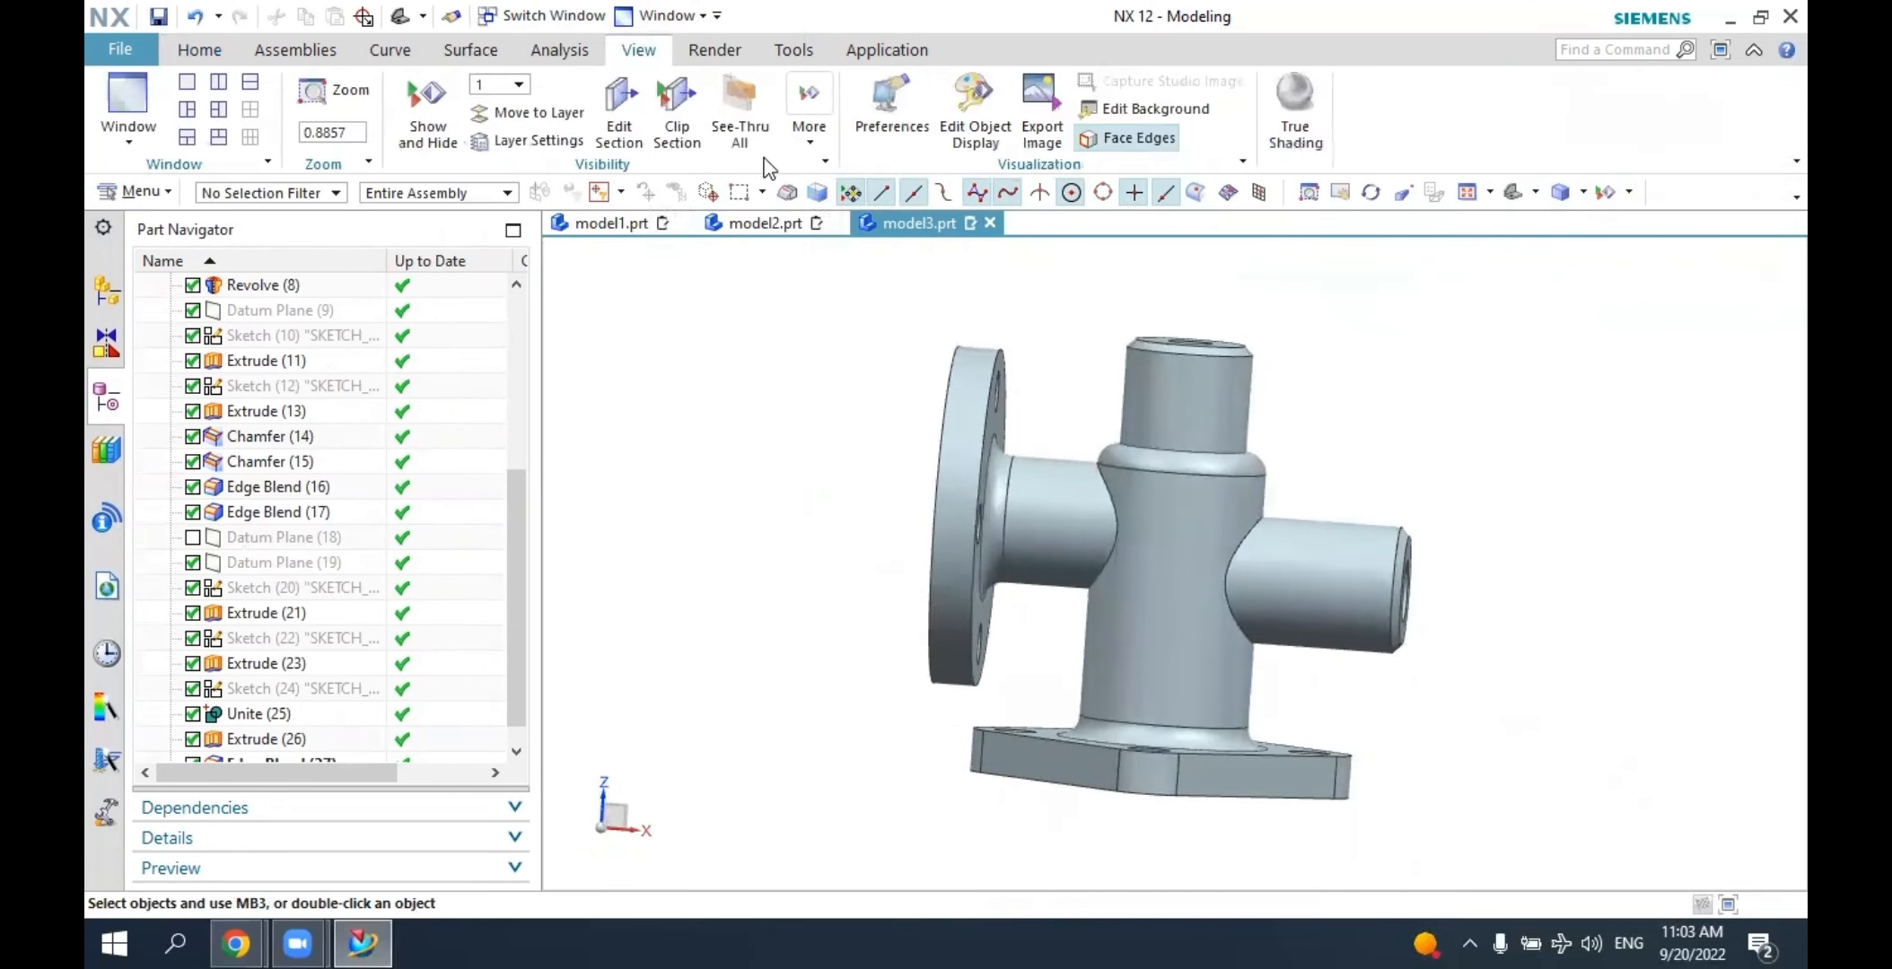
{"action": "left_click", "coordinate": [975, 108]}
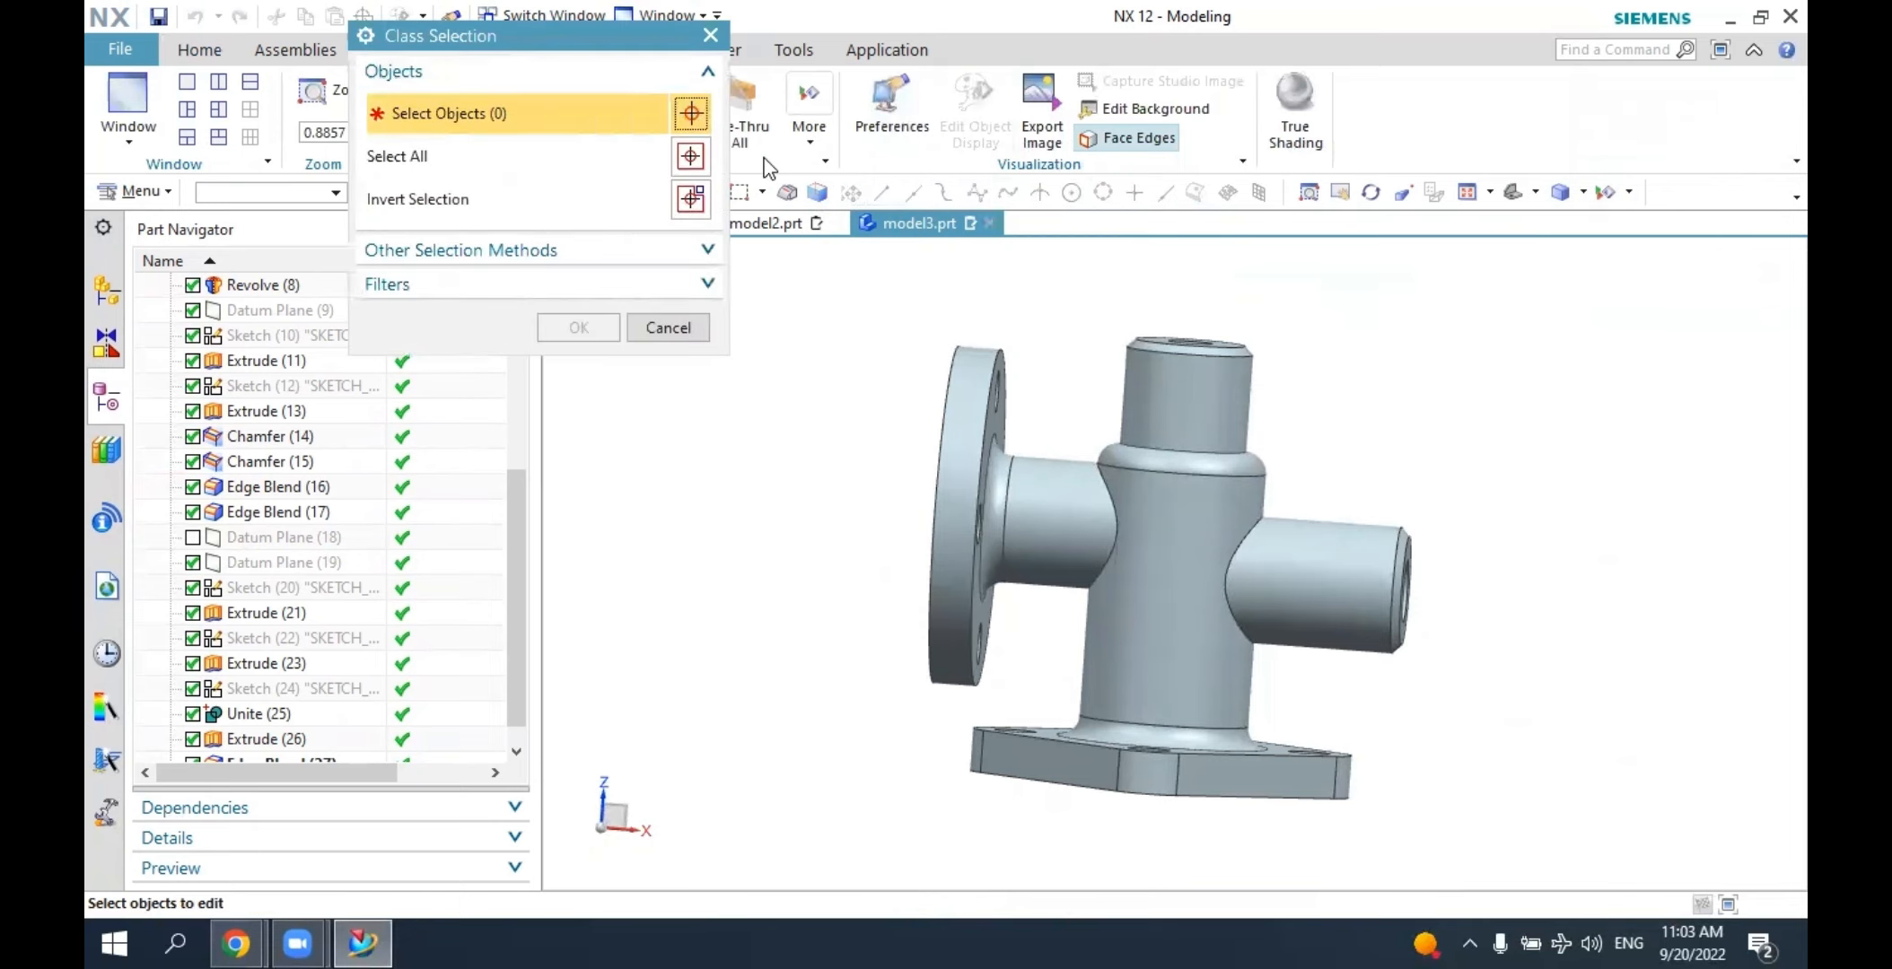
{"action": "left_click", "coordinate": [1018, 468]}
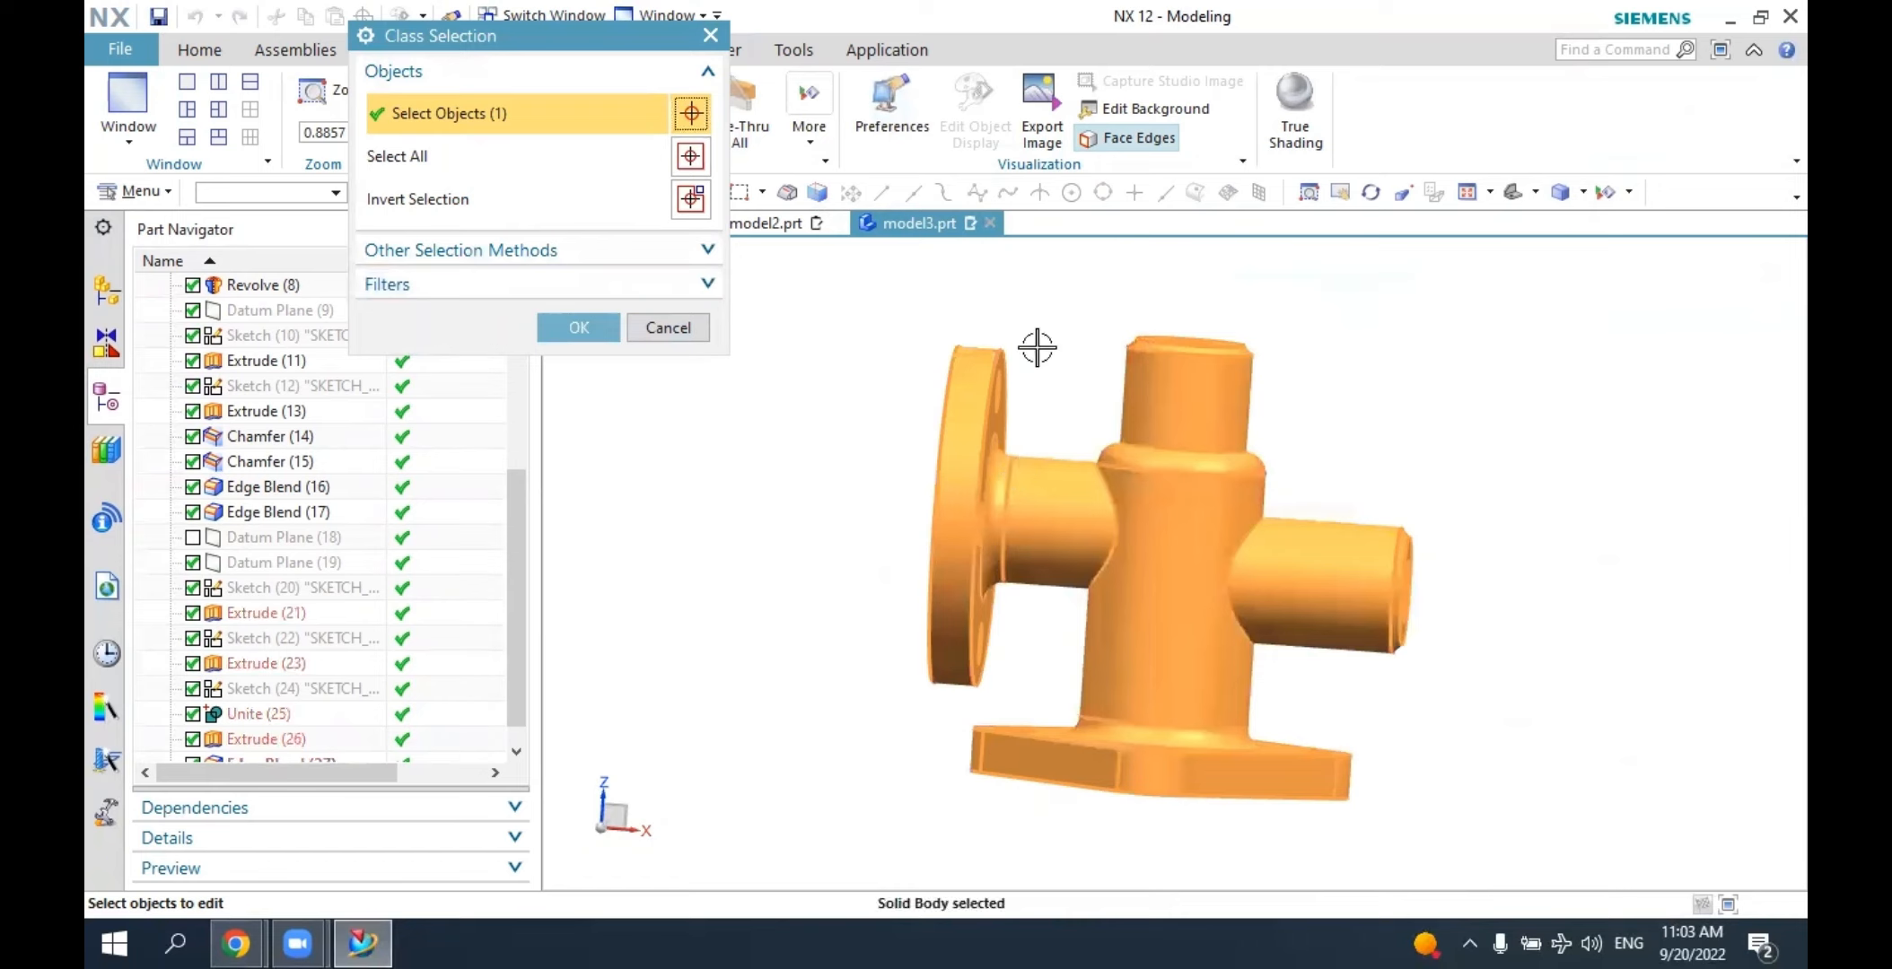
{"action": "middle_click_drag", "start_coordinate": [1265, 482], "coordinate": [1030, 359]}
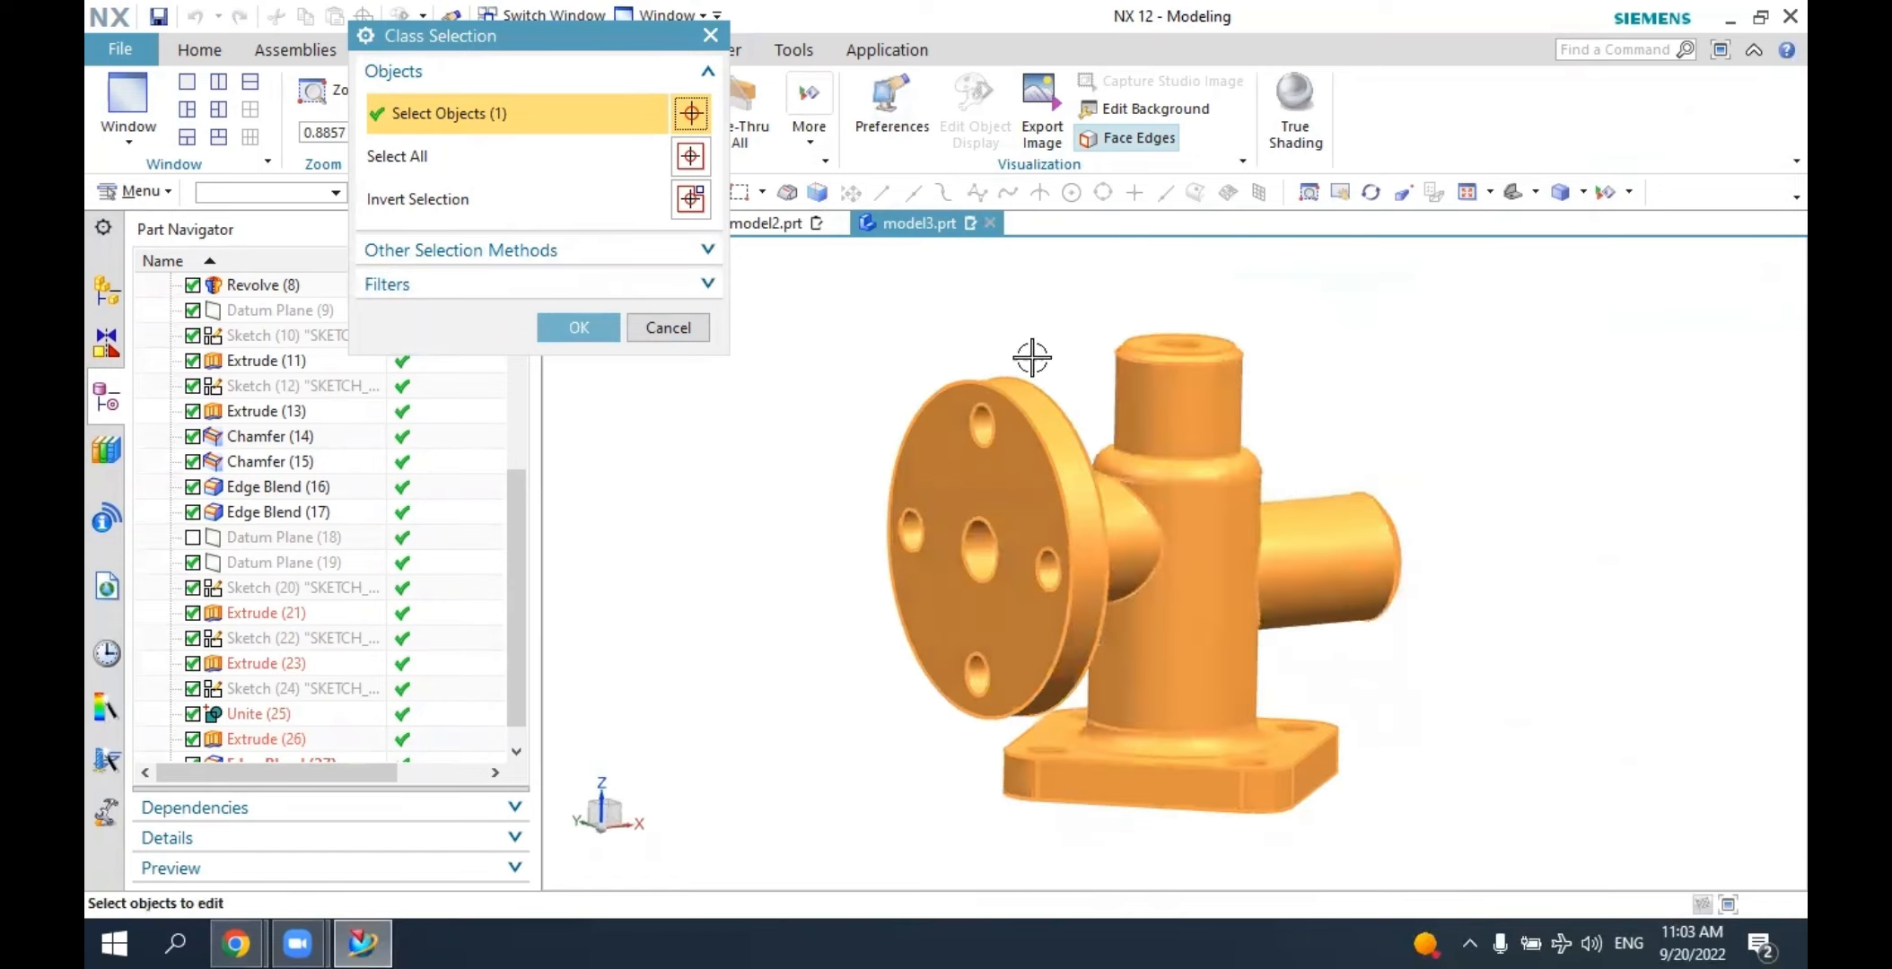
{"action": "left_click", "coordinate": [579, 329]}
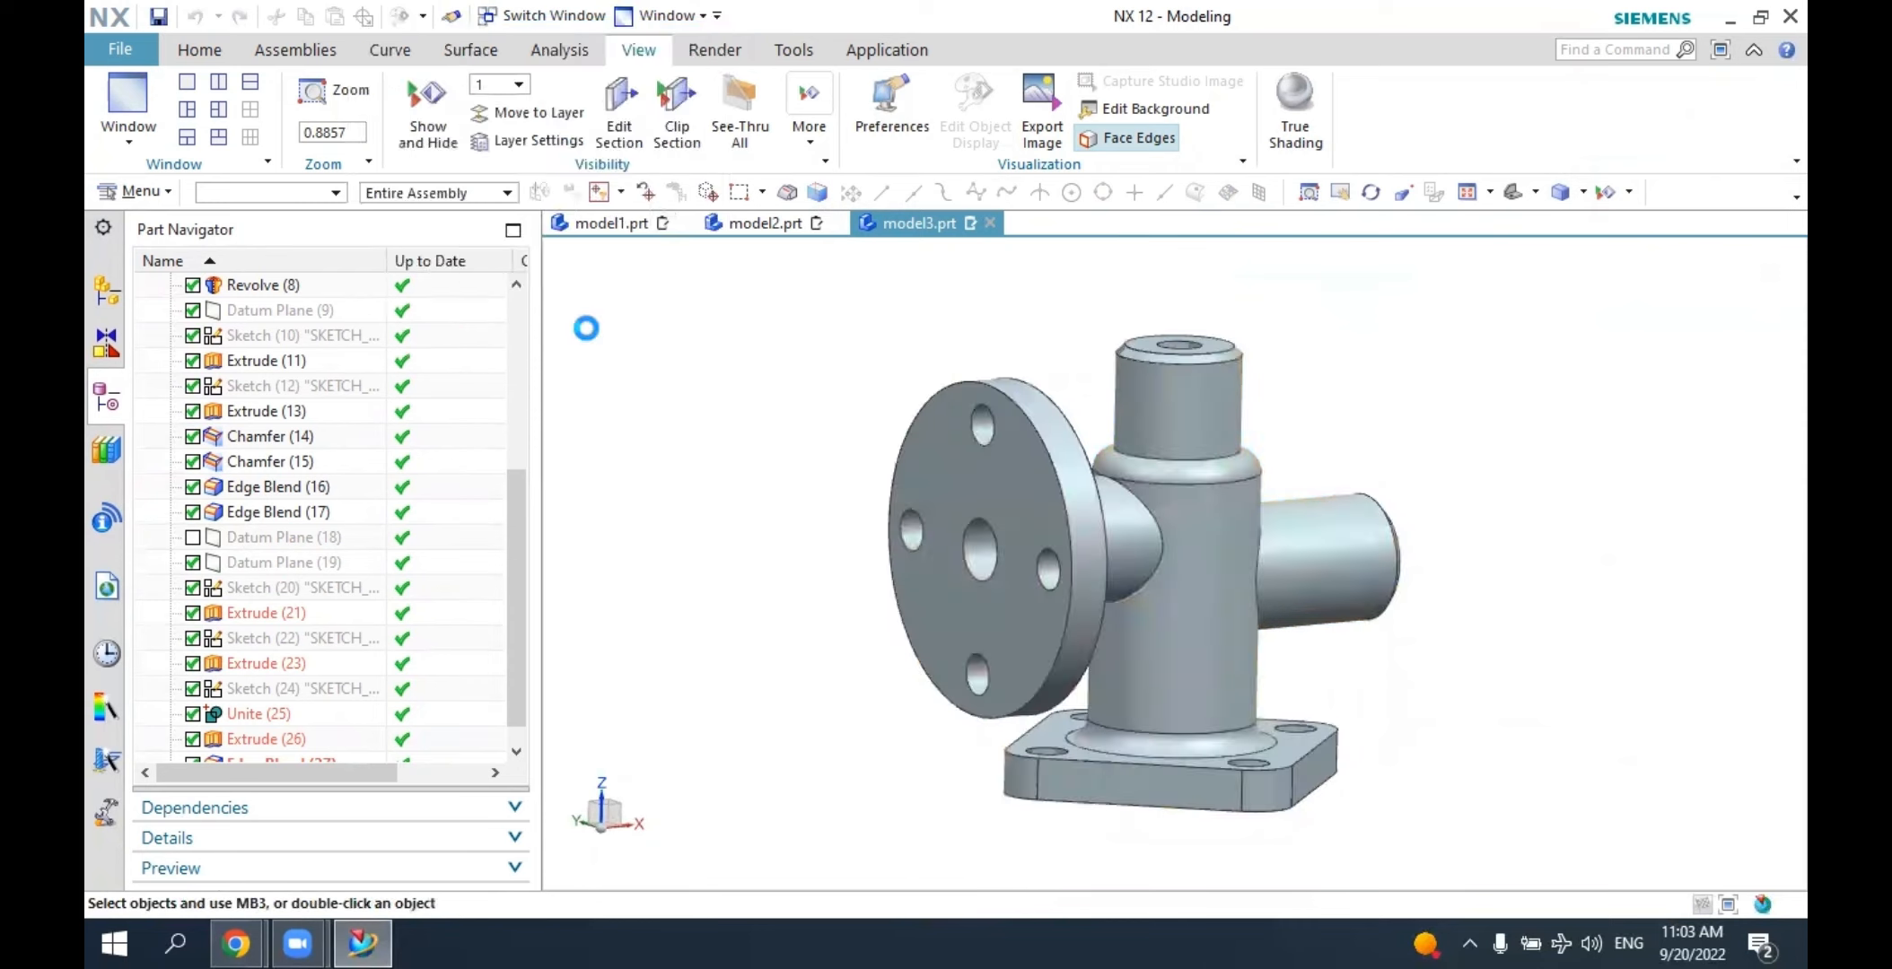
{"action": "left_click", "coordinate": [644, 191]}
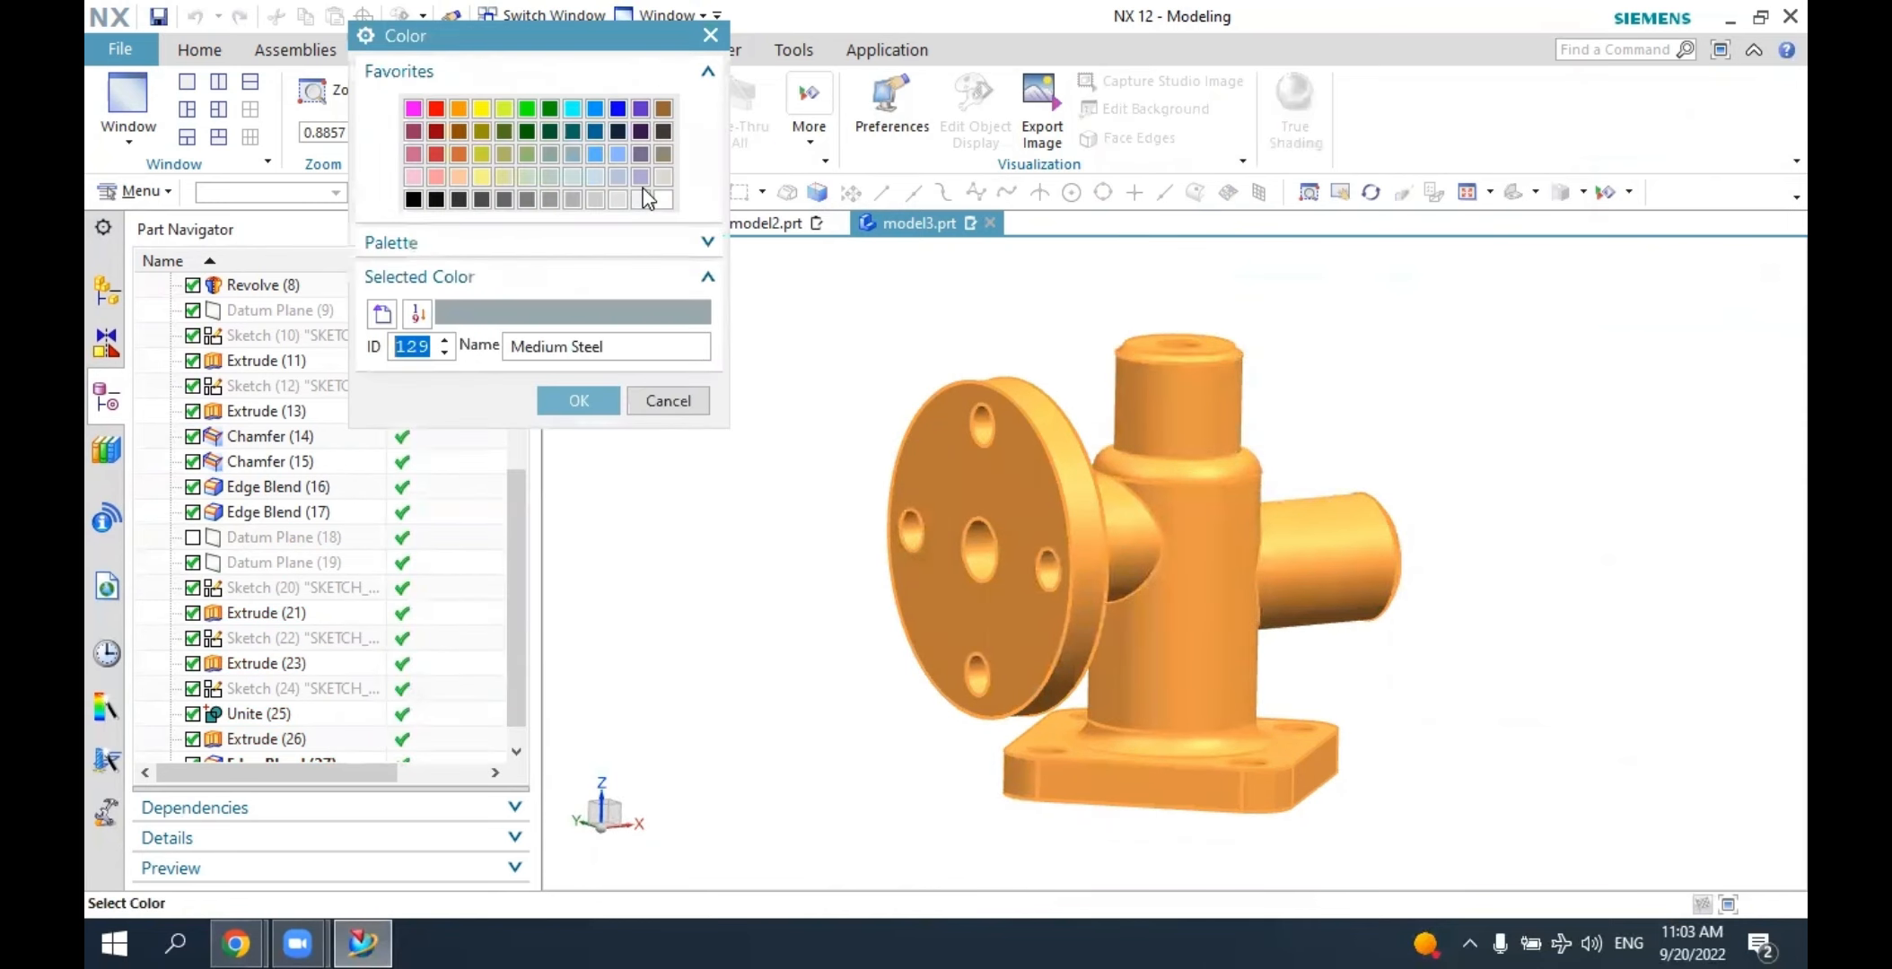
{"action": "left_click", "coordinate": [482, 154]}
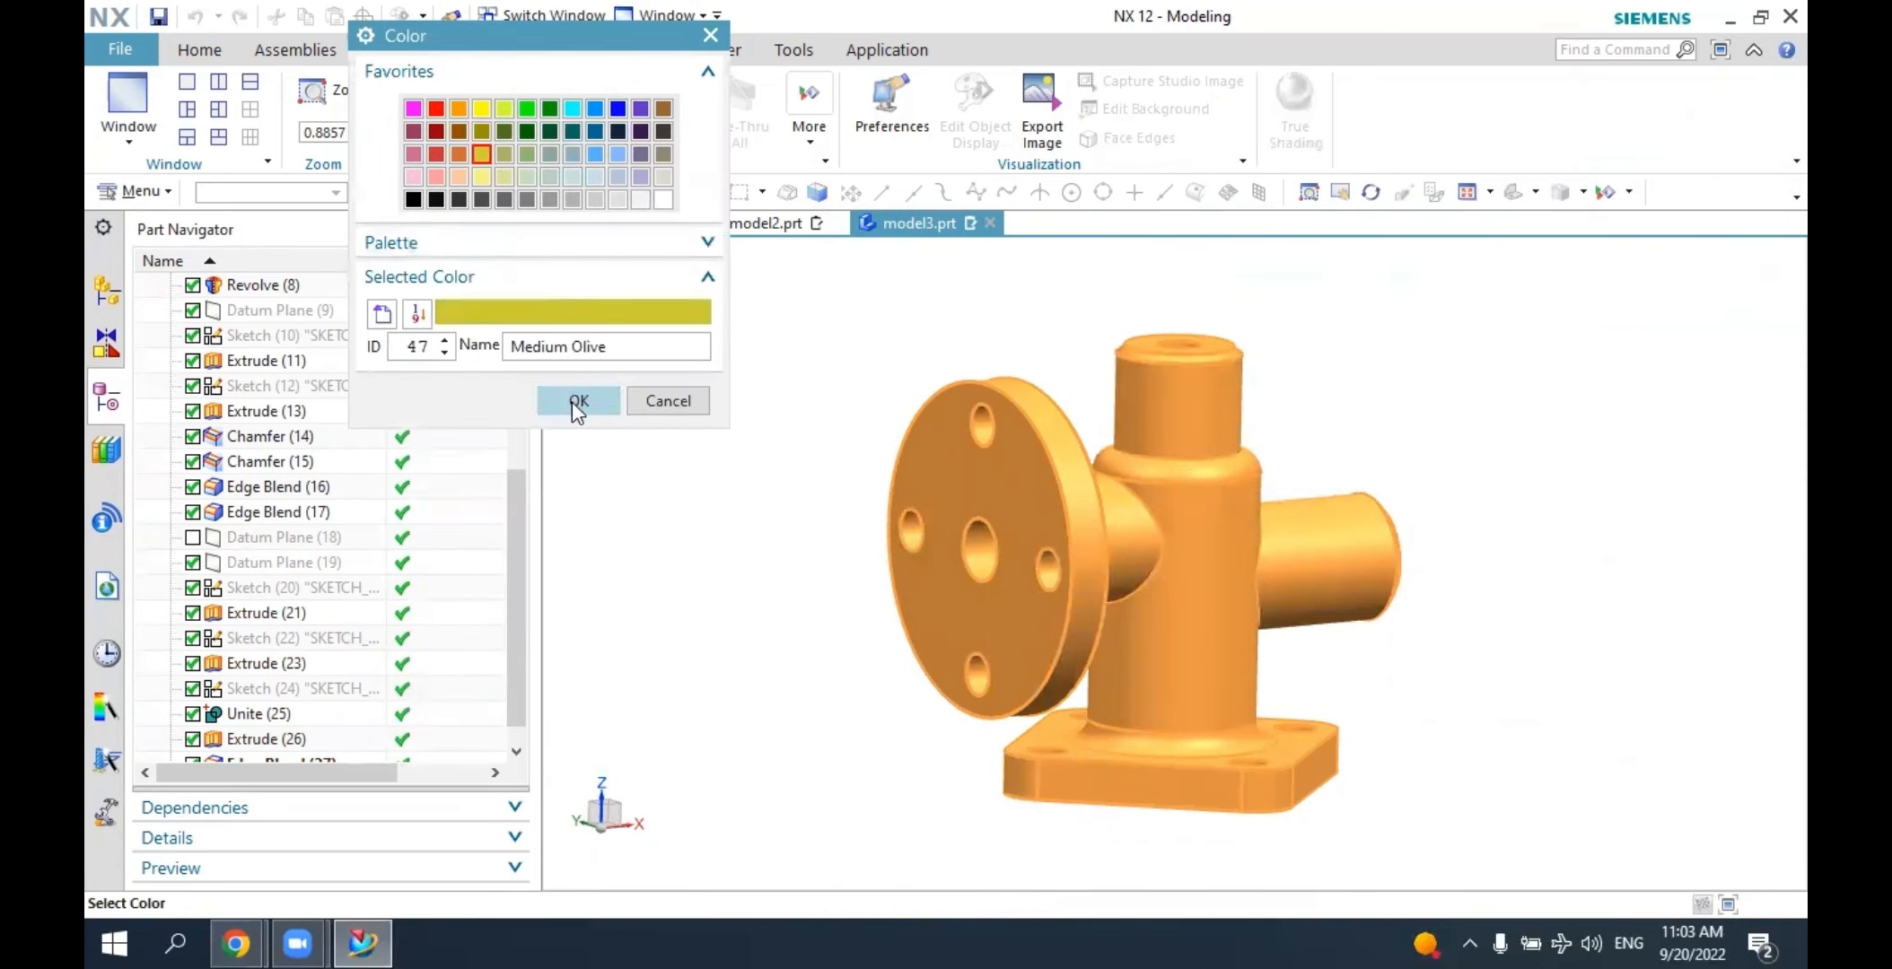
{"action": "left_click", "coordinate": [504, 177]}
{"action": "left_click", "coordinate": [579, 400]}
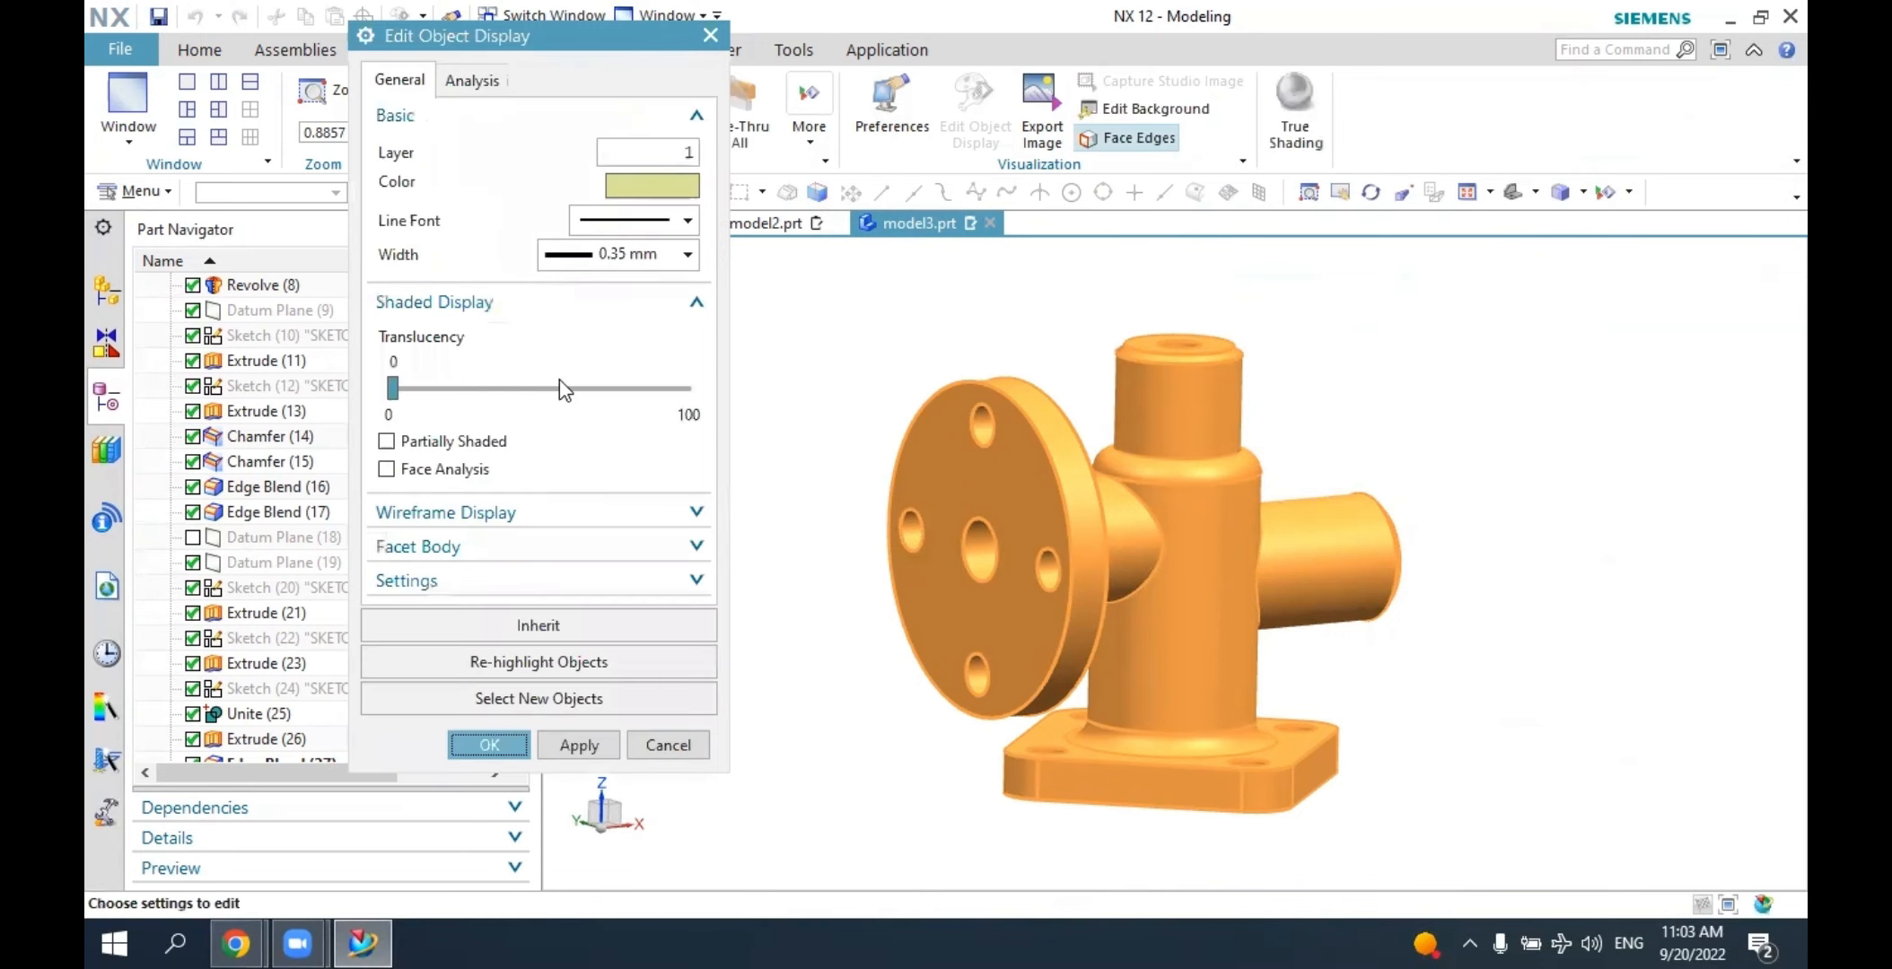
{"action": "left_click", "coordinate": [489, 747]}
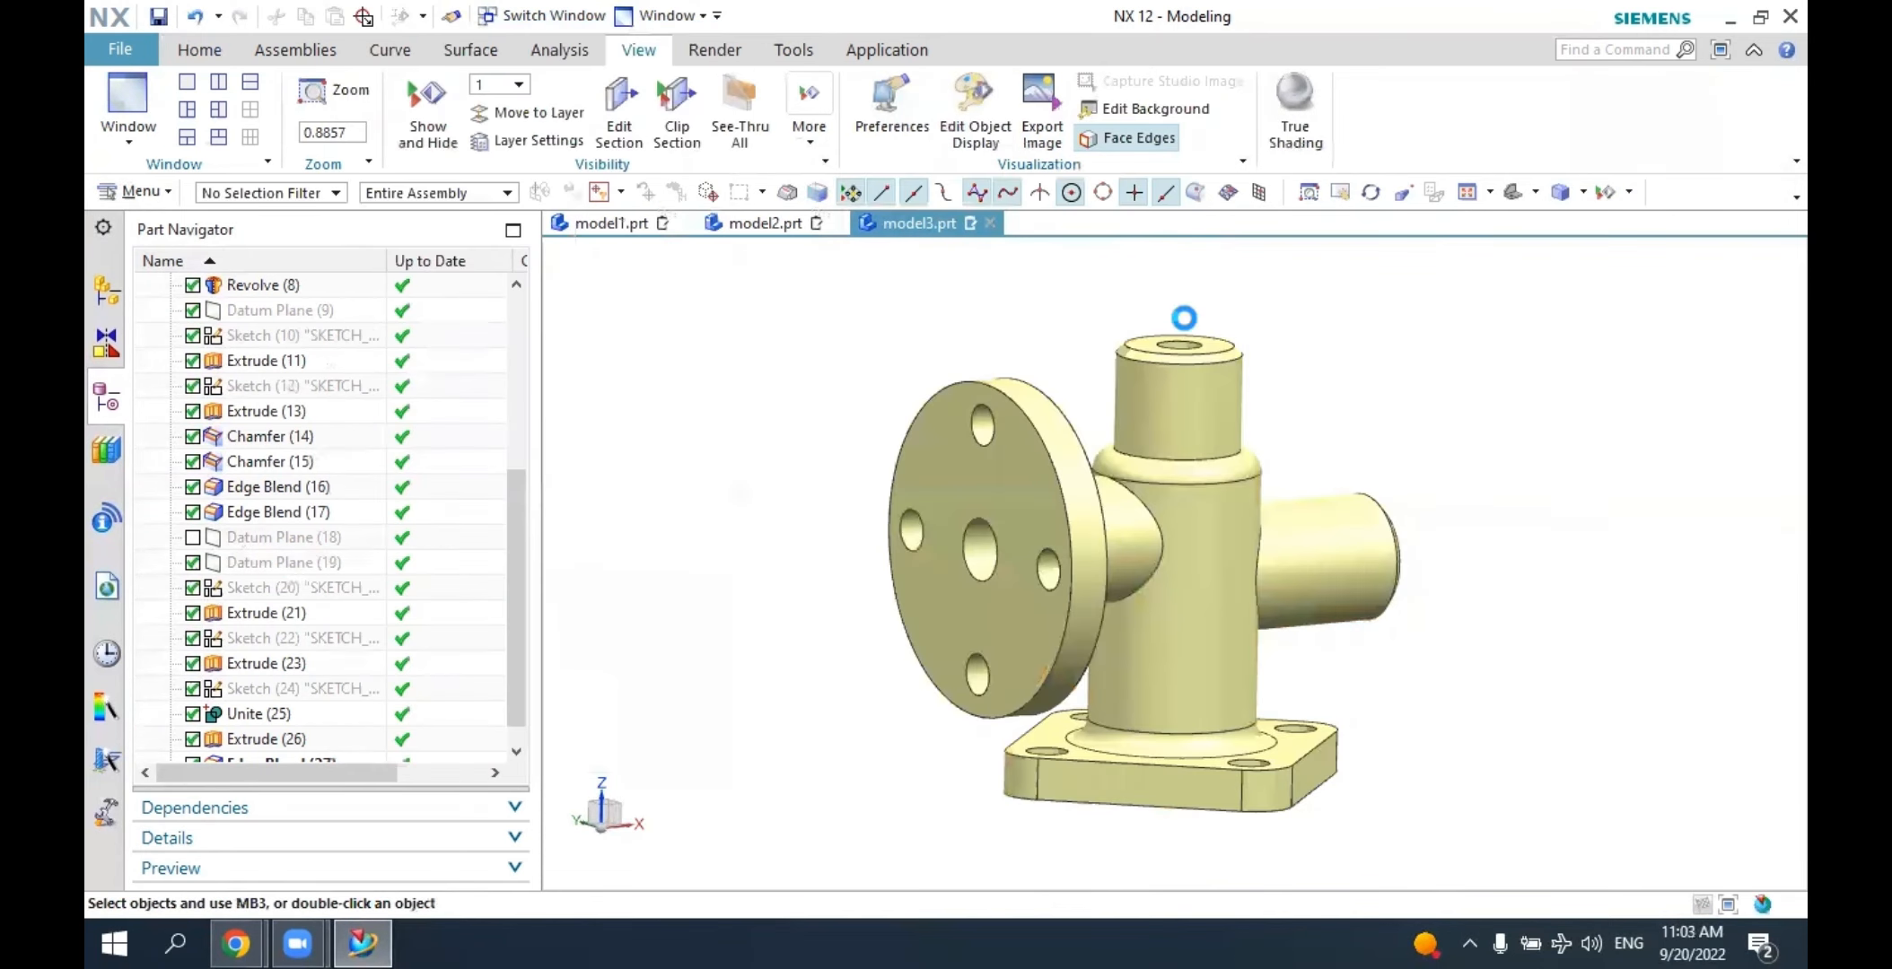
Open the material assignment tool and look through the library's plastics, steels, aluminums and cast irons.
{"action": "left_click", "coordinate": [1513, 192]}
{"action": "left_click", "coordinate": [126, 192]}
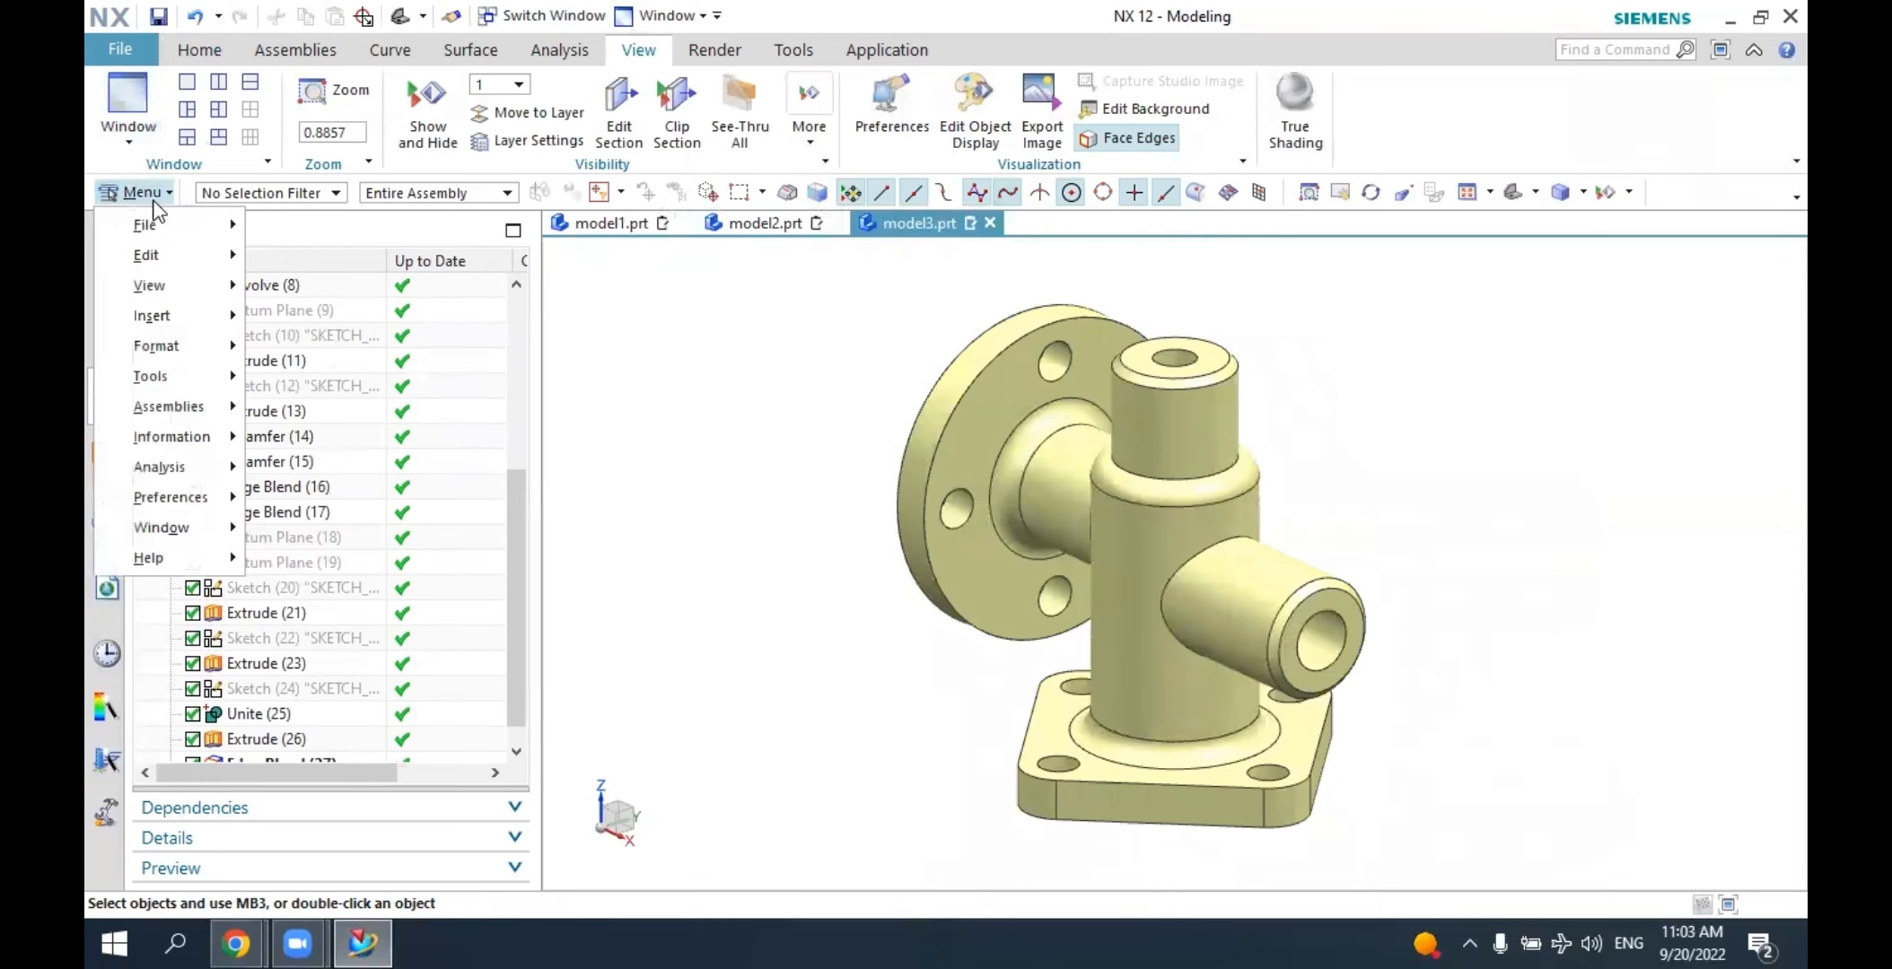
{"action": "mouse_move", "coordinate": [165, 368]}
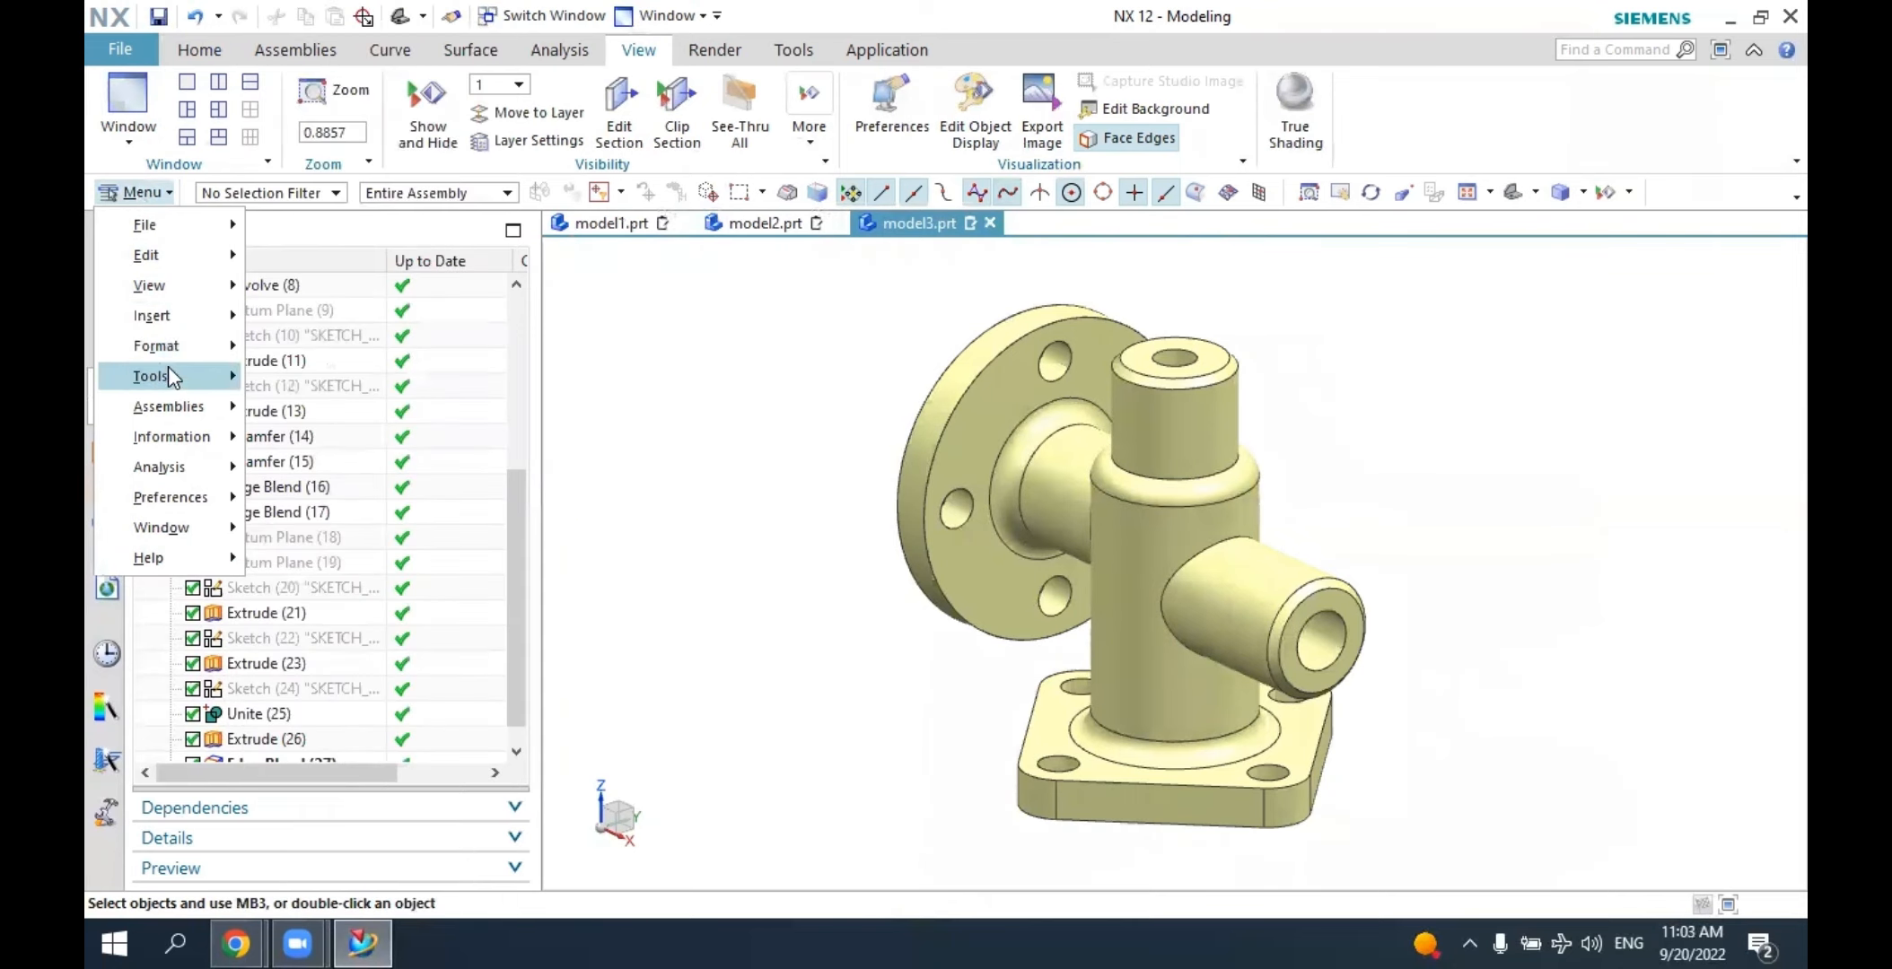
{"action": "mouse_move", "coordinate": [372, 149]}
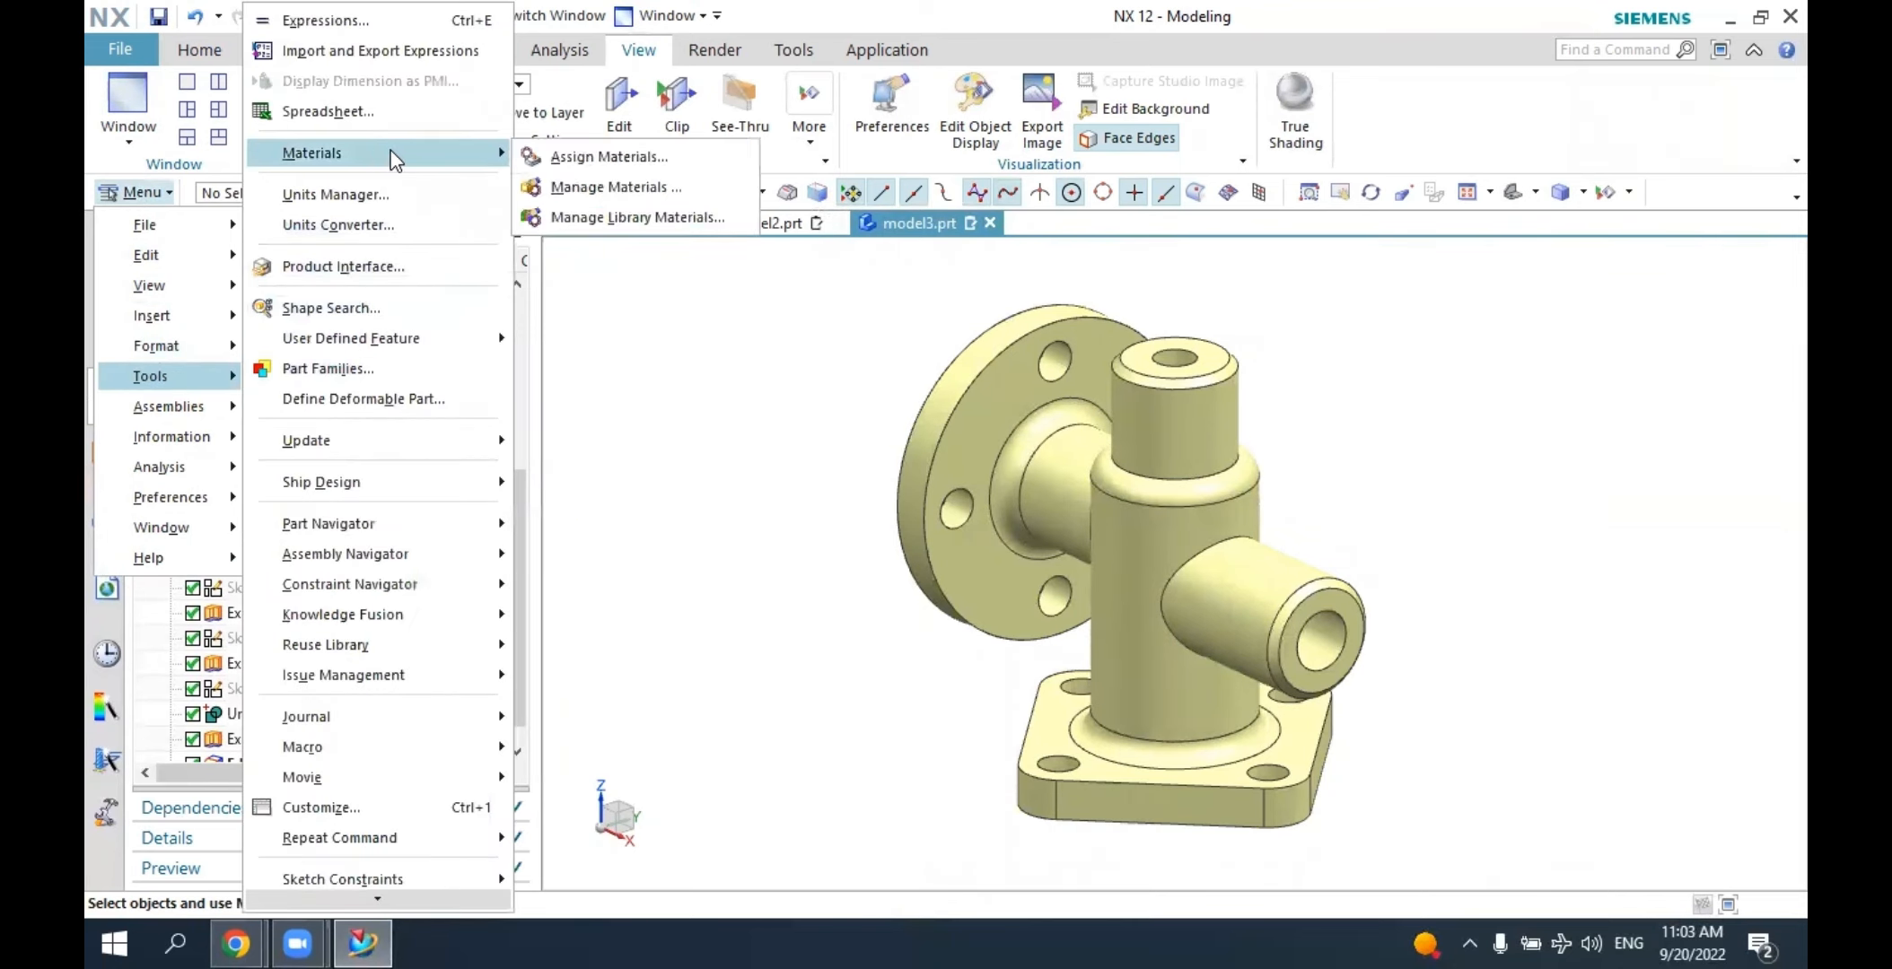
{"action": "left_click", "coordinate": [585, 158]}
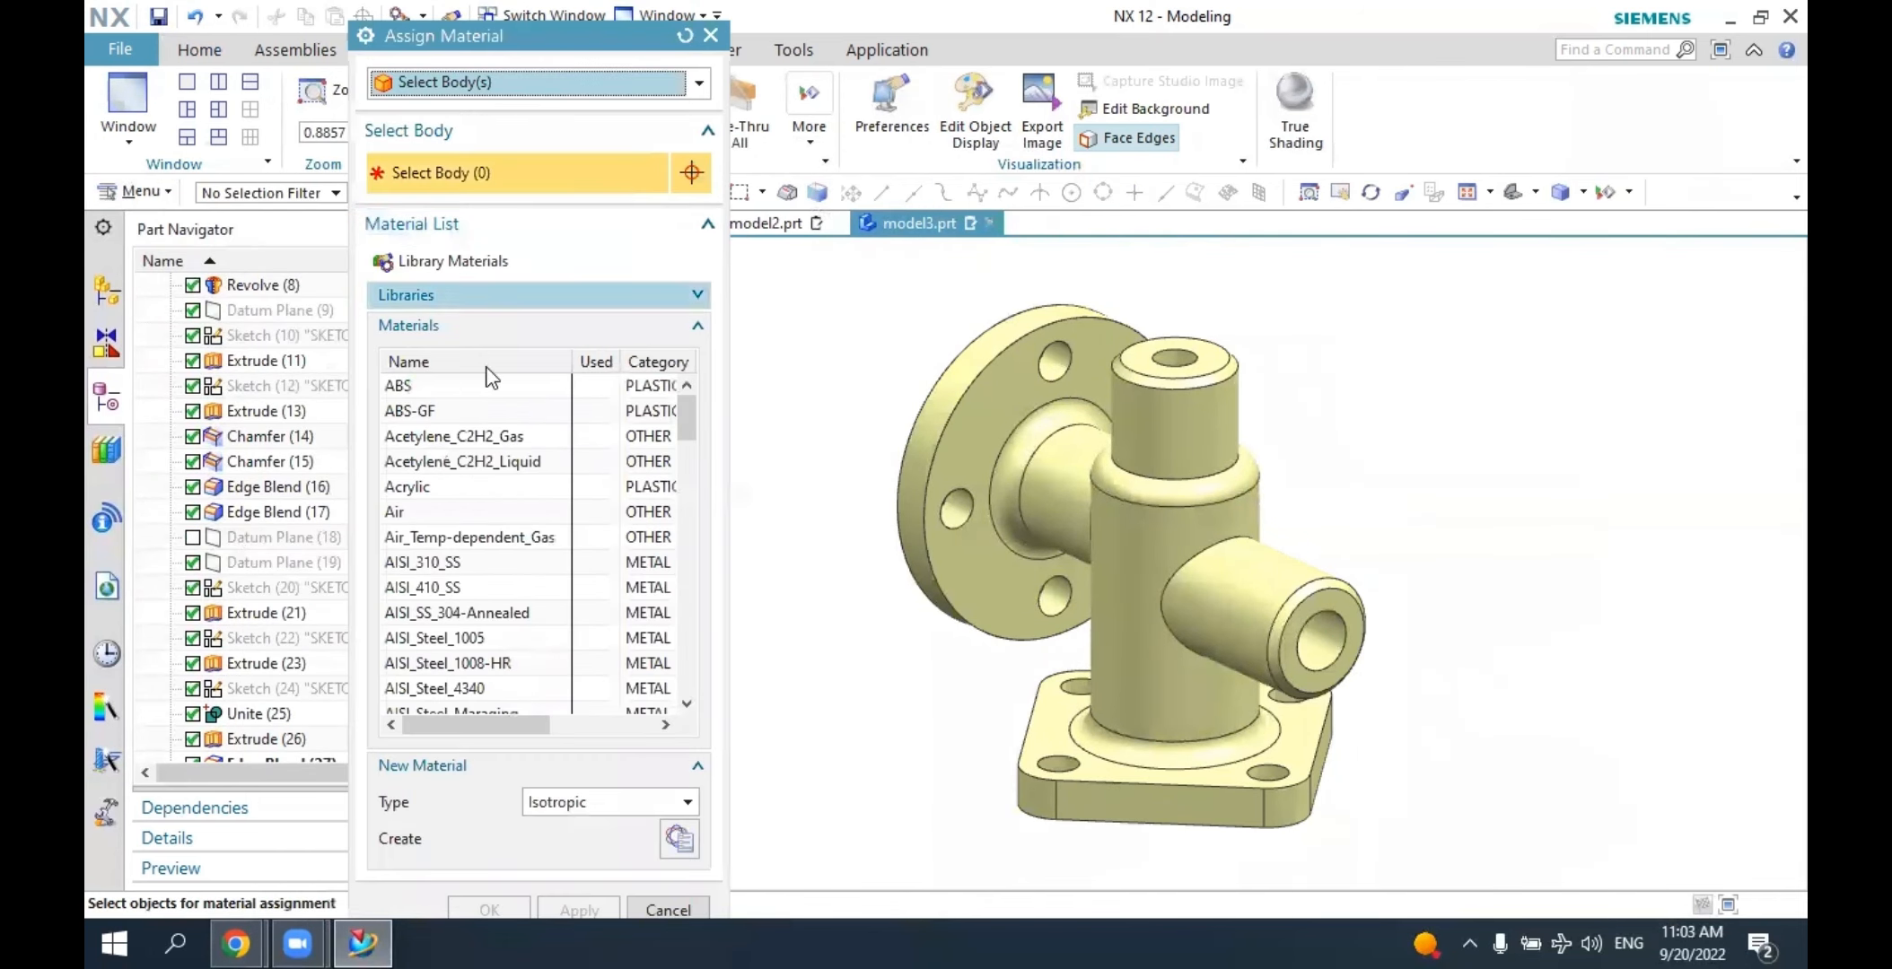
{"action": "left_click", "coordinate": [437, 391]}
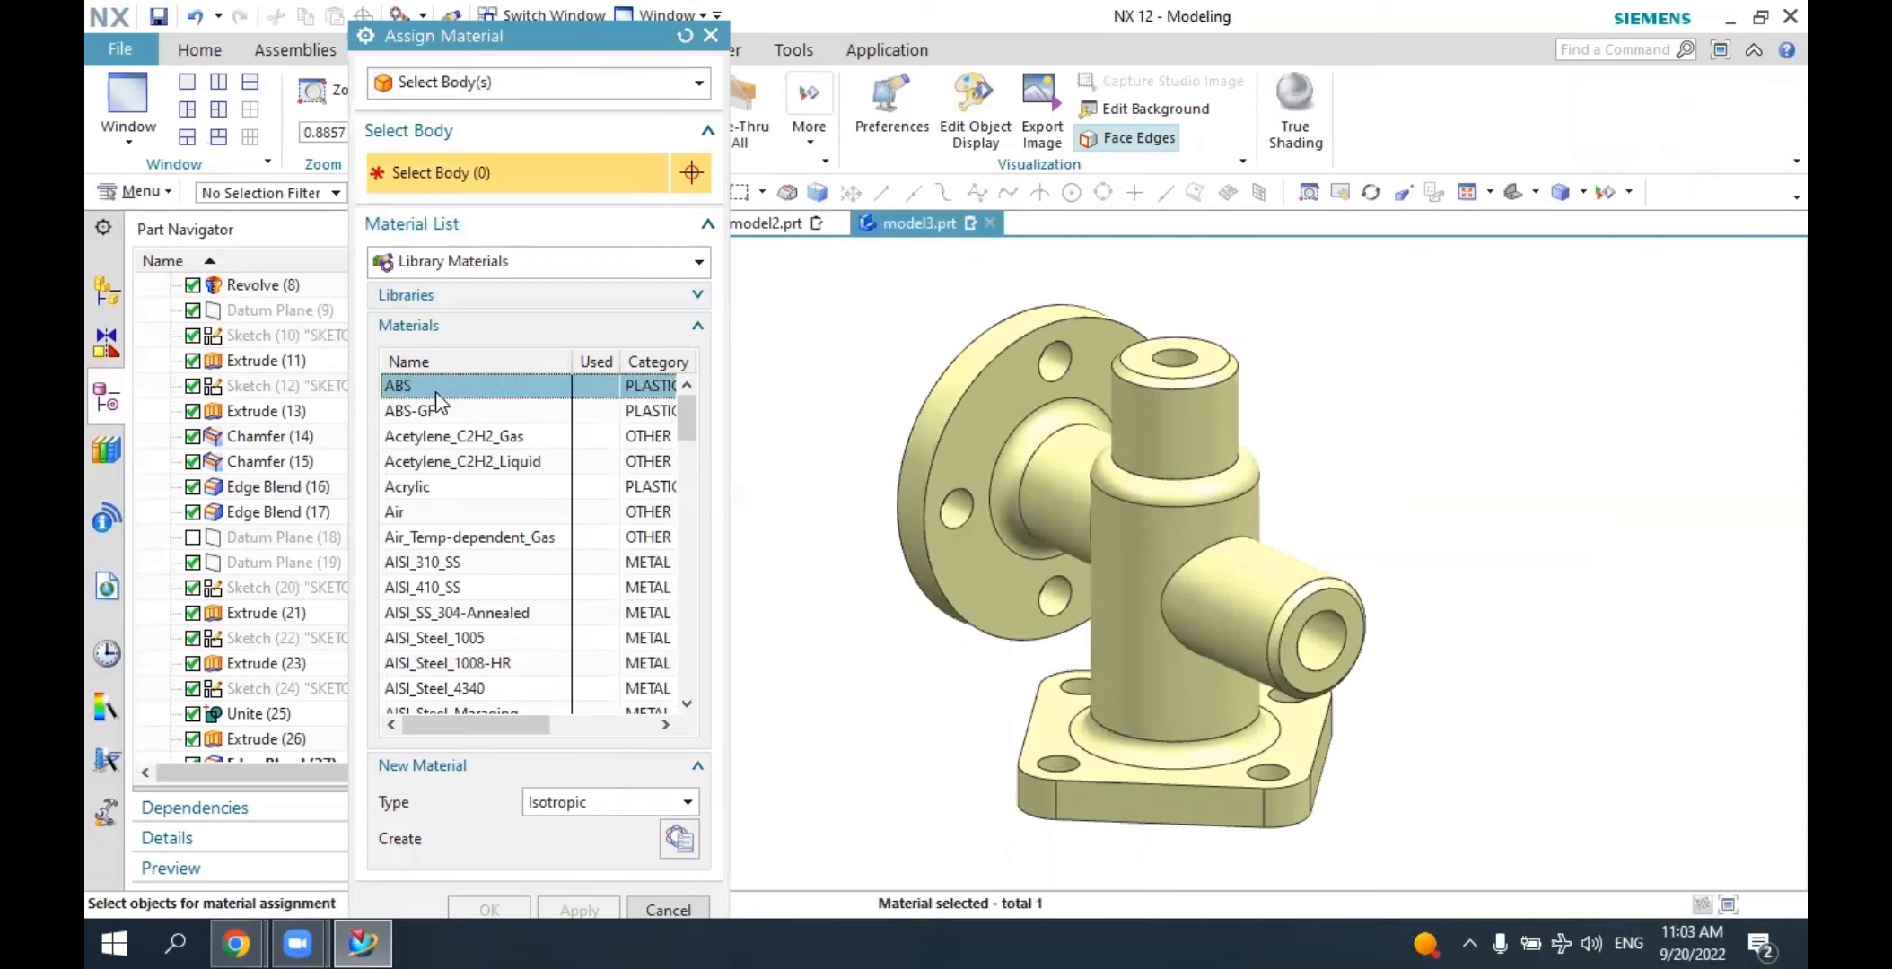
{"action": "left_click", "coordinate": [462, 507]}
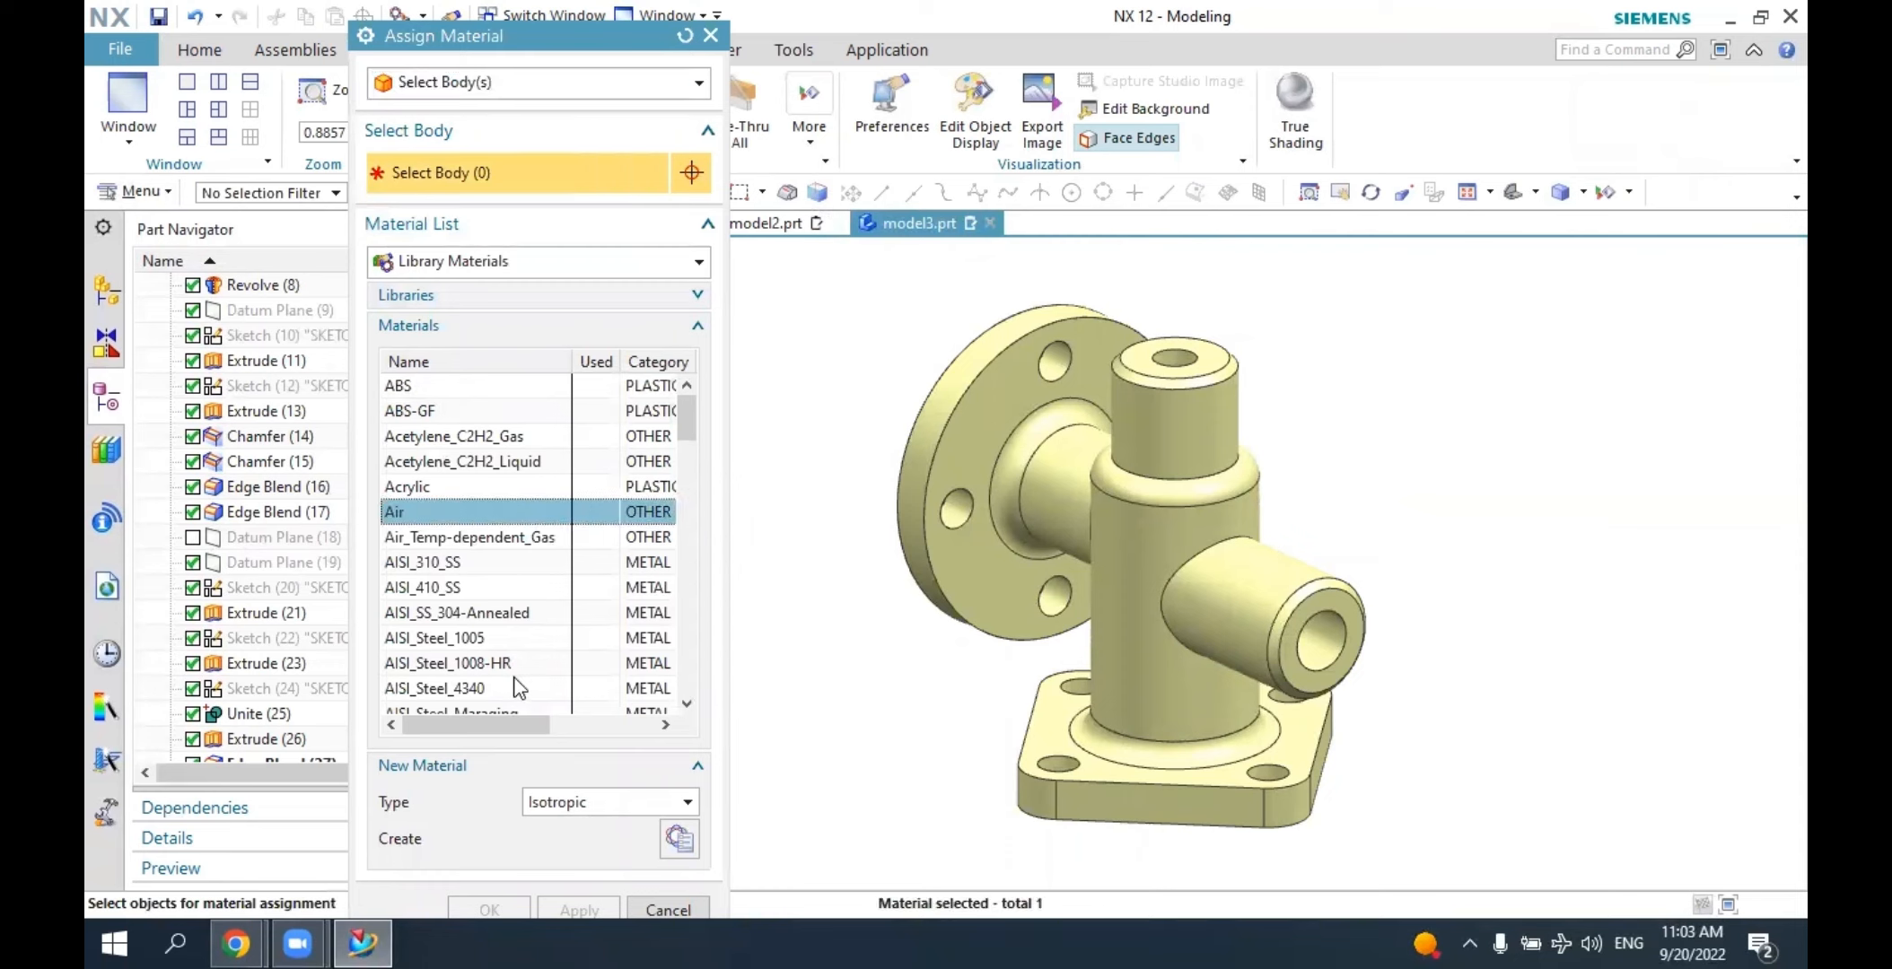
{"action": "left_click", "coordinate": [474, 715]}
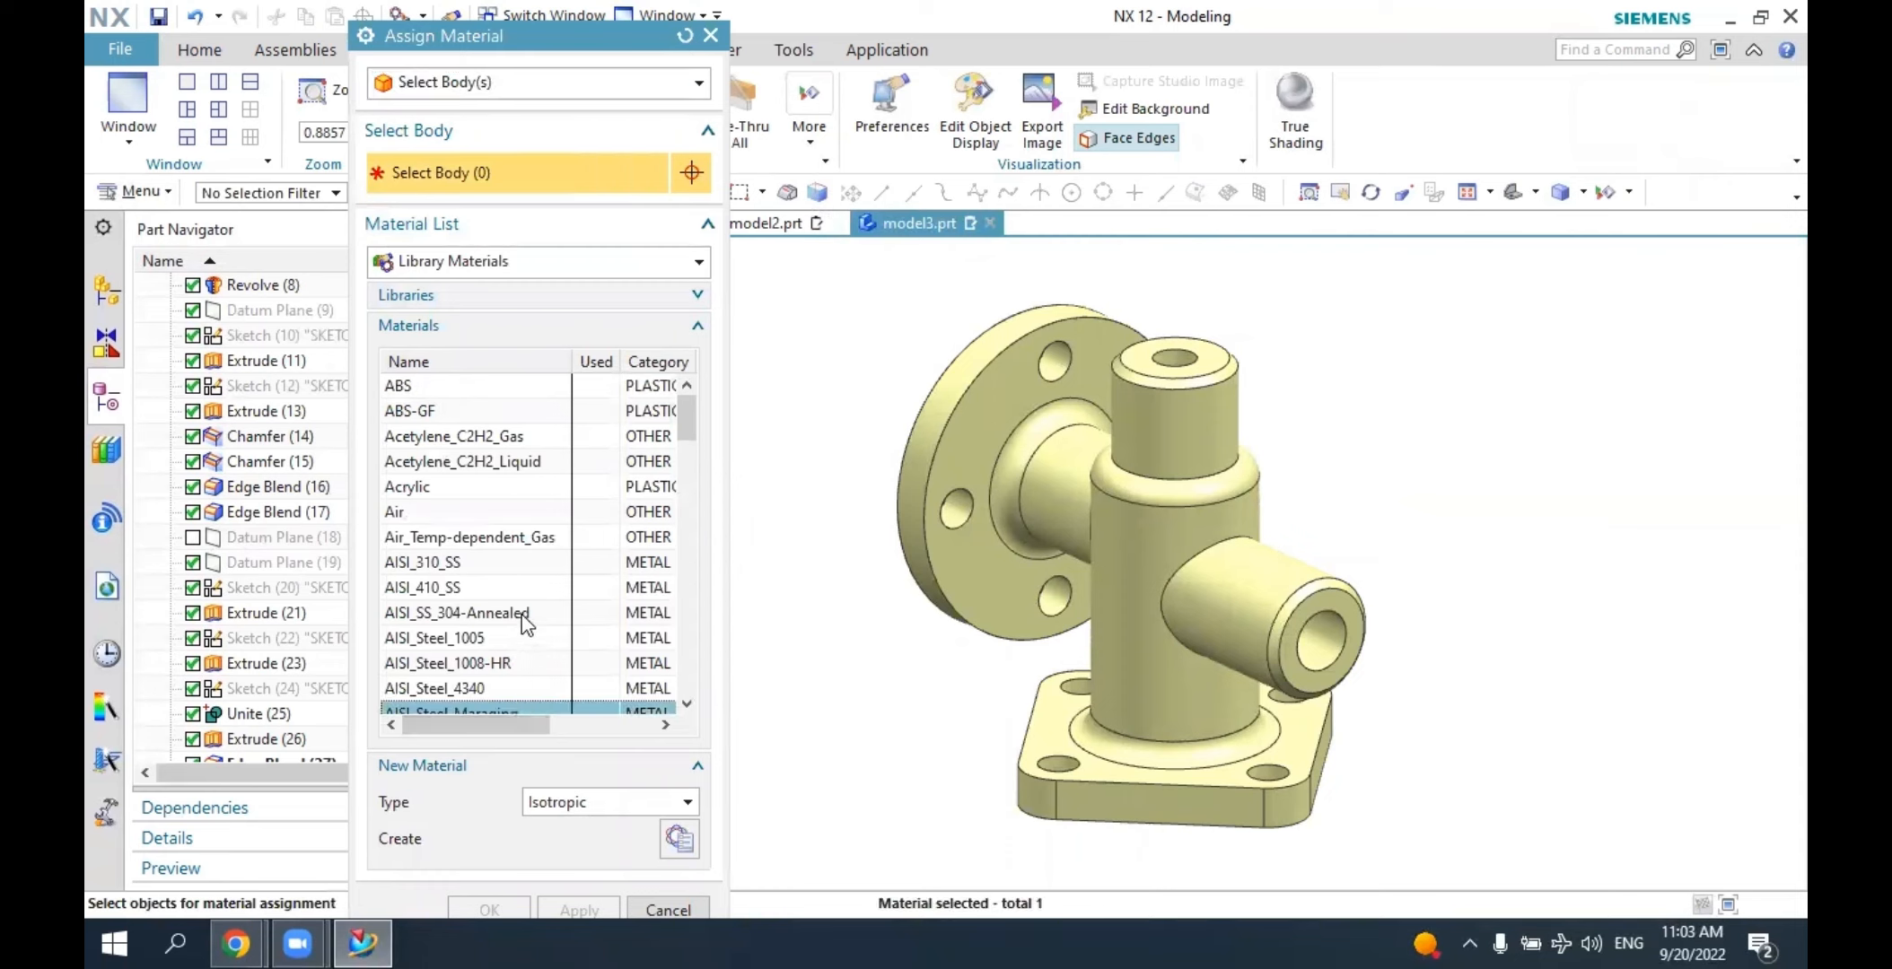
{"action": "scroll", "coordinate": [525, 622], "scroll_direction": "down", "scroll_amount": 2}
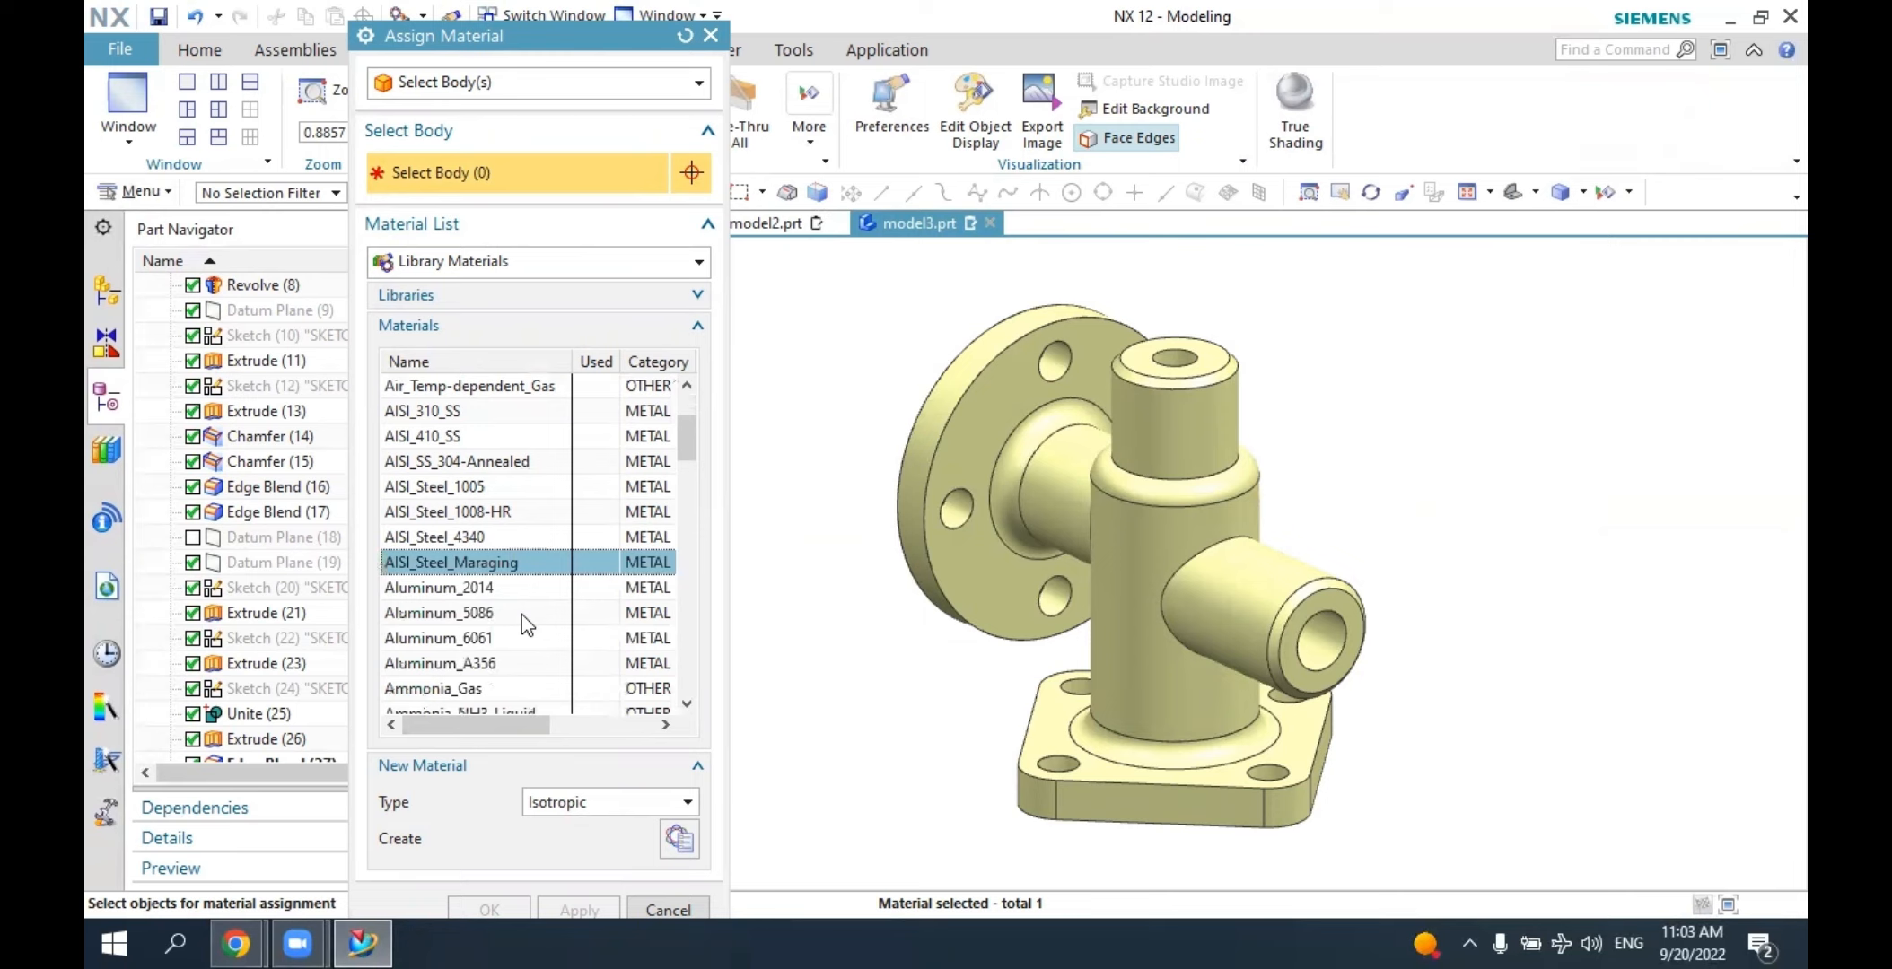
{"action": "scroll", "coordinate": [507, 599], "scroll_direction": "down", "scroll_amount": 7}
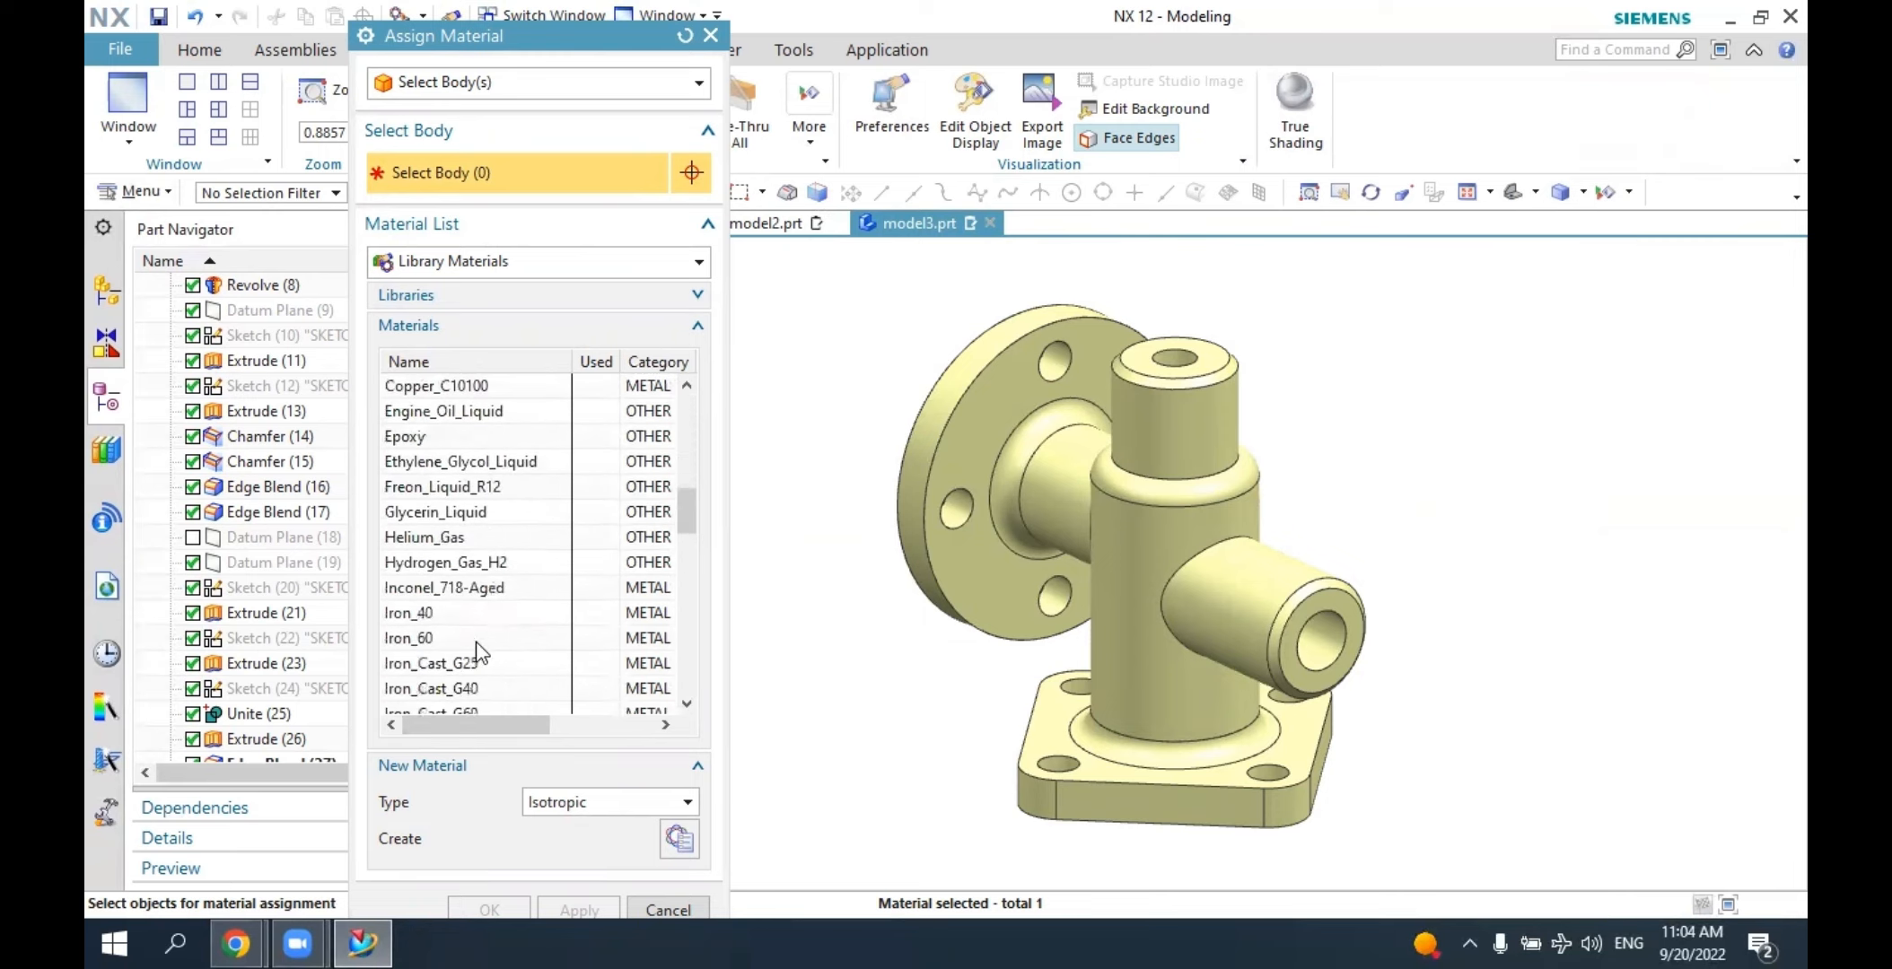
{"action": "scroll", "coordinate": [471, 657], "scroll_direction": "up", "scroll_amount": 2}
{"action": "scroll", "coordinate": [464, 660], "scroll_direction": "down", "scroll_amount": 2}
{"action": "left_click_drag", "start_coordinate": [687, 522], "coordinate": [696, 396]}
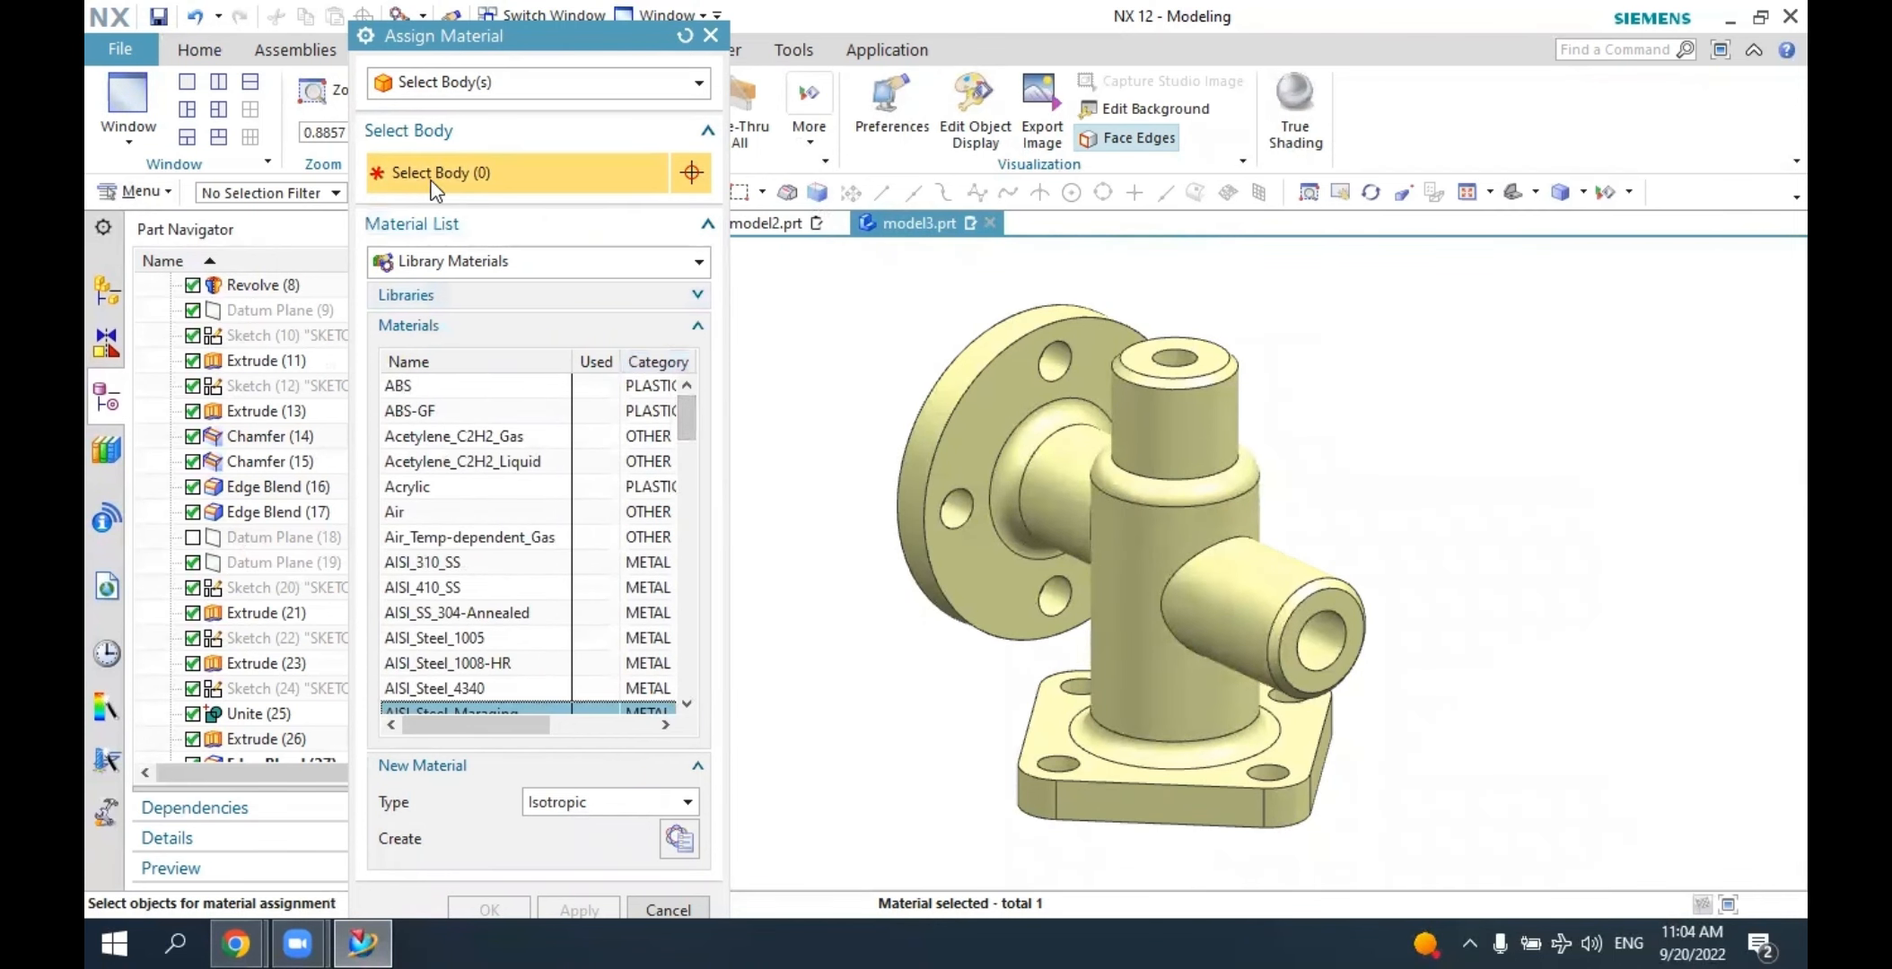
Assign the library material Aluminum_2014 to the solid body.
{"action": "left_click", "coordinate": [1002, 405]}
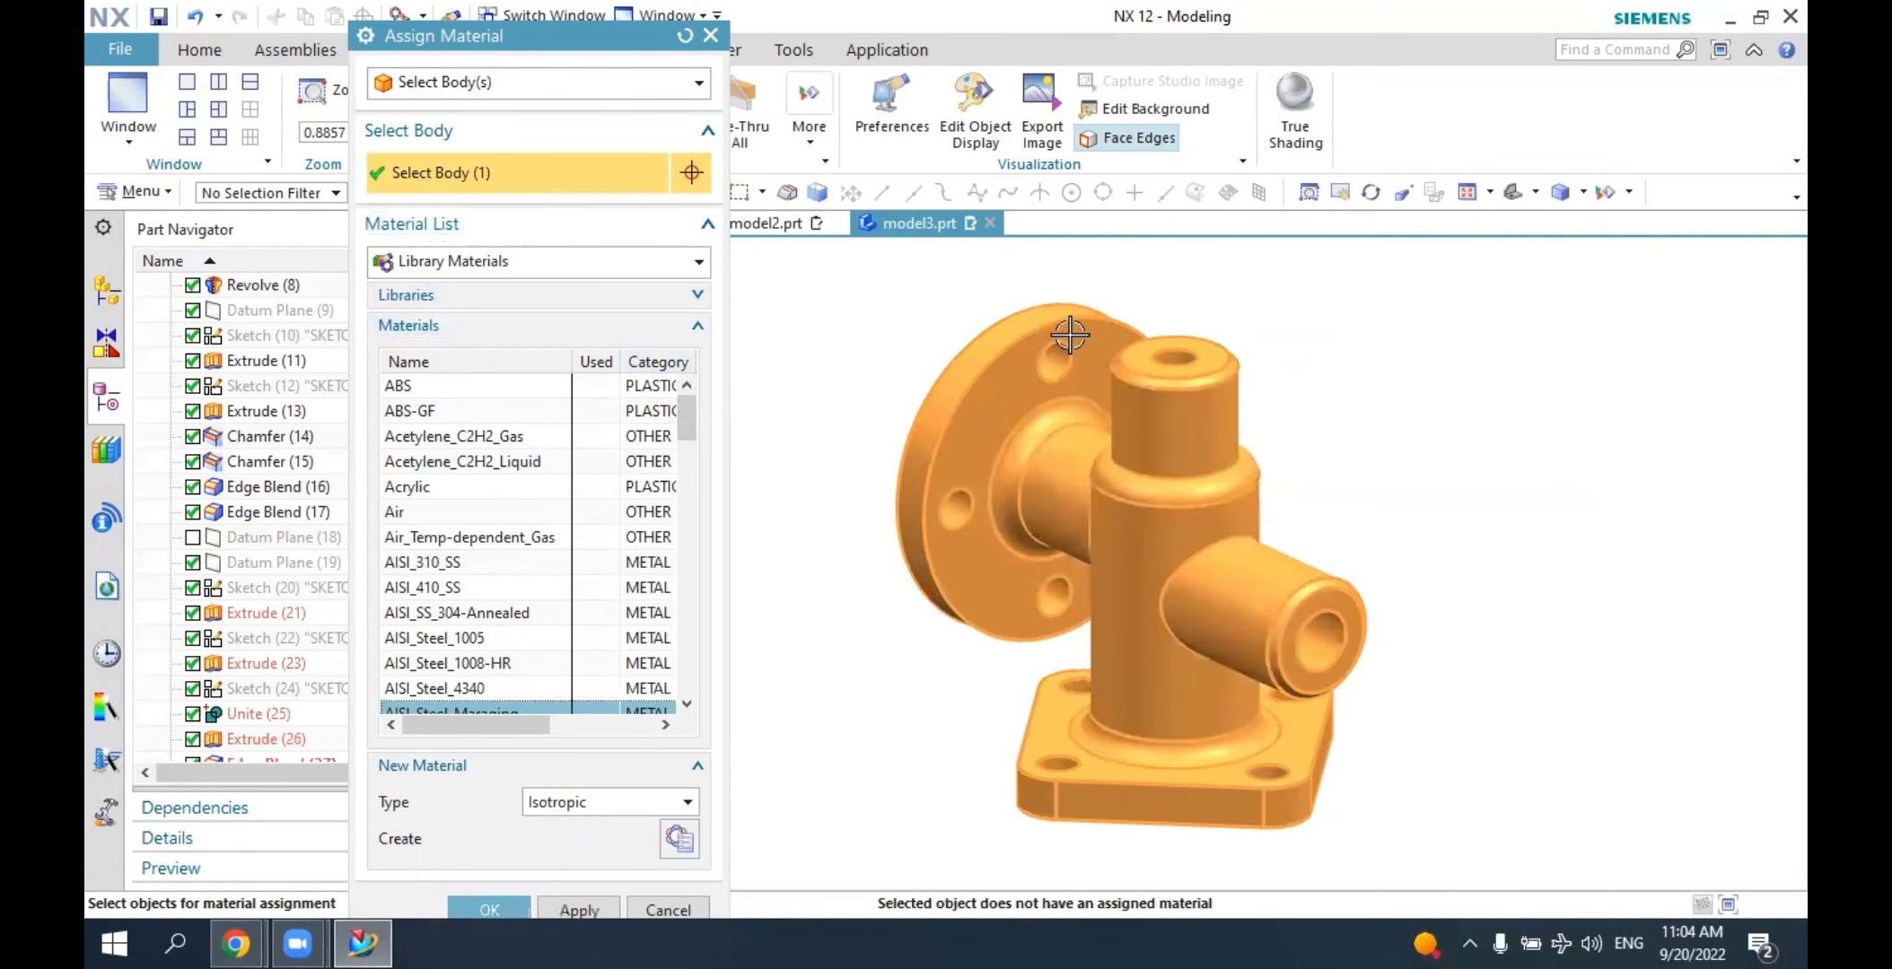
{"action": "middle_click_drag", "start_coordinate": [1094, 482], "coordinate": [754, 489]}
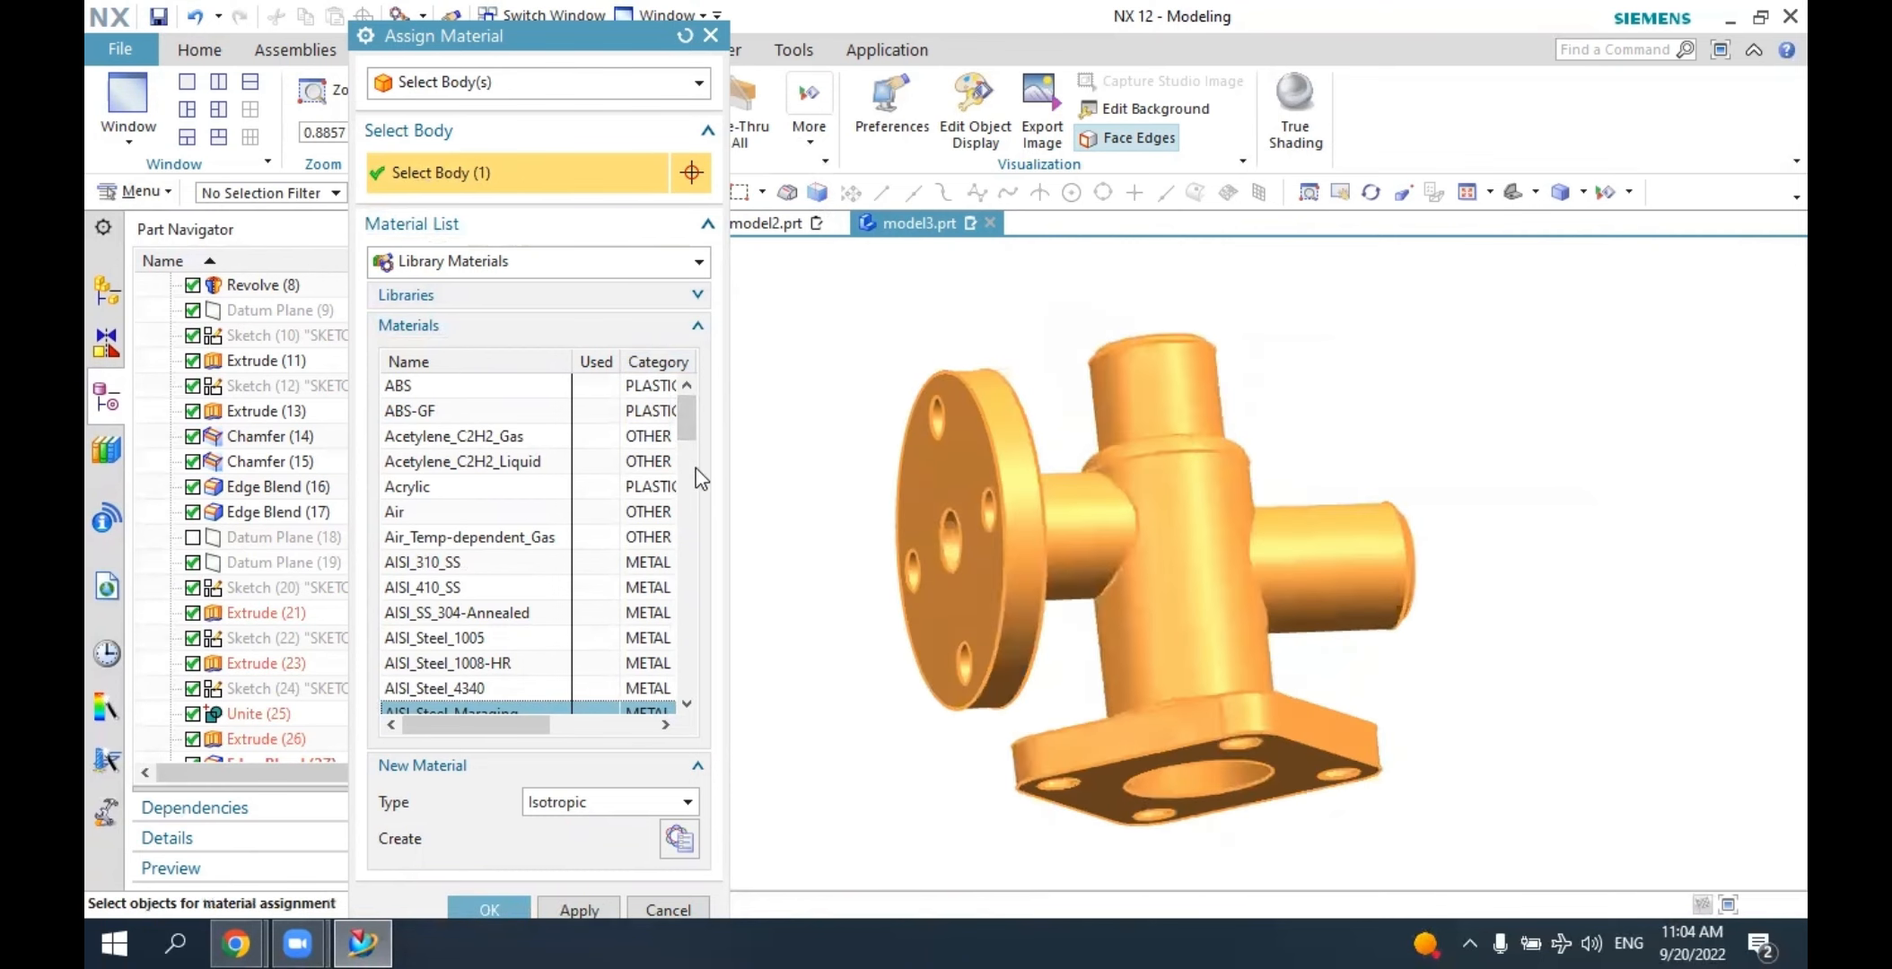
{"action": "left_click_drag", "start_coordinate": [690, 418], "coordinate": [706, 456]}
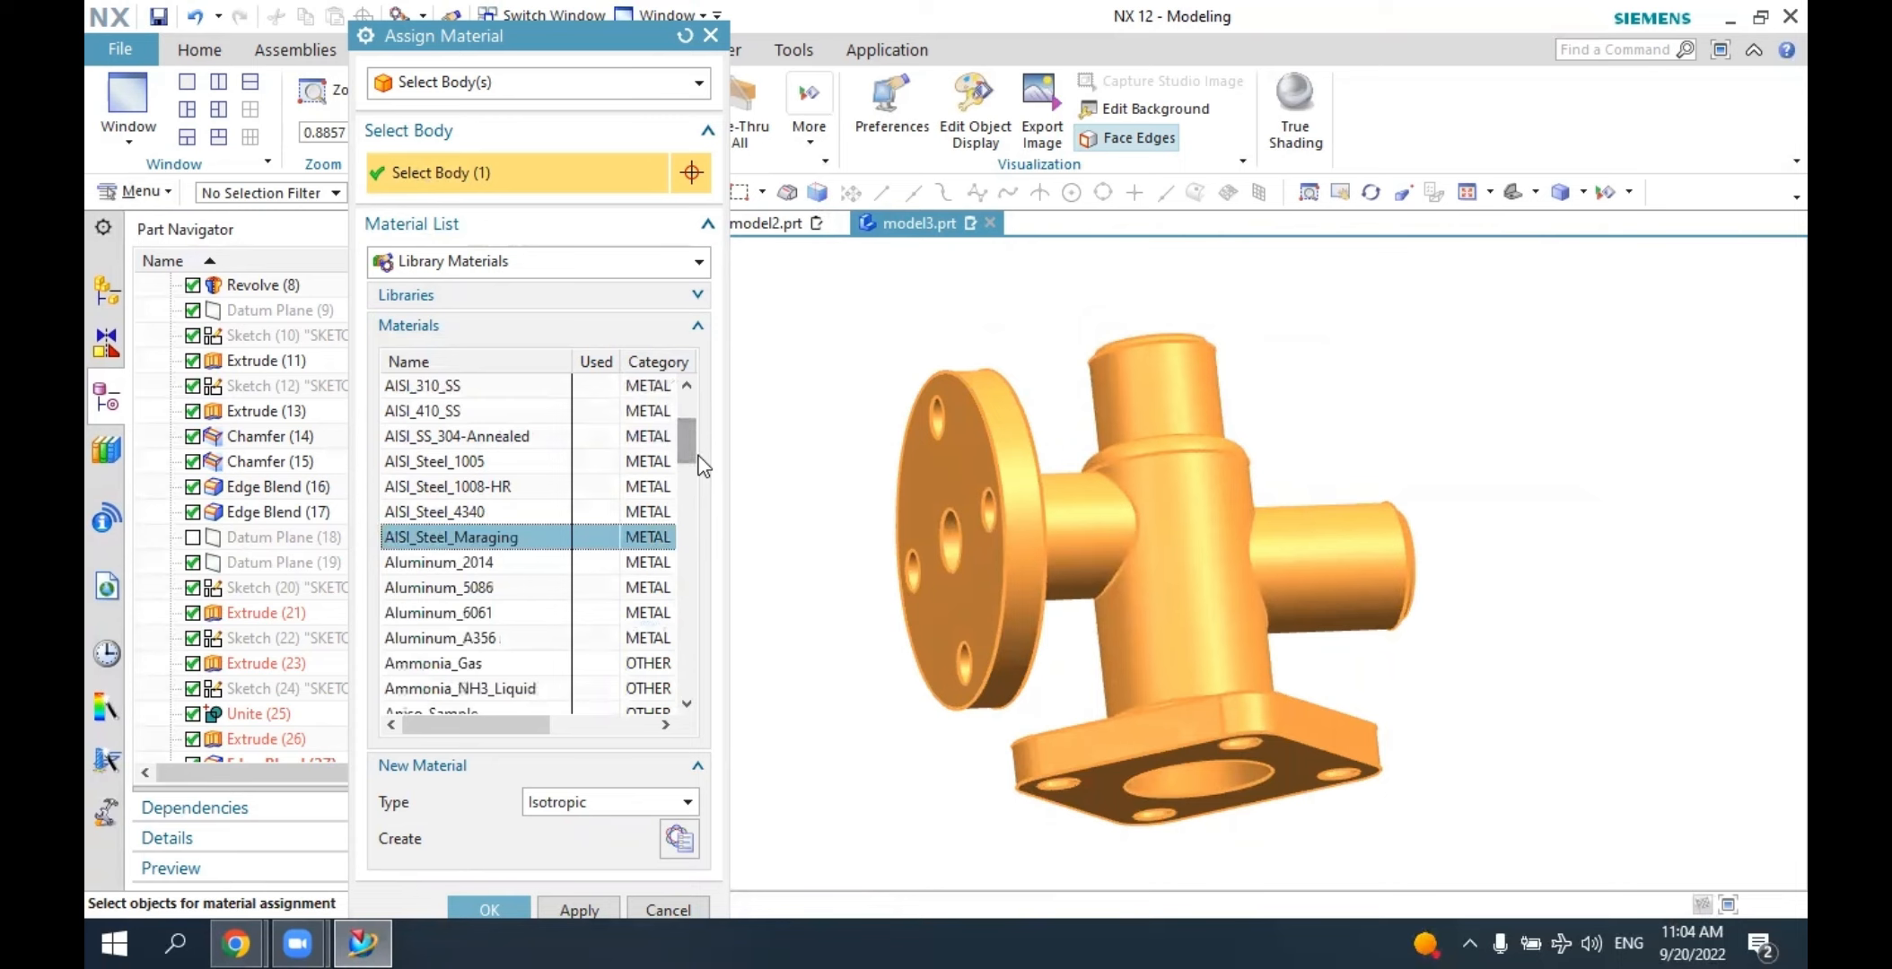
{"action": "left_click", "coordinate": [487, 566]}
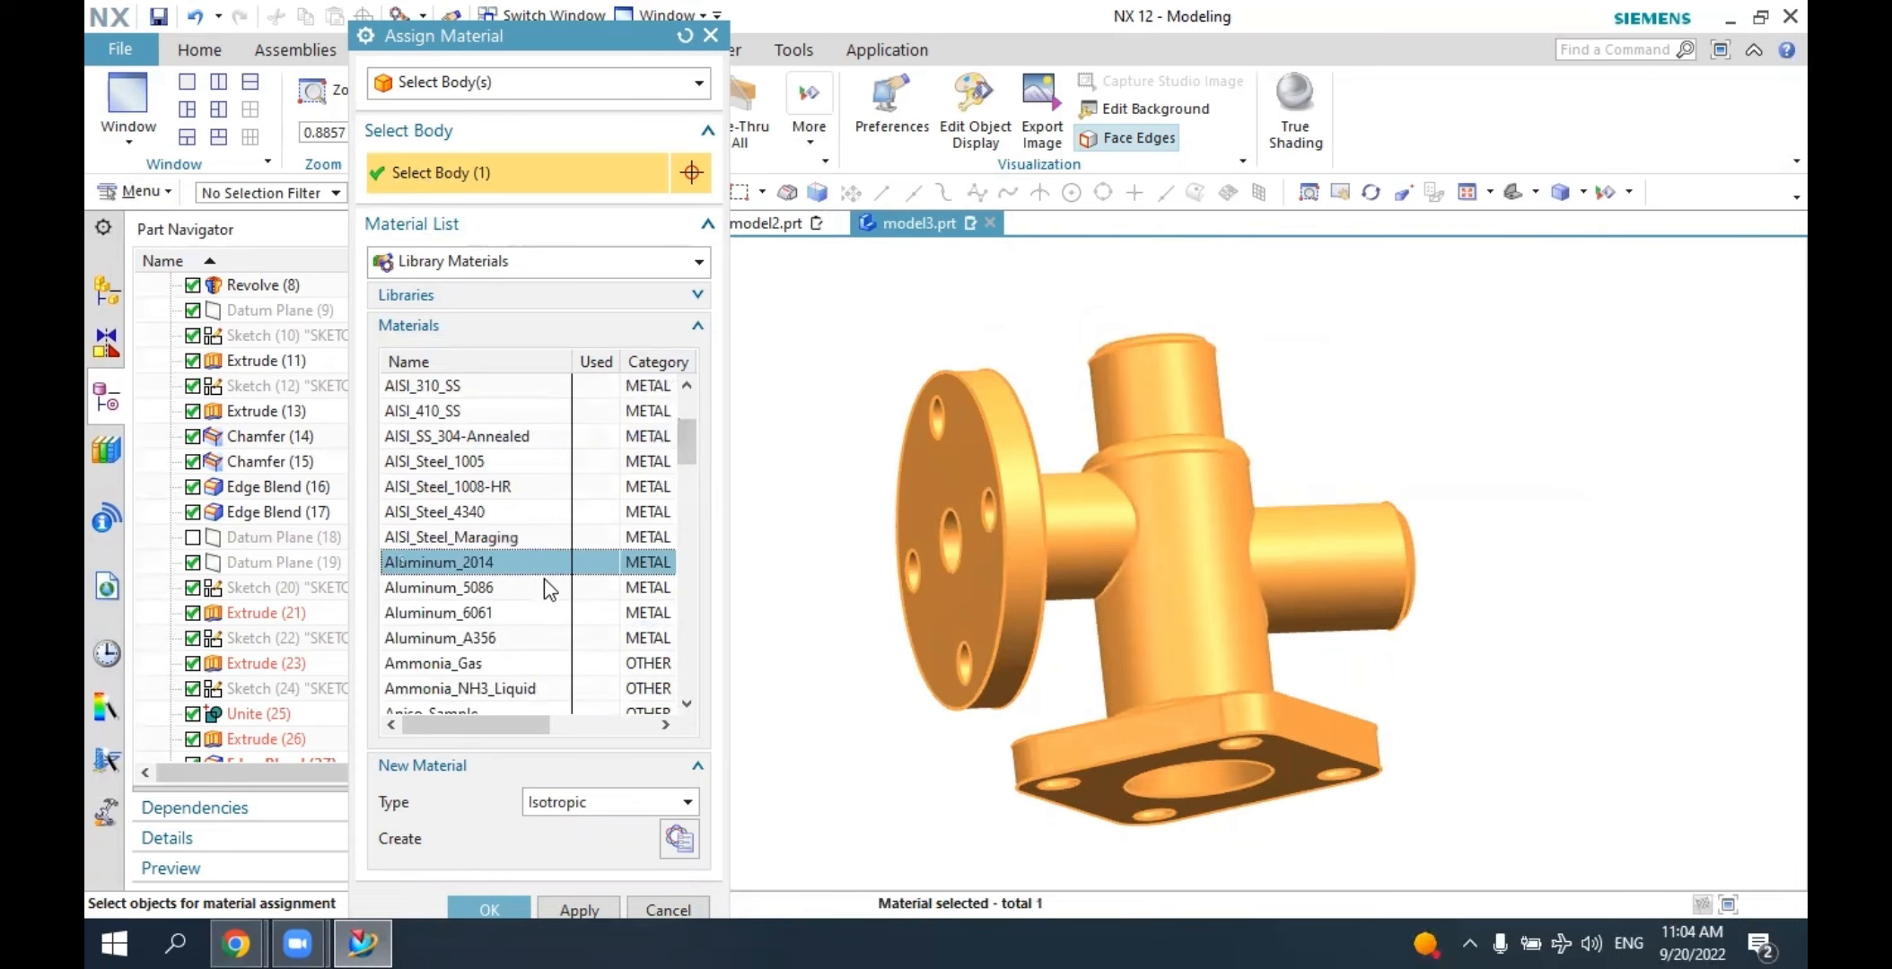
{"action": "left_click", "coordinate": [476, 907]}
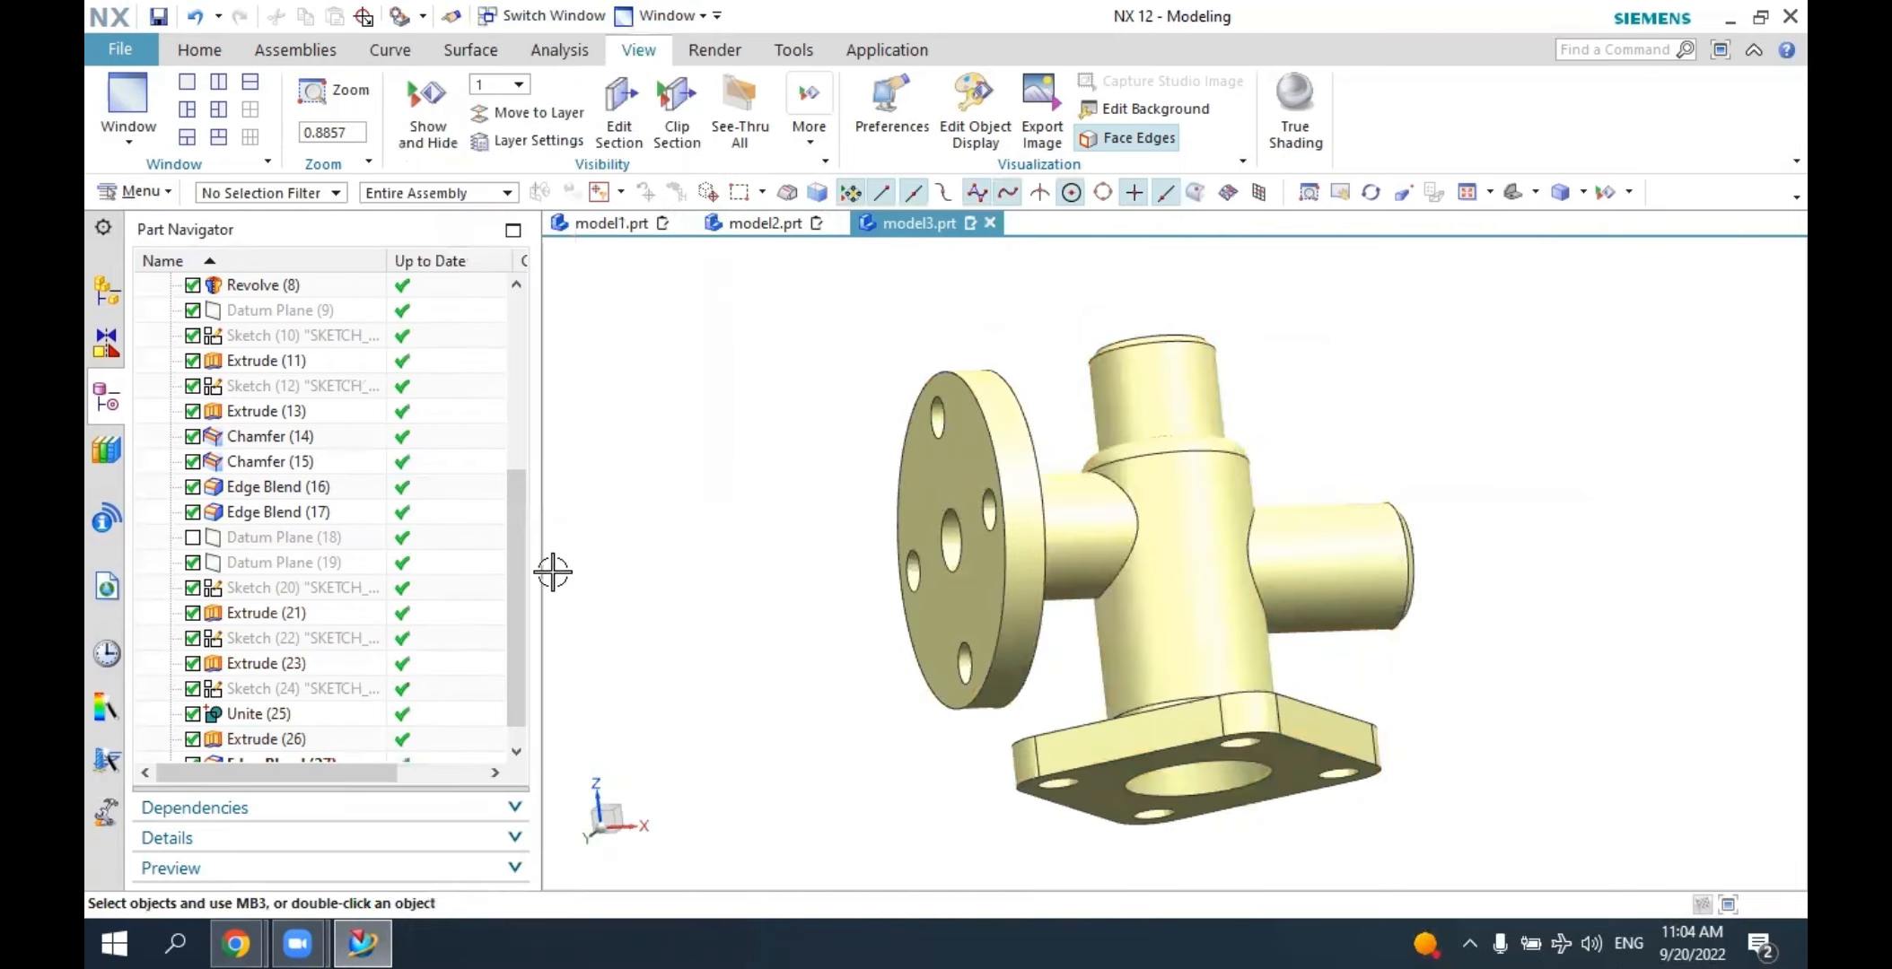
{"action": "left_click_drag", "start_coordinate": [511, 578], "coordinate": [505, 366]}
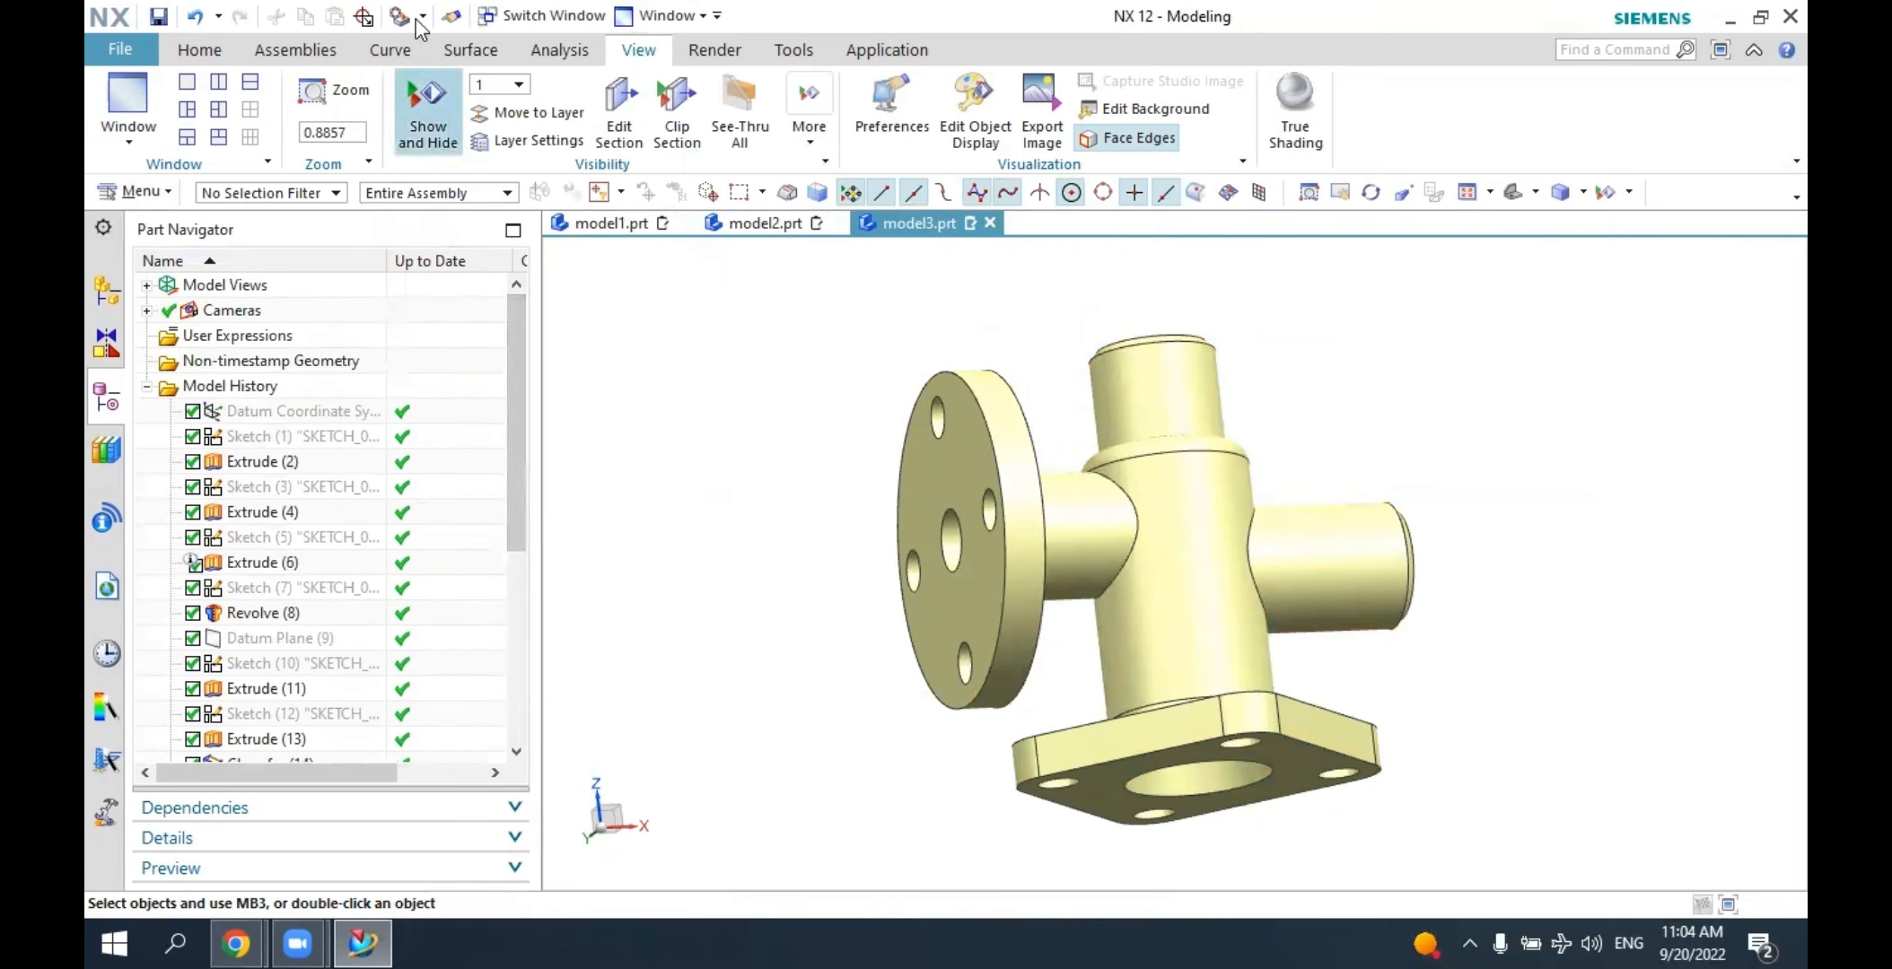
{"action": "left_click", "coordinate": [488, 47]}
{"action": "left_click", "coordinate": [539, 50]}
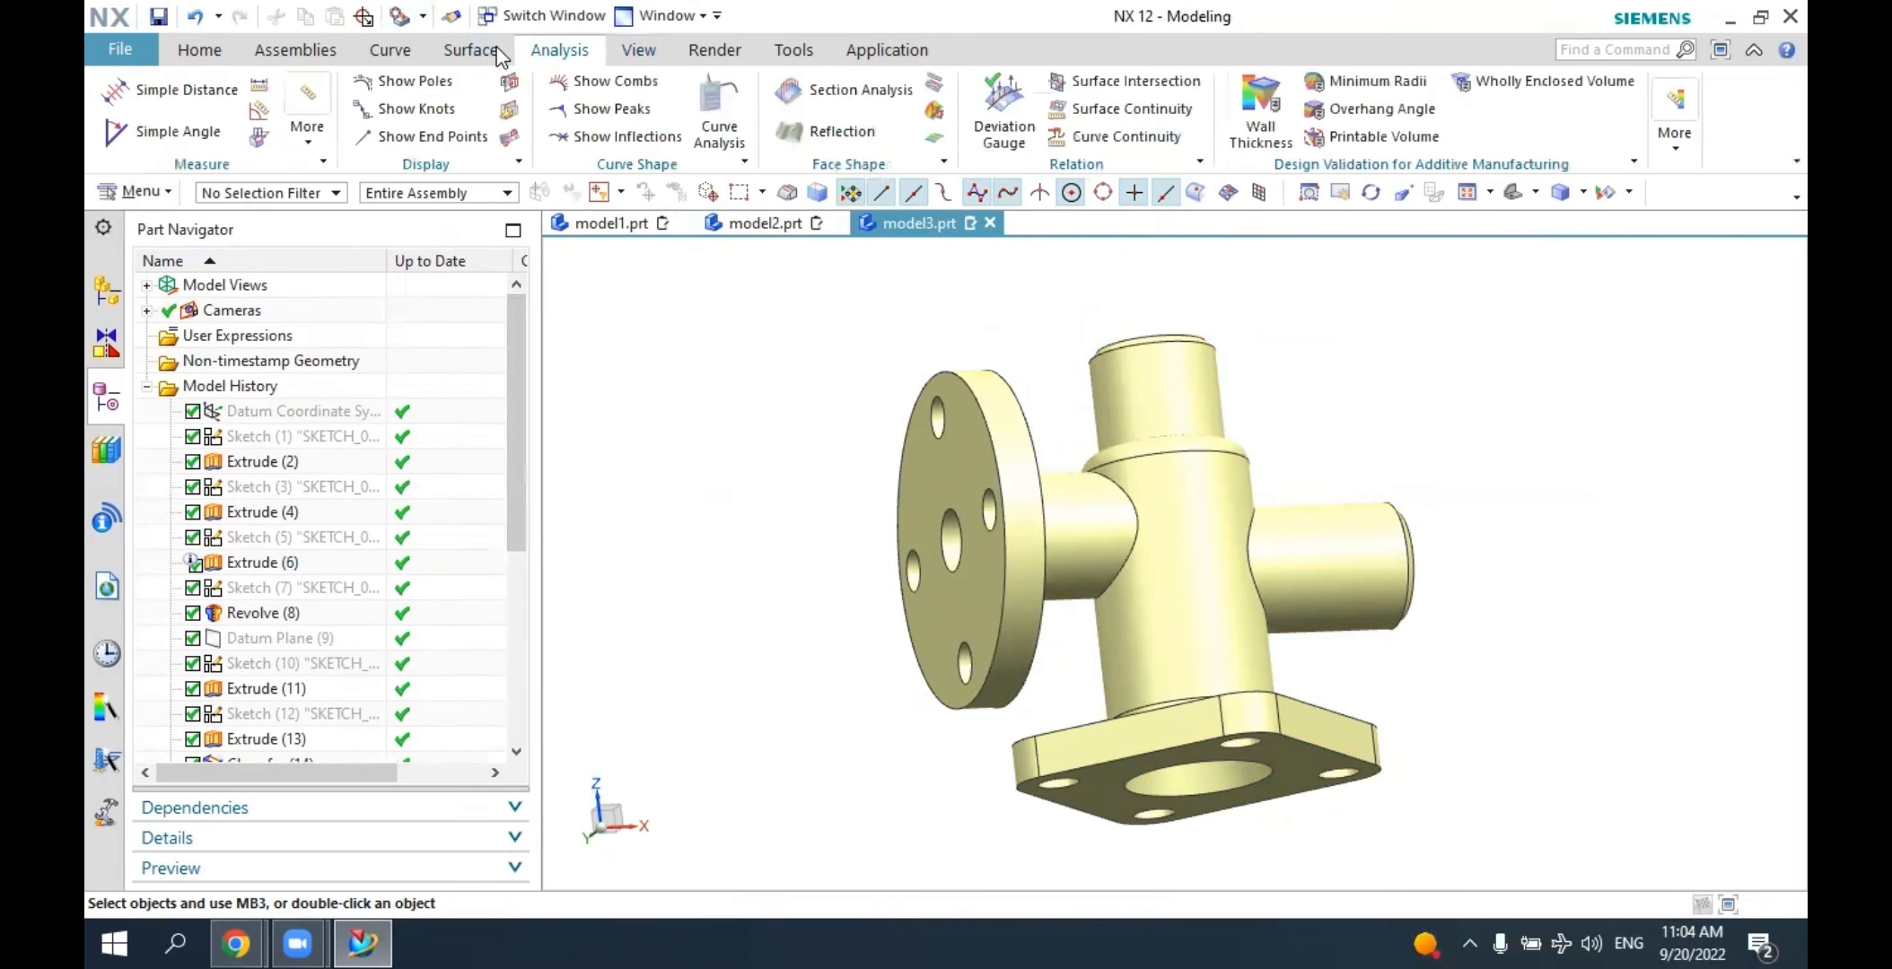
{"action": "left_click", "coordinate": [197, 49]}
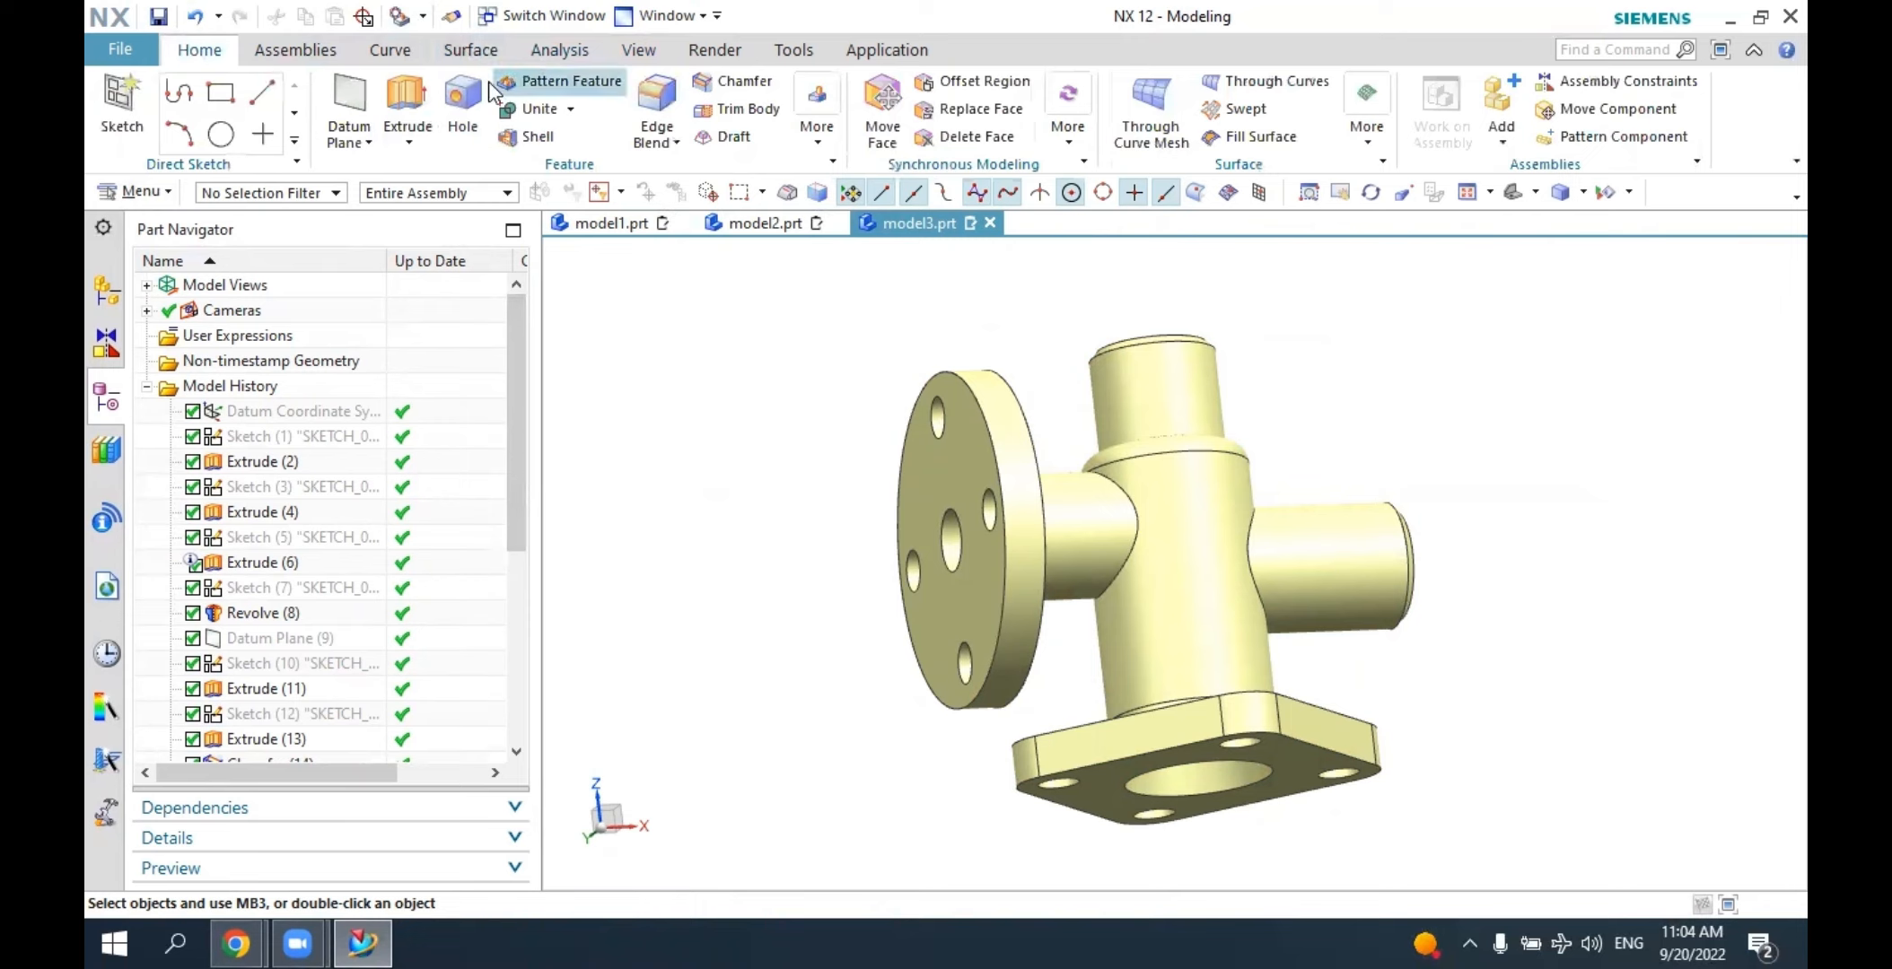
{"action": "left_click", "coordinate": [793, 49]}
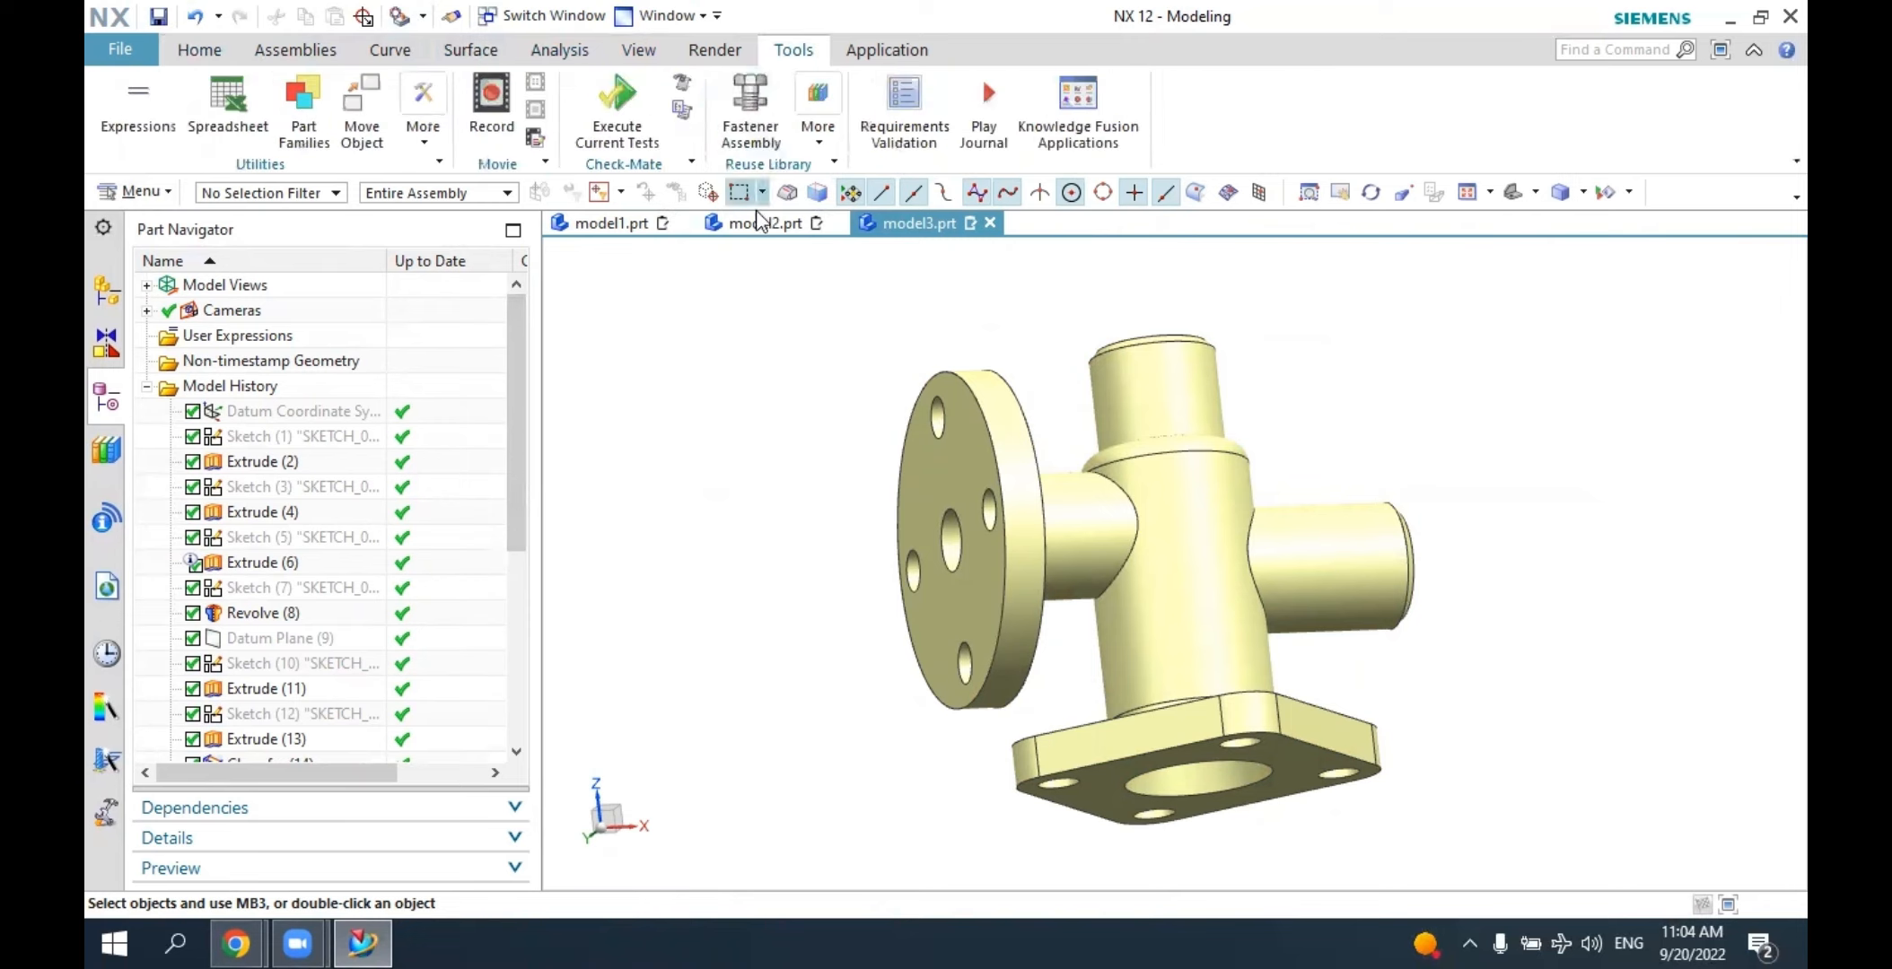